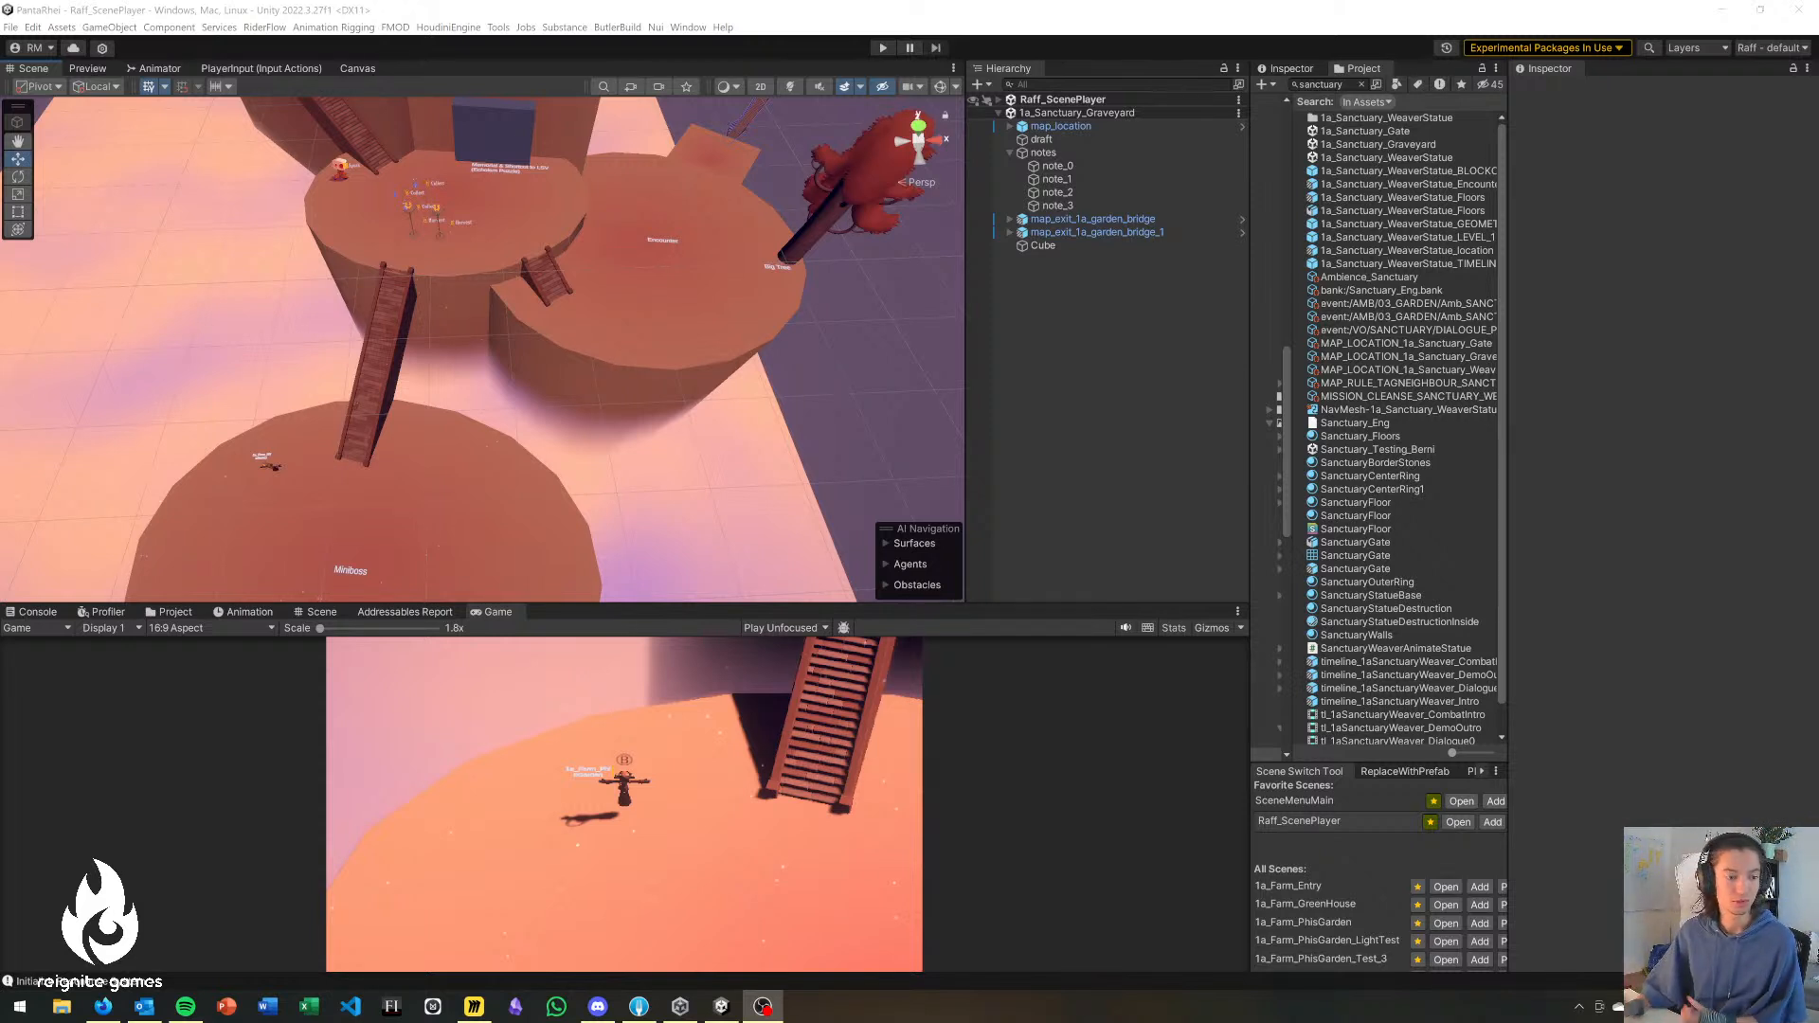
key(alt+Tab)
key(alt+shift+Tab)
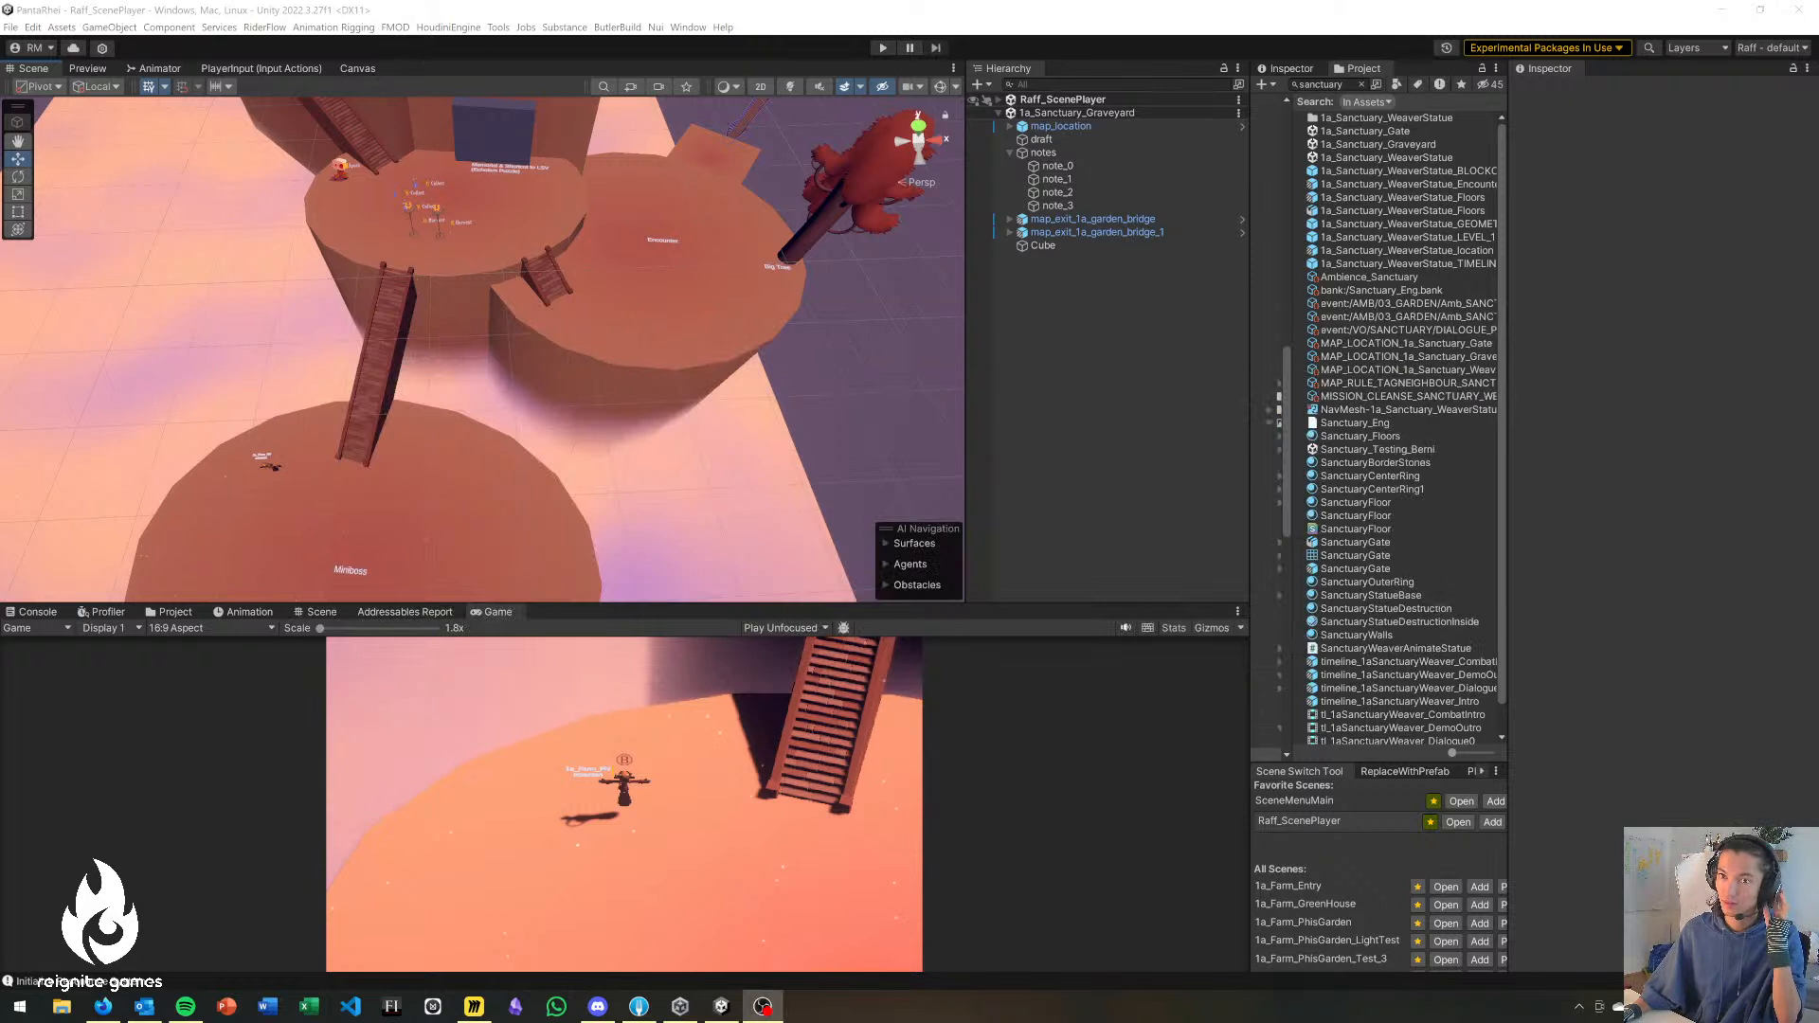
key(XF86AudioLowerVolume)
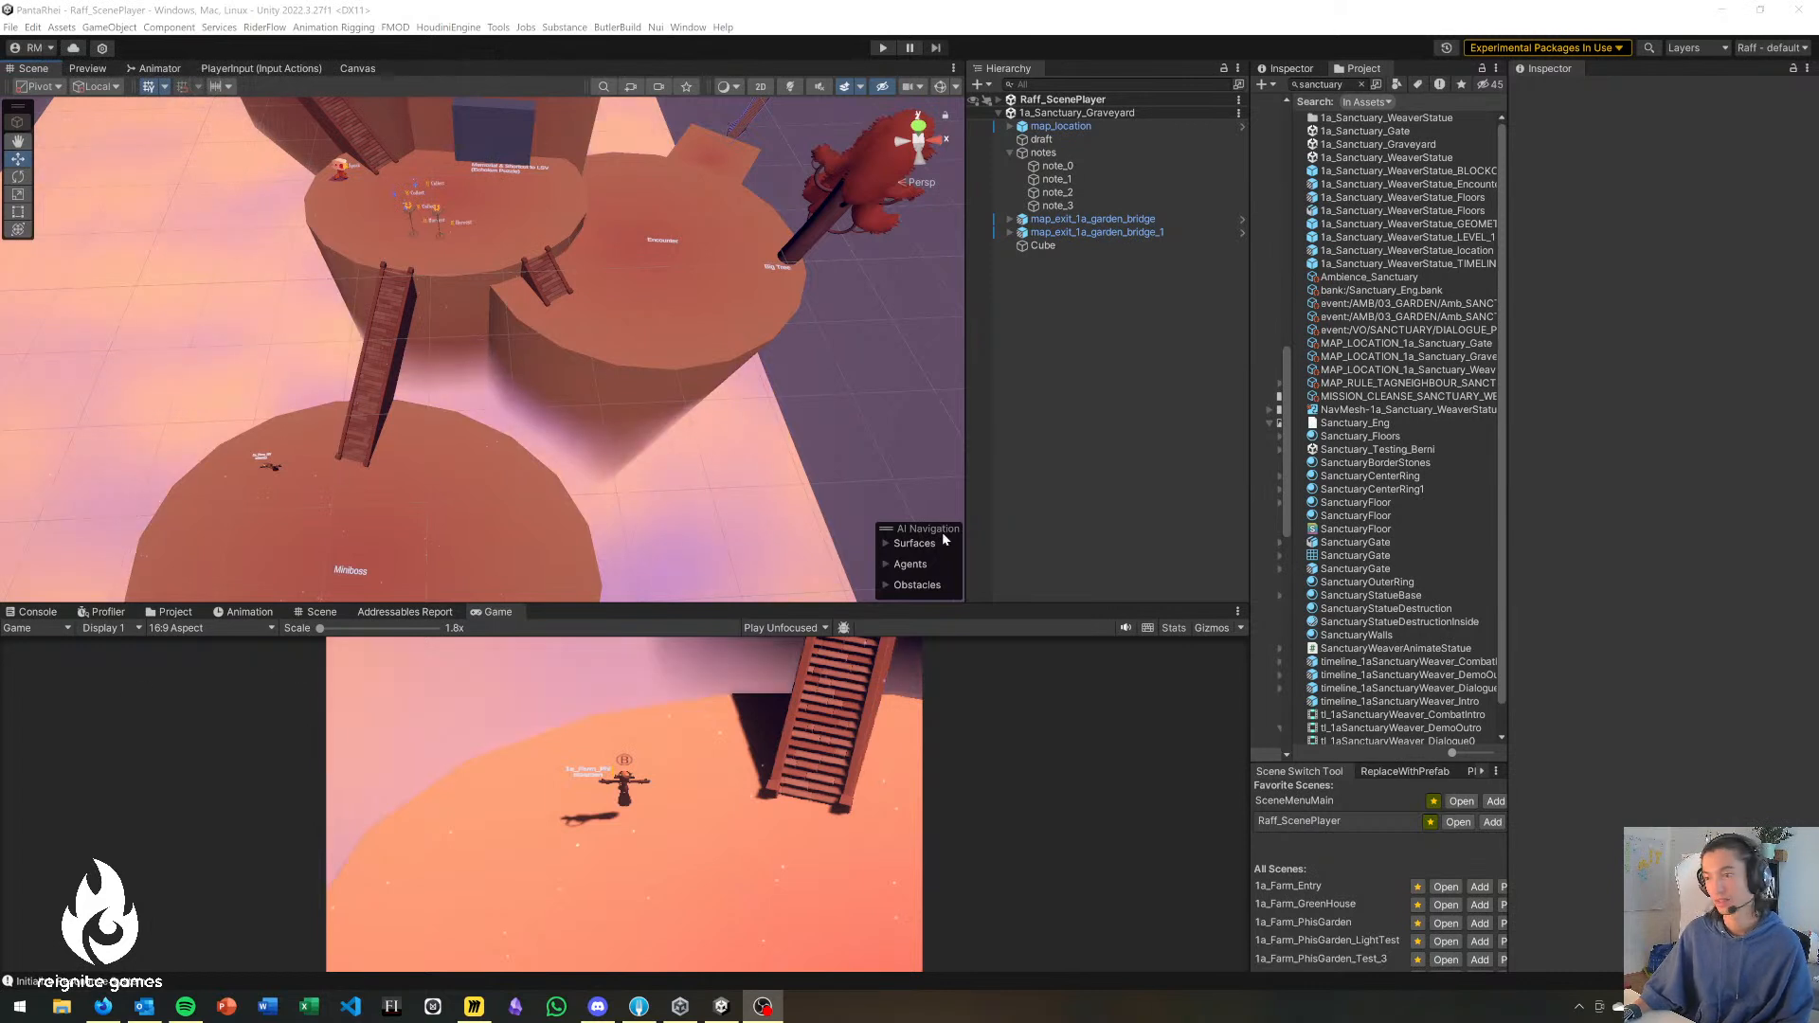
mouse_move(433, 398)
right_down()
mouse_move(422, 363)
mouse_move(489, 299)
mouse_move(468, 301)
right_up()
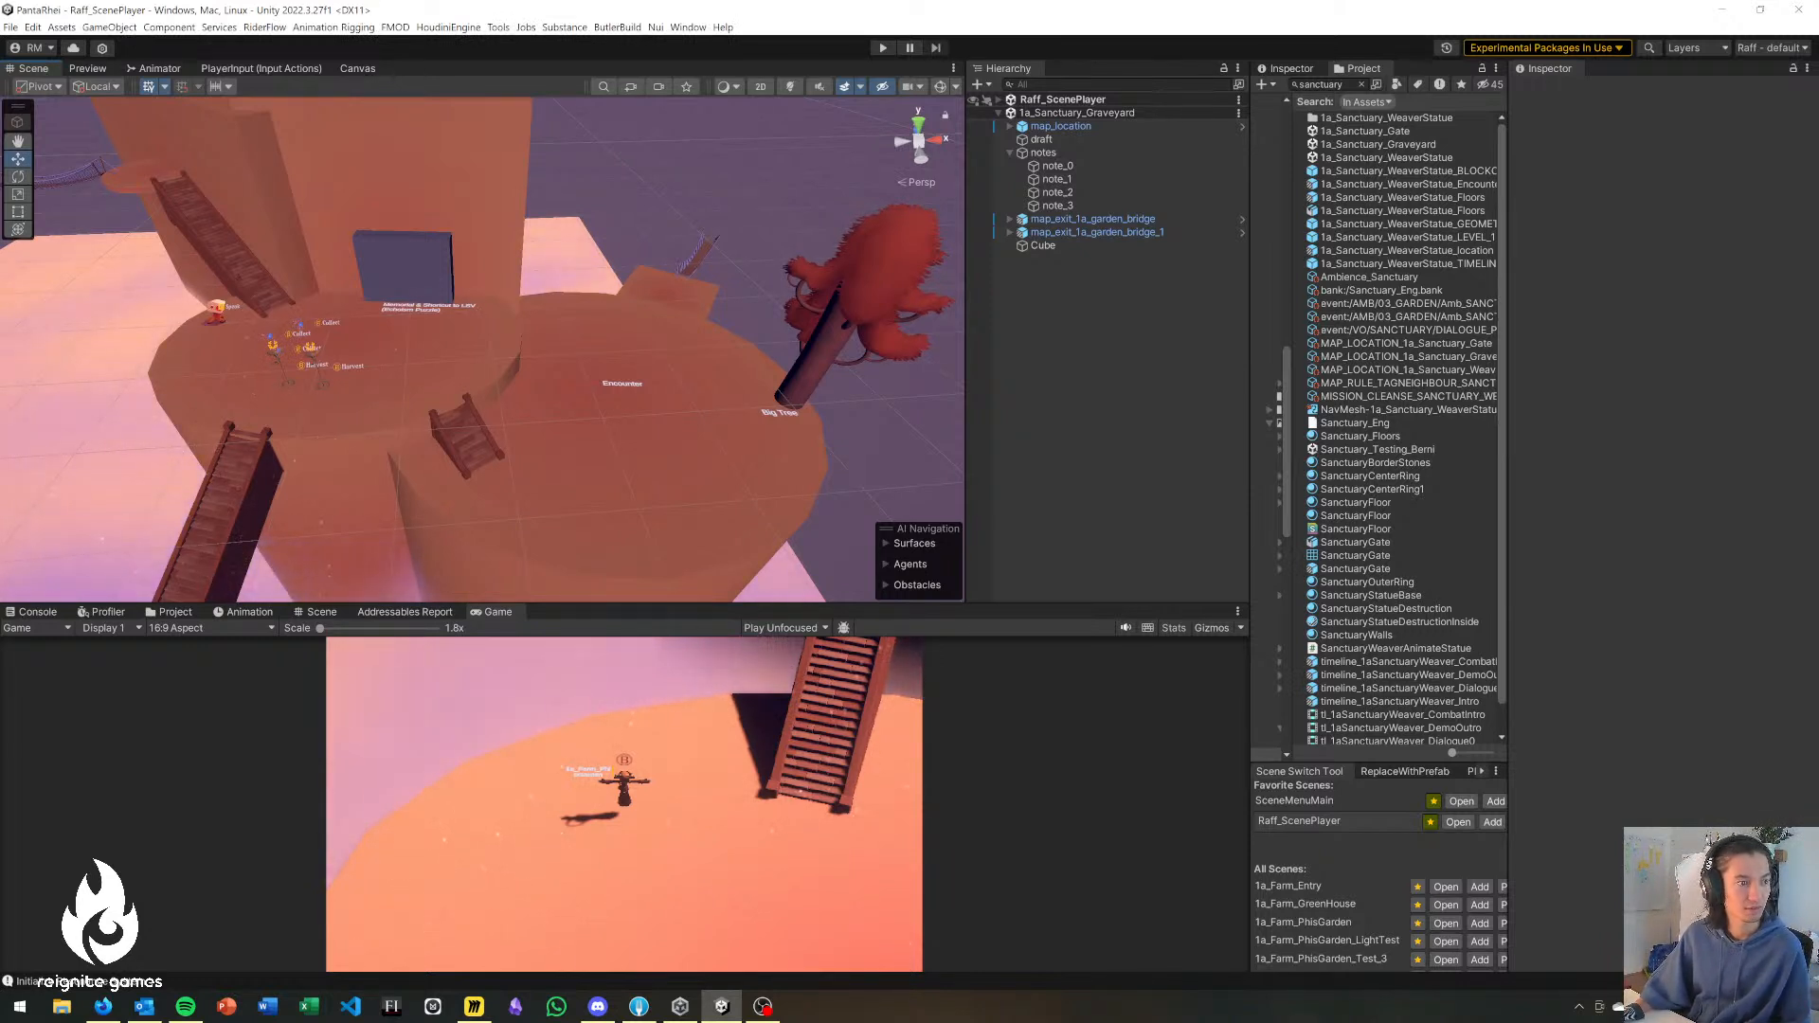
mouse_move(245, 453)
alt+mouse_down()
mouse_move(384, 387)
mouse_move(235, 419)
alt+mouse_up()
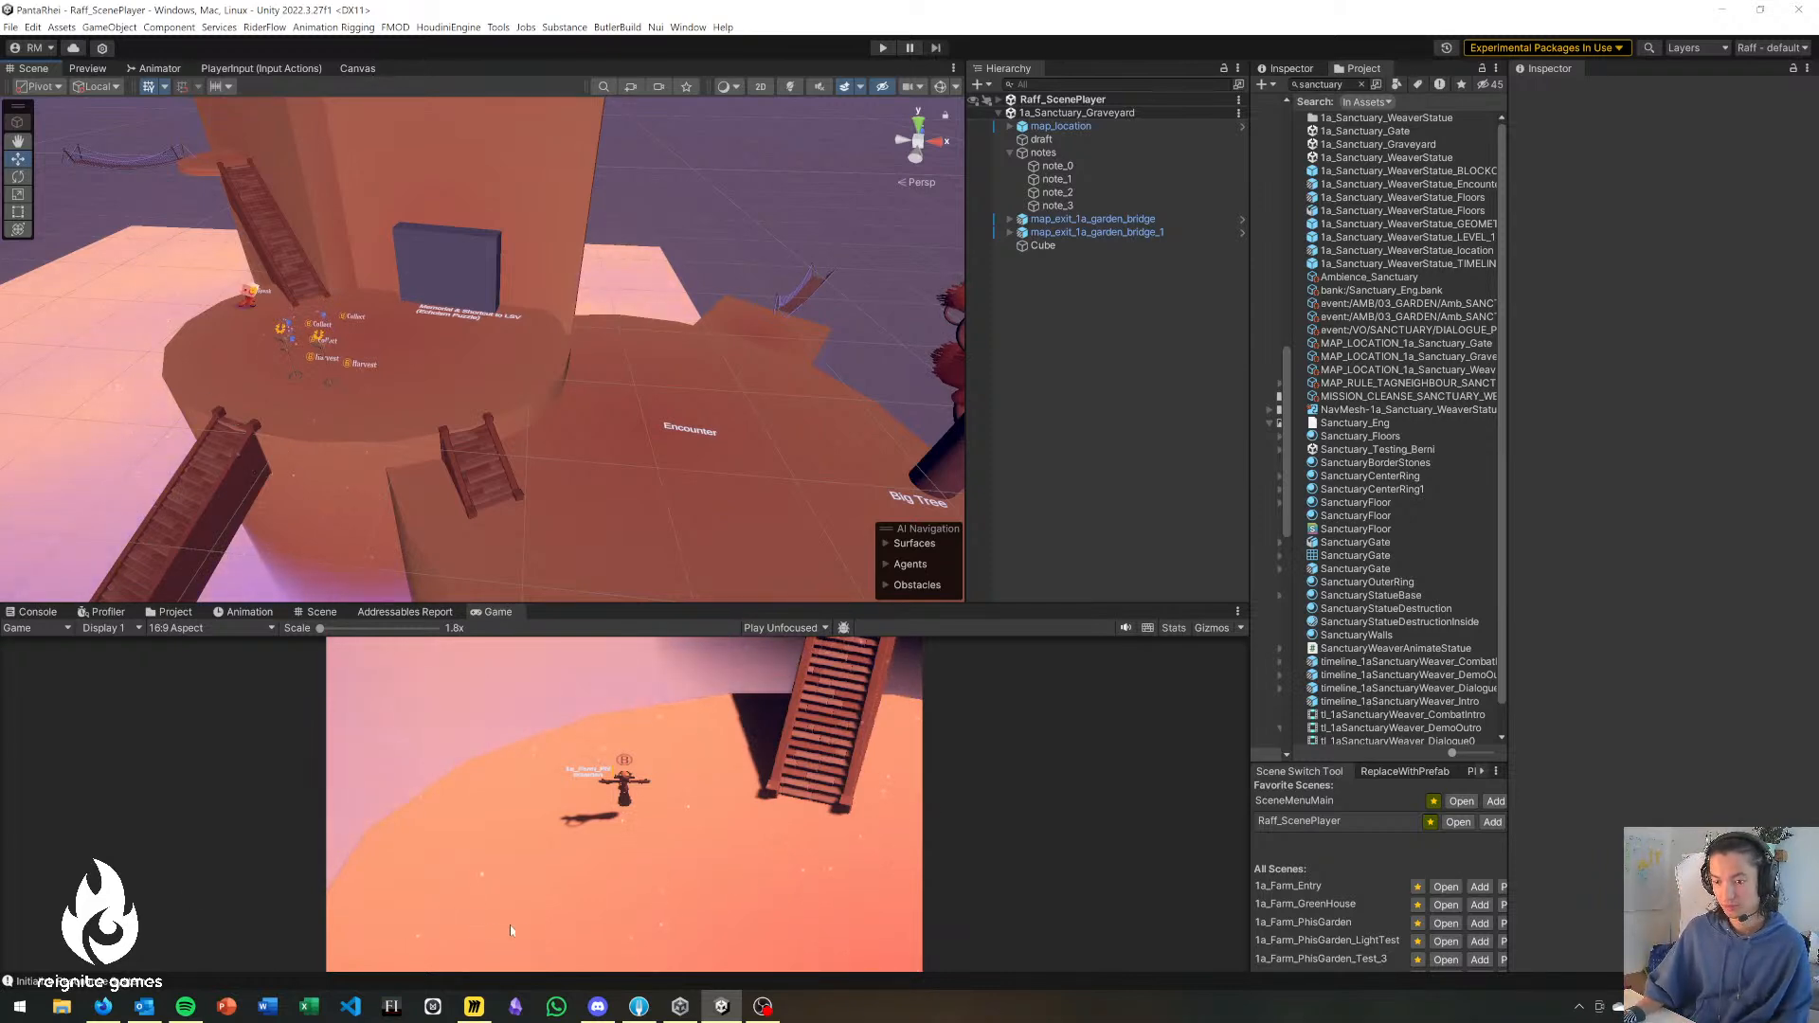
Switch to Sticky Notes, close the PGDA note and open the STREAM note.
key(super)
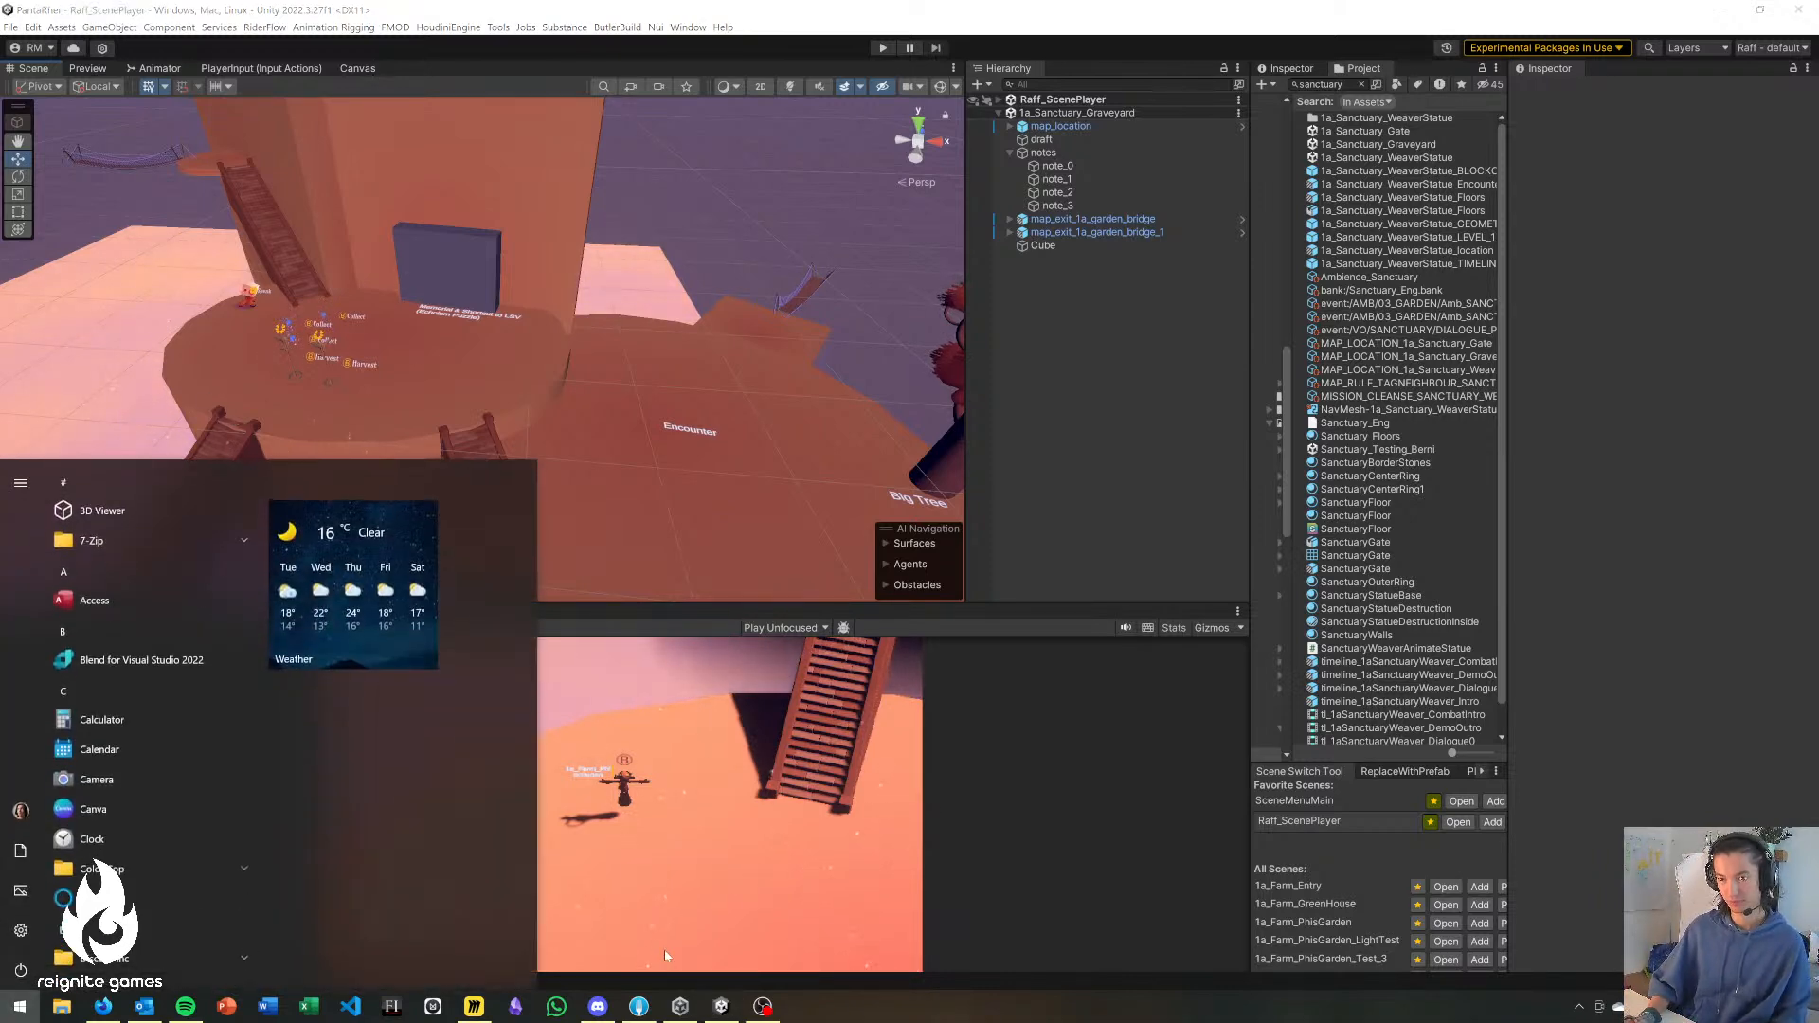
text(sti)
key(Return)
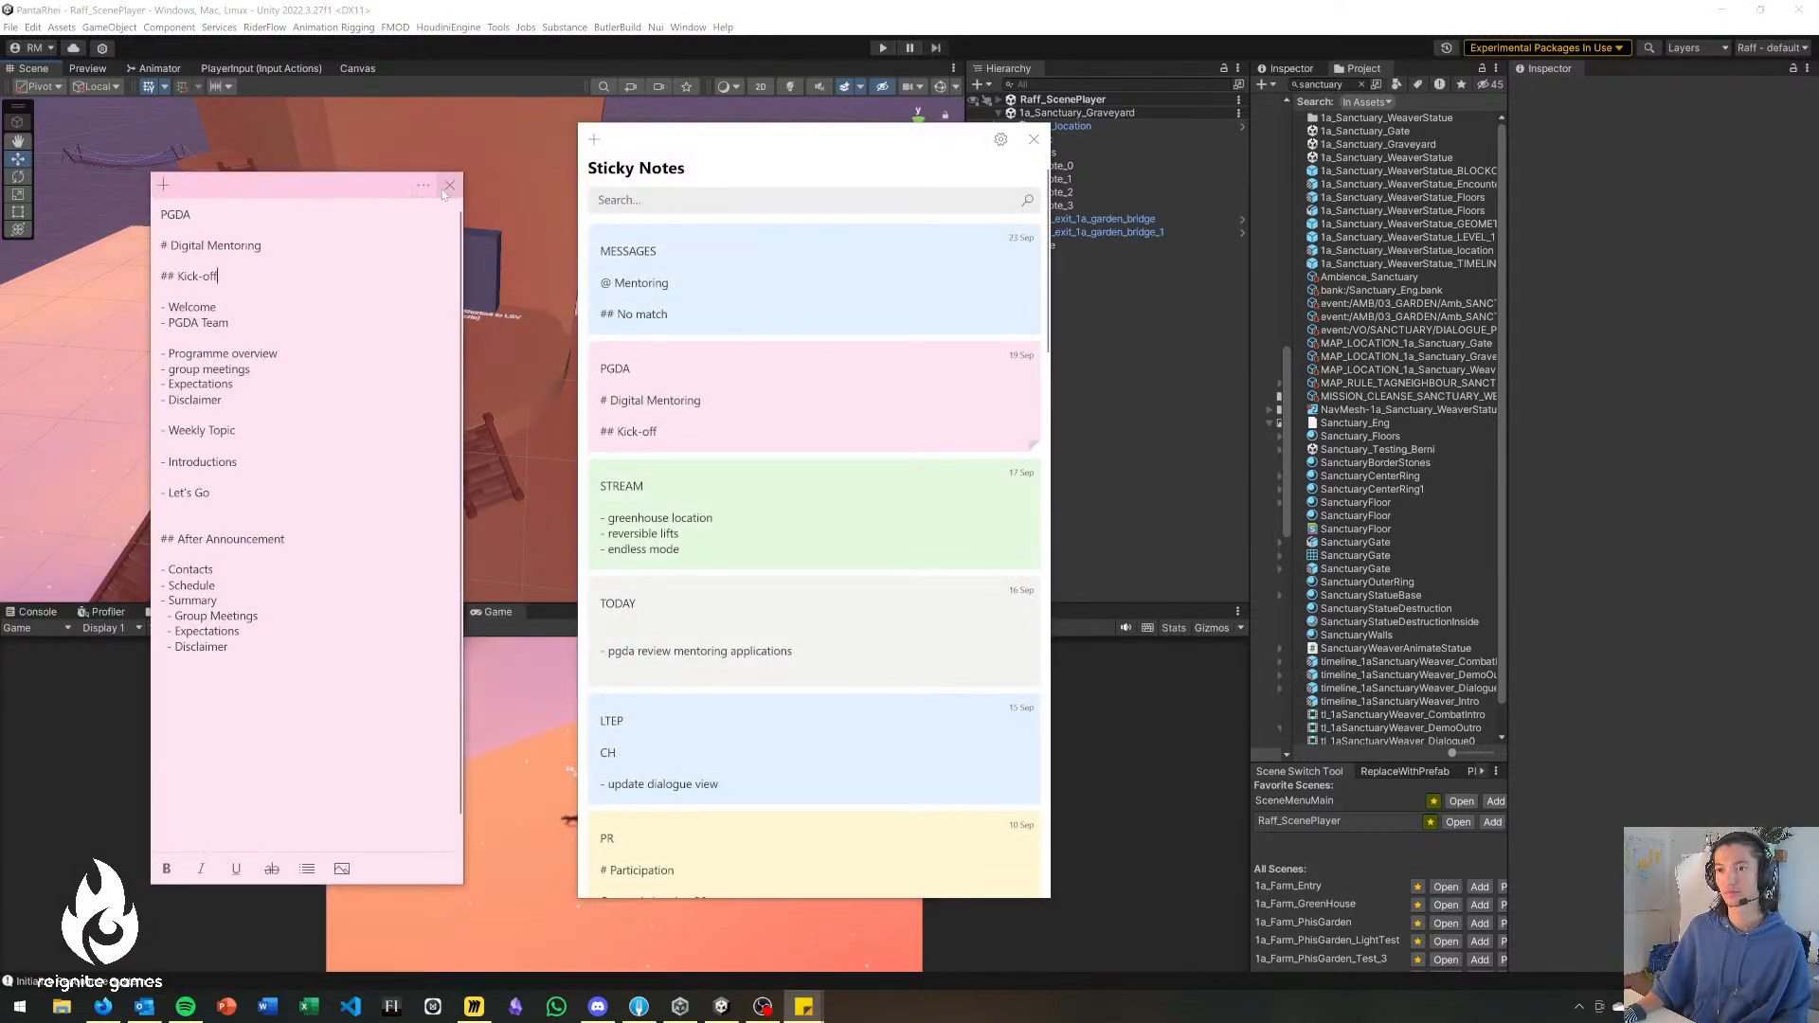
click(451, 186)
drag(706, 139, 2, 493)
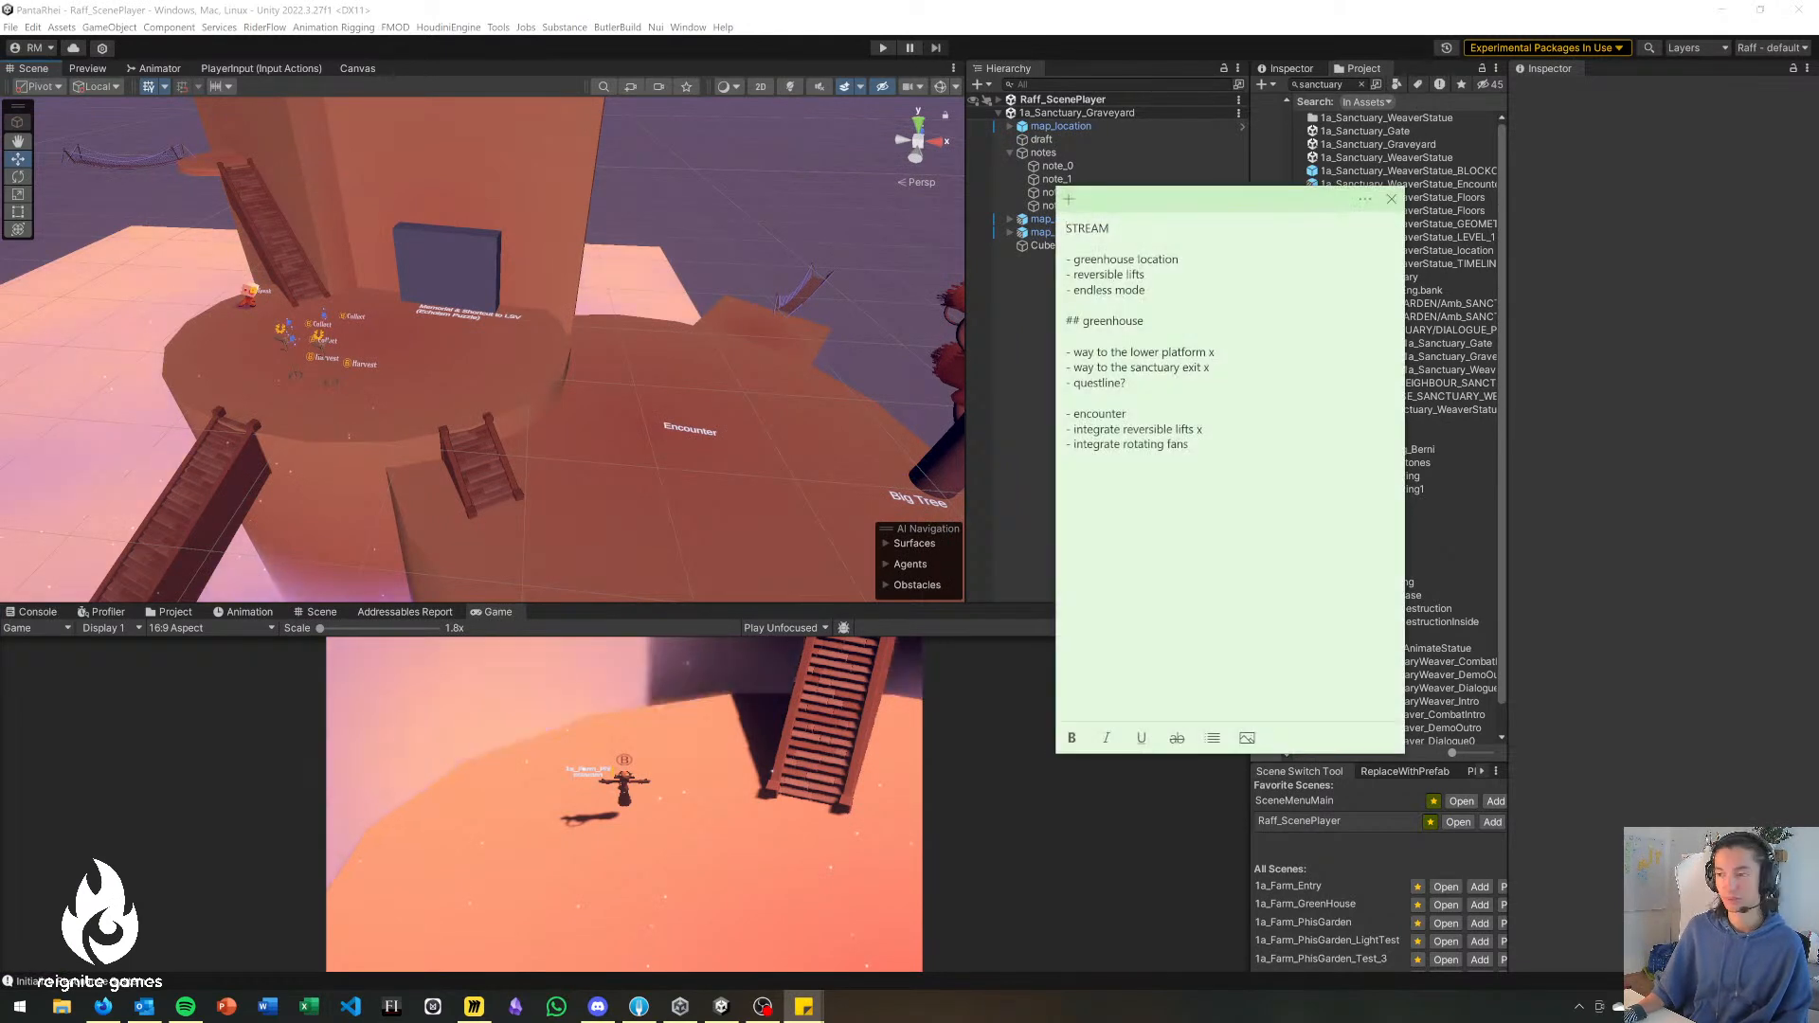
Replace the STREAM note's old list with the heading "# blockouts" and the items "- graveyard", "- gate" and, after a blank line, "- greenhouse".
drag(1190, 445, 1052, 264)
text(# )
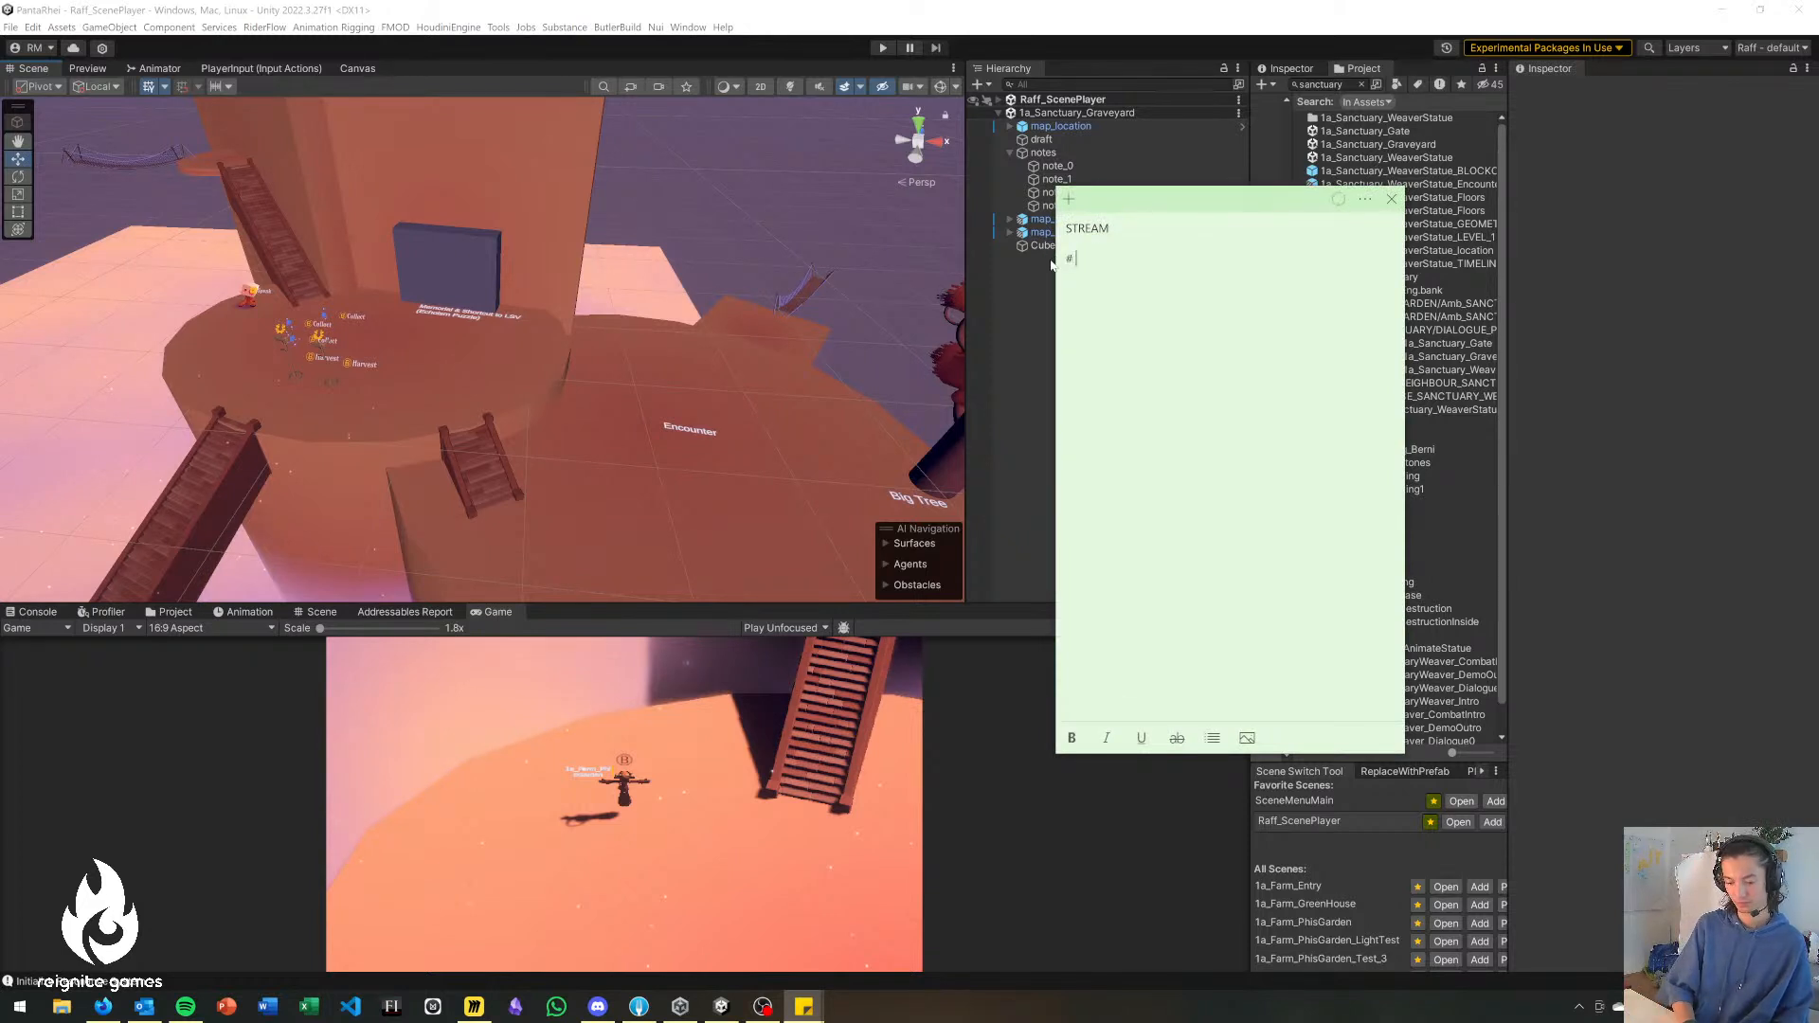
text(blockouts  )
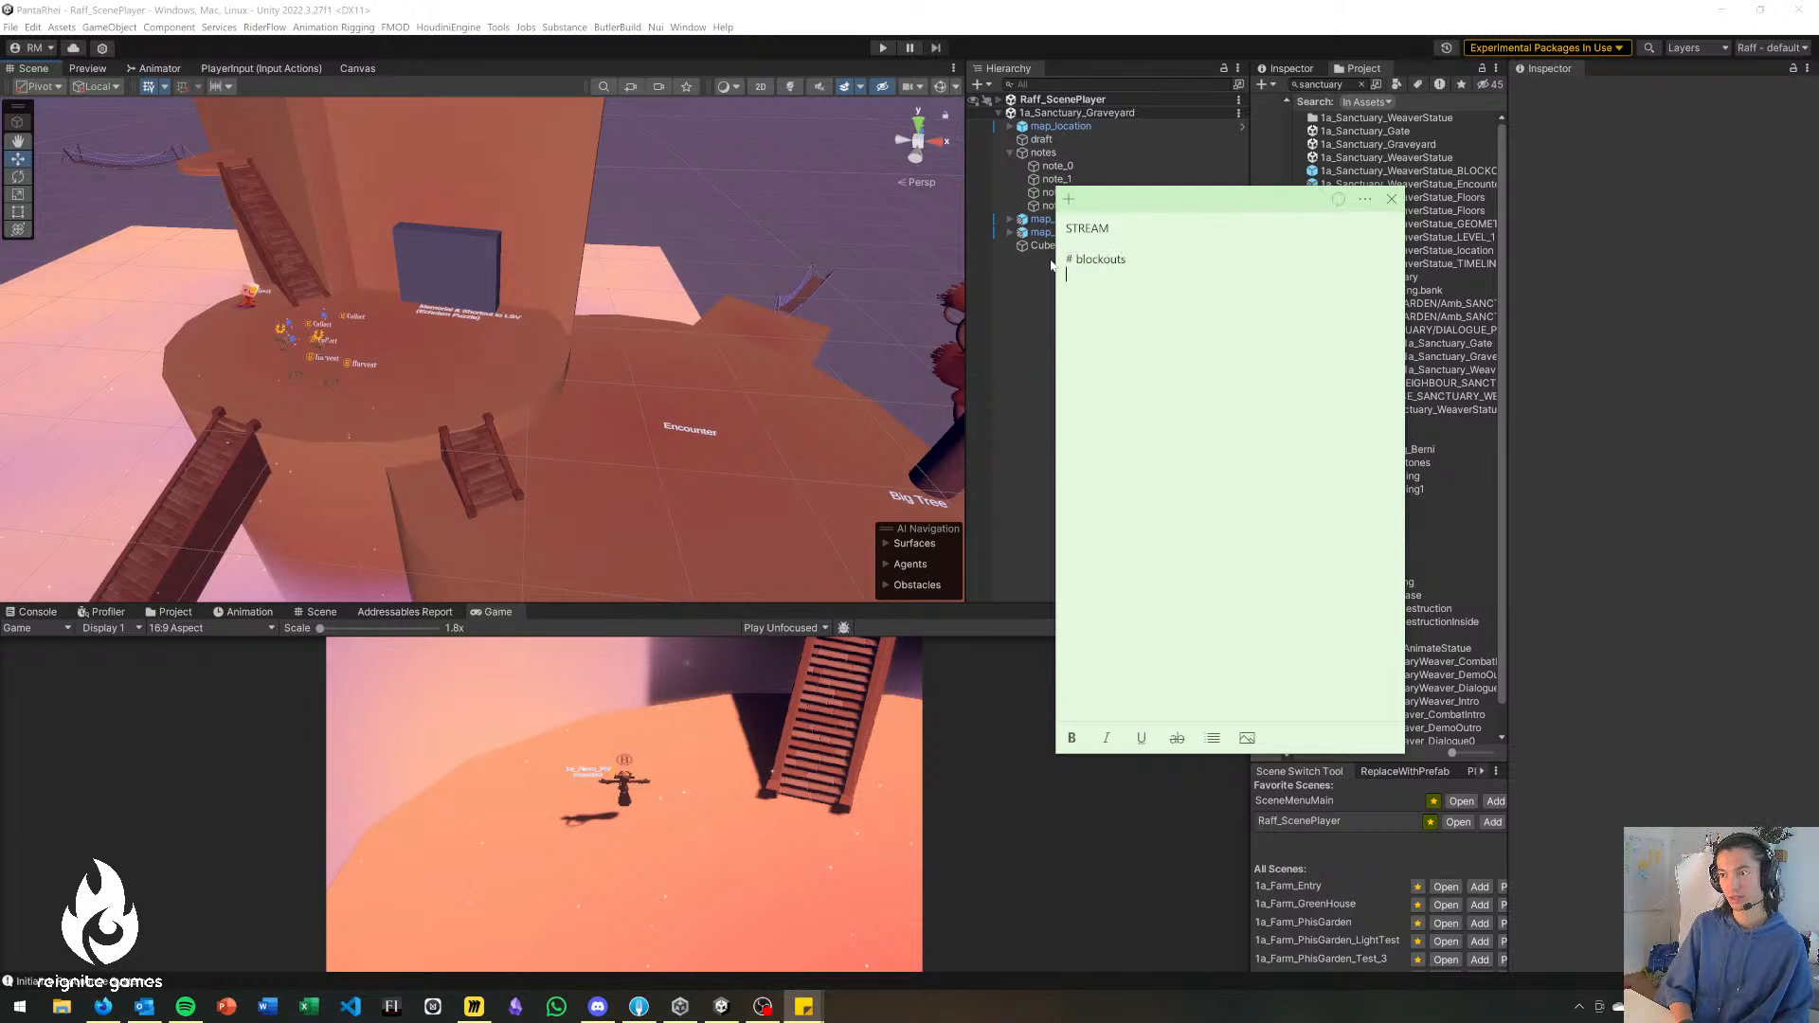
text(-)
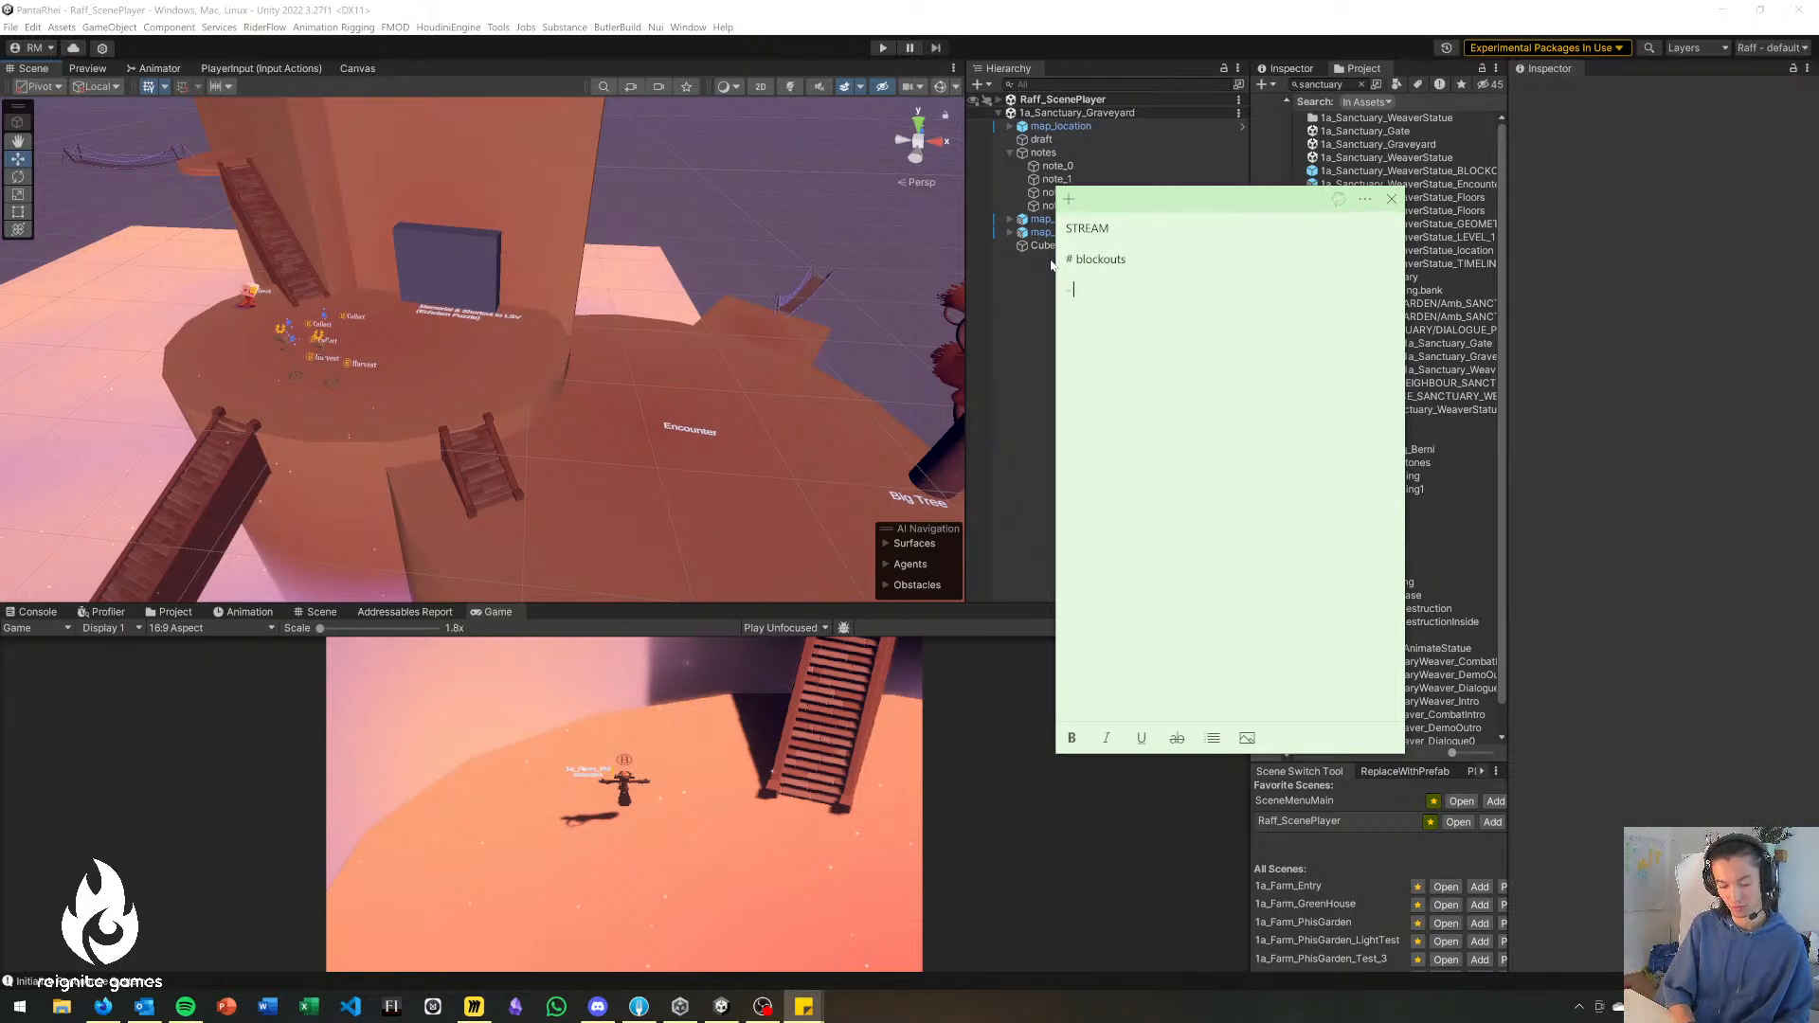
text( graveyard)
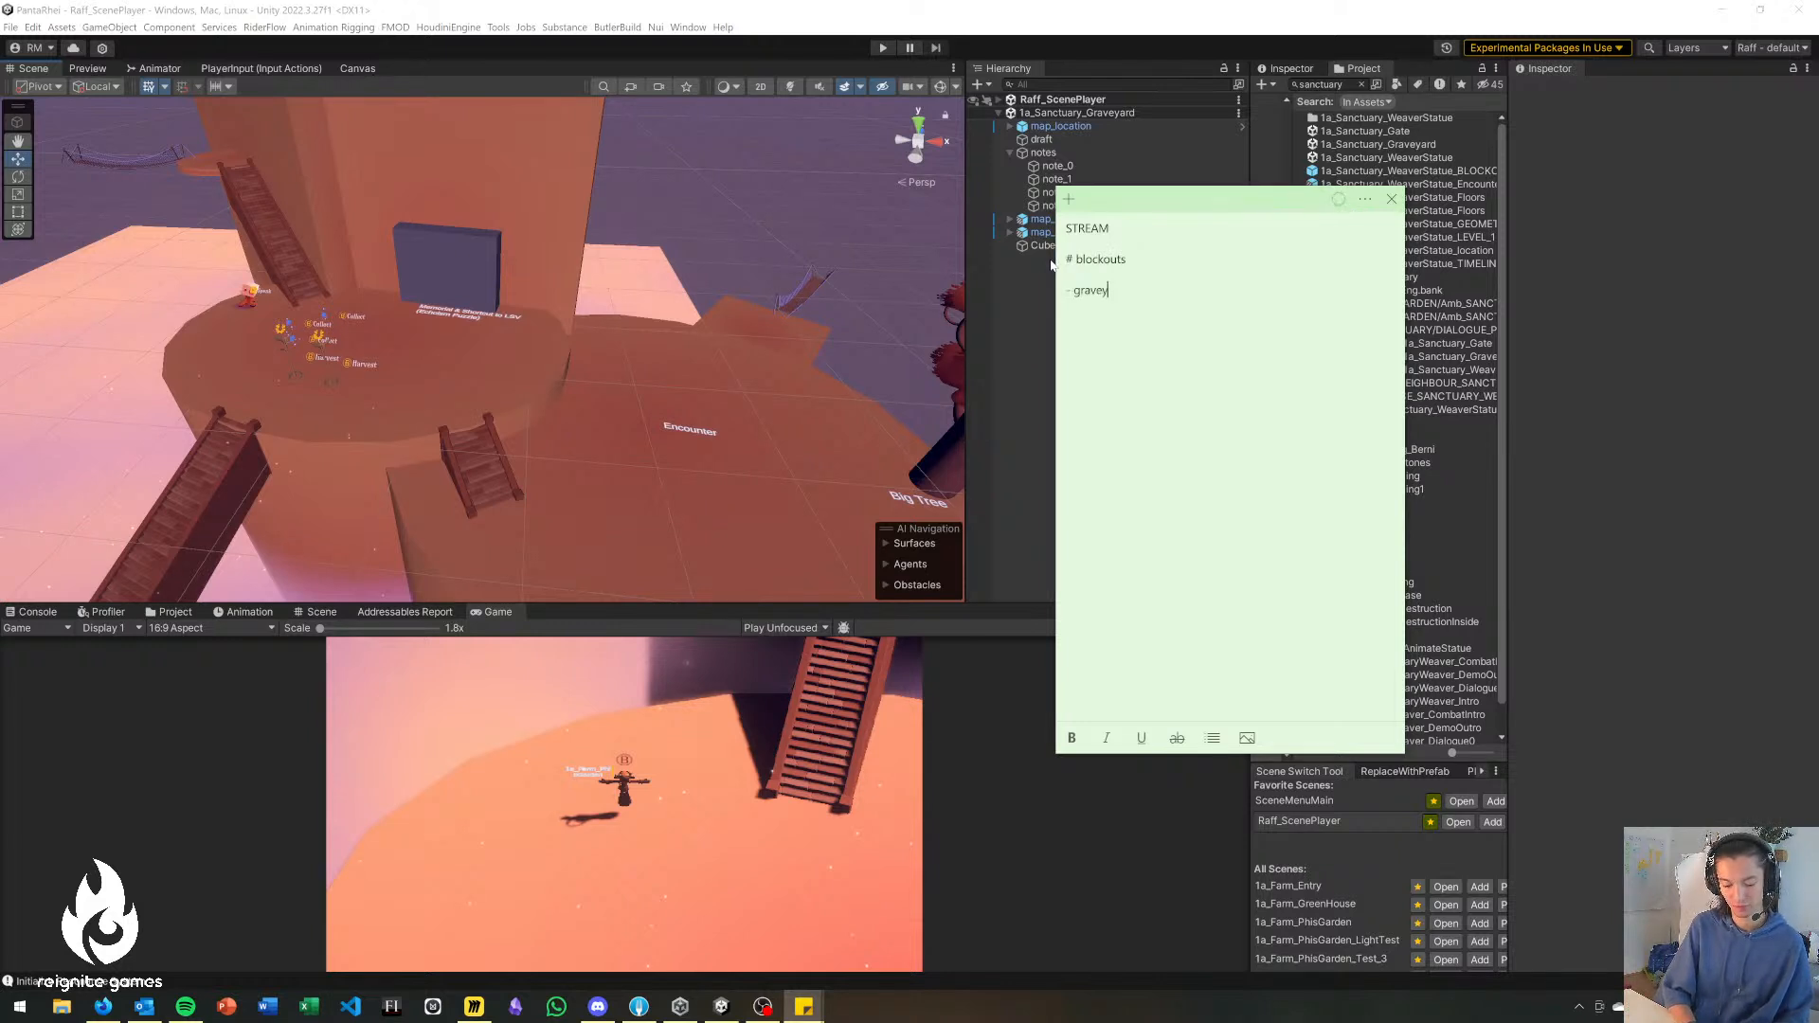
key(Return)
text(- gate  )
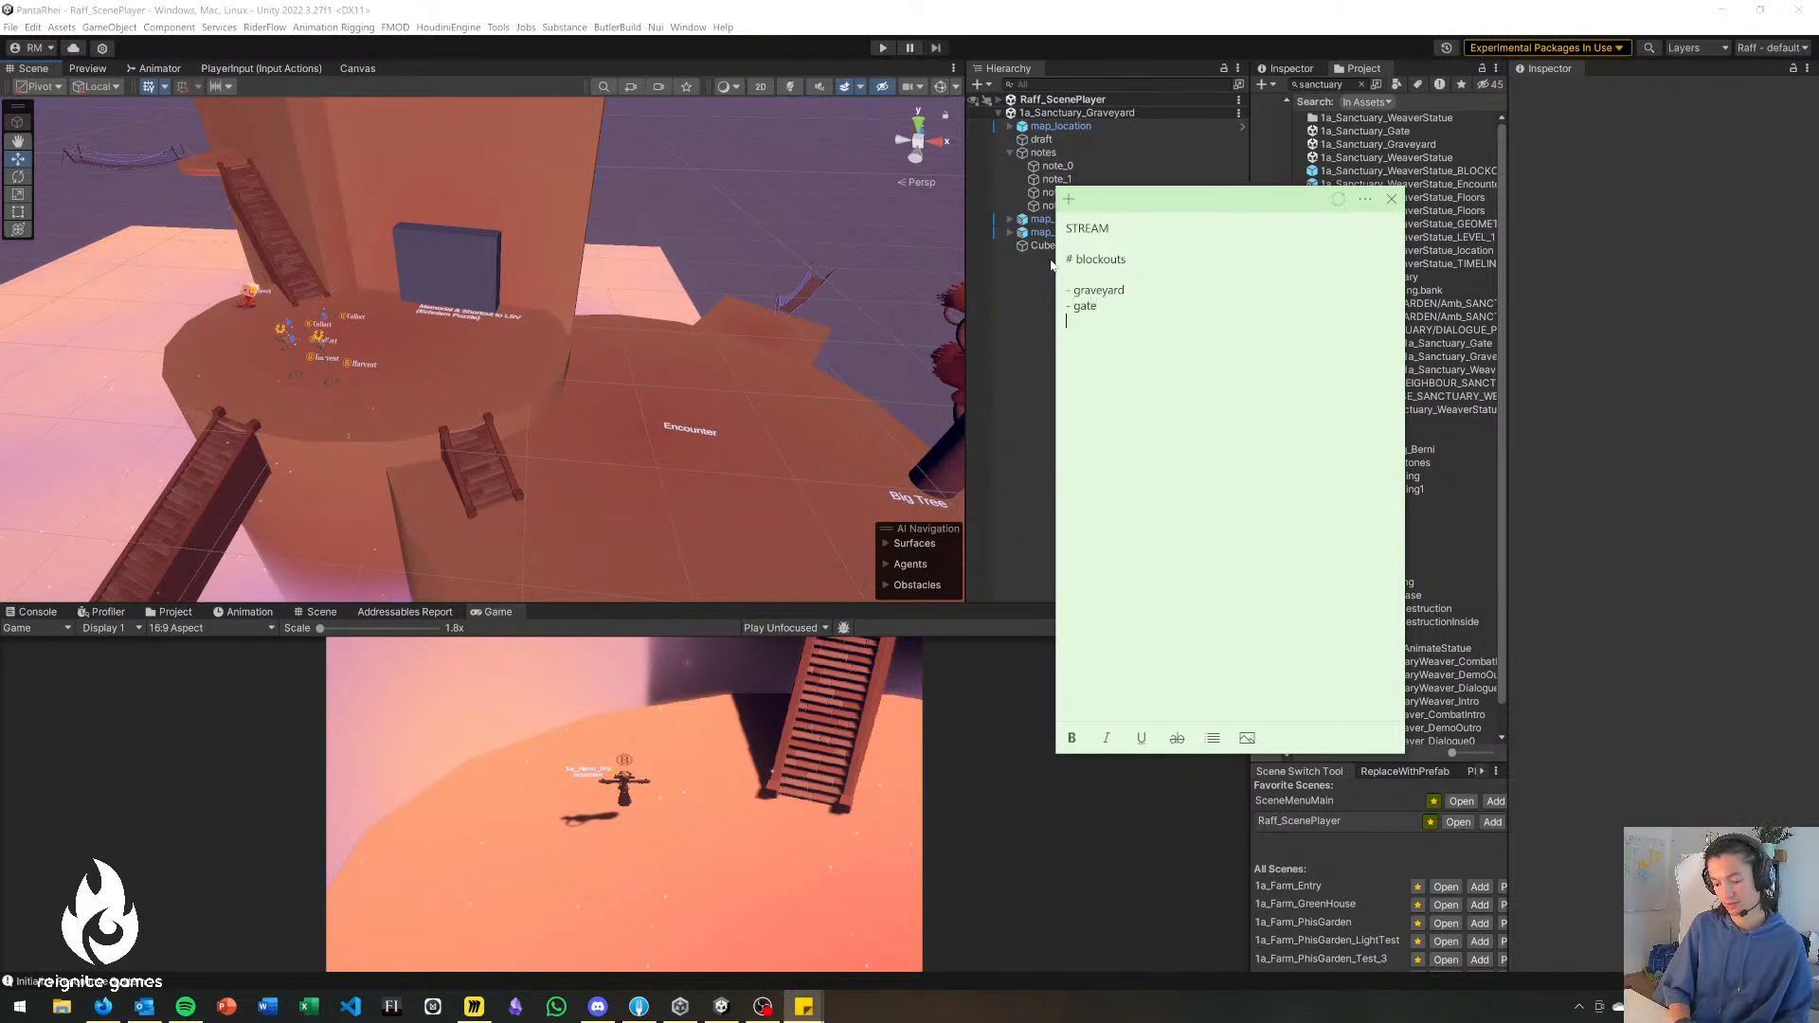
text(- )
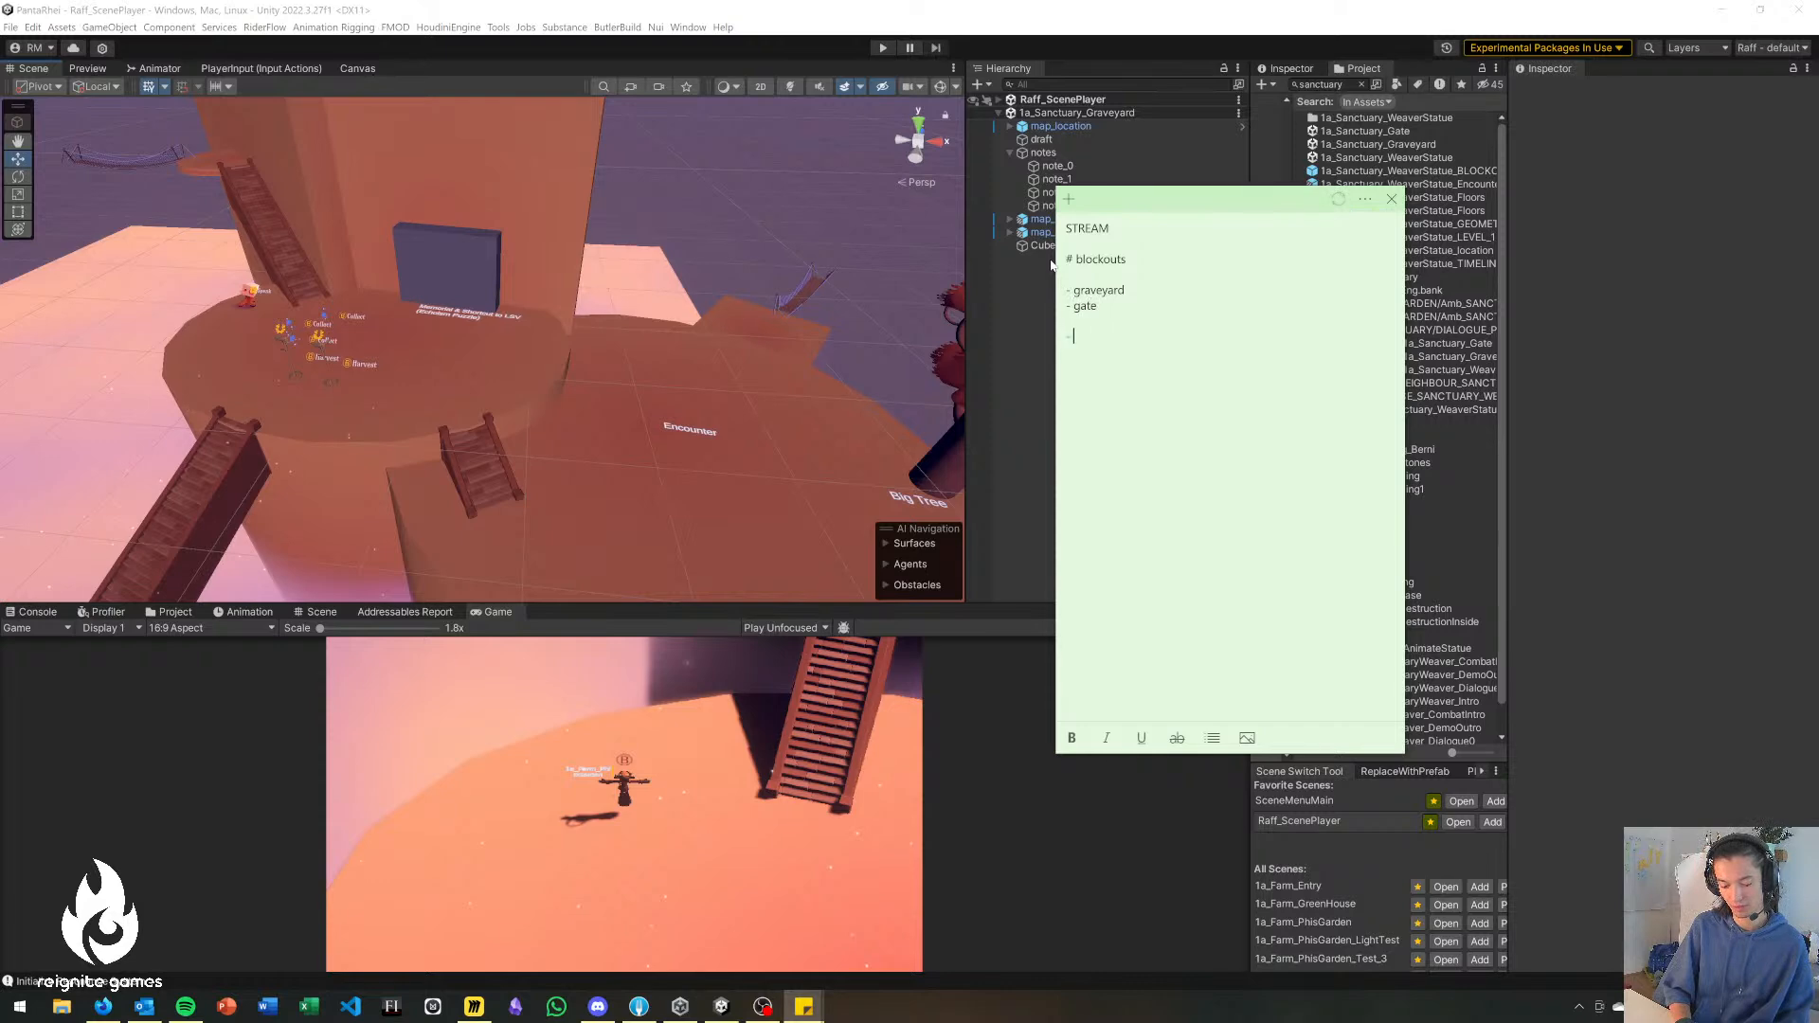
text(greenhouse)
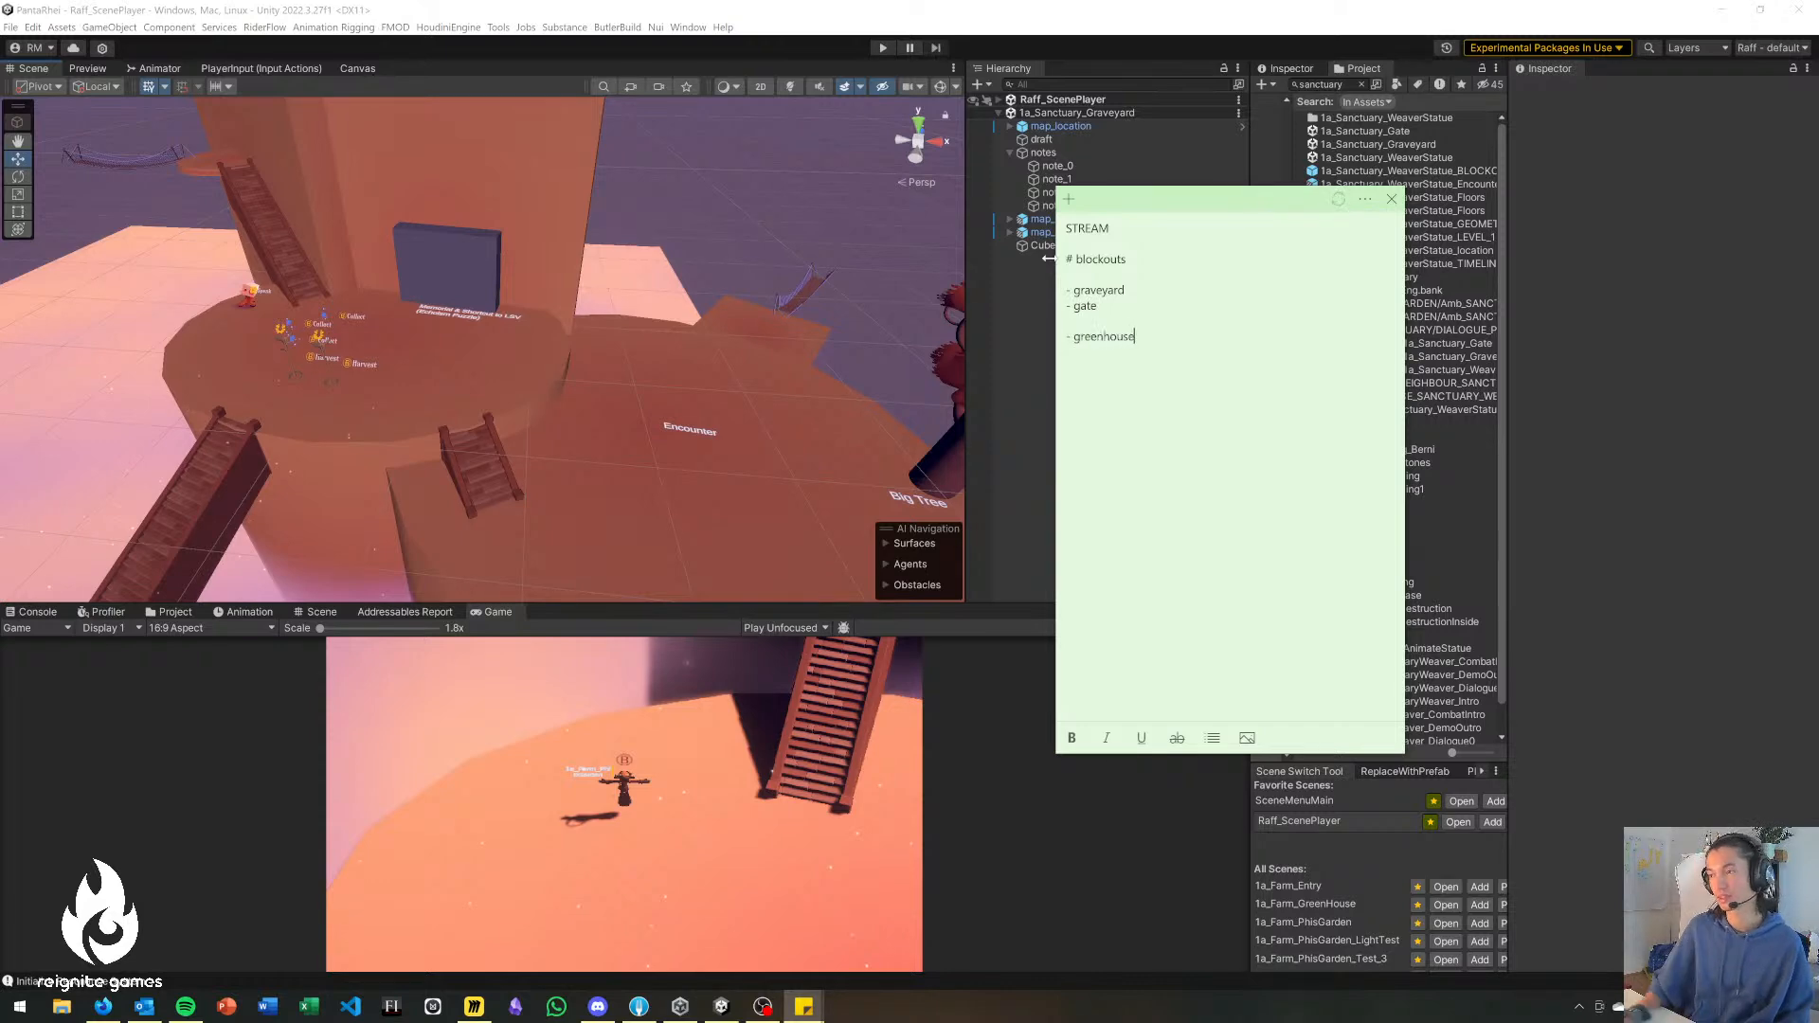
Switch to Miro and examine the level flow on the PR Tech/Design board from The Estuary up to the Sanctuary.
key(alt+Tab)
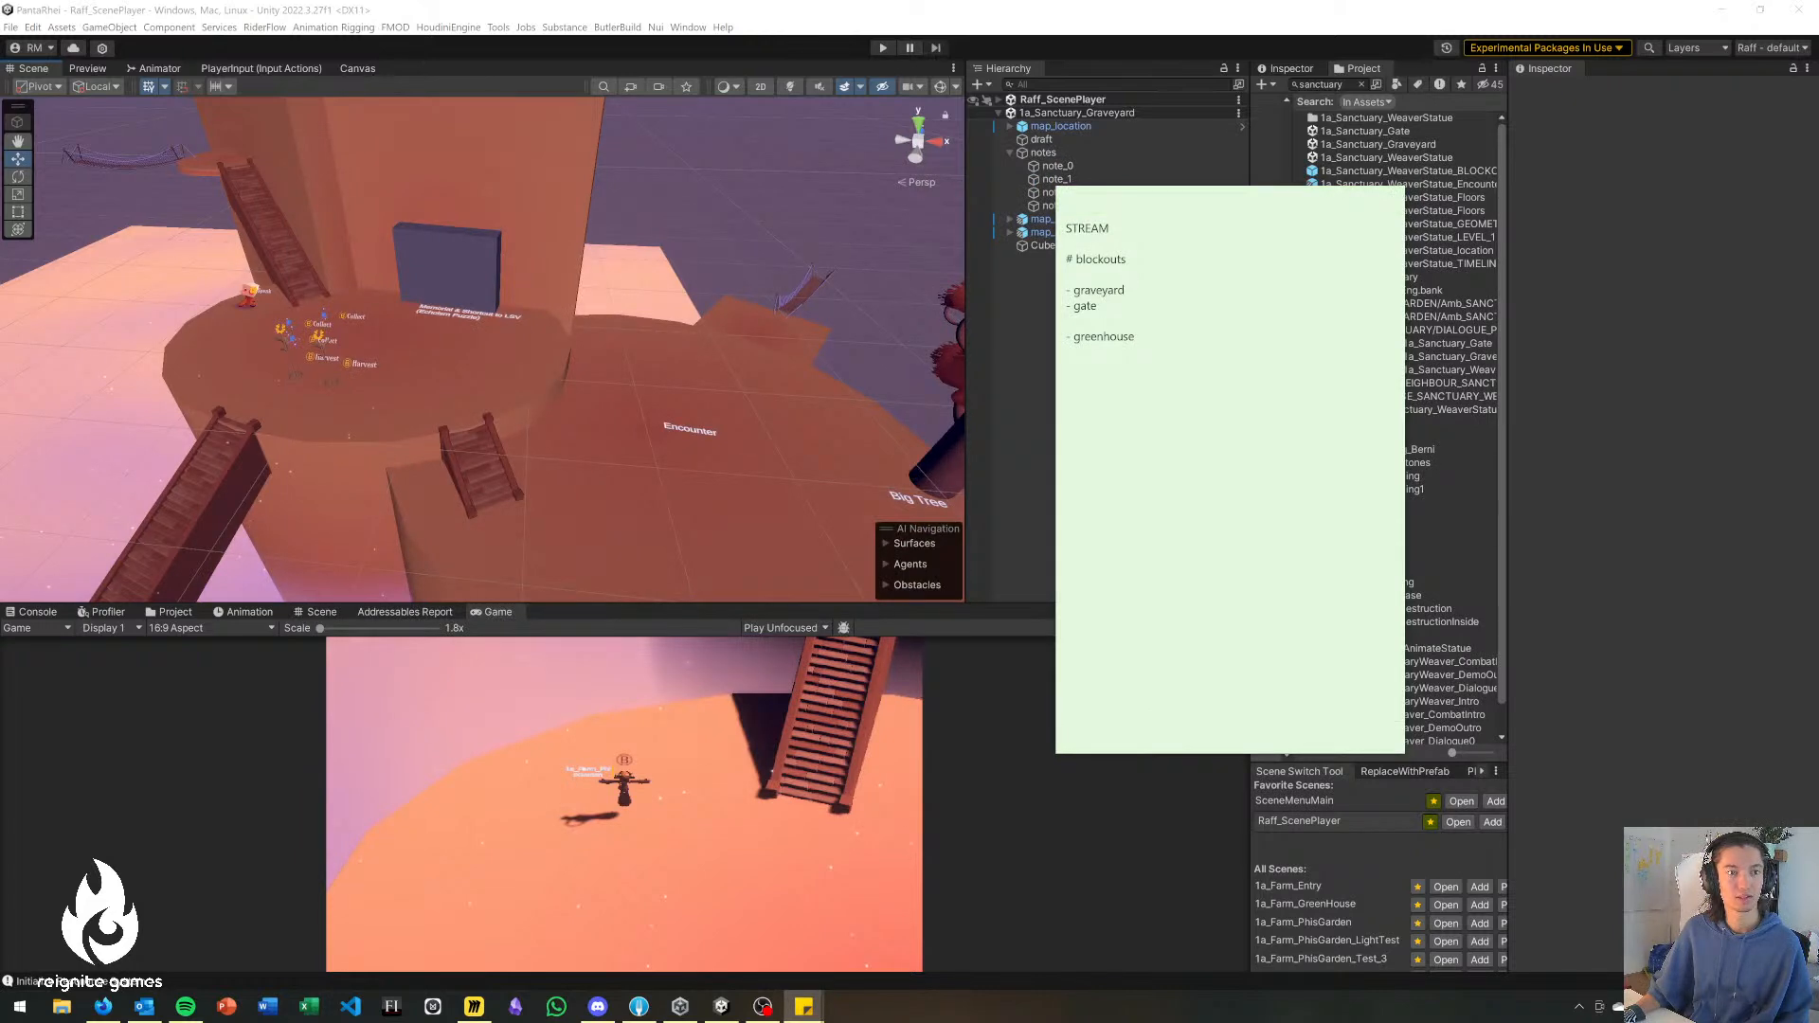
key(alt+Tab)
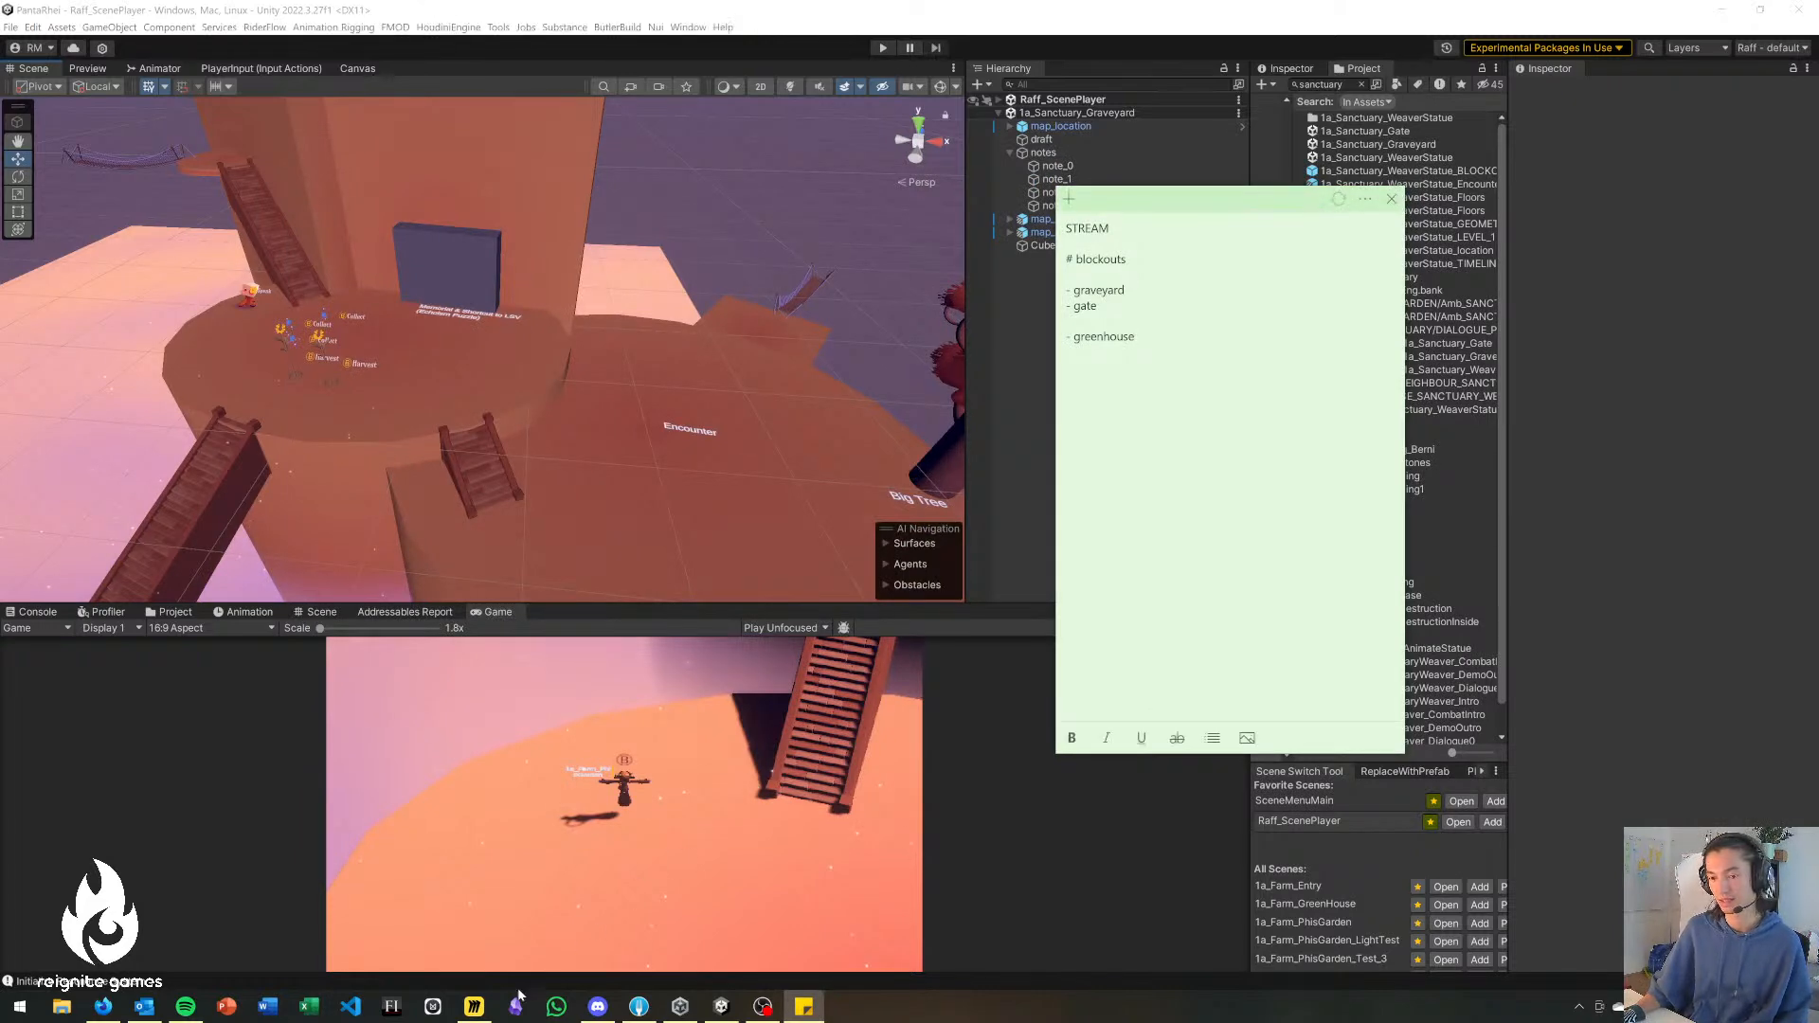
click(472, 1010)
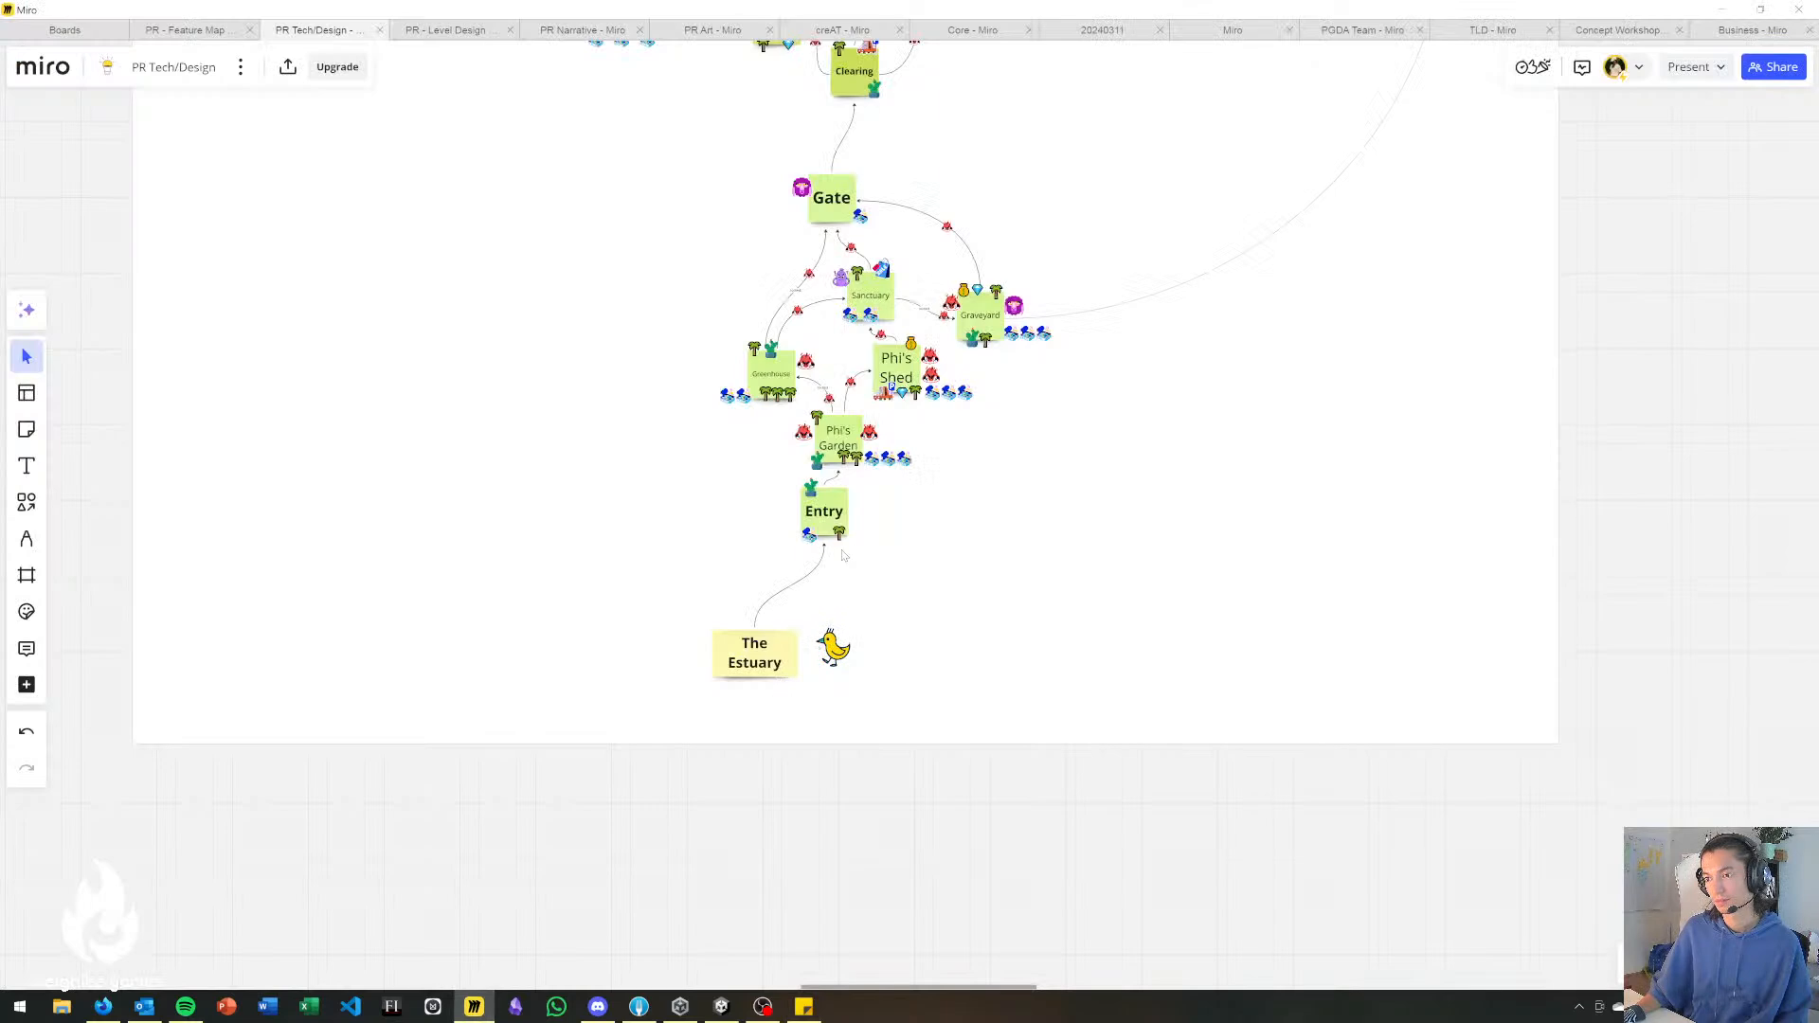
scroll(910, 483, up, 5)
middle_drag(1037, 638, 1103, 438)
middle_drag(1014, 567, 1112, 326)
scroll(1112, 326, up, 3)
middle_drag(950, 679, 970, 572)
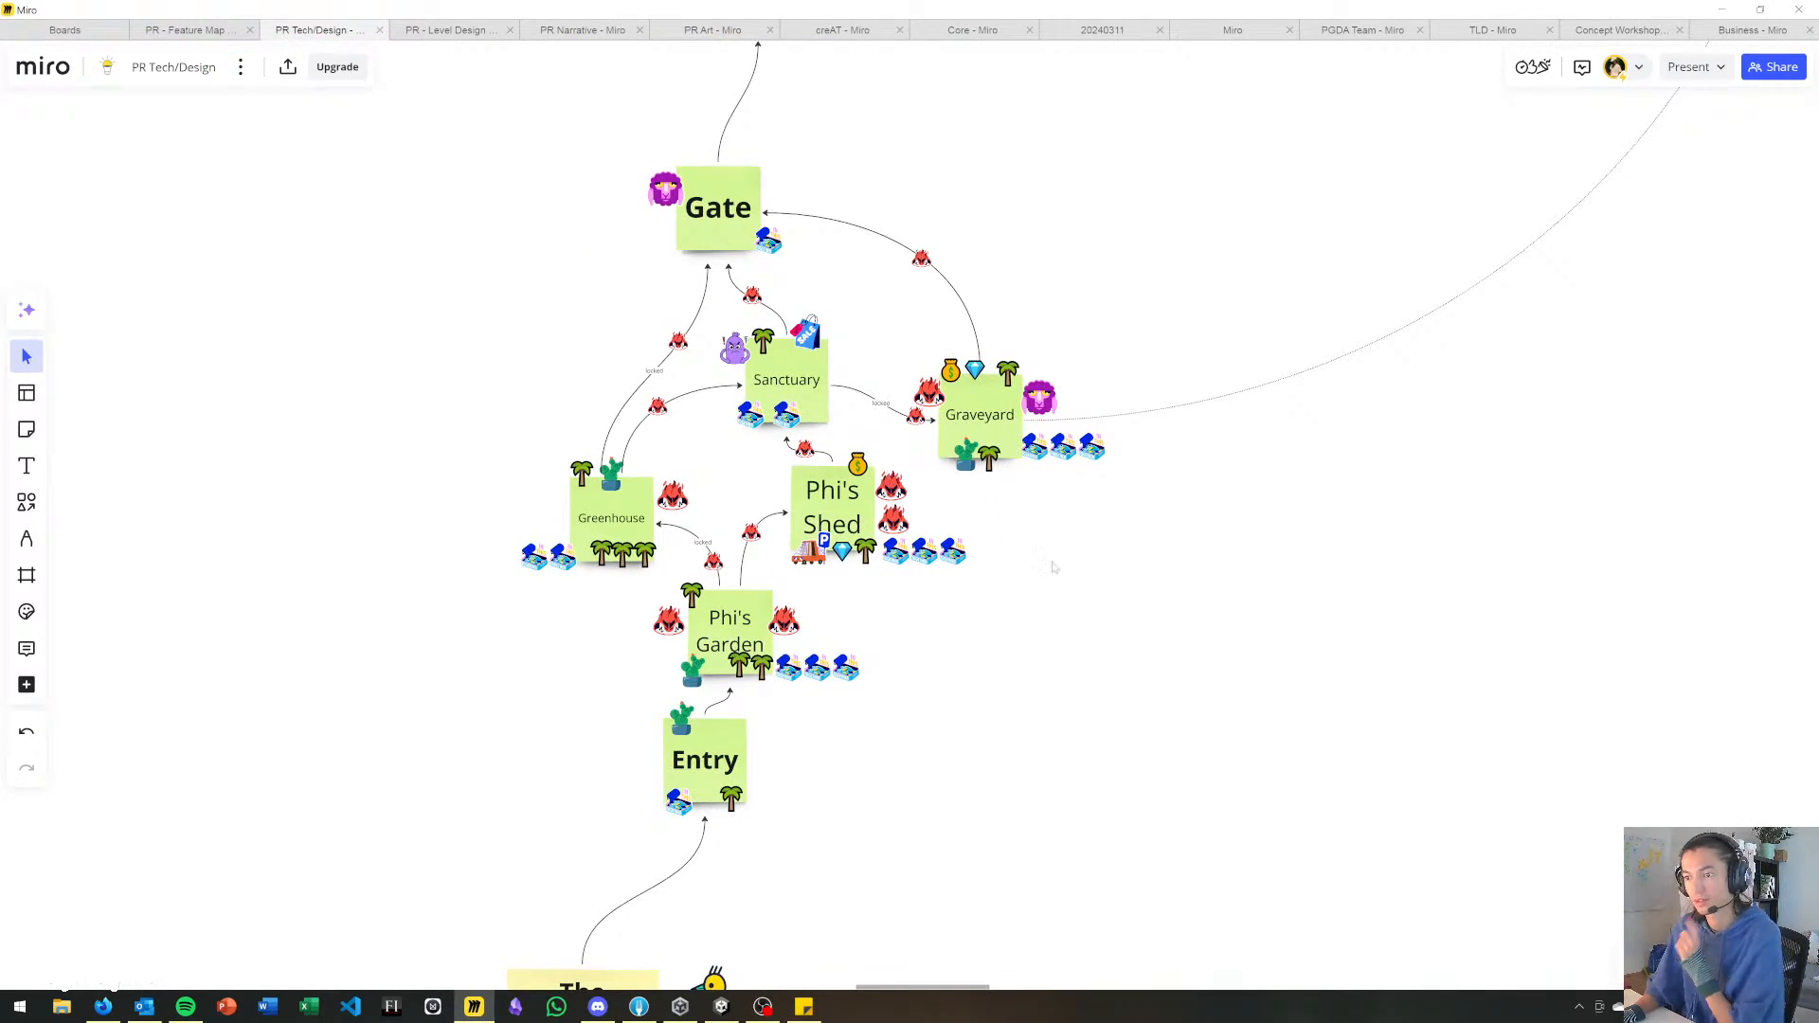
middle_drag(1098, 647, 1198, 544)
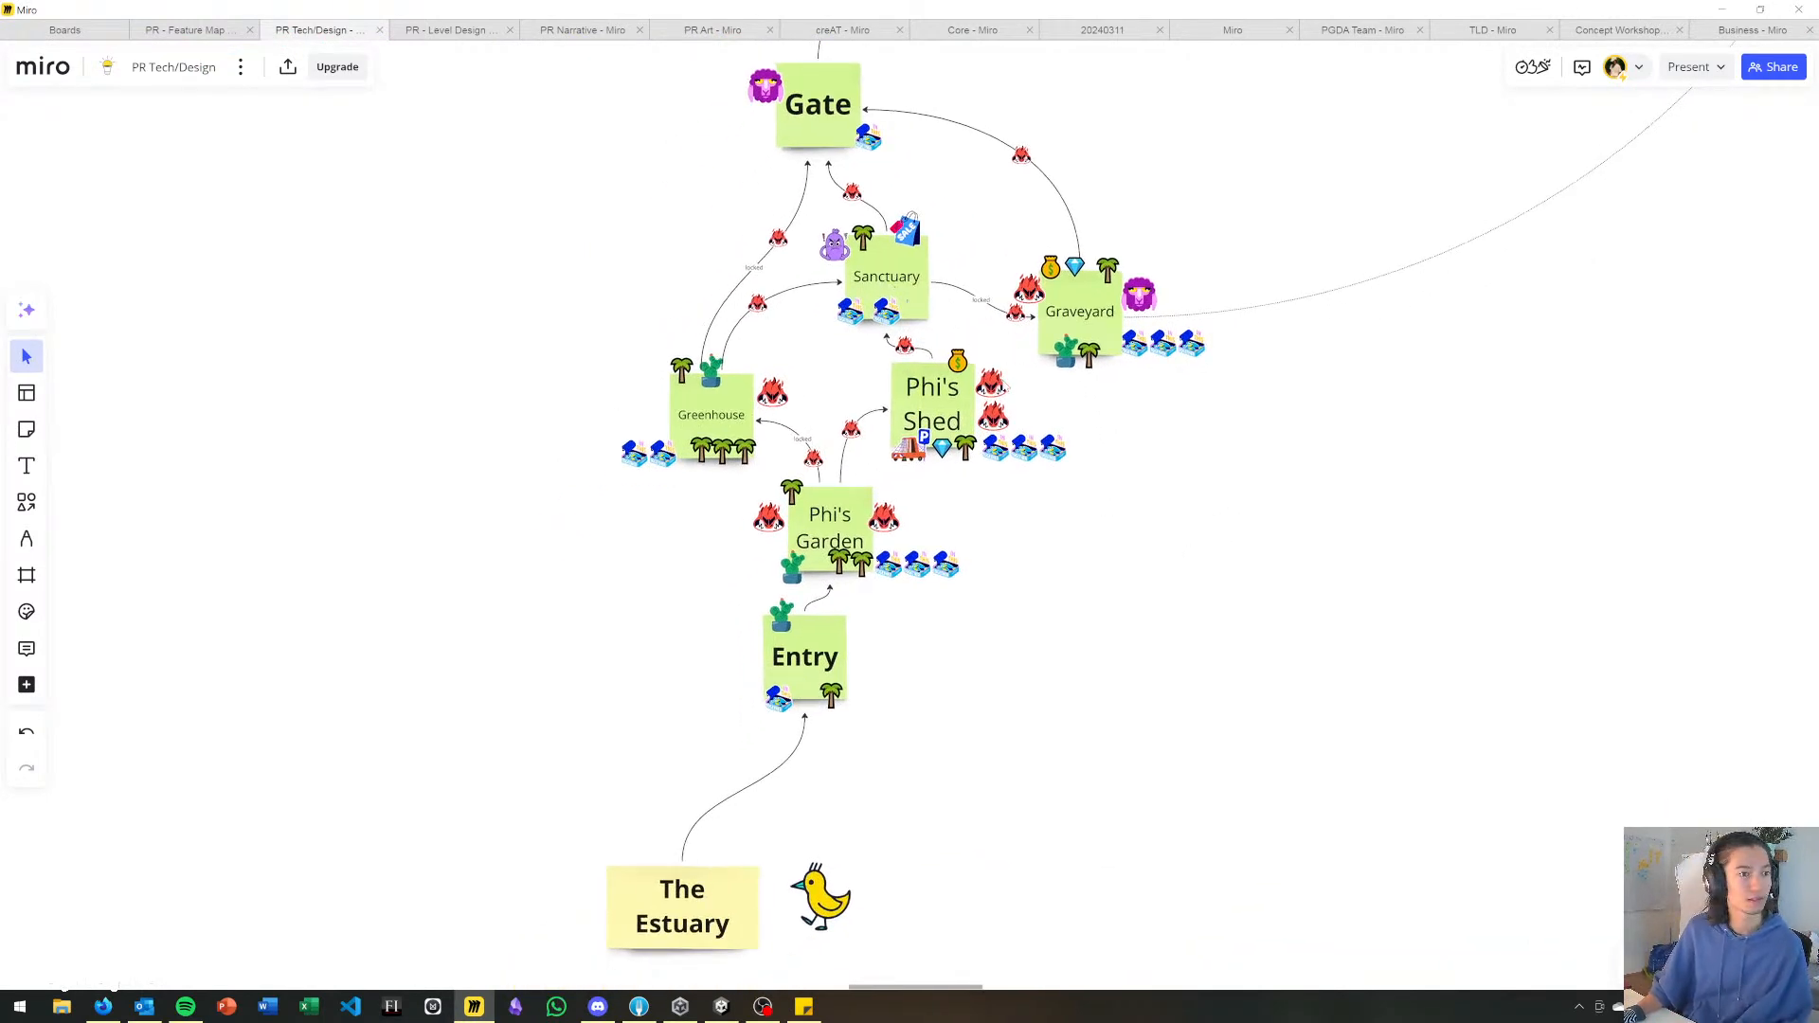
scroll(987, 285, down, 2)
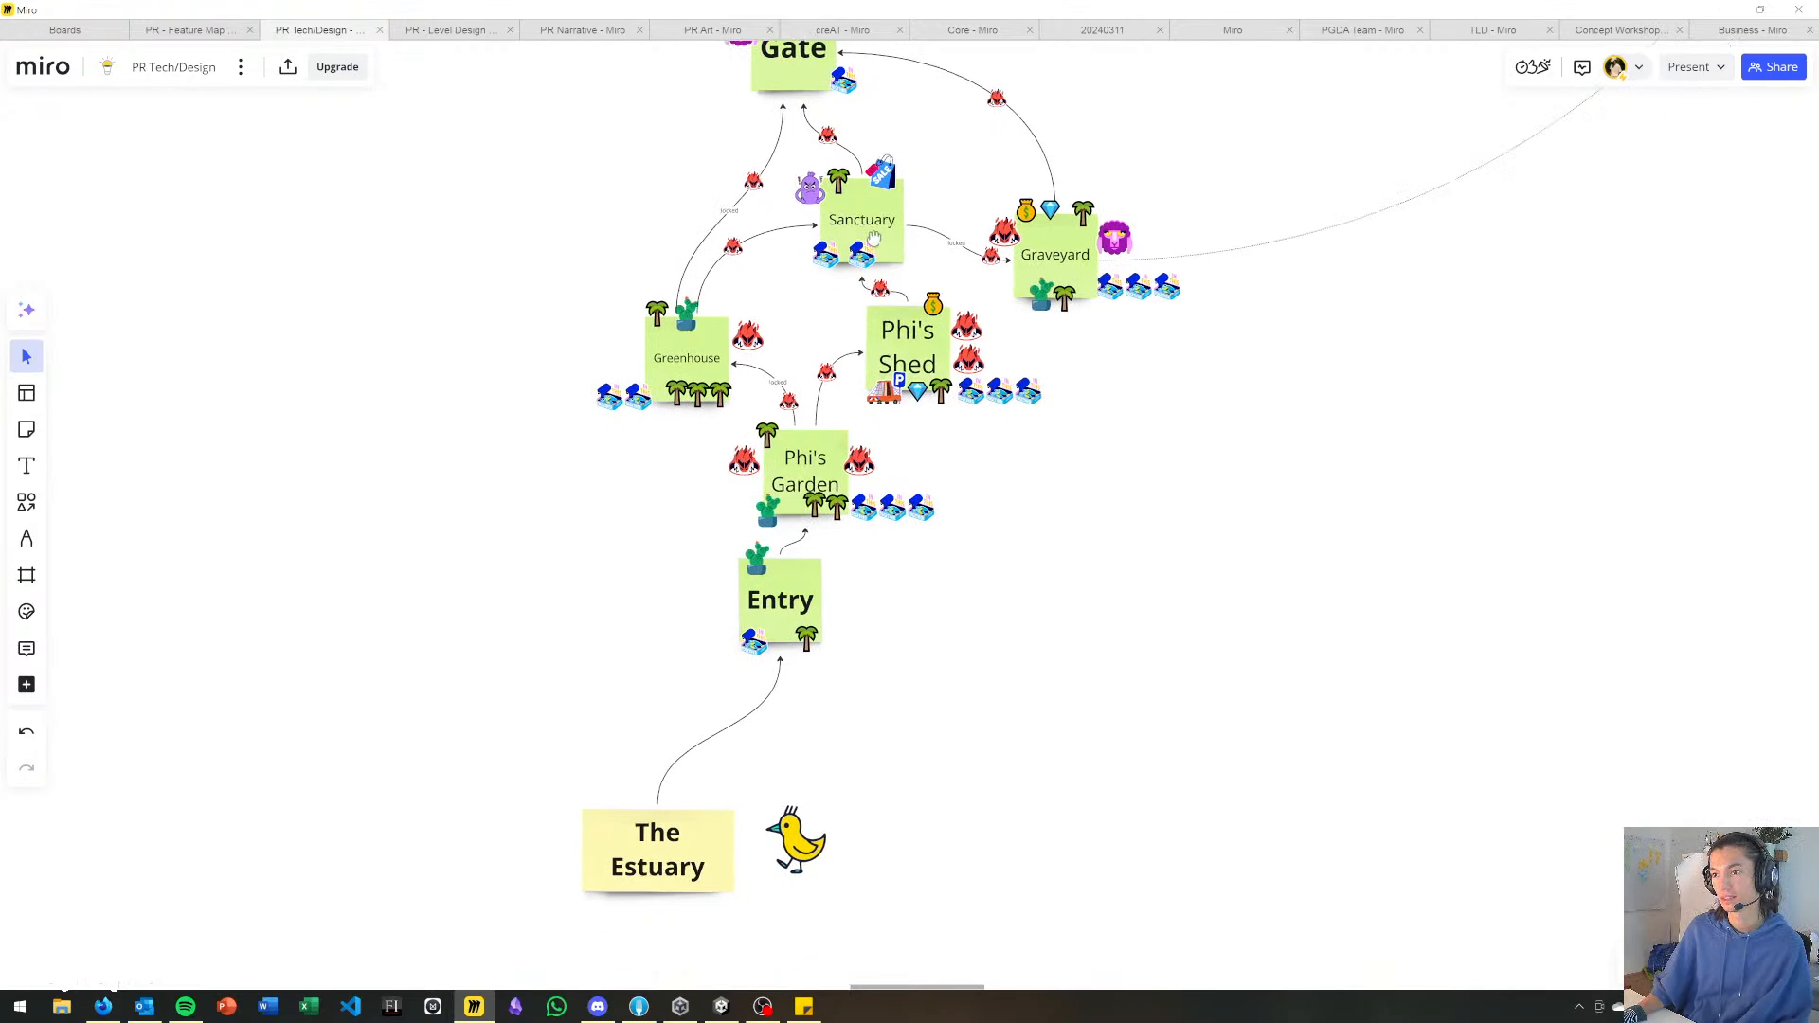
scroll(818, 434, down, 1)
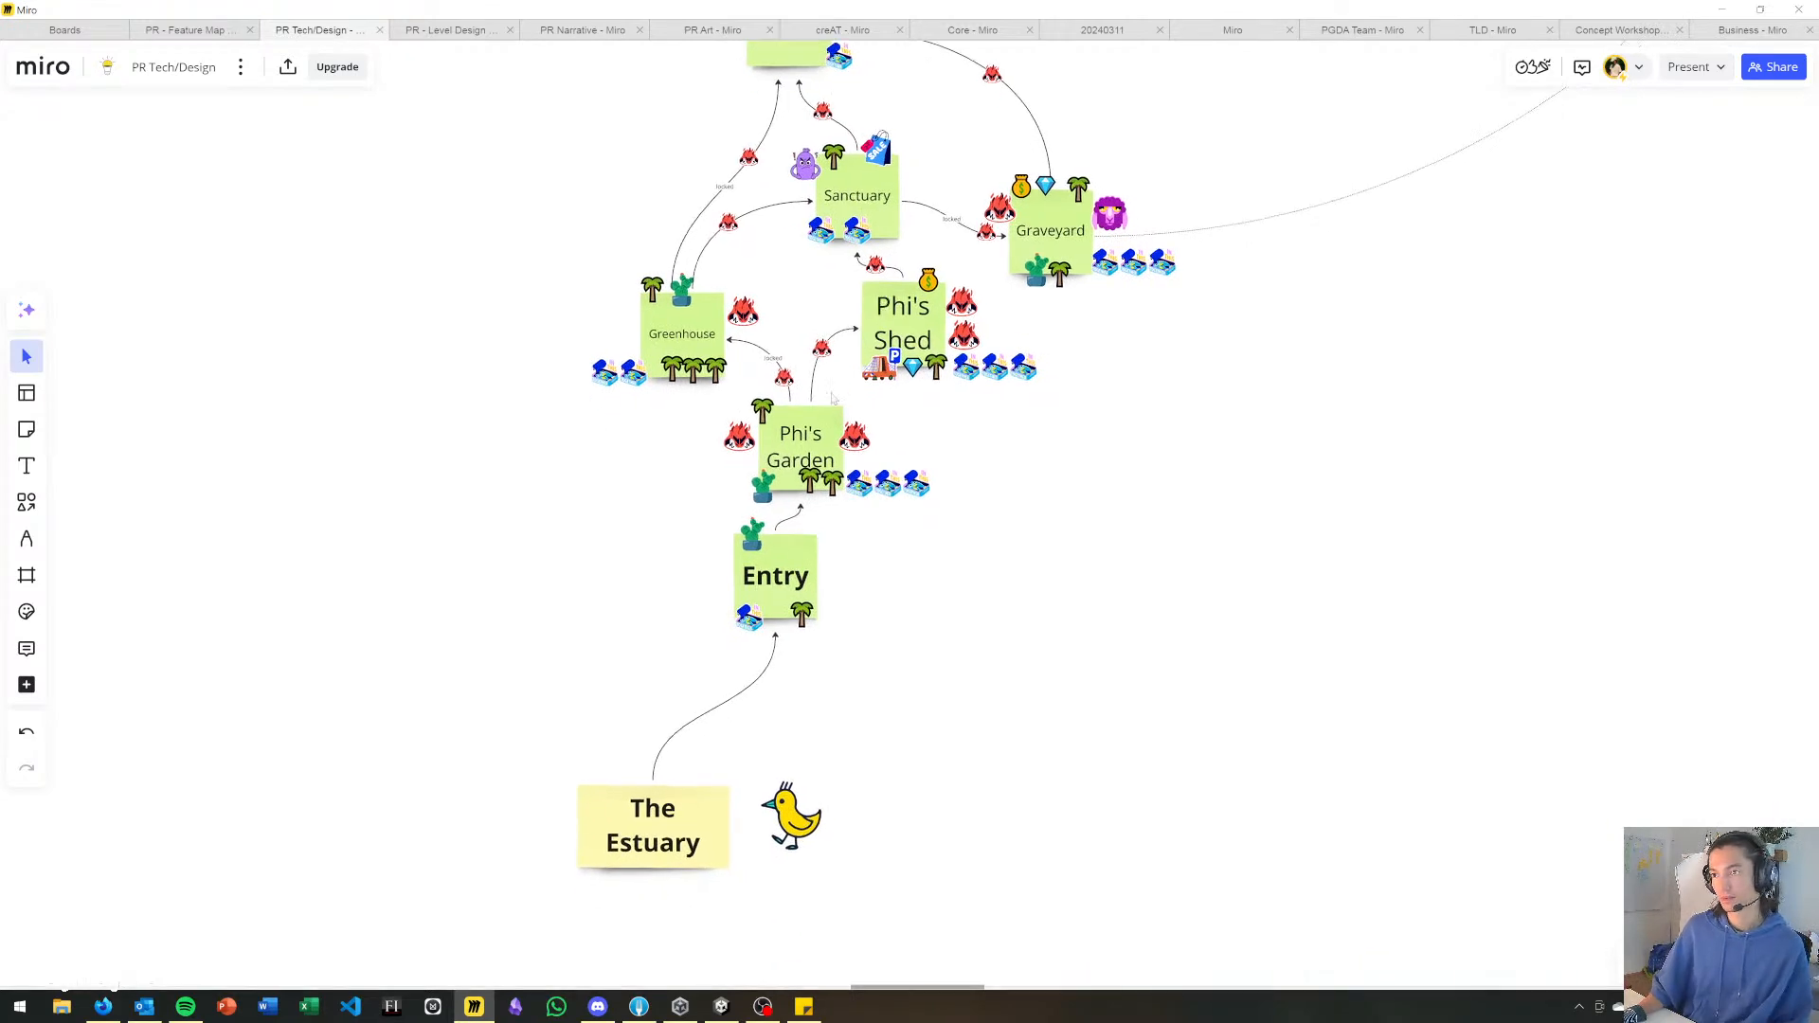
ctrl+scroll(850, 176, up, 3)
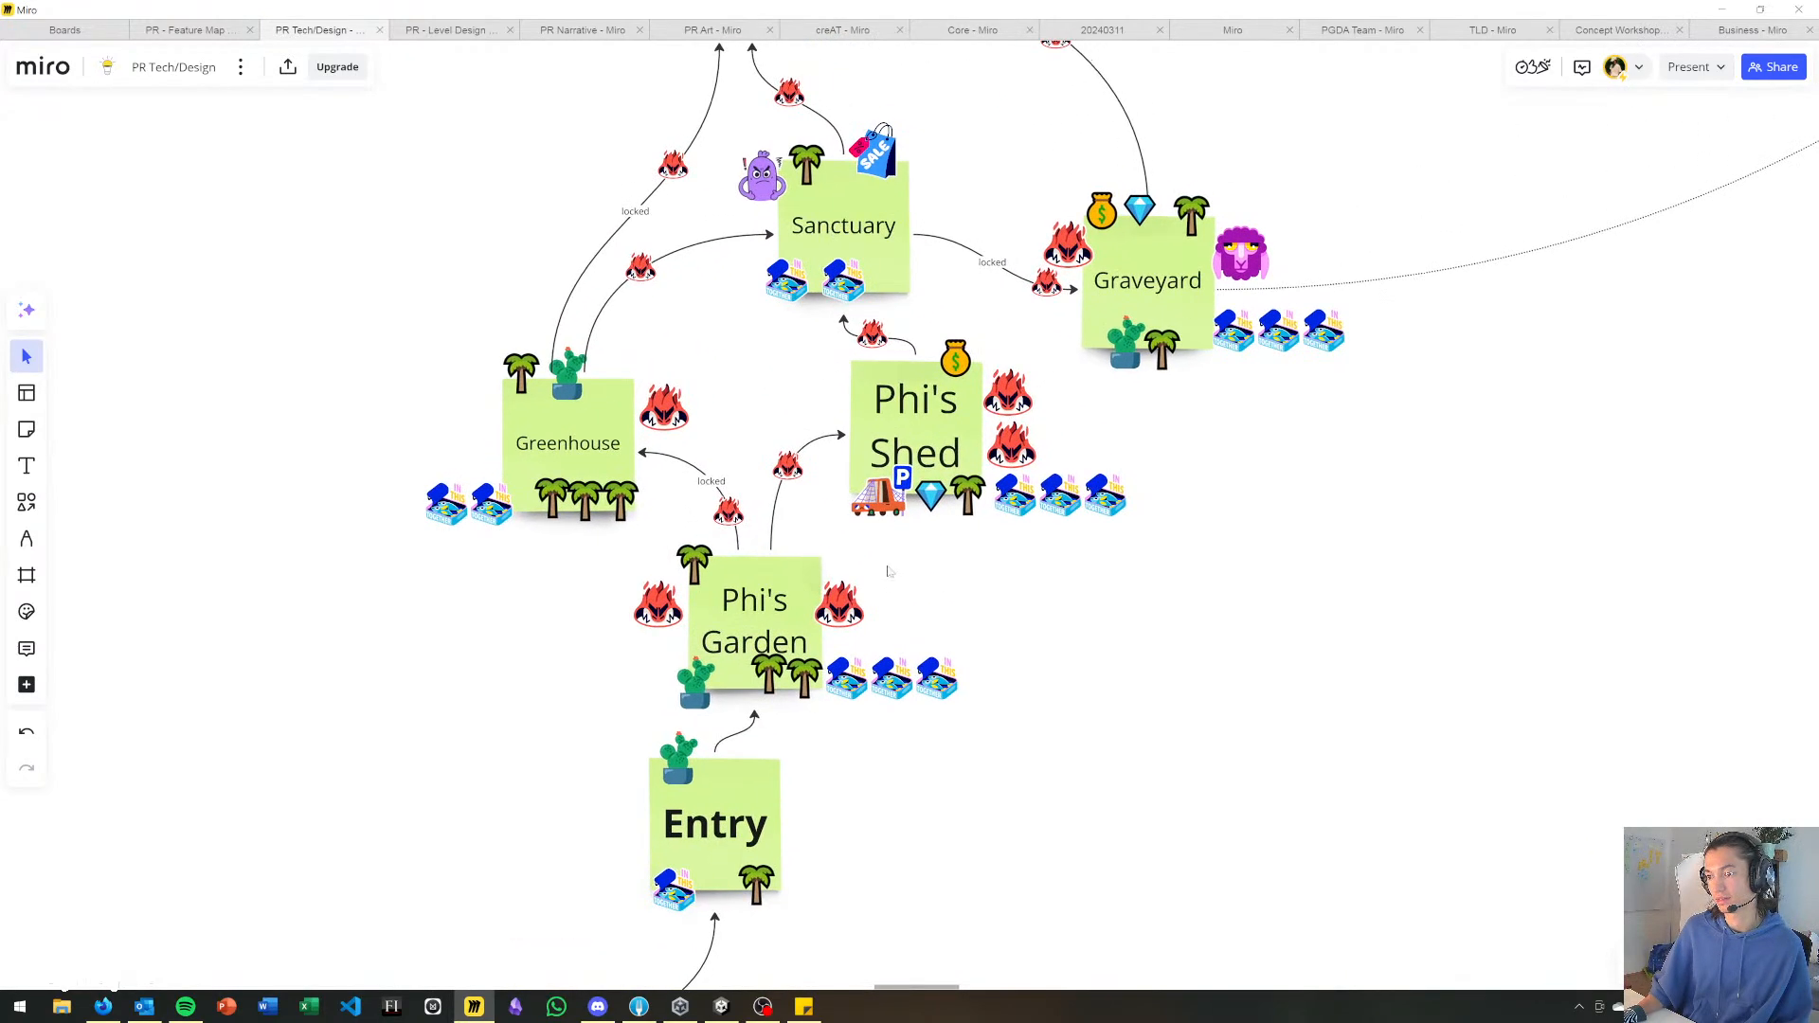
scroll(983, 444, down, 3)
scroll(983, 444, down, 3)
scroll(924, 557, up, 8)
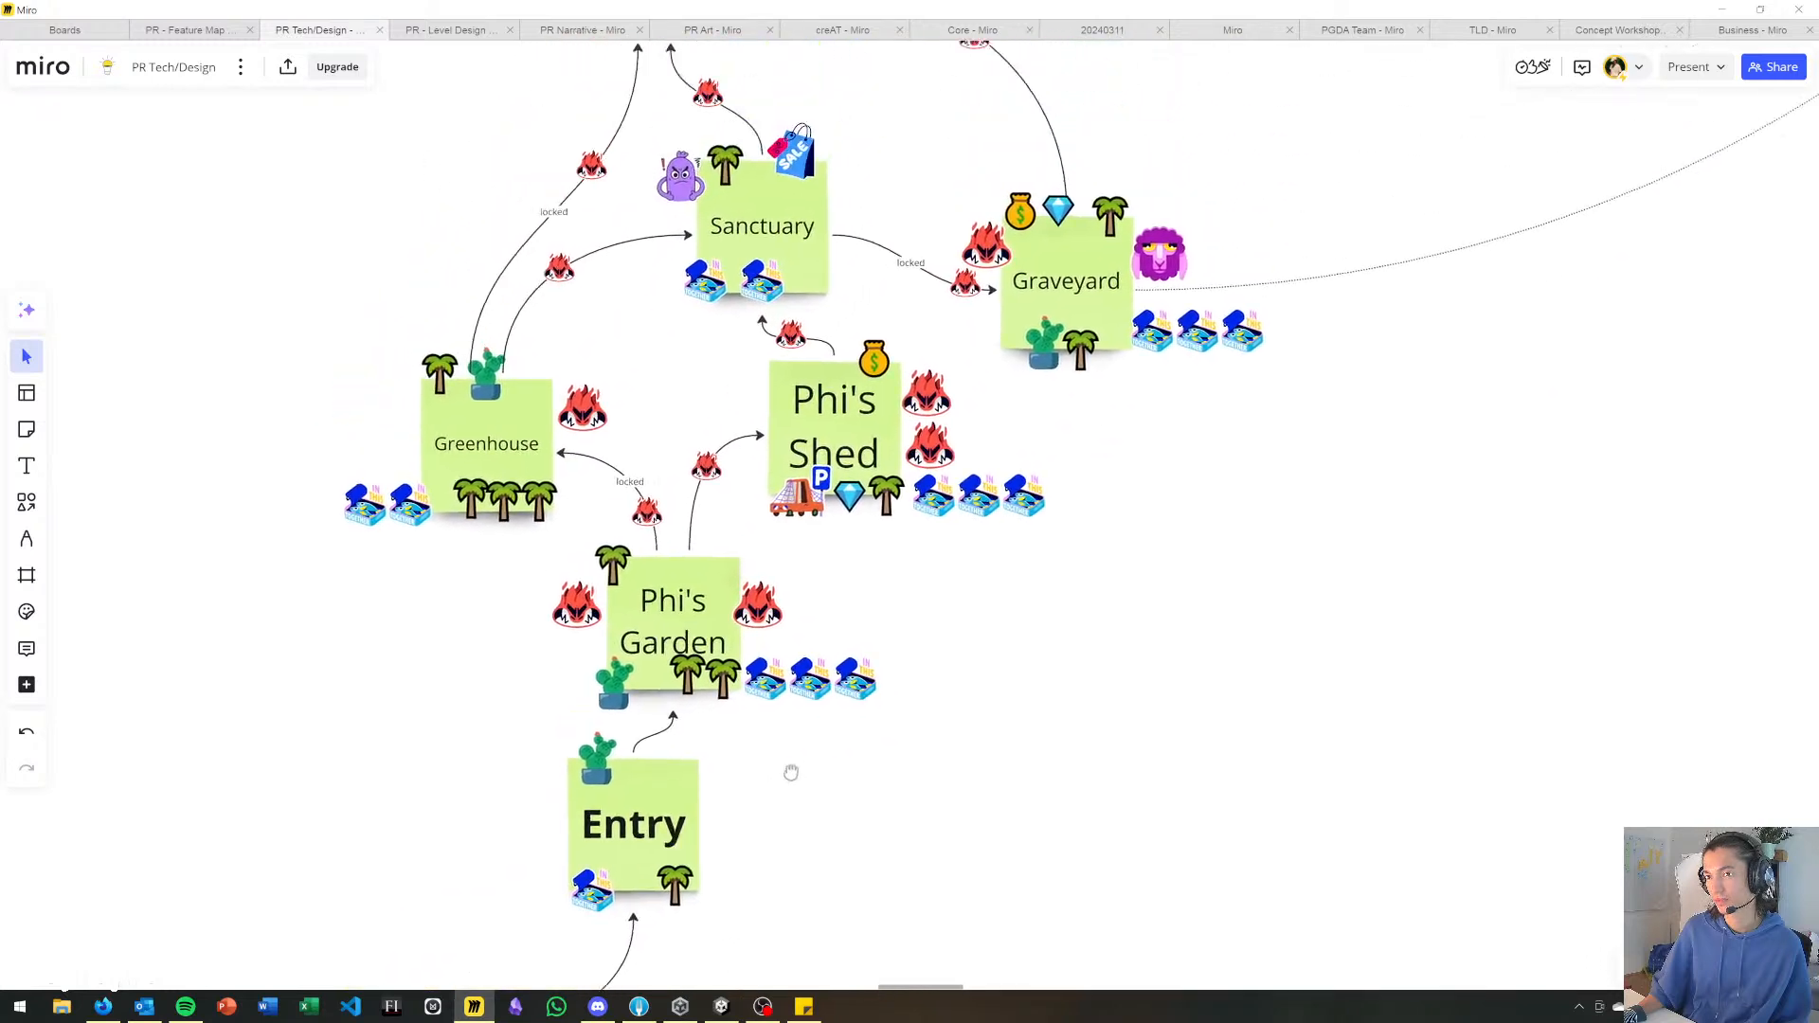
Examine the routes and encounter markers linking Greenhouse, Sanctuary, Graveyard and Gate on the board.
scroll(484, 563, up, 2)
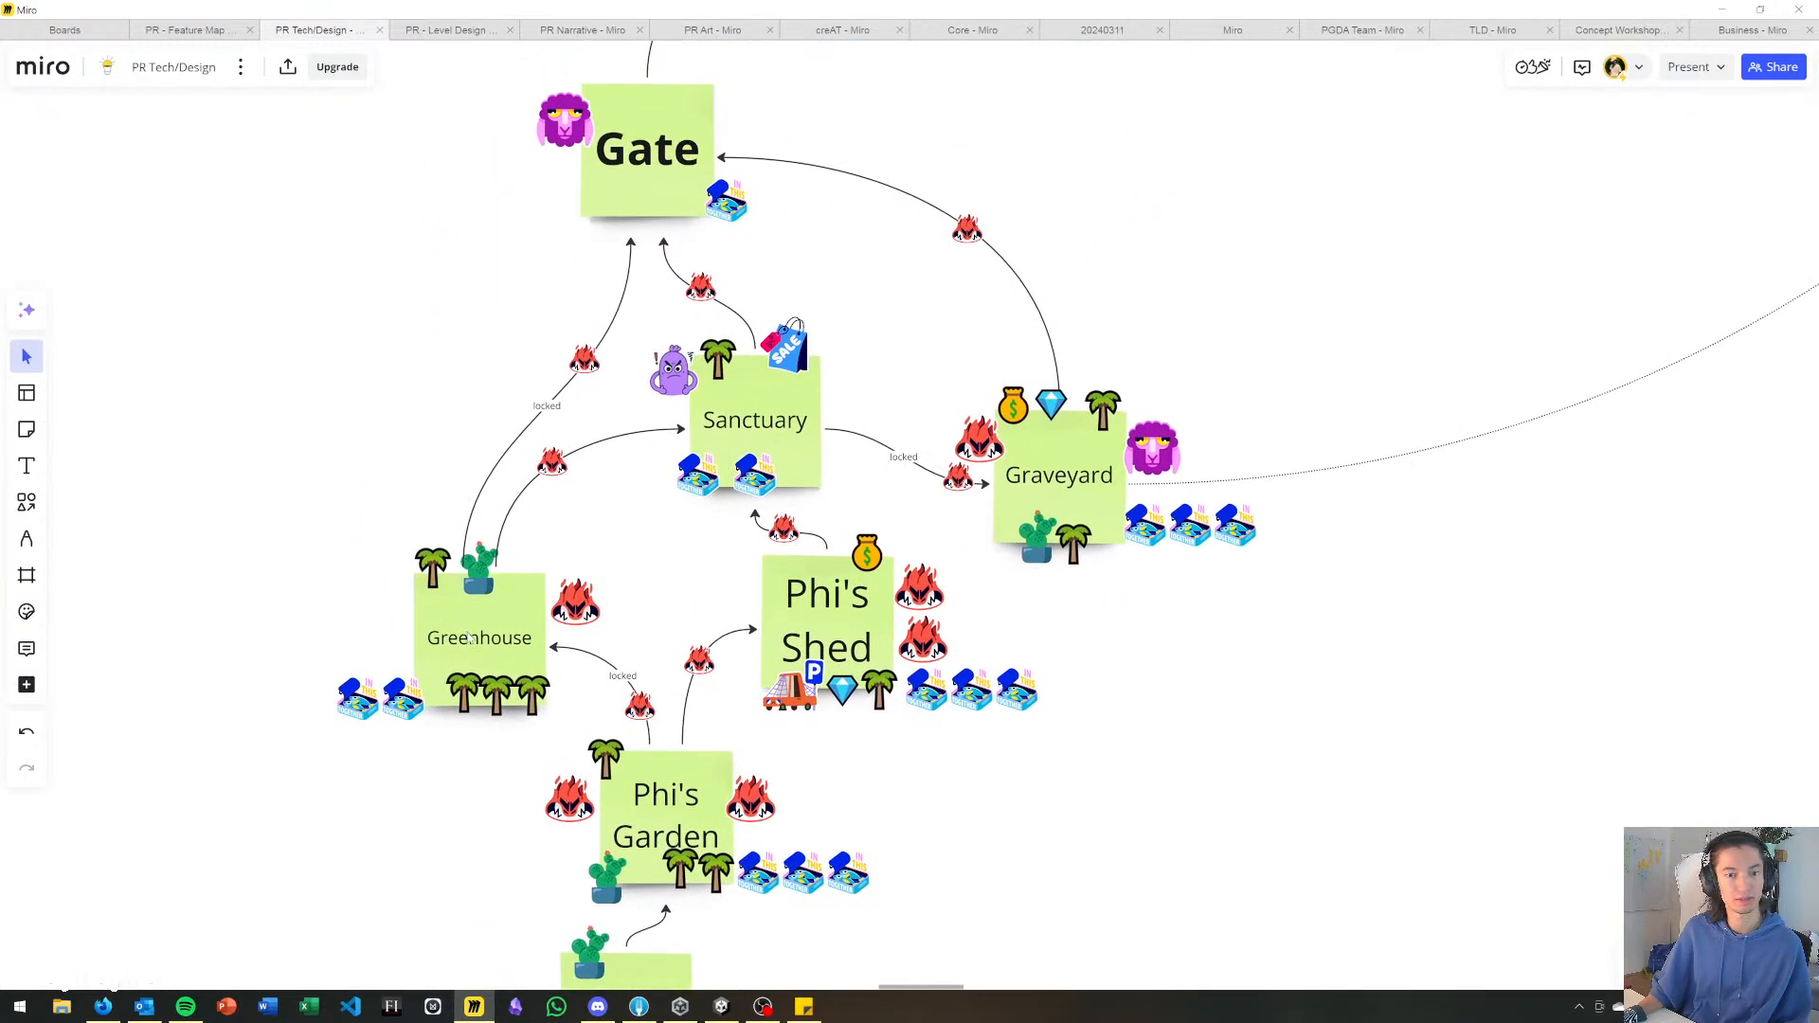
mouse_move(731, 576)
middle_down()
mouse_move(772, 504)
mouse_move(739, 556)
middle_up()
scroll(978, 398, up, 10)
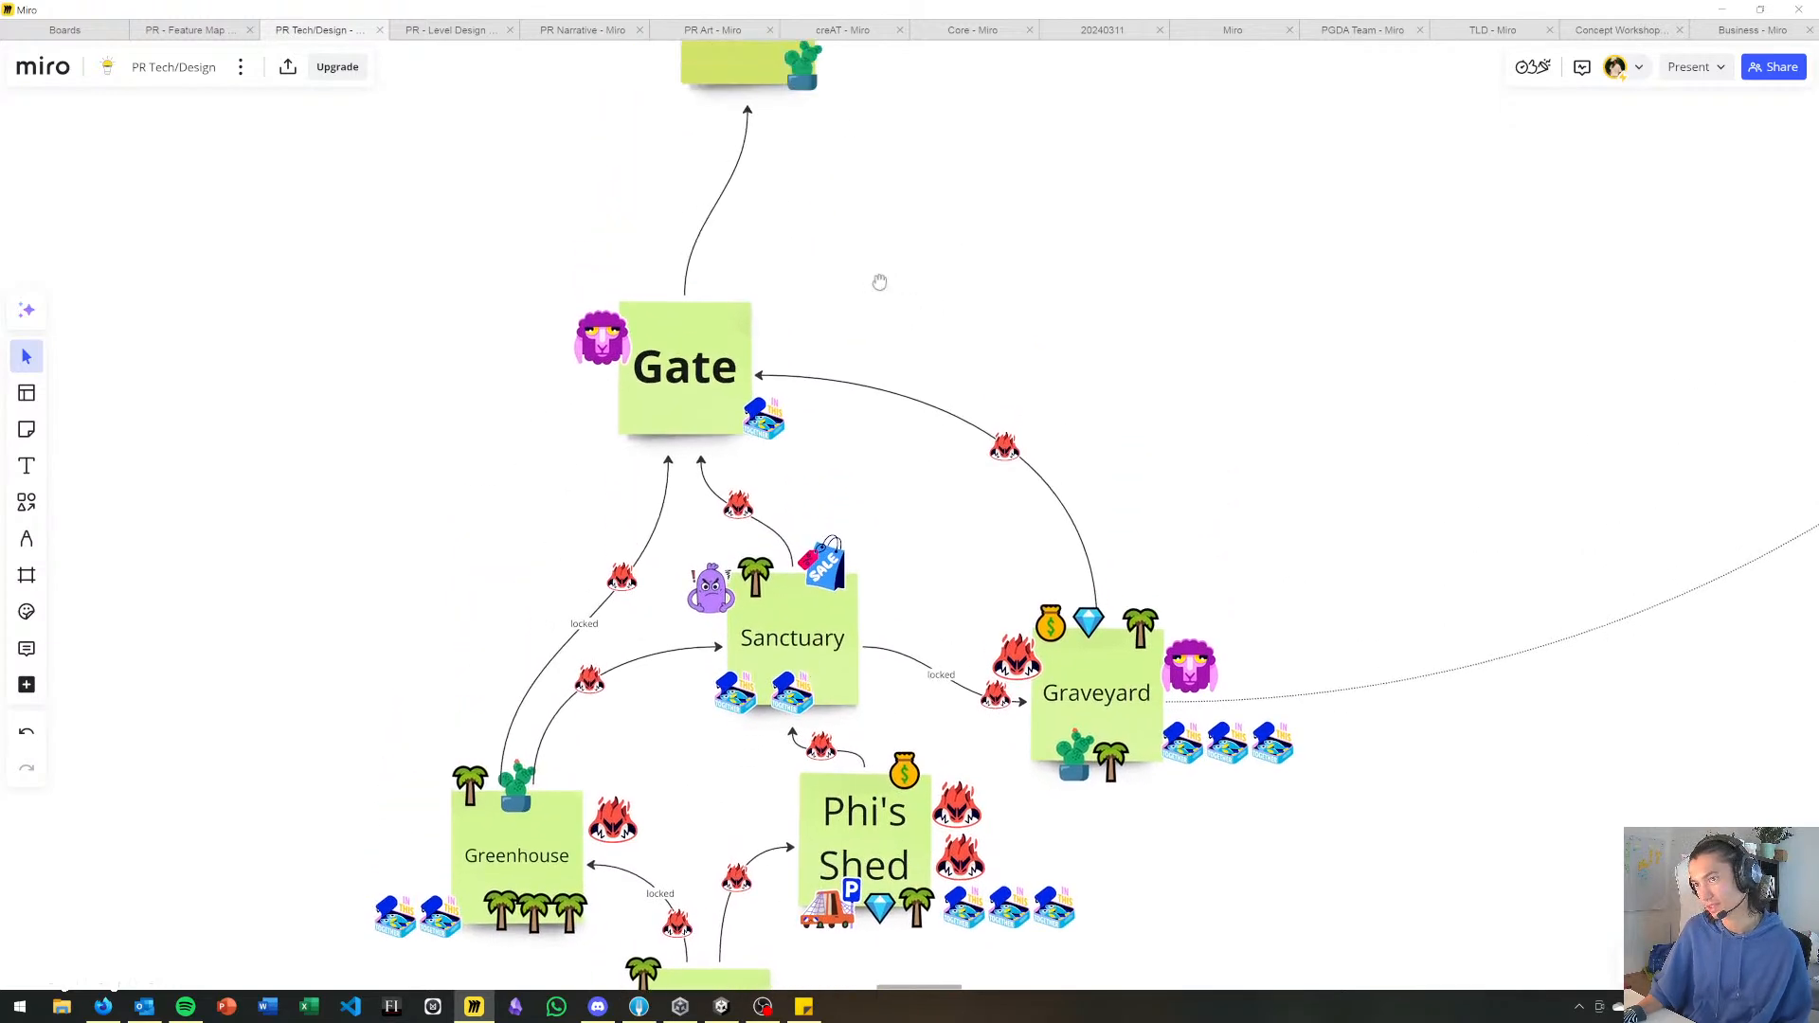
middle_drag(872, 627, 919, 155)
middle_drag(984, 379, 923, 332)
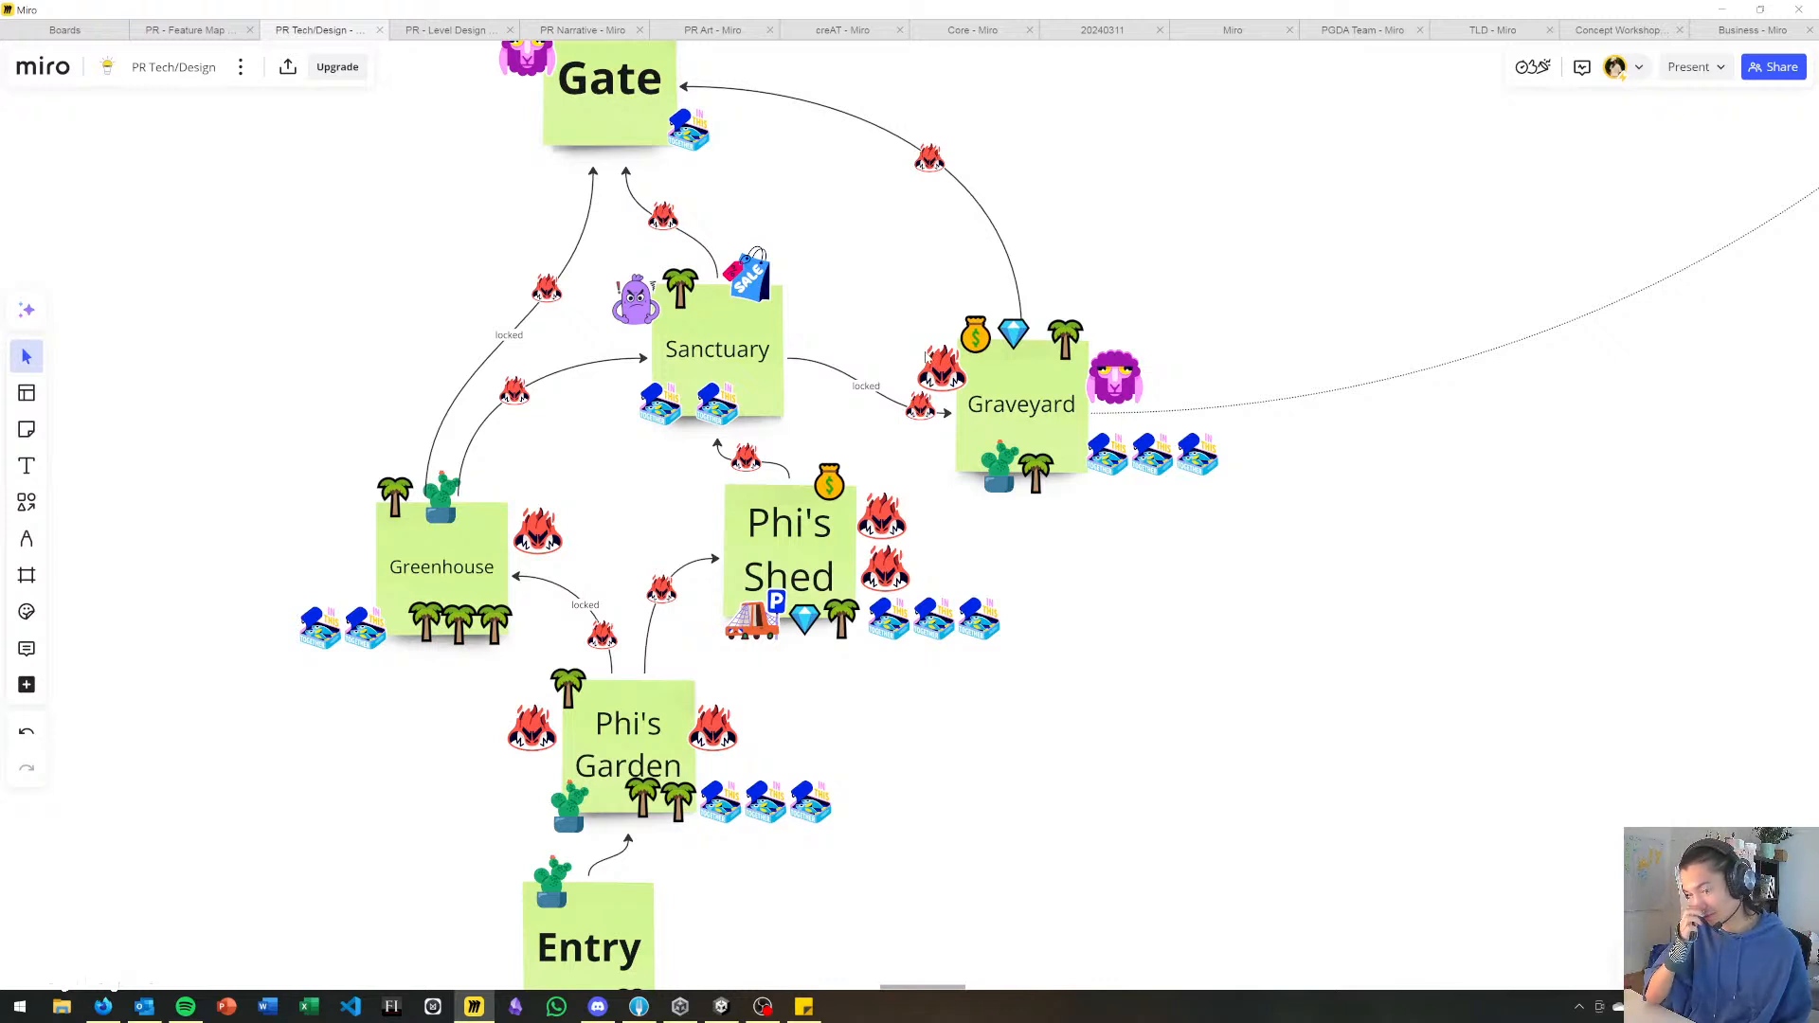
middle_drag(828, 238, 959, 411)
scroll(885, 312, up, 1)
key(alt+Tab)
key(alt+shift+Tab)
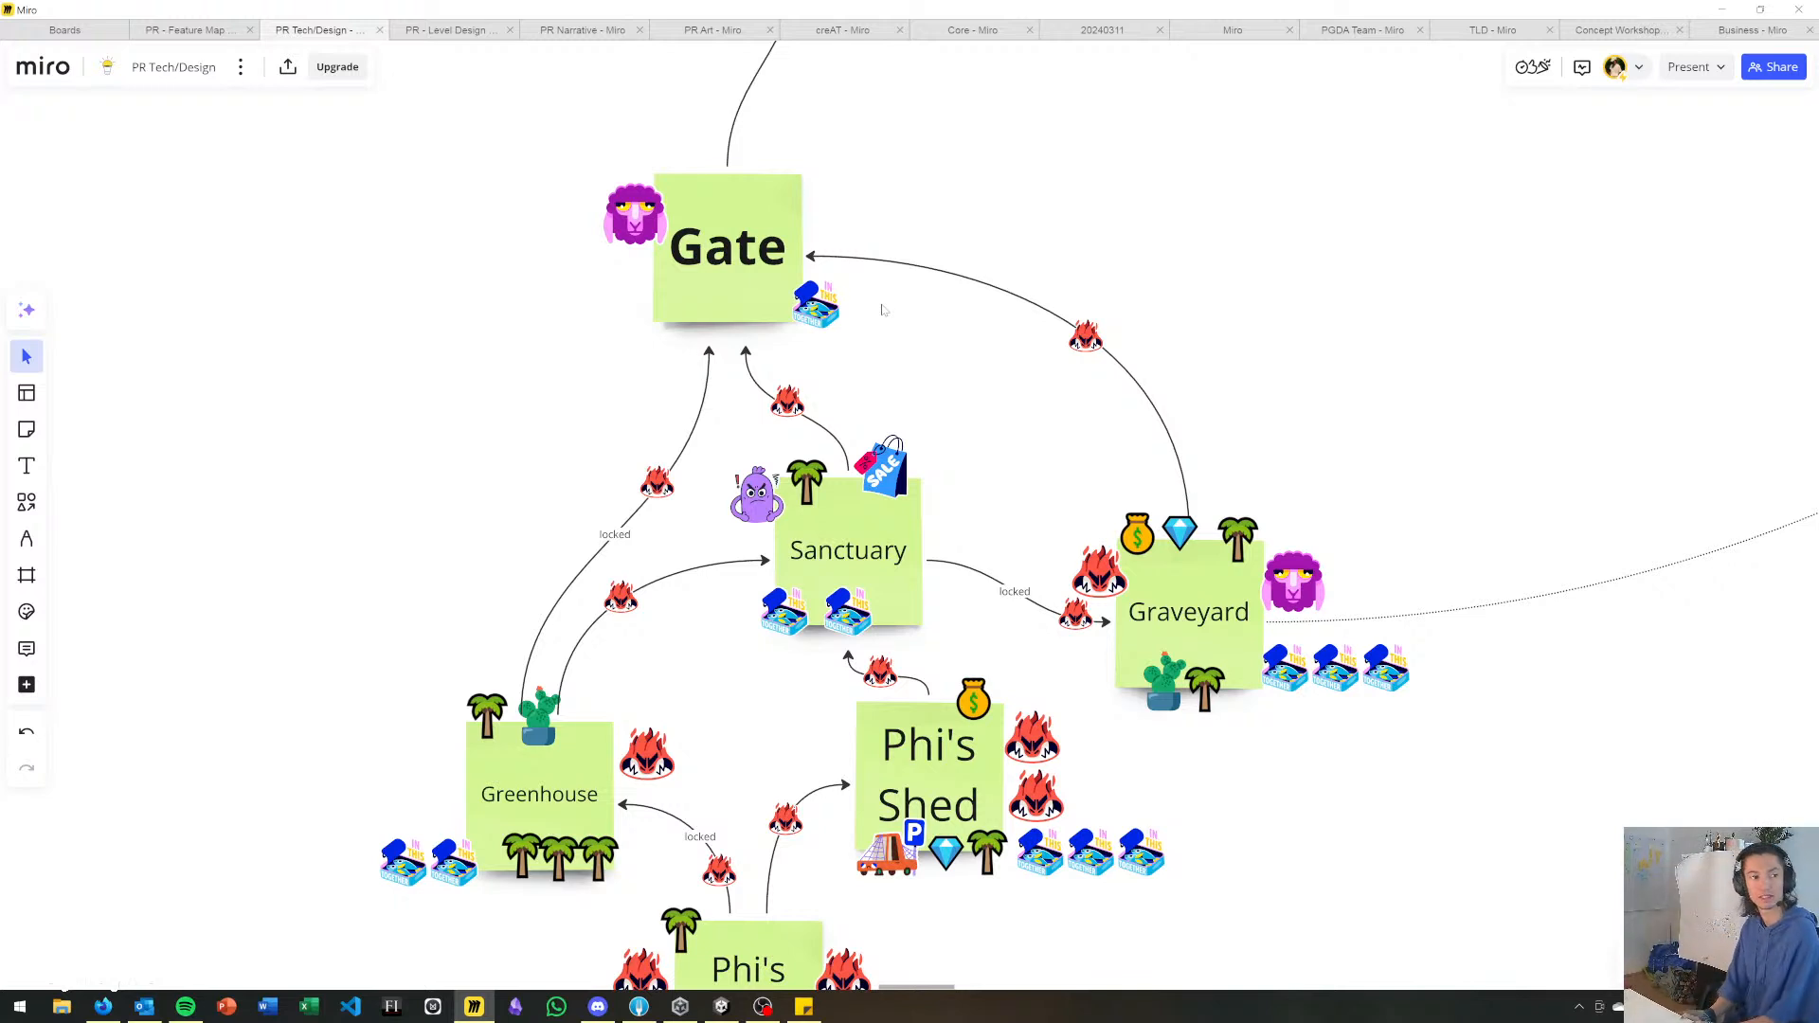
Switch to the Unity editor and expand the Raff_ScenePlayer scene to list its objects.
key(alt+Tab)
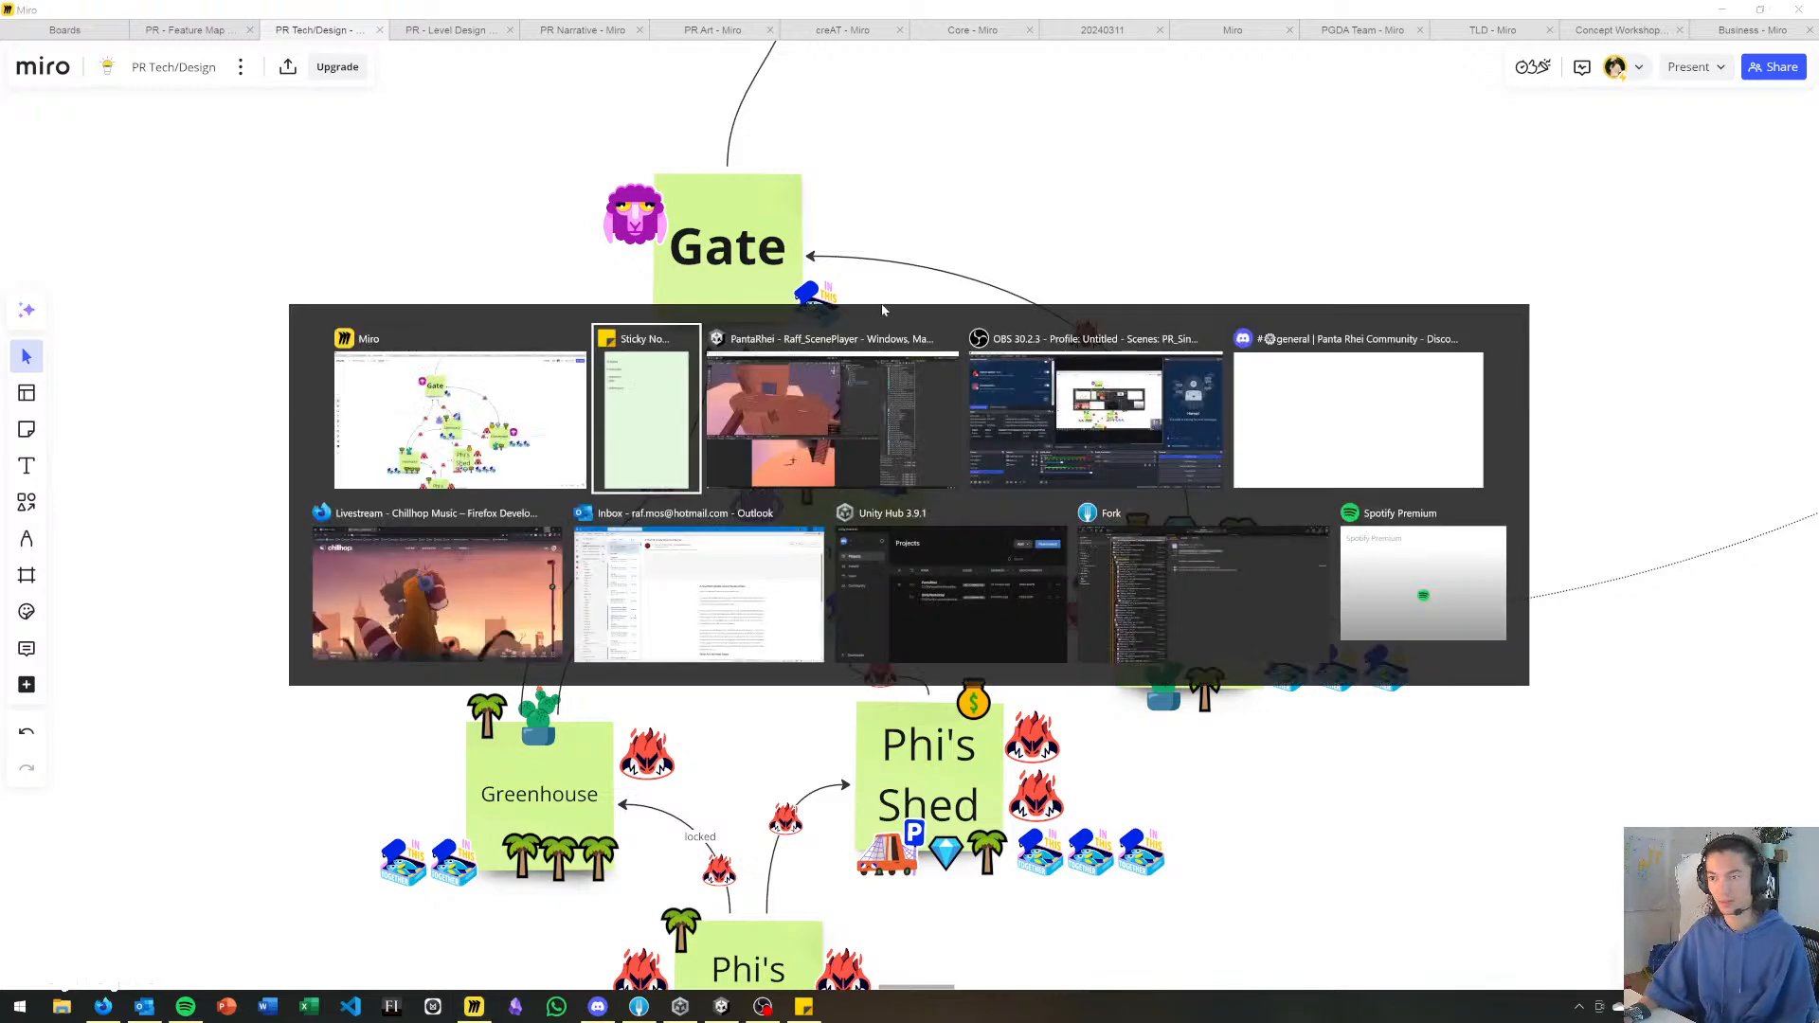
key(alt+Tab)
right_drag(860, 303, 502, 473)
key(s)
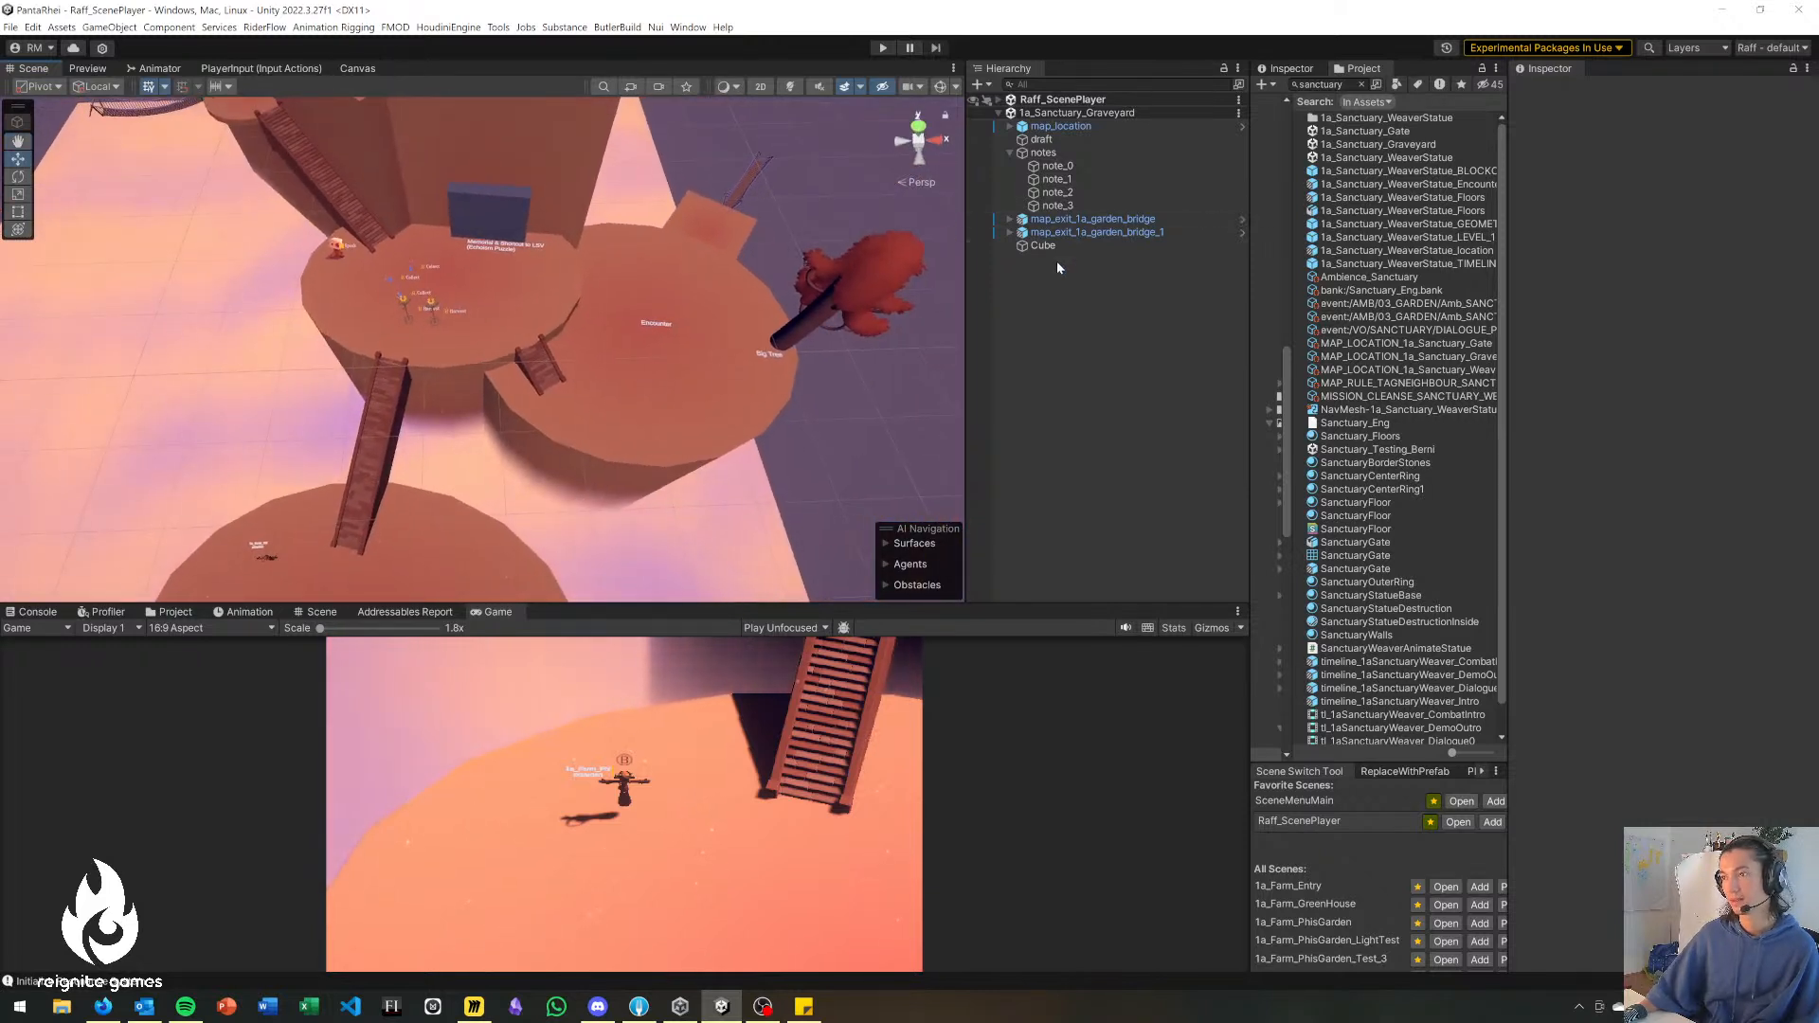
click(1000, 101)
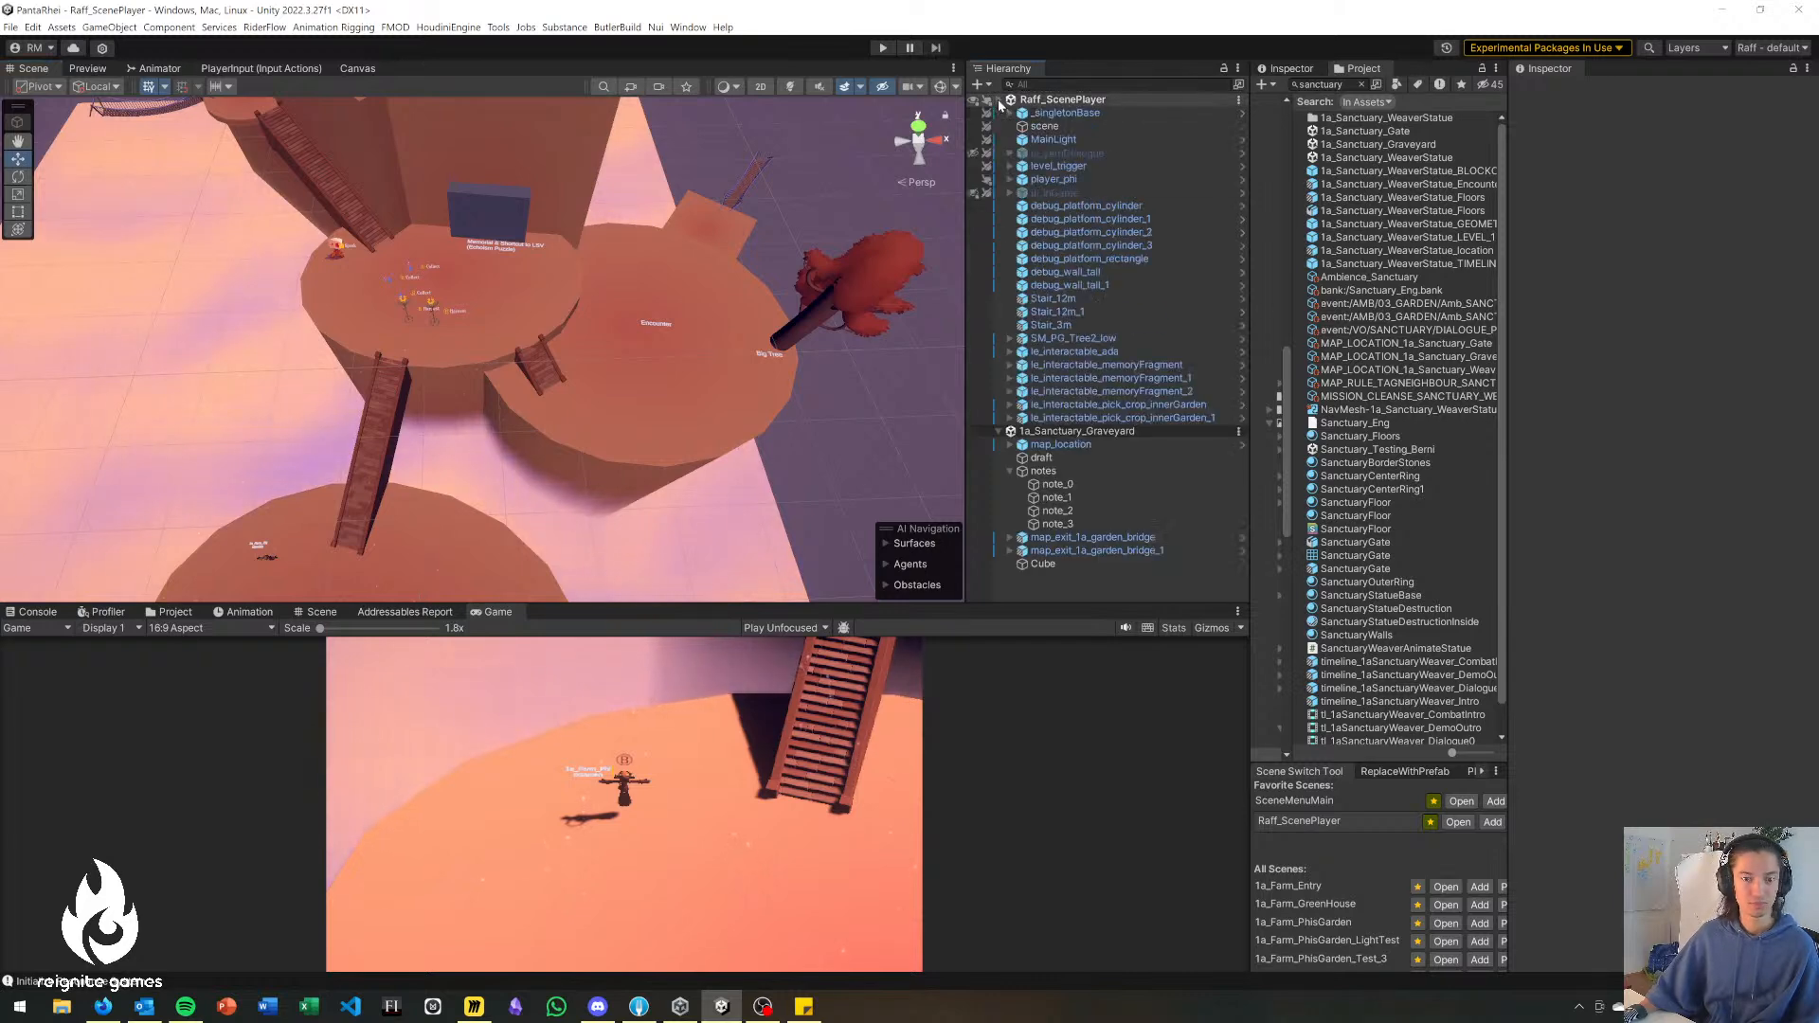
Move the debug platforms, walls, stairs, tree and all le_interactable objects from Raff_ScenePlayer into the 1a_Sanctuary_Graveyard scene and clear the selection.
click(1112, 181)
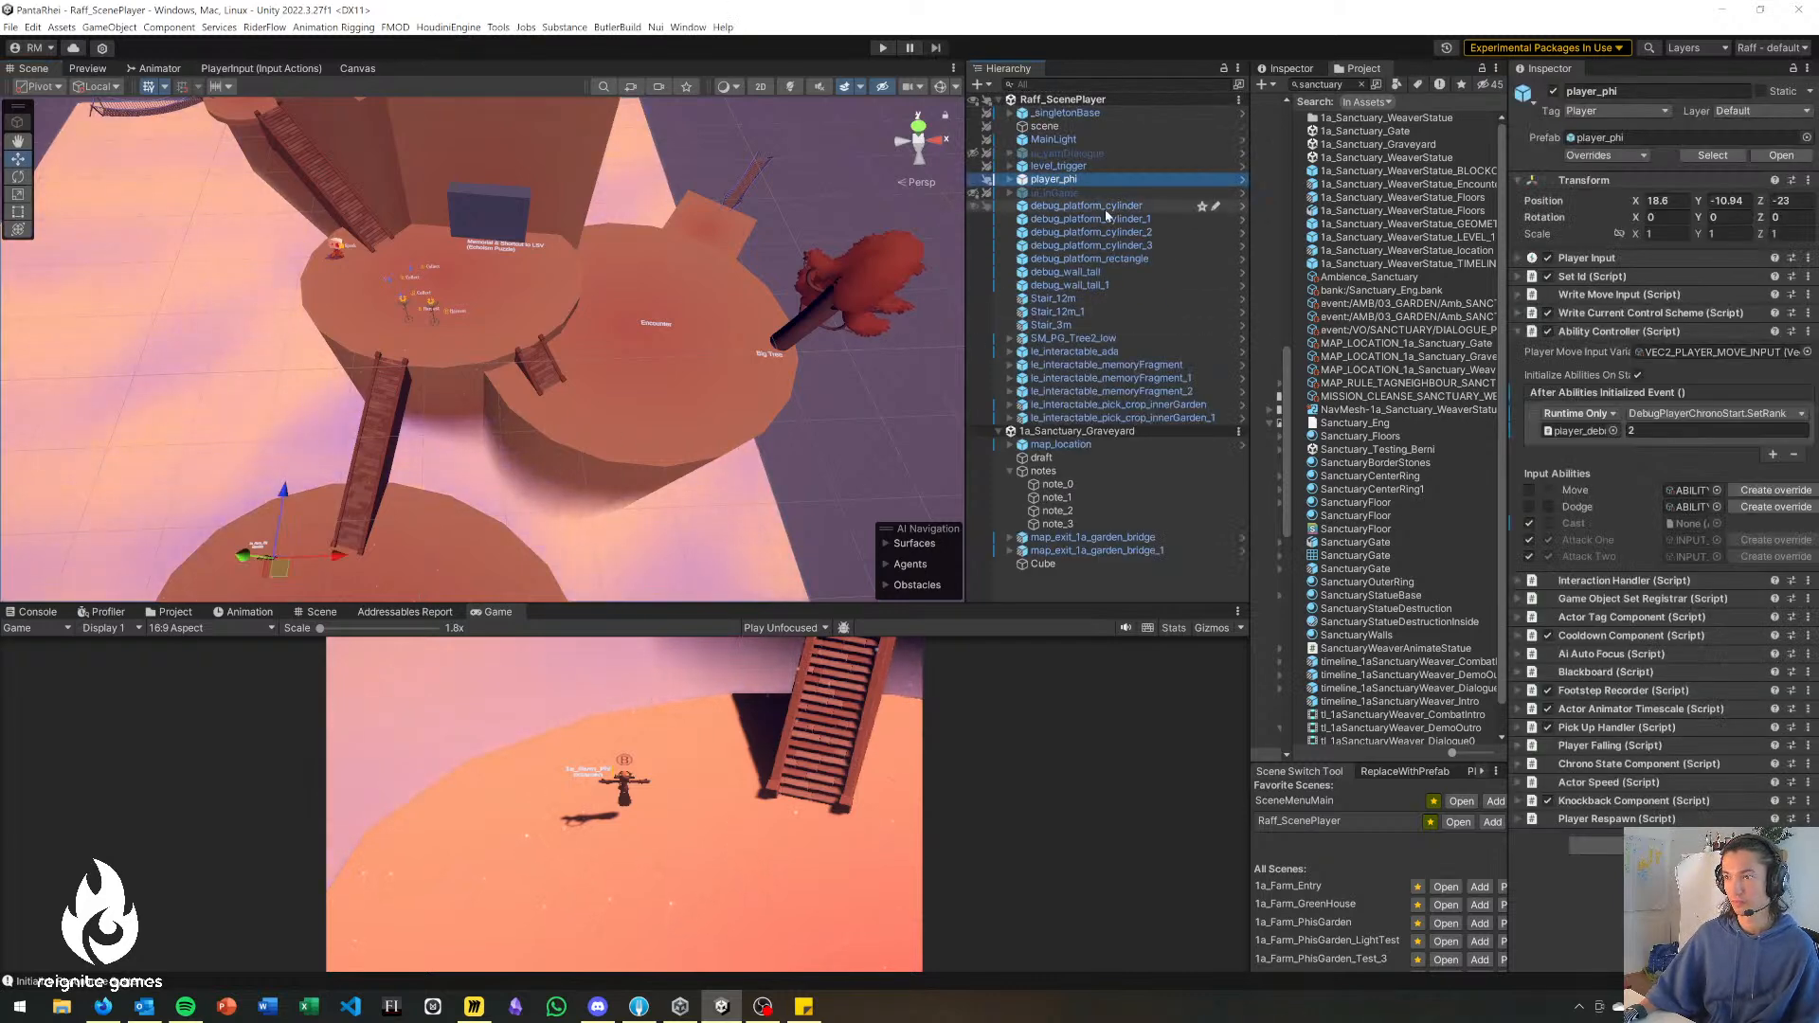
click(1104, 207)
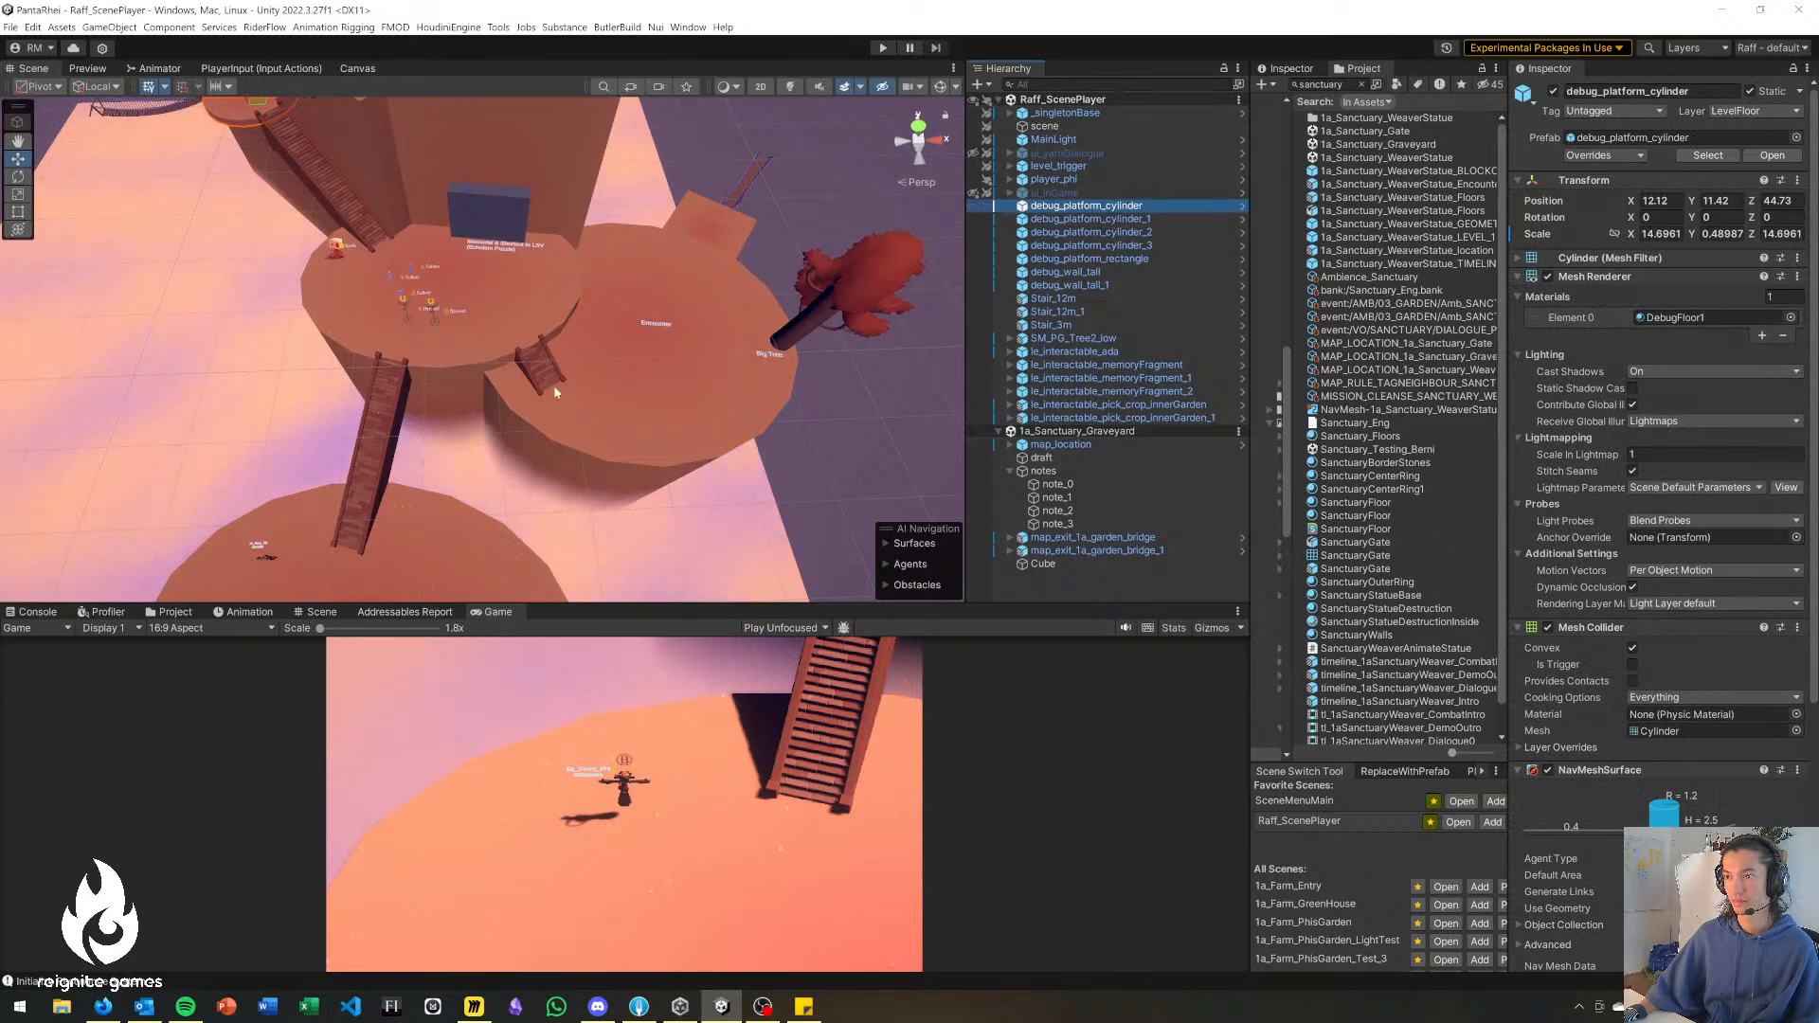
right_drag(924, 351, 924, 258)
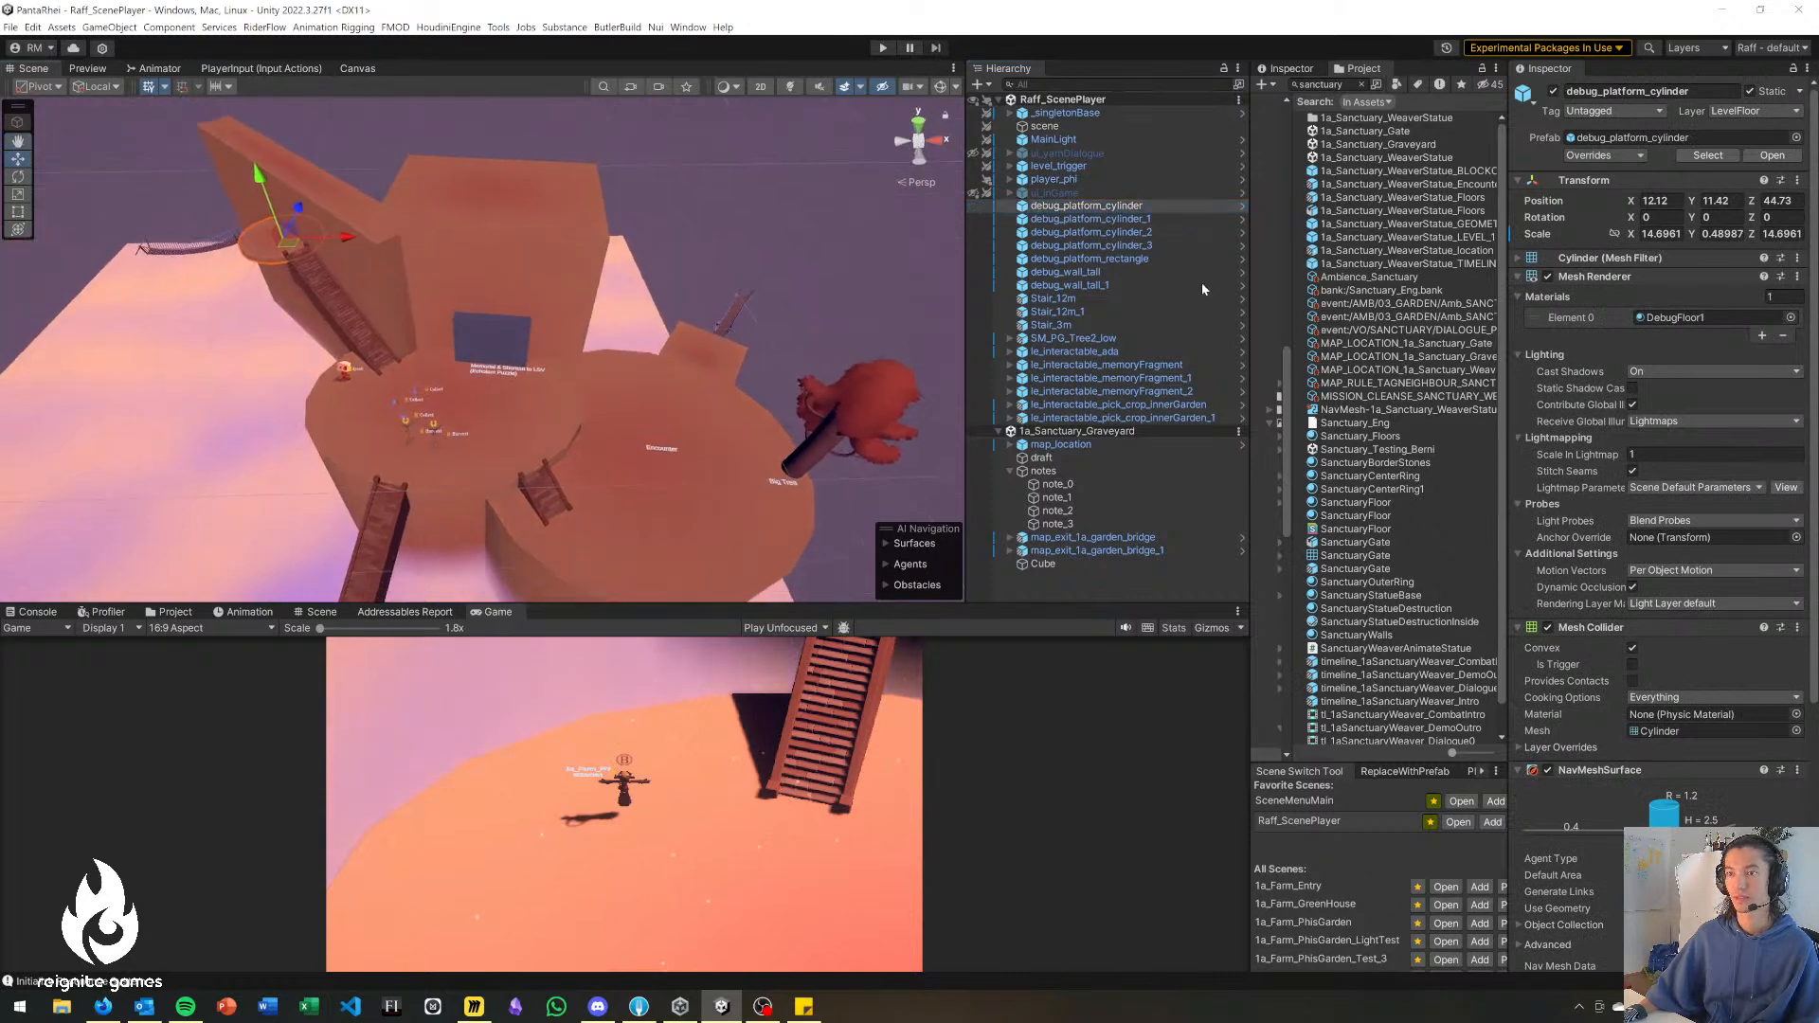
shift+click(1134, 421)
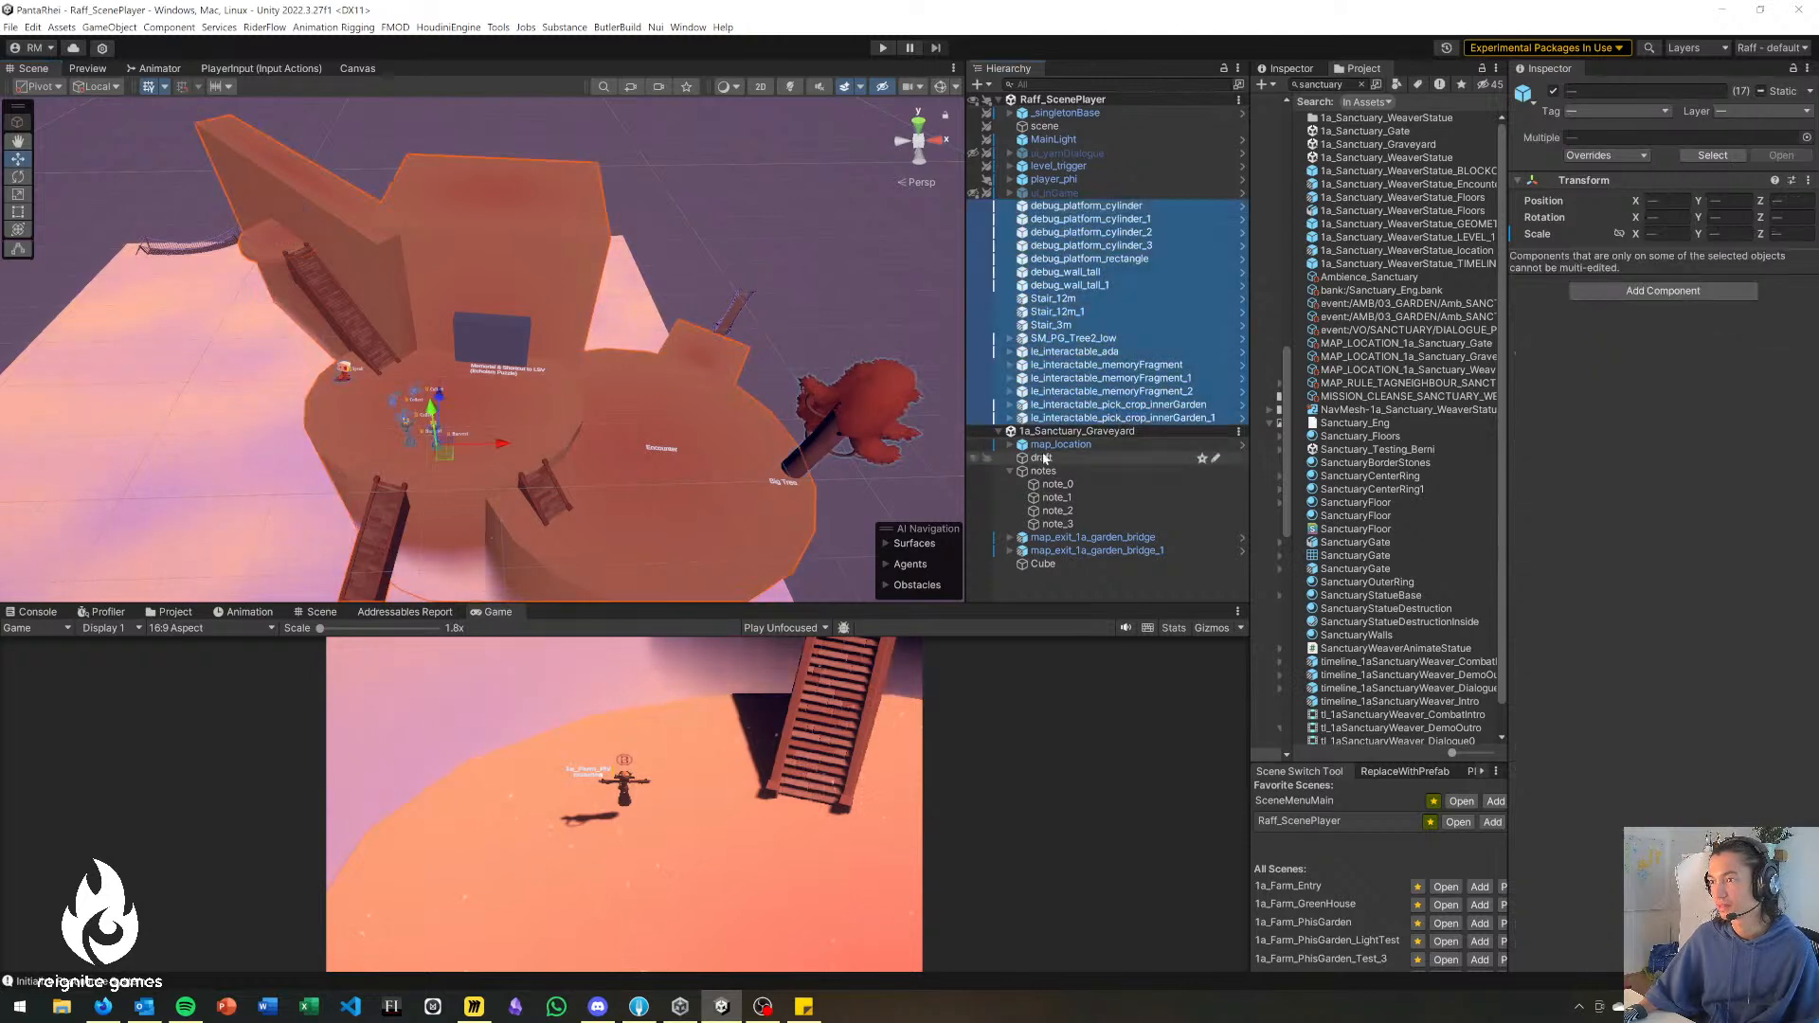
click(1010, 471)
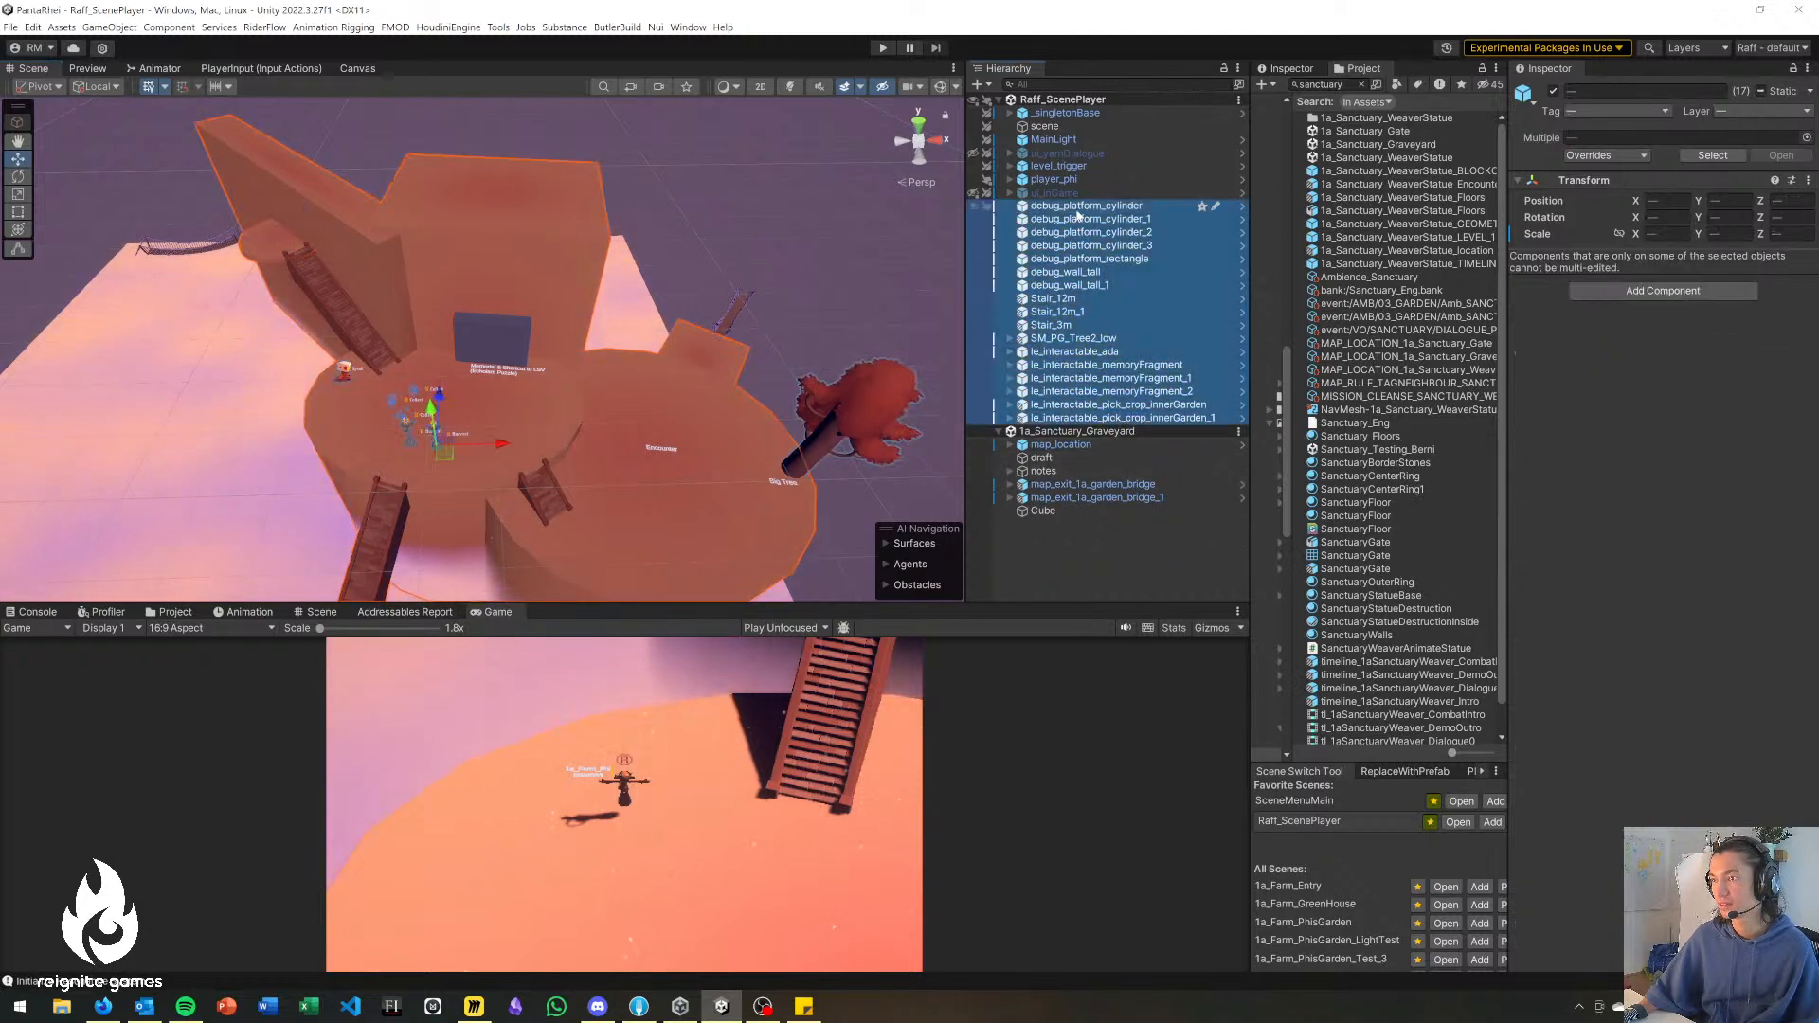
drag(1084, 542, 1084, 542)
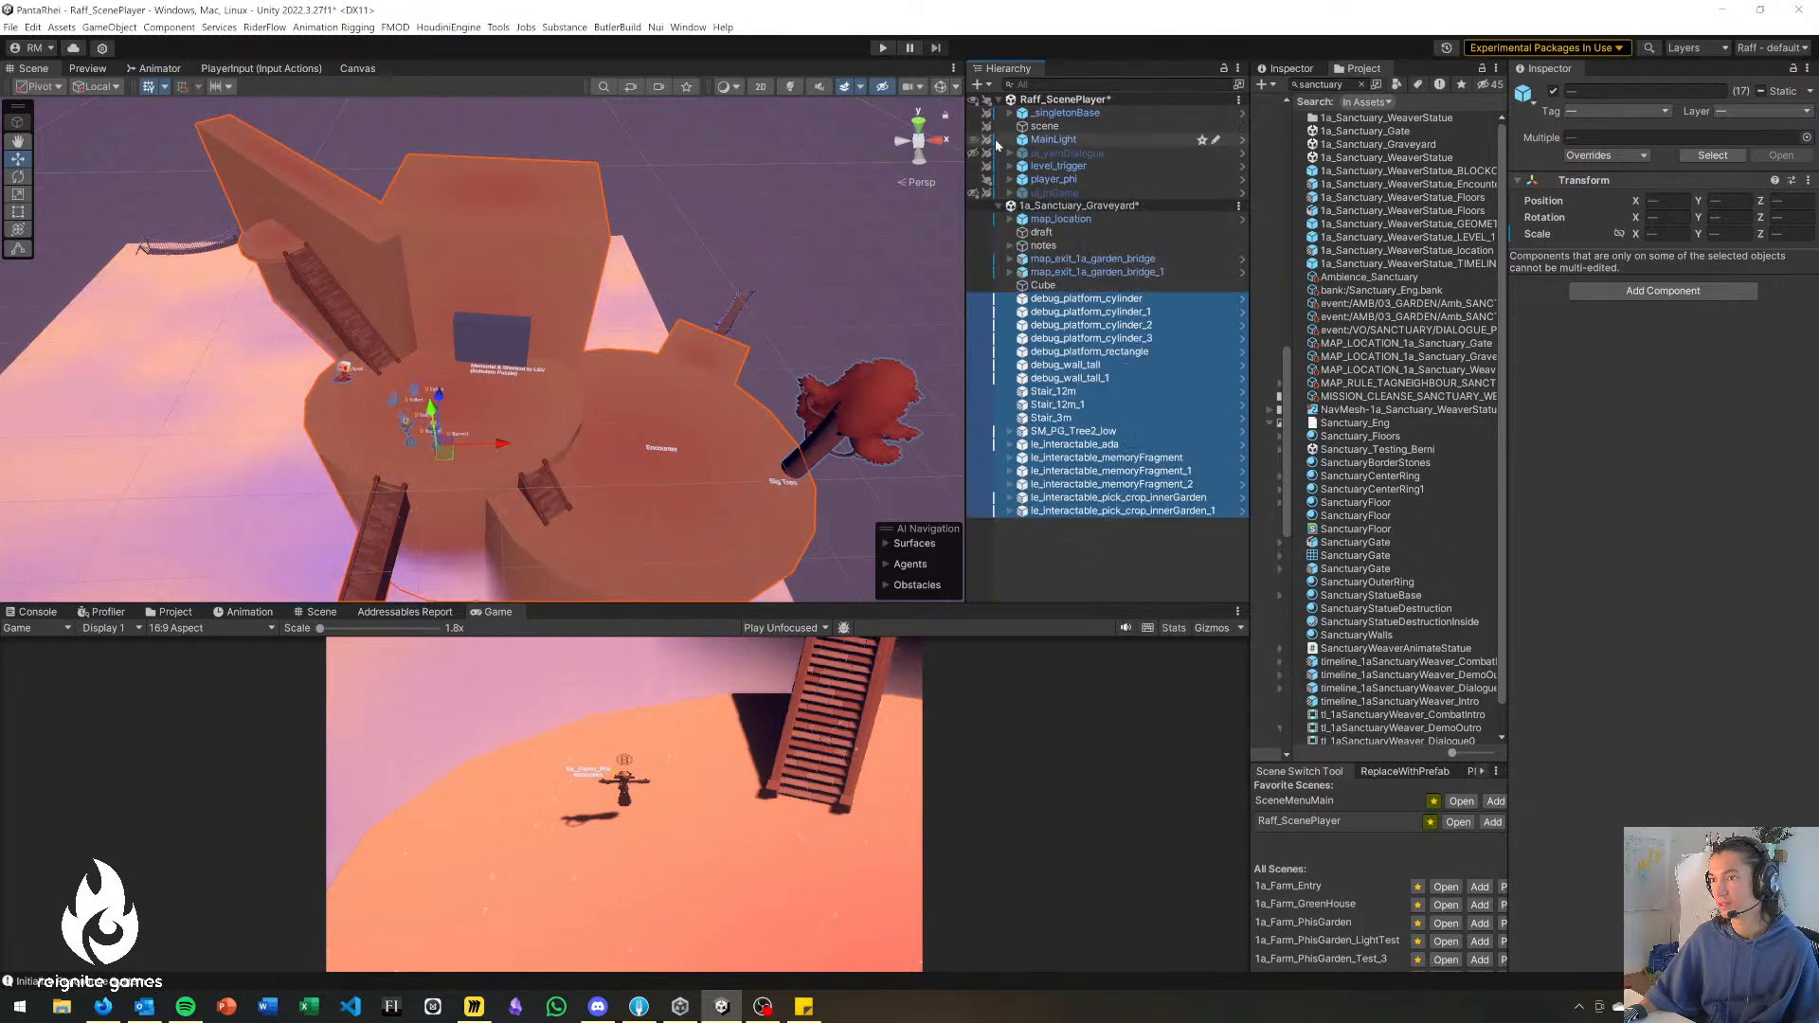
click(976, 108)
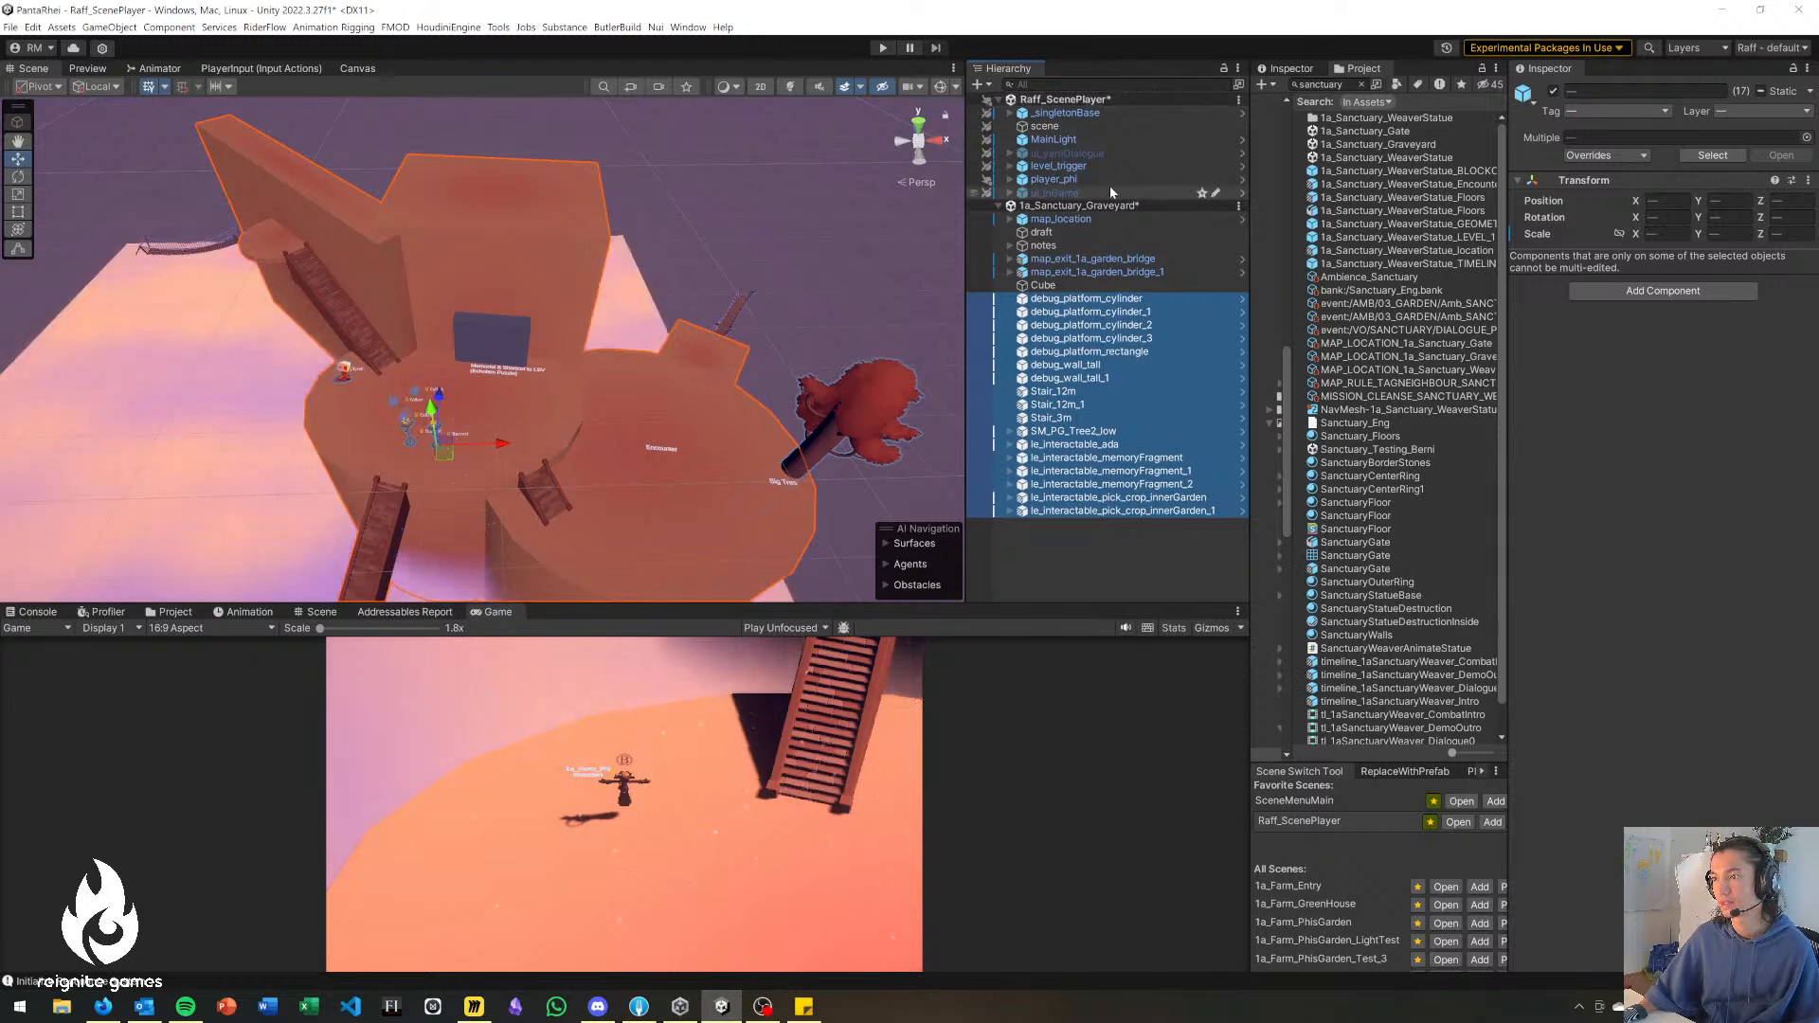
click(1101, 560)
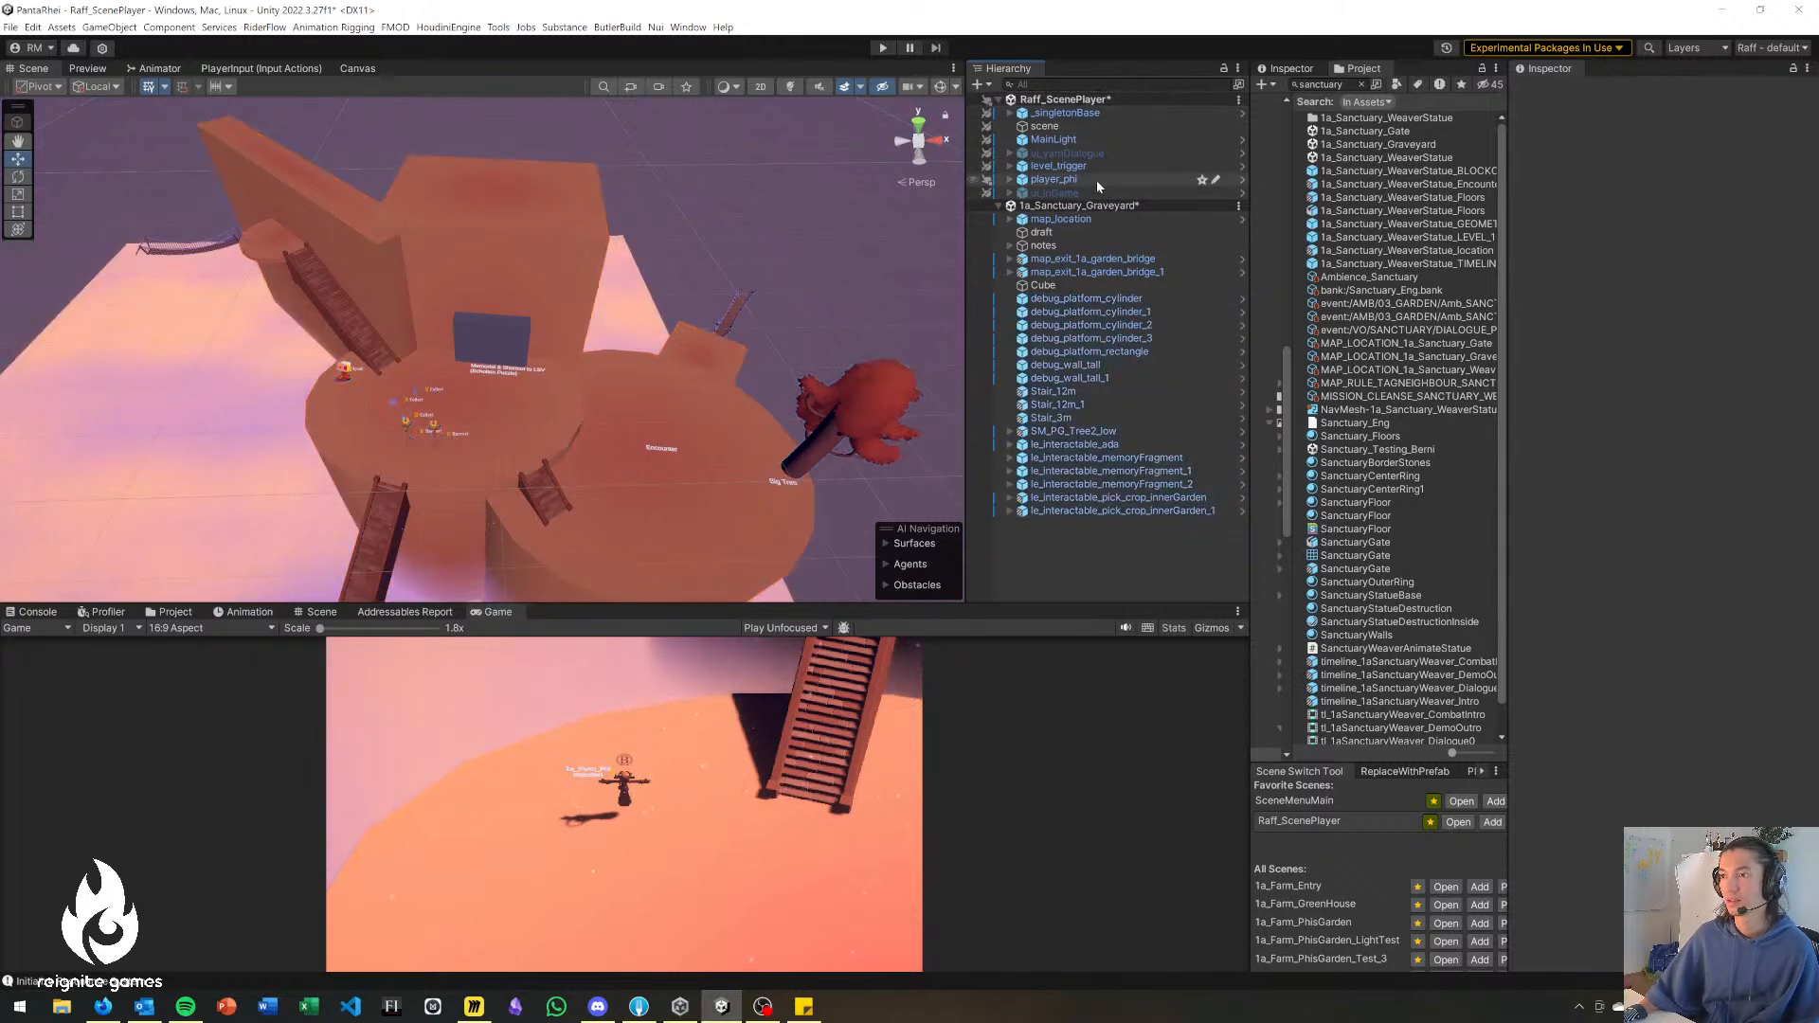
Examine the child objects of player_phi and the HeightFog plane covering the blockout, then deselect it.
right_drag(853, 256, 825, 314)
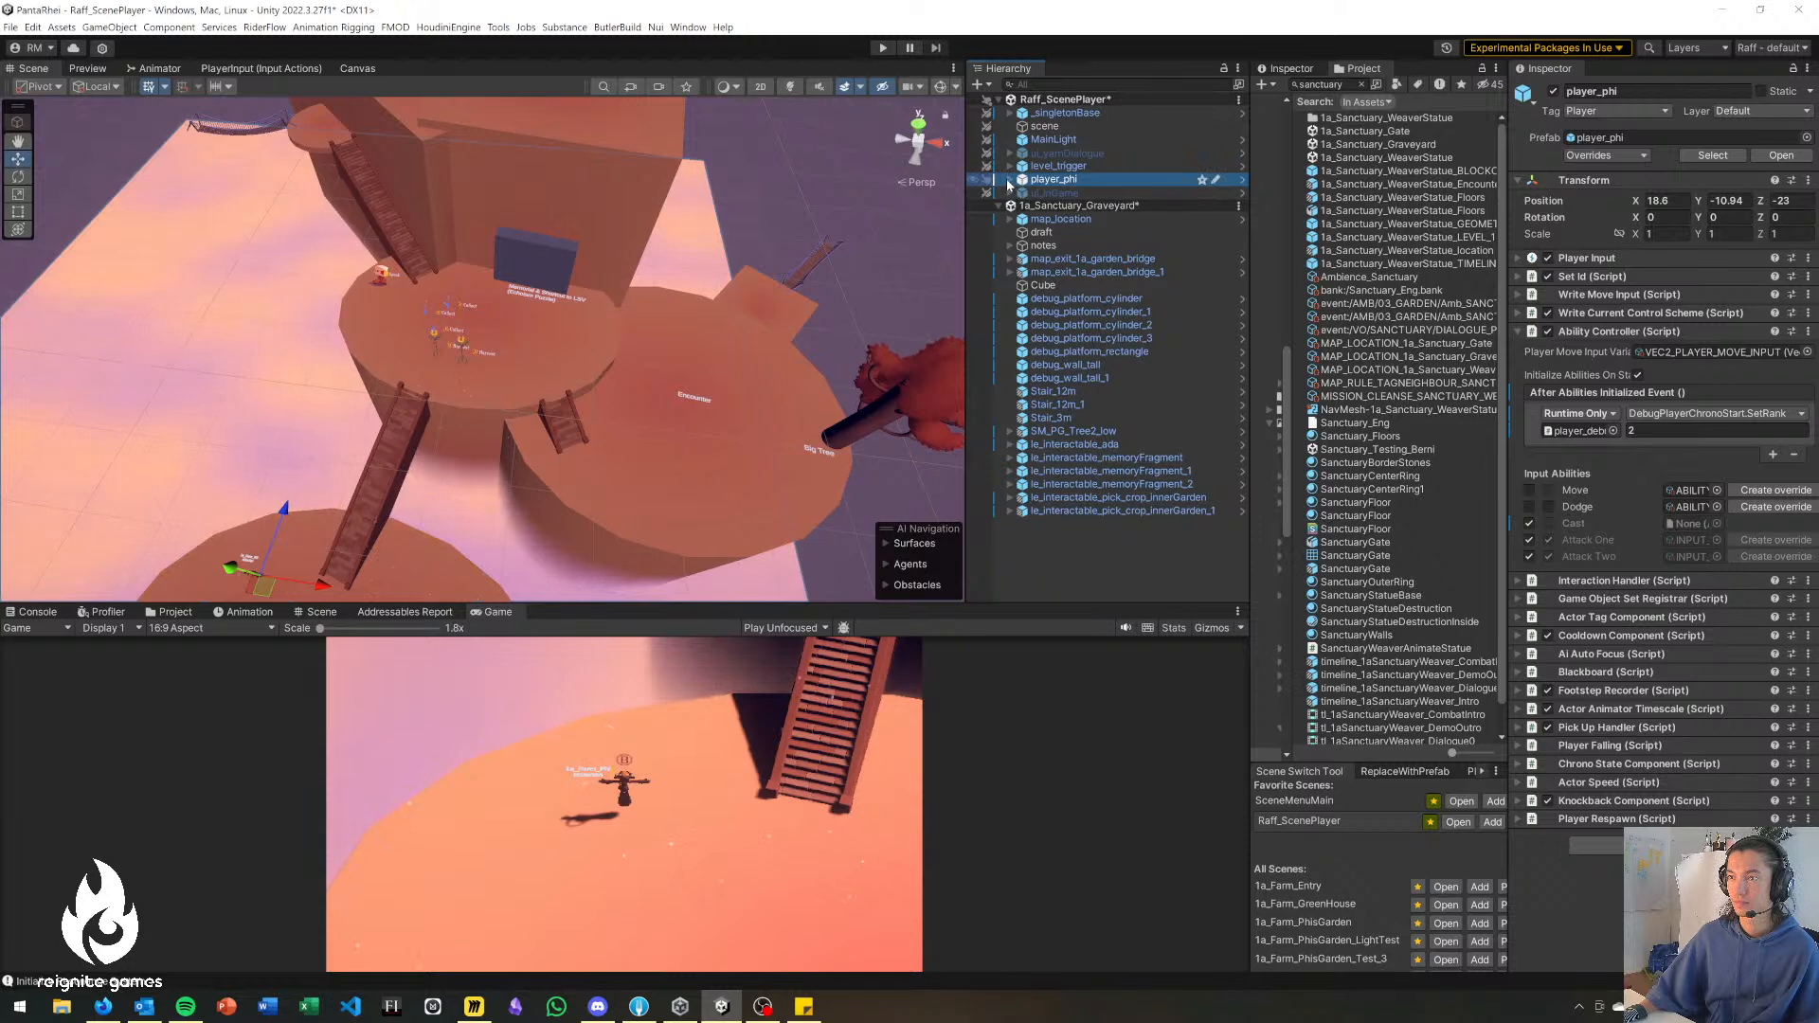
click(1010, 181)
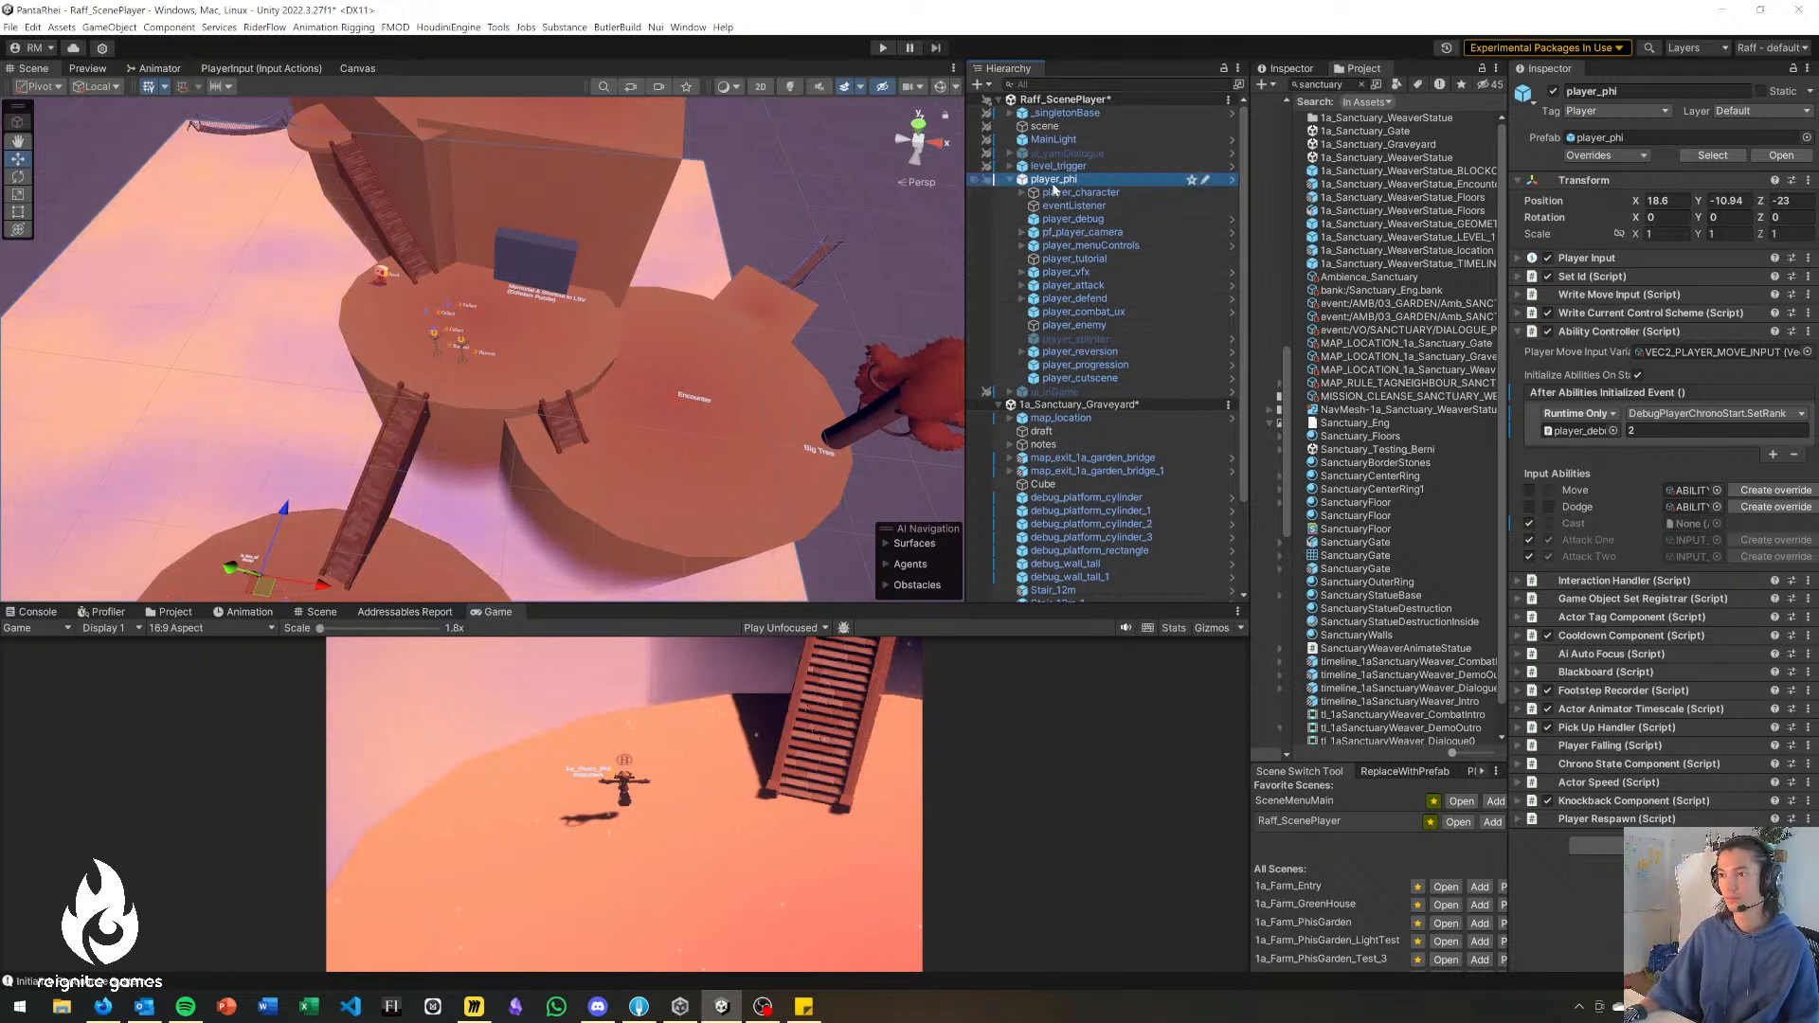
click(1010, 180)
click(465, 513)
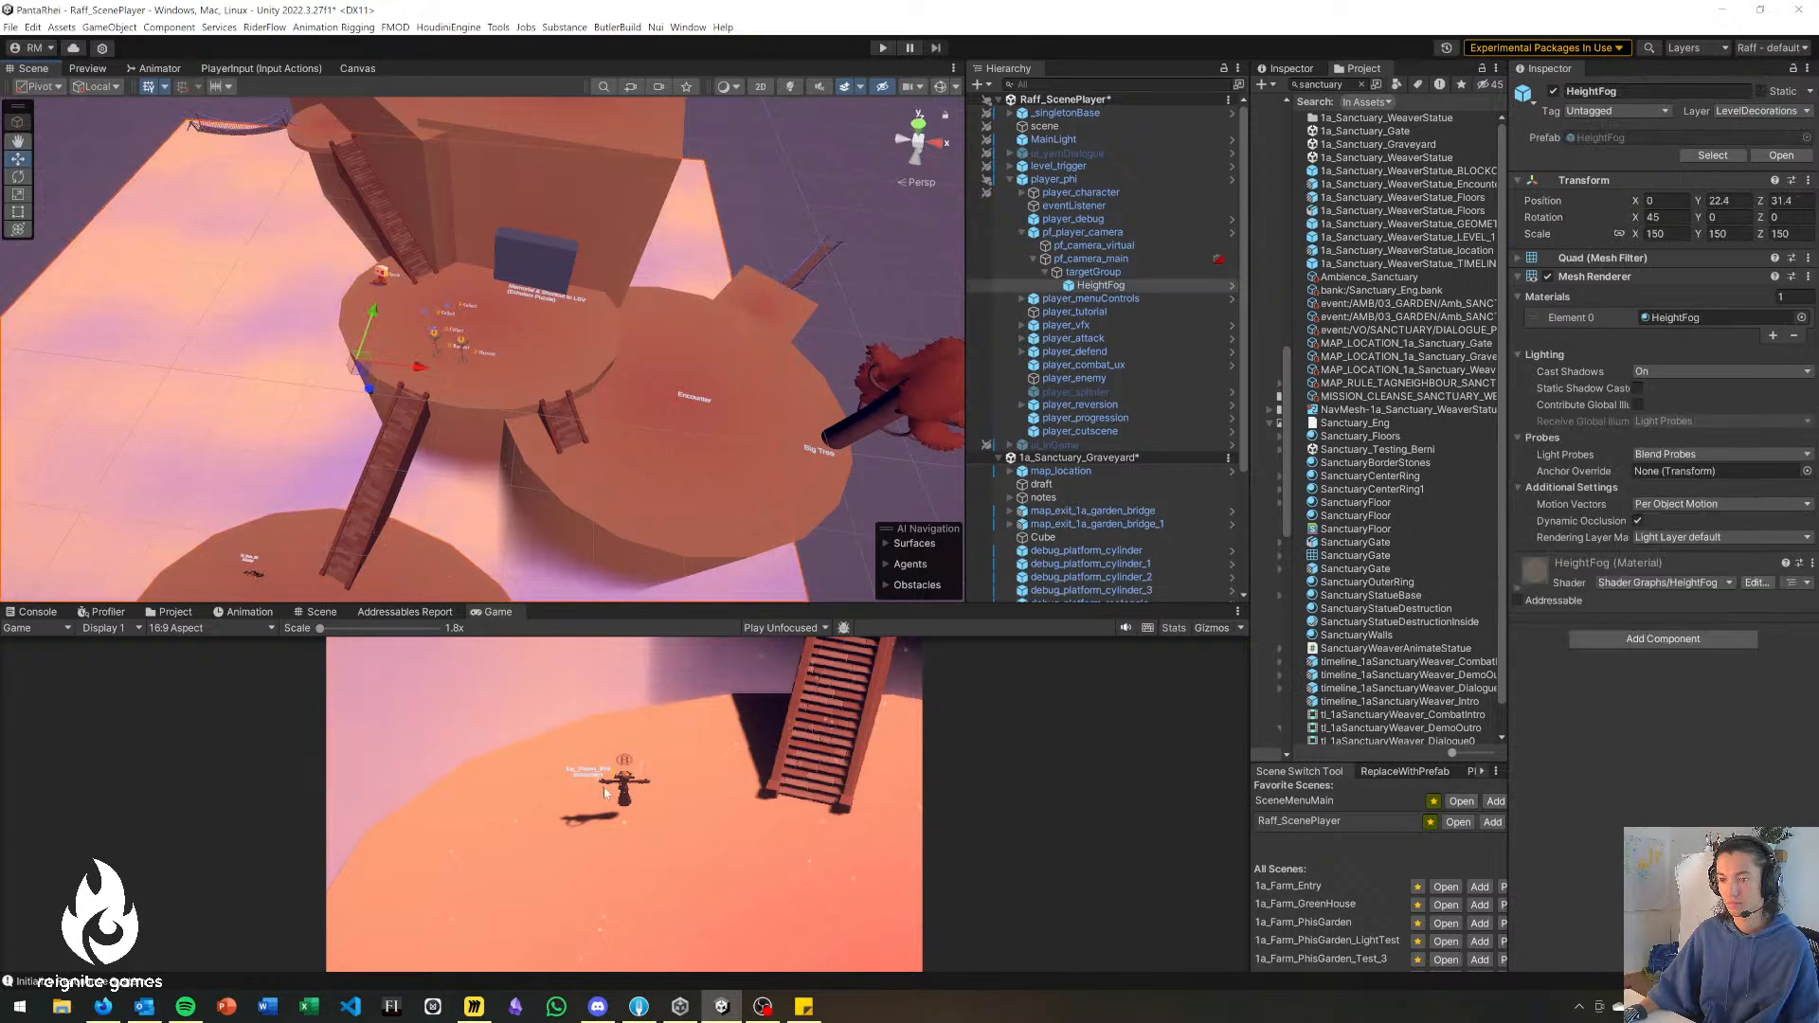
right_drag(725, 441, 737, 444)
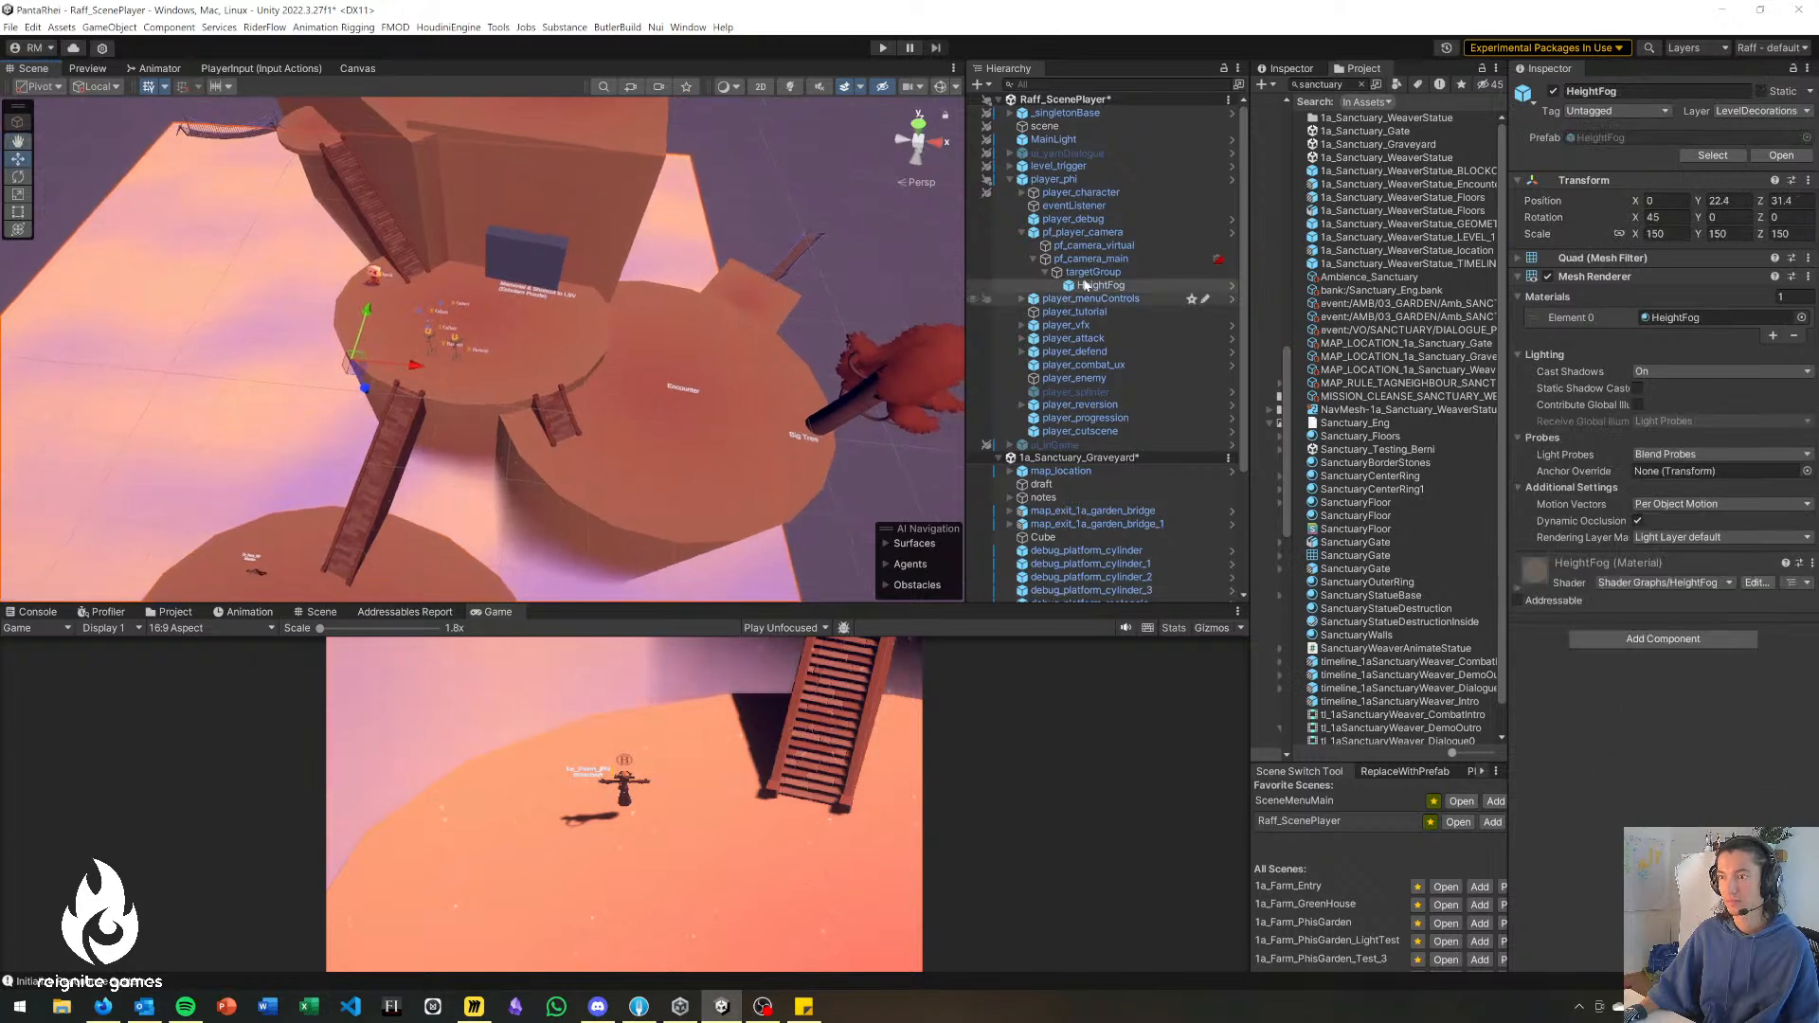
click(1010, 180)
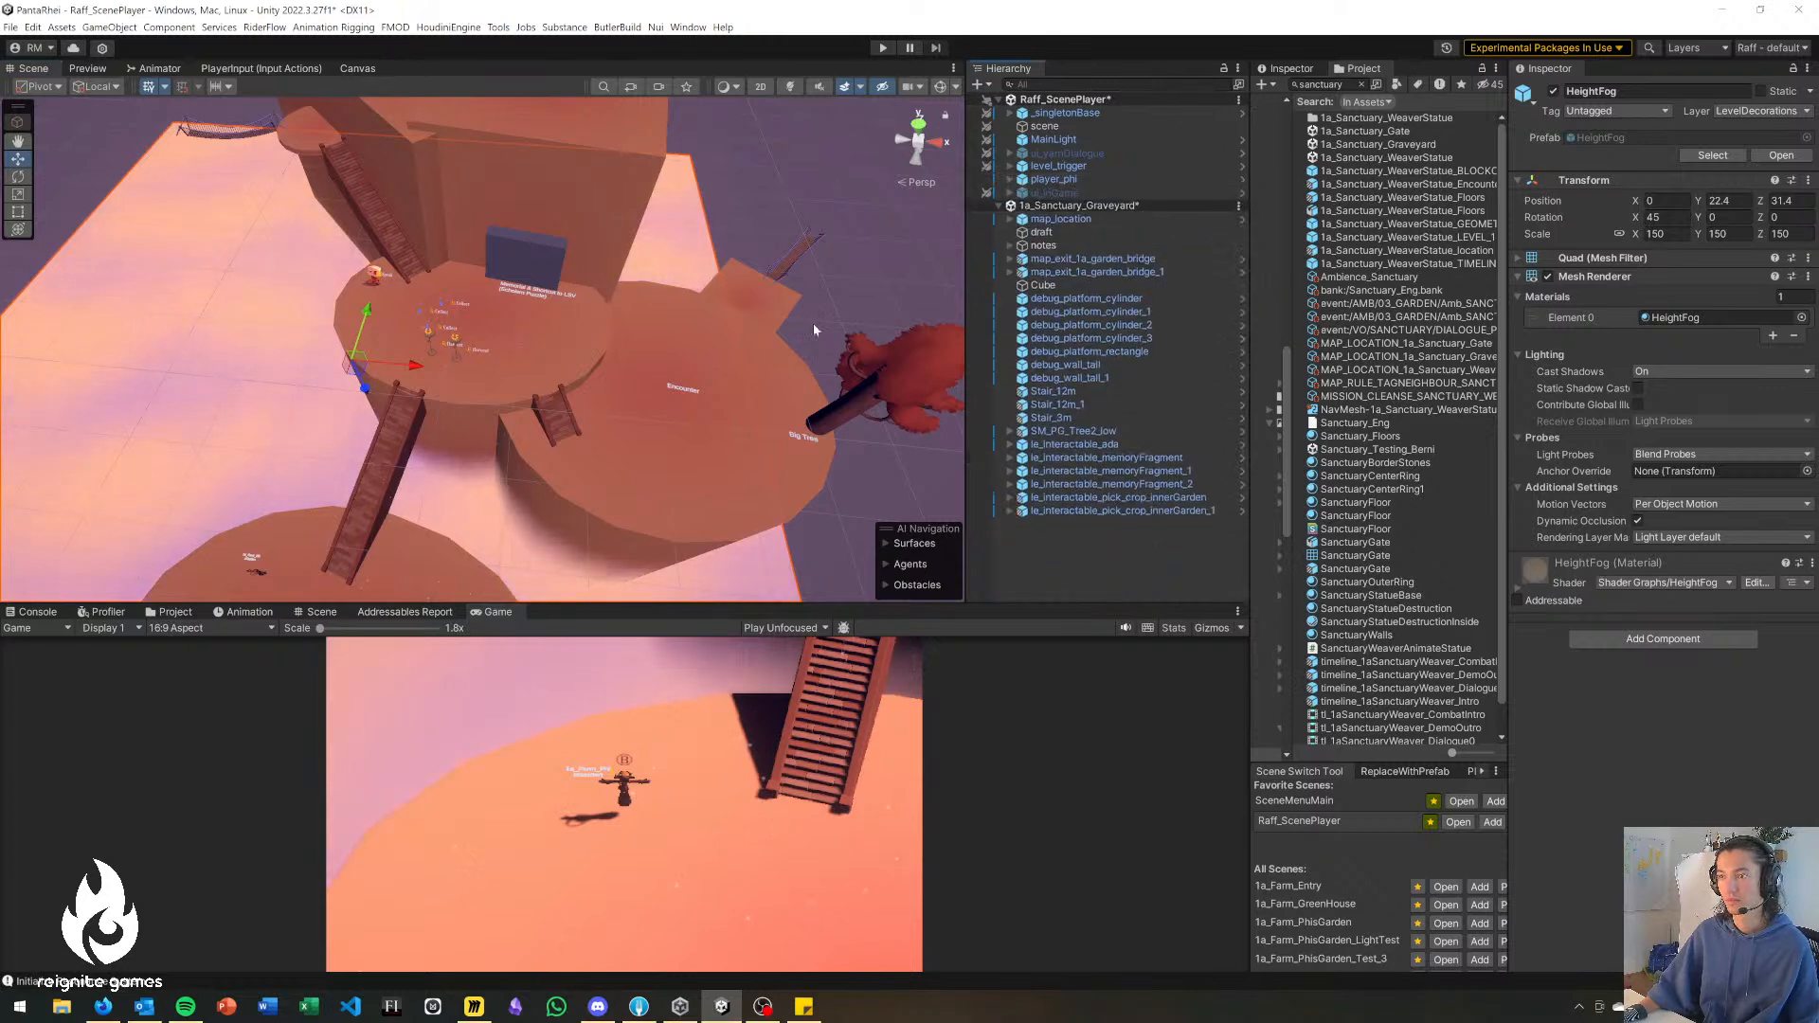
right_drag(284, 403, 316, 367)
click(699, 236)
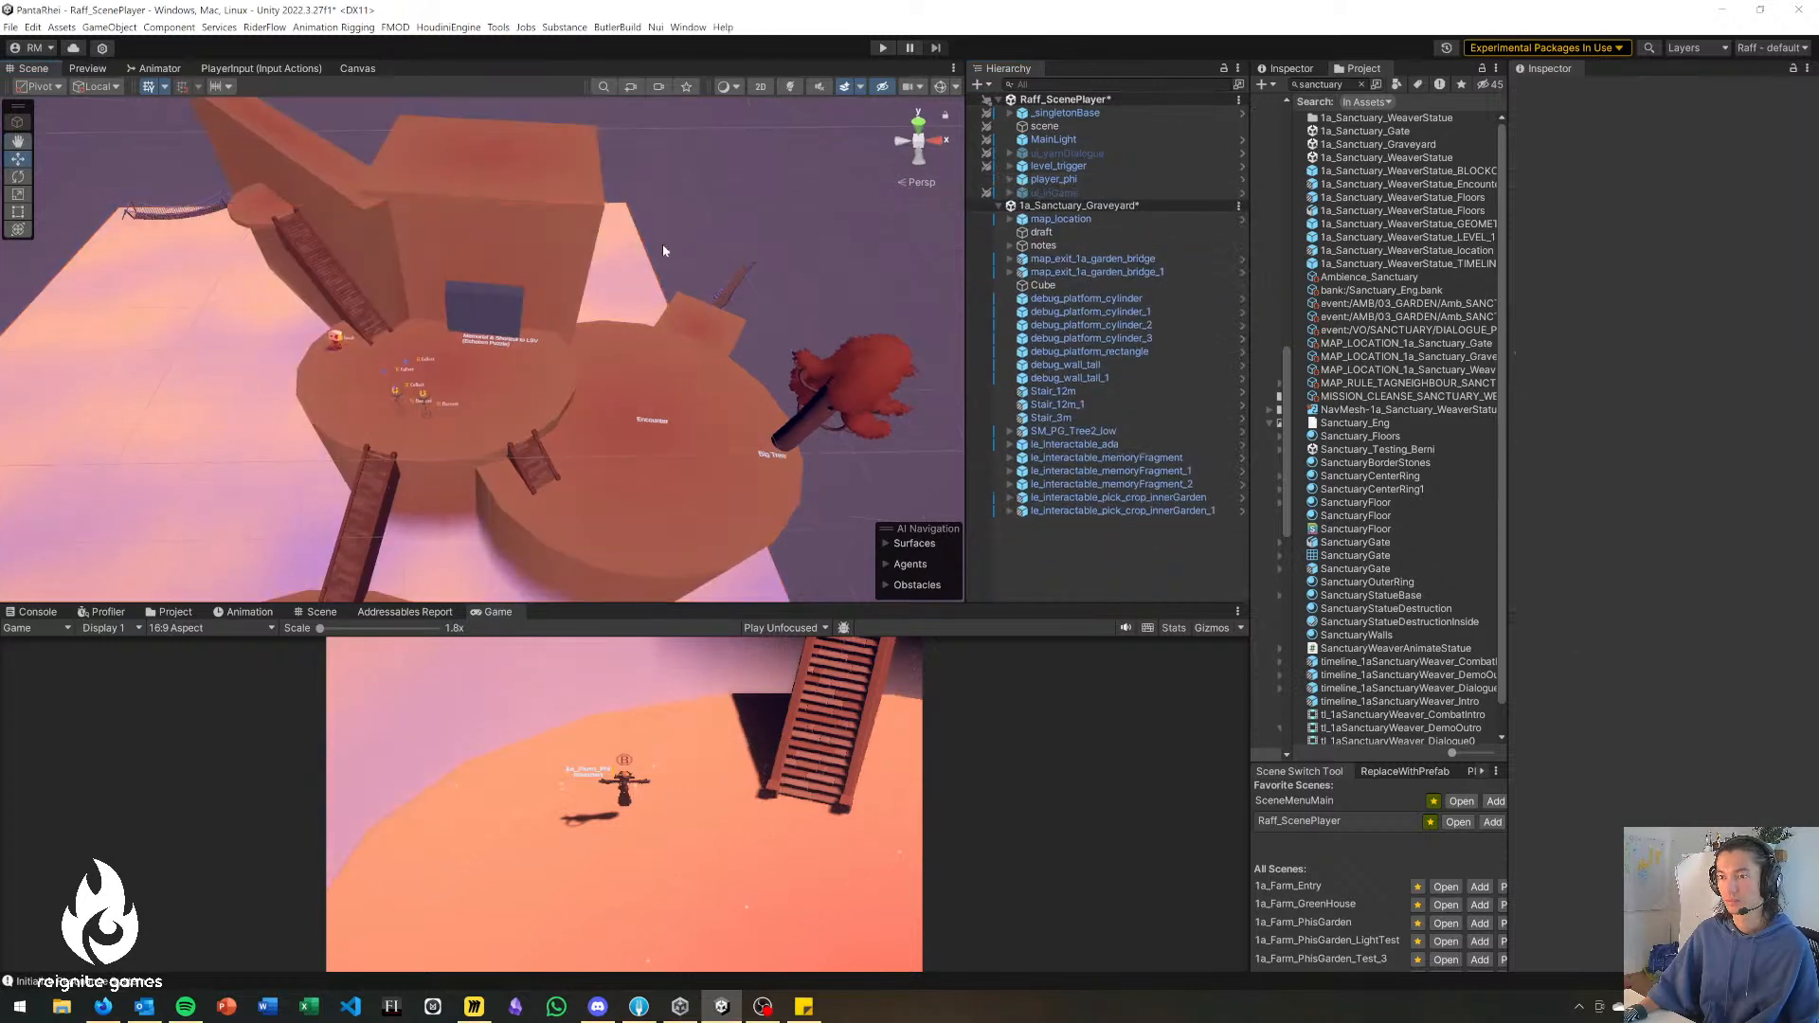
Locate HeightFog under pf_player_camera from the scene and collapse the player_phi hierarchy.
click(672, 302)
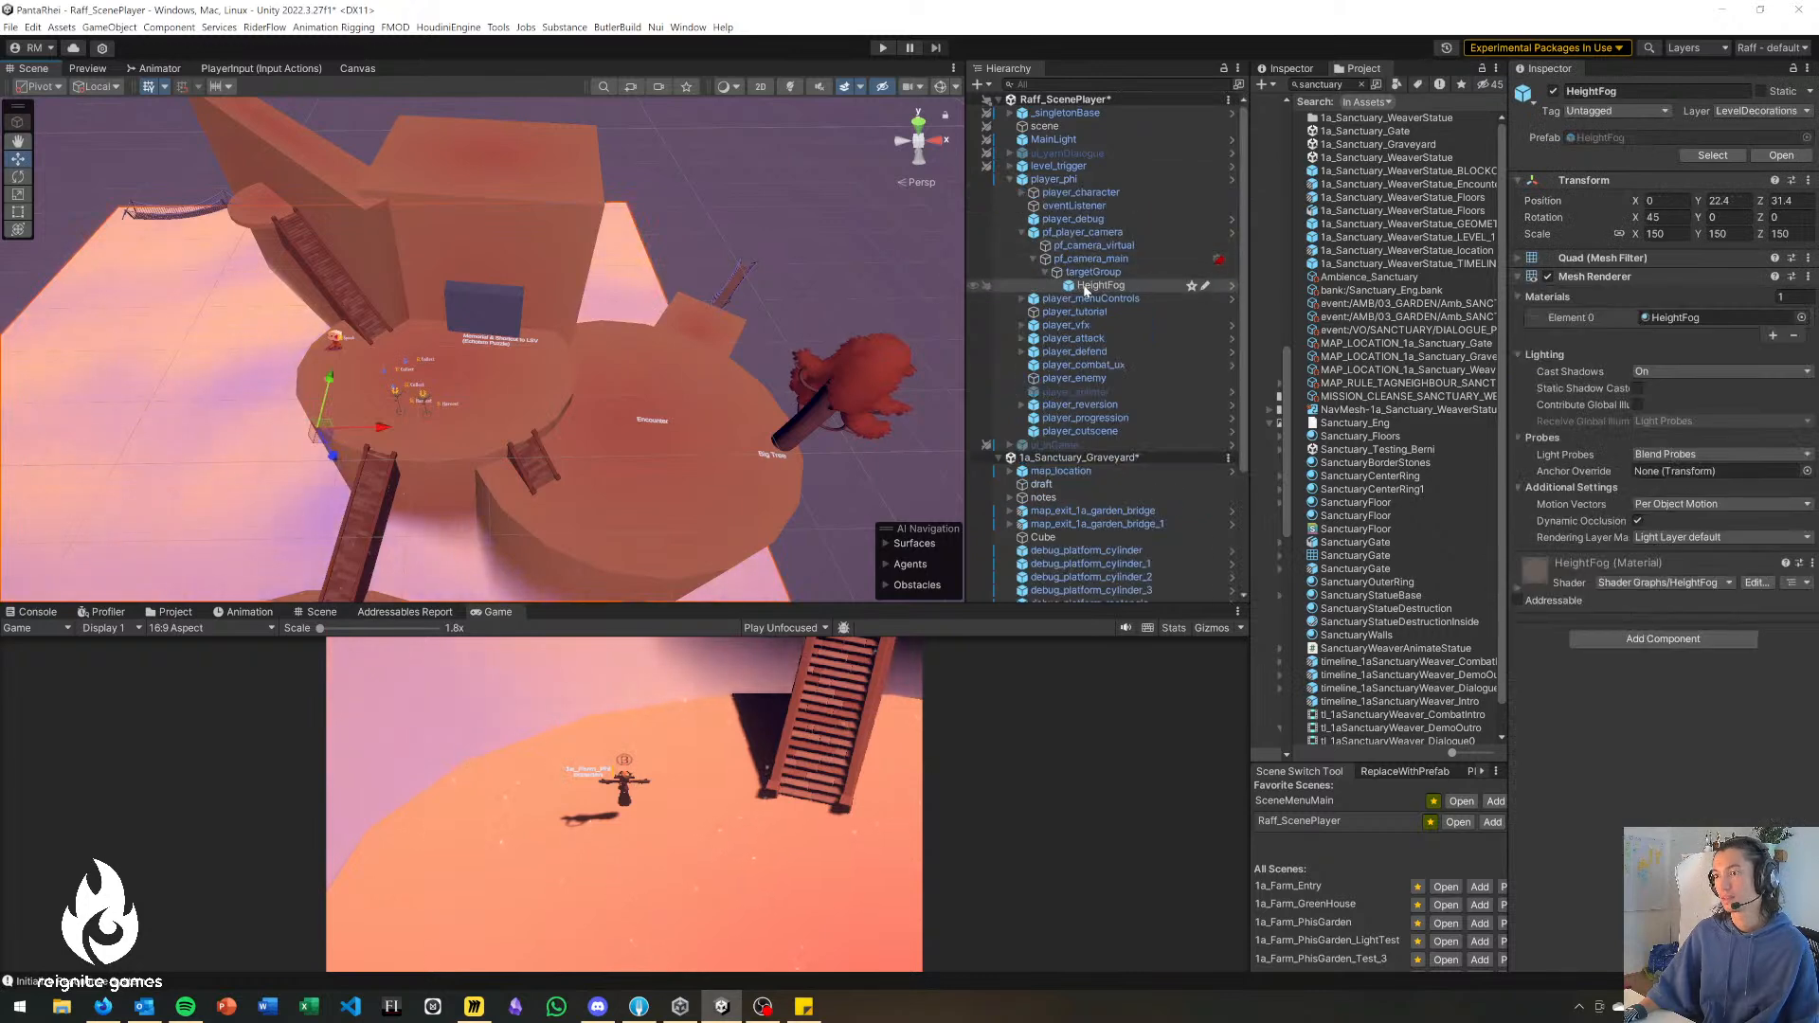
click(1022, 233)
click(625, 284)
right_drag(587, 318, 858, 211)
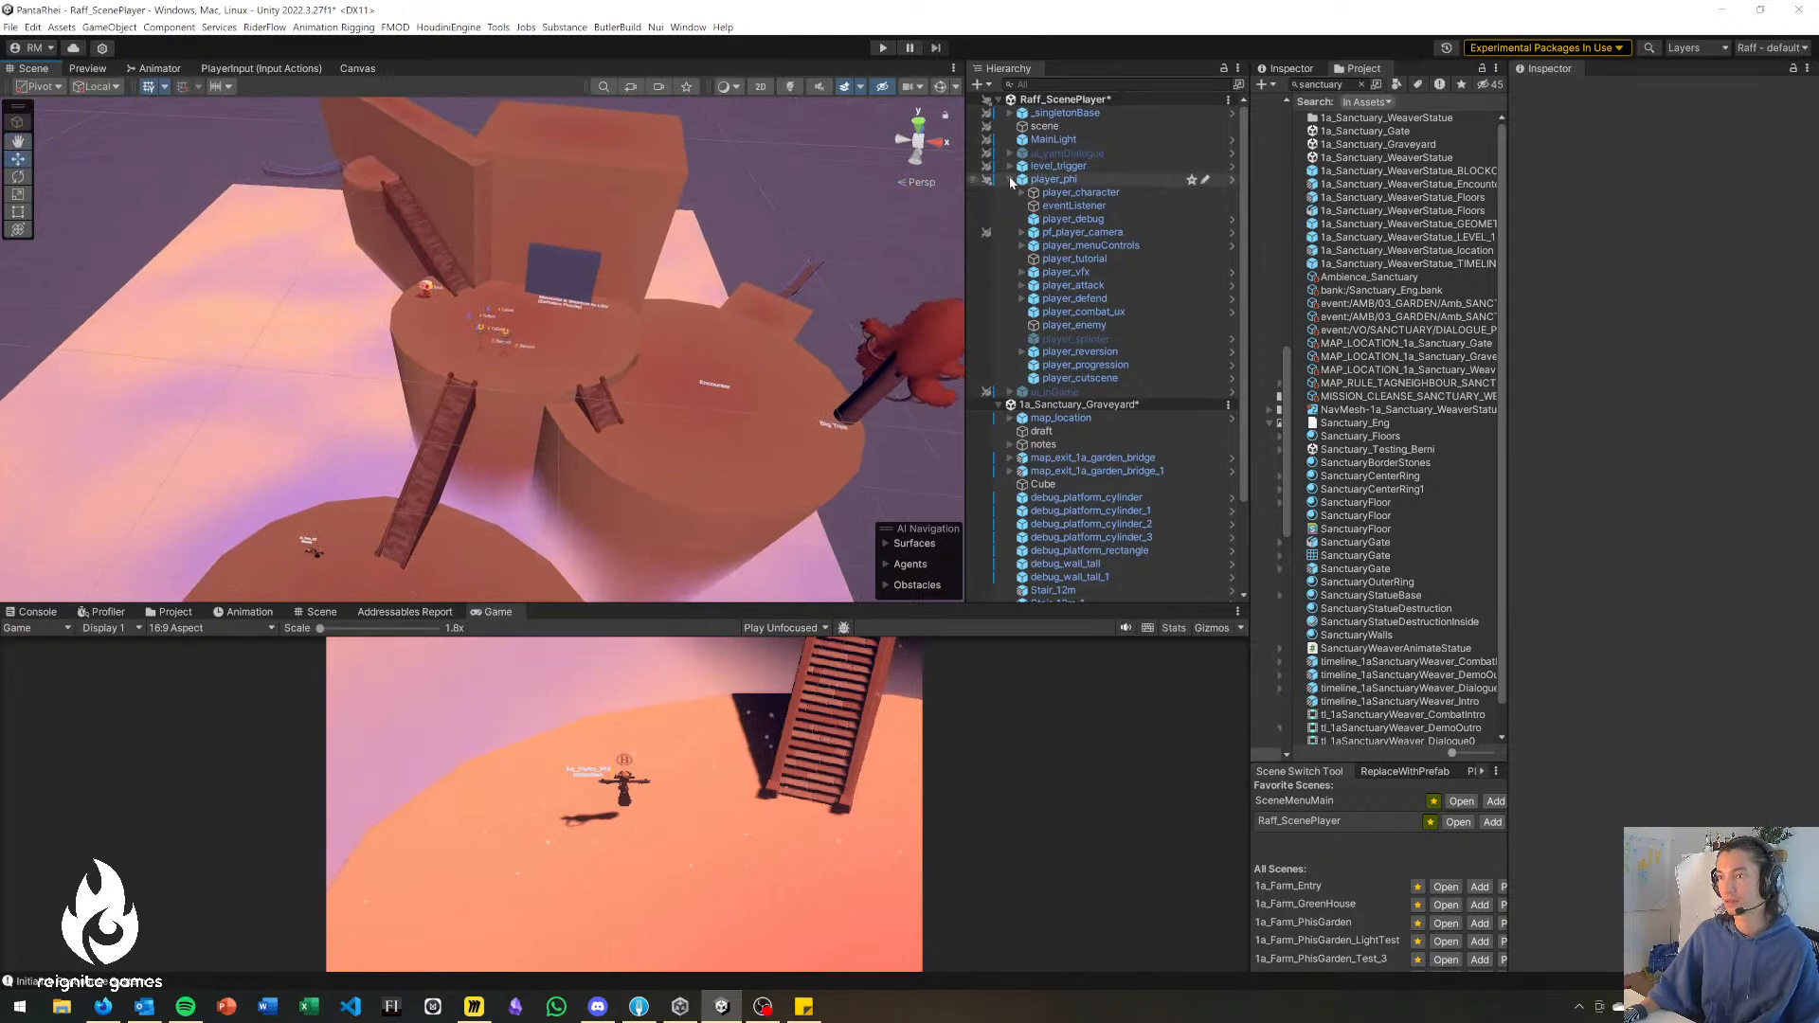
click(1011, 180)
Move player_phi up onto the memorial platform, to about X 45.35, Y 1.08, Z 11.37.
right_drag(403, 554, 360, 567)
drag(339, 525, 555, 319)
right_drag(476, 390, 509, 332)
drag(511, 351, 555, 346)
right_drag(555, 346, 173, 414)
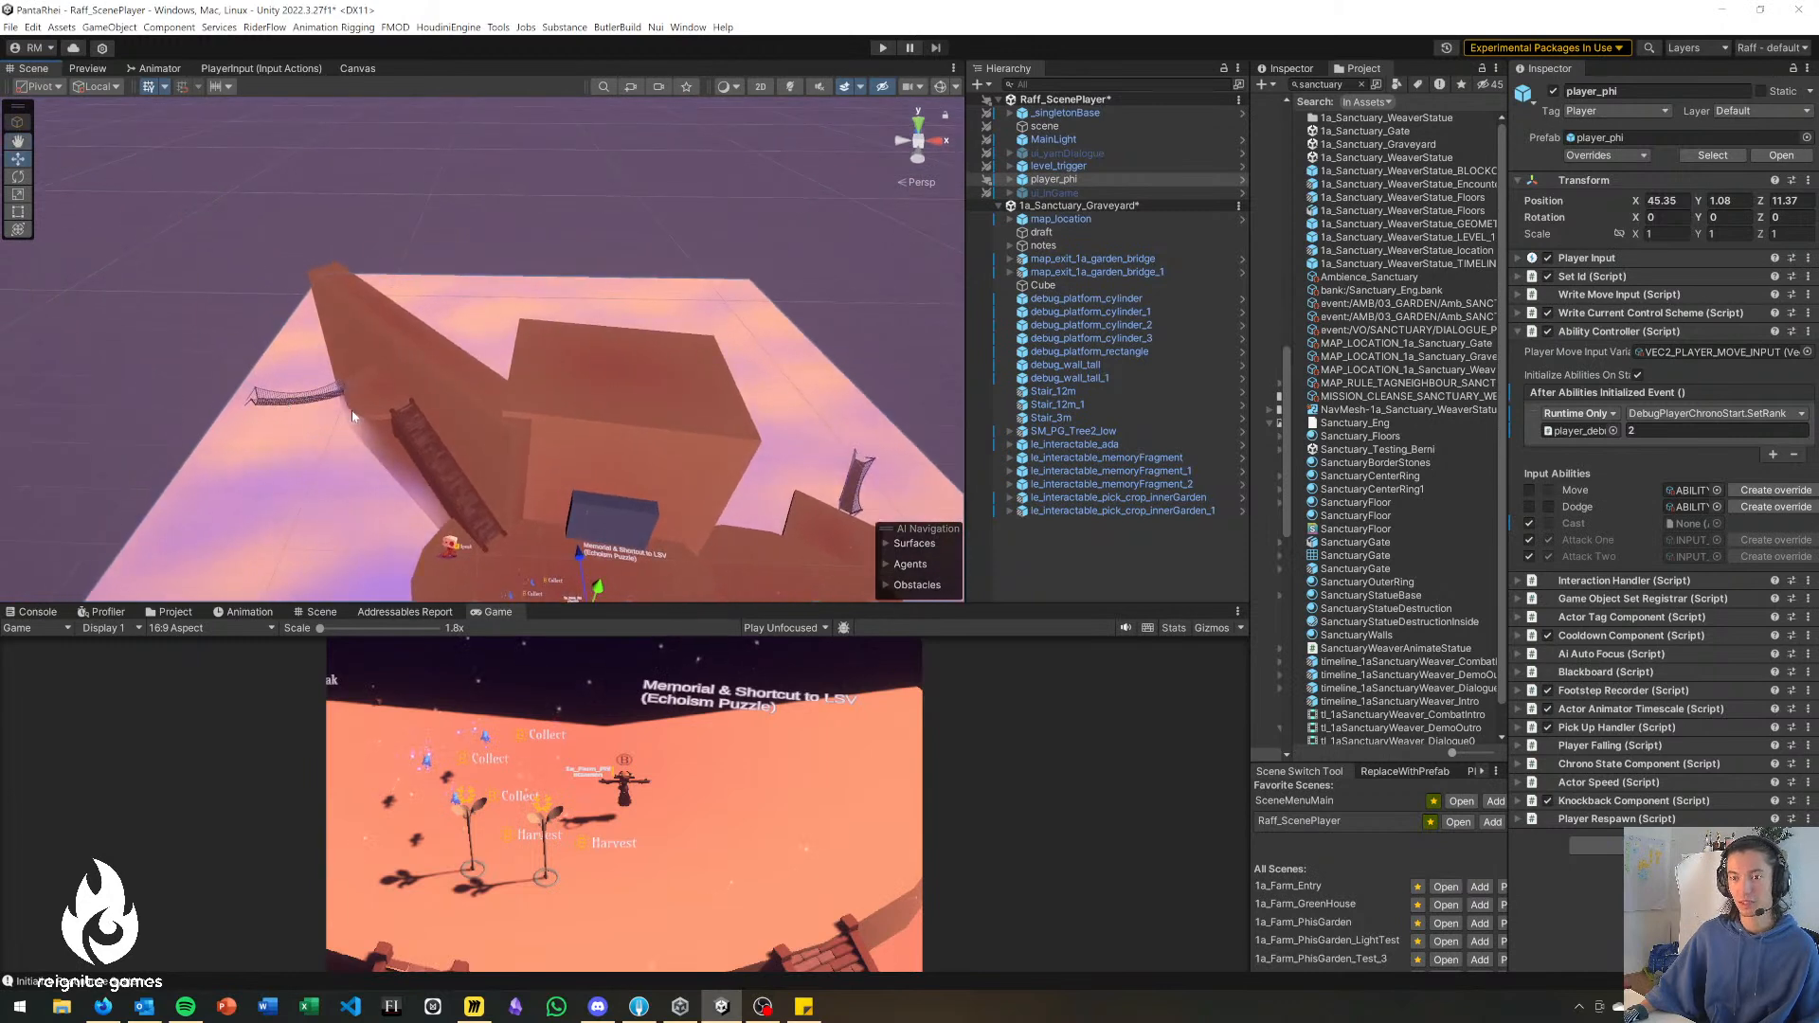
Compare the Graveyard, Sanctuary and Gate connections on the Miro board with the graveyard blockout in Unity.
key(alt+Tab)
right_drag(886, 559, 839, 530)
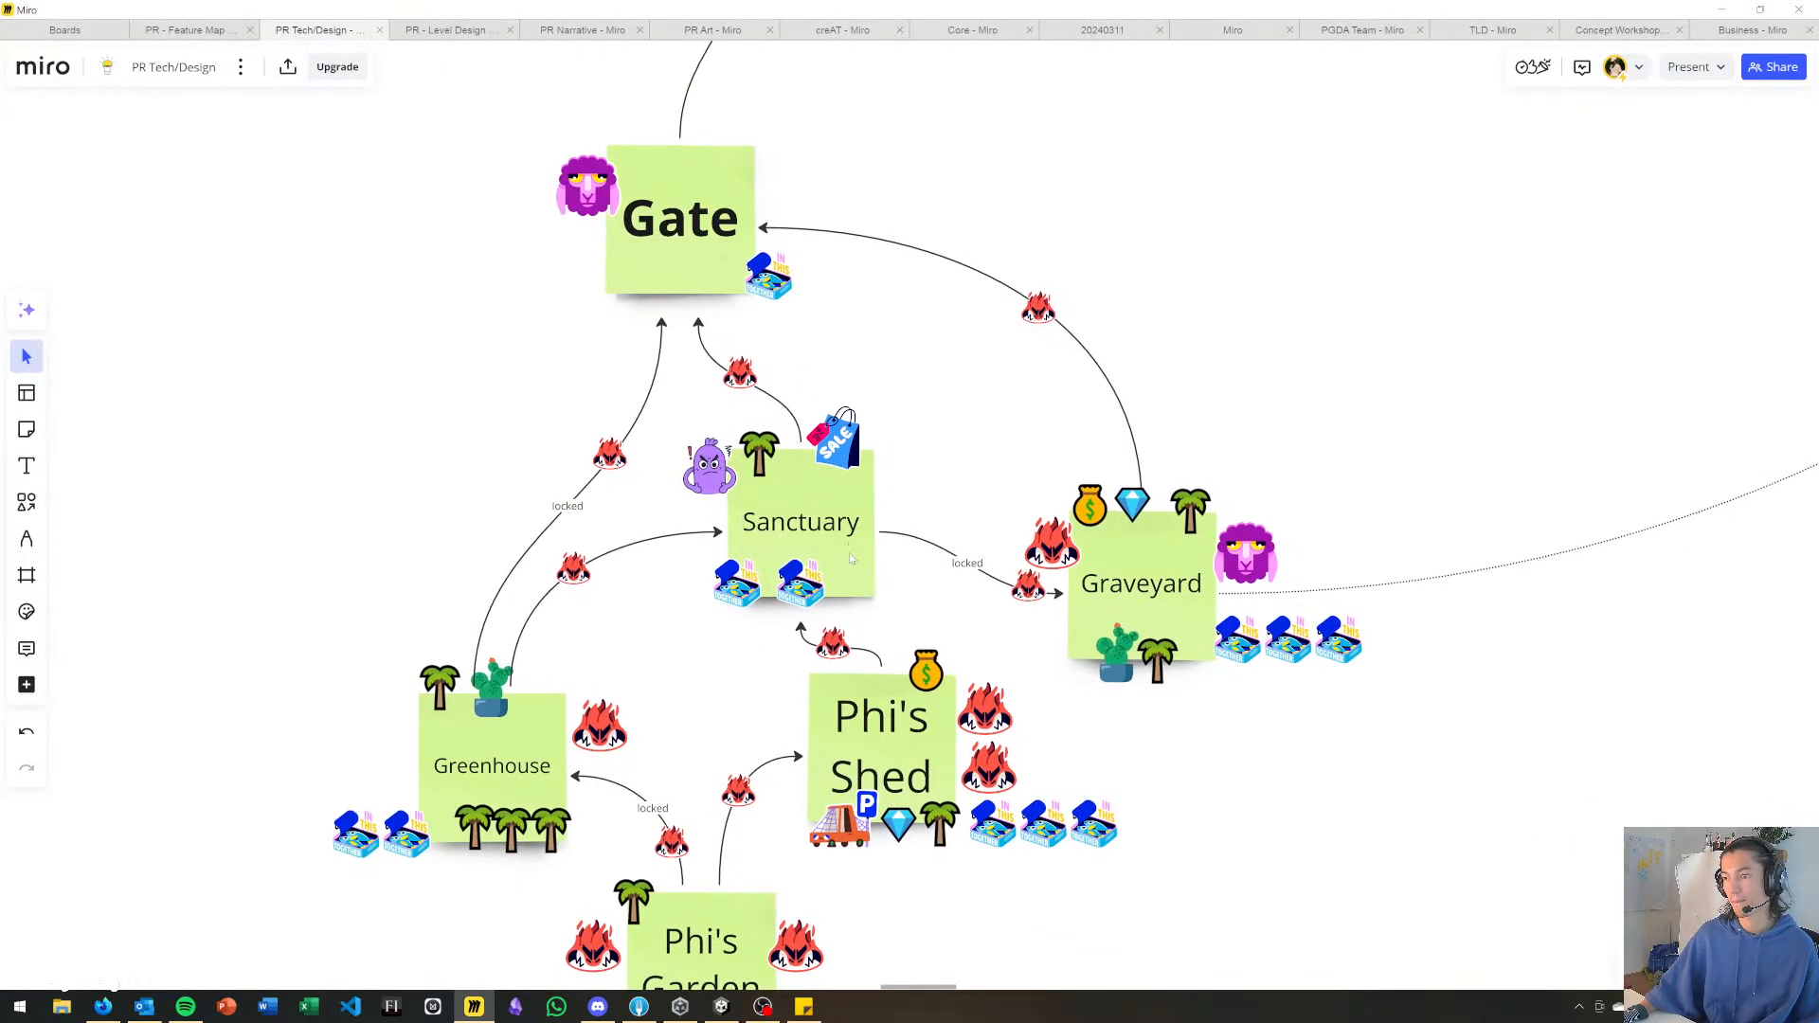
key(alt+Tab)
right_drag(657, 472, 391, 423)
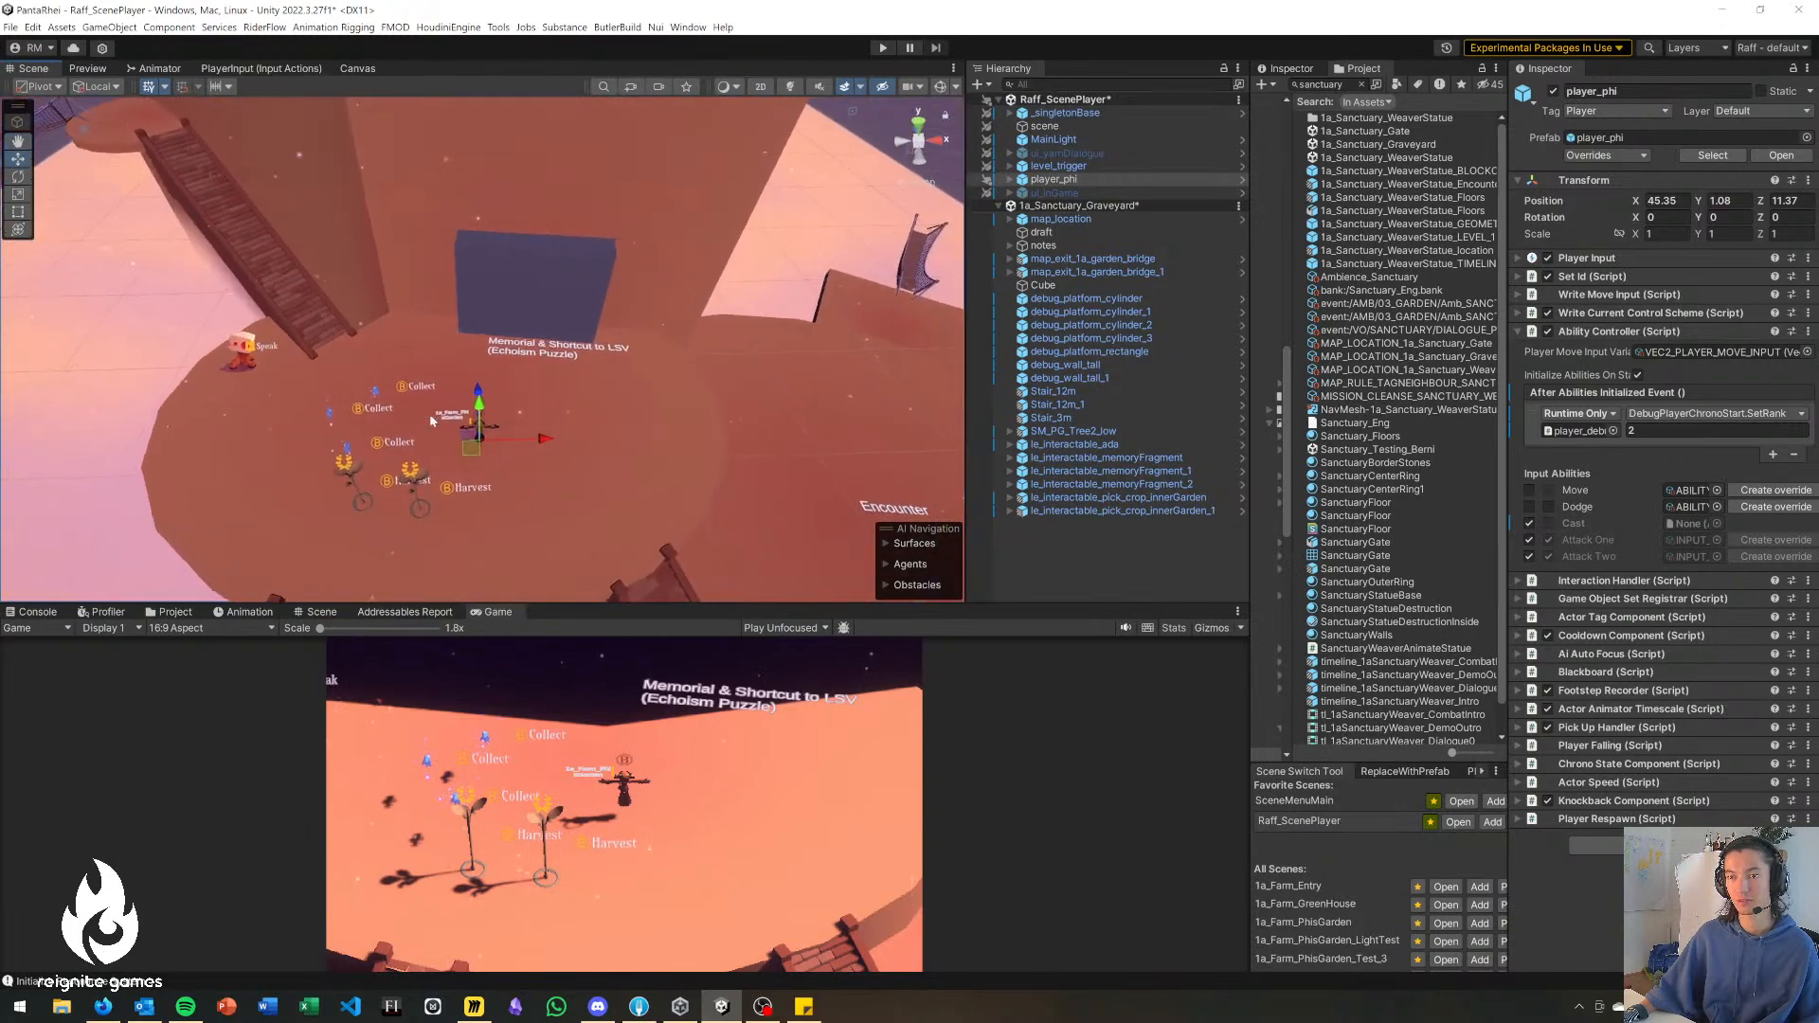
key(alt+Tab)
right_drag(1033, 353, 853, 441)
key(alt+Tab)
Examine the graveyard blockout from the exit bridge and big tree back to the memorial platform.
right_drag(588, 417, 587, 379)
right_drag(957, 329, 481, 405)
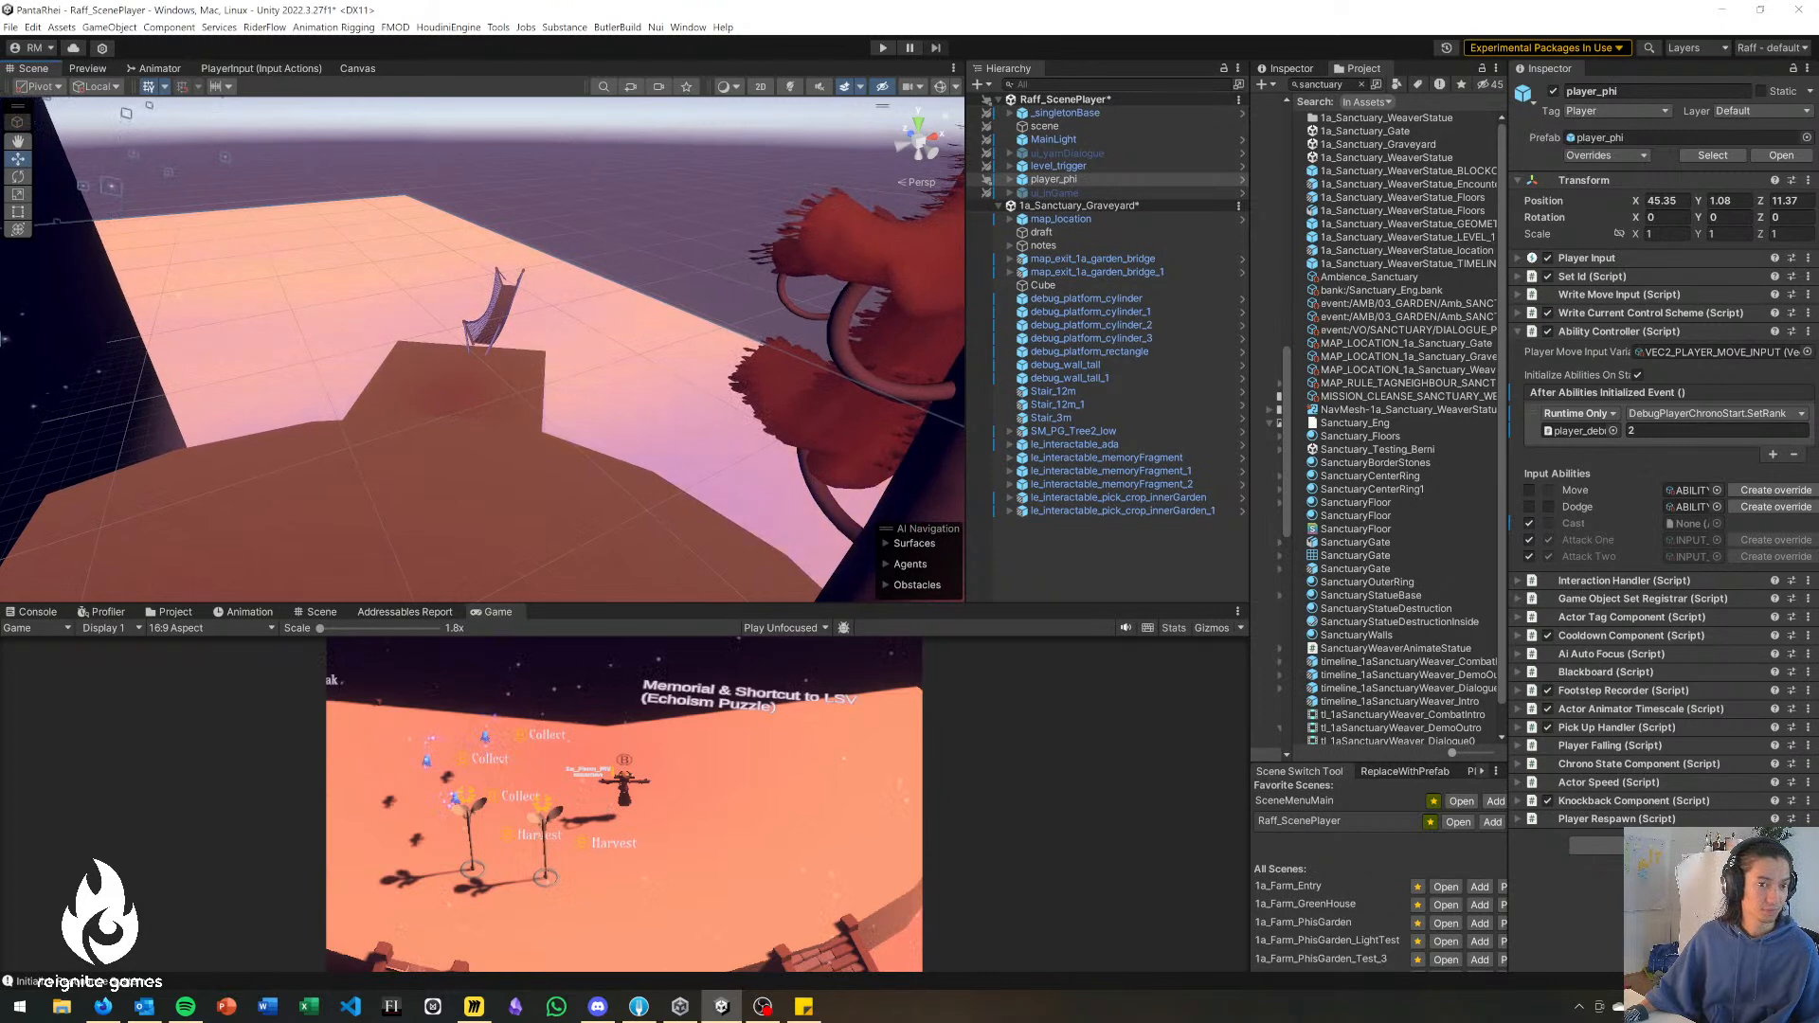
right_drag(527, 592, 386, 470)
right_drag(440, 290, 491, 204)
right_drag(837, 190, 668, 285)
right_drag(725, 102, 867, 218)
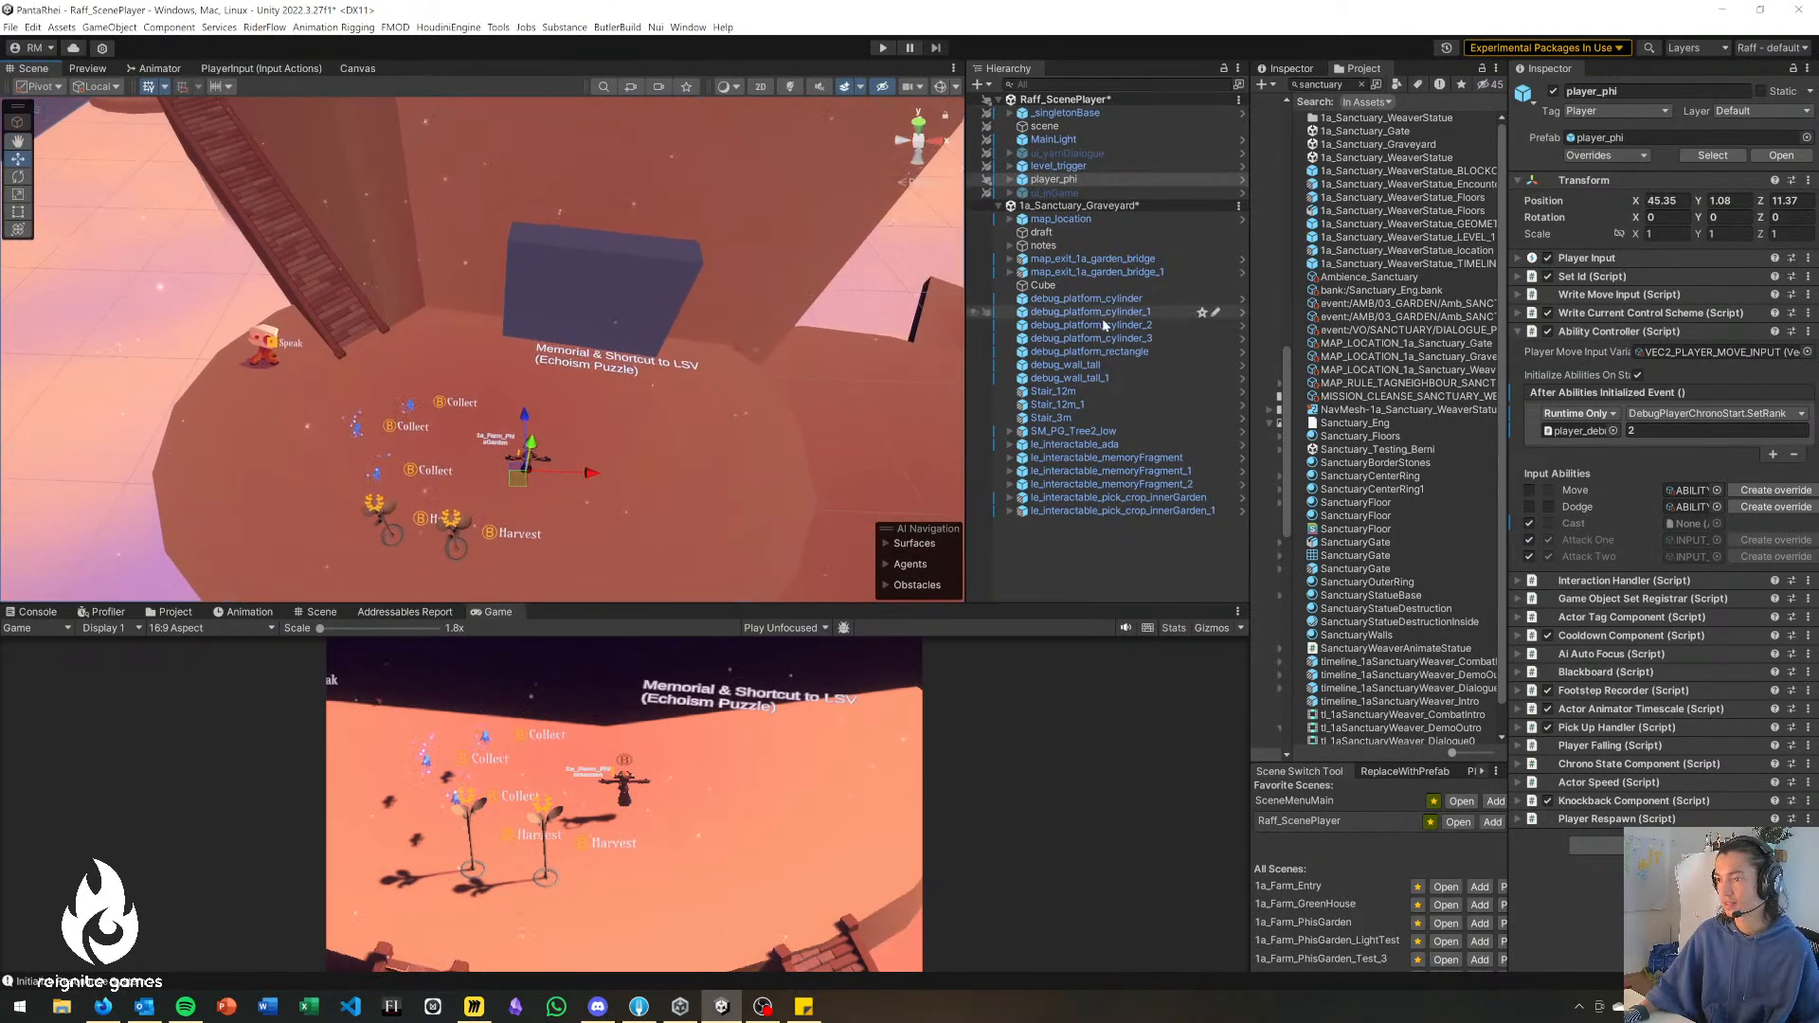
Place le_interactable_memoryFragment atop the memorial block at about 48.4, 9.33, 22.99 and le_interactable_memoryFragment_2 by the big tree at about 88.27, 0.35, -0.38.
click(1131, 461)
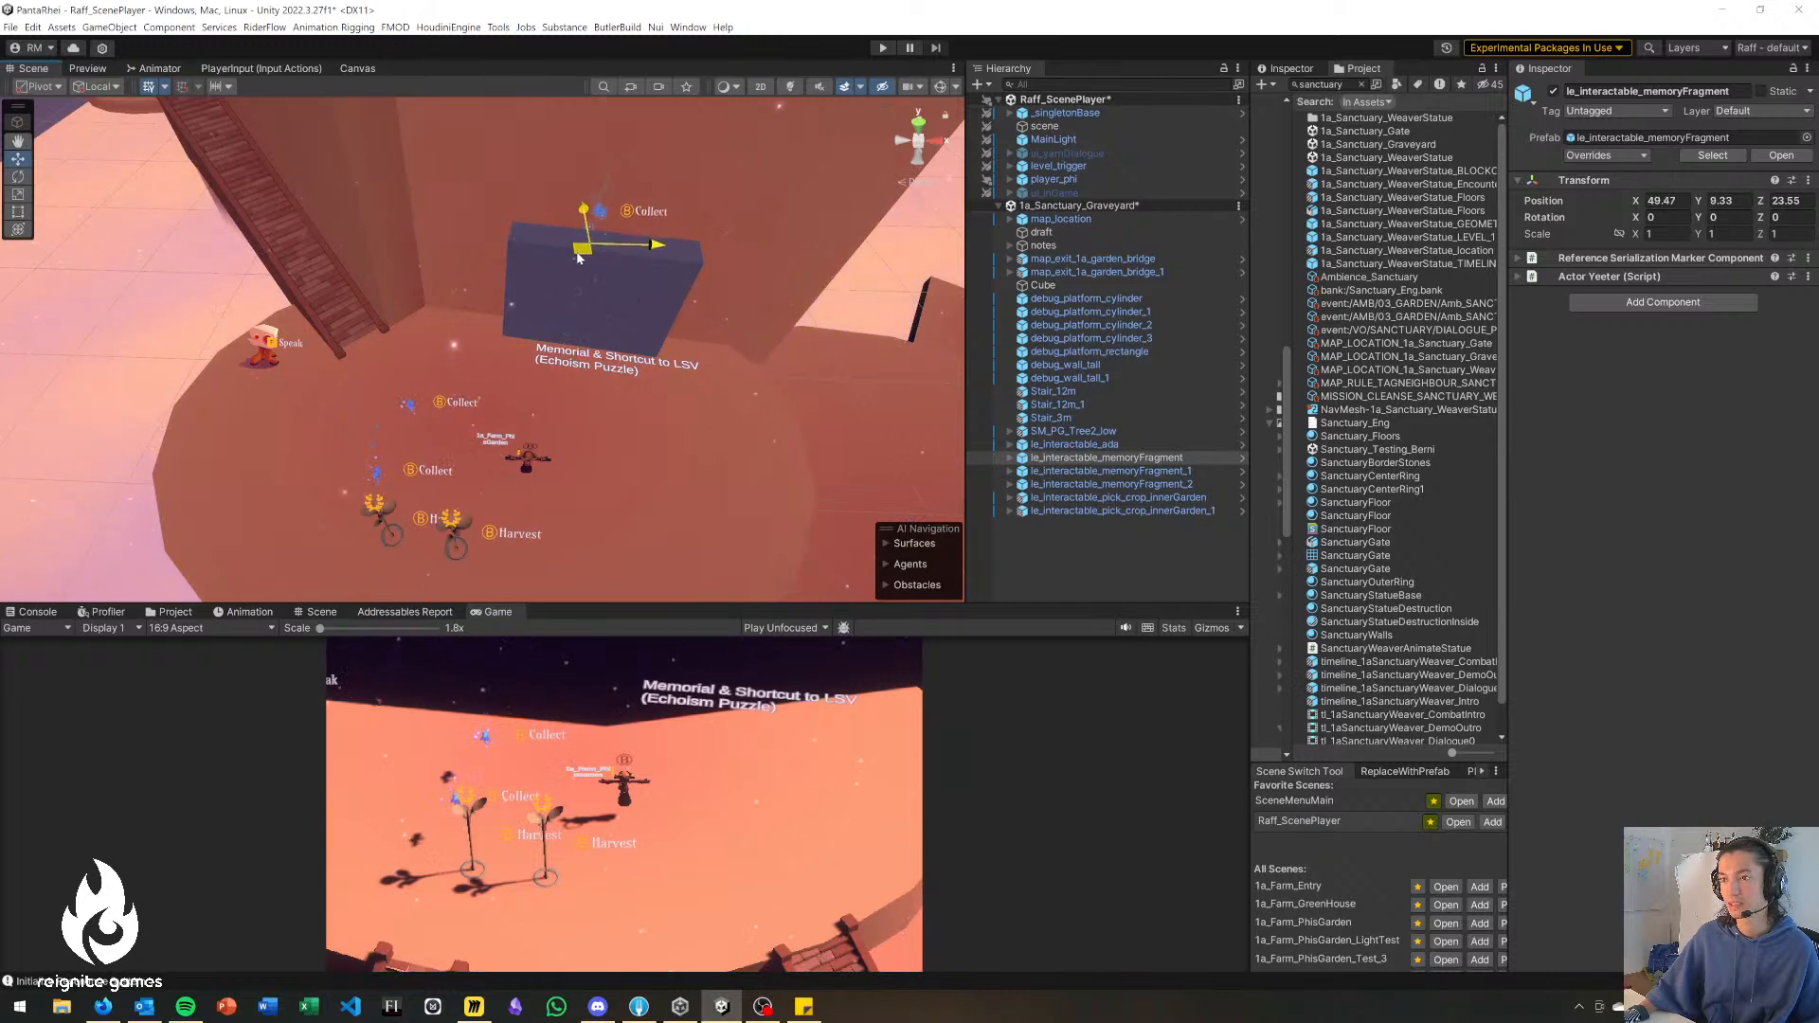
right_drag(471, 349, 571, 366)
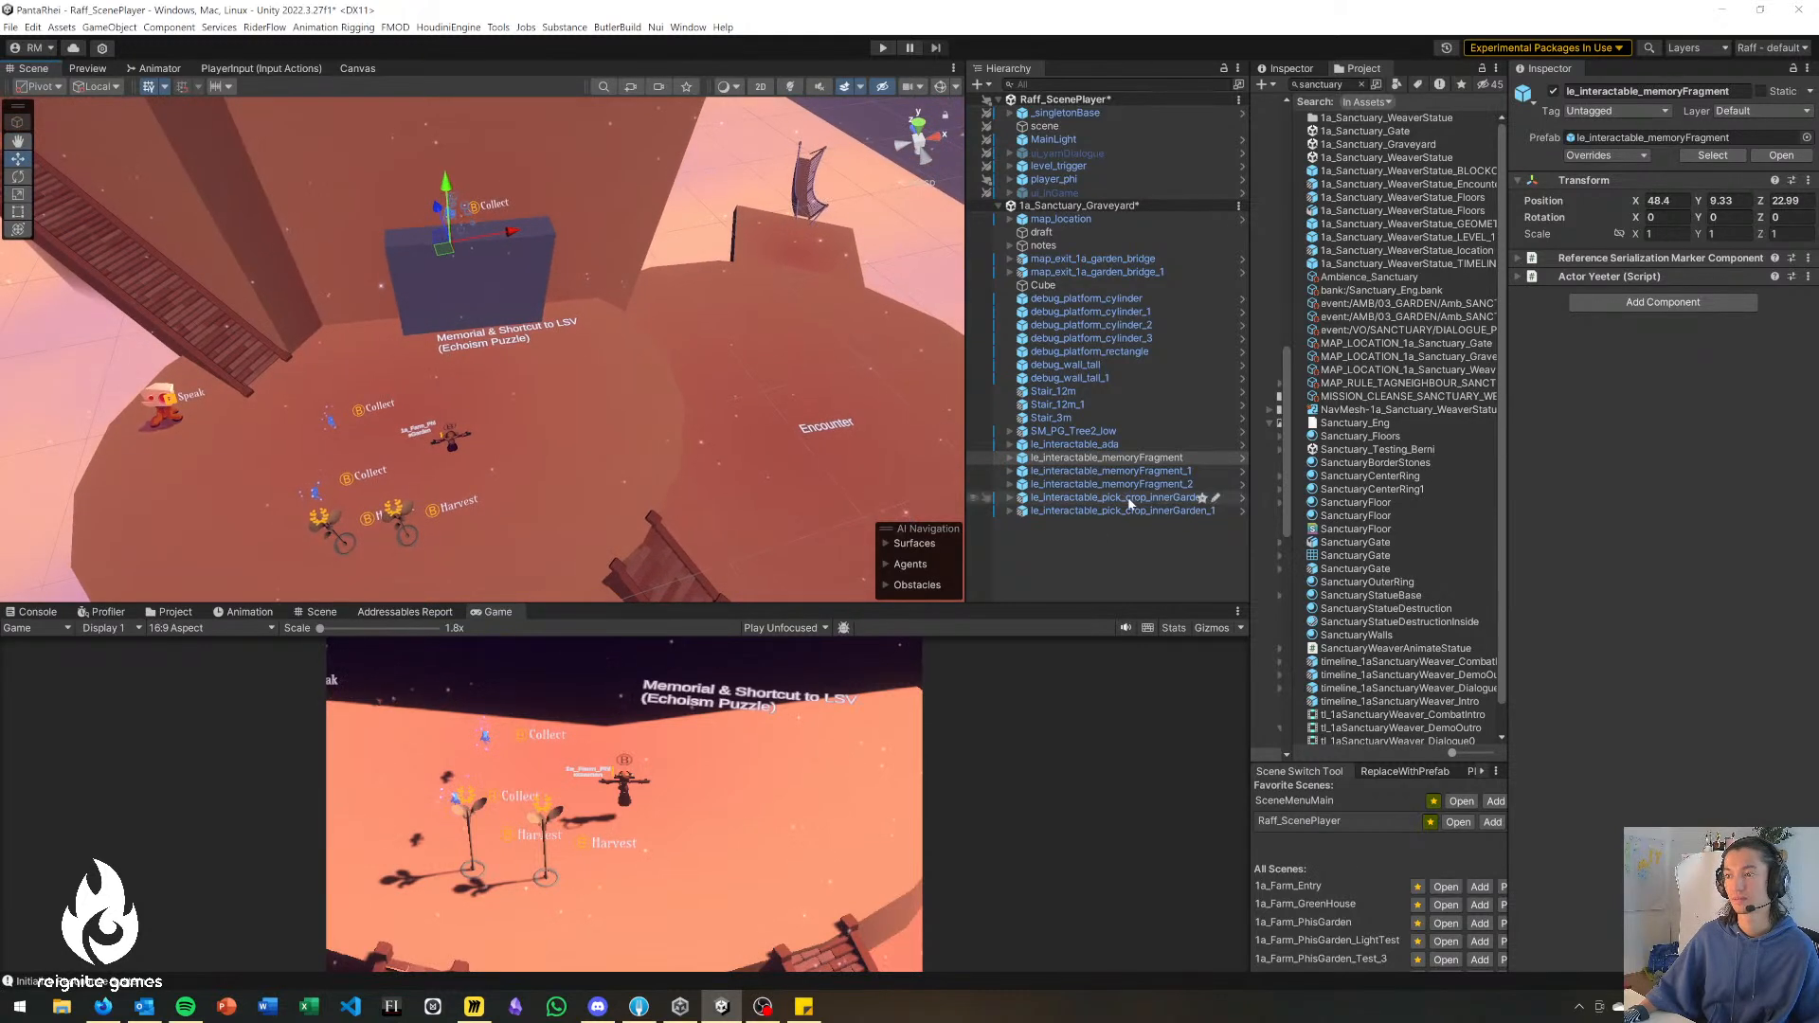
click(1132, 486)
mouse_move(580, 453)
right_down()
mouse_move(554, 460)
mouse_move(565, 479)
right_up()
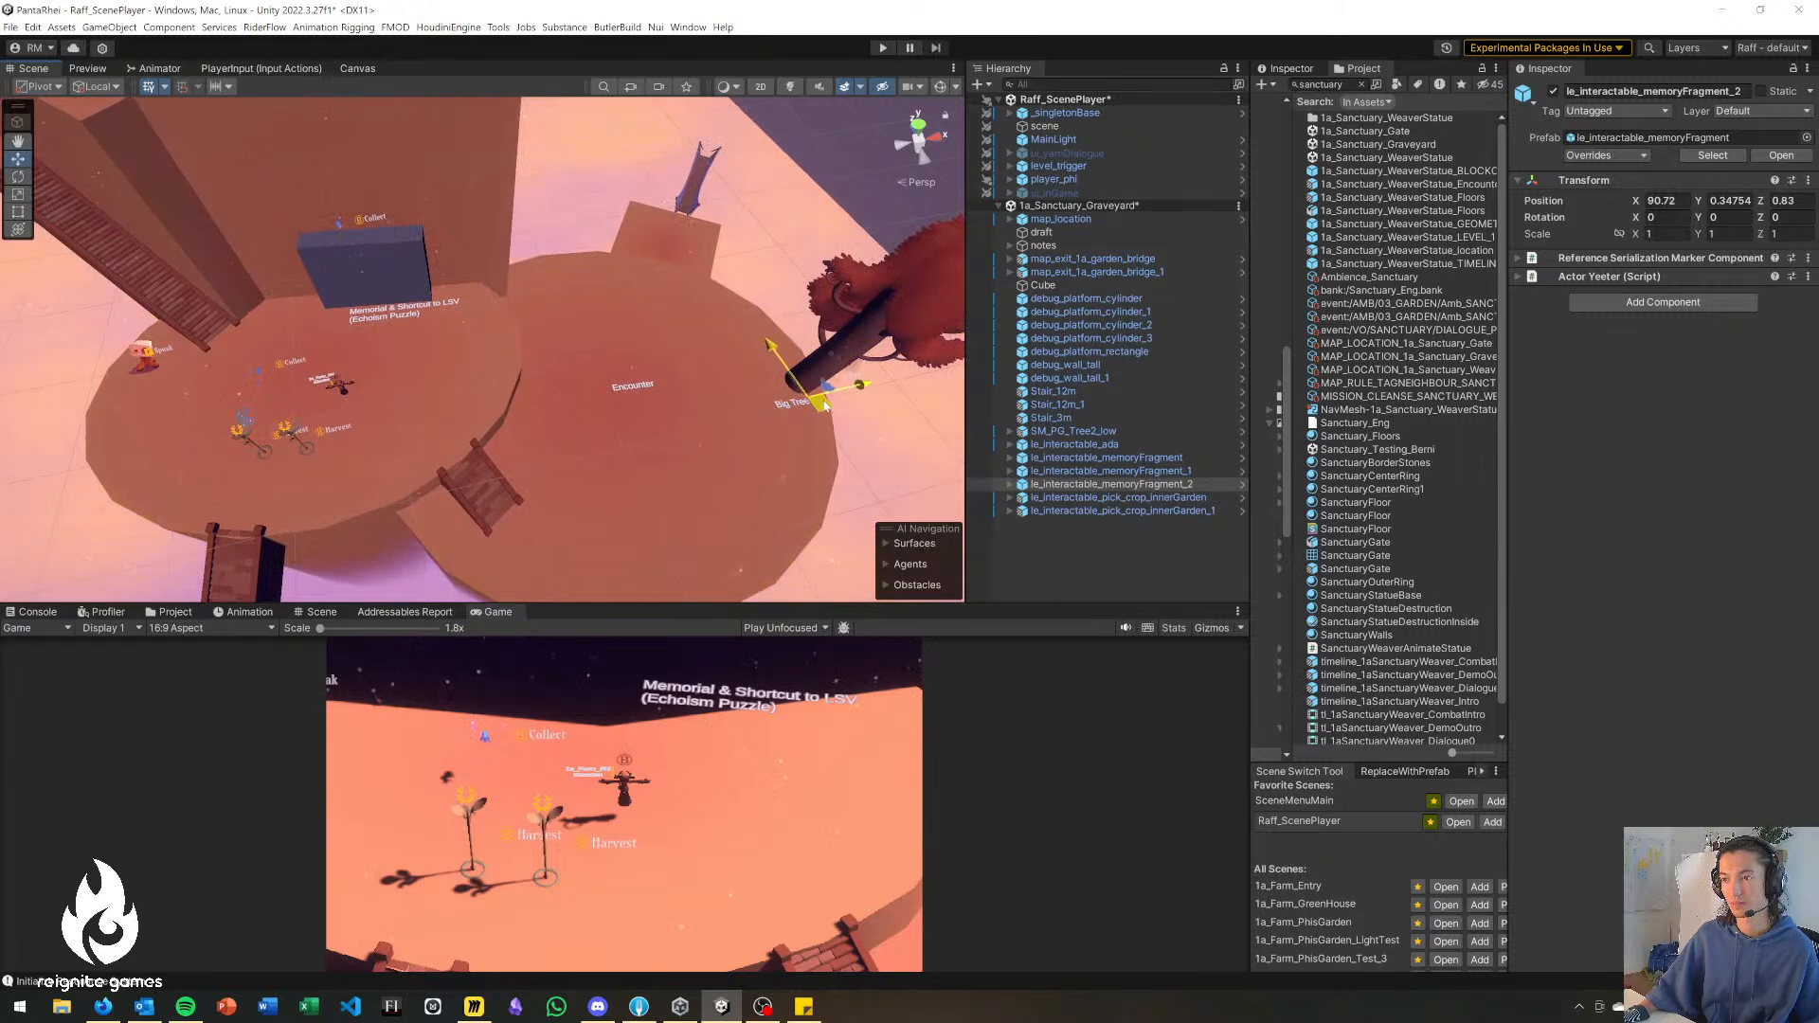
right_drag(769, 429, 1207, 587)
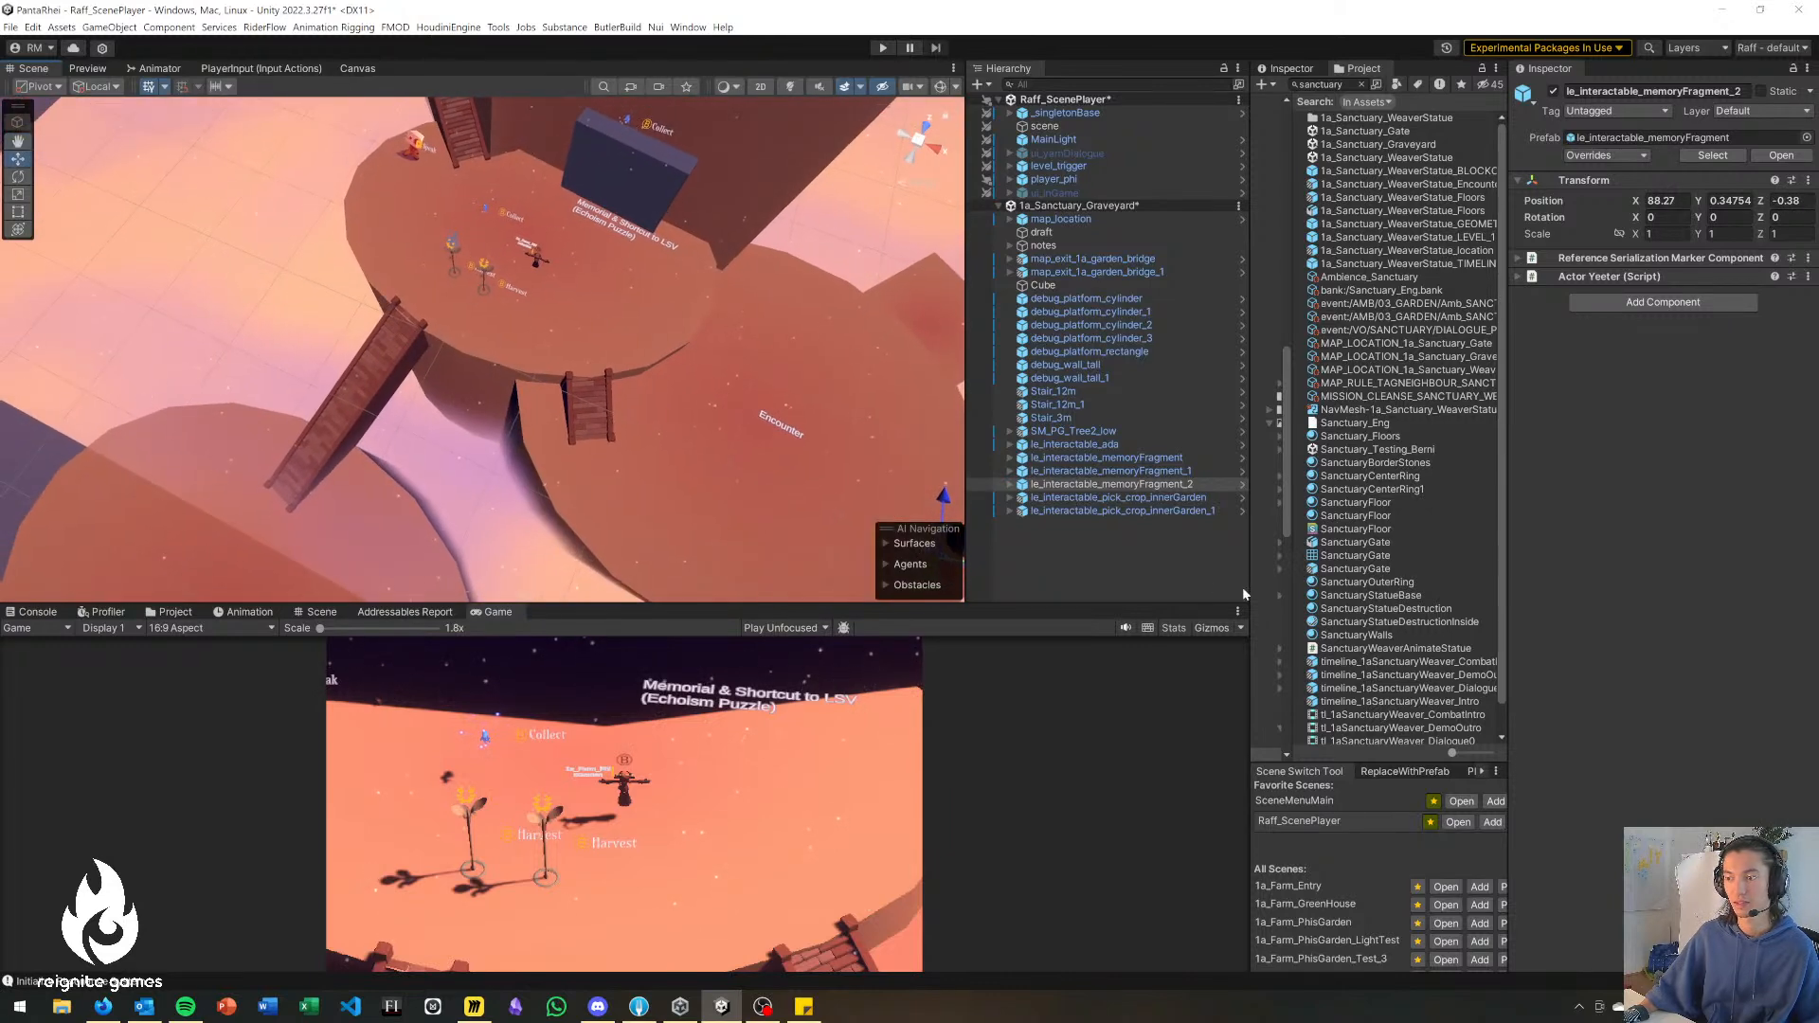
Move le_interactable_memoryFragment_1 down onto the lower platform at about X 31.31, Y -12.68, Z -36.95 and deselect it.
click(1110, 471)
right_drag(711, 365, 631, 322)
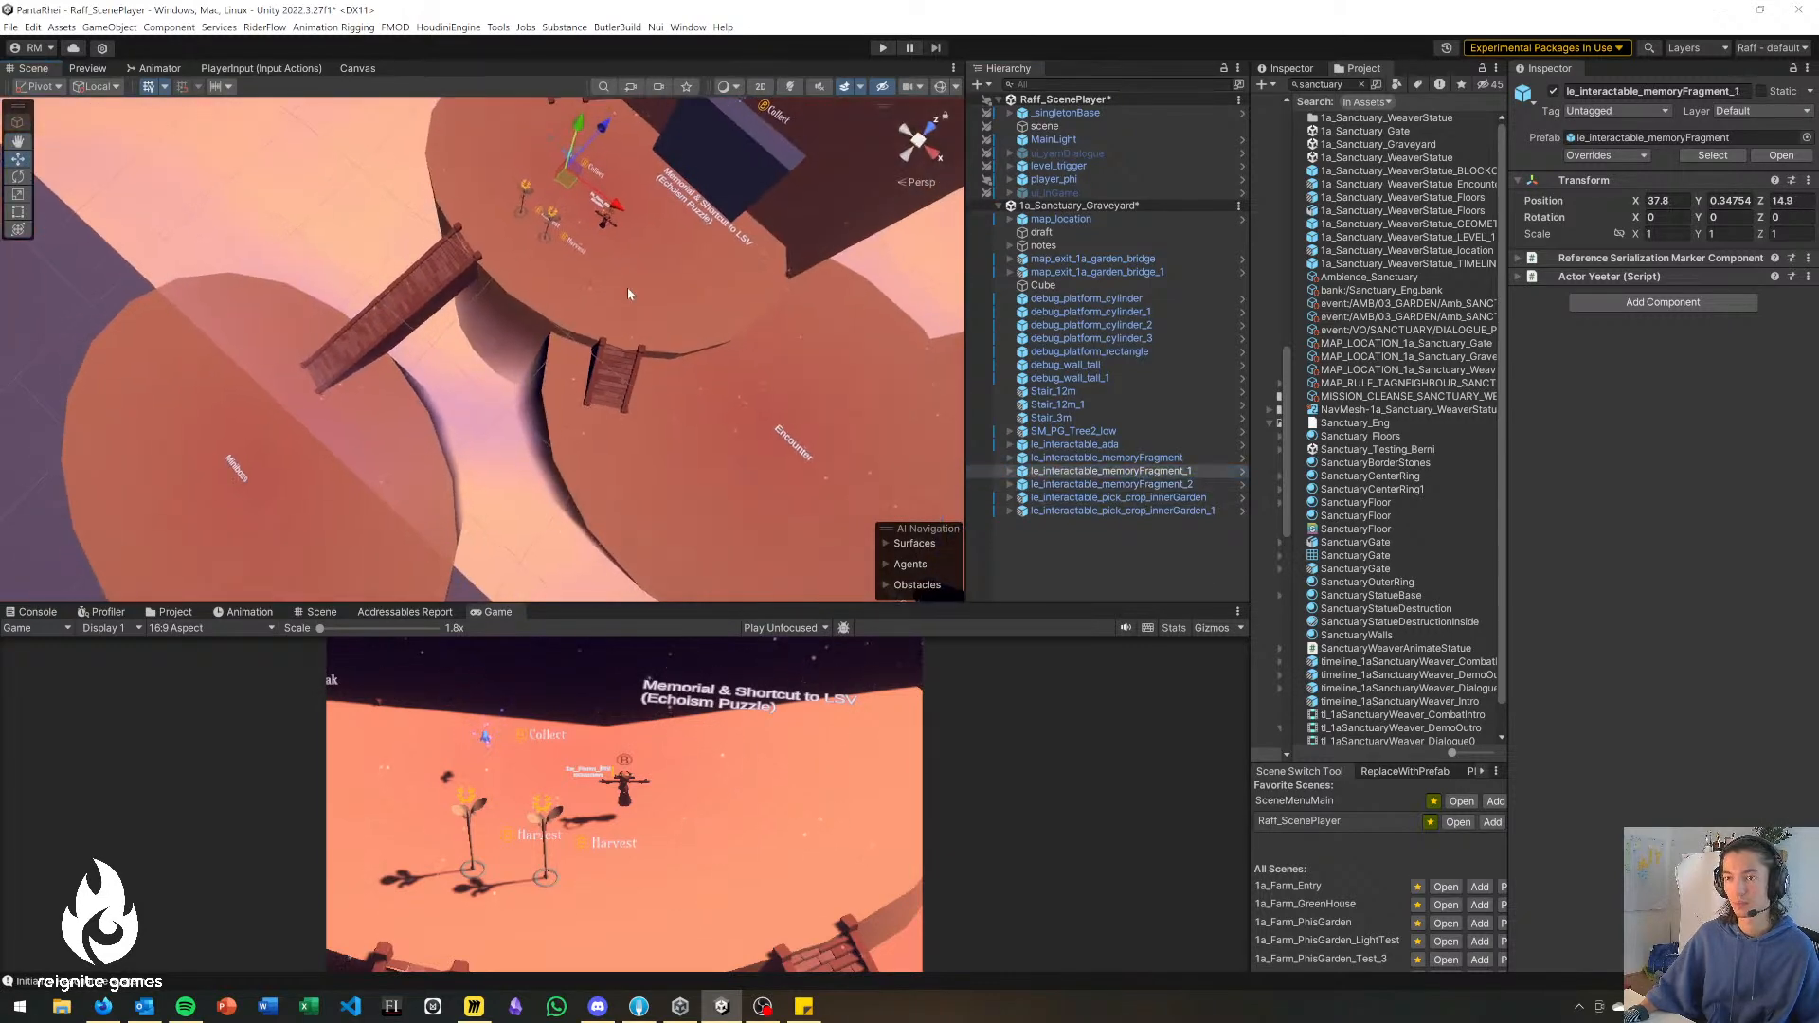
right_drag(256, 483, 439, 132)
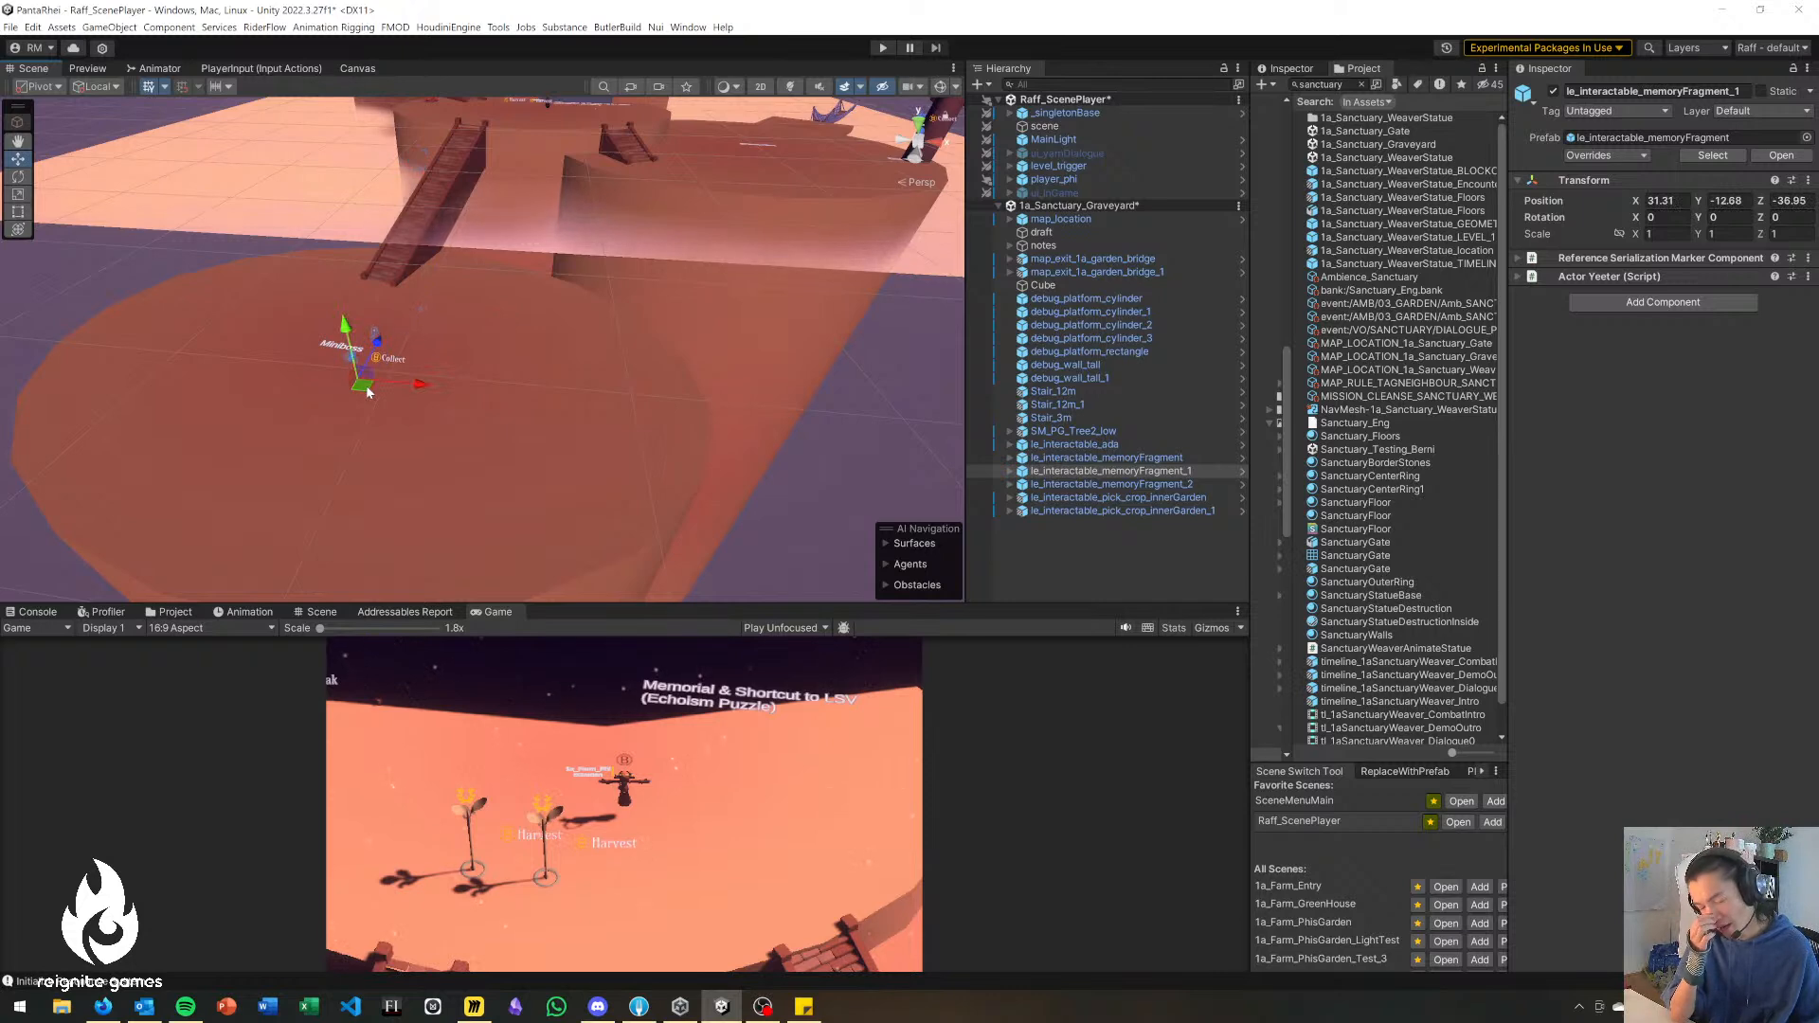
click(861, 454)
Move le_interactable_pick_crop_innerGarden away from the second crop, to about X 32.69, Z 10.12 on the memorial platform.
right_drag(706, 461, 732, 519)
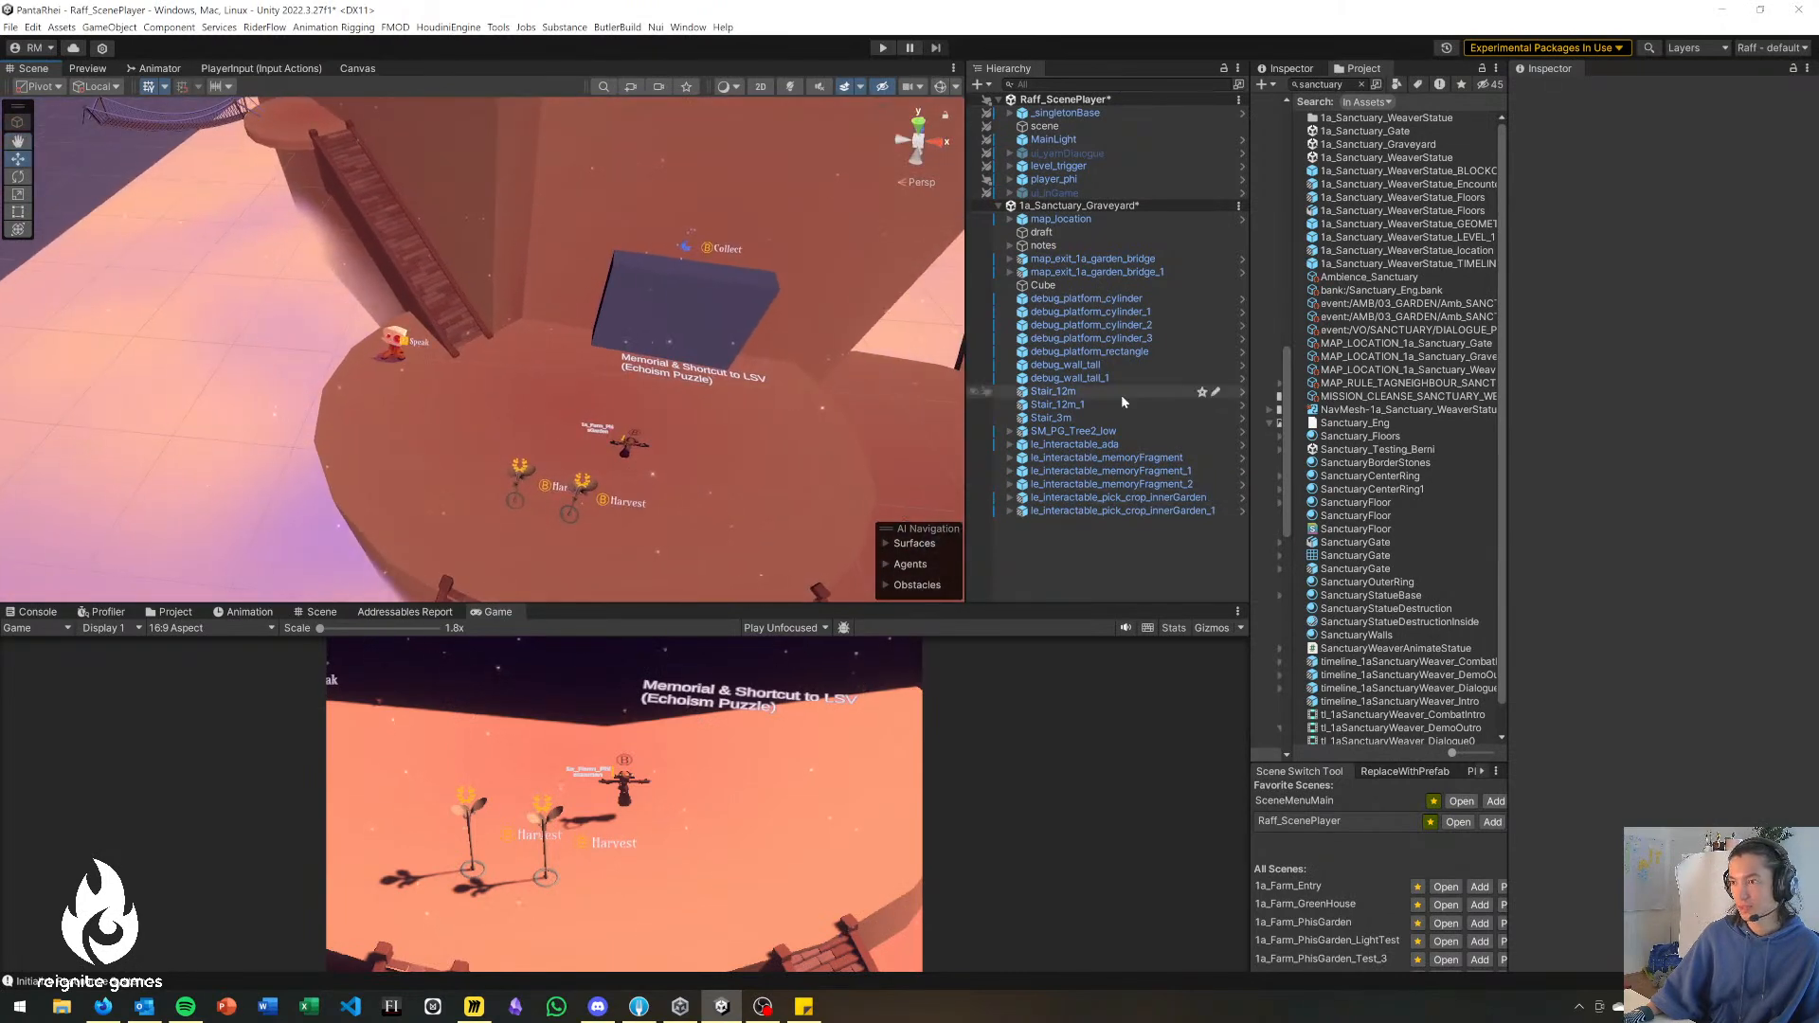
click(1137, 498)
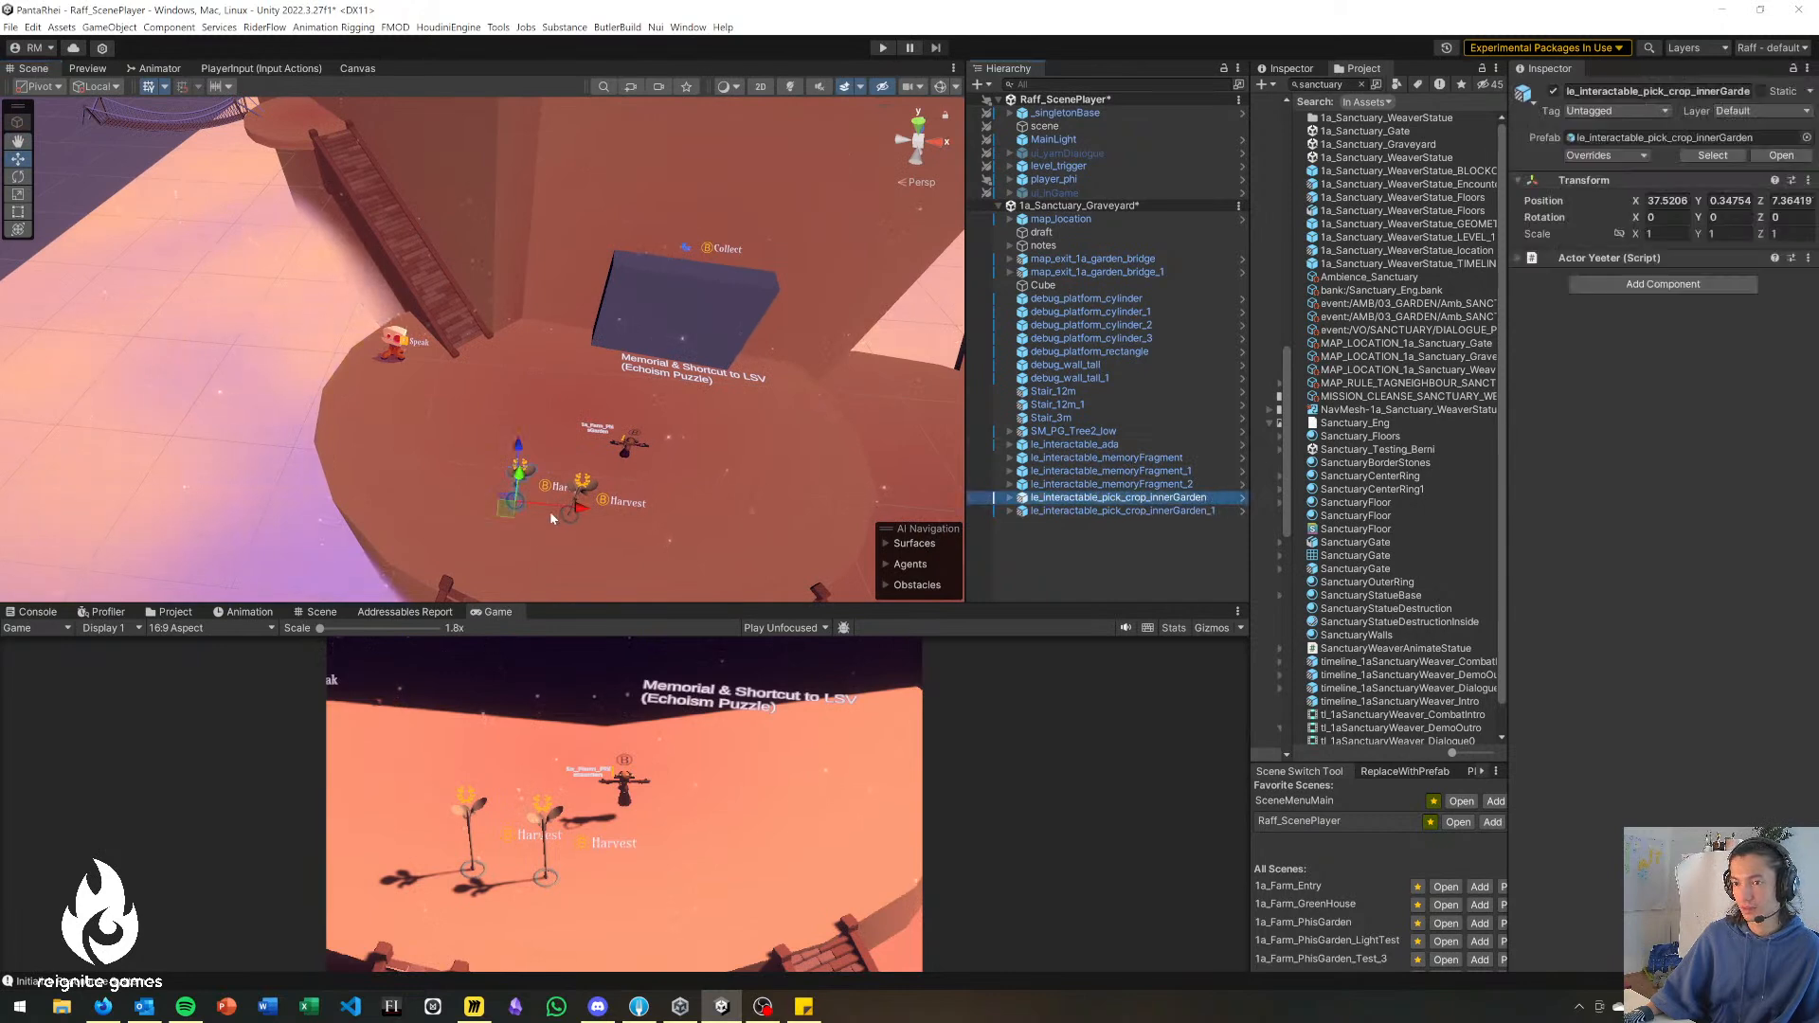
drag(508, 509, 439, 485)
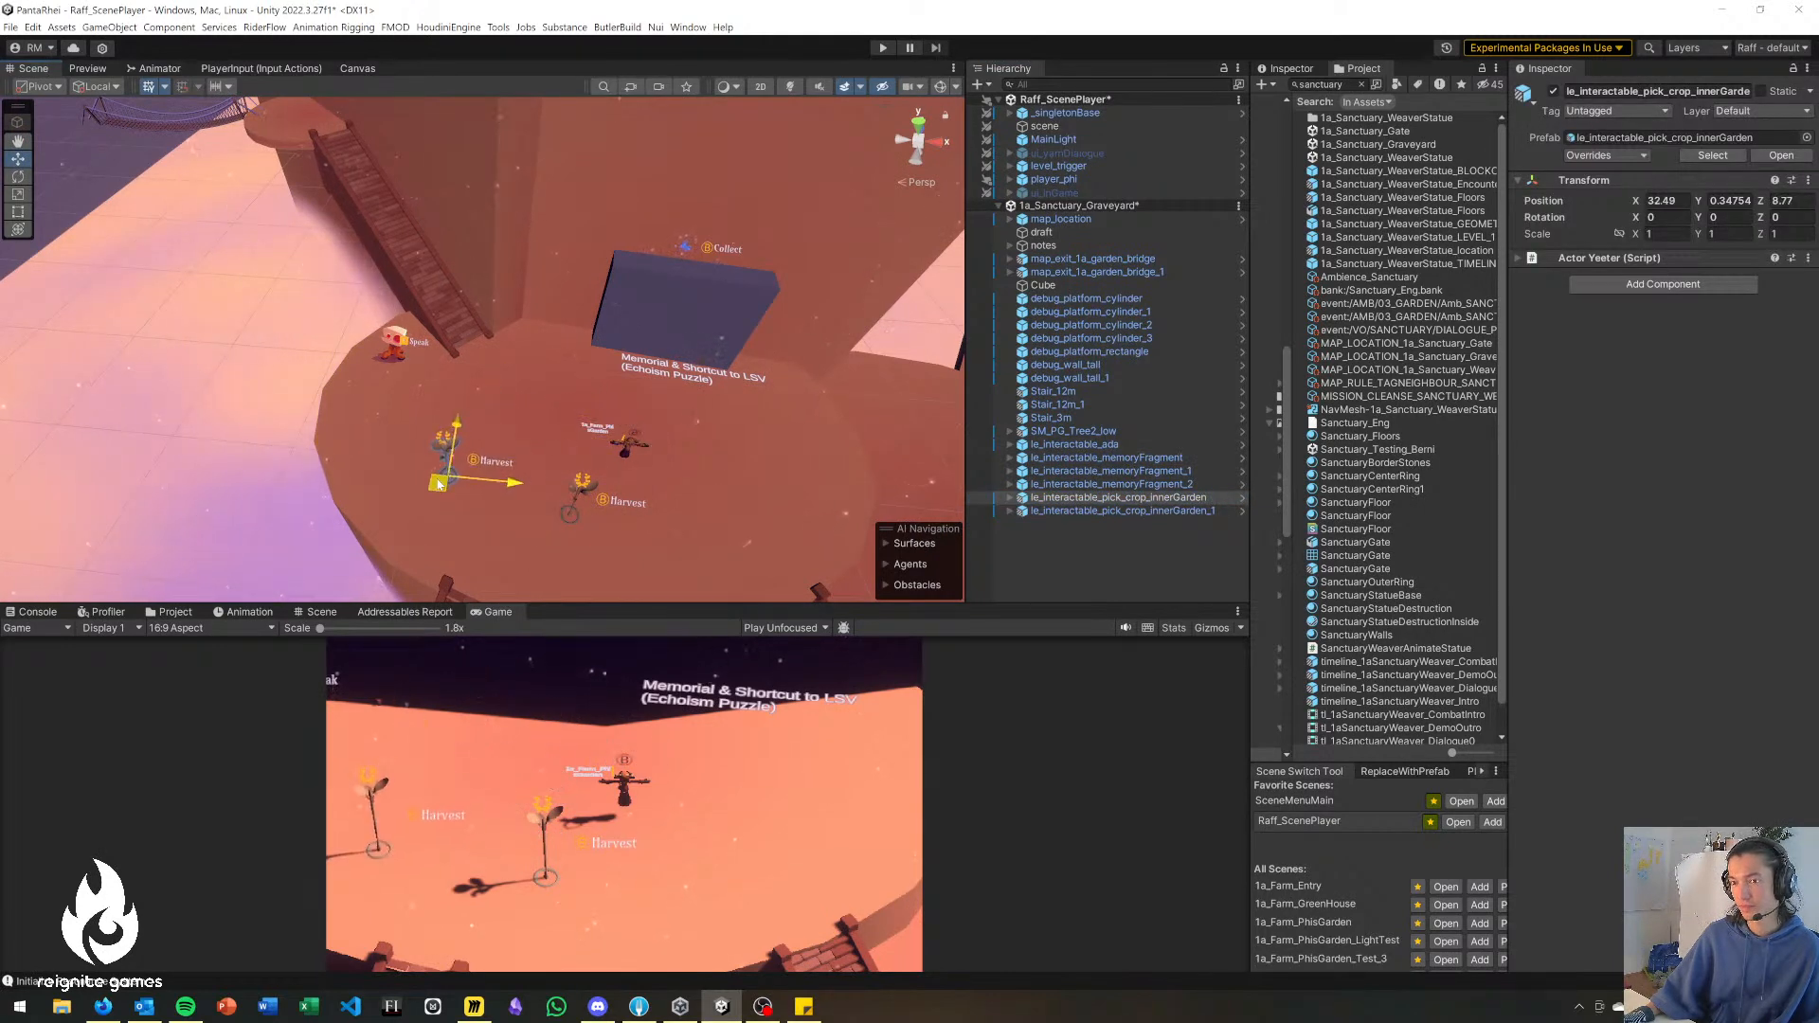
right_drag(454, 484, 471, 508)
key(s)
drag(358, 438, 612, 396)
drag(386, 421, 344, 428)
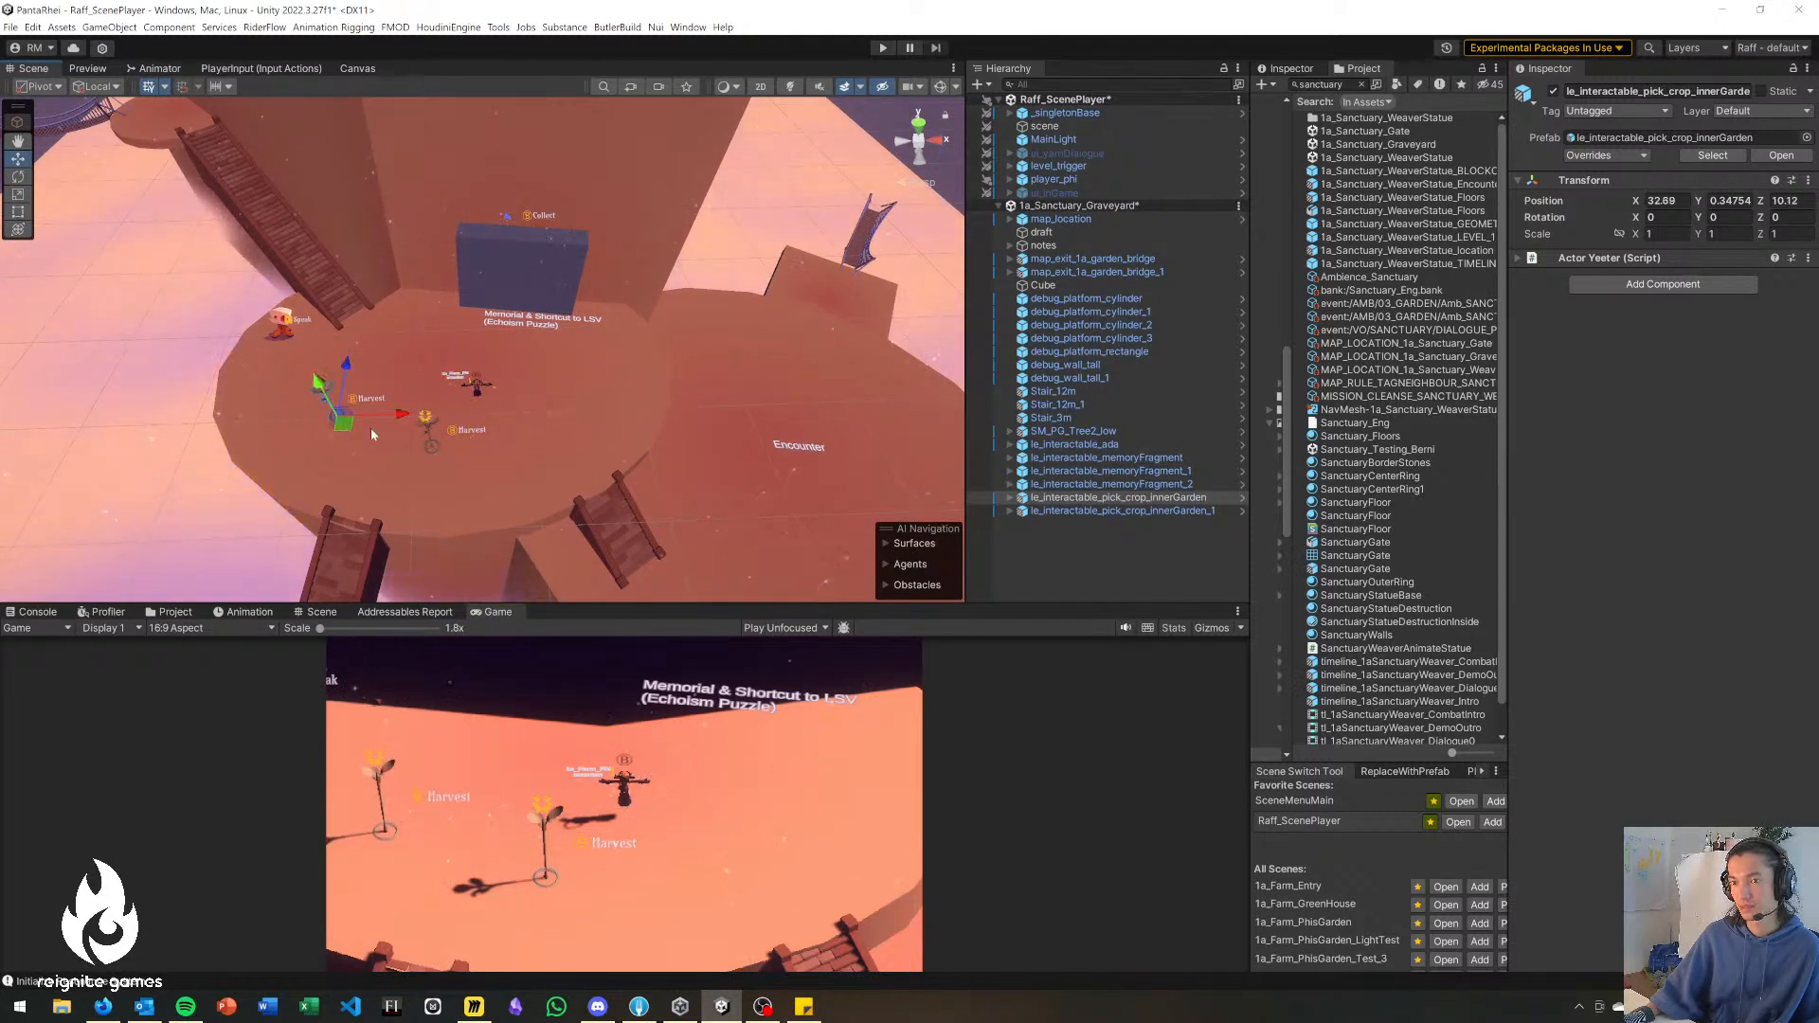
Search the project assets for "bridge" and add le_rev_bridge_old to the scene beside the encounter platform.
click(1096, 512)
mouse_move(696, 505)
right_down()
mouse_move(674, 507)
mouse_move(713, 500)
right_up()
key(s)
key(w)
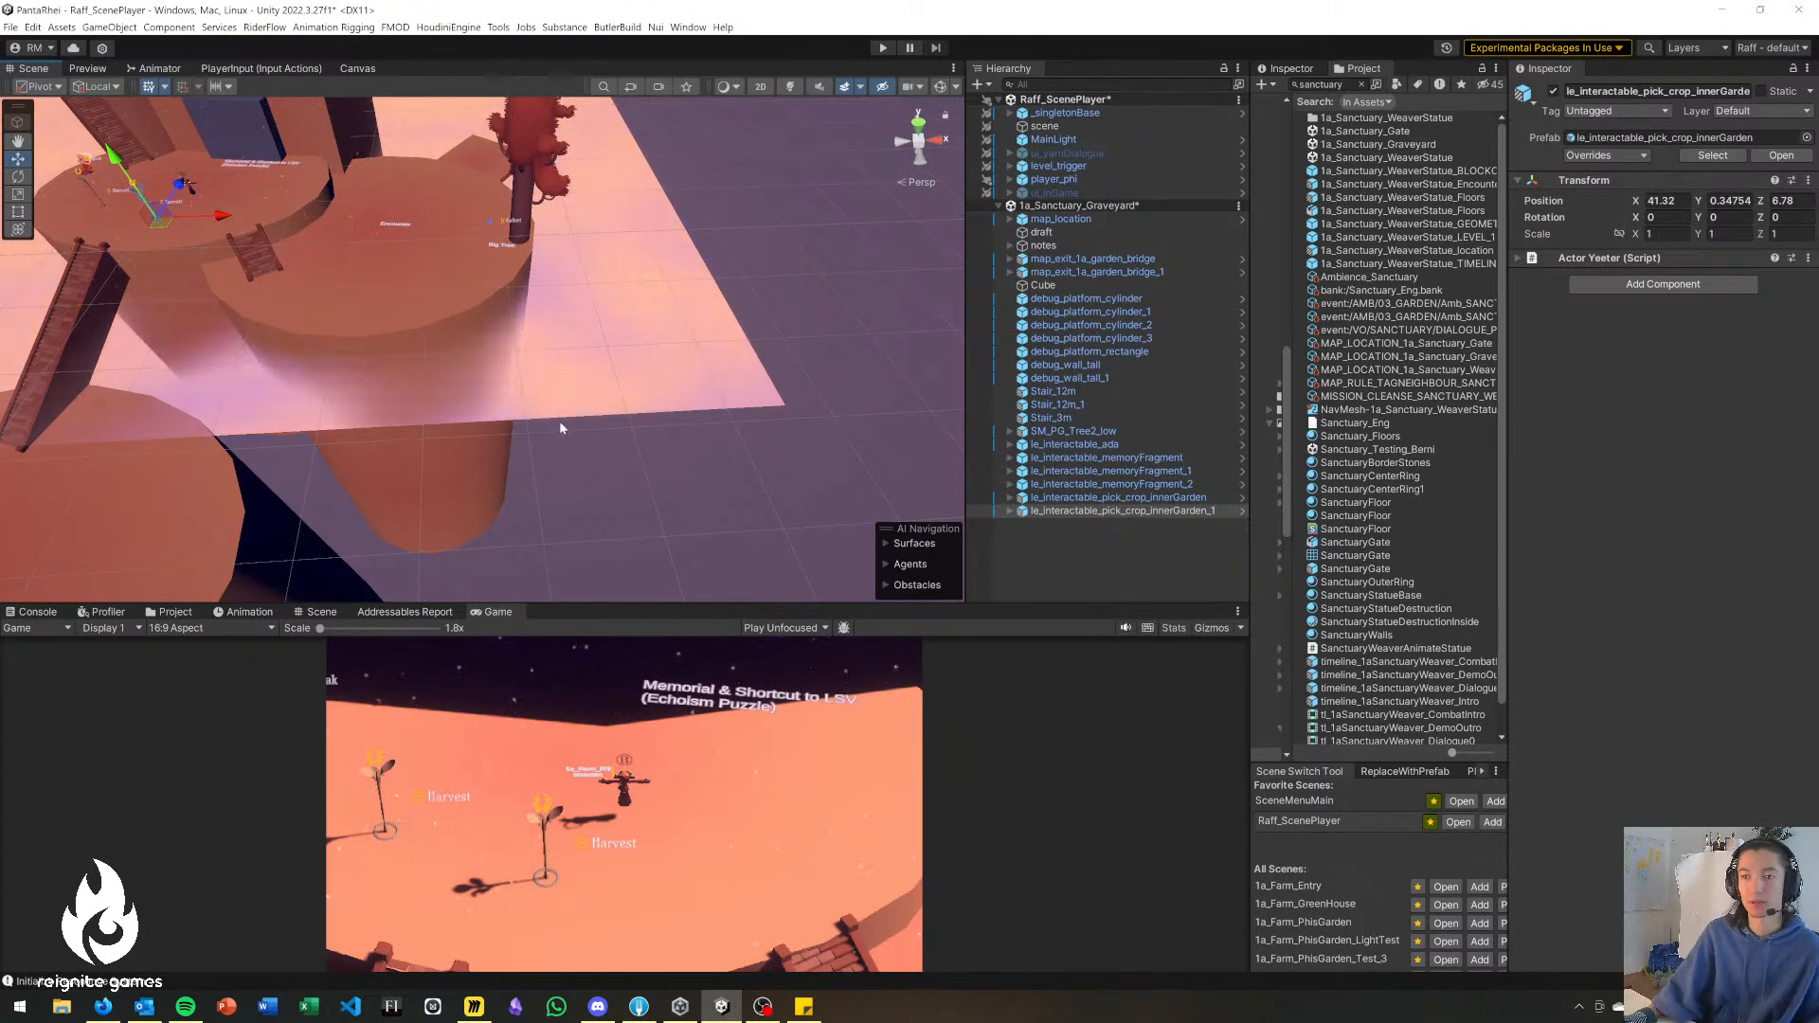
right_drag(557, 424, 571, 430)
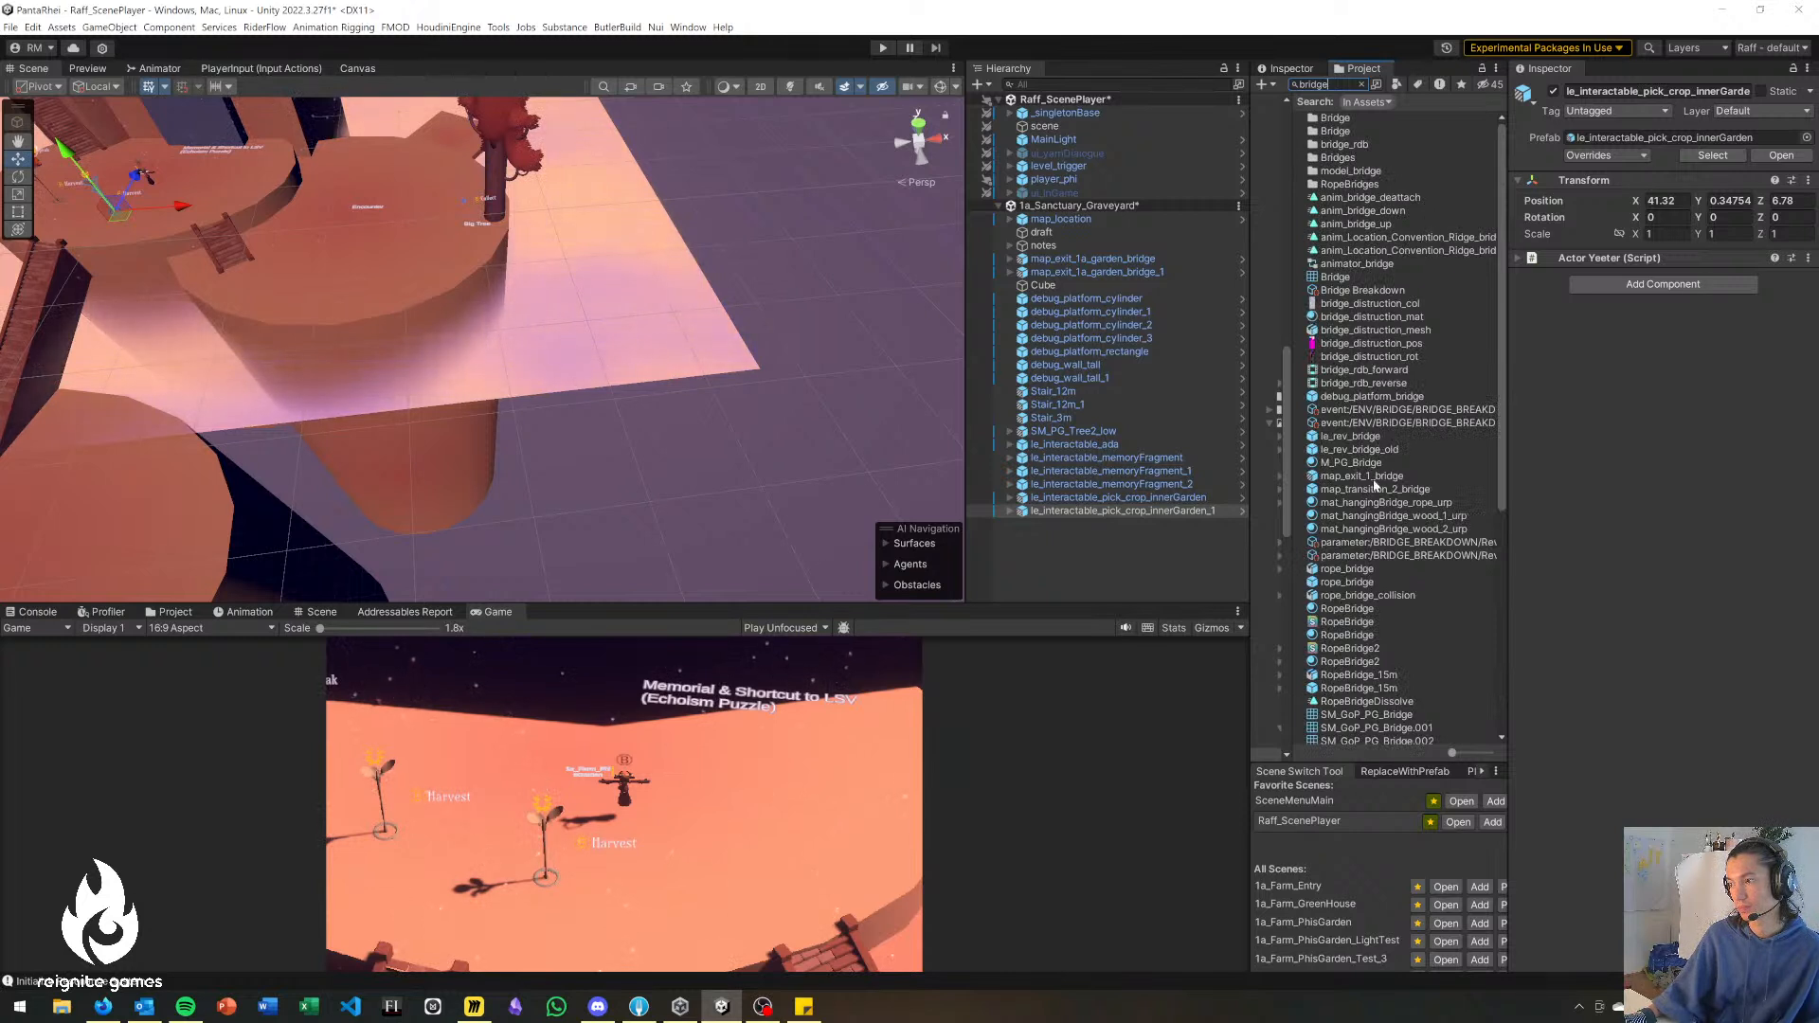
drag(1391, 453, 502, 424)
key(w)
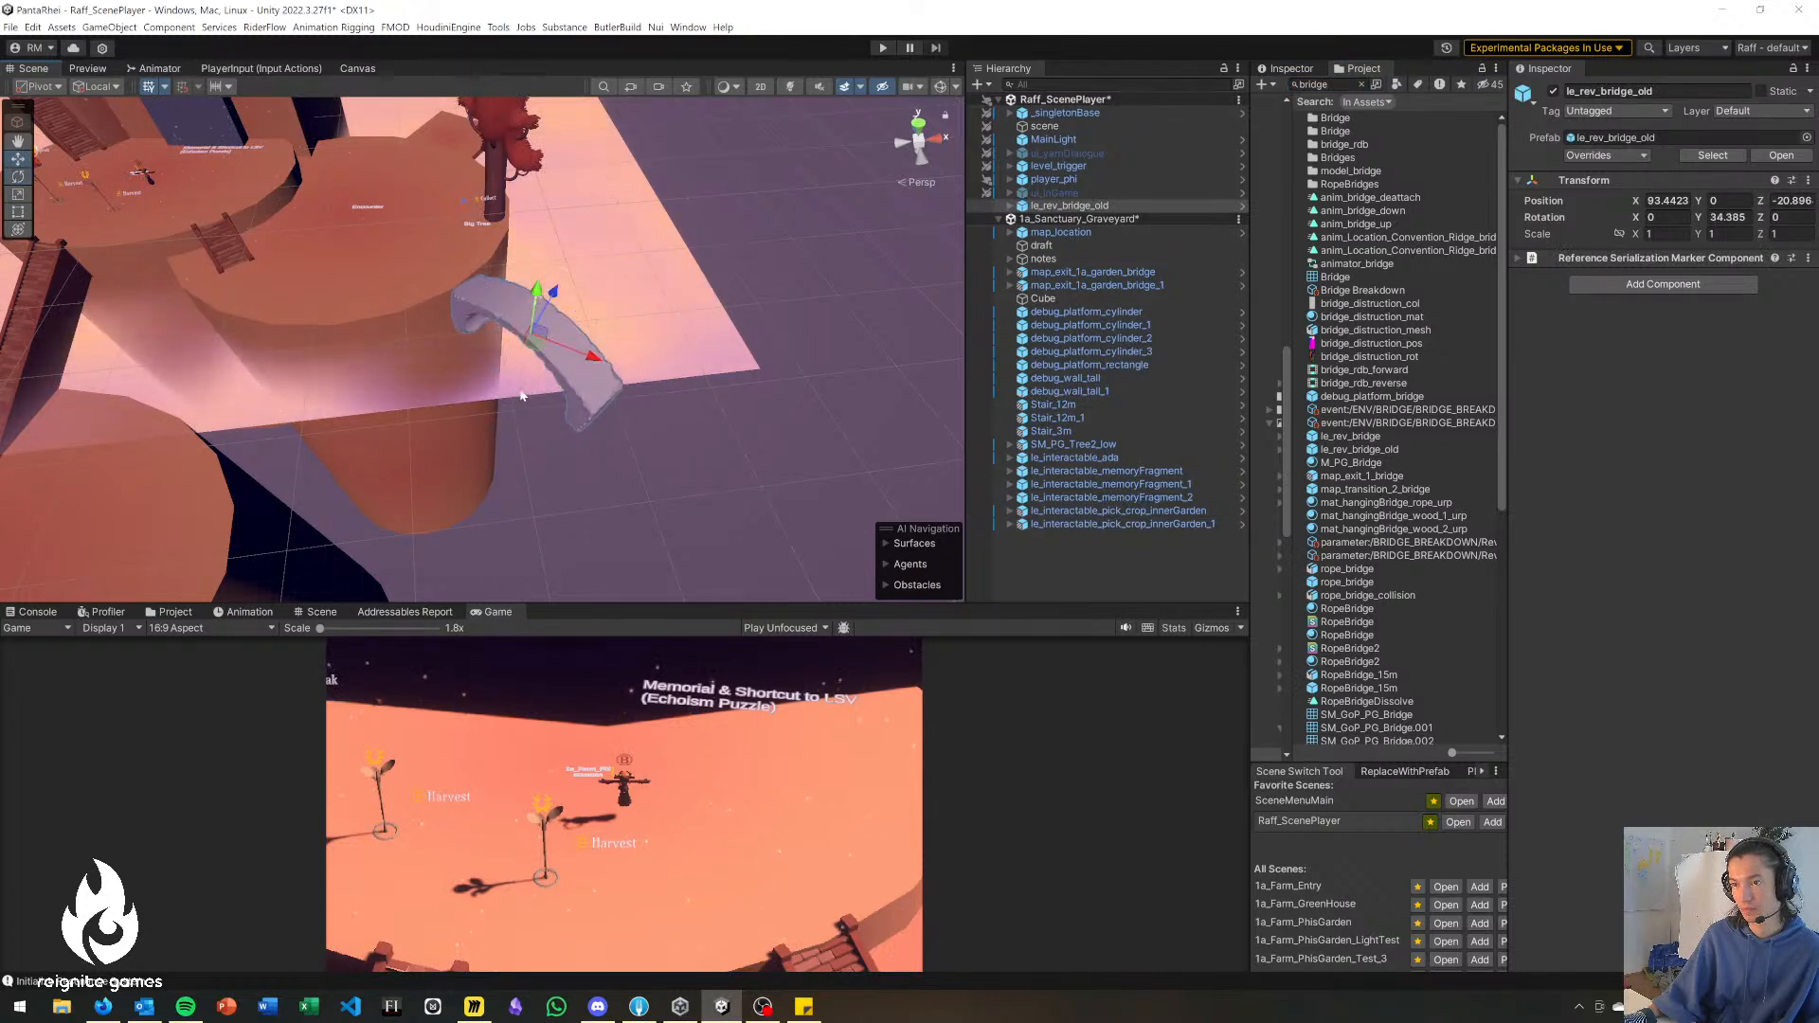
Reposition le_rev_bridge_old at the encounter platform's outer edge, at about X 88.59, Y -2.9, Z -18.98.
drag(536, 334, 485, 334)
right_drag(428, 380, 494, 350)
drag(457, 384, 457, 400)
right_drag(387, 417, 410, 427)
drag(521, 431, 536, 437)
right_drag(537, 437, 178, 423)
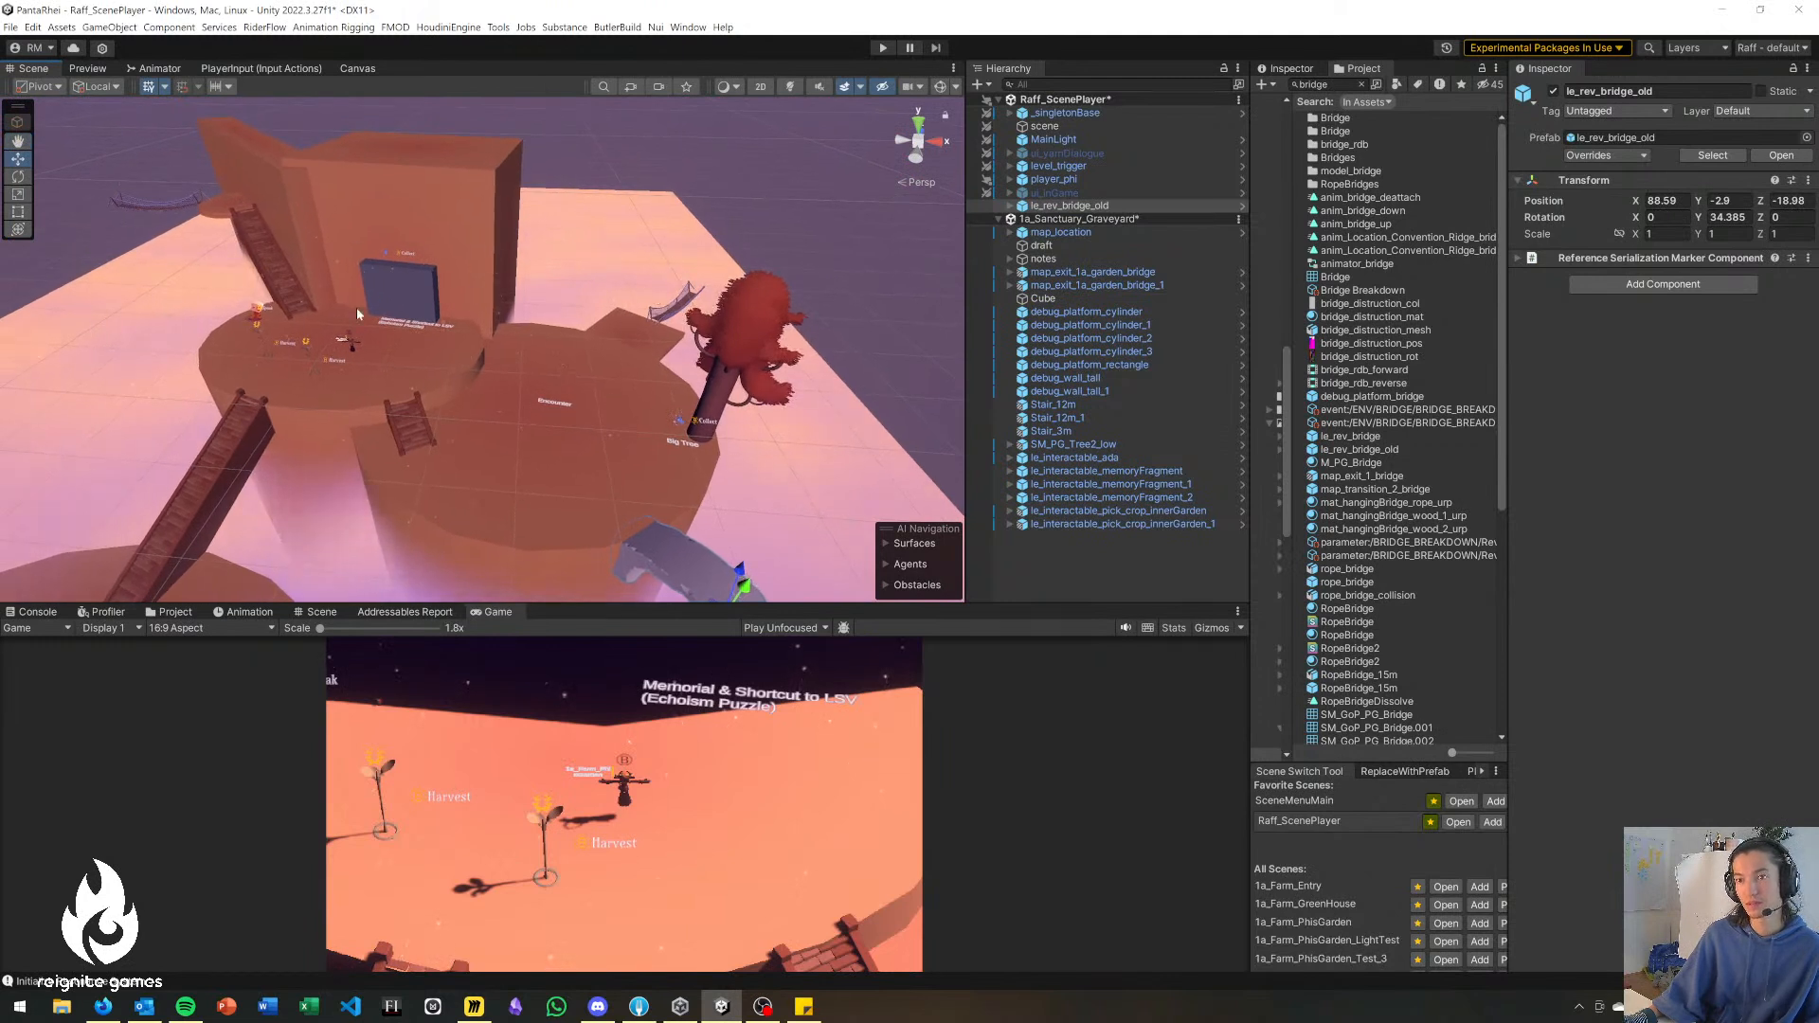
right_drag(439, 368, 282, 195)
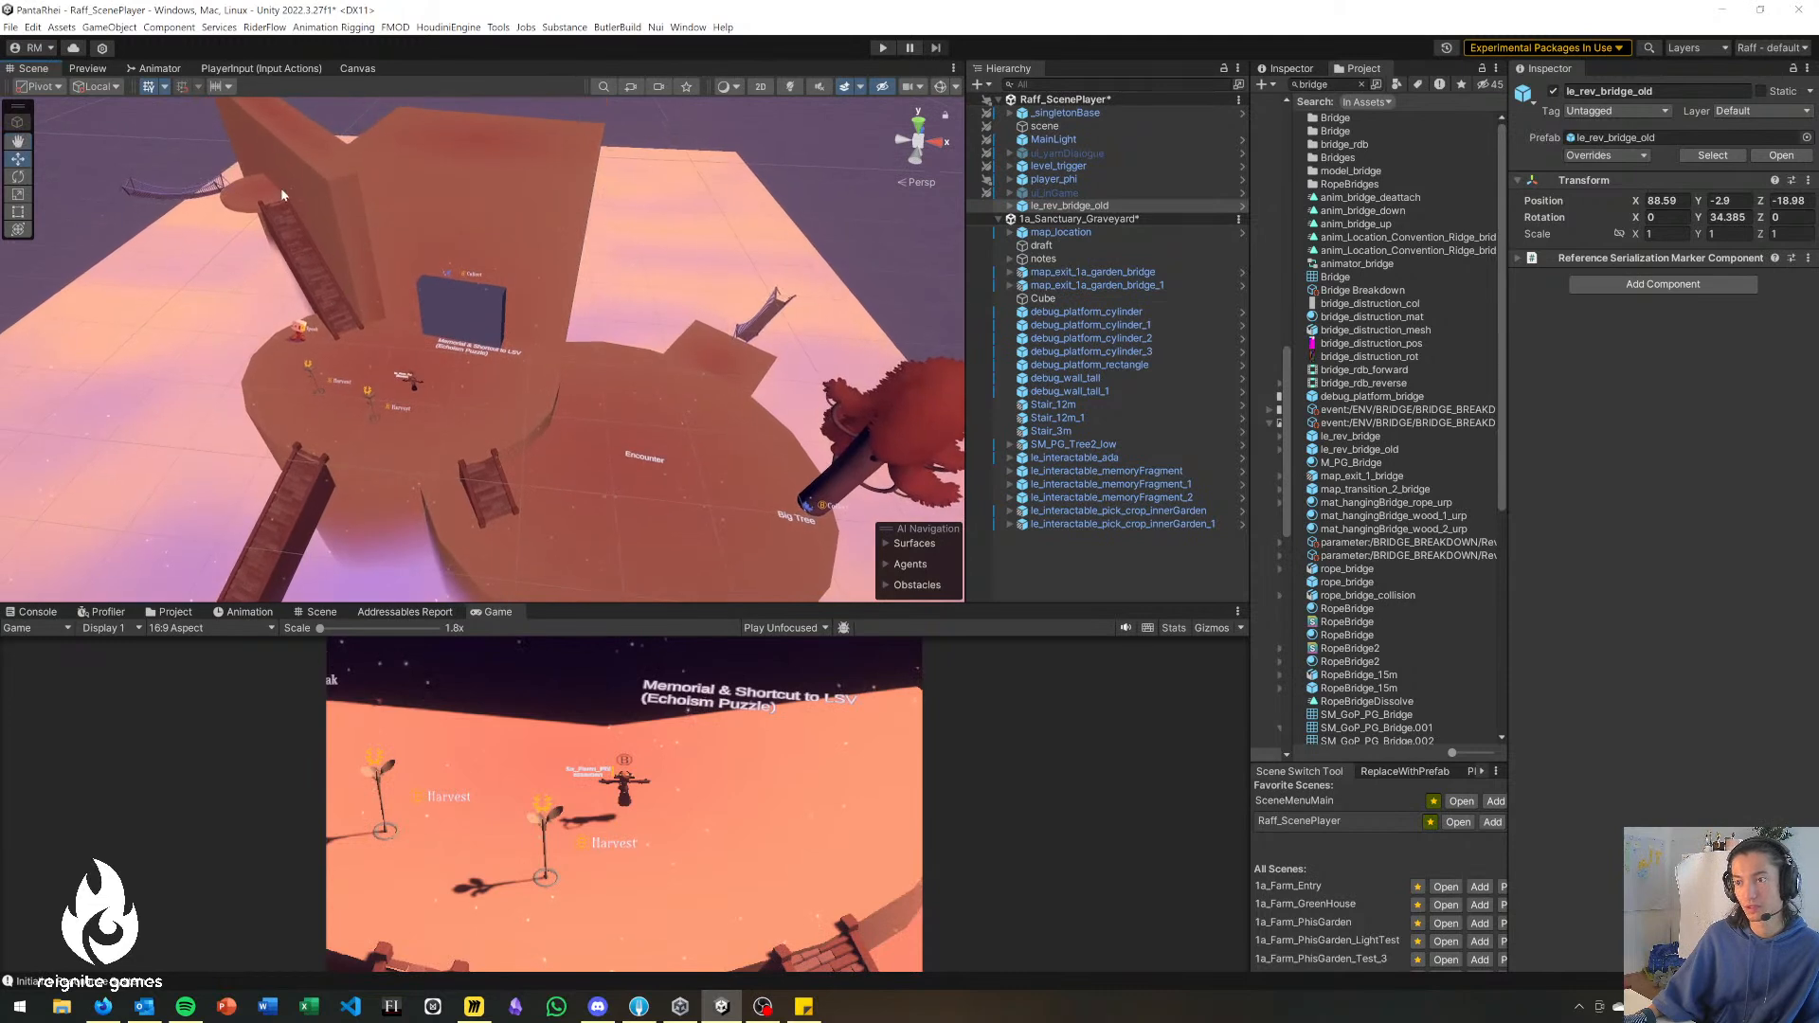
right_drag(815, 227, 305, 231)
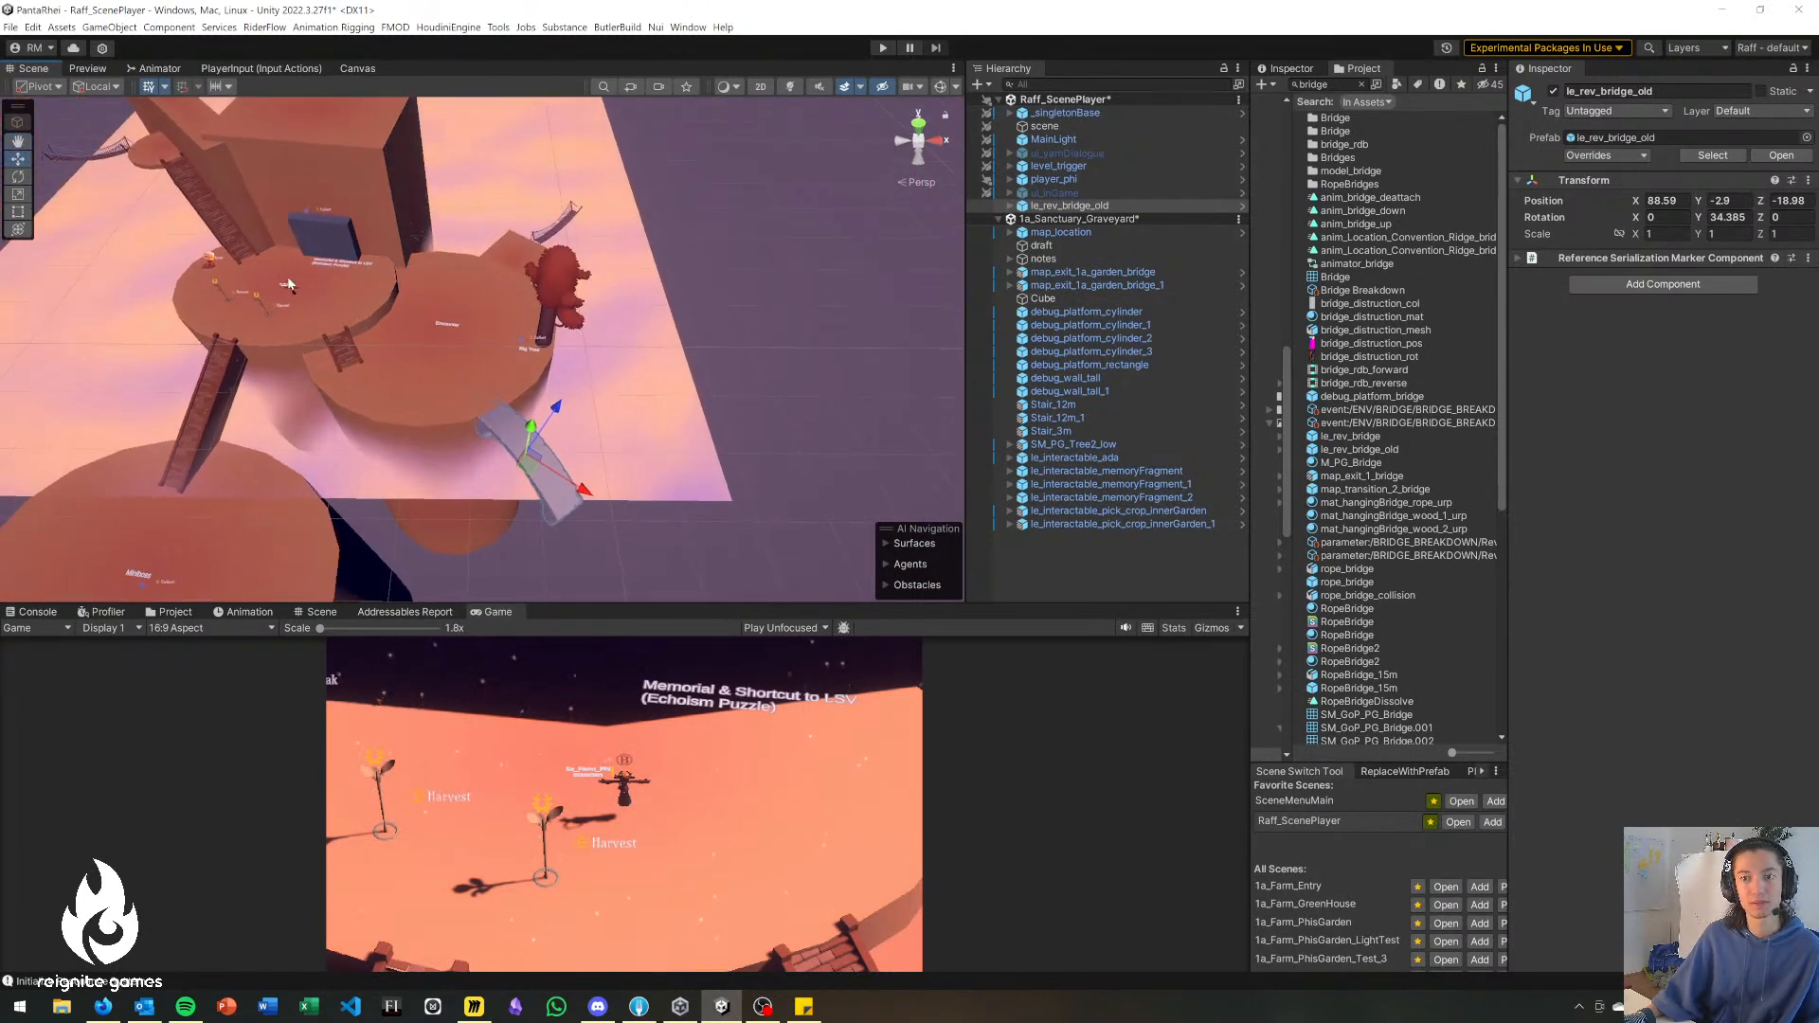
right_drag(420, 364, 412, 374)
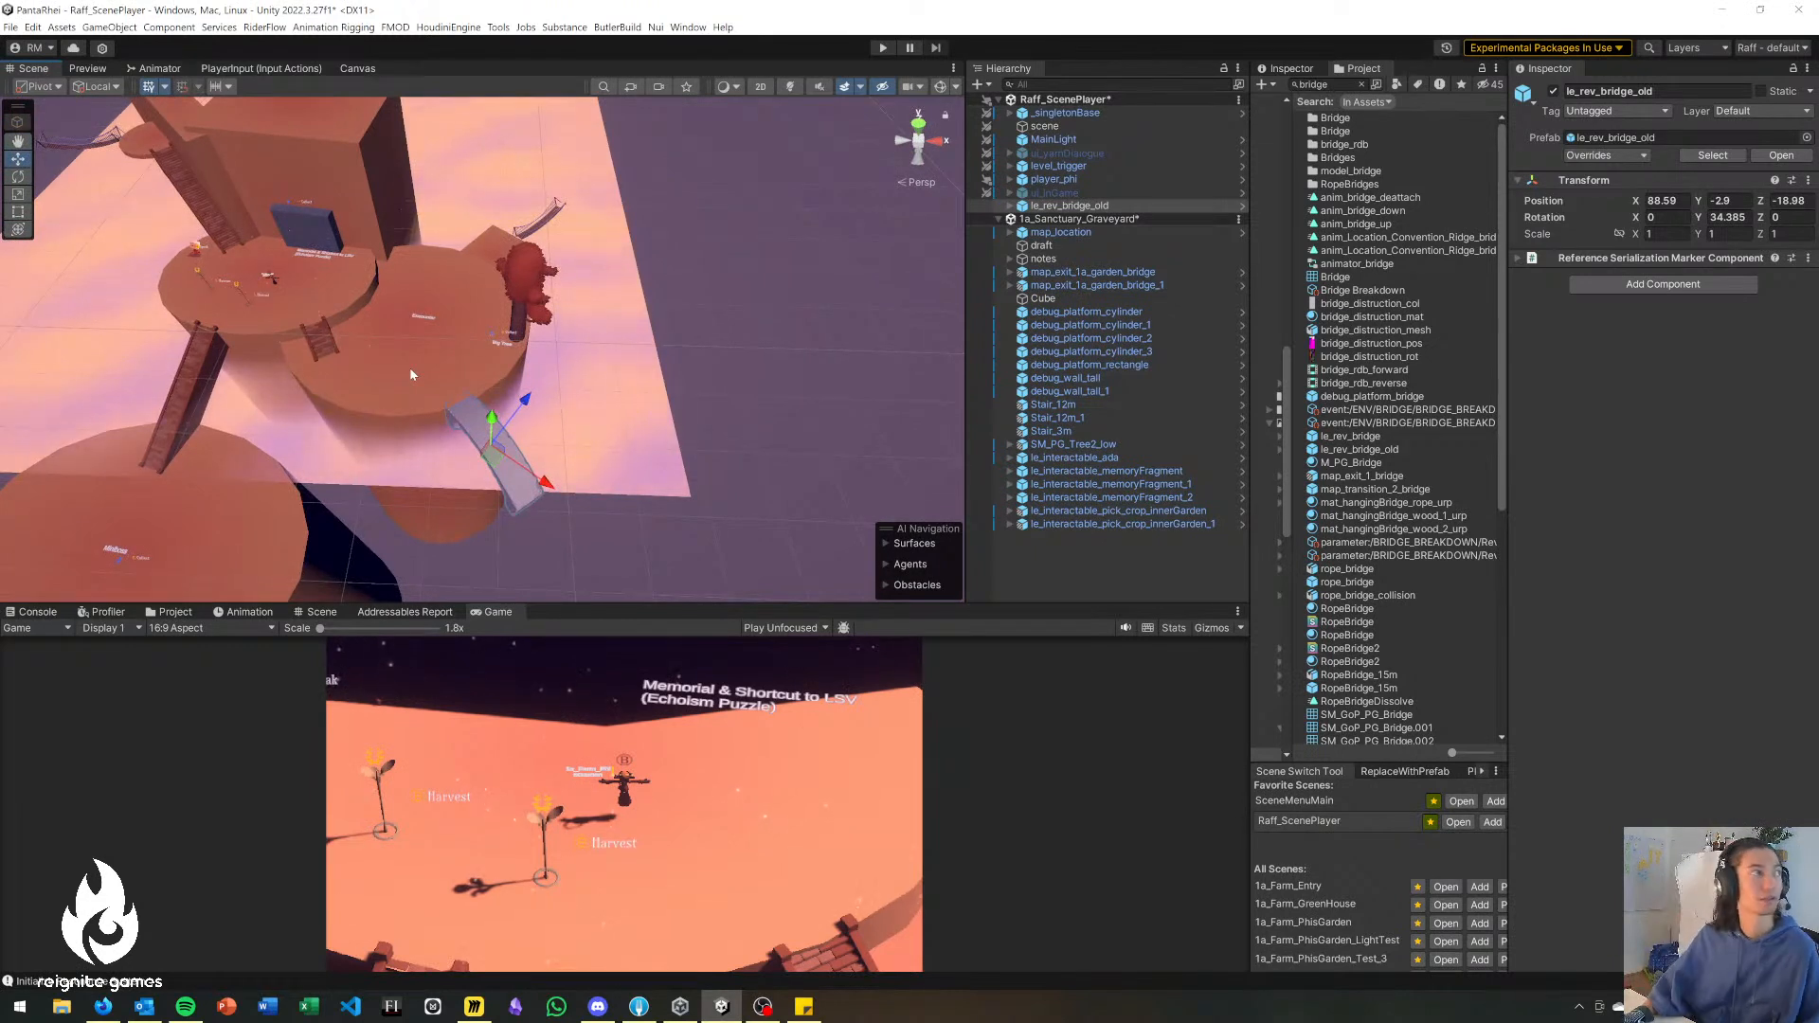
right_drag(493, 398, 261, 536)
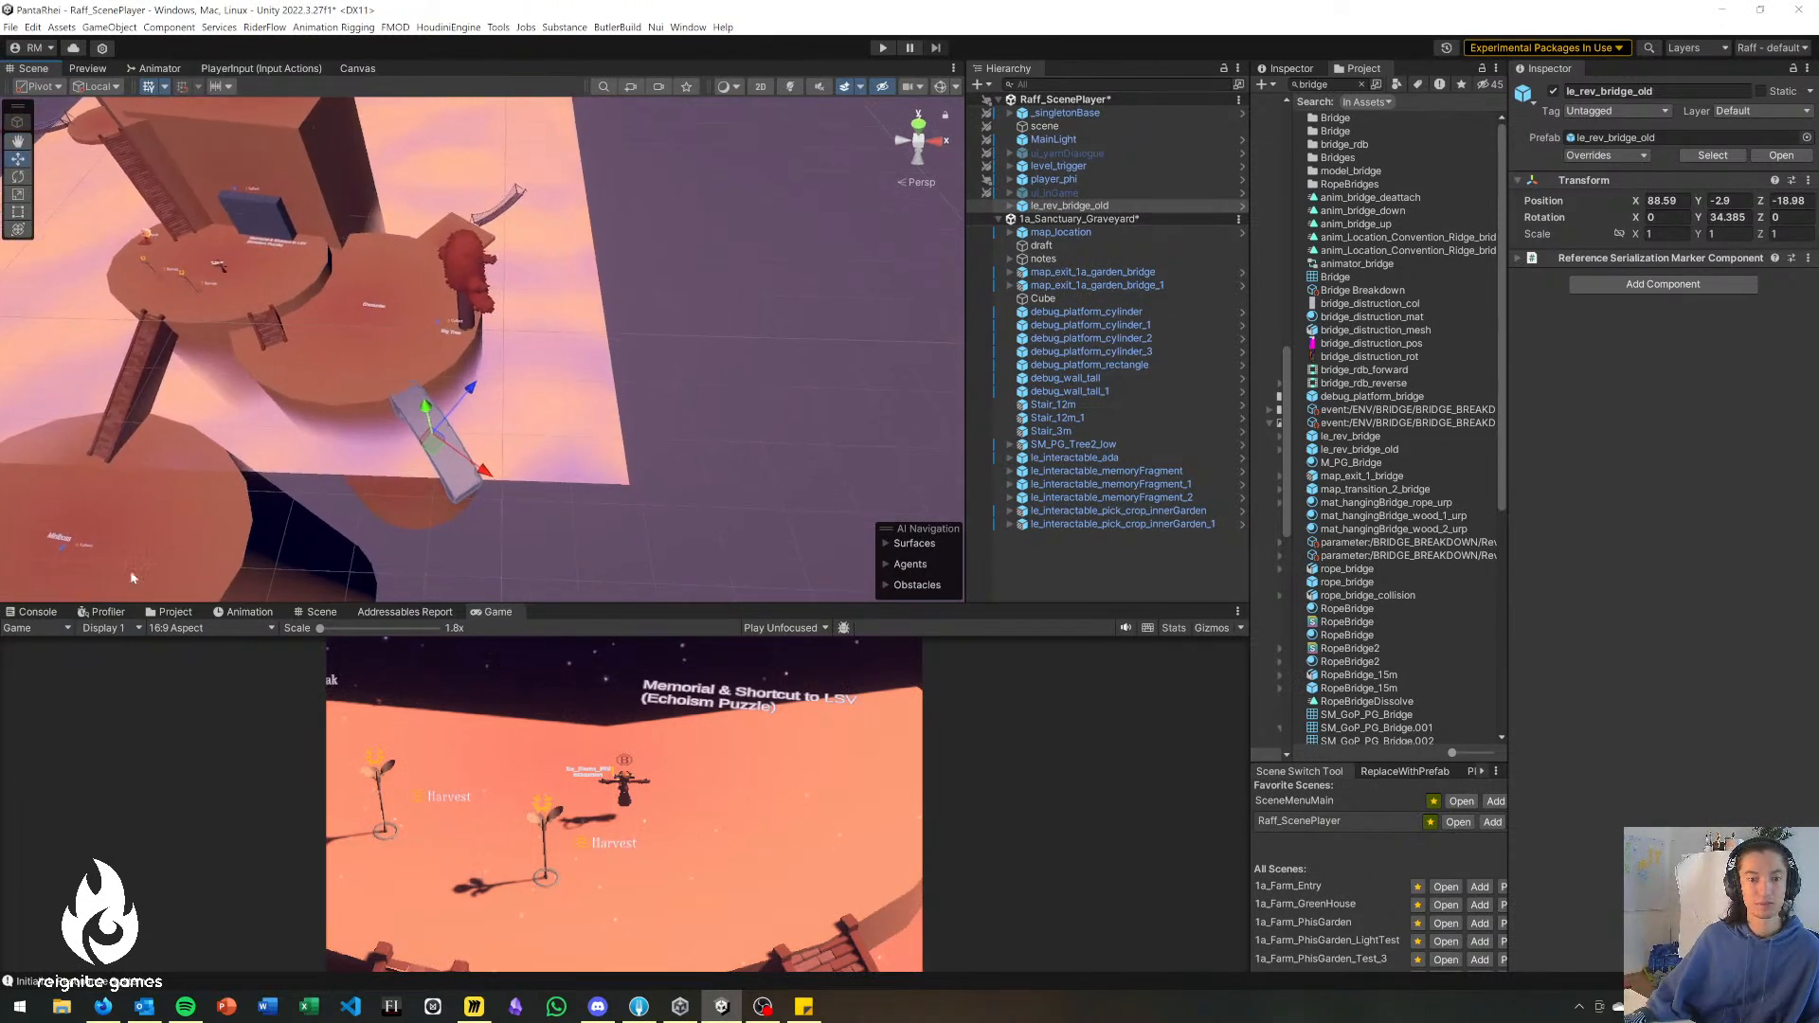
right_drag(629, 578, 540, 384)
right_drag(671, 442, 678, 439)
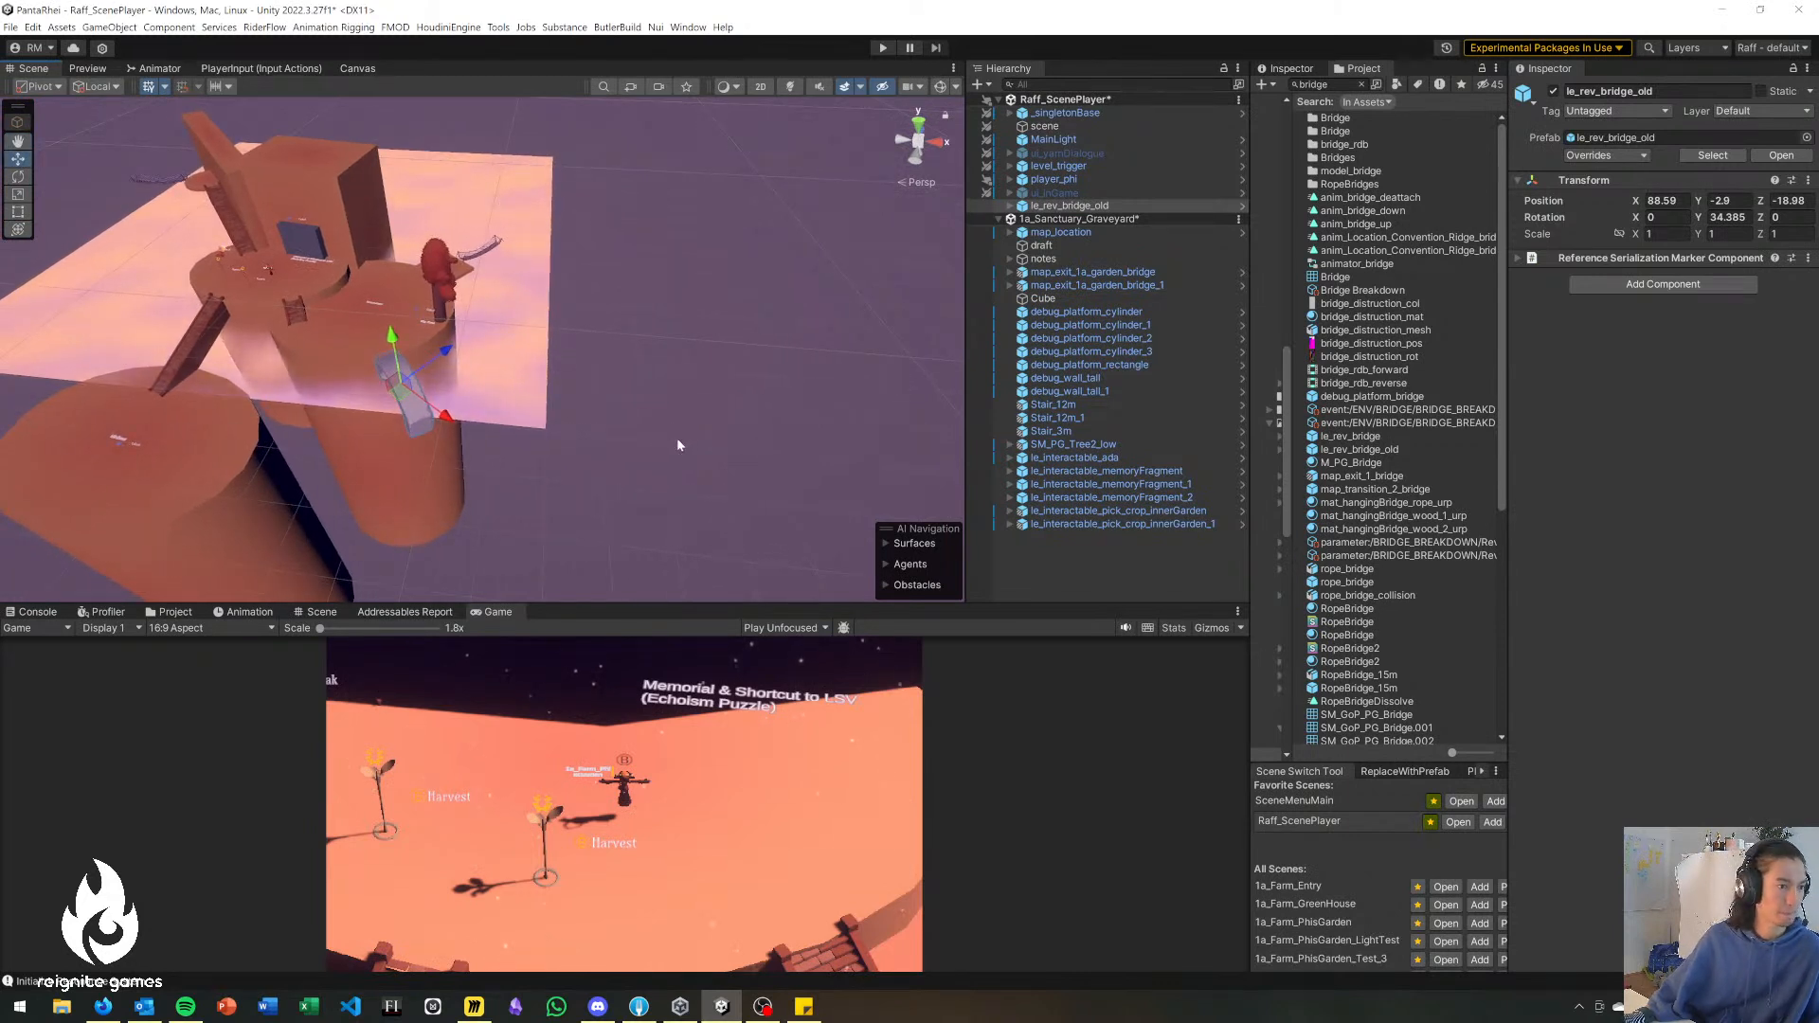
Move le_rev_bridge_old at the encounter platform's edge to about X 91.64, Y -2.65, Z -17.49 and deselect it.
right_drag(673, 442, 771, 330)
drag(463, 378, 477, 375)
right_drag(476, 376, 464, 328)
drag(441, 305, 441, 291)
right_drag(441, 291, 402, 302)
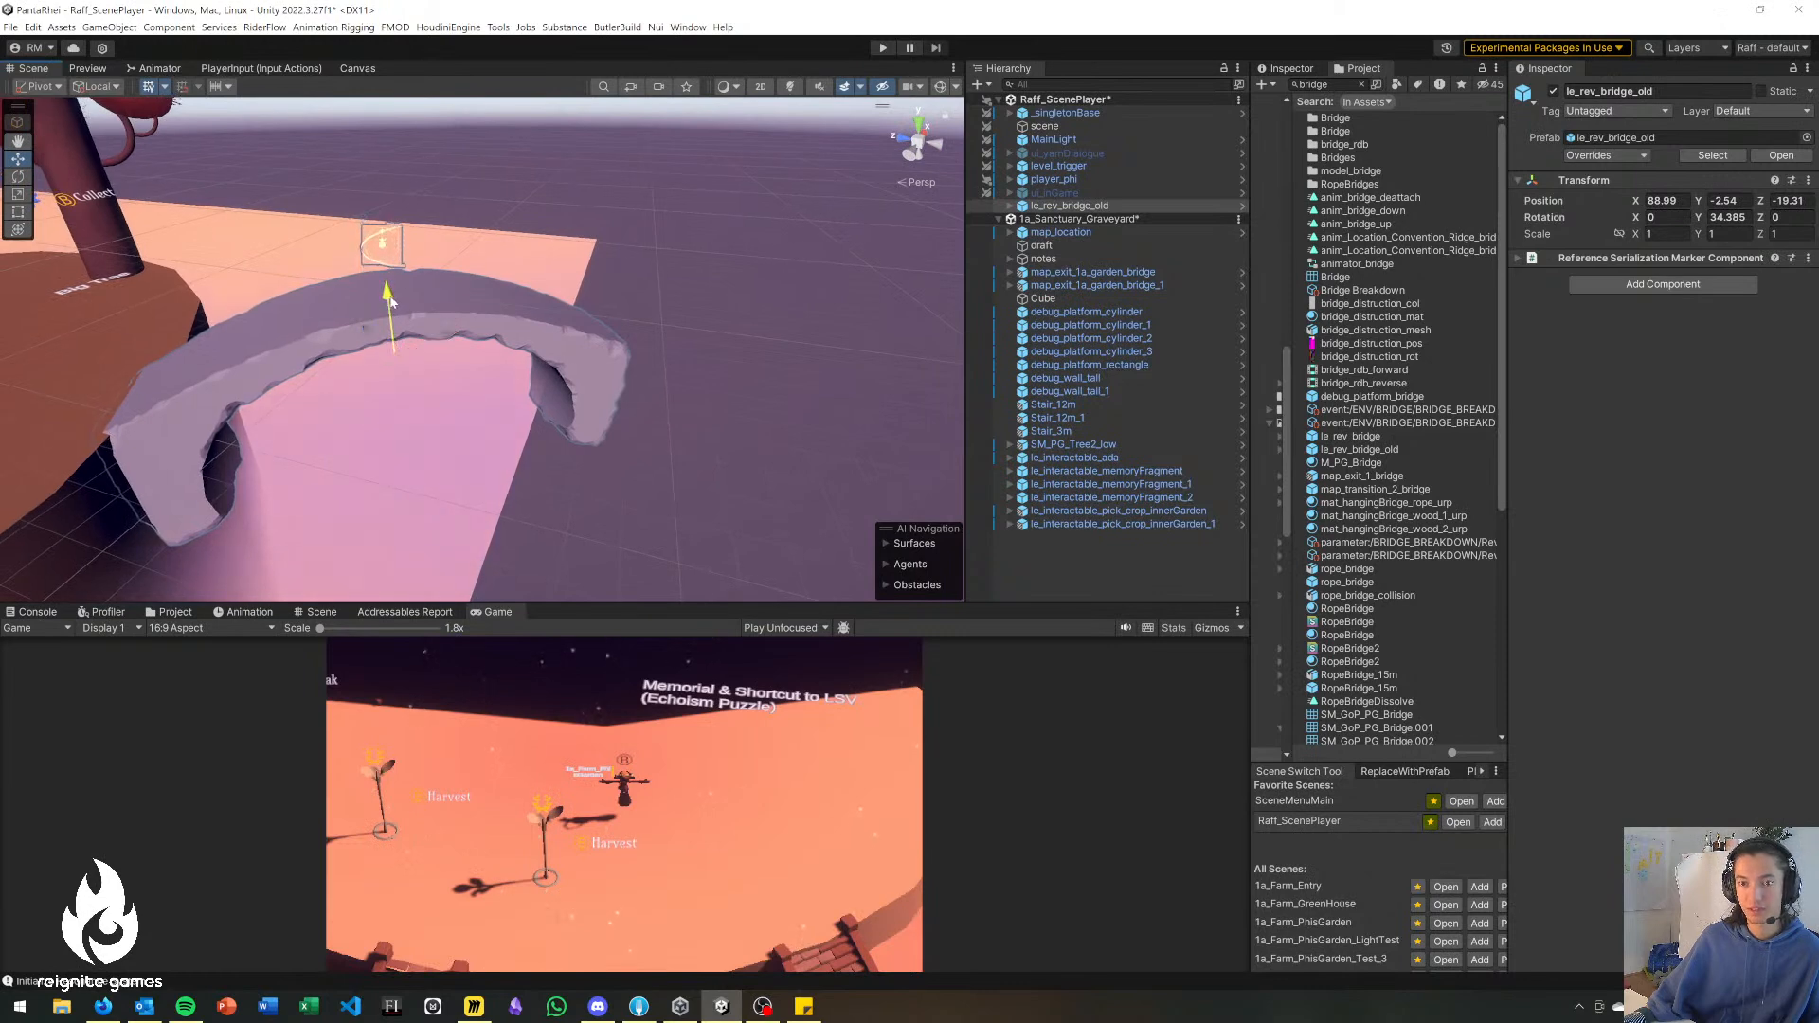
drag(394, 303, 394, 308)
right_drag(457, 486, 331, 491)
drag(385, 481, 415, 453)
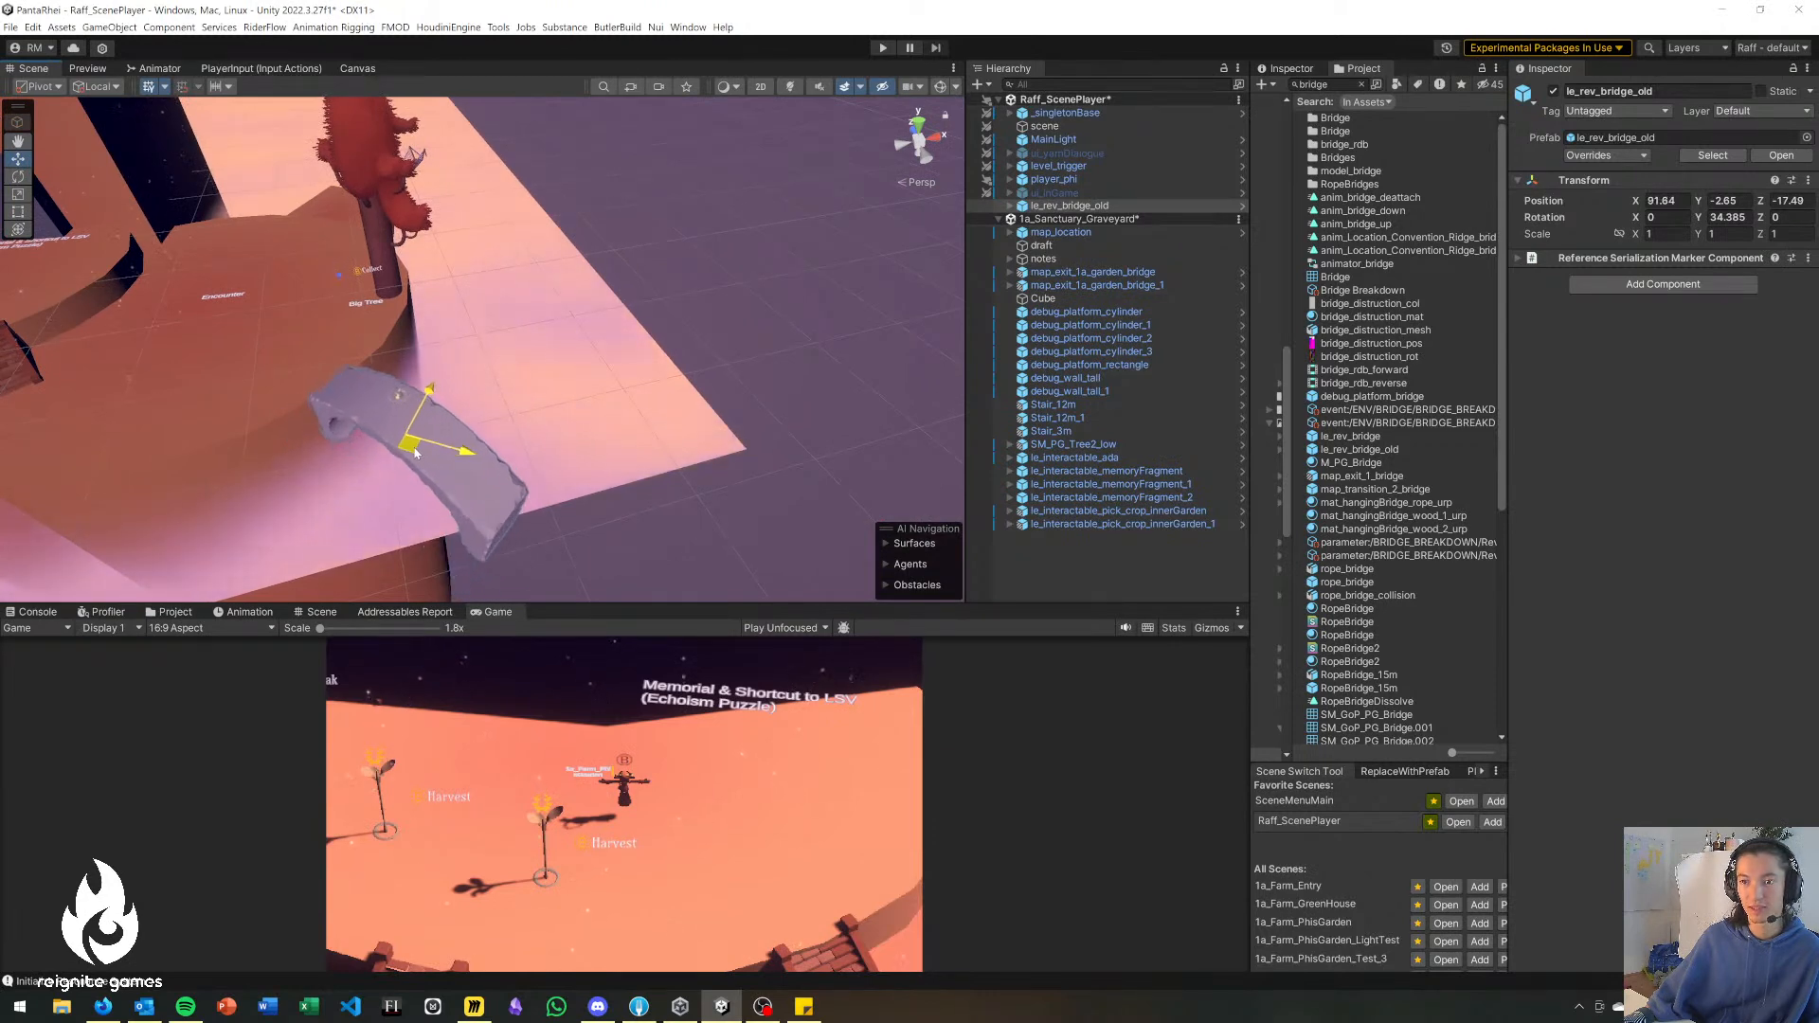
click(739, 459)
right_drag(739, 459, 569, 415)
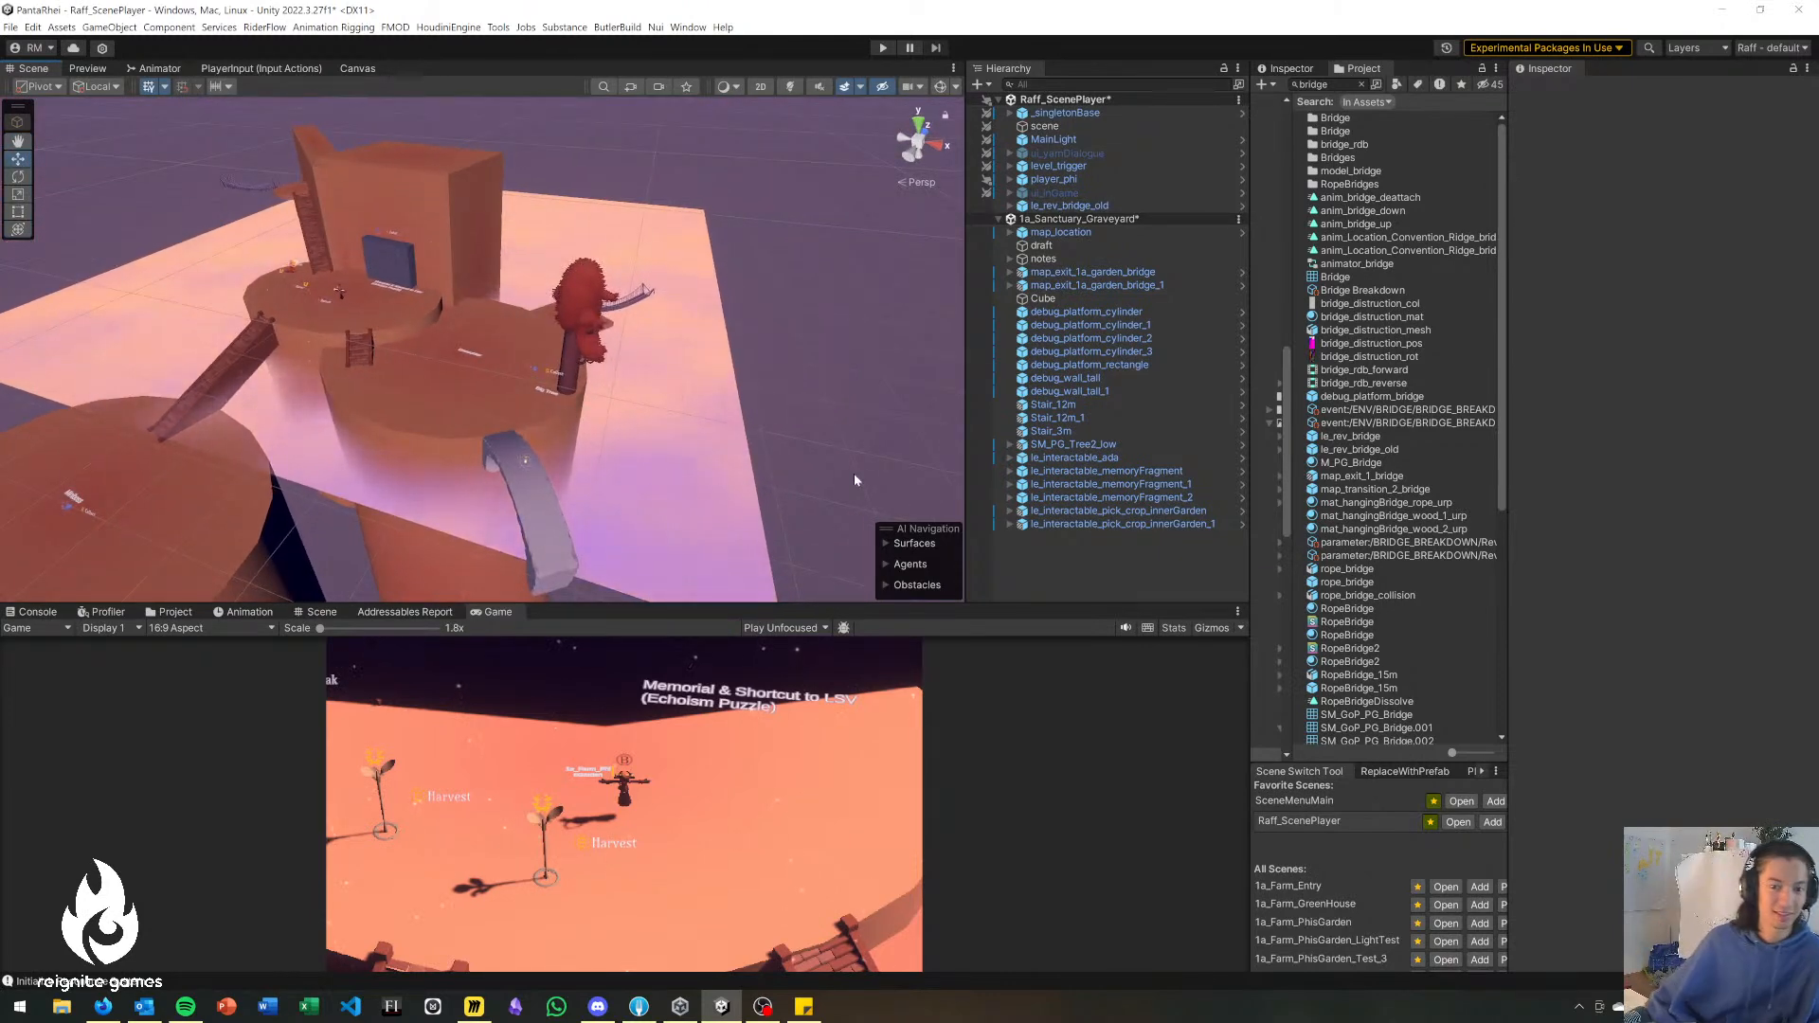
Switch to the Miro board and review the Graveyard's place in the level flow and its written area description.
key(alt+Tab)
key(alt+Tab)
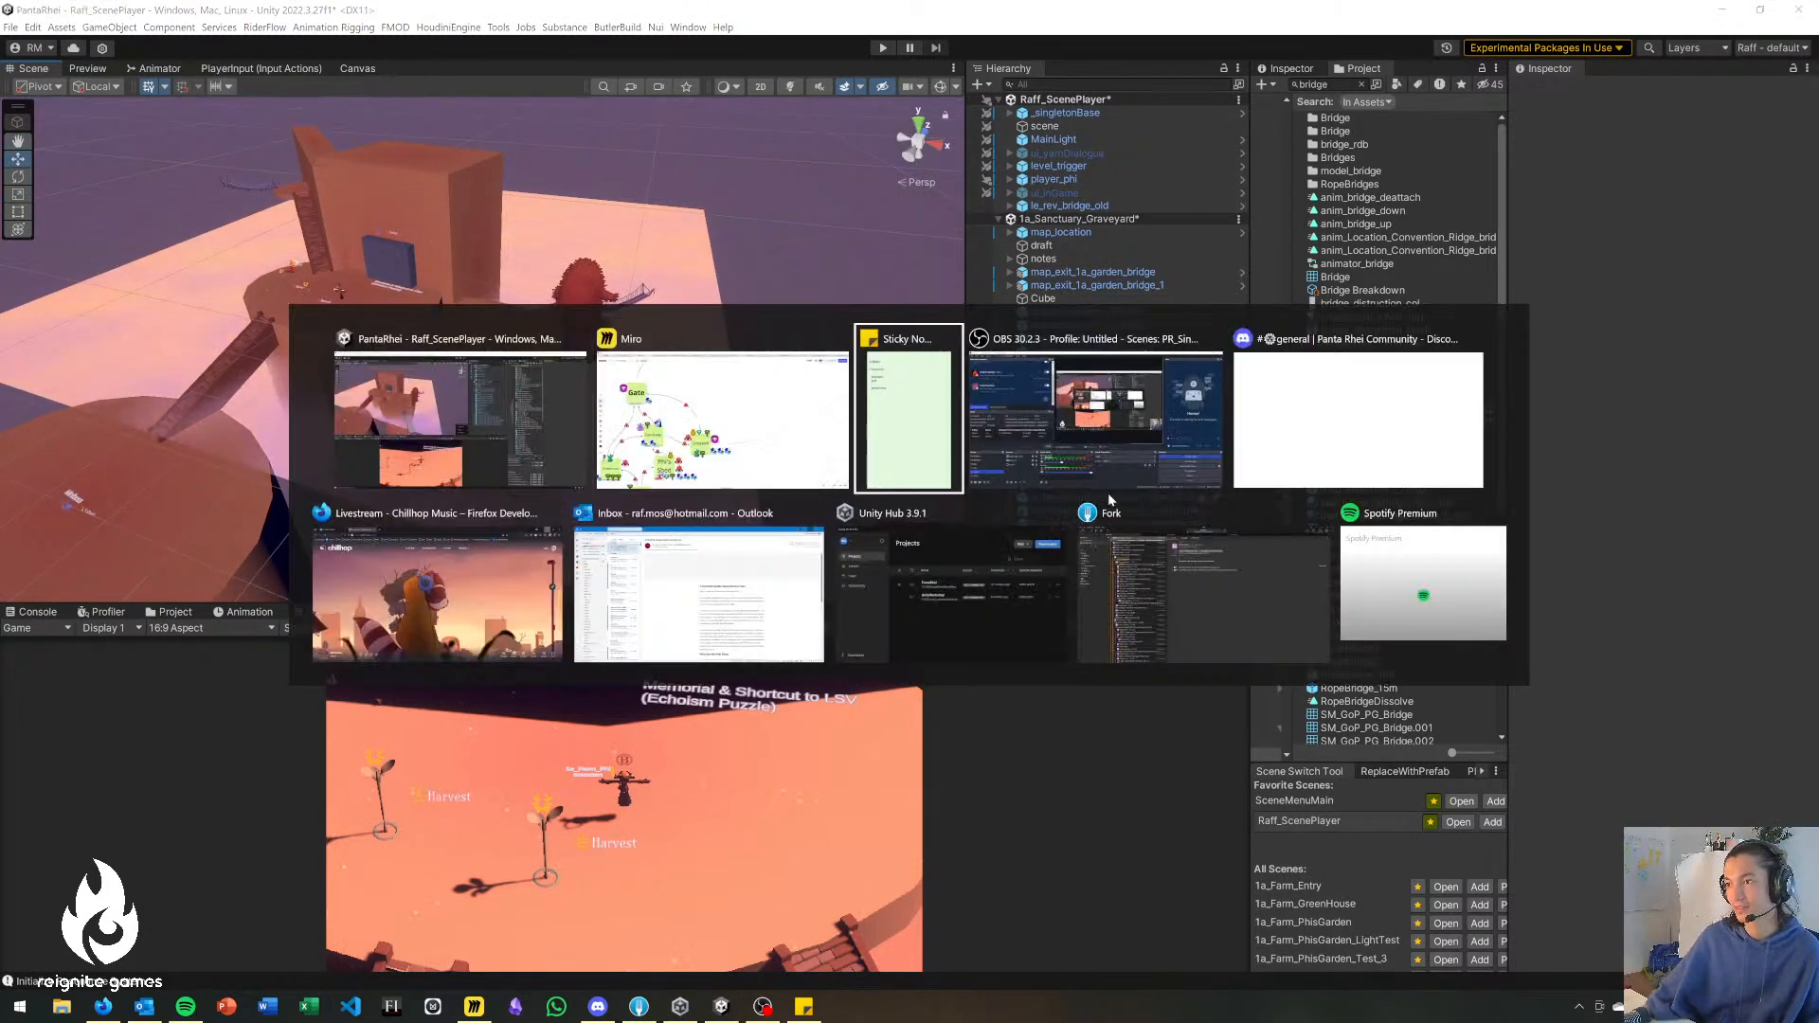
key(alt+shift+Tab)
key(alt+shift+Tab)
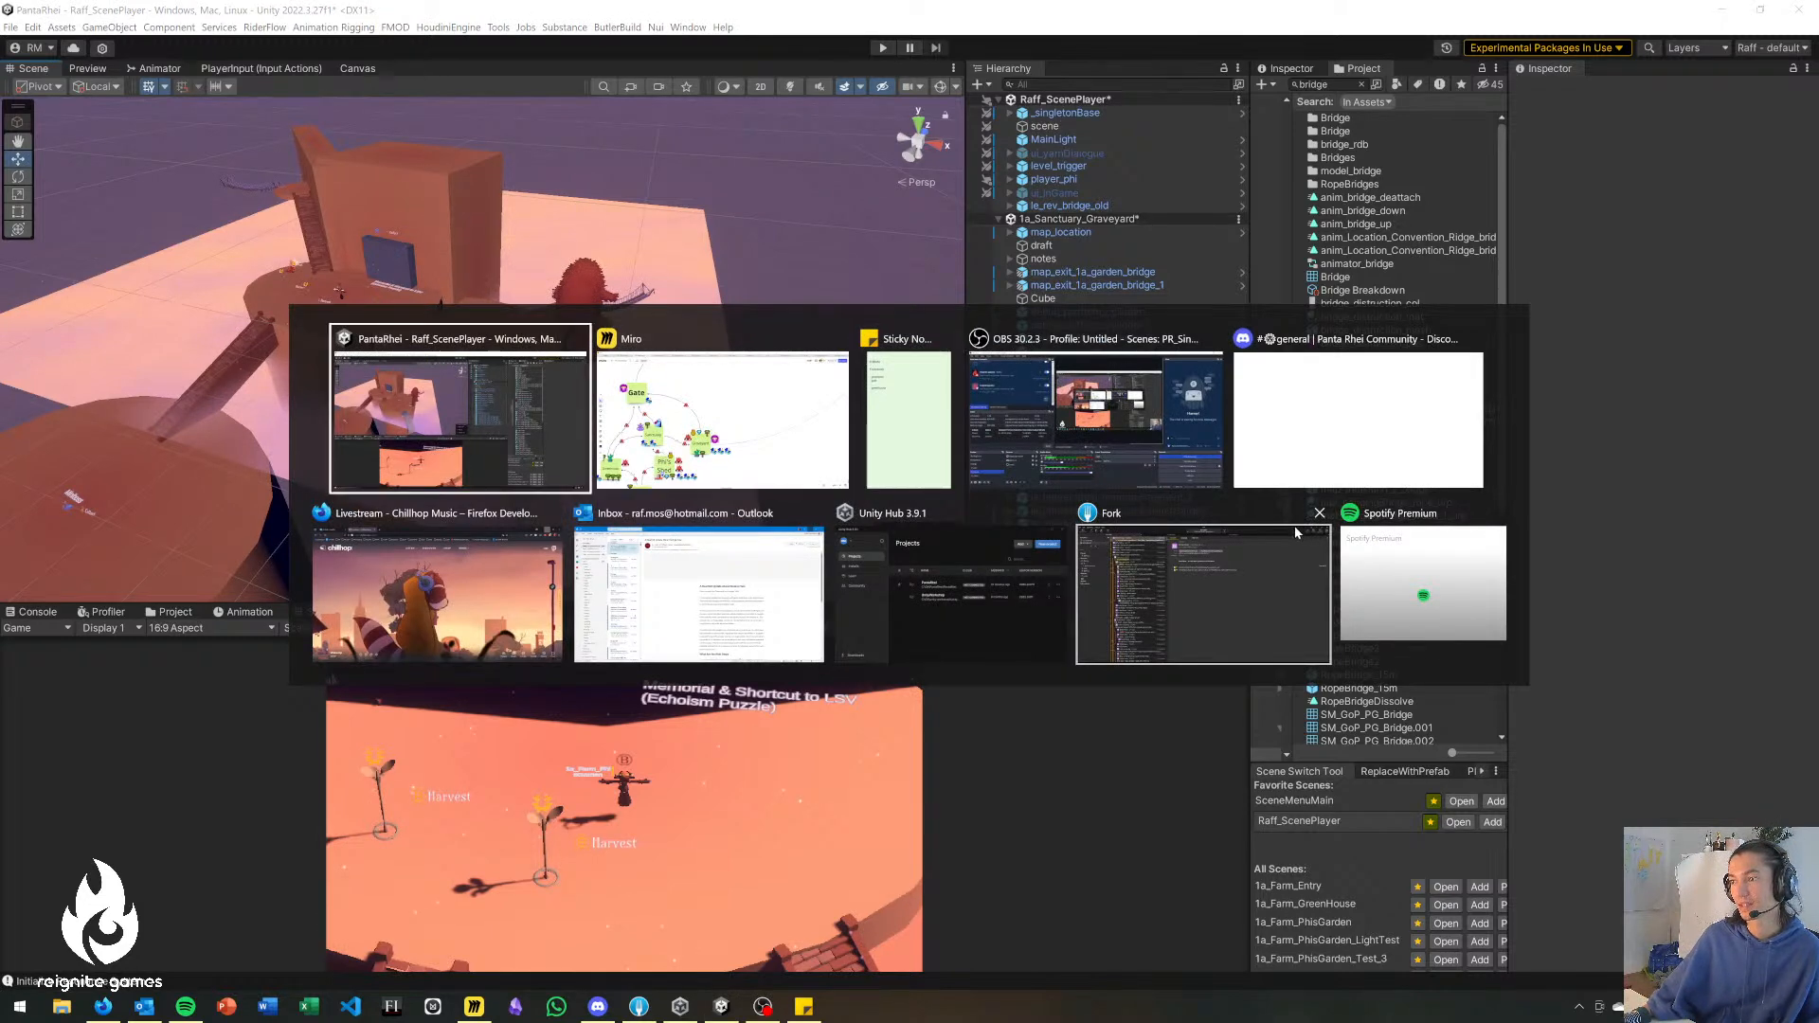
click(725, 448)
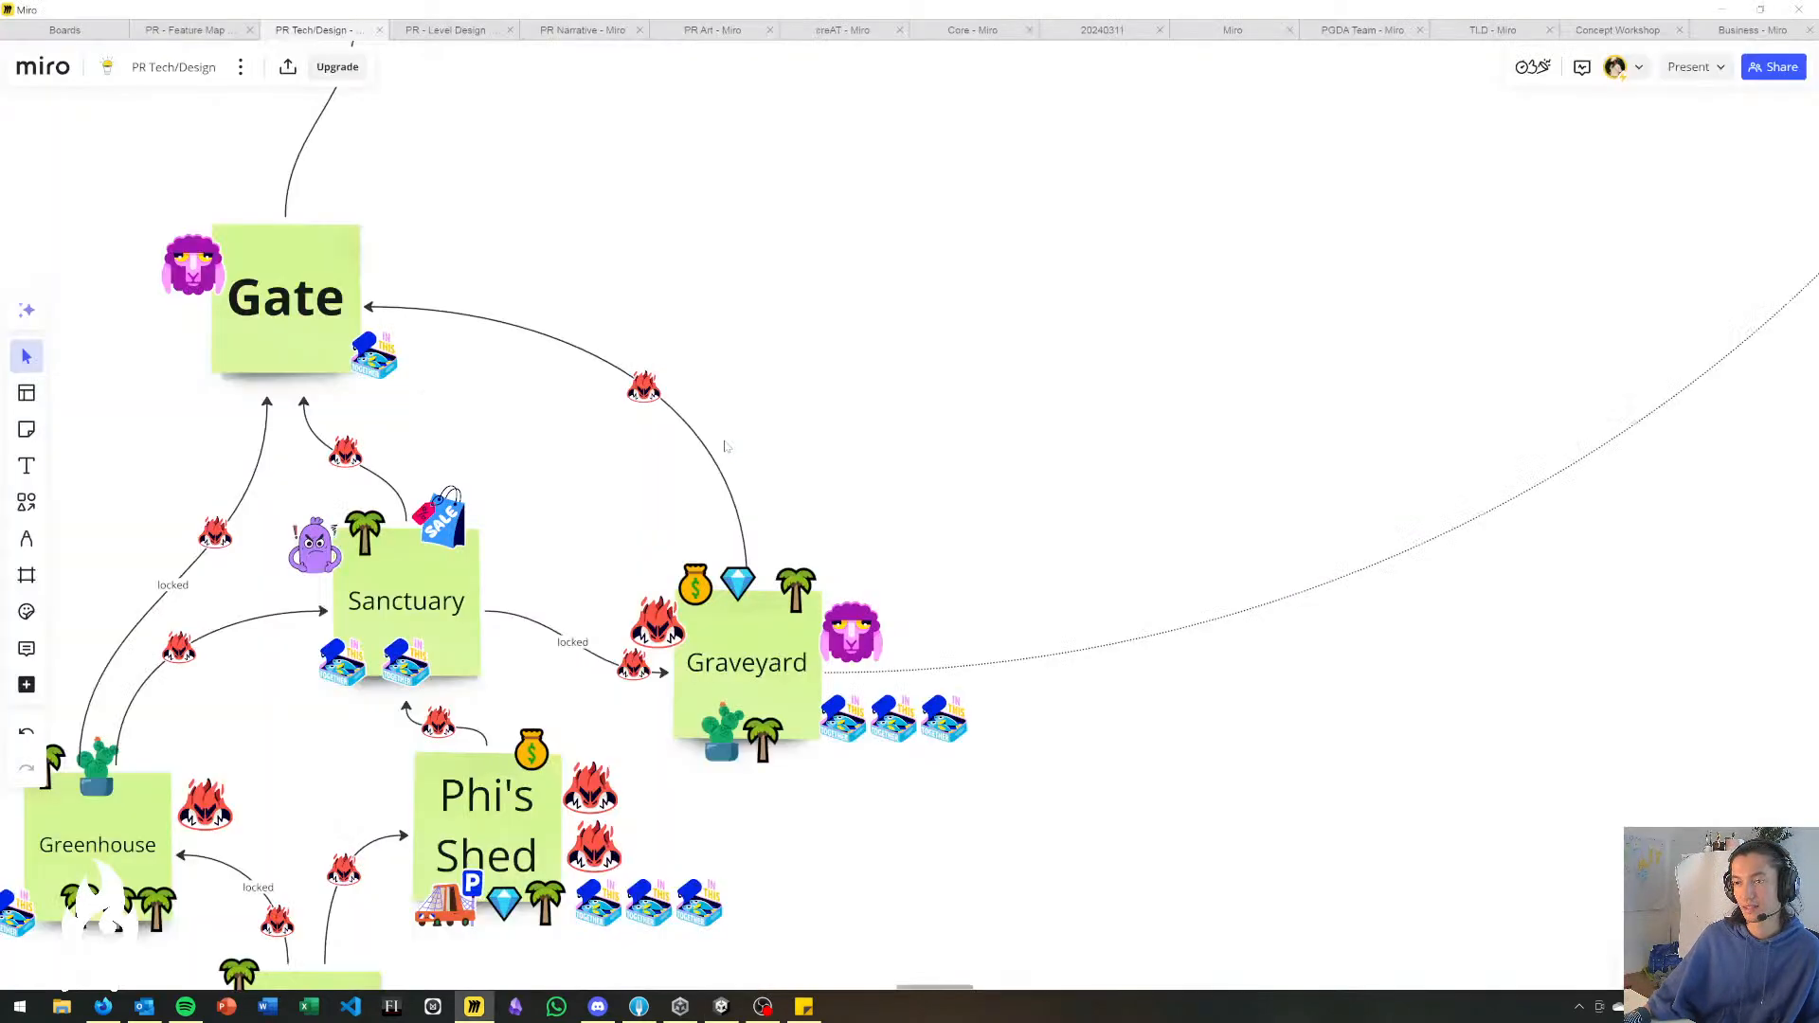
middle_drag(905, 493, 667, 311)
scroll(1019, 569, down, 3)
middle_drag(949, 553, 374, 617)
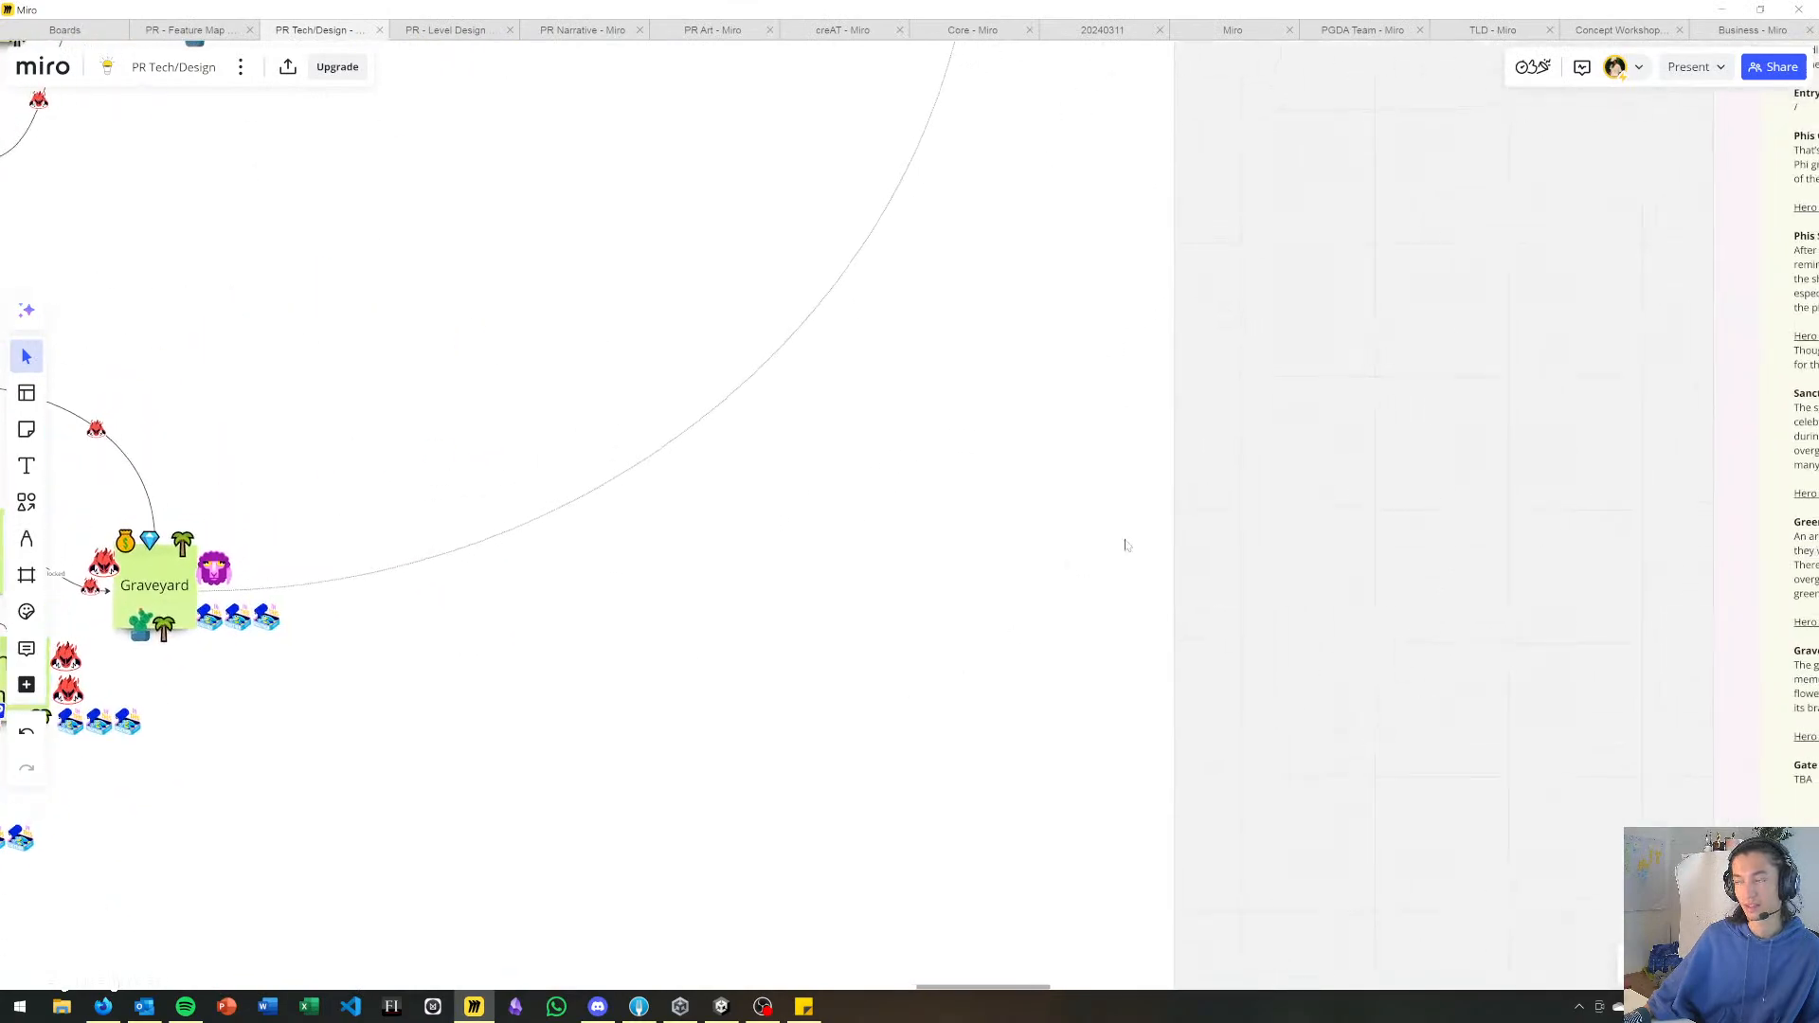
middle_drag(1088, 565, 435, 589)
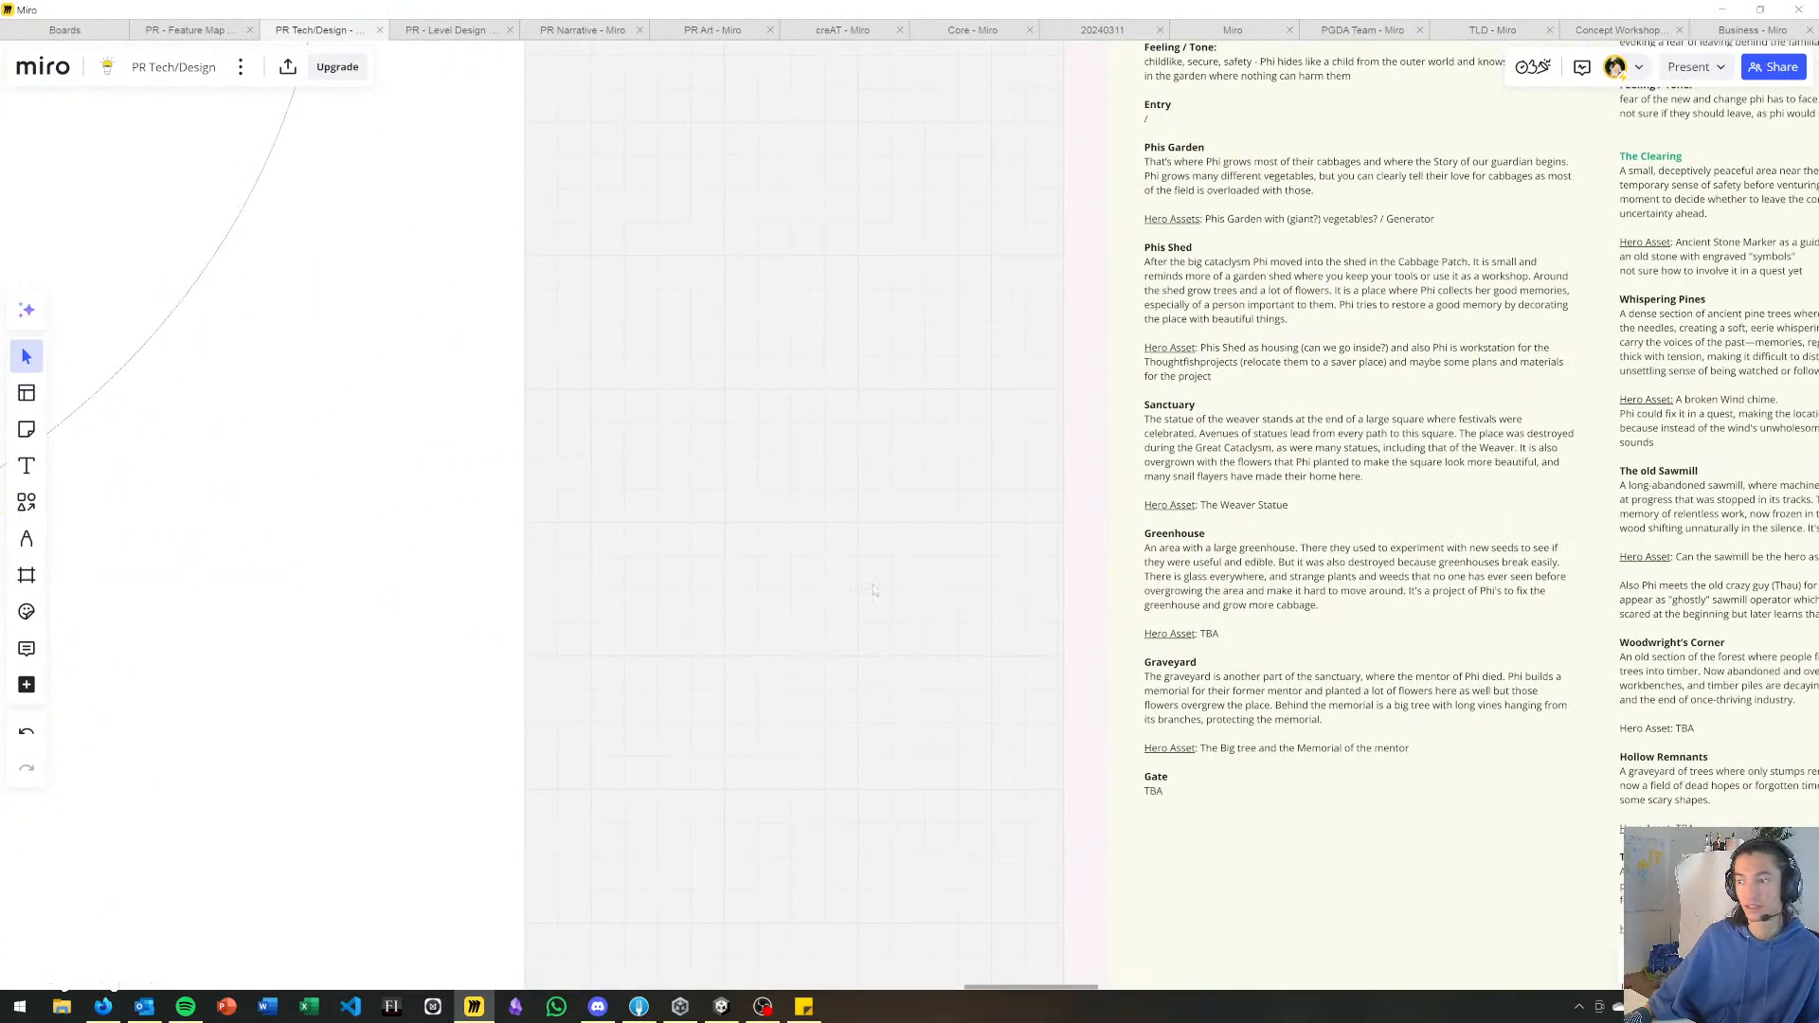
middle_drag(877, 592, 491, 514)
scroll(871, 503, up, 3)
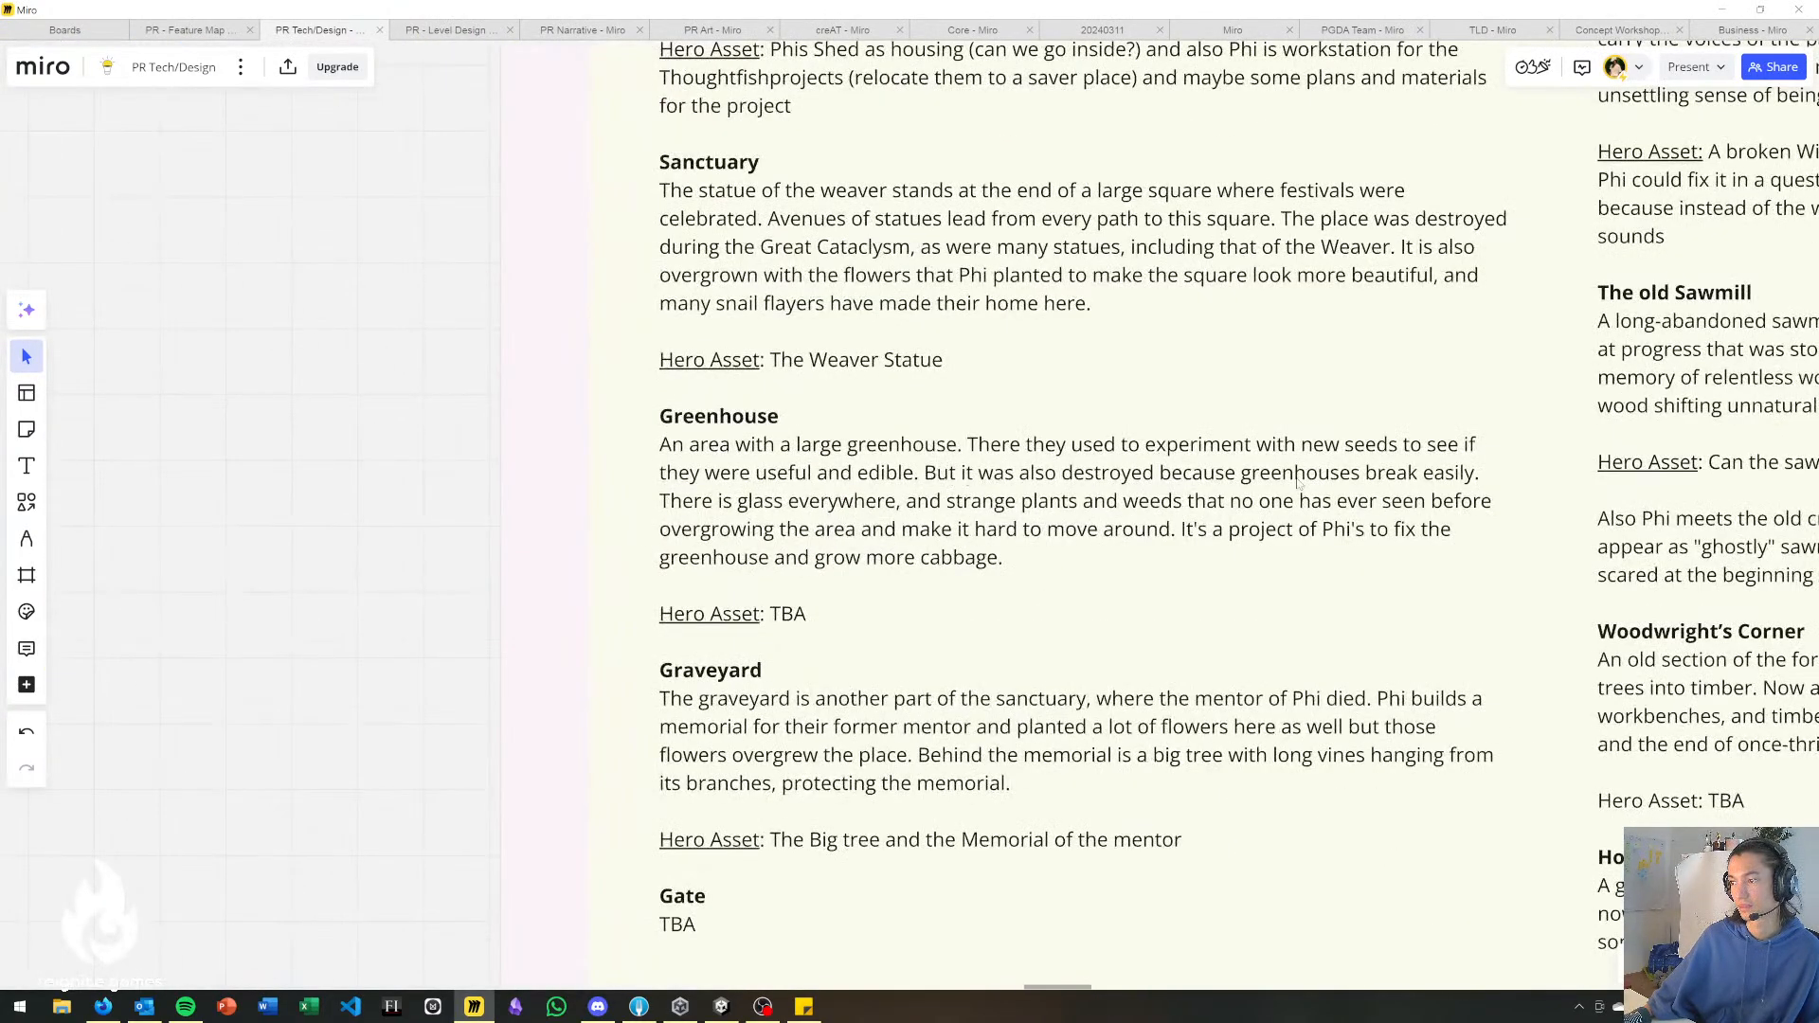
middle_drag(1147, 585, 1007, 439)
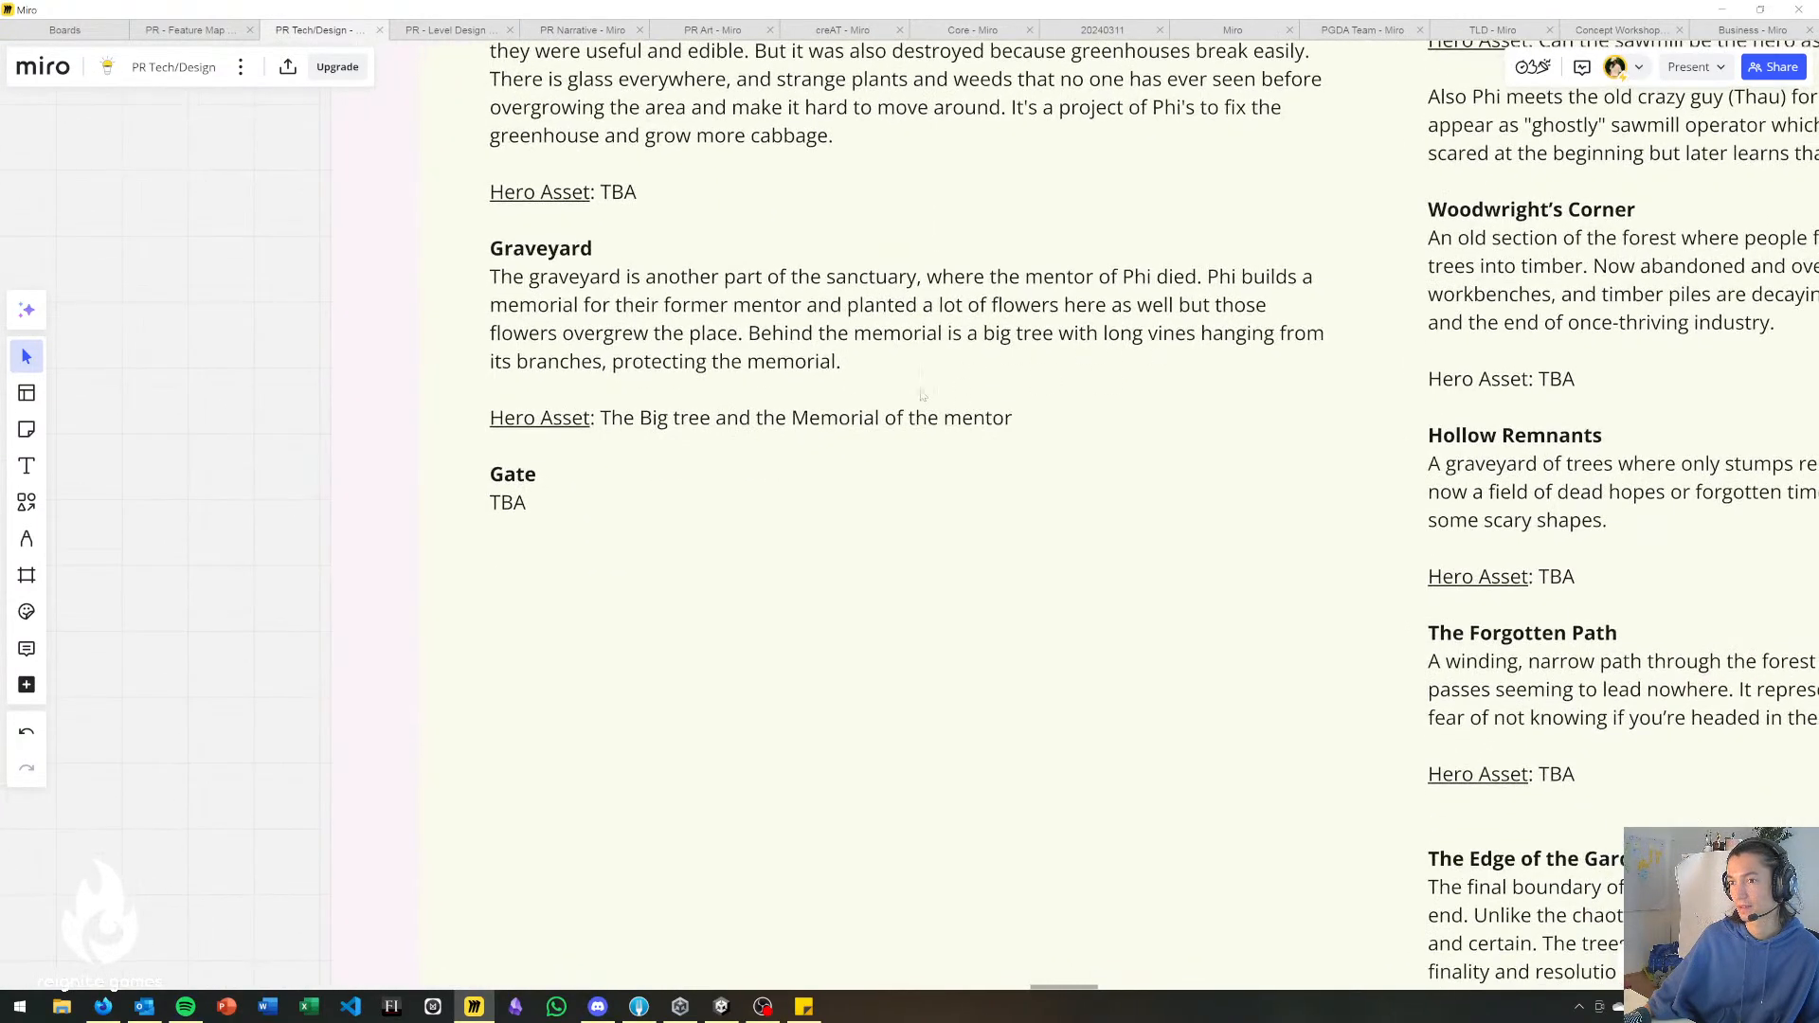
scroll(782, 394, up, 1)
Switch back to Unity, duplicate debug_platform_rectangle beside the big tree and place the copy at the old bridge's far end, about X 103, Z -28.9.
key(alt+Tab)
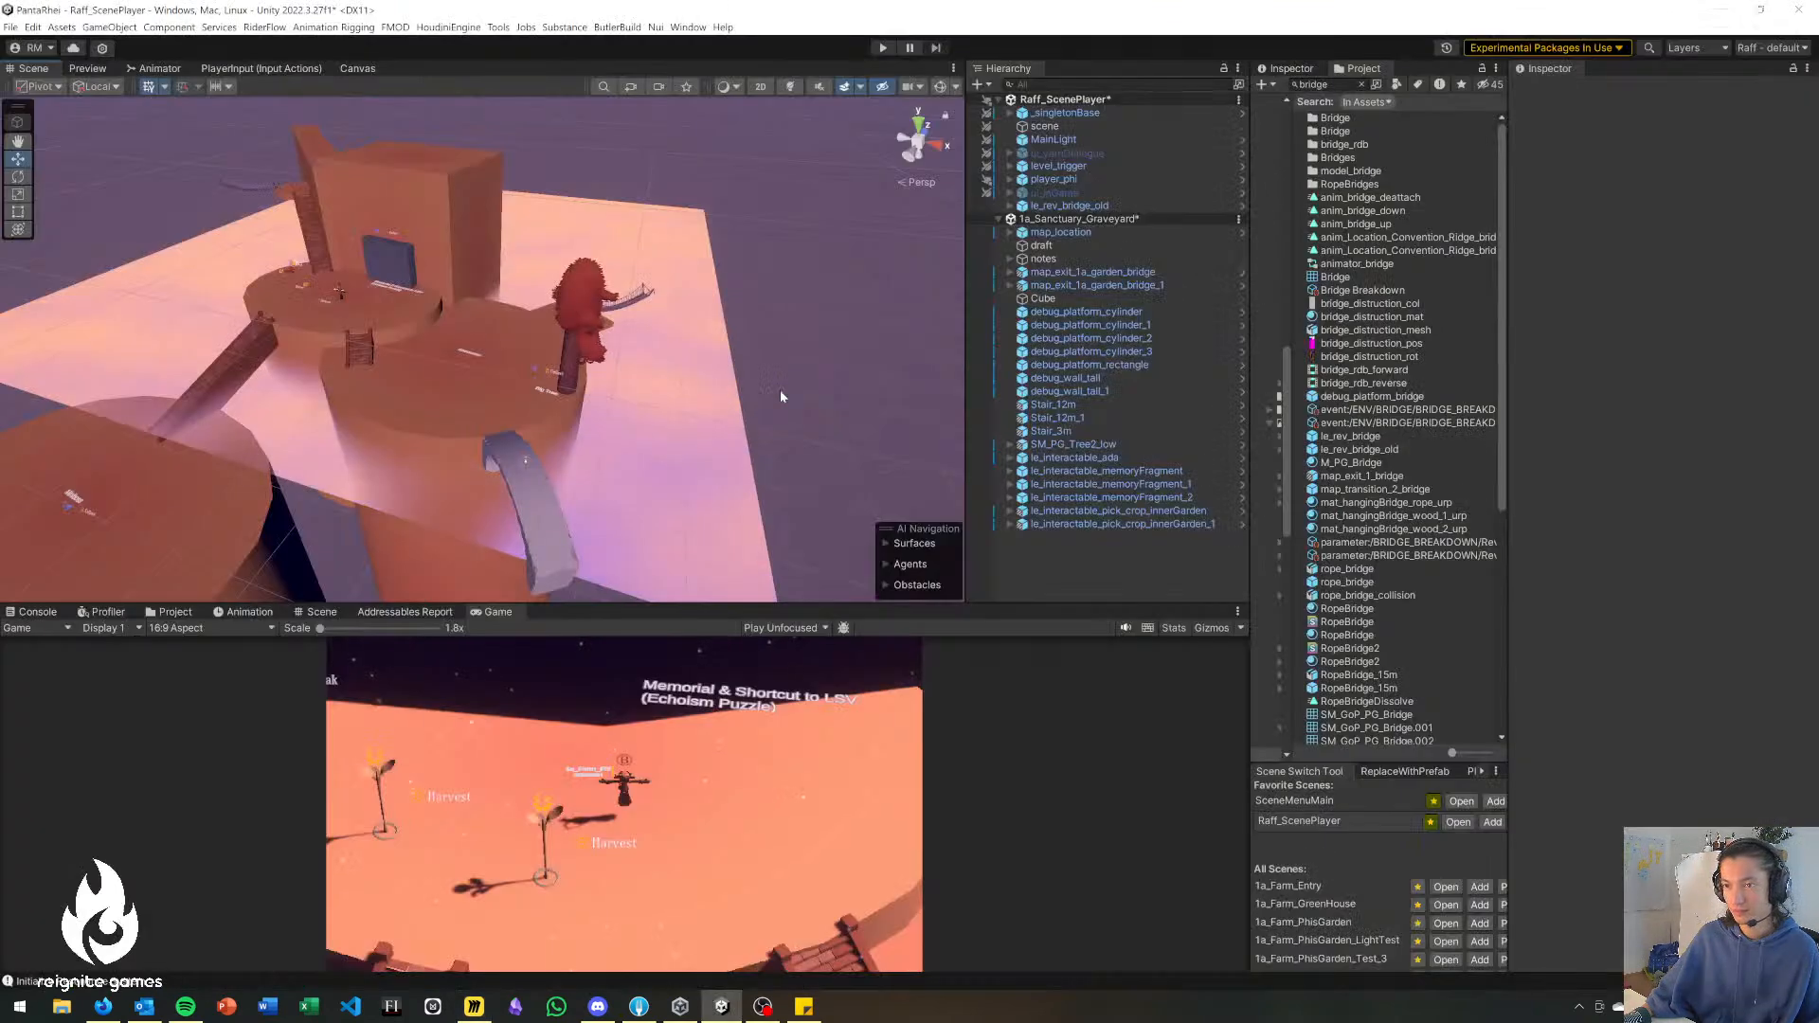
right_drag(663, 417, 492, 394)
right_drag(282, 195, 249, 218)
click(548, 254)
key(ctrl+d)
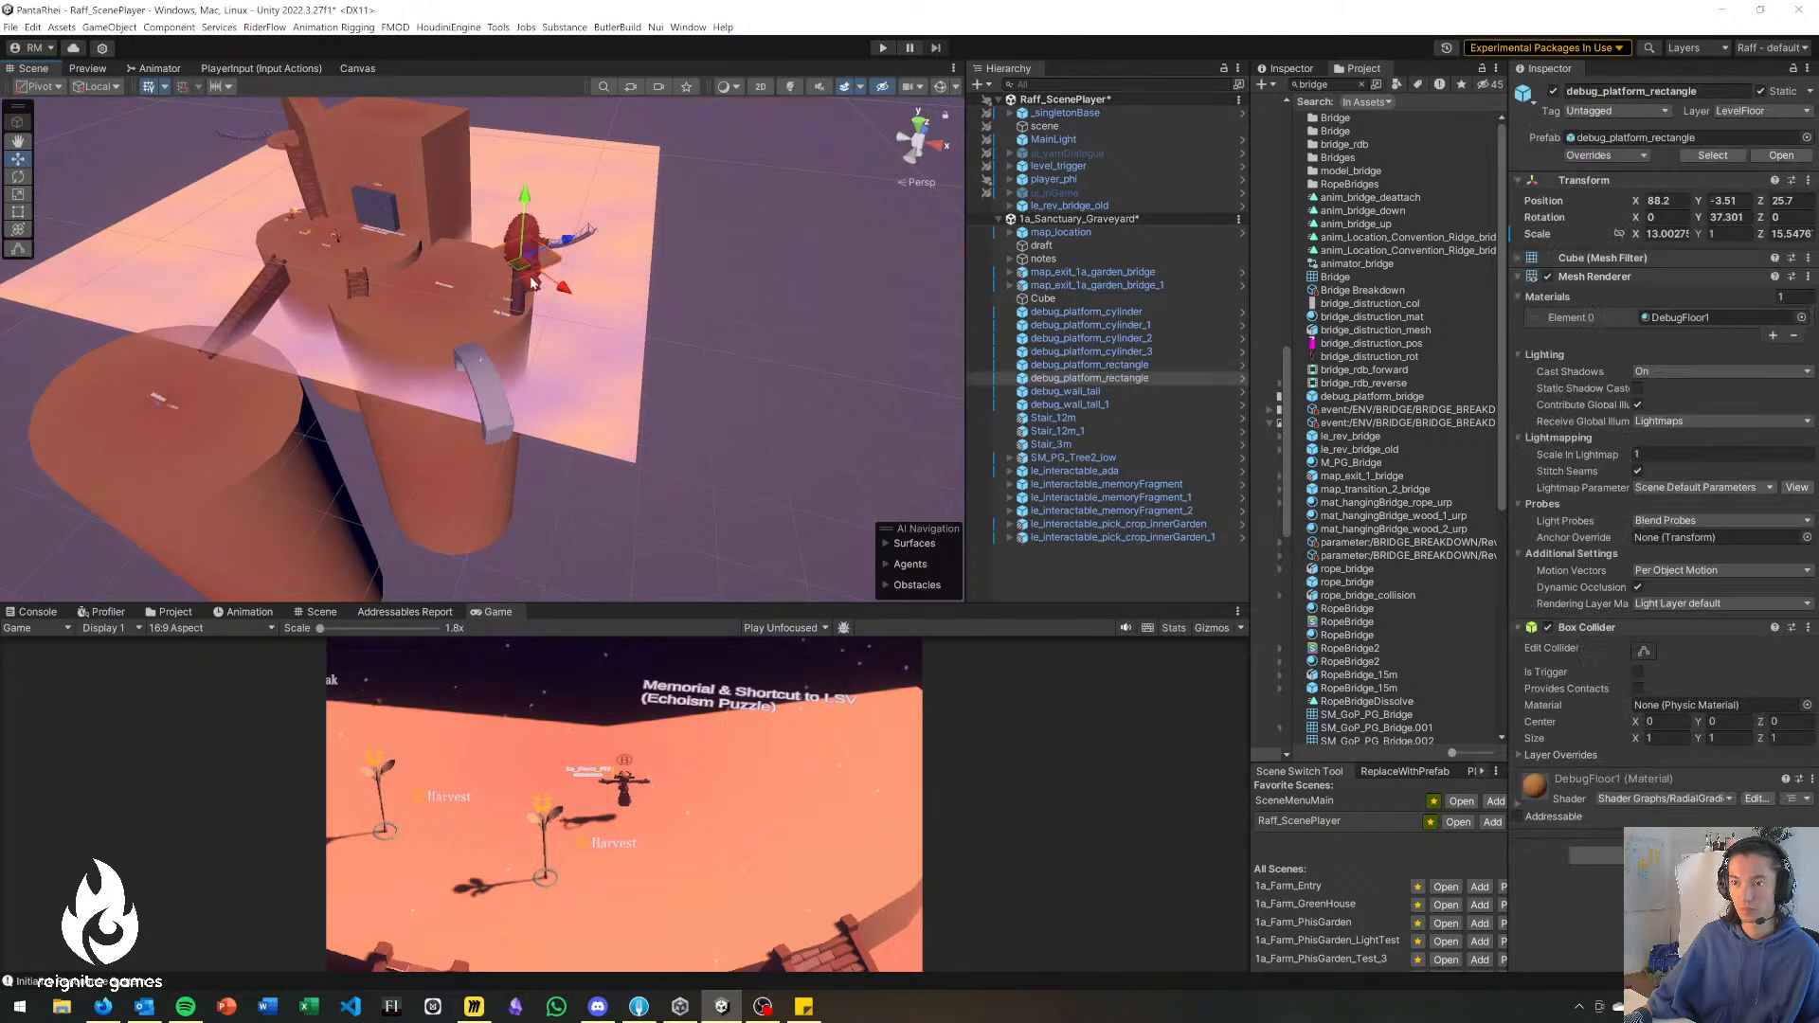
drag(551, 281, 526, 486)
Move le_interactable_pick_crop_innerGarden_1 onto the new rectangular platform, at about X 107.4, Y -2.91, Z -29.2, and deselect it.
right_drag(529, 472, 386, 390)
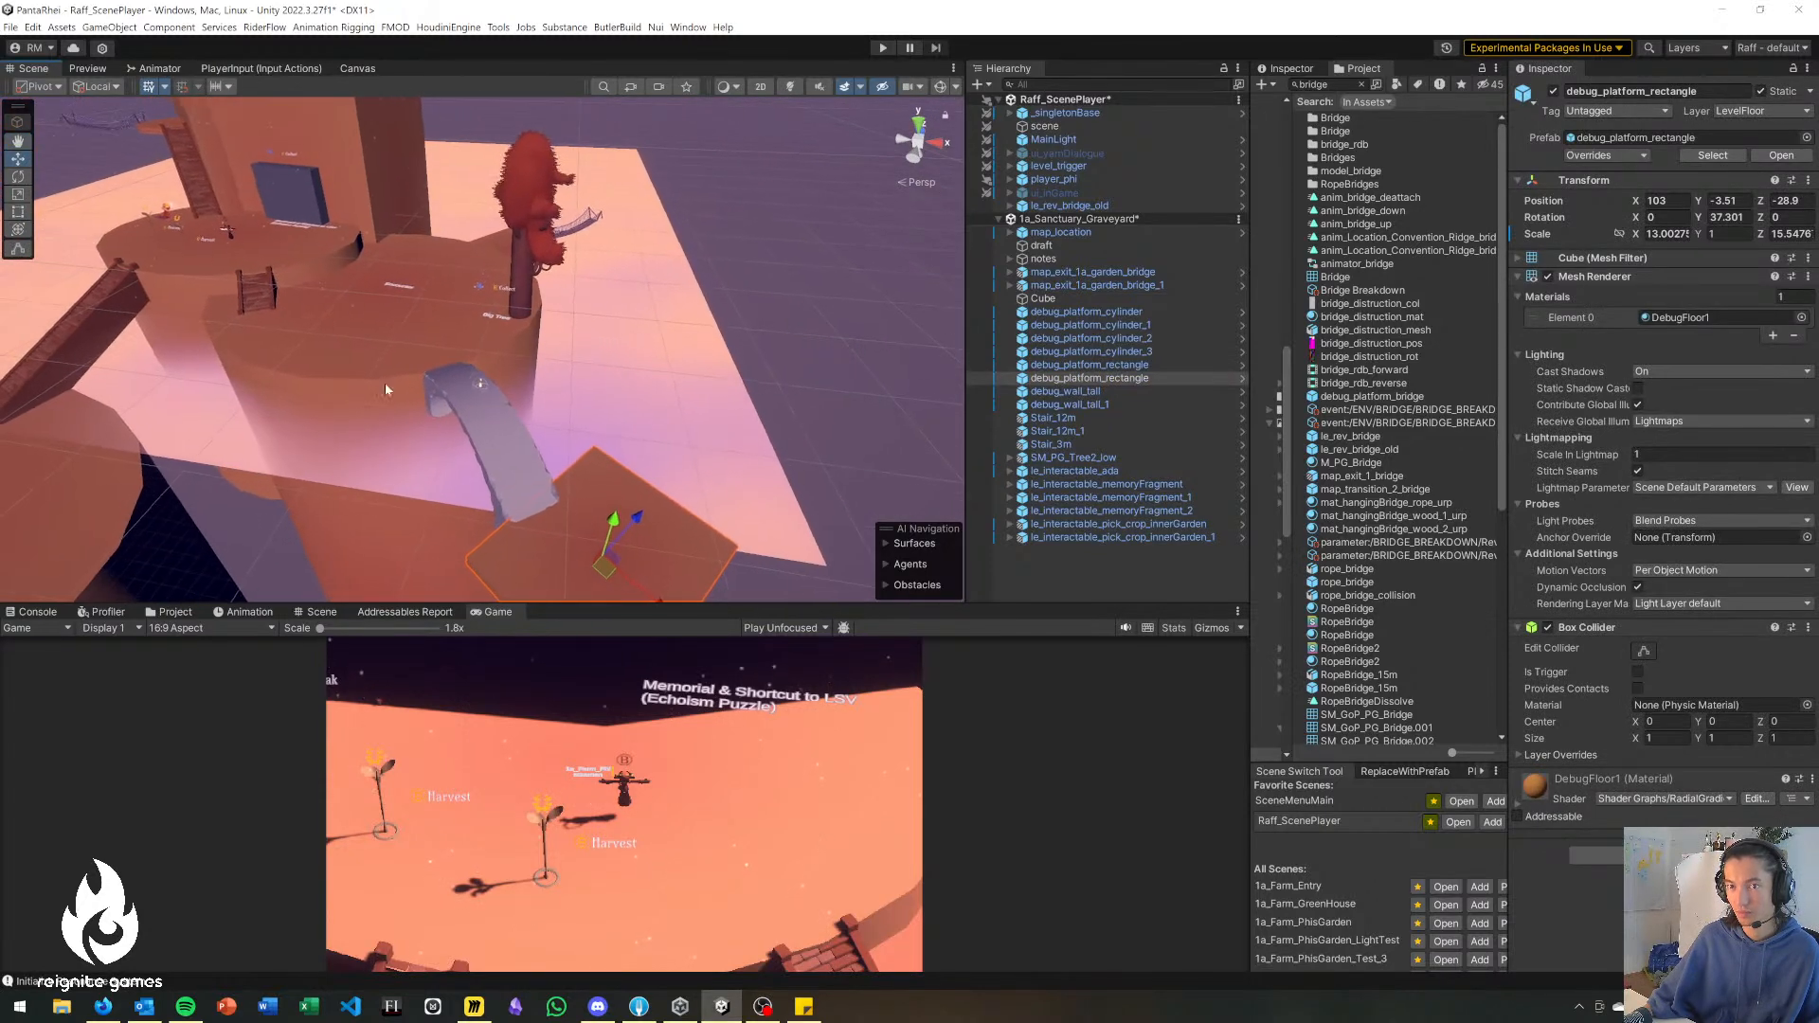
click(190, 237)
drag(197, 259, 639, 560)
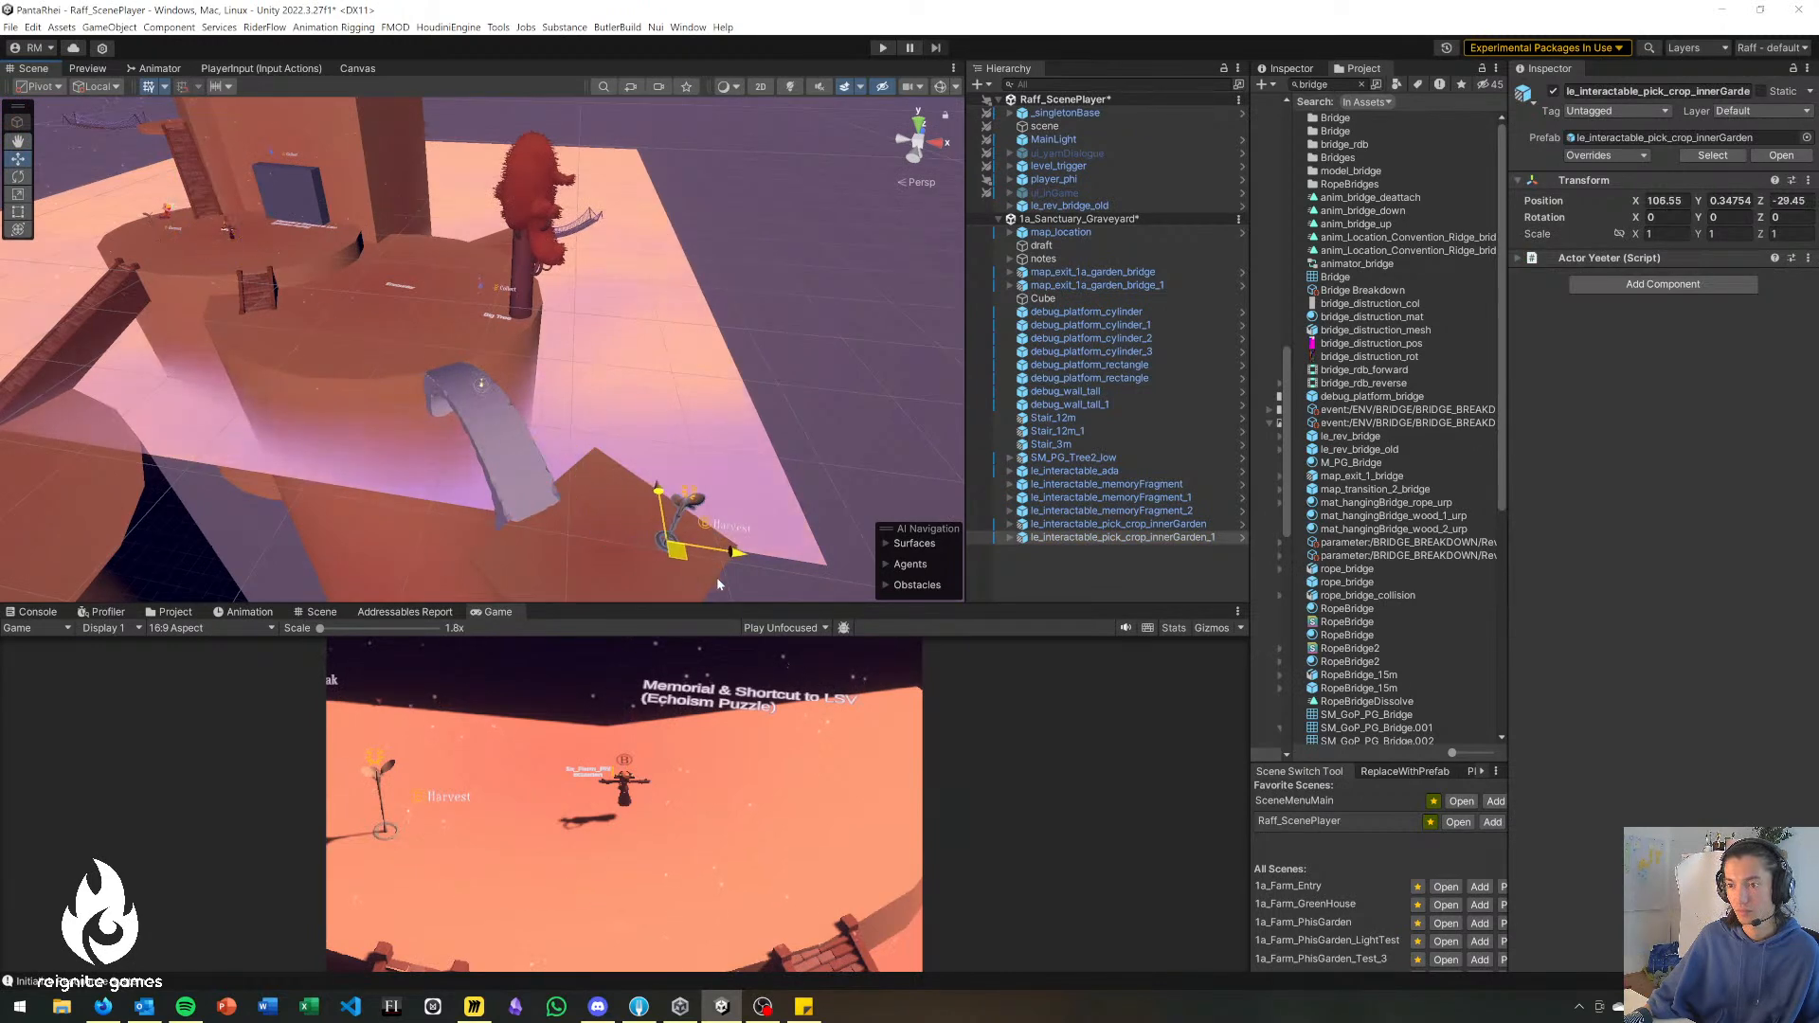
right_drag(741, 571, 686, 324)
drag(628, 297, 630, 429)
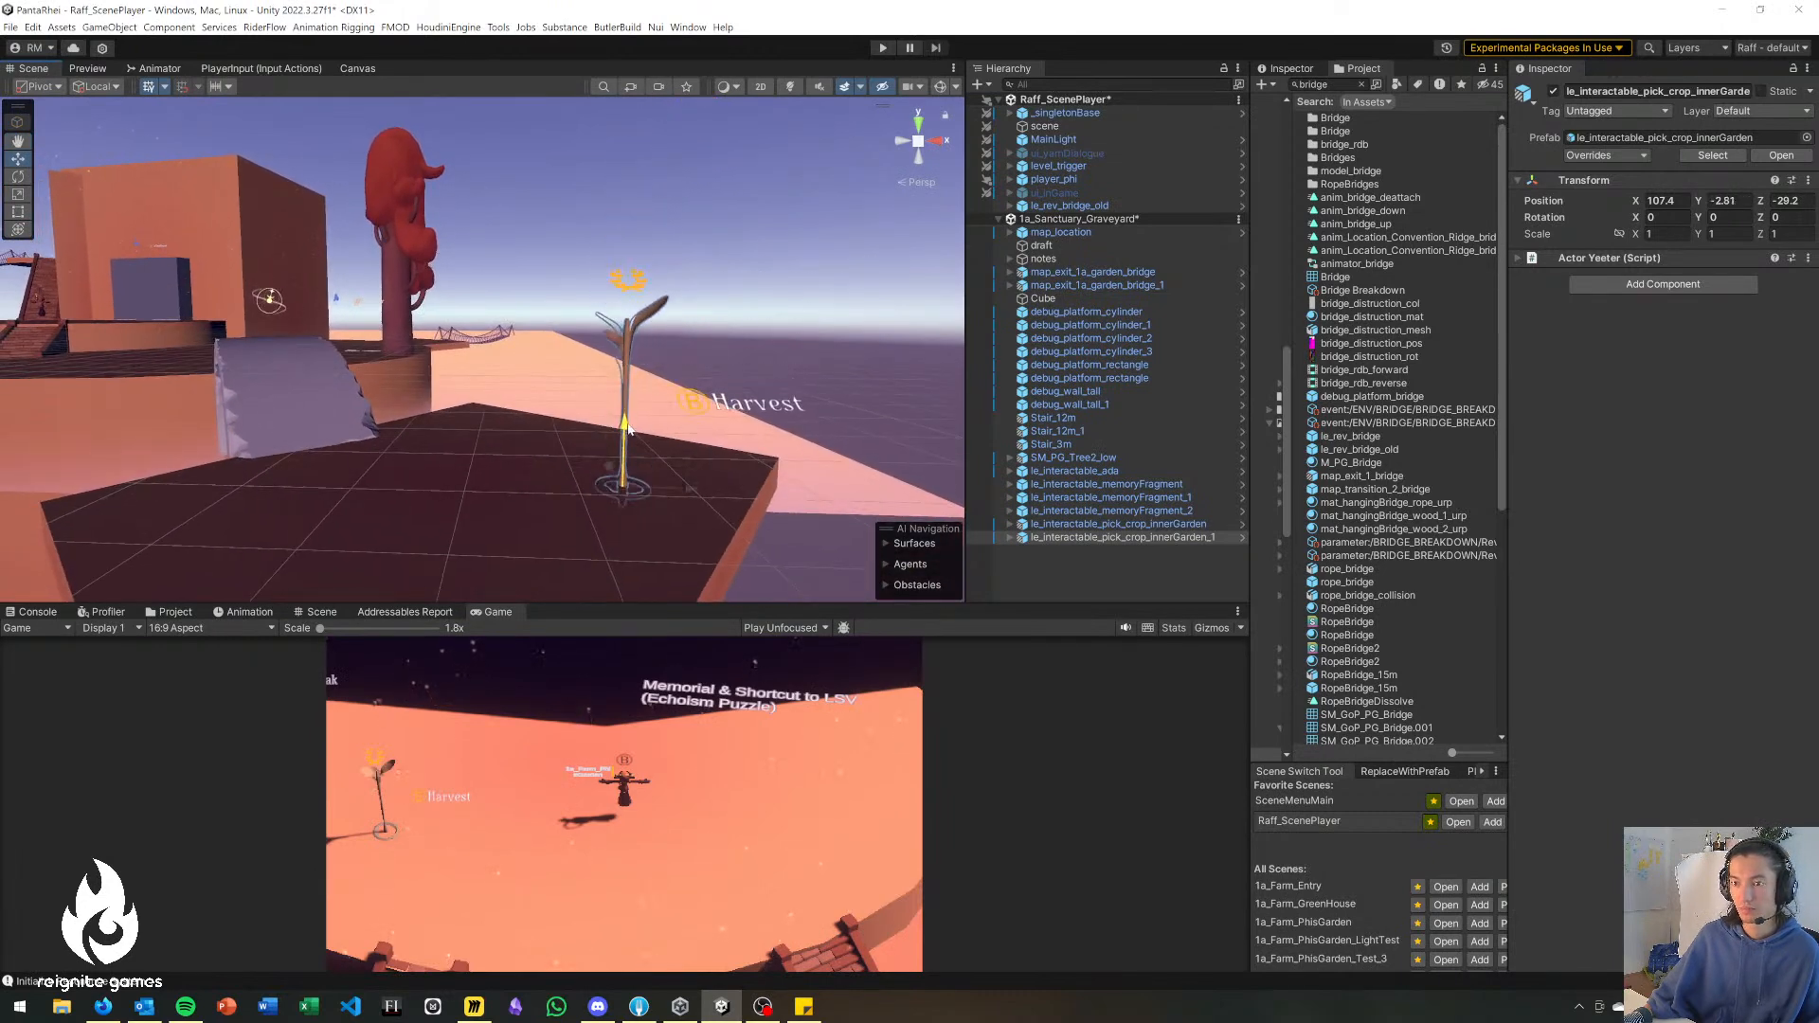
right_drag(516, 417, 644, 518)
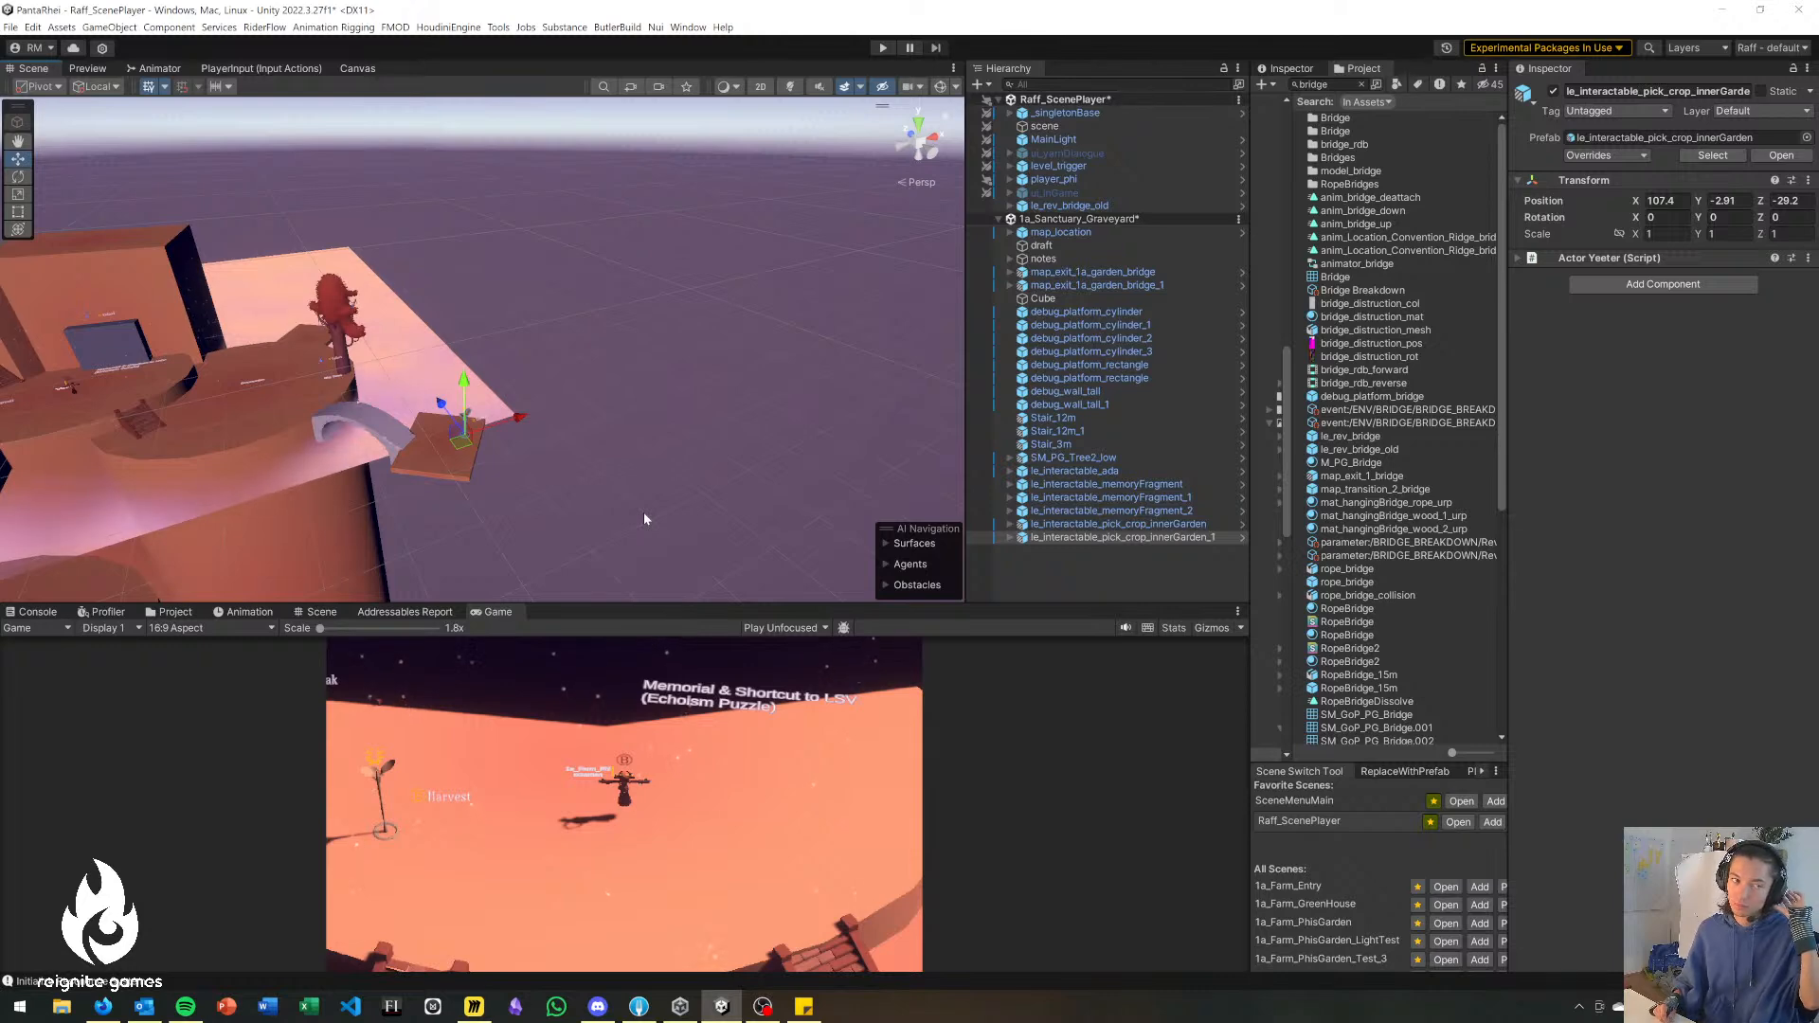
right_drag(561, 456, 479, 586)
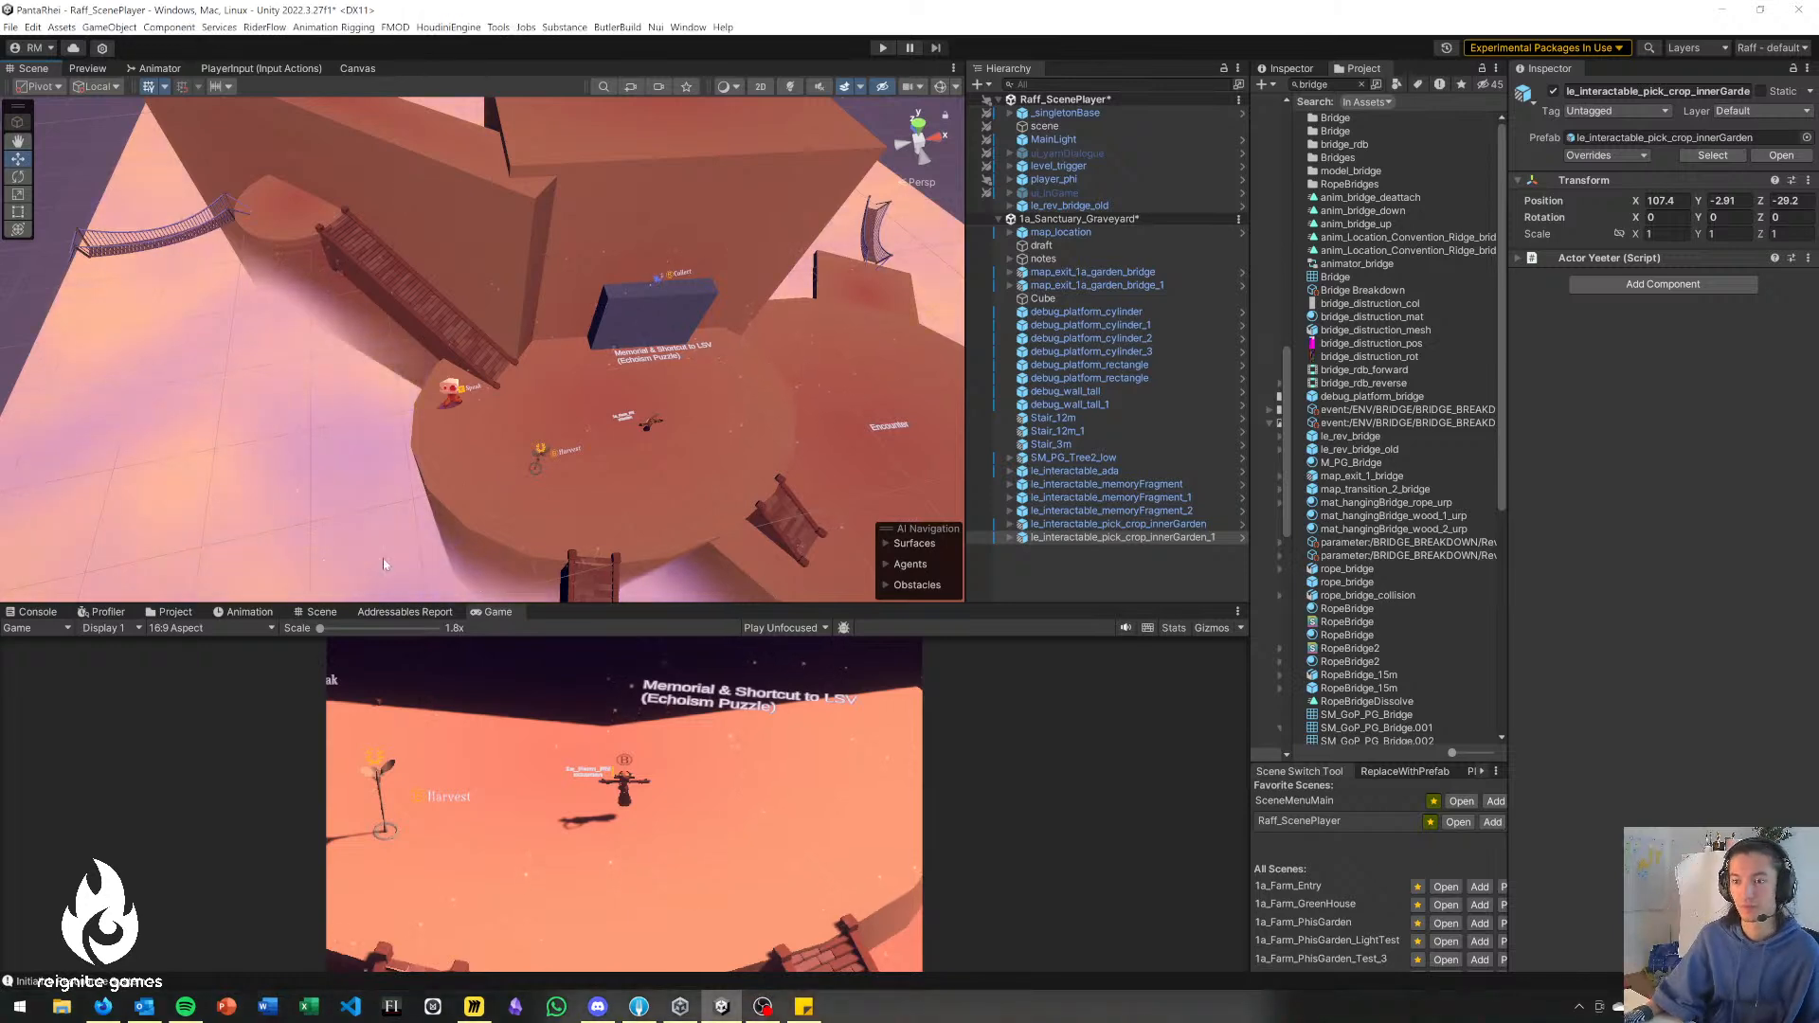
click(339, 571)
Add a second line "requires Splinter?" to the Miniboss text of note_3 on the lower platform, and deselect the note.
mouse_move(339, 570)
right_down()
mouse_move(351, 490)
mouse_move(326, 524)
mouse_move(313, 417)
mouse_move(389, 366)
right_up()
mouse_move(405, 432)
right_down()
mouse_move(394, 410)
mouse_move(423, 325)
mouse_move(392, 270)
mouse_move(339, 548)
right_up()
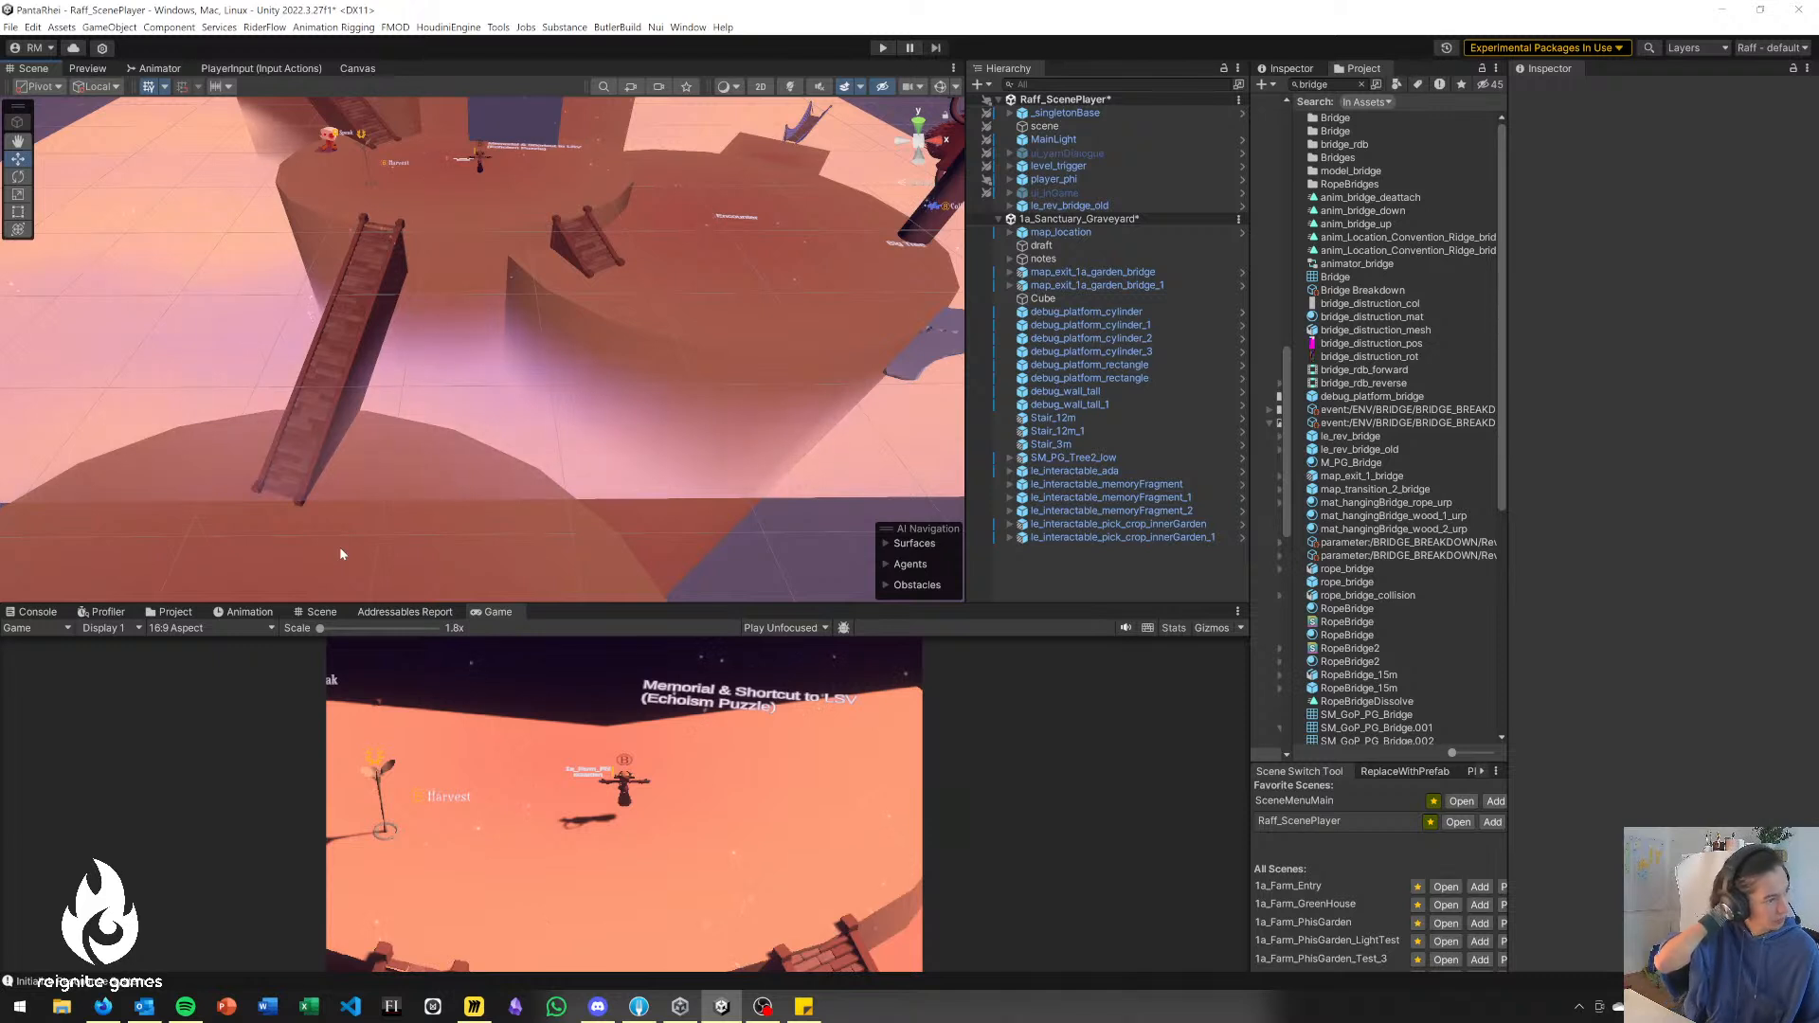
right_drag(478, 482, 594, 510)
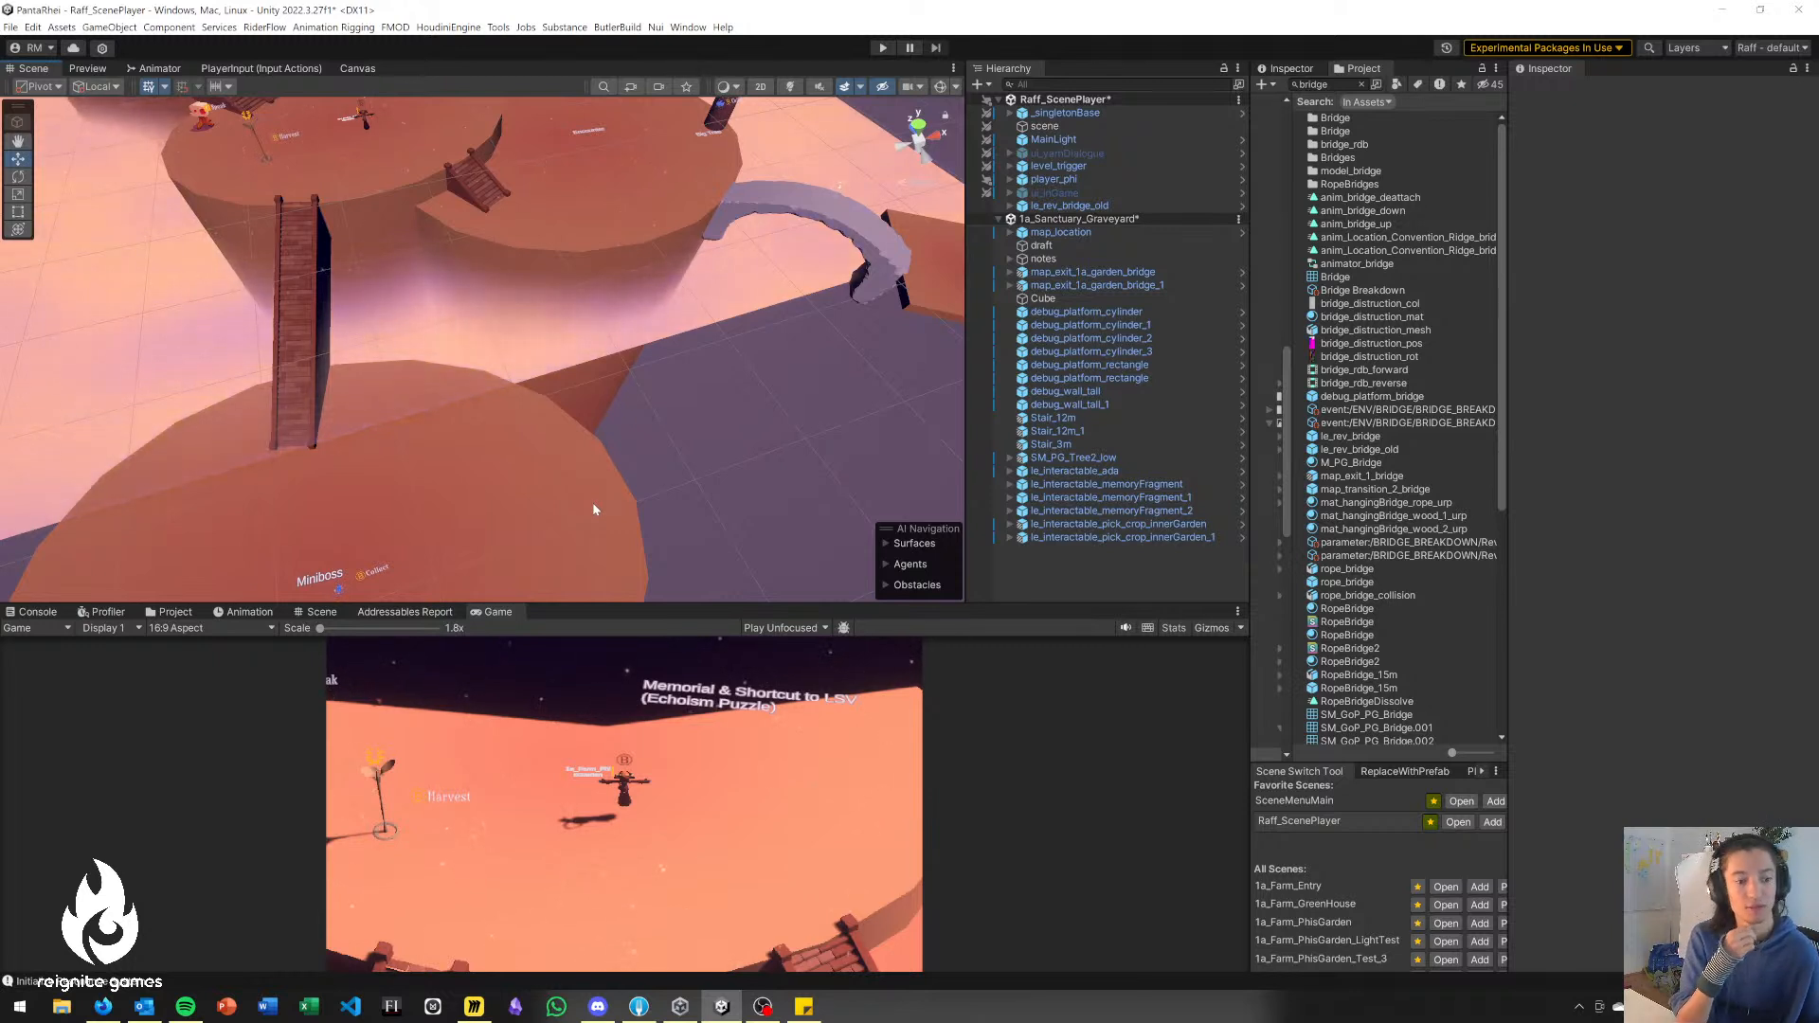
right_drag(494, 403, 377, 424)
click(346, 419)
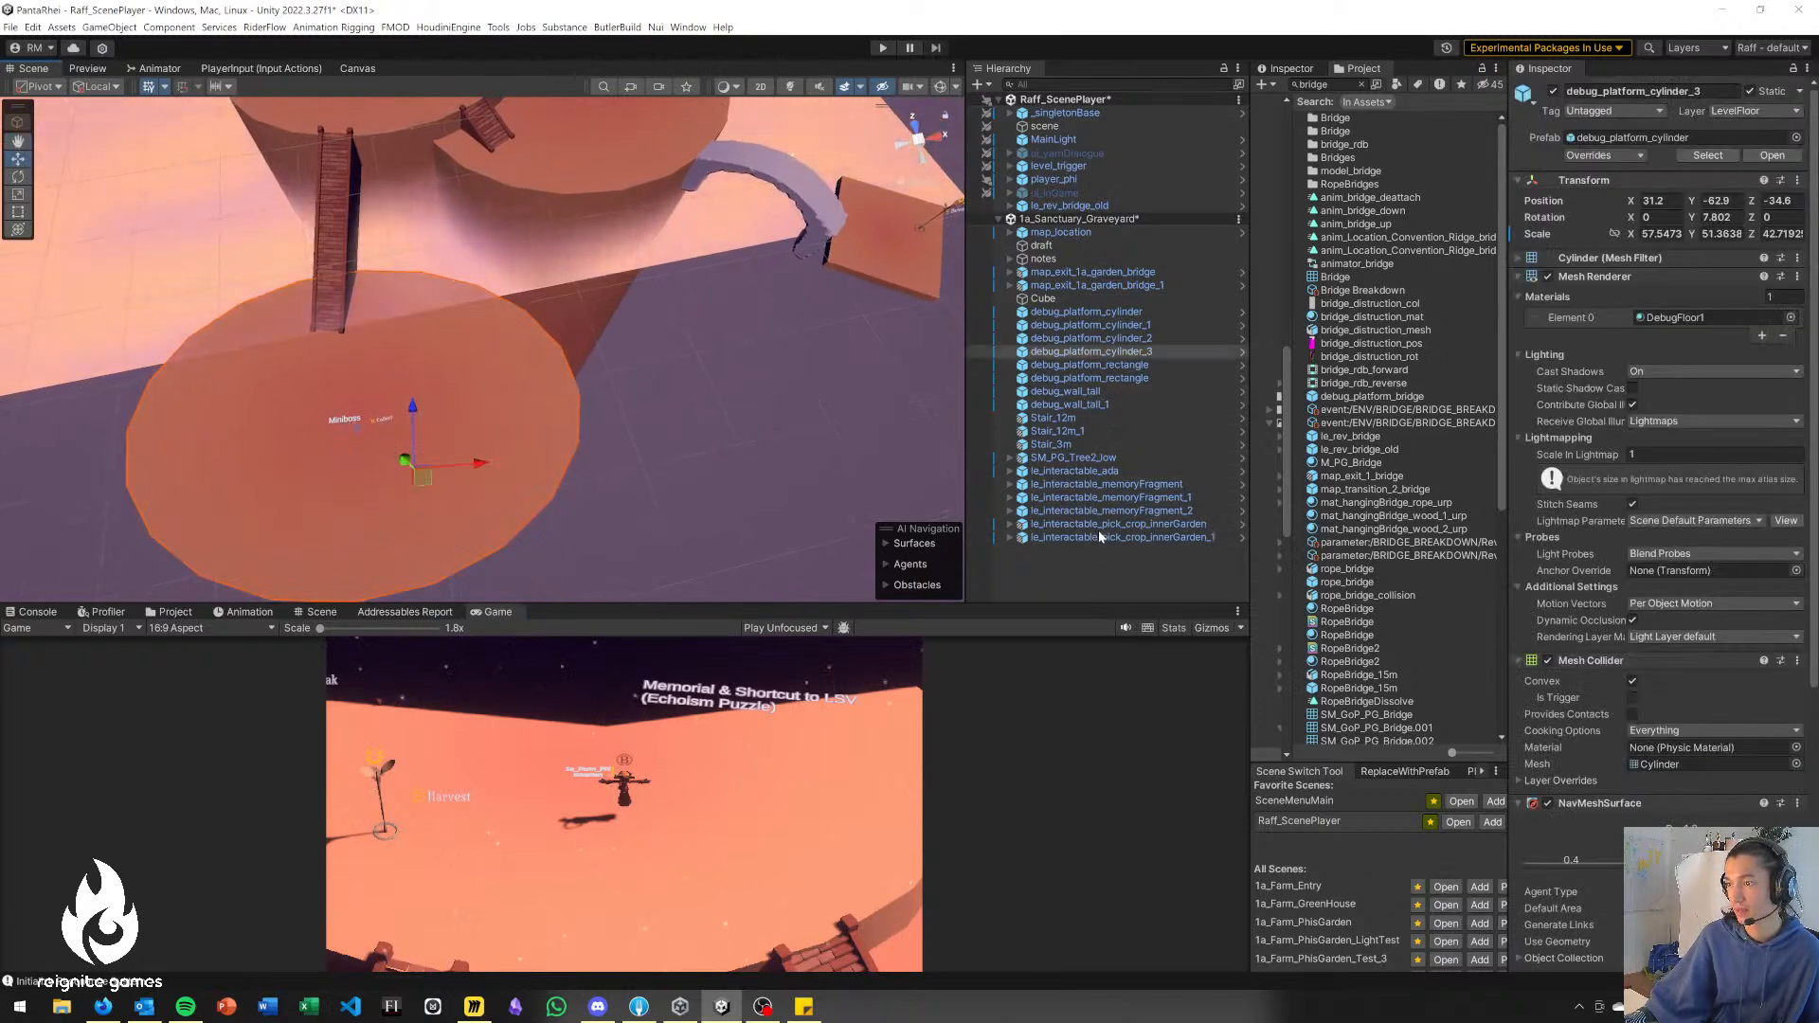
click(1011, 259)
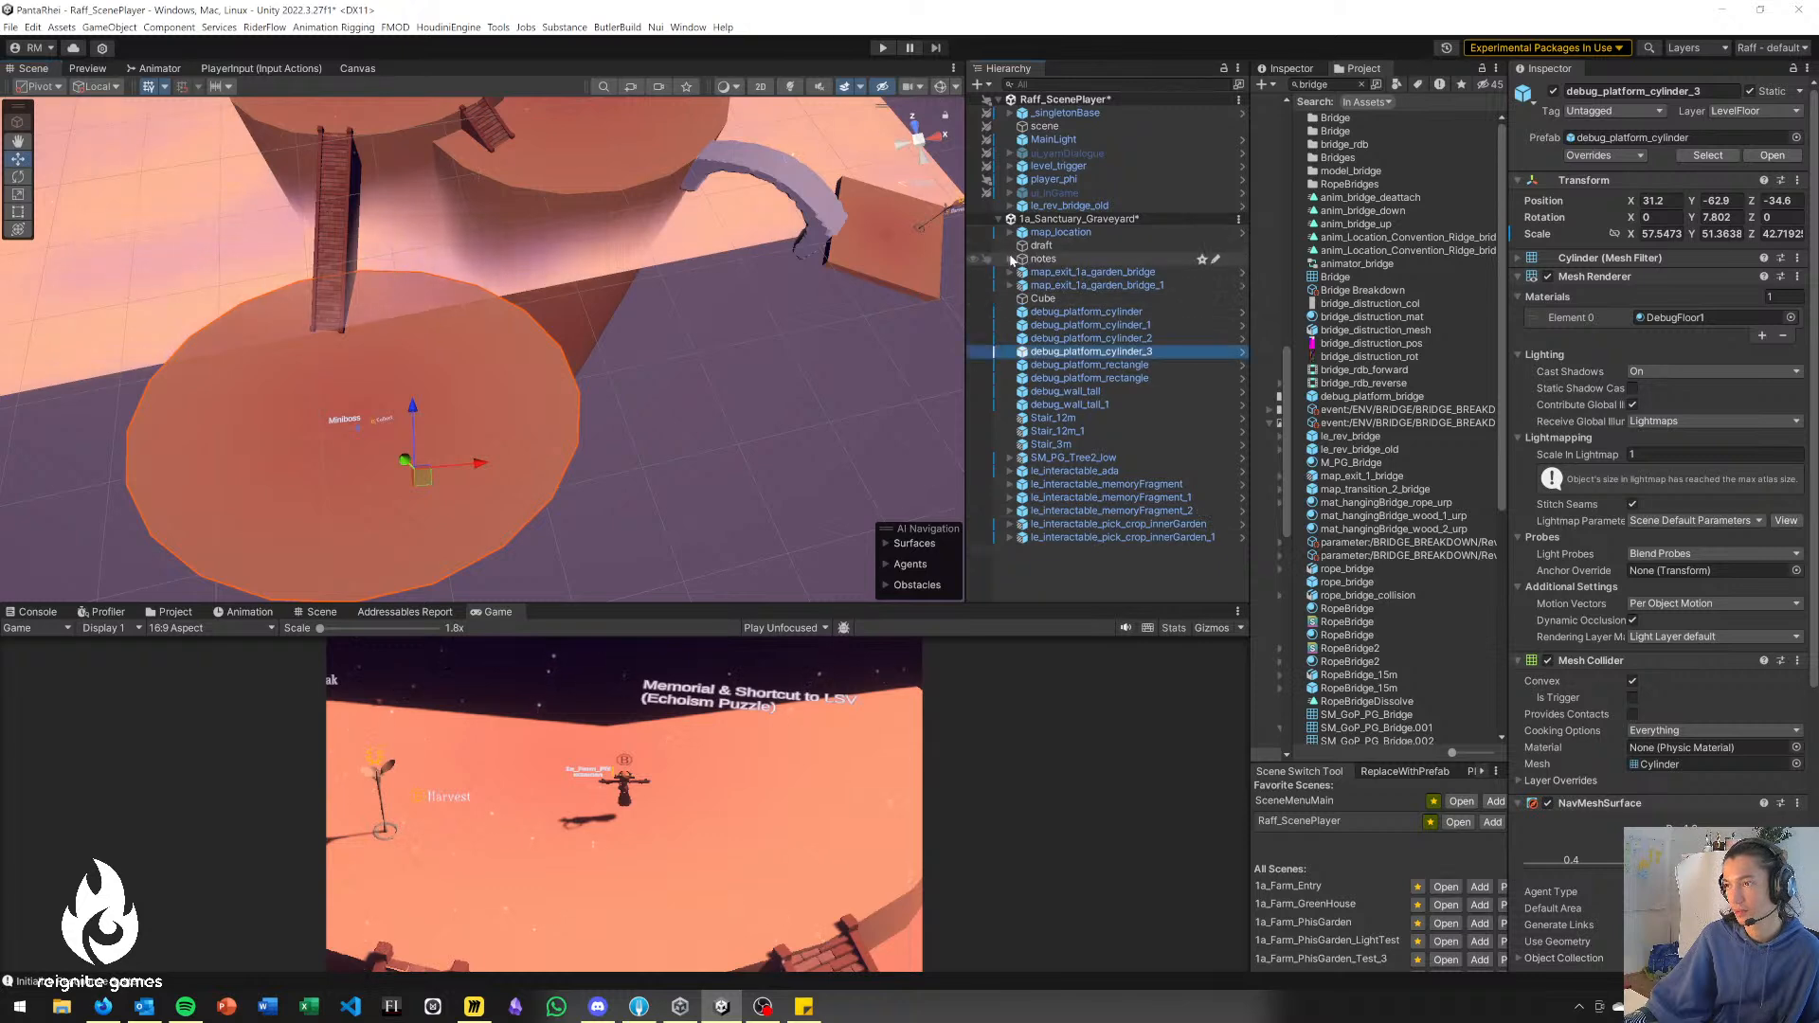
click(1011, 259)
click(1056, 312)
click(1611, 426)
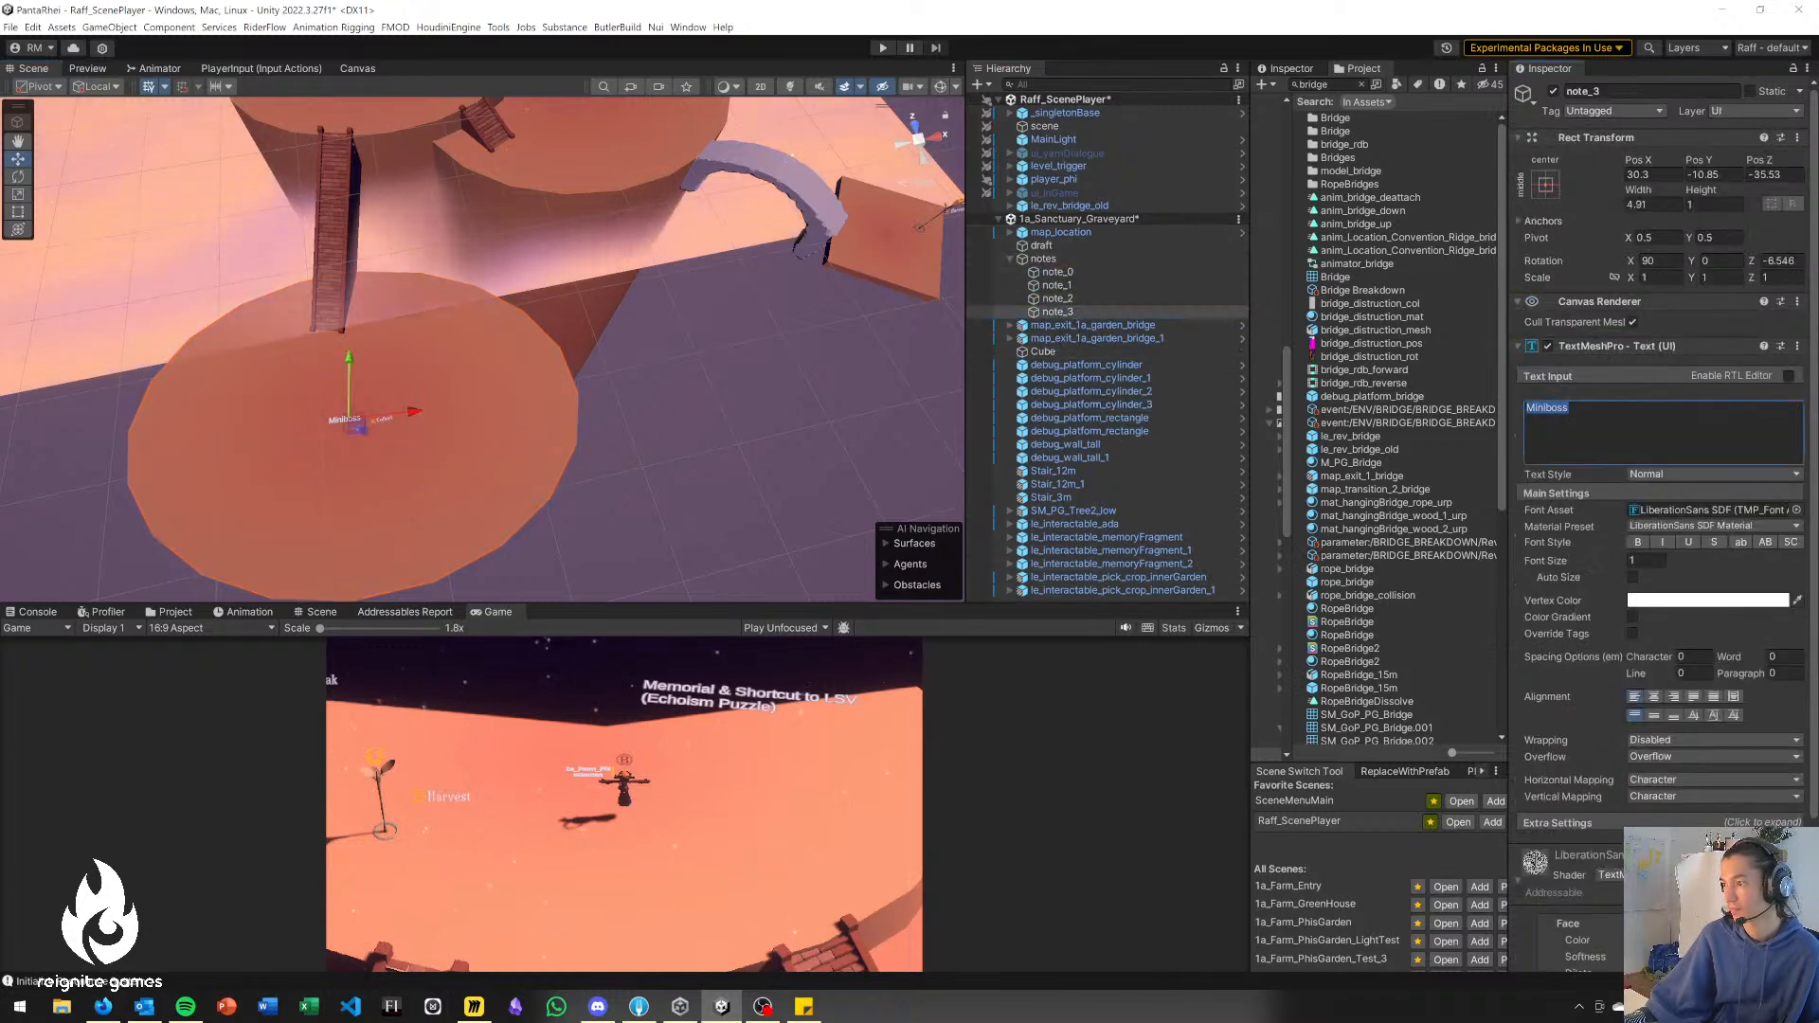
click(1601, 417)
key(Return)
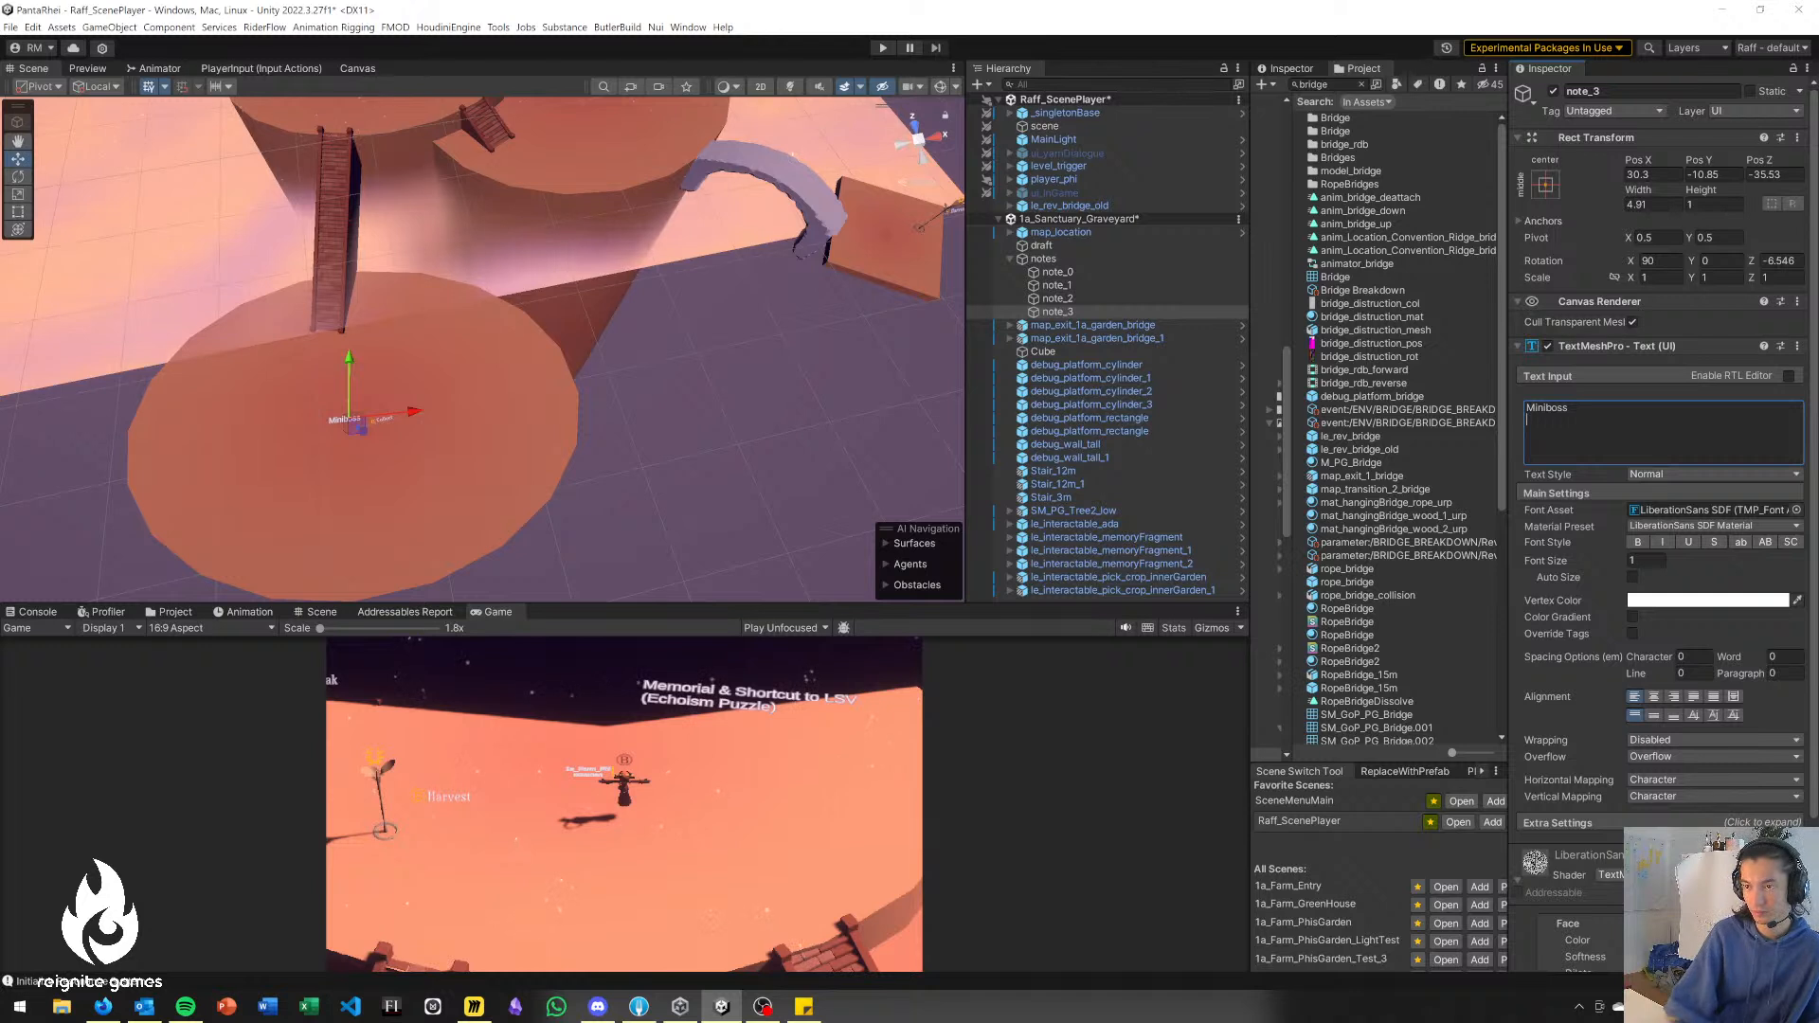
text(requires Splinter?)
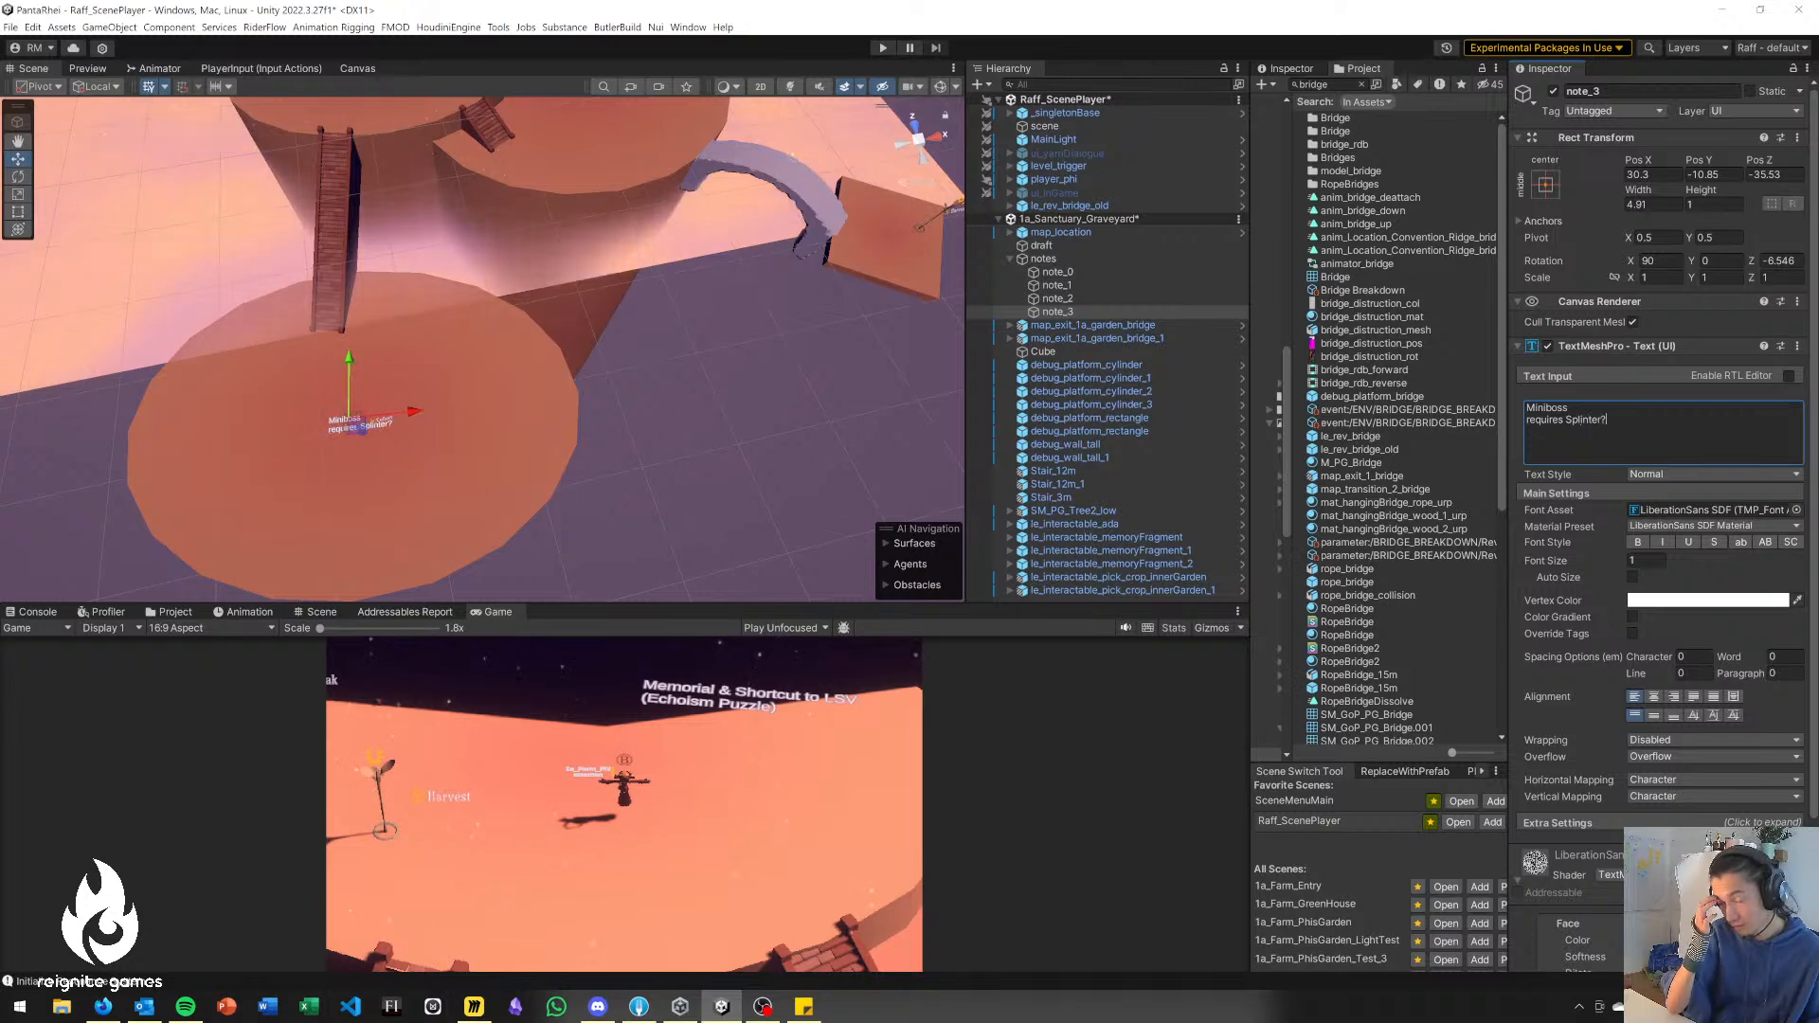
click(812, 428)
Save the open Raff_ScenePlayer and 1a_Sanctuary_Graveyard scenes.
right_drag(705, 479, 610, 360)
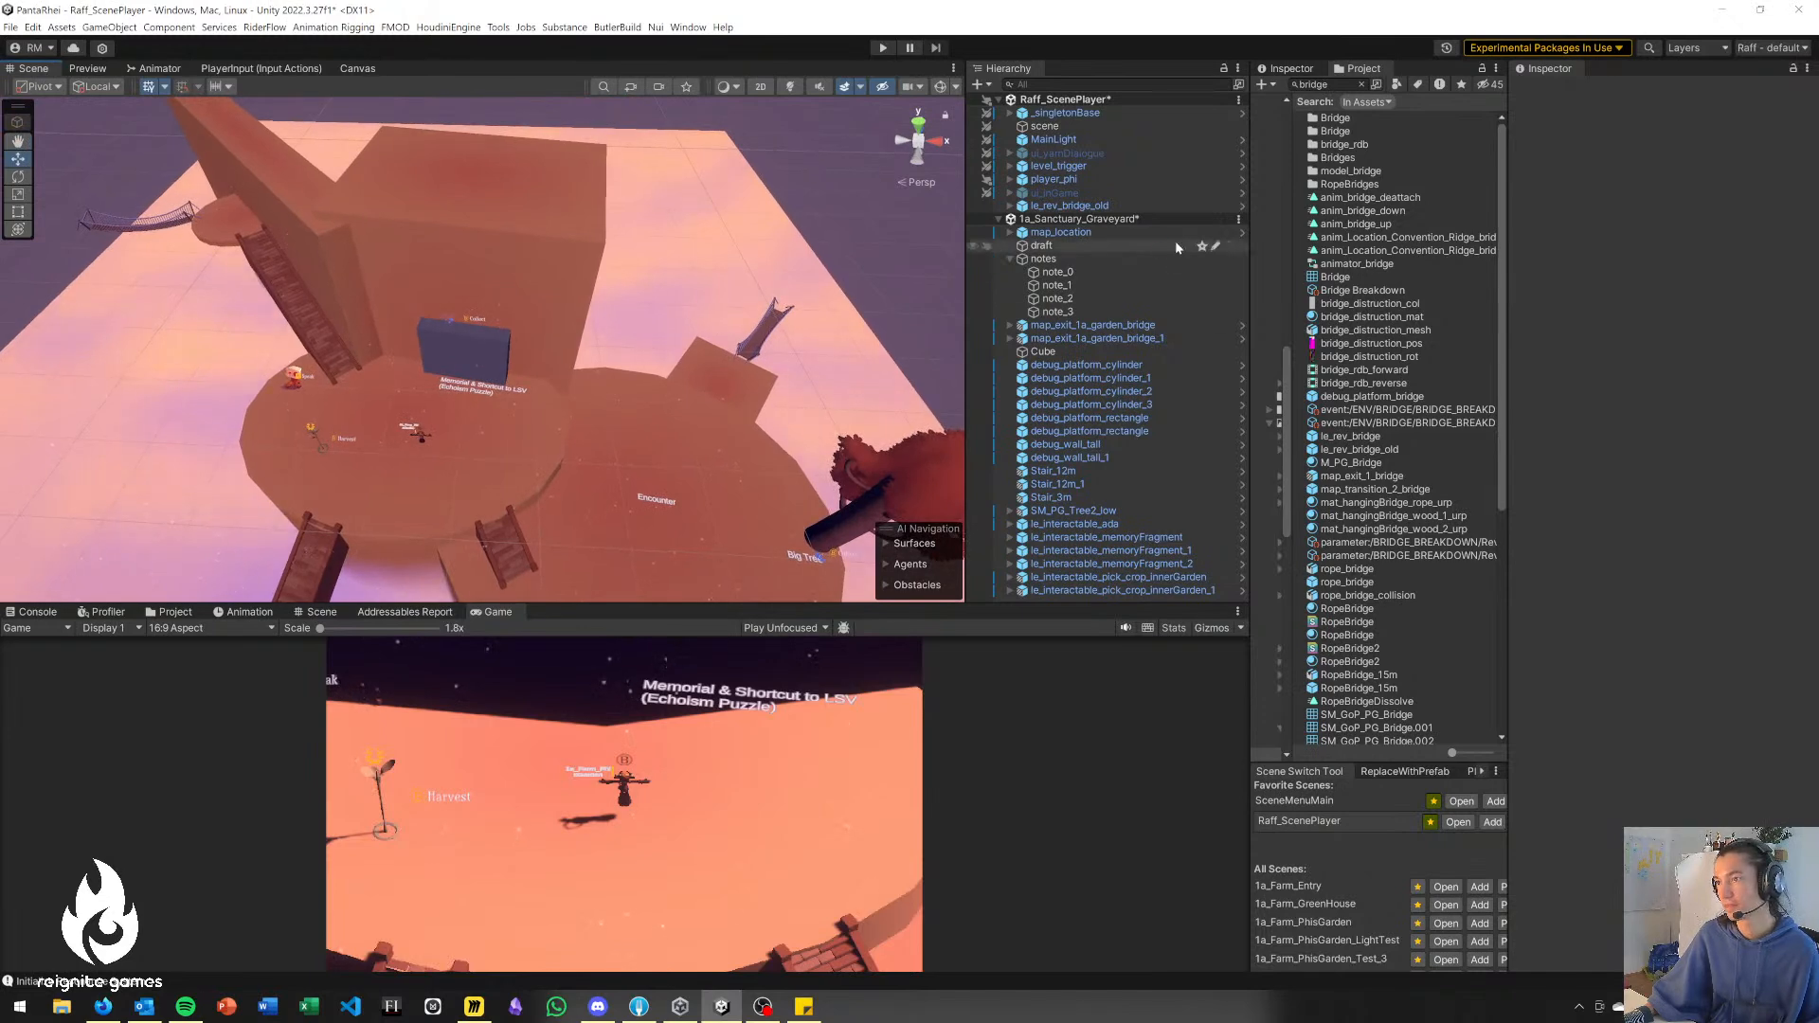
key(ctrl+s)
right_drag(425, 432, 453, 495)
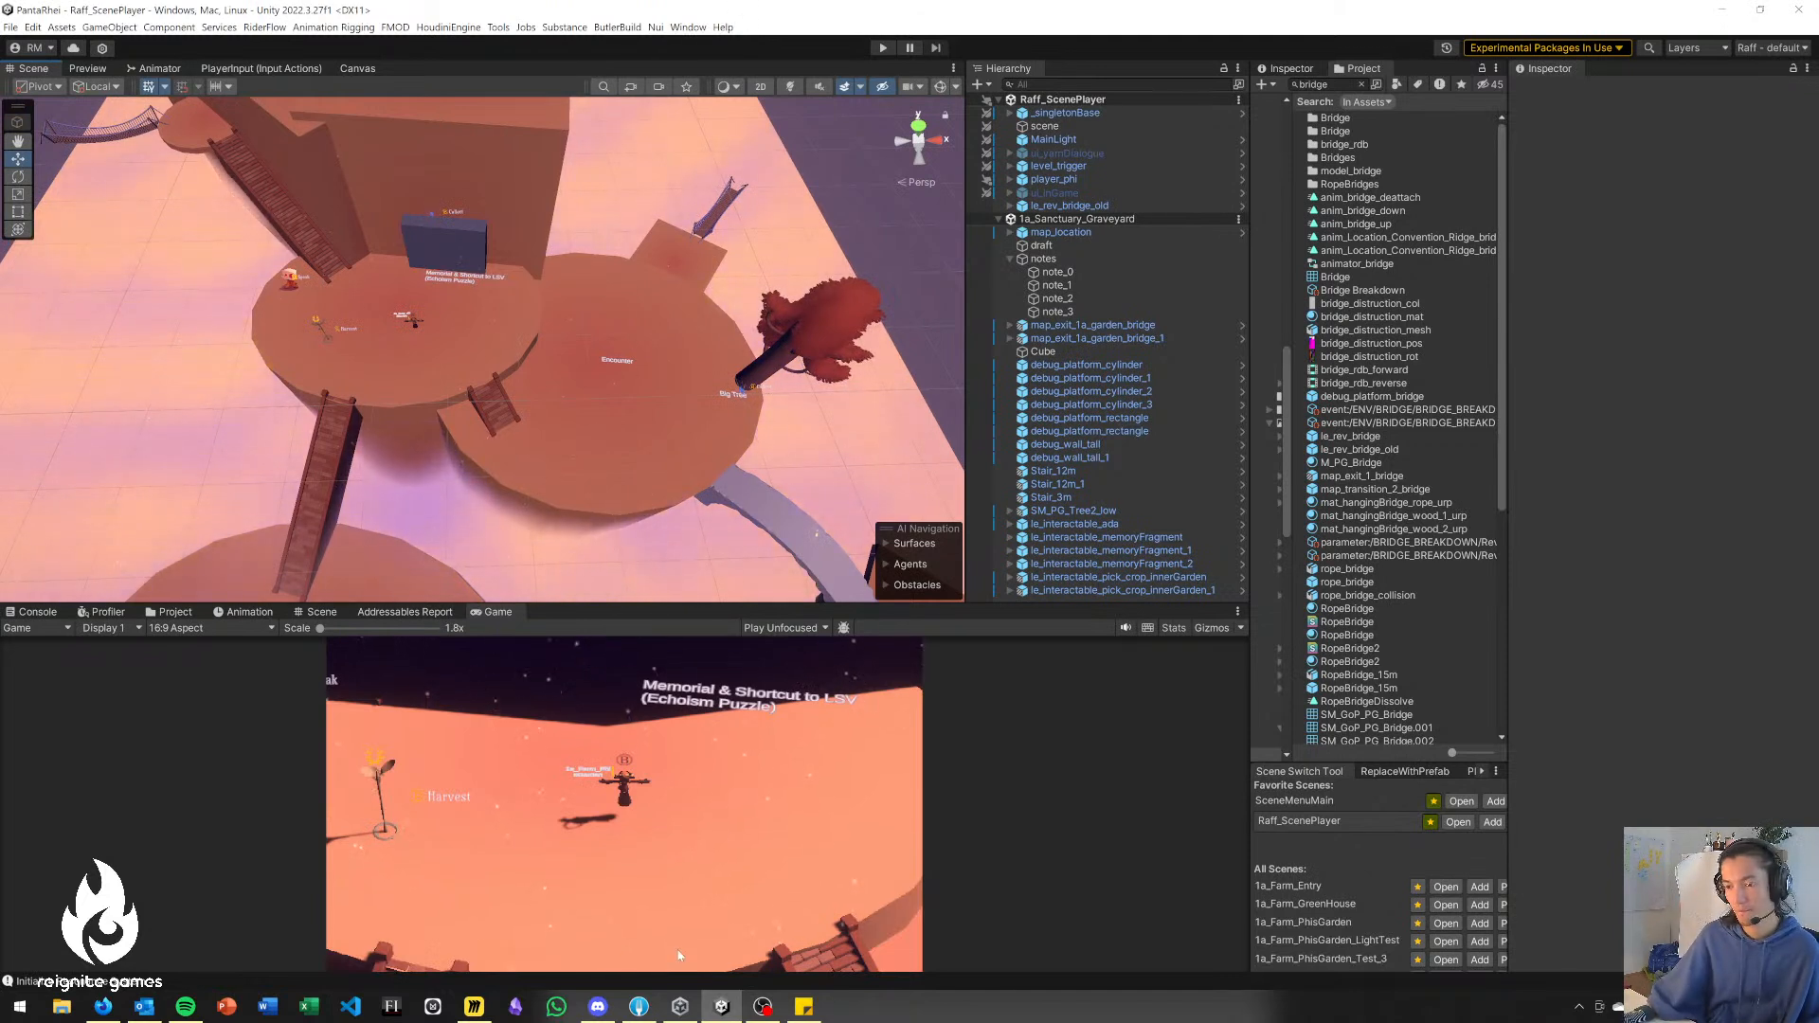
Switch to Fork and stage the local changes to Raff_ScenePlayer.unity and 1a_Sanctuary_Graveyard.unity.
click(650, 1008)
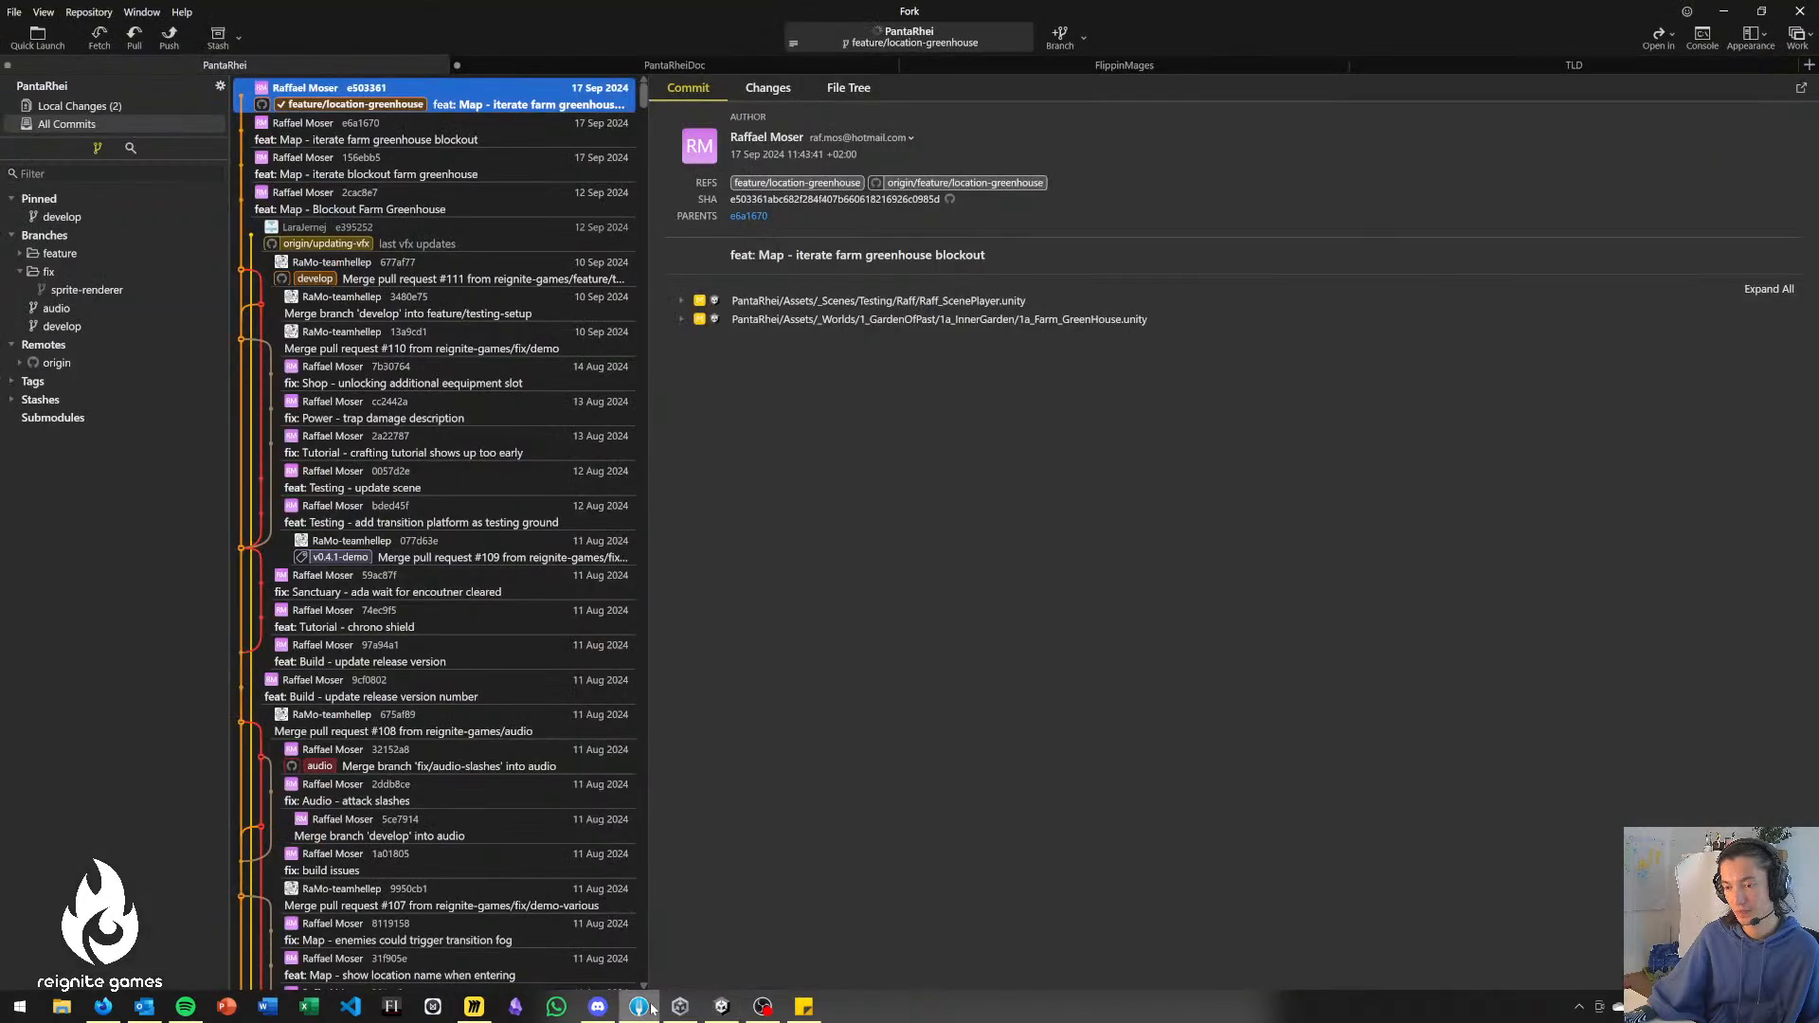
click(186, 103)
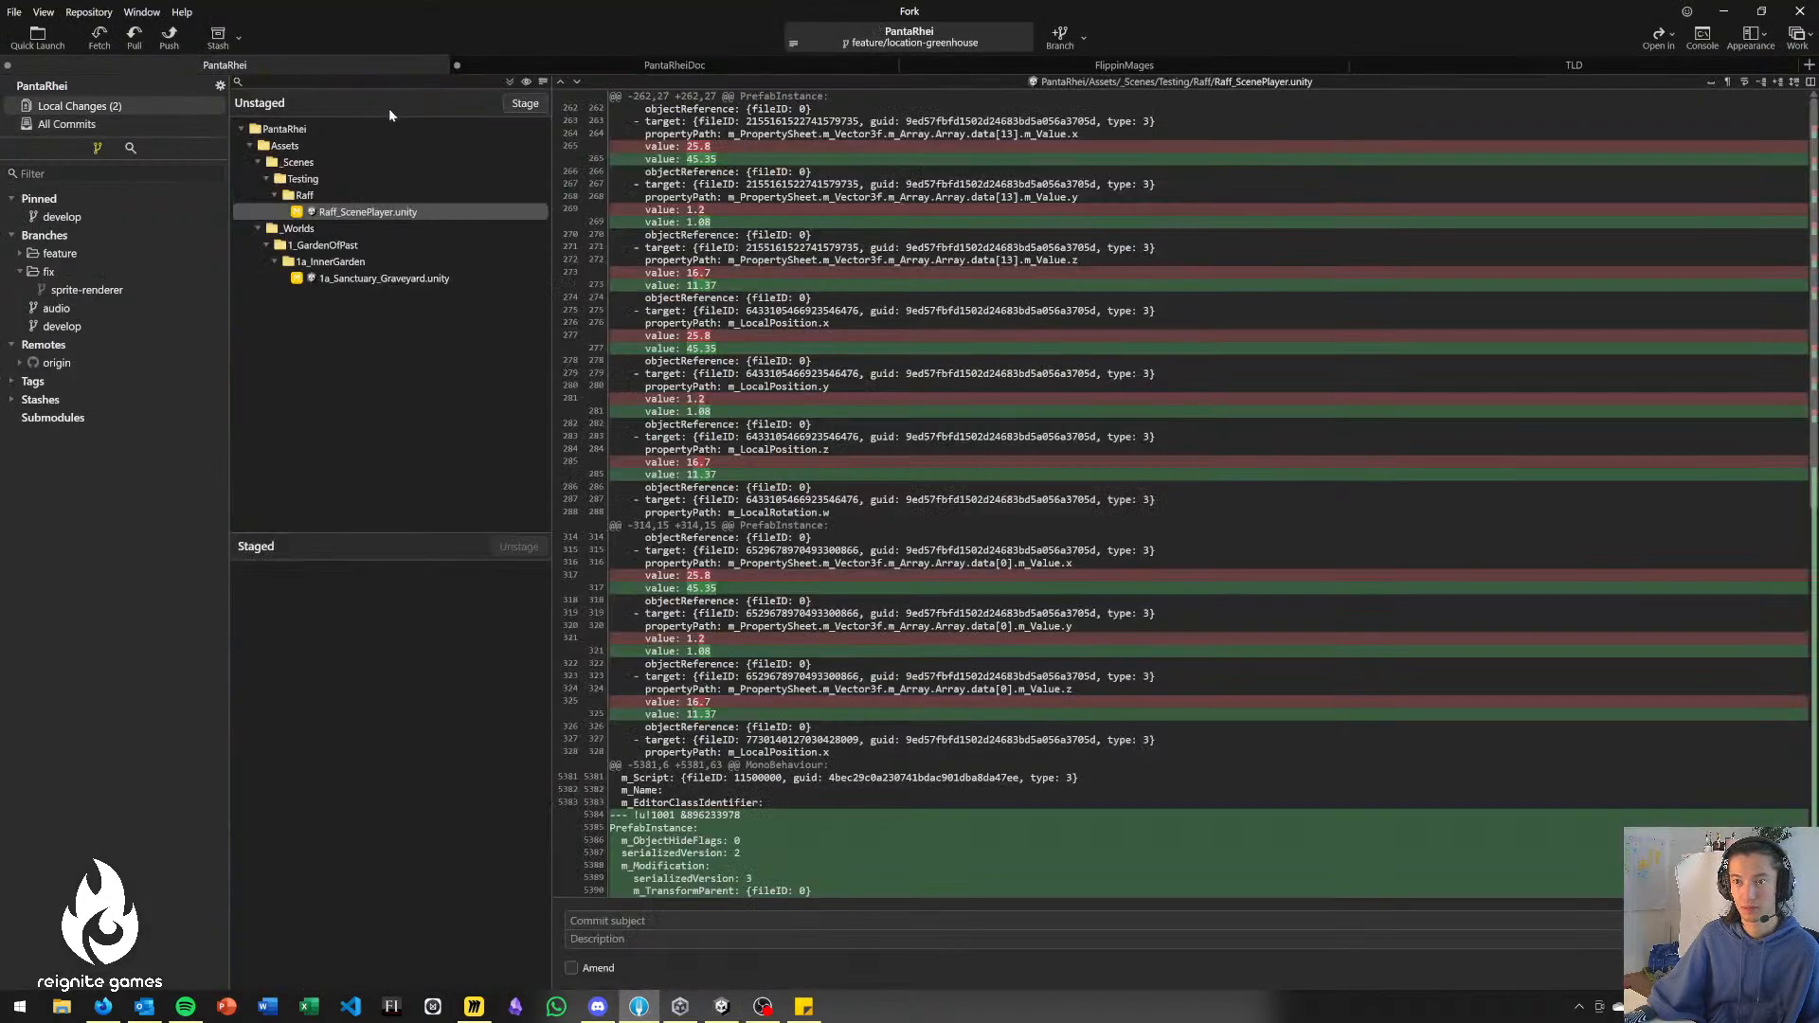
double_click(384, 180)
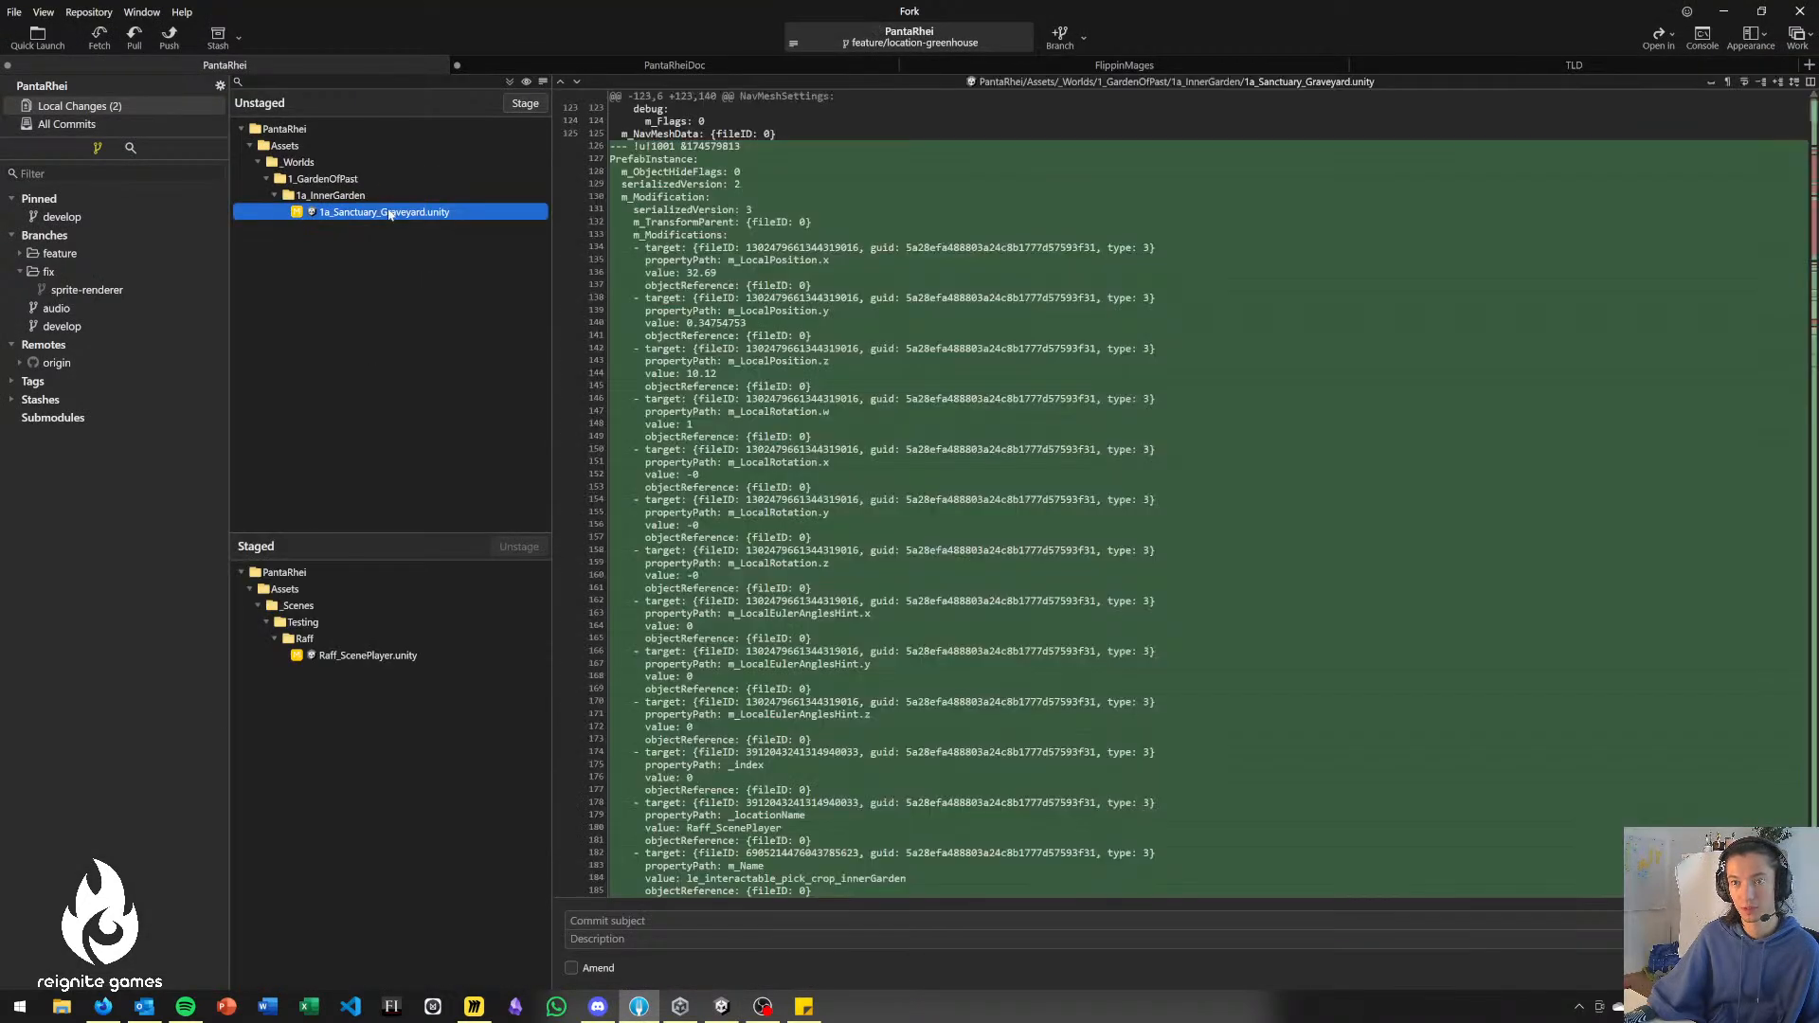
double_click(385, 211)
drag(391, 534, 388, 485)
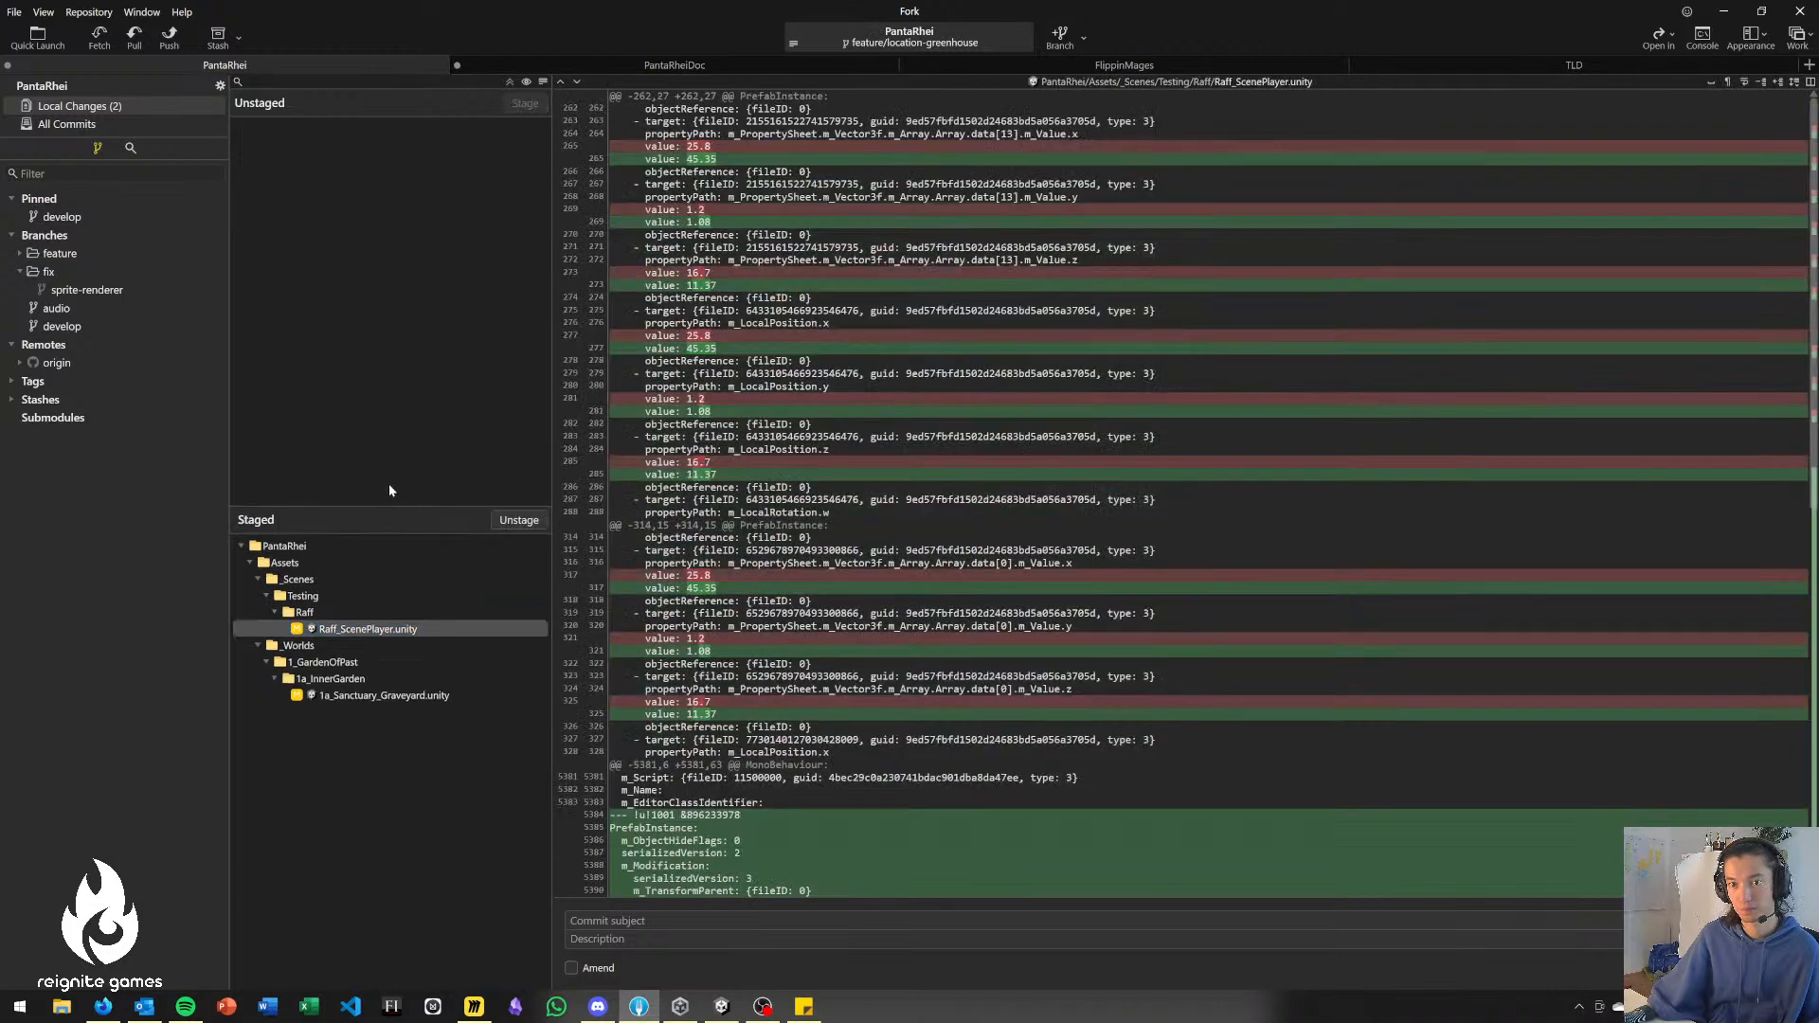
Commit the staged scene changes with the subject "feat: Map - draft blockout sanctuary graveyard".
click(184, 125)
click(180, 107)
click(625, 921)
text(feat: Map)
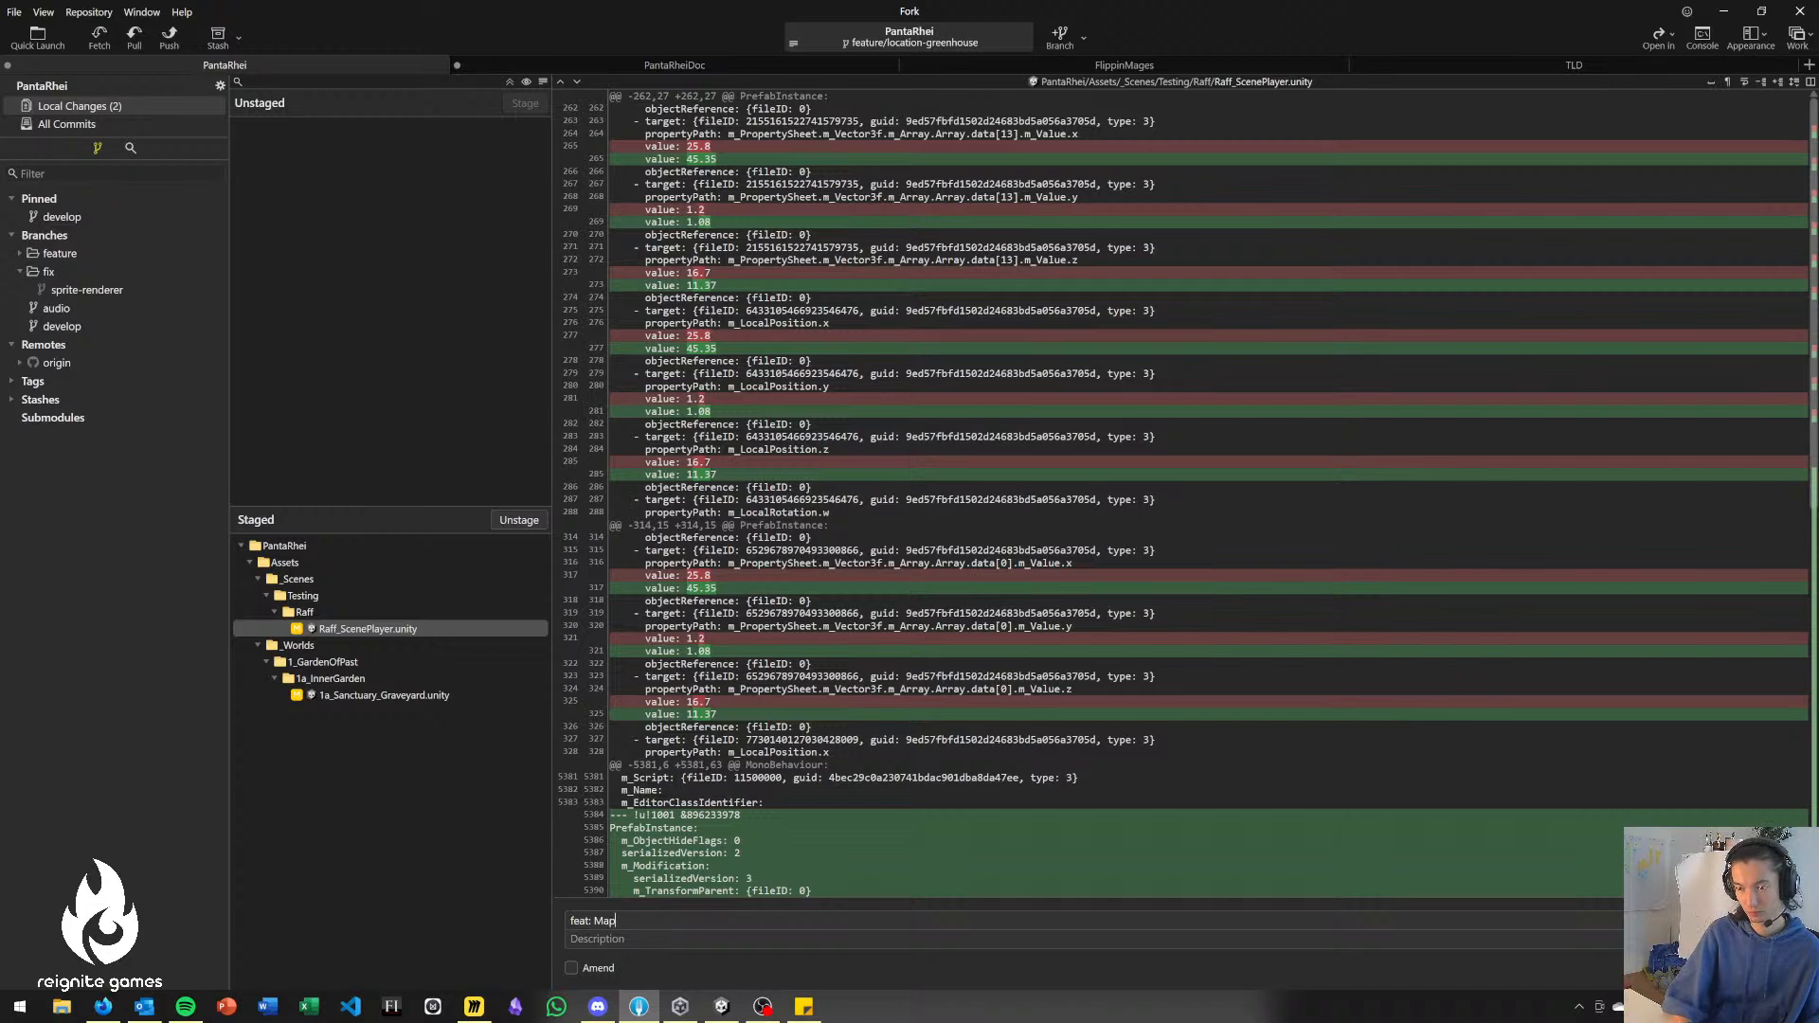
text( - start)
key(ctrl+shift+Left)
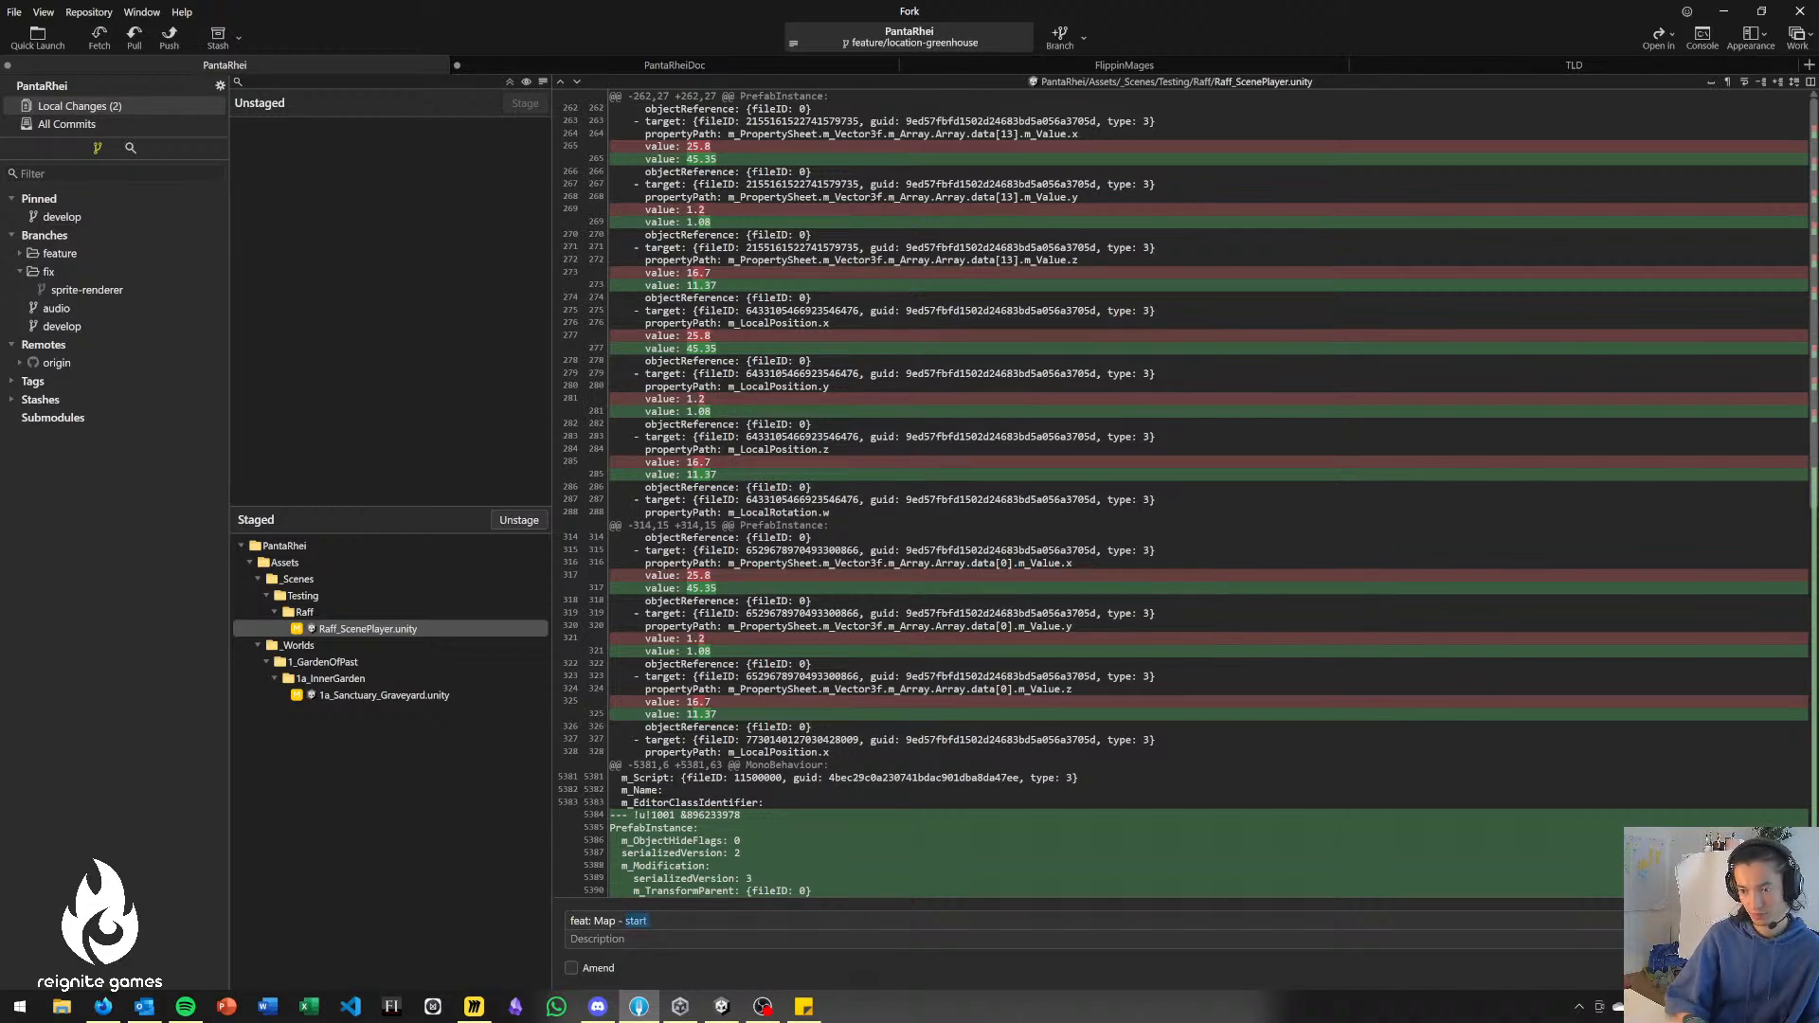
text(blockout sanctuary gravey)
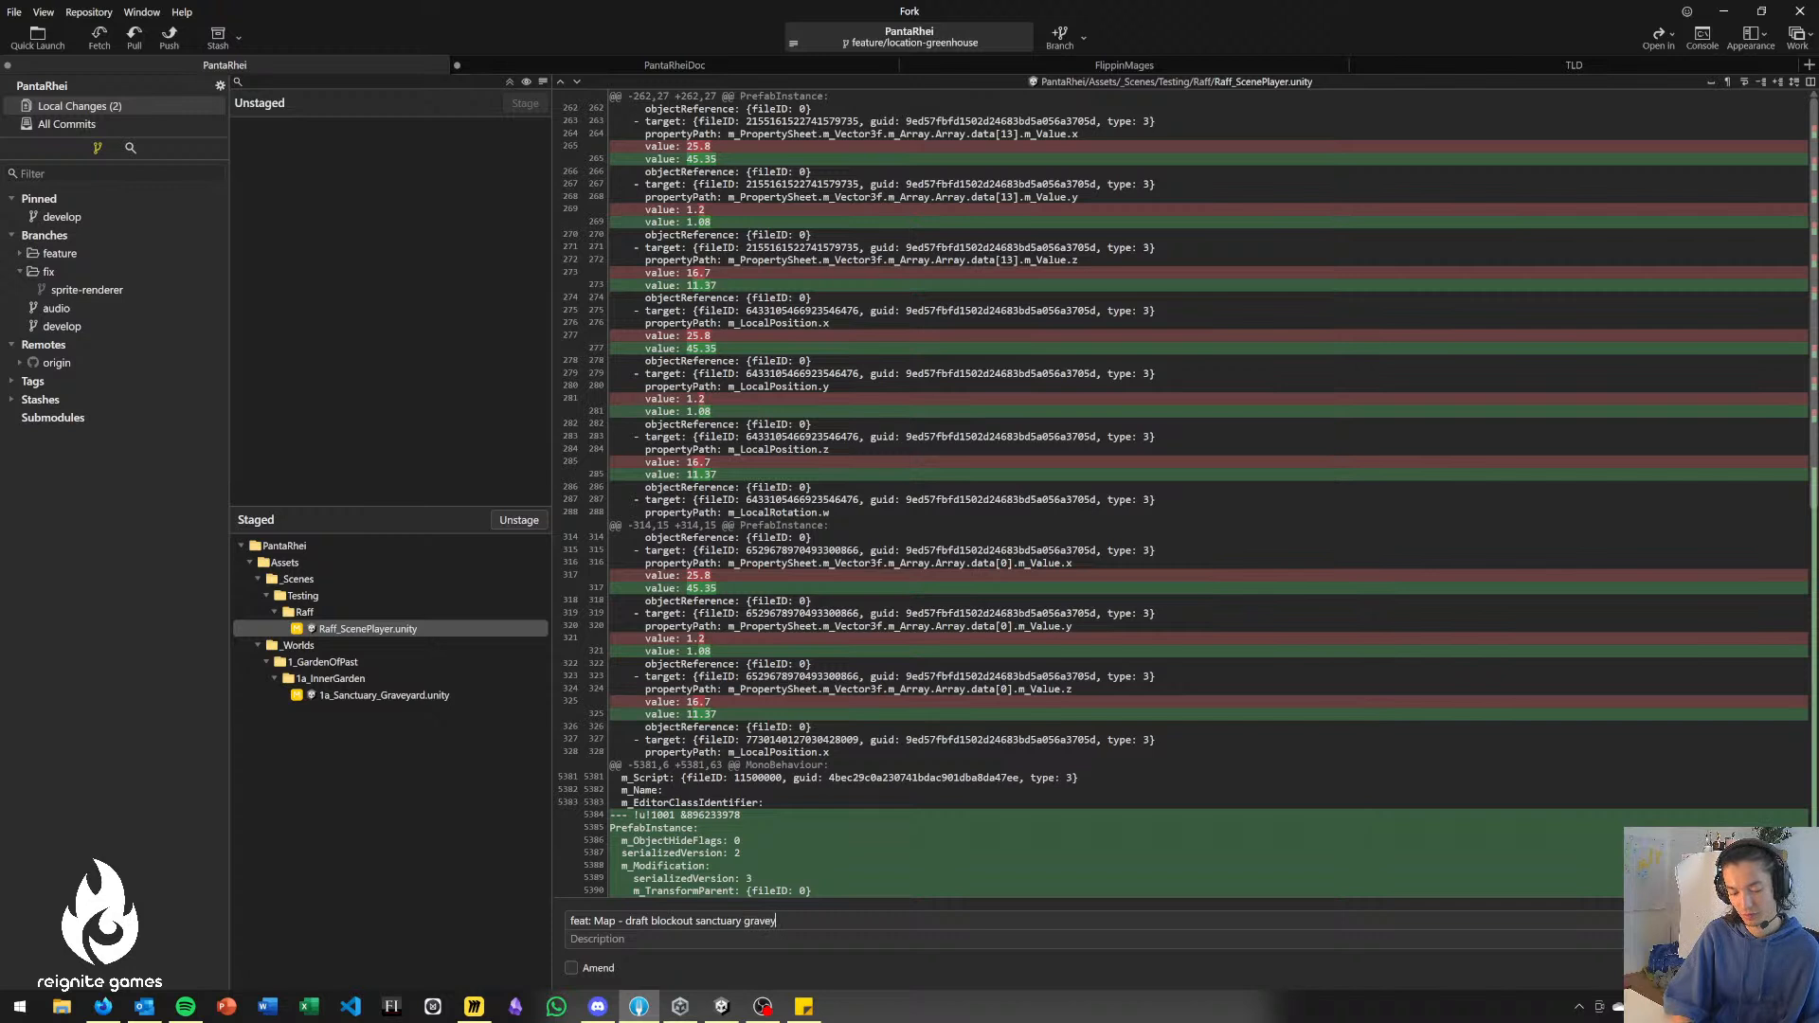
text(d)
key(ctrl+Return)
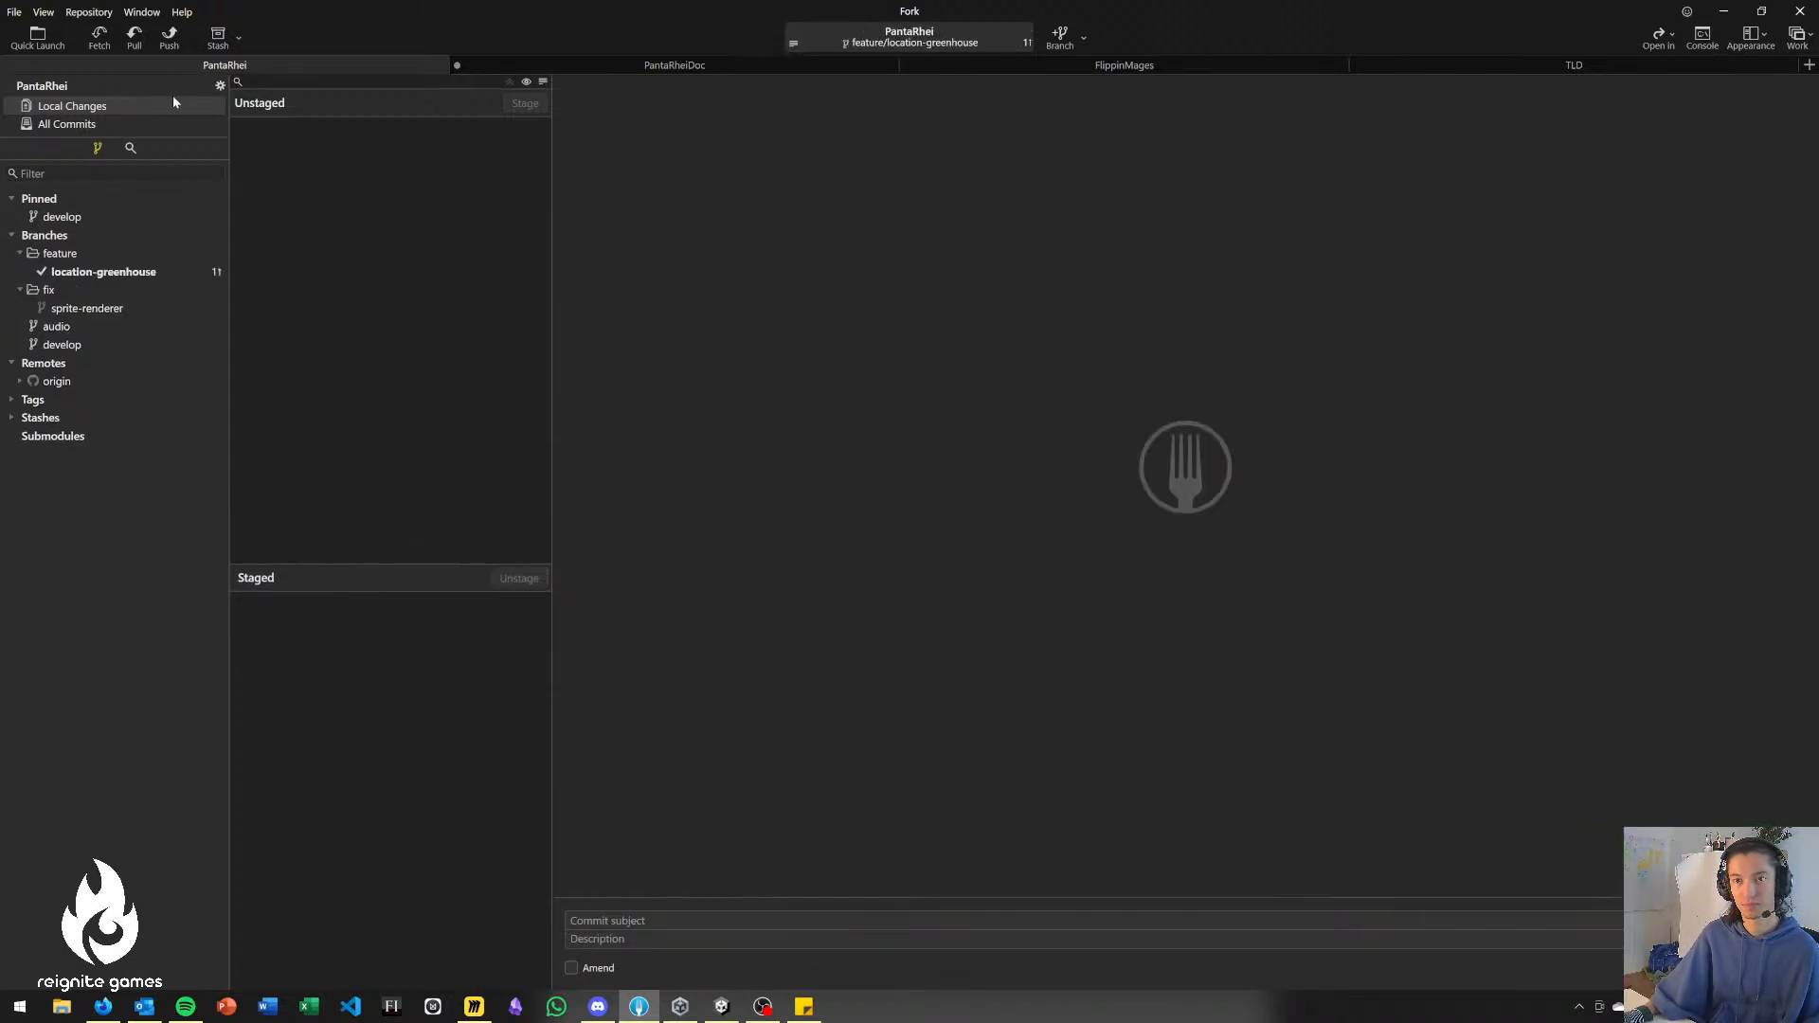
Push the feature/location-greenhouse branch to origin and return to the Unity editor.
click(169, 38)
key(Return)
key(alt+Tab)
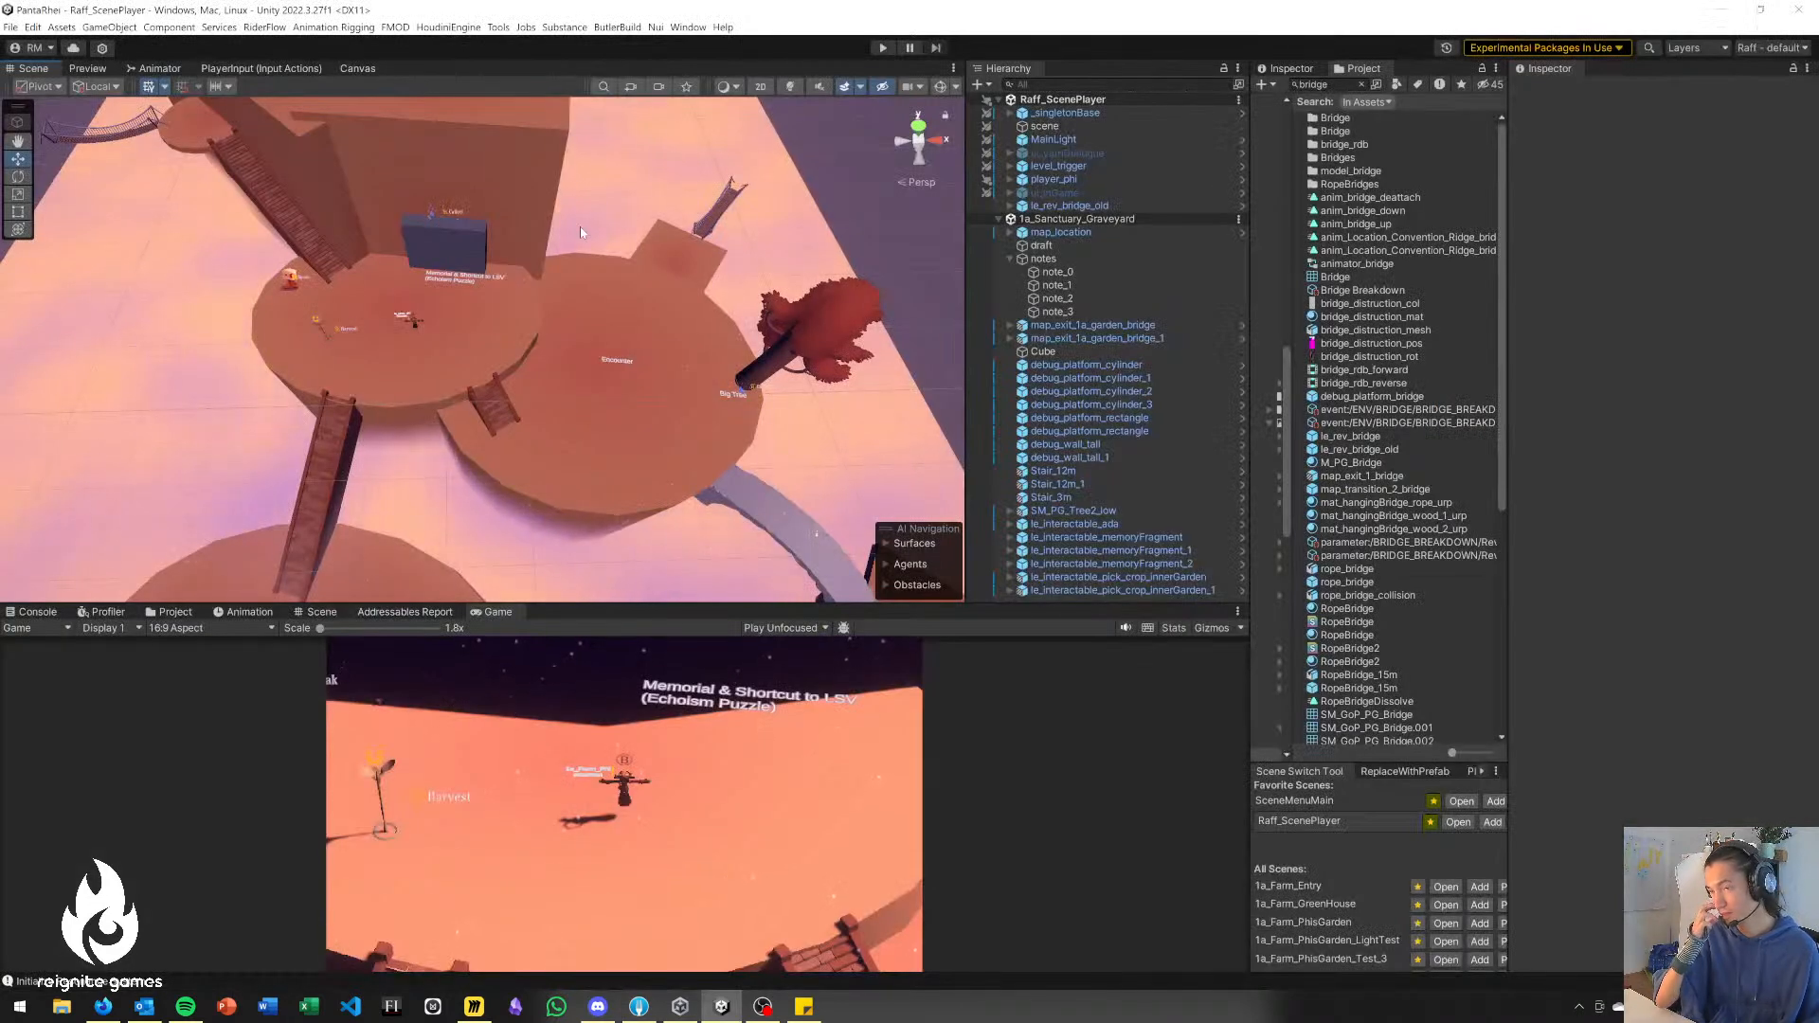
key(alt+Tab)
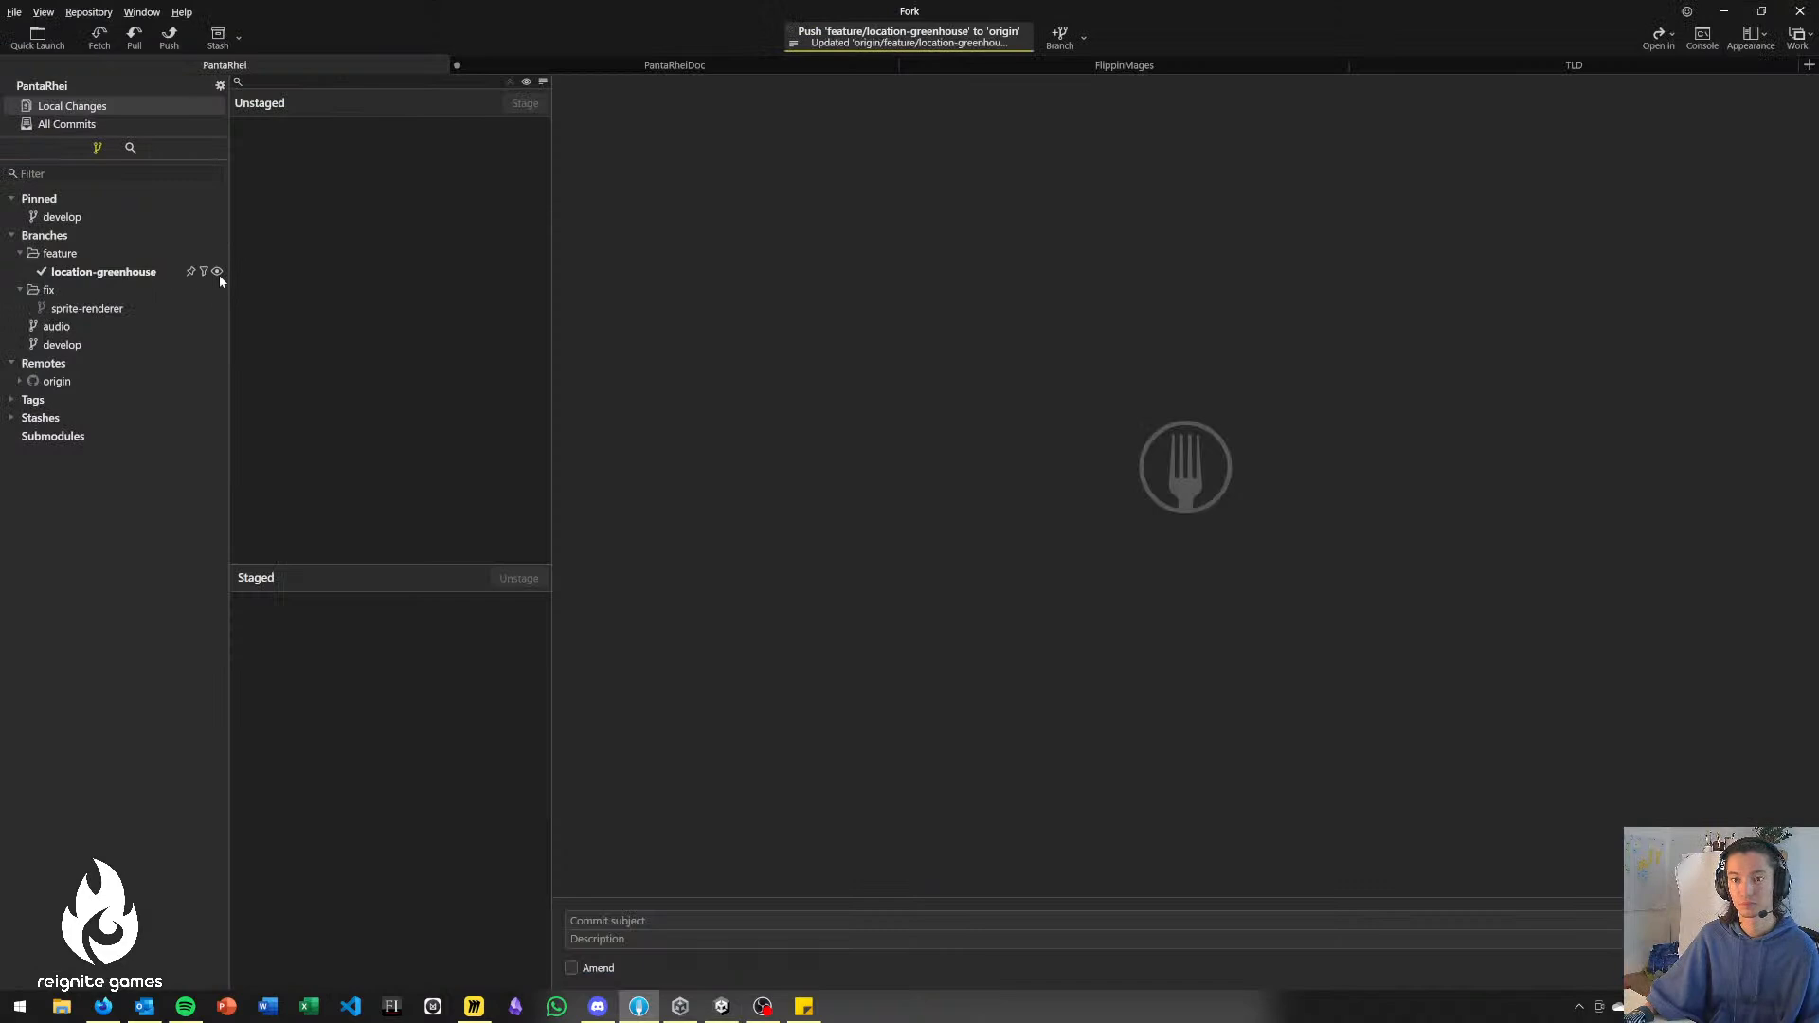
key(alt+Tab)
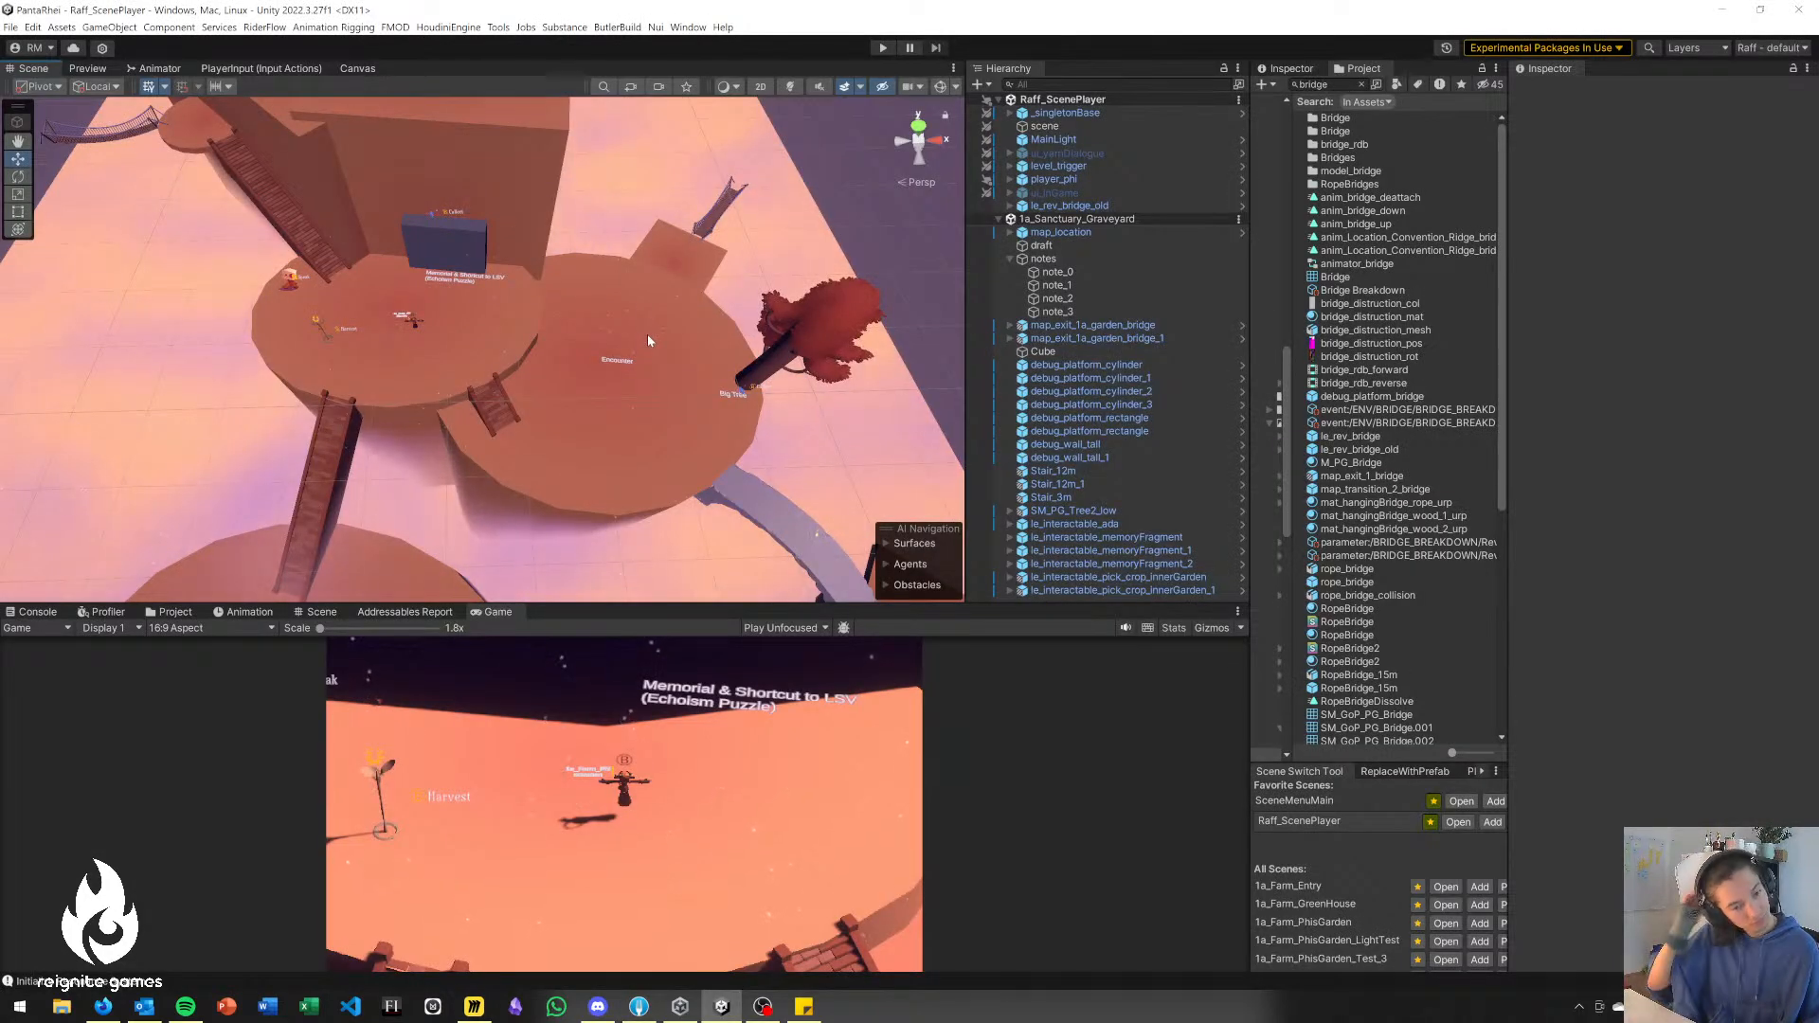
Switch to the Miro PR Tech/Design board and examine the level flow around the Sanctuary, Graveyard and Gate notes.
key(alt+Tab)
key(alt+Tab)
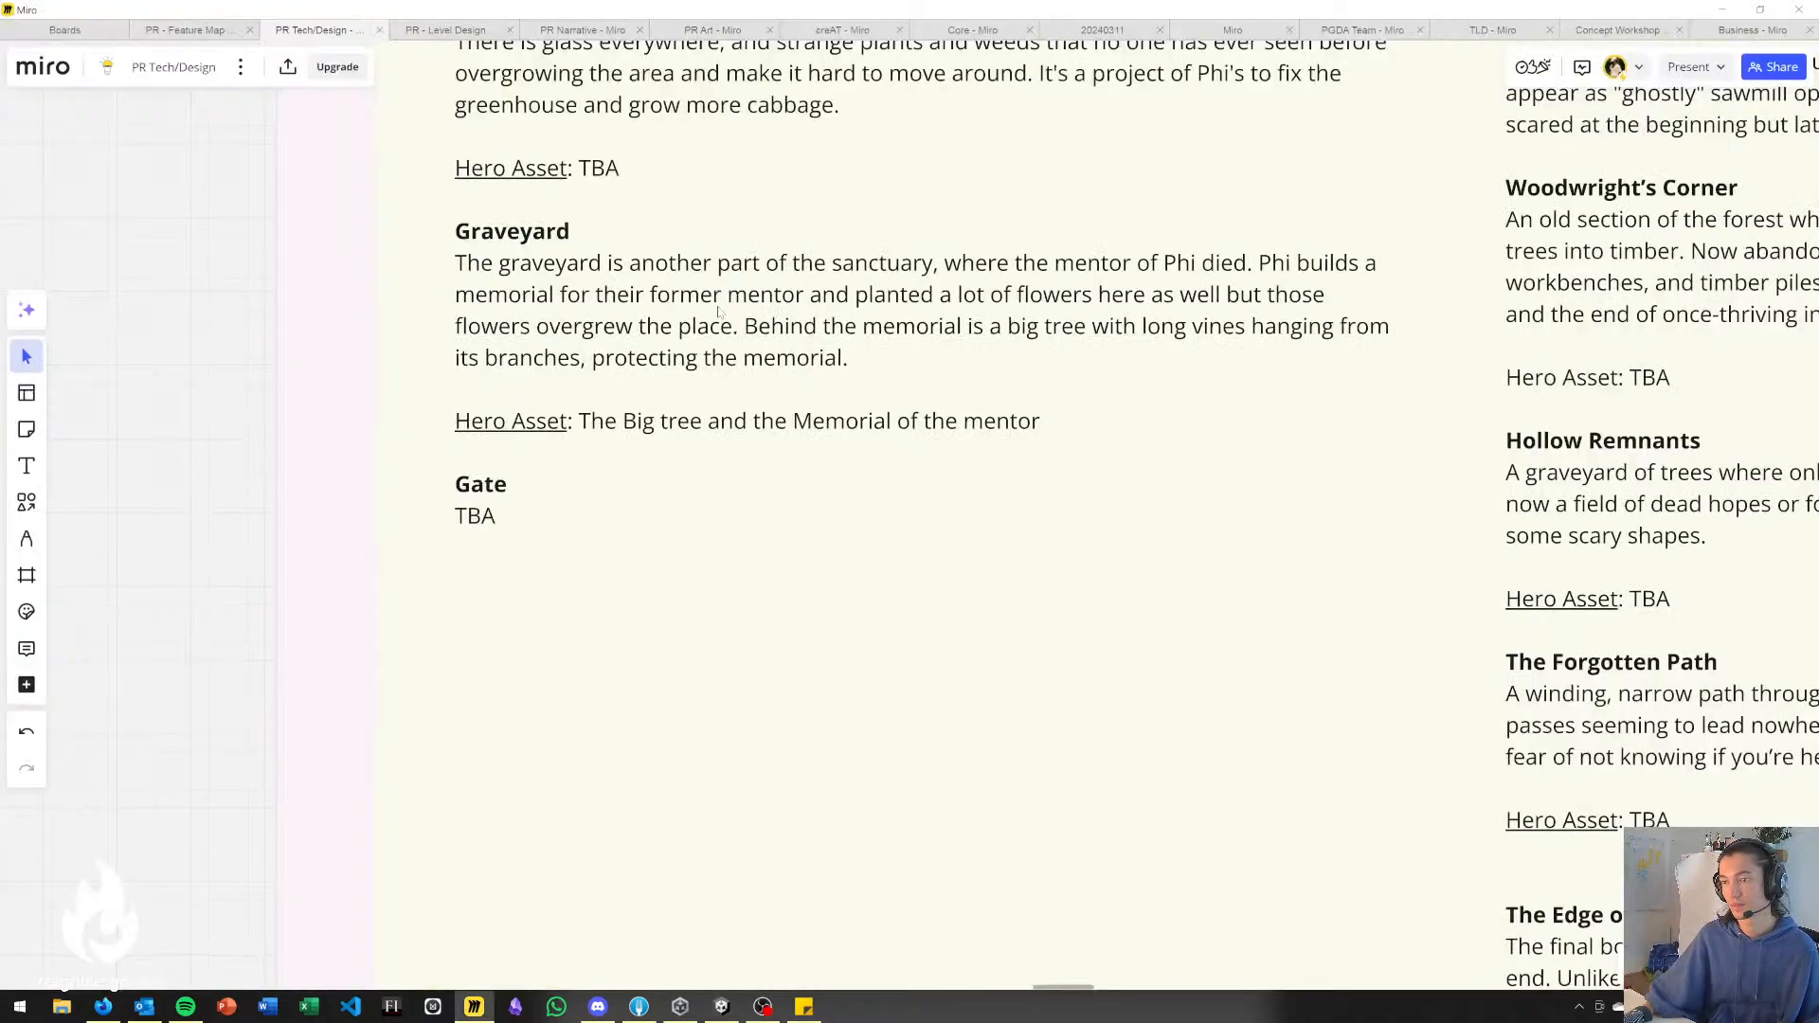
middle_drag(648, 331, 1124, 252)
scroll(1124, 253, down, 3)
middle_drag(516, 345, 1040, 342)
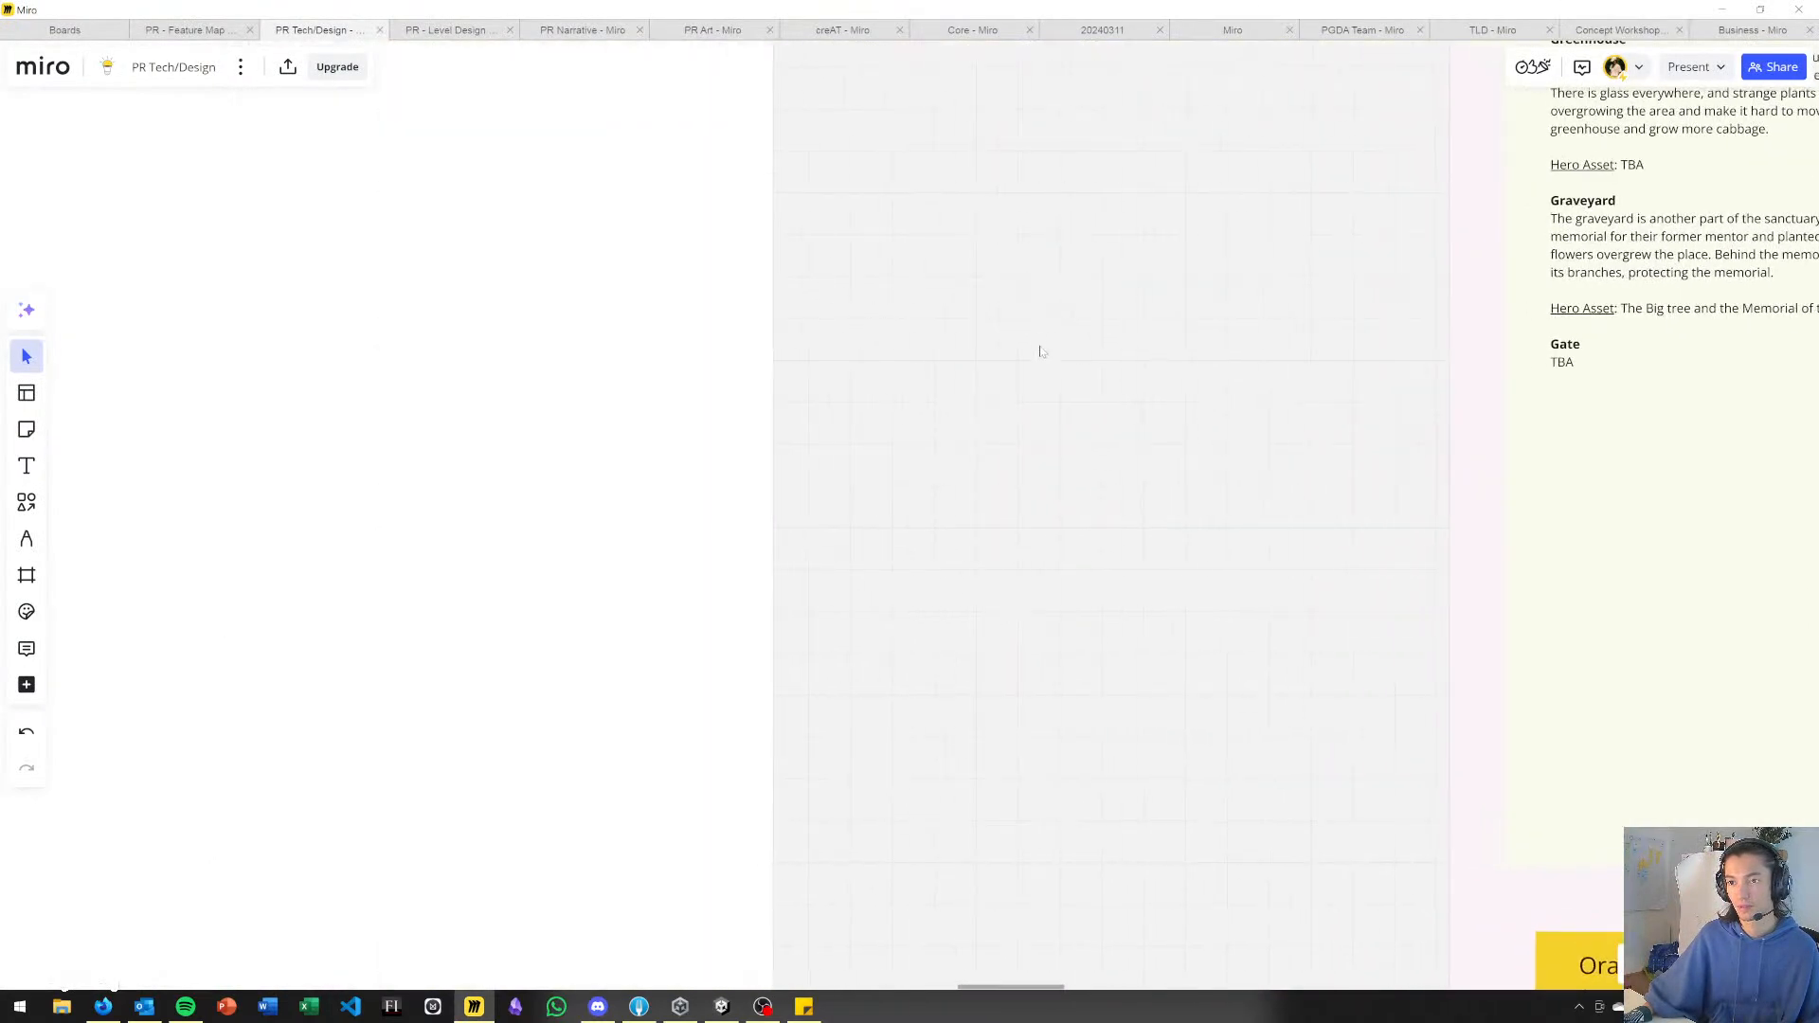
scroll(1165, 393, down, 3)
middle_drag(926, 369, 1201, 432)
middle_drag(740, 367, 905, 408)
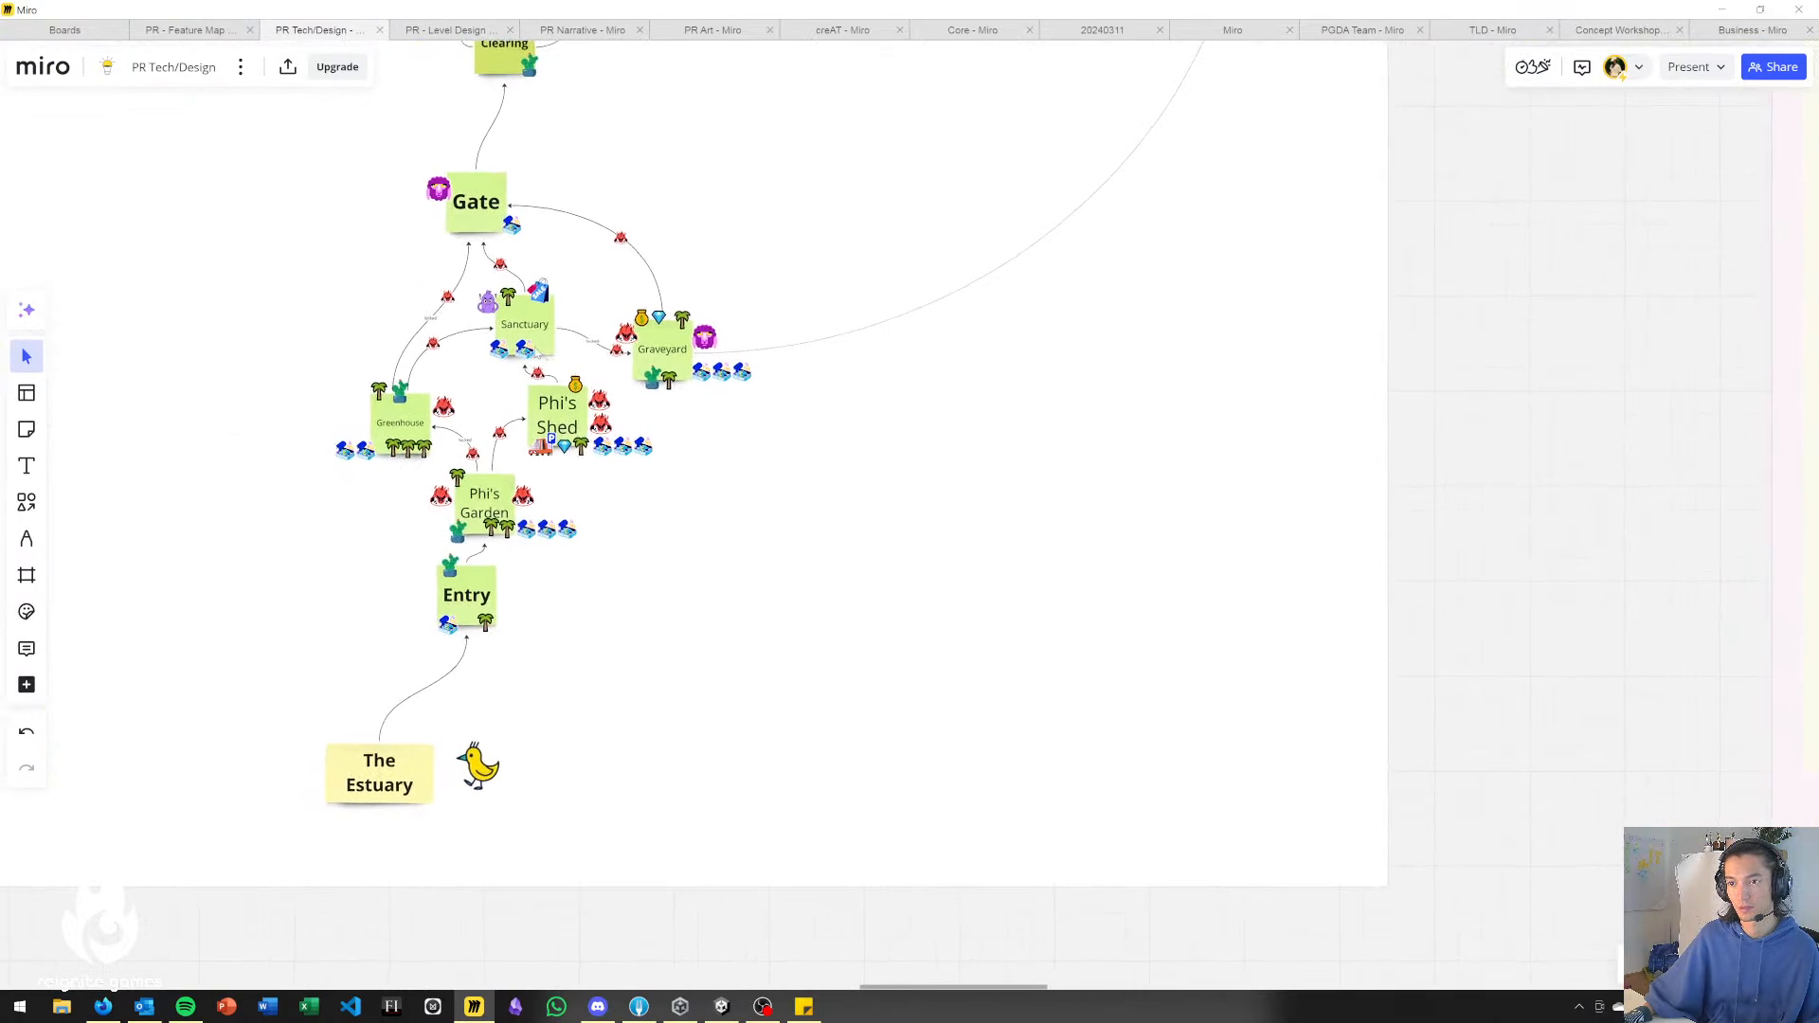
scroll(521, 345, up, 3)
middle_drag(618, 283, 671, 345)
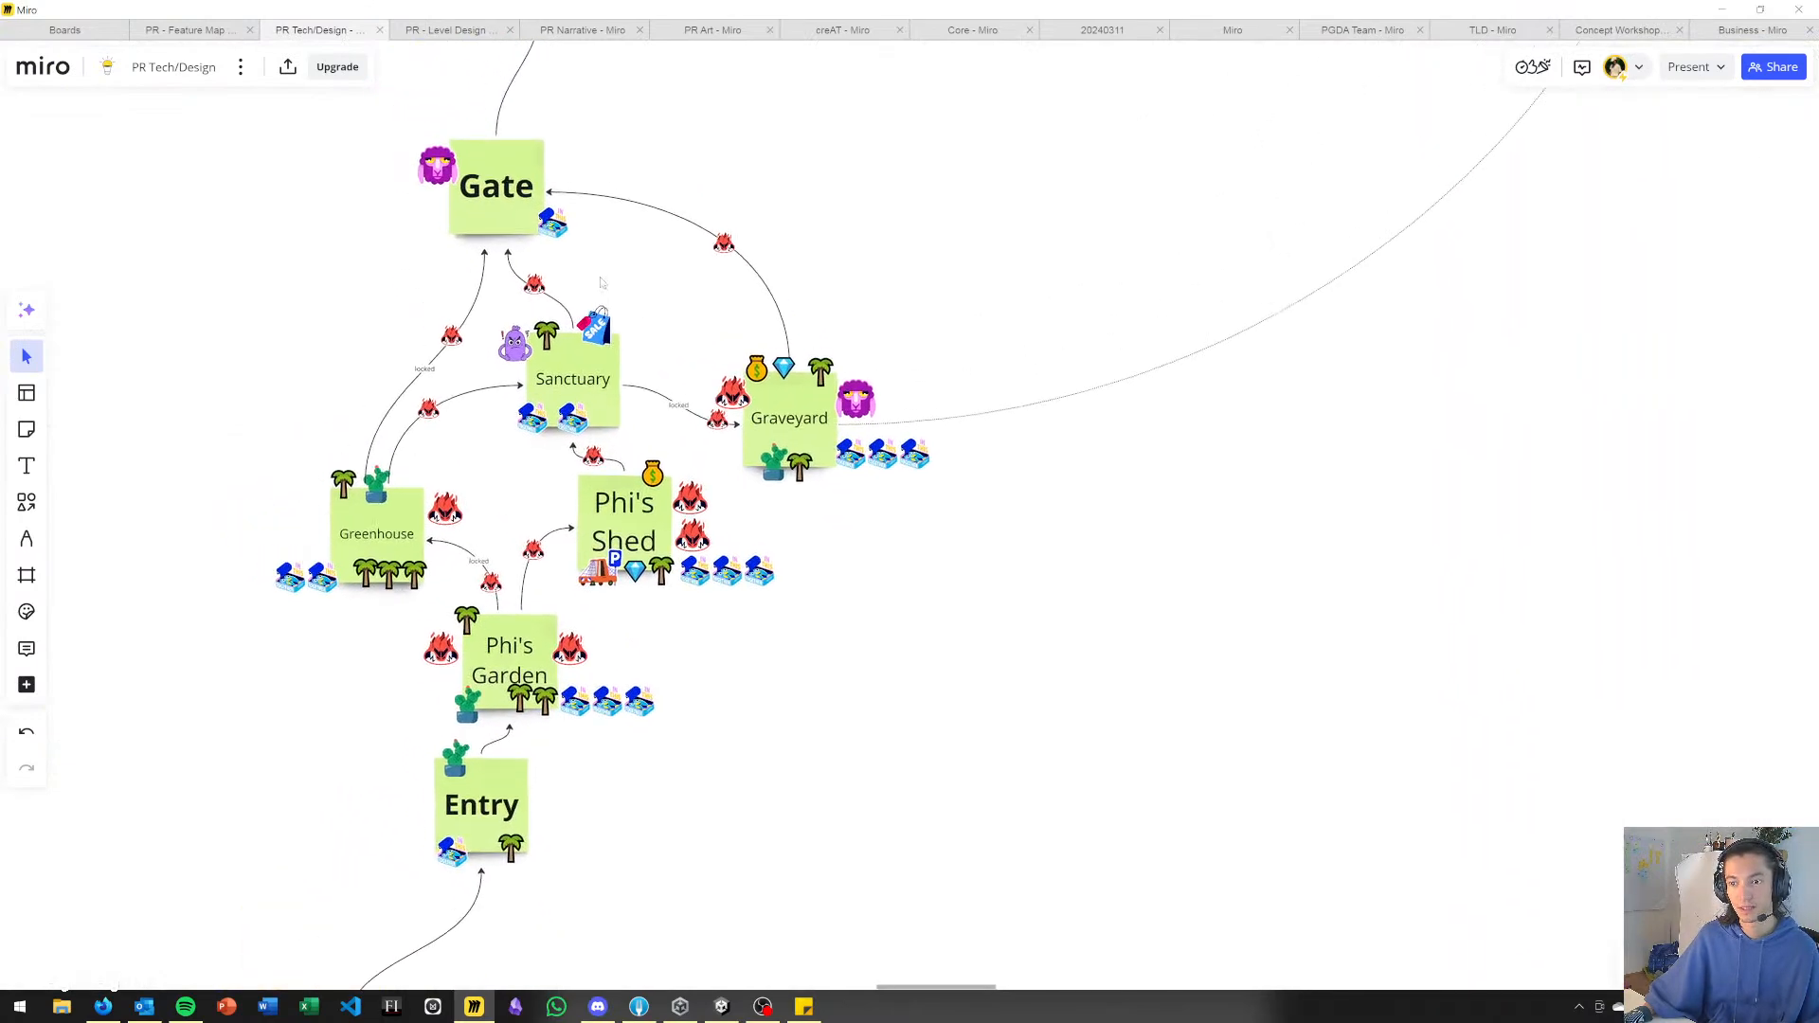
scroll(671, 345, up, 3)
Compare the graveyard blockout in Unity with the Graveyard and Gate connections in the Miro level flow.
key(alt+Tab)
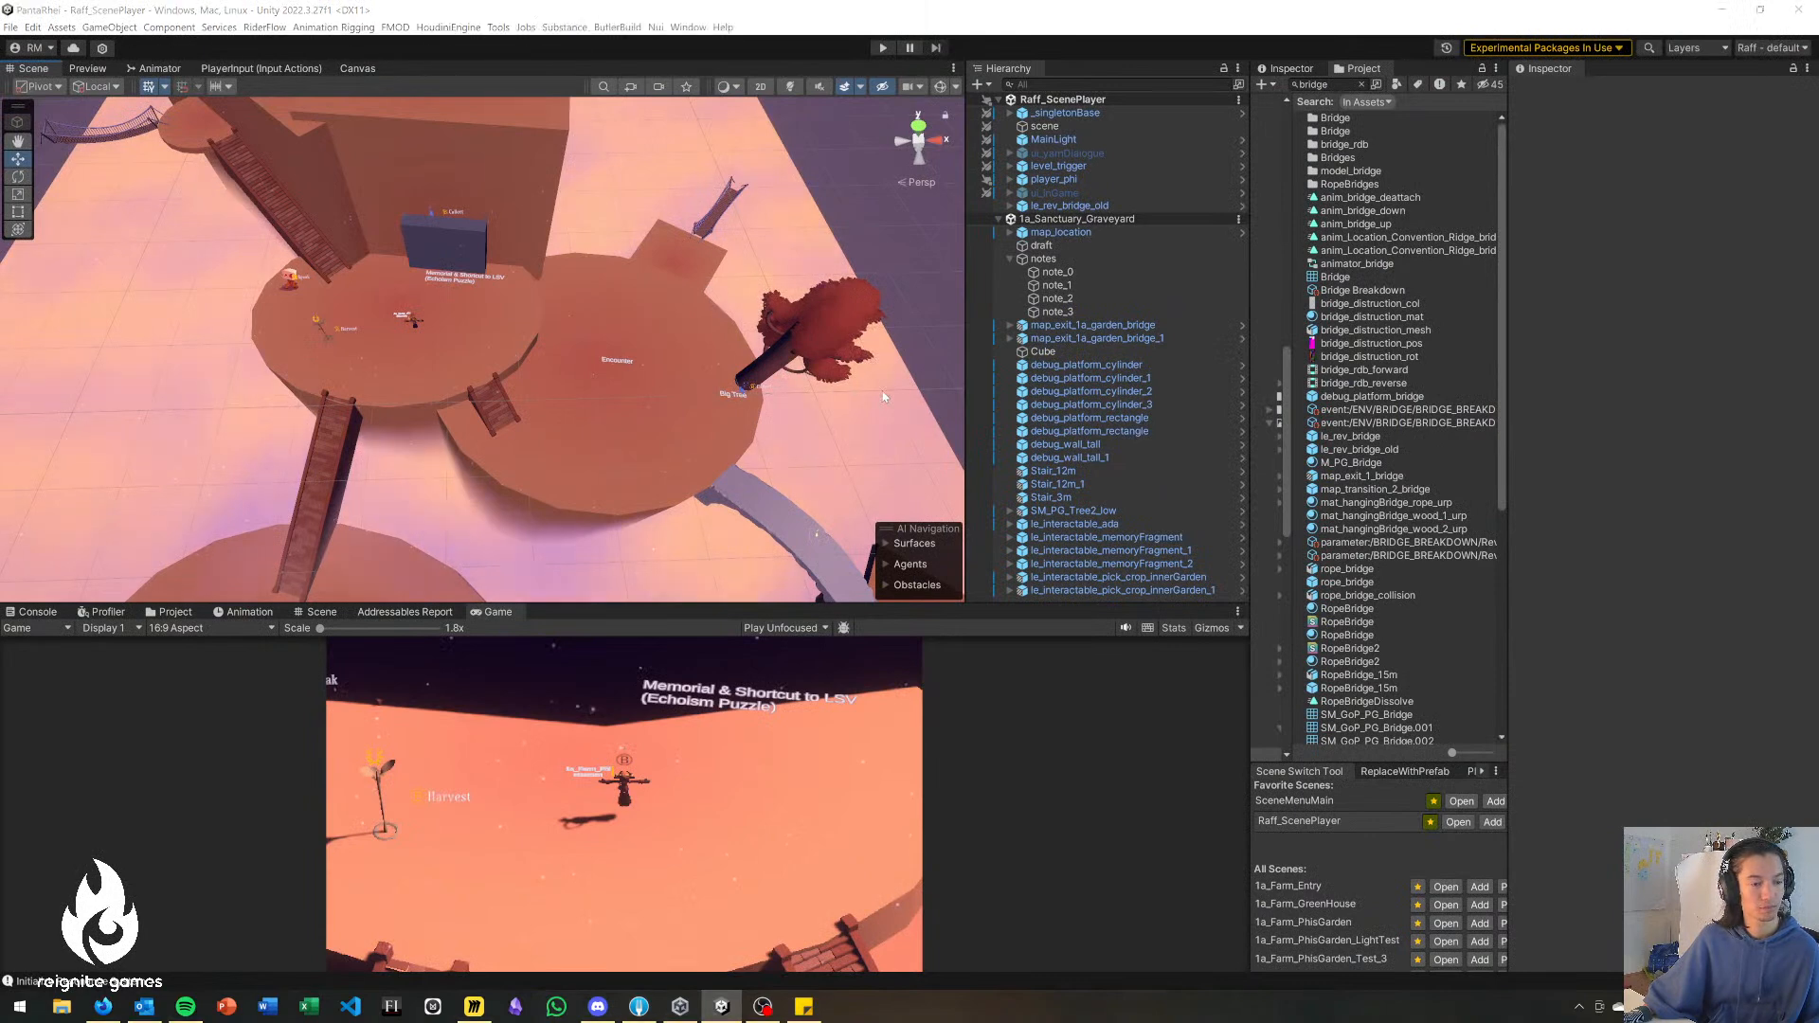
key(alt+Tab)
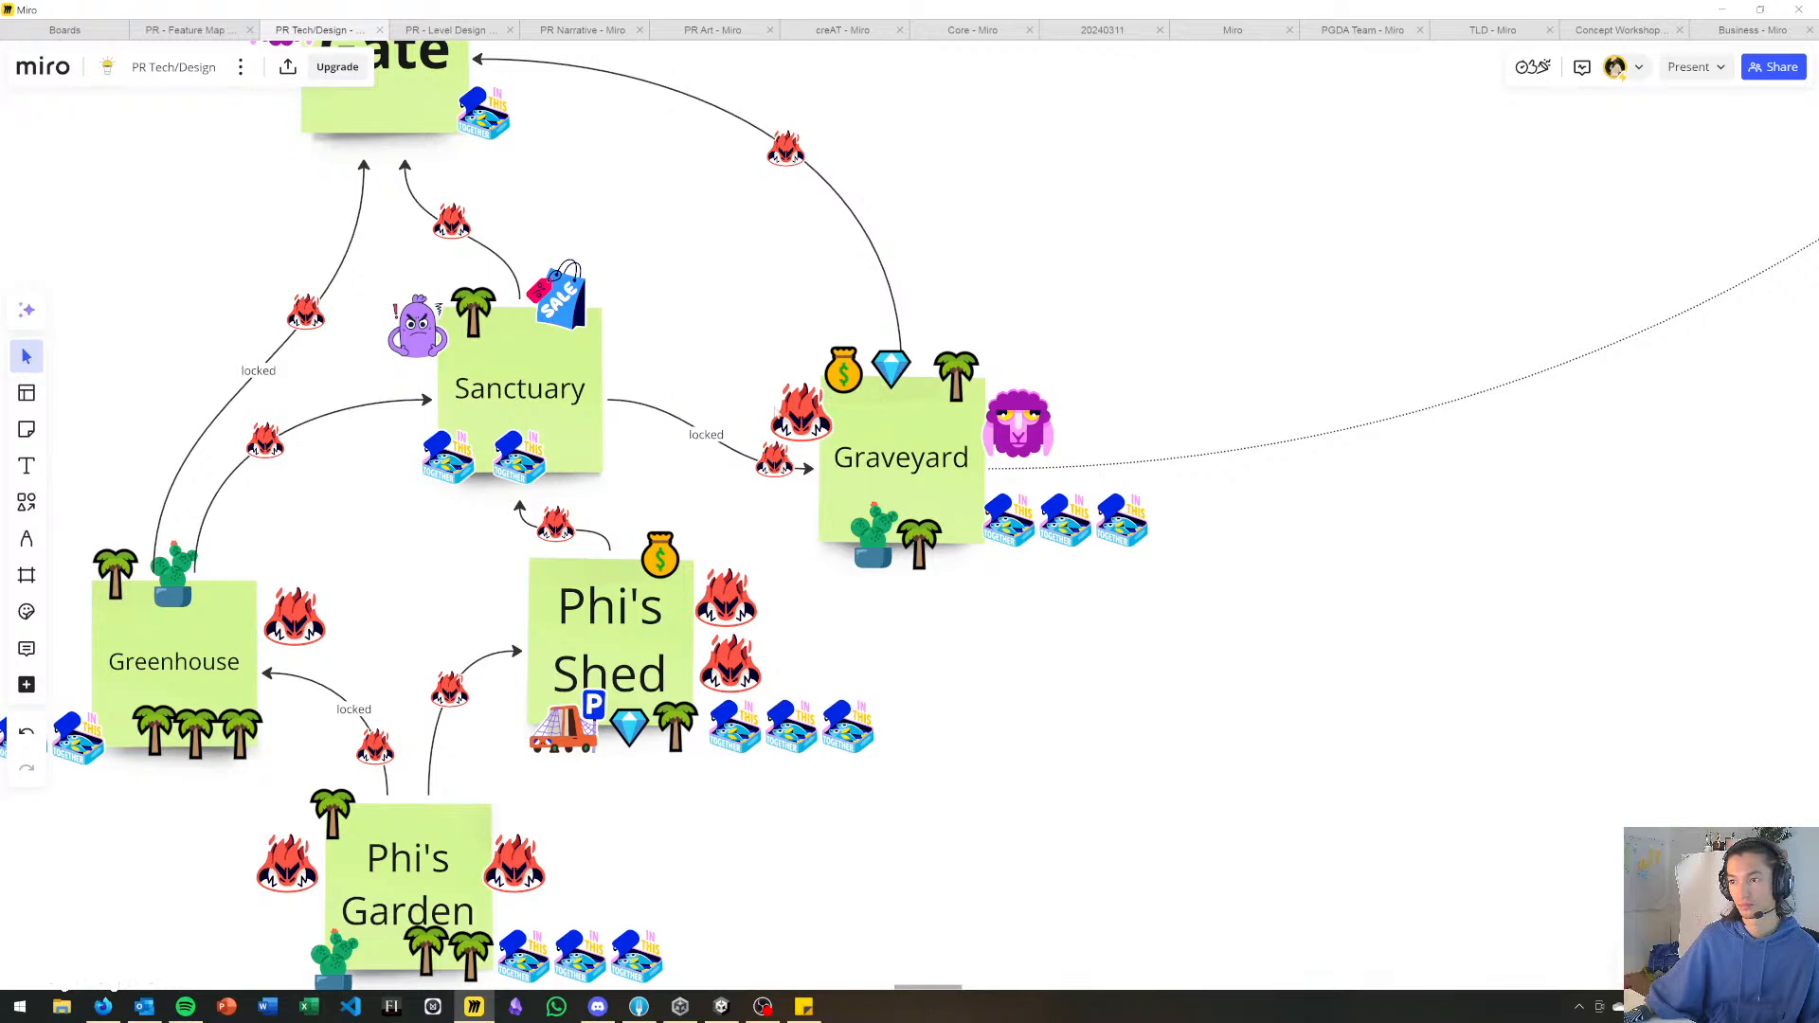
right_drag(661, 349, 797, 463)
key(alt+Tab)
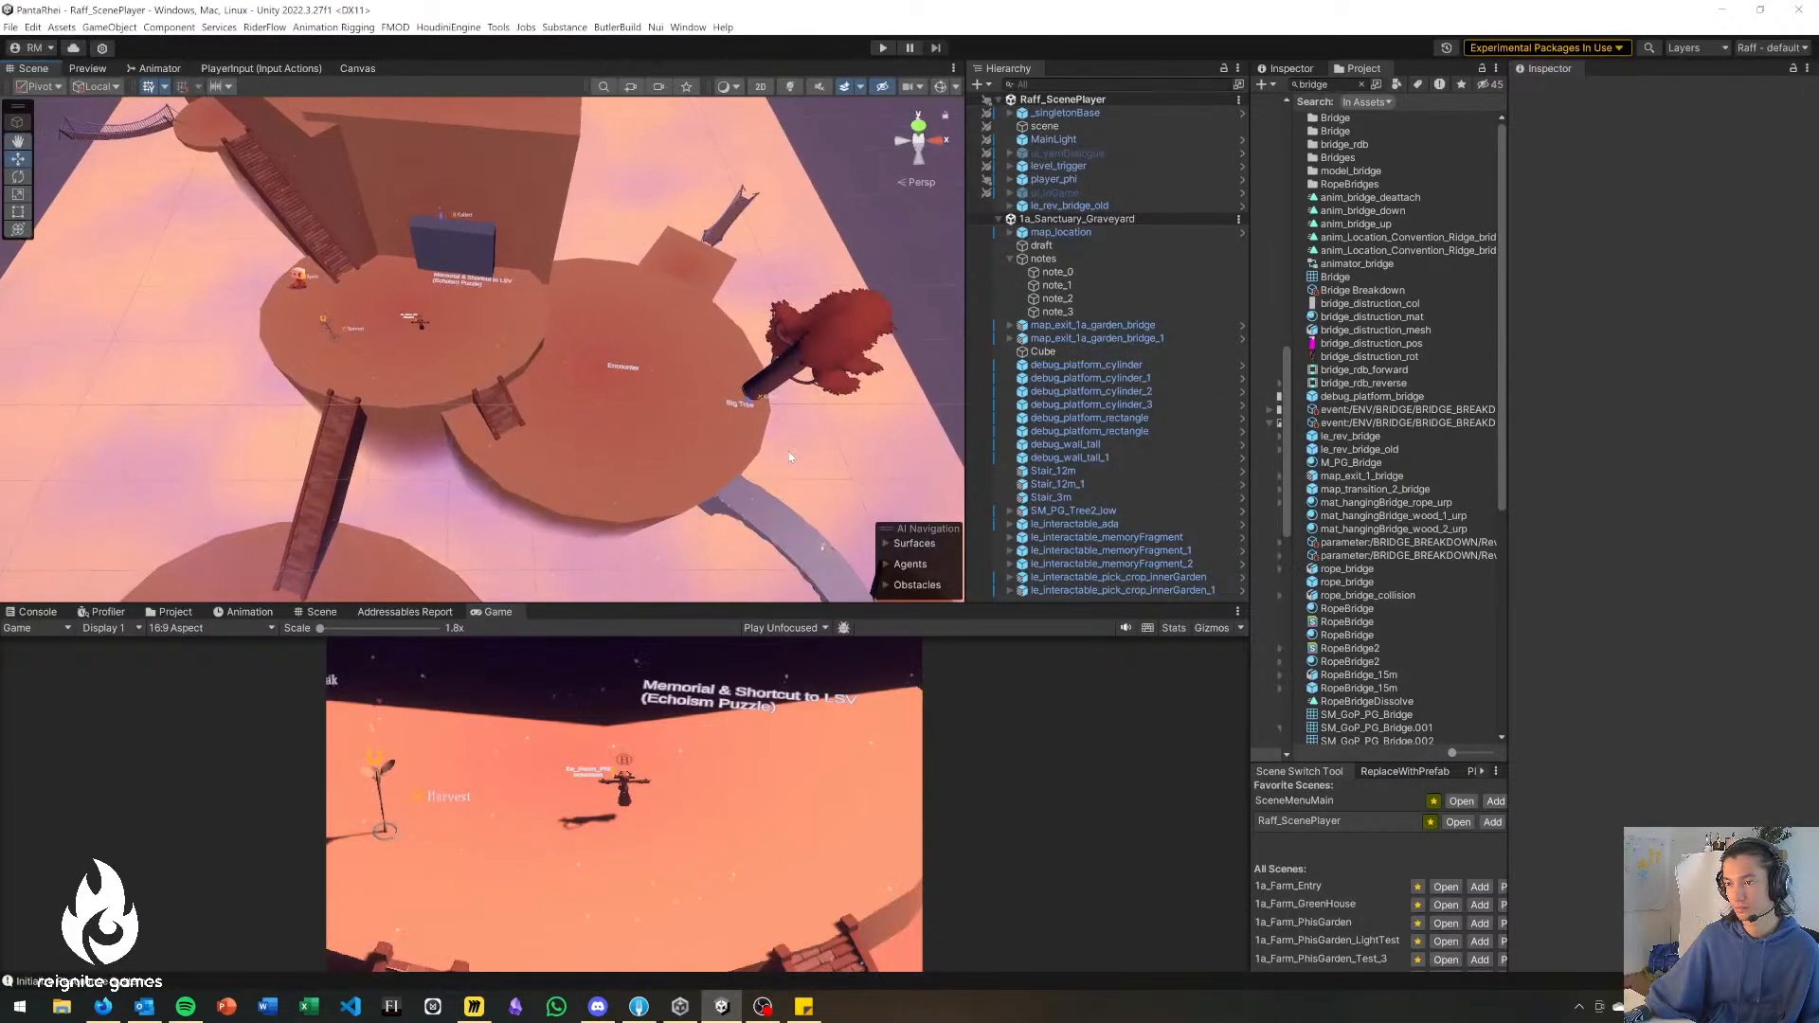
key(alt+Tab)
key(r)
mouse_move(792, 457)
right_down()
mouse_move(830, 419)
mouse_move(777, 446)
right_up()
click(1092, 233)
click(1172, 292)
click(1103, 265)
key(Delete)
key(alt+Tab)
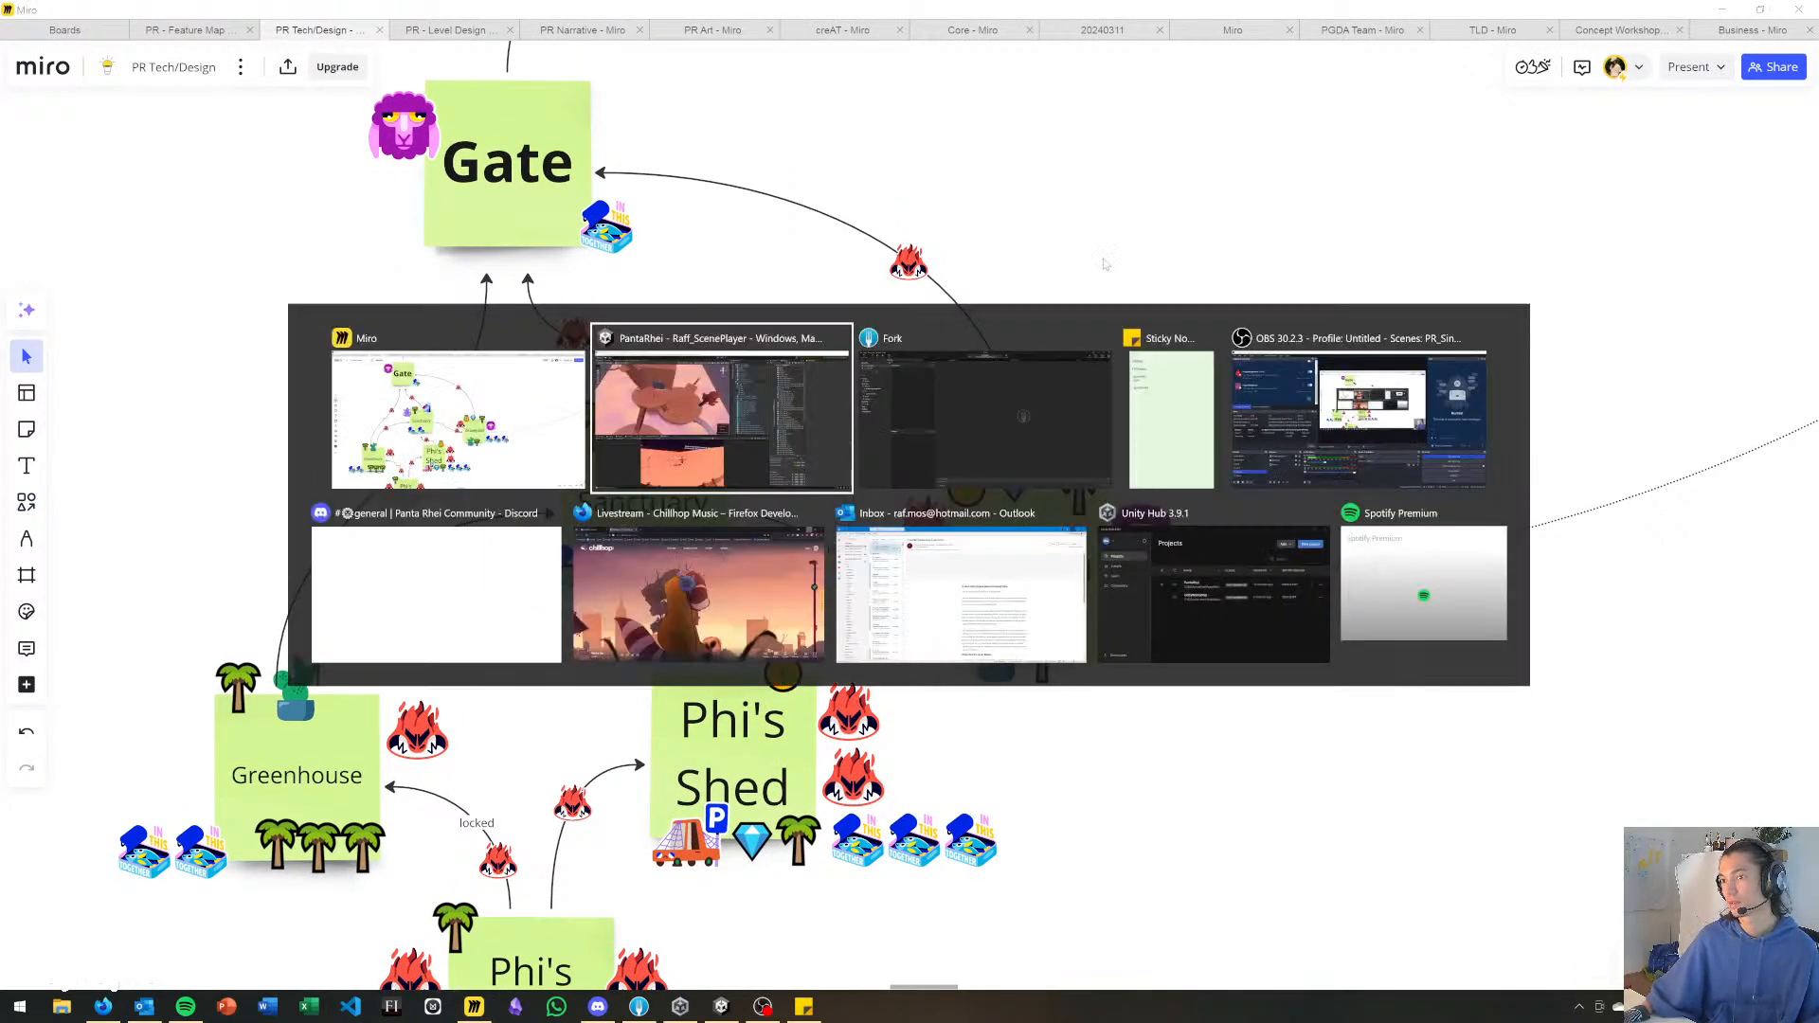
right_drag(845, 293, 970, 226)
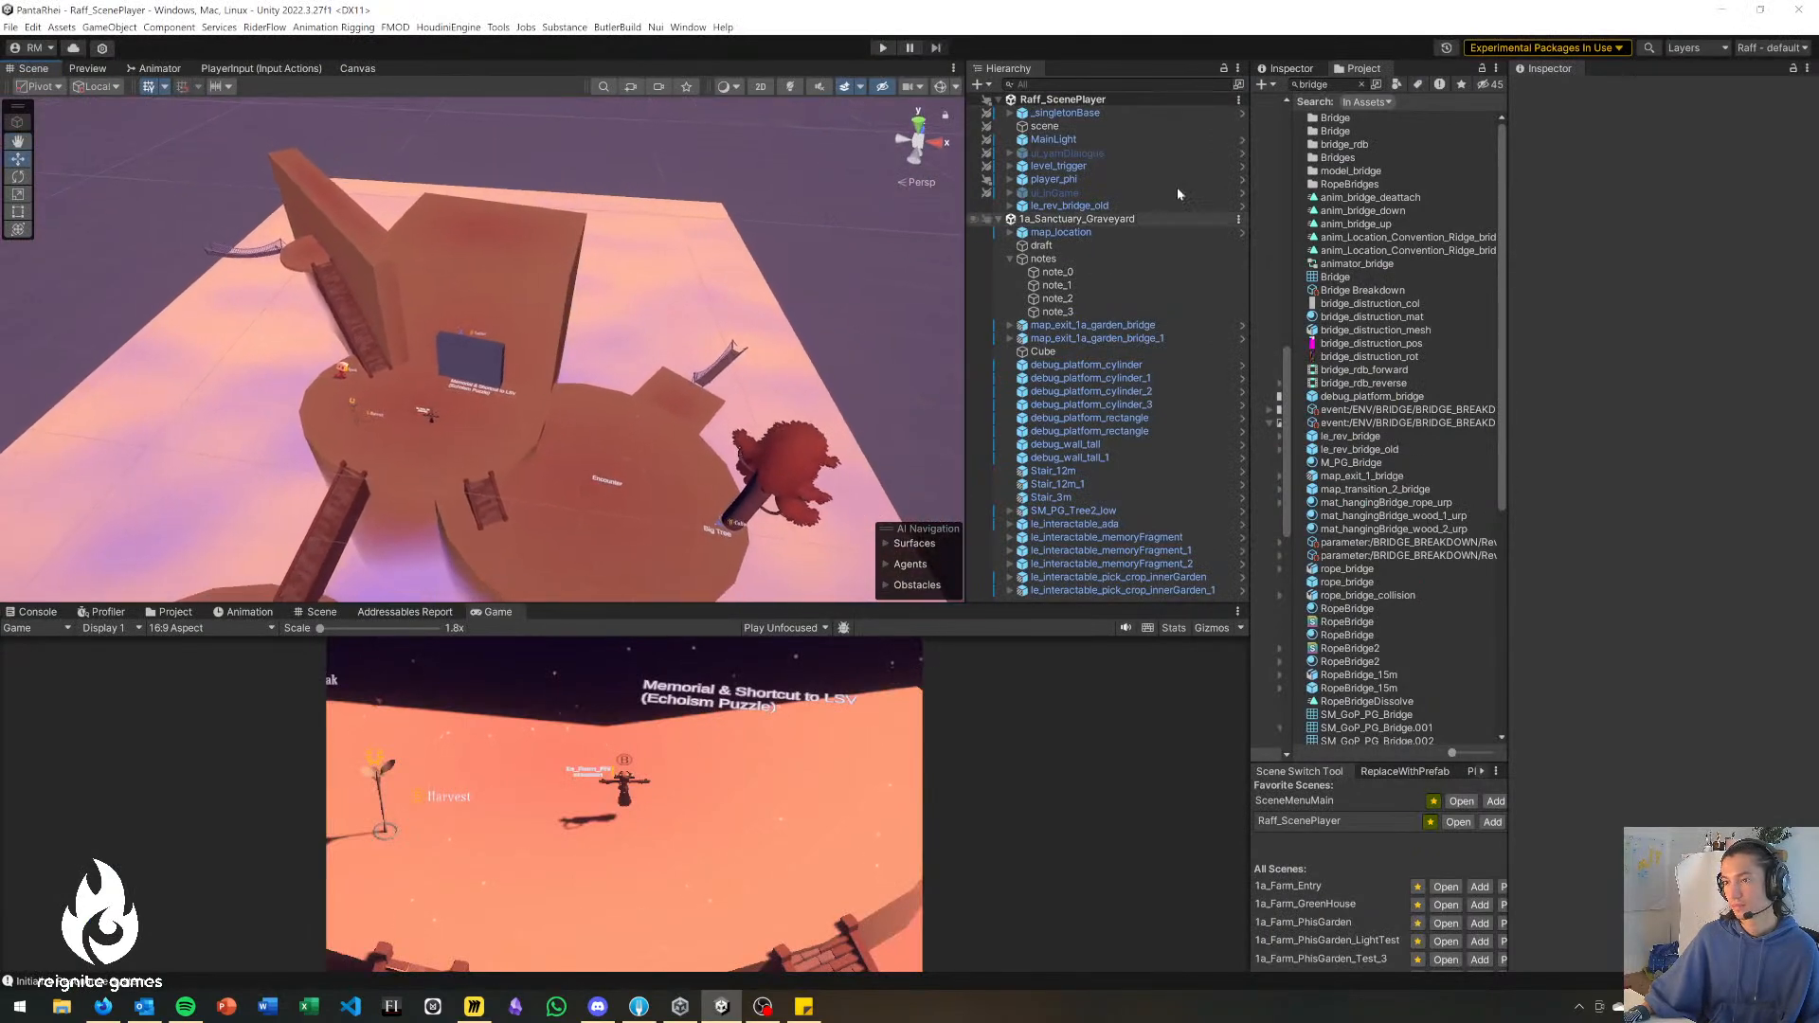
Locate the 1a_Sanctuary_Graveyard scene asset in the project and look over the whole graveyard blockout.
click(1238, 219)
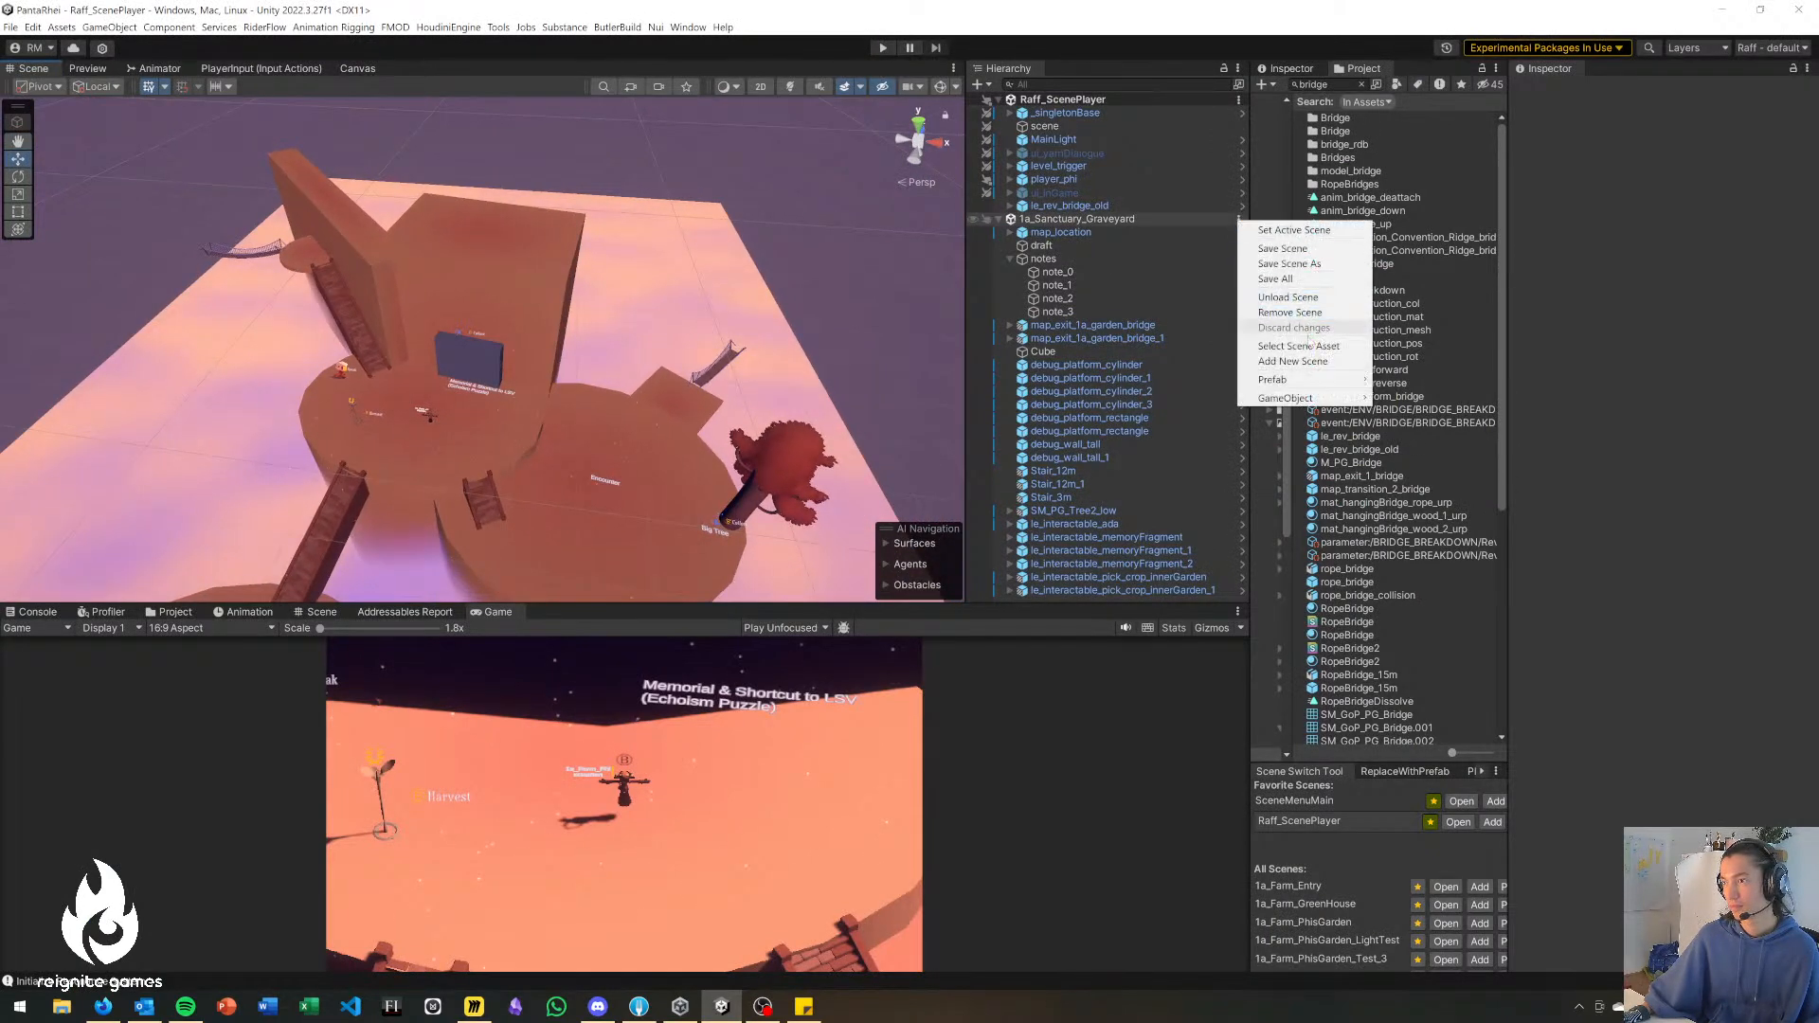
click(1300, 346)
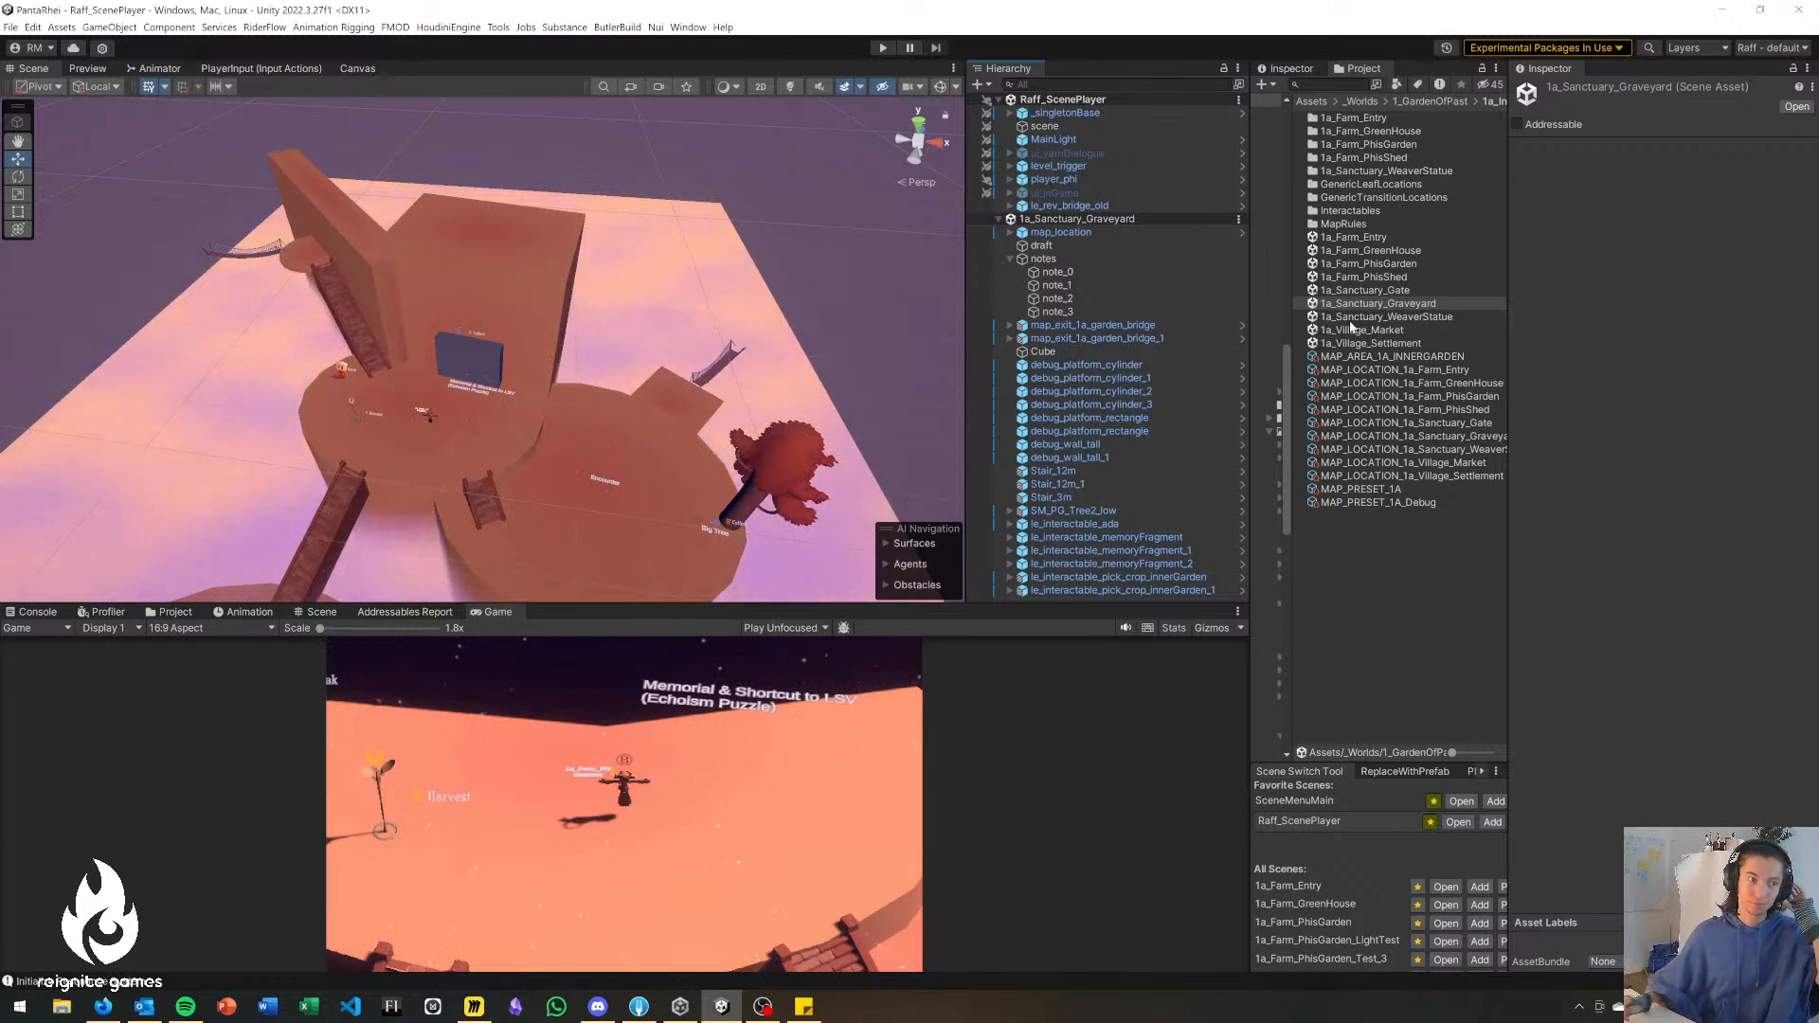
right_drag(541, 322, 530, 357)
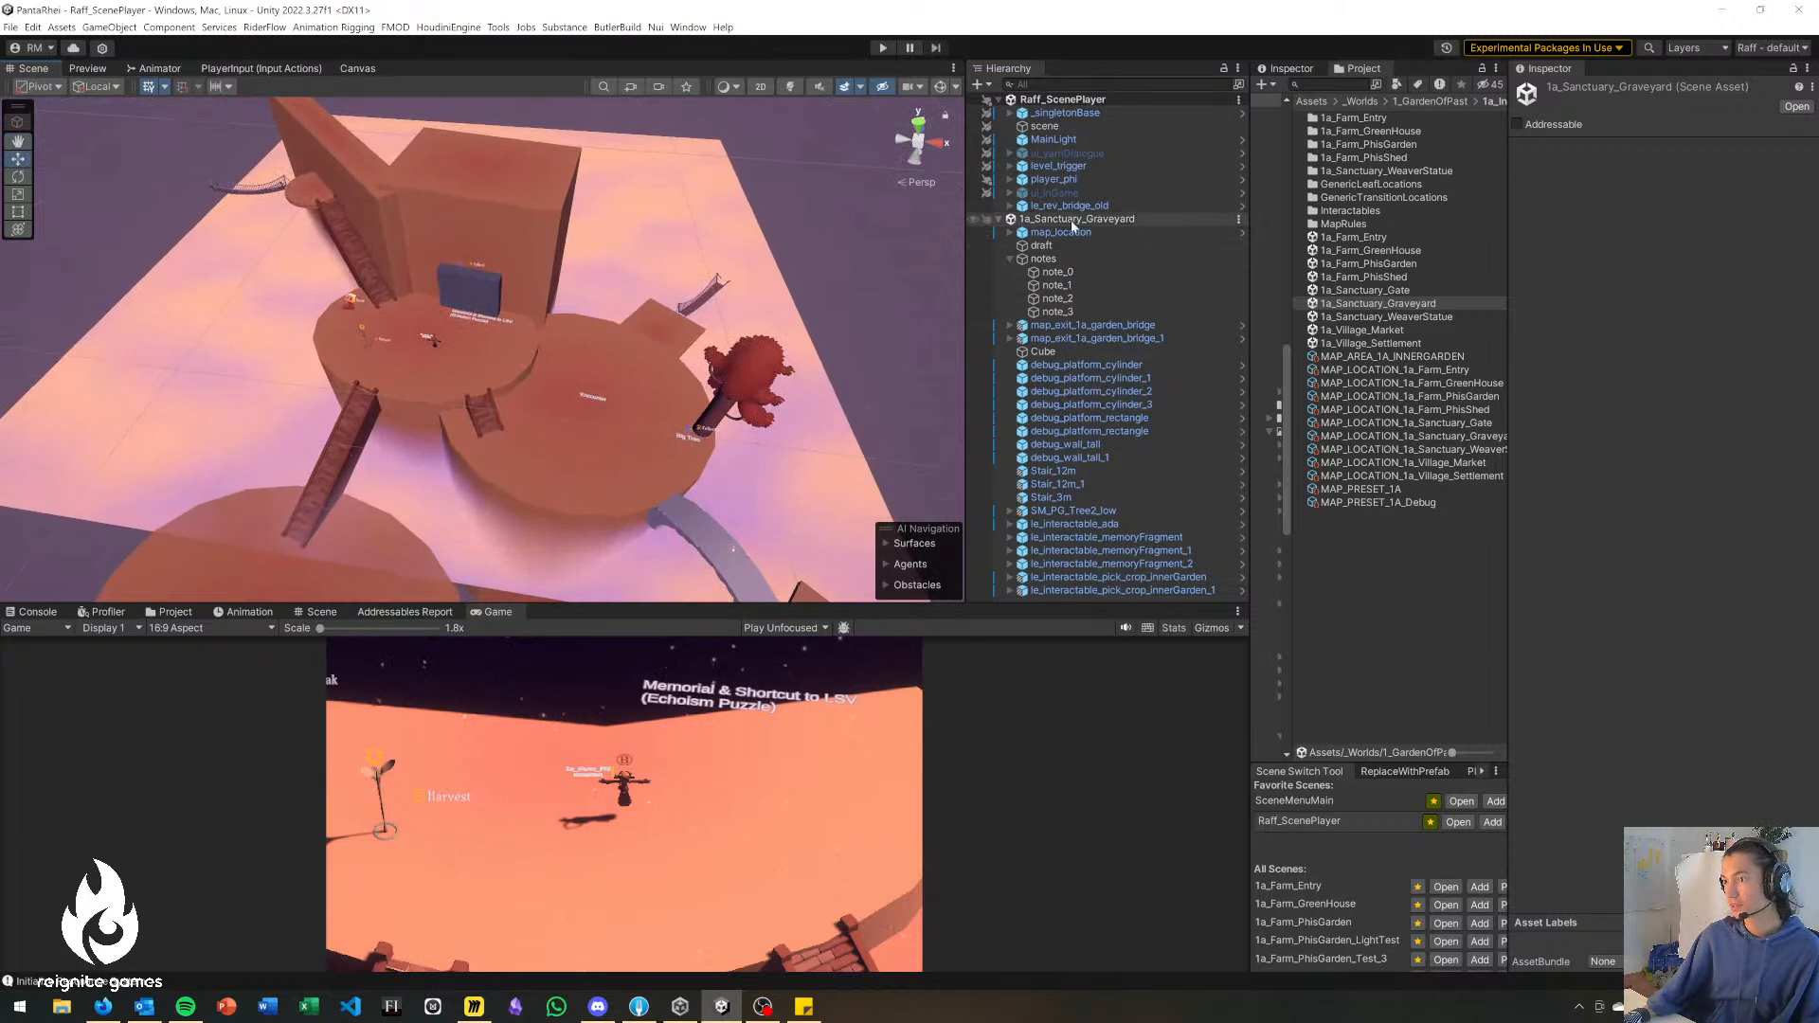
mouse_move(779, 344)
right_down()
mouse_move(771, 395)
mouse_move(784, 336)
right_up()
key(s)
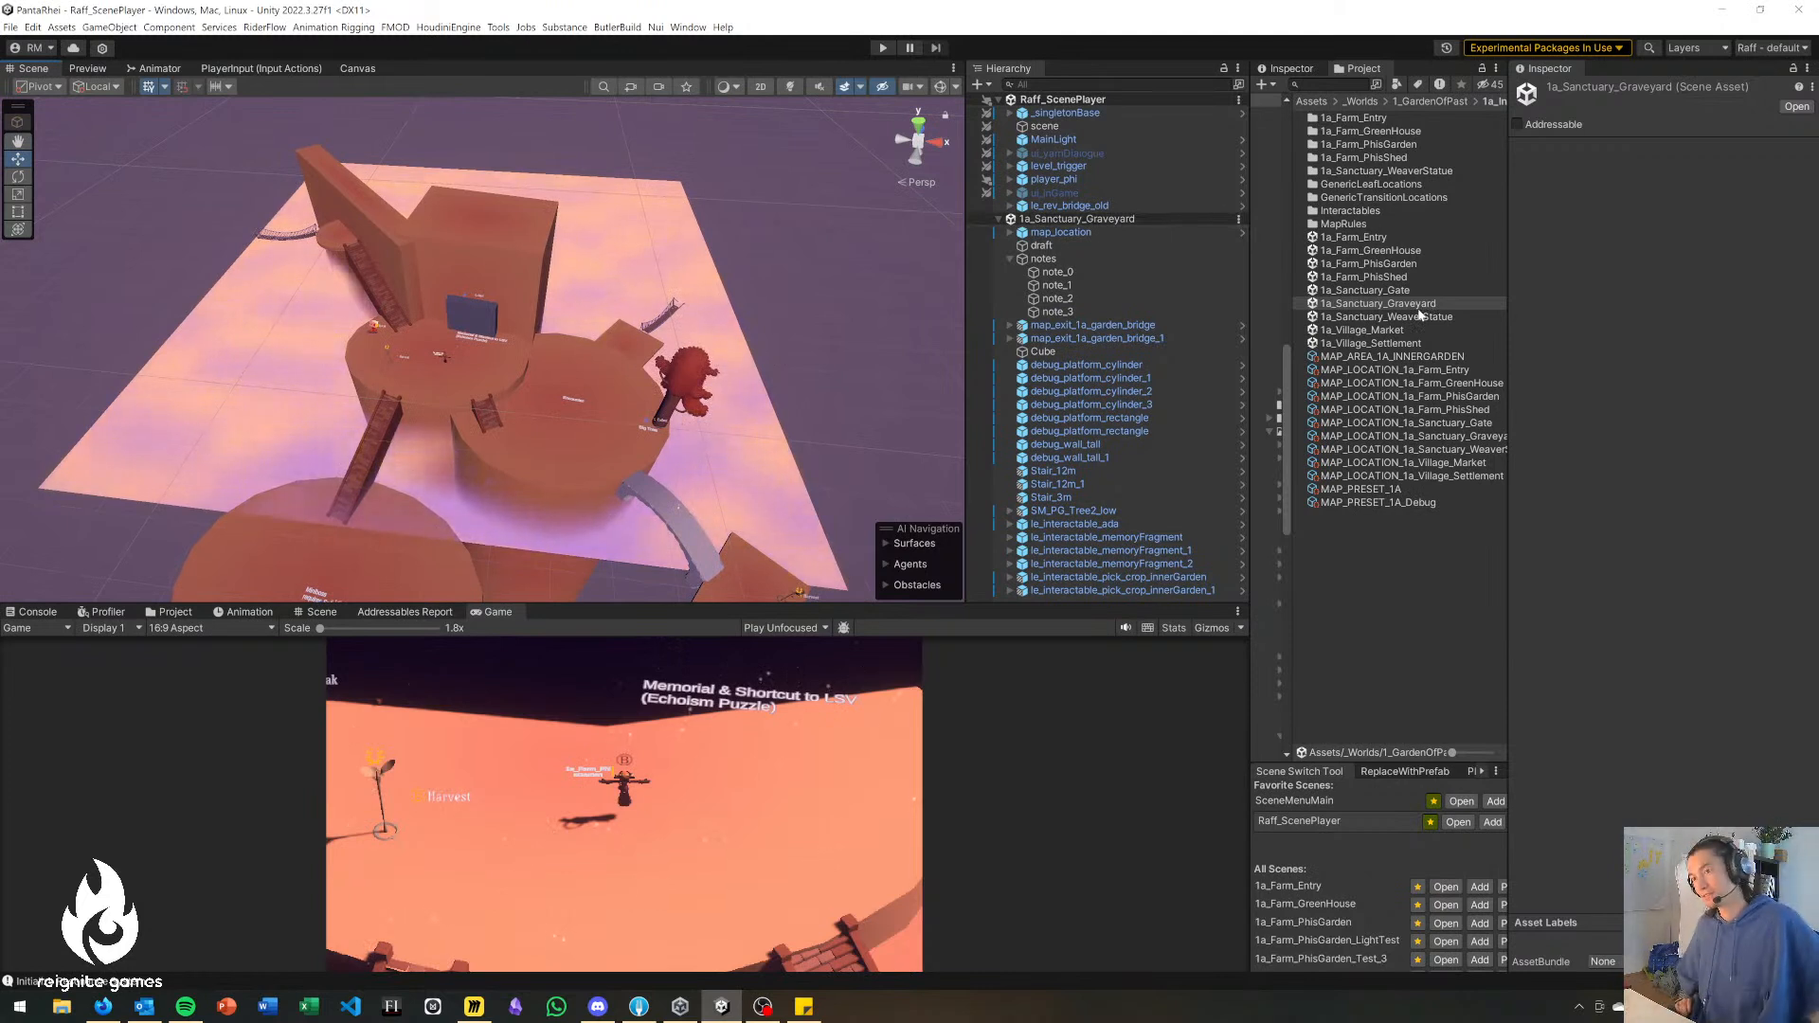
key(w)
right_drag(777, 414, 790, 451)
right_drag(603, 473, 612, 458)
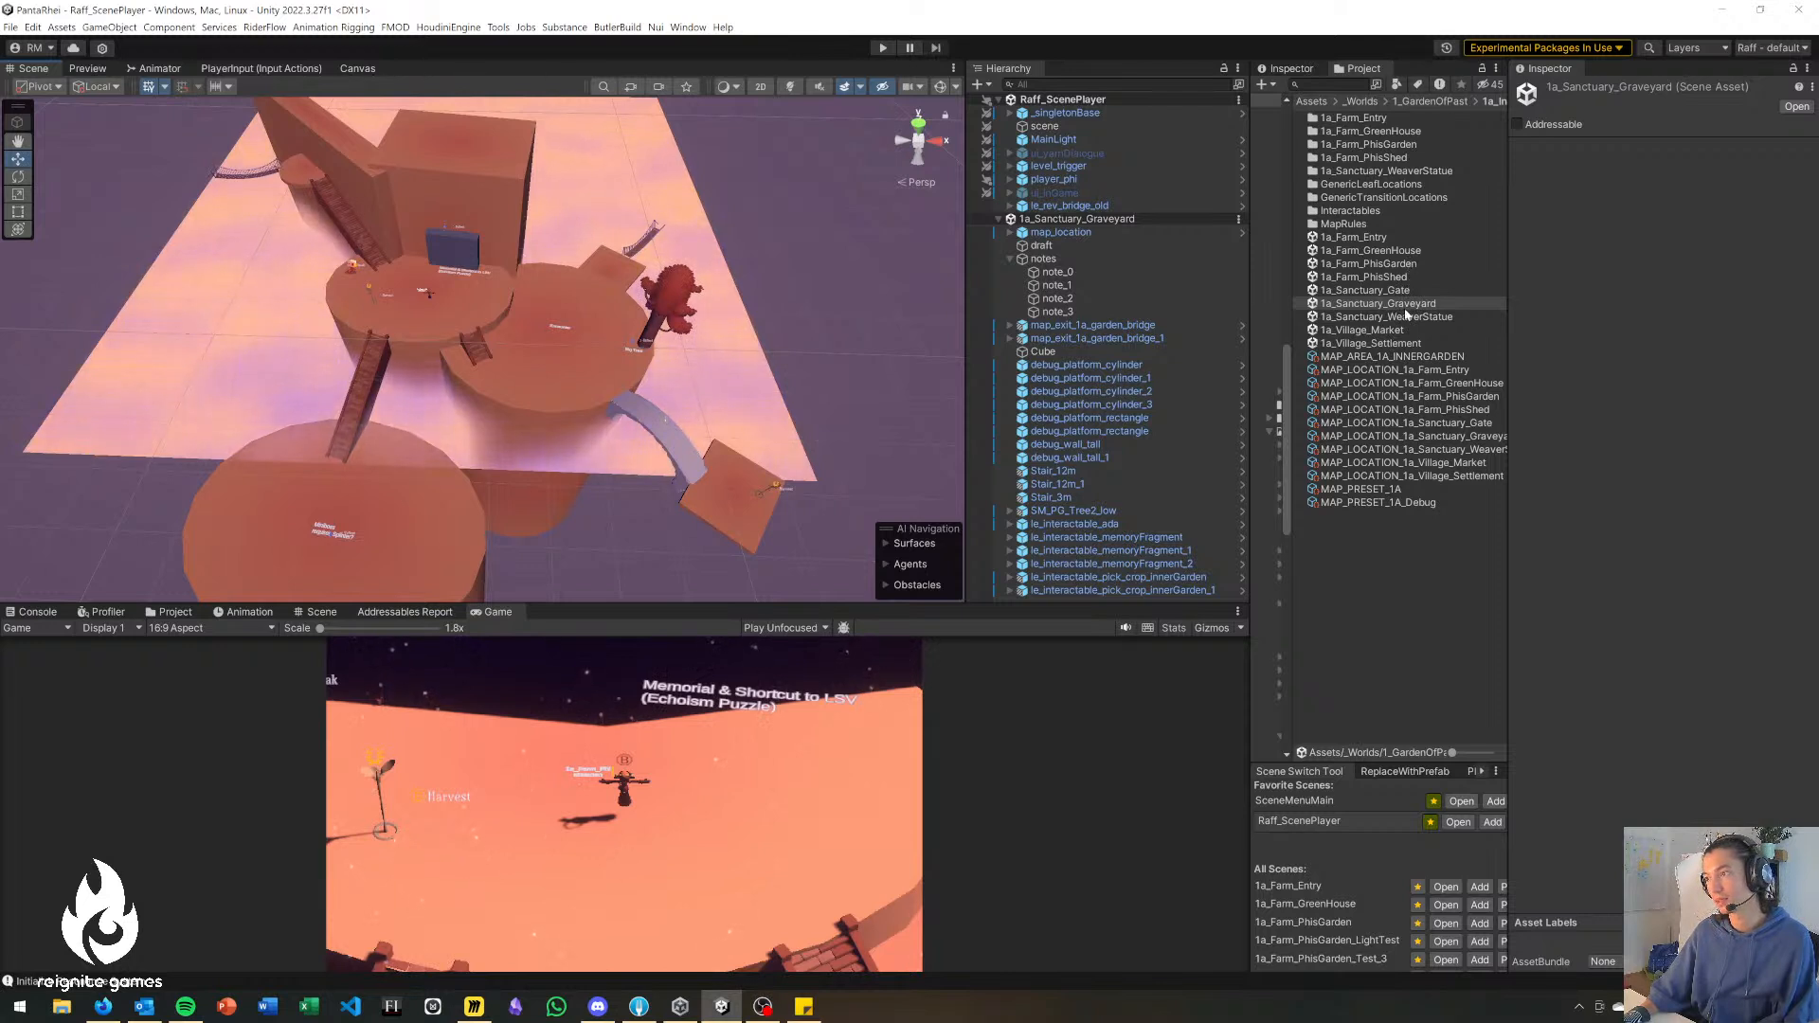
Open the 1a_Farm_GreenHouse scene and examine the layout of its platforms, bridges and walls.
click(1393, 251)
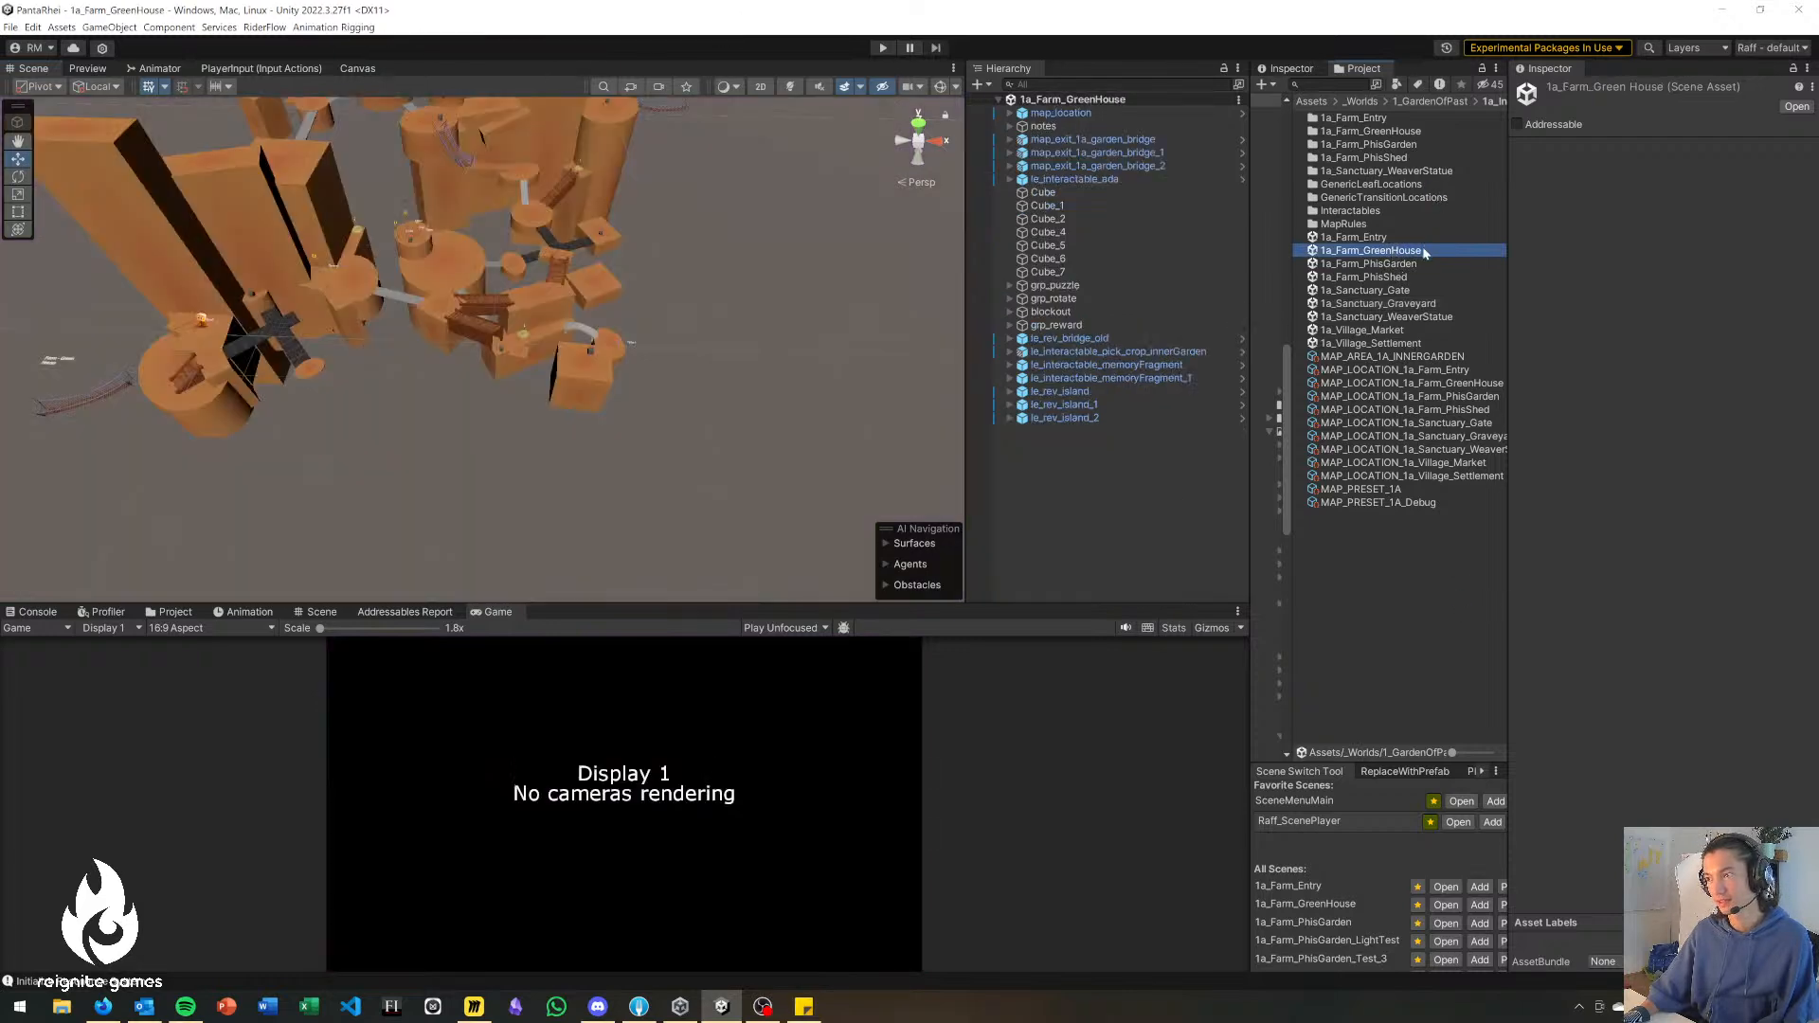
scroll(483, 313, down, 3)
mouse_move(482, 311)
right_down()
mouse_move(477, 234)
mouse_move(413, 315)
mouse_move(439, 303)
mouse_move(401, 261)
mouse_move(462, 295)
right_up()
click(112, 351)
right_drag(292, 459, 247, 467)
click(247, 466)
right_drag(163, 306, 319, 368)
right_drag(204, 415, 131, 383)
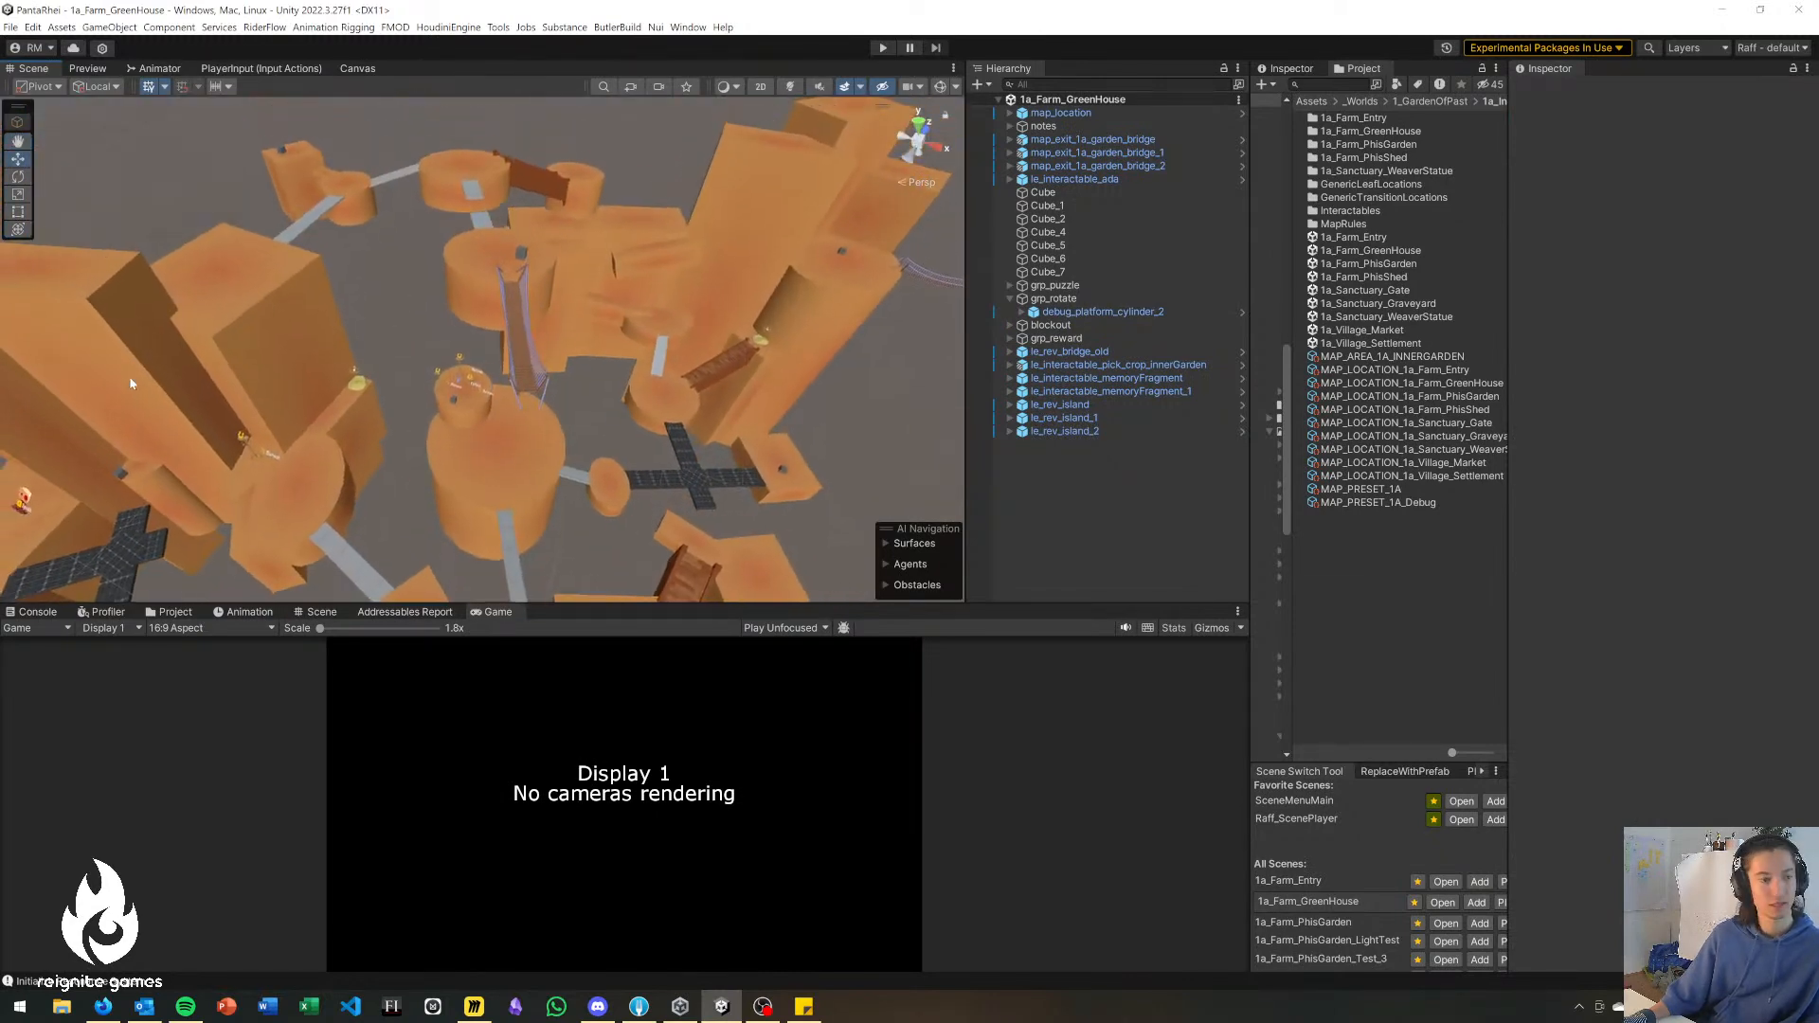
right_drag(659, 435, 650, 467)
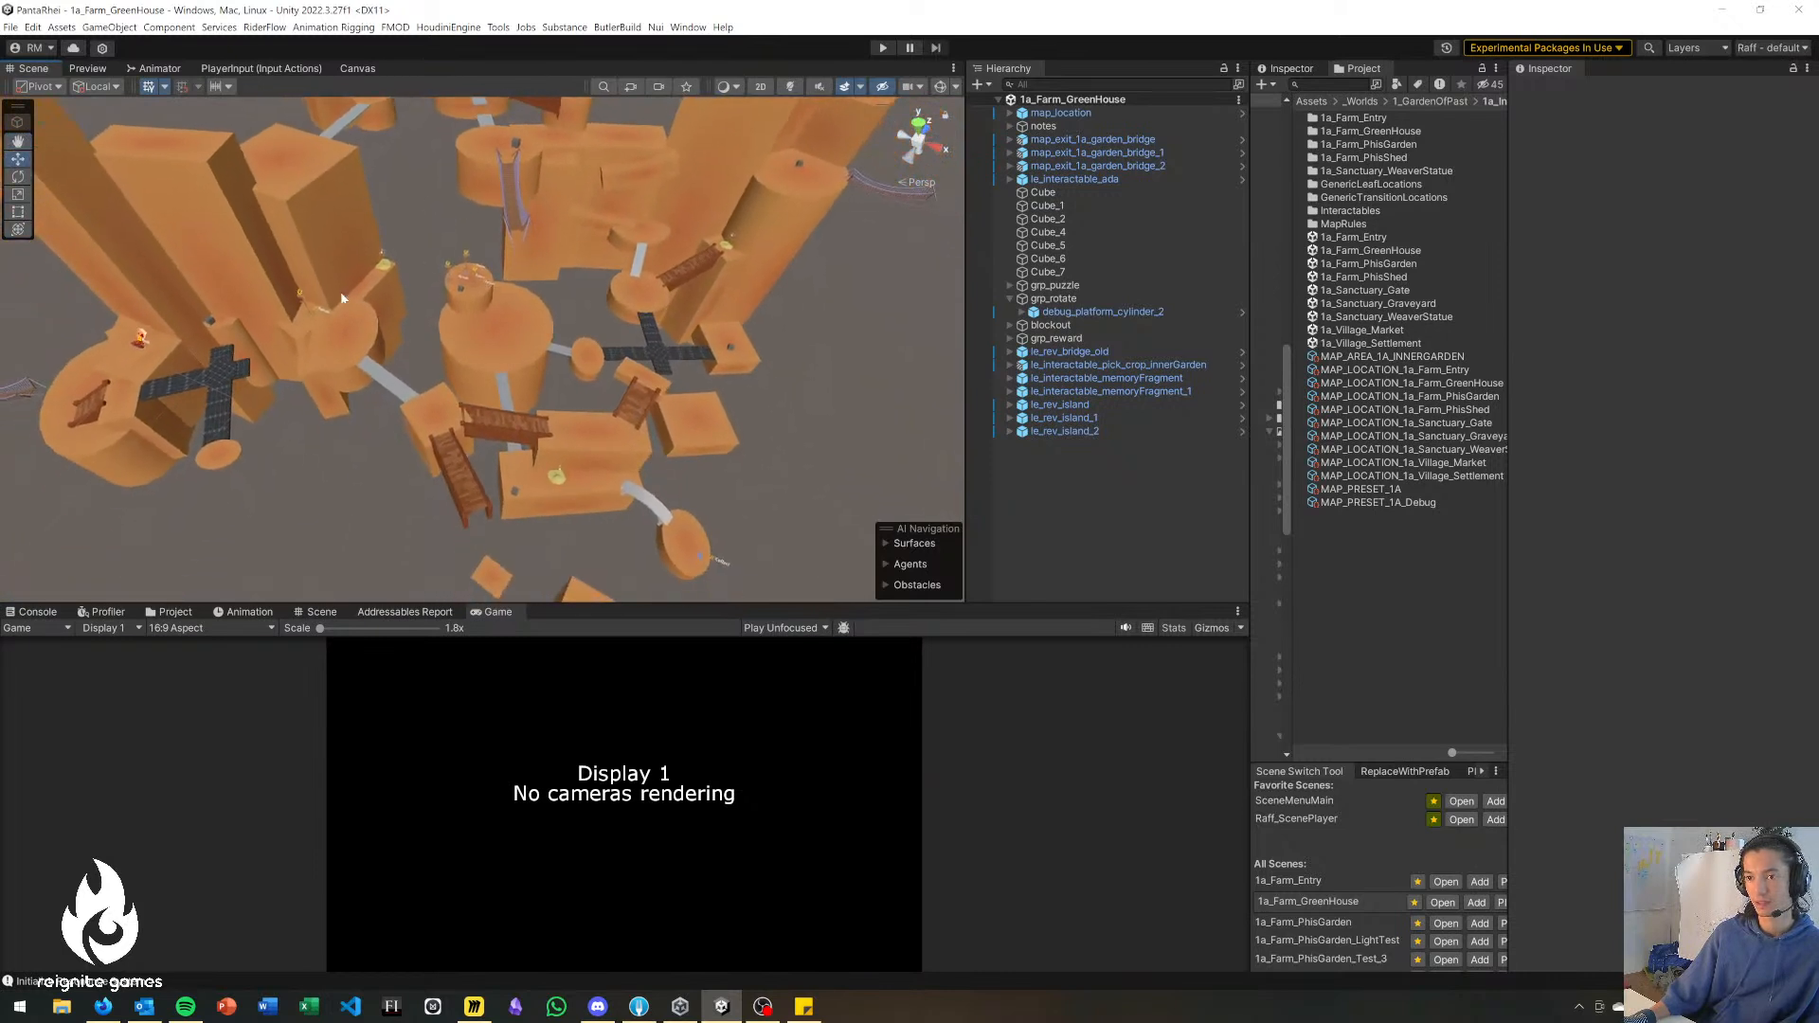
scroll(405, 292, down, 5)
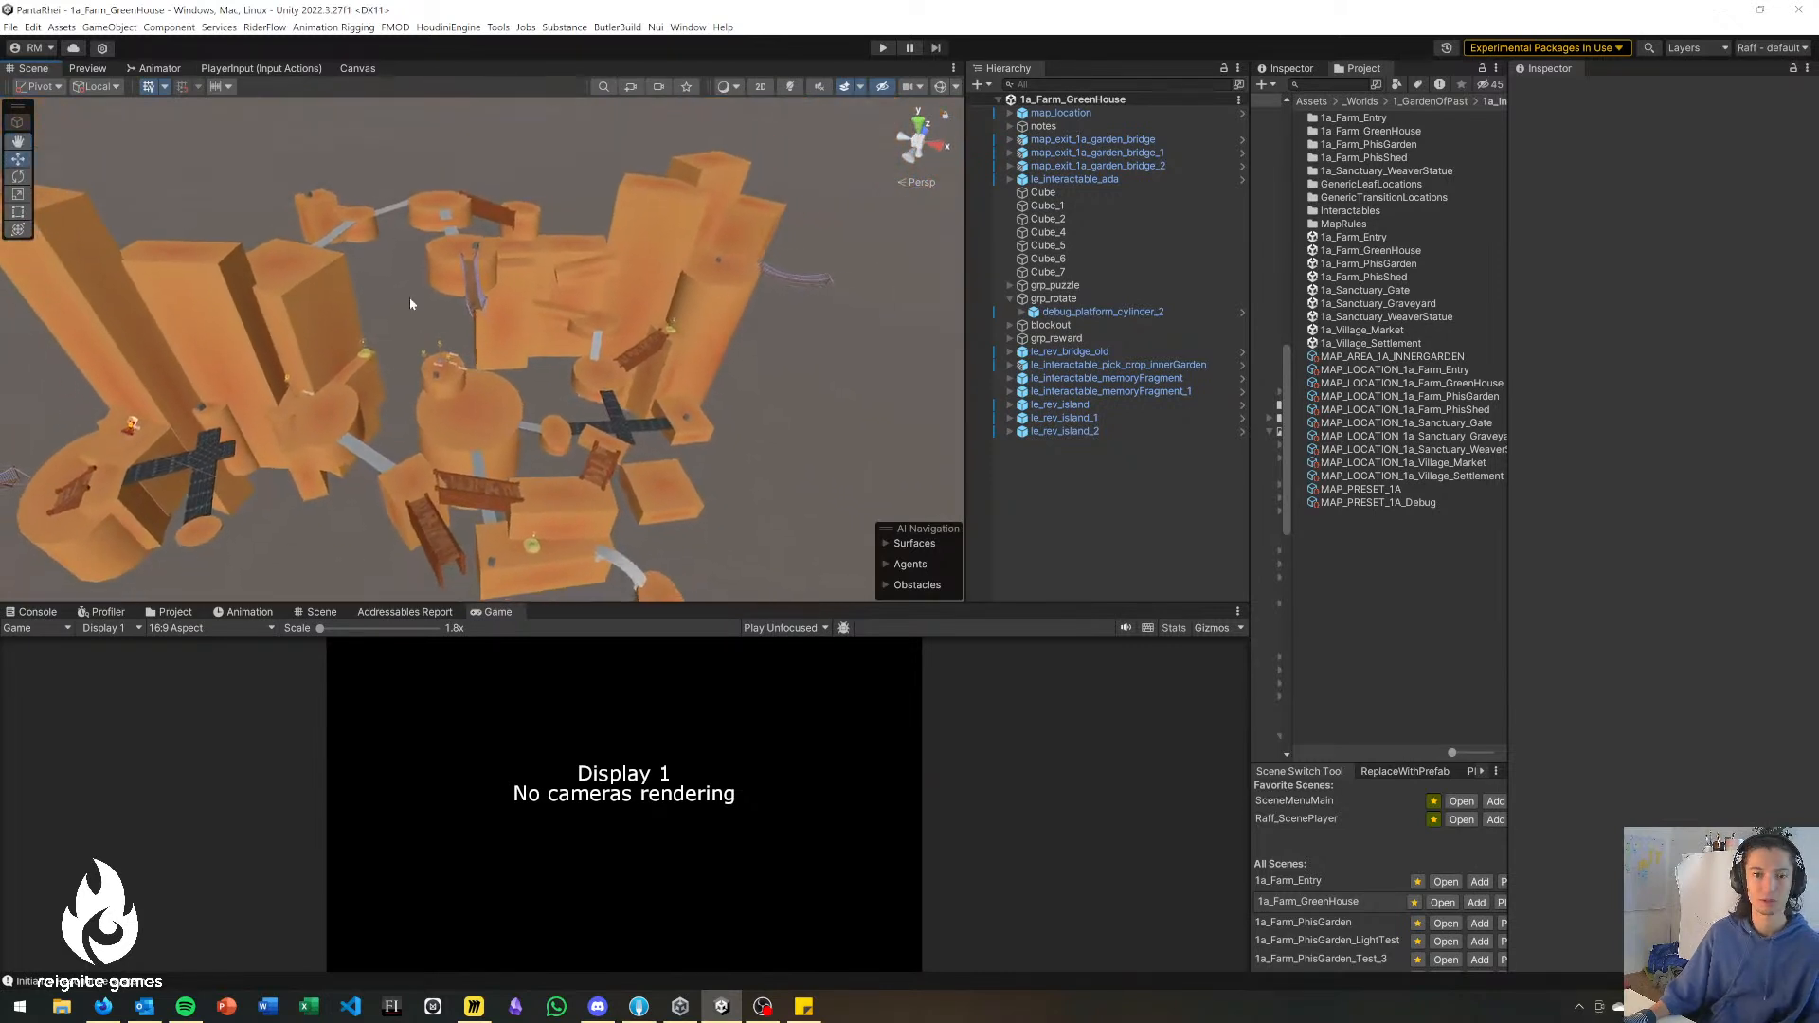
right_drag(858, 265, 826, 410)
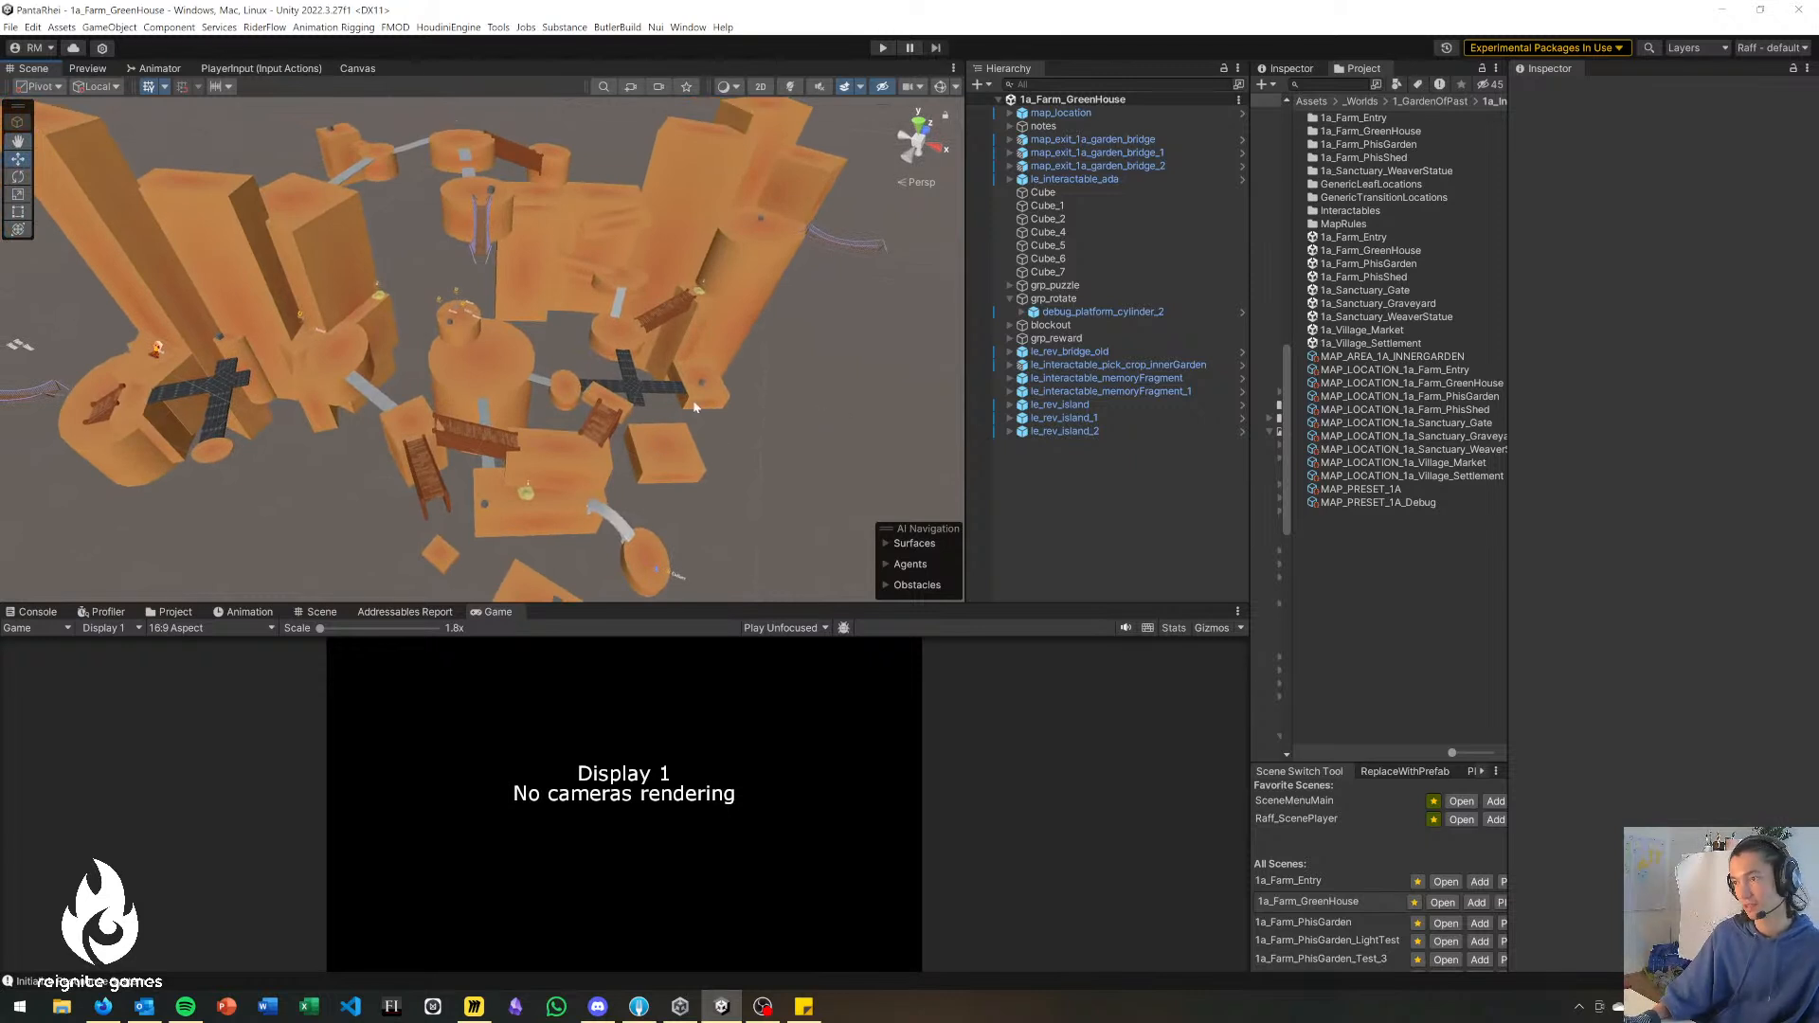
Open the 1a_Sanctuary_Gate scene and examine its central platform and surrounding towers.
double_click(1400, 292)
right_drag(770, 339, 663, 372)
key(w)
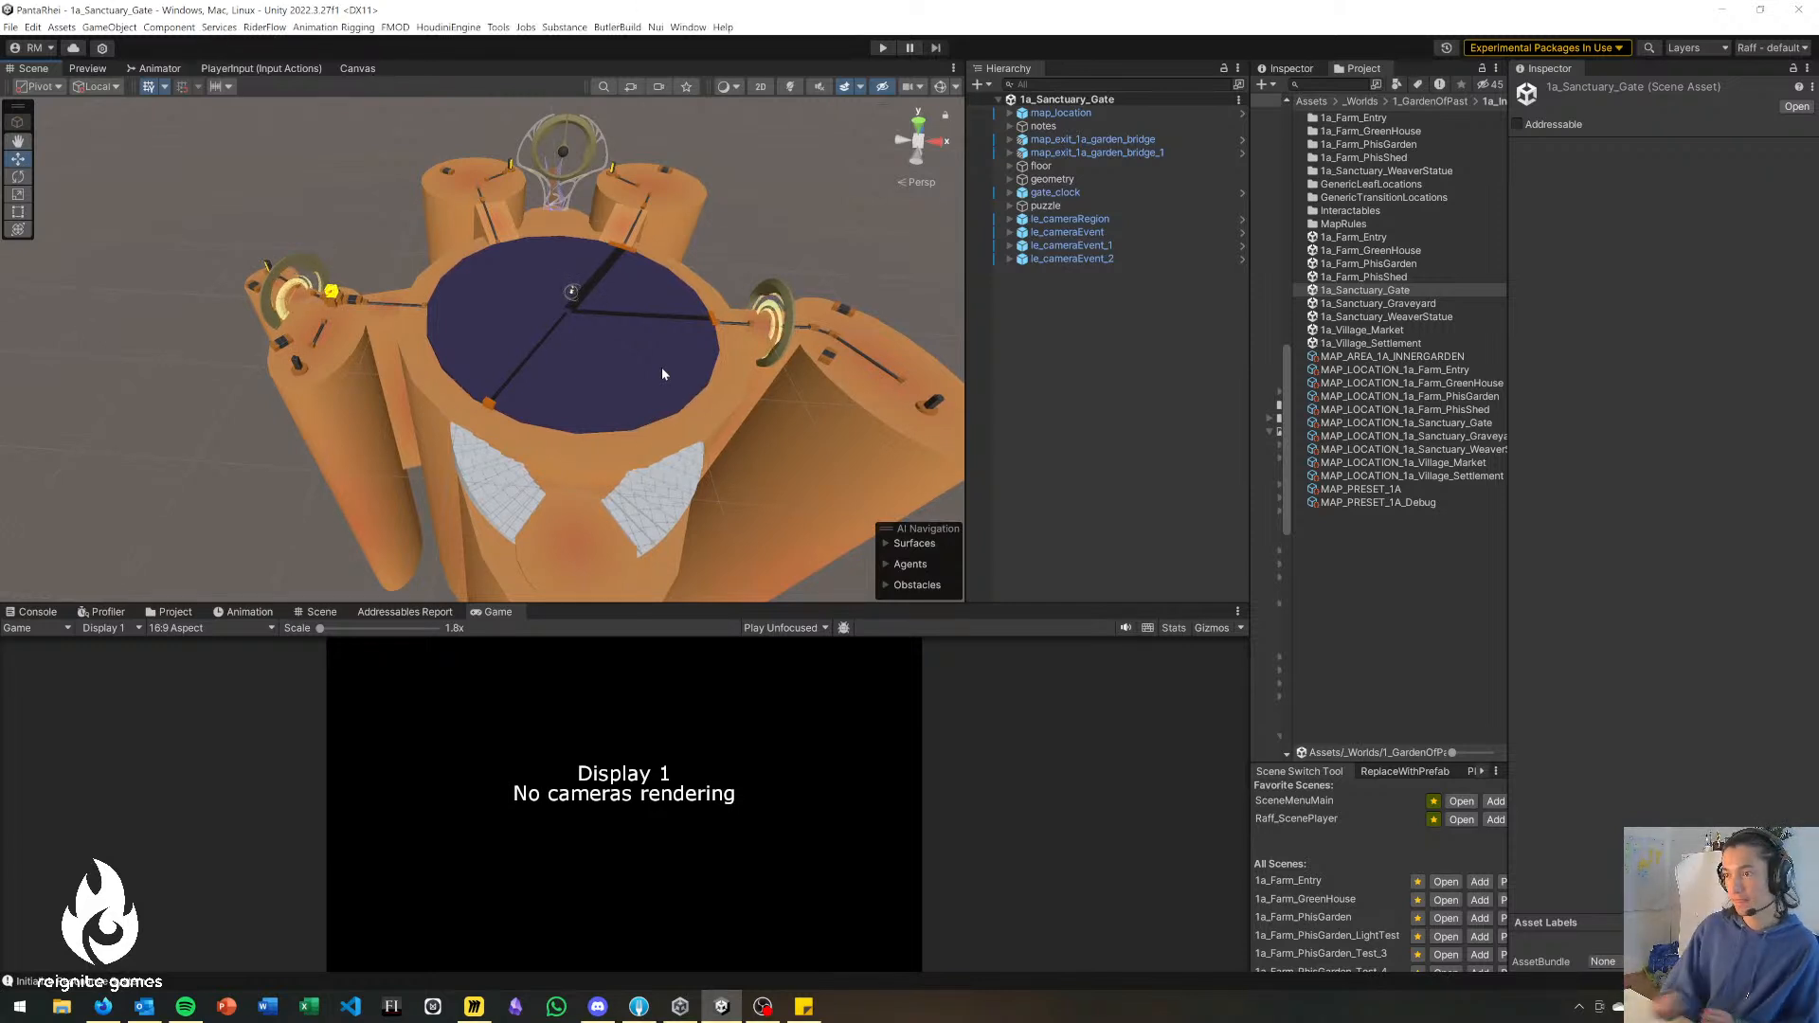
right_drag(680, 377, 630, 512)
click(1146, 378)
Duplicate the 1a_Sanctuary_Gate scene asset and open the copy for inspection.
click(1239, 100)
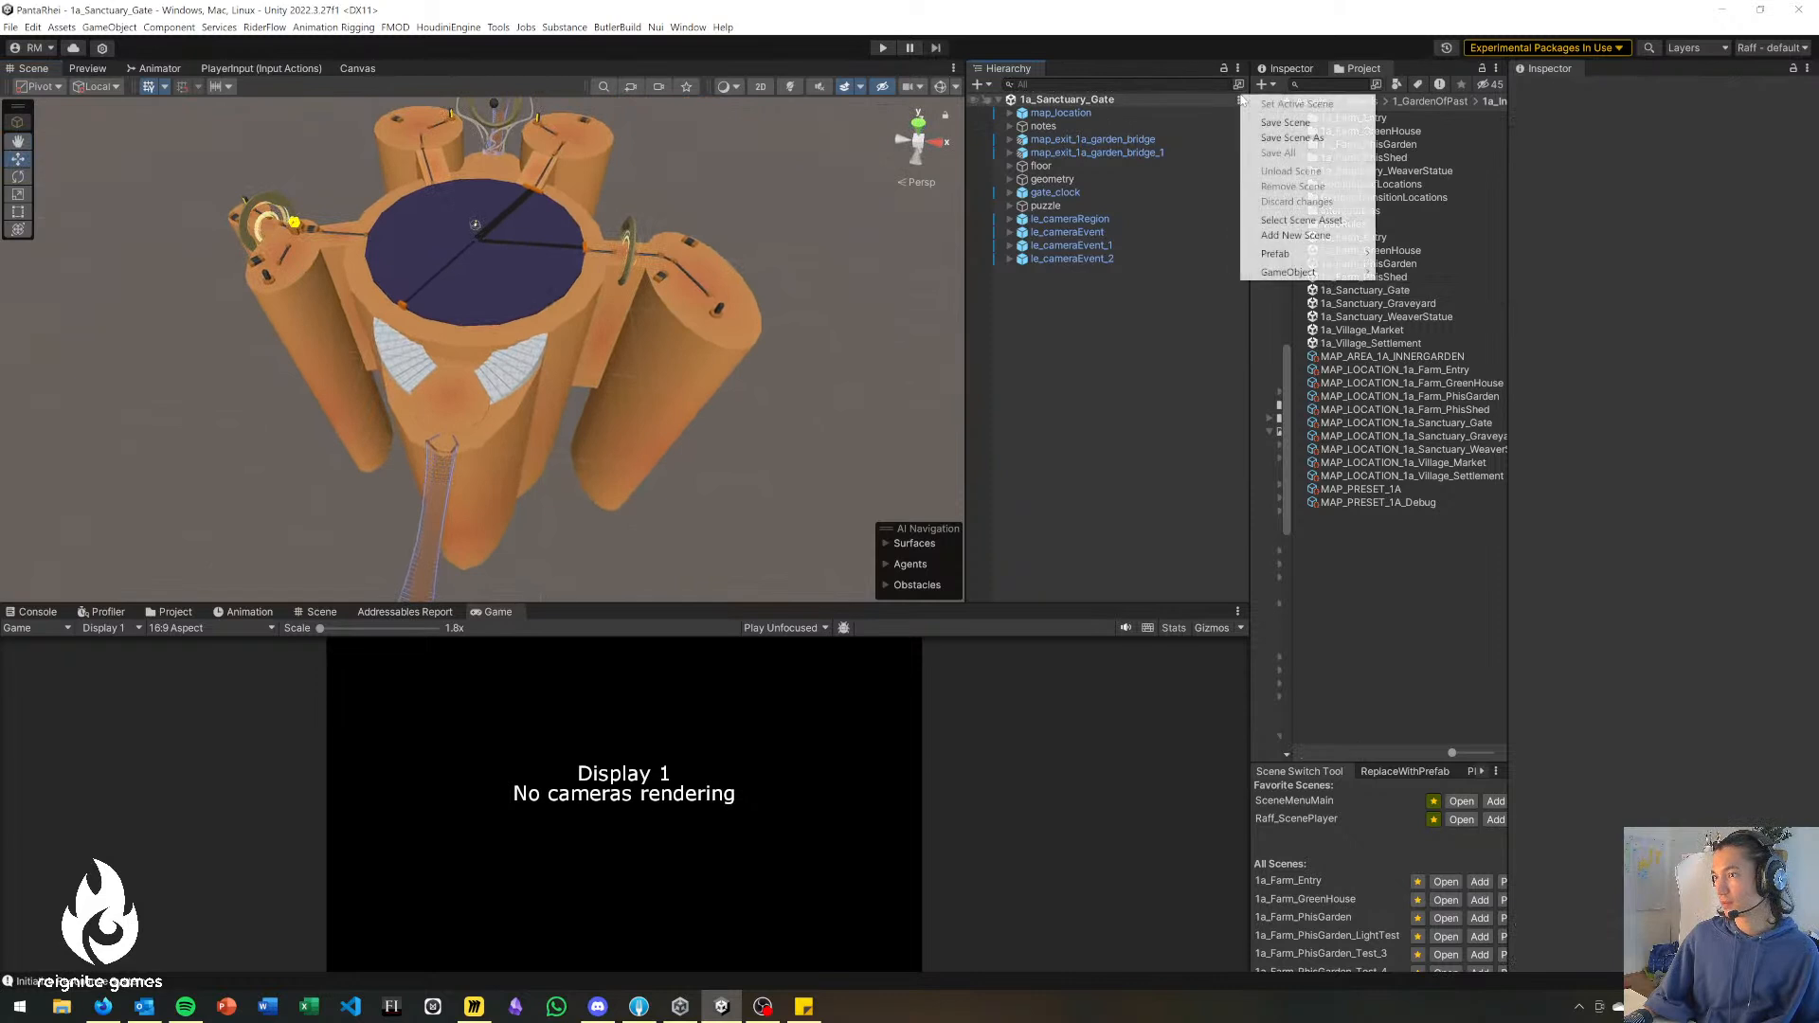
click(1311, 219)
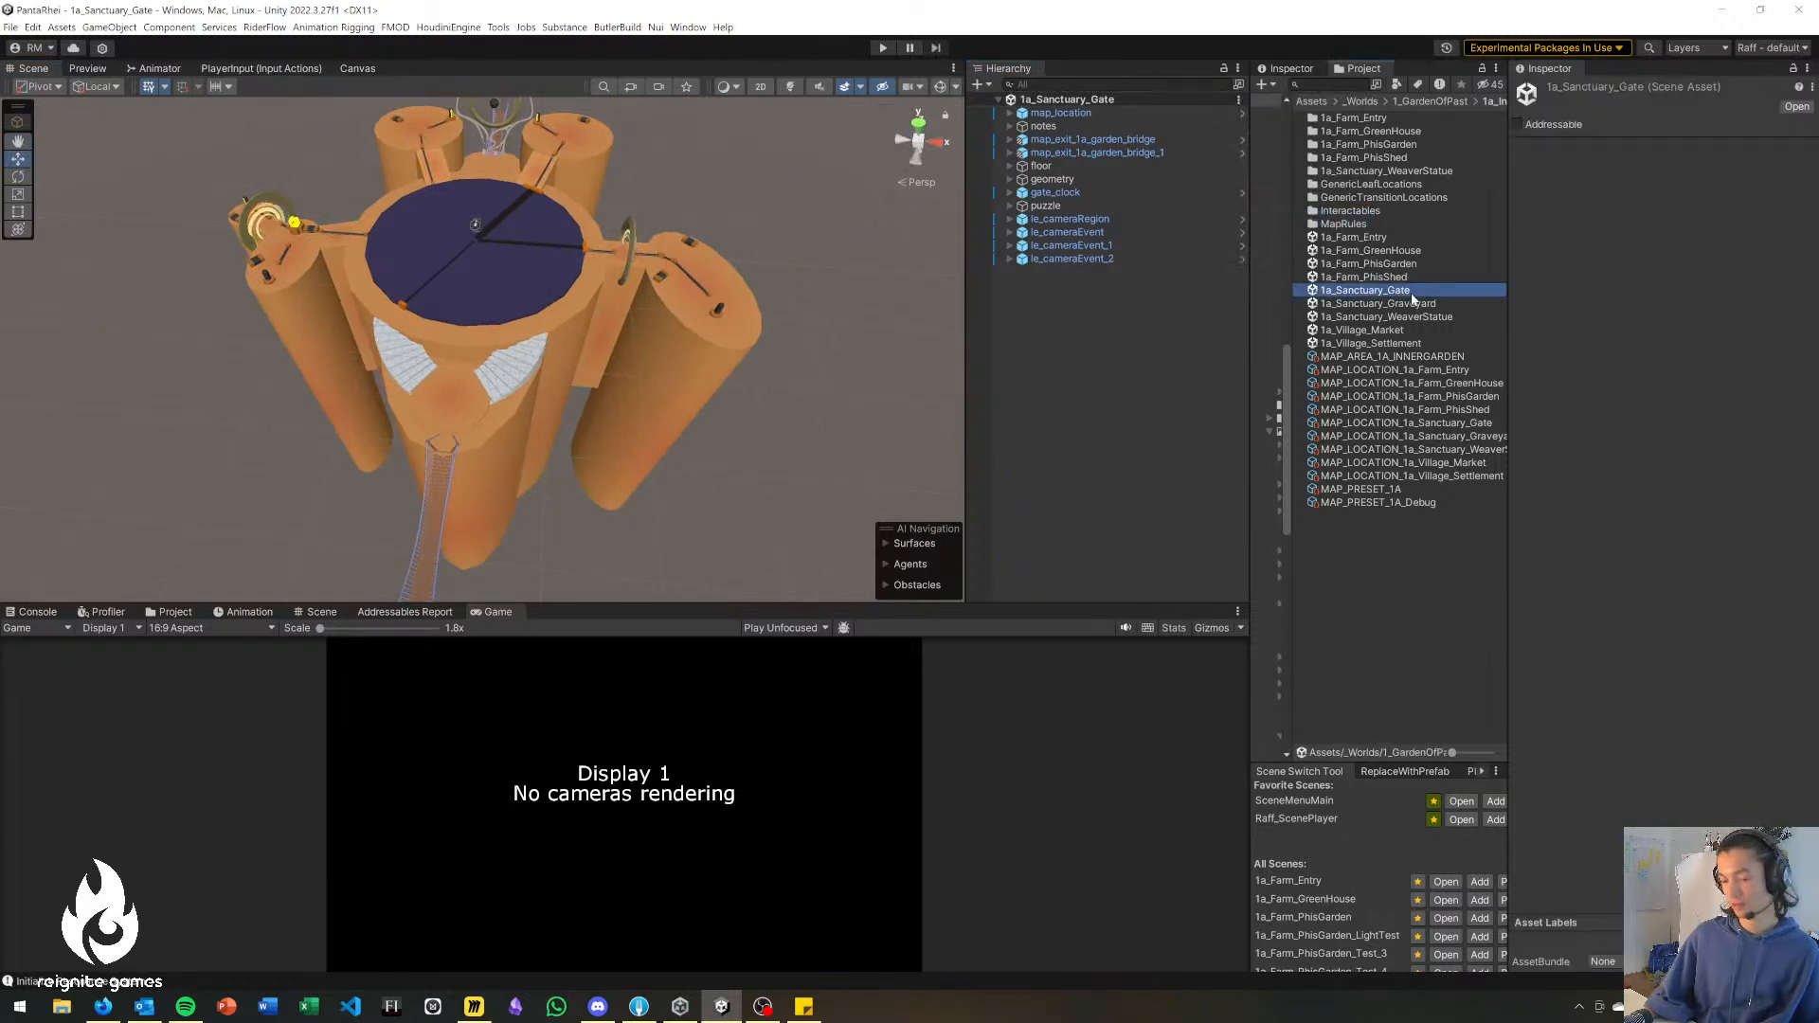
key(ctrl+d)
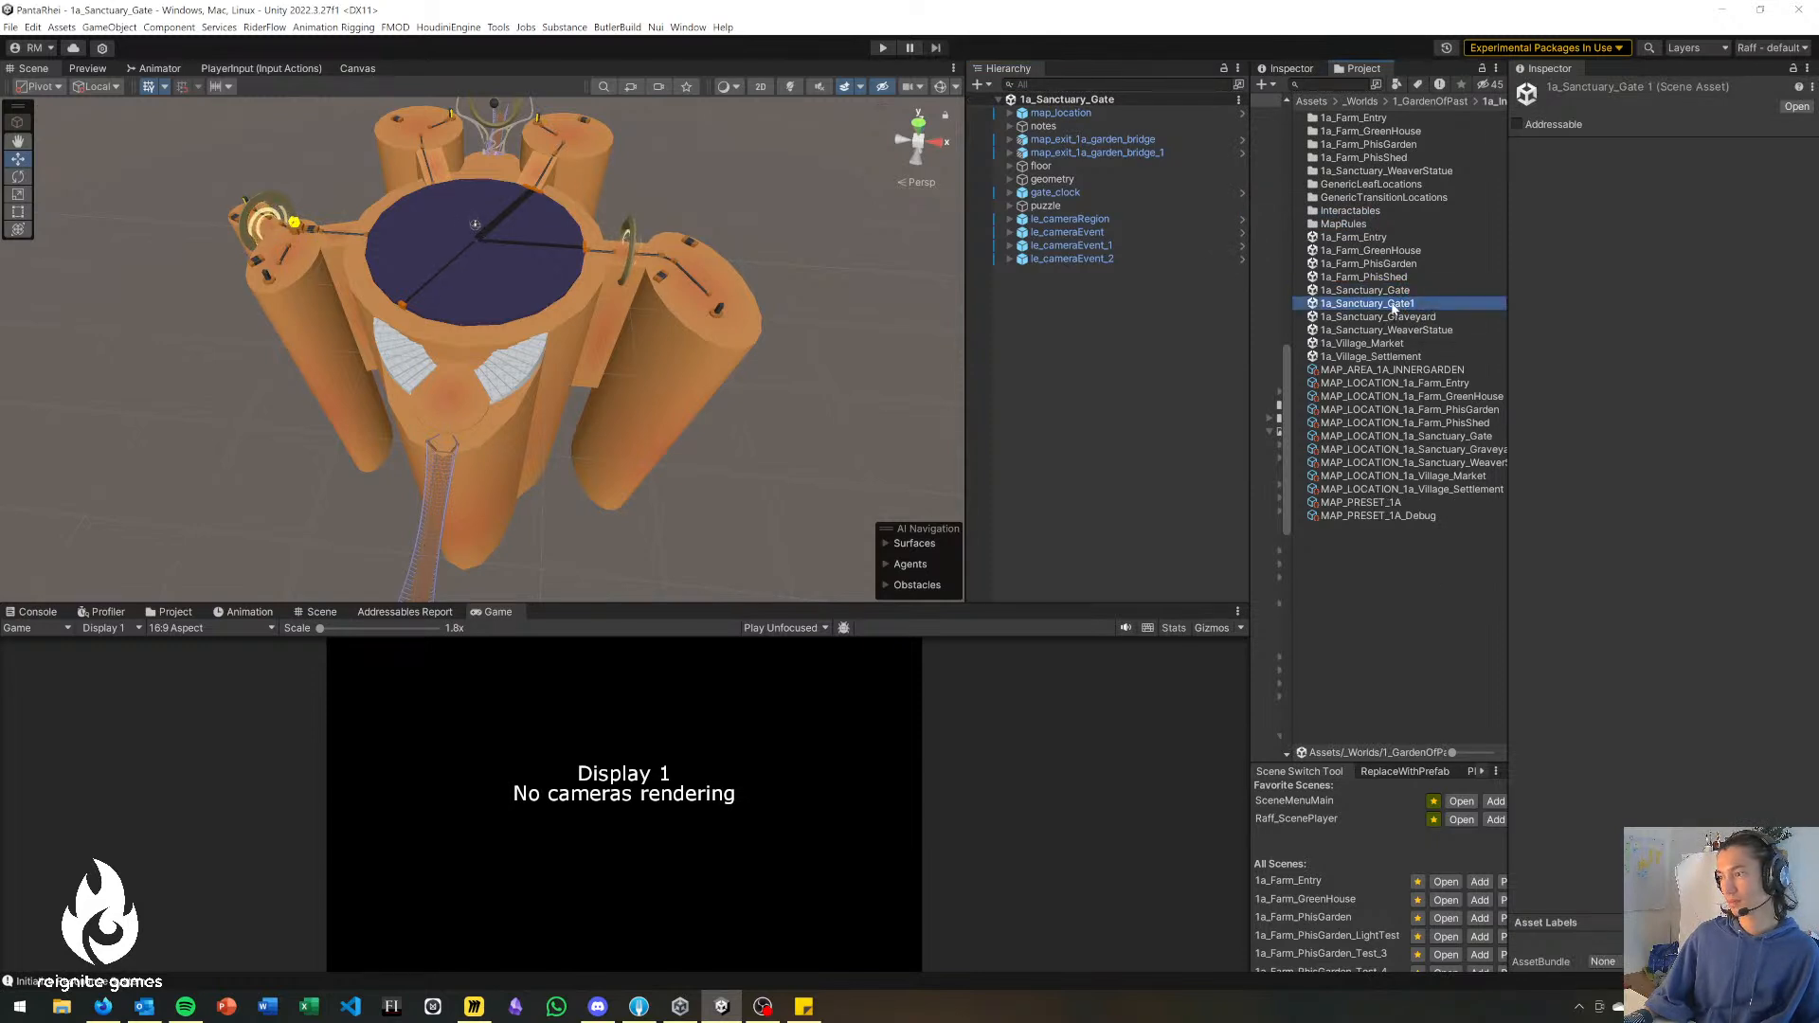
alt+drag(897, 371, 768, 454)
key(a)
key(s)
right_drag(769, 455, 769, 453)
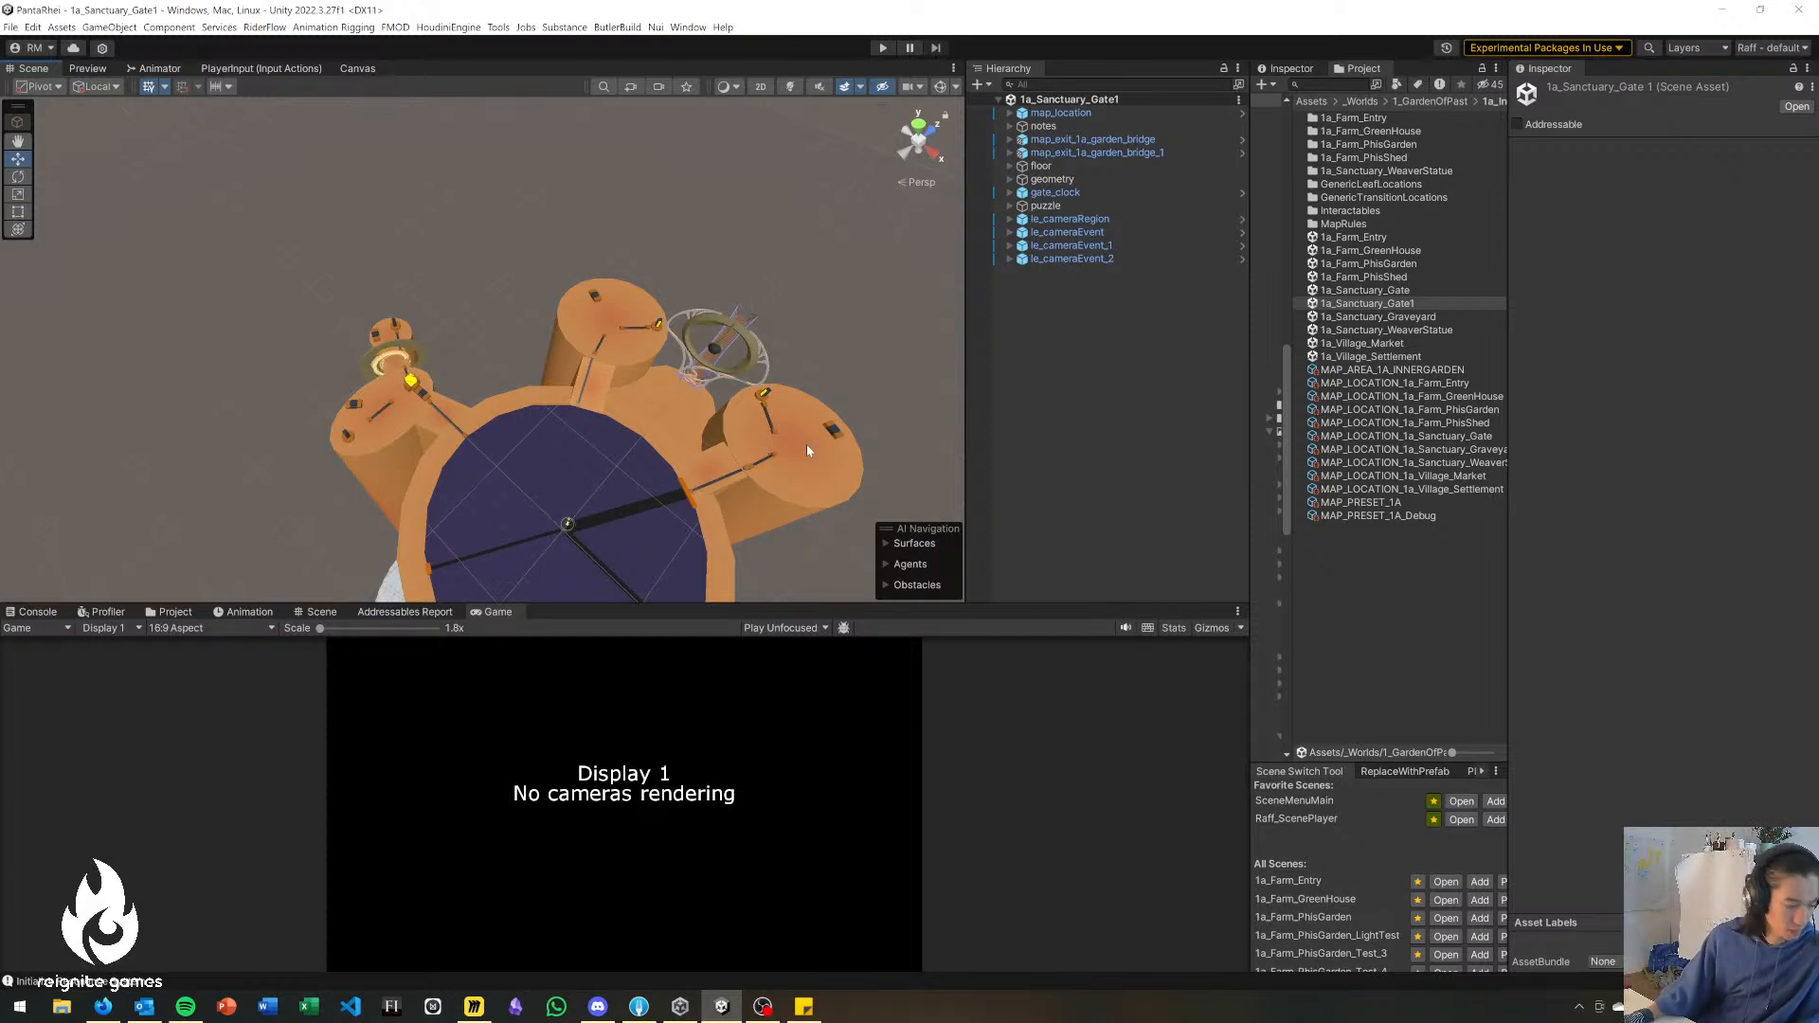
alt+drag(807, 450, 667, 414)
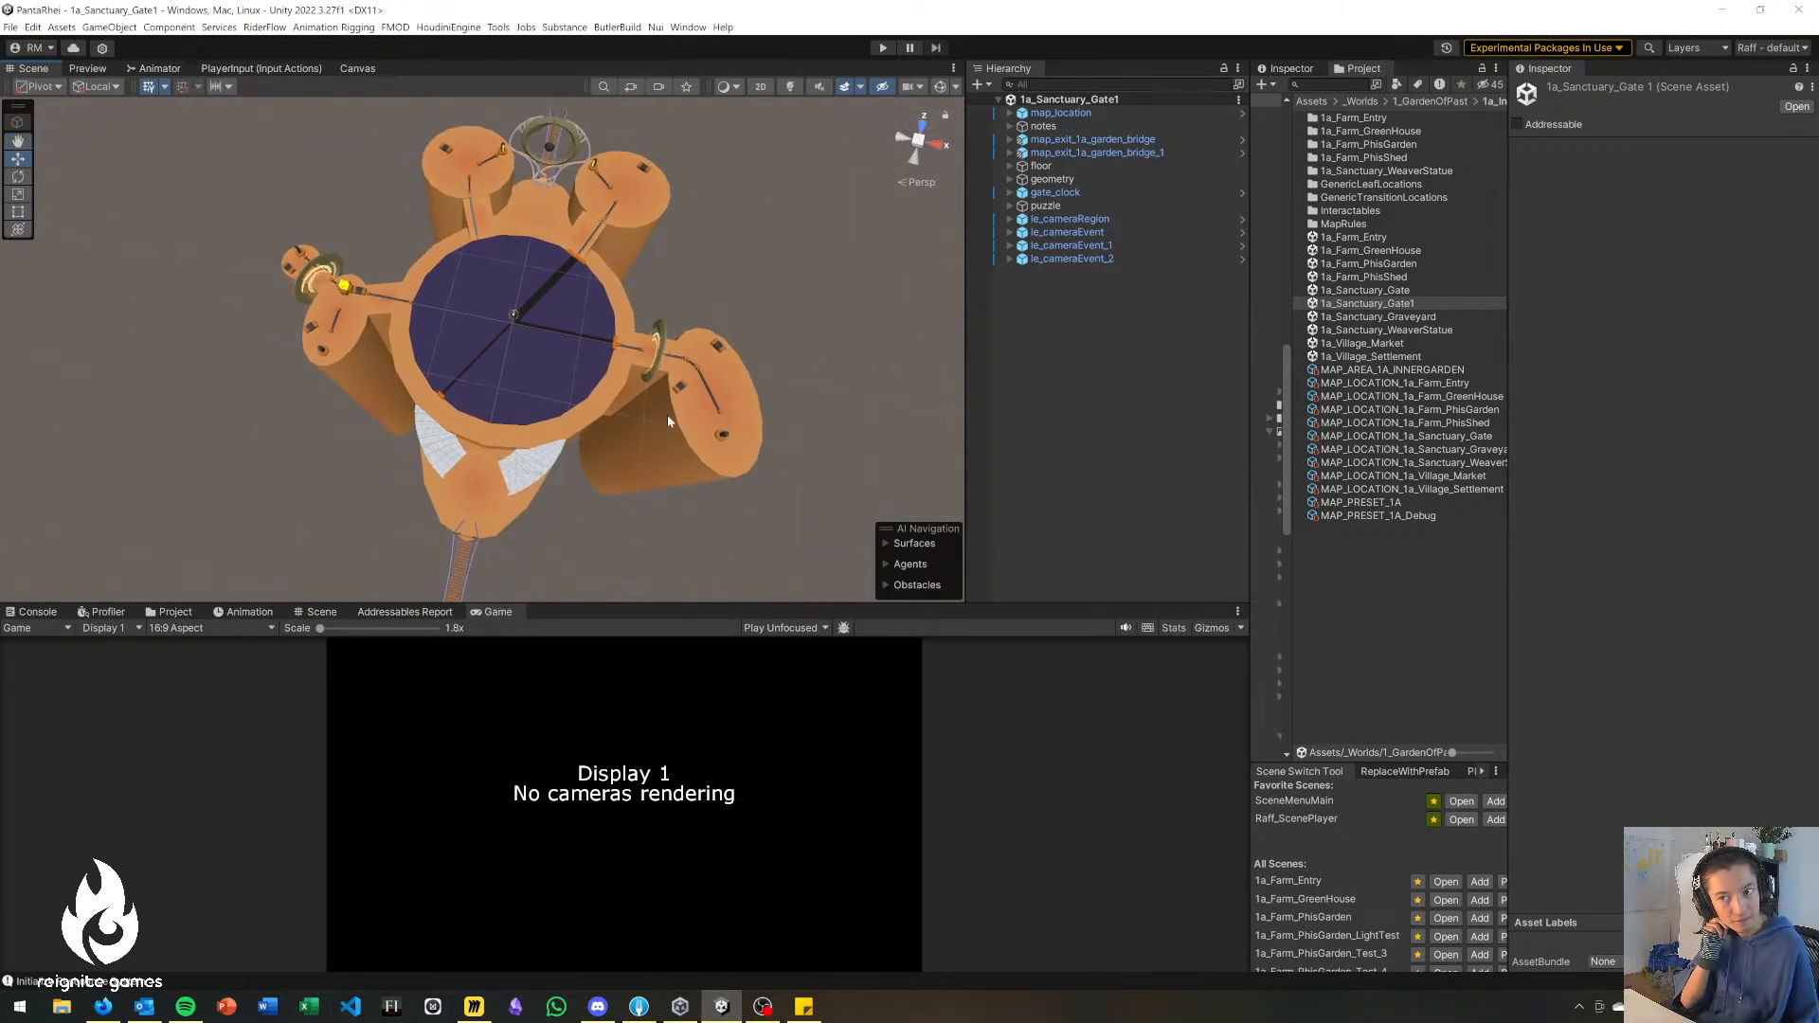
Check the gate_clock object on the central platform, and hide the puzzle object in the Scene view.
click(521, 379)
alt+drag(731, 328, 756, 288)
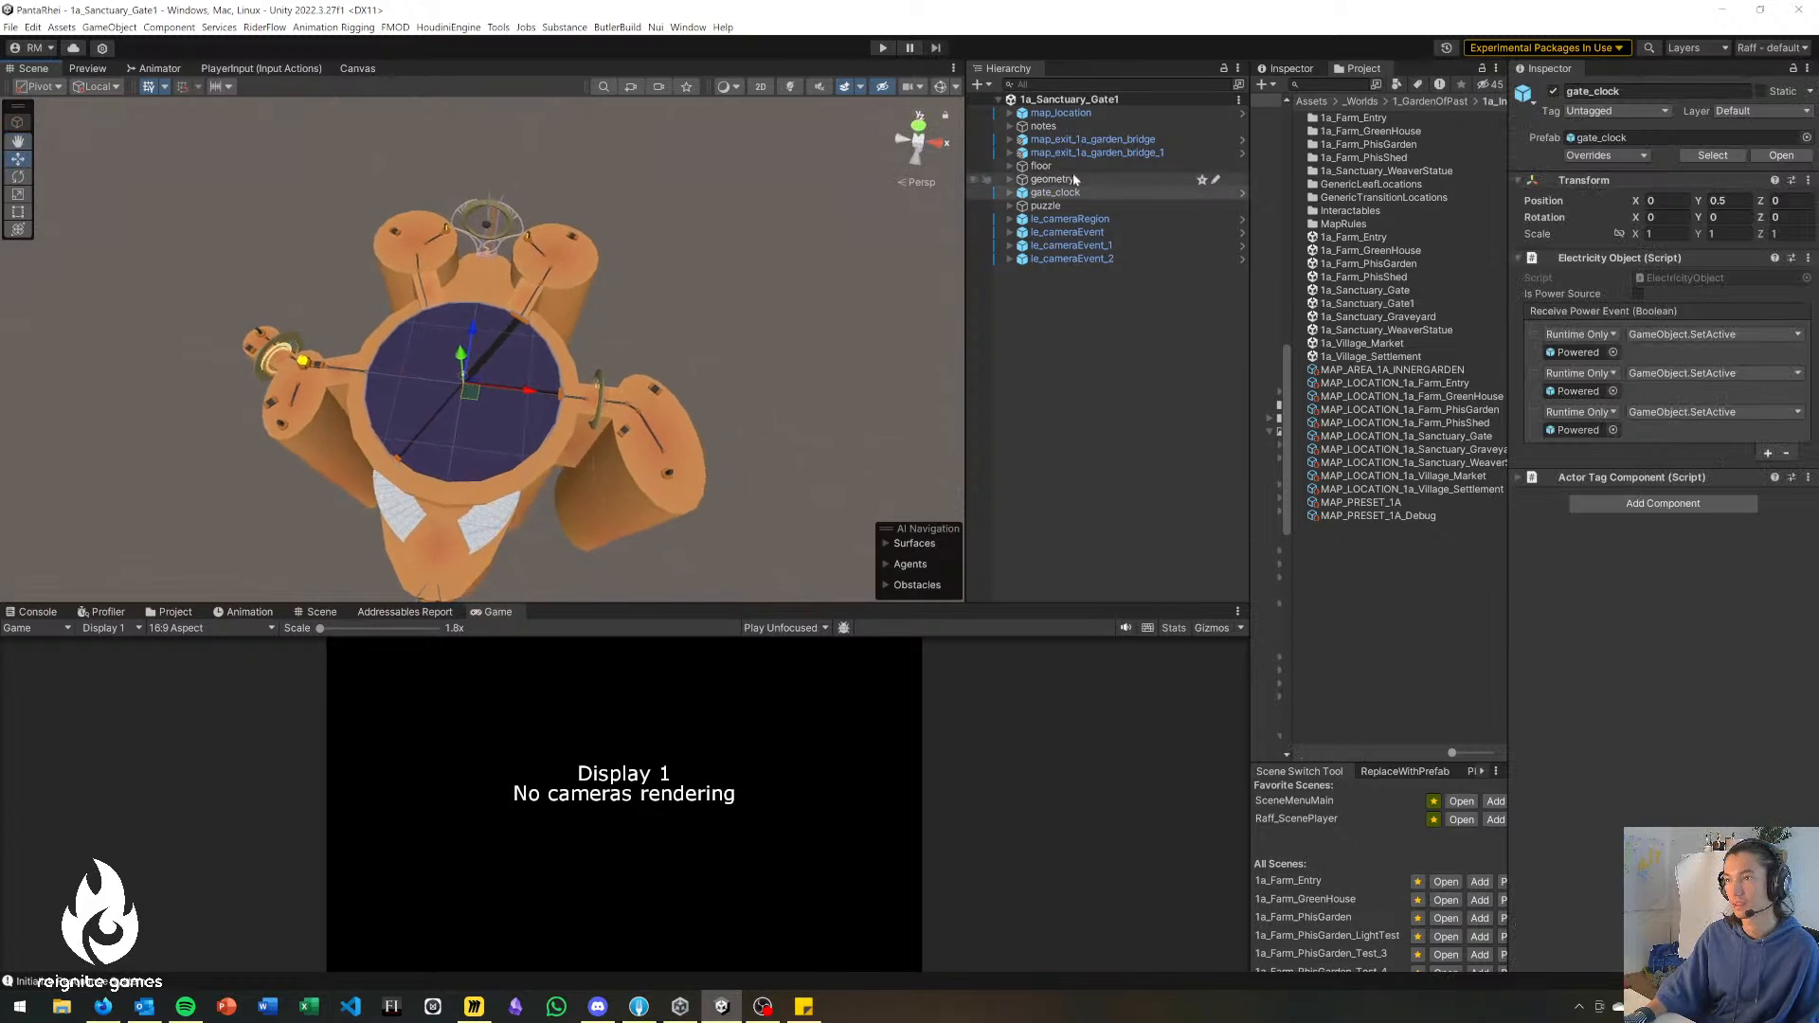
alt+drag(577, 360, 535, 406)
click(1062, 206)
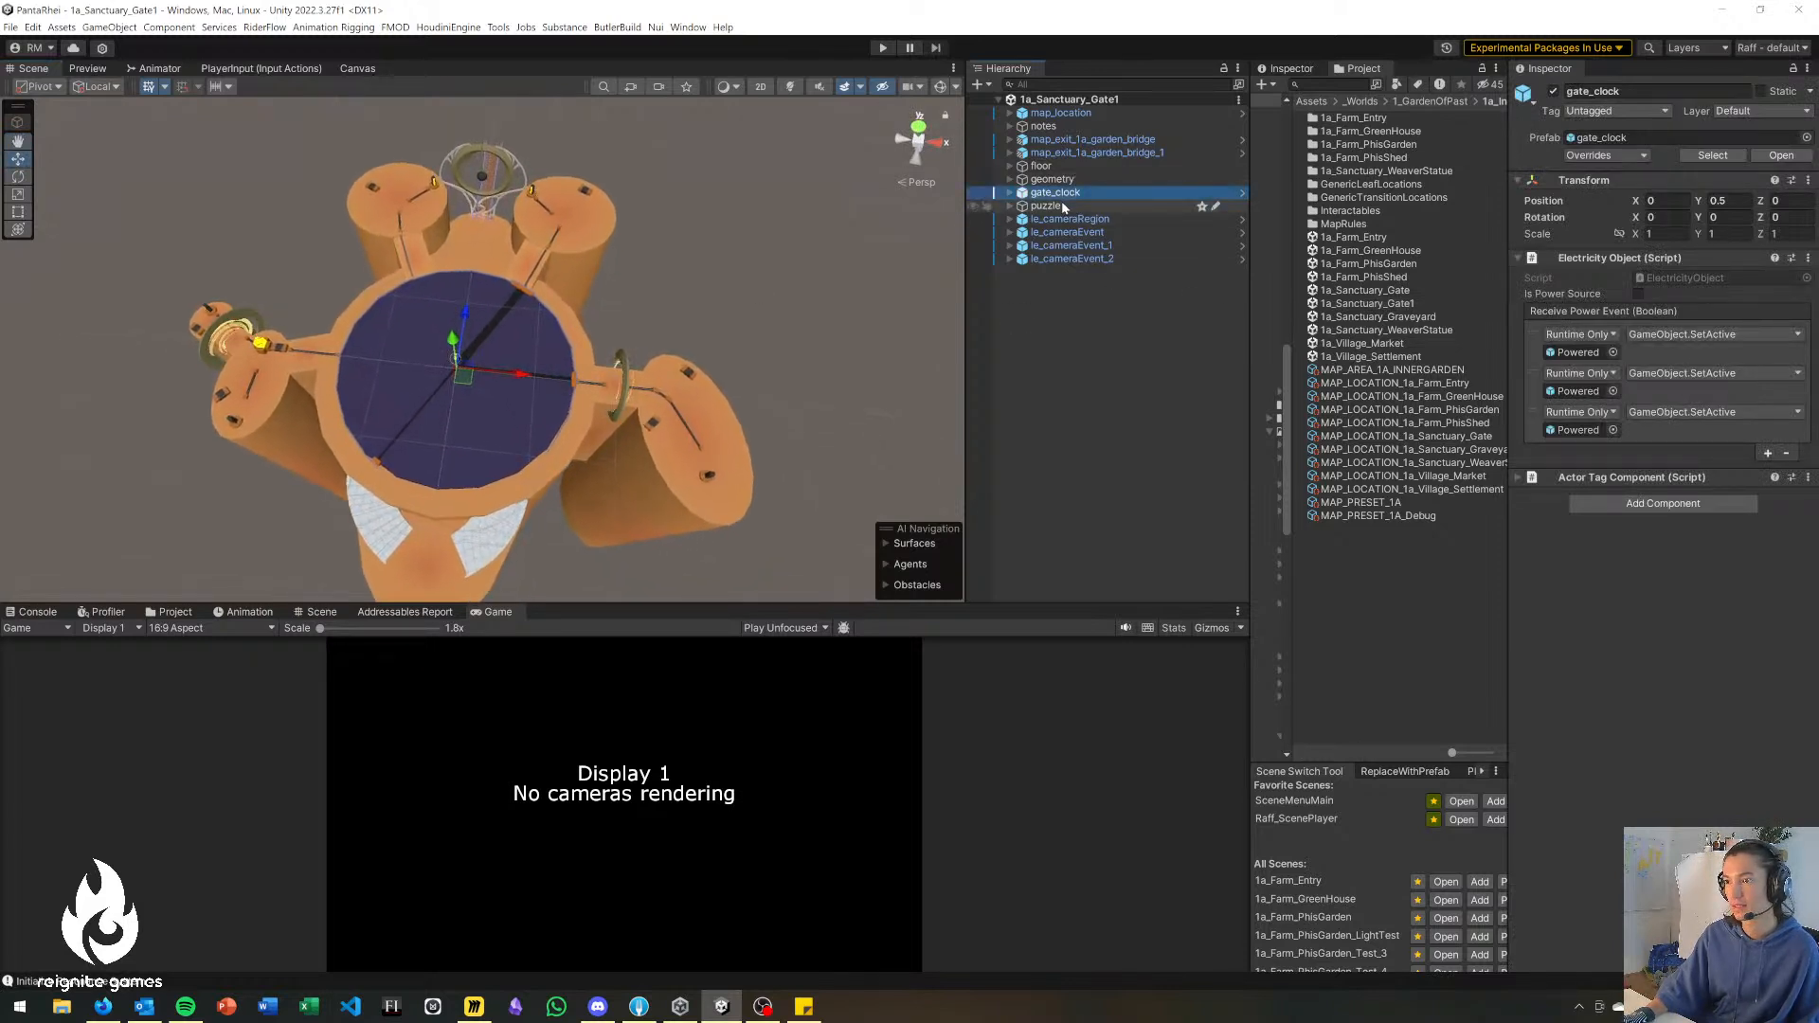
click(974, 206)
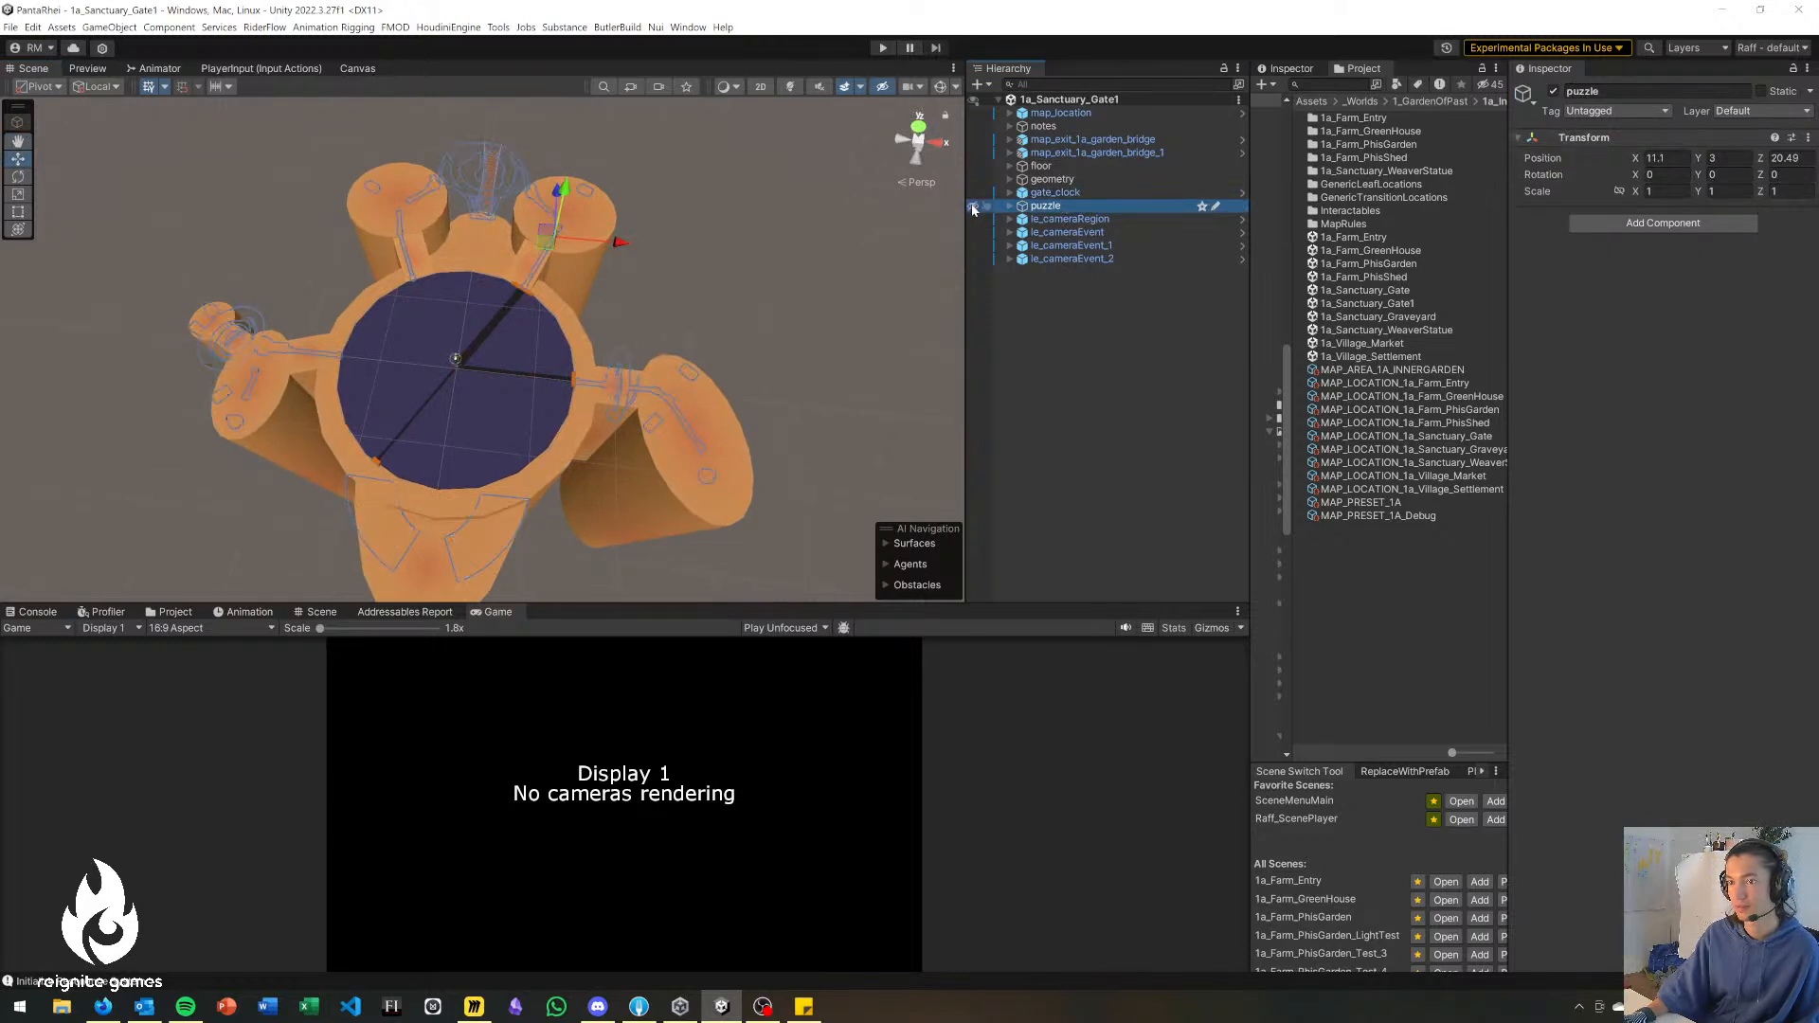
Expand the puzzle group's contents and examine the central floor cylinder and surrounding towers from the side and above.
click(1080, 430)
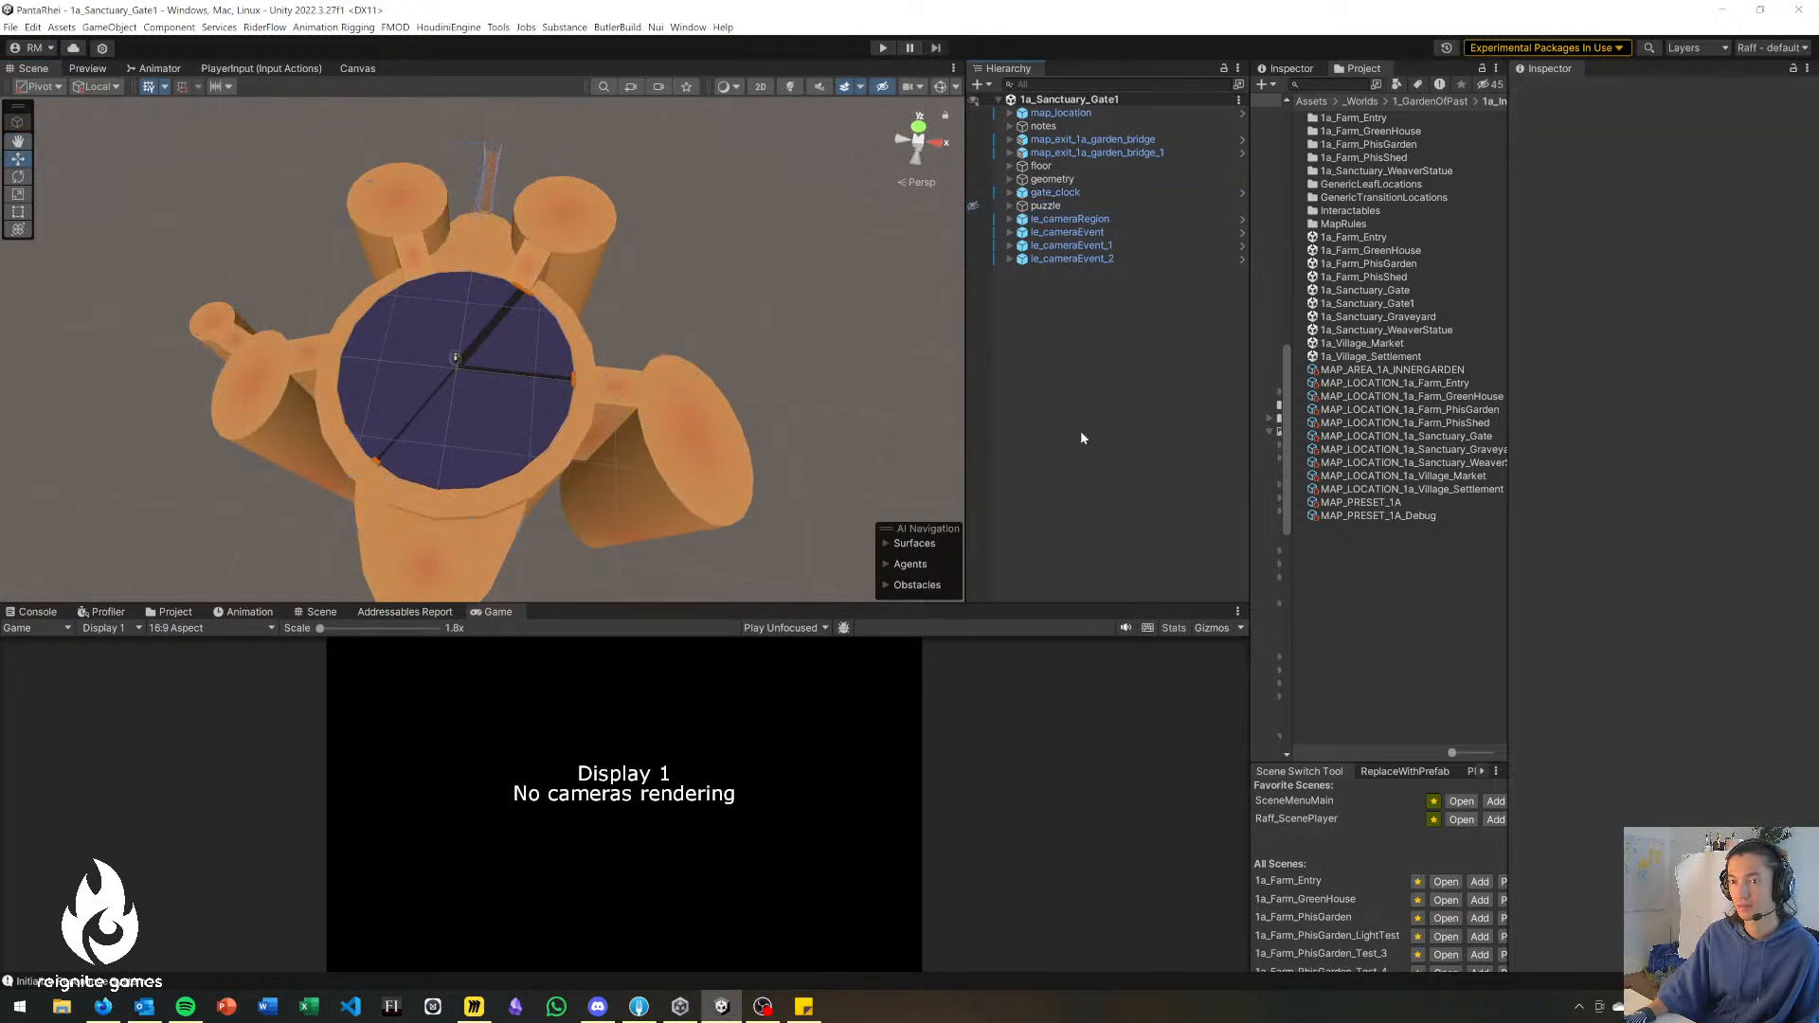
click(1010, 205)
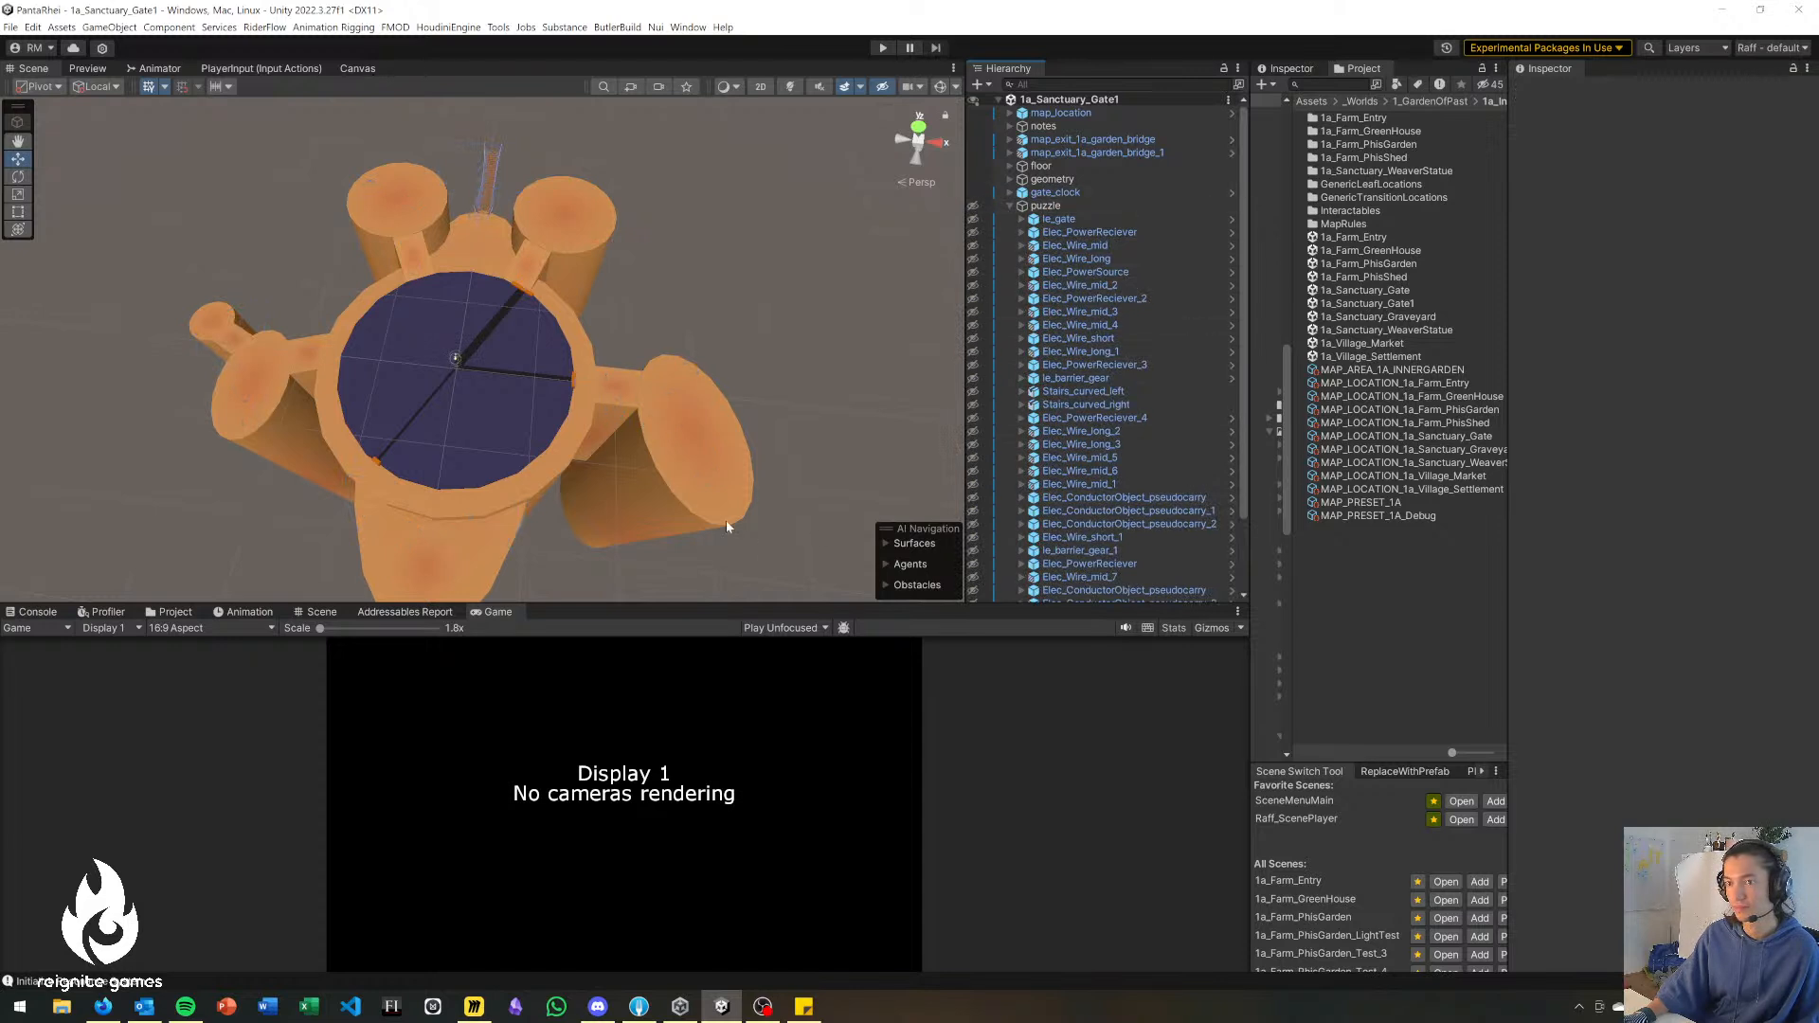
scroll(1113, 447, down, 3)
alt+drag(821, 497, 574, 339)
right_drag(574, 339, 554, 336)
key(w)
click(434, 374)
right_drag(762, 381, 808, 354)
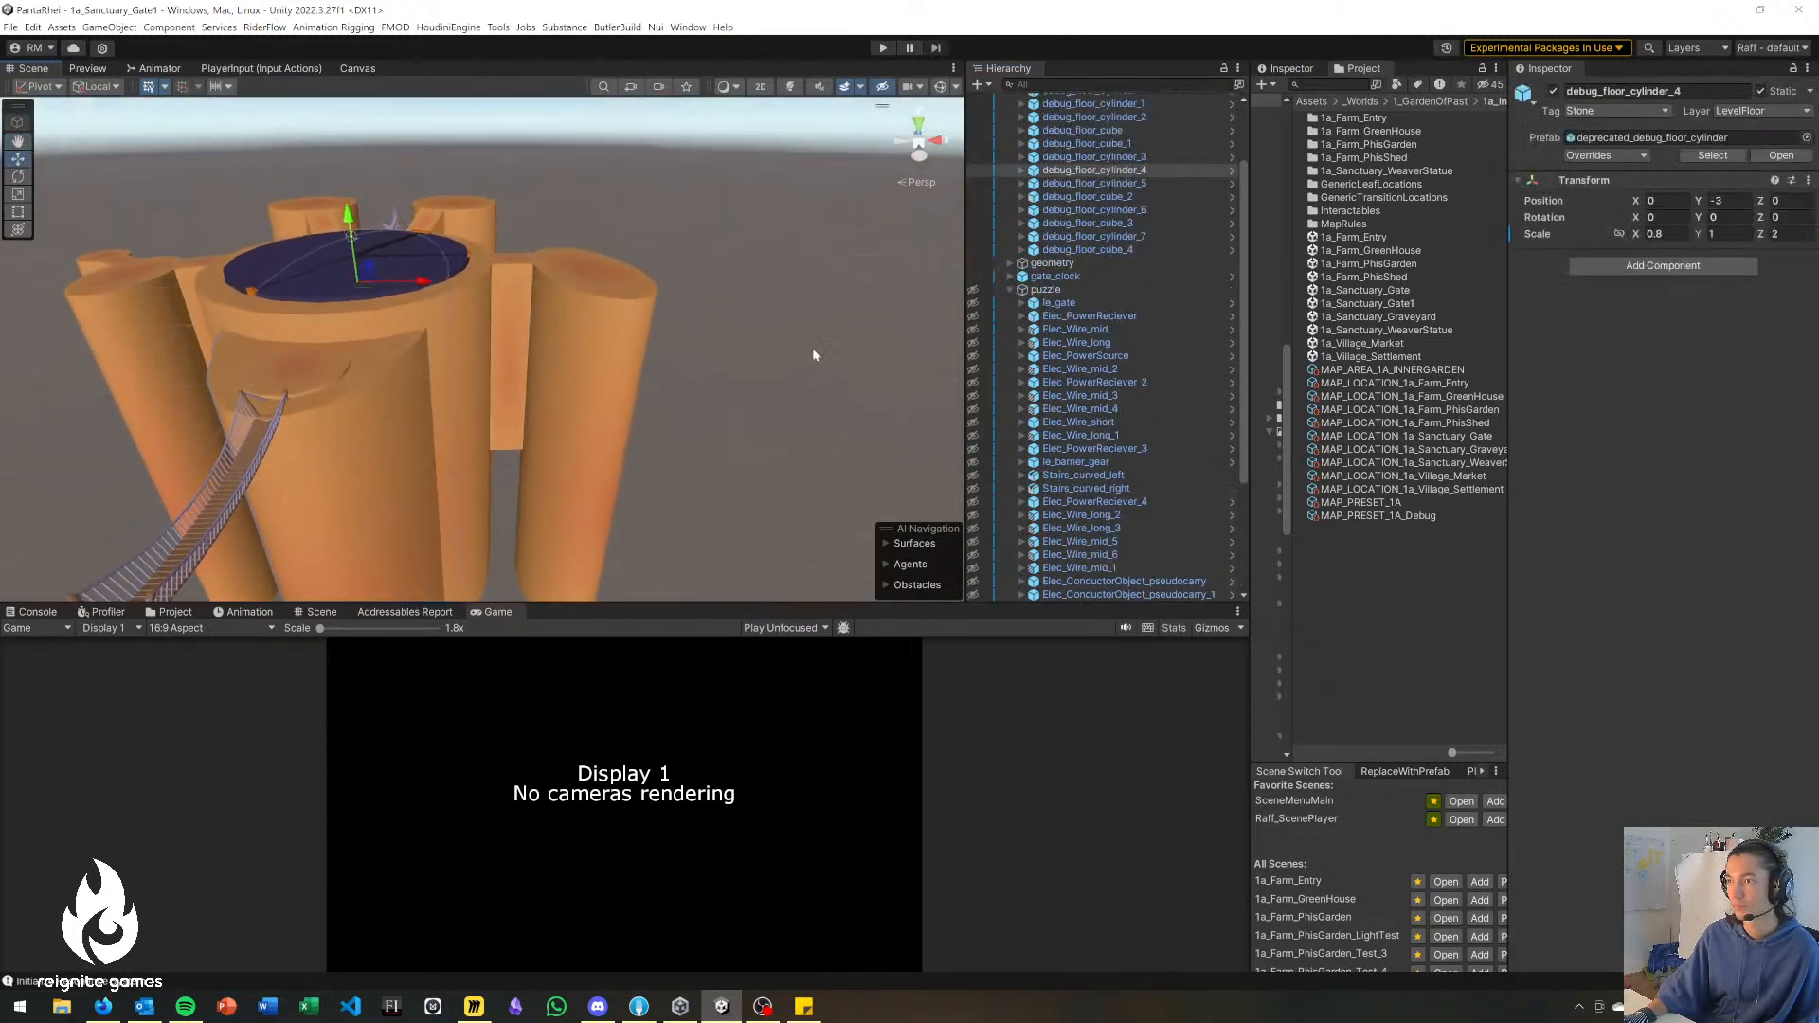
scroll(1128, 284, up, 3)
alt+drag(835, 343, 712, 449)
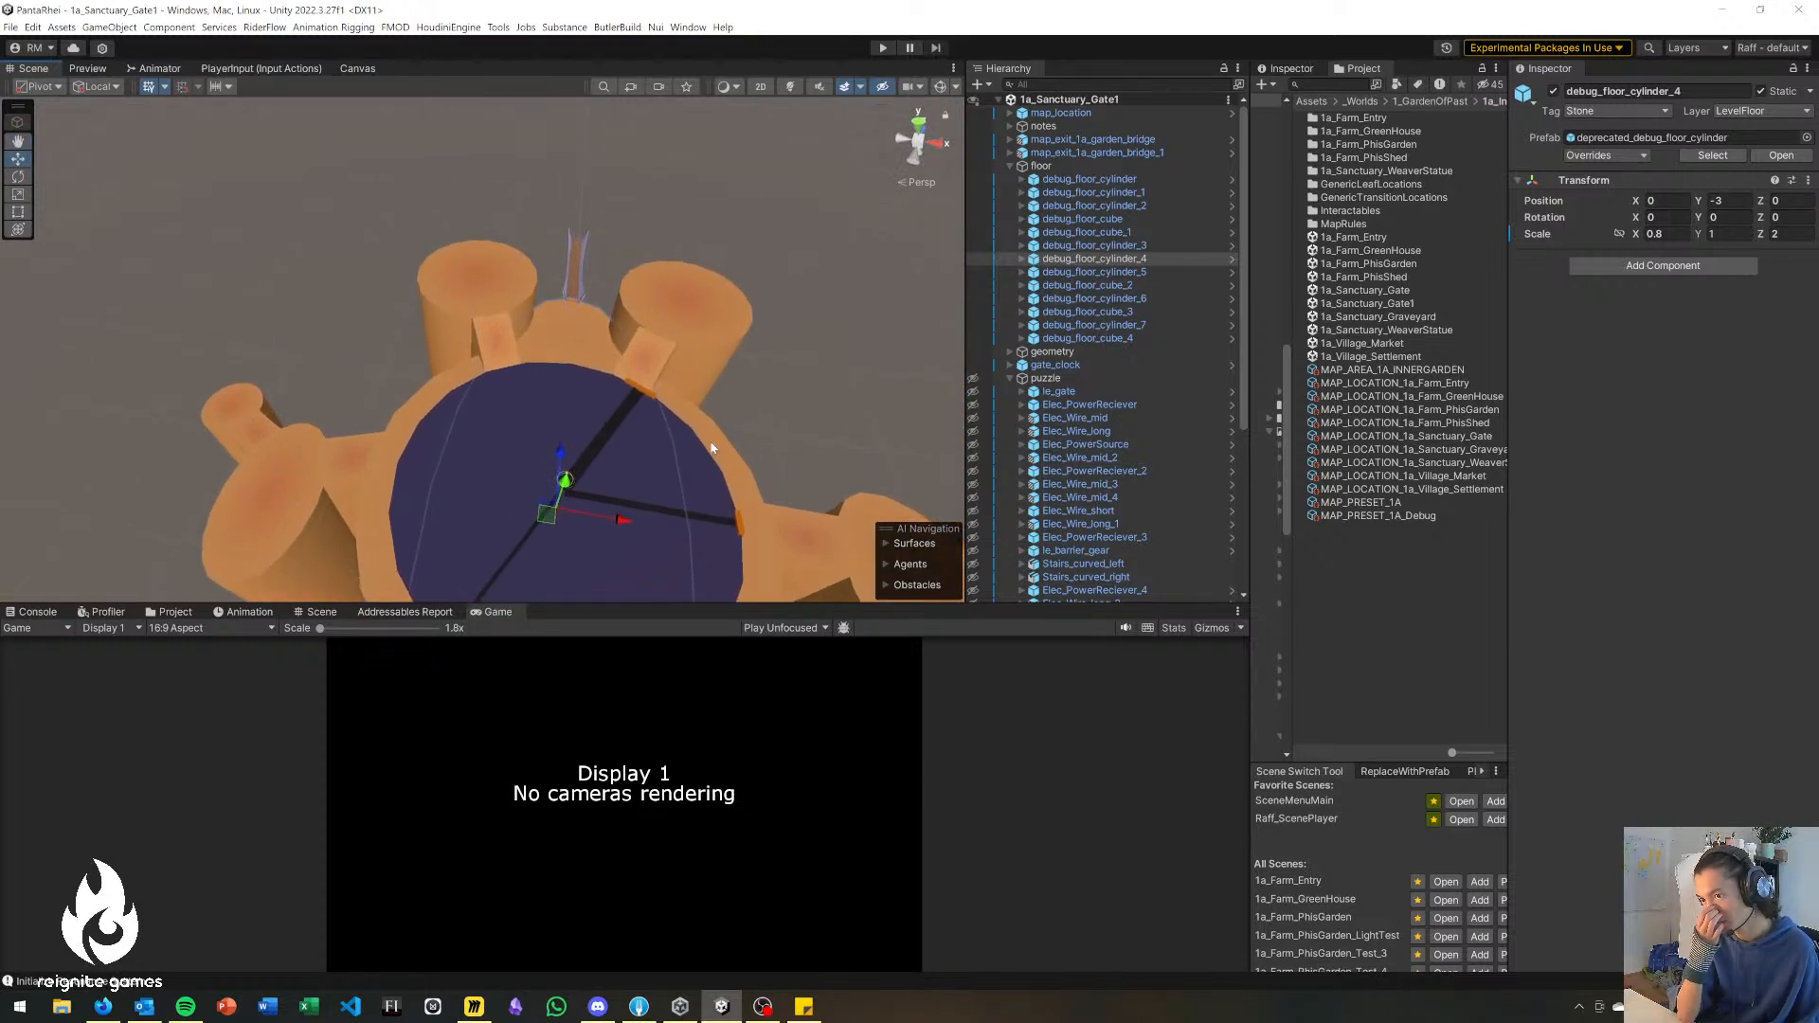
Examine how the side platforms and the bridge entrance connect to the central disc of the gate layout.
click(799, 331)
alt+drag(742, 356, 642, 490)
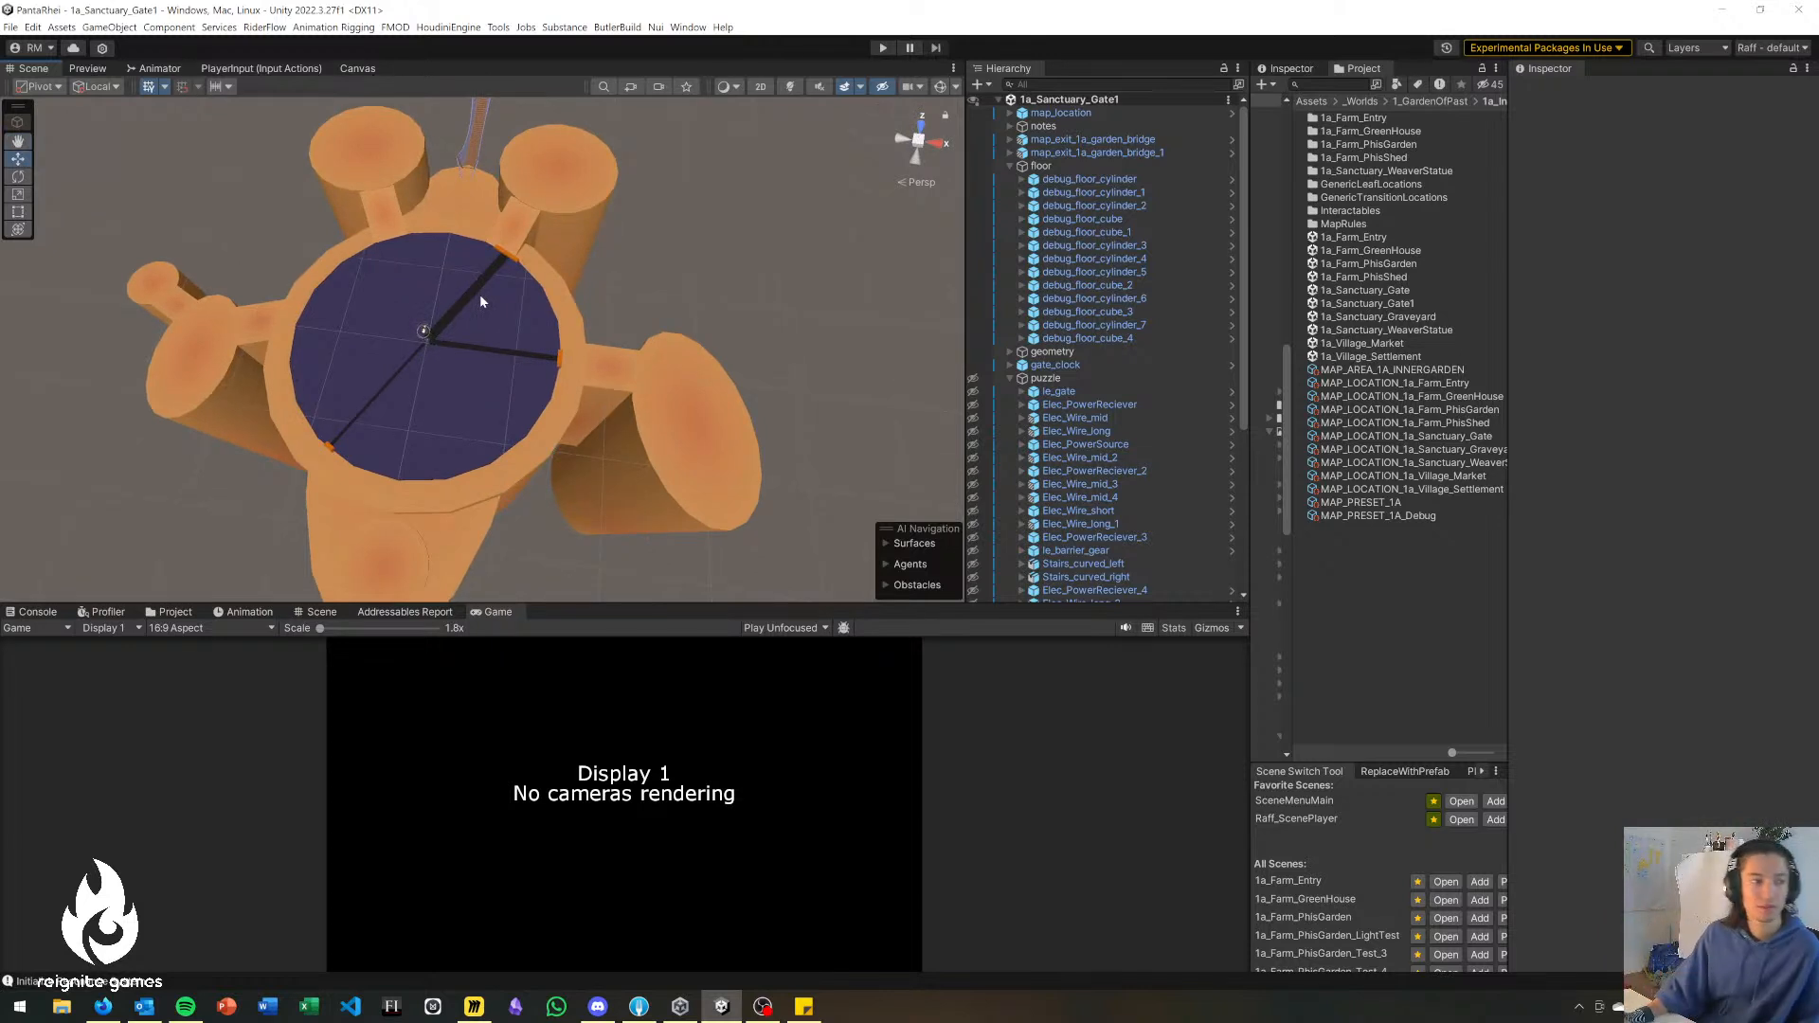
alt+drag(446, 258, 464, 323)
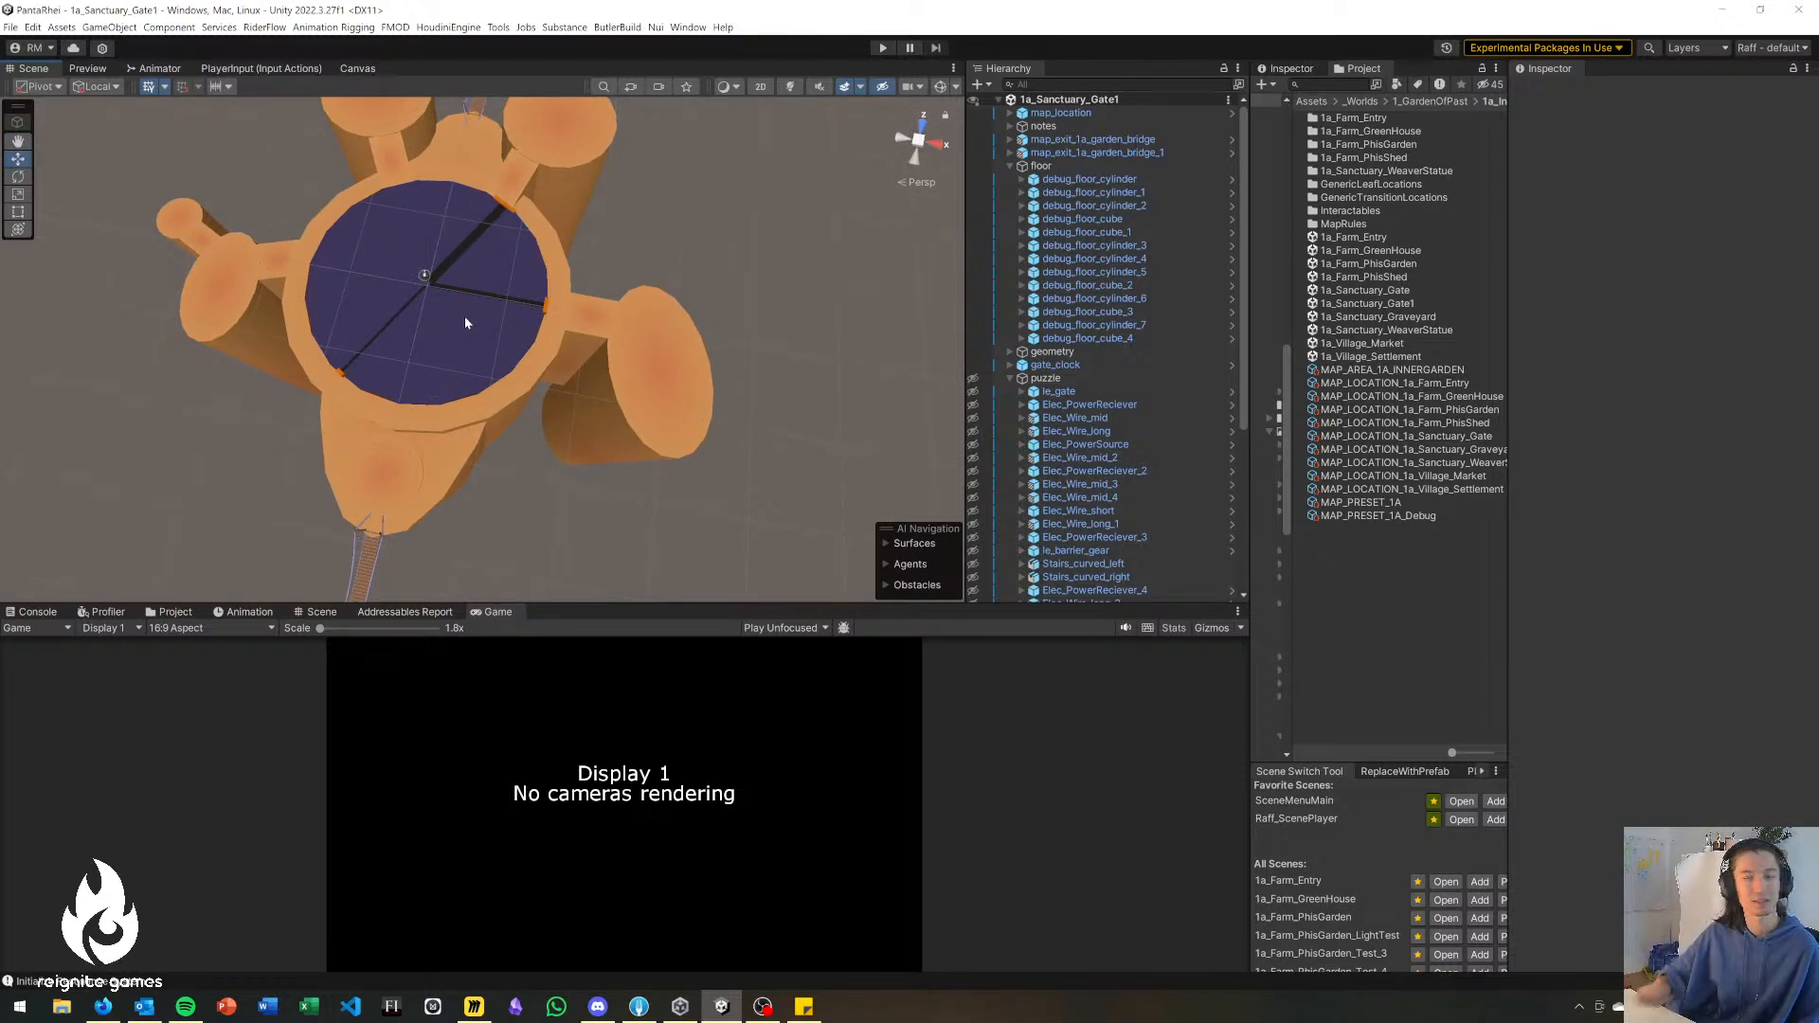
alt+drag(470, 317, 544, 328)
click(282, 511)
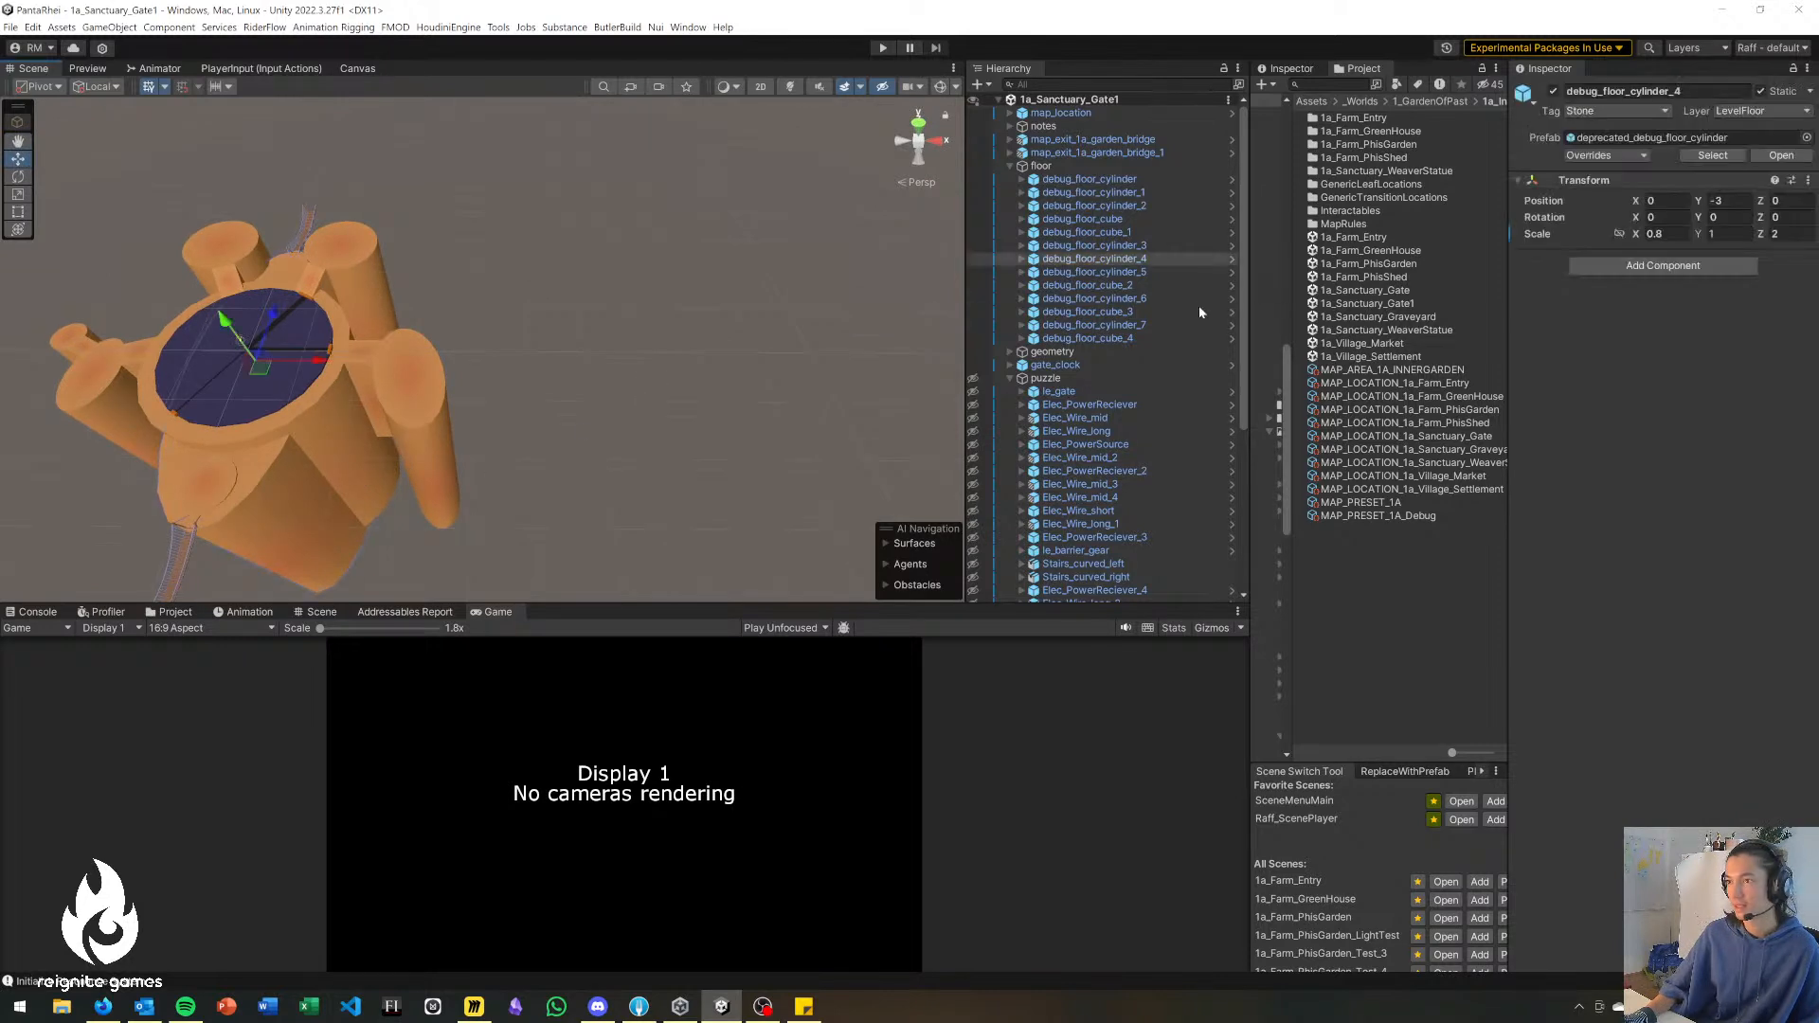
alt+drag(492, 367, 430, 380)
right_drag(429, 380, 535, 424)
key(a)
key(w)
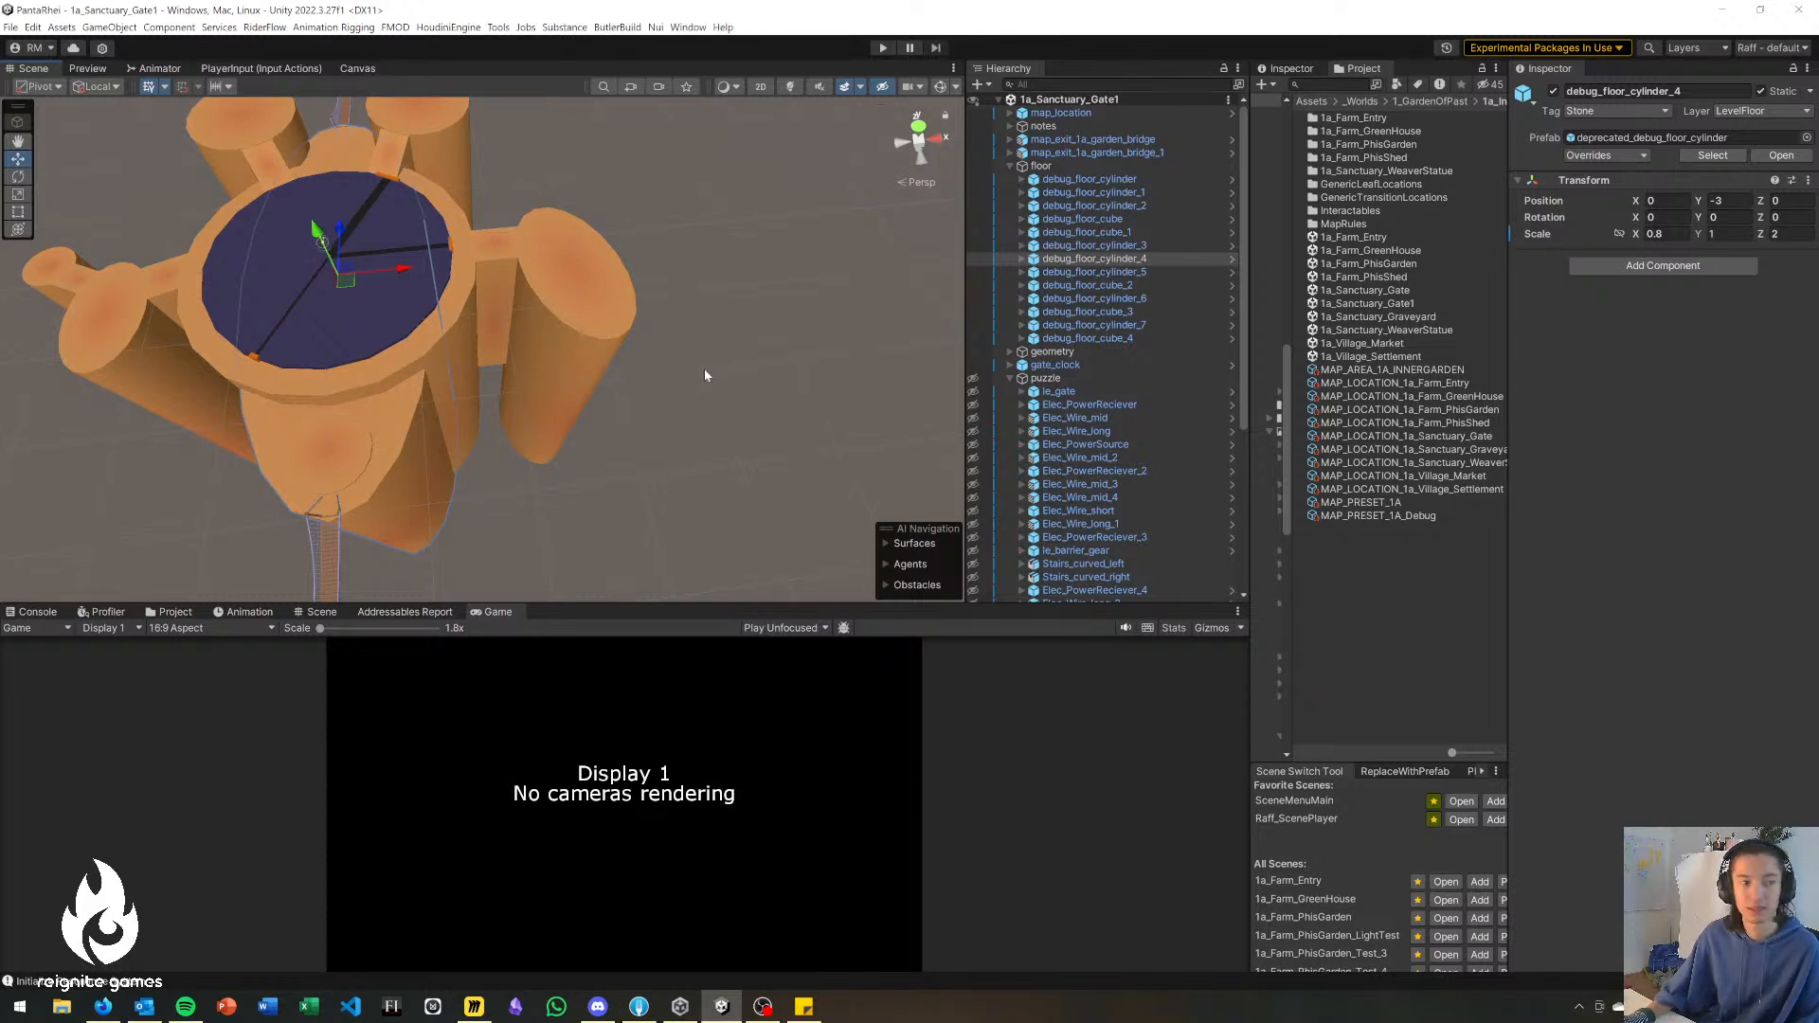
alt+drag(717, 368, 667, 391)
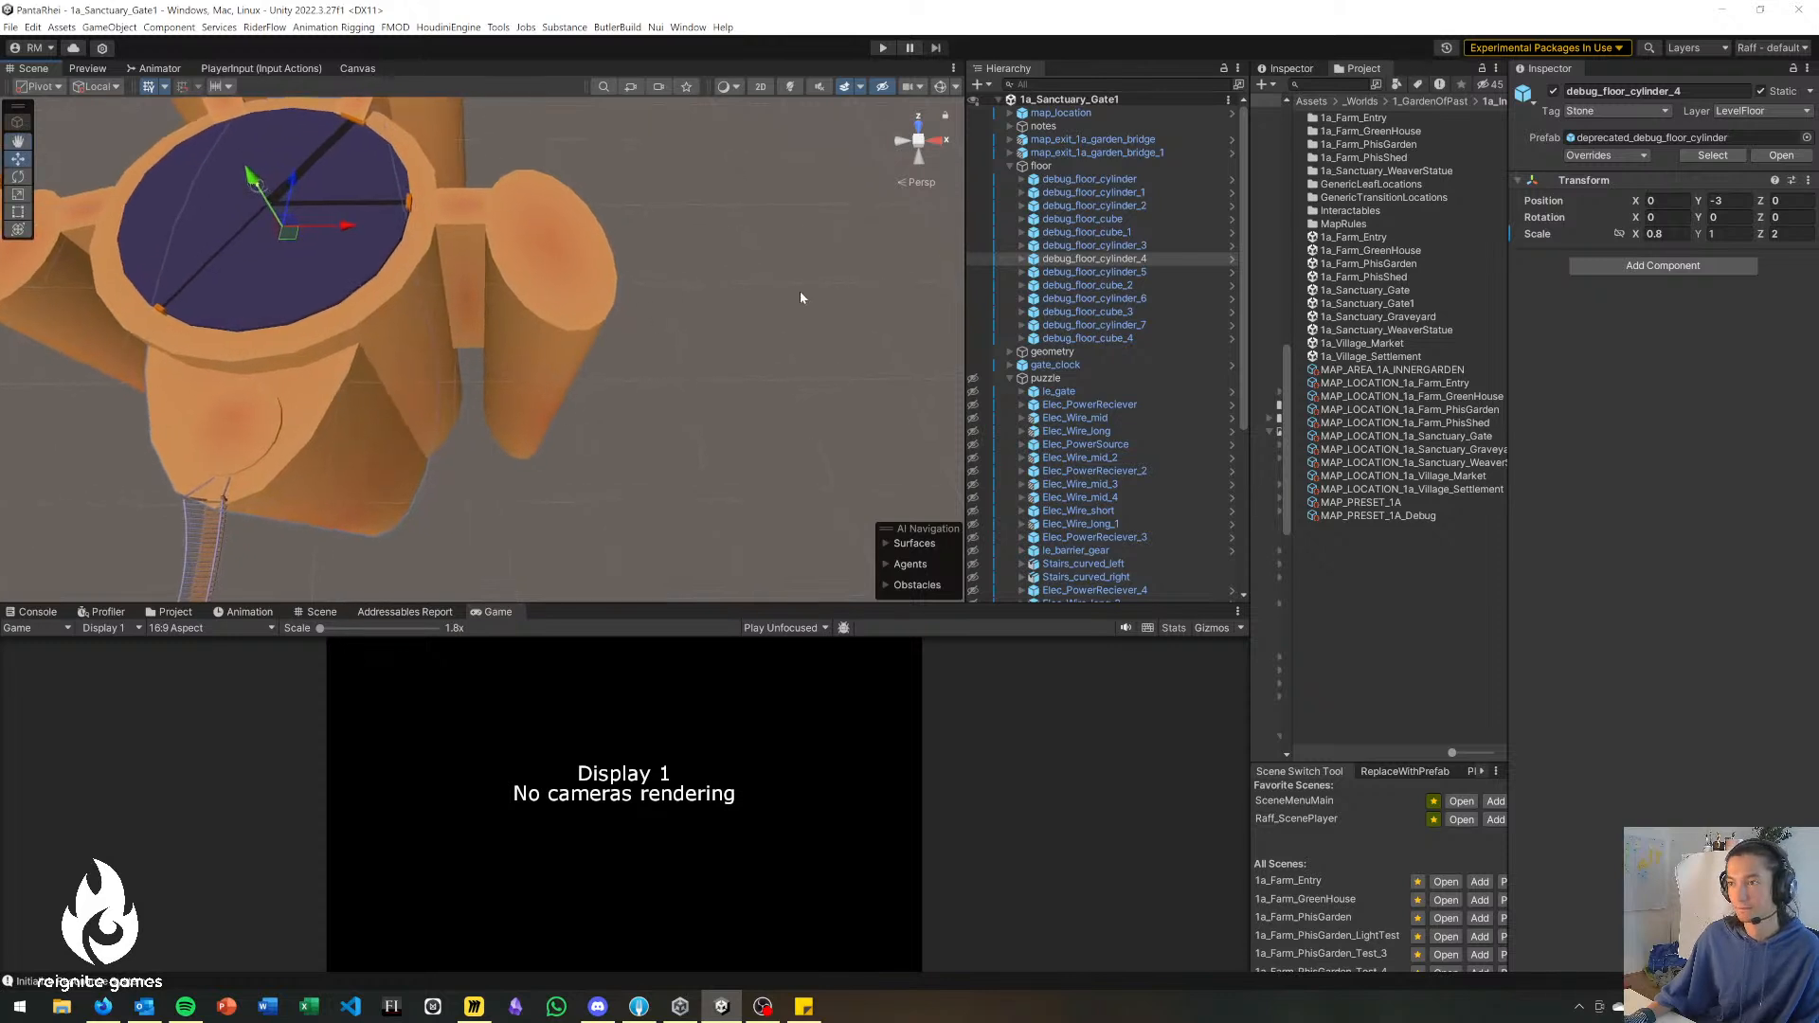
Search the project assets for tube, ring and estuary.
text(tub)
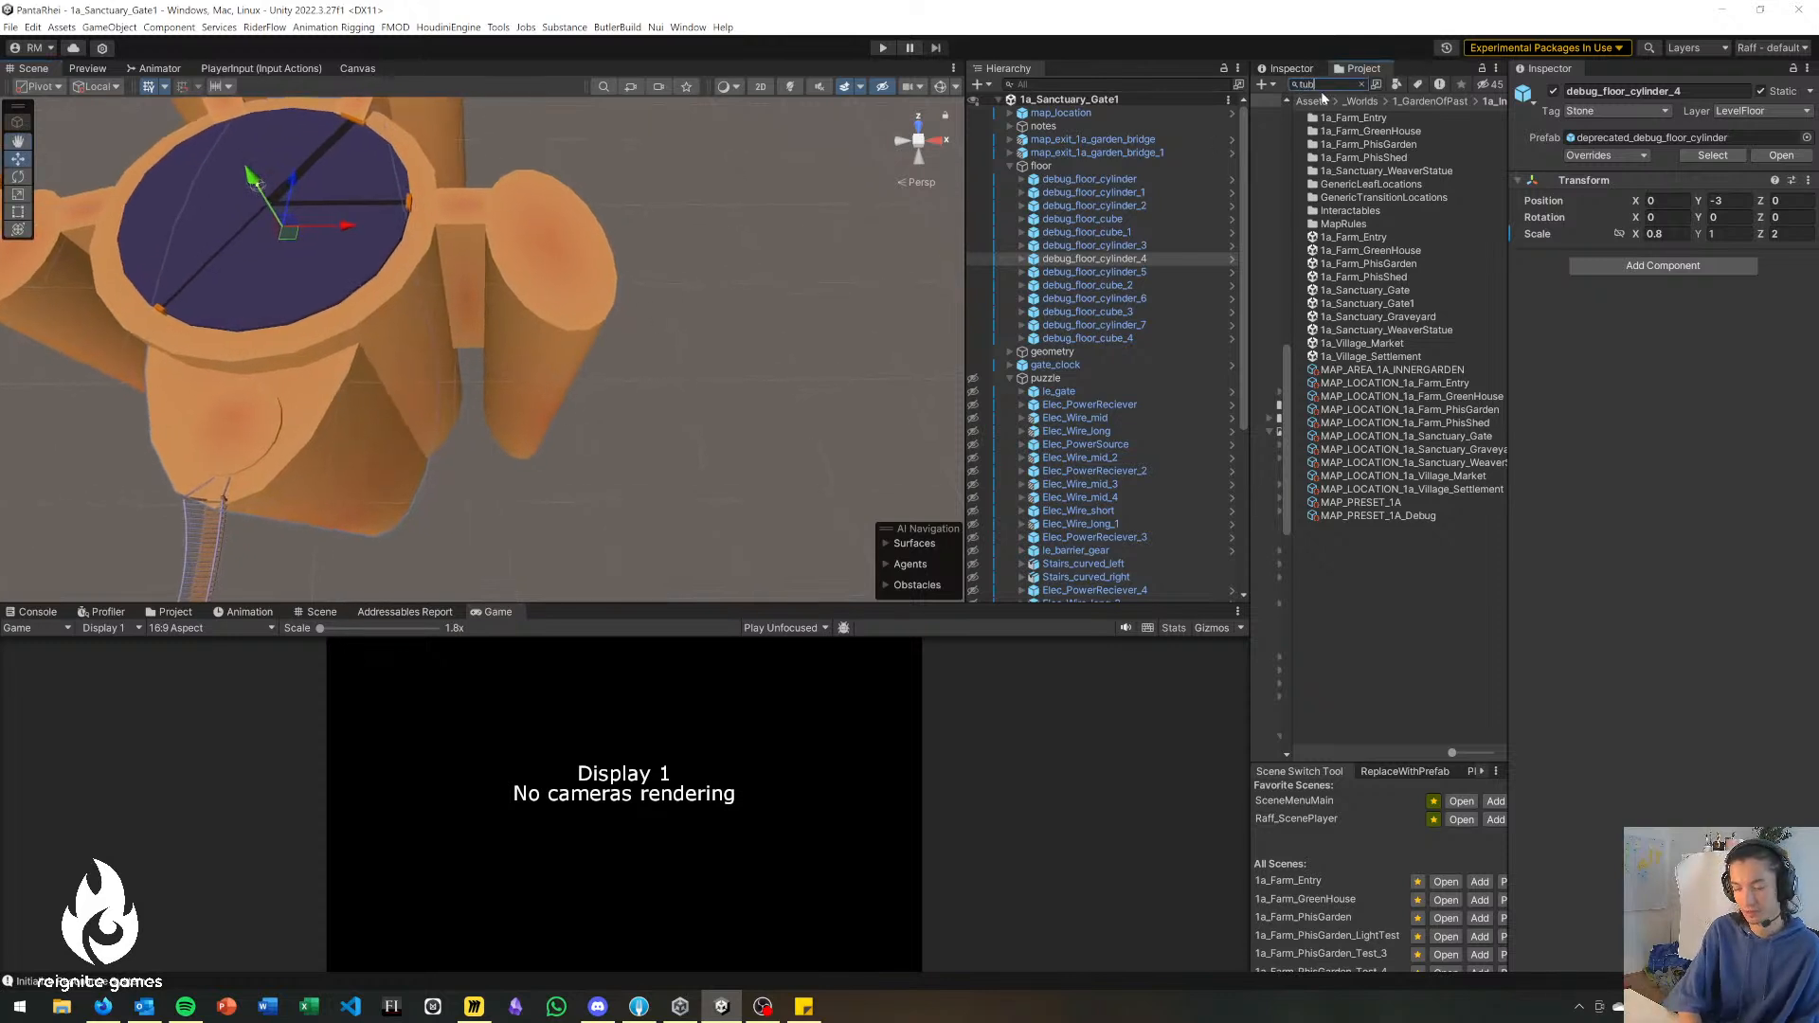
text(e)
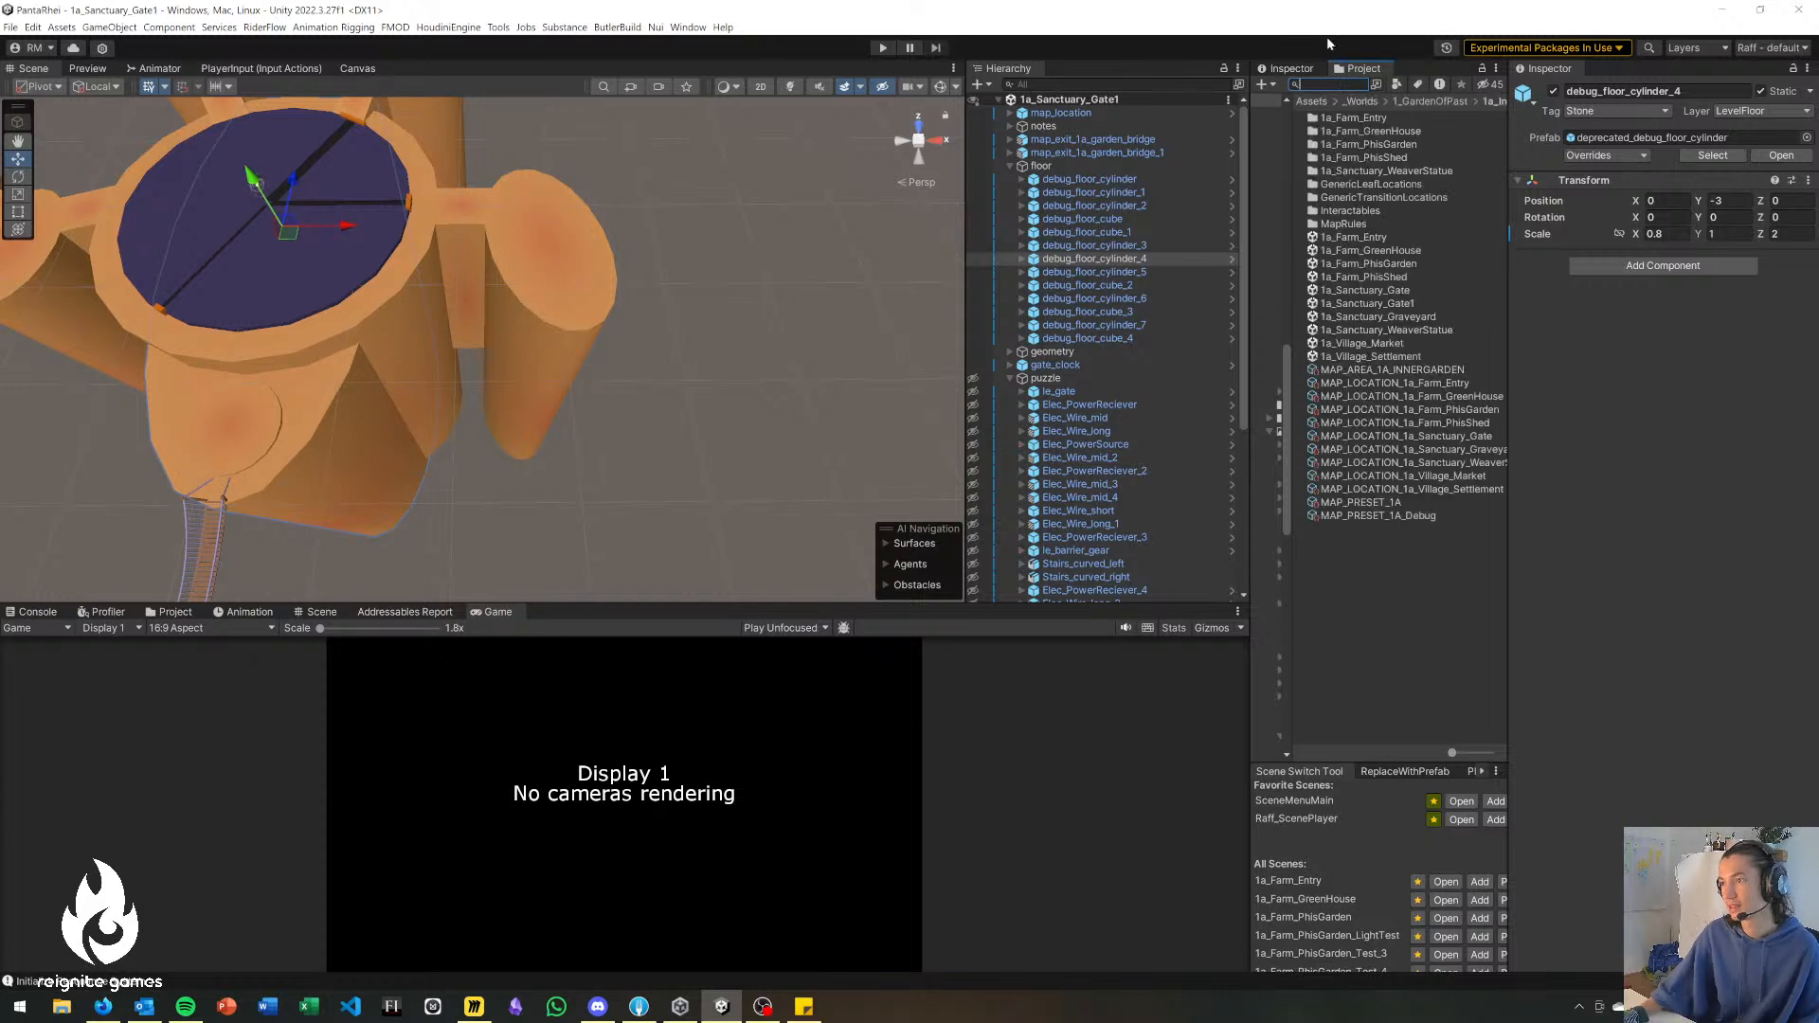
text(ring)
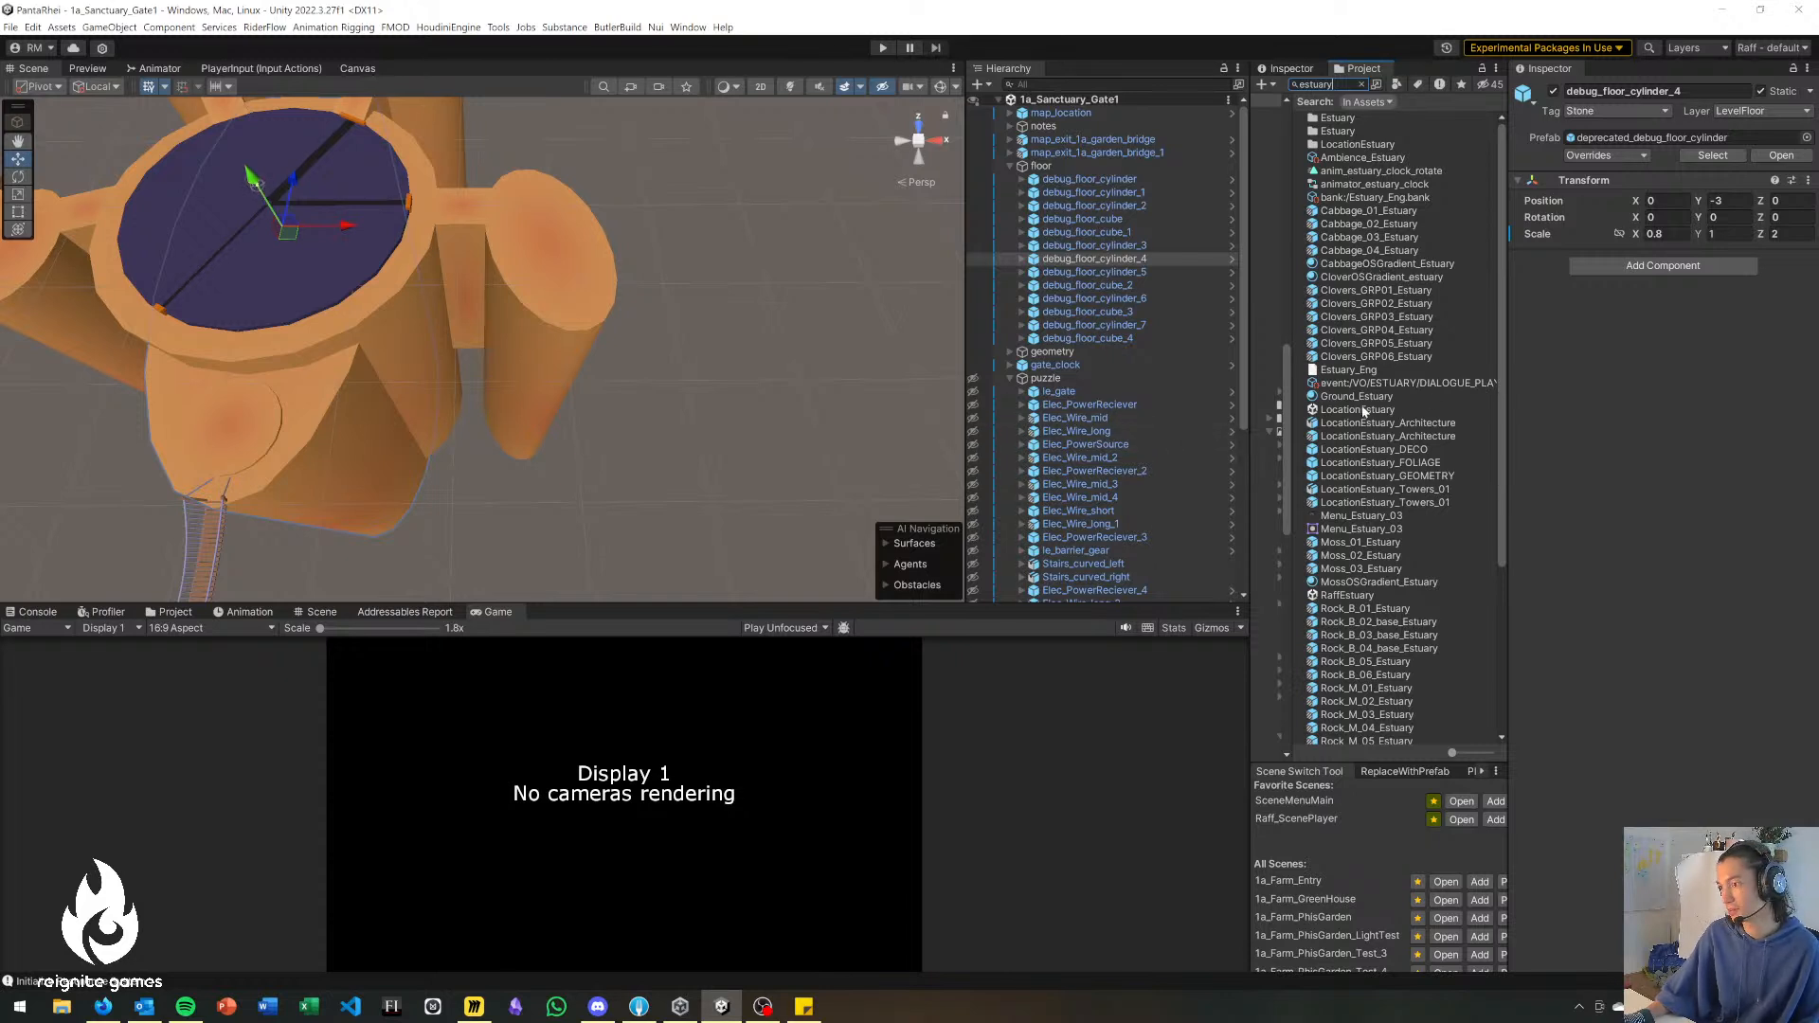
Collapse the floor and puzzle groups and add the LocationEstuary scene alongside the open 1a_Sanctuary_Gate1 scene.
click(1010, 156)
click(1009, 153)
click(1010, 166)
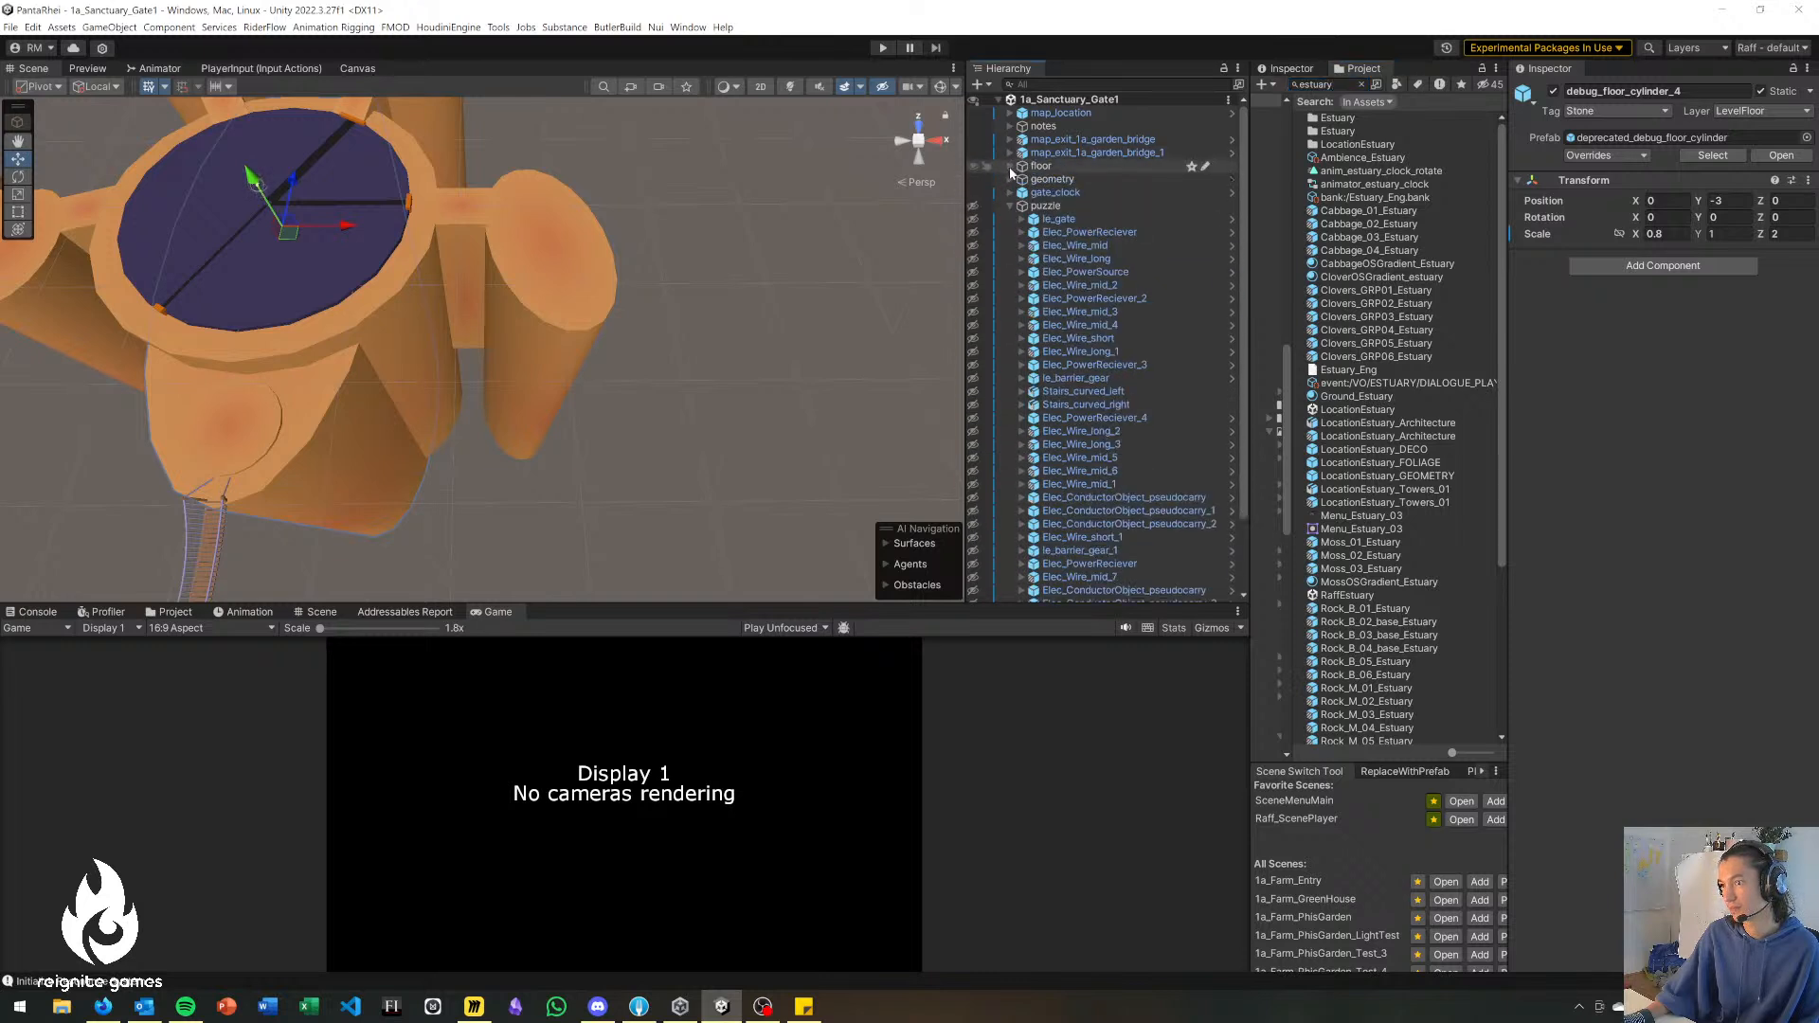
click(1011, 205)
drag(1359, 410, 1113, 451)
Examine the estuary's round stone platform, its center ring mesh and the adjoining bridge.
right_drag(690, 432, 414, 348)
right_drag(413, 349, 464, 319)
click(469, 318)
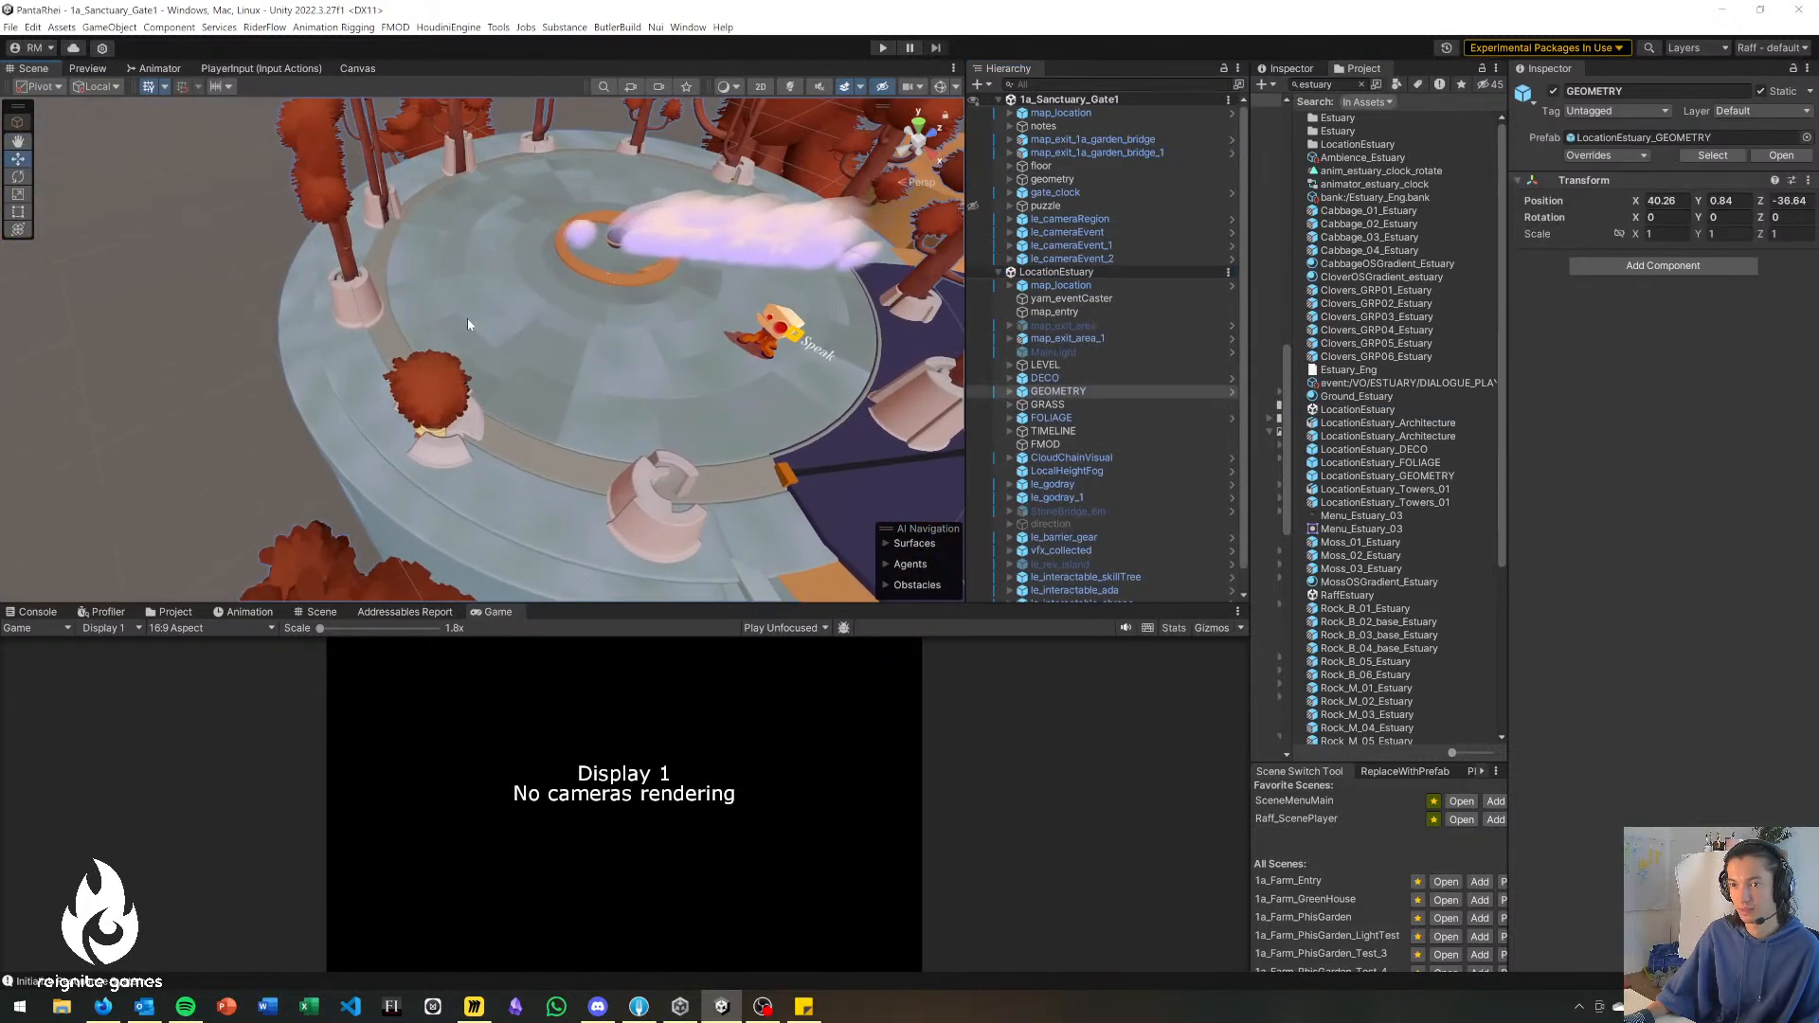
click(429, 318)
click(391, 339)
click(390, 340)
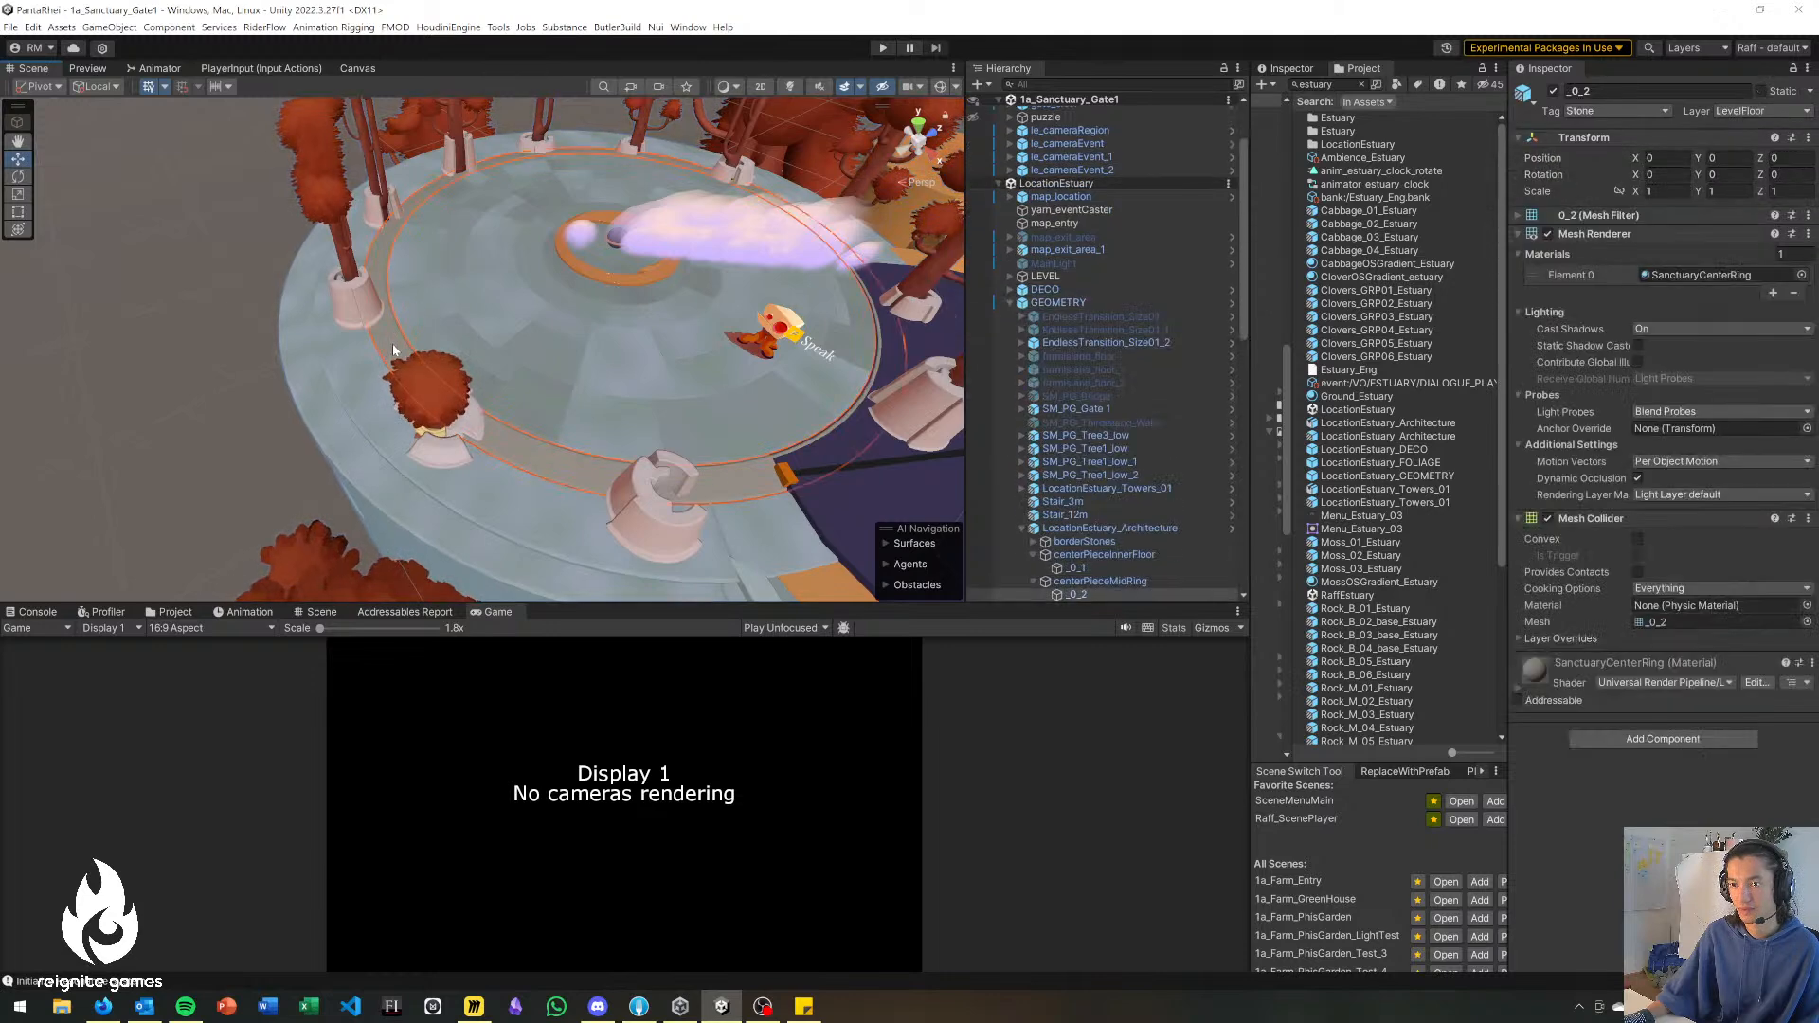
key(f)
scroll(1036, 487, down, 3)
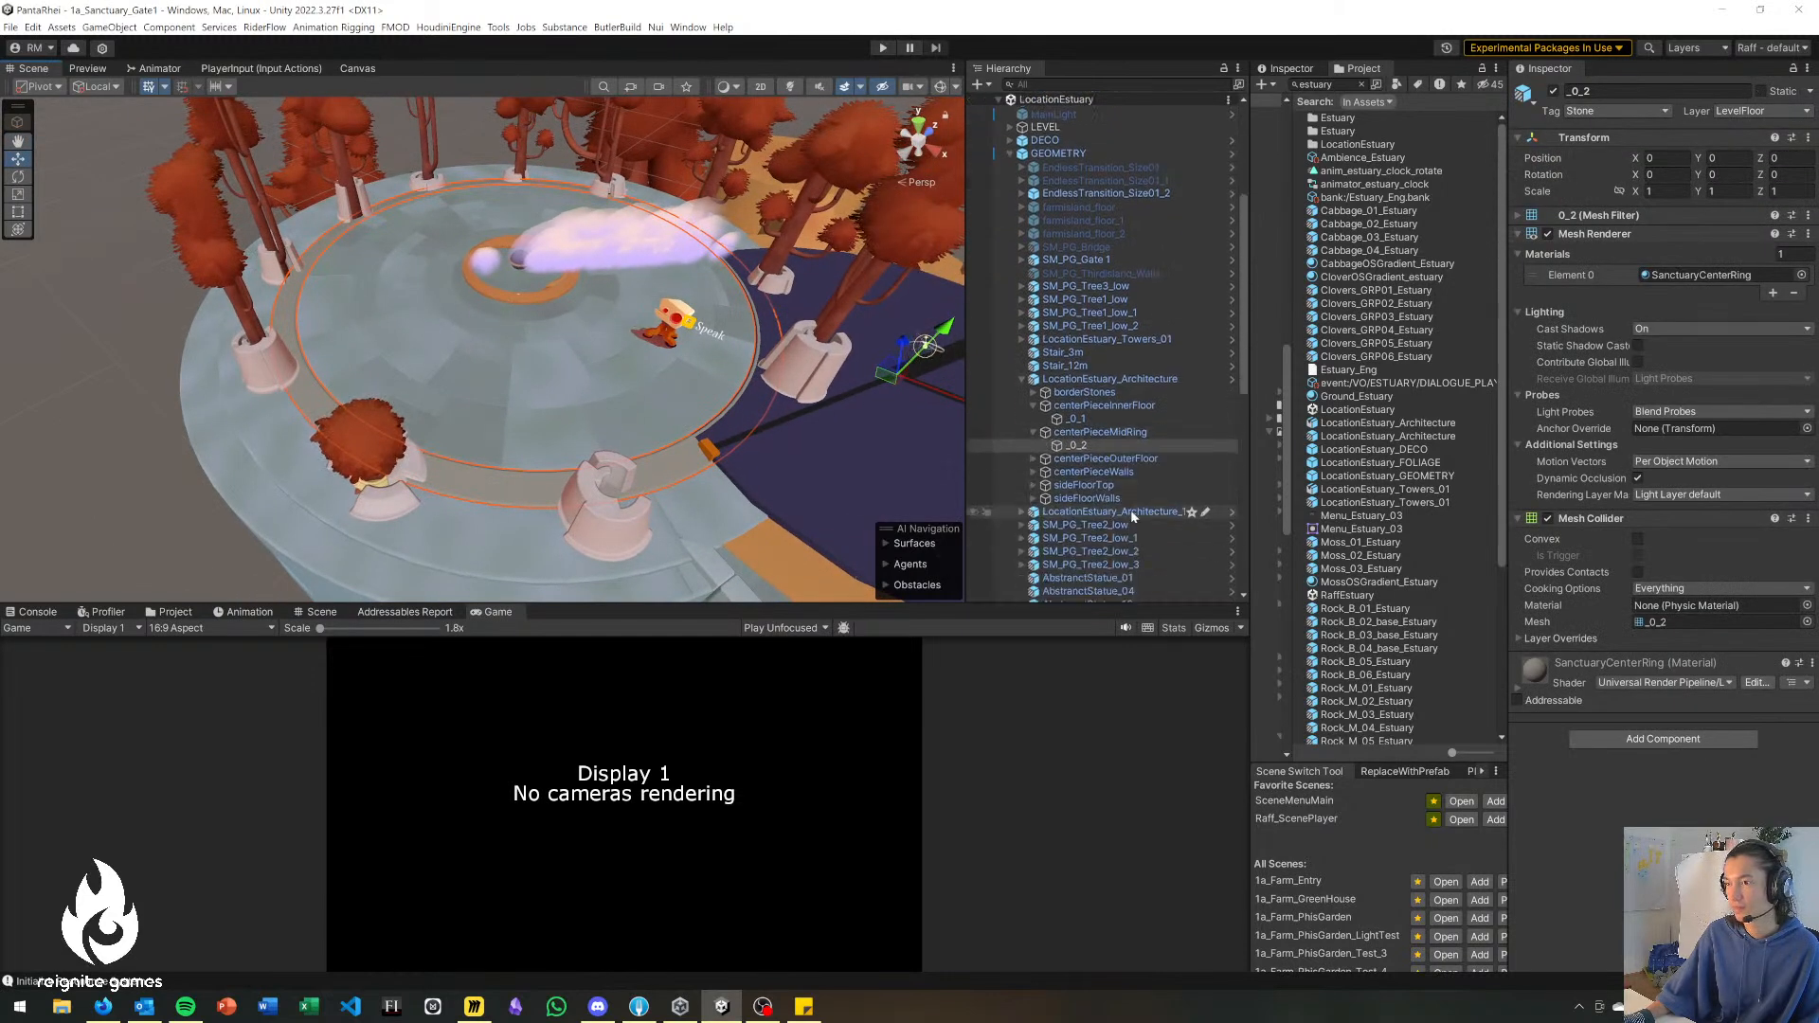
right_drag(508, 464, 569, 427)
key(w)
key(s)
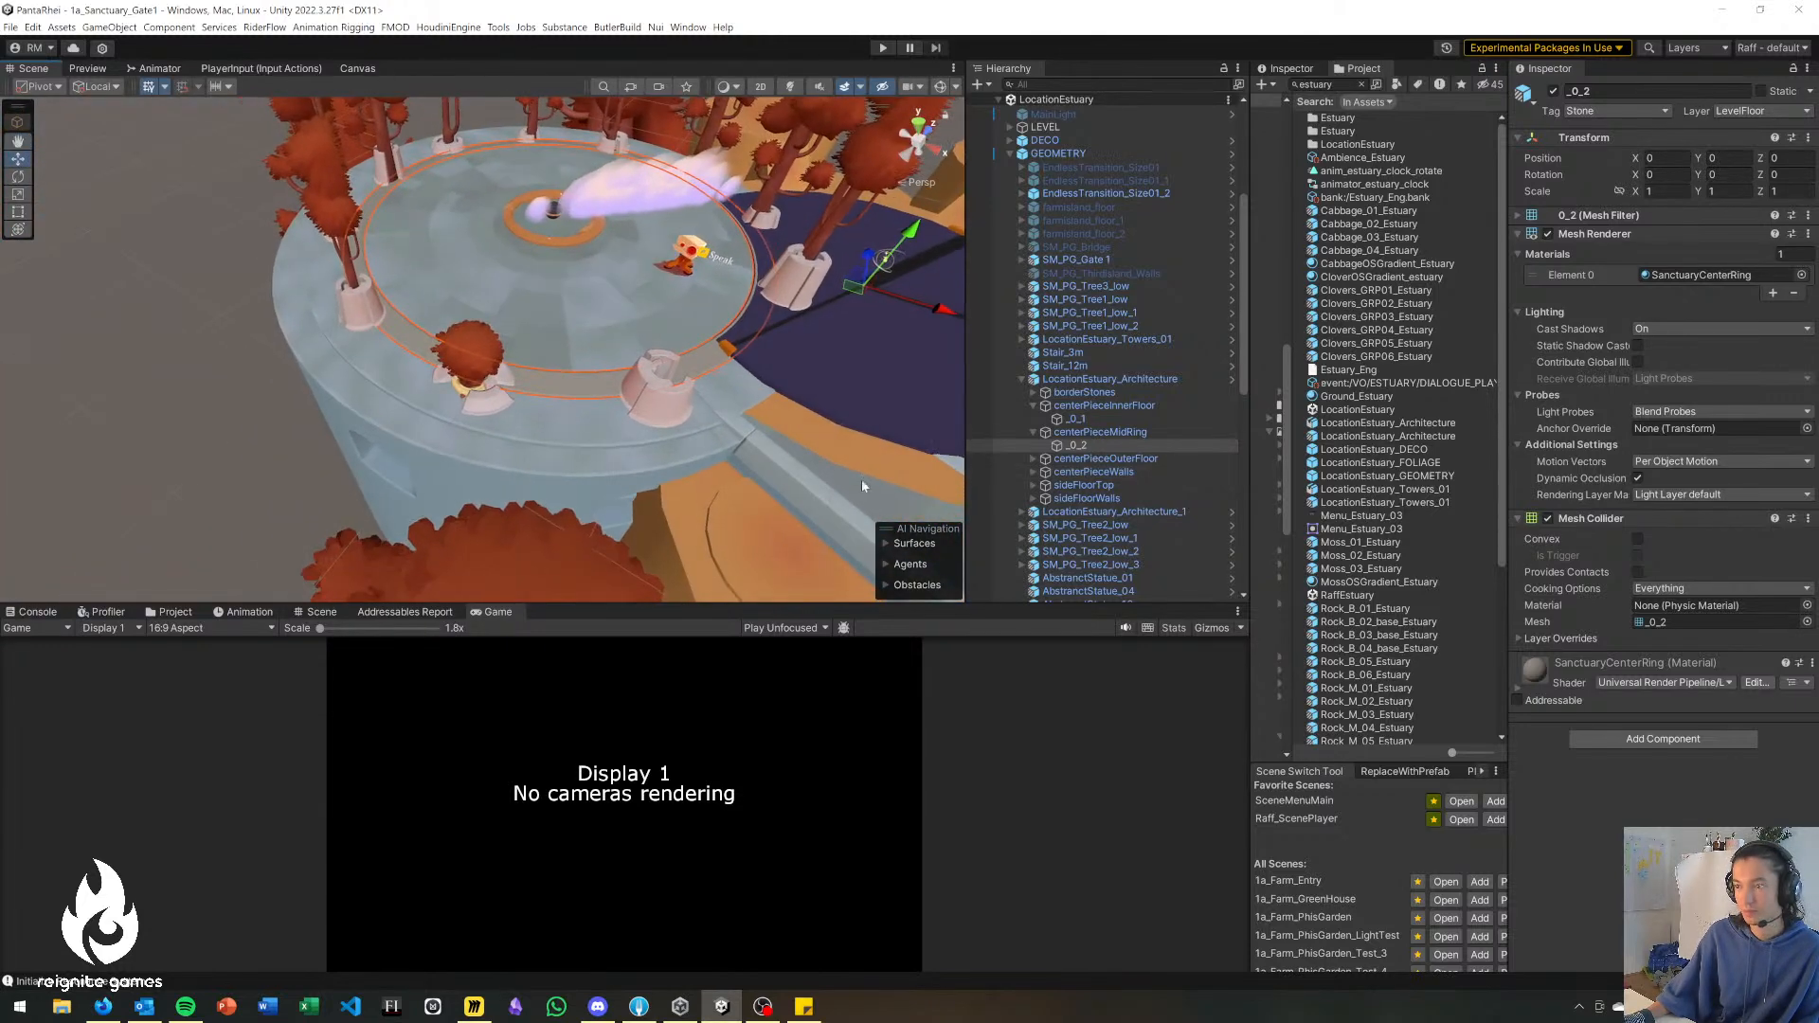
Identify the two LocationEstuary_Architecture objects forming the round platform, try moving LocationEstuary_Architecture_1 and undo the move.
click(1077, 379)
click(1019, 378)
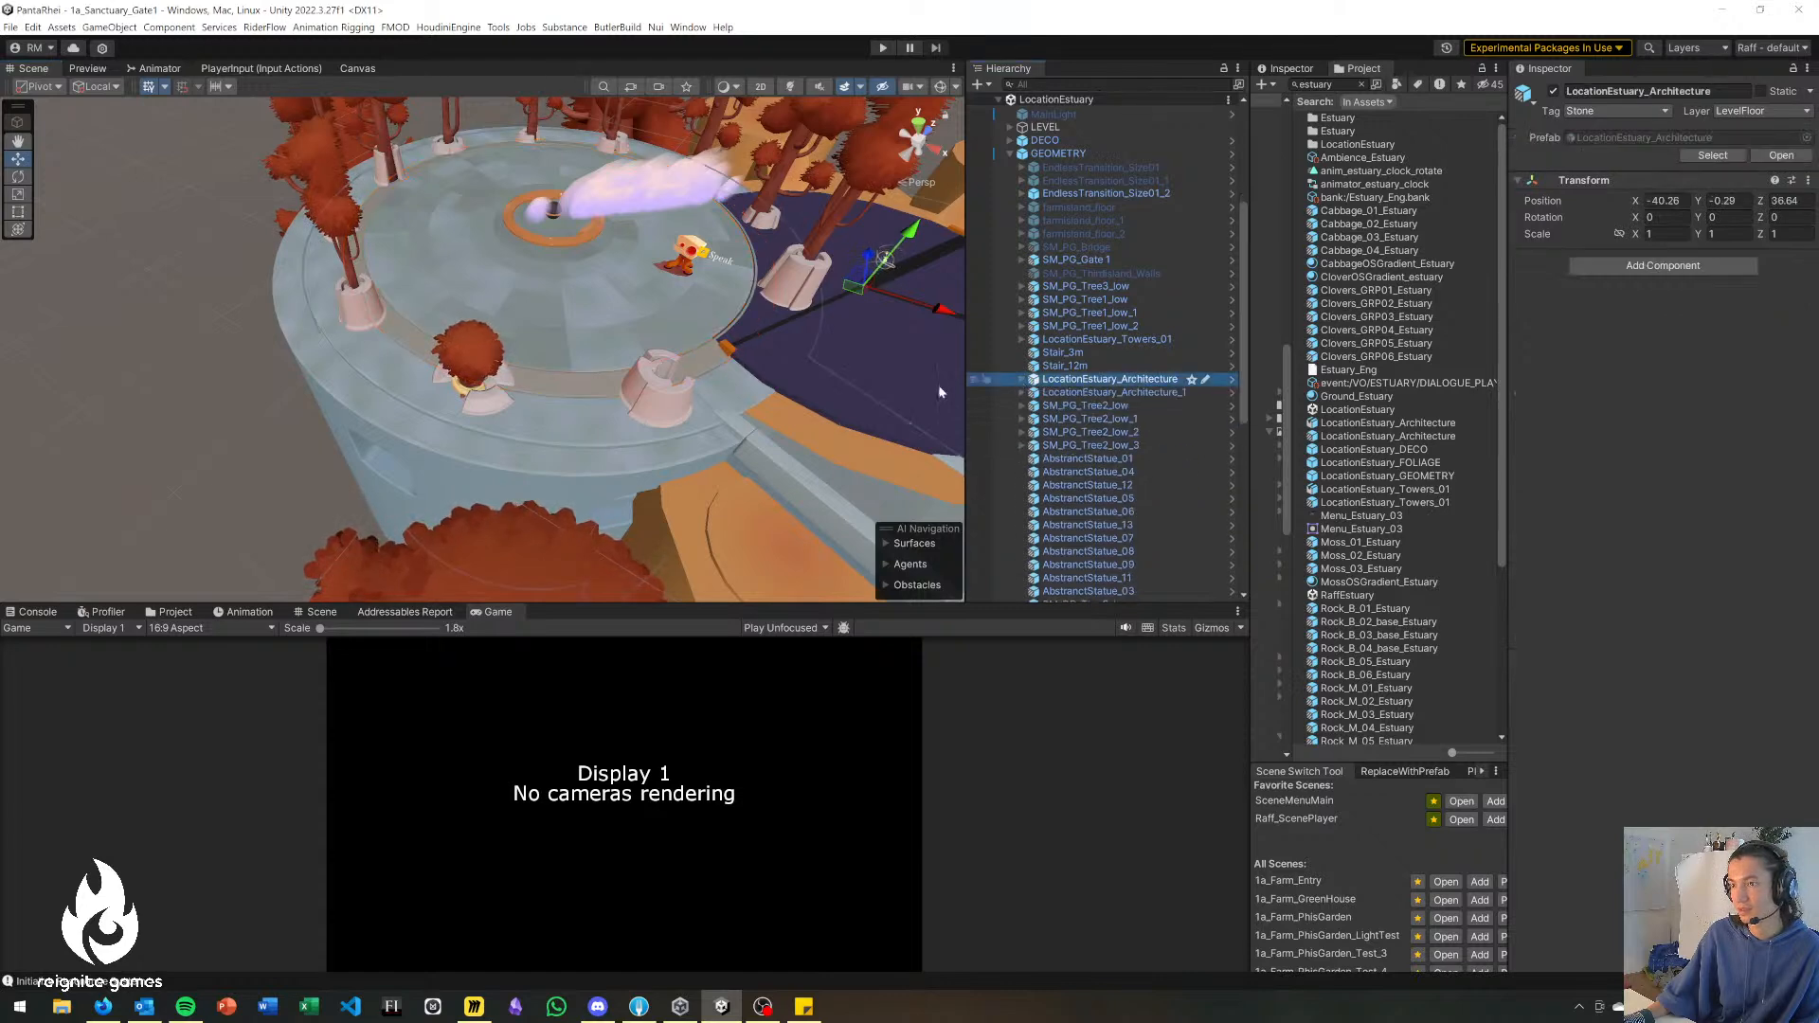
click(504, 475)
click(513, 468)
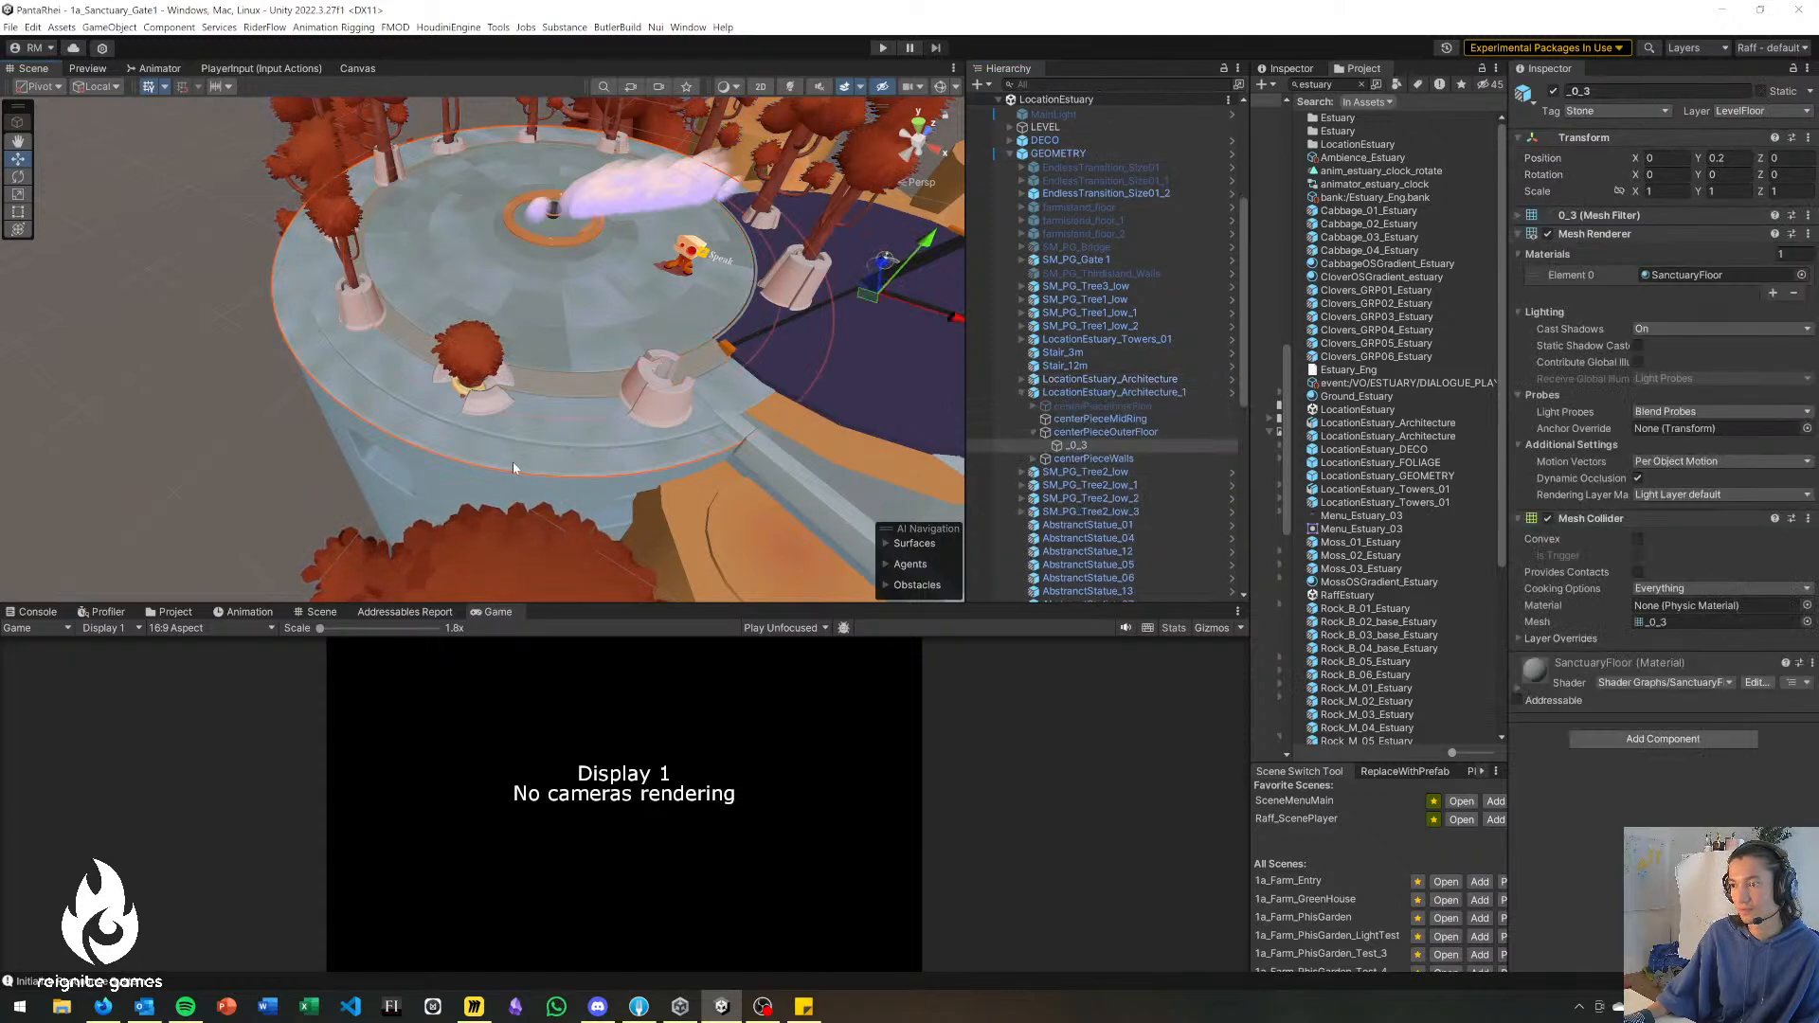
click(1097, 392)
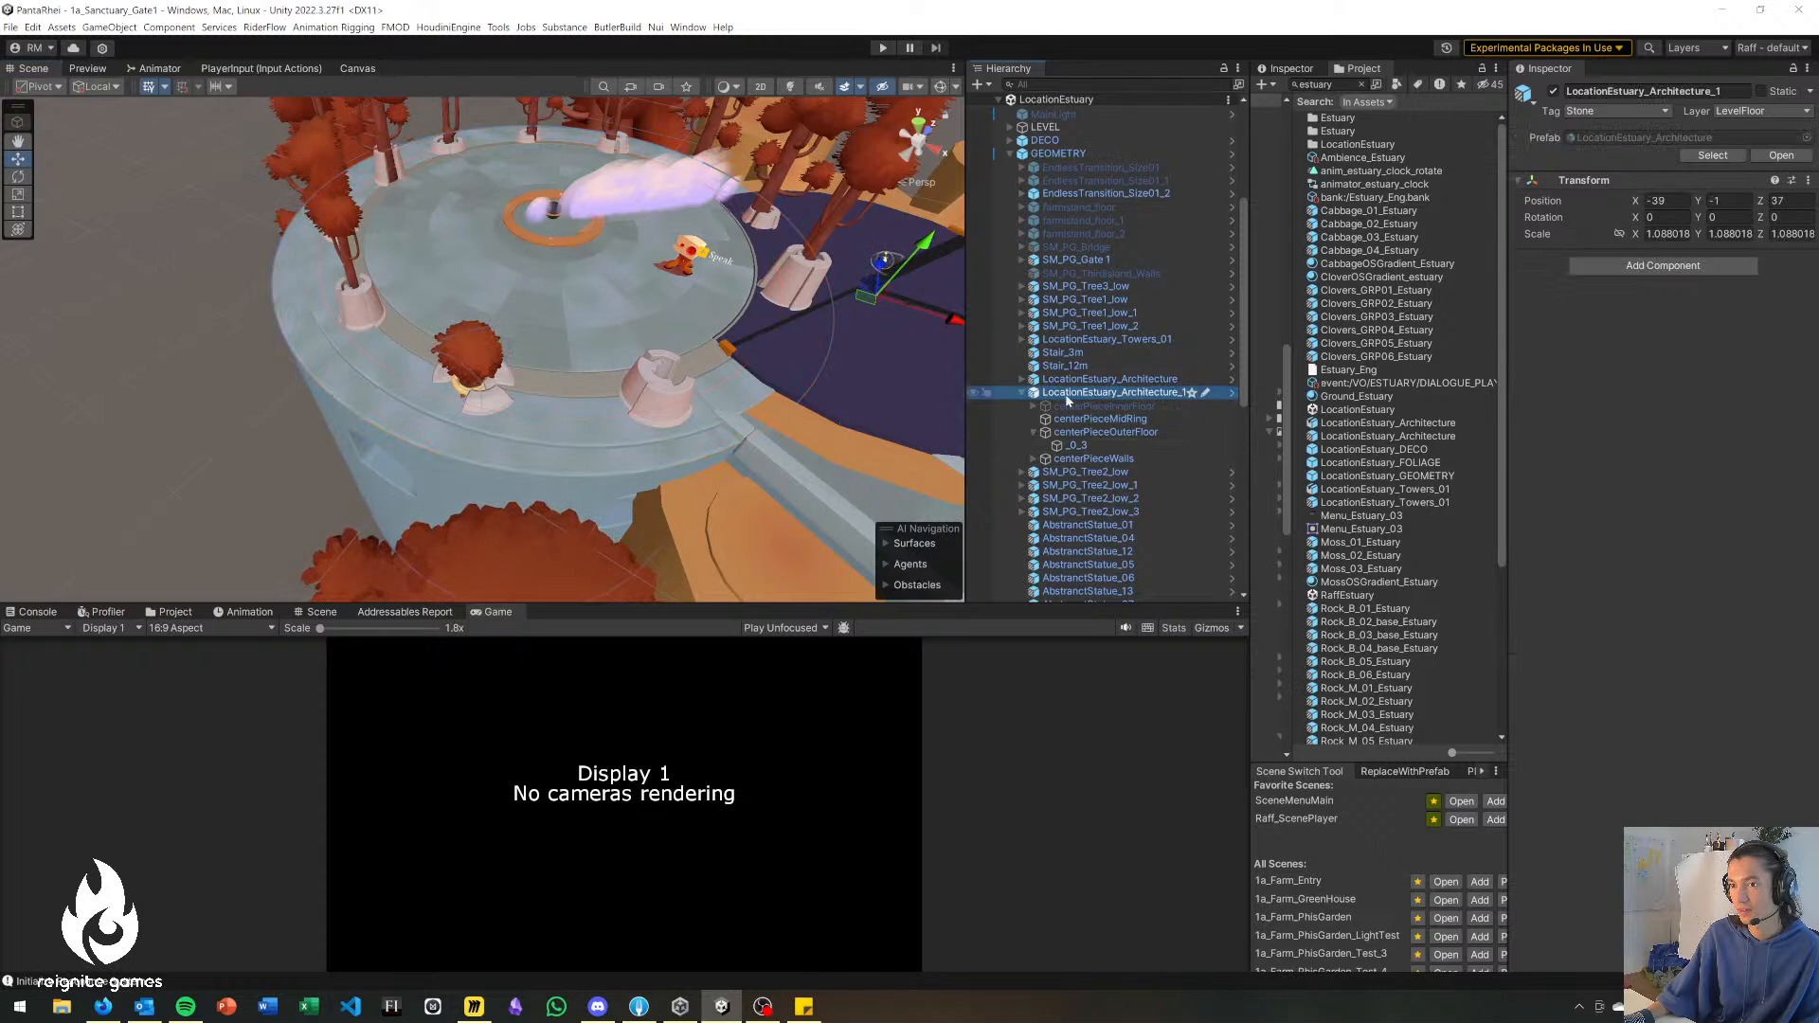
drag(758, 282, 490, 343)
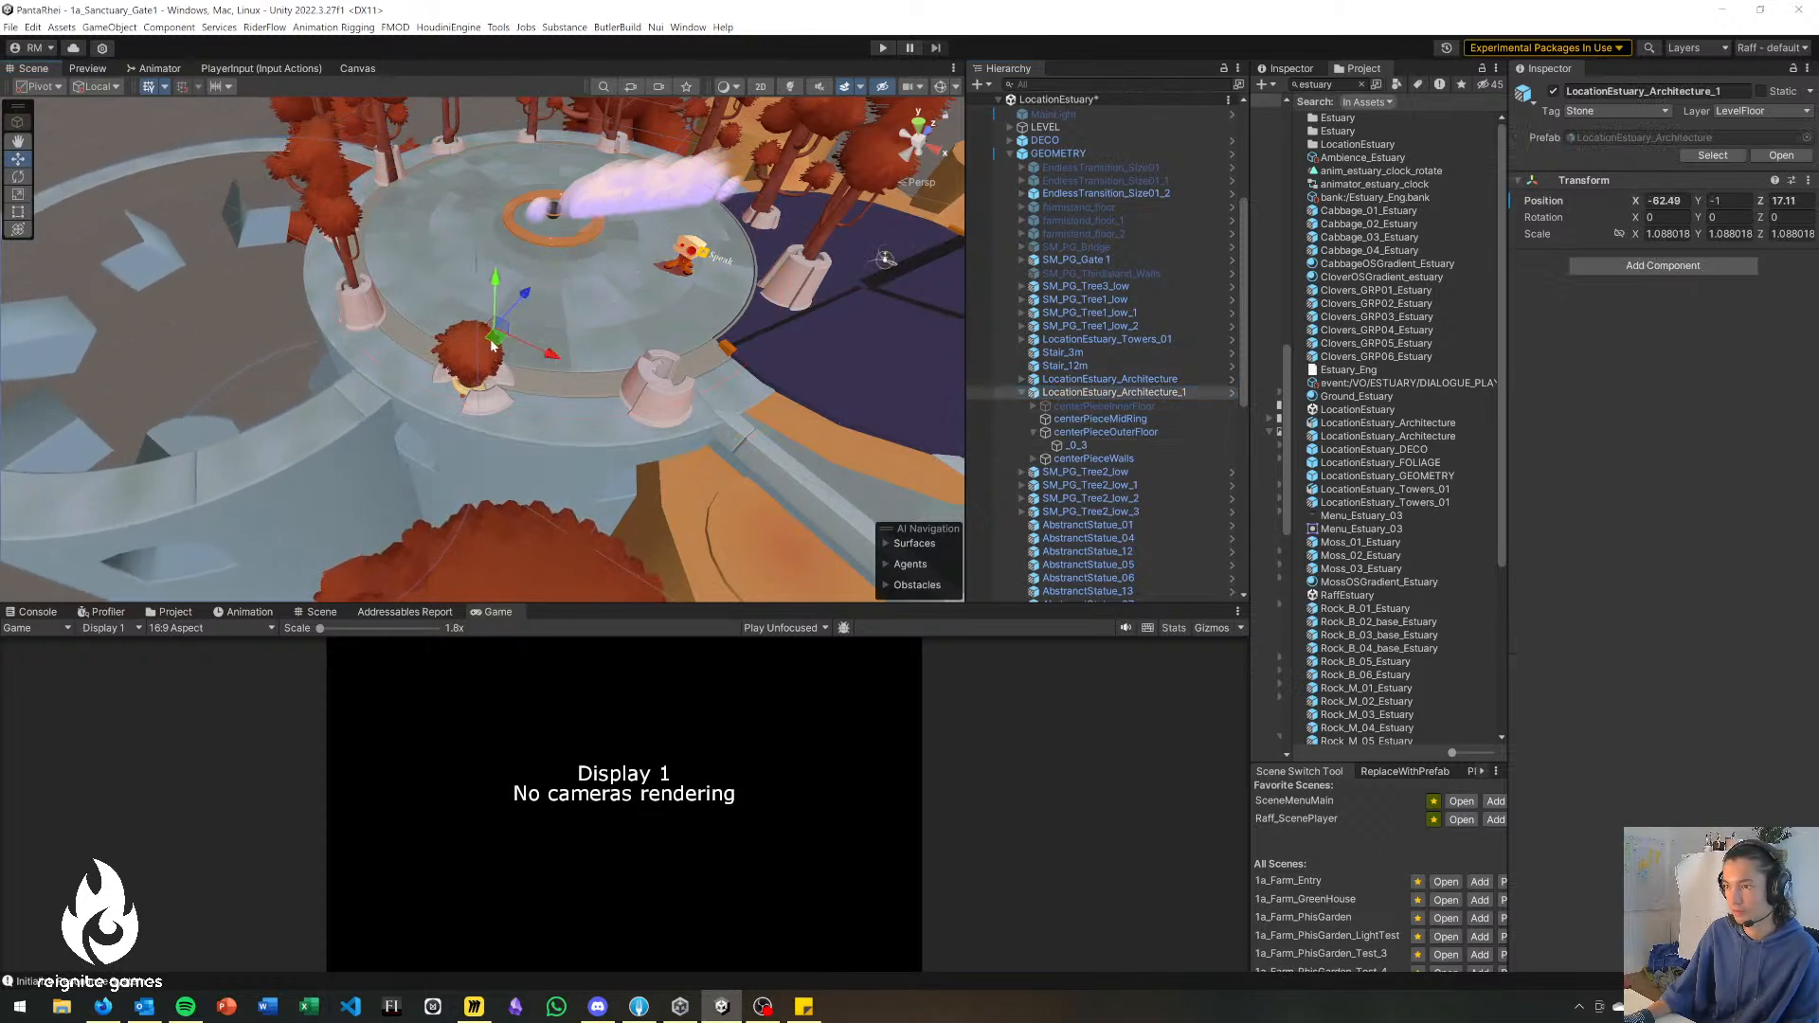
key(ctrl+z)
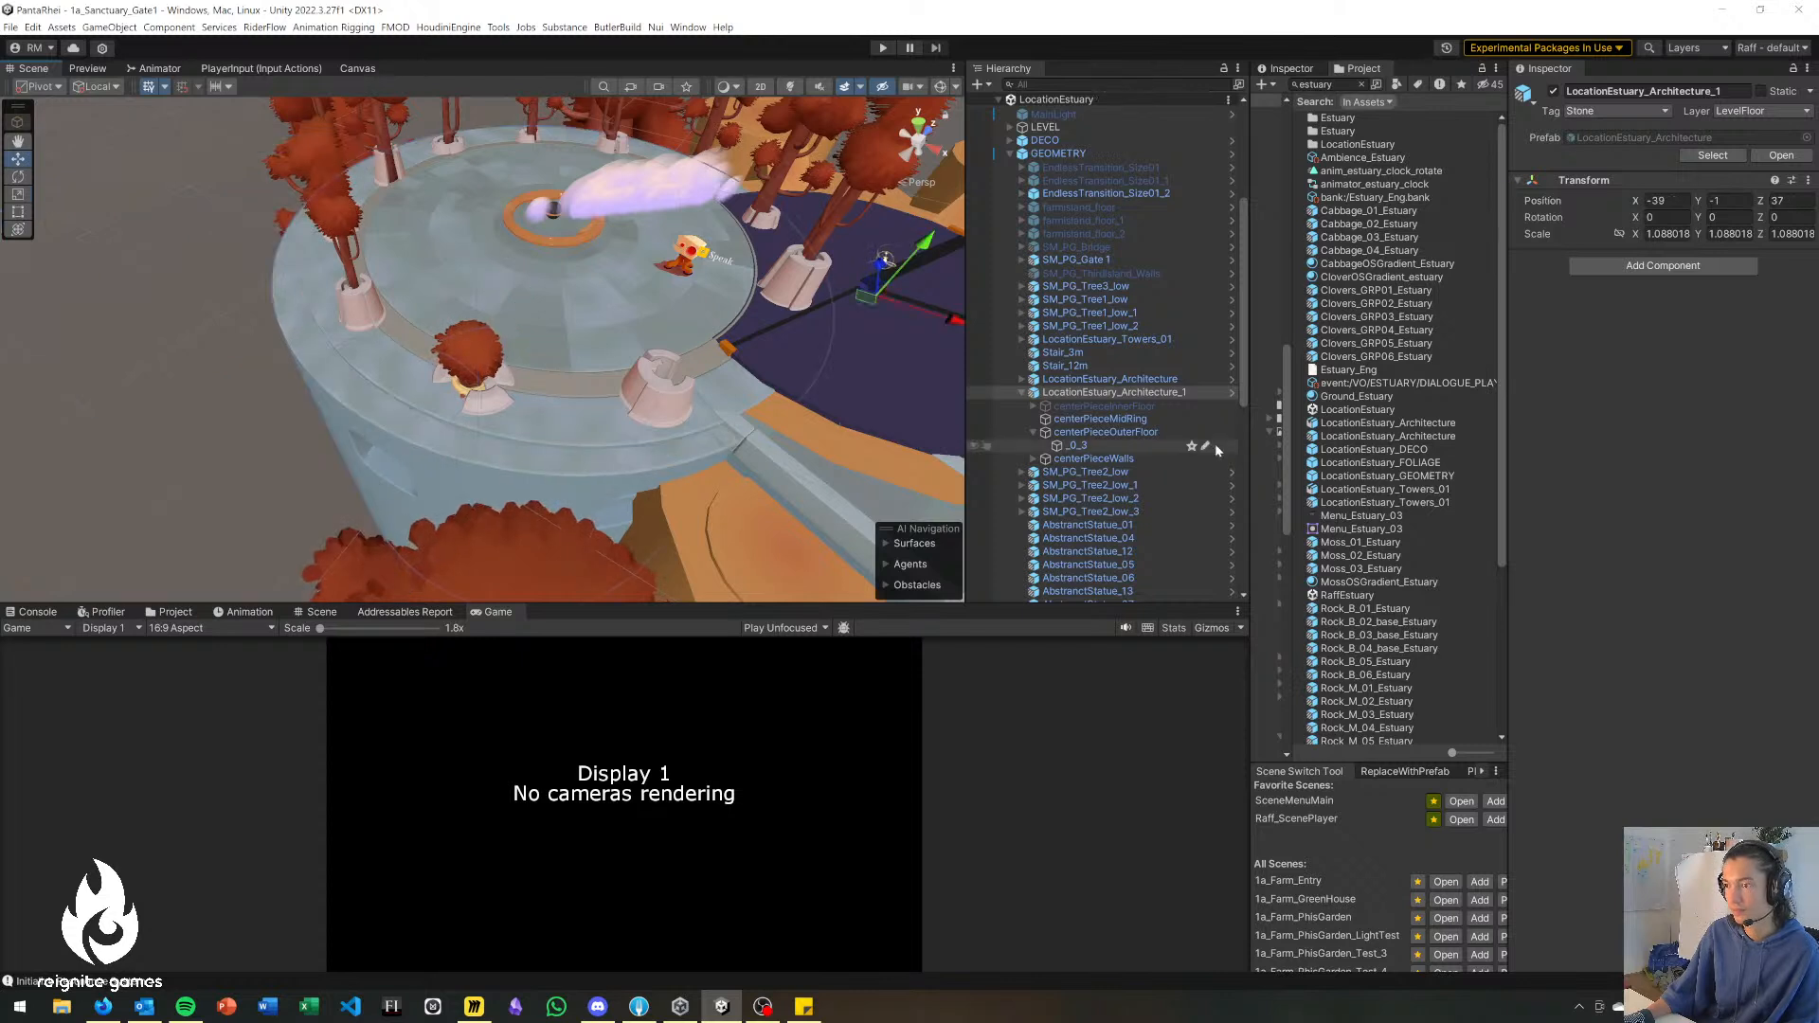
Copy LocationEstuary_Architecture and LocationEstuary_Architecture_1 into the 1a_Sanctuary_Gate1 scene below le_cameraRegion.
click(1147, 380)
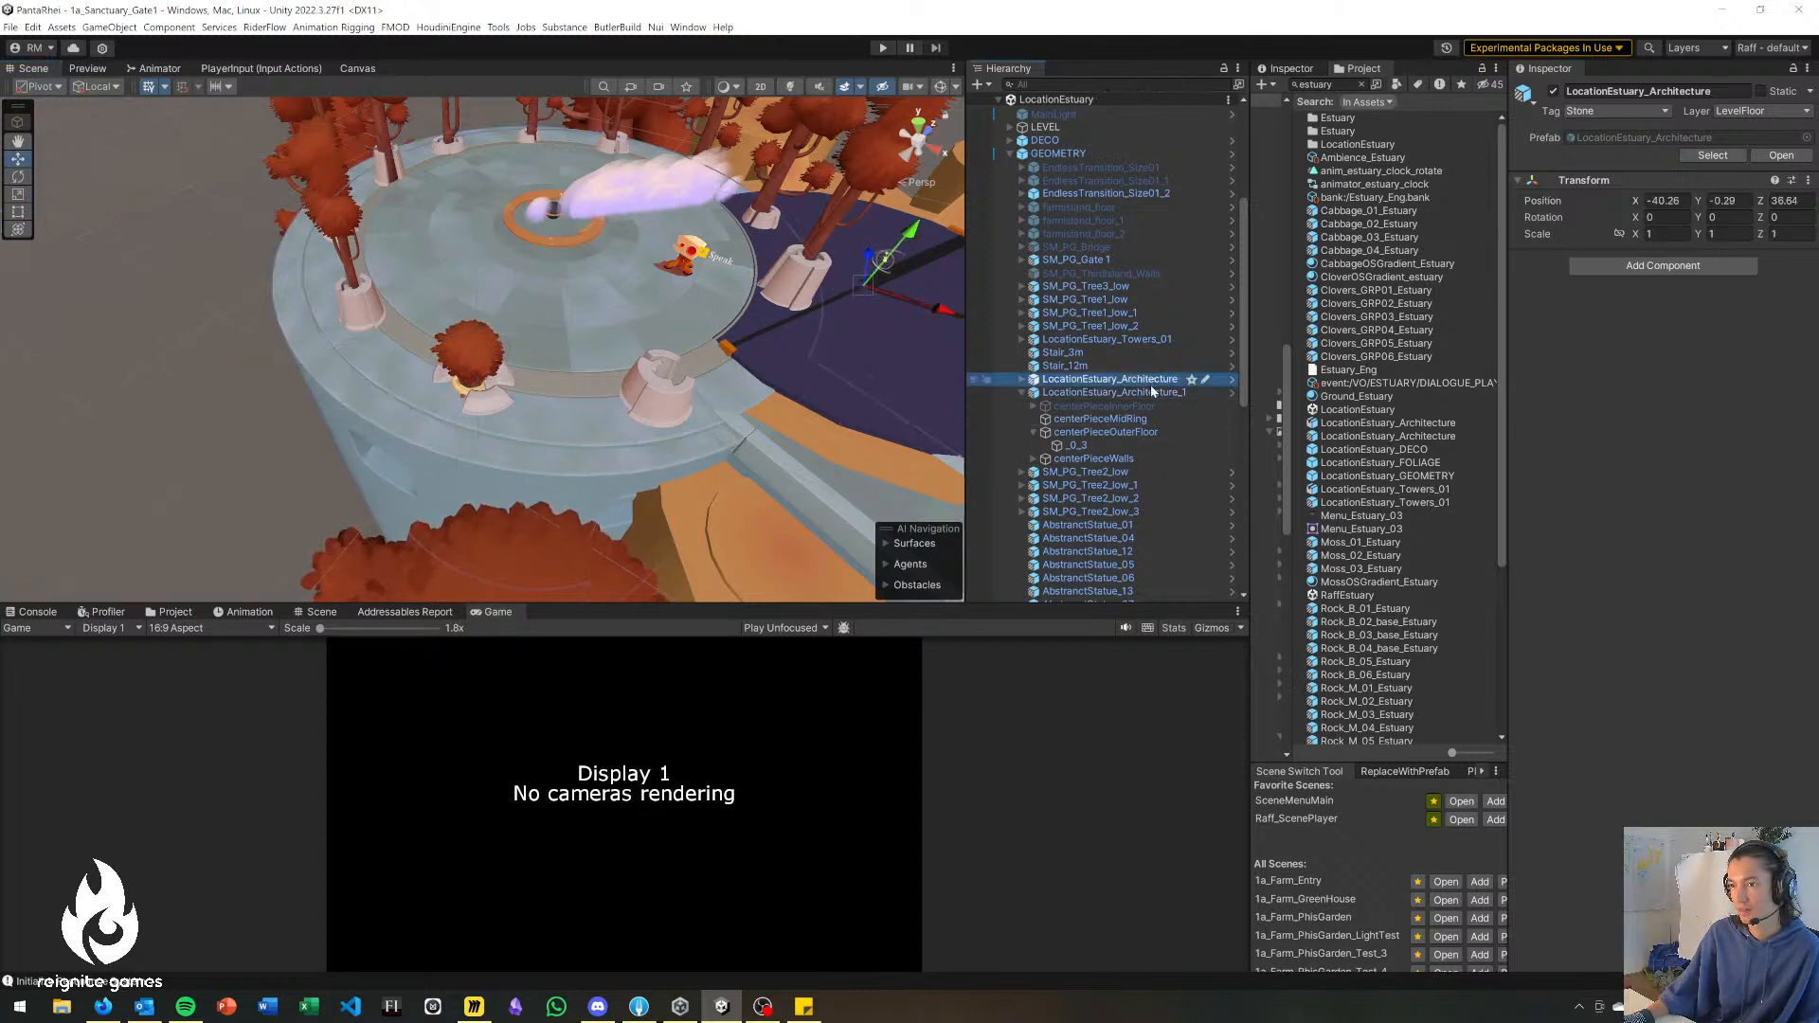
ctrl+click(1152, 391)
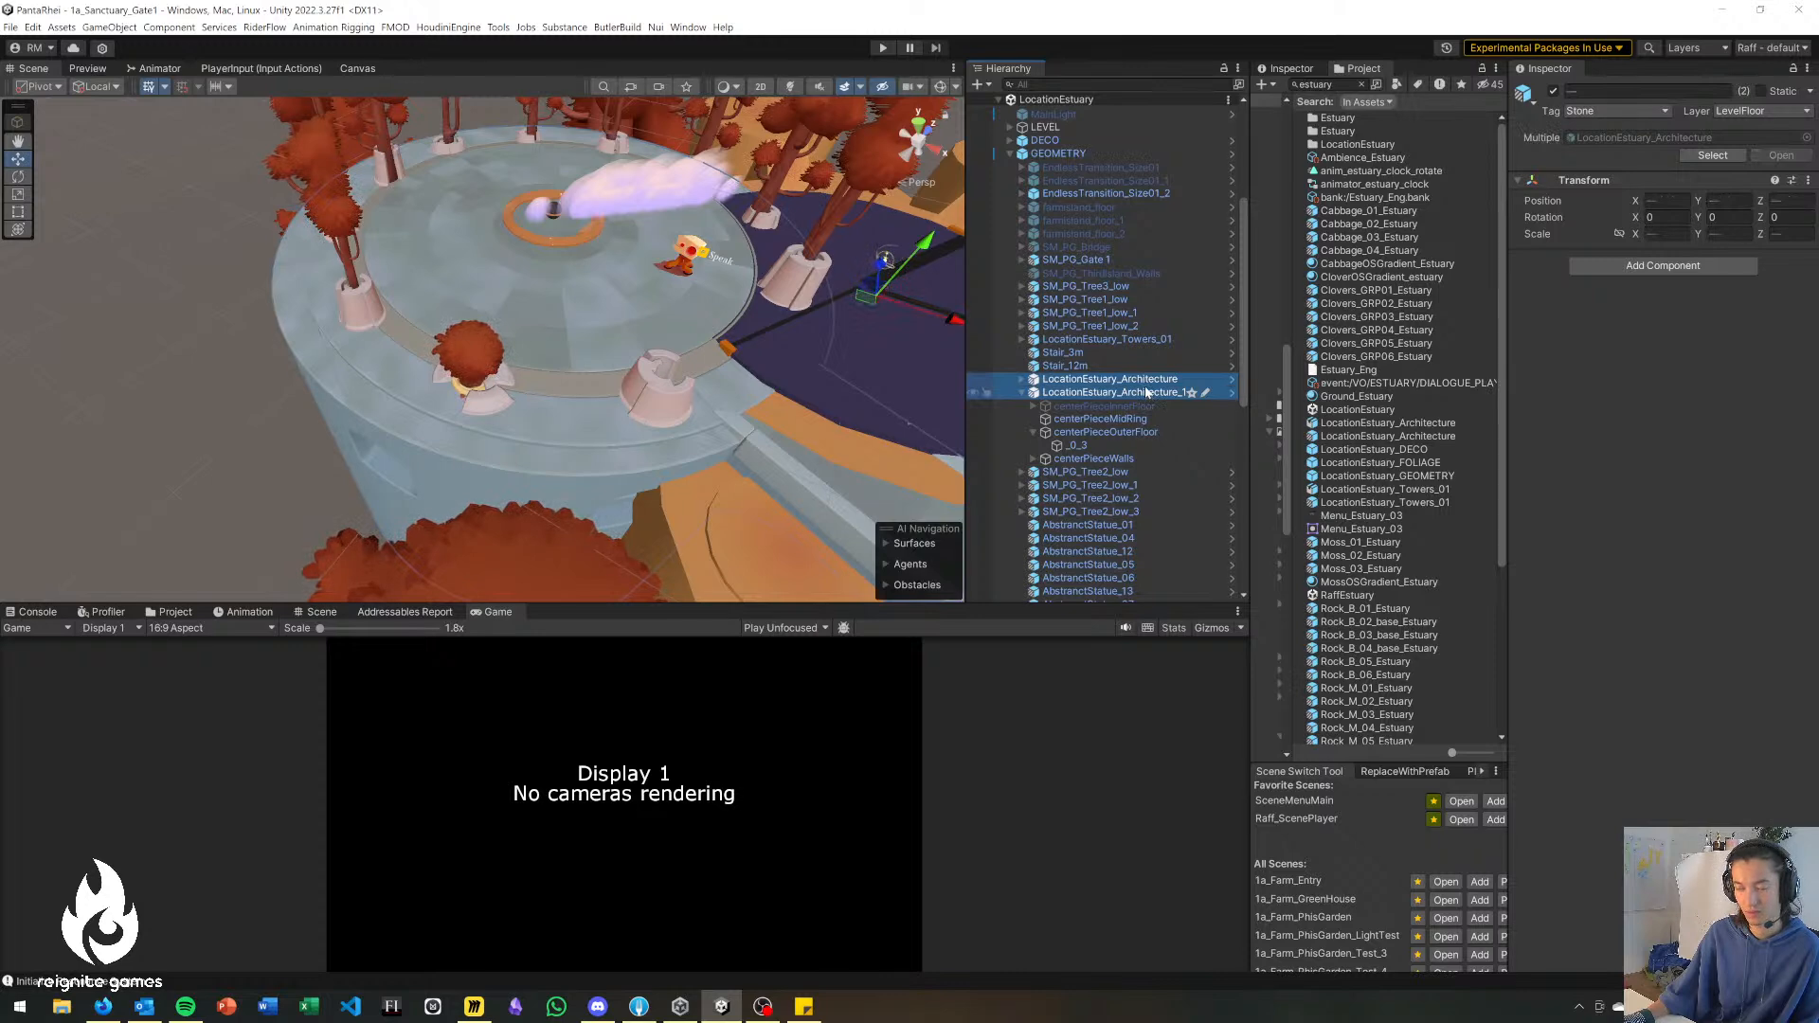
scroll(1039, 144, up, 4)
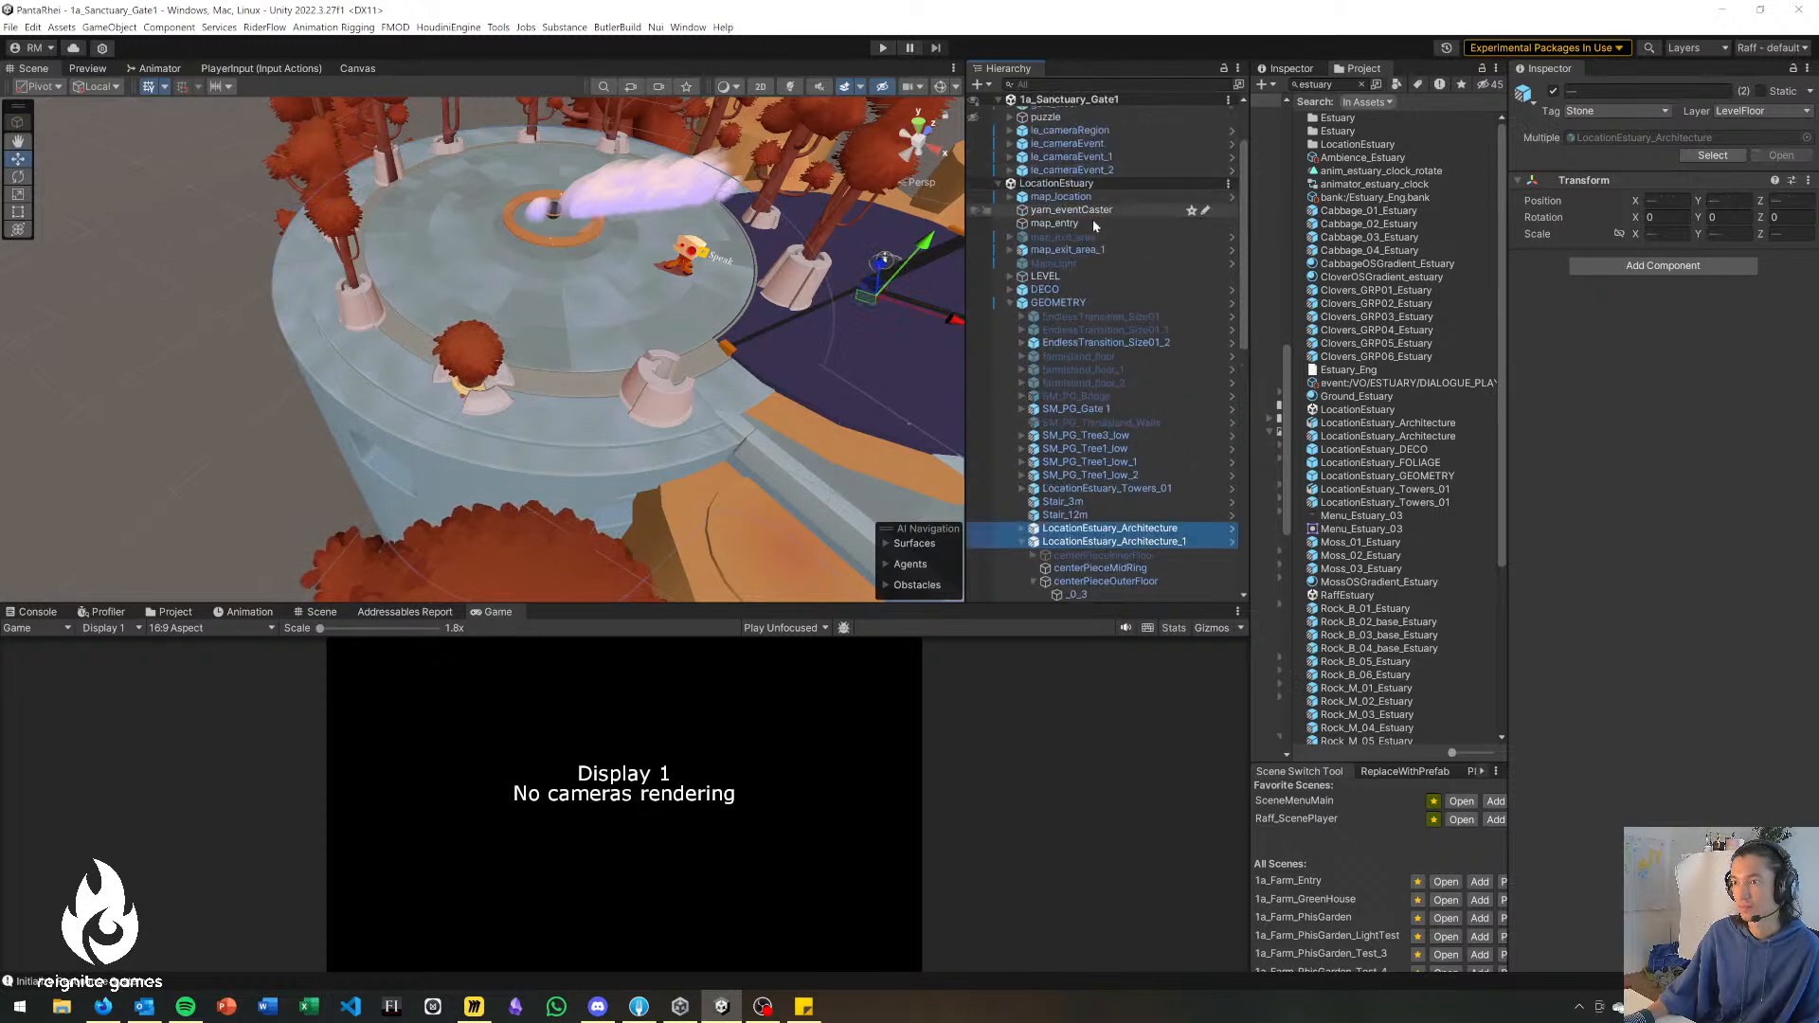
scroll(973, 186, up, 2)
click(991, 180)
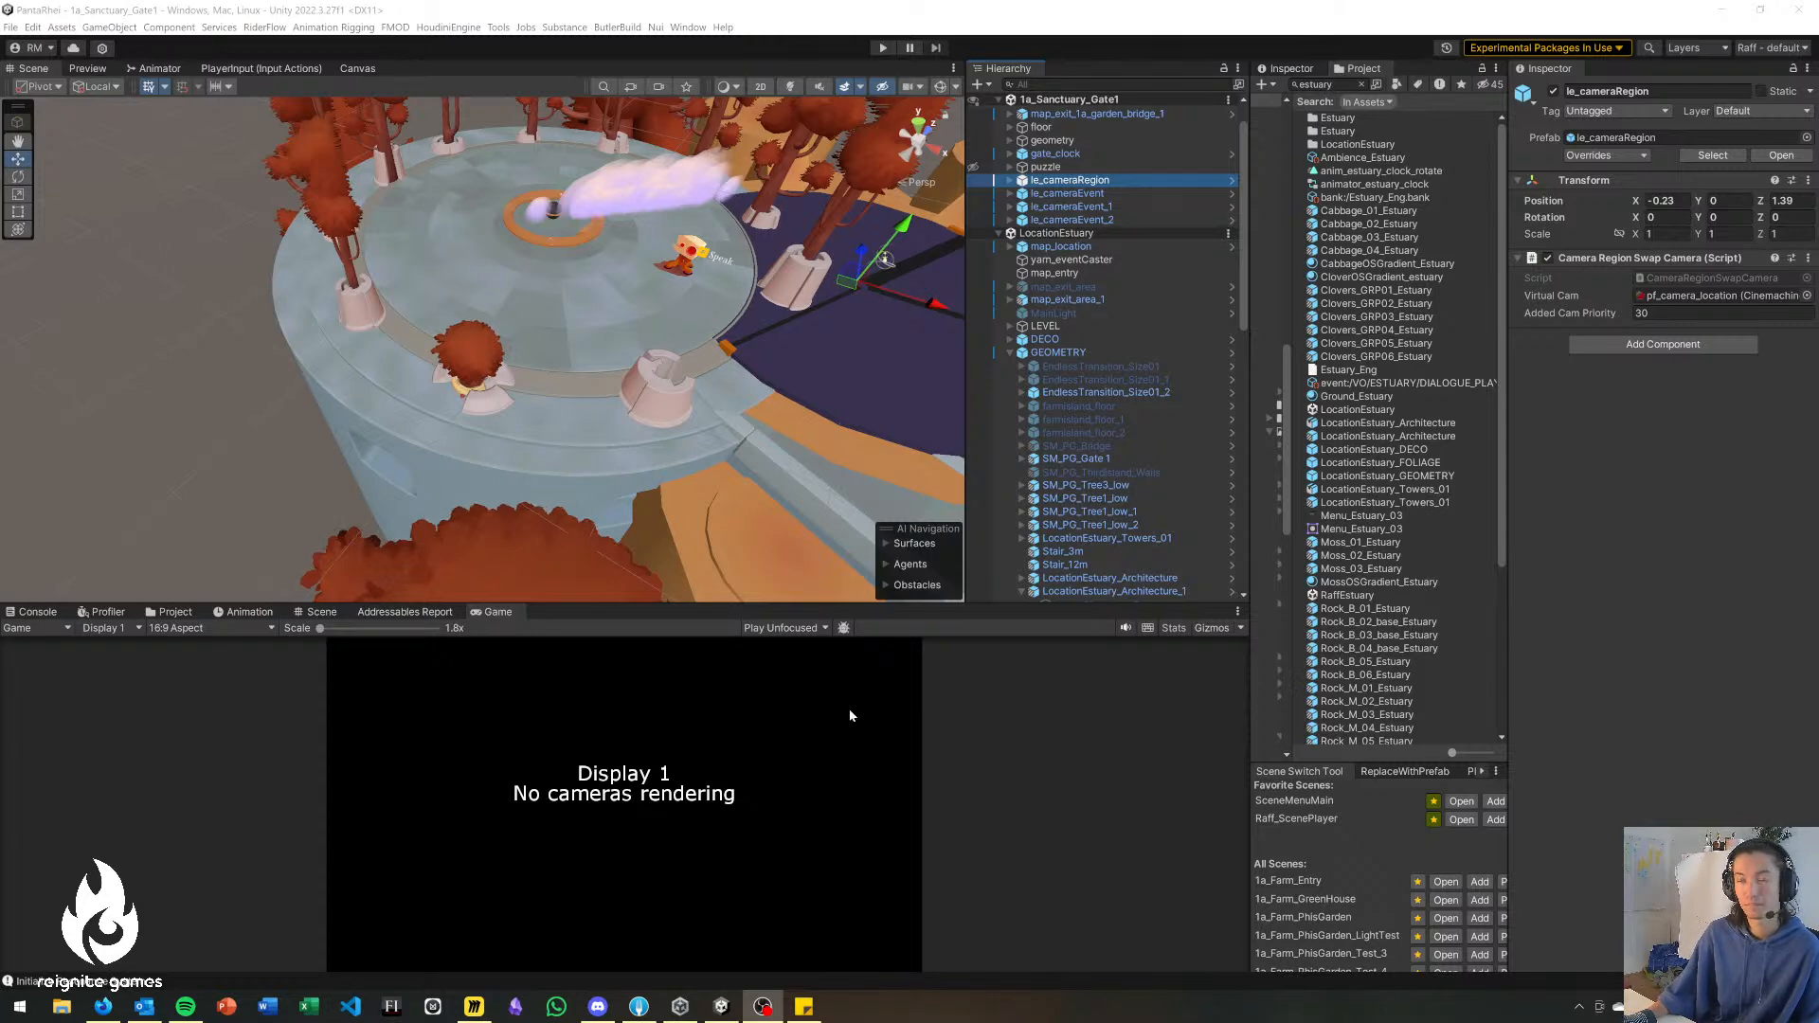
right_drag(654, 449, 695, 453)
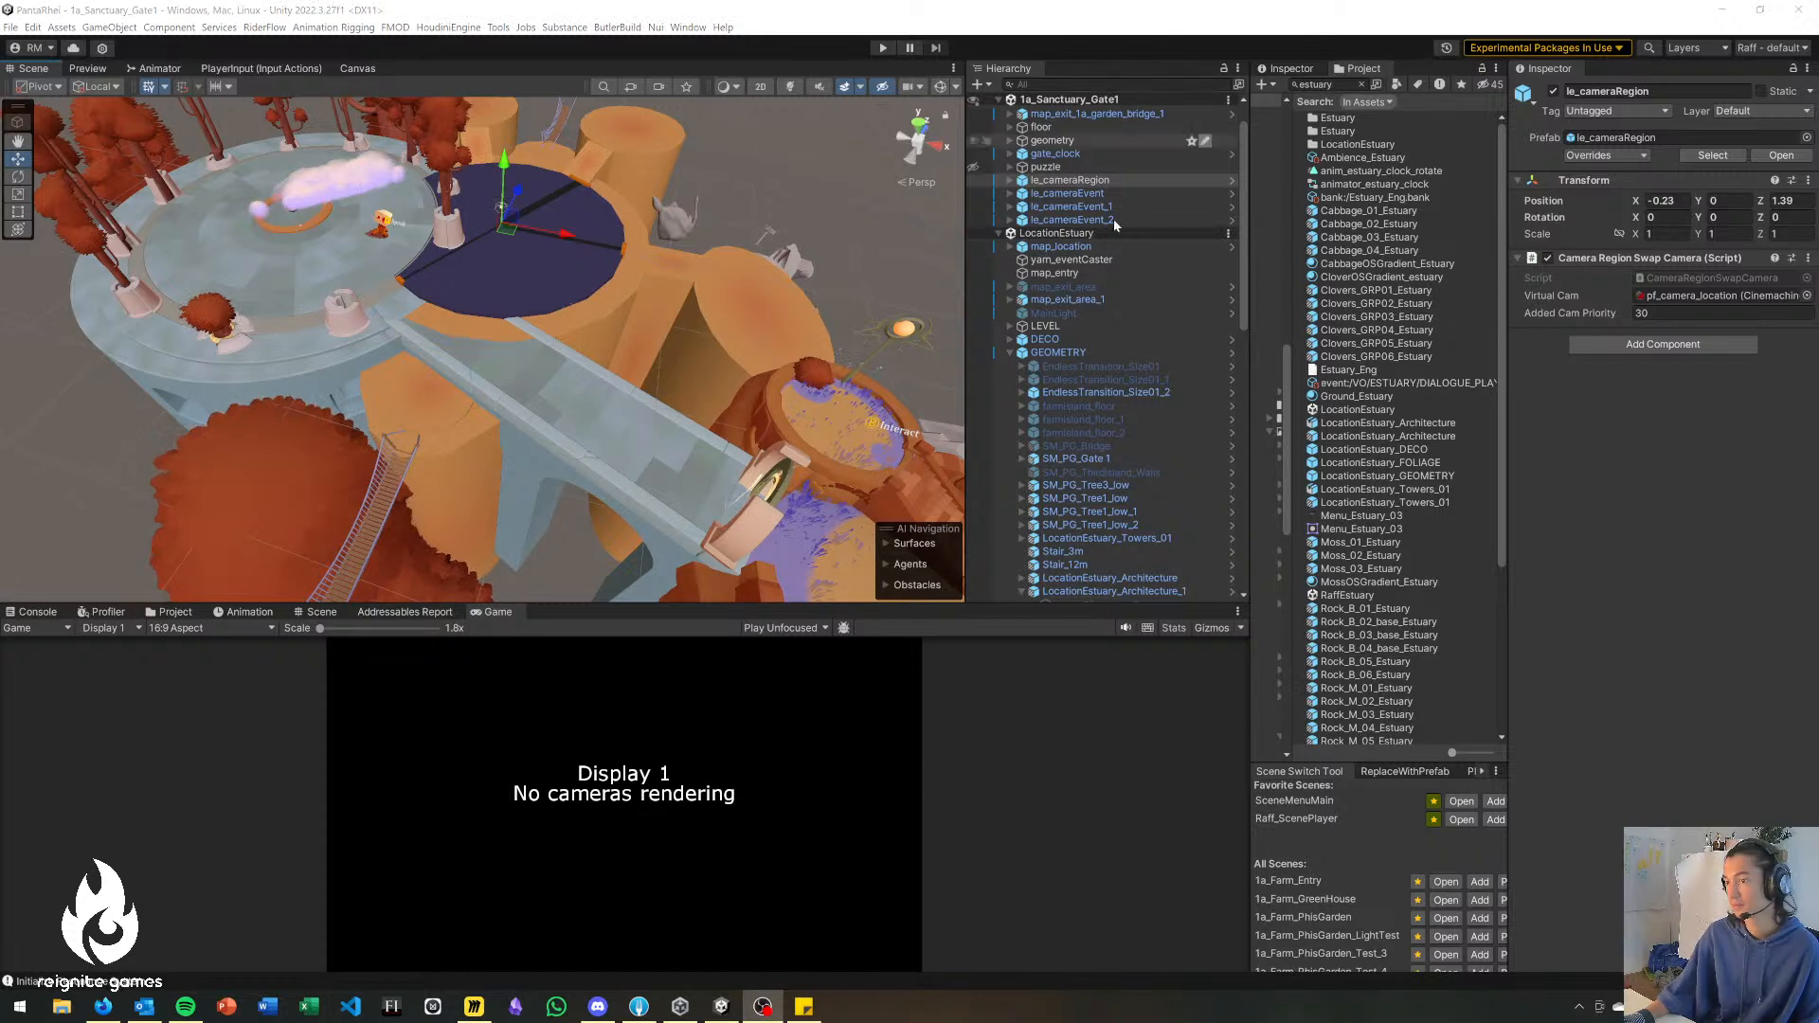
right_drag(612, 296, 554, 290)
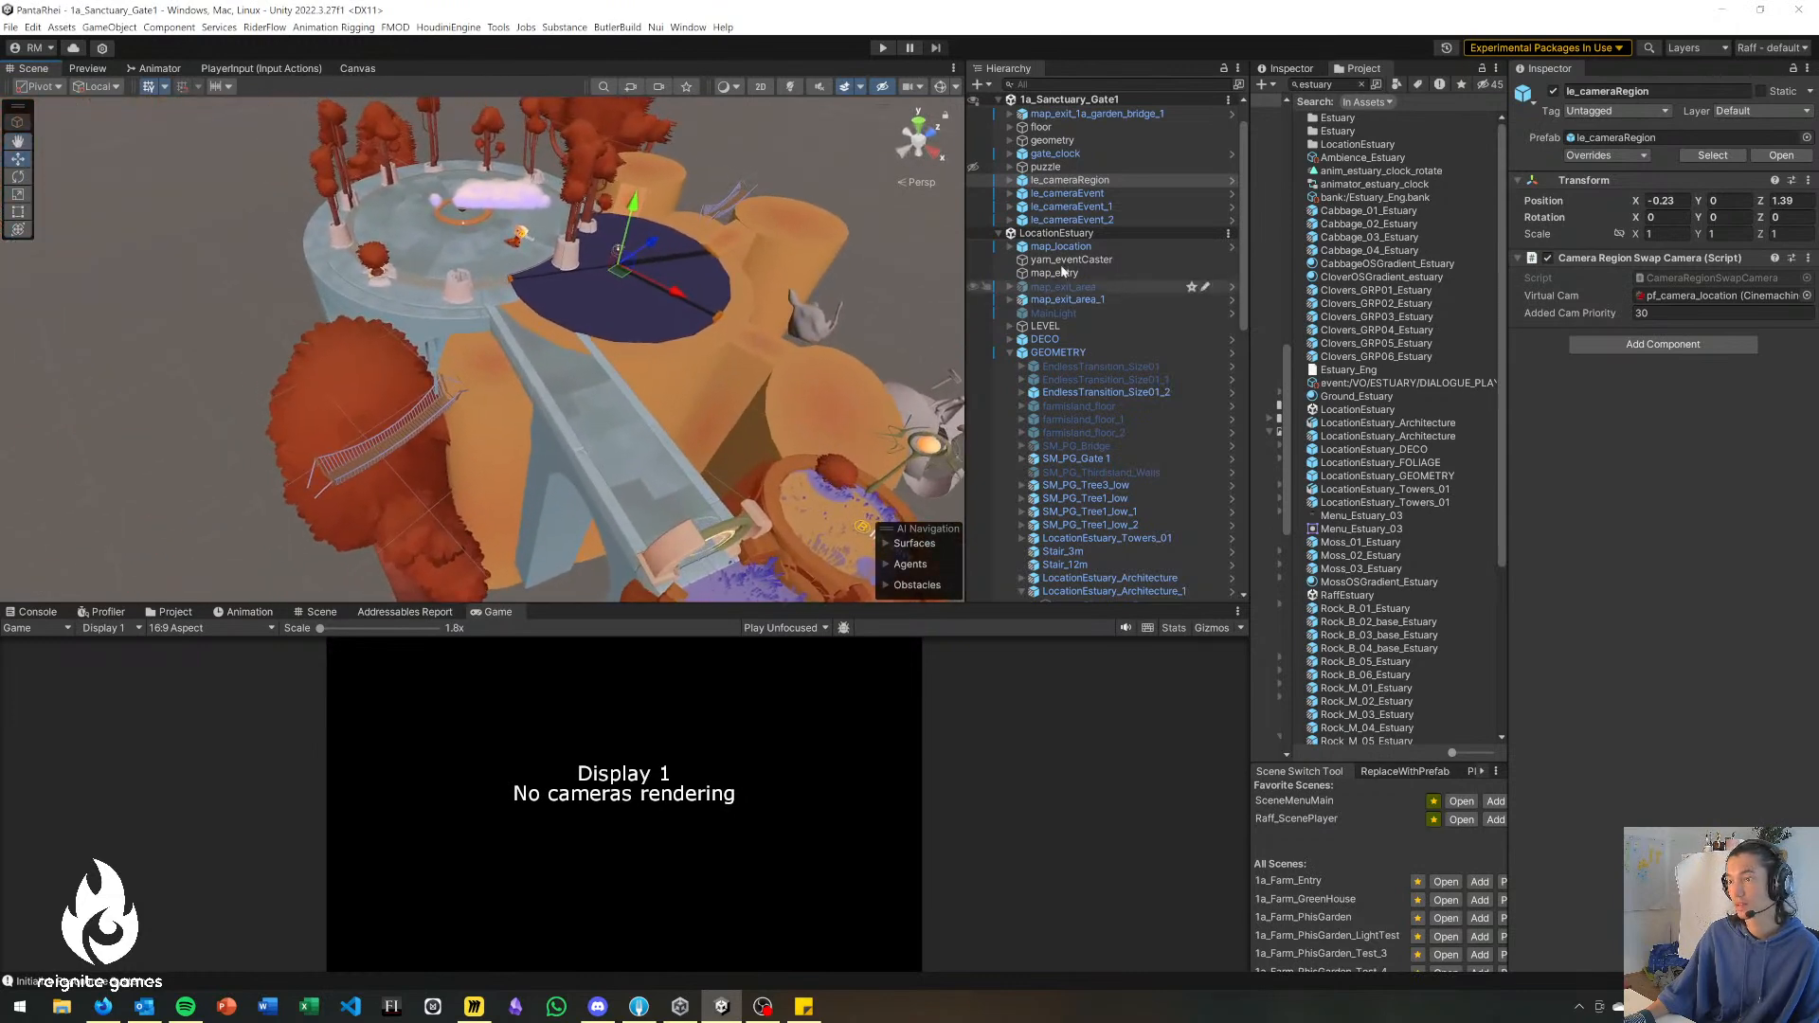
click(1072, 170)
click(1072, 184)
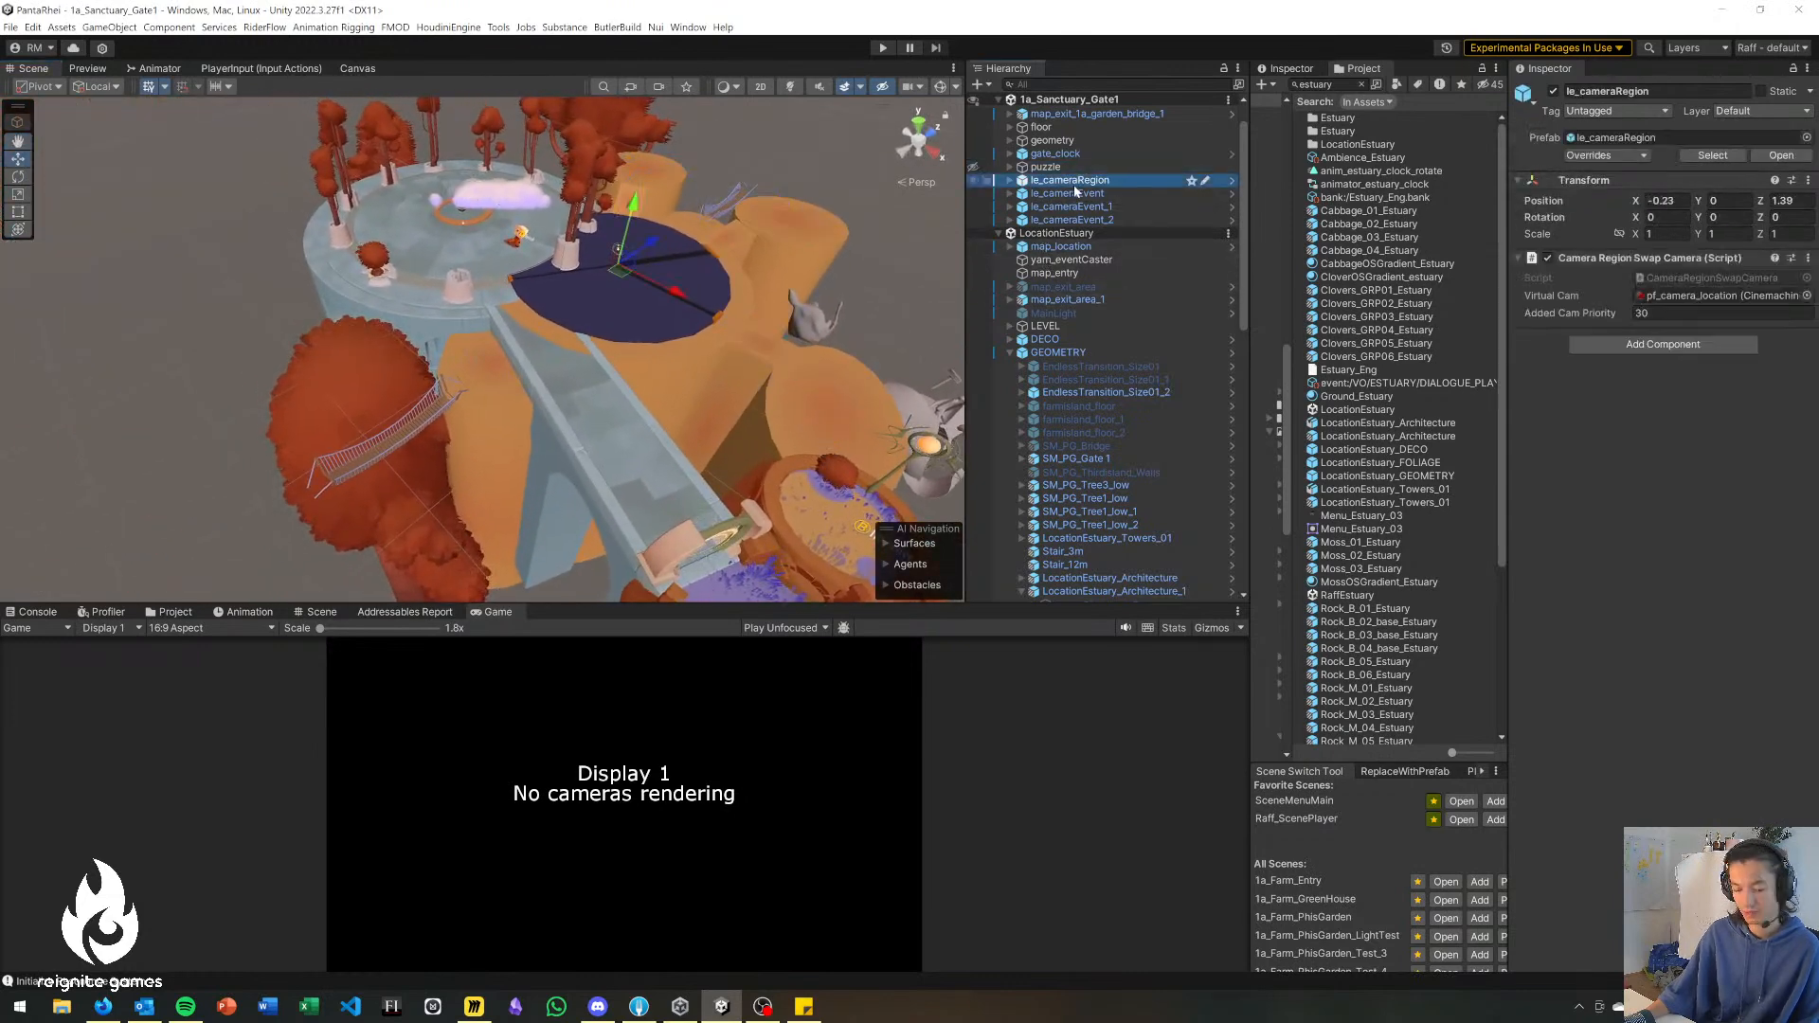
key(ctrl+v)
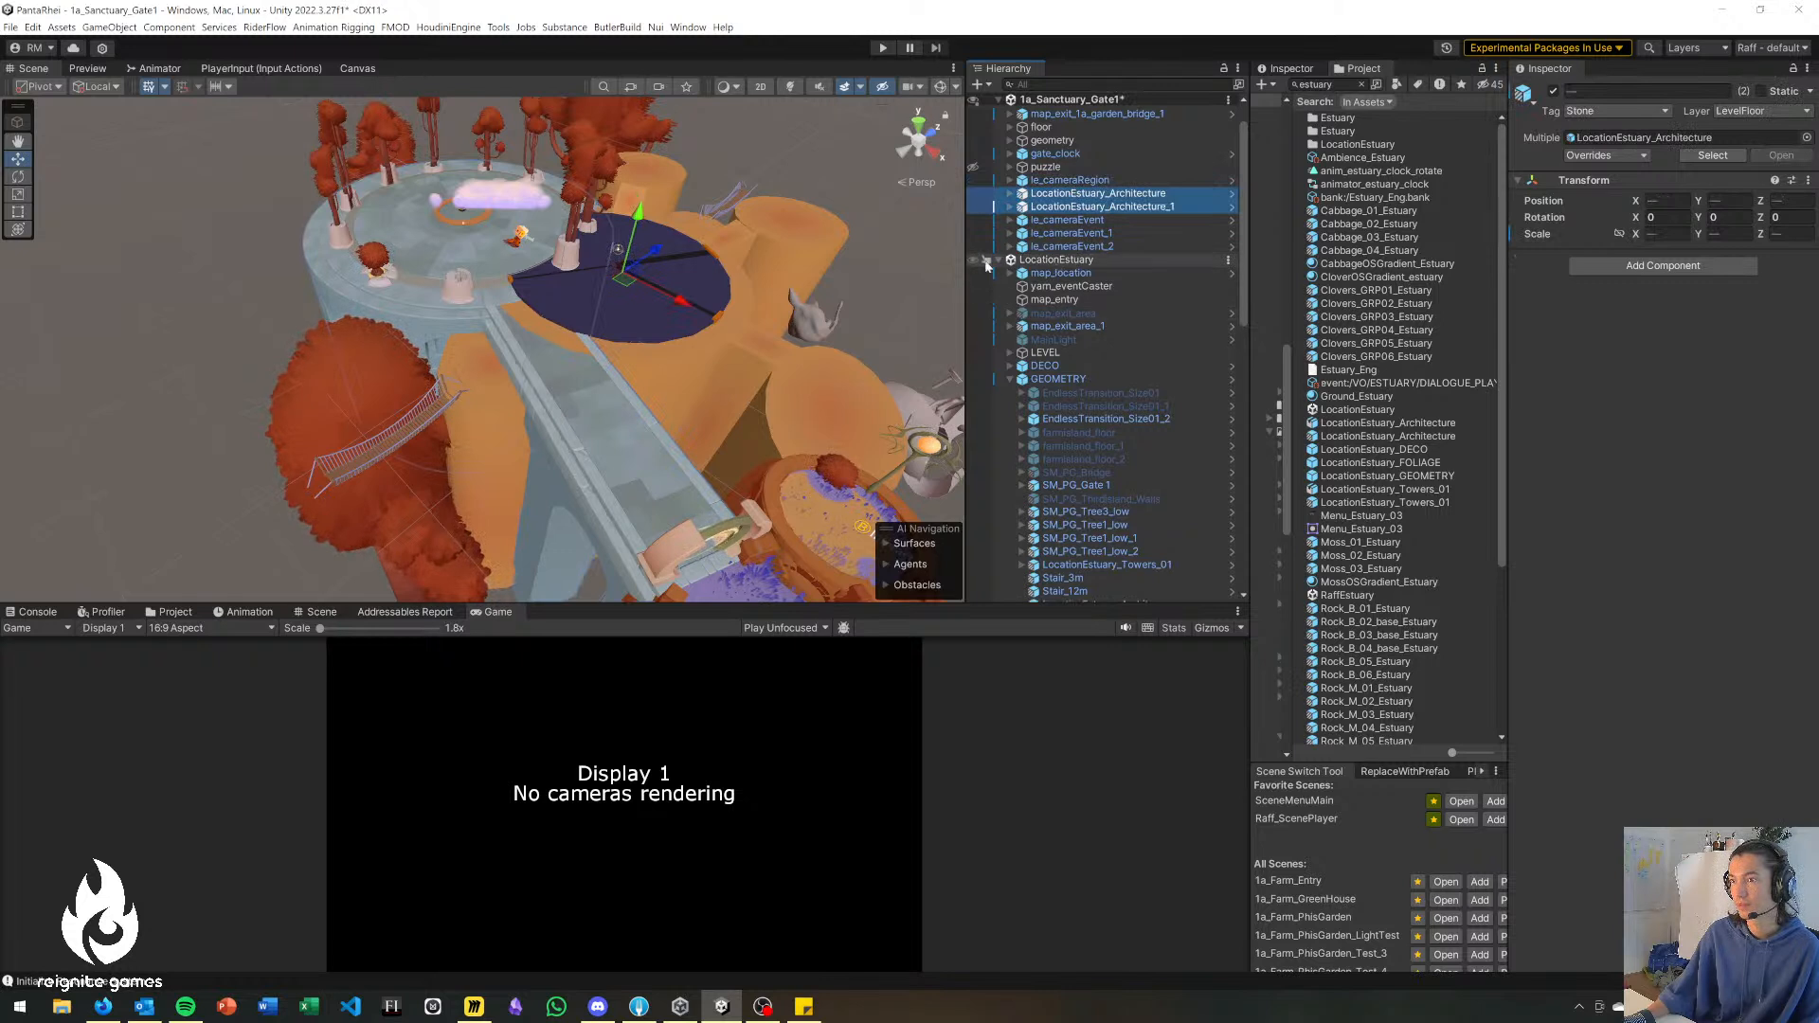
Hide the LocationEstuary scene in the Scene view and examine the copied stone platform and bridge beside the gate towers.
click(973, 259)
right_drag(616, 284, 573, 374)
click(577, 380)
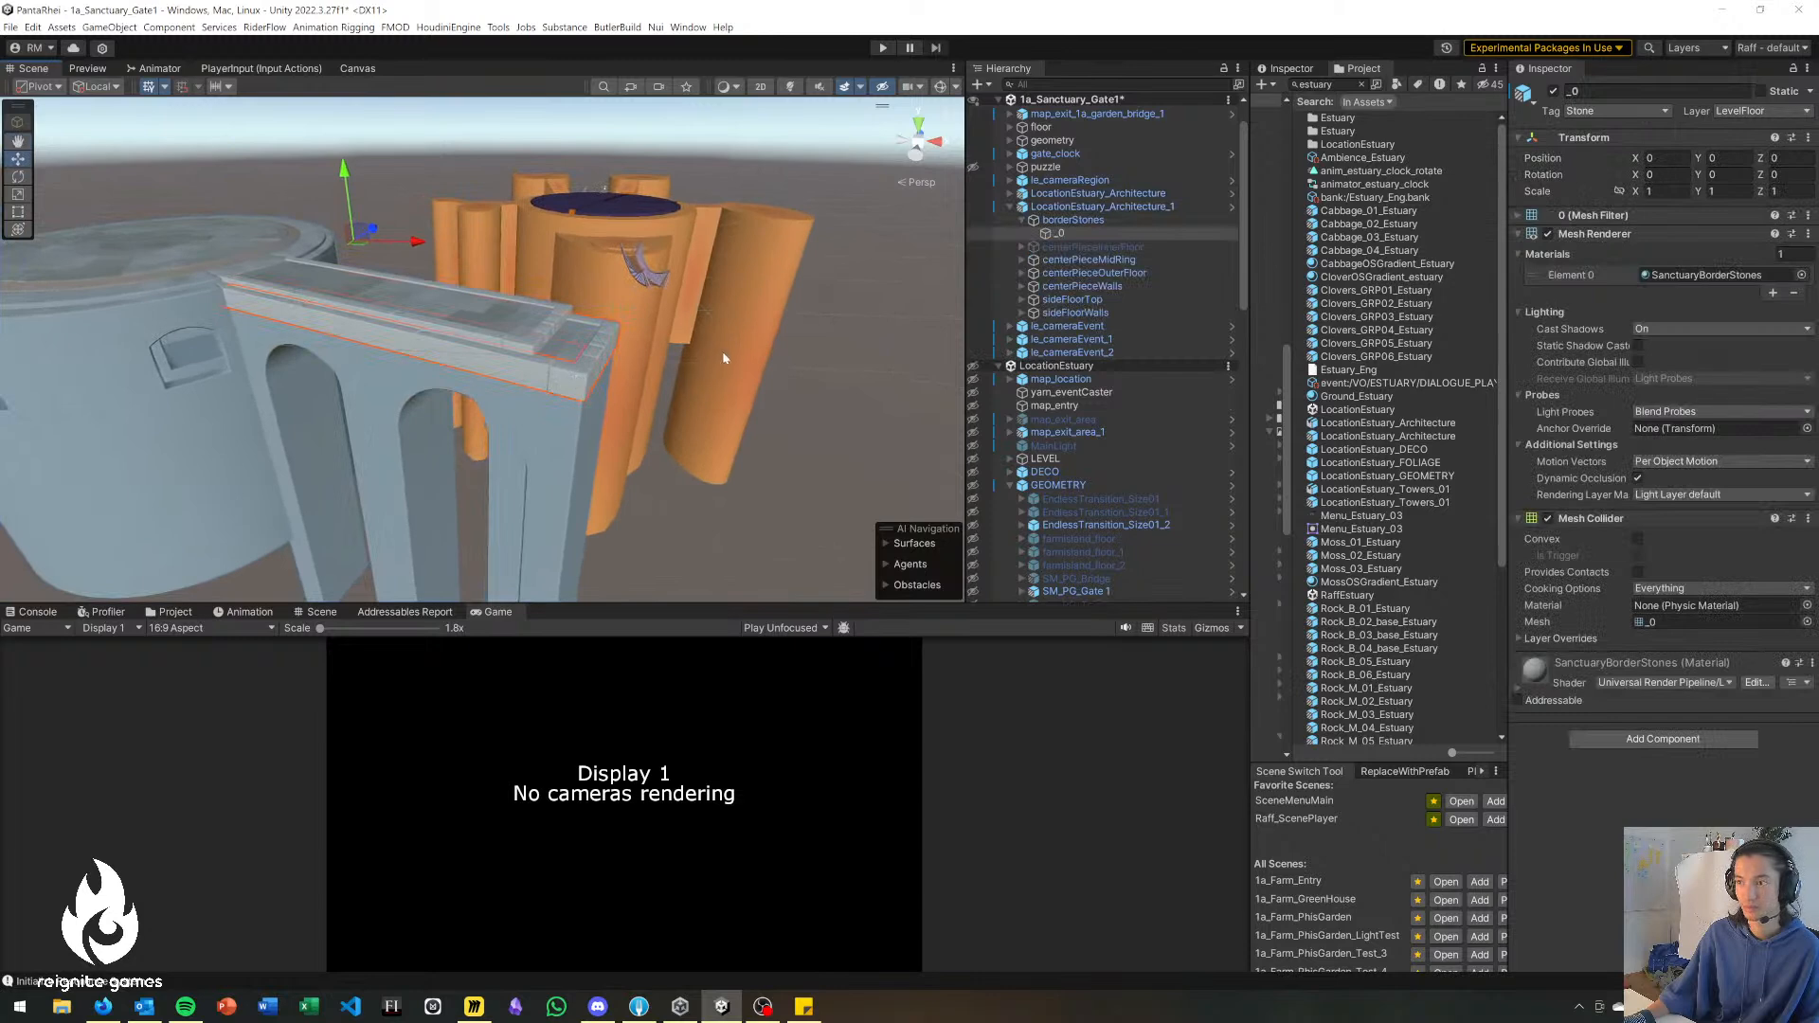
click(1010, 207)
right_drag(464, 346, 398, 434)
click(597, 446)
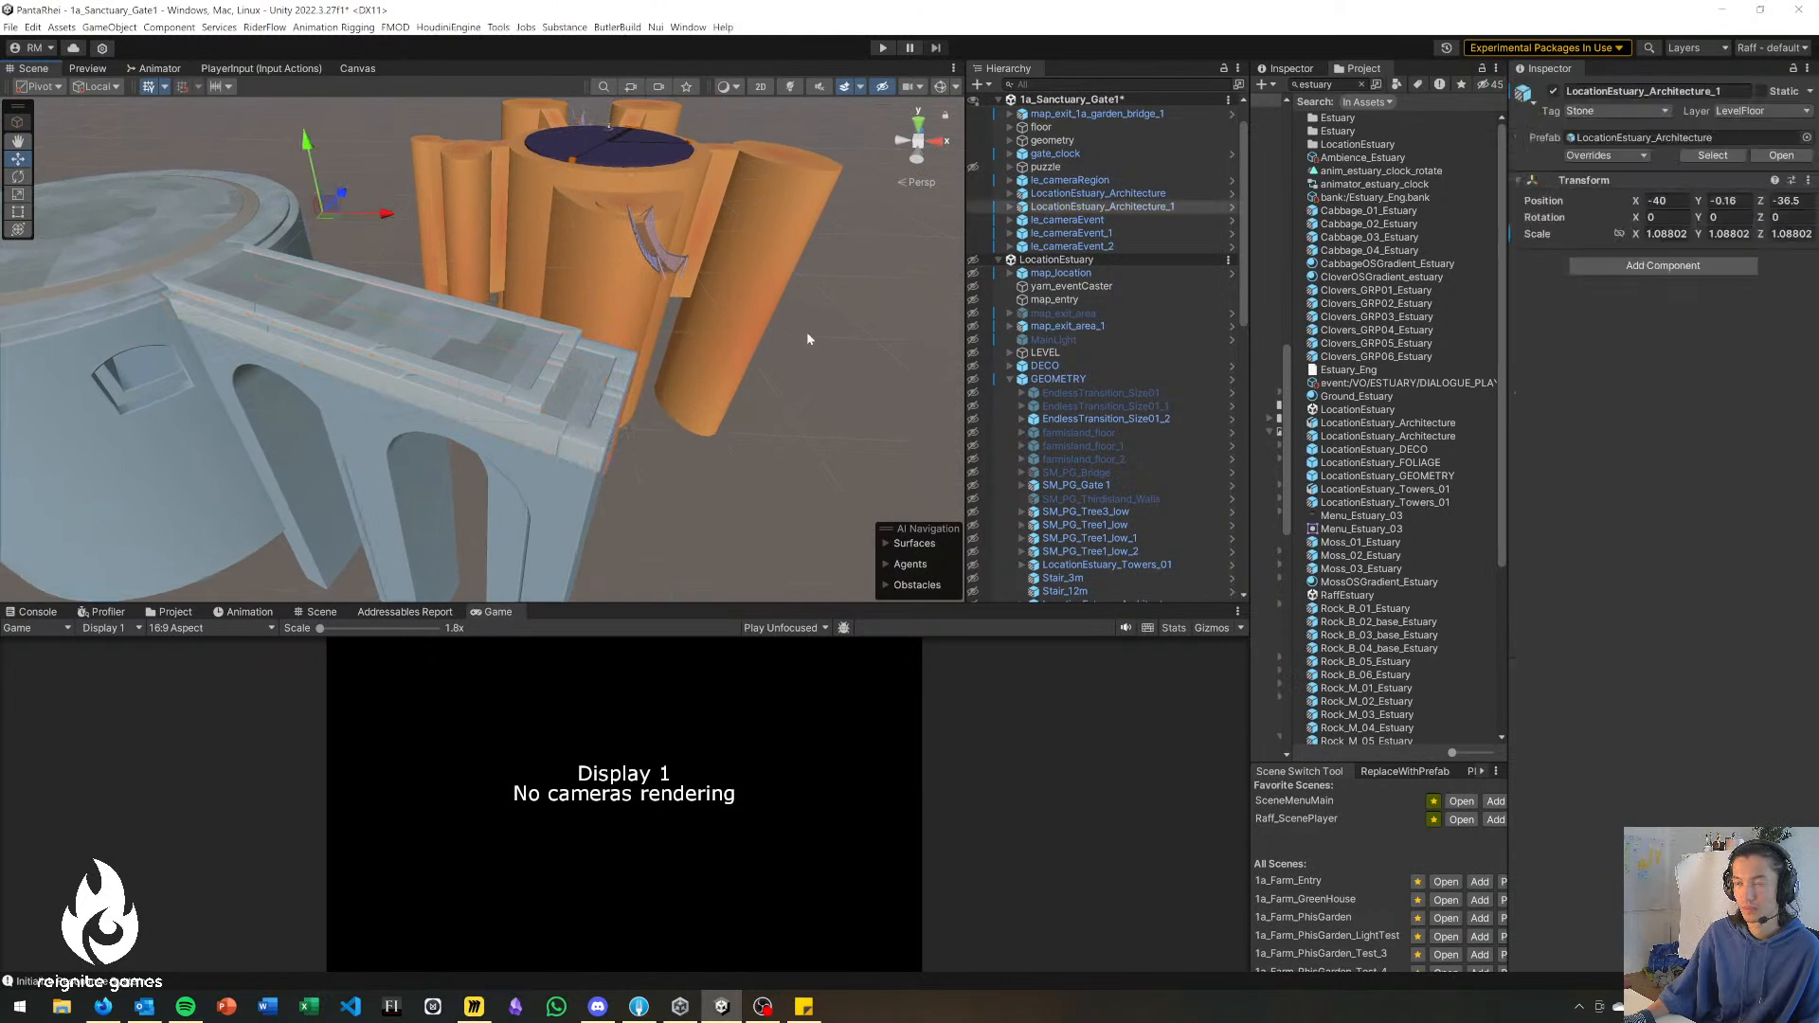
click(724, 353)
right_drag(724, 352, 667, 391)
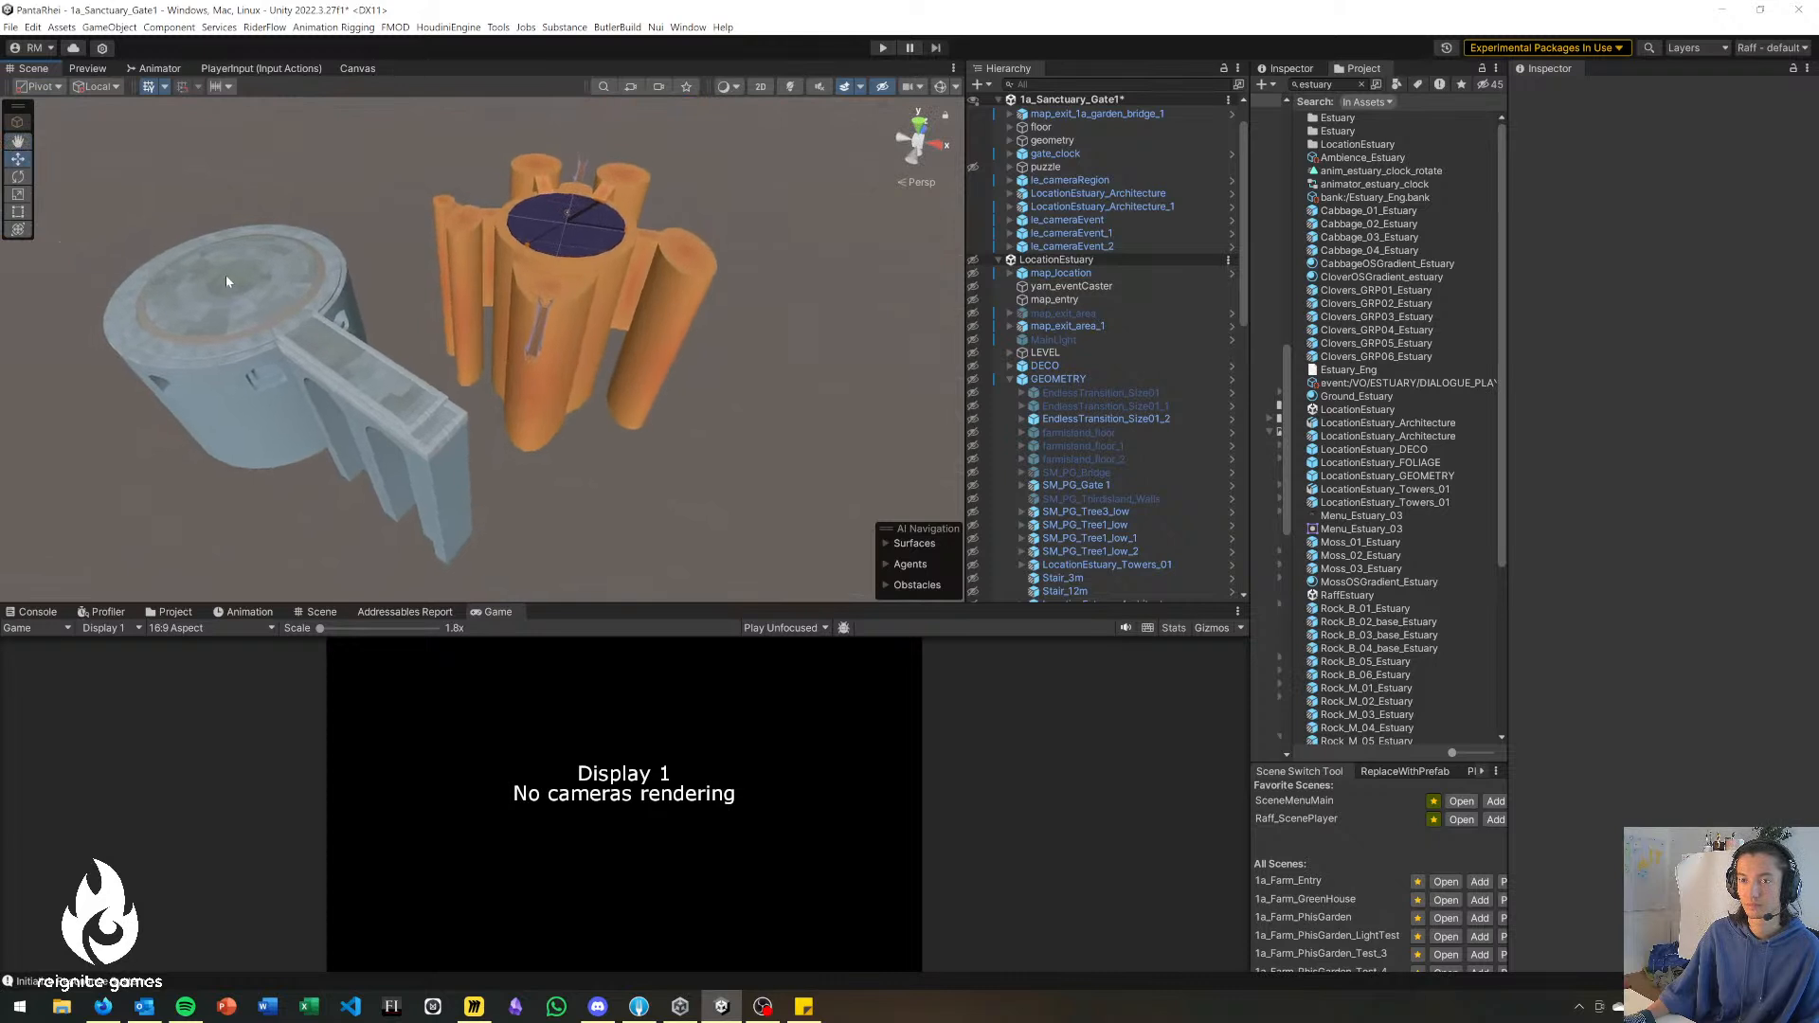
Try moving the copied LocationEstuary_Architecture in front of the gate towers, and undo the move.
click(322, 357)
drag(356, 298, 691, 346)
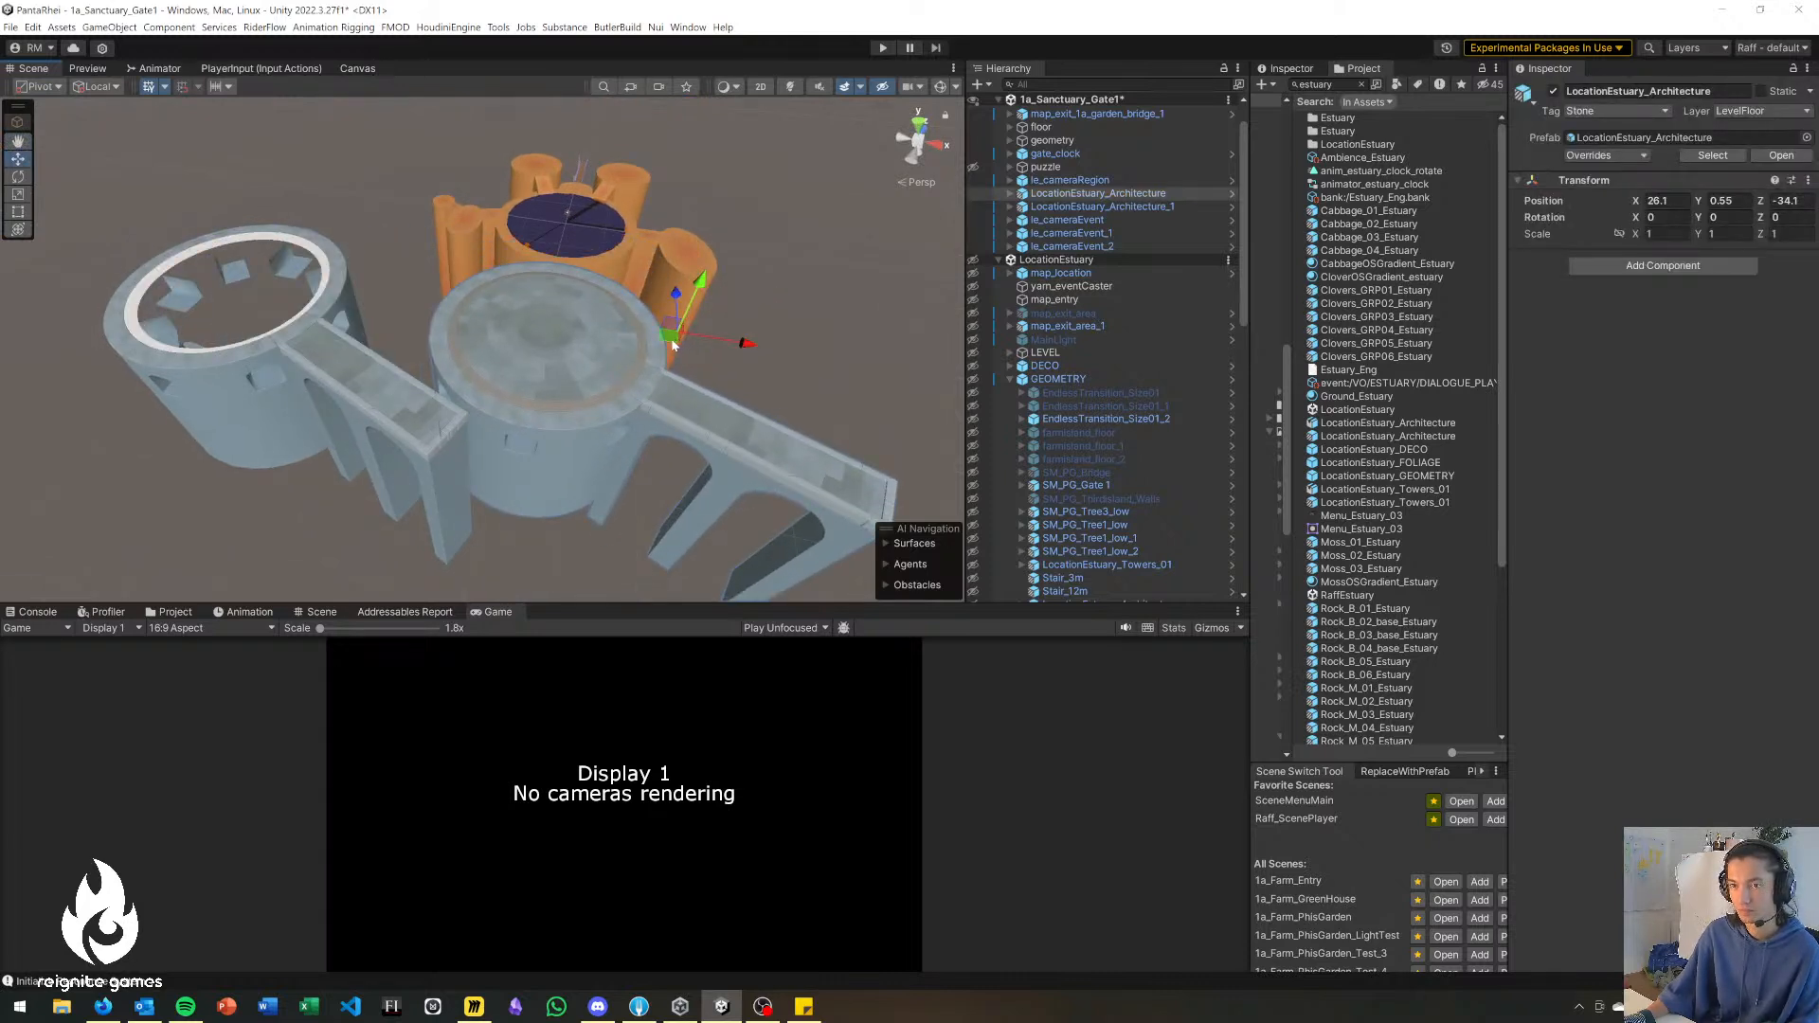
key(ctrl+z)
click(448, 455)
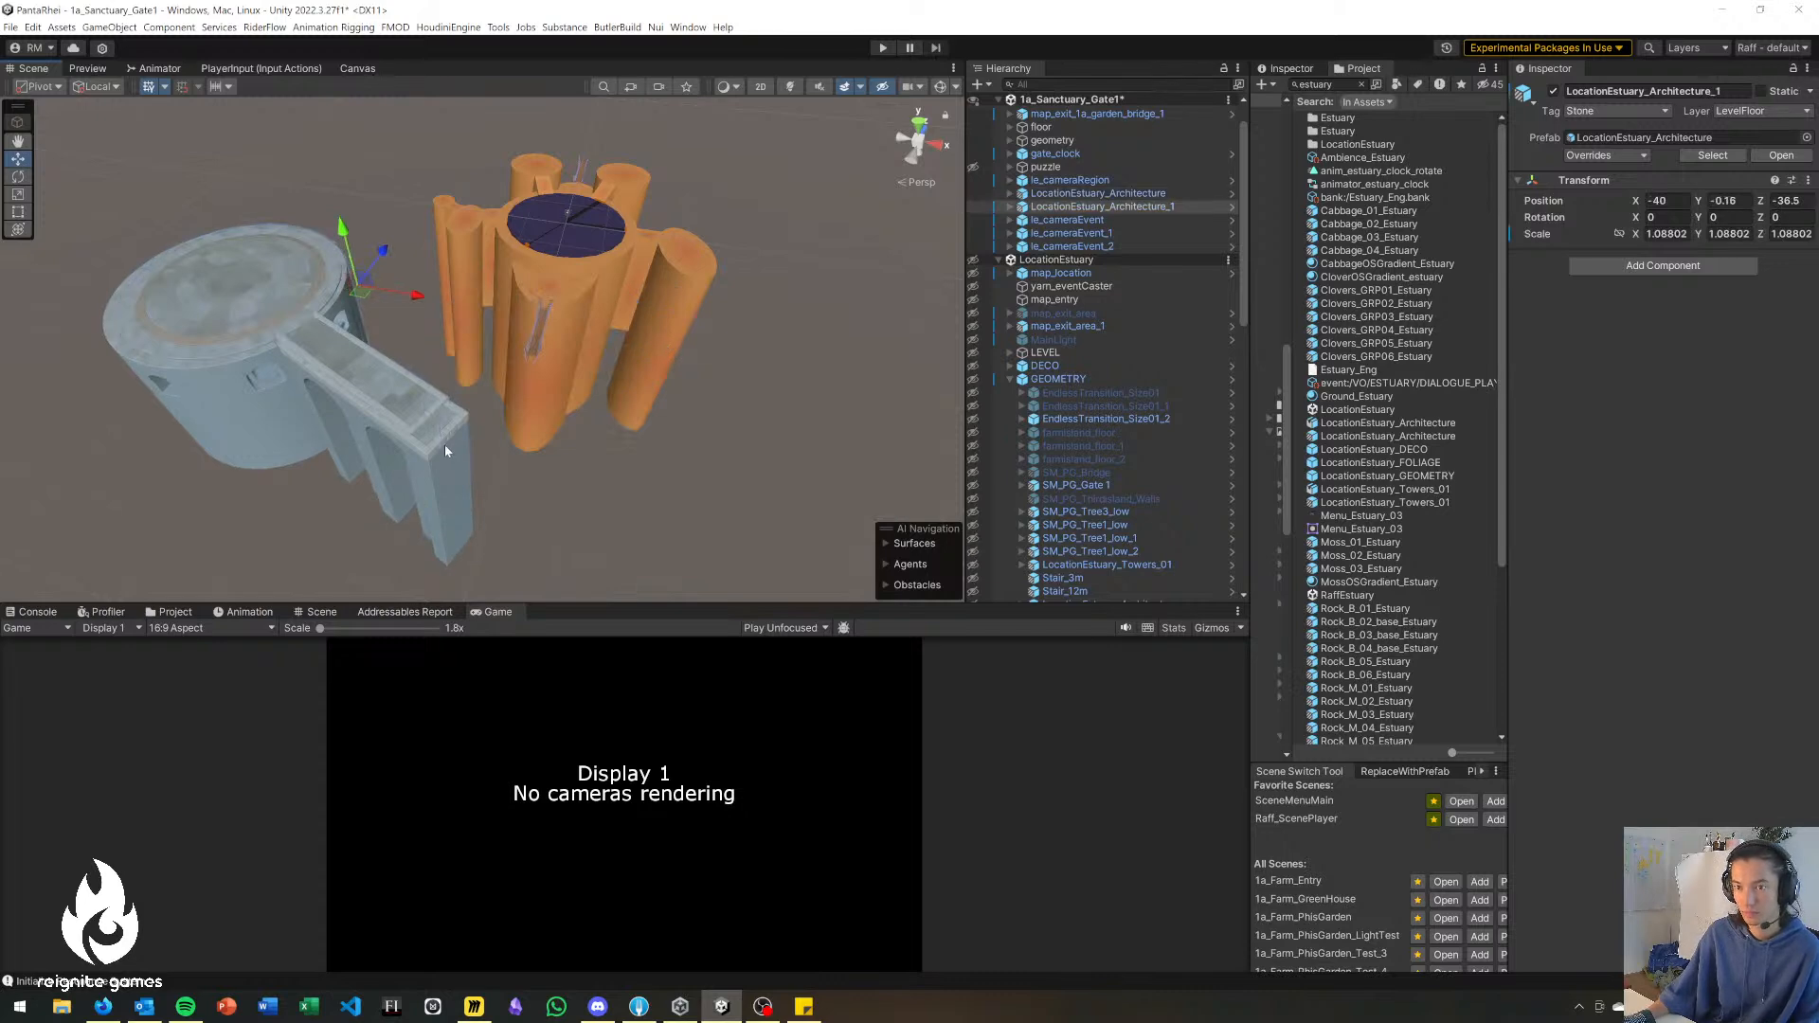
Delete the border stones at the outer end of the bridge on the copied LocationEstuary_Architecture_1.
click(442, 442)
click(446, 427)
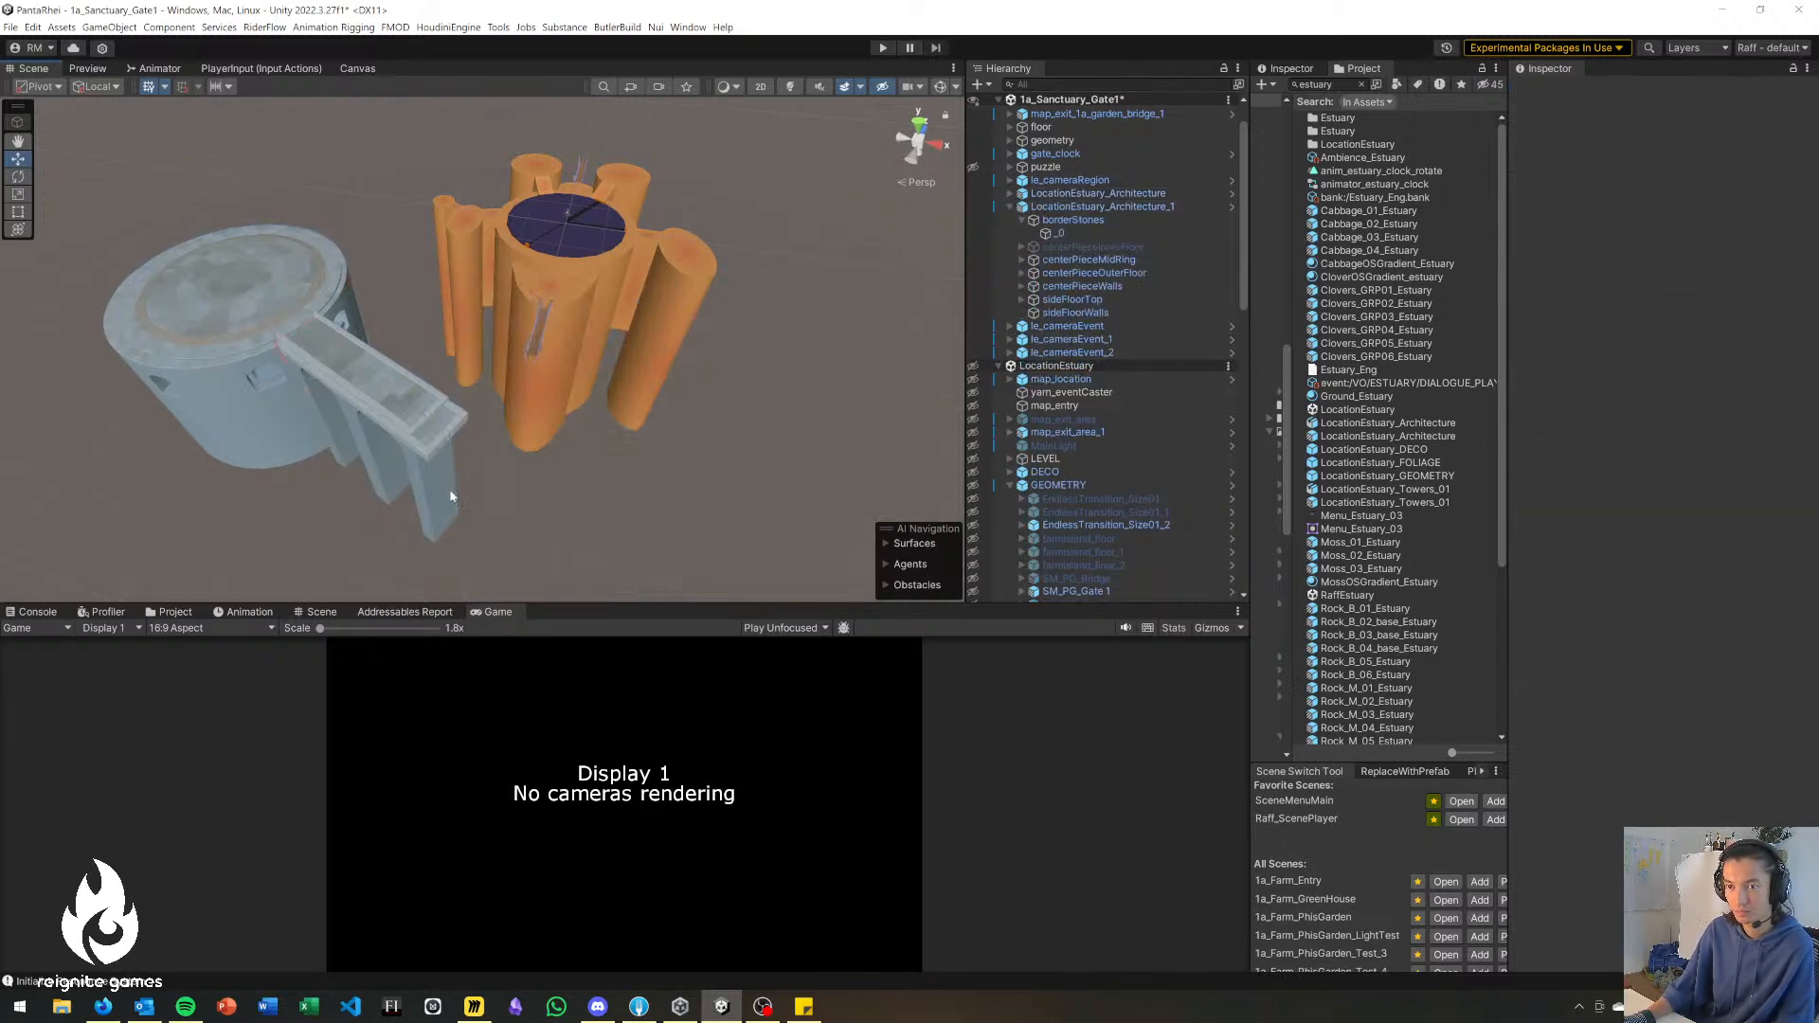
click(445, 435)
key(Delete)
right_drag(417, 475, 332, 308)
click(437, 397)
click(438, 397)
key(Delete)
Group LocationEstuary_Architecture and LocationEstuary_Architecture_1 under a new empty parent object named base.
click(161, 354)
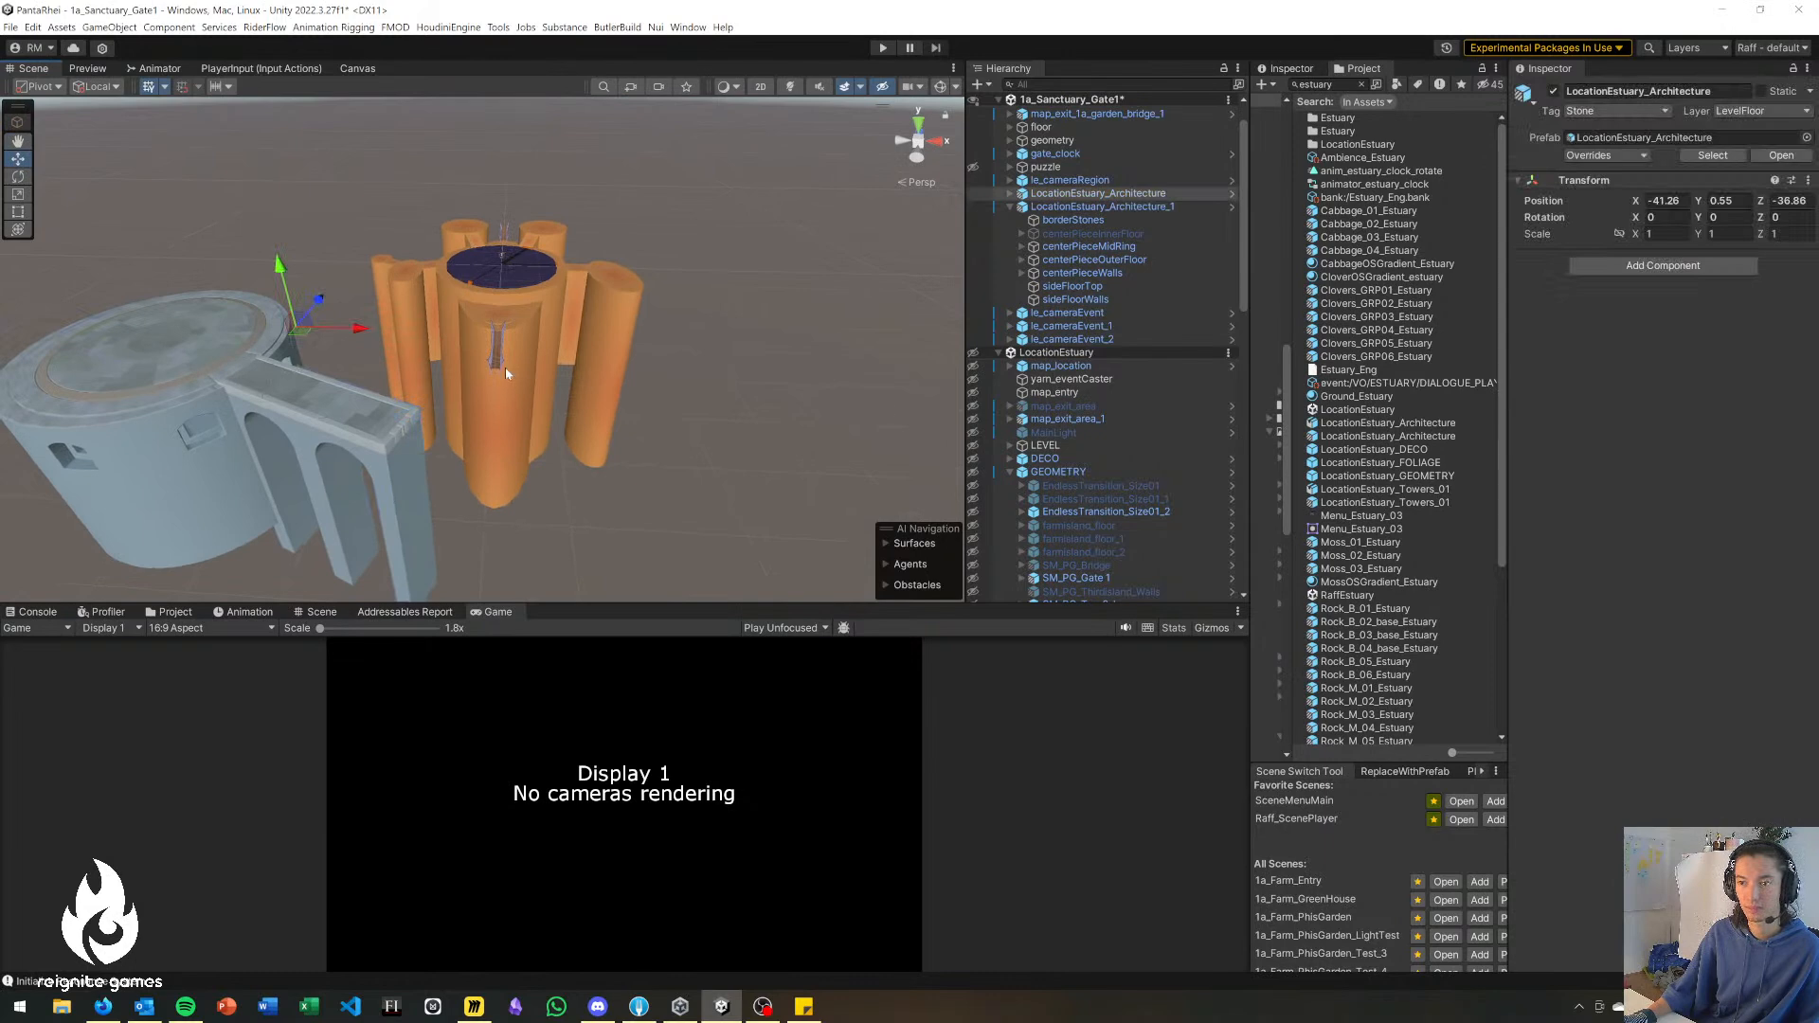
click(1010, 207)
shift+click(1058, 210)
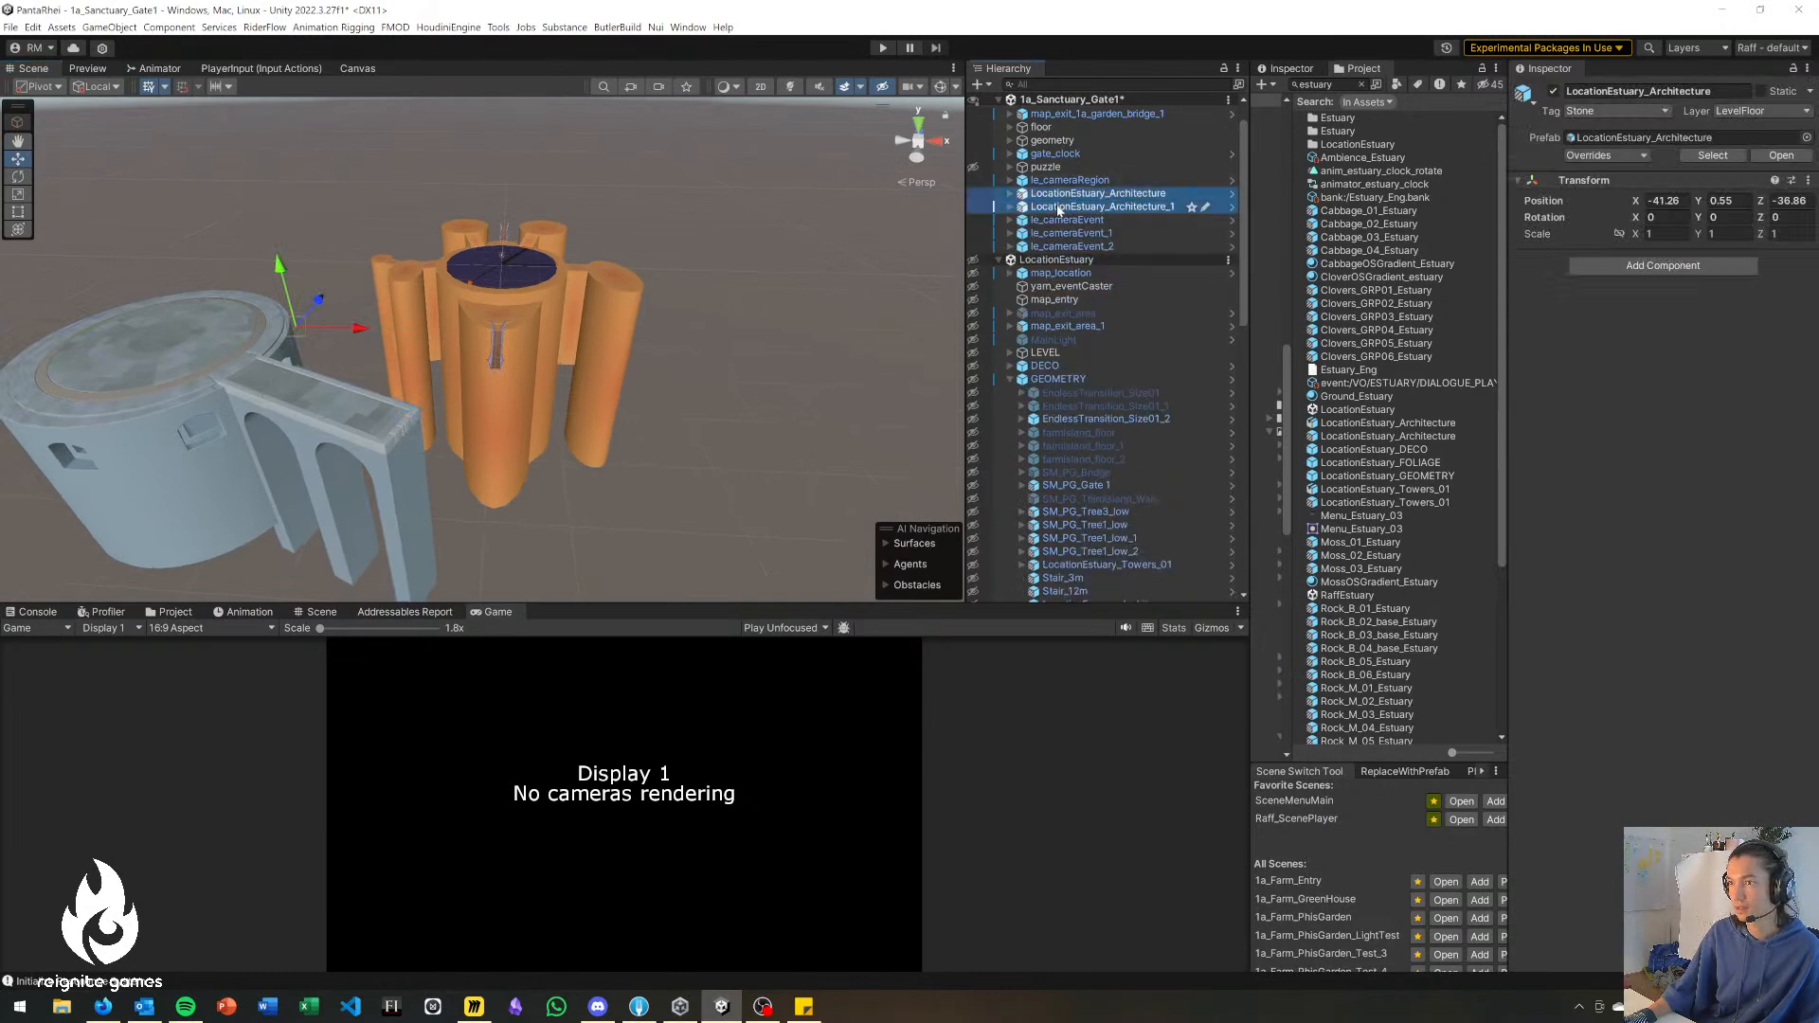
right_click(1059, 210)
click(1137, 417)
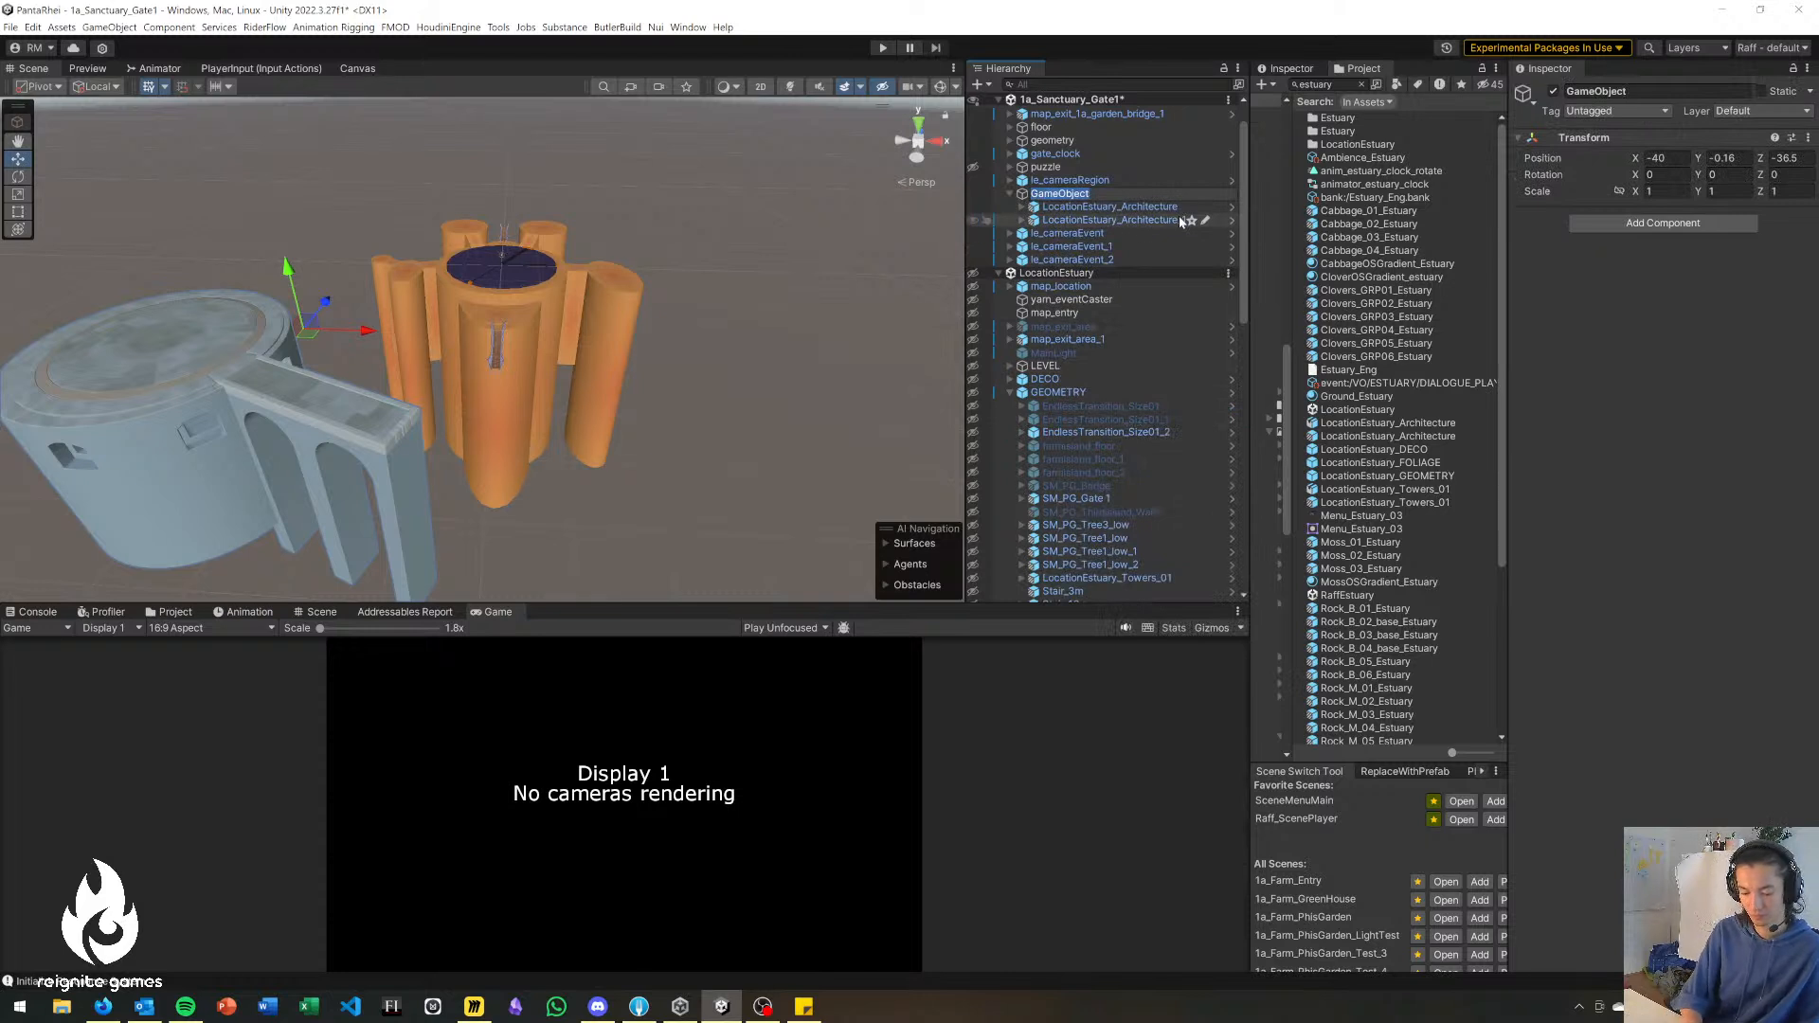
key(Return)
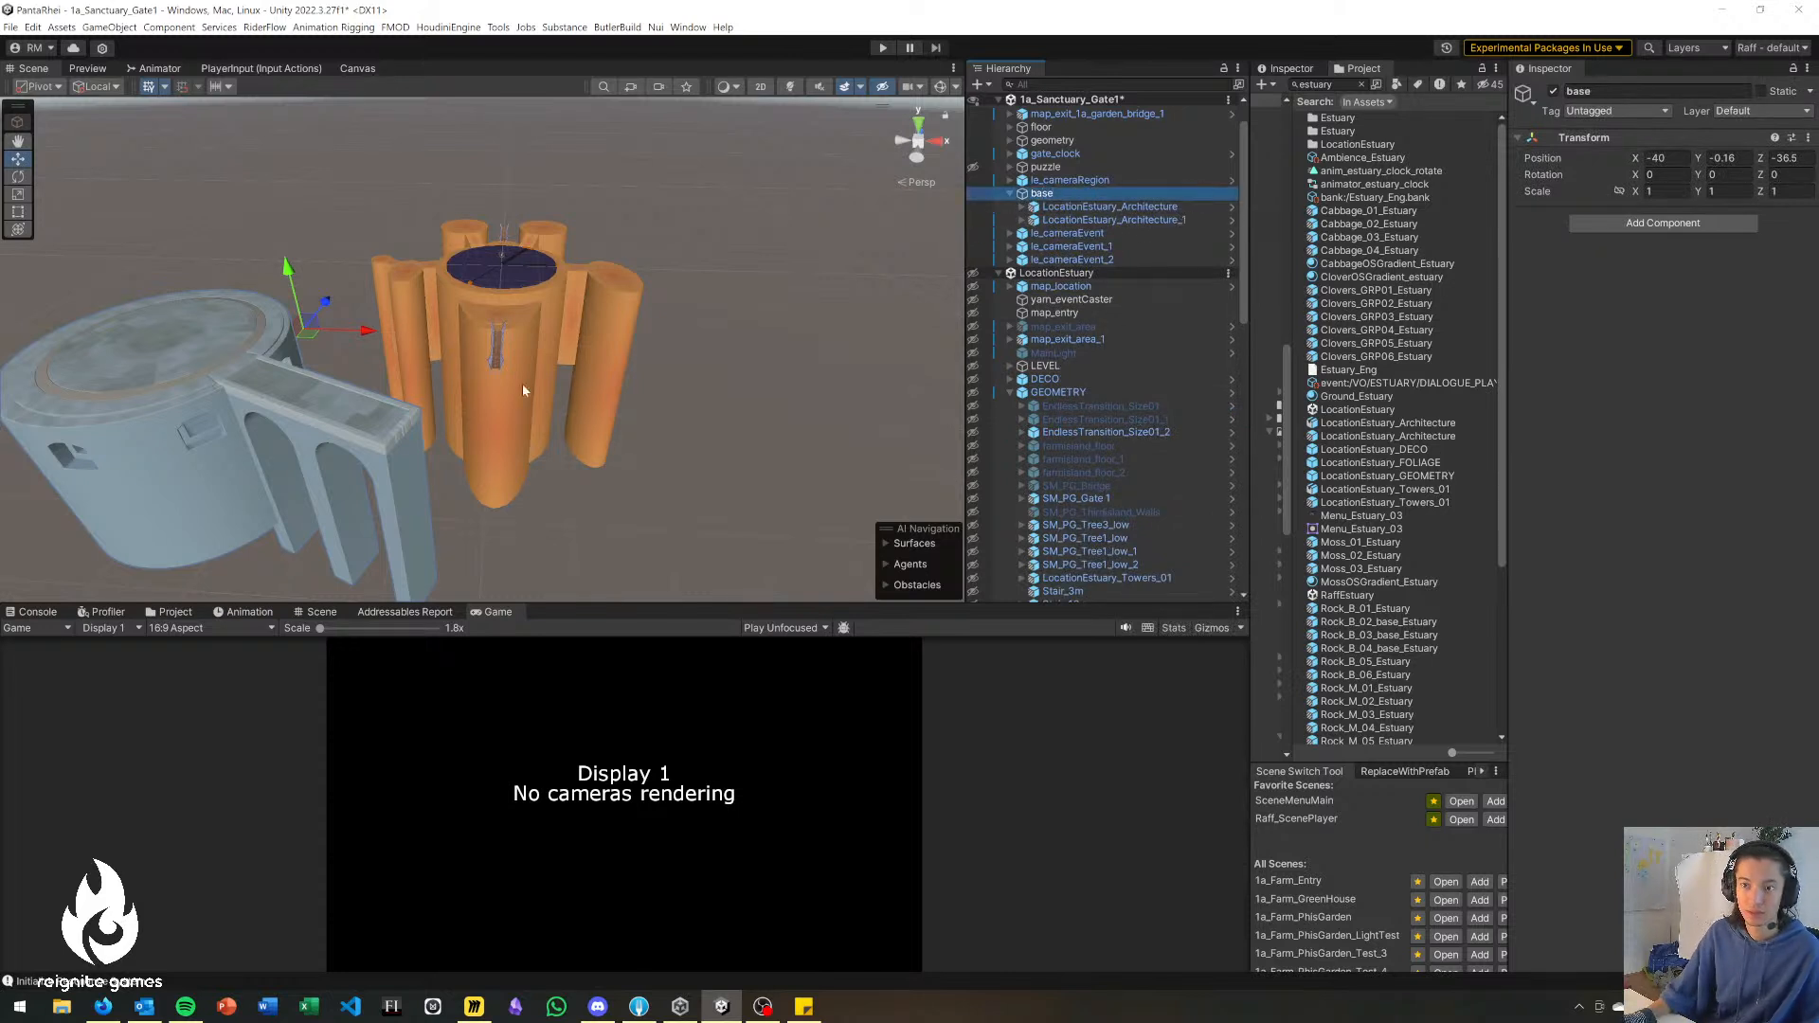
Move base to the other side of the gate towers and rotate it to about -103.4° around Y.
drag(315, 335, 885, 237)
right_drag(662, 406, 735, 472)
key(e)
drag(647, 255, 895, 445)
key(e)
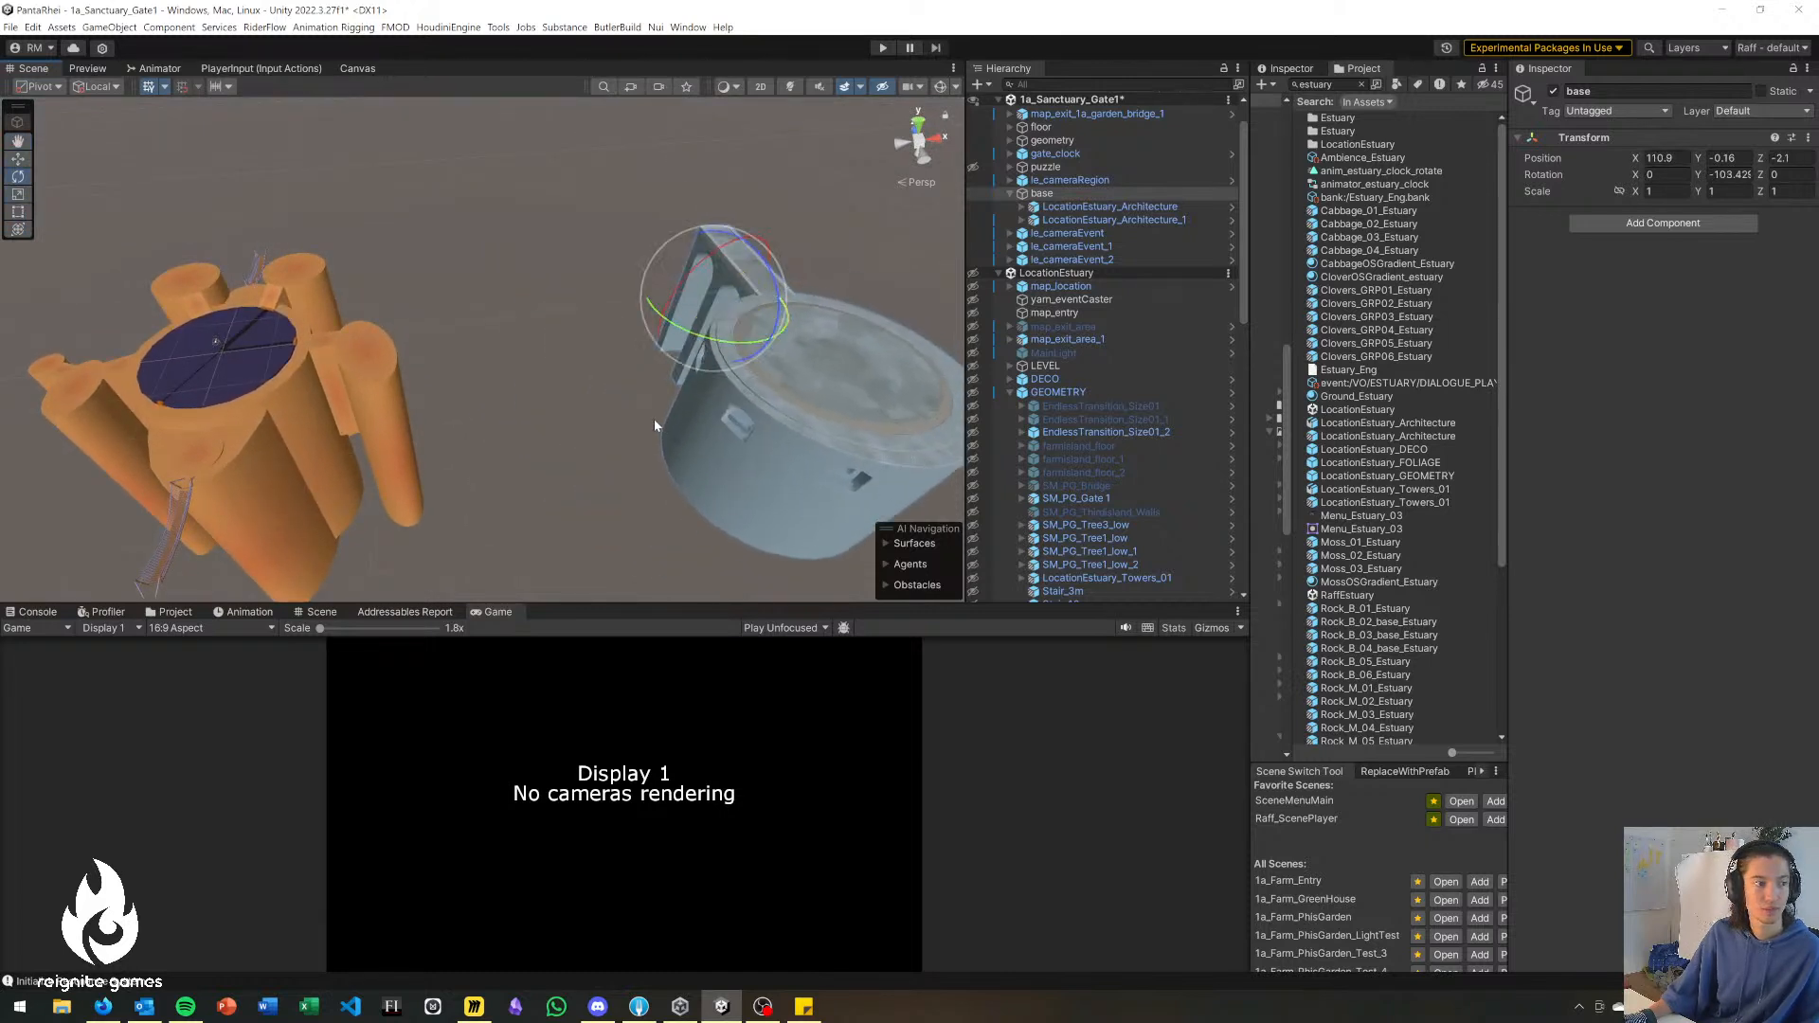
Move base closer to the gate towers, to about X 73.1 and Z 8.8.
click(550, 317)
right_drag(510, 349, 524, 375)
click(691, 332)
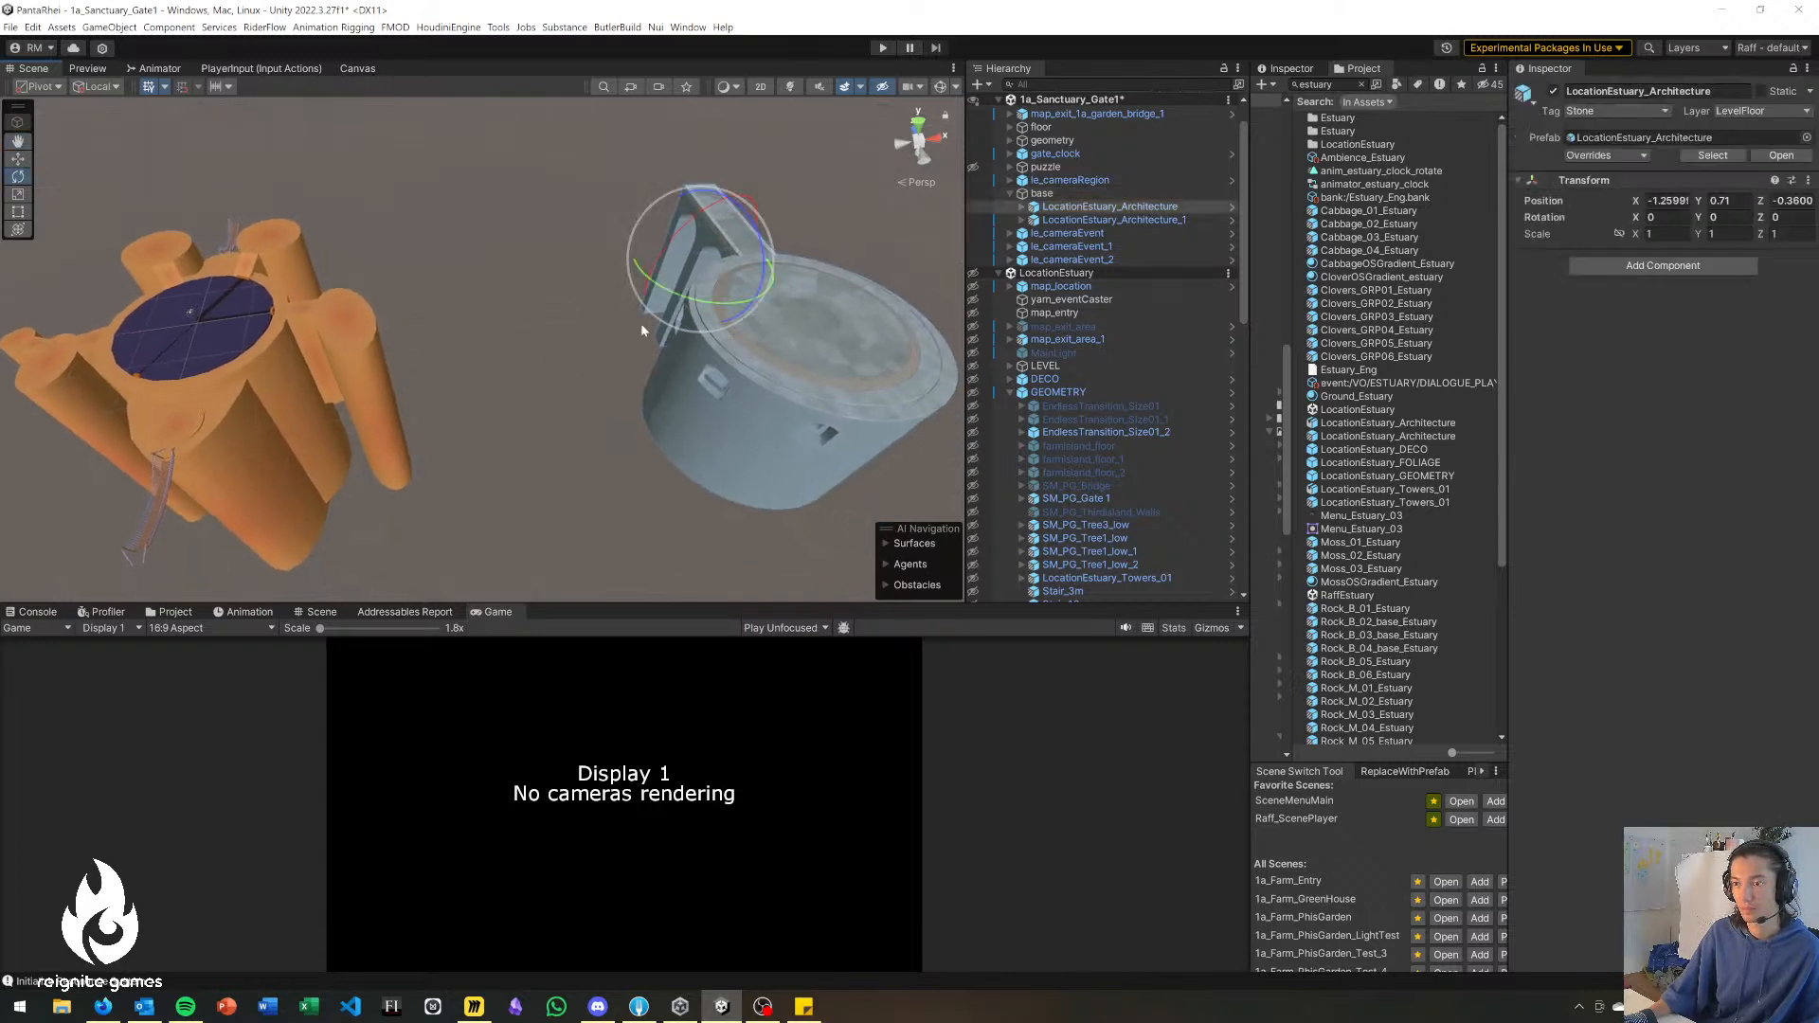
click(1041, 194)
key(w)
drag(701, 277, 527, 401)
mouse_move(527, 402)
right_down()
mouse_move(550, 460)
mouse_move(523, 384)
right_up()
Remove the LocationEstuary scene from the hierarchy, and find and add the Raff_ScenePlayer scene.
scroll(1099, 184, up, 1)
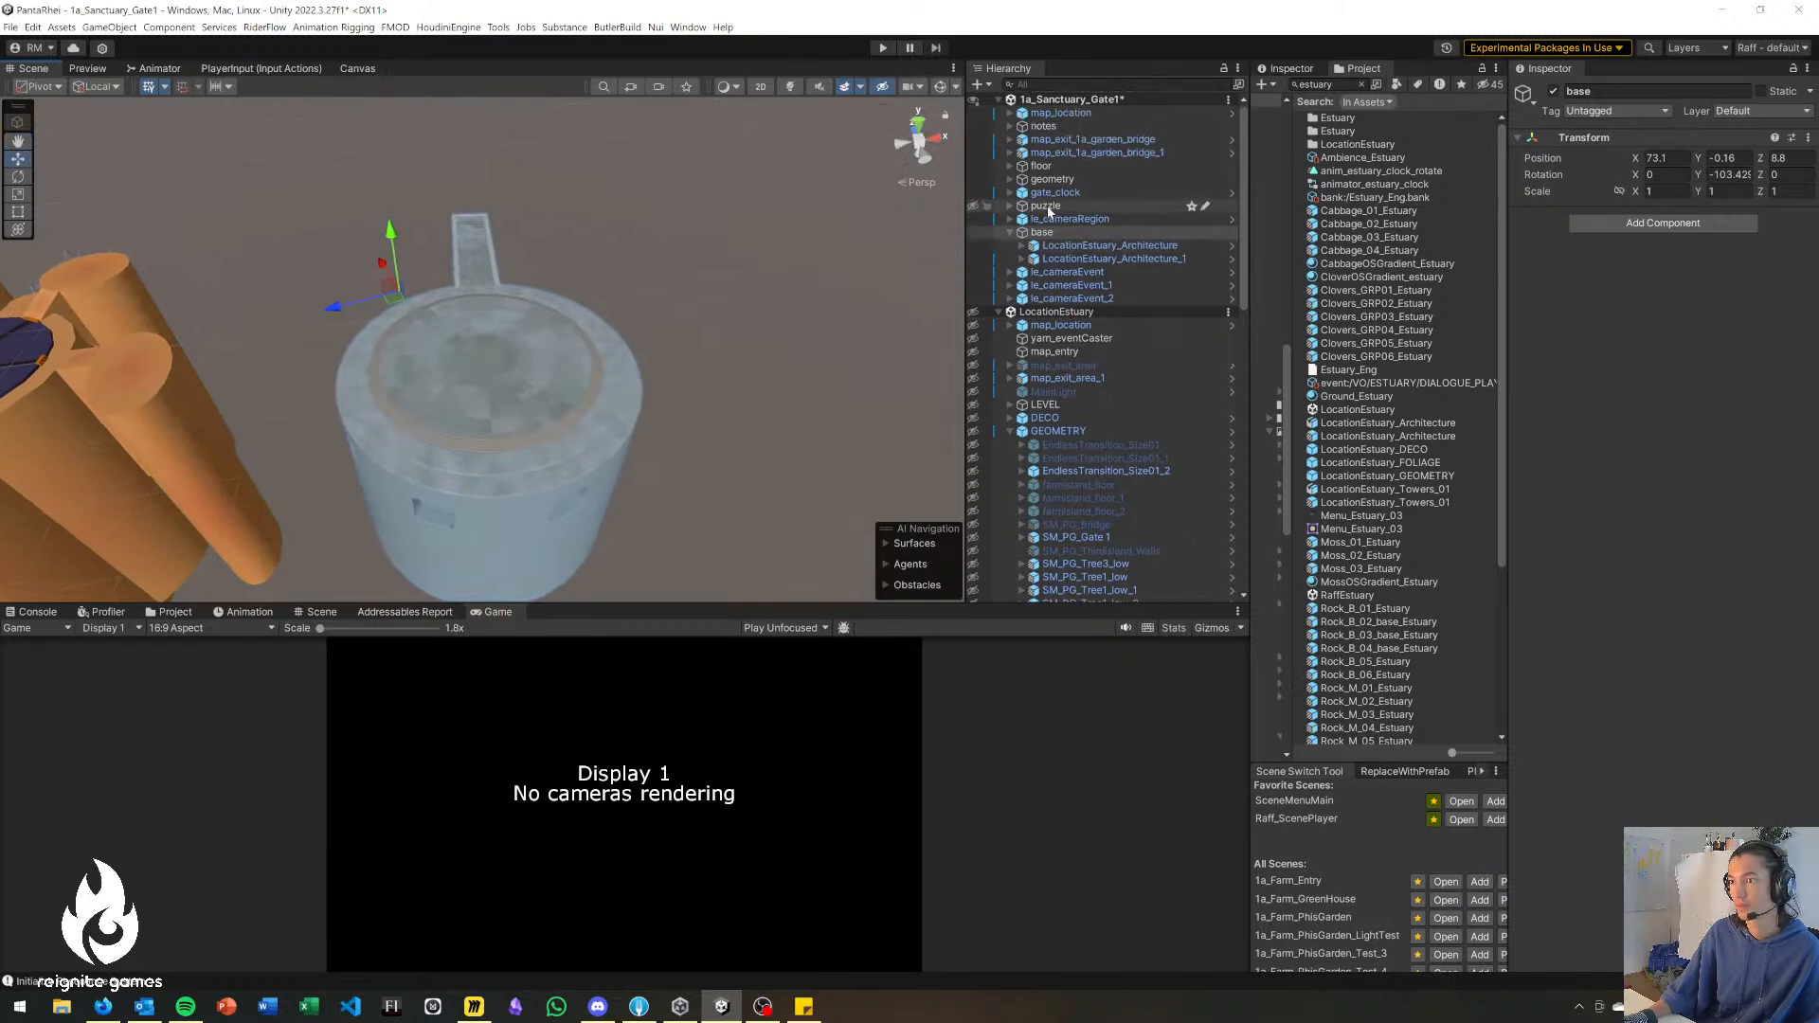
right_click(1058, 311)
click(1132, 402)
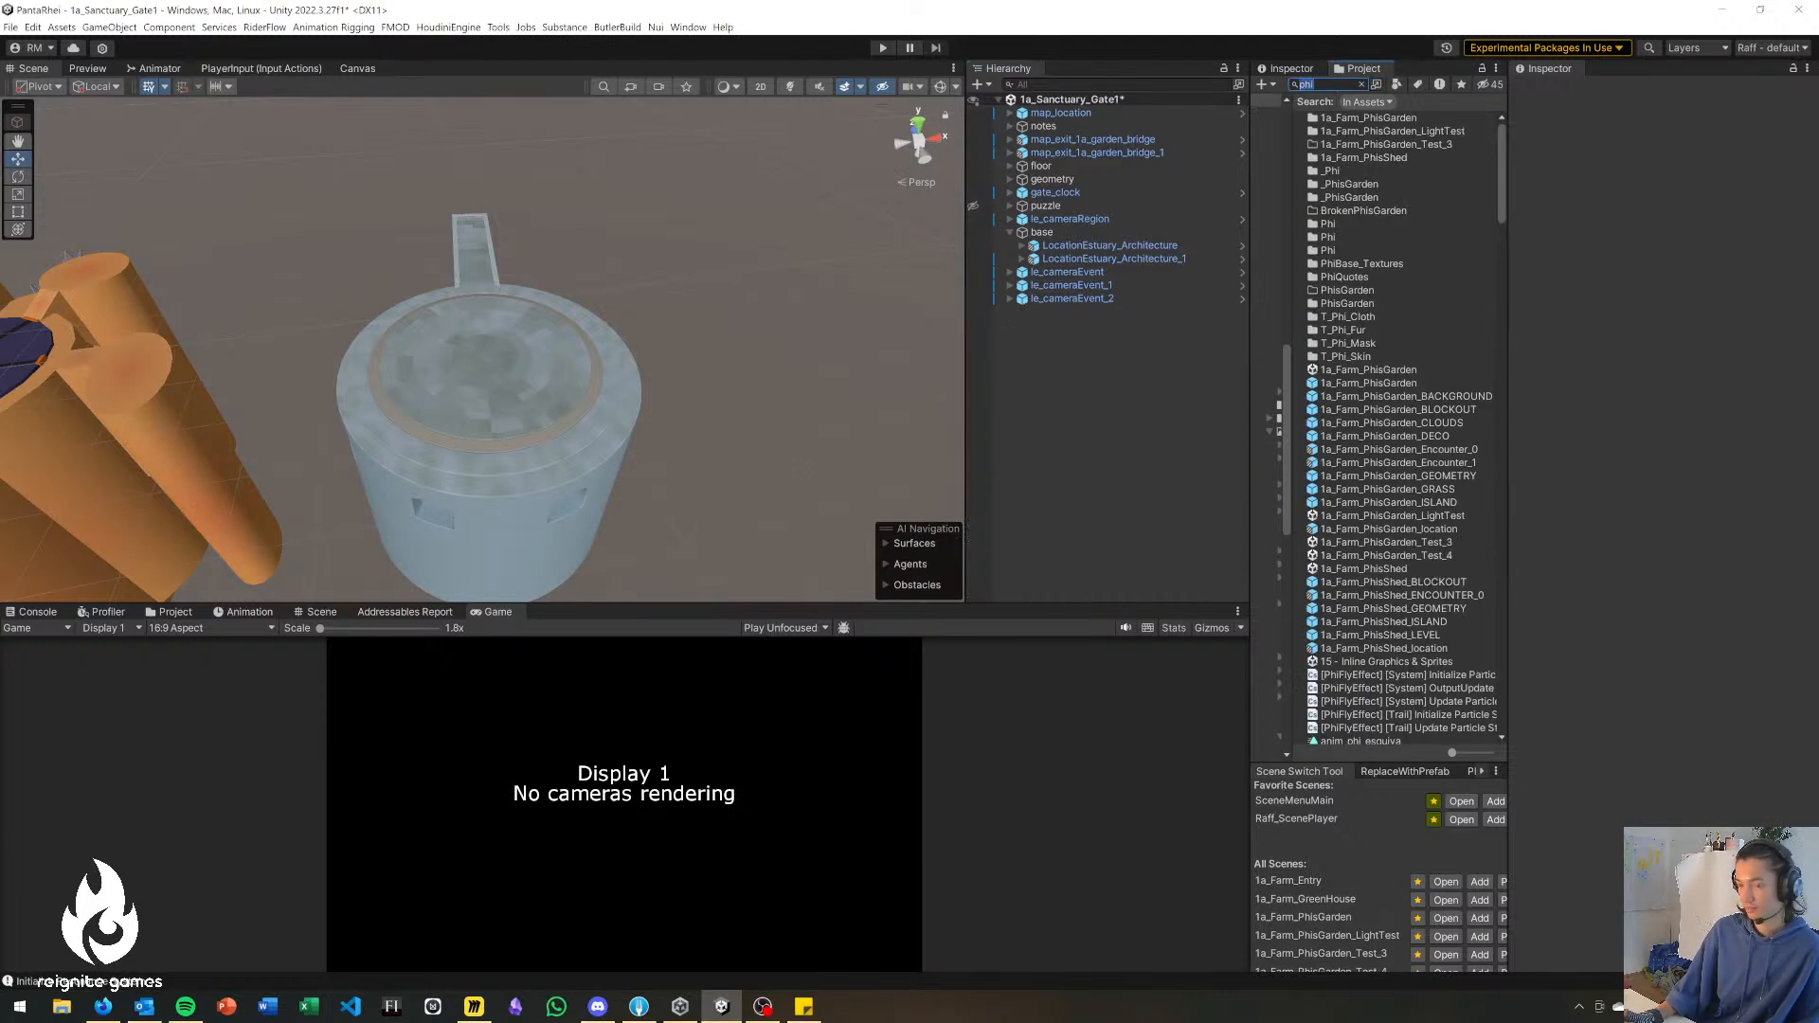
text(cen)
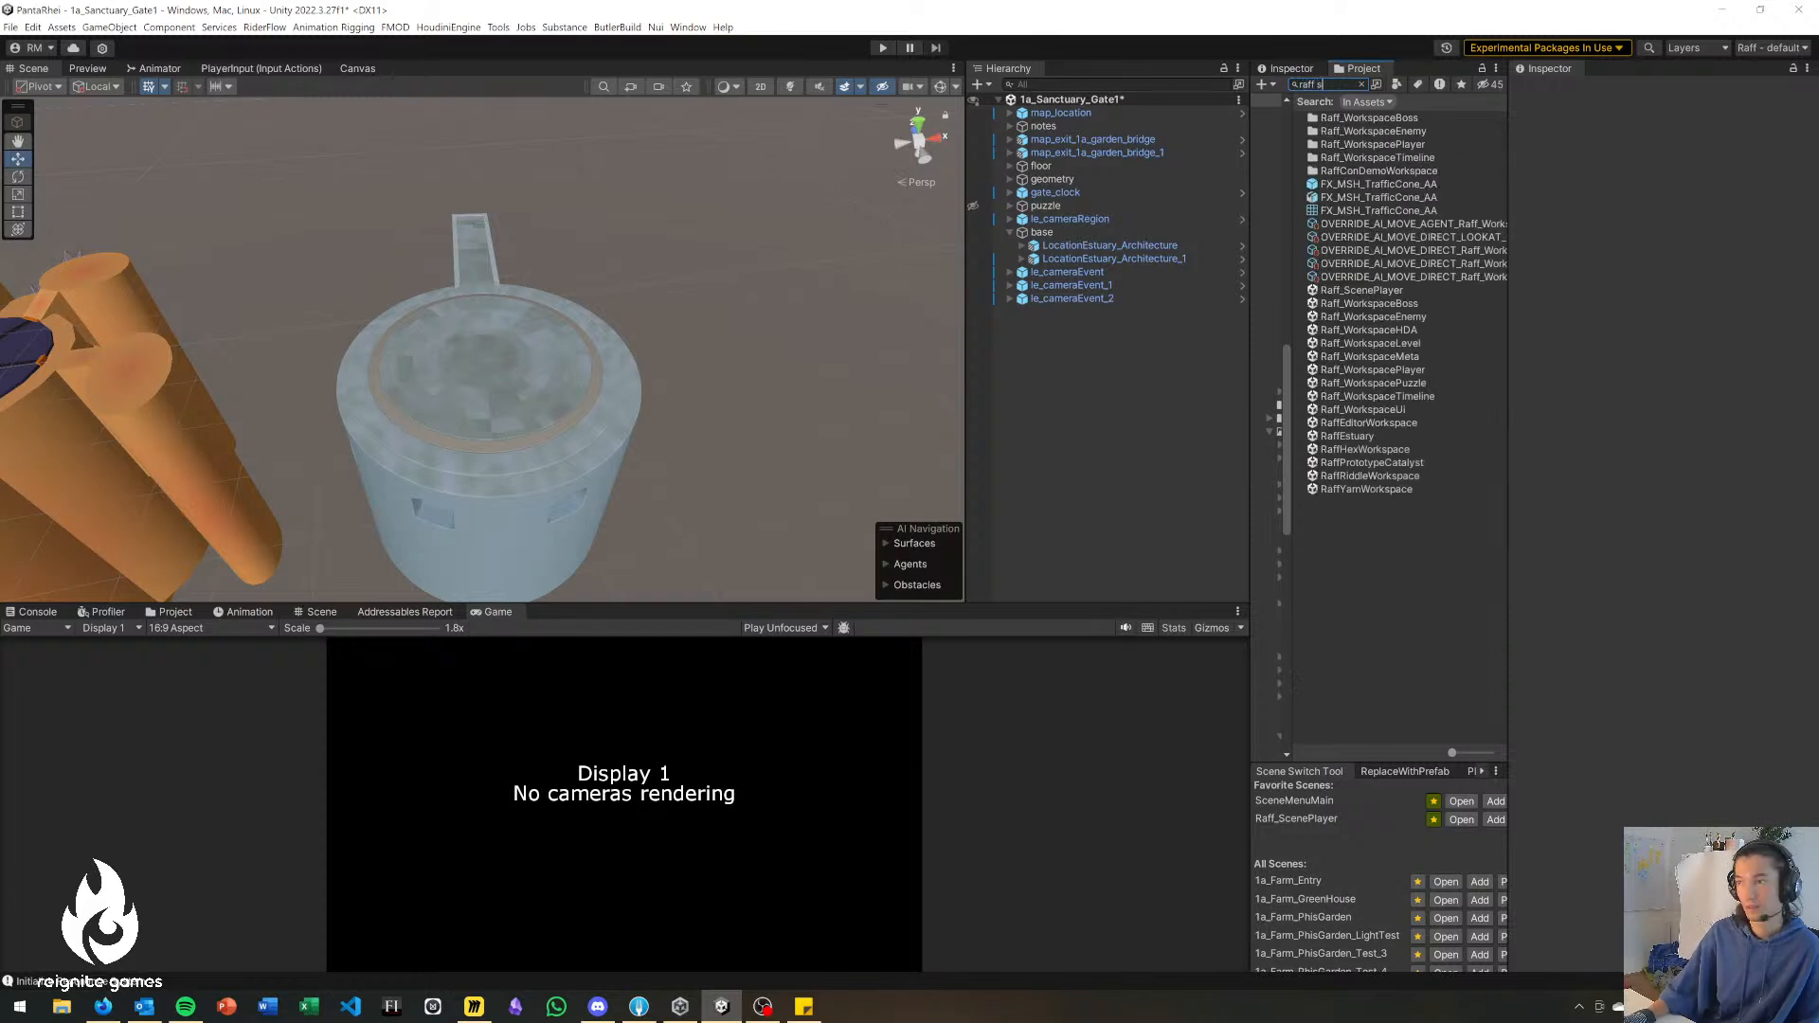
drag(1357, 288, 1092, 379)
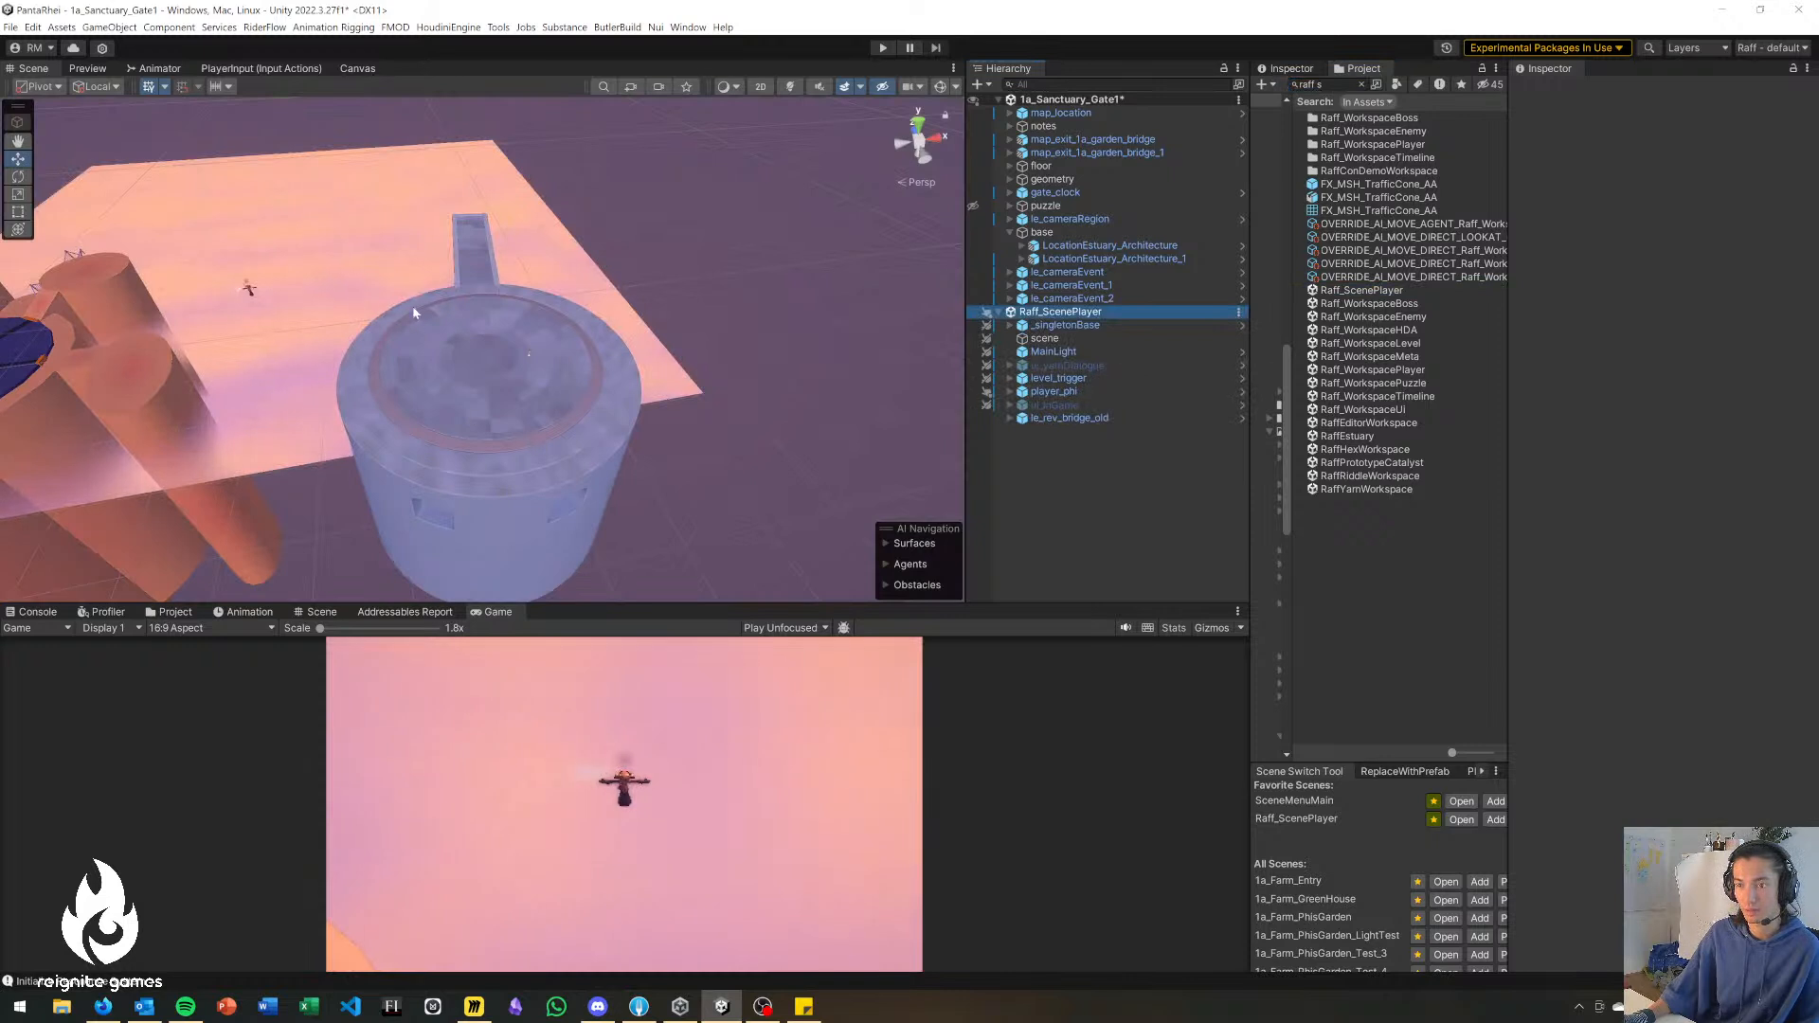
Move player_phi onto the near side of the round stone platform, at about X 82.3 and Z -30.8.
click(1053, 391)
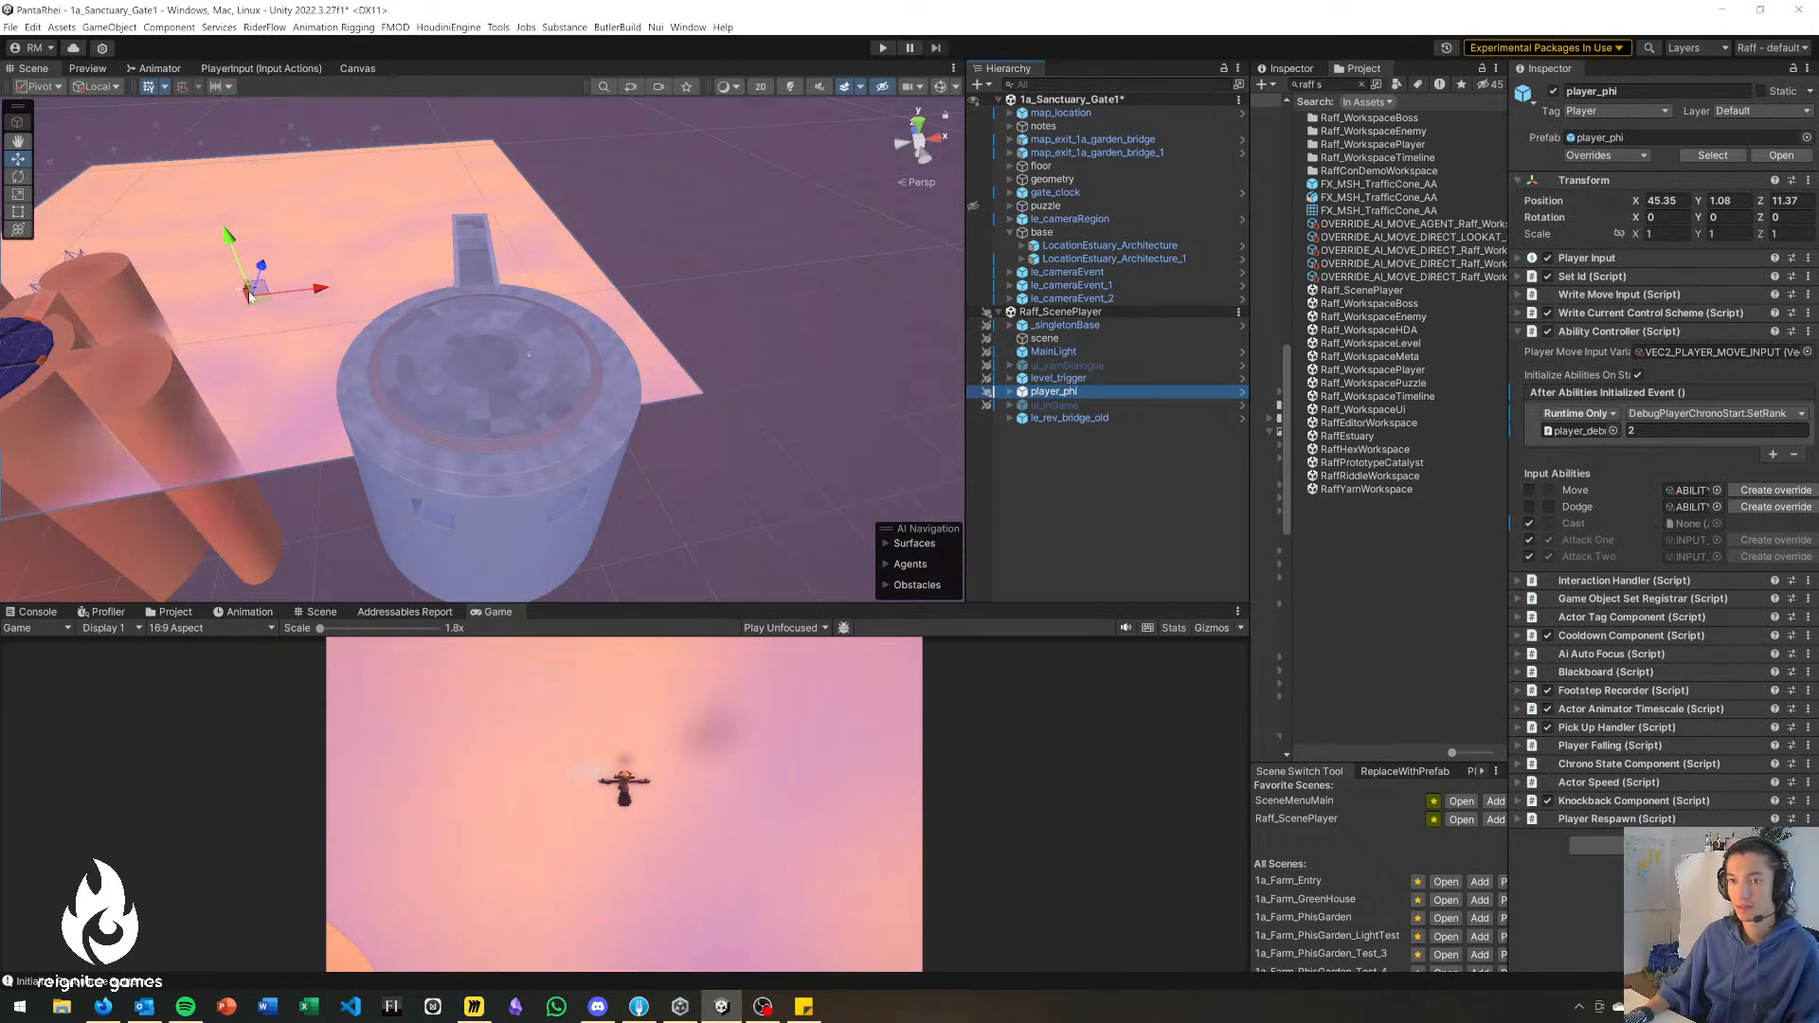
drag(258, 301, 495, 439)
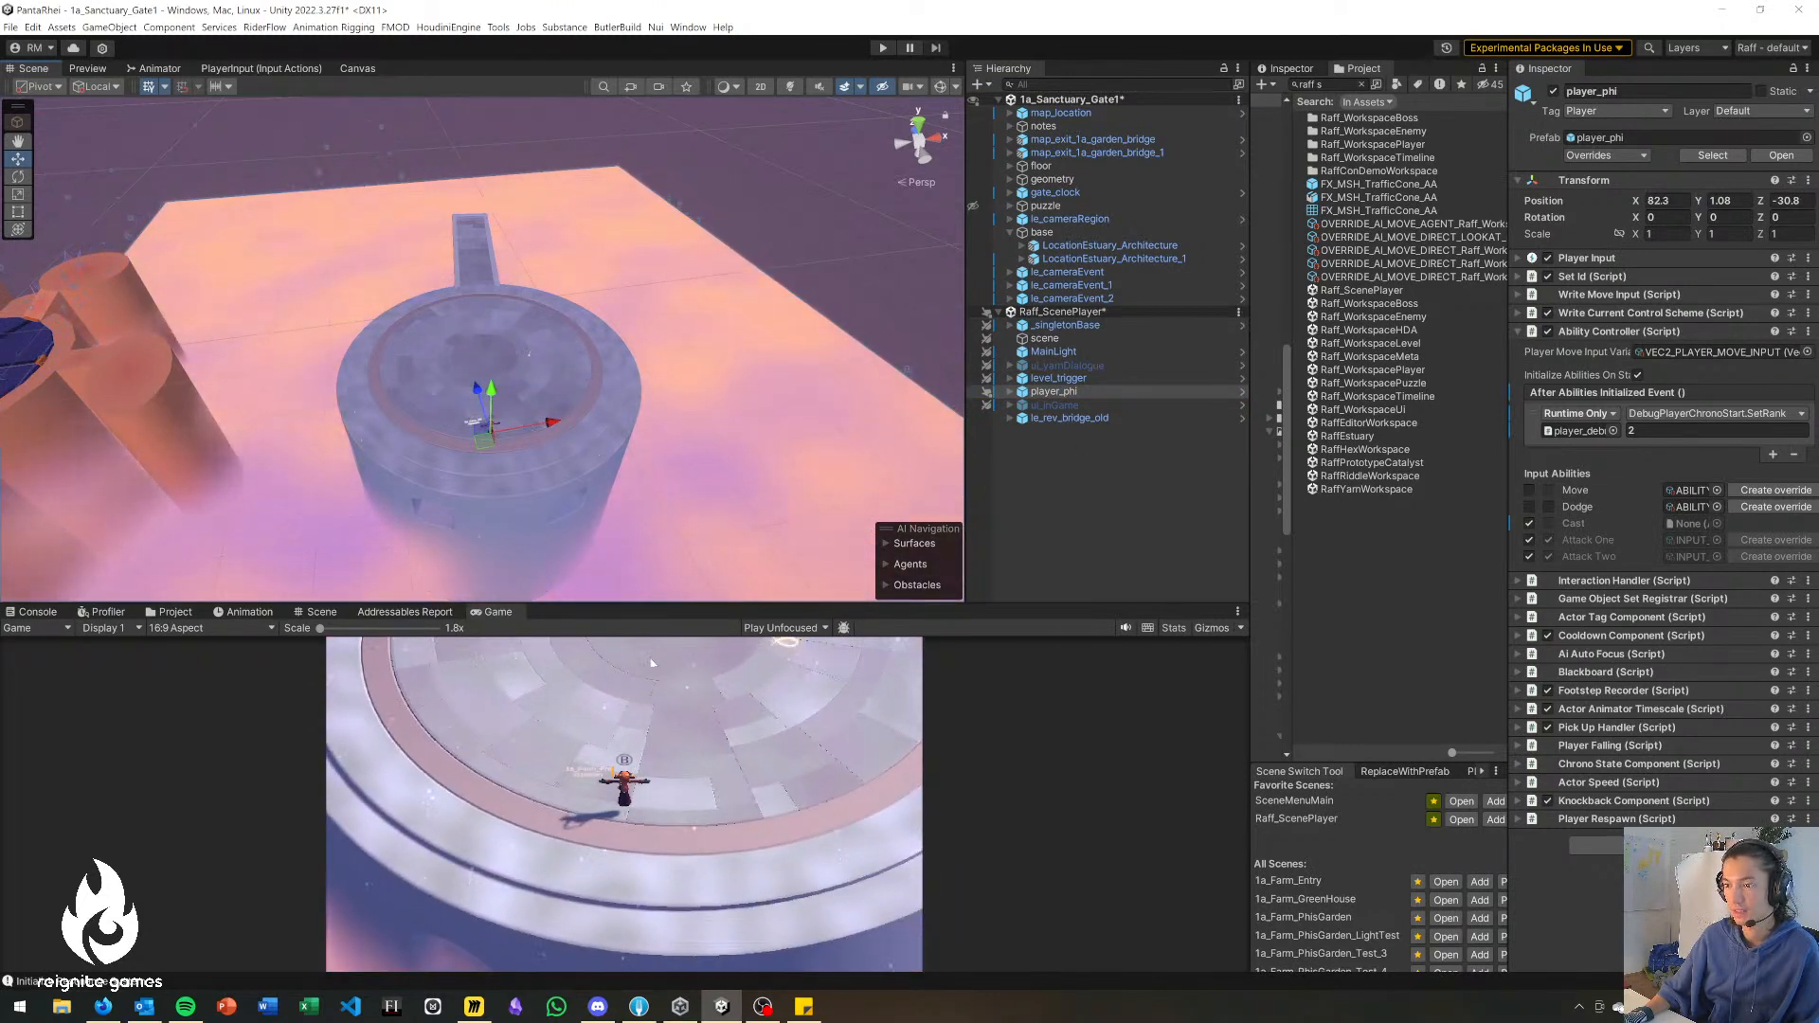
right_drag(617, 572, 608, 512)
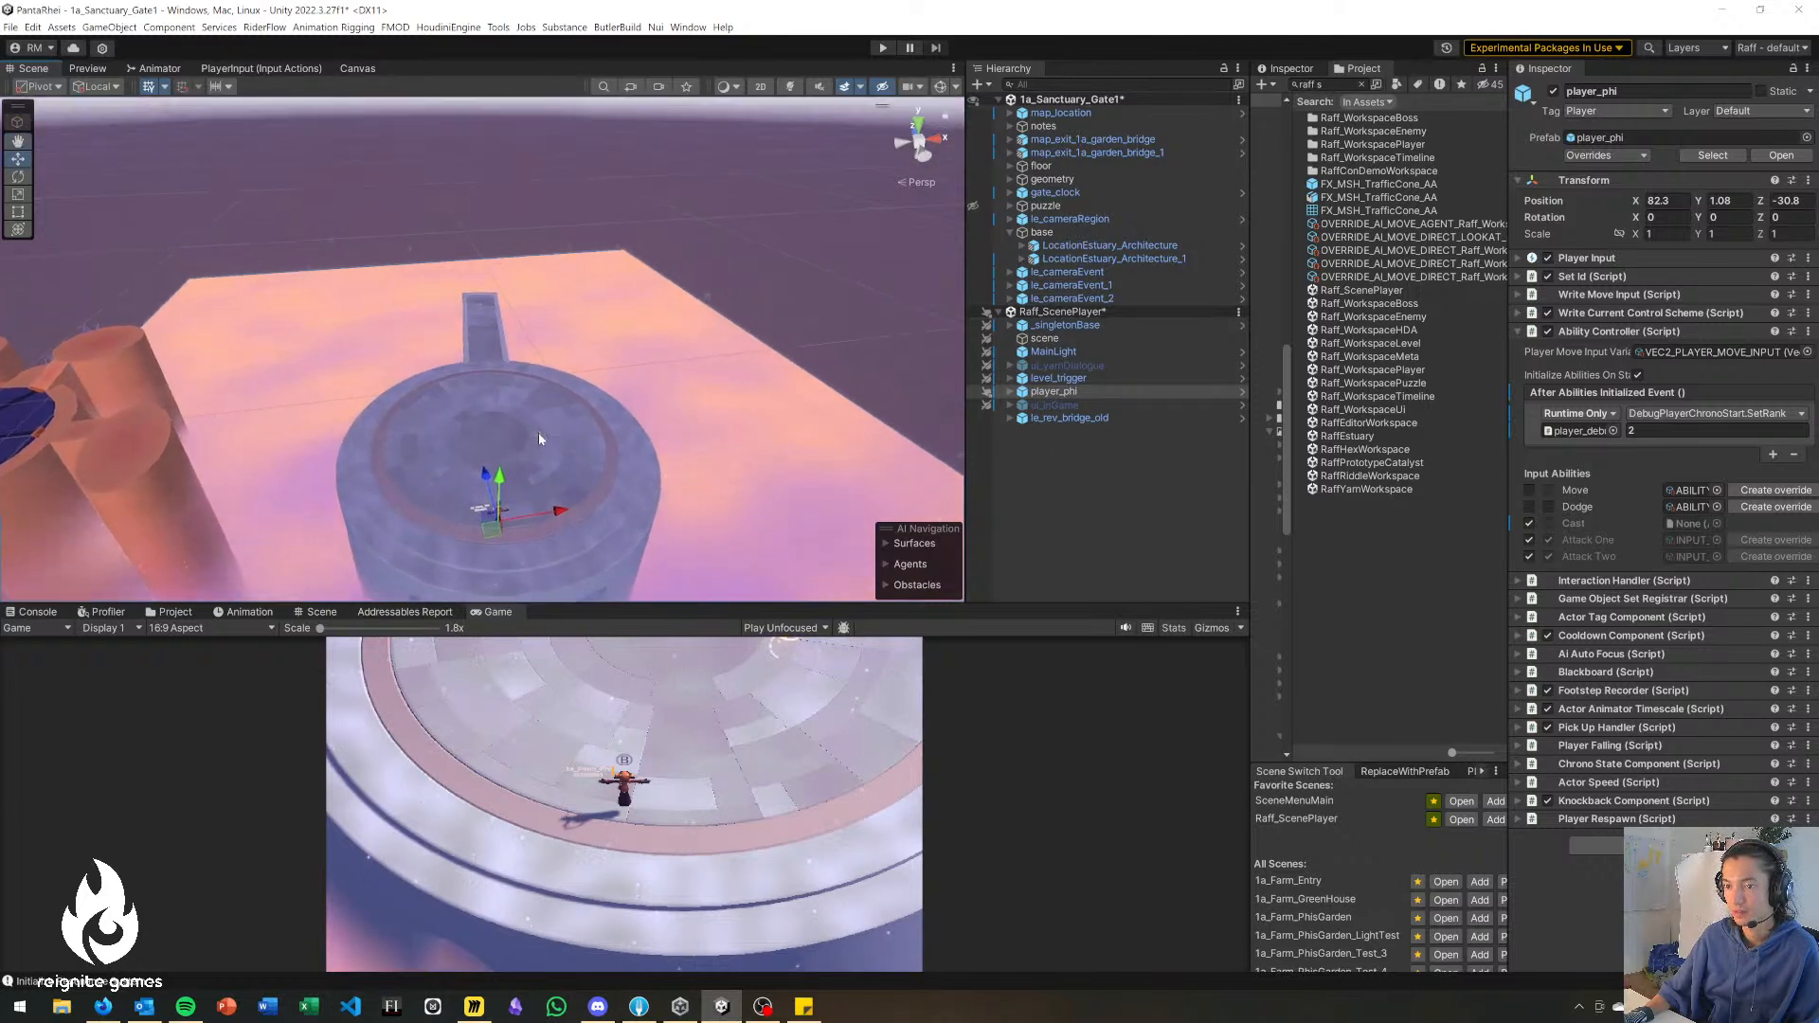
Try moving le_rev_bridge_old across the round platform, and undo the move.
click(539, 432)
right_drag(710, 471, 752, 488)
key(w)
click(1118, 487)
click(1089, 419)
drag(387, 500, 697, 332)
key(ctrl+z)
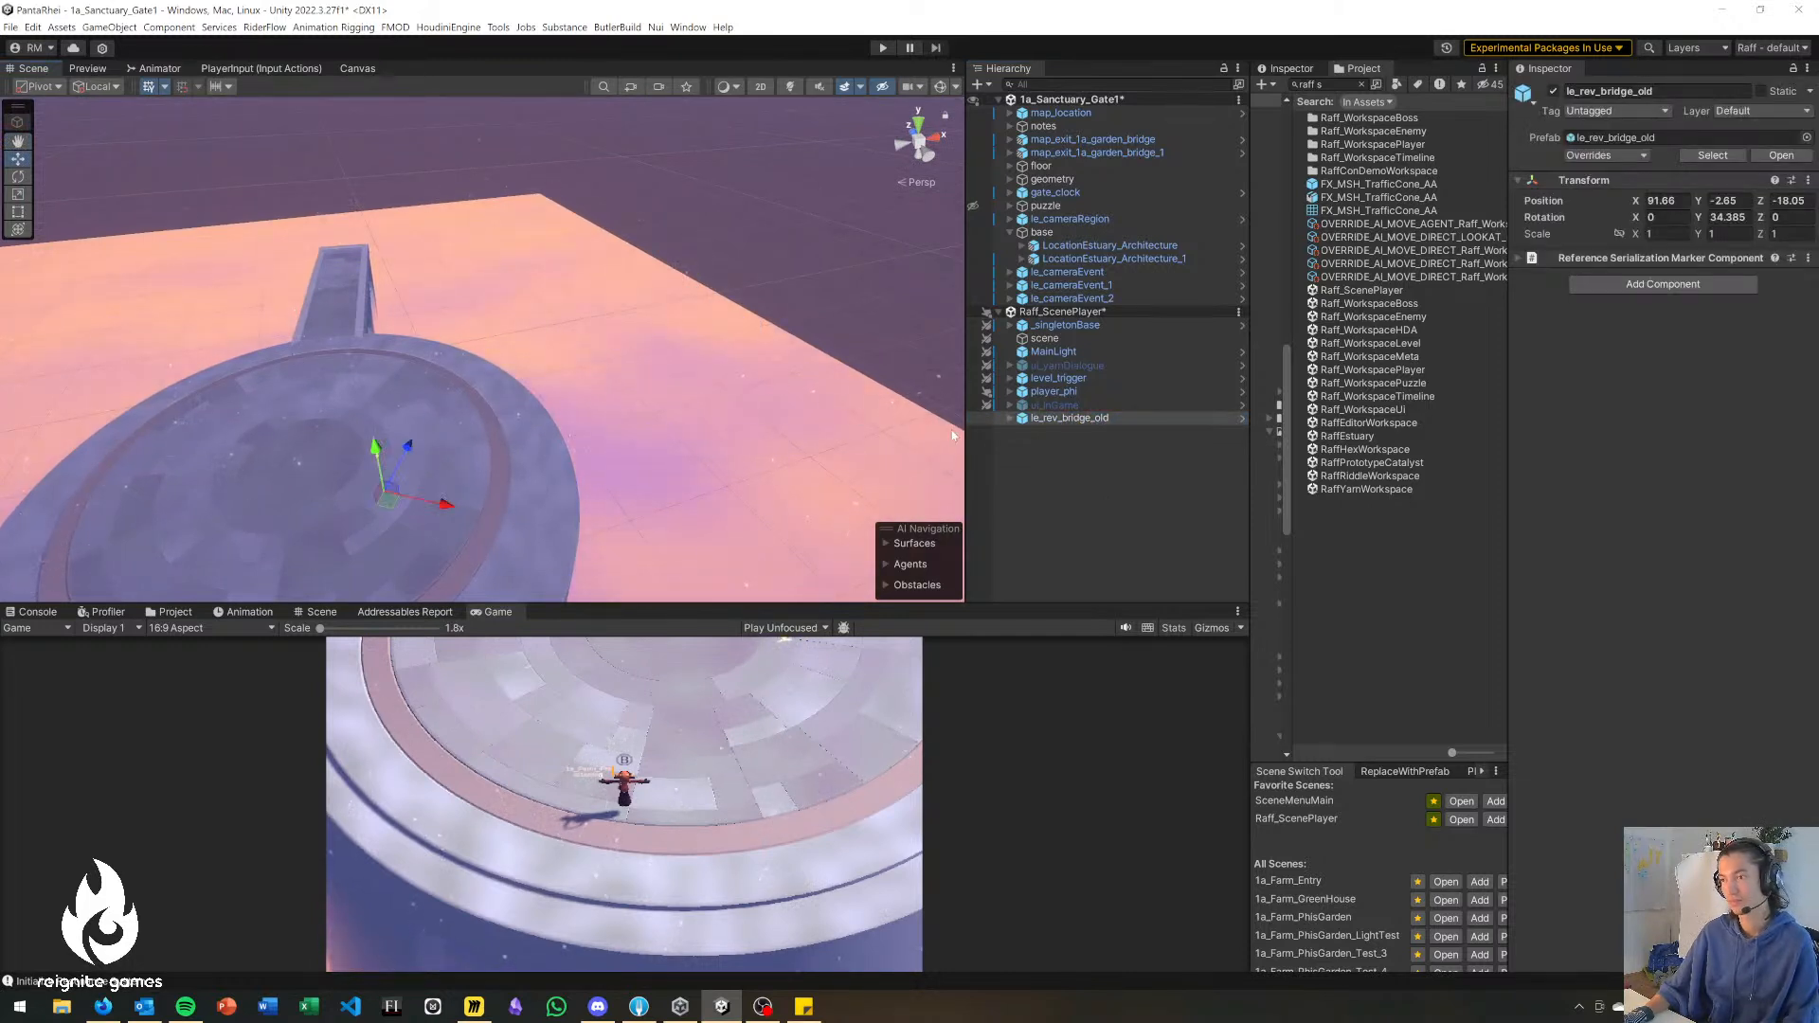
Remove the 1a_Sanctuary_Gate1 scene from the hierarchy, saving its changes.
click(1120, 484)
right_click(1112, 99)
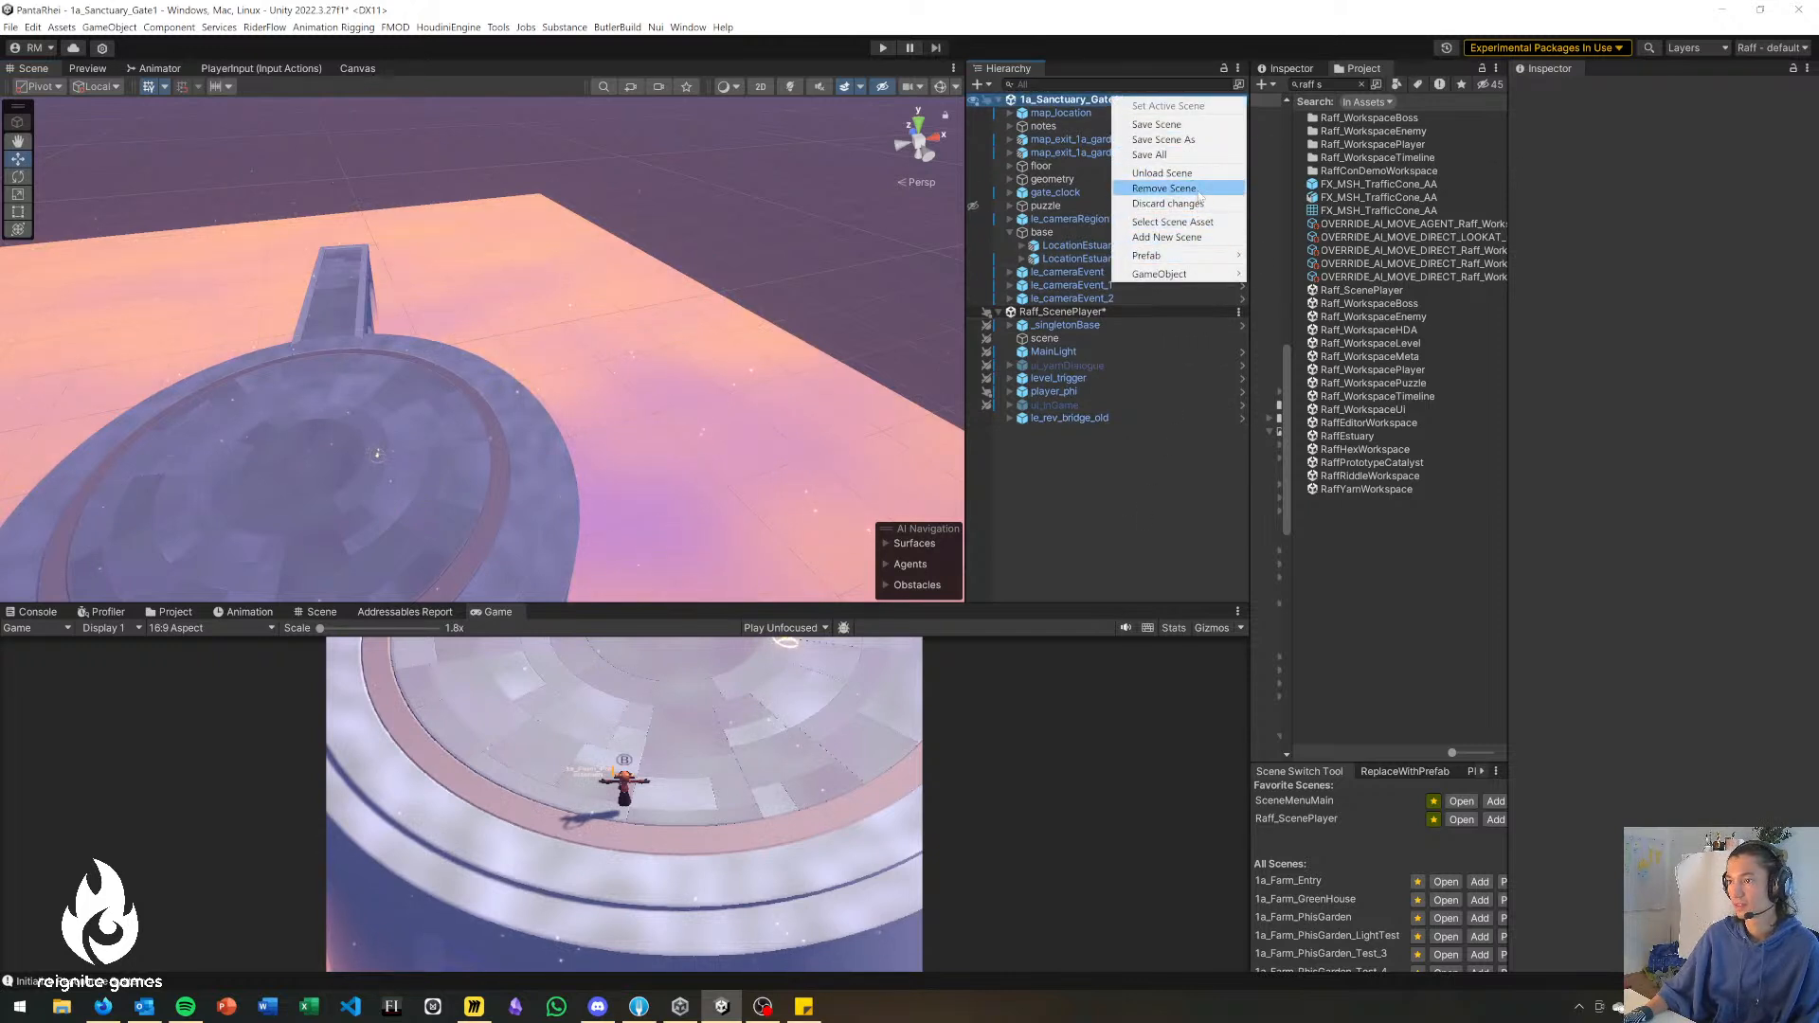
click(1163, 188)
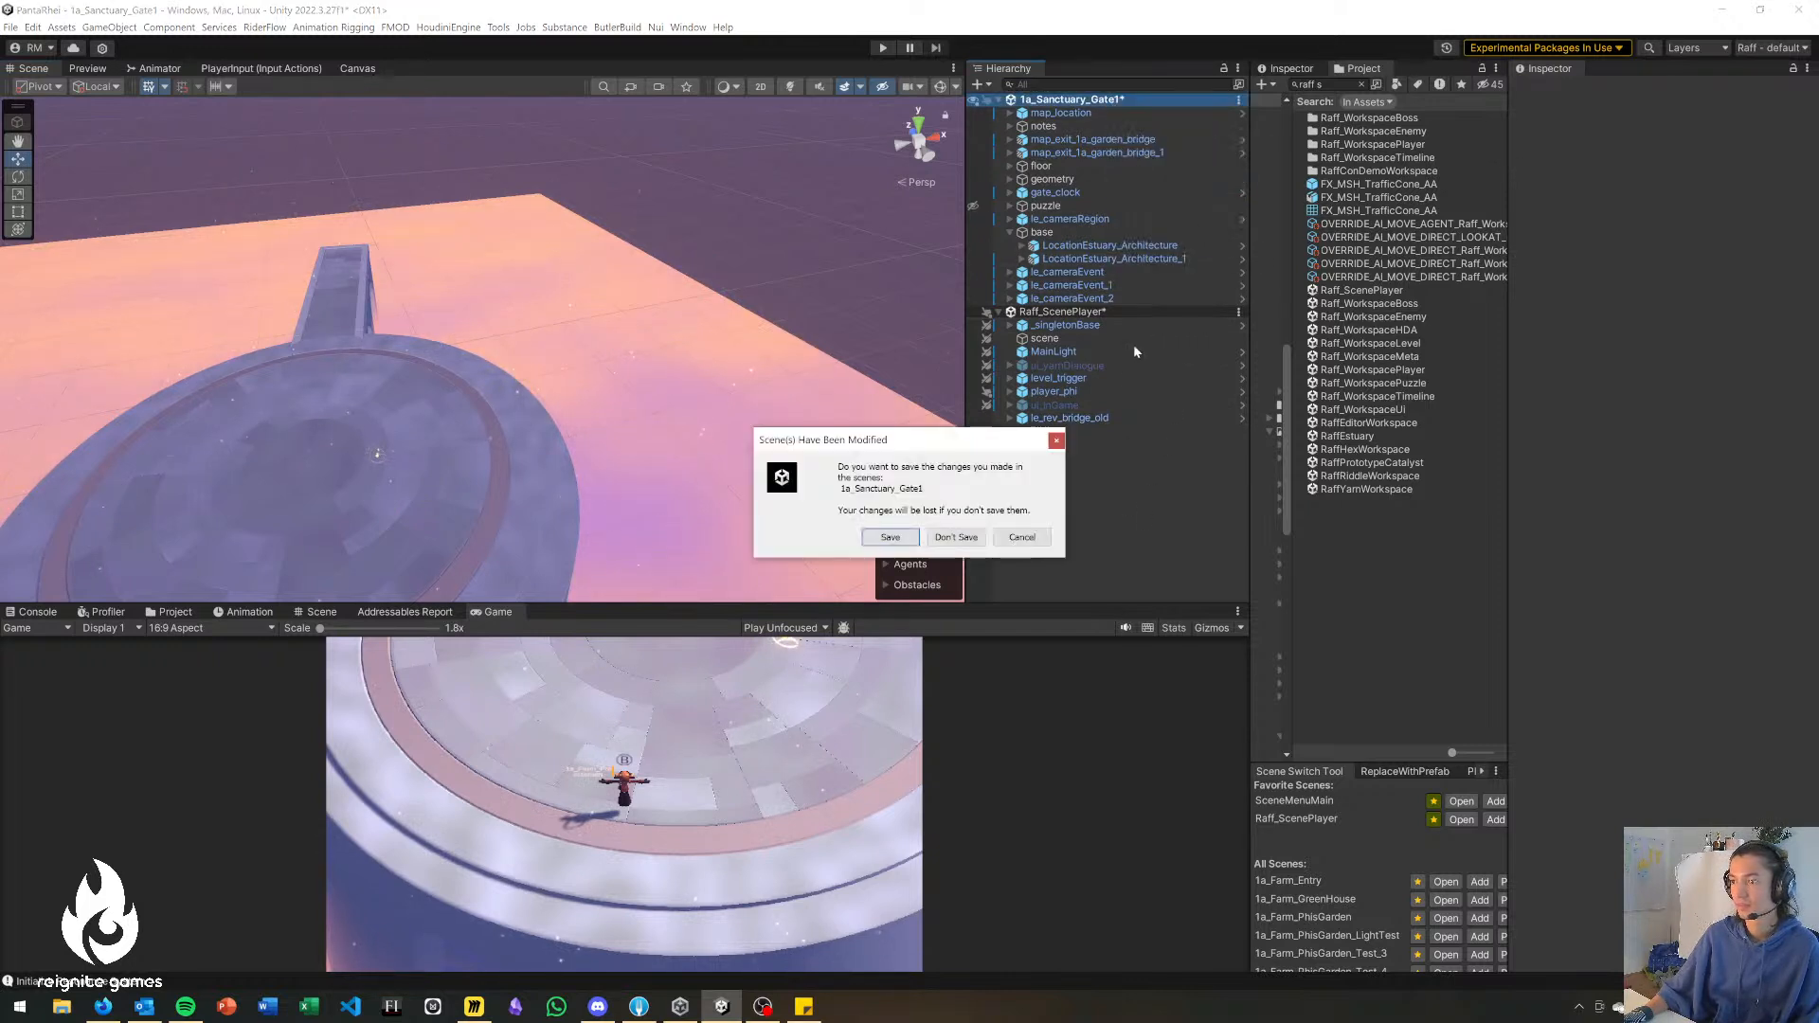
click(938, 538)
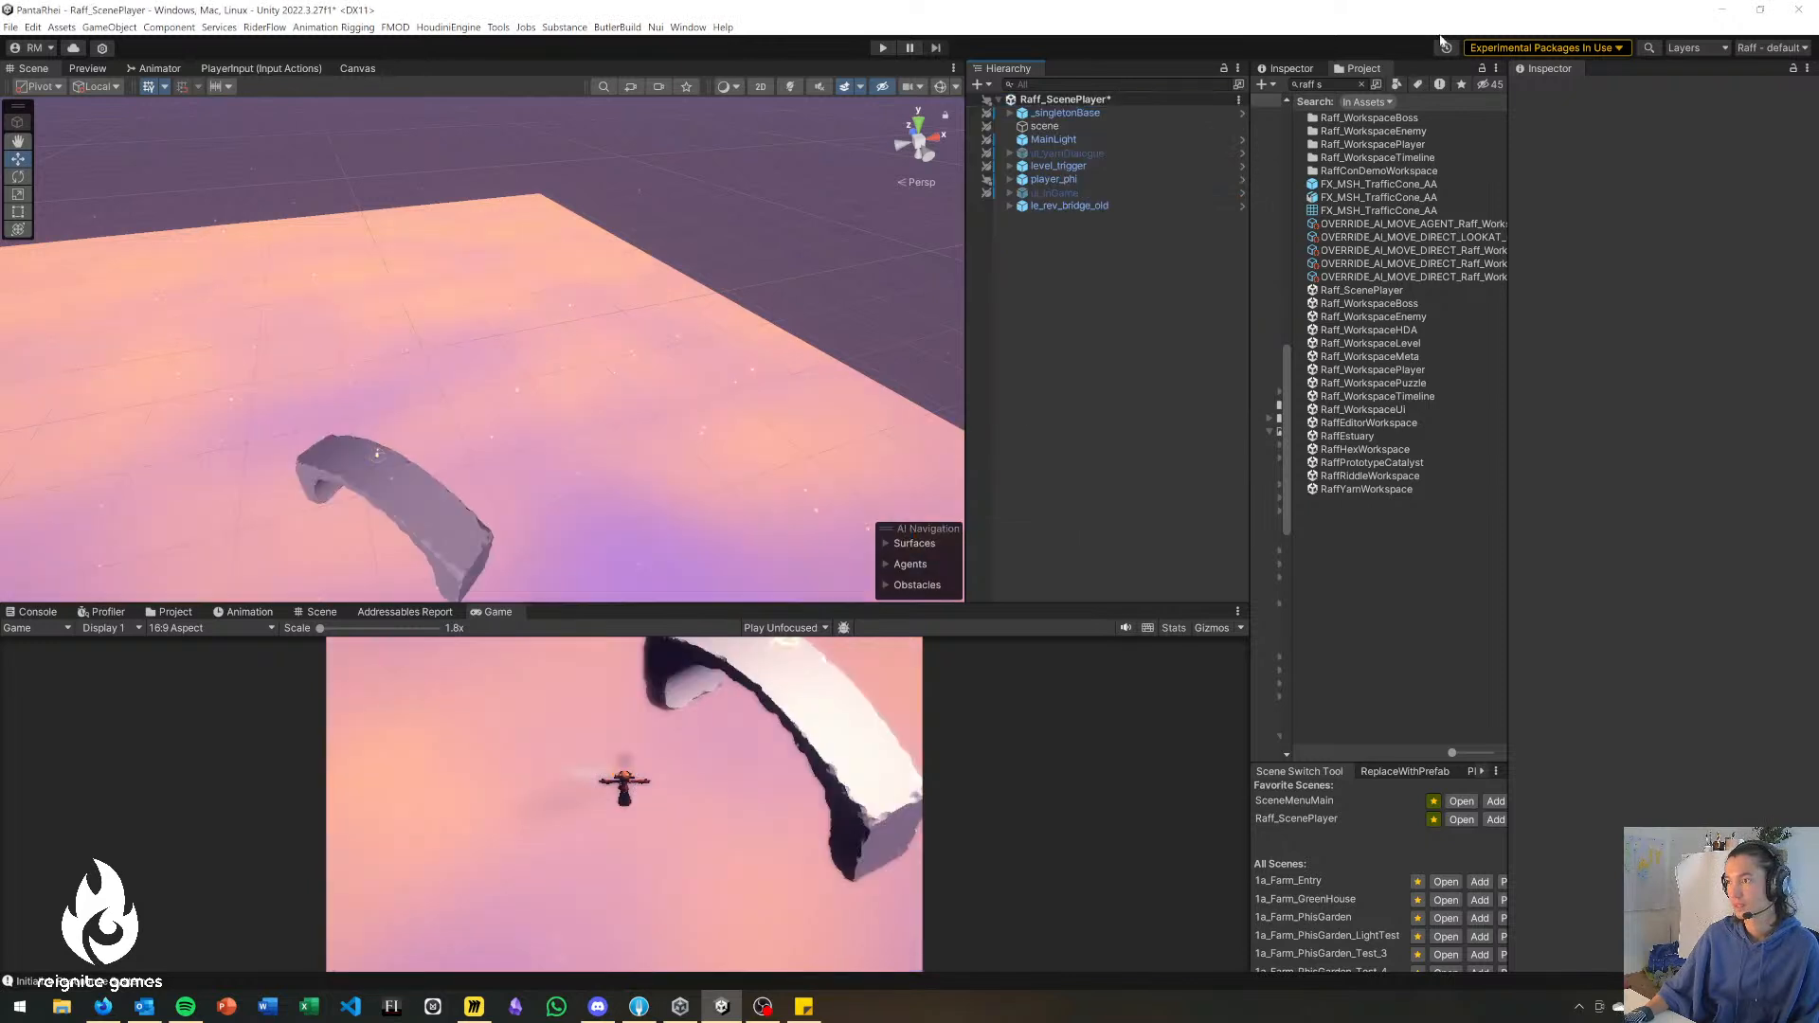
Add the 1a_Sanctuary_Graveyard scene, transfer le_rev_bridge_old into it from Raff_ScenePlayer, and save.
key(ctrl+a)
text(gravey)
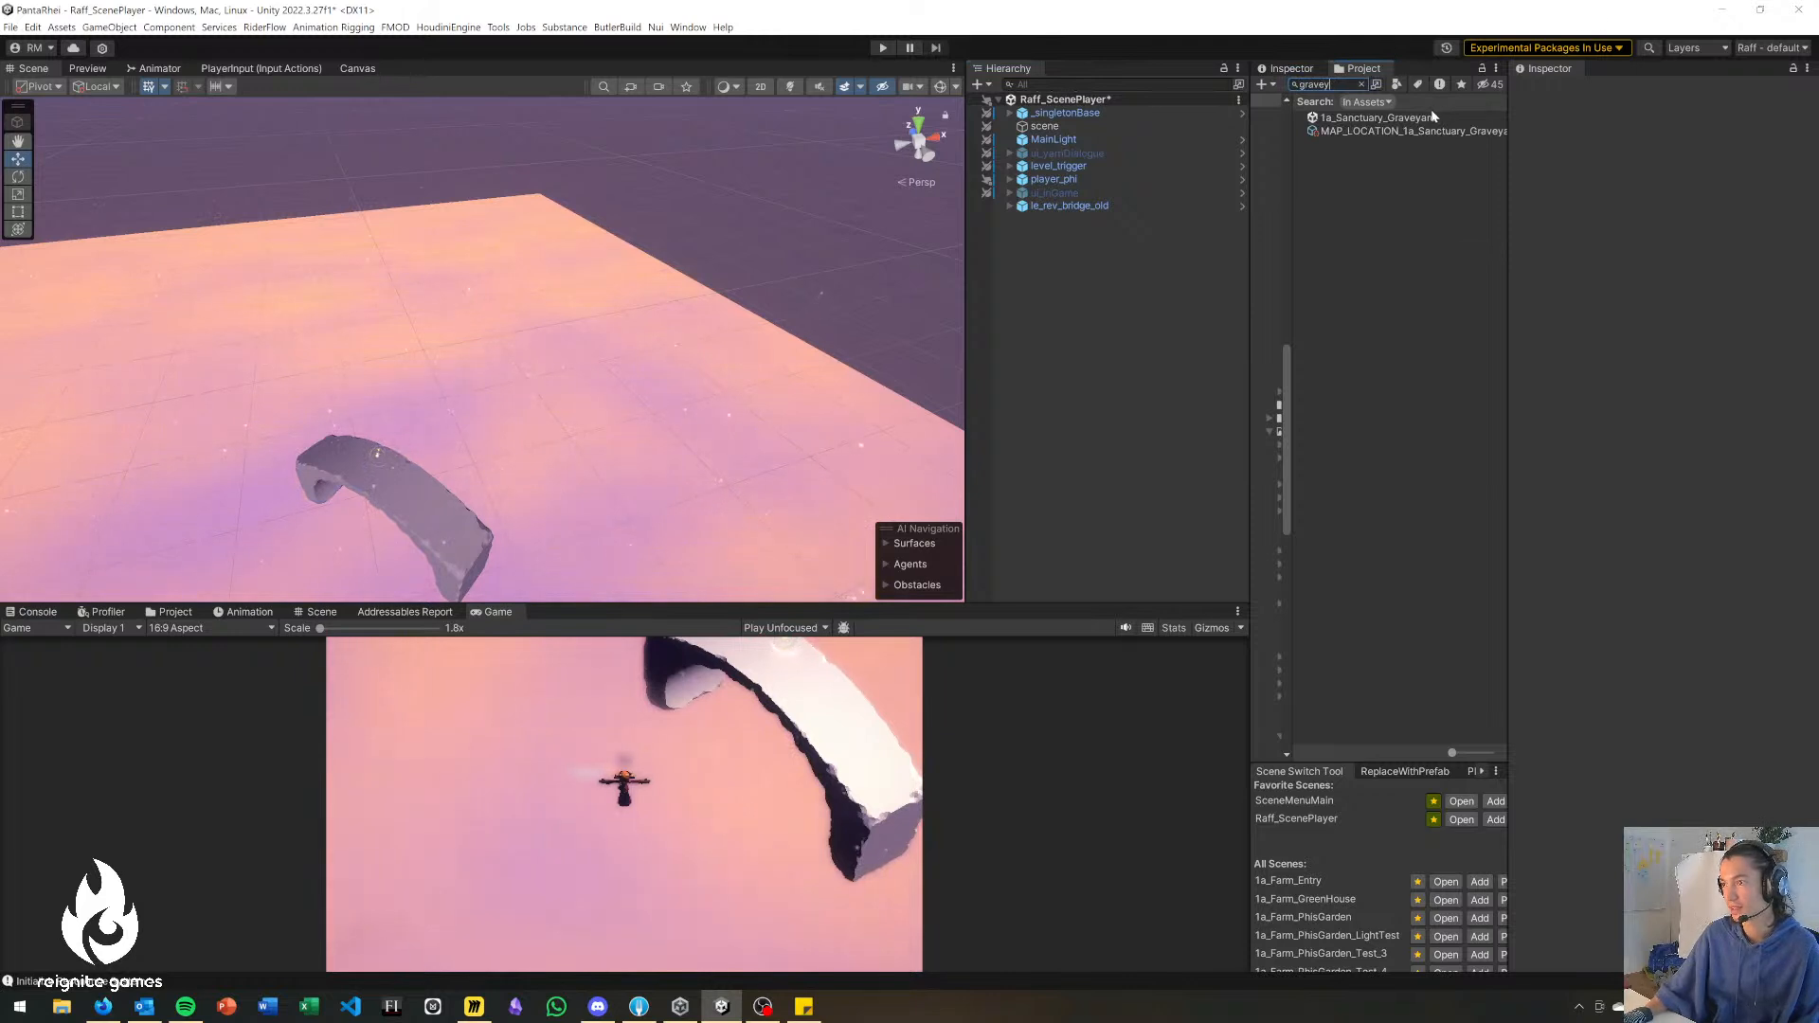
drag(1427, 116, 1111, 297)
drag(1093, 206, 1048, 580)
key(ctrl+s)
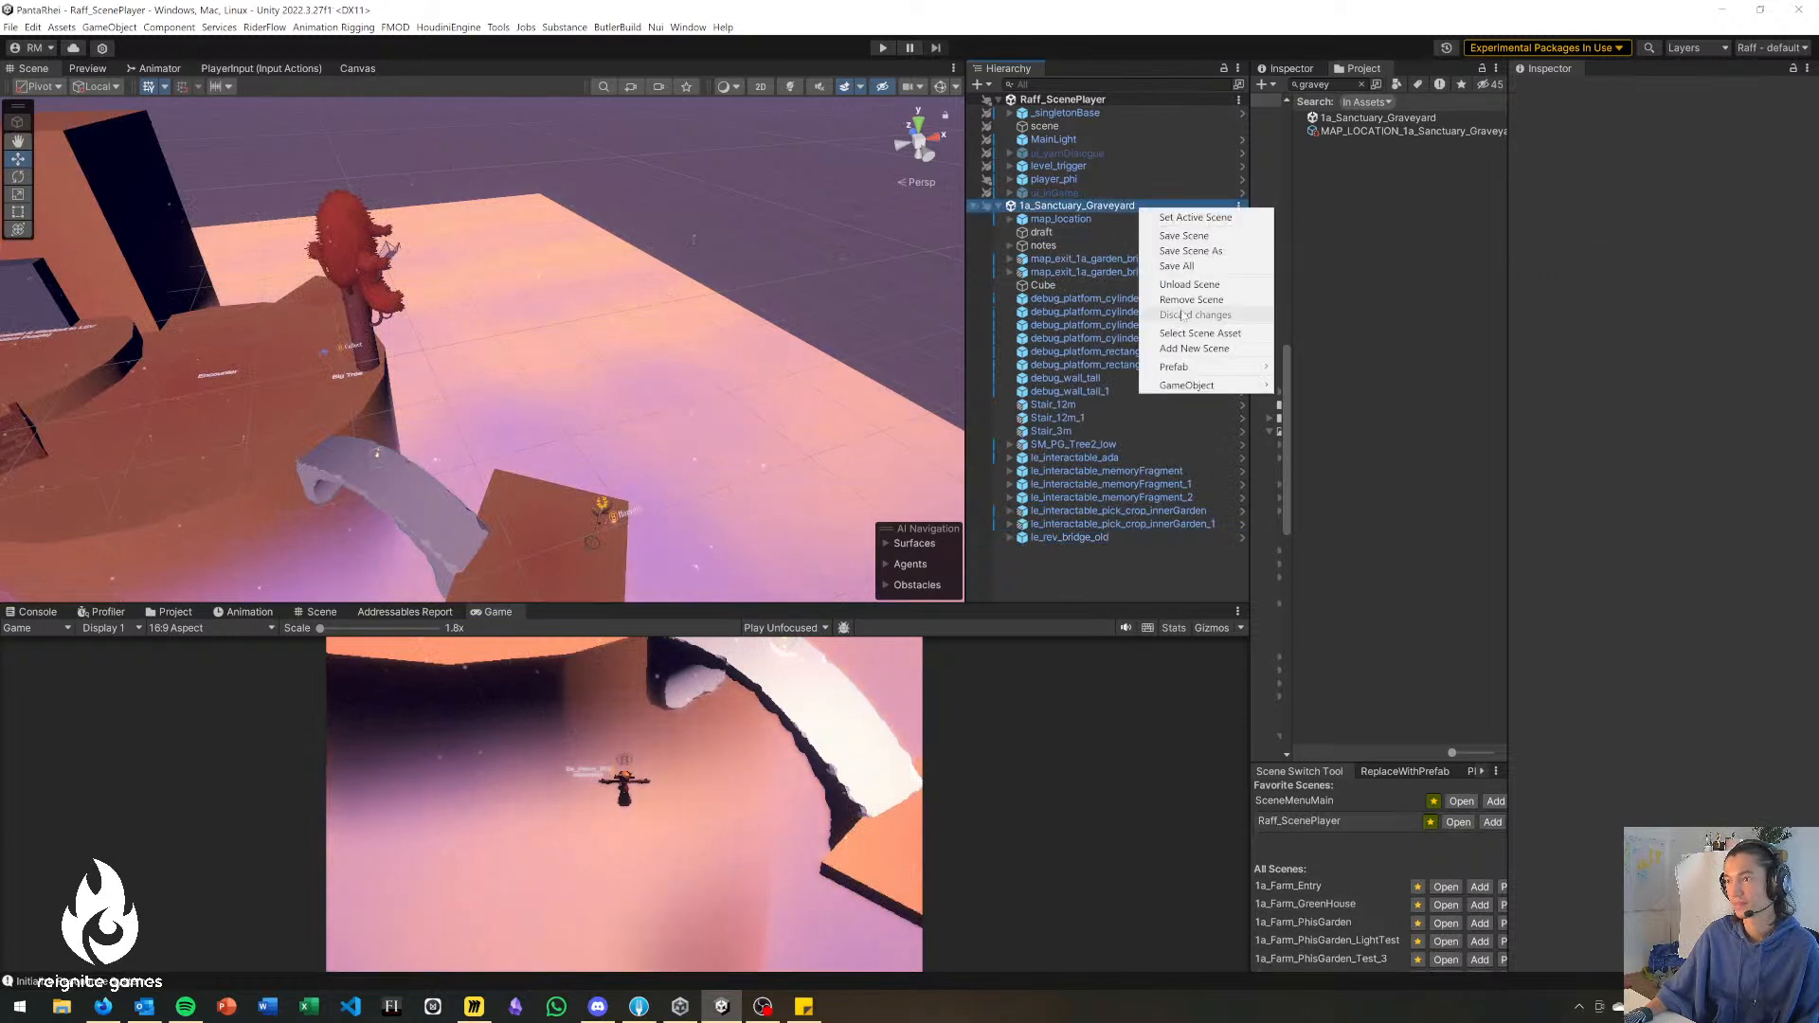
Remove the 1a_Sanctuary_Graveyard scene and add 1a_Sanctuary_Gate1 back to the hierarchy.
click(1190, 300)
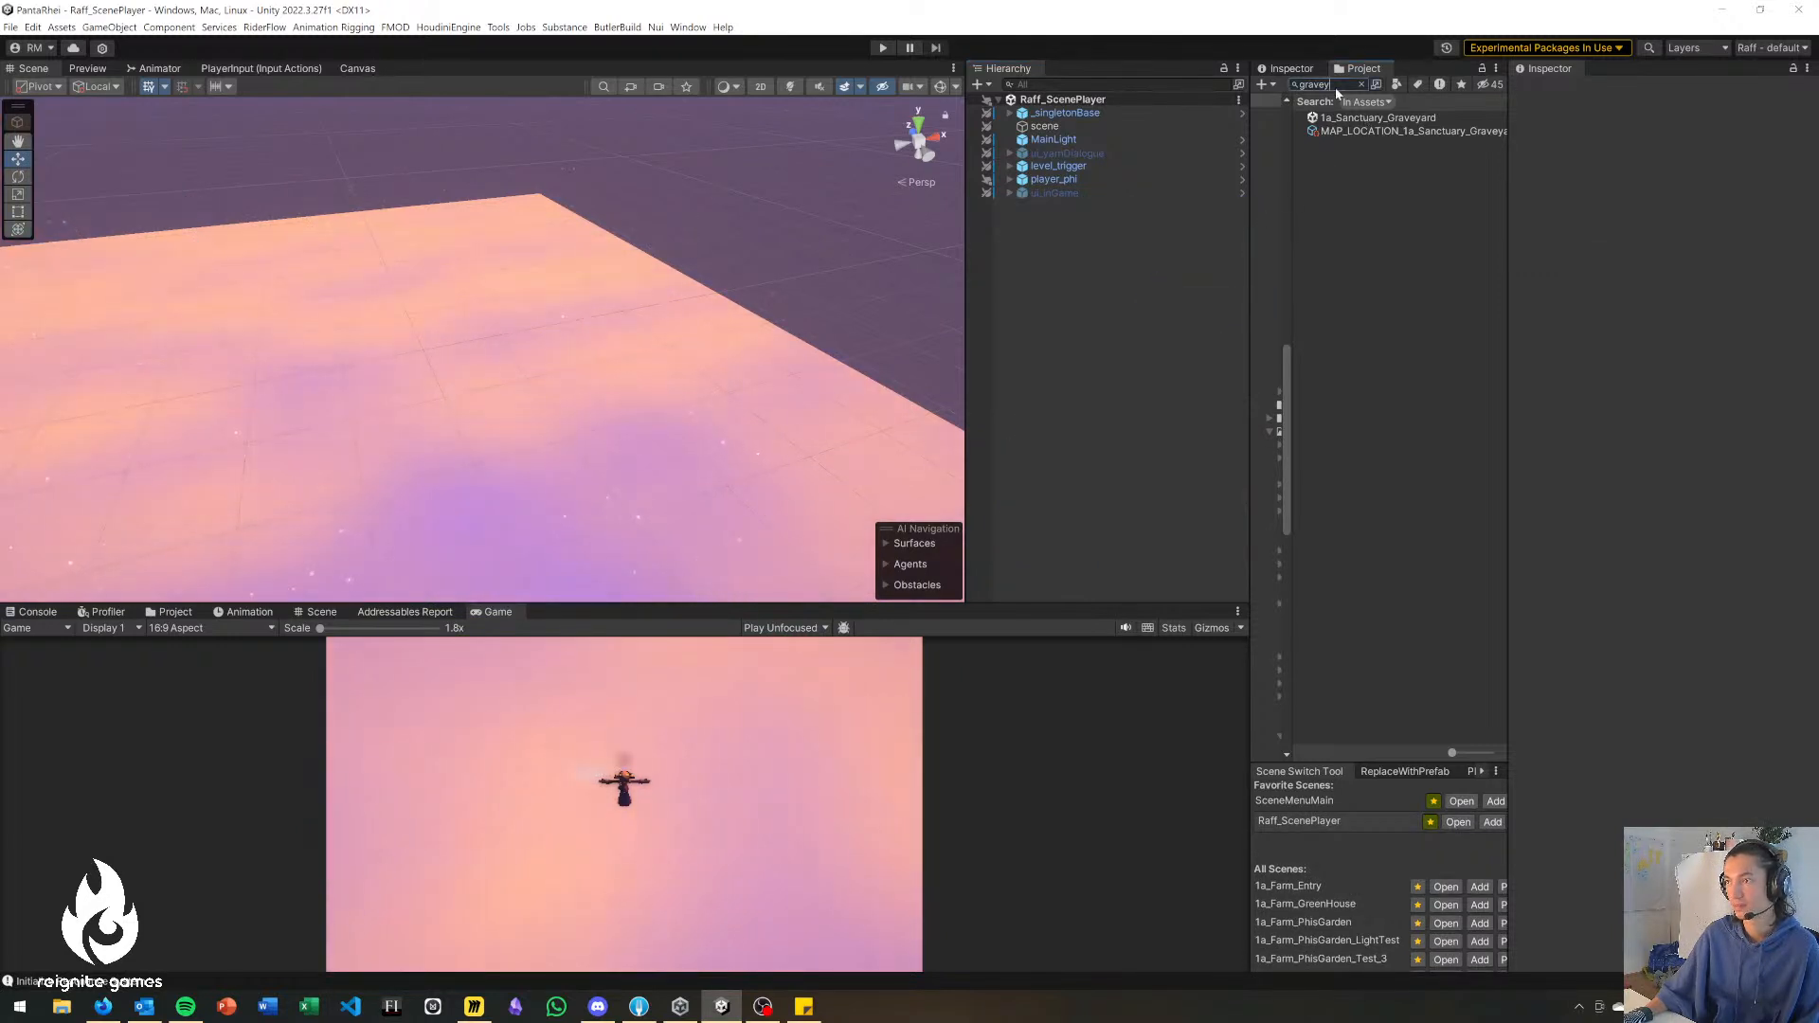
text(gate)
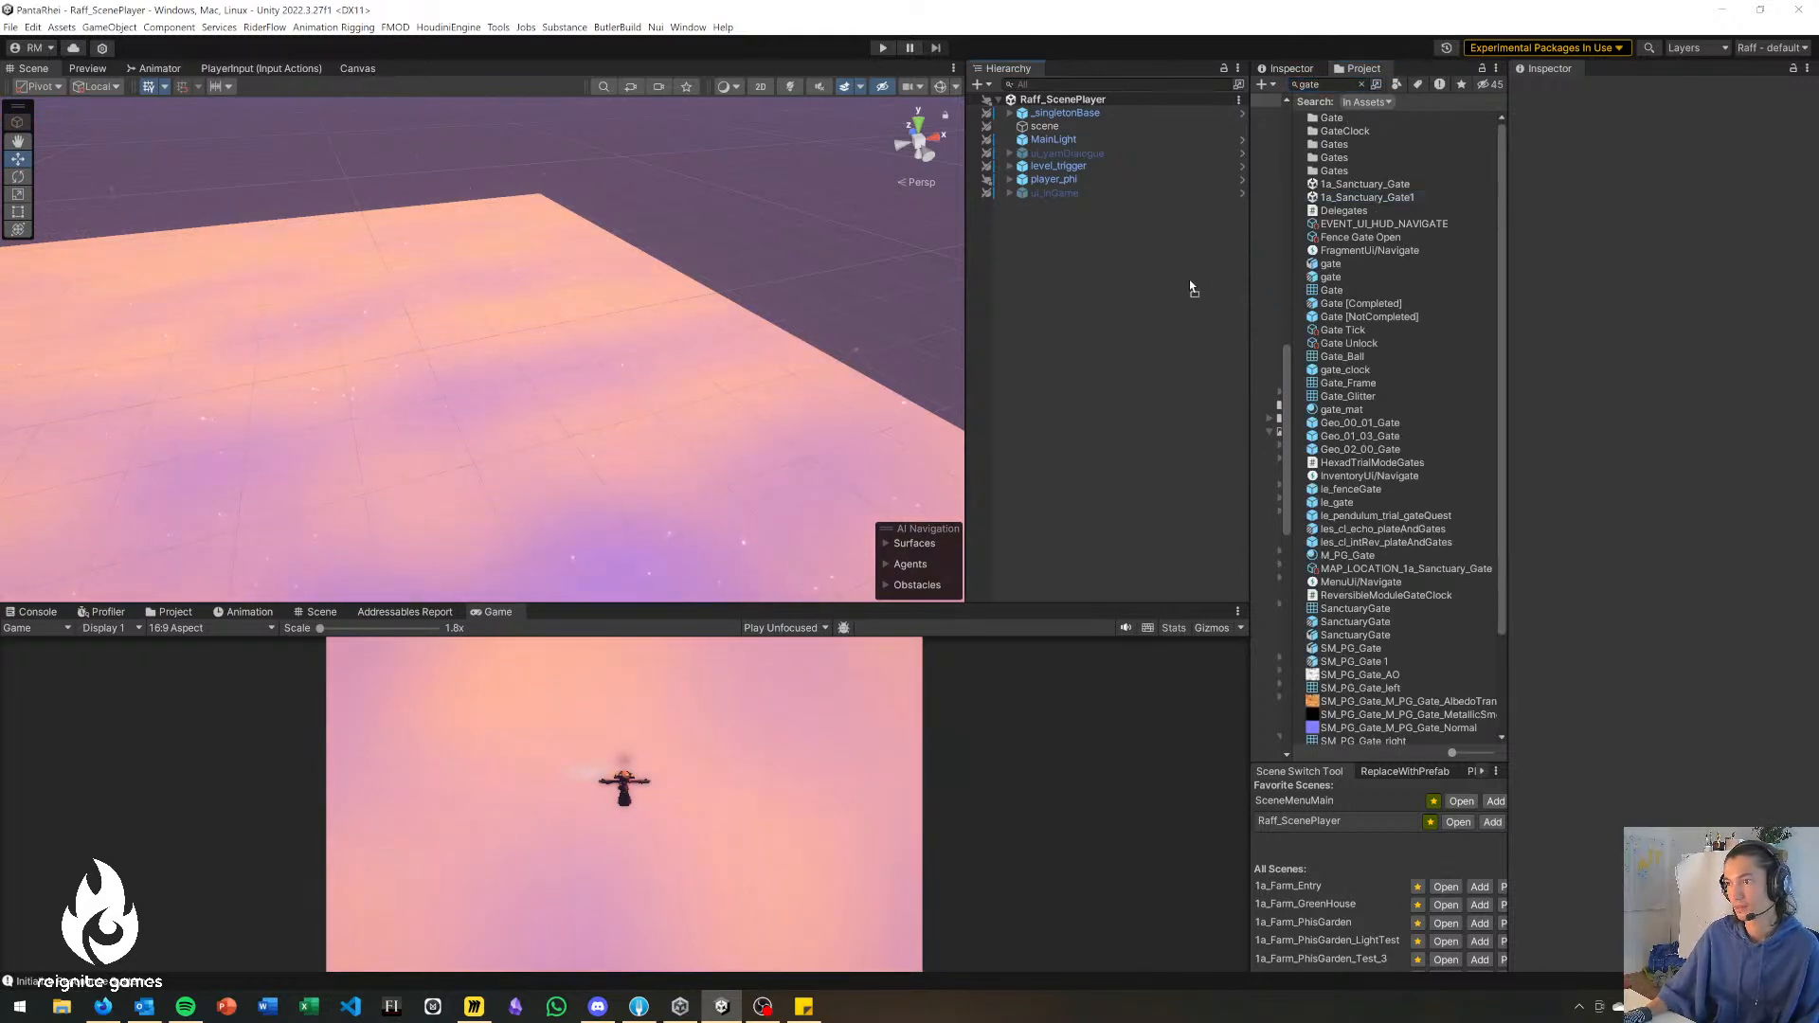
drag(1210, 281, 1159, 296)
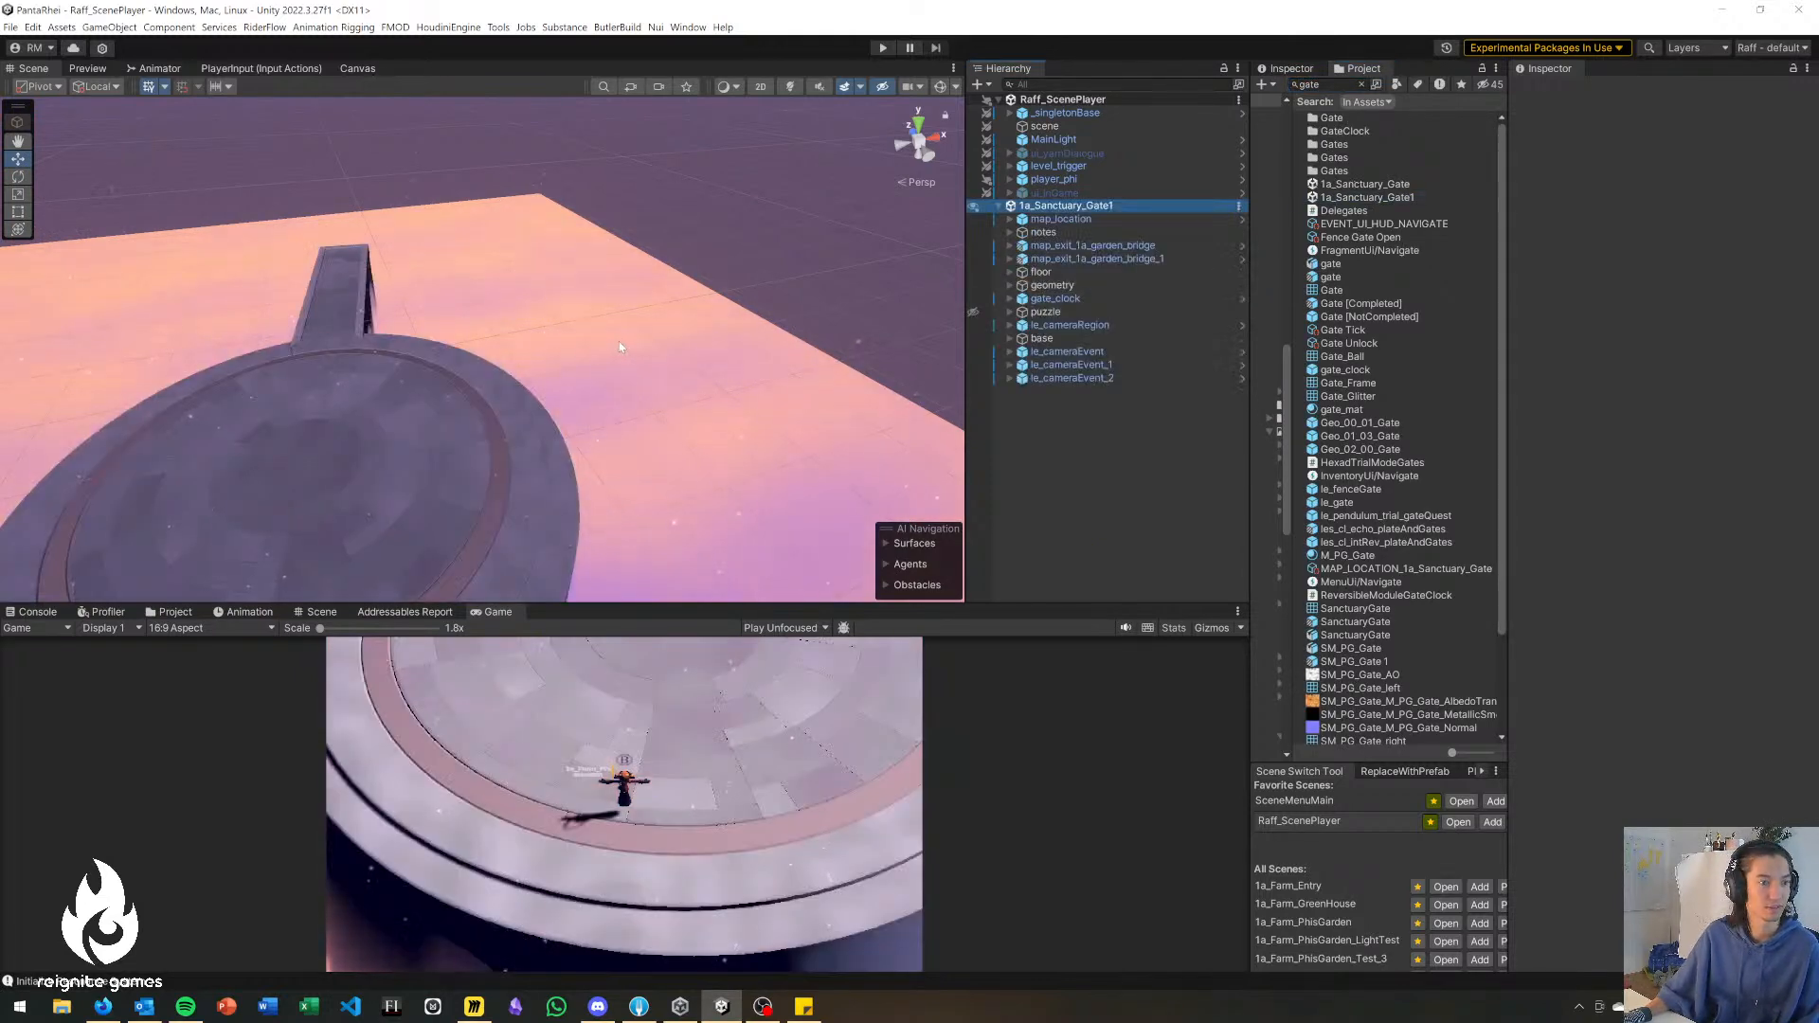
Duplicate a debug floor cylinder of the gate towers and place the copy inside the round platform, at about X 85.8 and Z -23.5.
right_drag(614, 341, 446, 379)
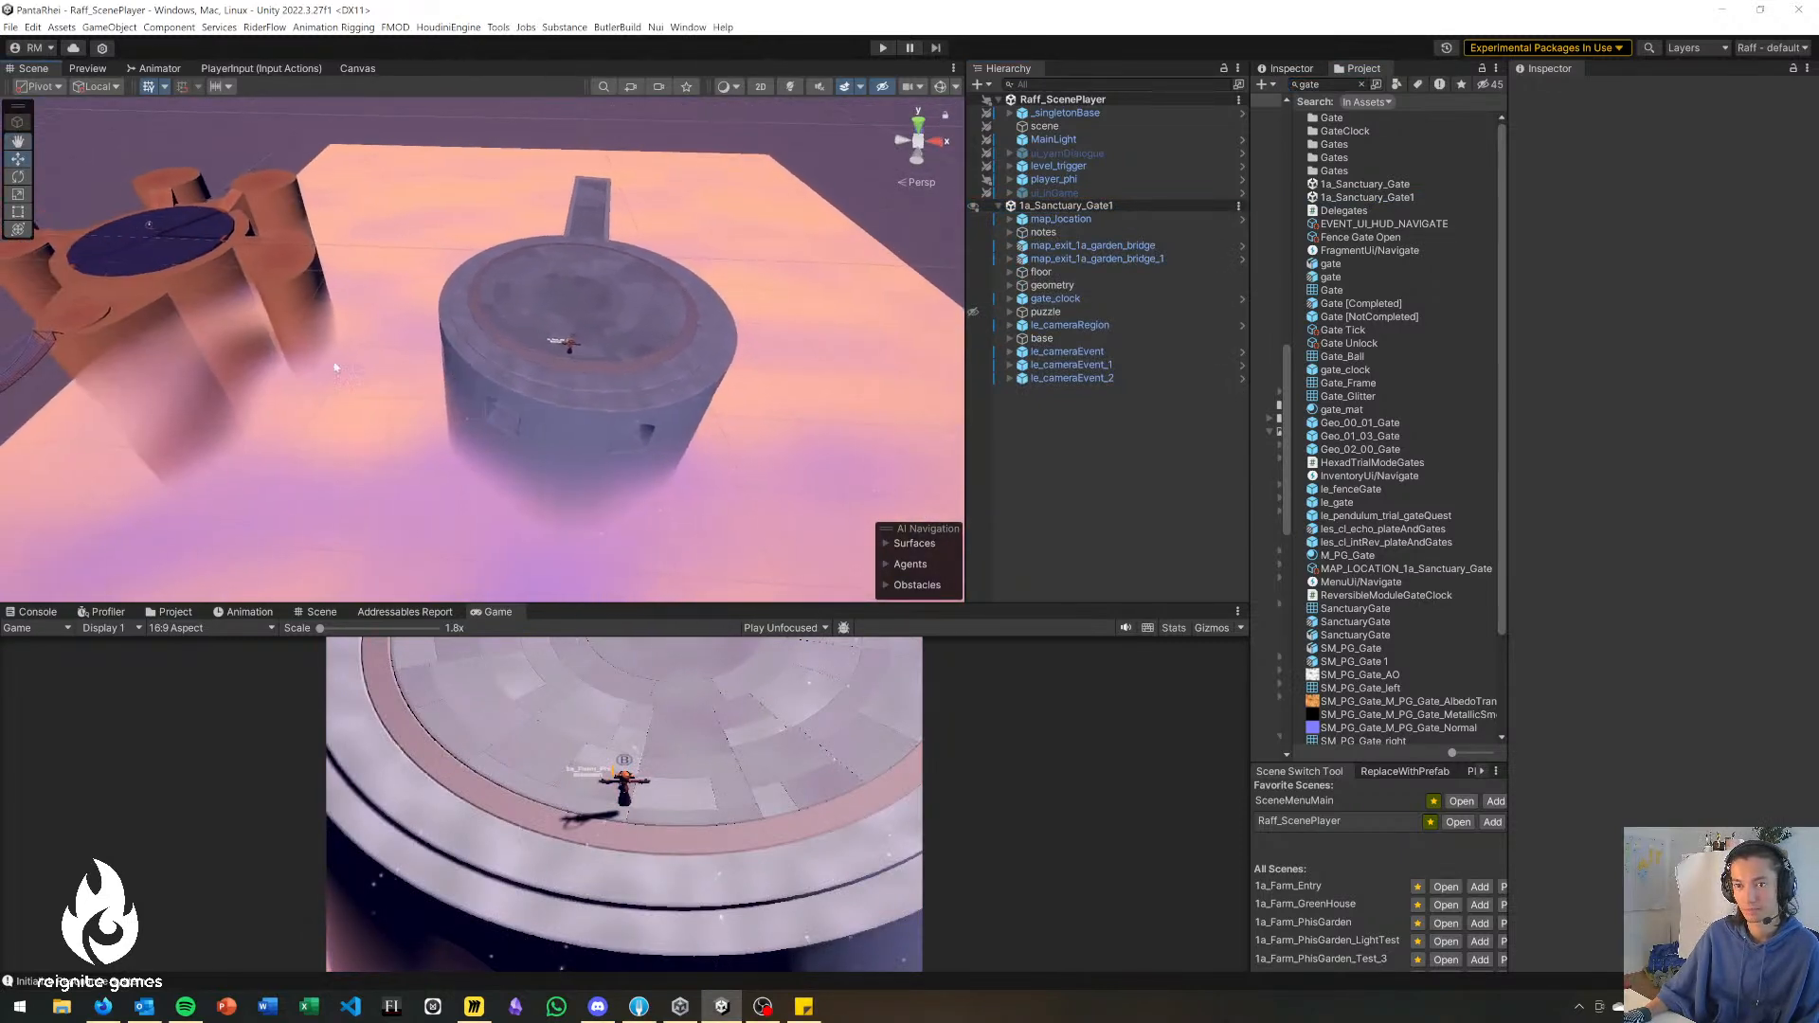
click(106, 332)
key(ctrl+d)
drag(169, 254, 606, 360)
alt+drag(295, 487, 408, 248)
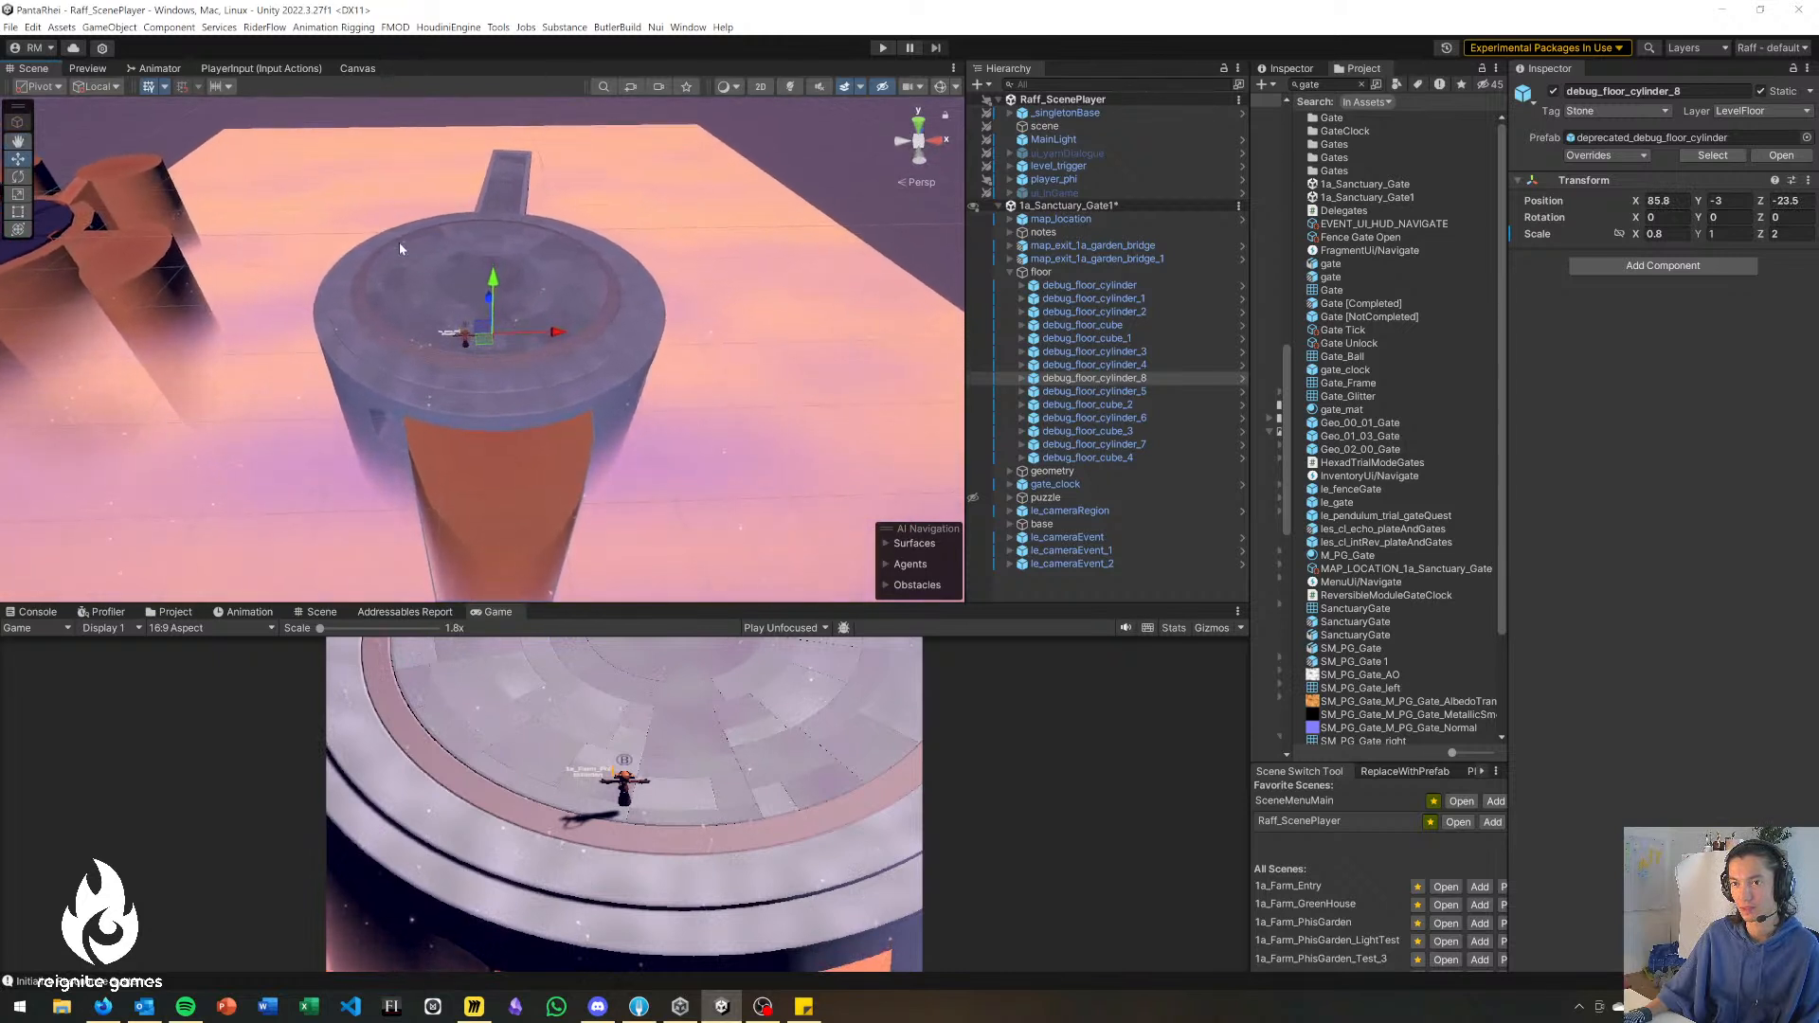
Rotate base to about -111.1° around Y and move it to about X 70.7 and Z 10.9.
click(398, 248)
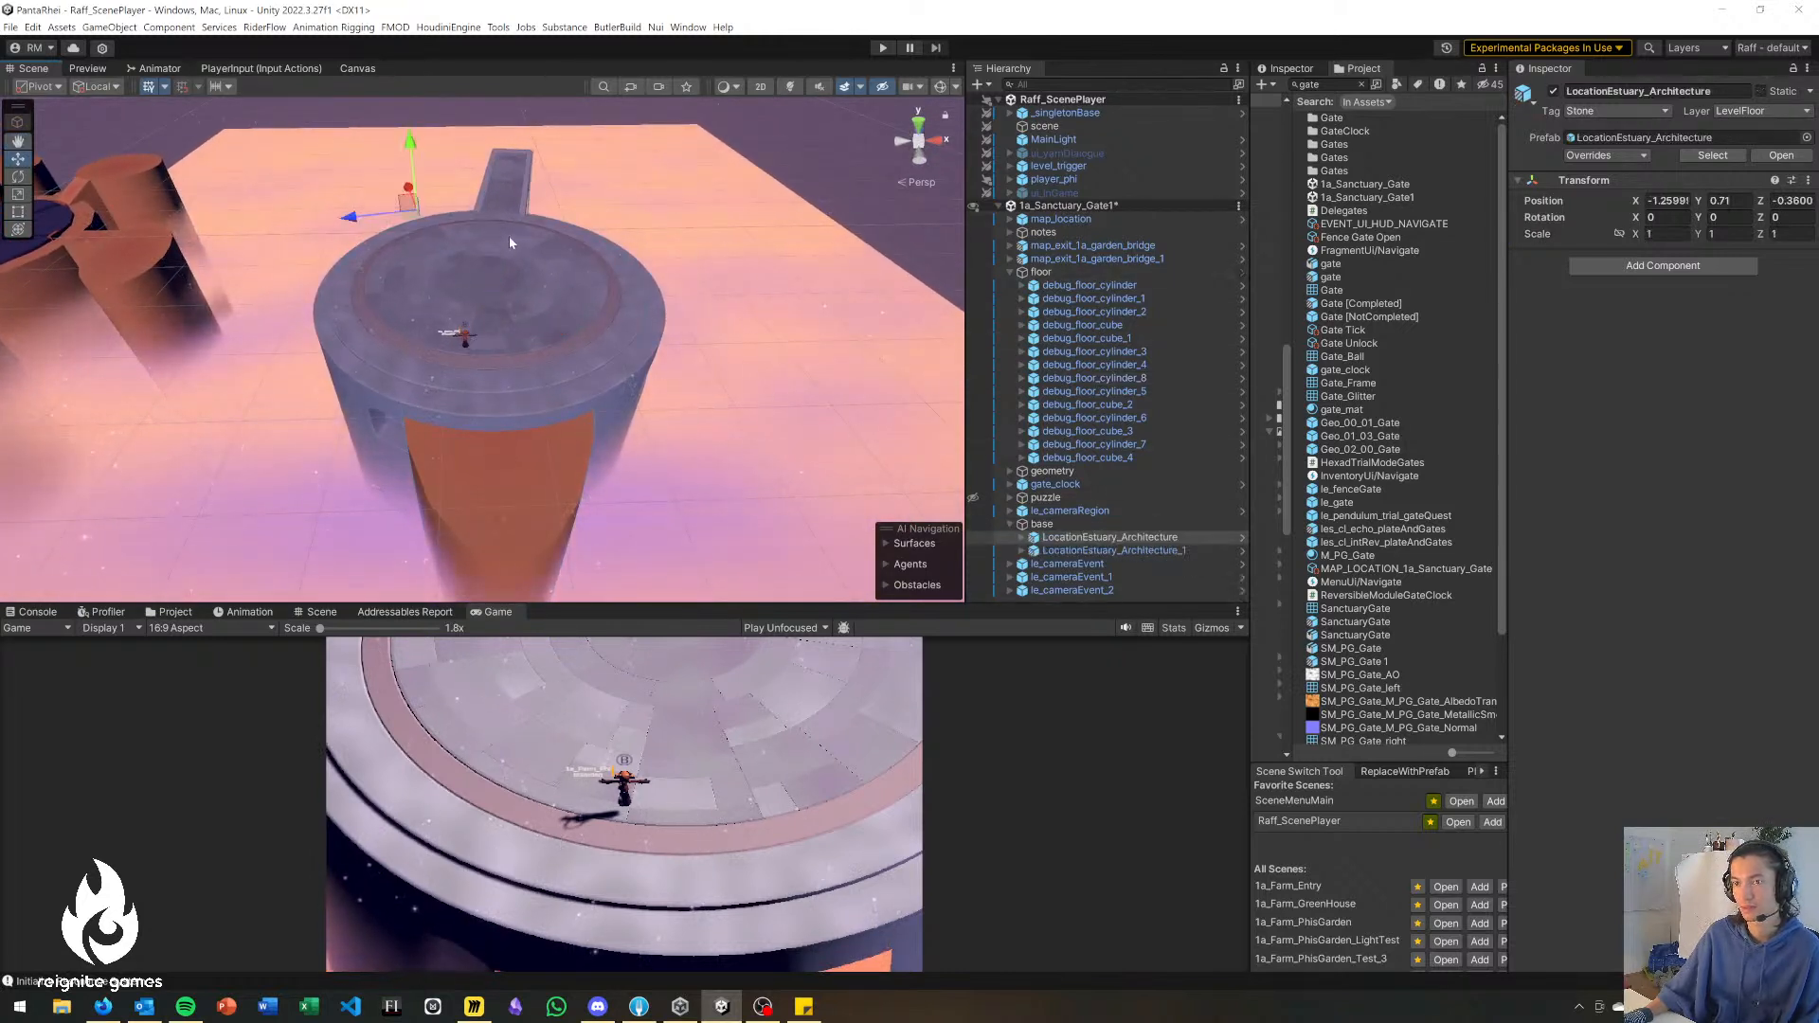
key(e)
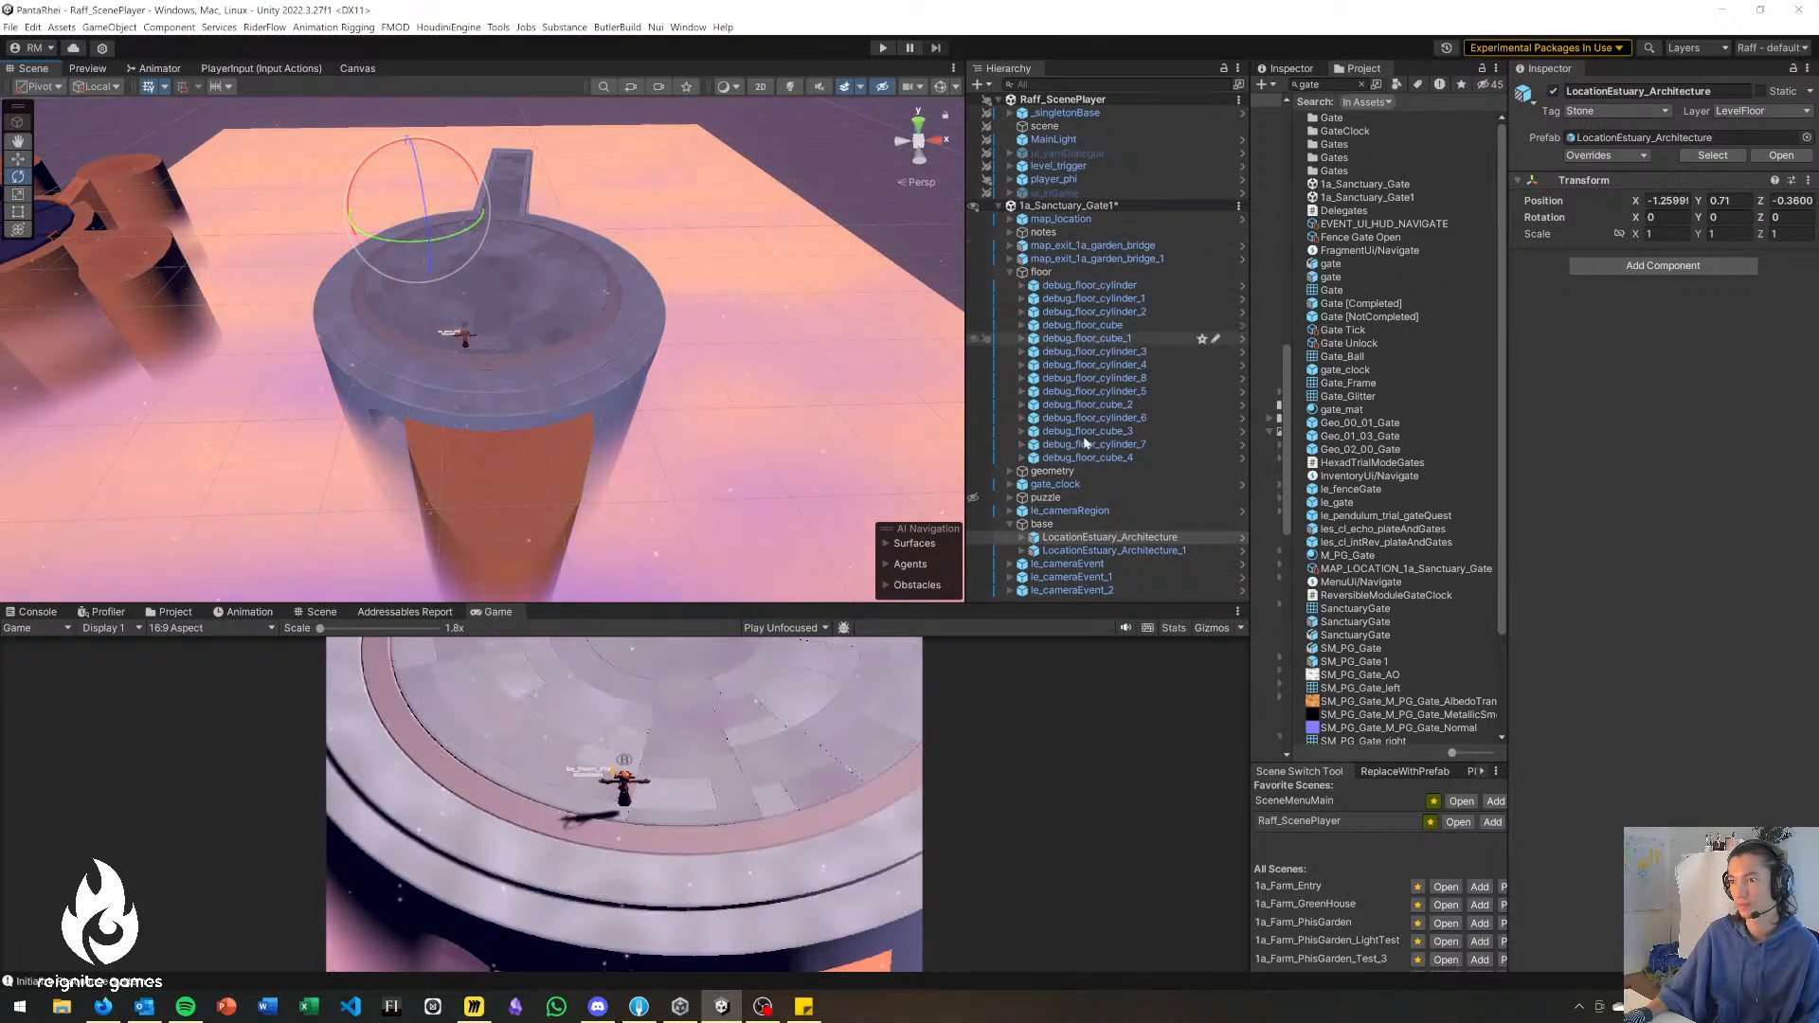
click(1043, 524)
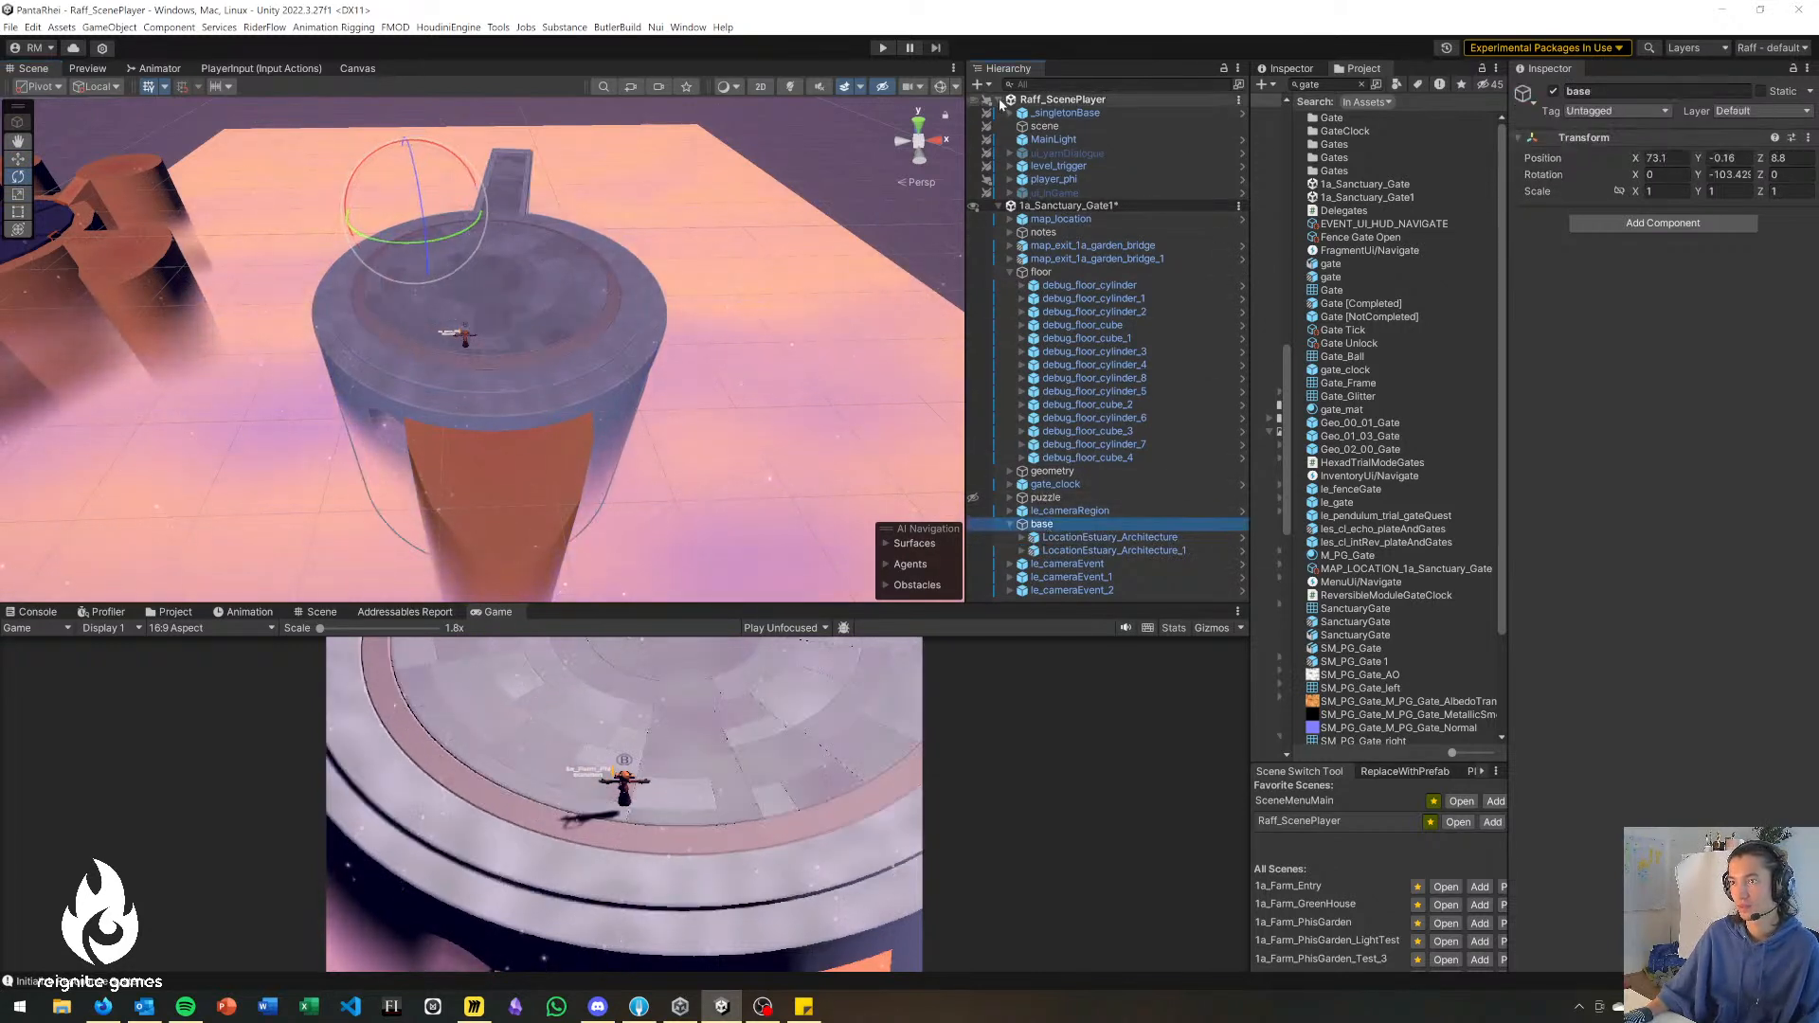
scroll(1118, 190, down, 3)
drag(451, 244, 469, 242)
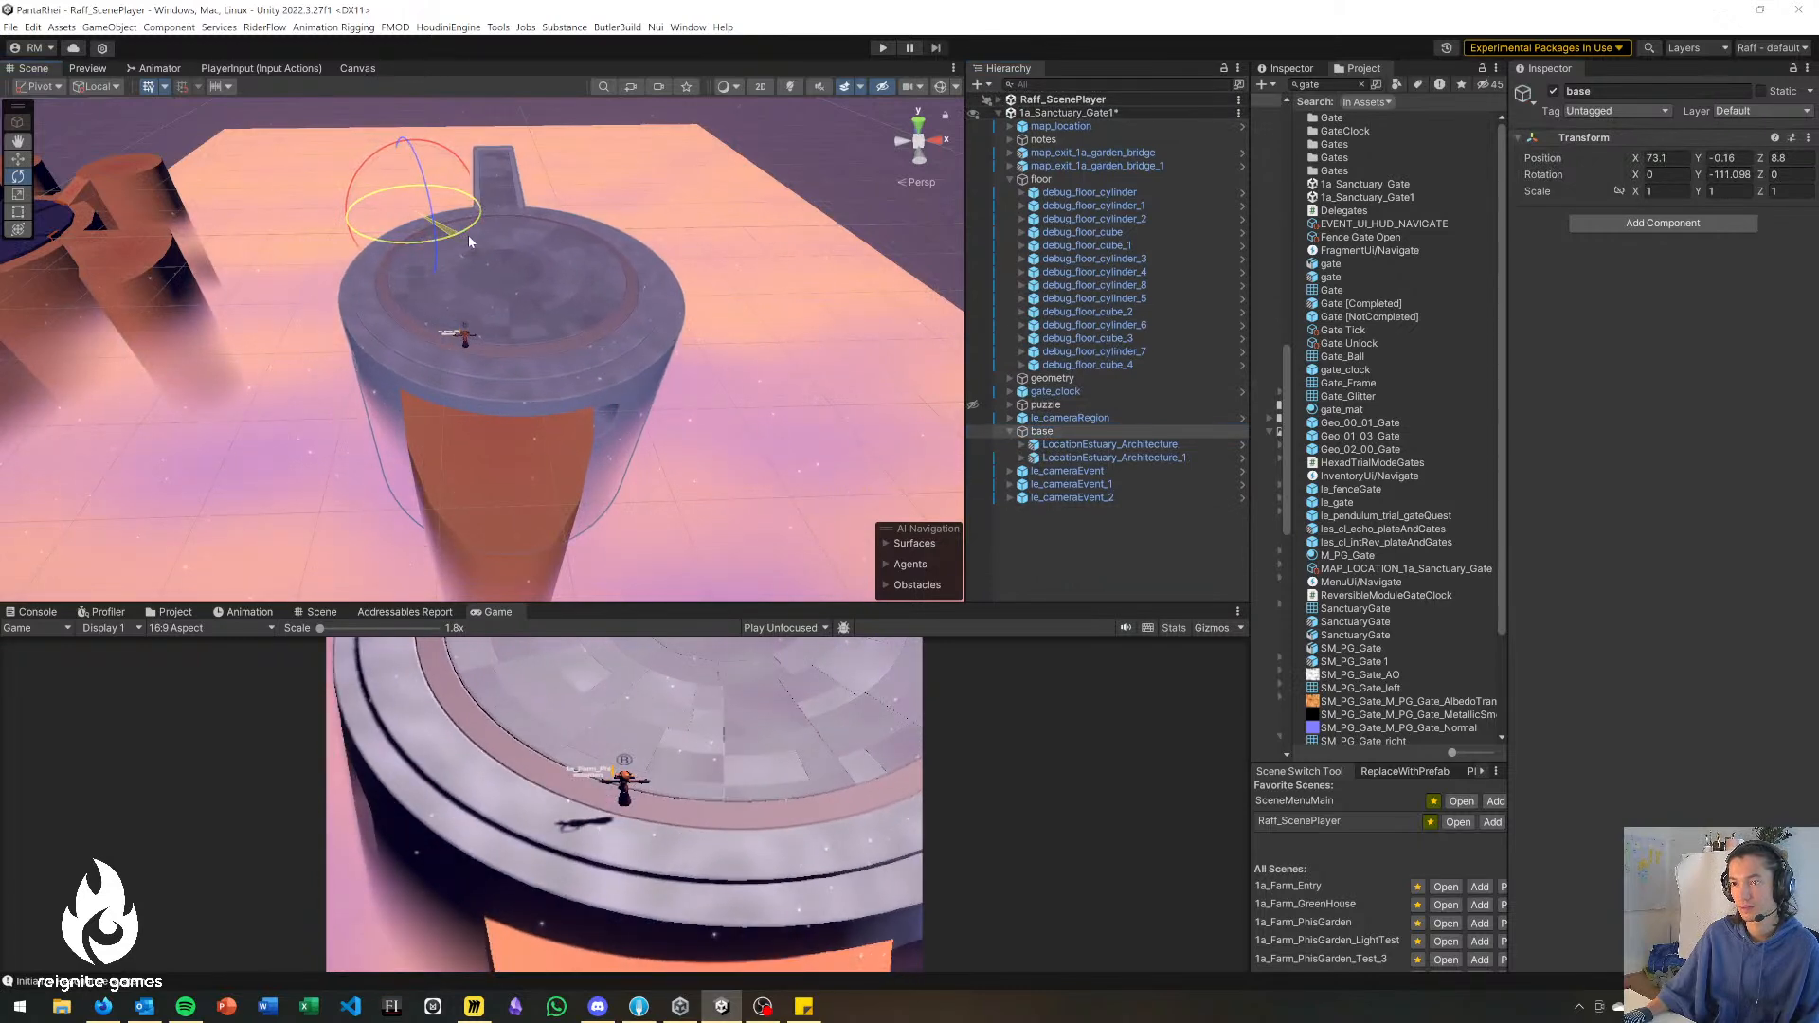
key(w)
drag(414, 213, 396, 214)
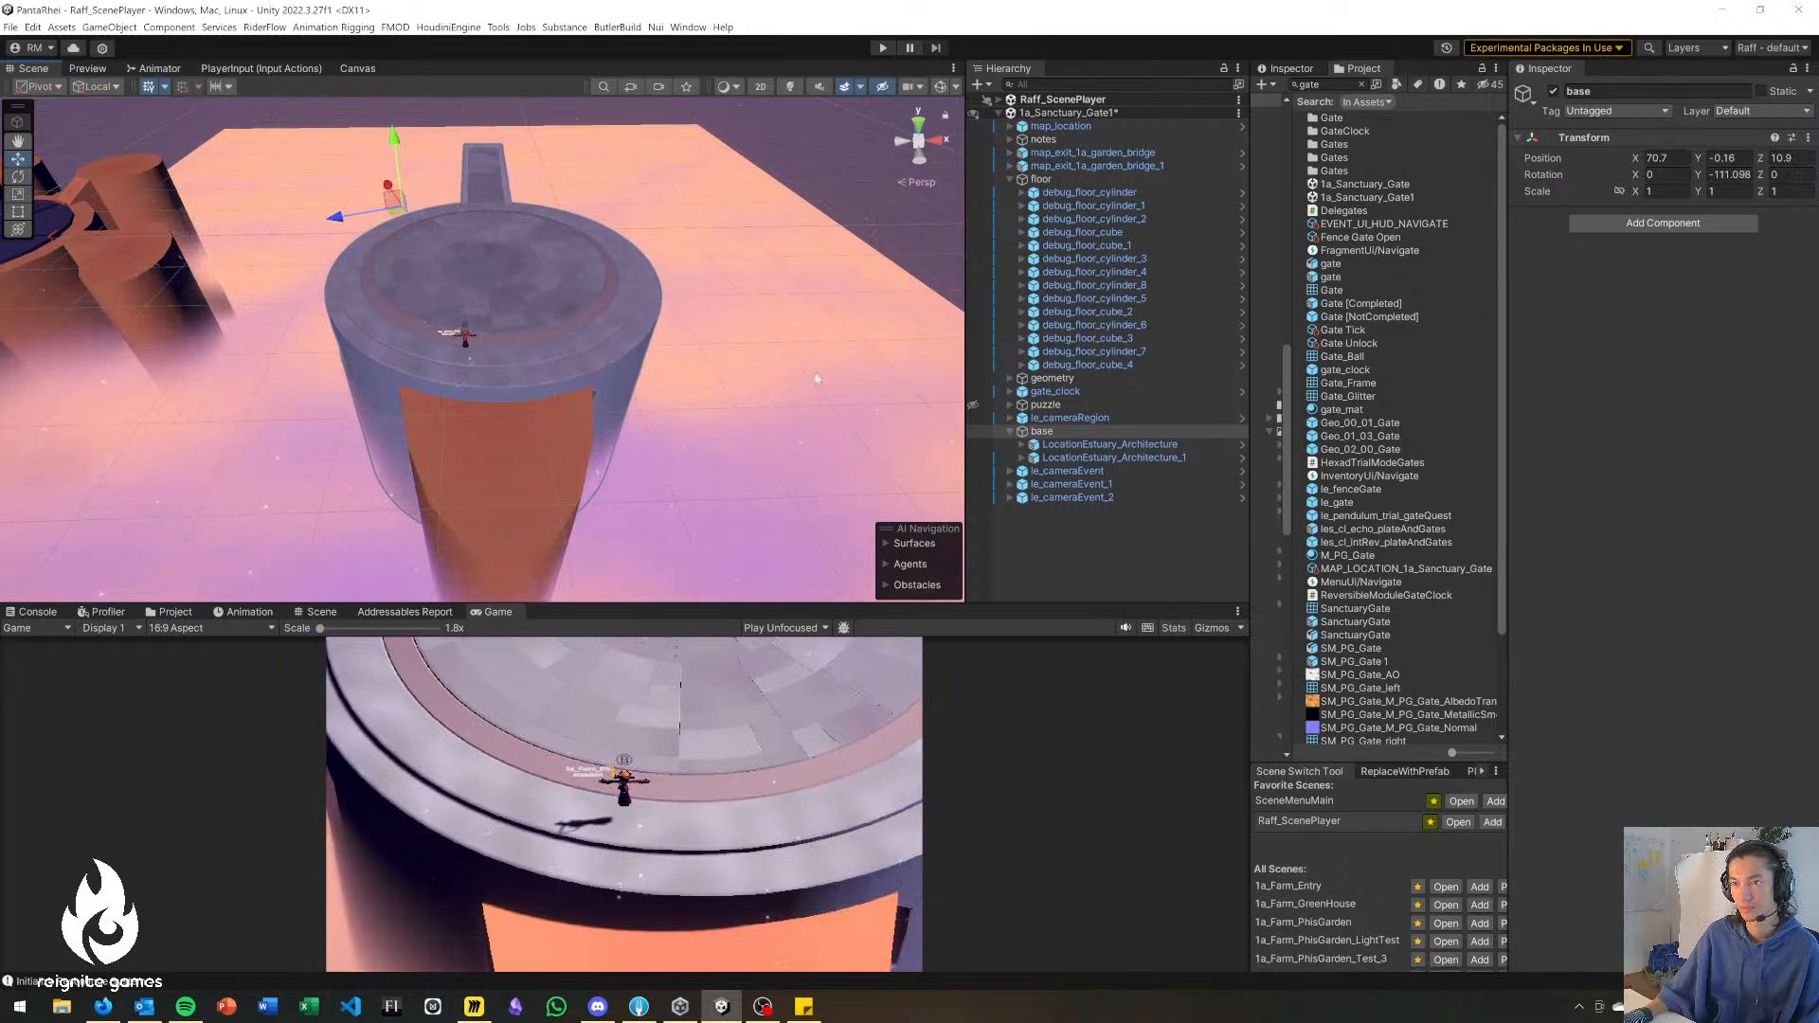
Scale the duplicated floor cylinder to about 0.95 × 0.77 × 1.55 and move it under the platform to about X 86.1, Z -24.4.
click(549, 502)
drag(481, 343, 601, 331)
key(r)
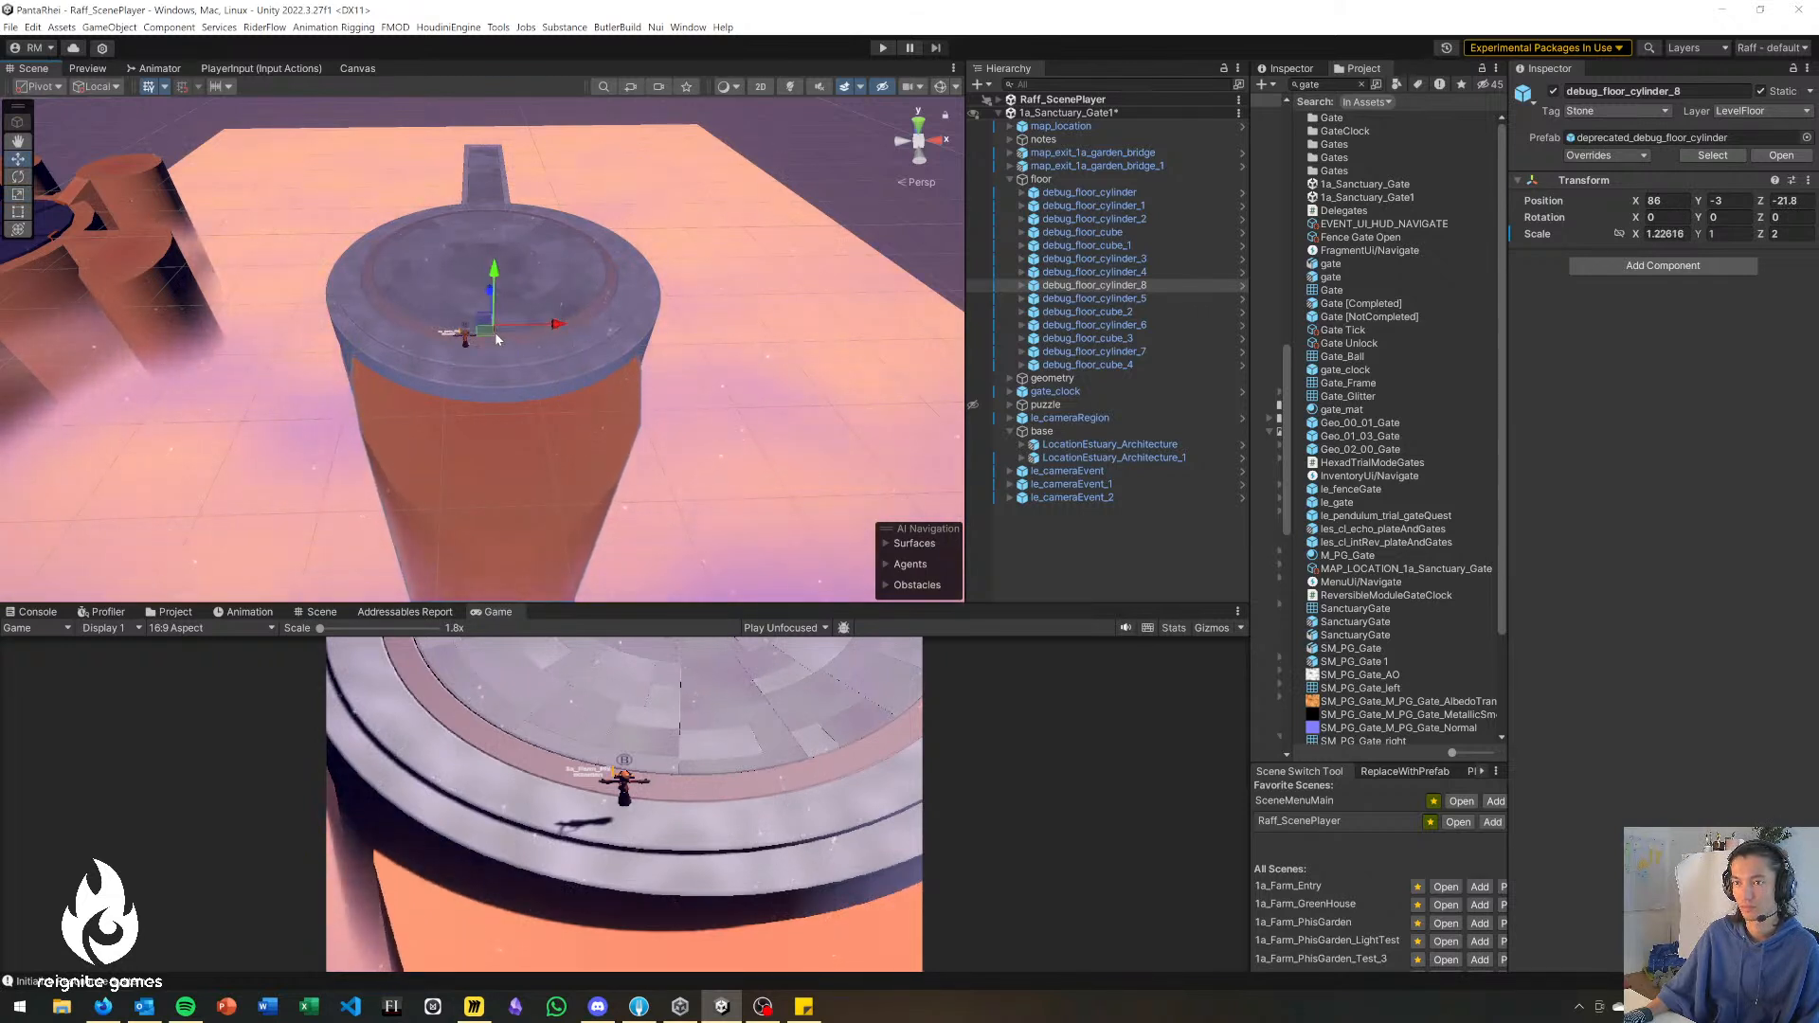
key(r)
mouse_move(492, 326)
mouse_down()
mouse_move(463, 320)
mouse_move(487, 350)
mouse_up()
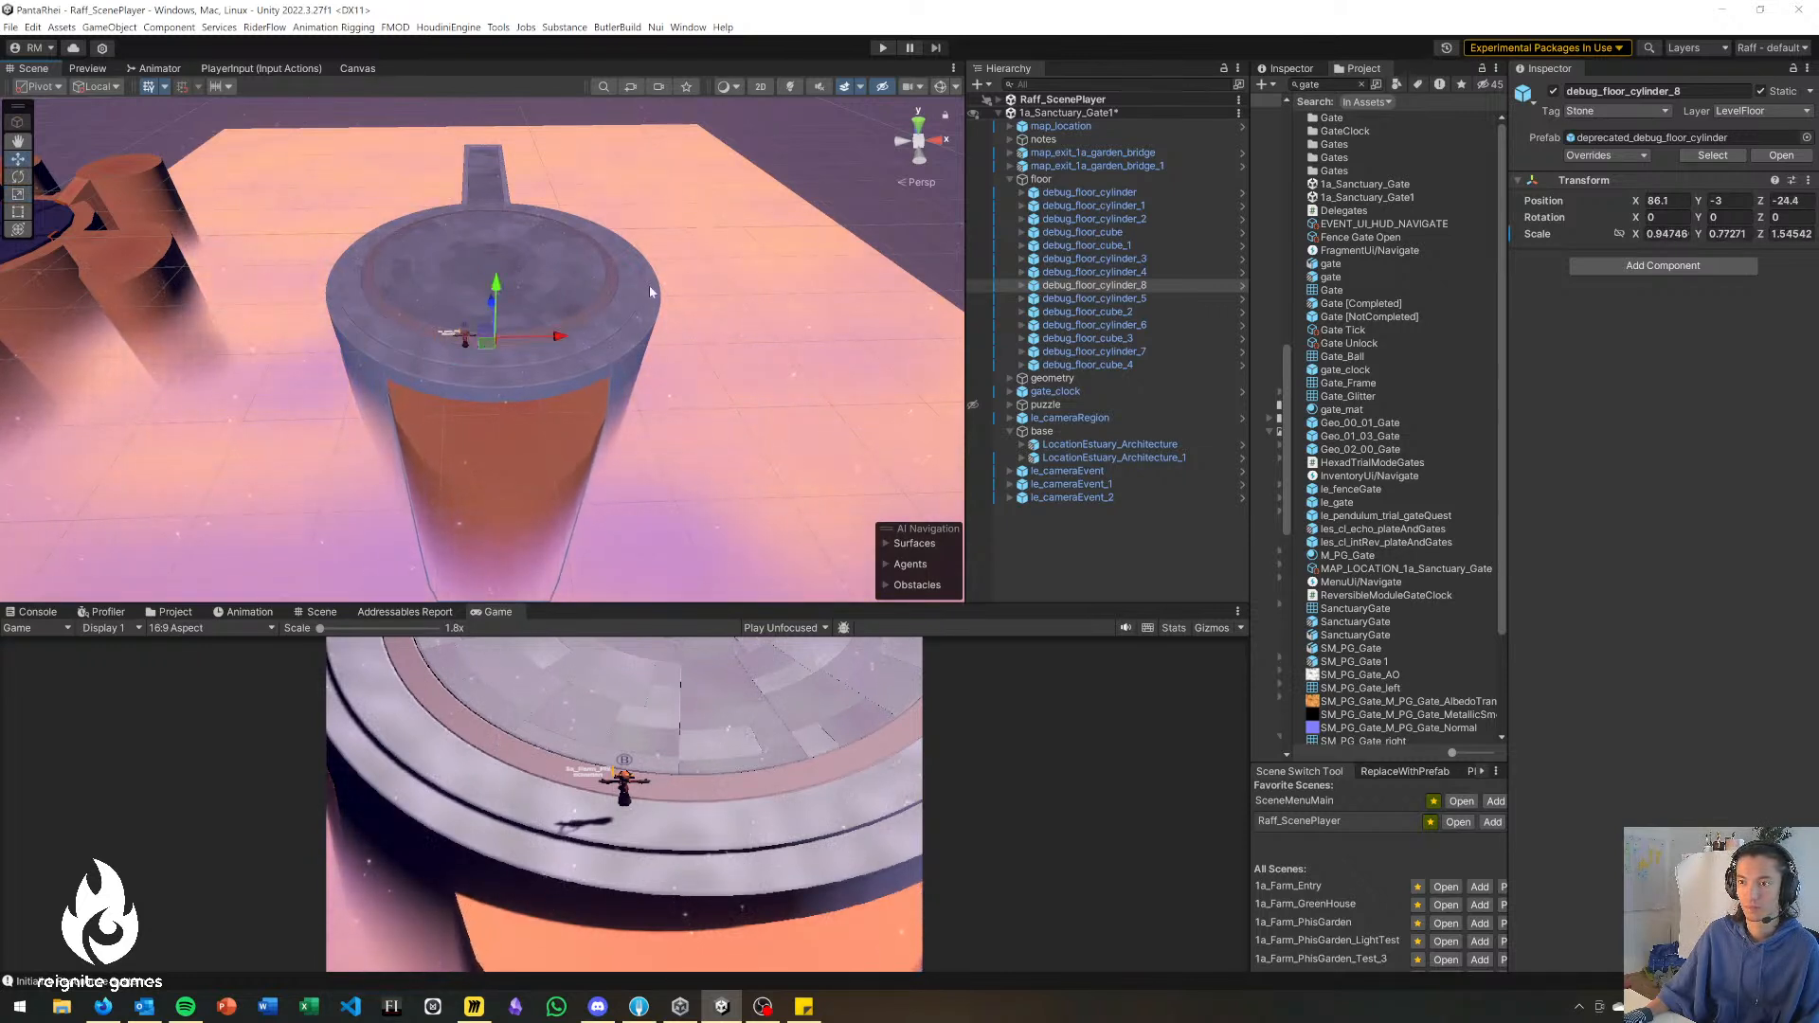
Duplicate the rope bridge map_exit_1a_garden_bridge twice and place one copy in front of the round platform.
click(834, 175)
right_drag(645, 409, 351, 411)
click(167, 328)
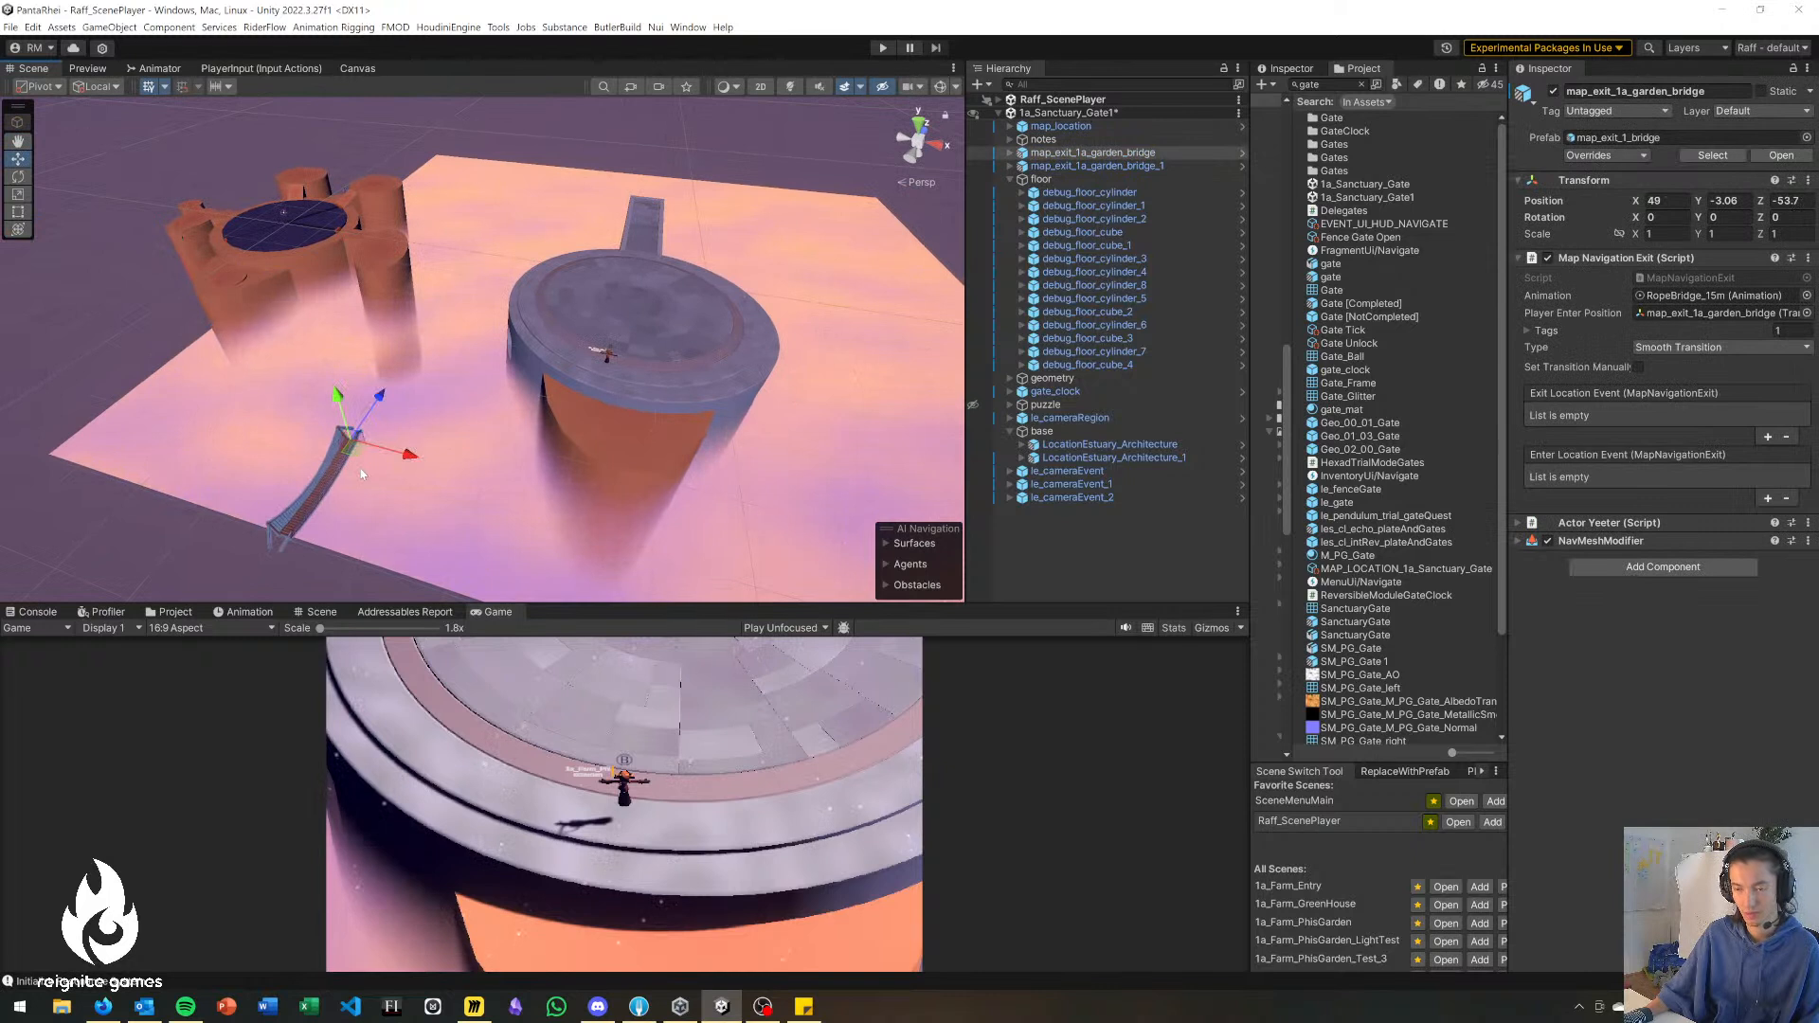
key(ctrl+d)
key(ctrl+d)
drag(349, 454, 633, 491)
middle_drag(548, 508, 315, 436)
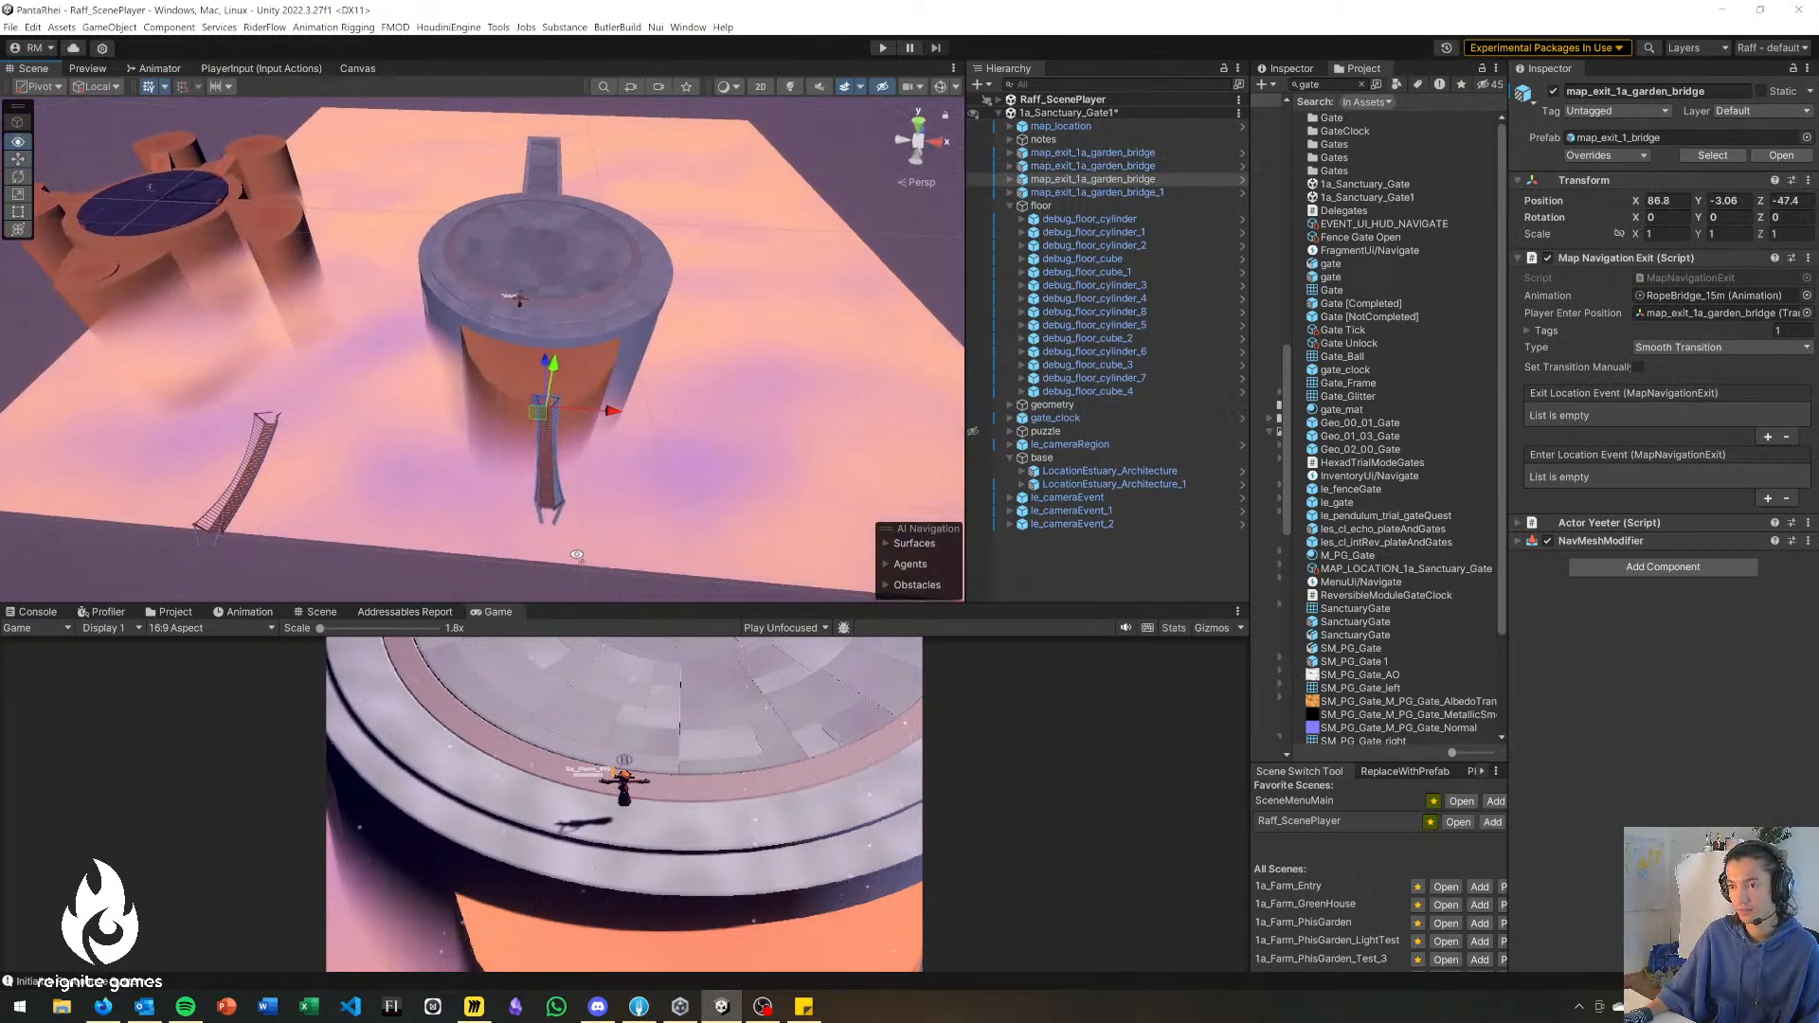
Move another rope bridge copy to about X 62.4, Z -55 and set its Y rotation to 45.
click(256, 435)
drag(254, 434, 360, 455)
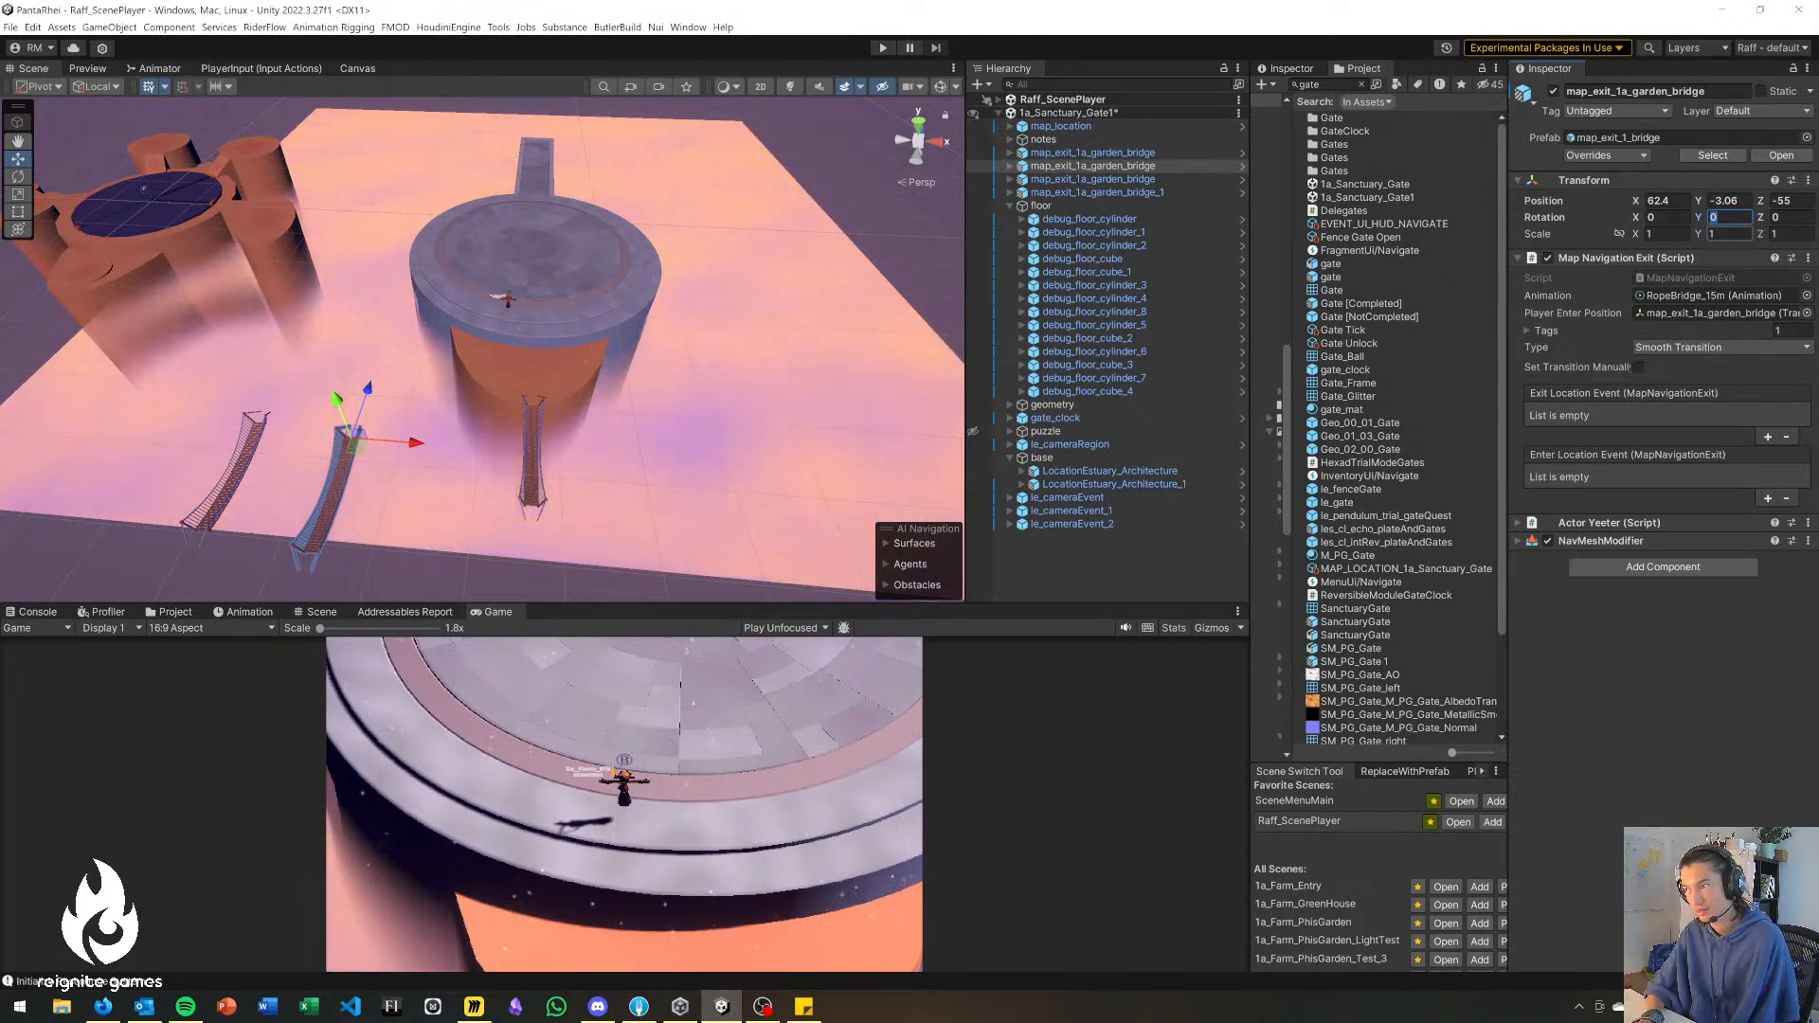
text(5)
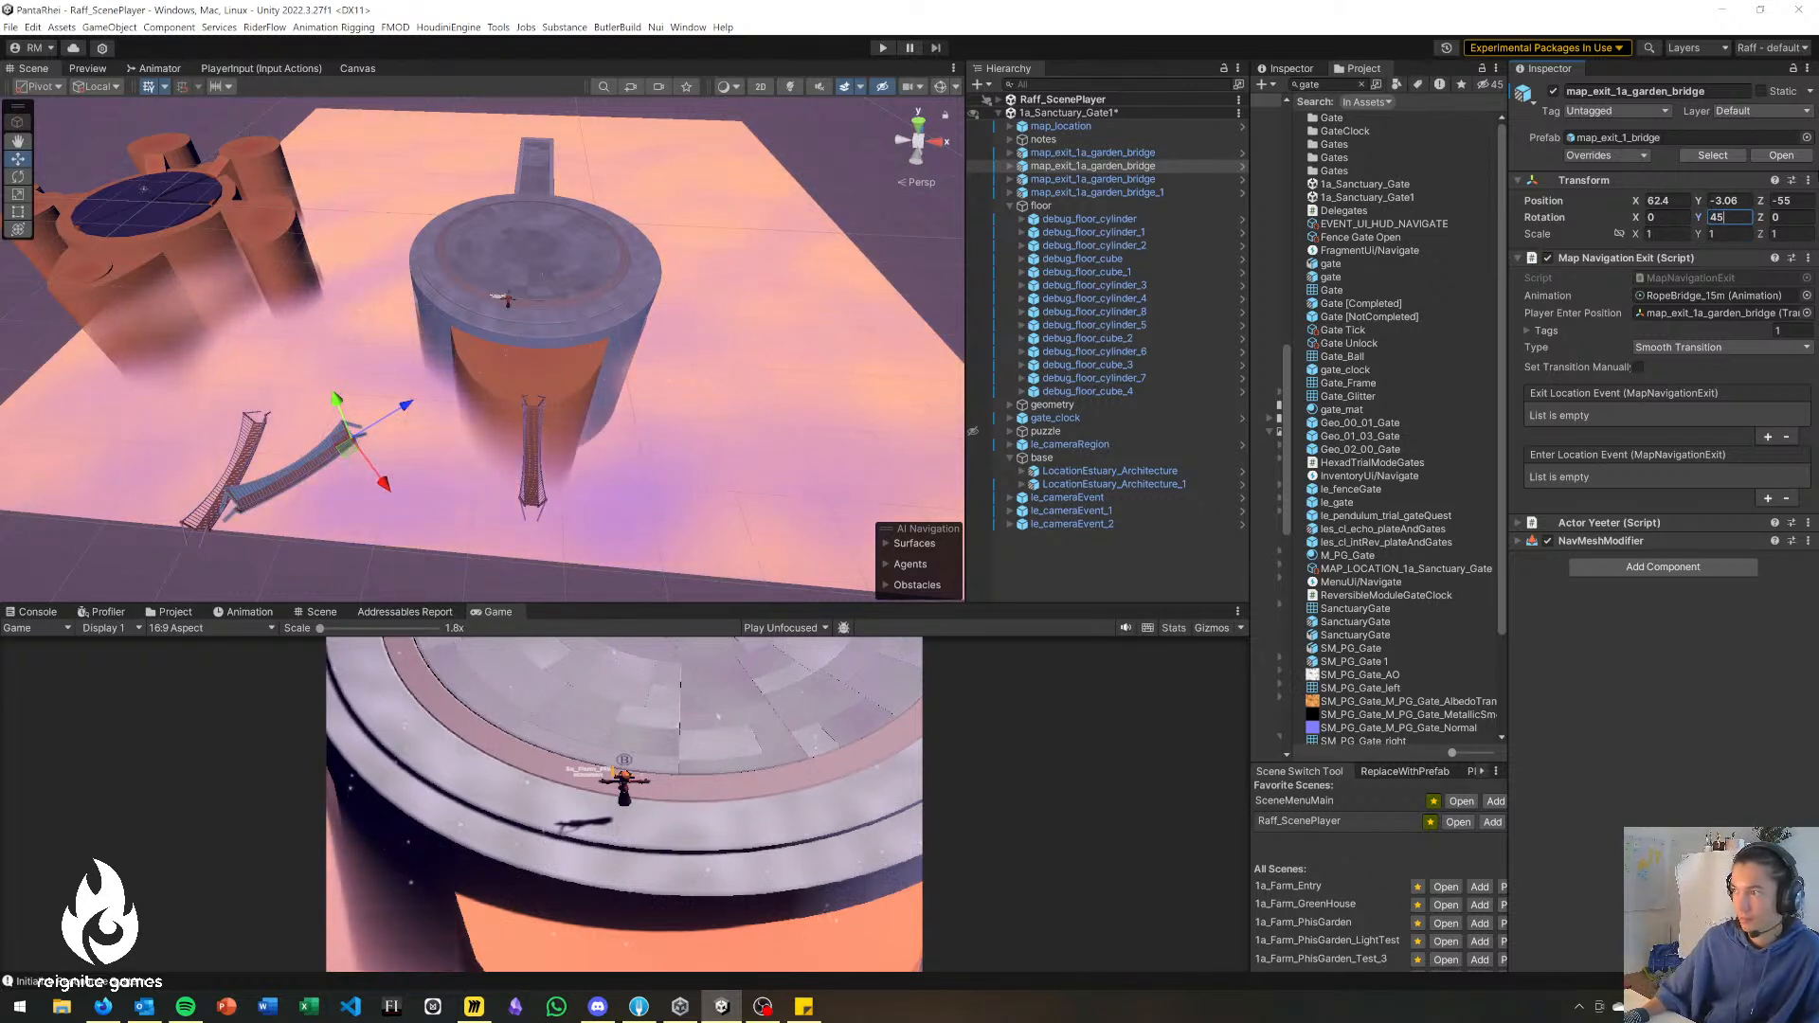
text(40)
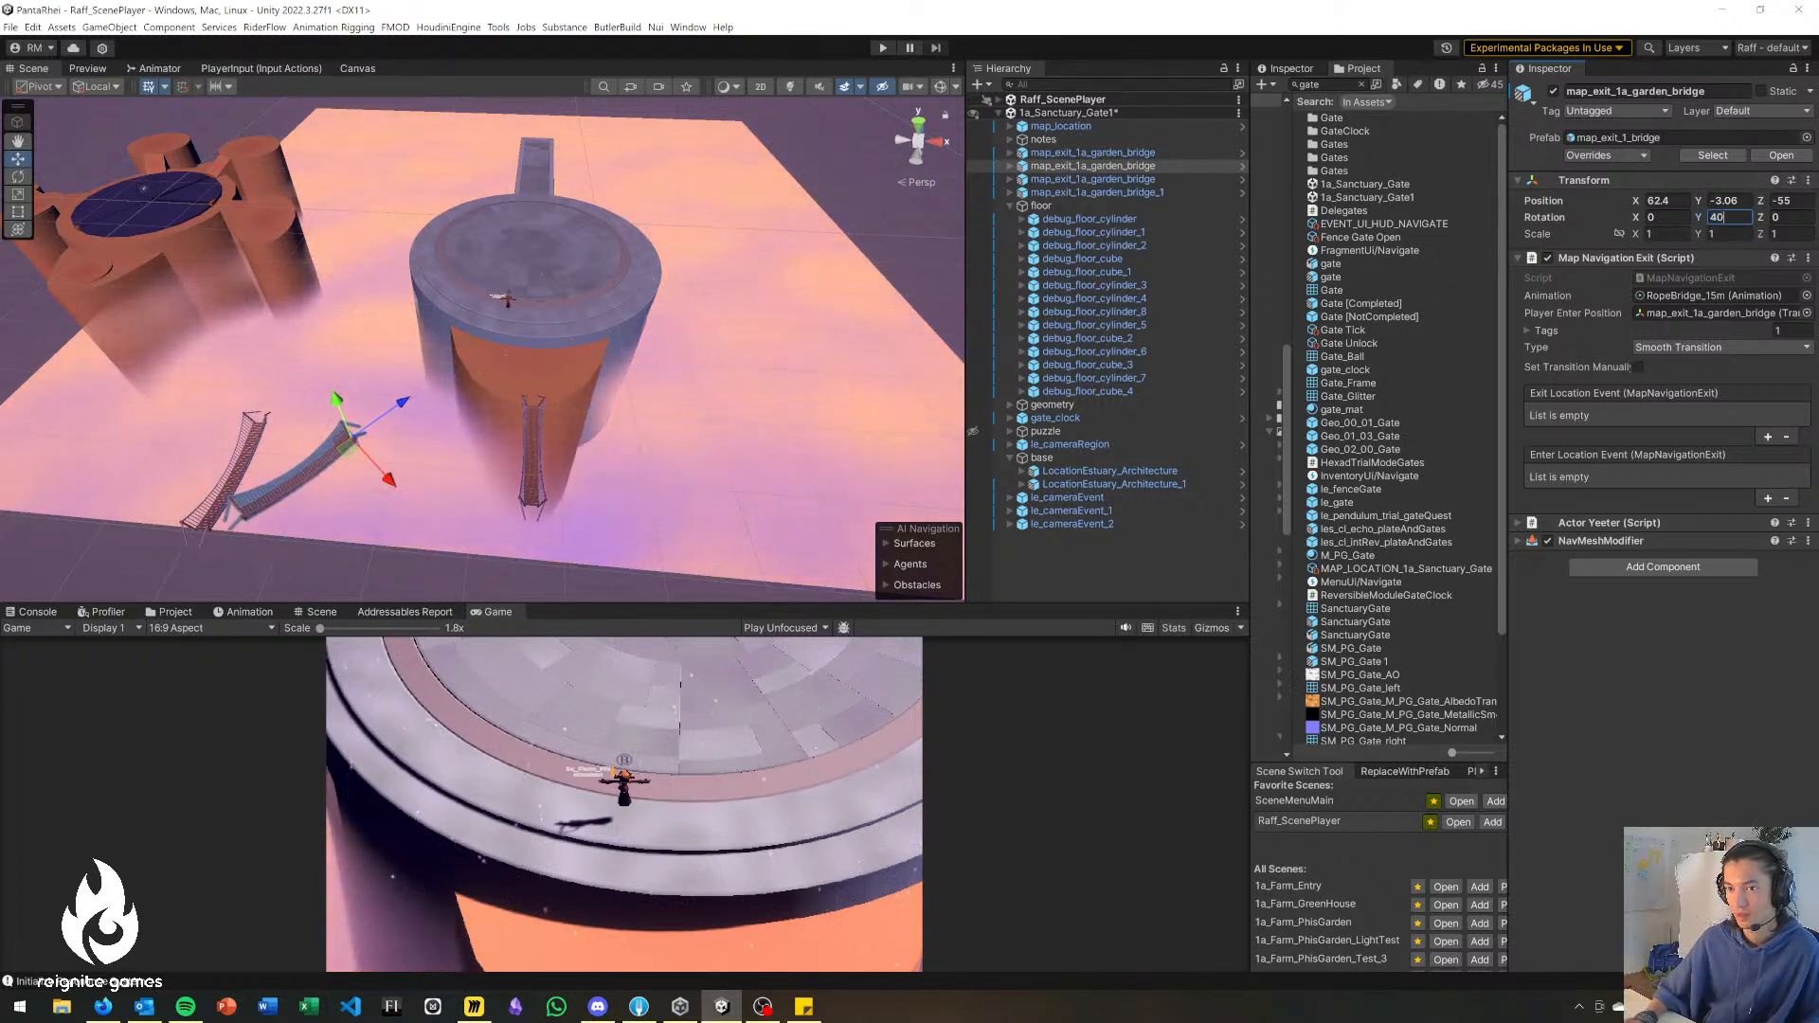
Set the rope bridge's Y rotation to 40 and move it against the front edge of the lower floor cylinder.
drag(360, 453, 480, 392)
right_drag(500, 453, 526, 565)
key(w)
drag(385, 485, 401, 511)
right_drag(401, 511, 284, 493)
Move another rope bridge to the opposite front side of the cylinder at about X 94.8, Z -43.3, with Y rotation -40.
click(97, 361)
drag(128, 357, 780, 444)
text(-40)
right_drag(636, 483, 580, 441)
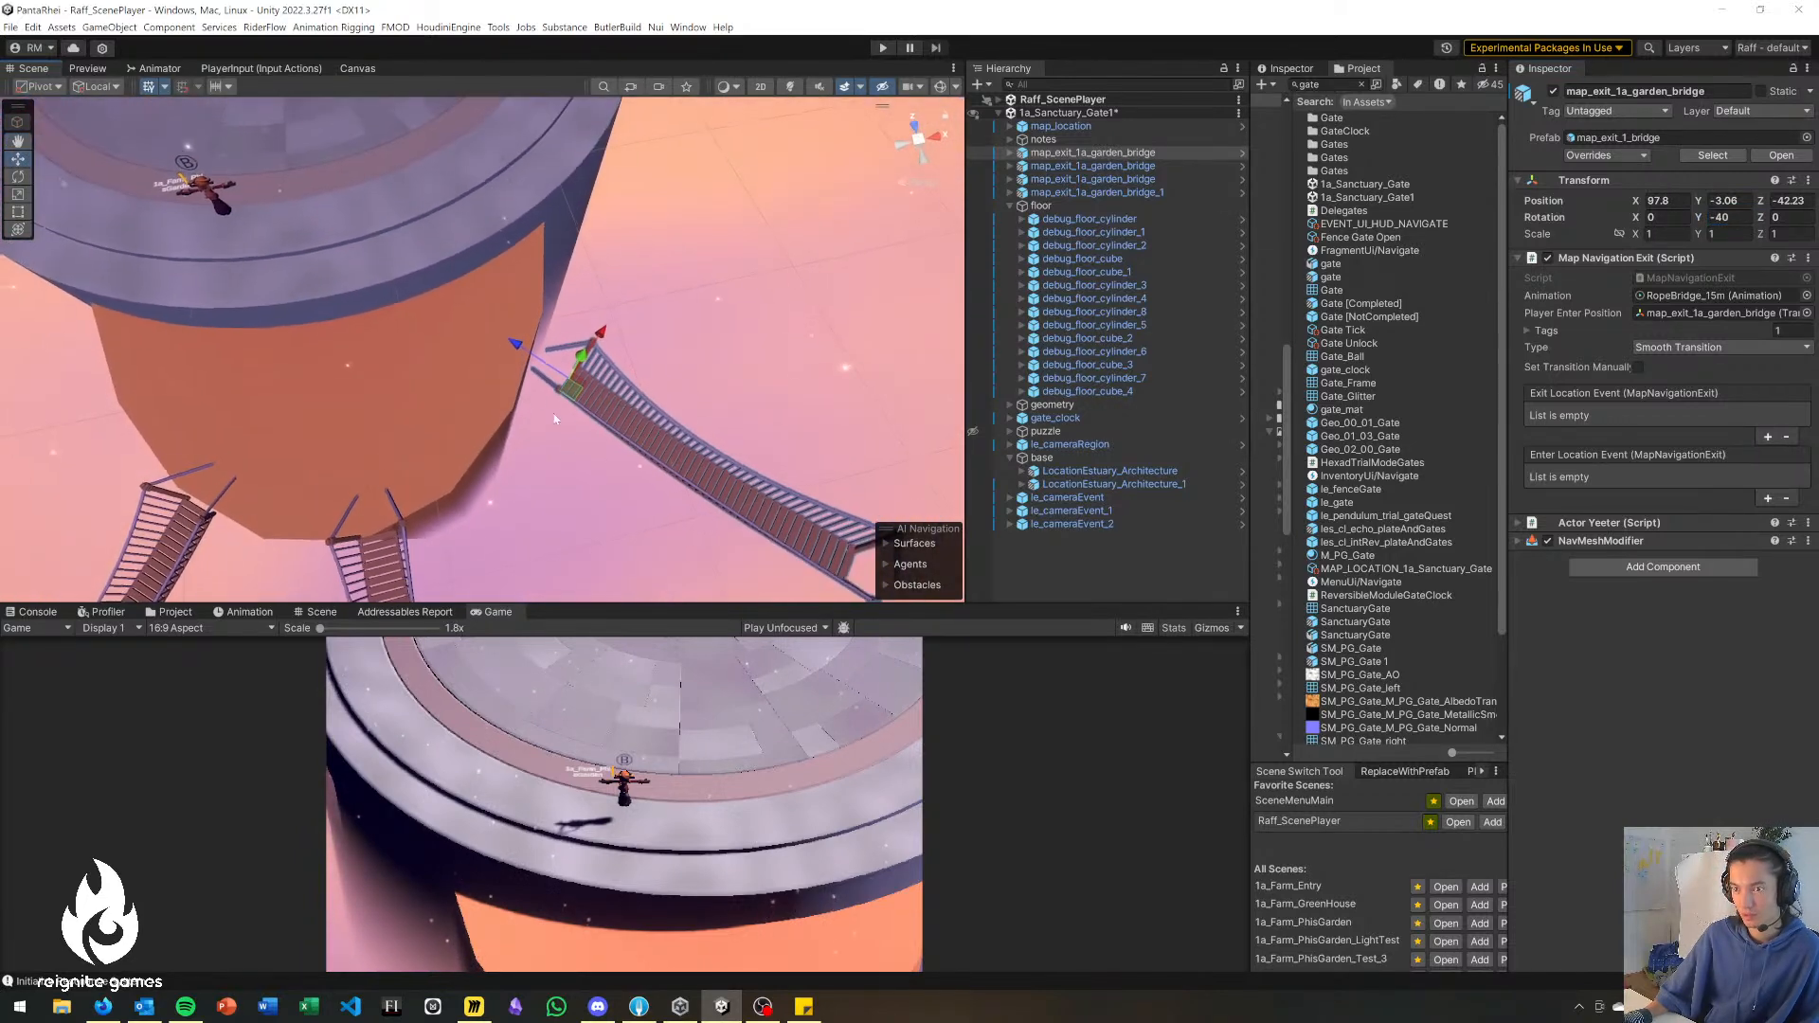
drag(571, 386, 504, 466)
right_drag(492, 474, 901, 183)
drag(563, 332, 585, 311)
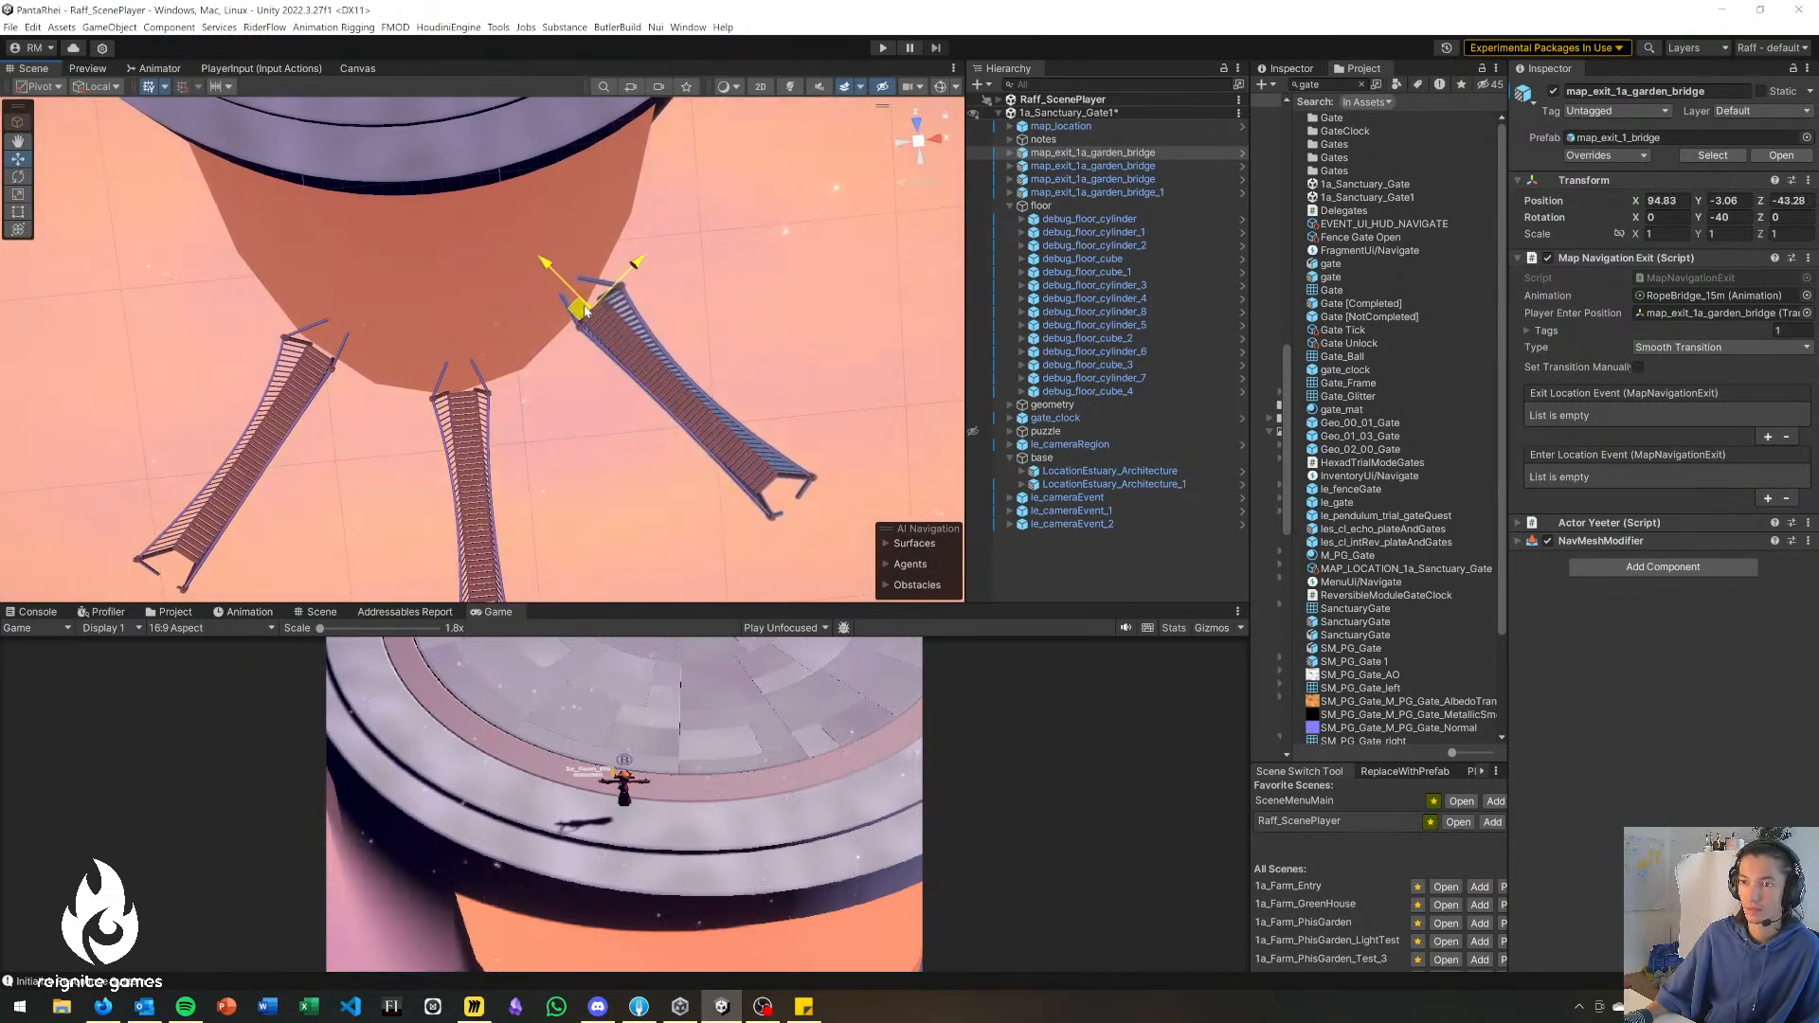
Search the project for "stair" assets and place Stairs_curved_left in the scene near the round platform.
right_drag(498, 416, 483, 180)
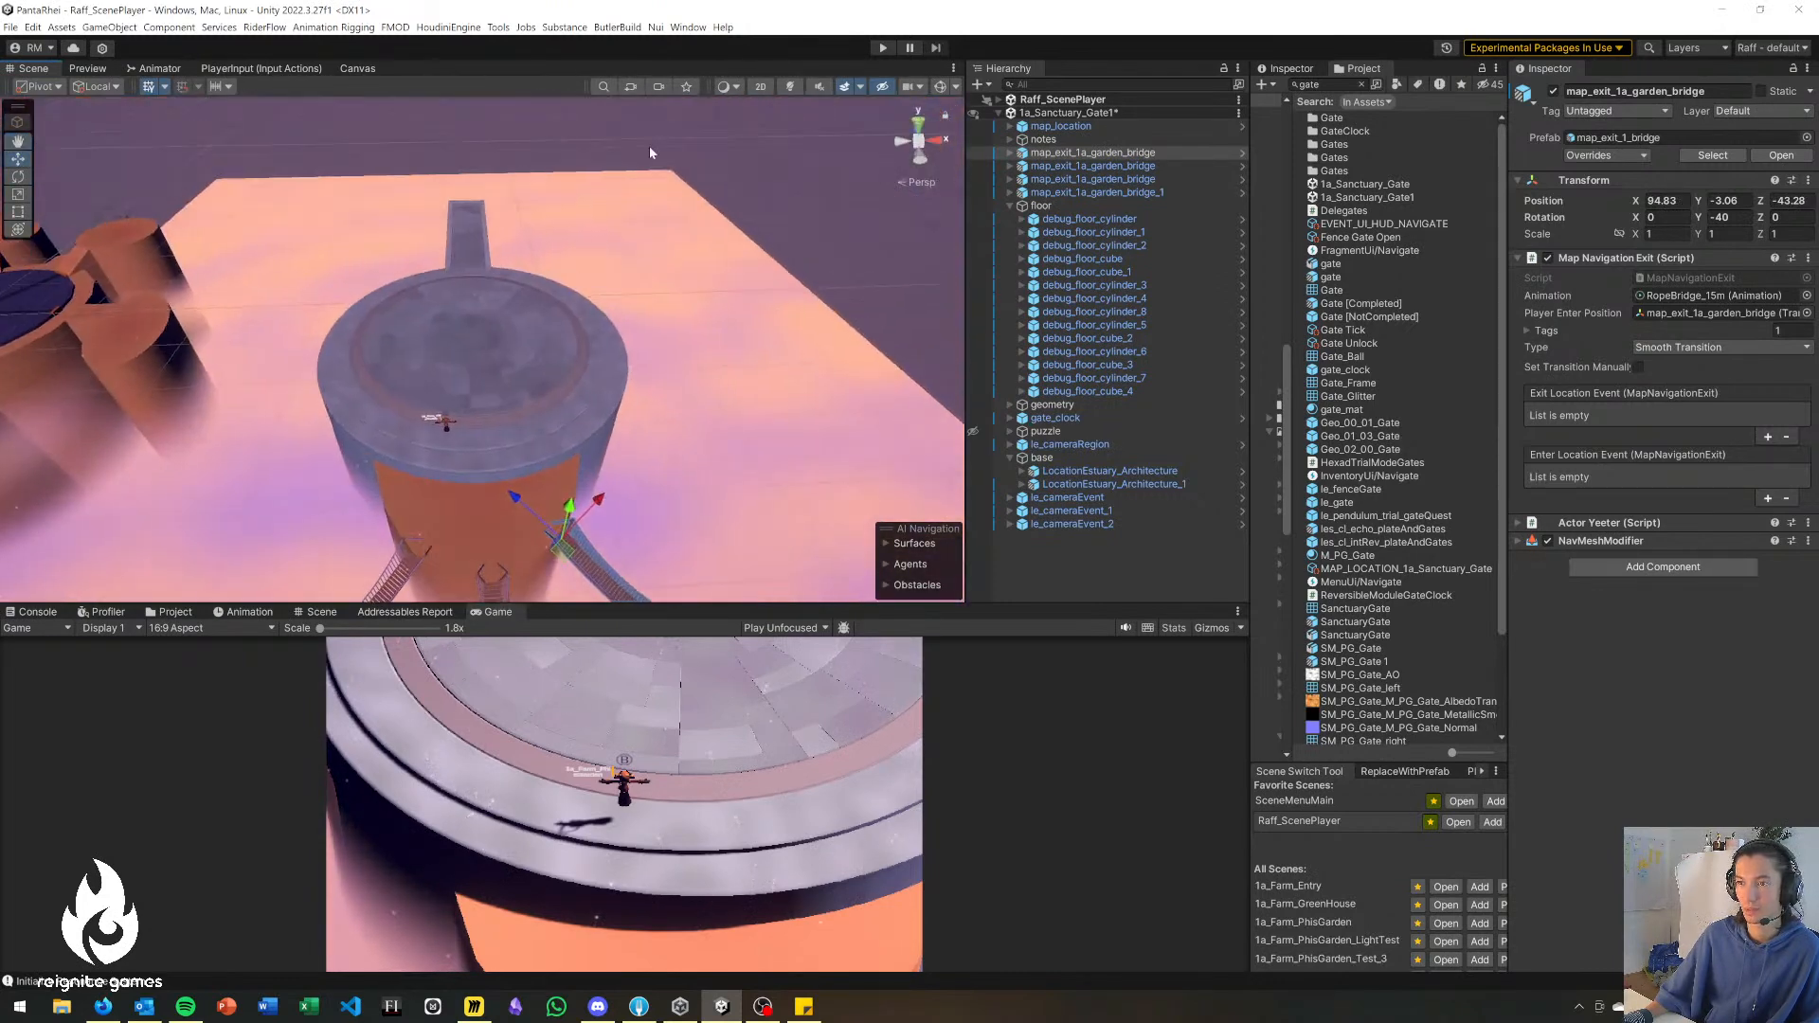
click(647, 265)
right_drag(647, 268, 417, 360)
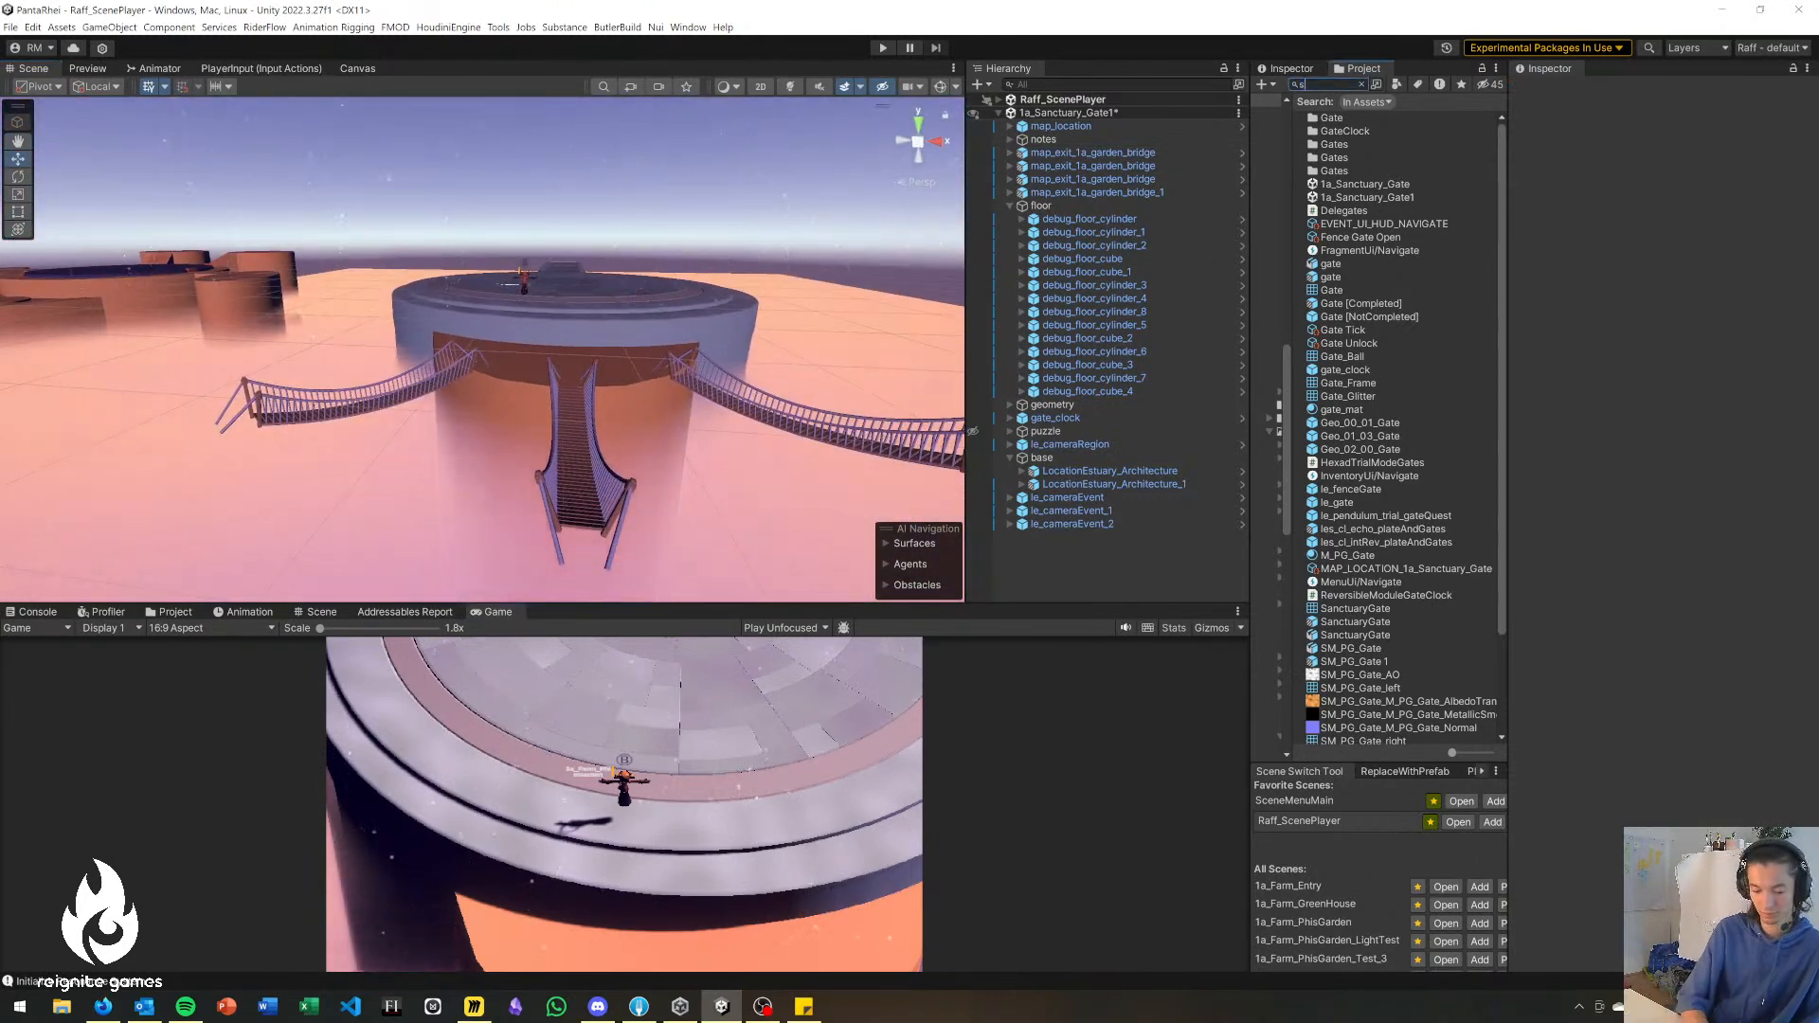
text(stair)
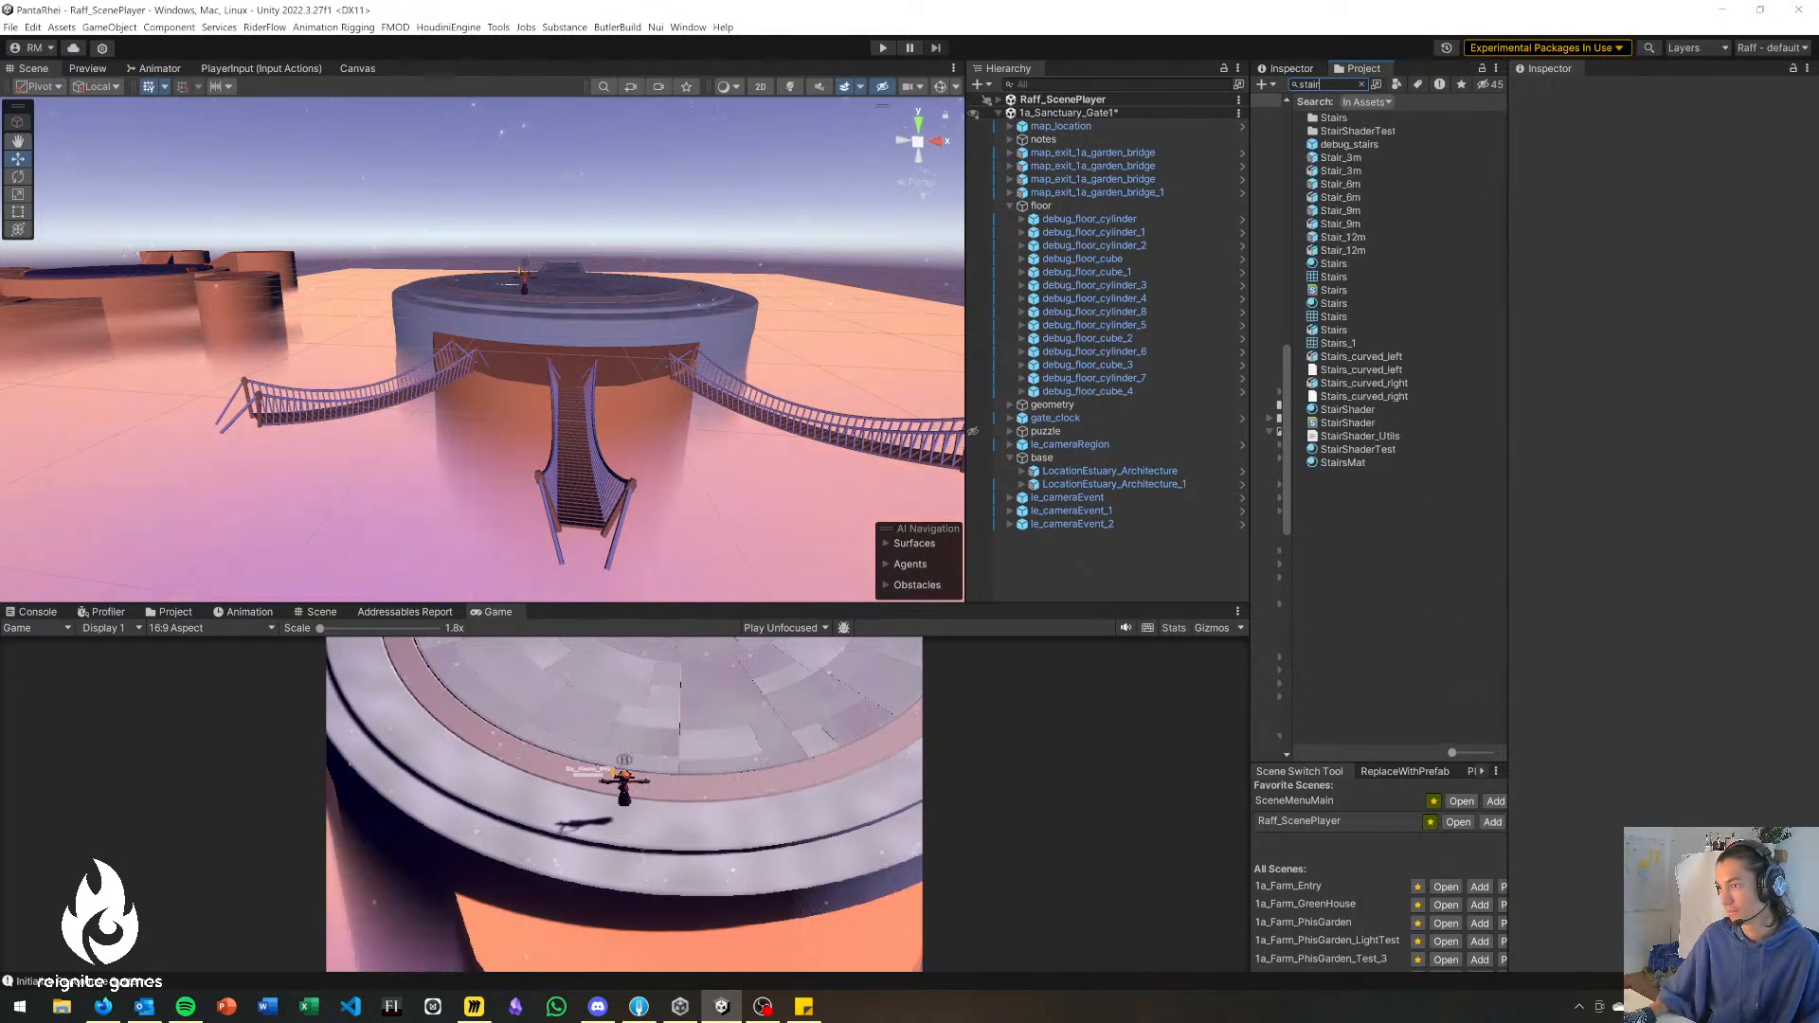
click(1382, 356)
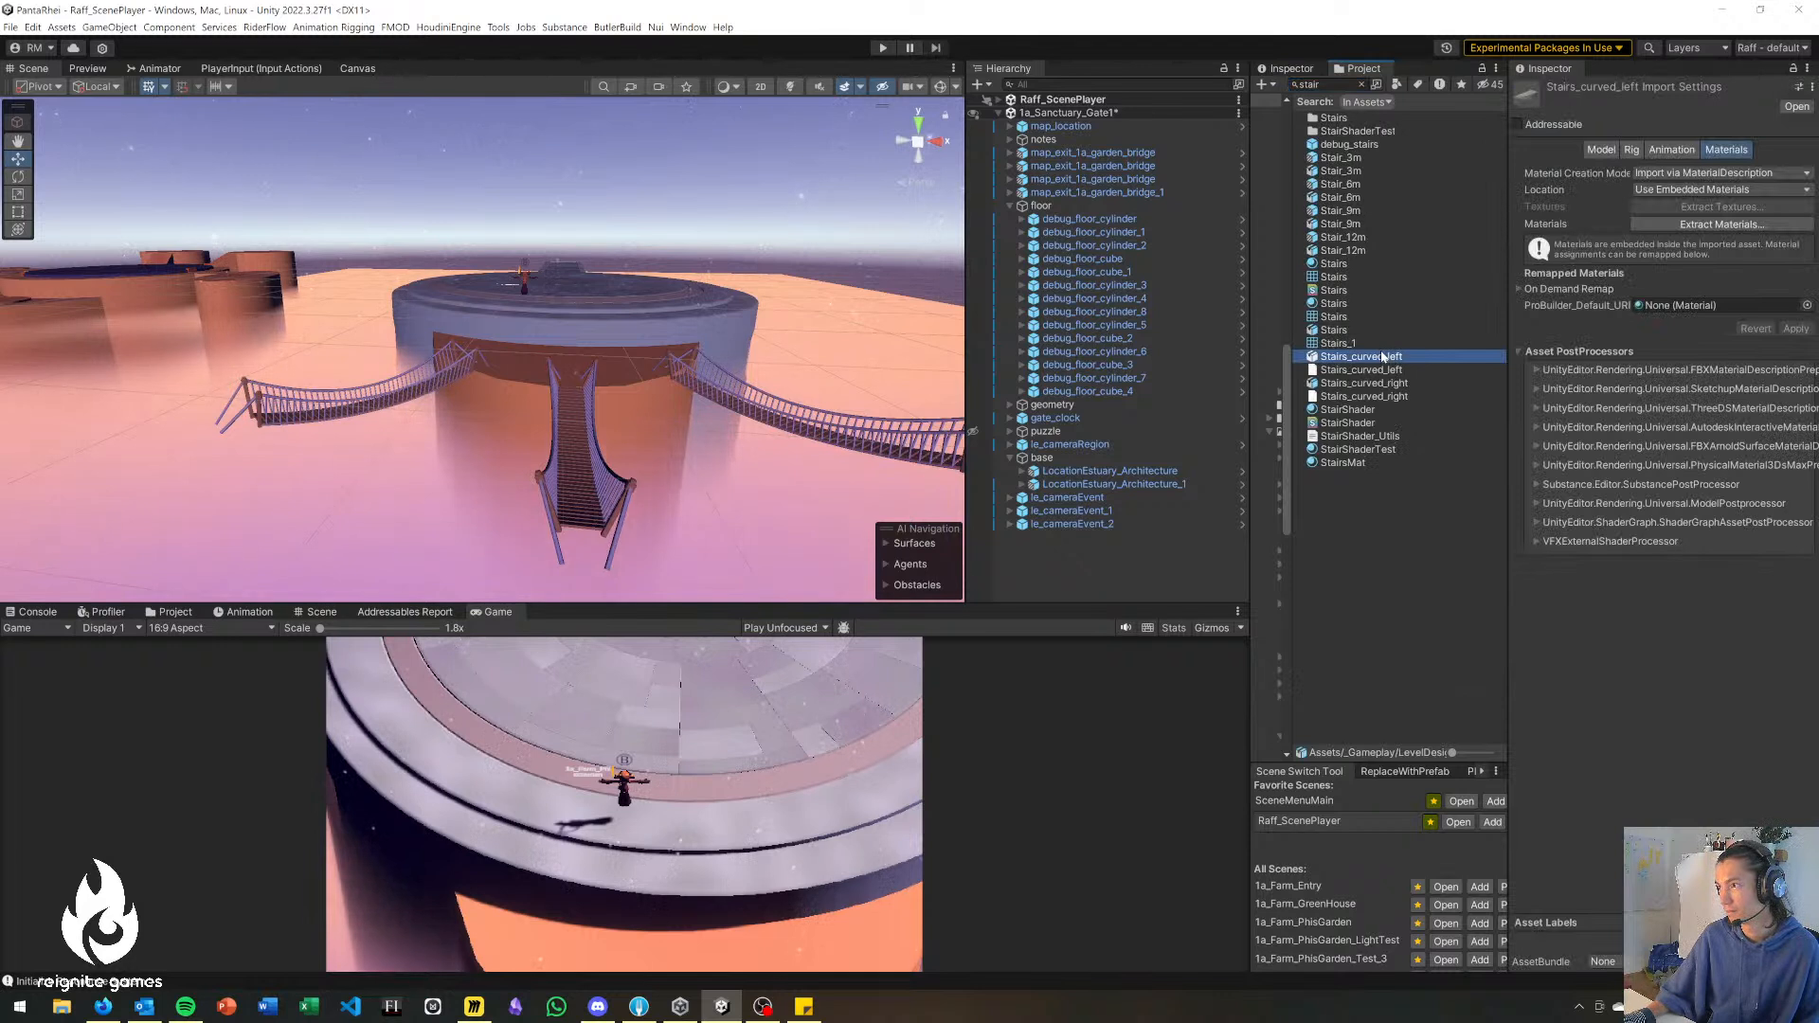
click(1375, 384)
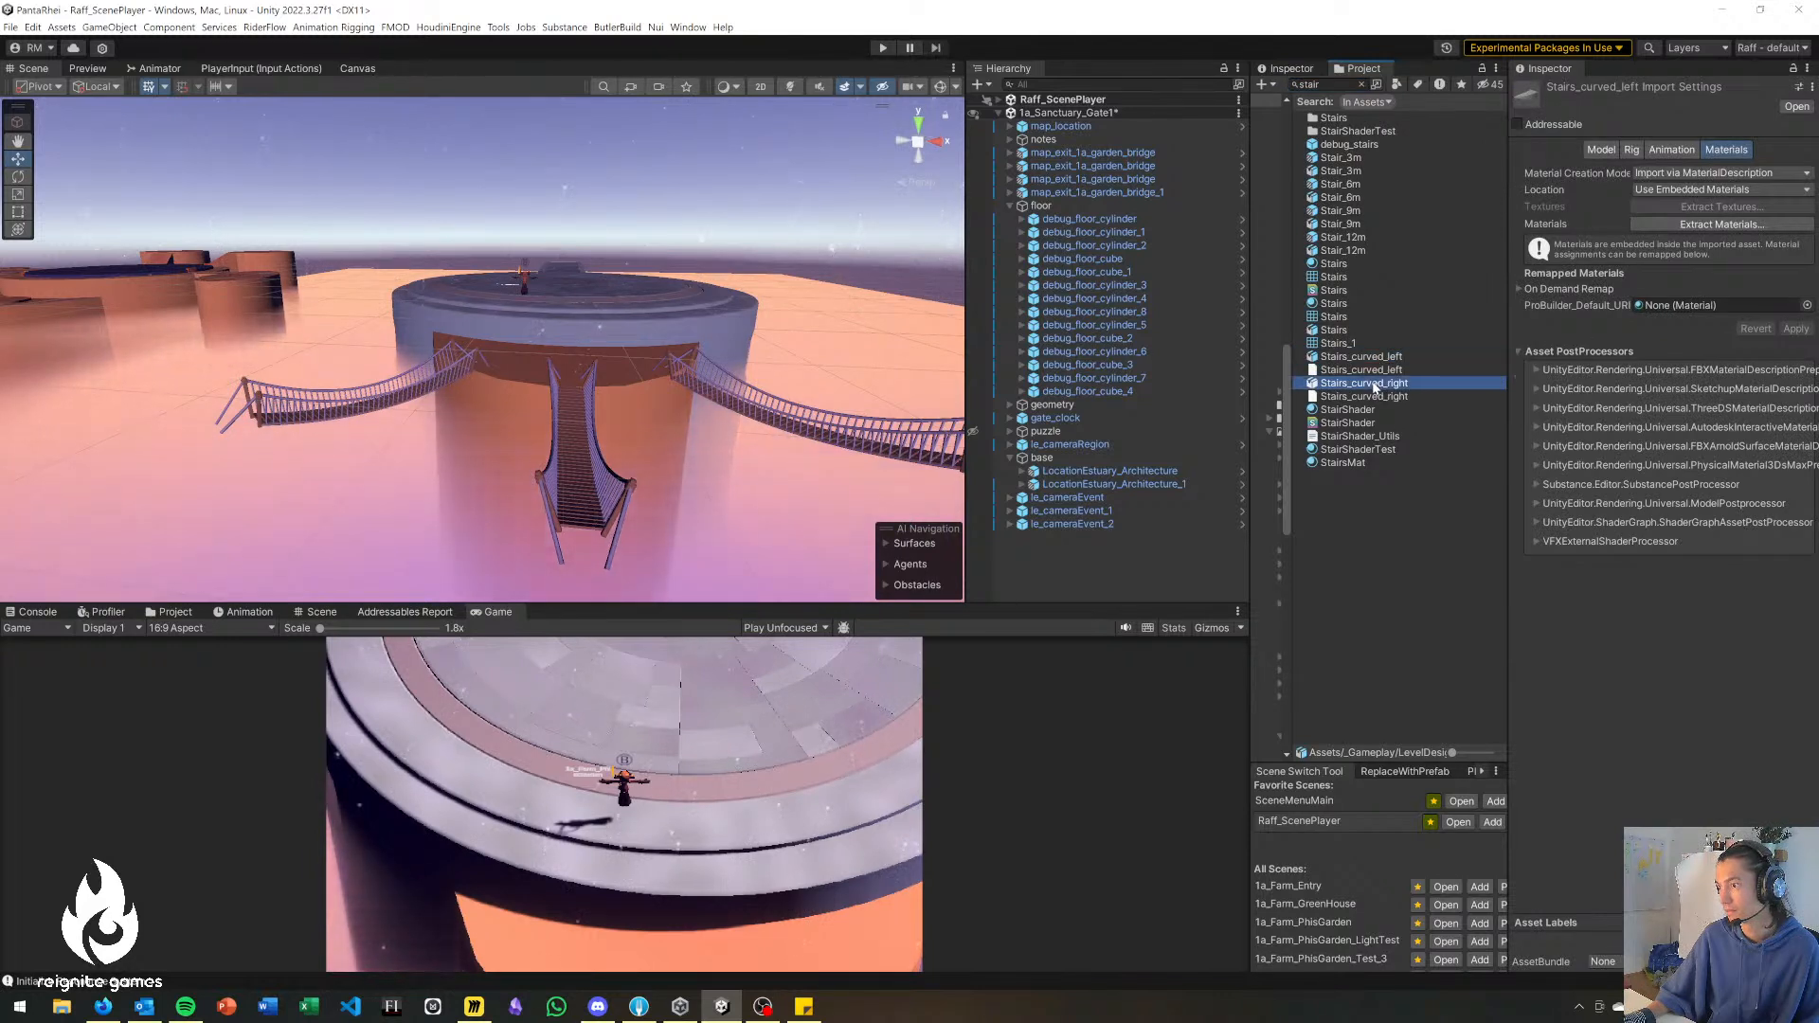
drag(1373, 362, 617, 367)
Rotate Stairs_curved_left to about 50.4° around Y, scale it to about 0.78, and place it at about X 93.2, Y -3.1, Z -39.
right_drag(666, 401, 711, 513)
drag(626, 522, 514, 560)
key(e)
right_drag(704, 379, 758, 427)
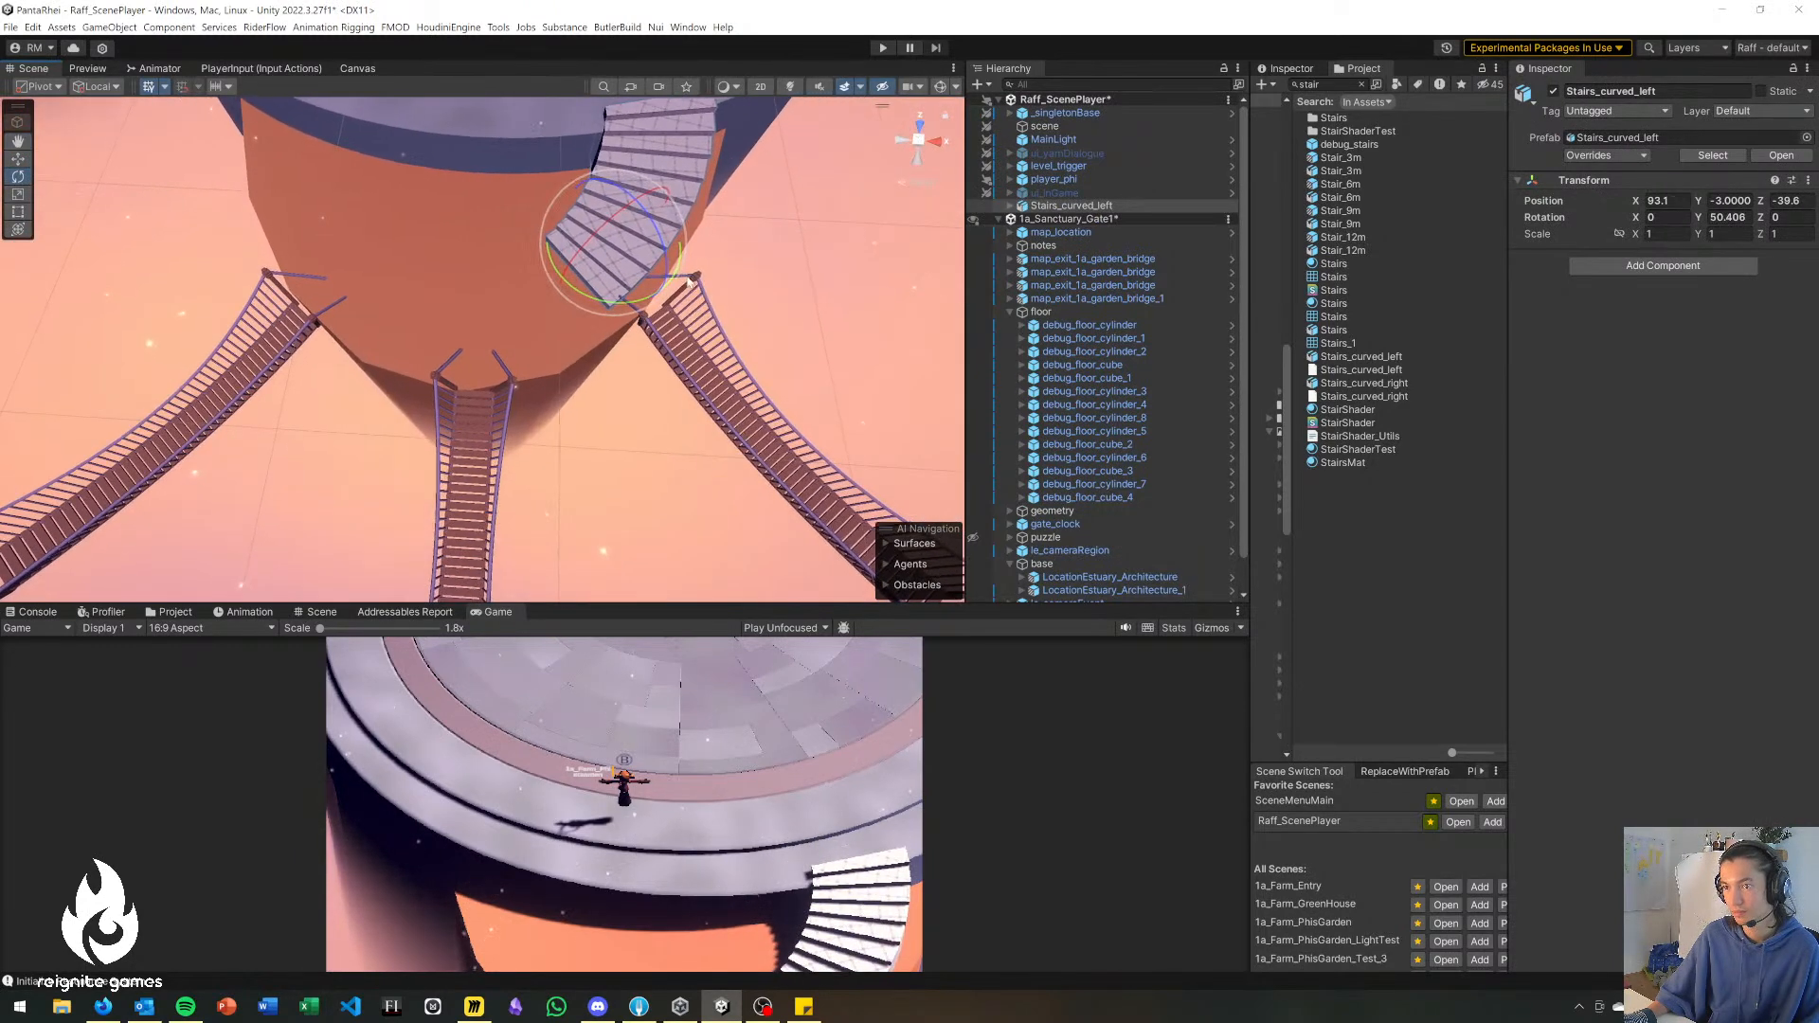
key(r)
drag(615, 241, 486, 411)
Adjust the two angled rope bridges to about X 91.9, Z -45.6 and X 80.4, Z -45.9 along the cylinder's edge.
click(571, 400)
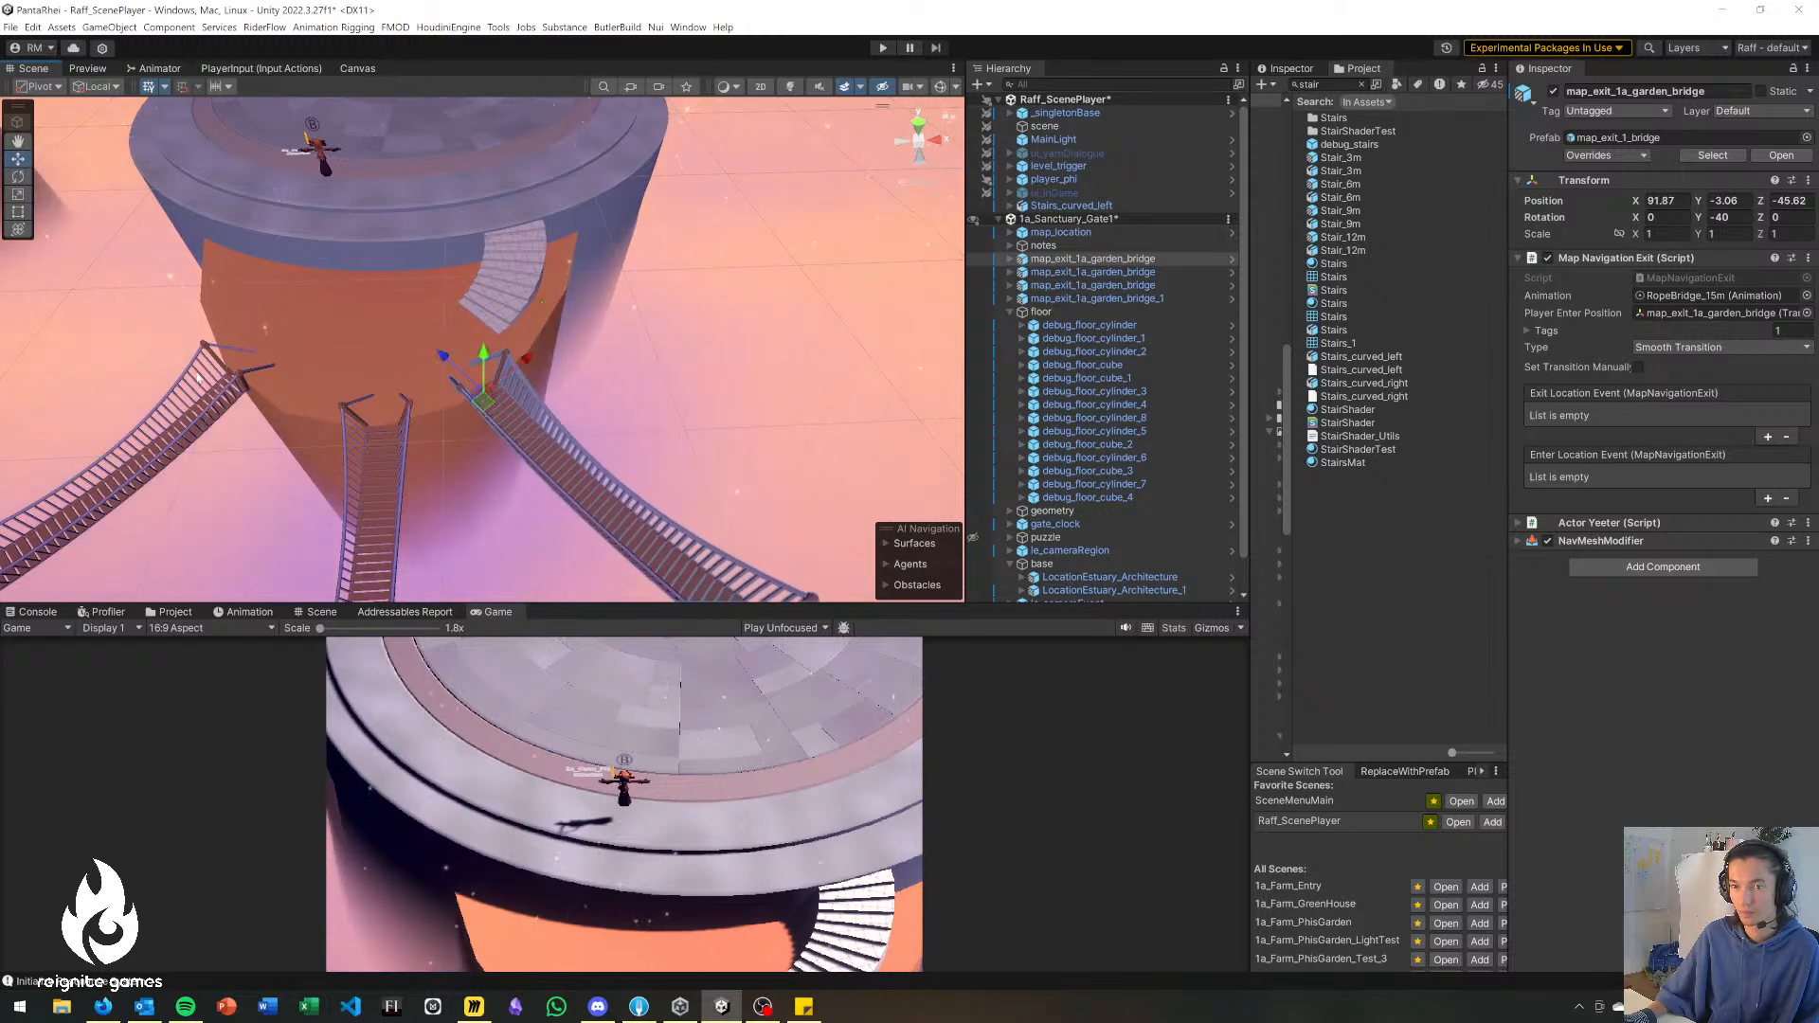
click(199, 410)
click(227, 396)
drag(240, 402, 459, 389)
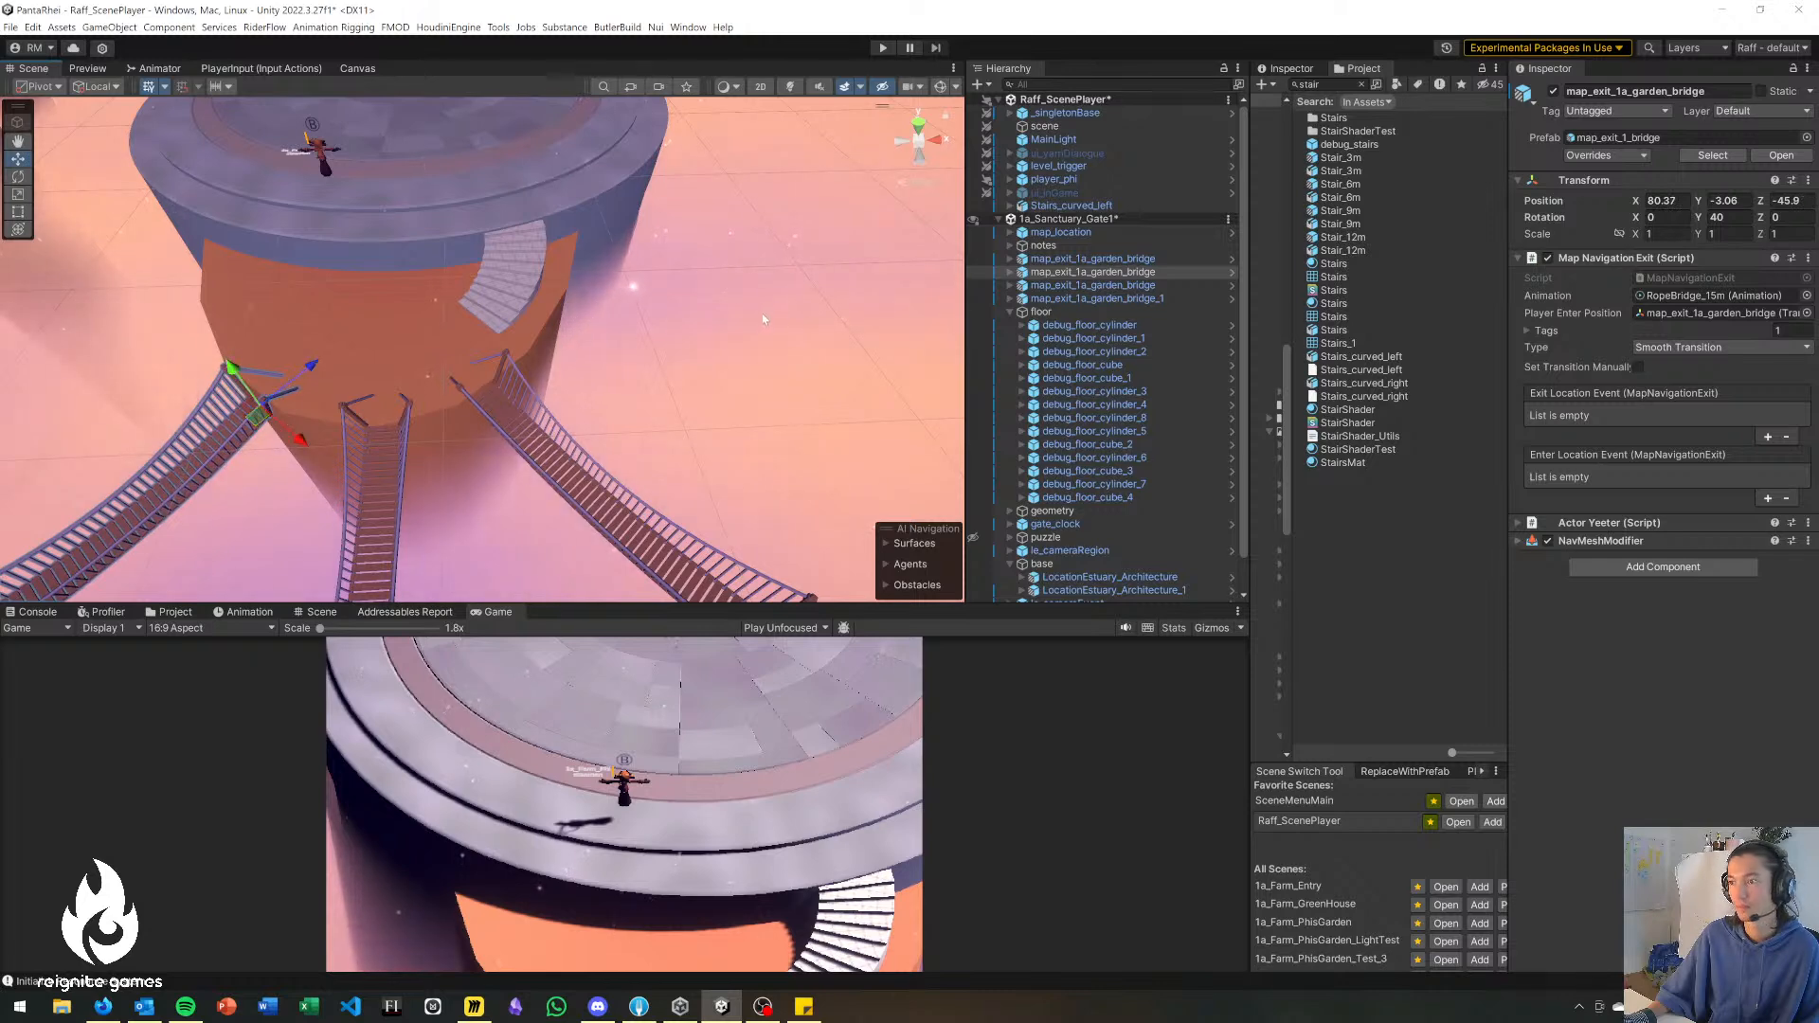
Place Stairs_curved_right on the platform and copy the 0.77776 scale from Stairs_curved_left onto it.
drag(1373, 392, 431, 199)
click(534, 276)
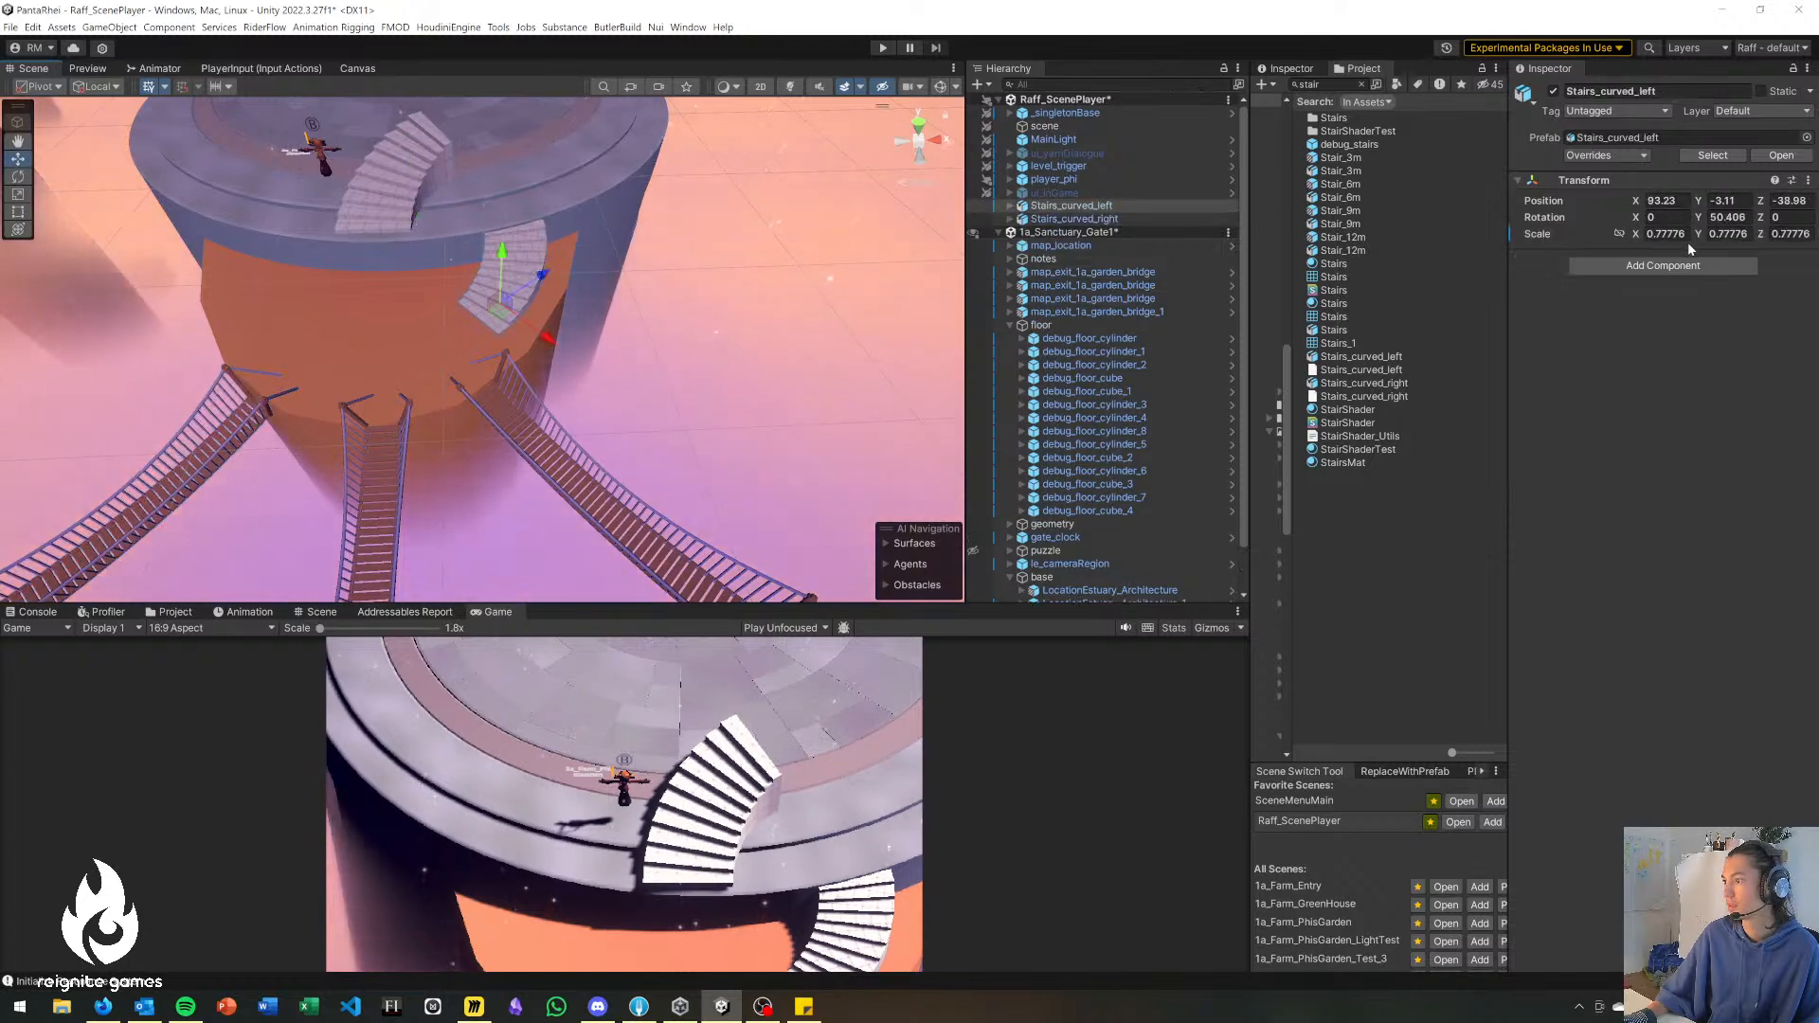
right_click(1562, 240)
click(1654, 310)
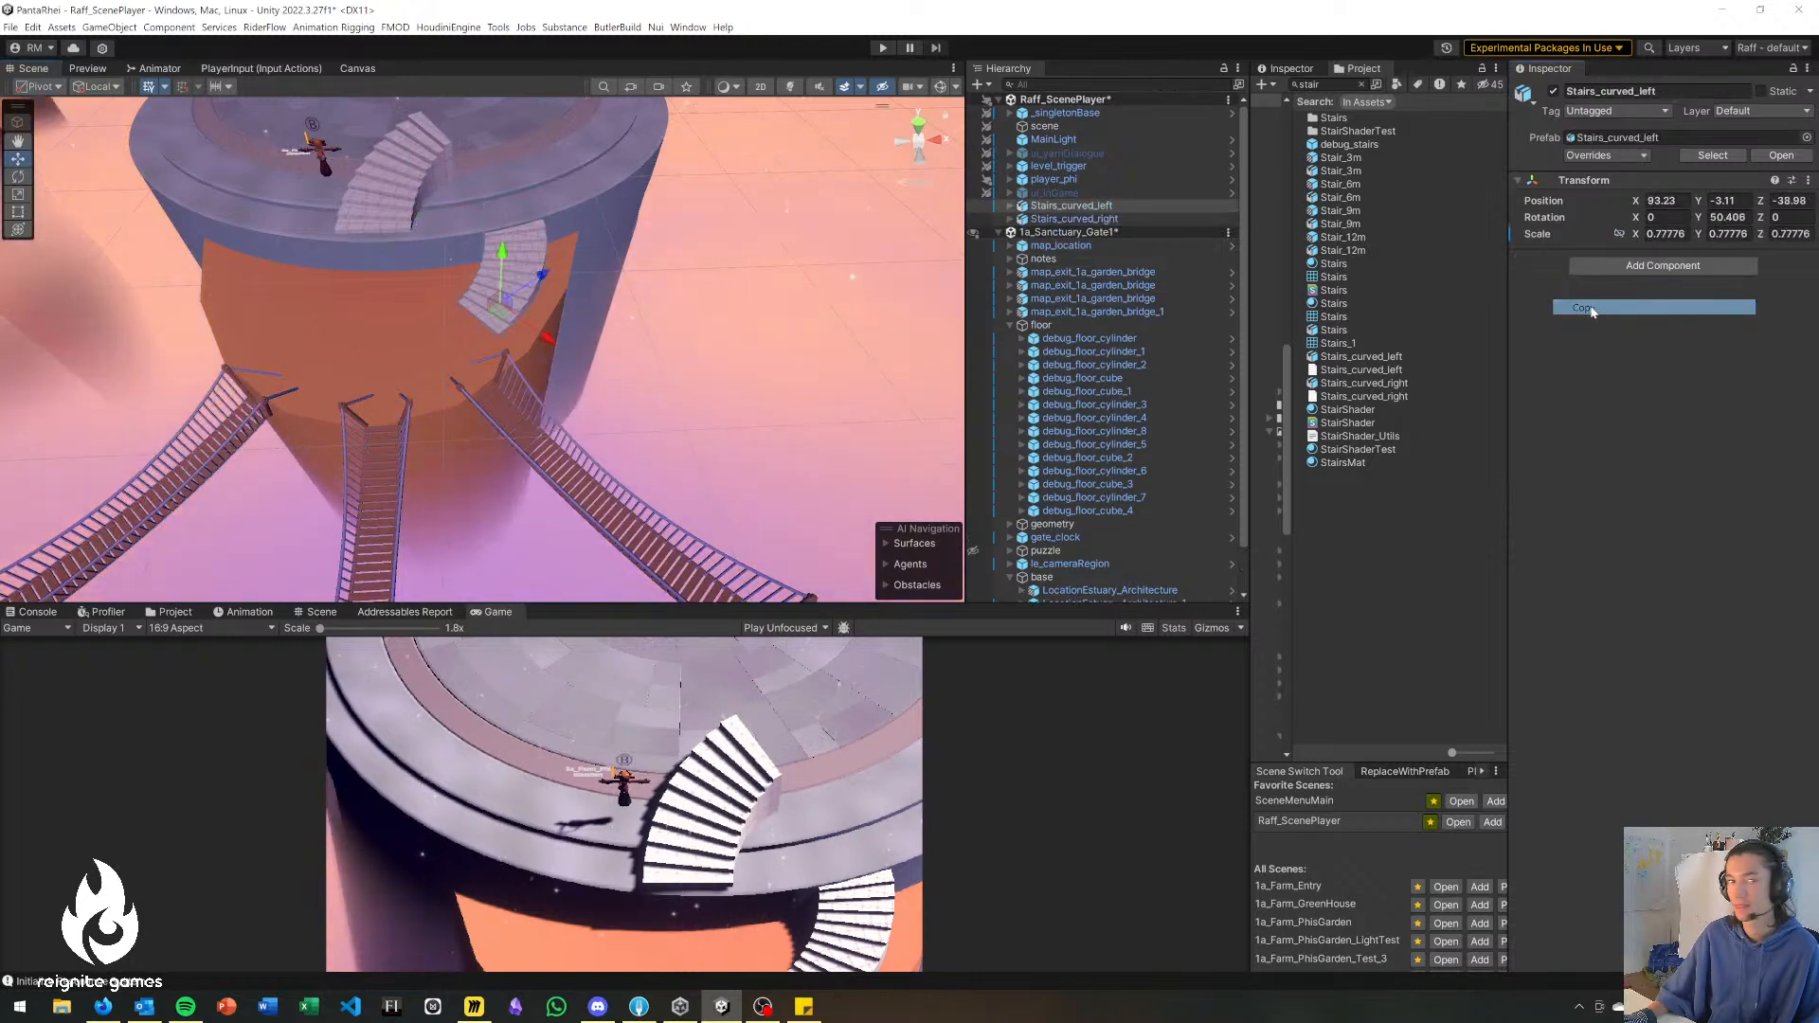
click(393, 204)
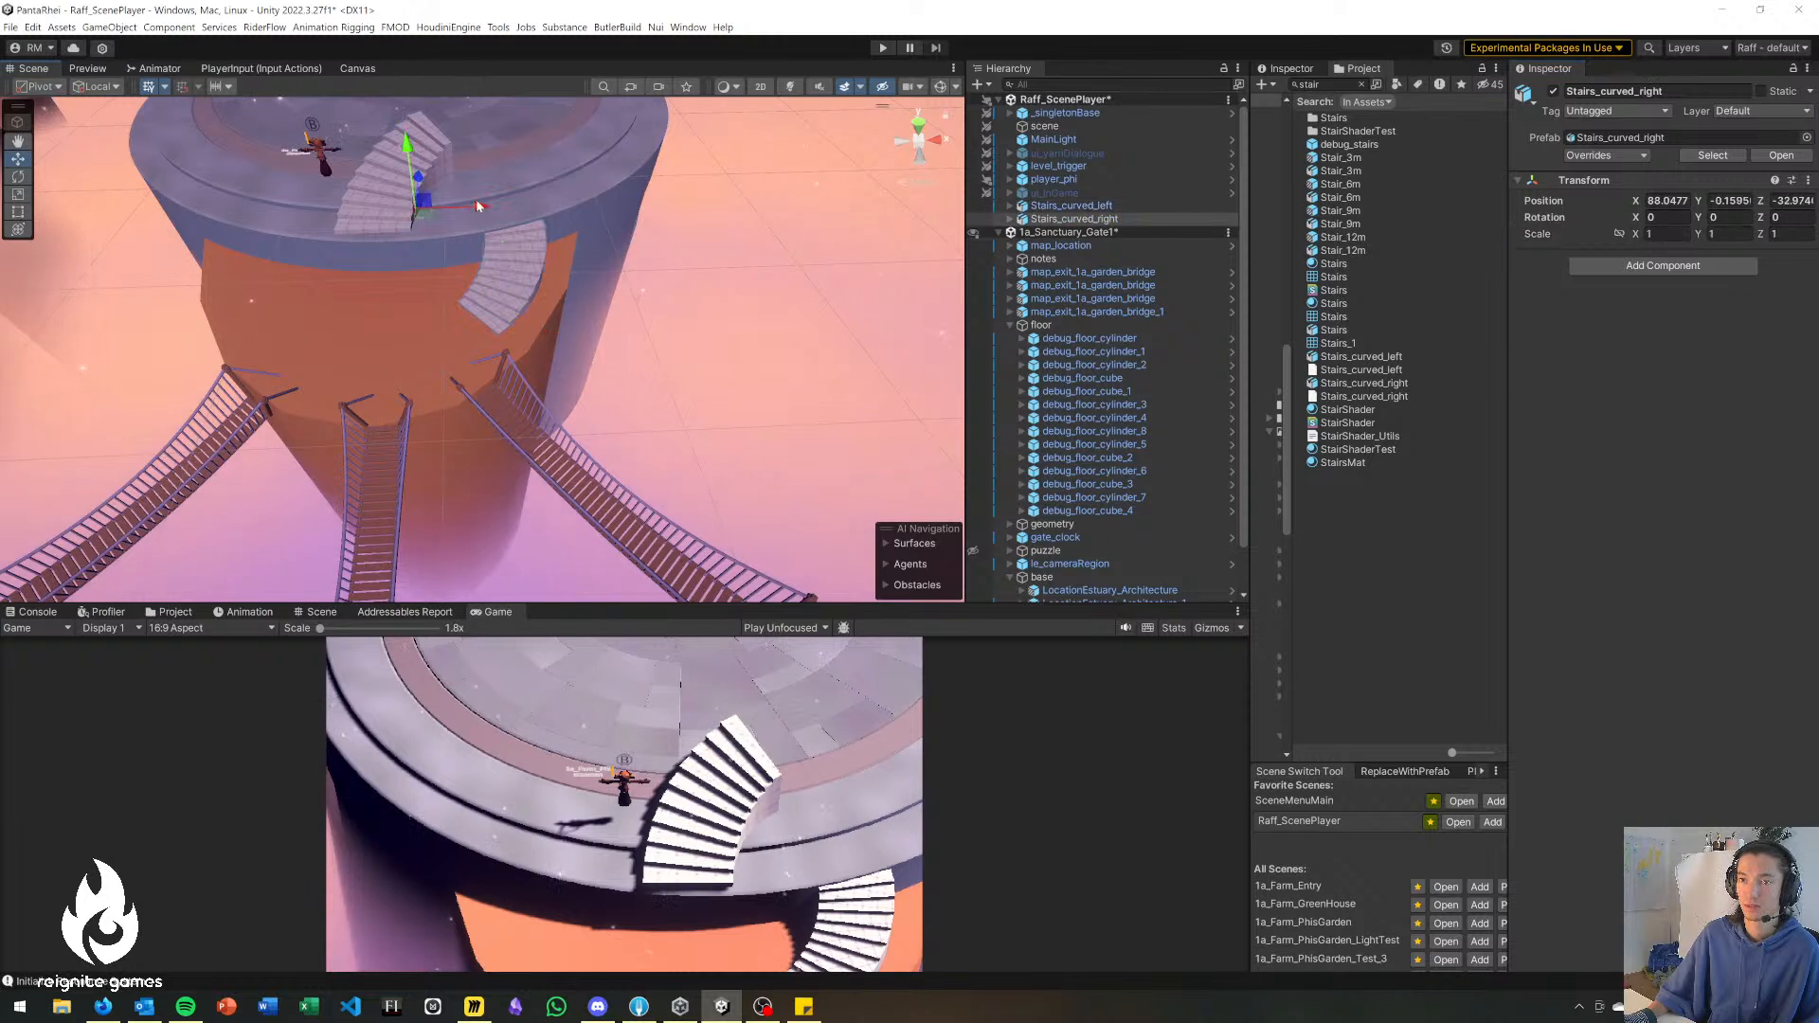
right_click(1564, 236)
click(1615, 282)
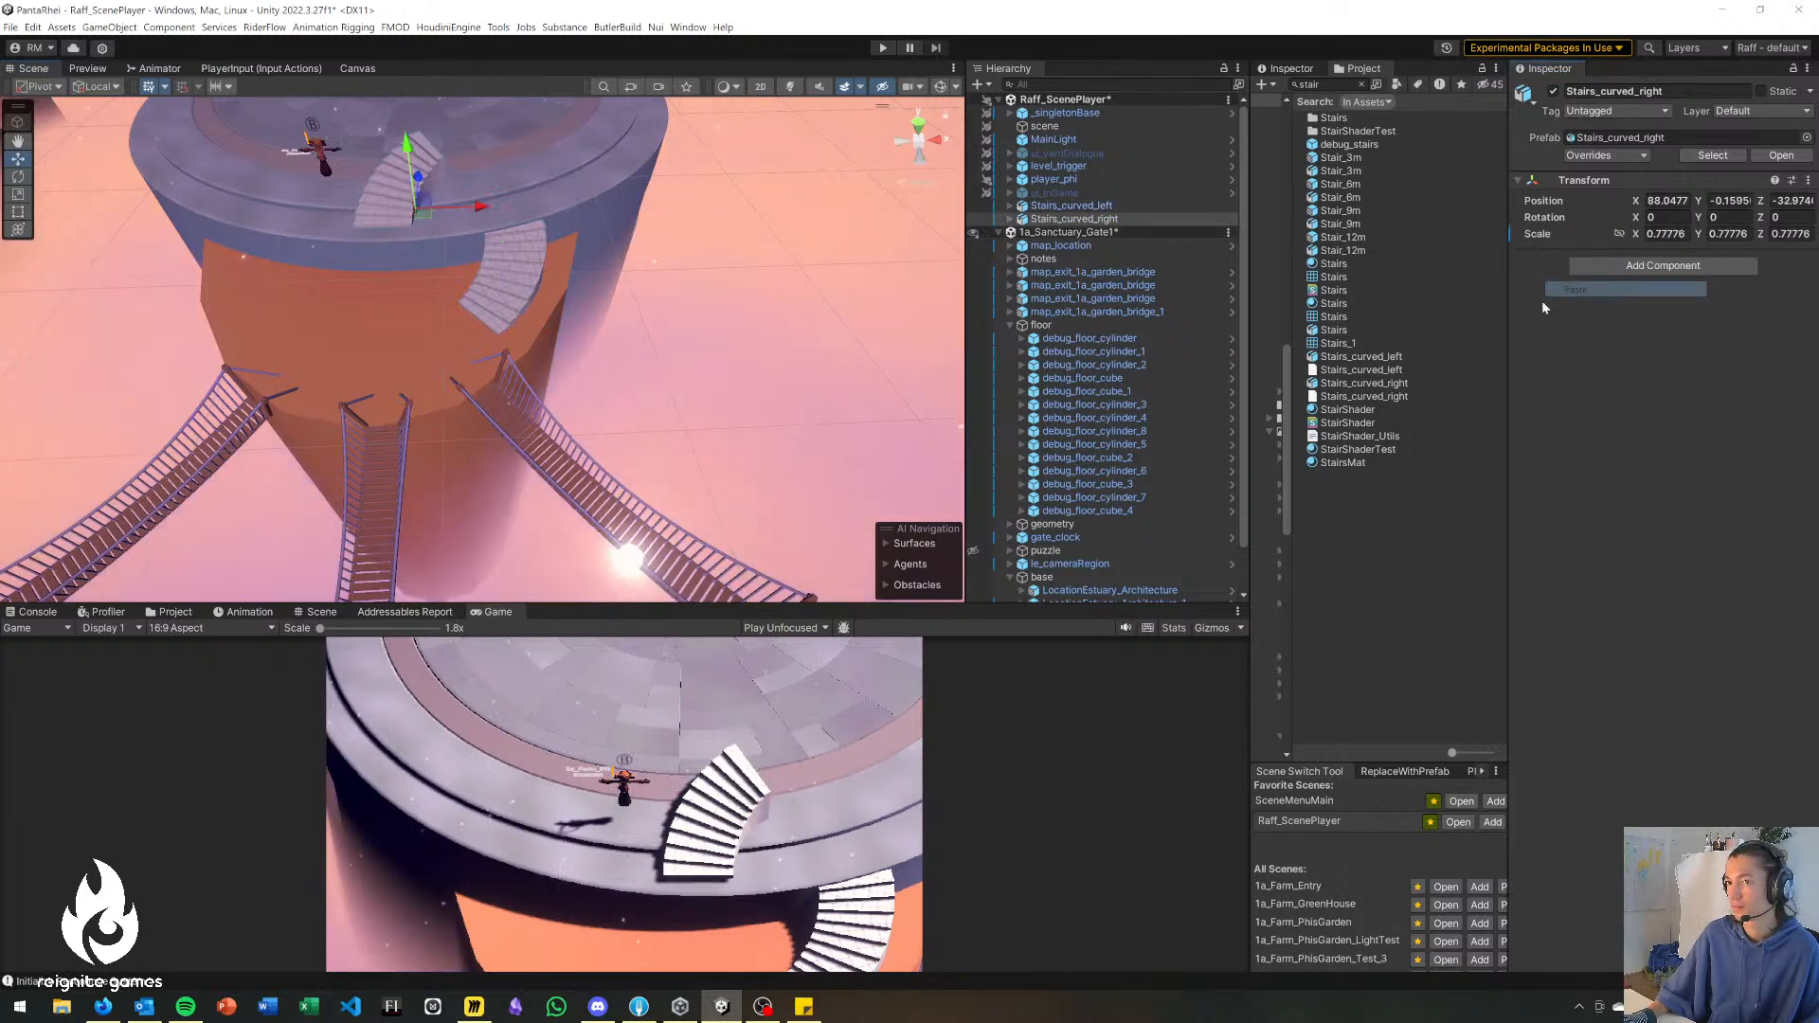
Set Stairs_curved_right to the negated Y rotation of the other staircase, -50.406, and move it to the mirrored spot on the lower cylinder.
drag(417, 233, 365, 294)
click(493, 295)
click(1727, 217)
key(ctrl+c)
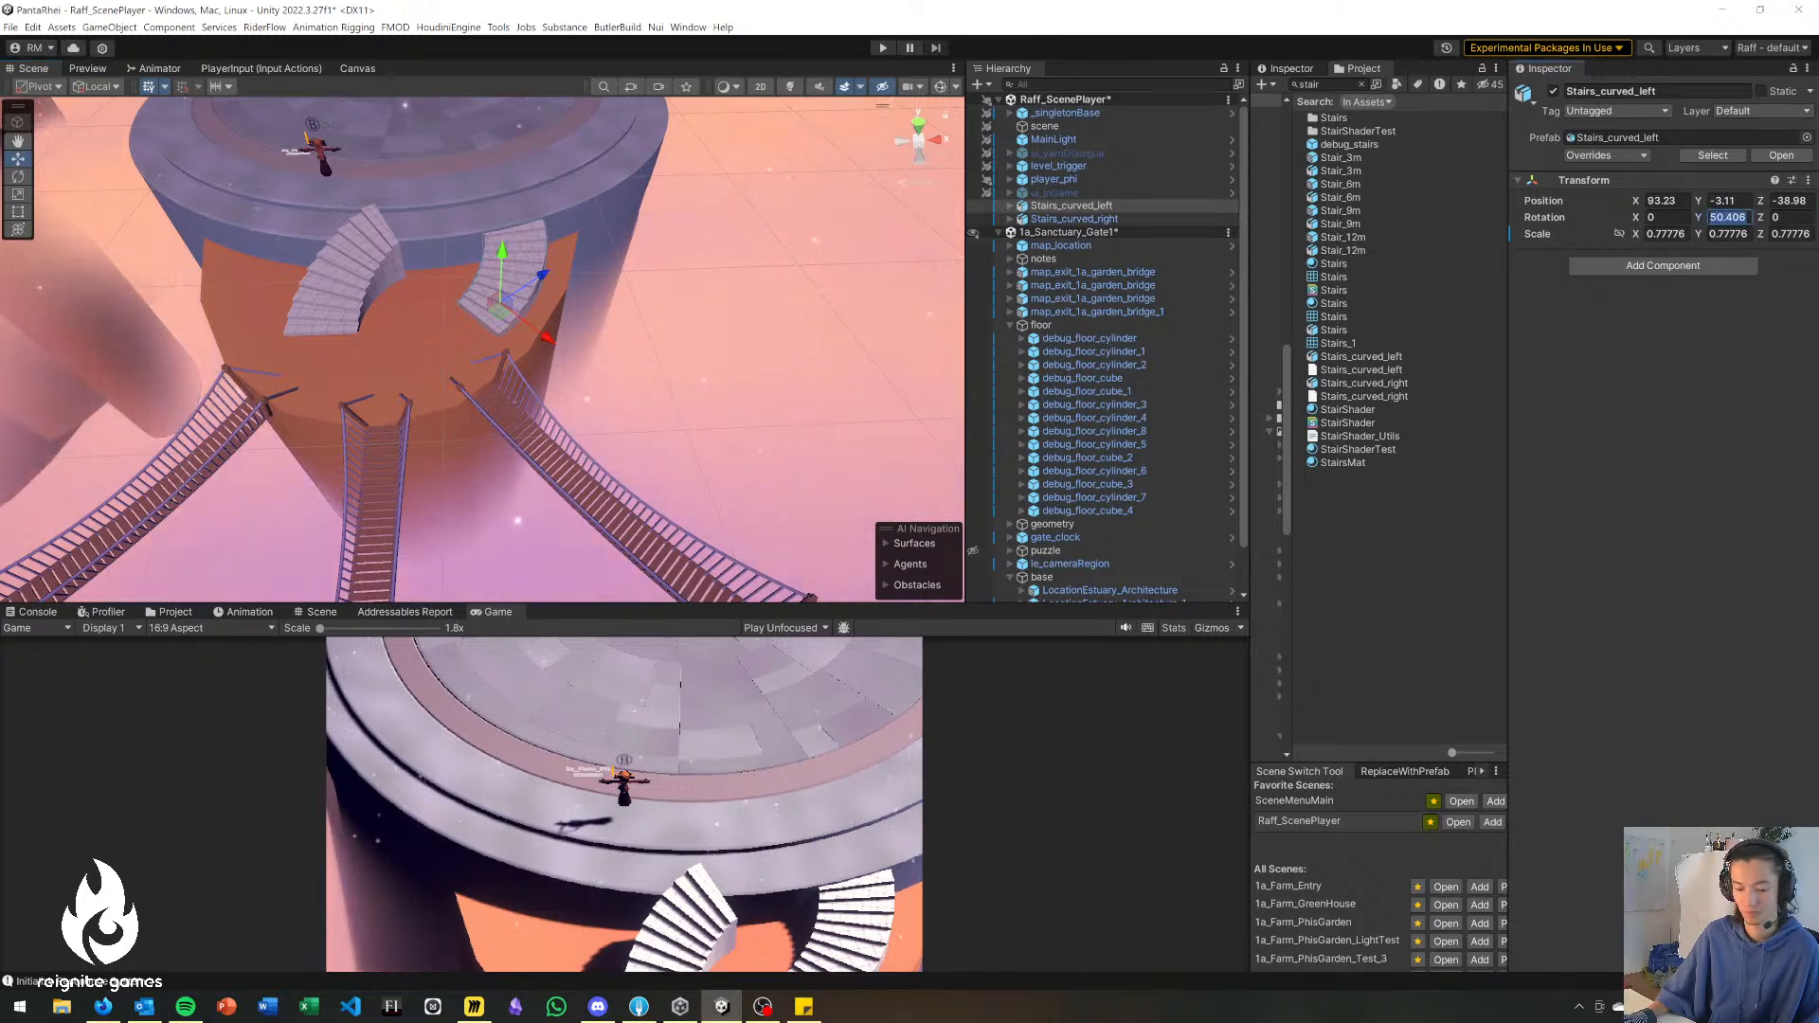
click(1075, 219)
click(1731, 233)
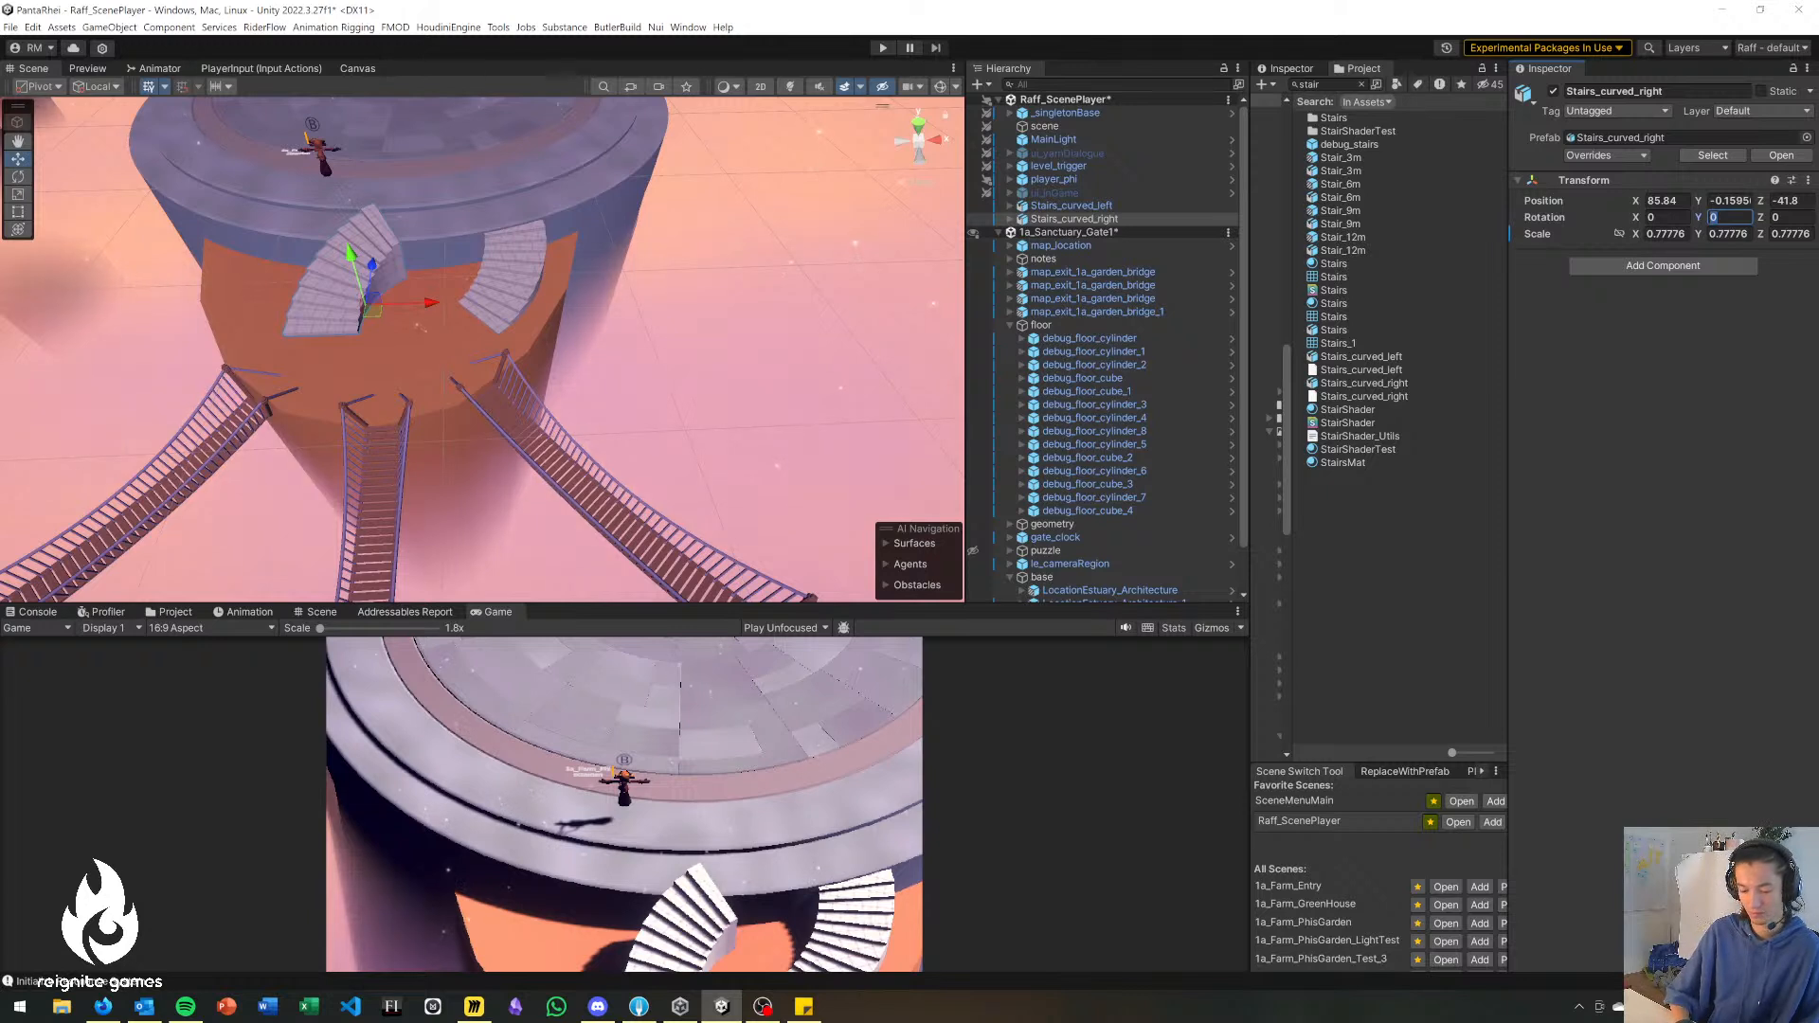
text(-)
key(ctrl+v)
drag(351, 251, 282, 305)
right_drag(298, 312, 417, 438)
drag(418, 438, 430, 447)
click(819, 327)
Shift the base object with the estuary architecture to about X 70.5, Z 10.7.
right_drag(820, 328, 463, 206)
click(637, 391)
drag(411, 194, 398, 191)
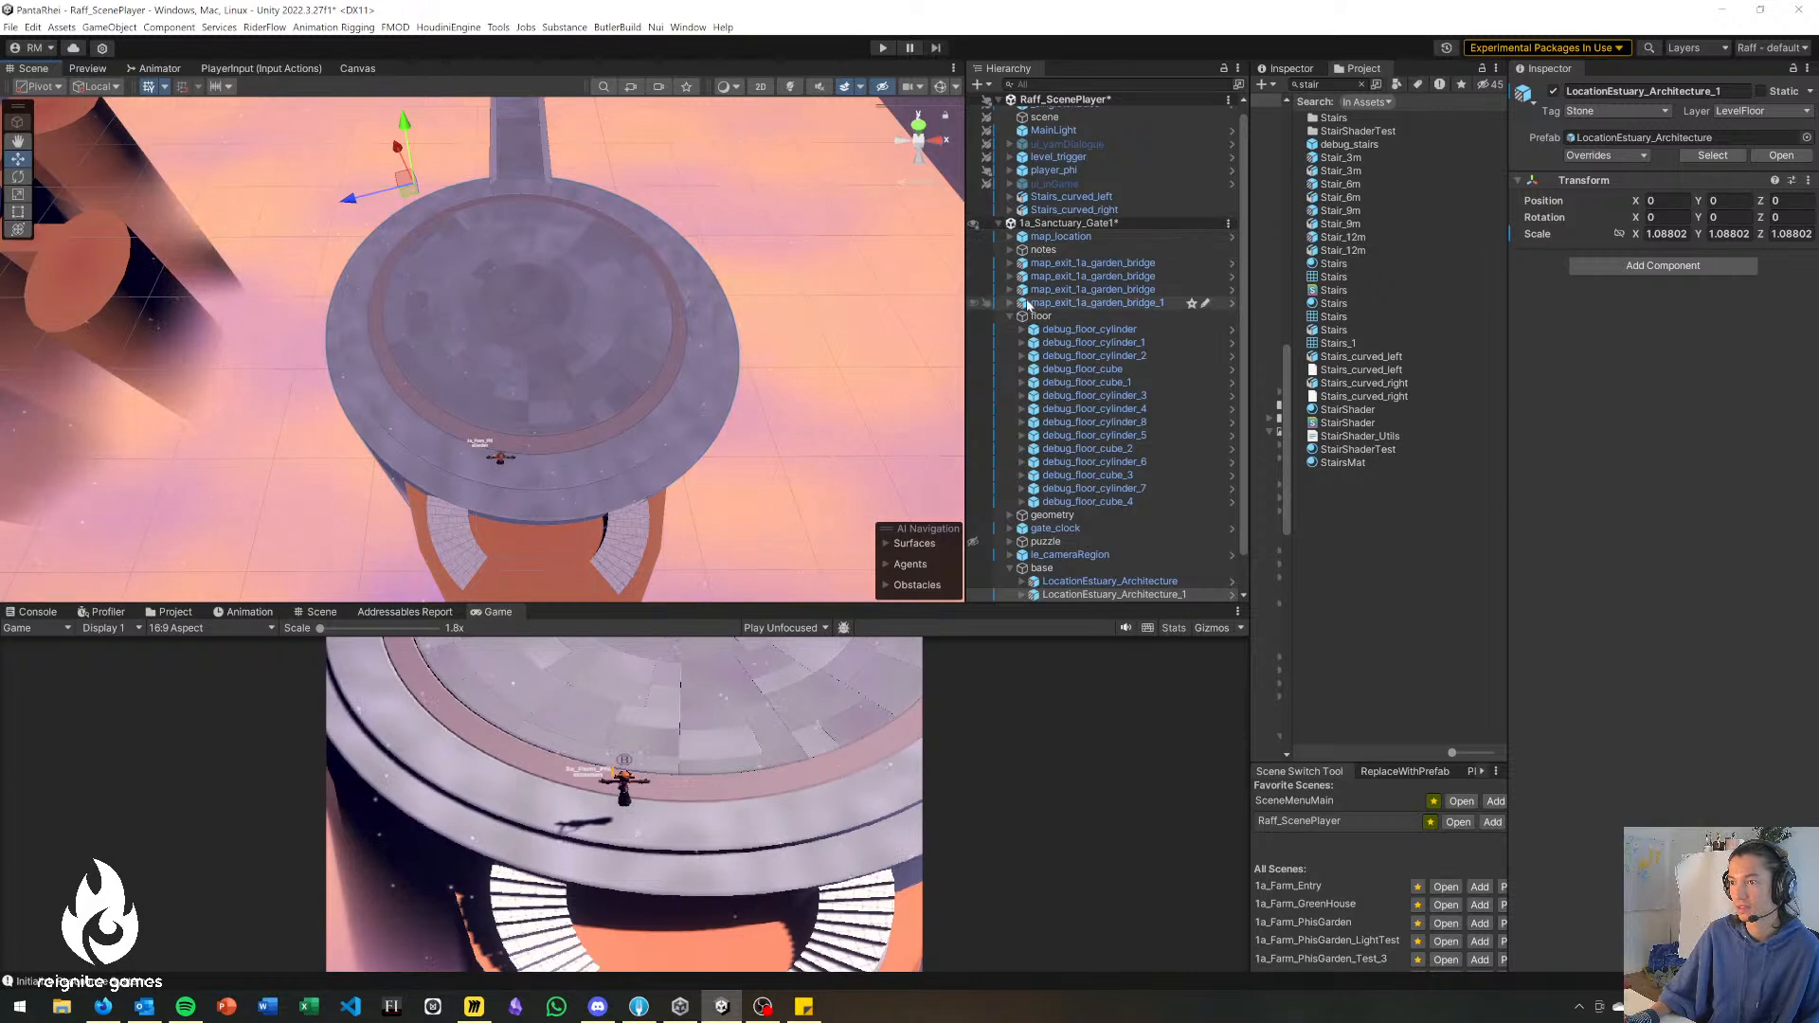
scroll(1076, 322, down, 1)
click(1043, 528)
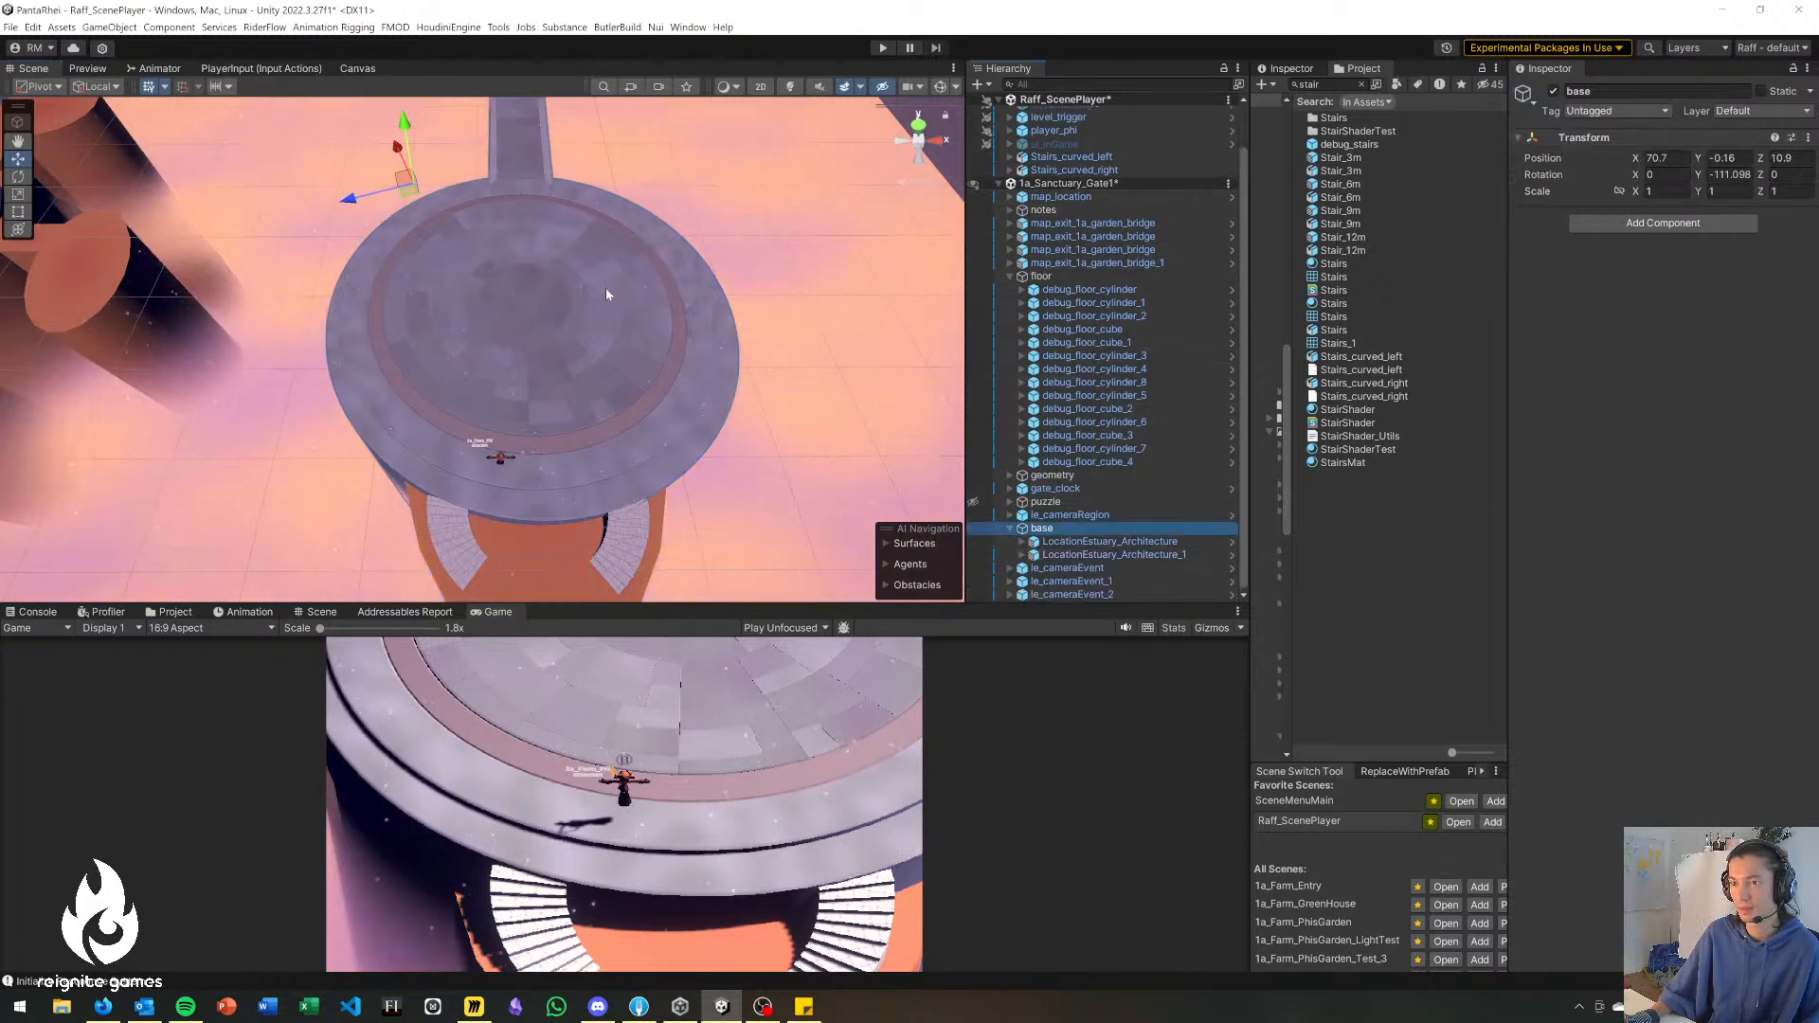
drag(417, 197, 407, 195)
mouse_move(406, 194)
mouse_down()
mouse_move(407, 157)
mouse_move(395, 182)
mouse_move(414, 198)
mouse_up()
right_drag(546, 436, 554, 477)
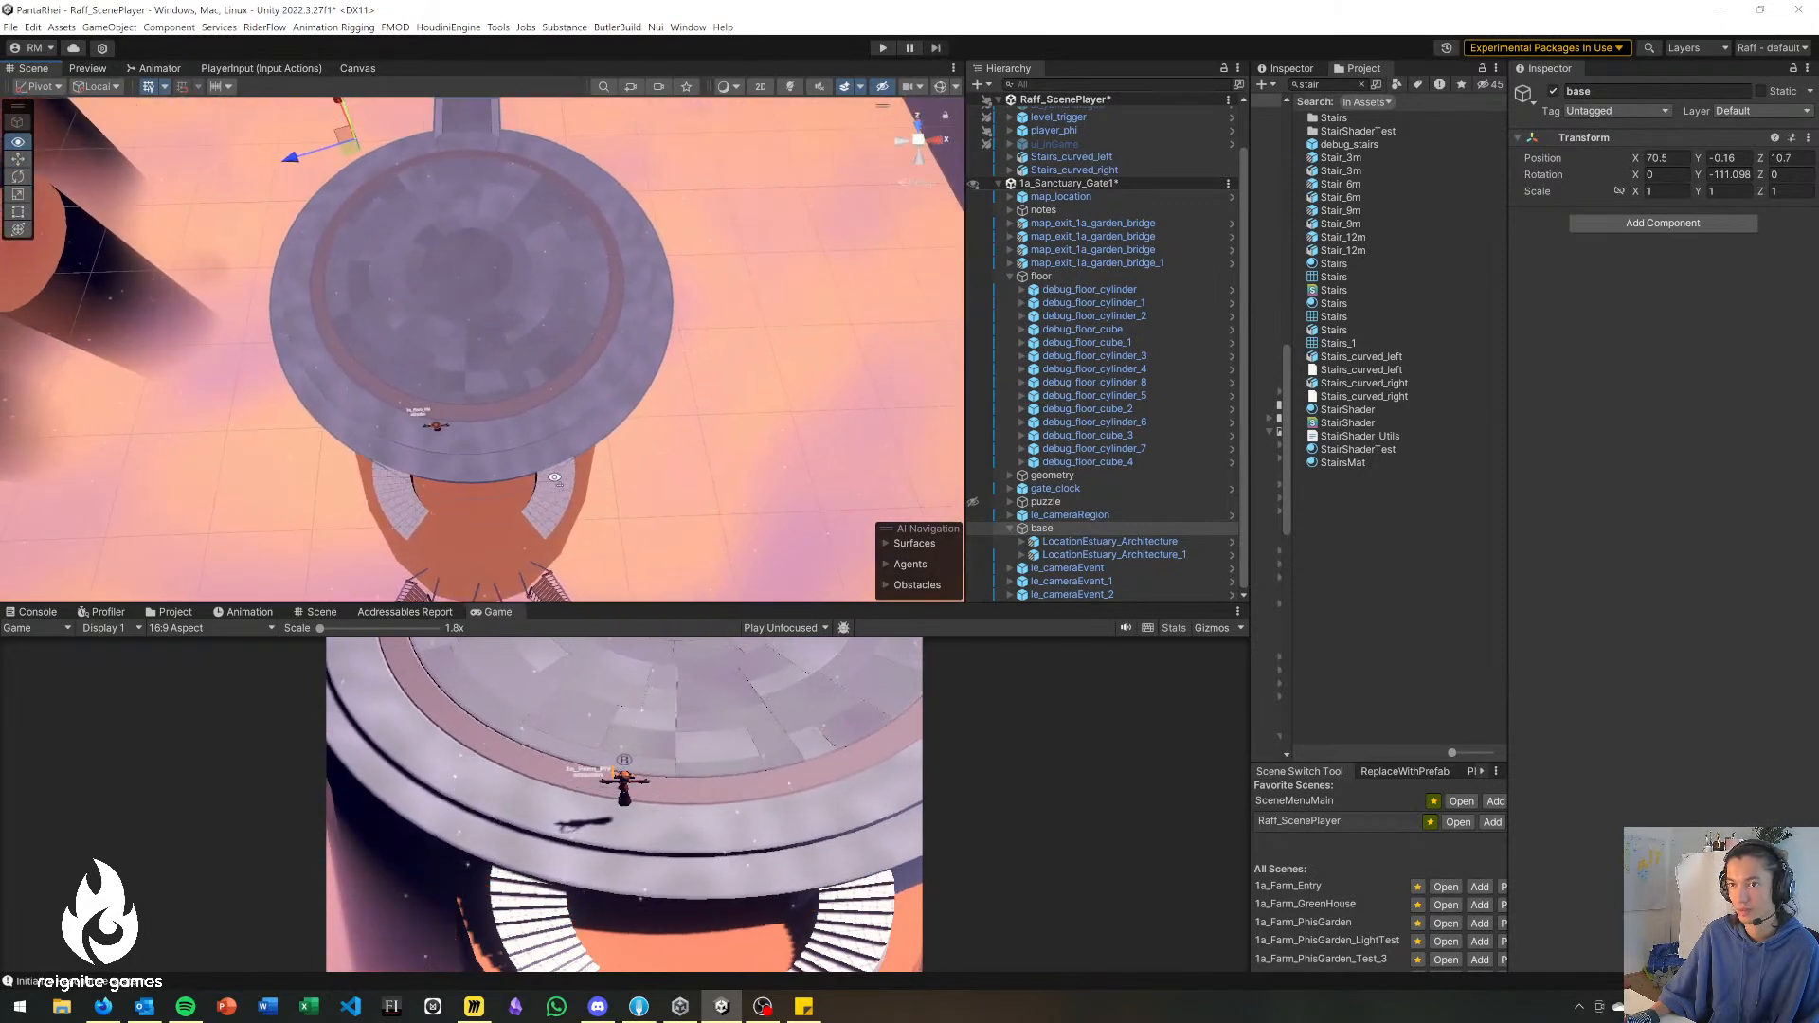
Working from a top view, move Stairs_curved_left outward to about X 94.5, Z -38.3 on the lower cylinder.
click(487, 555)
right_drag(671, 402, 680, 481)
key(w)
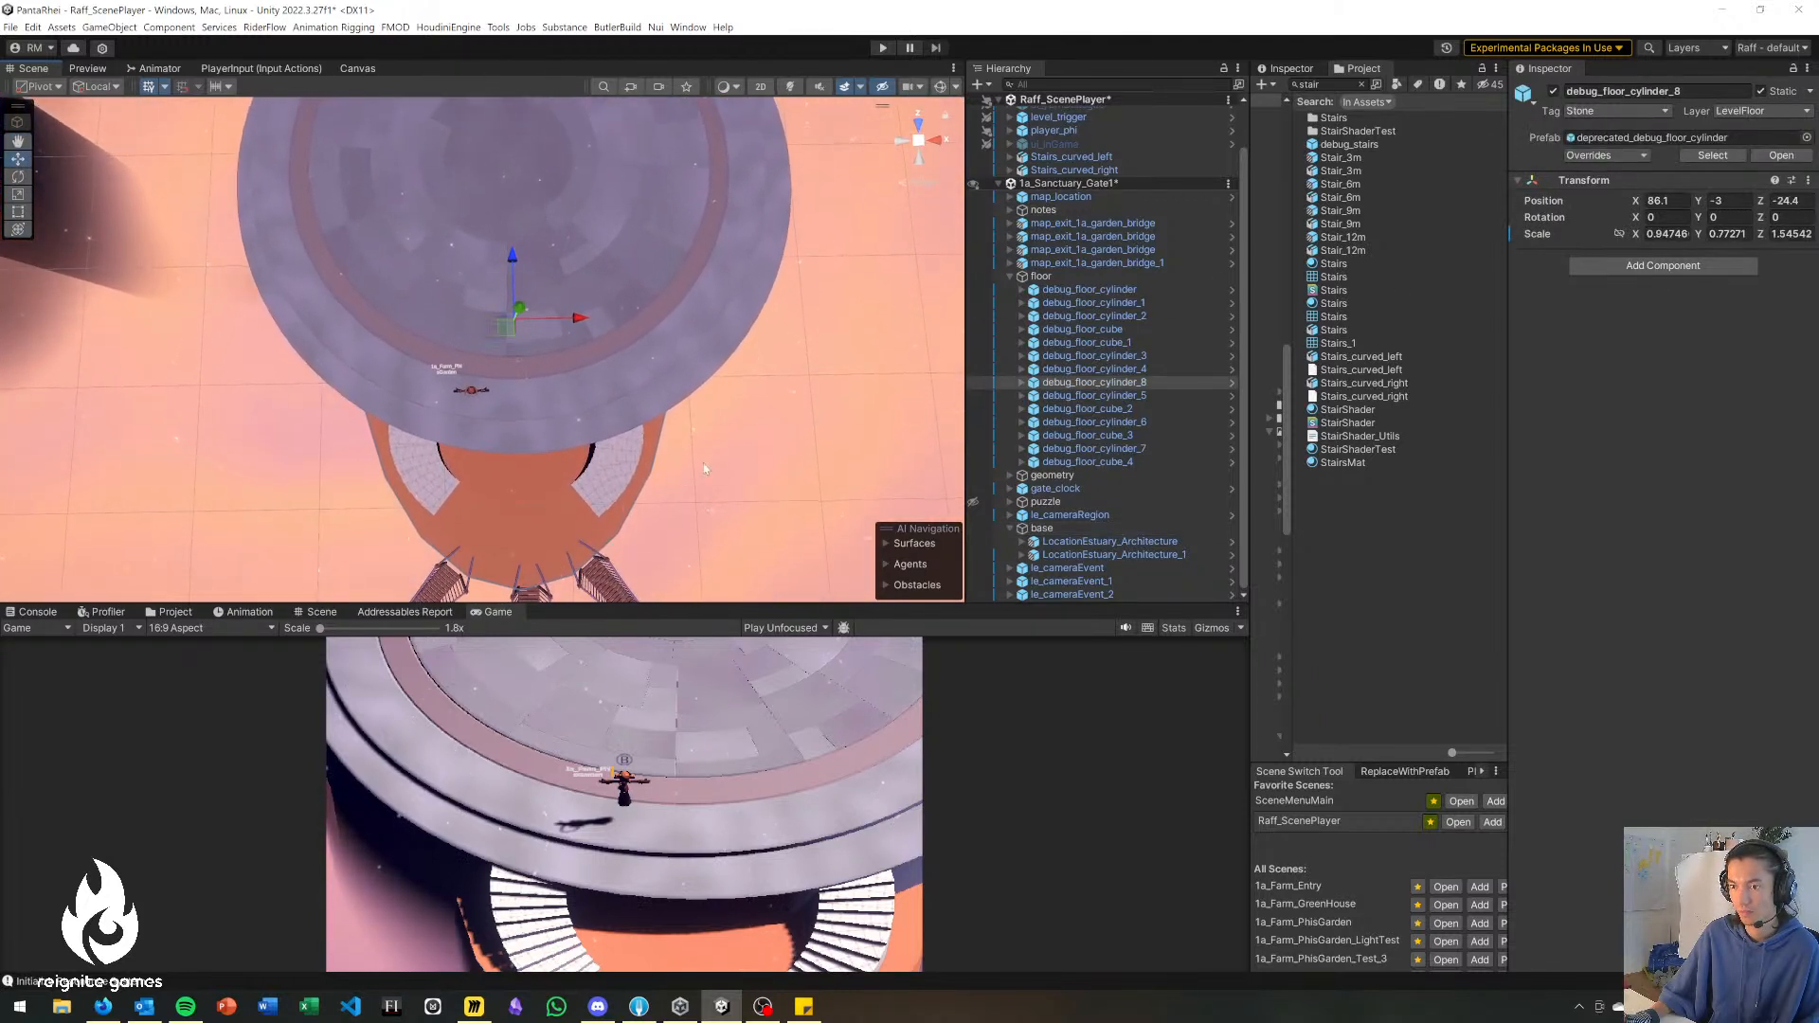
click(937, 144)
click(918, 126)
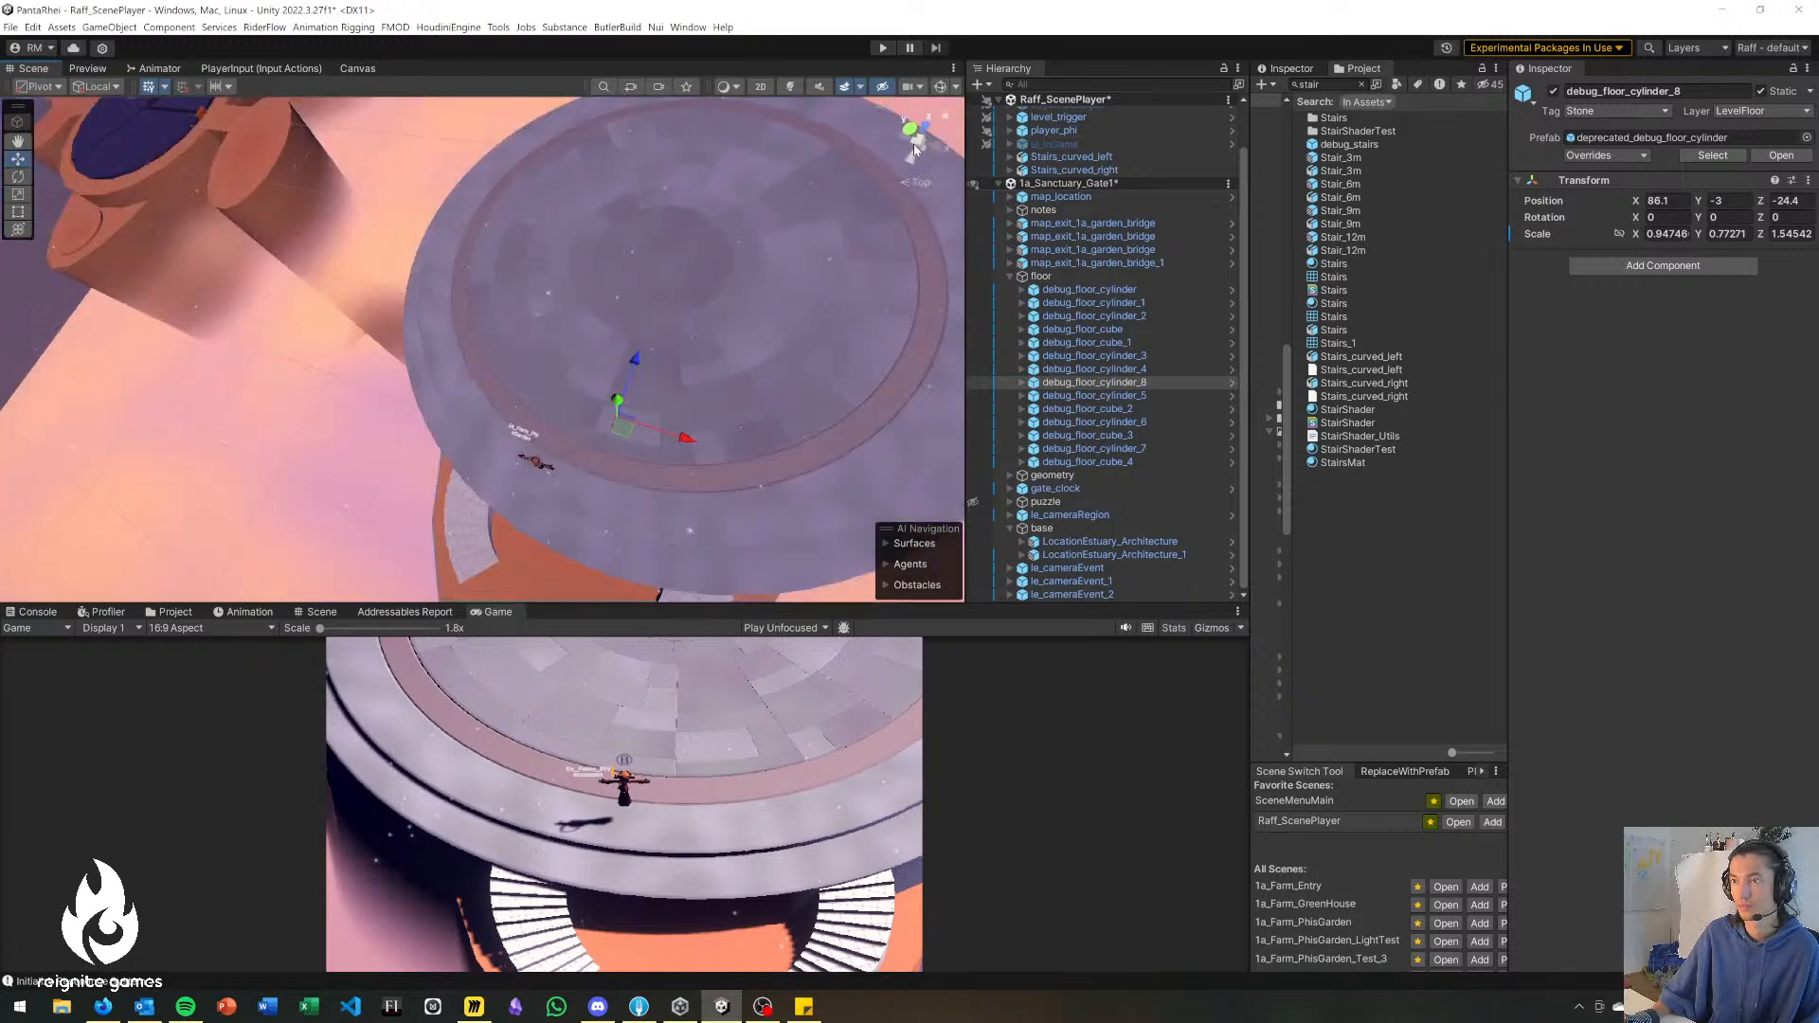
click(919, 142)
scroll(614, 302, up, 5)
scroll(551, 389, down, 10)
middle_drag(598, 436, 612, 335)
scroll(614, 339, down, 1)
click(618, 377)
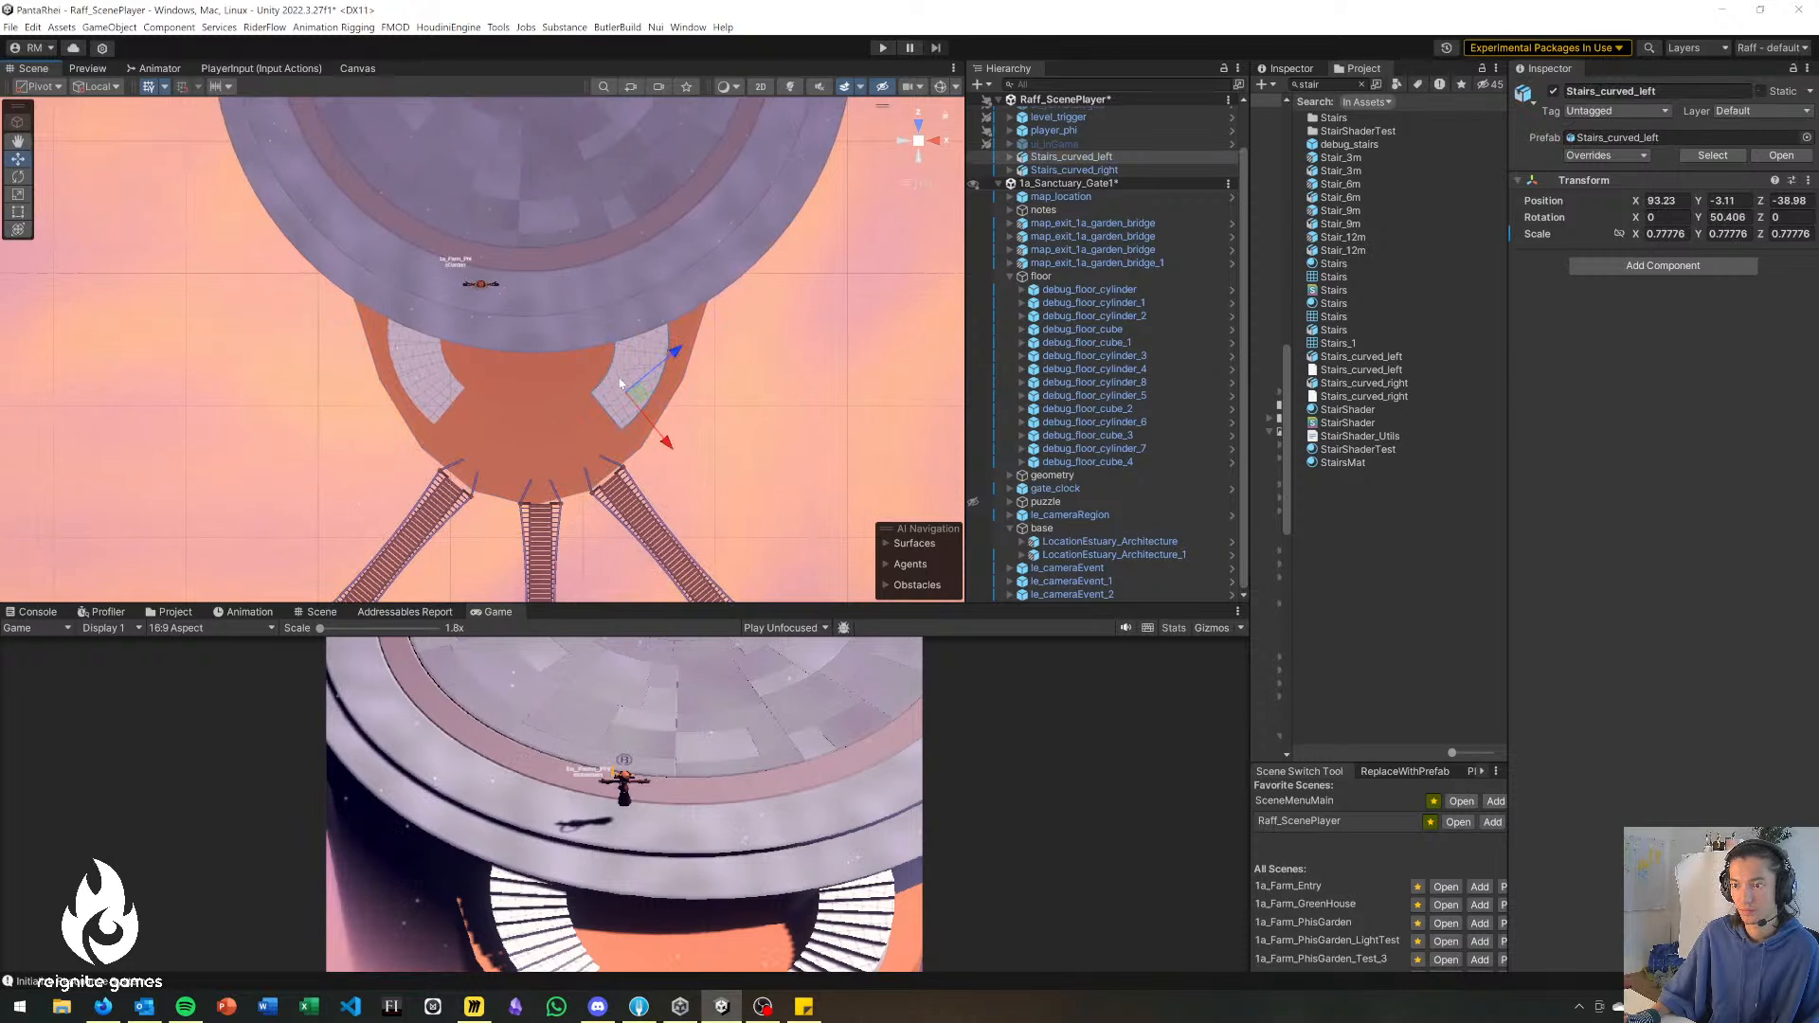
drag(656, 398, 656, 393)
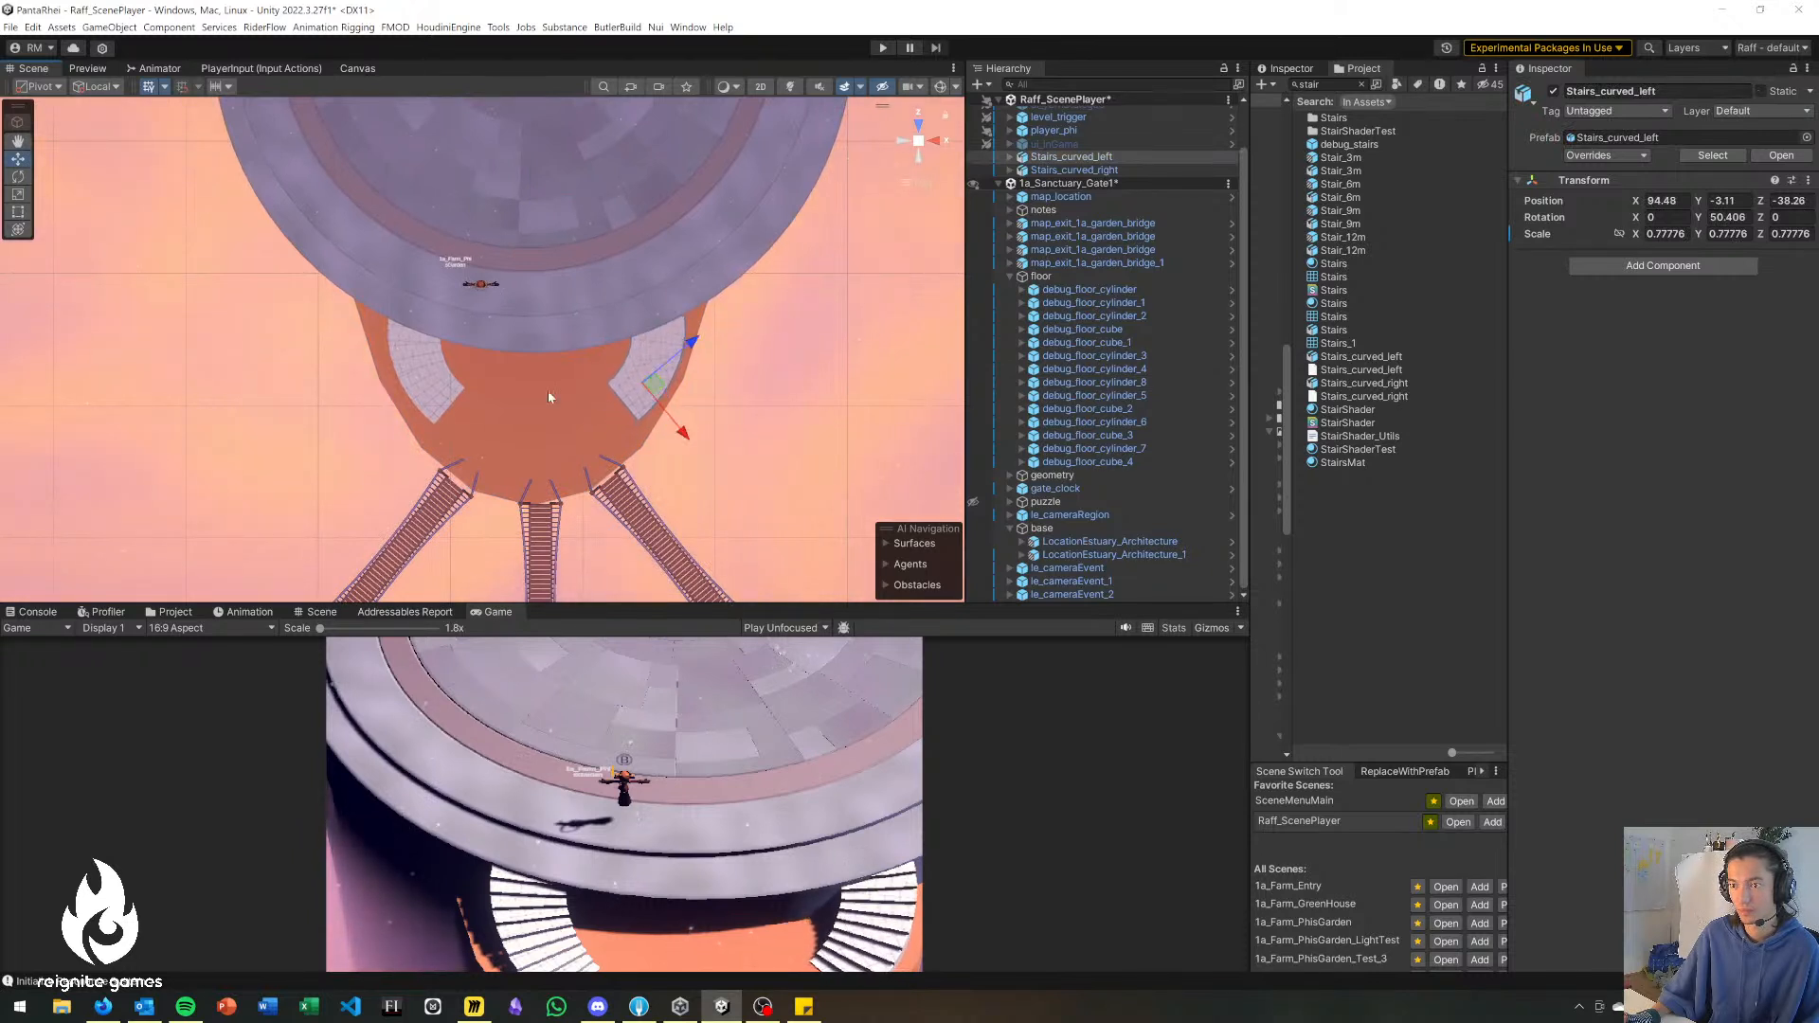
Shift Stairs_curved_right slightly outward to match the opposite staircase.
click(431, 376)
mouse_move(436, 355)
mouse_down()
mouse_move(502, 358)
mouse_move(440, 357)
mouse_up()
click(719, 429)
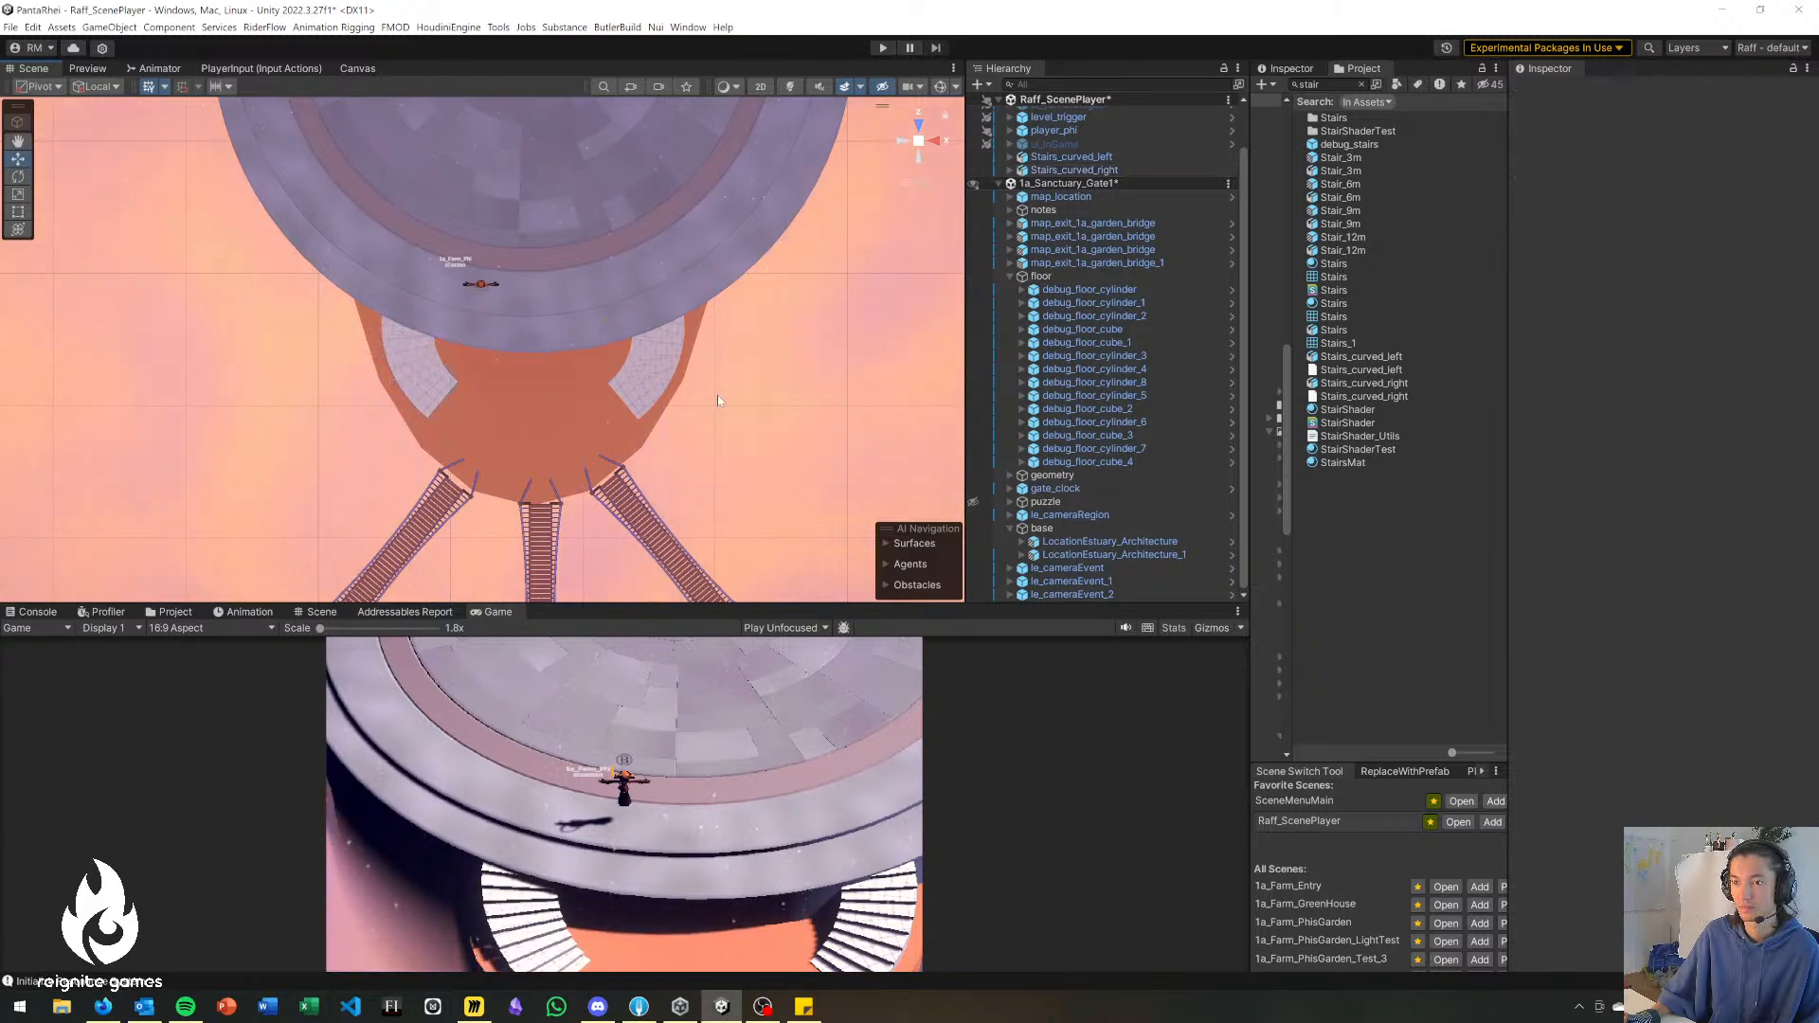
Deactivate the centerPieceInnerFloor object of LocationEstuary_Architecture to open up the platform's middle.
click(923, 145)
right_drag(599, 410, 504, 263)
click(589, 235)
click(508, 273)
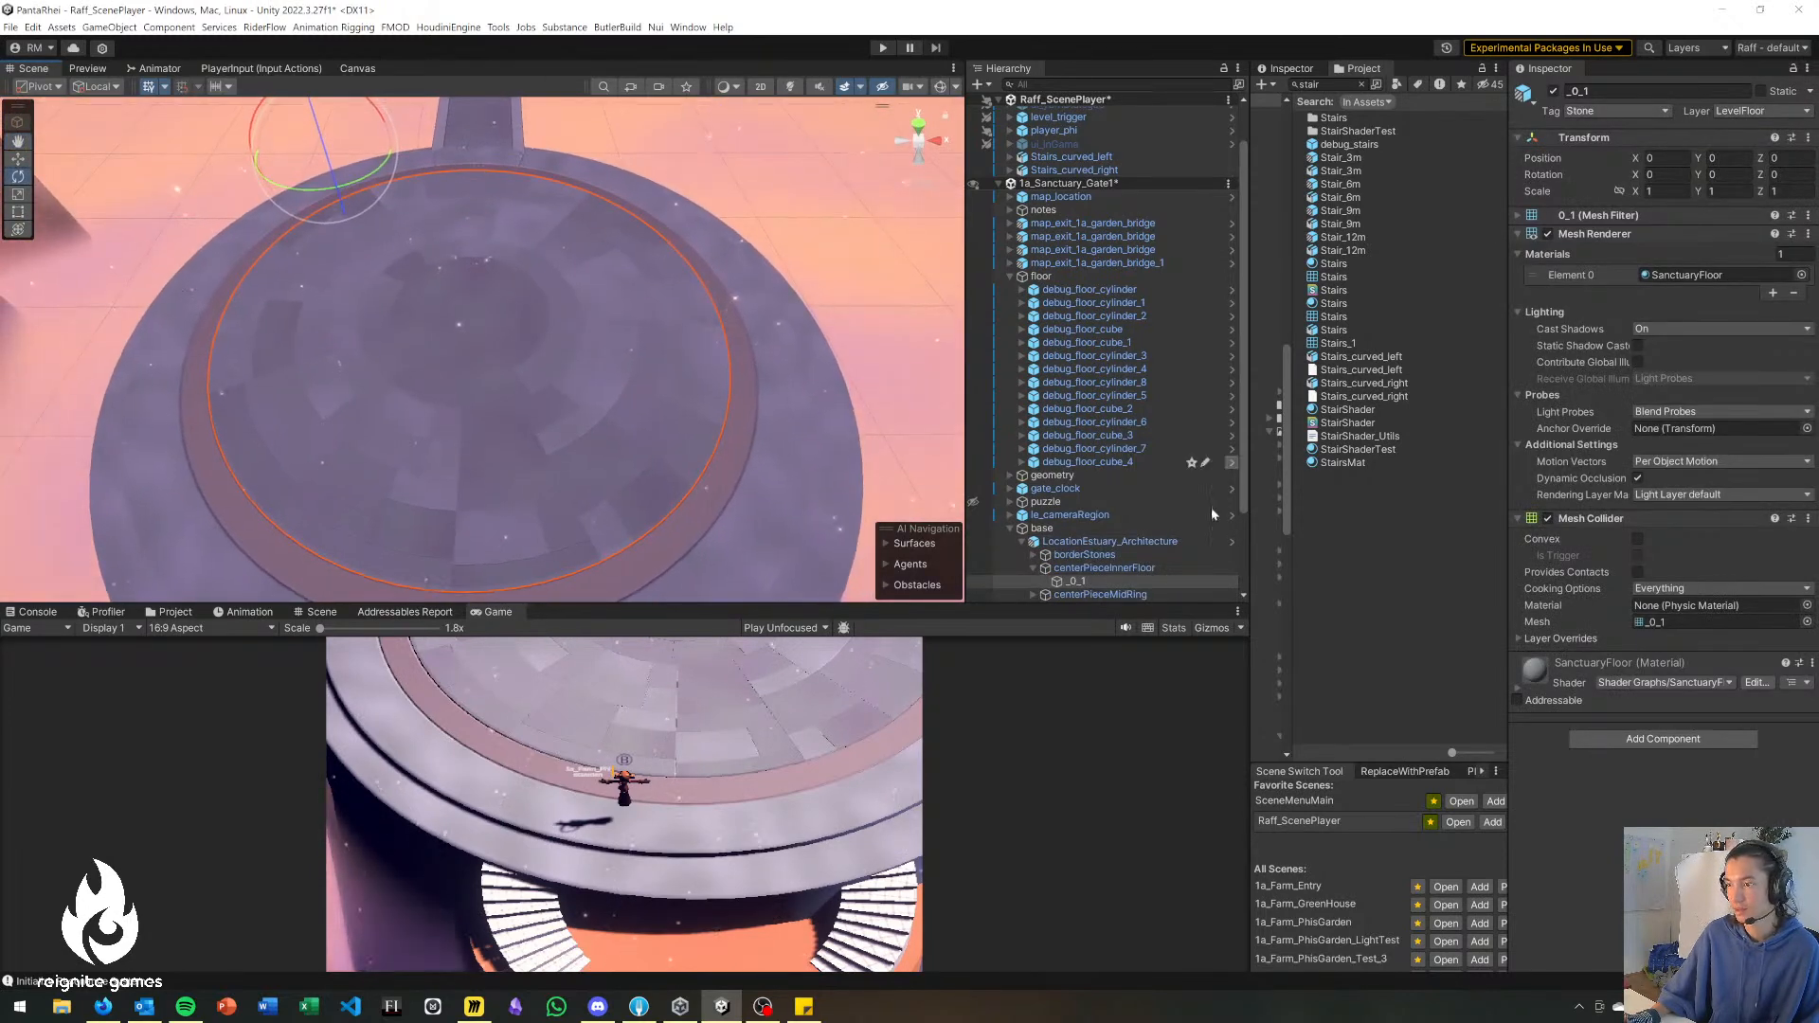
scroll(1128, 517, down, 3)
click(1141, 469)
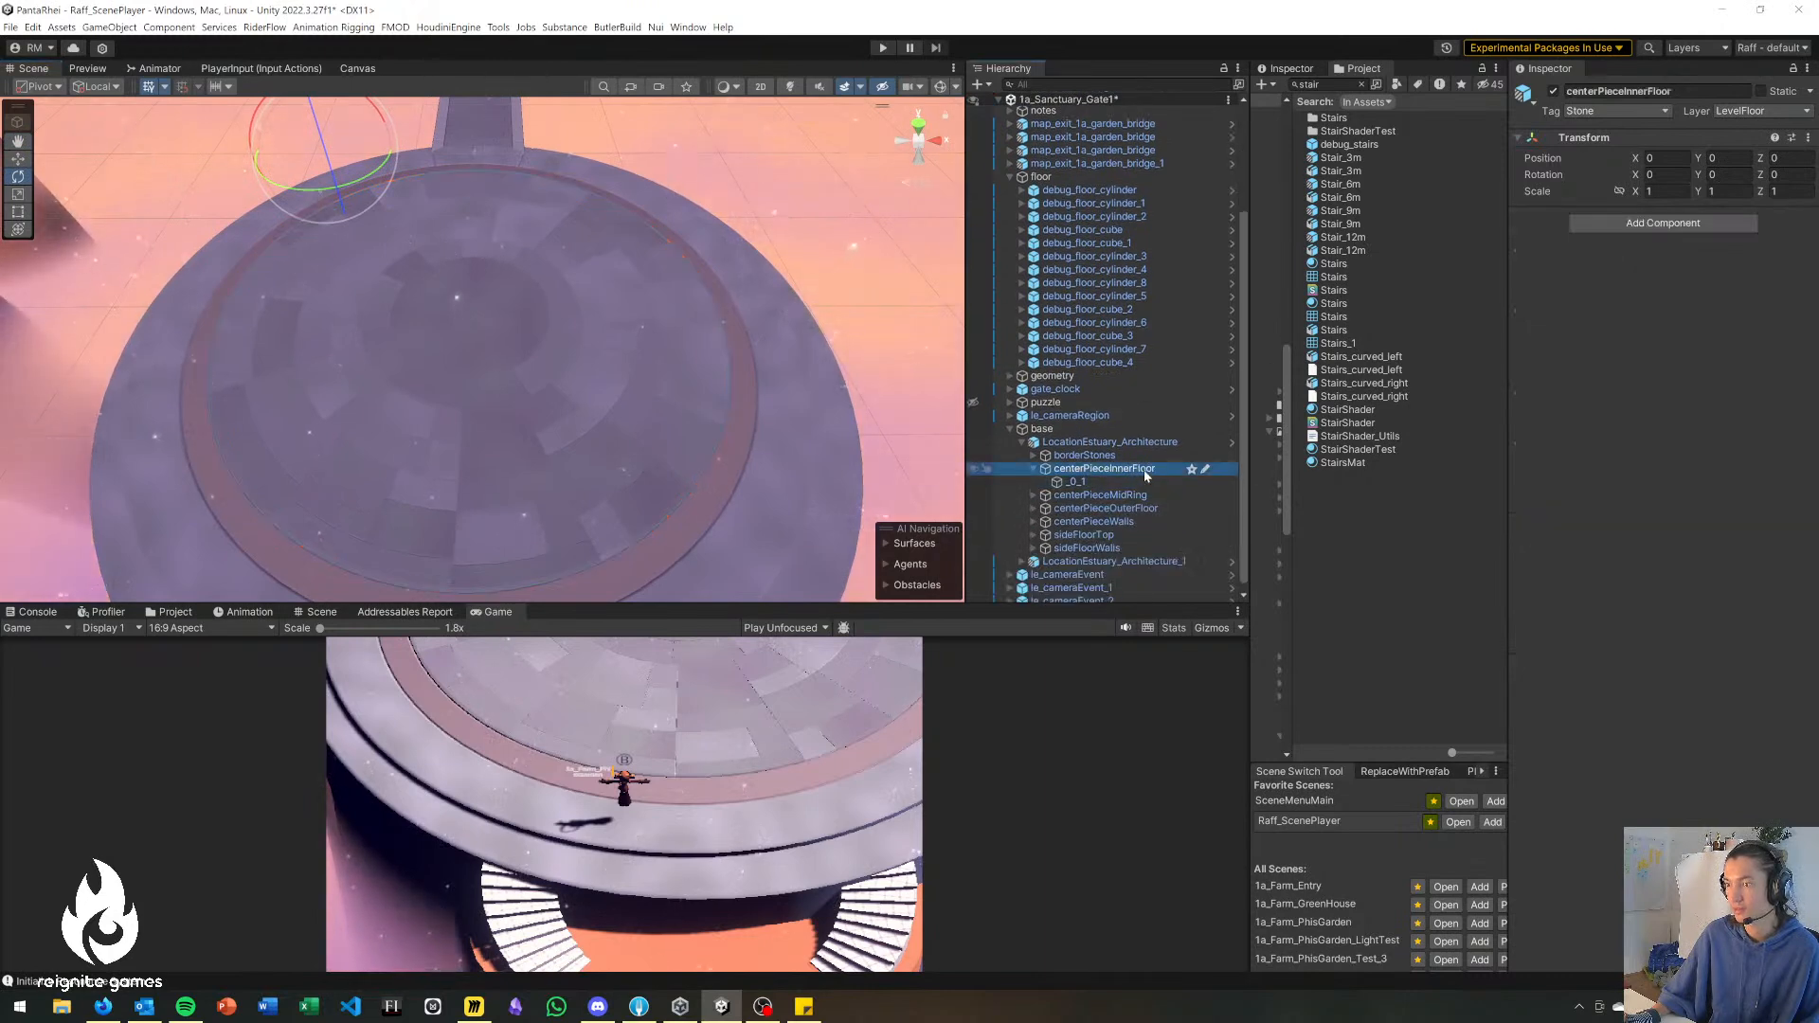
click(1554, 94)
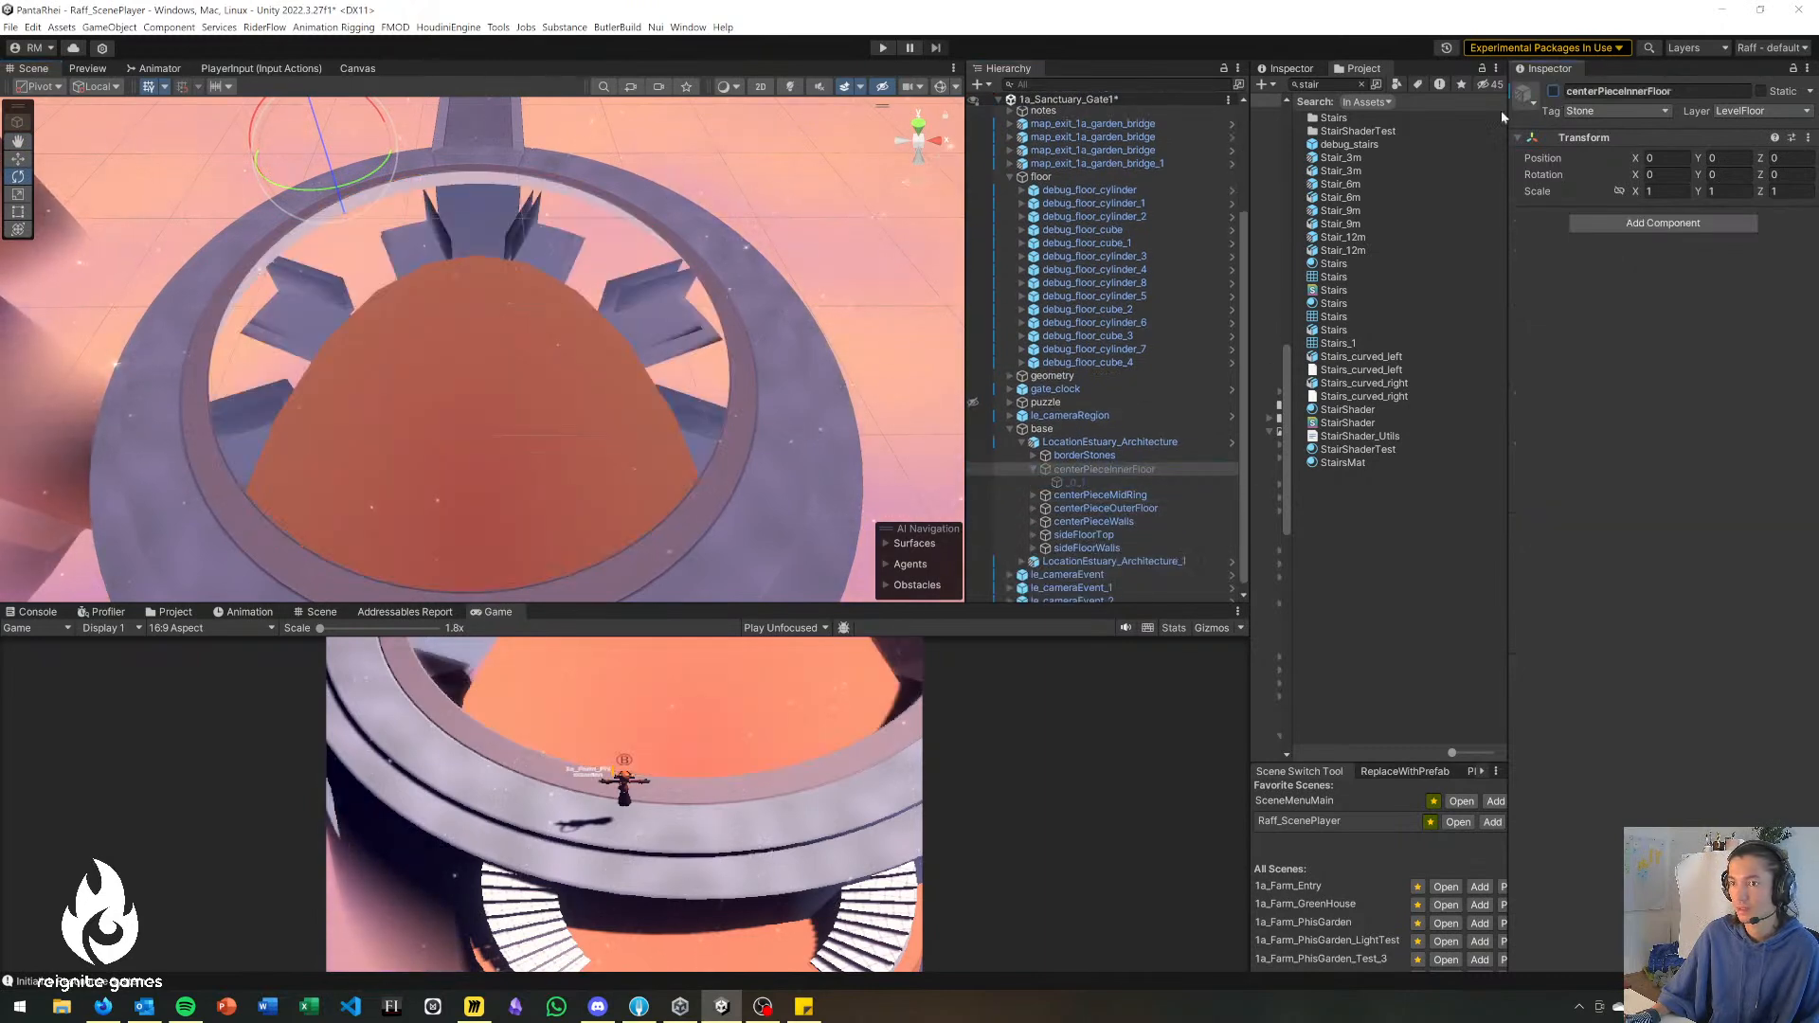
Examine the opened platform ring and the cylinder inside it from several angles.
right_drag(572, 402, 1791, 341)
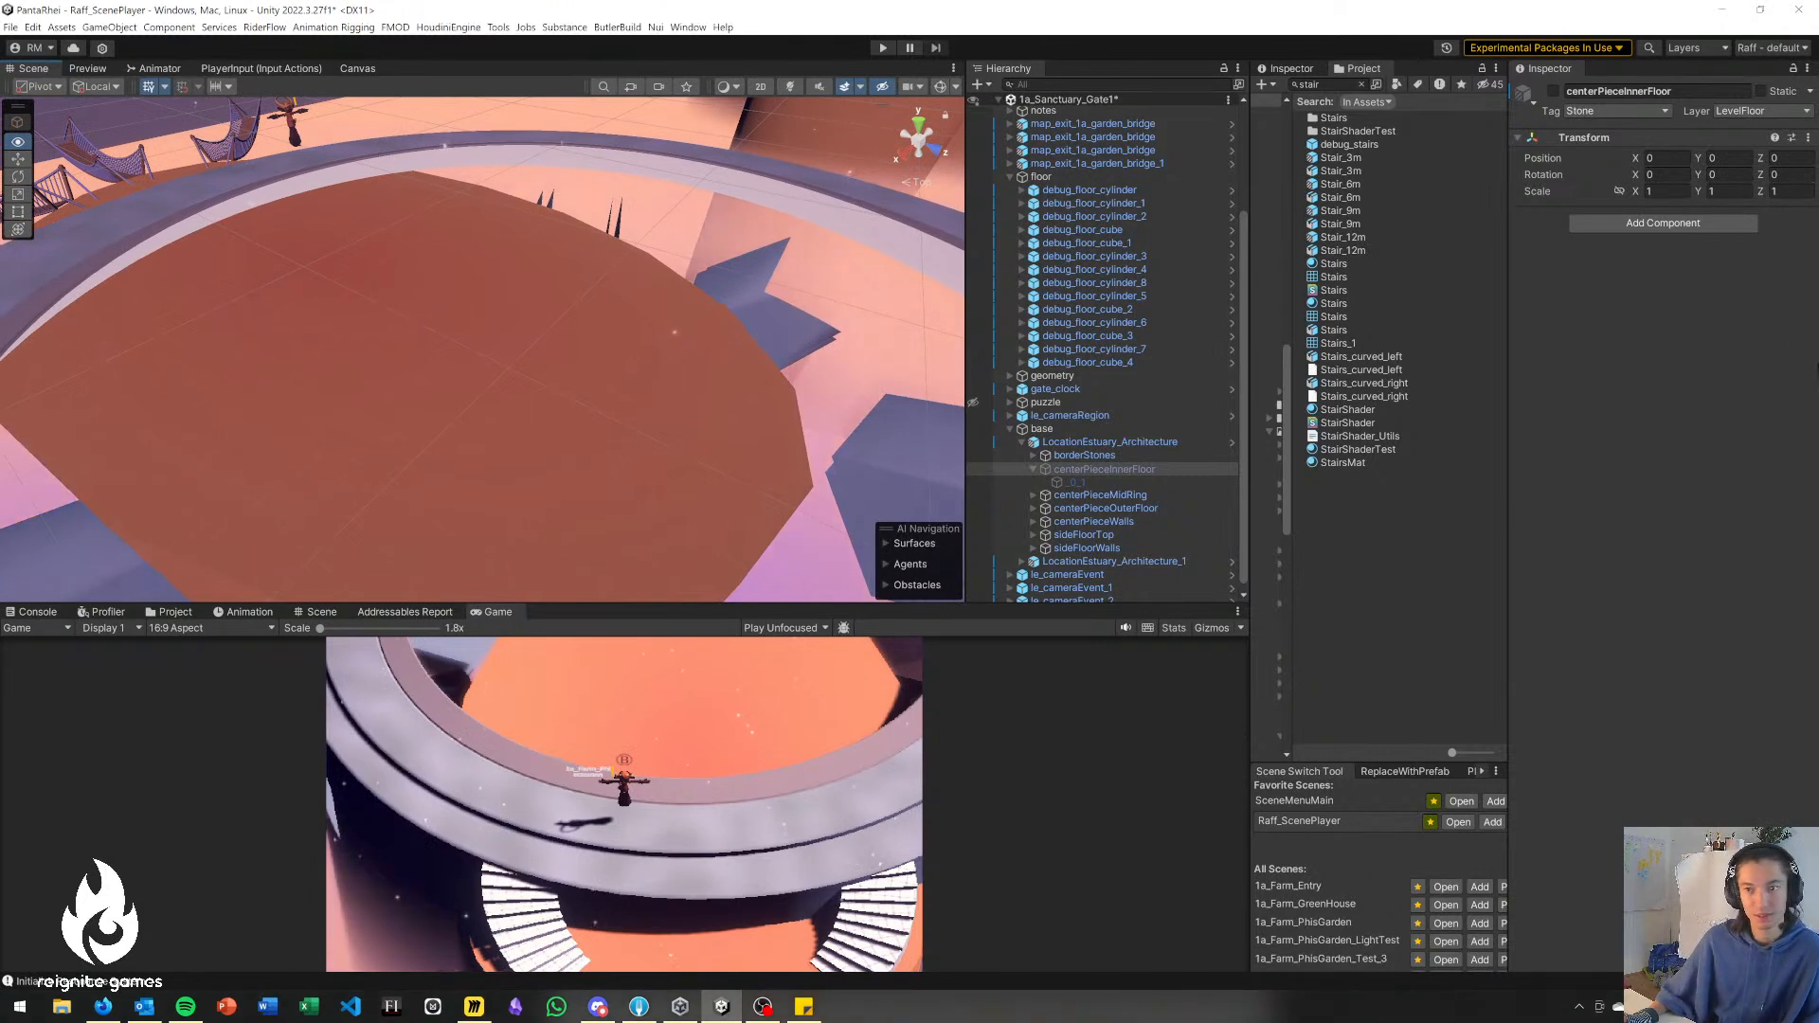
right_drag(926, 373, 815, 263)
right_drag(690, 300, 270, 357)
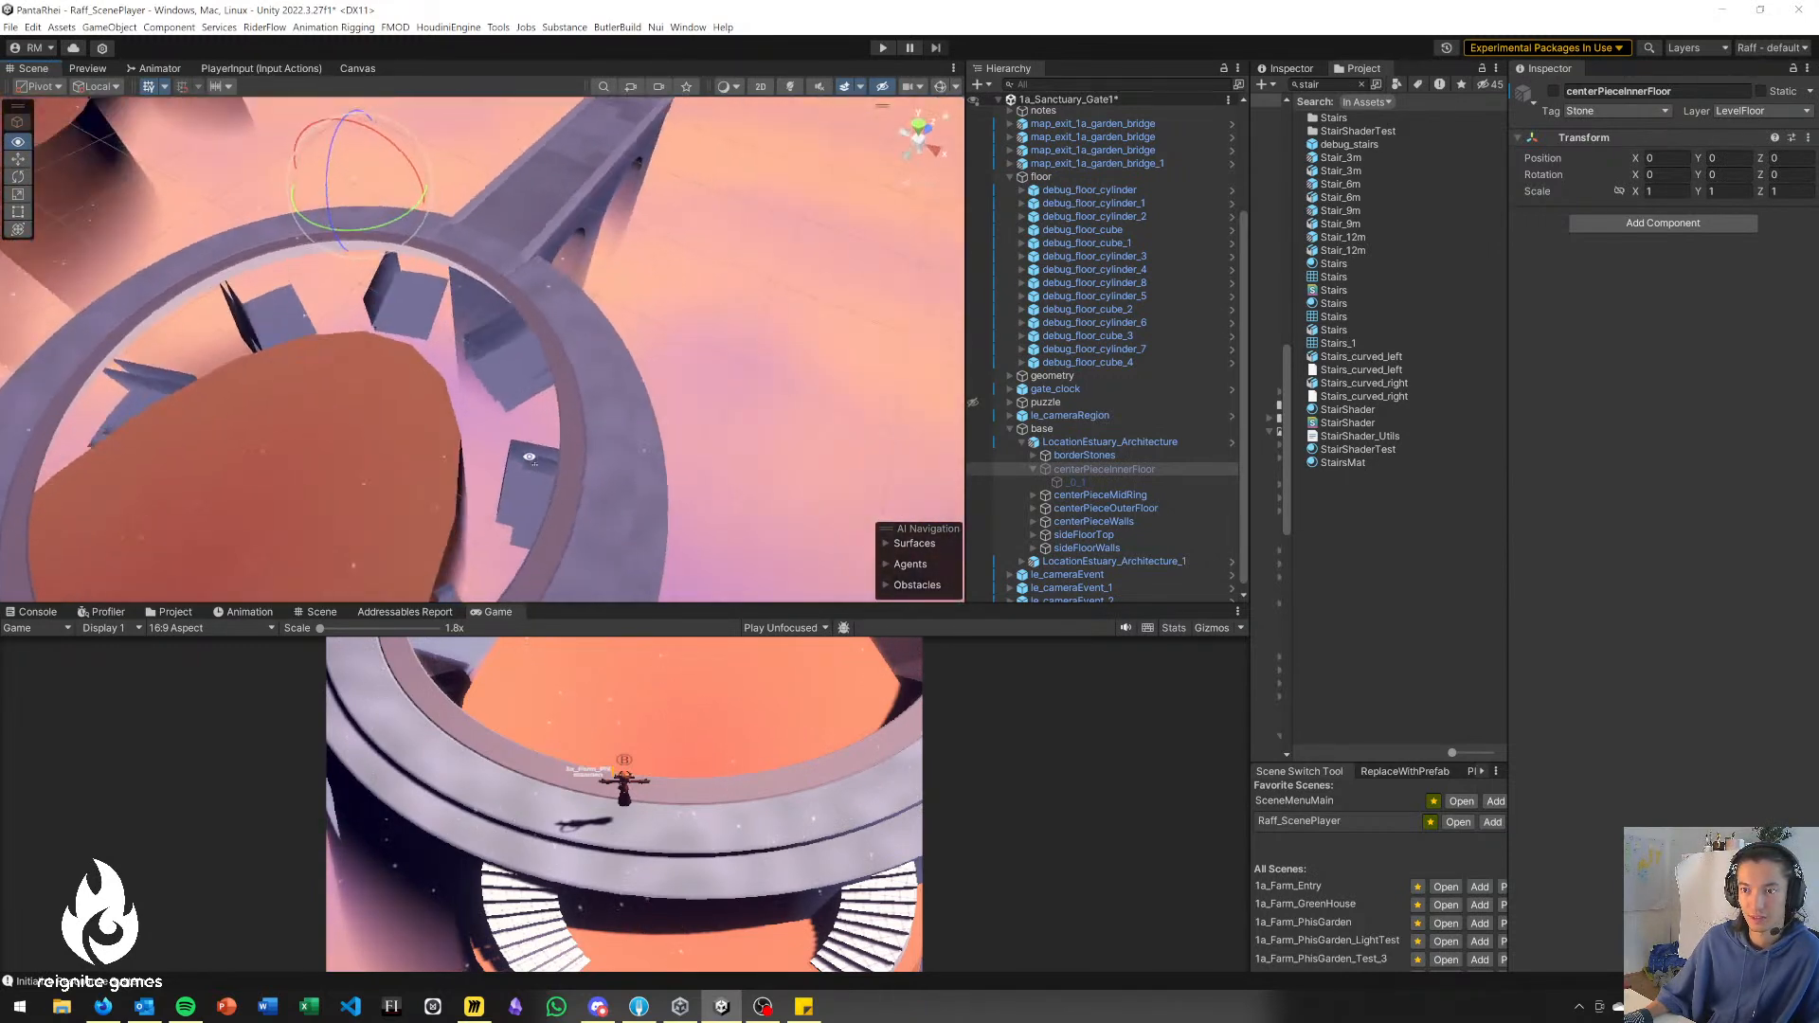
mouse_move(682, 442)
right_down()
mouse_move(706, 439)
mouse_move(705, 457)
right_up()
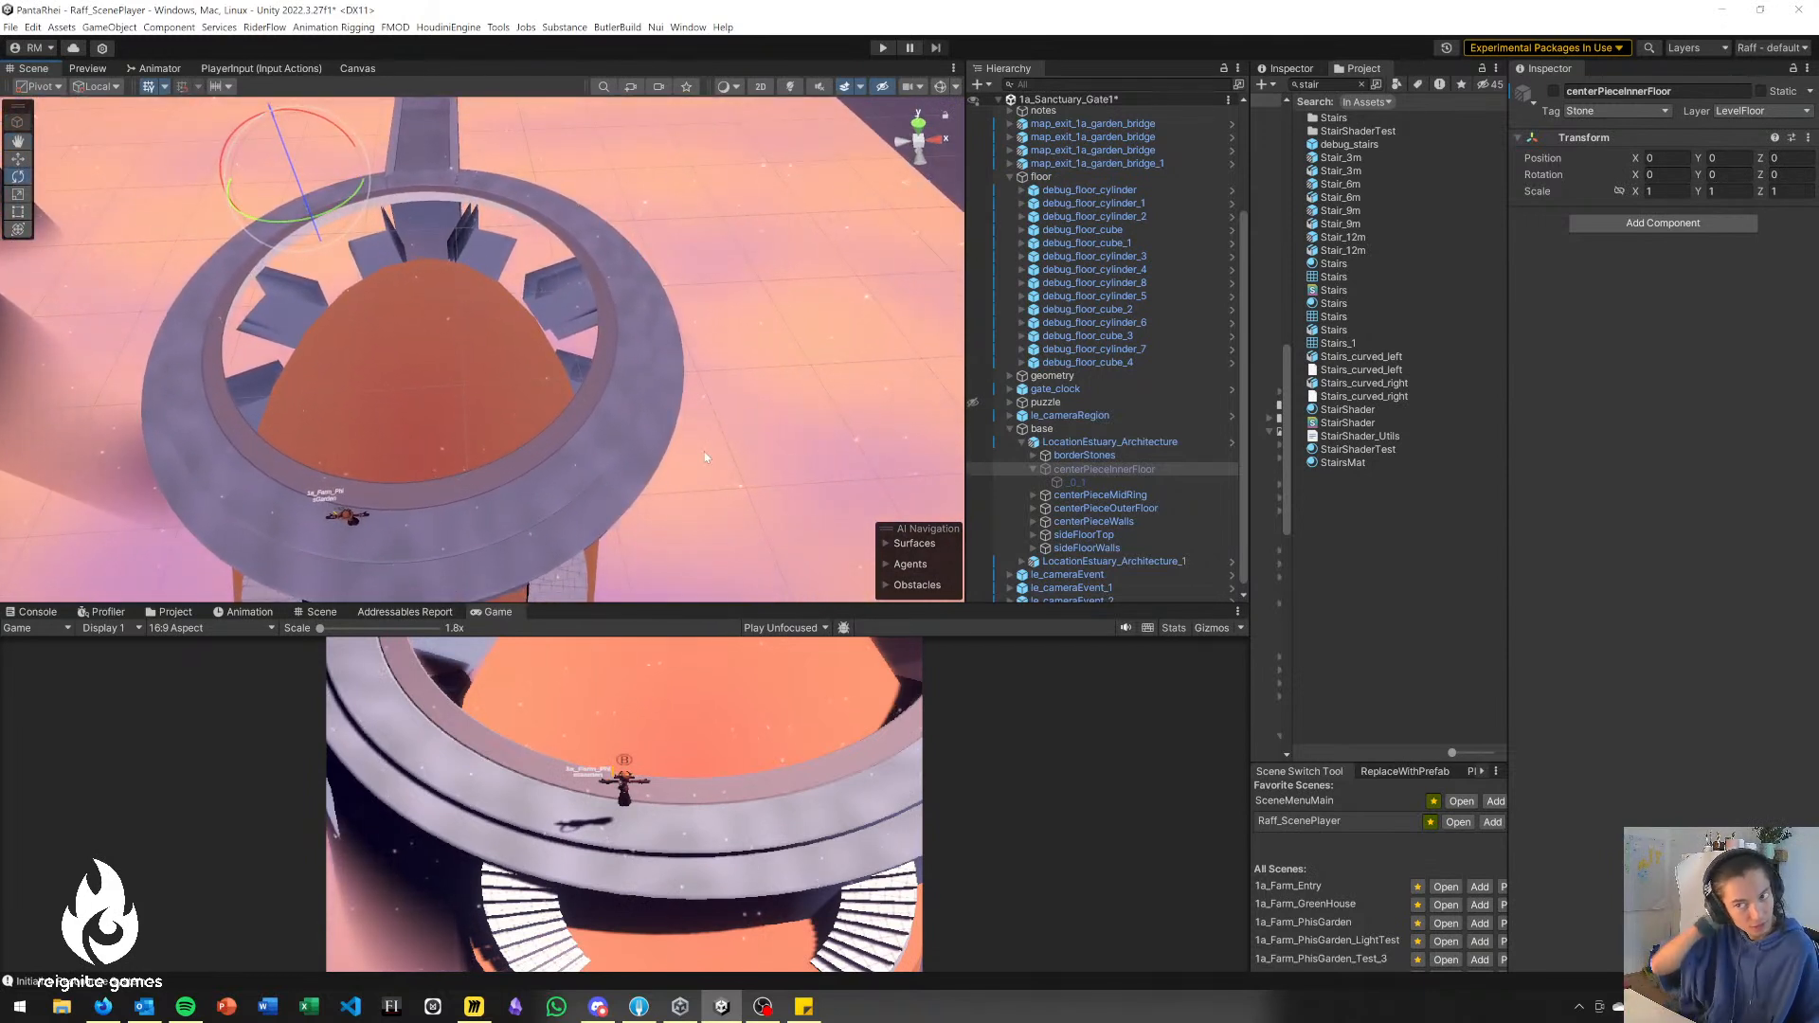
alt+drag(695, 459, 590, 433)
alt+drag(696, 368, 333, 332)
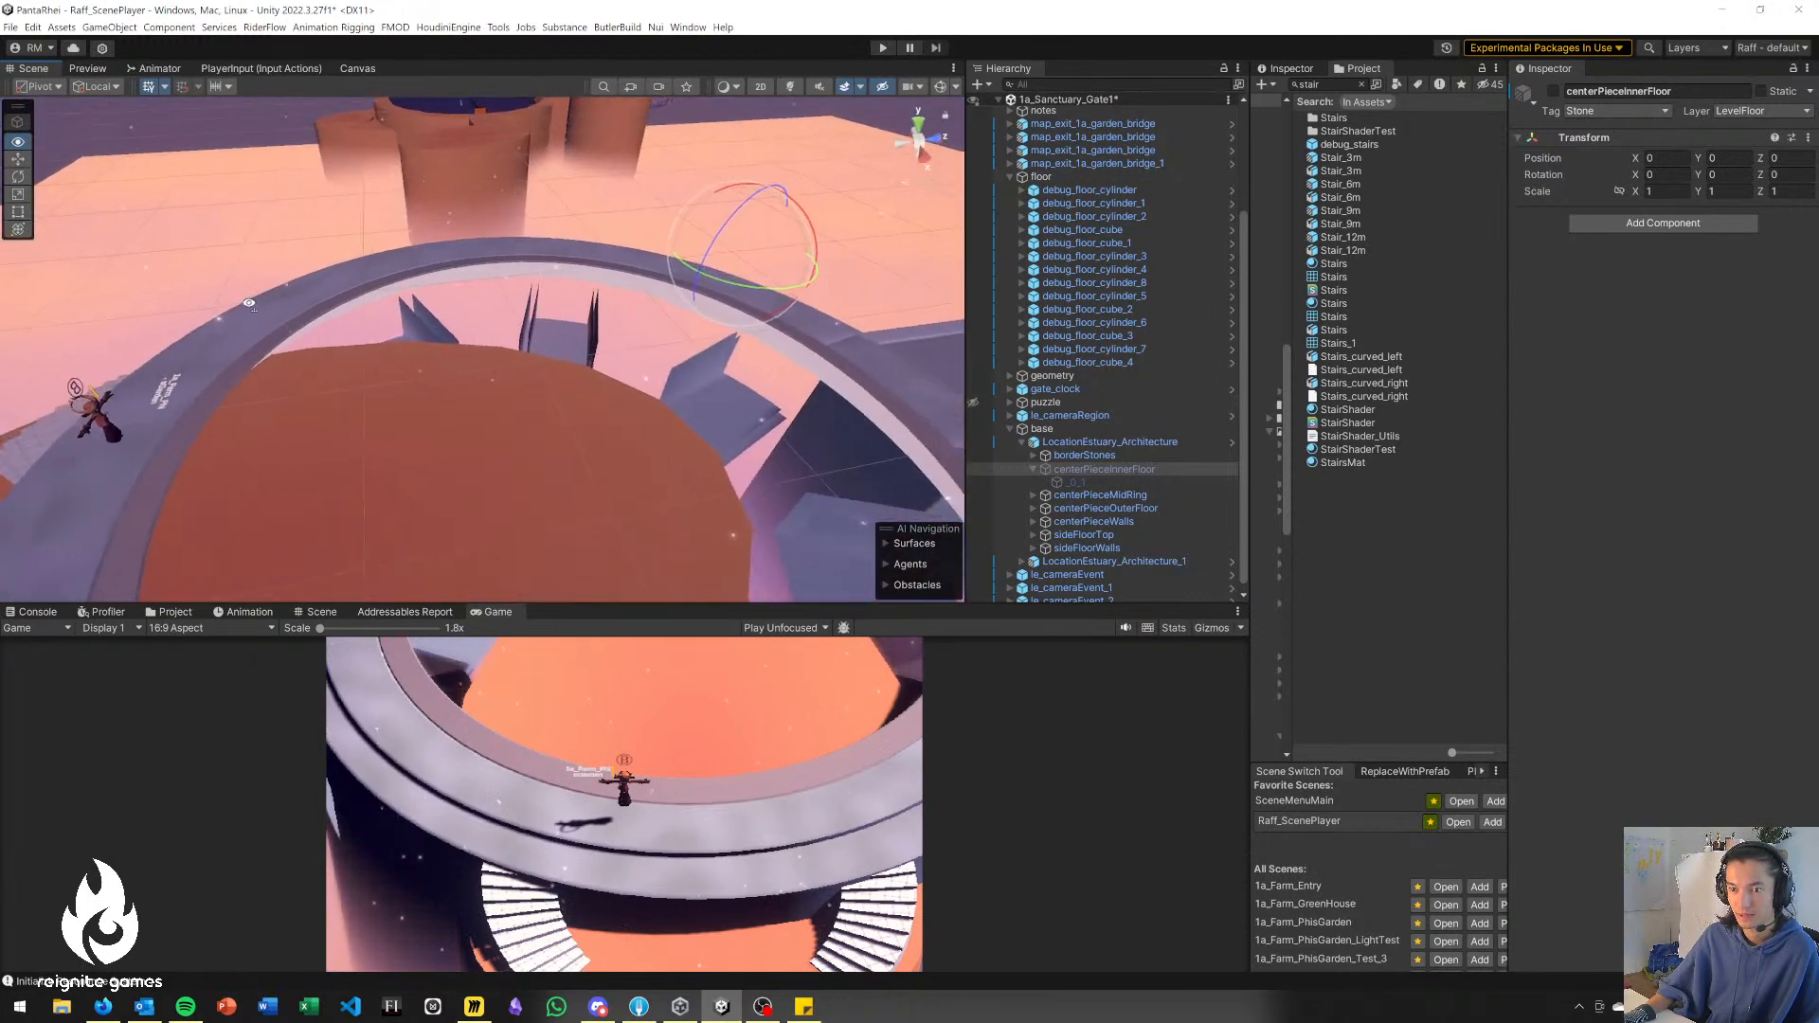
Locate the source prefab of debug_floor_cylinder_8 and place a new deprecated_debug_floor_cylinder inside the opened platform ring.
scroll(337, 333, down, 8)
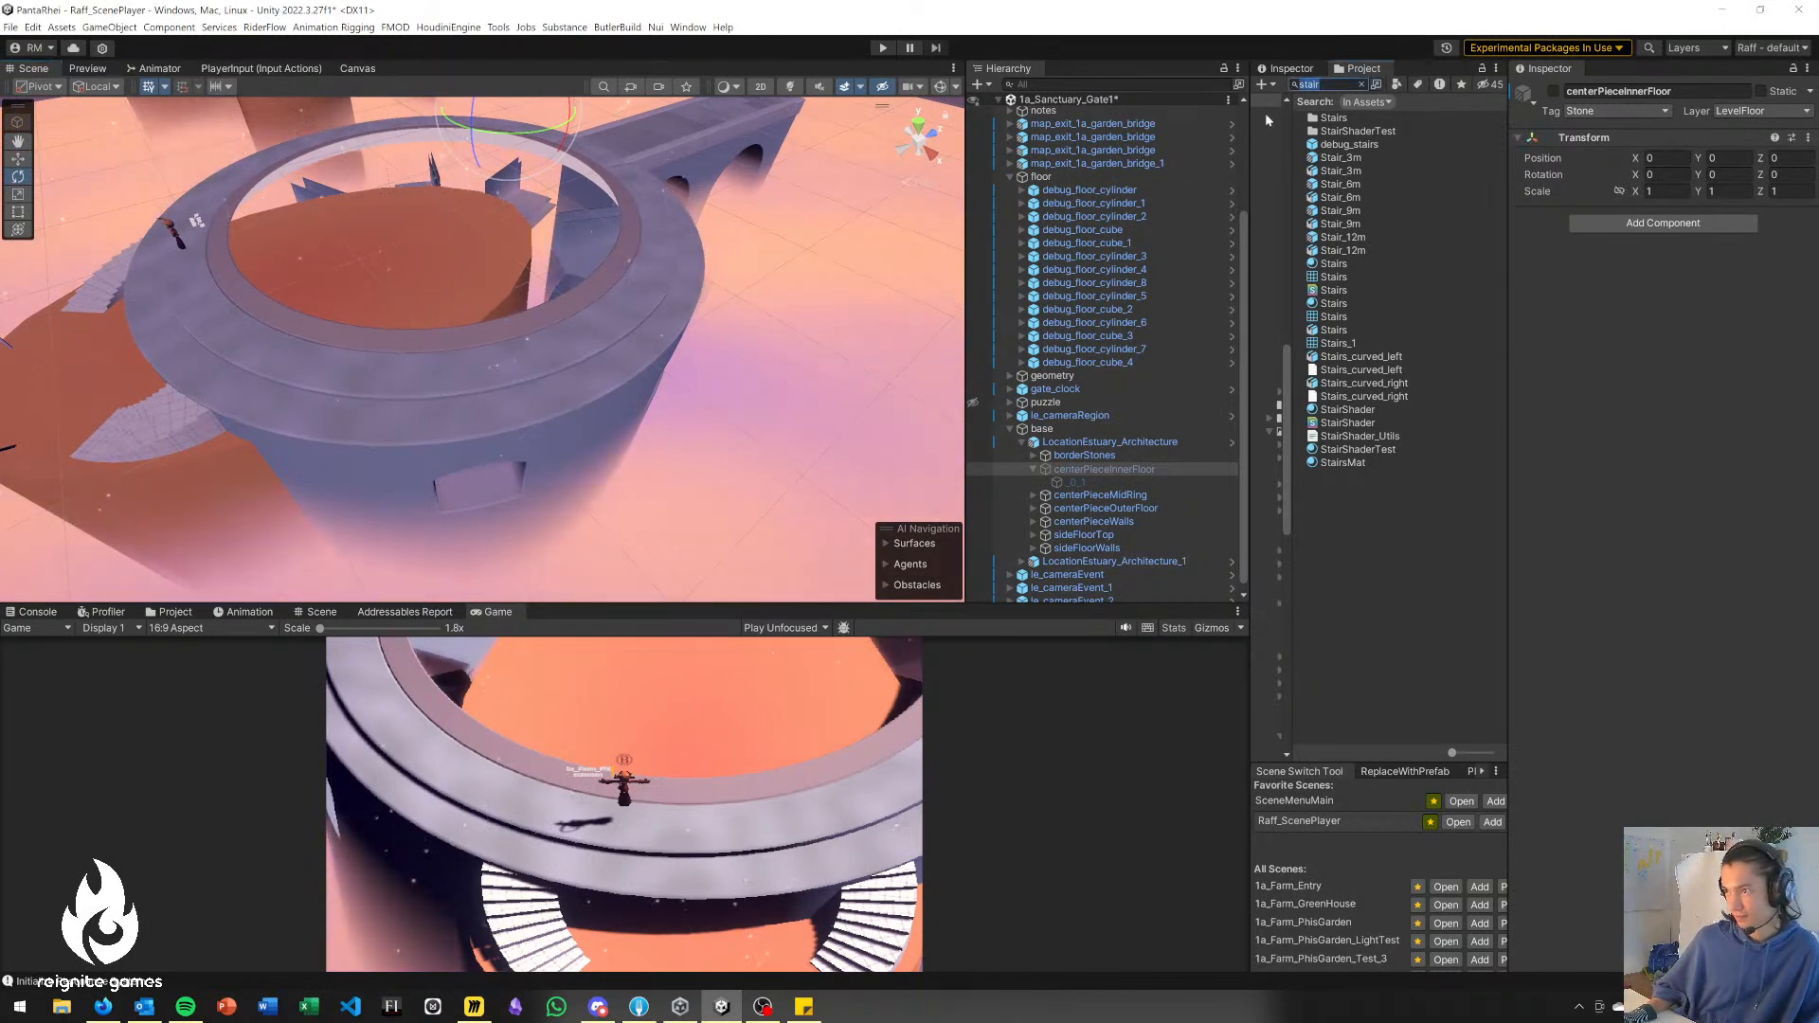
text(cylind)
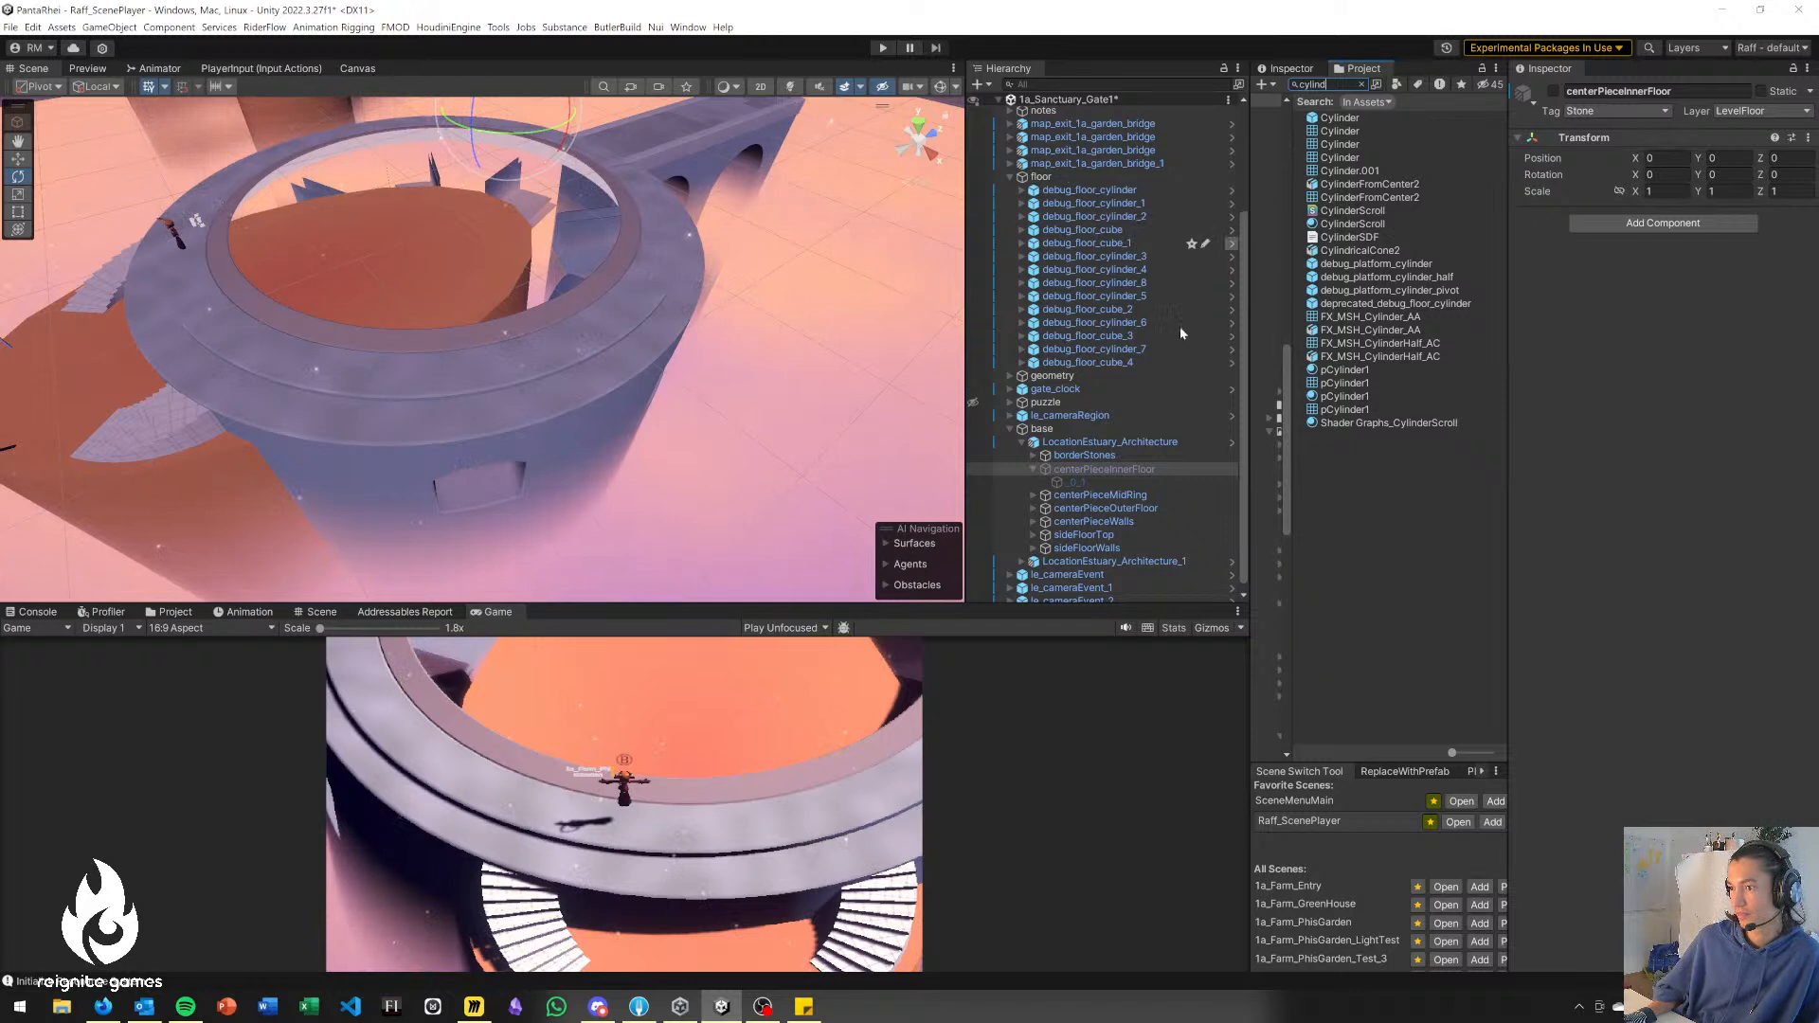
click(111, 363)
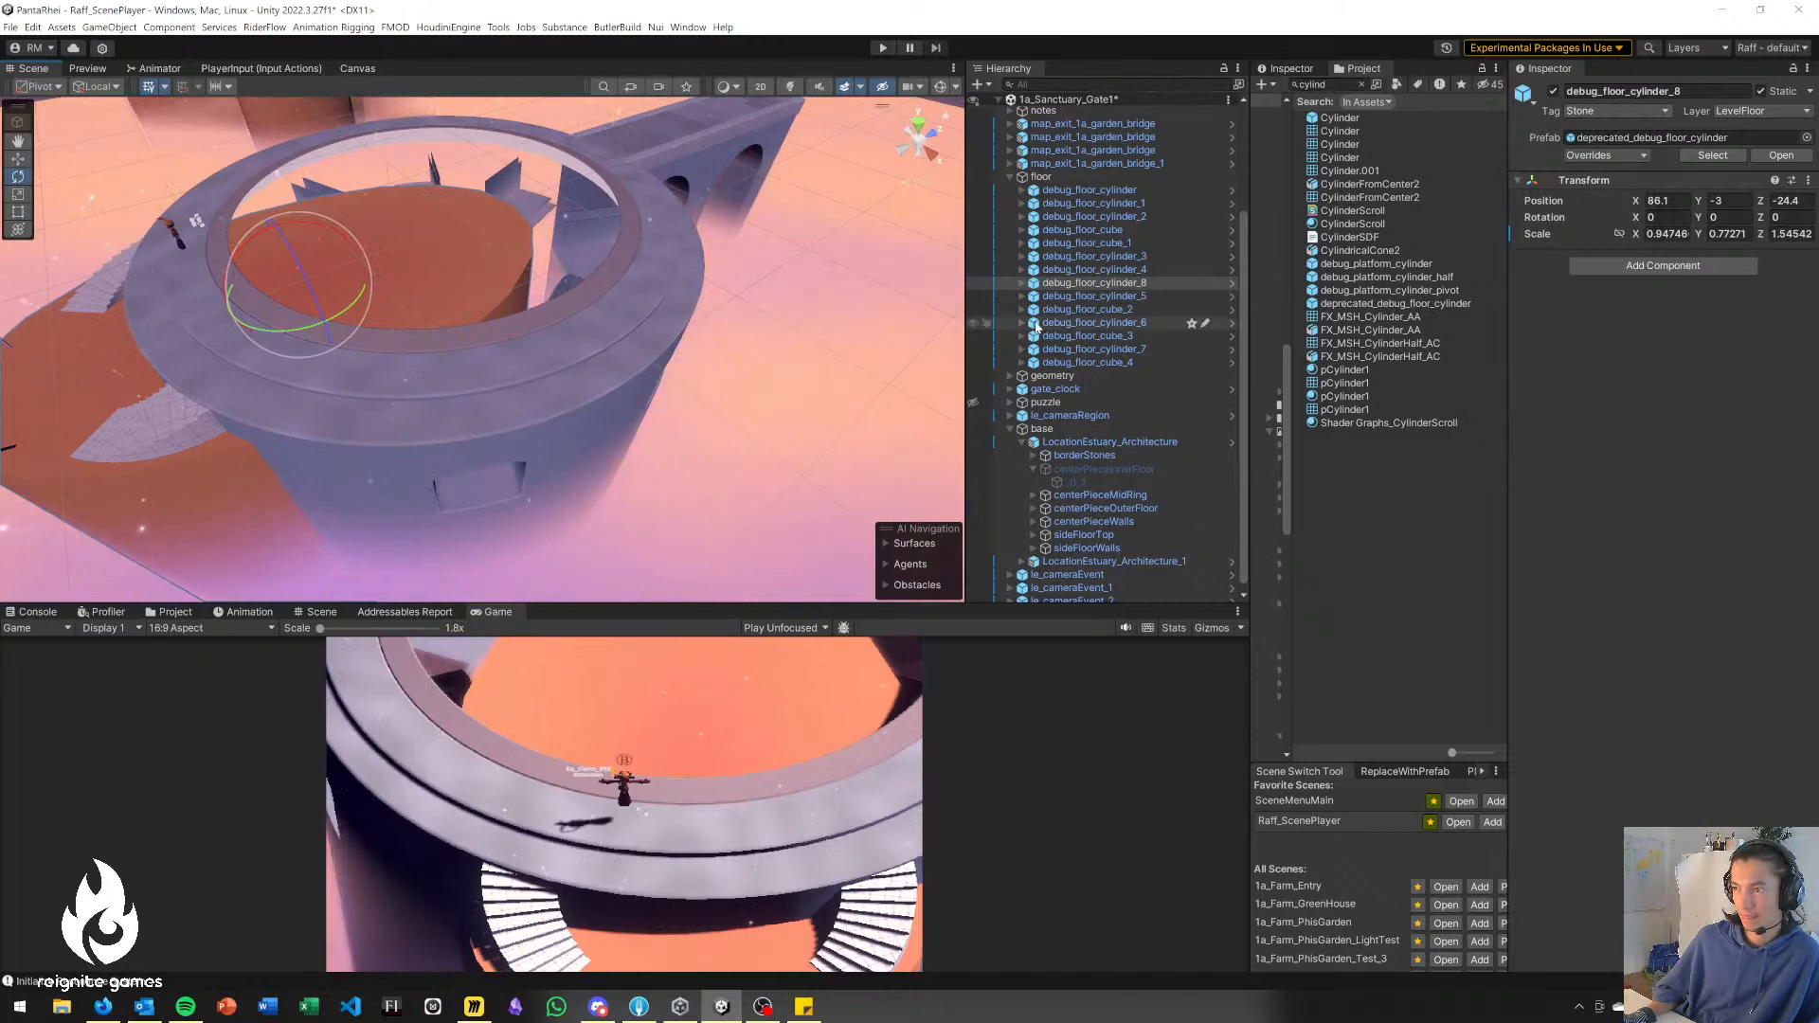
click(1726, 157)
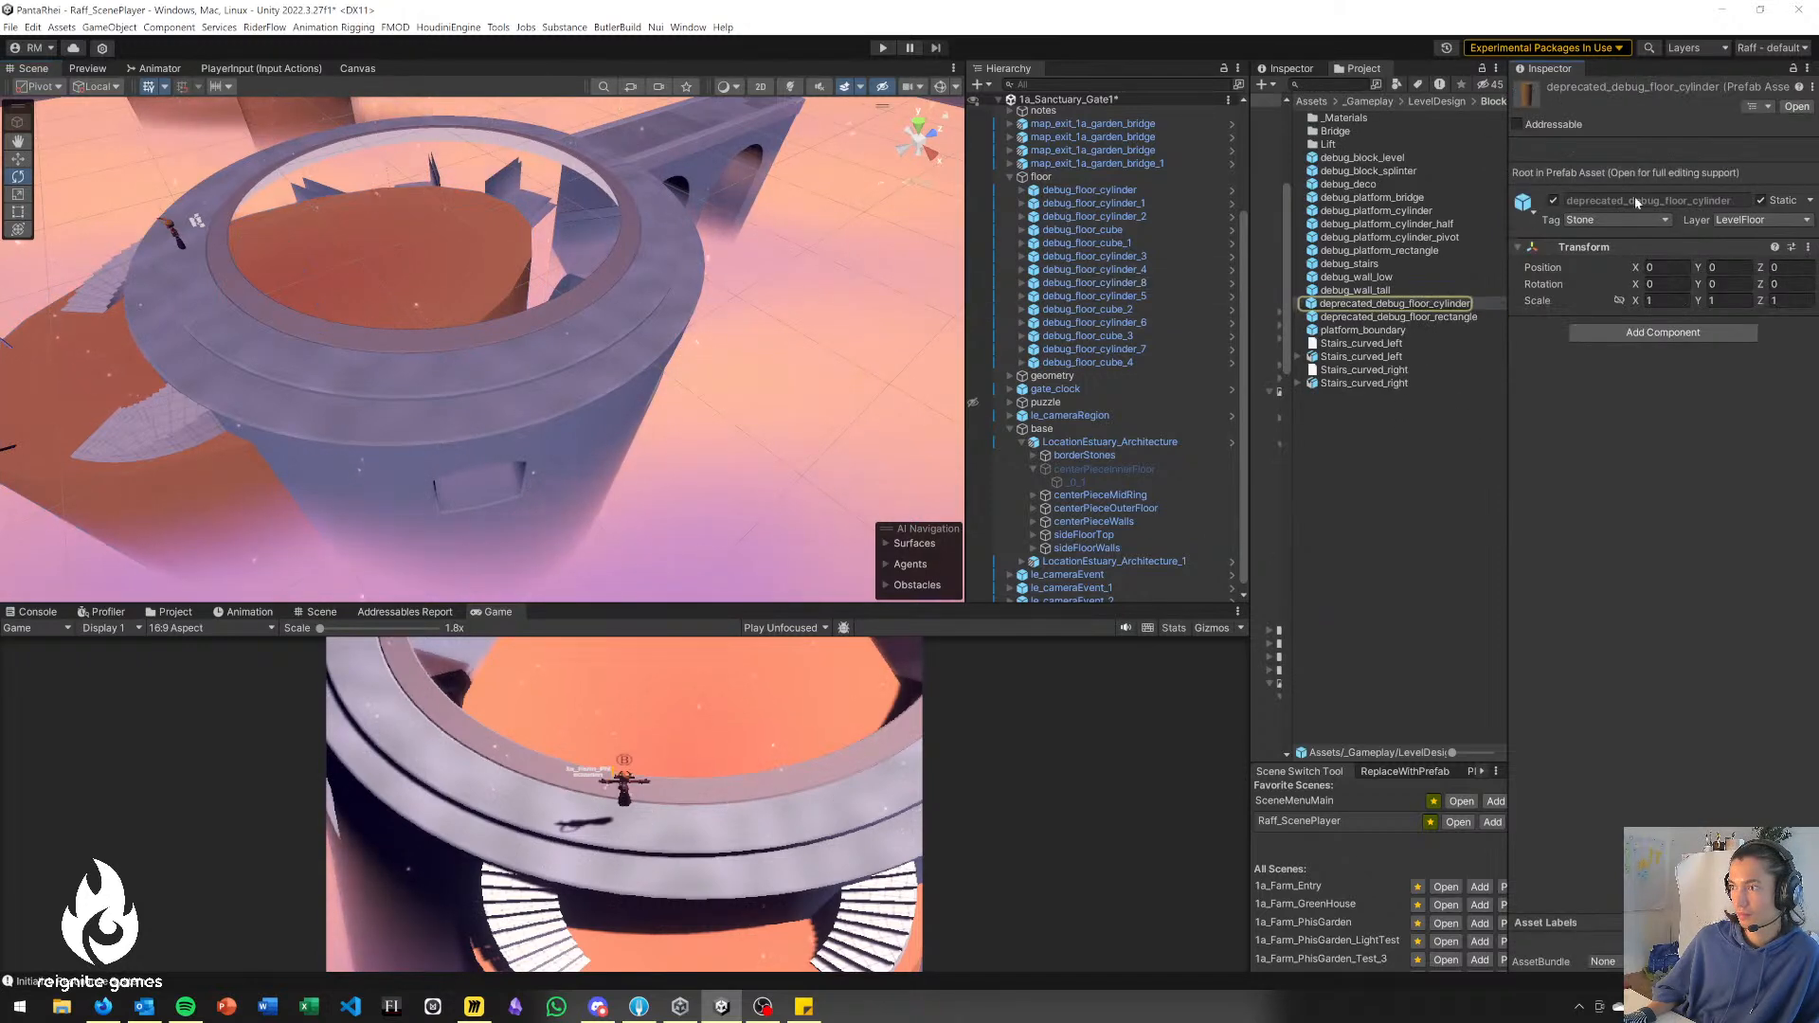
drag(1450, 309, 444, 223)
Scale the new floor cylinder uniformly to about 1.3485 and set its height to about Y -2.62 to fill the ring's opening.
key(e)
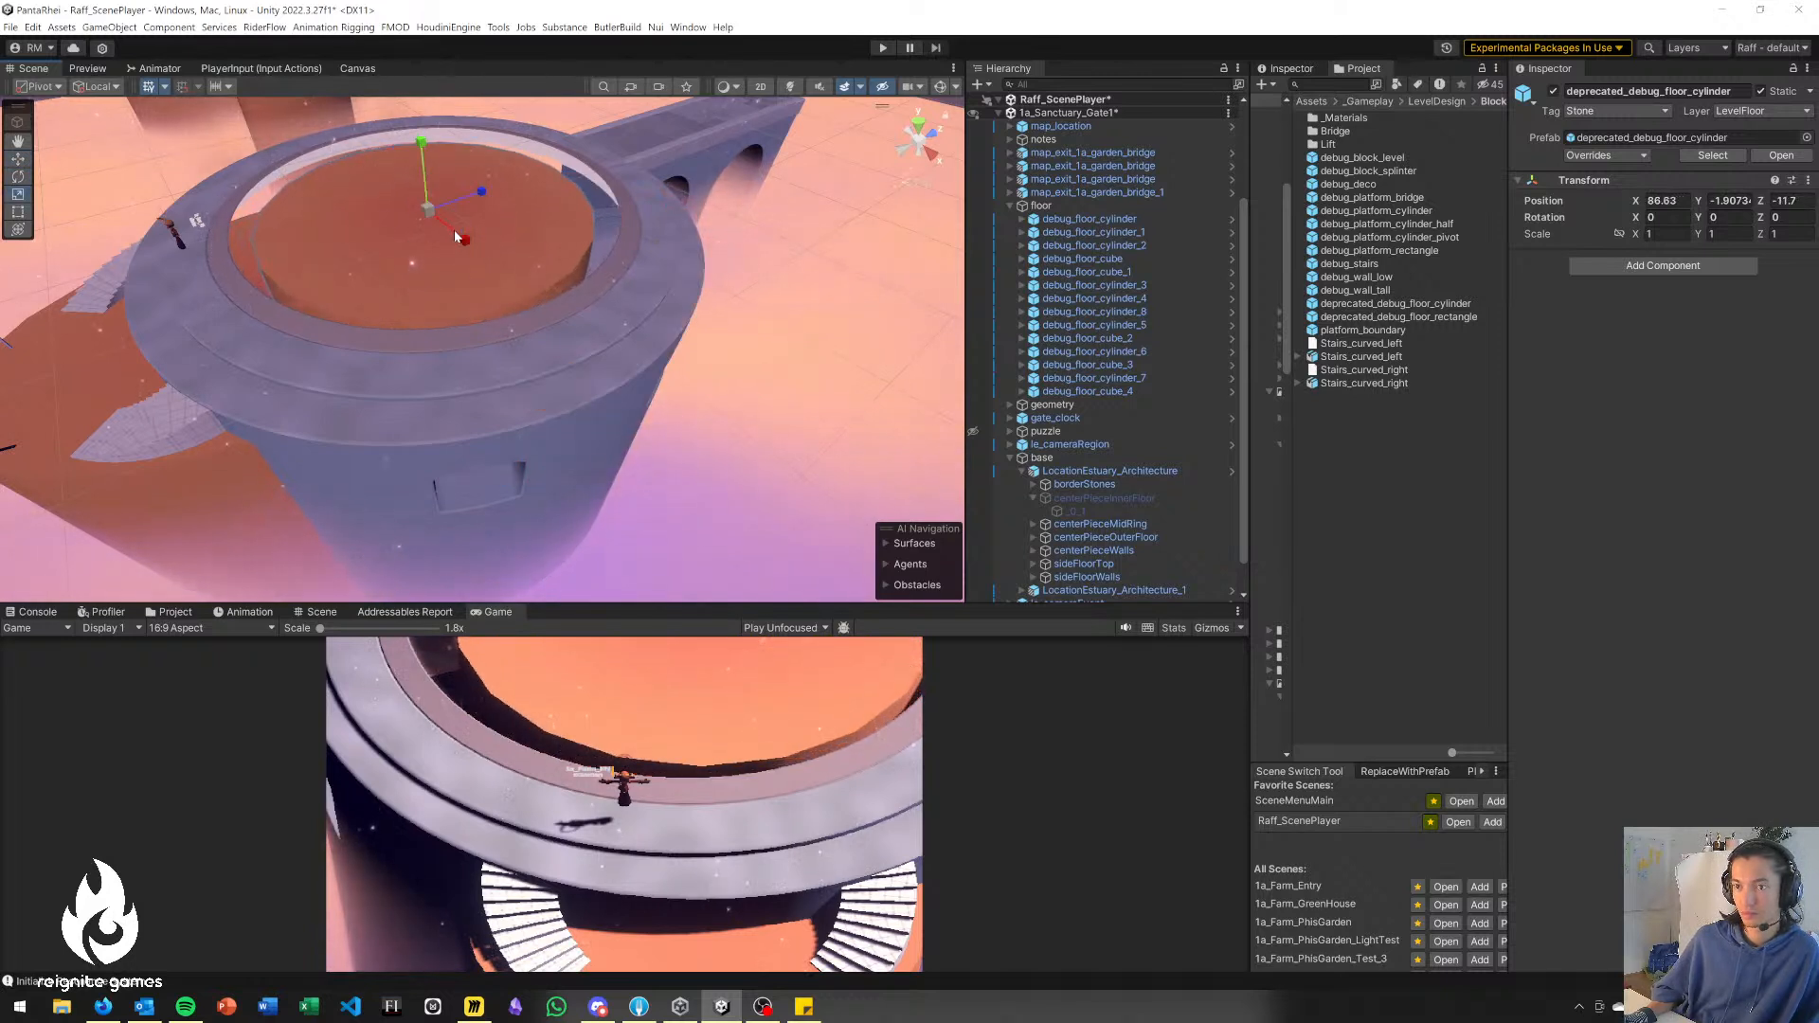
drag(429, 216, 163, 411)
key(e)
right_drag(163, 410, 227, 427)
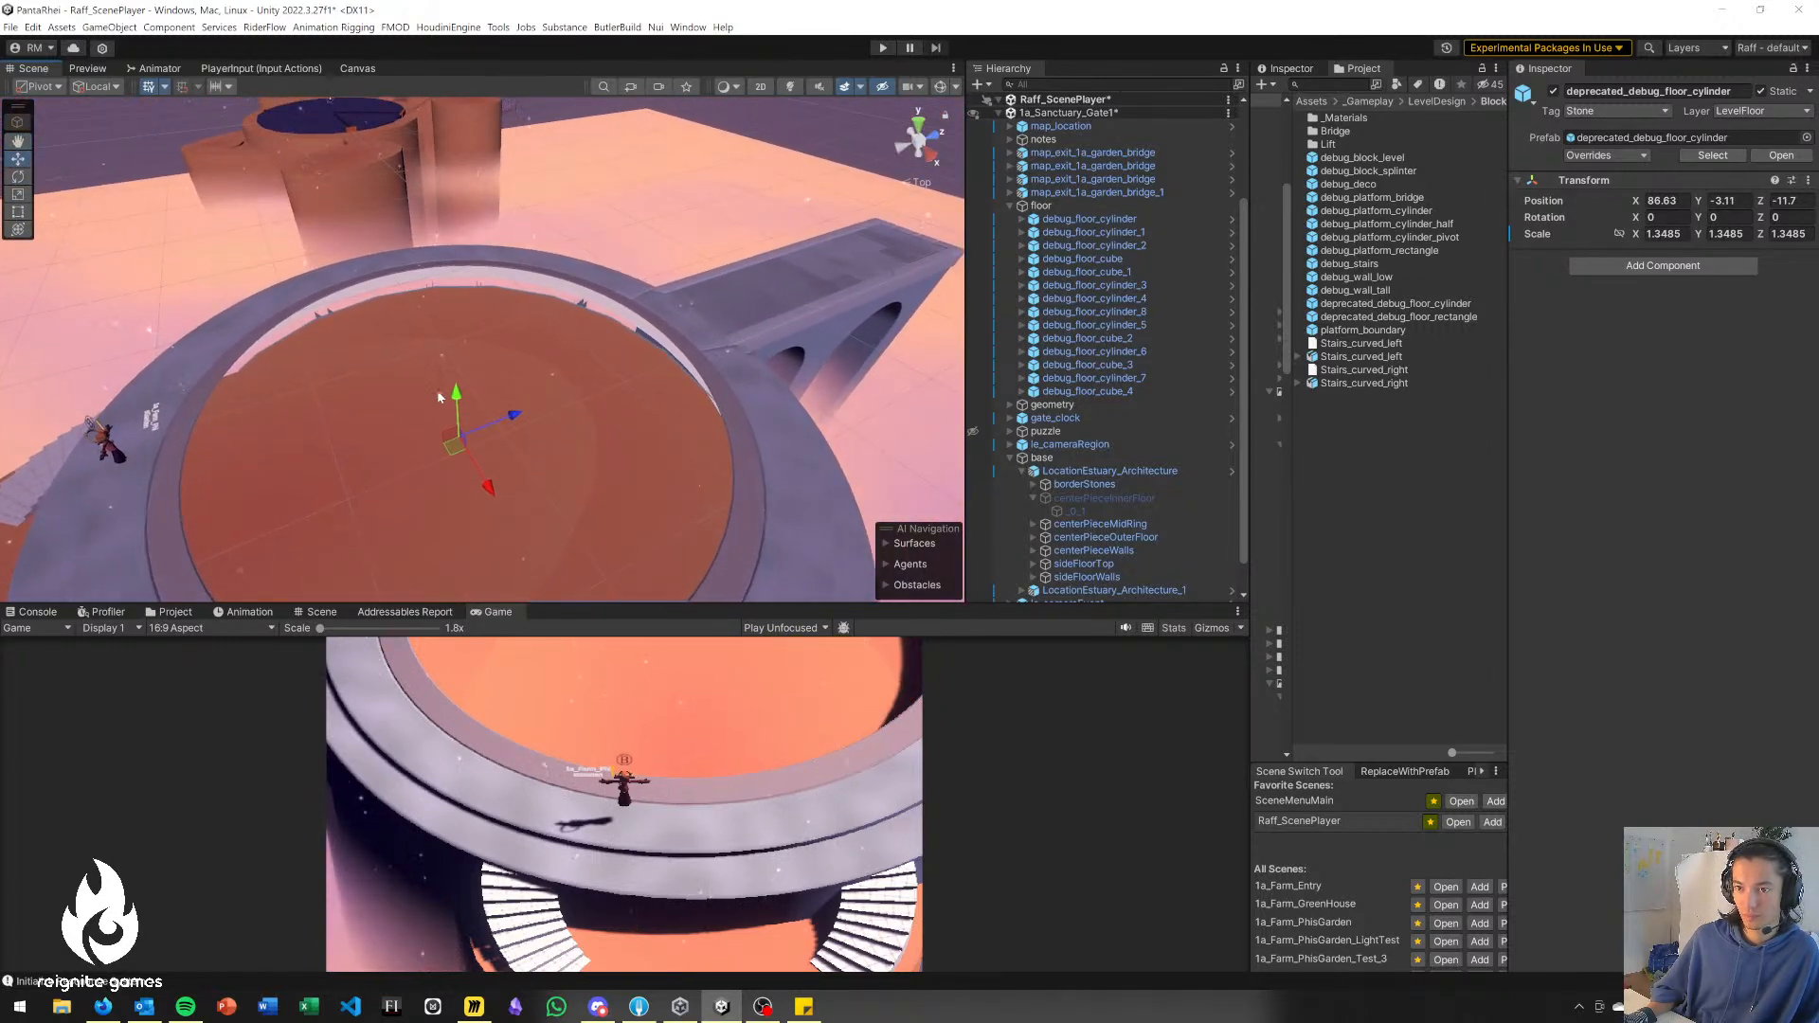
drag(455, 396, 455, 394)
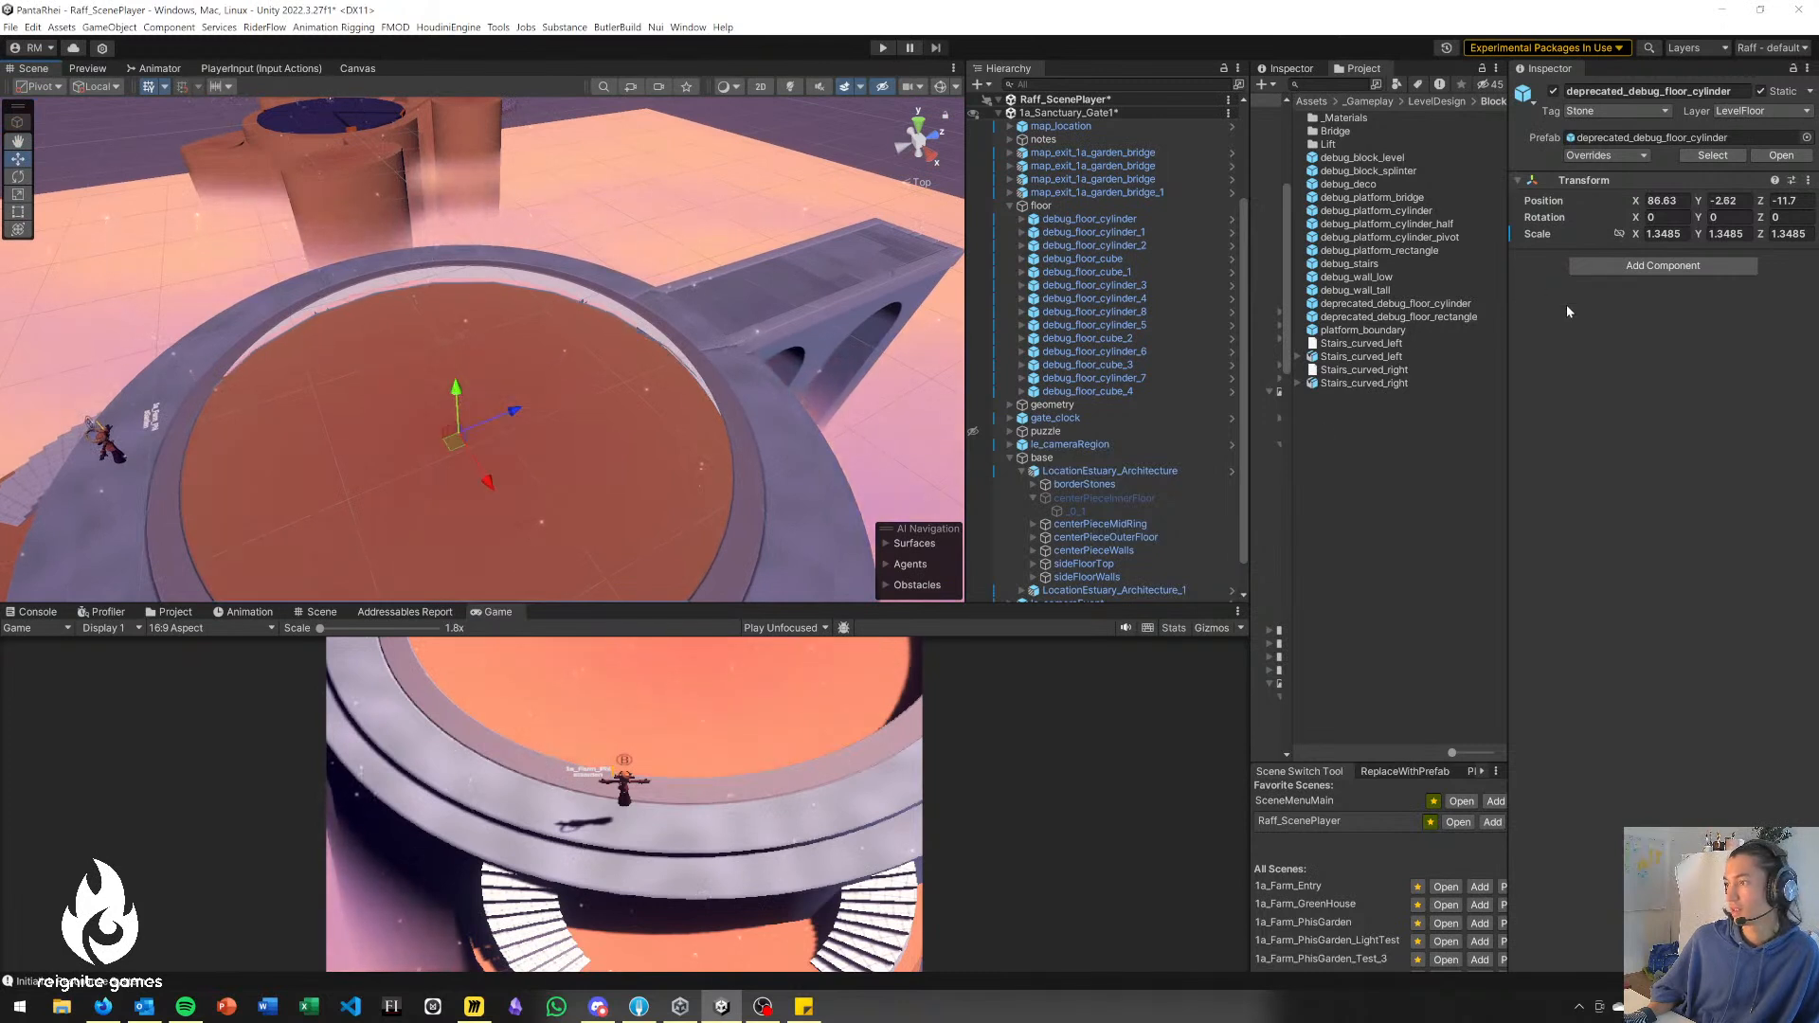
key(e)
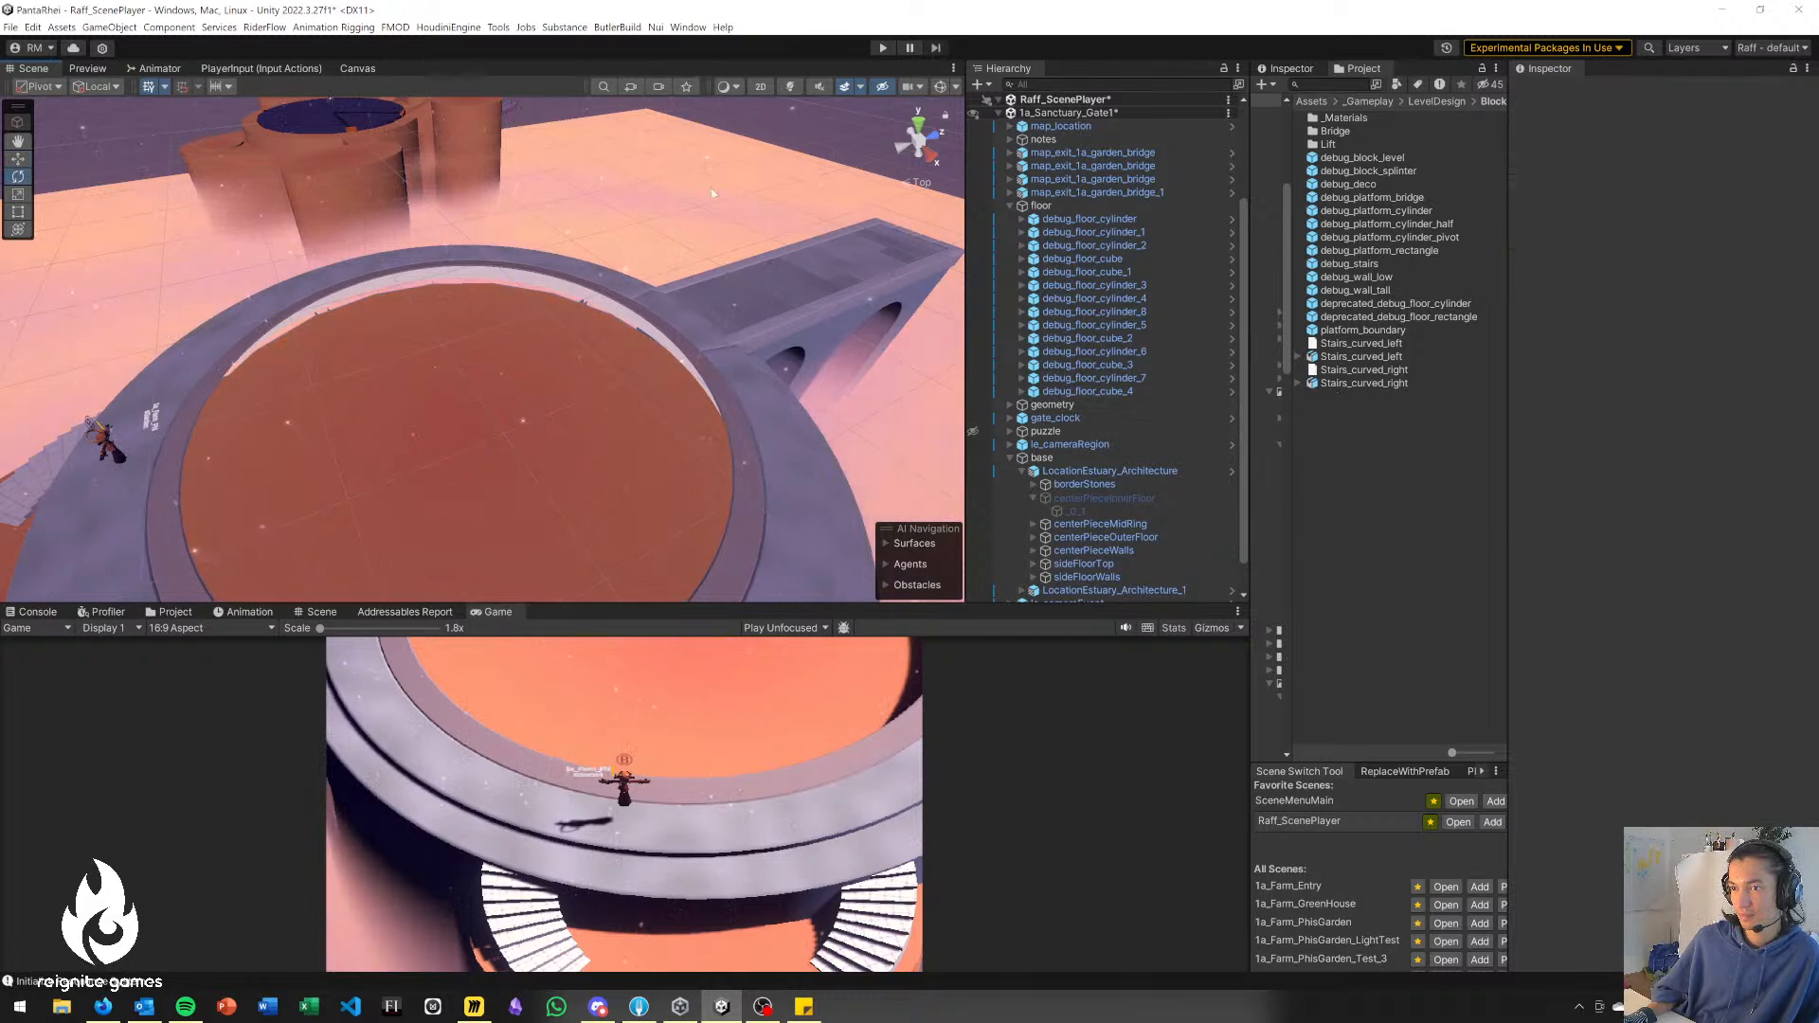
Make 1a_Sanctuary_Gate1 the active scene and move the new deprecated_debug_floor_cylinder into its base group.
scroll(1088, 176, up, 3)
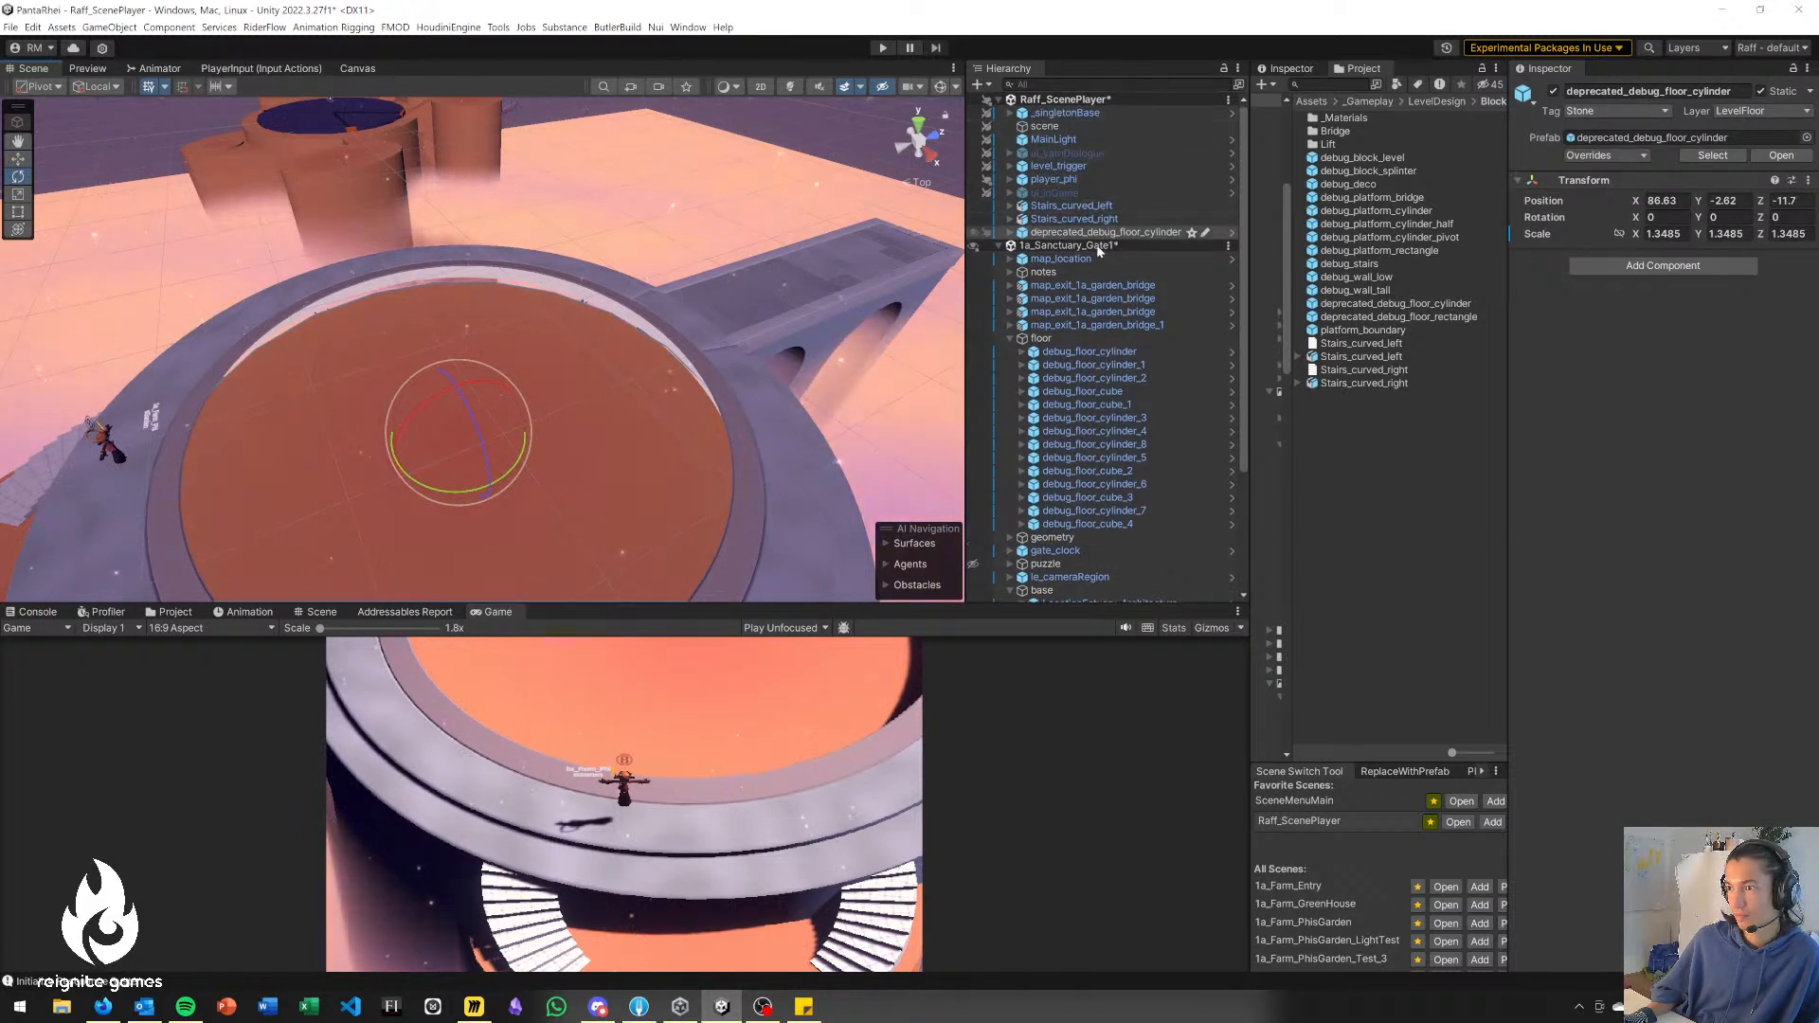
right_click(1099, 244)
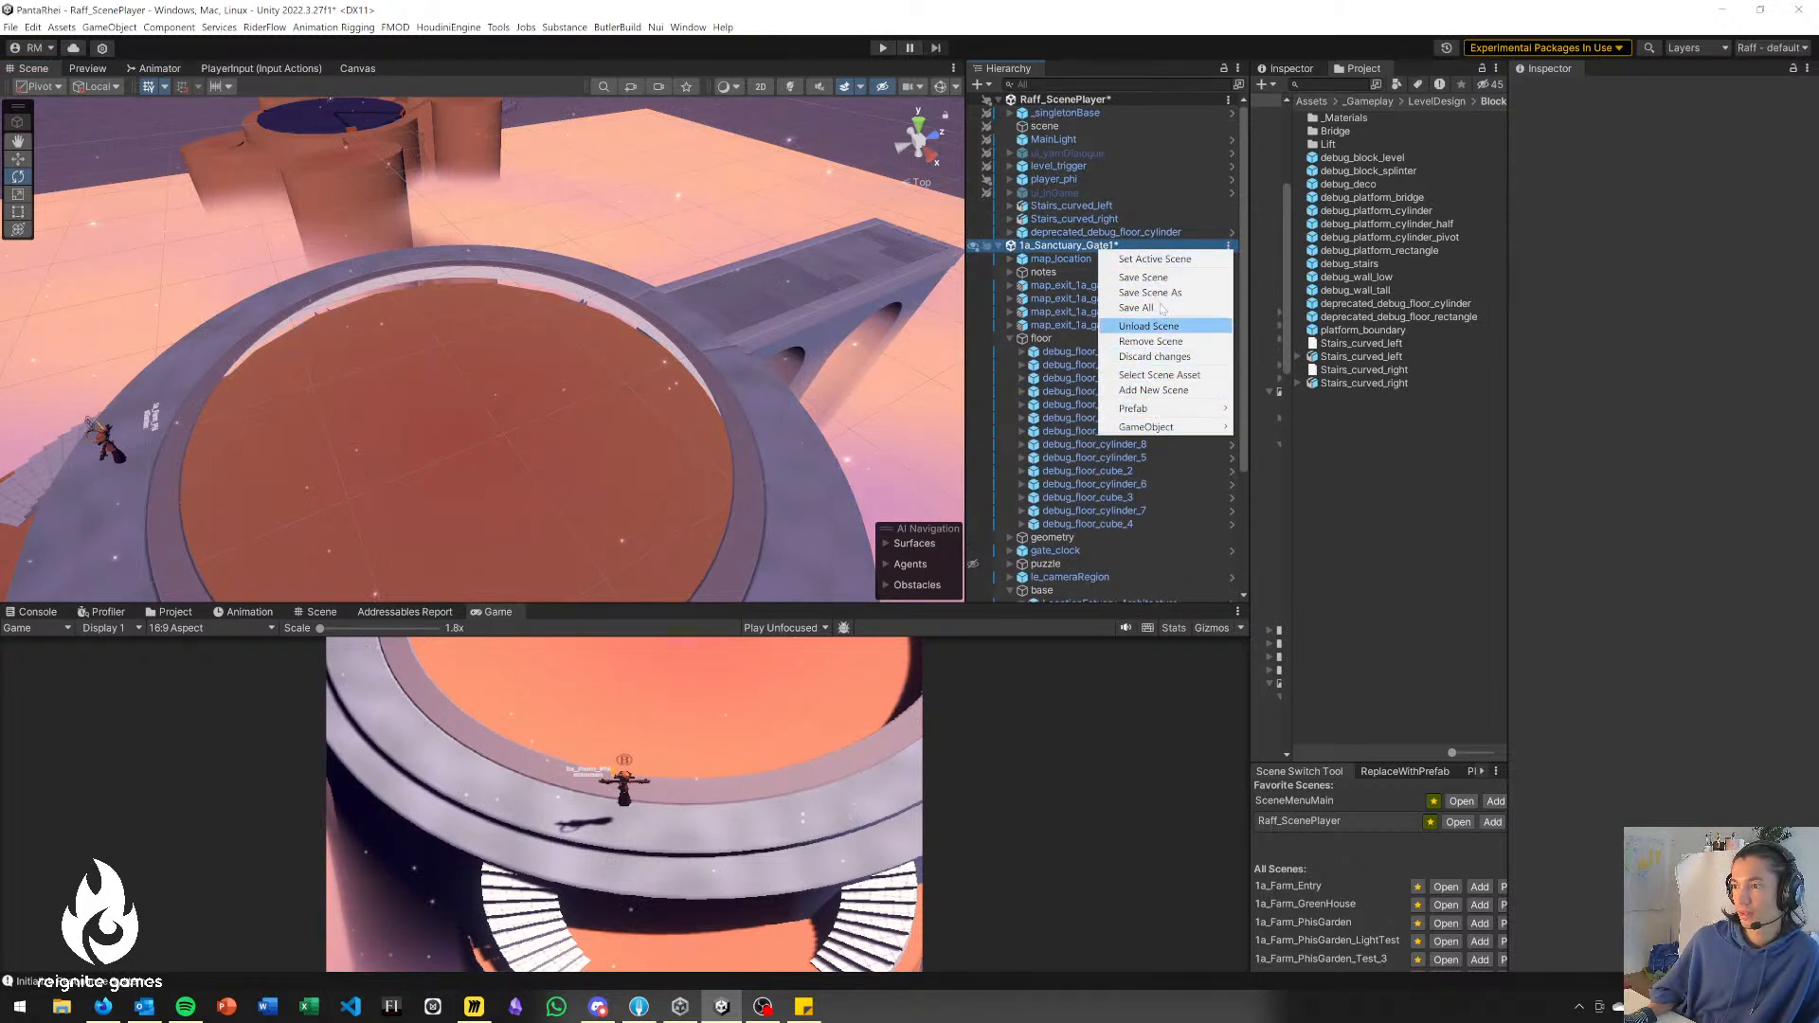
click(1154, 259)
click(1099, 232)
drag(1059, 417, 1066, 592)
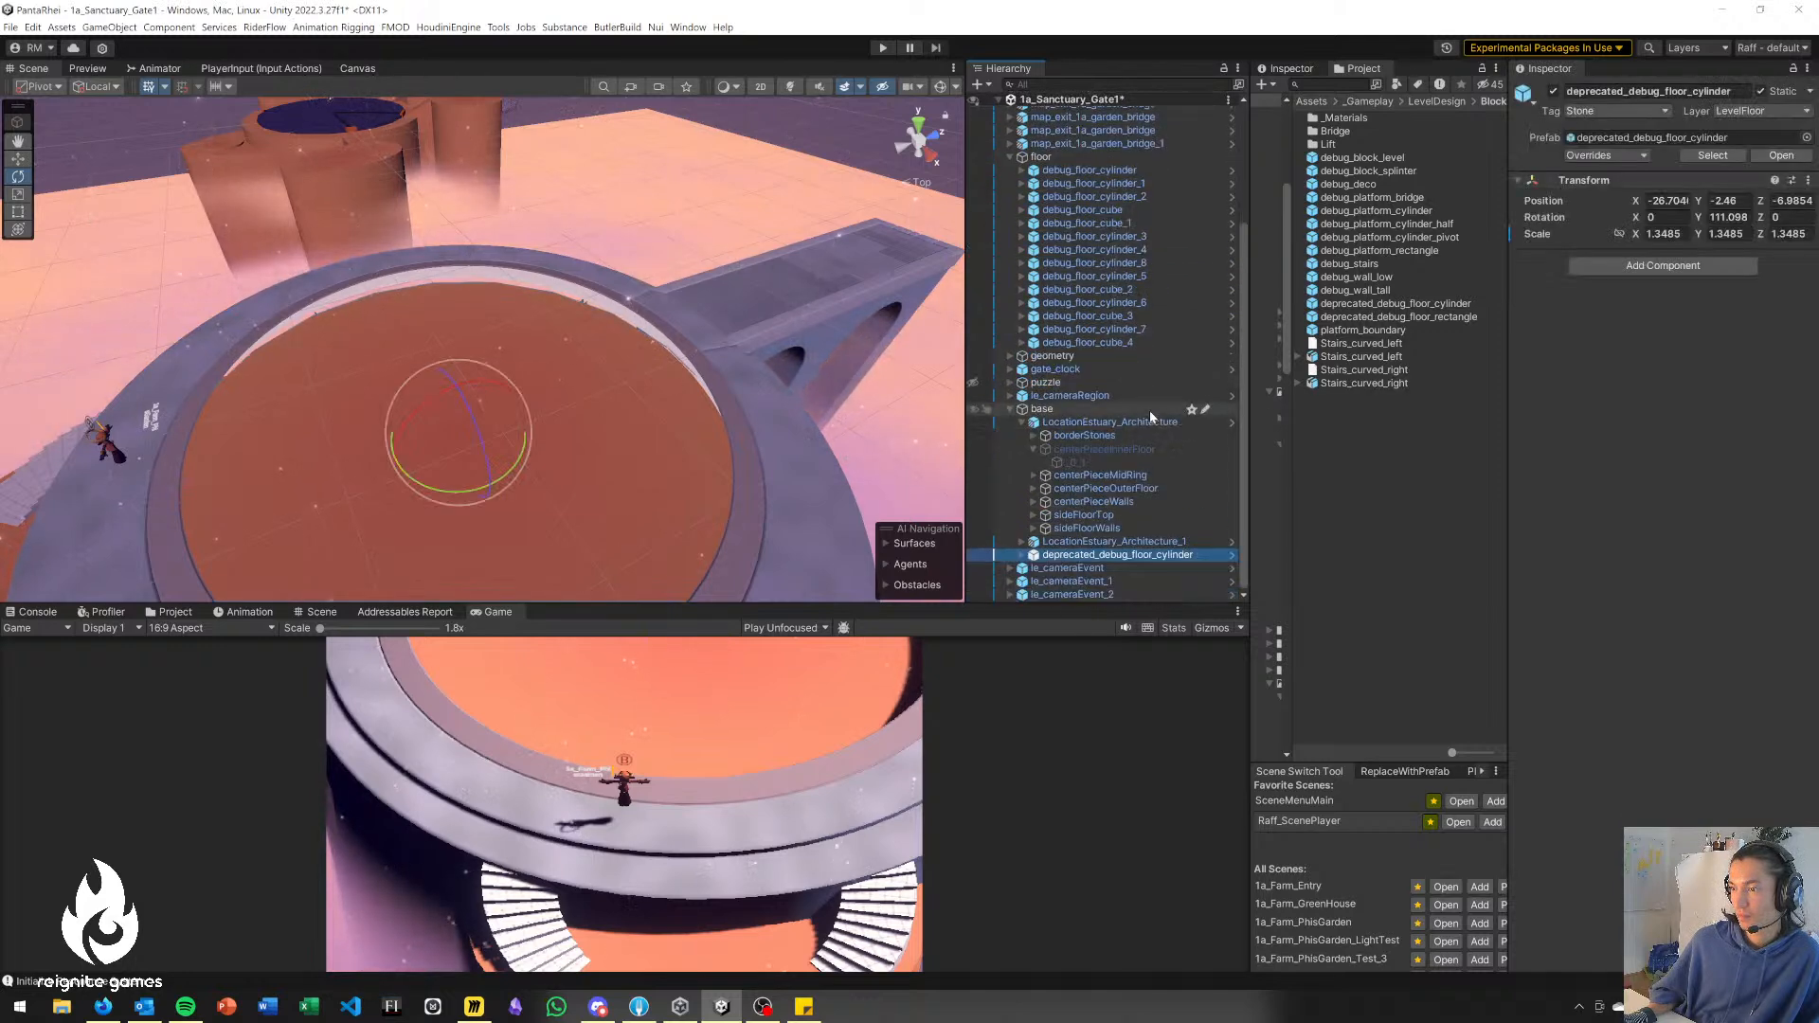
click(1022, 423)
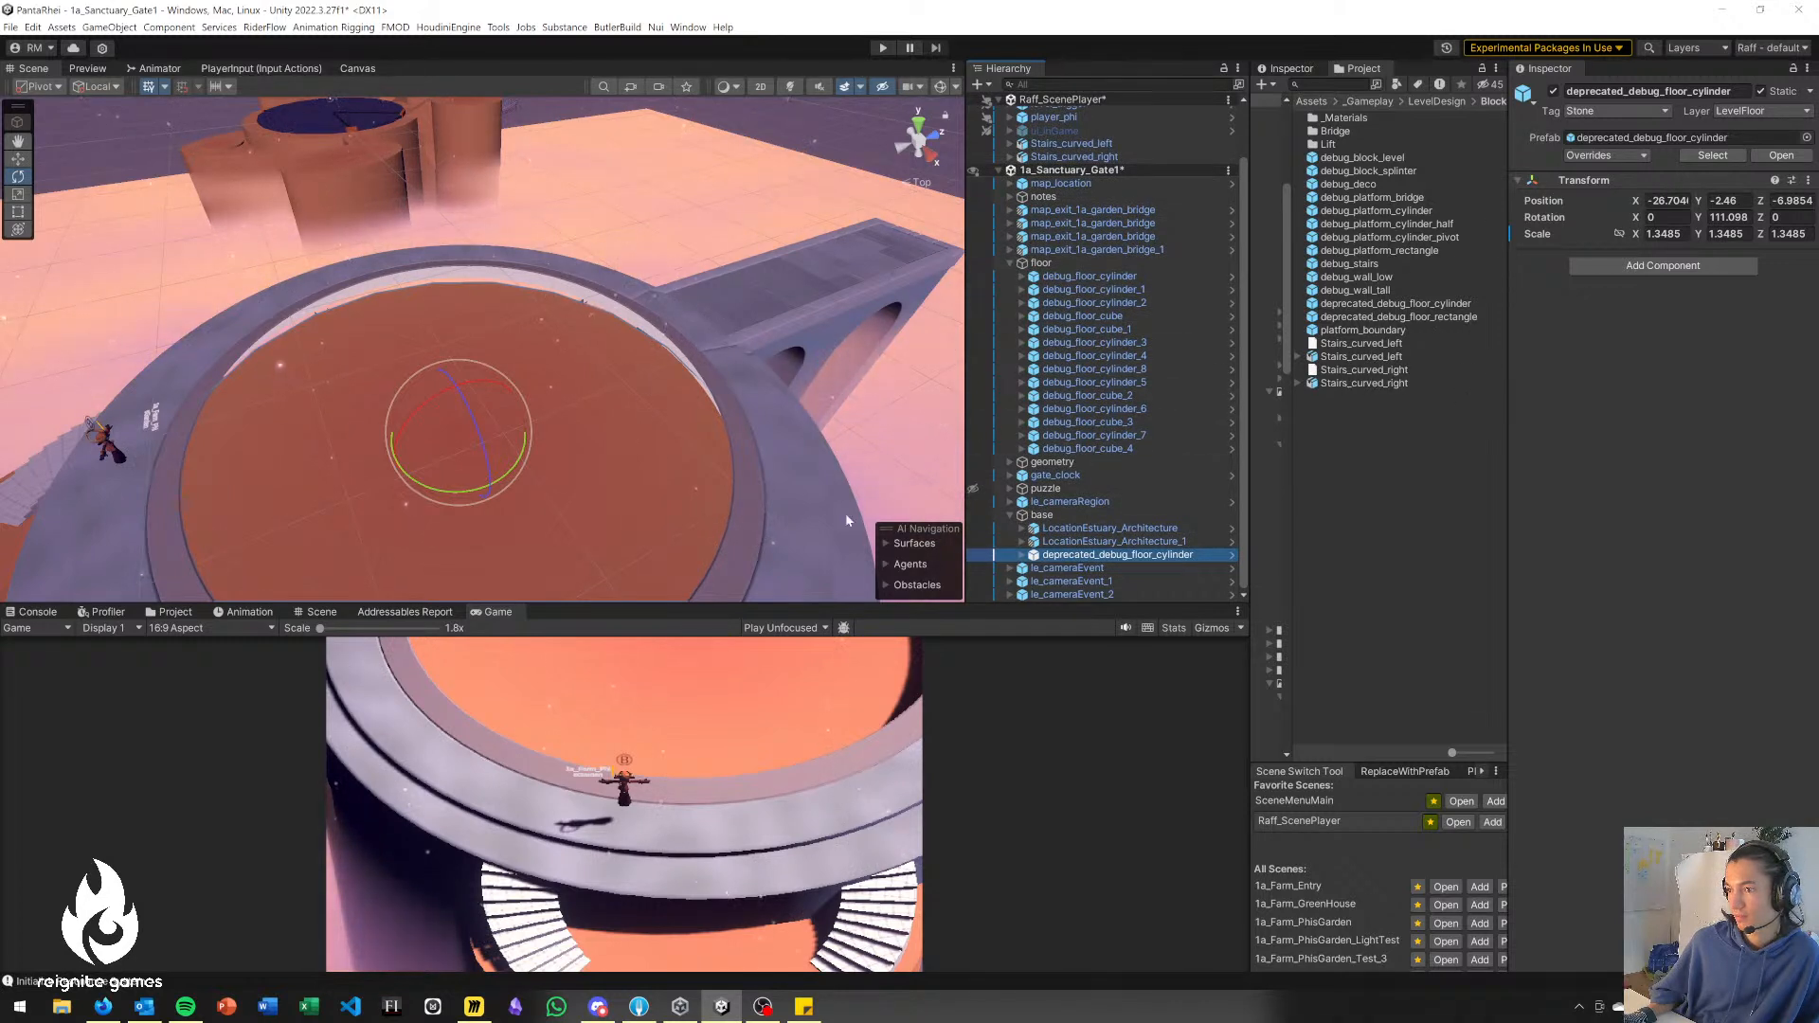
Compare black materials on the cylinder child of deprecated_debug_floor_cylinder in the base group and assign PitchBlack to it.
right_drag(573, 413, 696, 513)
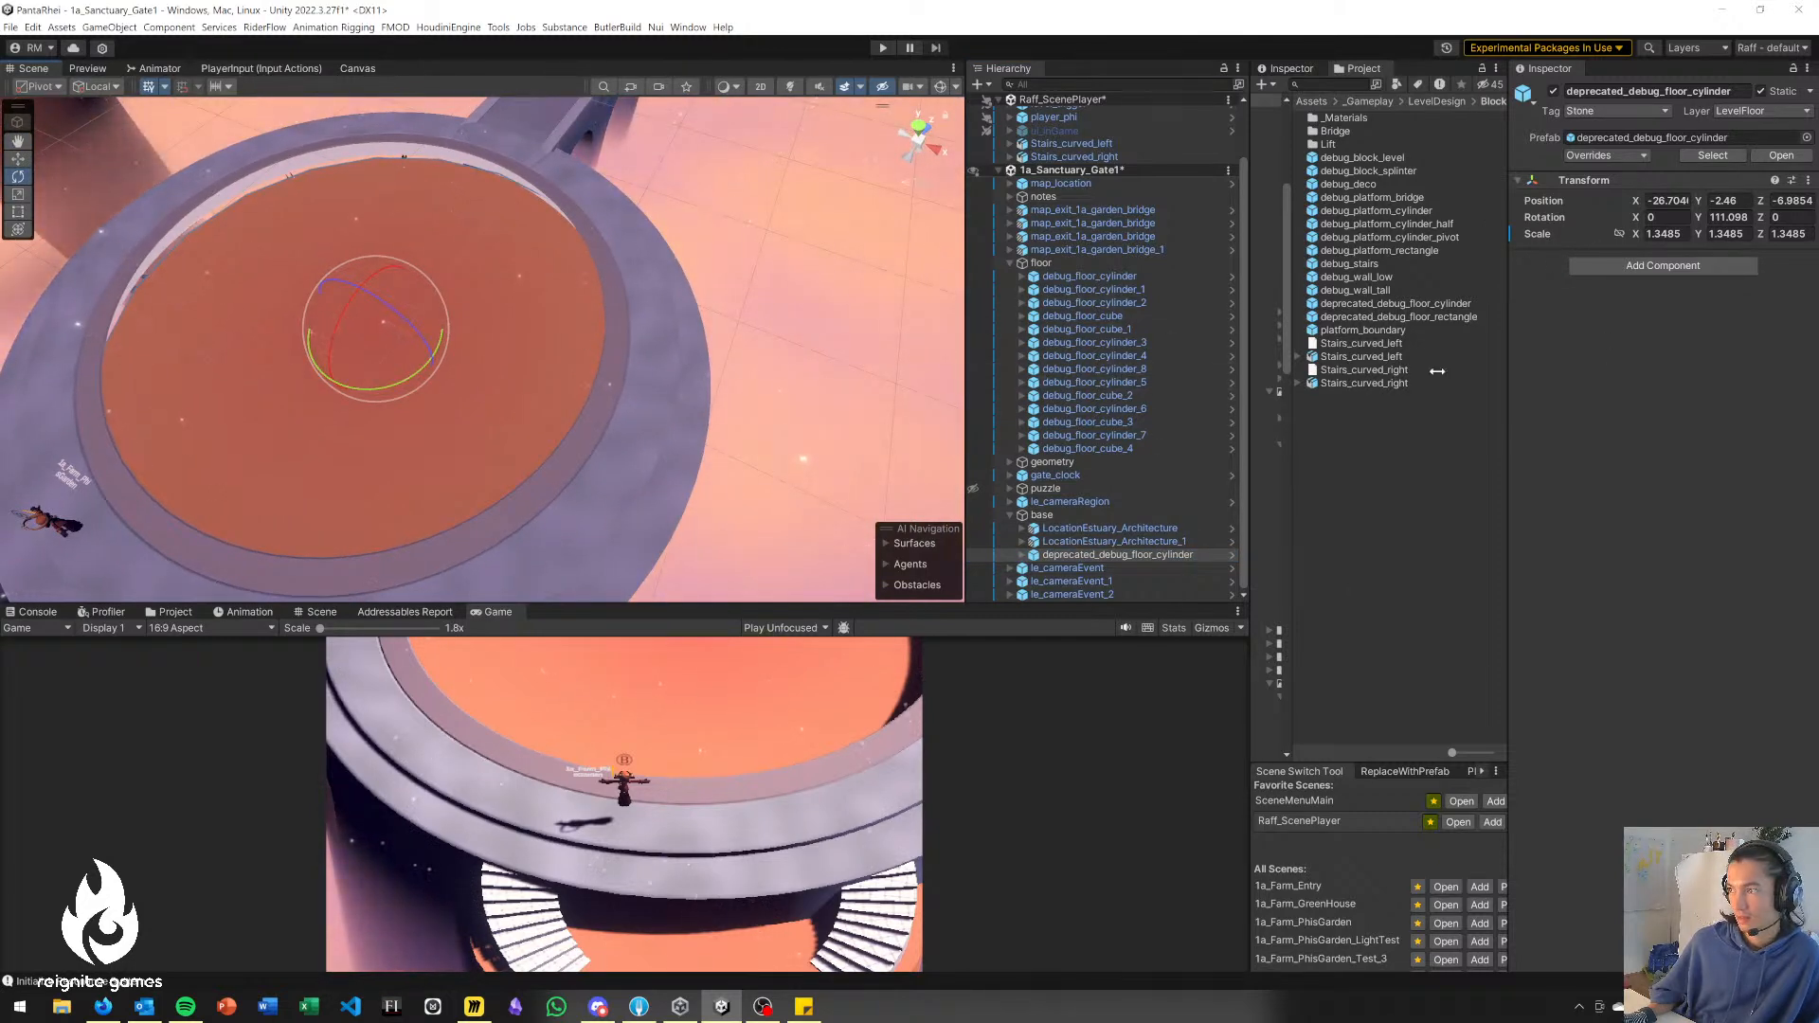
click(1022, 555)
click(1053, 568)
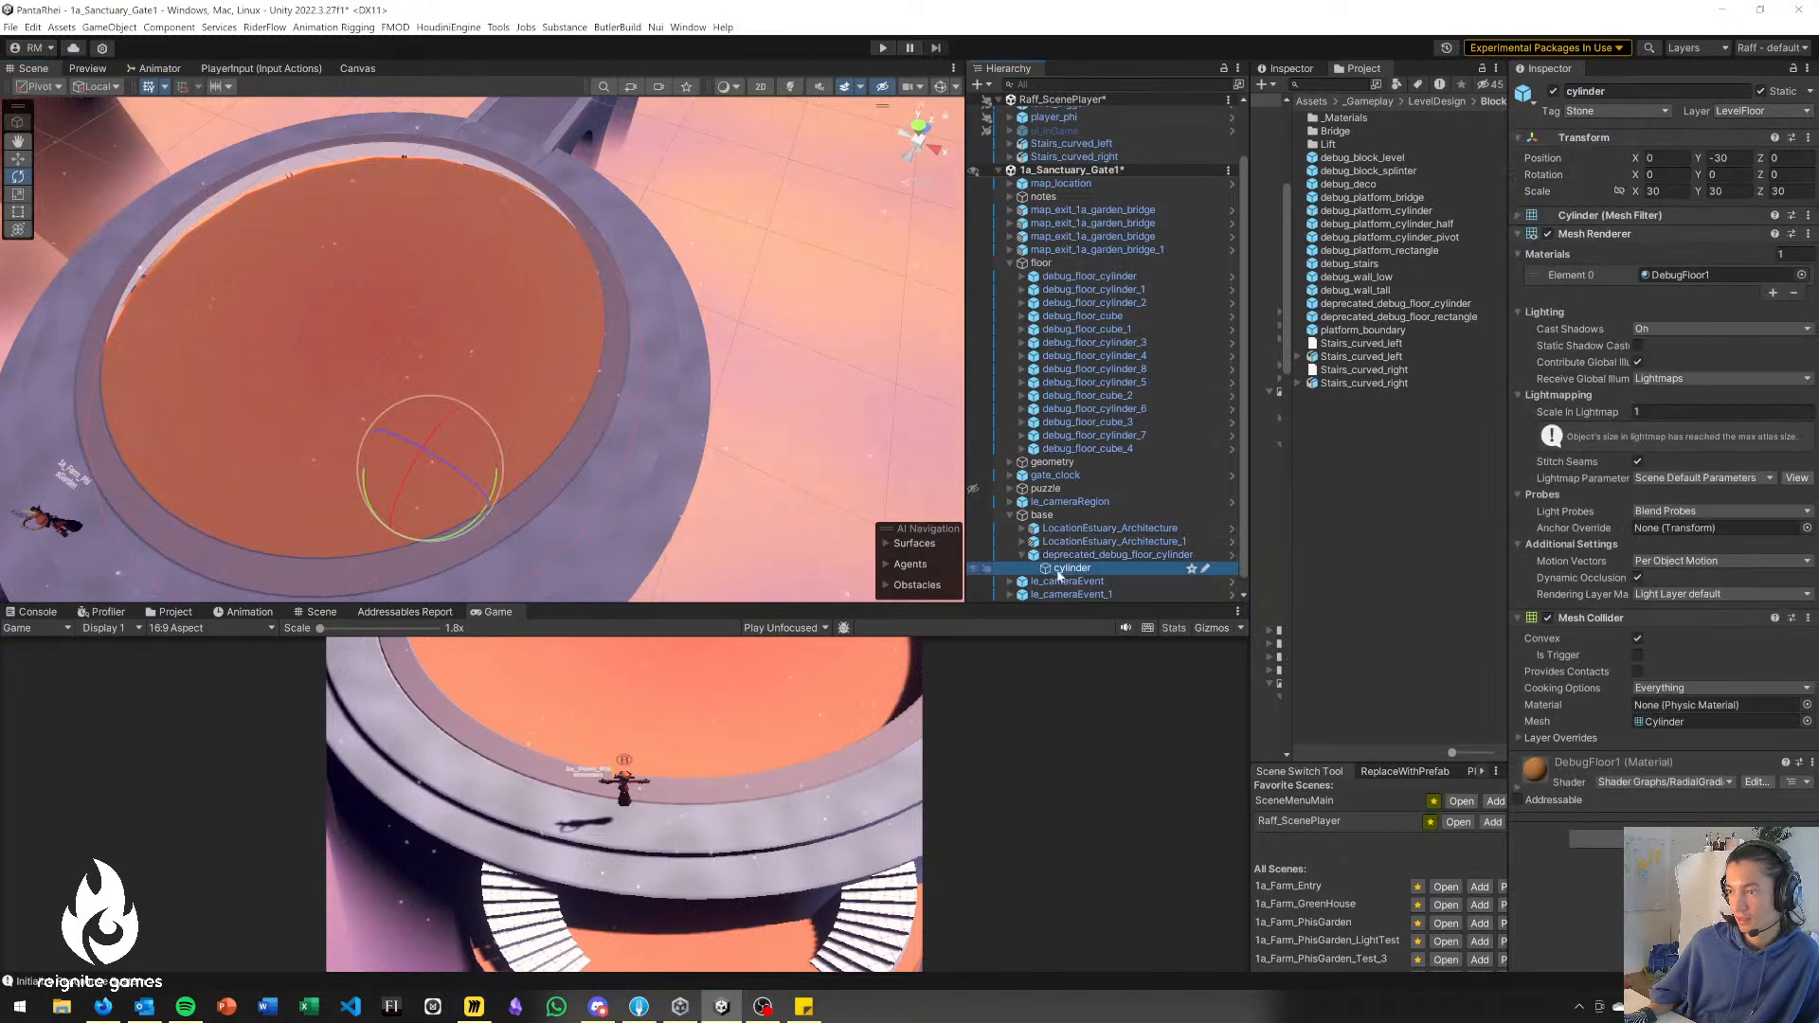
click(1801, 276)
text(black)
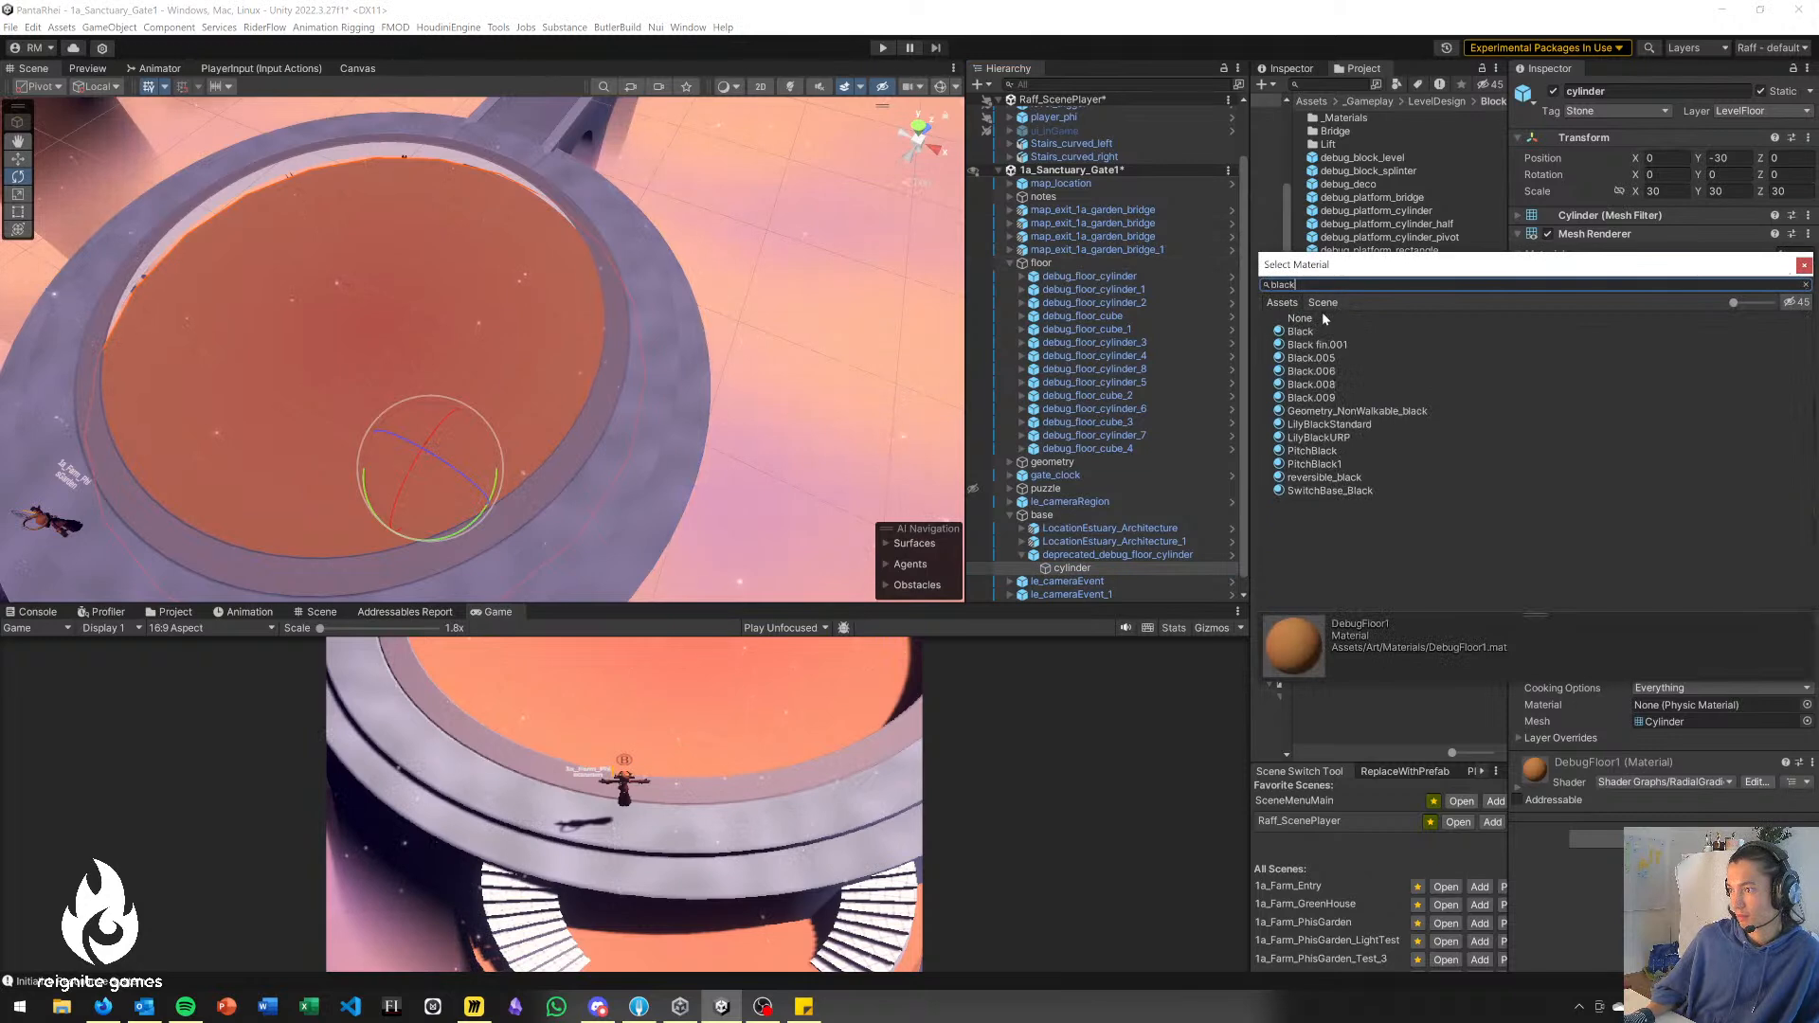
click(1323, 332)
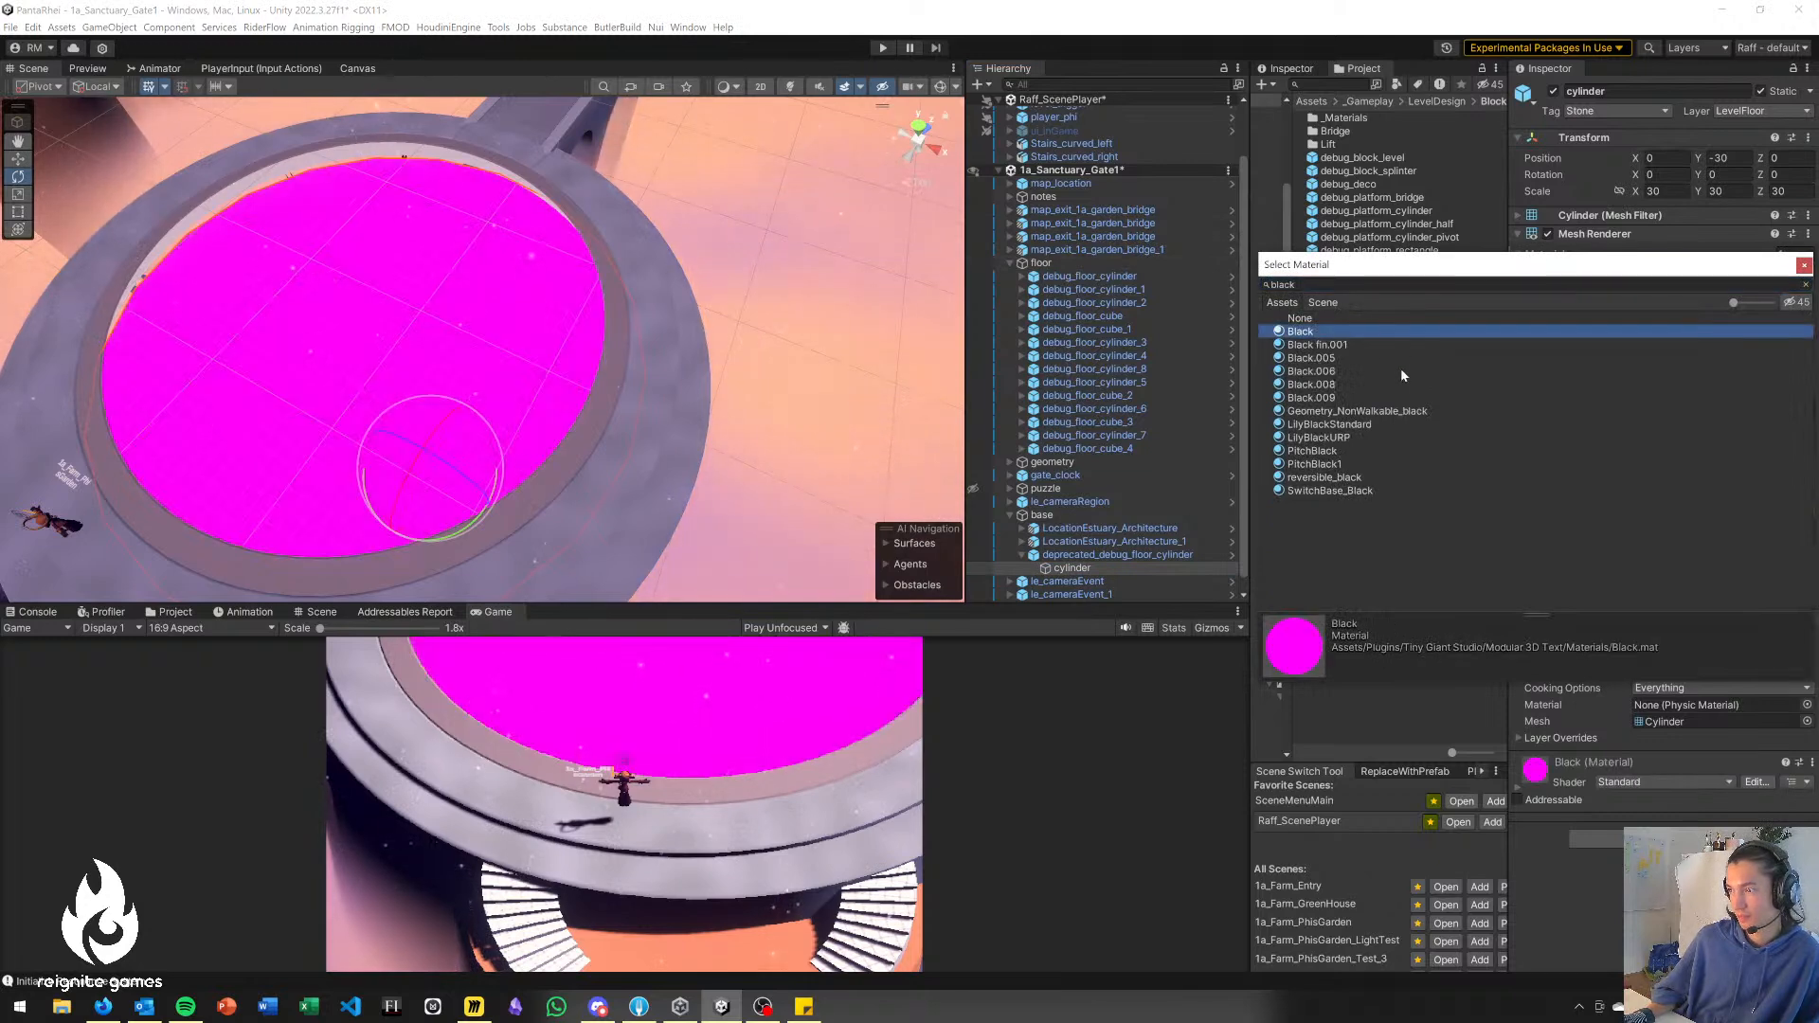
click(1322, 453)
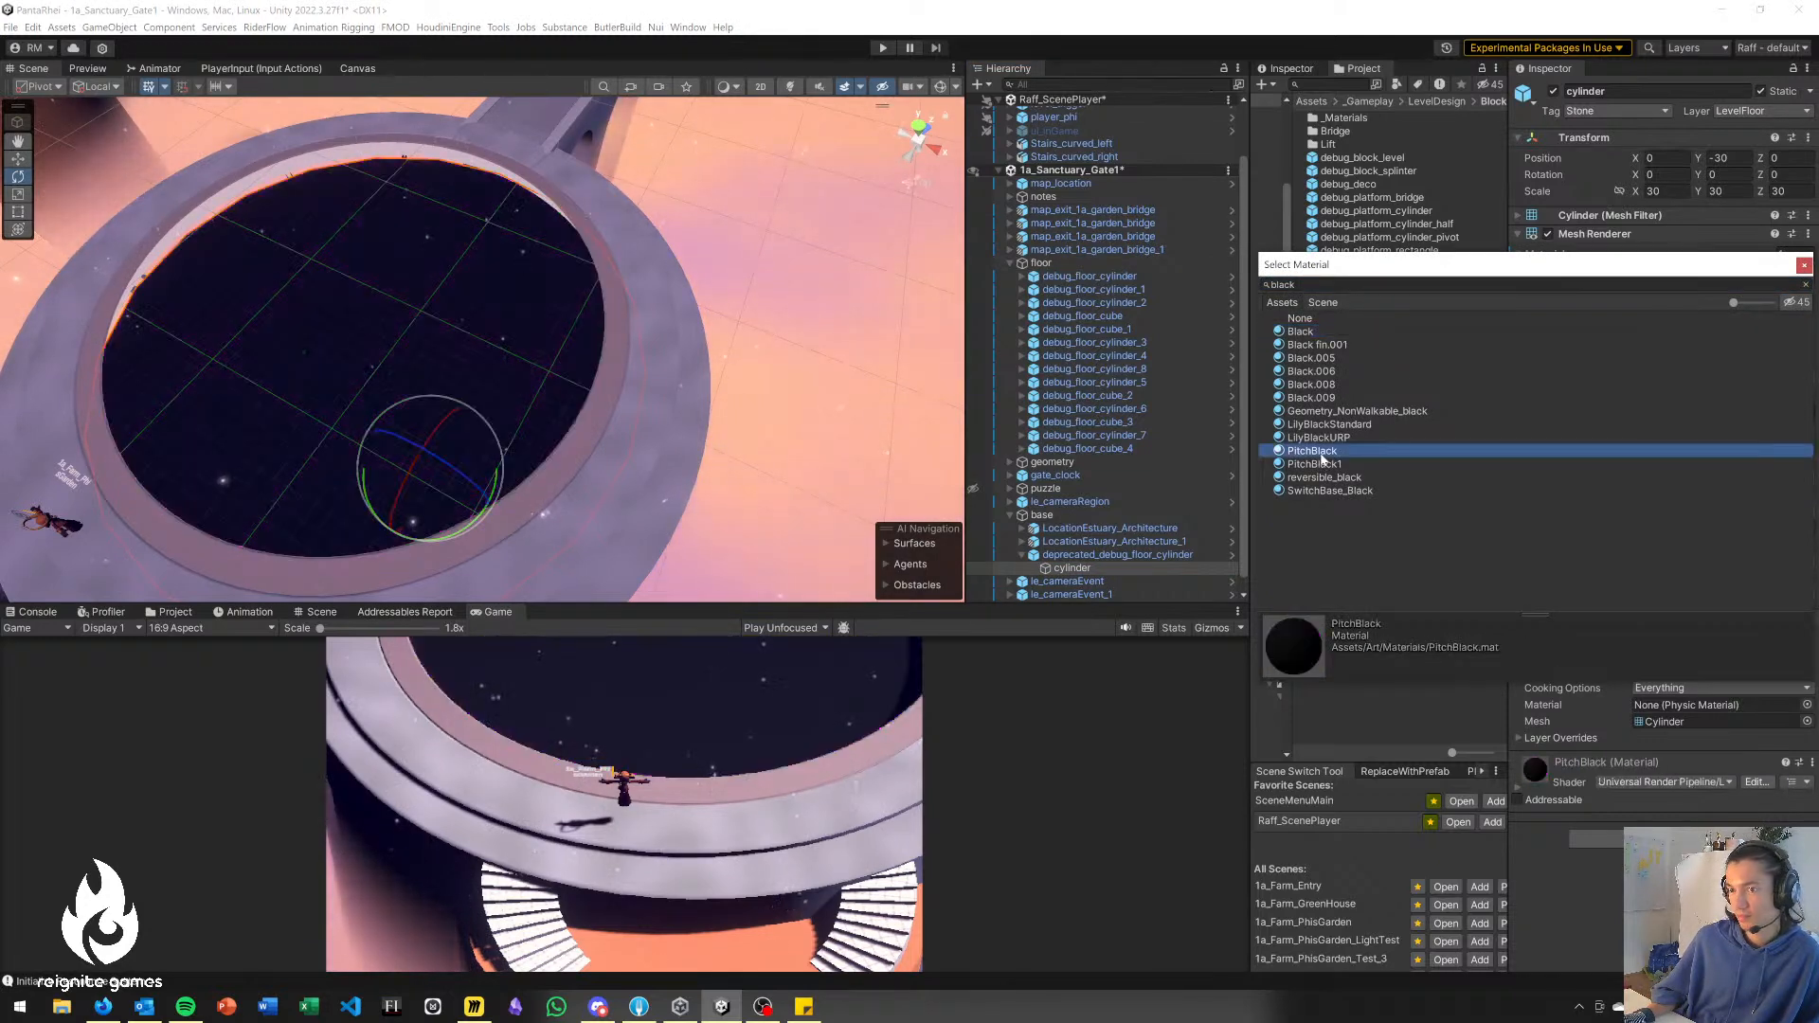
click(1319, 465)
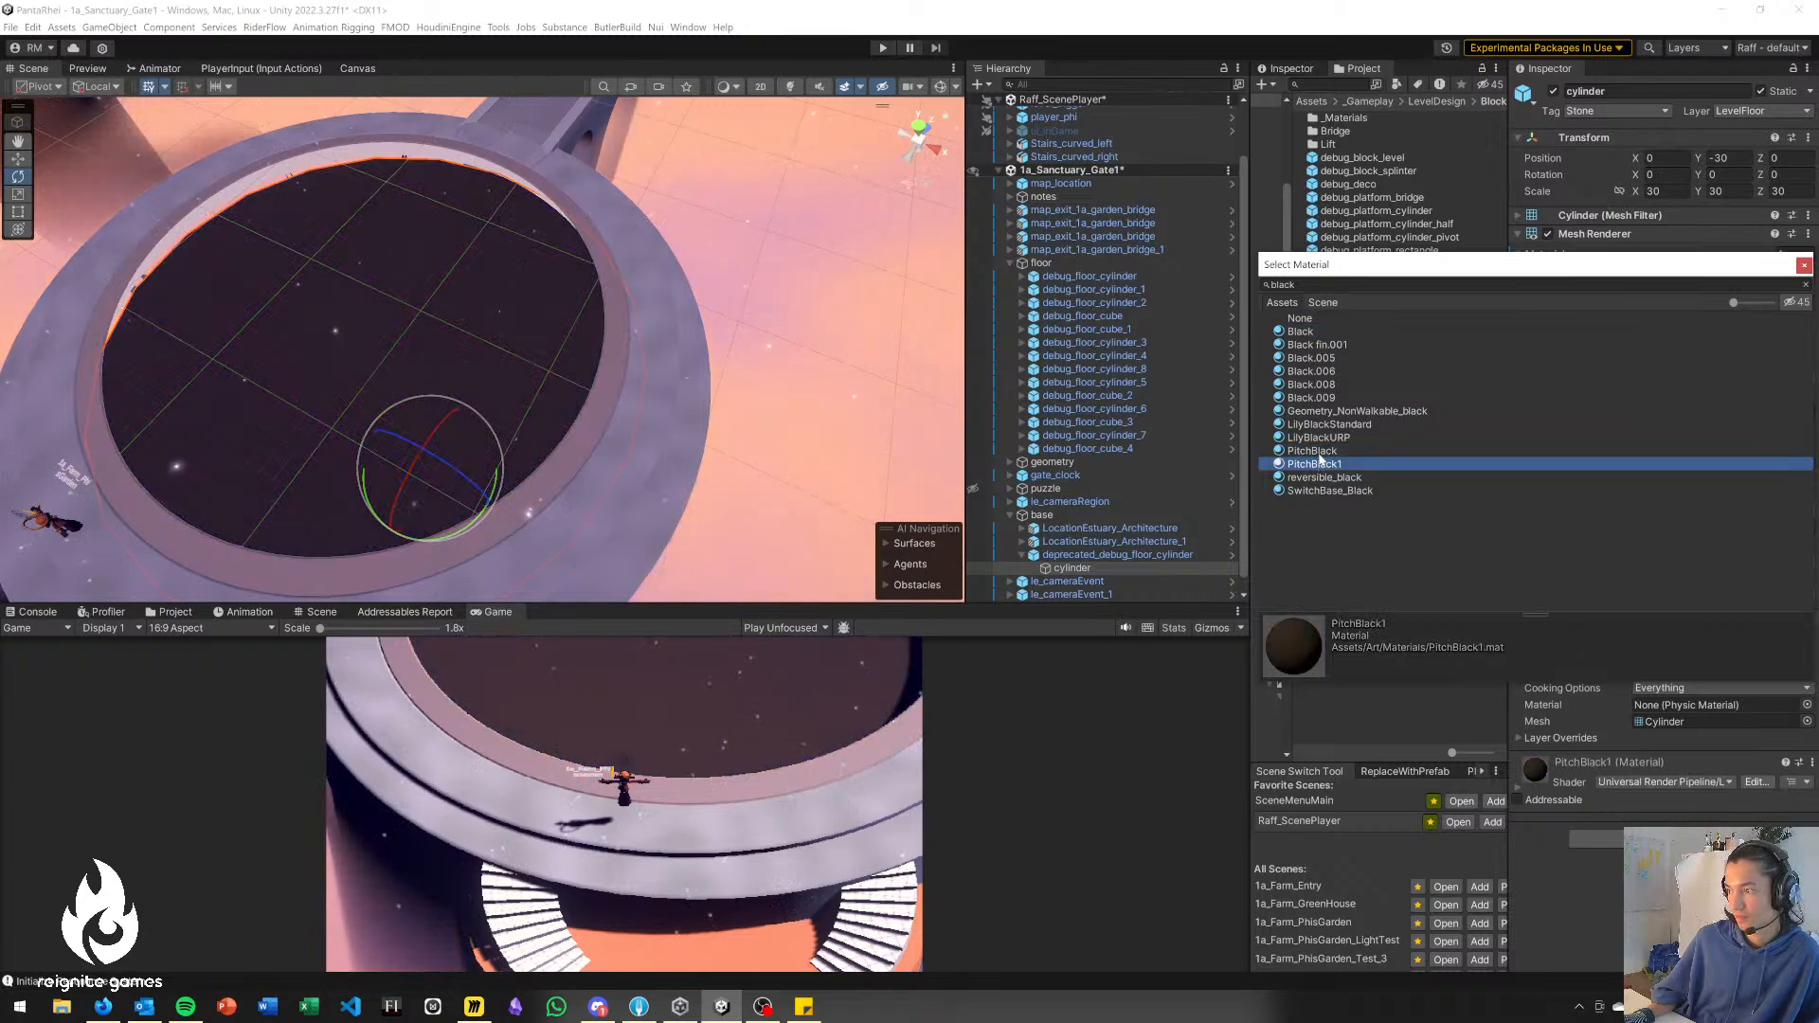
click(1319, 452)
click(1321, 464)
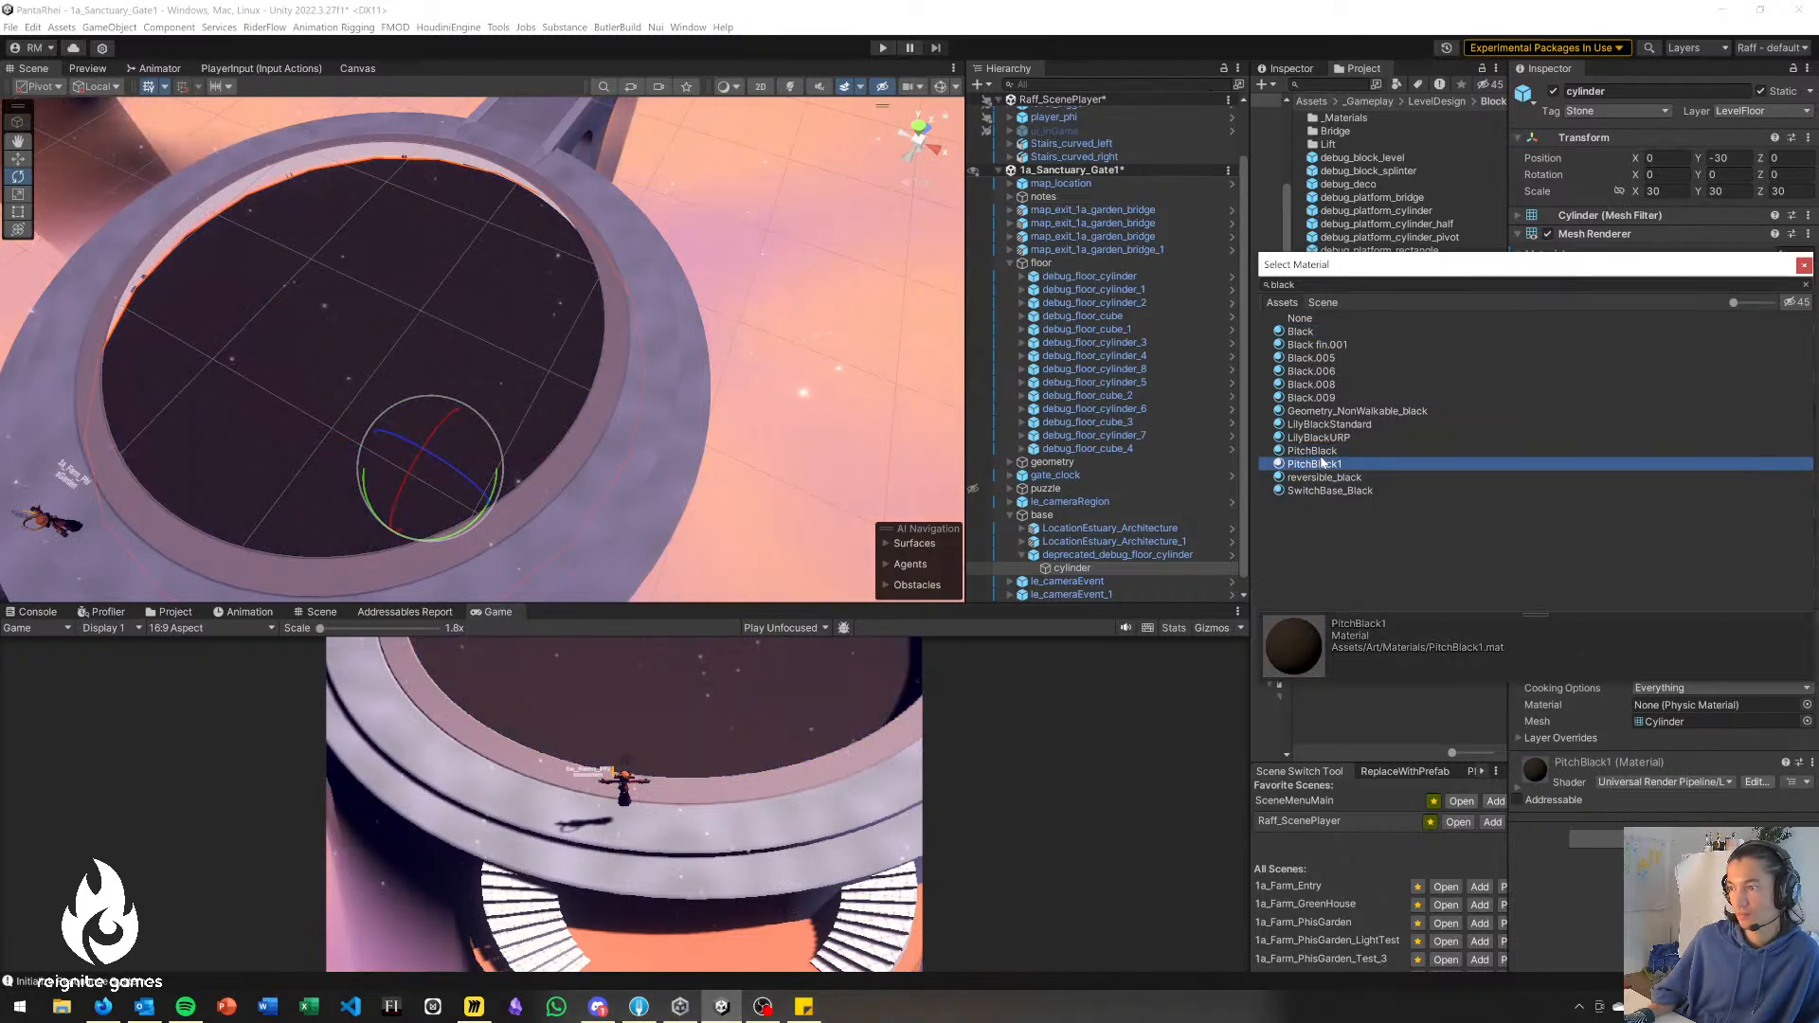
key(Up)
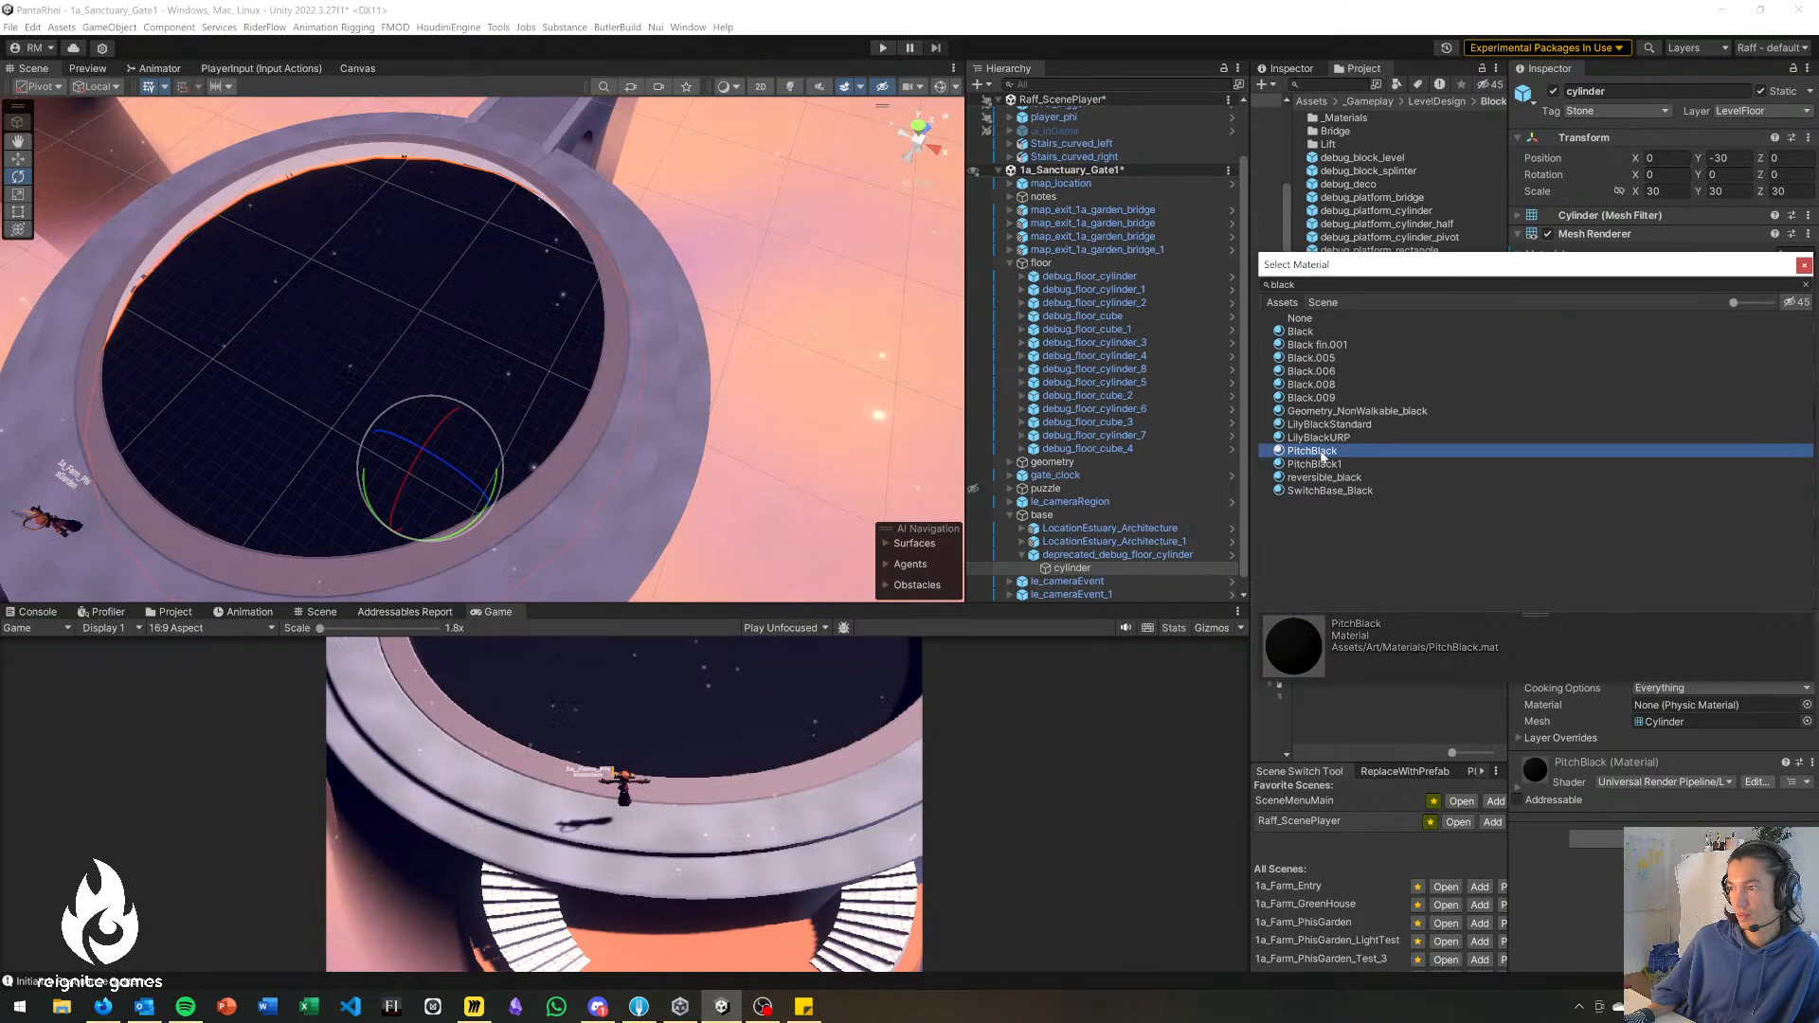
click(1804, 265)
click(805, 353)
right_drag(593, 331, 661, 456)
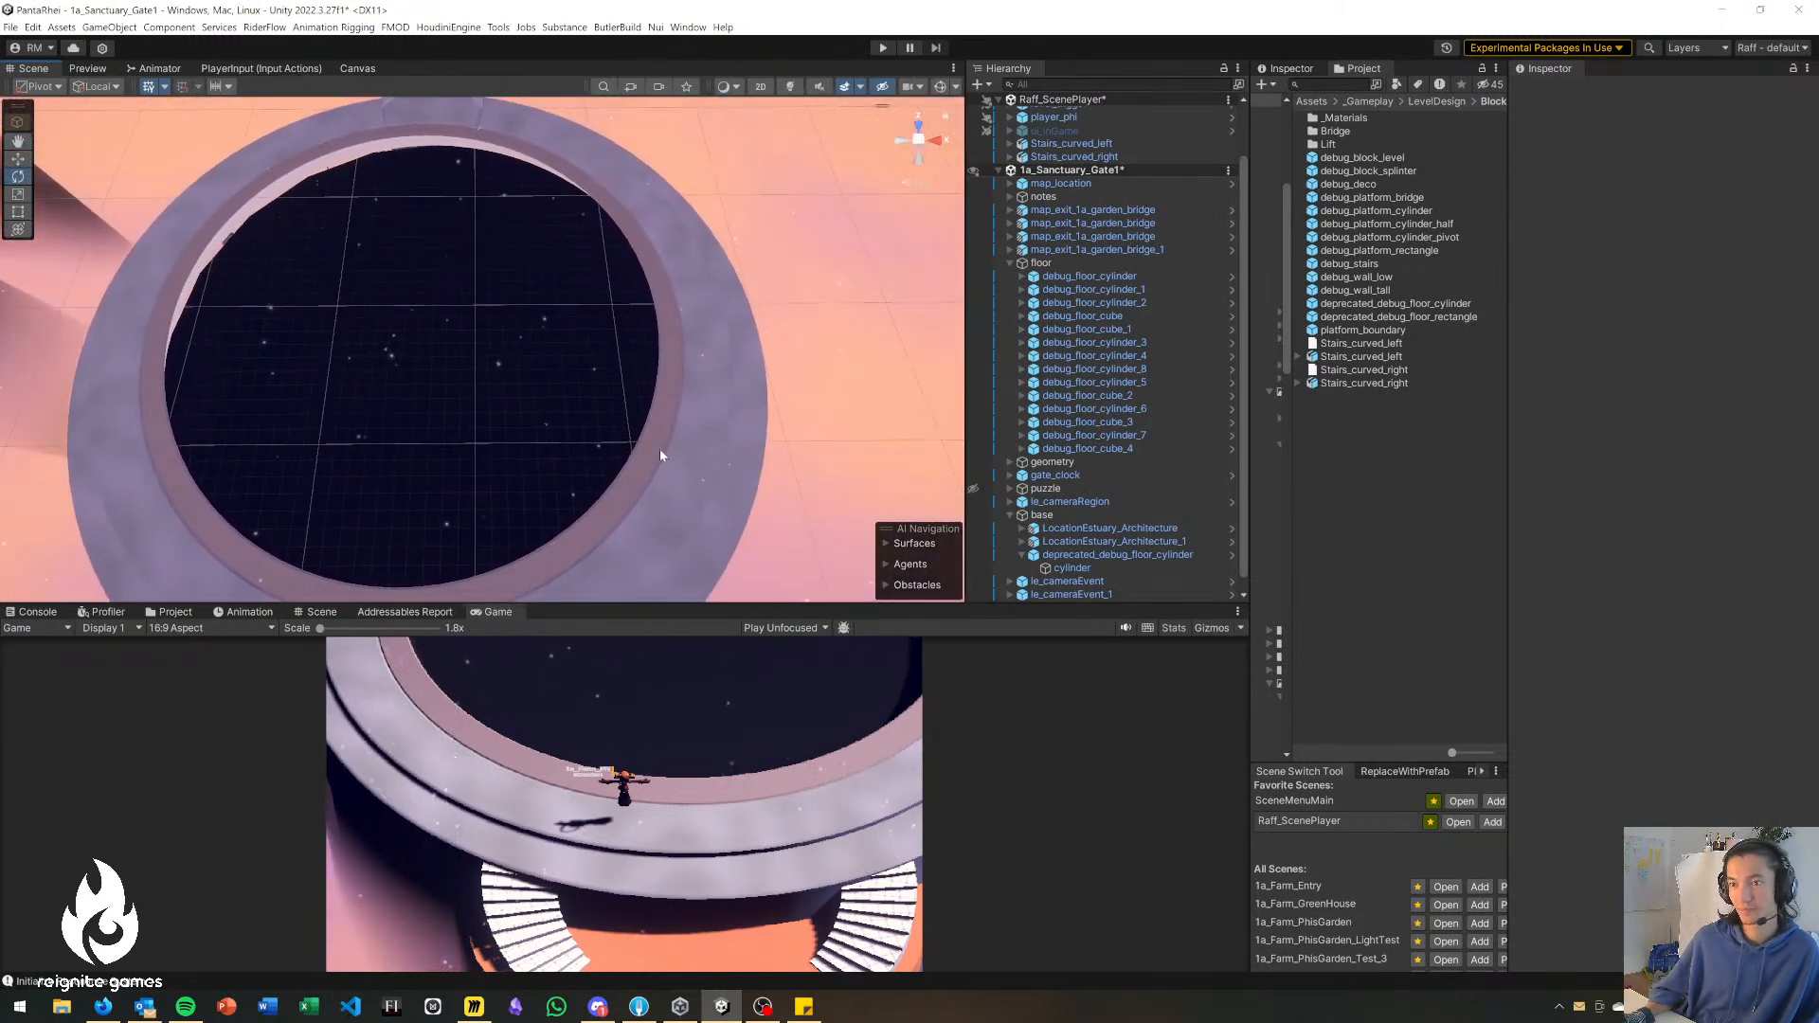
key(alt+Tab)
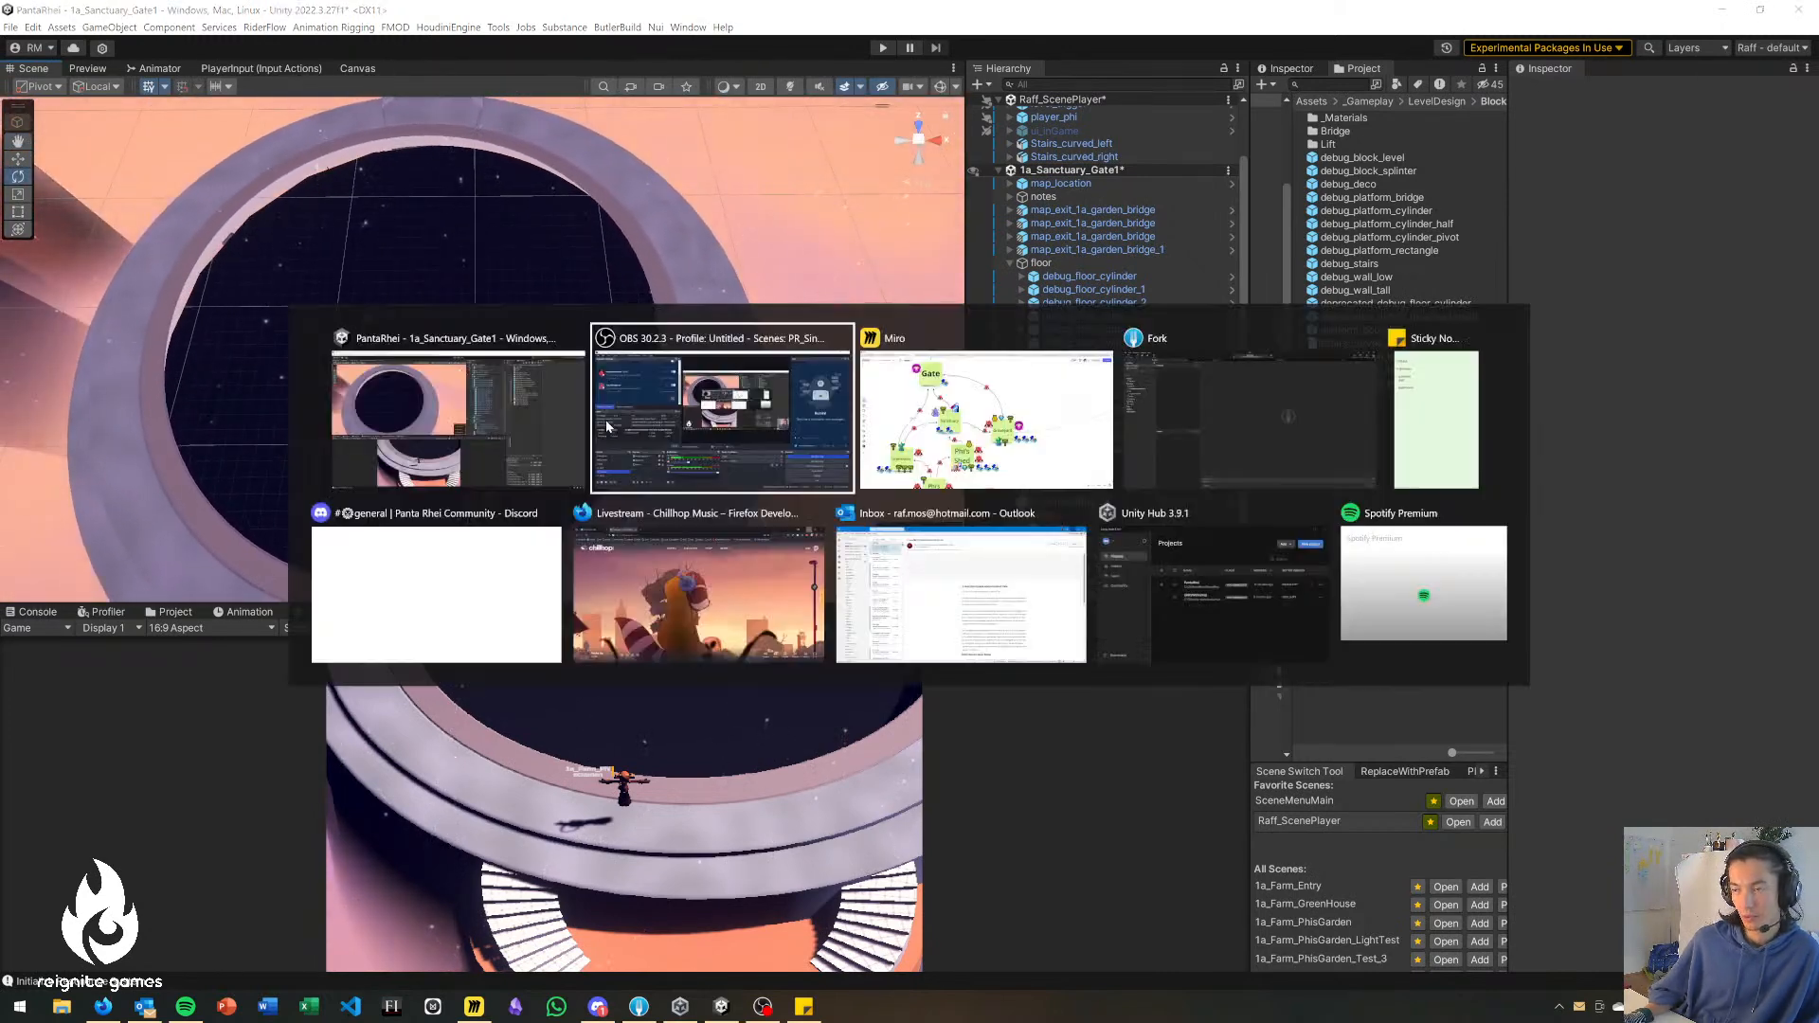
key(alt+Tab)
key(alt+shift+Tab)
key(alt+shift+Tab)
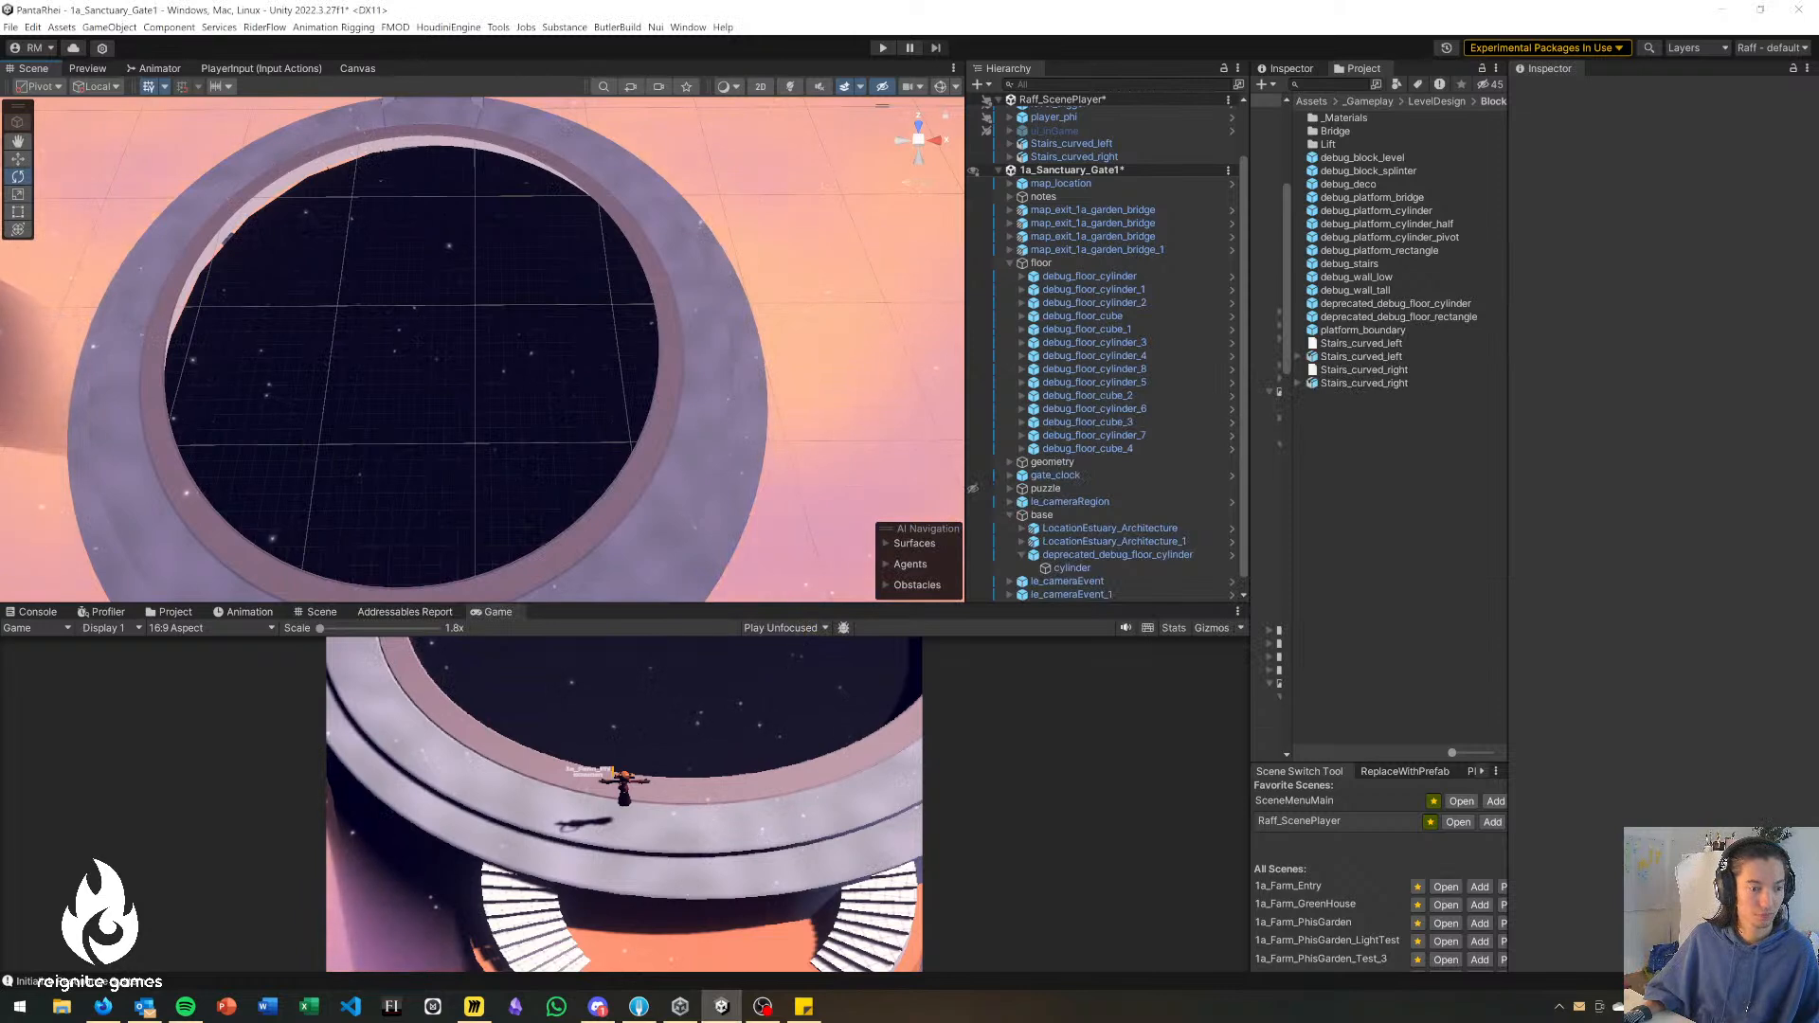
key(alt+Tab)
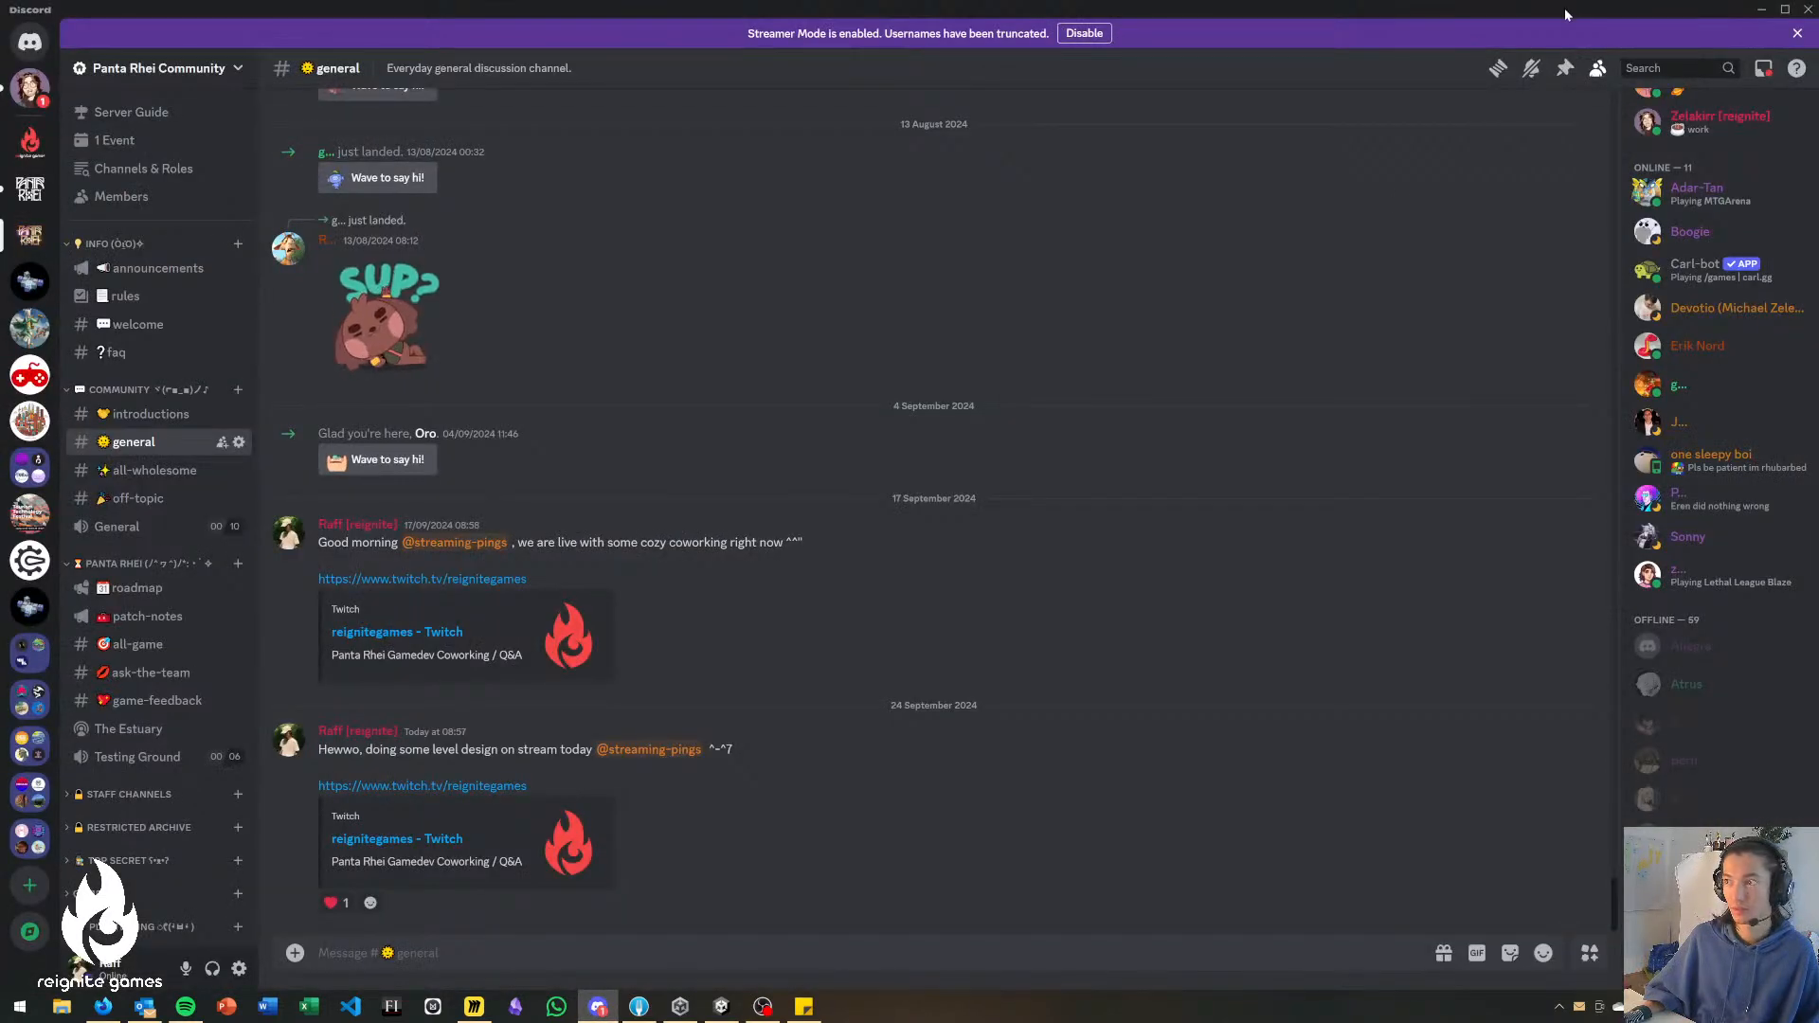
key(alt+Tab)
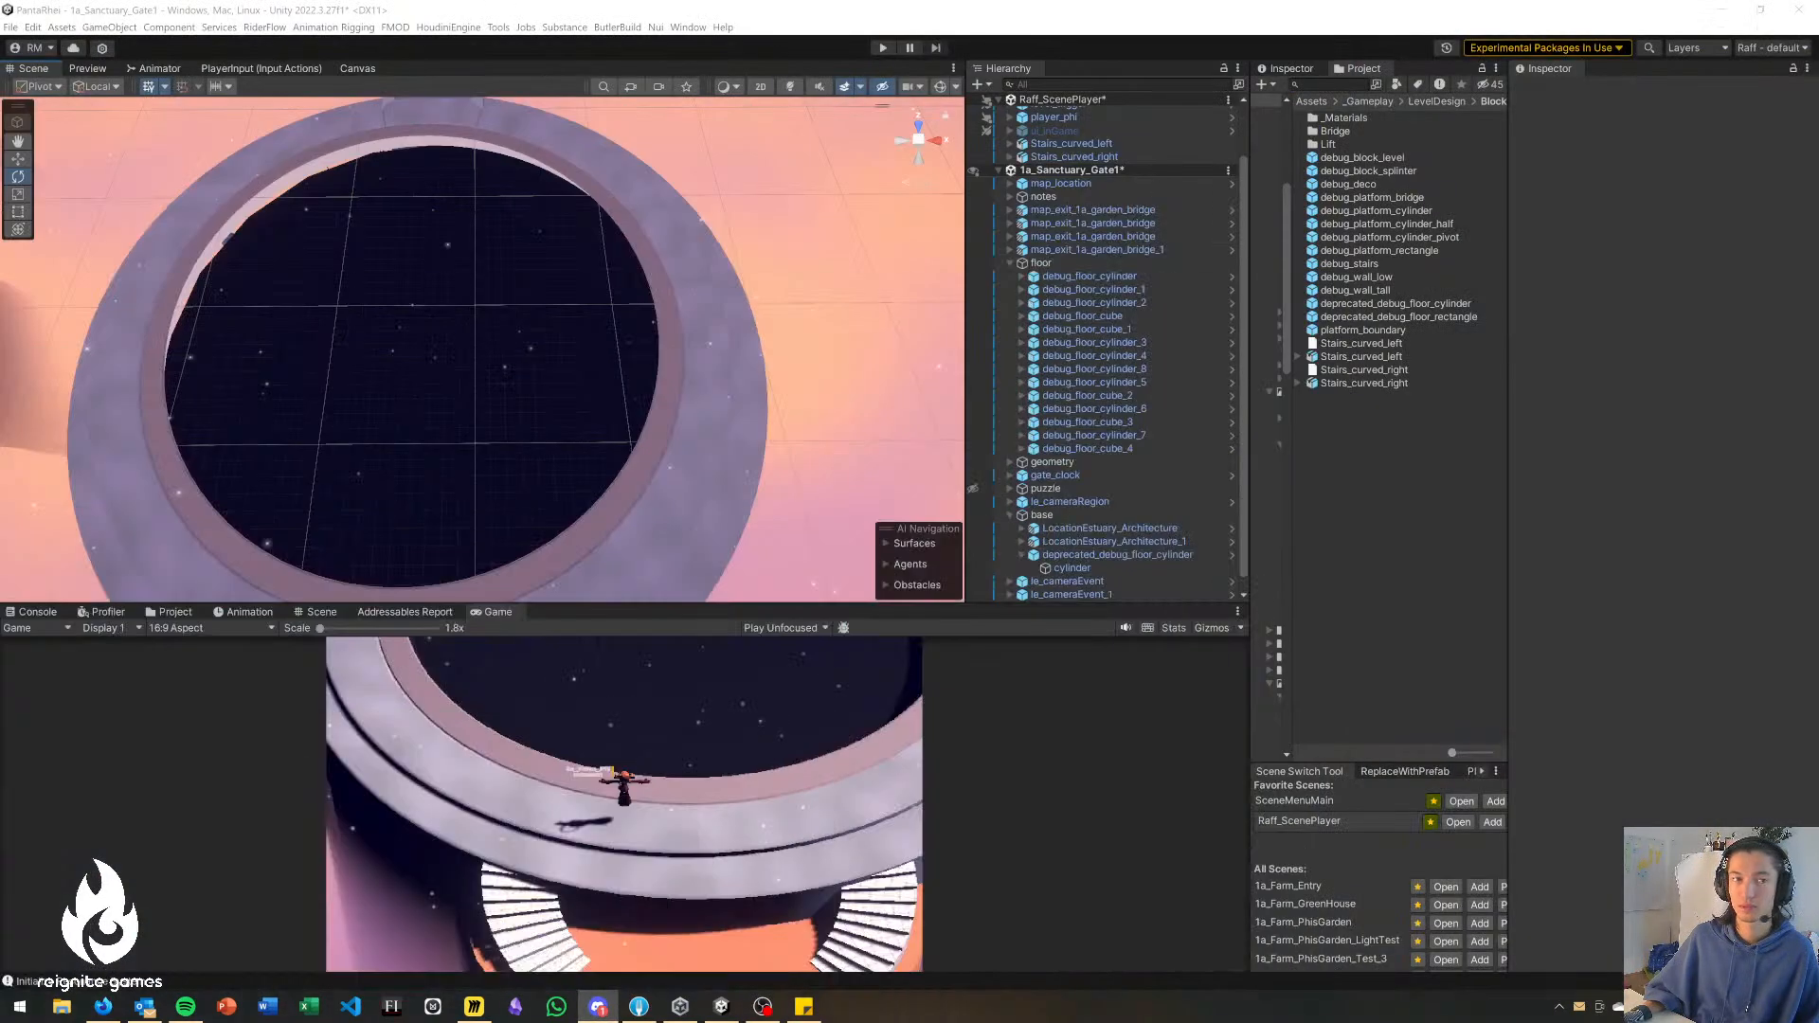
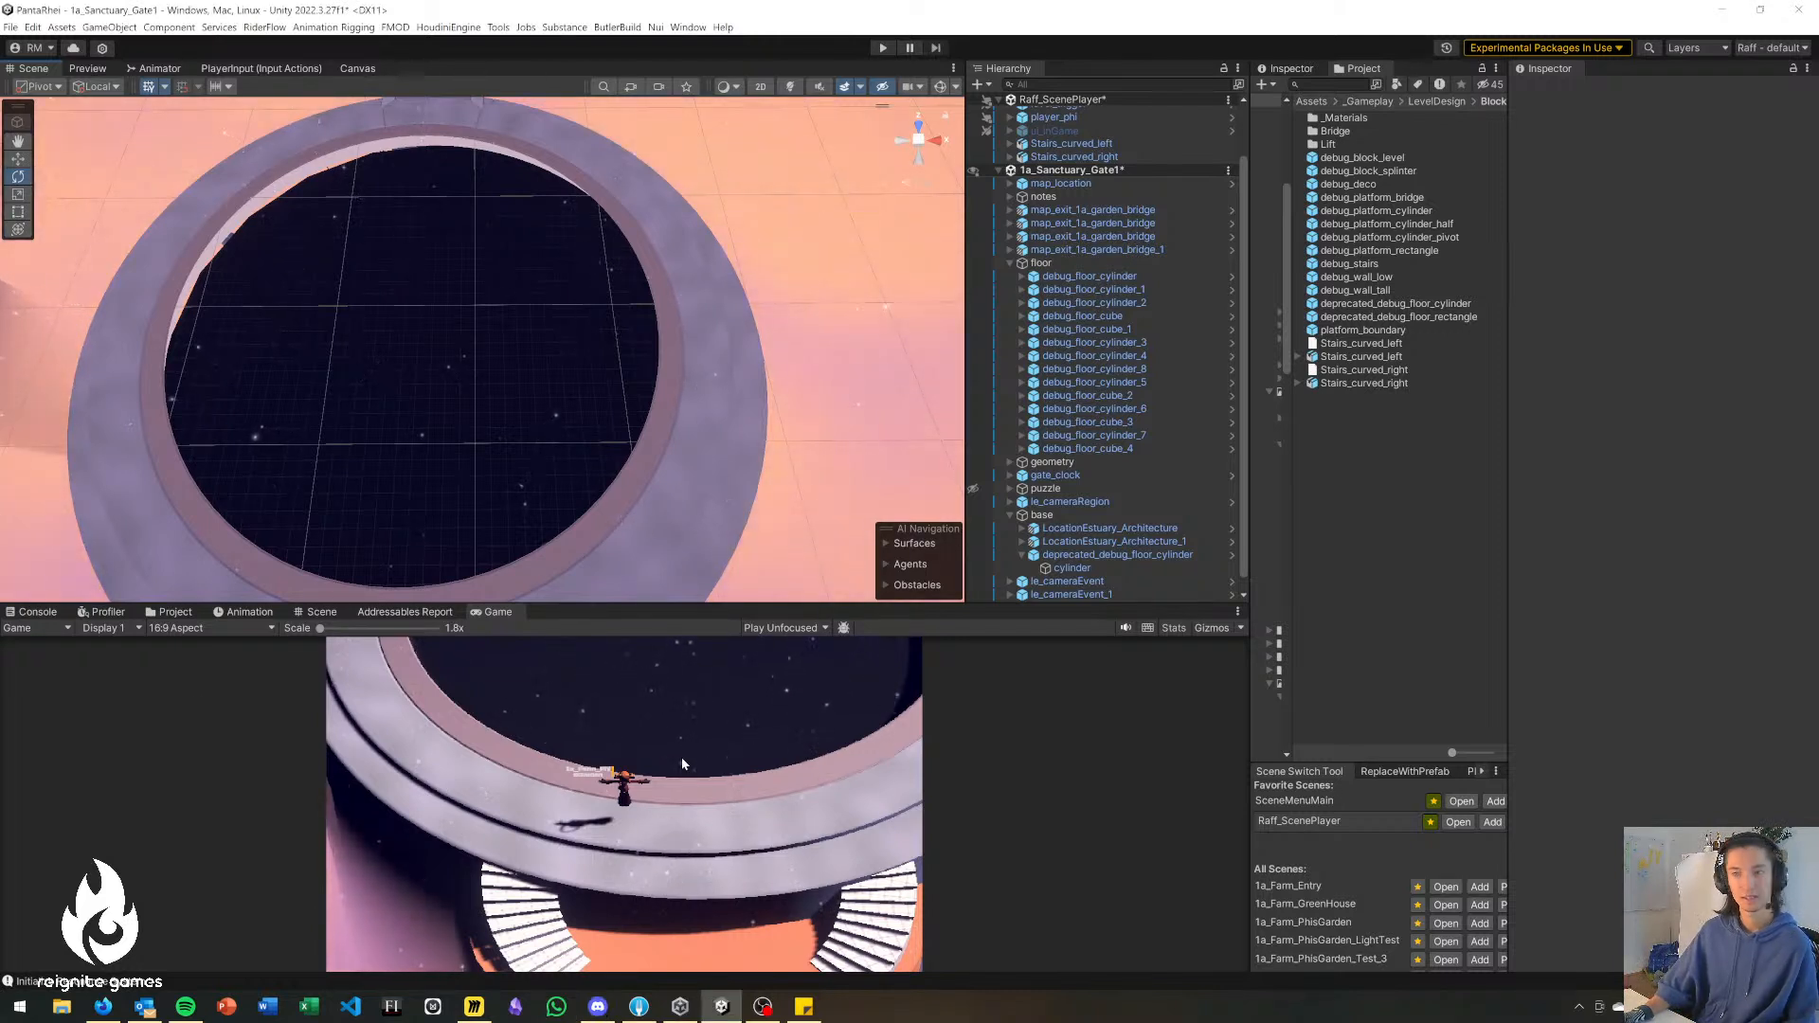
Place a debug_wall_tall on the platform ring's edge and enlarge it to about 21.3 × 41 × 14.
right_drag(756, 402, 652, 297)
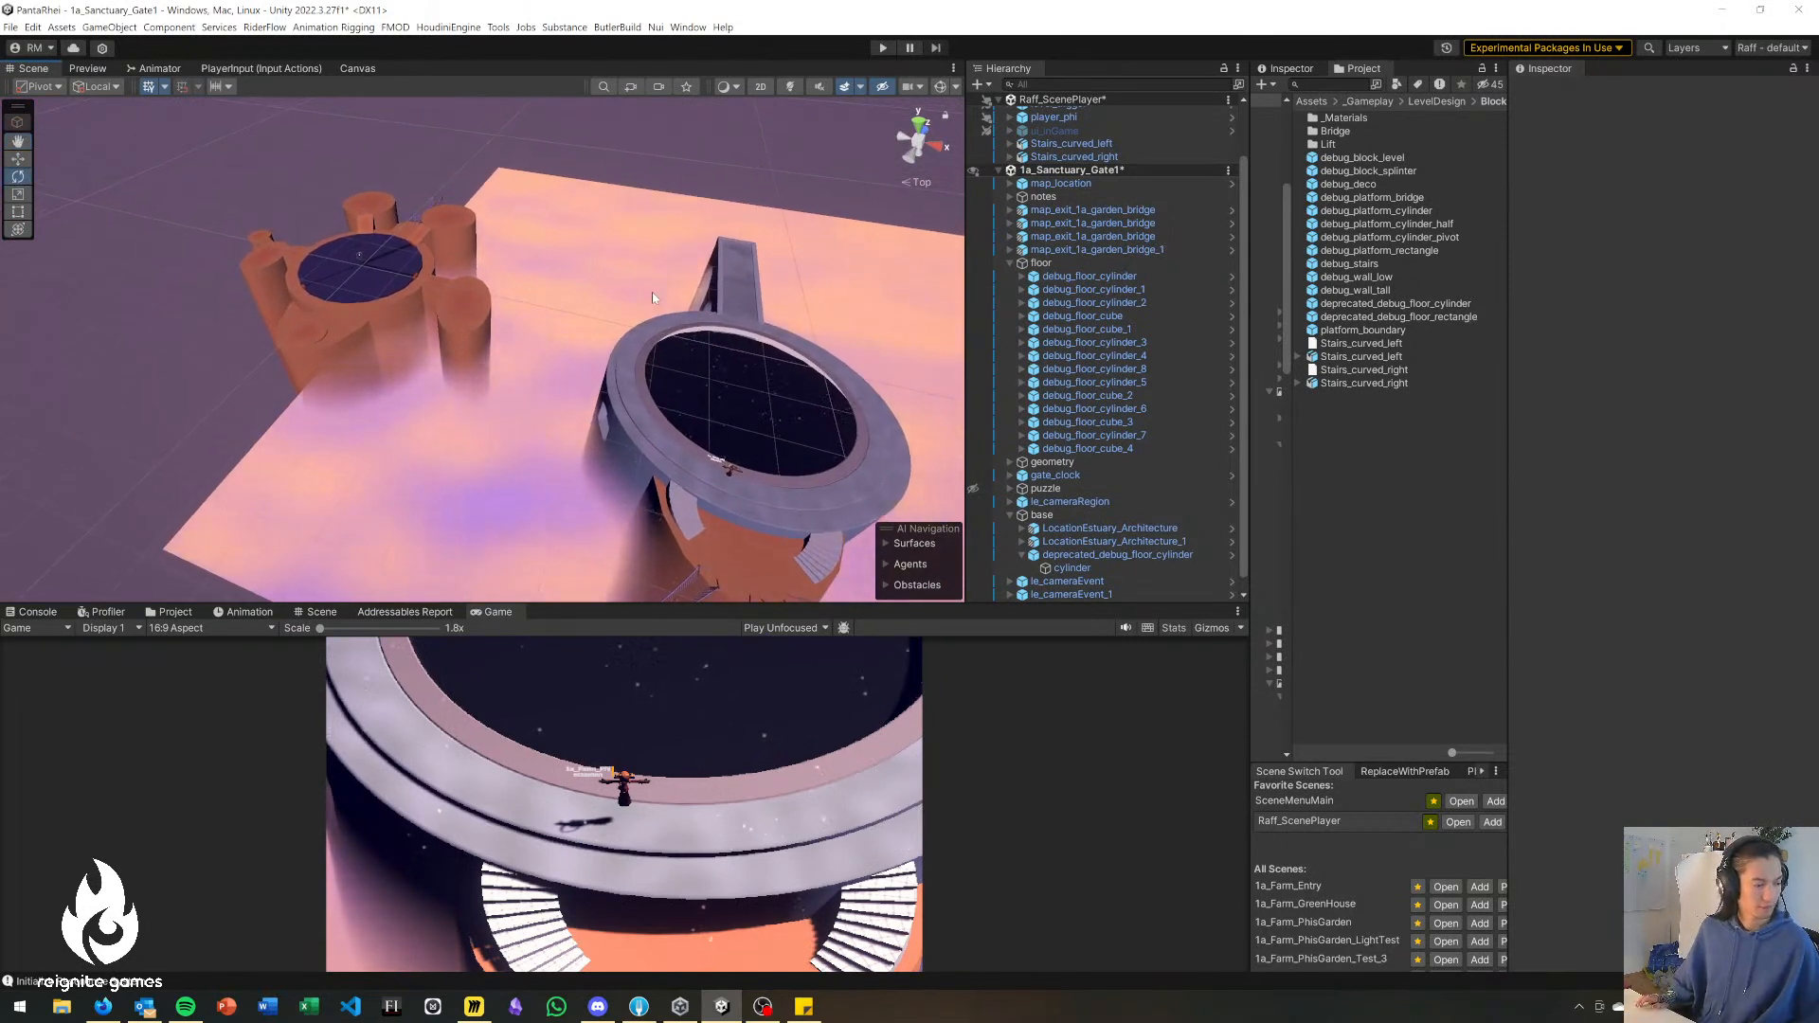
right_drag(467, 351, 560, 367)
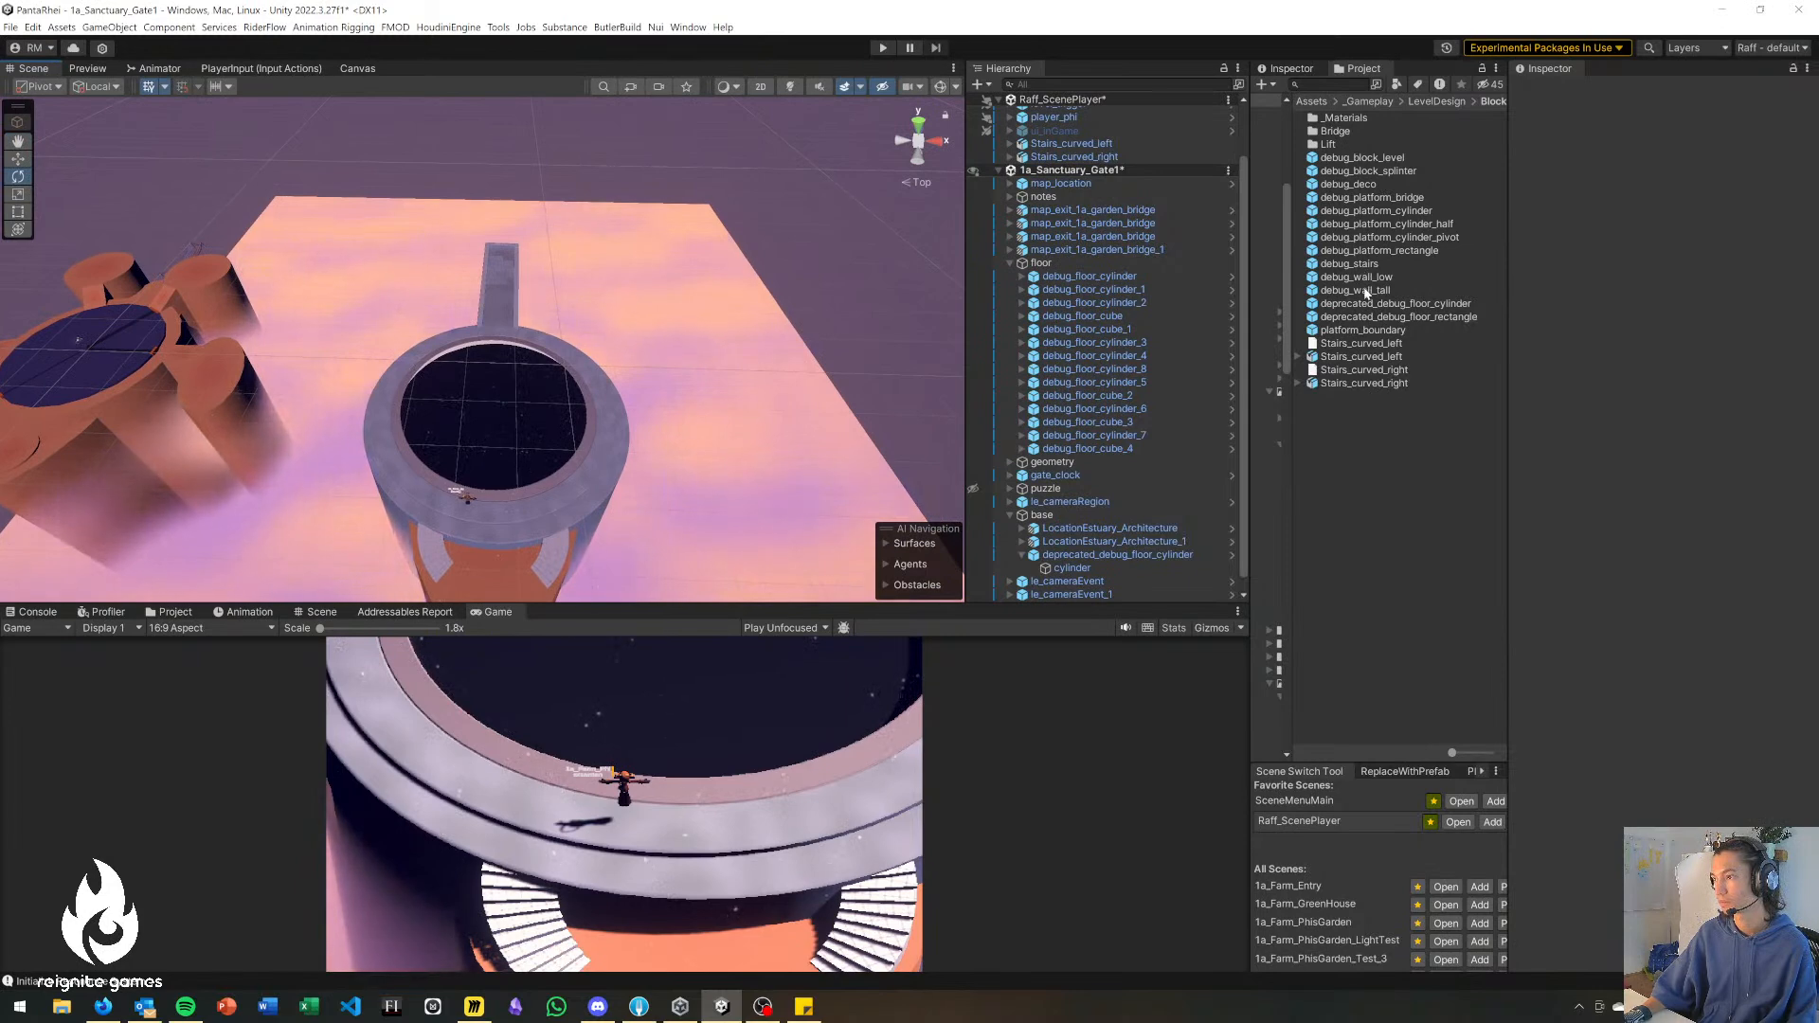
drag(1147, 325, 407, 355)
key(r)
key(w)
key(r)
key(w)
click(812, 279)
key(w)
Delete the old floor group, puzzle, gate_clock and le_cameraRegion from 1a_Sanctuary_Gate1.
right_drag(457, 423, 440, 388)
key(s)
right_drag(480, 492, 445, 466)
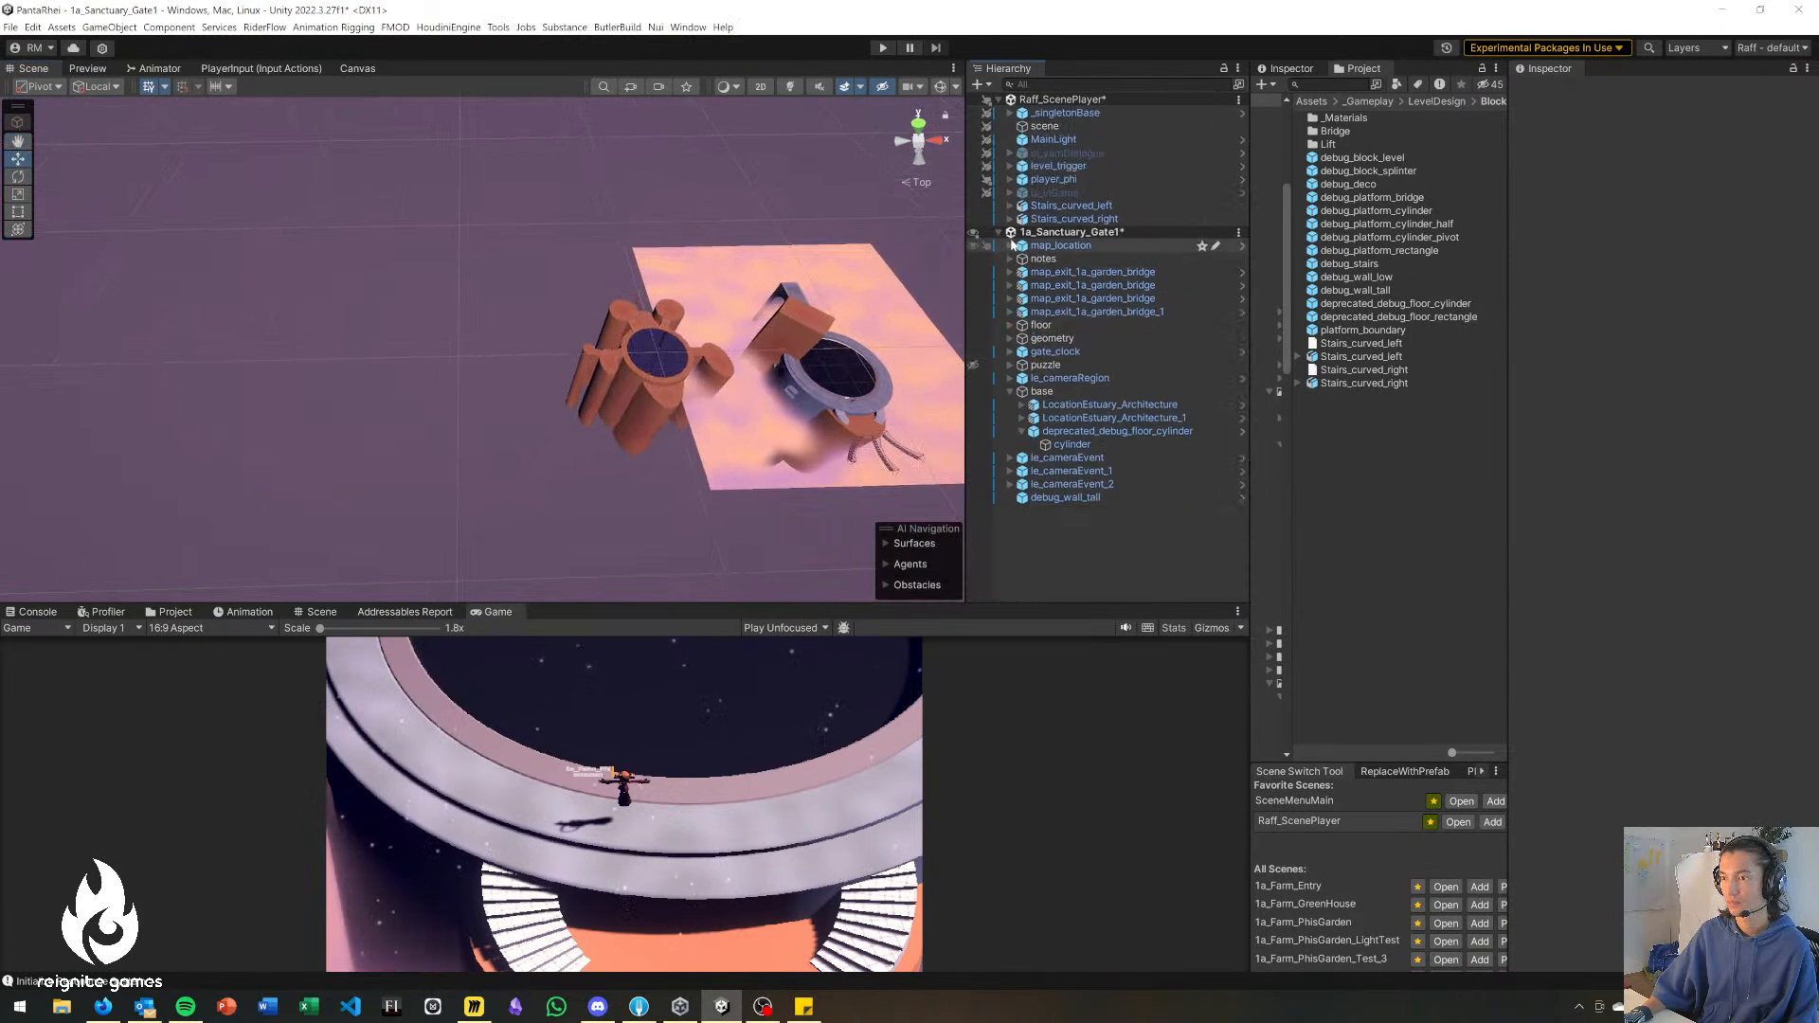
click(668, 406)
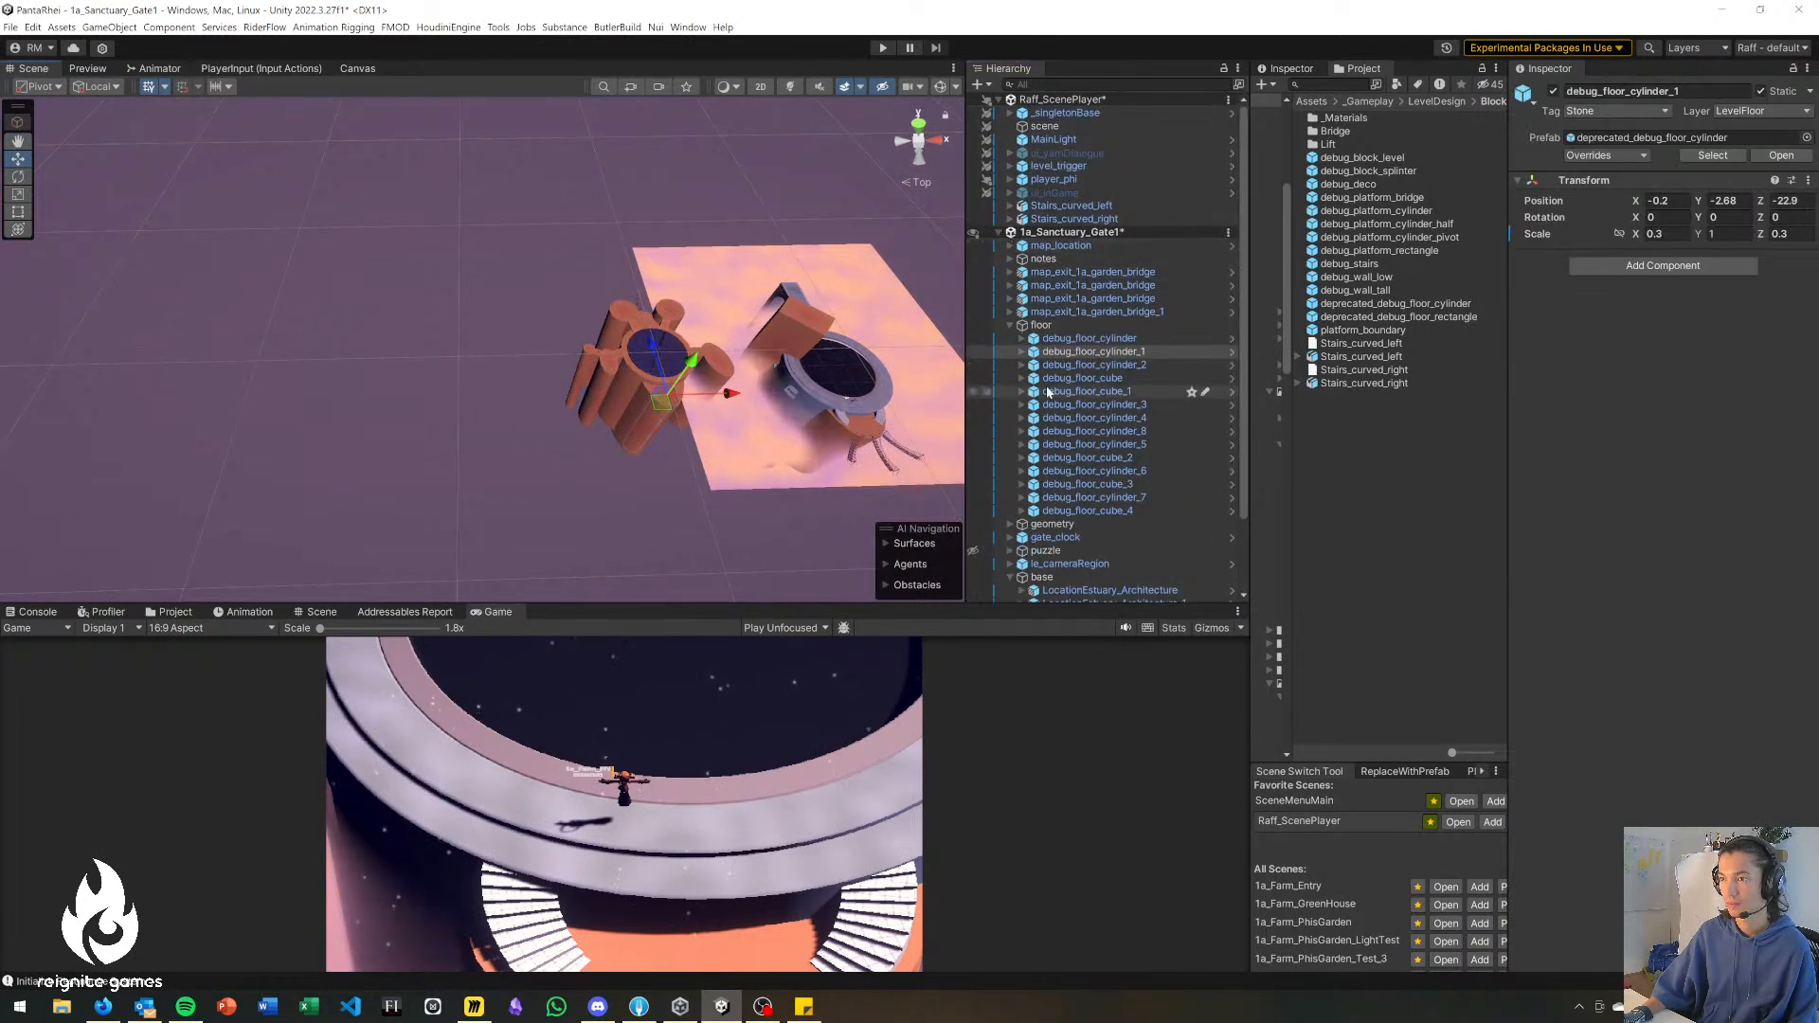
click(1042, 325)
key(Delete)
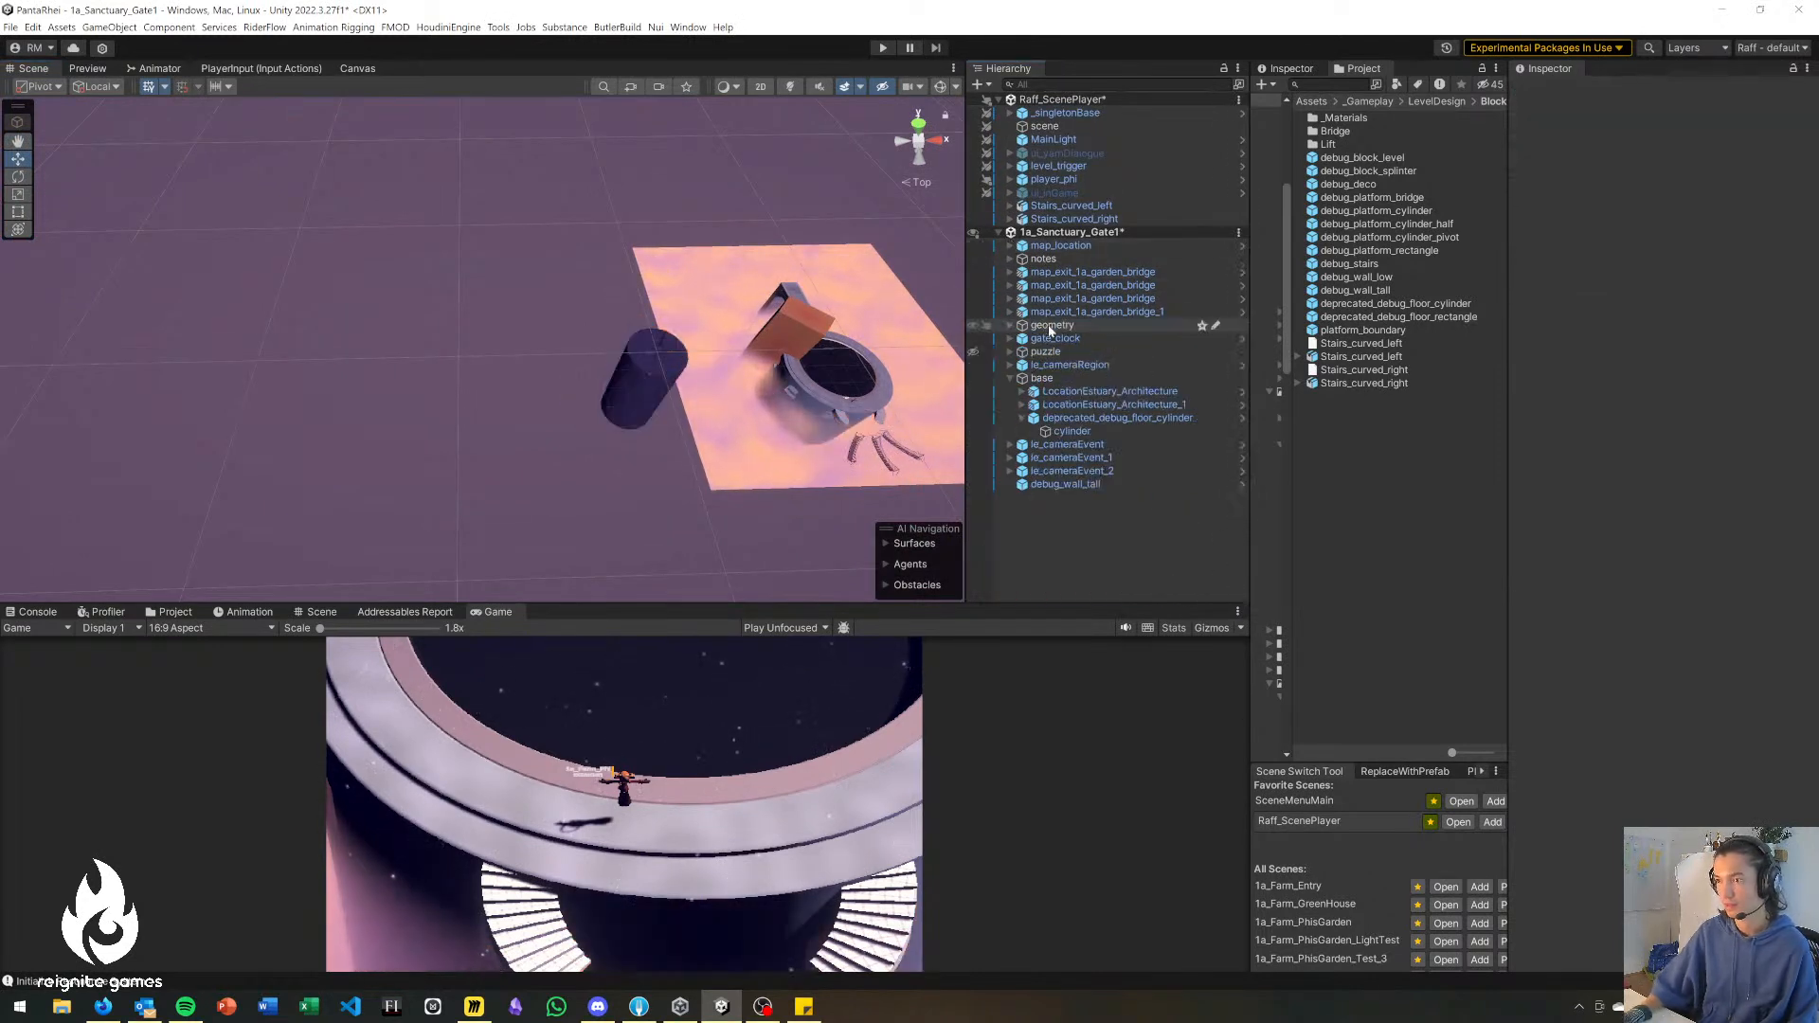
click(1070, 355)
key(Delete)
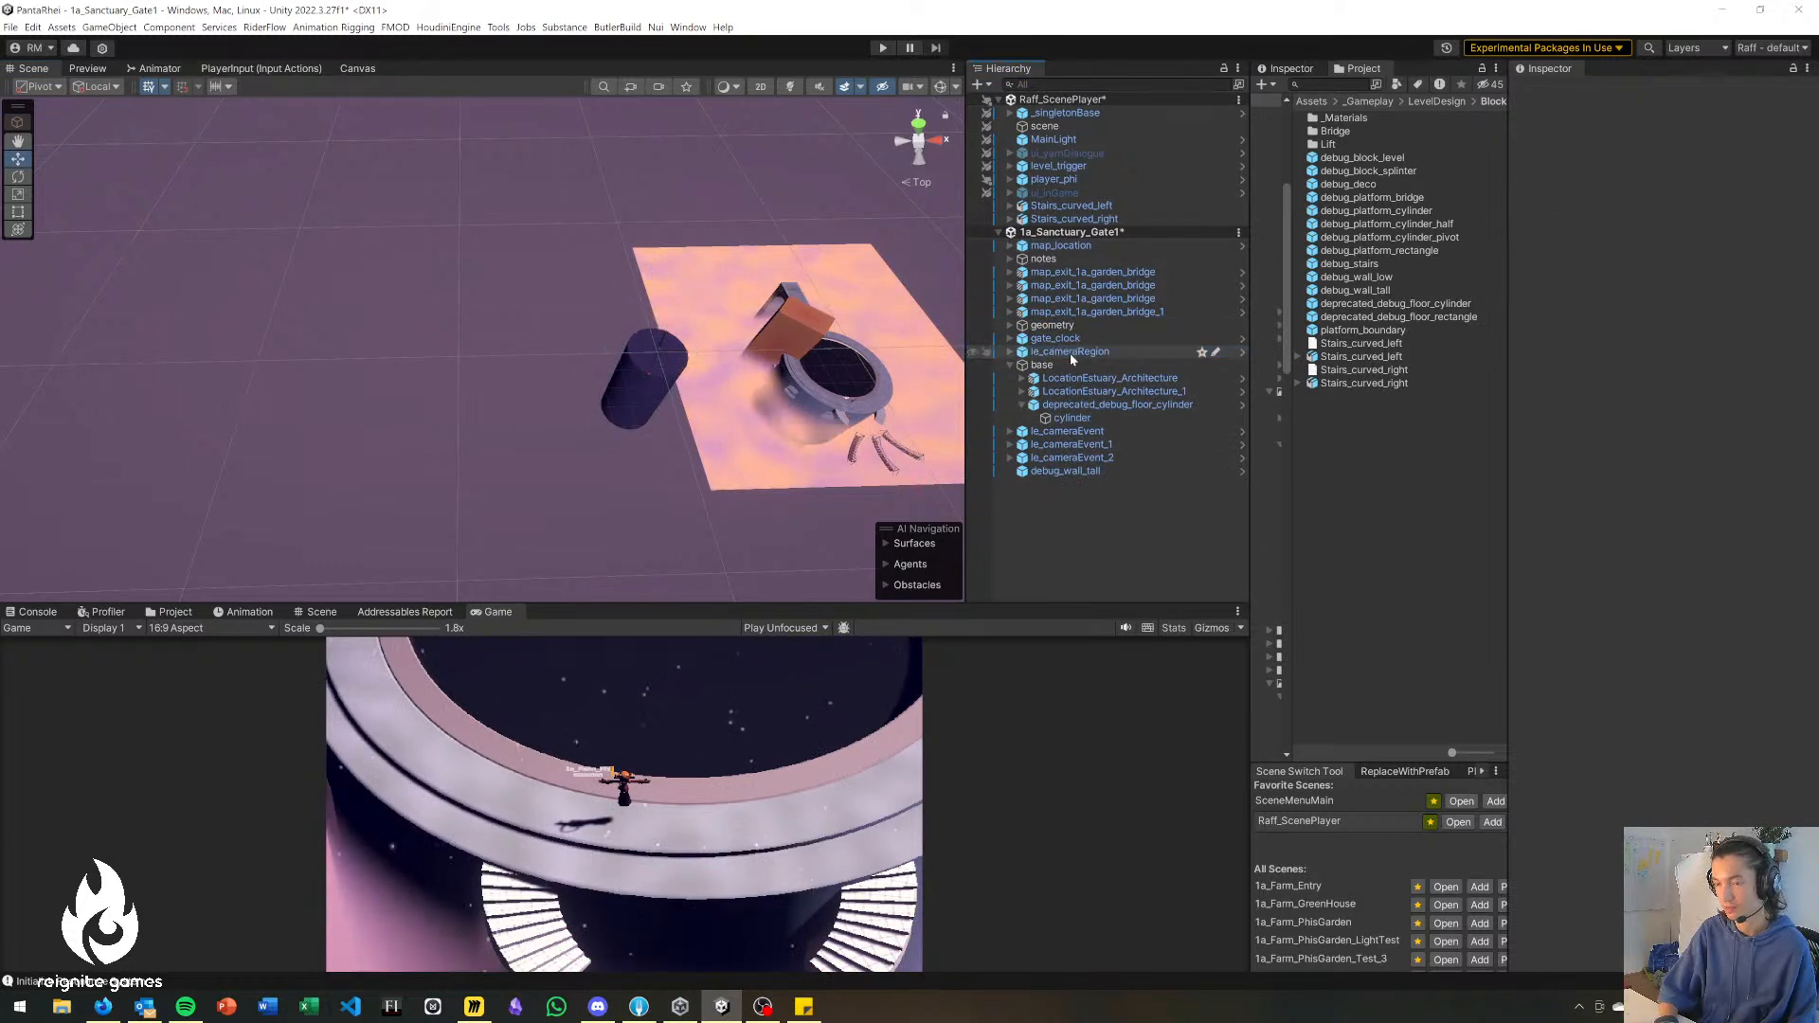
click(651, 399)
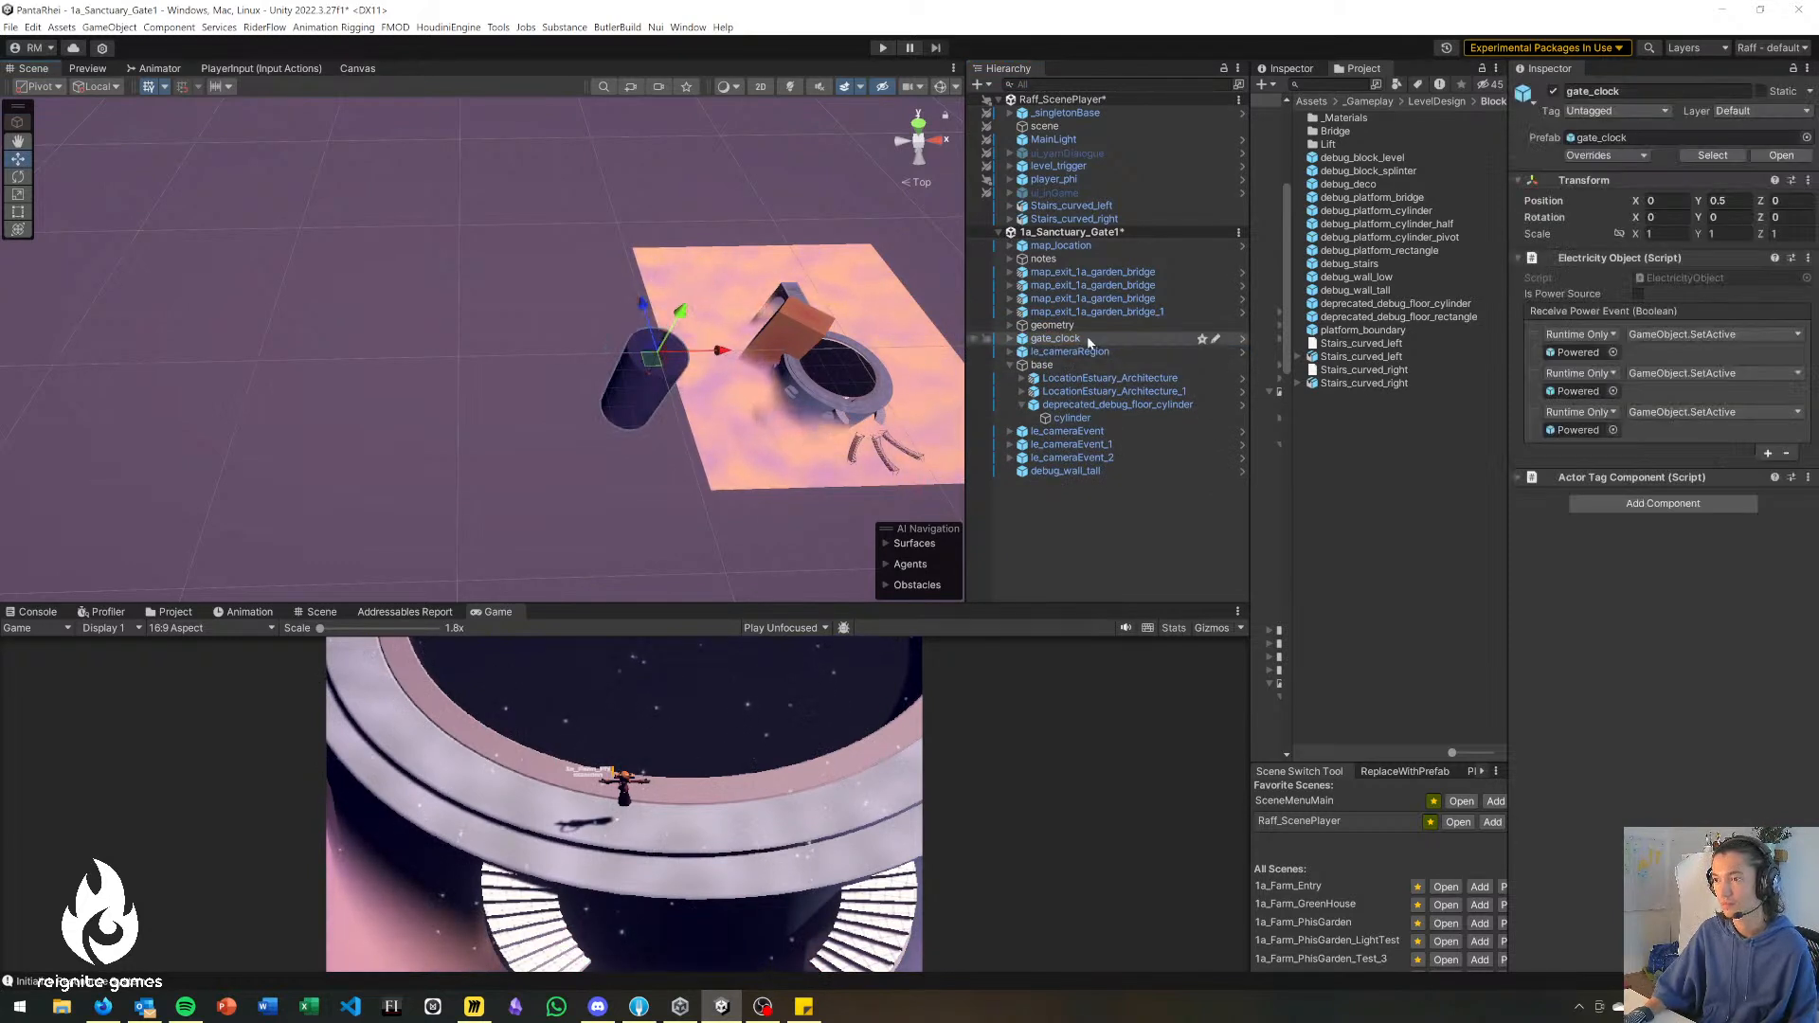
key(Delete)
click(1079, 341)
key(Delete)
Widen debug_wall_tall to an X scale of about 28.88 and shift it to X 63.5, Z 5.9.
click(639, 300)
alt+drag(611, 375, 688, 334)
right_drag(688, 334, 474, 393)
drag(247, 344, 594, 366)
right_drag(593, 367, 480, 392)
drag(556, 404, 399, 196)
right_drag(399, 199, 384, 242)
click(377, 290)
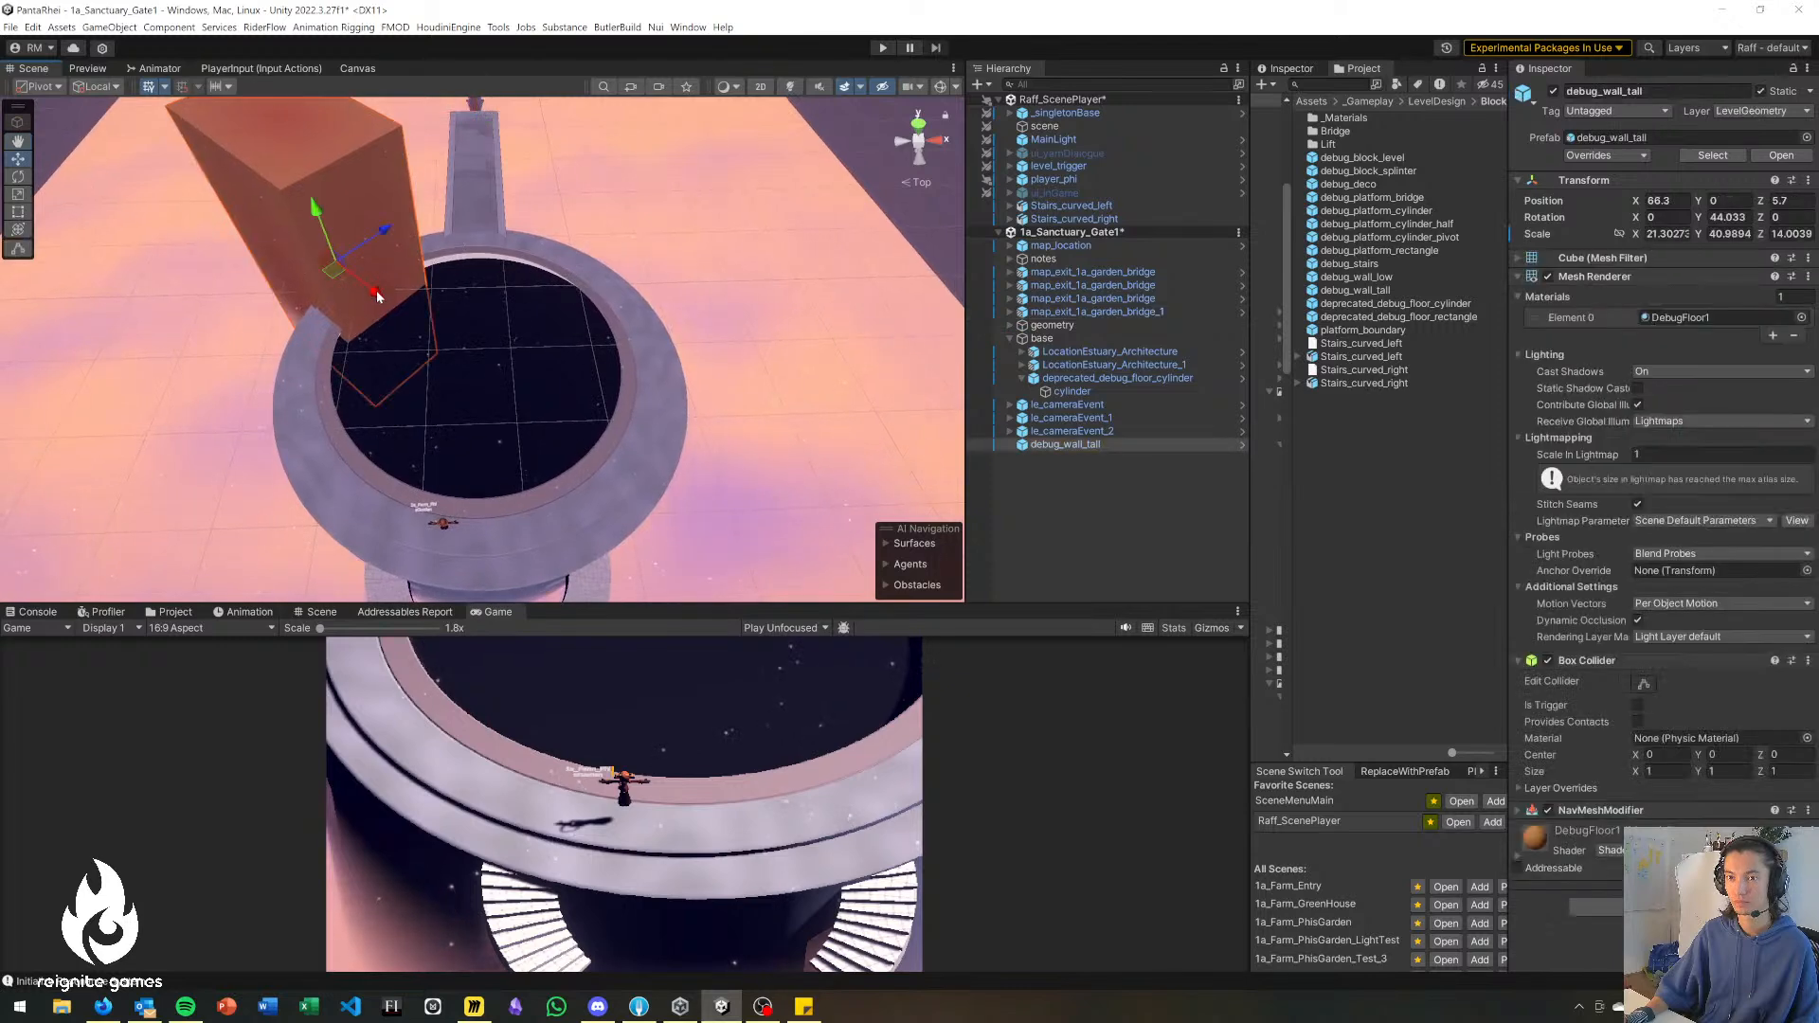
drag(375, 297, 319, 271)
click(856, 119)
right_drag(565, 249, 518, 272)
click(341, 213)
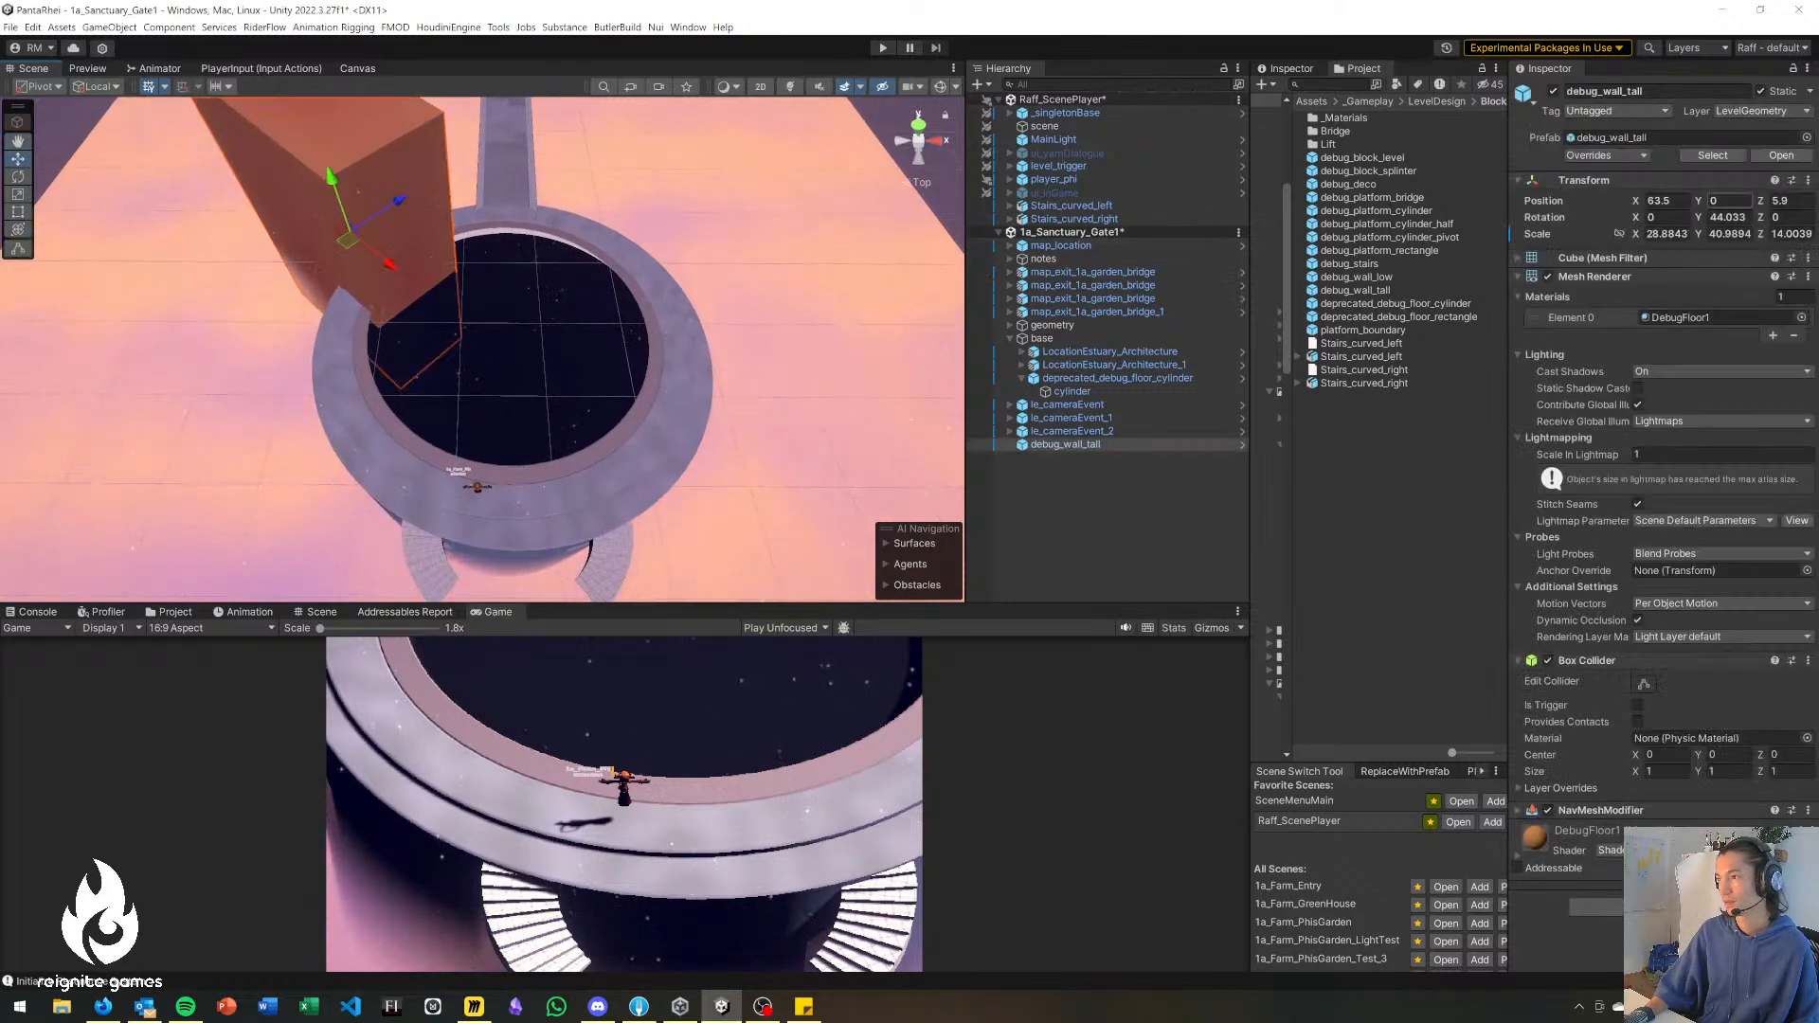
Locate debug_wall_tall's source prefab and place a debug_platform_rectangle and a debug_platform_cylinder on opposite sides of the ring.
click(1714, 157)
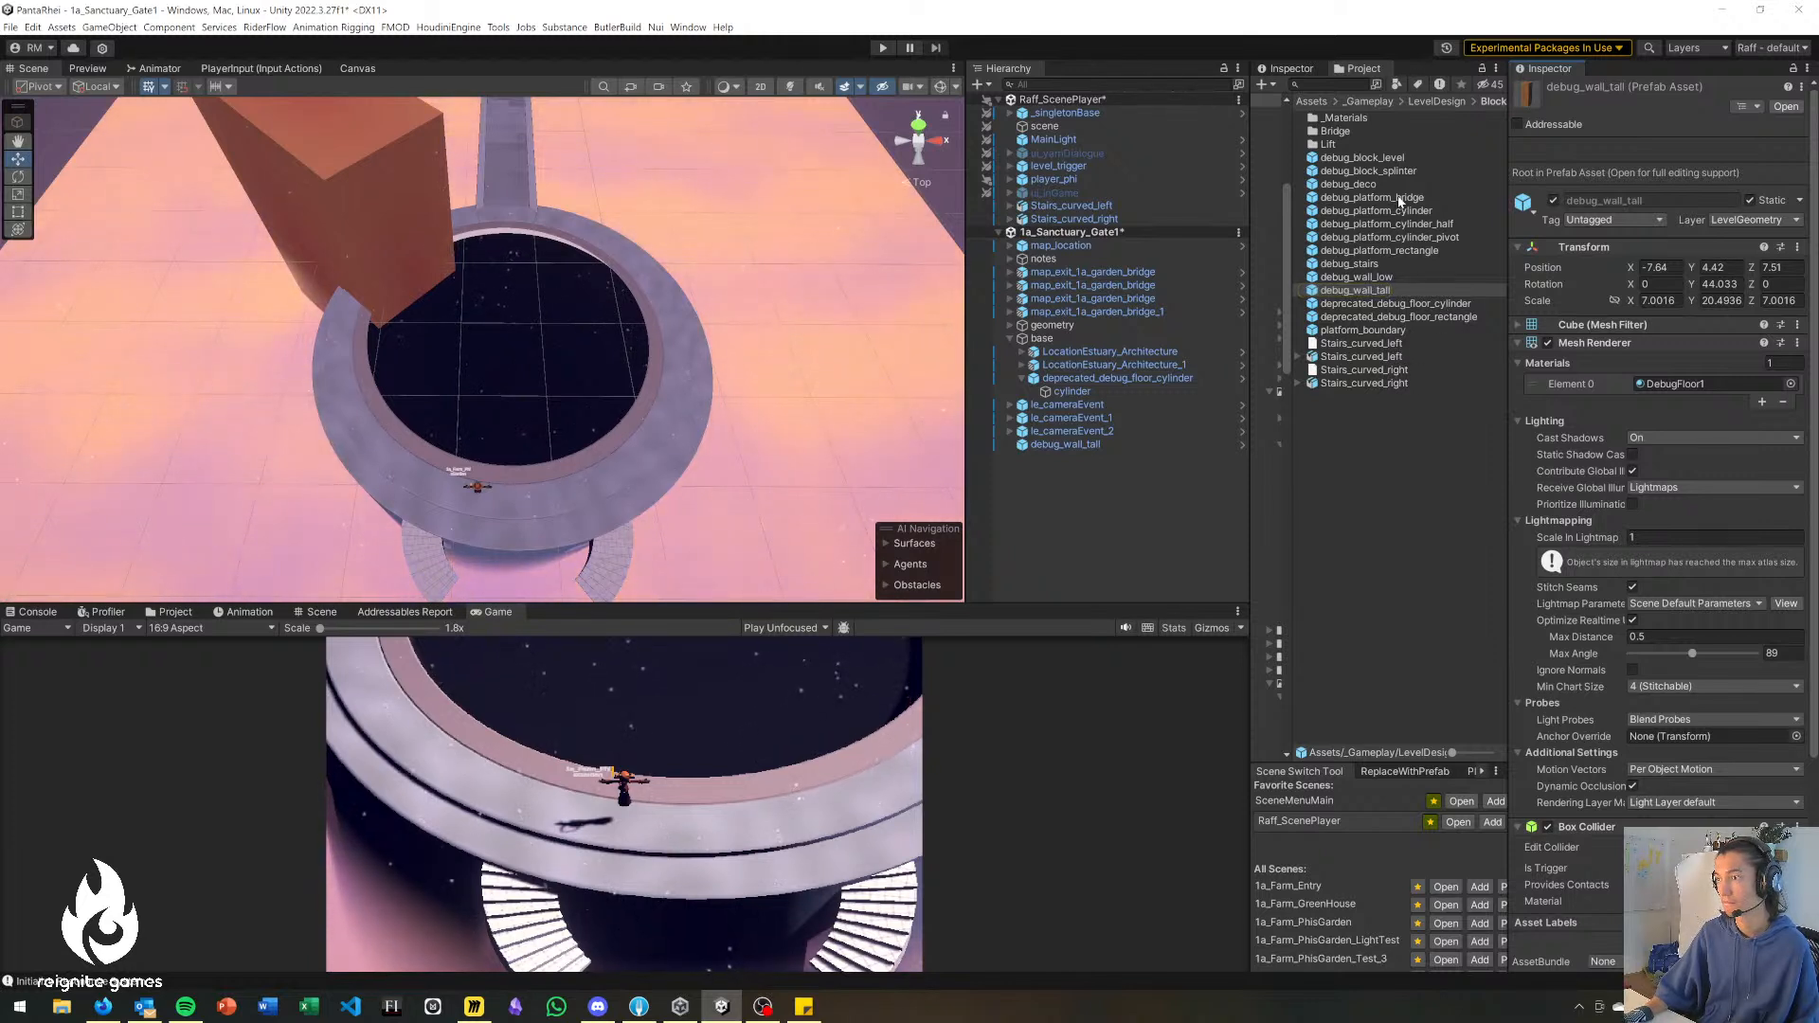
drag(1377, 249, 800, 339)
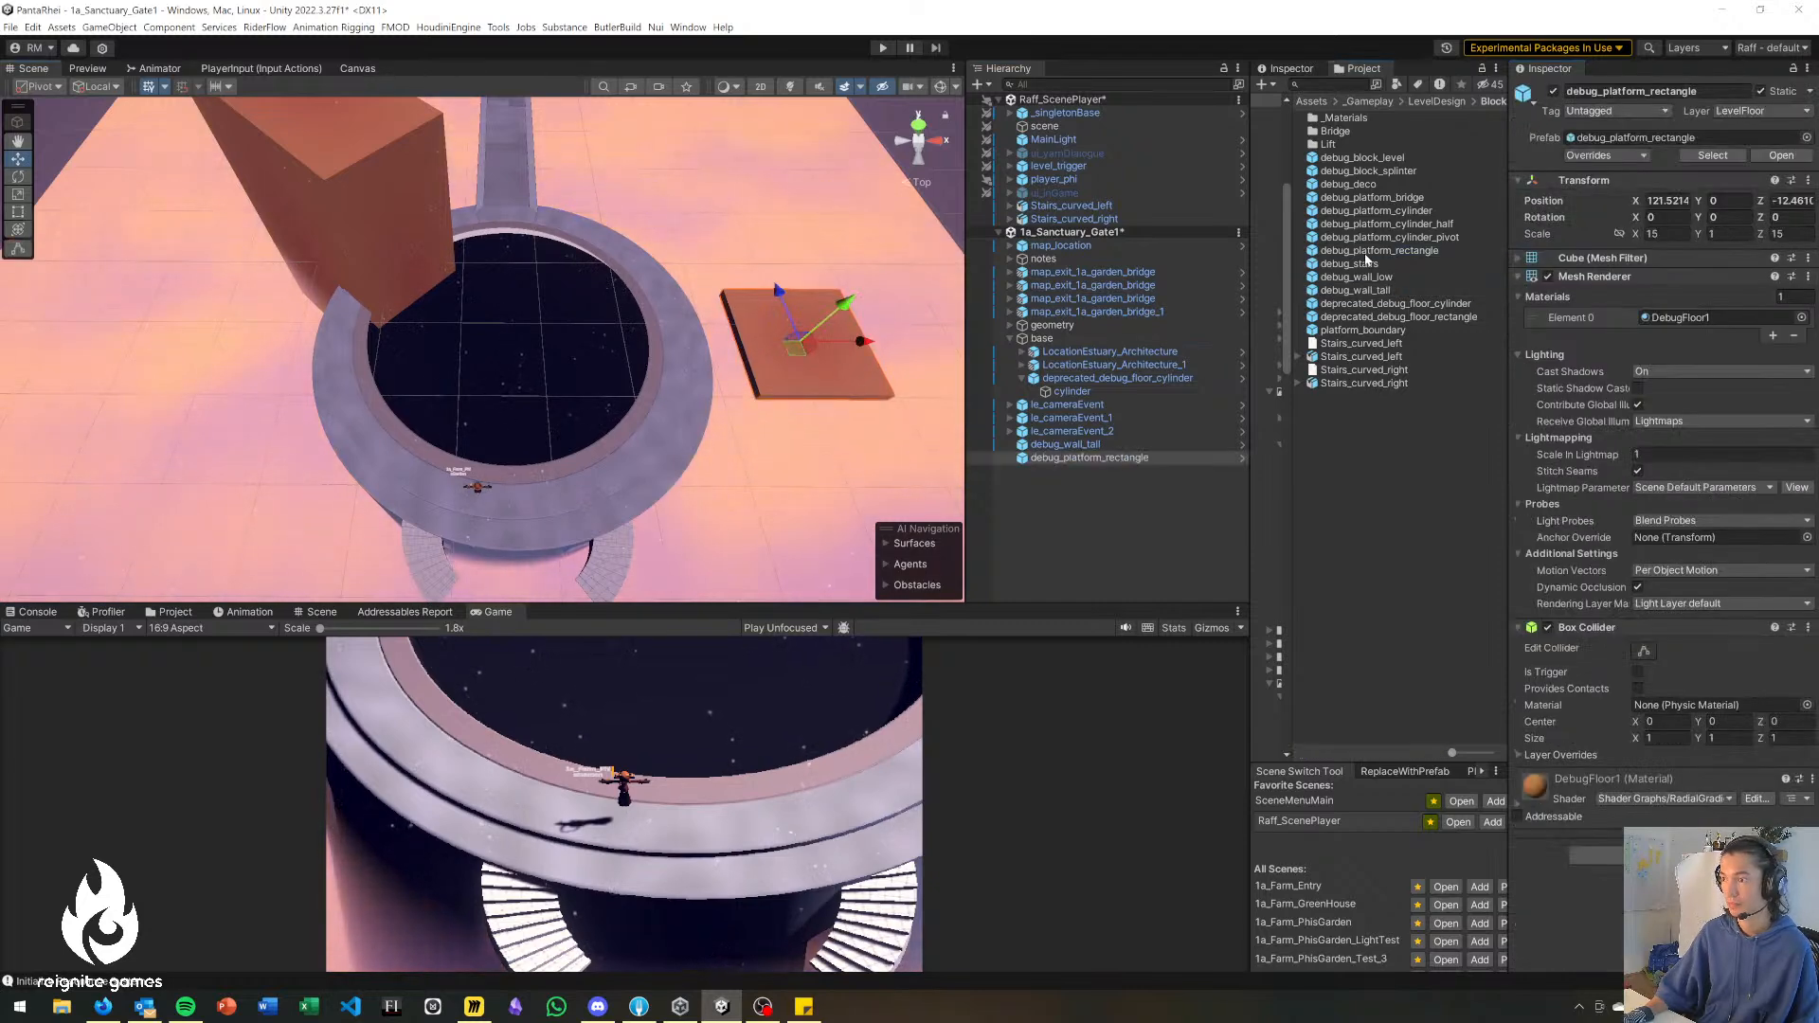
drag(1377, 216, 106, 395)
right_drag(619, 331, 665, 378)
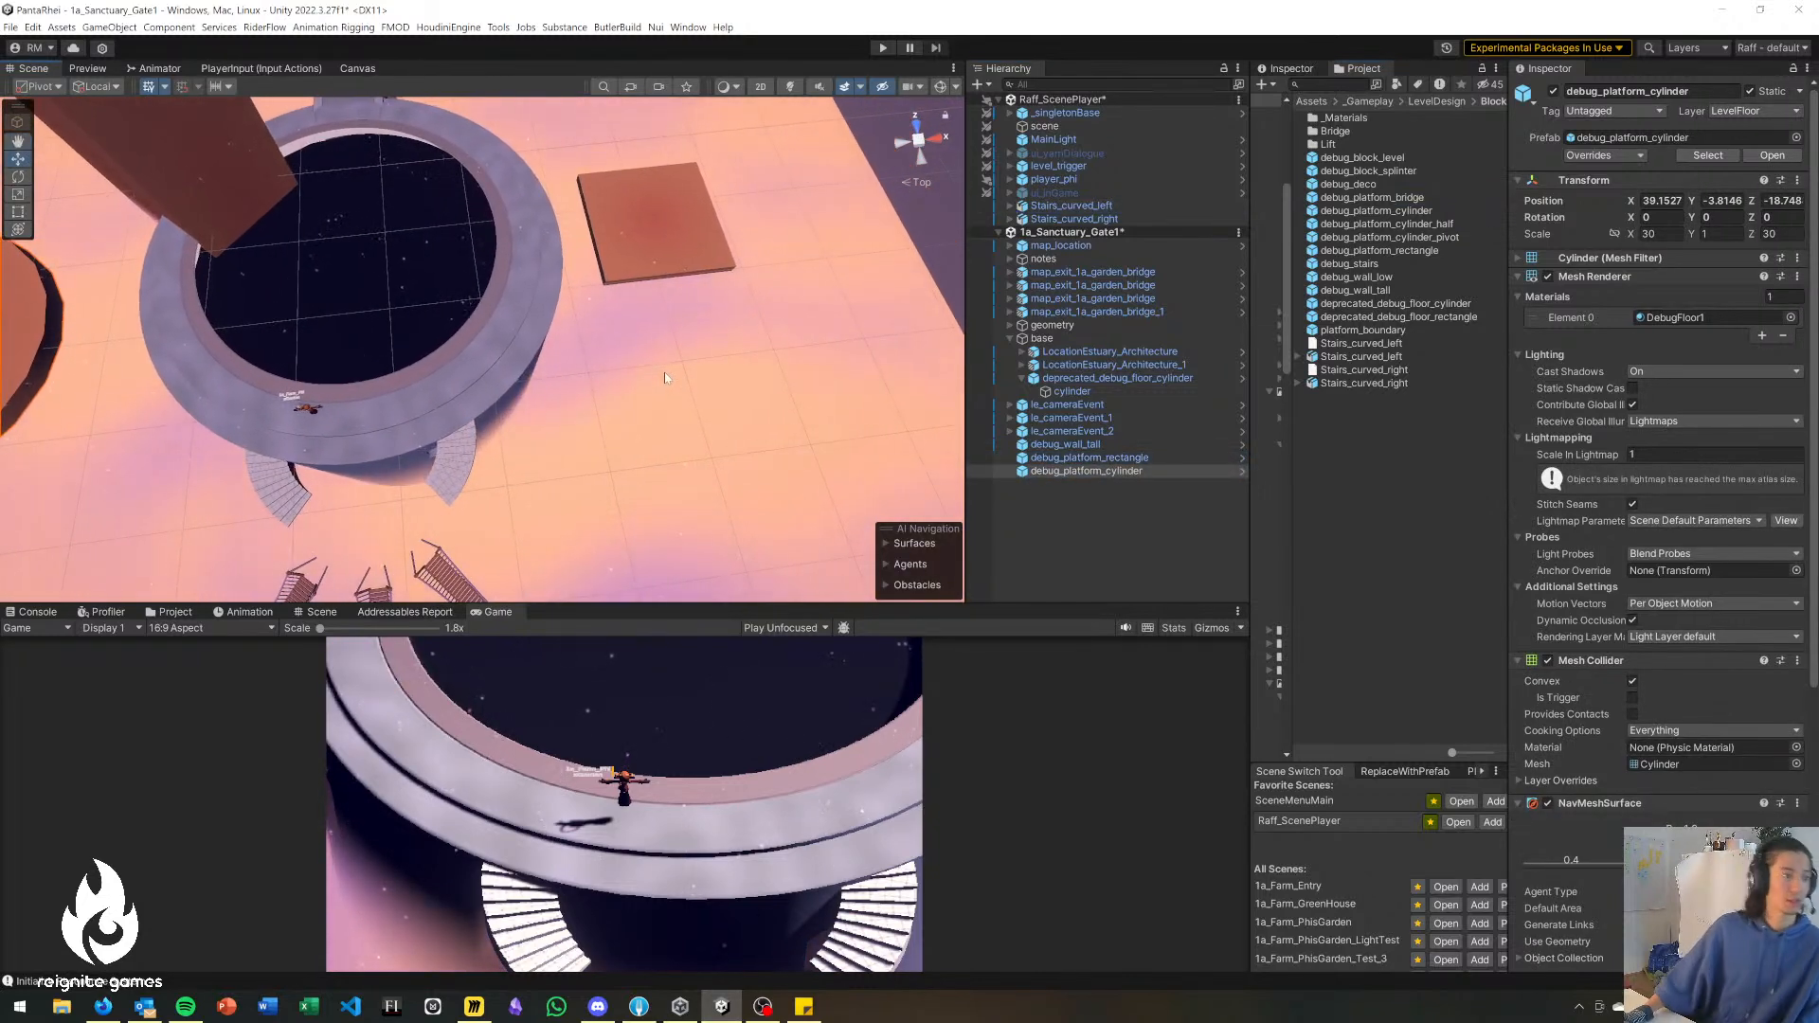
right_drag(616, 468, 385, 513)
Narrow debug_platform_rectangle to a Z scale of about 9.42 and move it up against the ring's outer edge.
click(384, 513)
key(f)
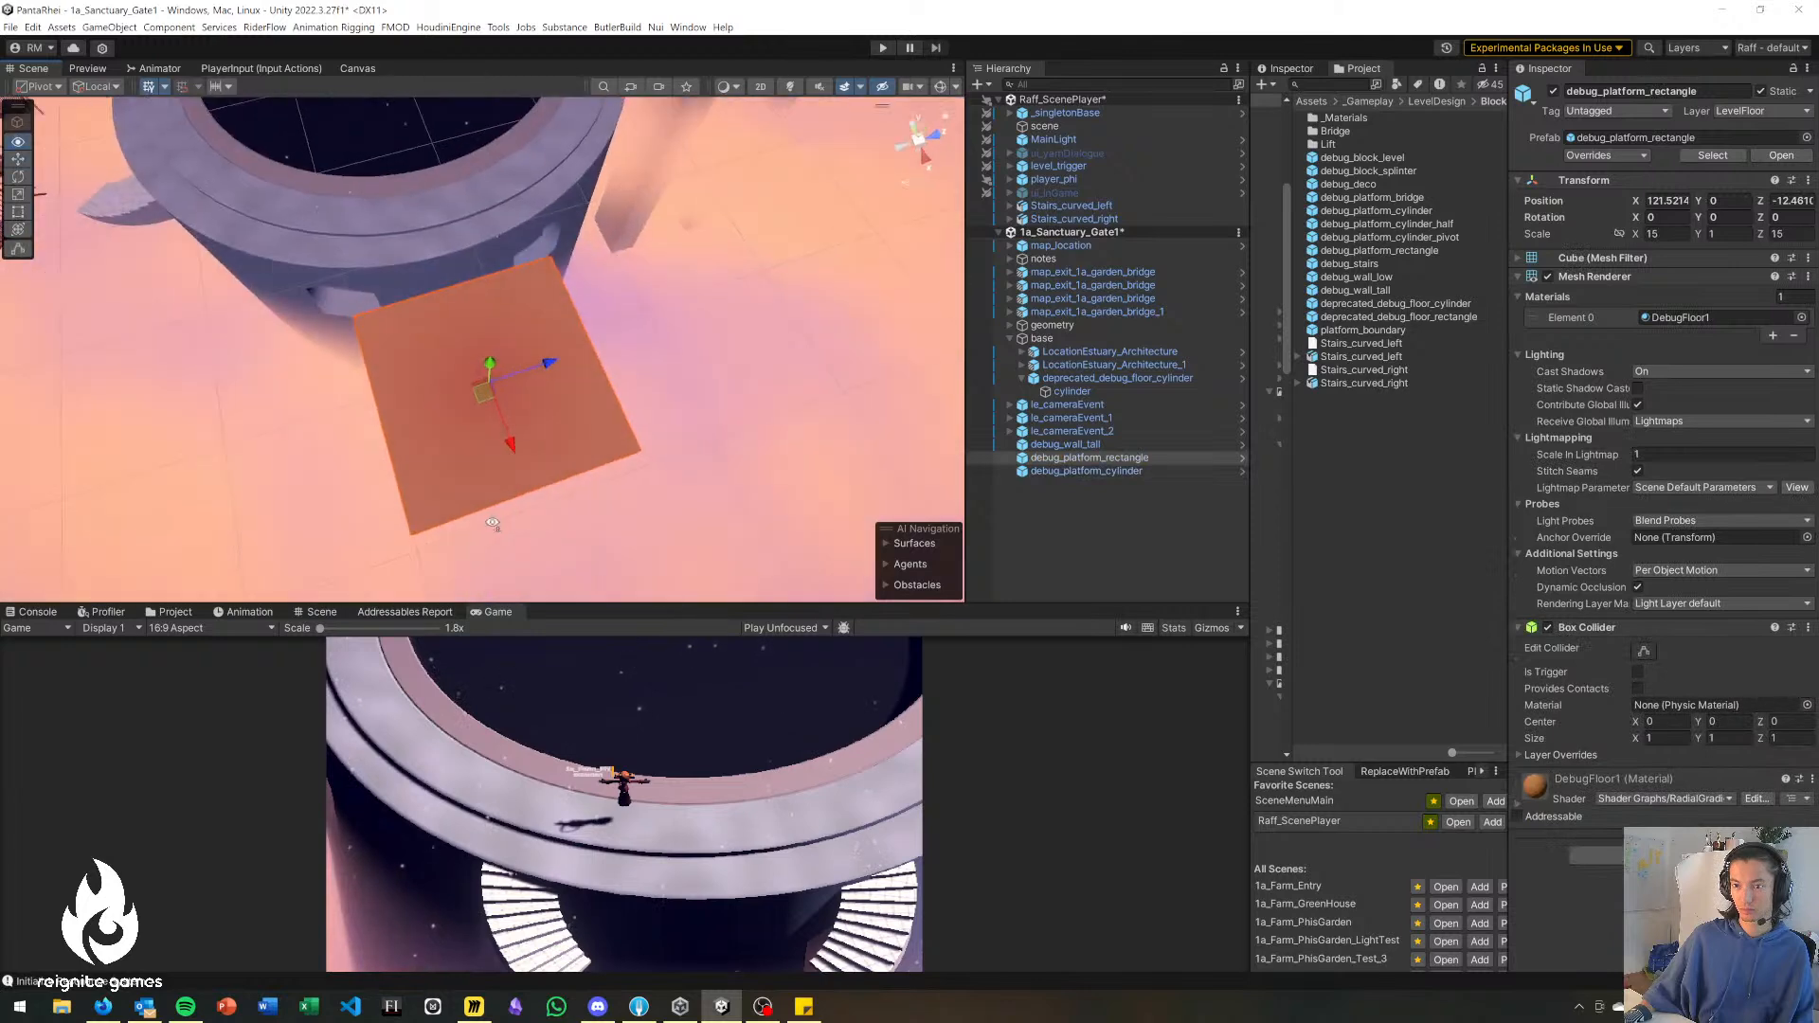
drag(548, 365, 434, 305)
right_drag(503, 345, 549, 357)
key(w)
right_drag(462, 316, 529, 284)
click(1128, 550)
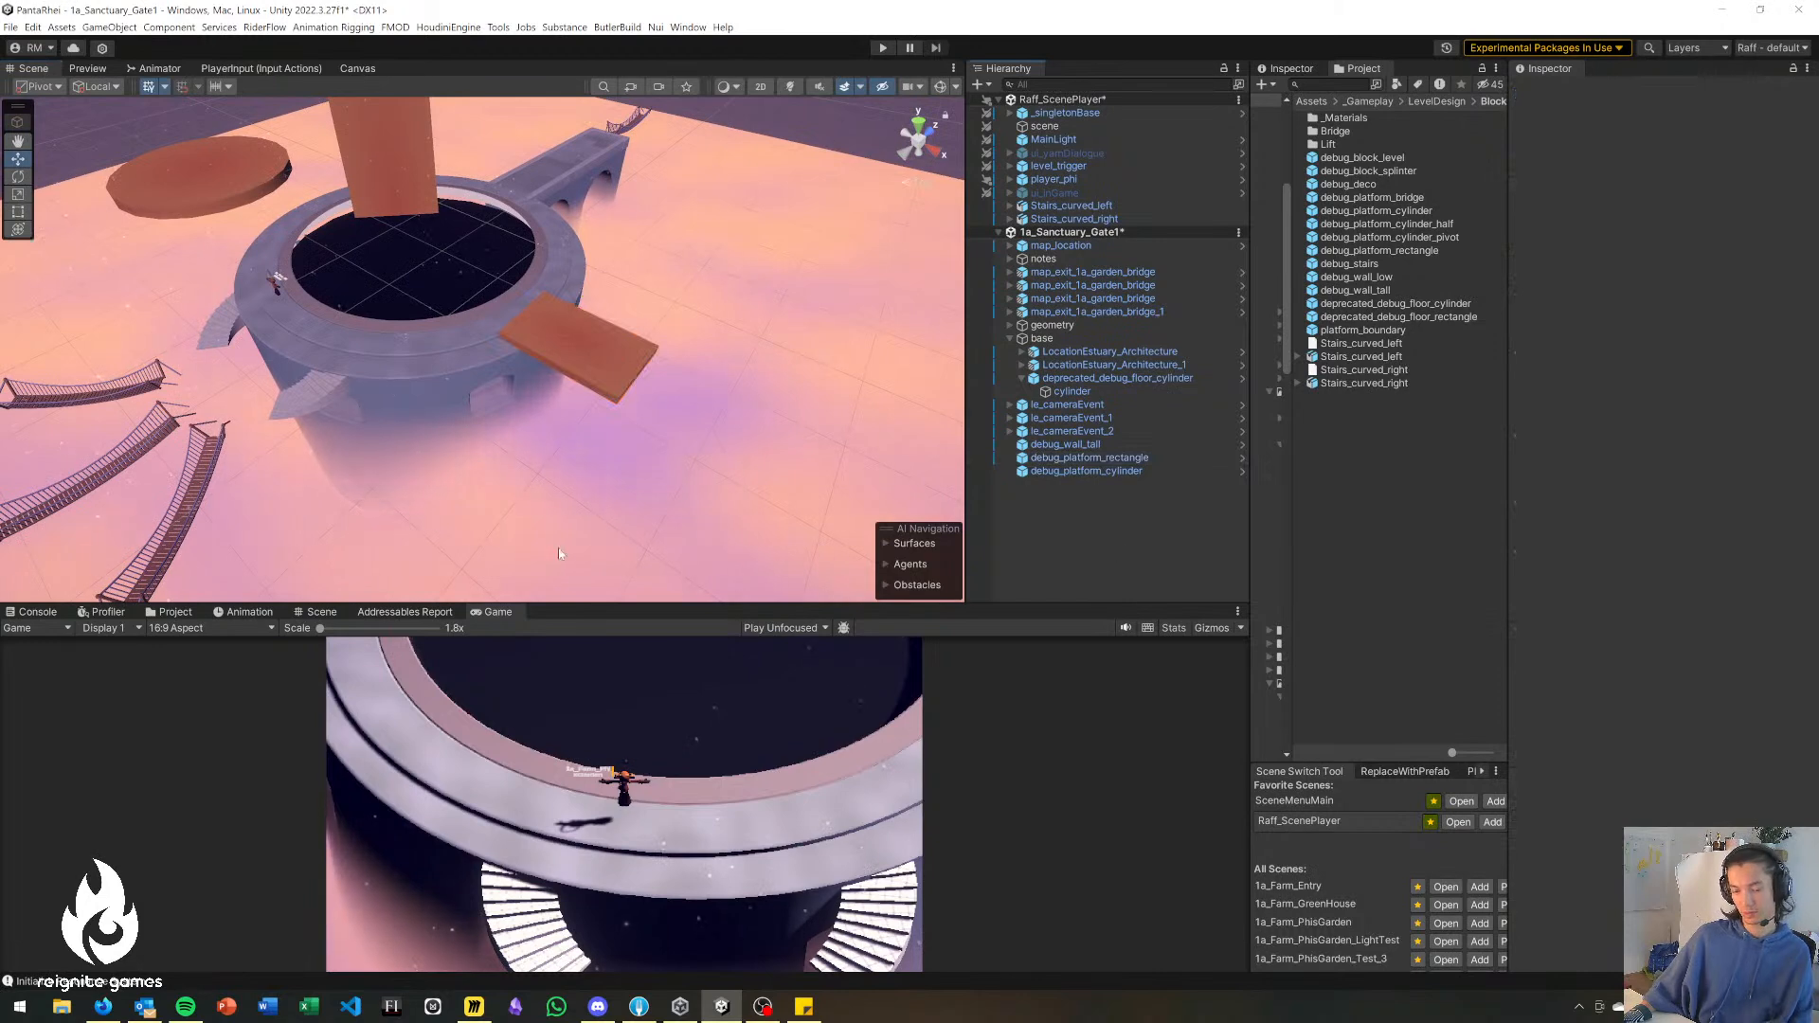
Duplicate debug_platform_cylinder and move the copy below the curved stairs at about X 86.4, Y -3.7, Z -28.8.
right_drag(254, 400, 204, 380)
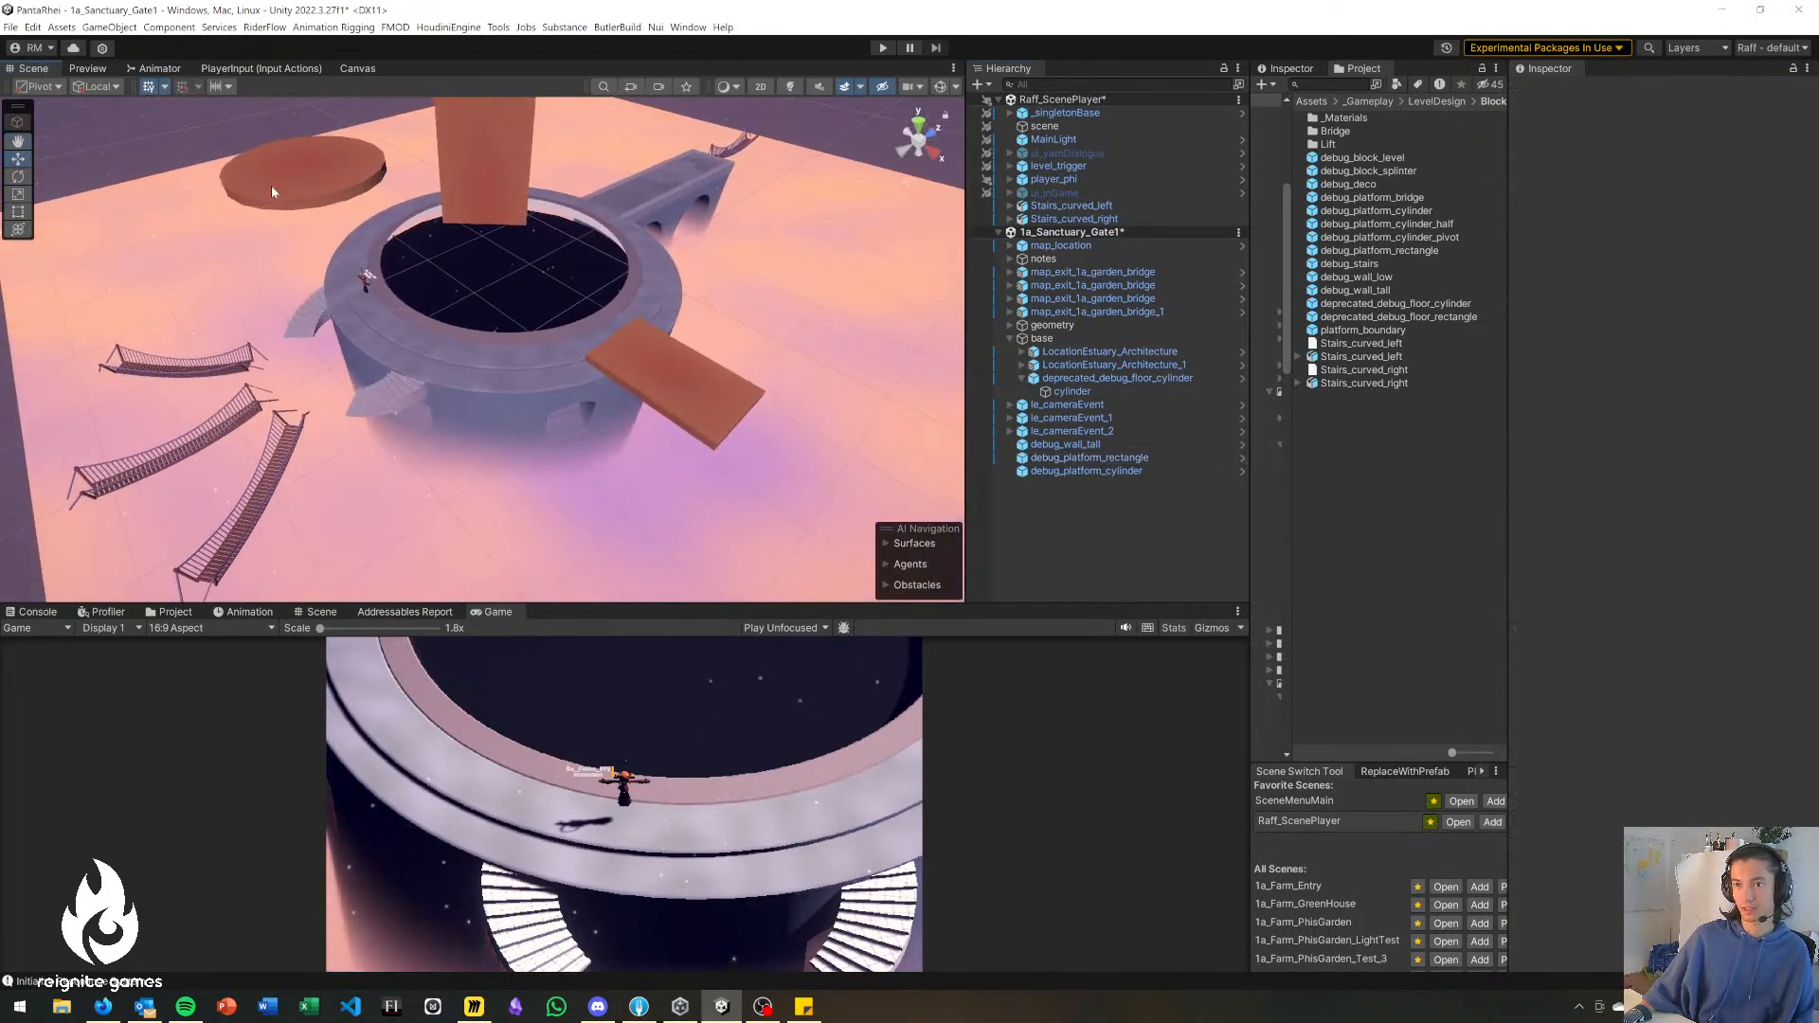
click(313, 194)
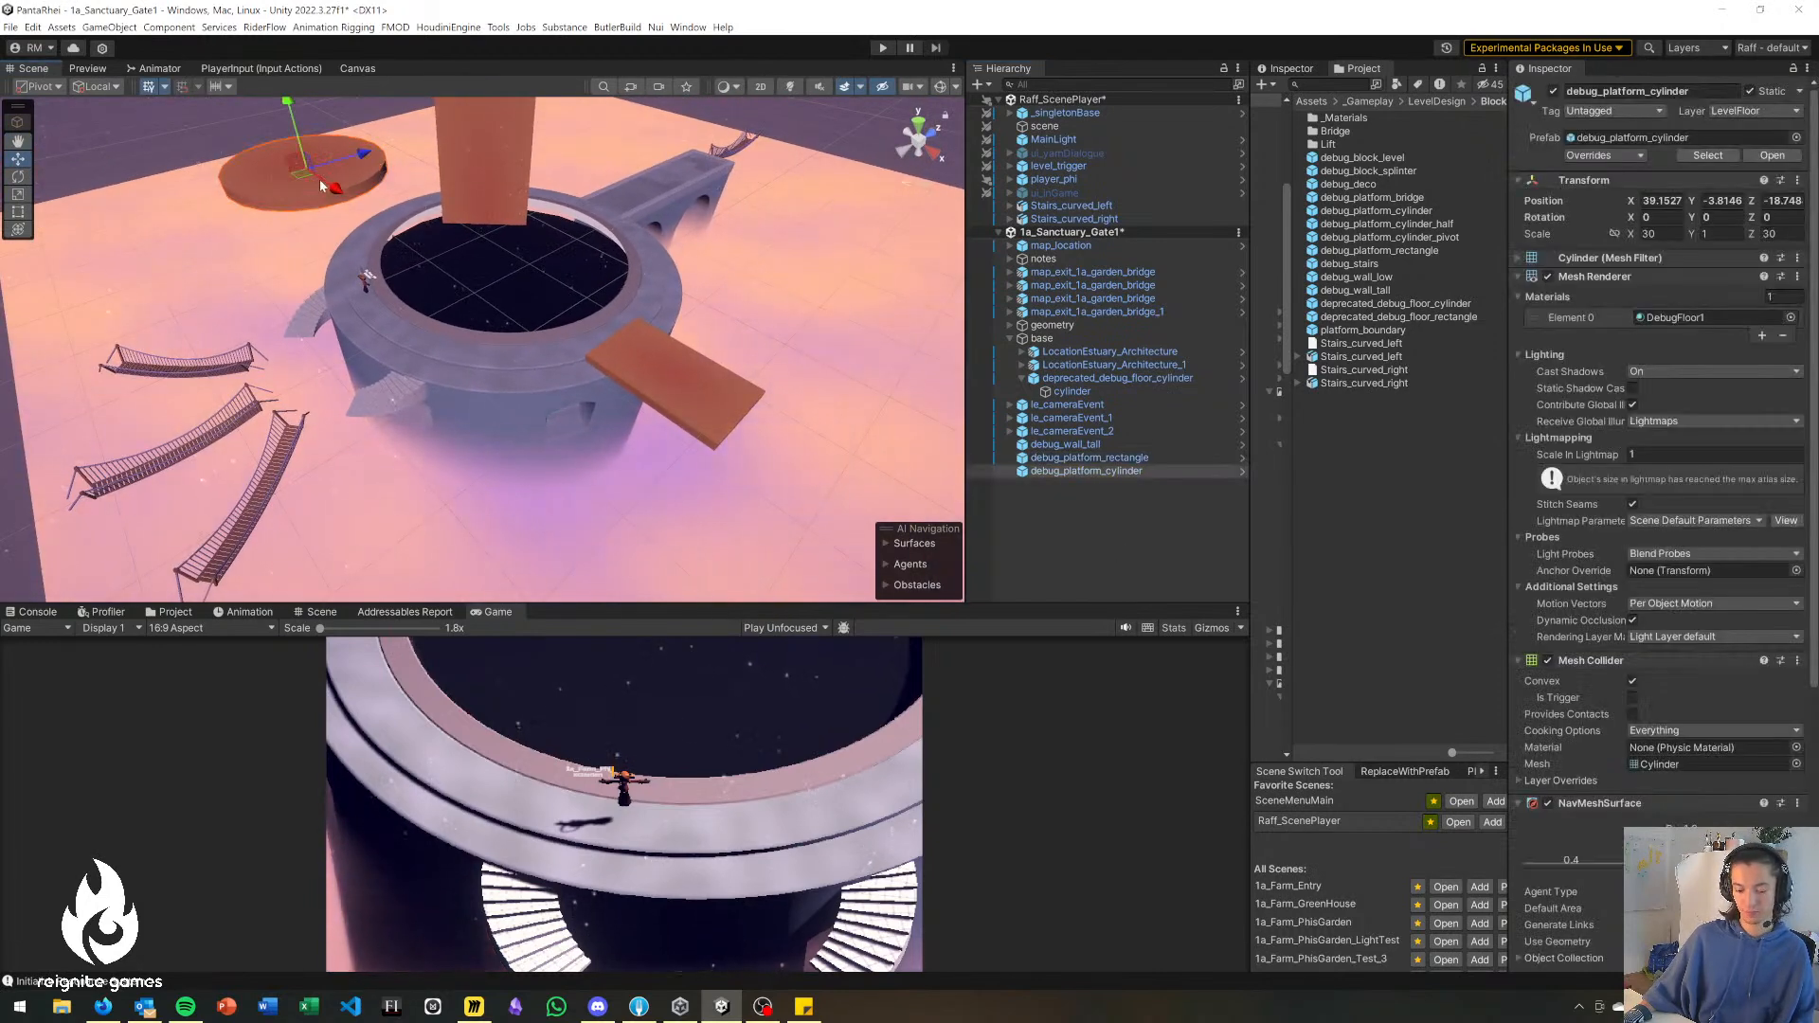
key(ctrl+d)
drag(309, 189, 400, 324)
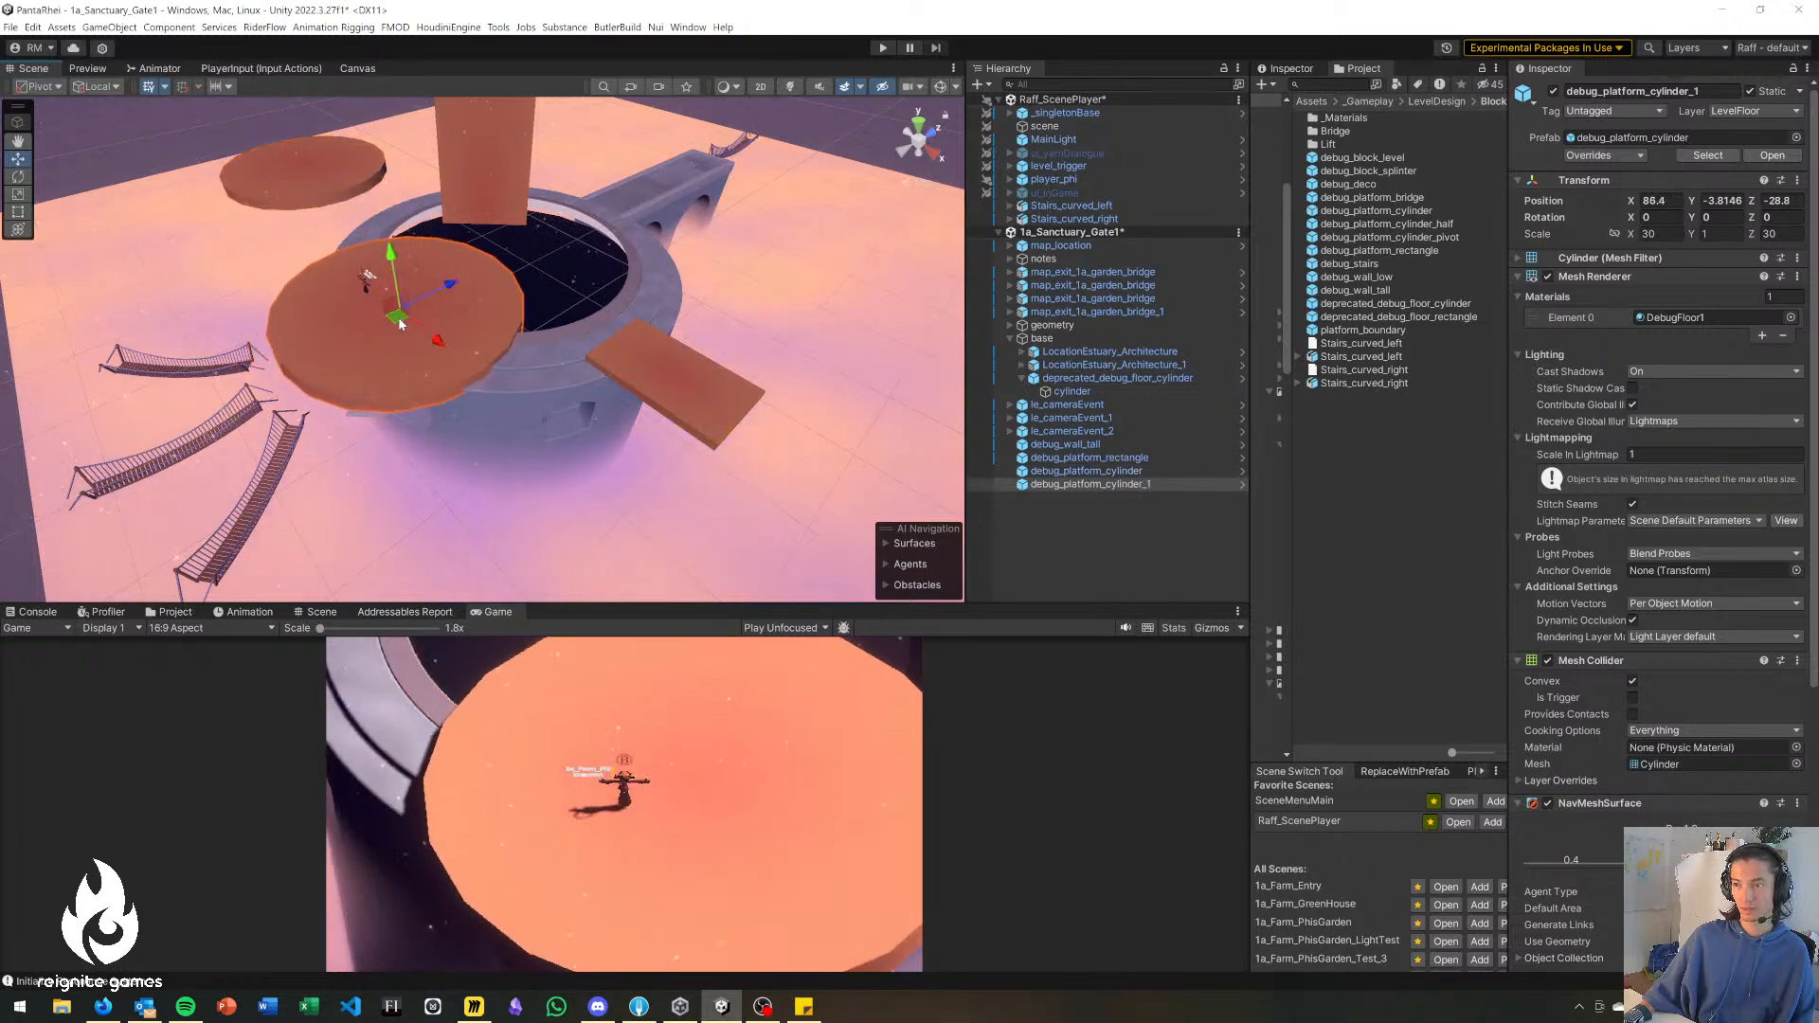
drag(391, 254, 395, 281)
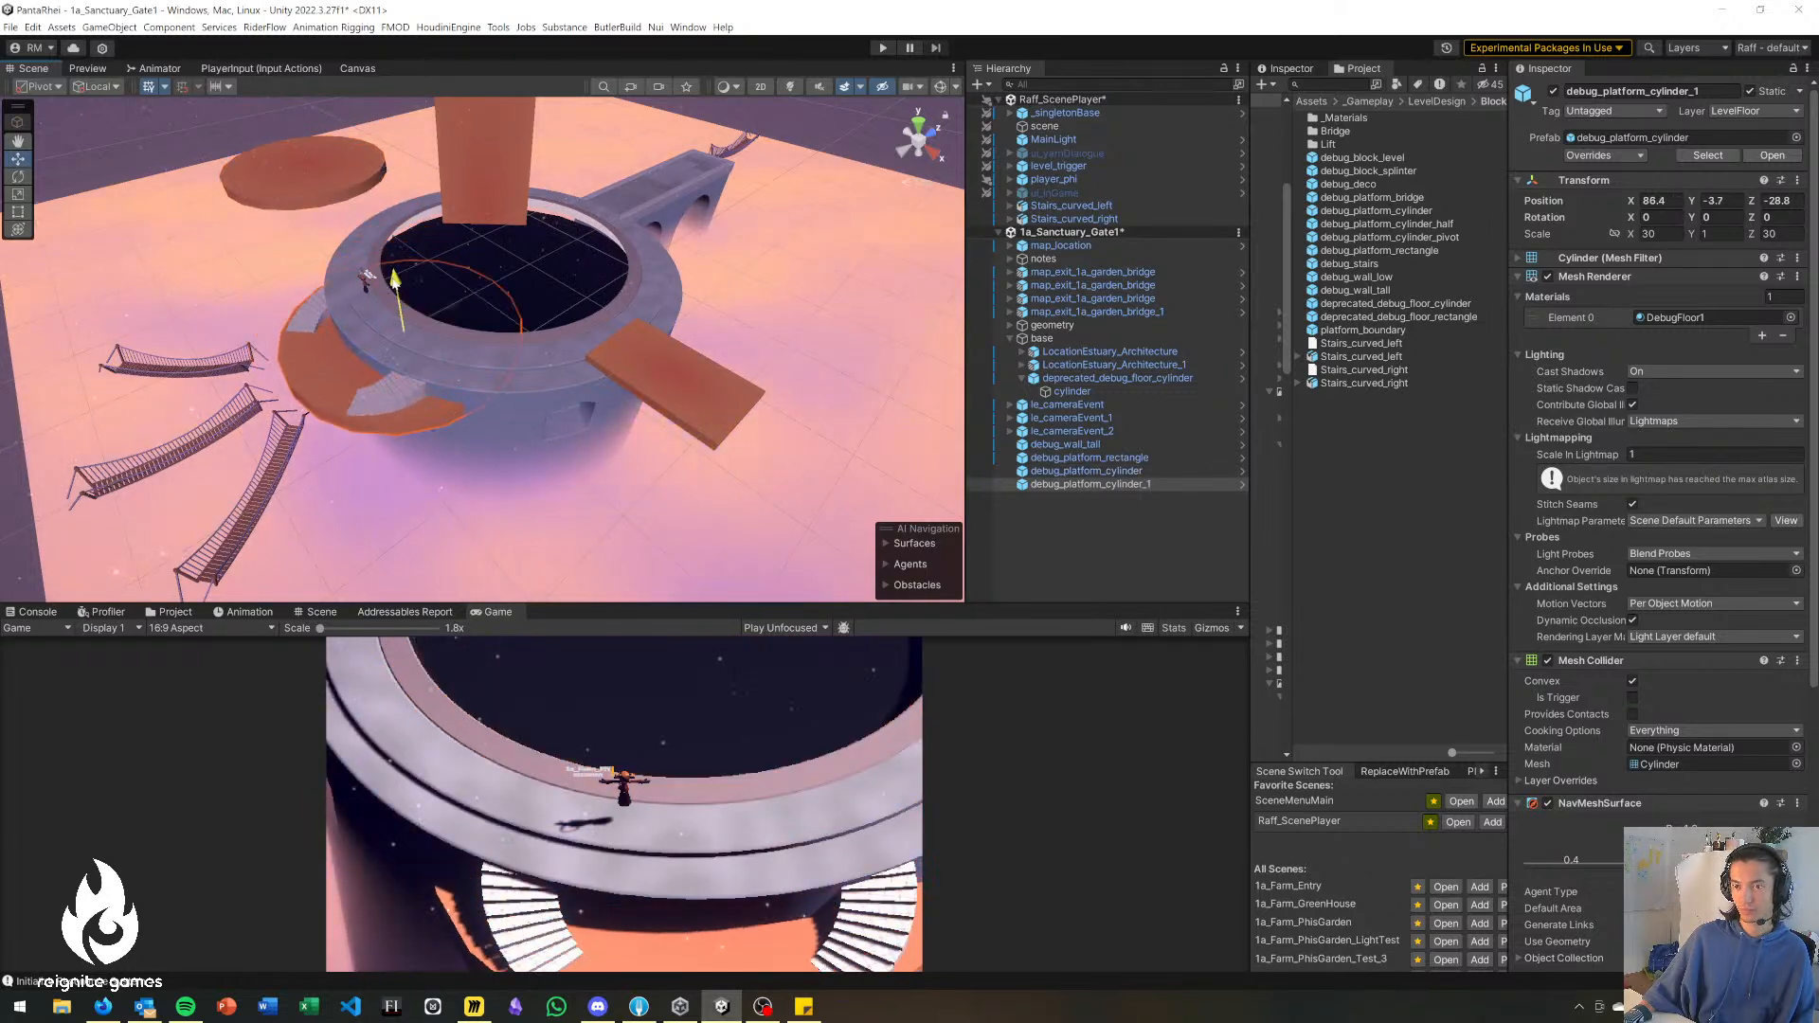
Narrow the duplicated cylinder to an X scale of about 24.6 and shift it to about X 86, Y -4.1, Z -31.7.
drag(414, 353, 520, 448)
key(e)
key(r)
drag(449, 401, 465, 409)
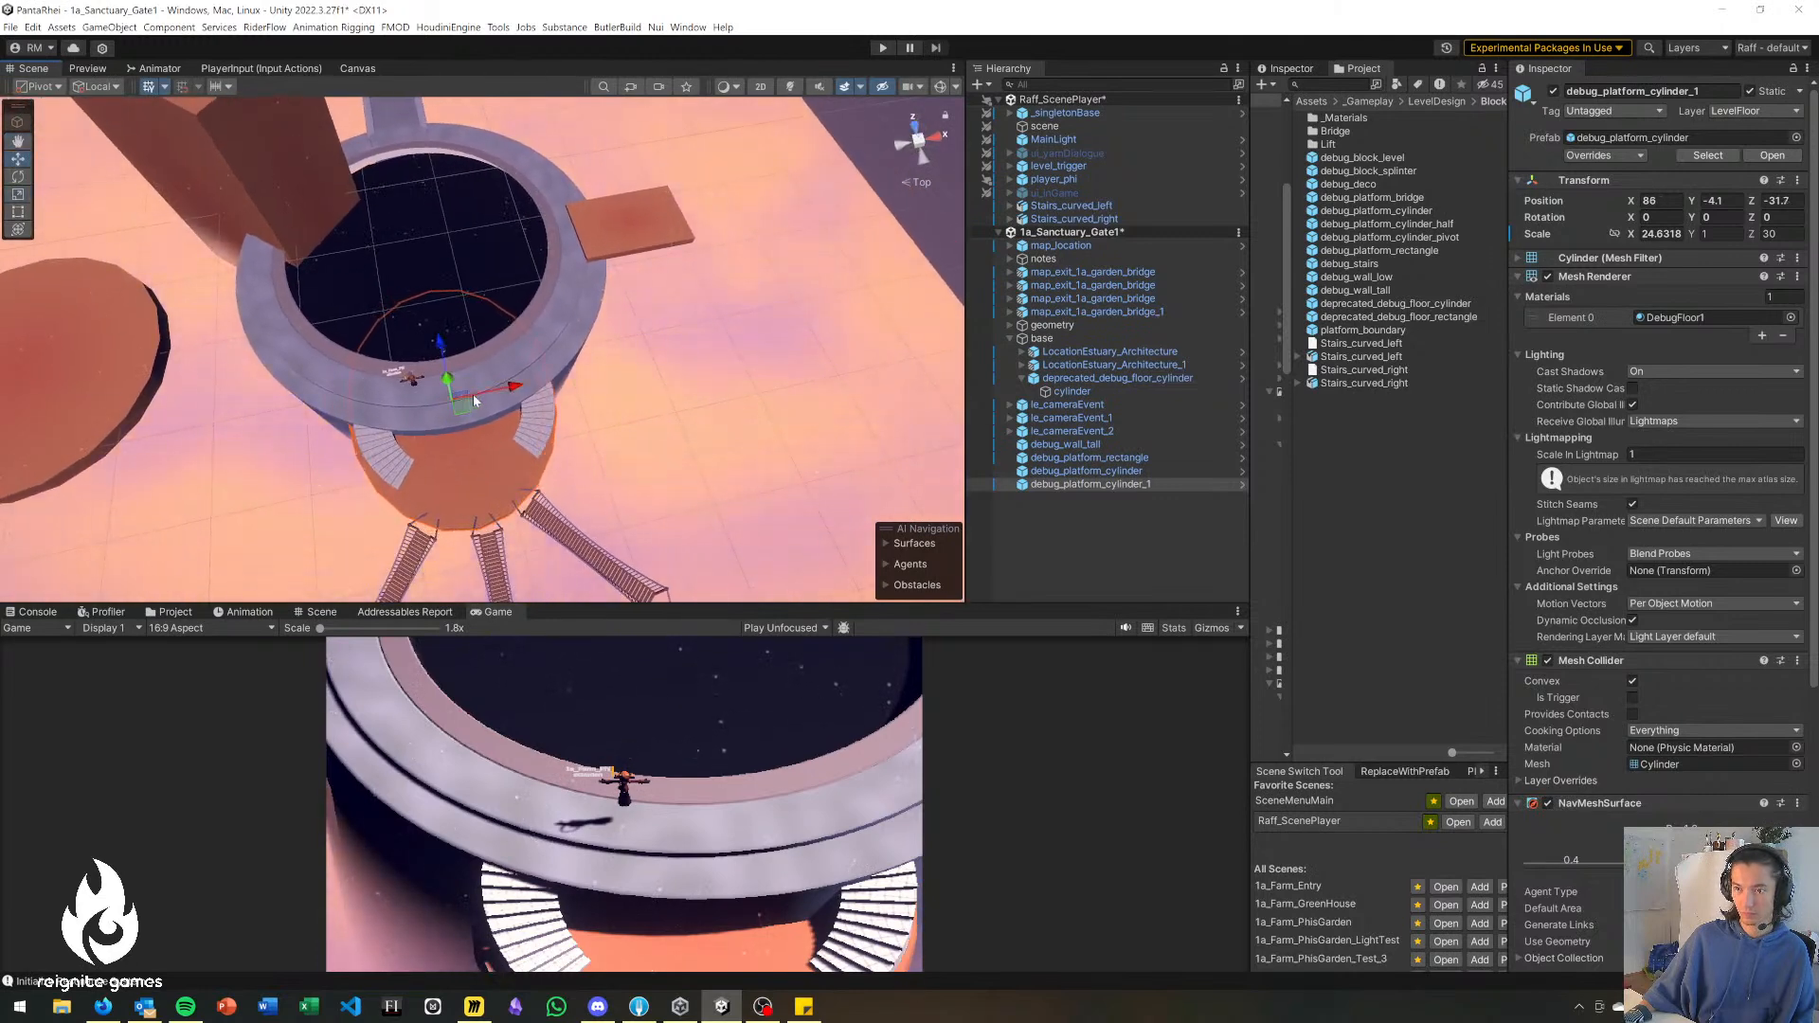
key(r)
drag(439, 342, 438, 341)
mouse_move(457, 406)
mouse_down()
mouse_move(528, 396)
mouse_move(463, 407)
mouse_up()
key(r)
Move the original debug_platform_cylinder to X 41.5, Z -56.9 and debug_platform_rectangle to X 114.3, Z -12.9.
click(724, 311)
right_drag(720, 312, 357, 262)
click(344, 256)
drag(172, 275, 45, 308)
right_drag(379, 270, 493, 436)
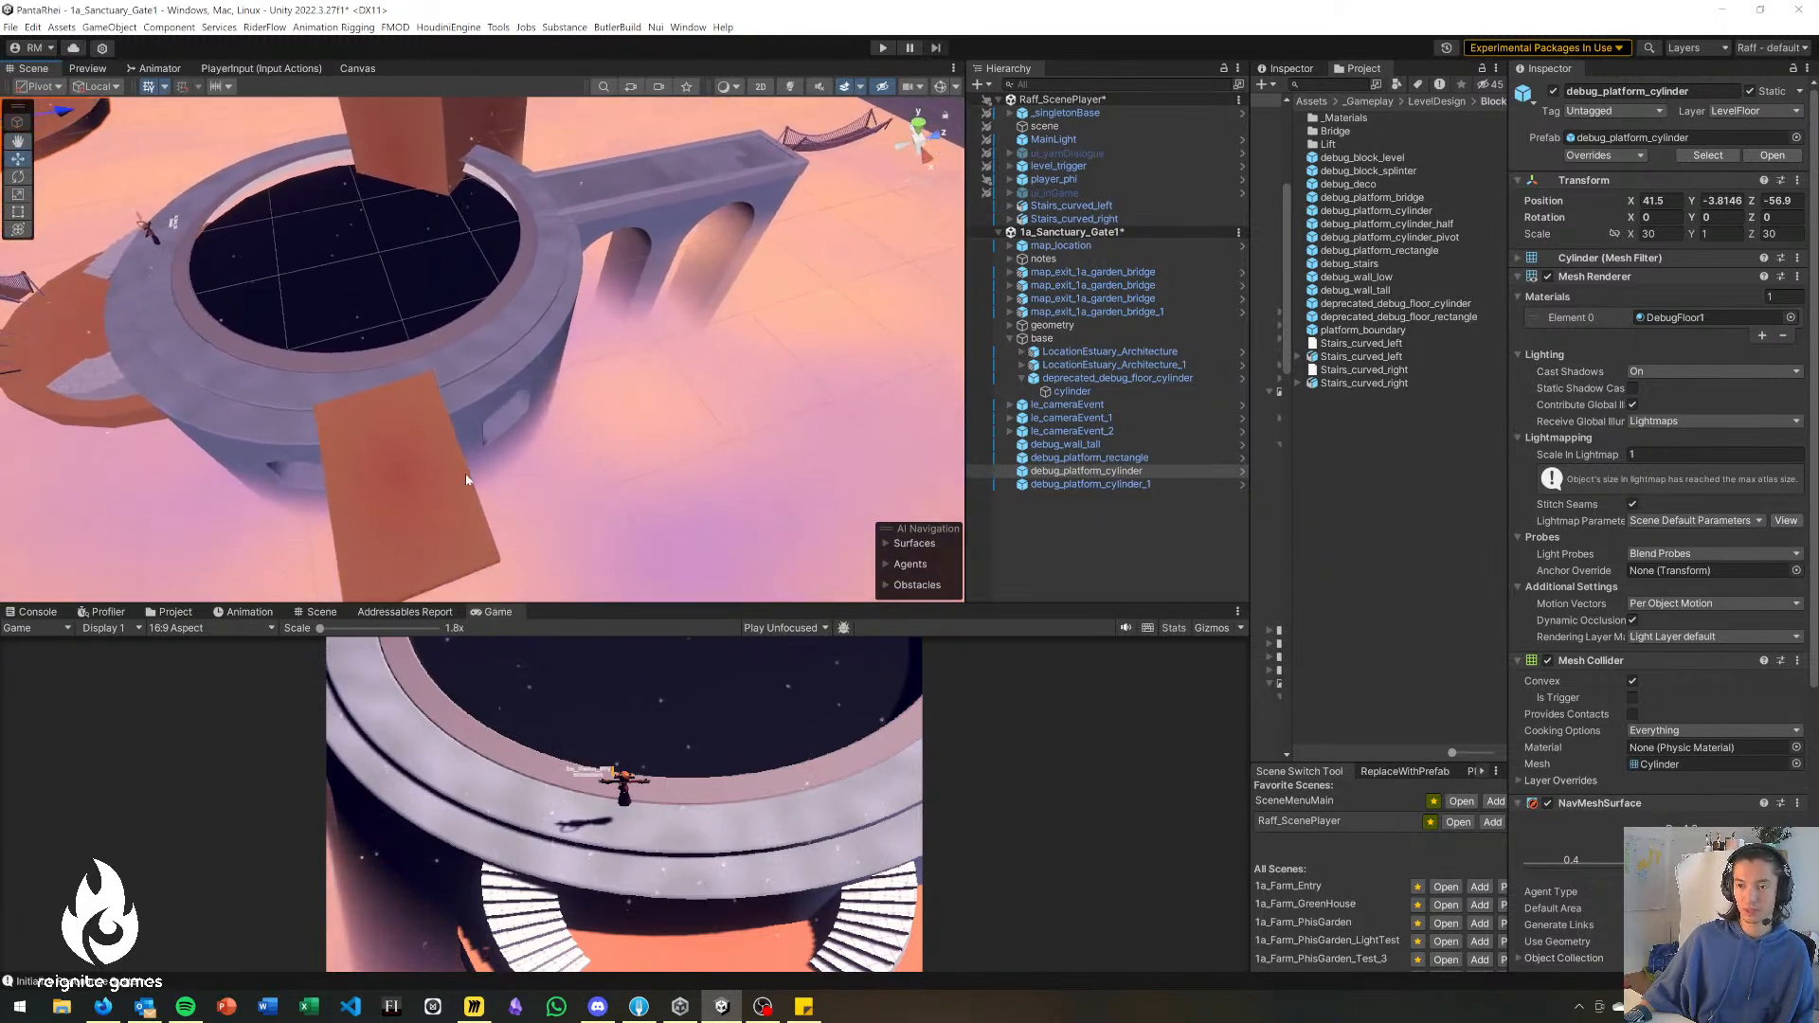
click(443, 484)
drag(411, 479, 423, 473)
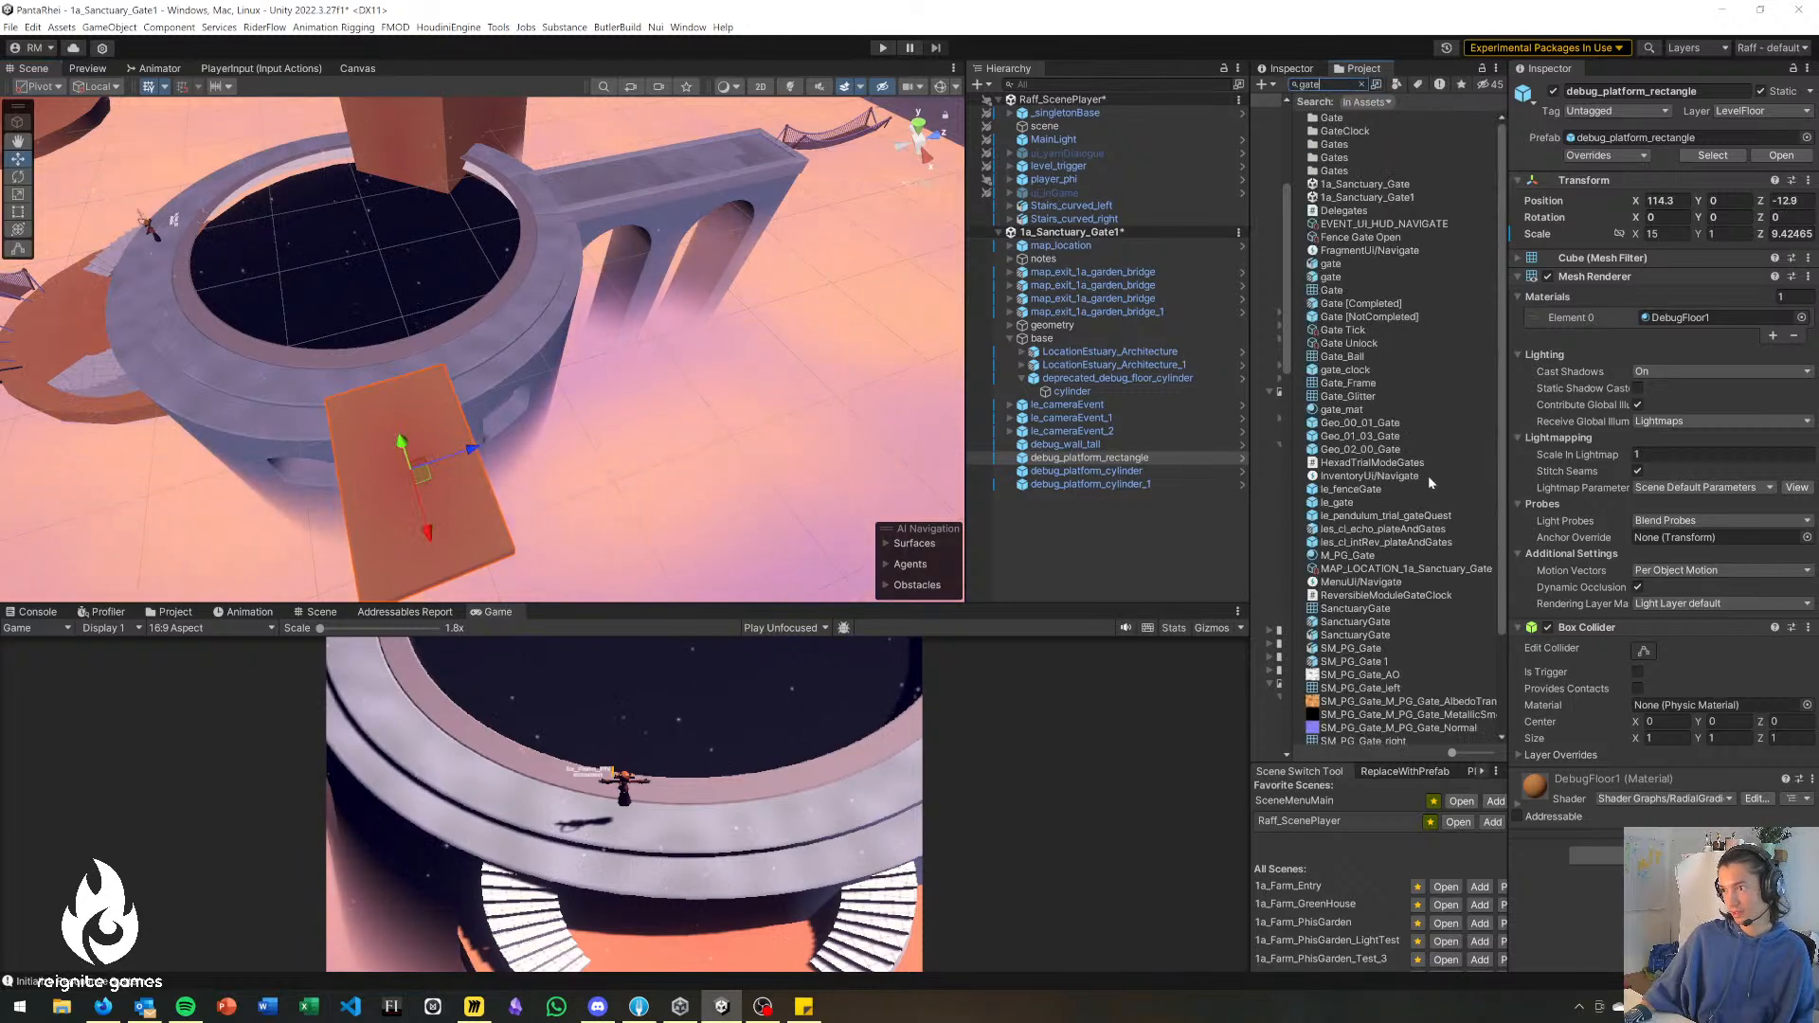
Search the project for gate assets, inspect the Gate_Frame mesh and review the ring layout.
click(1345, 383)
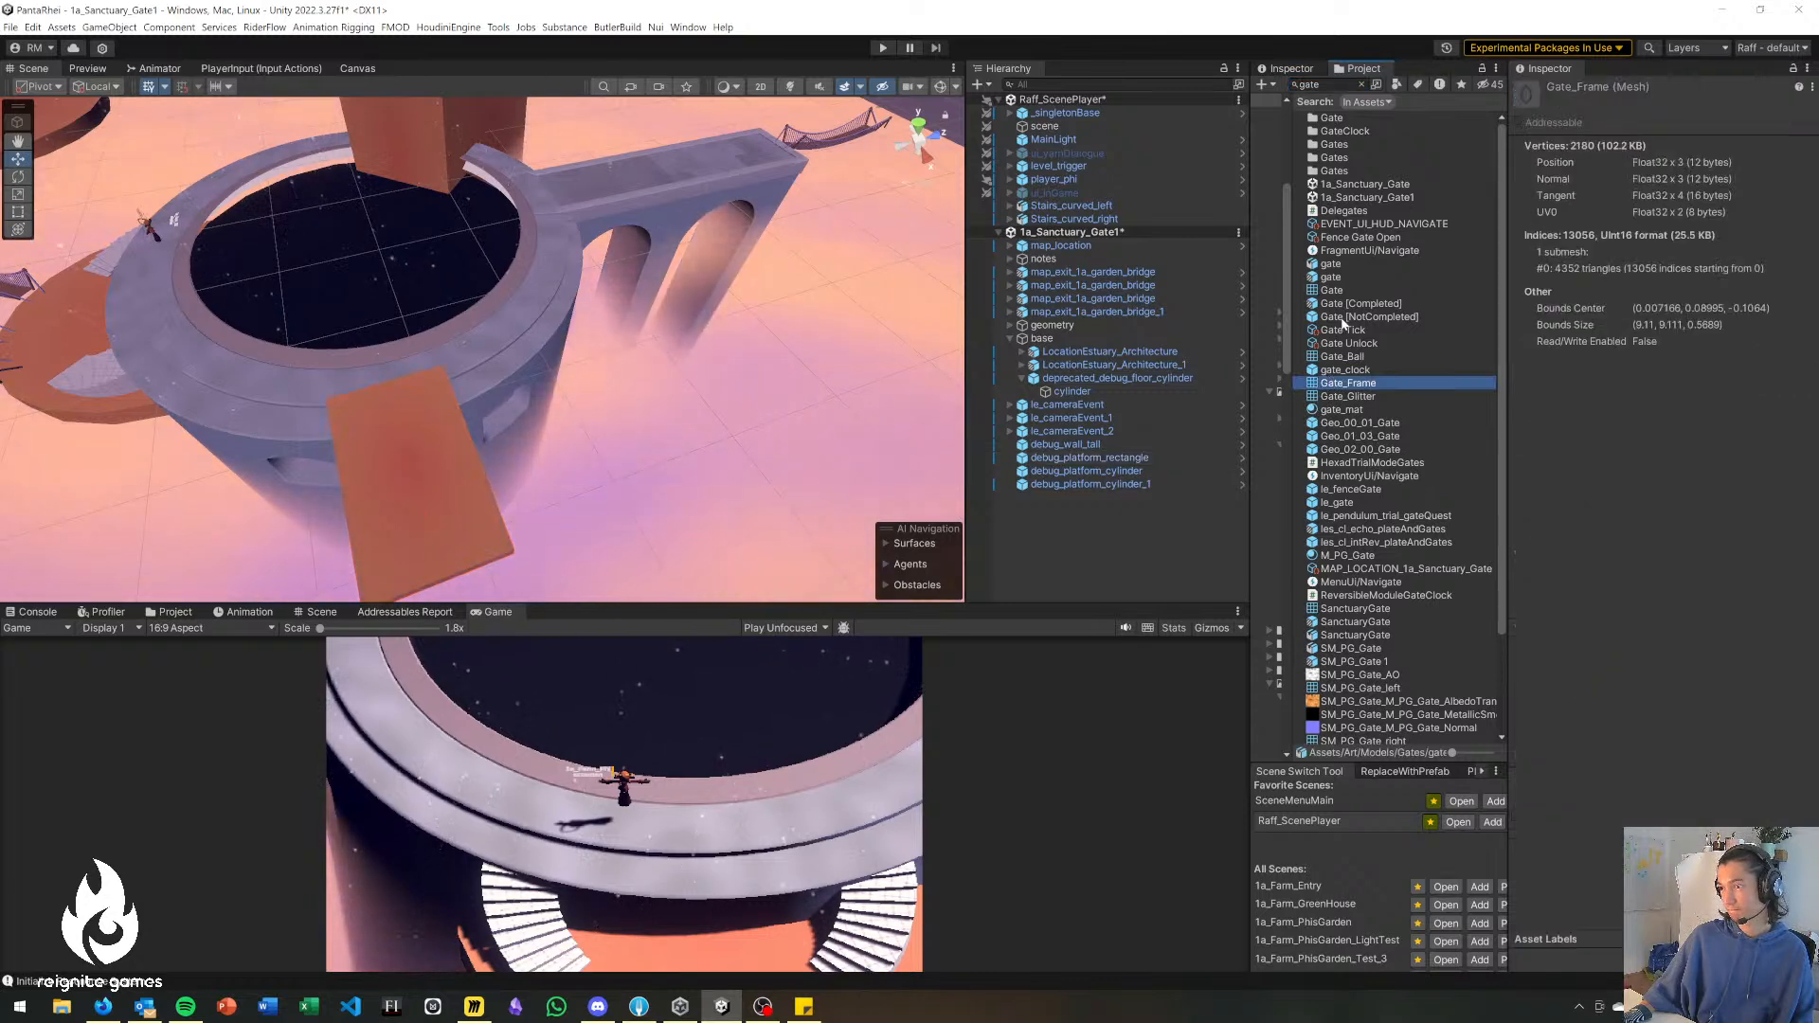
right_drag(630, 248, 957, 239)
click(599, 235)
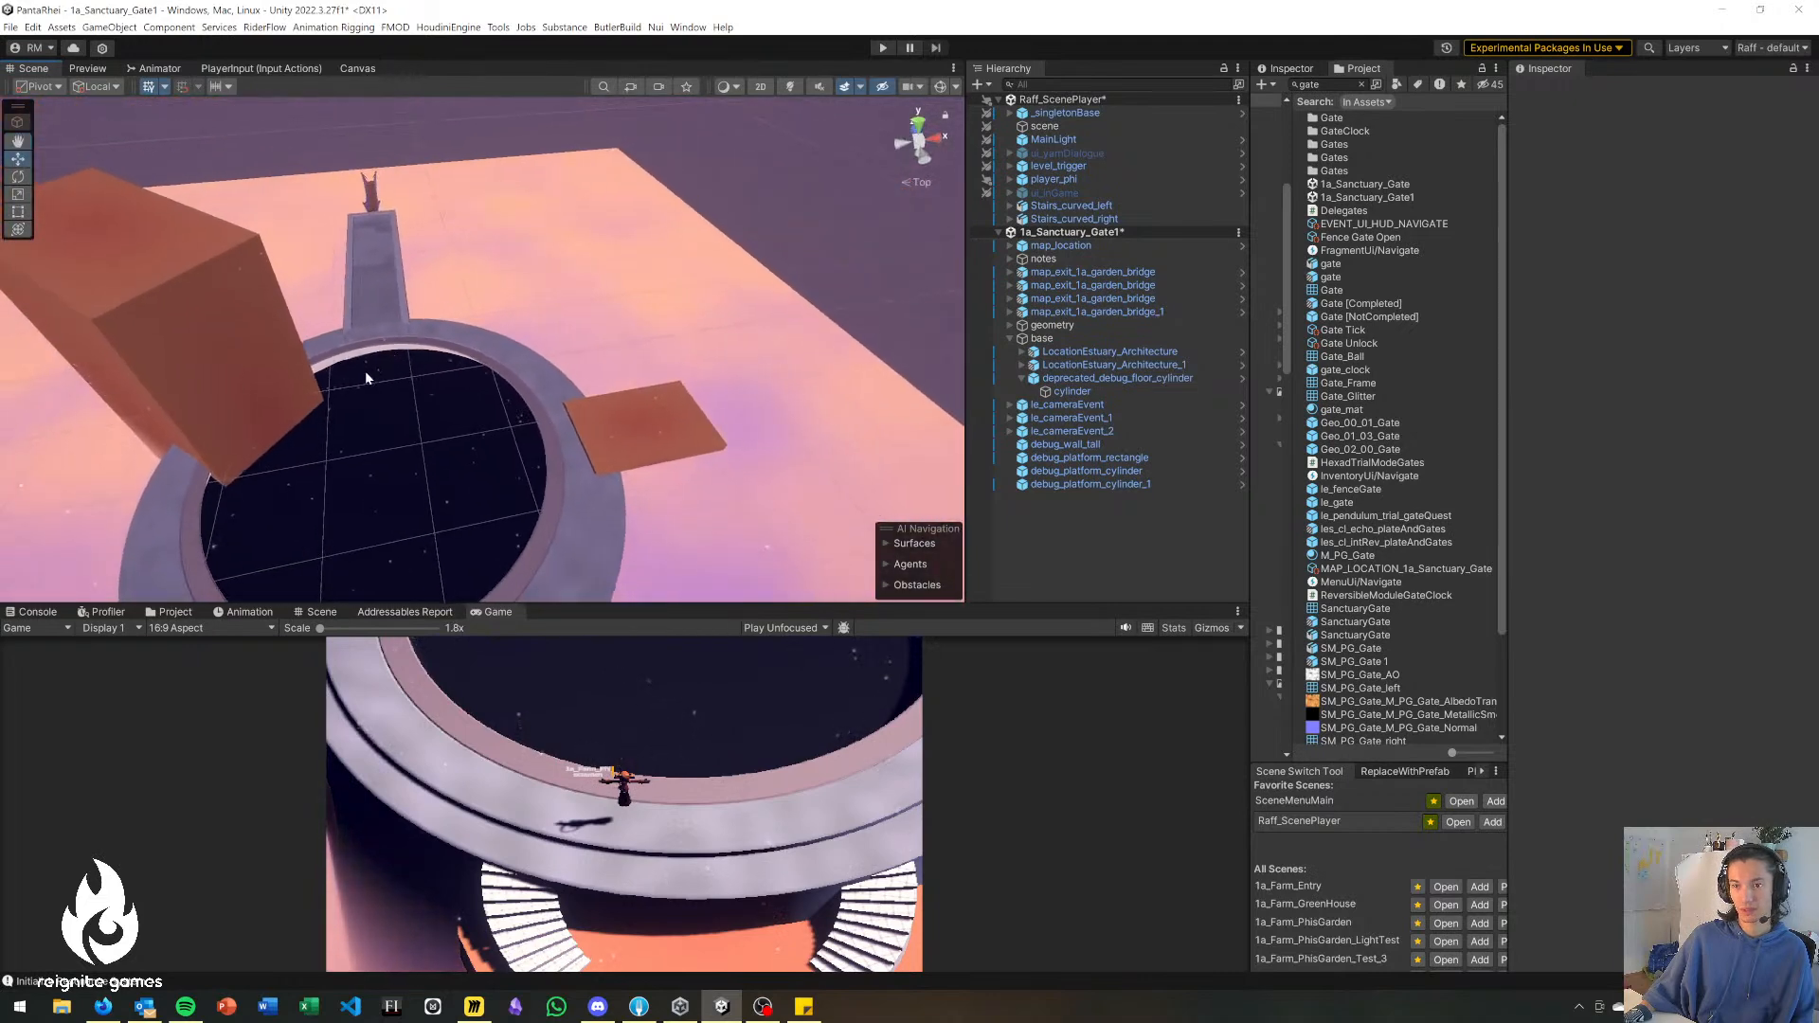
right_drag(415, 419, 386, 430)
right_drag(324, 237, 650, 395)
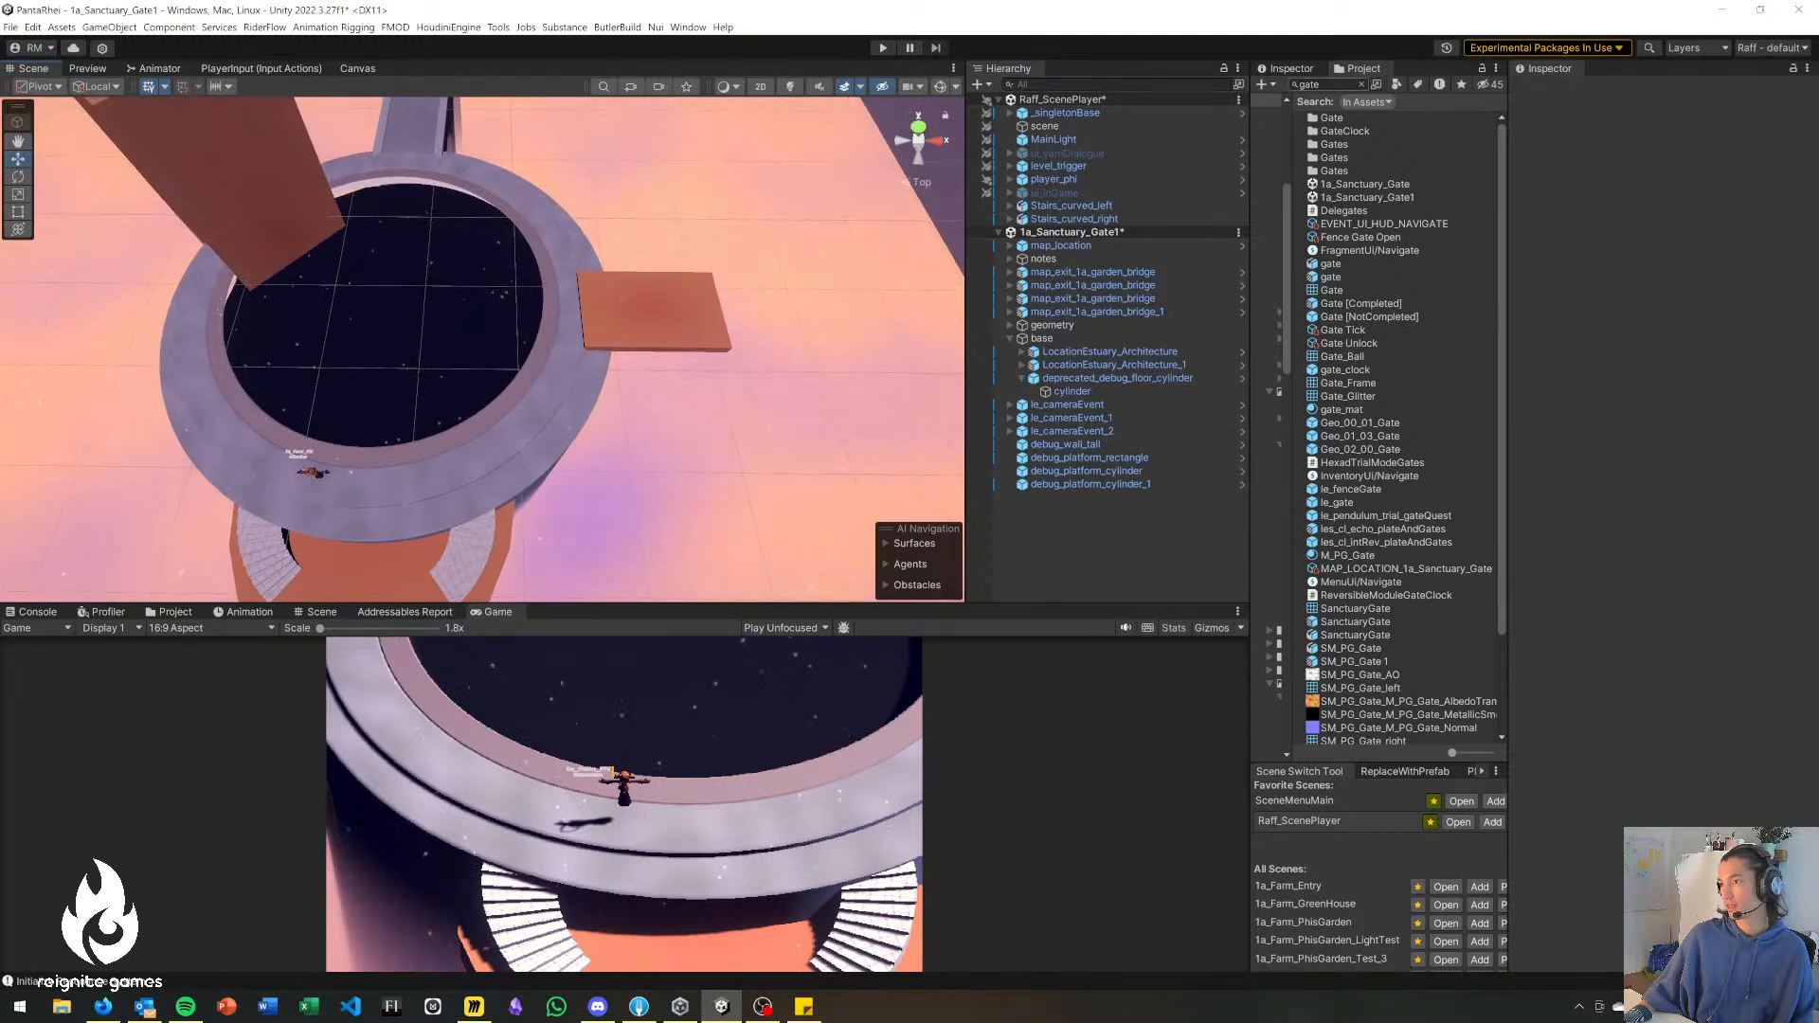
Search the project for greenhouse and load the 1a_Farm_GreenHouse scene alongside the open scenes.
text(g)
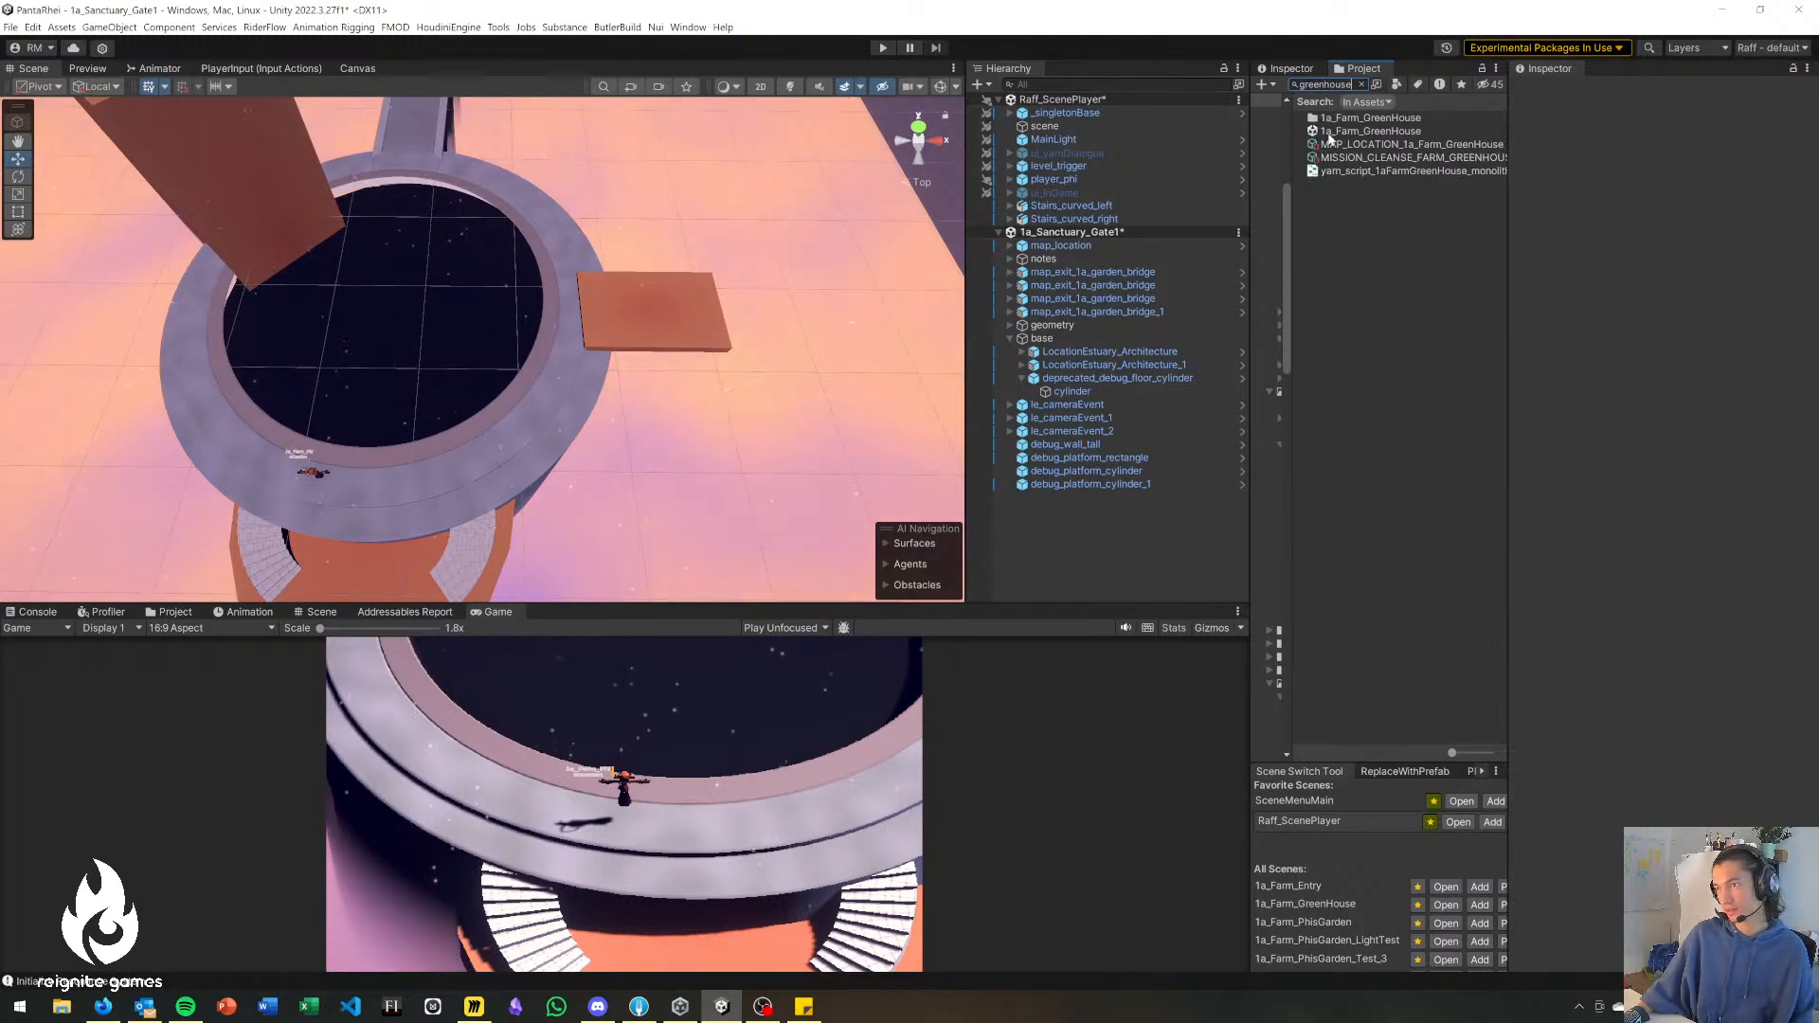
click(1000, 232)
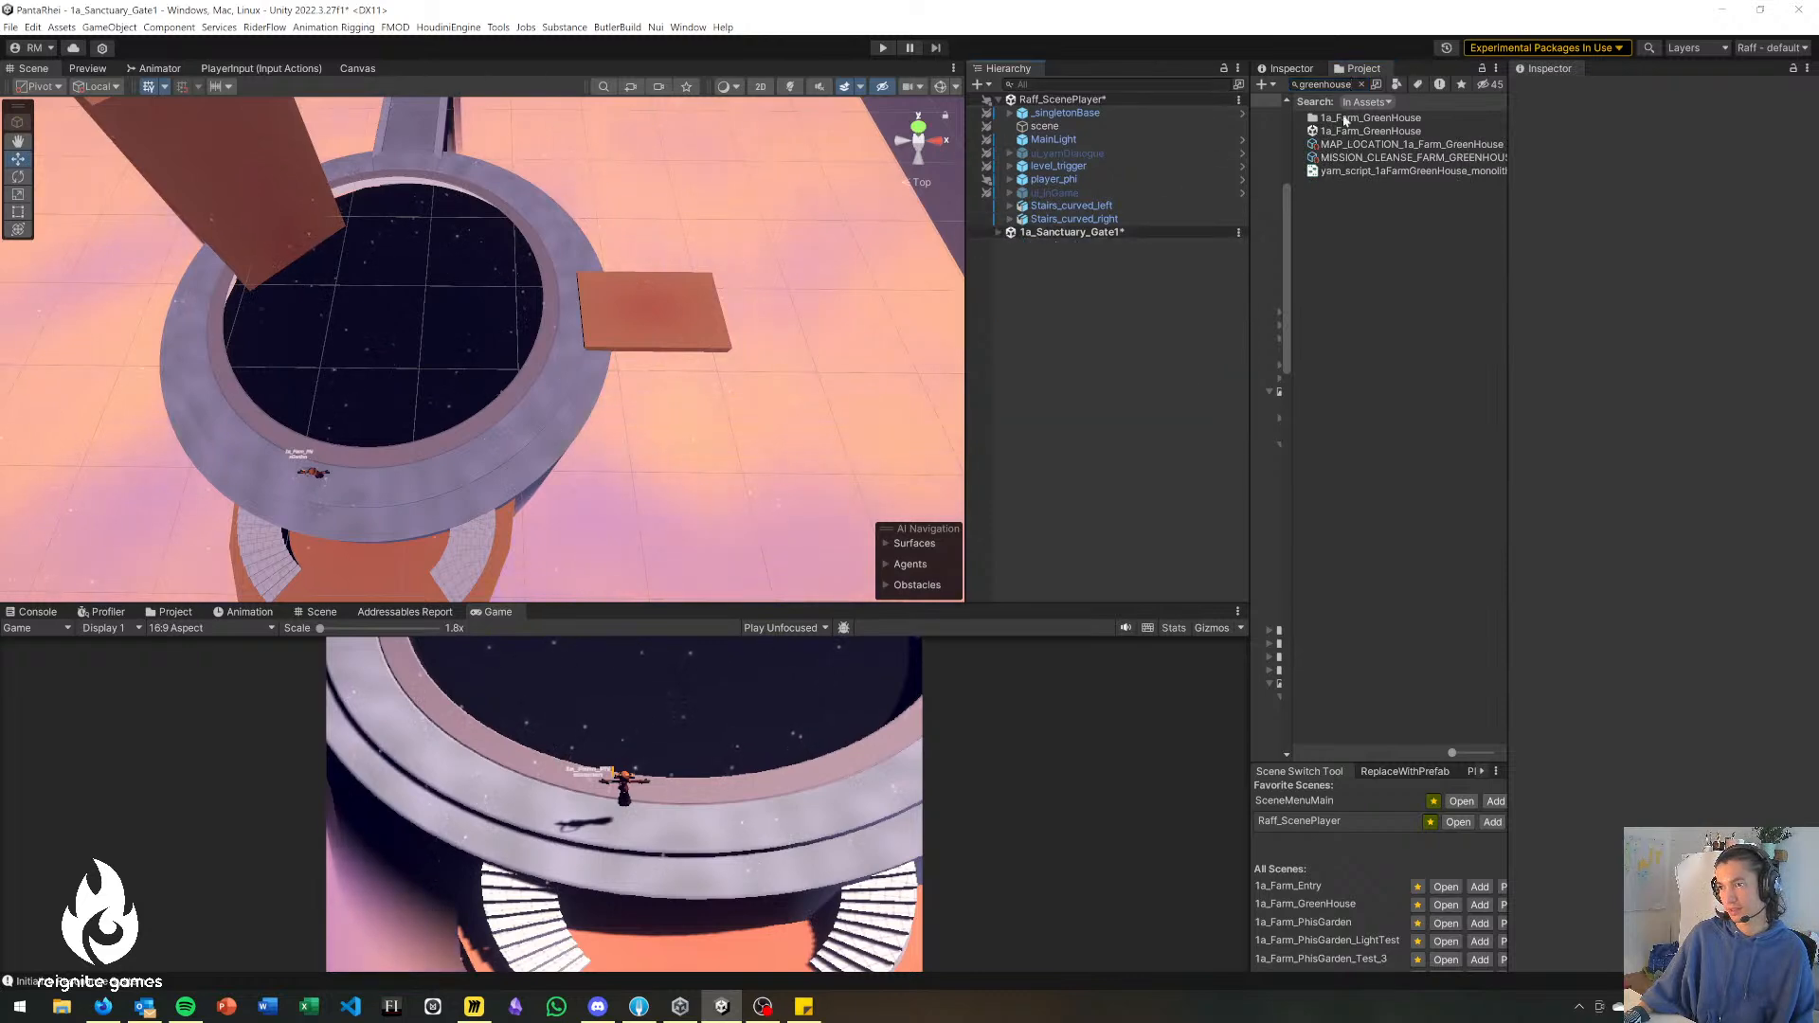
drag(1369, 136, 1168, 417)
Copy grp_rotate from 1a_Farm_GreenHouse into 1a_Sanctuary_Gate1 and move it over the ring's dark center at X 86.3, Z -12.
right_drag(346, 276, 212, 185)
right_drag(358, 227, 273, 343)
click(289, 413)
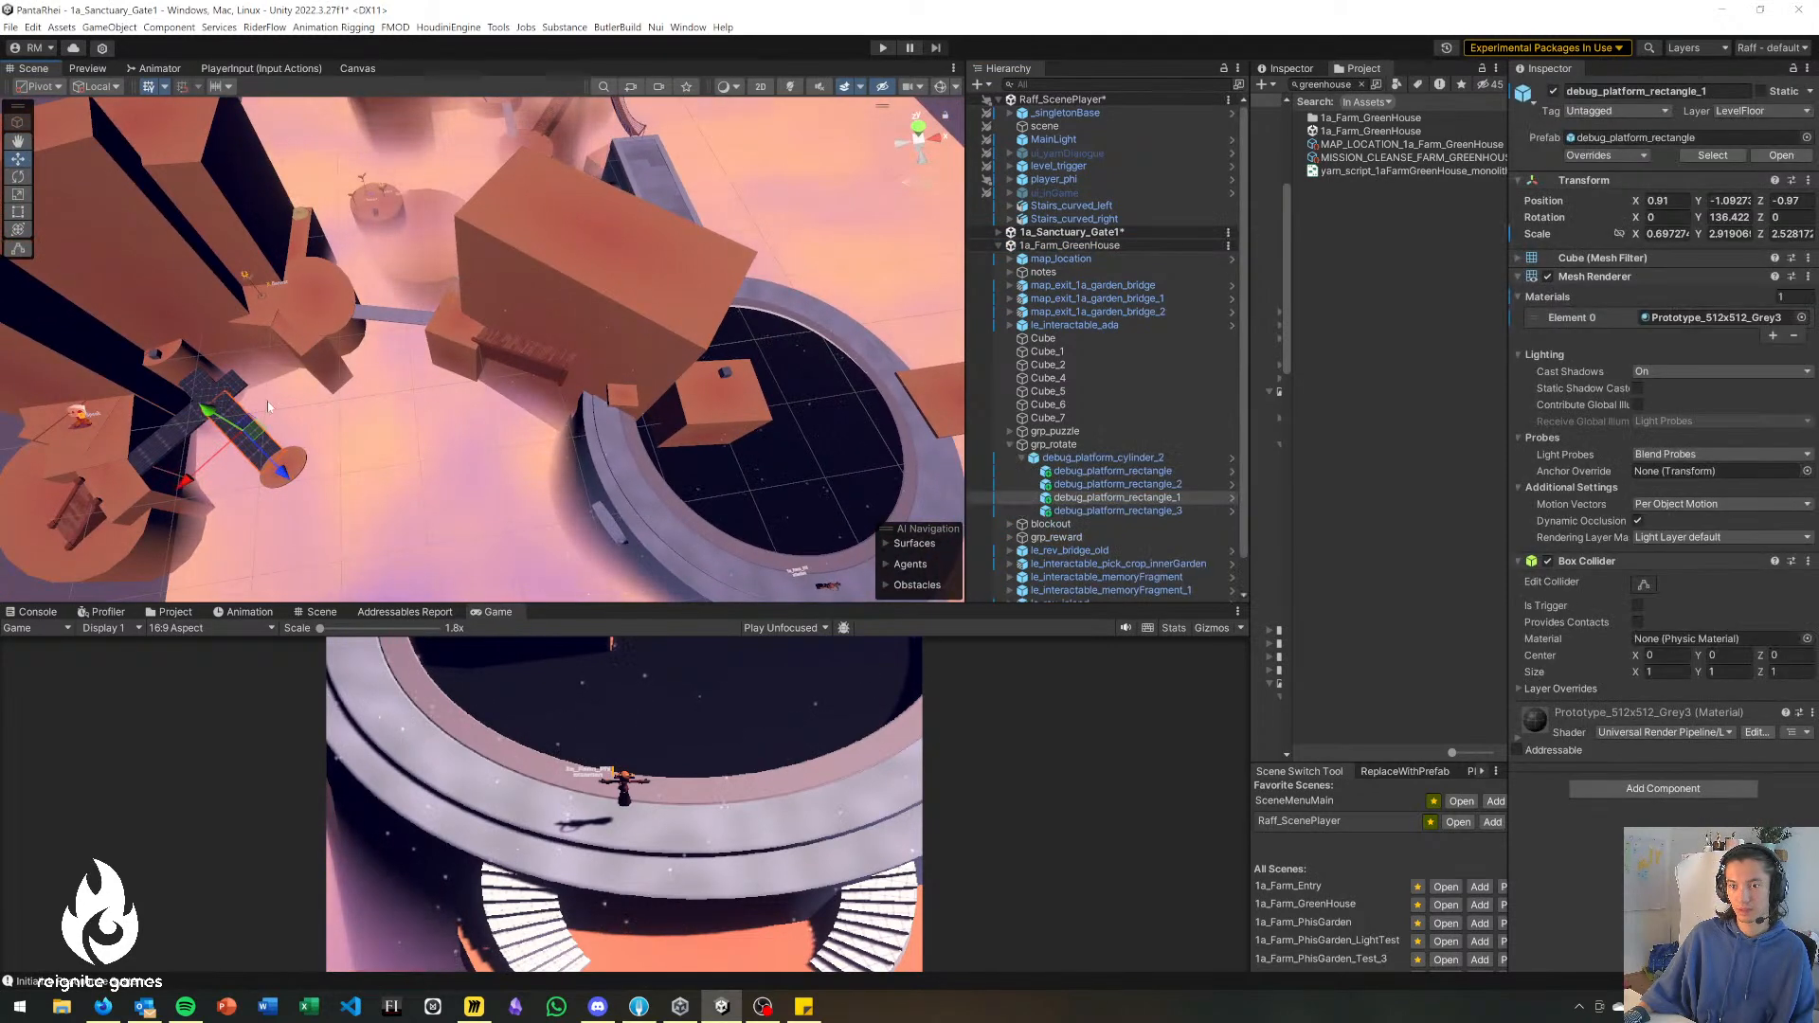
click(1075, 444)
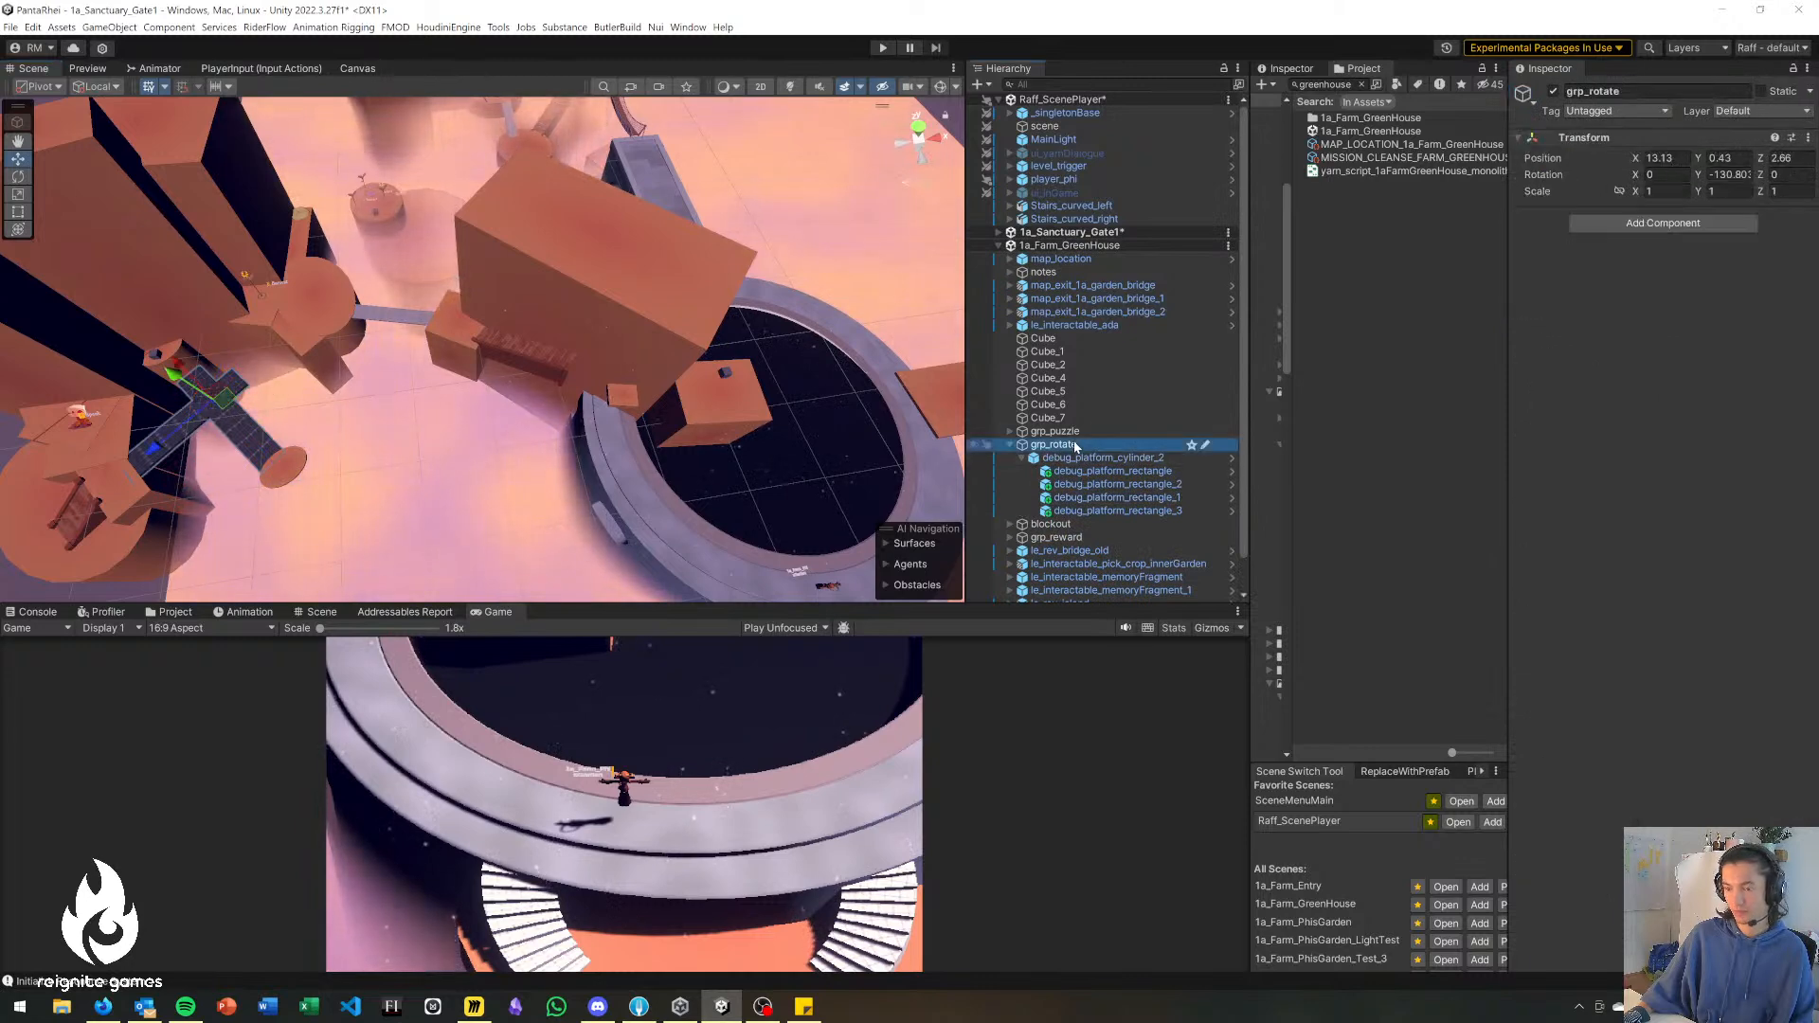
click(1090, 233)
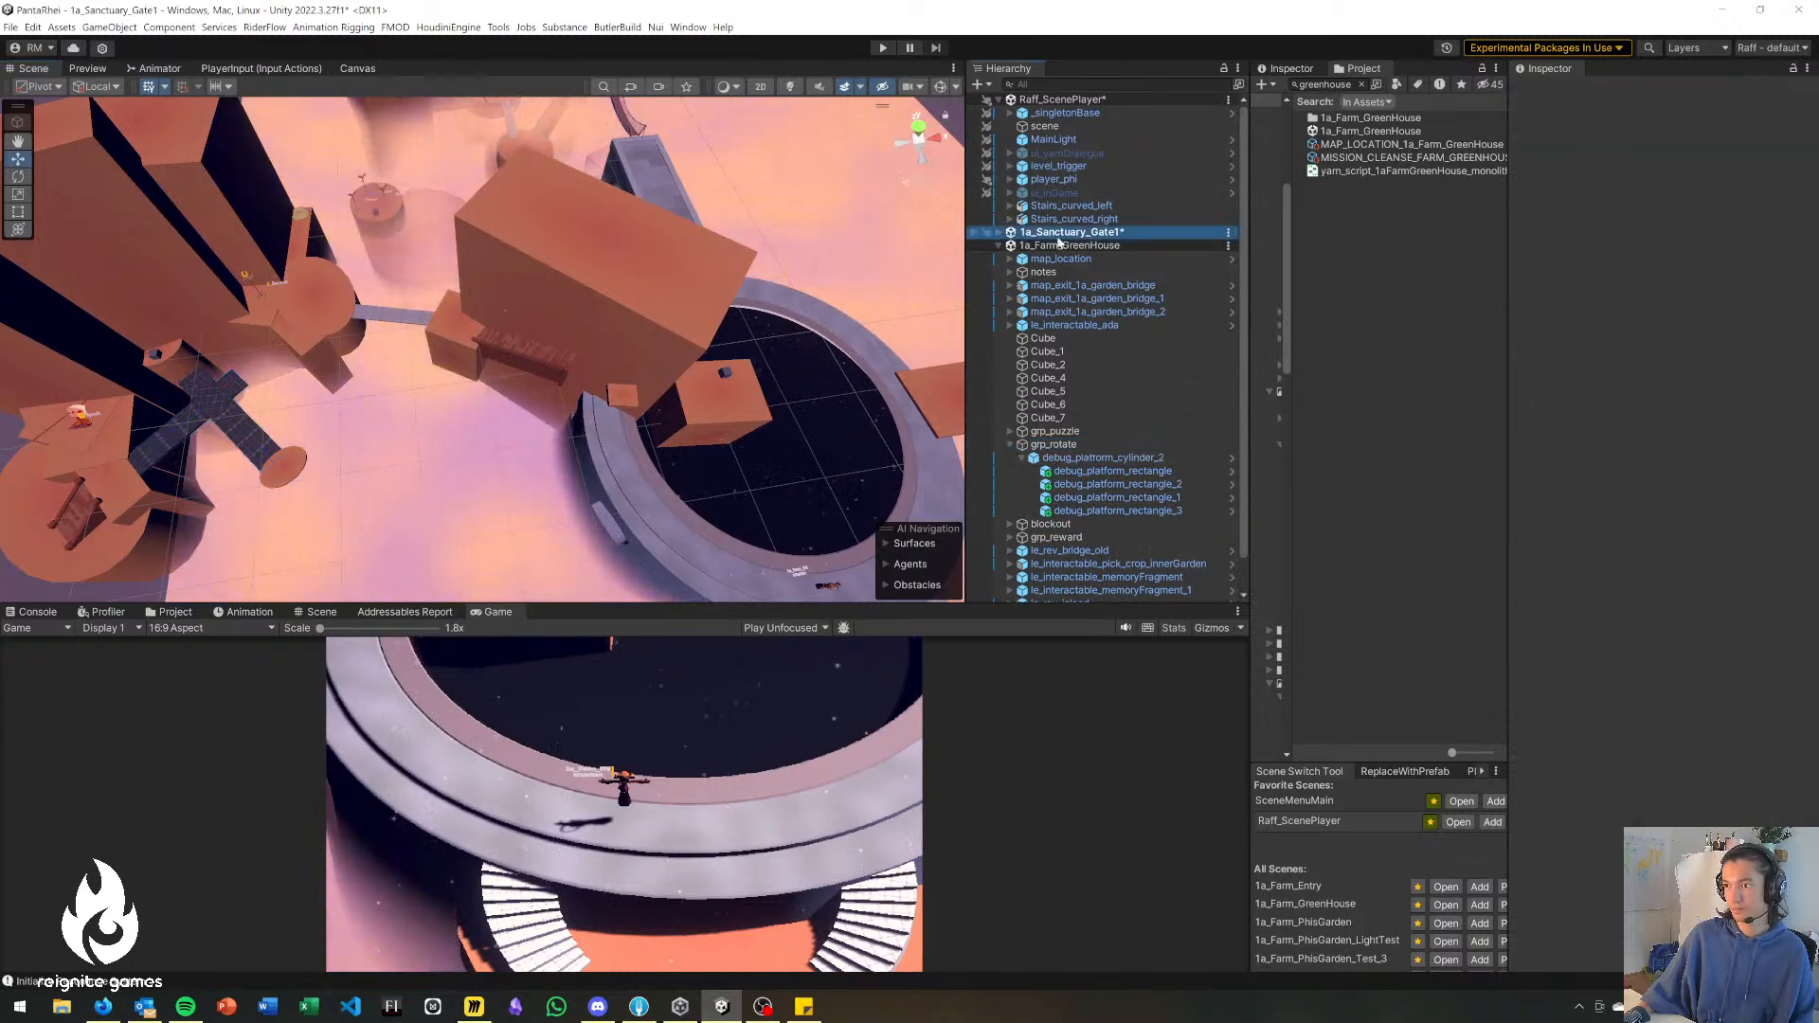
key(Right)
click(1083, 299)
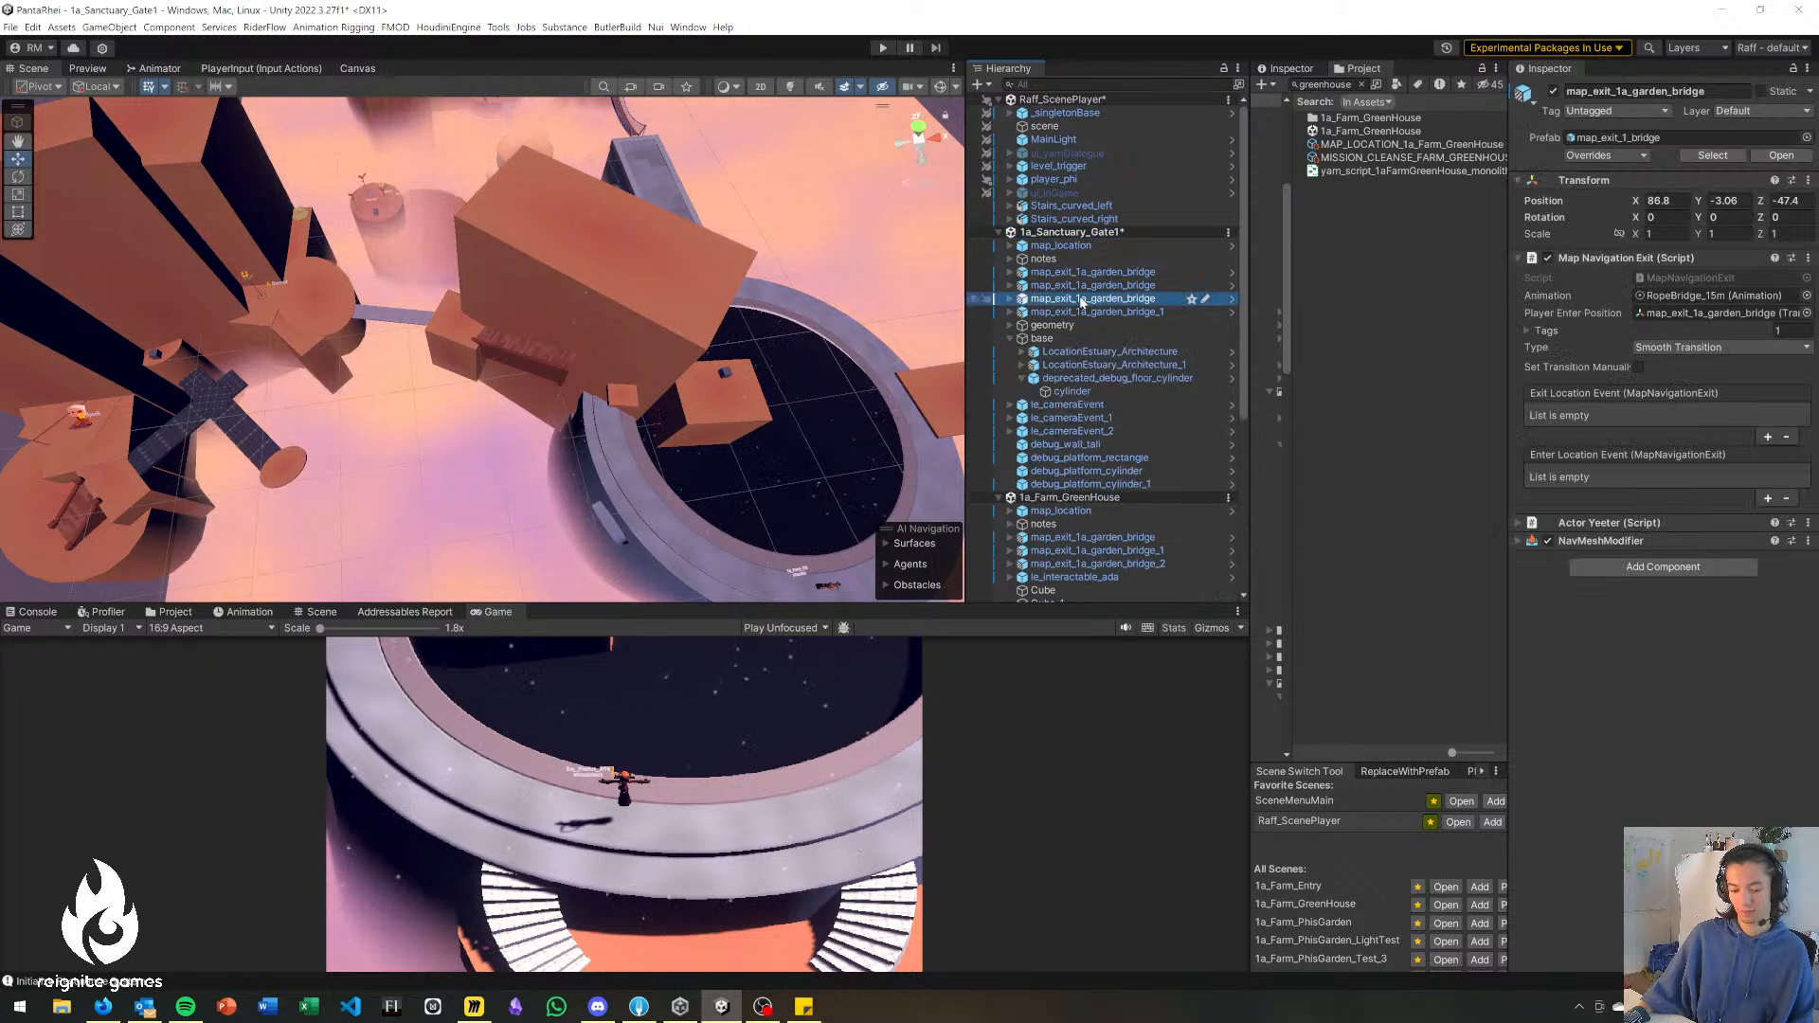
key(ctrl+v)
drag(227, 408, 789, 429)
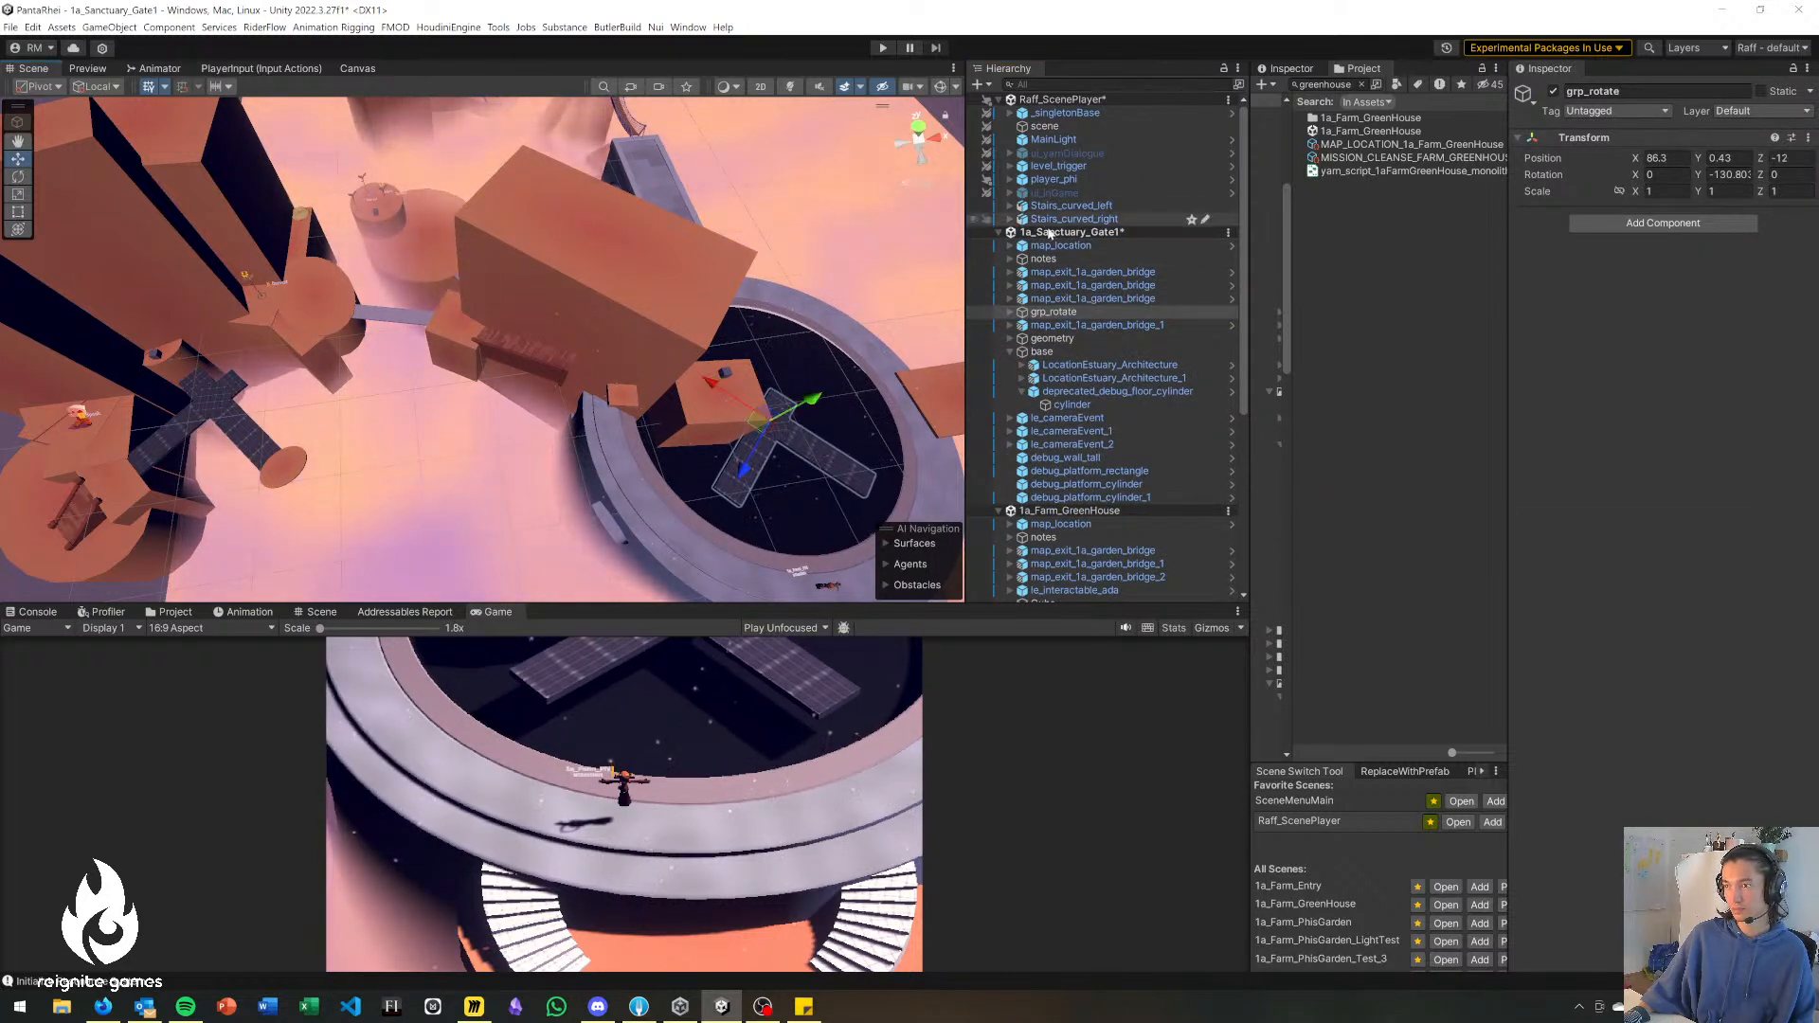
Remove the 1a_Farm_GreenHouse scene from the hierarchy.
click(1111, 512)
right_click(1110, 516)
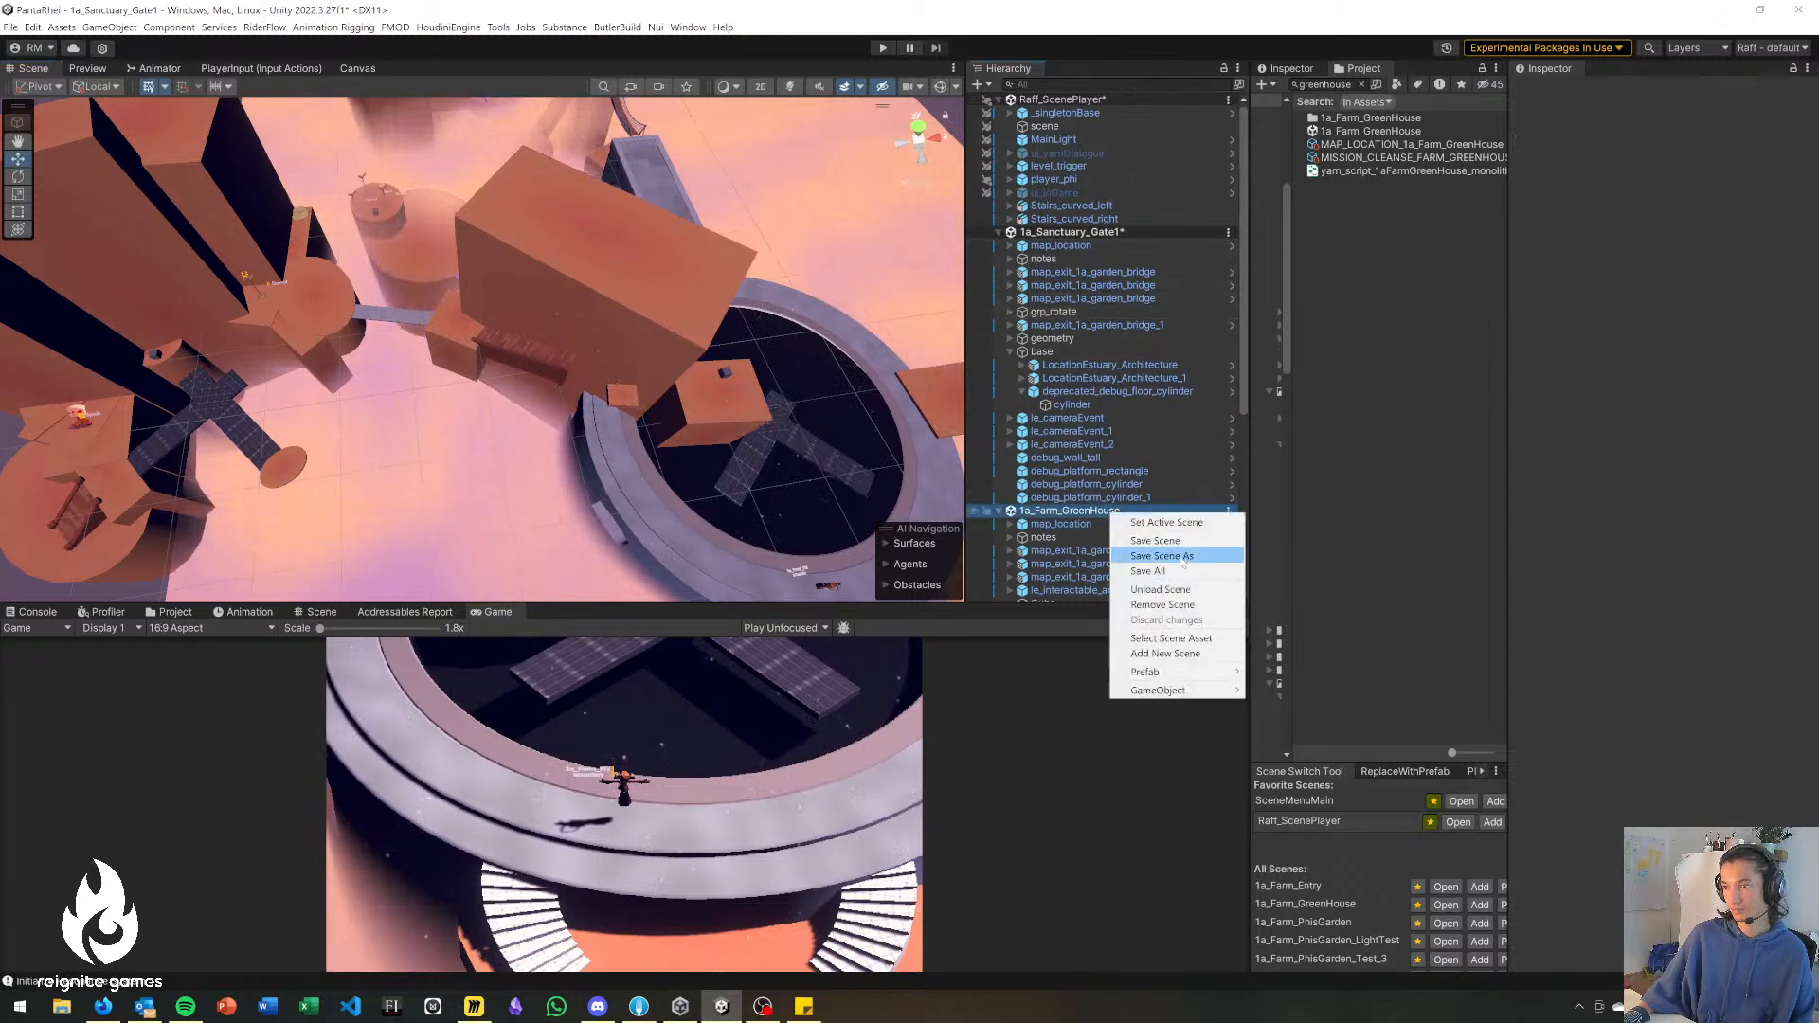
click(1182, 605)
Enlarge debug_platform_cylinder_2 inside grp_rotate uniformly to an X and Z scale of about 6.63 to span the ring's opening.
right_drag(588, 469, 531, 402)
key(w)
middle_drag(531, 402, 584, 319)
click(584, 318)
right_drag(584, 318, 452, 351)
key(r)
drag(377, 337, 407, 337)
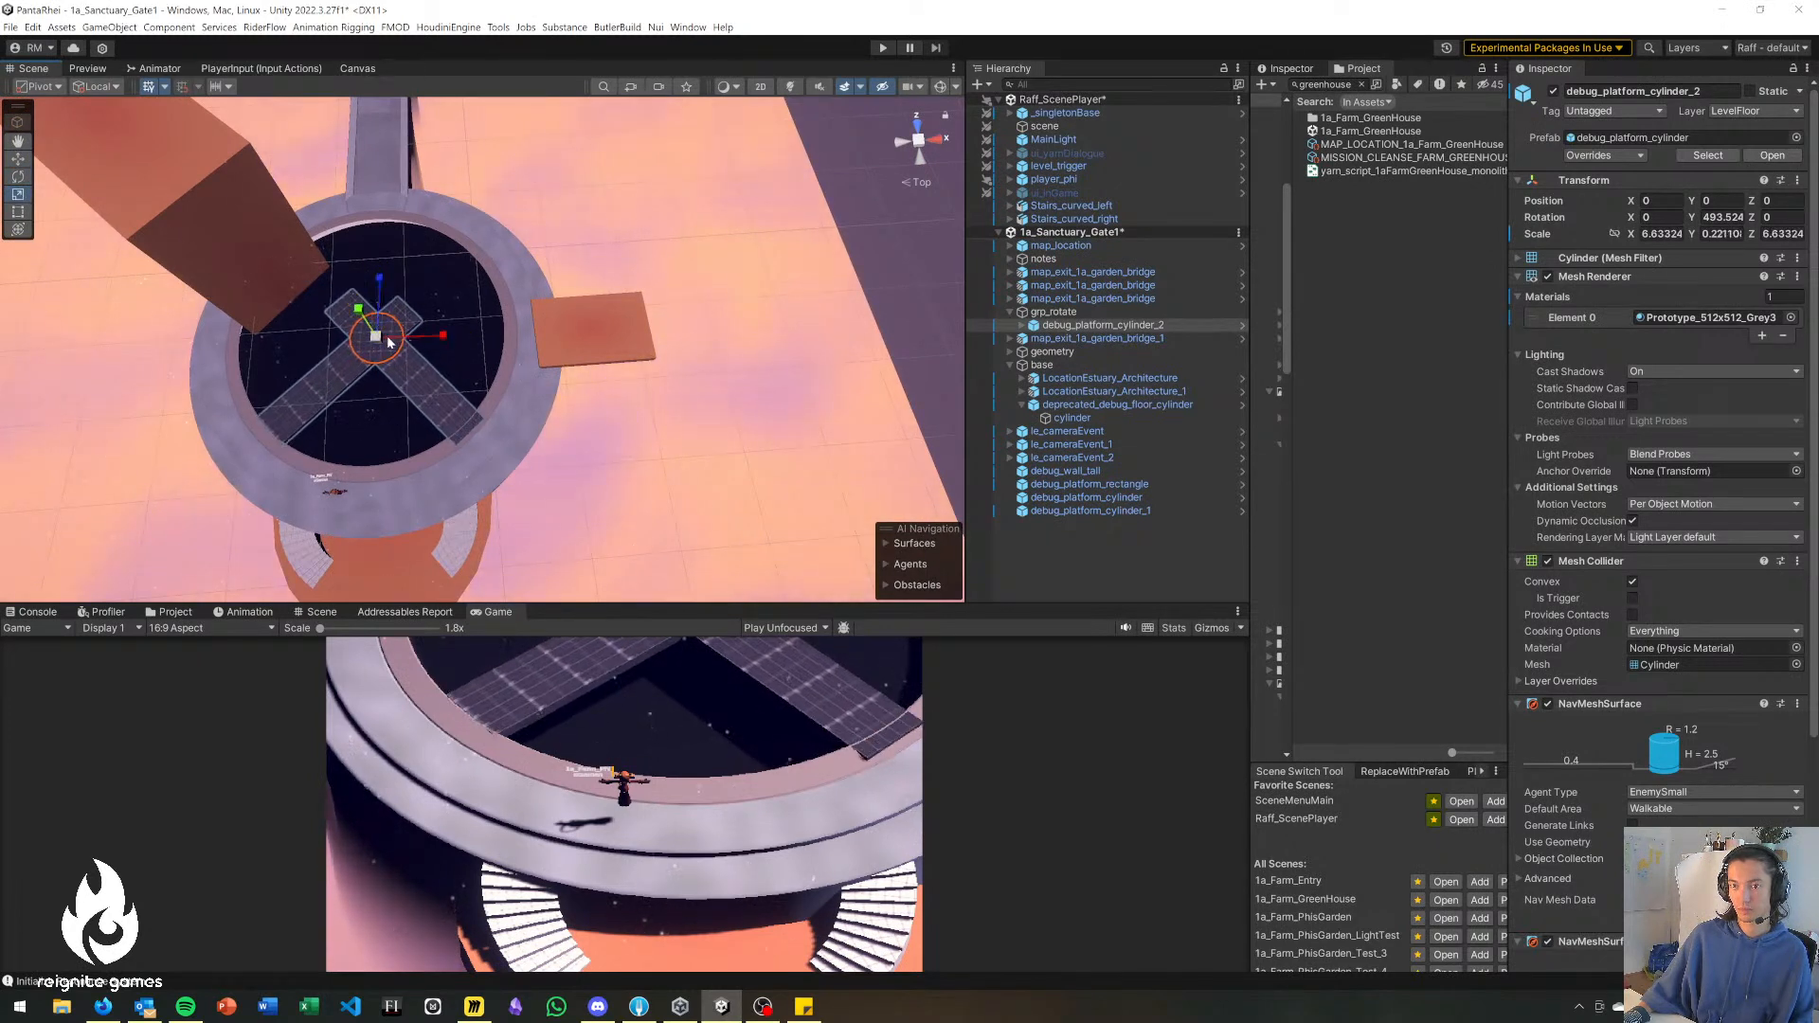
Center debug_platform_cylinder_2 within the ring by moving it to local X 1.47, Z -0.27.
click(919, 139)
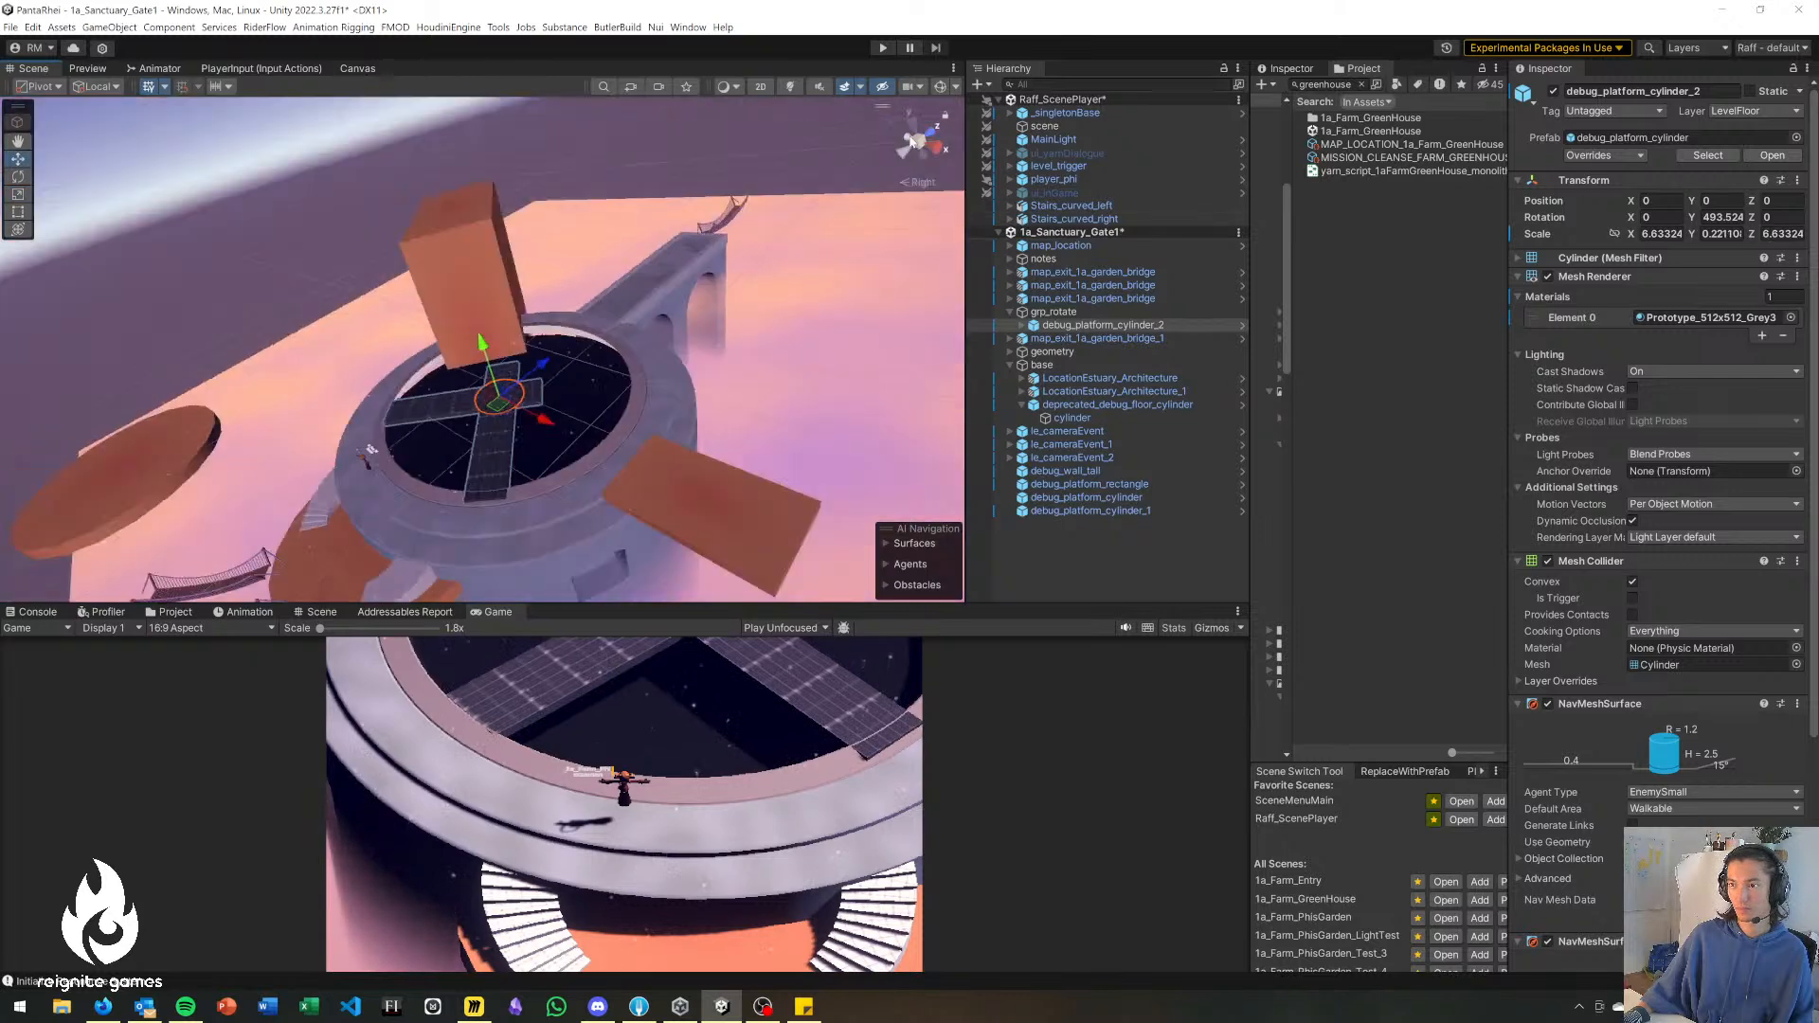
click(919, 139)
scroll(313, 254, up, 10)
middle_drag(273, 252, 518, 430)
mouse_move(556, 410)
mouse_down()
mouse_move(569, 325)
mouse_move(532, 378)
mouse_move(549, 392)
mouse_up()
key(r)
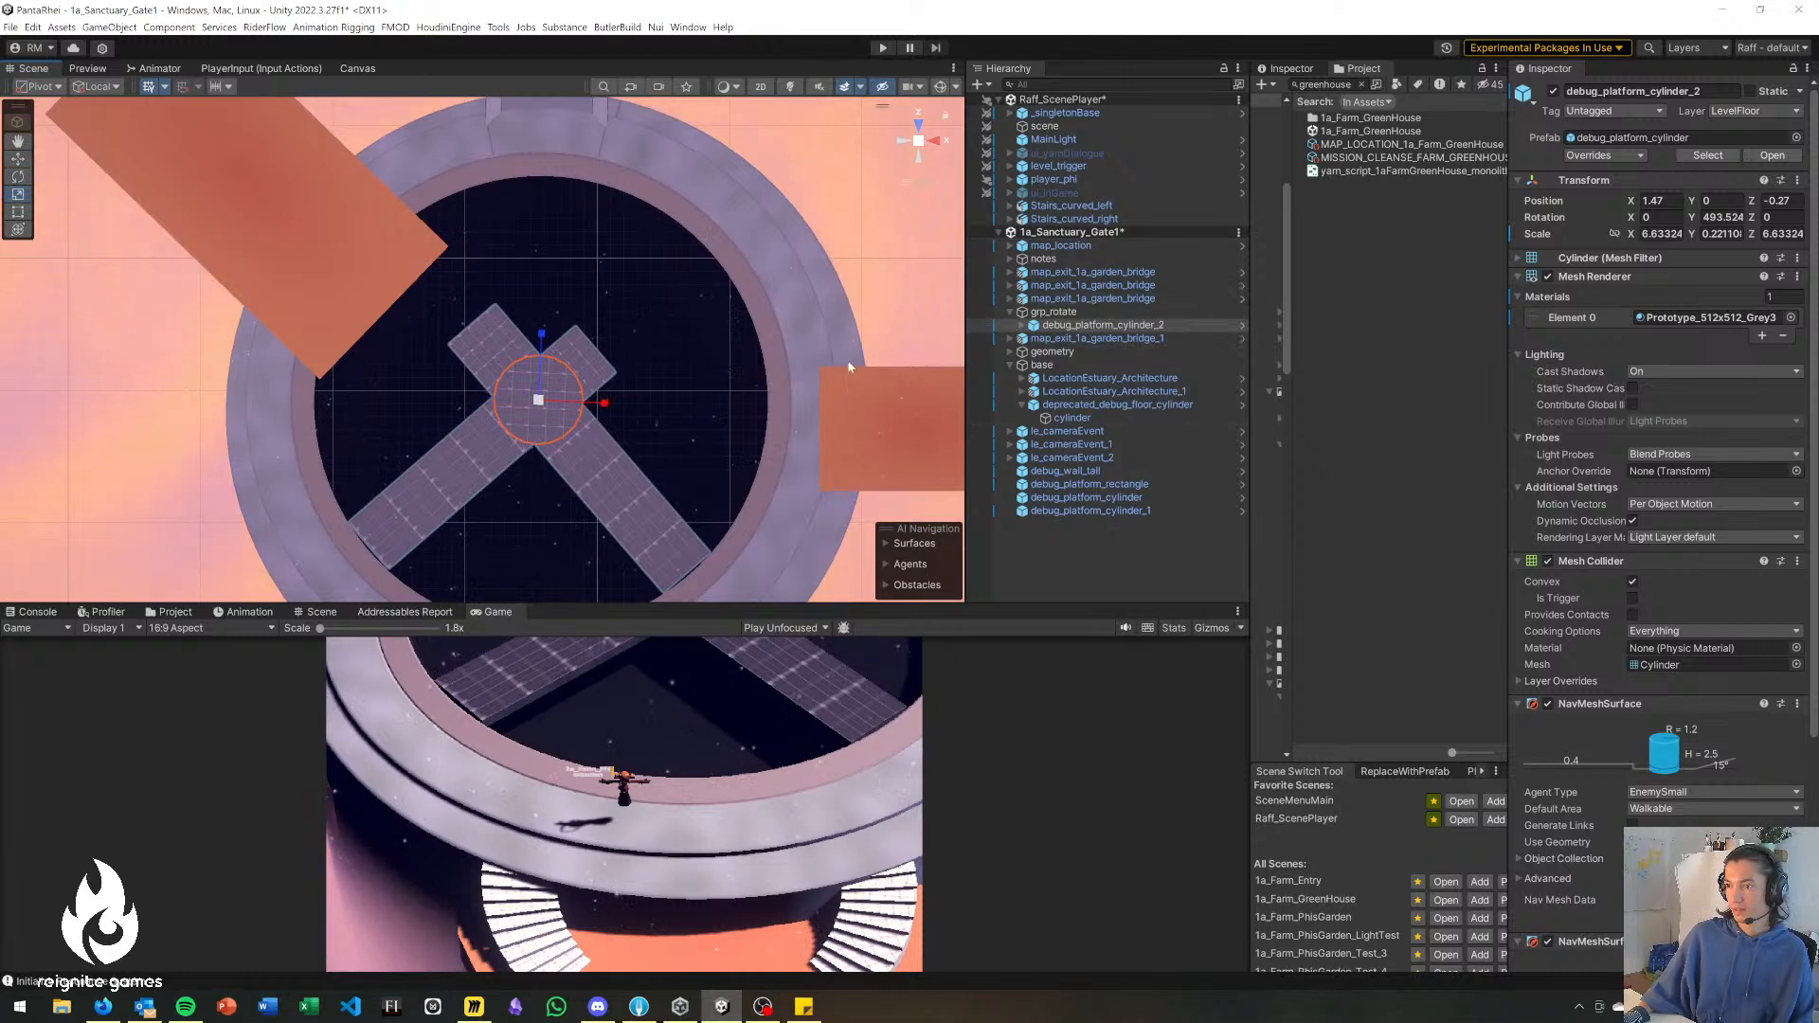
Rotate debug_platform_cylinder_2 to a Y rotation of about 532.48 so its long arms reach the ring's side and front edges squarely.
key(e)
drag(611, 394, 669, 458)
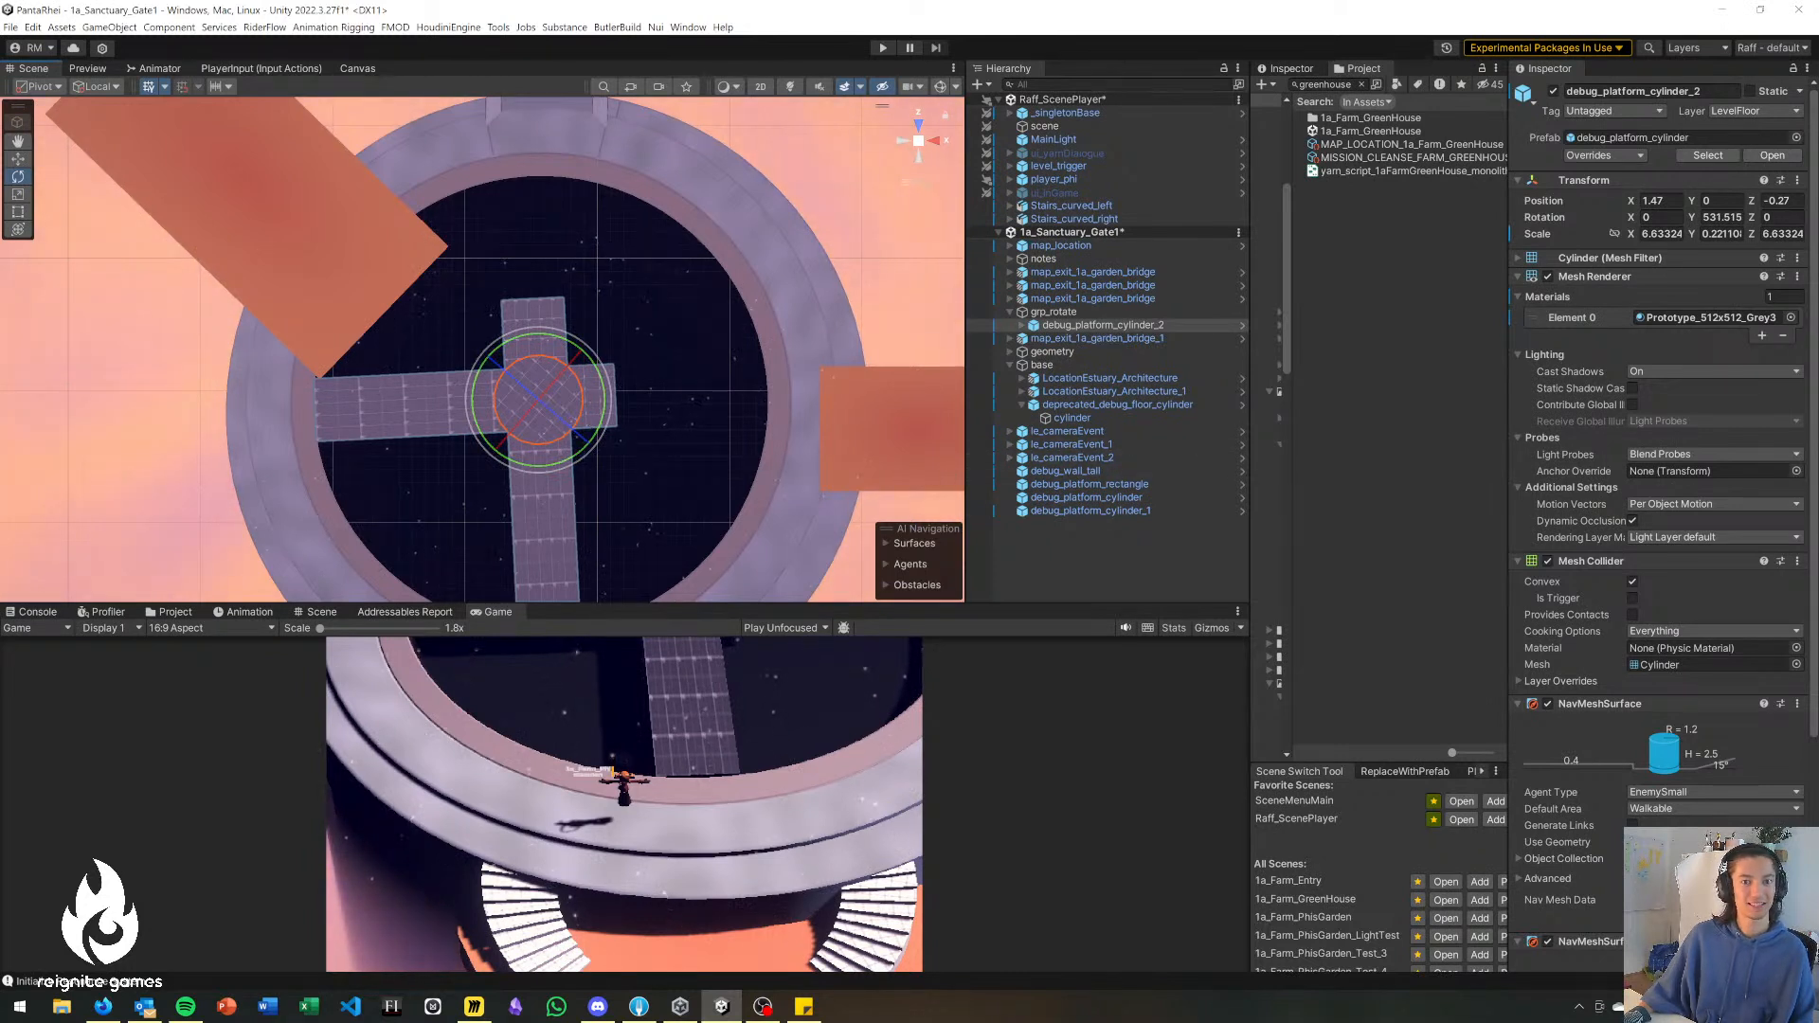
alt+drag(591, 491, 601, 425)
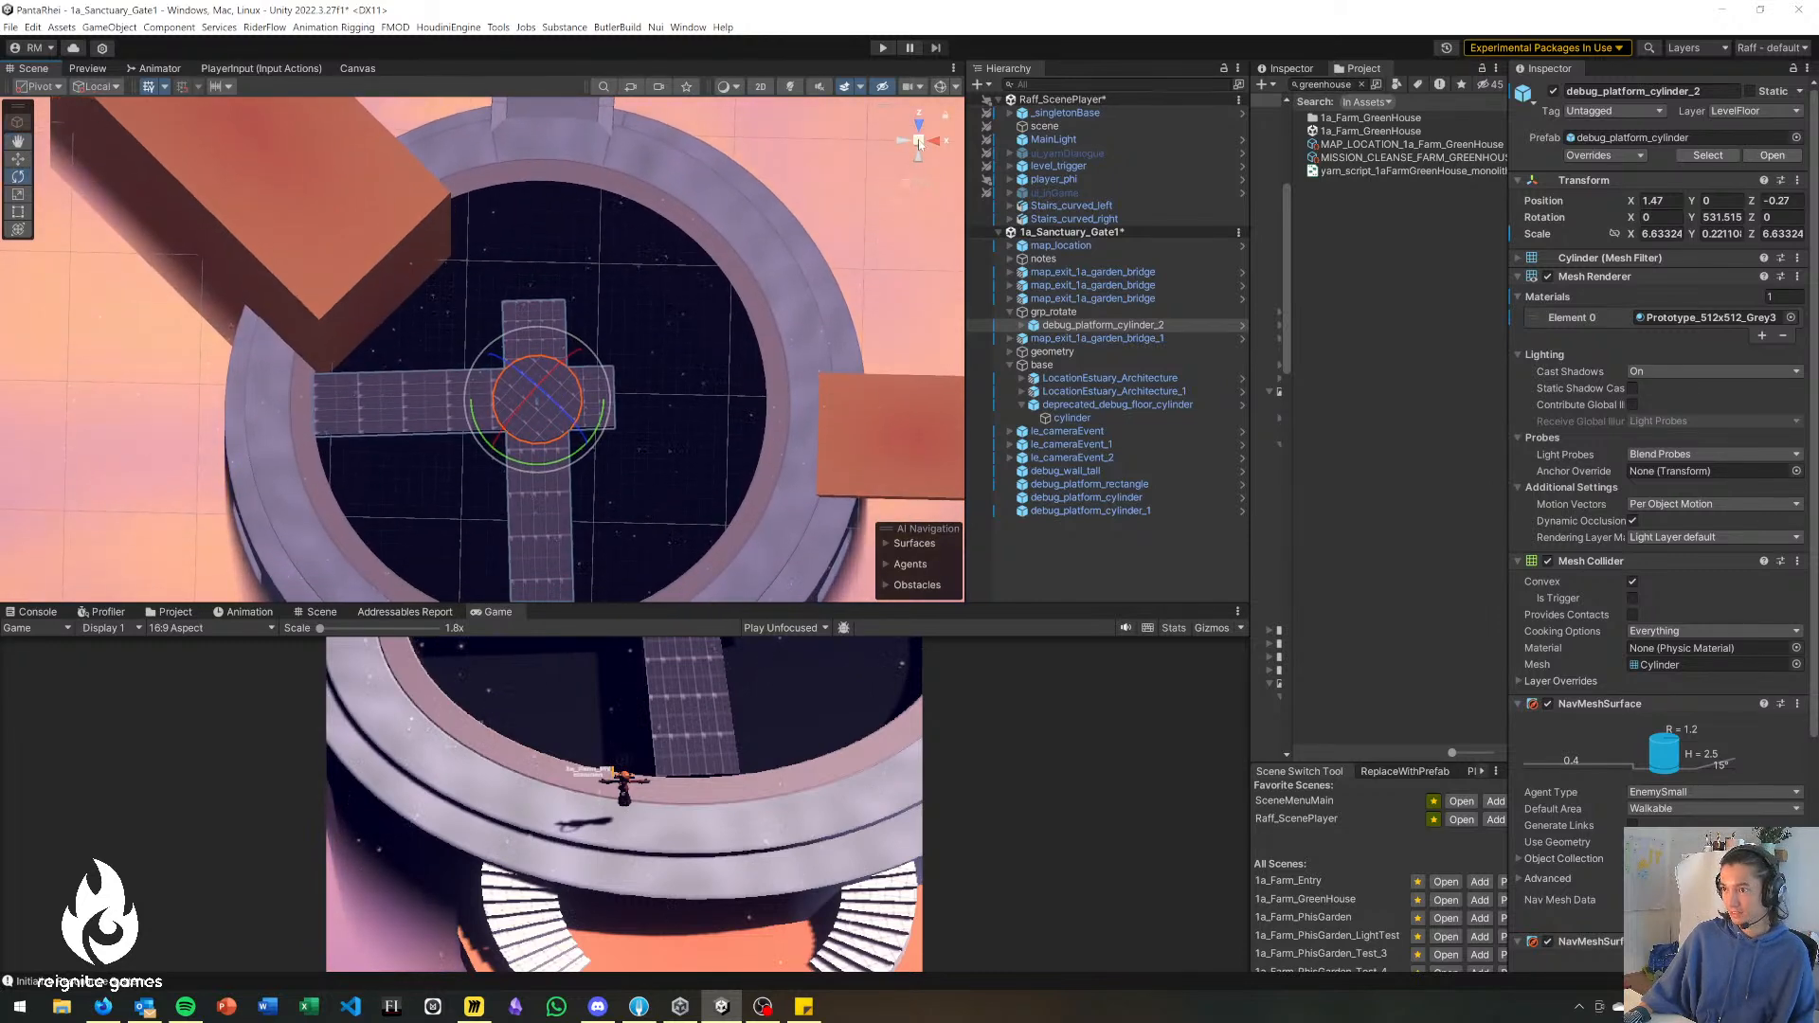
click(919, 142)
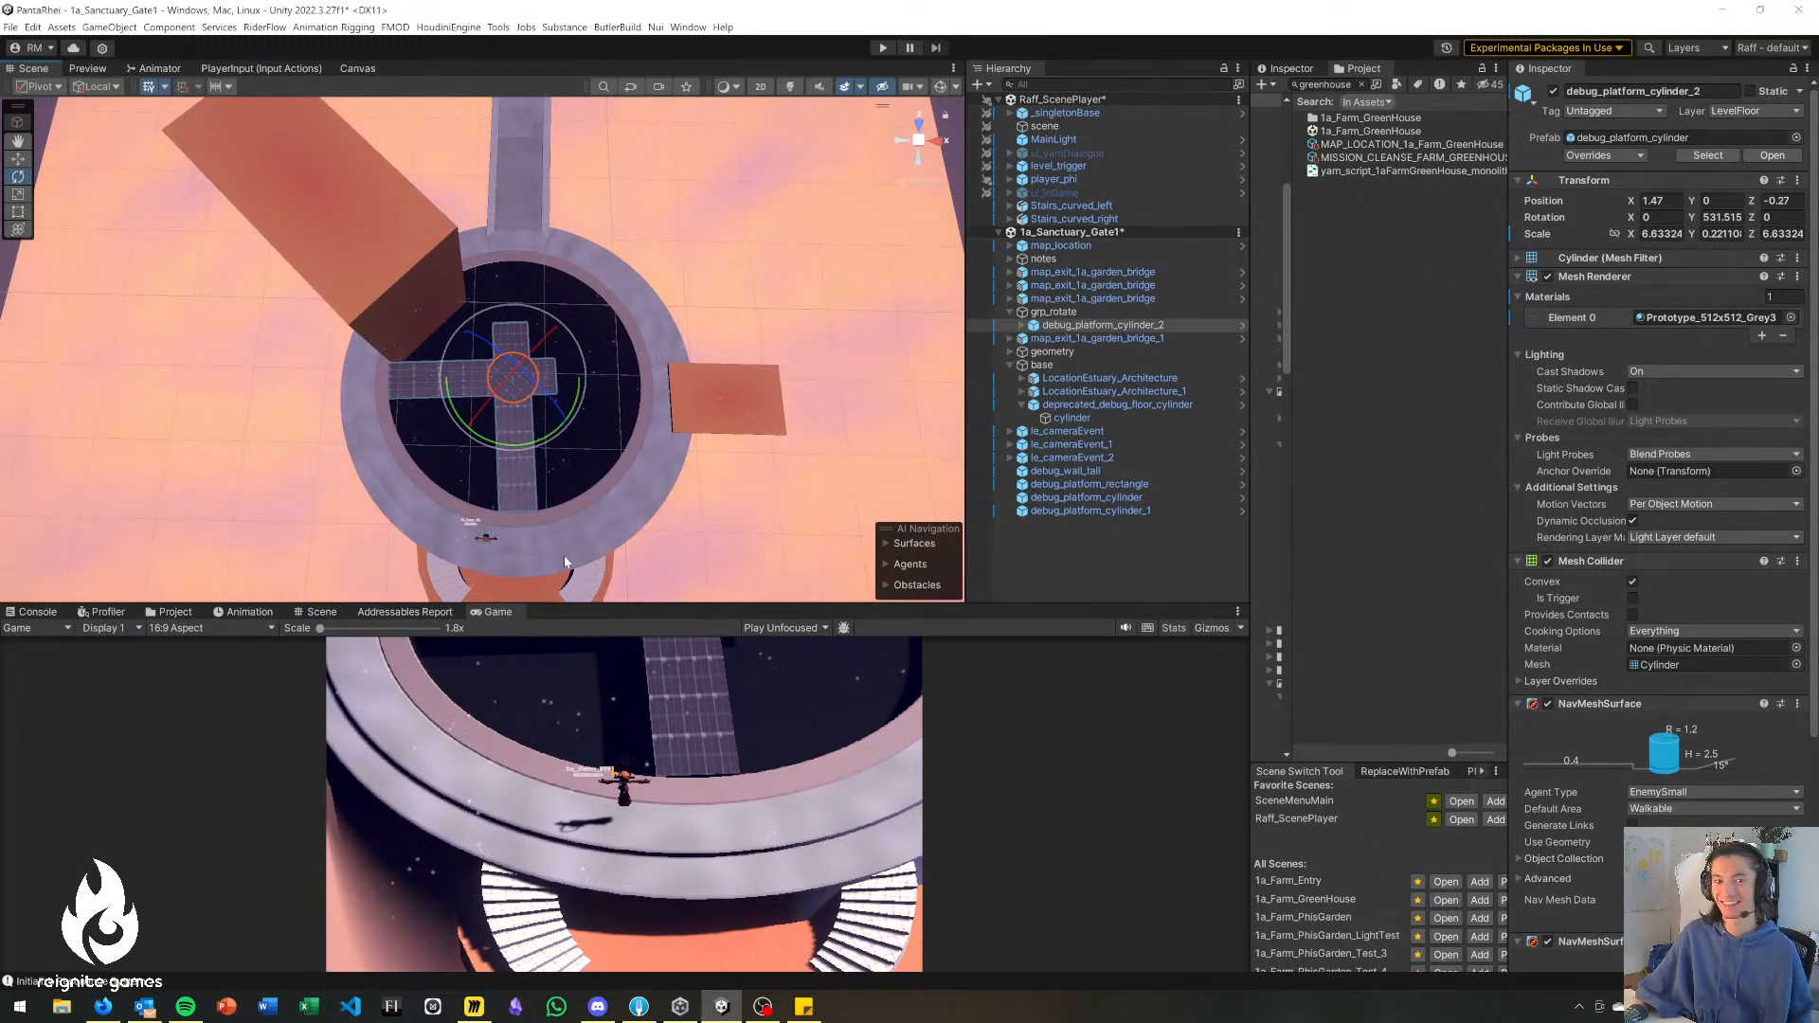
alt+drag(536, 422, 532, 356)
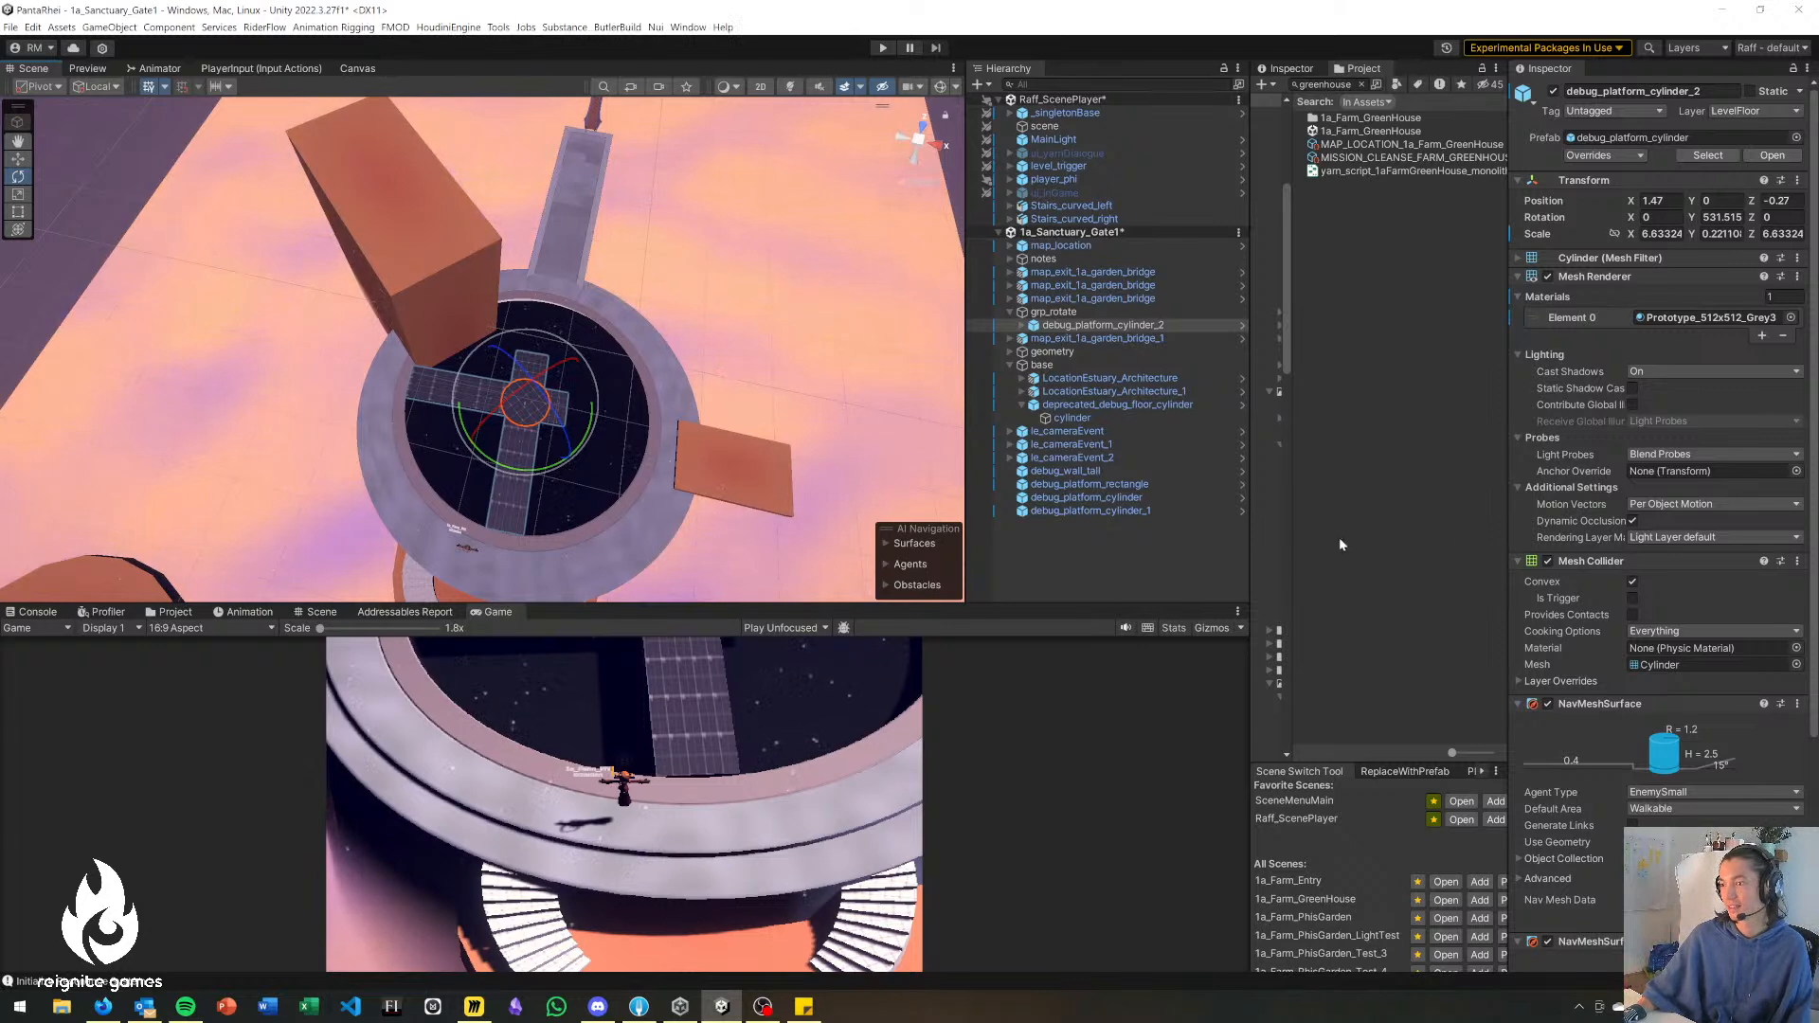
drag(642, 604, 643, 613)
alt+drag(650, 448, 643, 393)
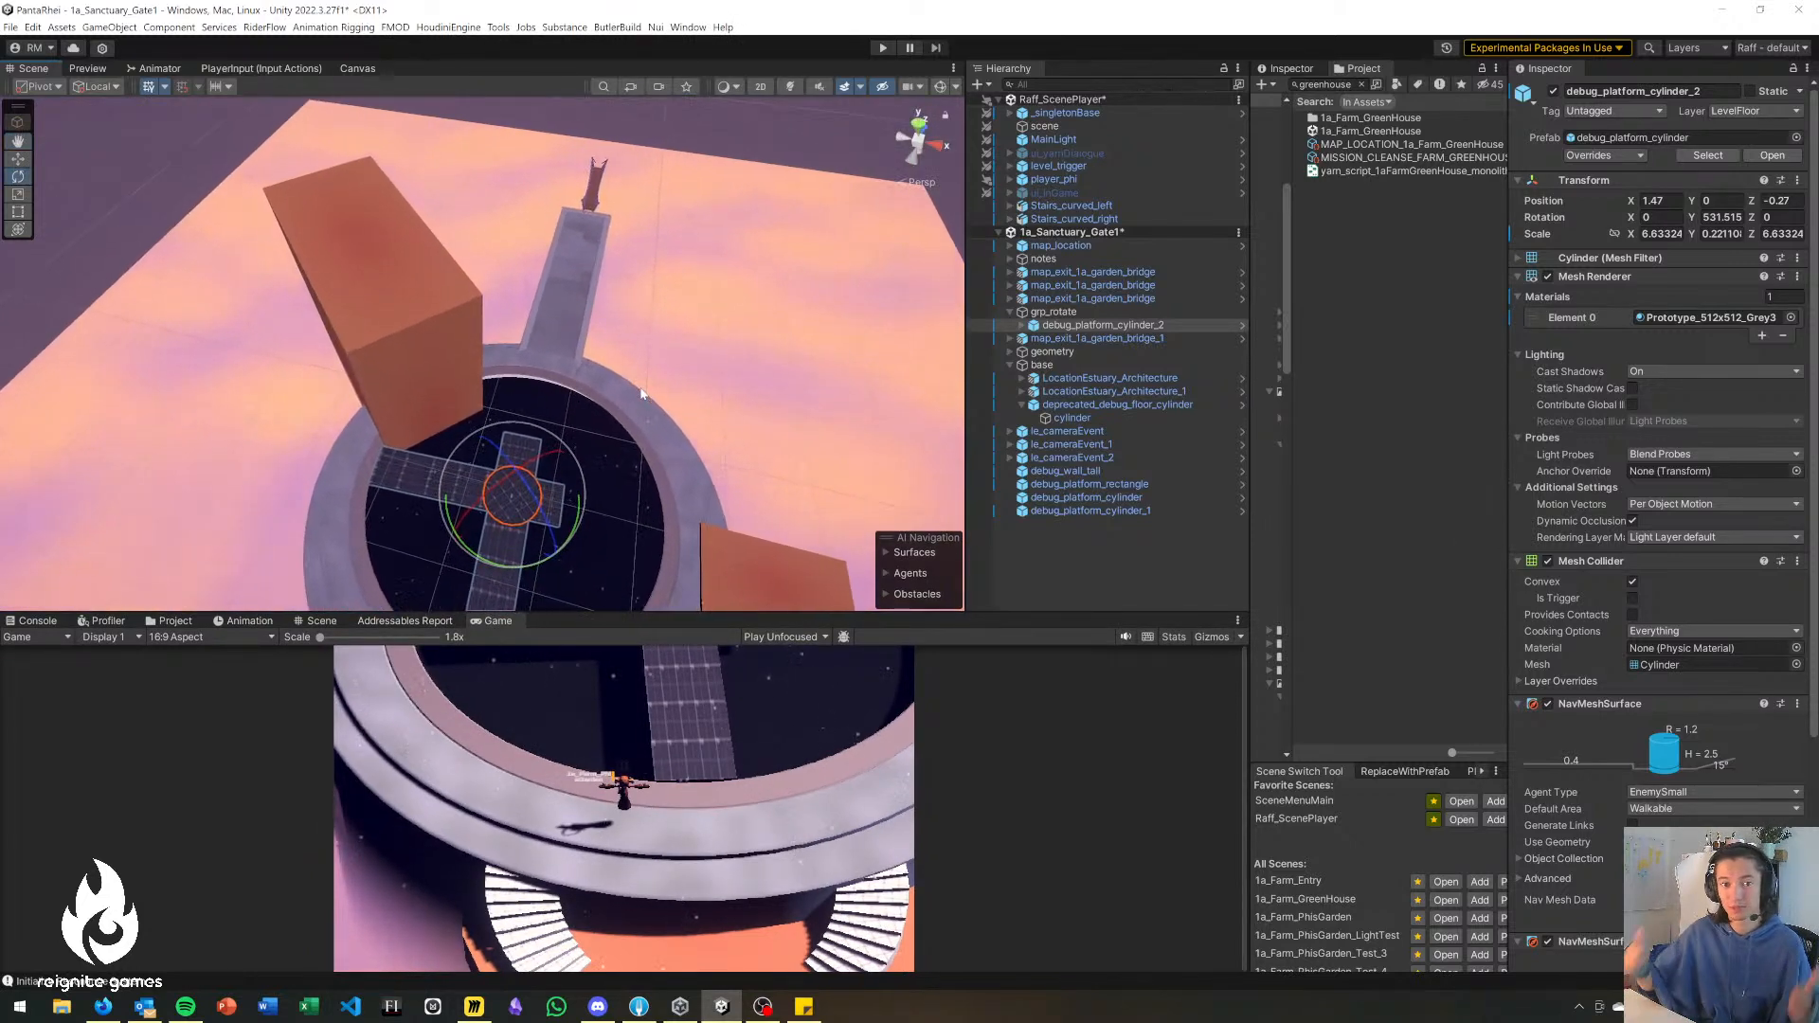
mouse_move(557, 428)
right_down()
mouse_move(565, 458)
mouse_move(556, 393)
mouse_move(547, 409)
mouse_move(623, 392)
mouse_move(580, 398)
mouse_move(587, 414)
right_up()
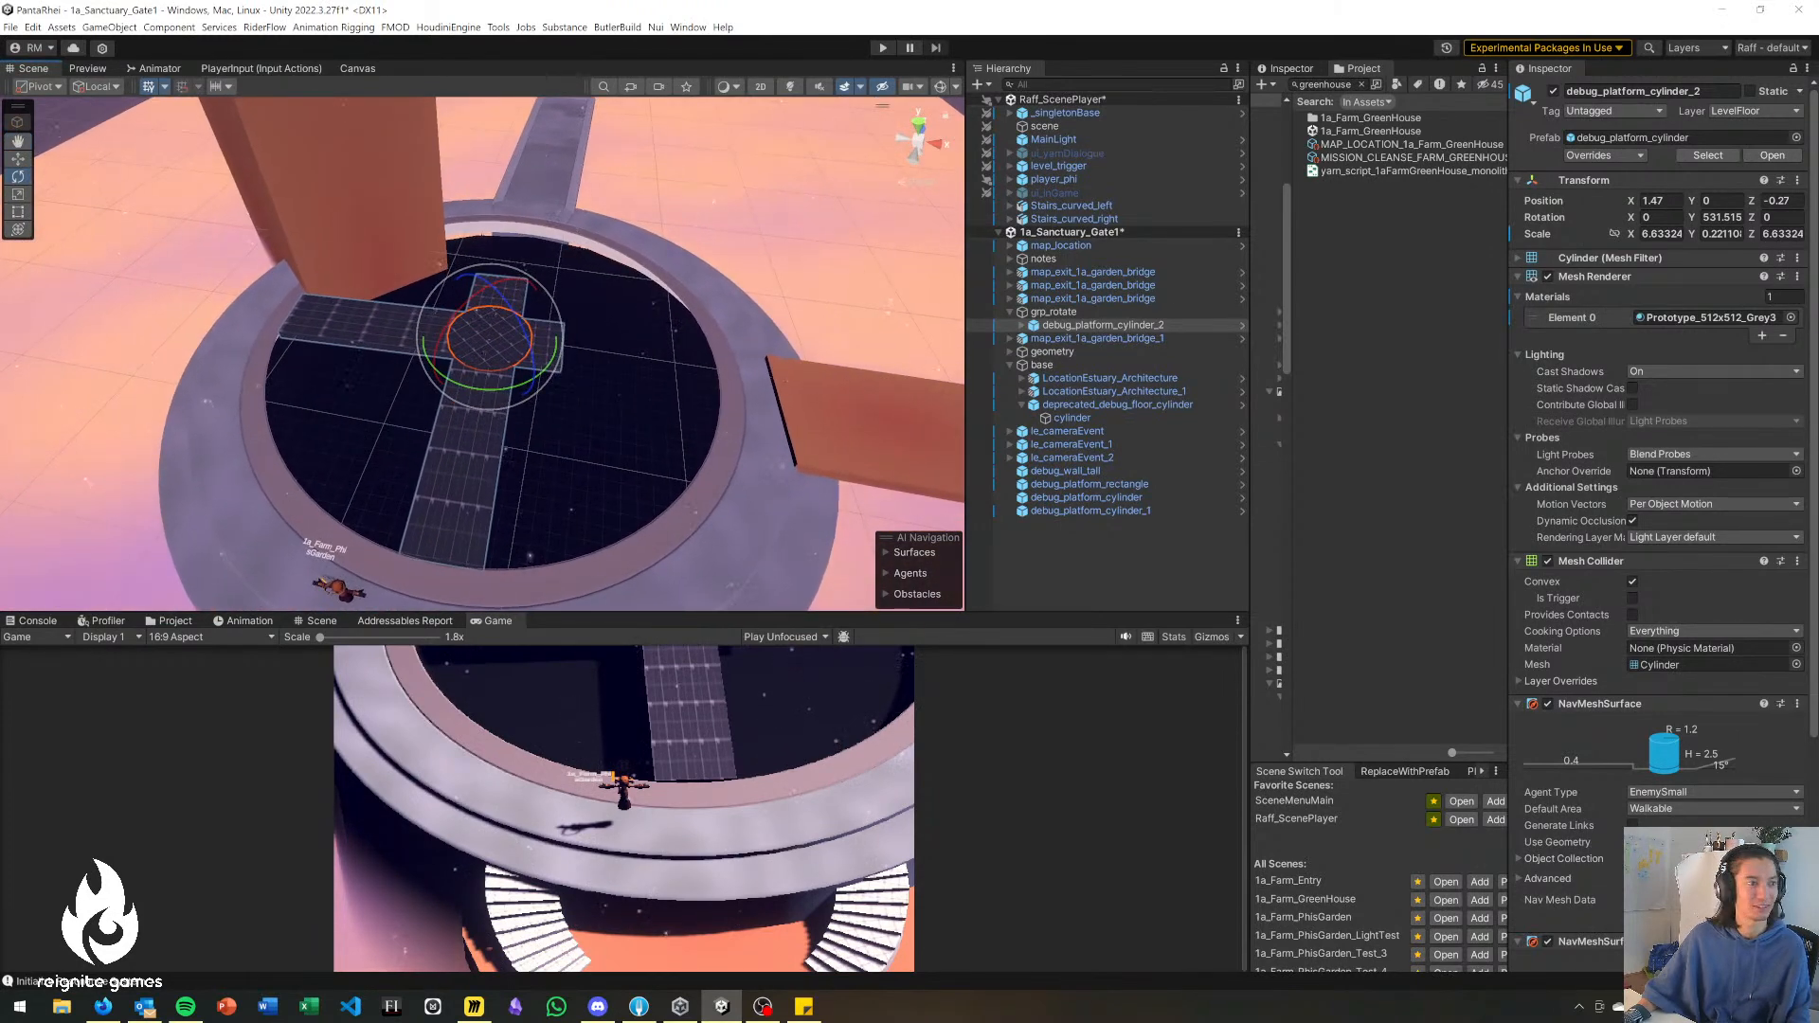
right_drag(424, 442, 451, 458)
drag(484, 366, 510, 505)
right_drag(633, 374, 795, 251)
click(742, 294)
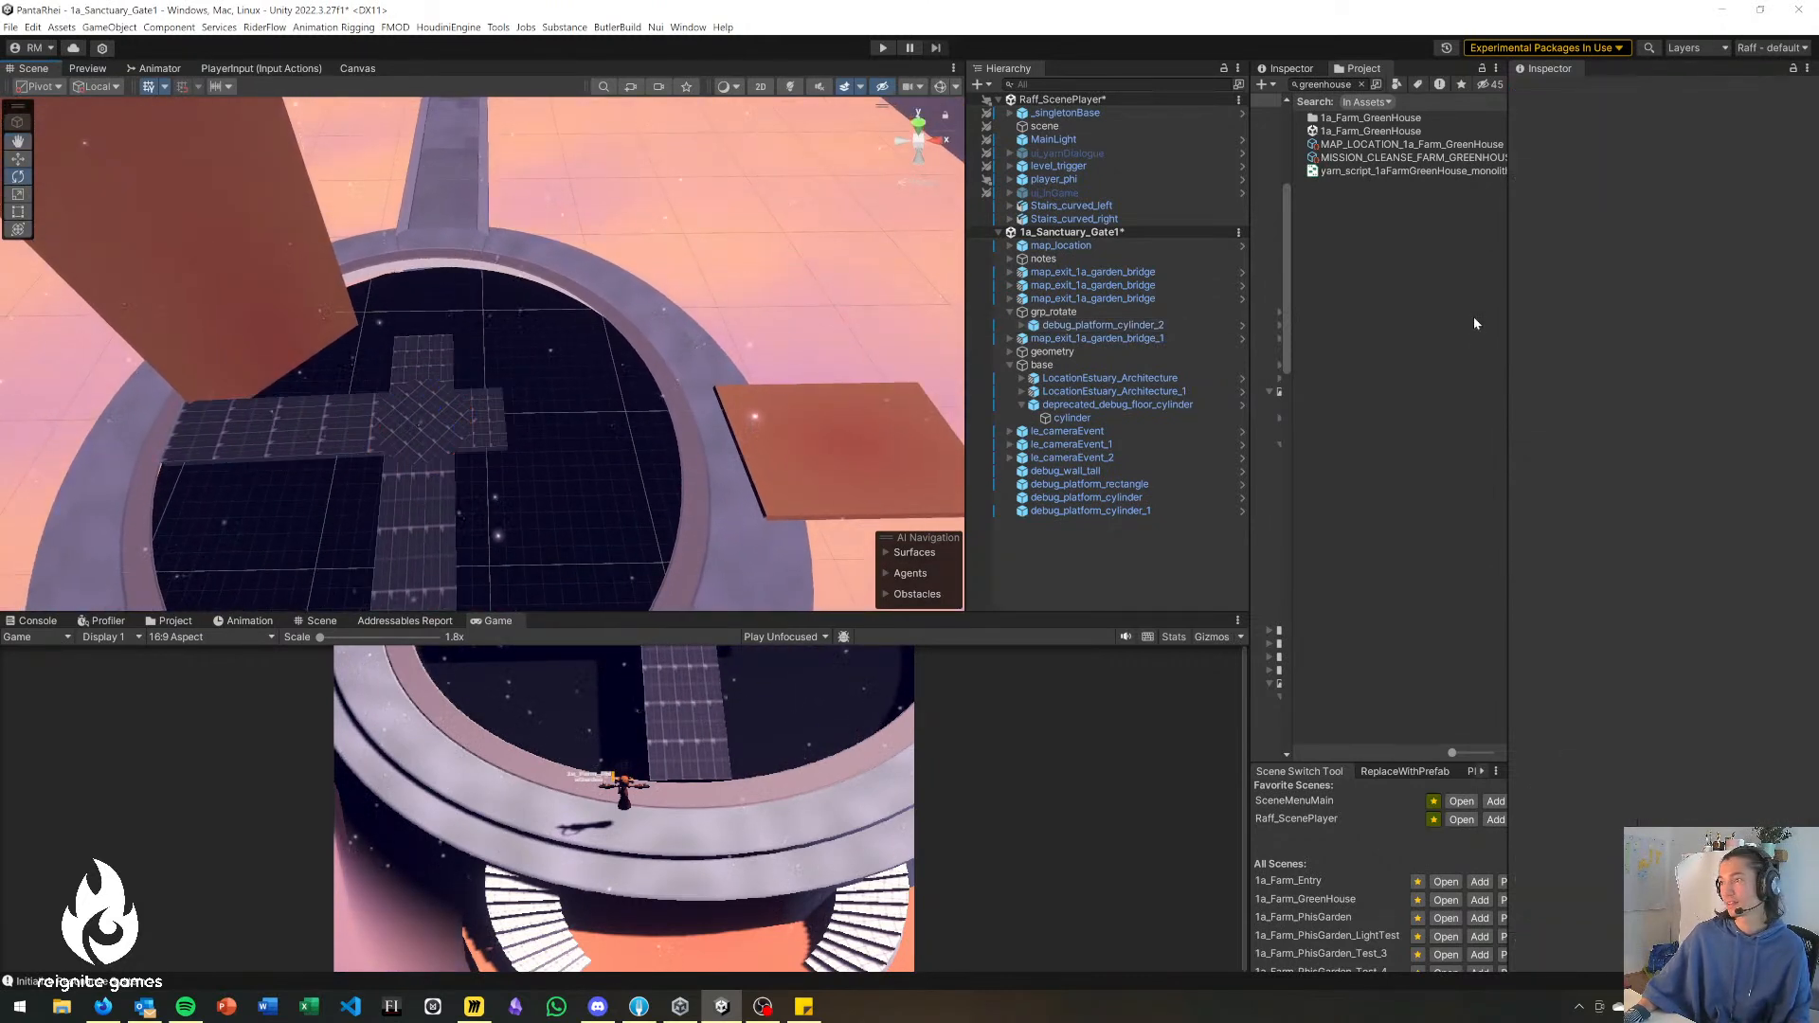
click(436, 419)
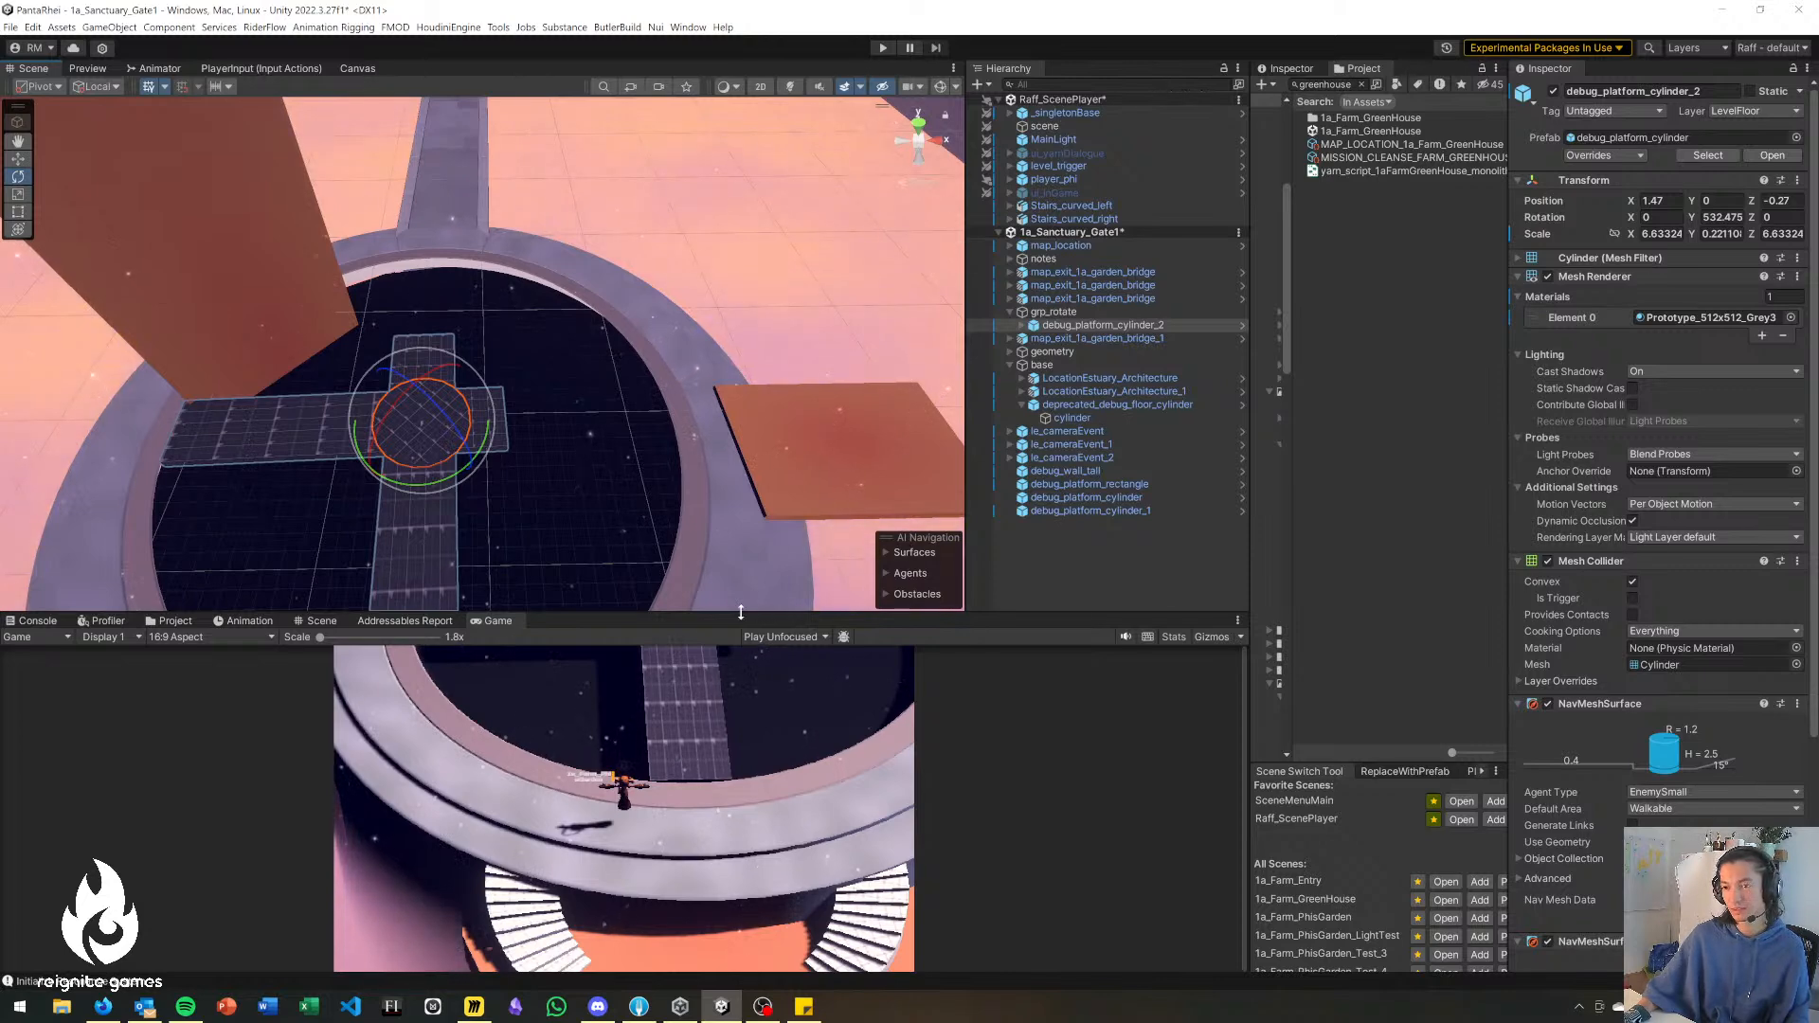
alt+drag(679, 460, 906, 324)
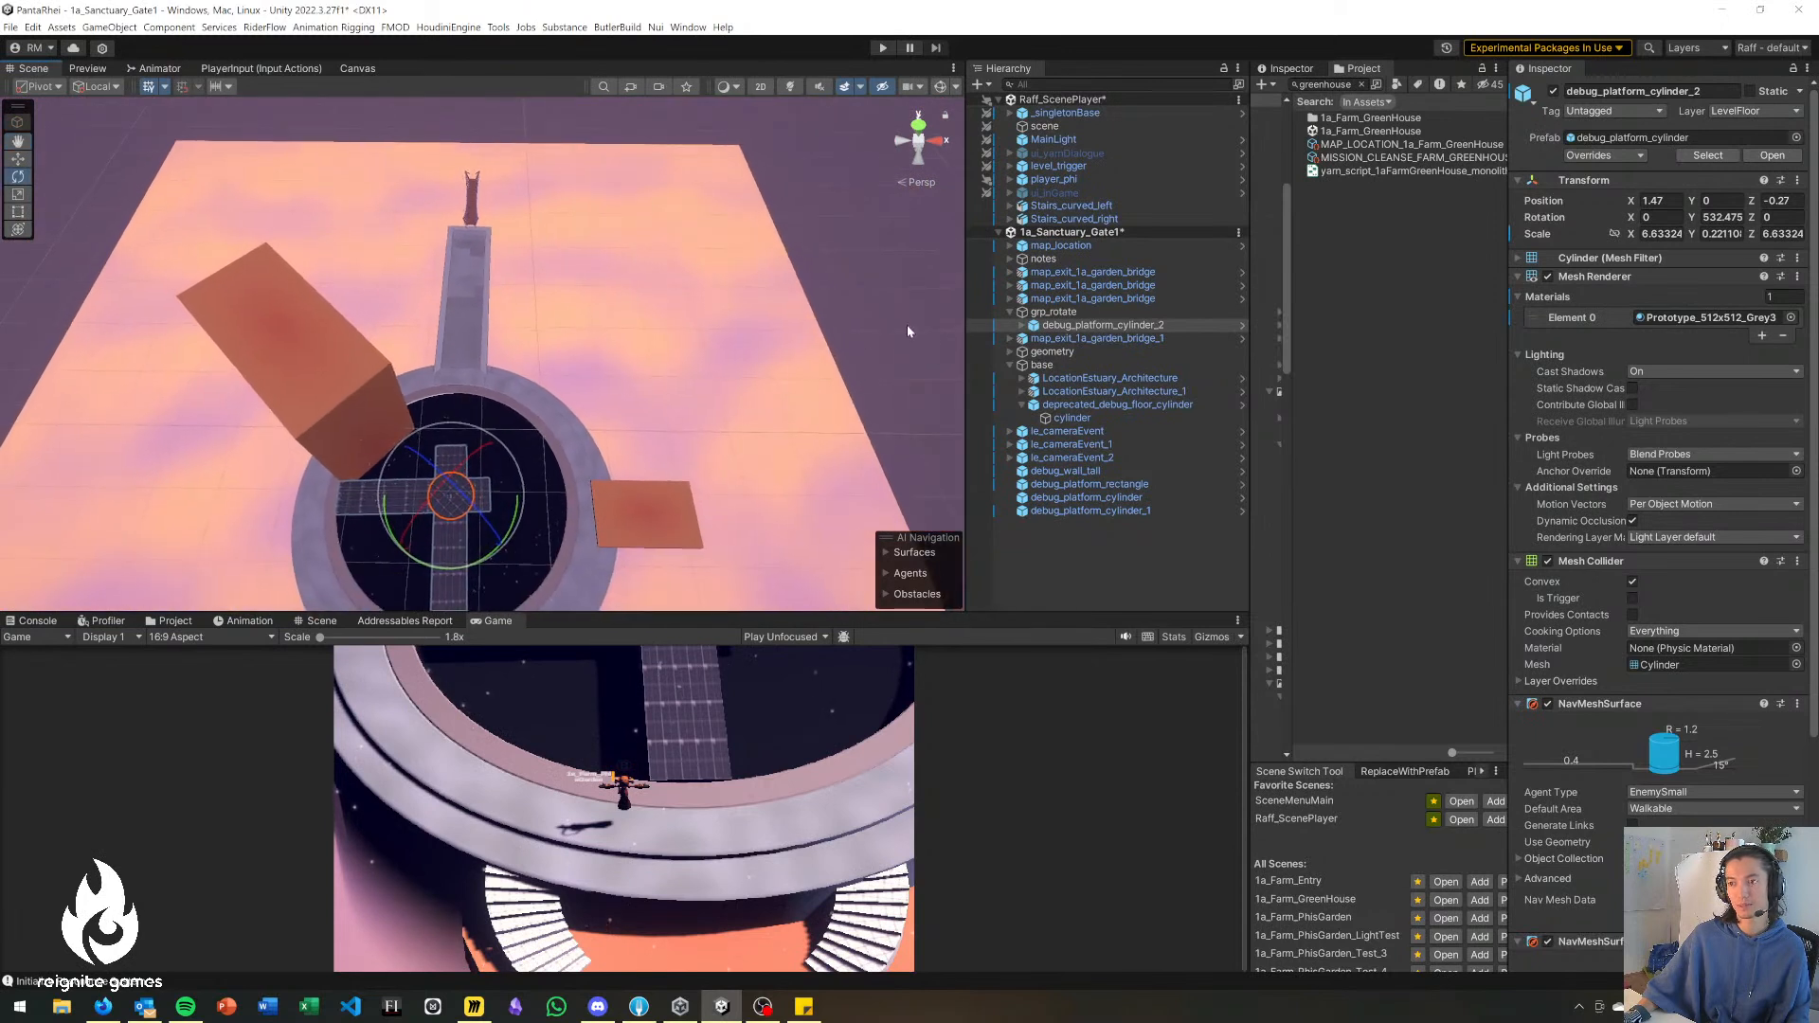
click(908, 323)
click(1300, 70)
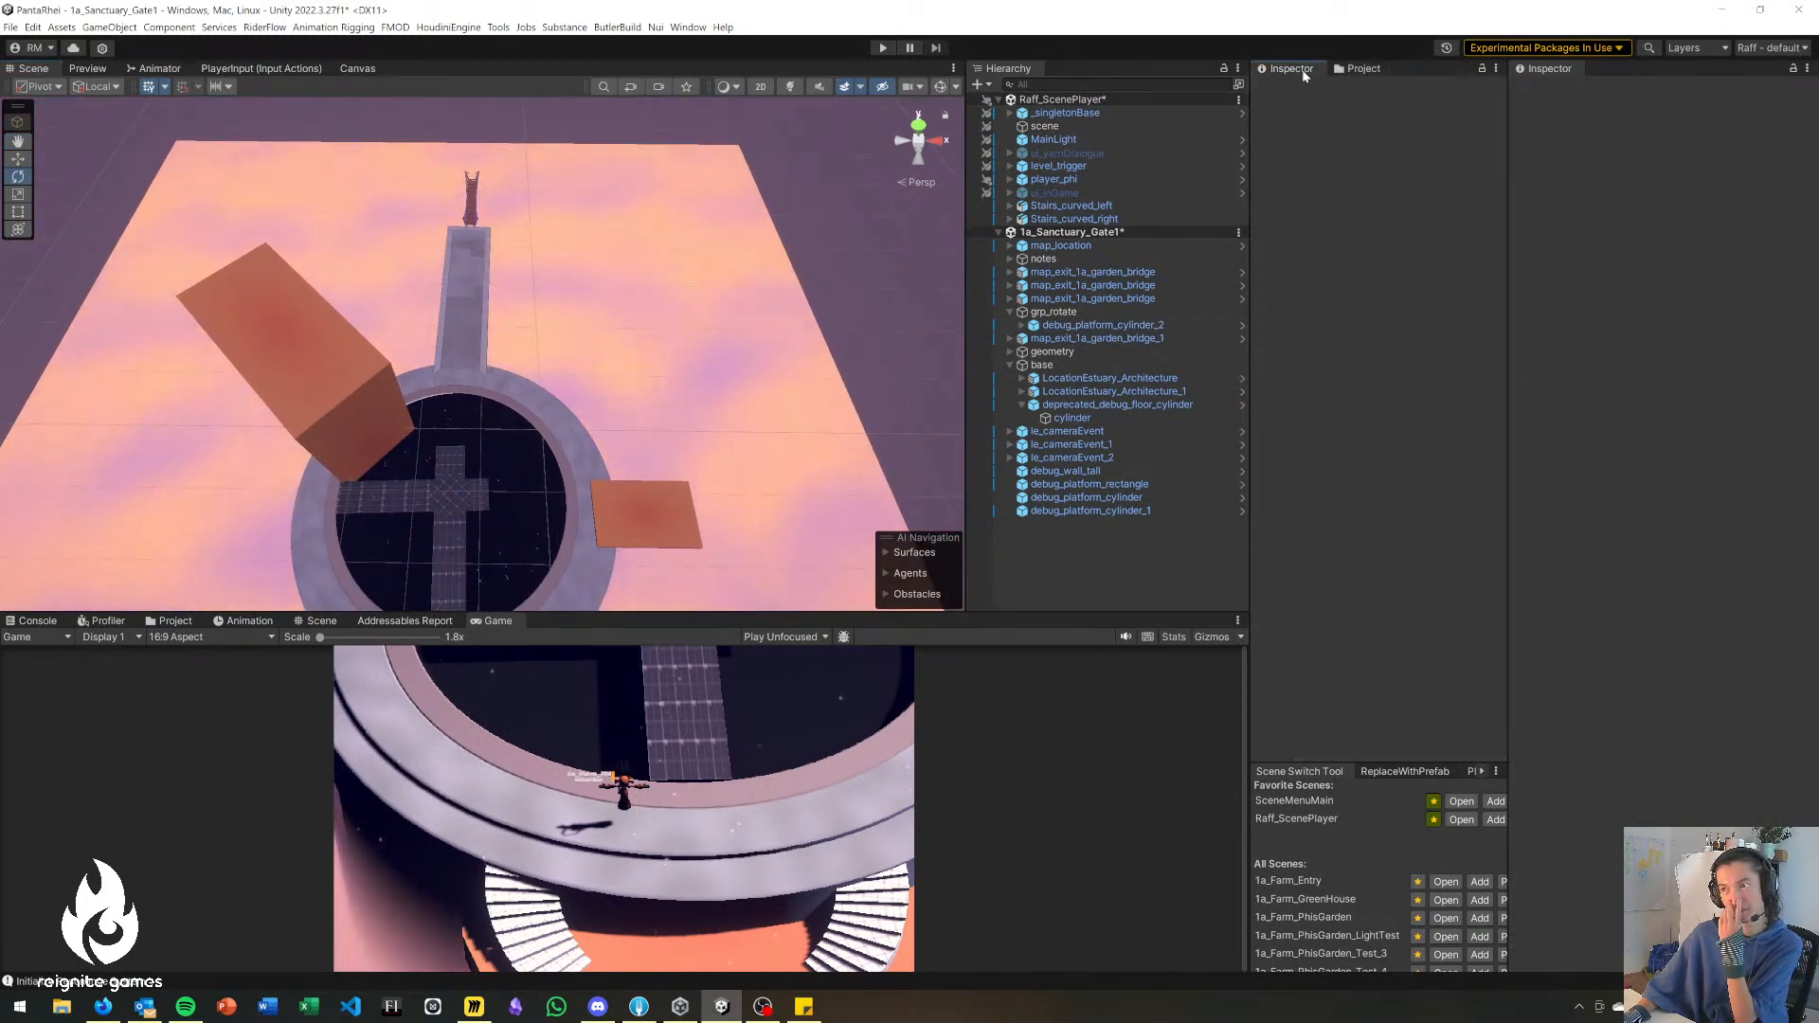
click(1376, 72)
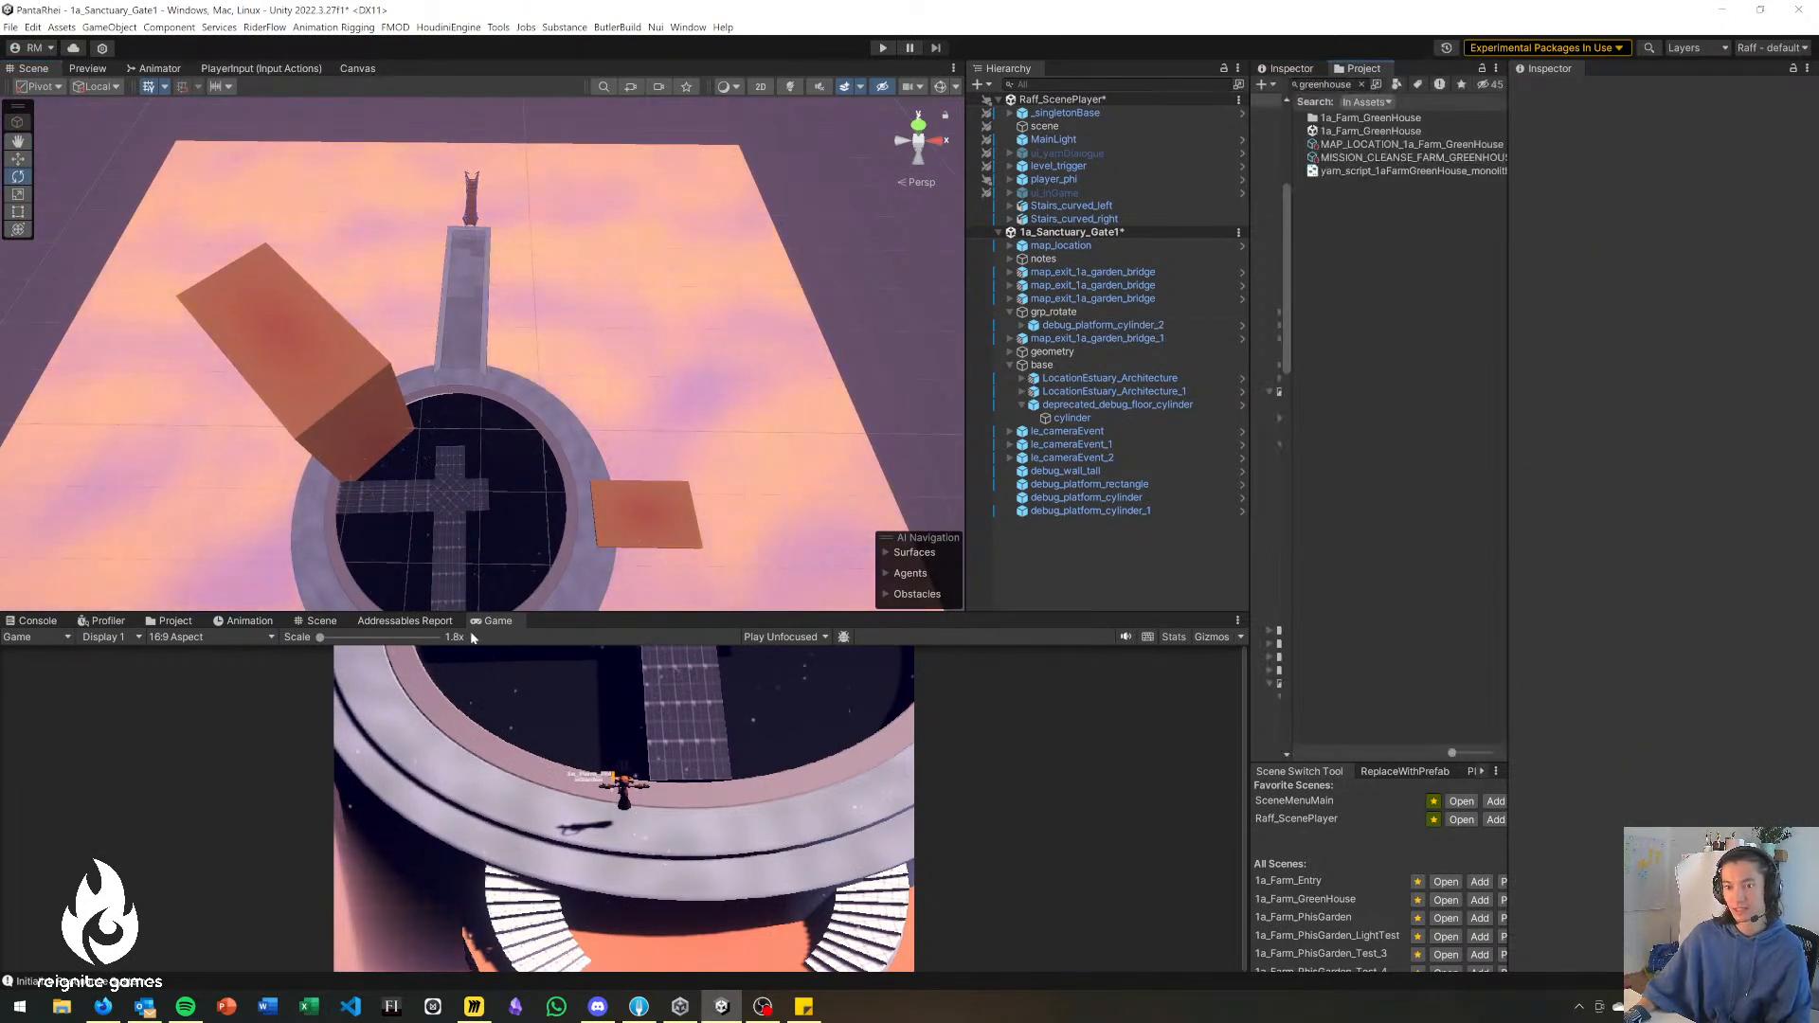
drag(629, 617, 607, 661)
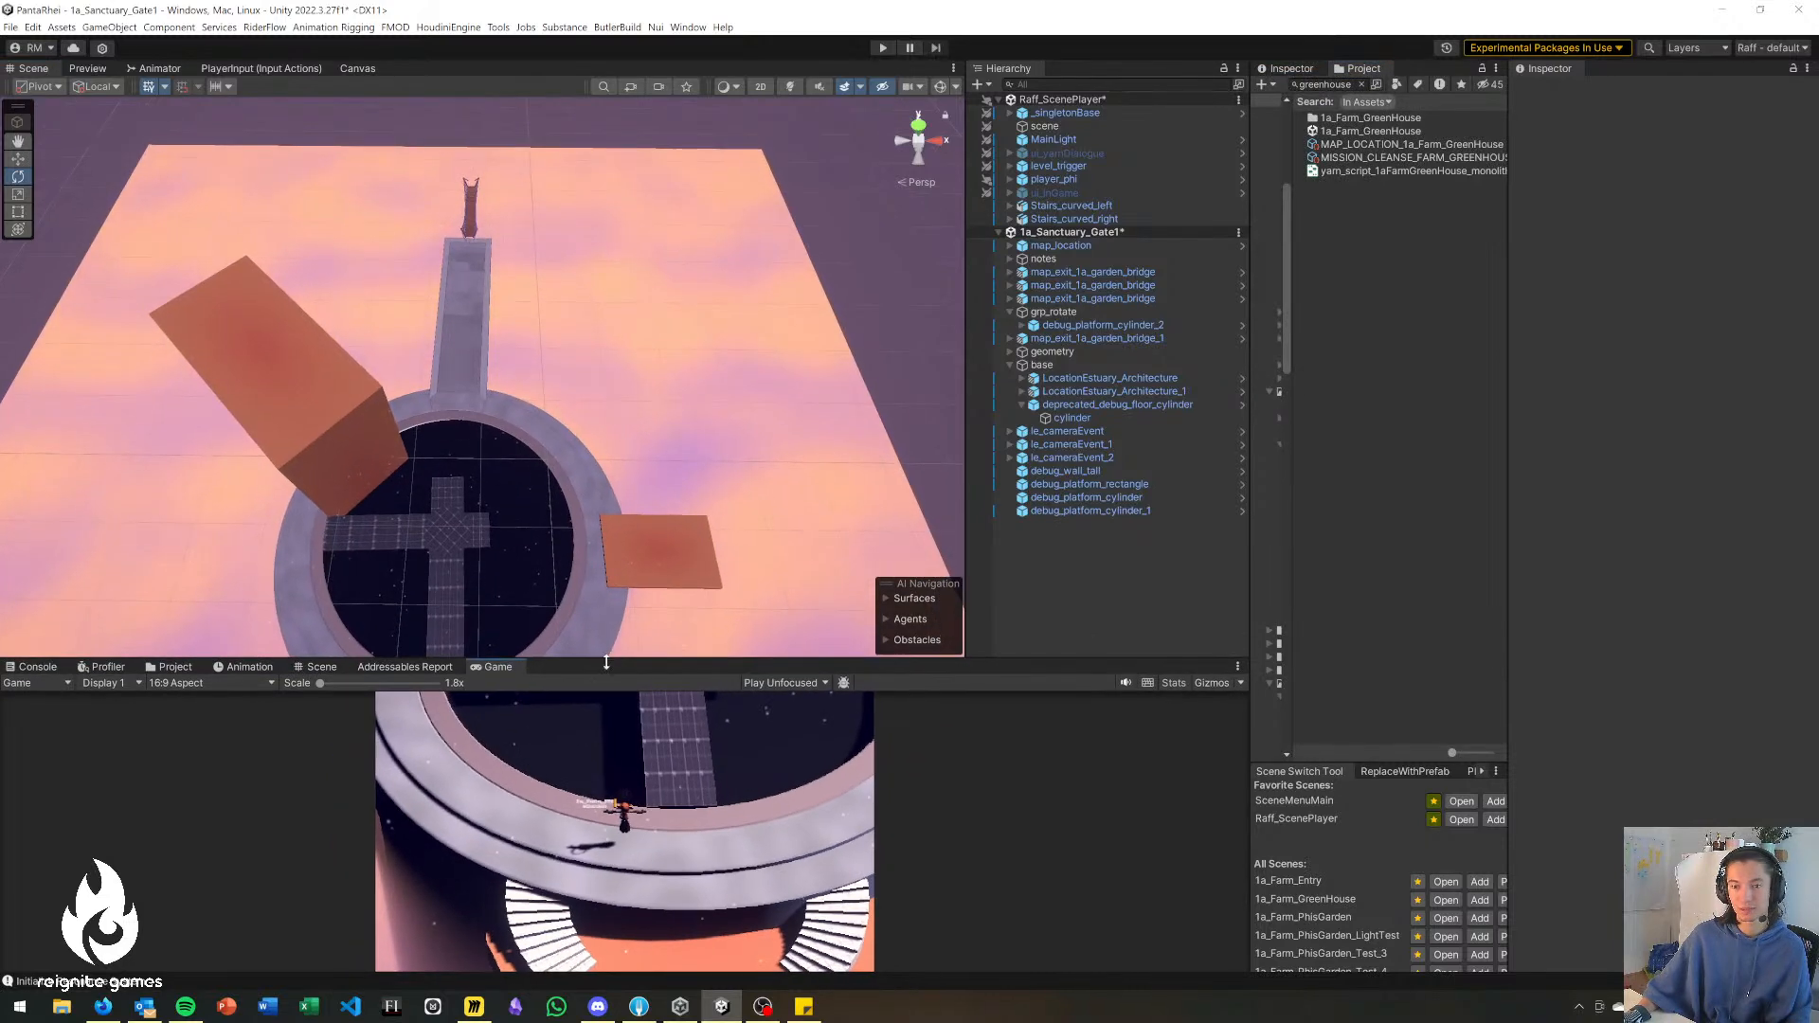
click(244, 667)
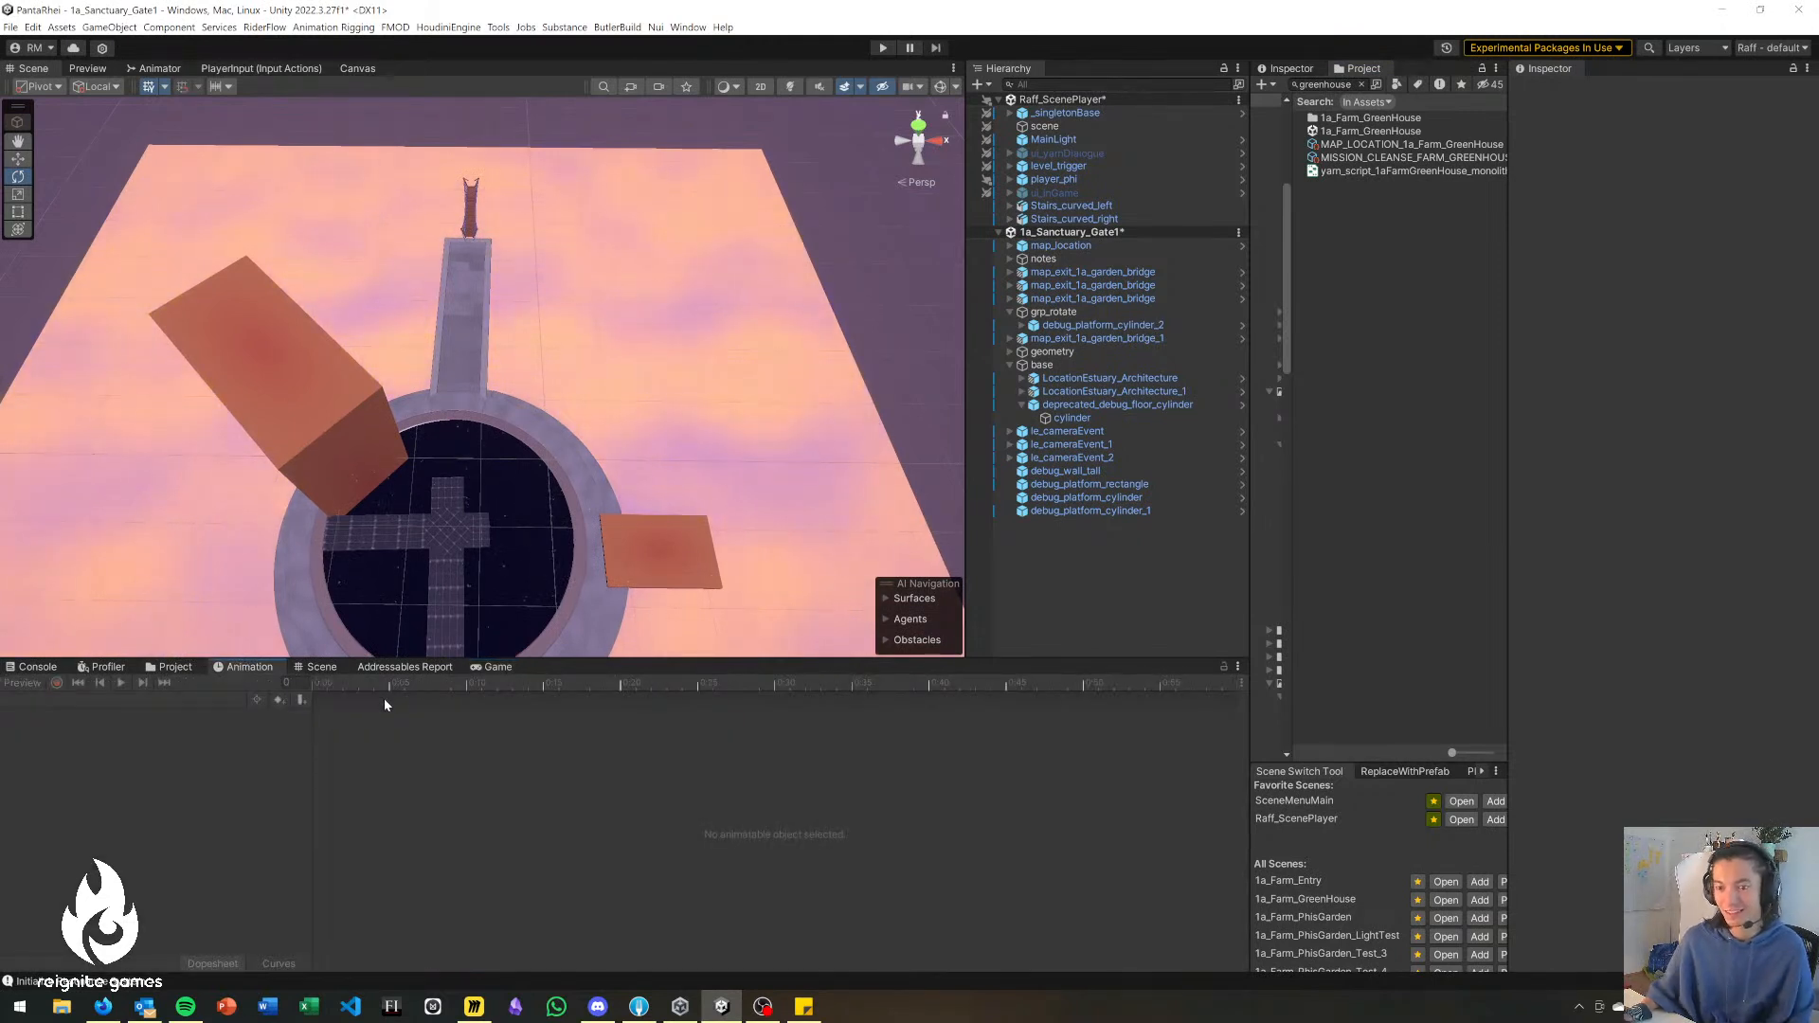
click(322, 667)
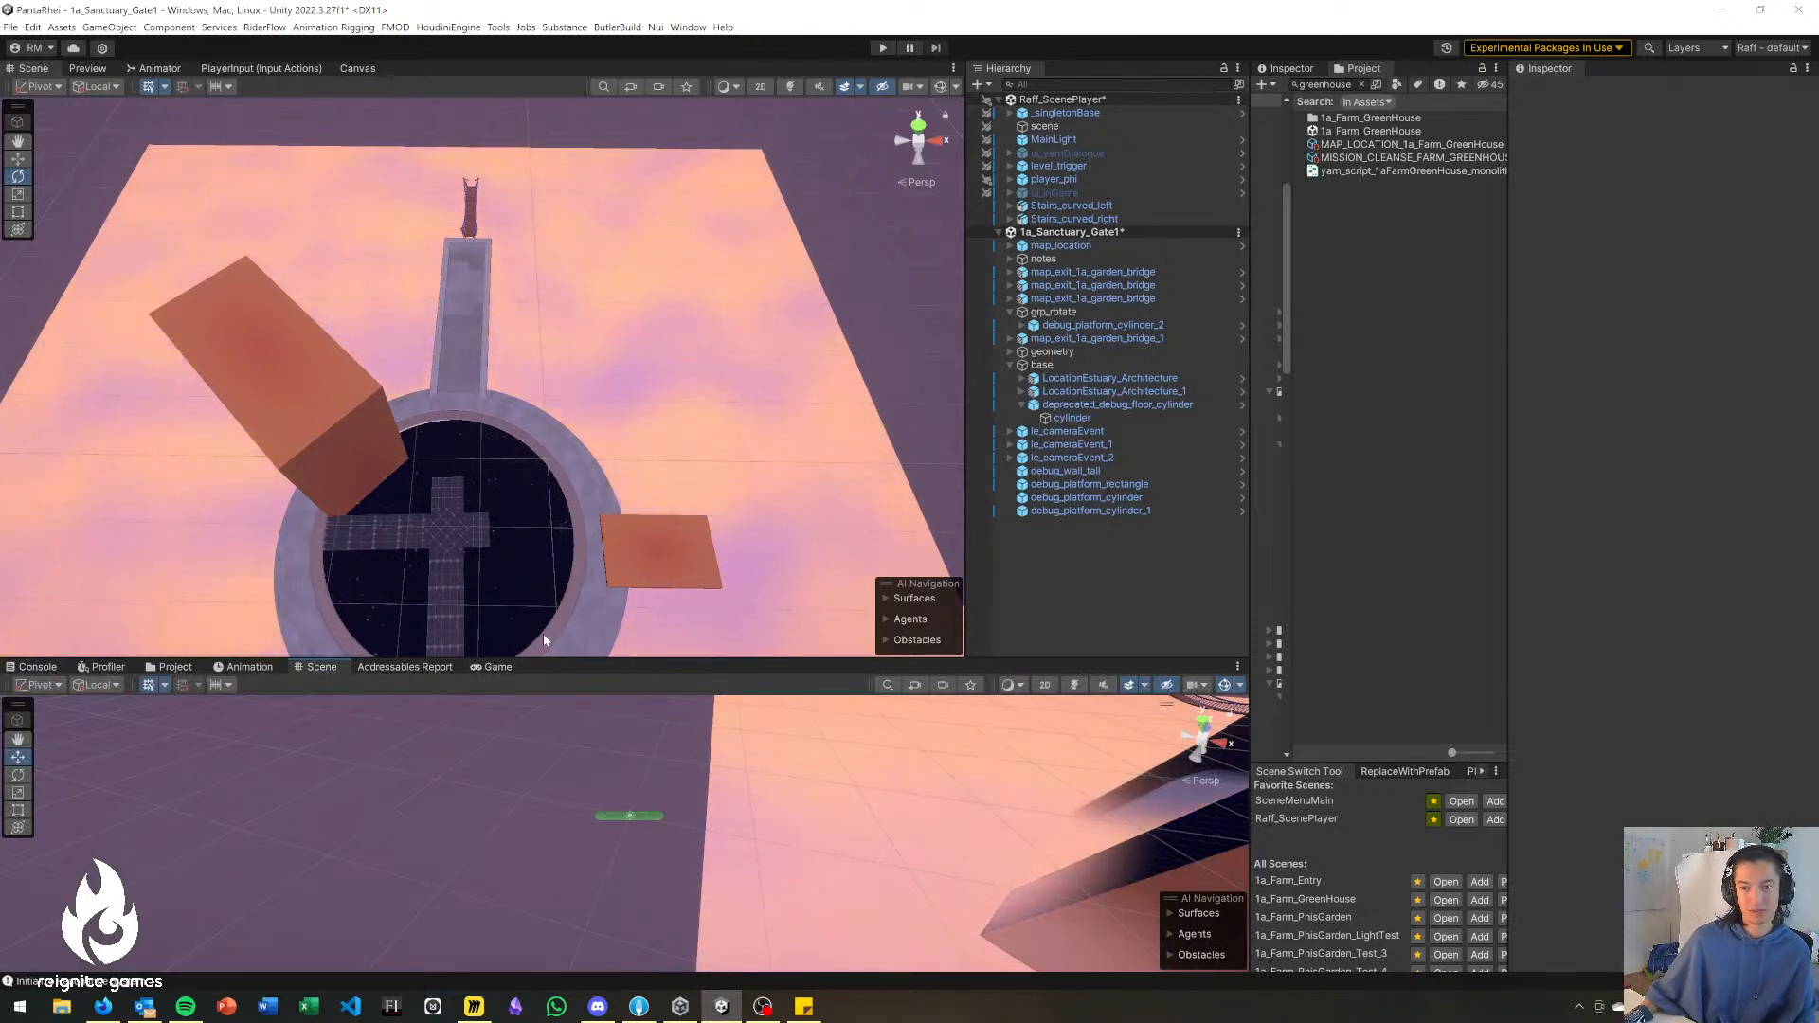
click(499, 667)
Shift debug_platform_rectangle along X beside the ring and place a duplicate on the ring's opposite side at about X 61, Z -10.74.
alt+drag(531, 417, 445, 239)
right_drag(445, 238, 449, 241)
click(582, 460)
drag(577, 423, 492, 432)
right_drag(492, 432, 285, 646)
right_drag(815, 503, 764, 512)
key(ctrl+d)
drag(770, 490, 248, 538)
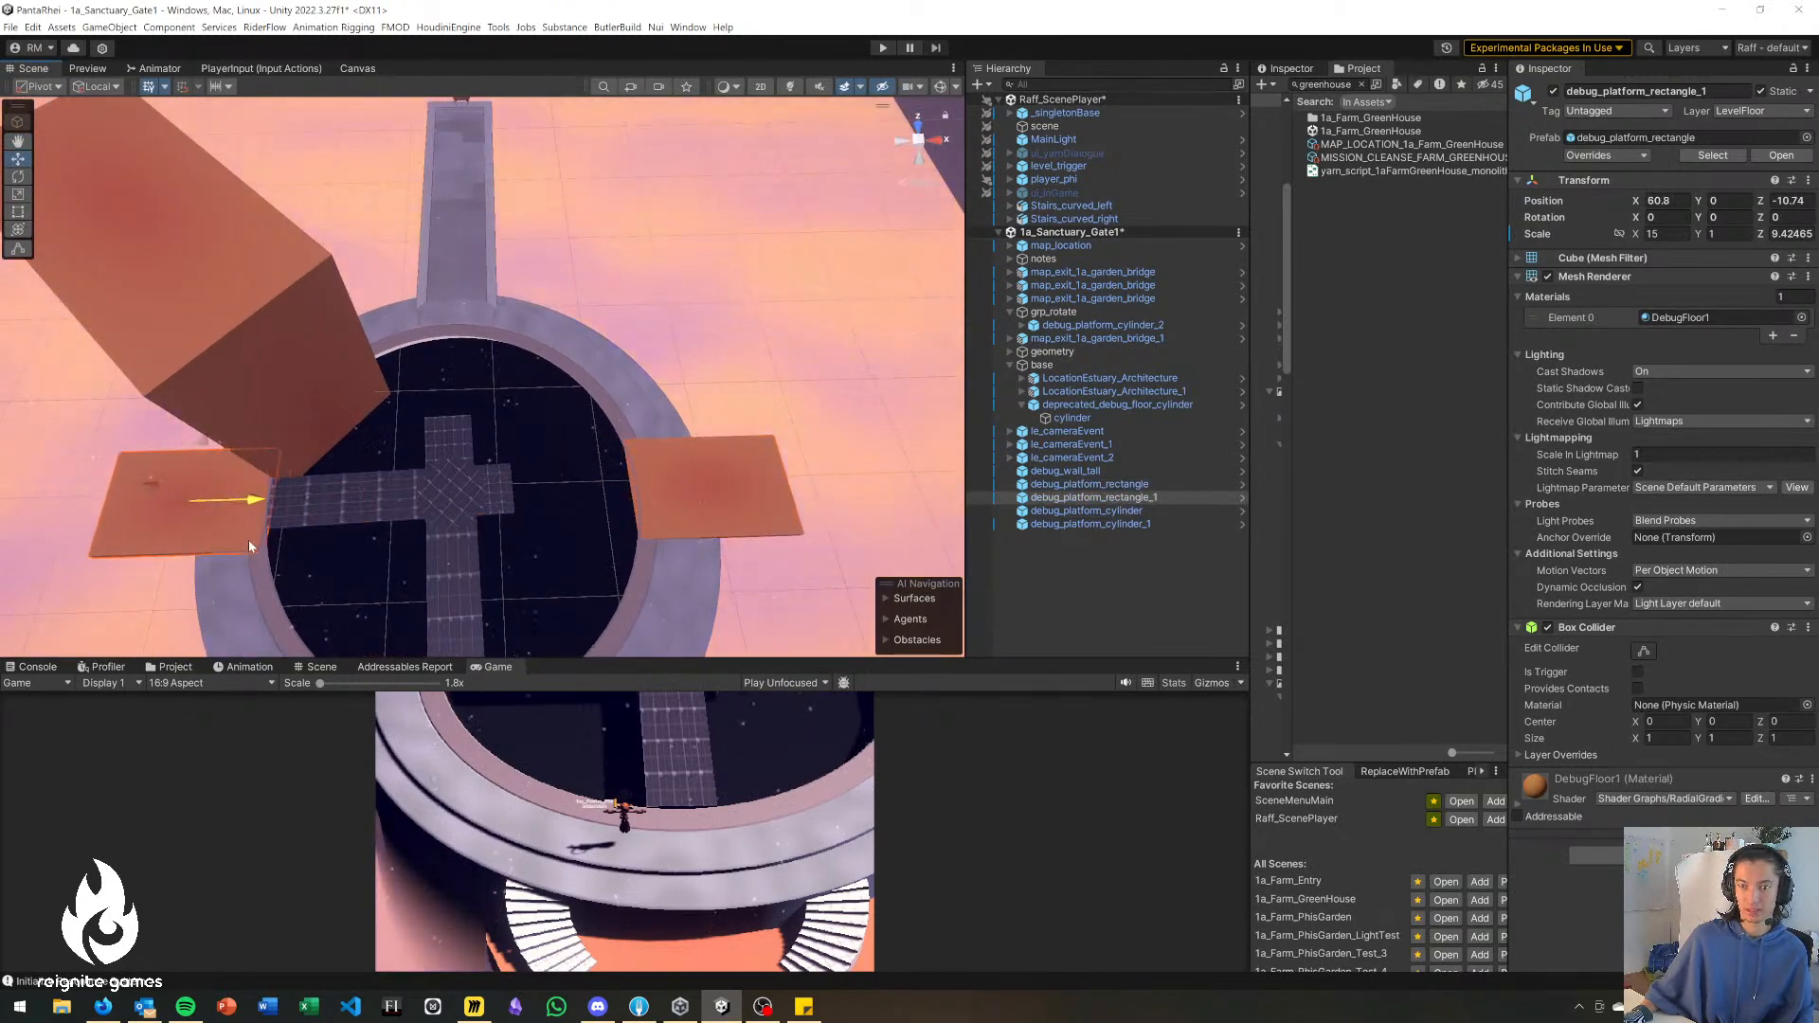
Examine the cross bridge's fit inside the ring and its alignment with the two side platforms.
right_drag(658, 407, 646, 473)
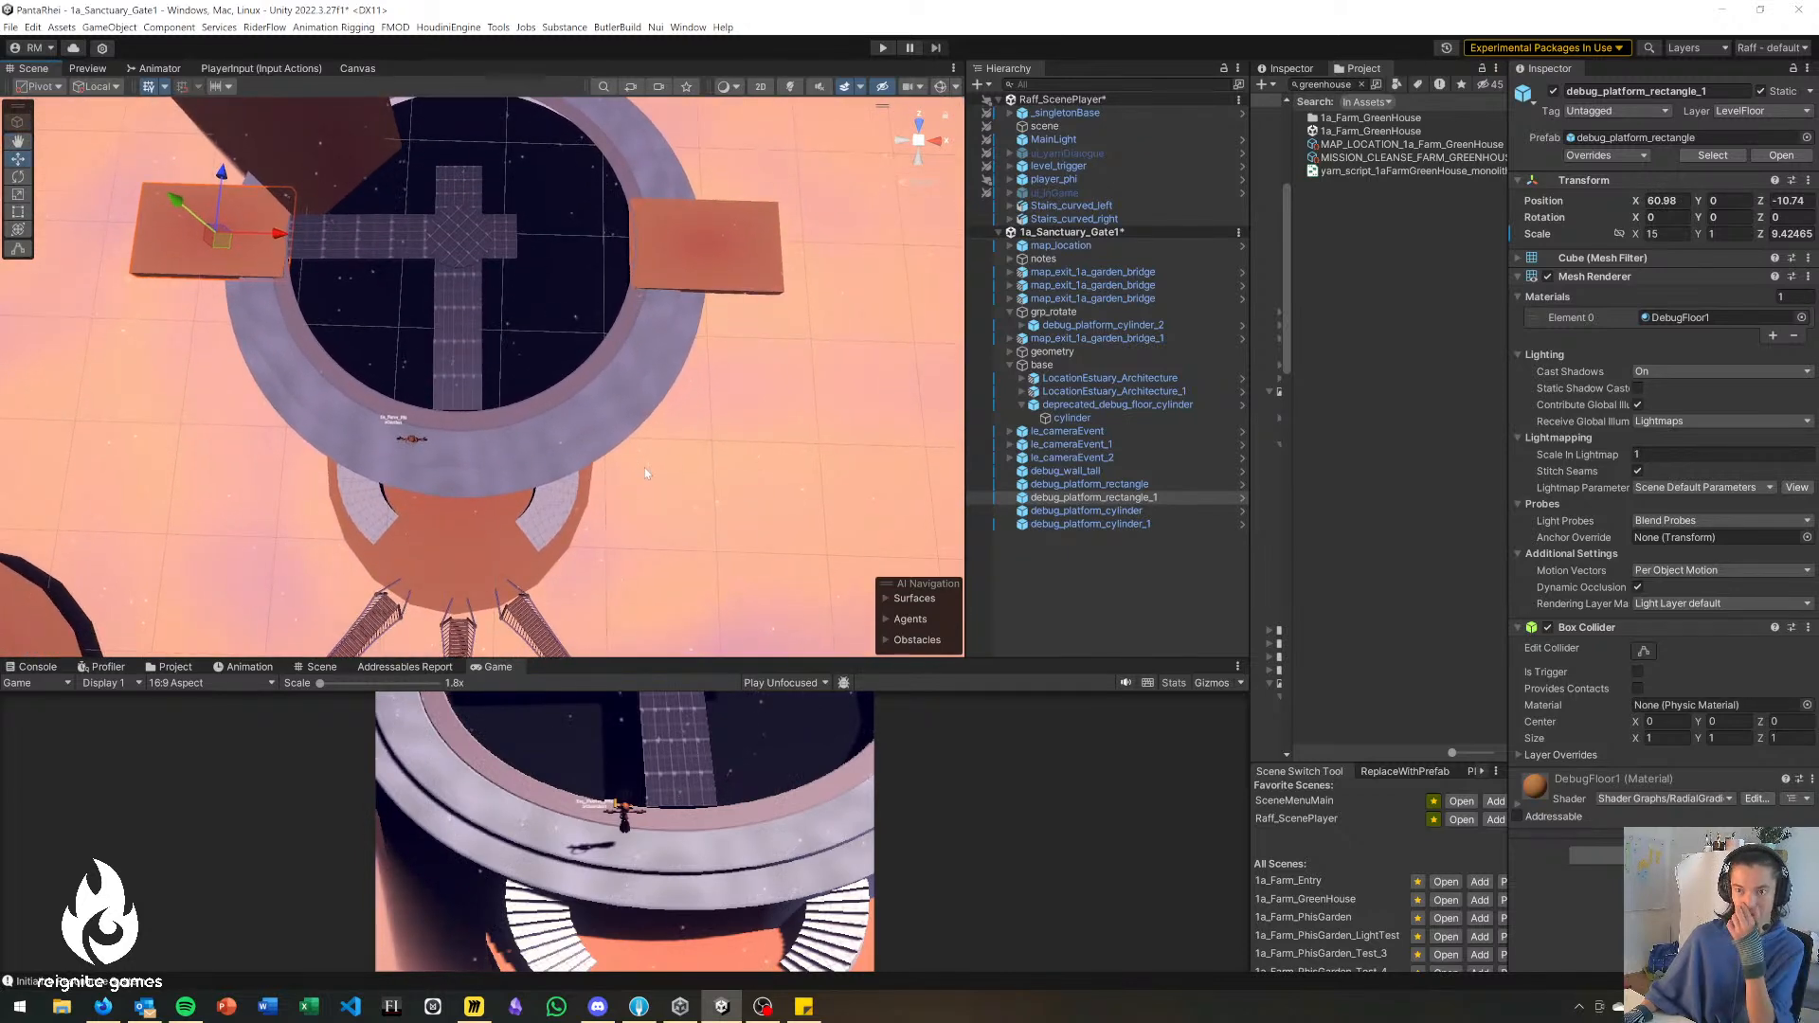
click(743, 416)
right_drag(787, 500, 421, 377)
click(423, 378)
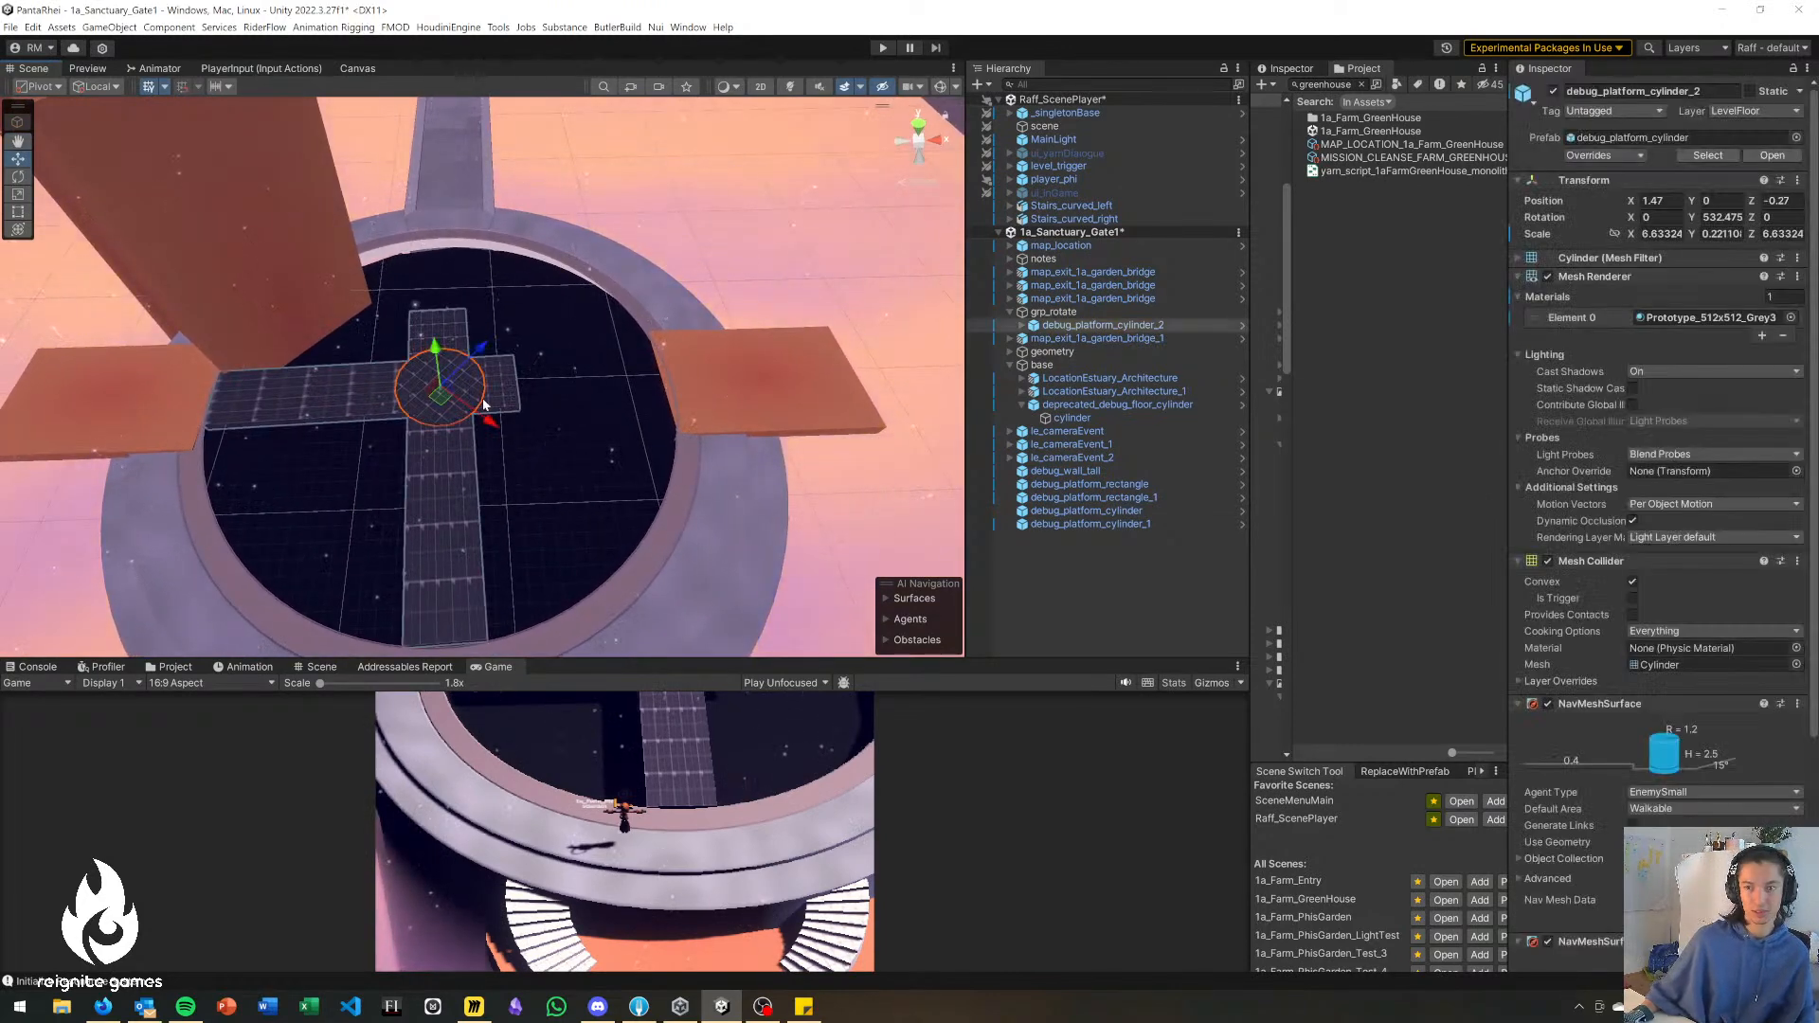
click(757, 223)
mouse_move(452, 373)
right_down()
mouse_move(446, 411)
mouse_move(440, 364)
right_up()
click(439, 364)
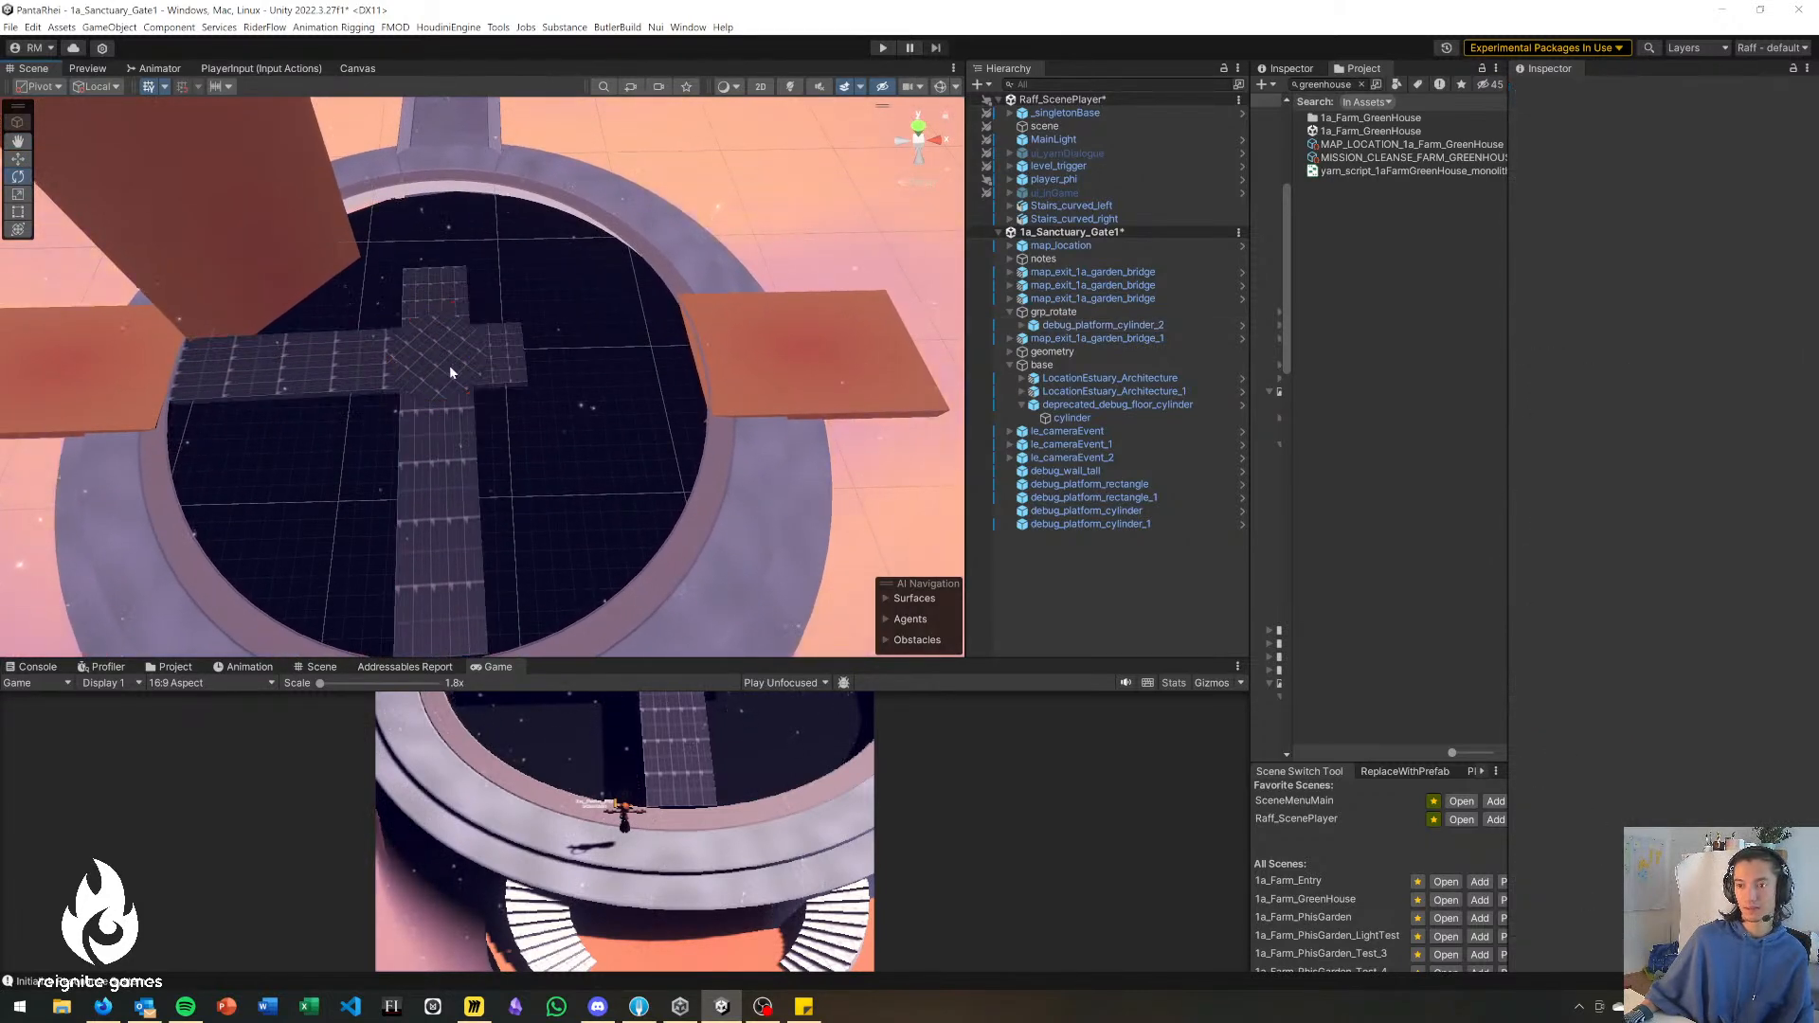
click(600, 401)
right_drag(600, 401, 517, 417)
click(453, 414)
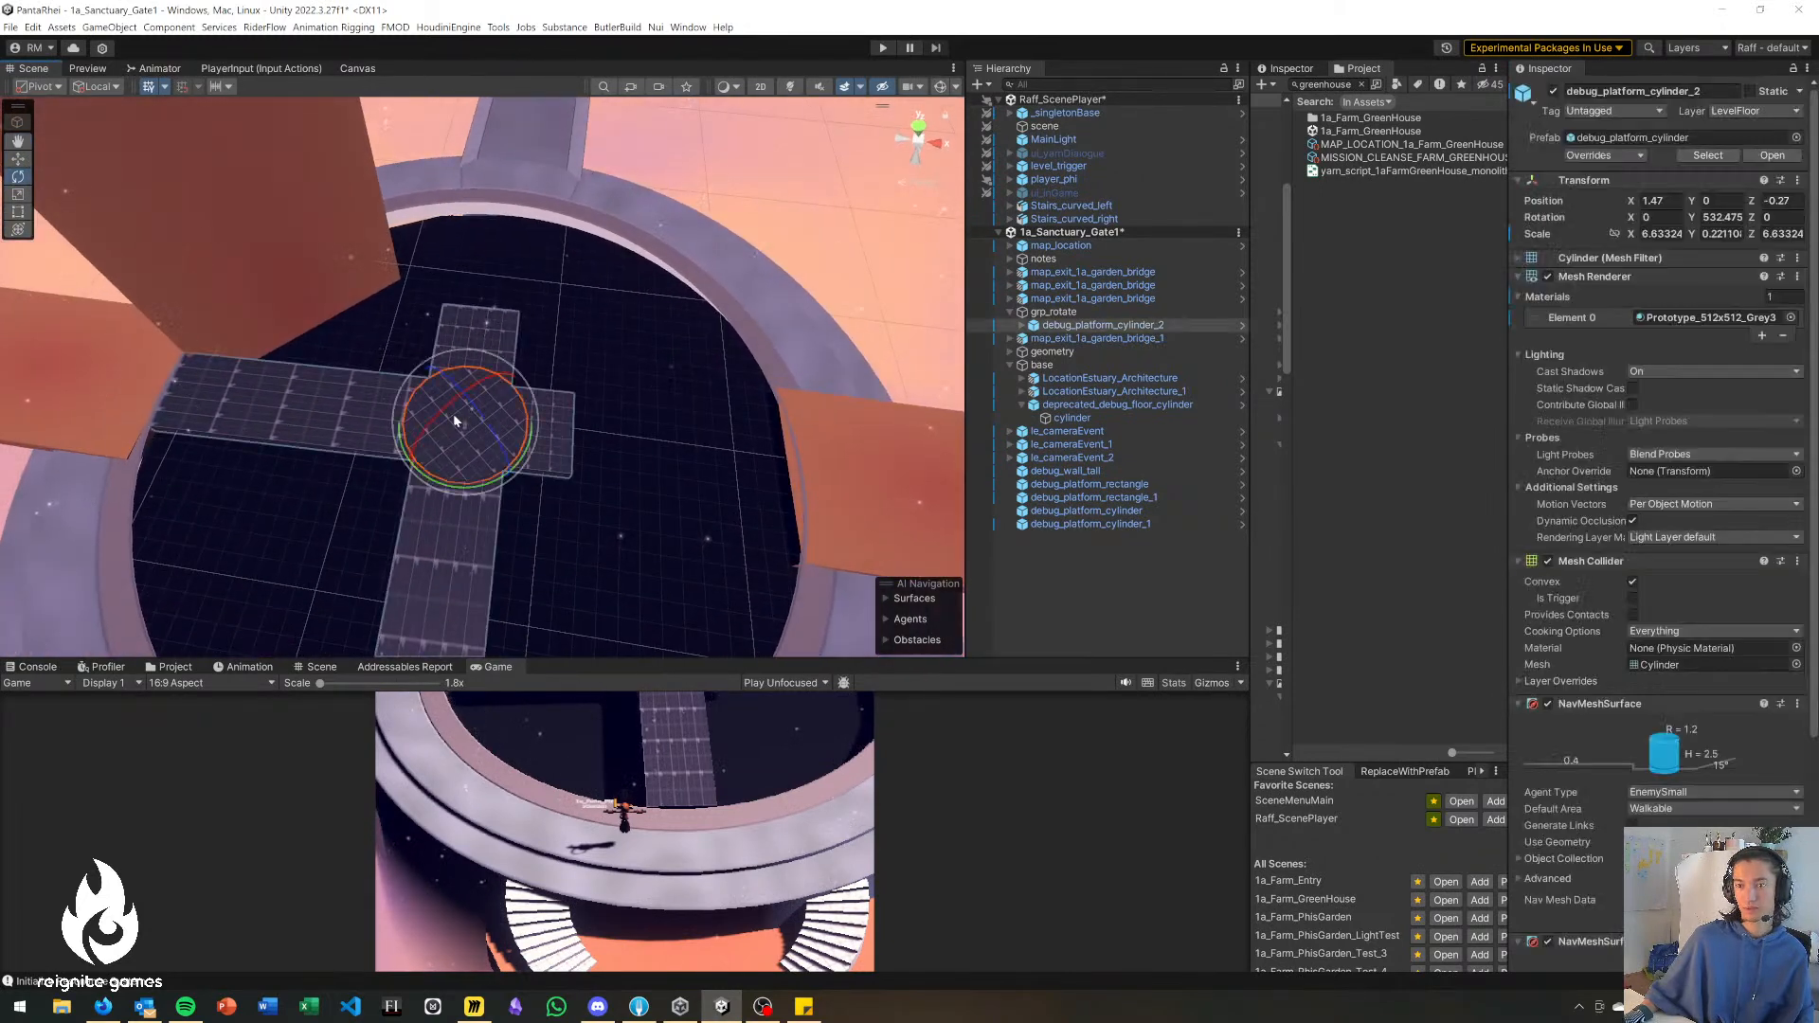
click(793, 240)
mouse_move(462, 452)
right_down()
mouse_move(171, 426)
mouse_move(272, 394)
mouse_move(538, 366)
mouse_move(453, 428)
right_up()
click(453, 429)
Duplicate debug_wall_tall, move the copy beside the walkway at X 93.3, Z 29.25 and rotate it to Y 92.705.
click(455, 277)
right_drag(456, 278, 309, 311)
click(324, 364)
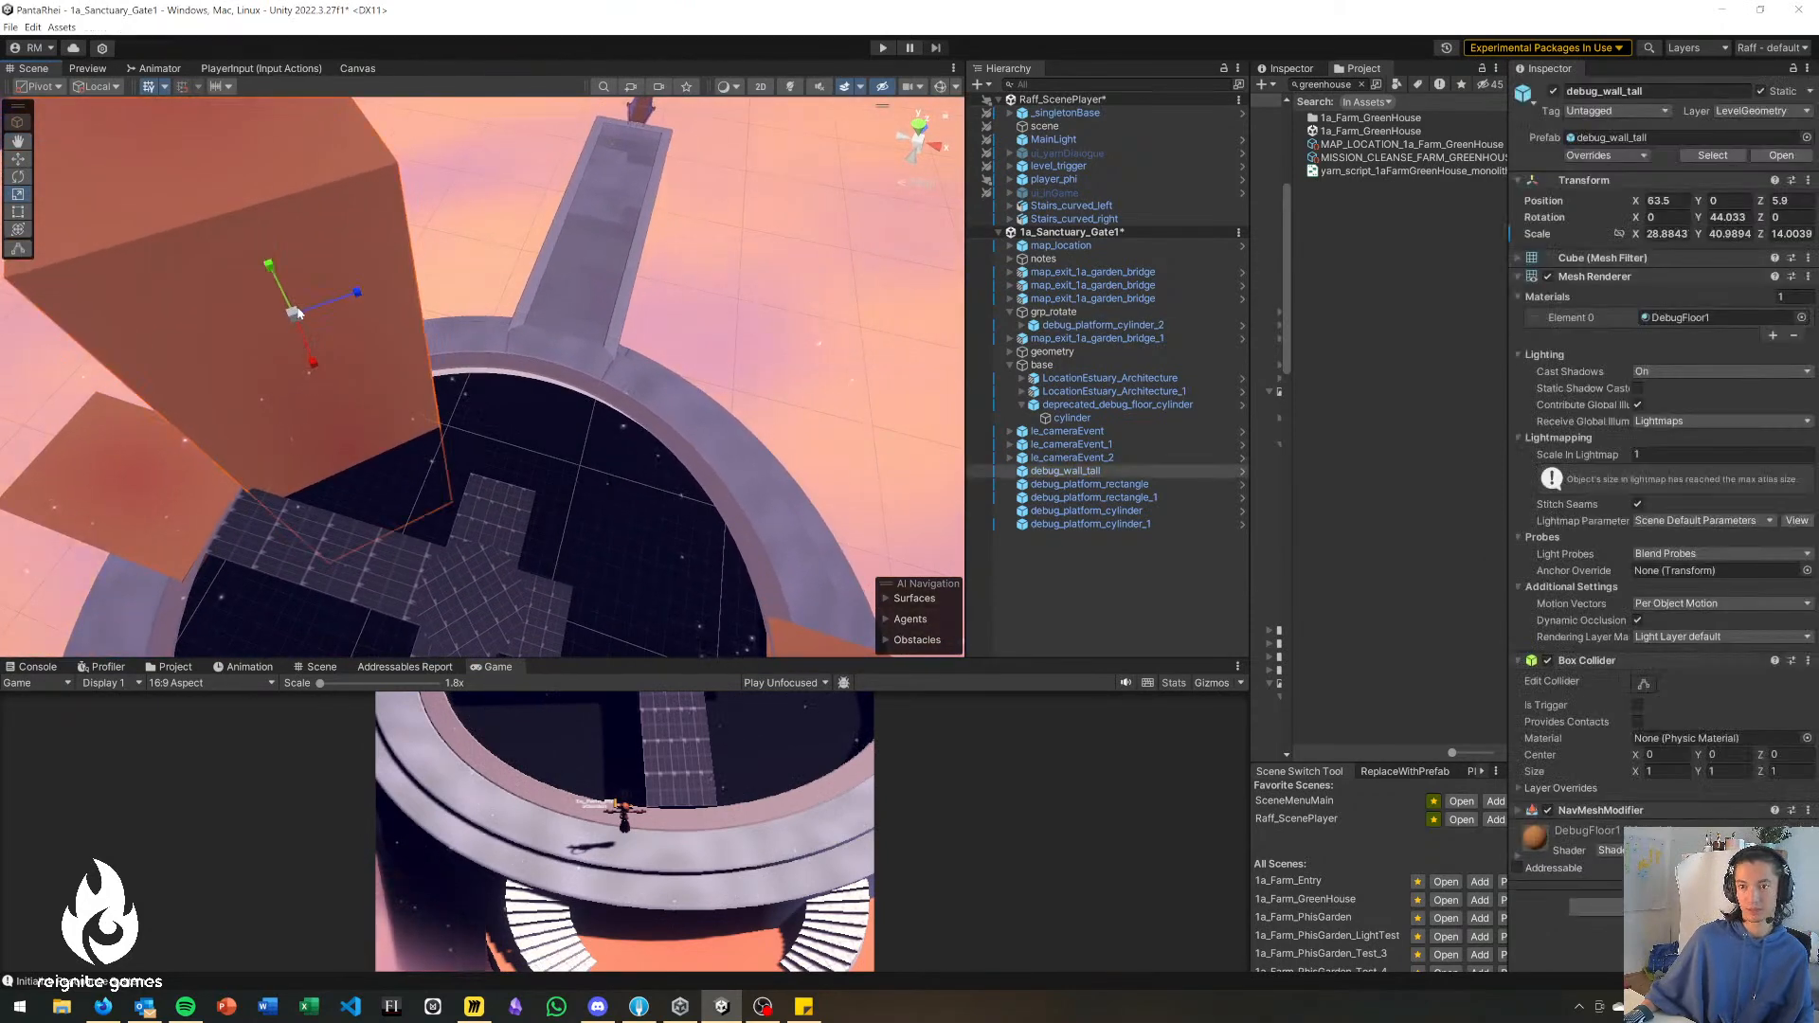
key(ctrl+d)
key(e)
key(w)
drag(304, 330, 677, 299)
key(e)
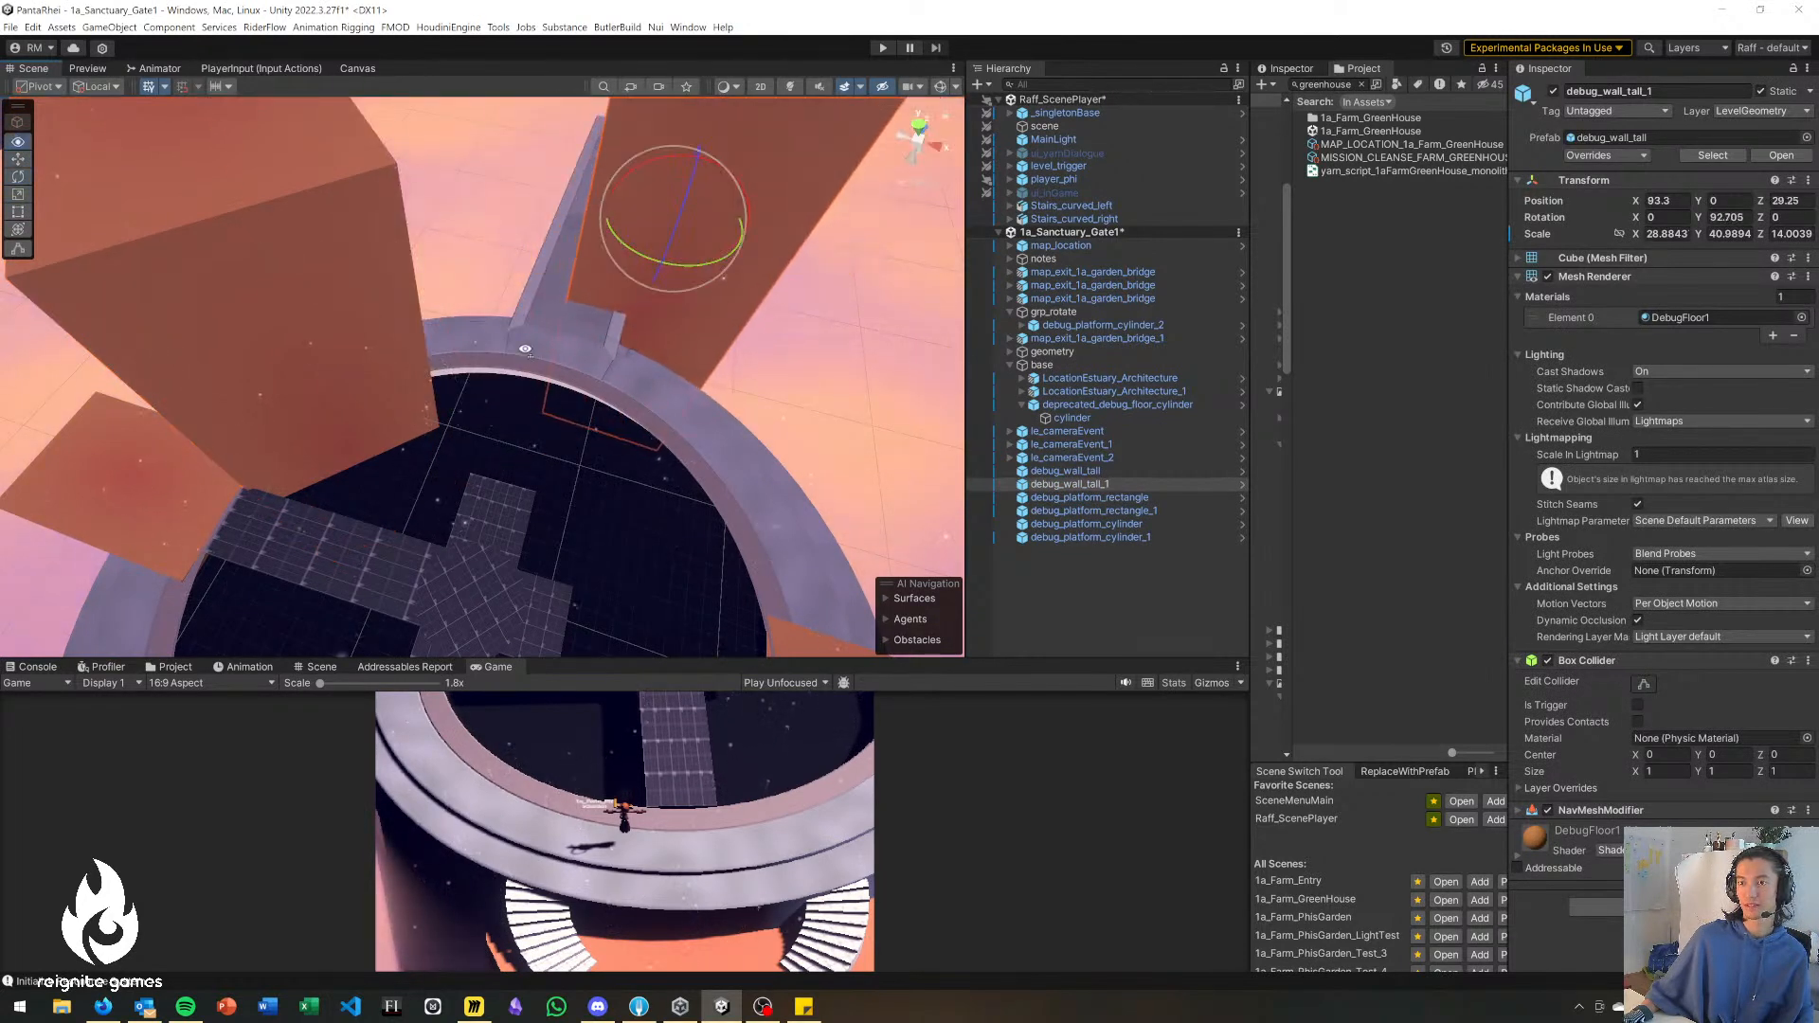
Shrink debug_wall_tall_1 into a pillar with X scale about 6.94 and Z scale about 7.22, moved to X 94.33, Z 14.47.
right_drag(521, 349, 620, 313)
key(r)
right_drag(518, 284, 355, 291)
drag(596, 384, 559, 491)
key(ctrl+z)
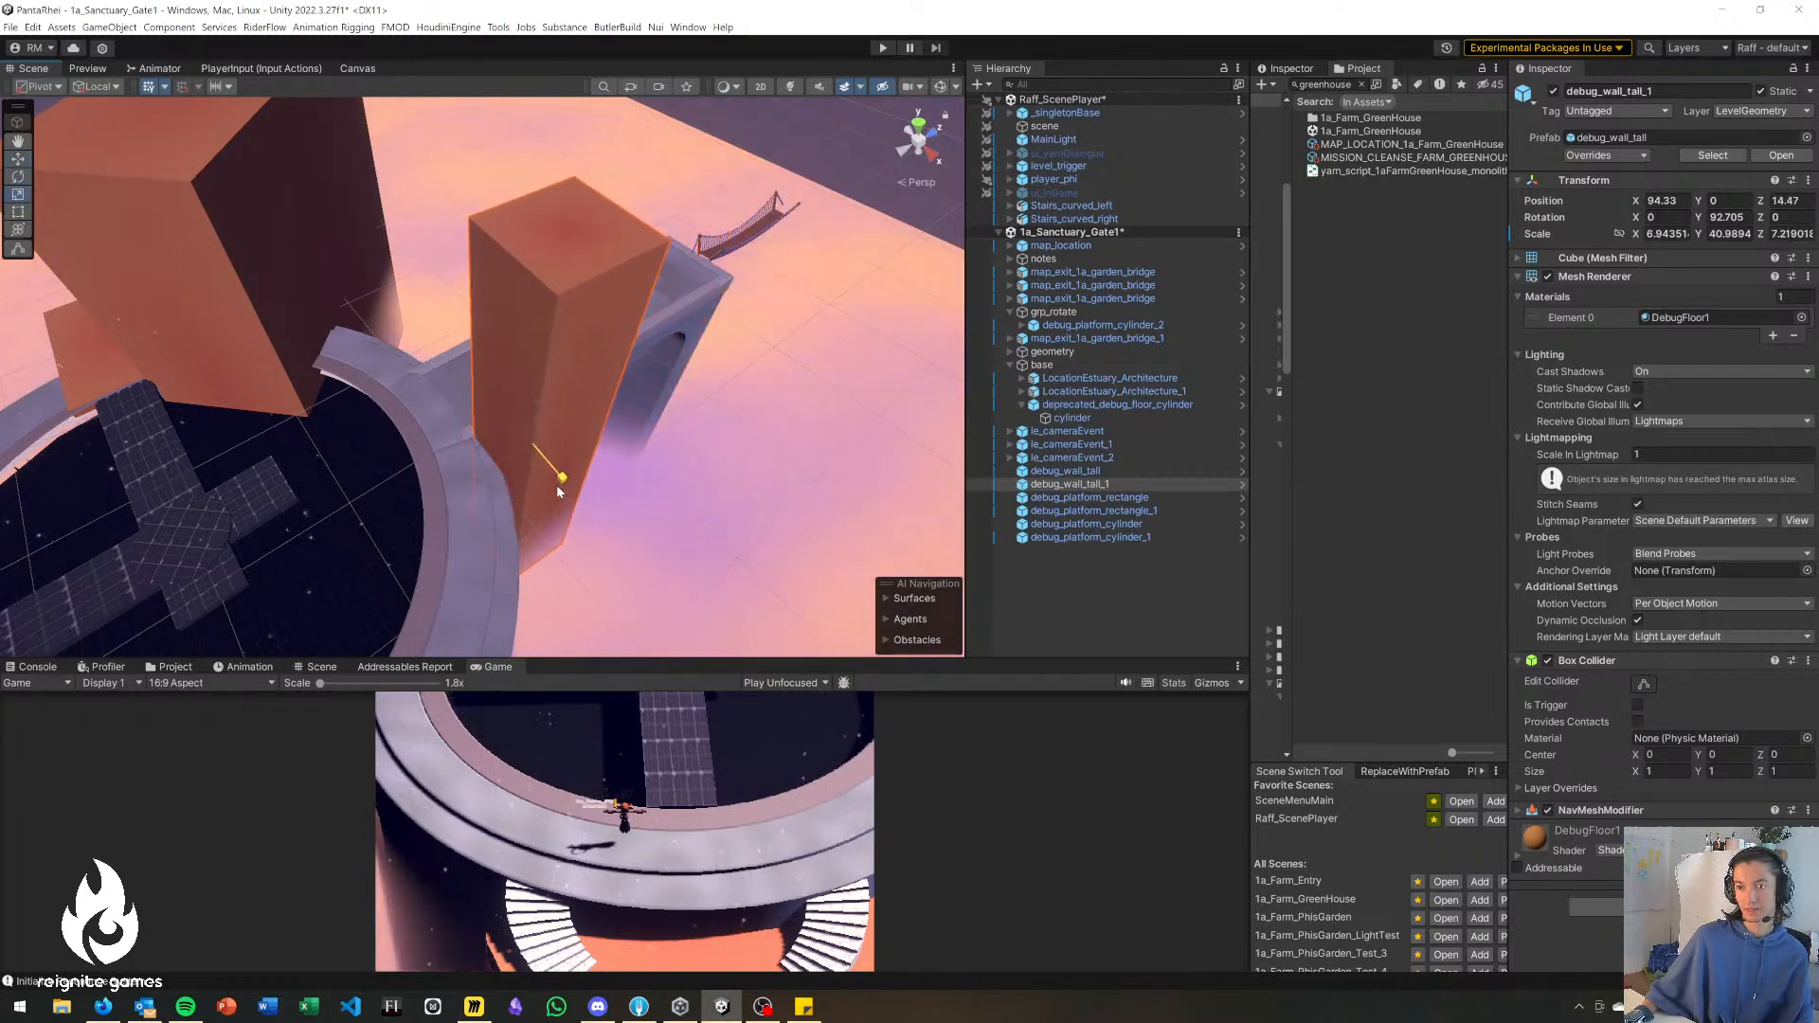
Lower the debug_wall_tall_1 pillar to Y -6.32 and trim its Z scale to about 6.96.
key(a)
right_drag(404, 476, 663, 470)
right_drag(528, 482, 520, 436)
drag(512, 457, 515, 511)
Duplicate the debug_wall_tall_1 pillar and place the copy on the other side of the walkway at X 78.69, Z 13.82.
right_drag(513, 620, 696, 583)
key(ctrl+d)
drag(595, 574, 415, 603)
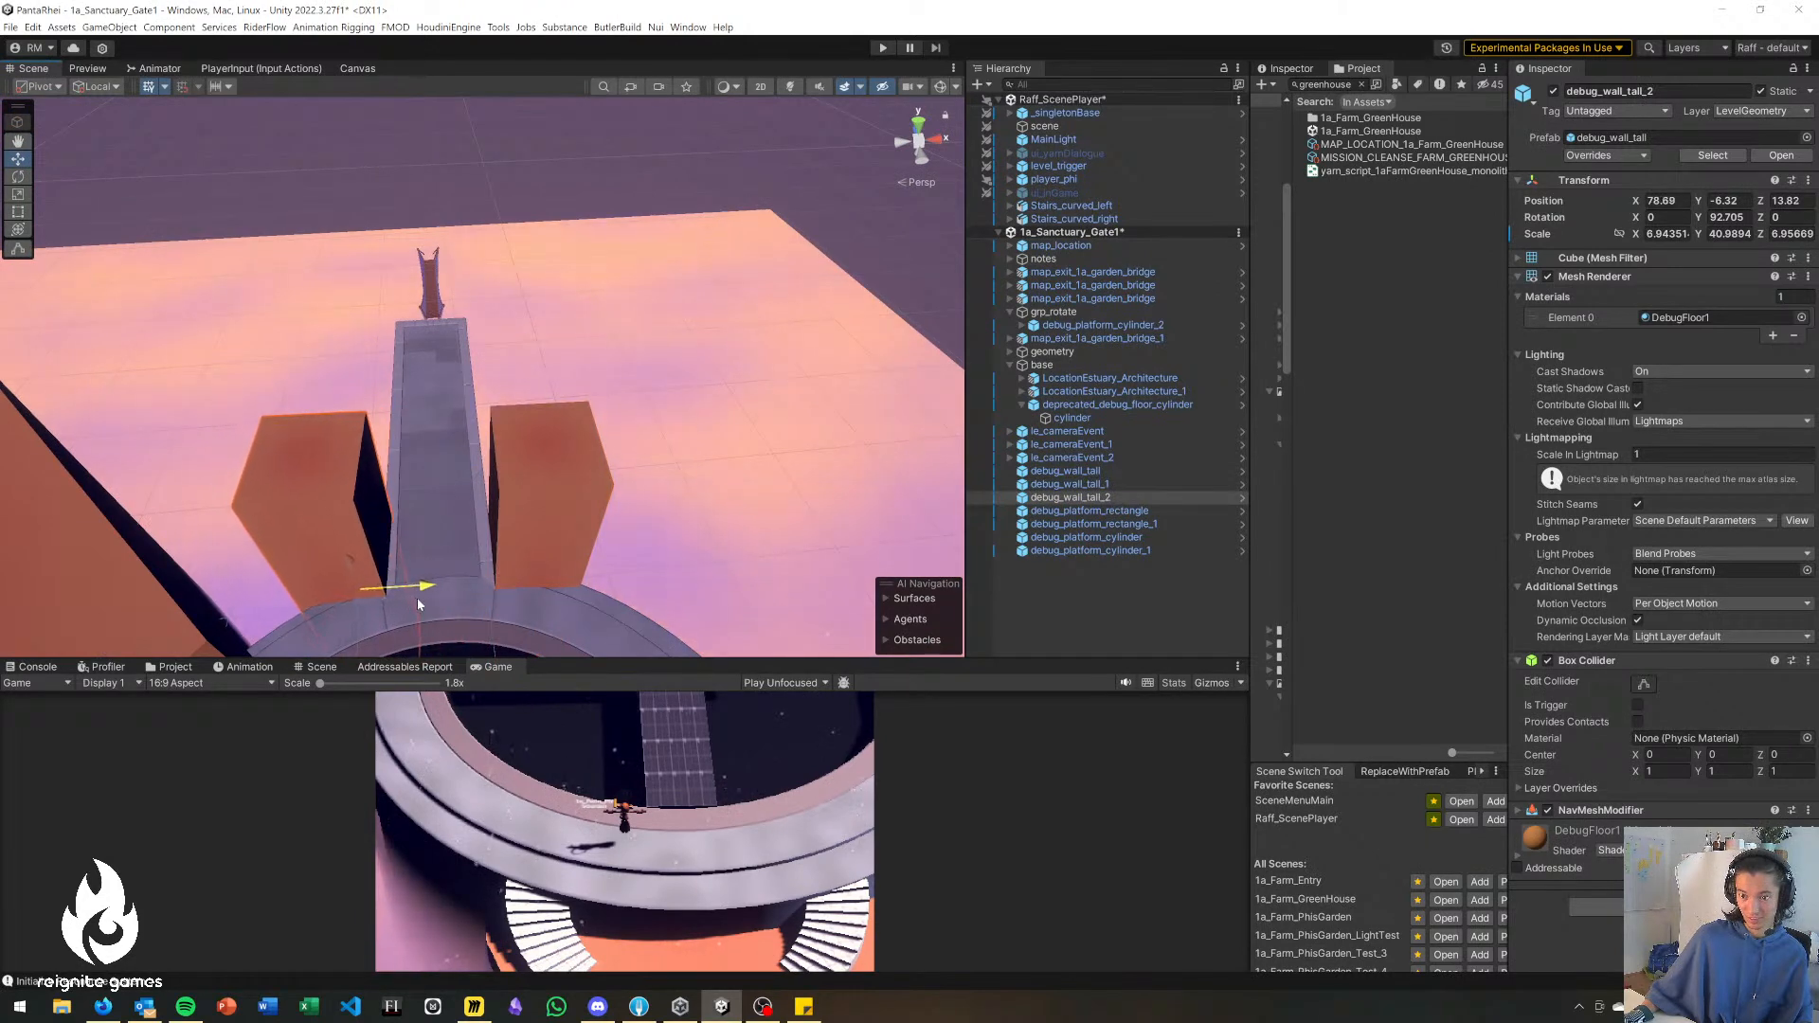
Duplicate debug_wall_tall_2 as a lintel, scaled to about 5.32 in Y and 12.77 in Z, and raise it to Y 13.34.
right_drag(417, 597, 434, 472)
key(ctrl+d)
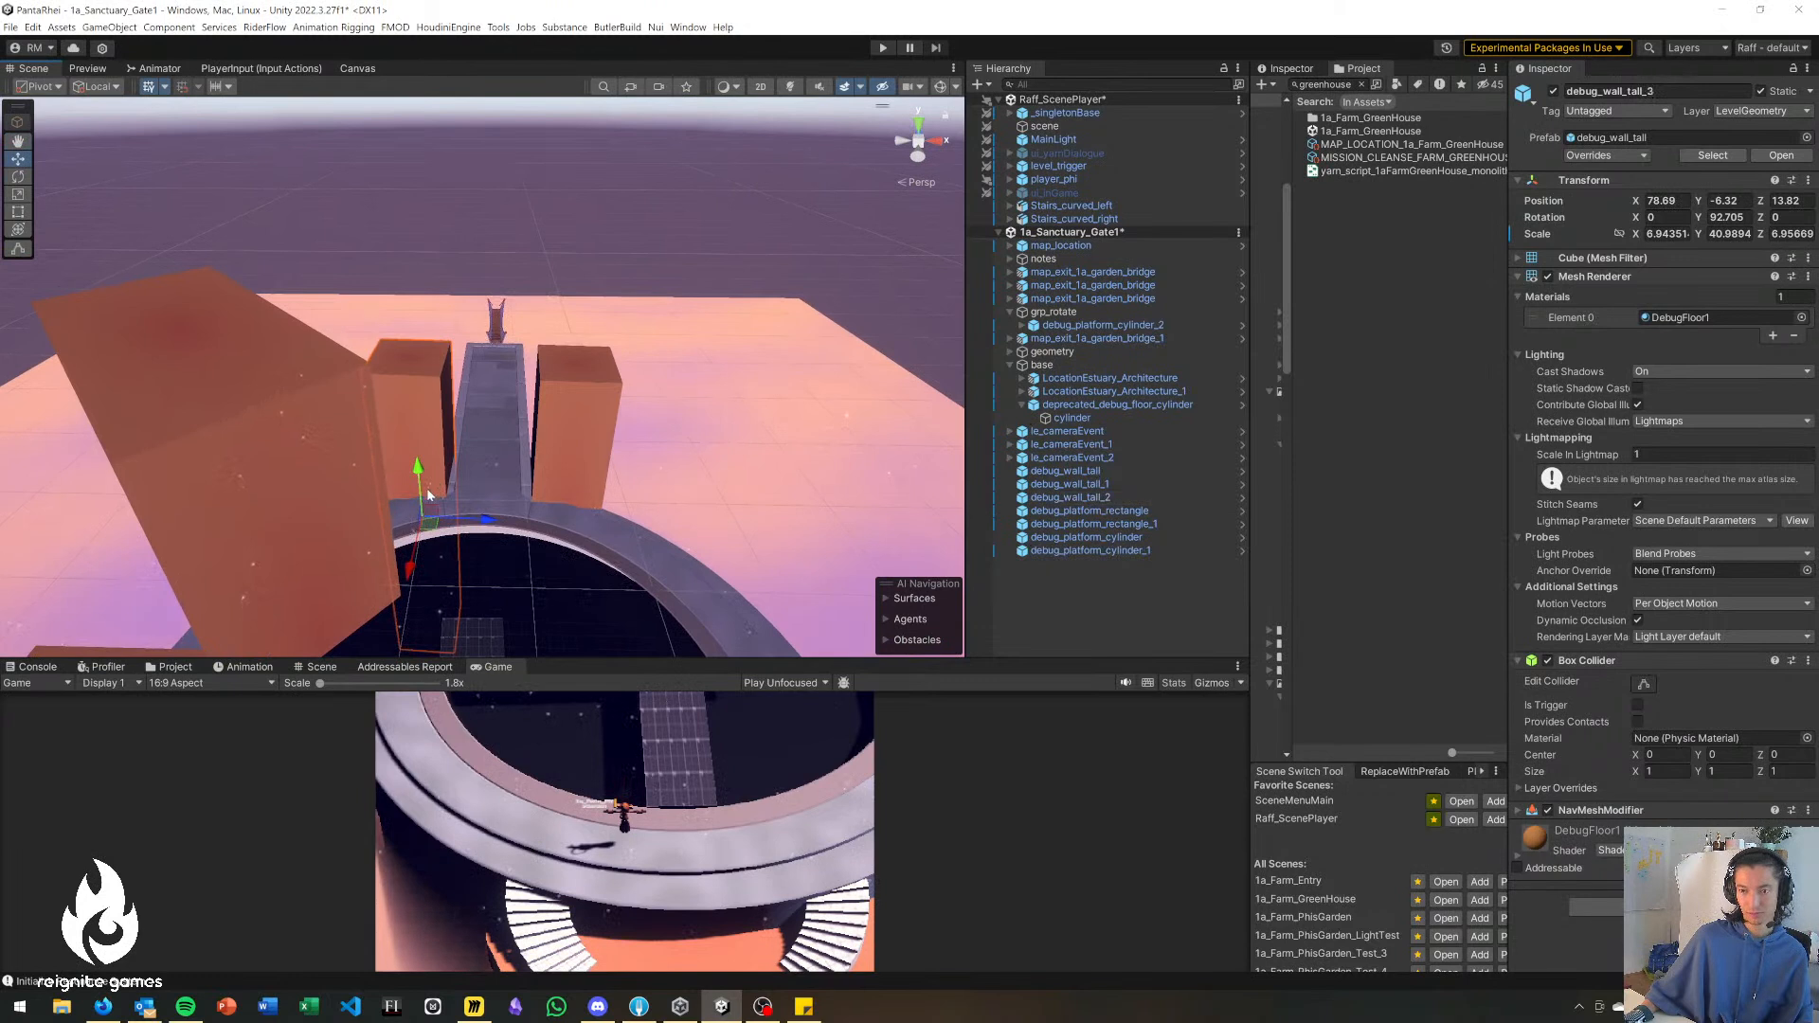
drag(431, 509, 476, 531)
key(e)
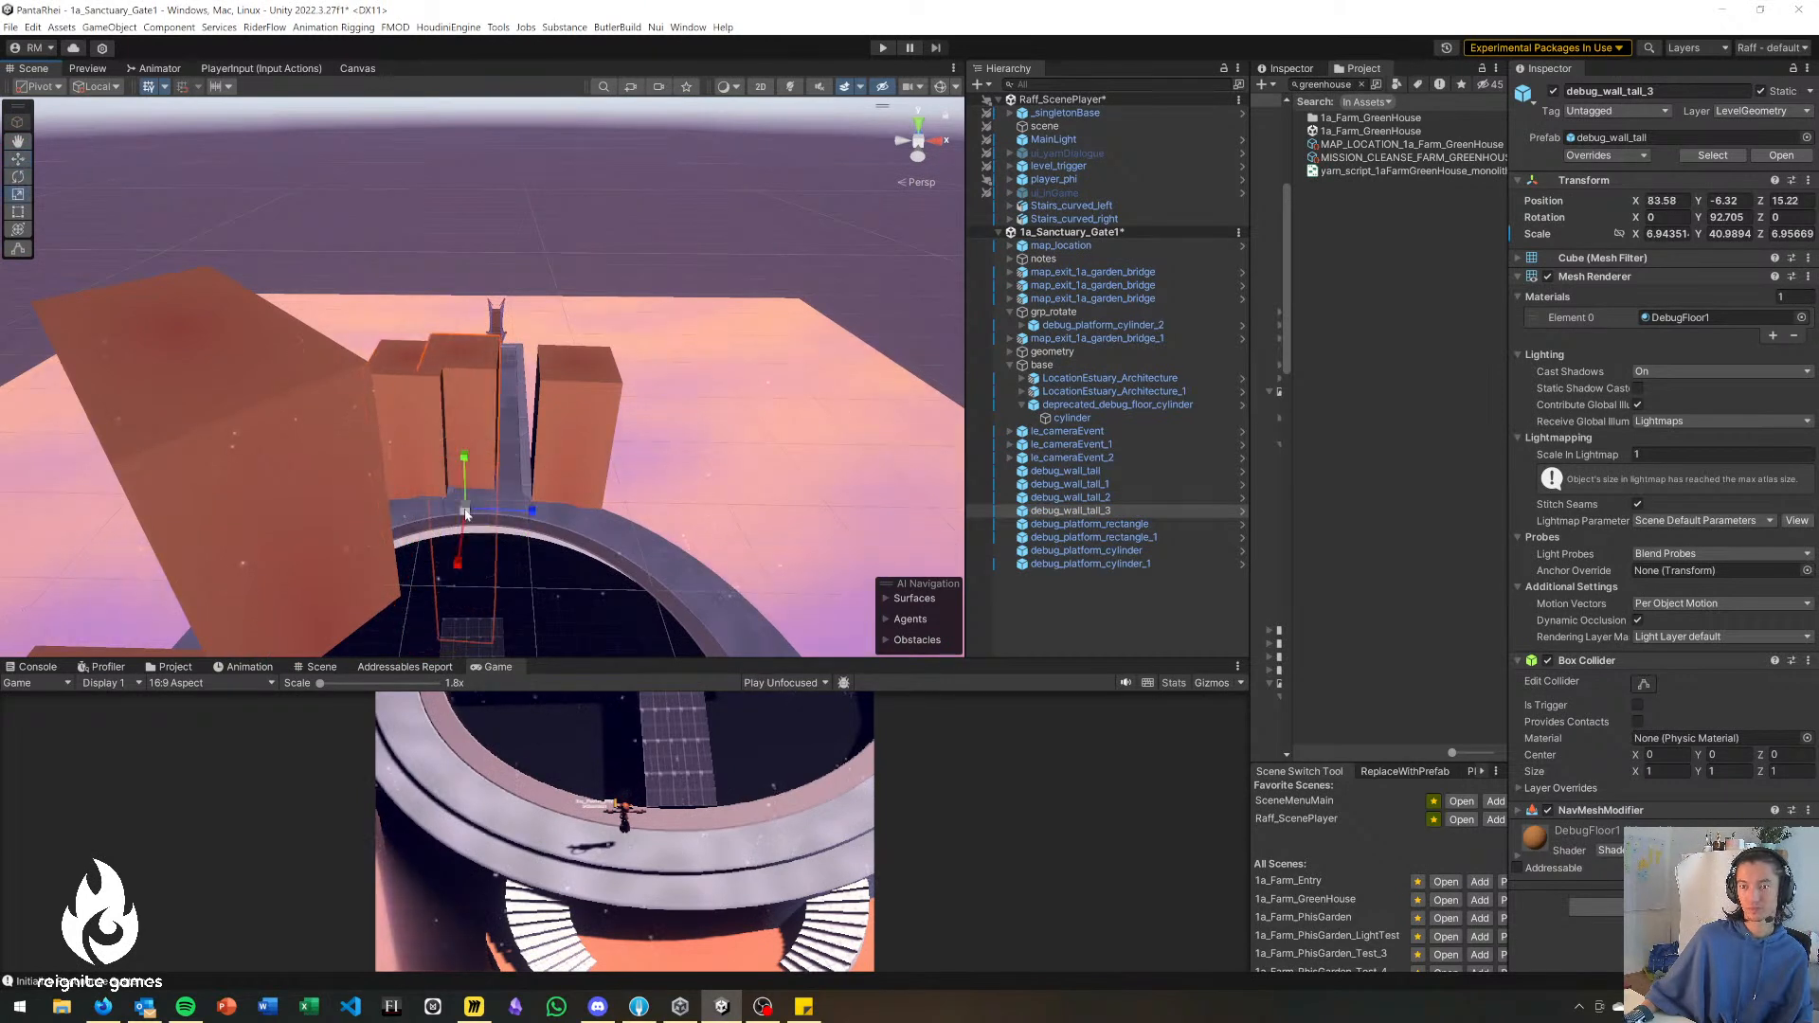
drag(466, 462, 455, 509)
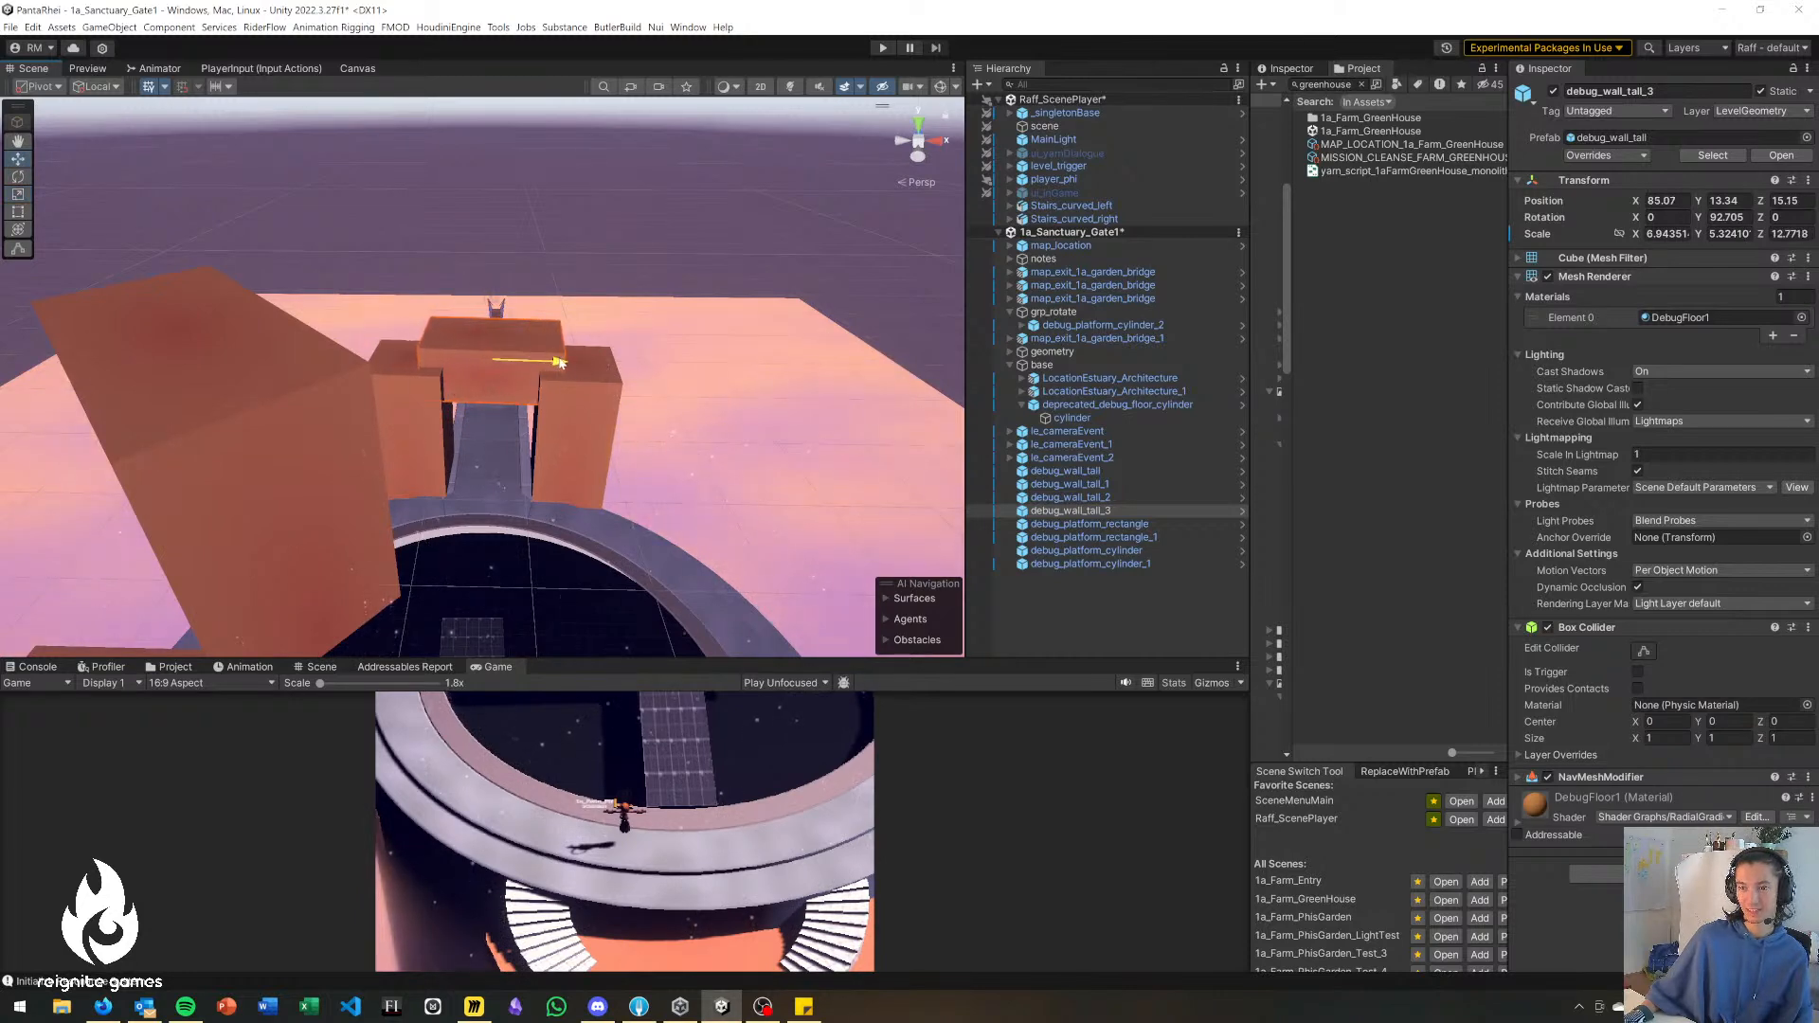
Center the debug_wall_tall_3 lintel over the two pillars at X 86.36, Z 13.4.
drag(561, 363, 555, 363)
right_drag(711, 353, 429, 422)
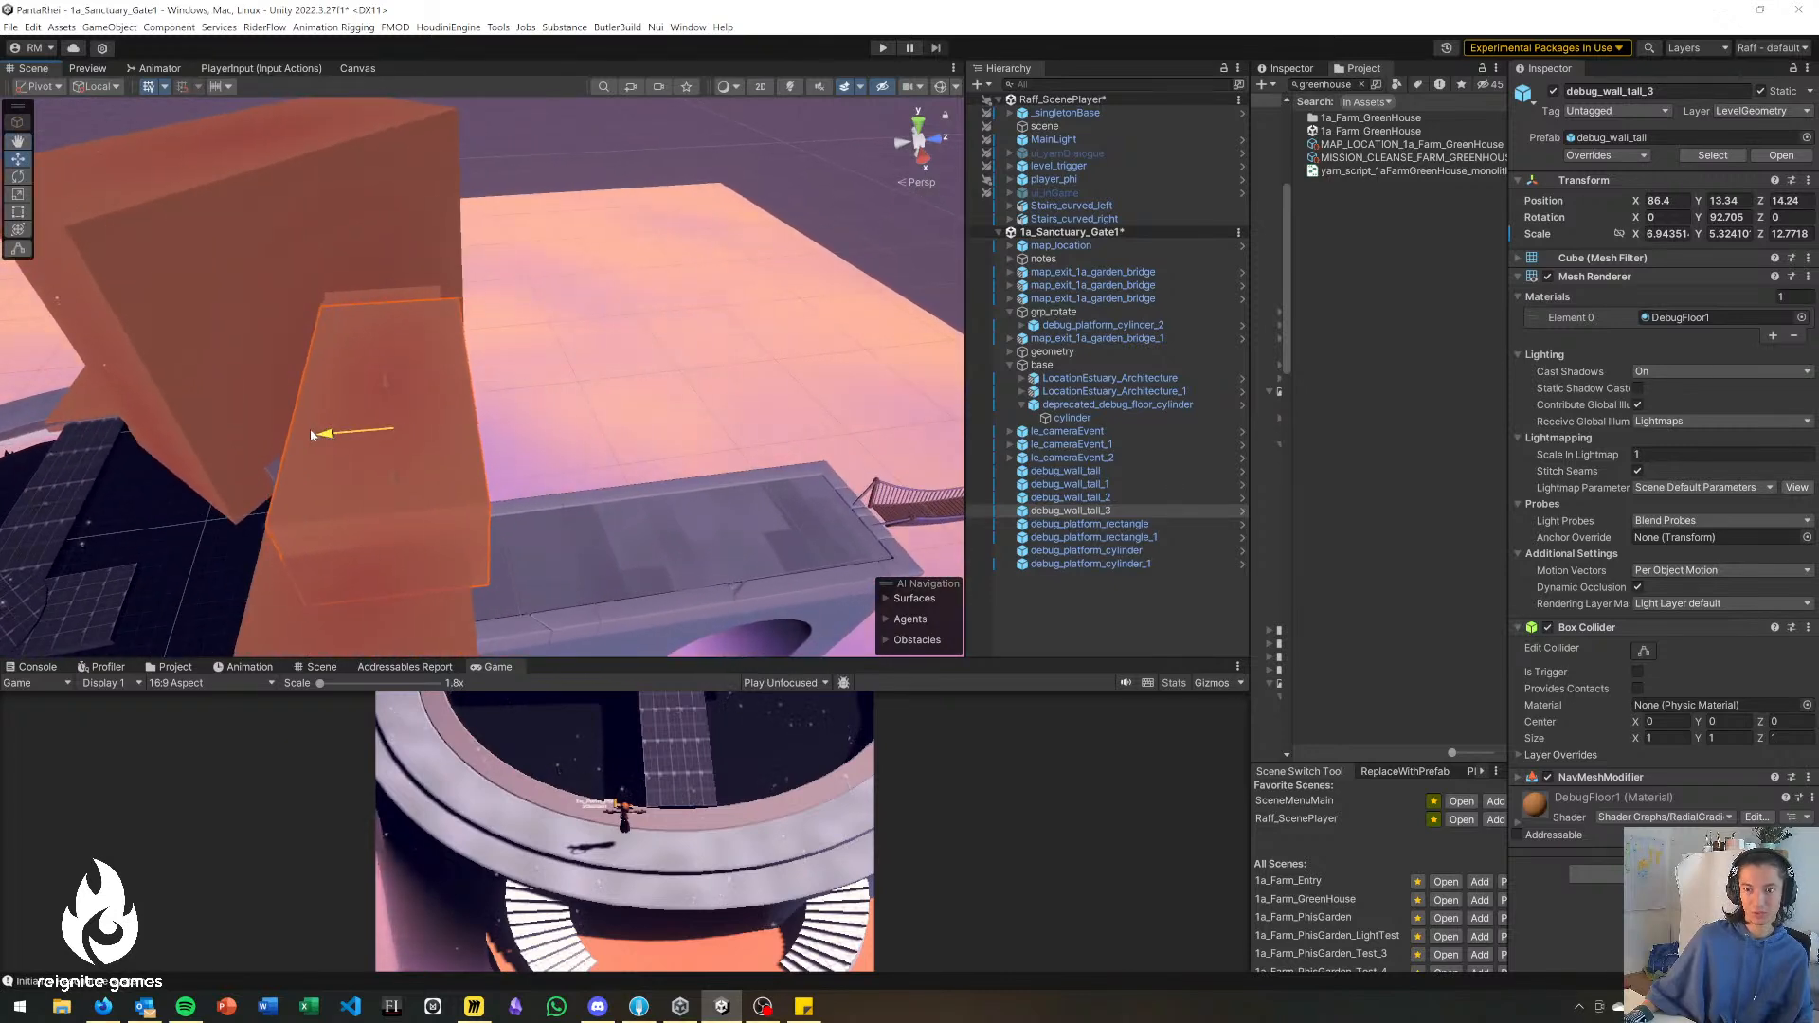
drag(306, 433, 319, 438)
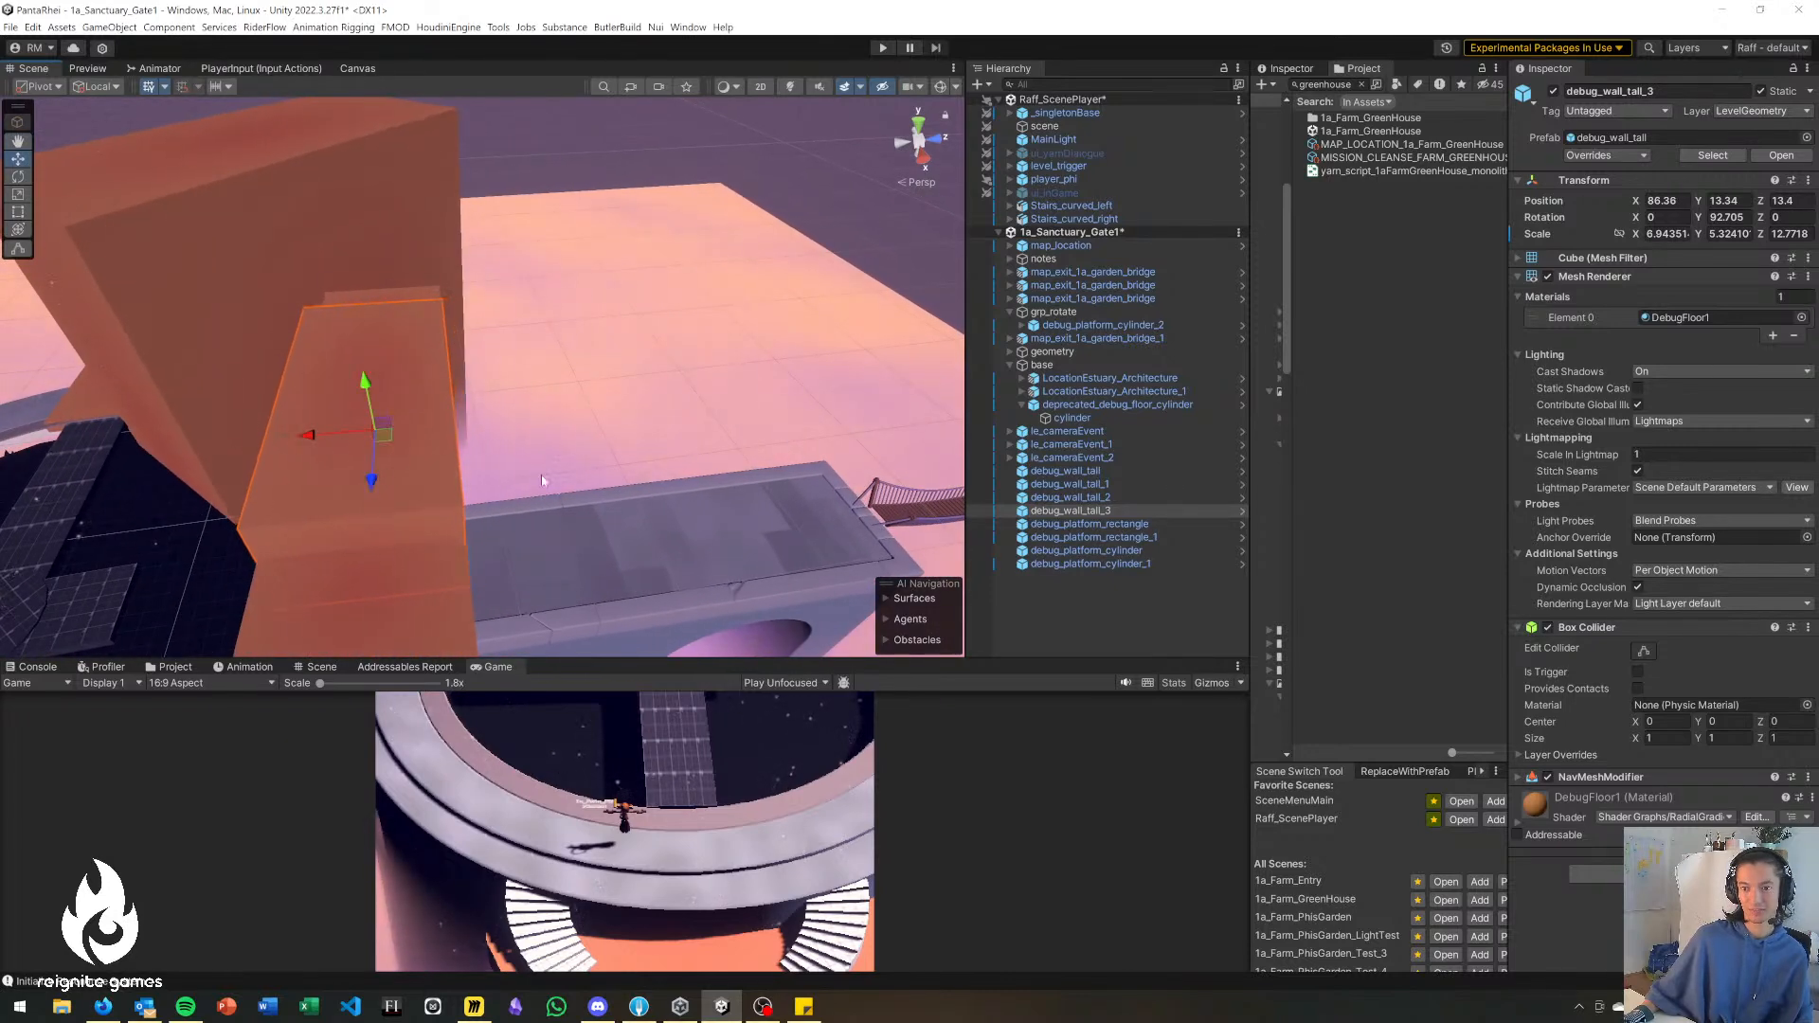
click(662, 365)
Extend debug_platform_rectangle_2 to a Z scale of about 2.95 at local X 0.84, Z 0.81 so the arm reaches the side platform.
right_drag(662, 365, 460, 429)
click(491, 441)
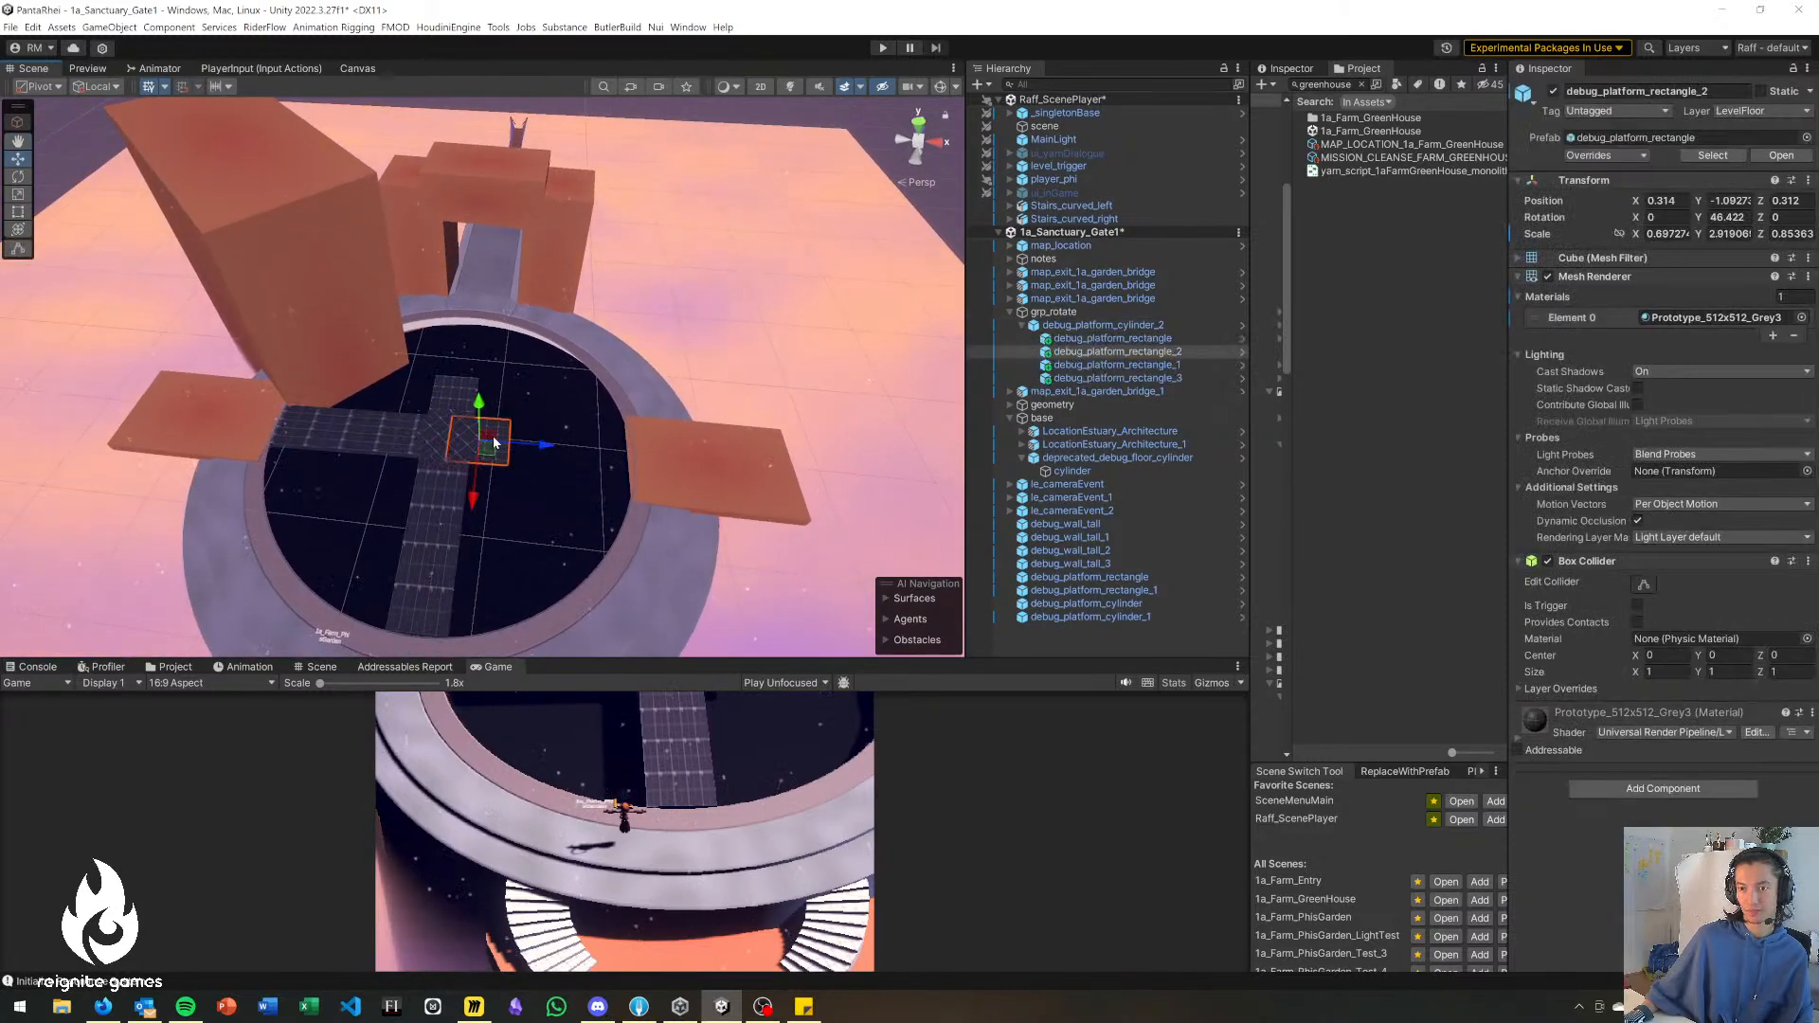
key(r)
drag(535, 449, 624, 428)
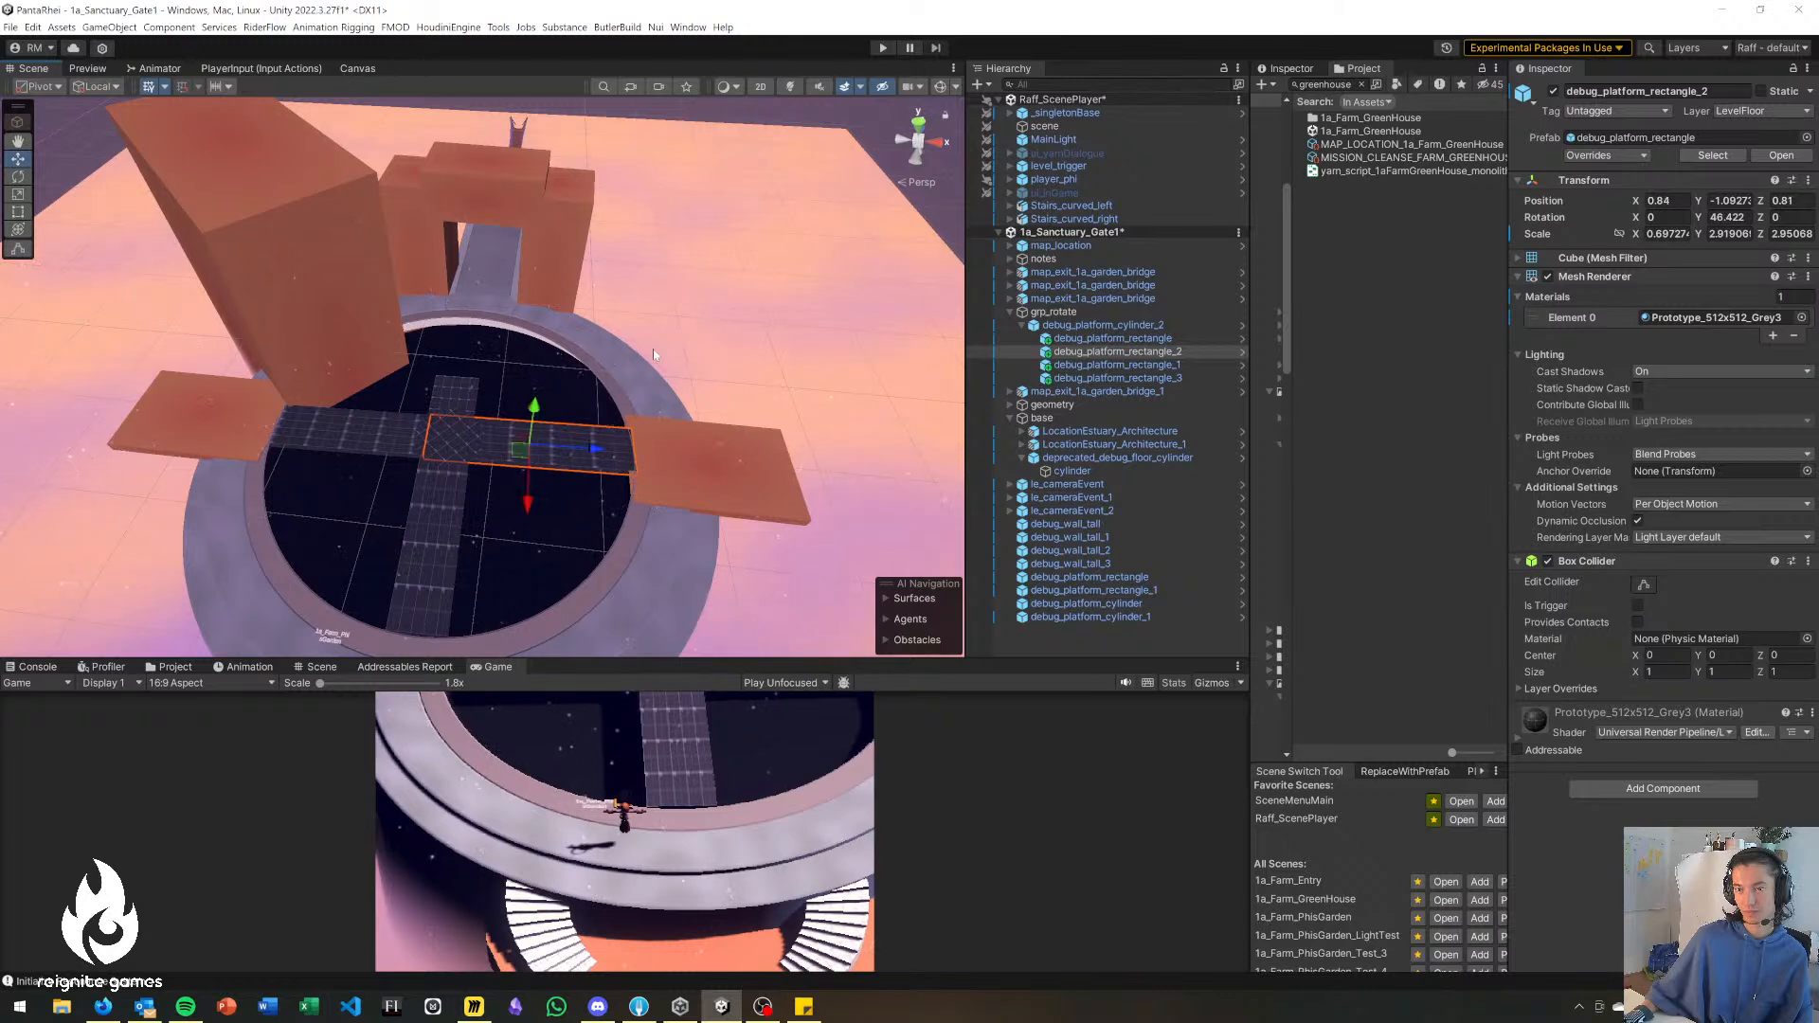
click(787, 308)
Rotate debug_platform_cylinder_2 counterclockwise about its center so the cross bridge's arms turn away from the side platforms.
click(448, 436)
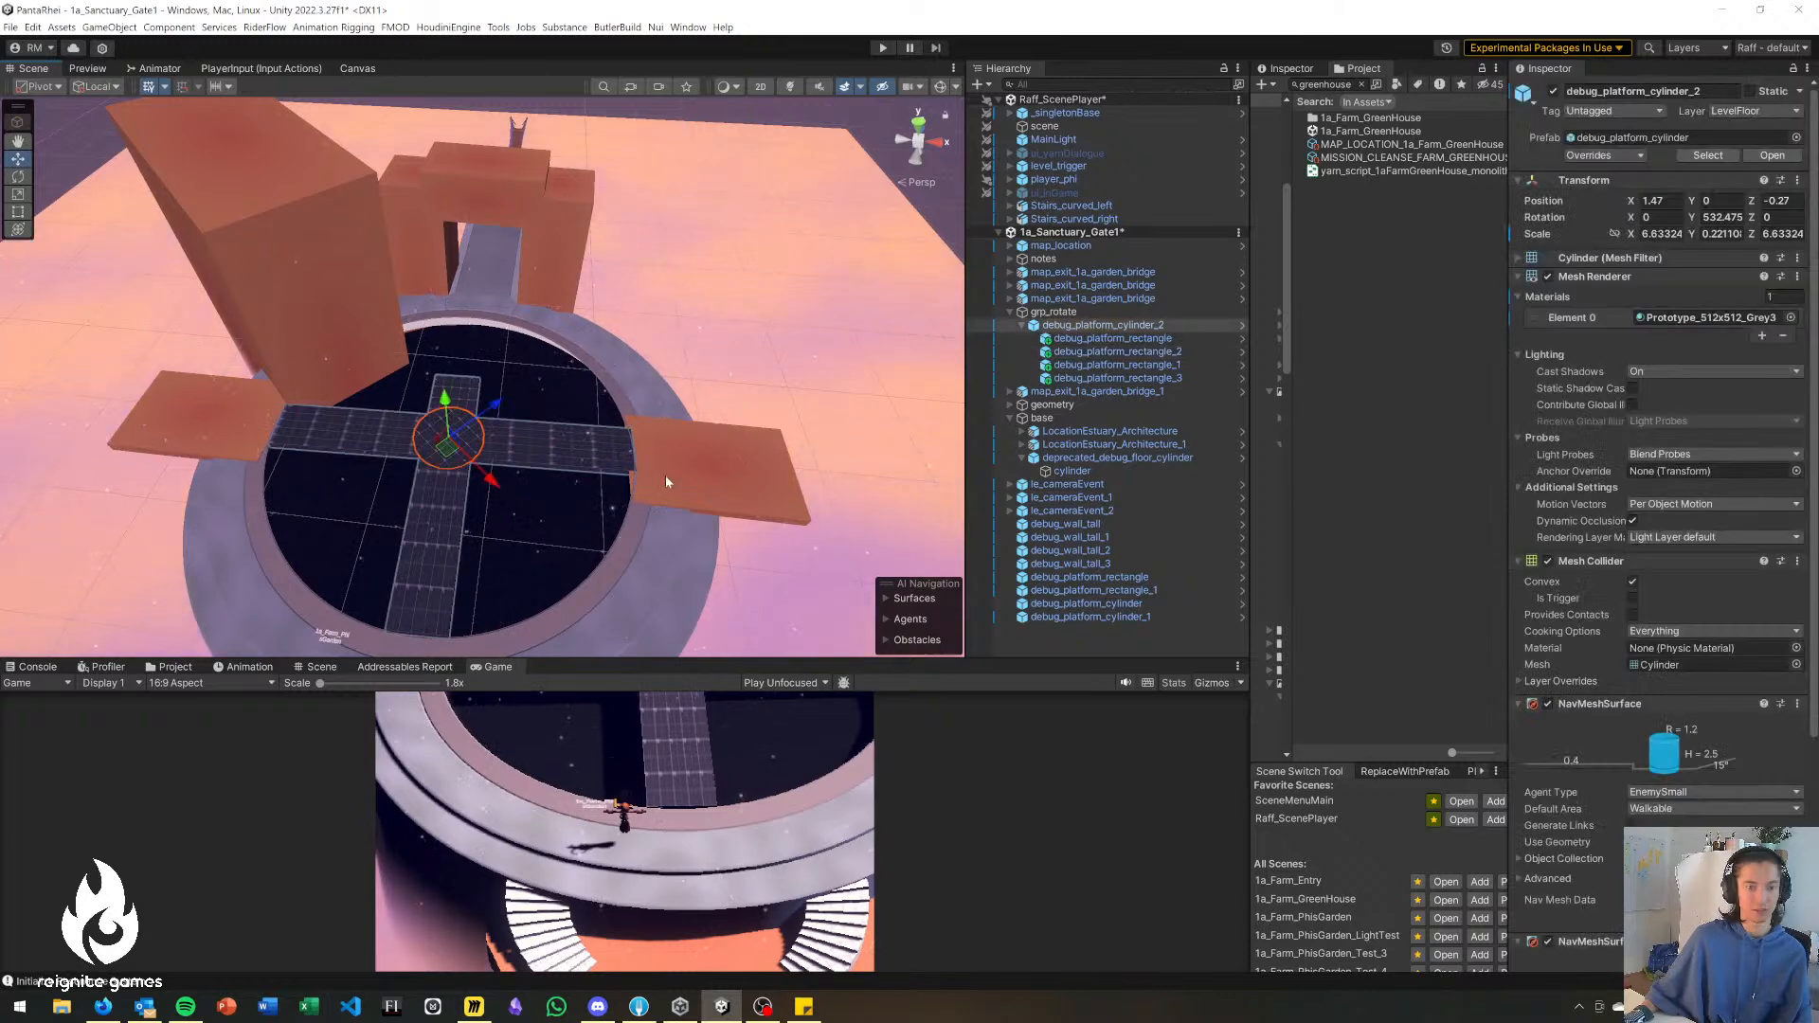
alt+drag(502, 434, 583, 461)
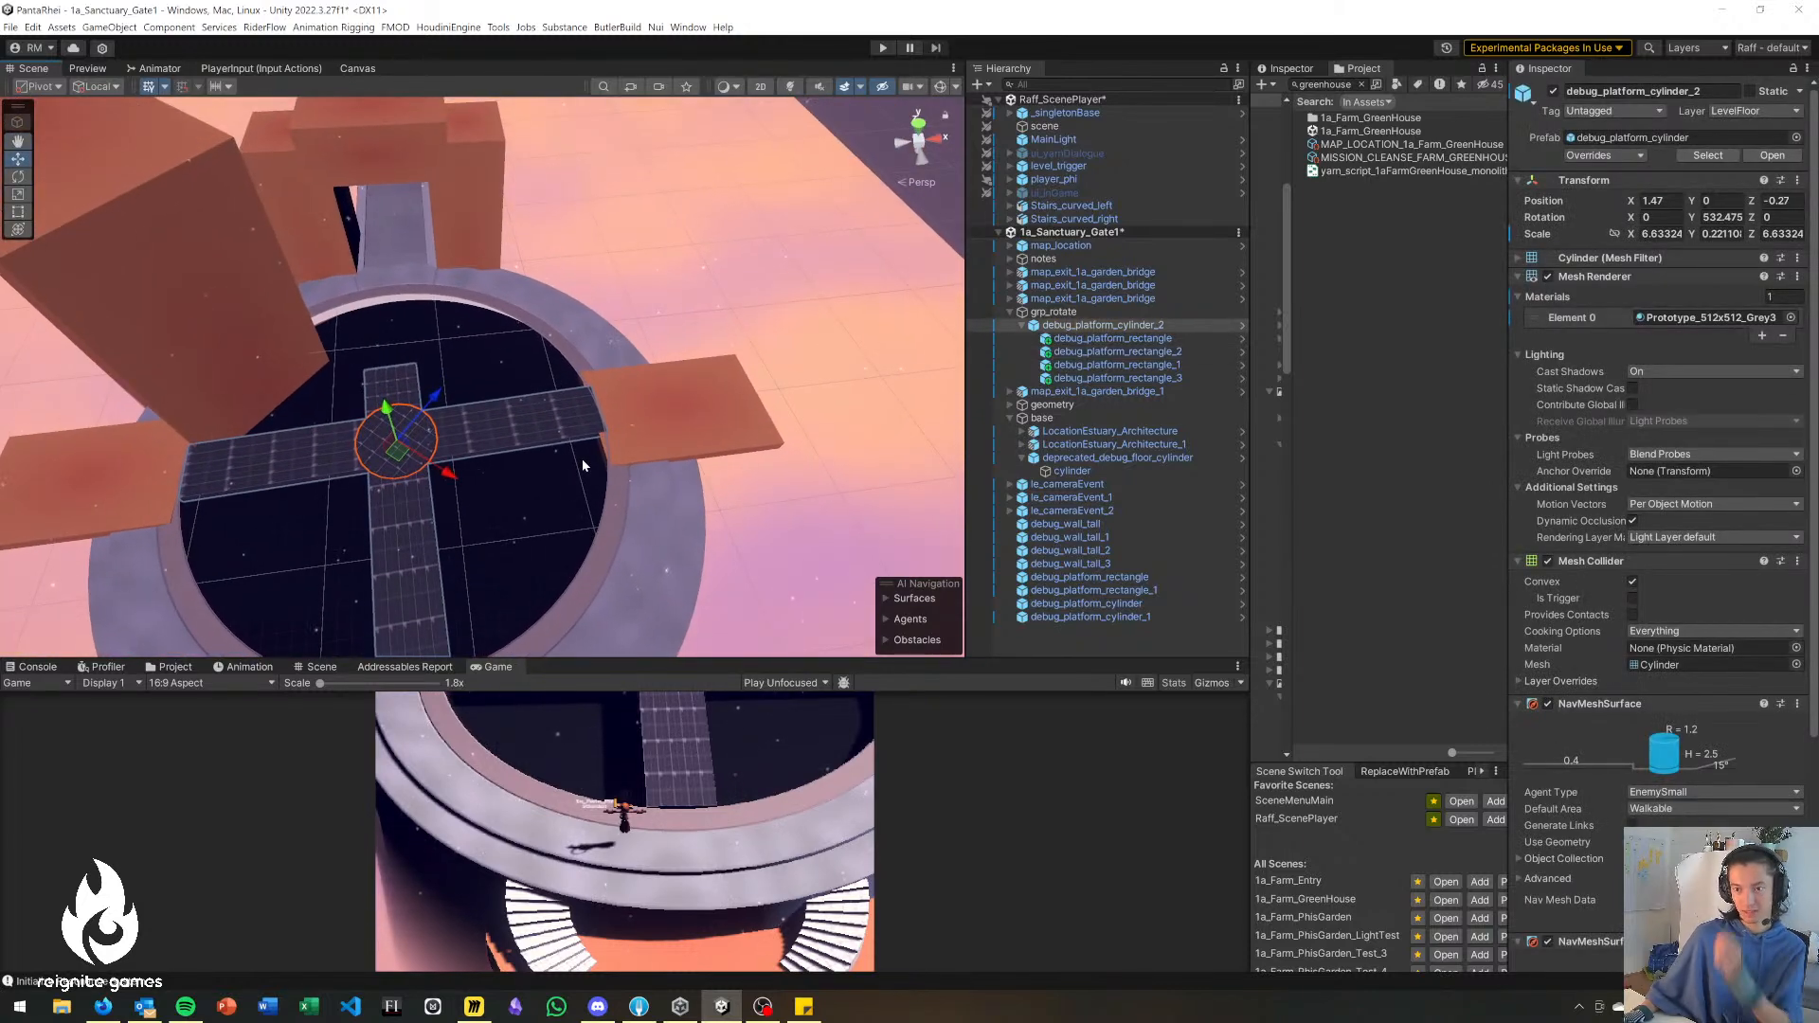
click(693, 310)
alt+drag(387, 419, 349, 543)
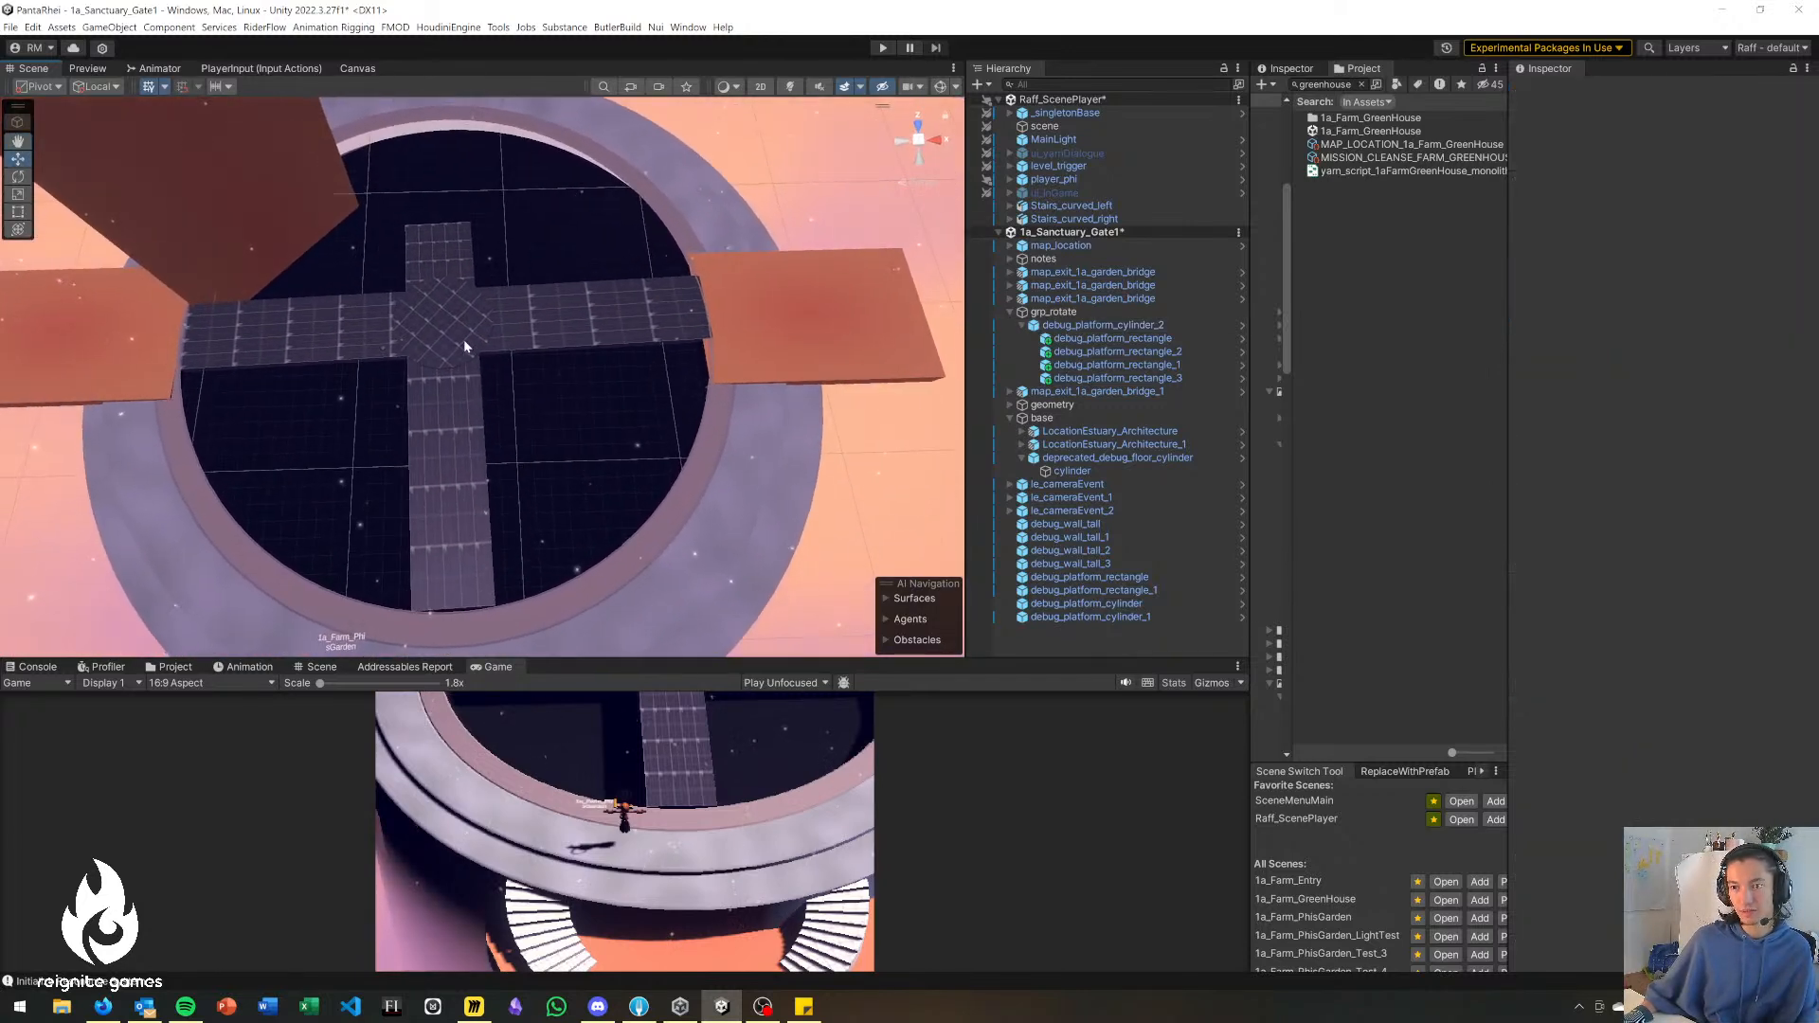
click(464, 340)
key(e)
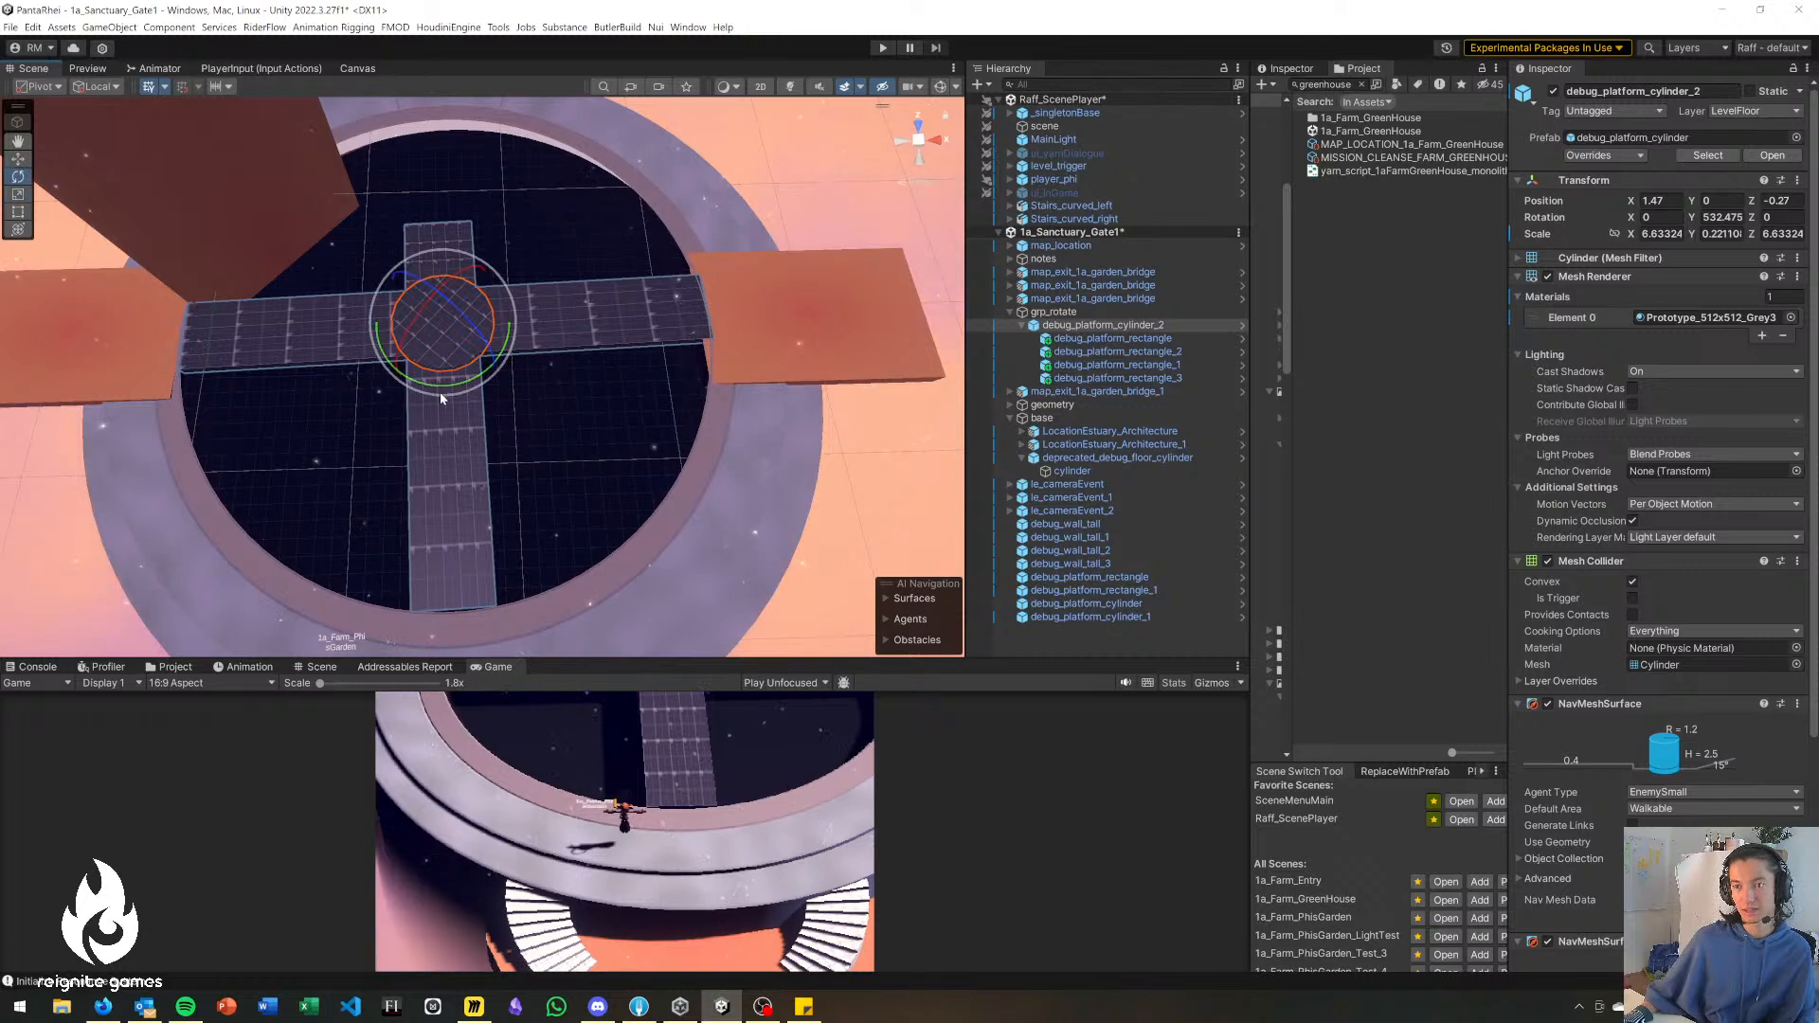
drag(417, 381, 398, 504)
click(577, 286)
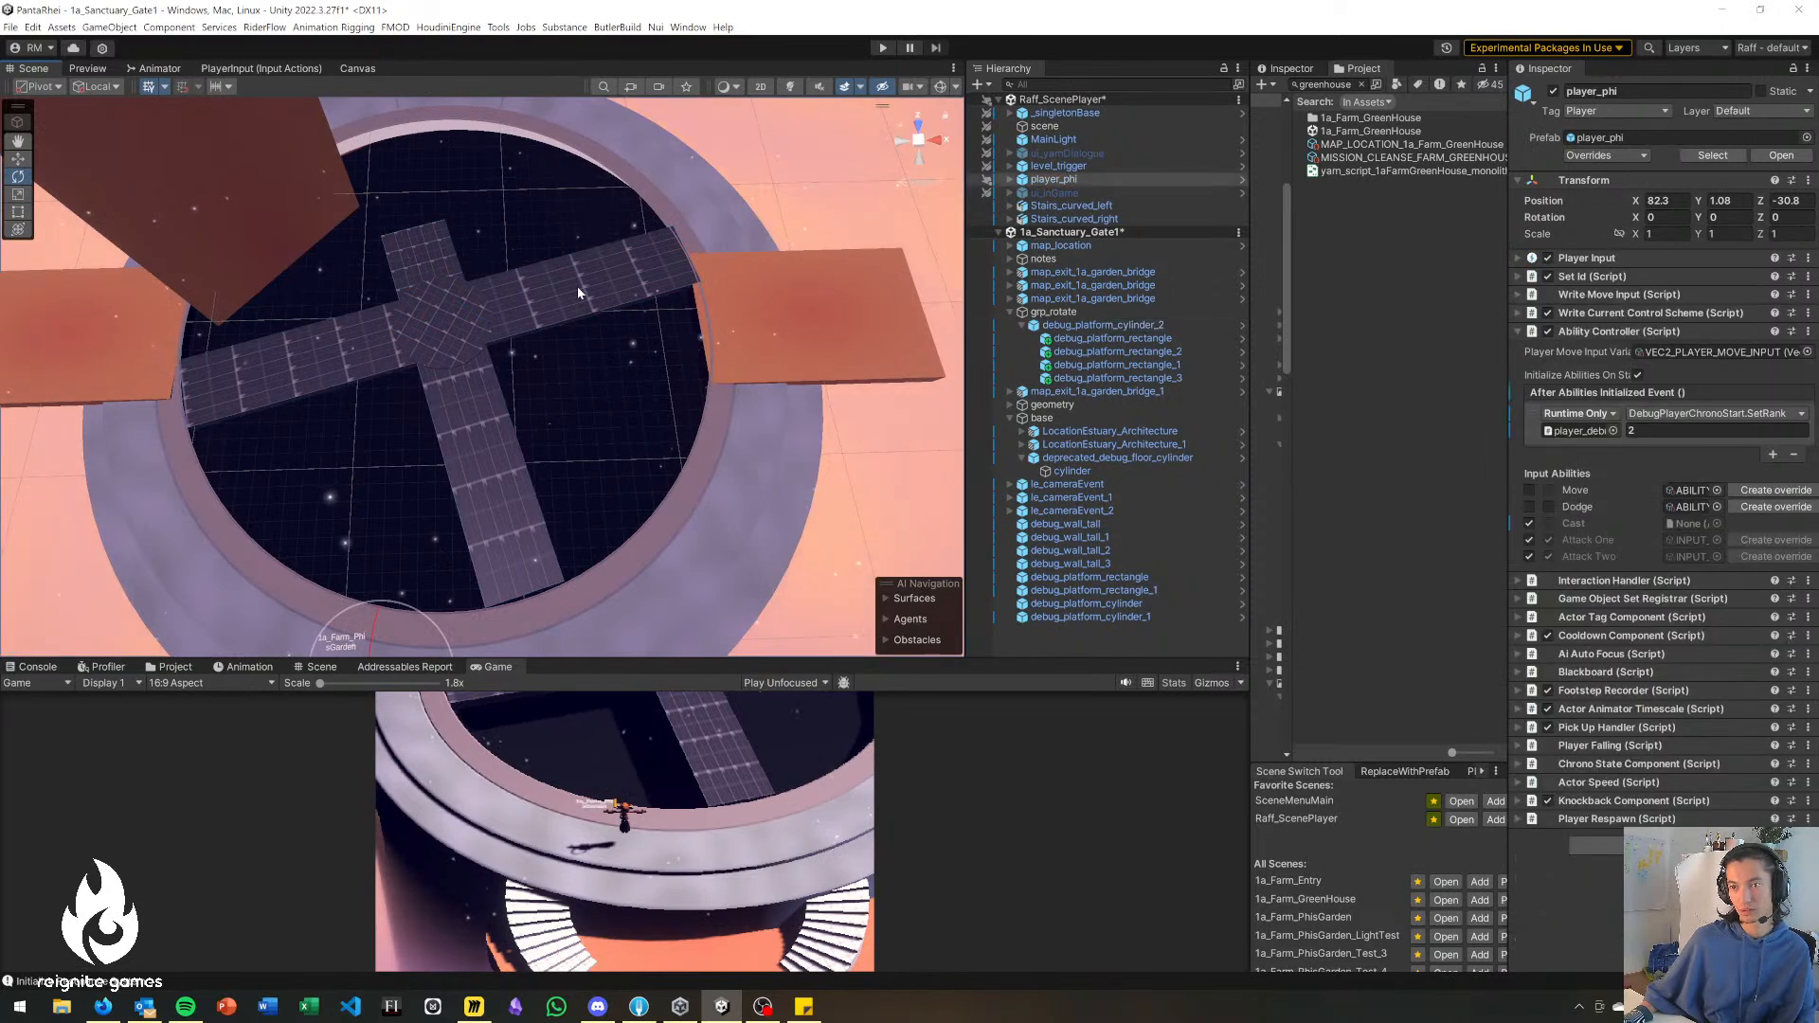
Undo the cross bridge's last rotation and the lengthening of its debug_platform_rectangle_2 arm.
key(ctrl+z)
key(ctrl+z)
key(ctrl+z)
key(ctrl+z)
key(ctrl+z)
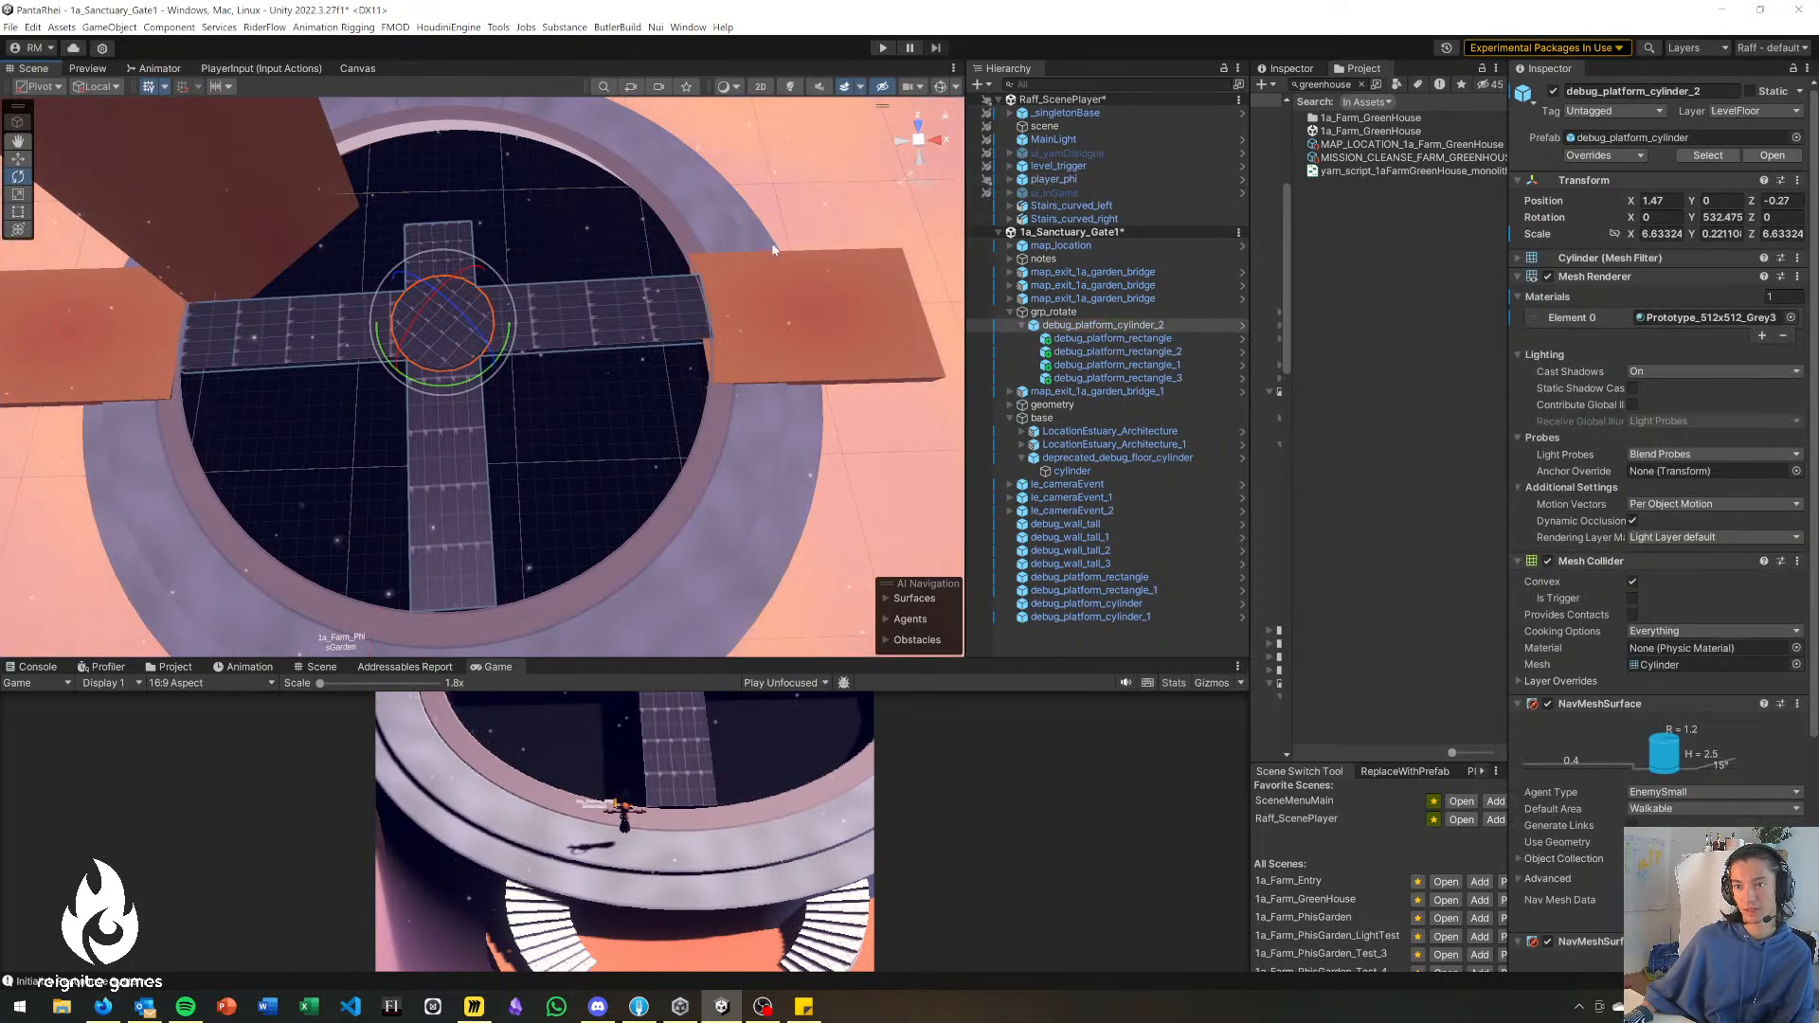
key(ctrl+z)
key(ctrl+z)
key(ctrl+z)
key(ctrl+z)
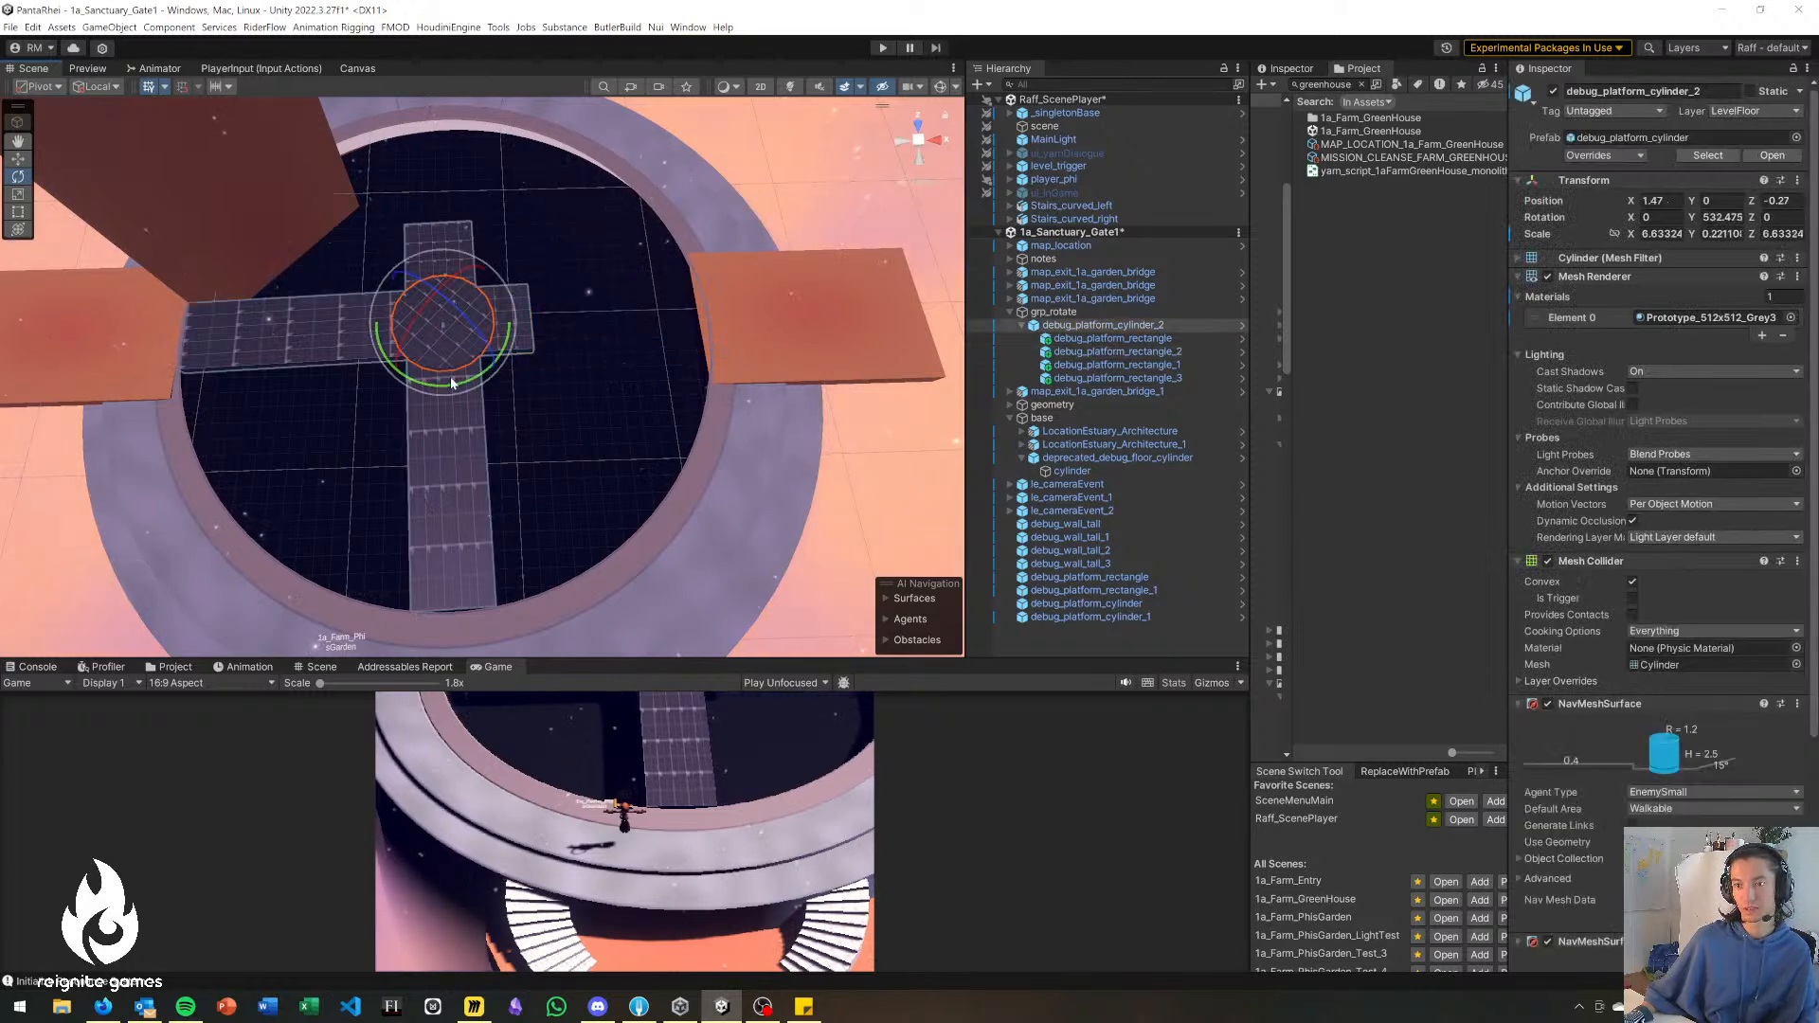
Rotate debug_platform_cylinder_2 to about 355 degrees in Y so its long arms point at the gateway and one side platform.
drag(458, 383, 862, 327)
right_drag(526, 474, 536, 390)
drag(507, 524, 503, 540)
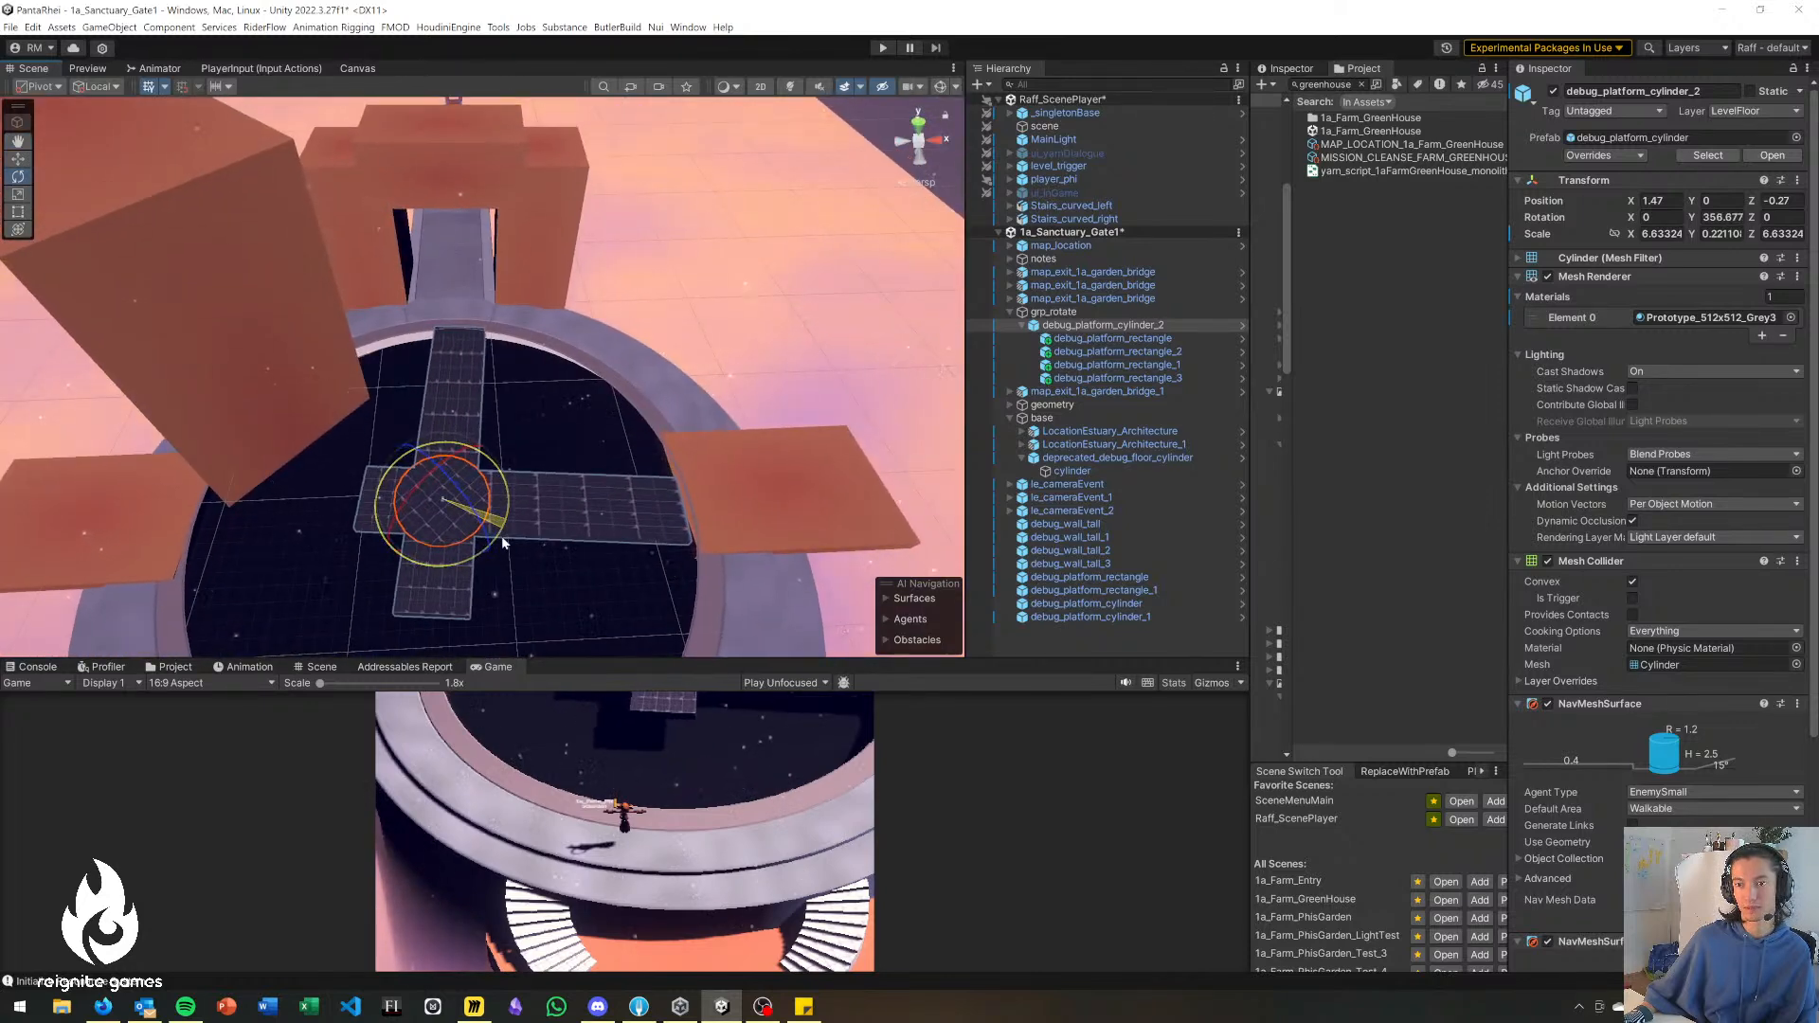
right_drag(412, 487, 386, 534)
key(s)
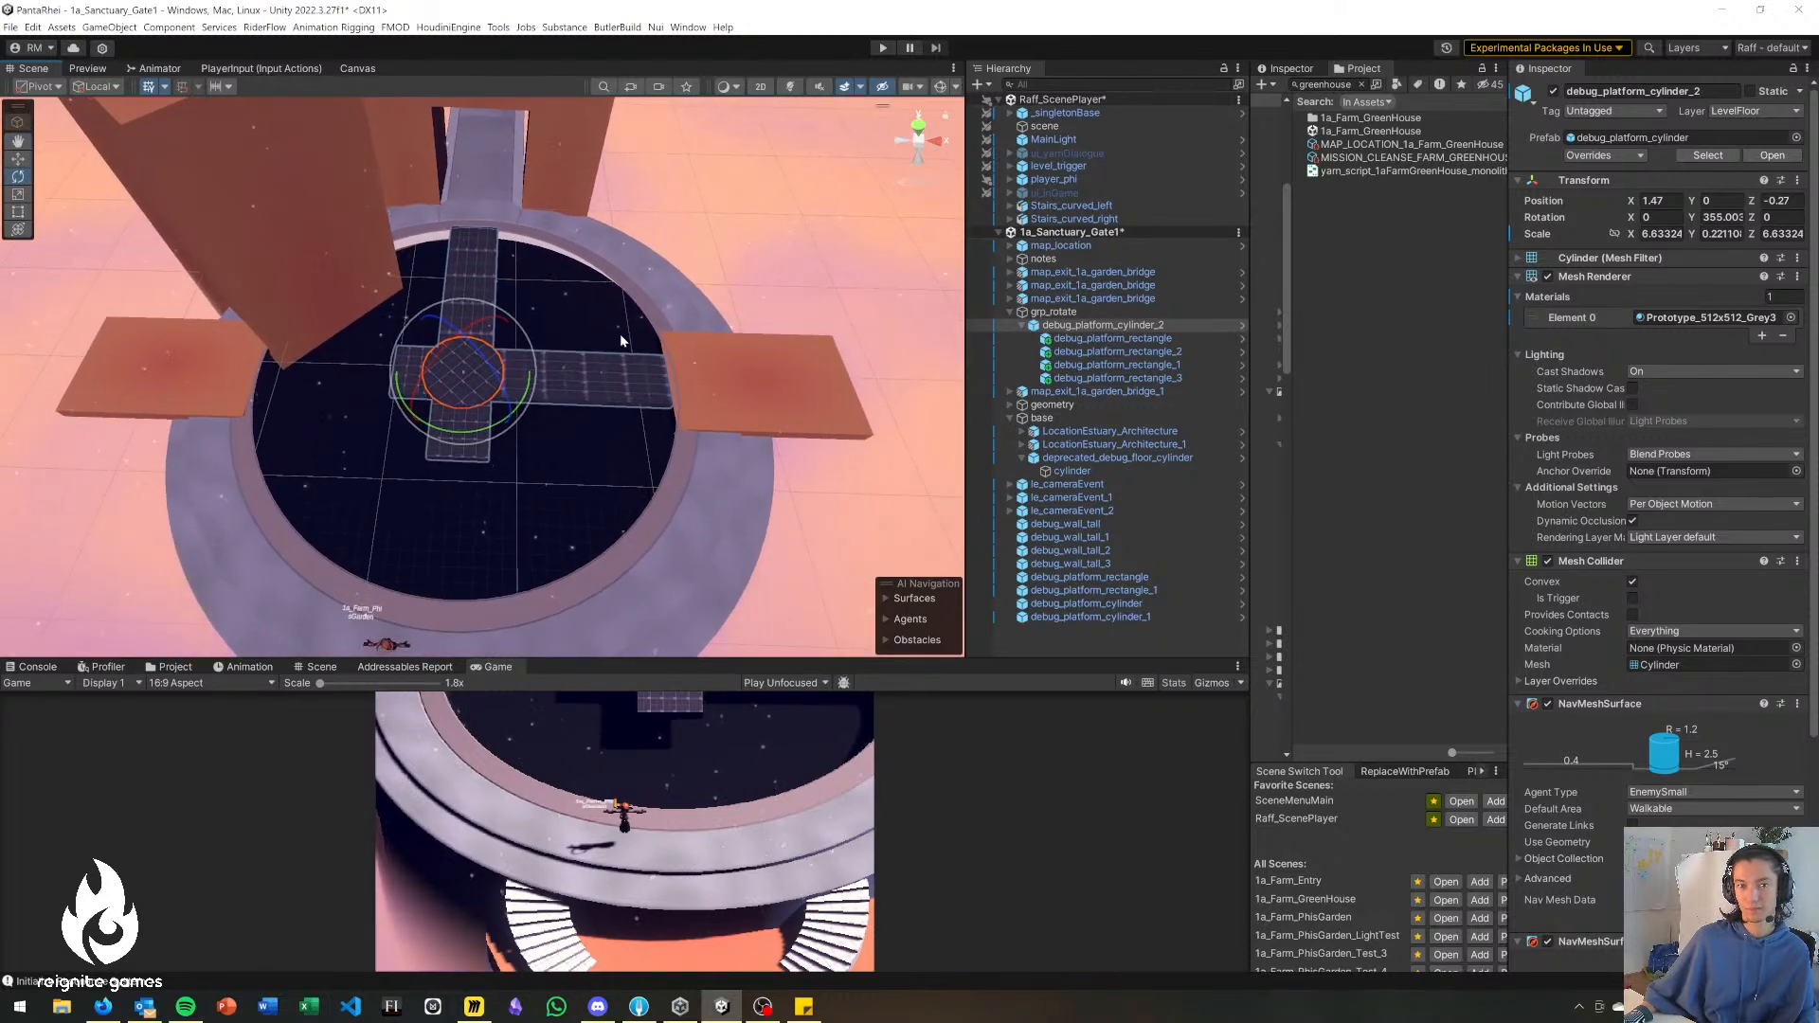
right_drag(797, 367, 889, 379)
right_drag(473, 149, 457, 133)
key(w)
right_drag(454, 260, 440, 381)
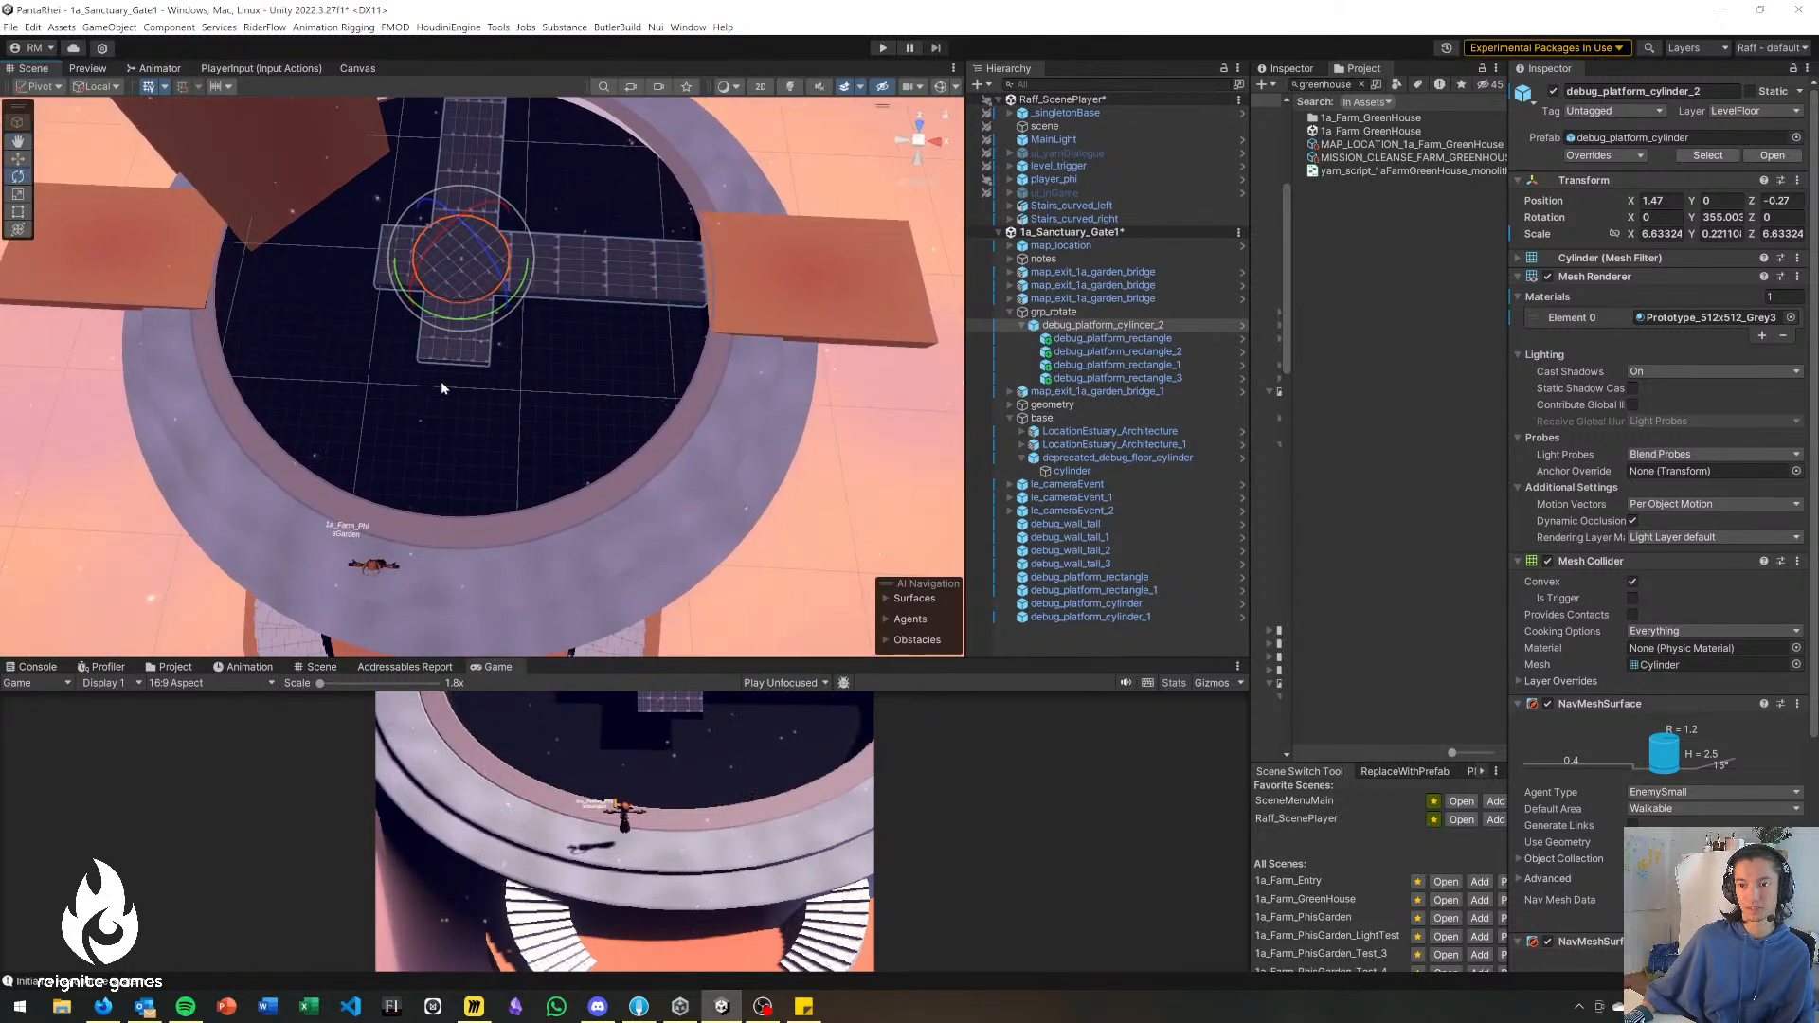
Move player_phi along the front of the ring to X 86.13, Z -31.86.
click(415, 550)
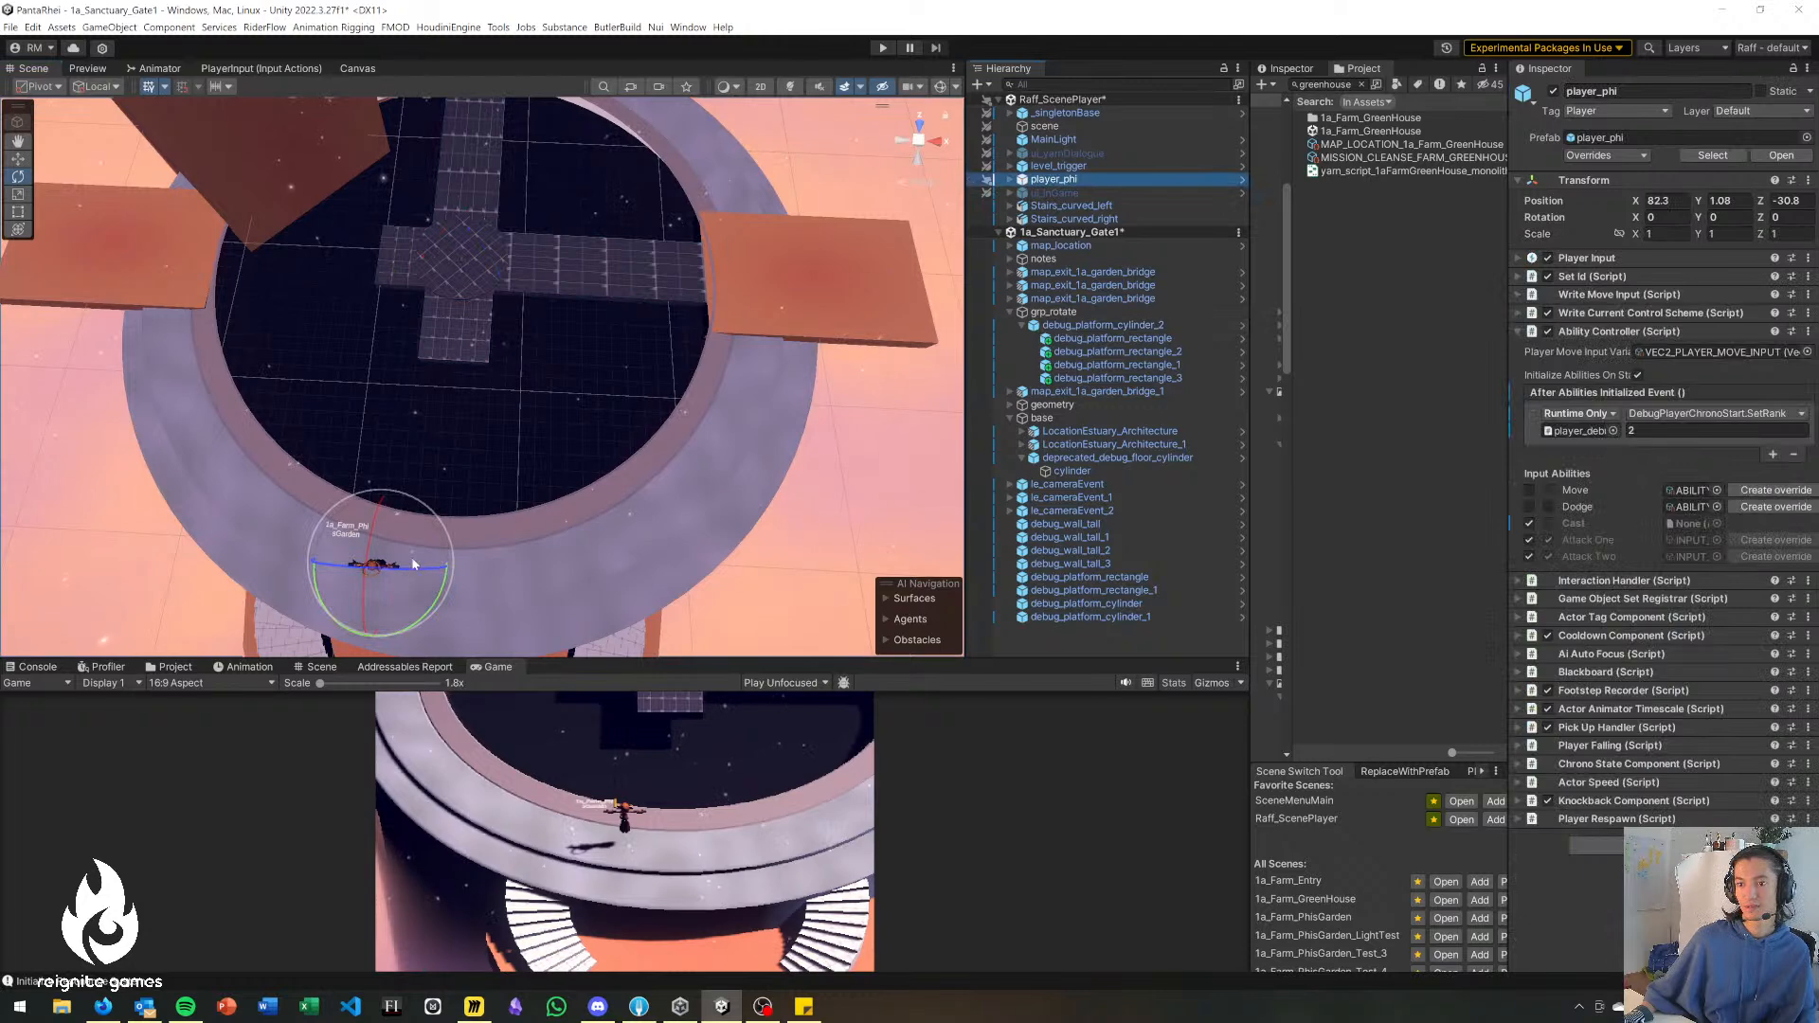
drag(385, 566, 609, 260)
right_drag(570, 354, 597, 275)
drag(640, 434, 481, 268)
mouse_move(455, 454)
mouse_down()
mouse_move(599, 460)
mouse_move(563, 539)
mouse_move(469, 456)
mouse_up()
key(s)
mouse_move(544, 454)
right_down()
mouse_move(573, 475)
mouse_move(528, 467)
mouse_move(601, 422)
mouse_move(550, 367)
mouse_move(606, 476)
mouse_move(573, 466)
right_up()
key(w)
key(s)
drag(444, 337, 464, 532)
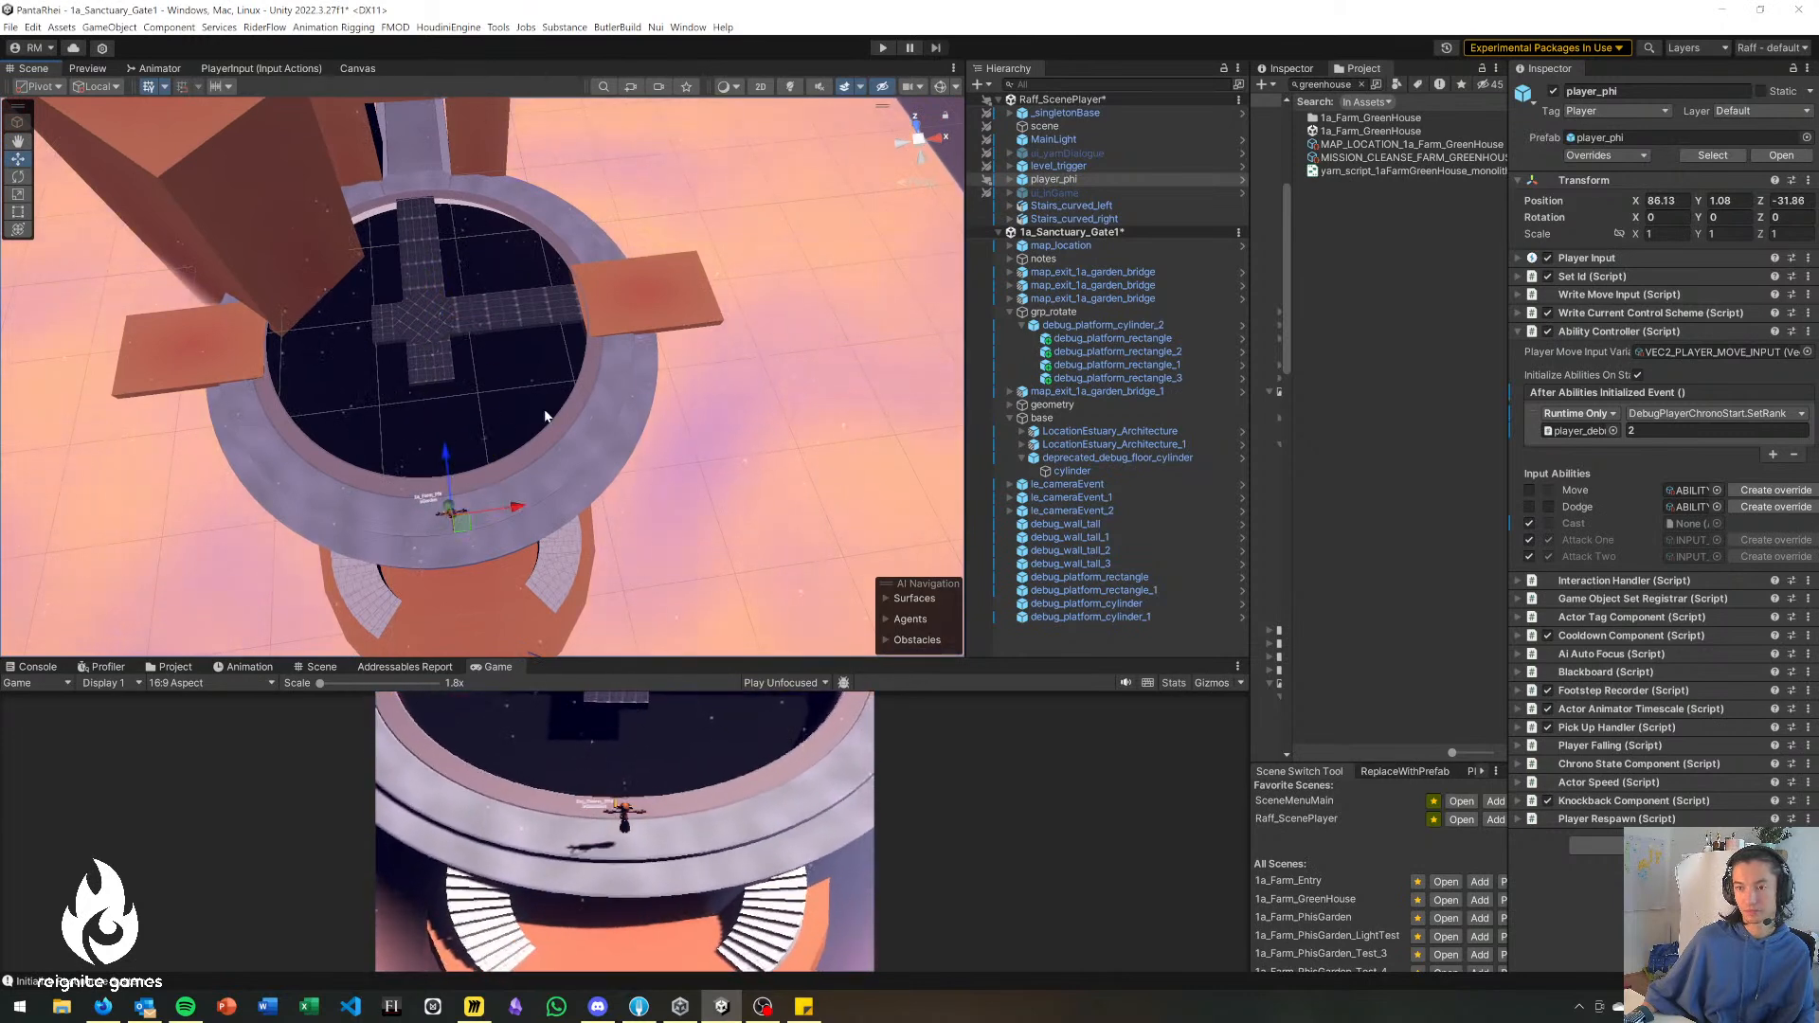
Duplicate the large tall wall and place the copy across the ring at X 98.81, Z -21.55 with a Y rotation of 28.342.
scroll(478, 574, up, 2)
click(297, 226)
drag(208, 202, 591, 404)
key(e)
key(w)
key(r)
key(e)
key(w)
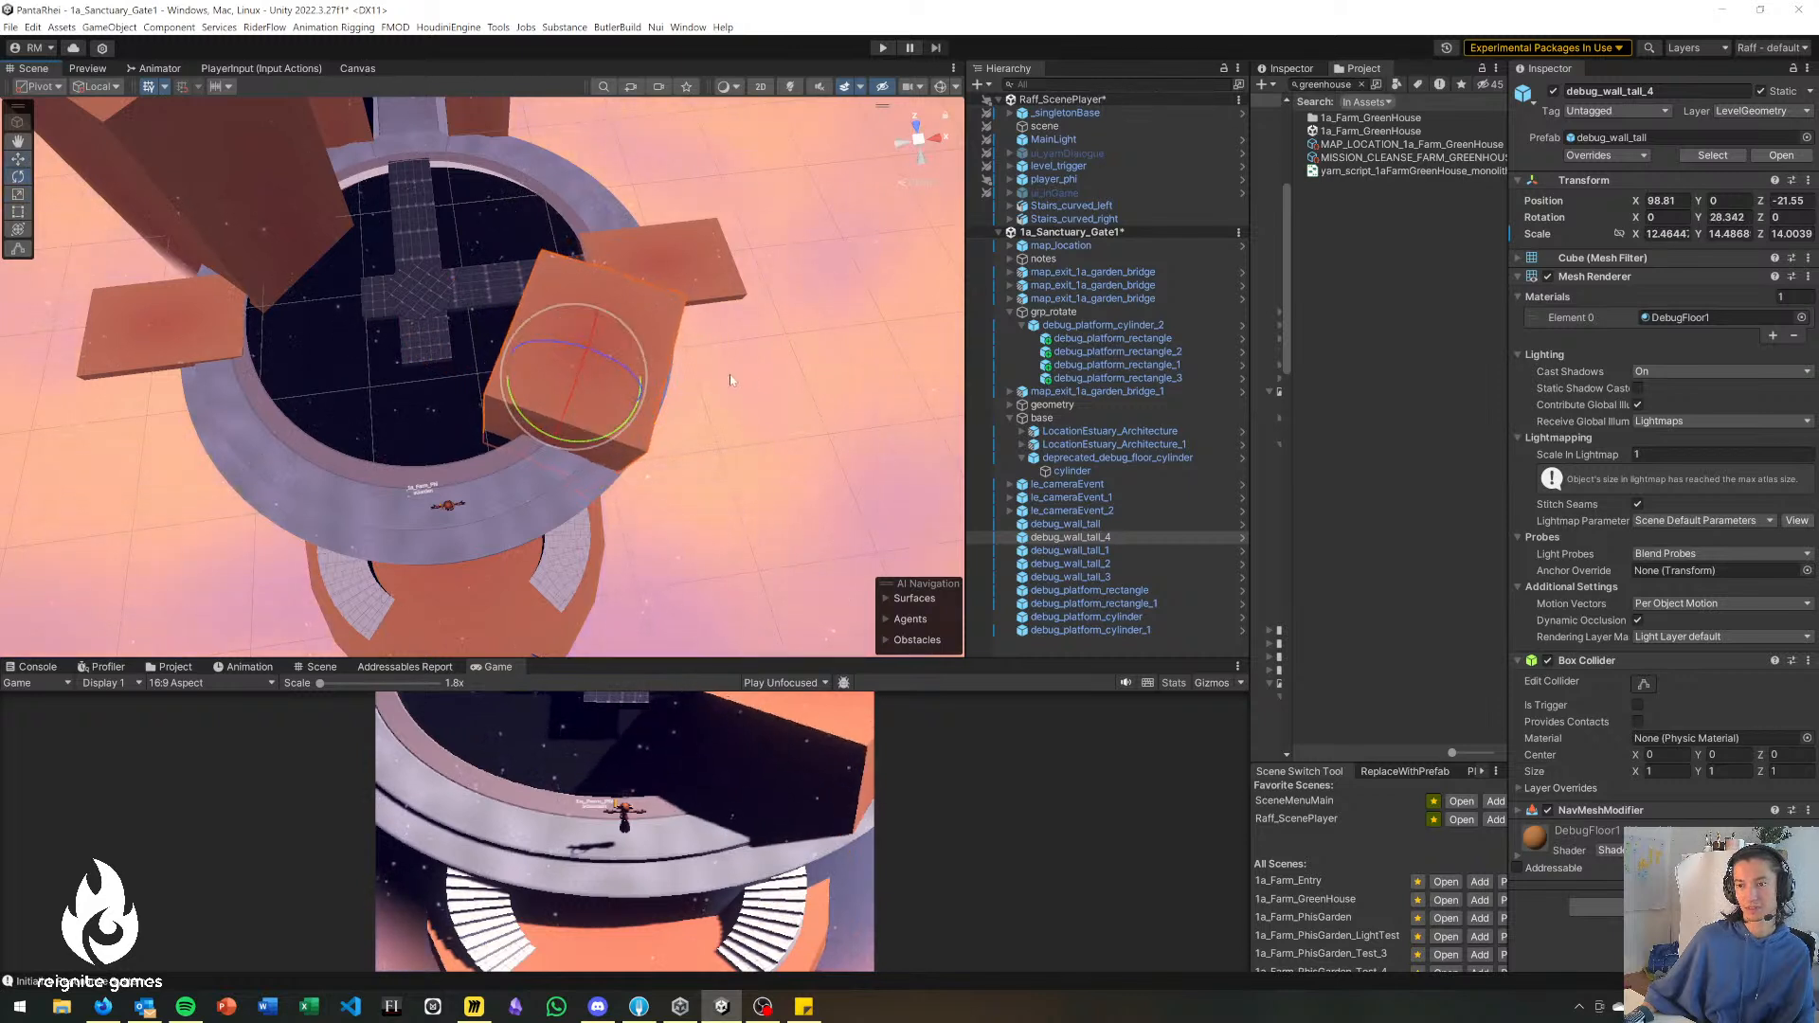
Reposition debug_wall_tall_4 at X 101.8, Y -3.63, Z -26.04 and thin it to a Z scale of about 6.5.
drag(580, 369, 583, 438)
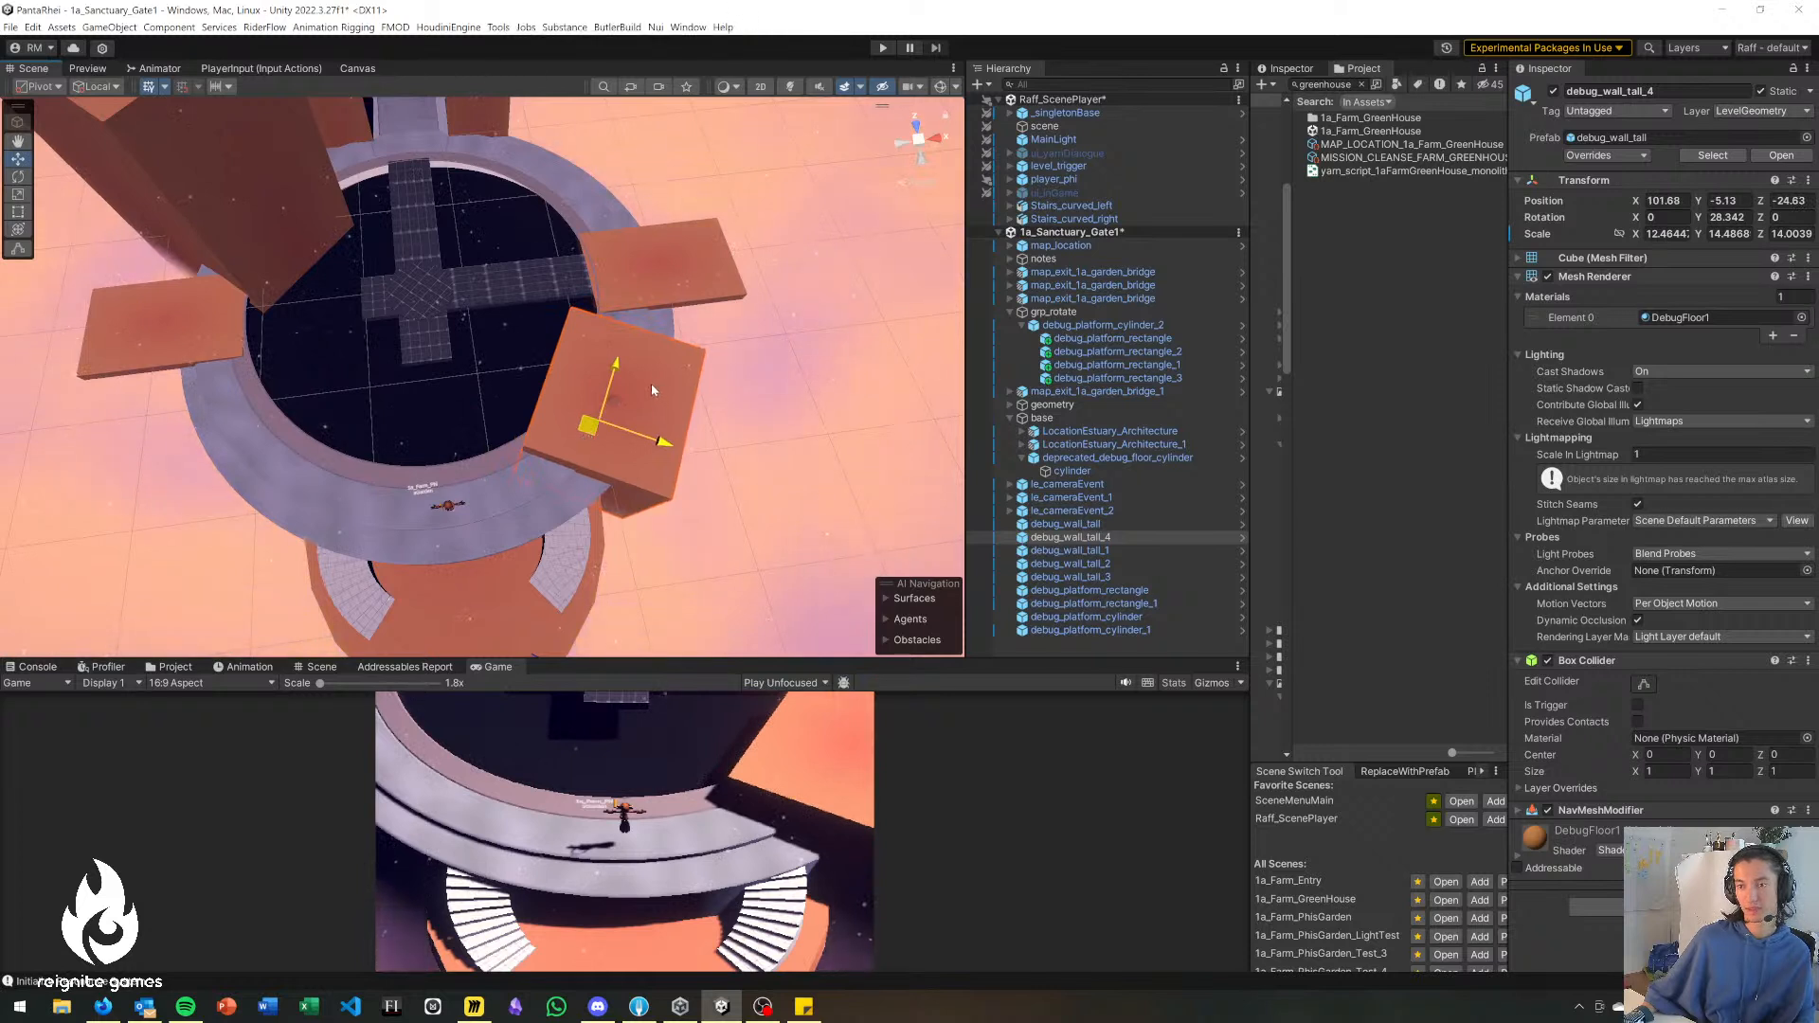
drag(651, 389, 607, 399)
key(r)
click(670, 522)
alt+drag(670, 522, 552, 407)
click(554, 333)
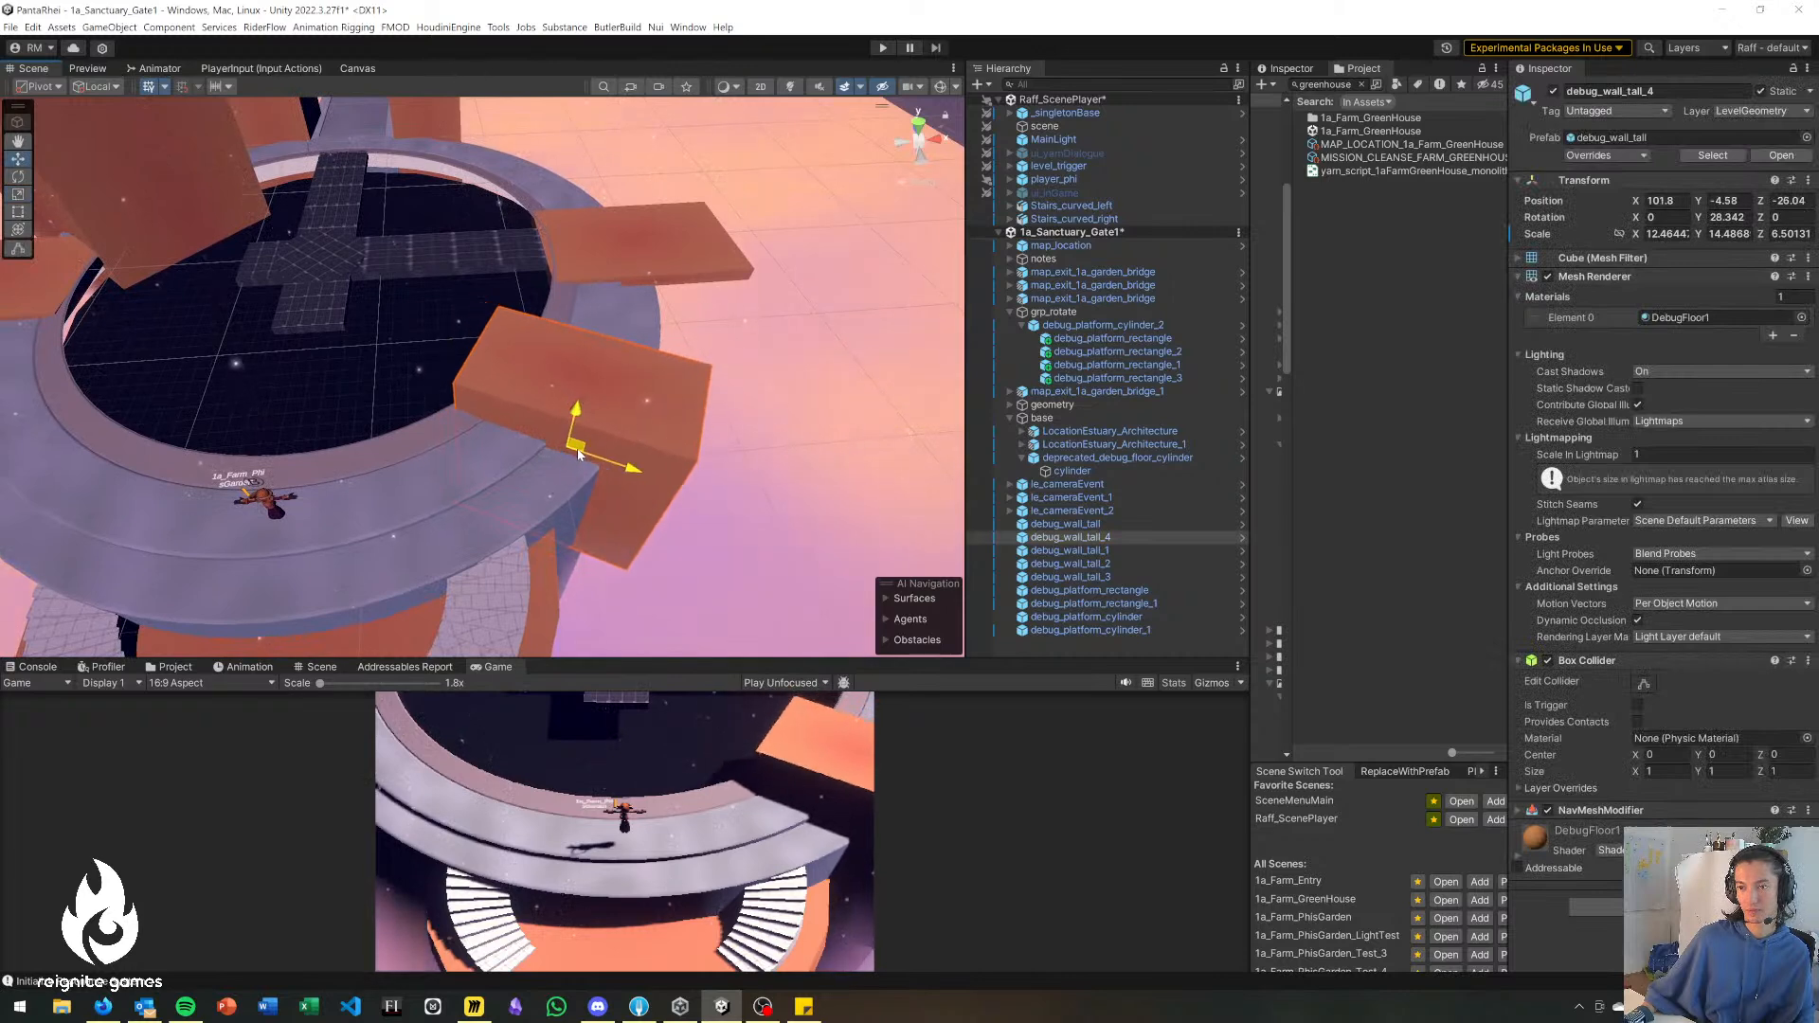
click(574, 413)
click(625, 433)
click(657, 449)
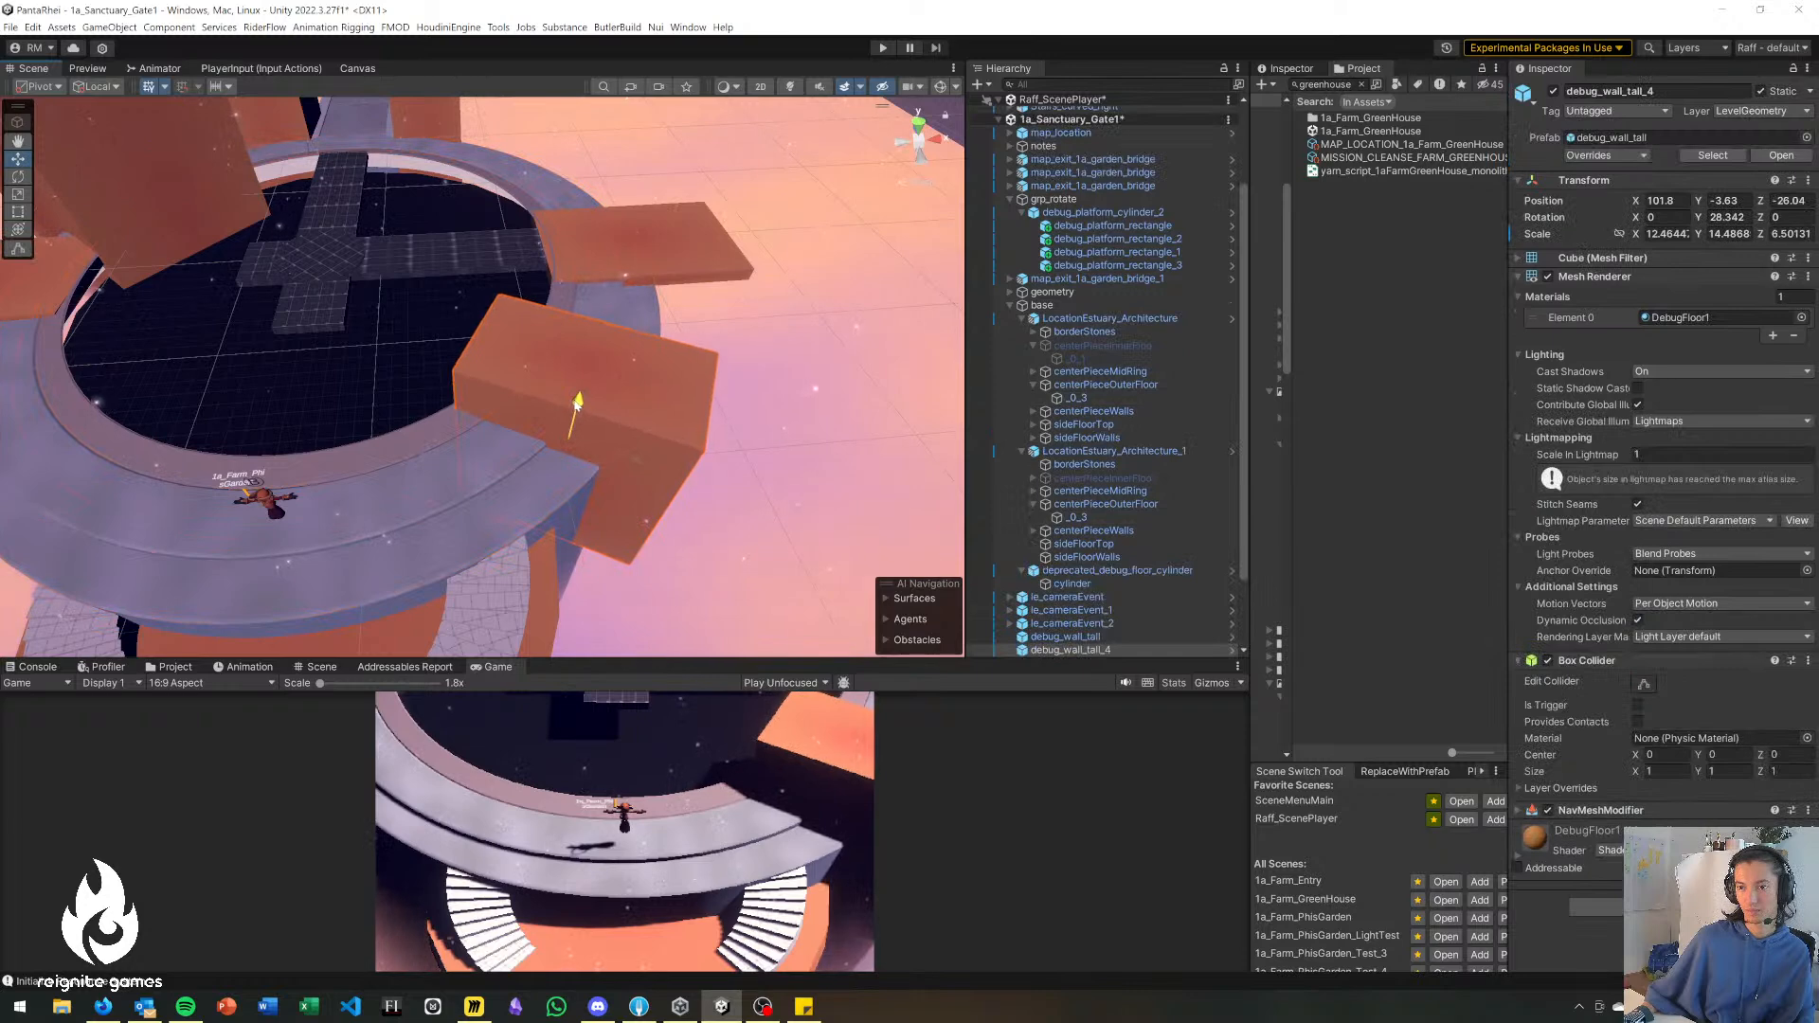
click(741, 399)
Rotate debug_platform_cylinder_2 to about 172 degrees in Y so its long arms reach the opposite side platform and the player's side.
alt+drag(742, 399, 760, 469)
key(w)
right_drag(760, 469, 661, 412)
key(w)
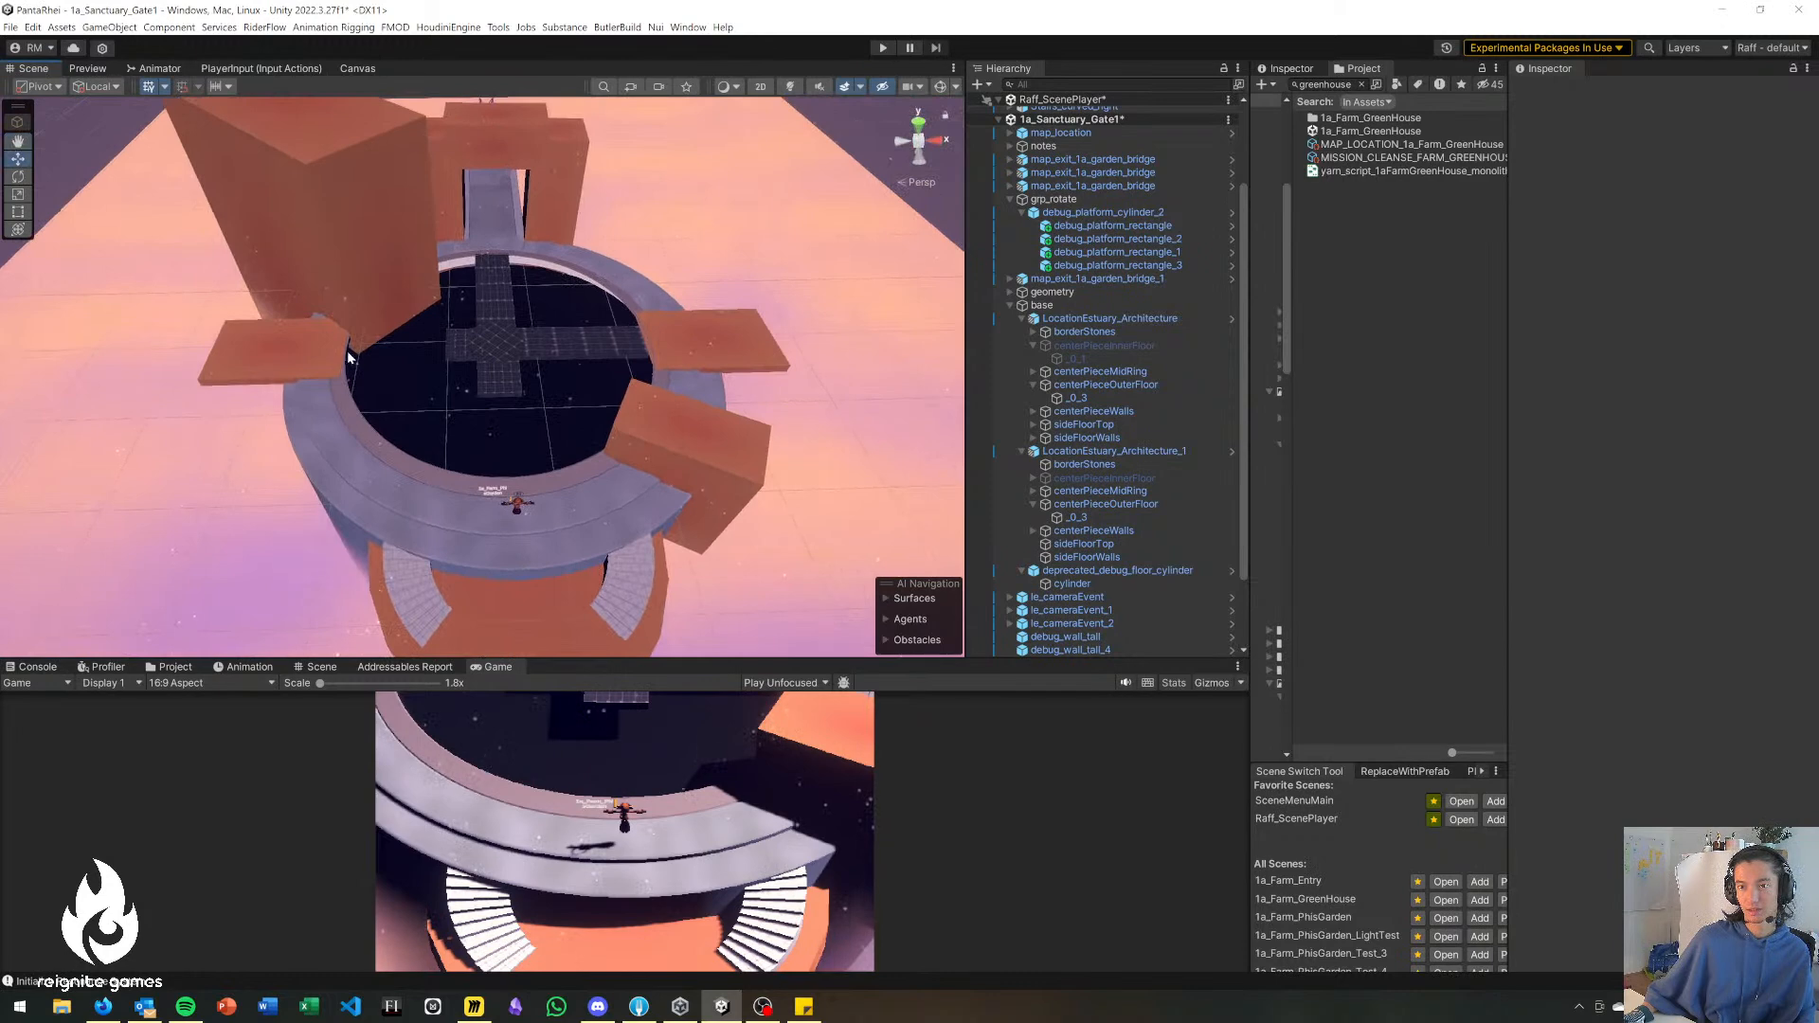
scroll(515, 403, up, 2)
click(505, 332)
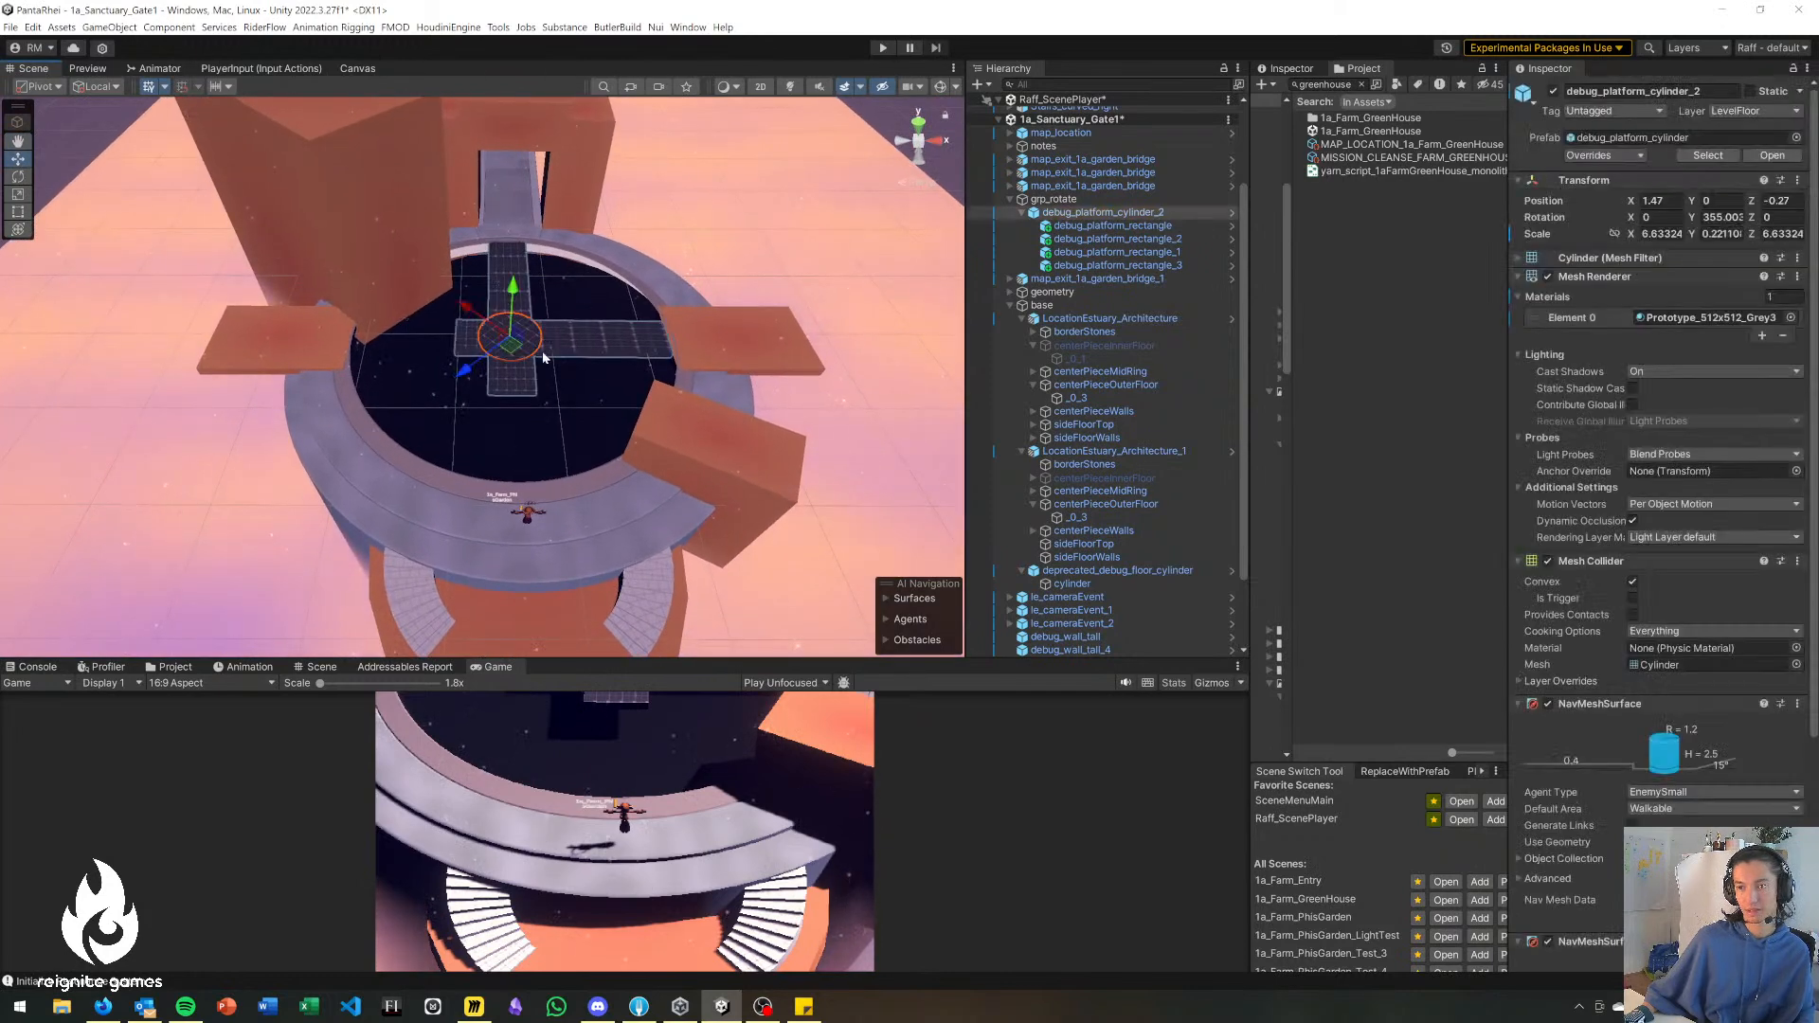
click(797, 265)
right_drag(683, 350, 722, 390)
key(w)
click(714, 333)
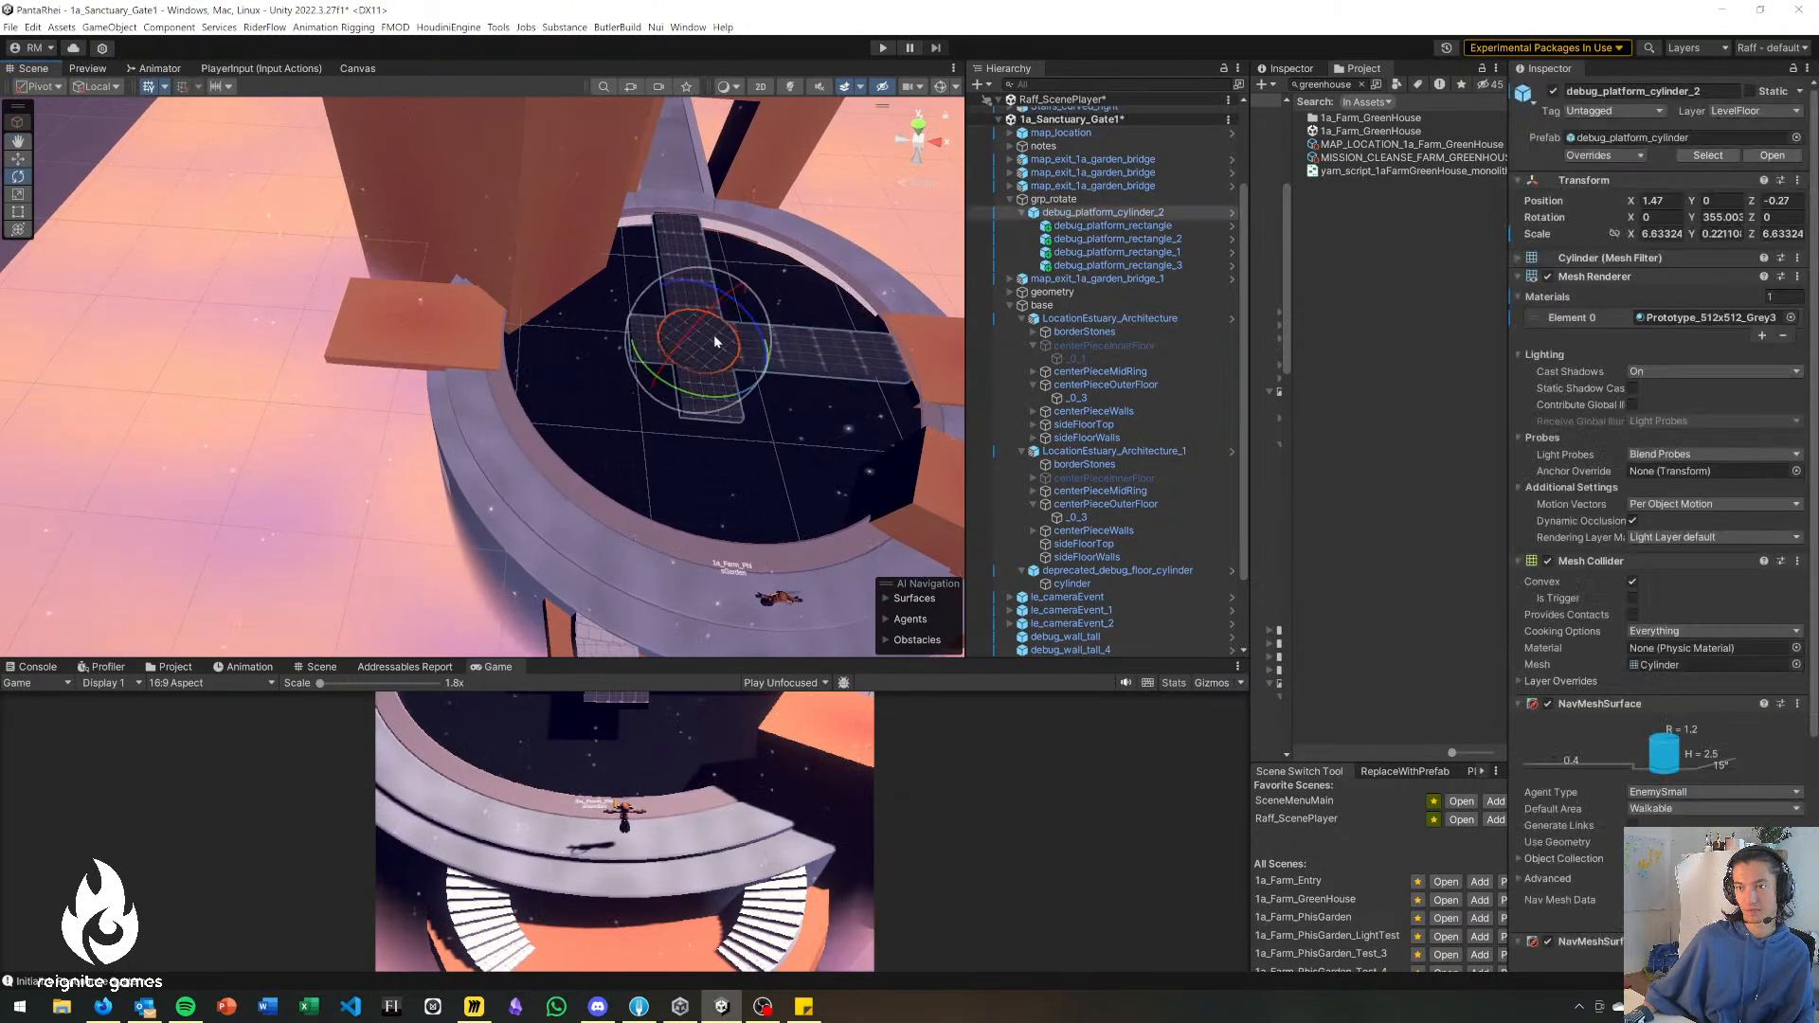
key(w)
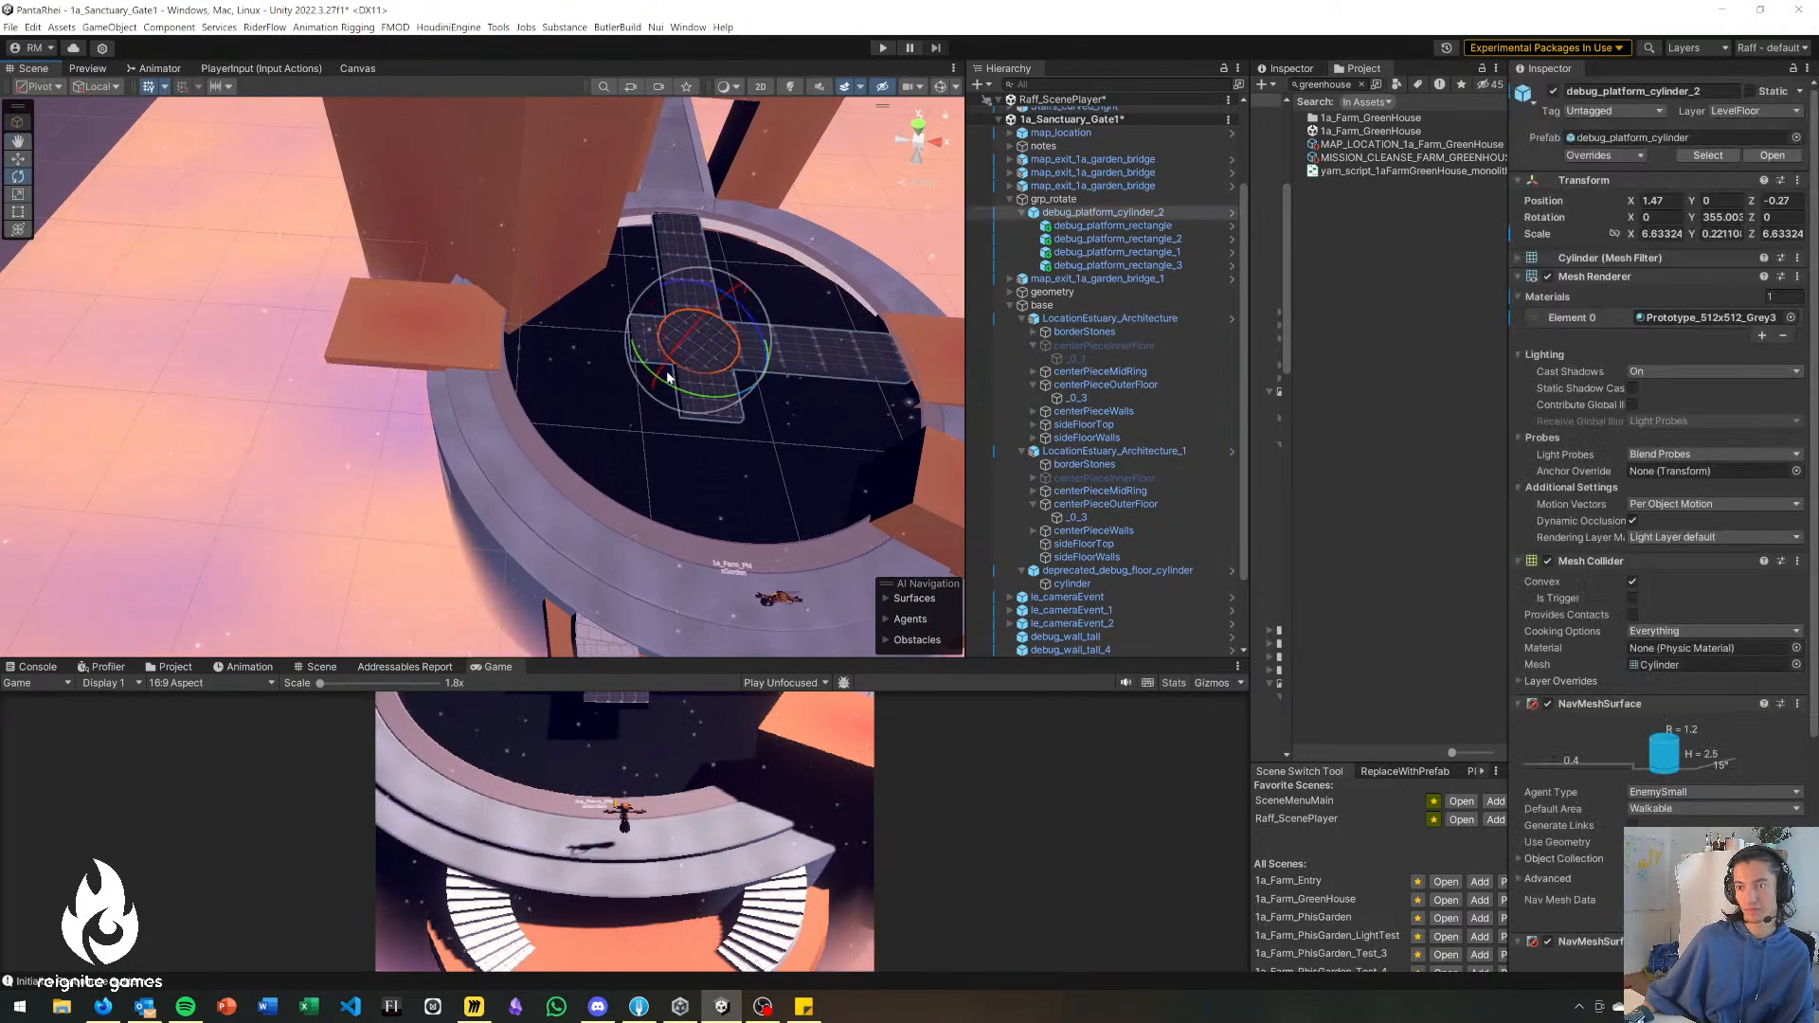
drag(680, 391, 1090, 601)
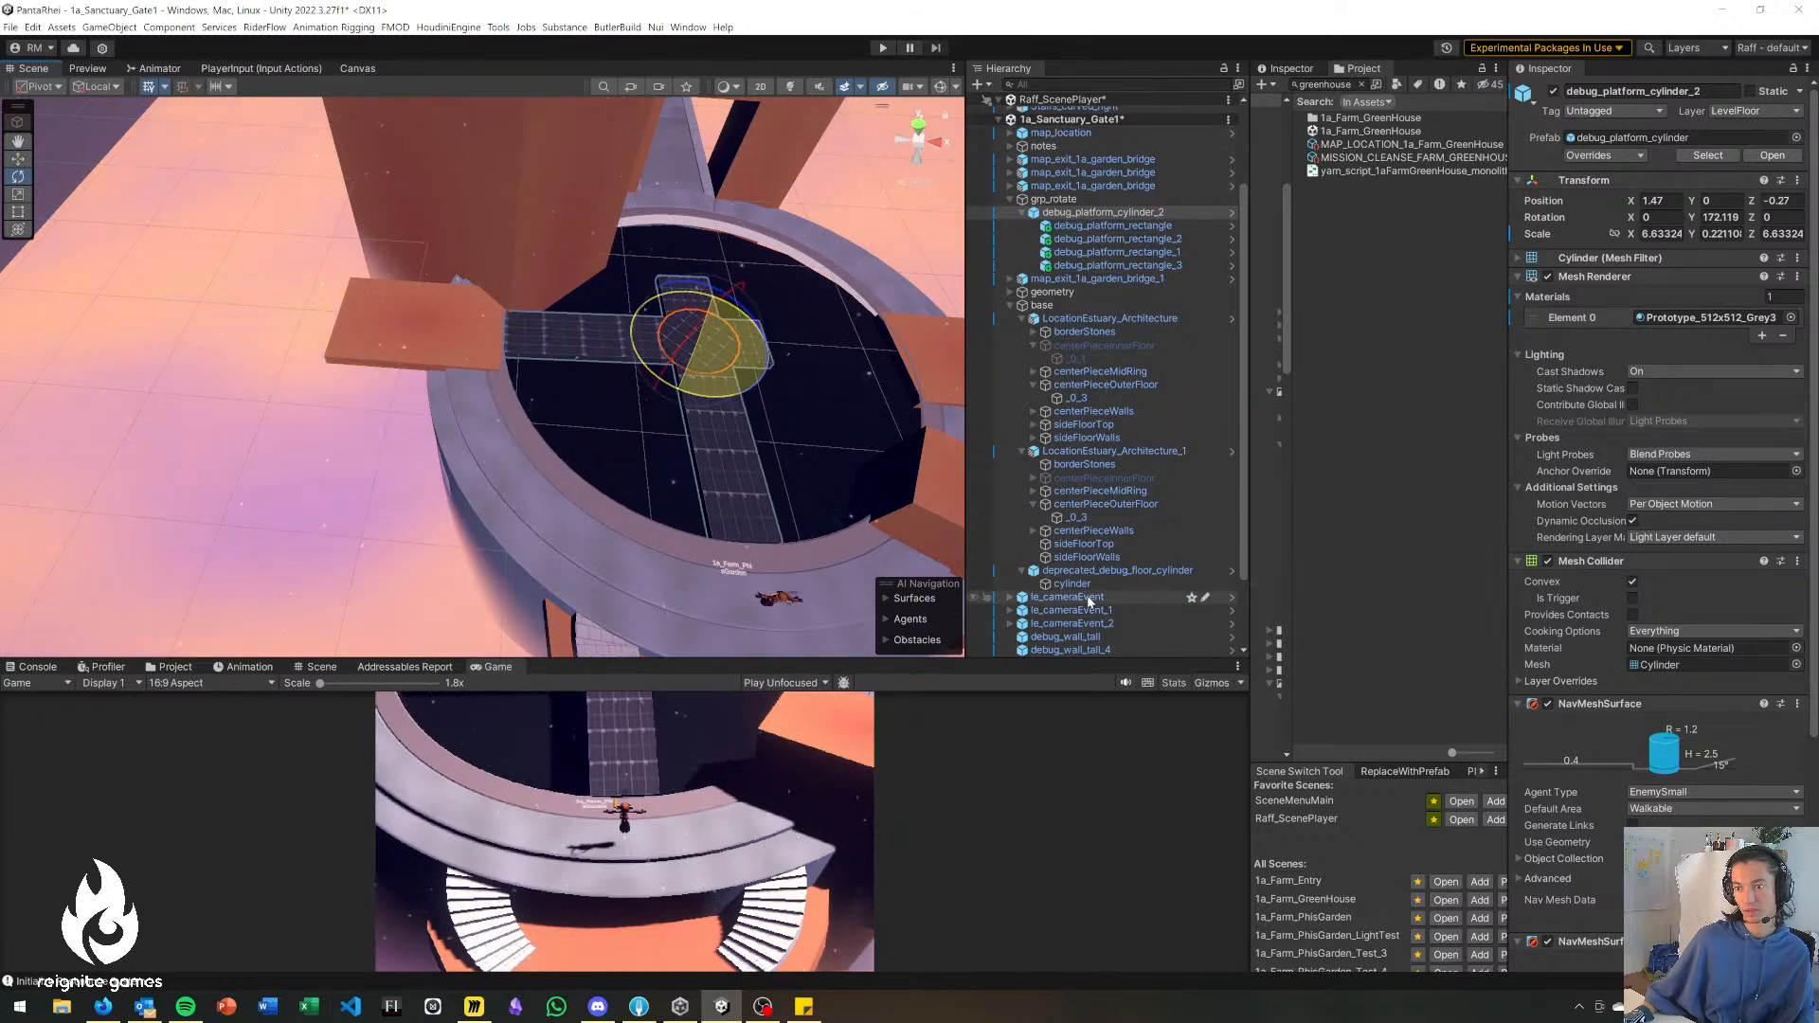
click(291, 509)
right_drag(292, 509, 379, 516)
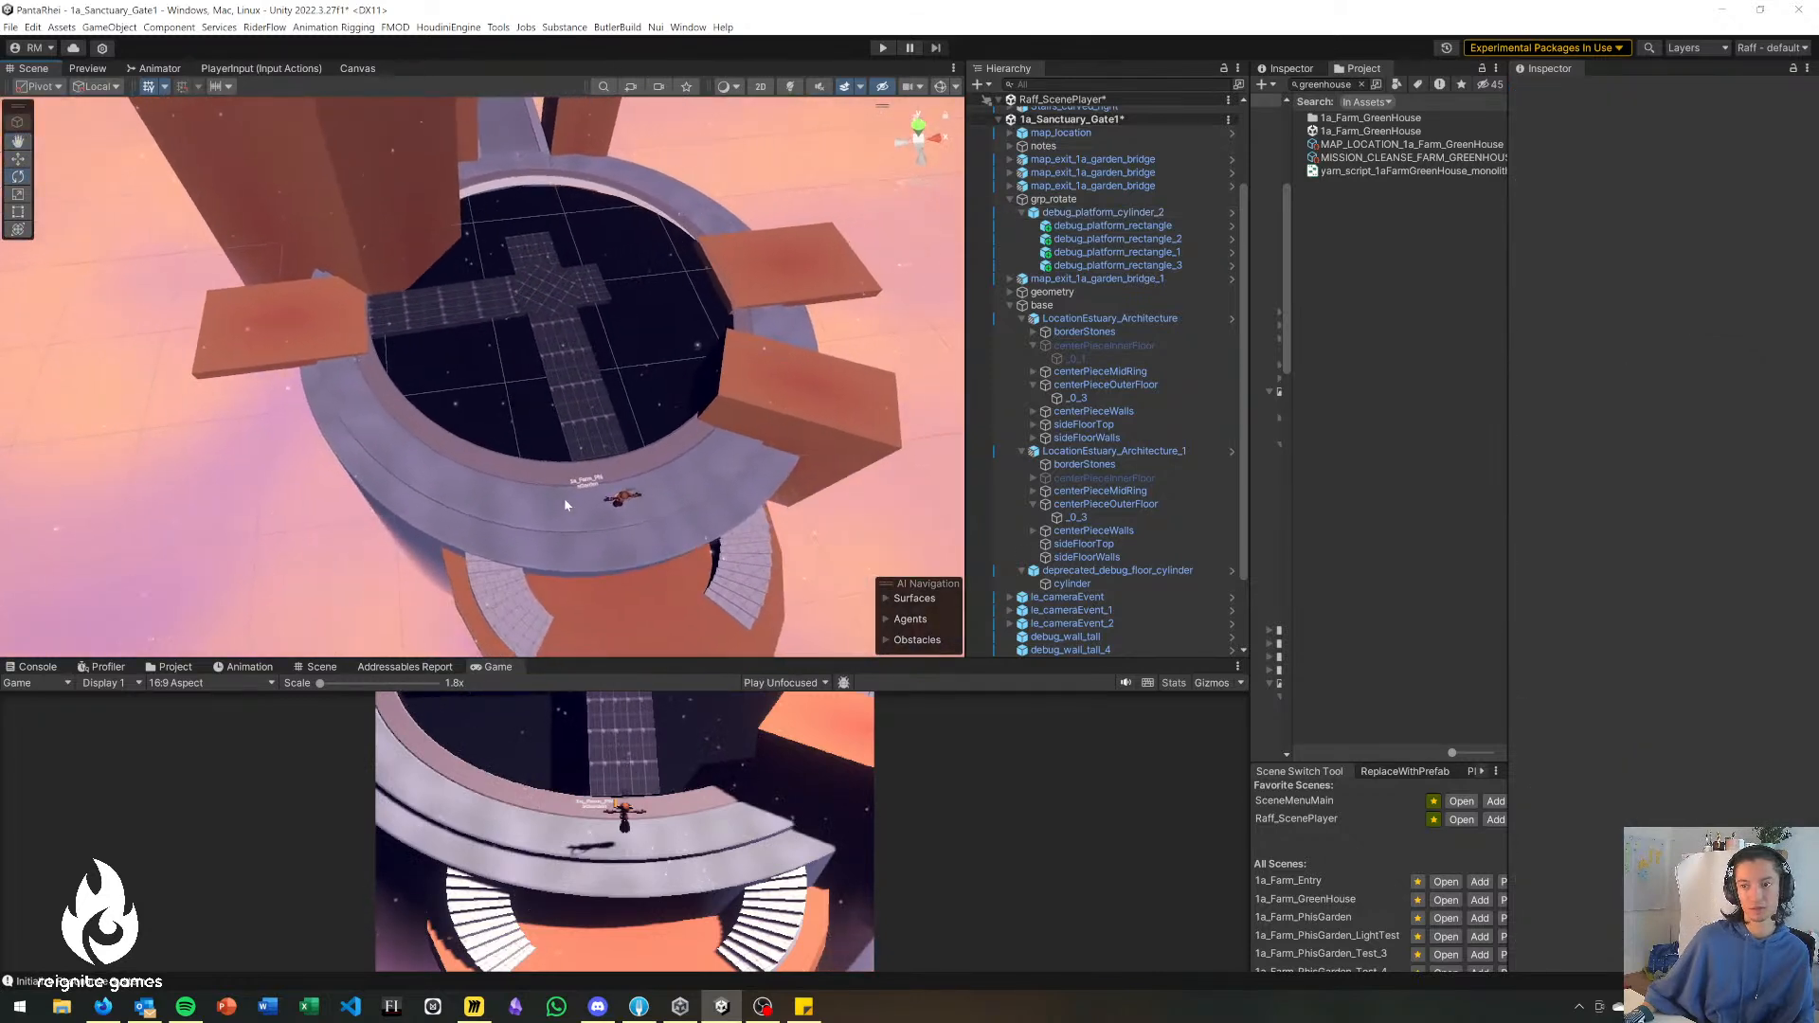
Move the round debug_platform_cylinder to X 39.9, Z -12 at the outer end of the side platform.
right_drag(309, 283, 254, 623)
key(s)
click(197, 580)
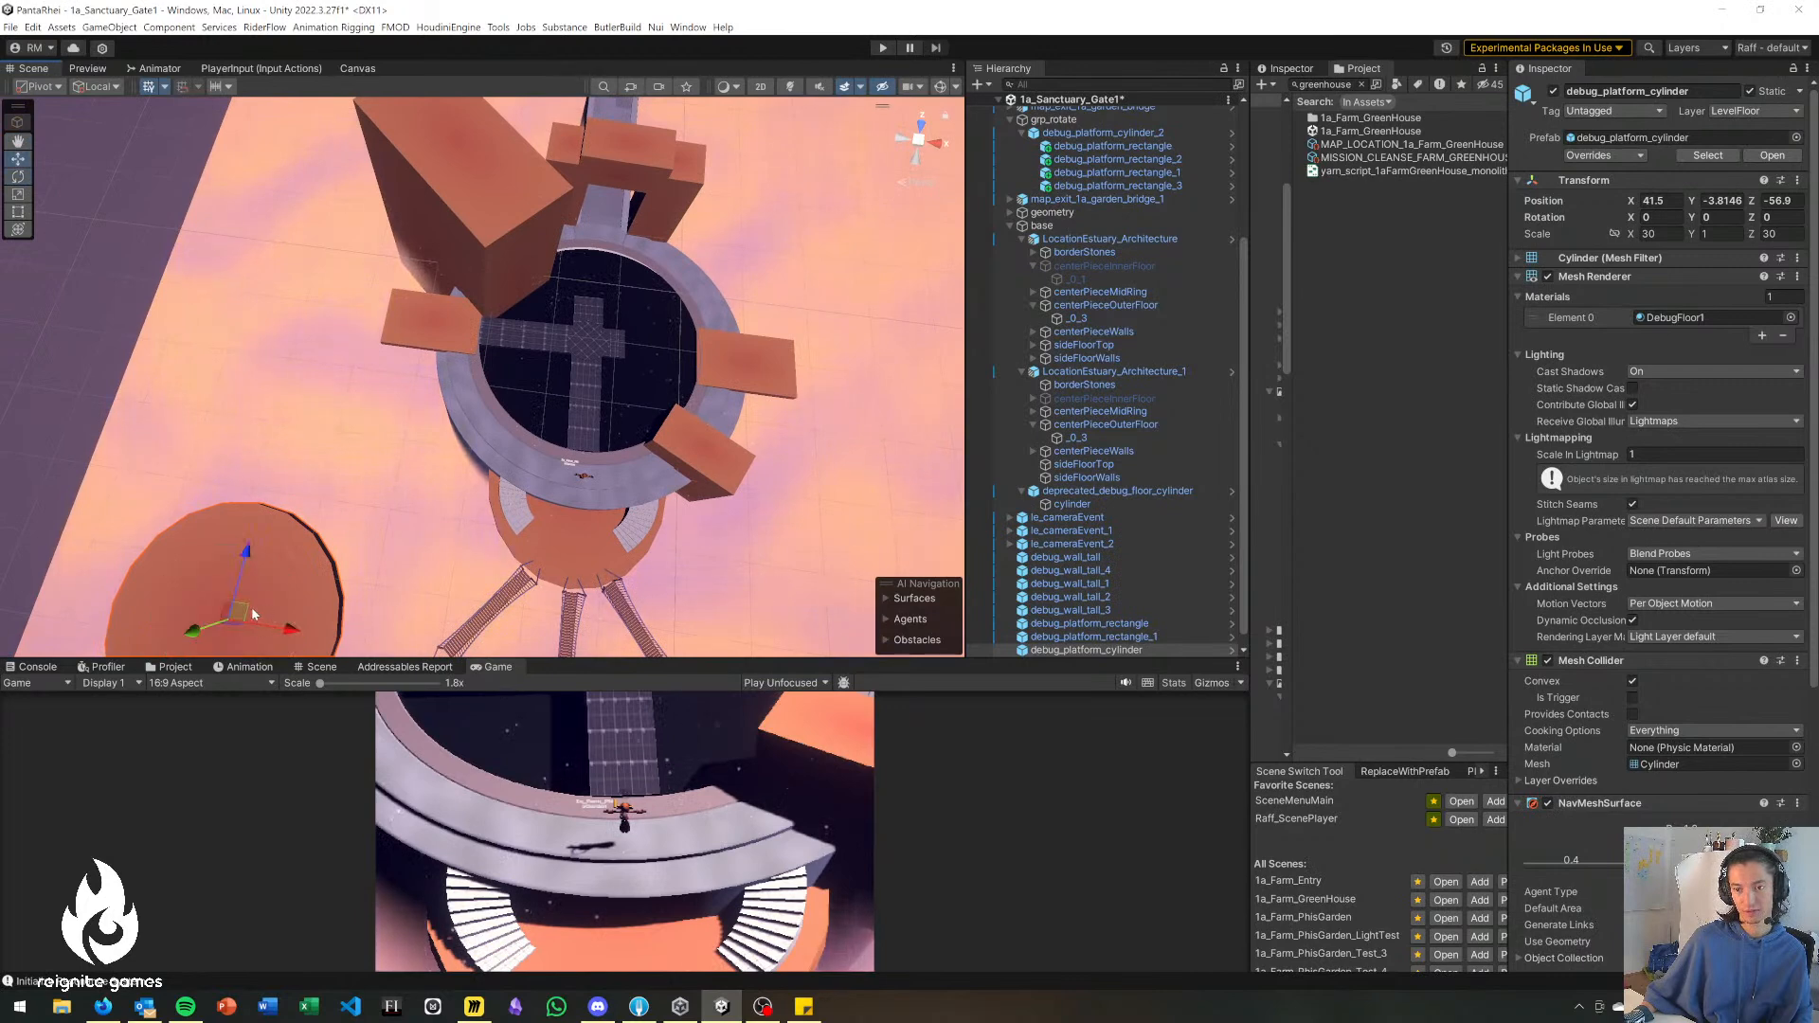
drag(244, 611, 306, 281)
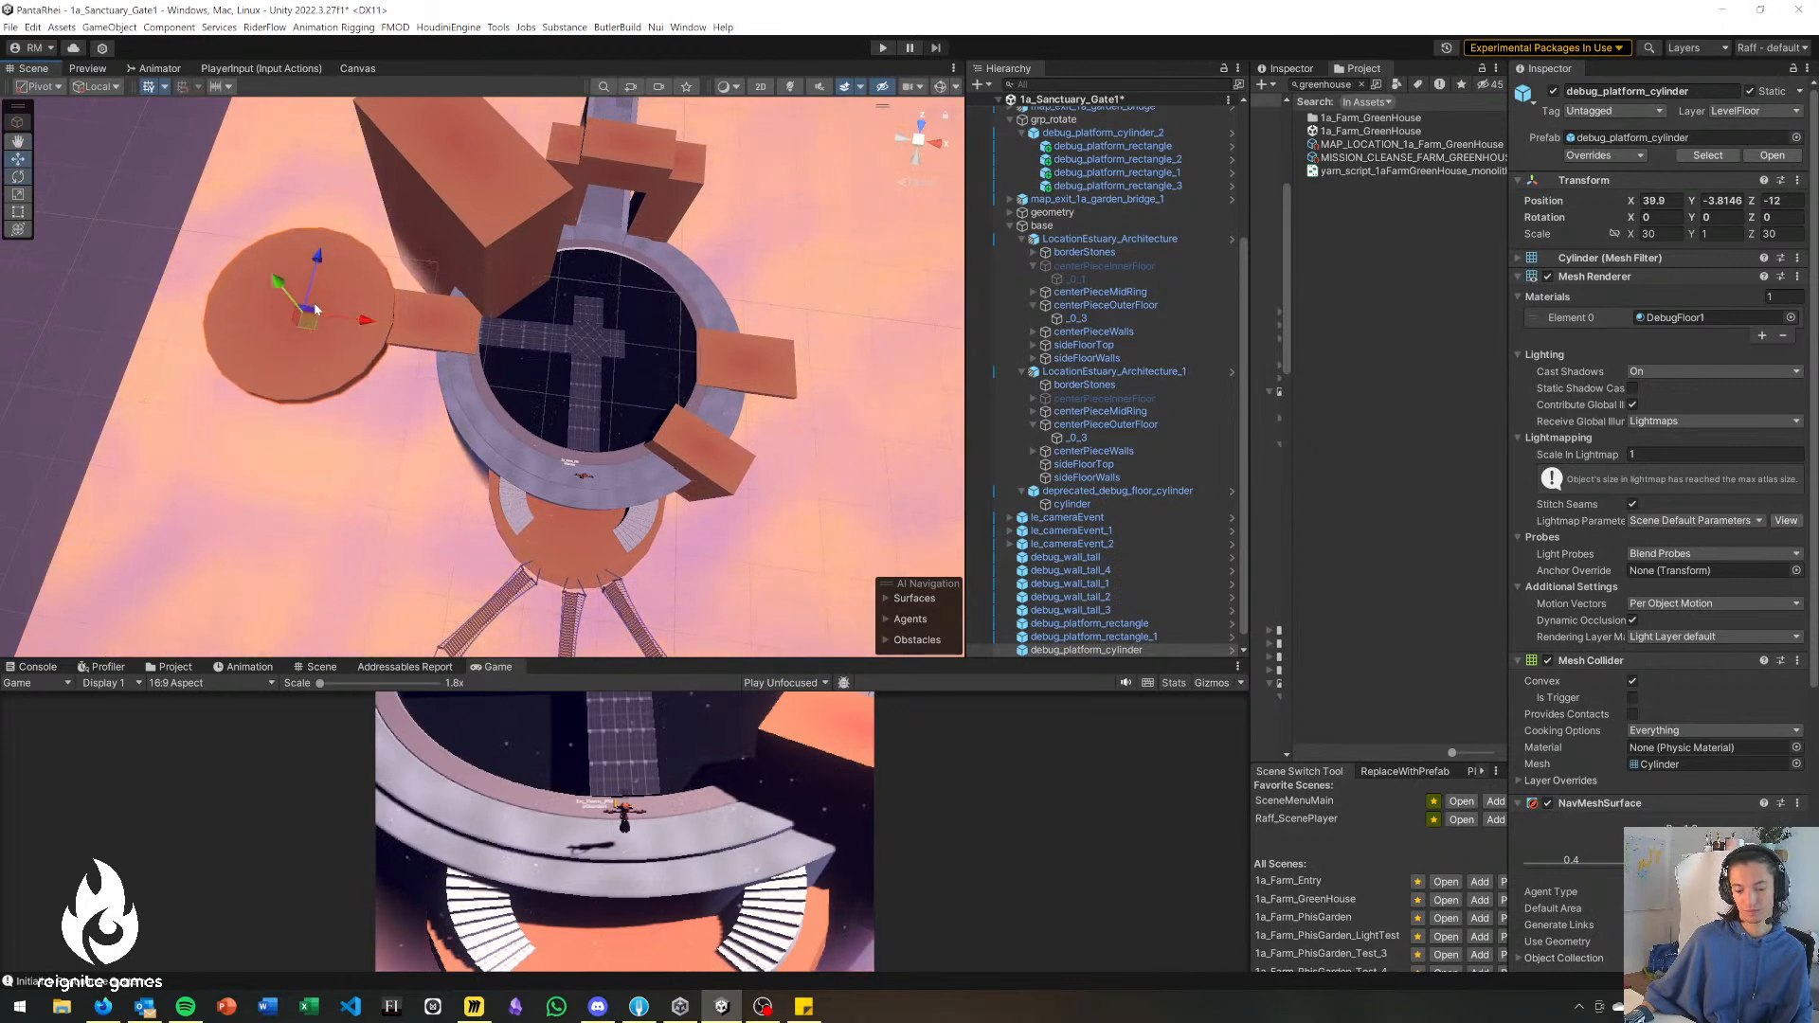
Duplicate the round platform and place the copy beyond the opposite side platform at X 131.8, Z -10.9.
key(ctrl+d)
drag(316, 330, 917, 387)
alt+drag(740, 399, 874, 202)
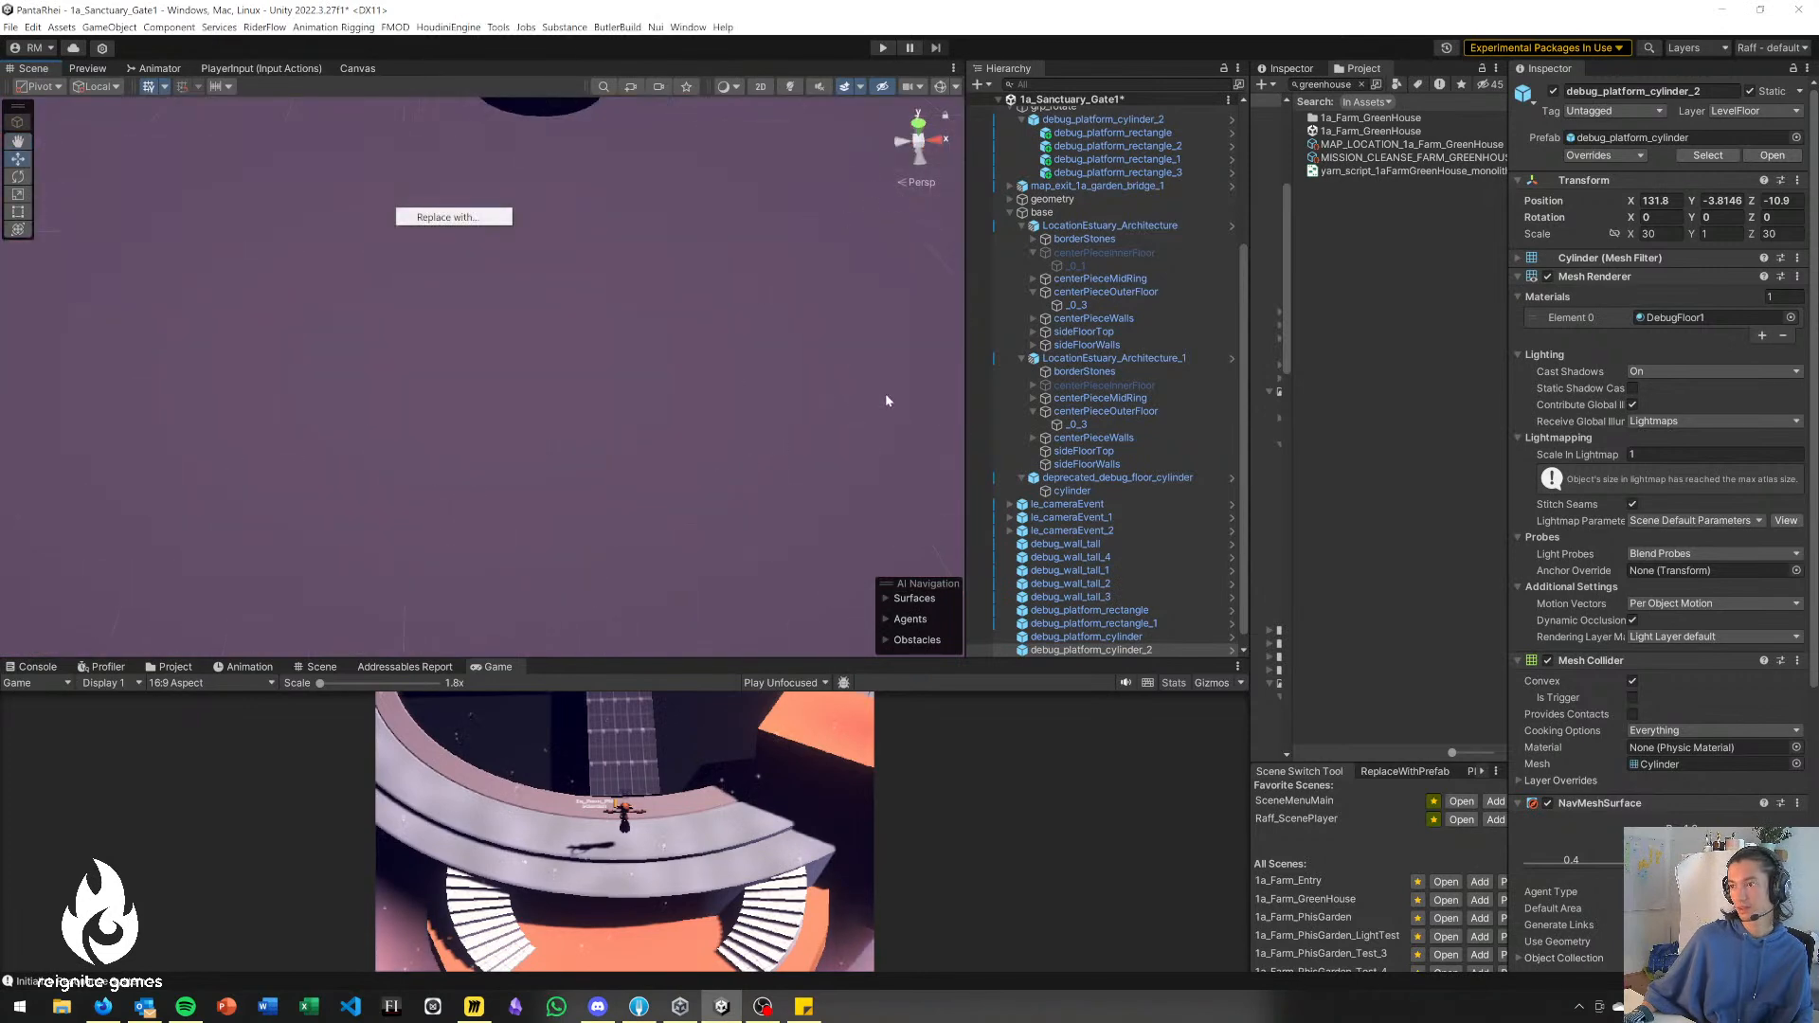
click(559, 311)
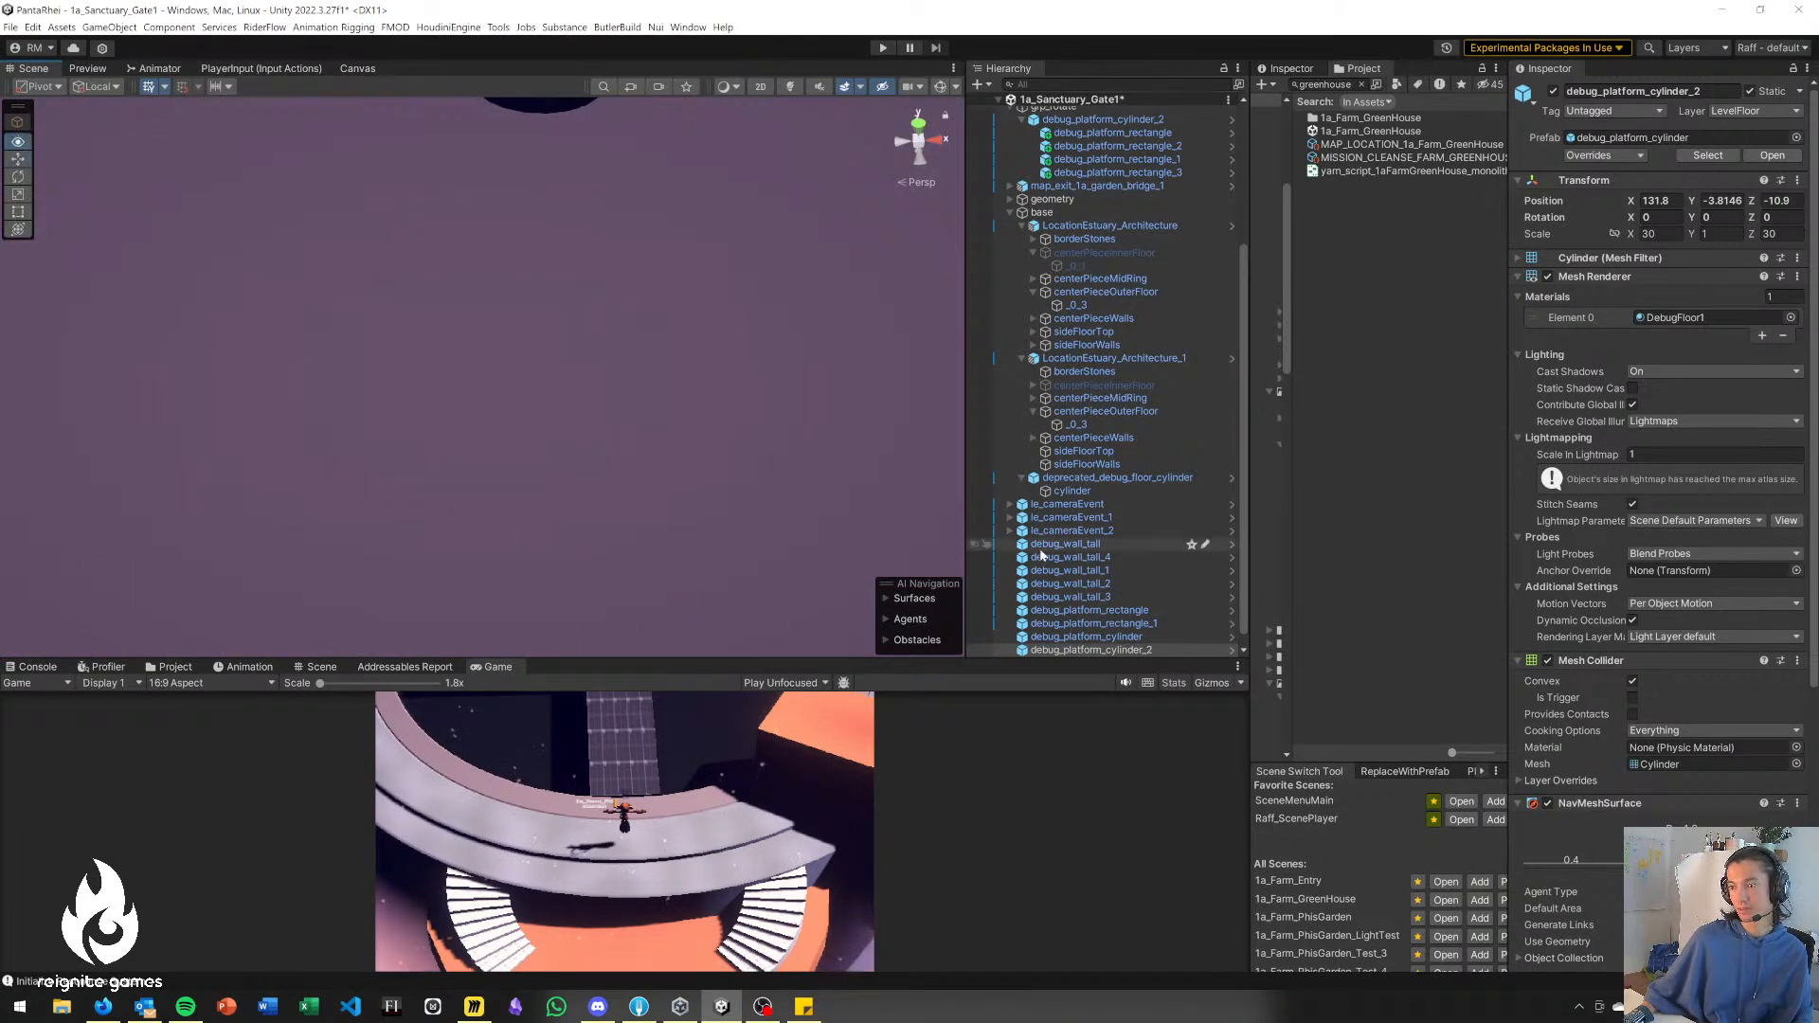
double_click(1090, 651)
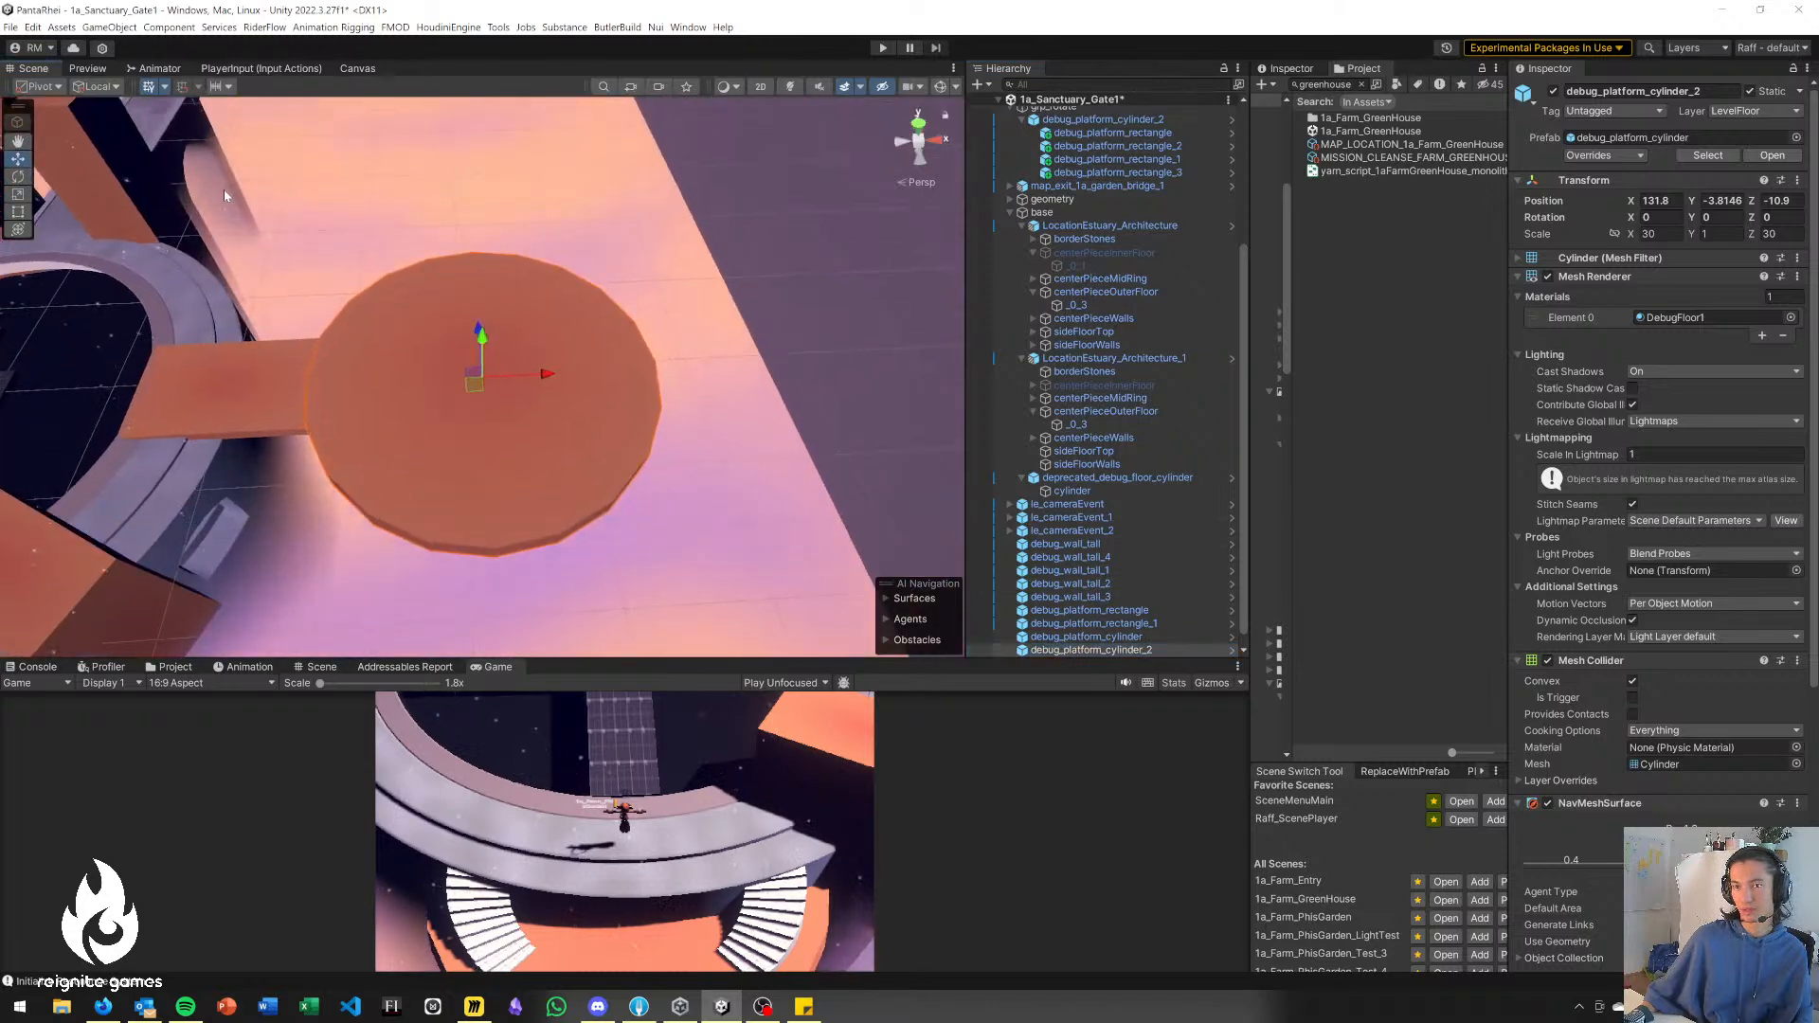
alt+drag(322, 235, 380, 184)
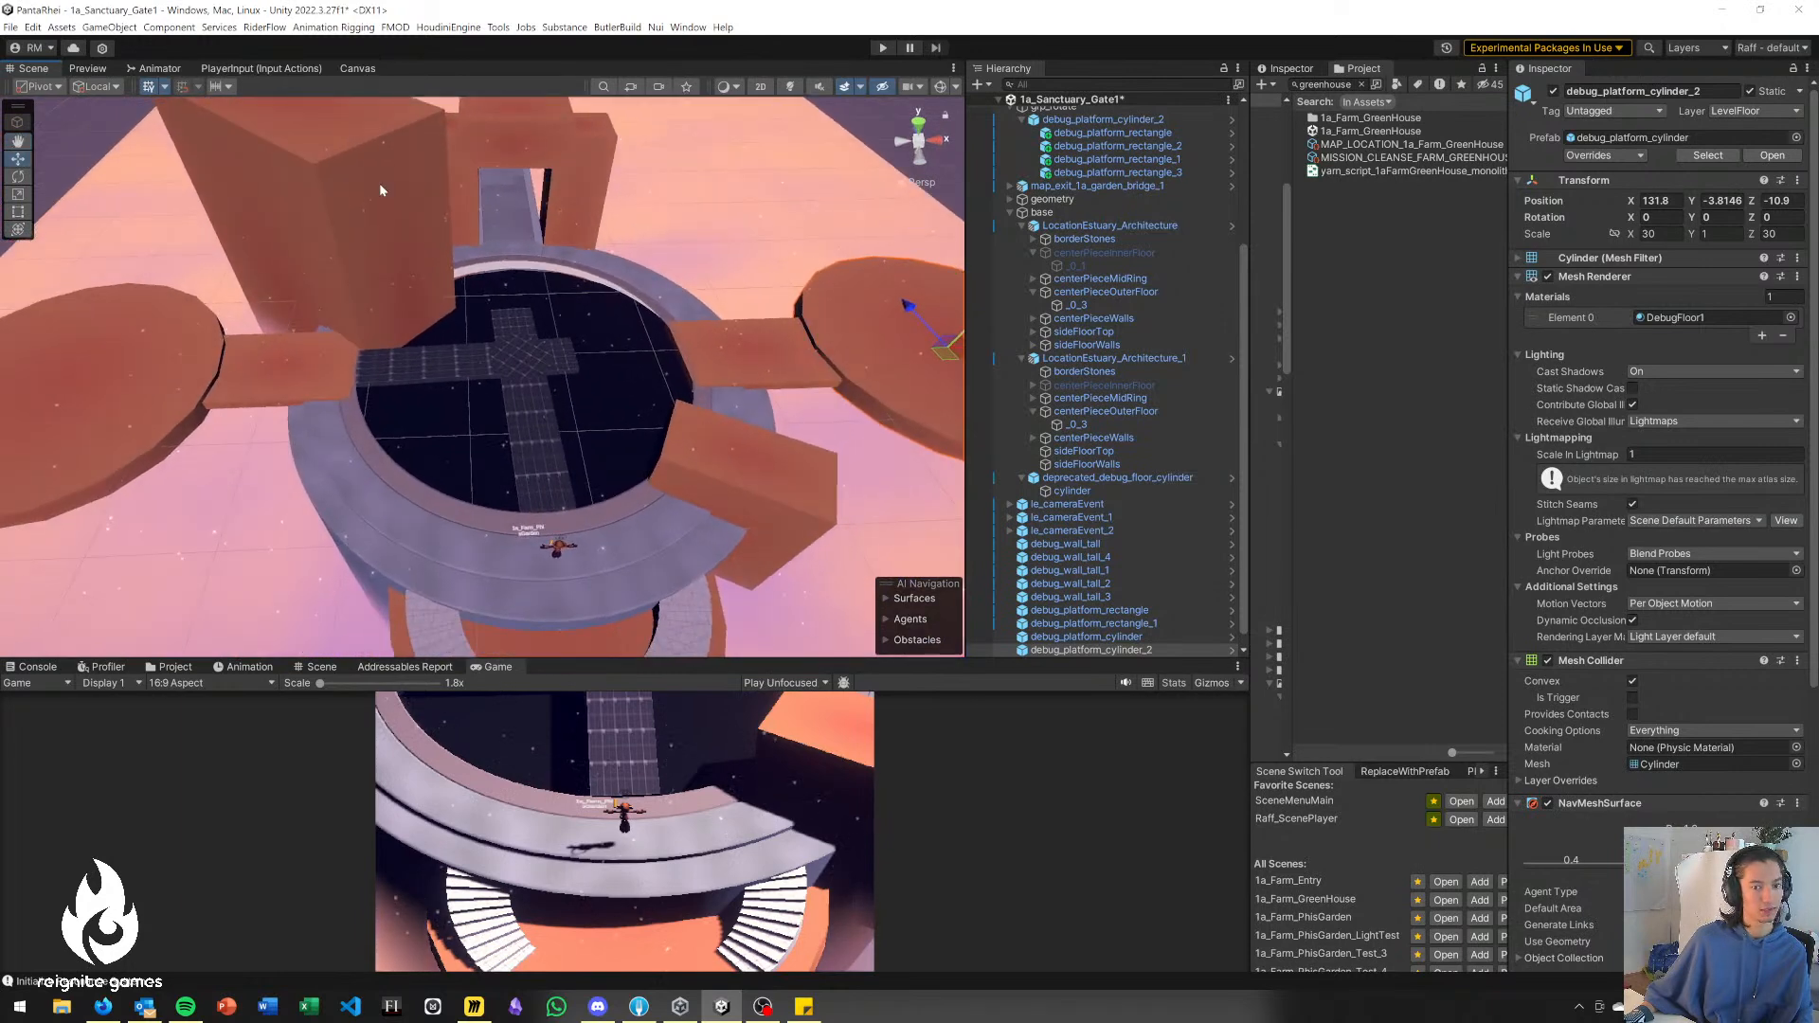
Raise debug_platform_cylinder to Y -0.12 and raise its round duplicate on the other side to the same level.
alt+drag(376, 266, 332, 274)
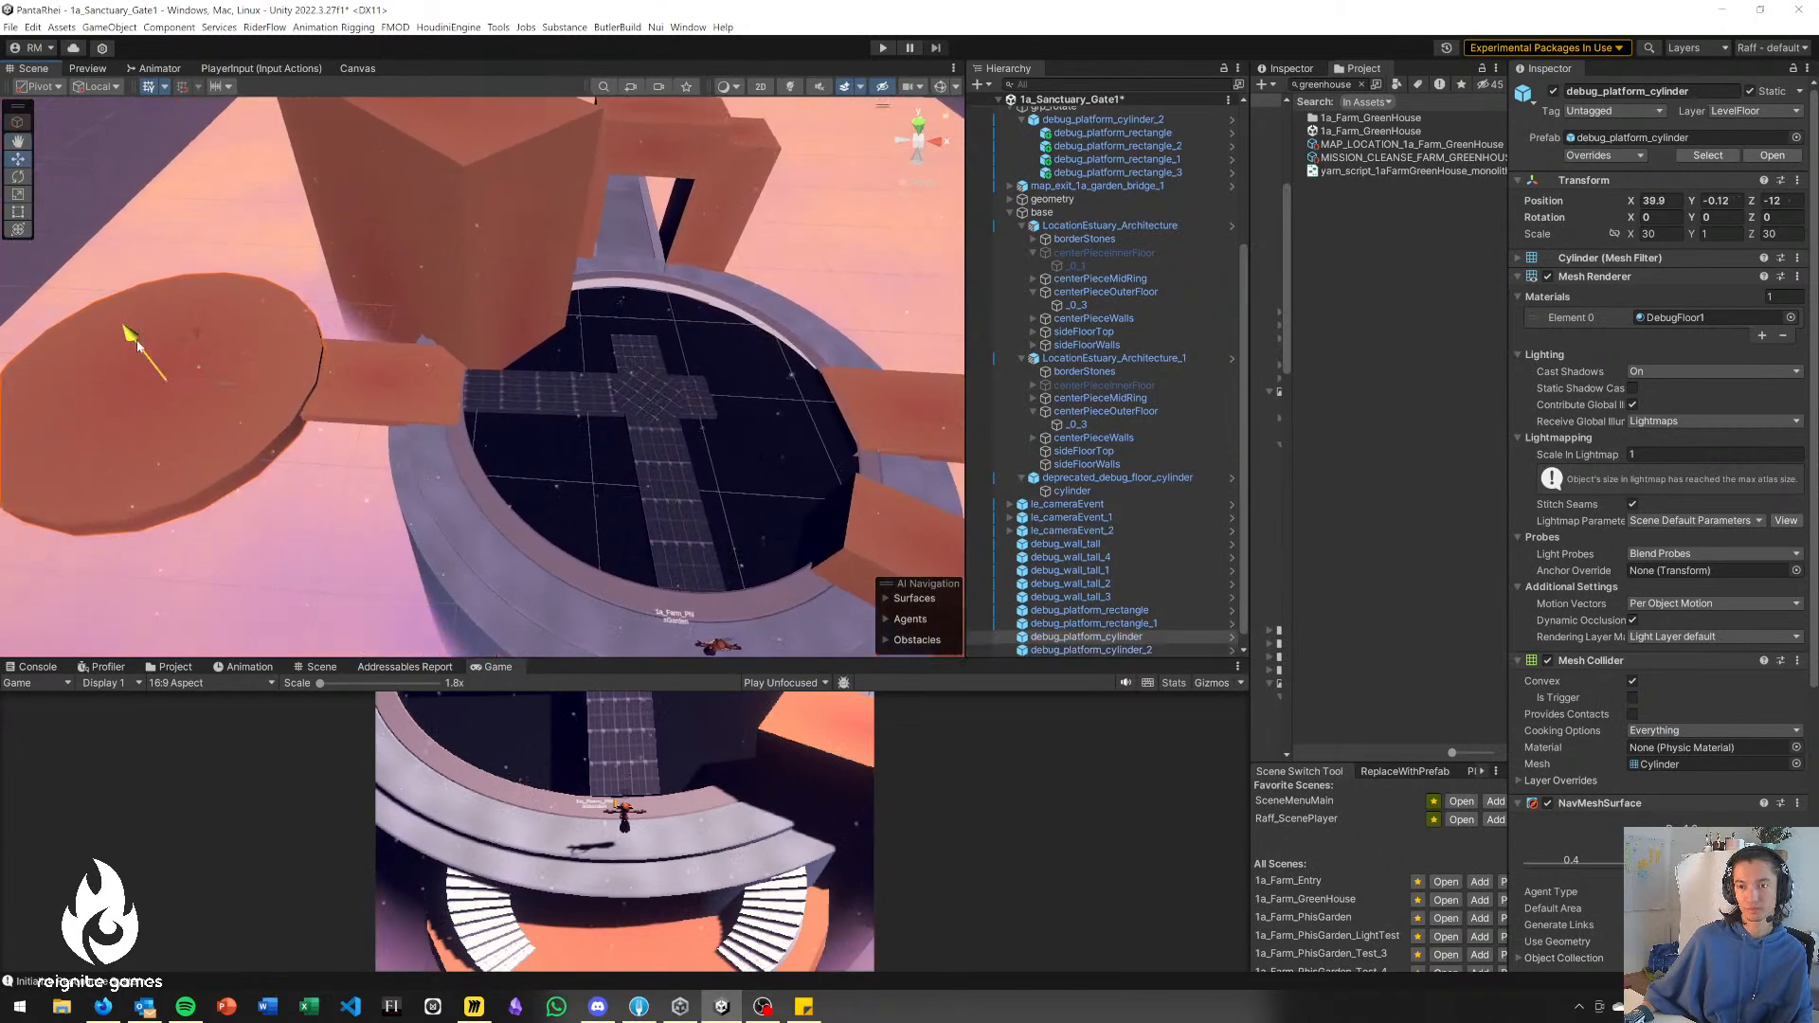
click(246, 514)
alt+drag(296, 529, 341, 503)
click(811, 374)
drag(934, 366, 939, 367)
Find the le_interactable_ada prefab and place it on the landing between the curved stairs at X 85.1753, Y -3.1, Z -38.255.
click(755, 496)
right_drag(607, 531, 641, 507)
text(ada)
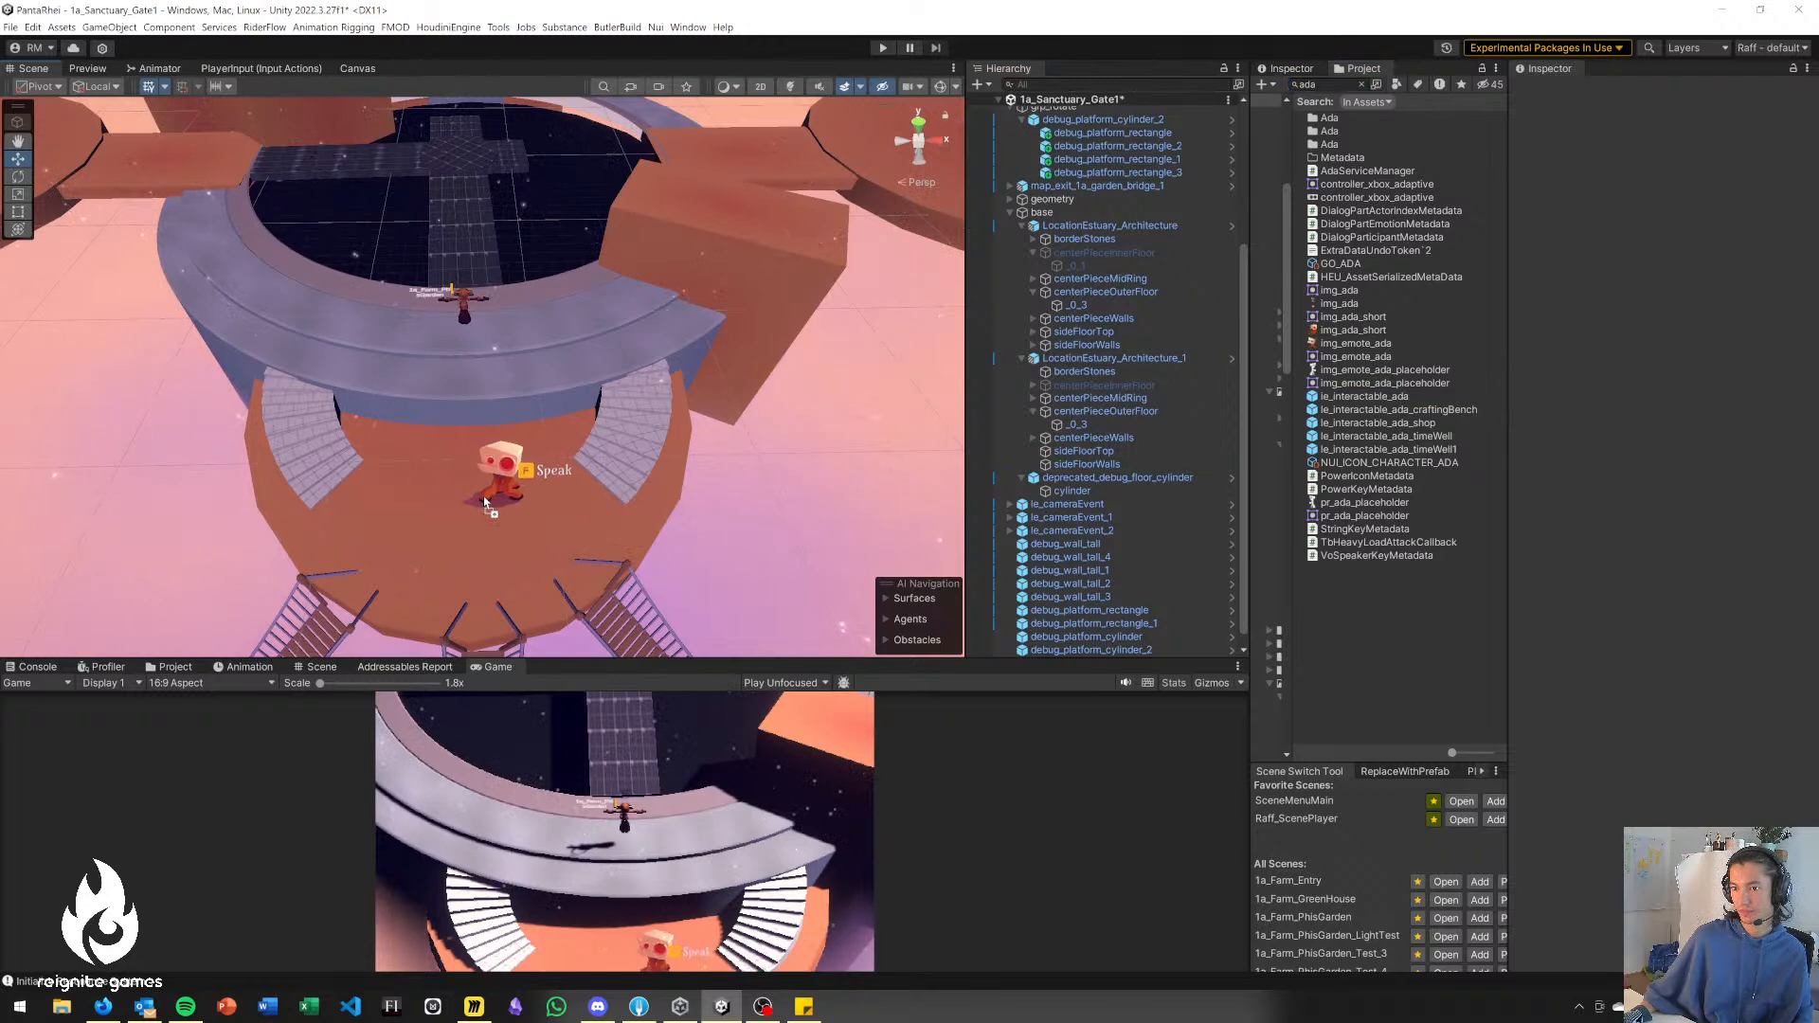
drag(450, 463, 451, 466)
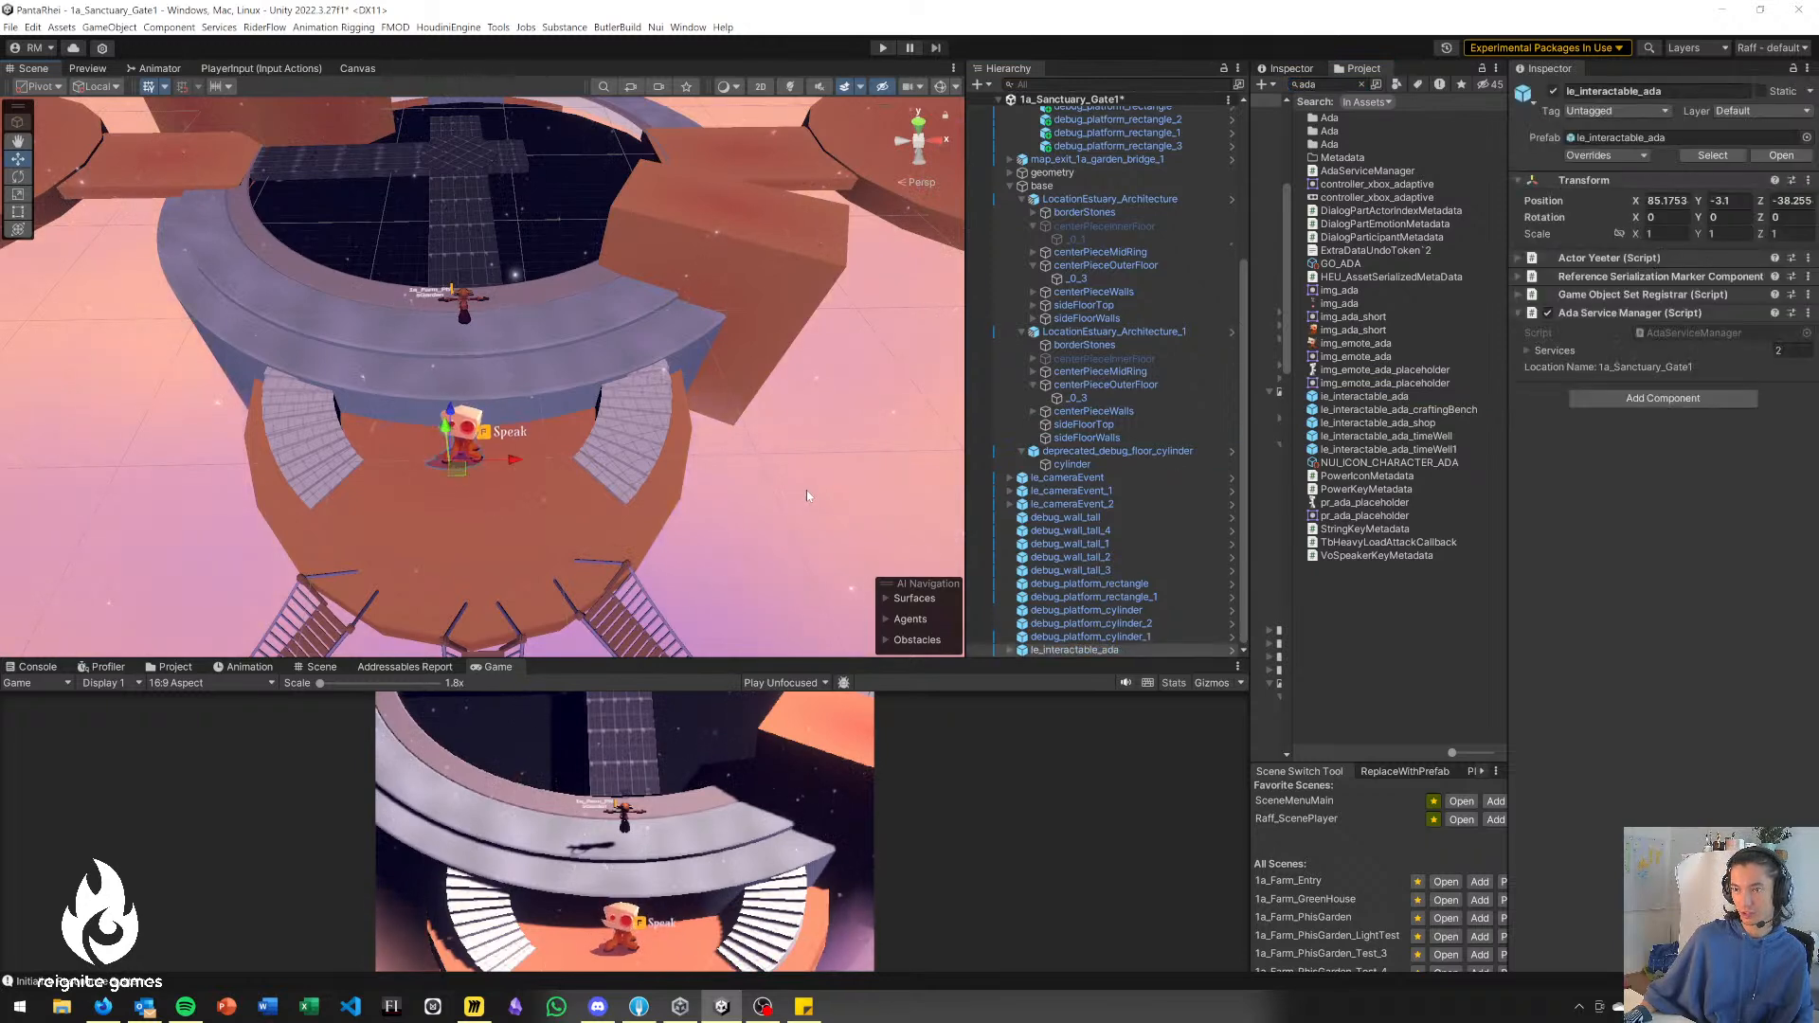
click(807, 496)
Switch to the Miro board to check what the Gate area contains in the level flow diagram, and return to Unity.
right_drag(516, 526, 490, 455)
scroll(492, 456, up, 4)
scroll(491, 455, down, 2)
key(alt+Tab)
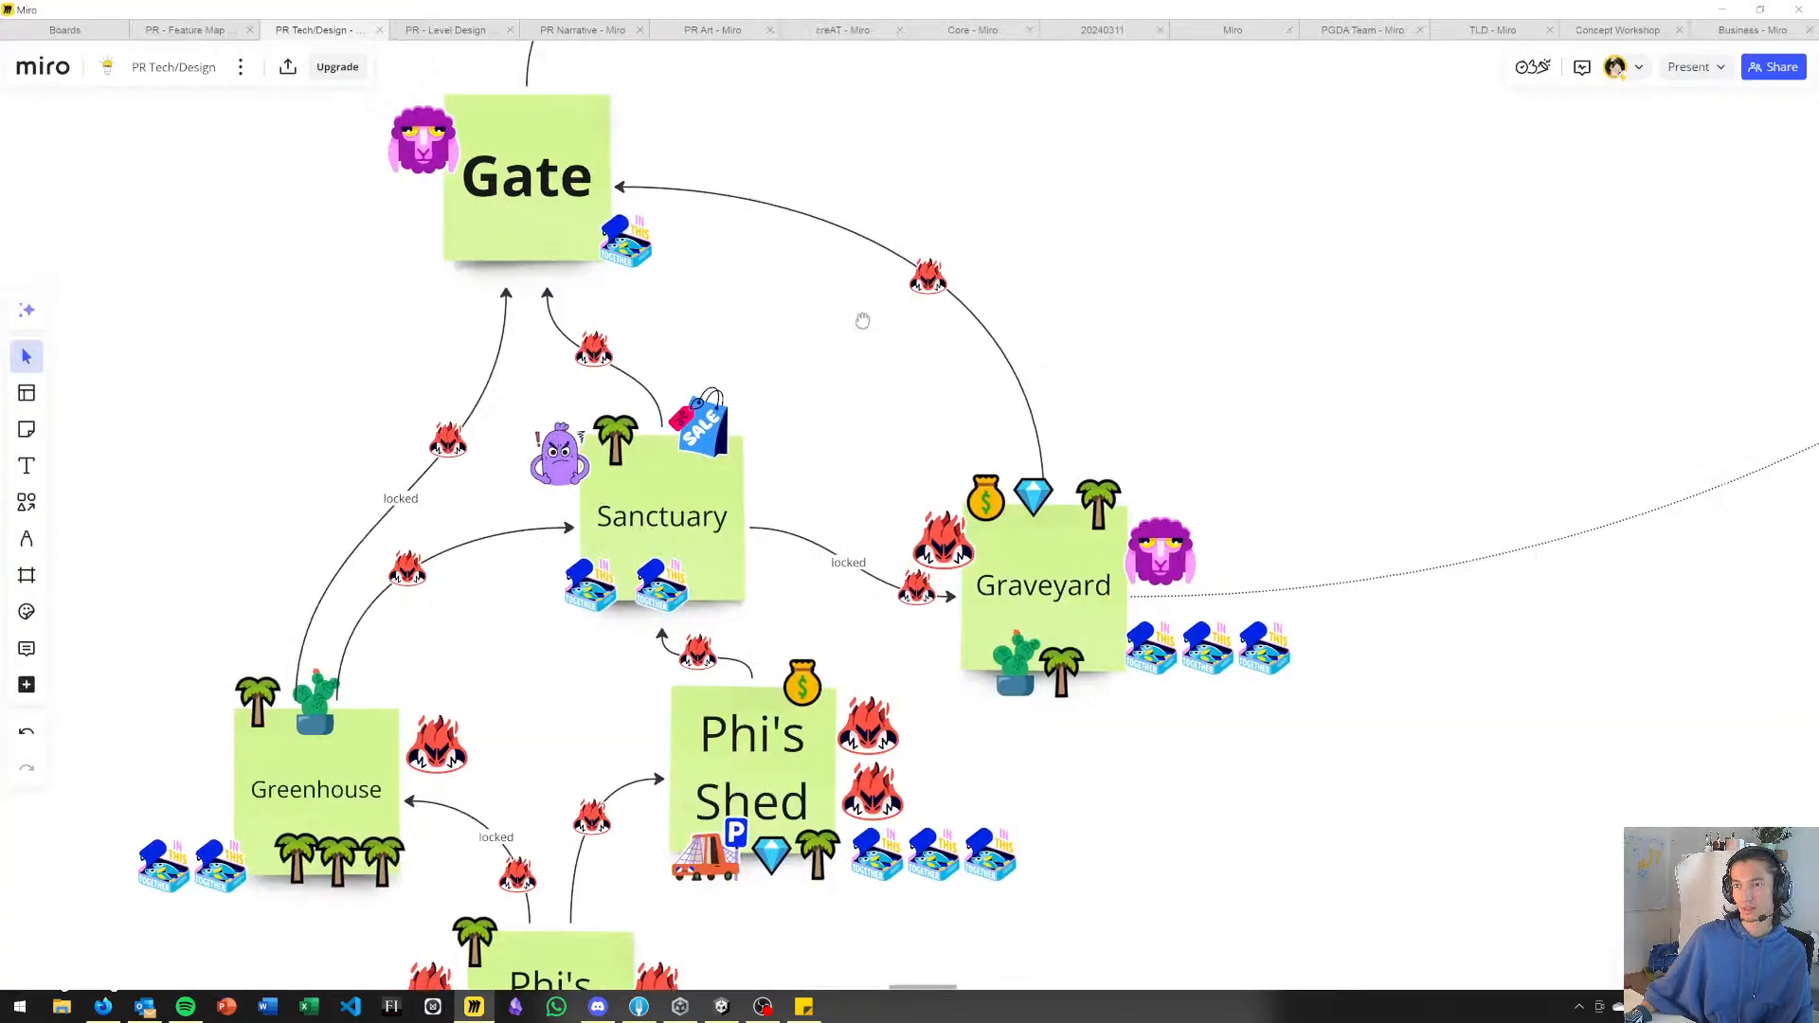
key(alt+Tab)
Search the assets for "fragment" and place le_interactable_memoryFragment on the grey walkway beyond the gateway.
right_drag(718, 417, 653, 502)
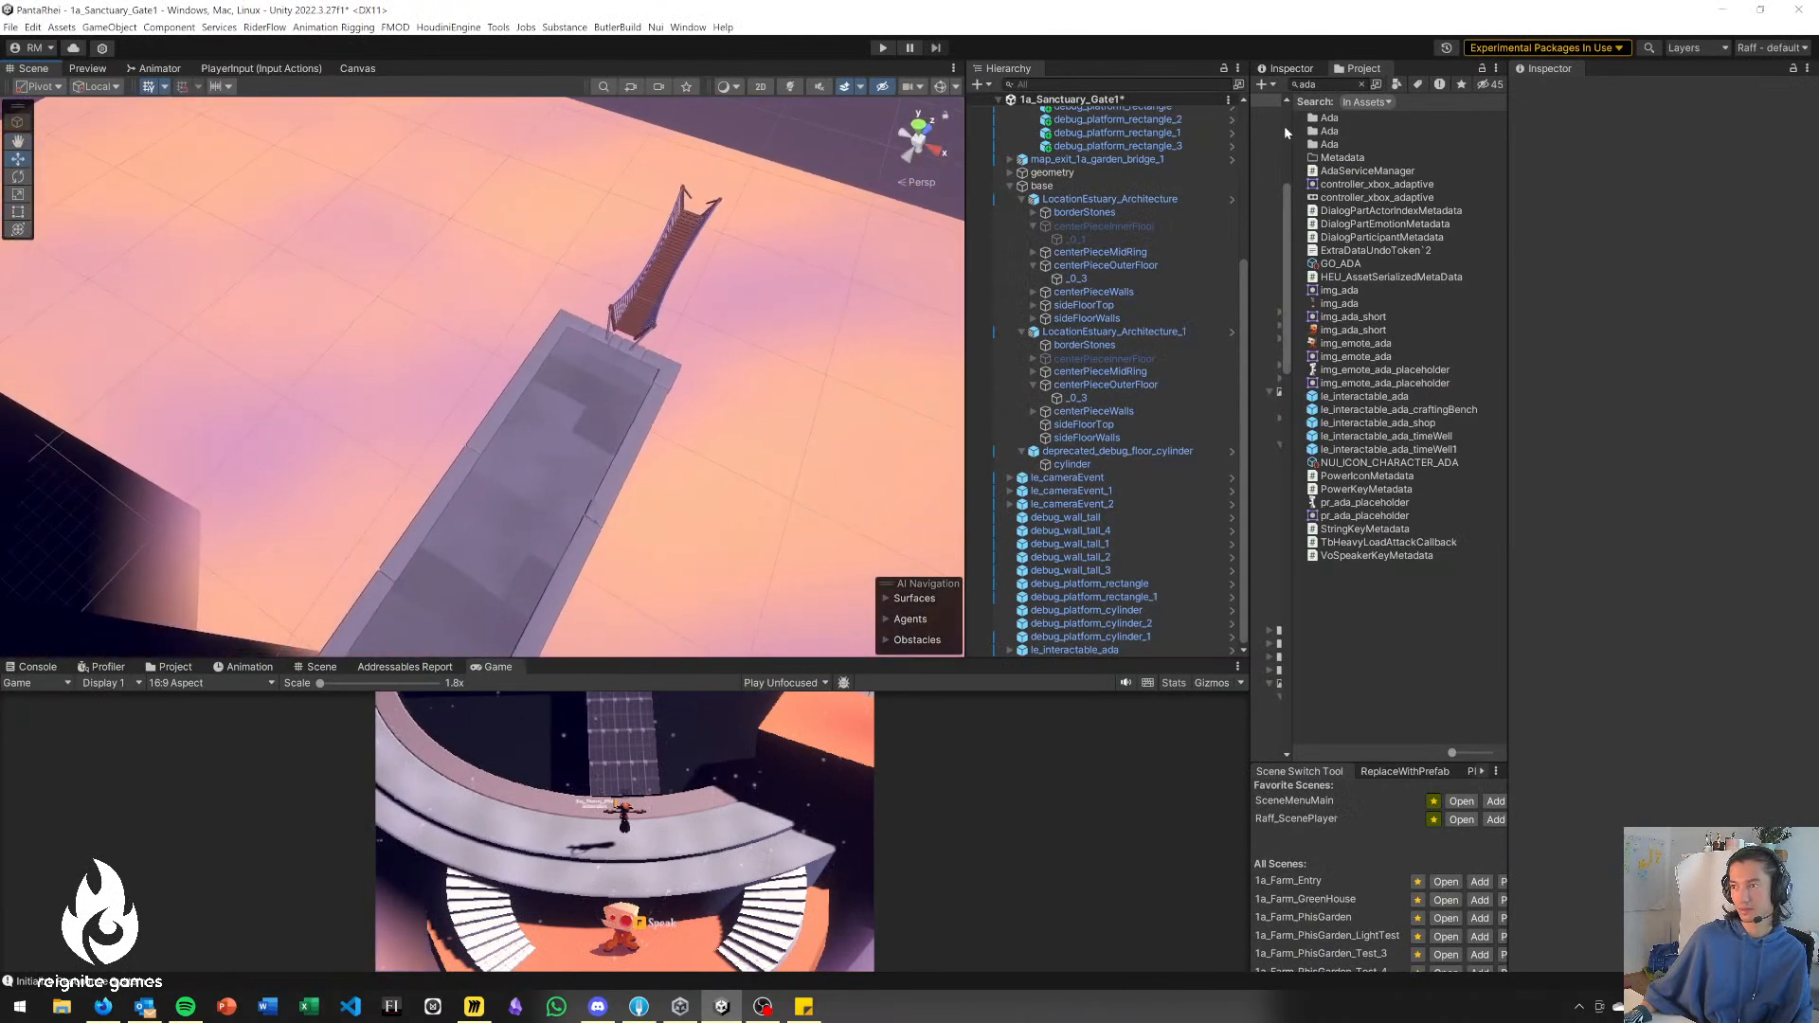
text(fragm)
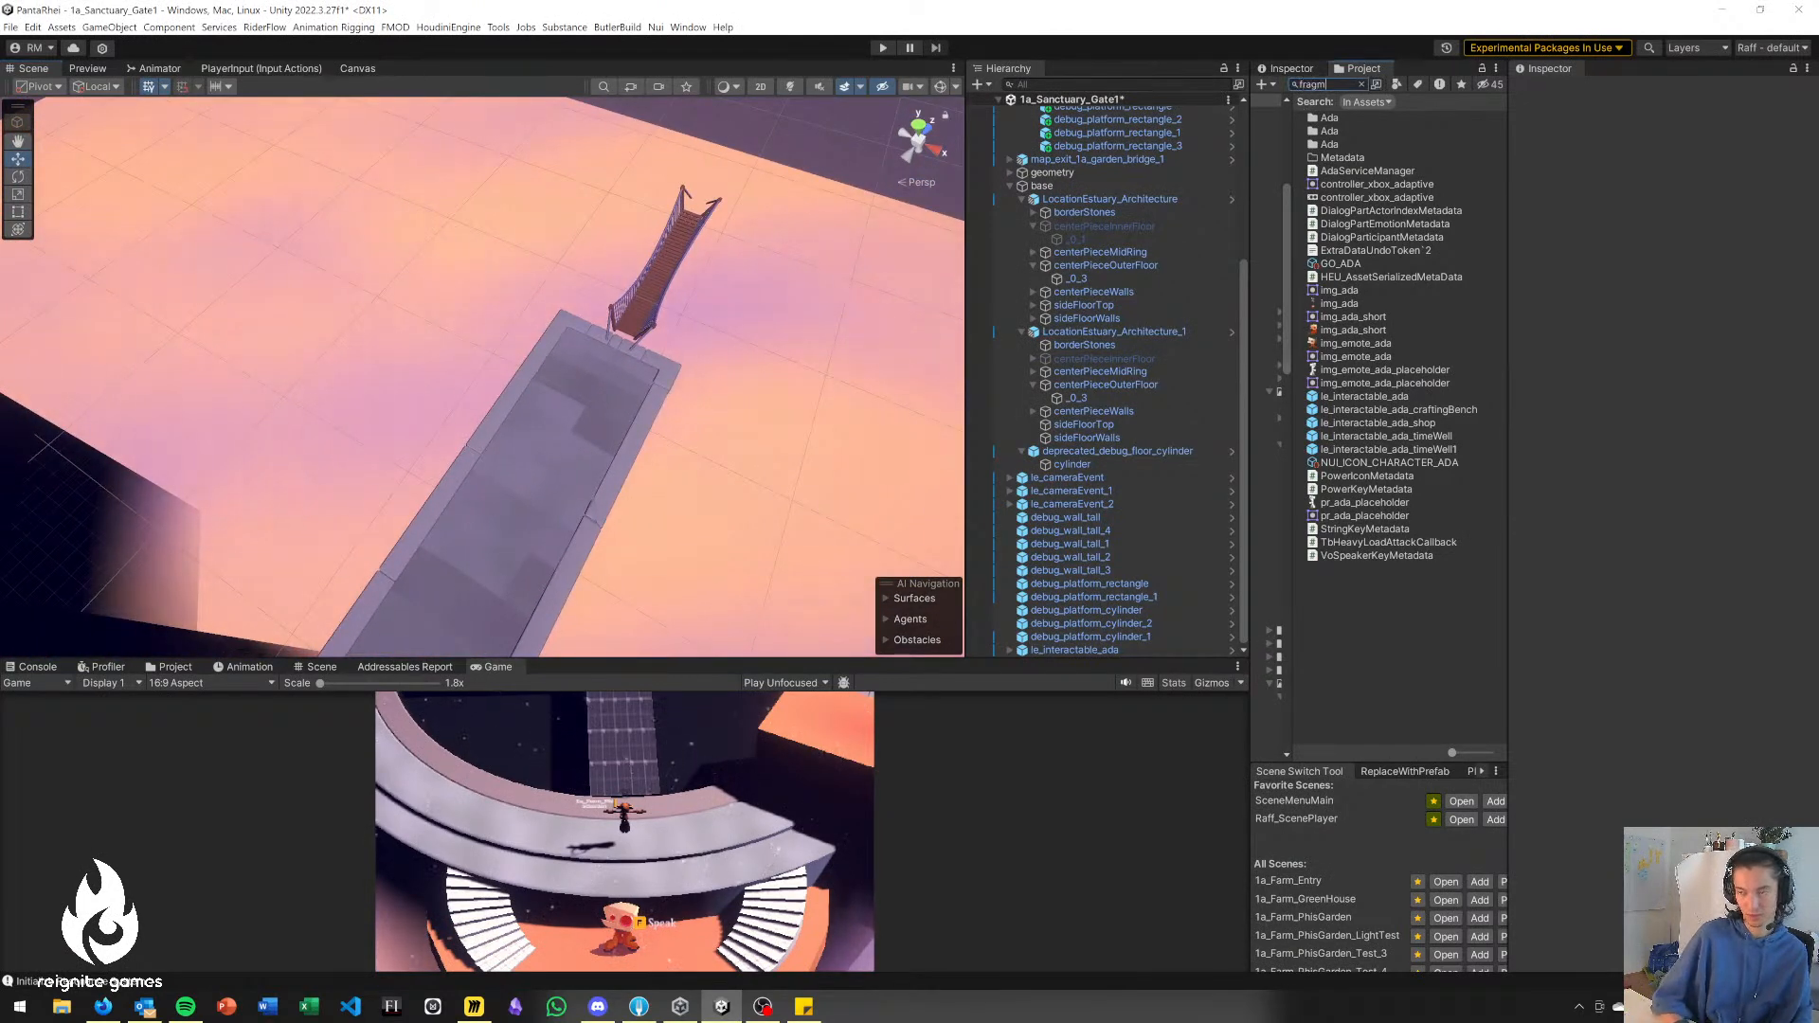
text(ent)
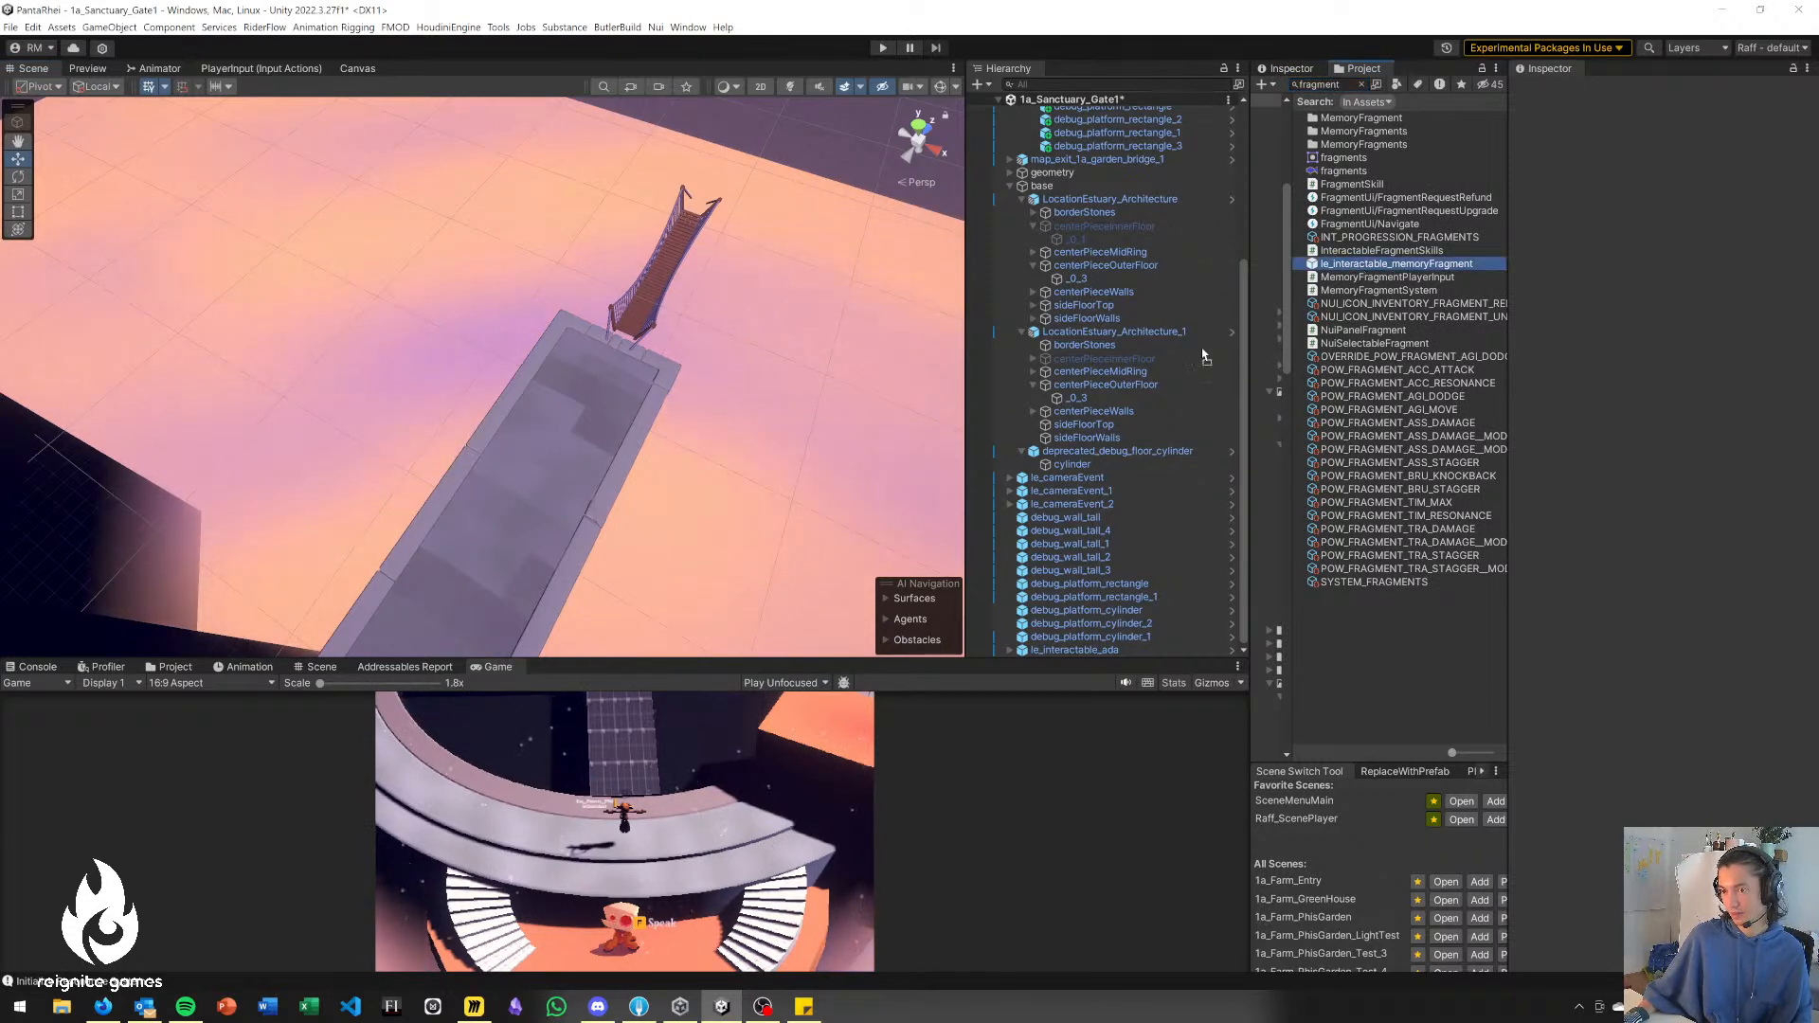
drag(495, 557, 498, 558)
right_drag(777, 180, 584, 278)
click(507, 467)
Rotate the cross bridge debug_platform_cylinder_2 to about -8.9 degrees in Y so its long arms point at the gateway and a side platform.
right_drag(241, 386, 776, 360)
right_drag(477, 356, 445, 358)
key(a)
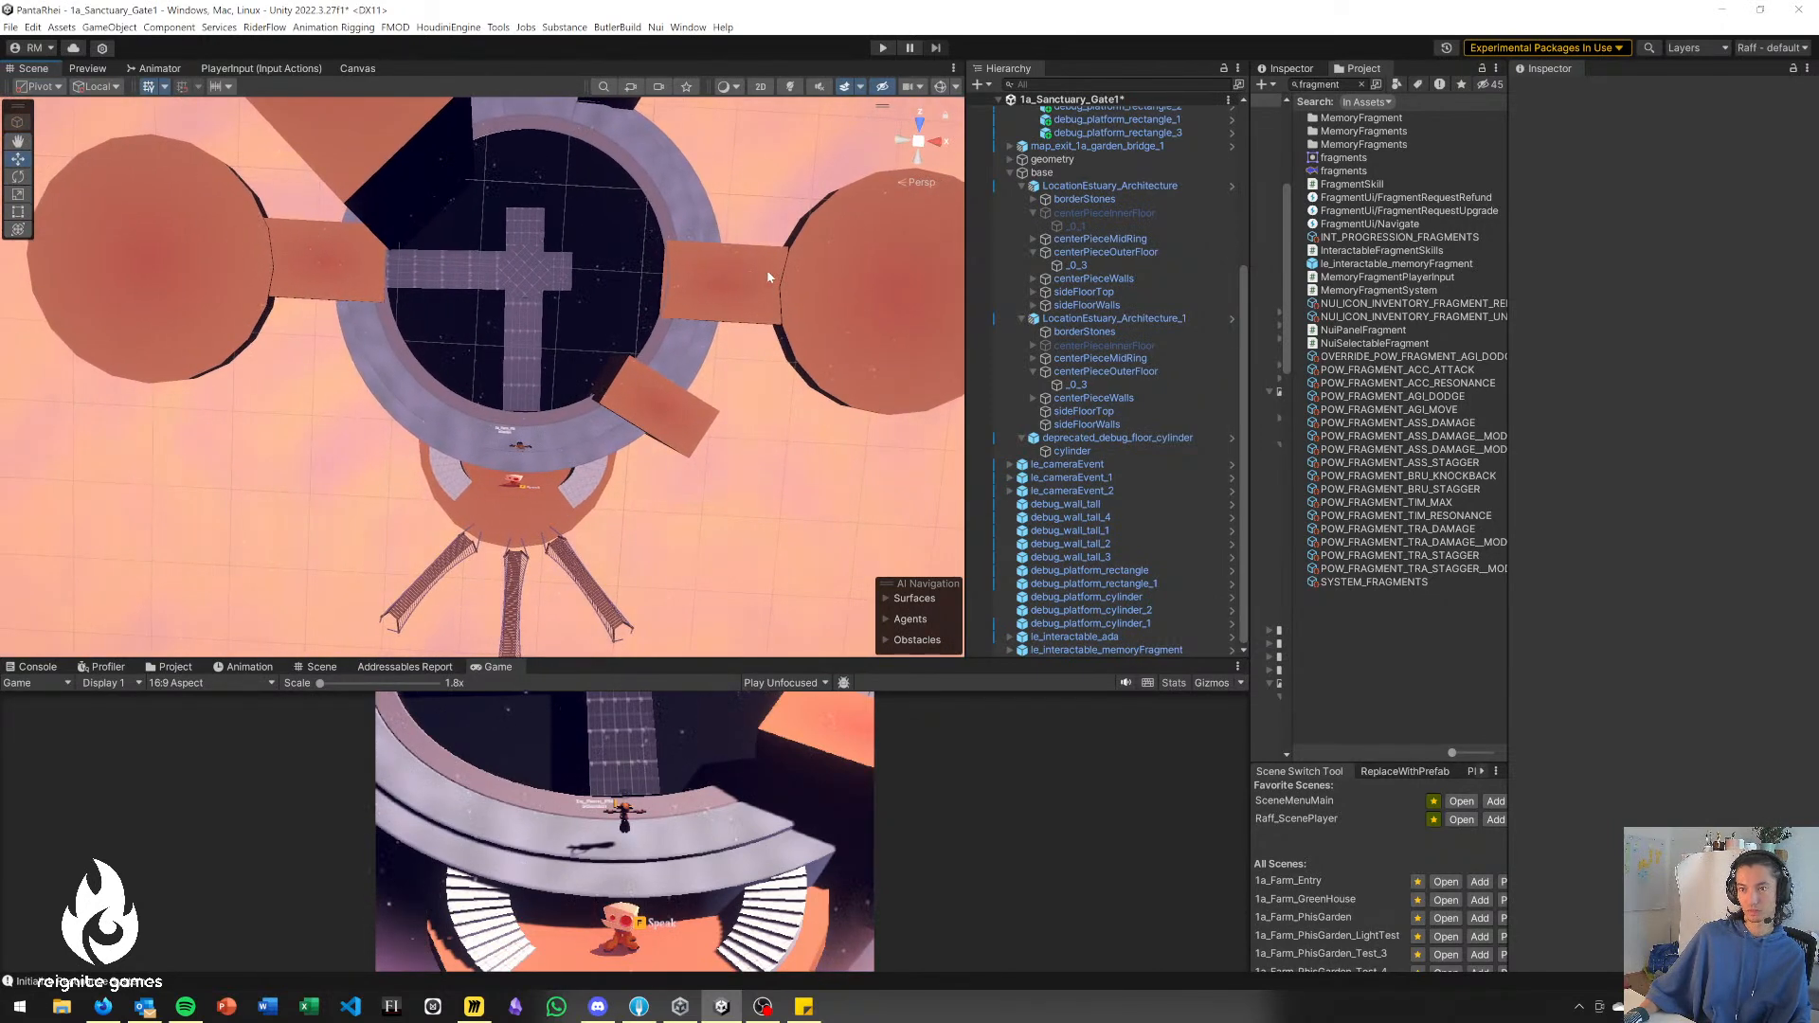
right_drag(536, 317, 526, 280)
key(w)
key(w)
key(w)
key(s)
key(d)
click(444, 365)
key(e)
key(e)
drag(446, 449, 914, 419)
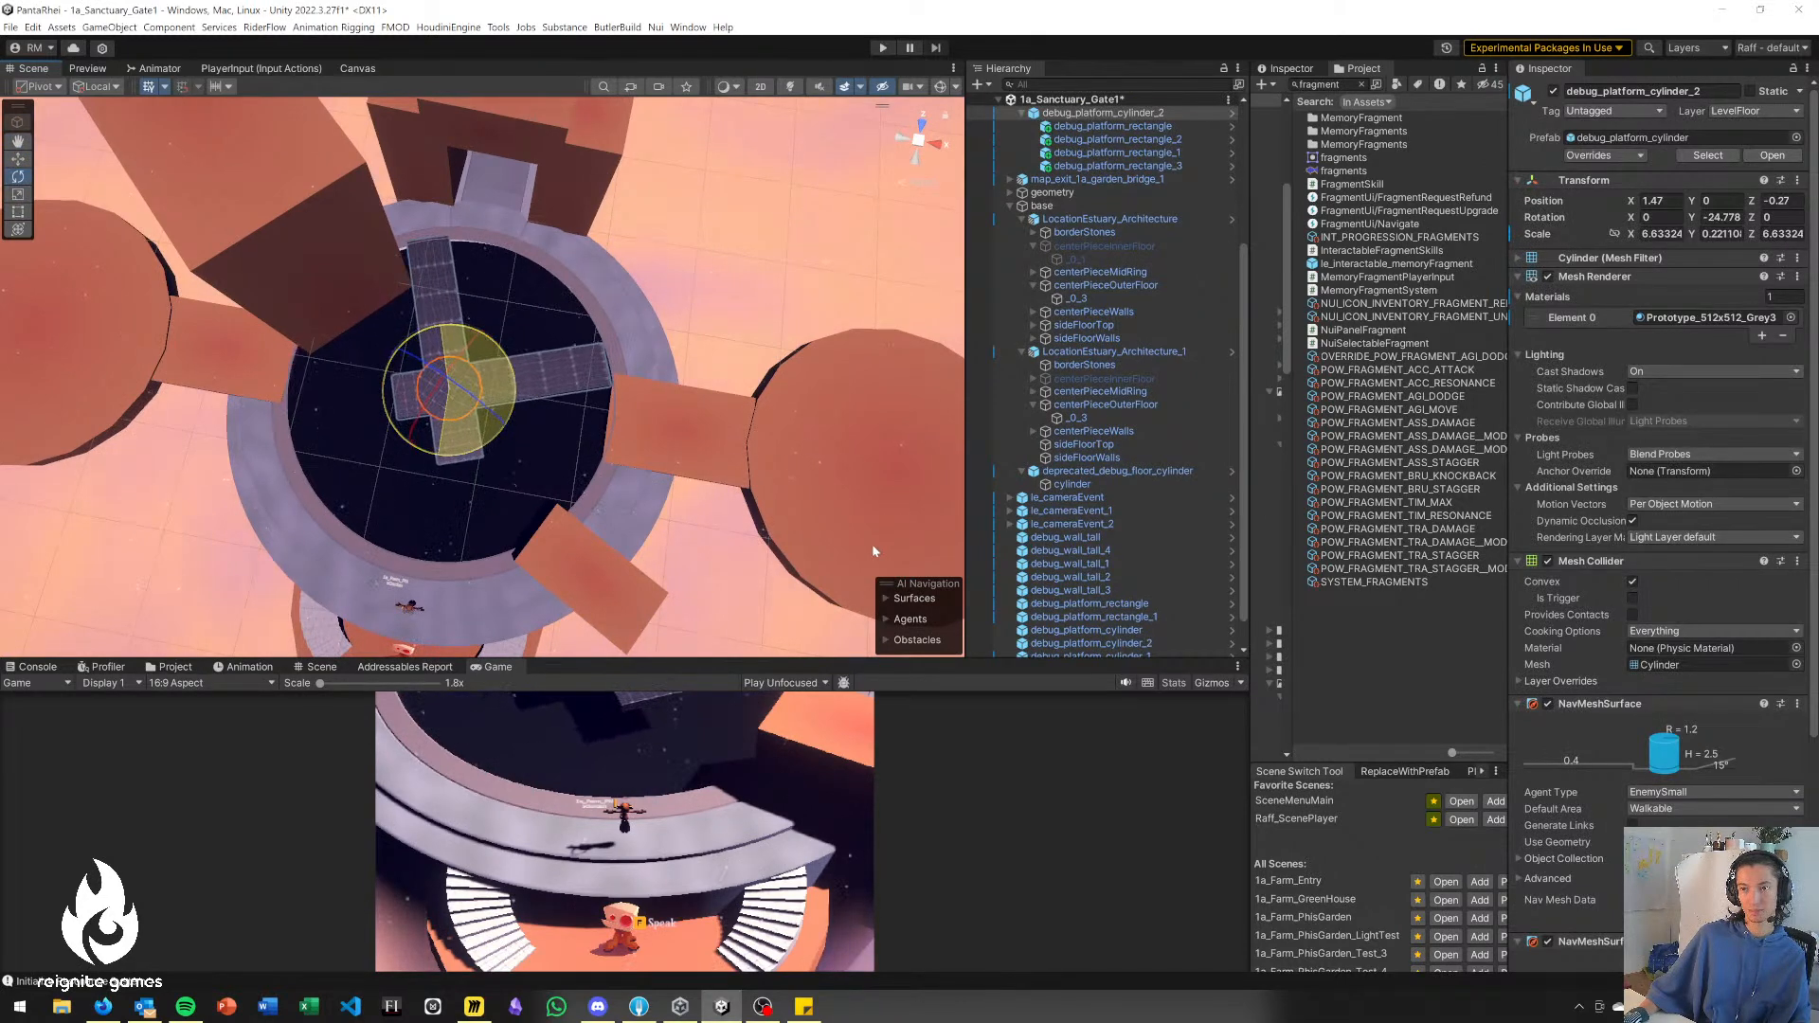
drag(860, 605, 822, 670)
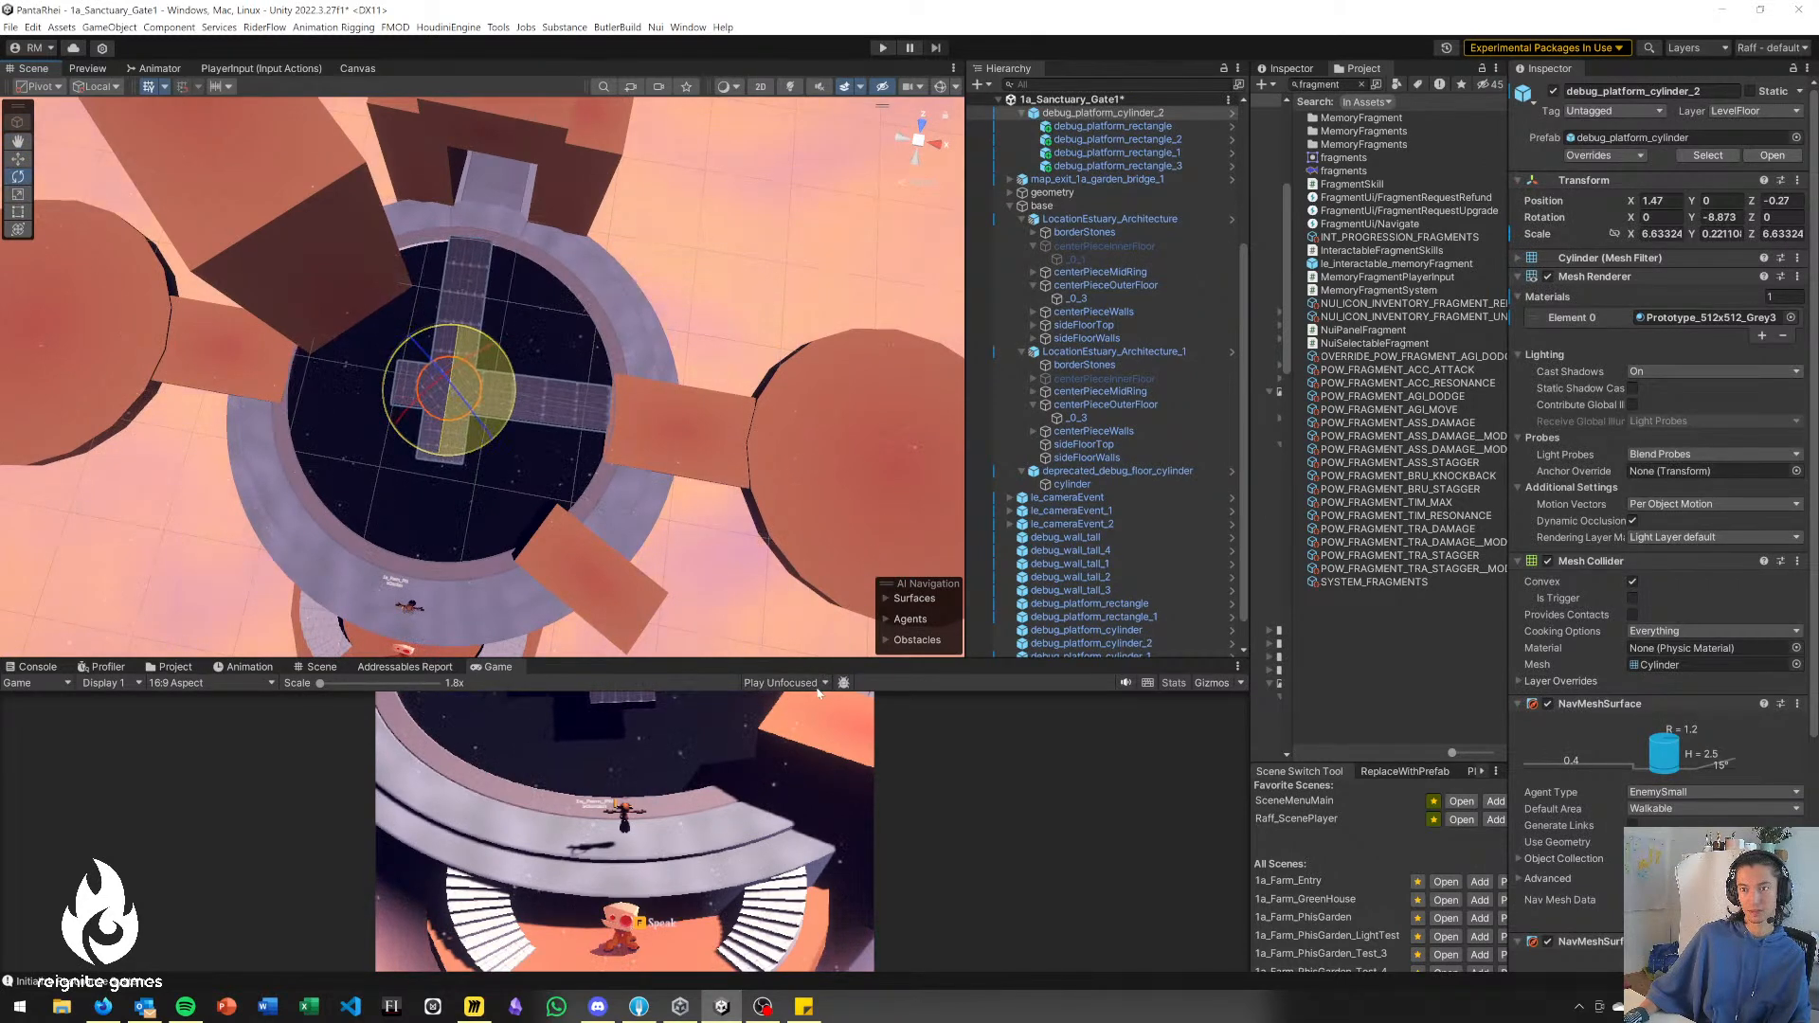
click(741, 291)
middle_drag(499, 370, 508, 345)
scroll(508, 345, down, 1)
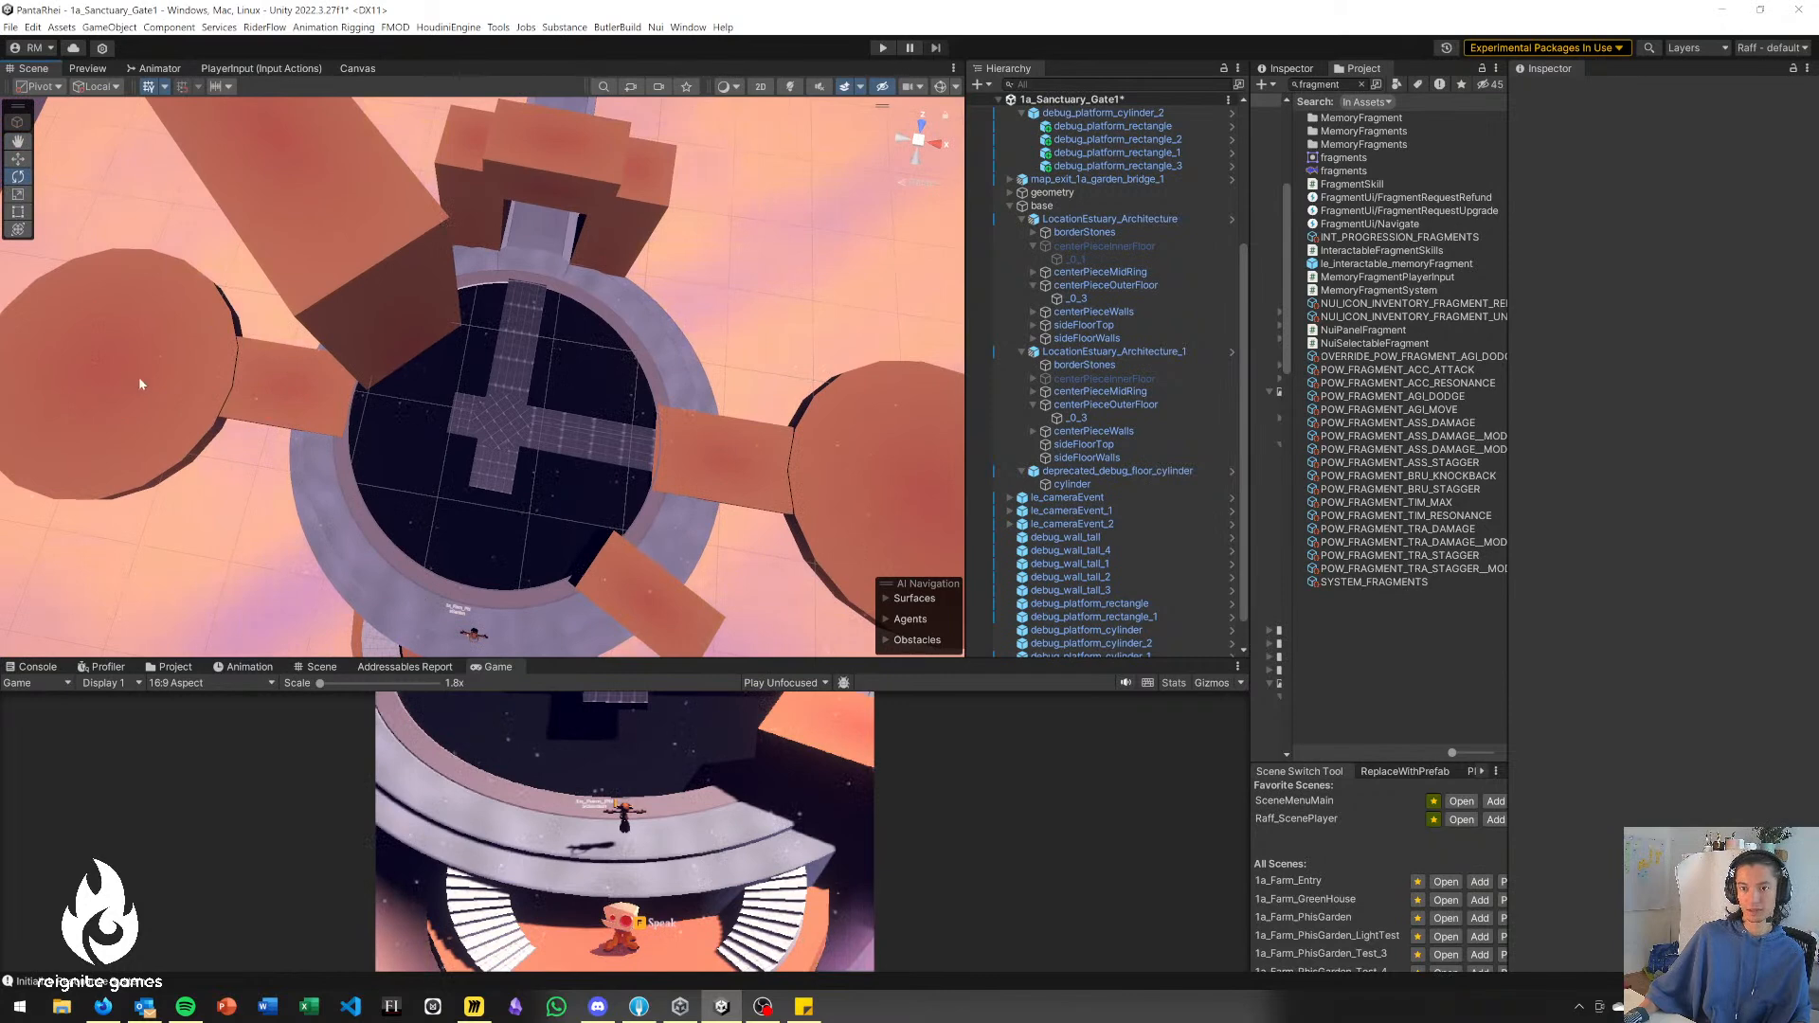
scroll(127, 374, down, 5)
alt+drag(320, 447, 473, 468)
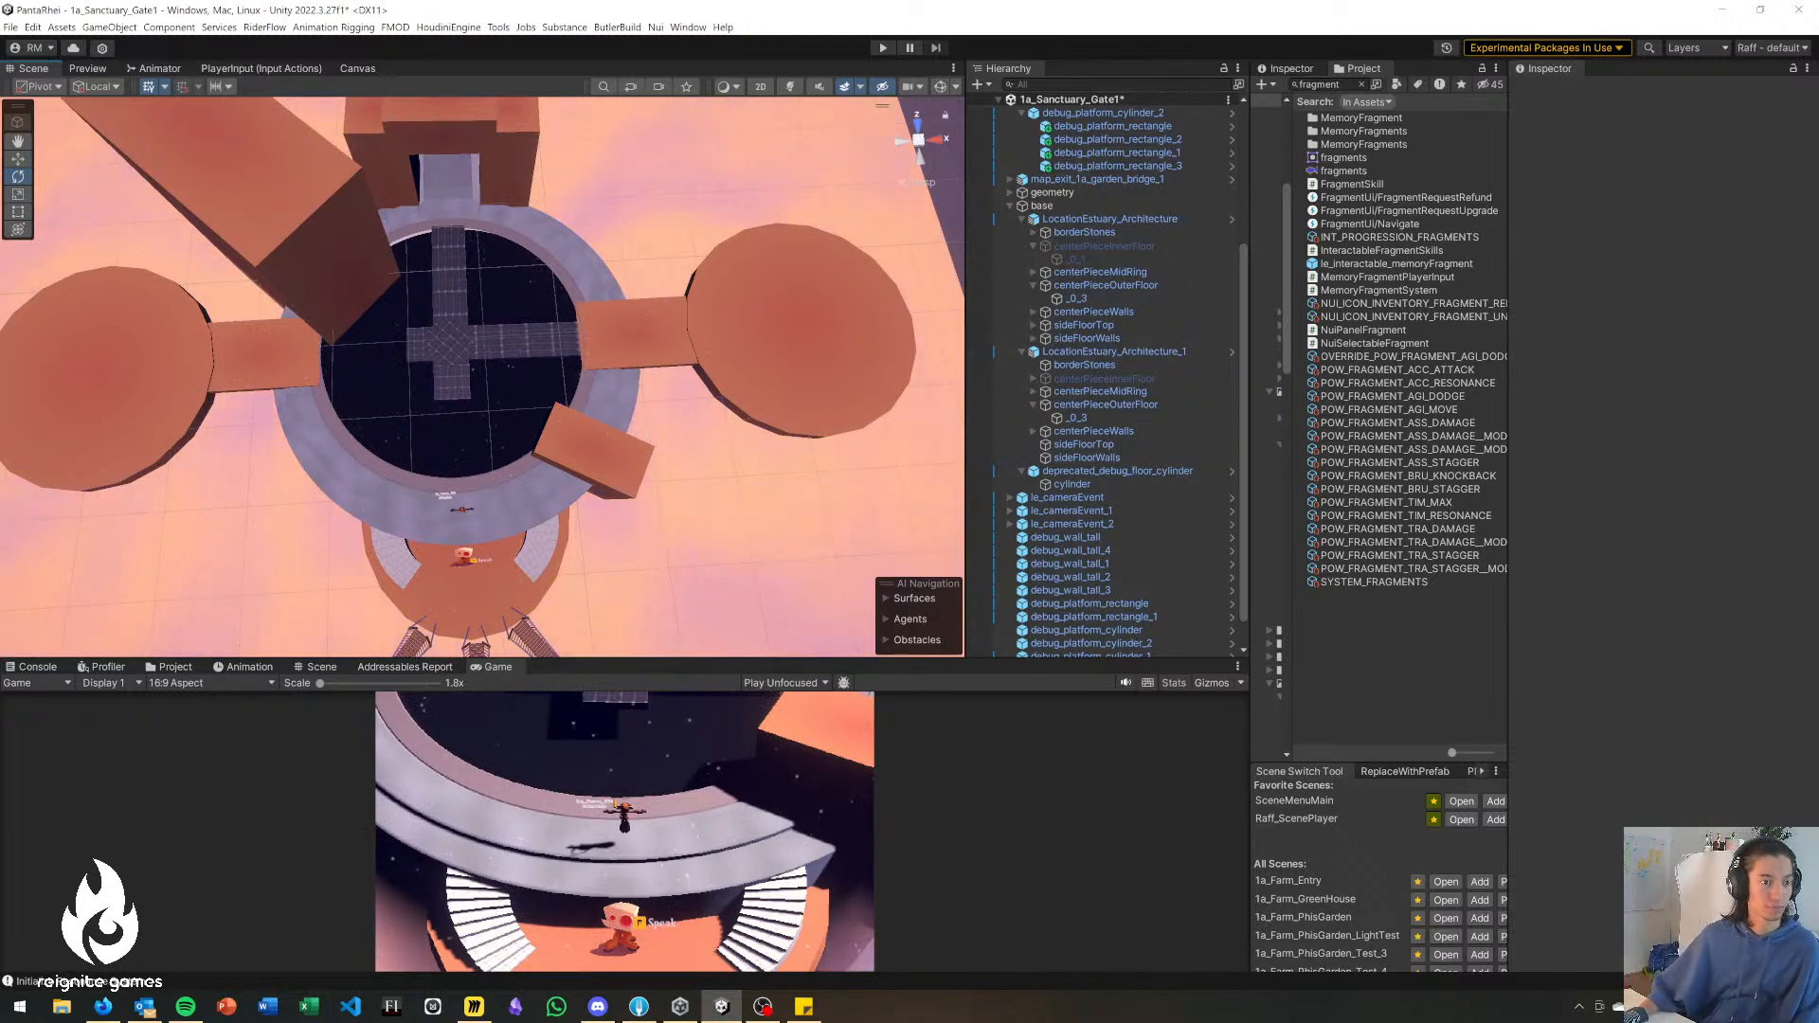
Lower the player_phi character onto the ring platform's surface above the curved stairs, at Y 0.43.
scroll(708, 510, down, 5)
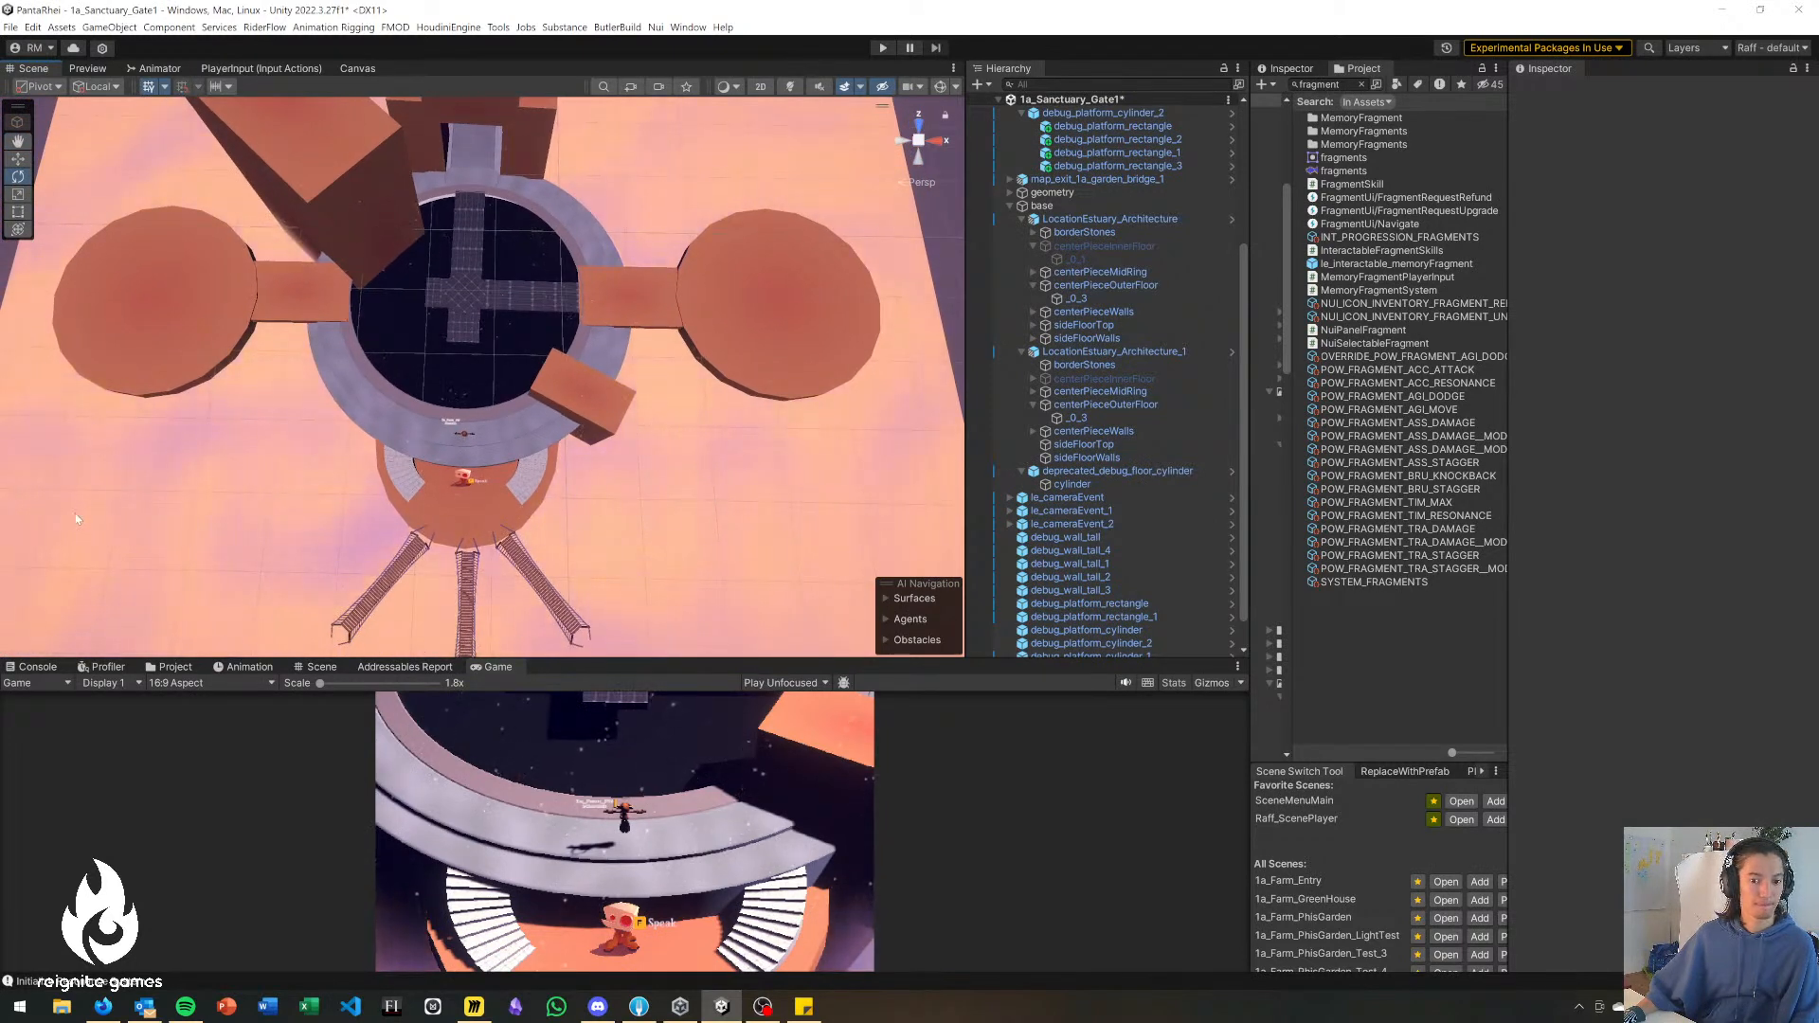
right_drag(643, 499, 434, 525)
key(s)
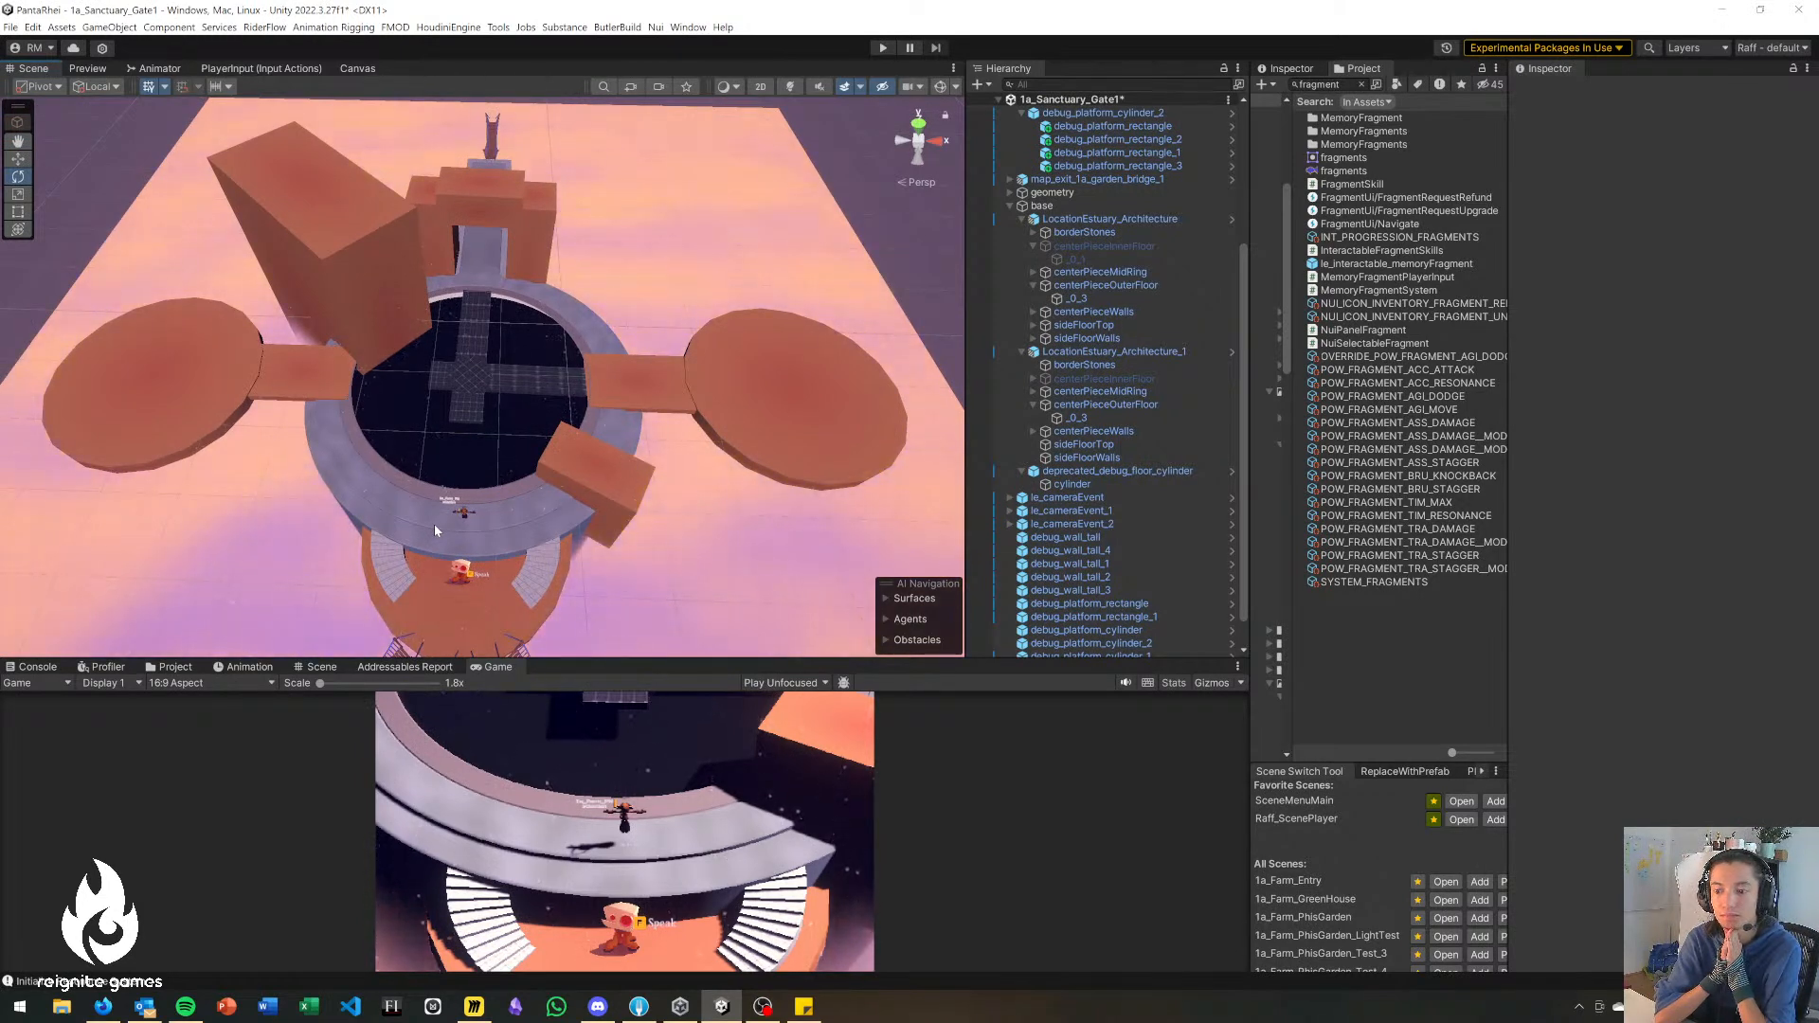
alt+drag(420, 493, 433, 501)
key(w)
right_drag(433, 501, 418, 415)
key(s)
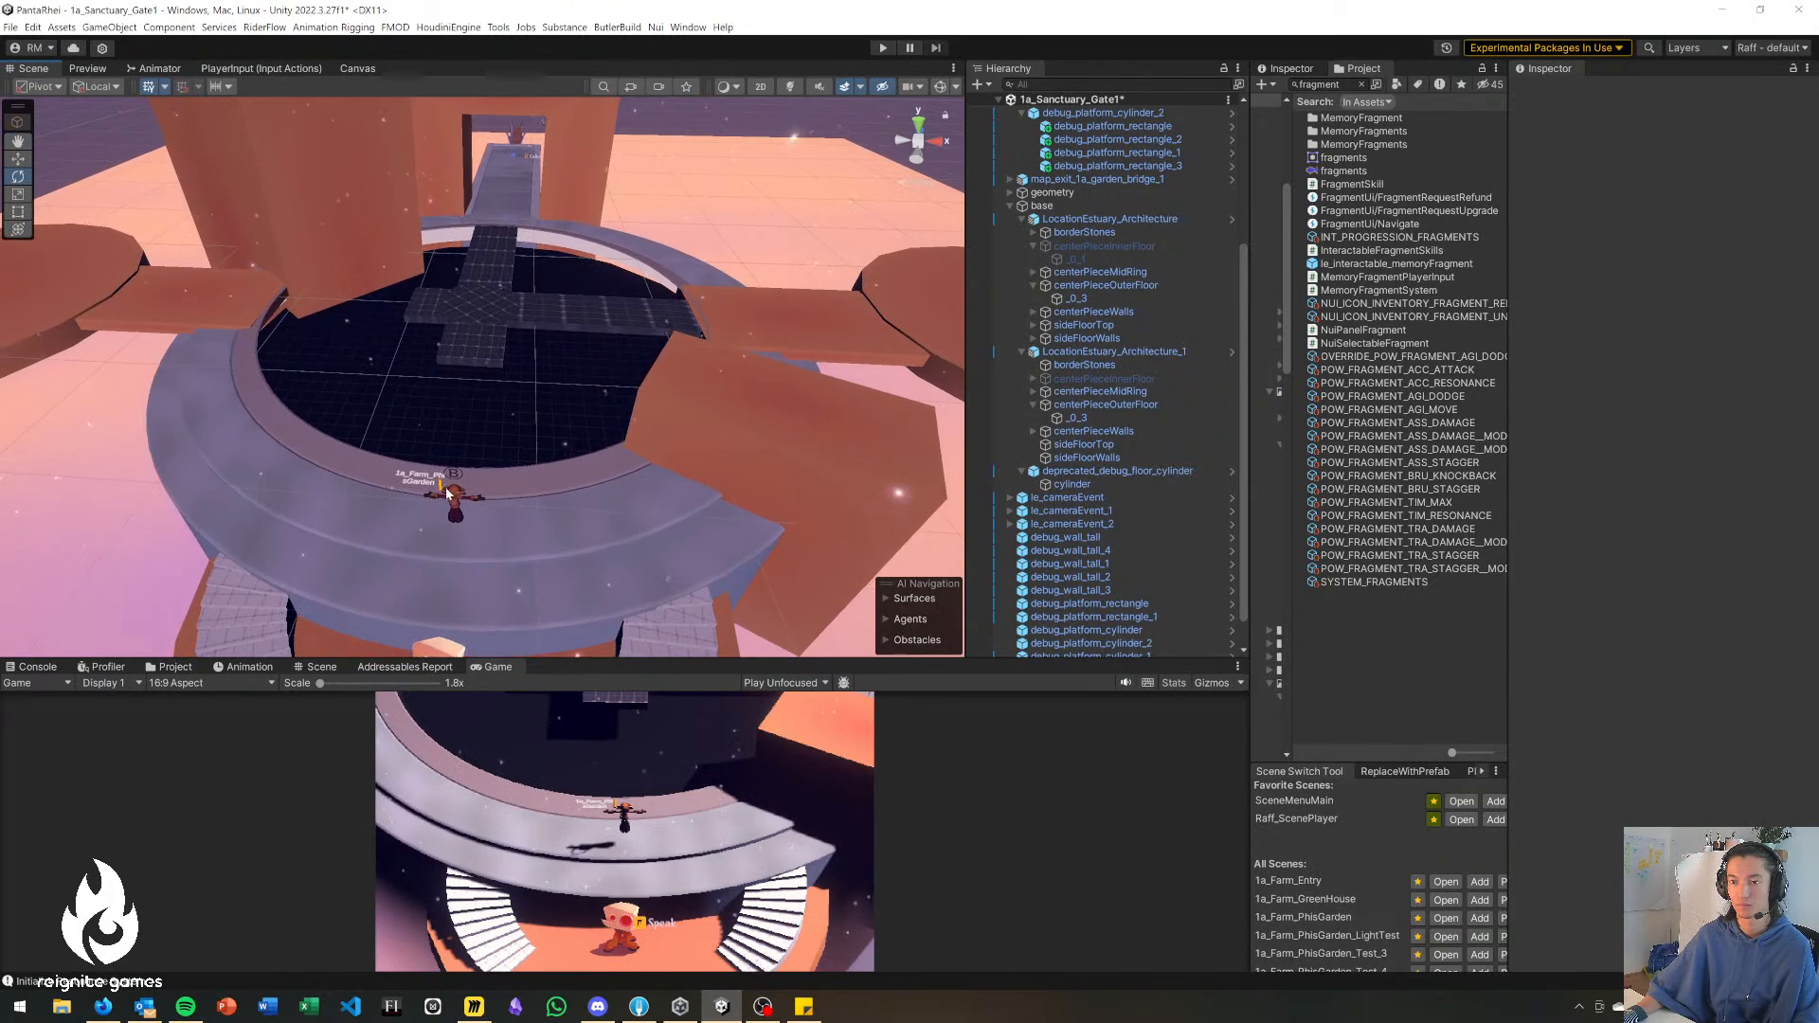
click(453, 496)
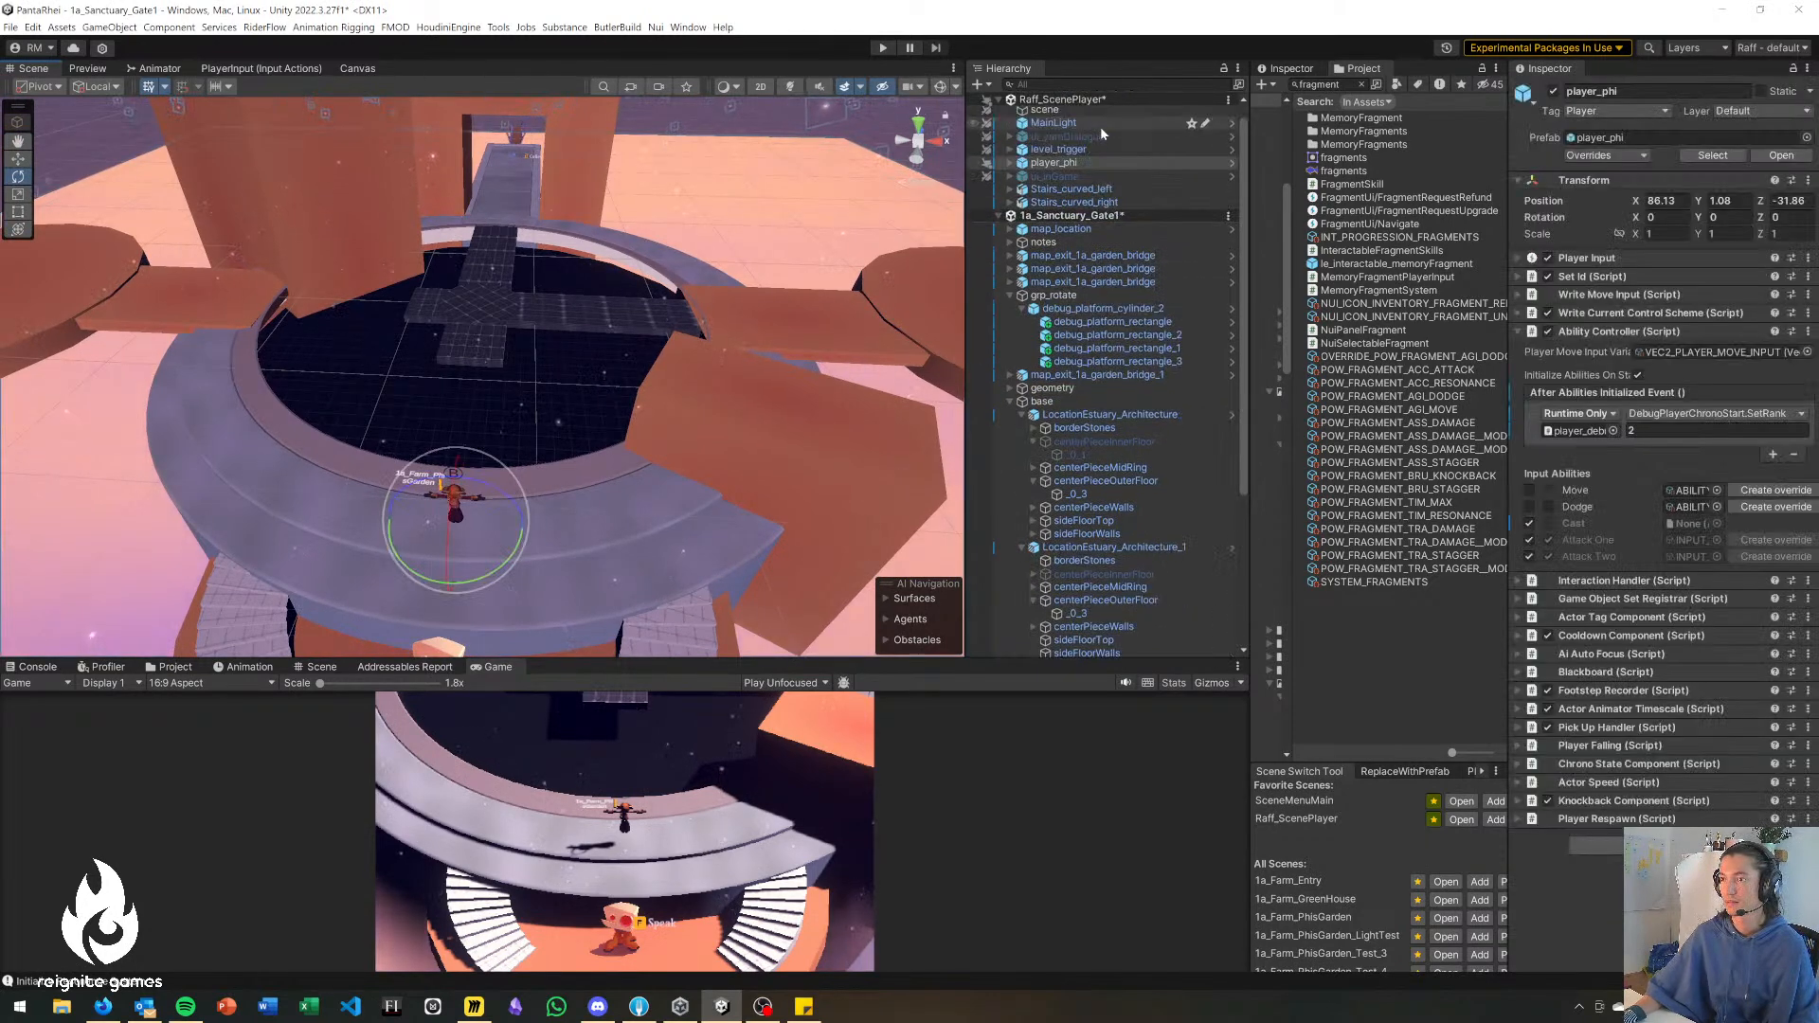
key(w)
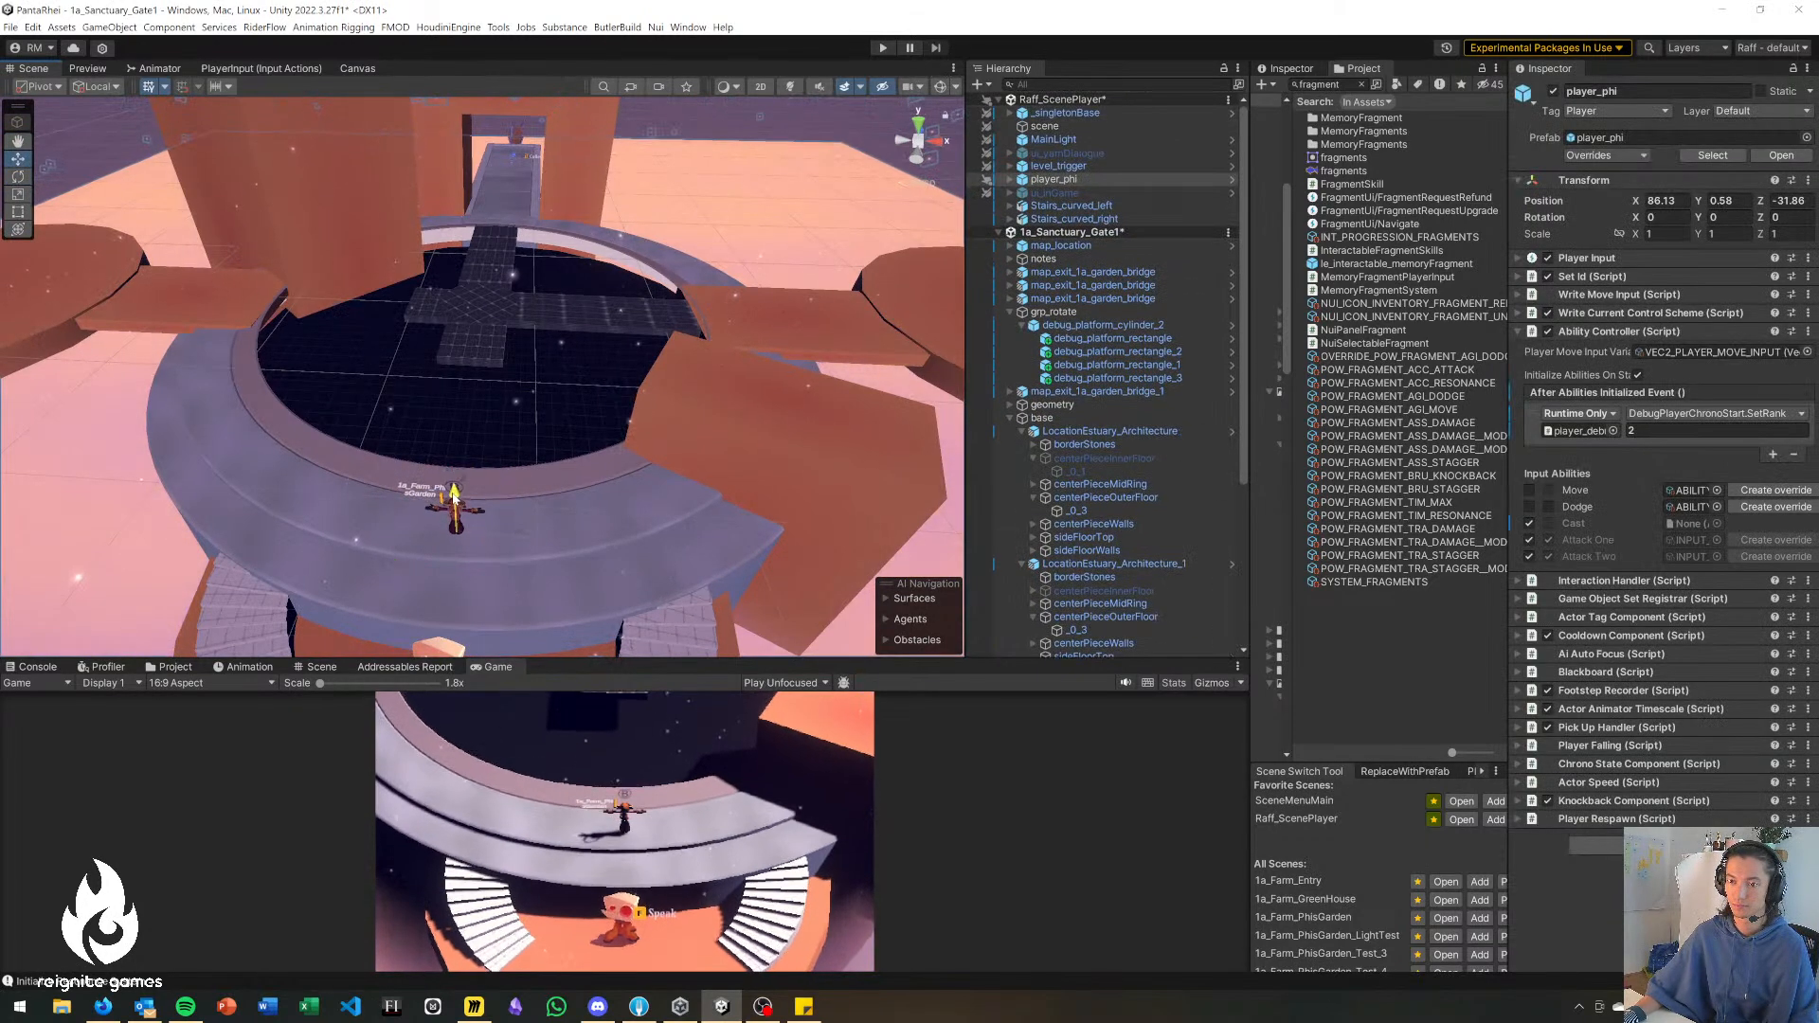
key(e)
right_drag(571, 390, 497, 817)
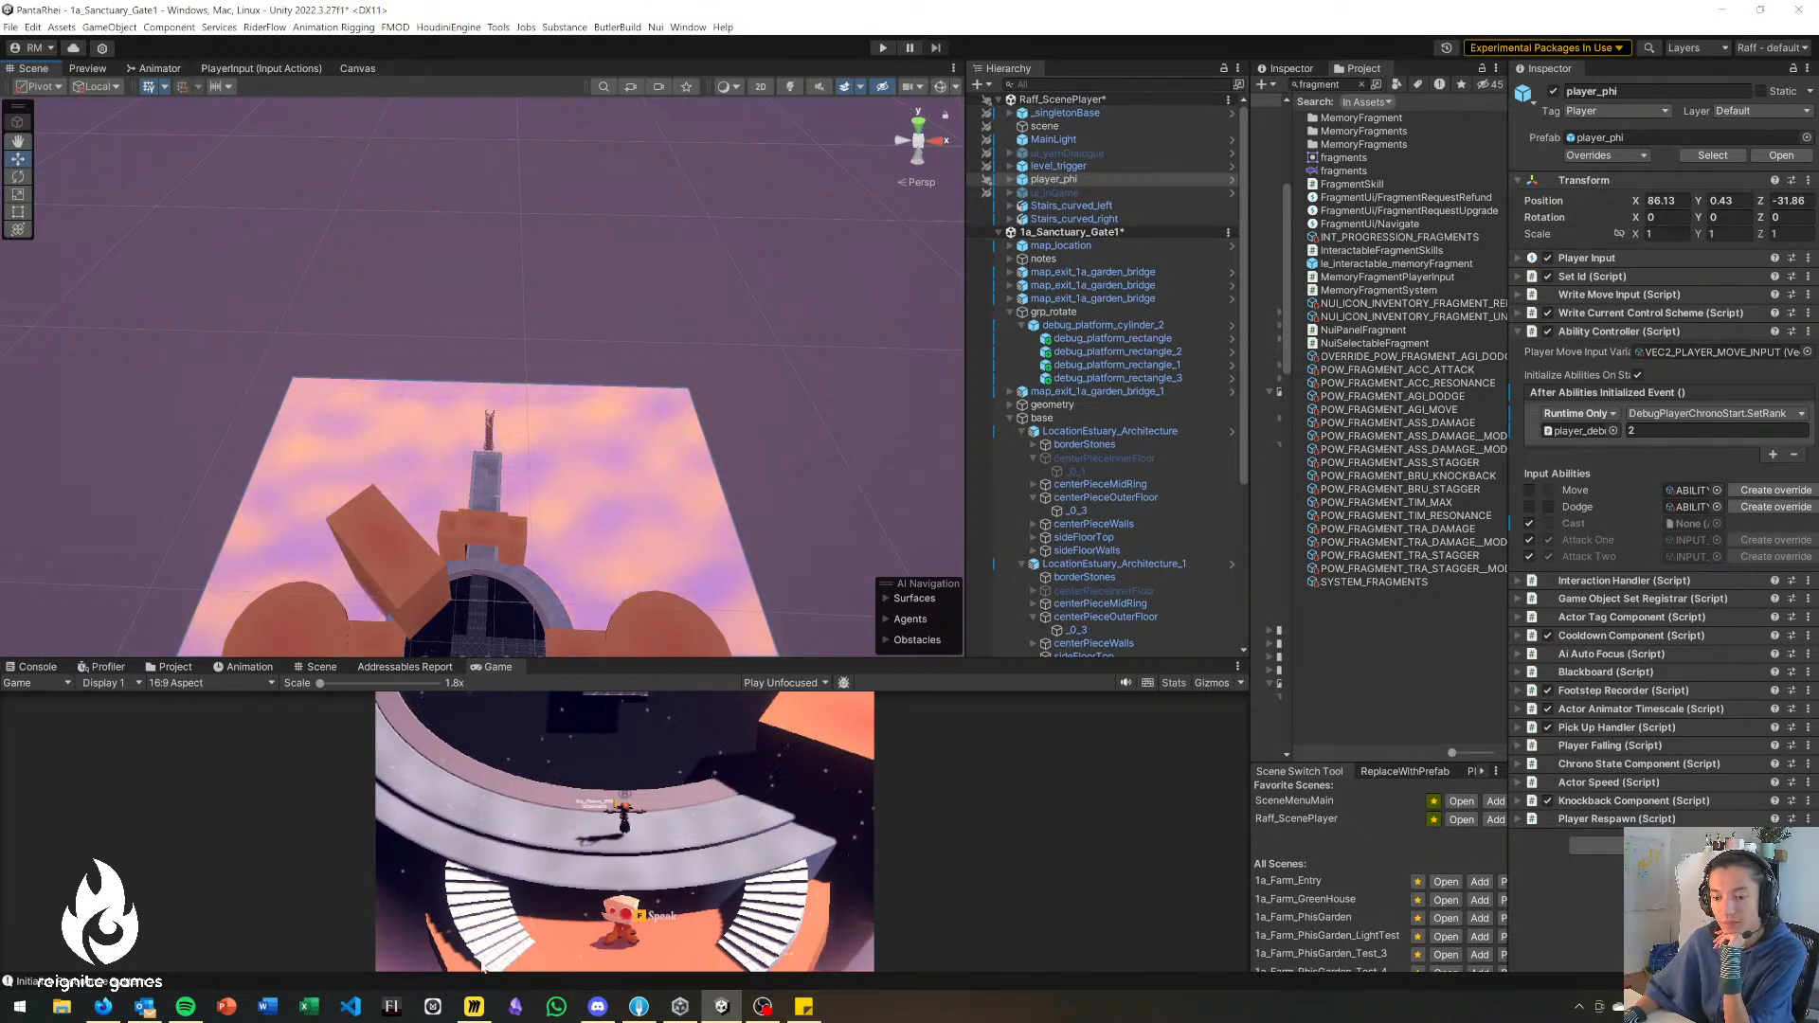
Switch to the Miro level flow diagram and examine the routes between Phi's Garden, Greenhouse, Phi's Shed, Sanctuary and Graveyard.
click(474, 1007)
right_drag(807, 974, 482, 610)
right_drag(466, 475, 625, 711)
right_drag(625, 530, 655, 494)
right_drag(1045, 557, 1019, 506)
right_drag(944, 593, 893, 521)
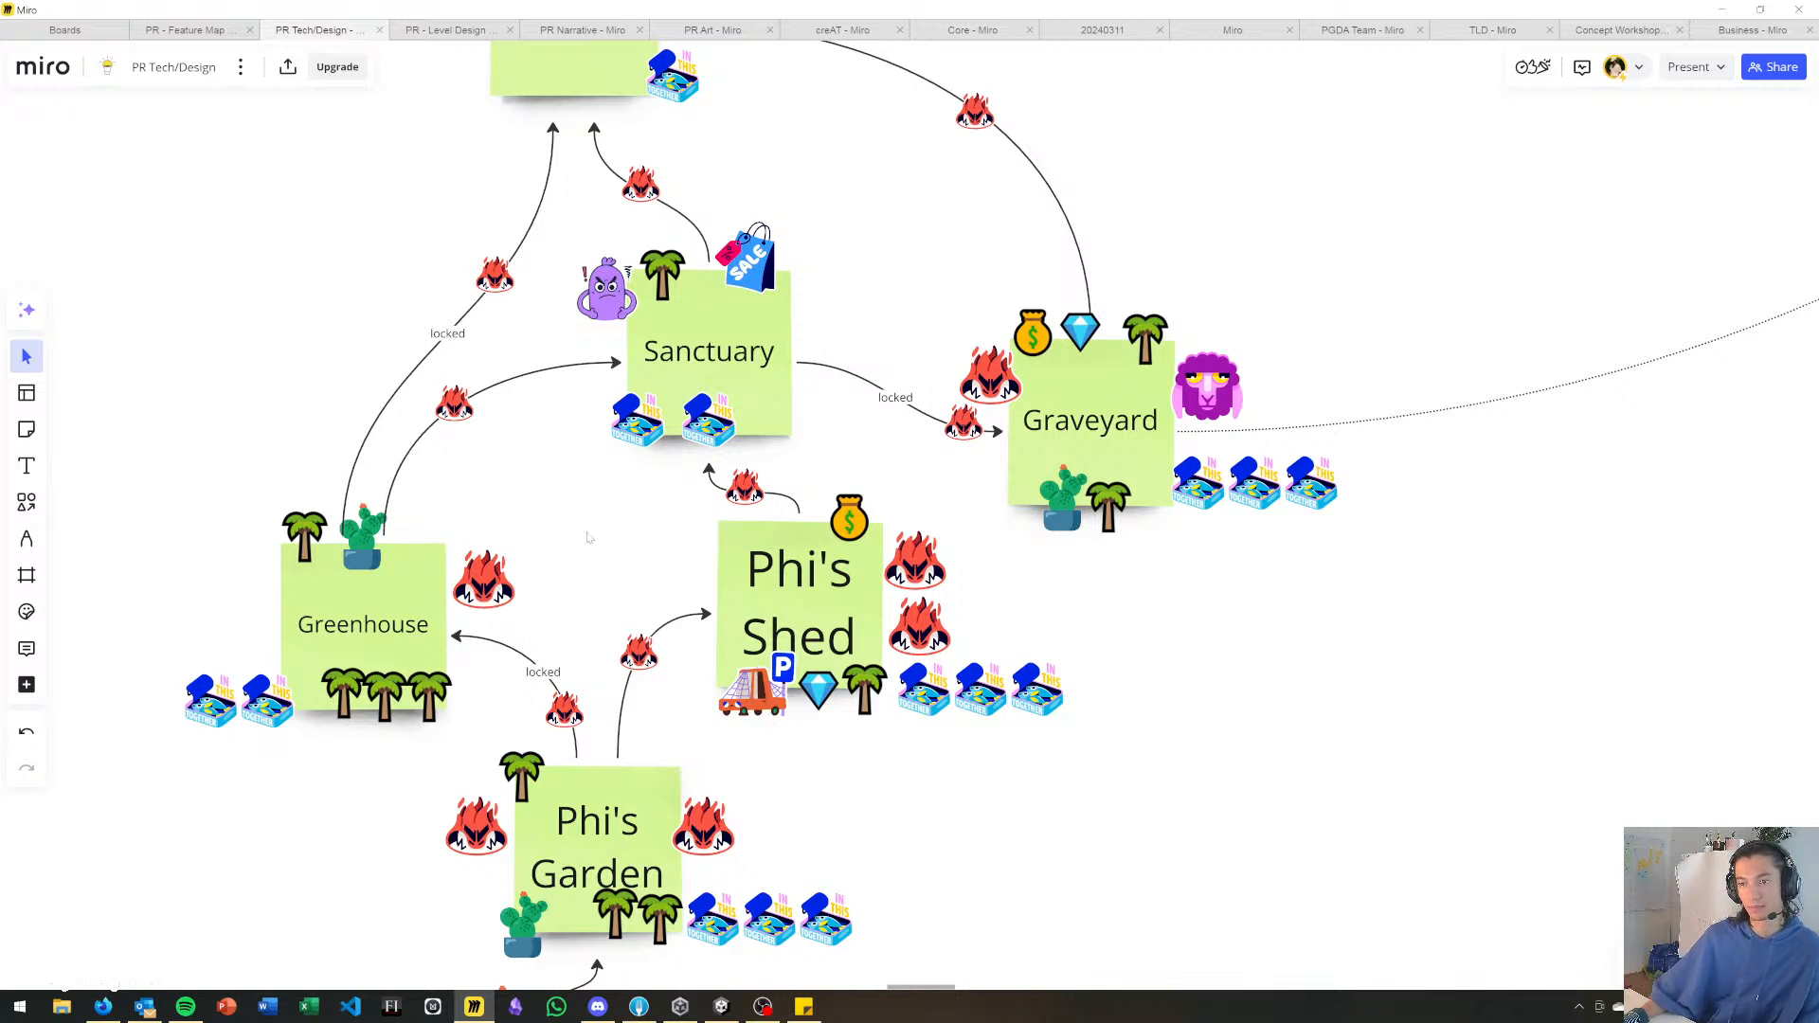
right_drag(587, 538, 587, 527)
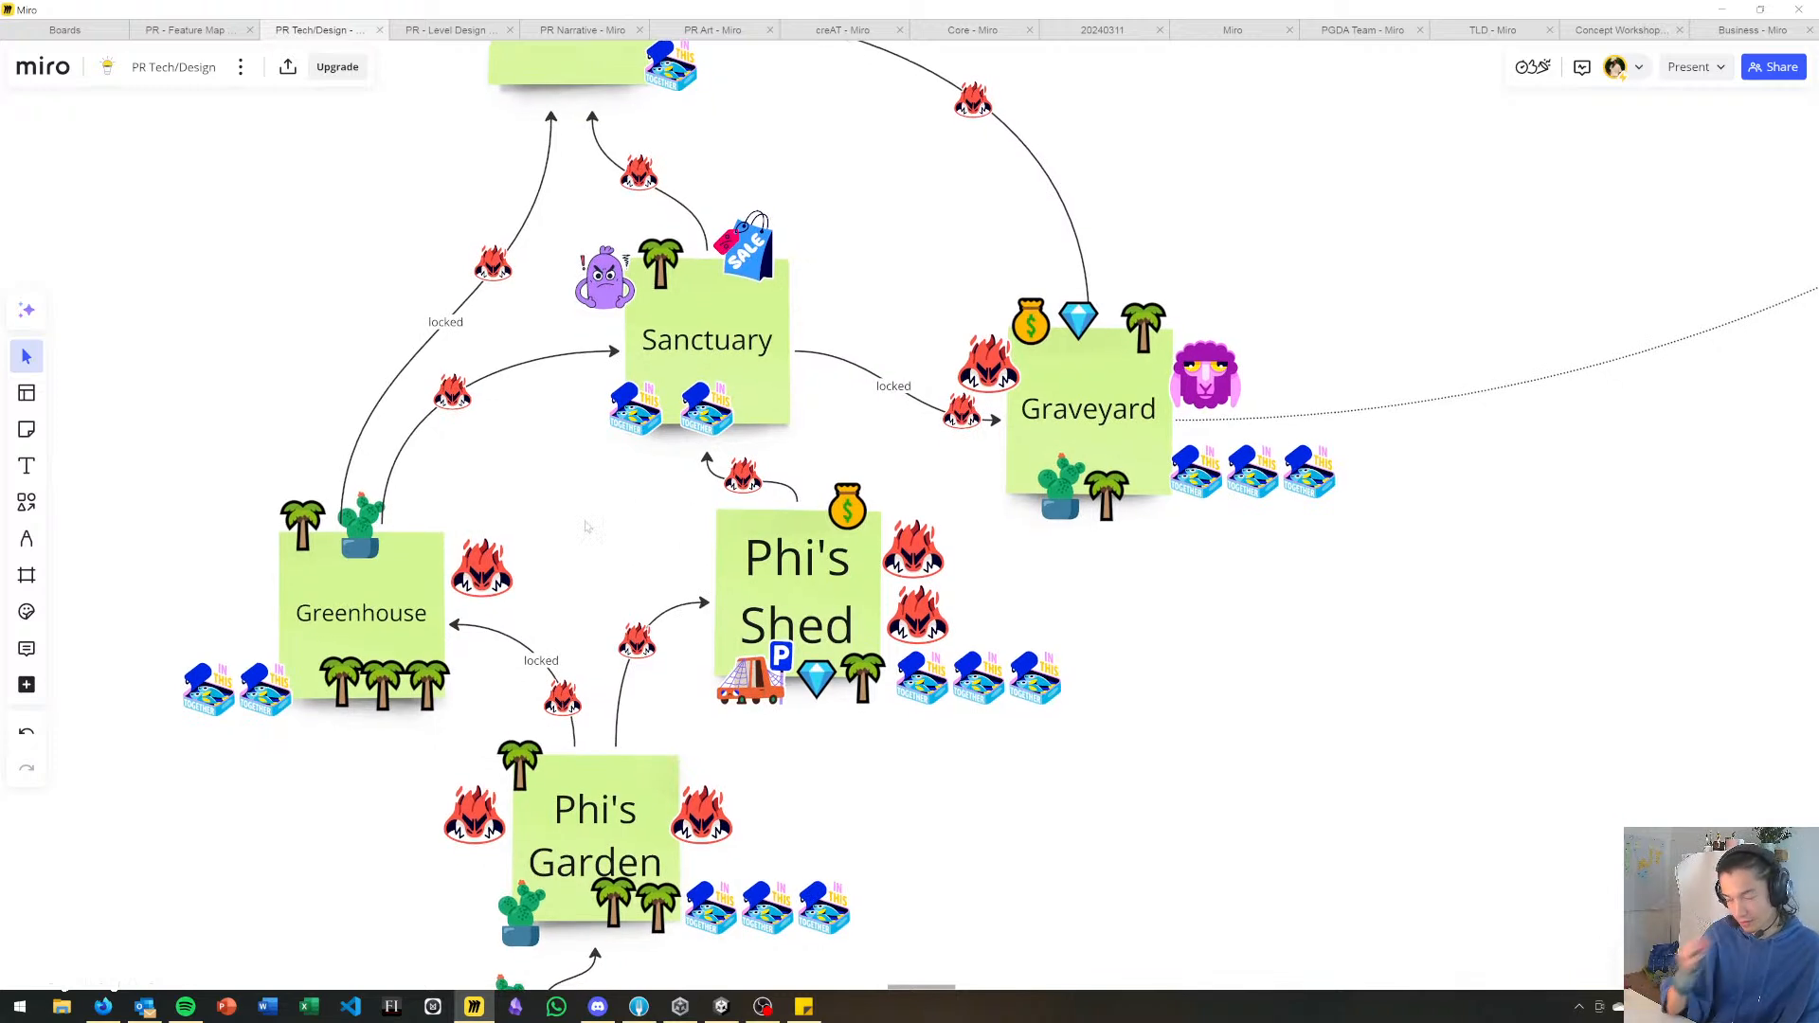
scroll(621, 559, down, 5)
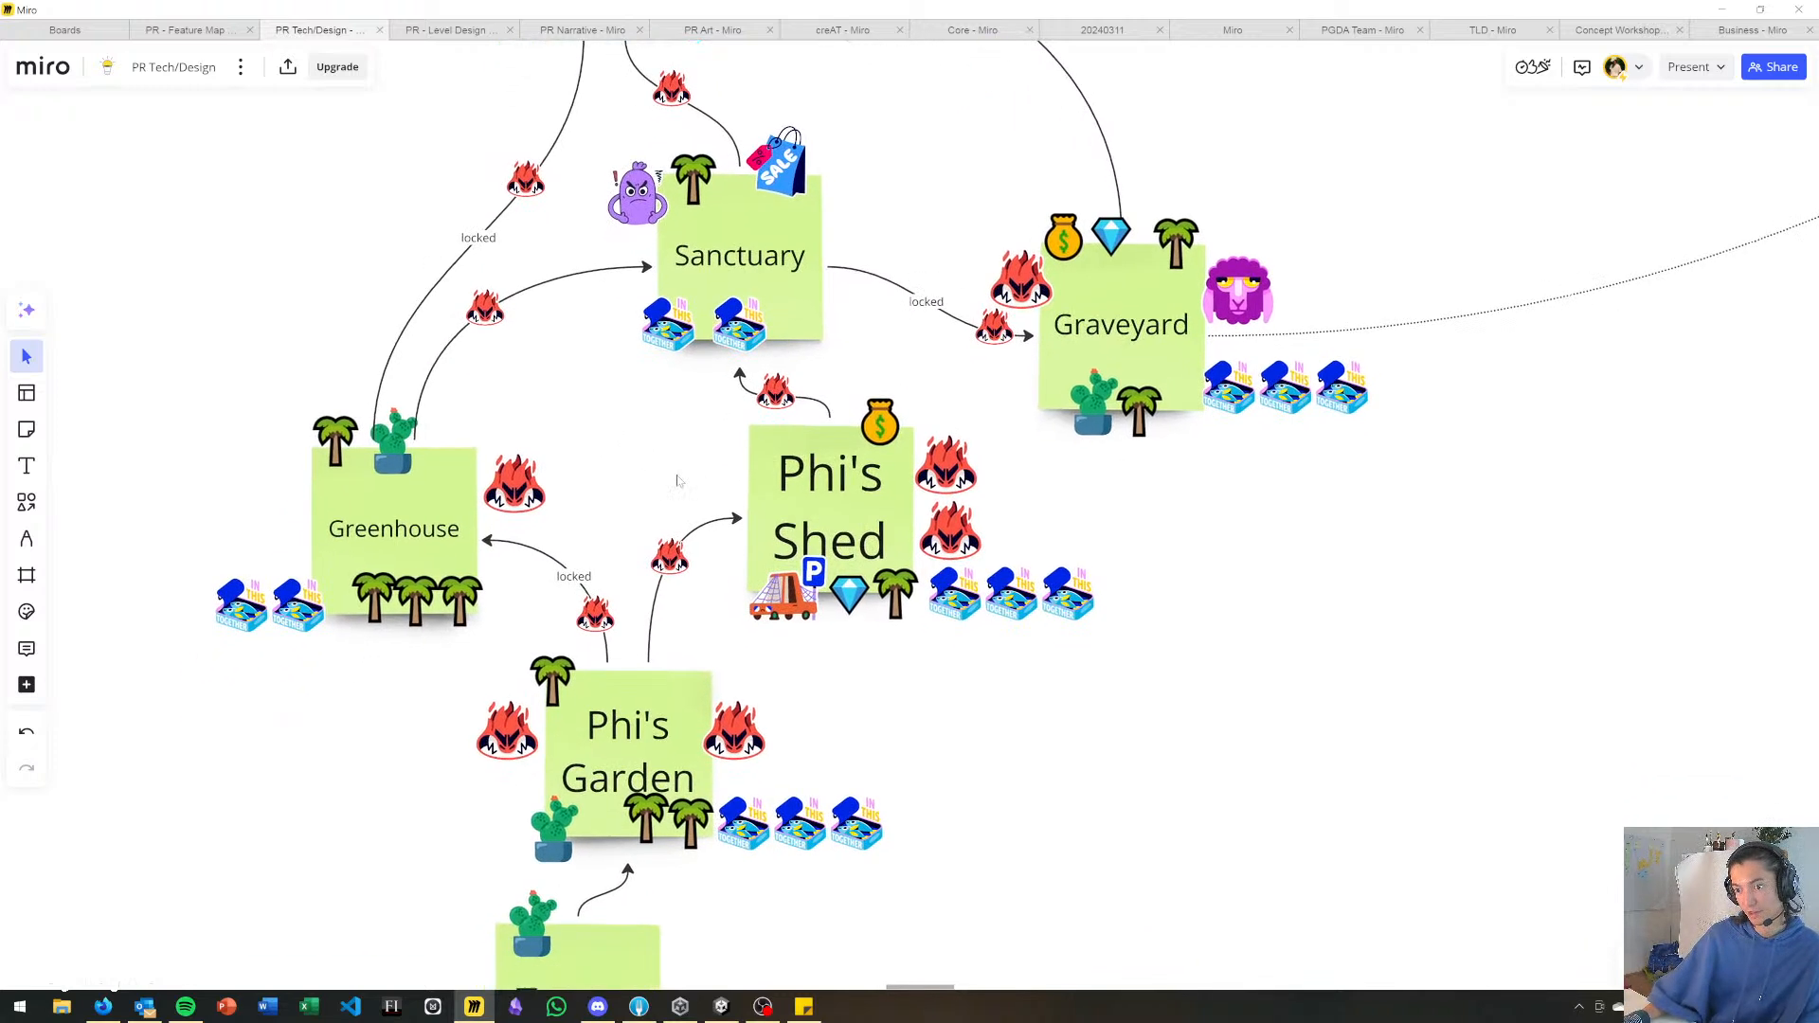
scroll(986, 530, down, 1)
scroll(986, 520, up, 4)
scroll(986, 521, right, 2)
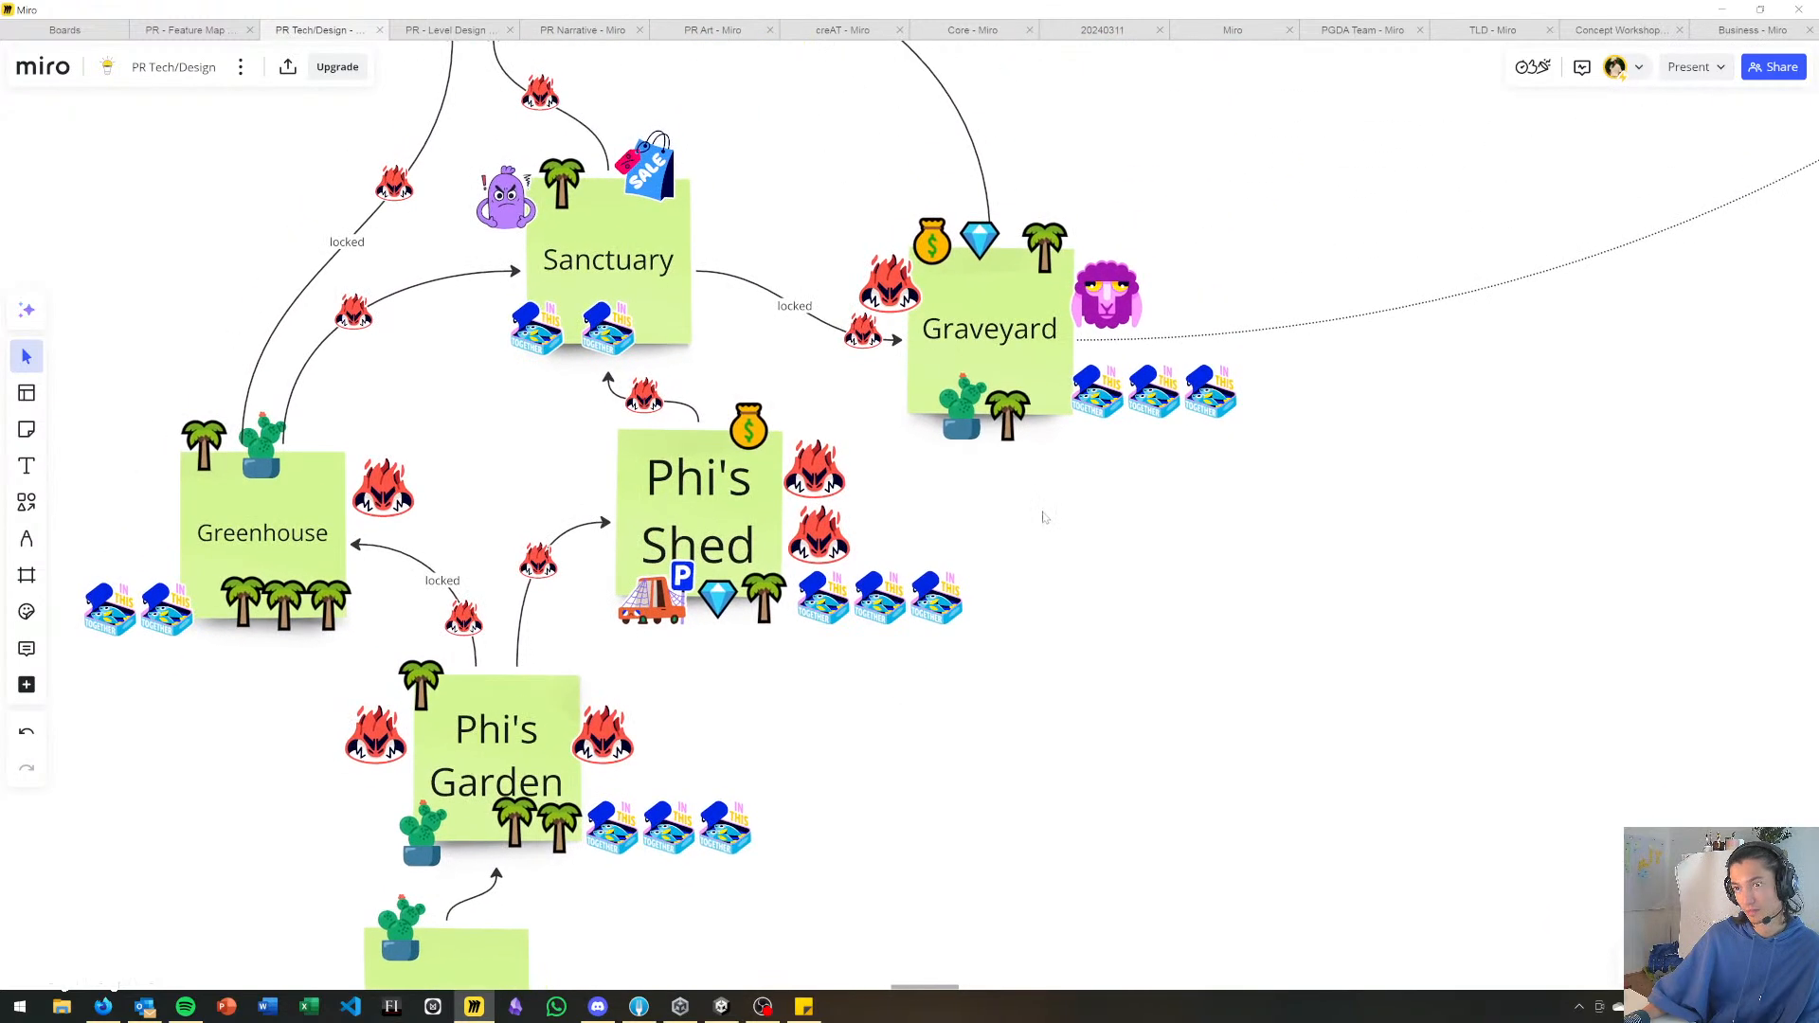
Examine which areas lead into the Gate and what the Gate note contains in the level flow diagram.
right_drag(1044, 507, 1053, 681)
right_drag(735, 292, 813, 466)
right_drag(916, 534, 936, 423)
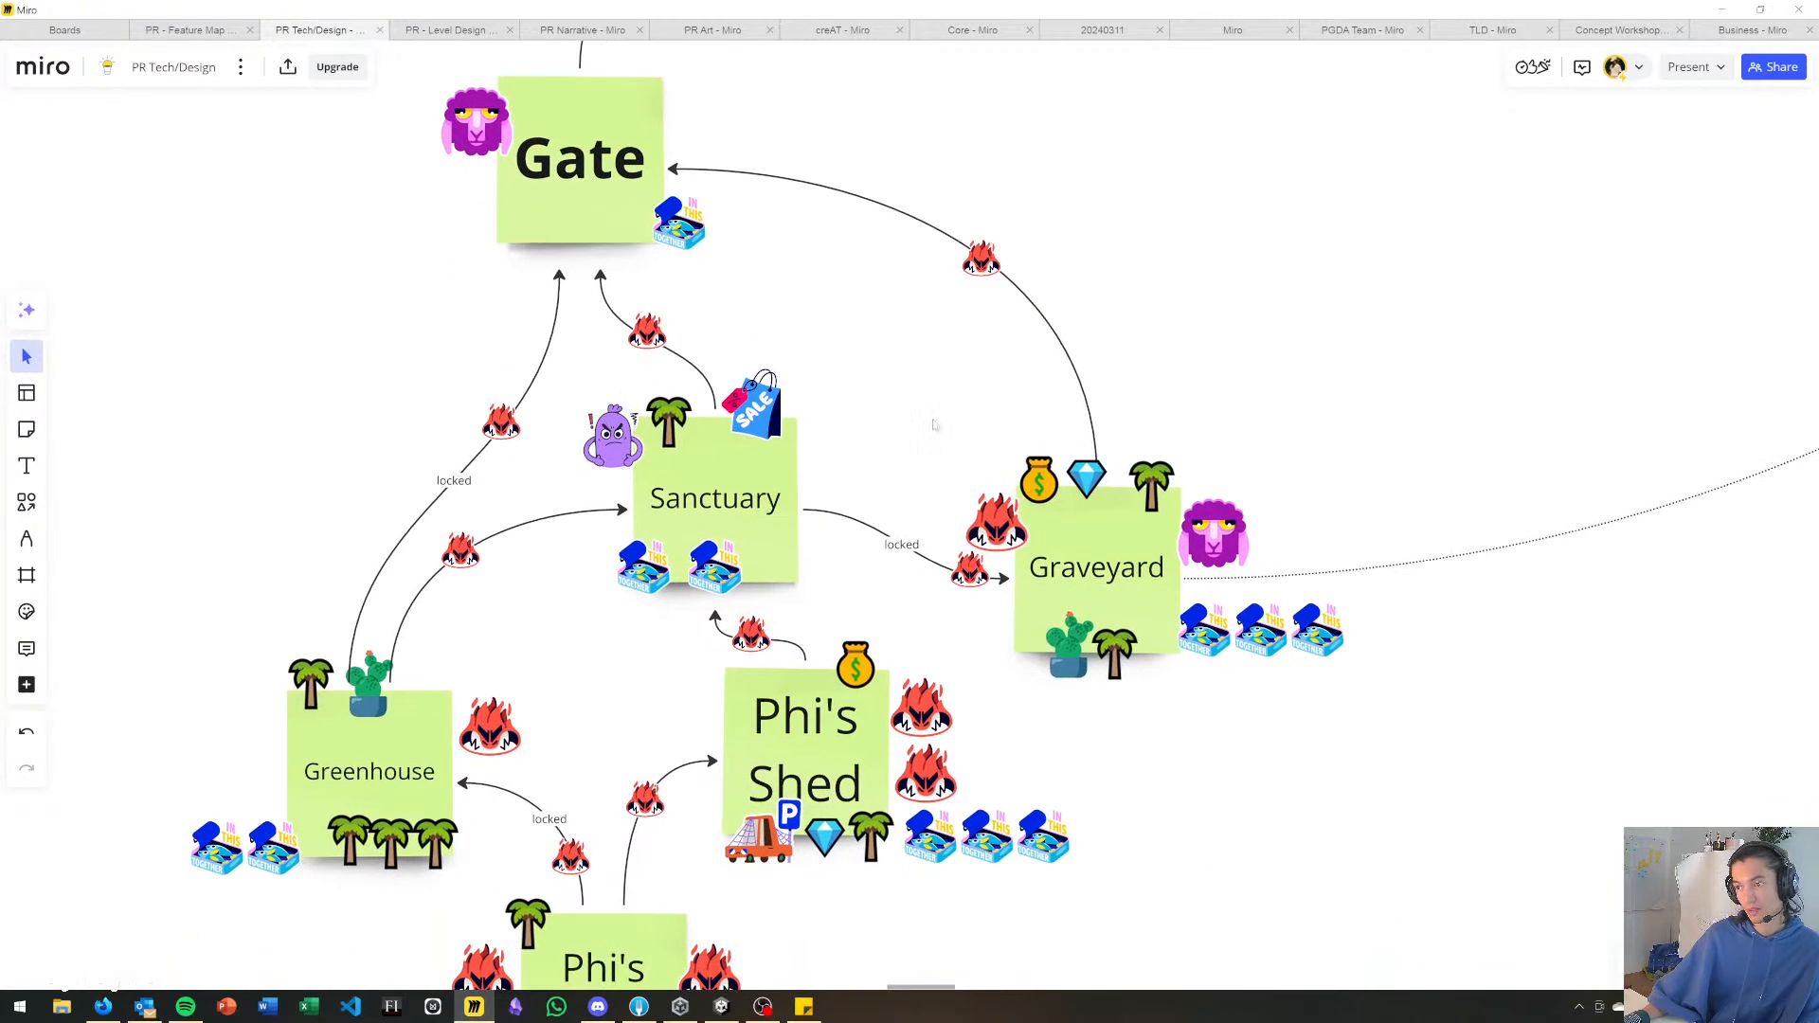
right_drag(911, 343, 907, 303)
right_drag(796, 287, 816, 358)
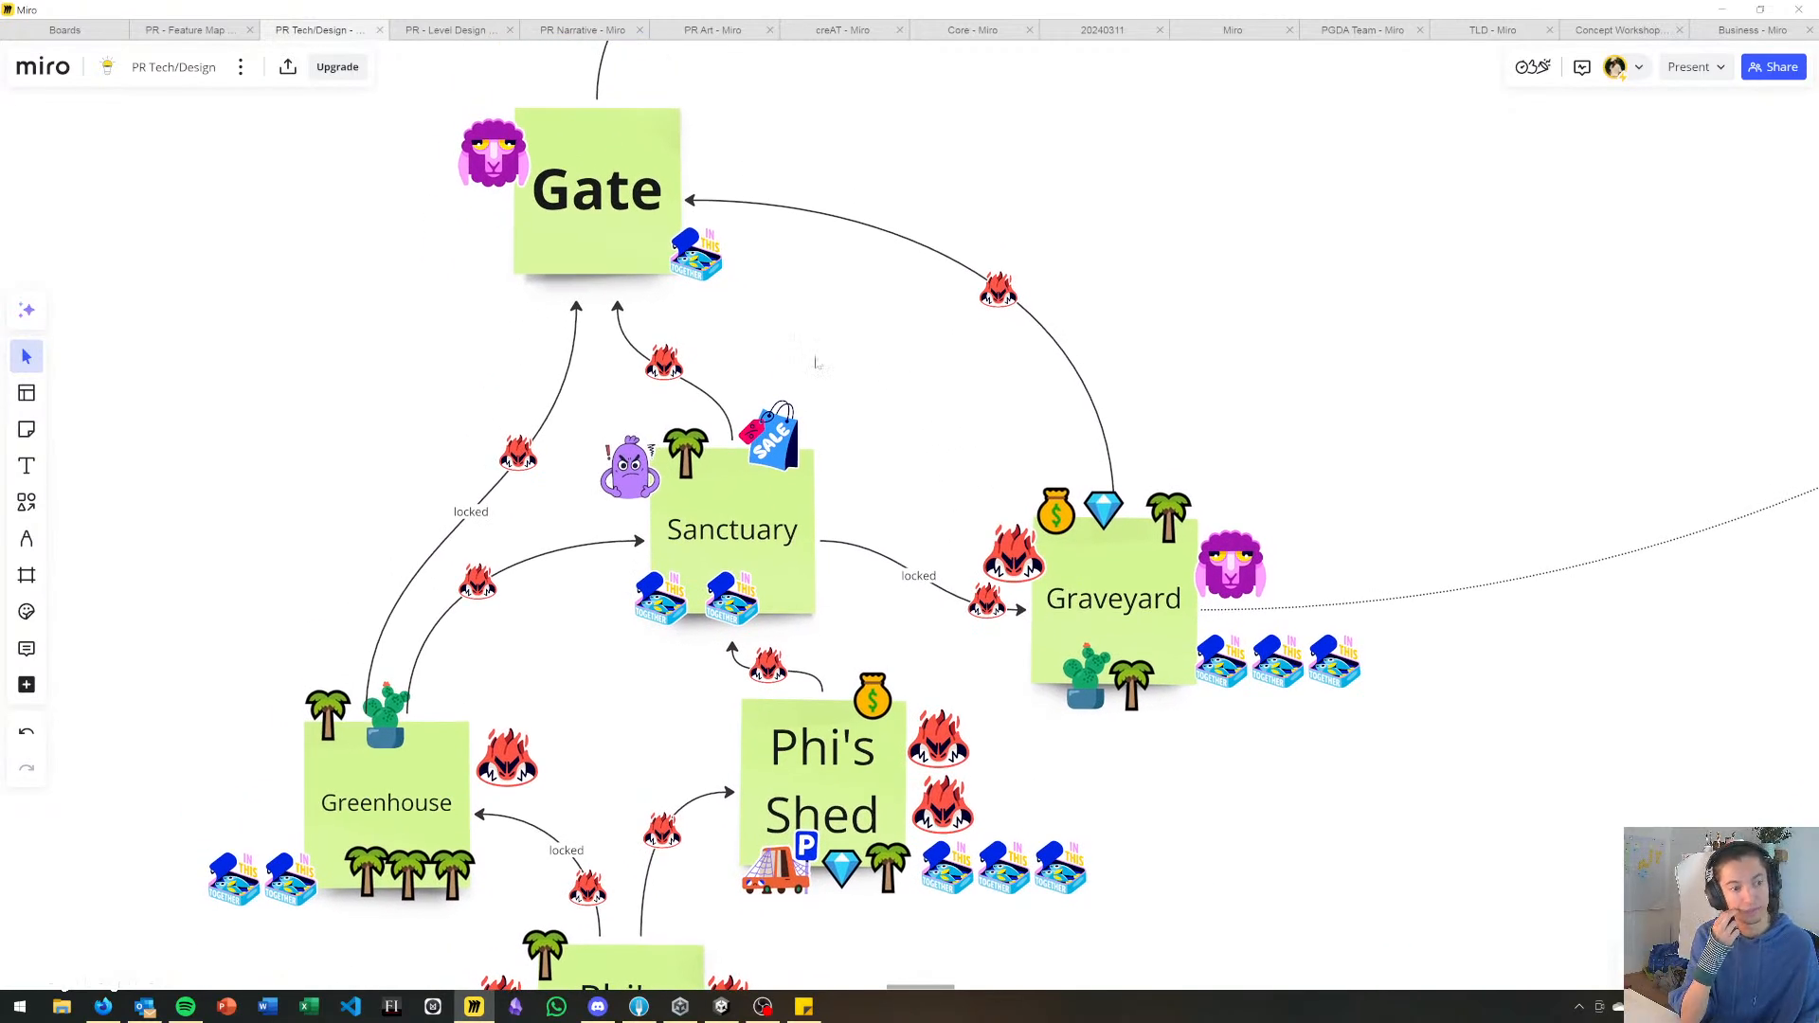
Return to Unity and inspect the Gate blockout from above, down to the three entrance bridges.
key(alt+Tab)
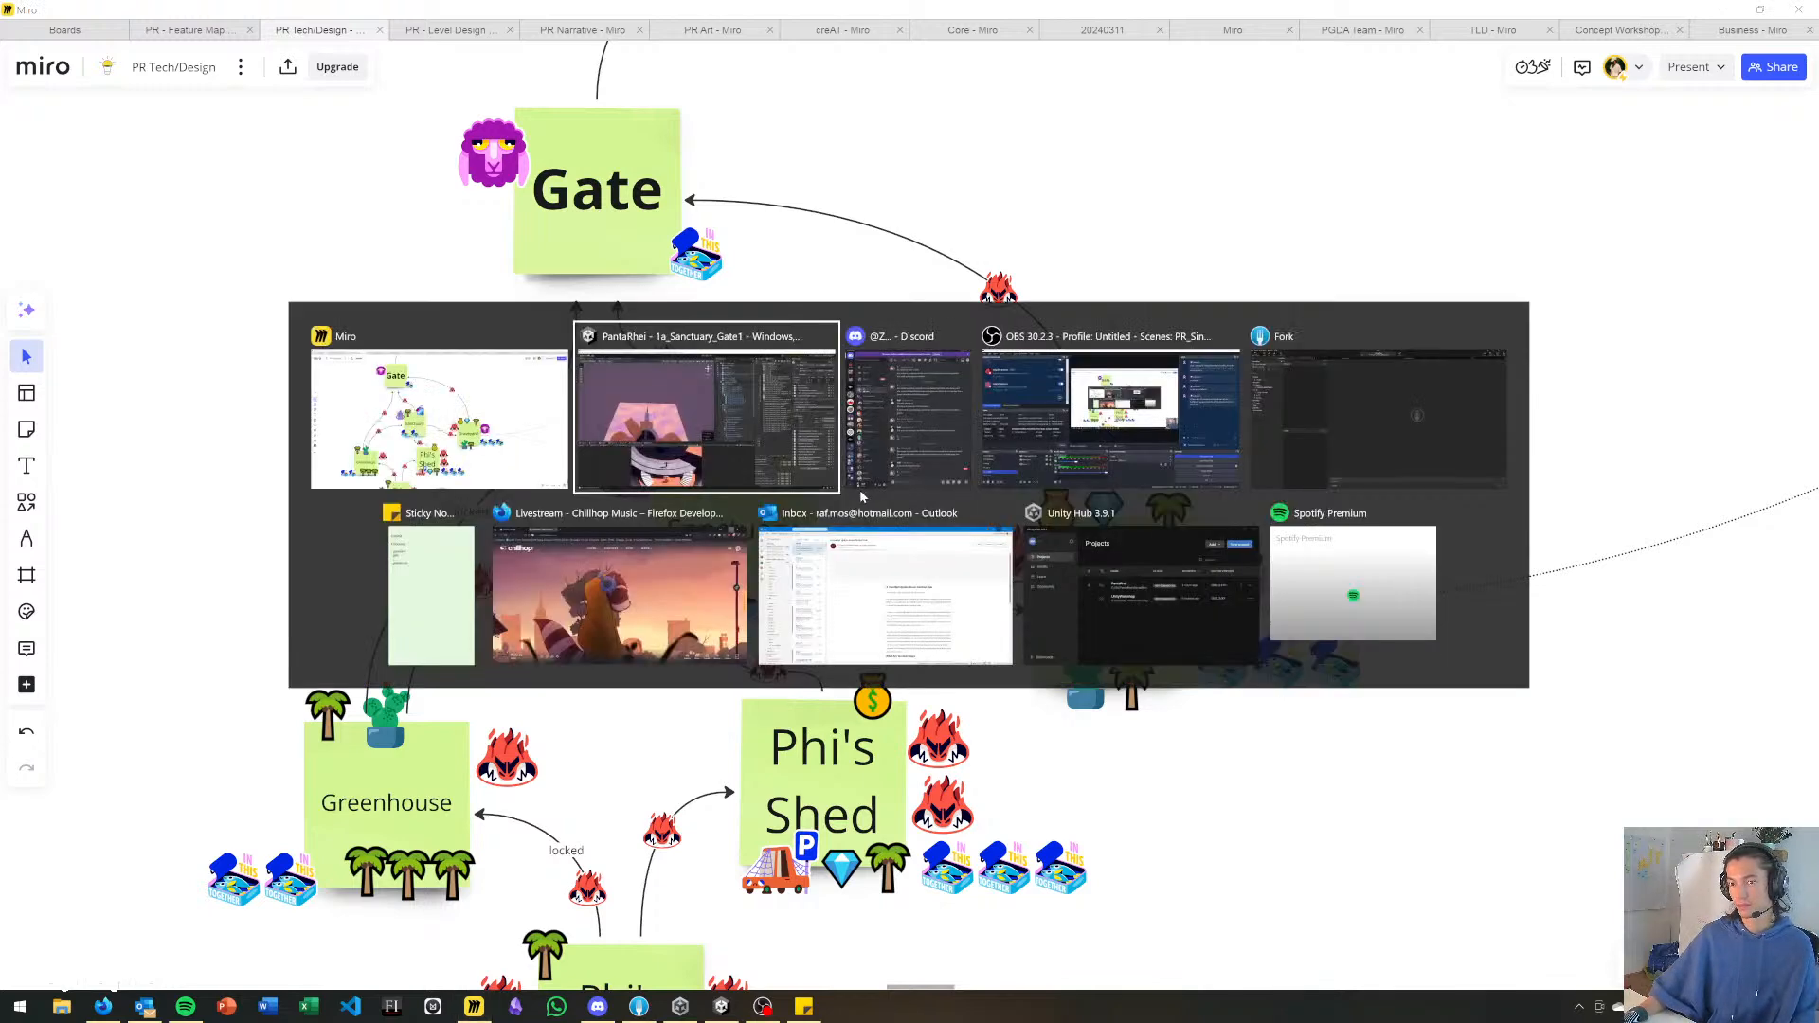
key(alt+Tab)
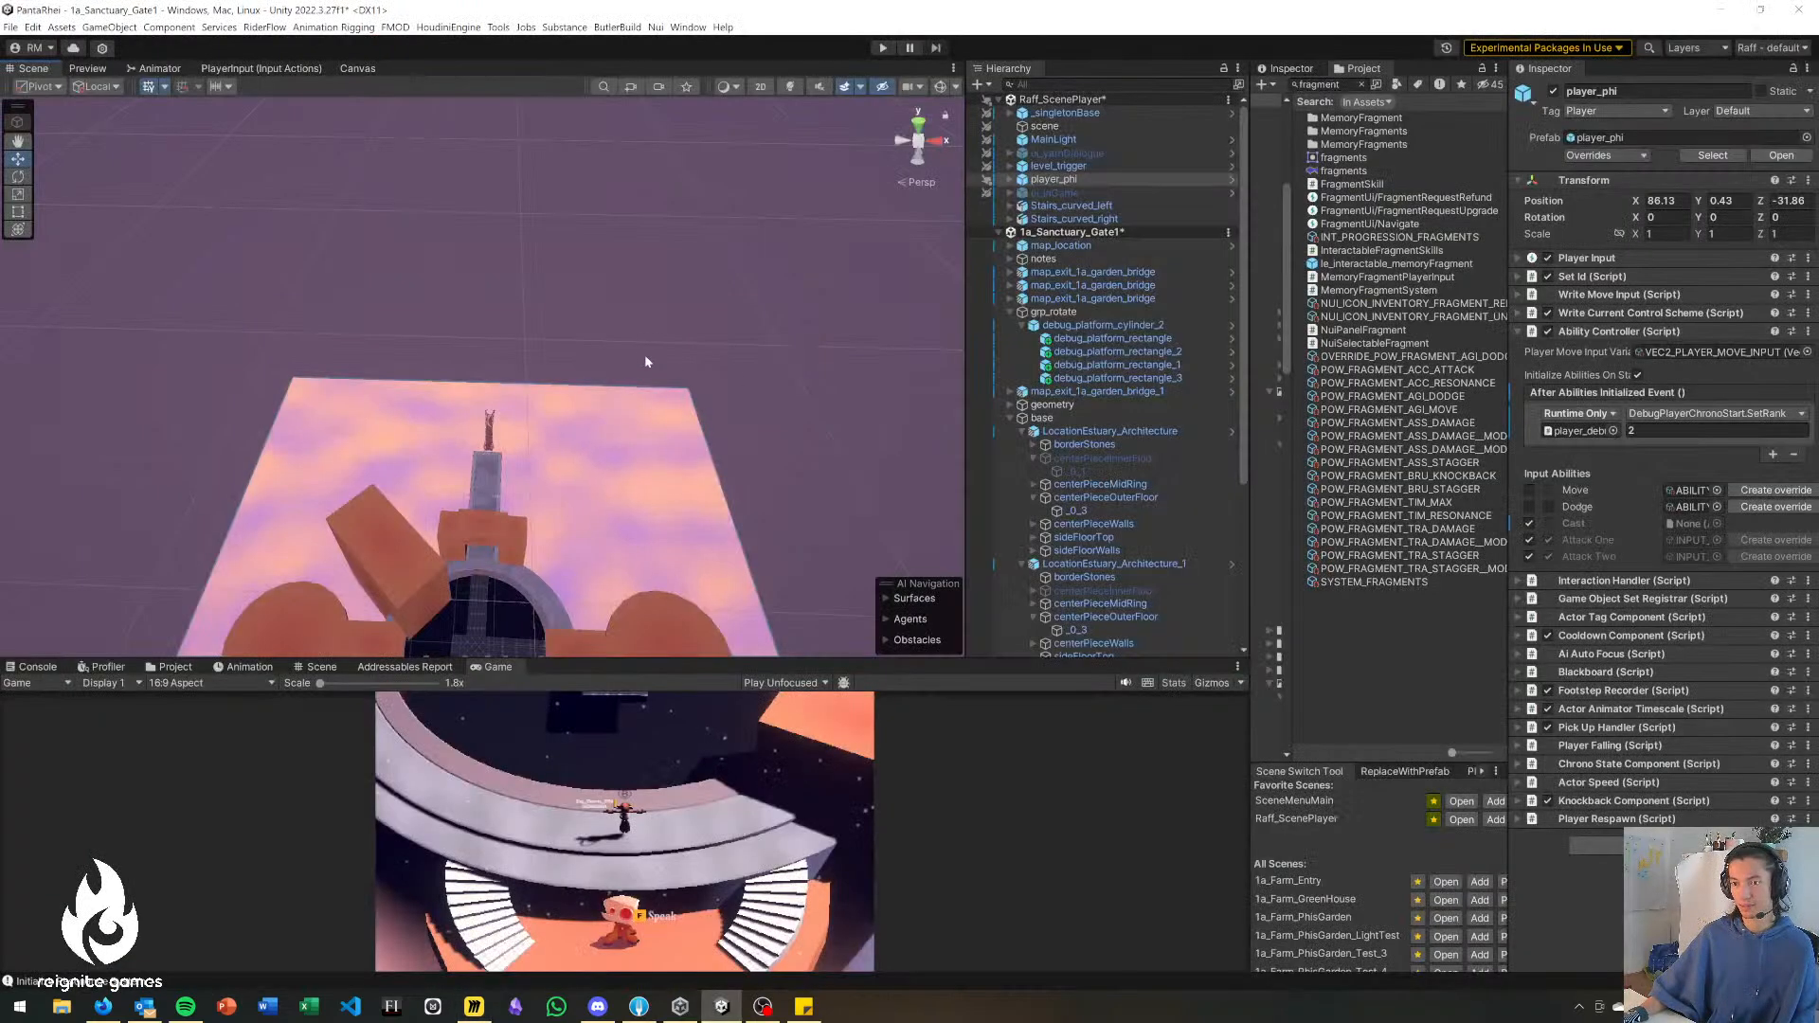
right_drag(645, 355, 676, 412)
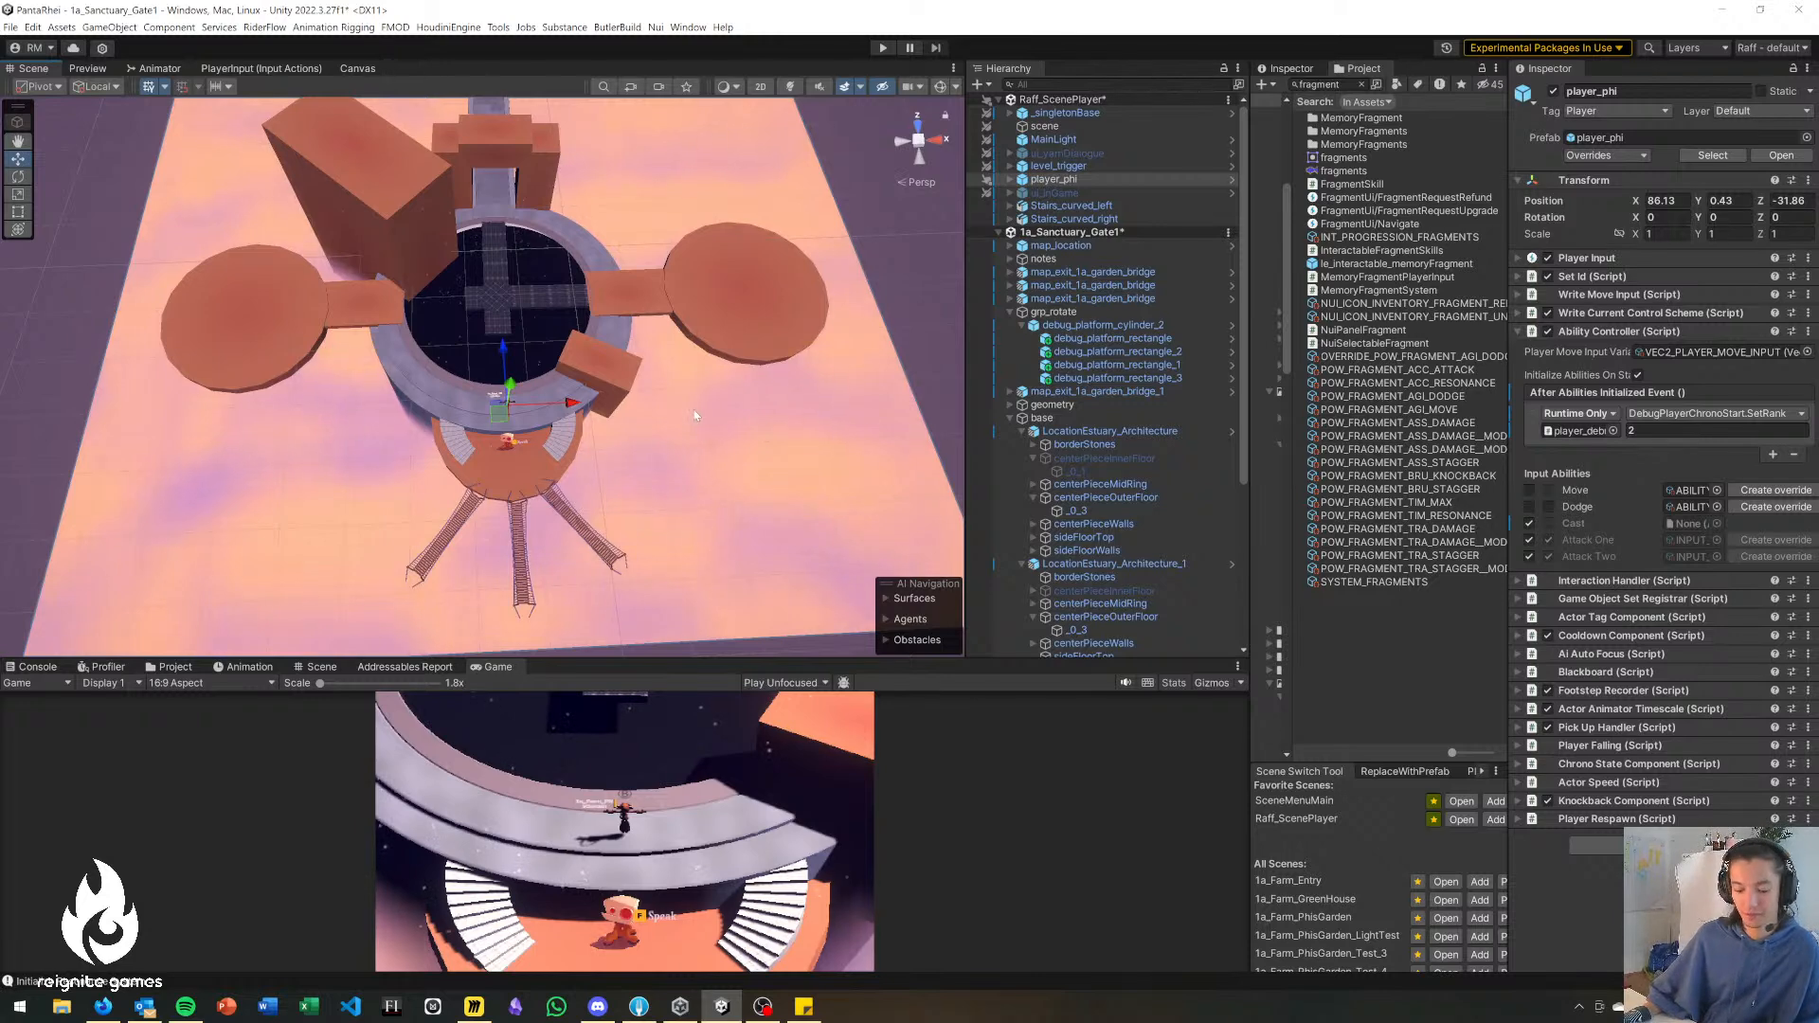
right_drag(673, 386, 669, 378)
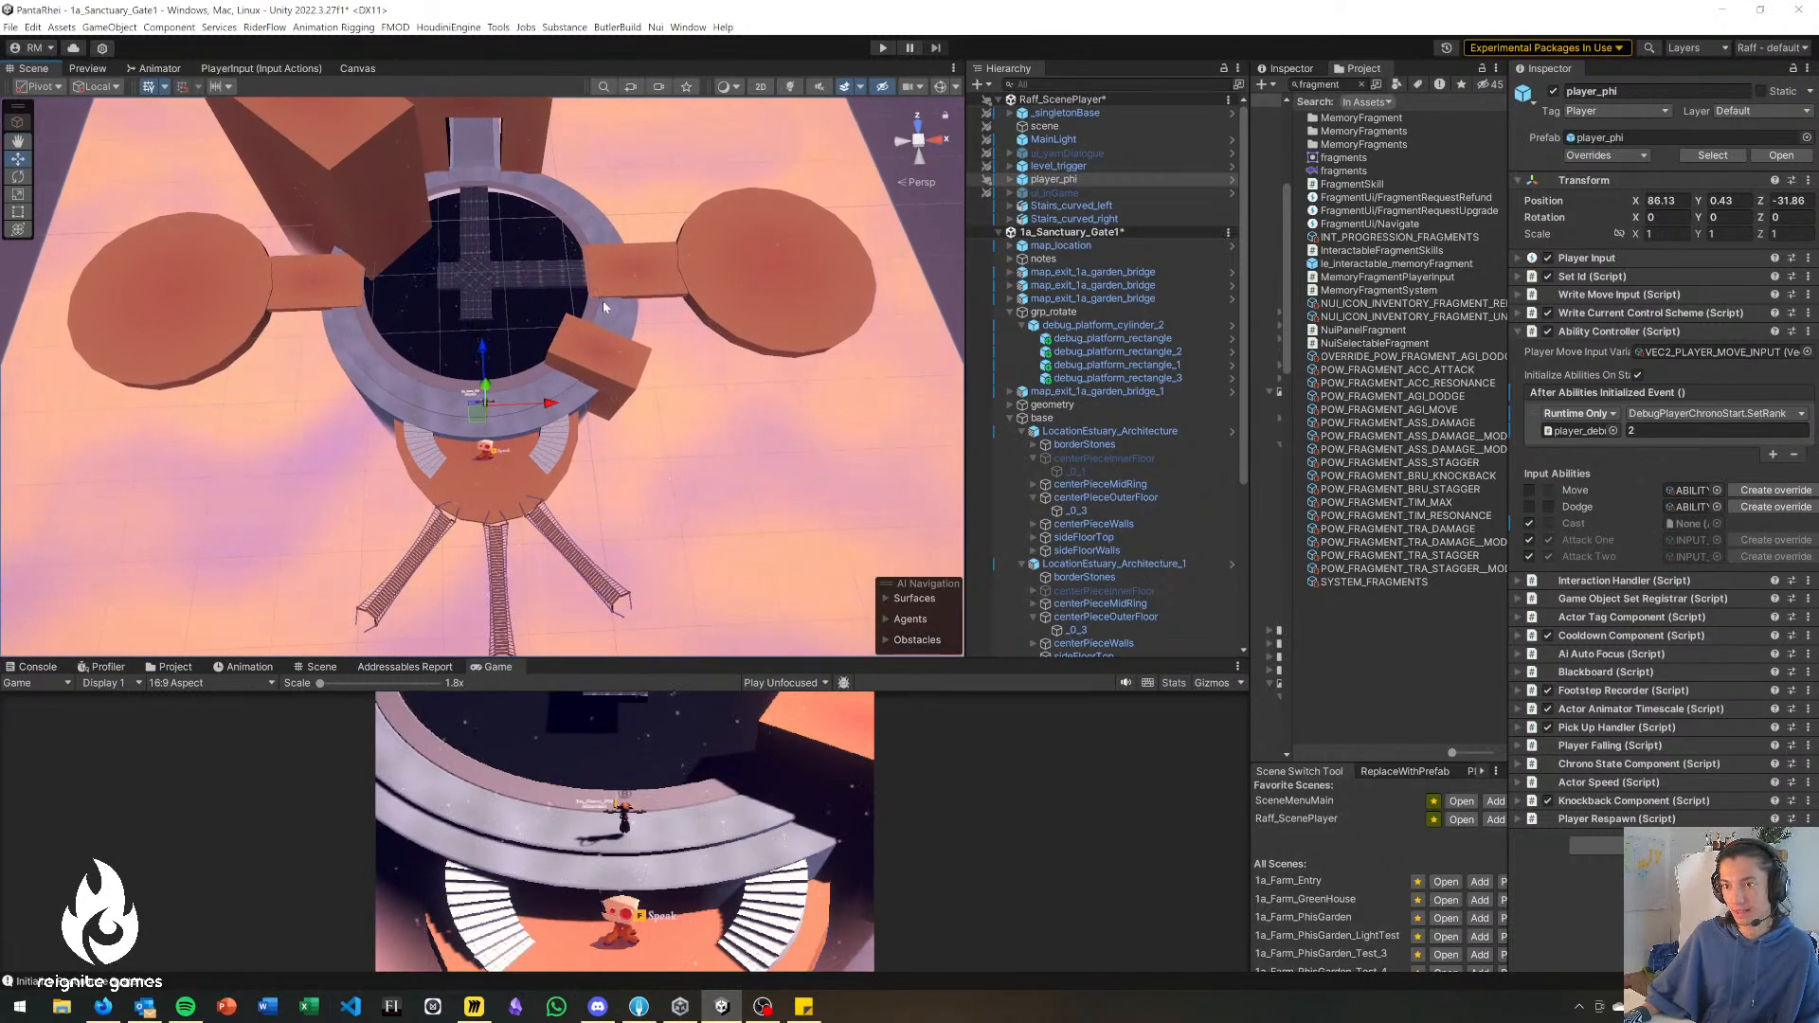
right_drag(526, 418, 528, 427)
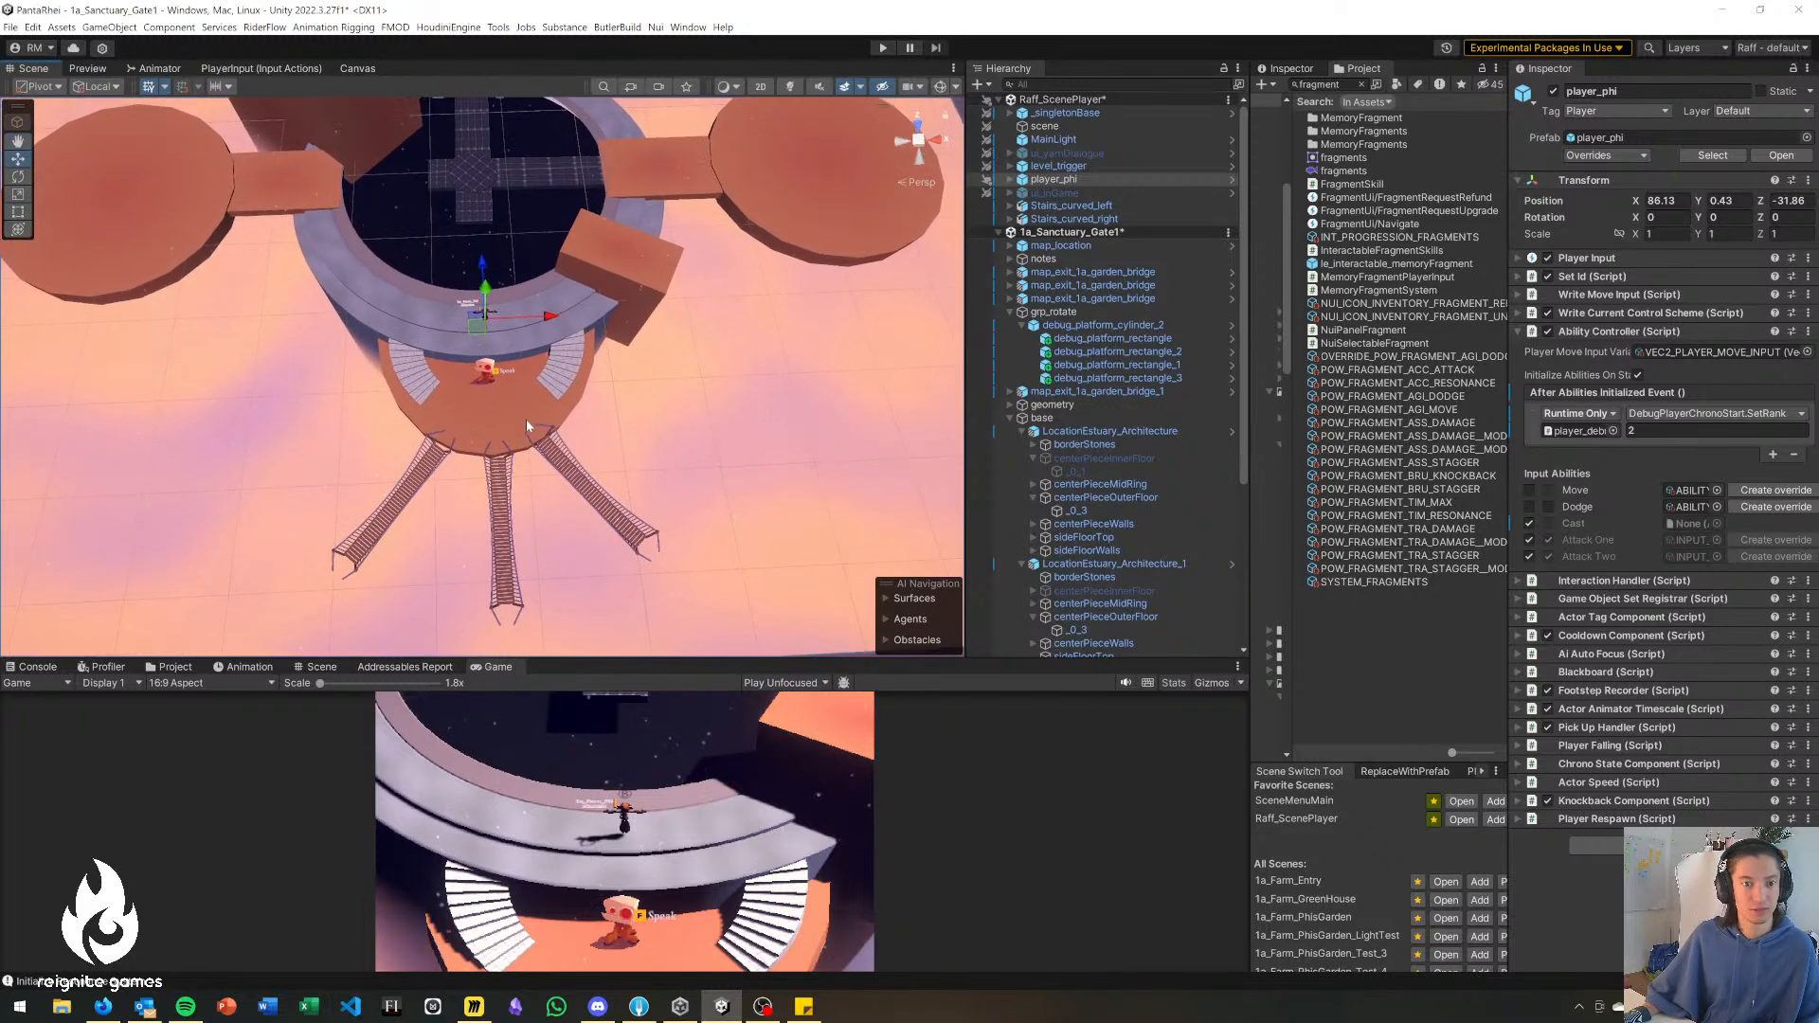
Switch to the PR - Feature Map board in Miro and review the sprint's To do, In progress and Review columns.
click(474, 1006)
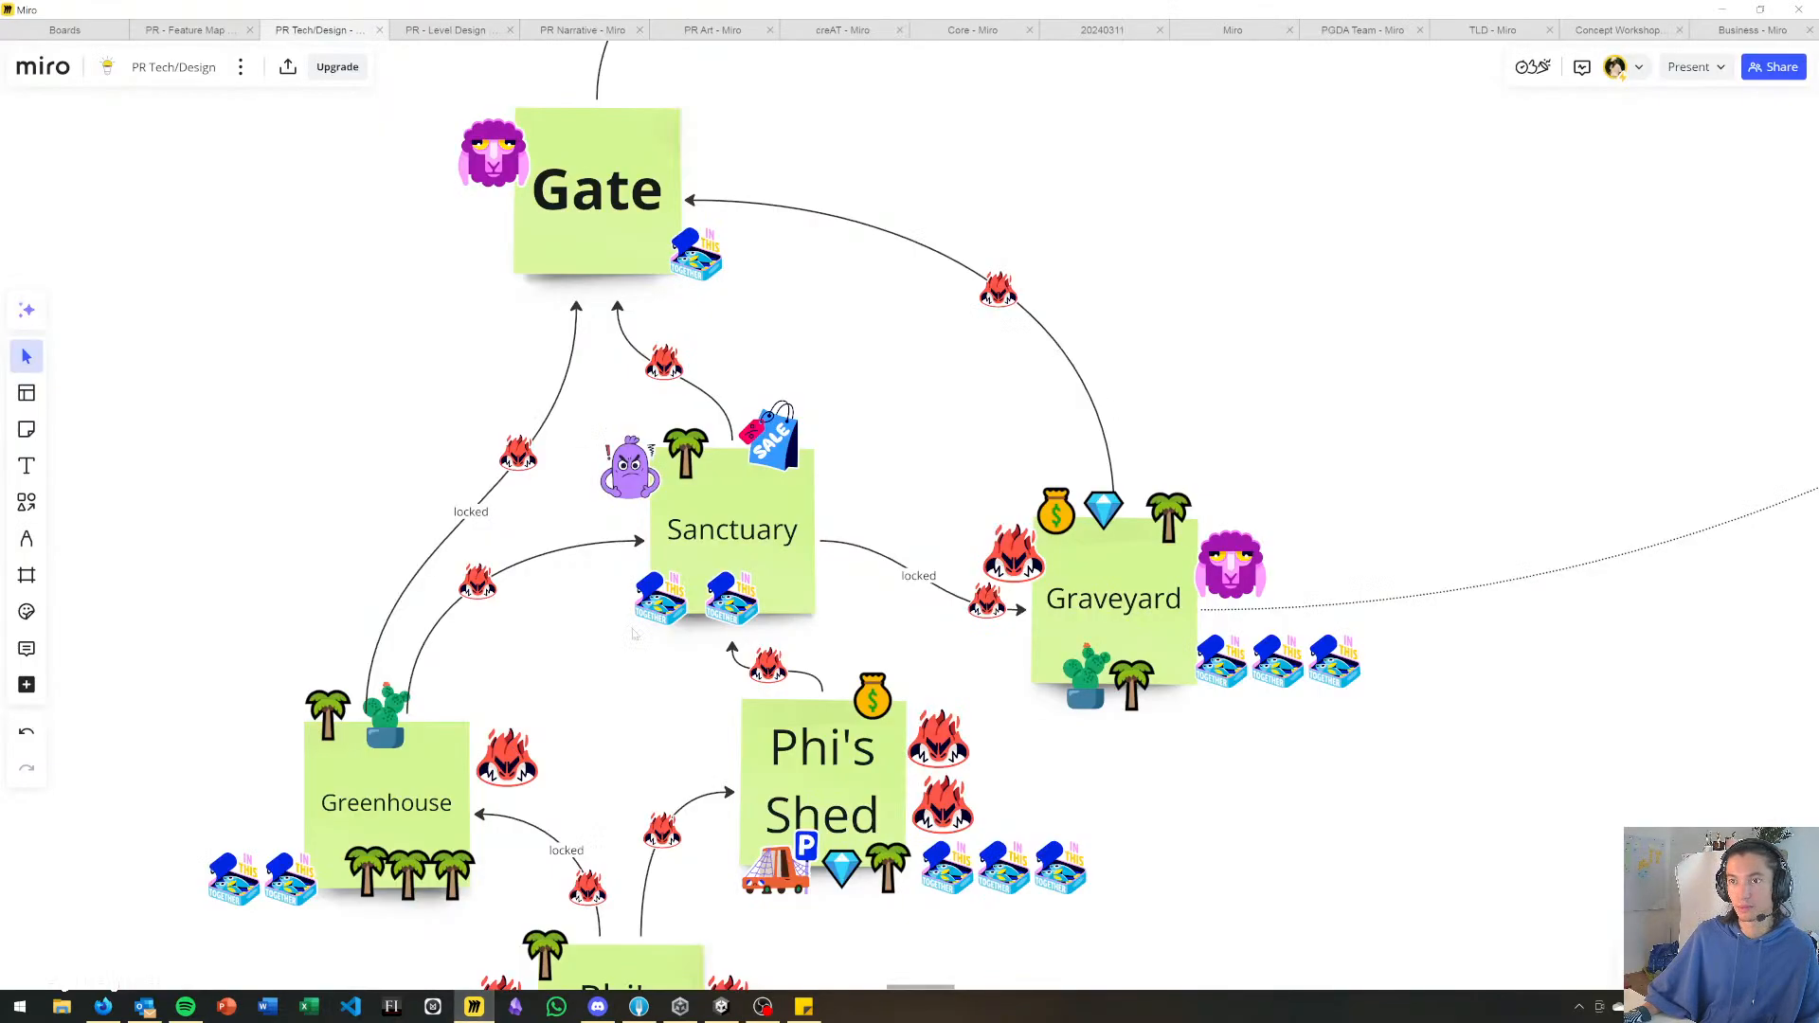
click(162, 31)
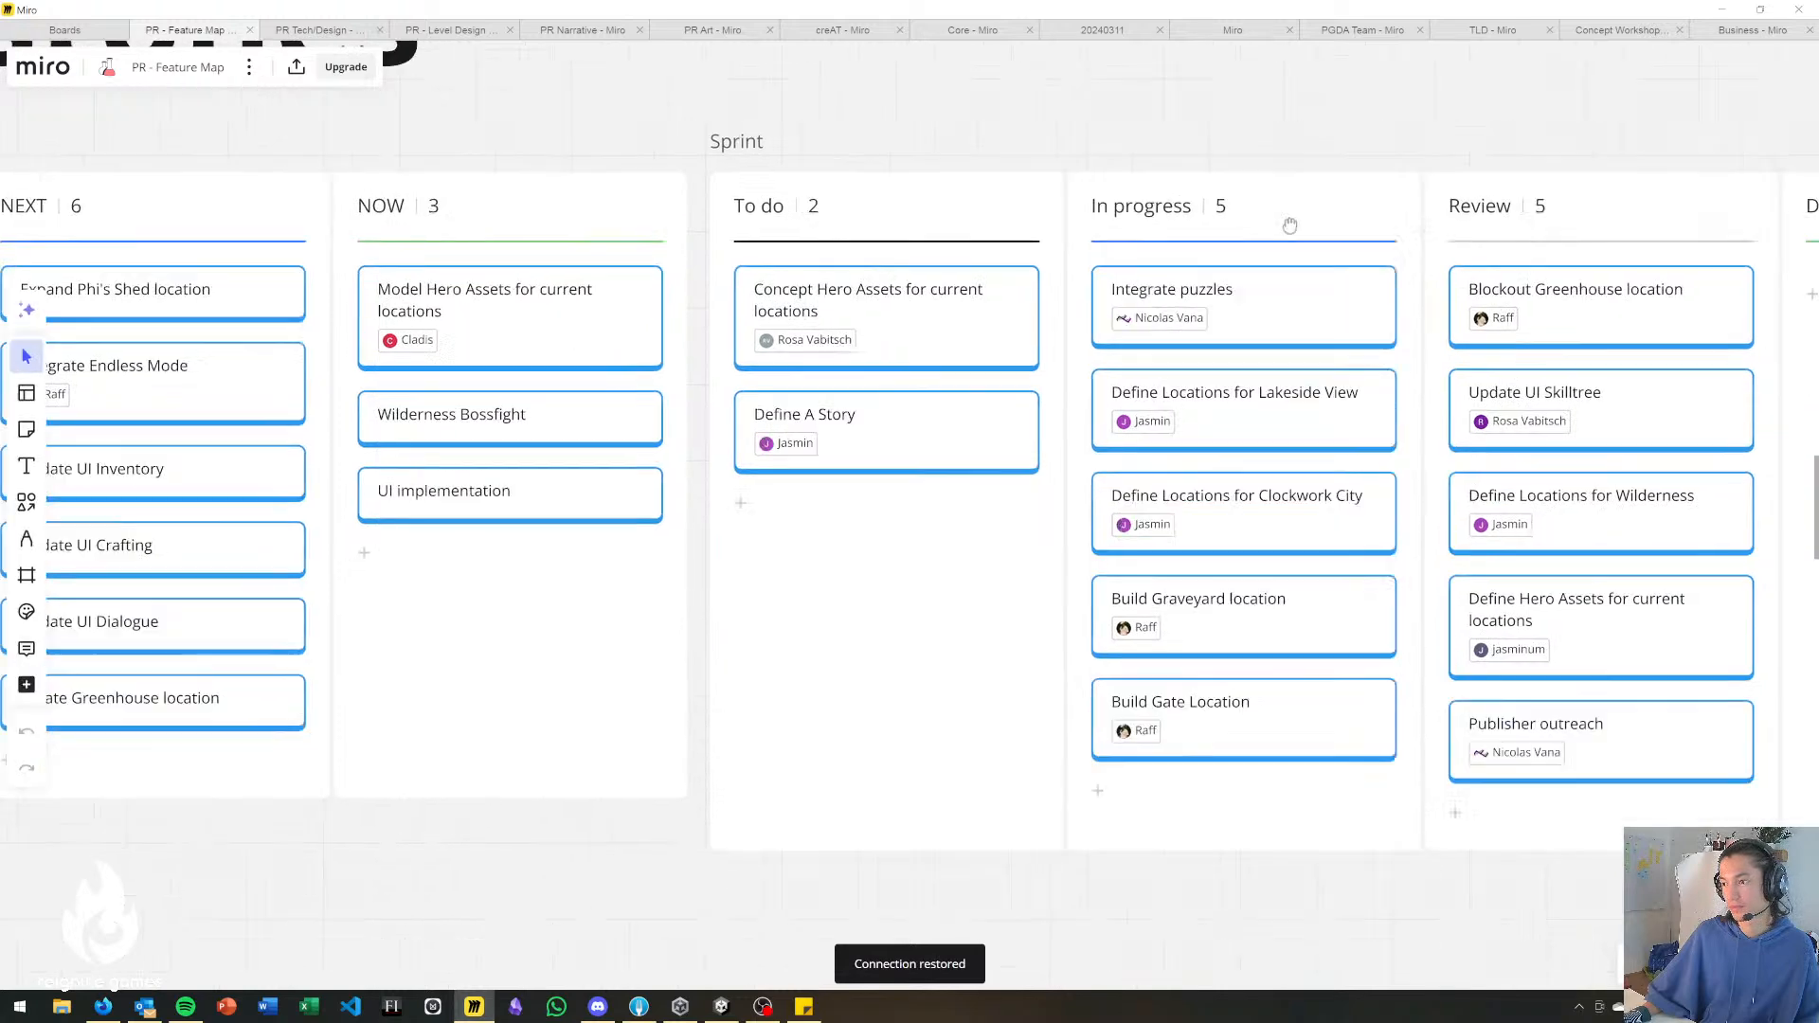
right_drag(1101, 312, 1064, 305)
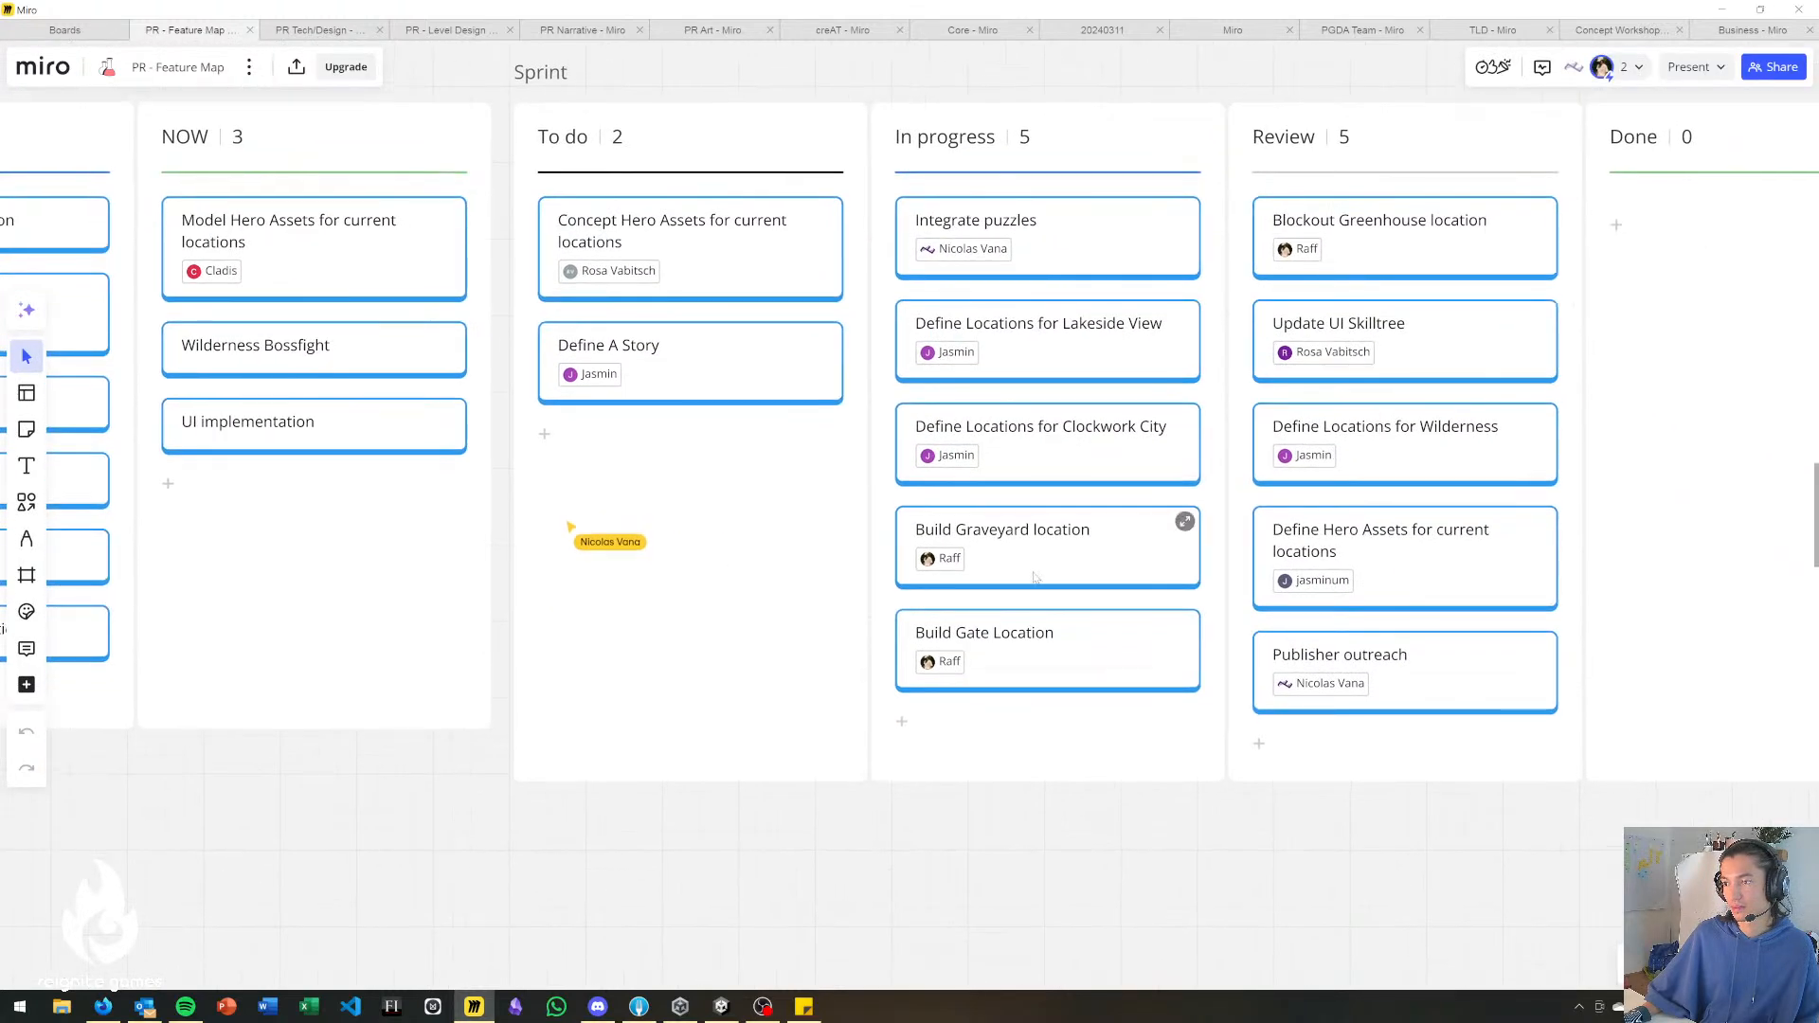
right_drag(1042, 649, 960, 658)
right_drag(980, 547, 879, 611)
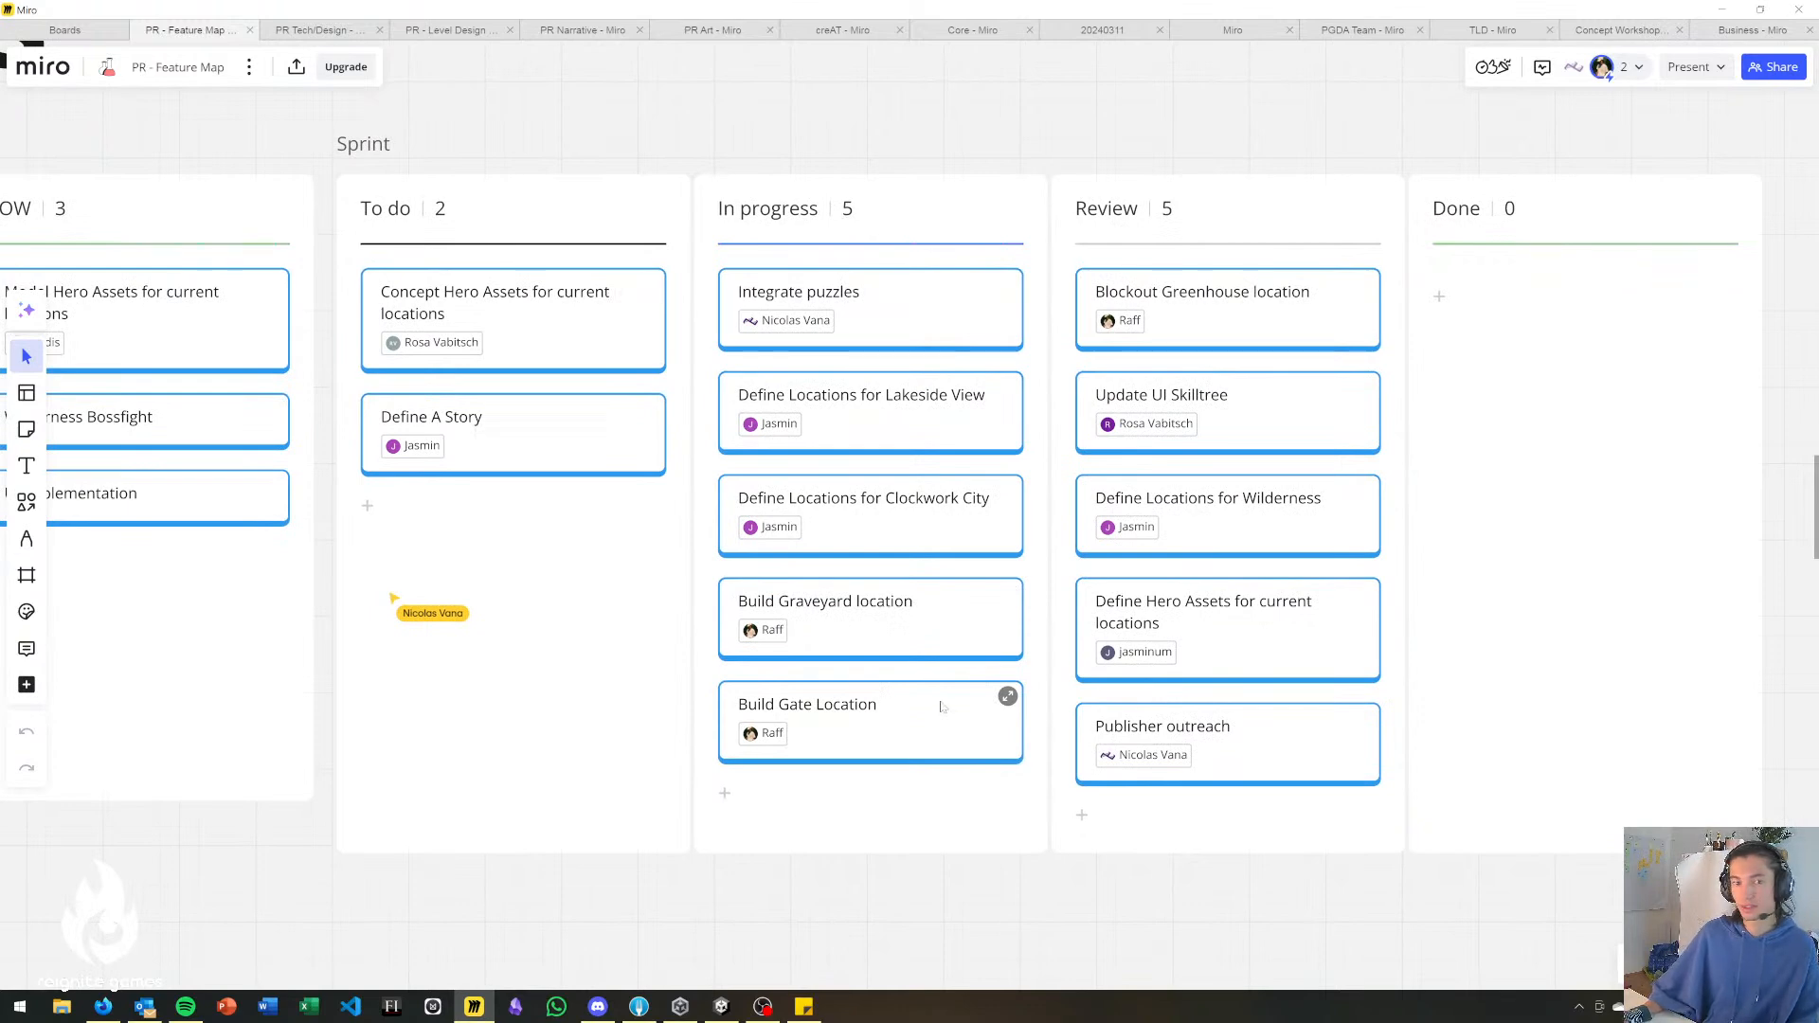
right_drag(614, 623, 964, 575)
right_drag(424, 658, 565, 623)
right_drag(330, 567, 459, 629)
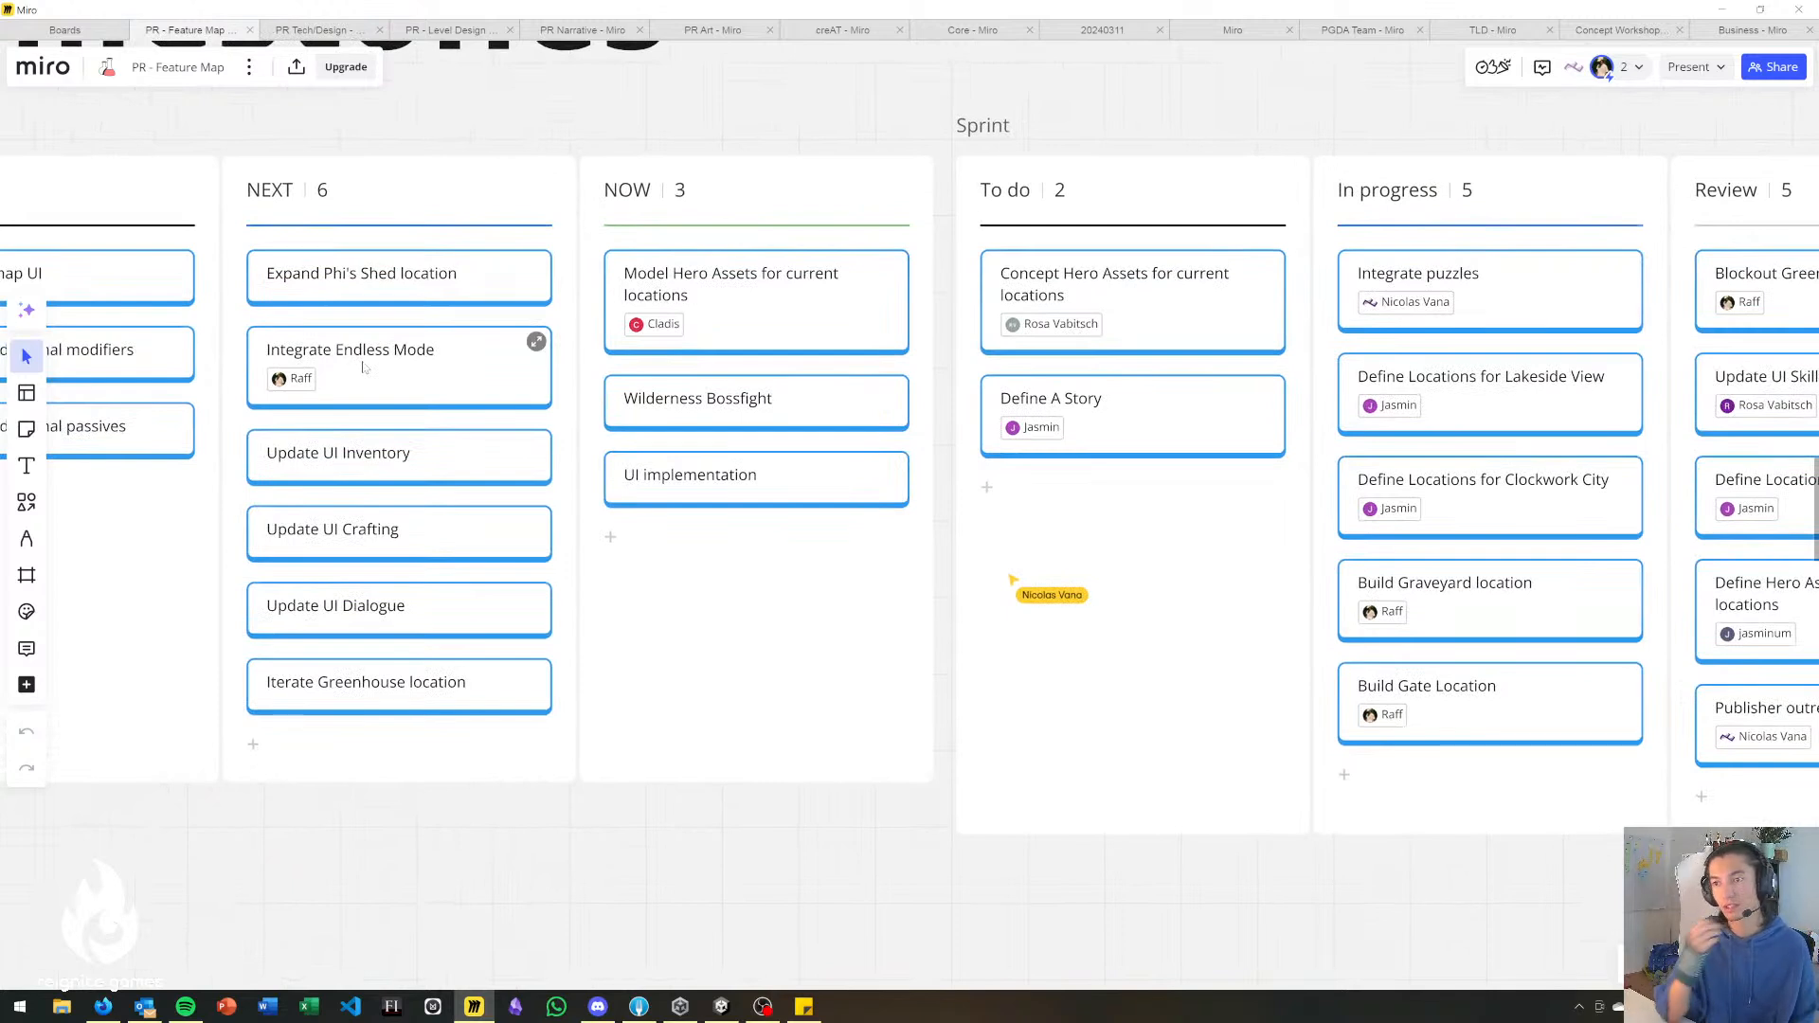
right_drag(629, 579, 480, 496)
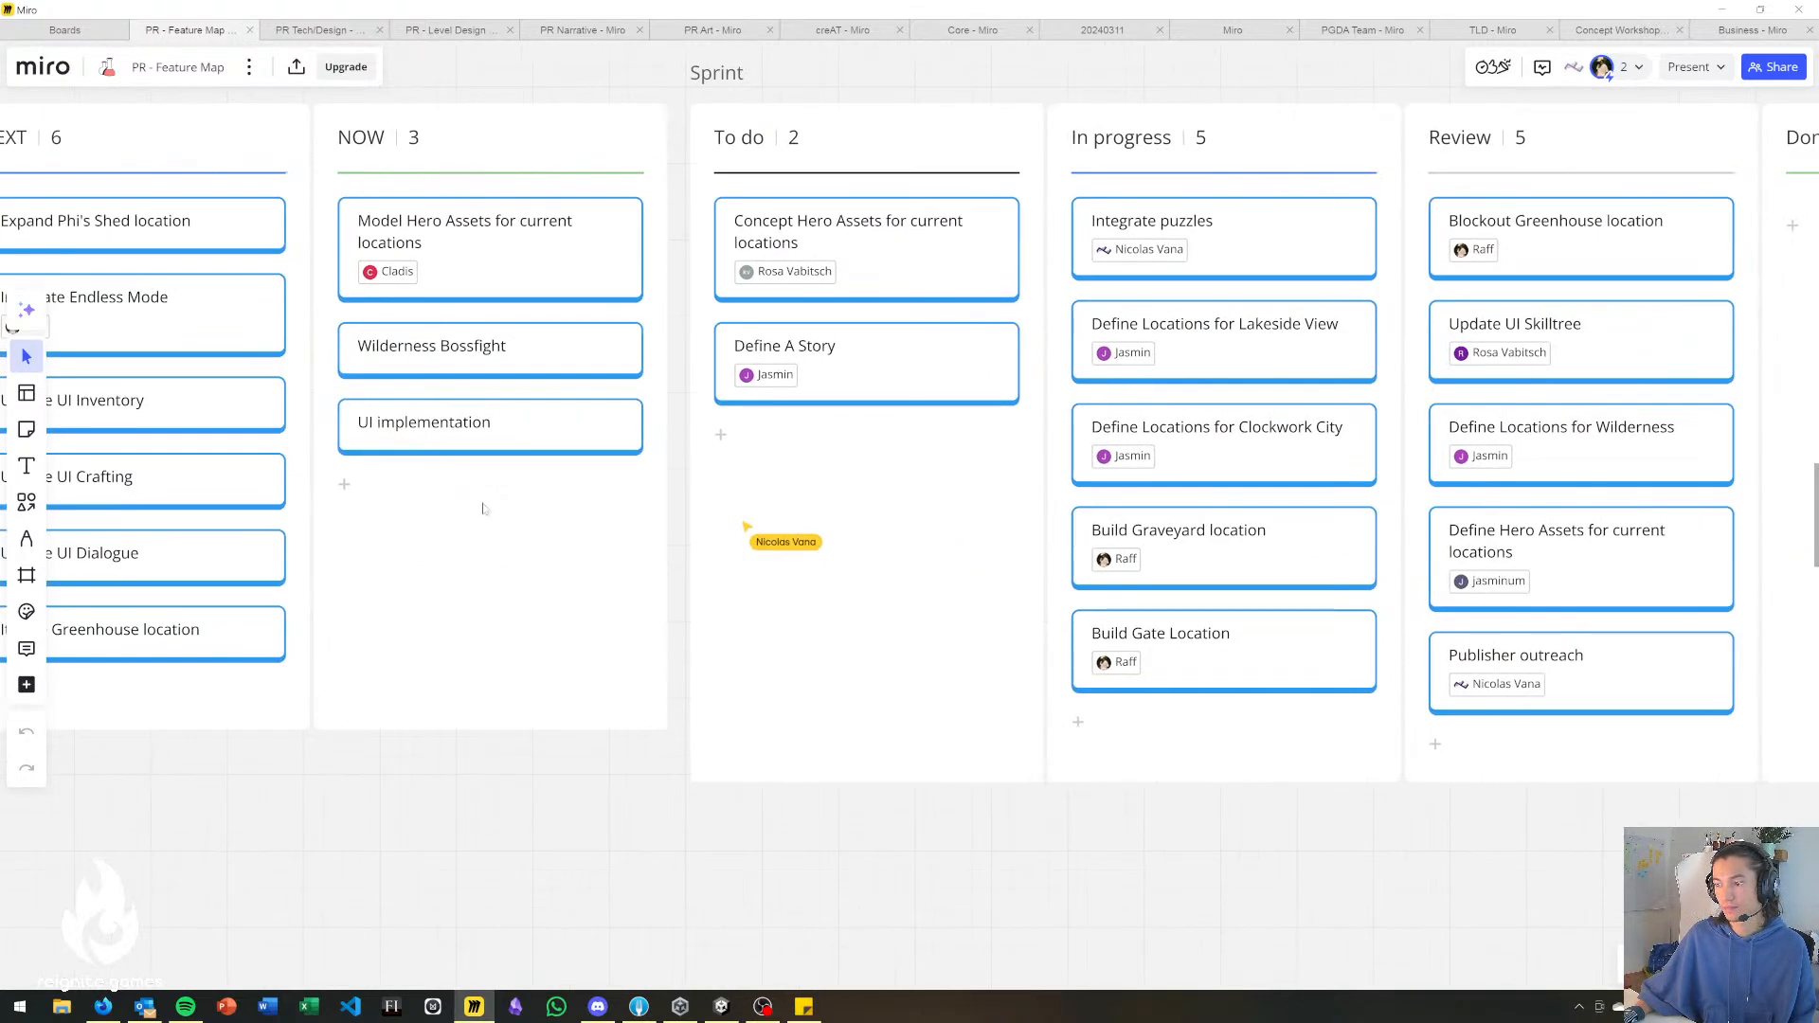
Review the feature map's LATER, NEXT and NOW columns and return to Unity.
scroll(630, 545, up, 2)
right_drag(612, 545, 798, 597)
right_drag(639, 556, 842, 559)
right_drag(871, 667, 974, 666)
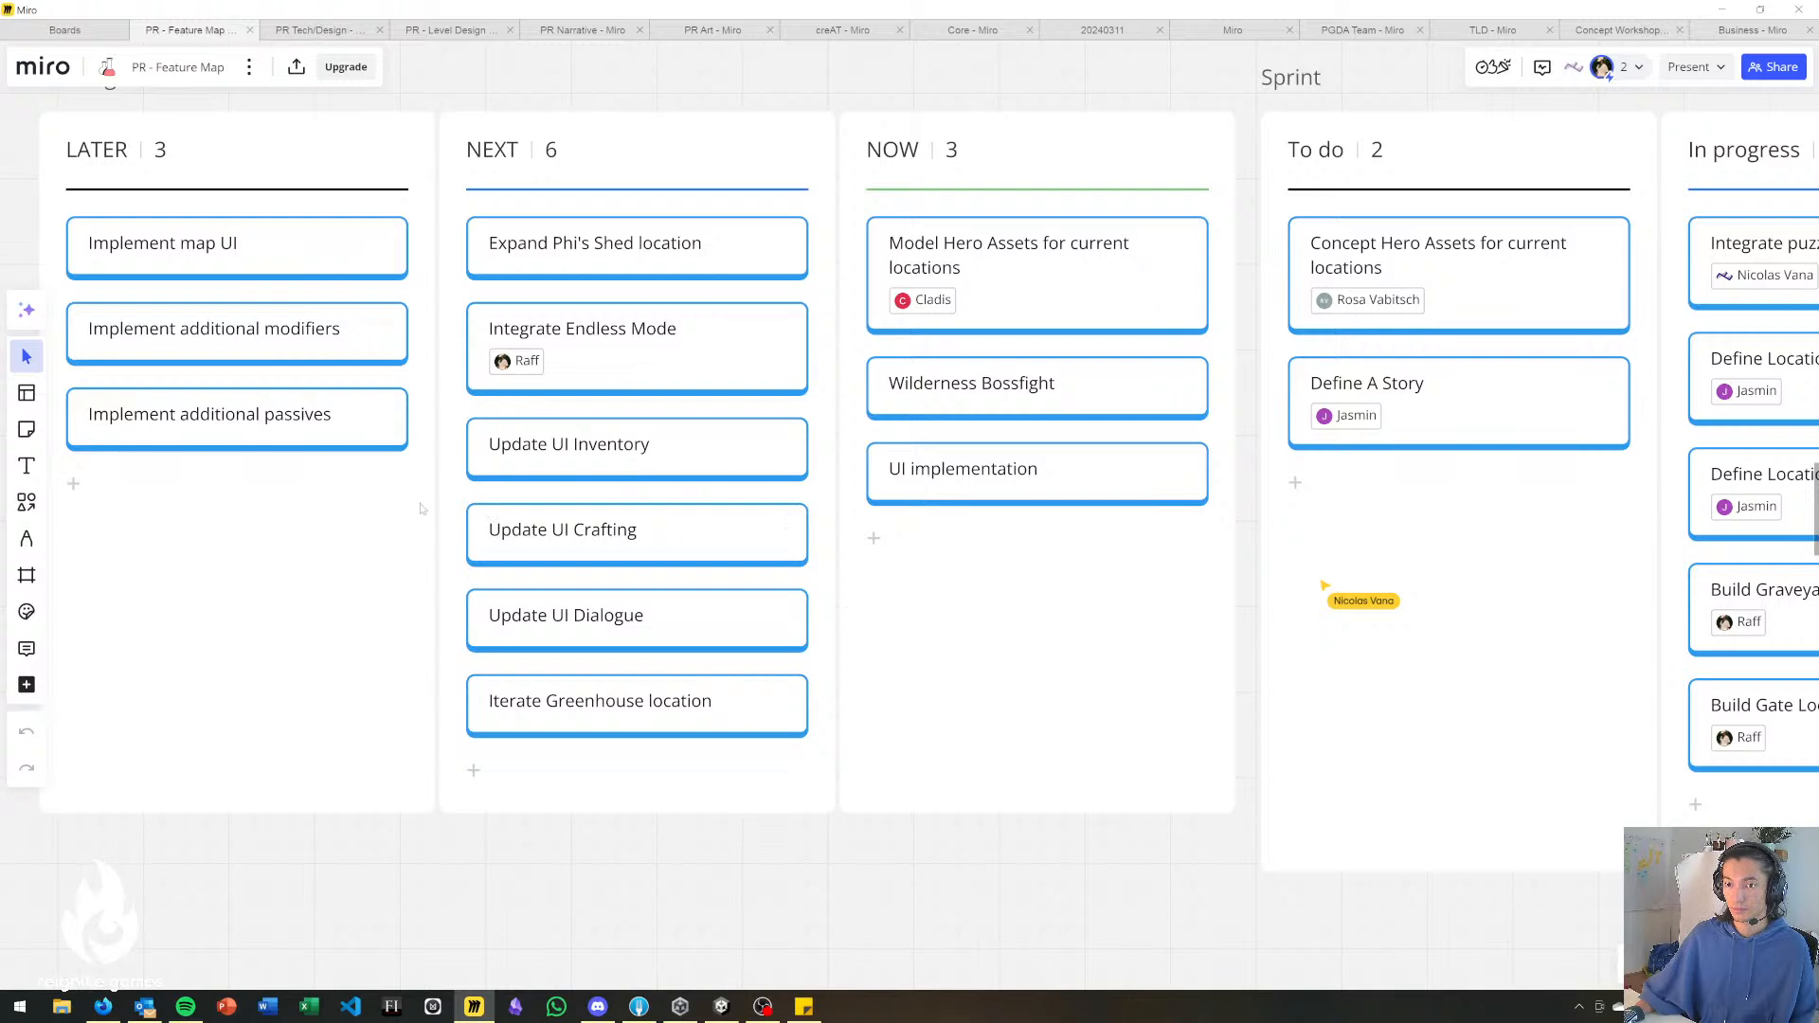
right_drag(439, 509, 503, 488)
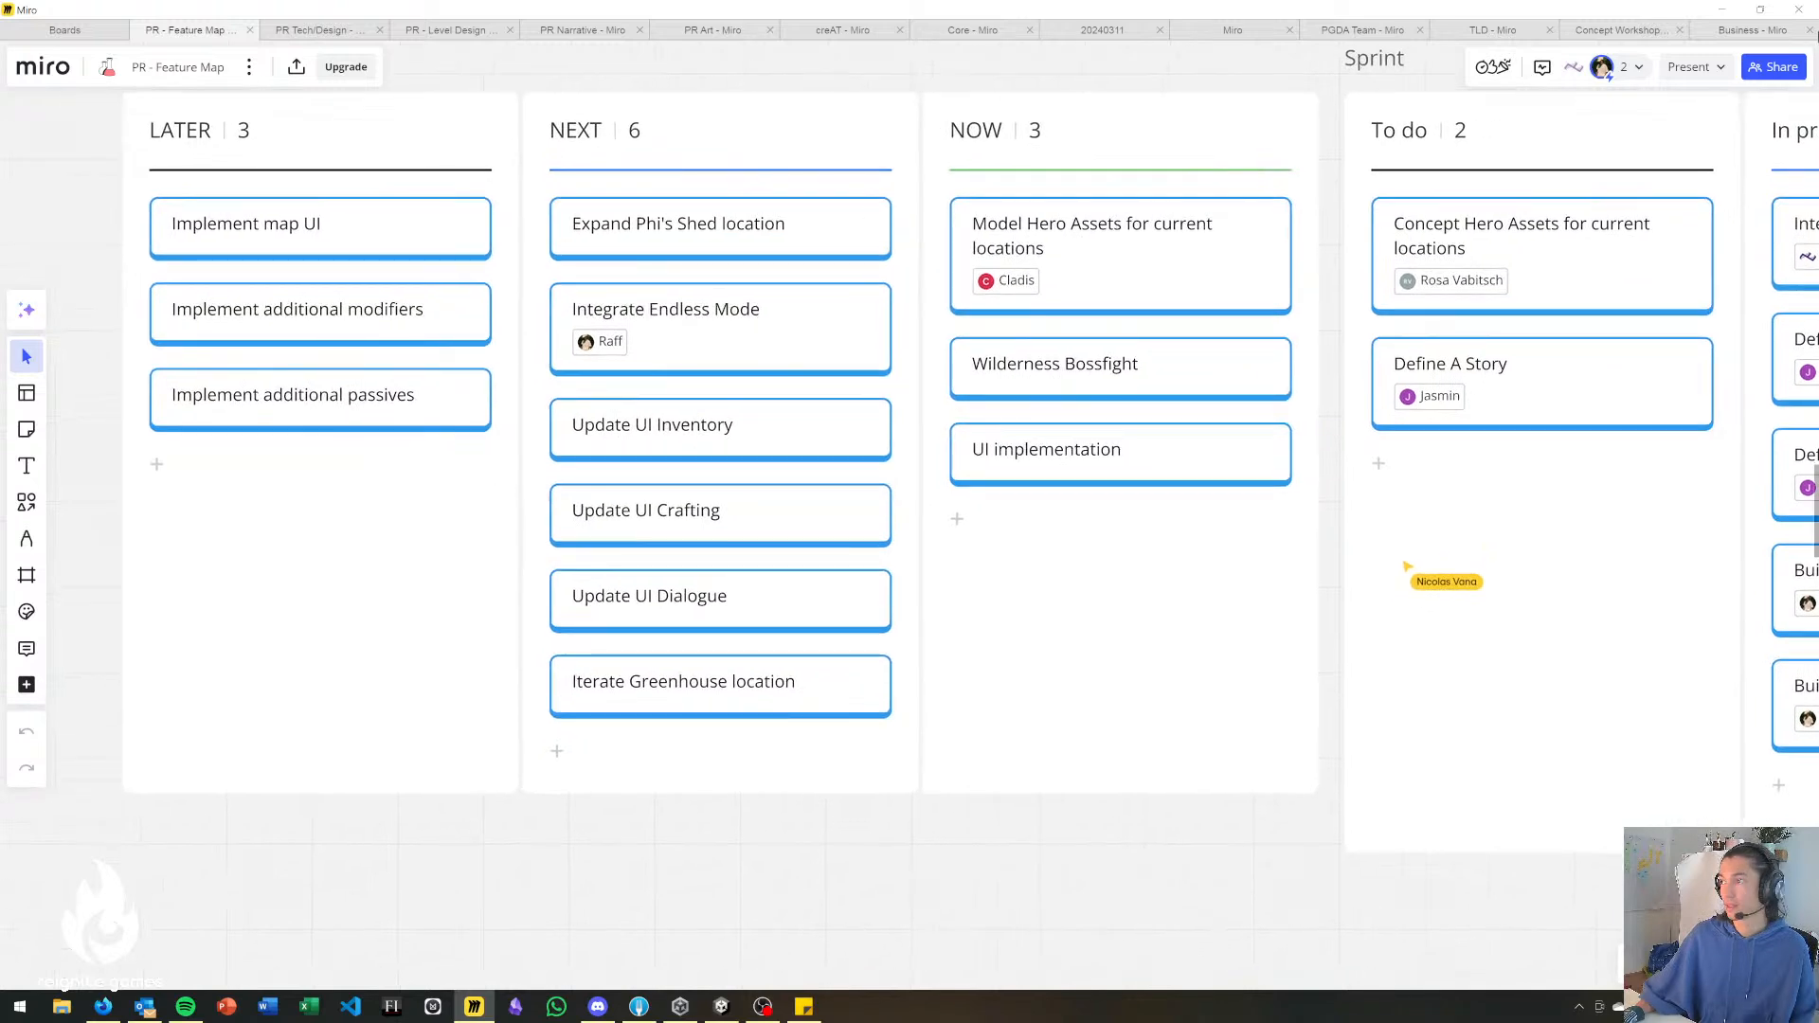
click(1723, 10)
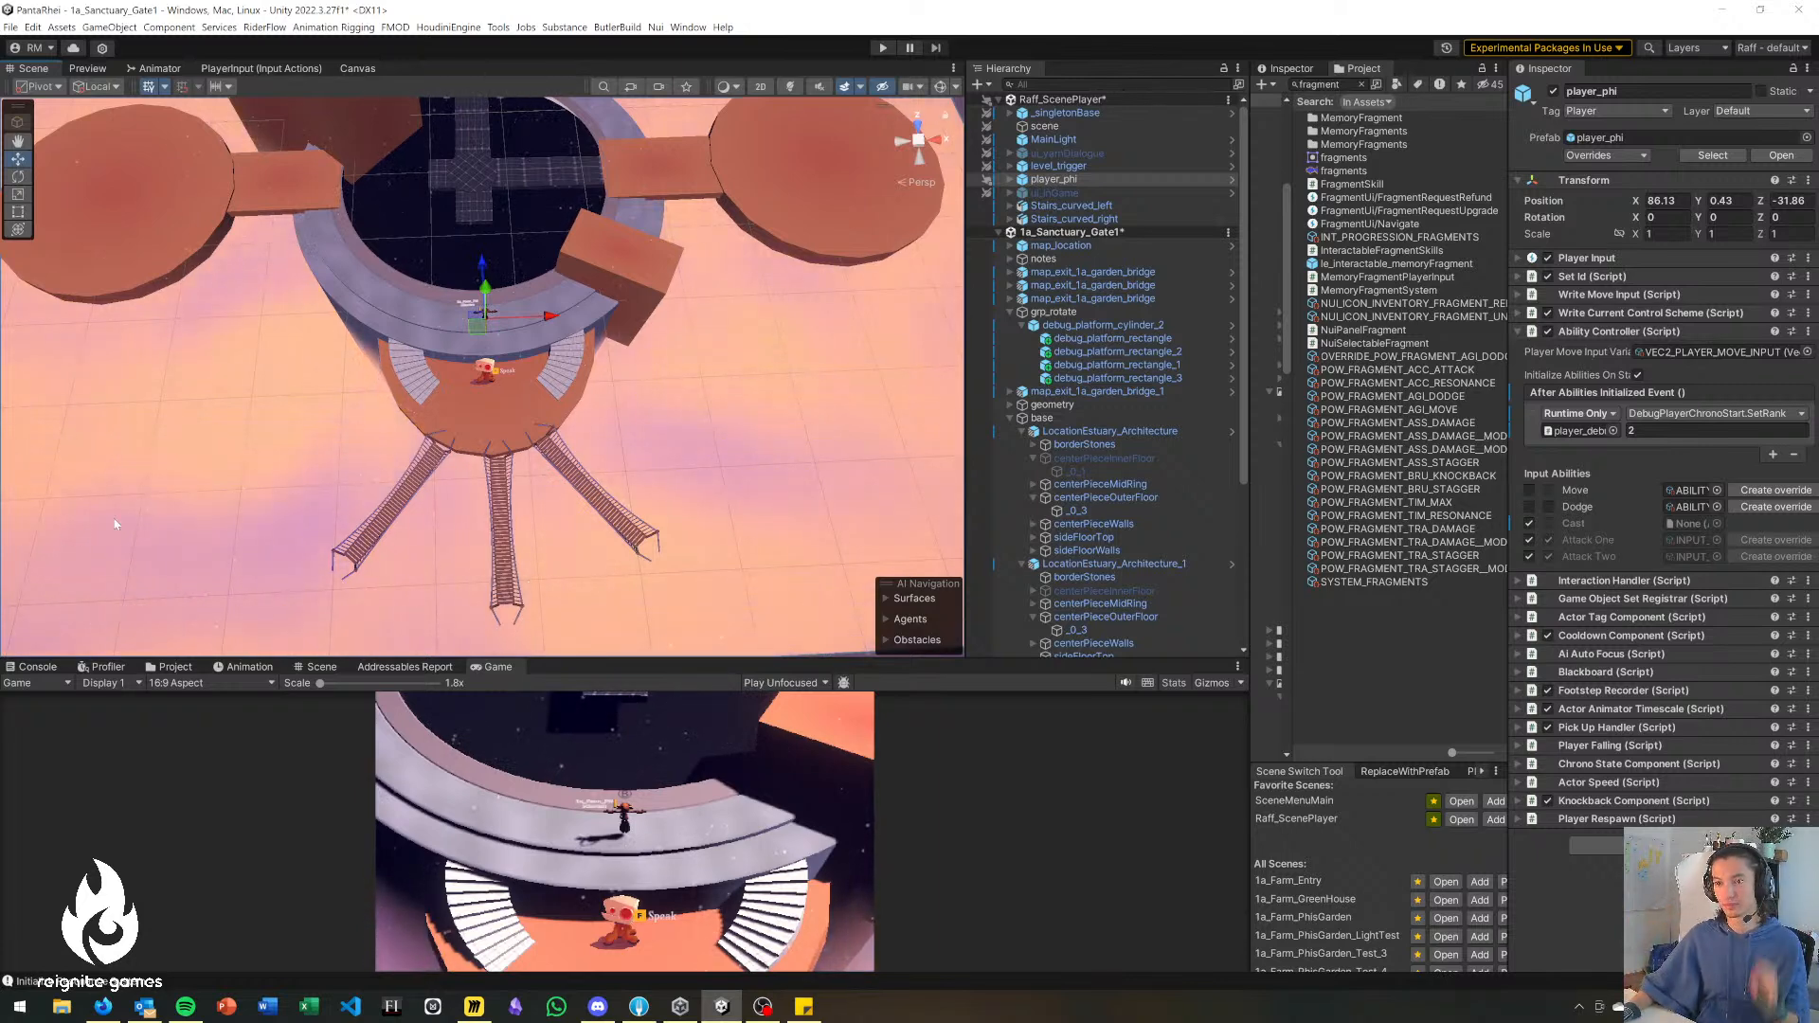
Rotate the cross bridge debug_platform_cylinder_2 to 171.159 degrees in Y so its long arms point at the stair-side ring and the opposite side platform.
alt+drag(646, 491, 684, 612)
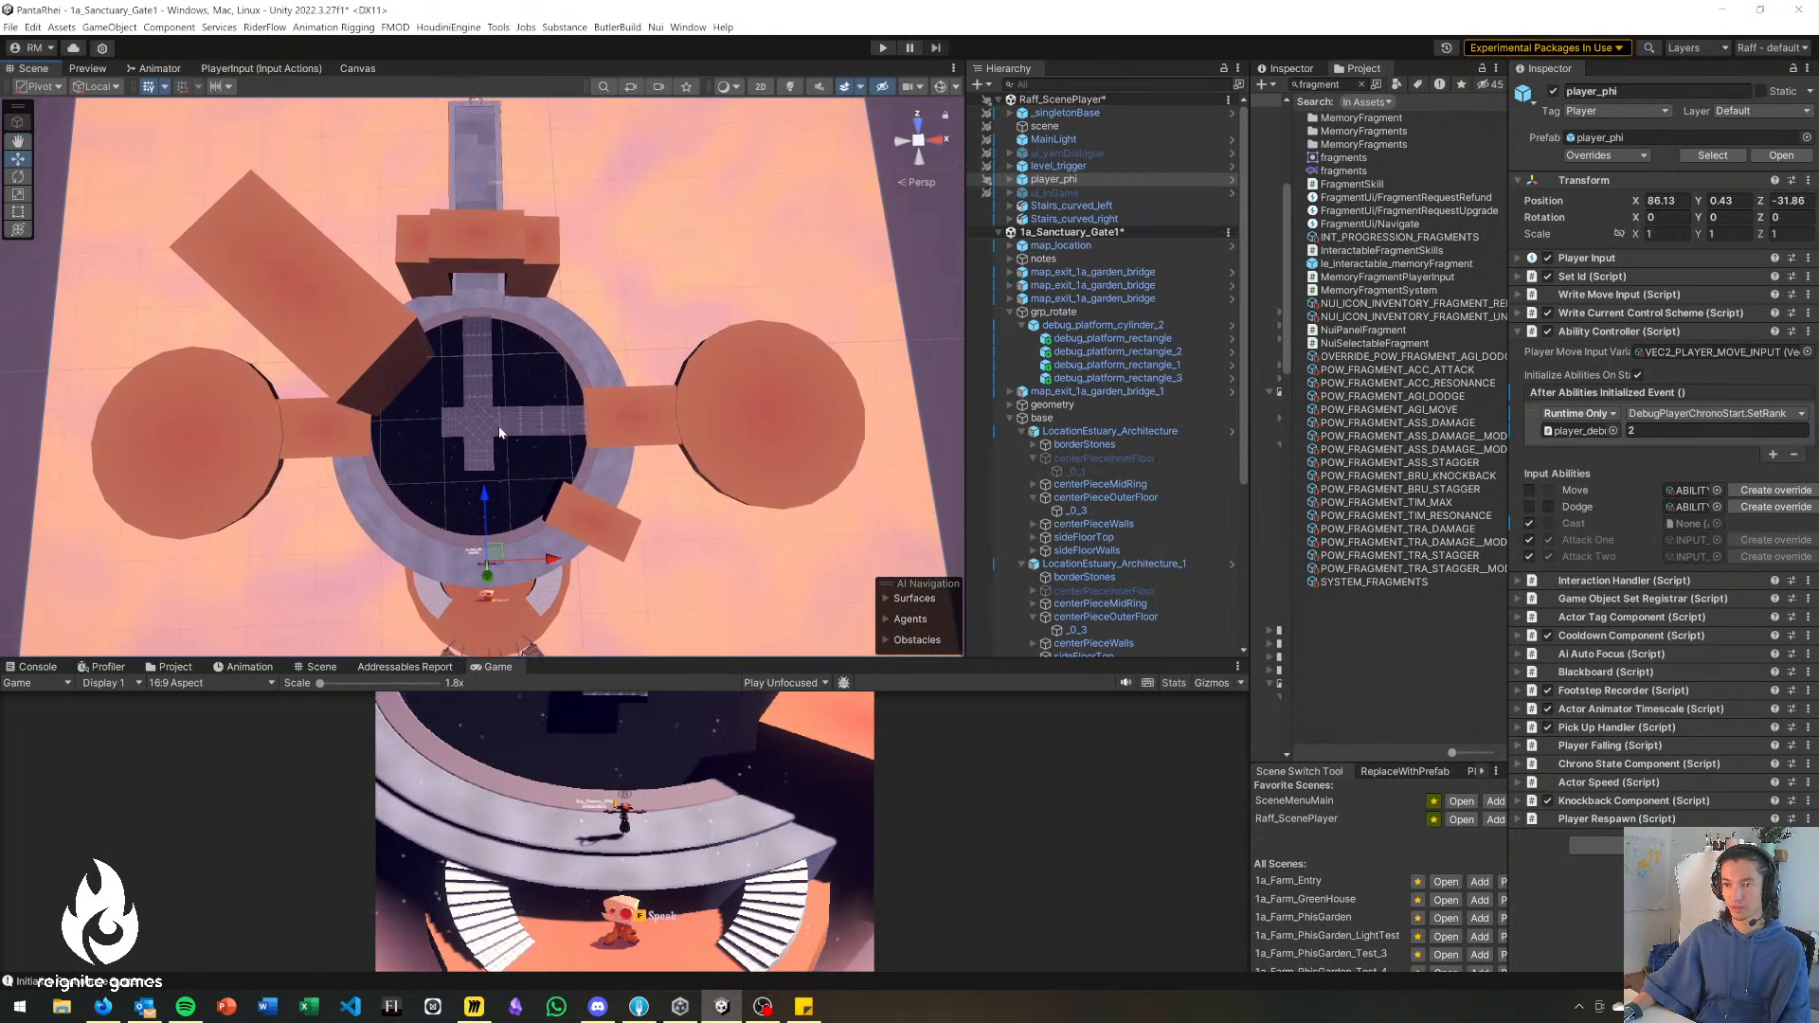
click(495, 433)
click(639, 319)
scroll(590, 456, up, 4)
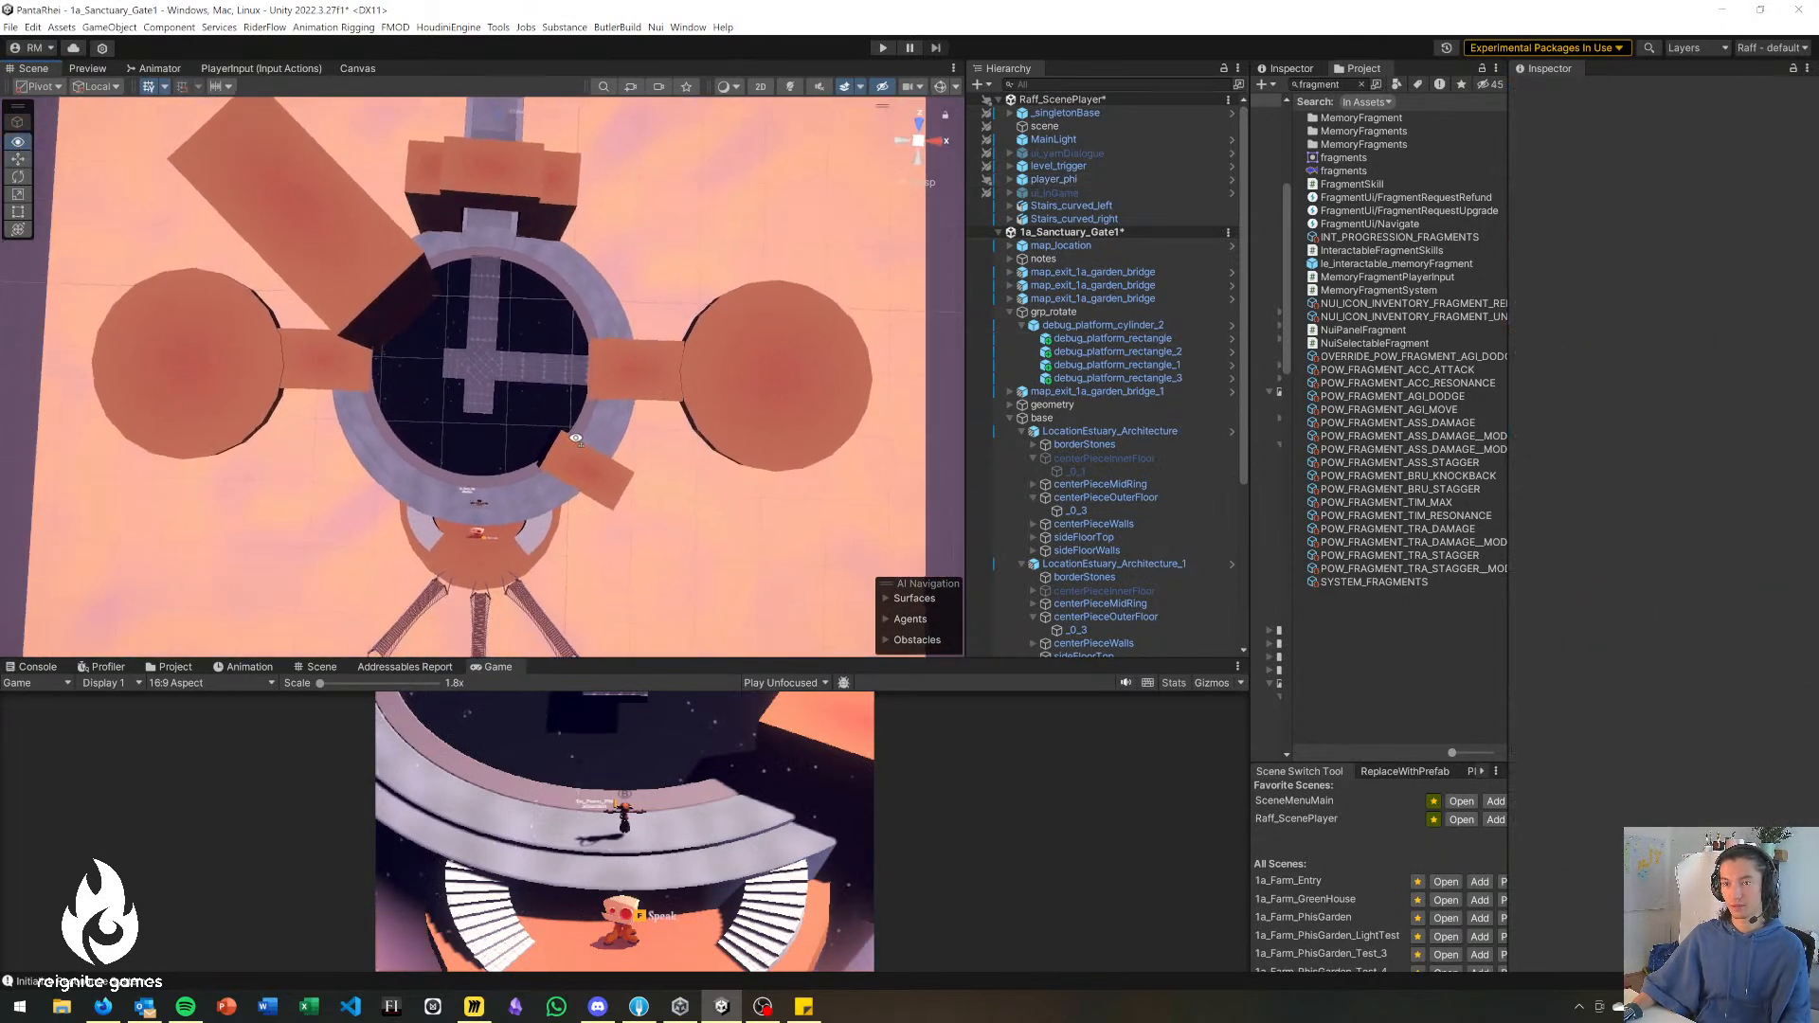
click(461, 356)
key(e)
drag(537, 335, 718, 633)
Switch to the STREAM sticky note and add a "# Puzzles" heading below the blockouts list.
key(alt+Tab)
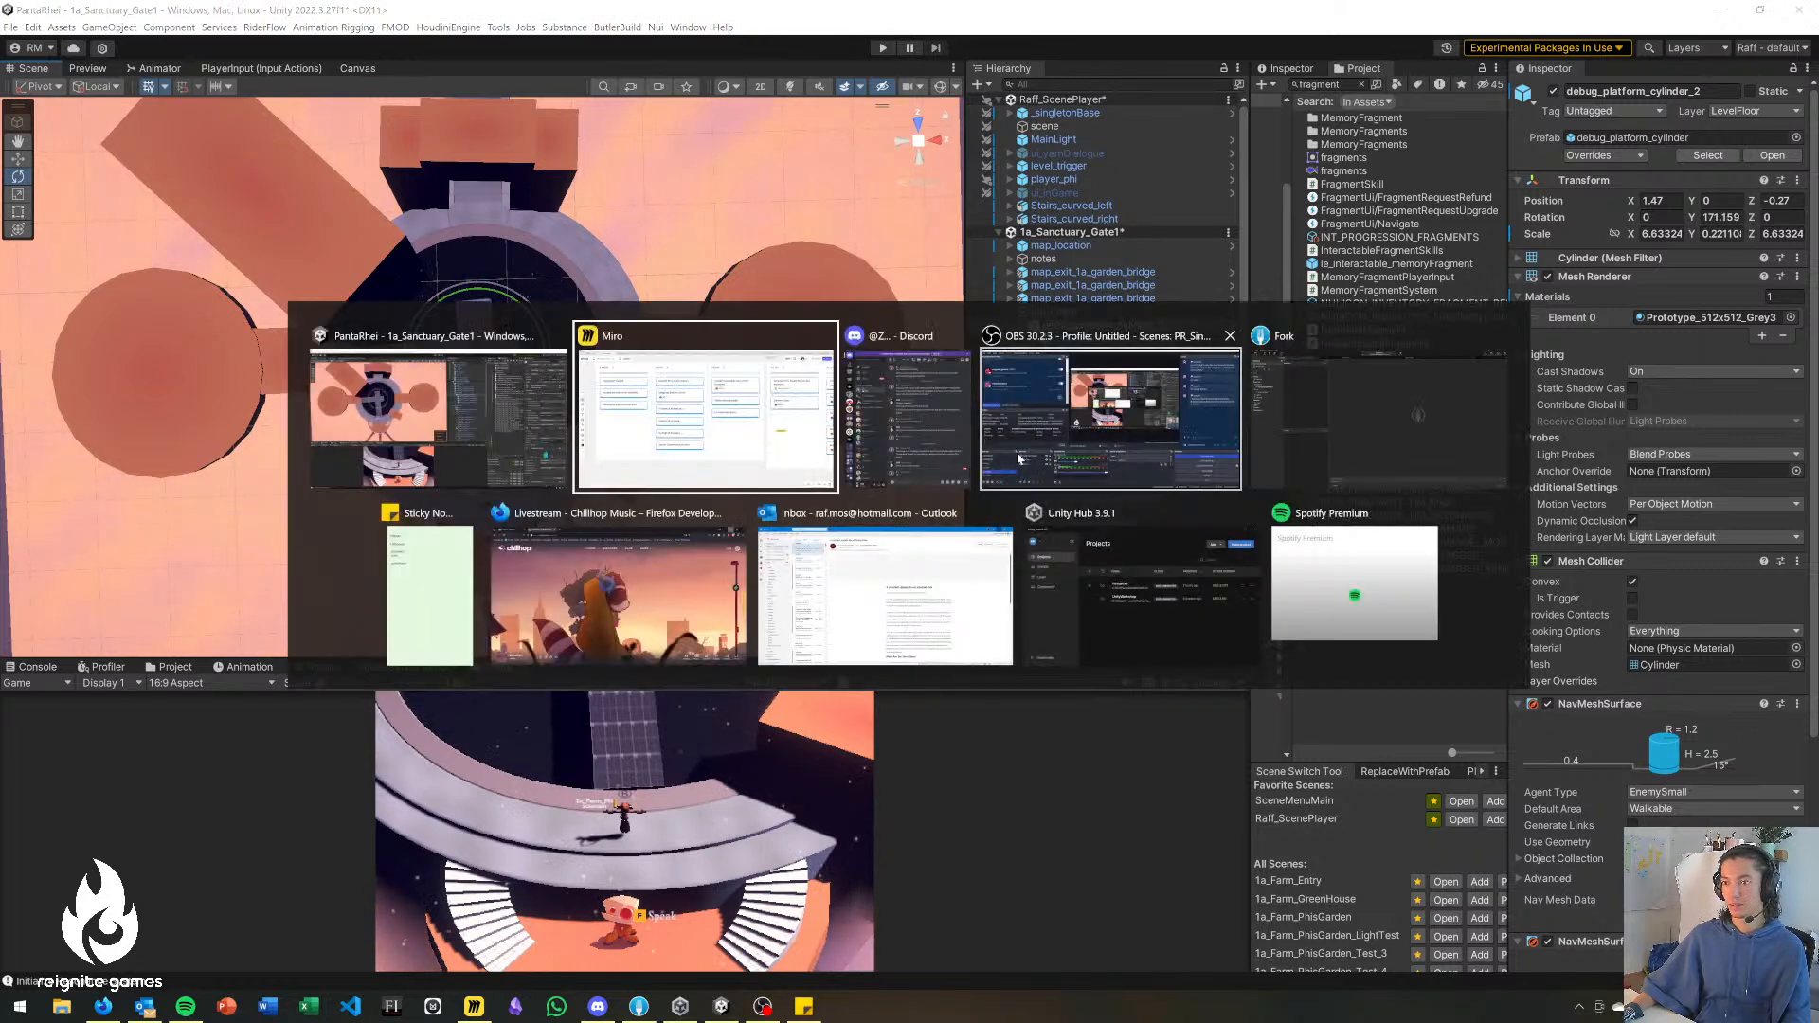
click(452, 599)
drag(1275, 199, 1302, 196)
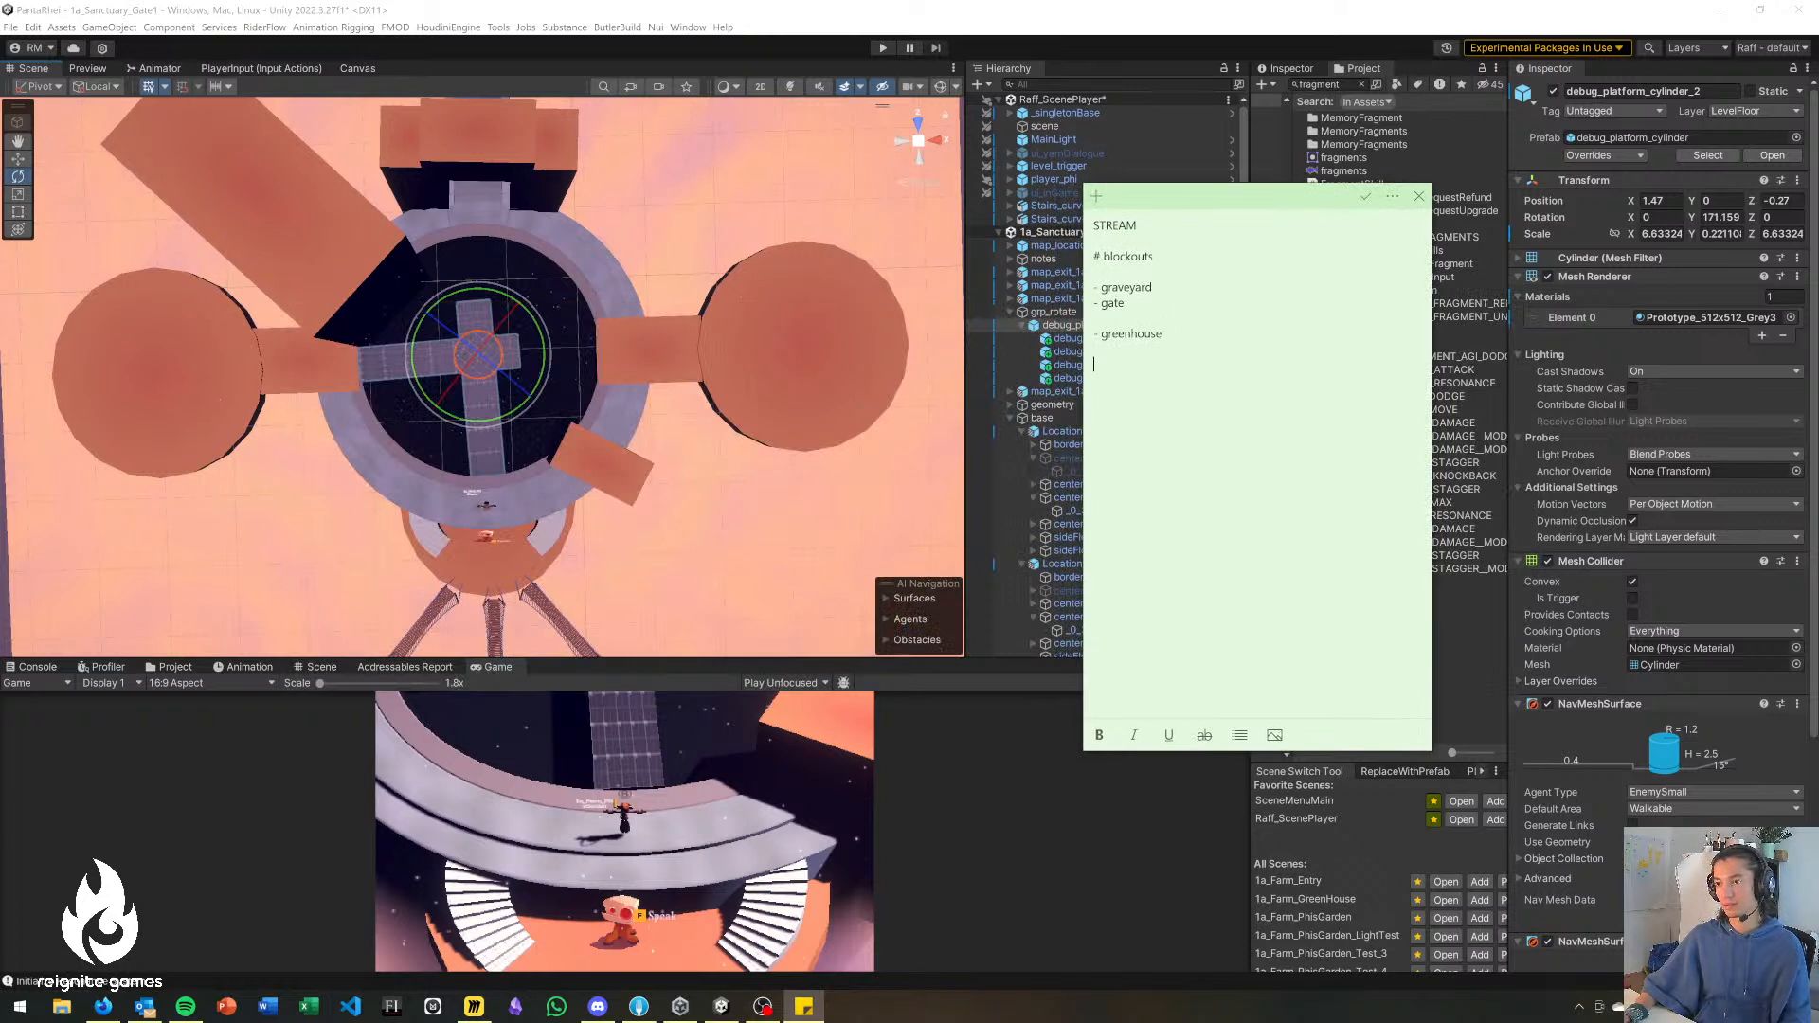
key(Return)
key(Return)
key(Return)
text(#)
text(Puzzles)
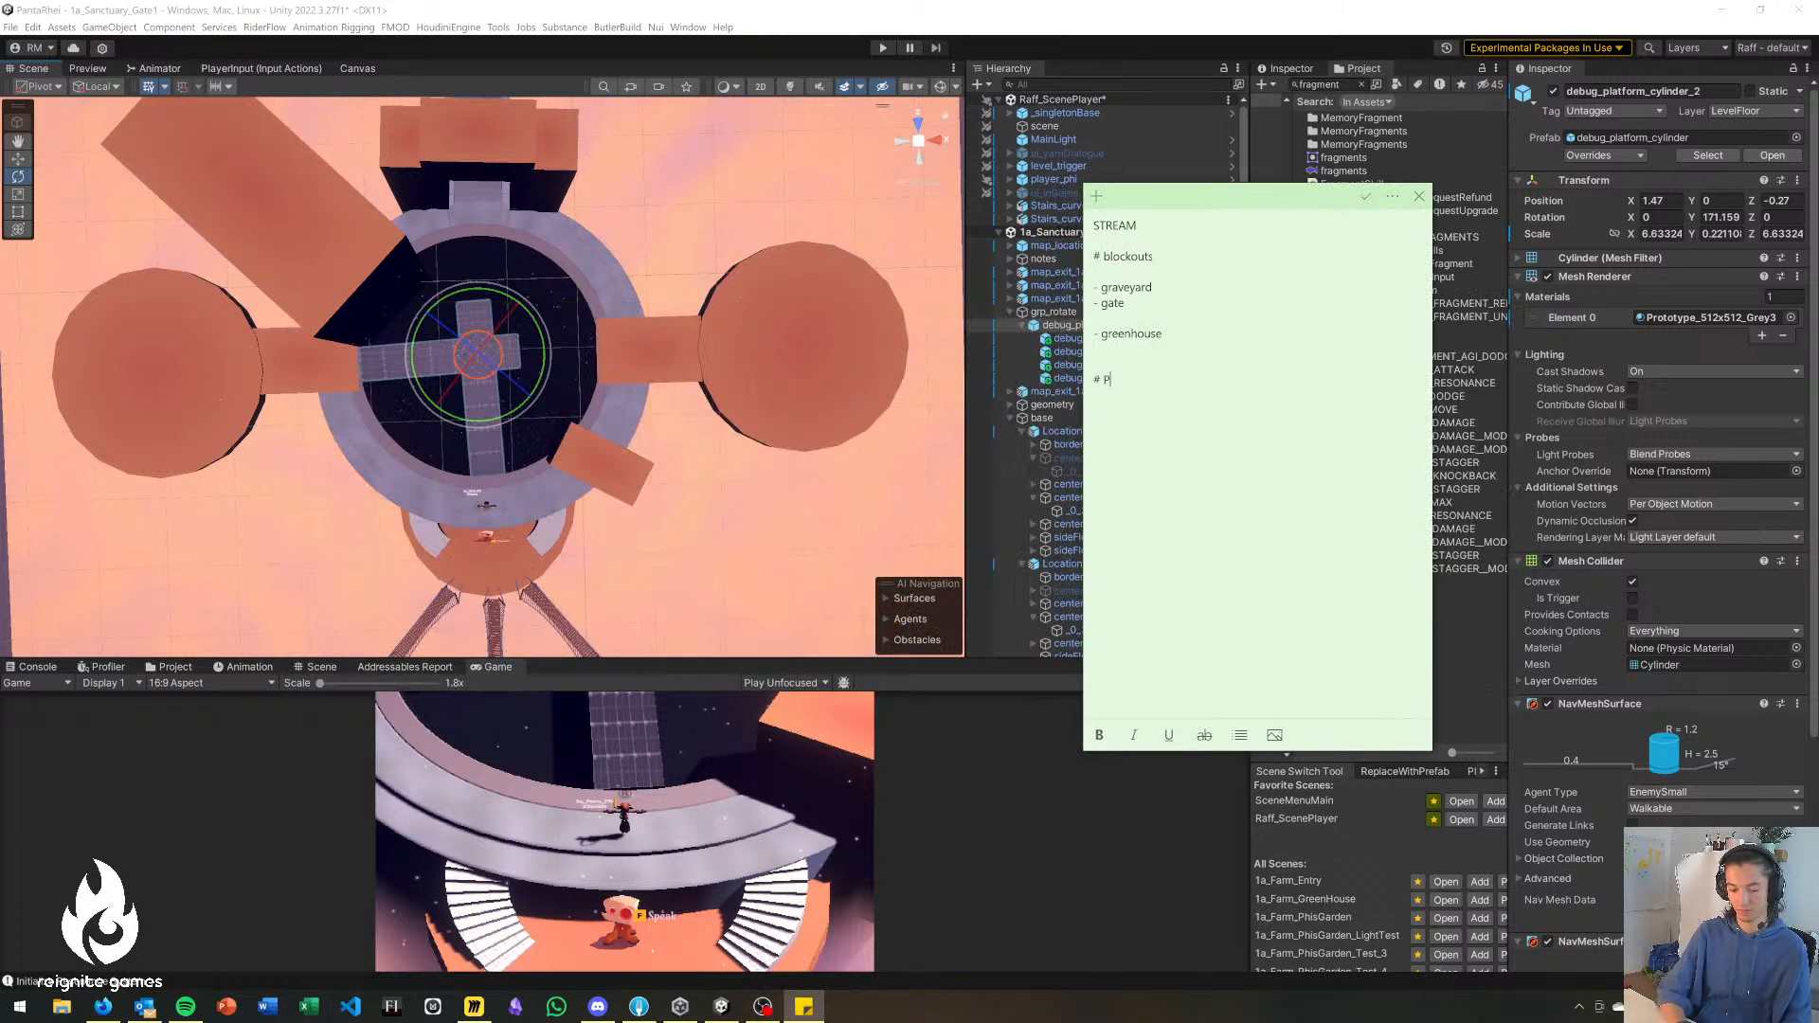
key(Return)
key(Return)
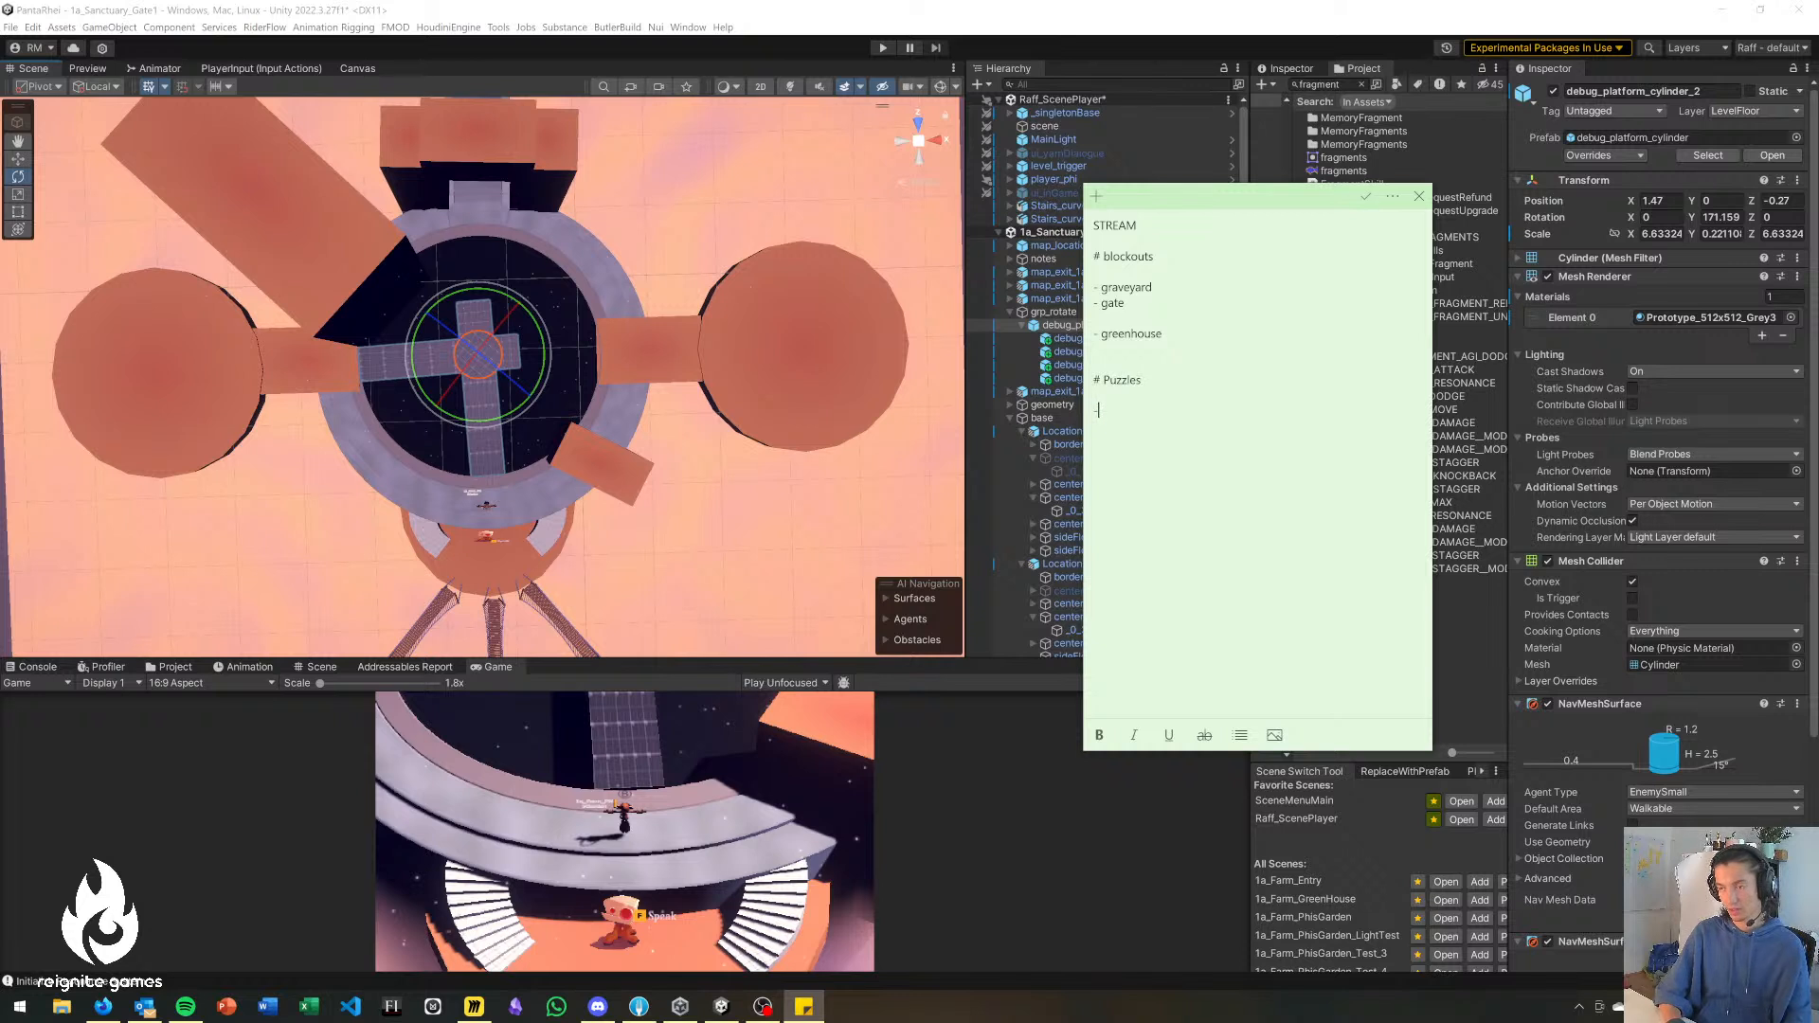
List "Power sources" and "Power Receiver" as dashed items under the Puzzles heading and start a third item.
text(- Pow)
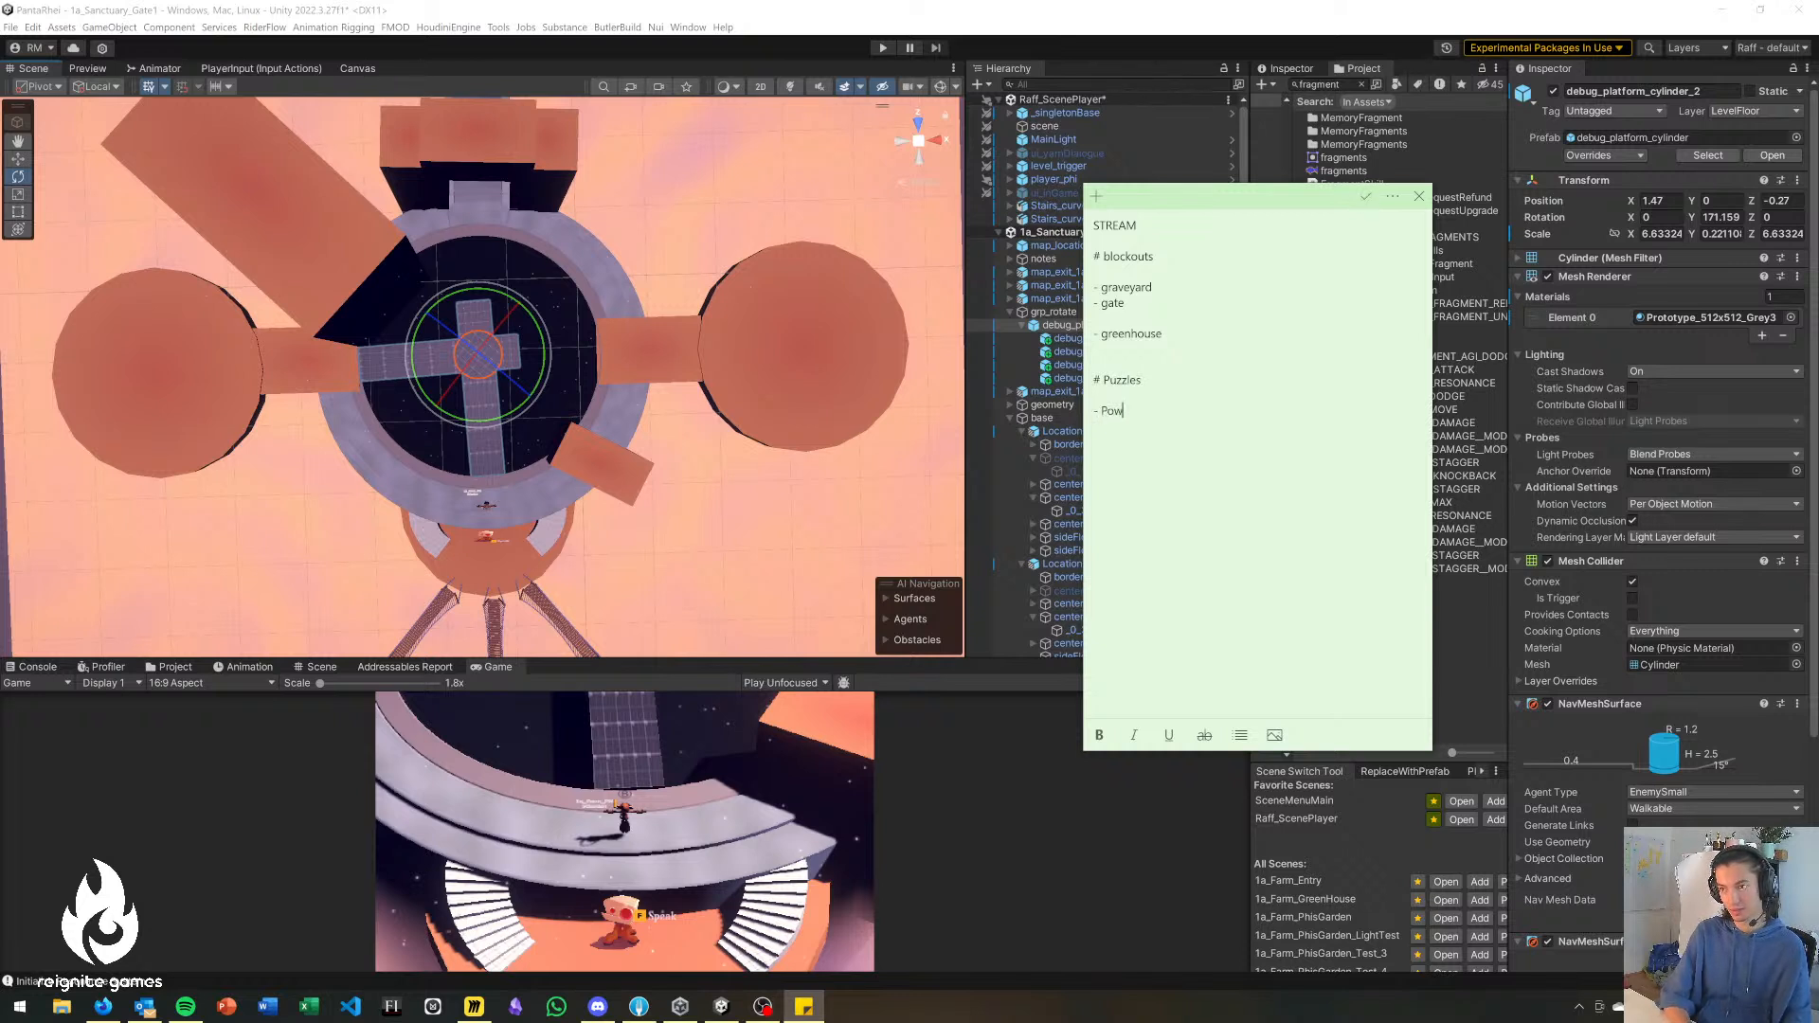
text(er sources )
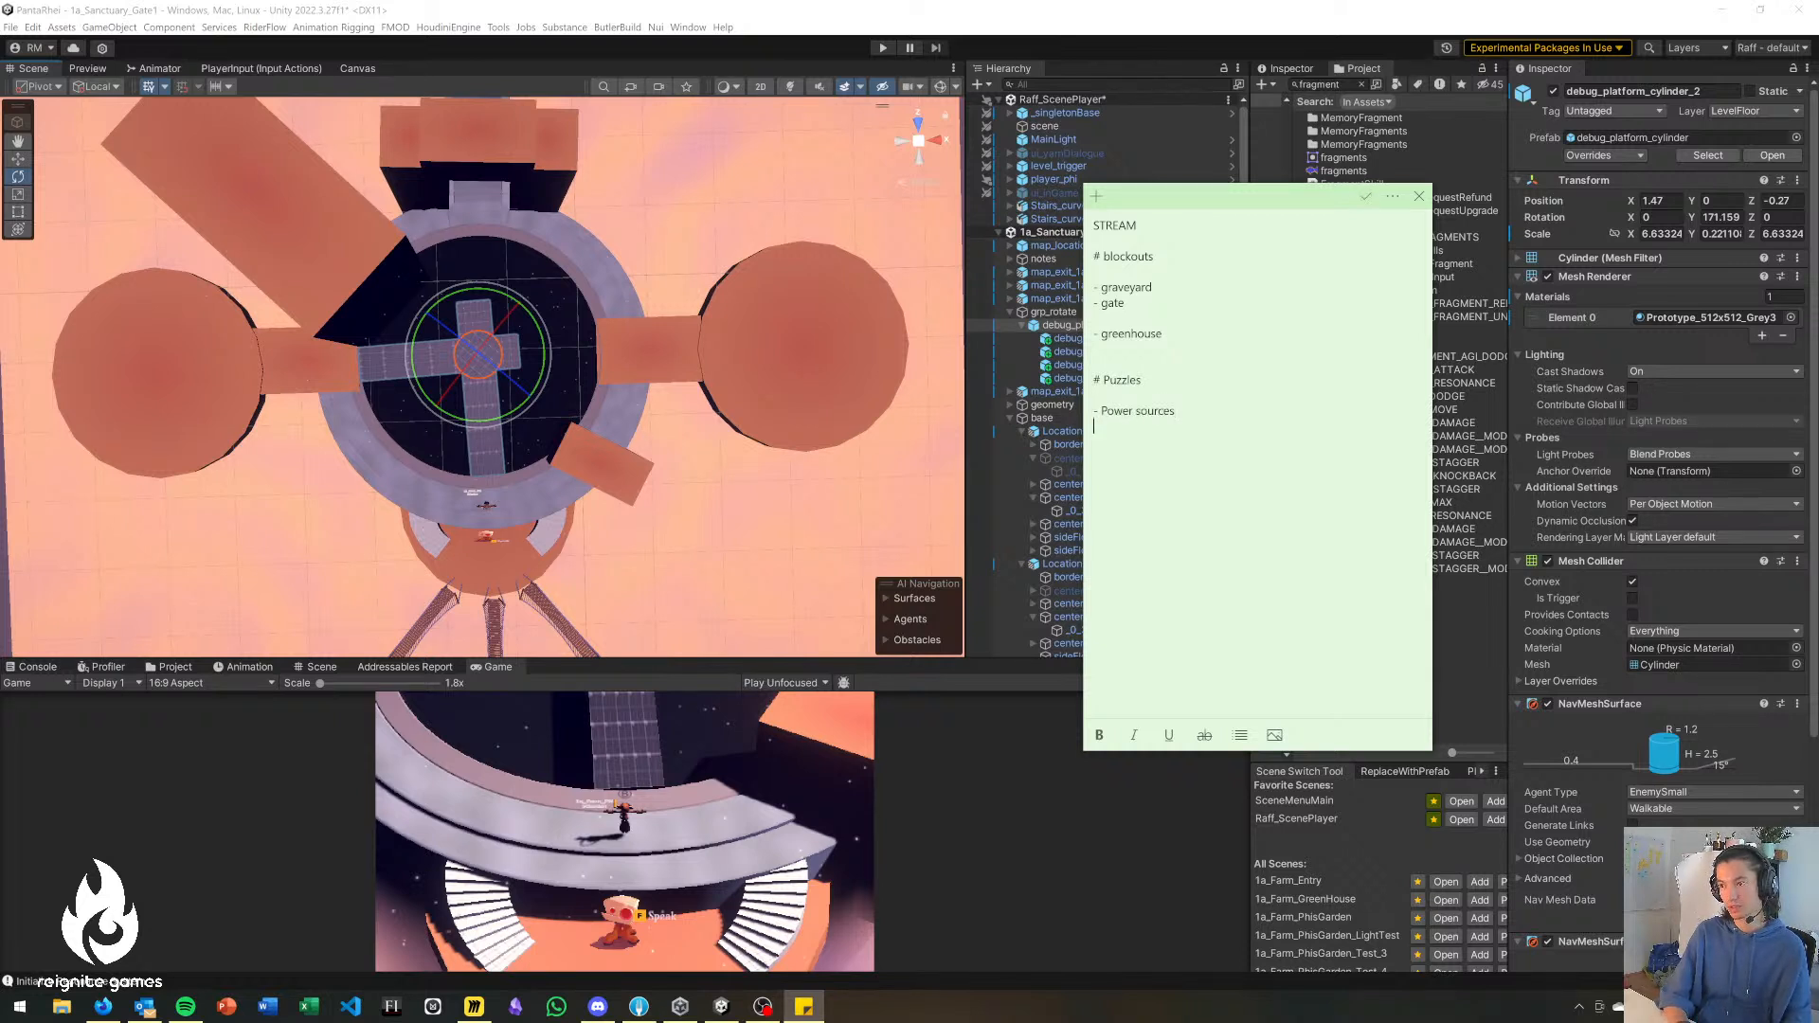
text(- Power Rec)
text(eiver )
text(-)
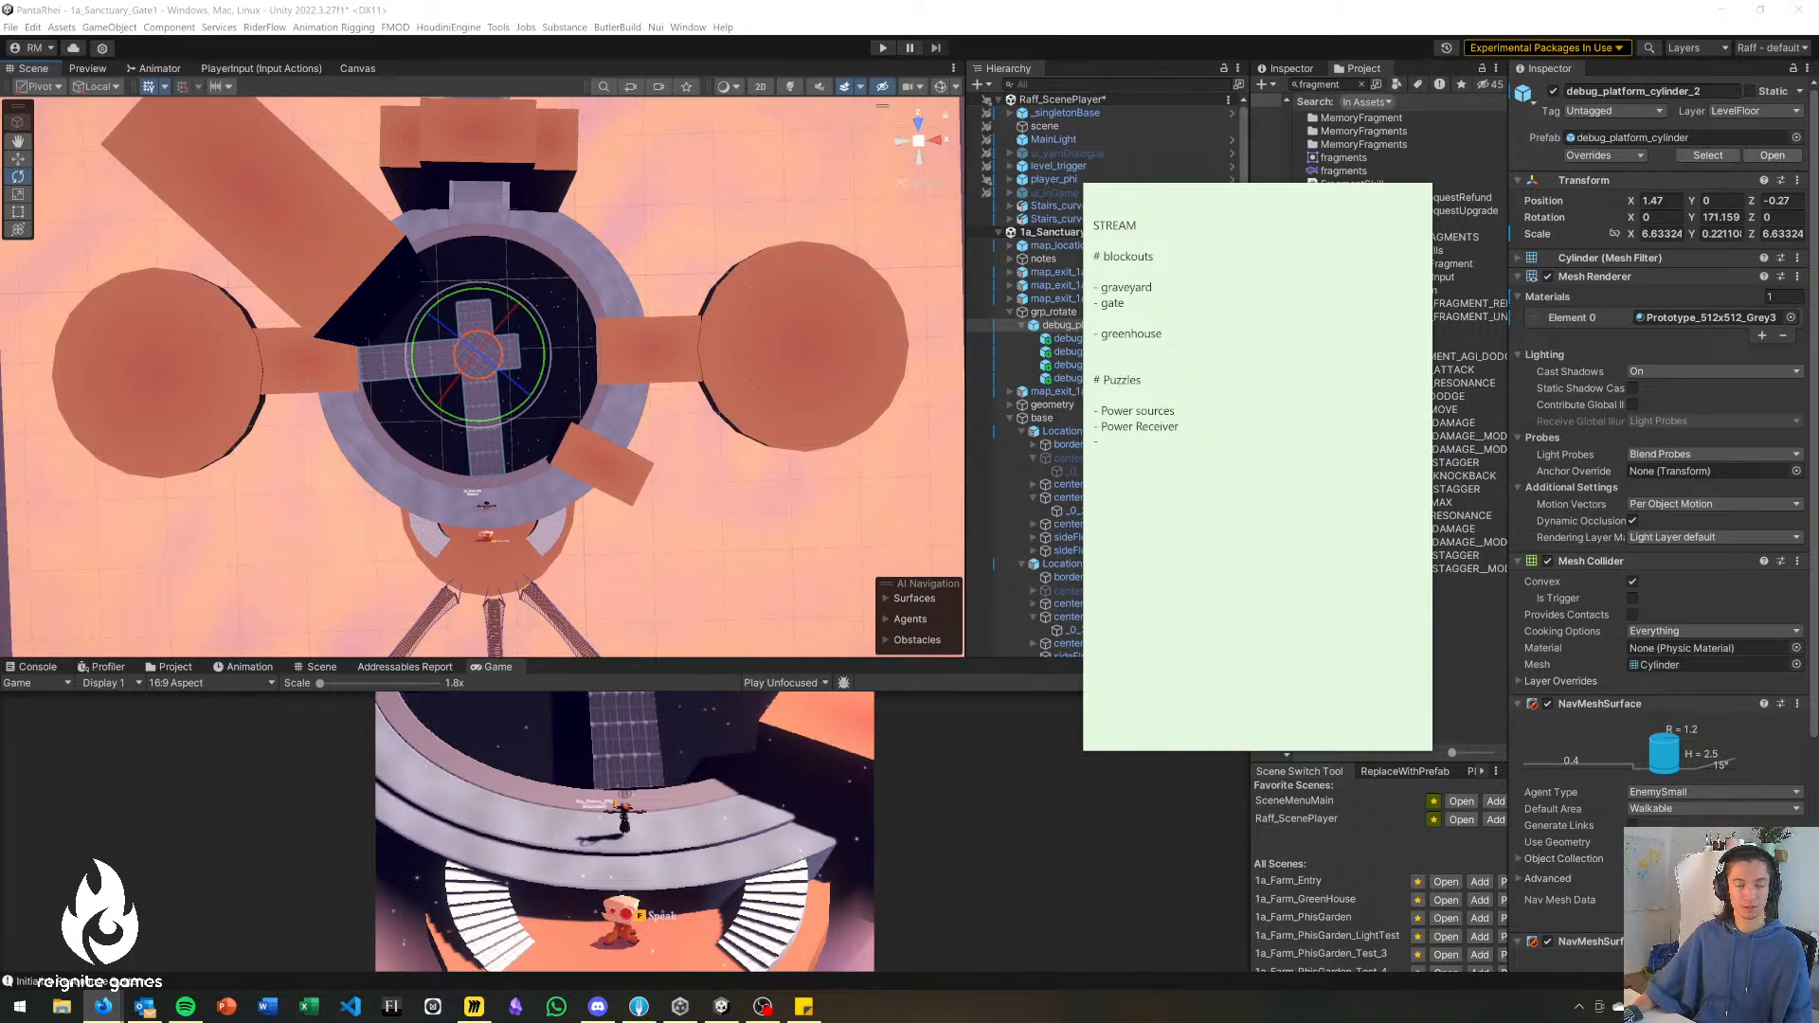
key(alt+Tab)
key(alt+Tab)
key(alt+Tab)
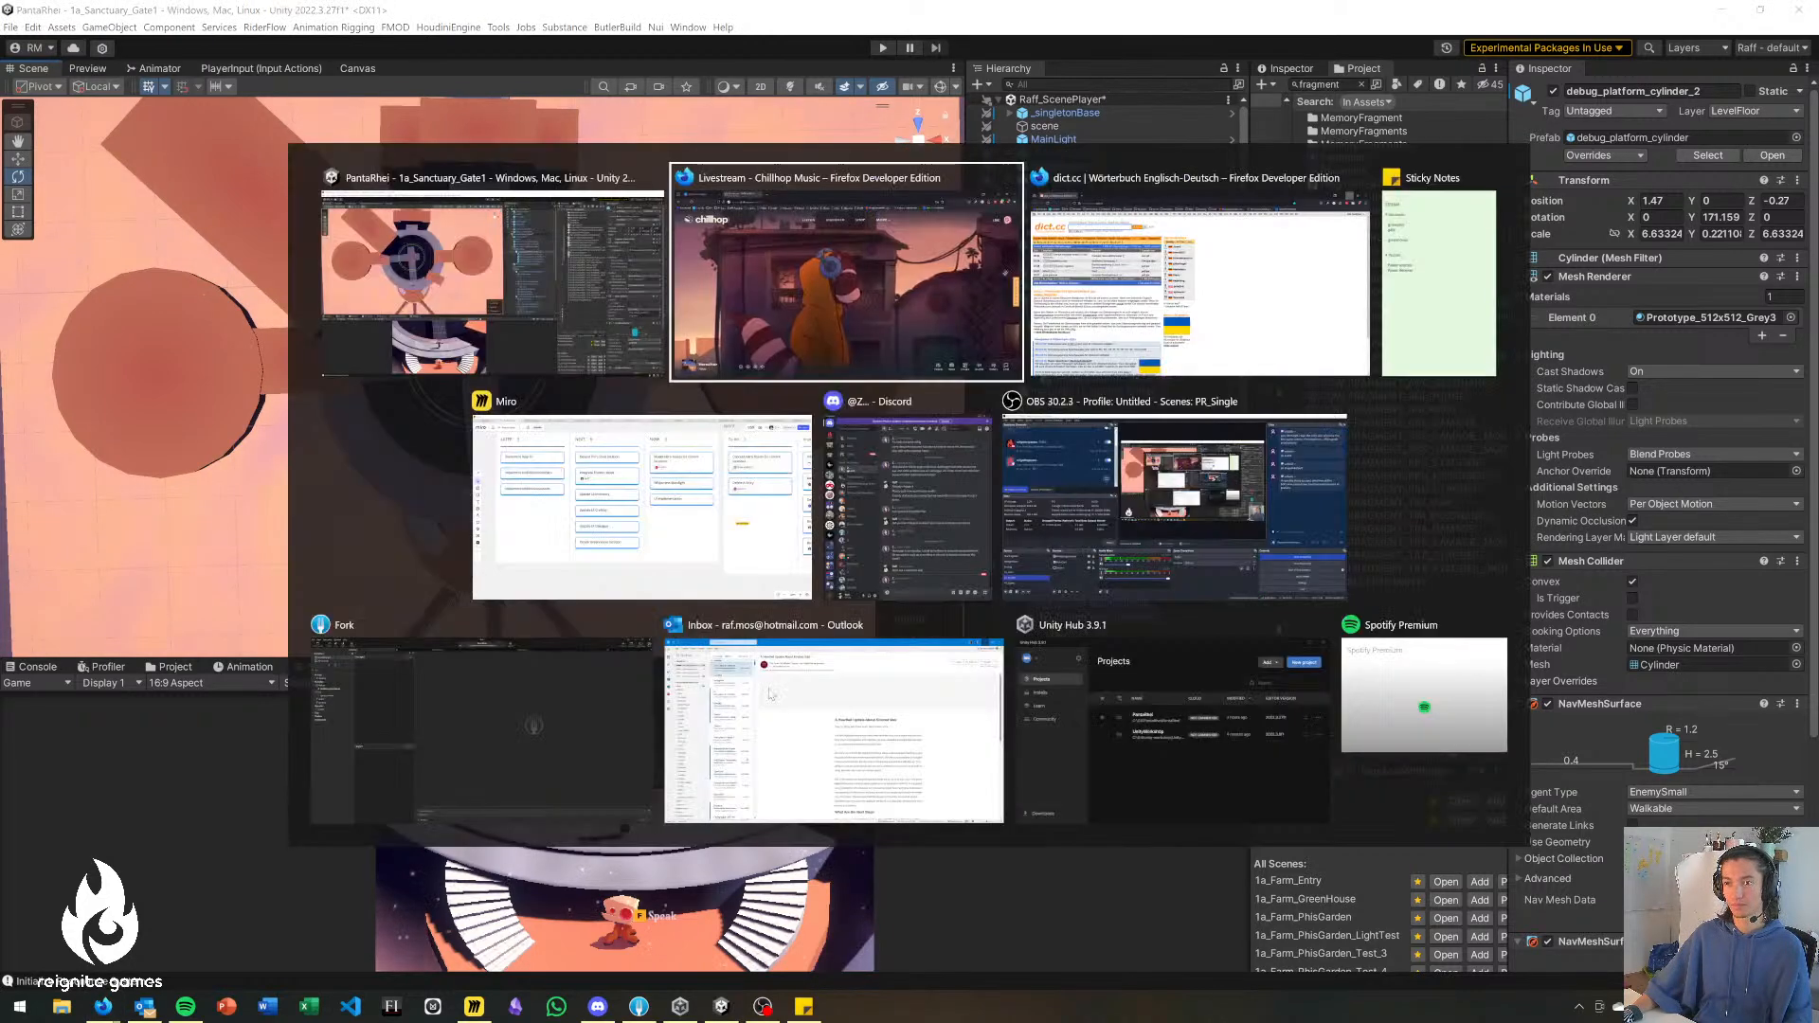
click(1162, 516)
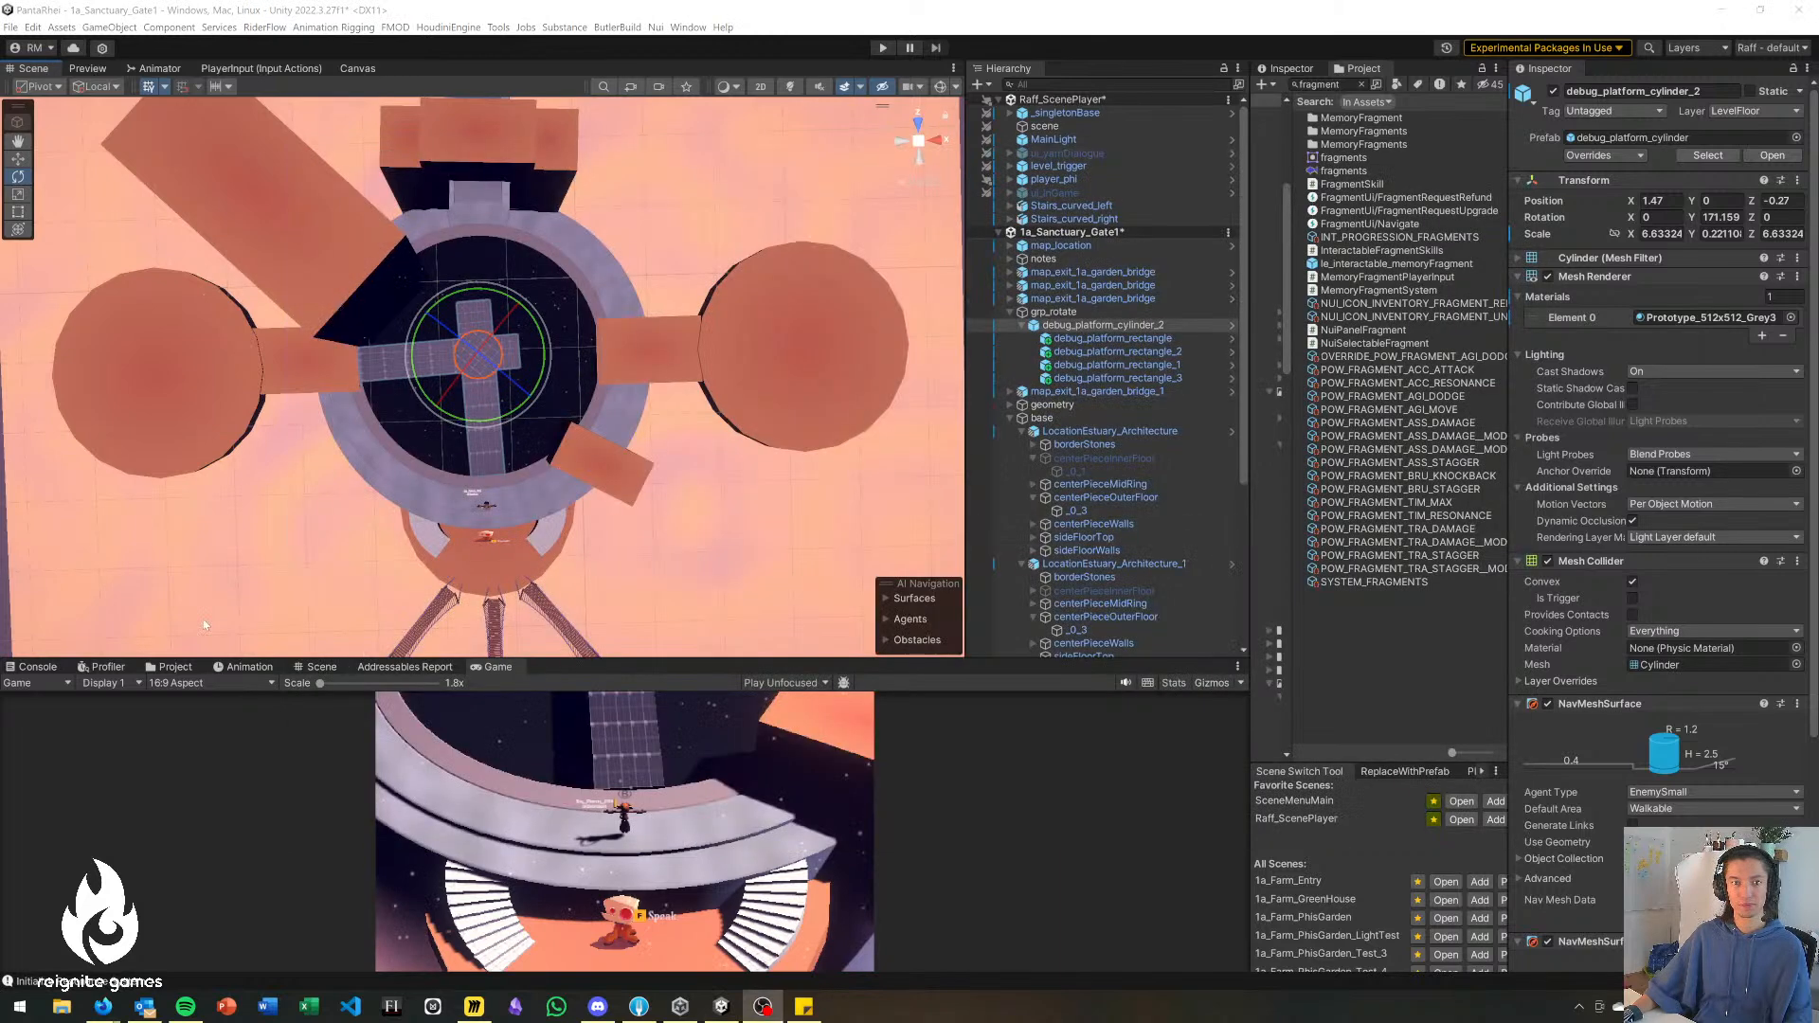
Return to the STREAM sticky note and complete the third Puzzles item as "connectors (pick up)".
key(alt+Tab)
click(821, 507)
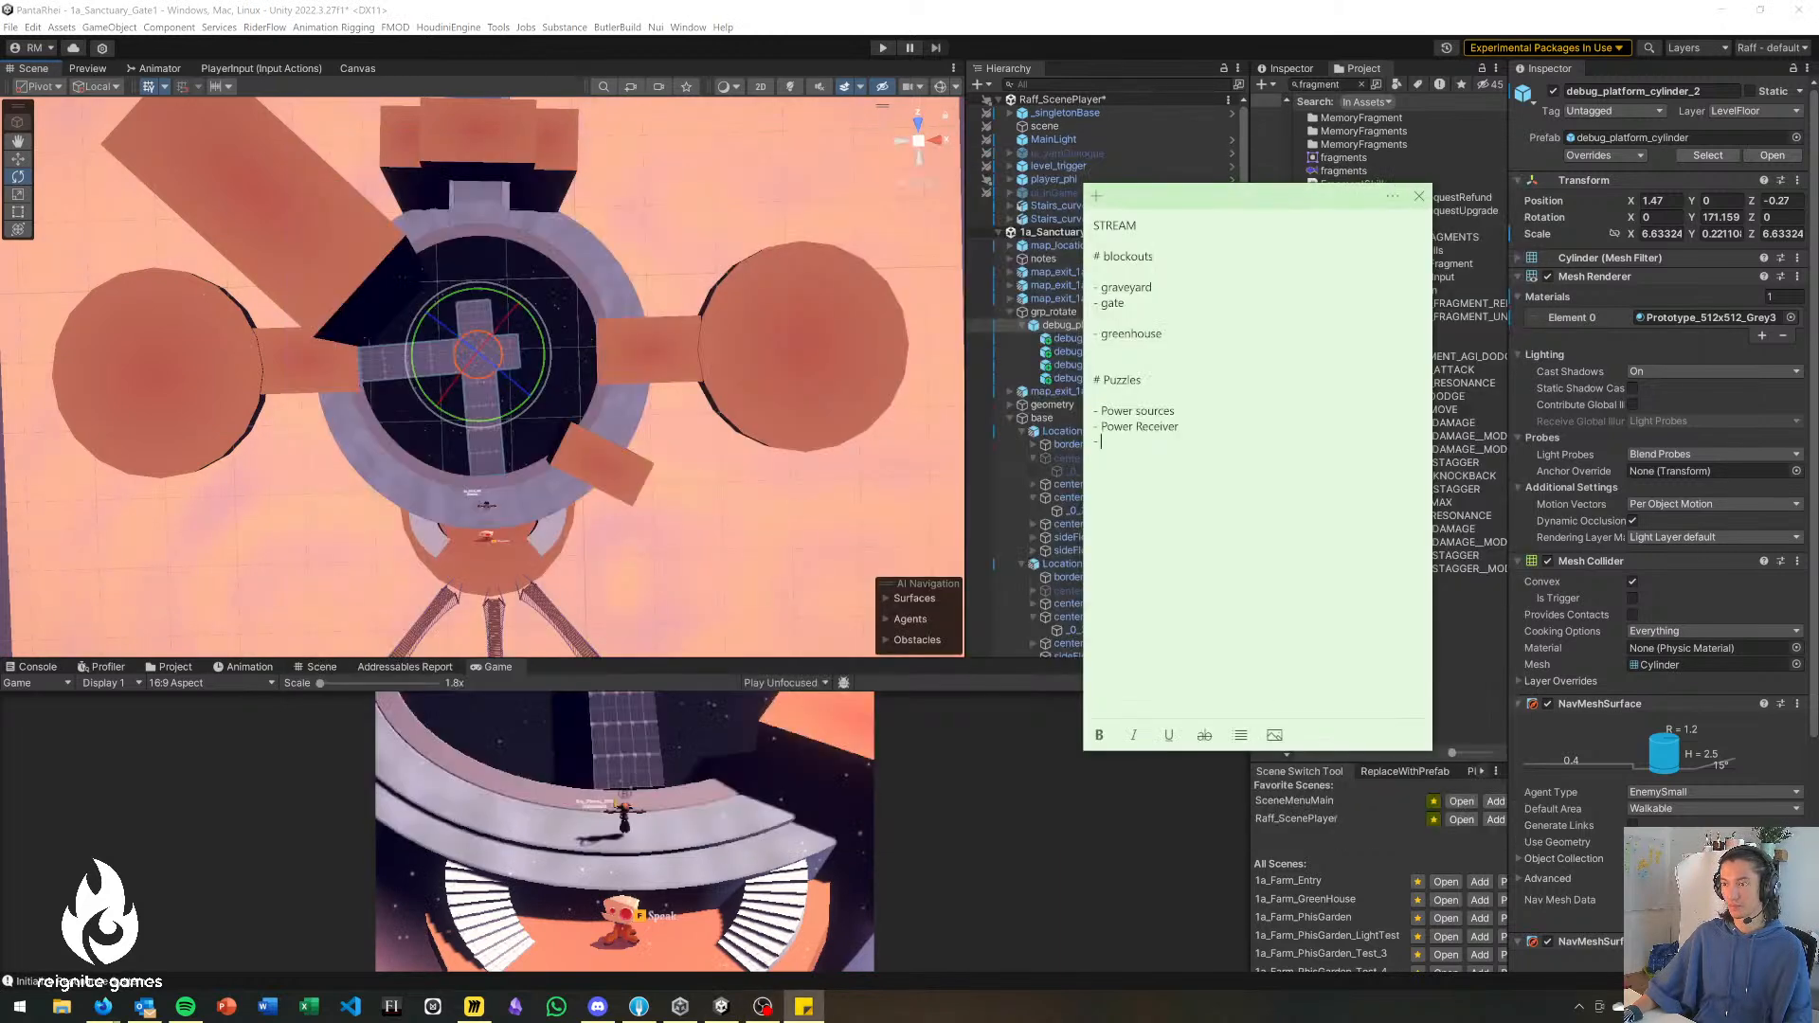
text(connectors (pick)
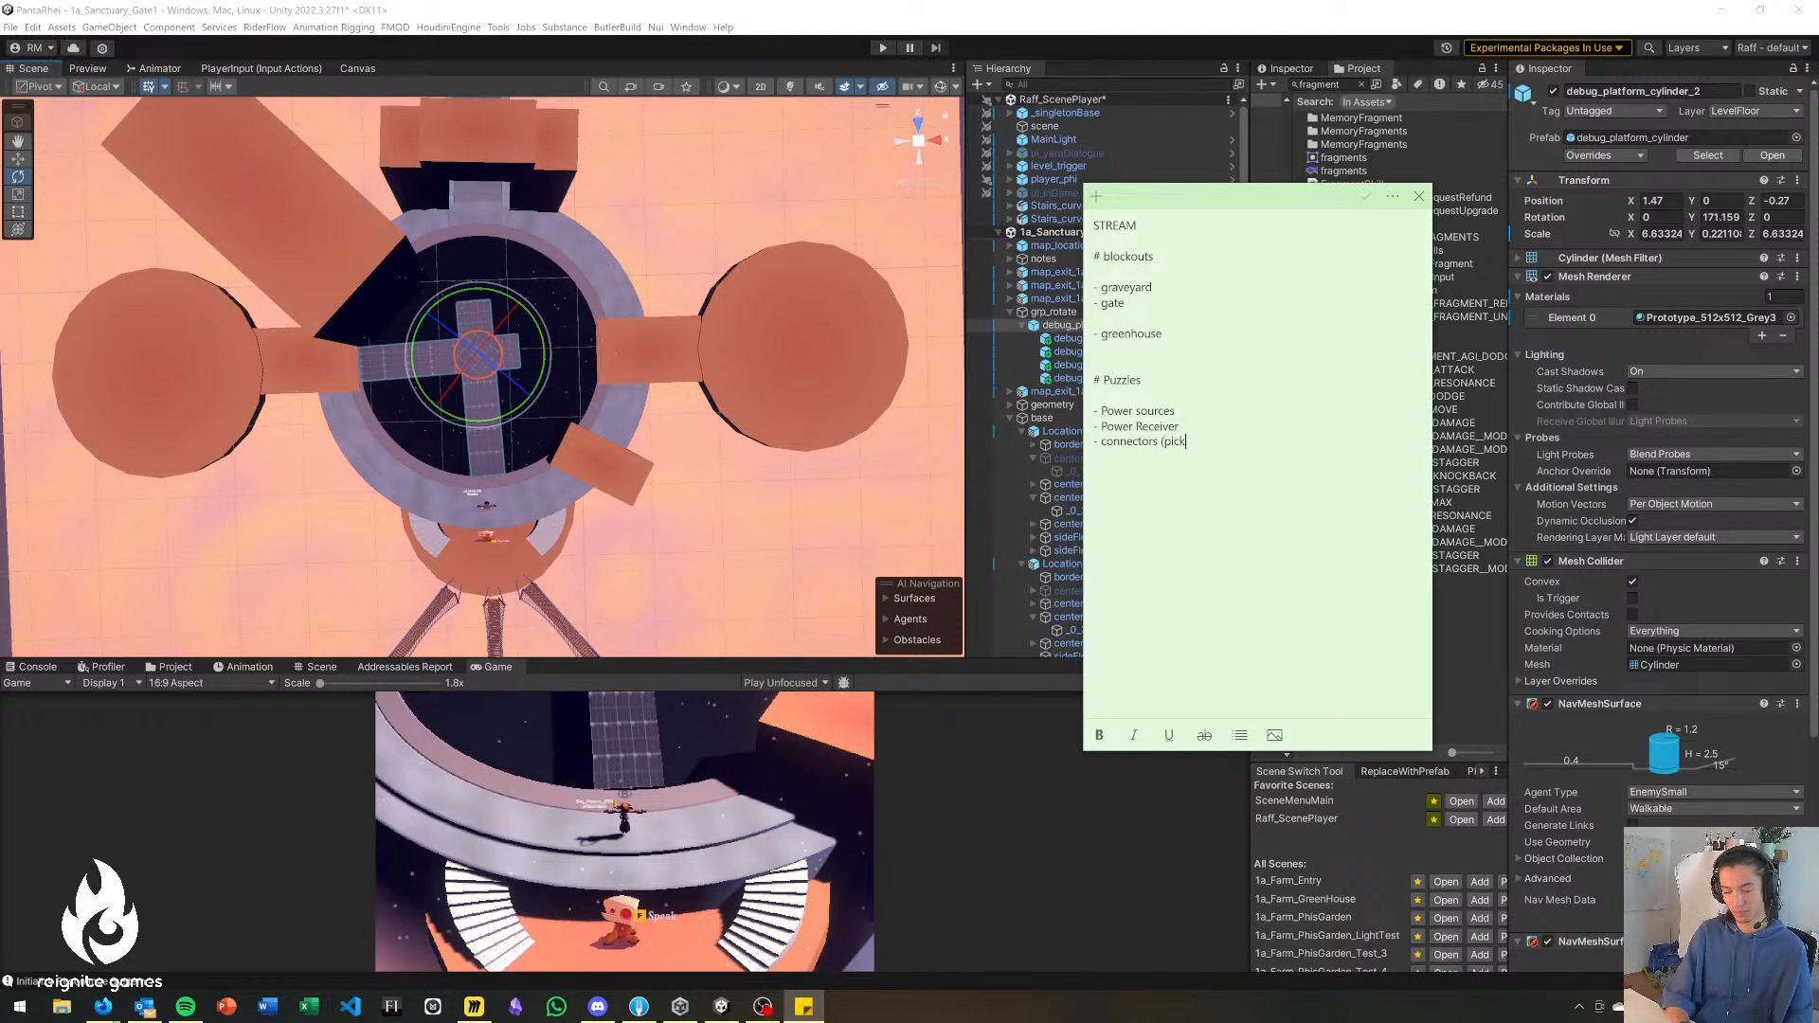
text( up))
key(Return)
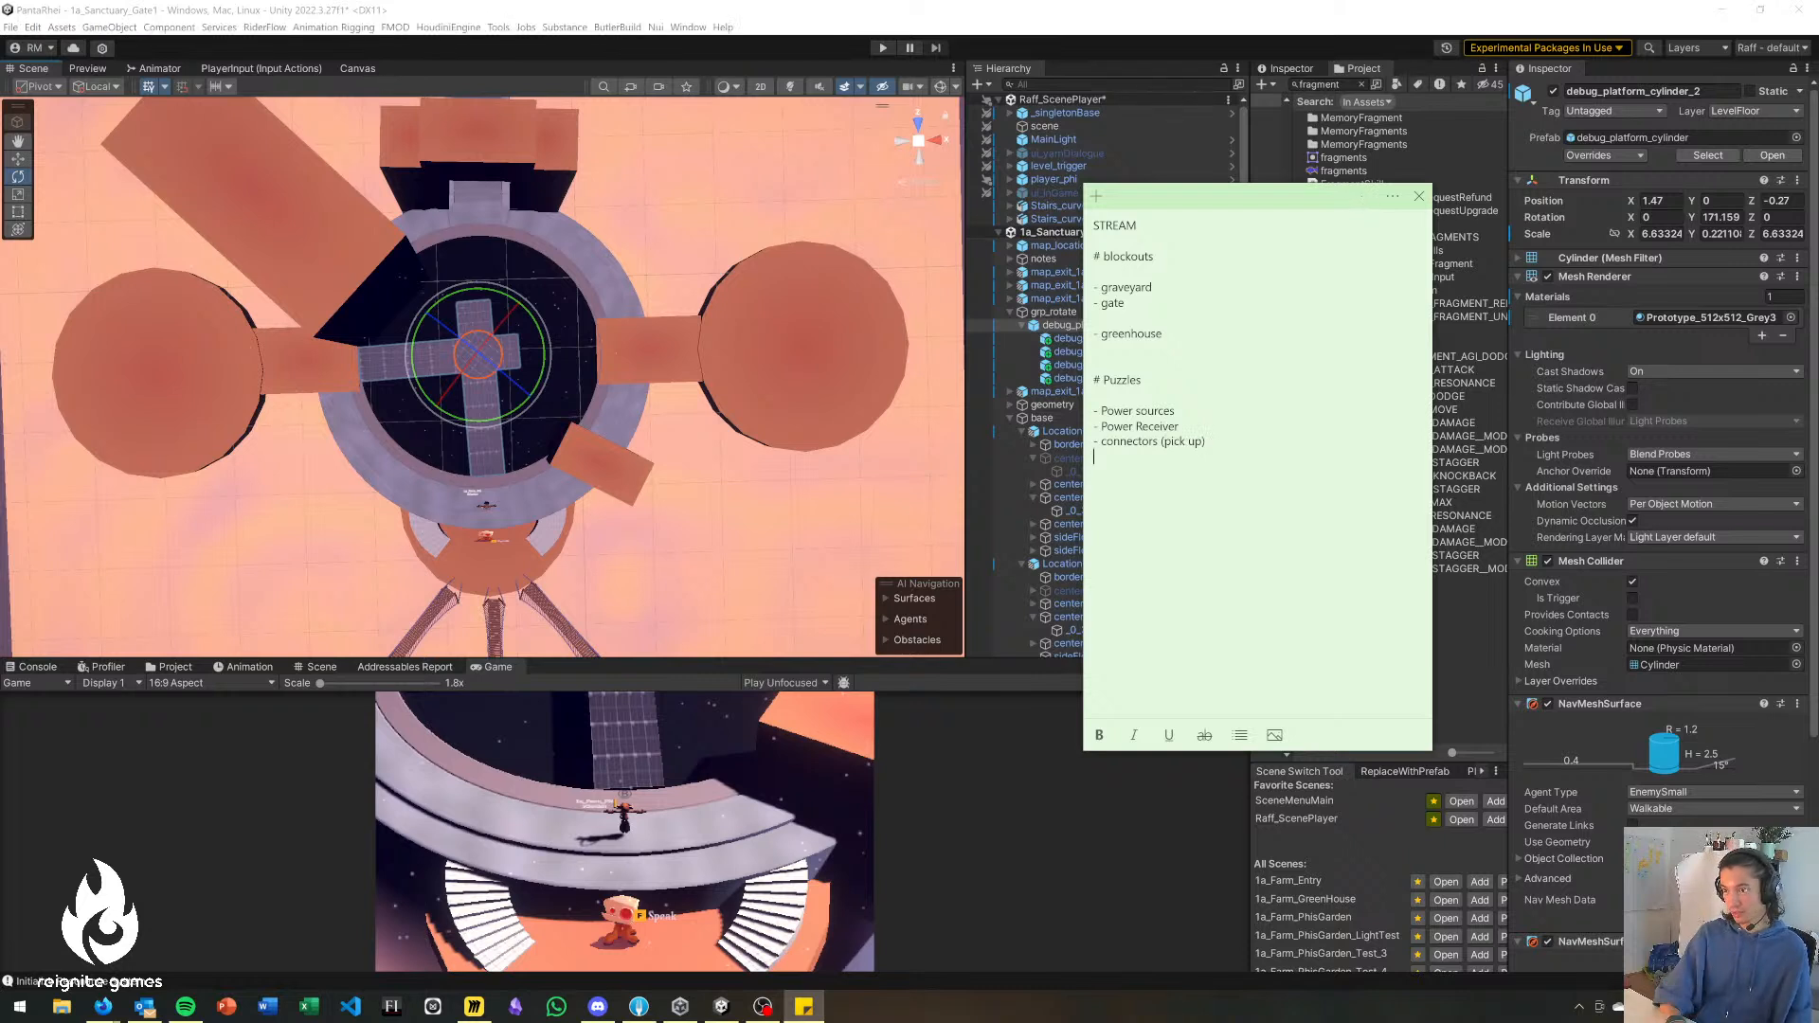
Insert a "## Have" subheading directly above the "Power sources" item.
key(Up)
key(Up)
key(Up)
key(Return)
key(Up)
text(## Have)
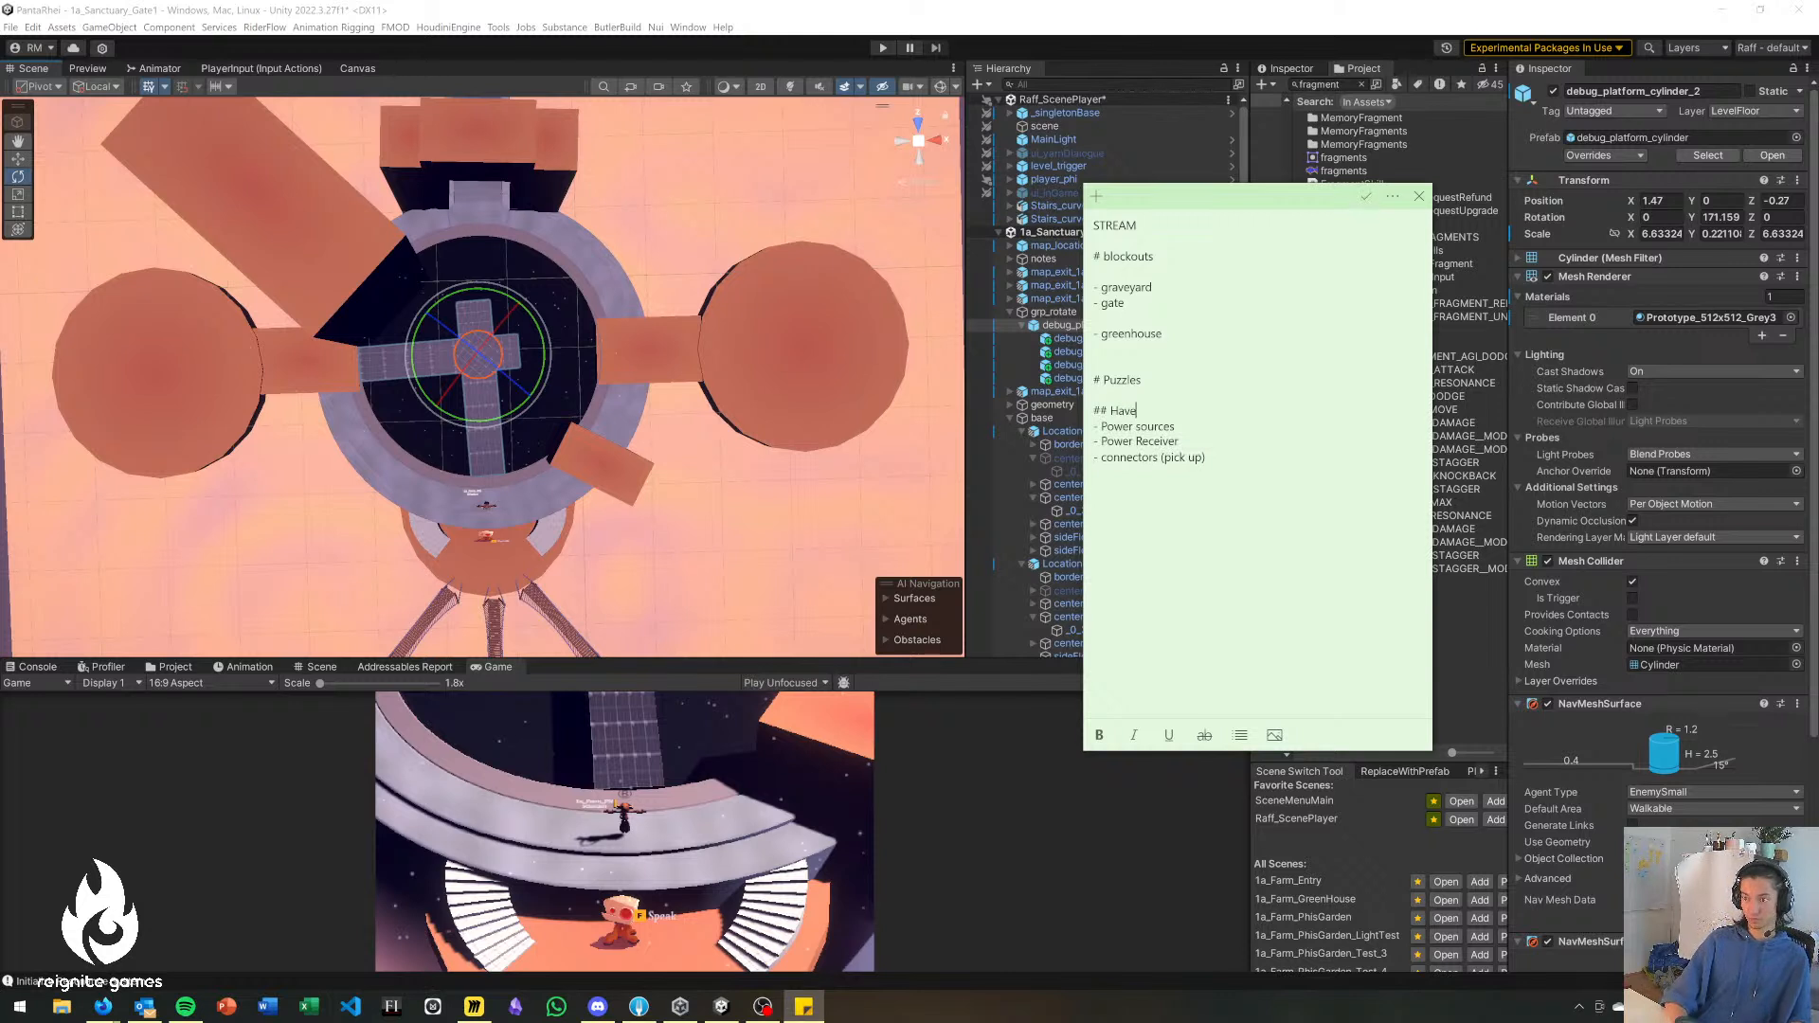
text(- p)
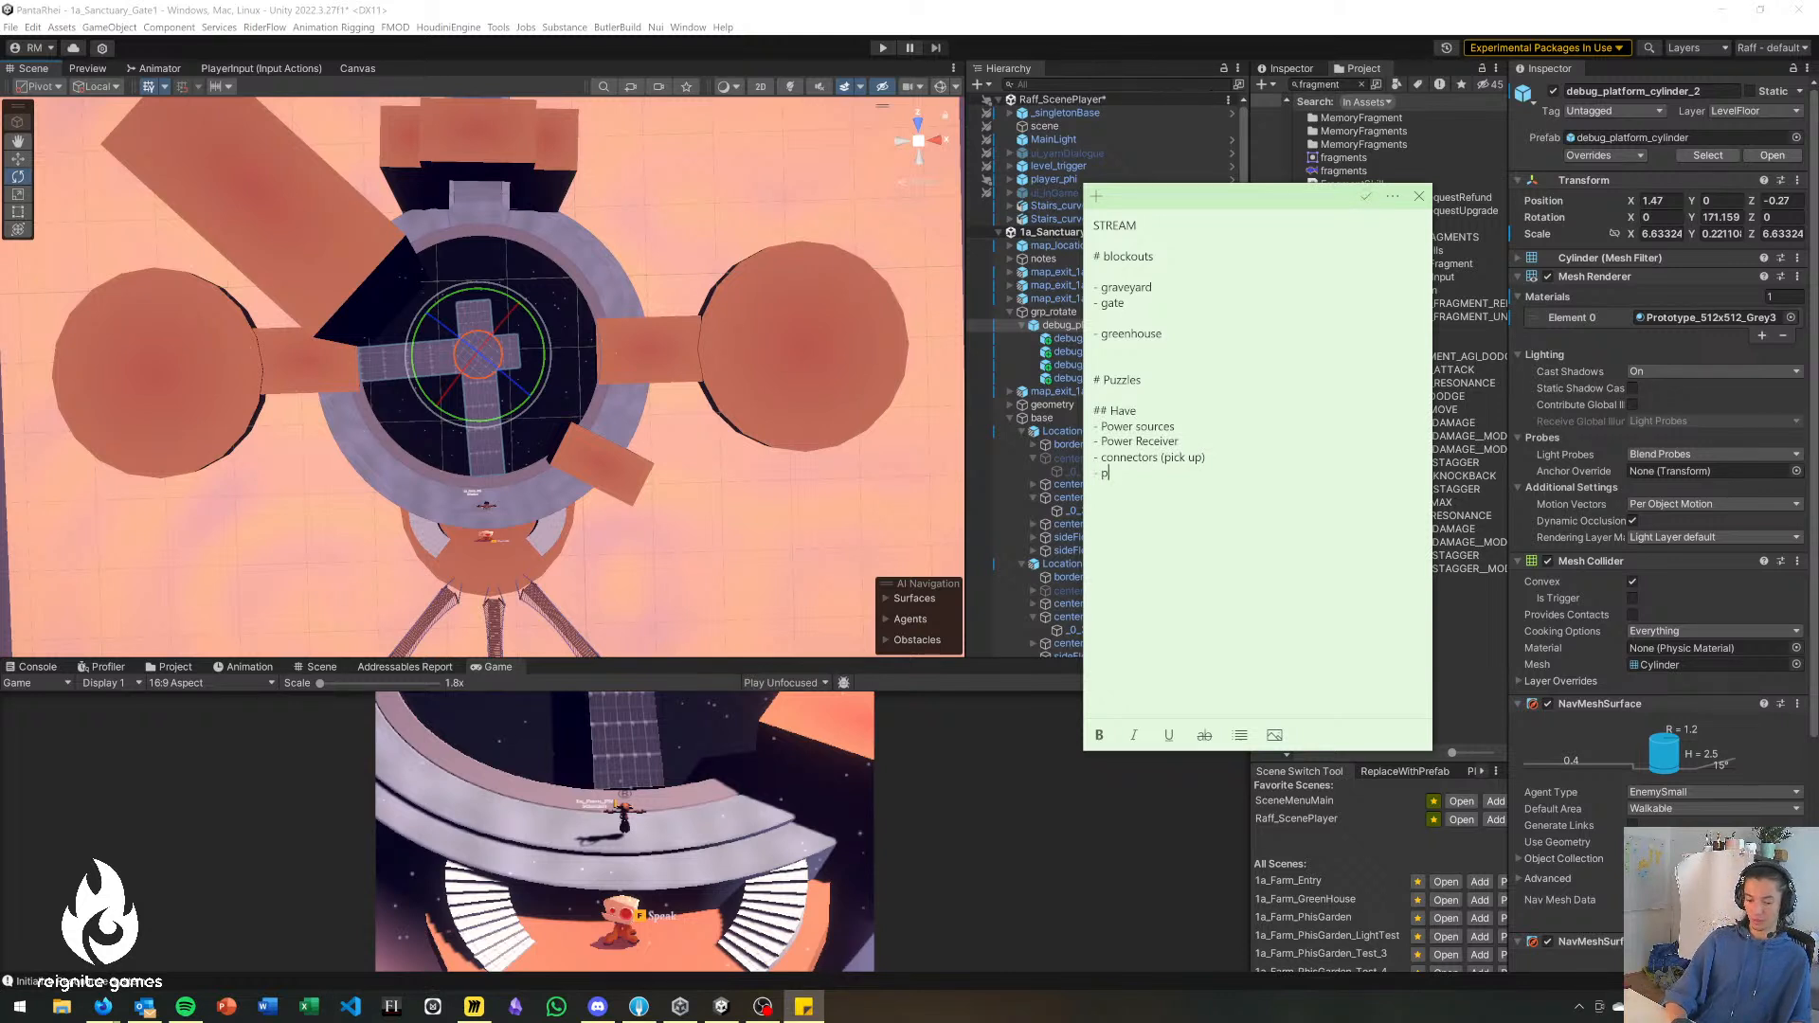
text(ower lines)
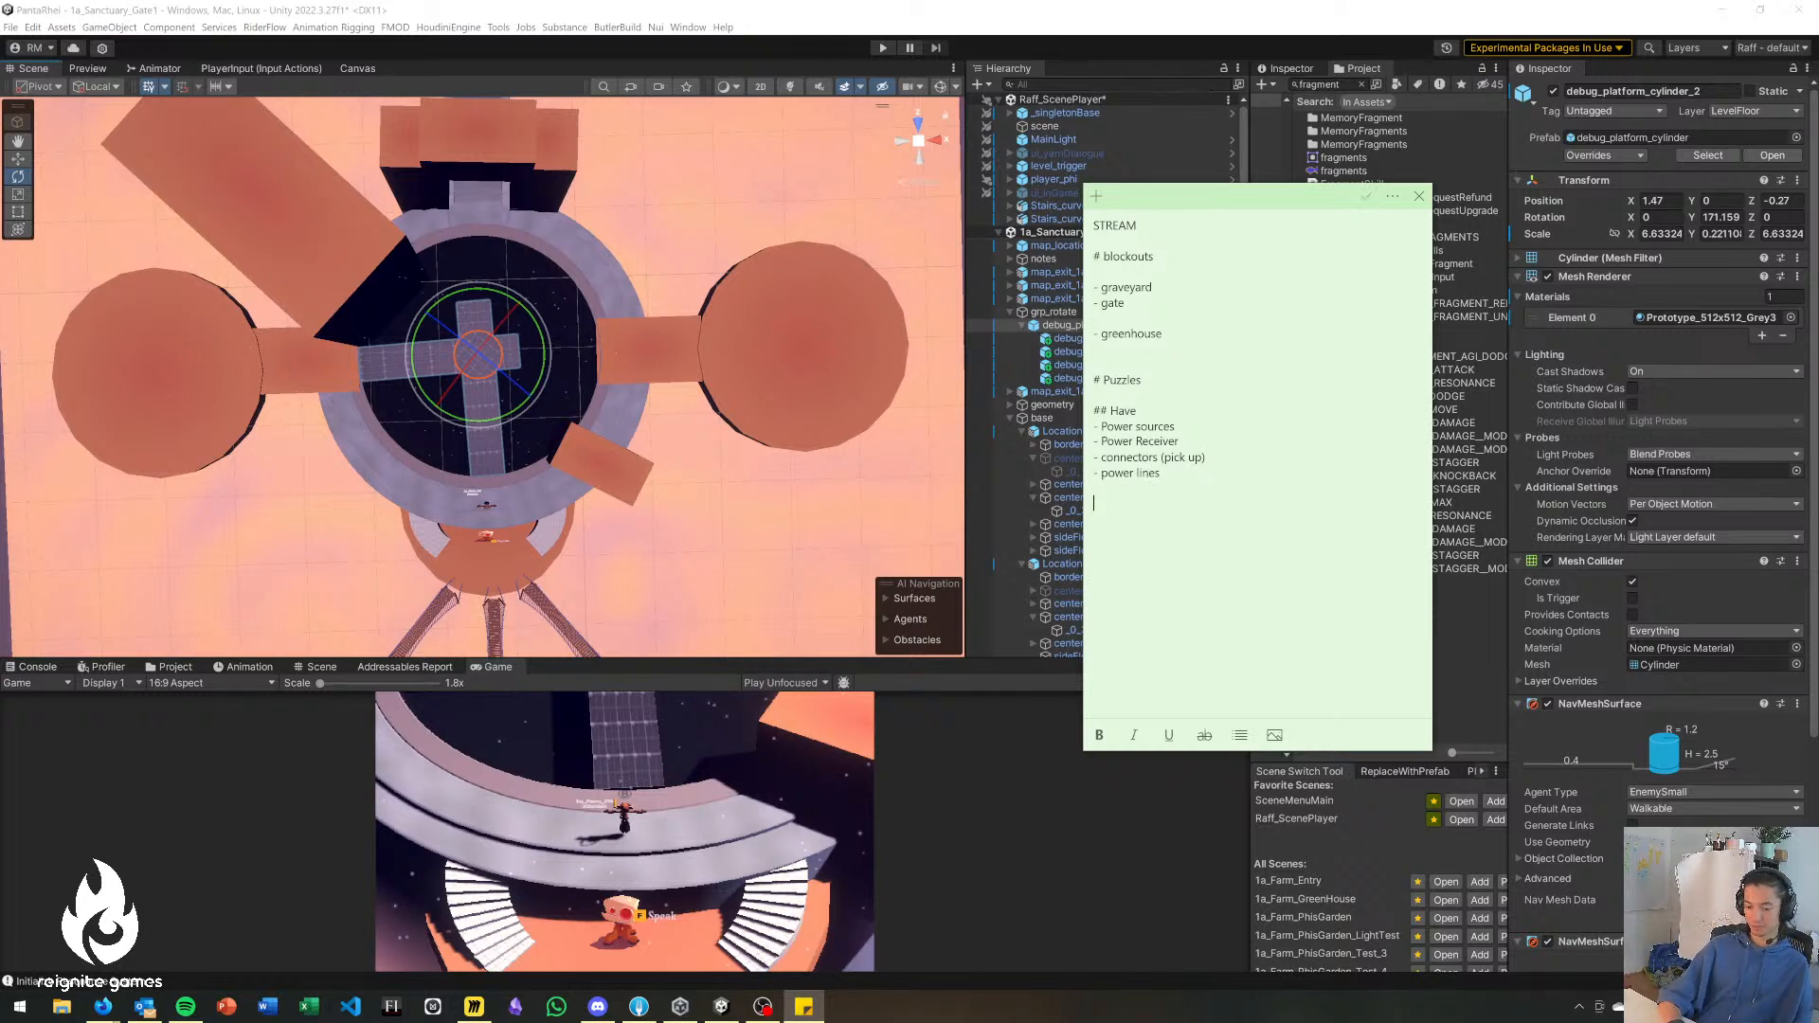
text(- )
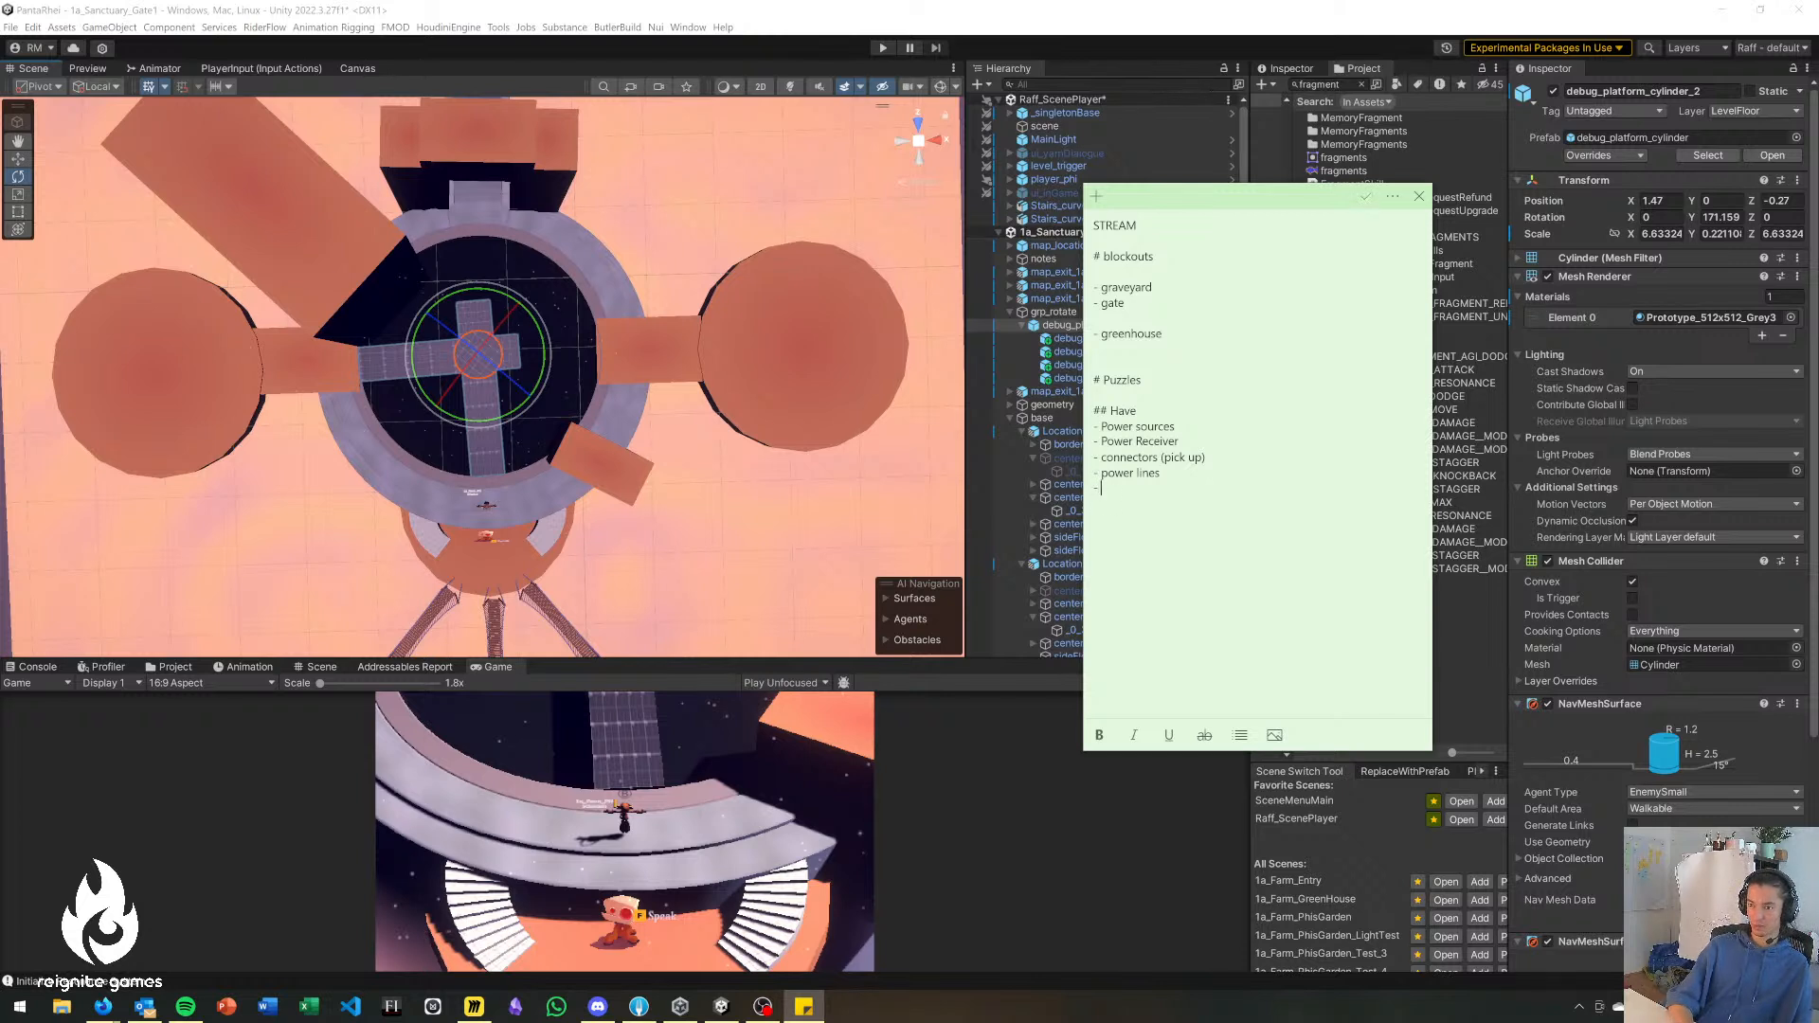
text(reversible clocks)
Add "power lines" and "reversible clocks" as dashed items at the end of the Have list.
key(Return)
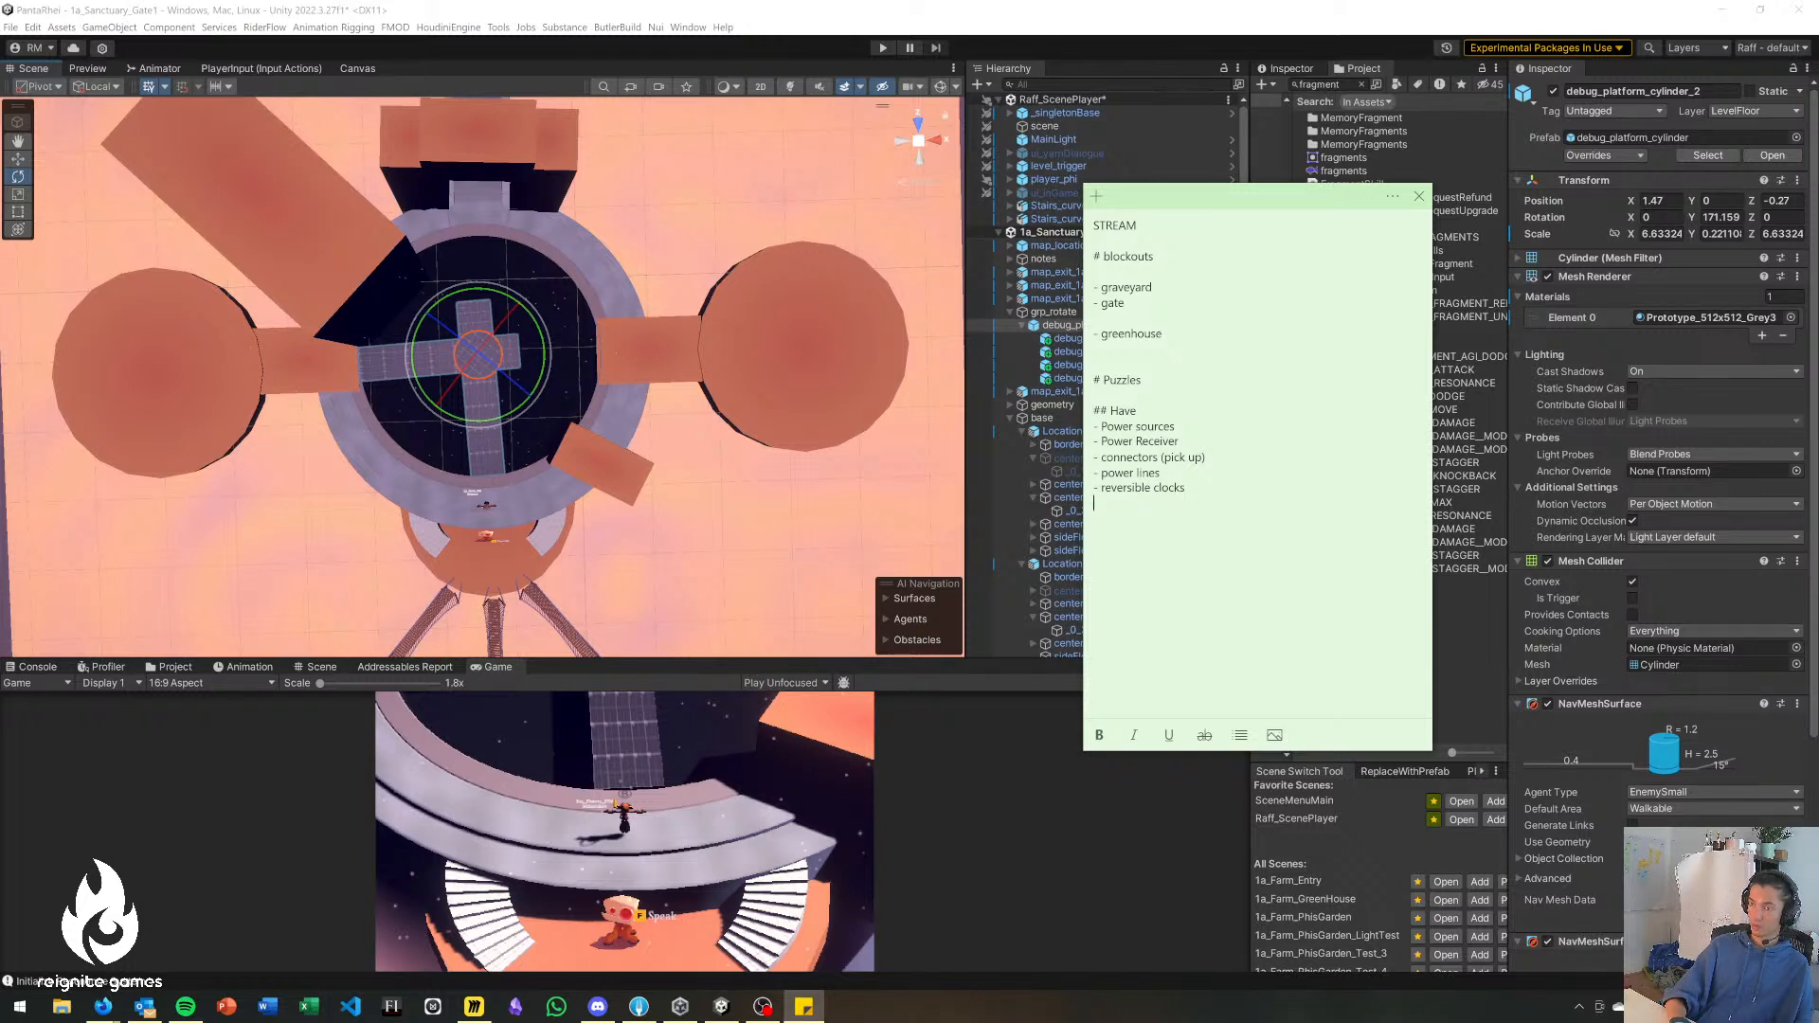
Add a "## Need" subheading below the Have list with "lever" as its first dashed item.
key(Return)
text(## Need - )
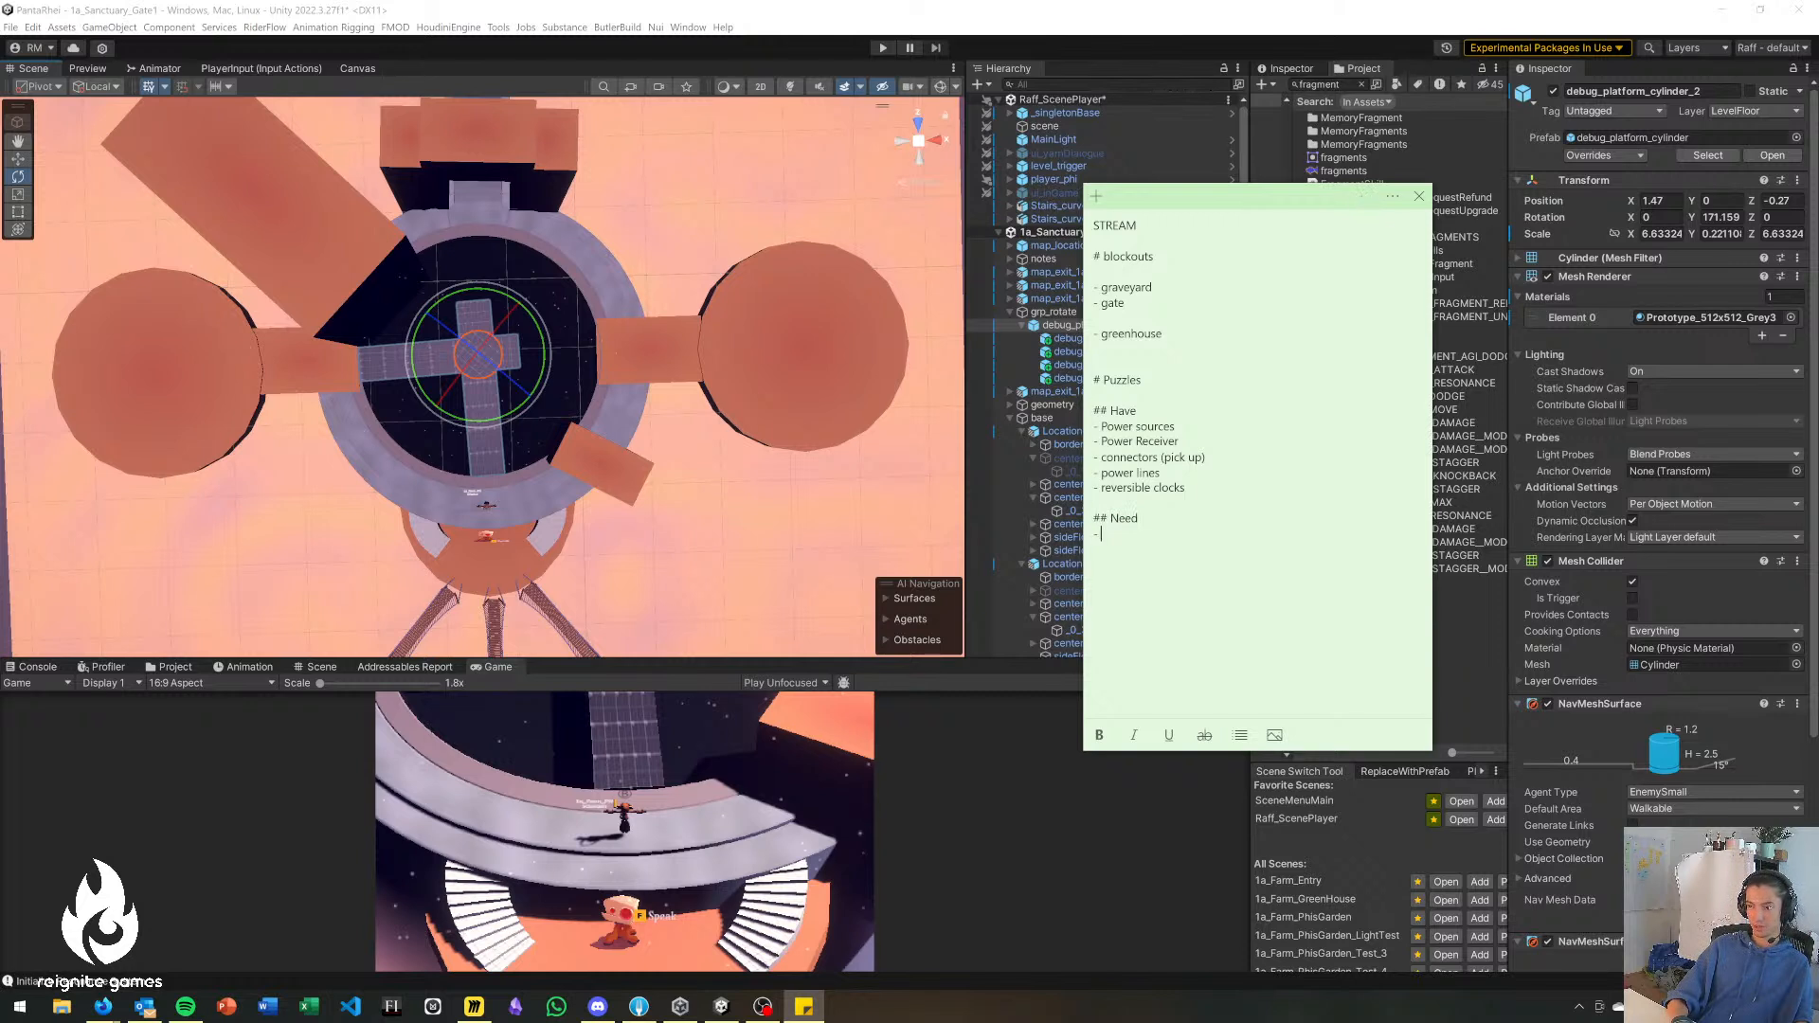
text(levee)
key(BackSpace)
text(r)
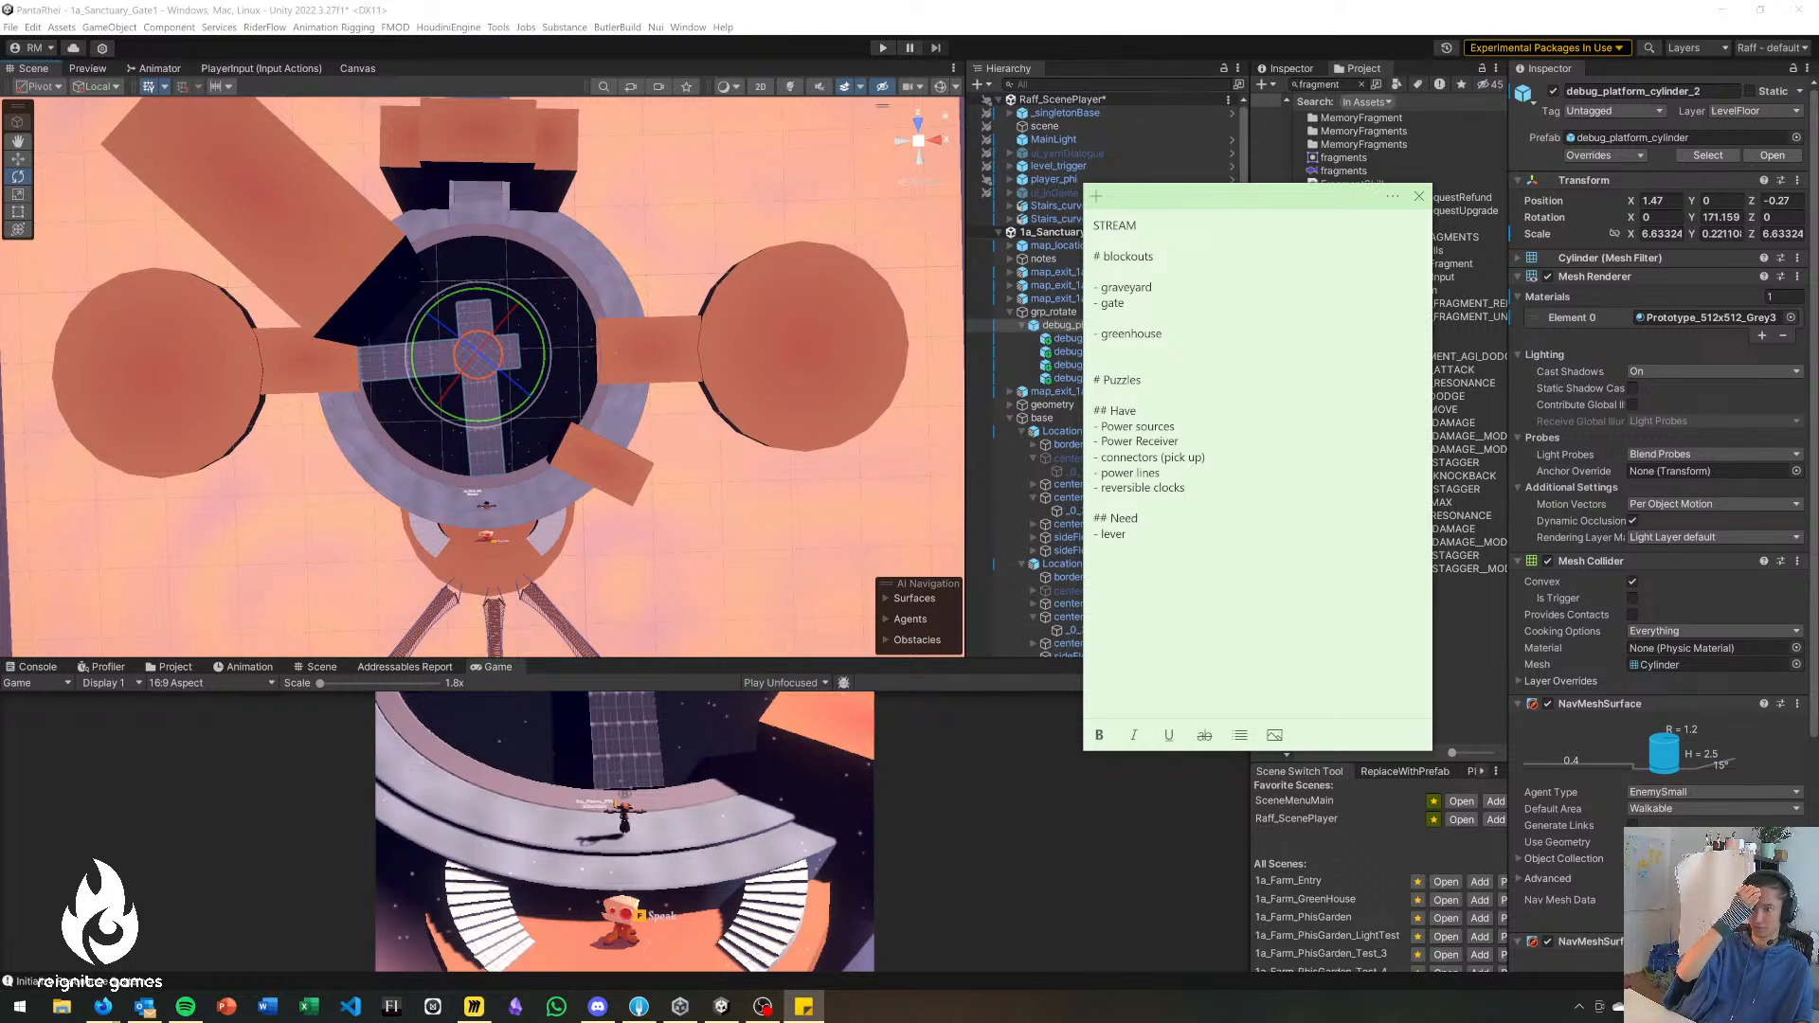
Review the gate layout against the note's Have list, focusing on the reversible clocks and connectors entries.
click(658, 293)
middle_drag(496, 302, 530, 325)
key(alt+Tab)
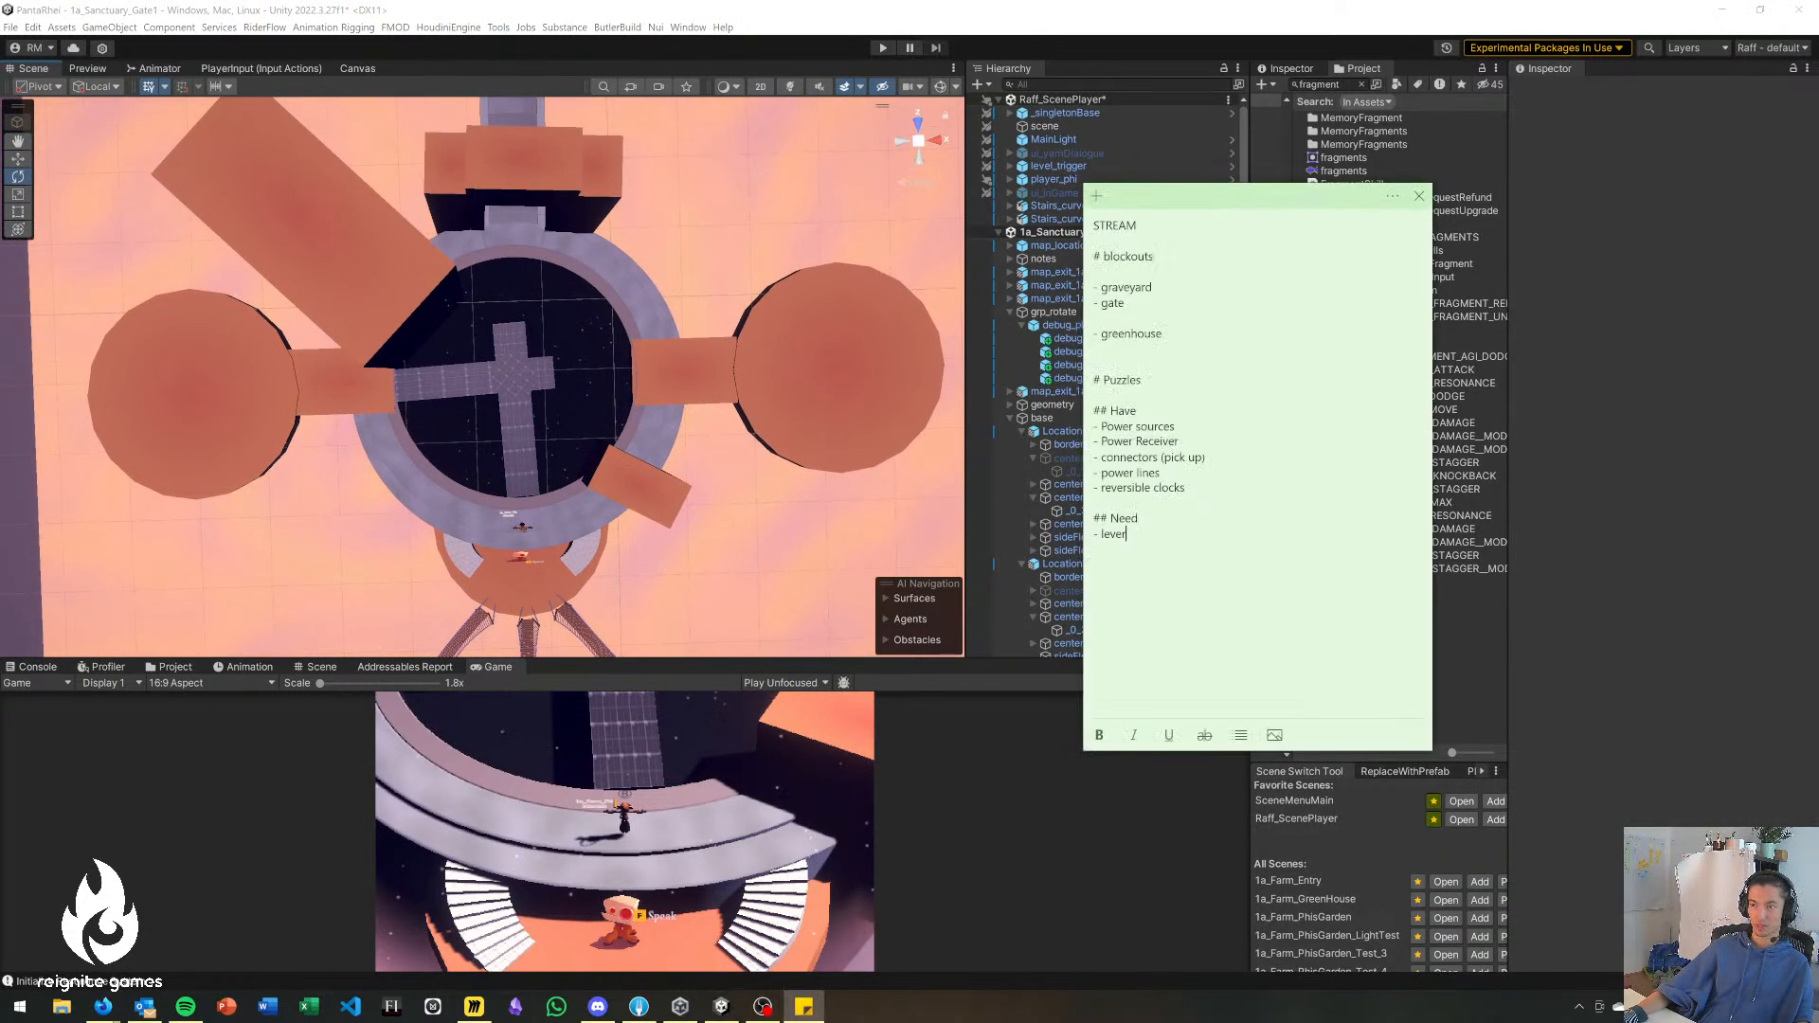
drag(1187, 488, 1082, 429)
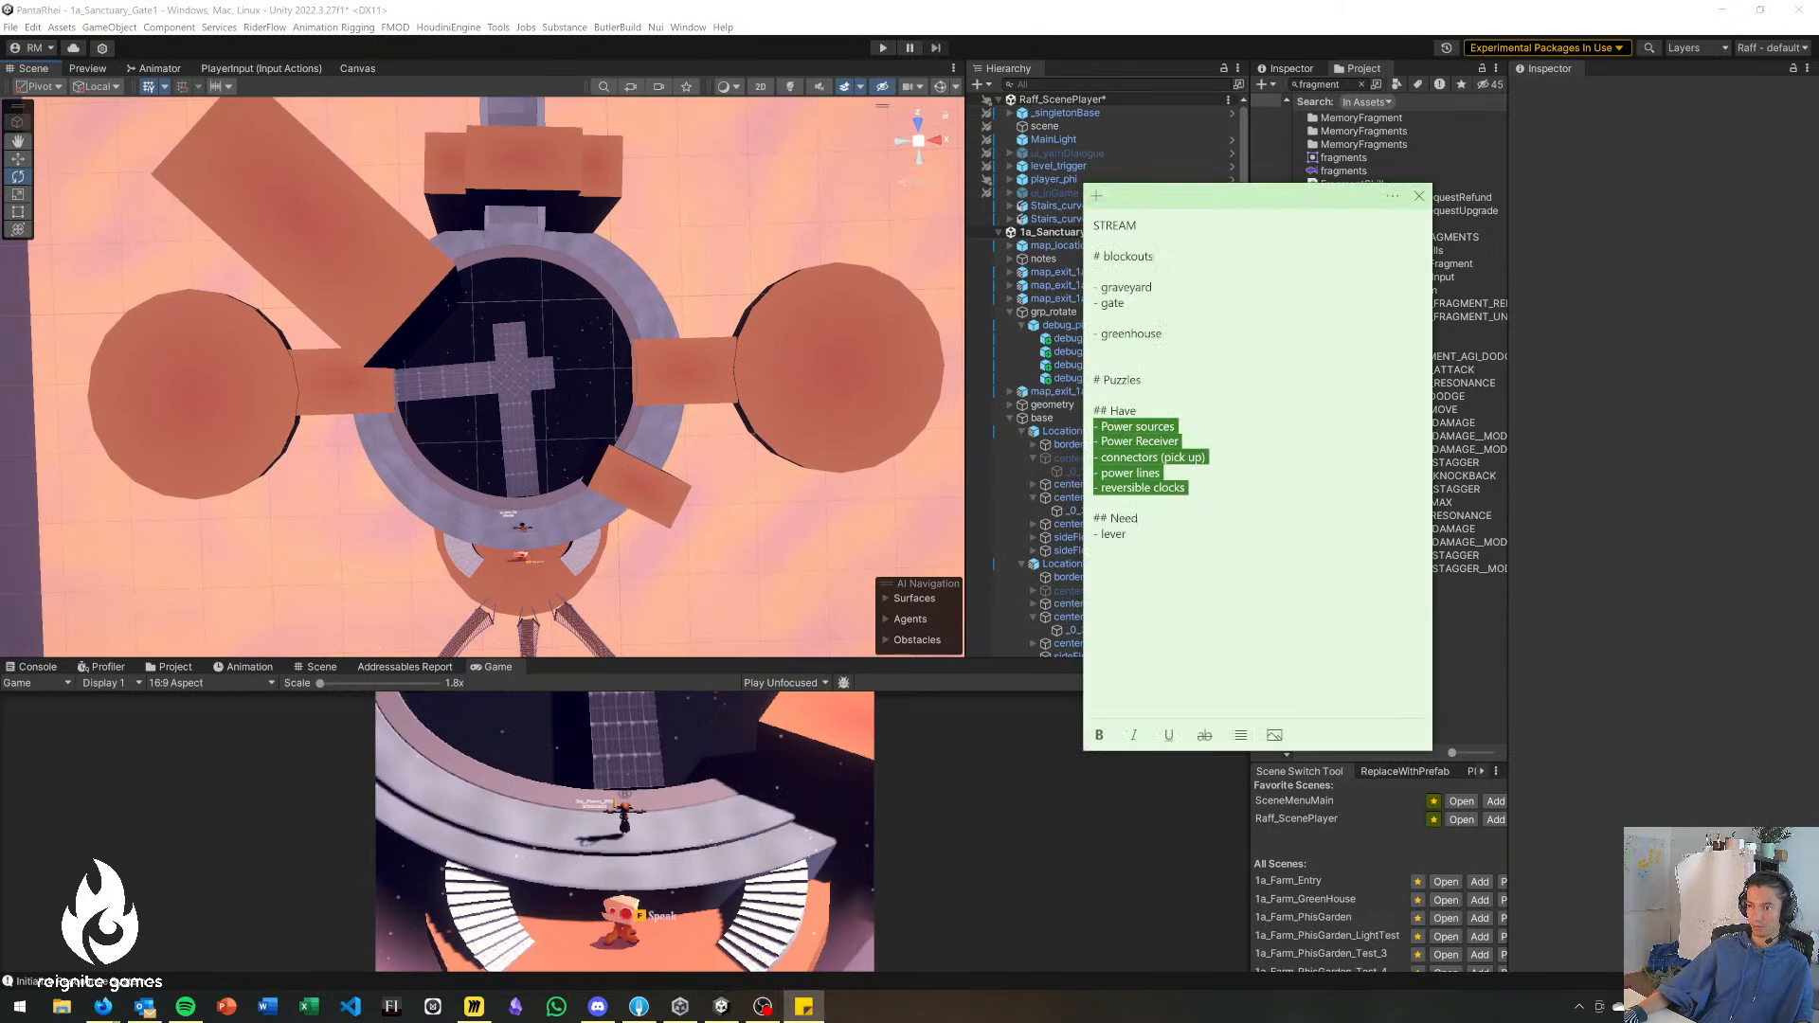
click(1095, 503)
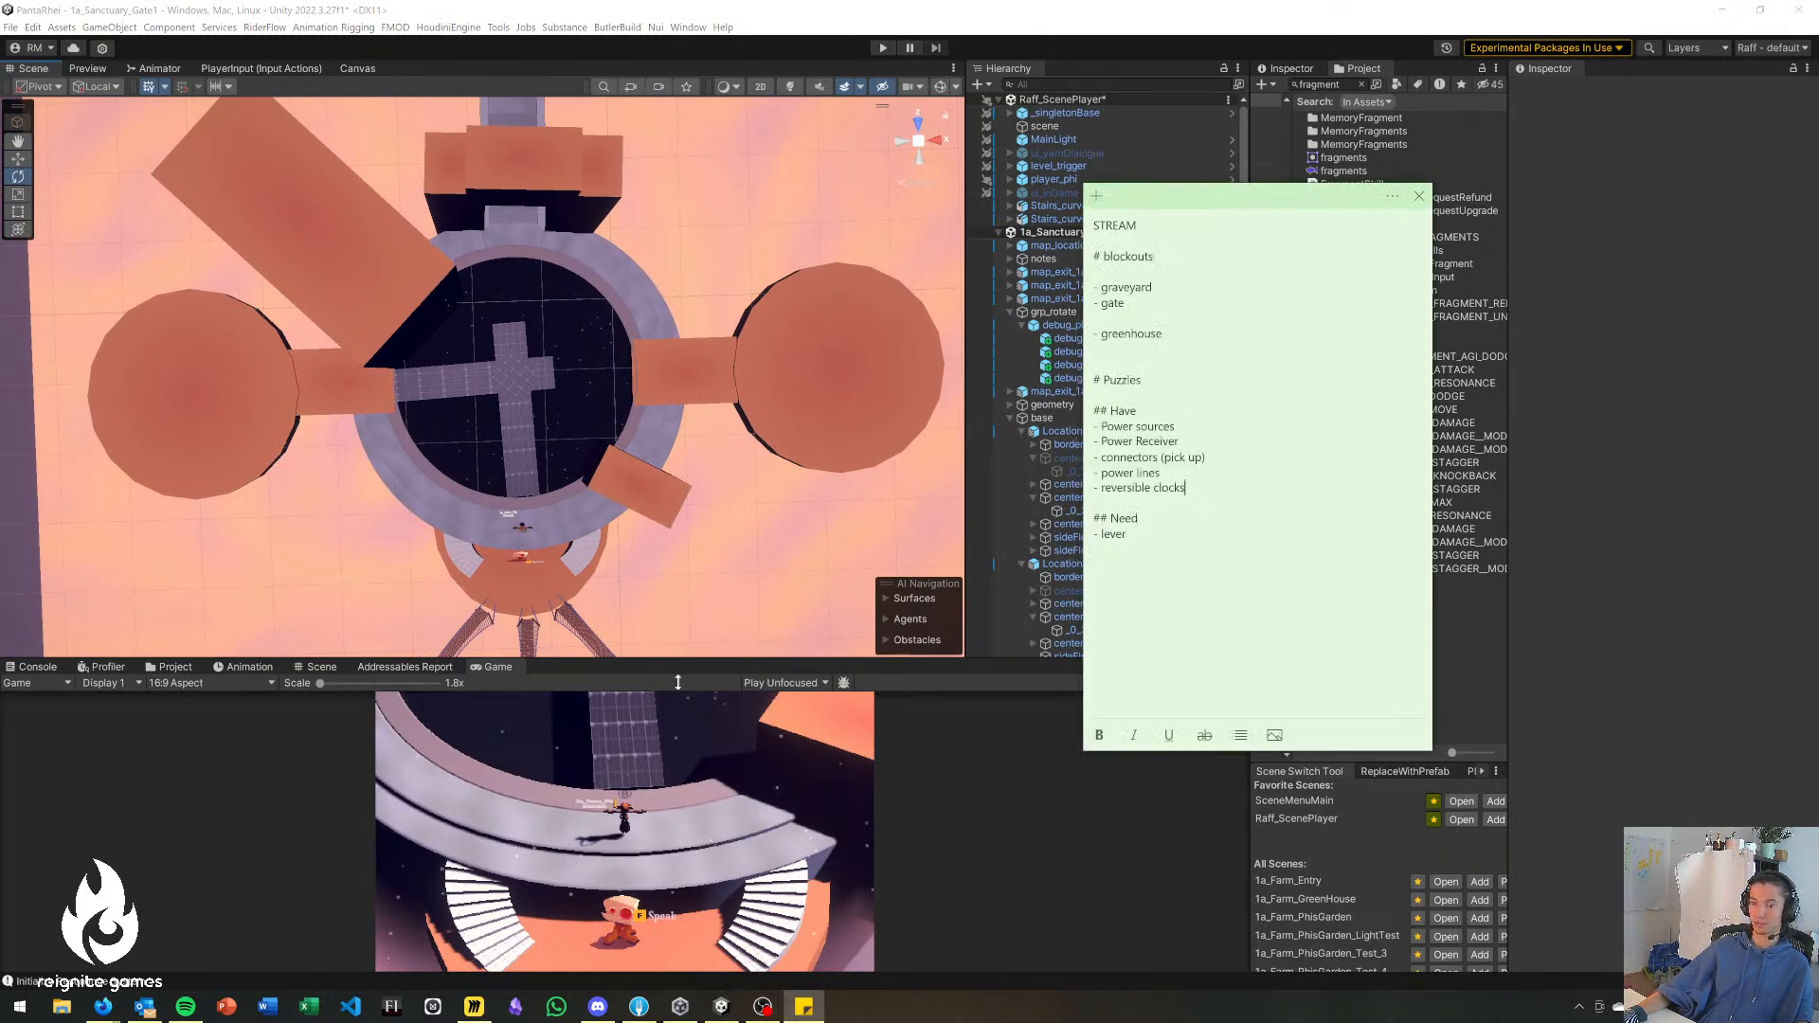
click(526, 354)
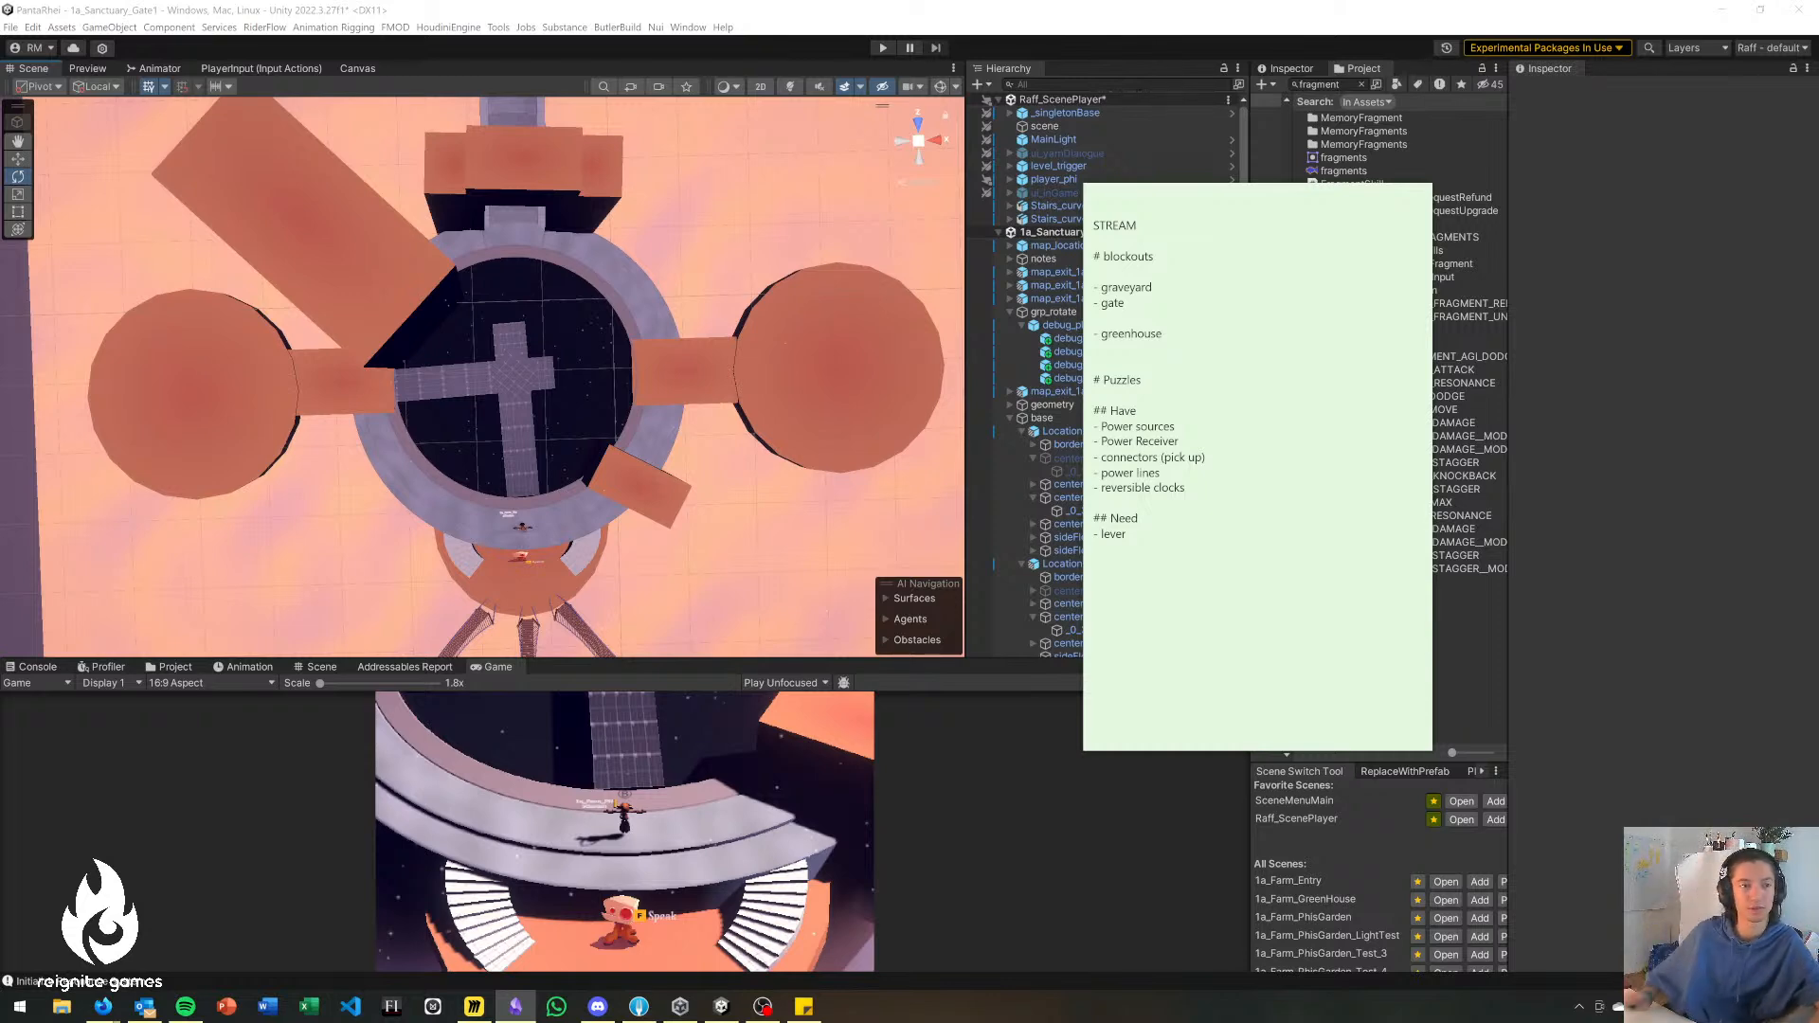
key(alt+Tab)
key(alt+Tab)
key(alt+Tab)
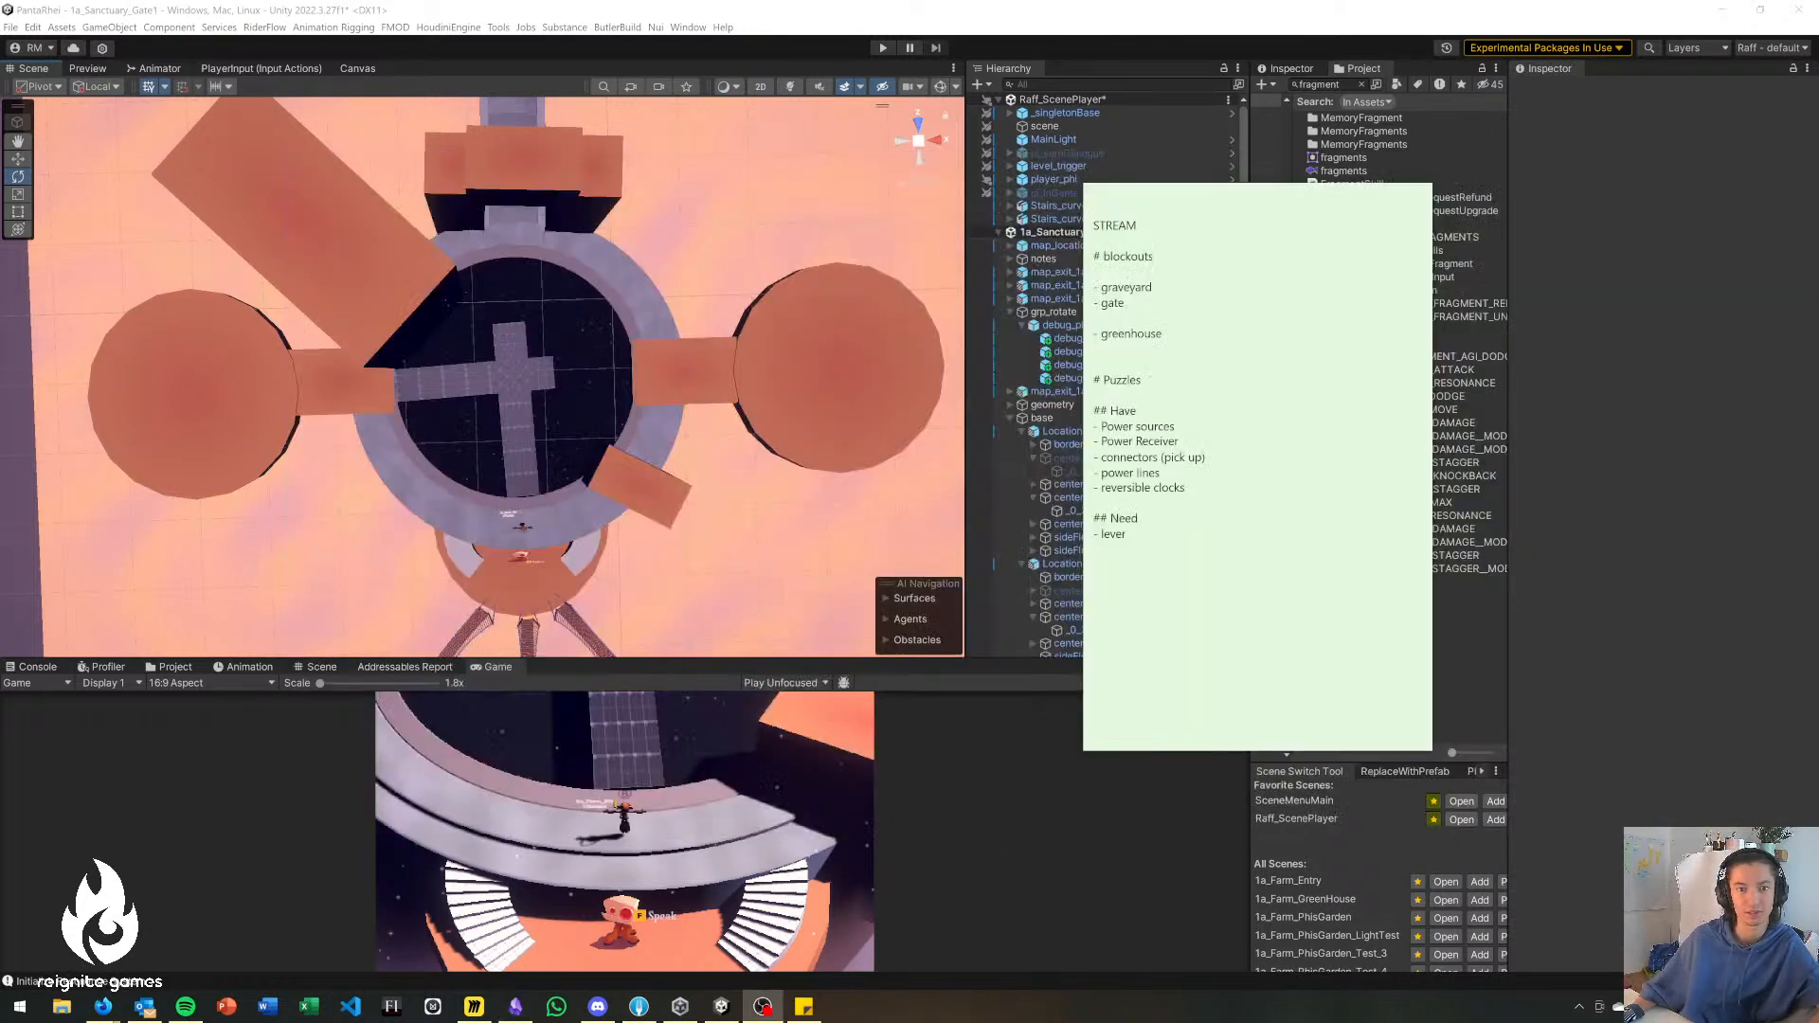
key(alt+Tab)
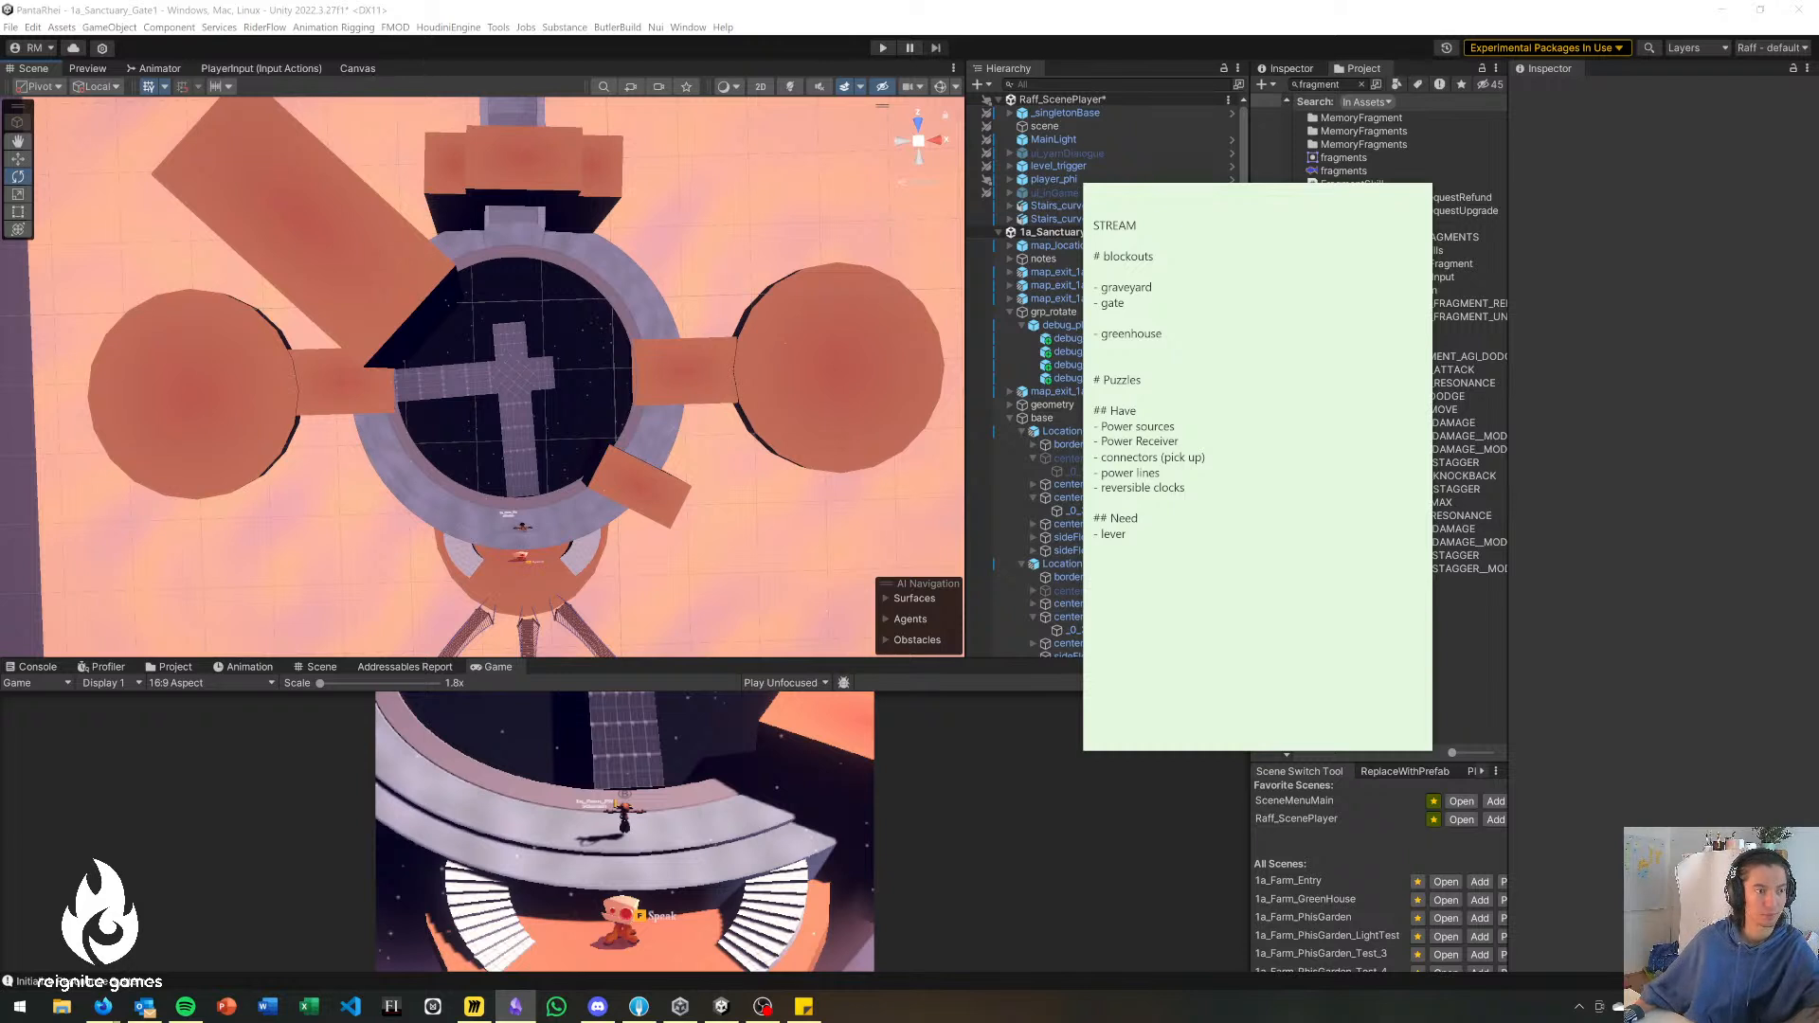
click(1095, 503)
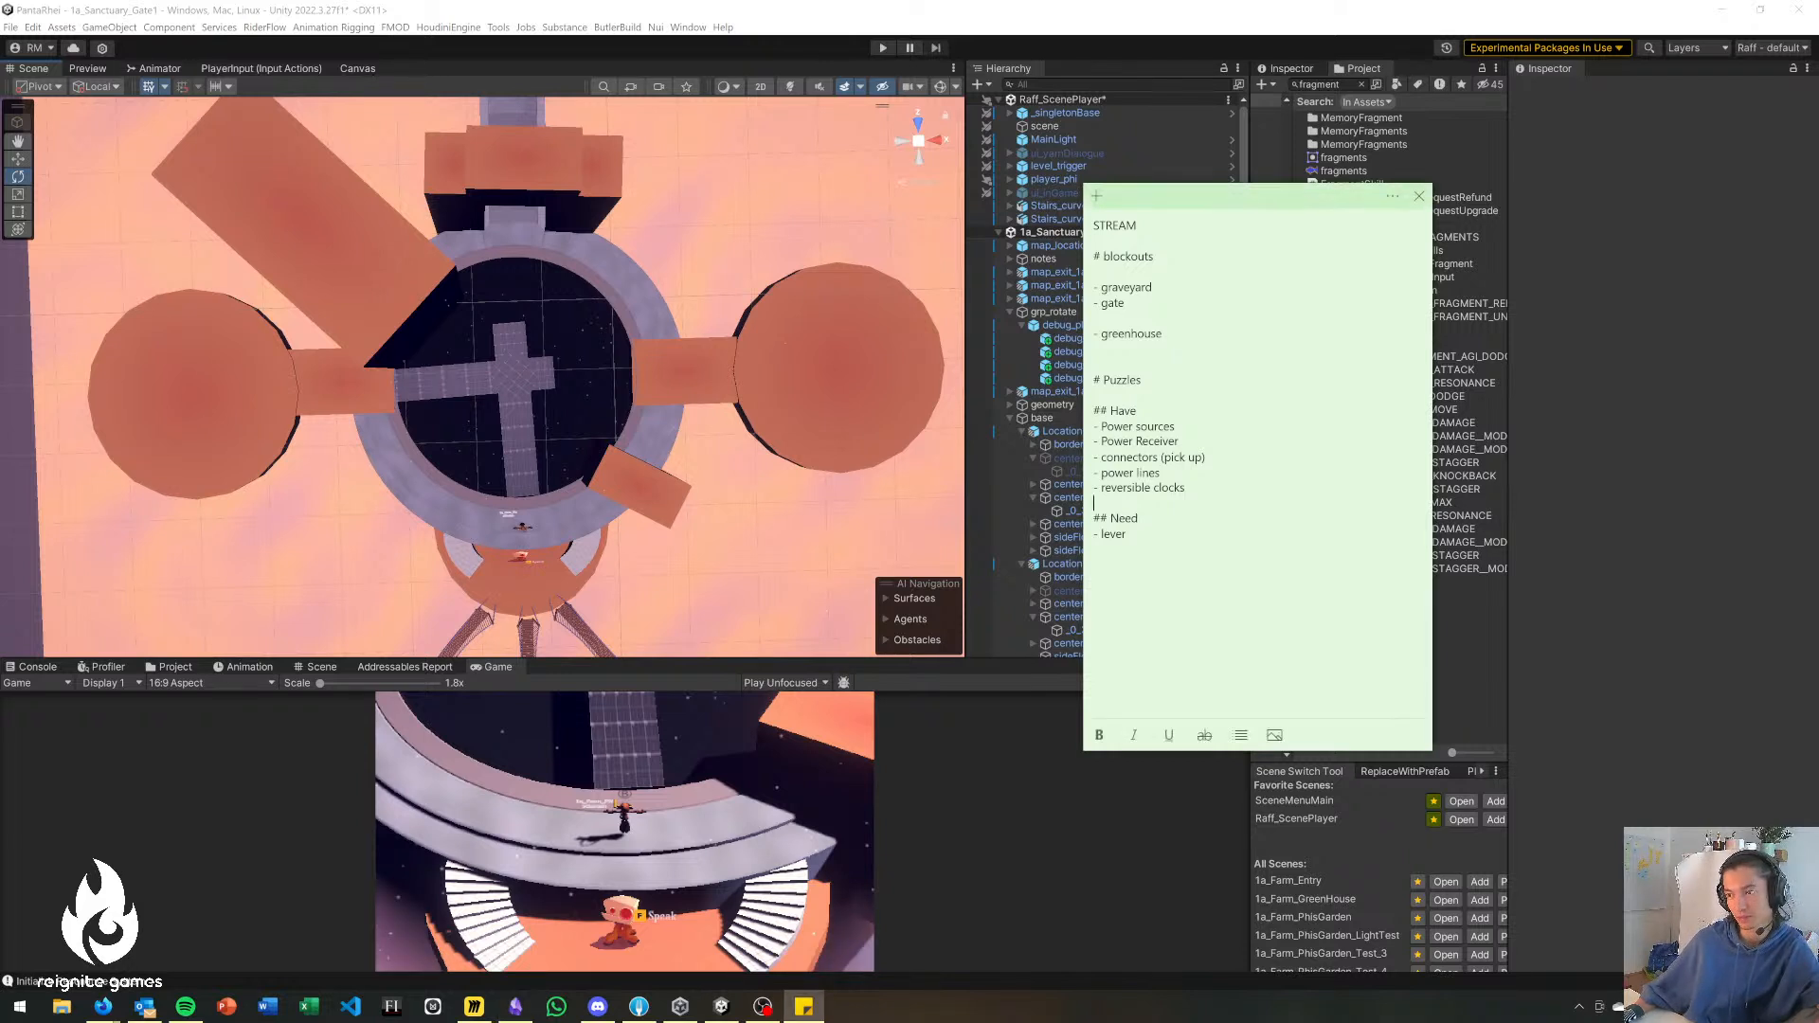
drag(1185, 488, 1093, 488)
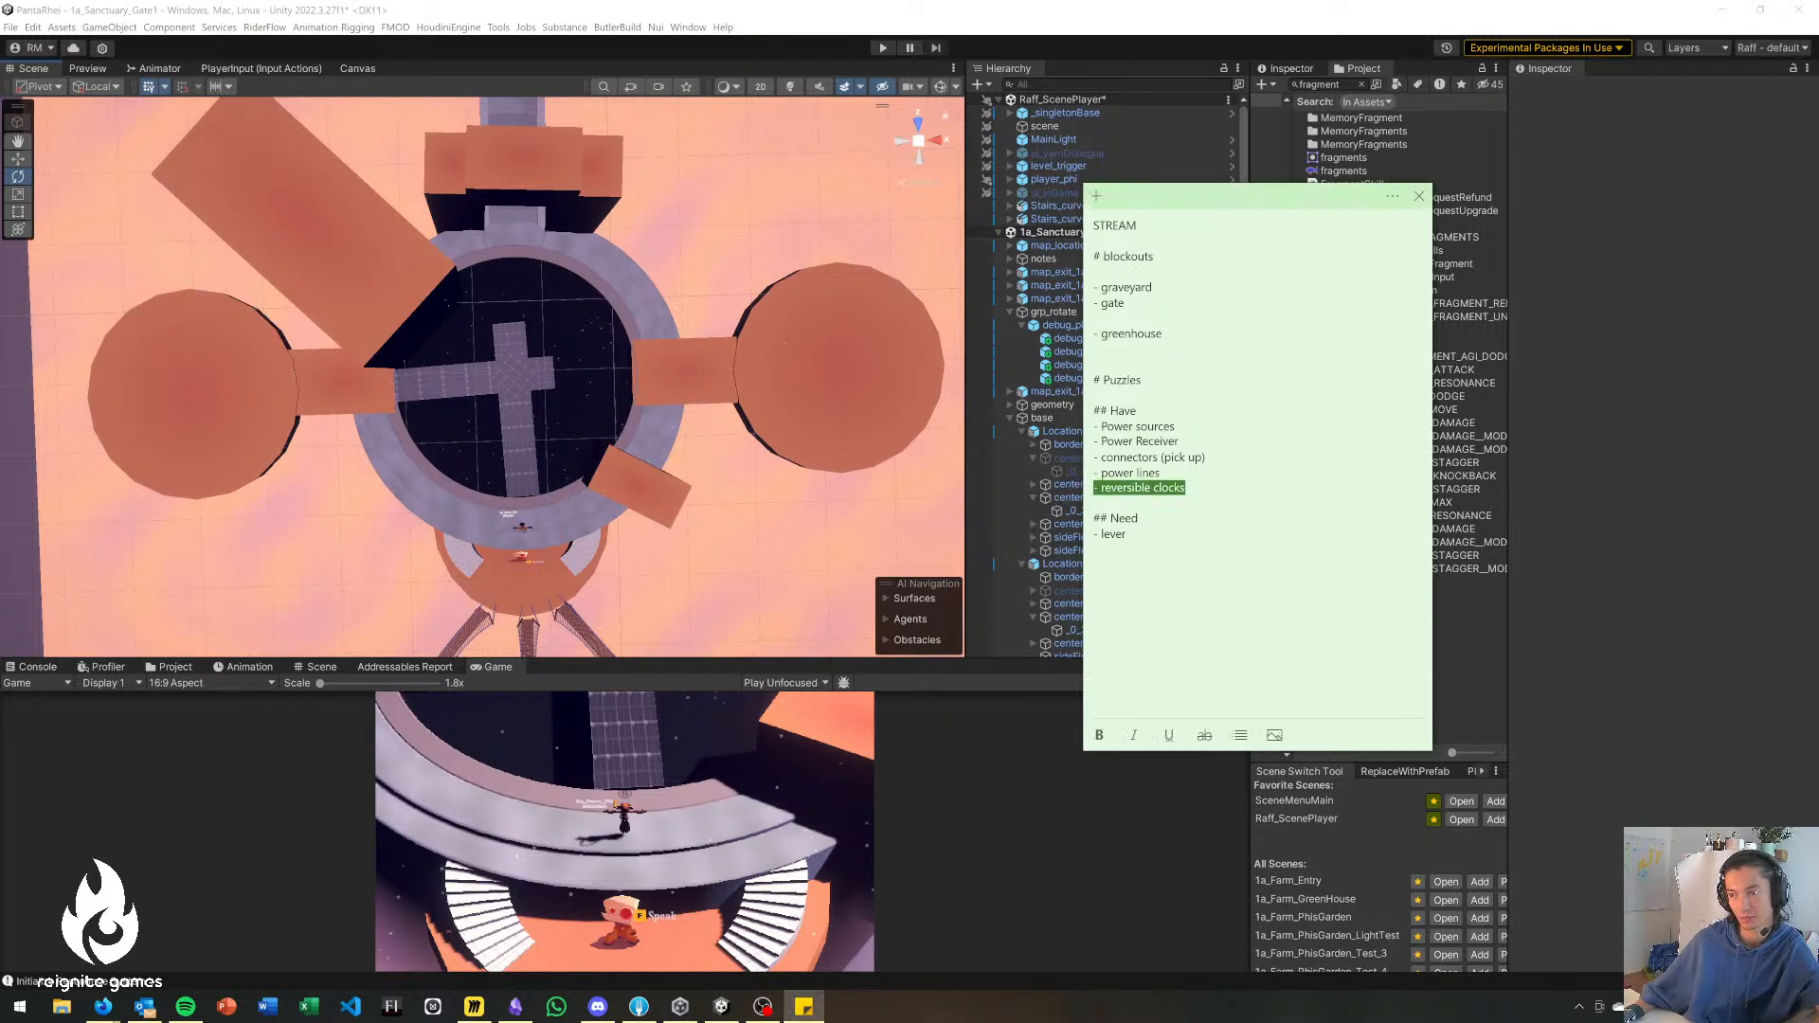
click(1185, 488)
drag(1206, 458, 1094, 457)
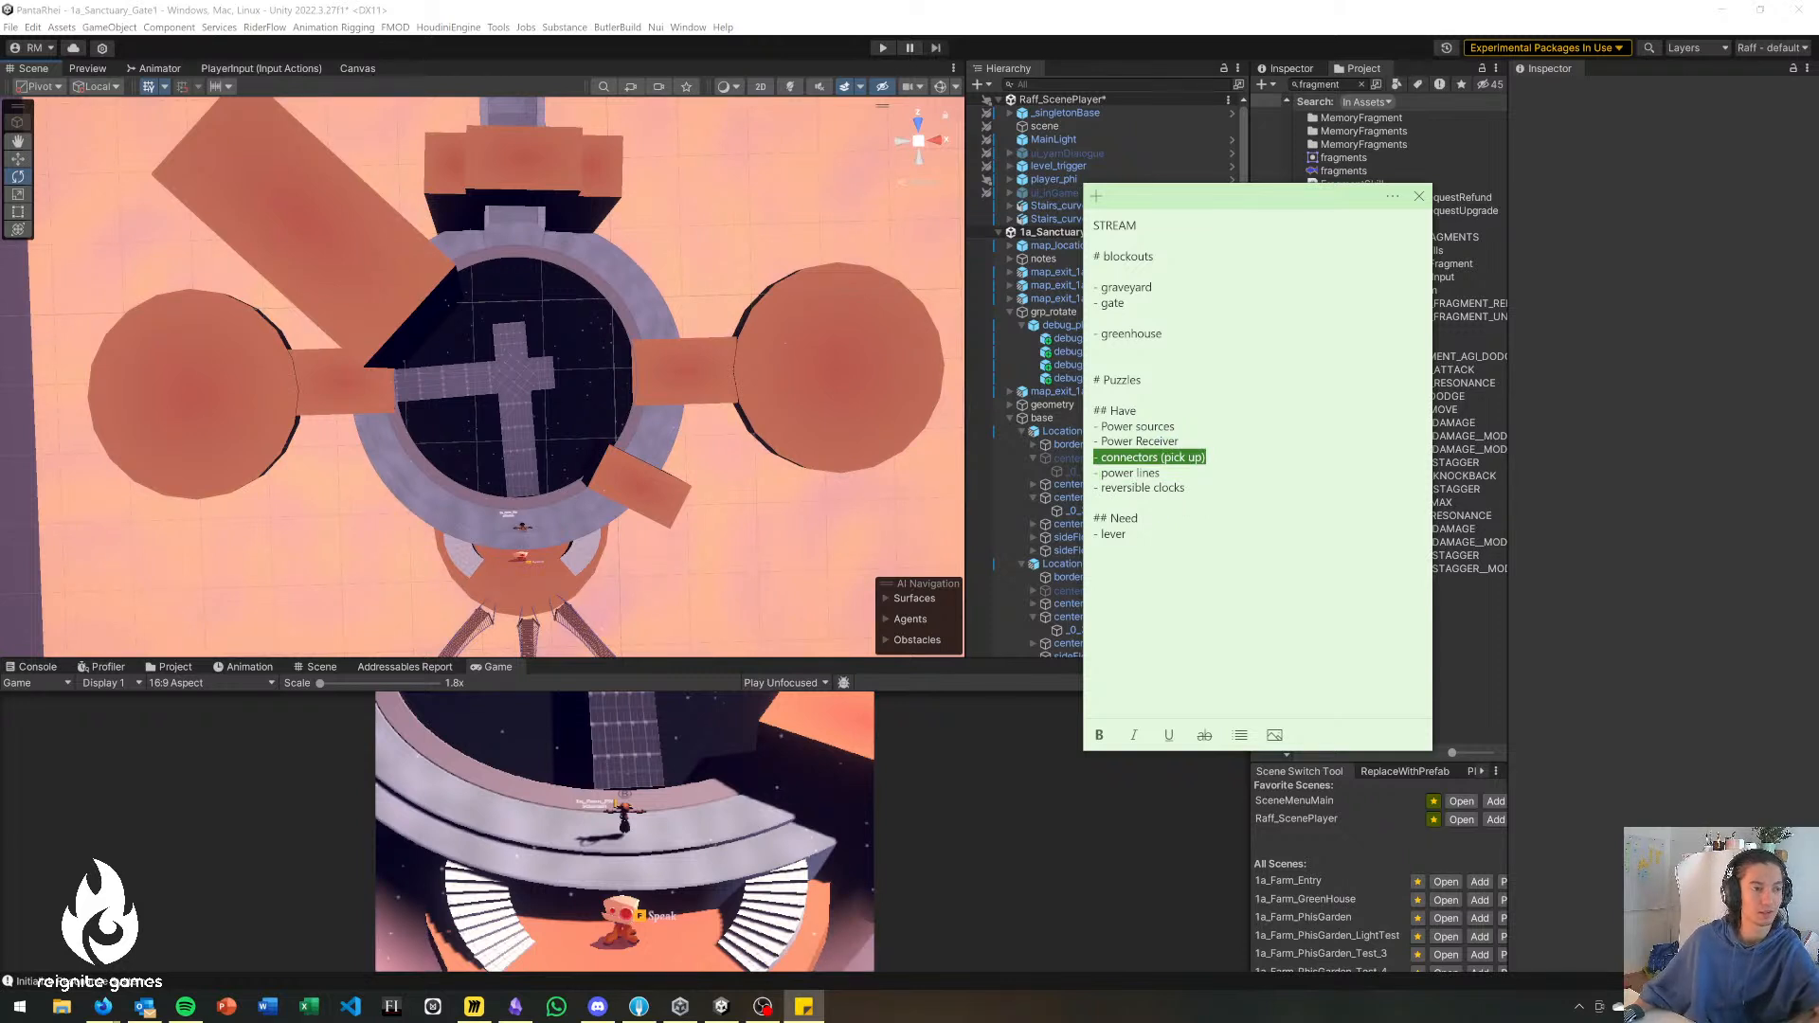
key(alt+Tab)
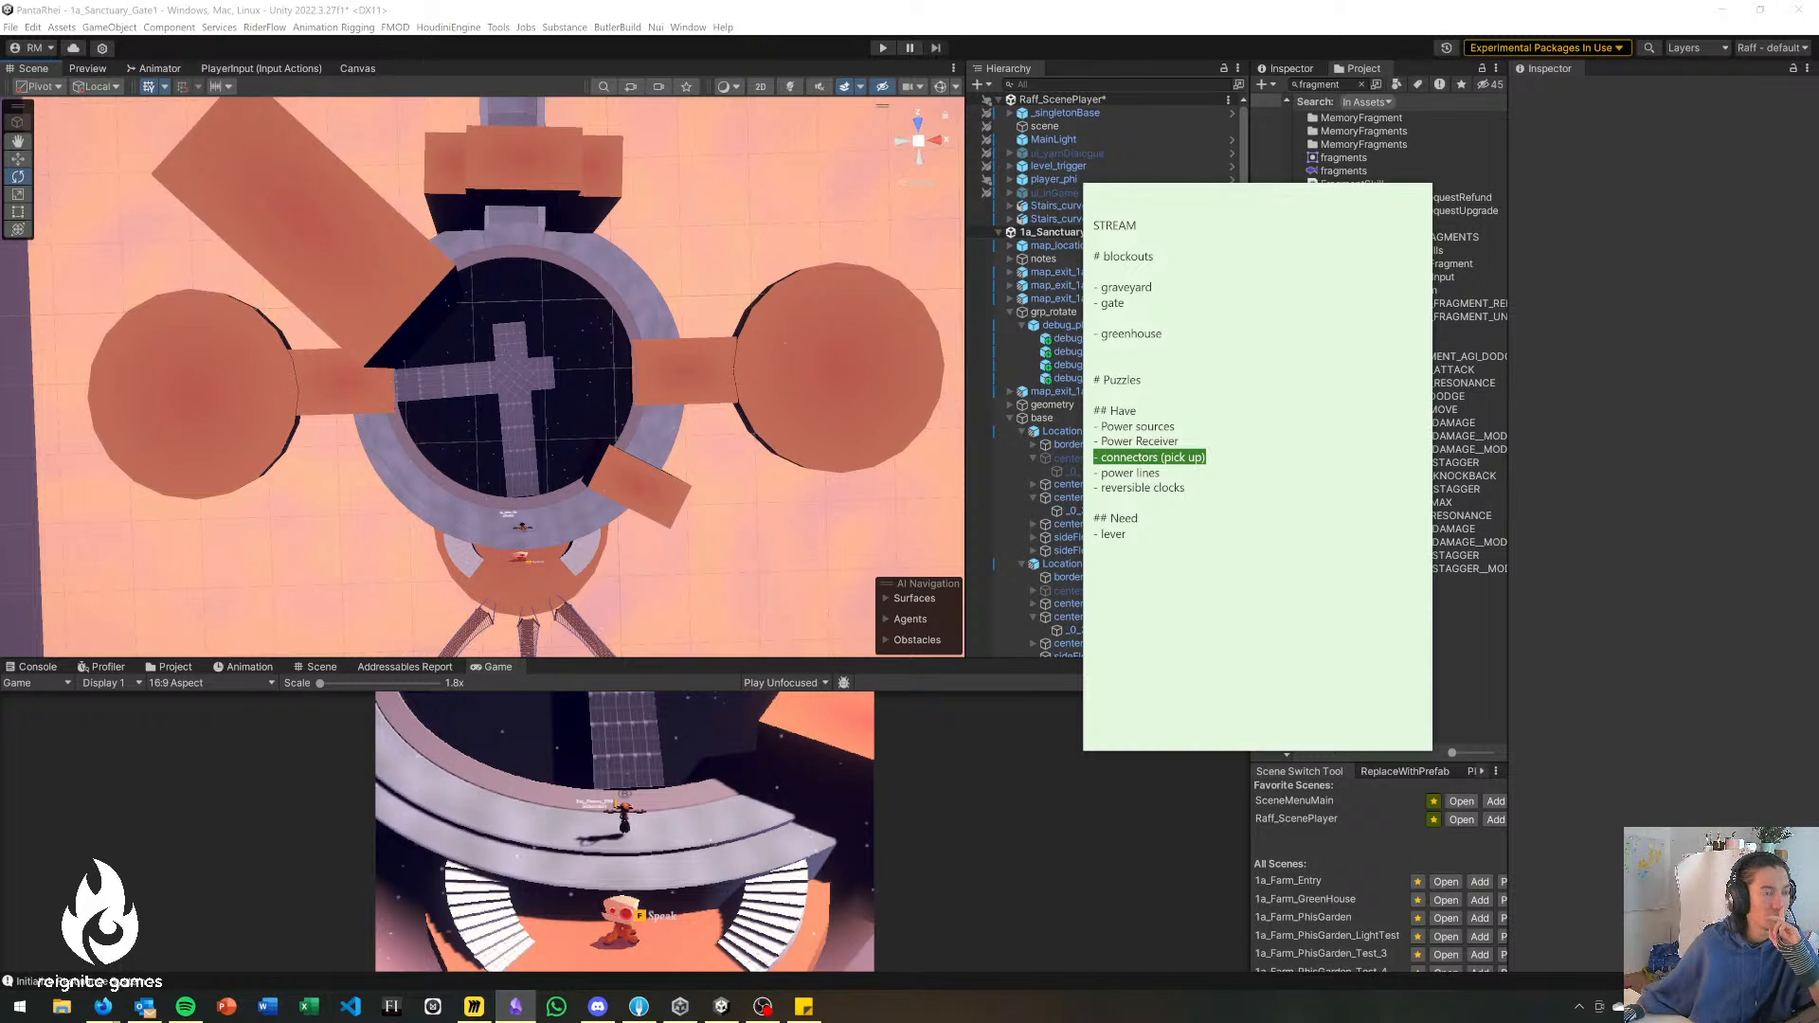
key(alt+Tab)
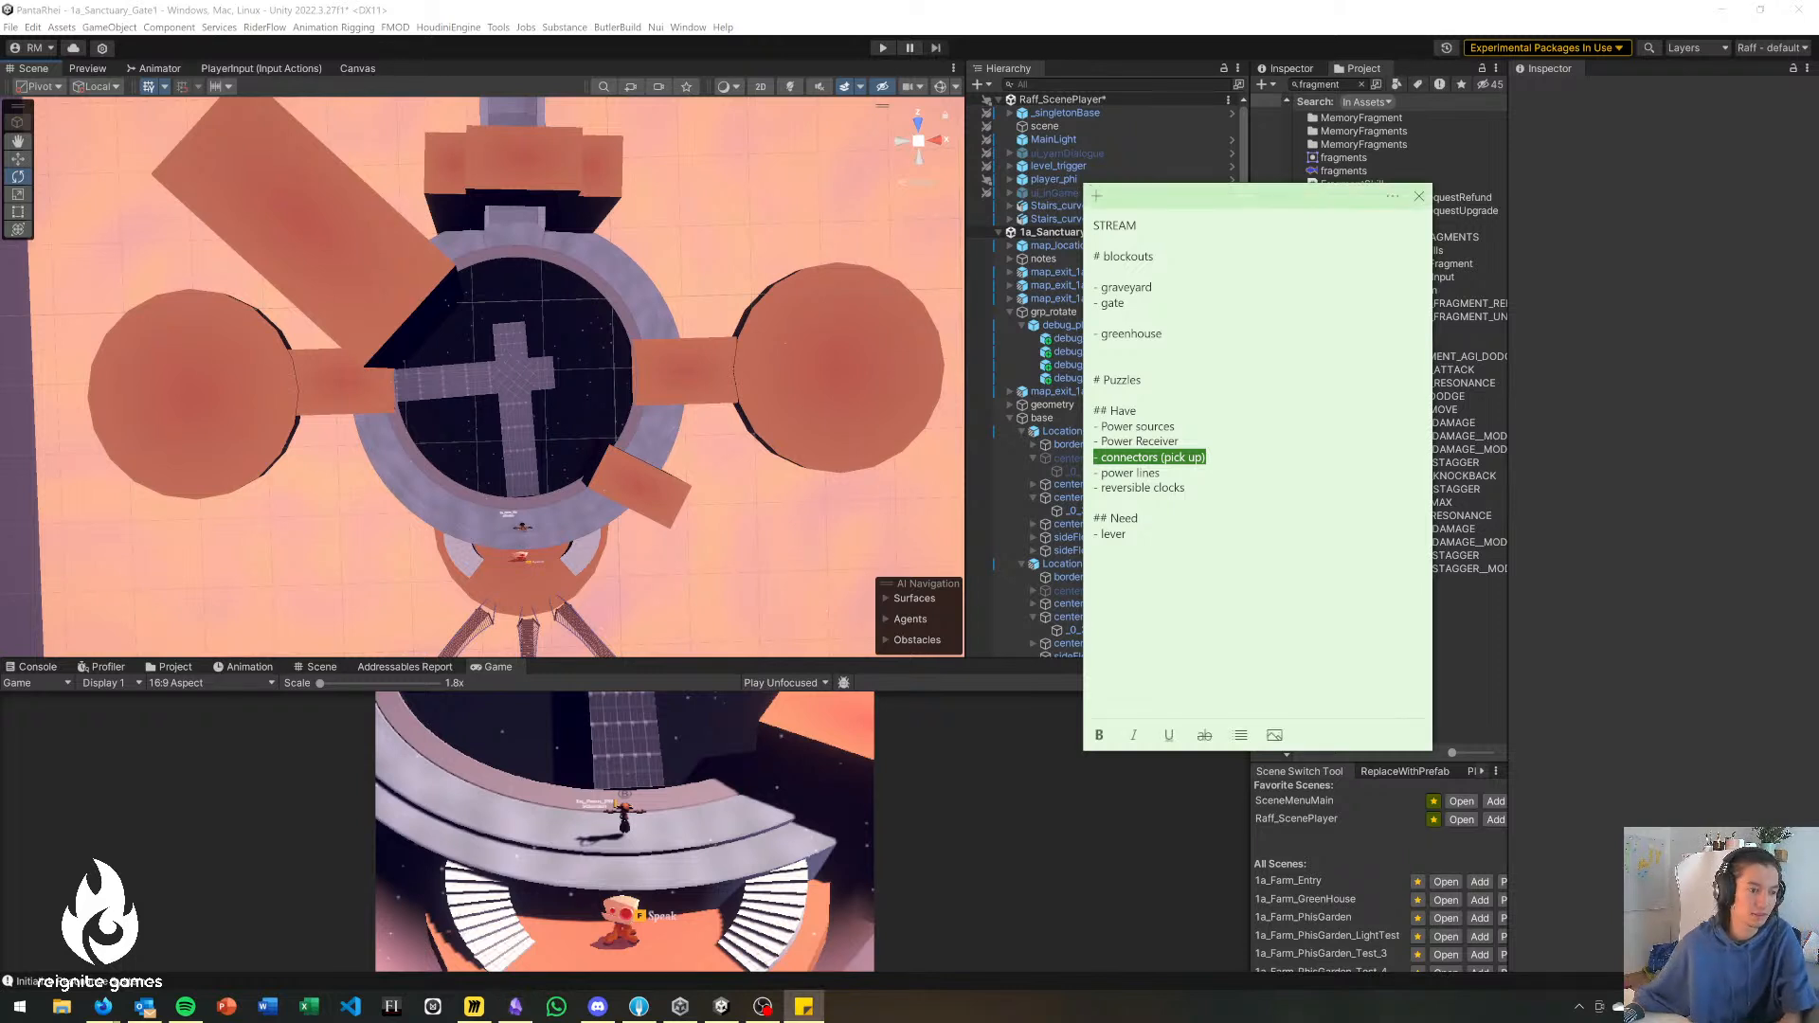
key(alt+Tab)
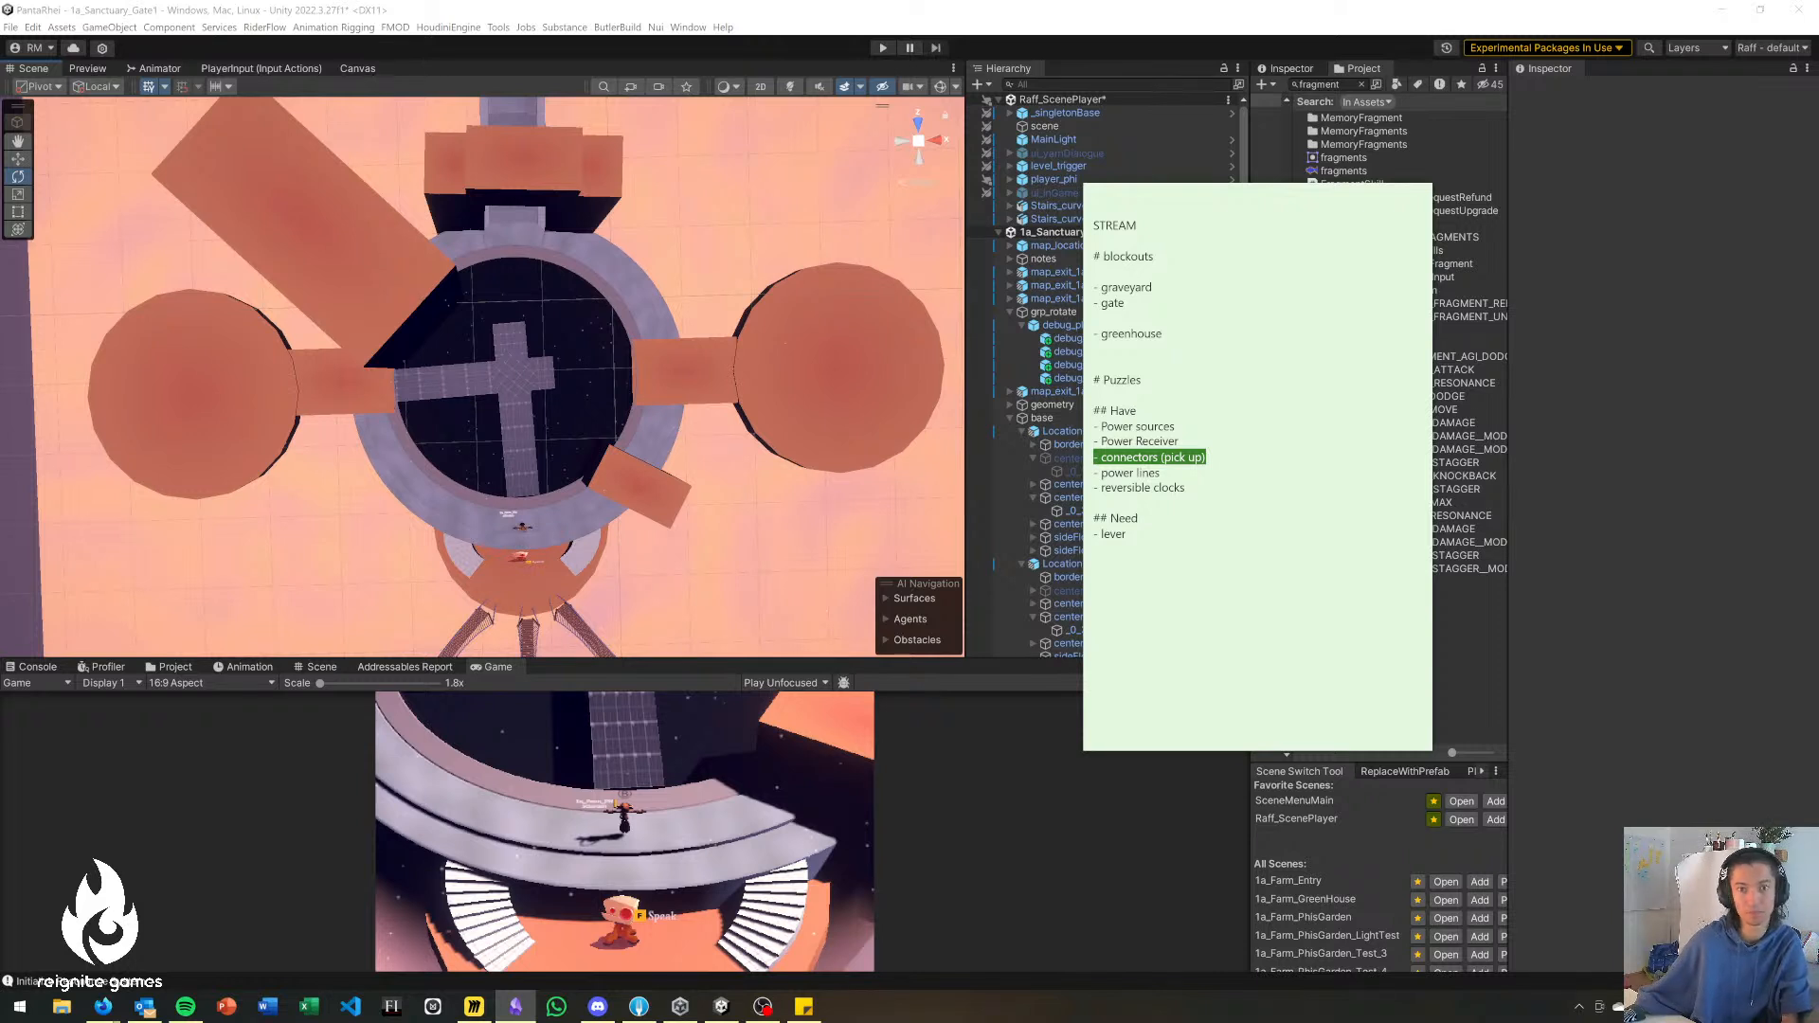
key(alt+Tab)
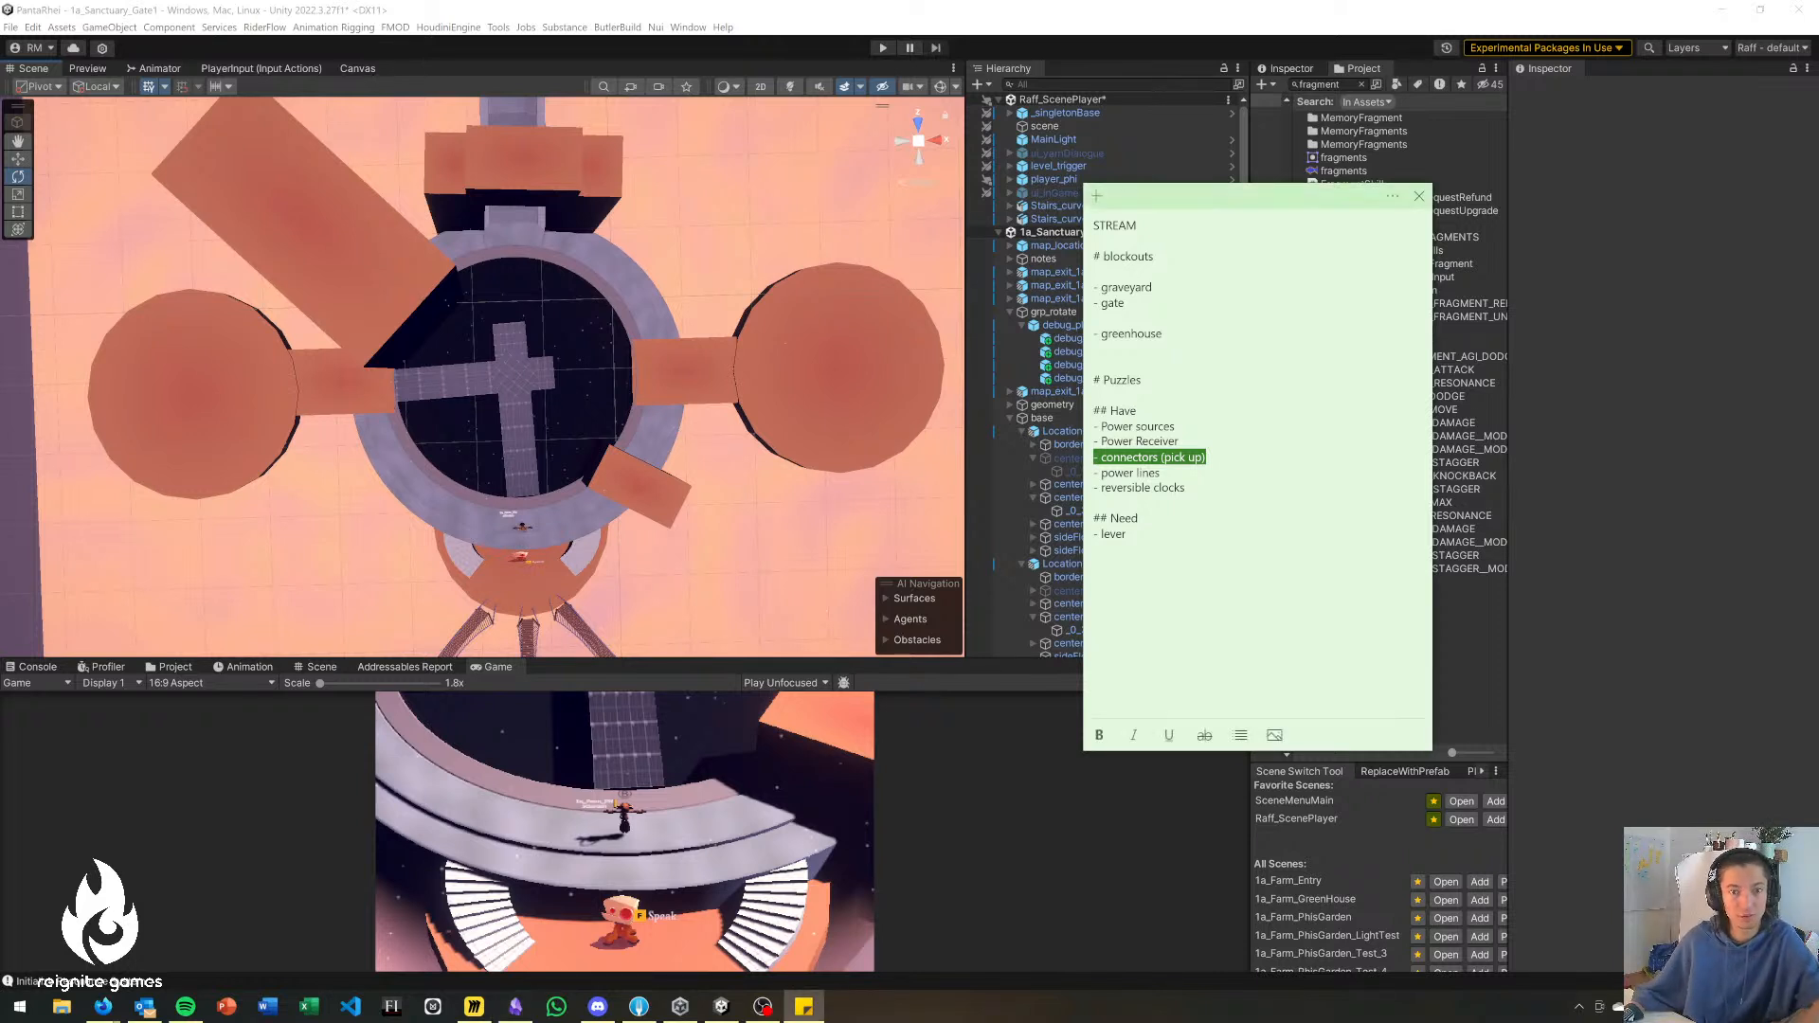
Add the dashed item "rotating fans (connected to electricity system as power lines)" below lever in the Need list.
click(1128, 534)
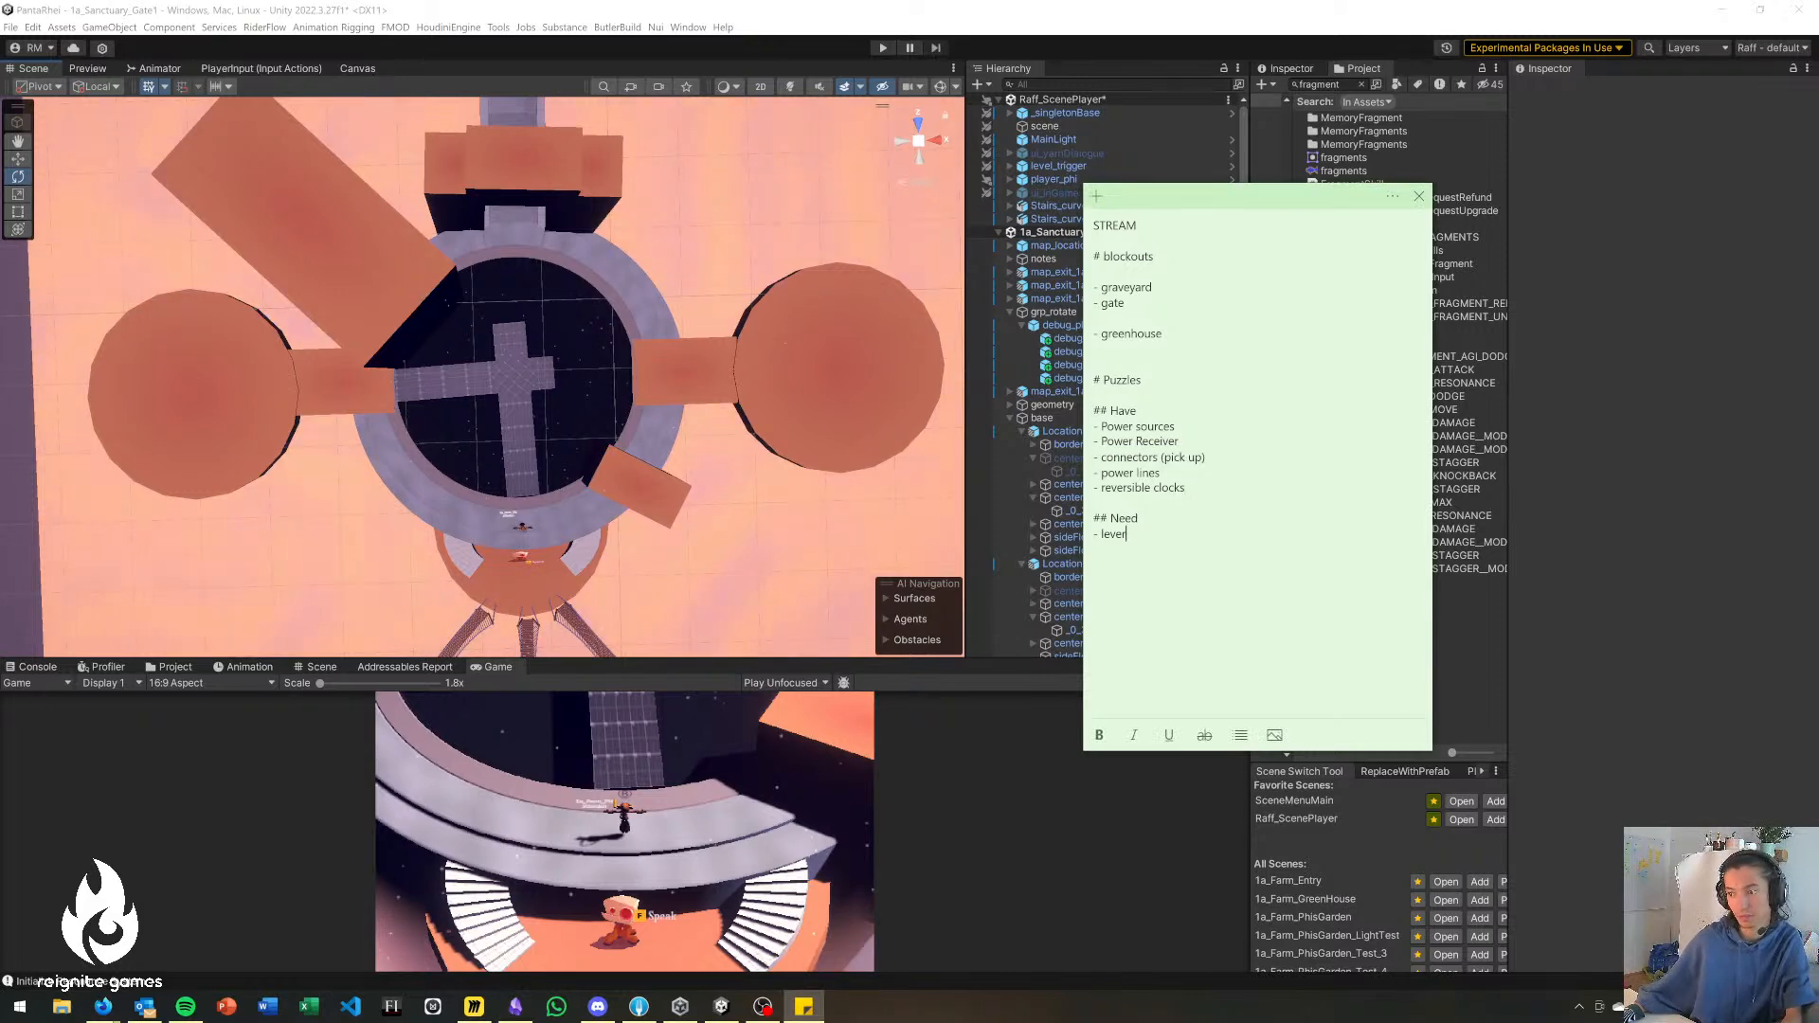
key(alt+Tab)
alt+drag(586, 529, 598, 534)
key(alt+Tab)
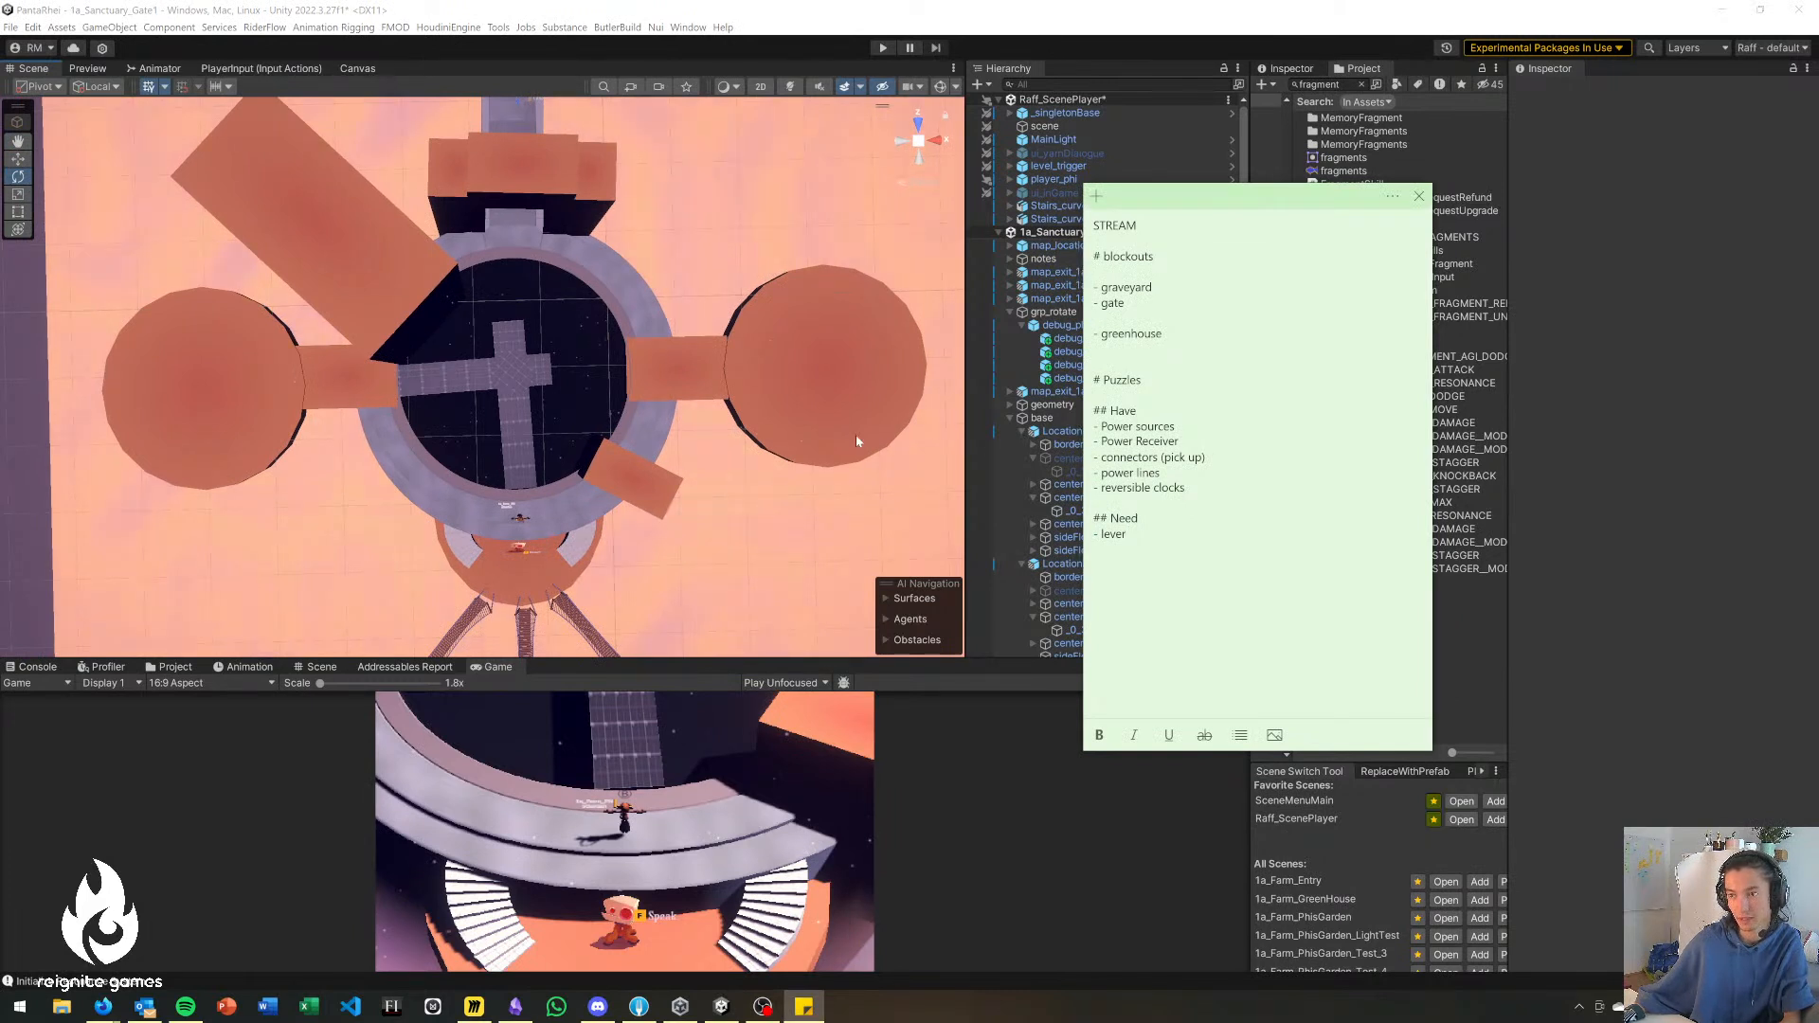
key(Return)
text(- rotating fans)
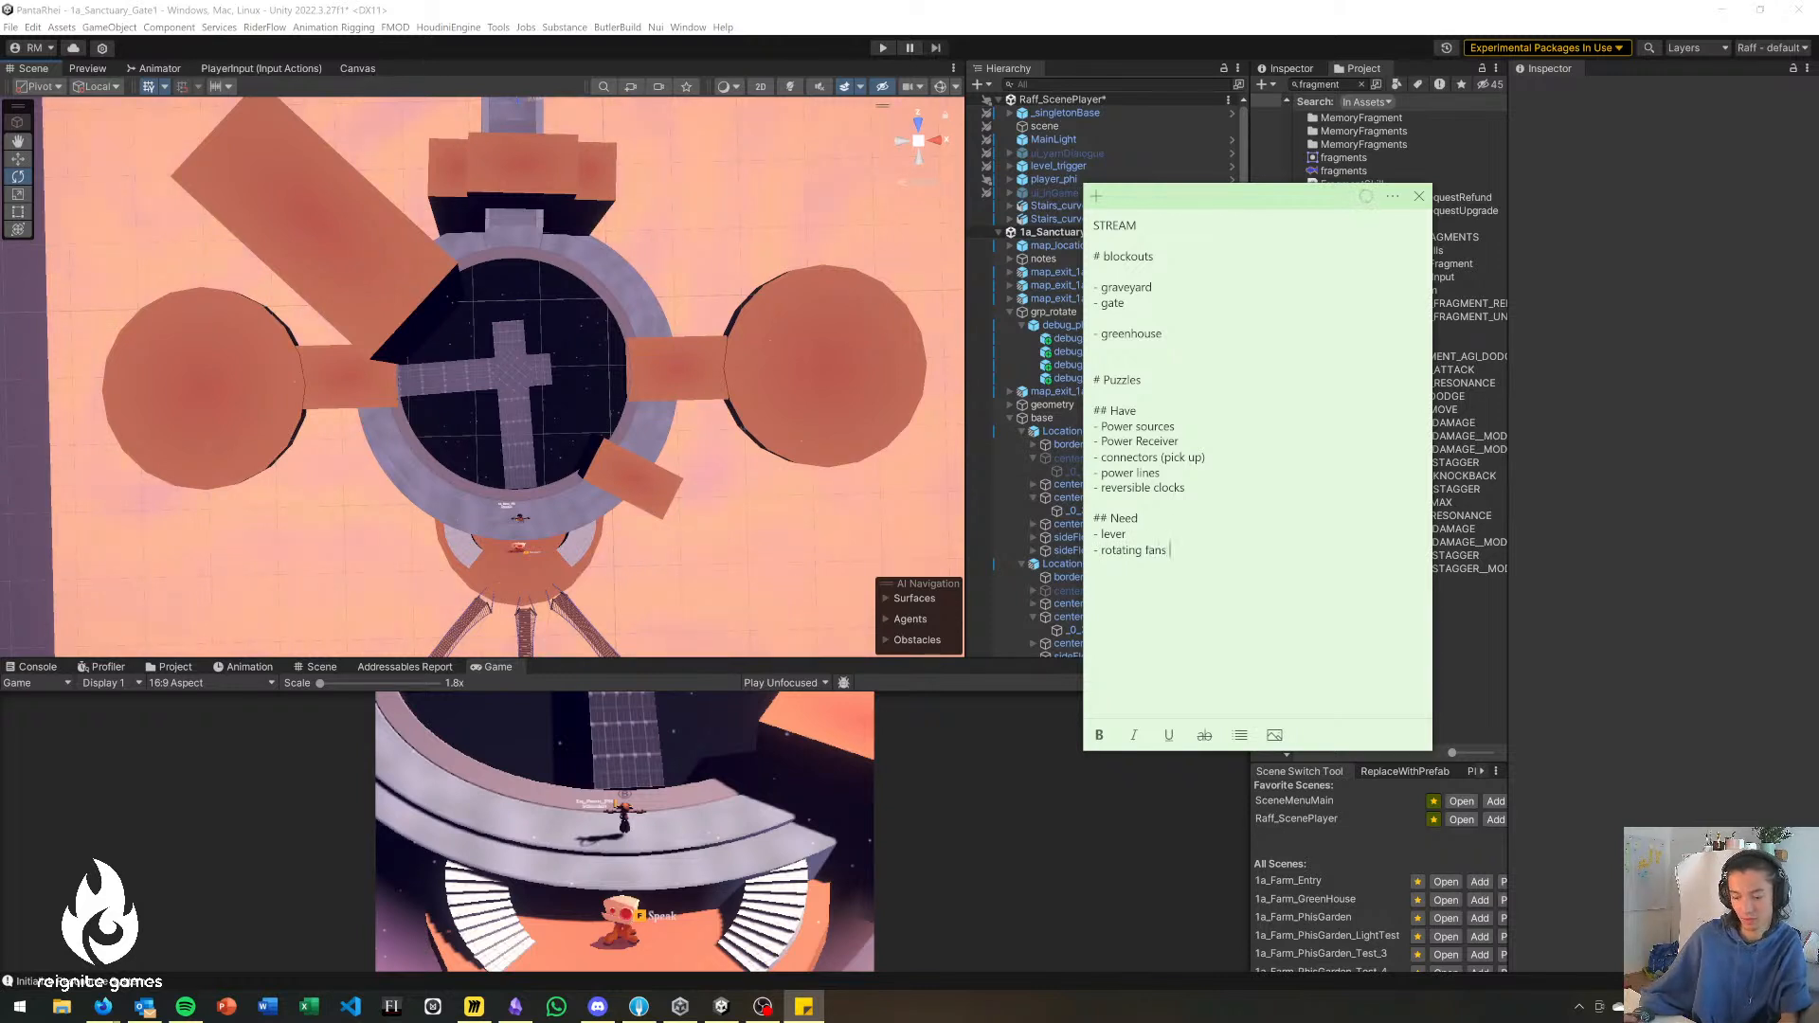
text((connected)
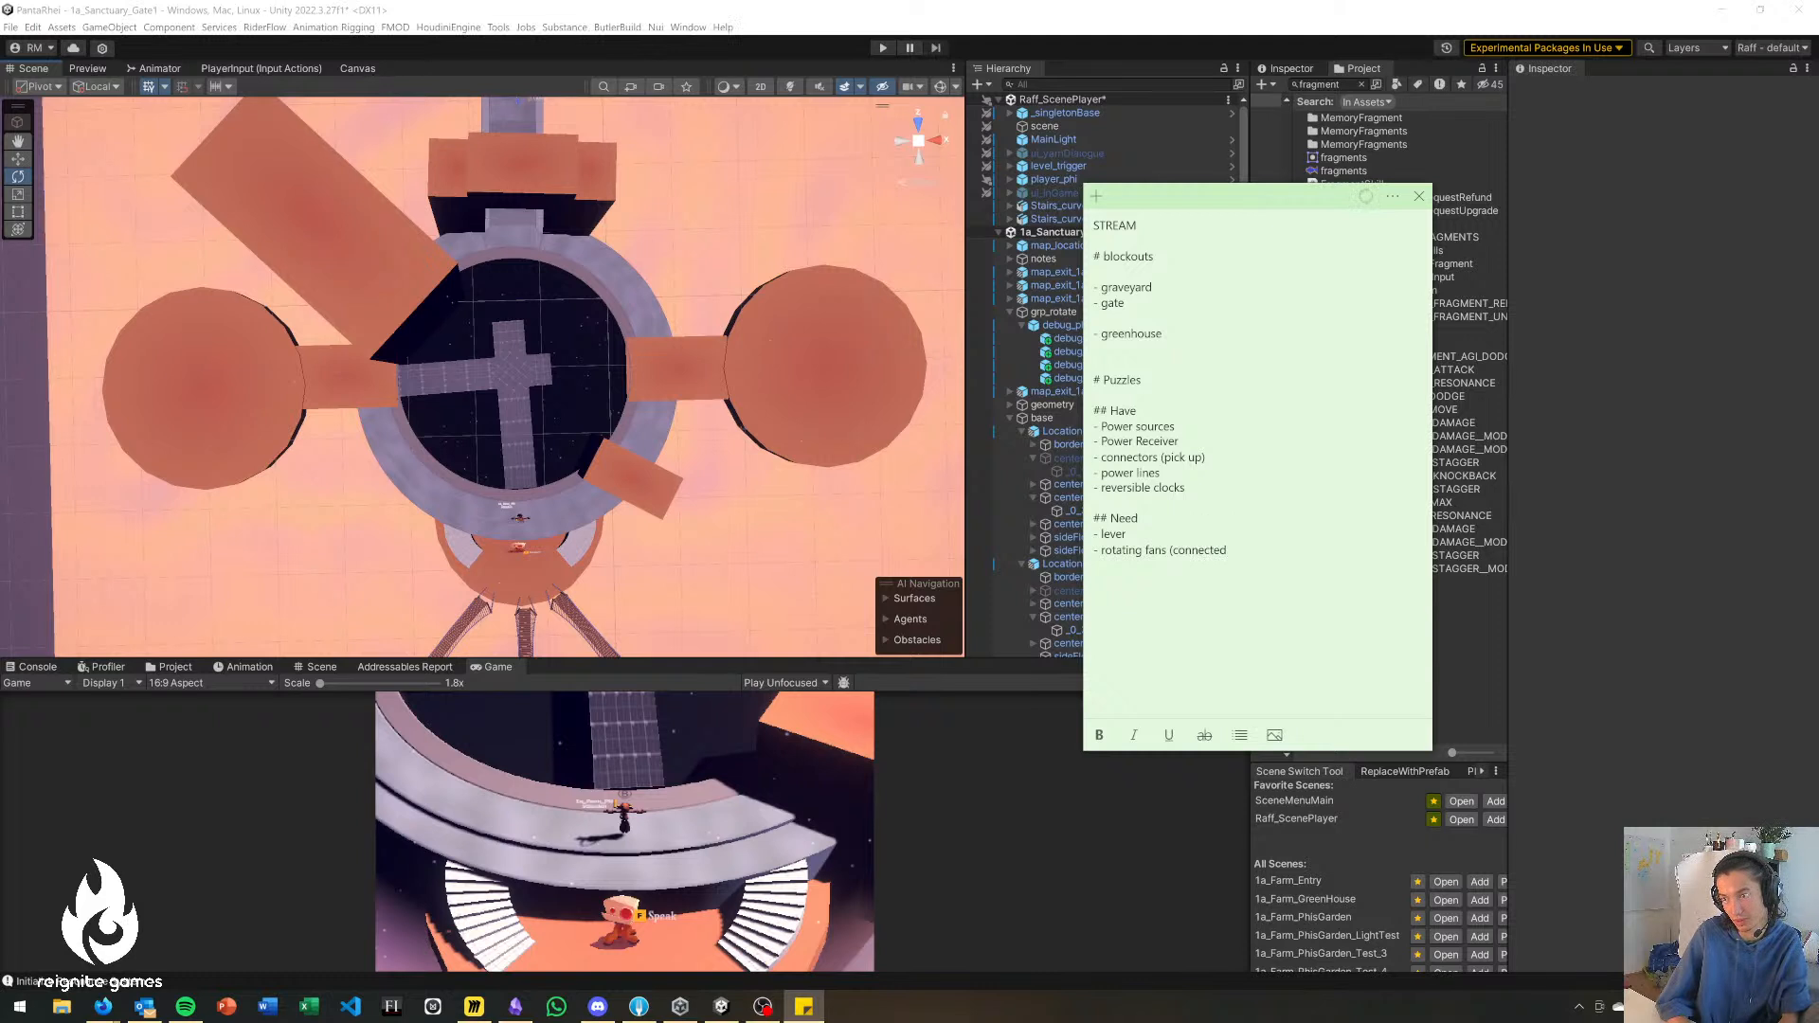
text(to electricity system as power l)
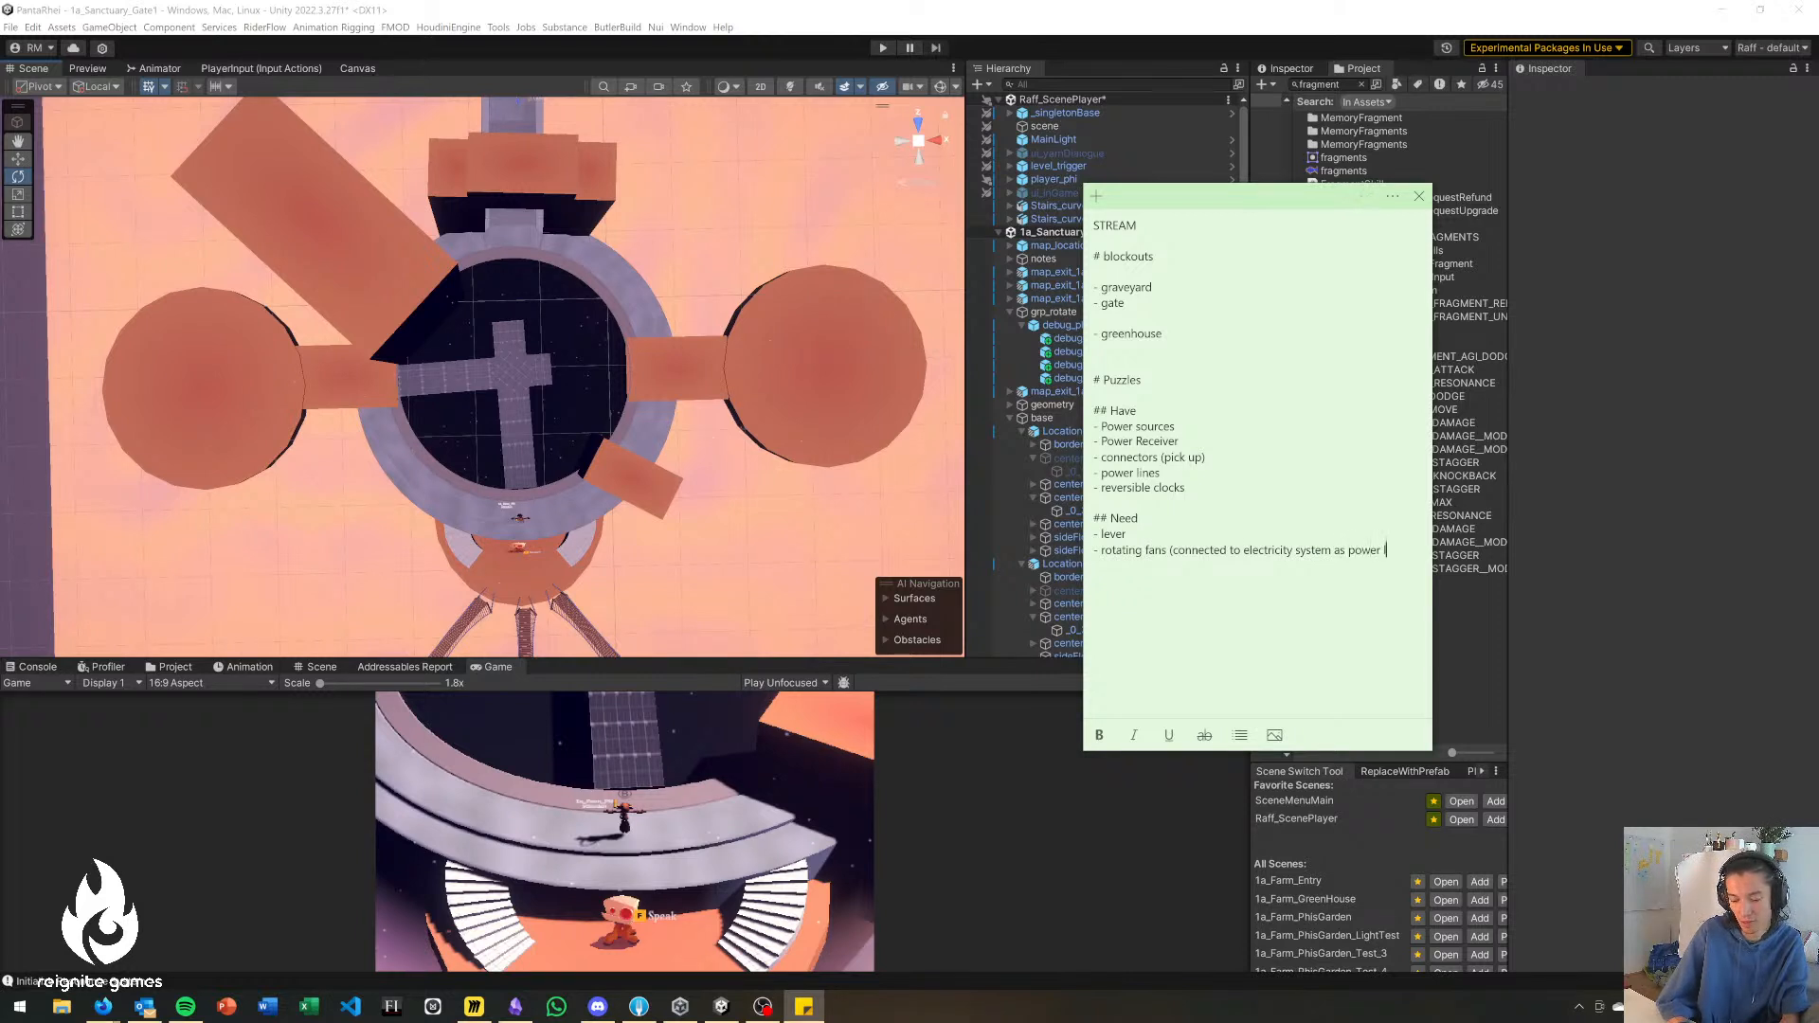
text())
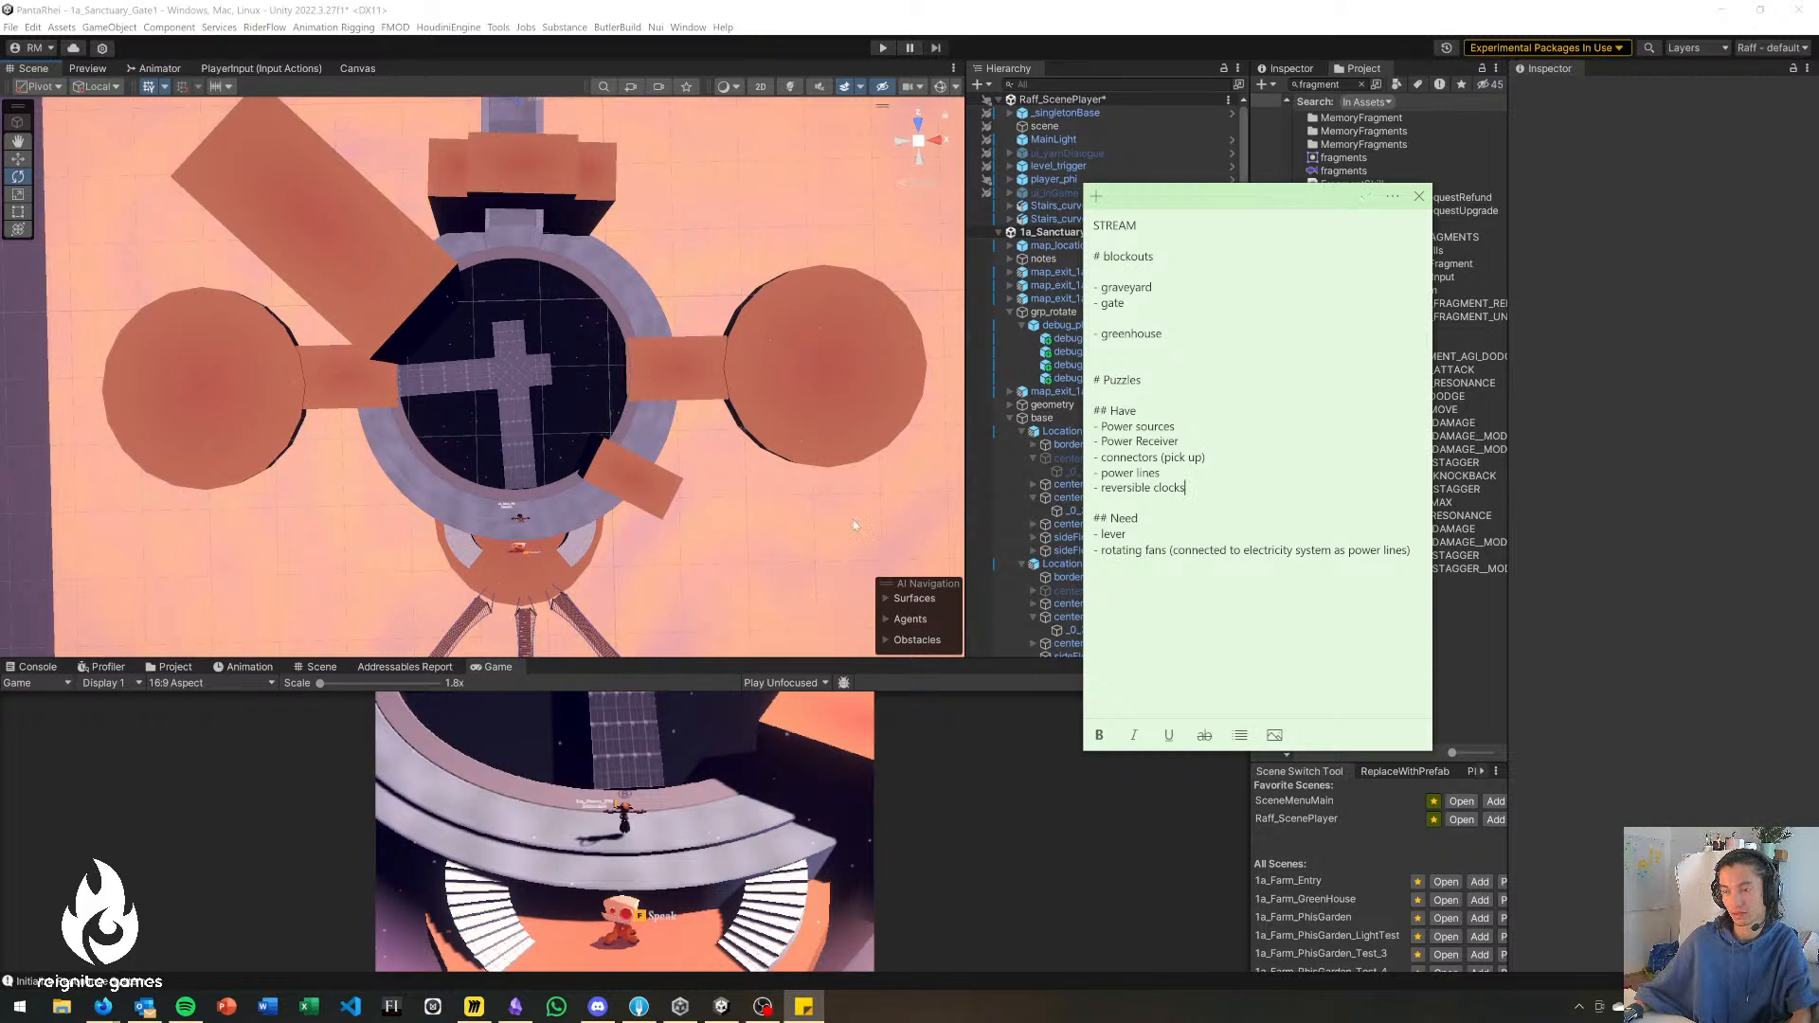
Switch back to Unity and rotate the cross bridge debug_platform_cylinder_2 to 174.343 degrees in Y.
drag(1339, 199, 1304, 303)
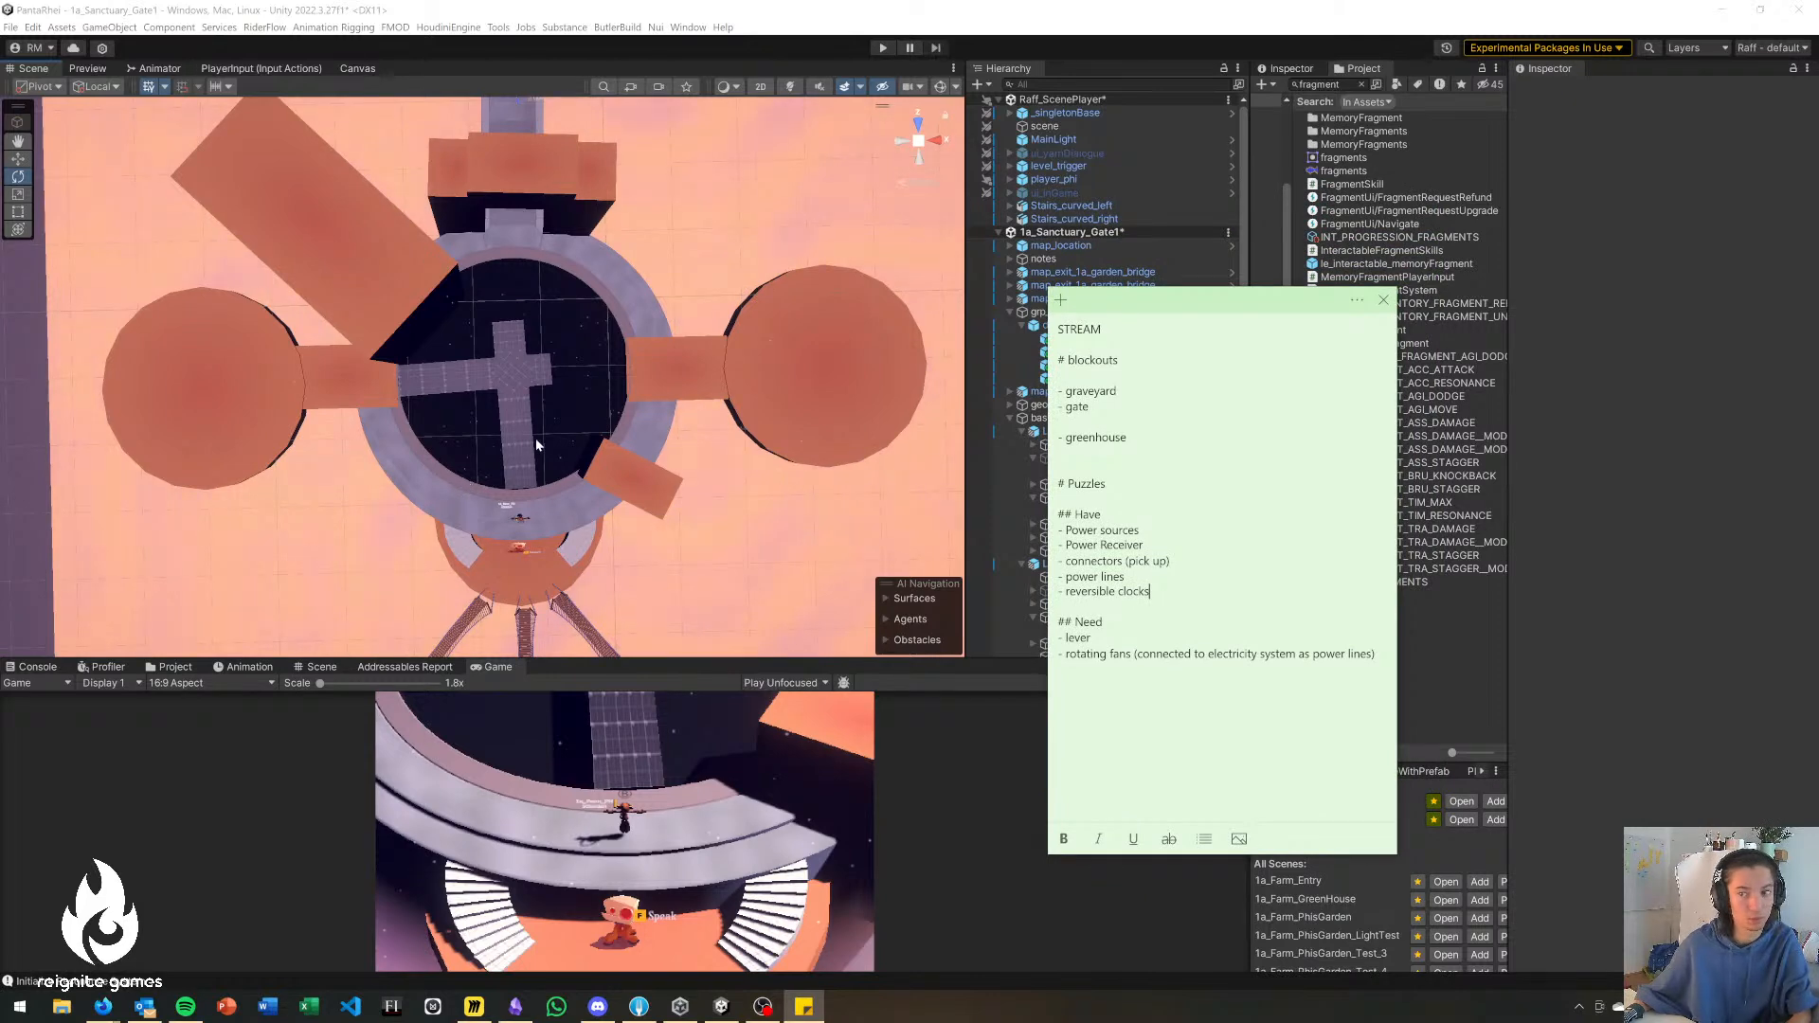
click(680, 249)
right_drag(526, 412, 497, 476)
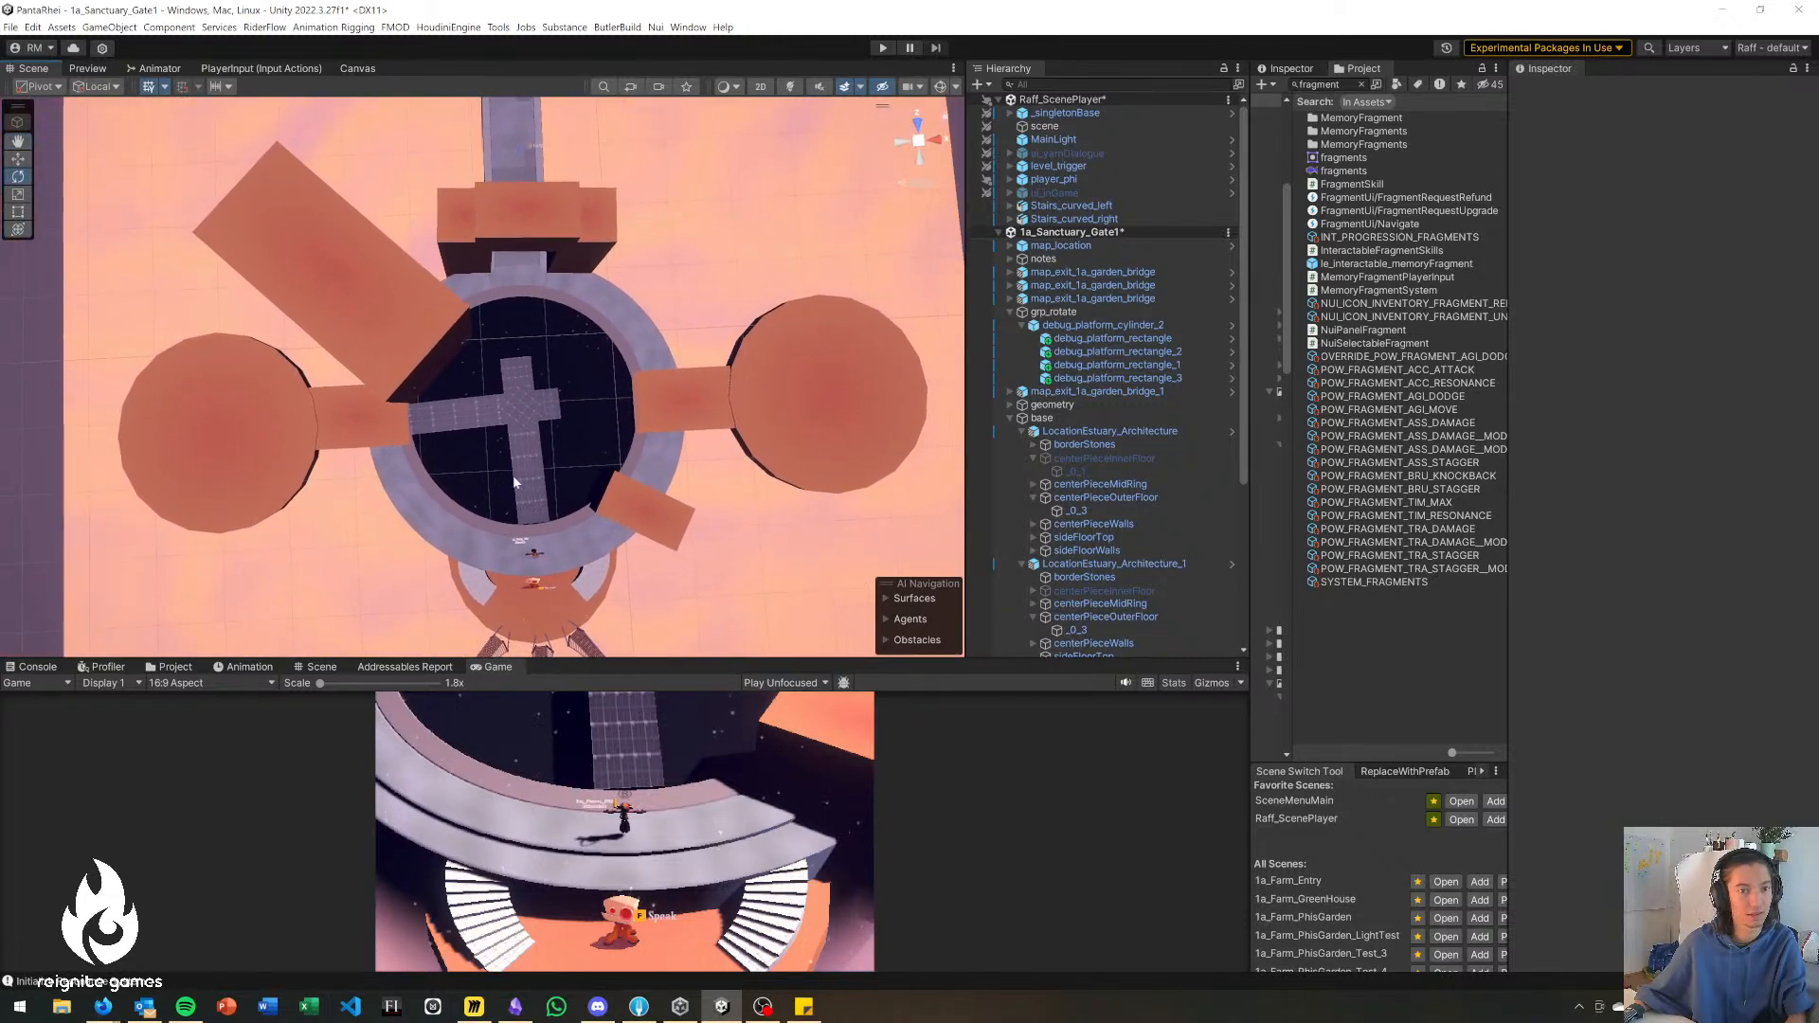
click(531, 412)
key(r)
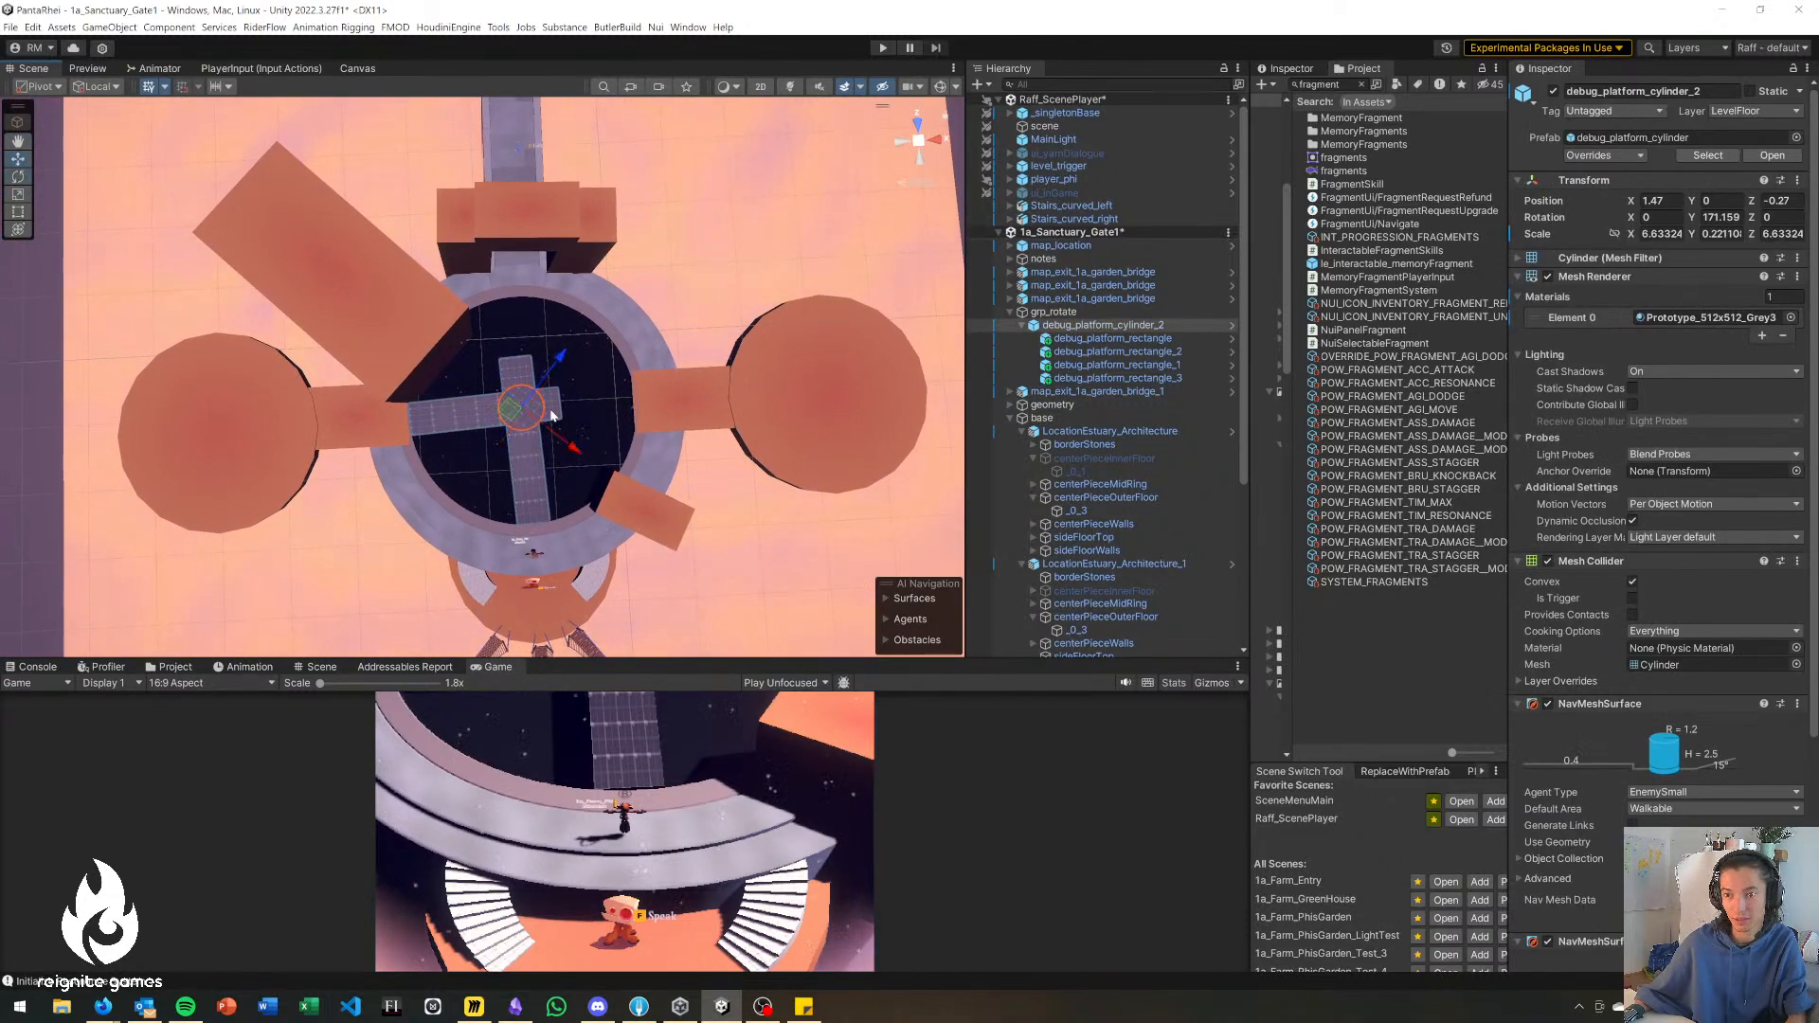
key(e)
drag(573, 440, 585, 448)
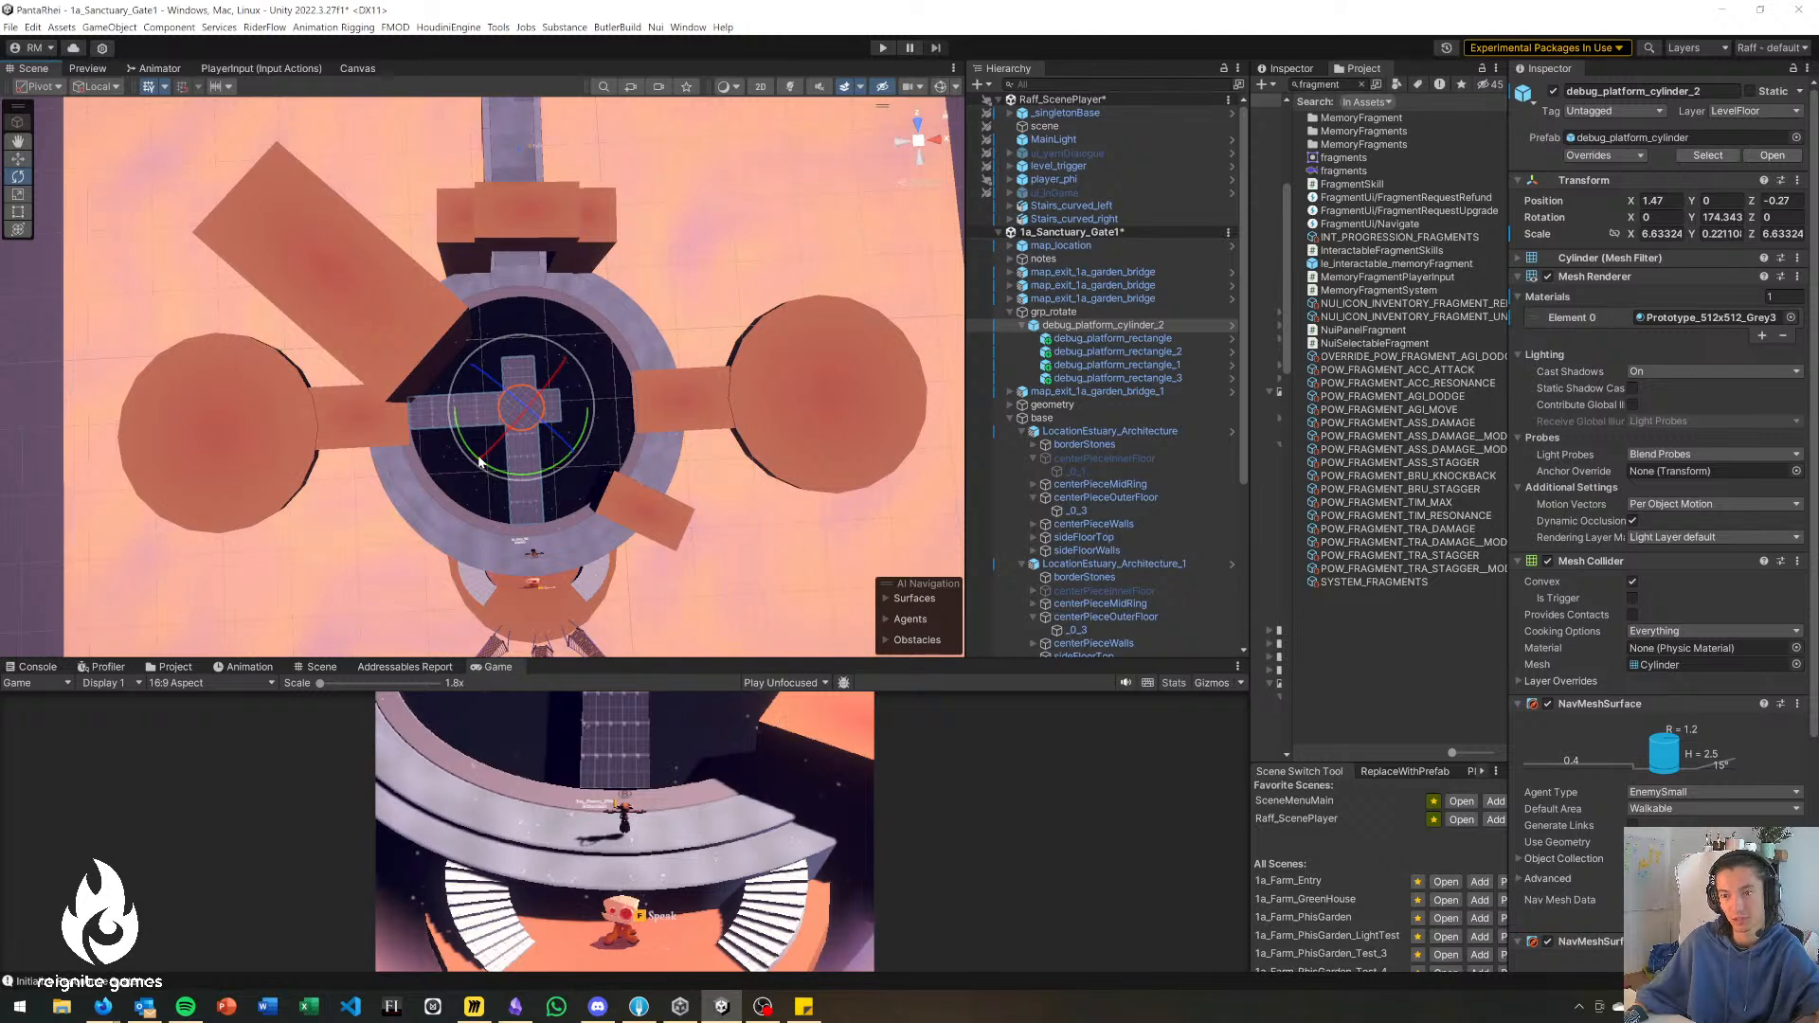
Rotate the cross bridge debug_platform_cylinder_2 to -4.645 degrees in Y so its arms meet the upper gateway and right platform.
drag(487, 459, 499, 468)
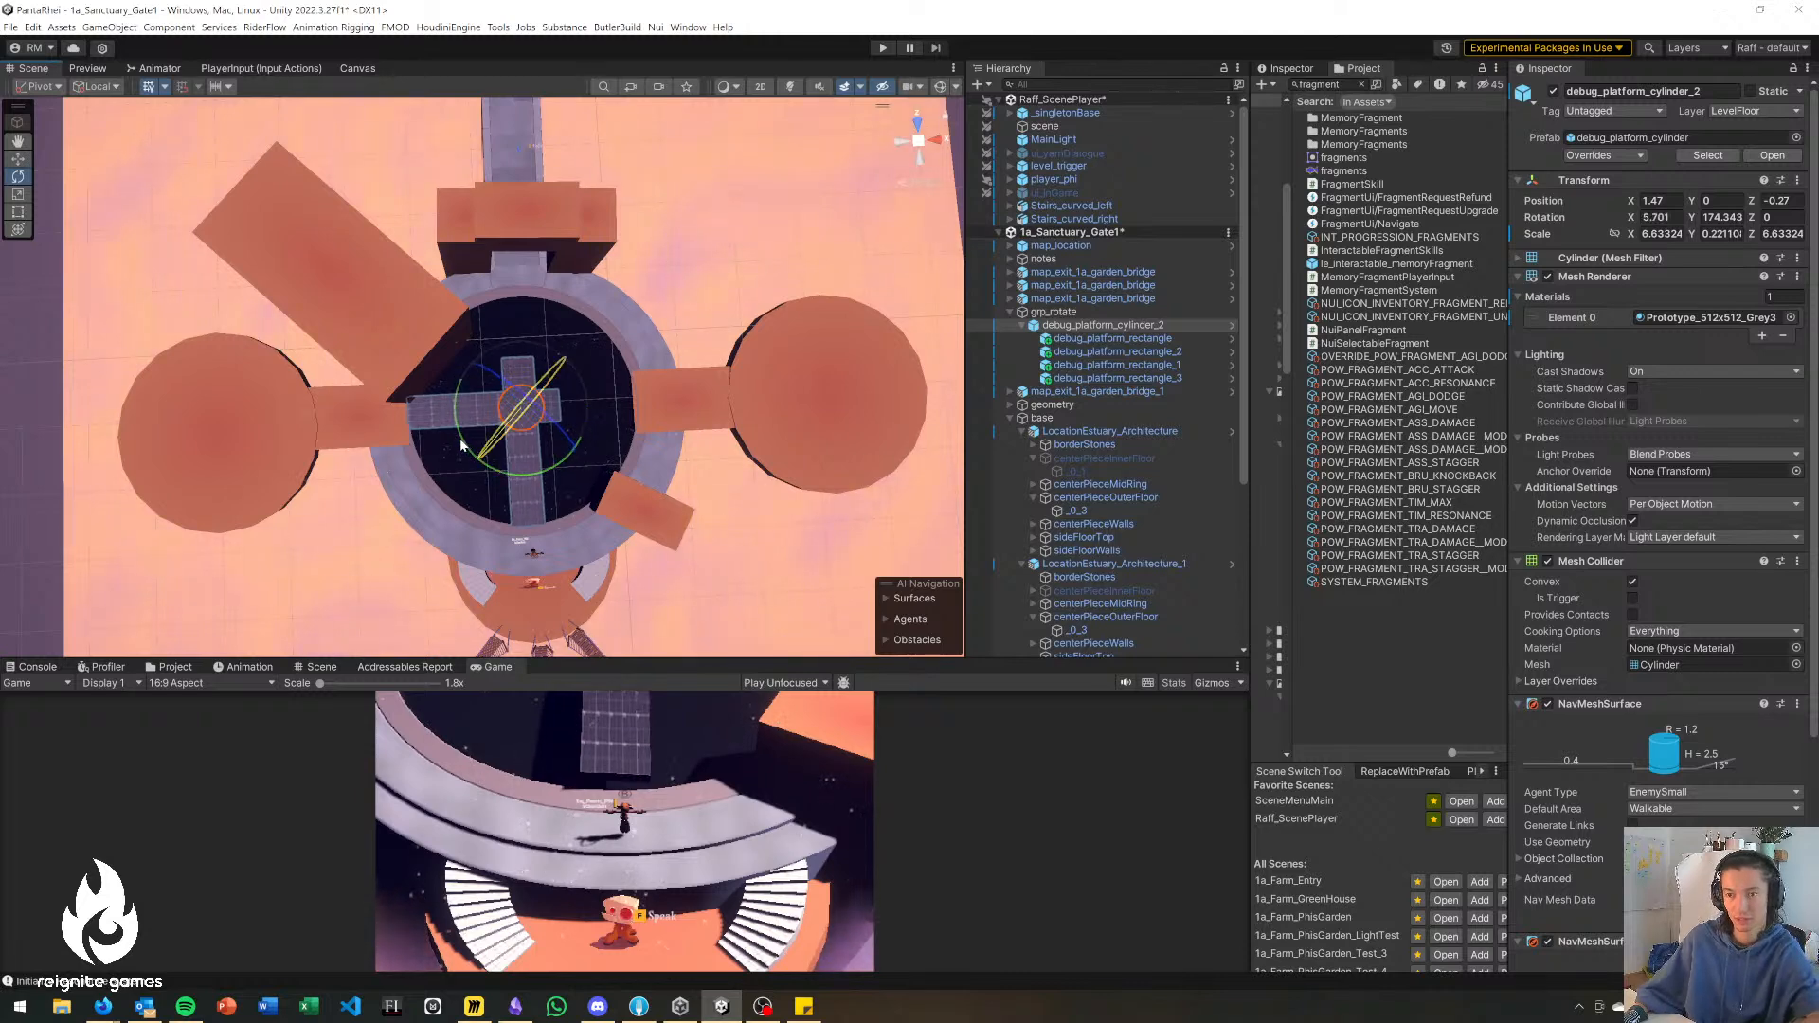
key(ctrl+z)
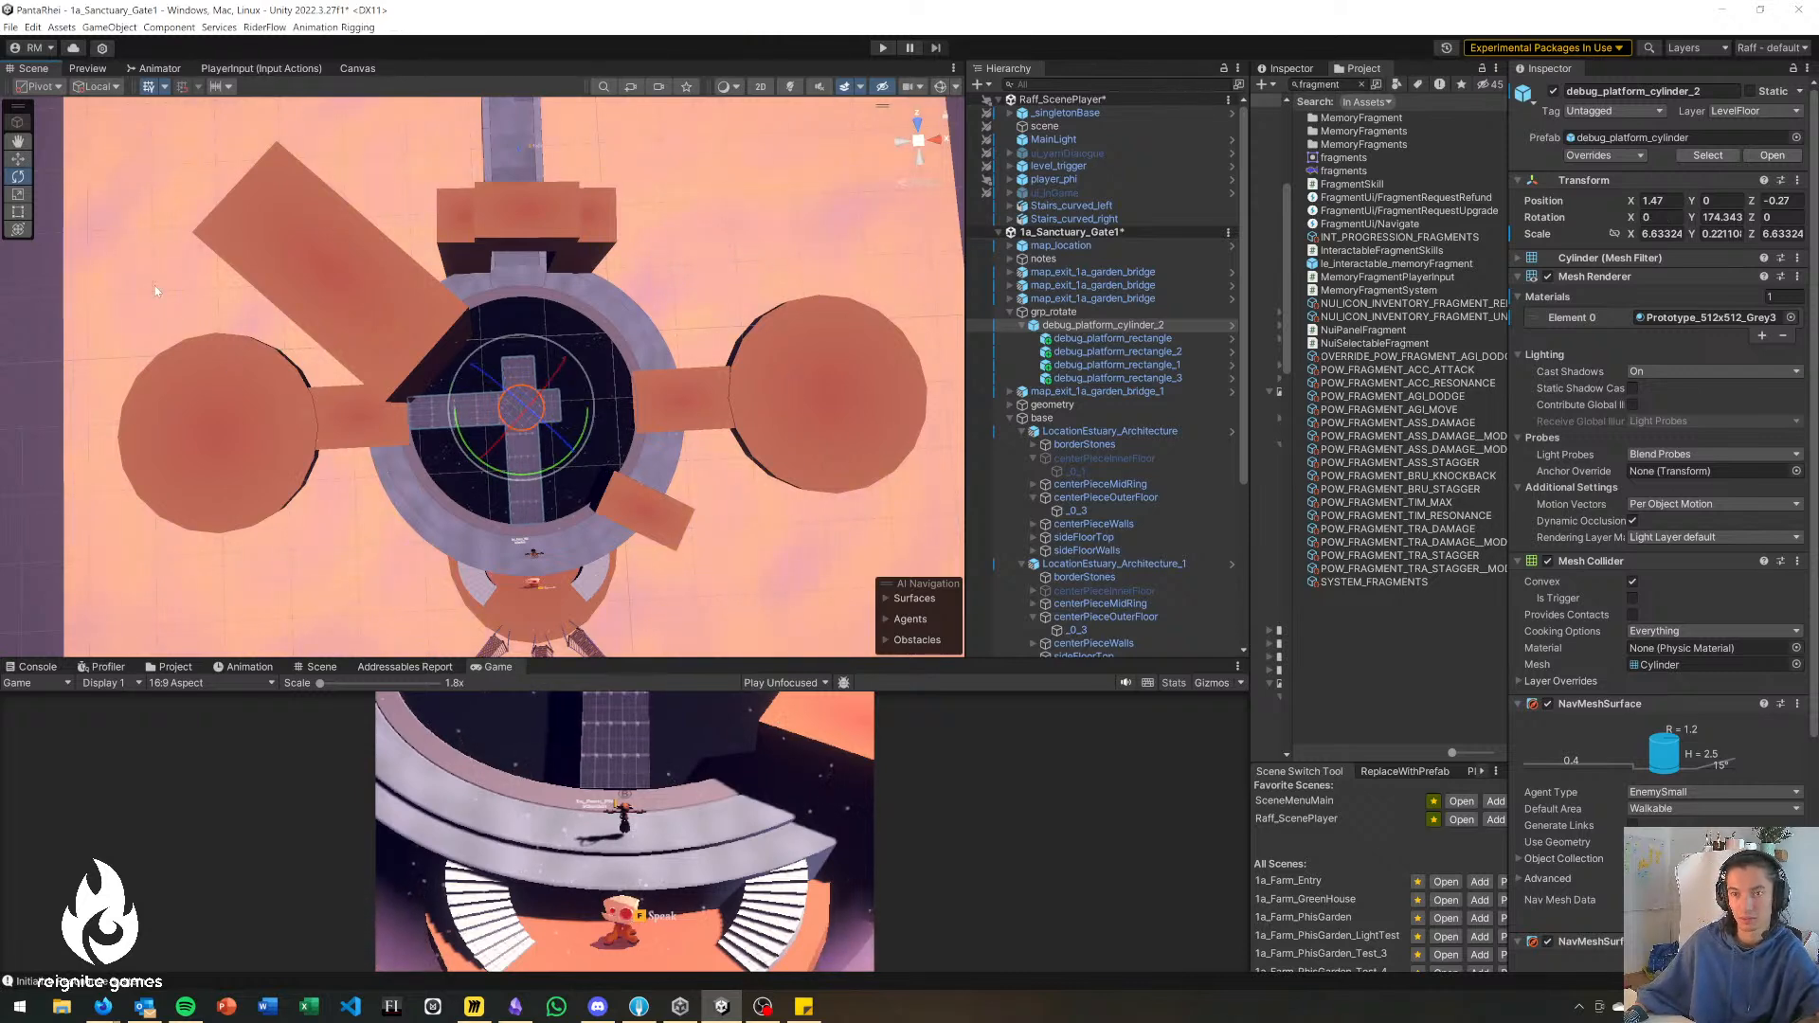
drag(554, 467, 616, 379)
drag(1050, 512, 1049, 502)
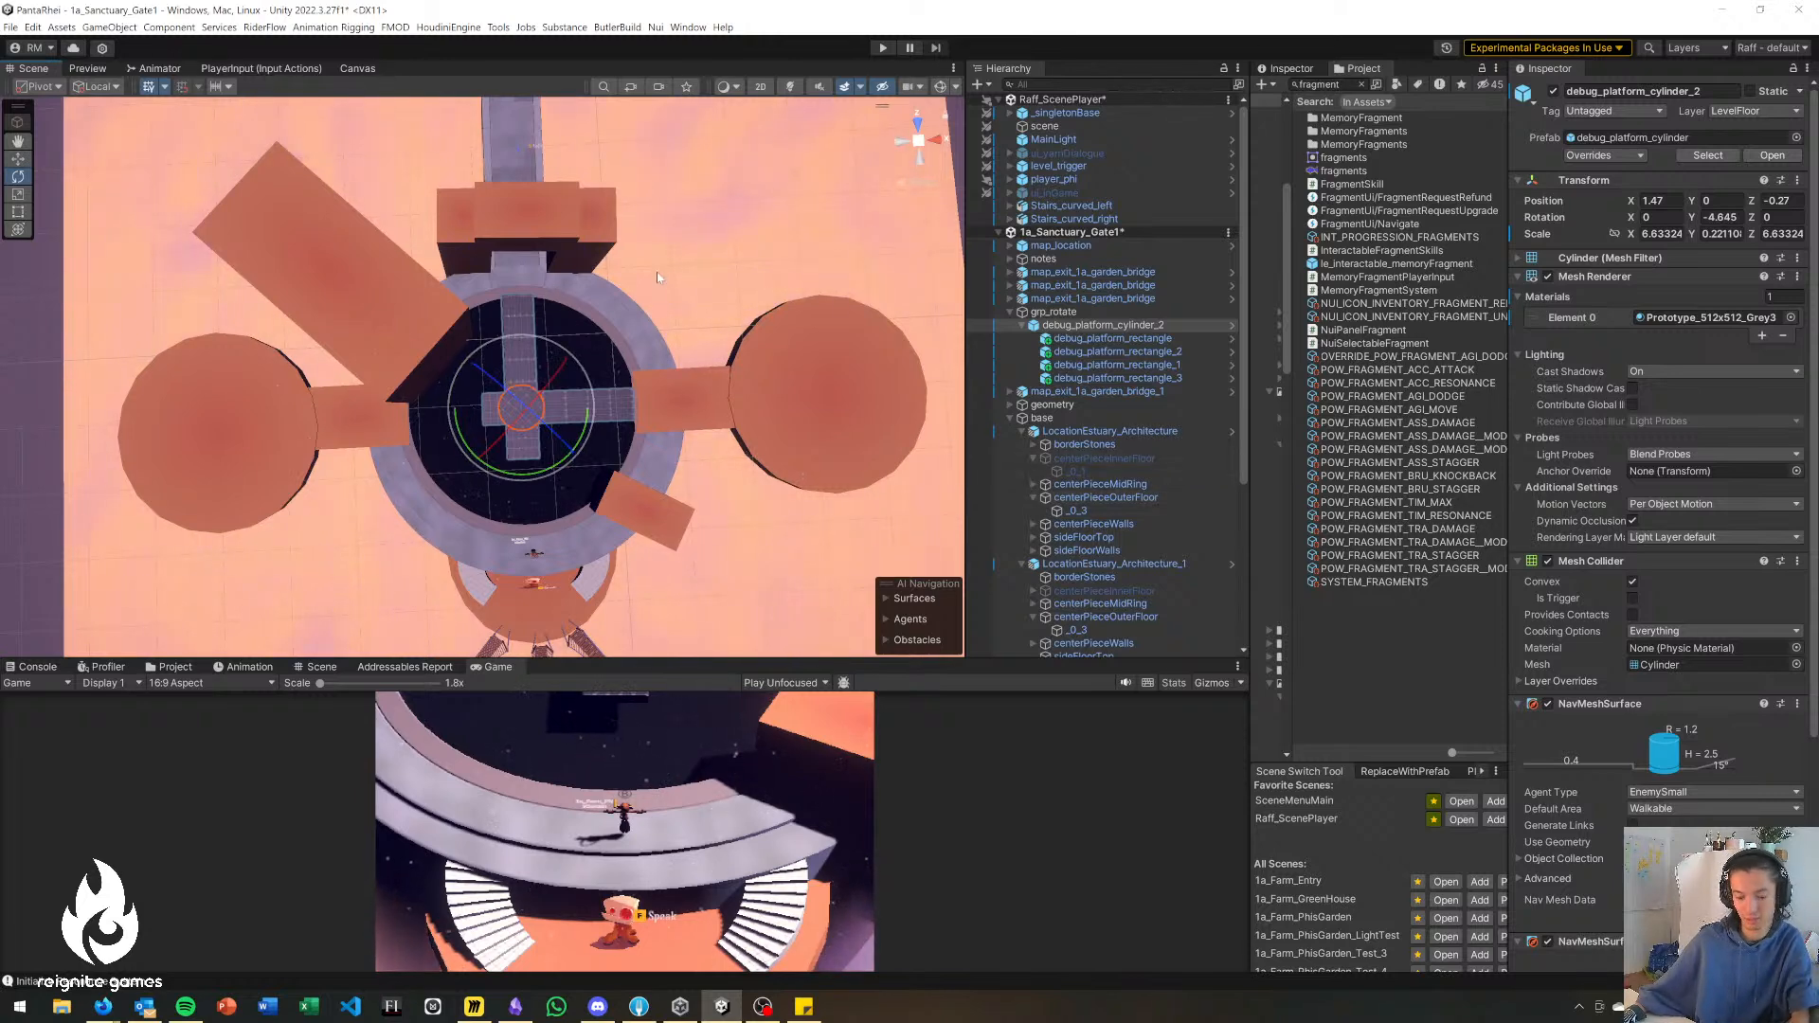
Capture a screen snip of the top-down gate layout from the scene view.
alt+drag(658, 277, 647, 277)
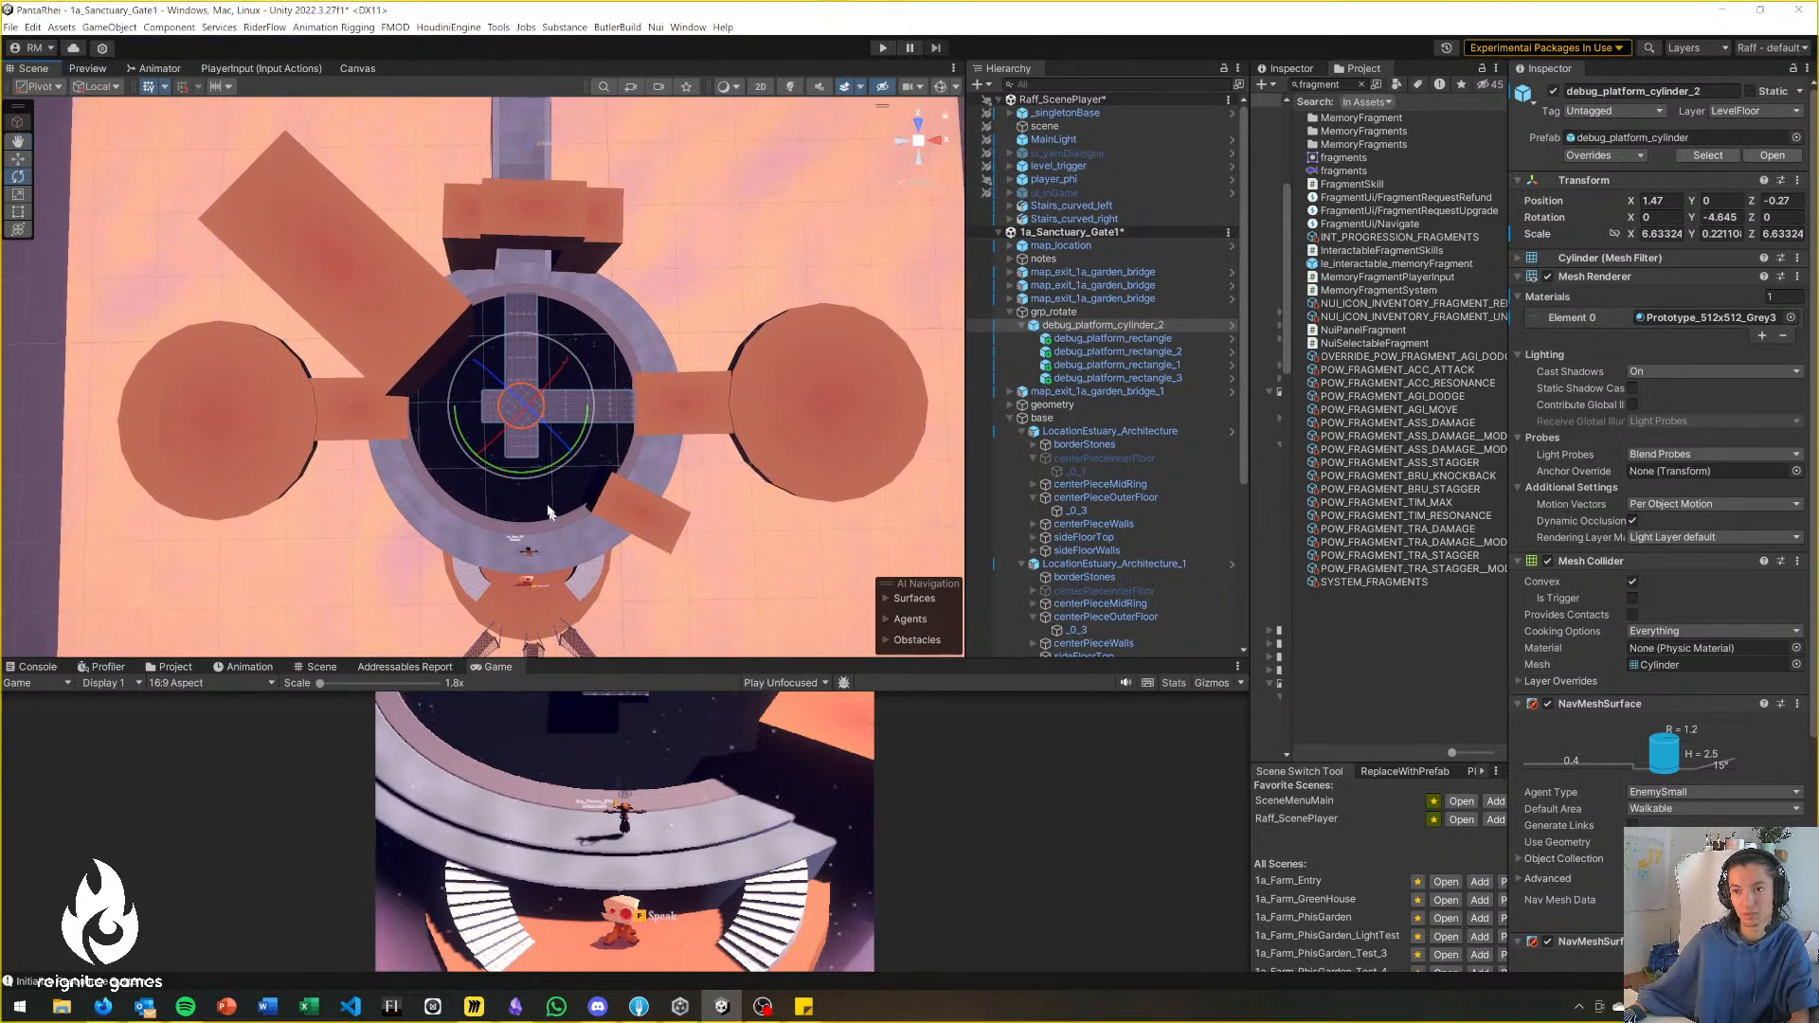
key(shift+super+s)
mouse_move(95, 124)
mouse_down()
mouse_move(732, 480)
mouse_move(975, 678)
mouse_move(958, 649)
mouse_up()
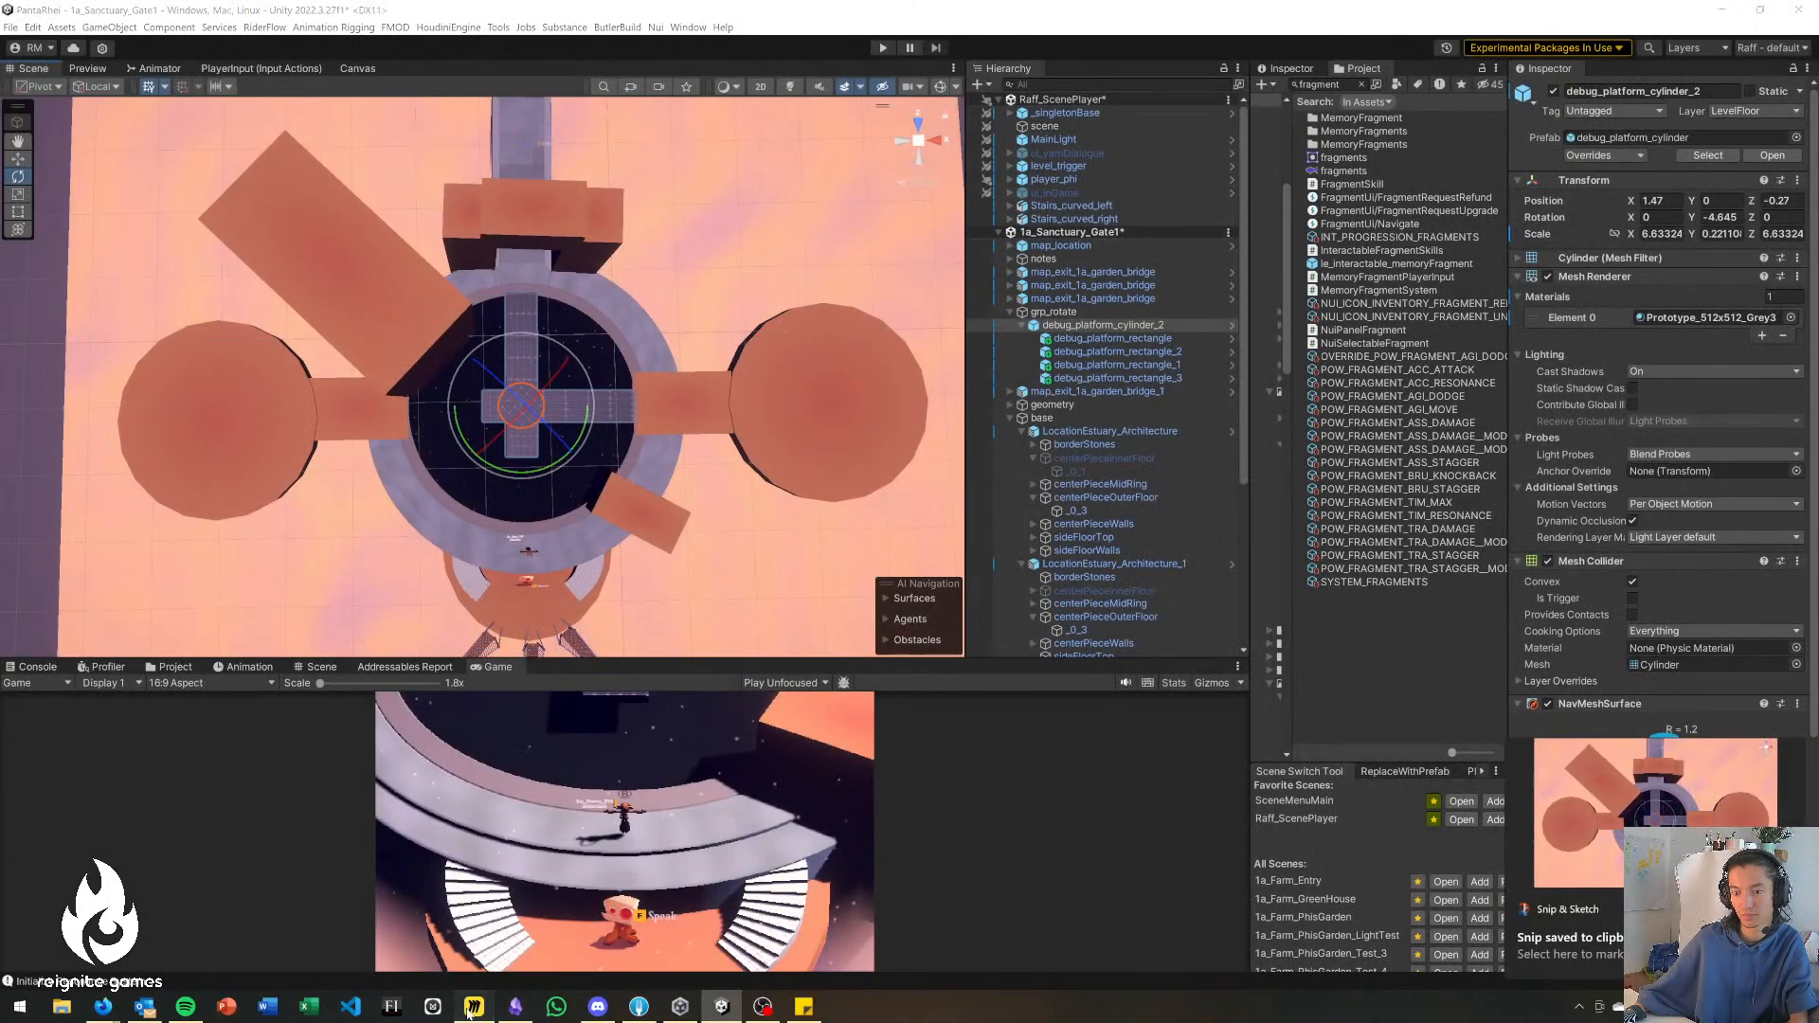
Switch to Miro's PR Tech/Design board and go to the Plate Puzzle frame near the WORKSPACE heading.
click(475, 1006)
click(317, 29)
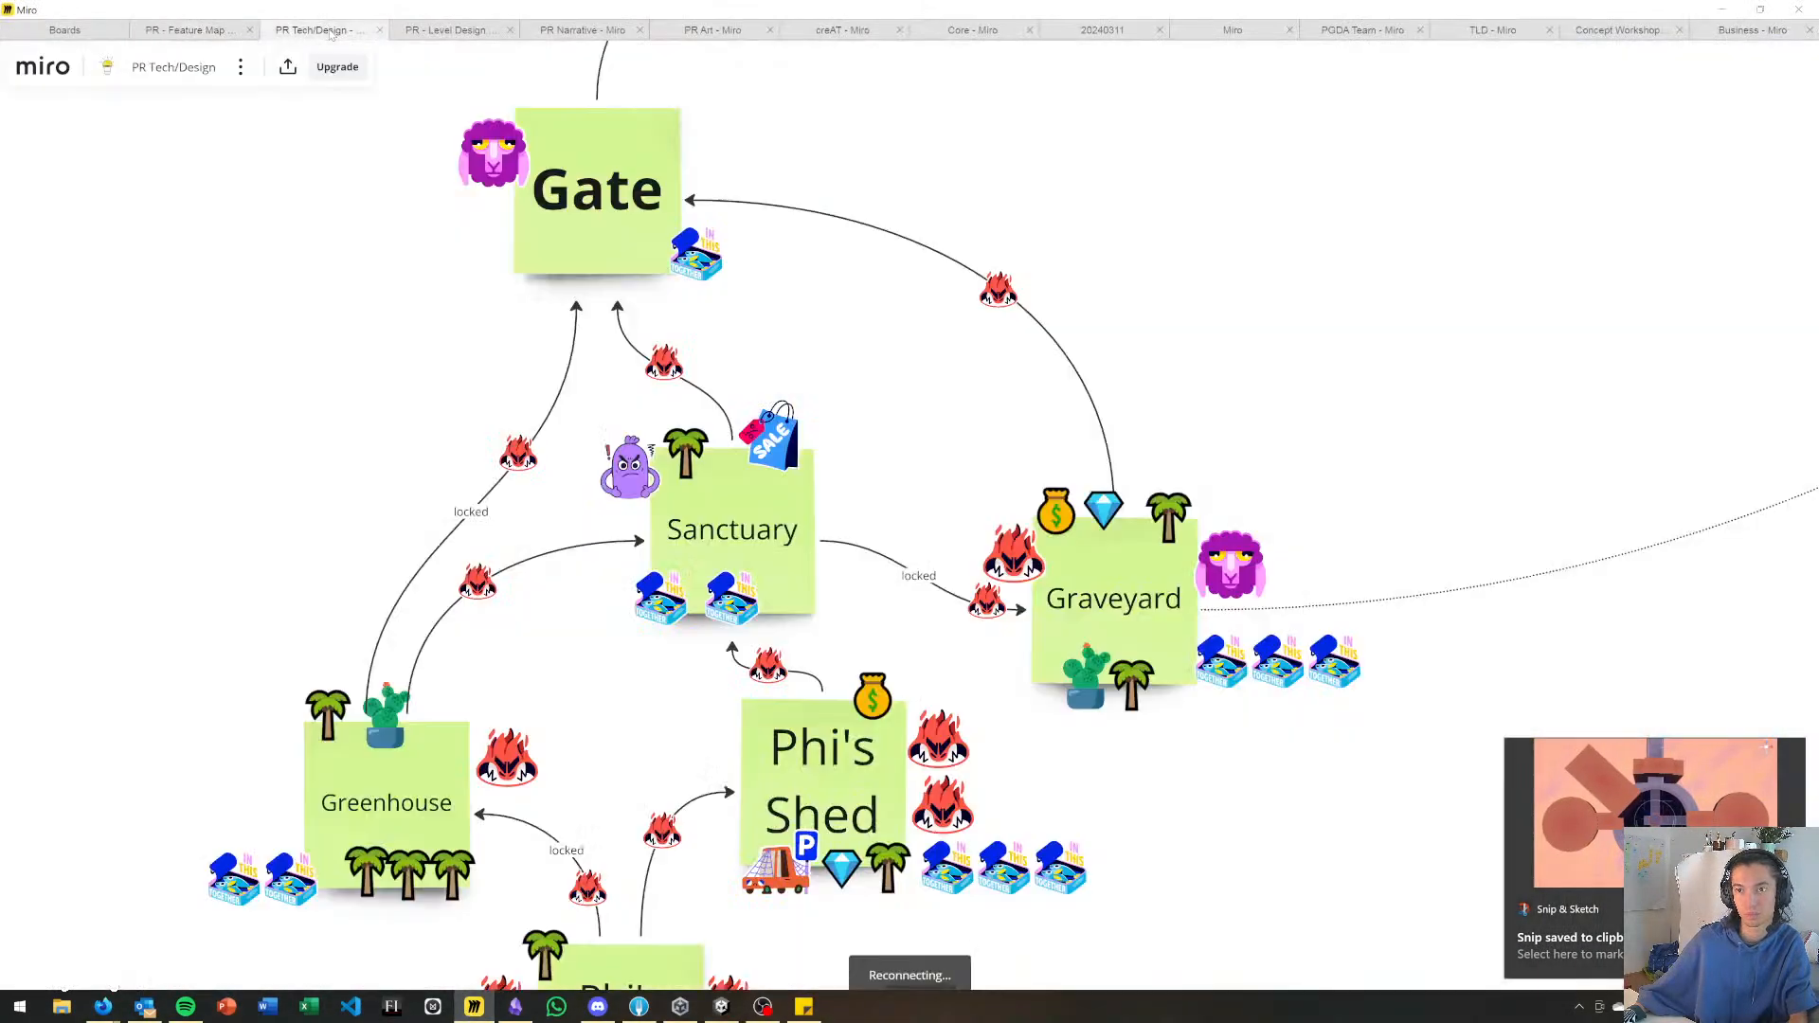
scroll(915, 491, down, 3)
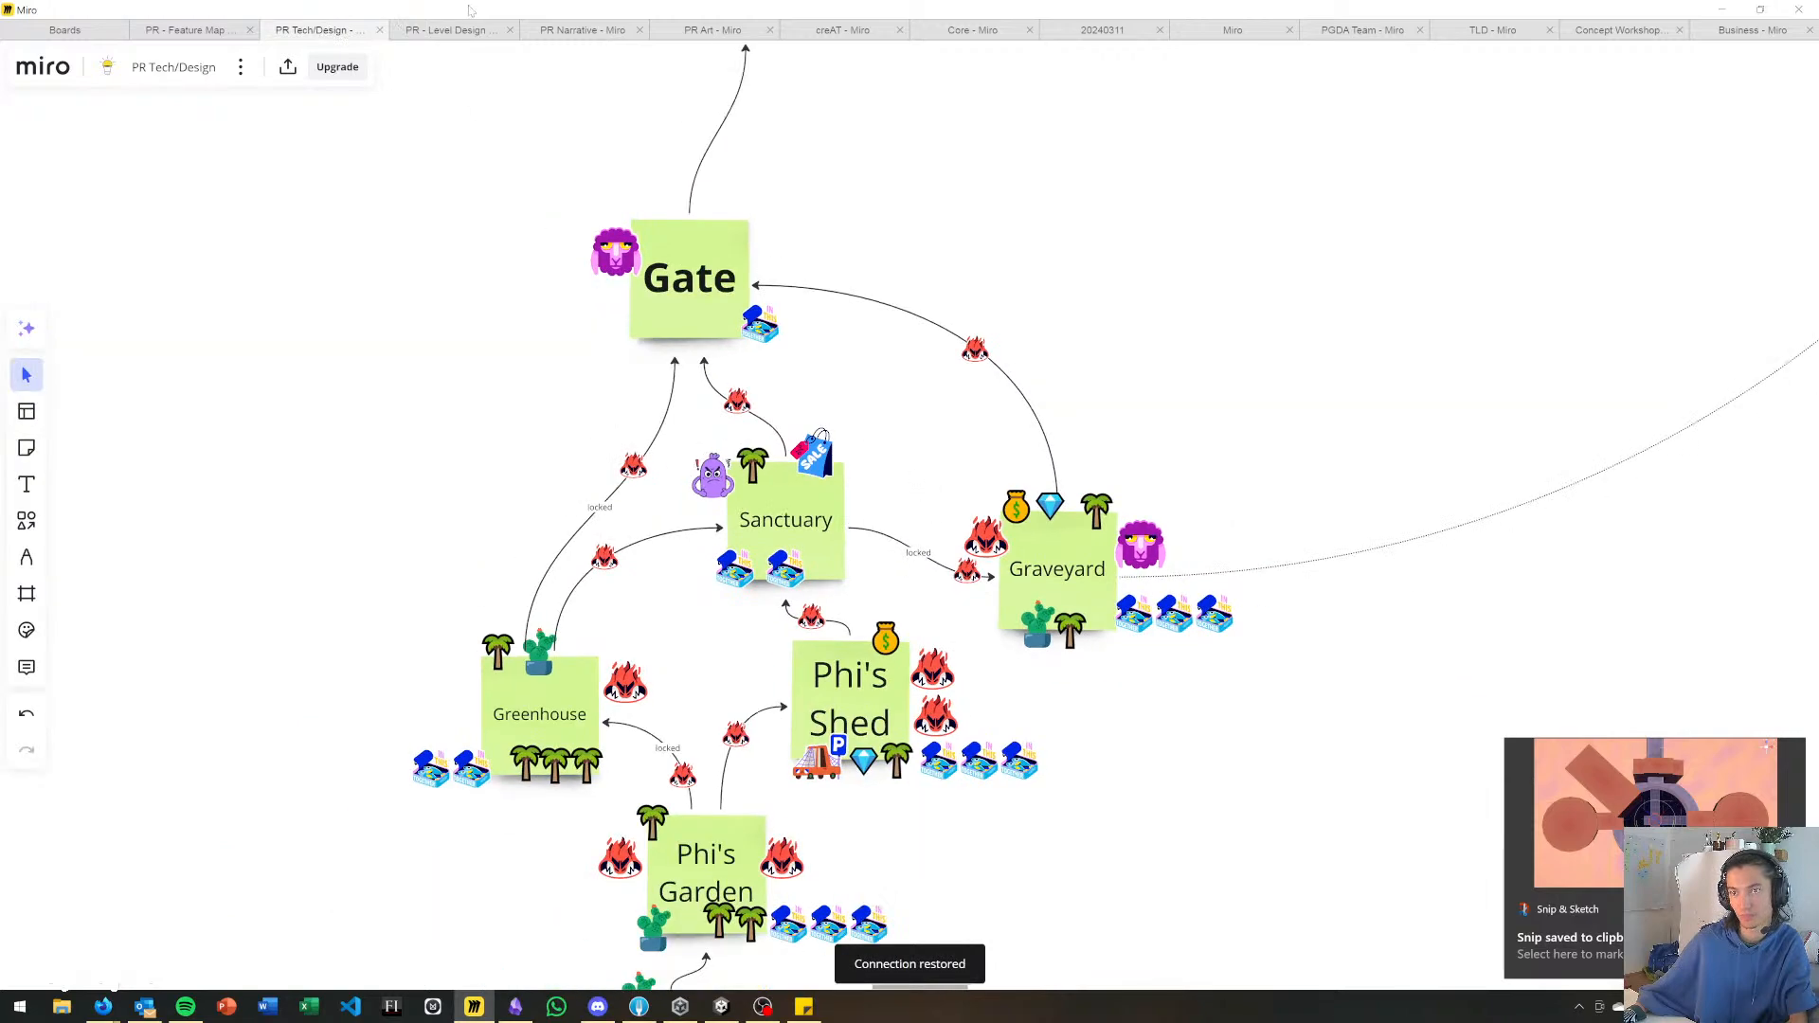
scroll(947, 633, down, 10)
middle_drag(1059, 301, 951, 684)
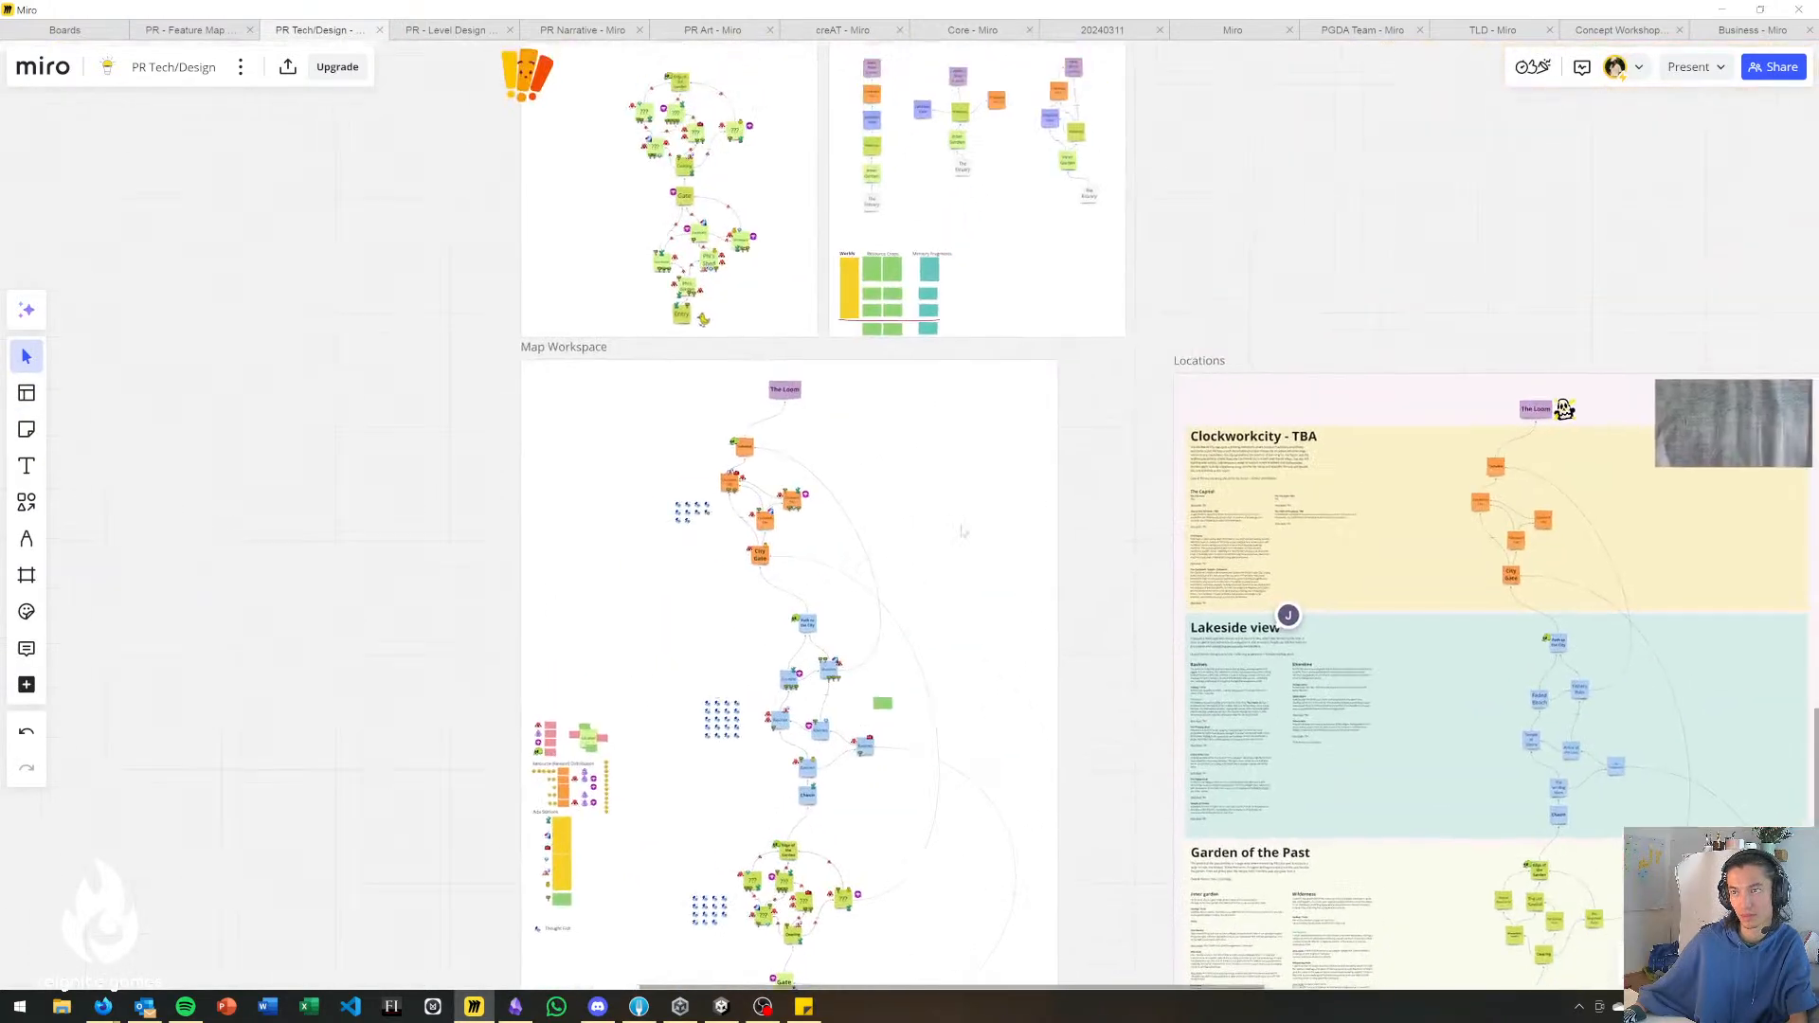
middle_drag(1071, 199, 832, 679)
middle_drag(1057, 246, 905, 674)
scroll(920, 679, down, 3)
middle_drag(1051, 641, 808, 916)
middle_drag(1113, 451, 836, 673)
middle_drag(514, 567, 1014, 783)
middle_drag(451, 453, 478, 425)
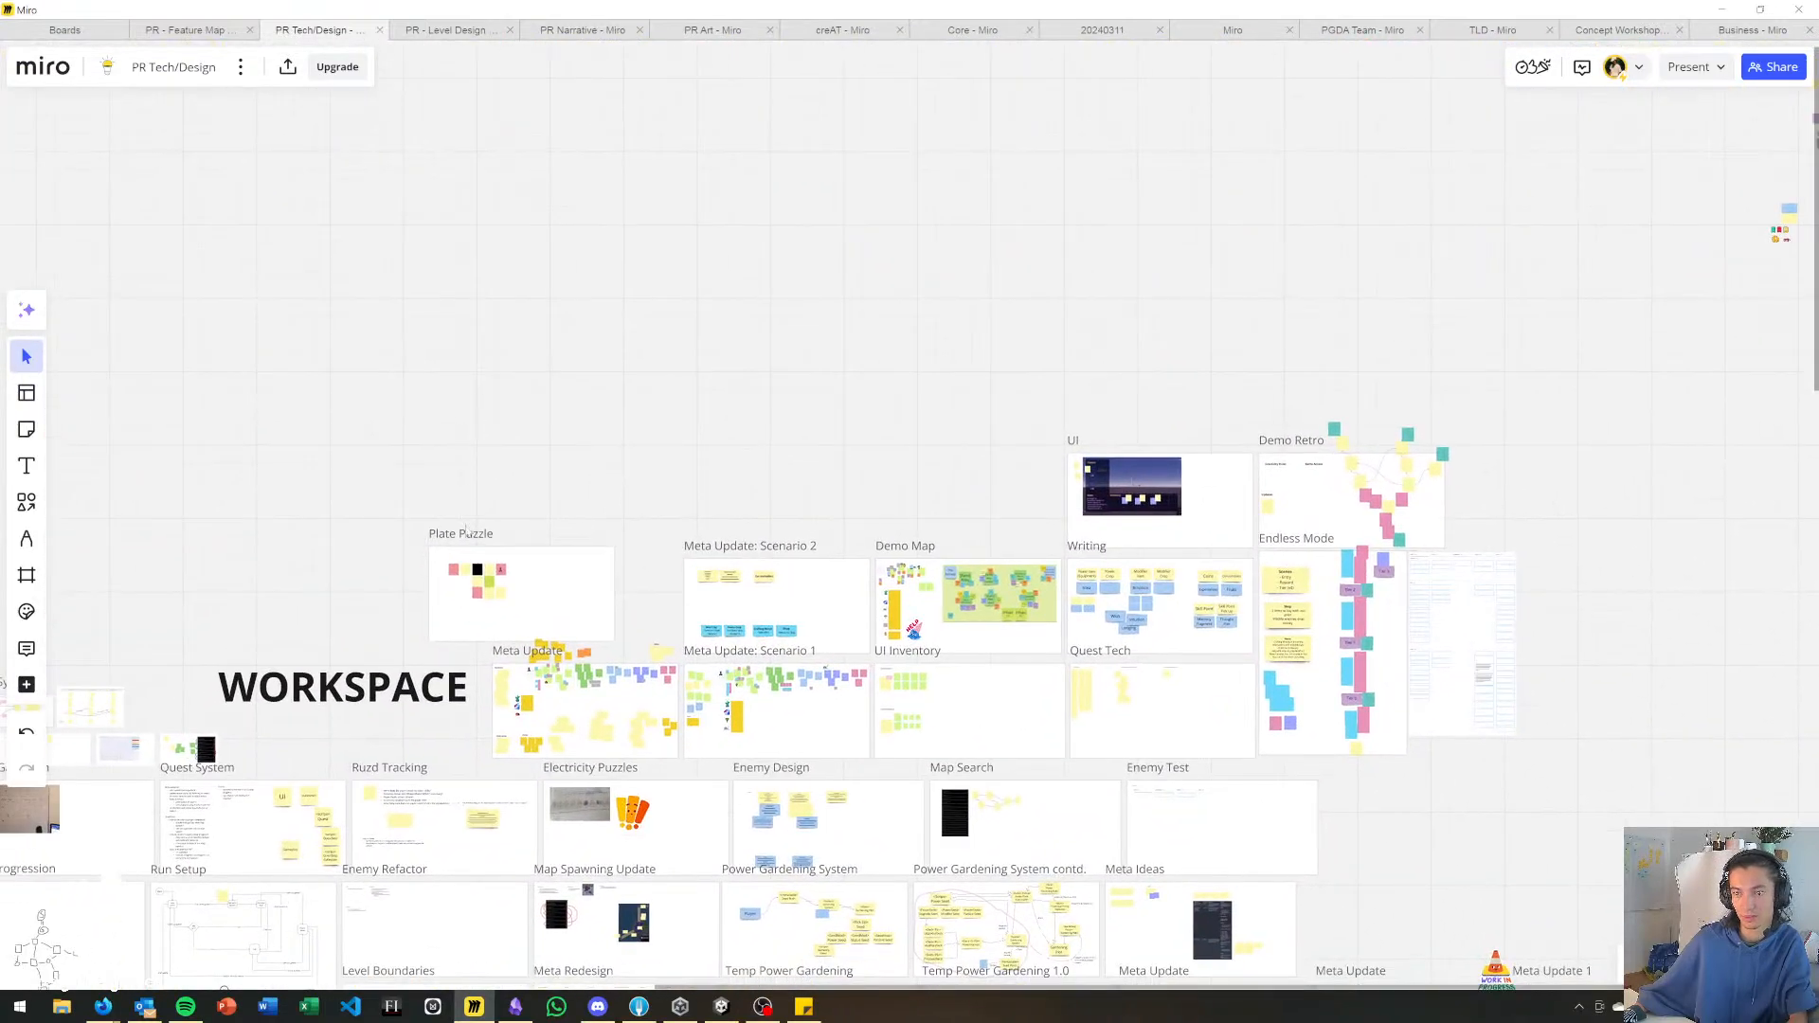
Duplicate the Plate Puzzle frame and place the copy just above the original.
click(466, 541)
key(ctrl+d)
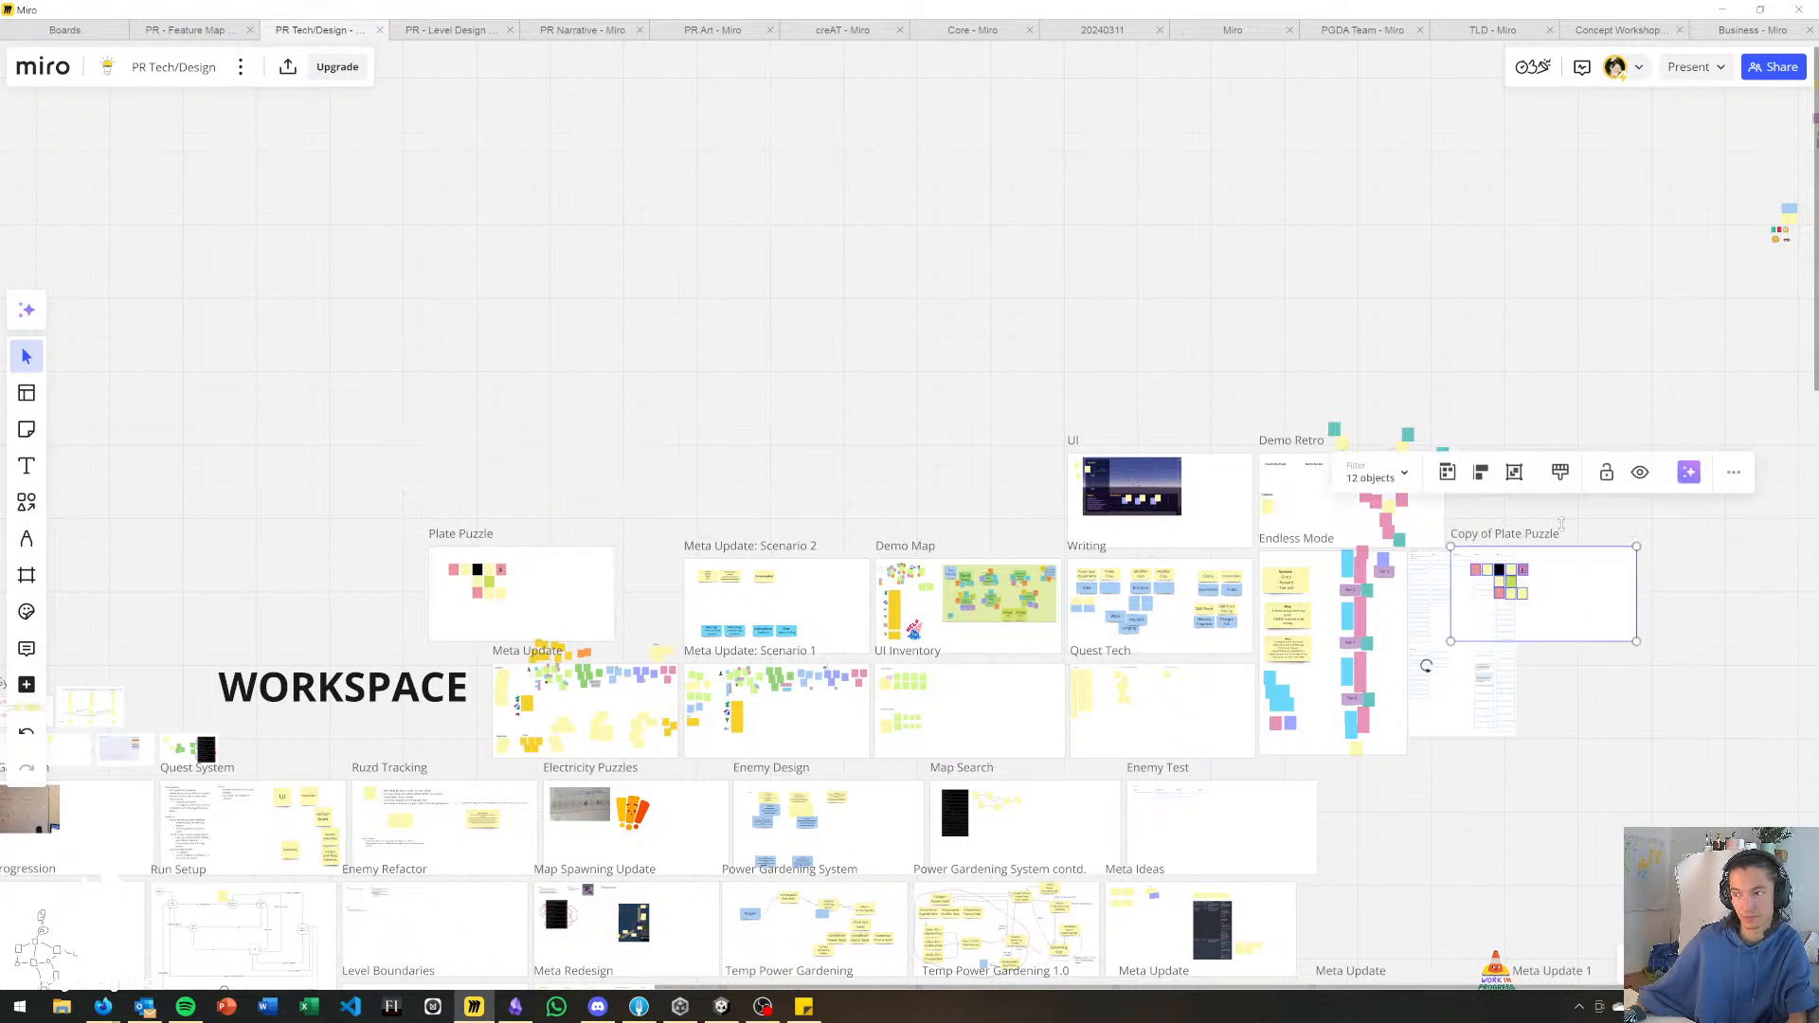
drag(1496, 542, 546, 442)
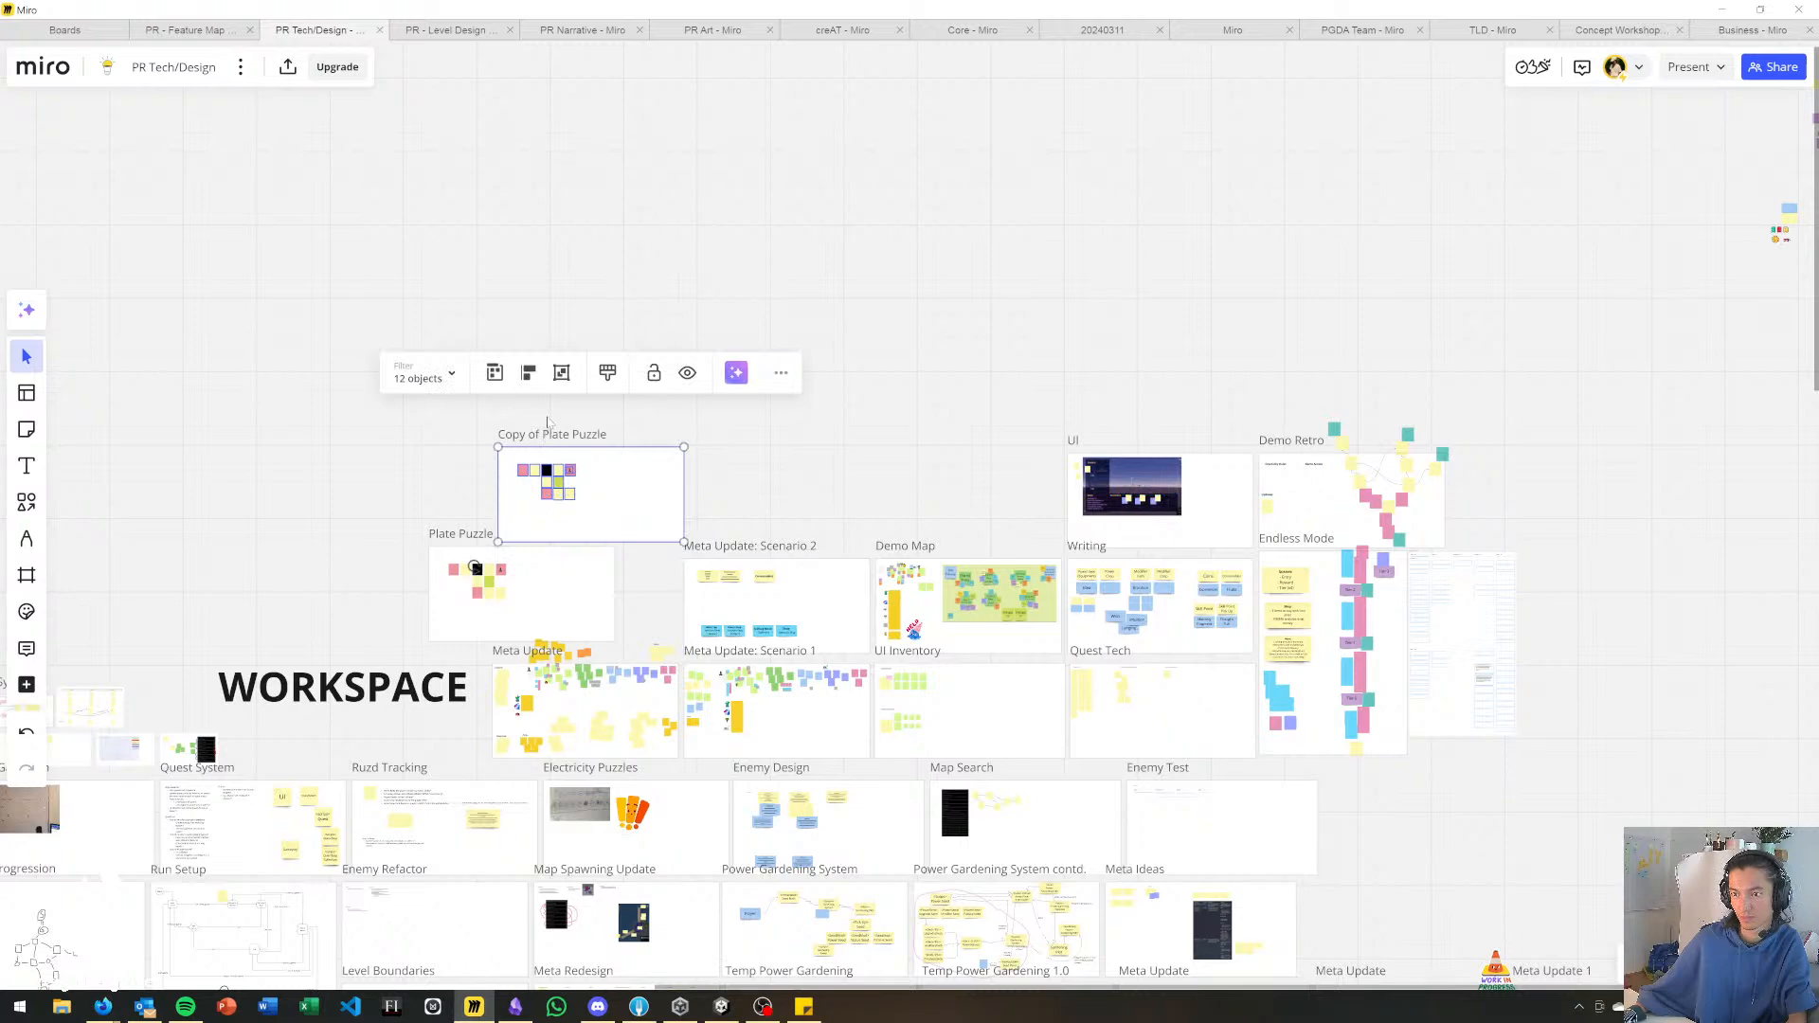
Delete the sticky notes inside the copied frame and rename the frame "Gate Puzzle".
scroll(530, 455, up, 5)
drag(494, 518, 710, 638)
key(Delete)
double_click(535, 478)
text(Gate Pu)
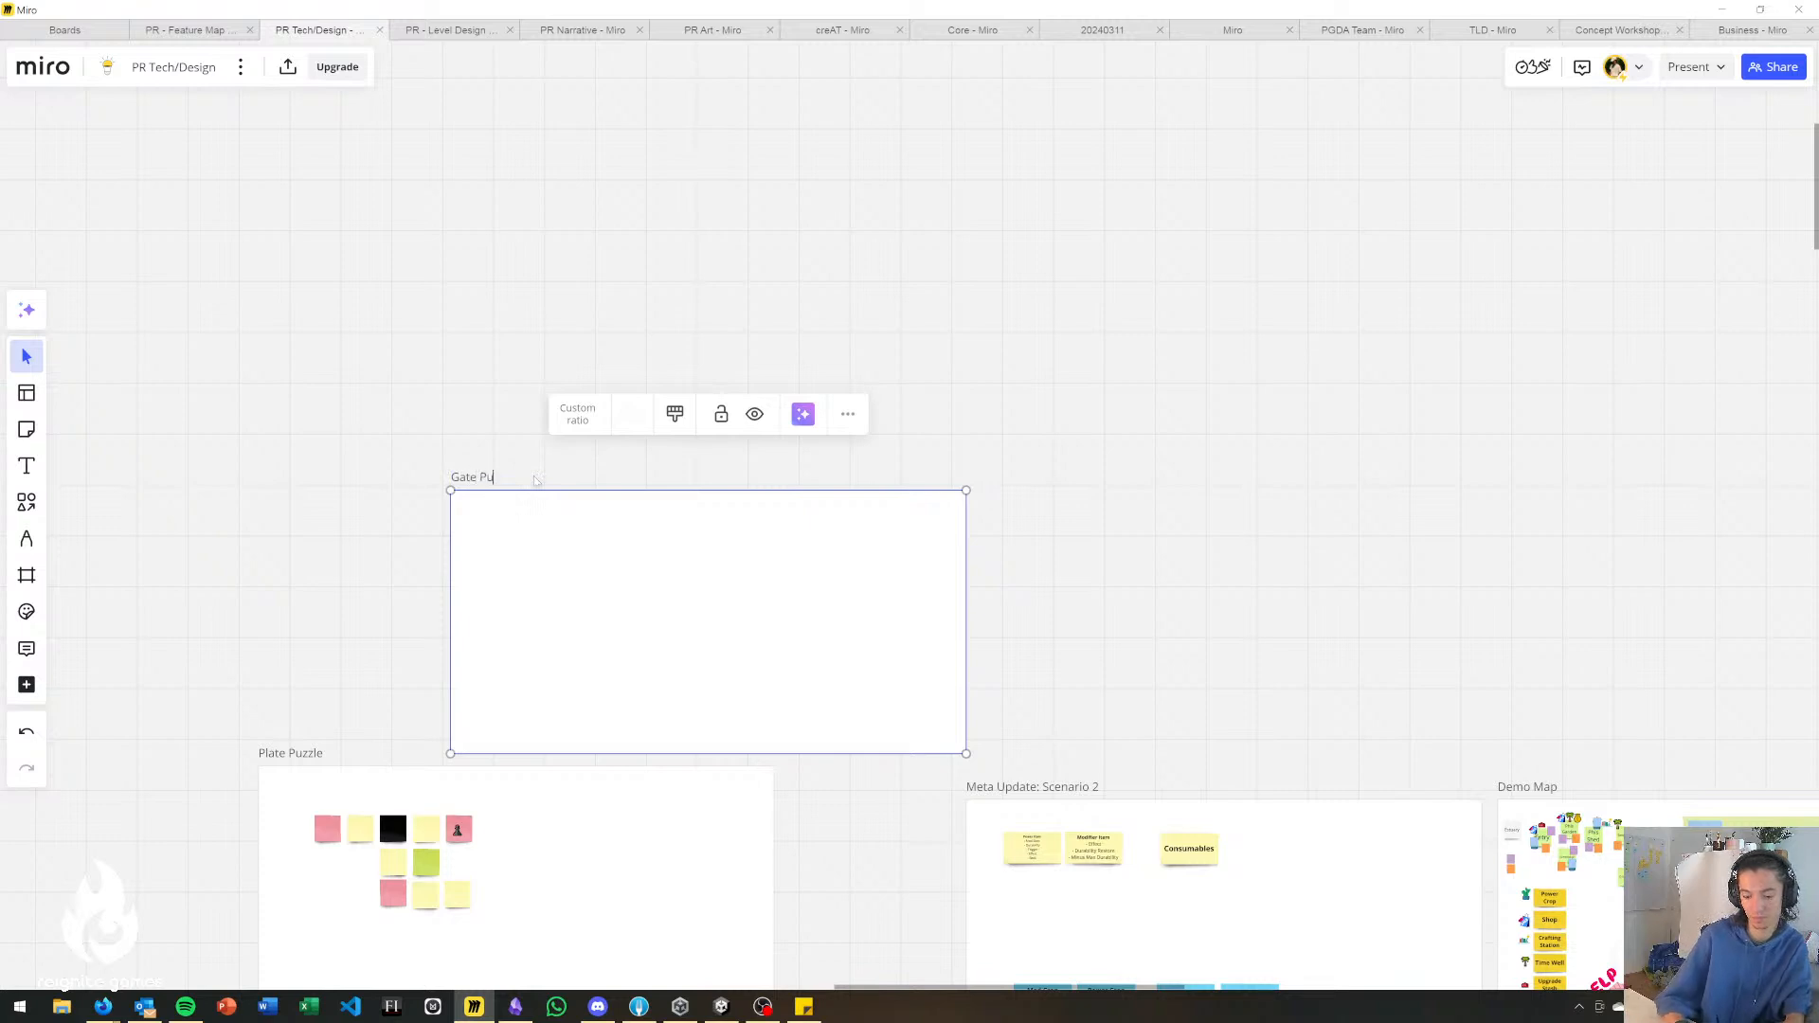
text(zzle)
Paste the gate layout screenshot into the Gate Puzzle frame and position it with a margin from the frame's upper-left corner.
click(556, 597)
click(571, 624)
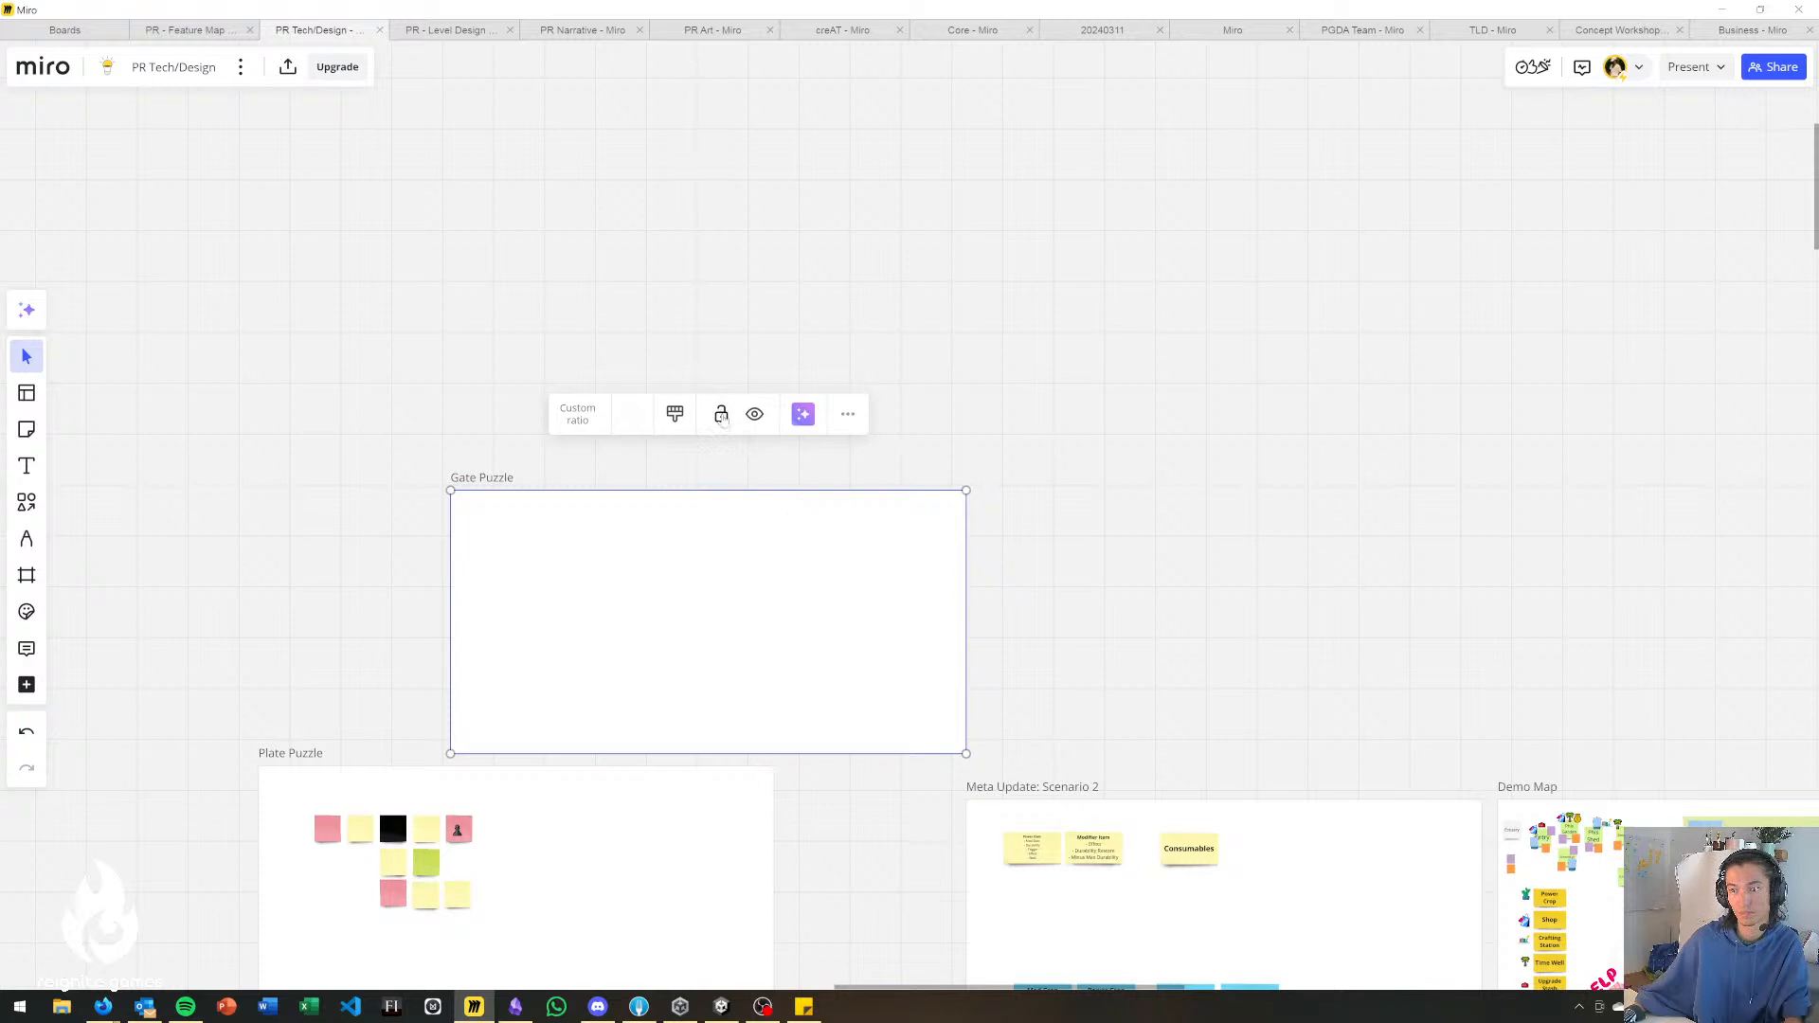
key(ctrl+v)
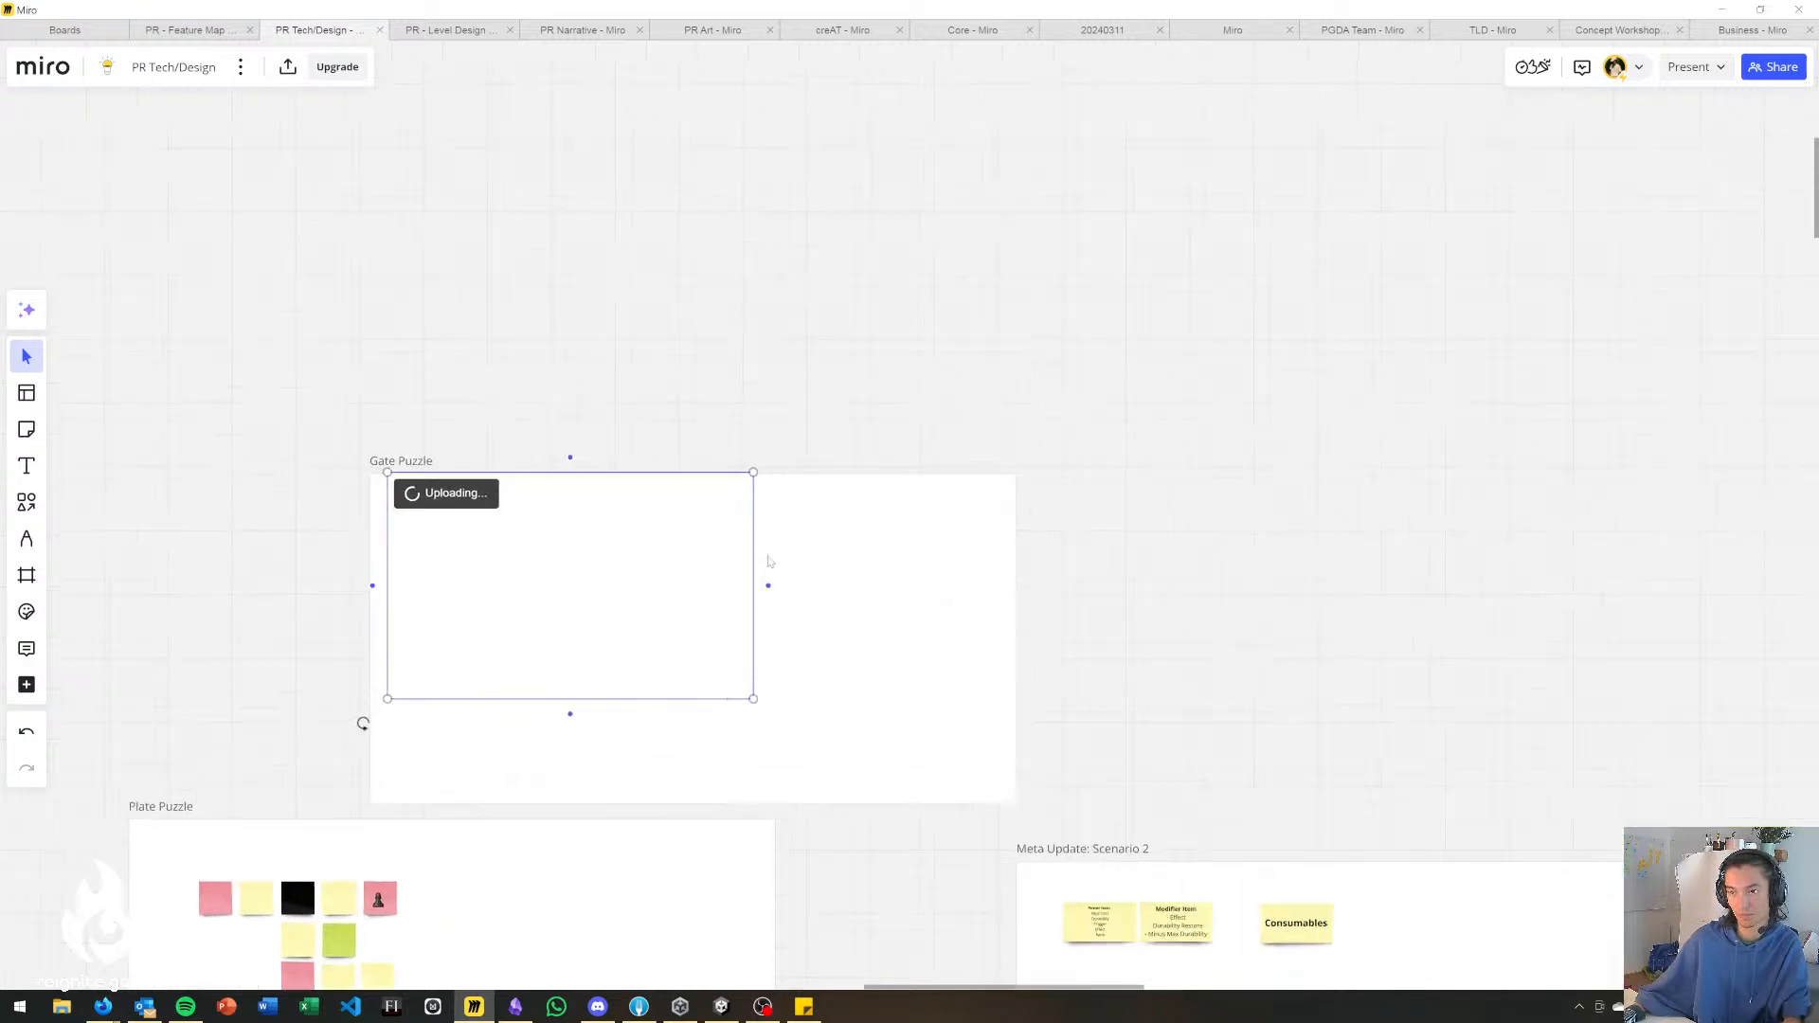
scroll(749, 557, up, 5)
scroll(1012, 457, up, 1)
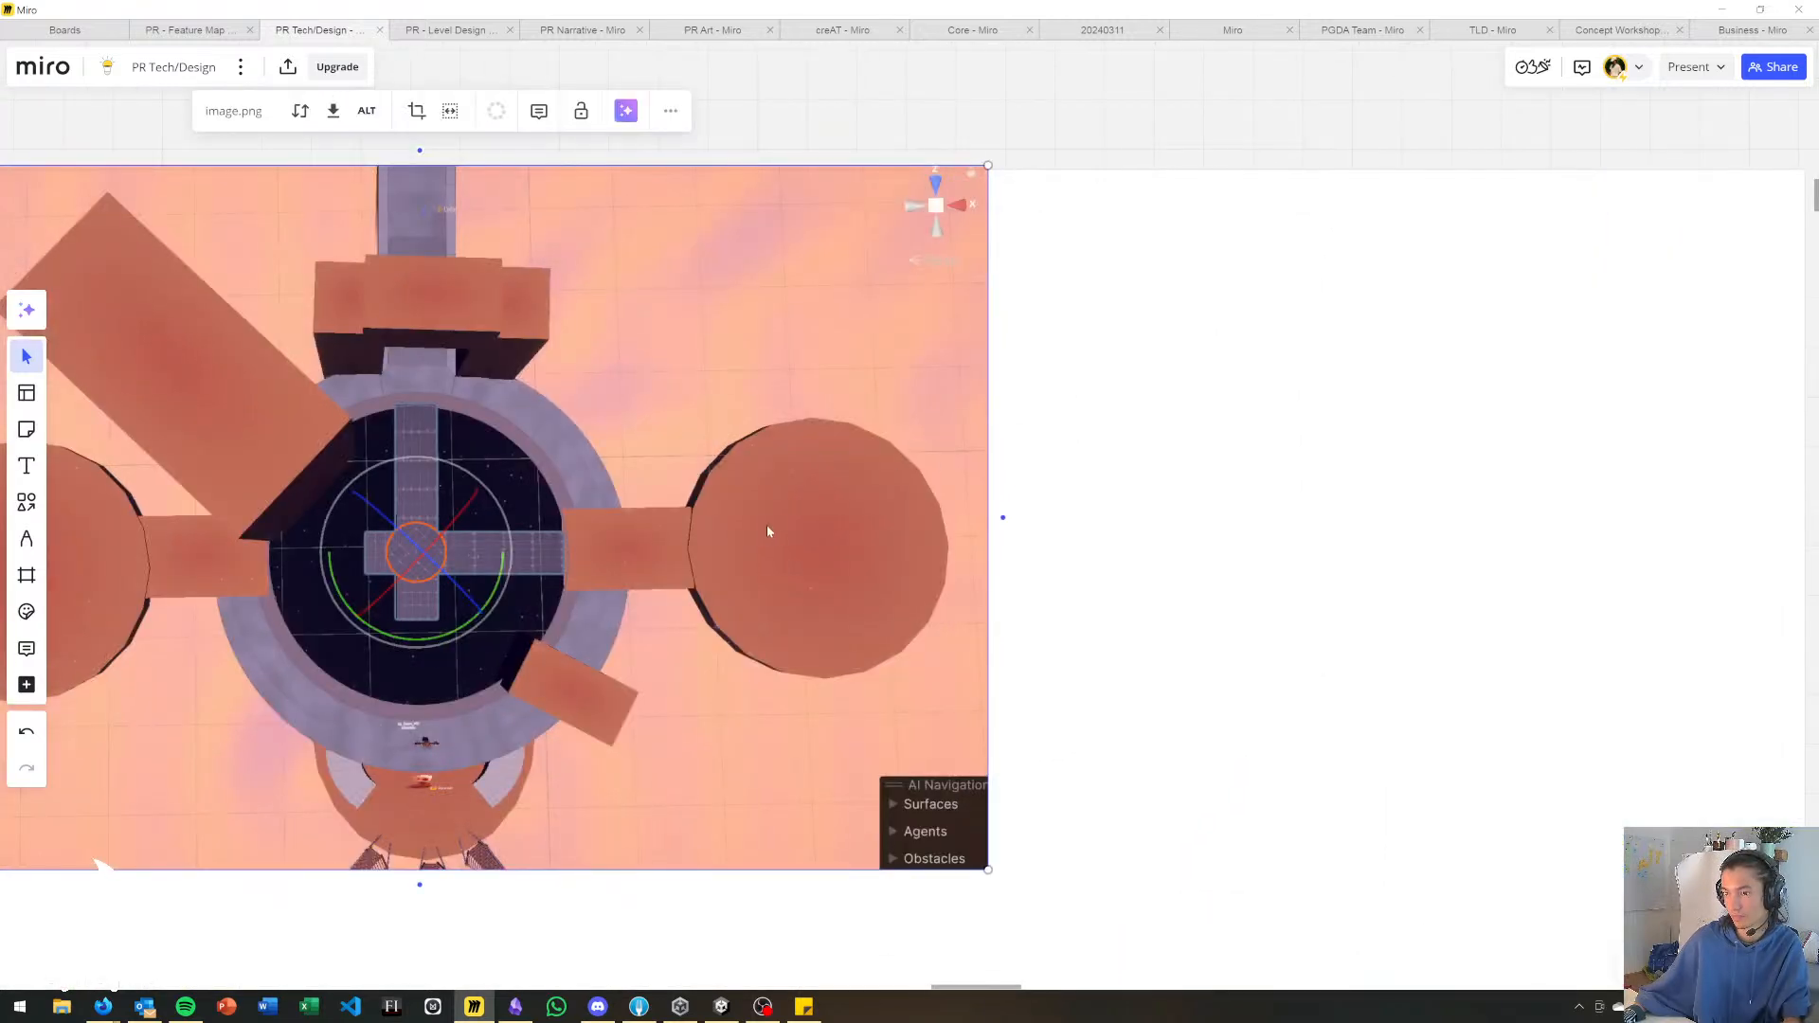
right_drag(764, 525, 1145, 453)
drag(694, 483, 783, 579)
click(426, 131)
Add a yellow sticky note reading "ER" in the blank area beside the screenshot's upper-right corner.
click(26, 429)
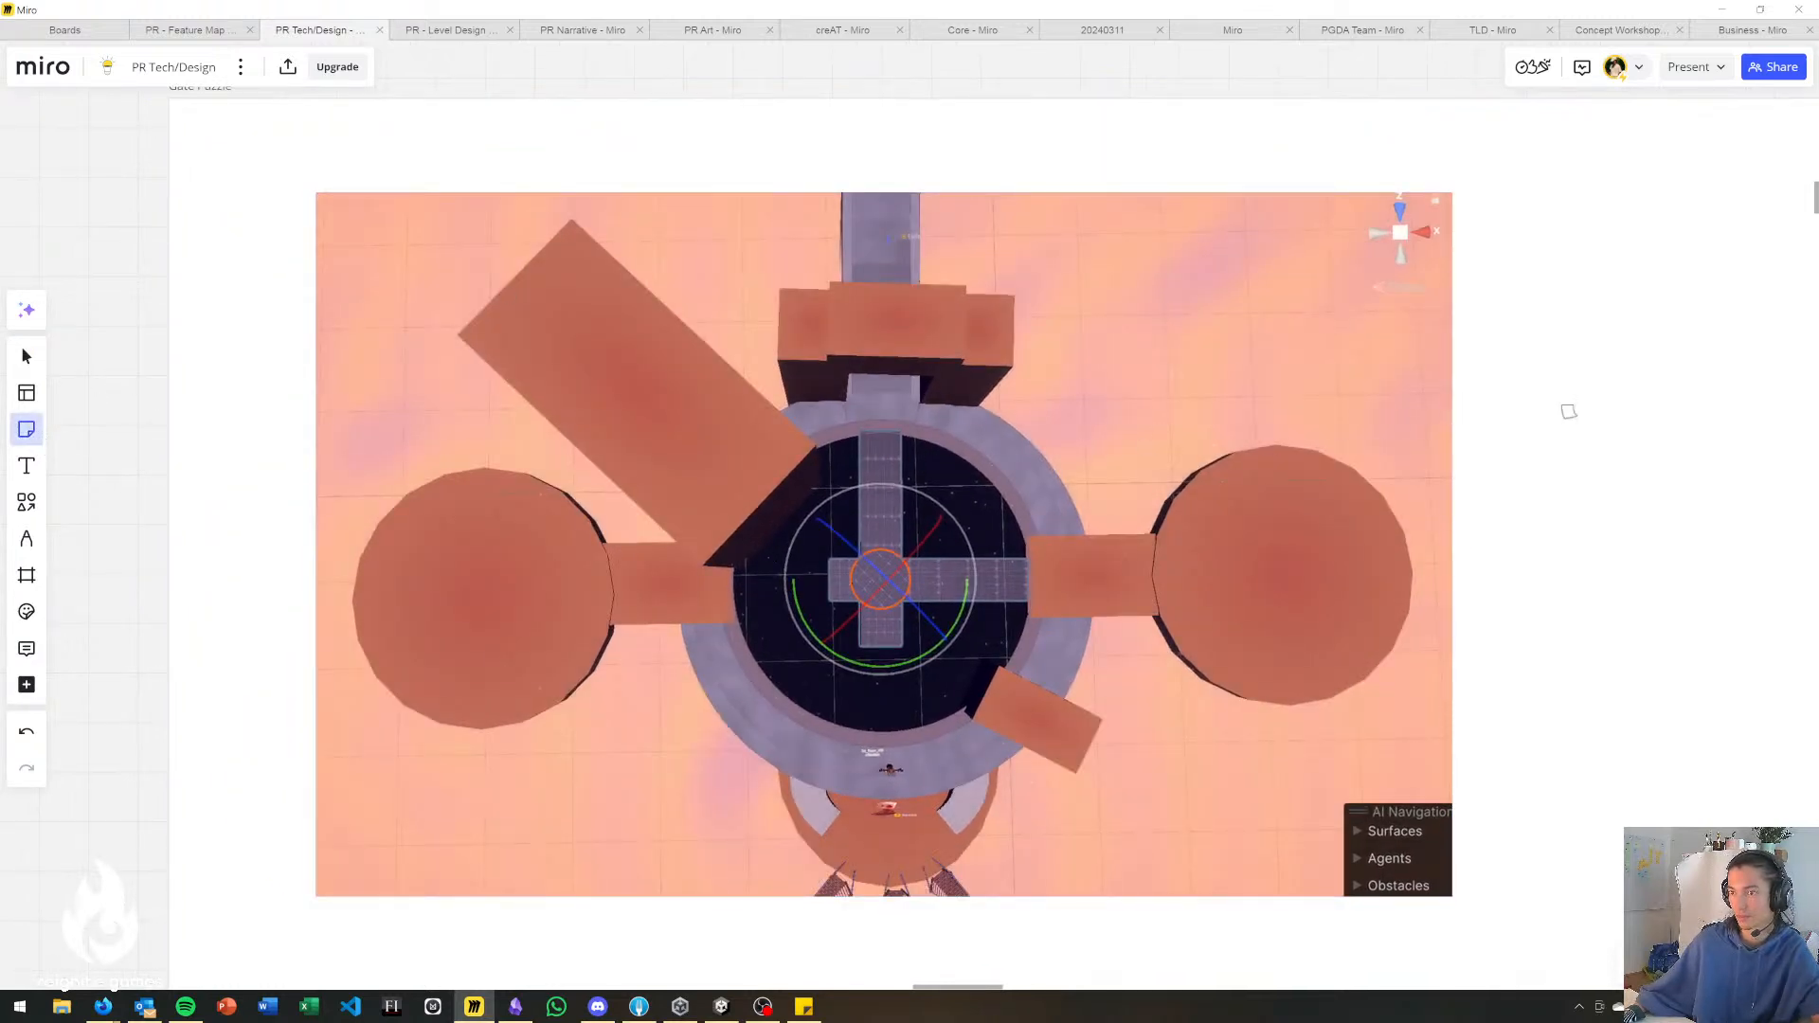
click(1569, 412)
drag(1633, 486, 1517, 297)
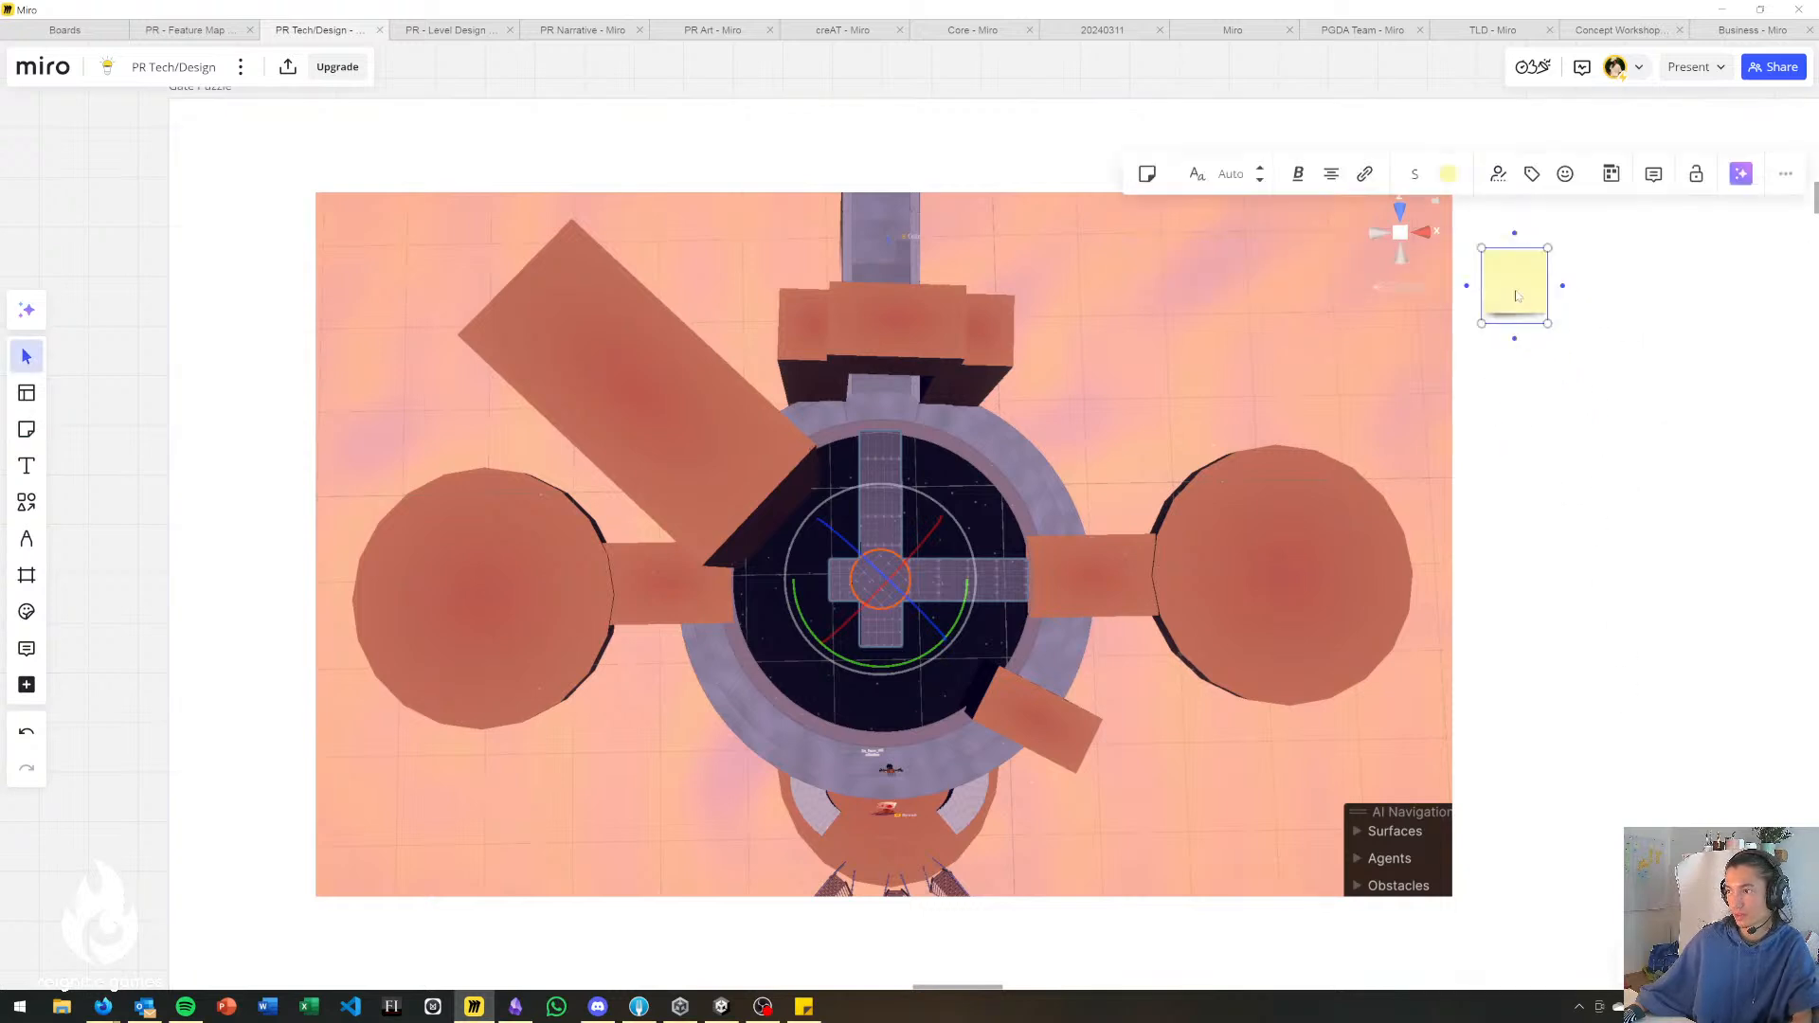
text(ER)
click(1588, 462)
Duplicate the ER sticky note and change the copy's text to "ES".
click(1524, 293)
key(ctrl+d)
drag(1573, 305, 1624, 374)
text(Es)
key(BackSpace)
text(S)
Duplicate the ES sticky note, place the copy below the other two notes and change its text to "L".
drag(1666, 358, 1616, 489)
click(1622, 292)
key(ctrl+d)
double_click(1629, 488)
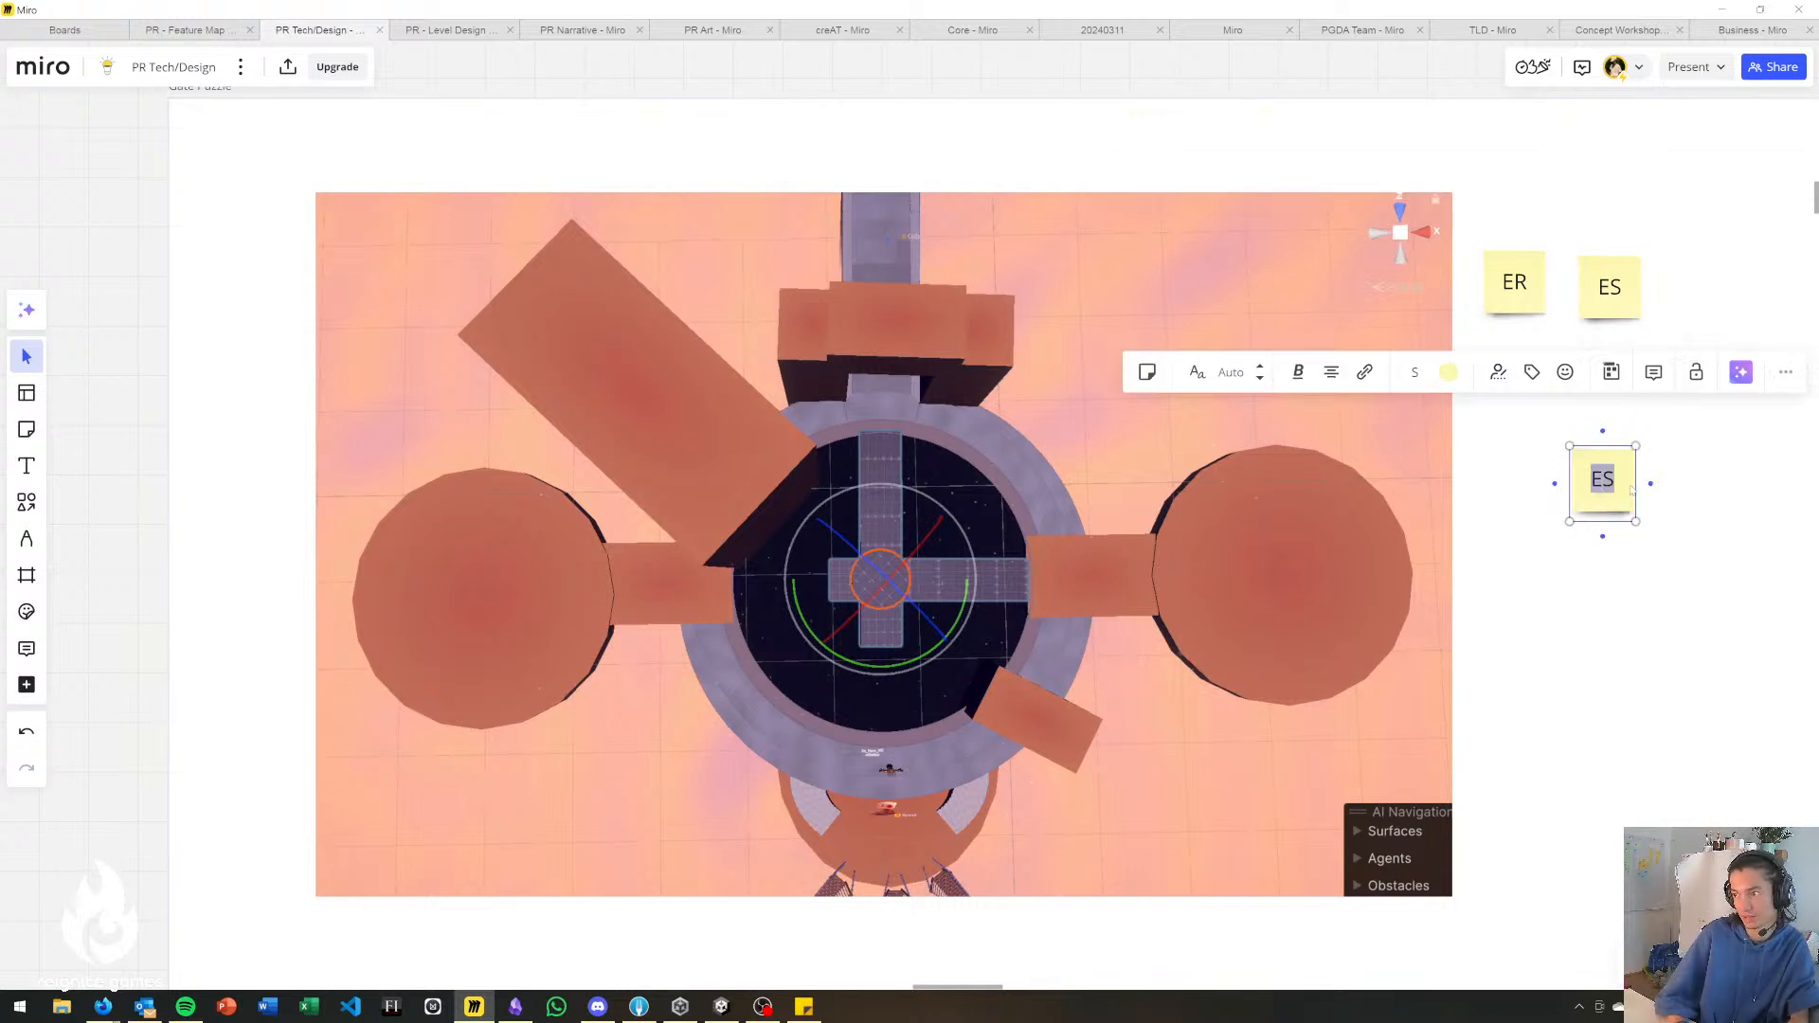
text(La)
key(BackSpace)
drag(1631, 489, 1588, 489)
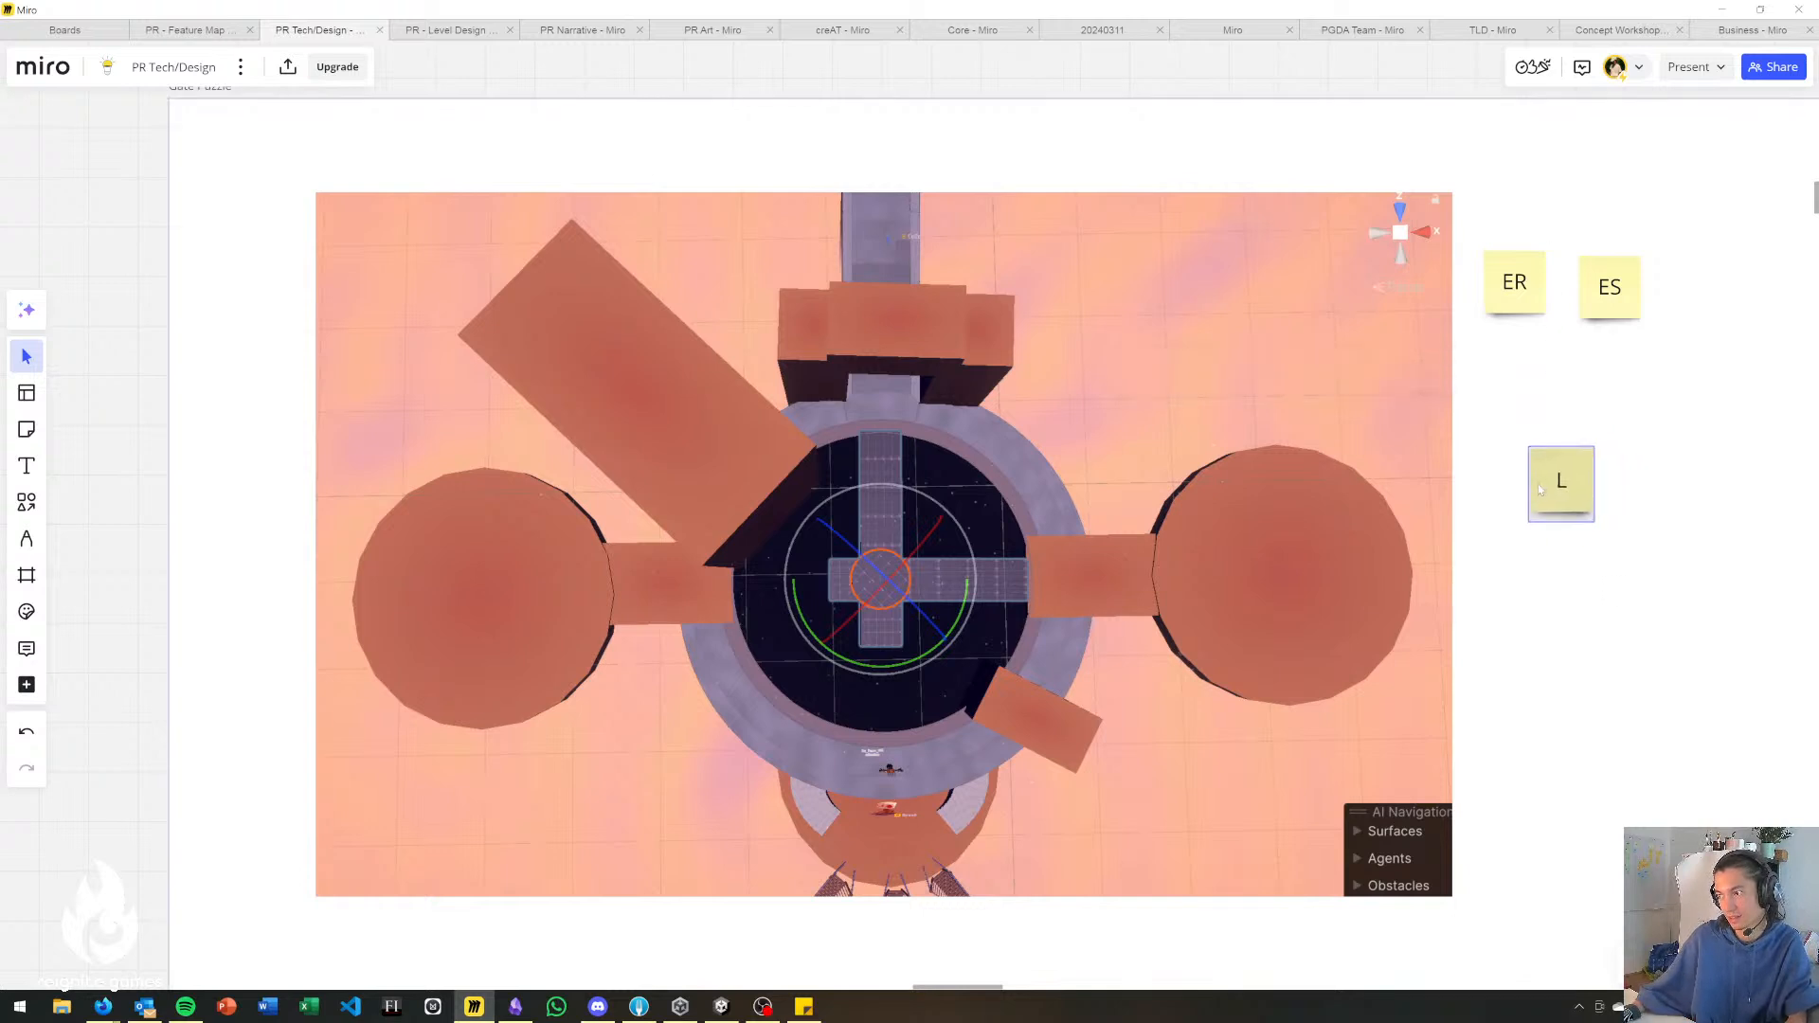
Draw a thin horizontal rectangle bar near the screenshot's upper-left edge and give it a golden-yellow fill and border.
click(23, 509)
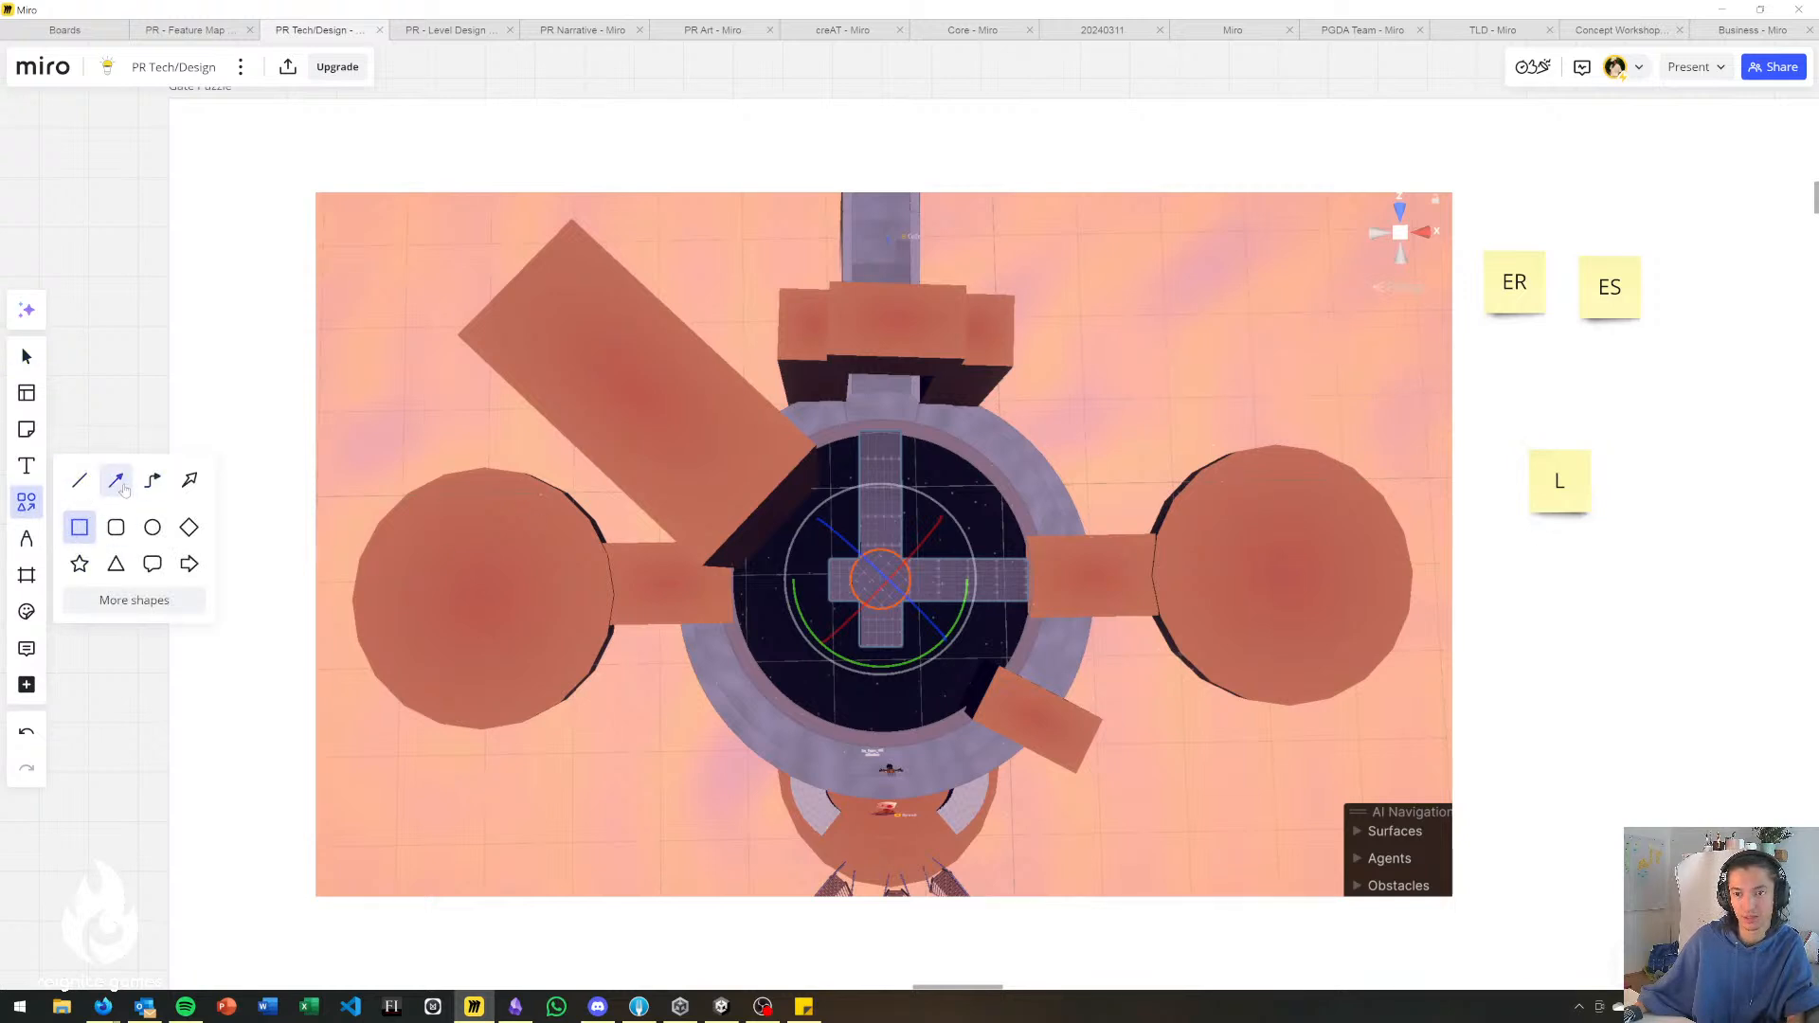
click(81, 528)
drag(193, 365, 348, 370)
click(79, 290)
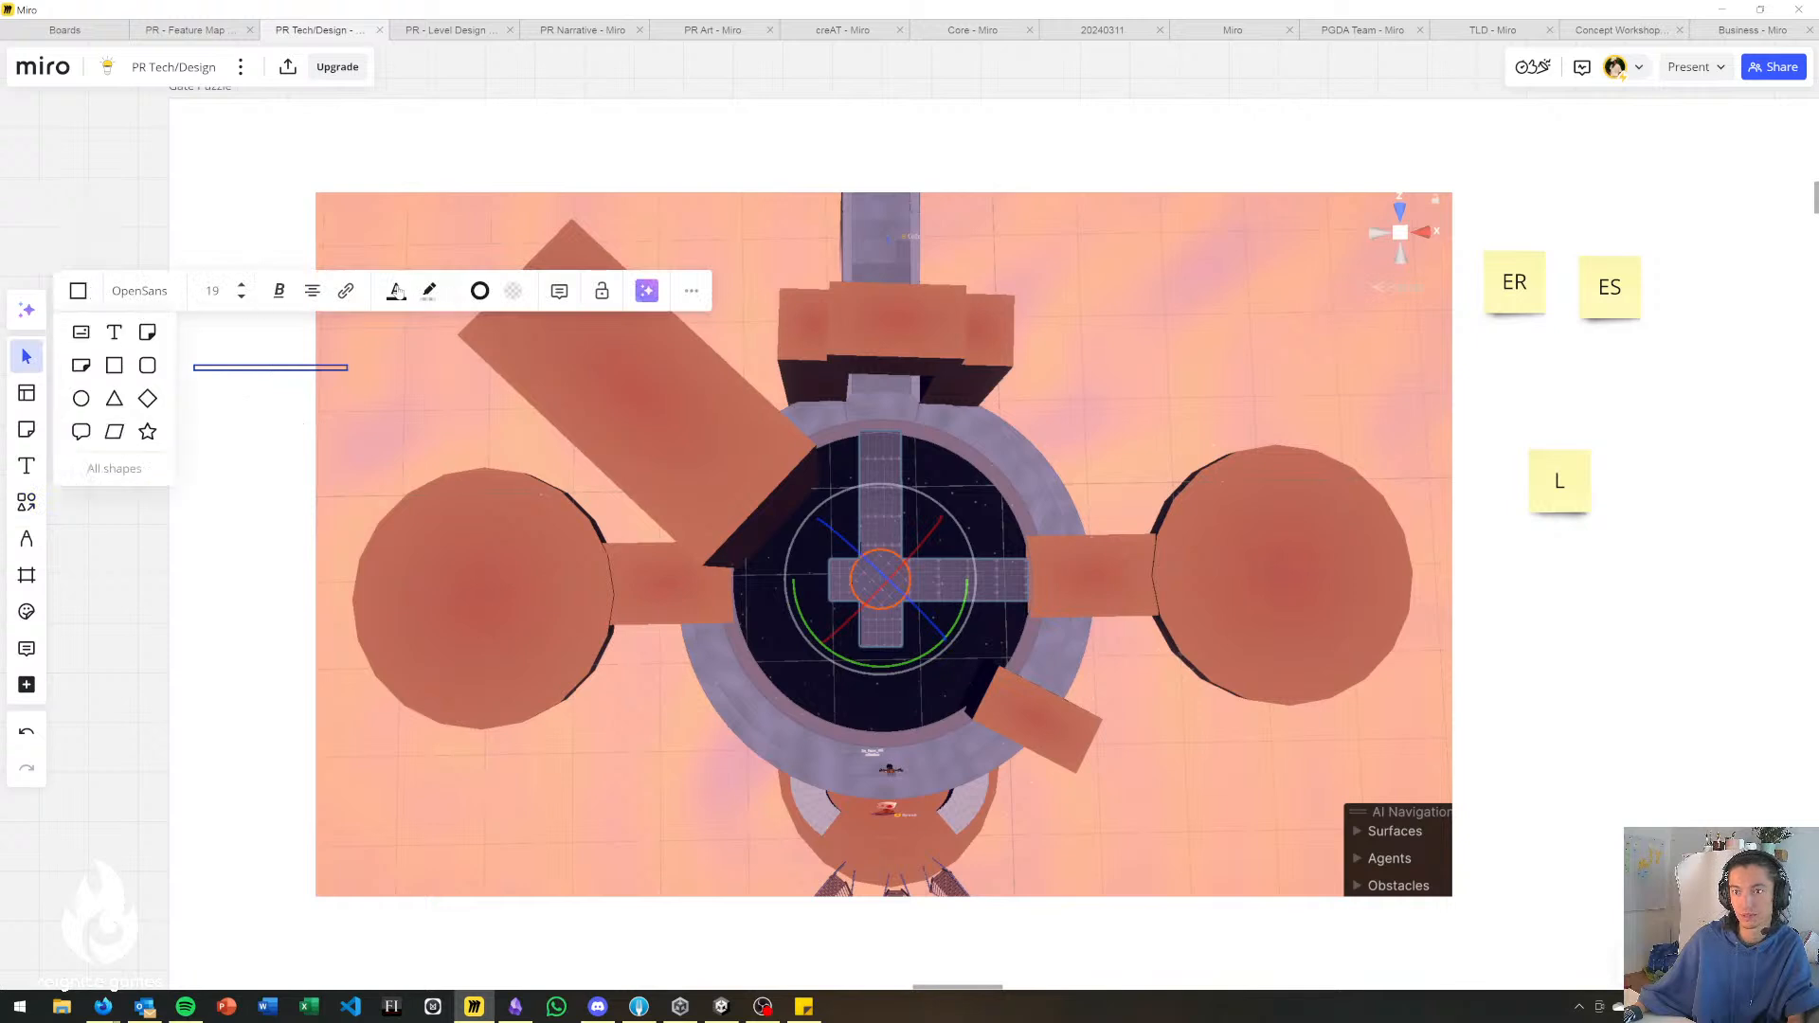
click(513, 297)
click(568, 380)
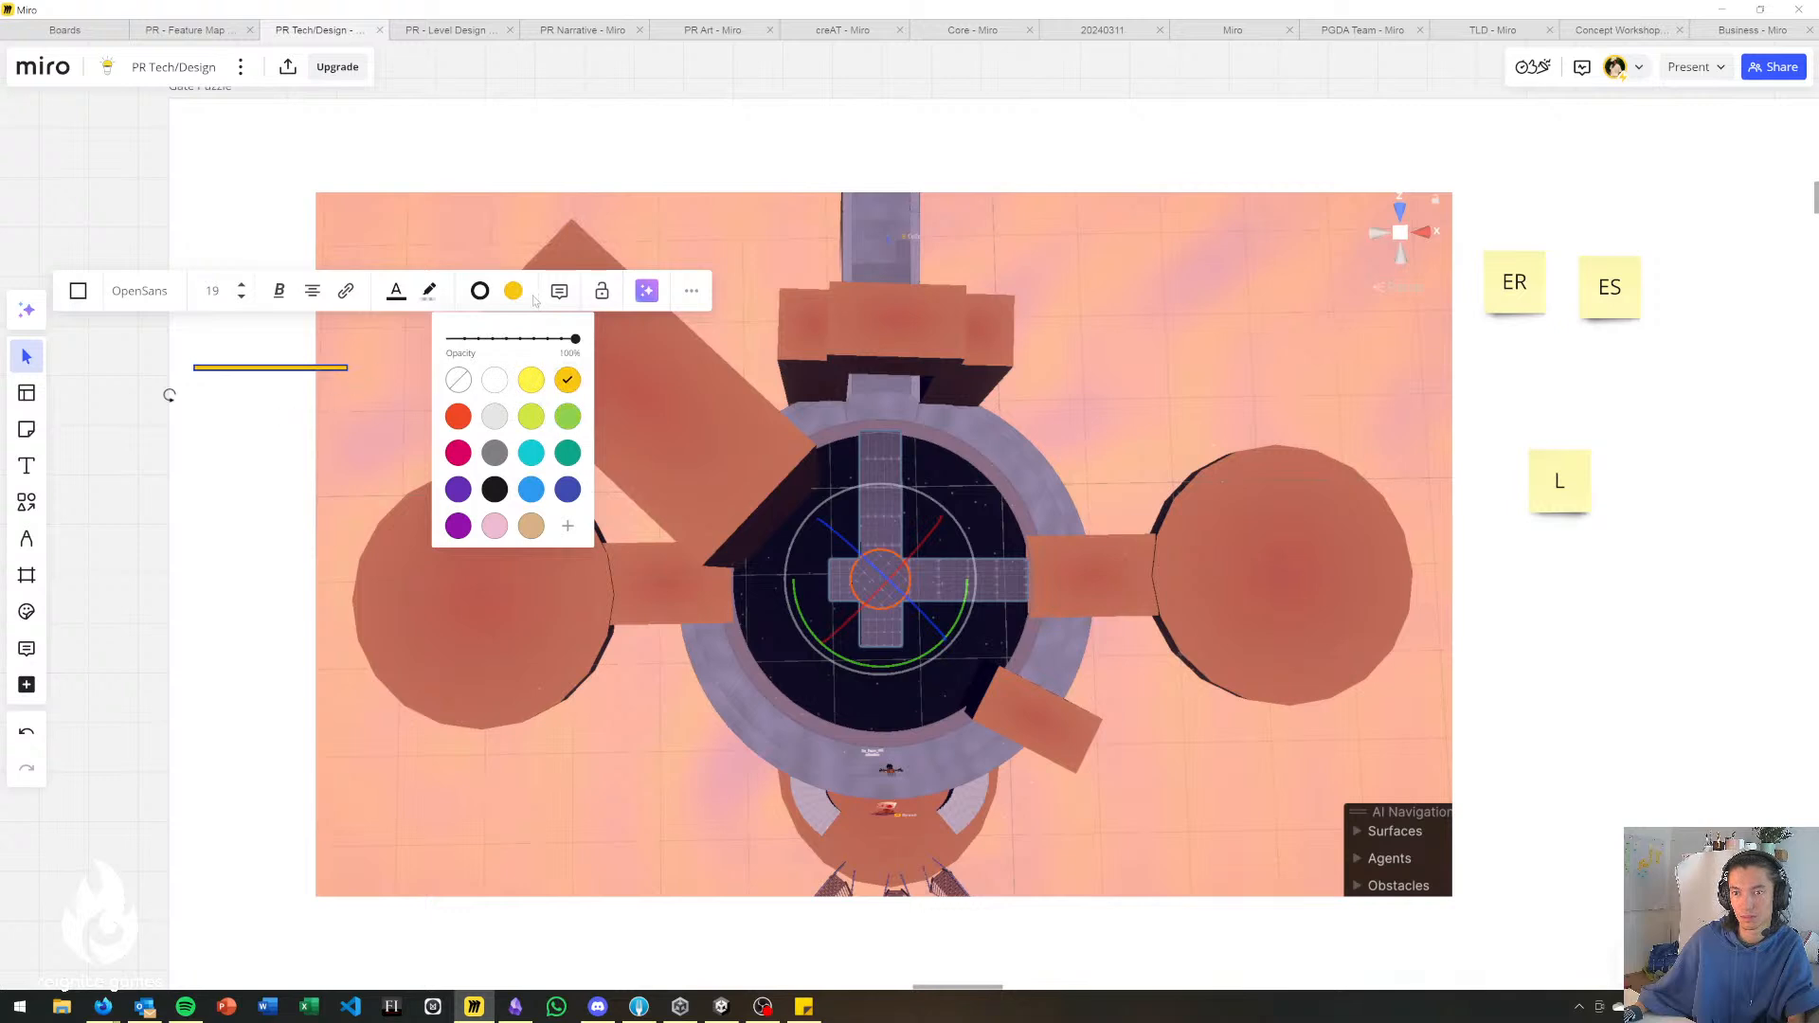
click(479, 291)
click(534, 445)
Move the thin yellow bar across the screenshot to the area below the L sticky note.
drag(254, 368, 1089, 605)
drag(1255, 628, 1532, 607)
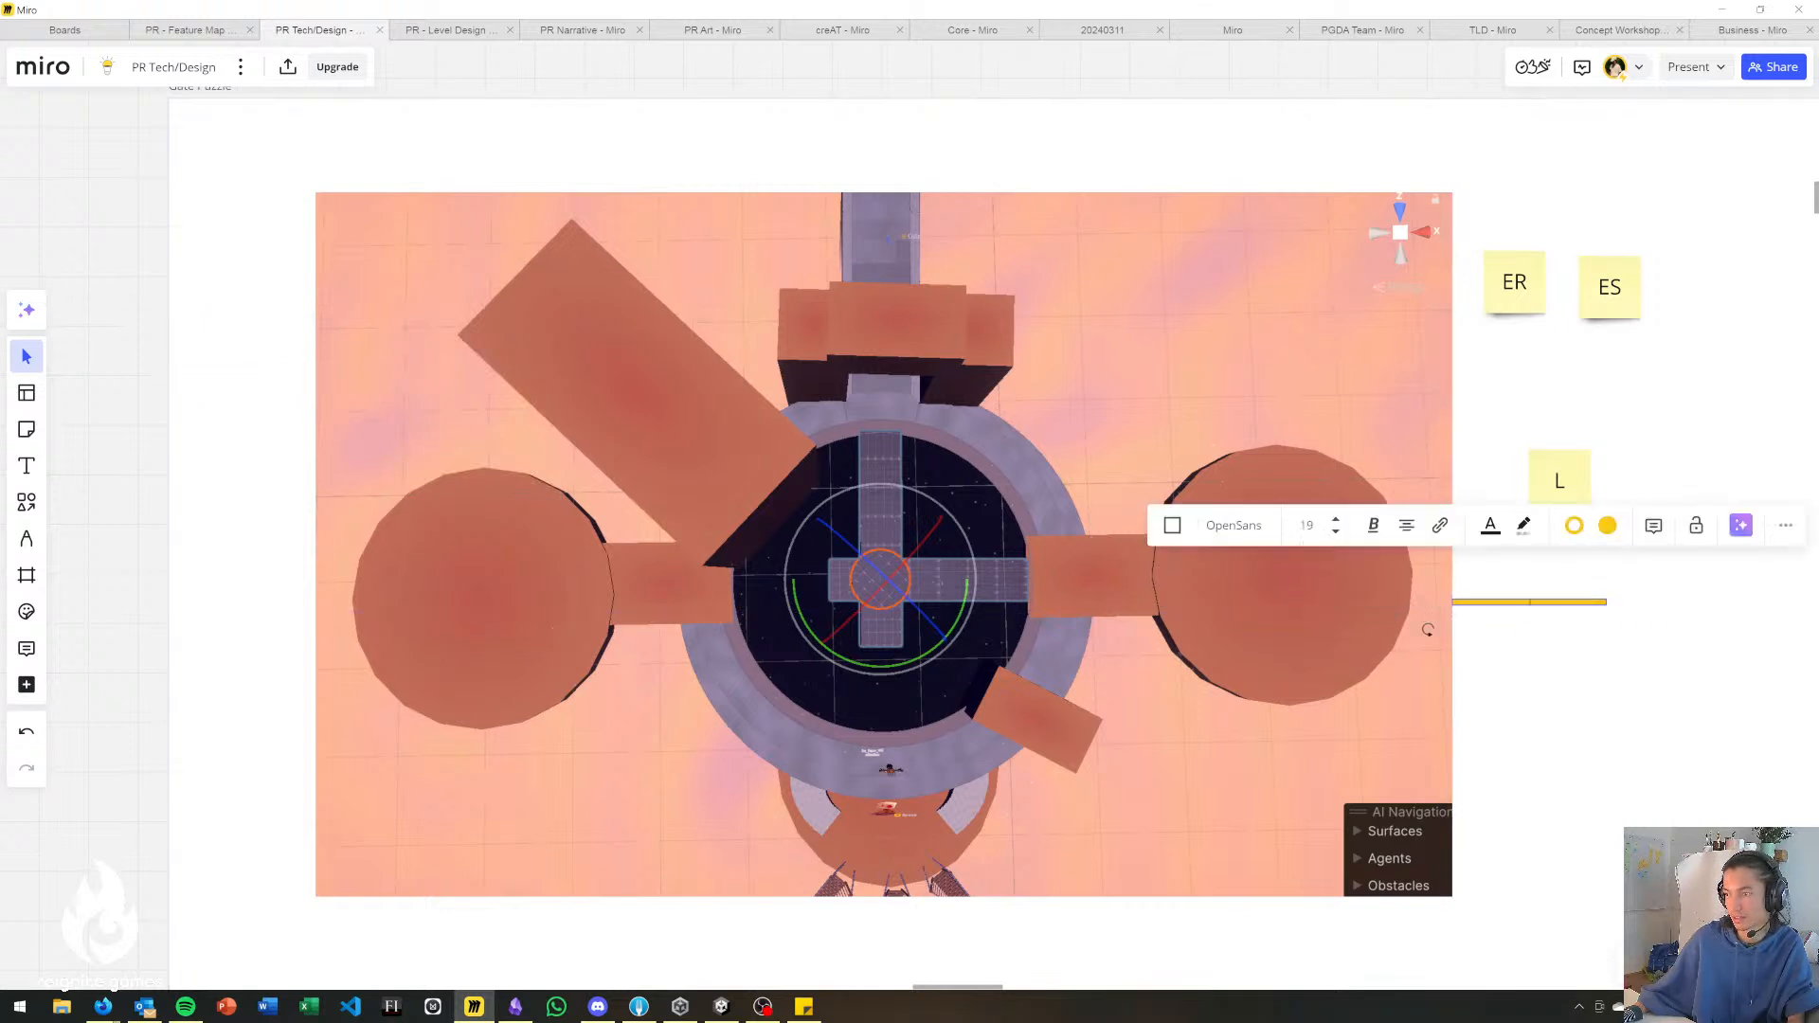
click(1584, 609)
click(1597, 605)
scroll(1572, 605, up, 2)
click(1486, 608)
drag(1479, 604, 1464, 601)
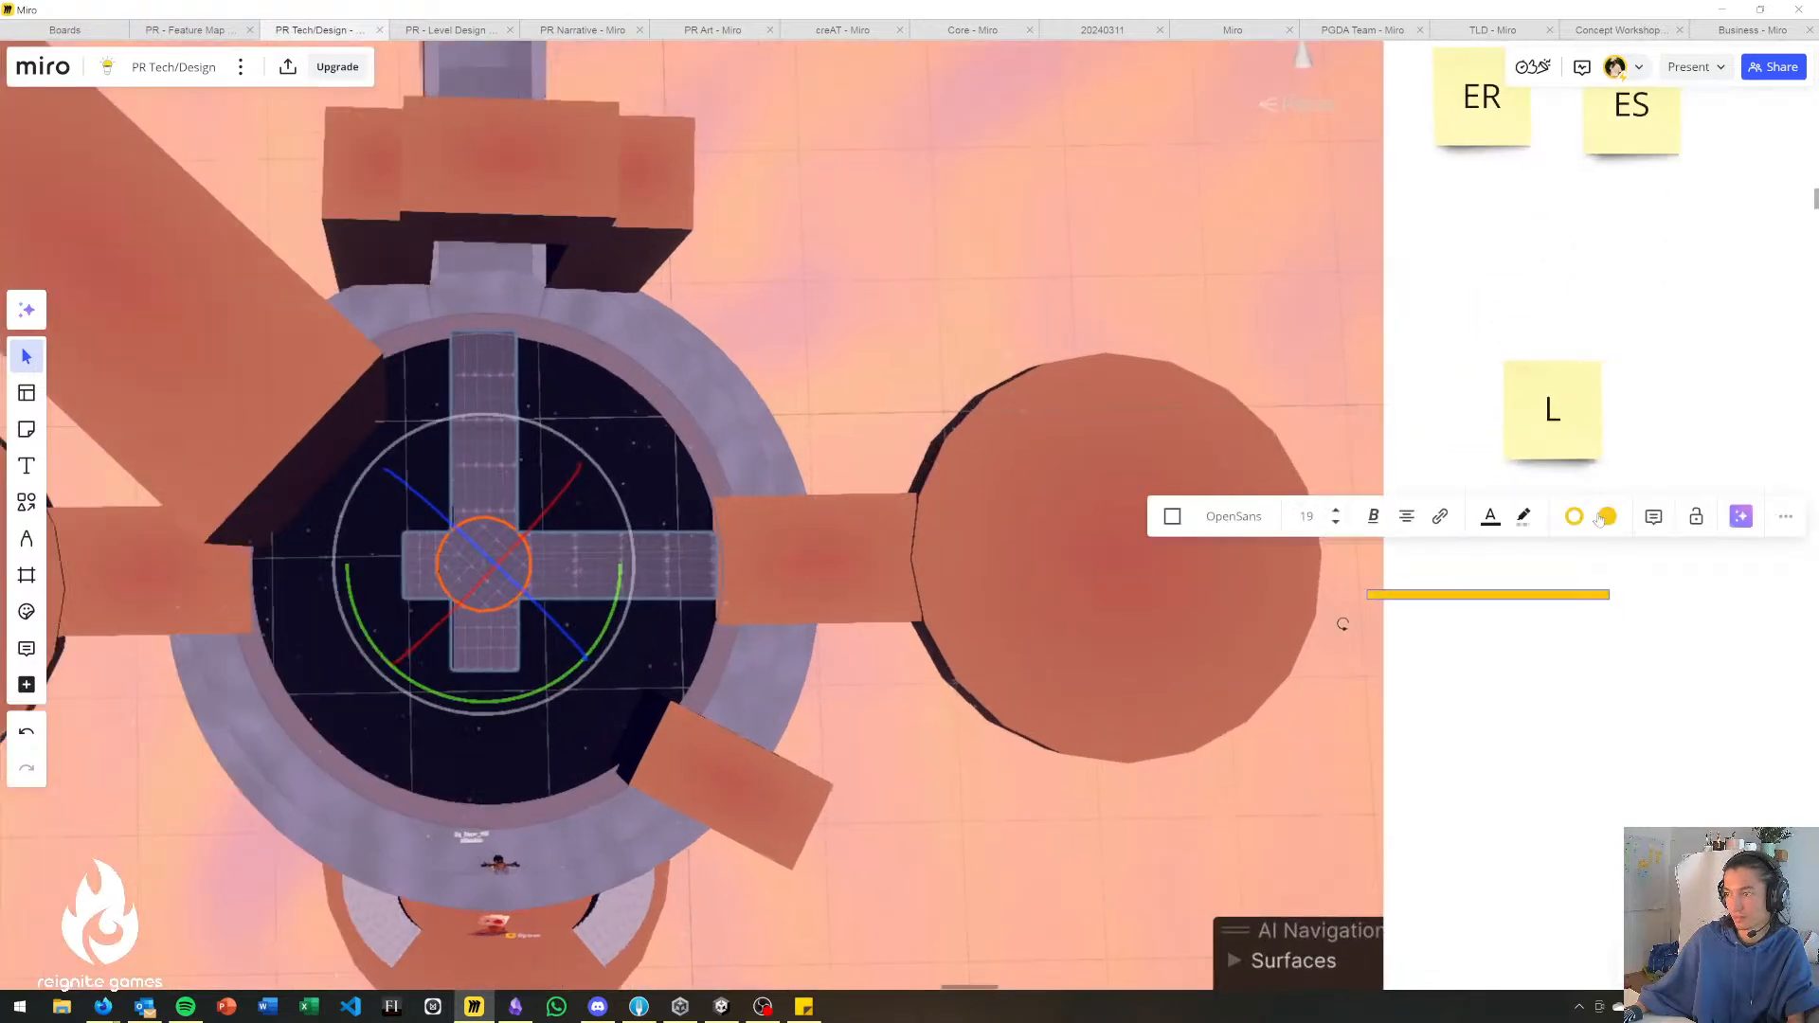
Give the bar a golden-yellow fill with a black border and lay it along the cross bridge's right arm.
click(1601, 518)
click(1626, 750)
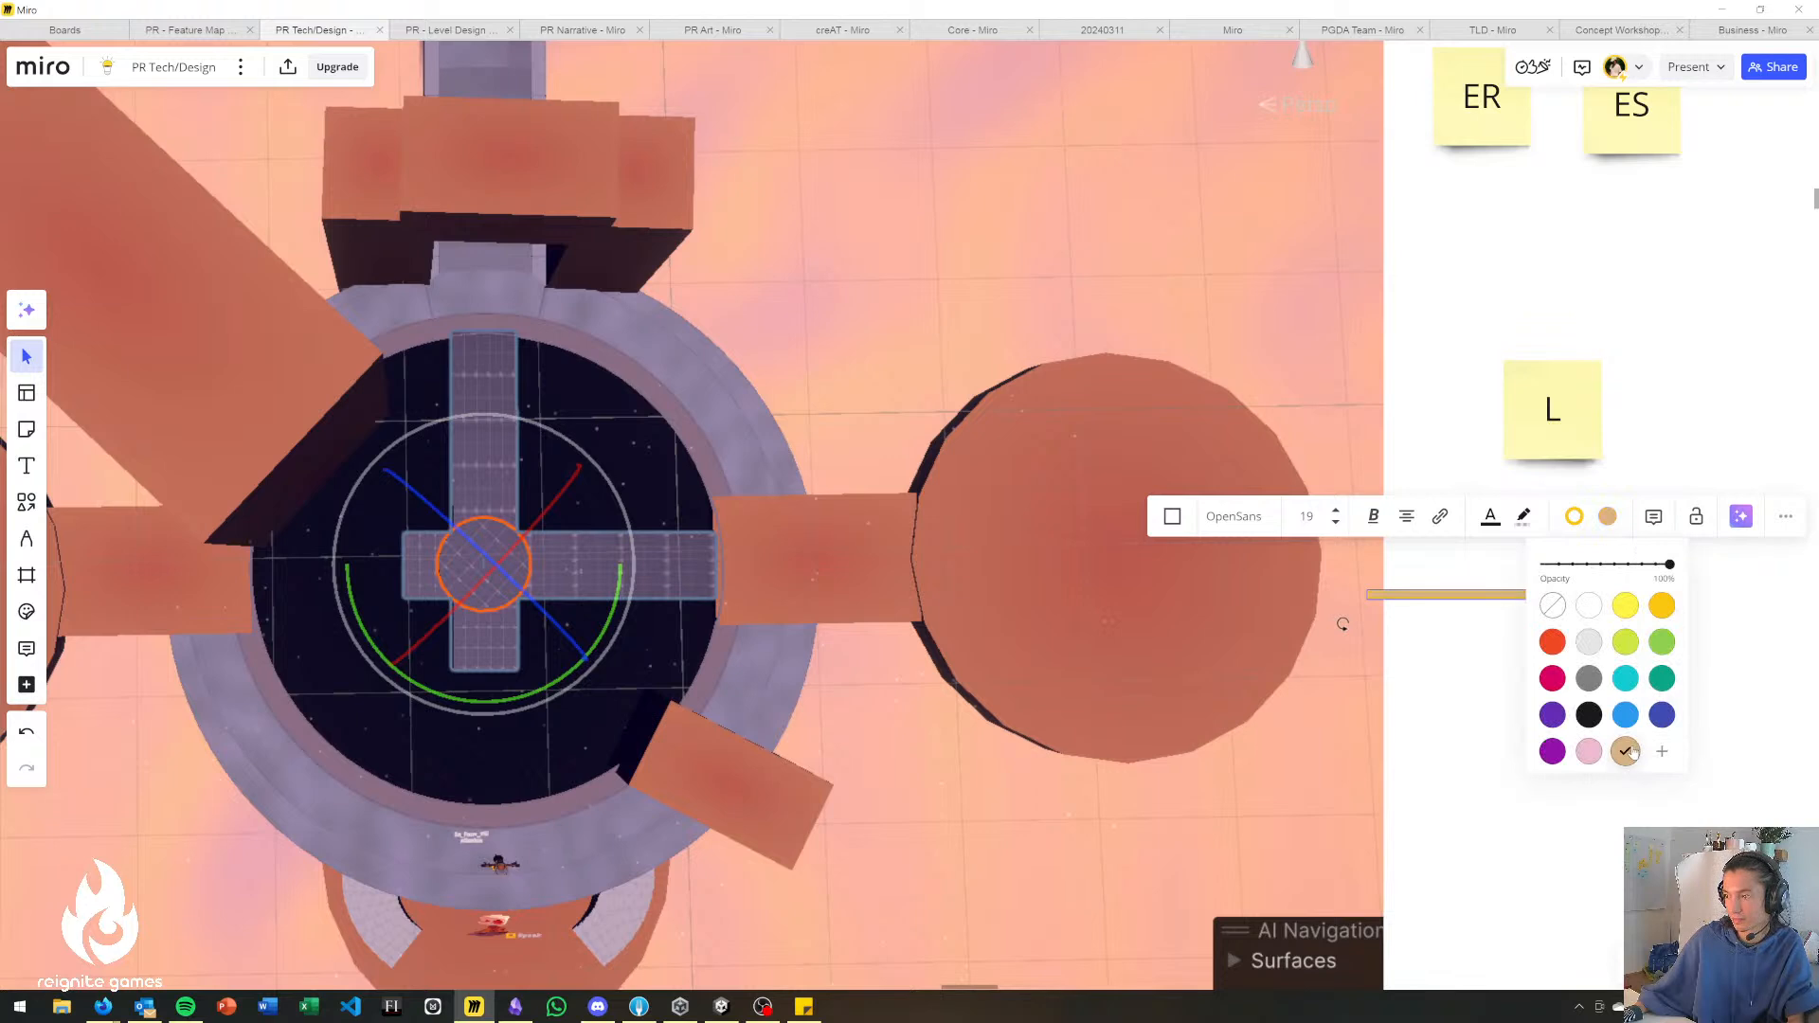
click(1663, 607)
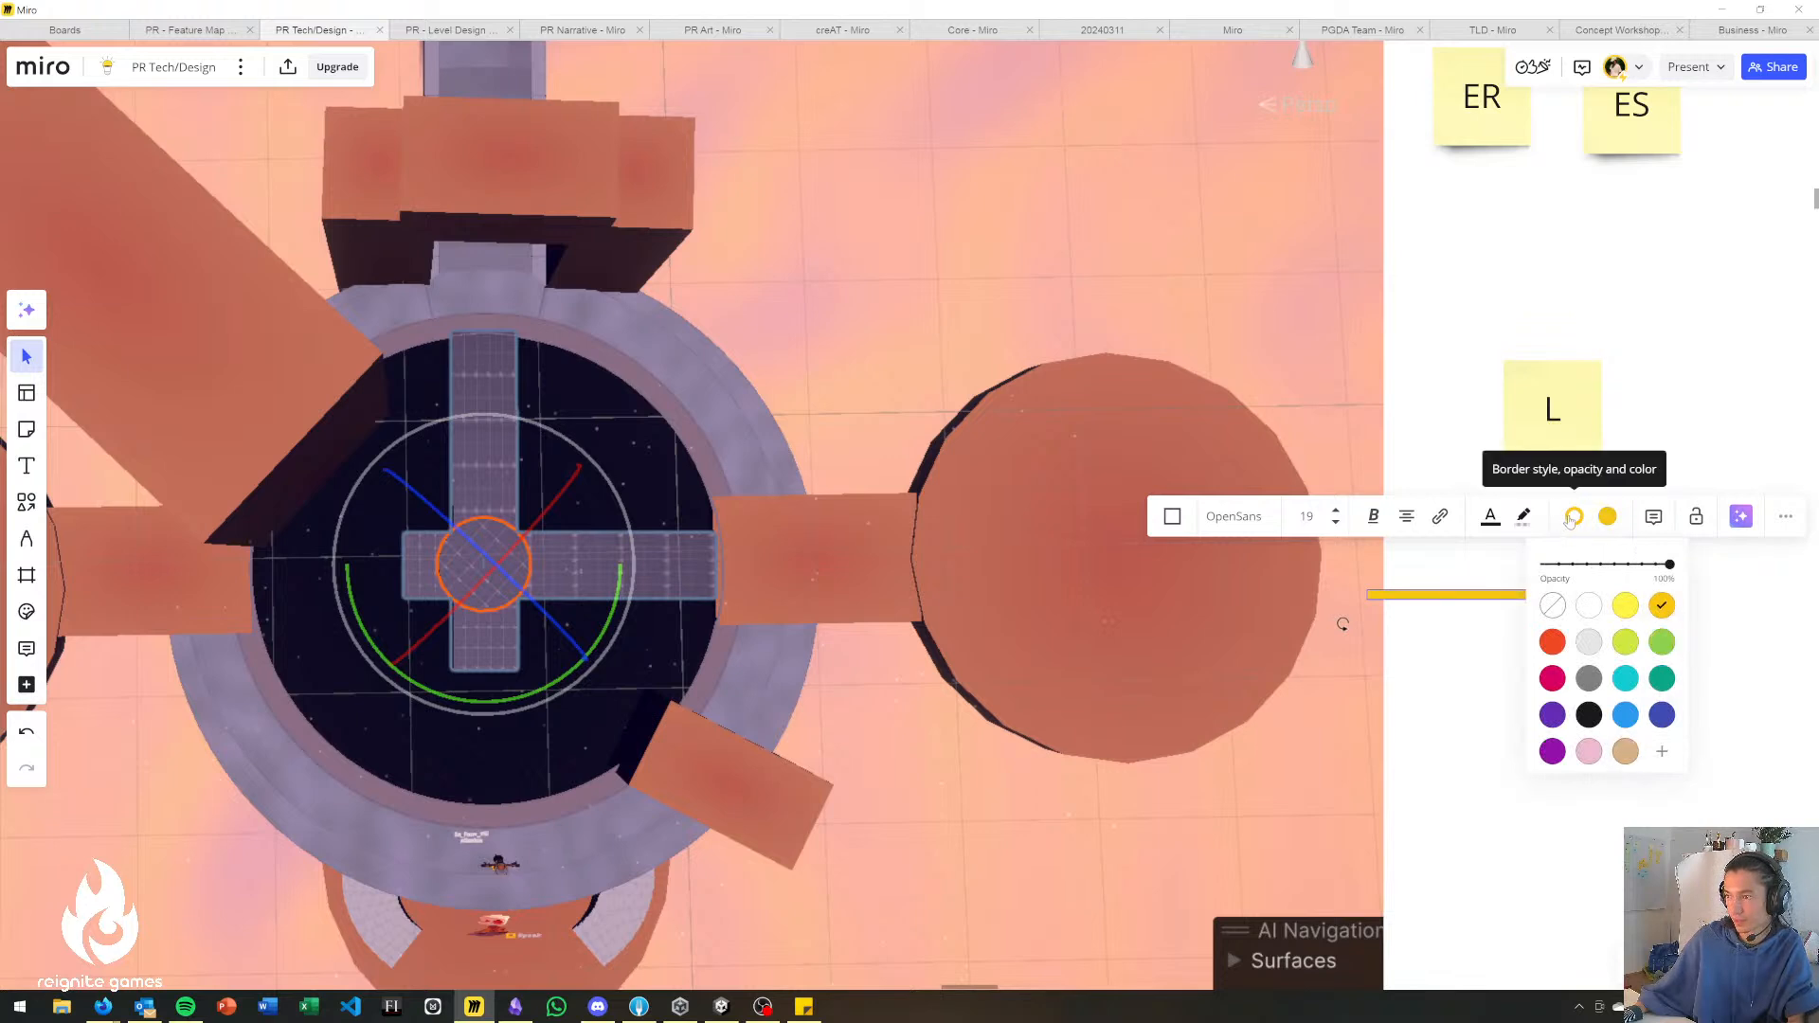
click(1574, 516)
click(1555, 780)
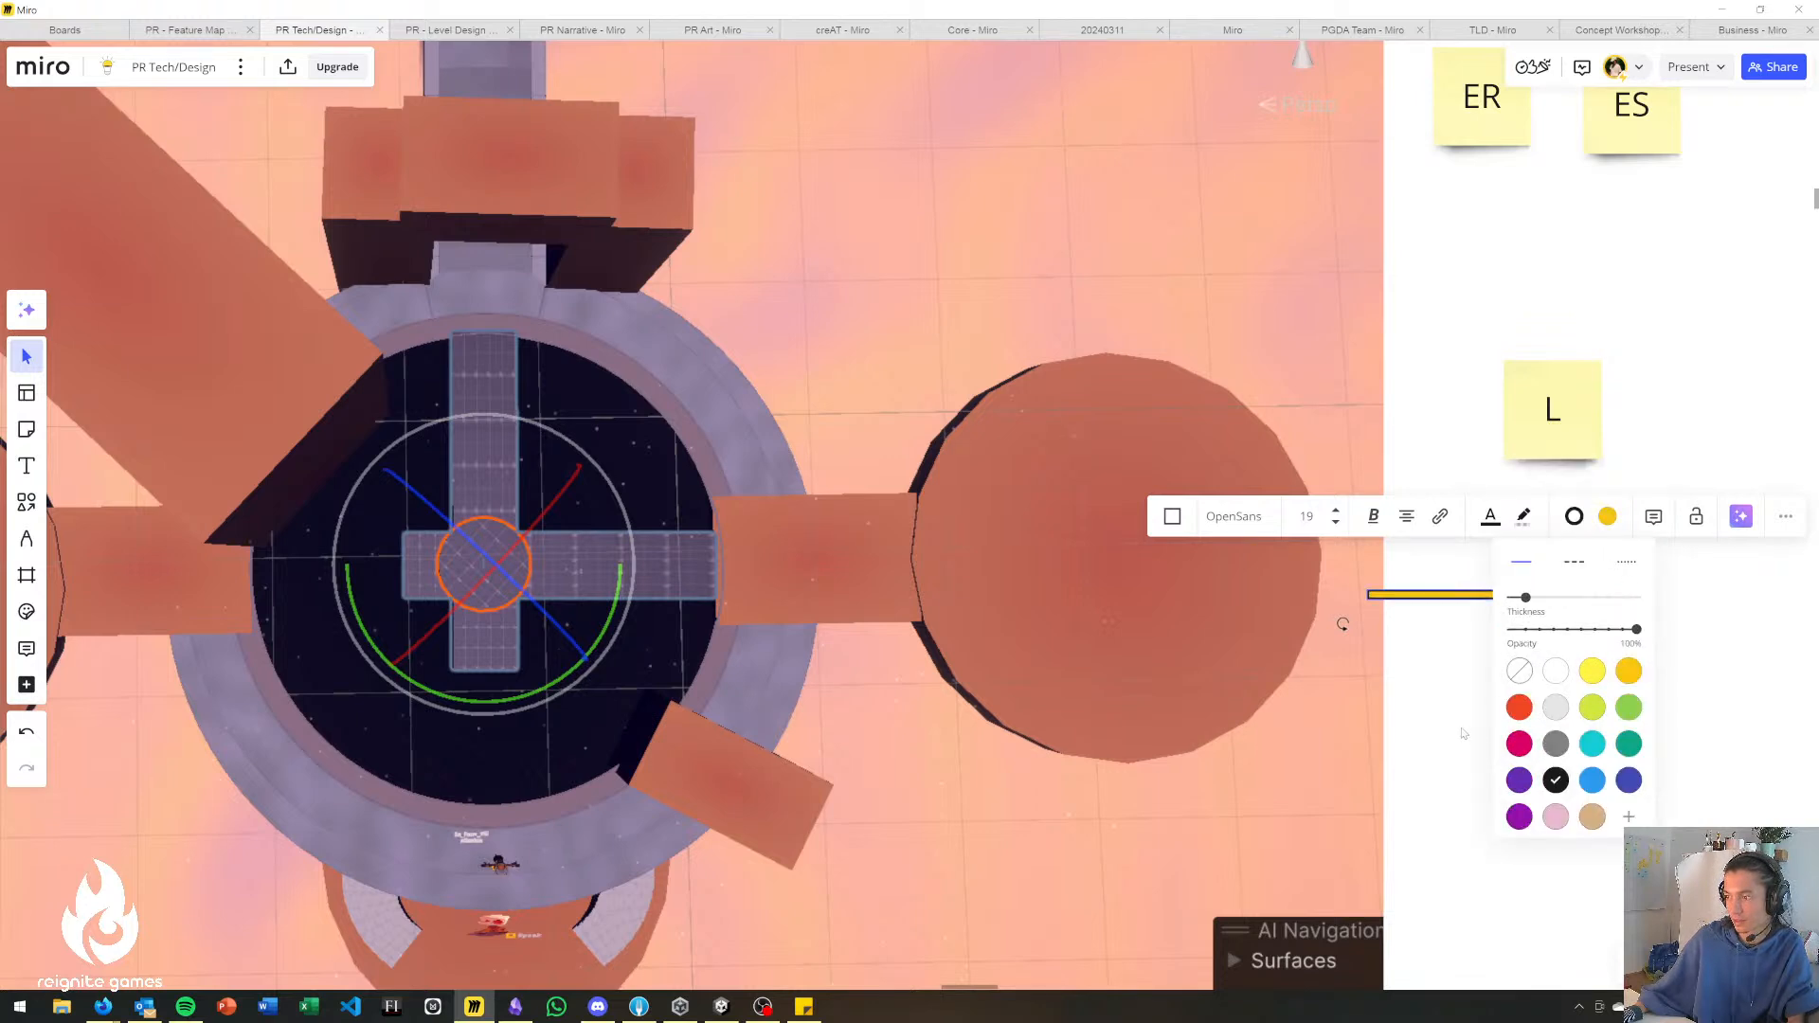
drag(1450, 597, 572, 575)
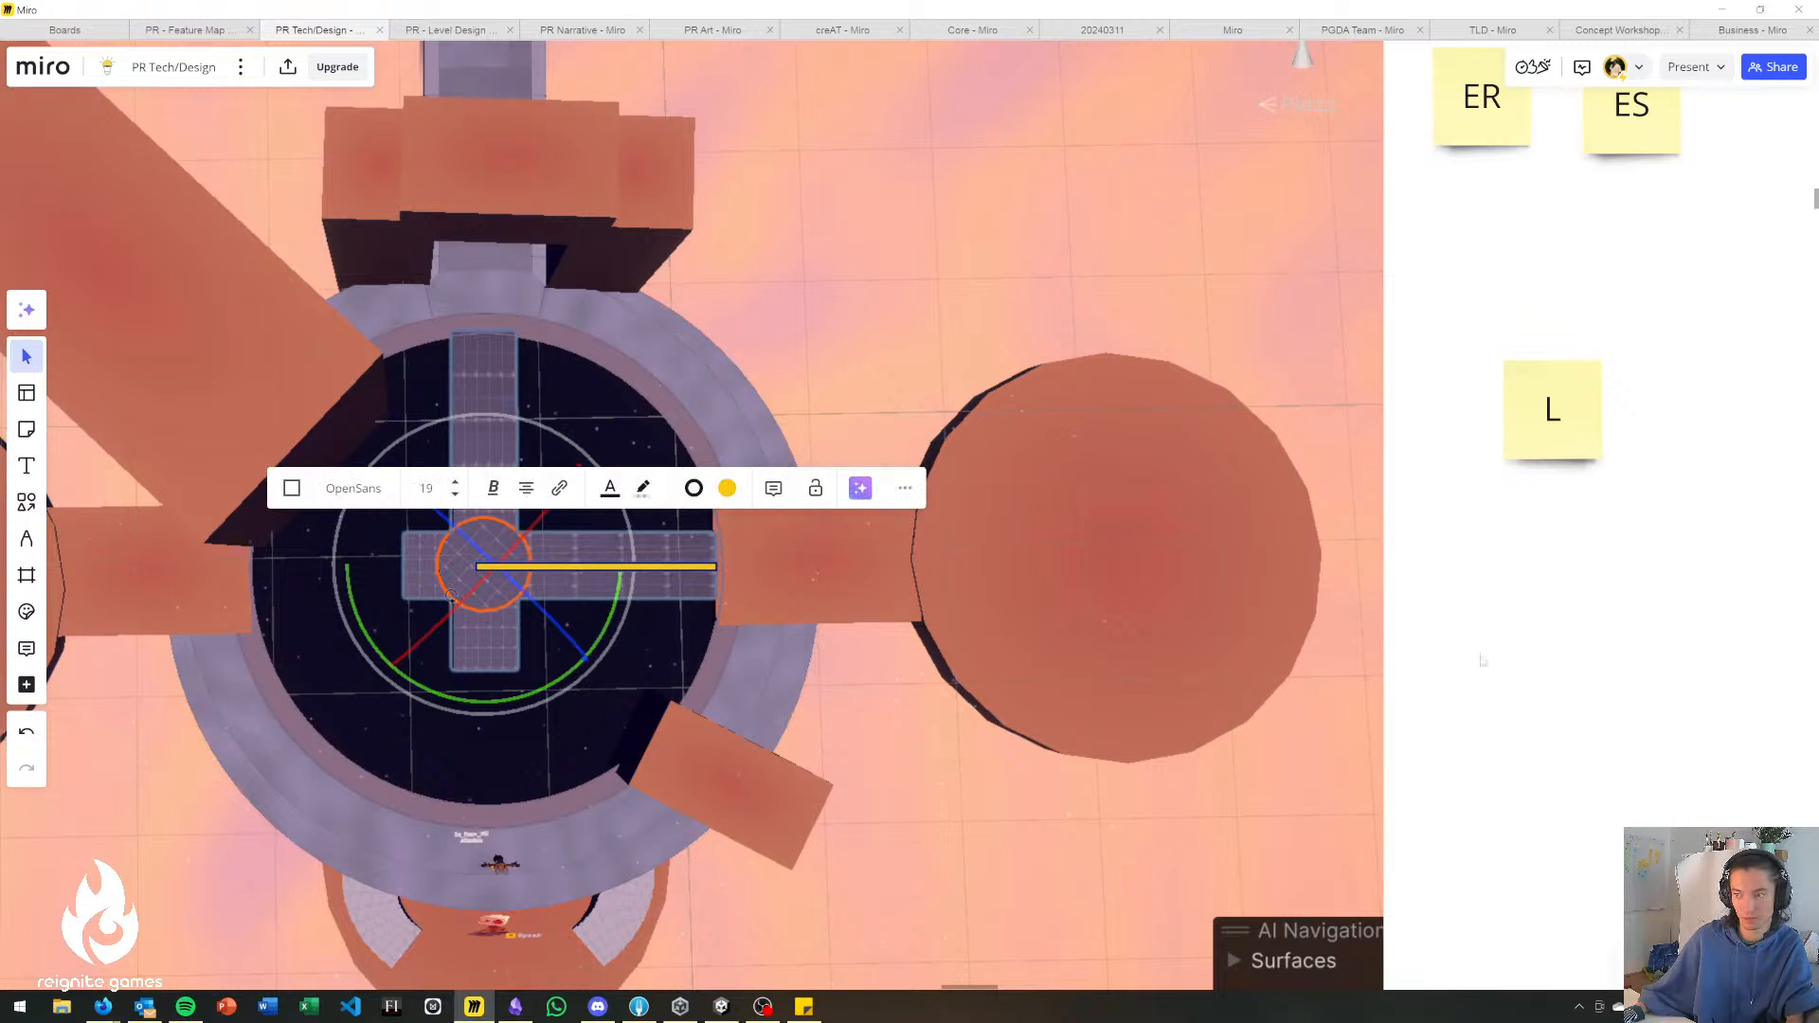
click(1320, 683)
Duplicate the bar, place the copy below the L sticky note and rotate it to vertical.
click(634, 569)
key(ctrl+d)
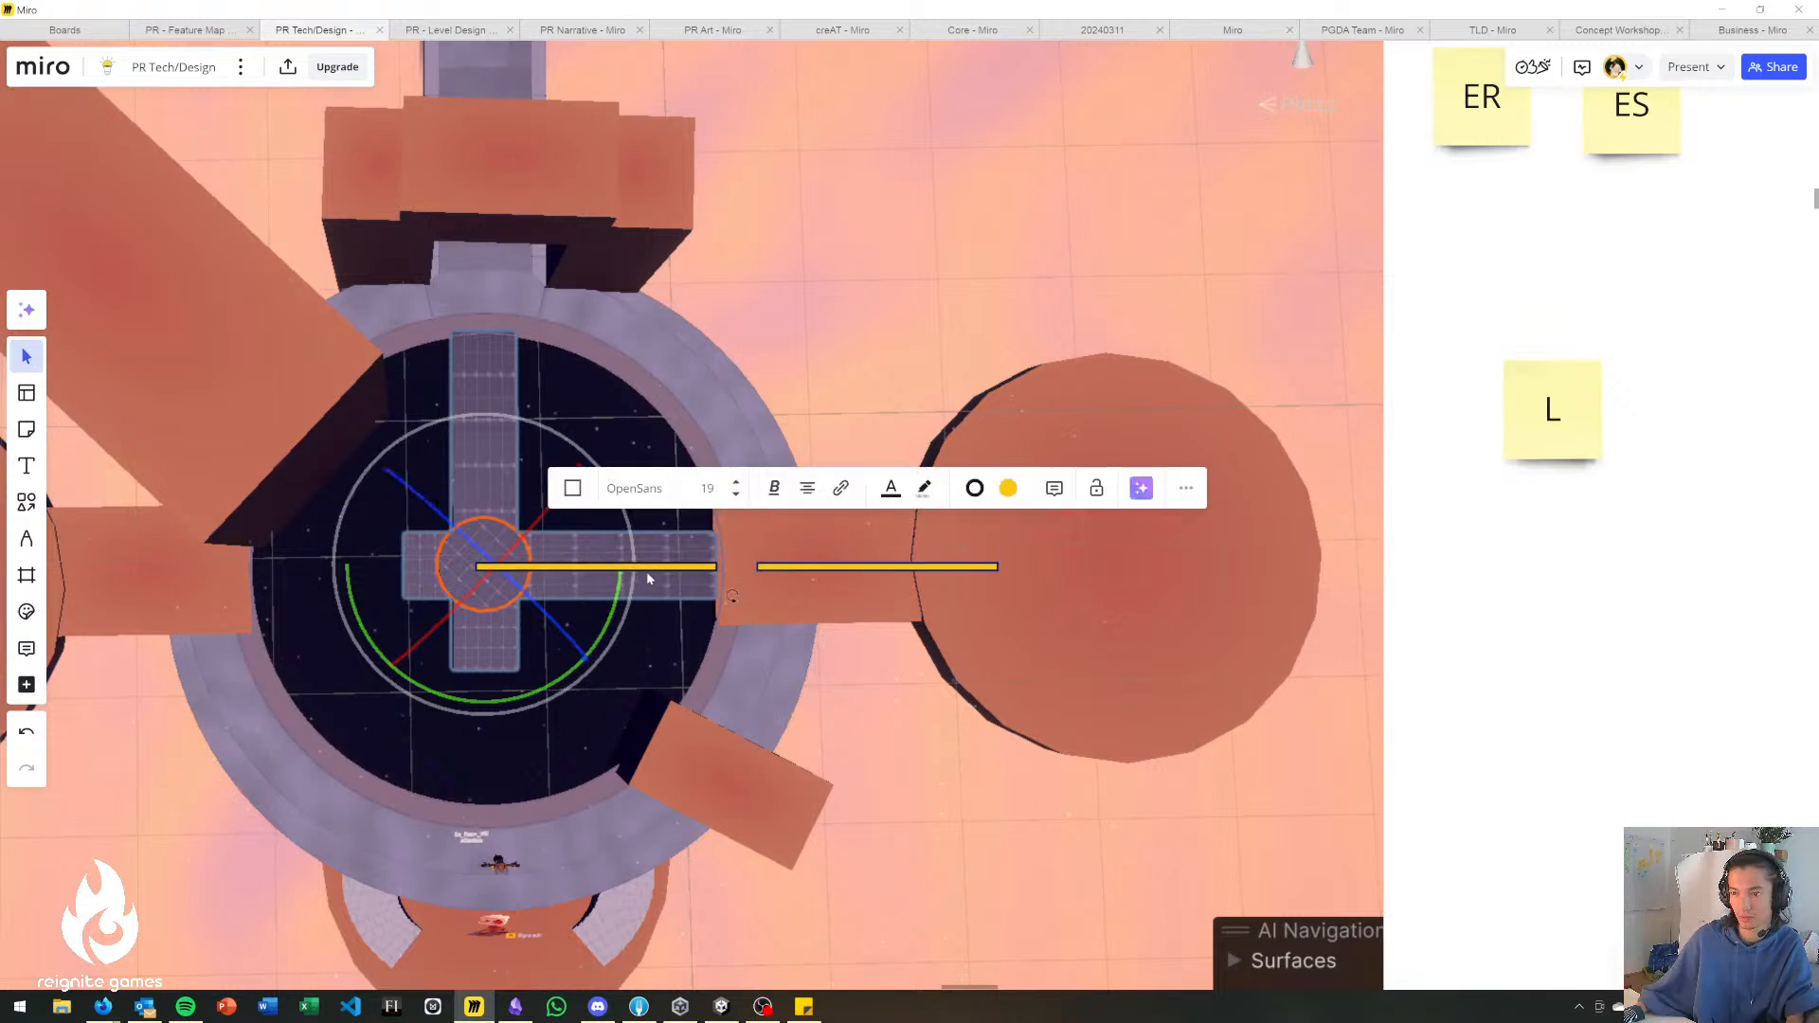
drag(817, 572, 1525, 611)
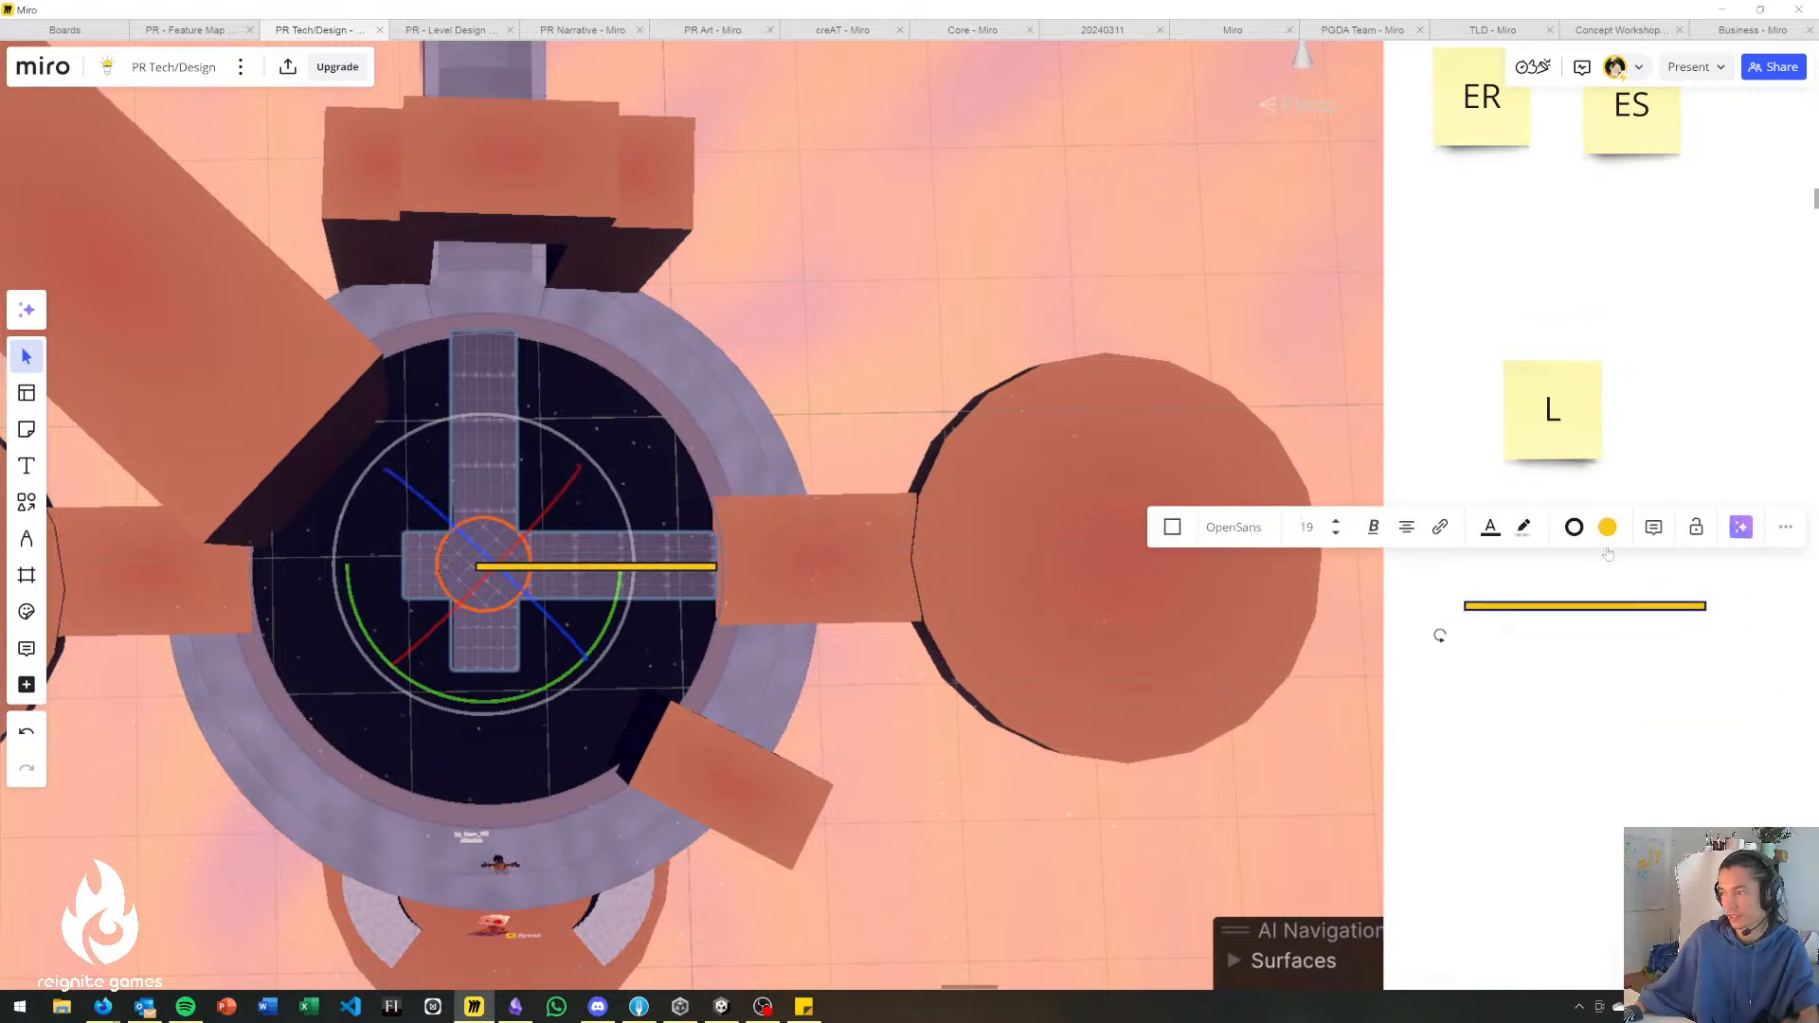
scroll(1476, 617, up, 4)
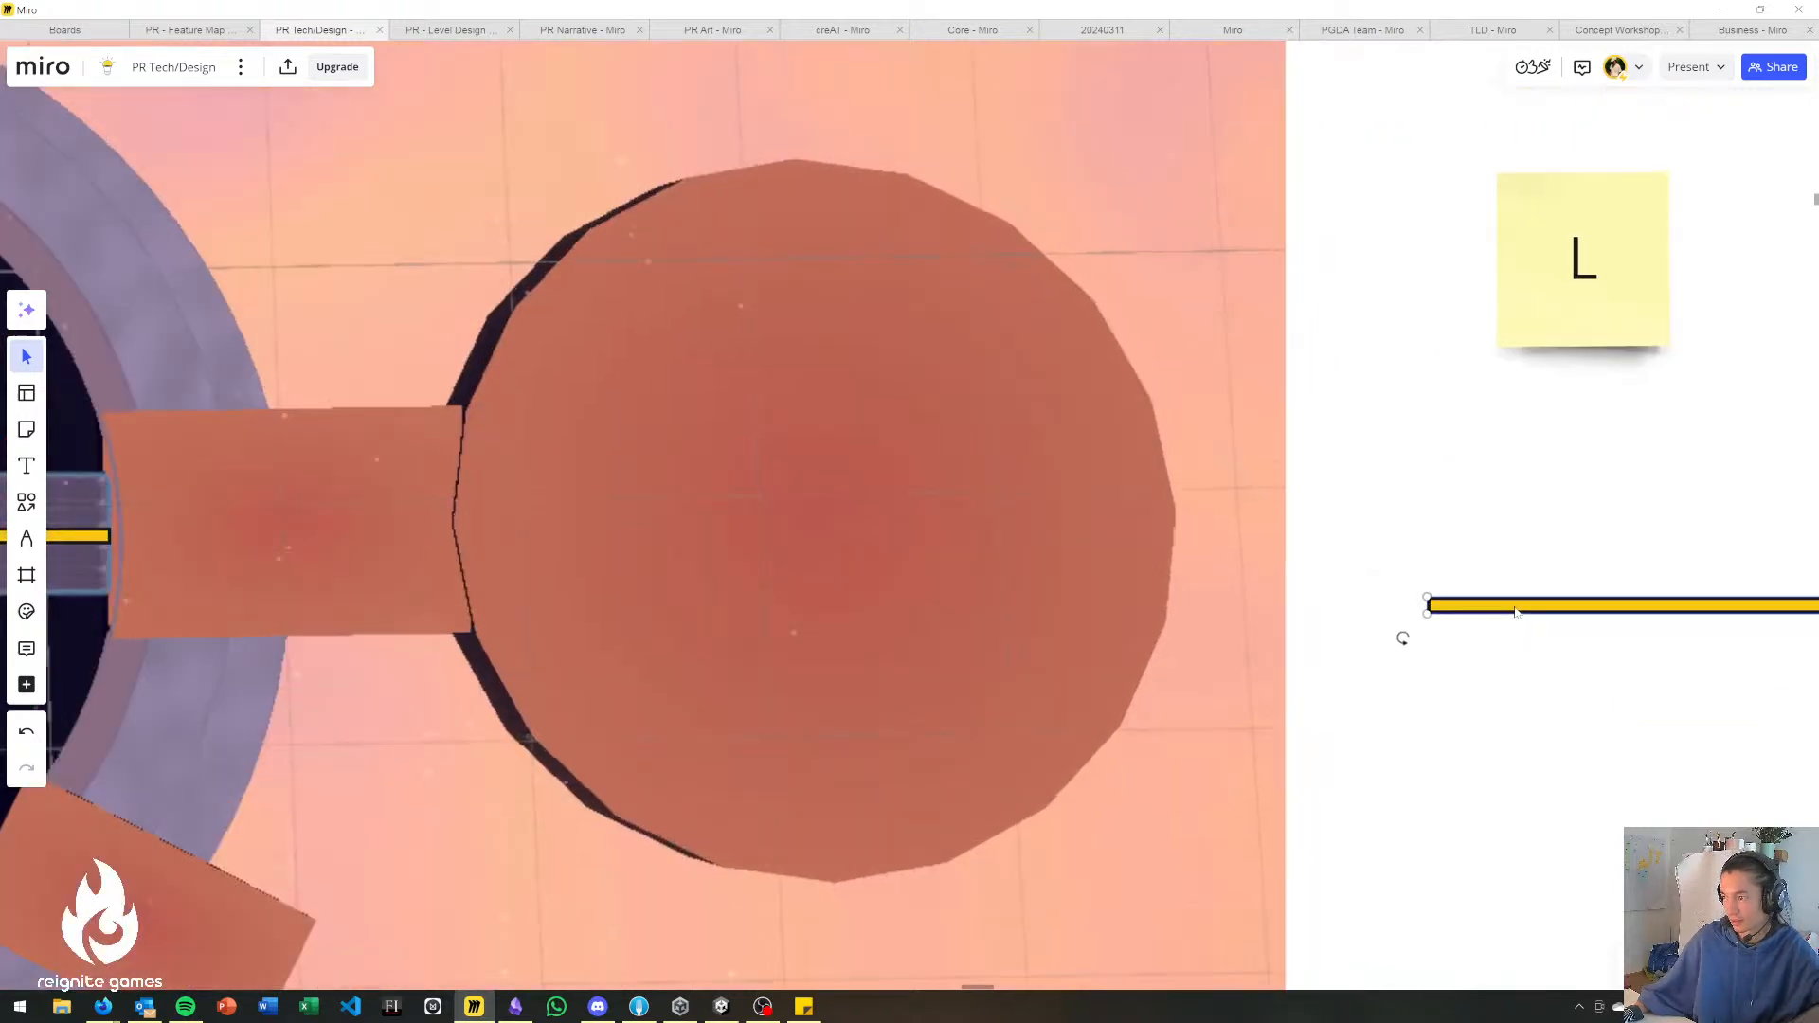
scroll(1469, 465, down, 2)
scroll(1407, 491, right, 3)
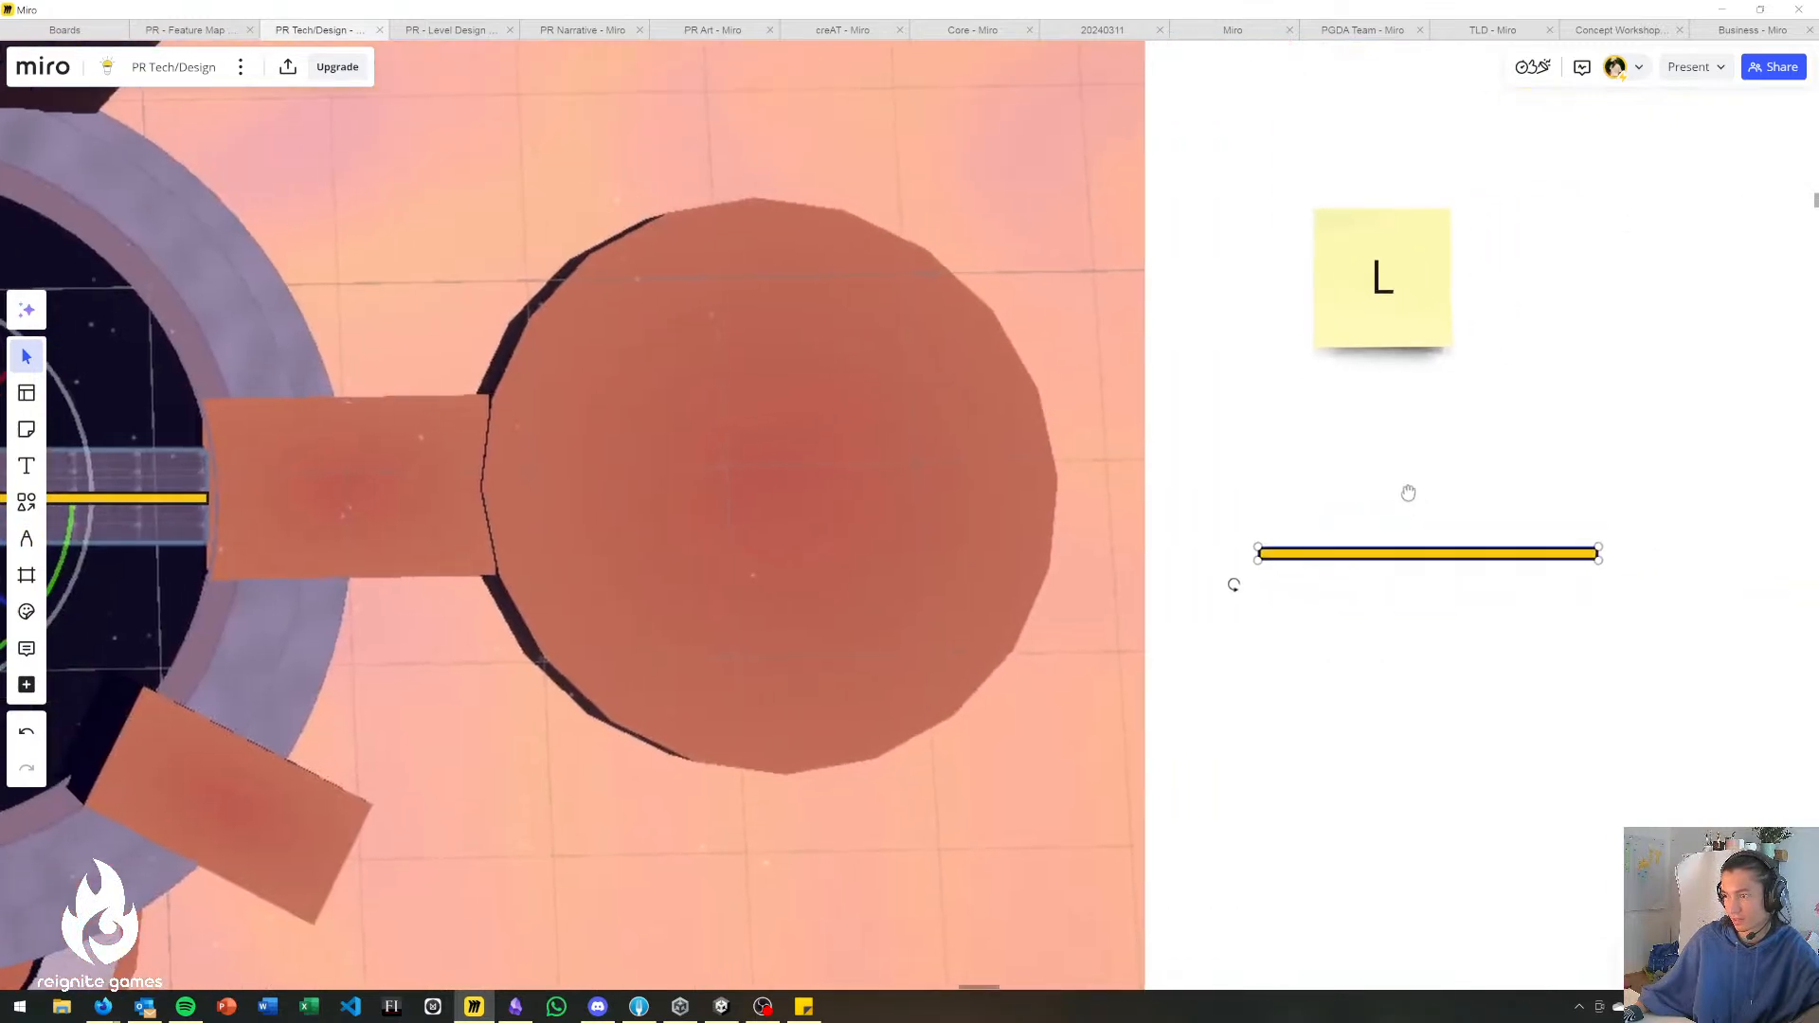
drag(1233, 586, 1481, 815)
scroll(1317, 687, down, 3)
Duplicate the vertical bar and lay the copy along the cross bridge's upper arm, meeting the horizontal bar at the centre.
click(1314, 655)
click(1380, 622)
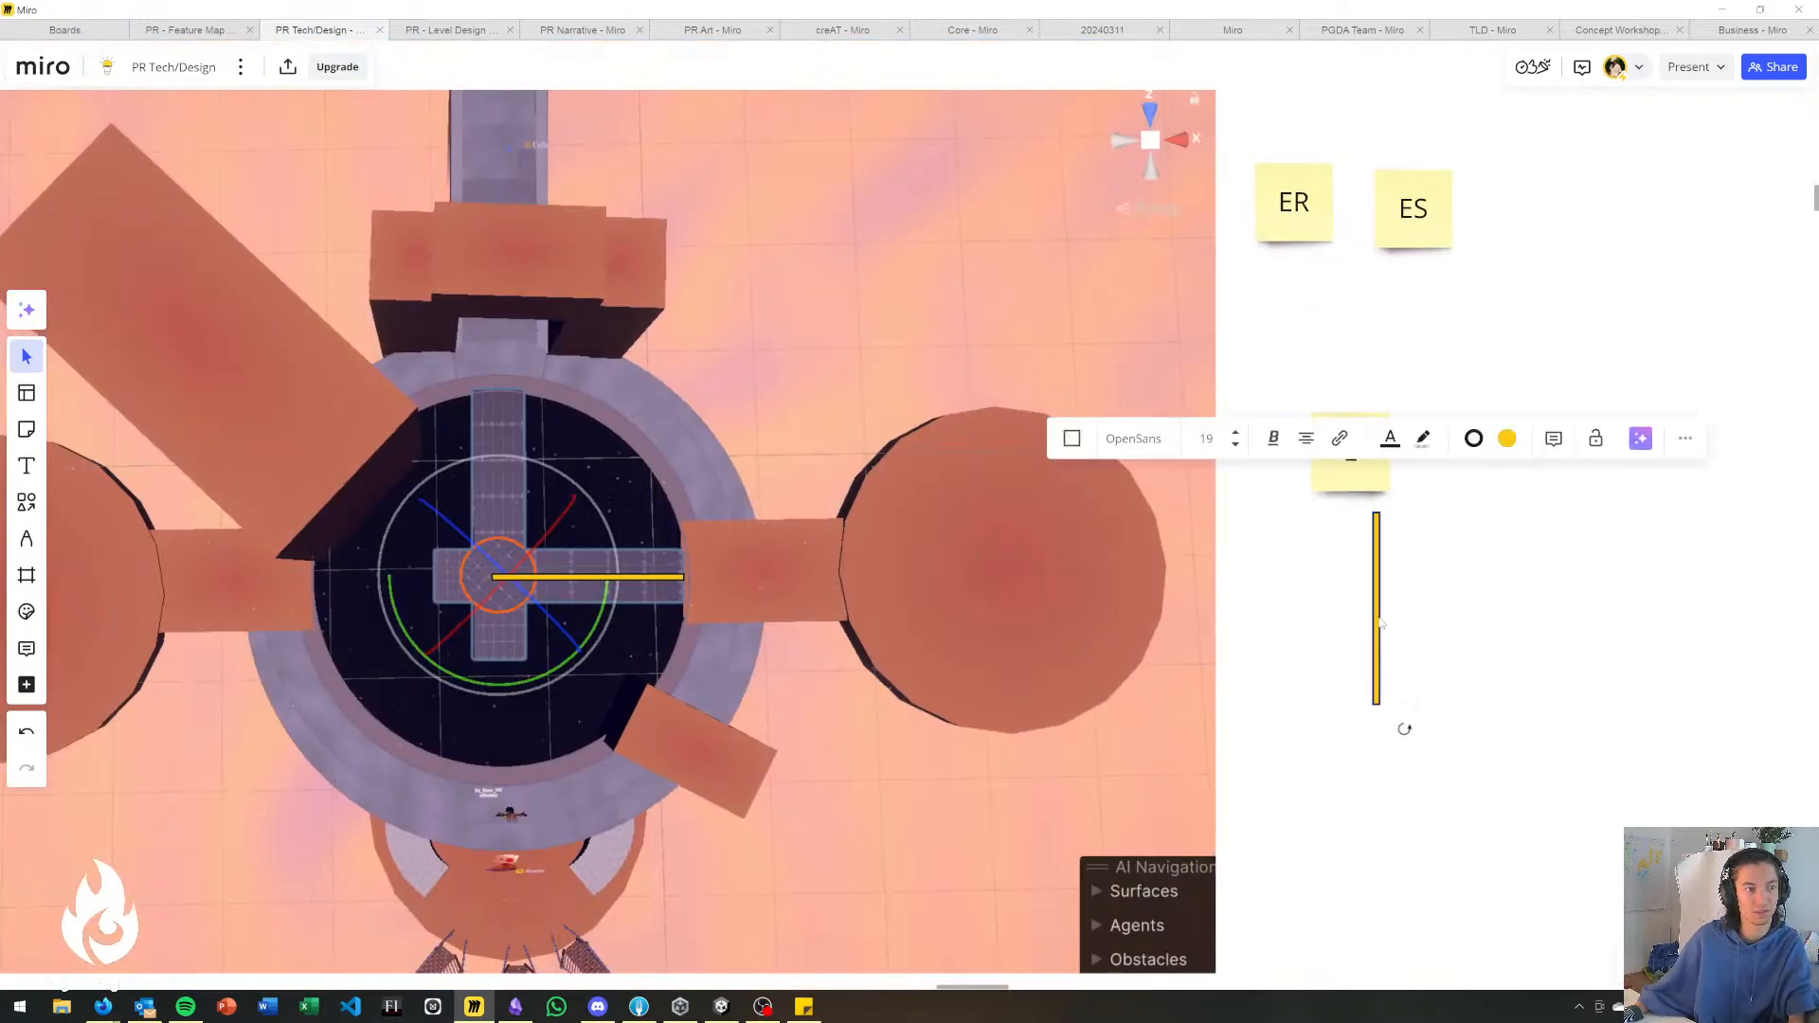
key(ctrl+d)
drag(1418, 625, 494, 500)
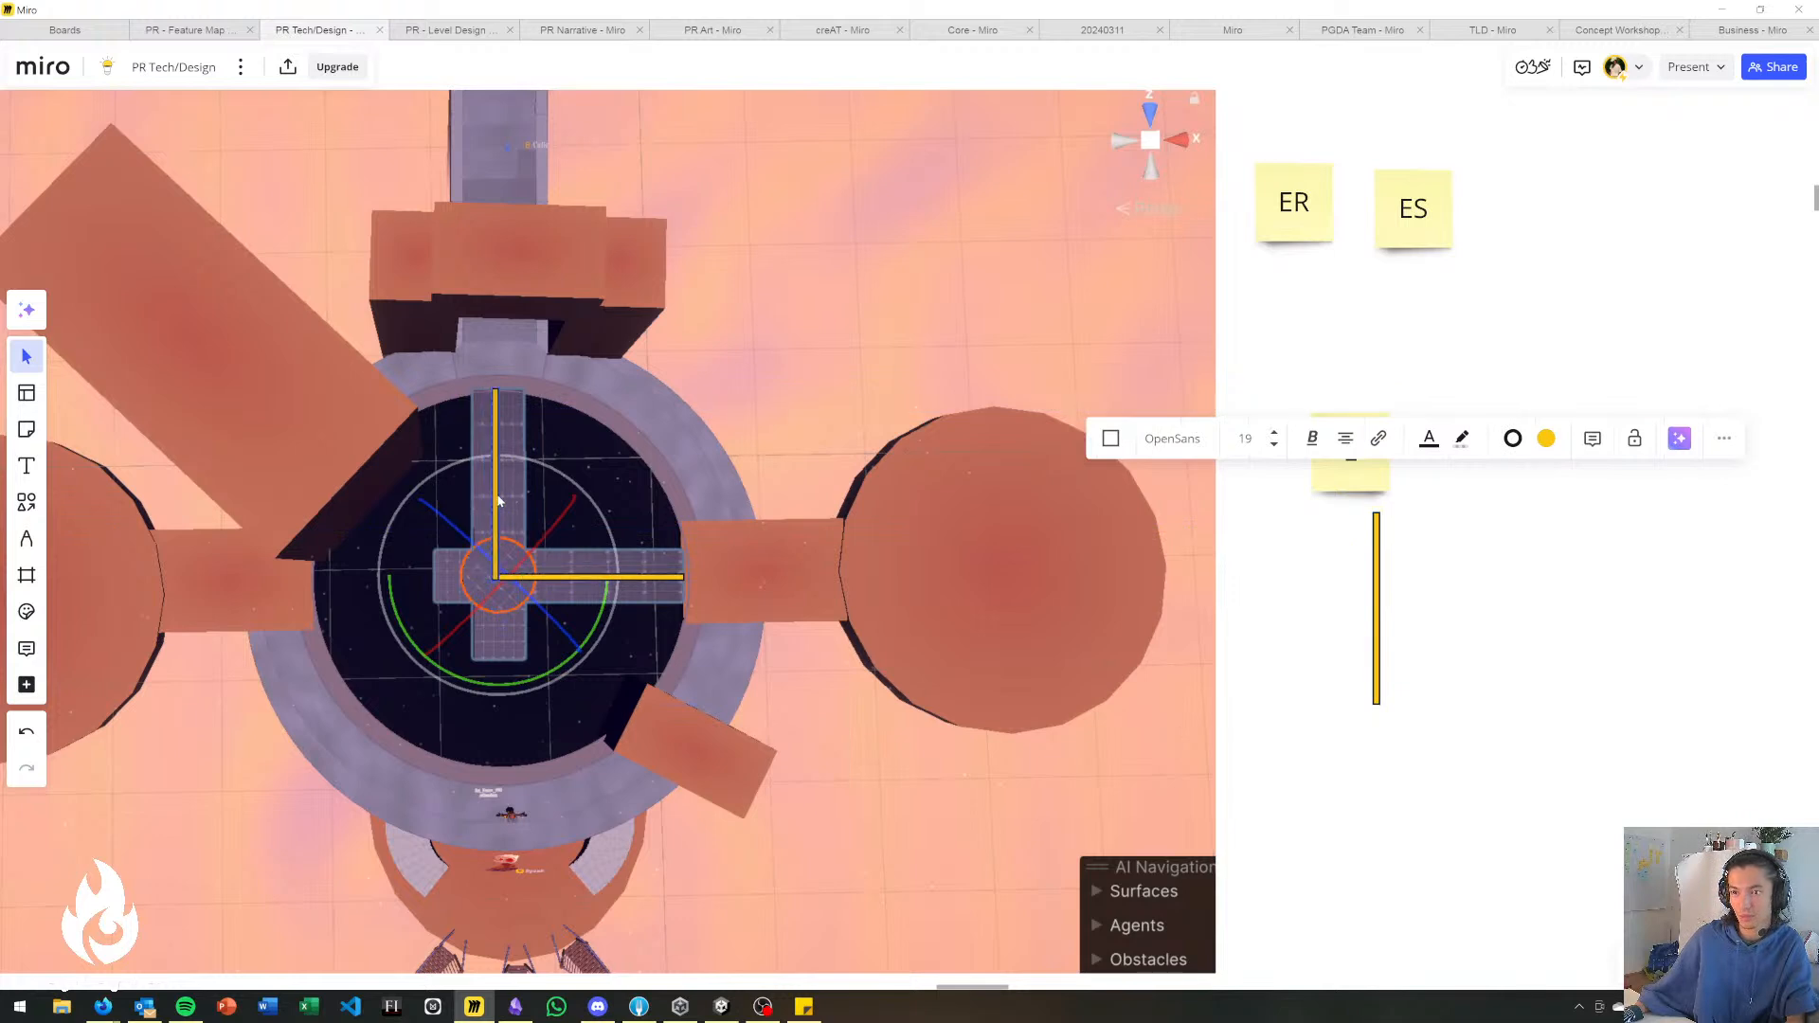
click(1495, 596)
Move the ES sticky note to just below the ER note.
middle_drag(940, 389, 1086, 478)
scroll(1086, 478, up, 2)
middle_drag(974, 483, 983, 443)
drag(1775, 275, 1639, 417)
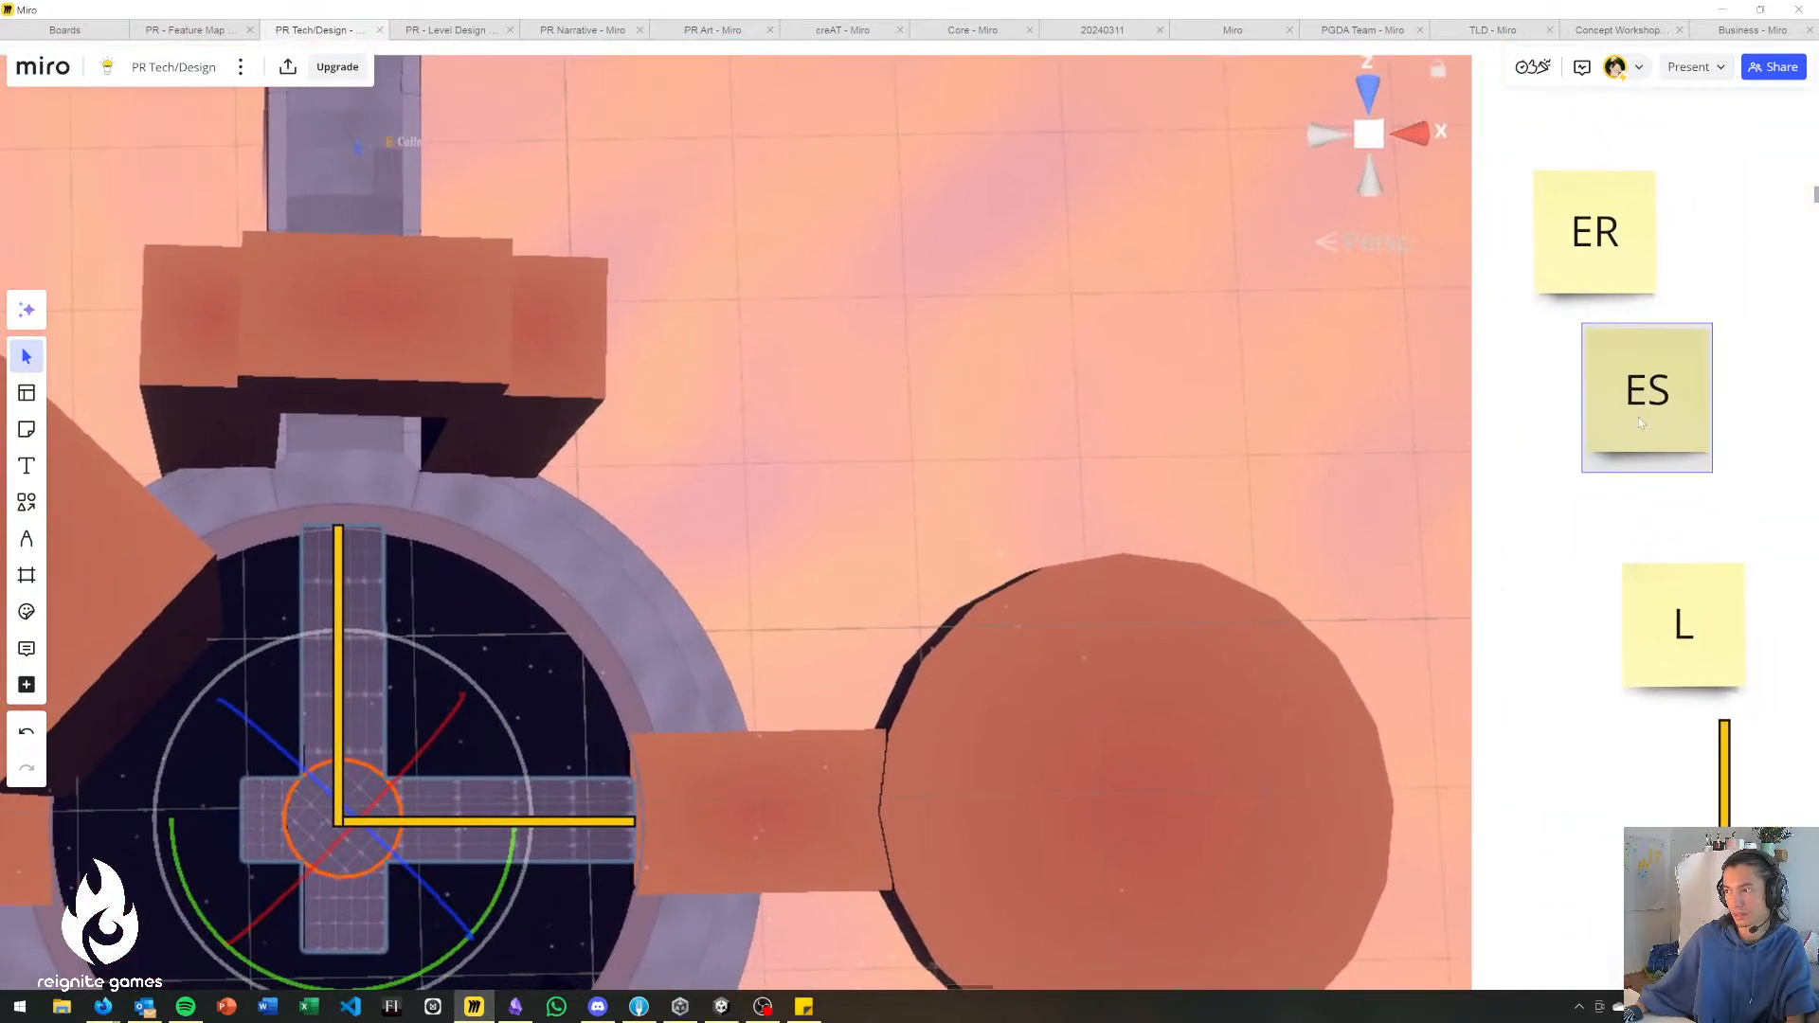
Duplicate the ER sticky note onto the gate end of the cross bridge's upper arm and label the copy "ER - opens gate".
click(1538, 363)
click(1608, 393)
click(1543, 402)
click(1556, 260)
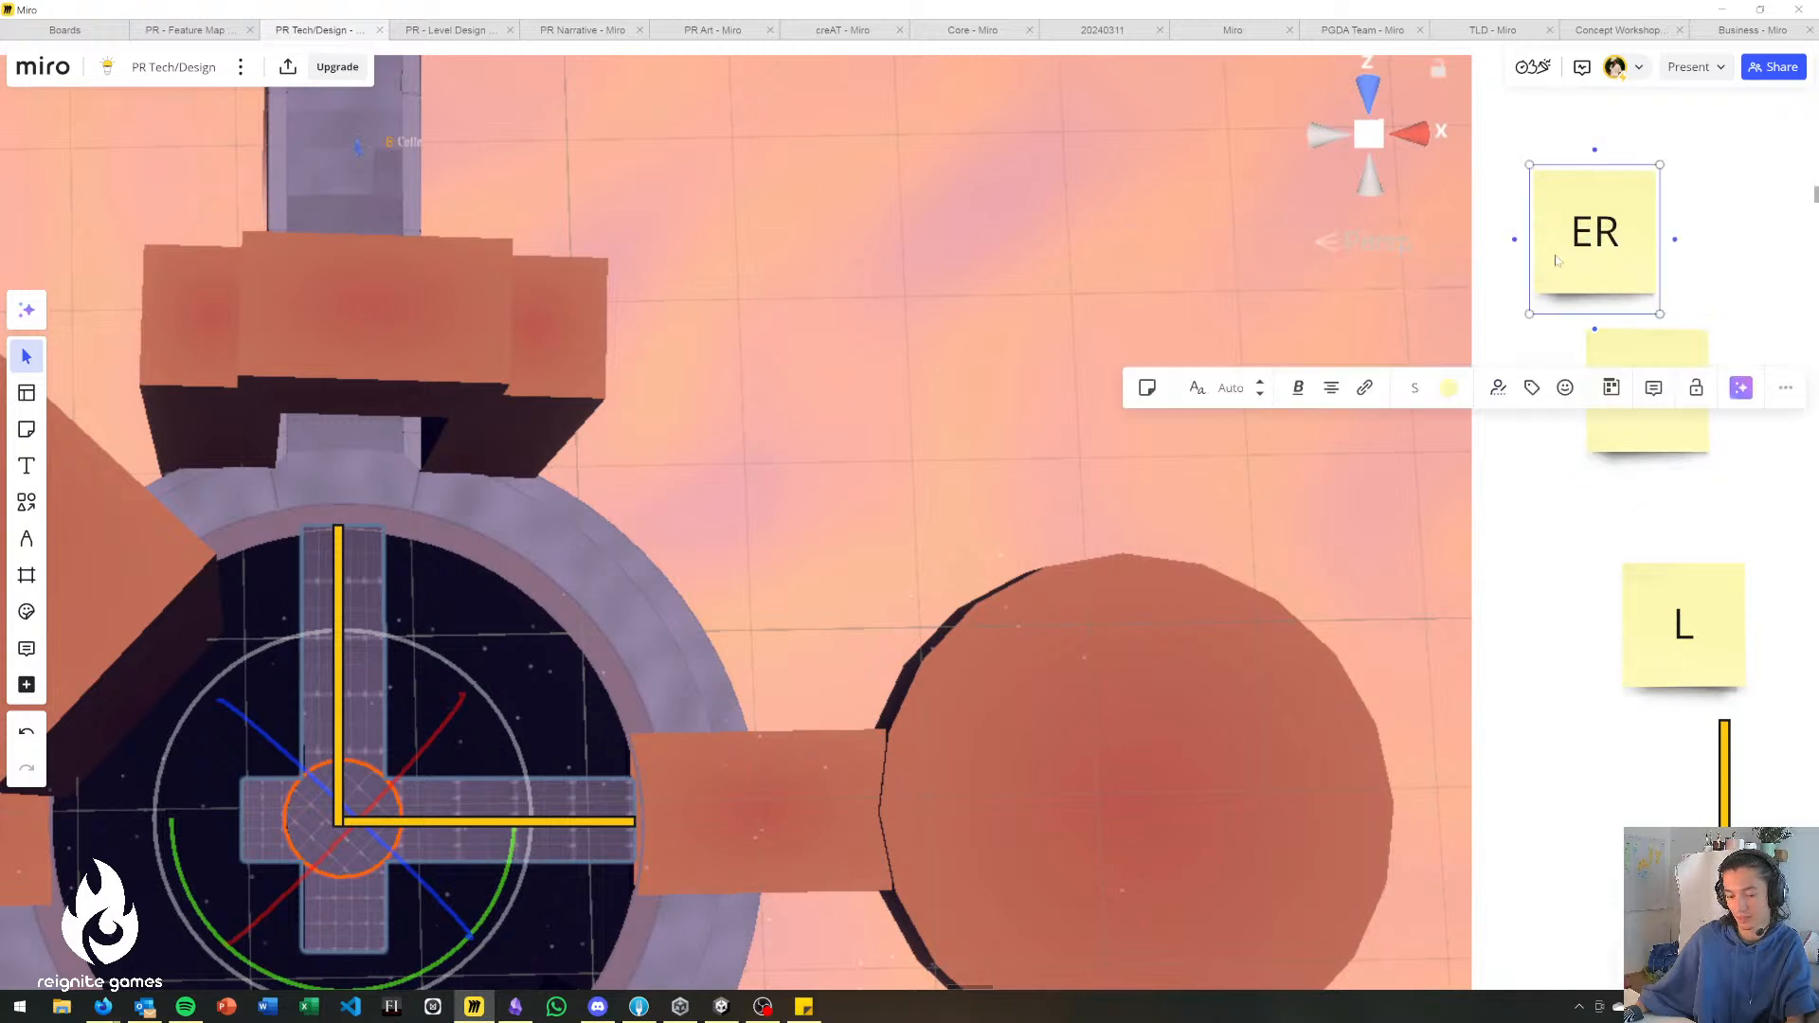
key(ctrl+d)
drag(1628, 287, 416, 508)
key(Return)
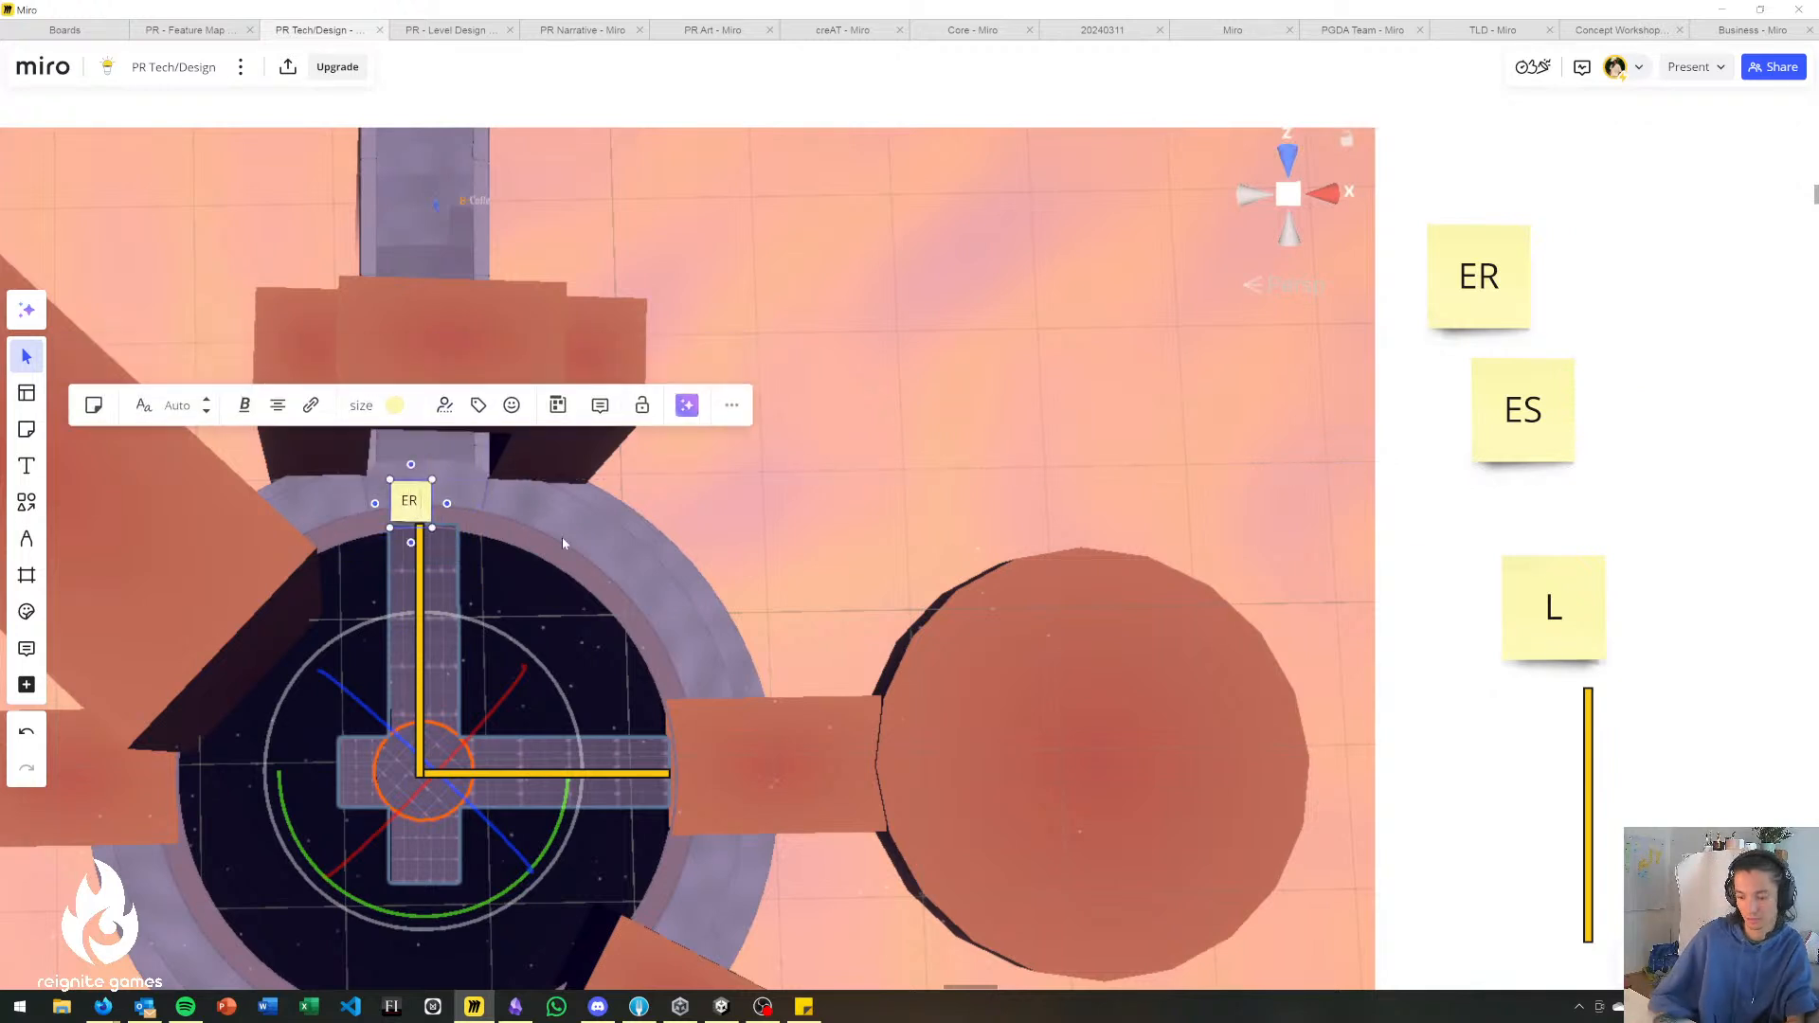
text(- opens gate)
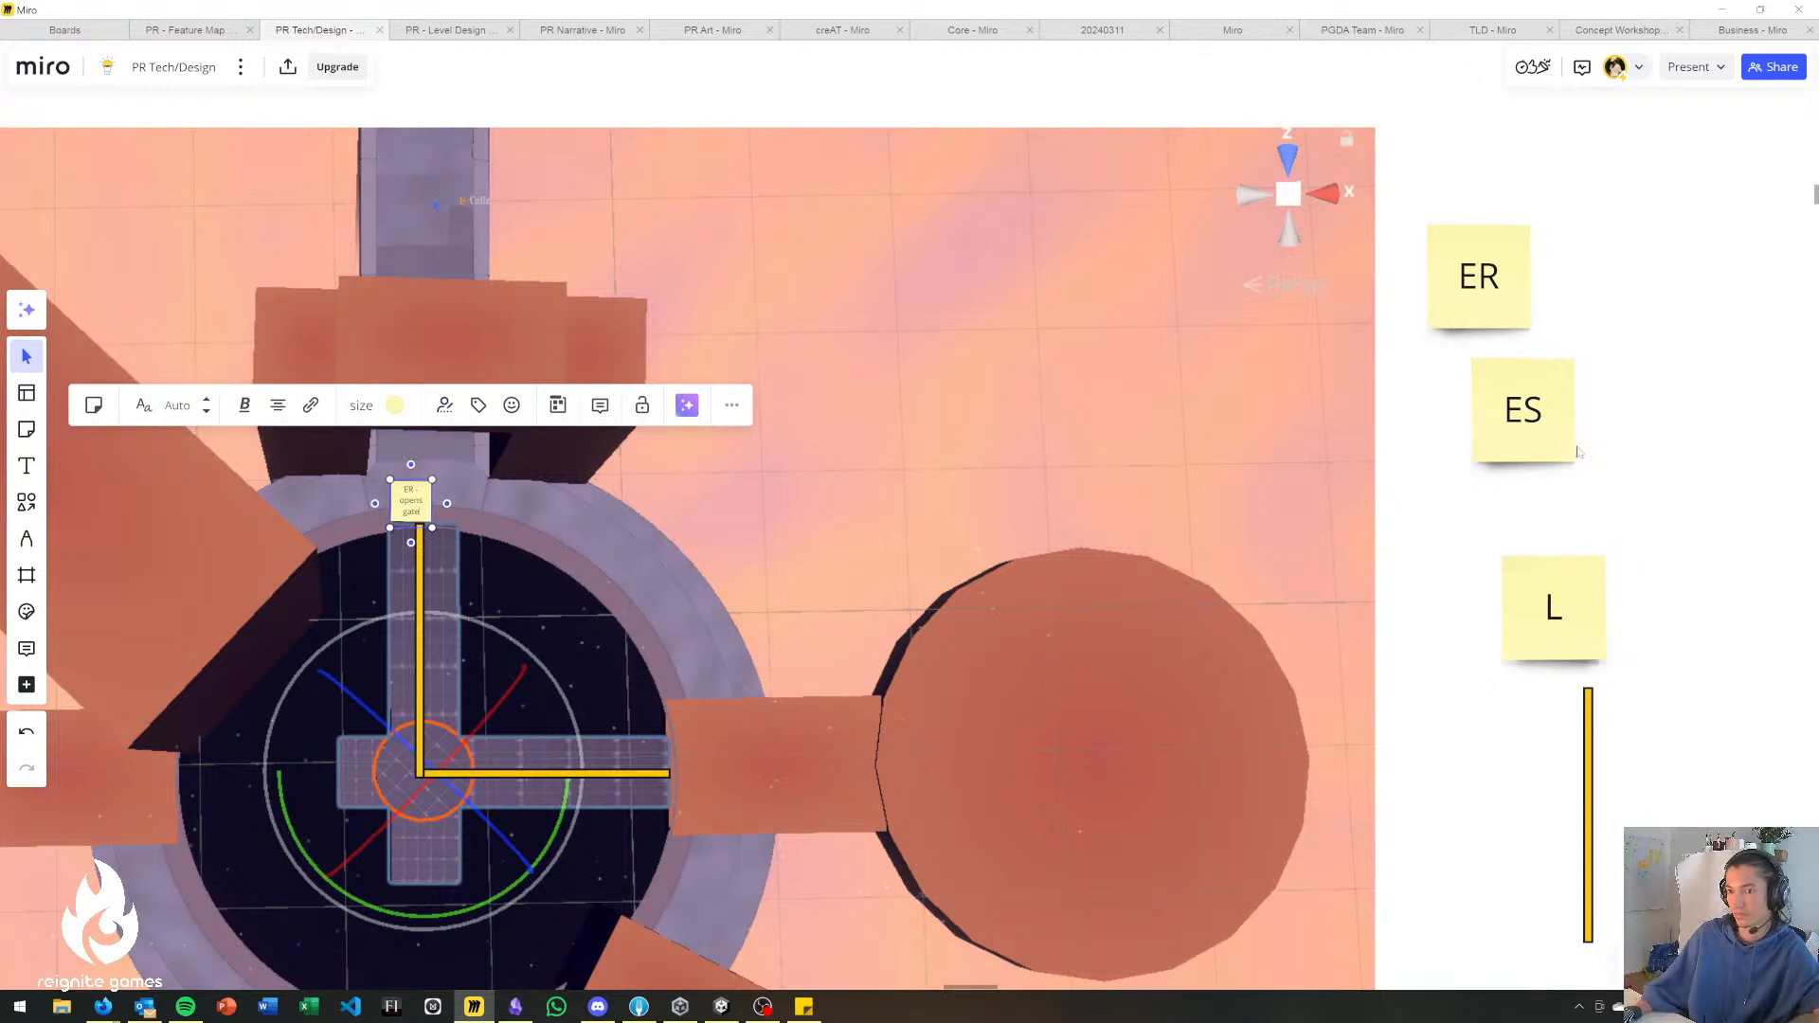
click(1507, 446)
click(1583, 443)
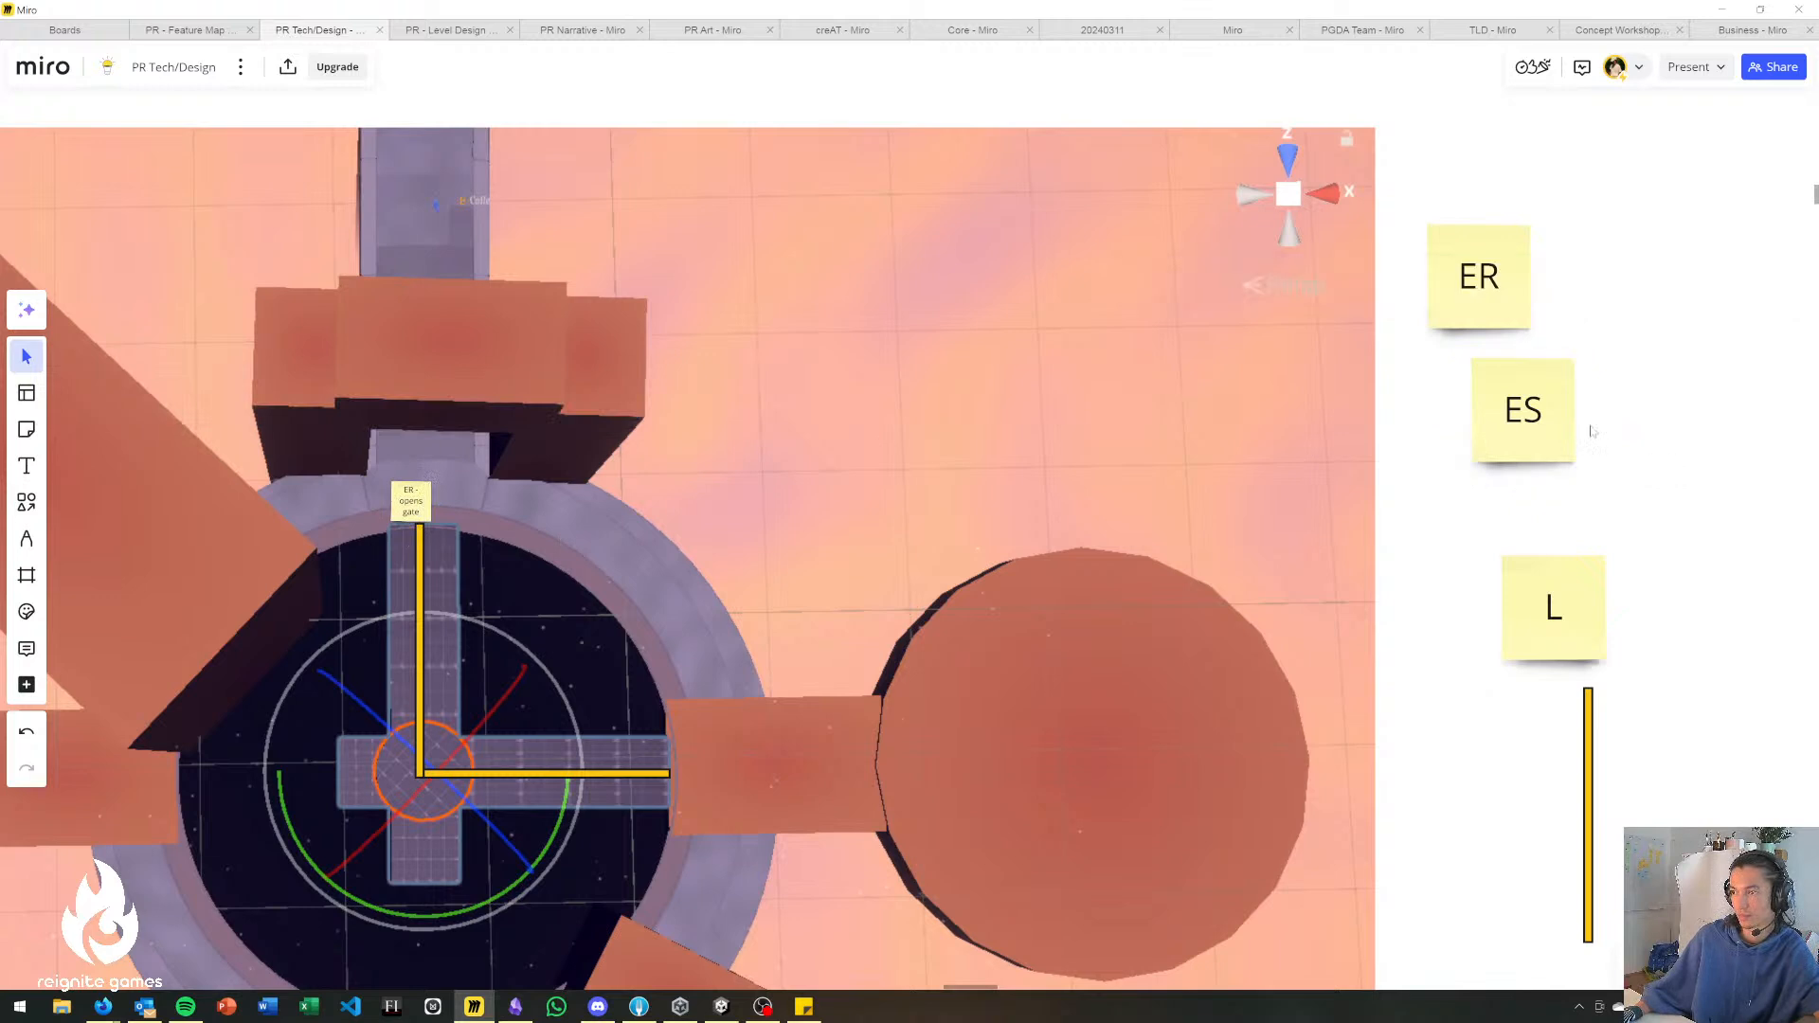
middle_drag(1622, 413, 1483, 334)
click(1412, 332)
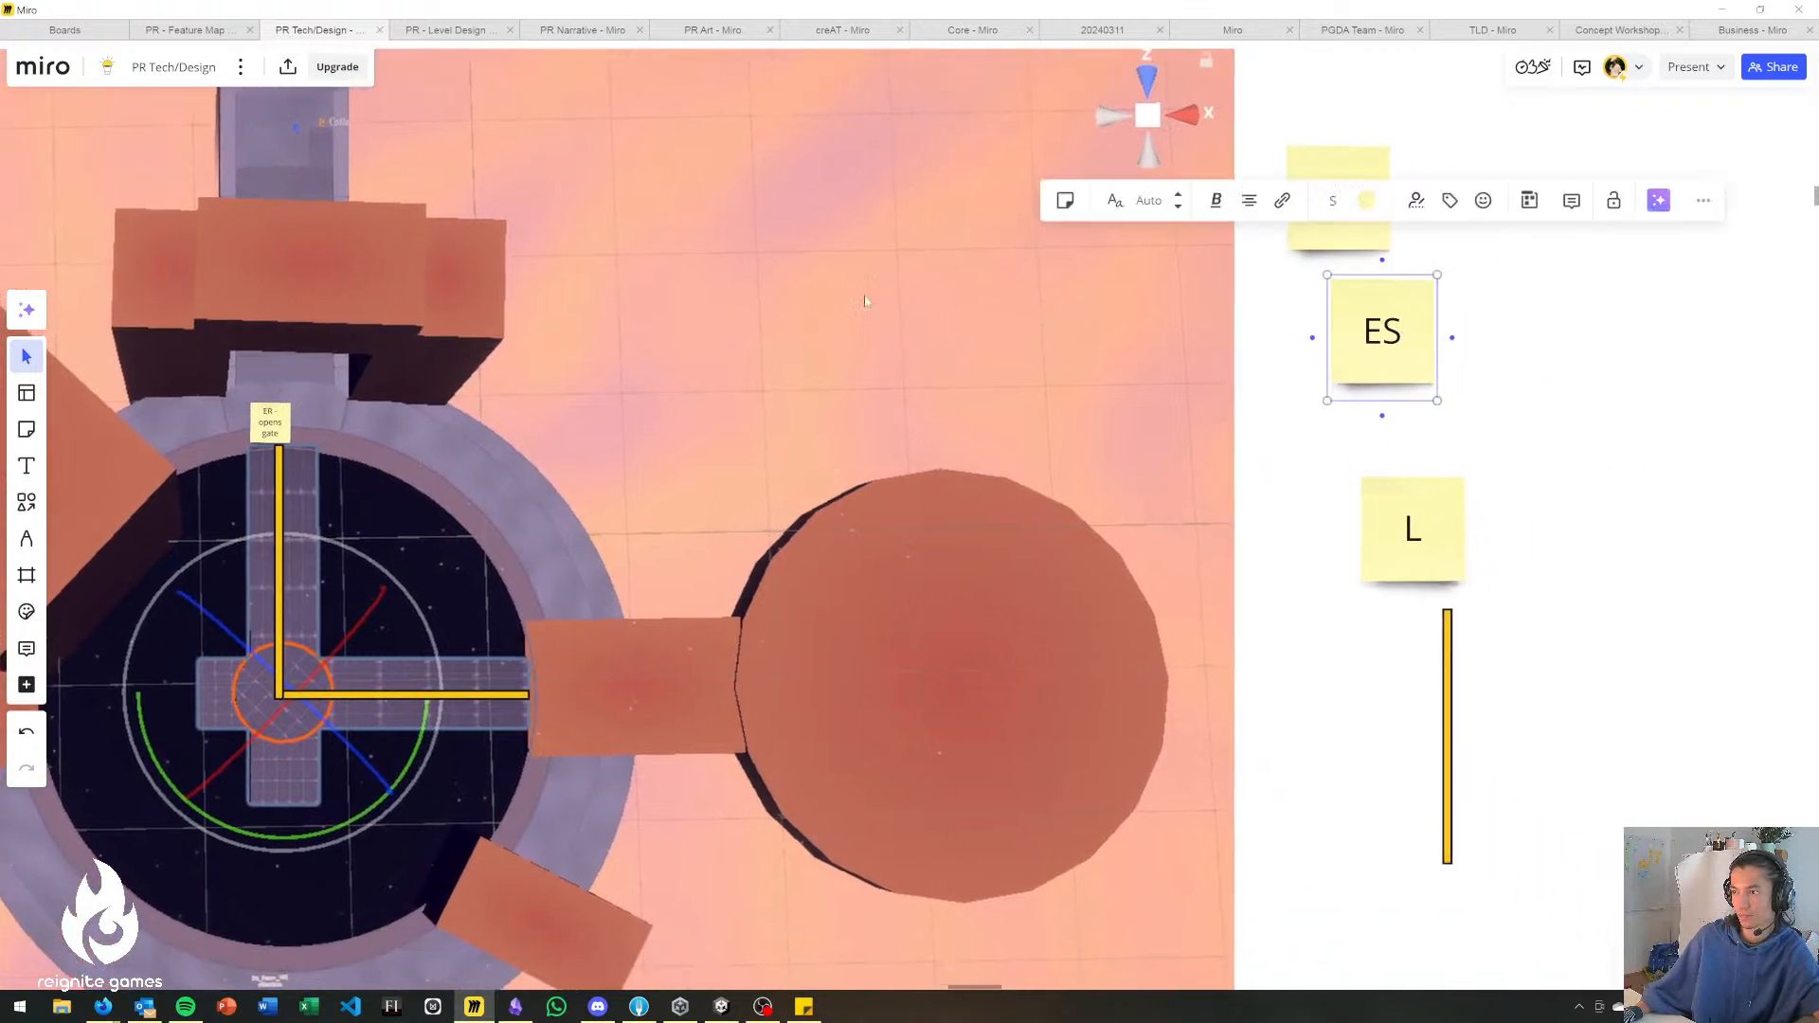
click(1575, 369)
click(1391, 353)
drag(1438, 400, 1413, 373)
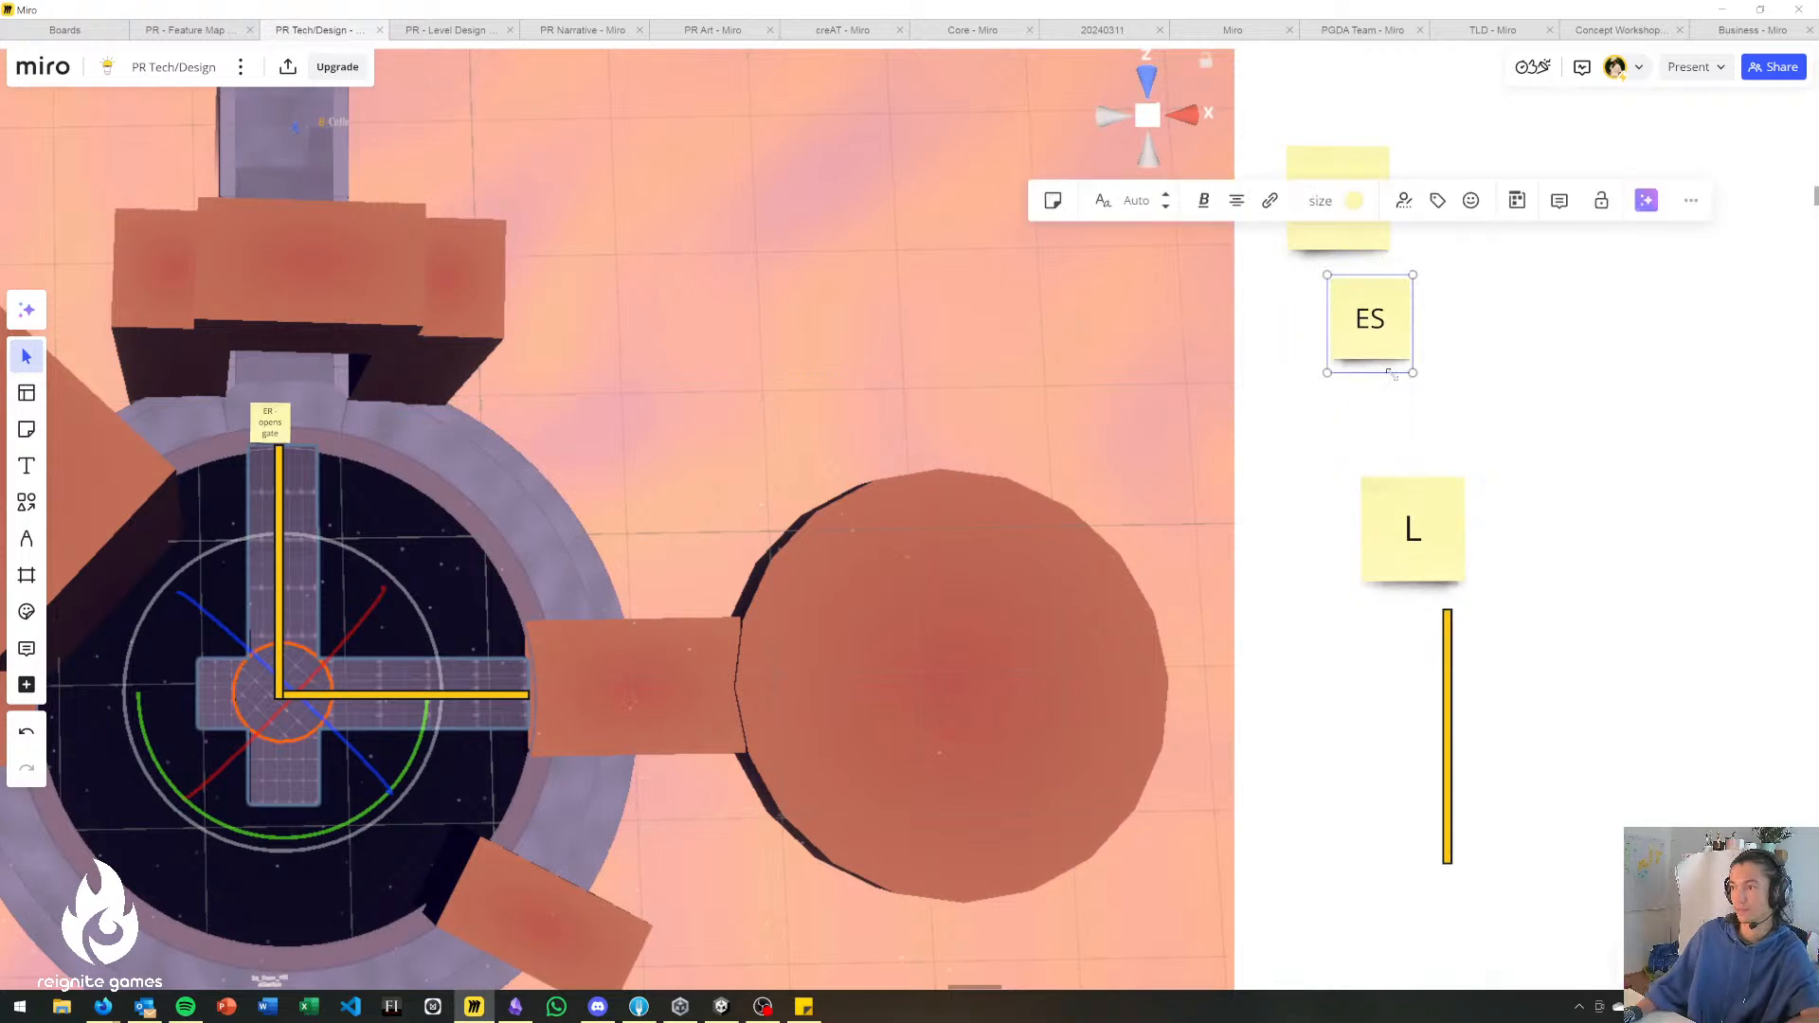
key(ctrl+z)
Shrink the ER, ES and L sticky notes together to about the size of the note at the gate.
click(1517, 399)
drag(1485, 142, 1365, 557)
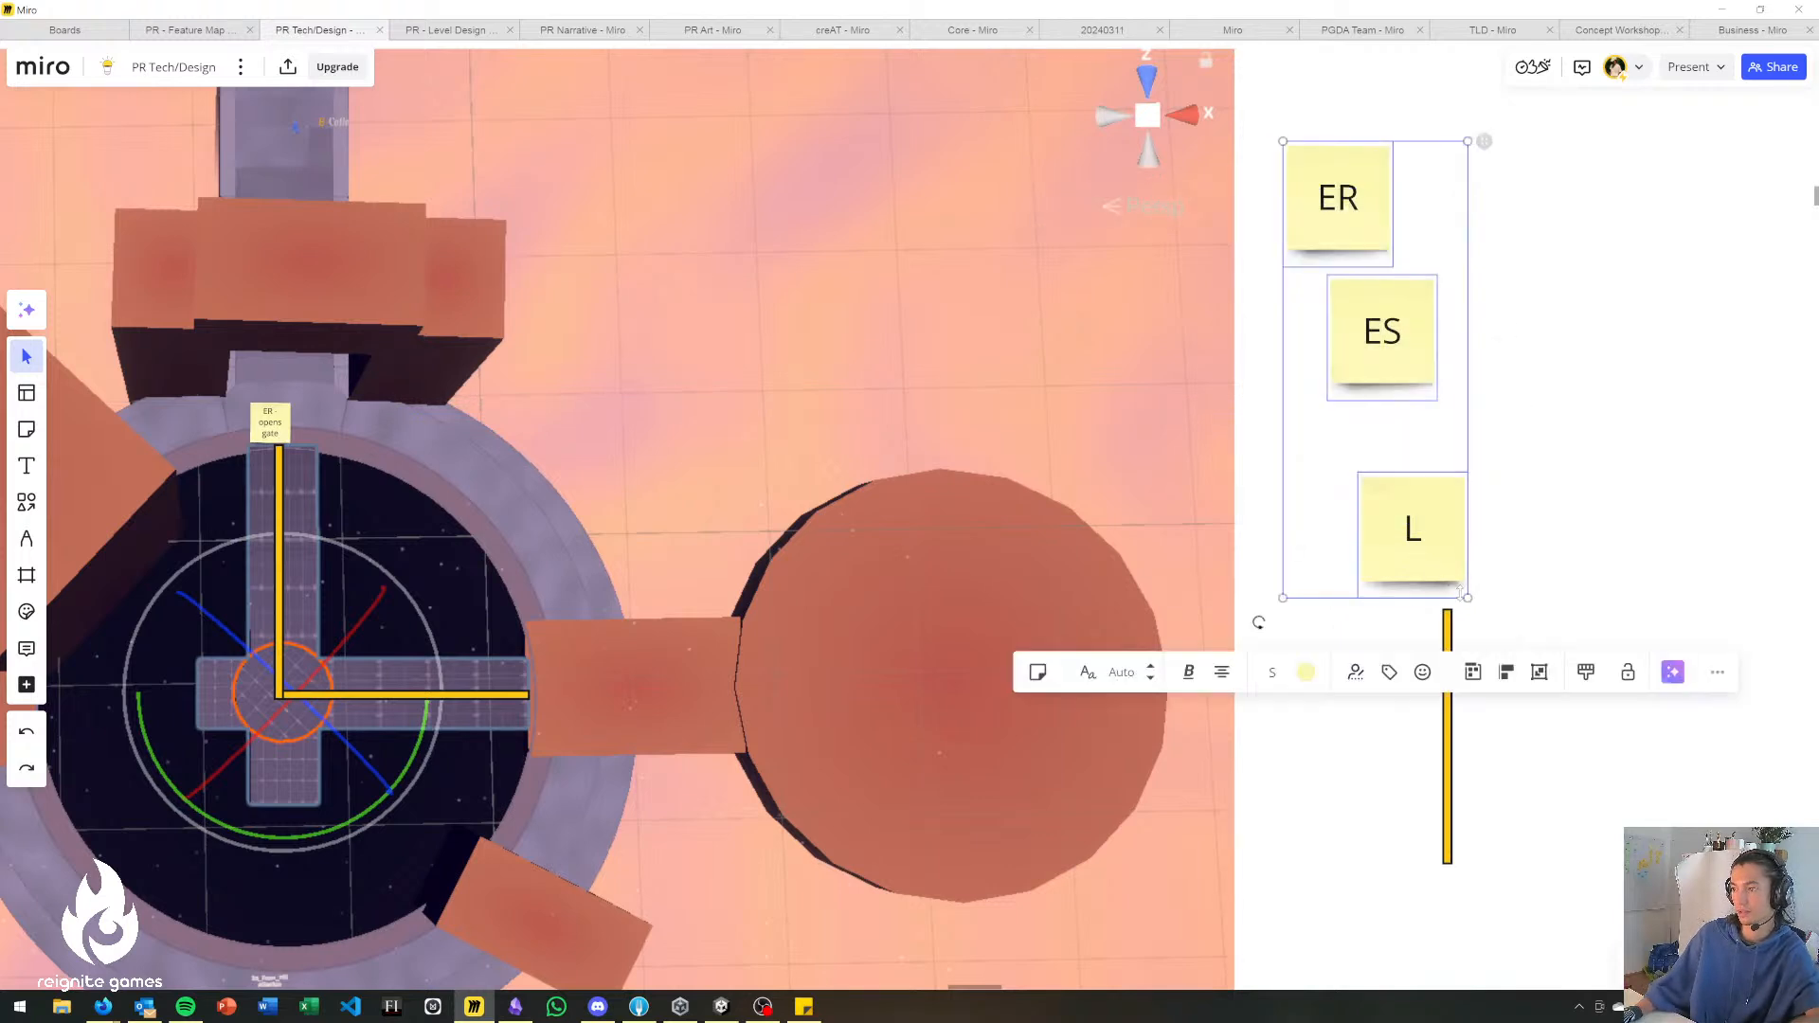
drag(1468, 598, 1411, 372)
Place the ES sticky note at the centre of the round platform on the layout's right side.
click(1399, 320)
click(1327, 218)
drag(1327, 216, 945, 676)
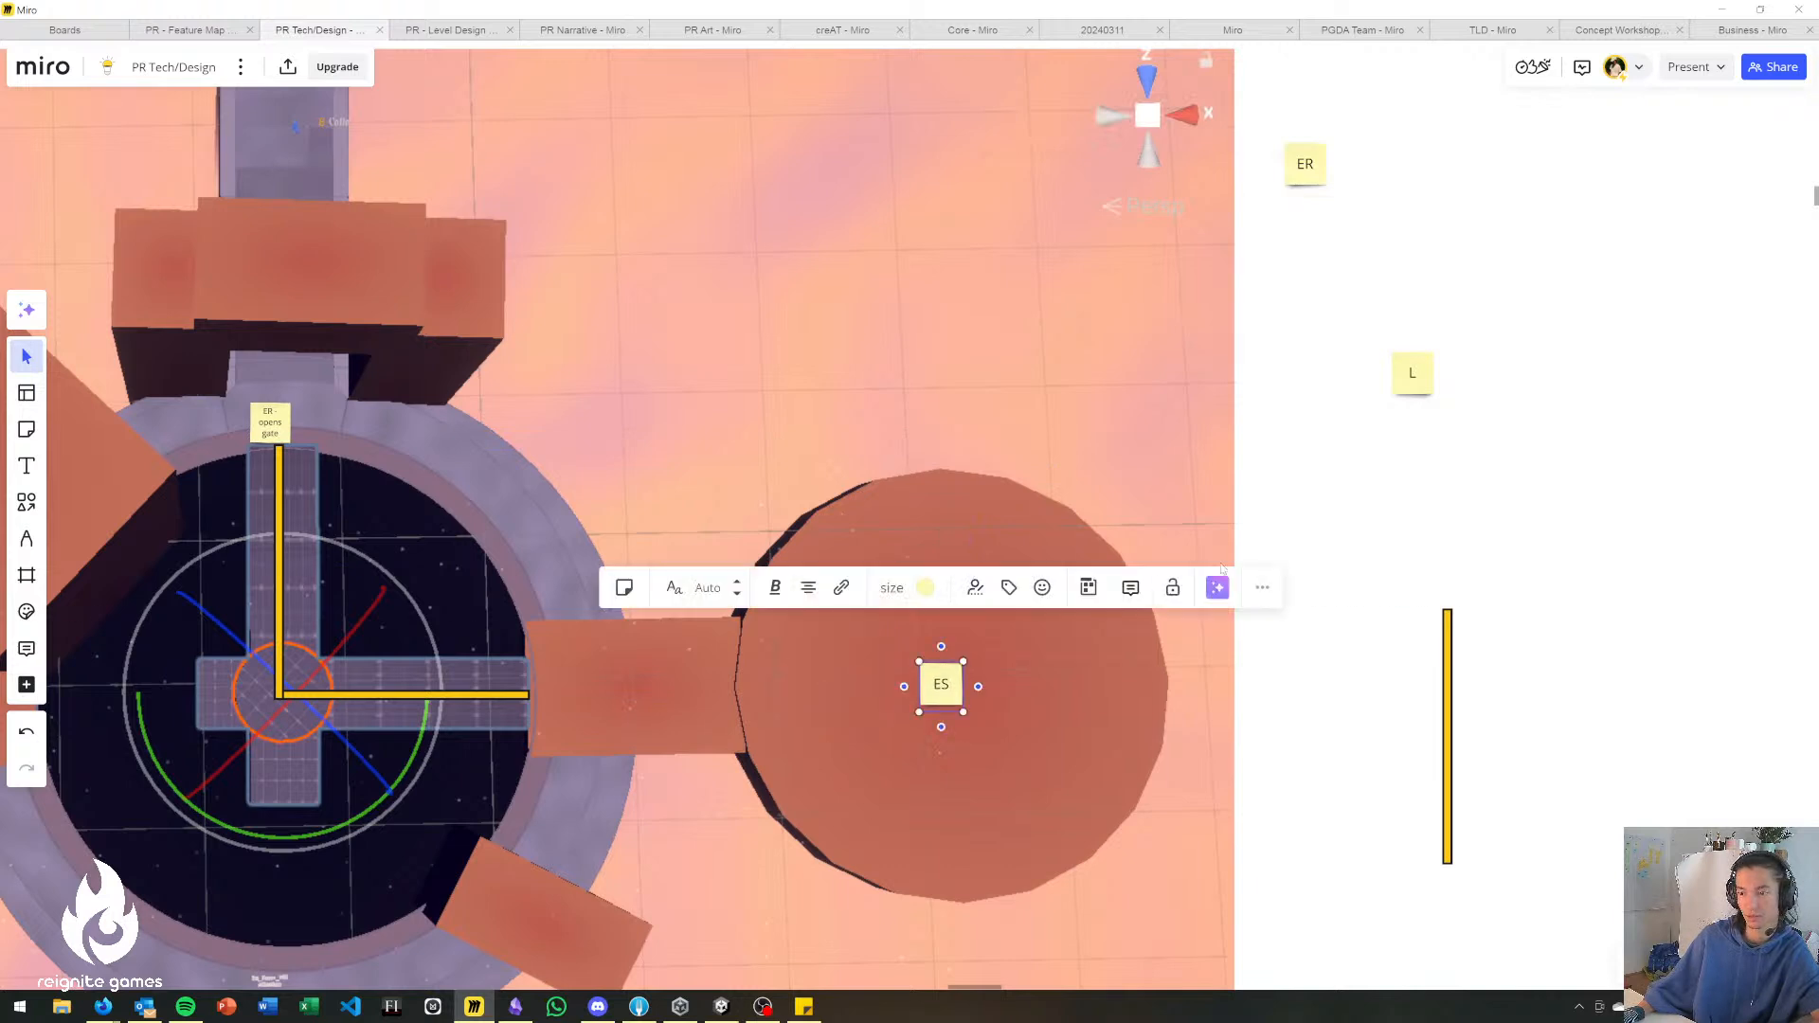
Duplicate the spare ER sticky note beside the layout, rename the copy "Connector" and place it just below the ER note.
click(1486, 530)
click(1450, 673)
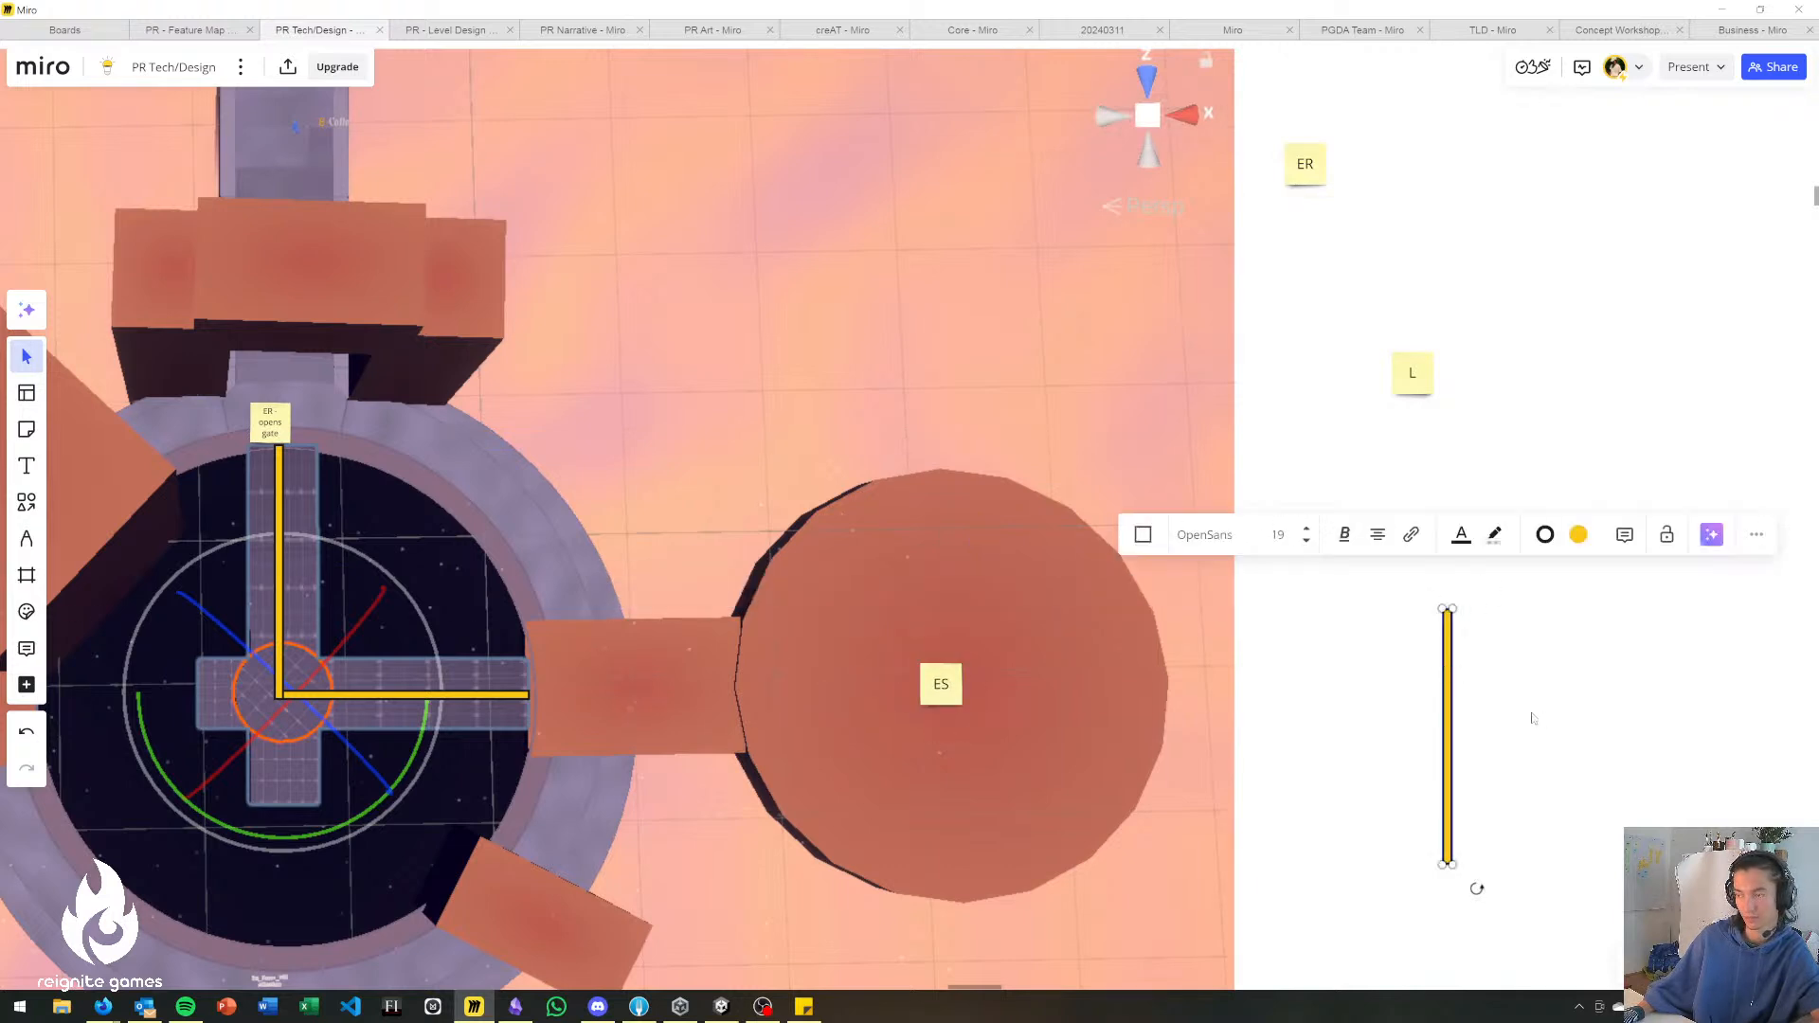
click(1372, 248)
click(1316, 182)
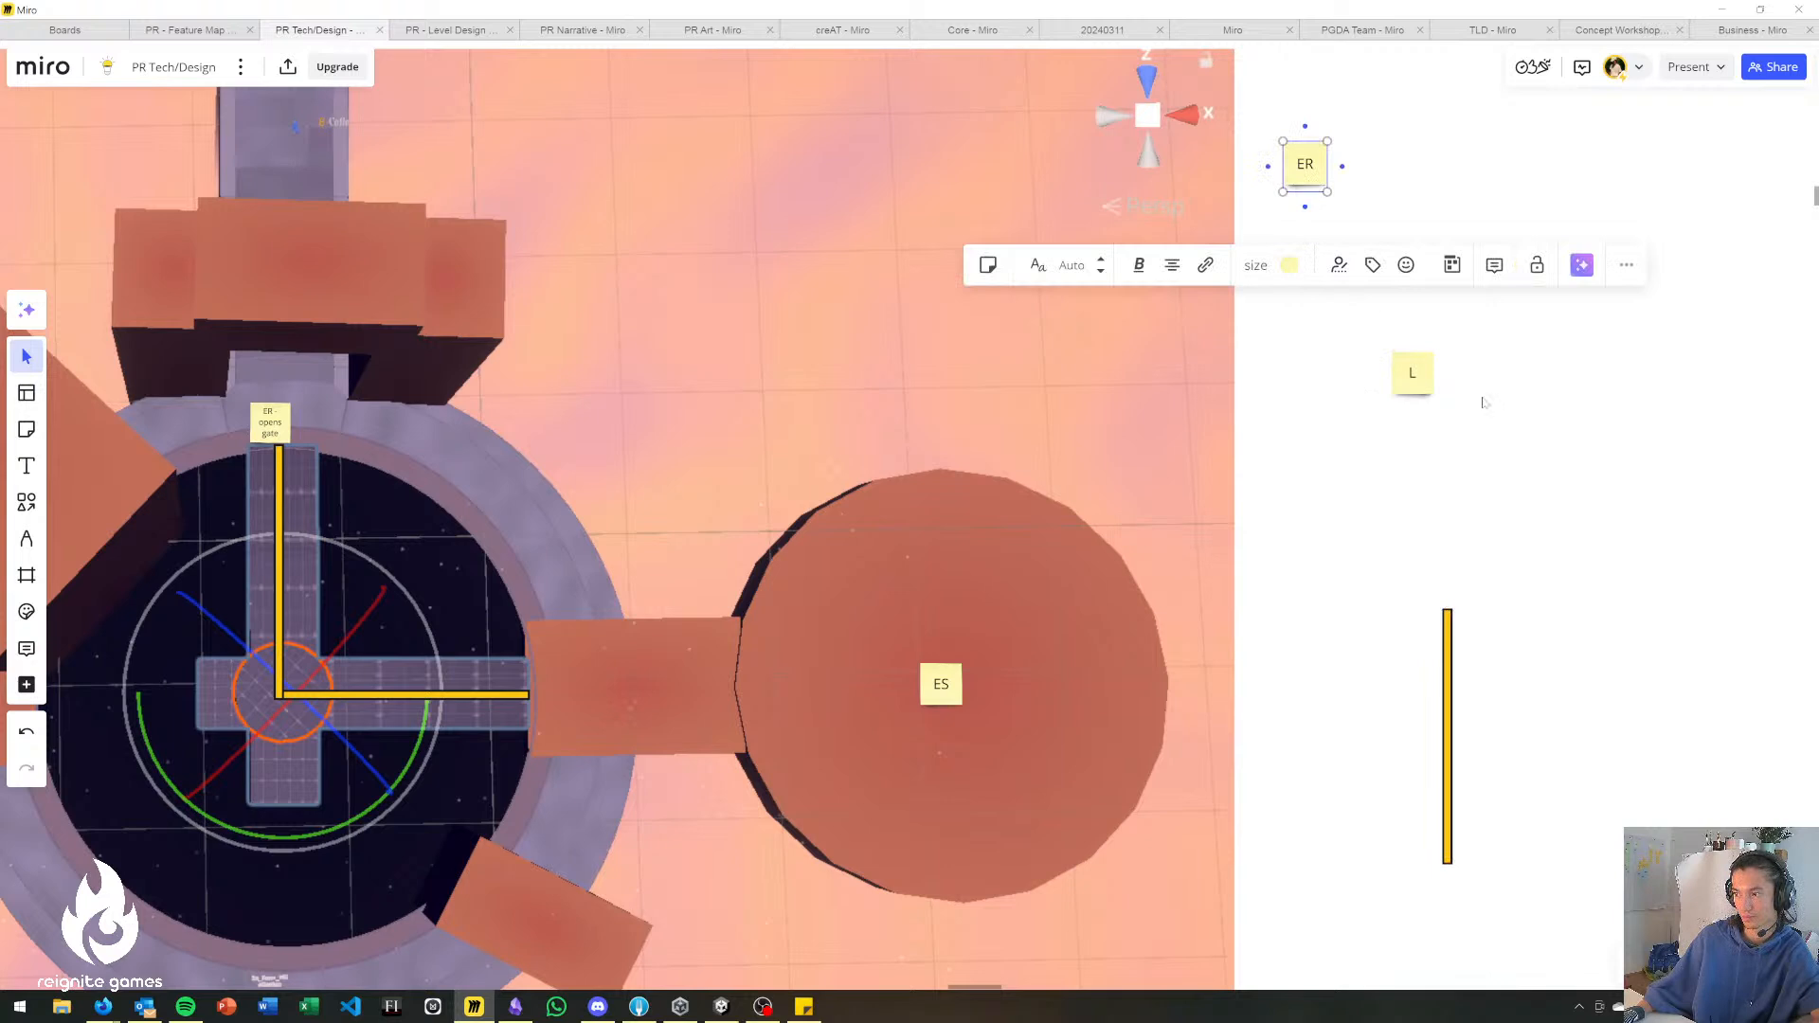
key(ctrl+d)
drag(1391, 166, 1470, 434)
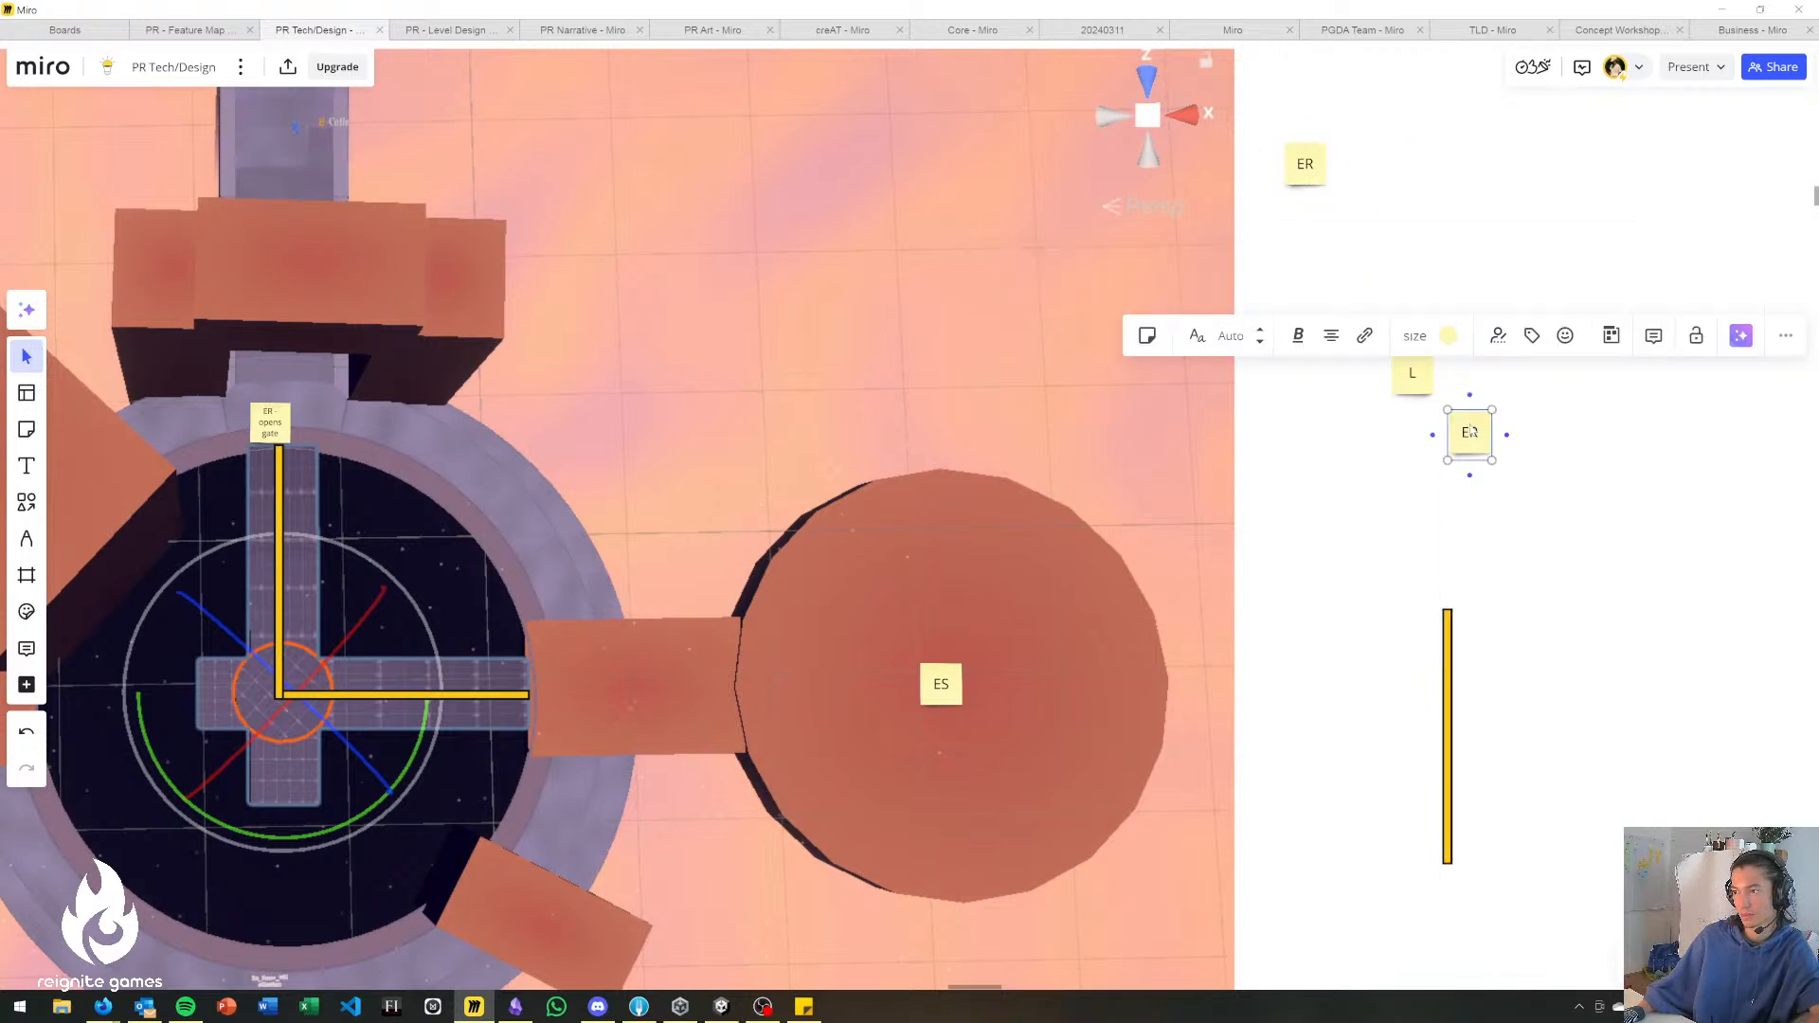
text(C)
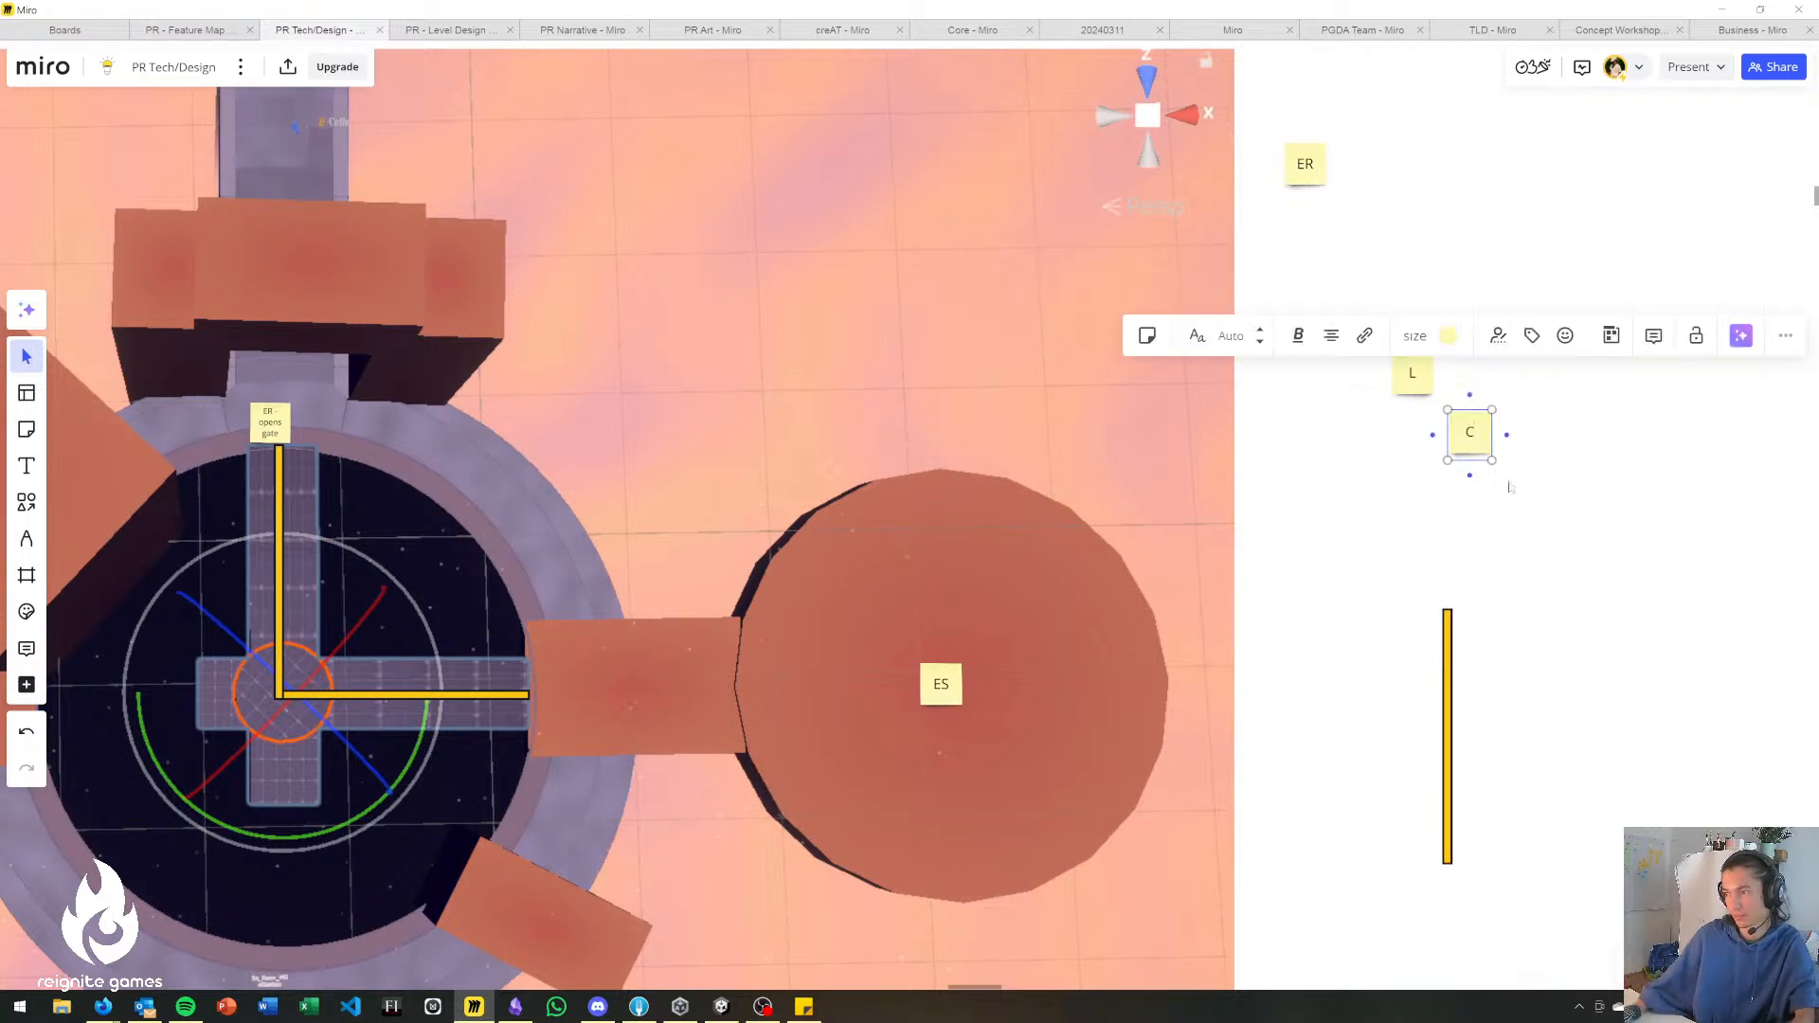
text(onnect)
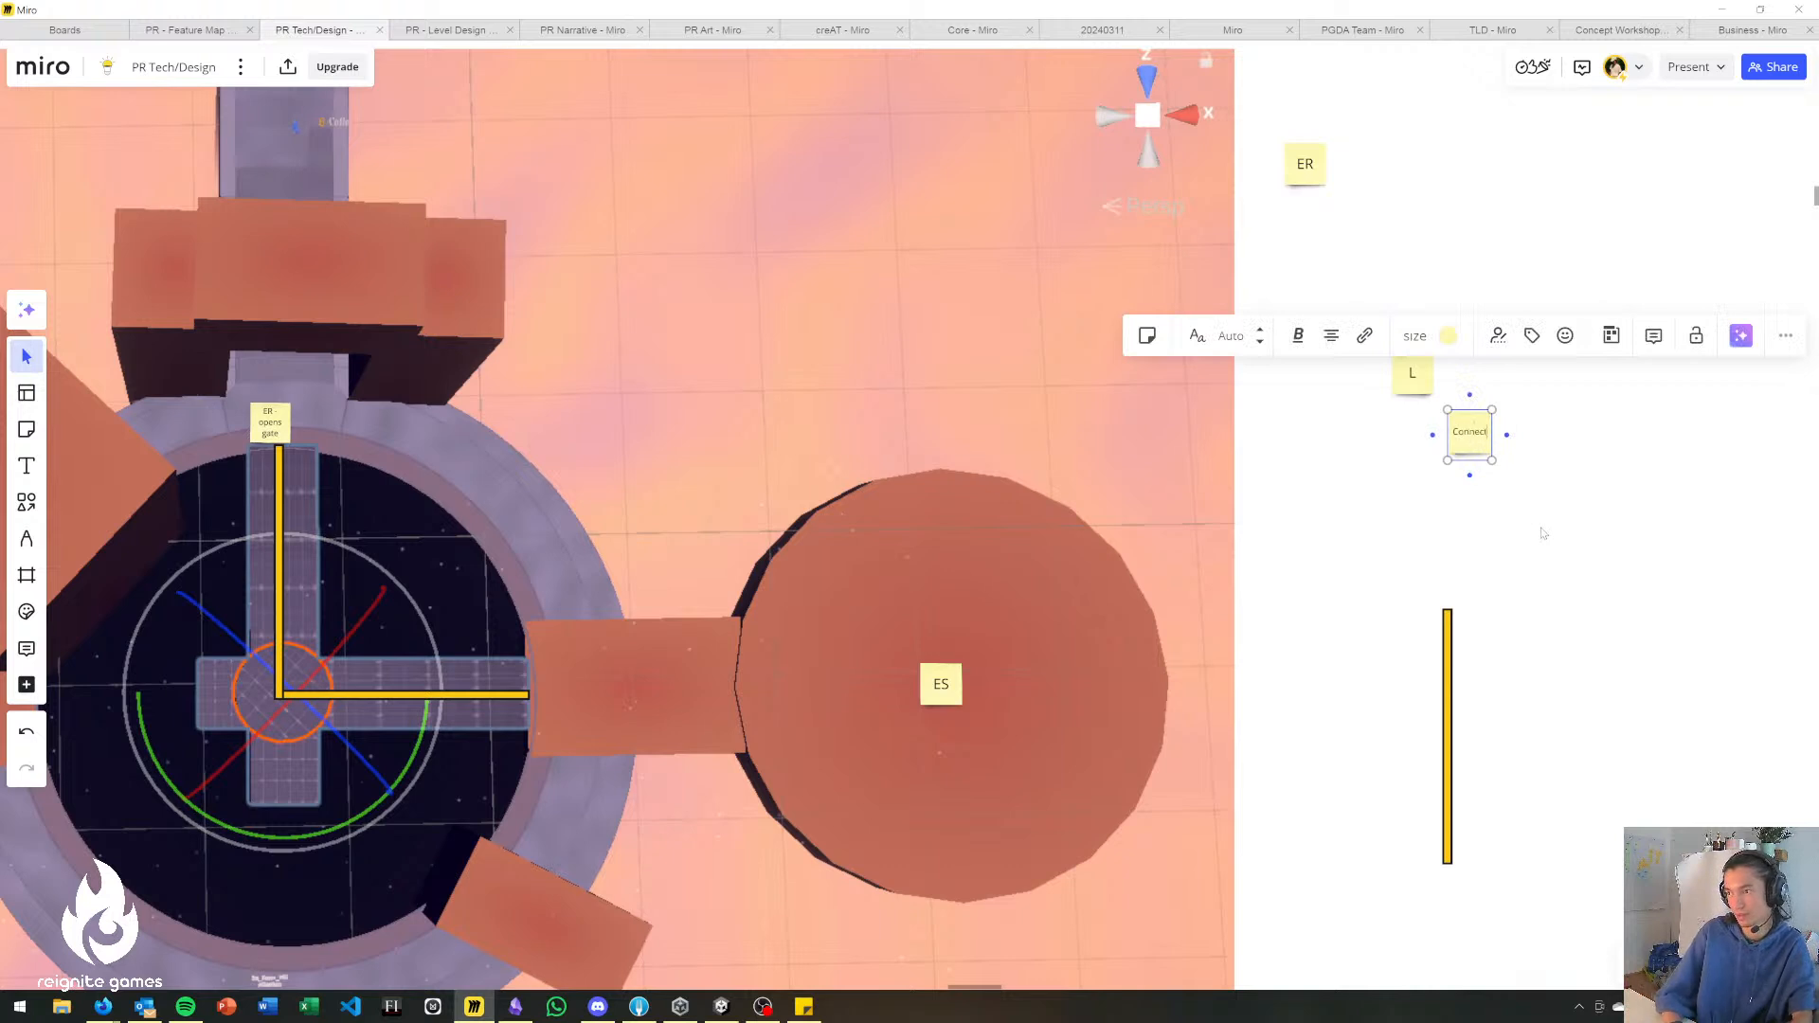
text(or)
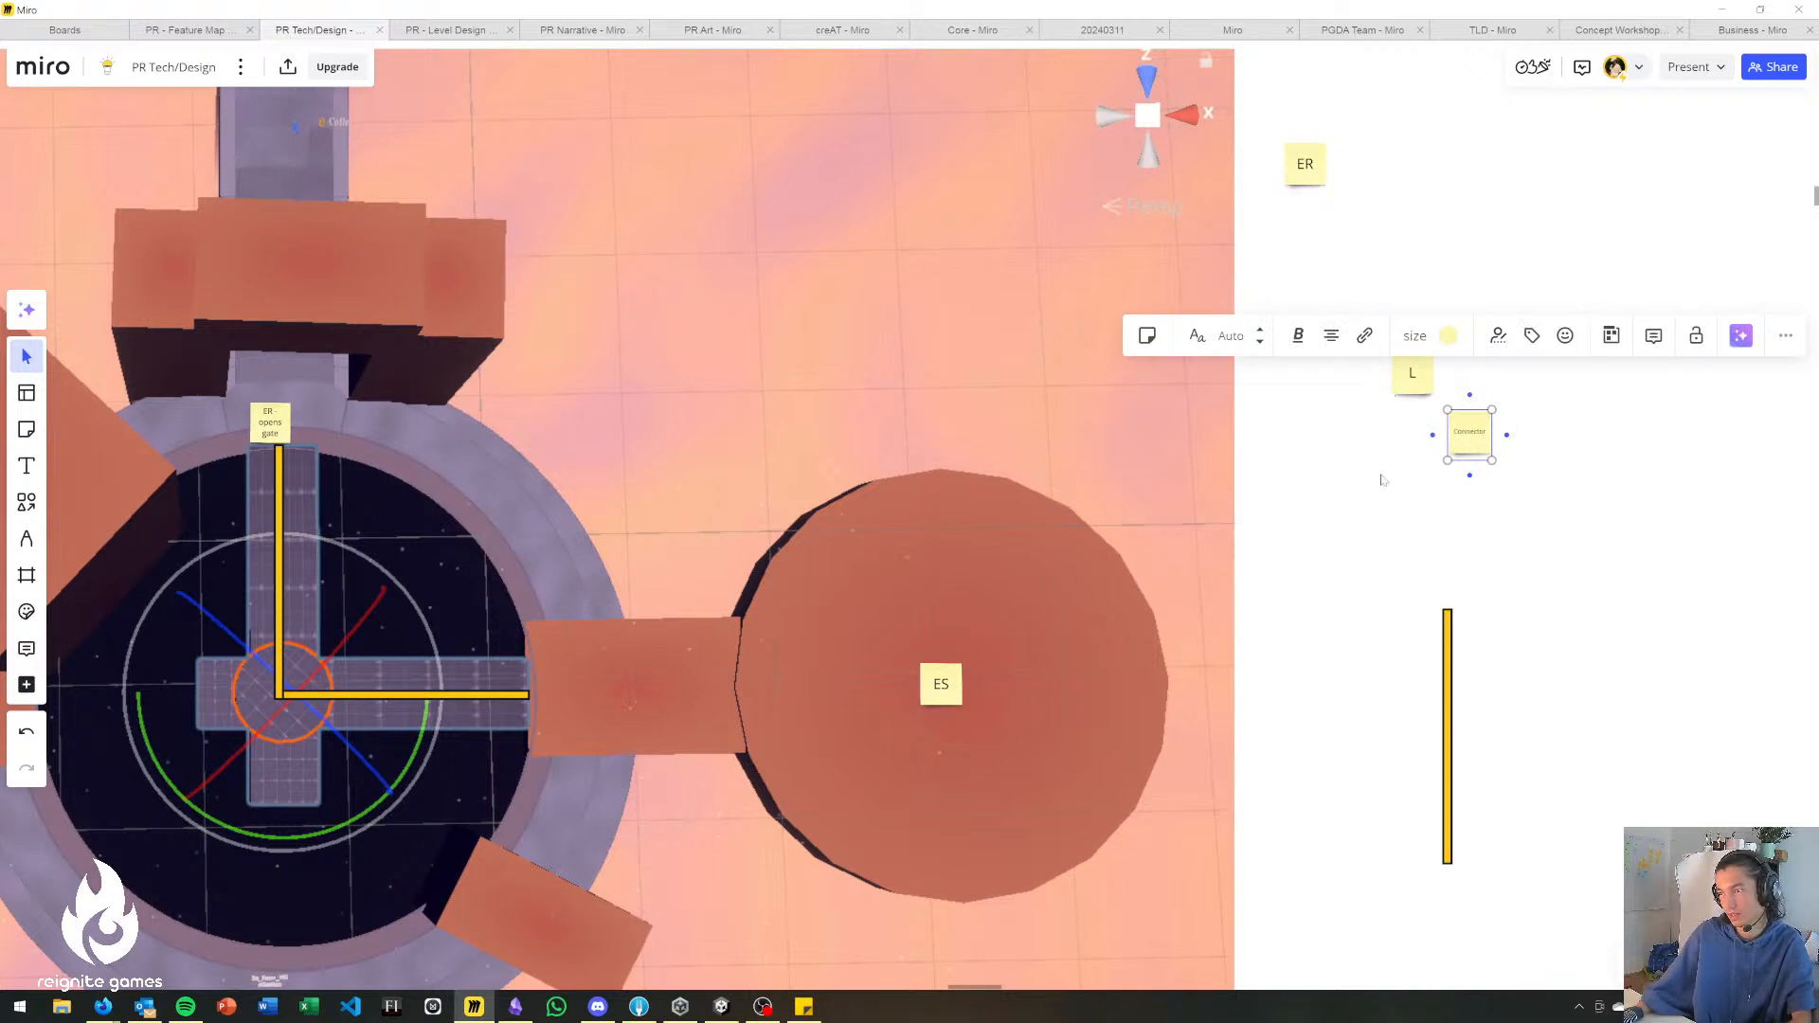
drag(1470, 434, 1350, 242)
Rename the L sticky note "Lever" and move it directly below the Connector note.
click(1418, 380)
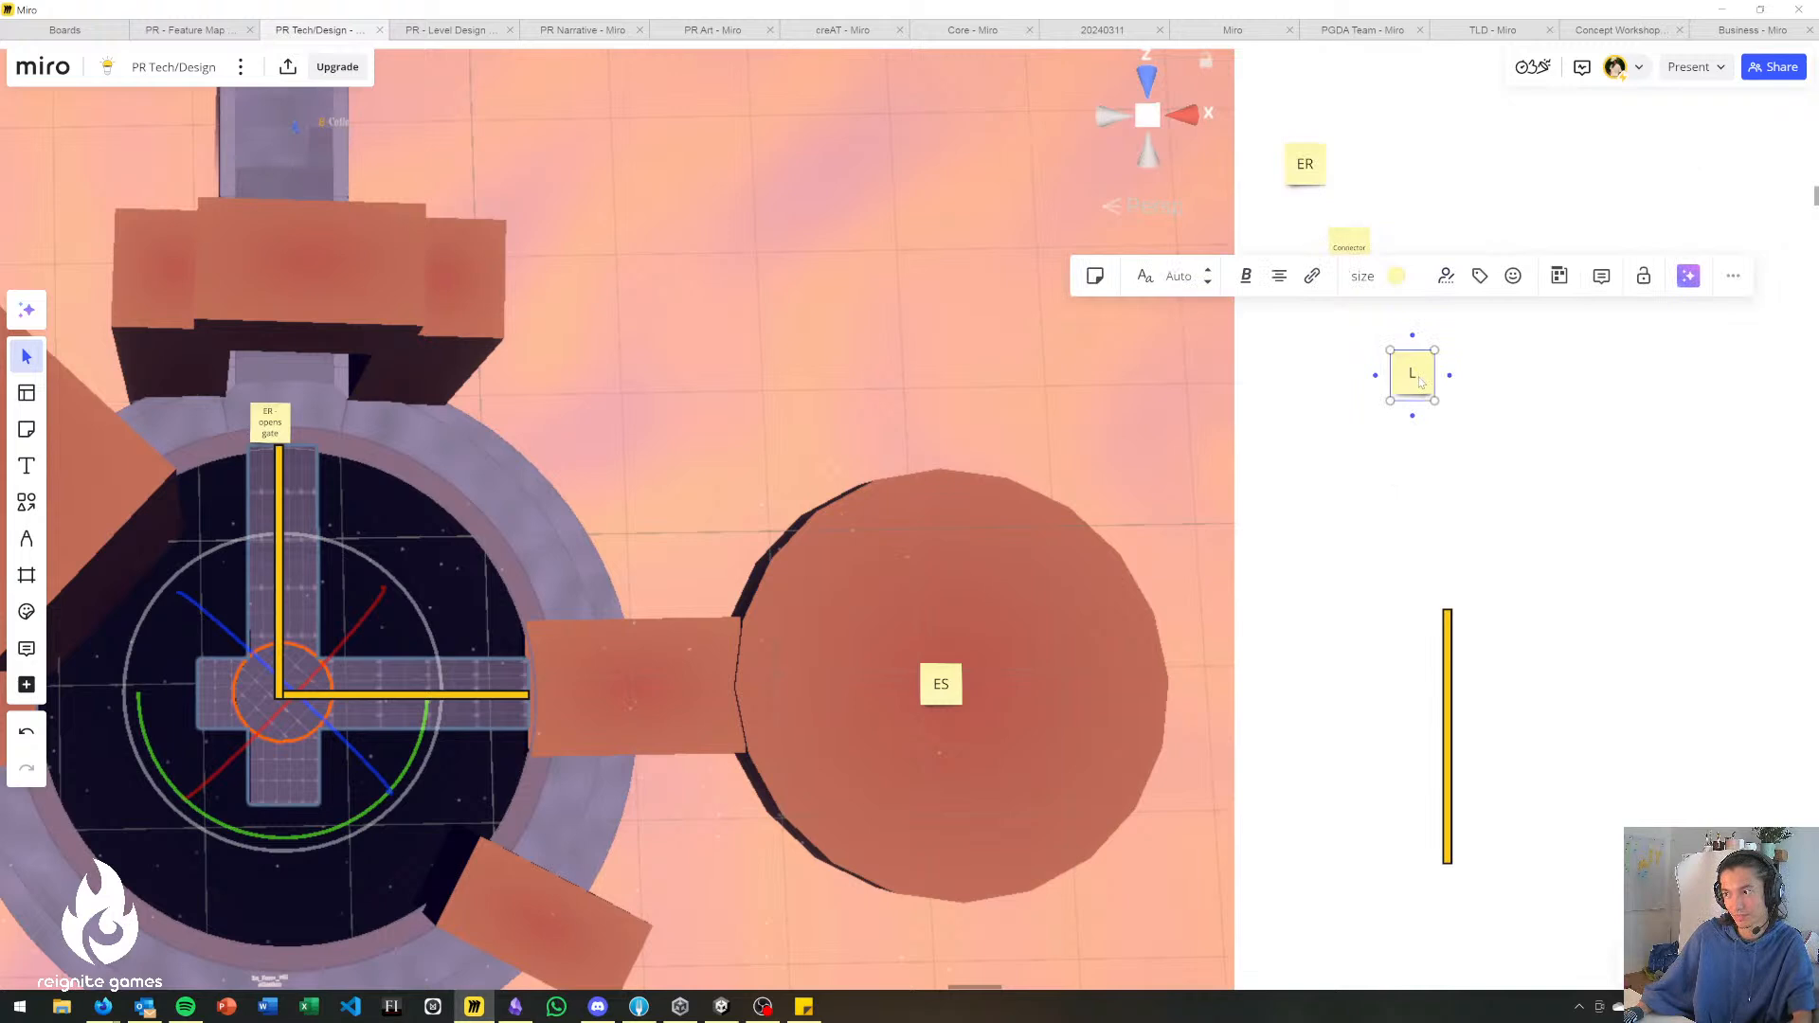
text(ever)
key(Escape)
drag(1407, 390, 1351, 330)
key(Escape)
Add a copy of the horizontal power-line bar, extending it end to end from the cross bridge's right arm towards the round platform.
click(1448, 643)
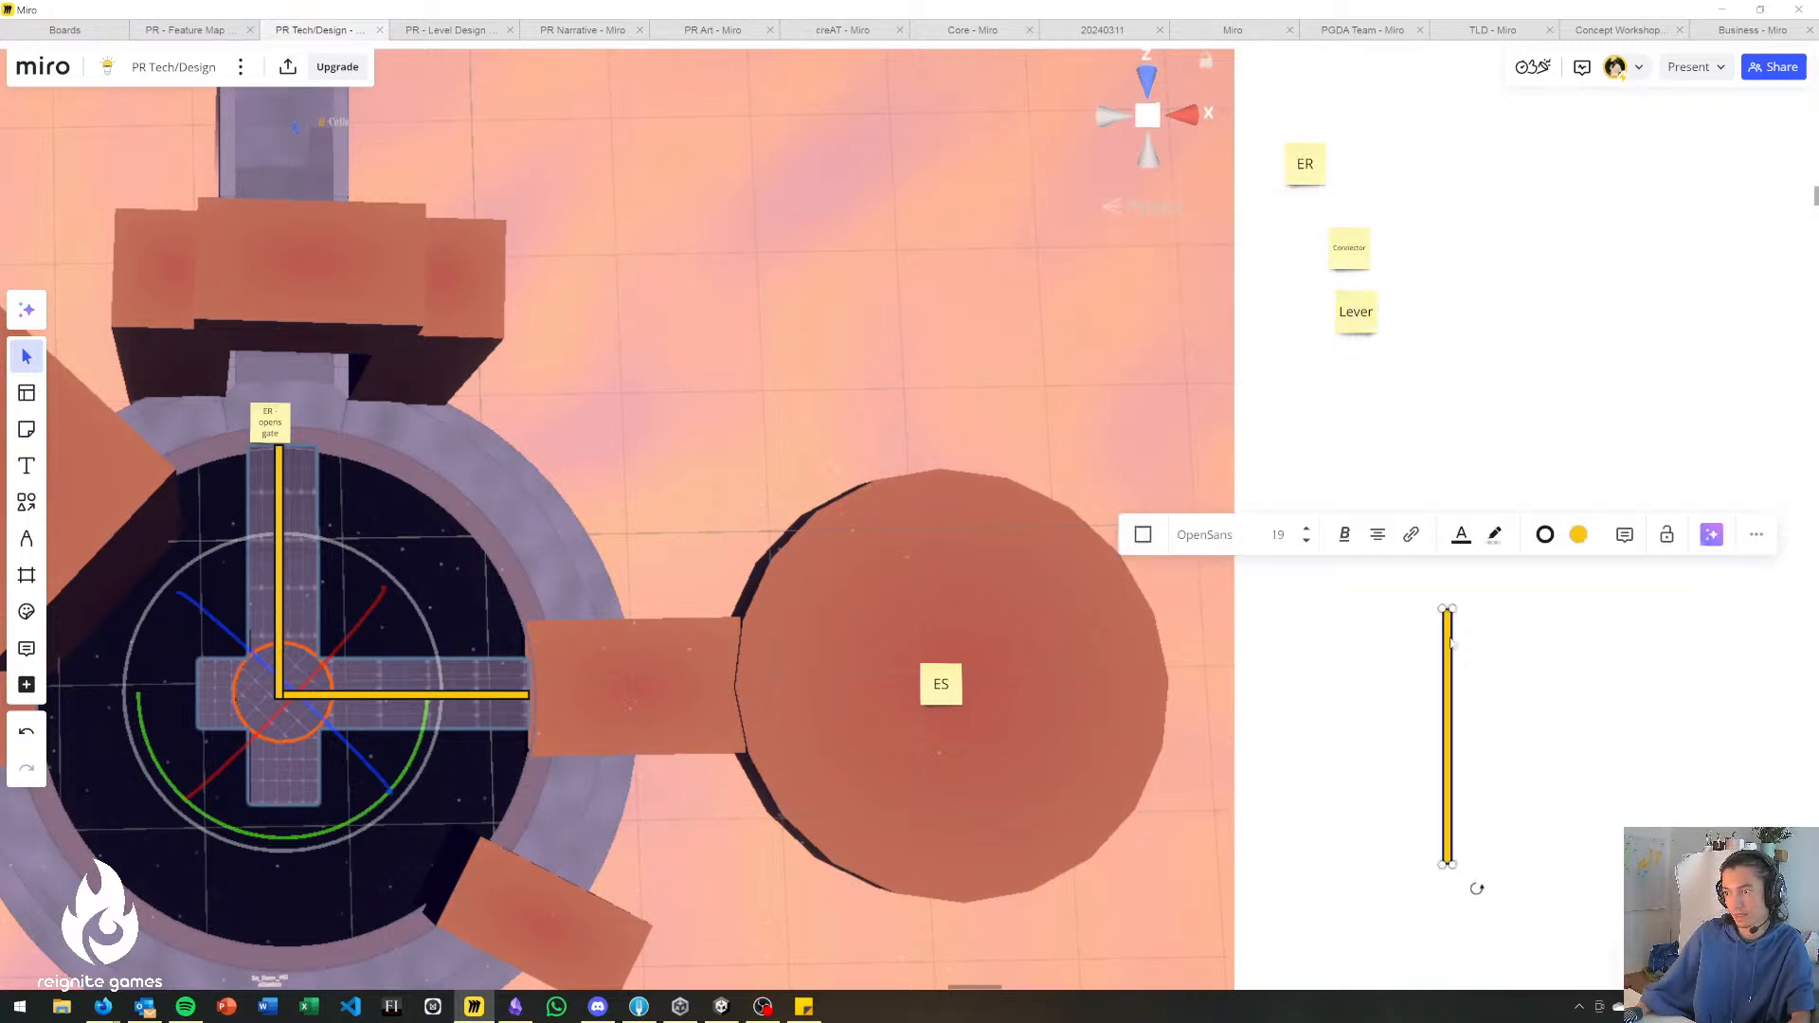
key(ctrl+v)
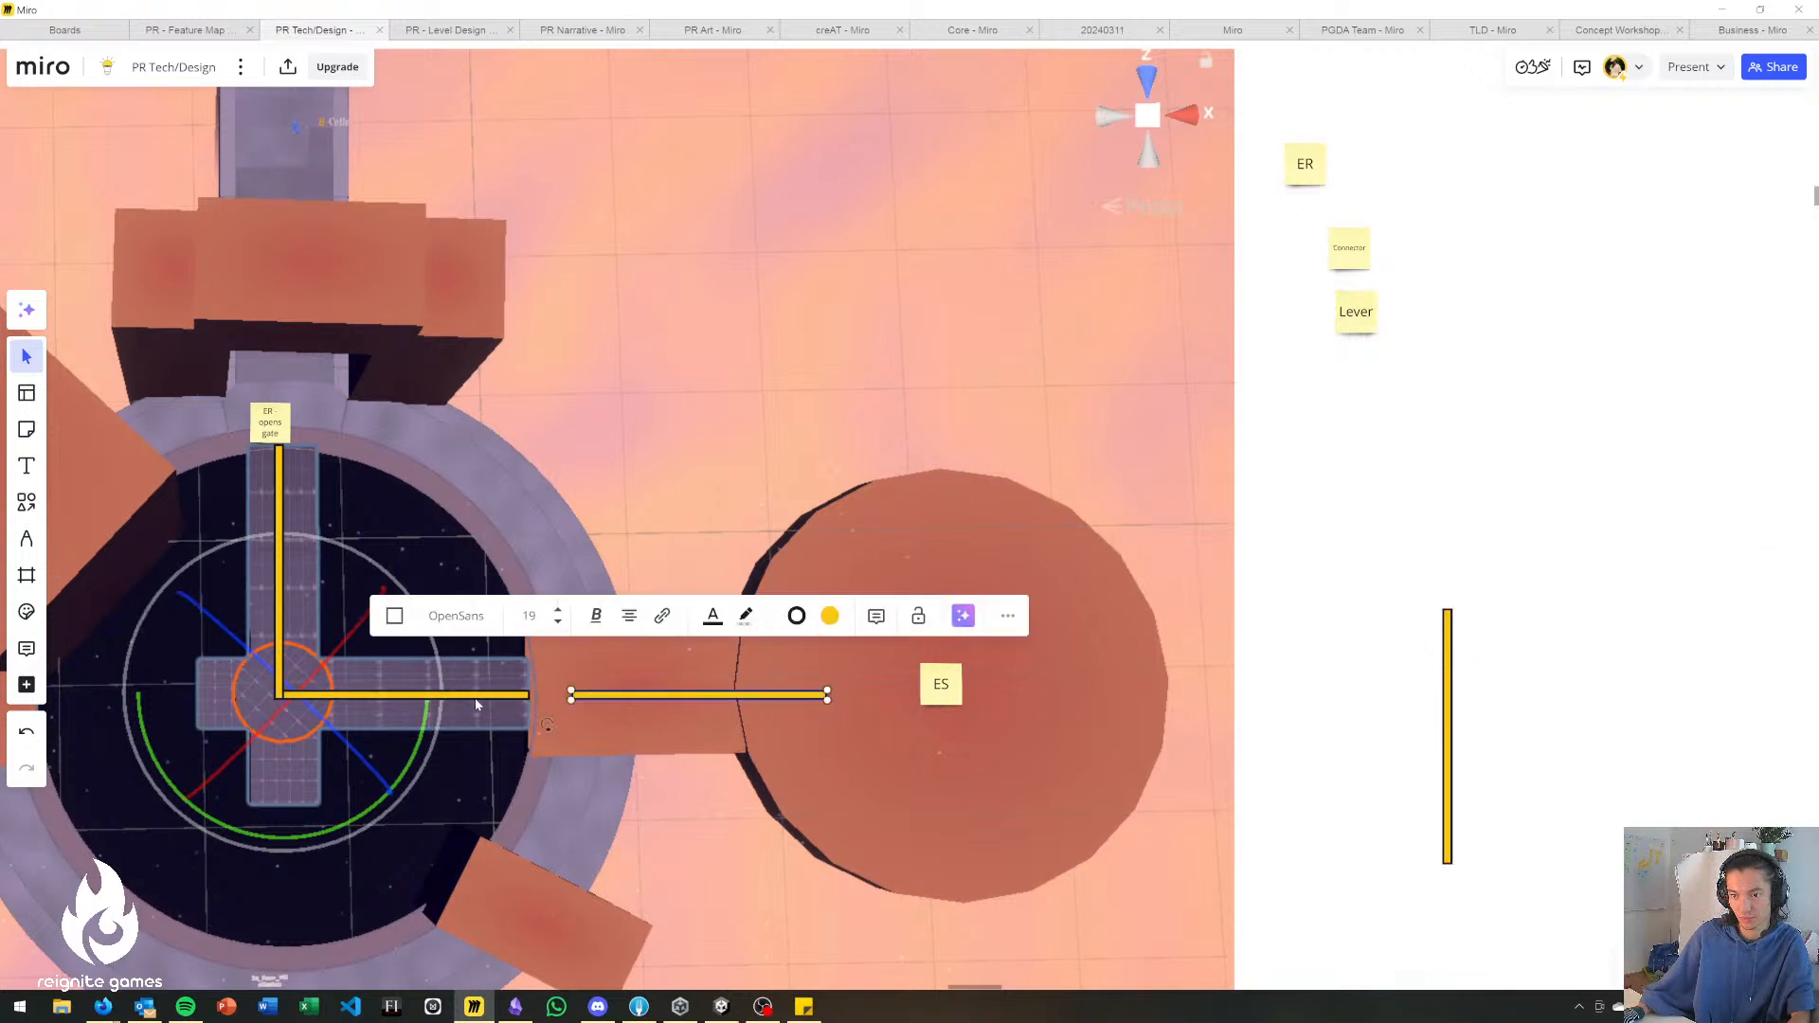
drag(633, 699, 591, 699)
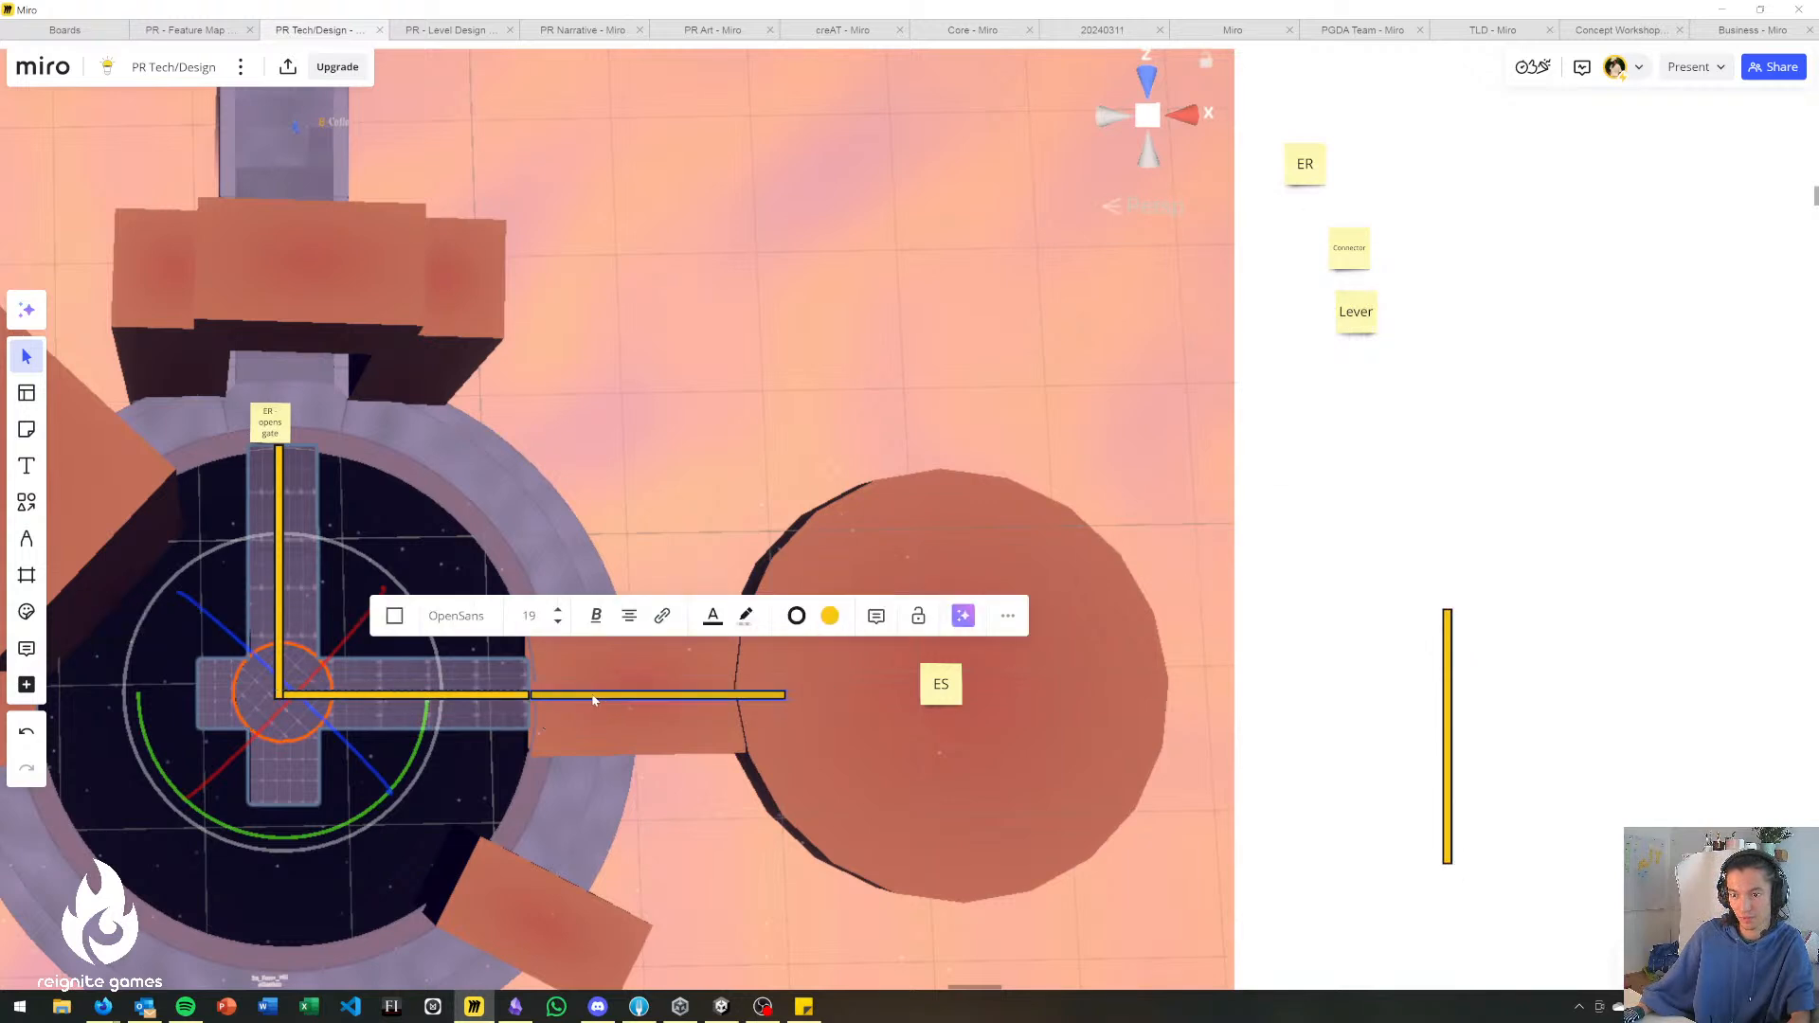
Group the vertical and horizontal bars that meet at the cross bridge's centre.
click(281, 637)
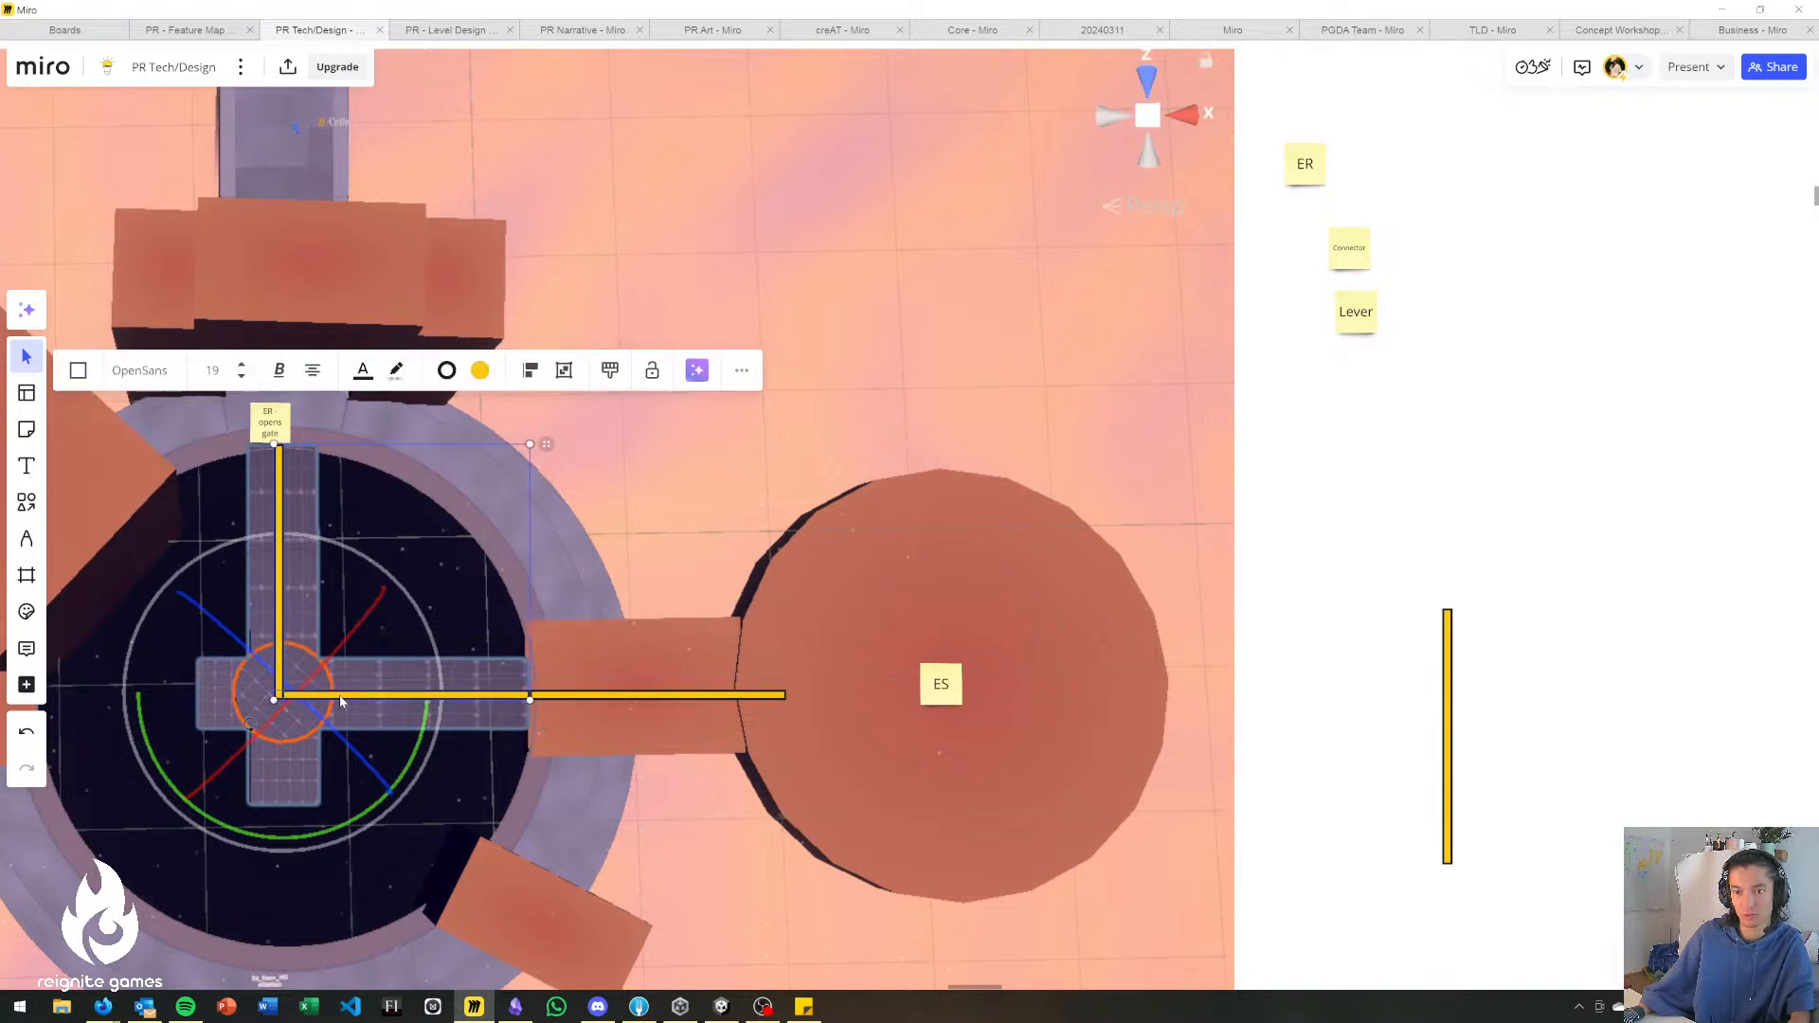
click(562, 371)
drag(250, 728, 302, 683)
click(1406, 468)
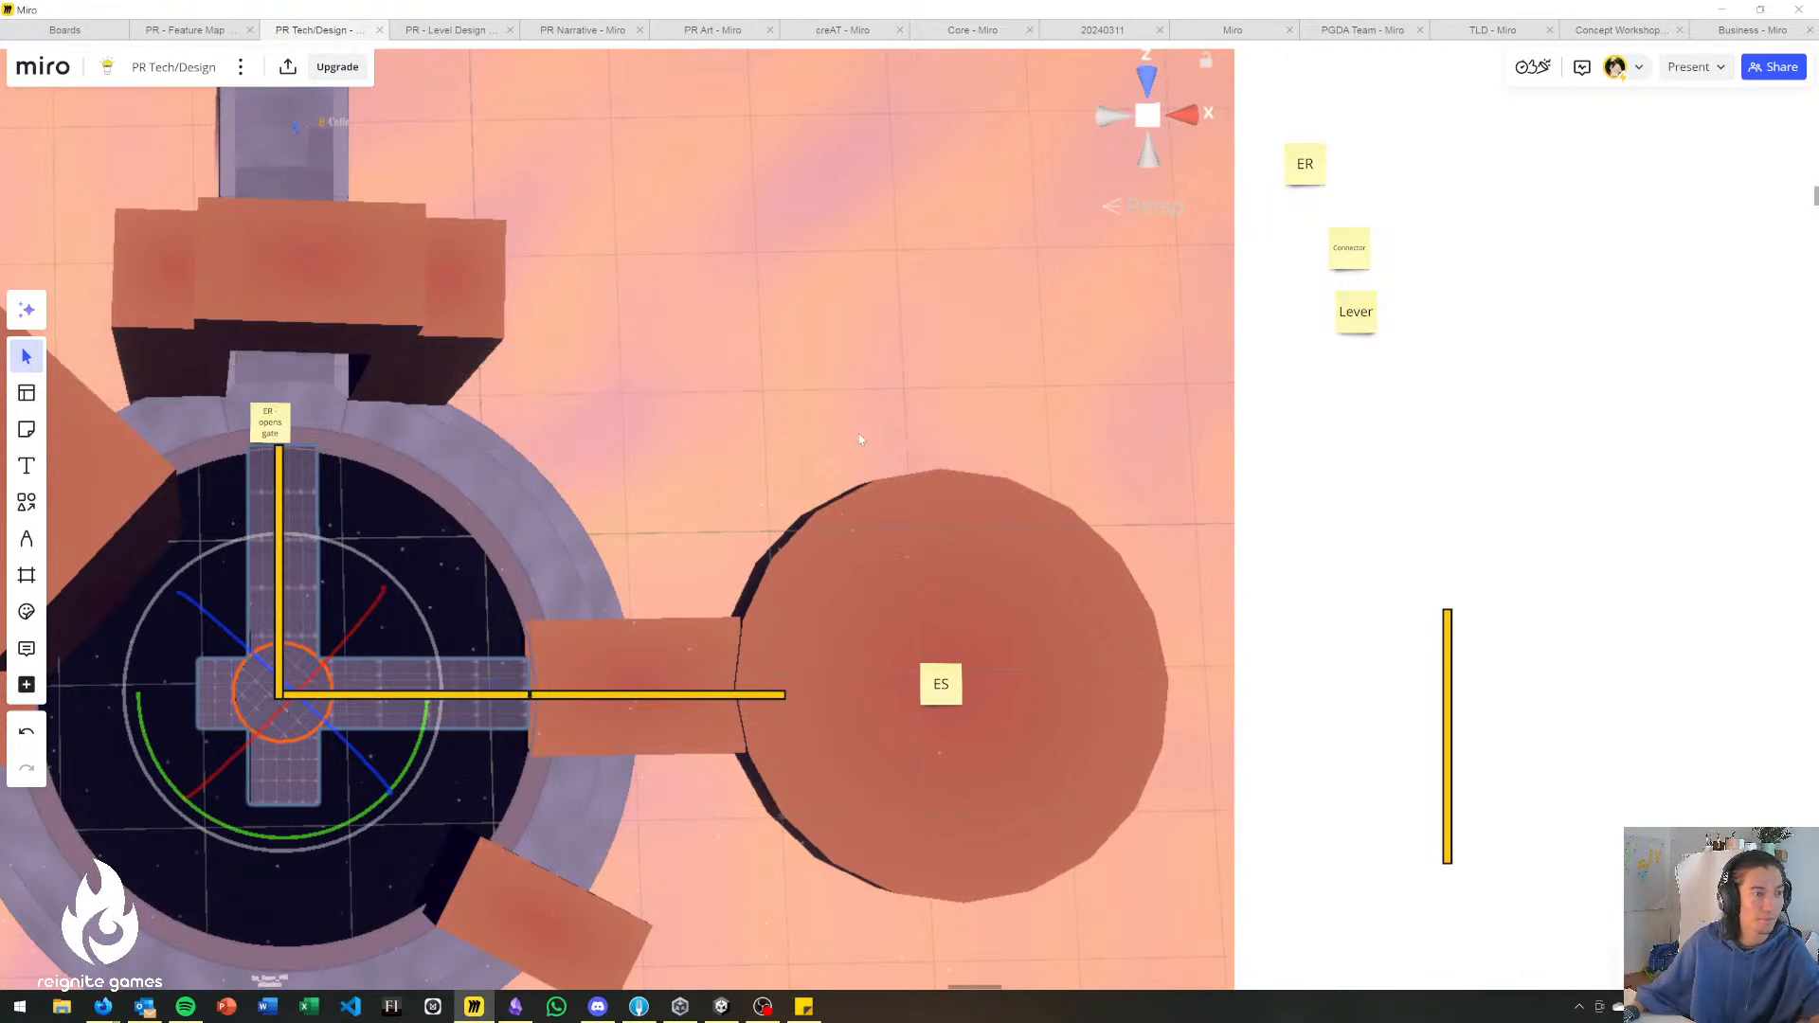
Duplicate the Lever sticky note and place the copy on the ring's lower edge beside the player character.
right_drag(817, 589, 1072, 376)
right_drag(1261, 472, 1169, 636)
click(1519, 263)
key(ctrl+d)
drag(1604, 274, 1192, 545)
right_drag(1192, 545, 1424, 421)
drag(1424, 422, 742, 775)
Extend the text of the Lever note on the ring to "Lever - rotate fan" and nudge the note slightly right.
click(955, 806)
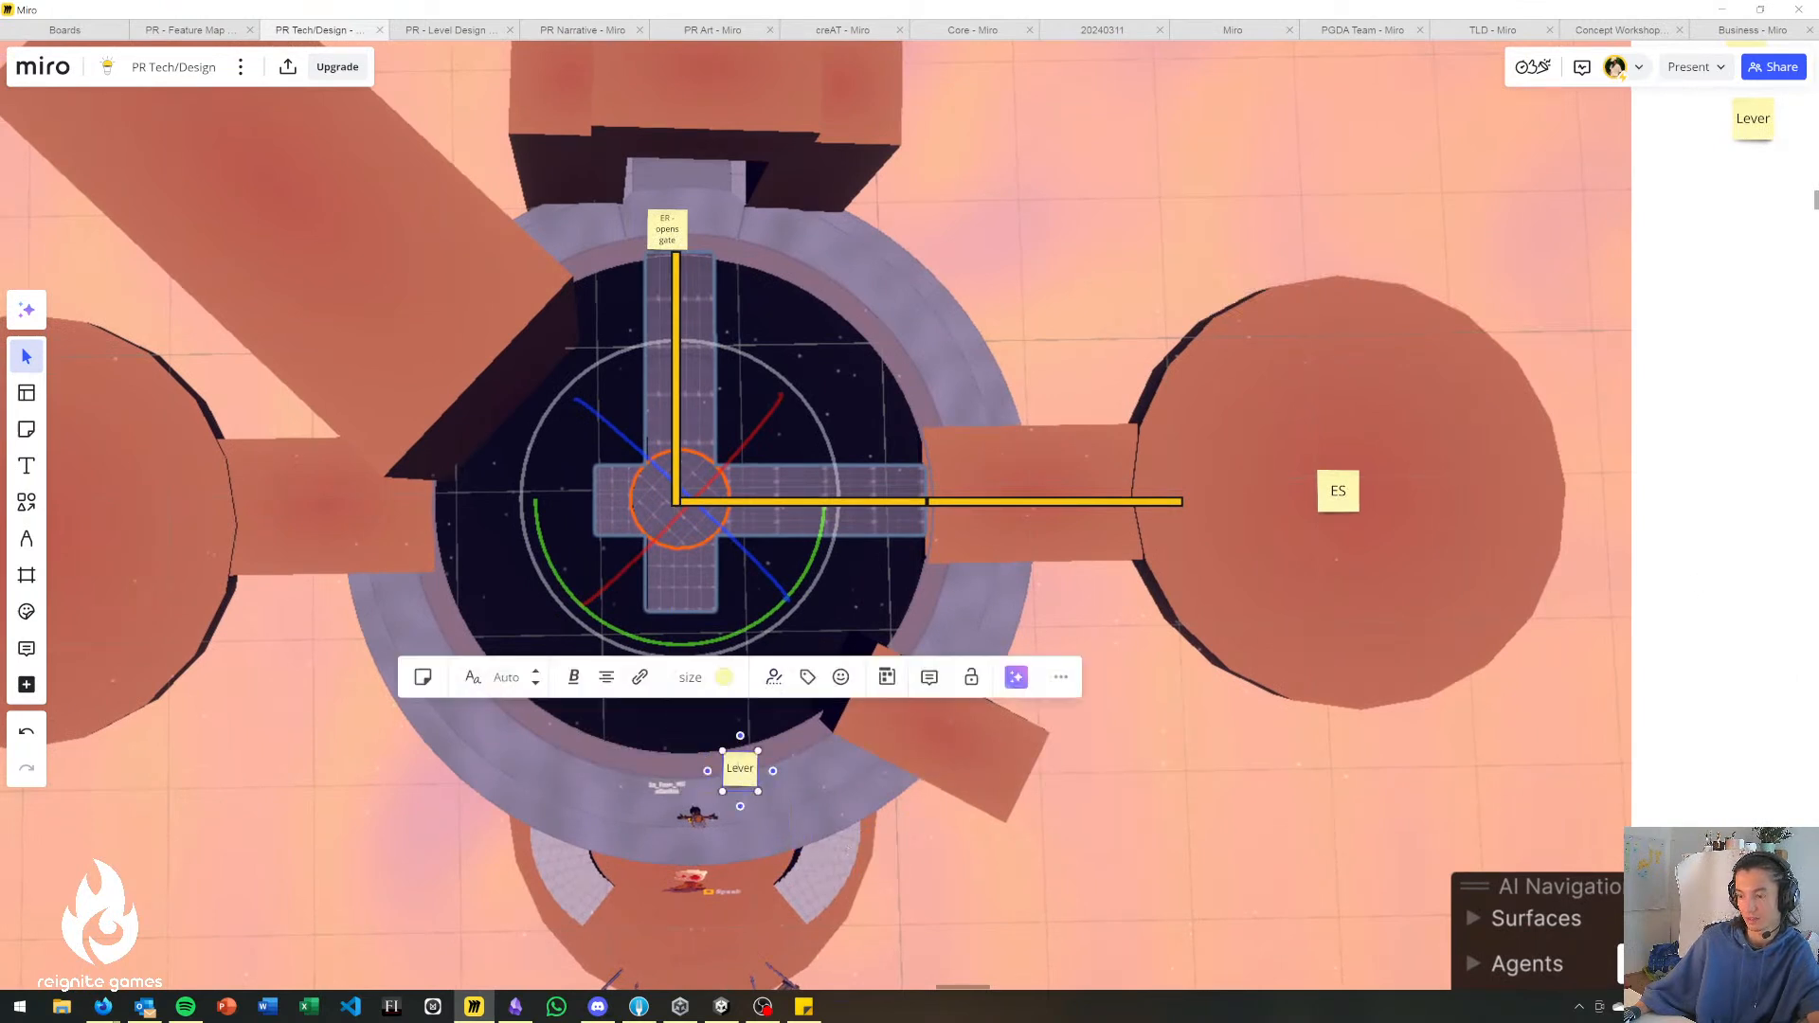
key(Return)
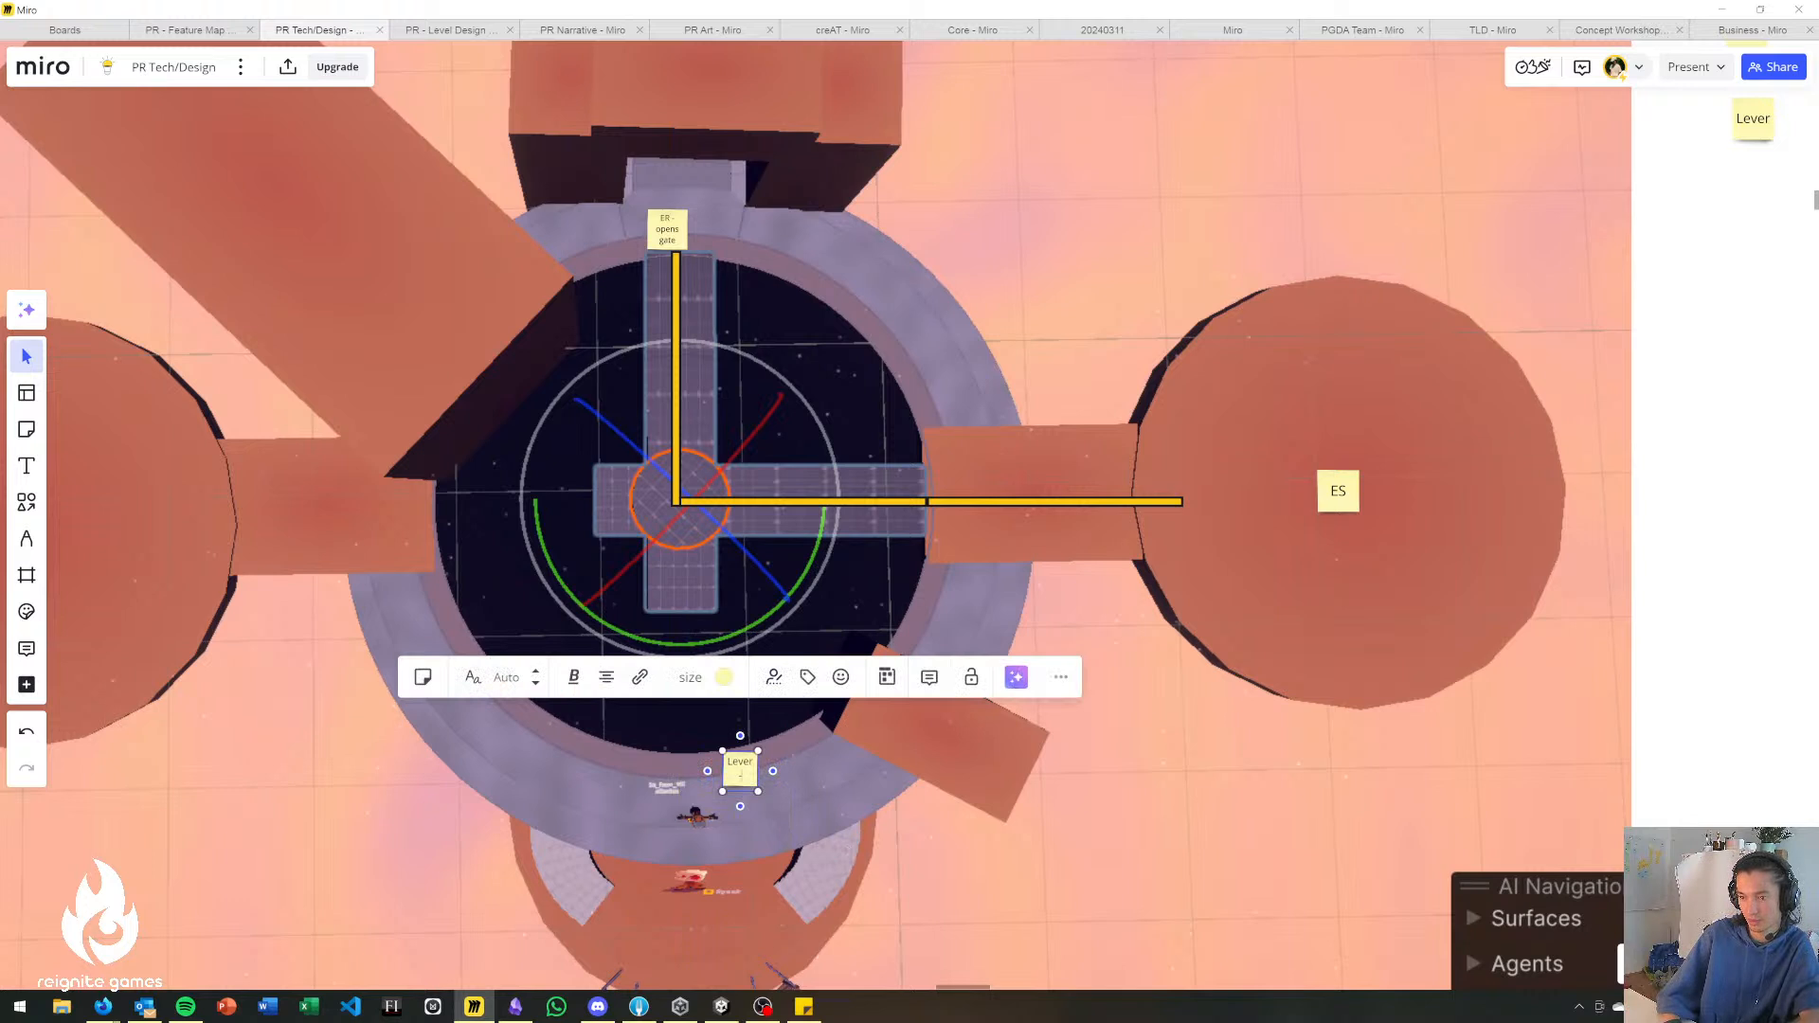
text(-)
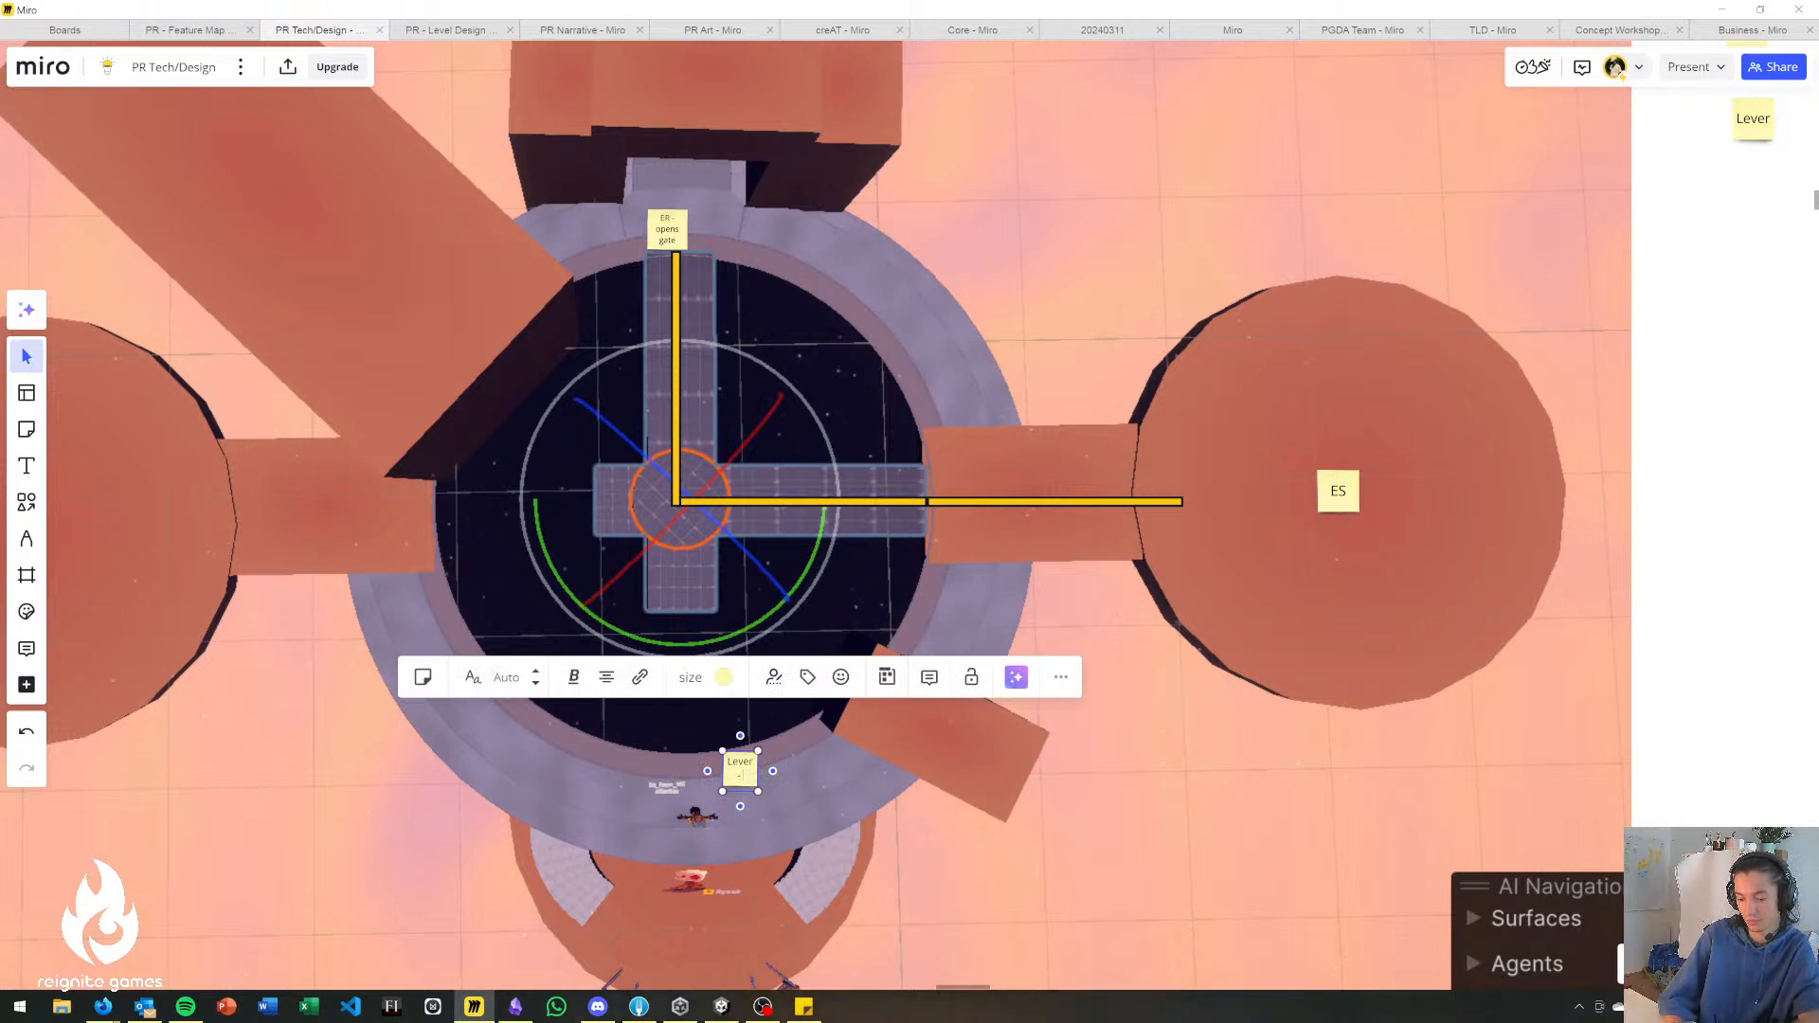
text( rotate fan)
click(1710, 568)
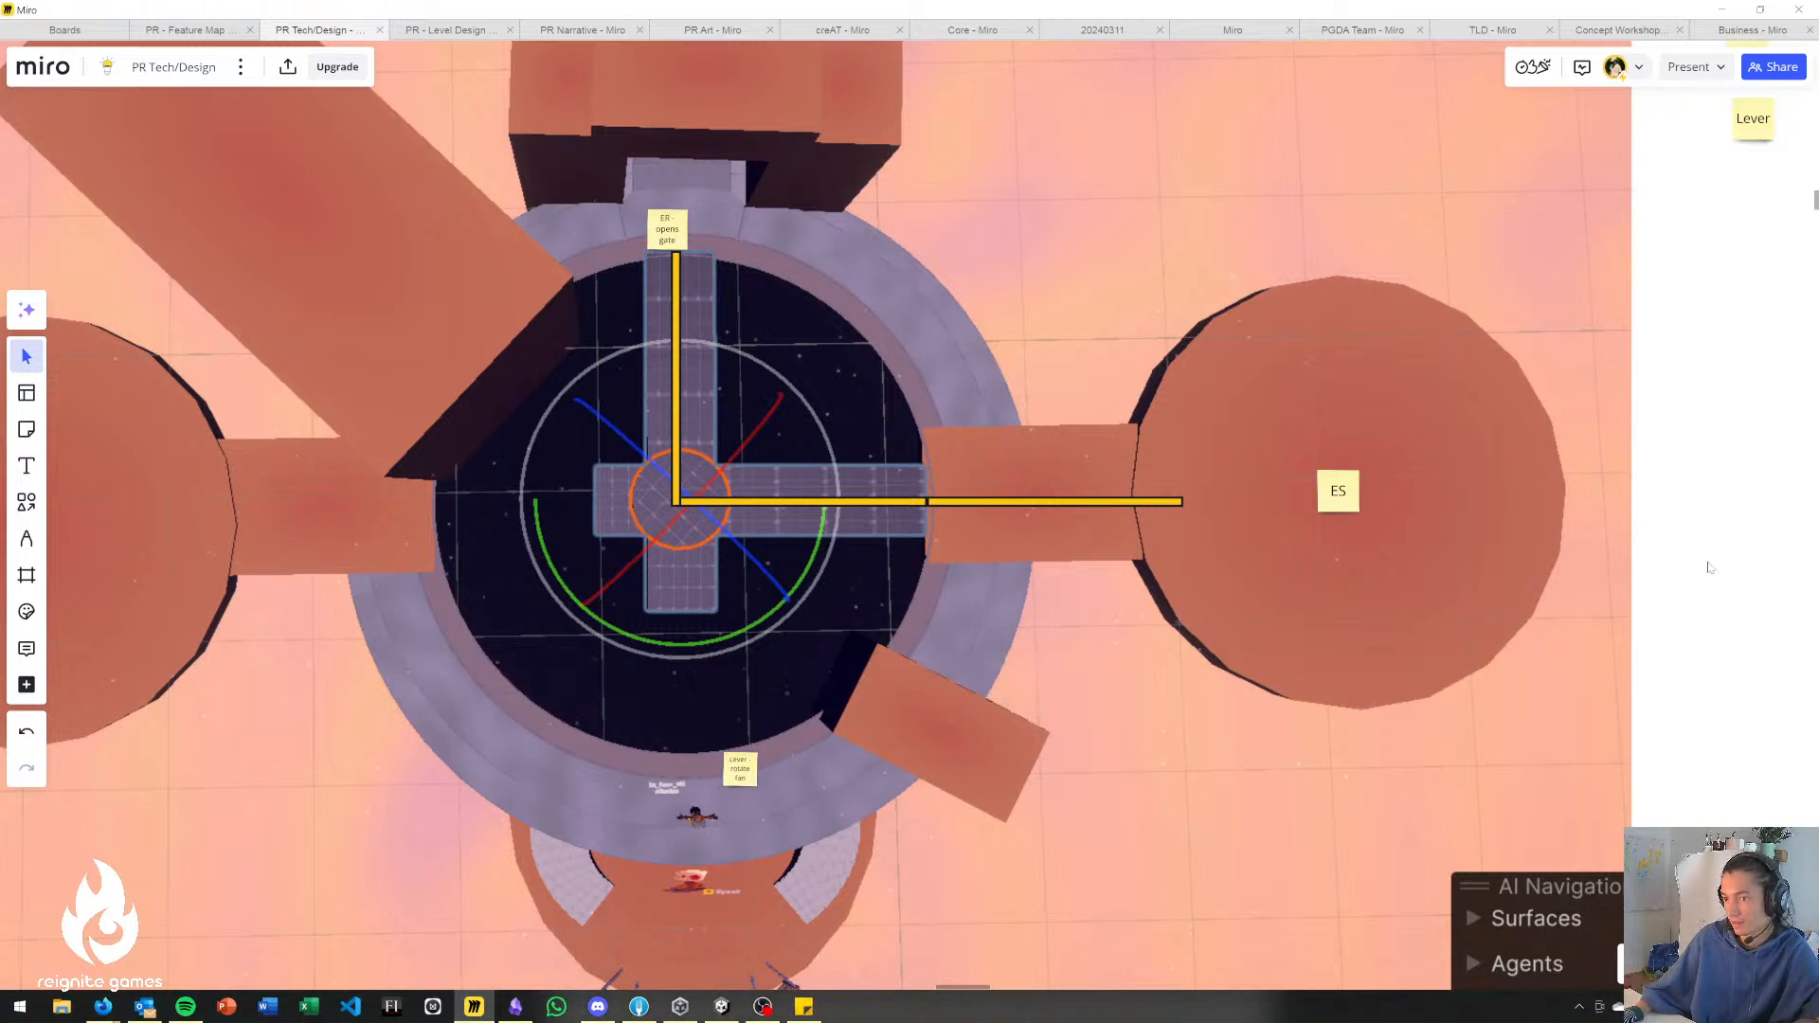
mouse_move(730, 779)
mouse_down()
mouse_move(700, 828)
mouse_move(748, 784)
mouse_up()
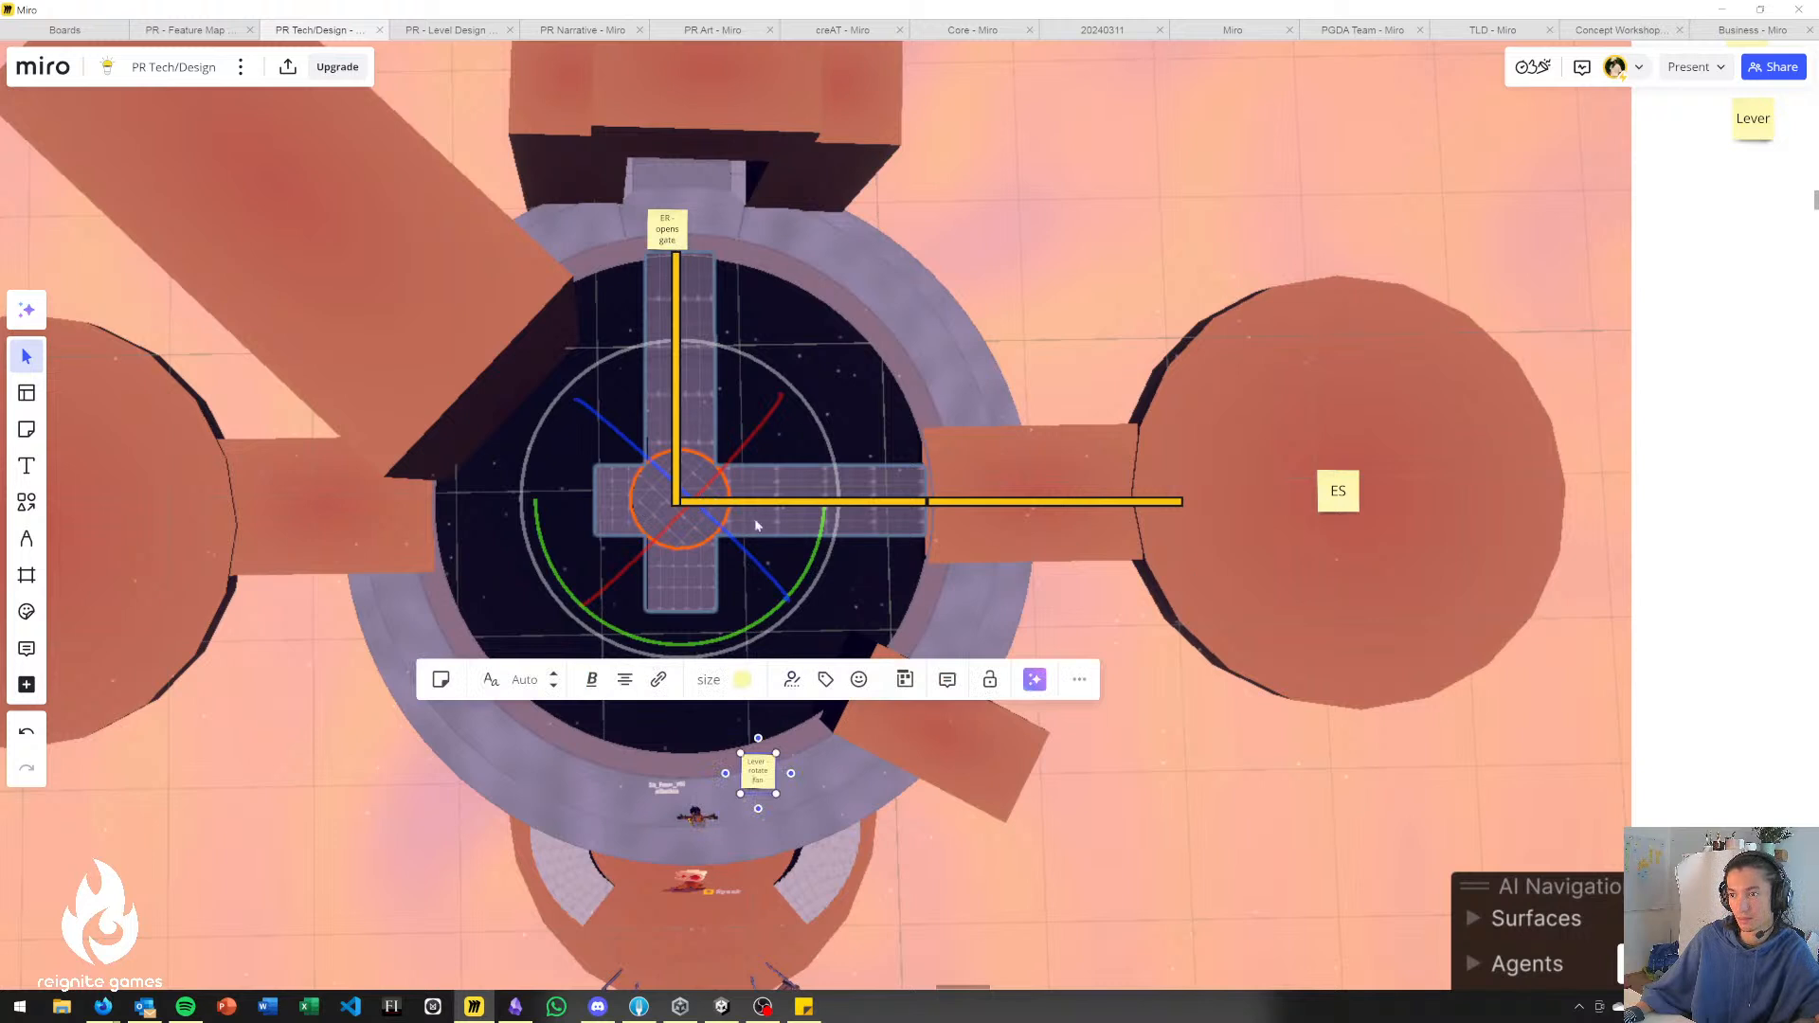
Rotate the grouped bars clockwise by two quarter turns, realigning their corner with the cross's centre so the arms point left and down.
click(692, 503)
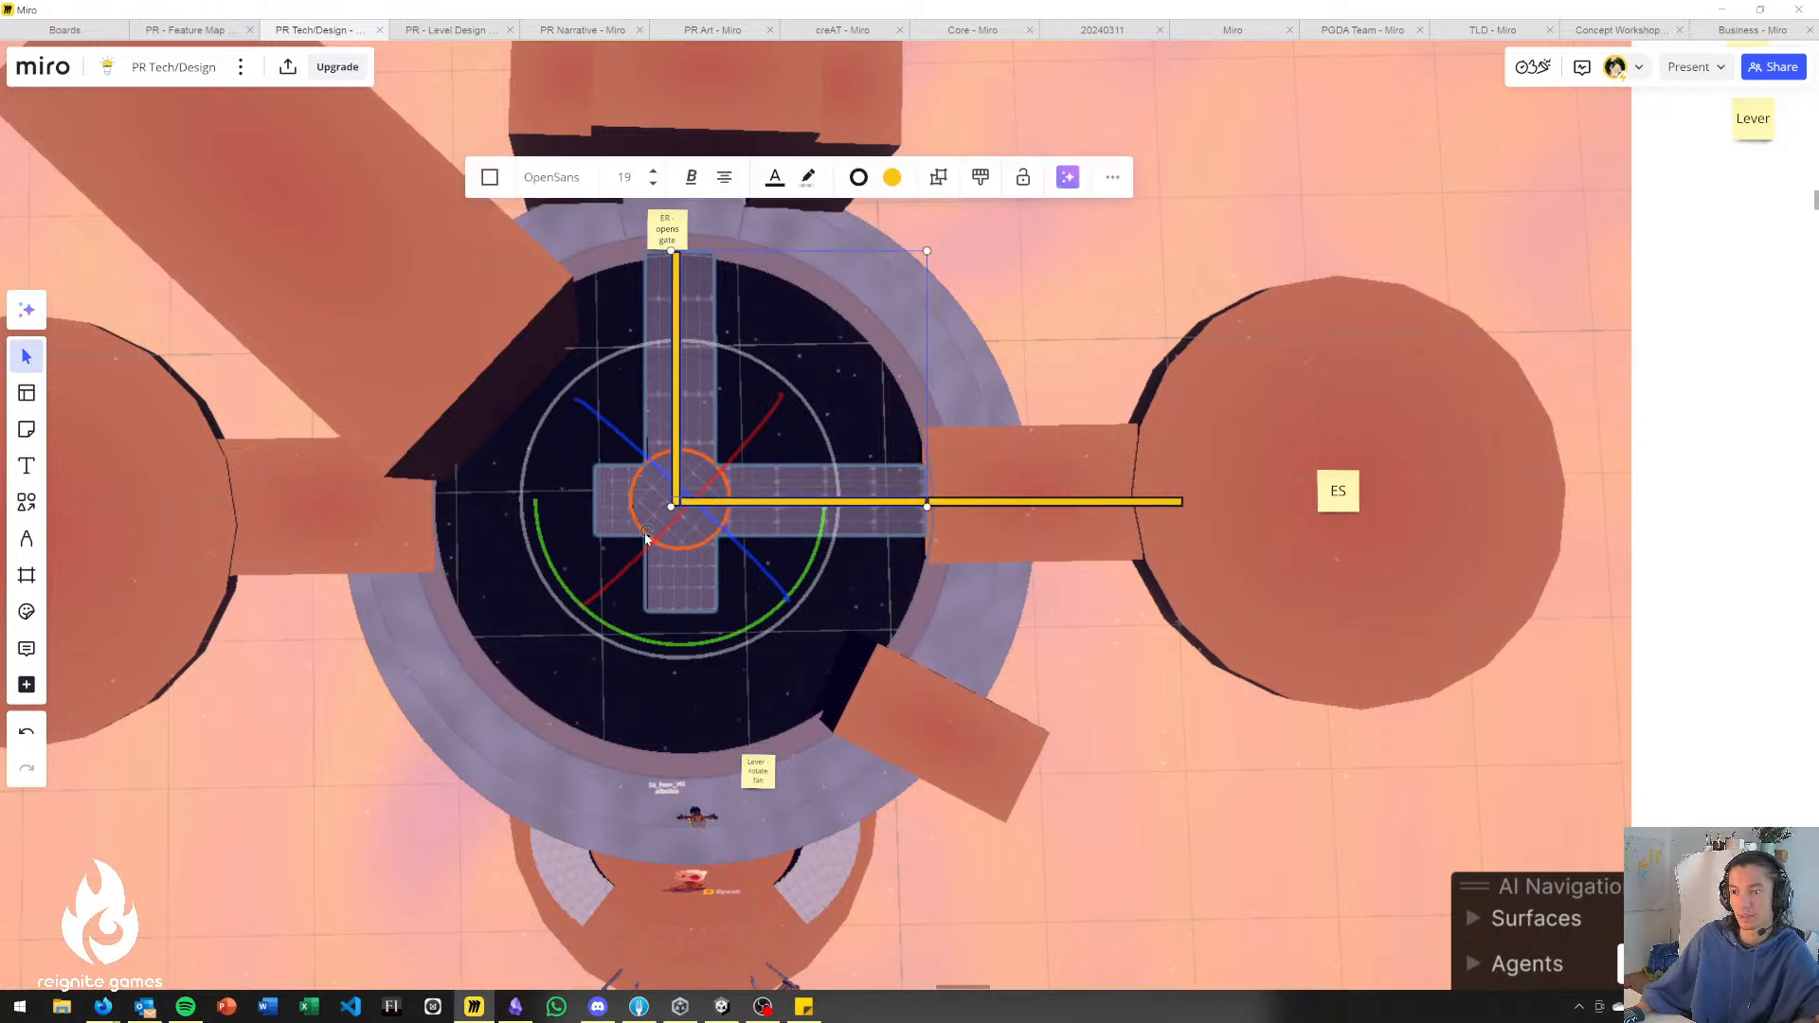
drag(650, 533, 669, 494)
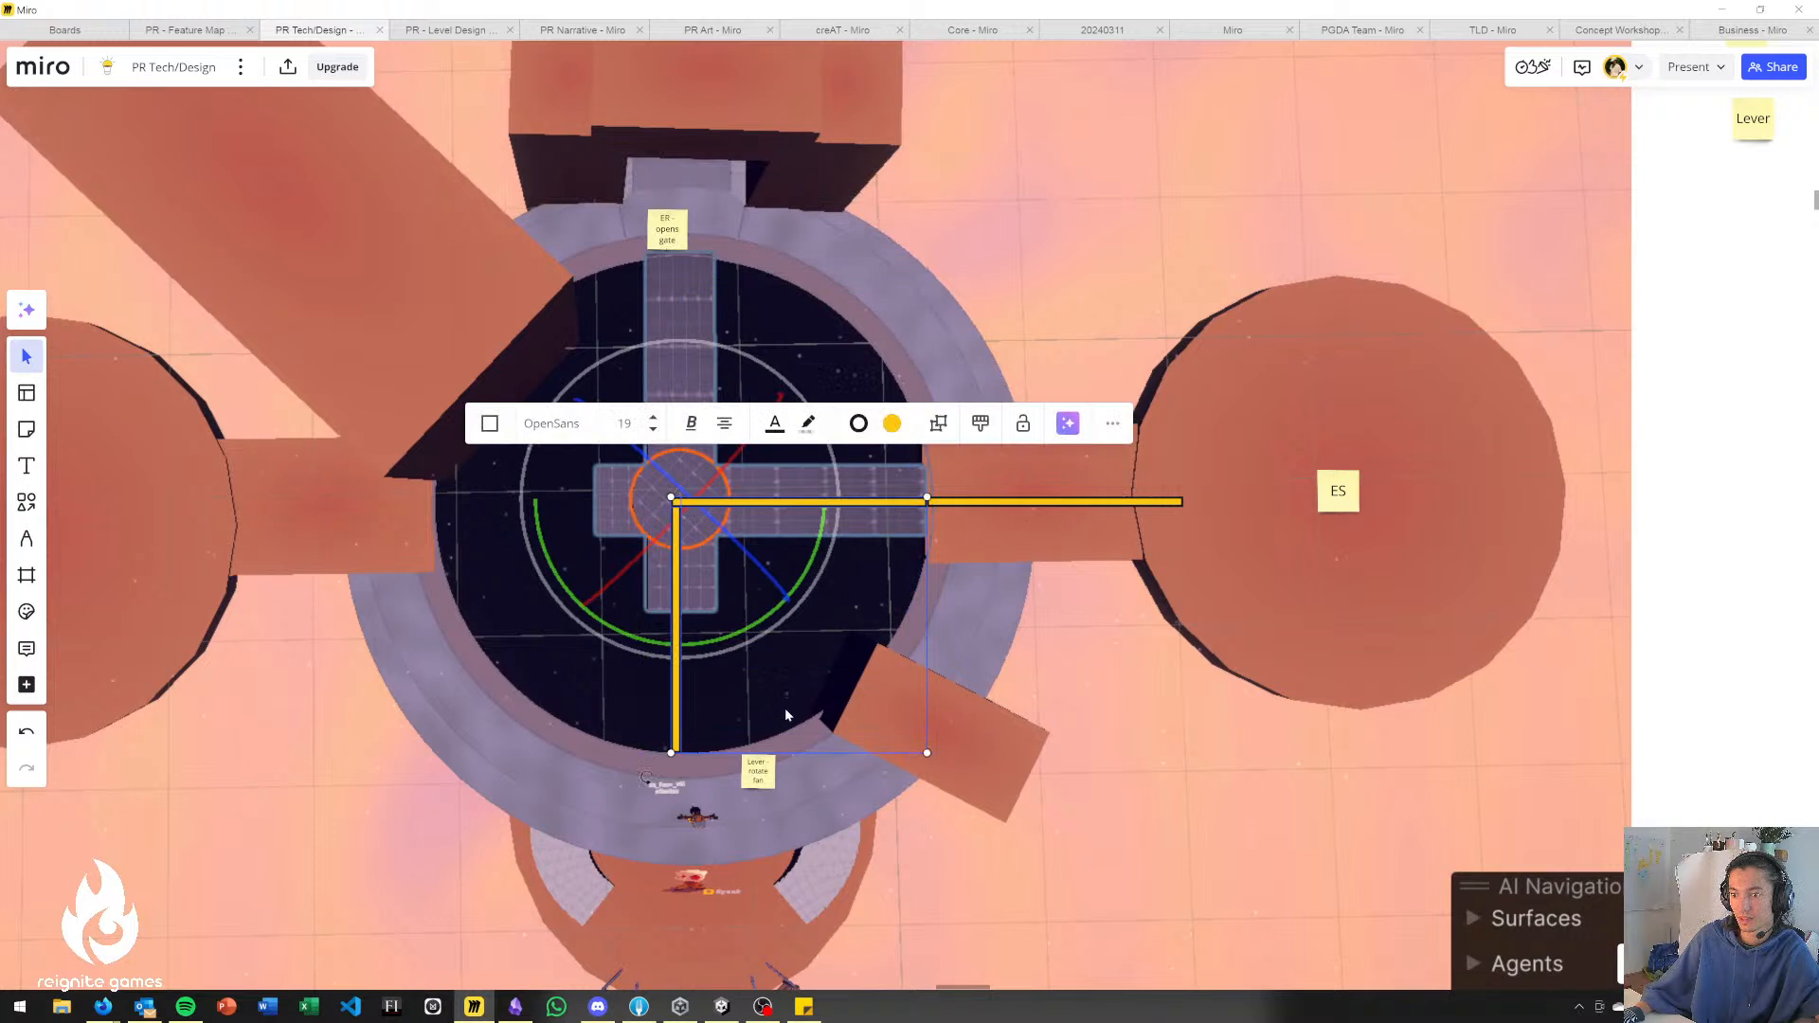
drag(672, 501, 925, 514)
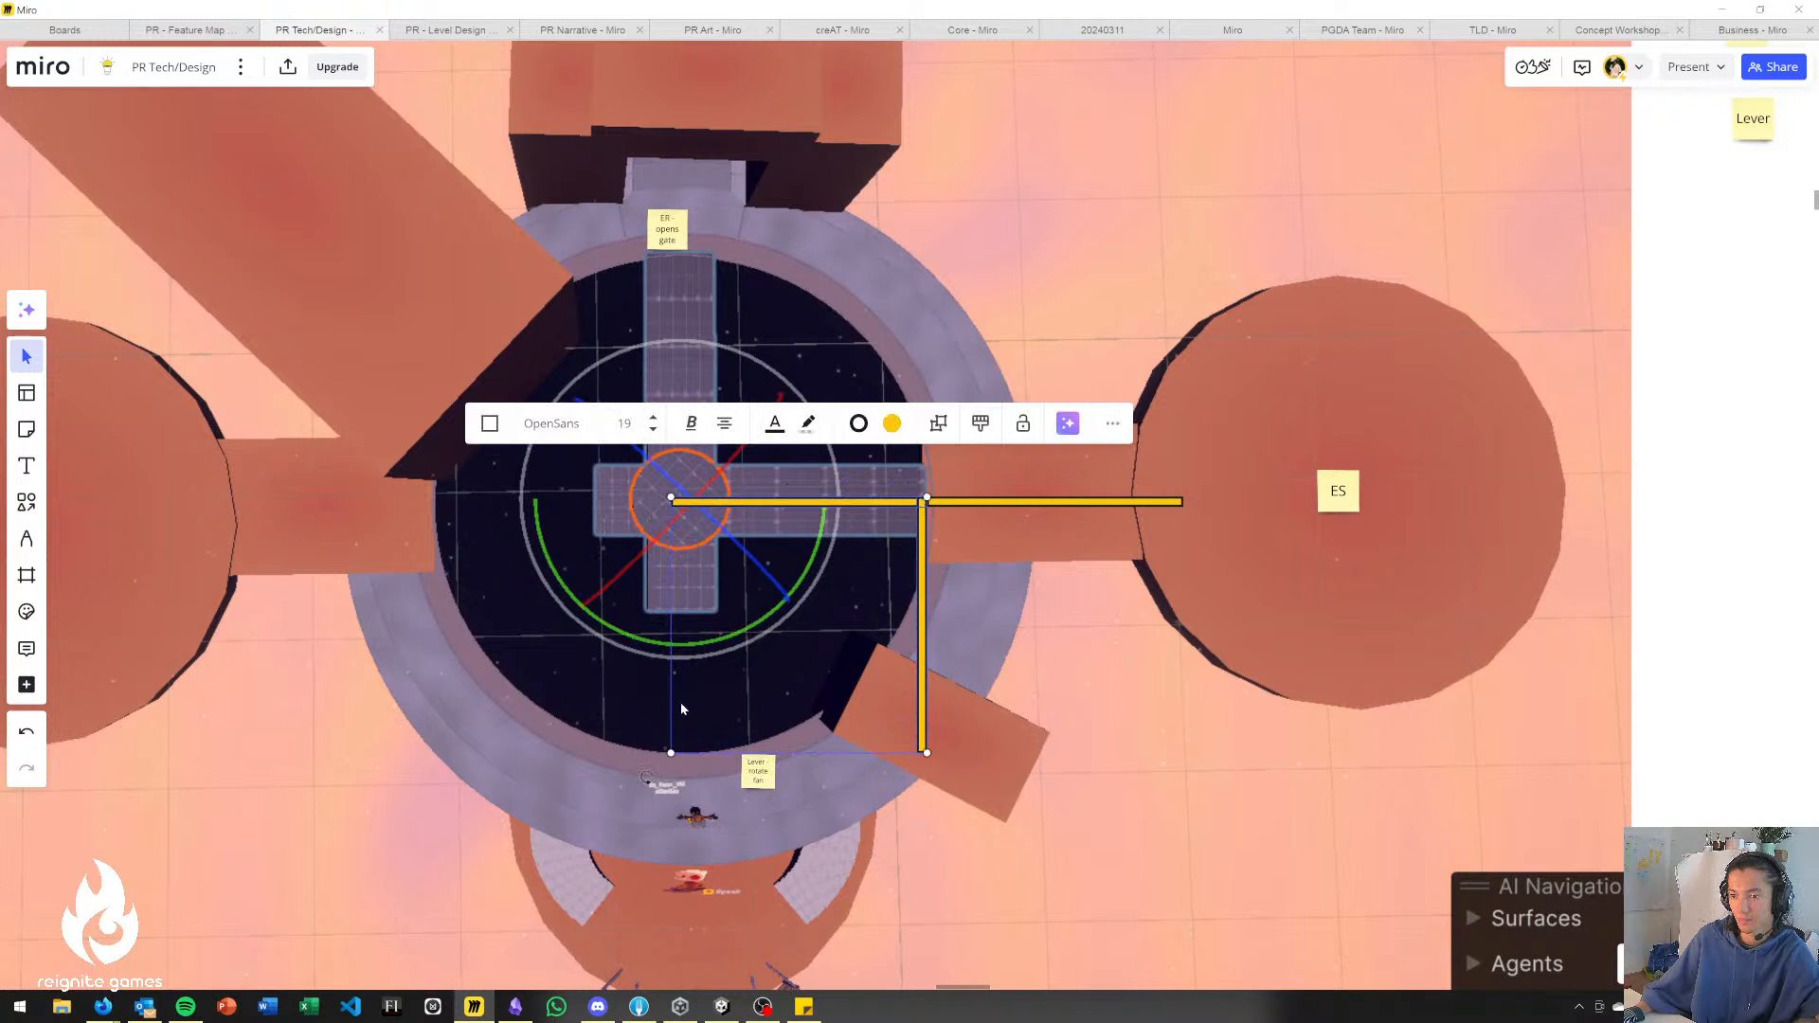
drag(908, 519, 671, 519)
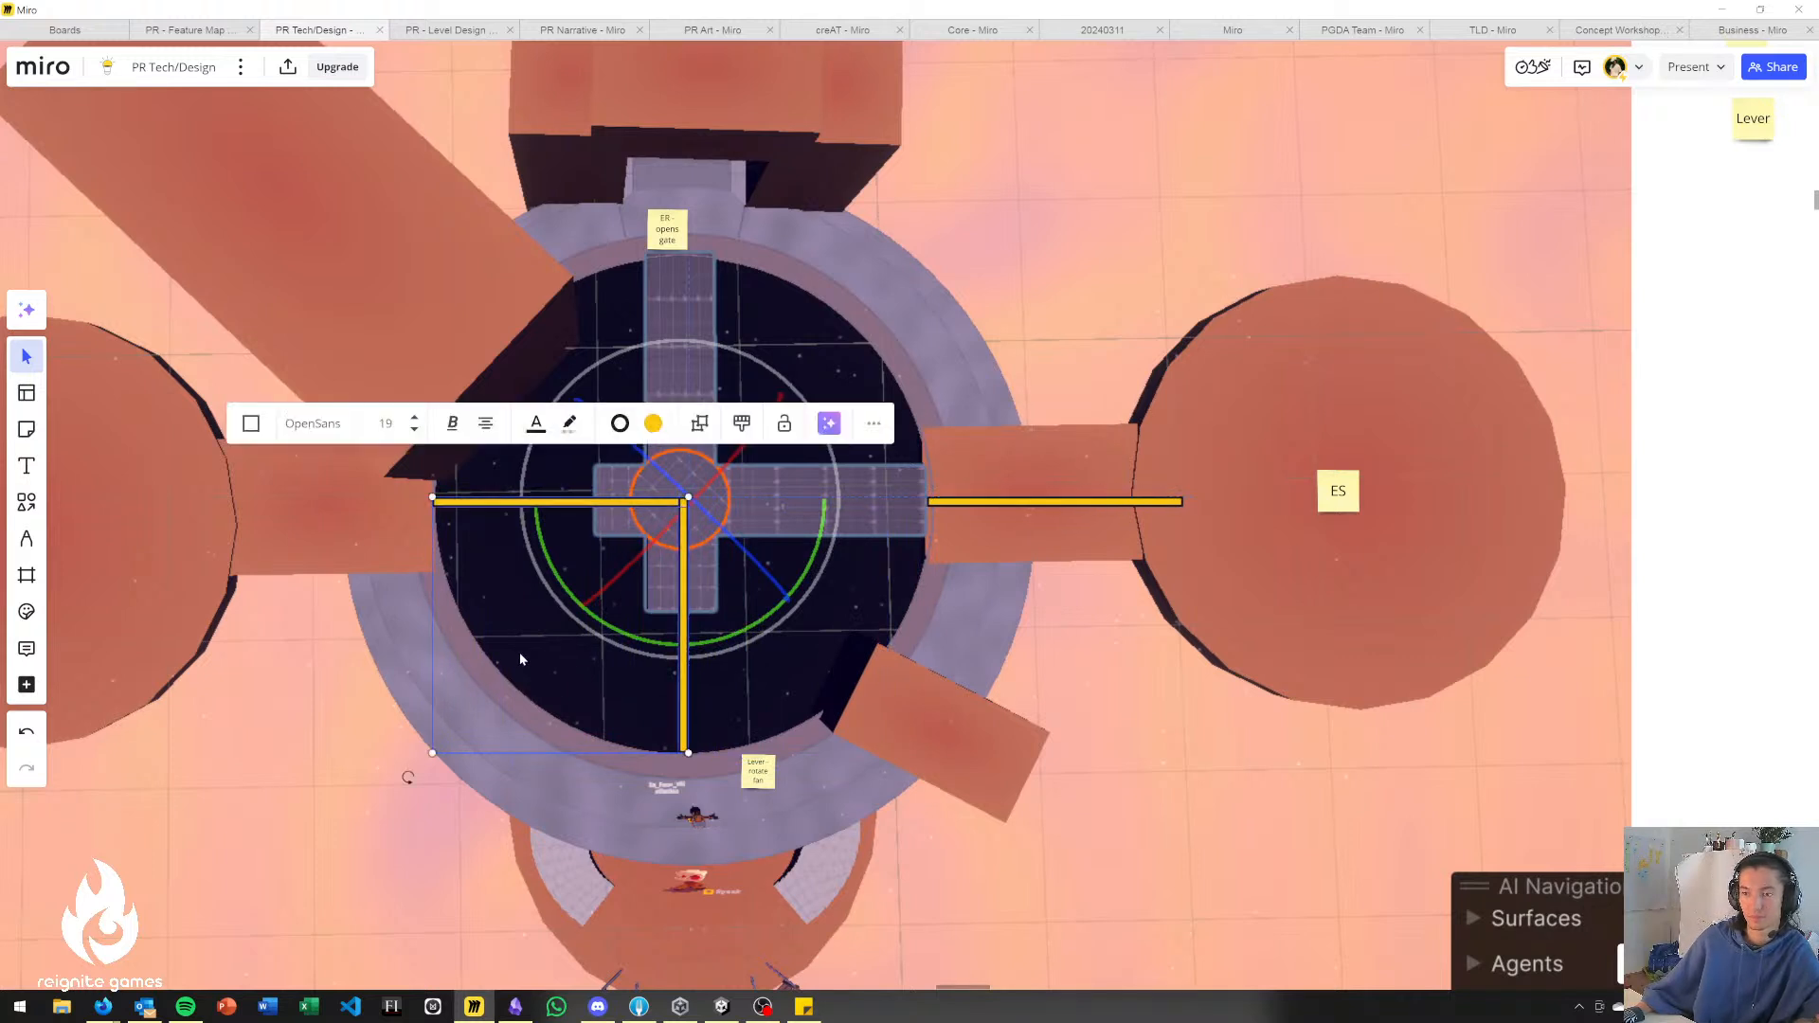
Rotate the grouped bars by half a turn and realign their corner with the cross's centre so the arms point up and right.
scroll(687, 639, down, 2)
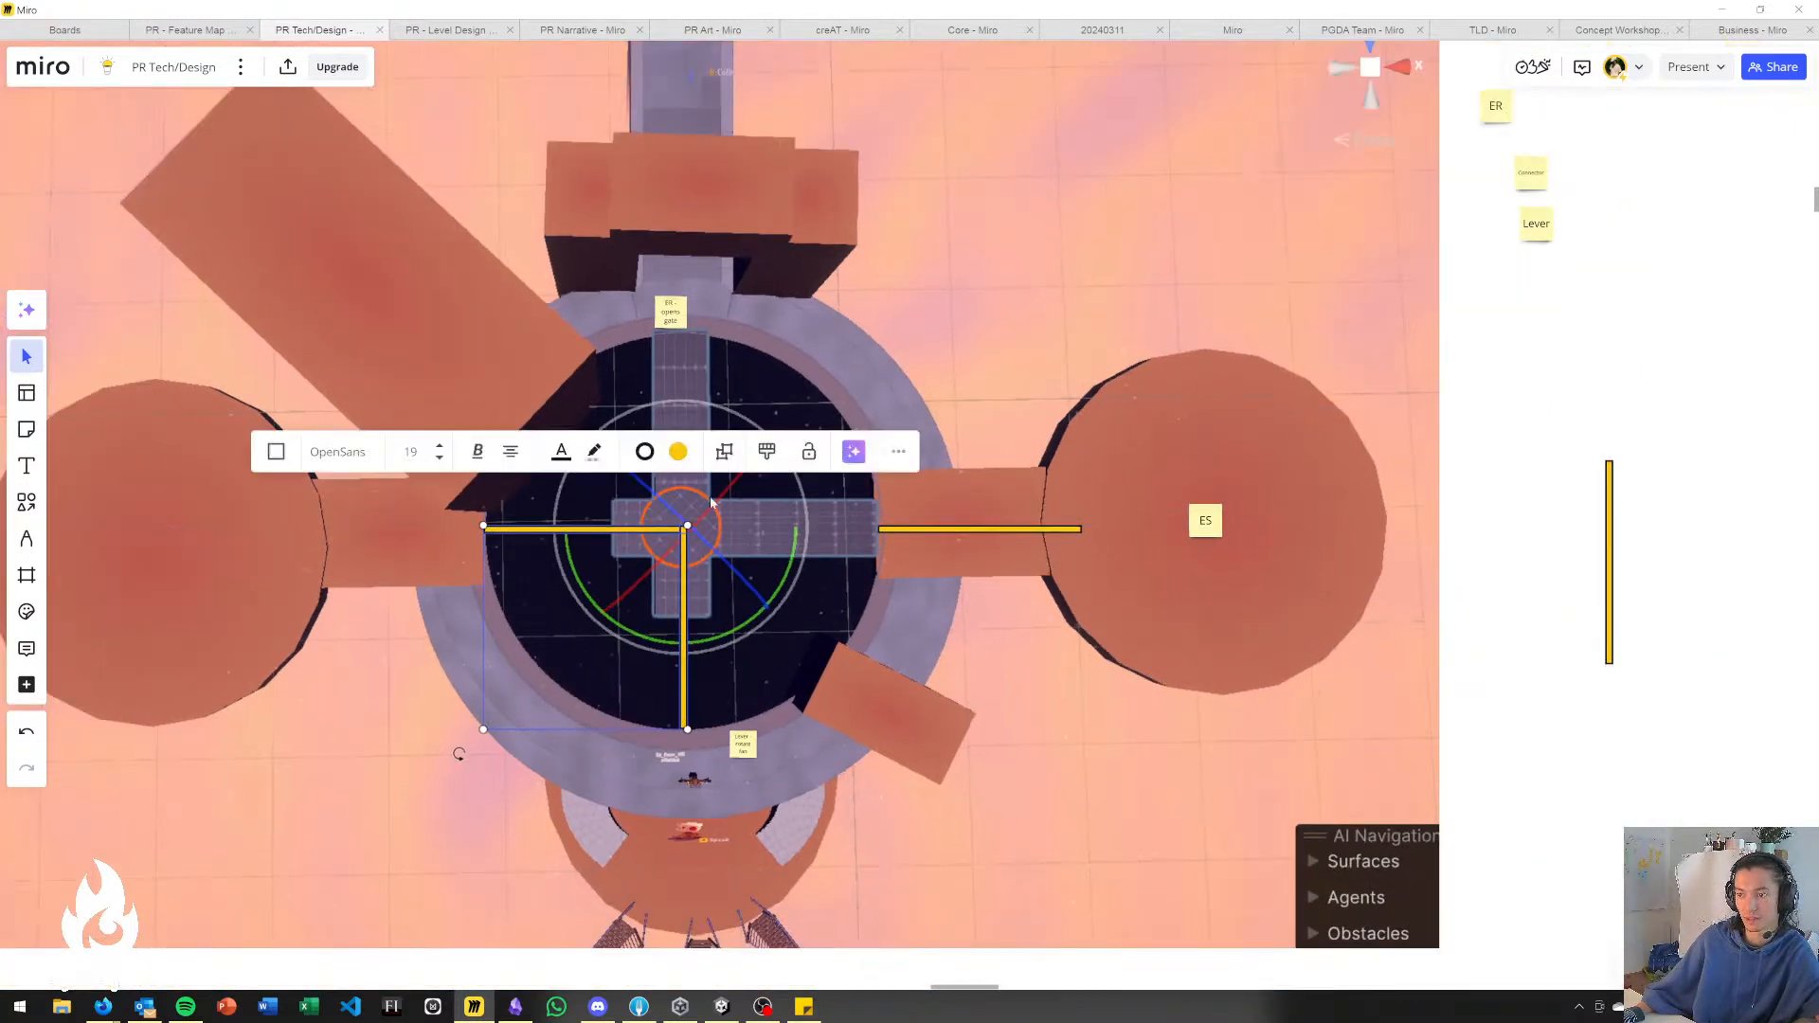
scroll(643, 730, down, 2)
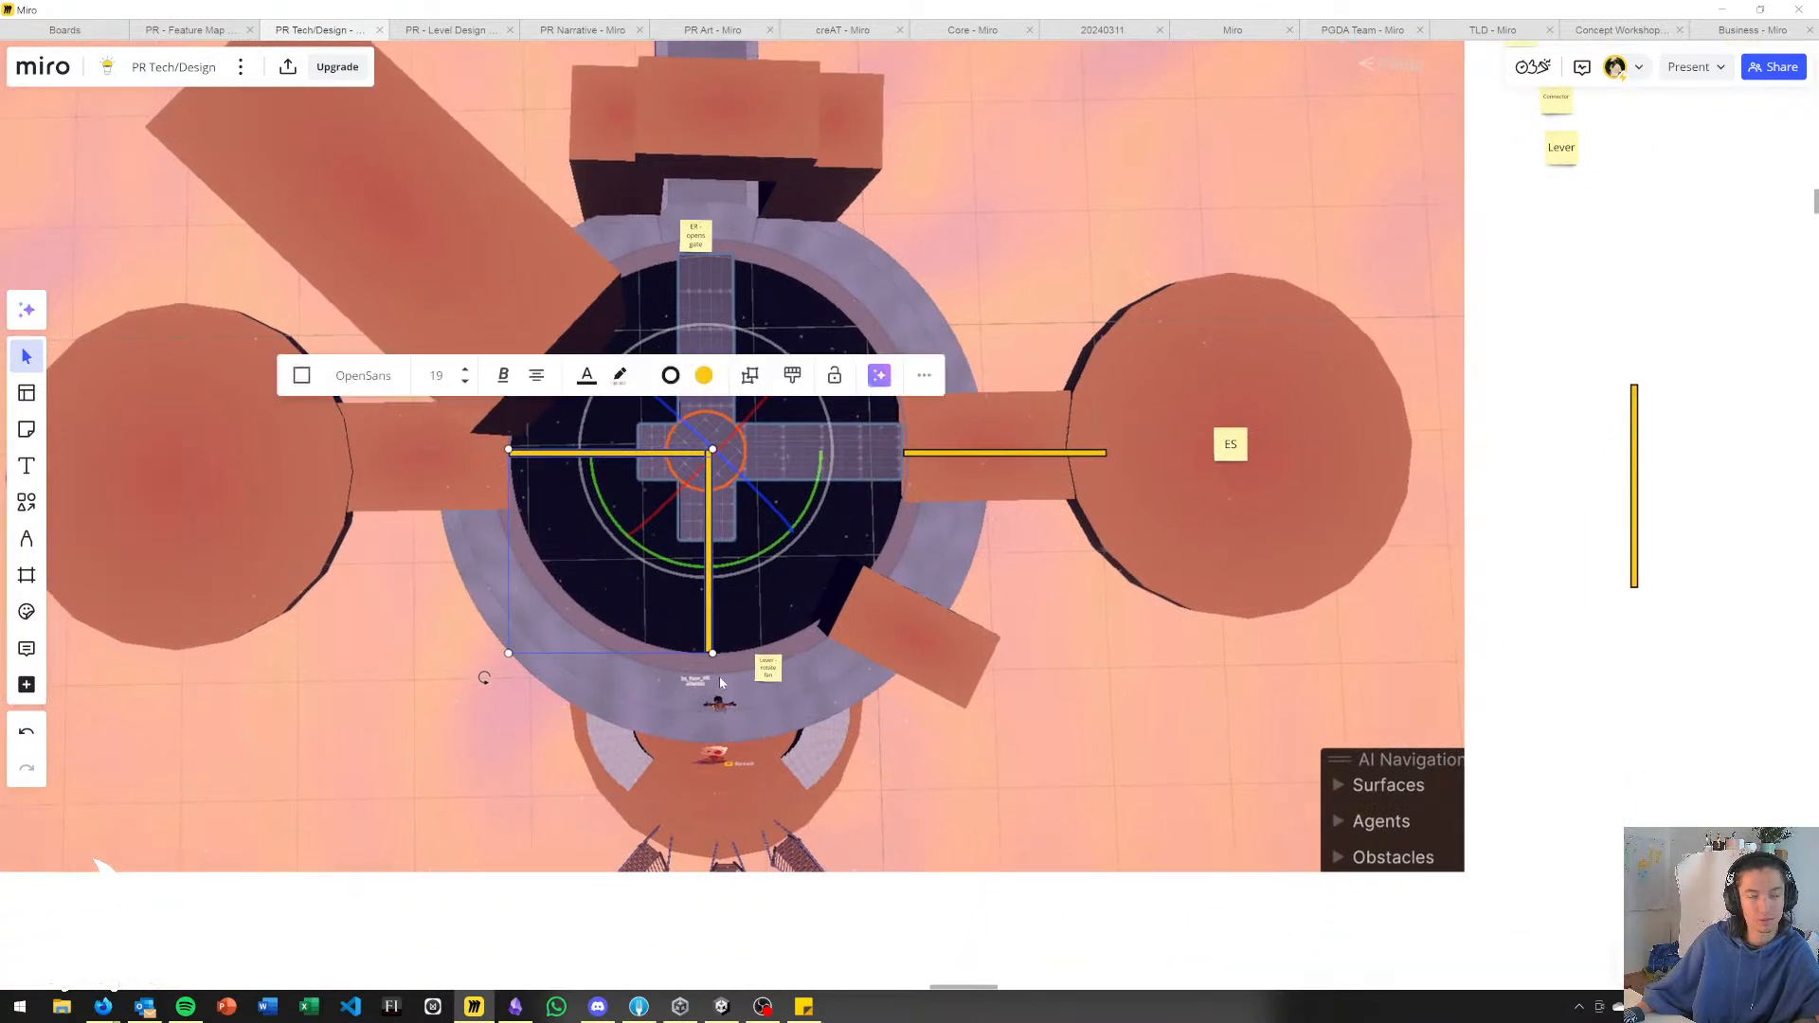
scroll(720, 682, left, 3)
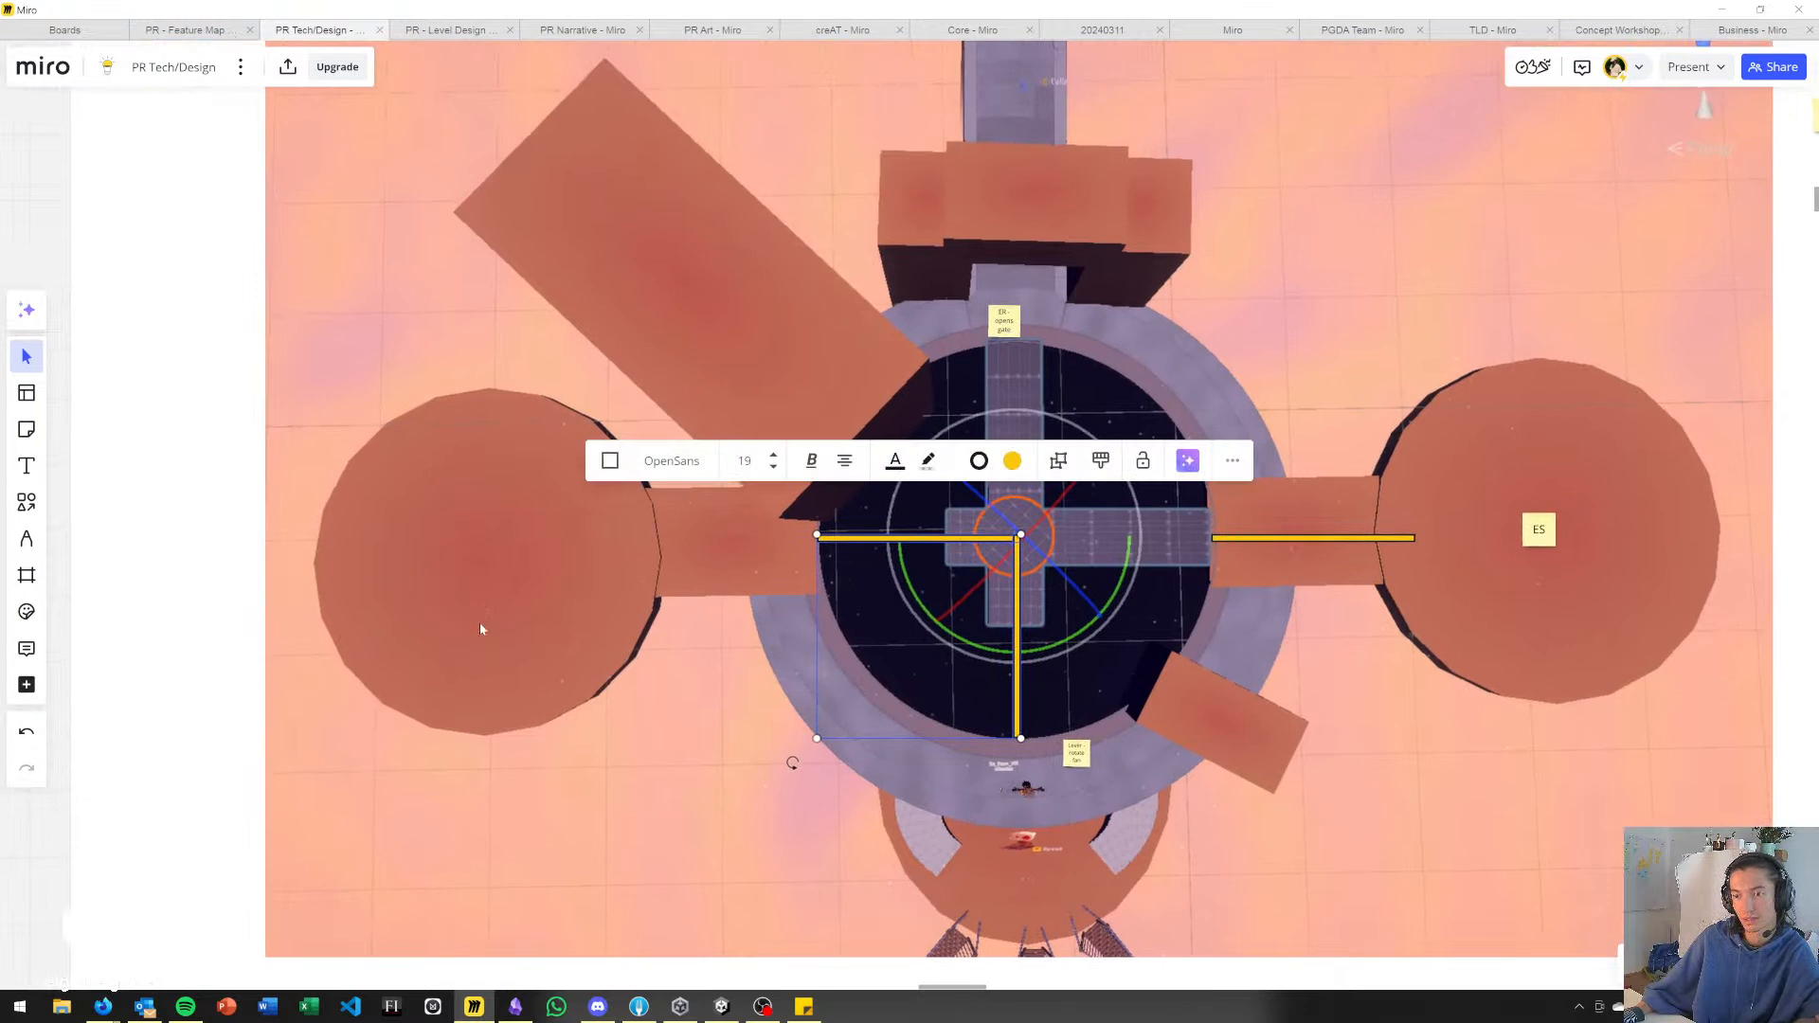
scroll(537, 583, right, 2)
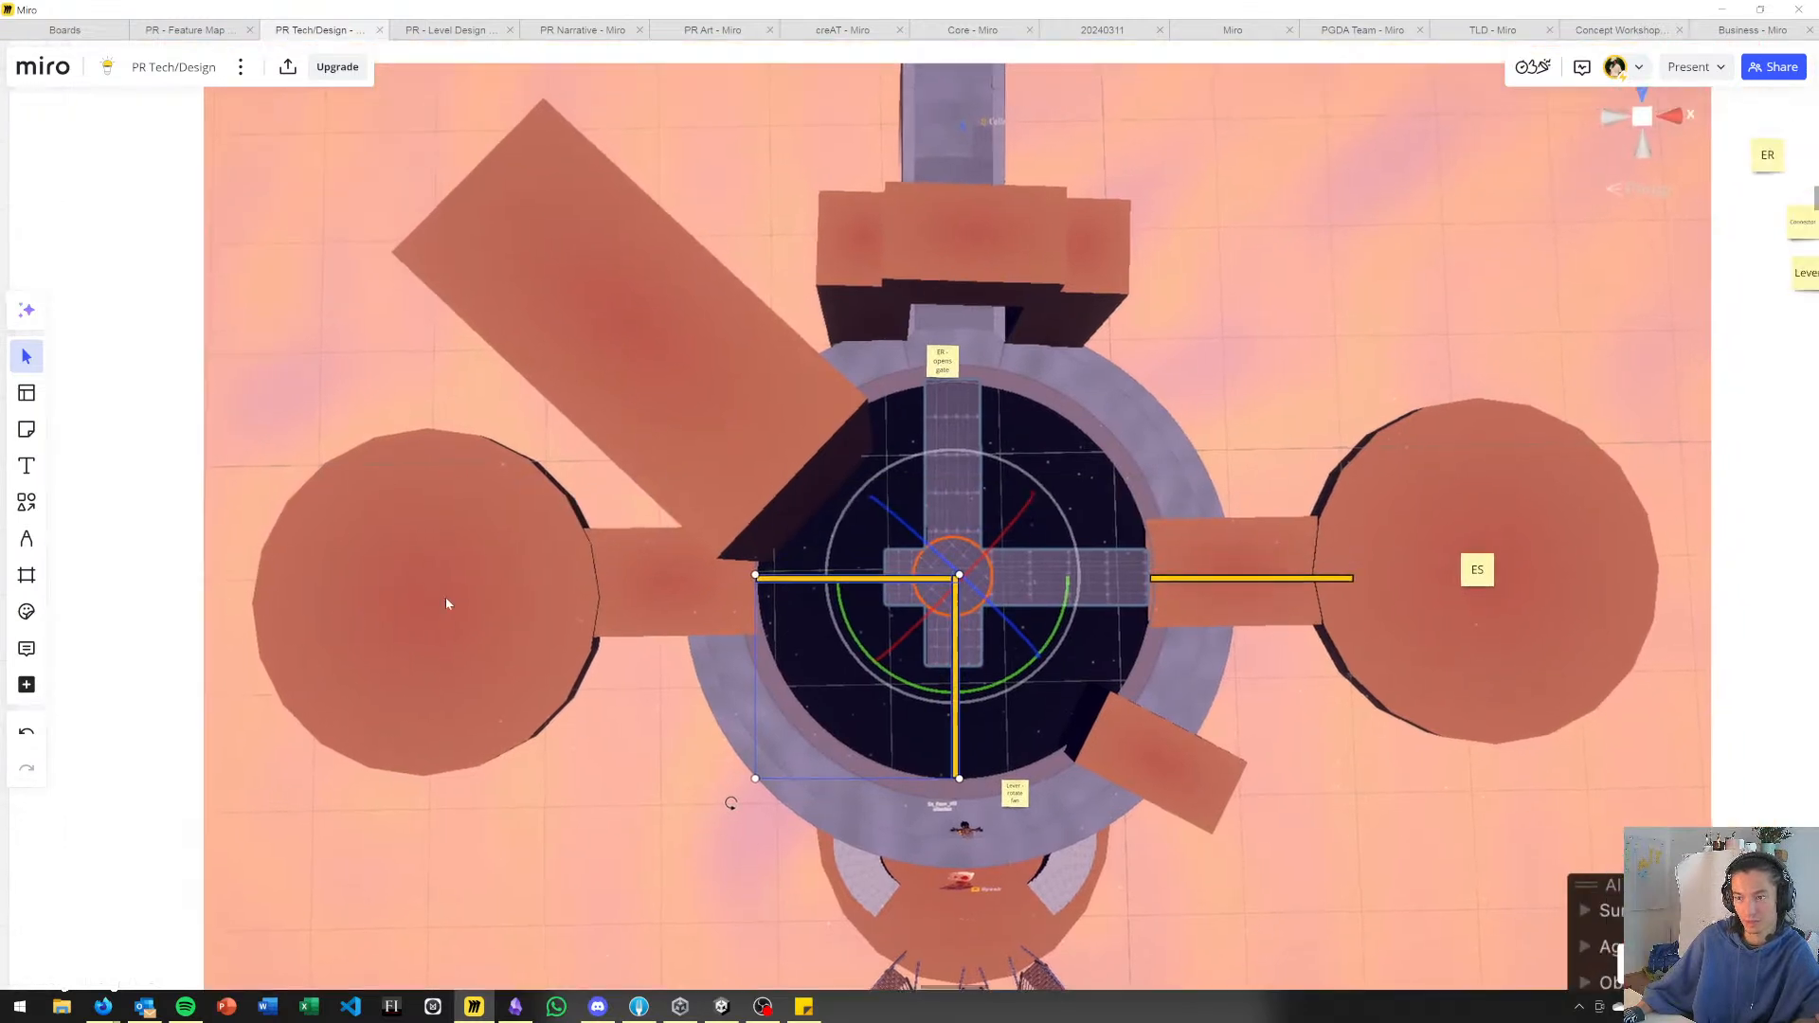
scroll(565, 583, right, 2)
scroll(596, 603, right, 3)
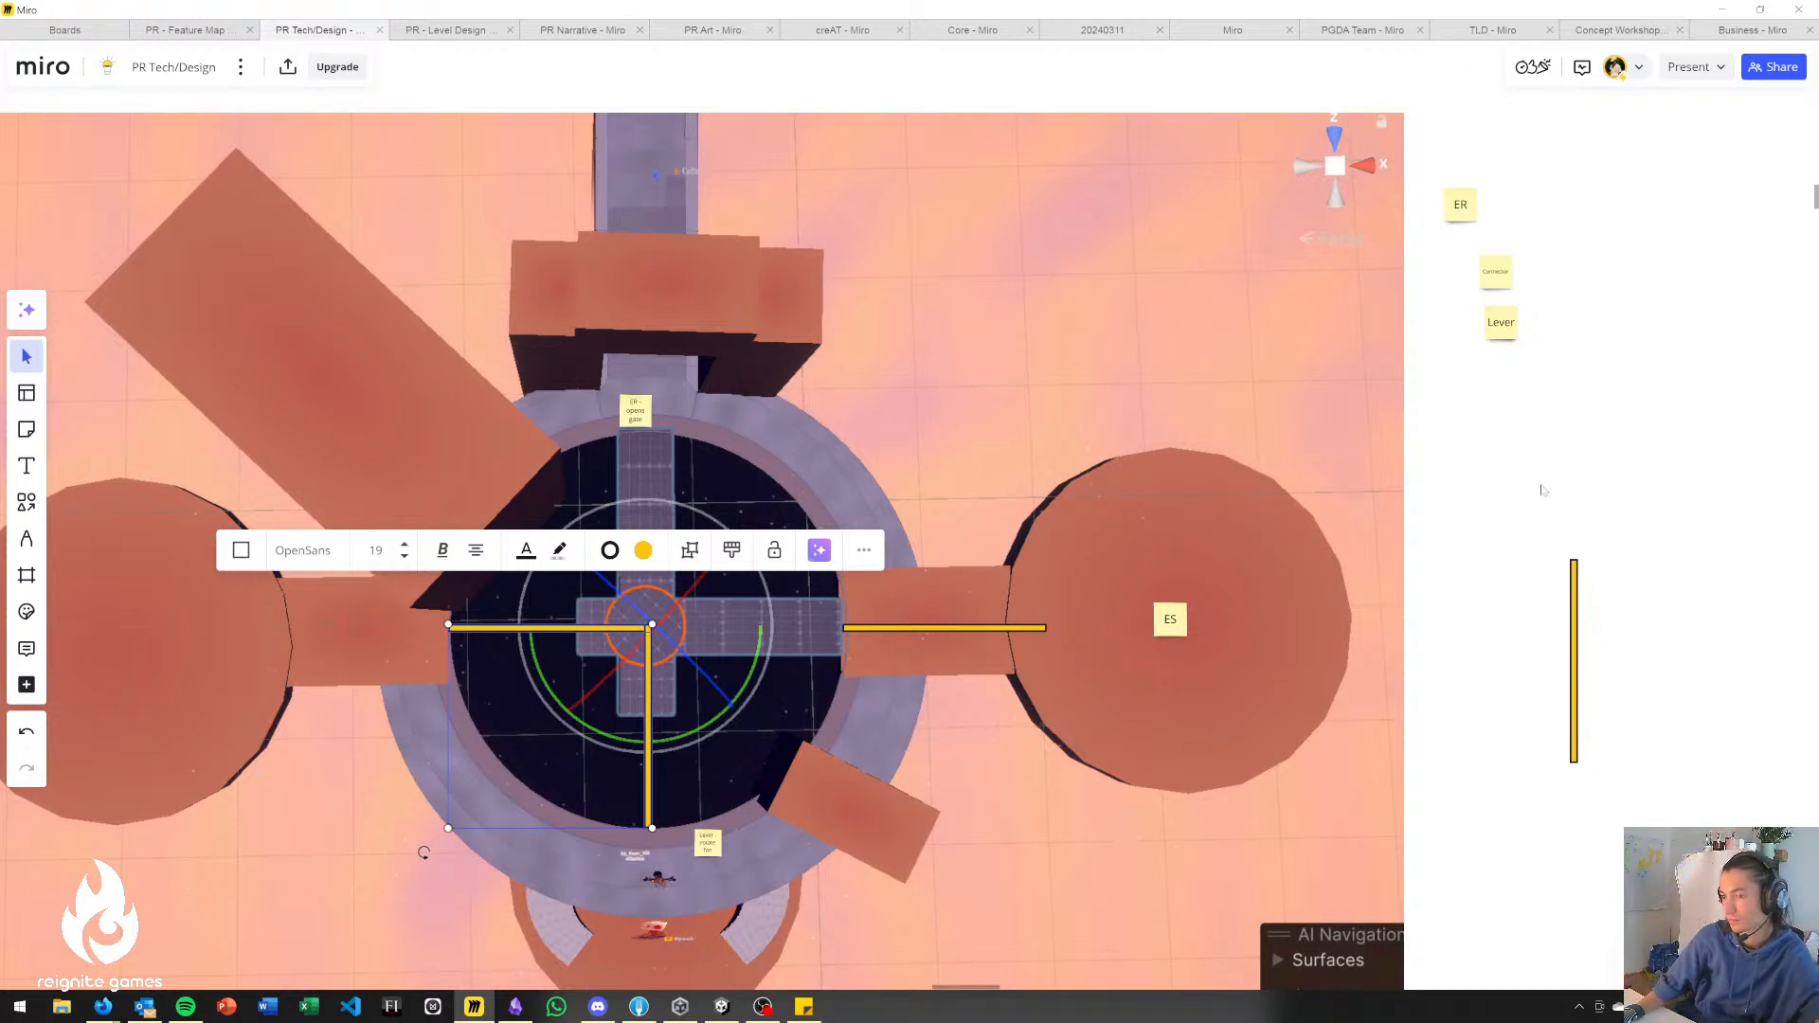
click(636, 645)
click(650, 630)
drag(444, 861, 1099, 150)
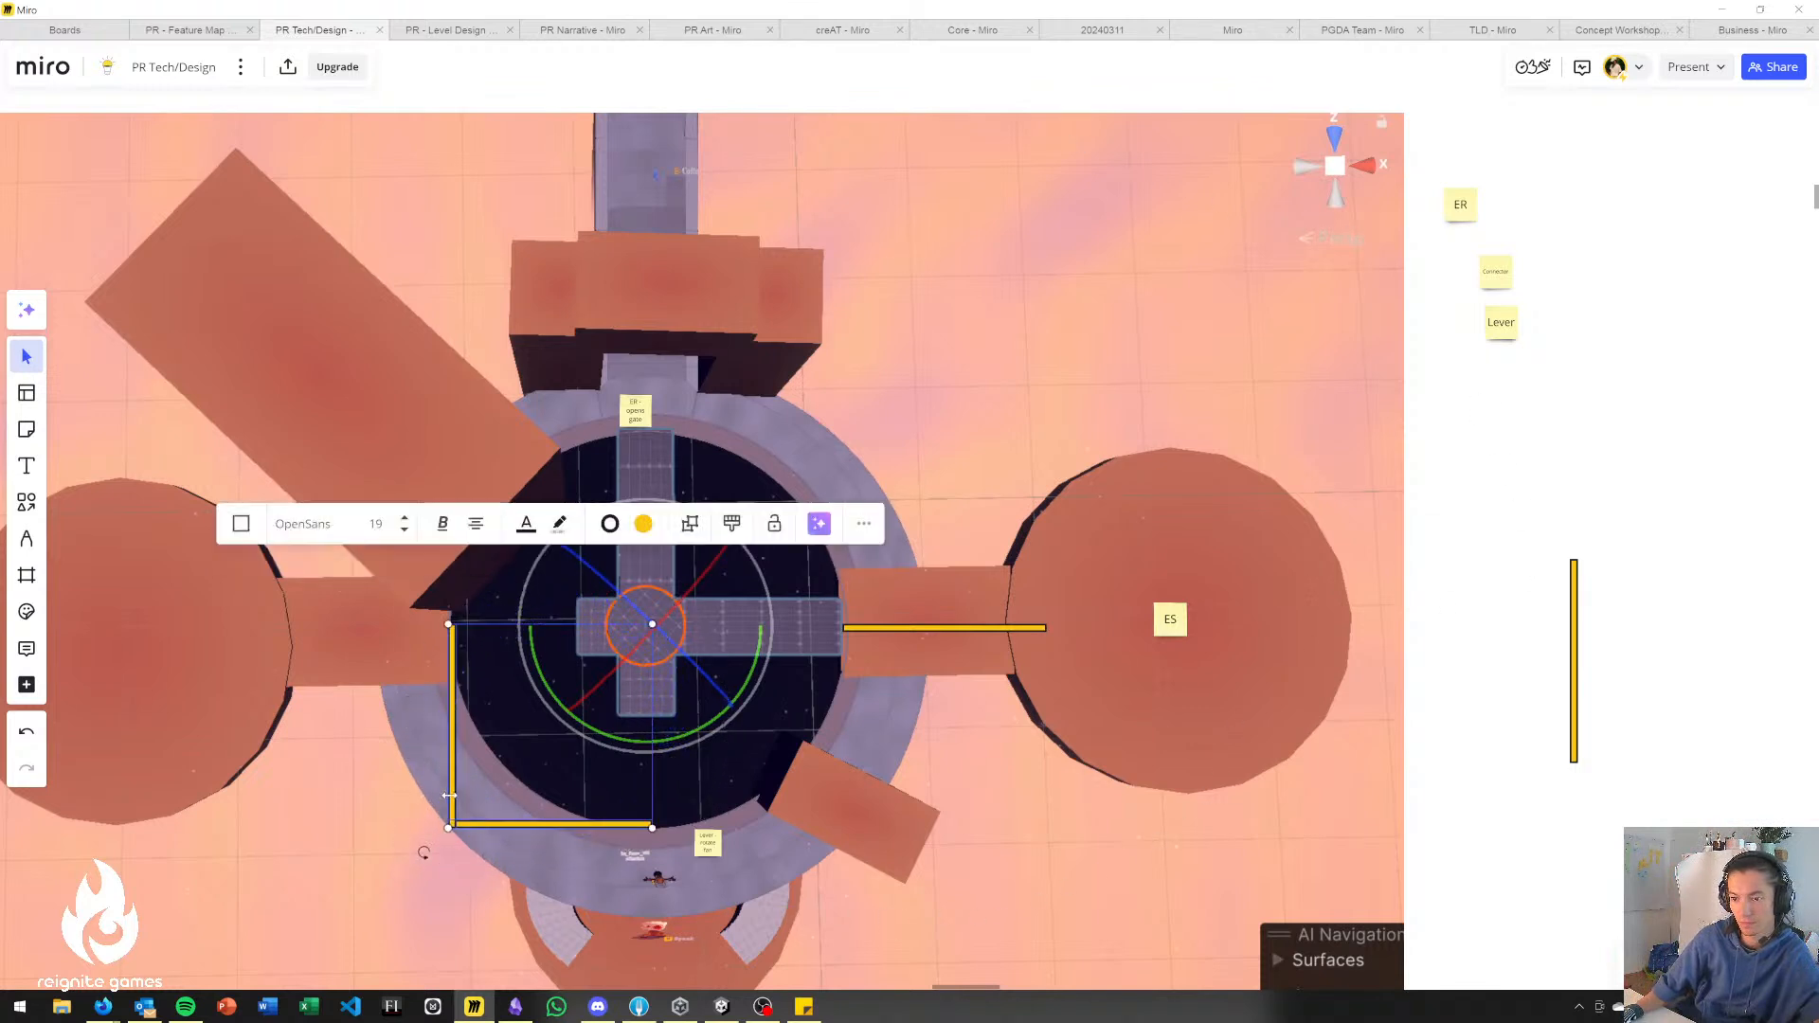
drag(460, 803, 650, 610)
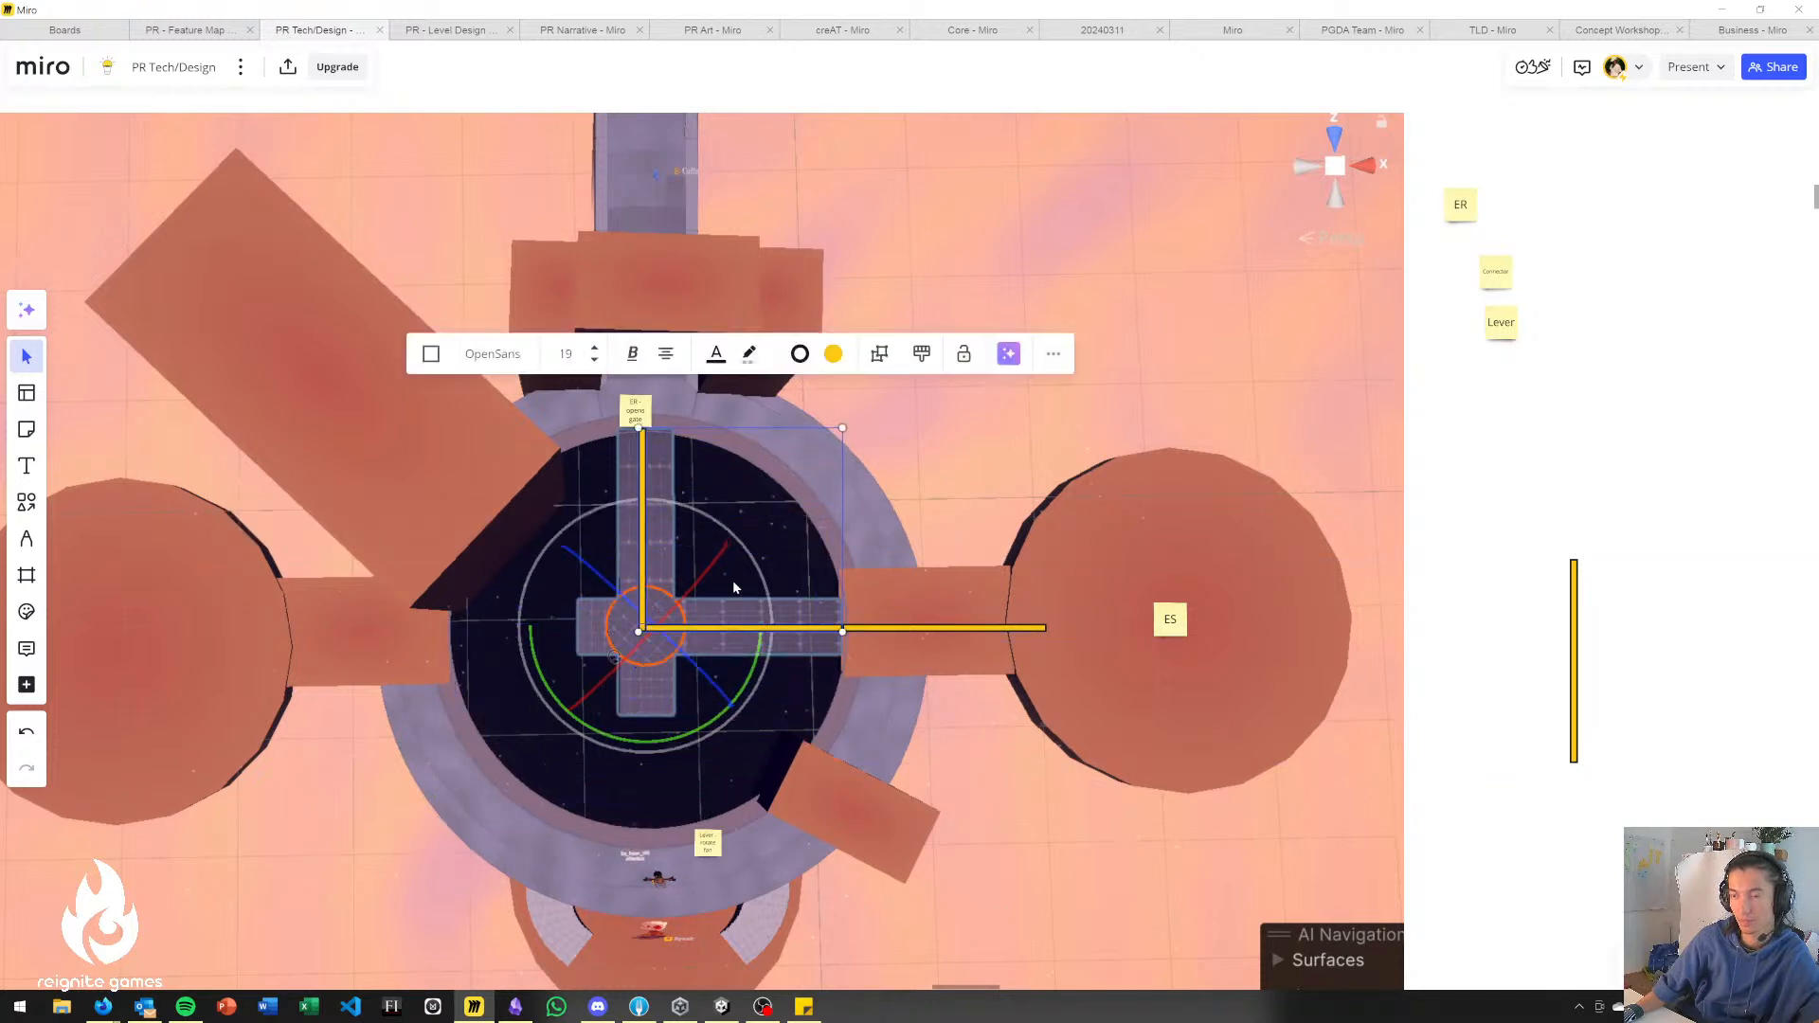
click(1434, 420)
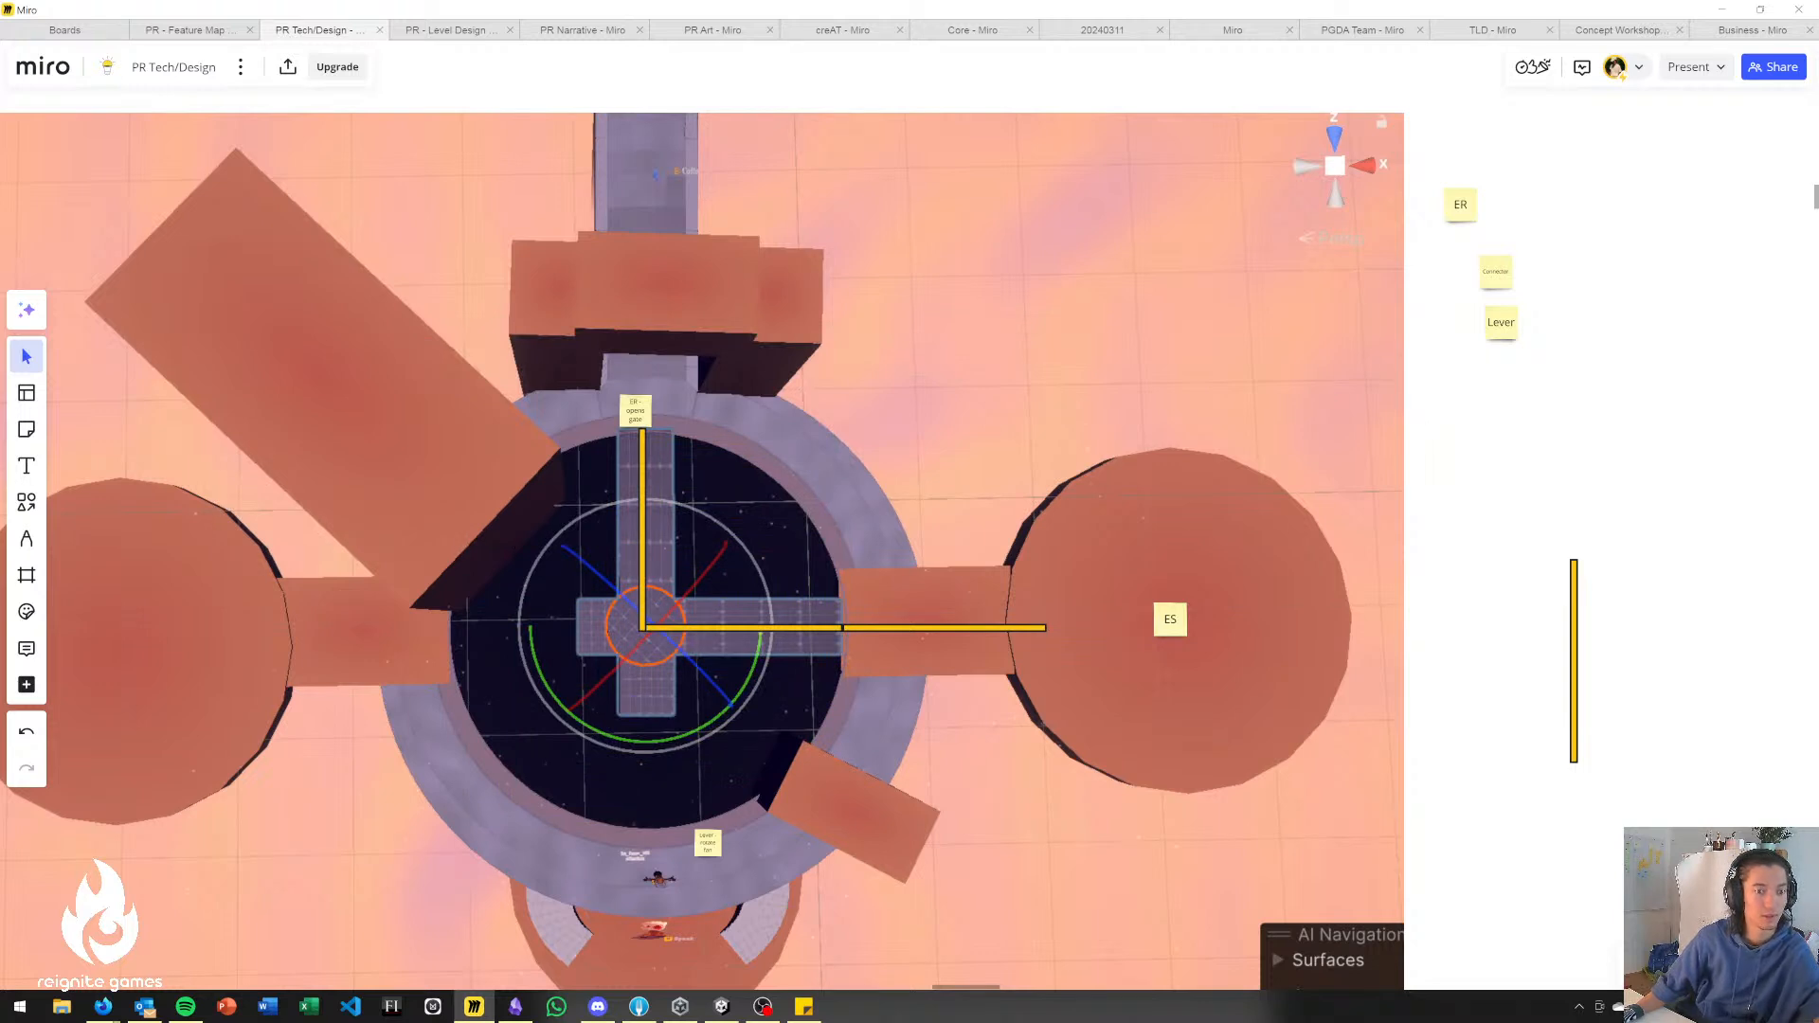
Try placing a duplicate of the Lever sticky note just below the original, and undo it.
right_drag(927, 505, 1016, 447)
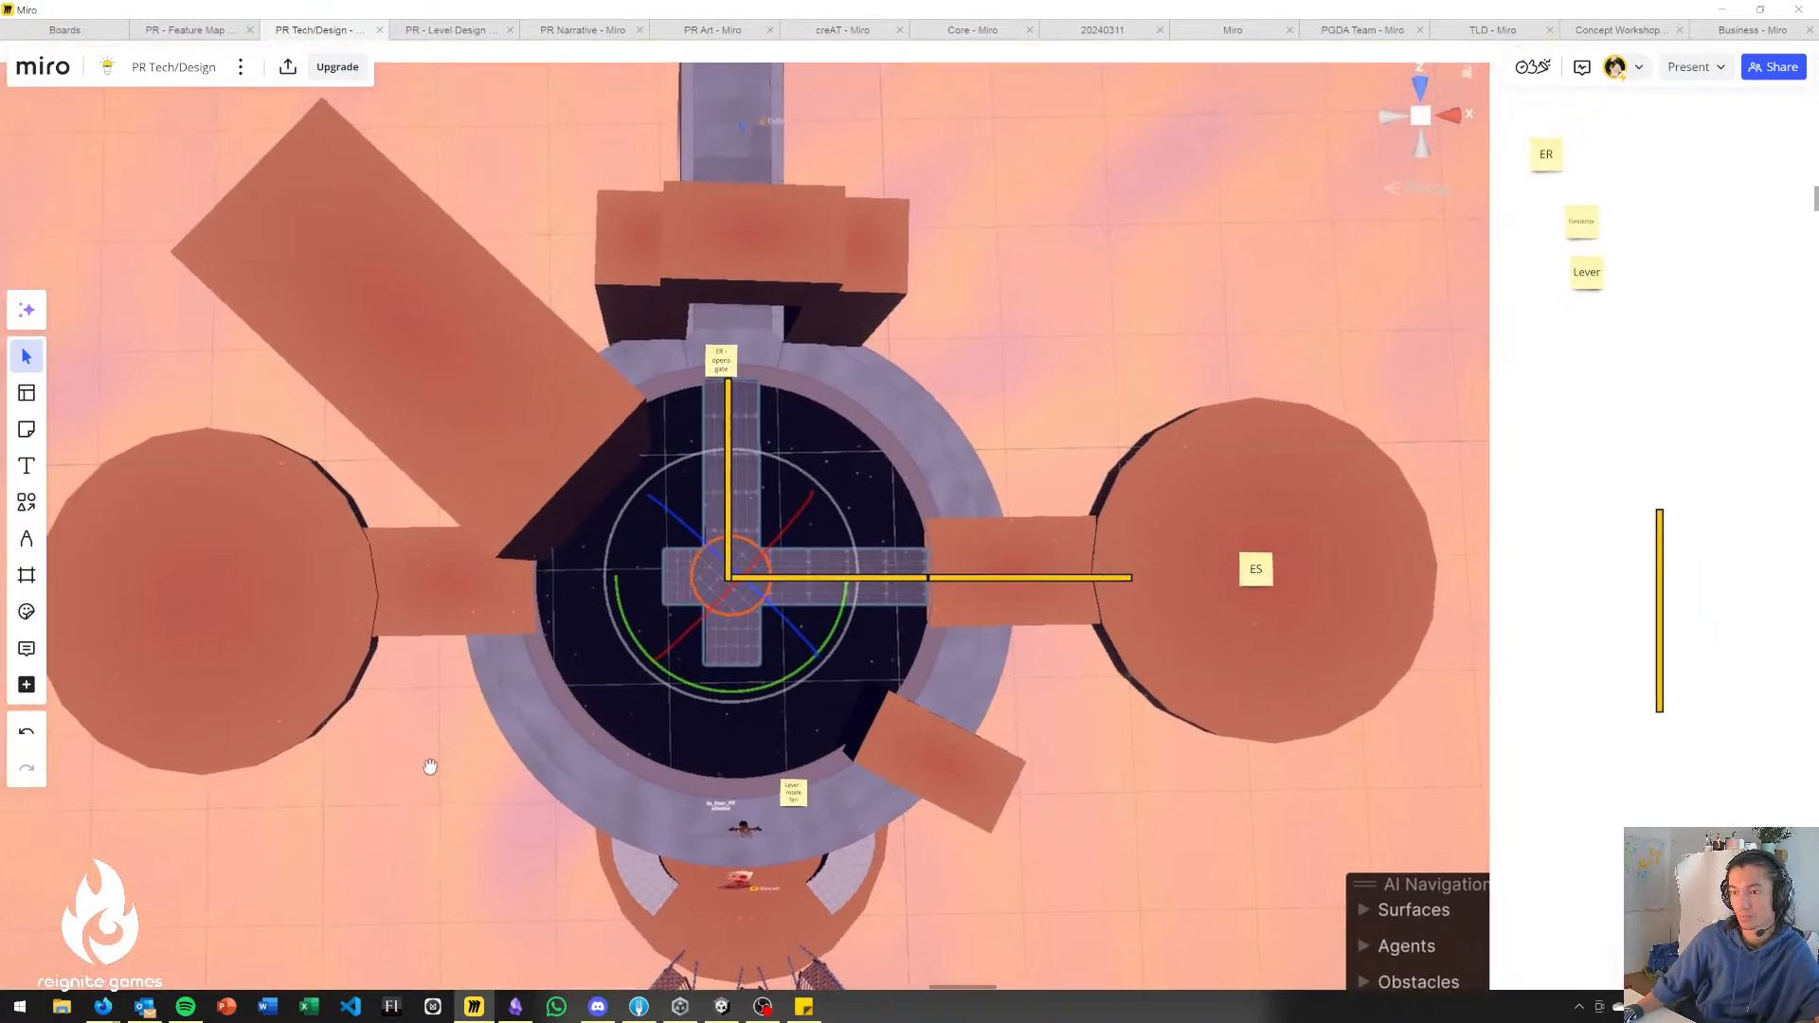
scroll(1242, 661, up, 5)
click(1176, 583)
right_drag(1631, 400, 1194, 651)
scroll(1279, 547, down, 2)
click(1338, 315)
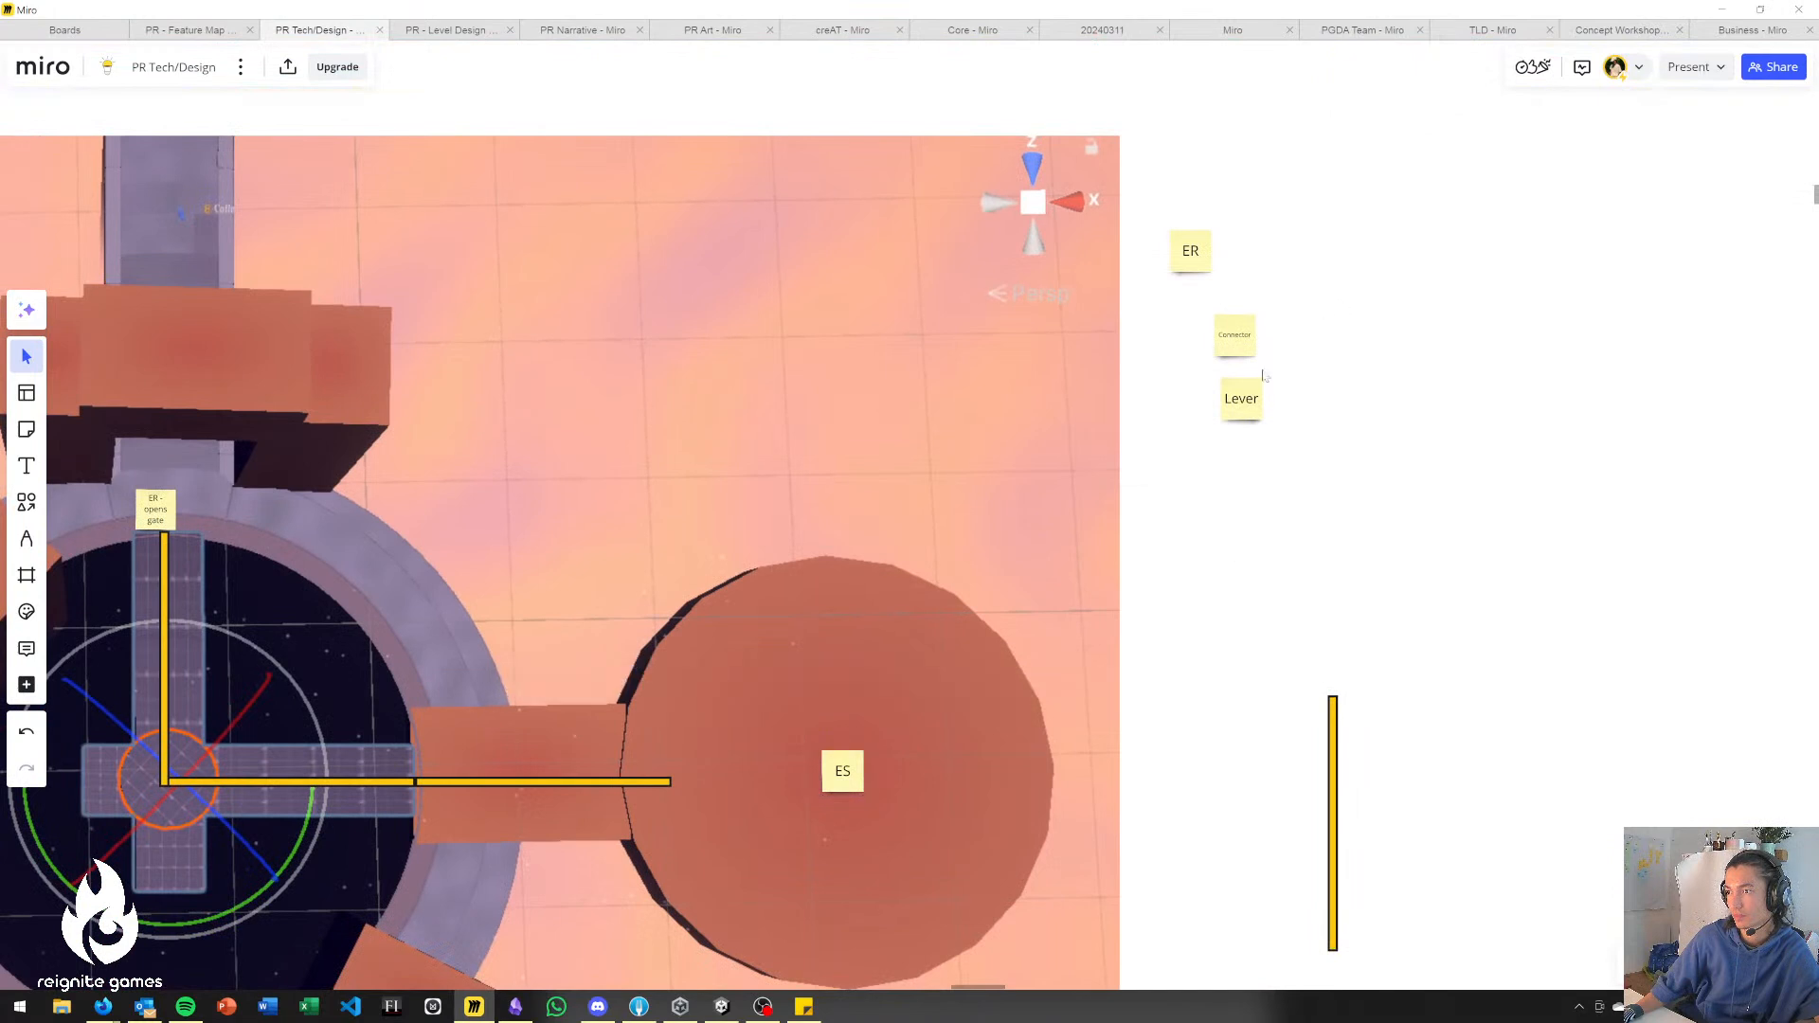
click(1241, 398)
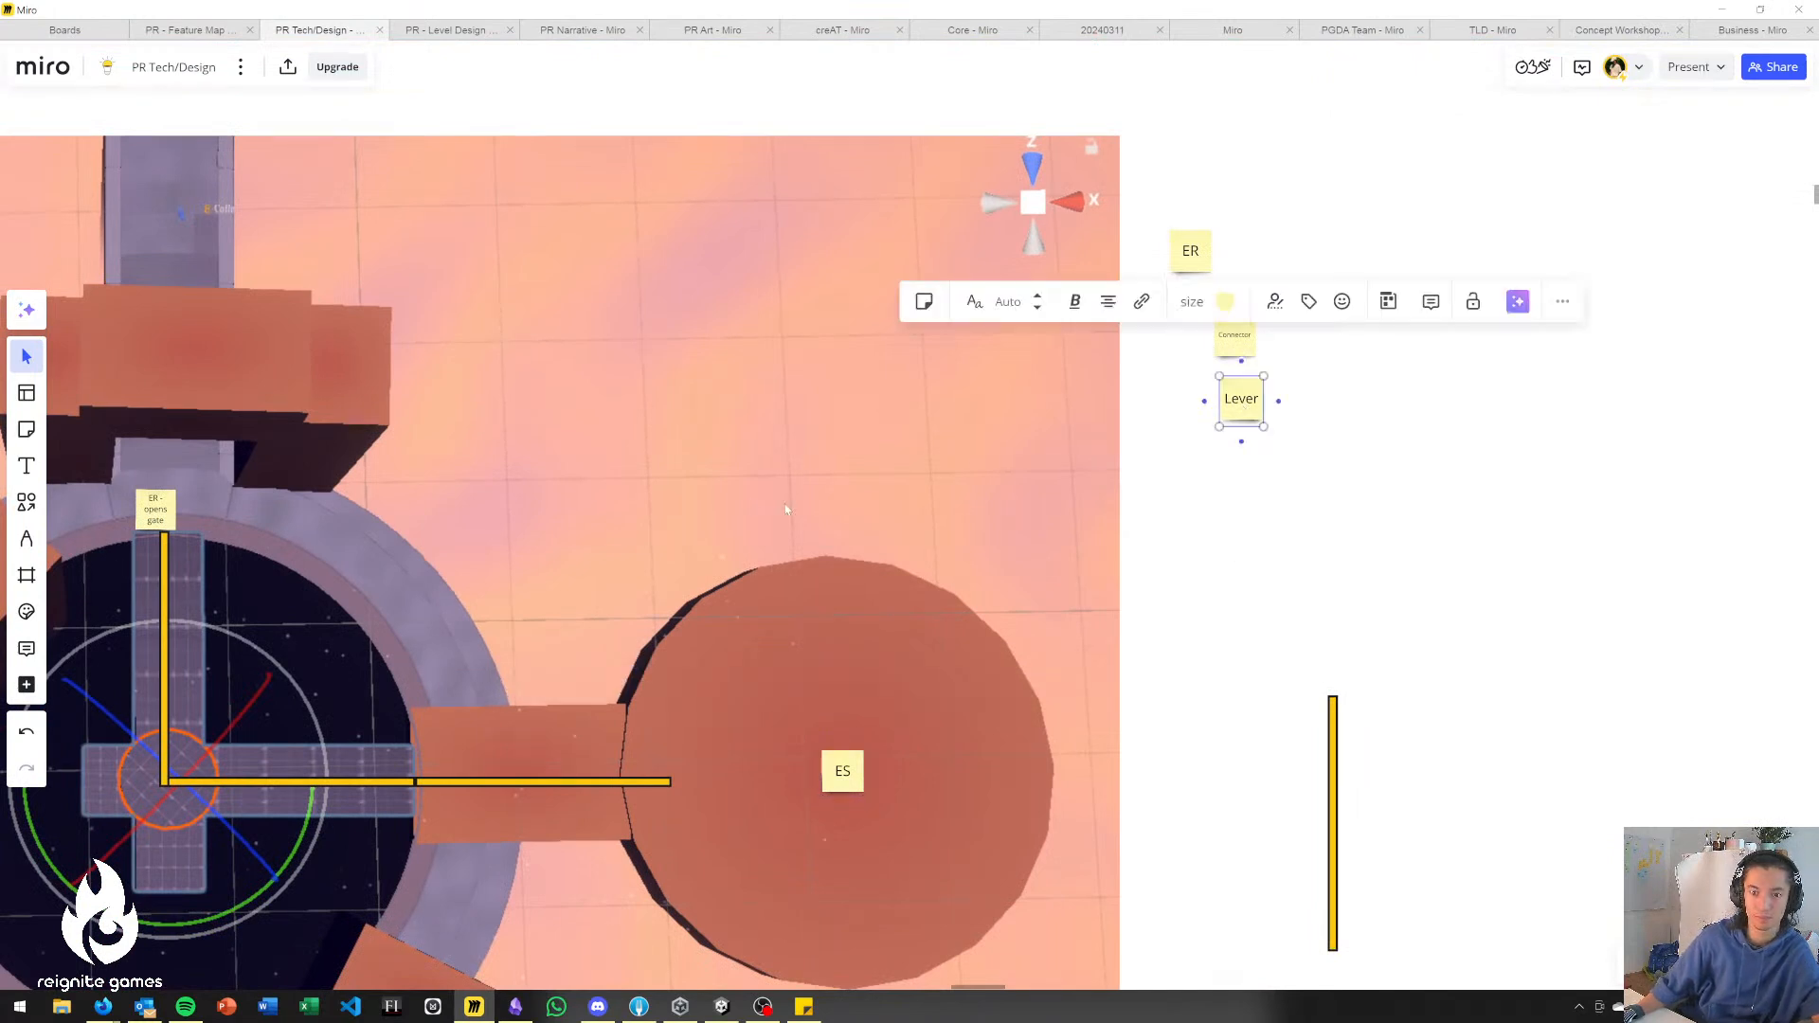
drag(1242, 398, 1278, 498)
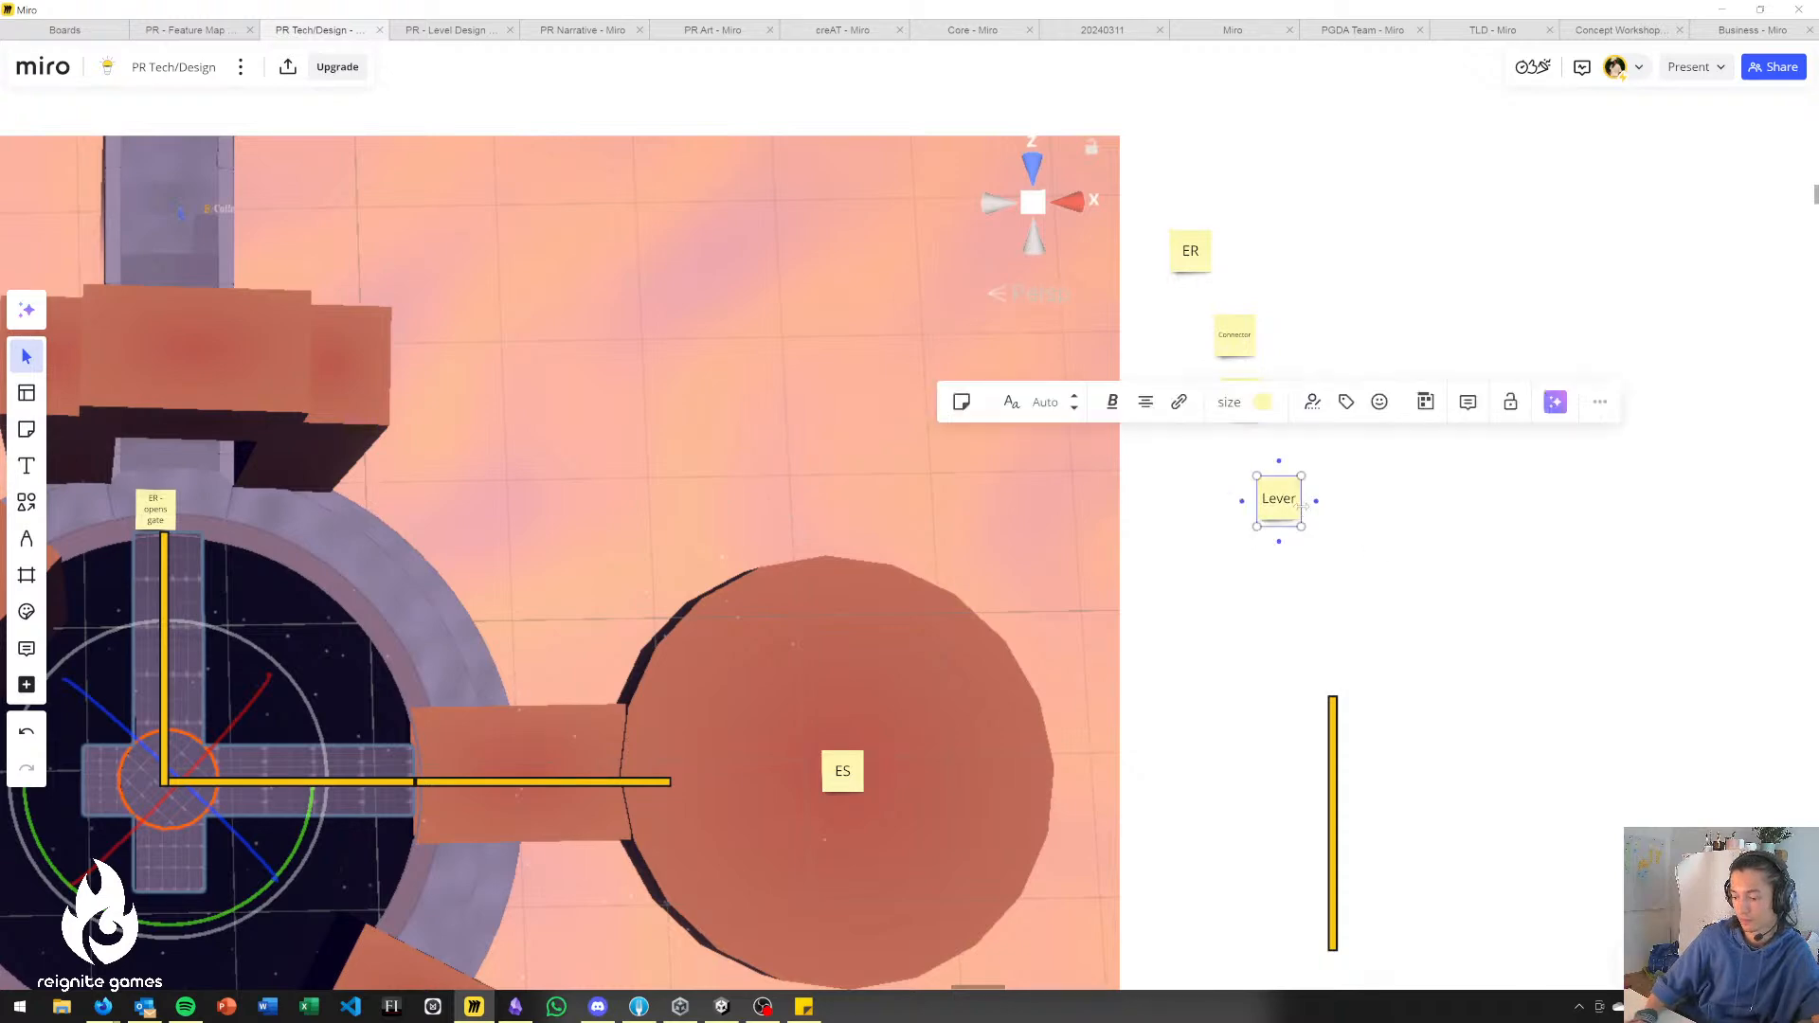
key(ctrl+z)
Find the Electricity Puzzles frame on the workspace board and bring its clock sketch photo into close view.
scroll(1301, 506, down, 10)
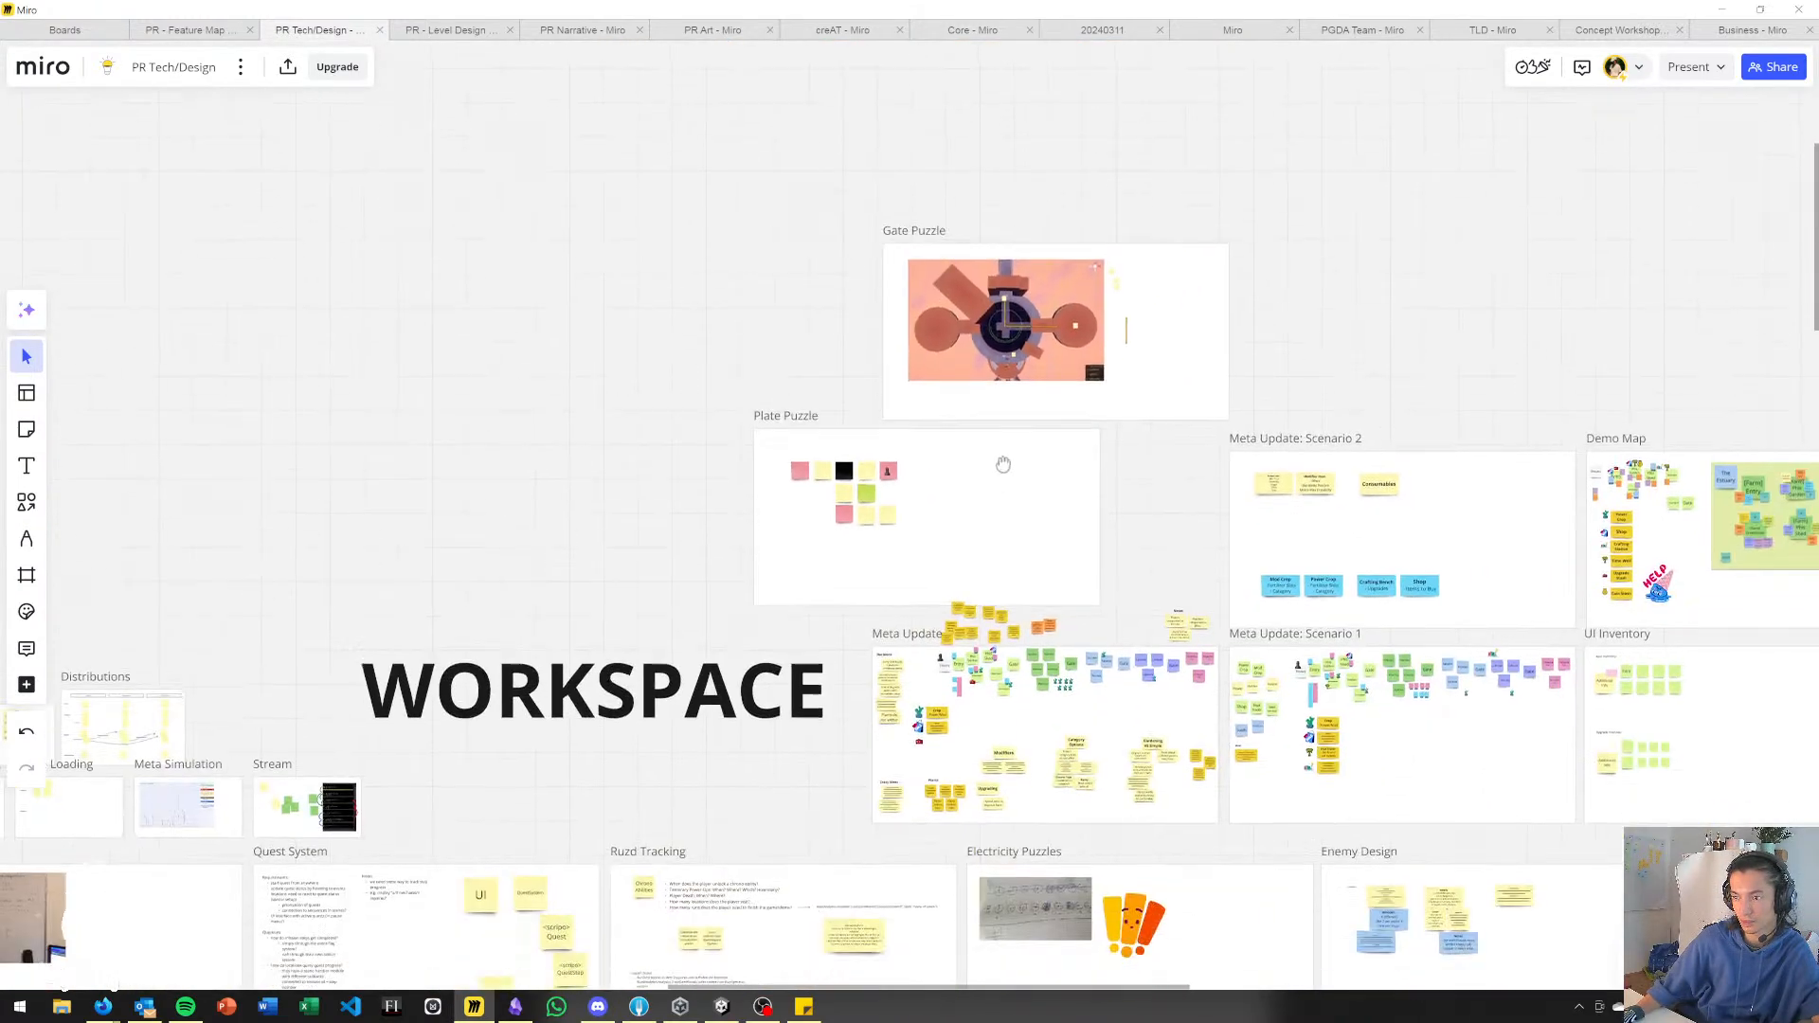
middle_drag(1003, 464, 909, 286)
middle_drag(606, 578, 1115, 370)
middle_drag(403, 377, 1057, 479)
scroll(623, 561, down, 3)
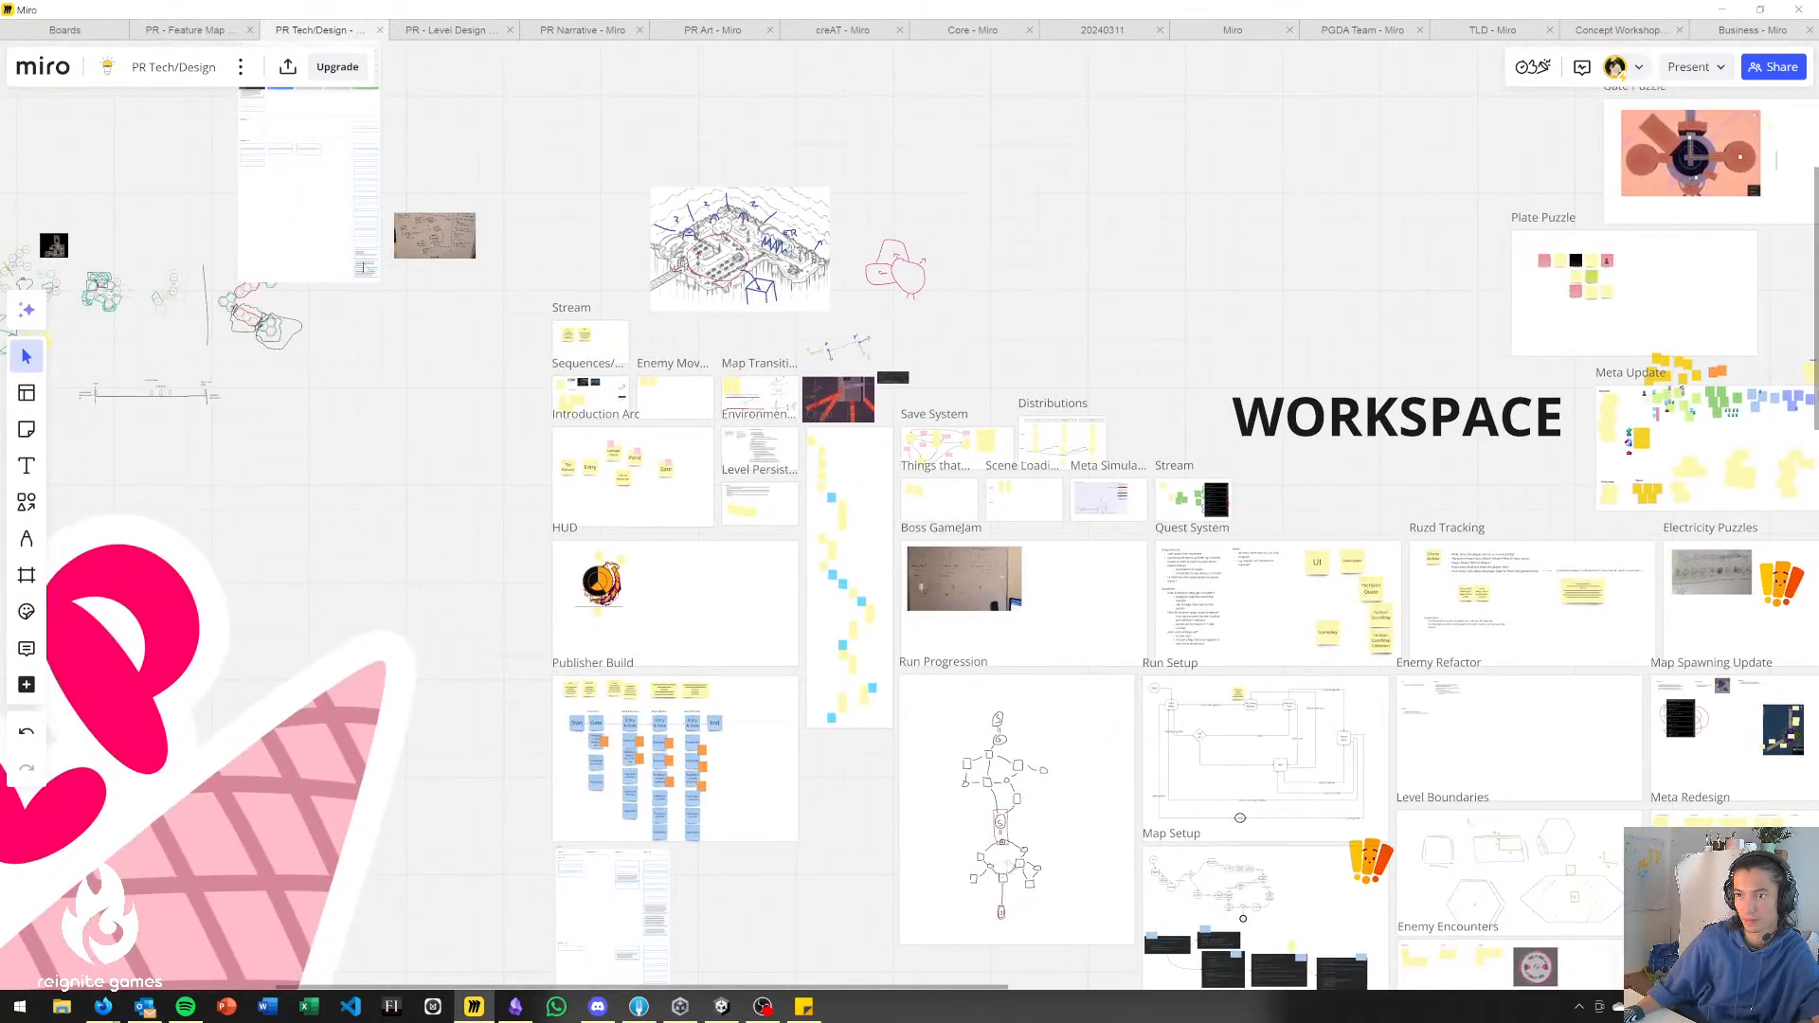
middle_drag(388, 288, 502, 452)
middle_drag(1327, 777, 783, 257)
middle_drag(1537, 699, 1374, 646)
middle_drag(921, 436, 807, 477)
mouse_move(1041, 231)
middle_down()
mouse_move(956, 364)
mouse_move(902, 508)
mouse_move(1102, 633)
middle_up()
scroll(902, 509, up, 3)
scroll(902, 509, up, 5)
scroll(1105, 633, up, 3)
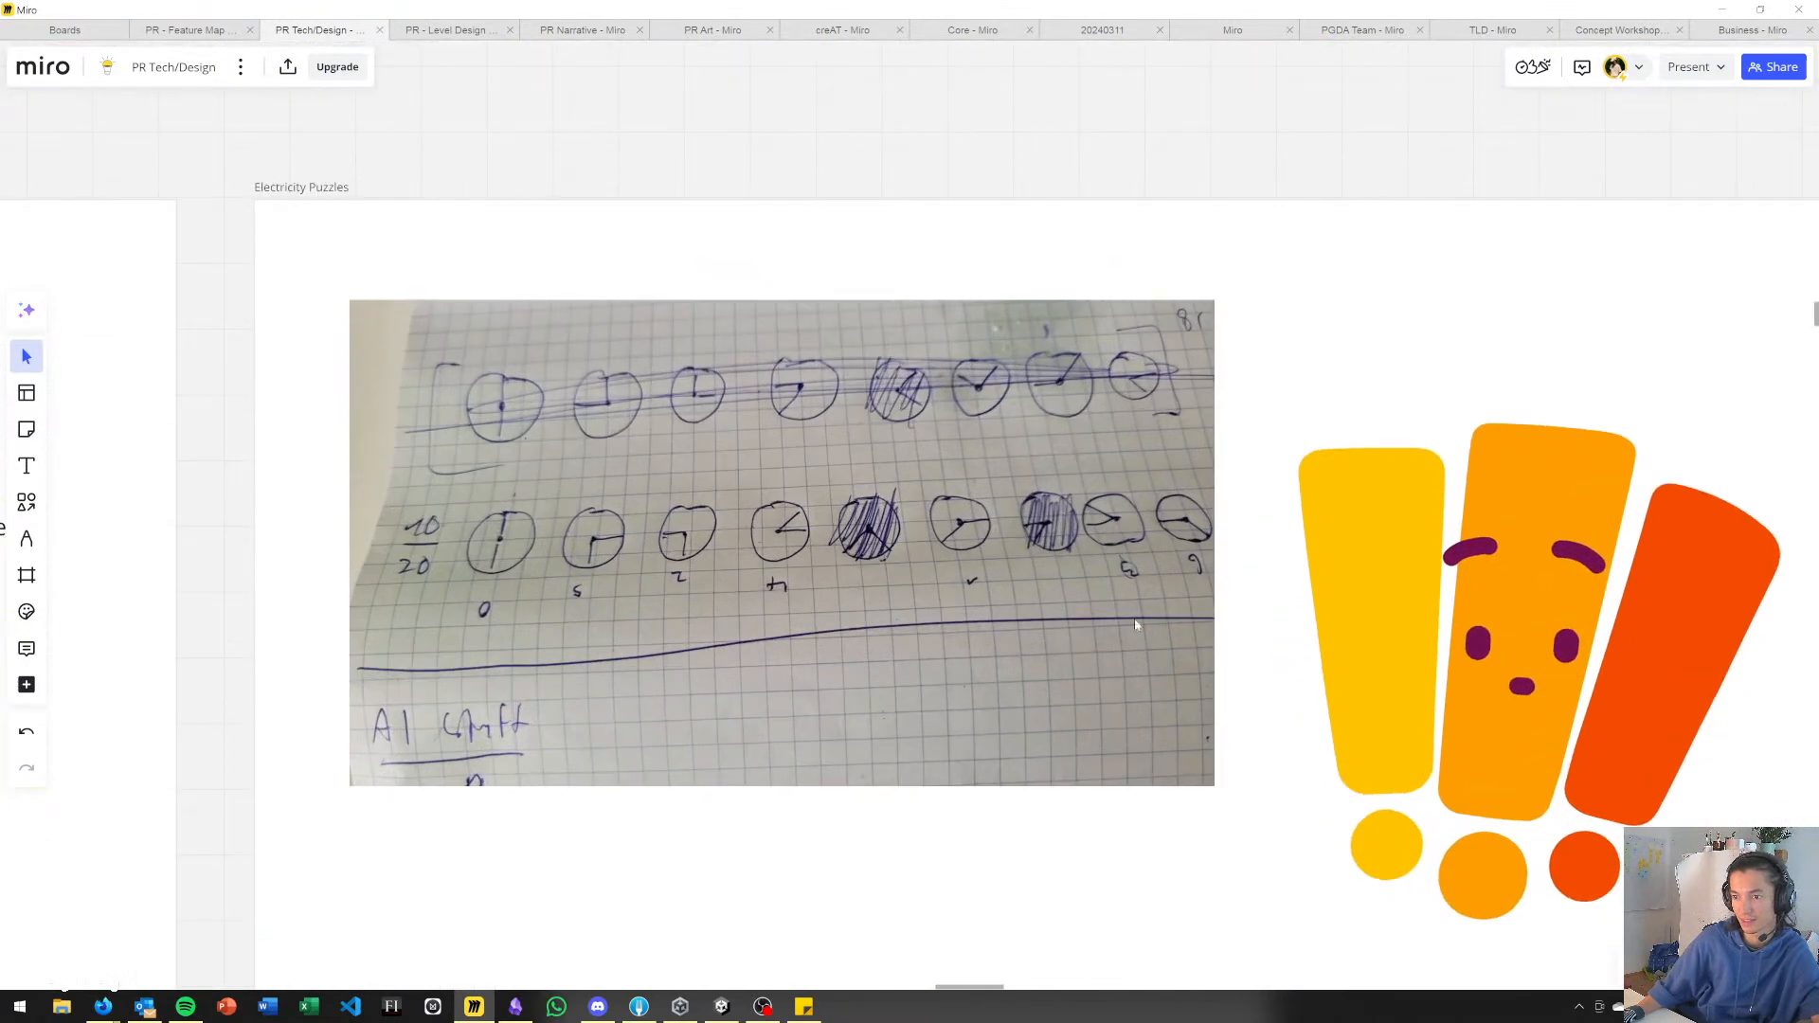
Examine the two rows of hand-drawn clocks and the numbers under them in the Electricity Puzzles photo.
scroll(1156, 536, up, 1)
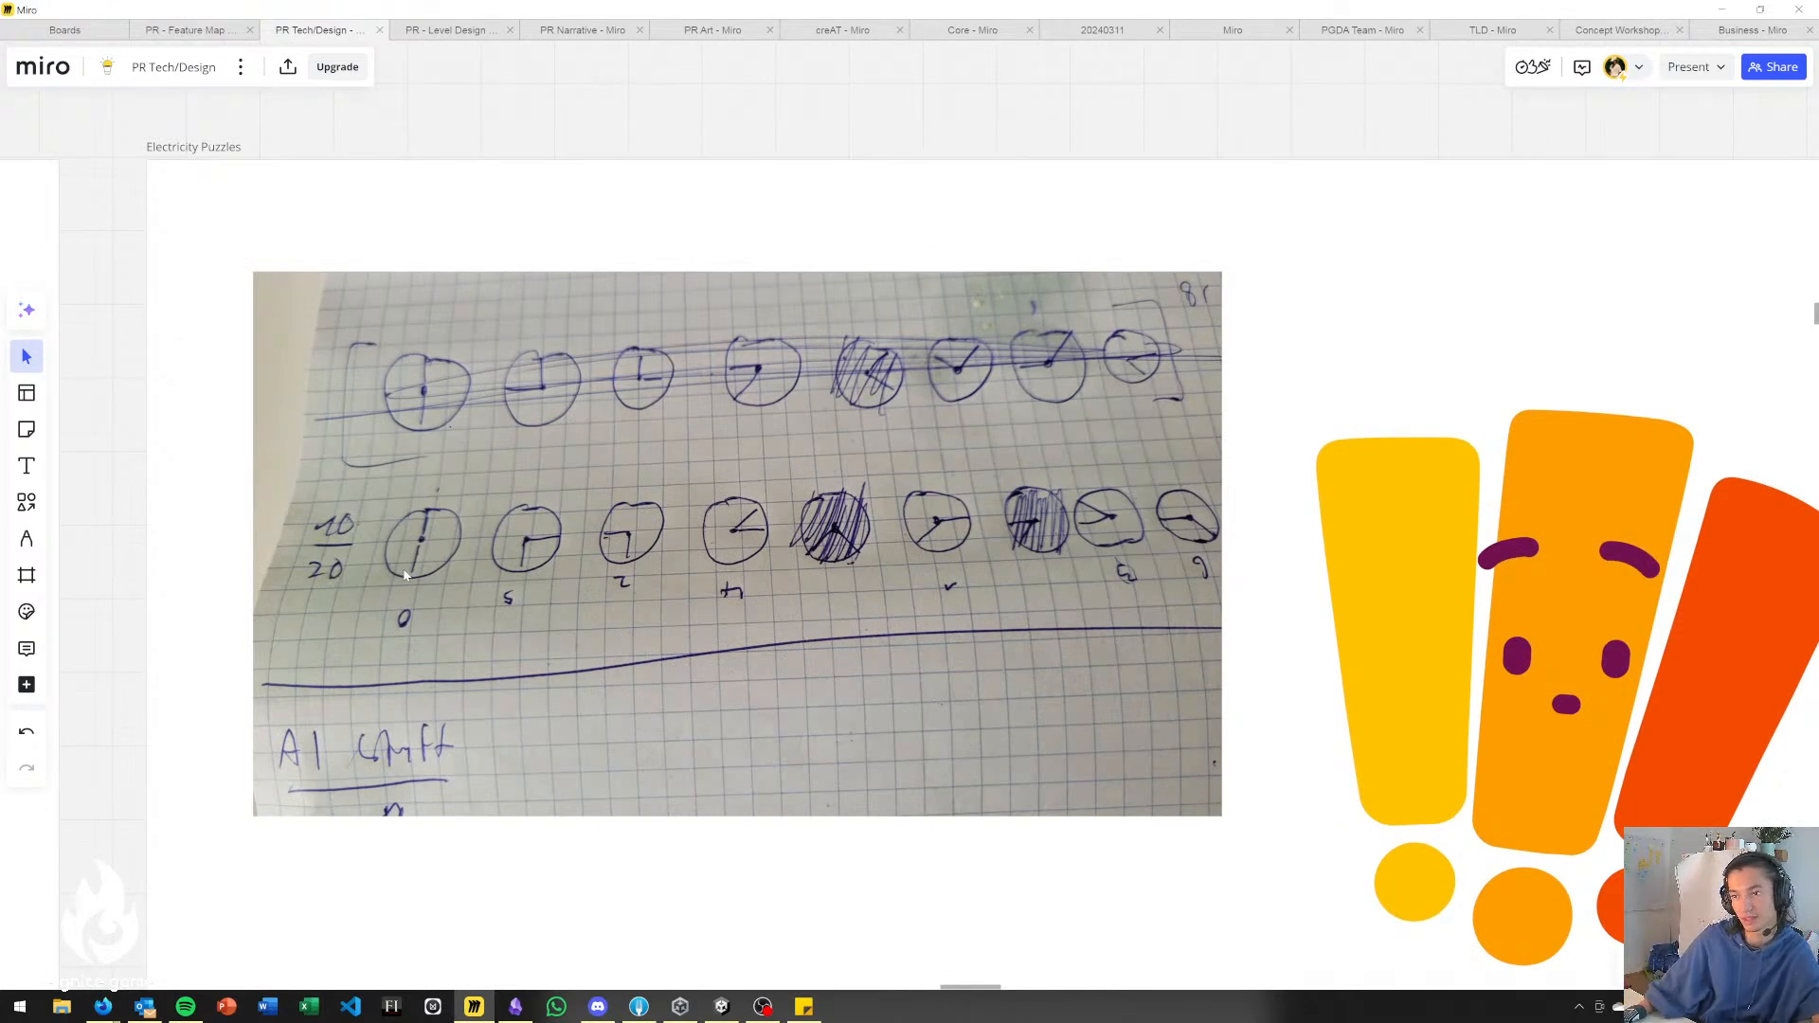
scroll(648, 670, up, 2)
scroll(647, 670, left, 2)
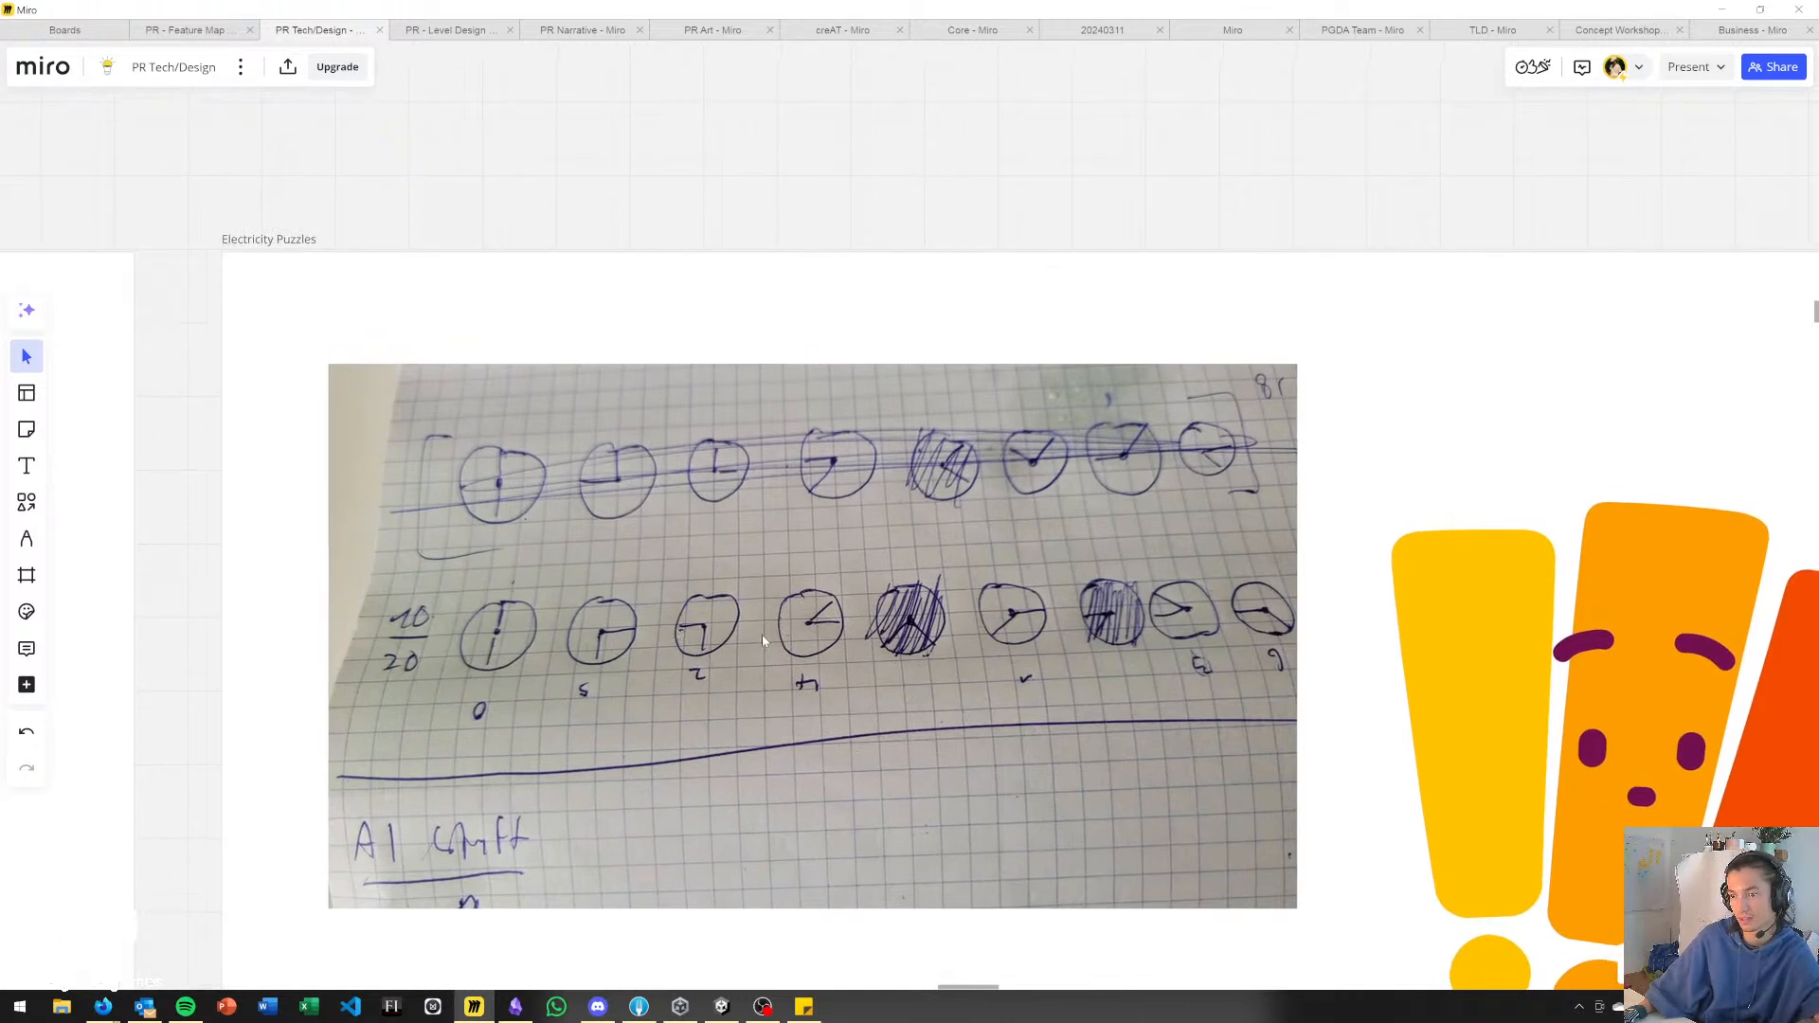
scroll(1284, 635, right, 3)
scroll(1284, 635, down, 1)
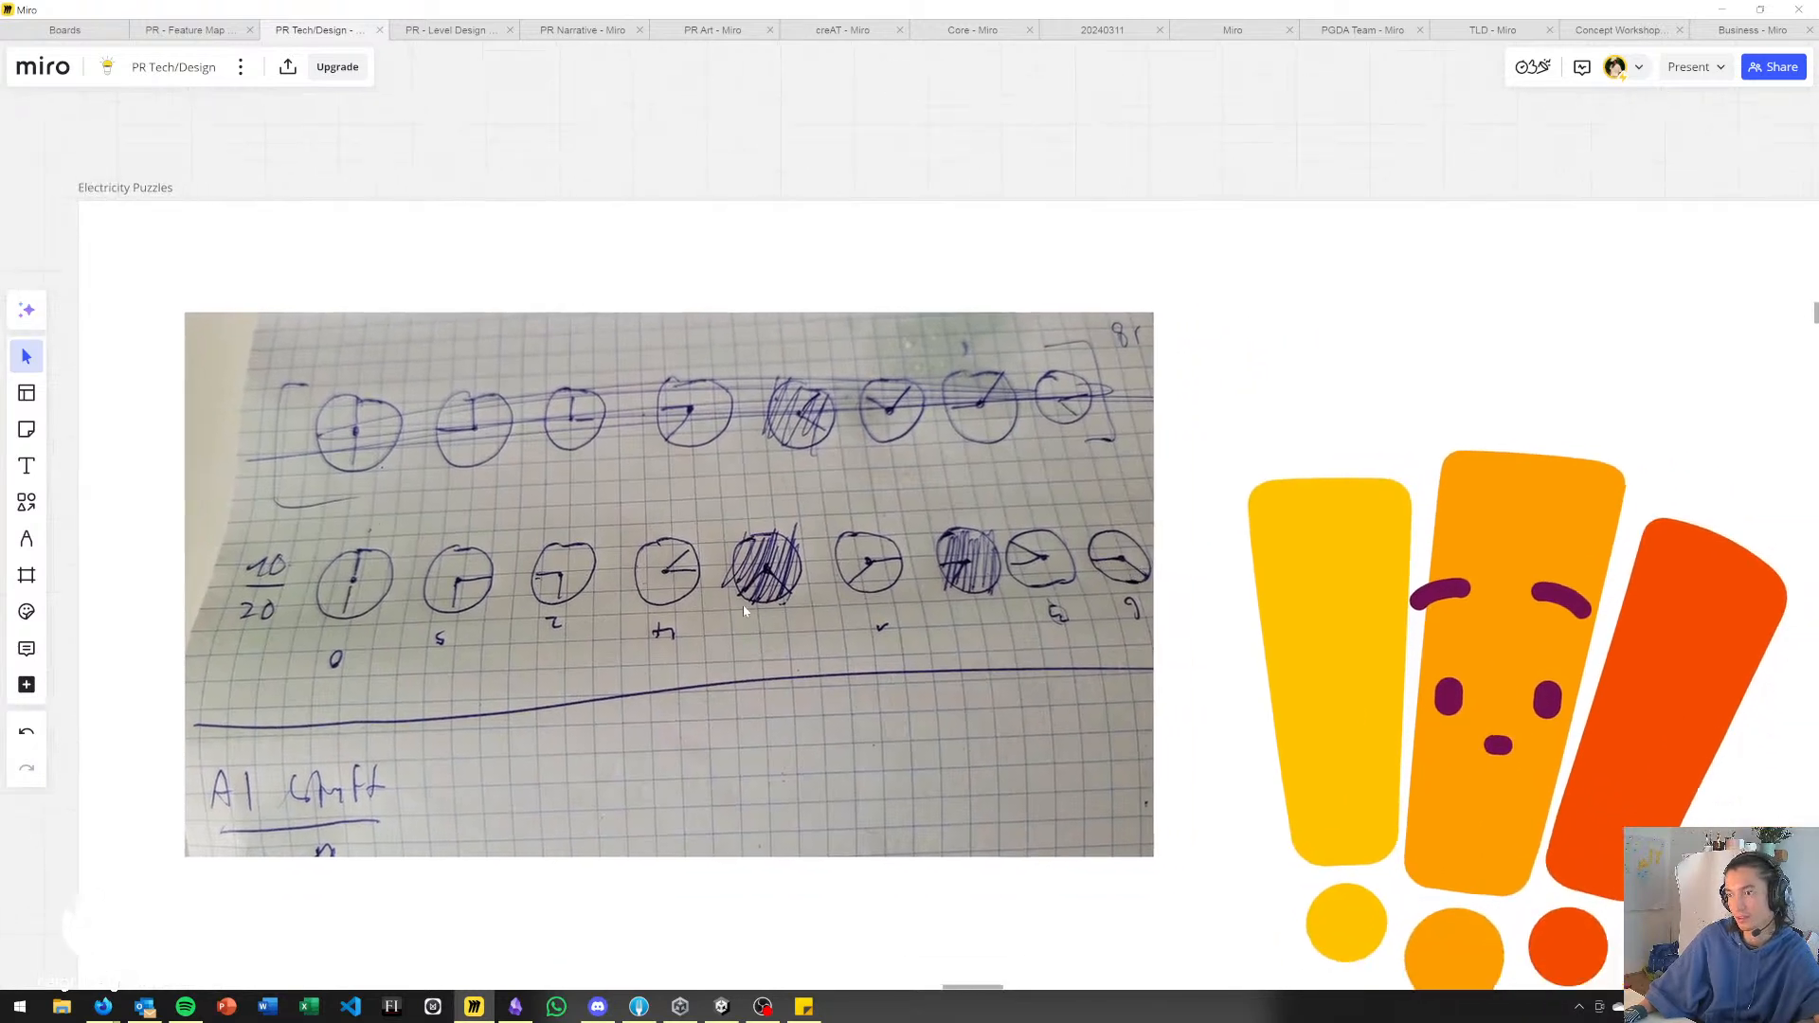
scroll(733, 609, up, 1)
scroll(734, 609, right, 1)
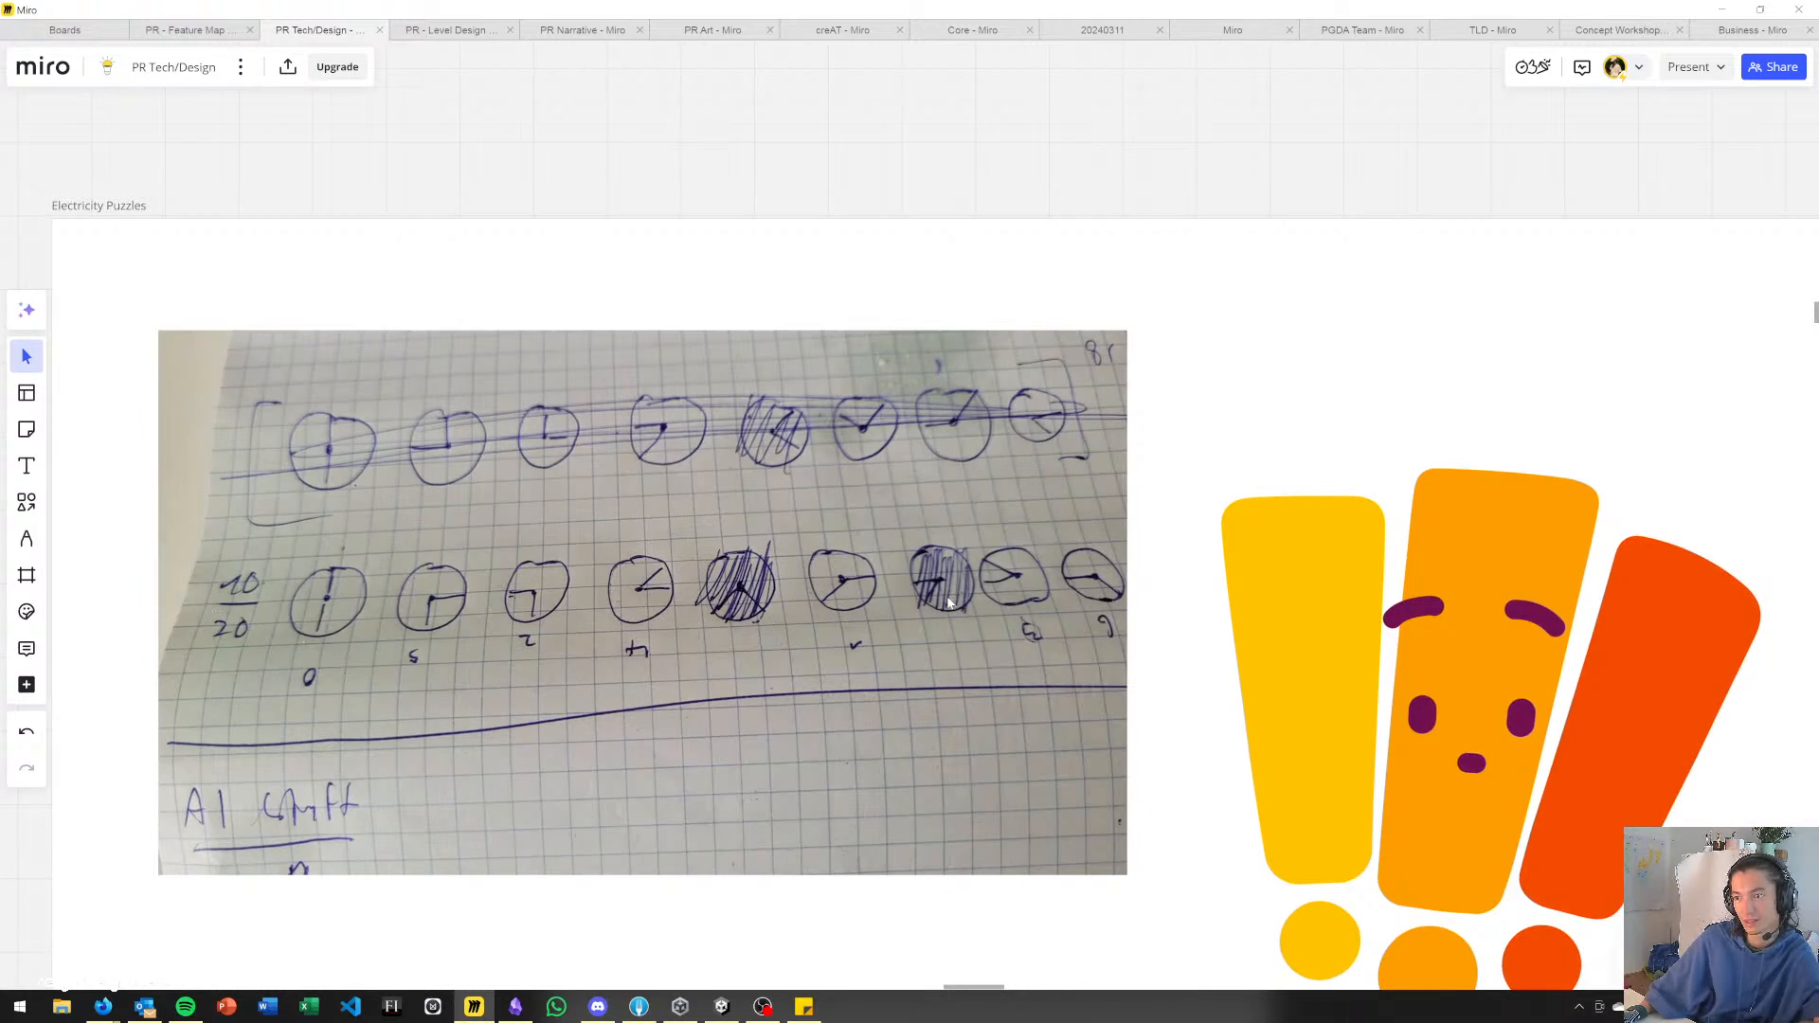
click(535, 575)
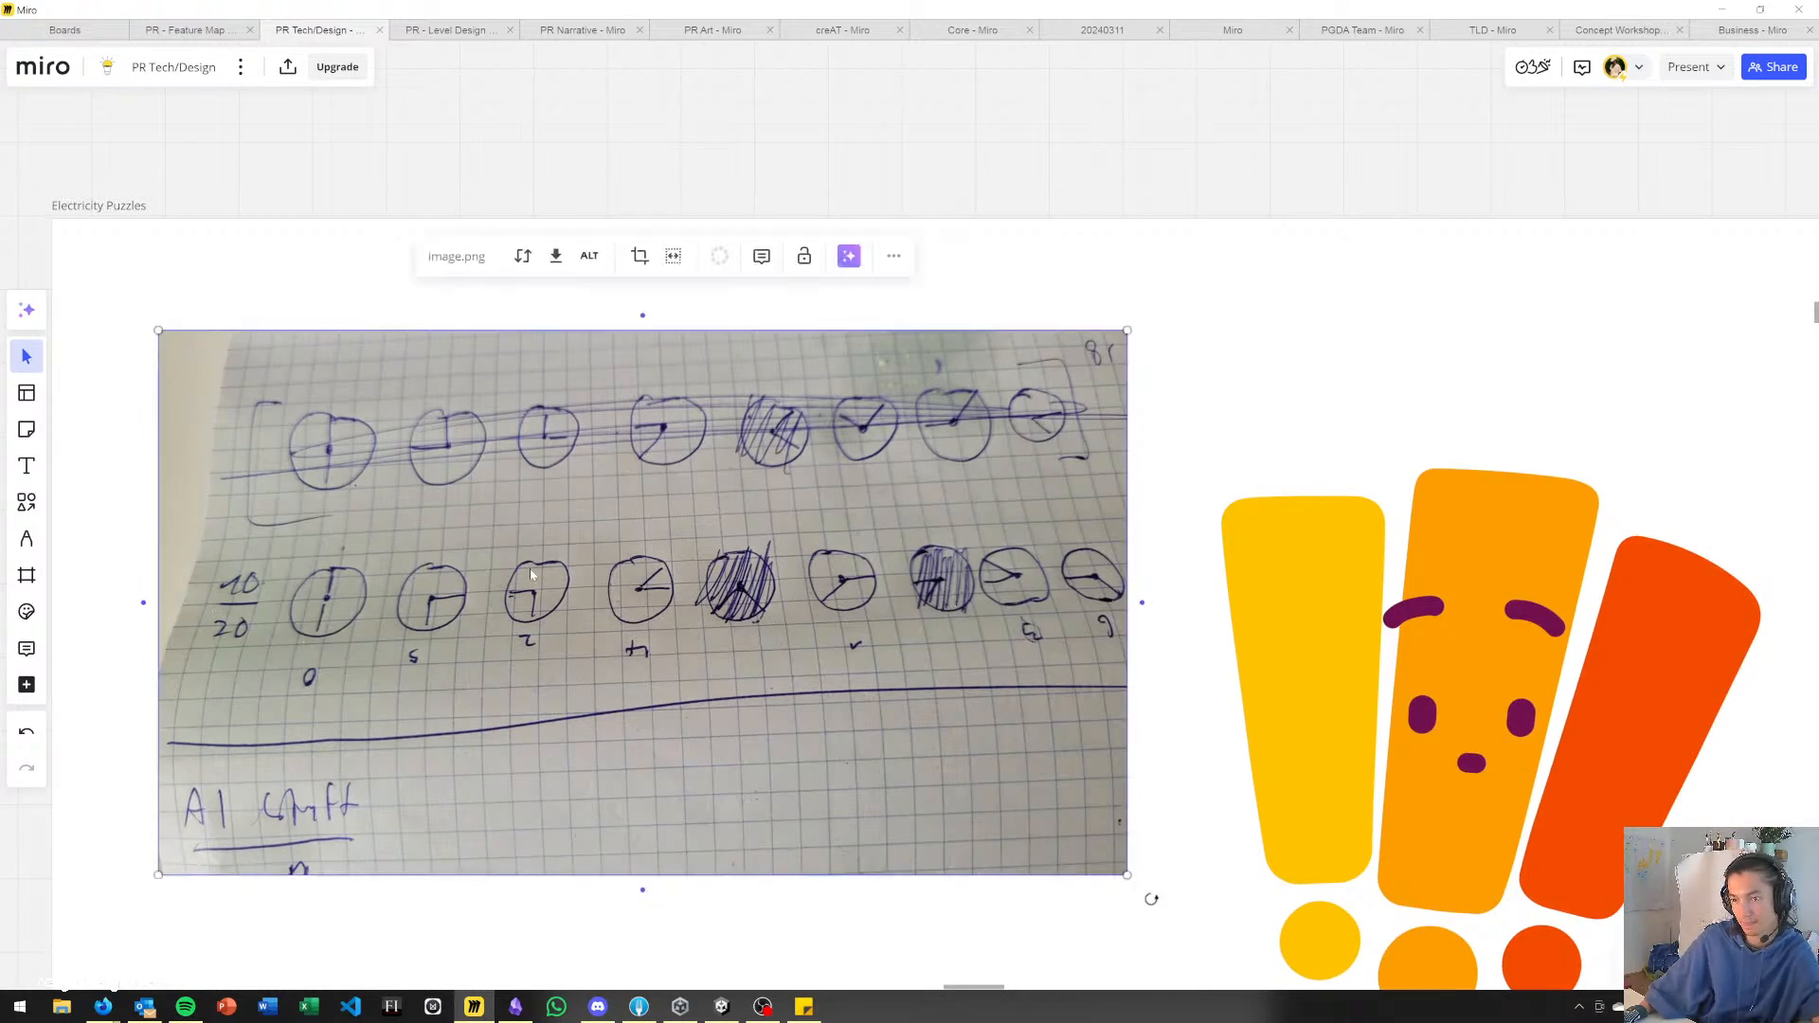
click(191, 305)
click(322, 576)
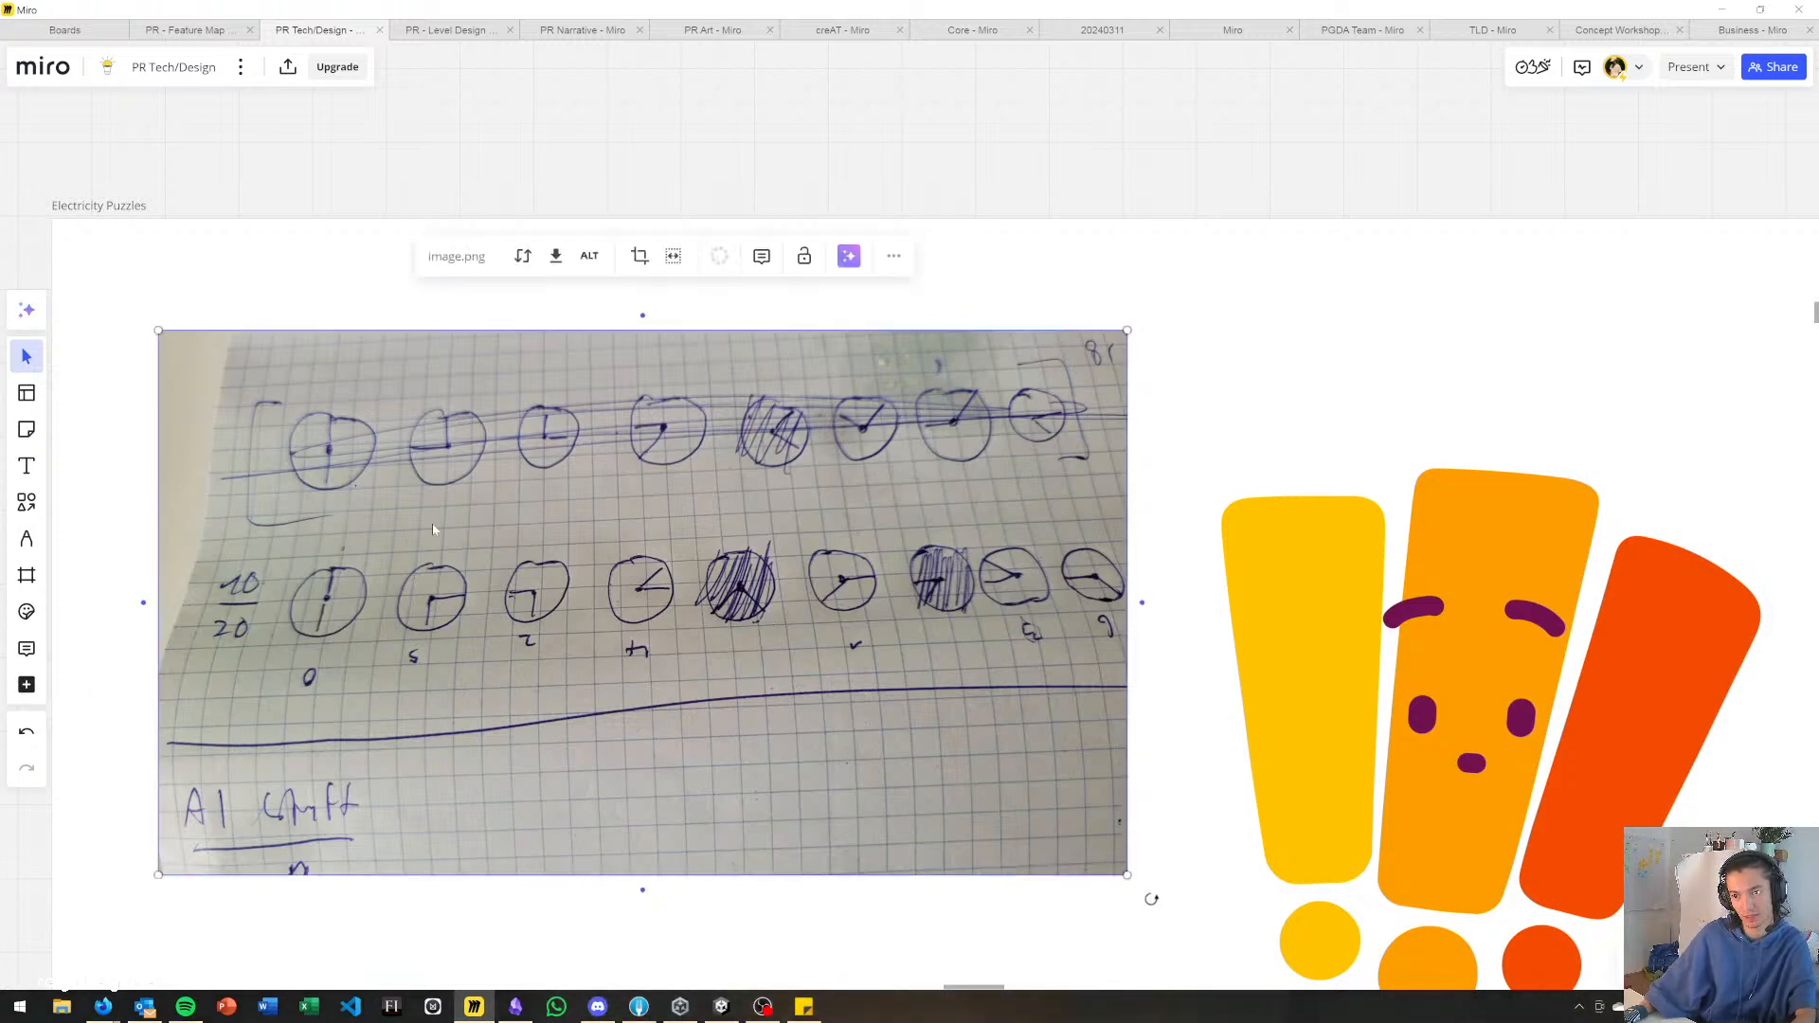
click(324, 267)
Download the clock sketch photo to the Downloads folder under the file name img_elec_clock.
click(534, 402)
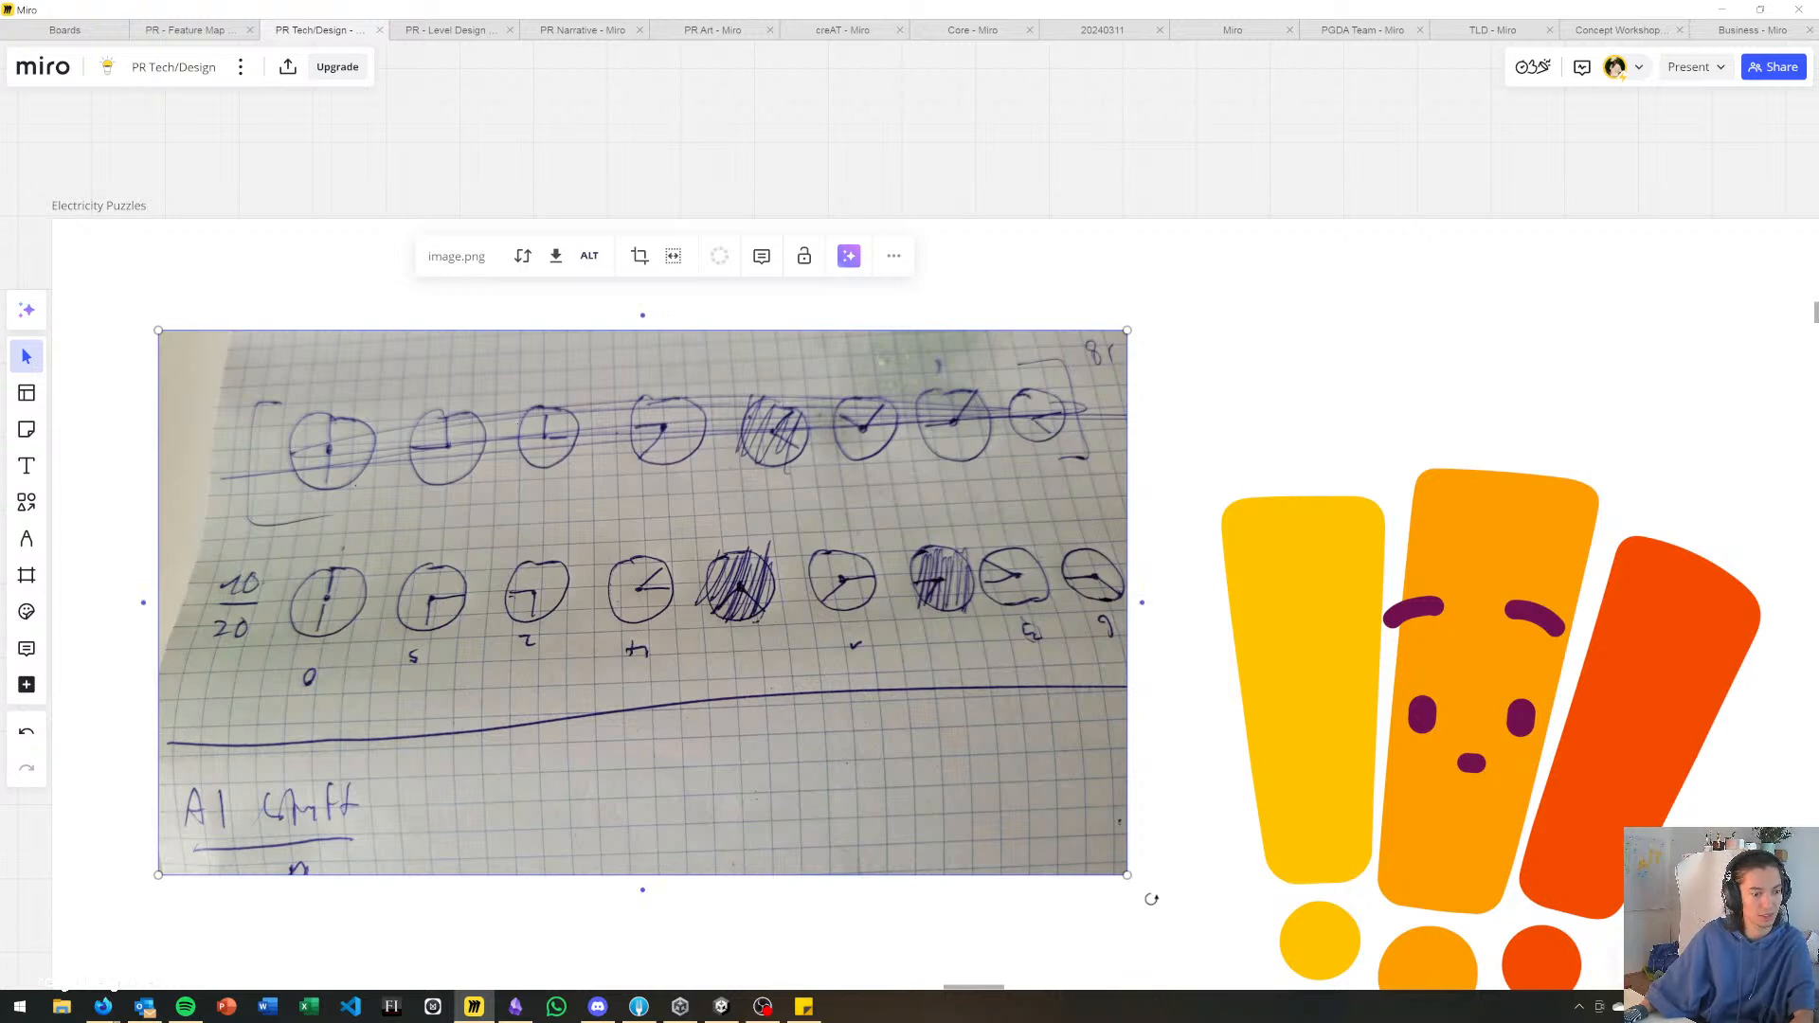
key(alt+Tab)
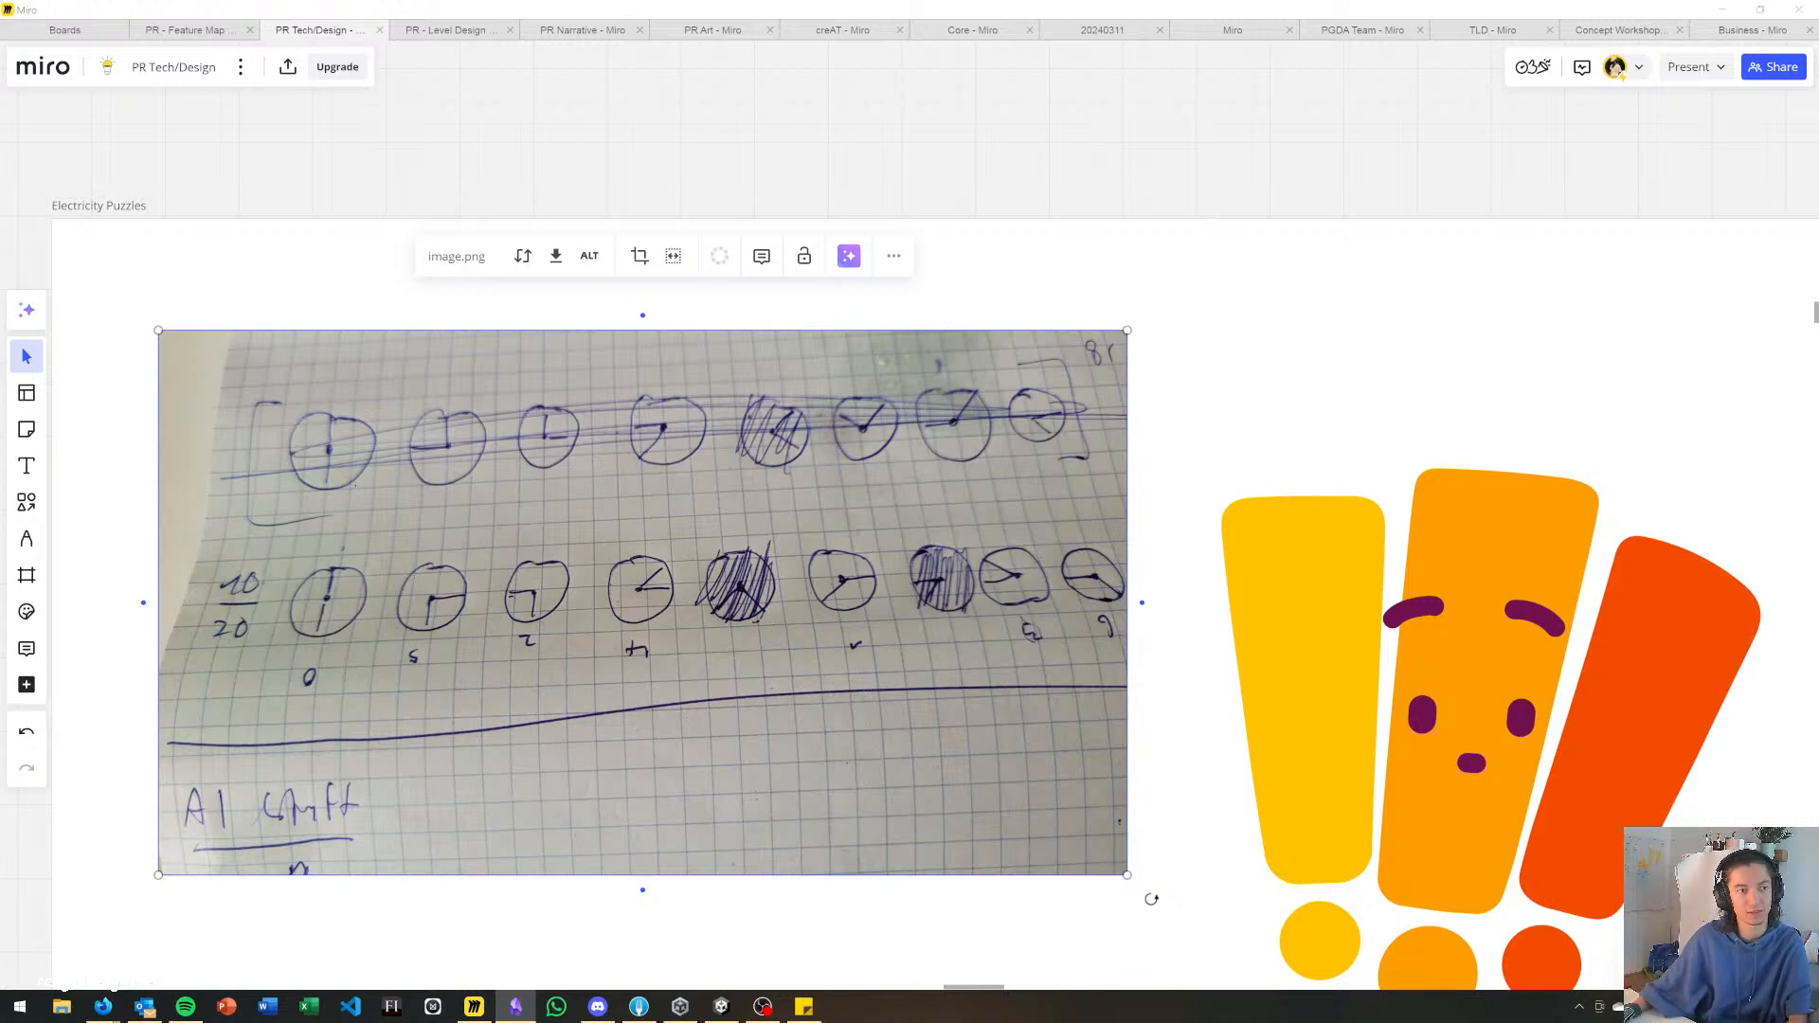
click(556, 257)
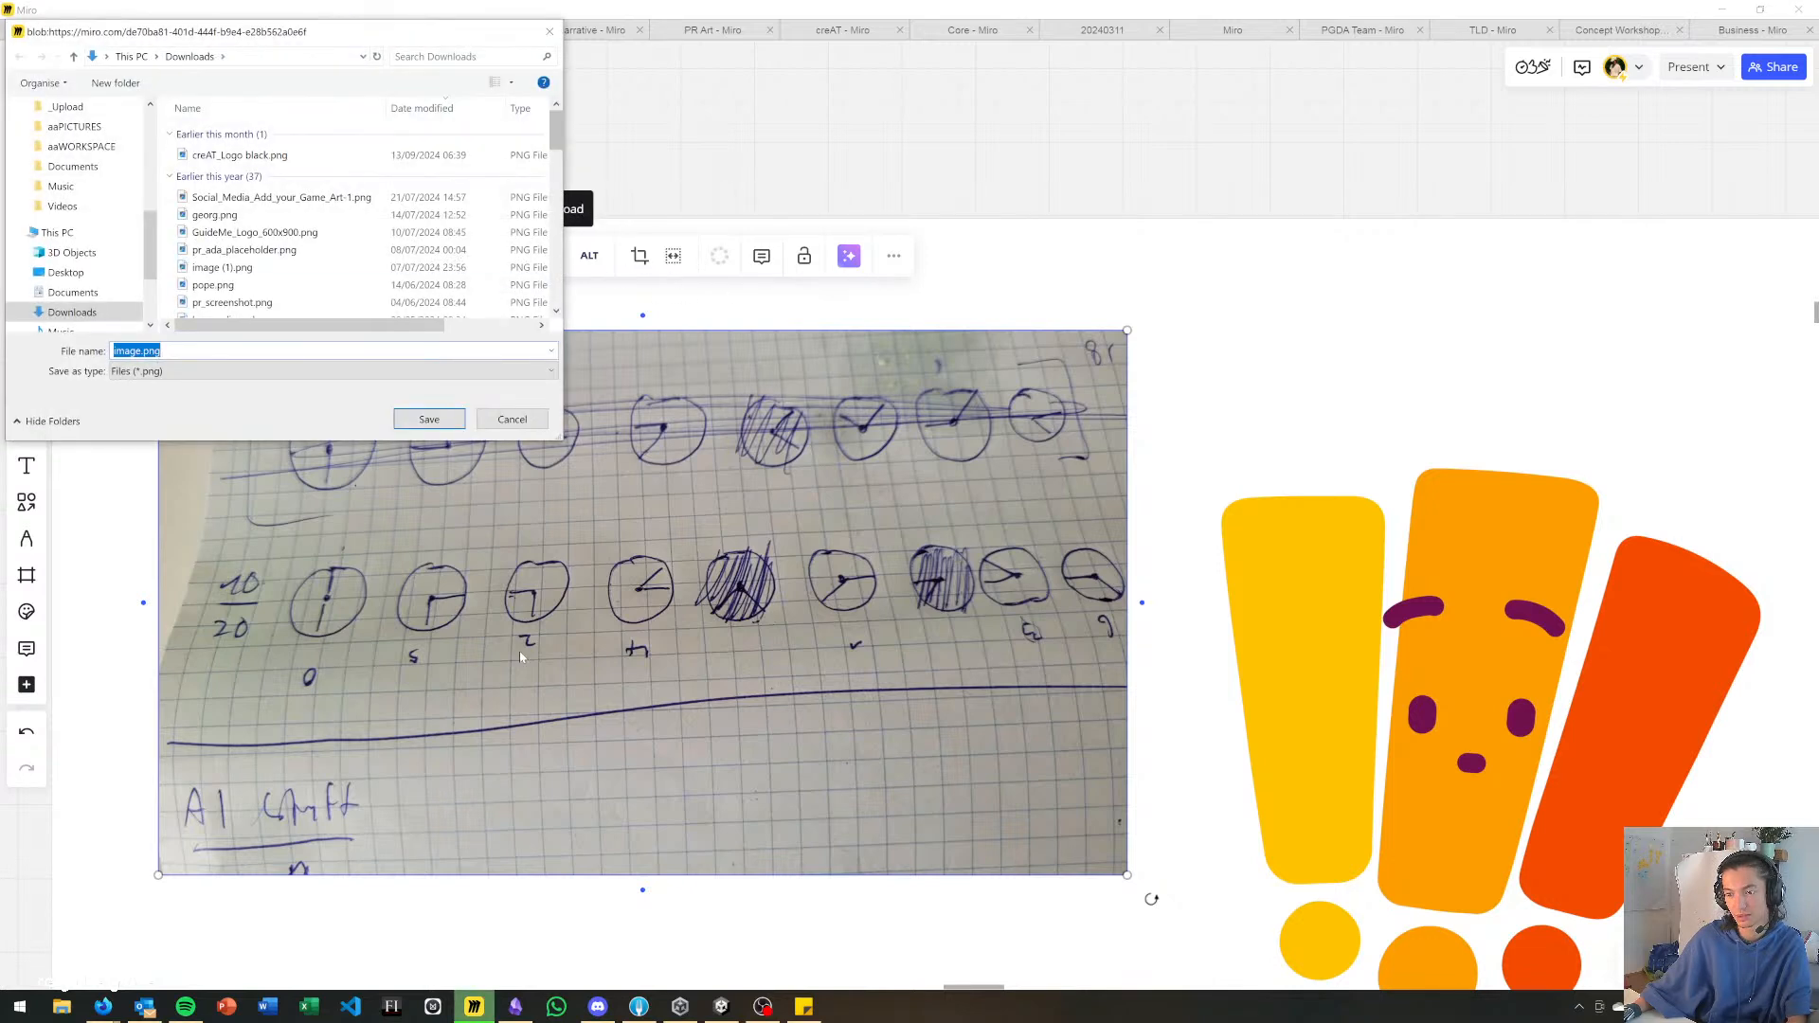
click(446, 420)
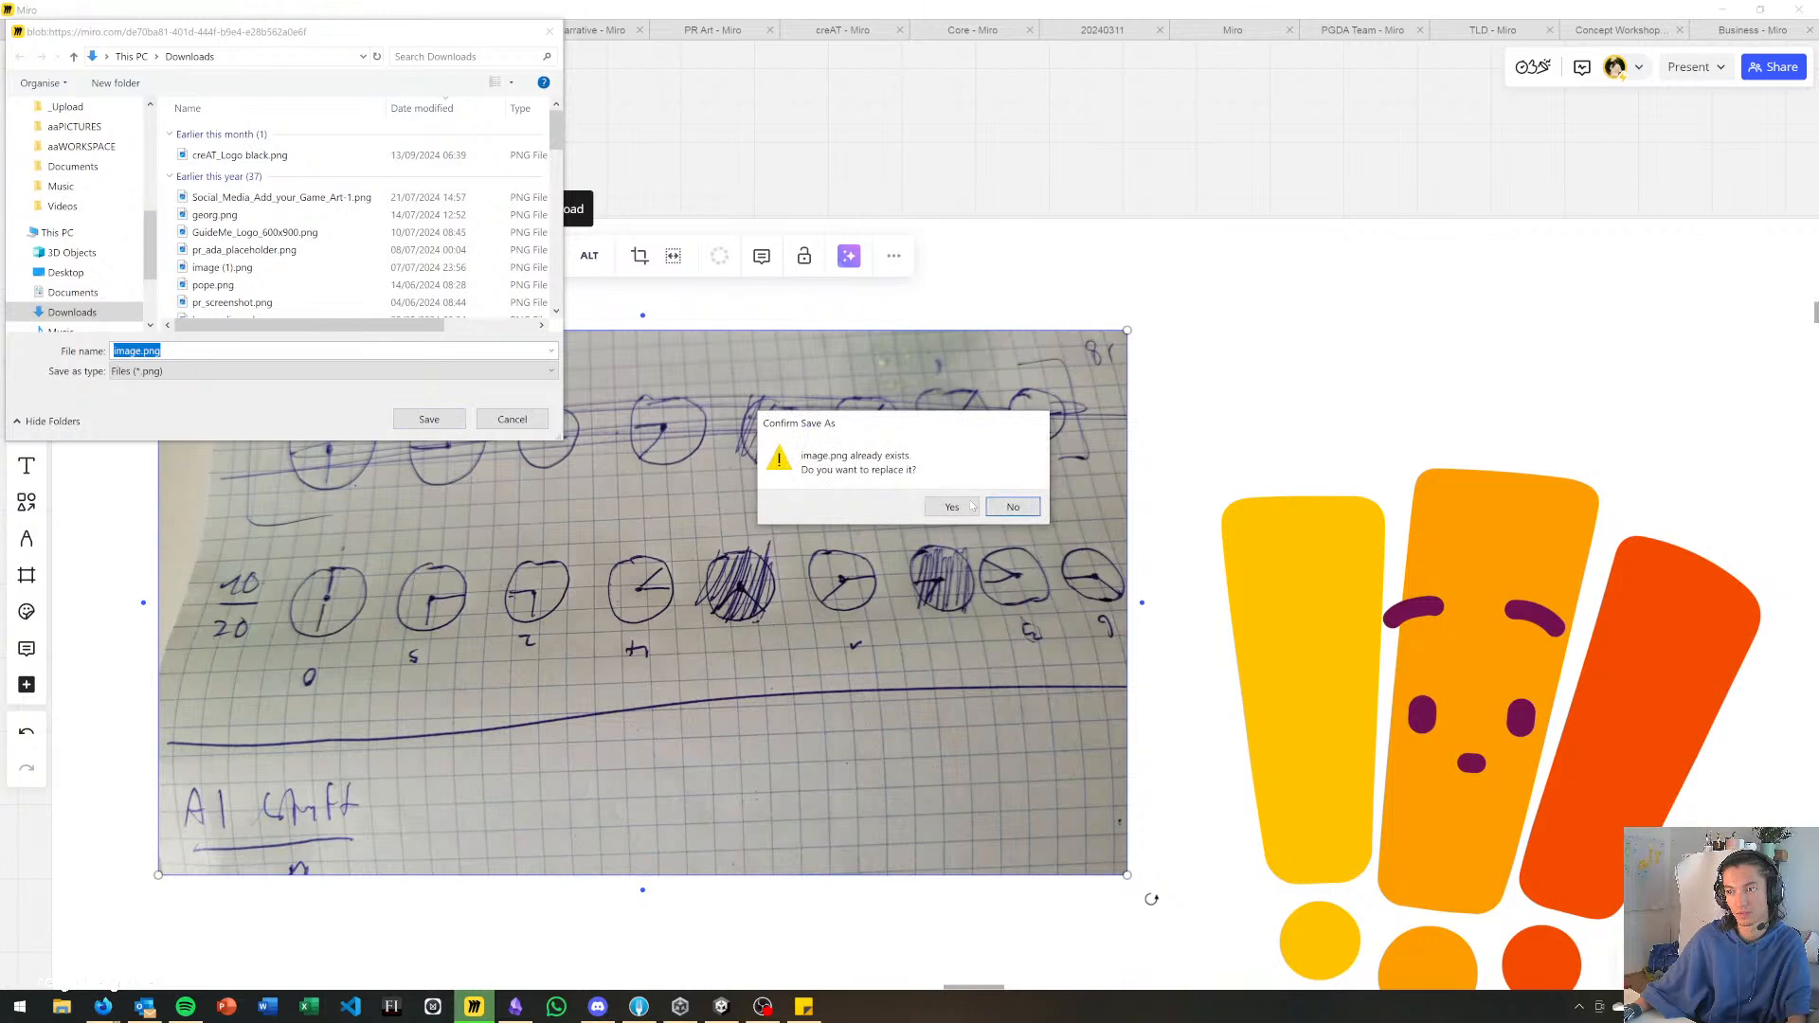
click(1013, 508)
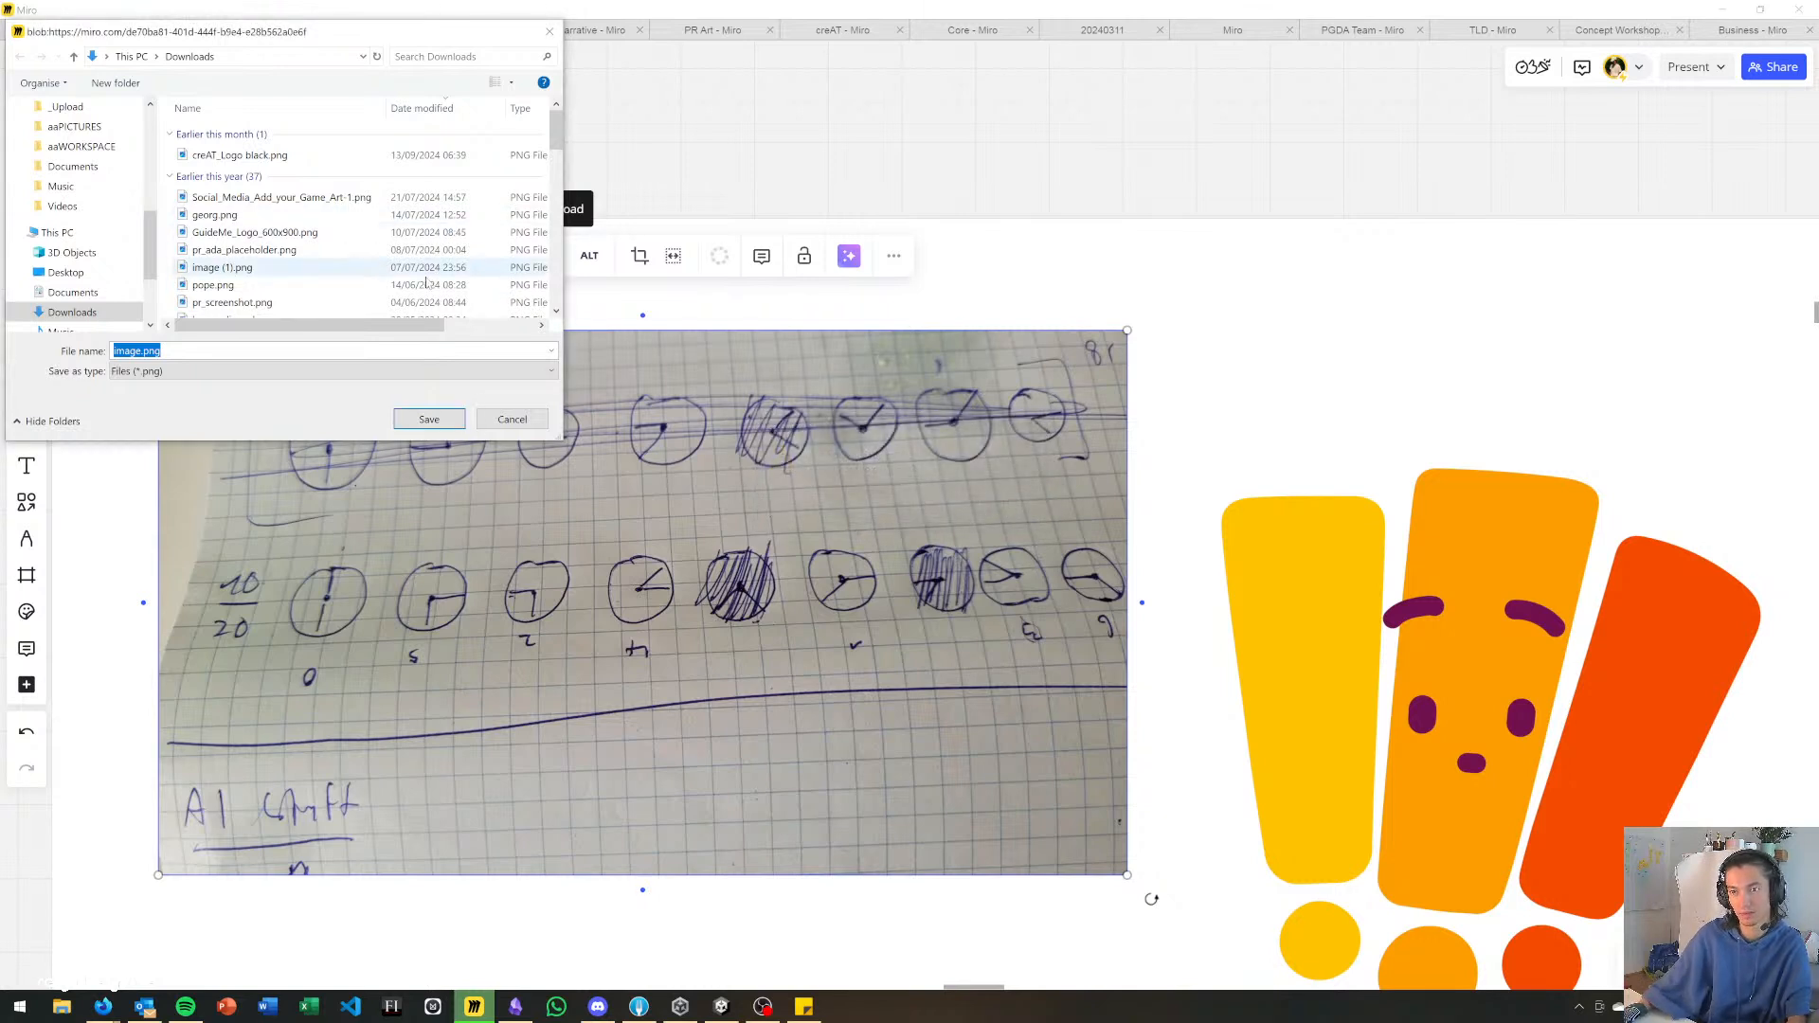
text(i)
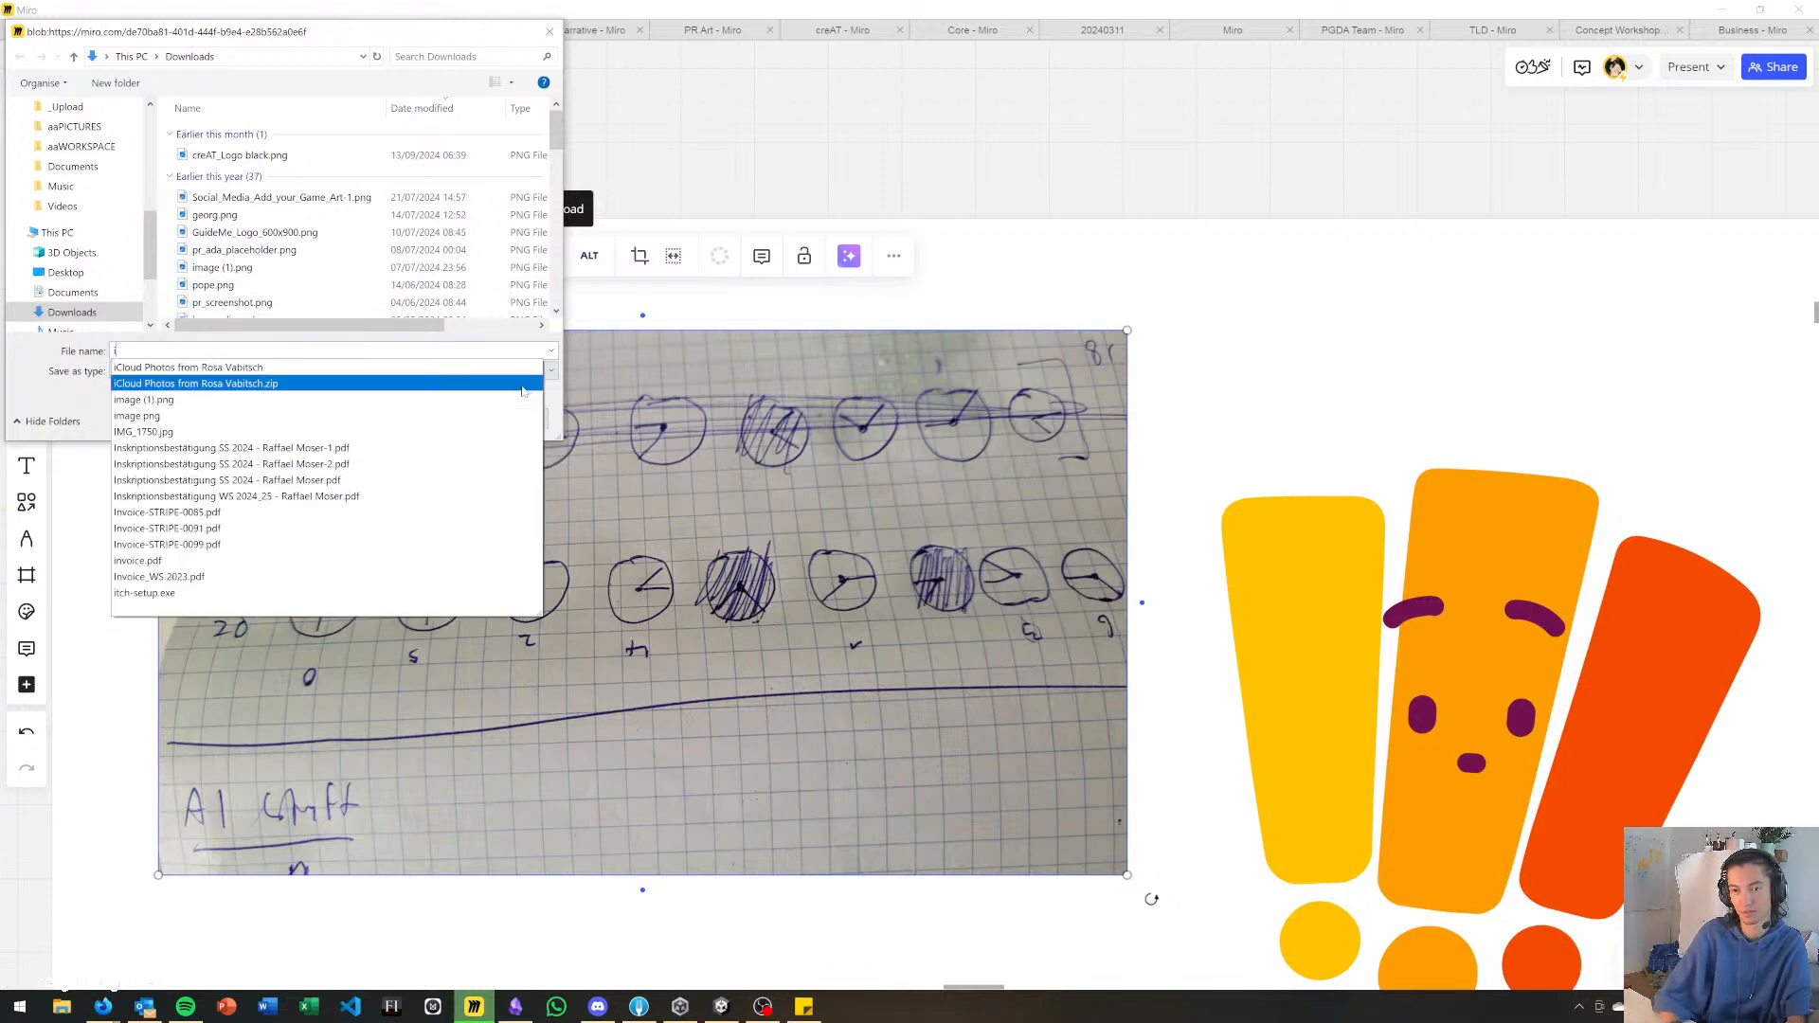
text(mg)
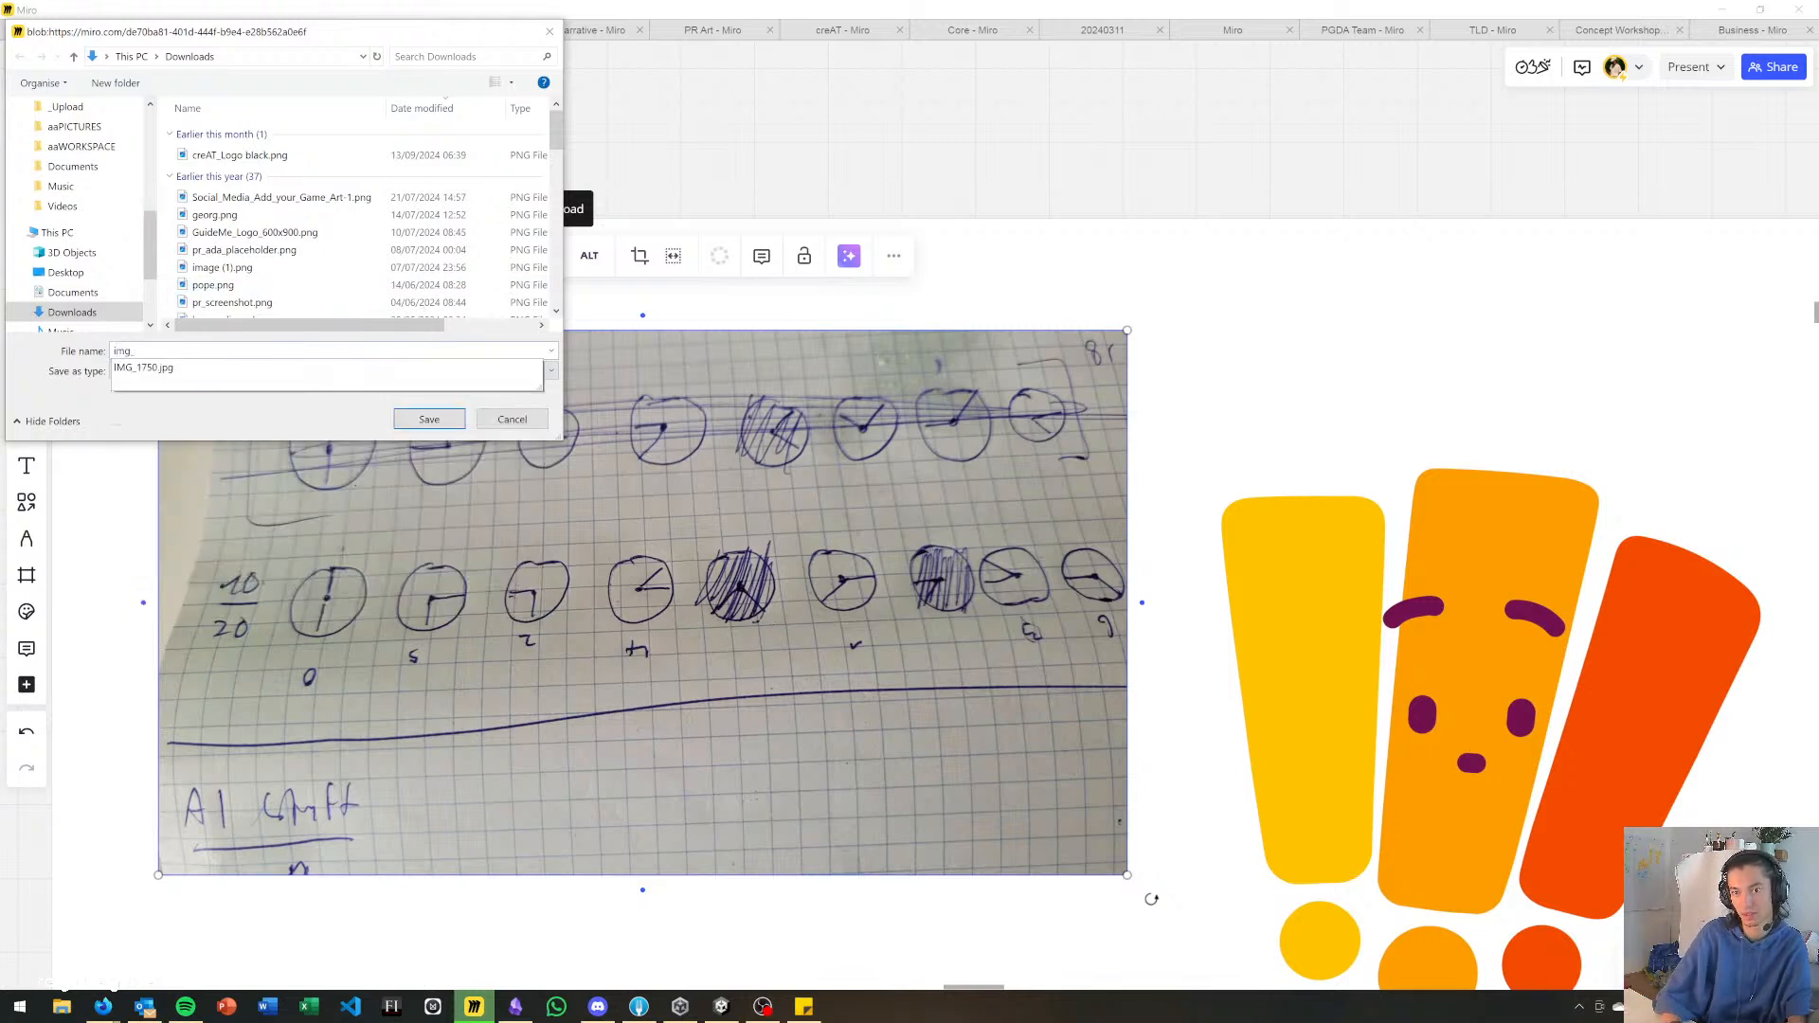
text(_el)
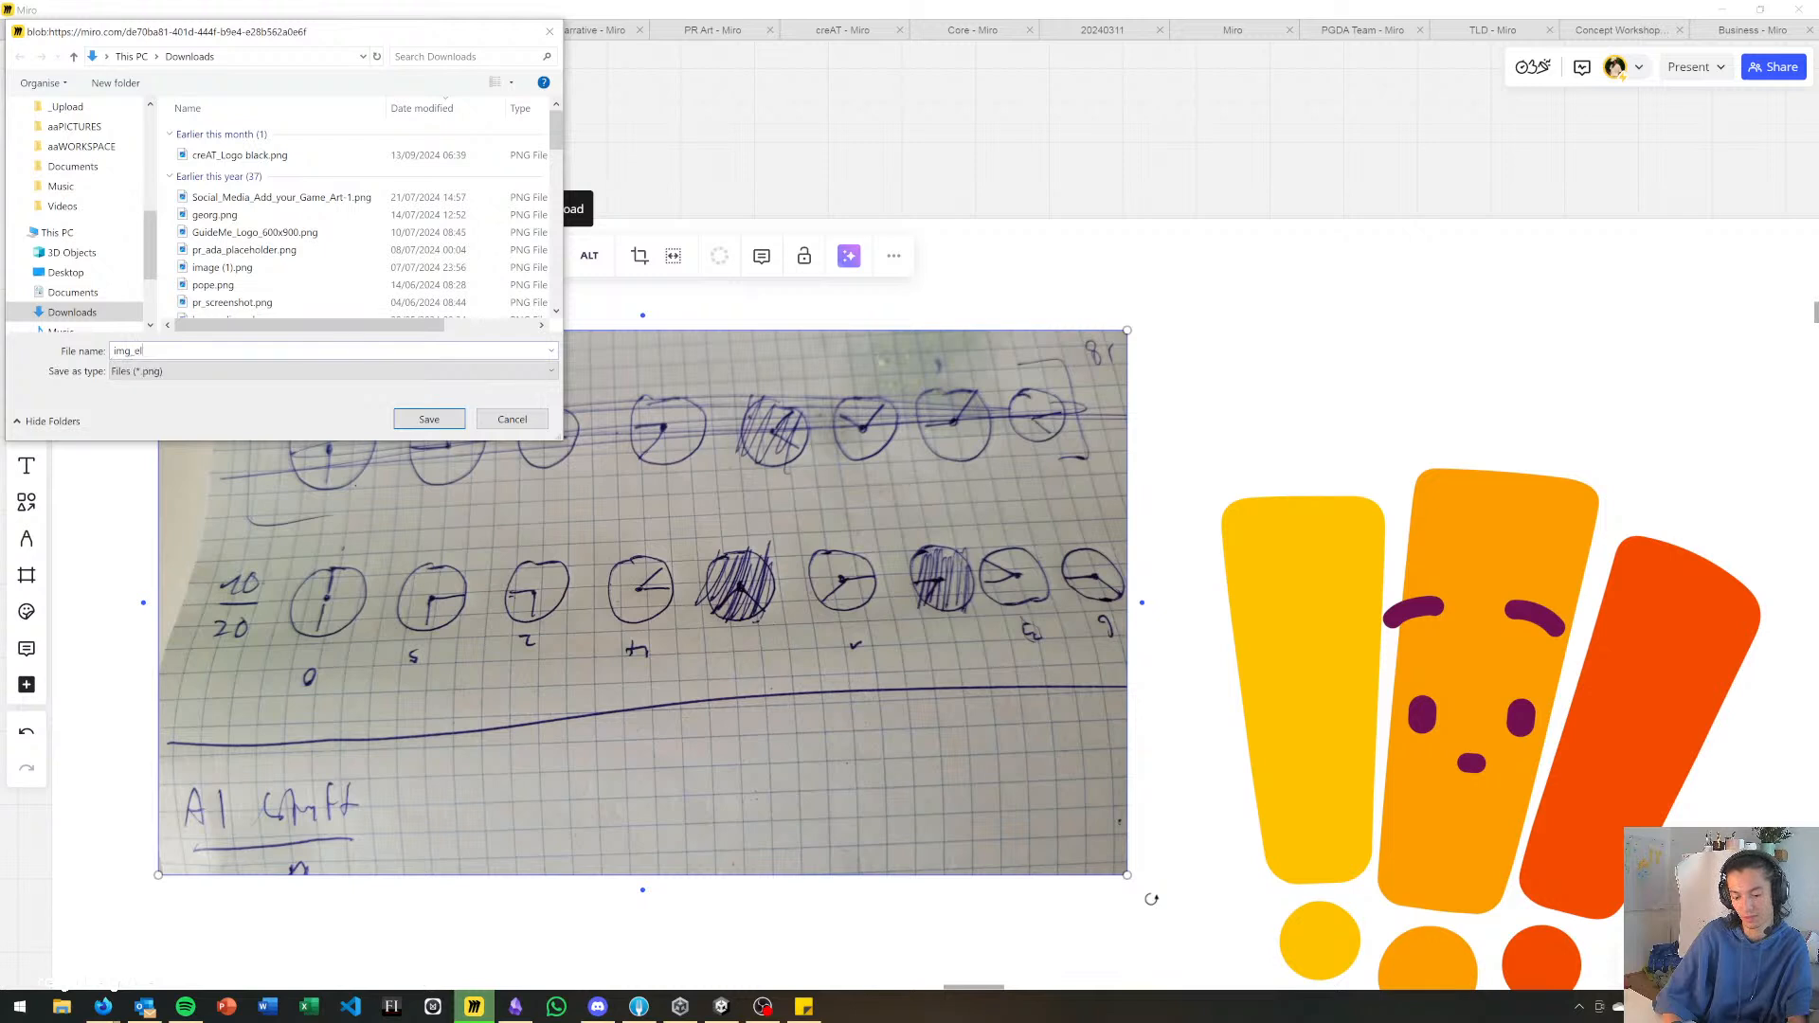
text(ec_clock)
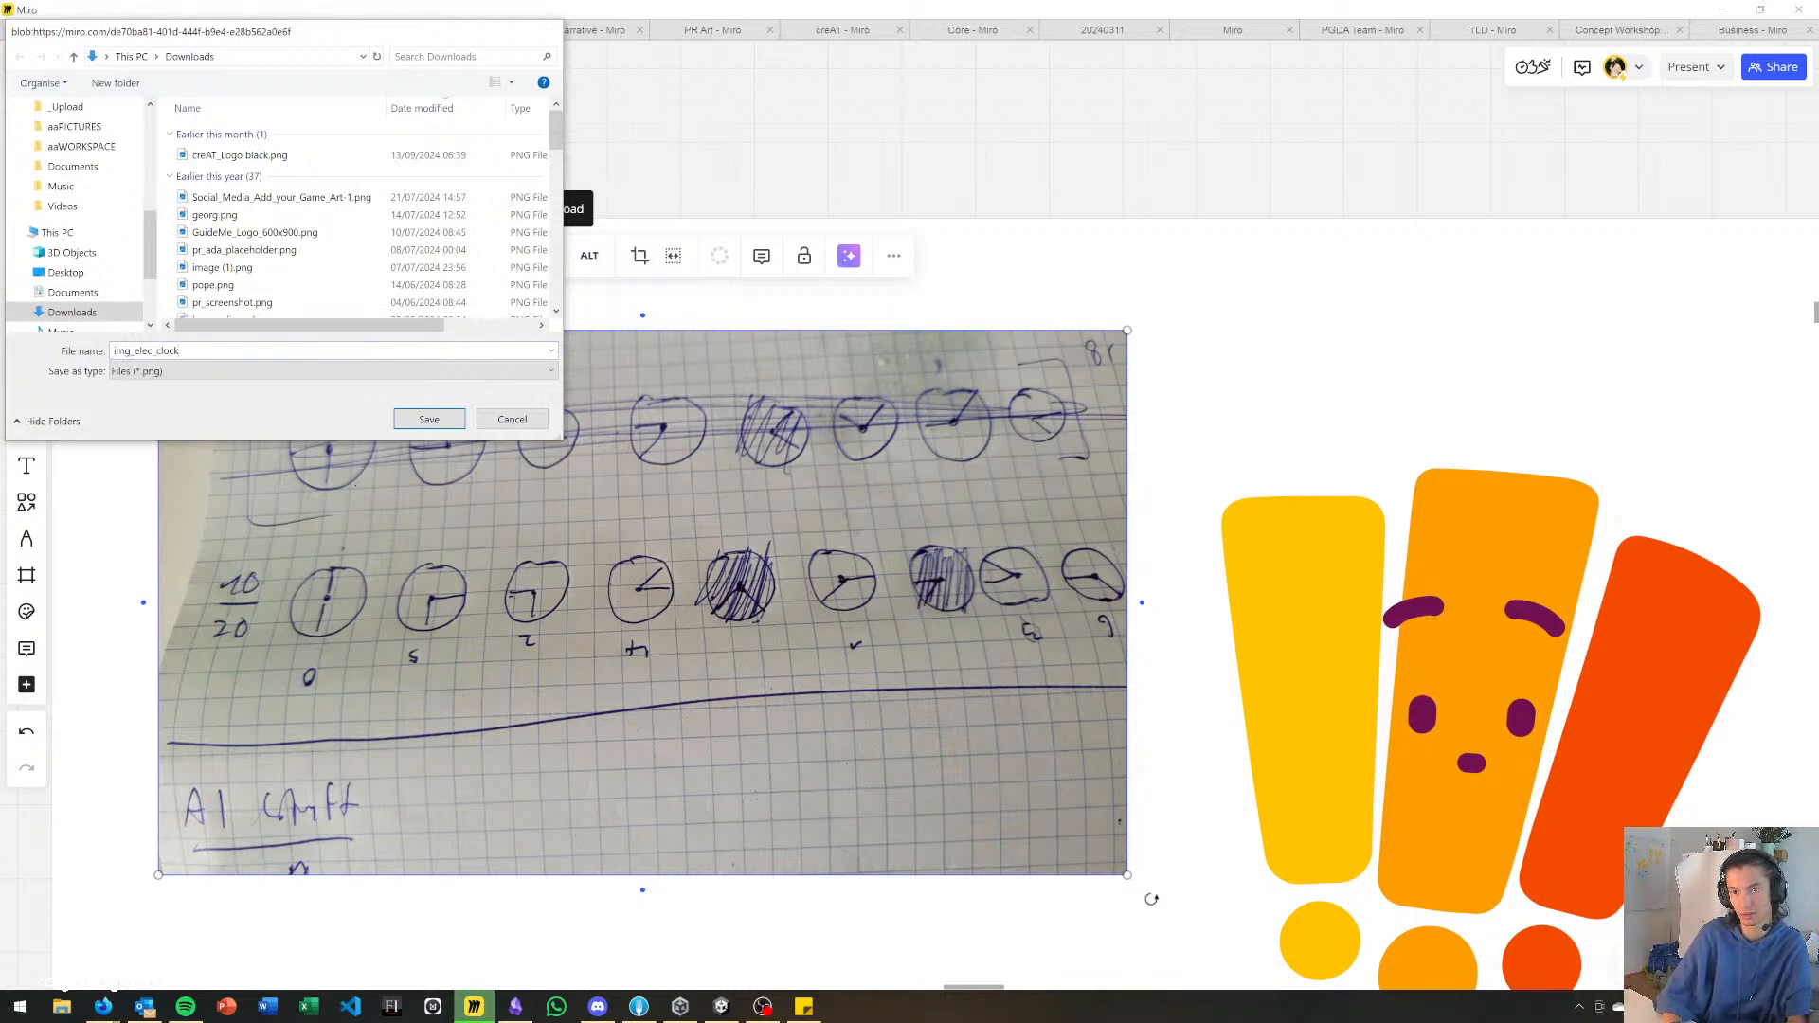
key(Return)
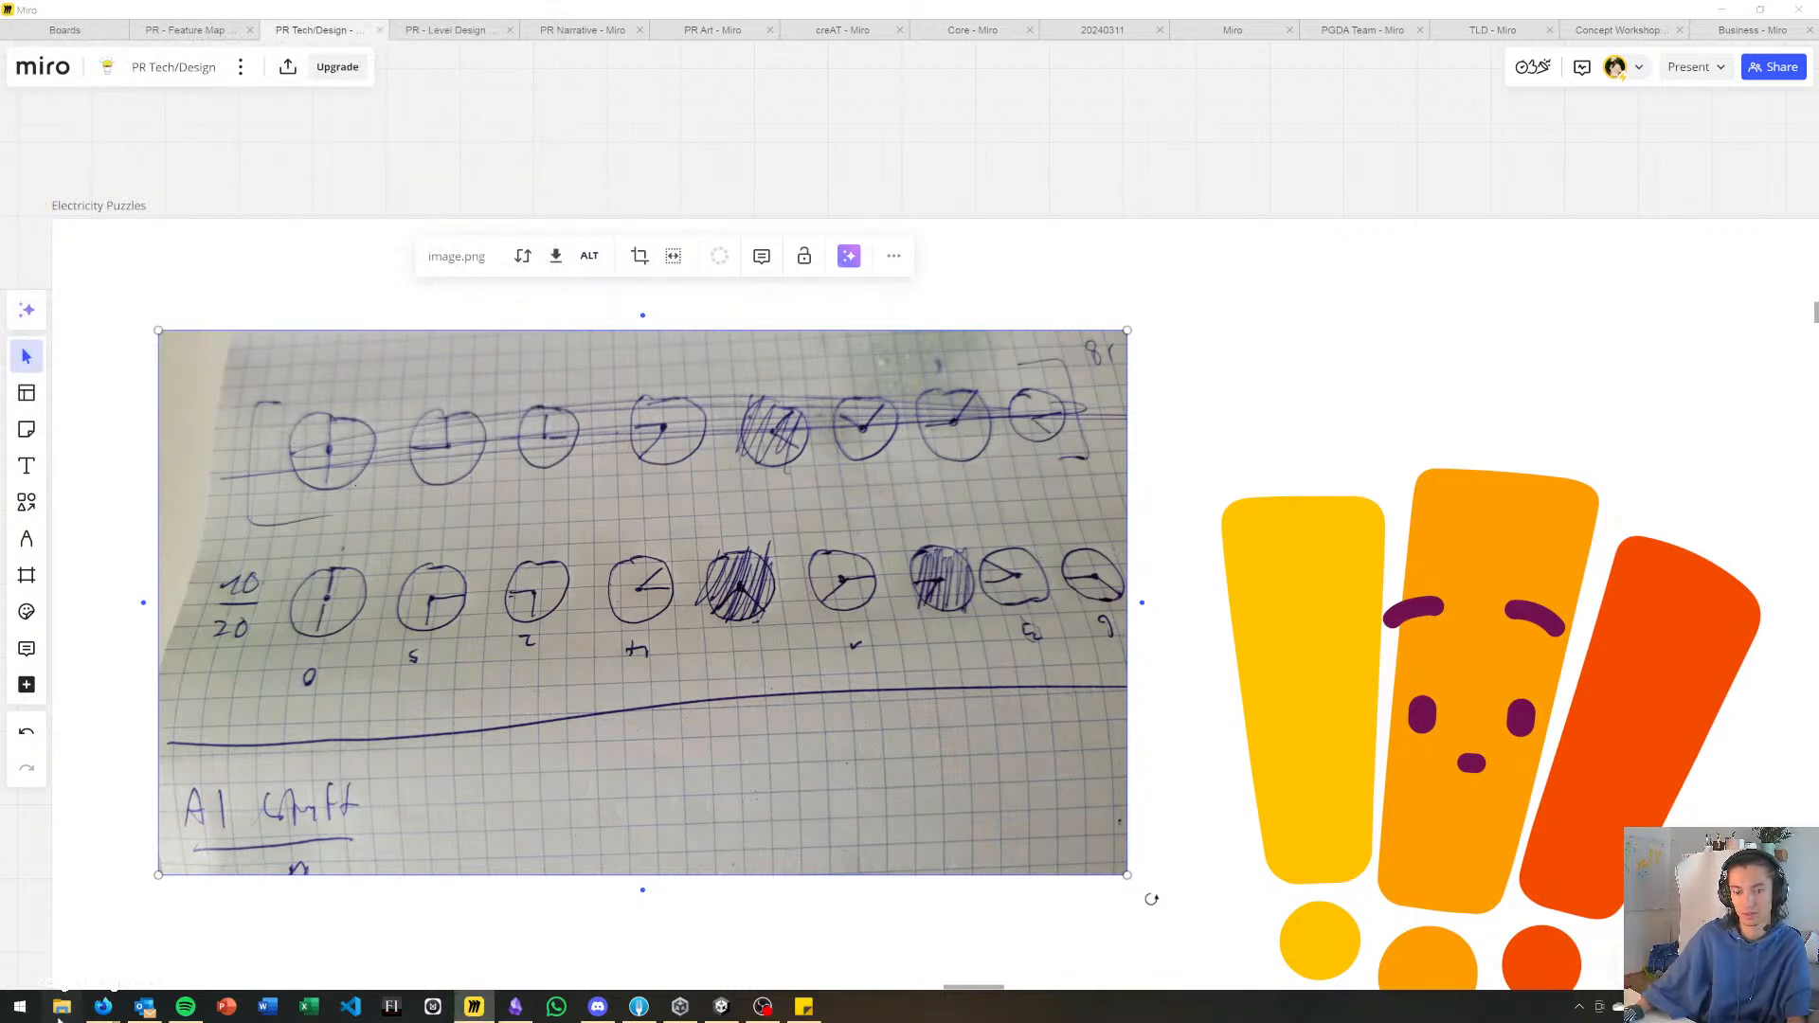
Open a File Explorer window and move it off the Miro board onto the other display.
click(60, 1006)
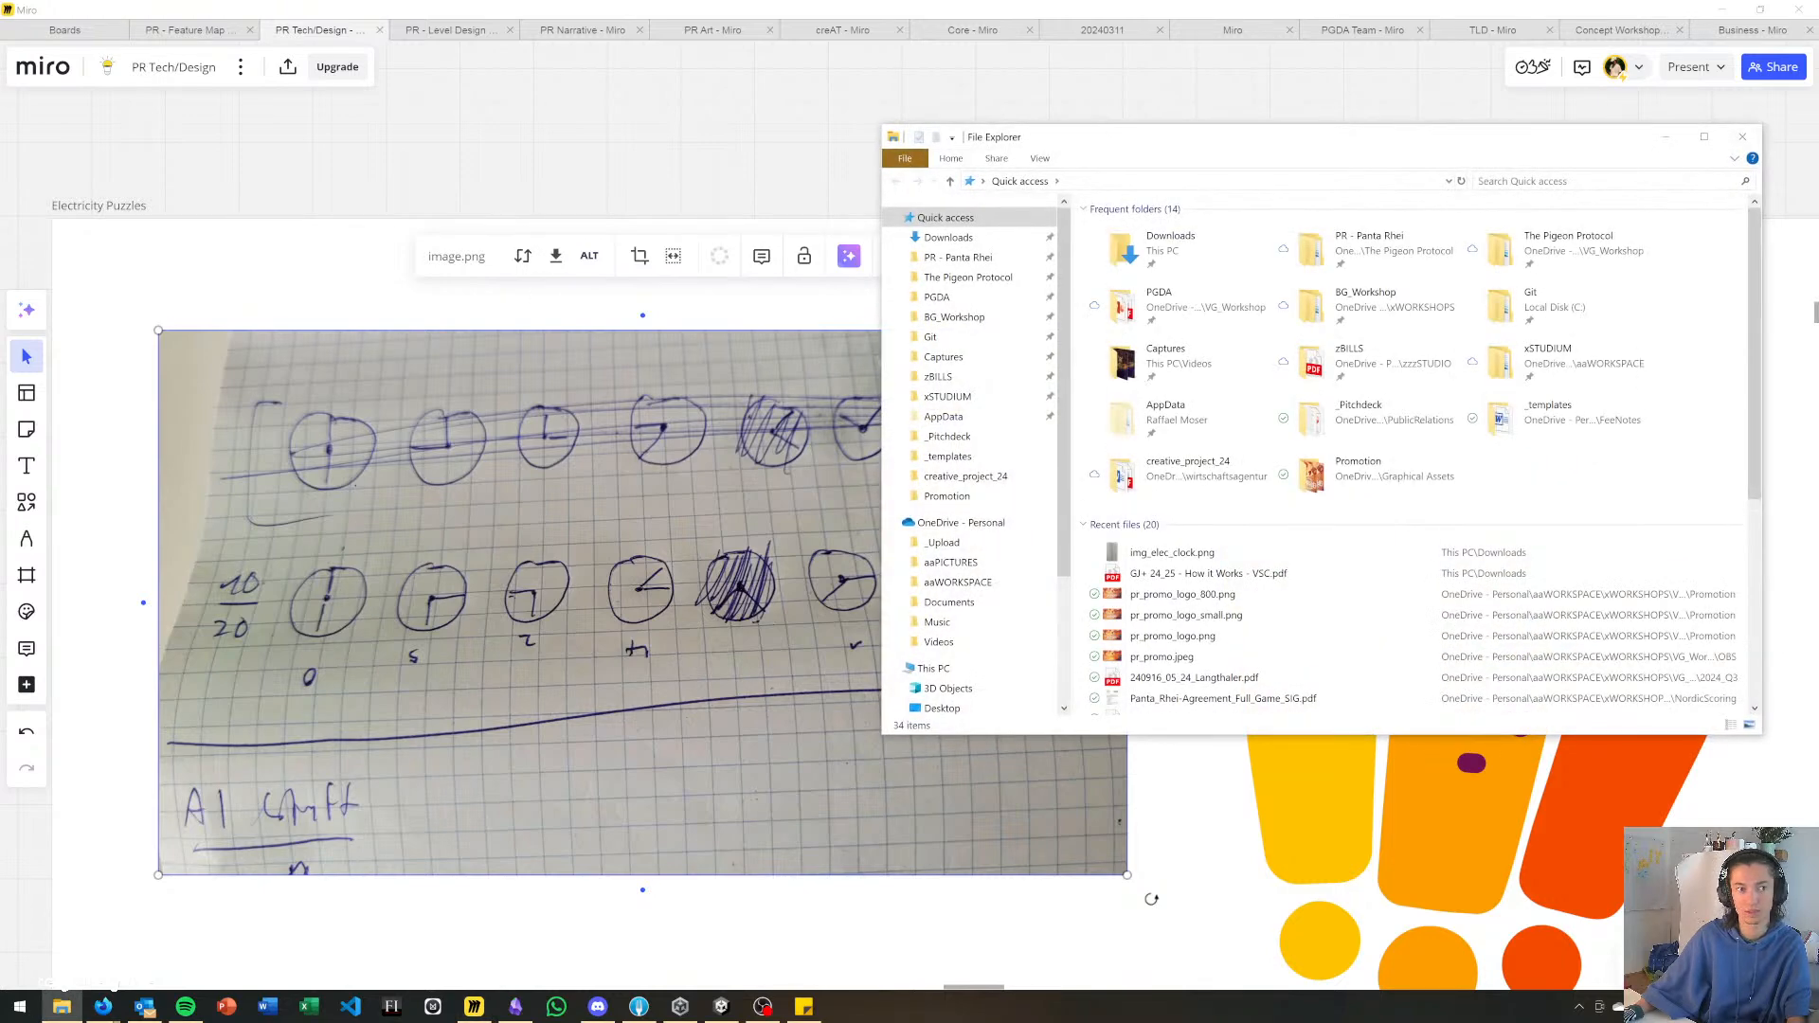
drag(1192, 141, 0, 796)
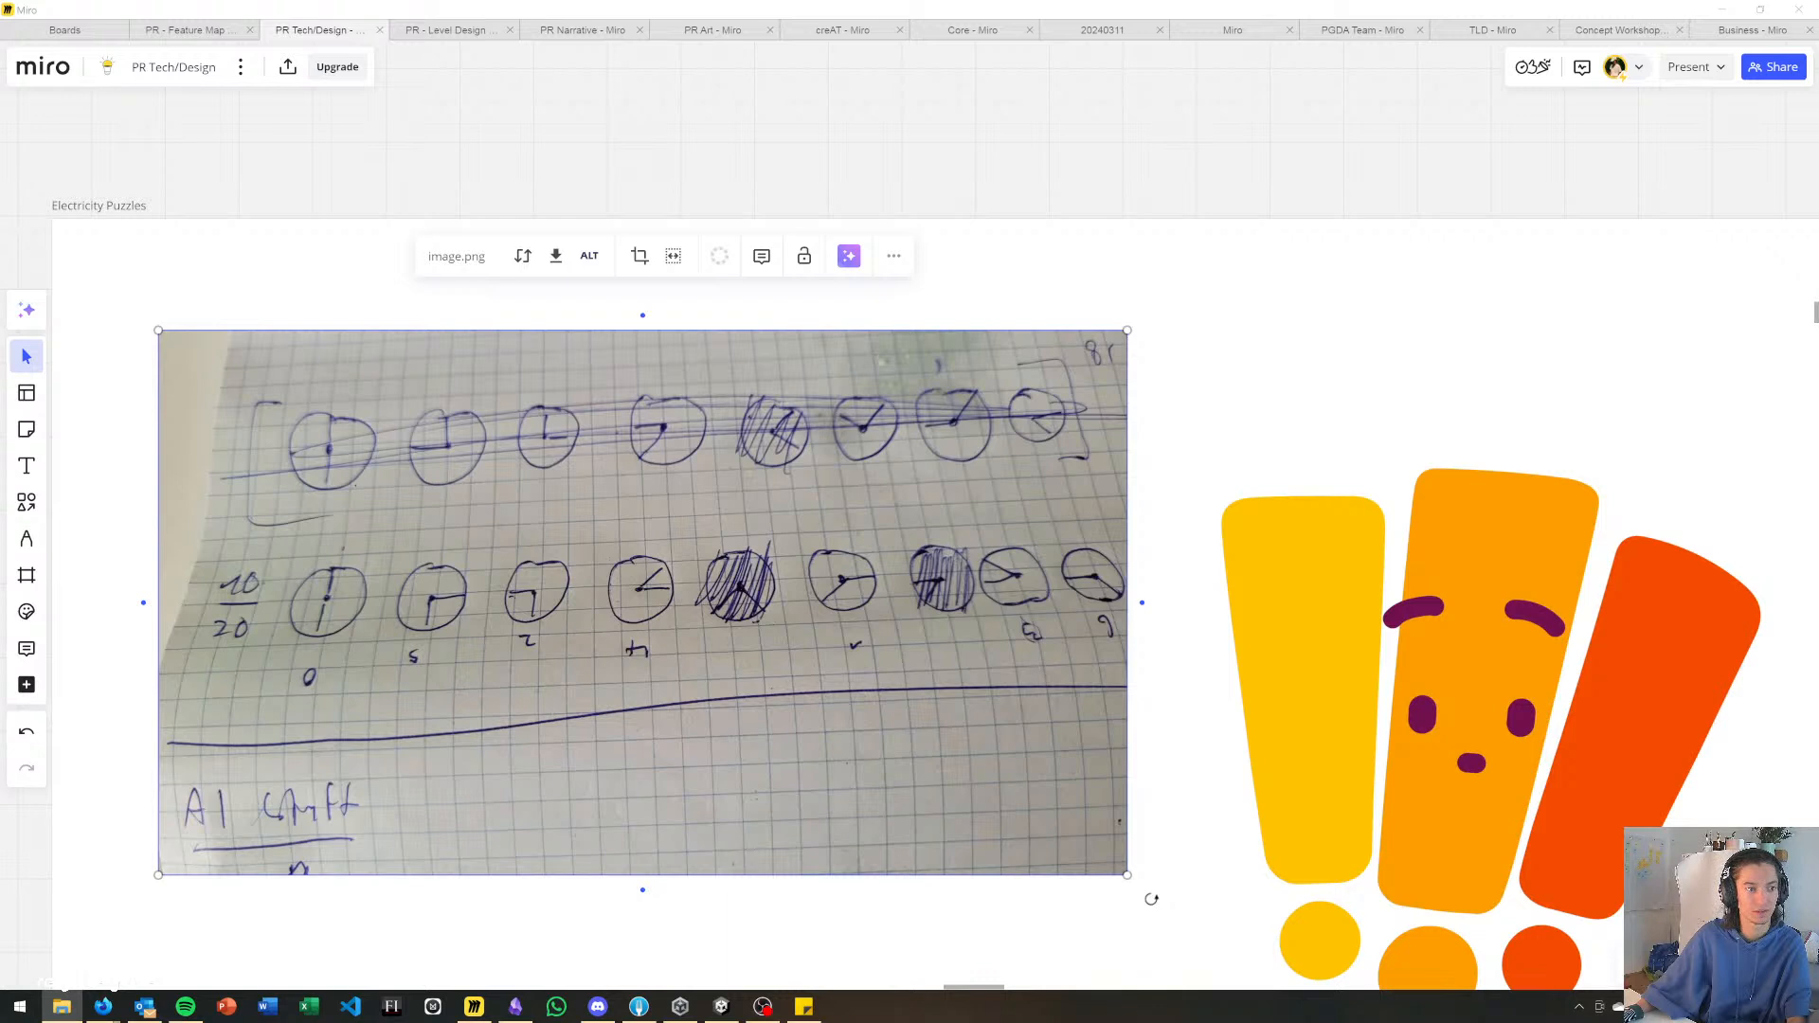
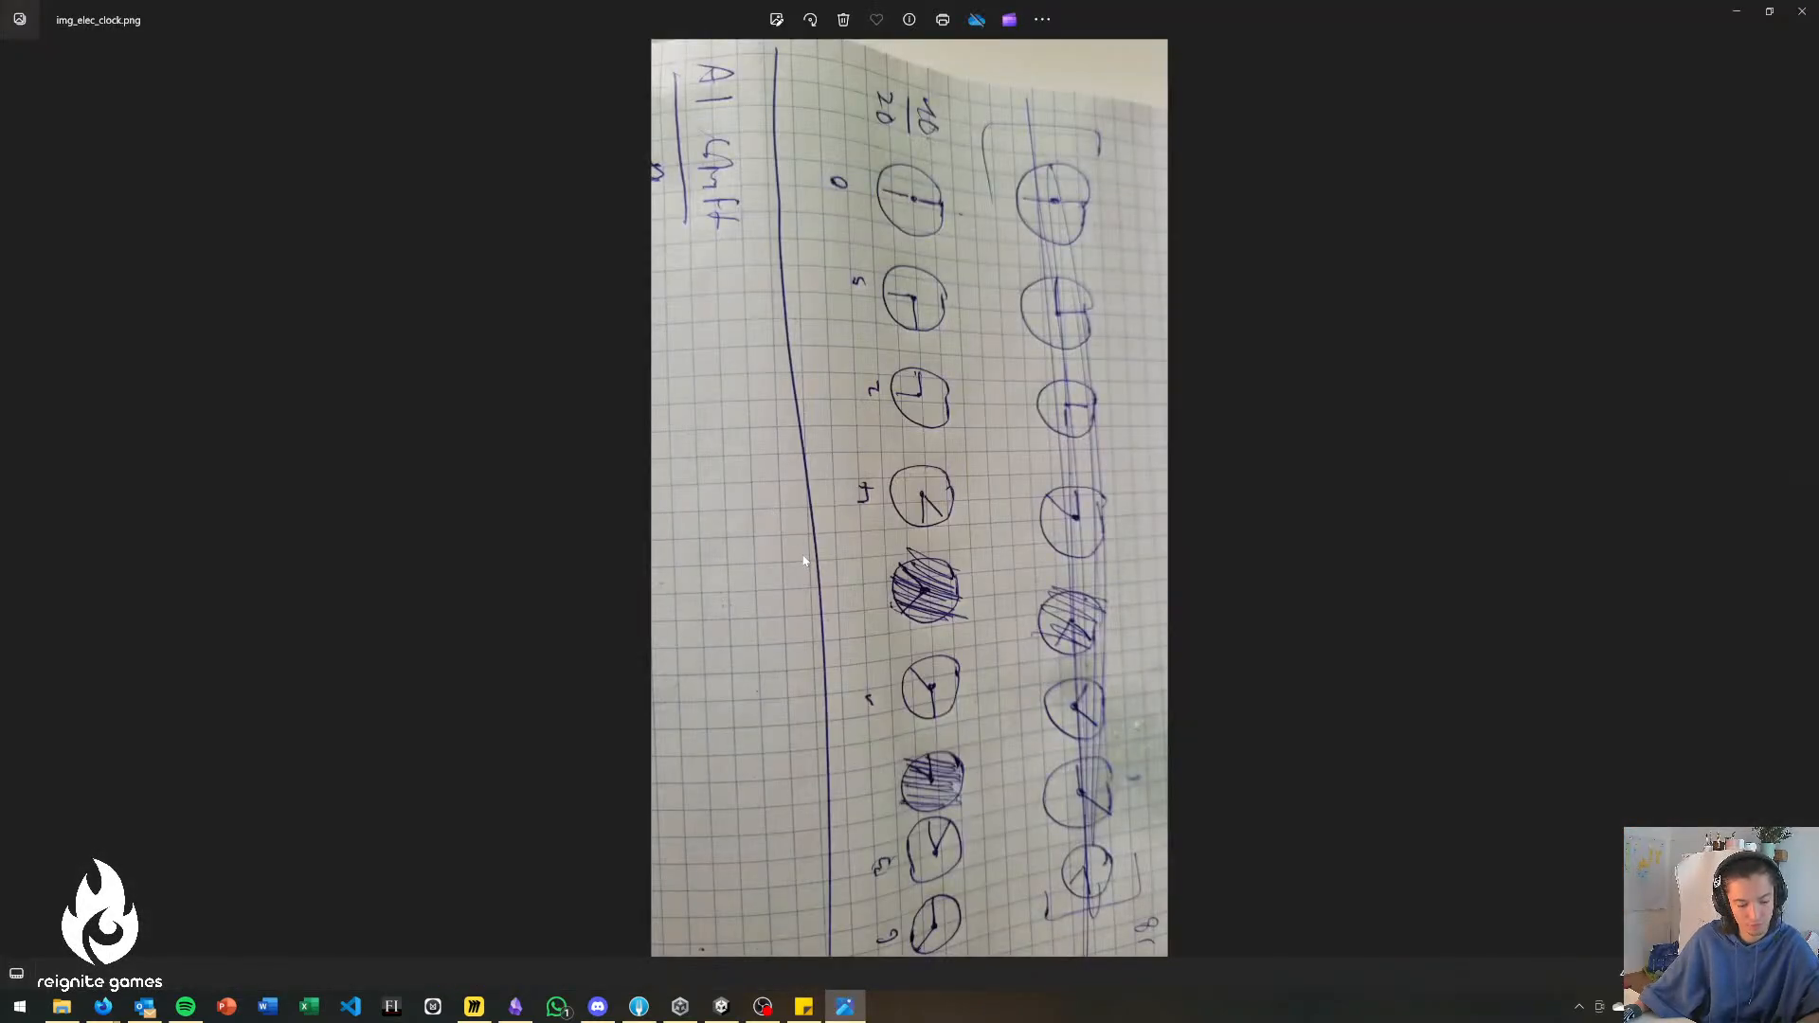
Rotate the img_elec_clock photo to landscape orientation and close the photo viewer.
click(810, 19)
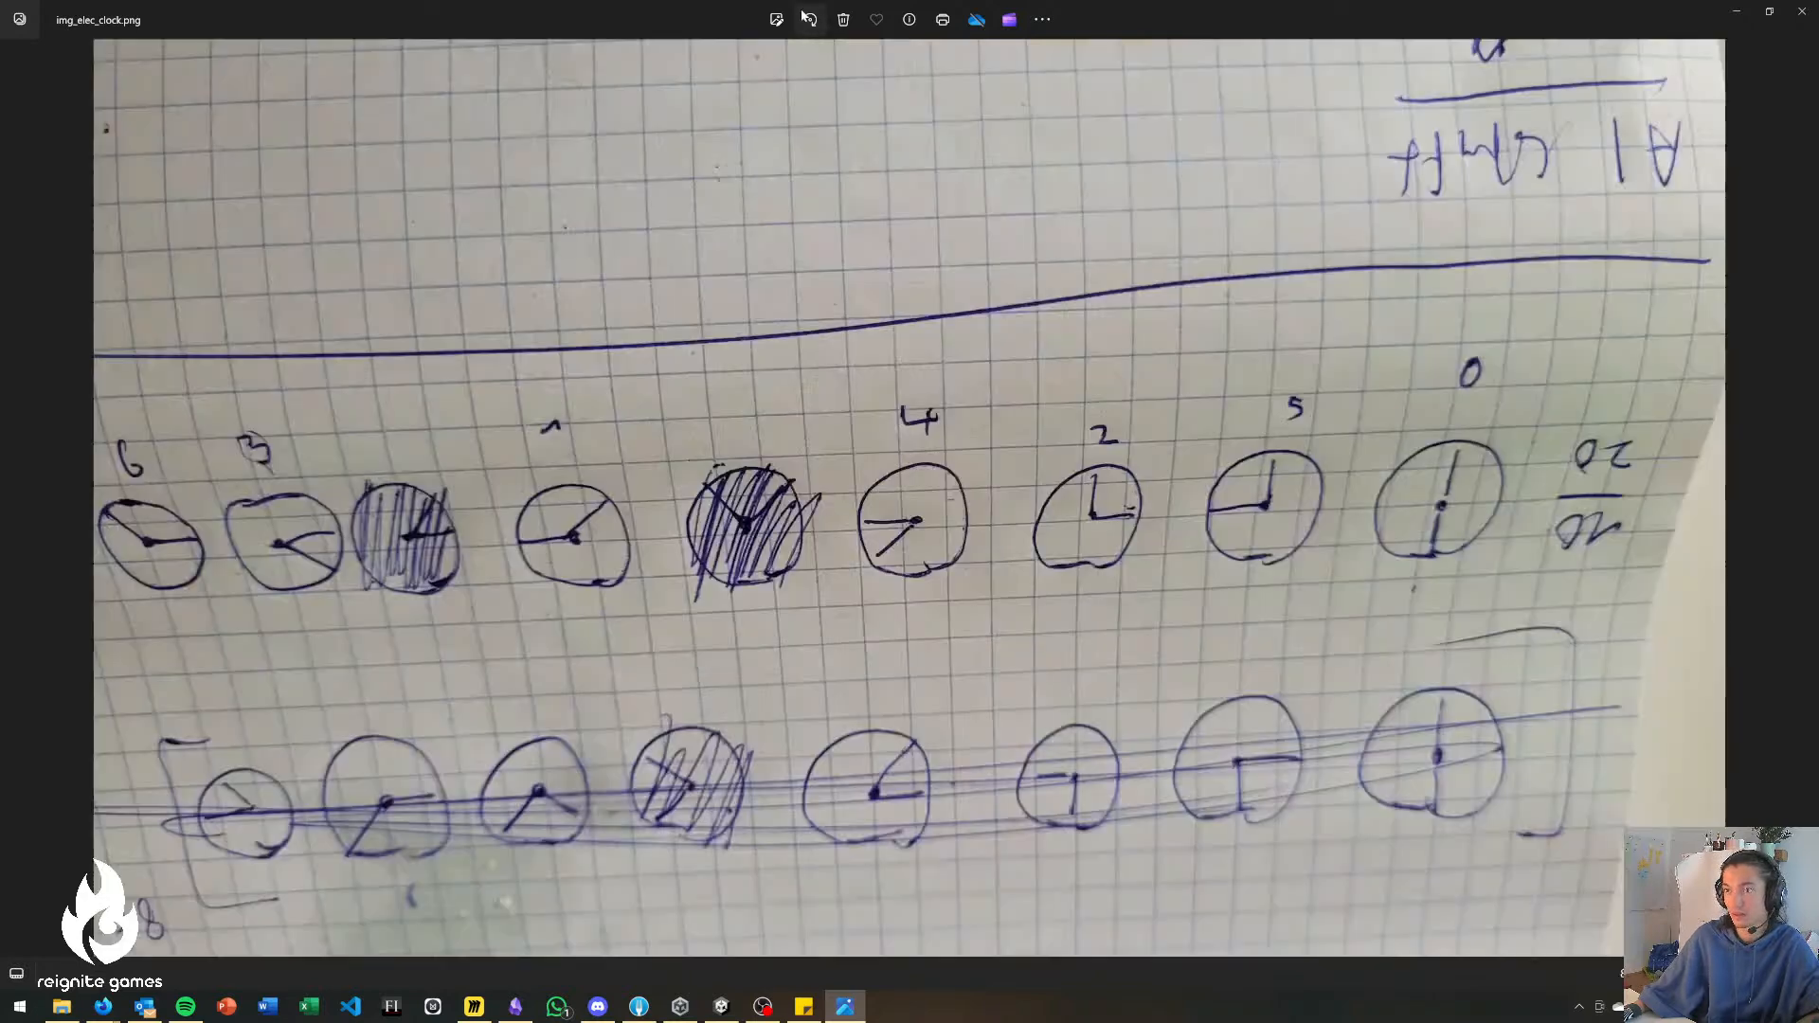
click(810, 19)
click(810, 19)
click(810, 19)
click(811, 19)
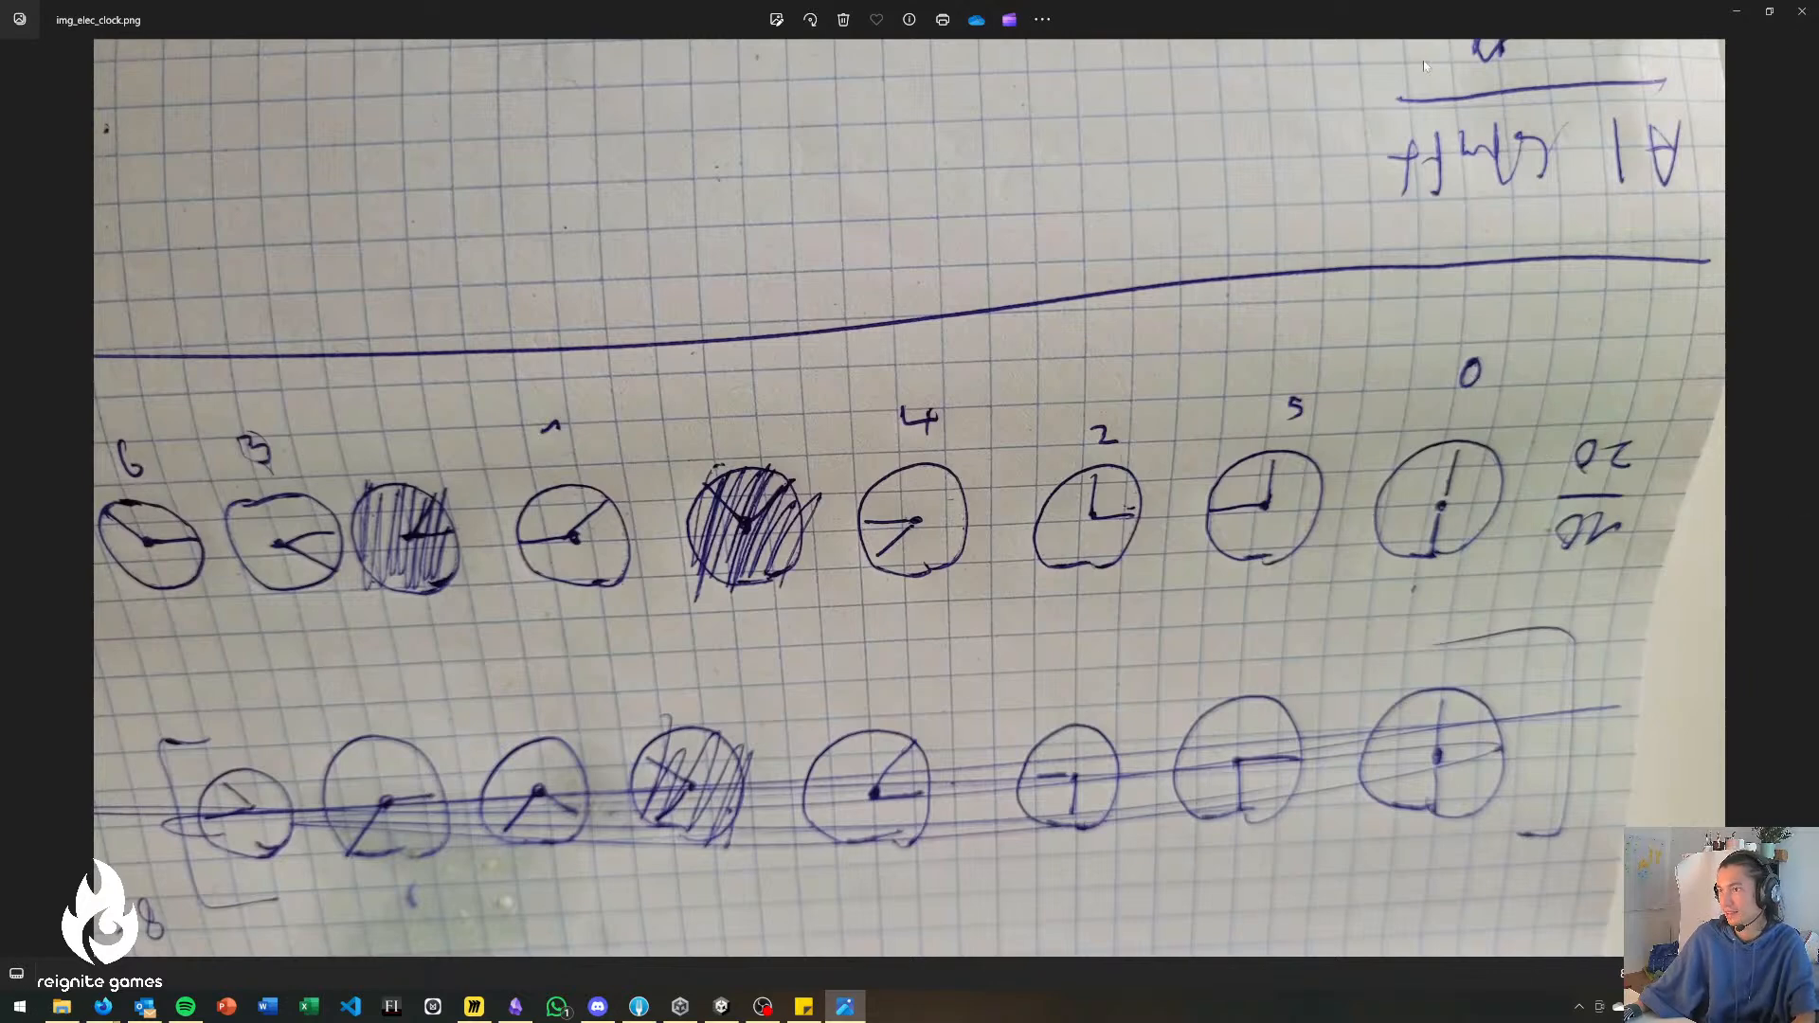
click(1801, 12)
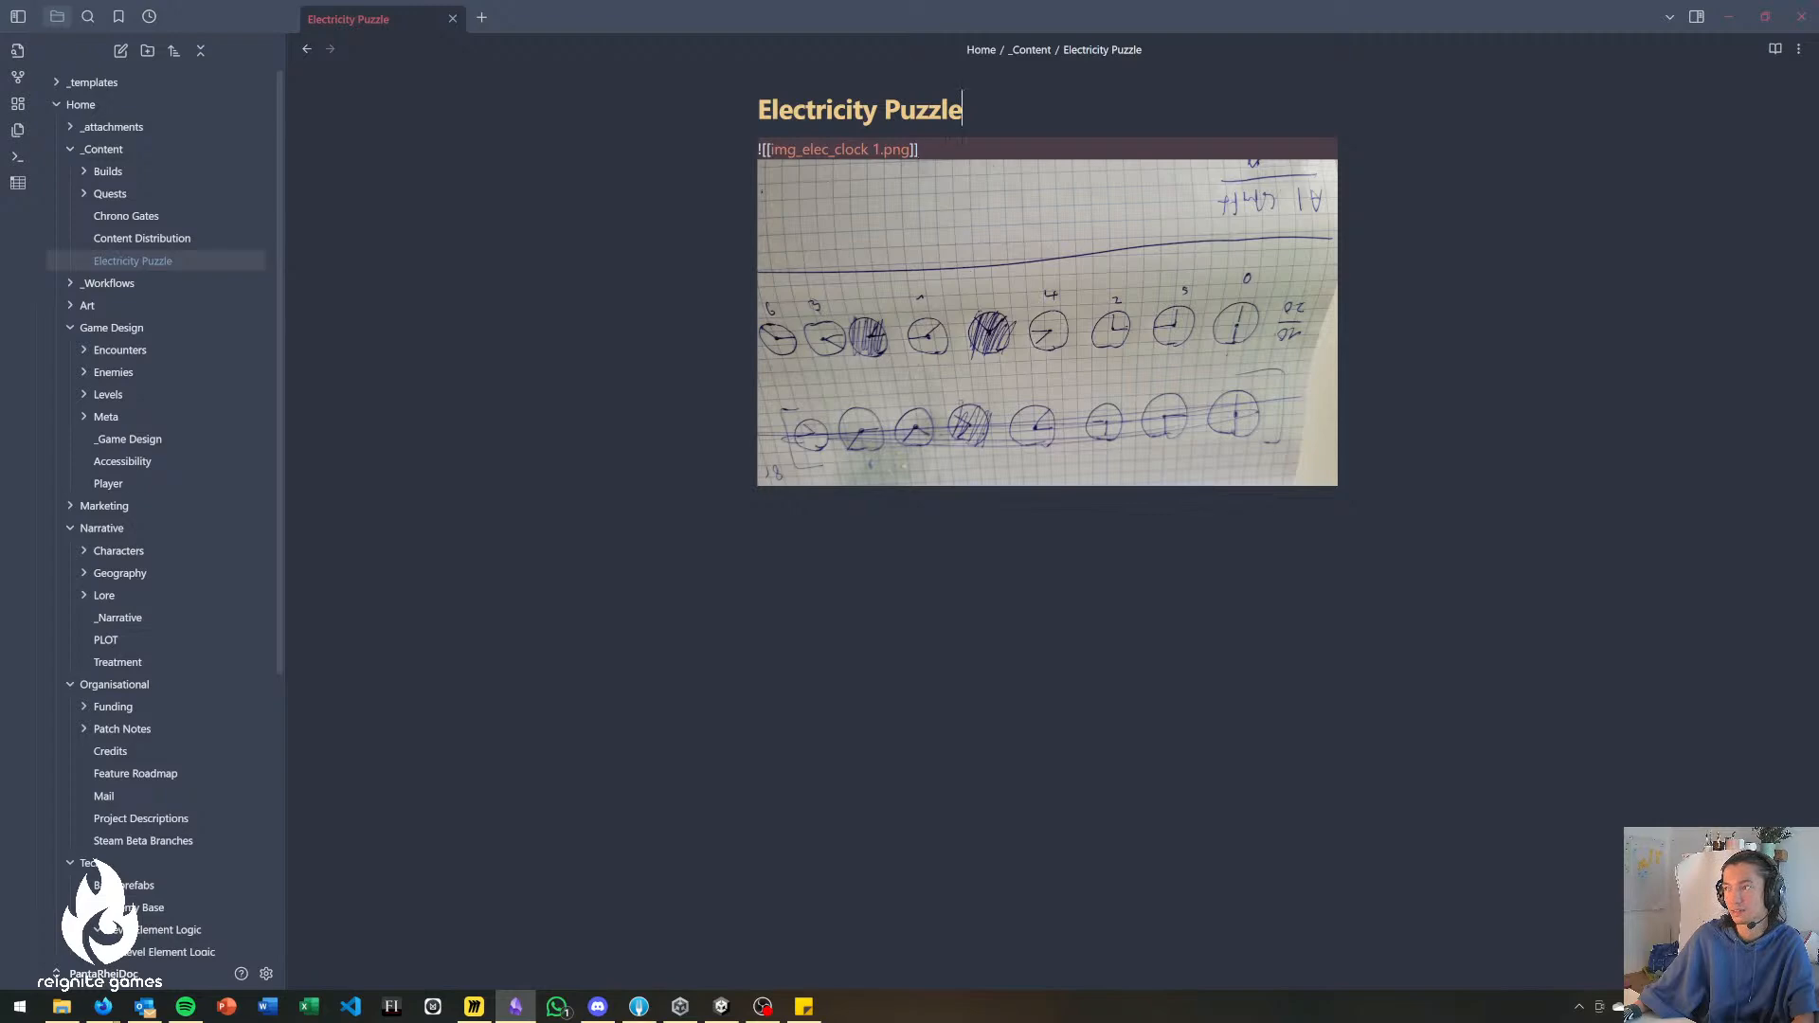
Minimize the Electricity Puzzle note in Obsidian and bring the Sanctuary Gate map with its yellow power-line bars into view on the Miro board.
click(1743, 21)
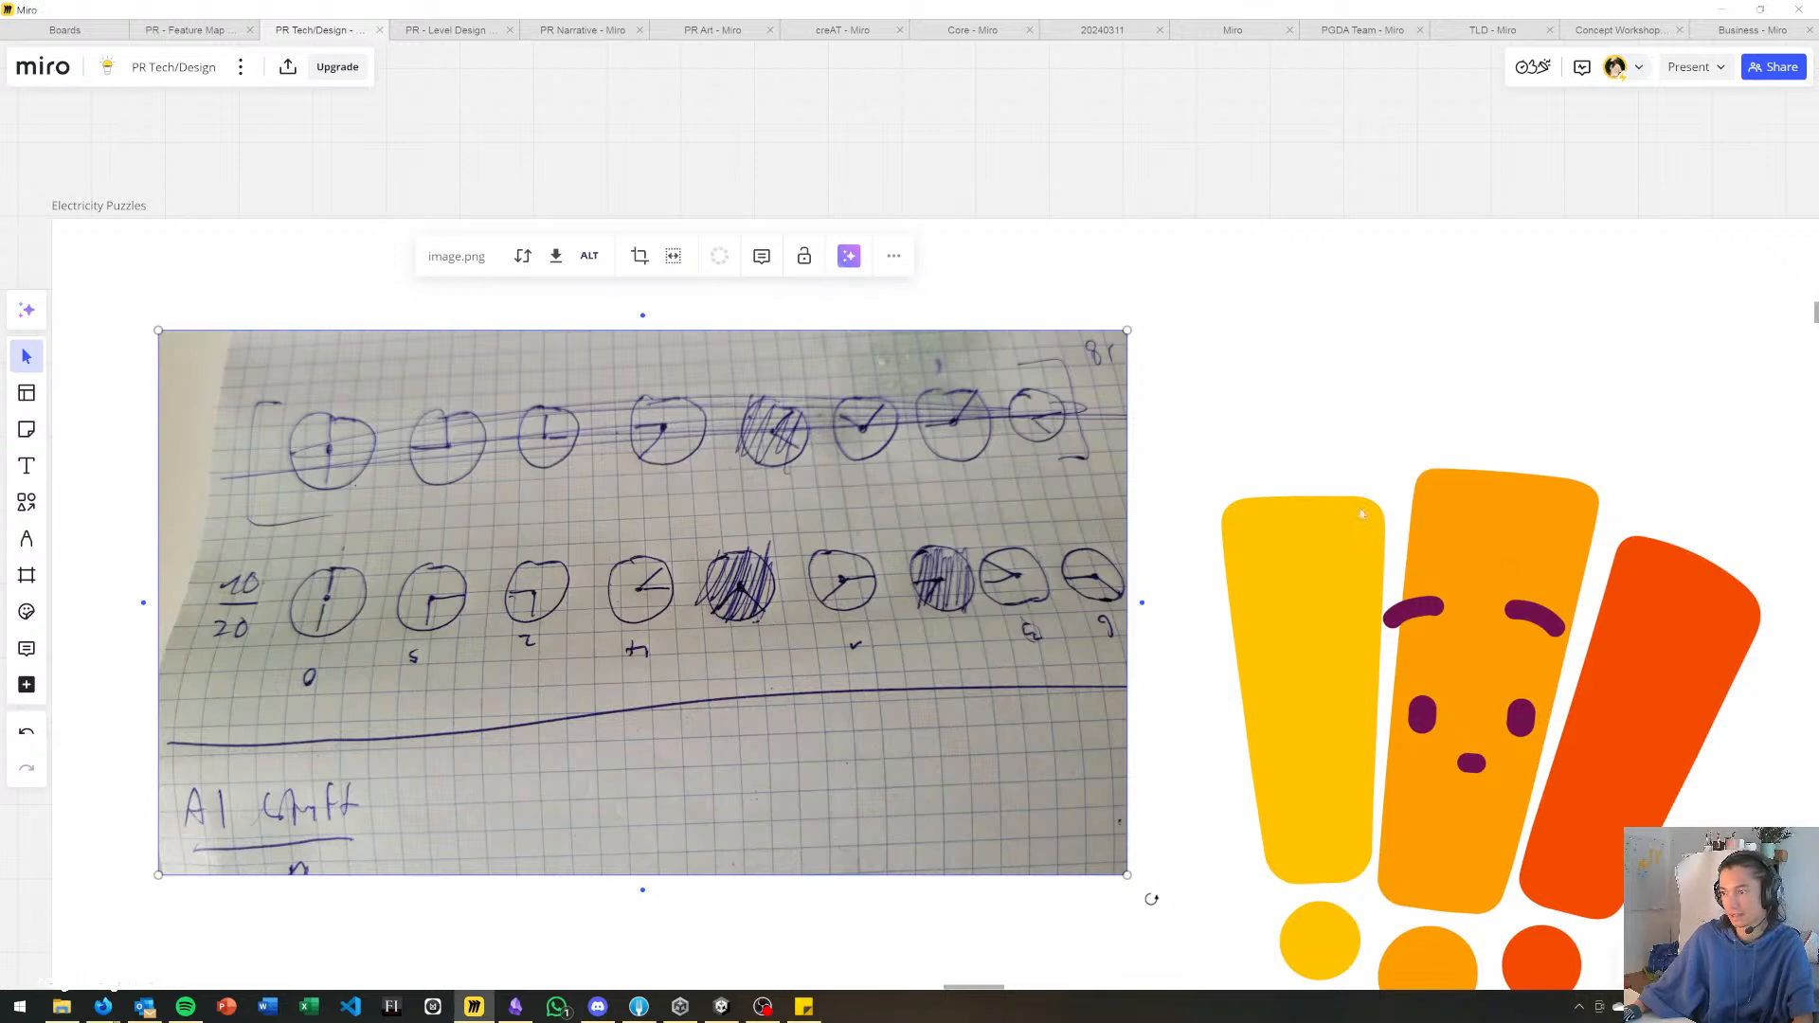
click(1150, 335)
scroll(1030, 281, down, 3)
drag(821, 85, 1035, 303)
drag(1027, 464, 948, 805)
right_drag(801, 275, 831, 881)
scroll(864, 606, down, 3)
right_drag(910, 190, 815, 872)
right_drag(859, 376, 891, 280)
scroll(1008, 538, up, 5)
right_drag(987, 524, 931, 535)
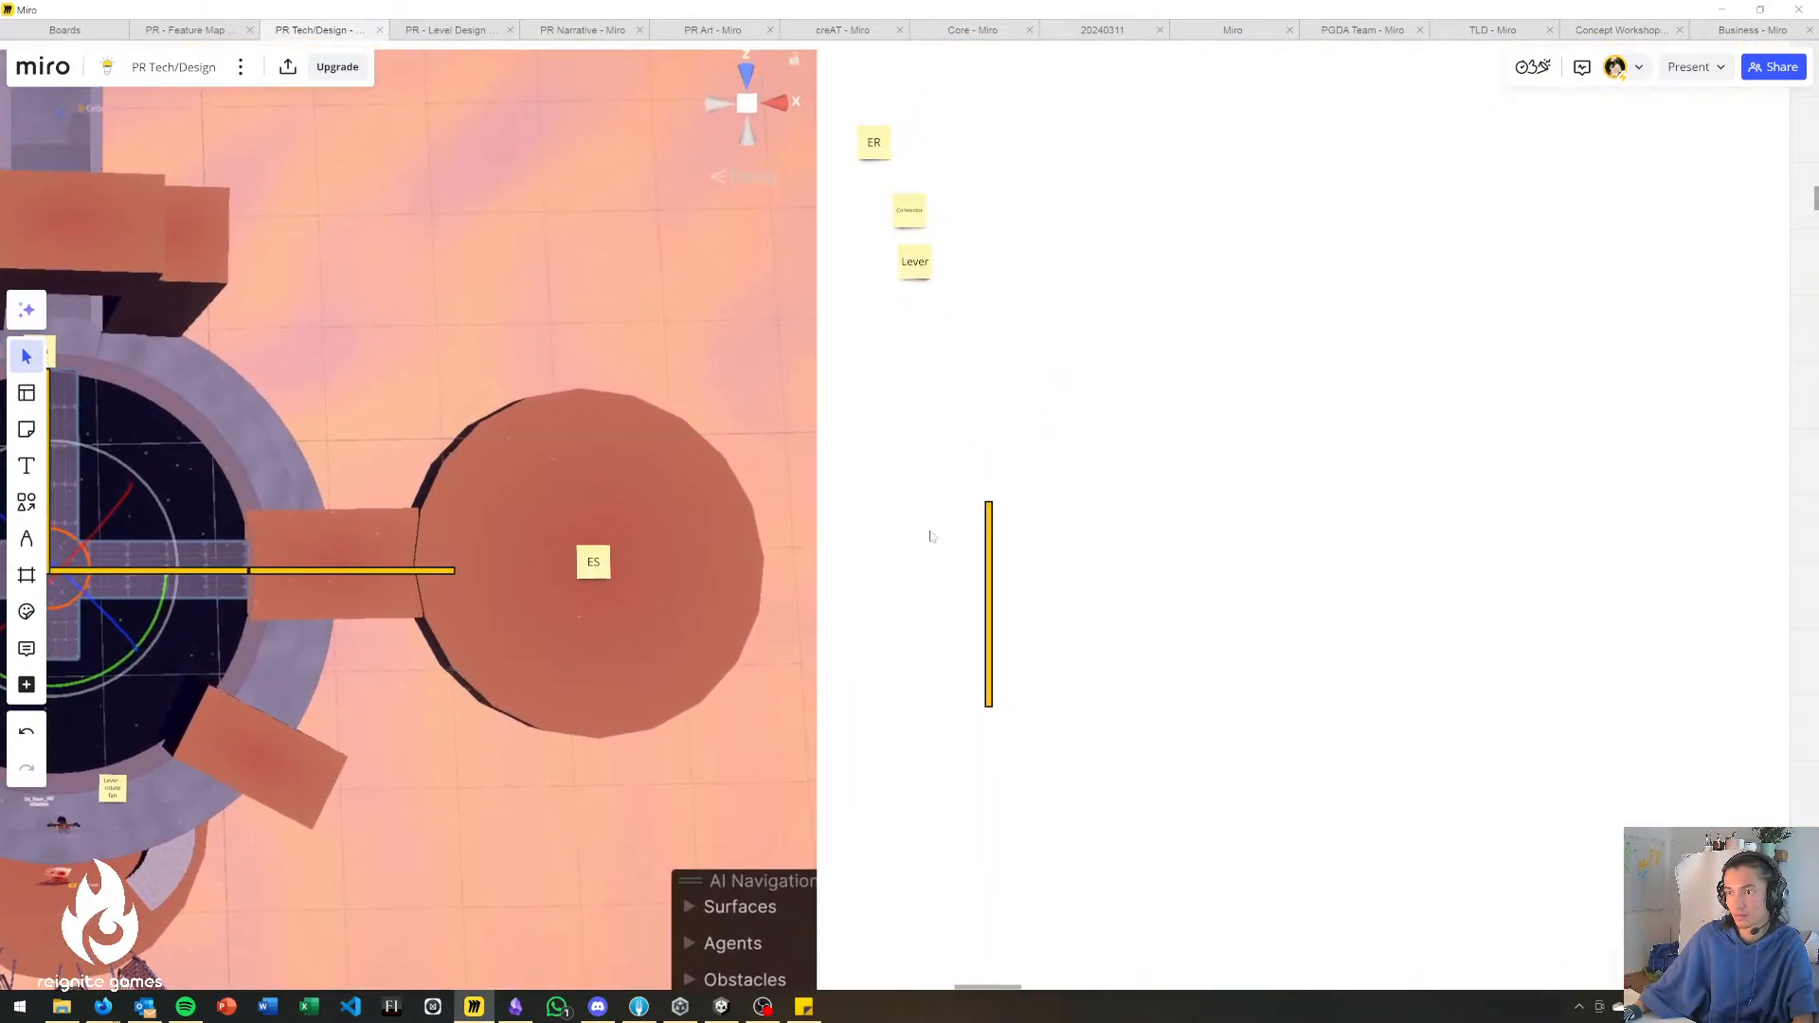
right_drag(931, 406, 1071, 438)
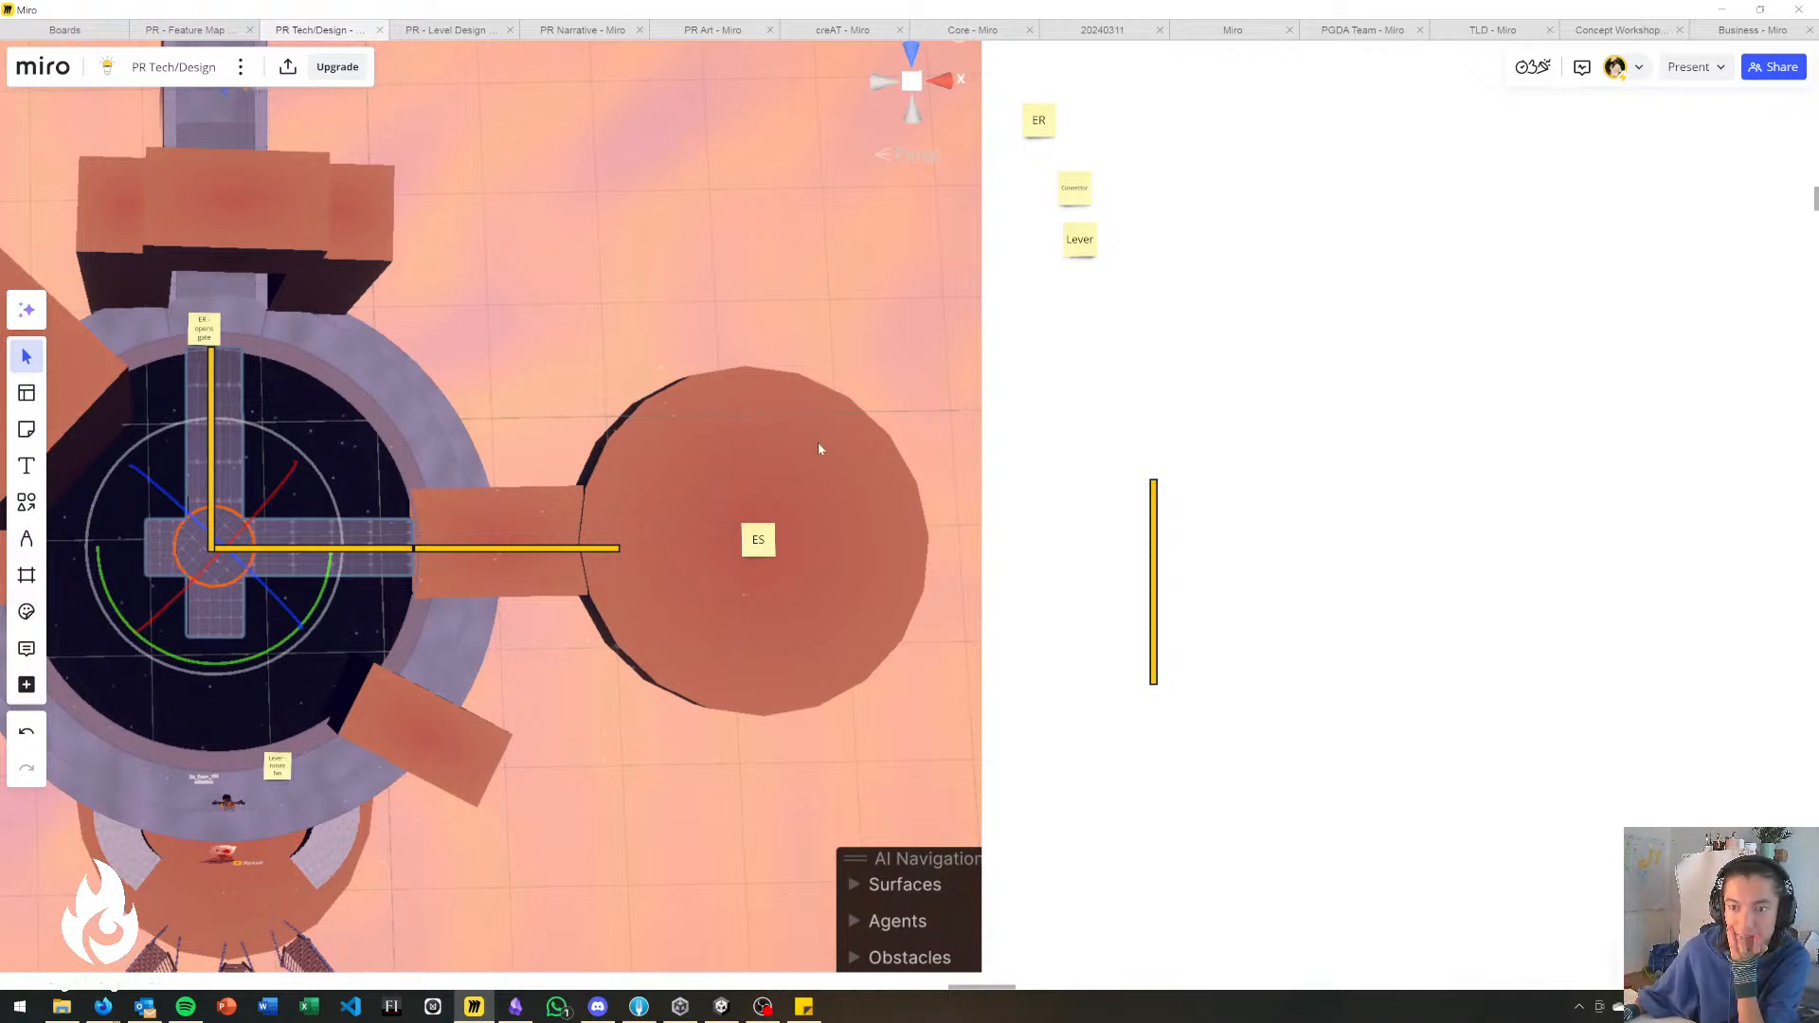
right_drag(431, 396, 725, 289)
right_drag(576, 353, 631, 345)
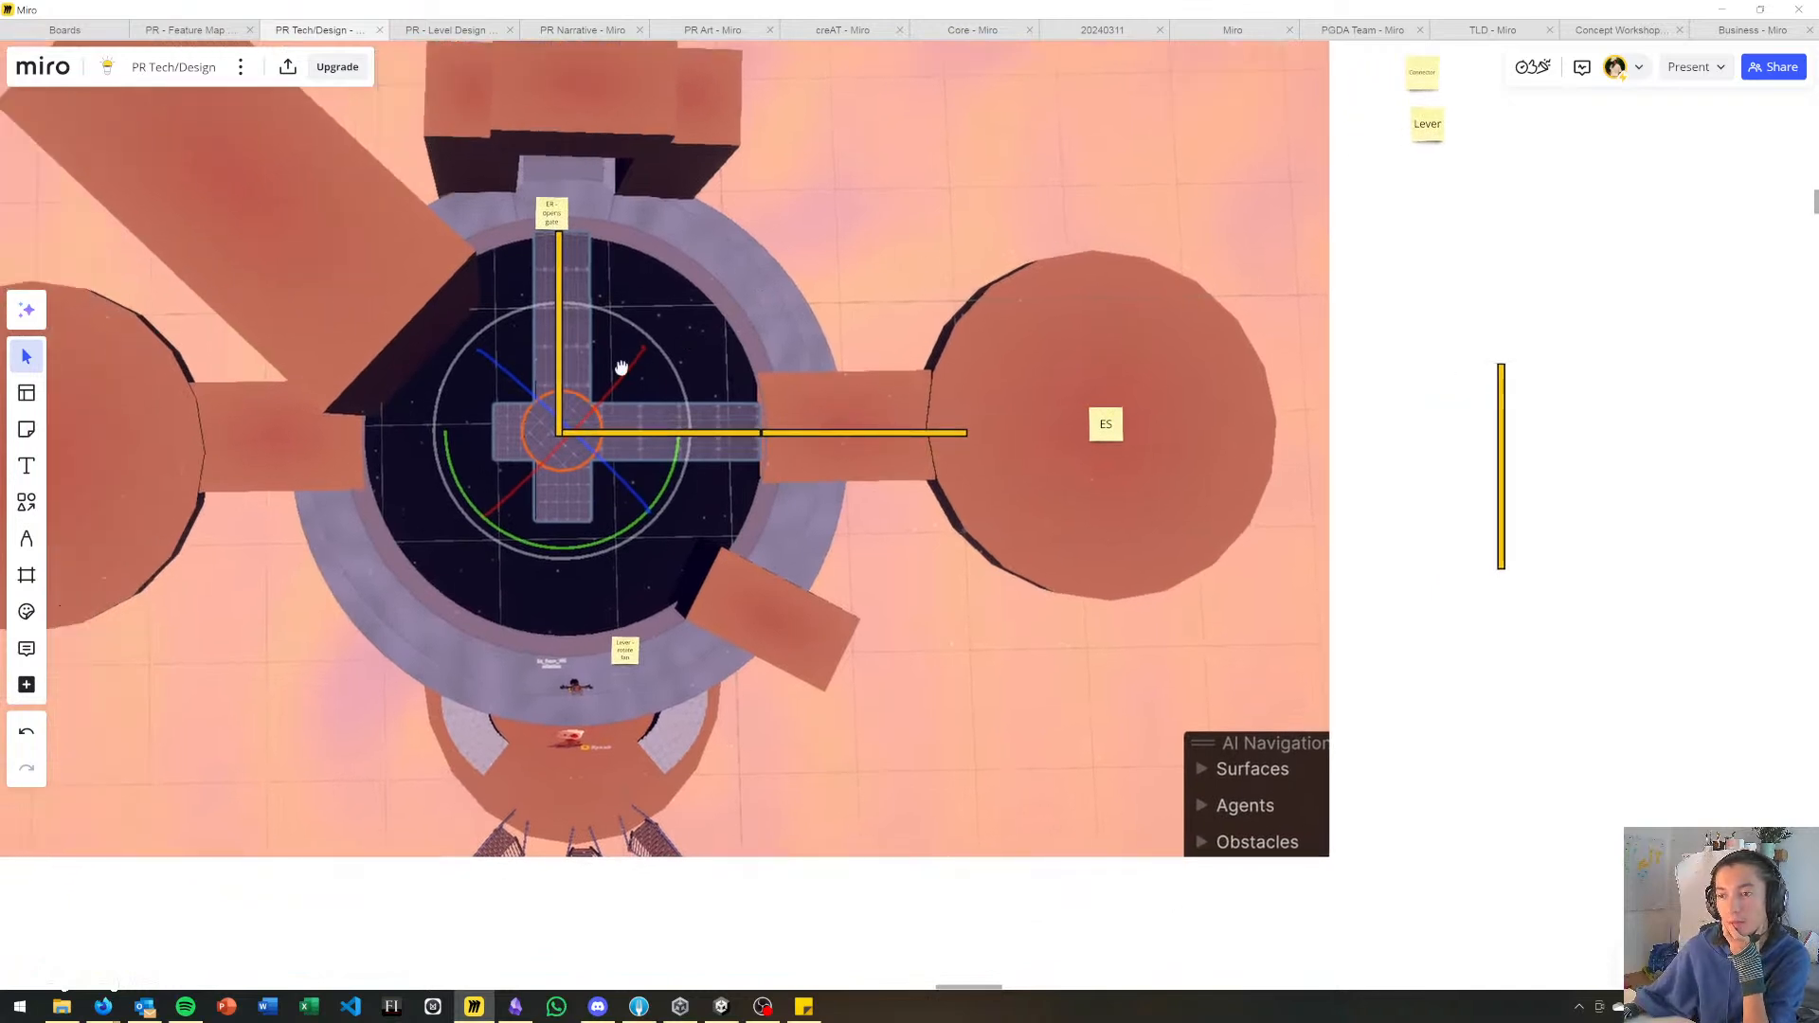
right_drag(598, 379, 705, 353)
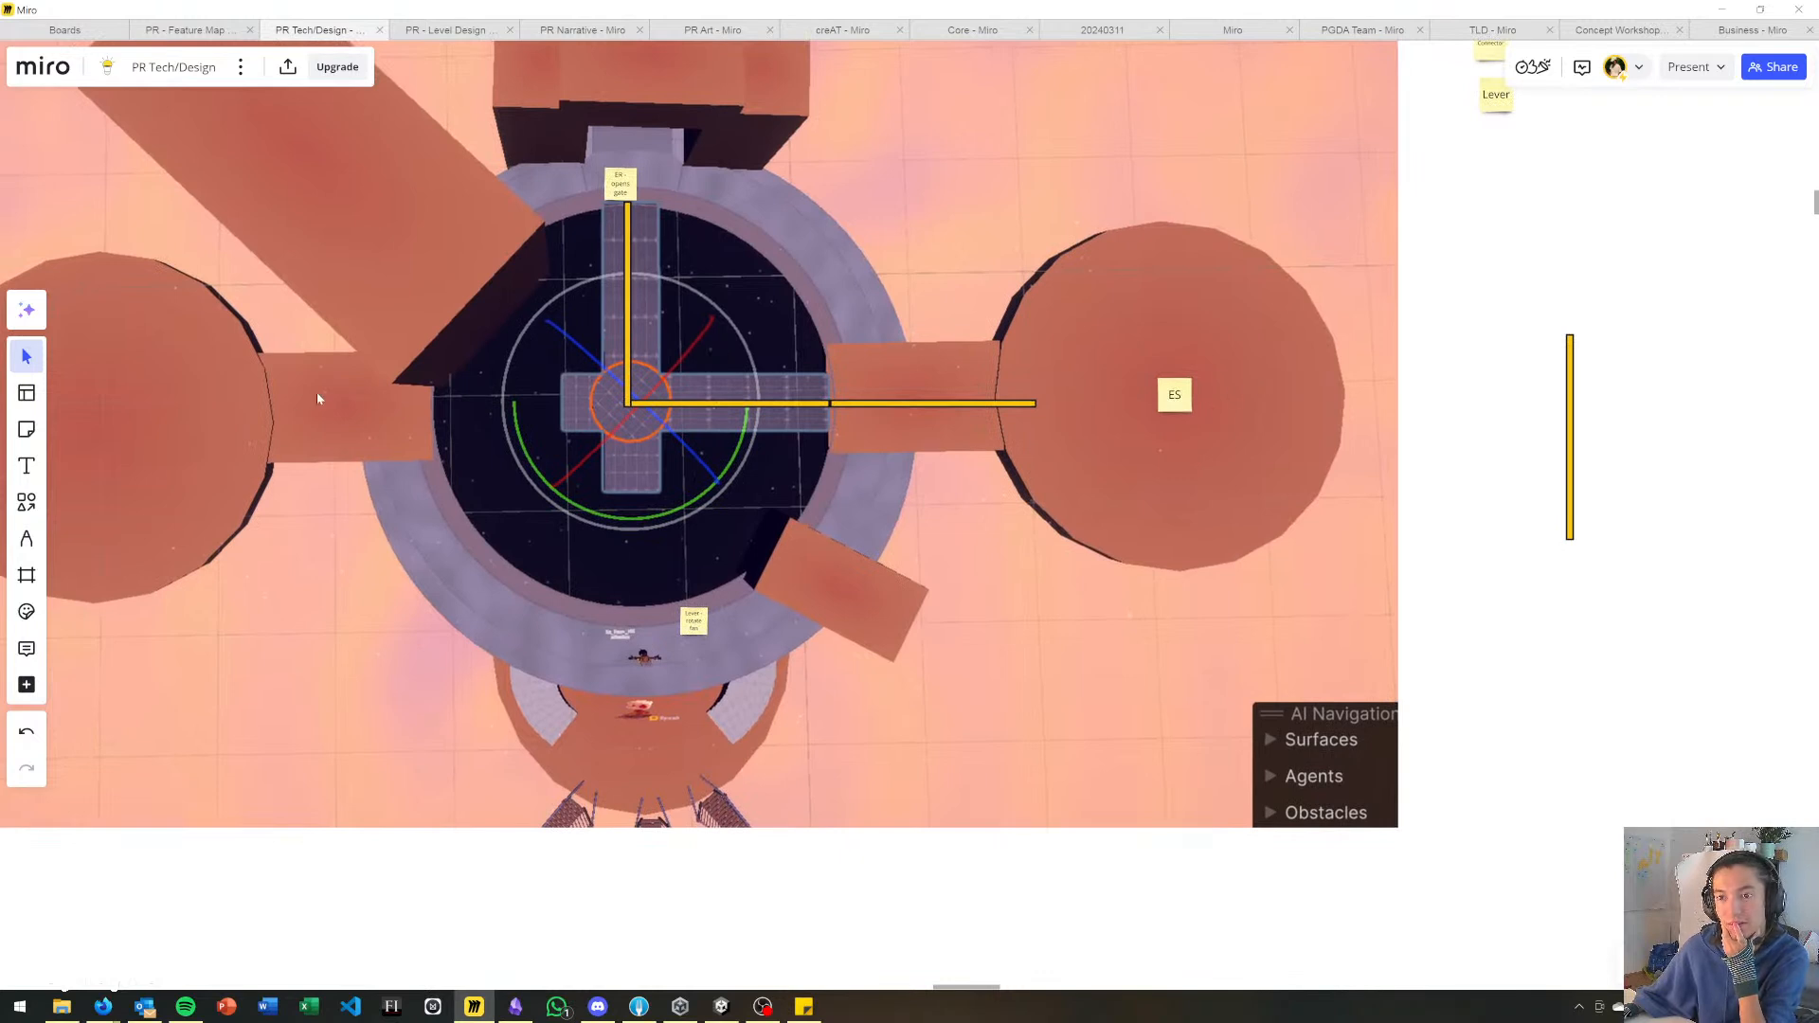
right_drag(468, 510, 649, 497)
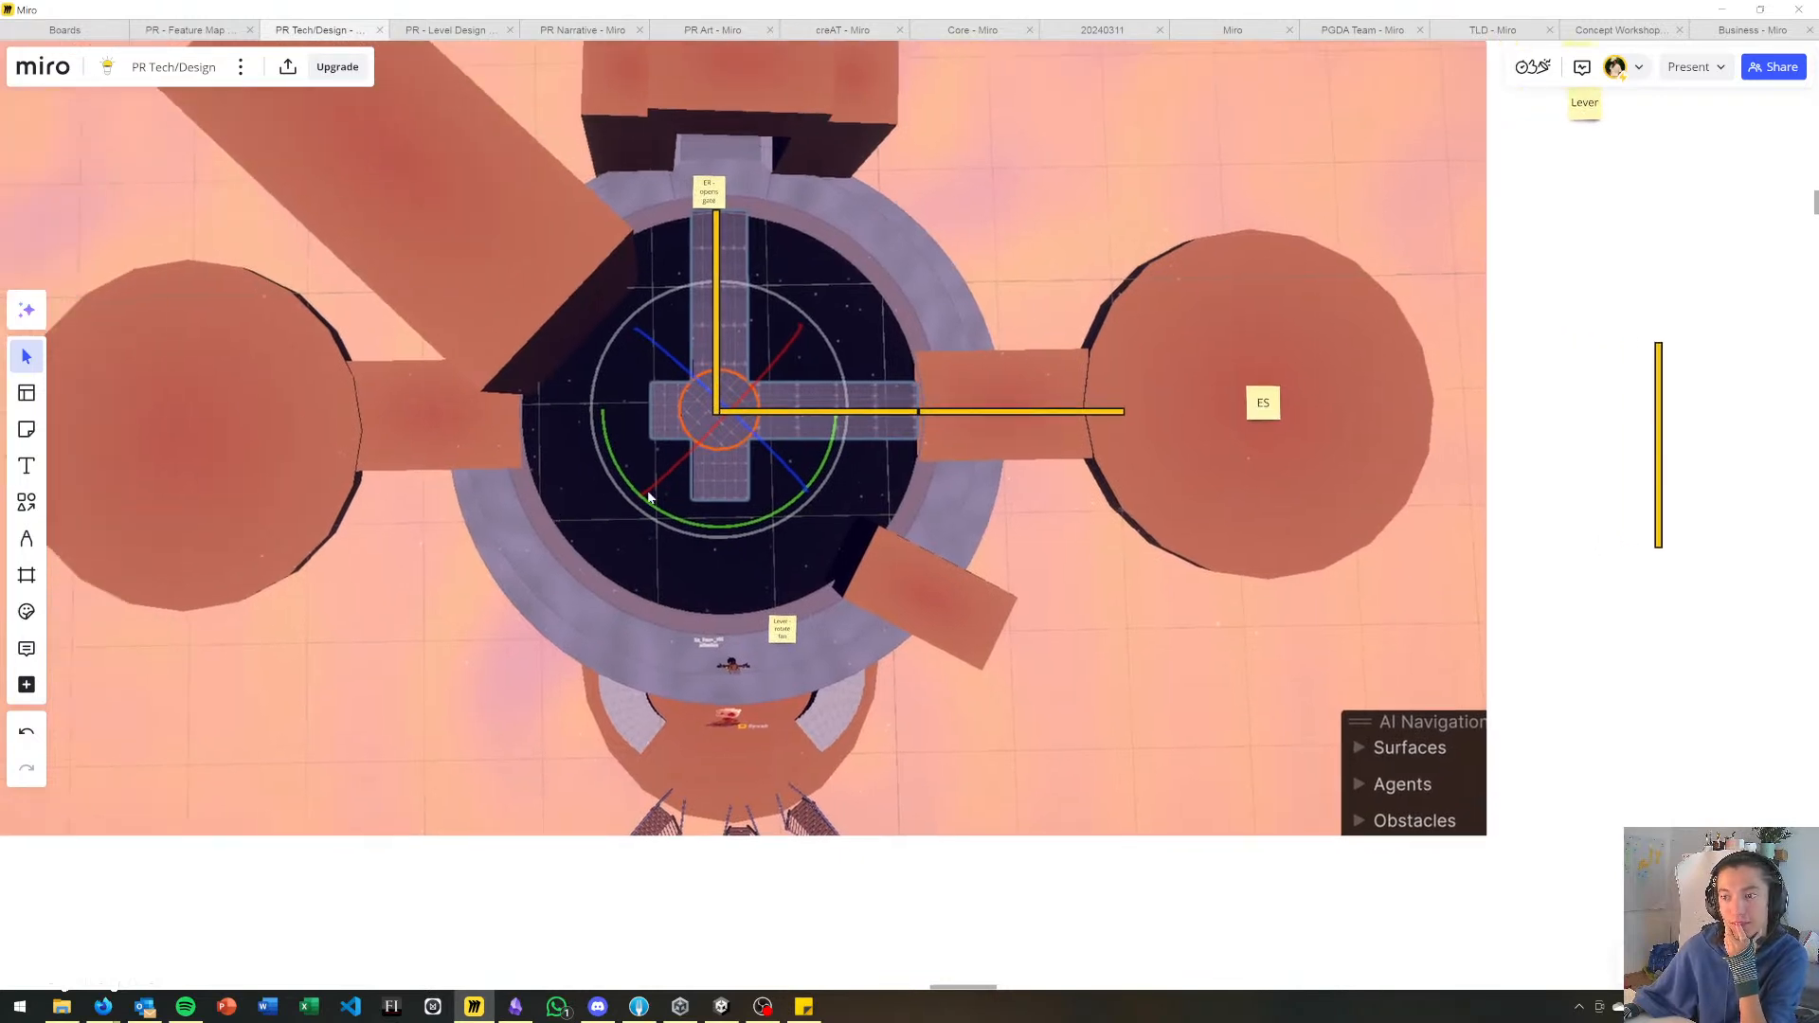
Turn the L-shaped pair of power-line bars 180 degrees and realign its corner with the ring's center so the arms face left and down.
click(715, 417)
drag(706, 435, 921, 212)
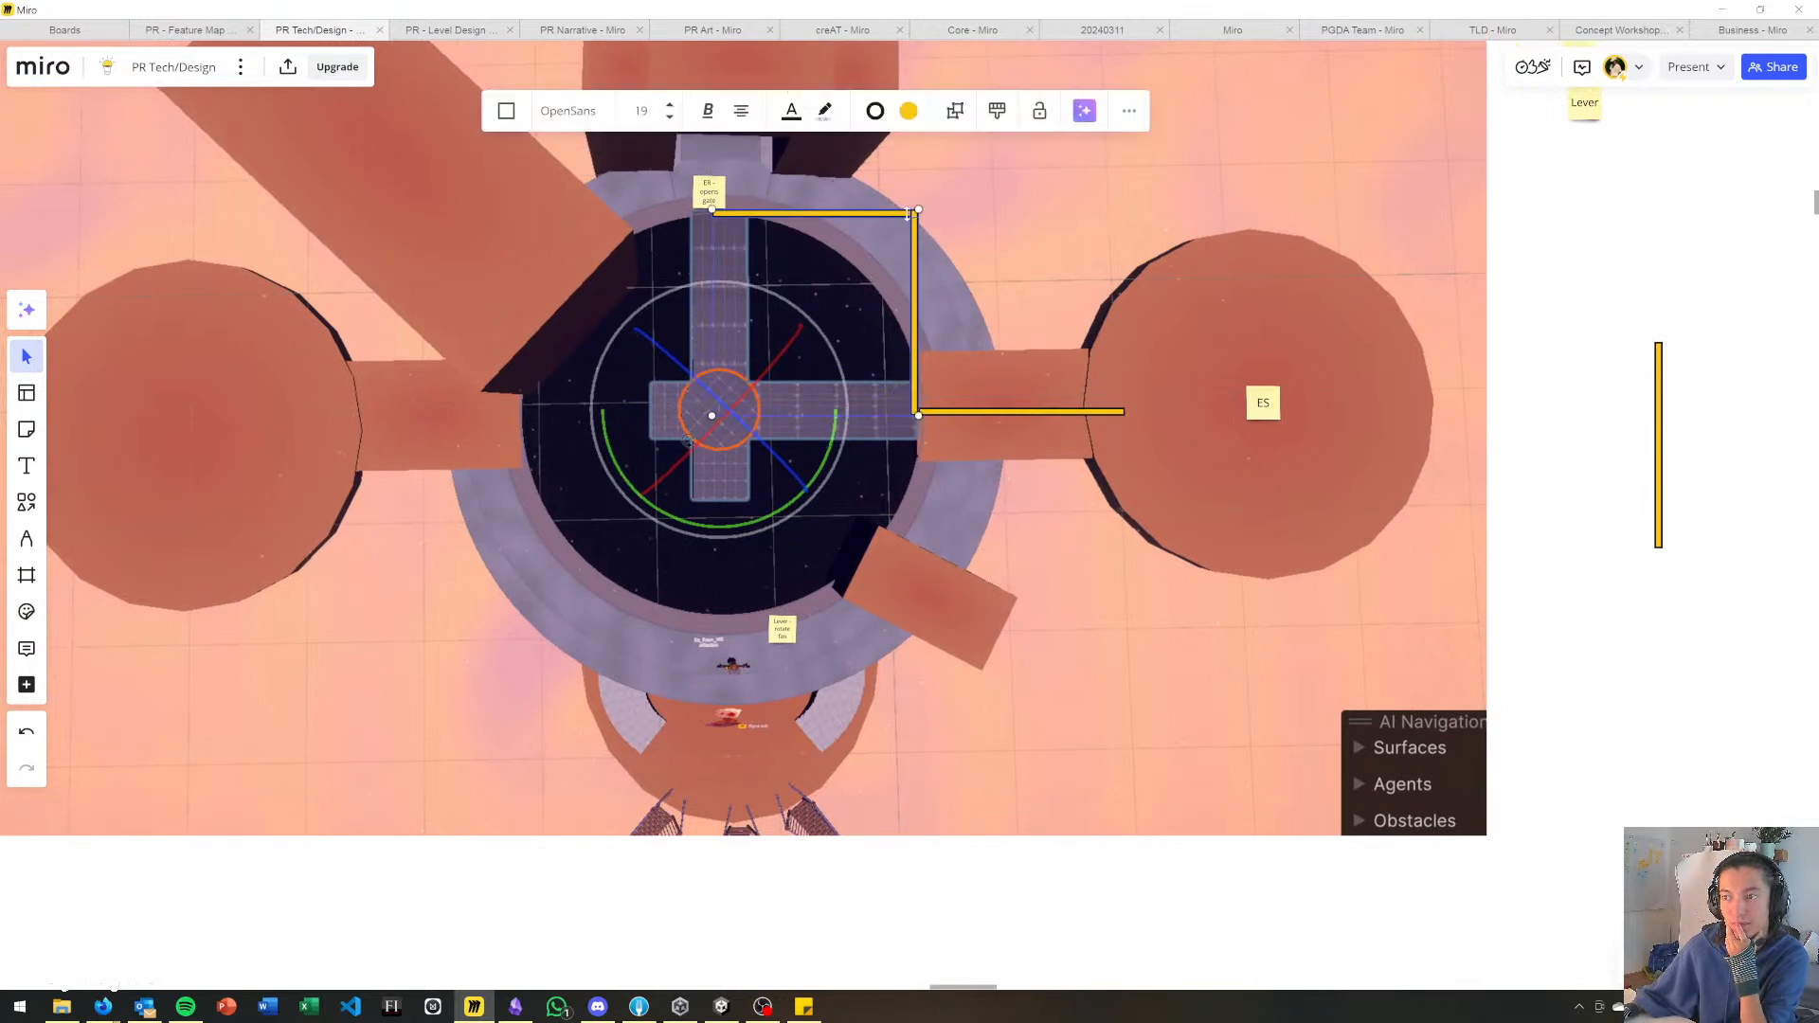
click(1023, 238)
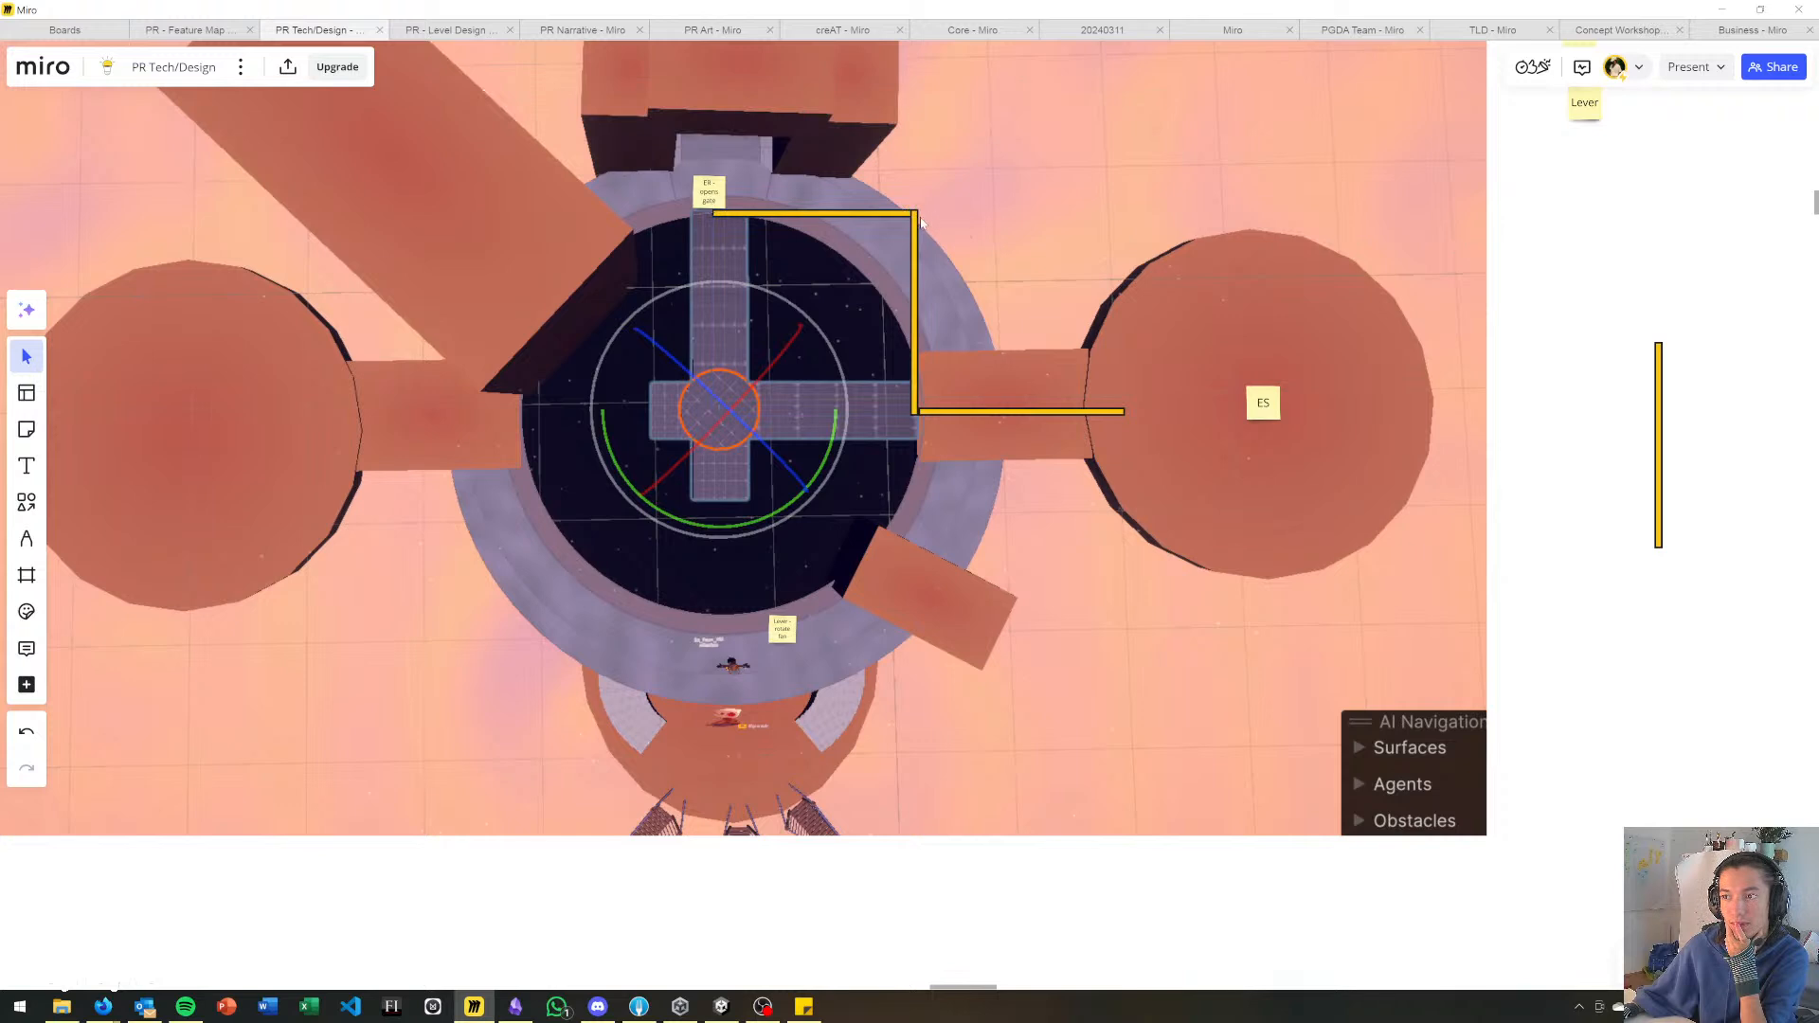
drag(910, 220, 718, 417)
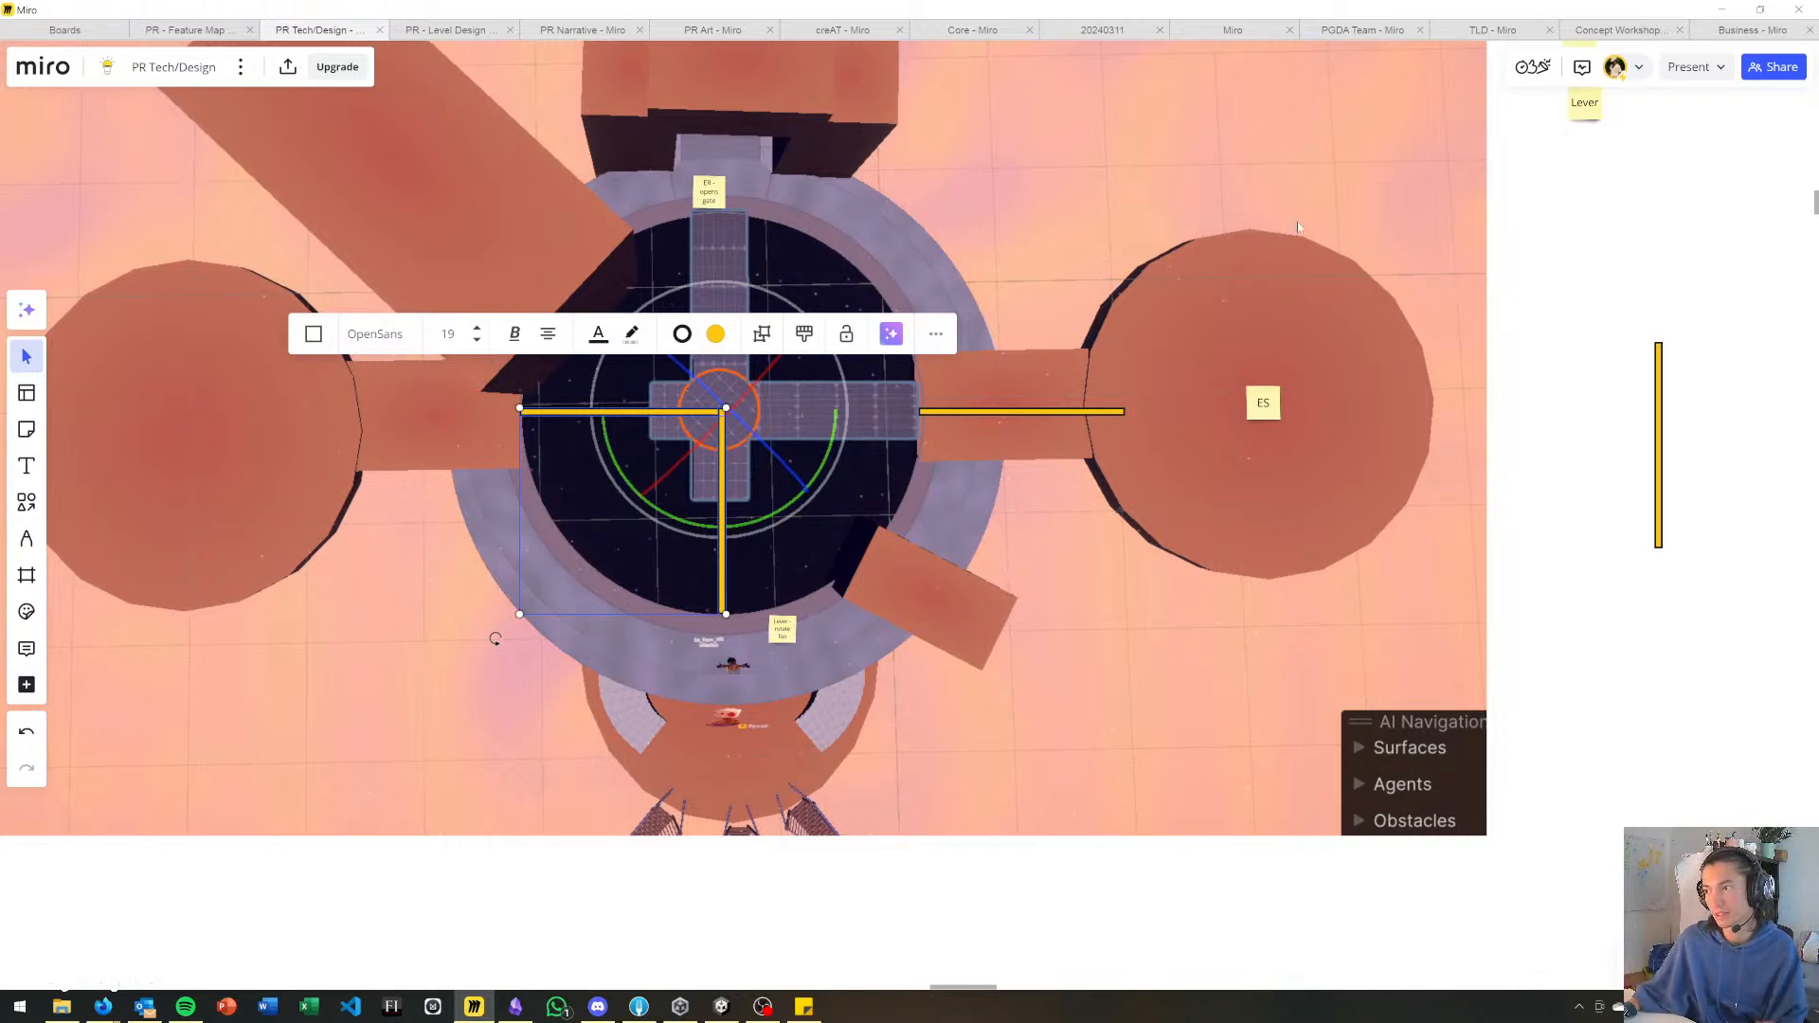
click(807, 371)
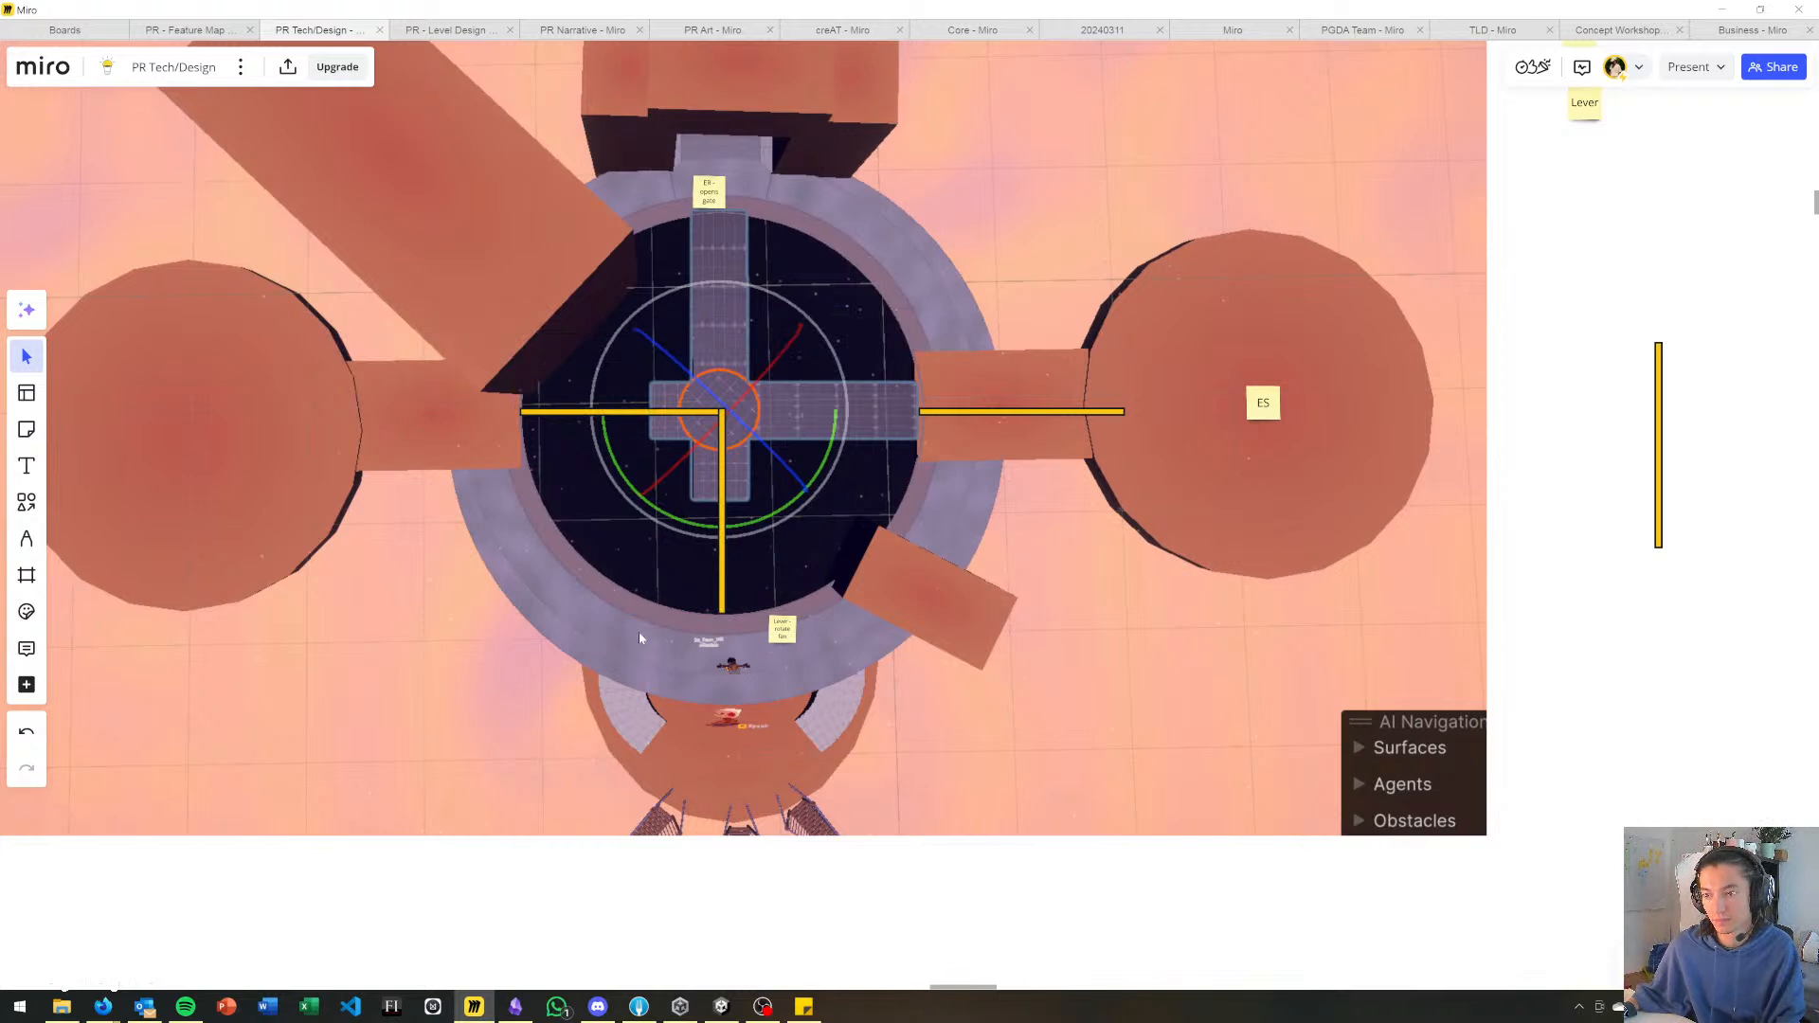
Turn the L-shaped bars another quarter turn about the ring's center so one arm meets the ES power line and the other faces down.
click(727, 419)
drag(494, 642, 753, 639)
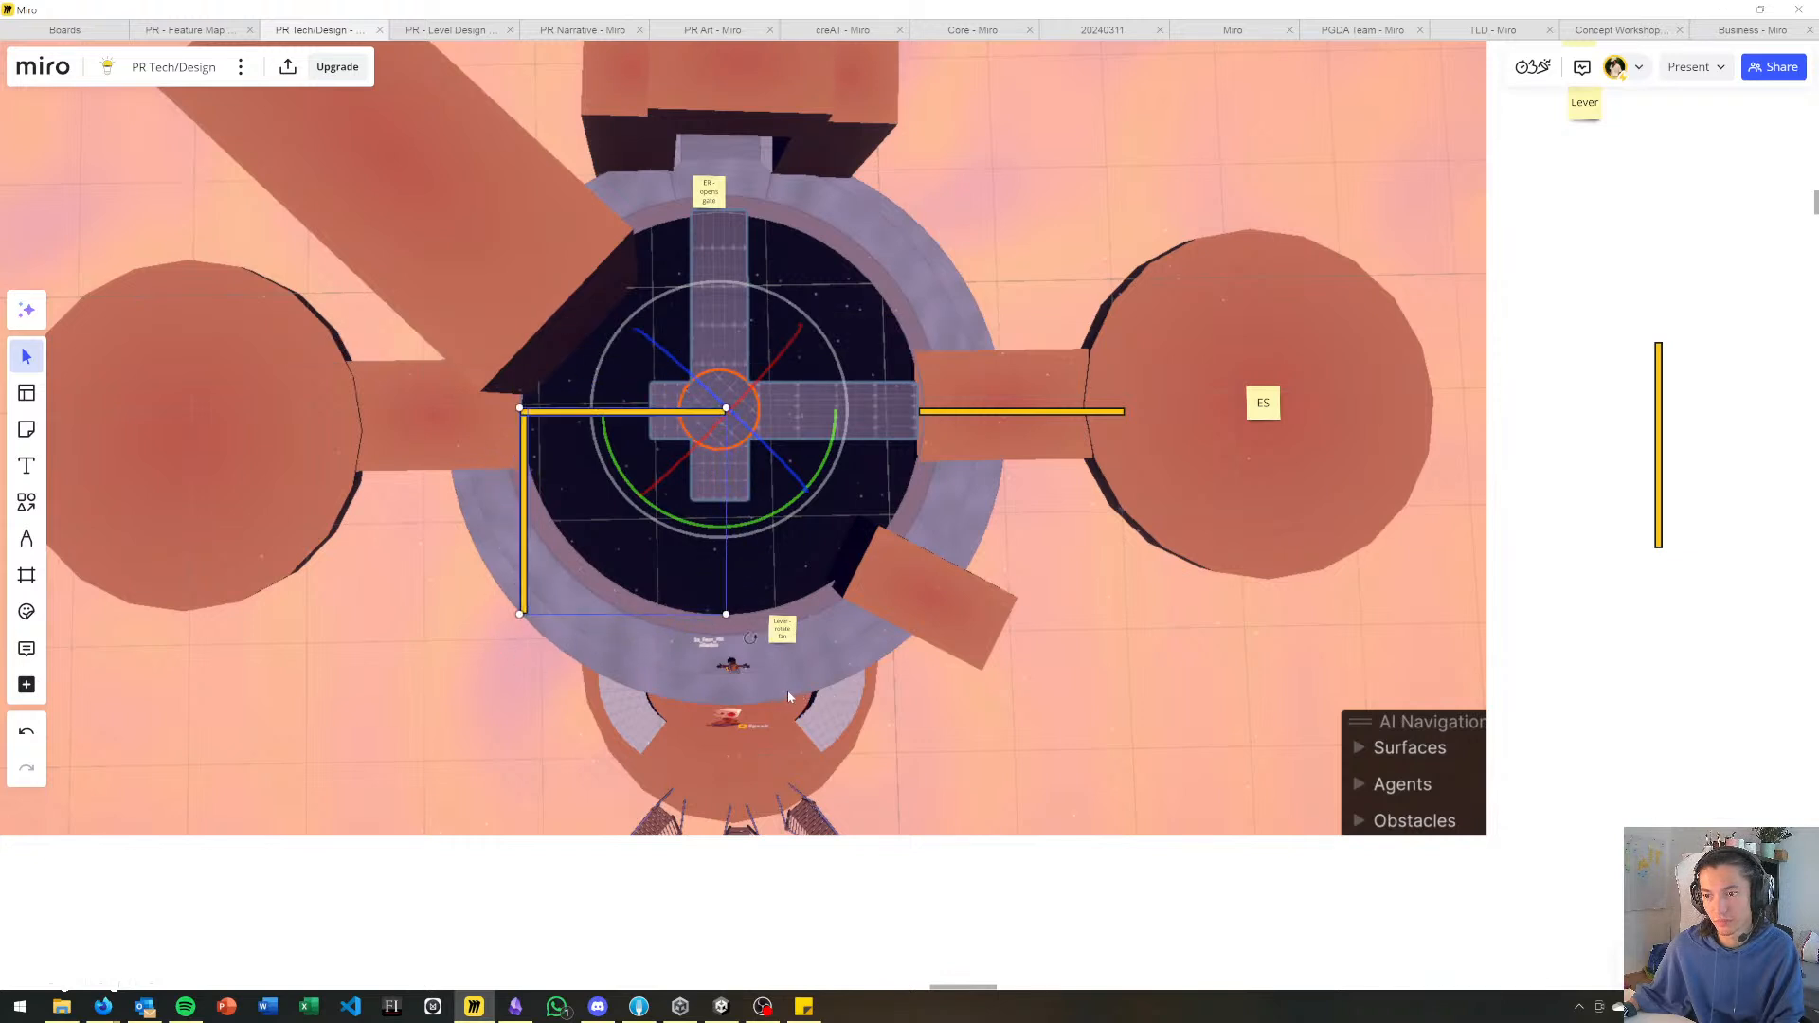
drag(613, 421, 800, 415)
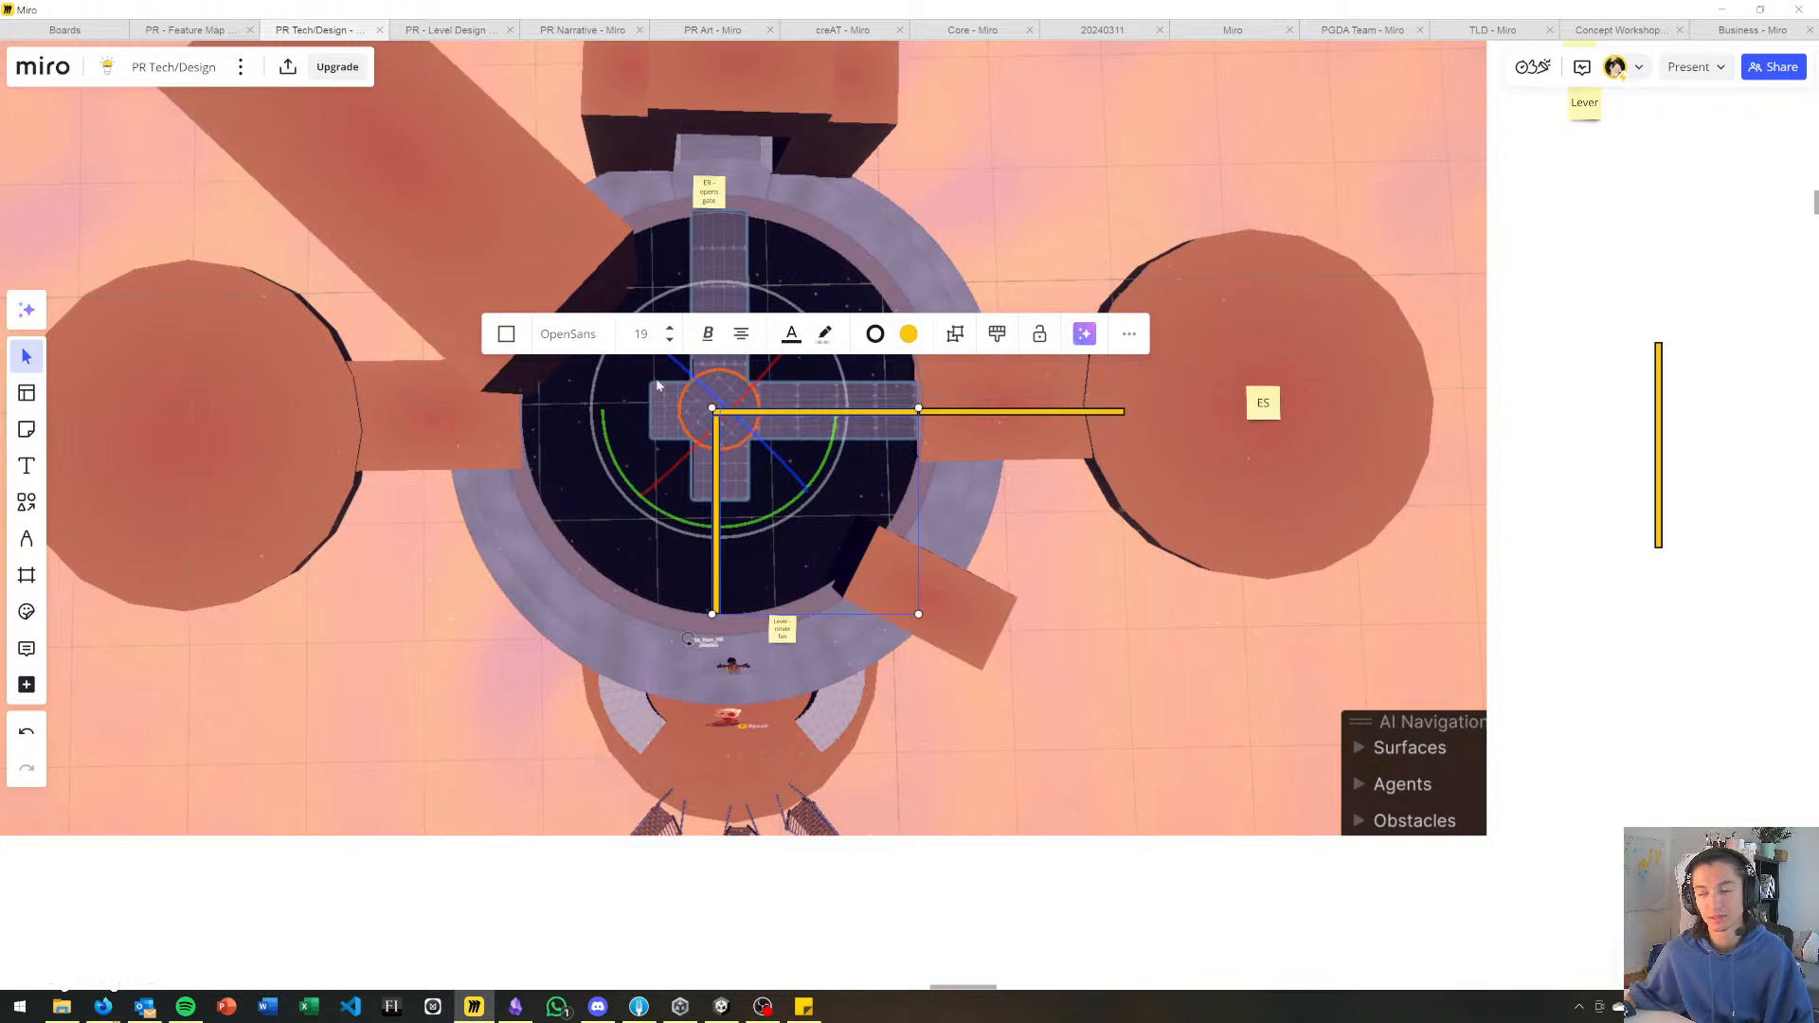
Turn the L-shaped bars one more quarter turn about the center so they link the ES power line to the "ER - opens gate" note.
drag(713, 614, 916, 609)
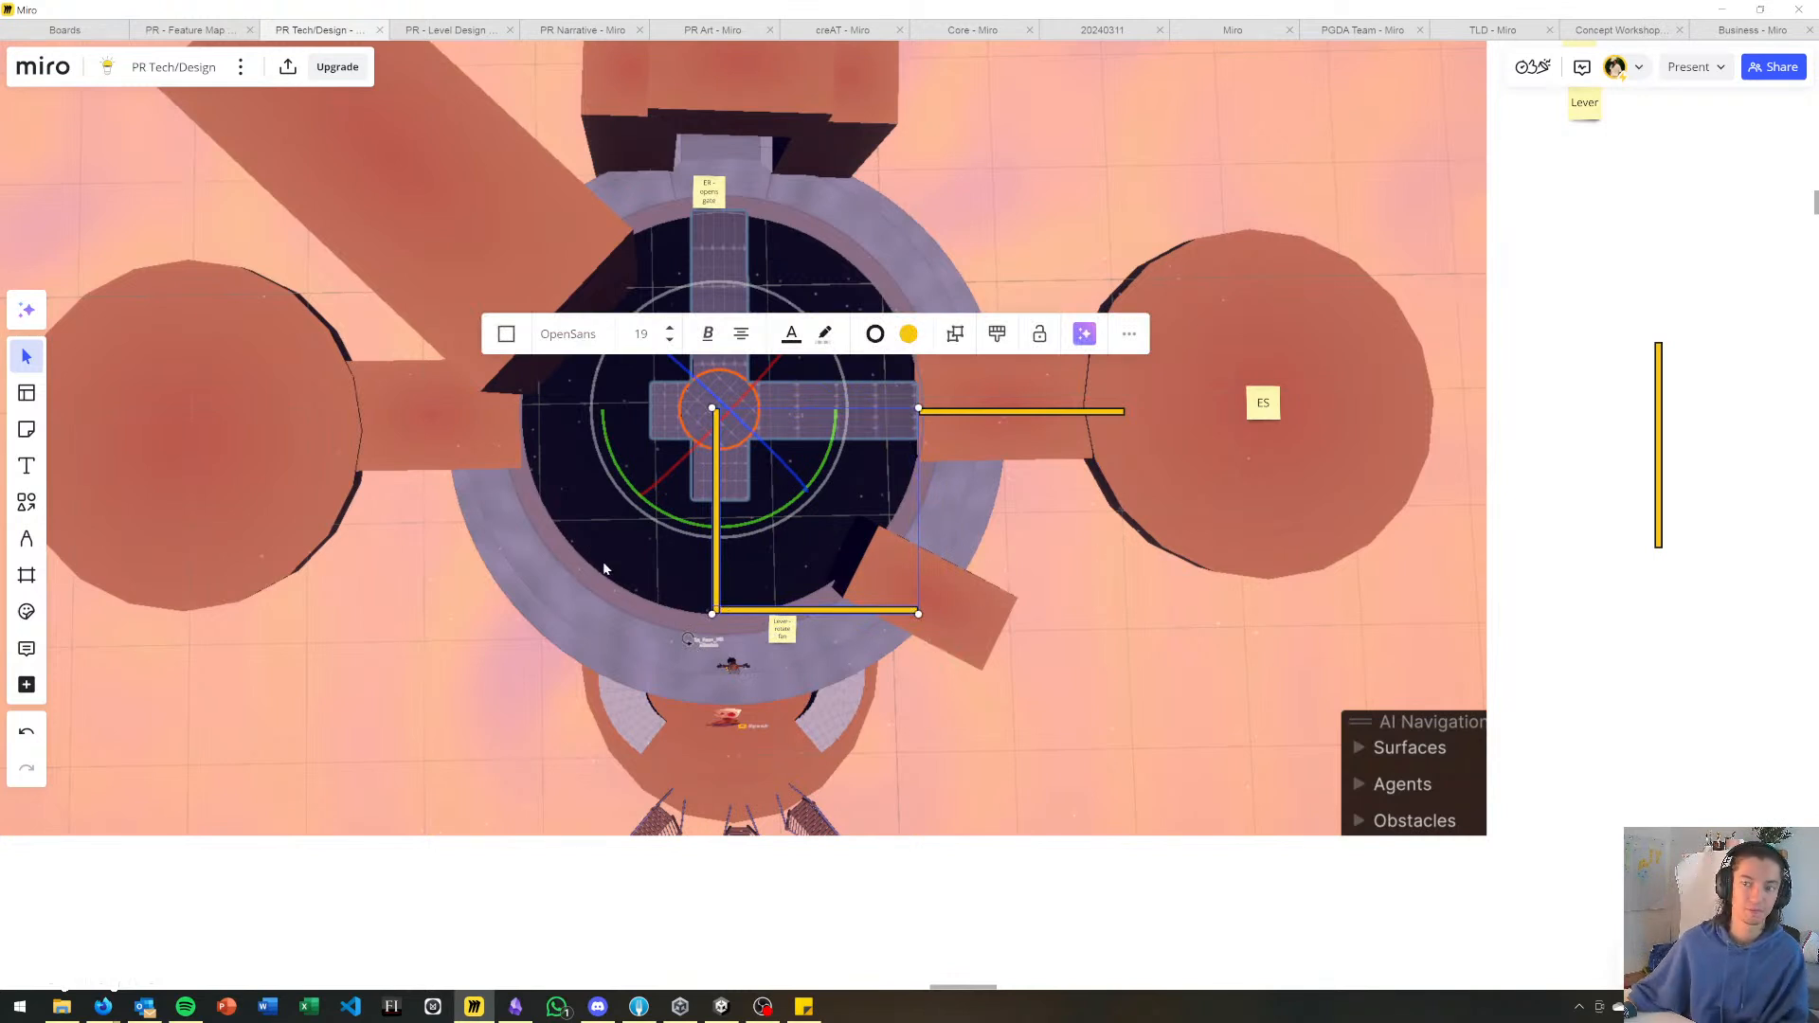
click(1190, 259)
click(717, 447)
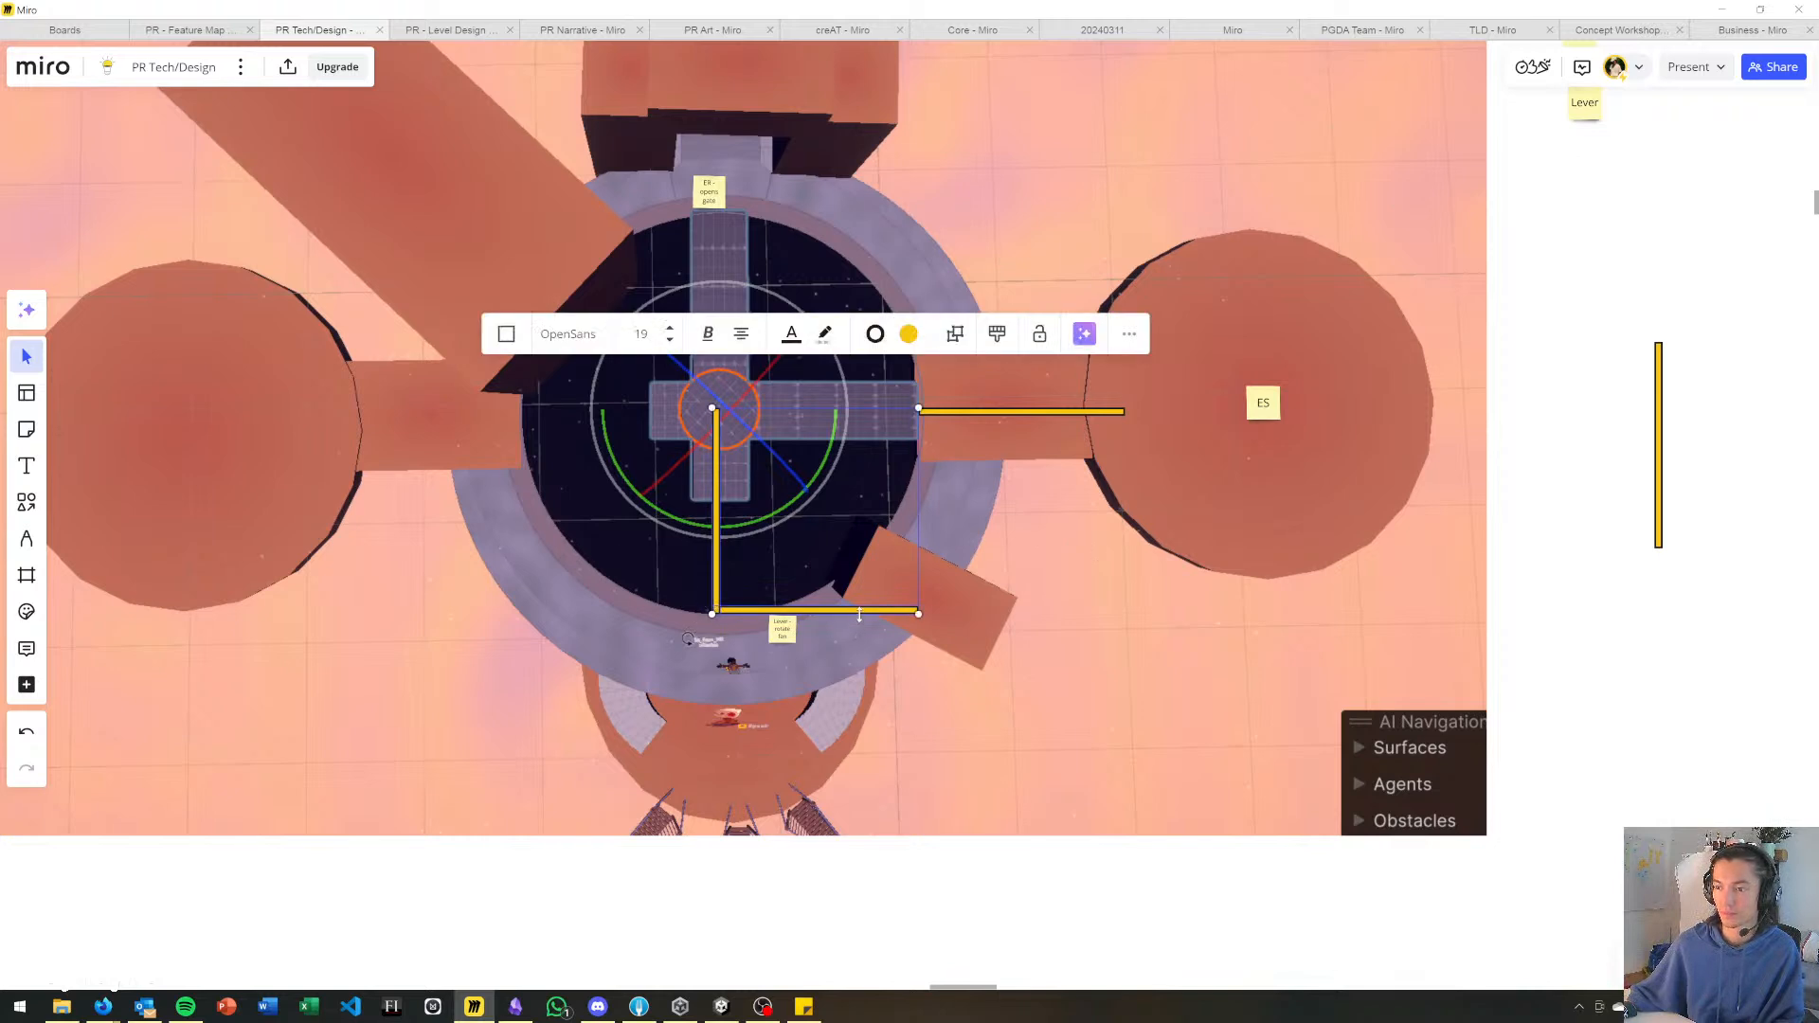
drag(723, 586, 720, 389)
click(1604, 271)
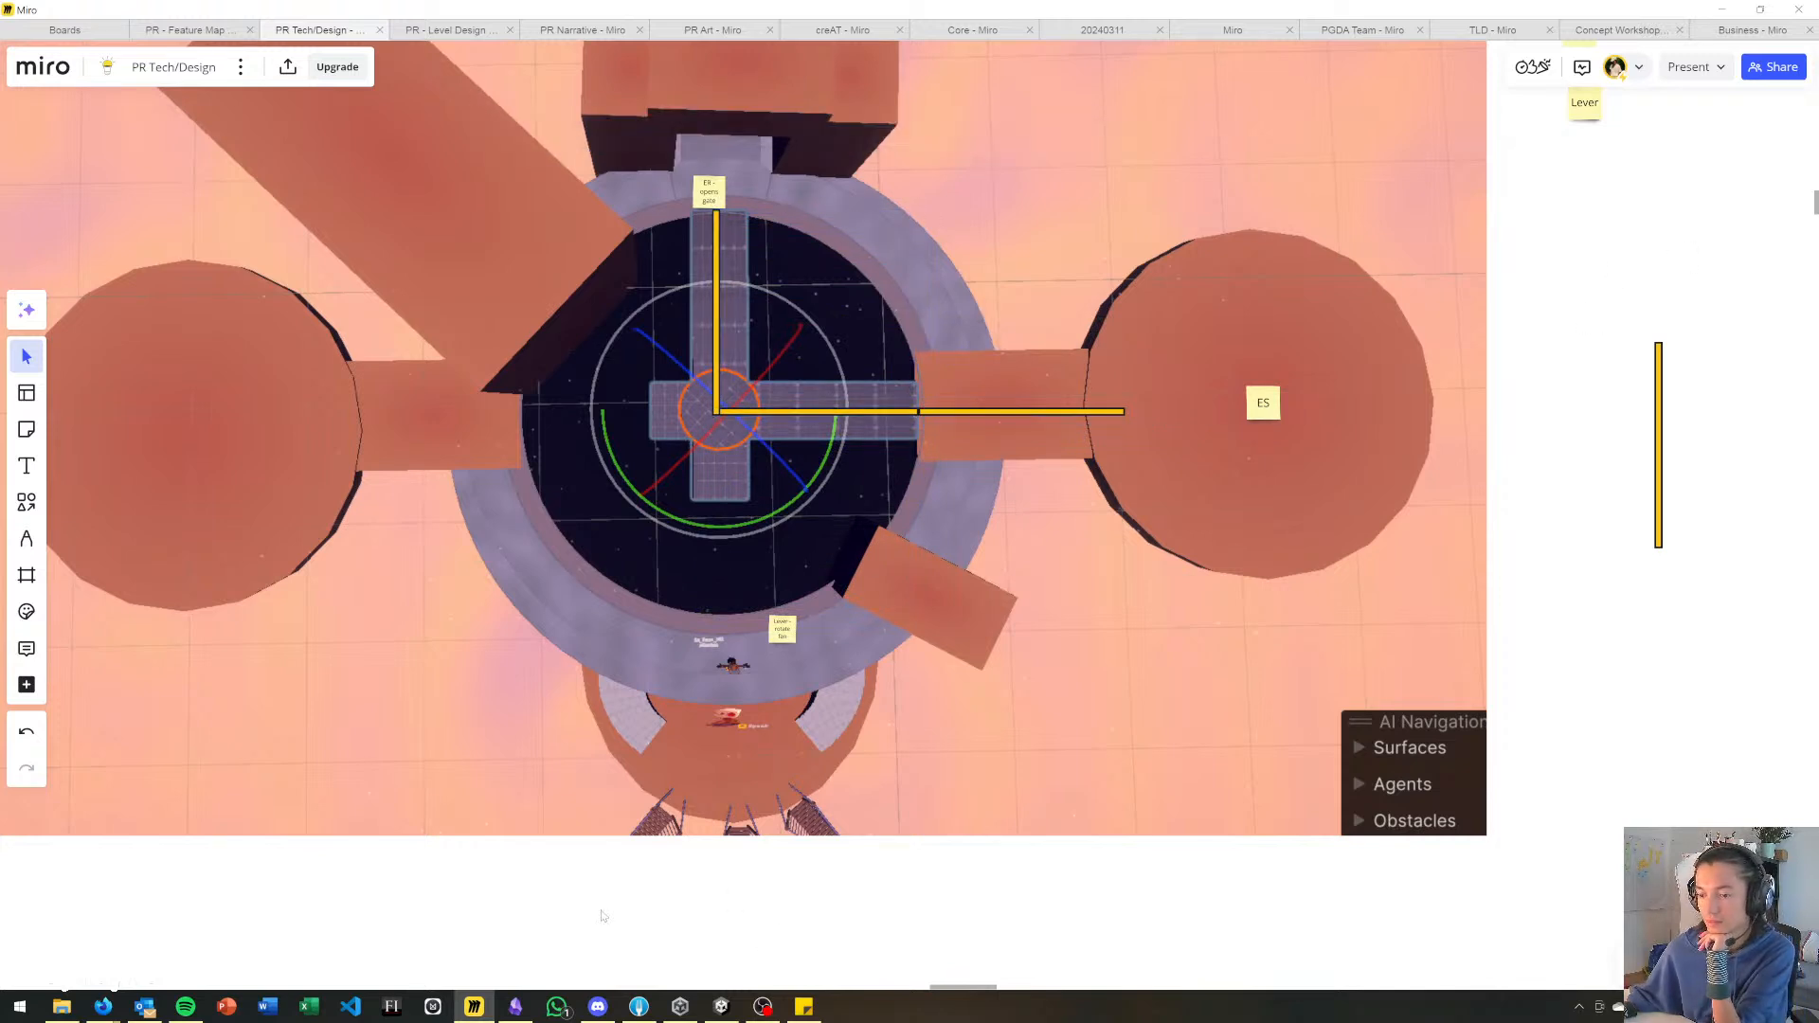
Duplicate the ER sticky note beside the map and place the copy on the lower ring near the rotating-fan lever note.
middle_drag(1090, 199, 1137, 402)
scroll(1135, 408, down, 2)
middle_drag(1037, 432, 1005, 369)
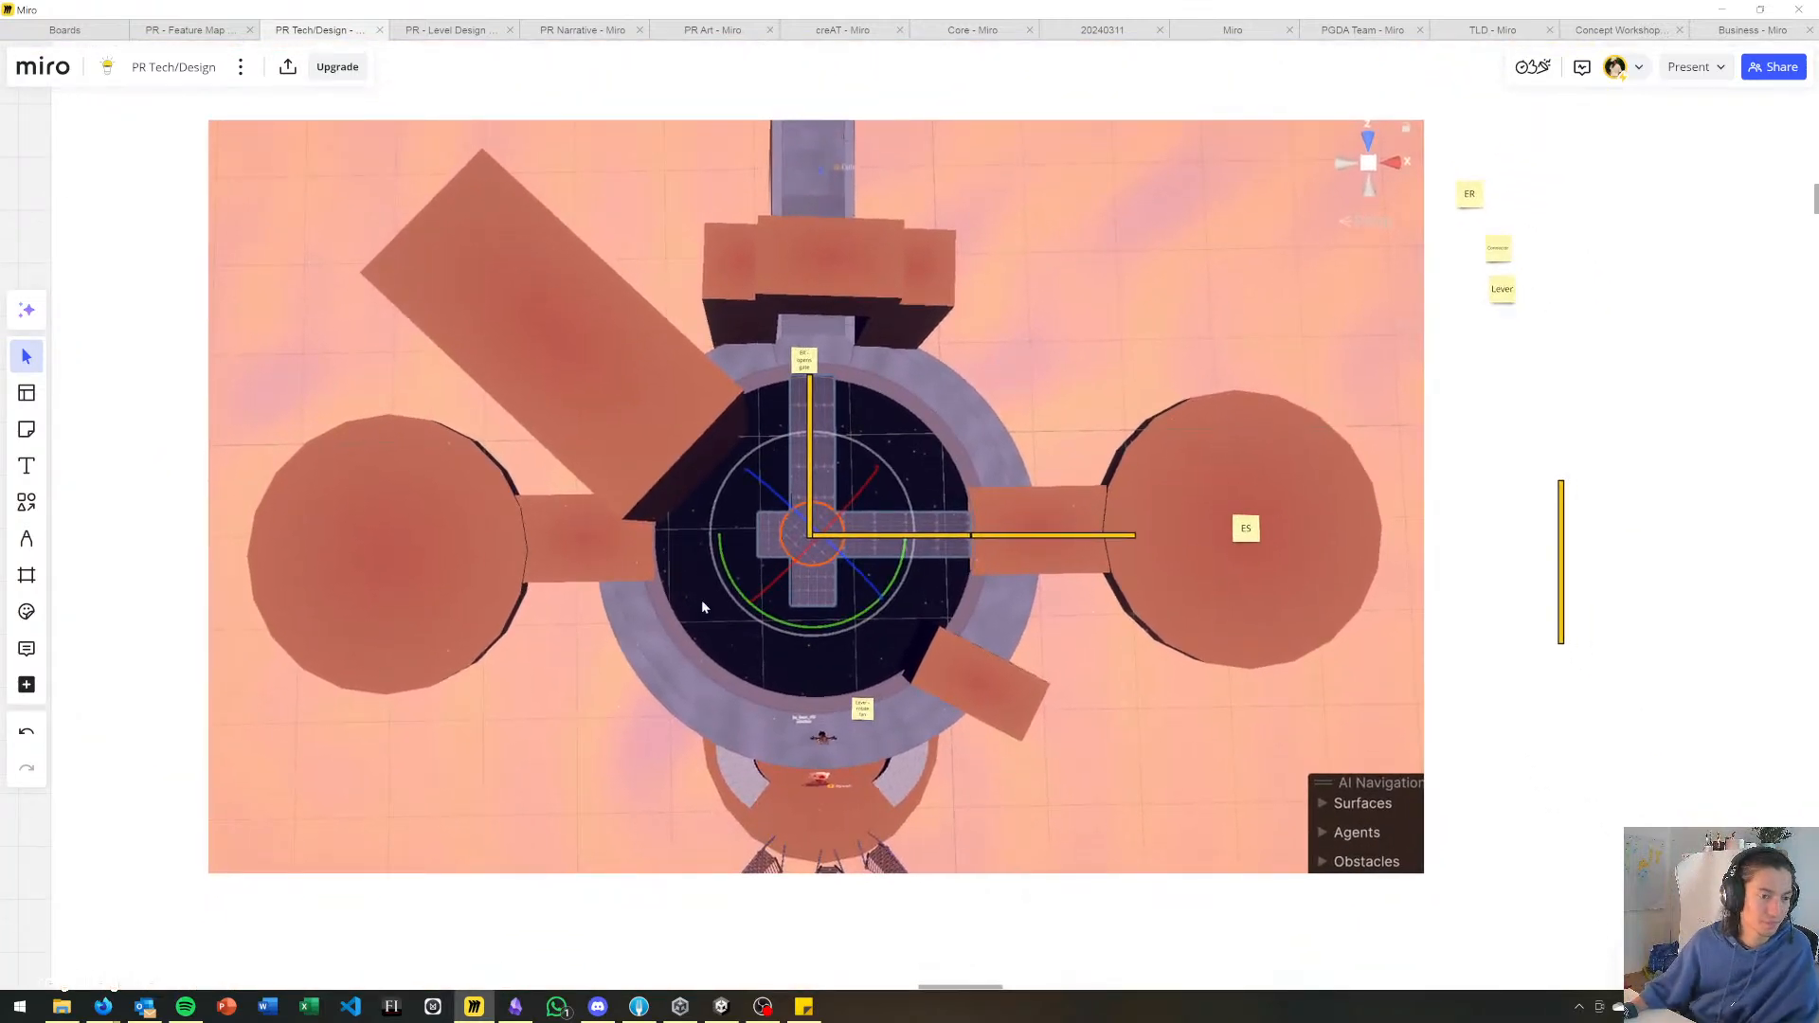
scroll(945, 732, up, 2)
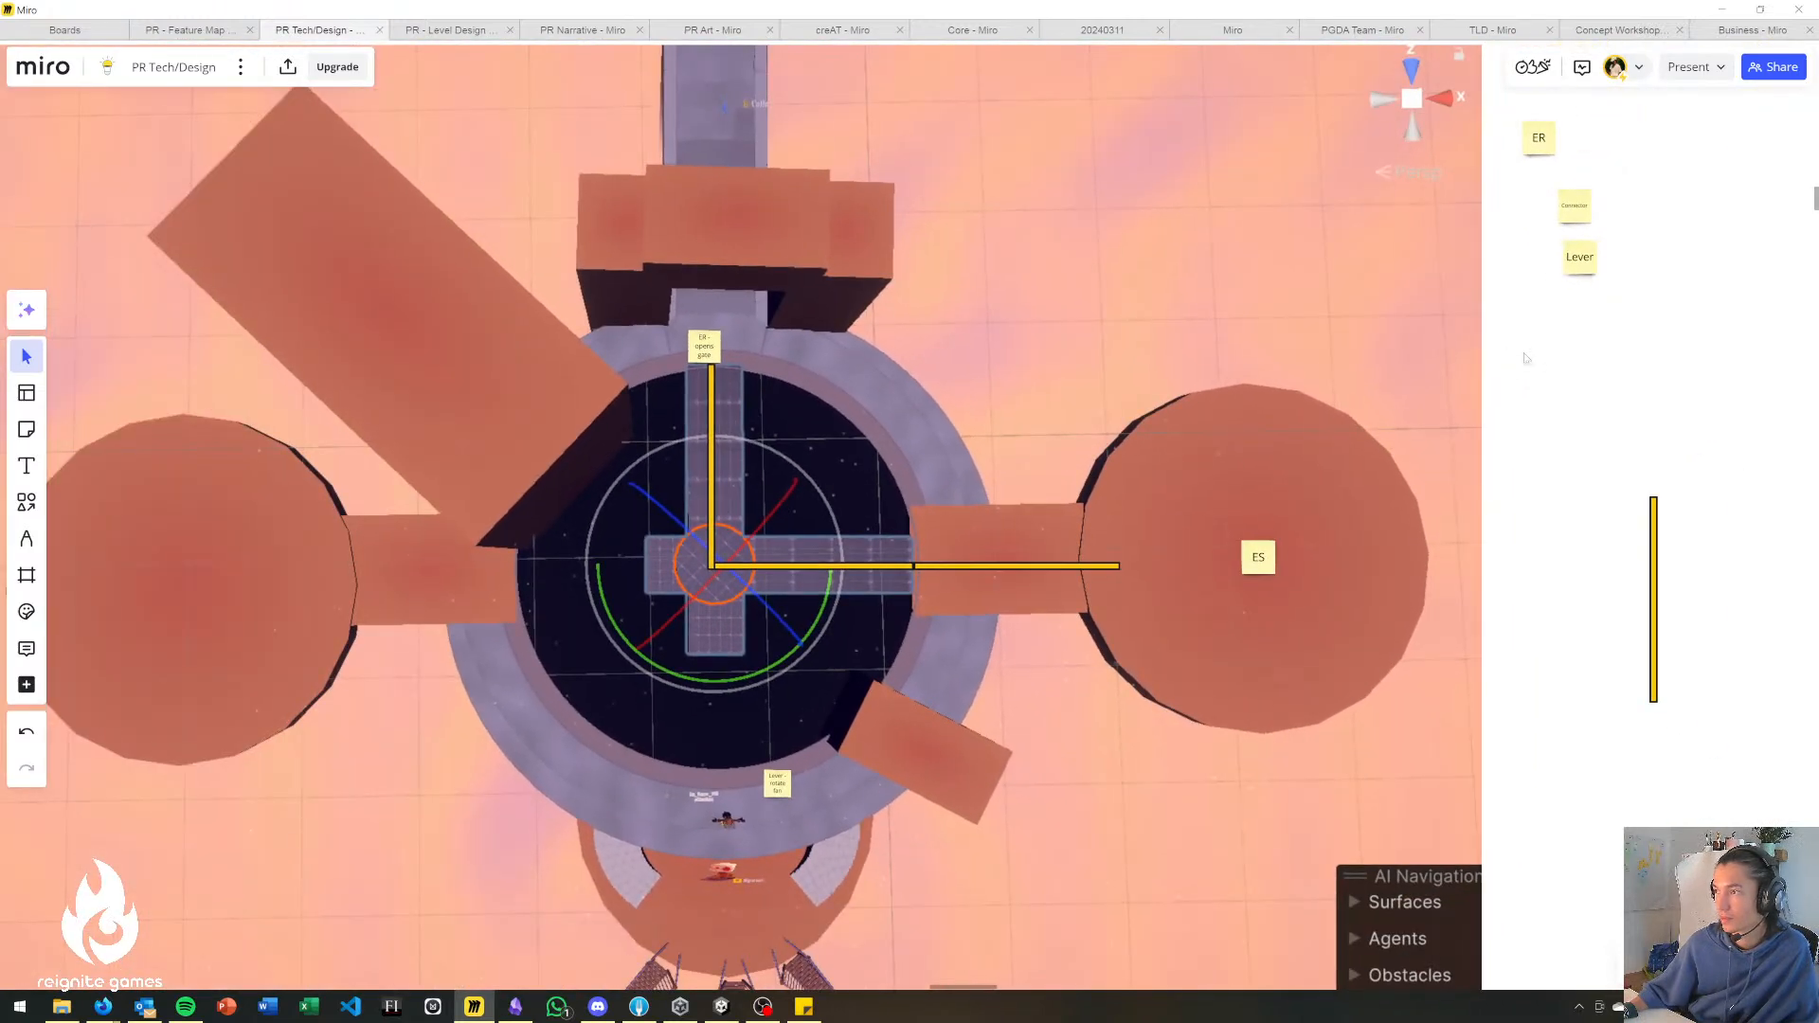
drag(1525, 354, 1496, 370)
middle_drag(1608, 304, 1534, 349)
click(1473, 192)
key(ctrl+d)
drag(1533, 184, 611, 842)
Extend the copied note's text to "ER - enable rotation" and shift it slightly away from the player character.
scroll(1446, 521, up, 2)
middle_drag(1389, 716, 1564, 477)
double_click(563, 678)
key(End)
text(-)
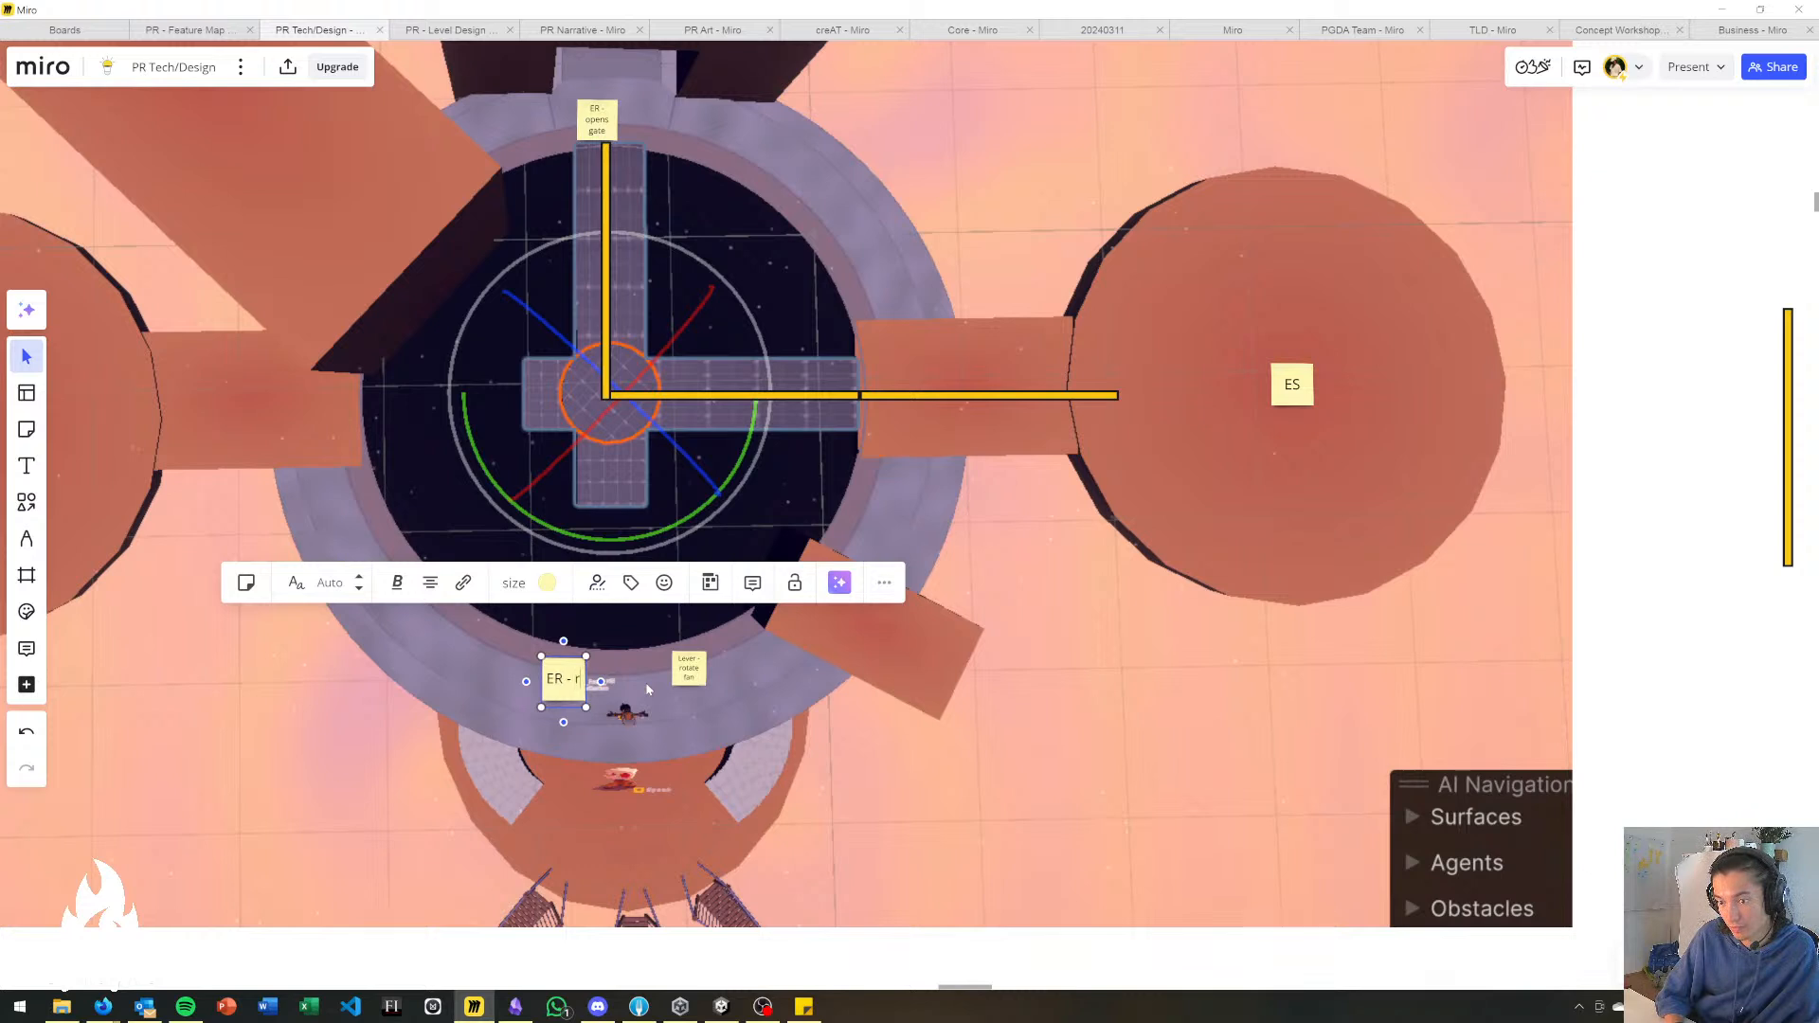
text(enable rotation)
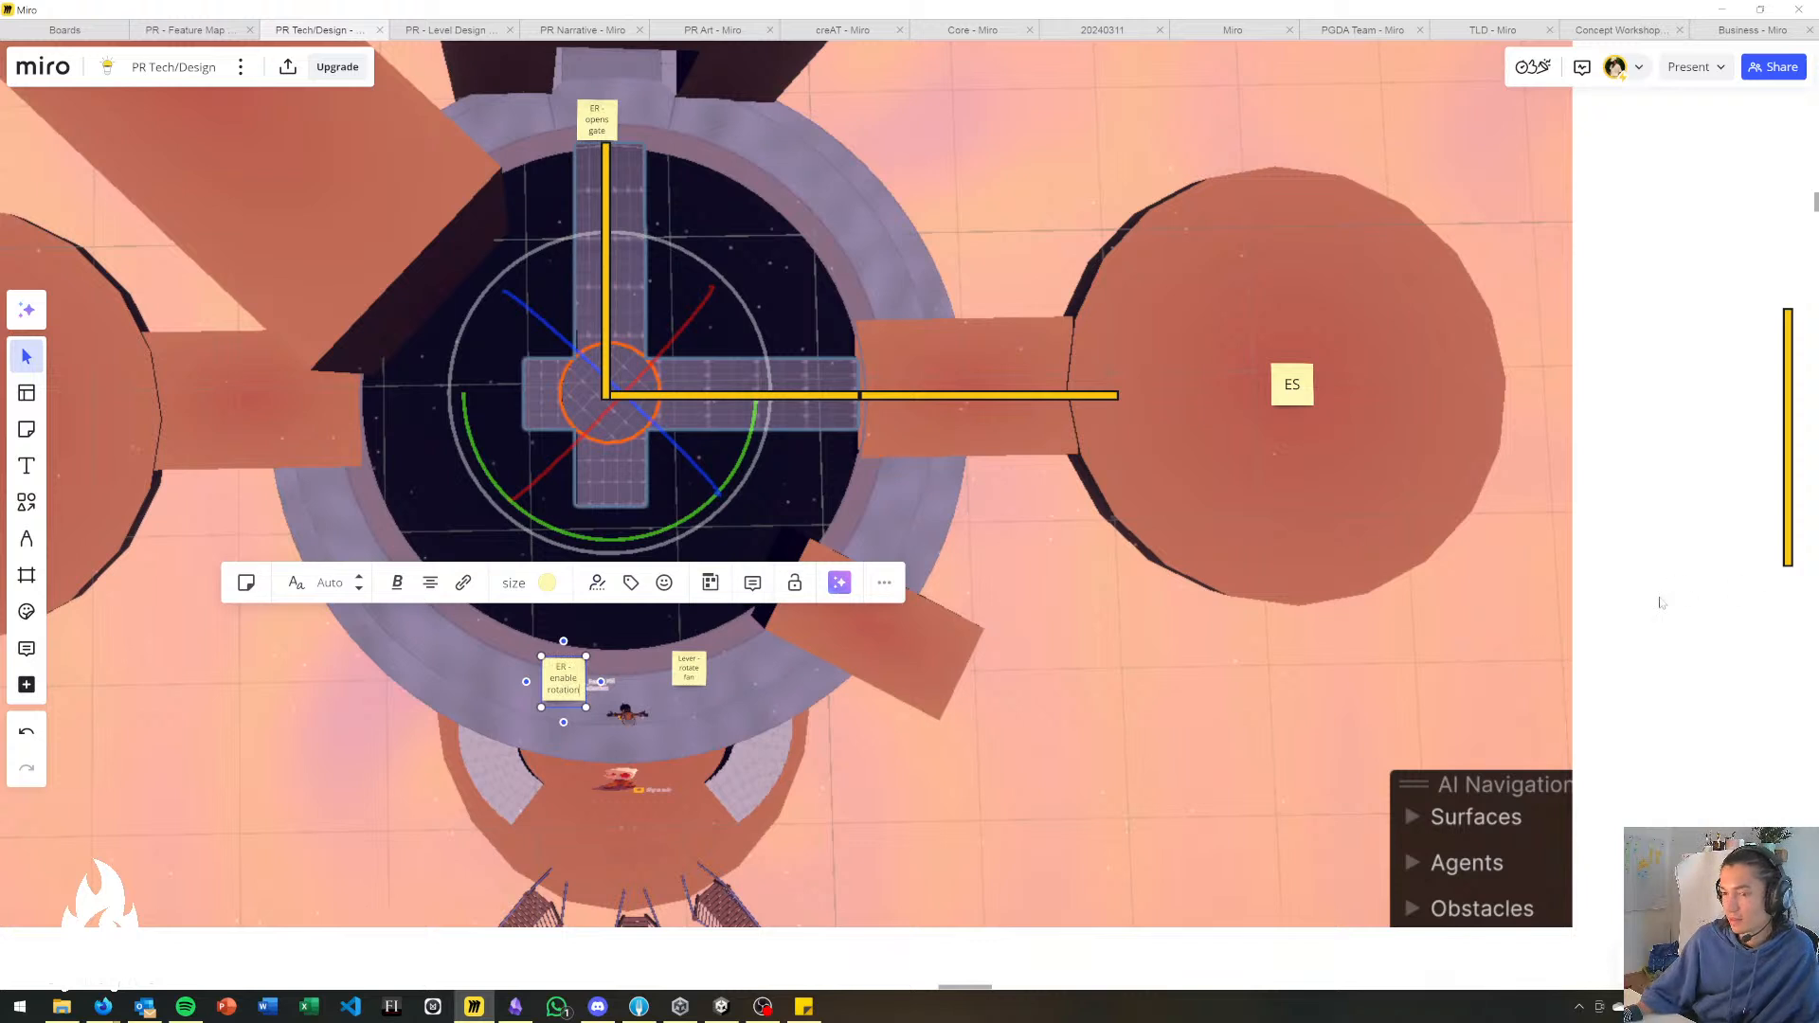
drag(556, 695, 544, 694)
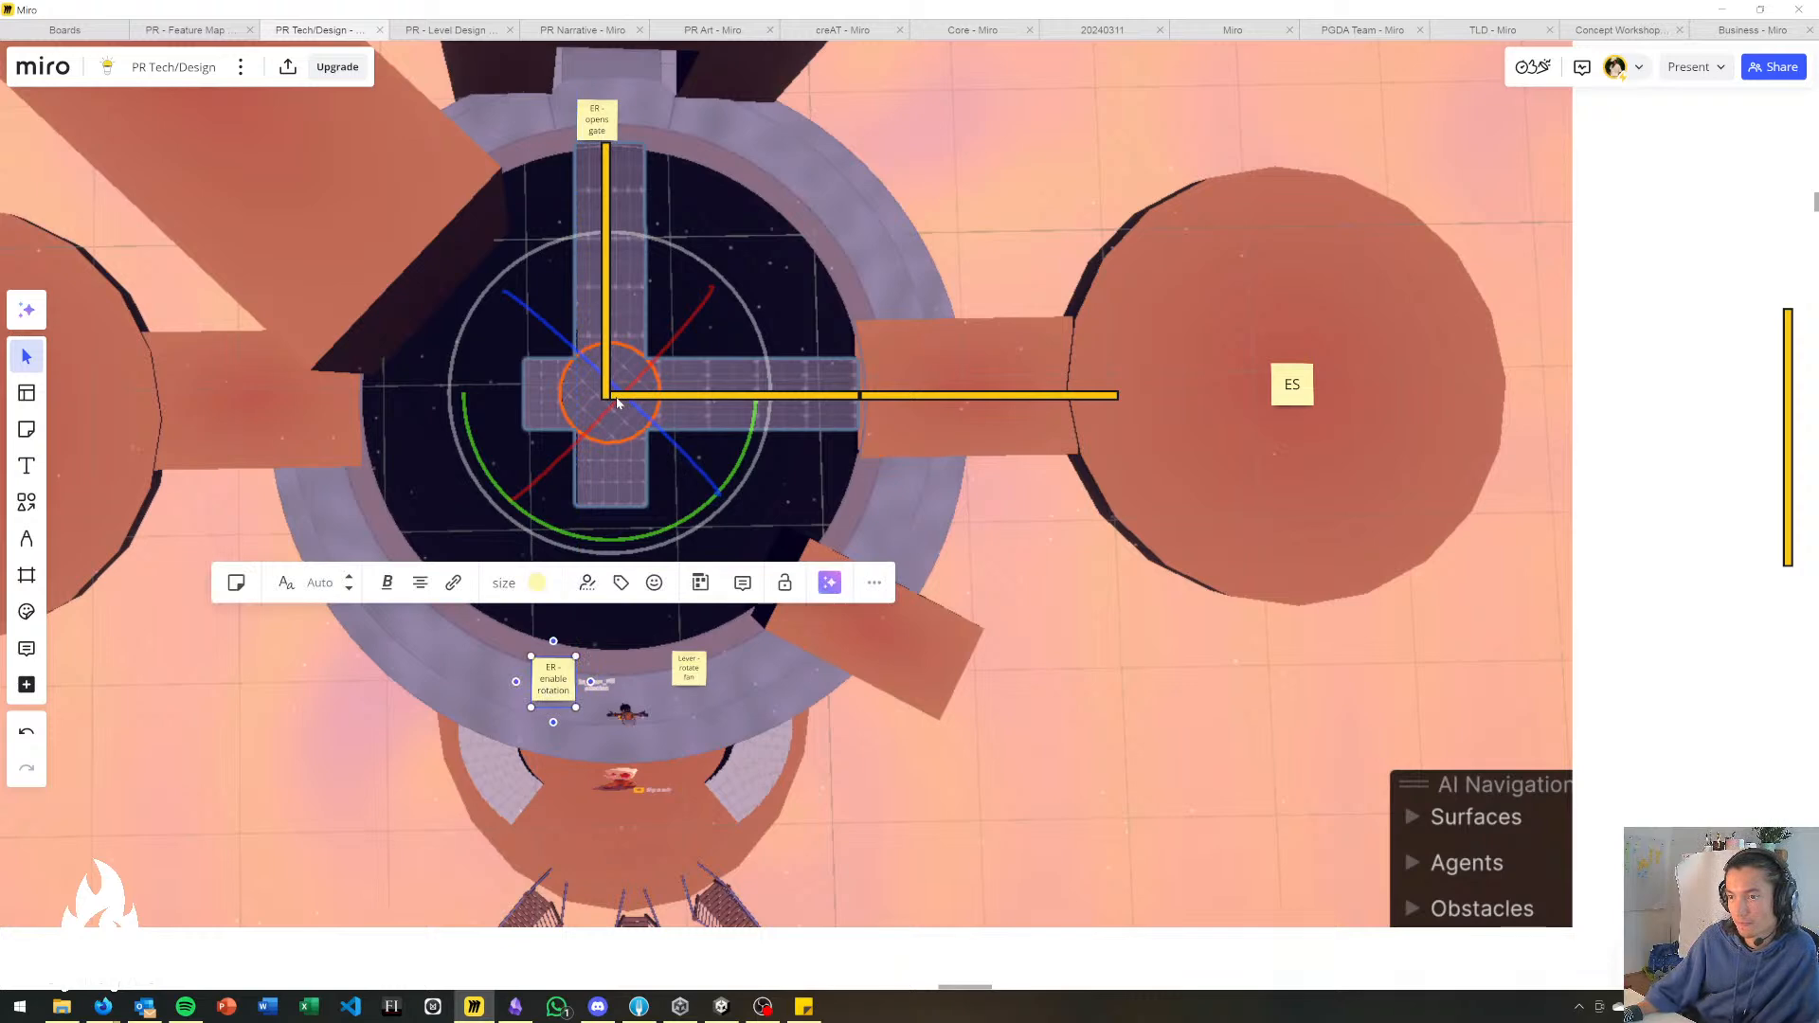
Duplicate the ES sticky note and place the copy on the round platform at the opposite side of the ring.
click(1529, 506)
click(1291, 396)
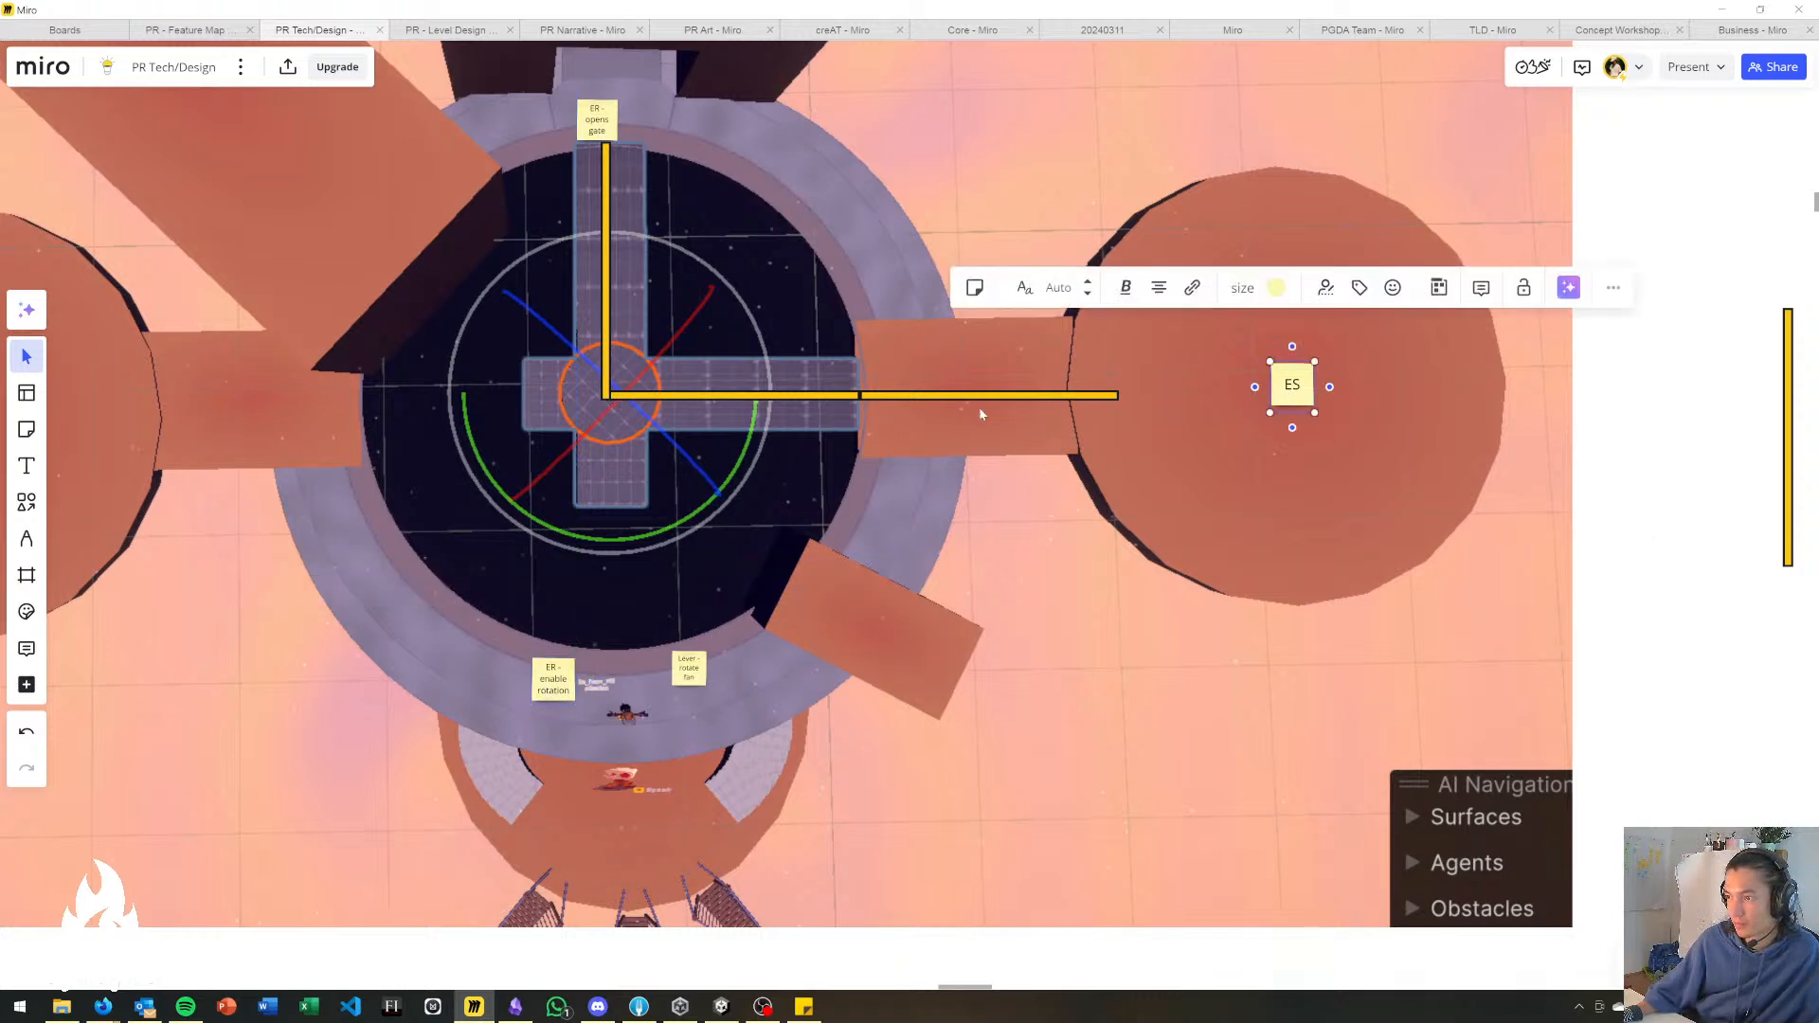
scroll(986, 422, down, 3)
scroll(912, 540, up, 1)
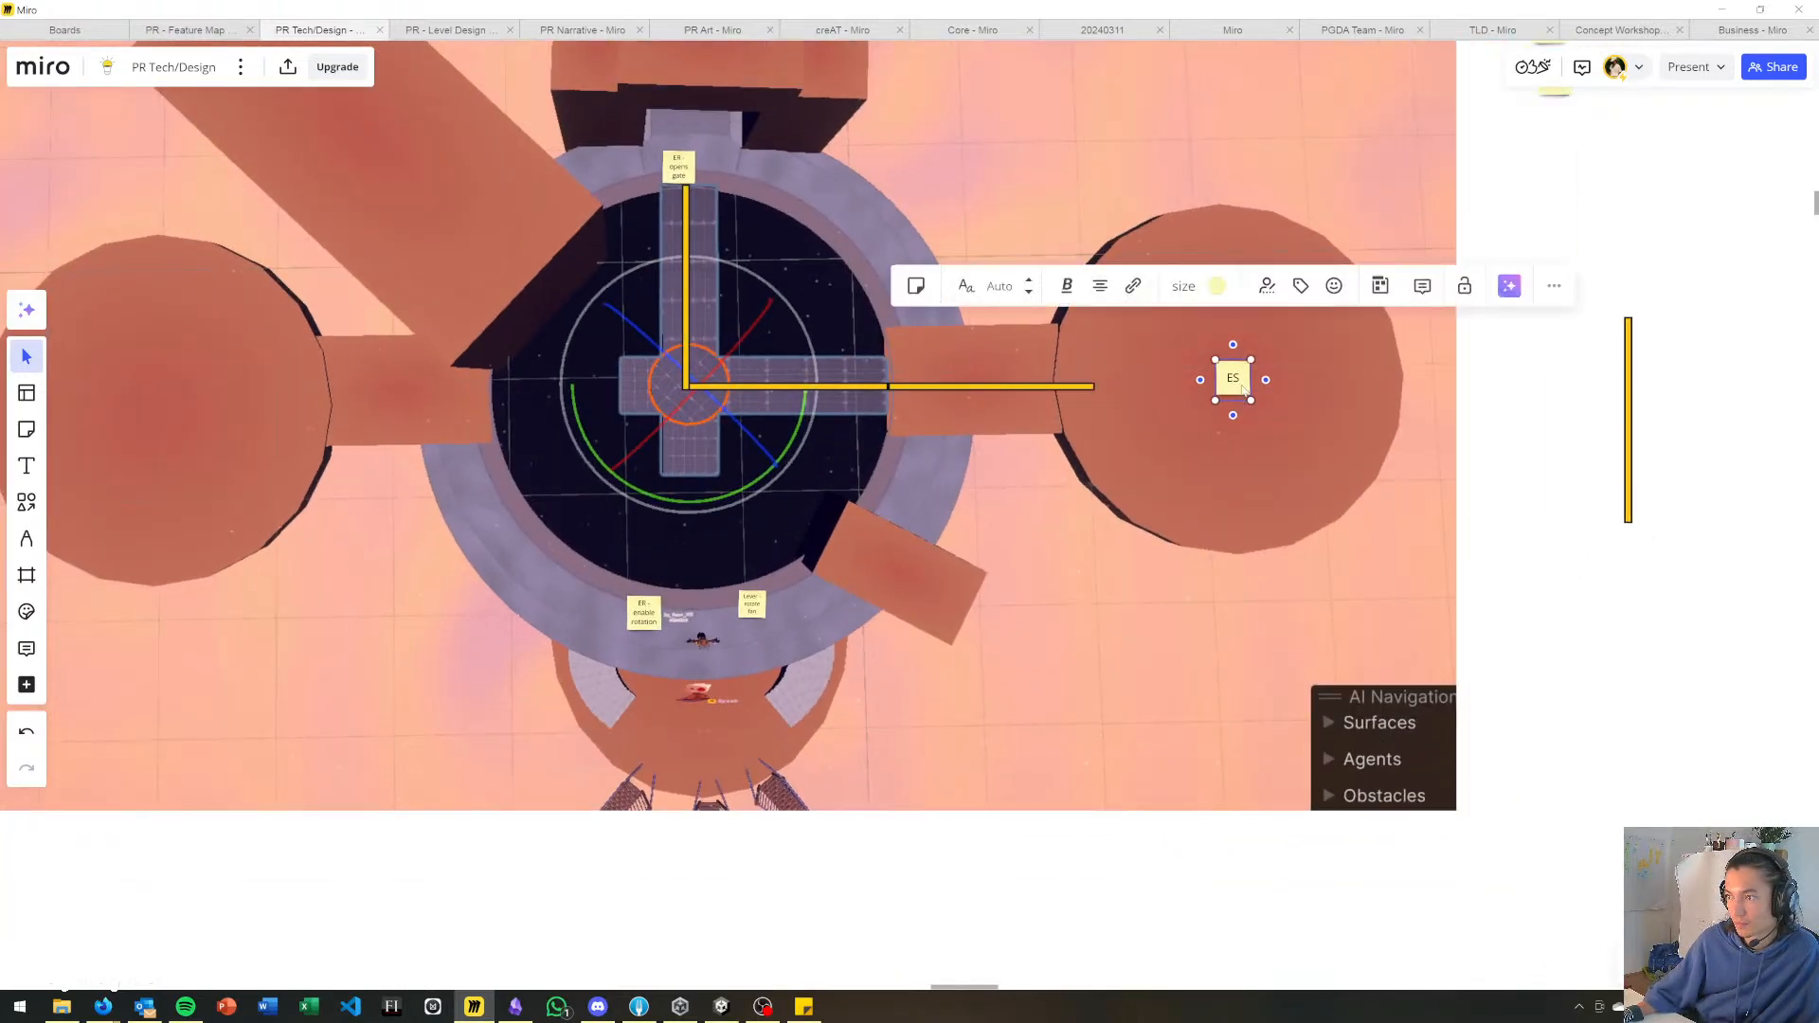
key(ctrl+d)
drag(1301, 388, 59, 379)
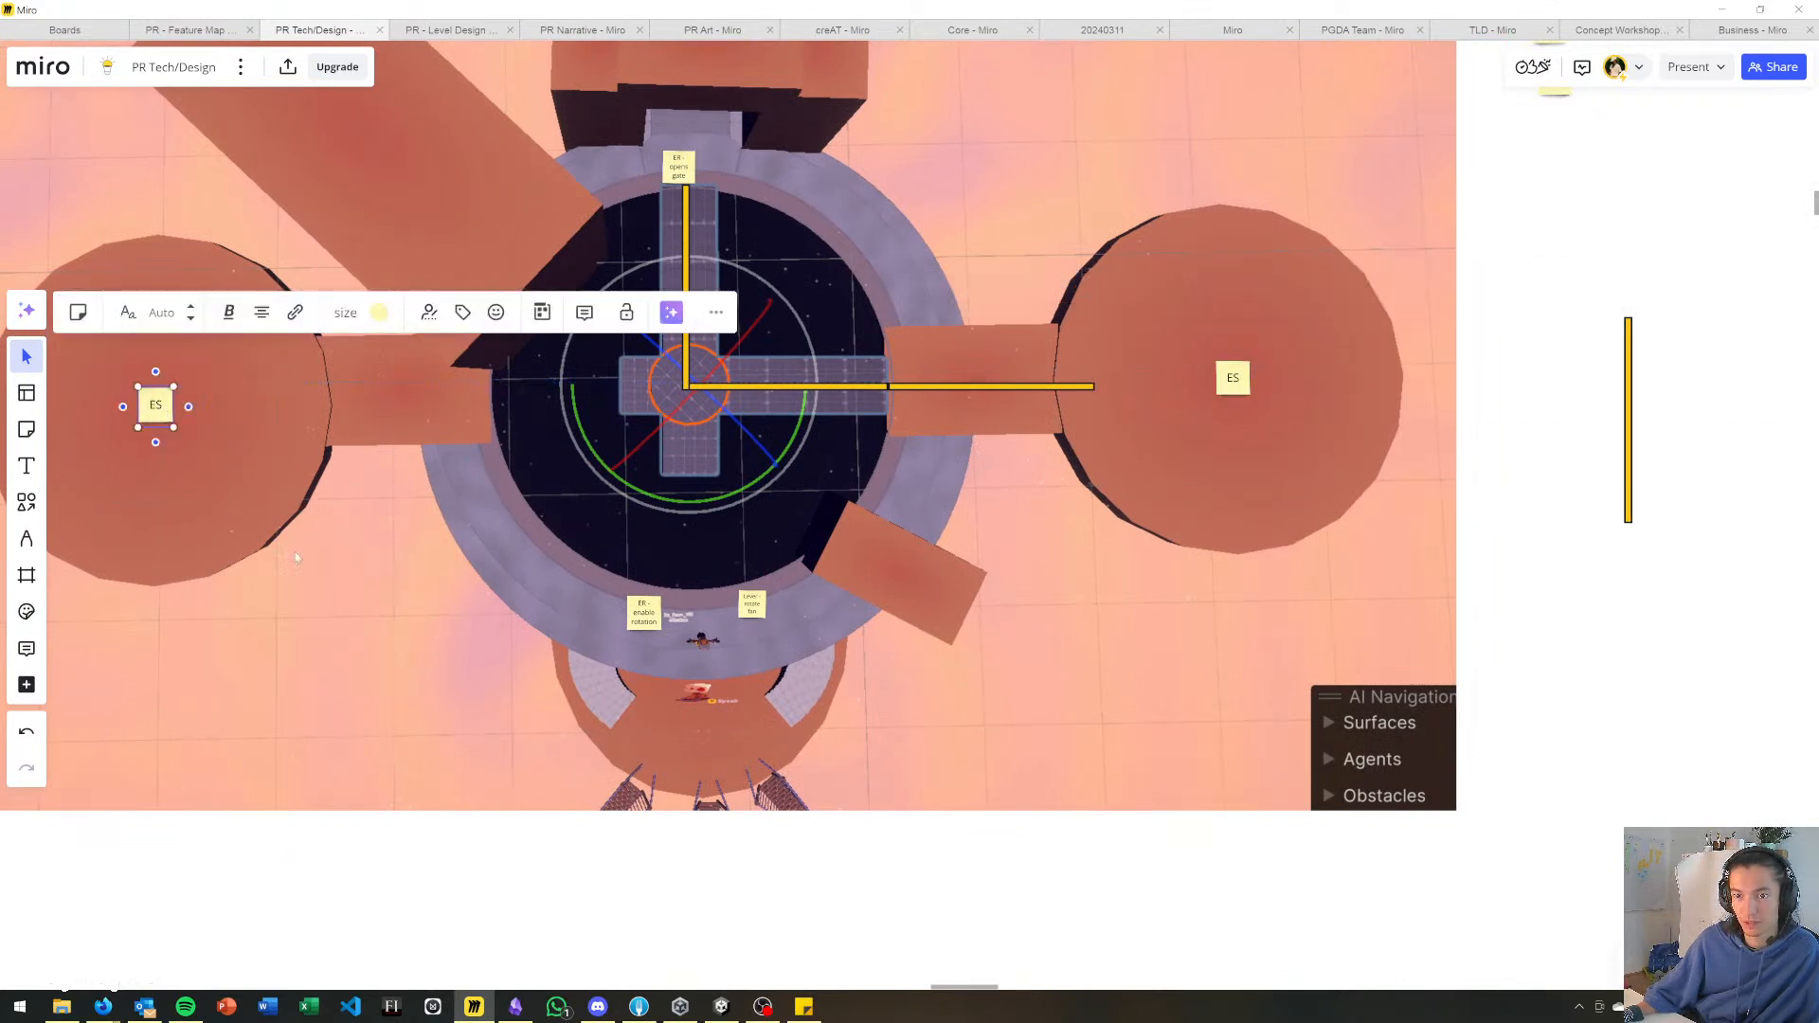
click(318, 568)
Switch to the Sticky Notes window with the STREAM list.
right_drag(325, 572, 475, 677)
right_drag(1058, 353, 675, 502)
scroll(669, 527, down, 1)
key(alt+Tab)
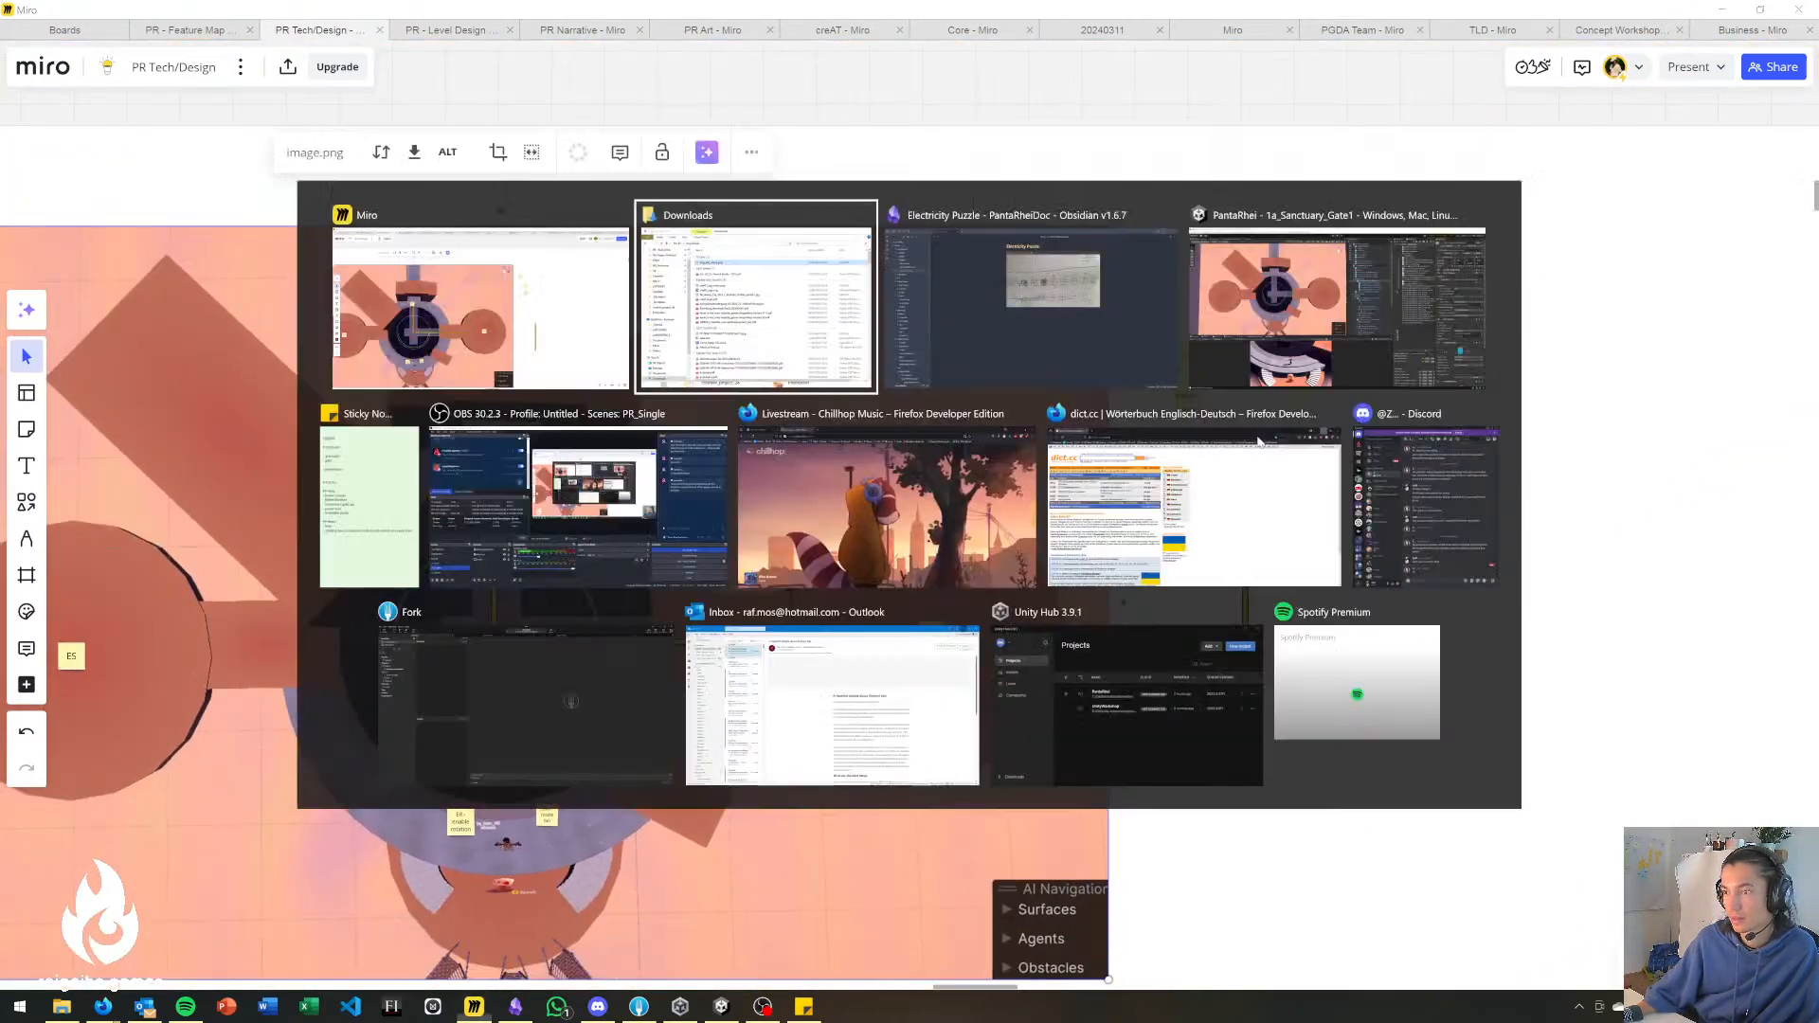
key(alt+shift+Tab)
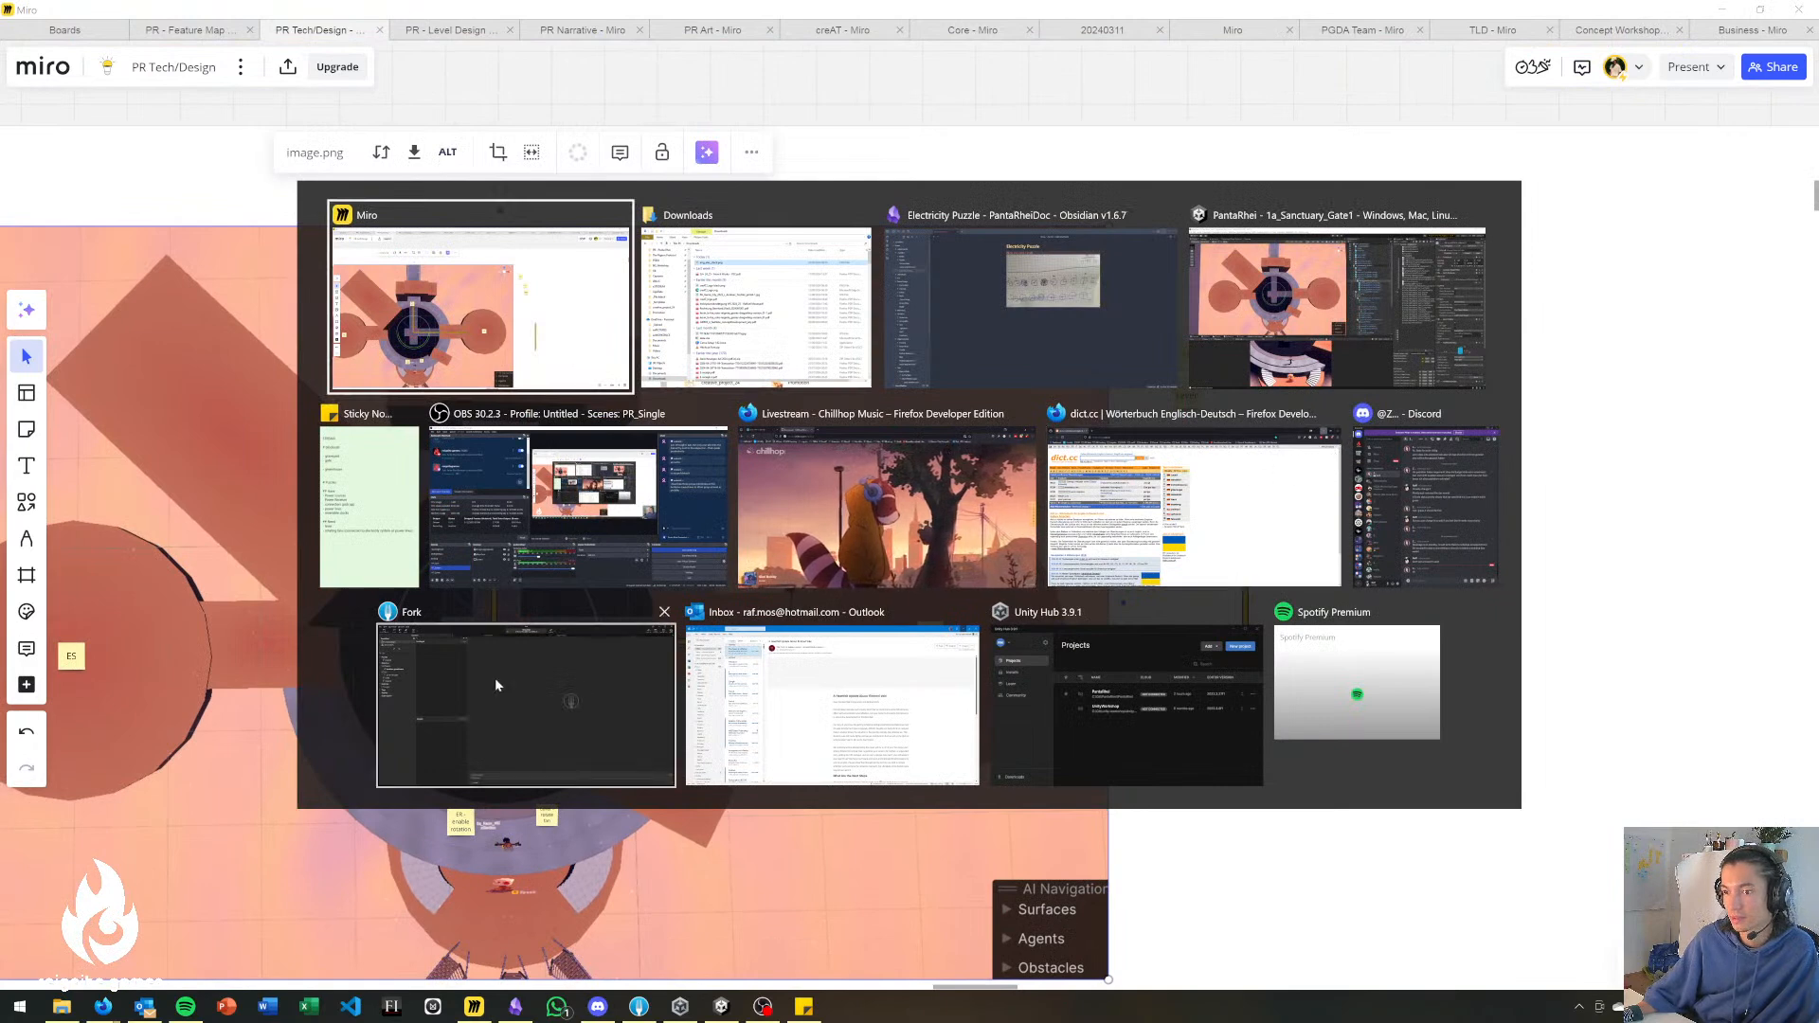
click(365, 502)
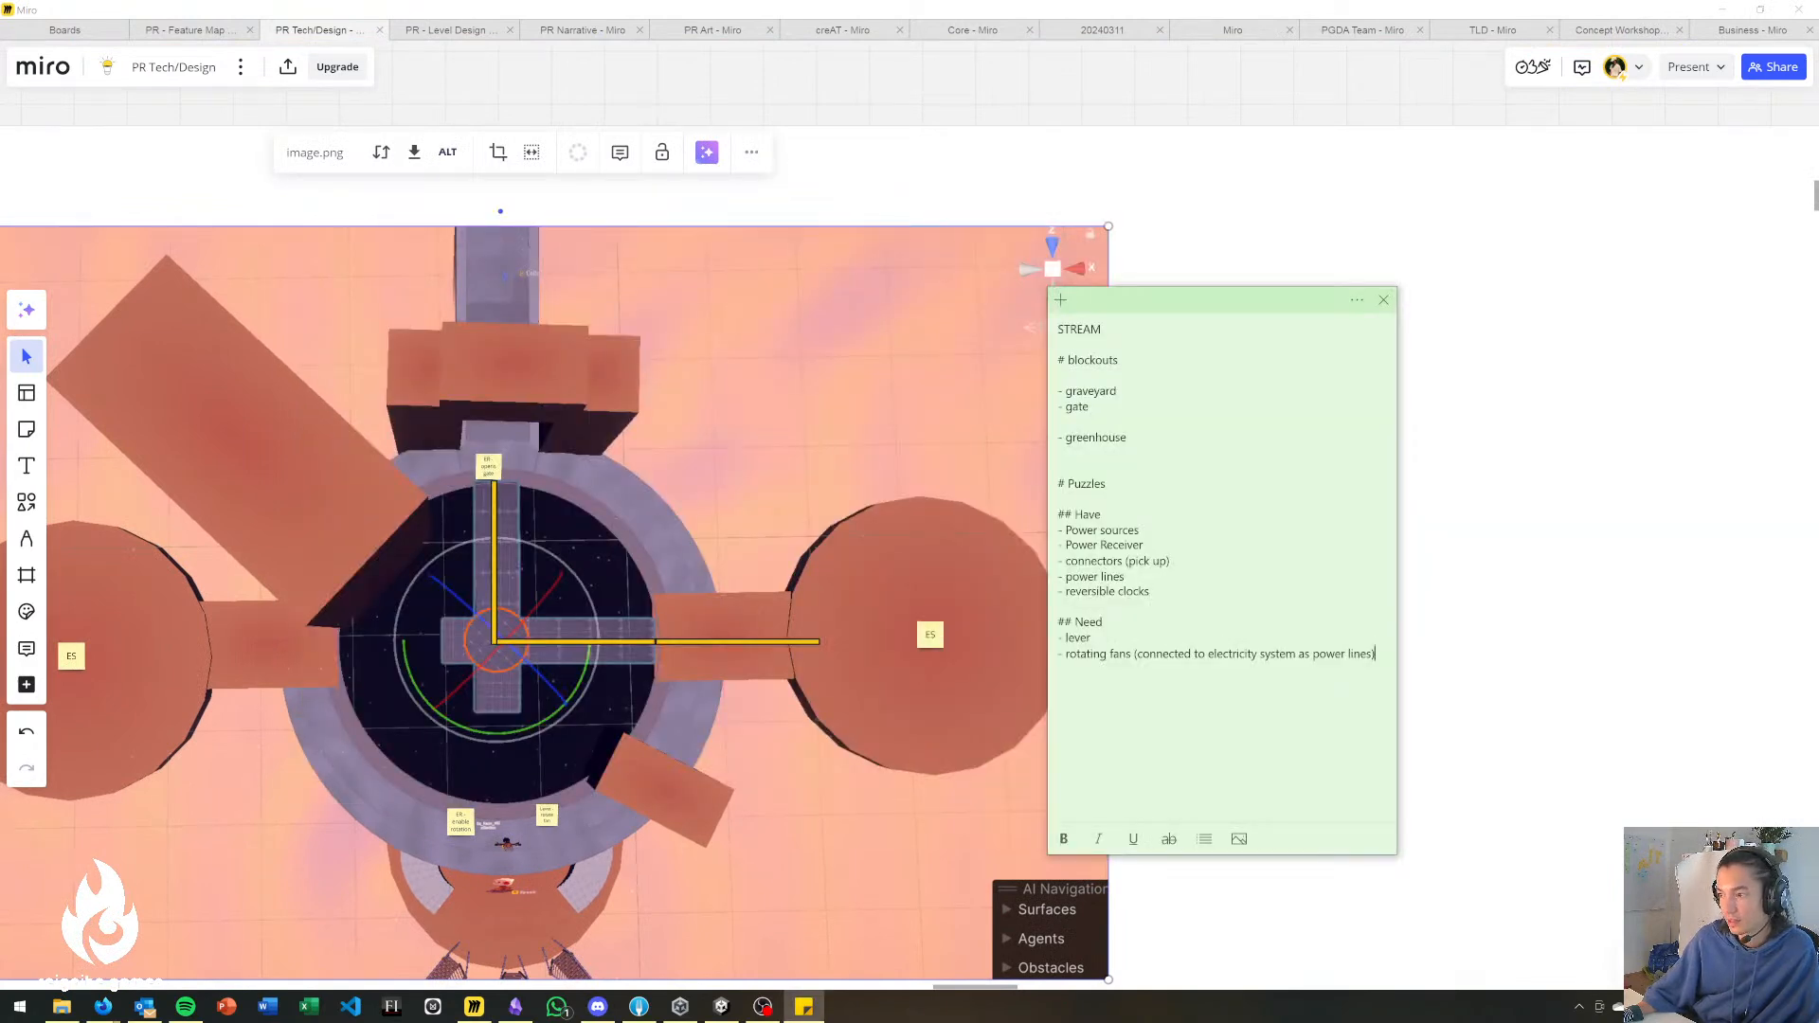
Add the line "- Energy locks (opens when powered)" under the Need heading and move the note slightly off the map.
key(Return)
text(-)
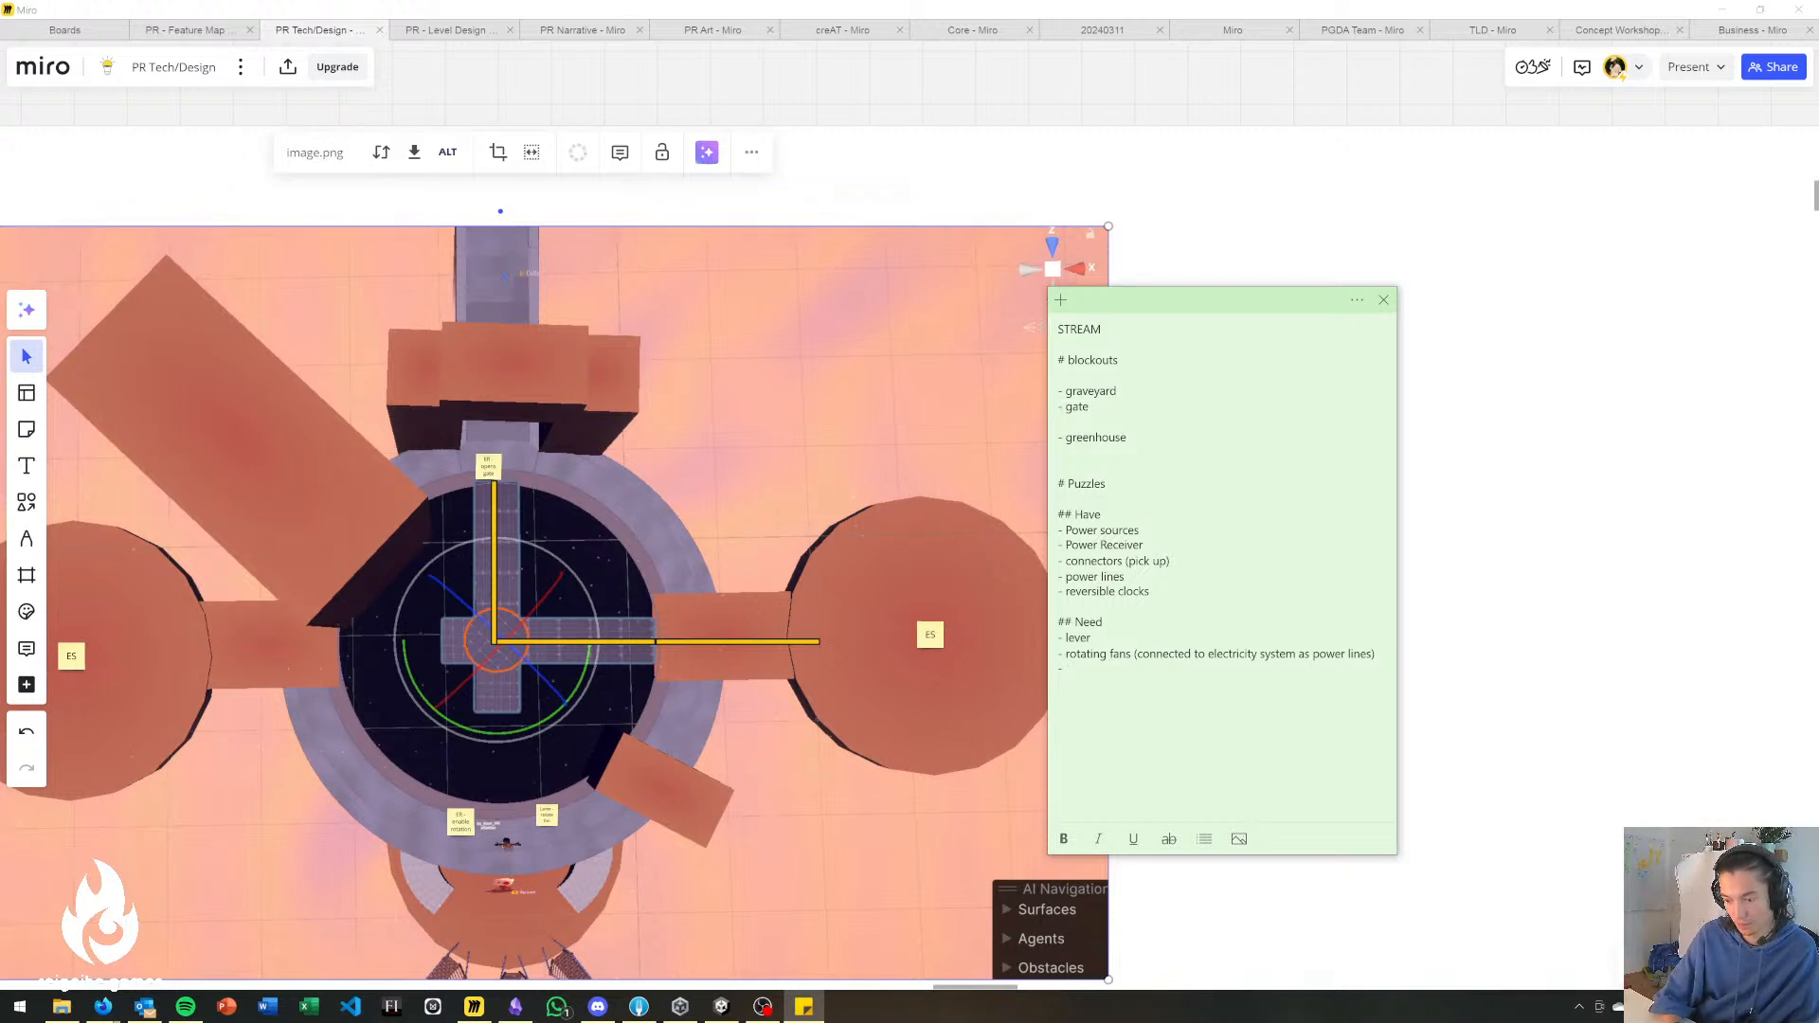
text(En)
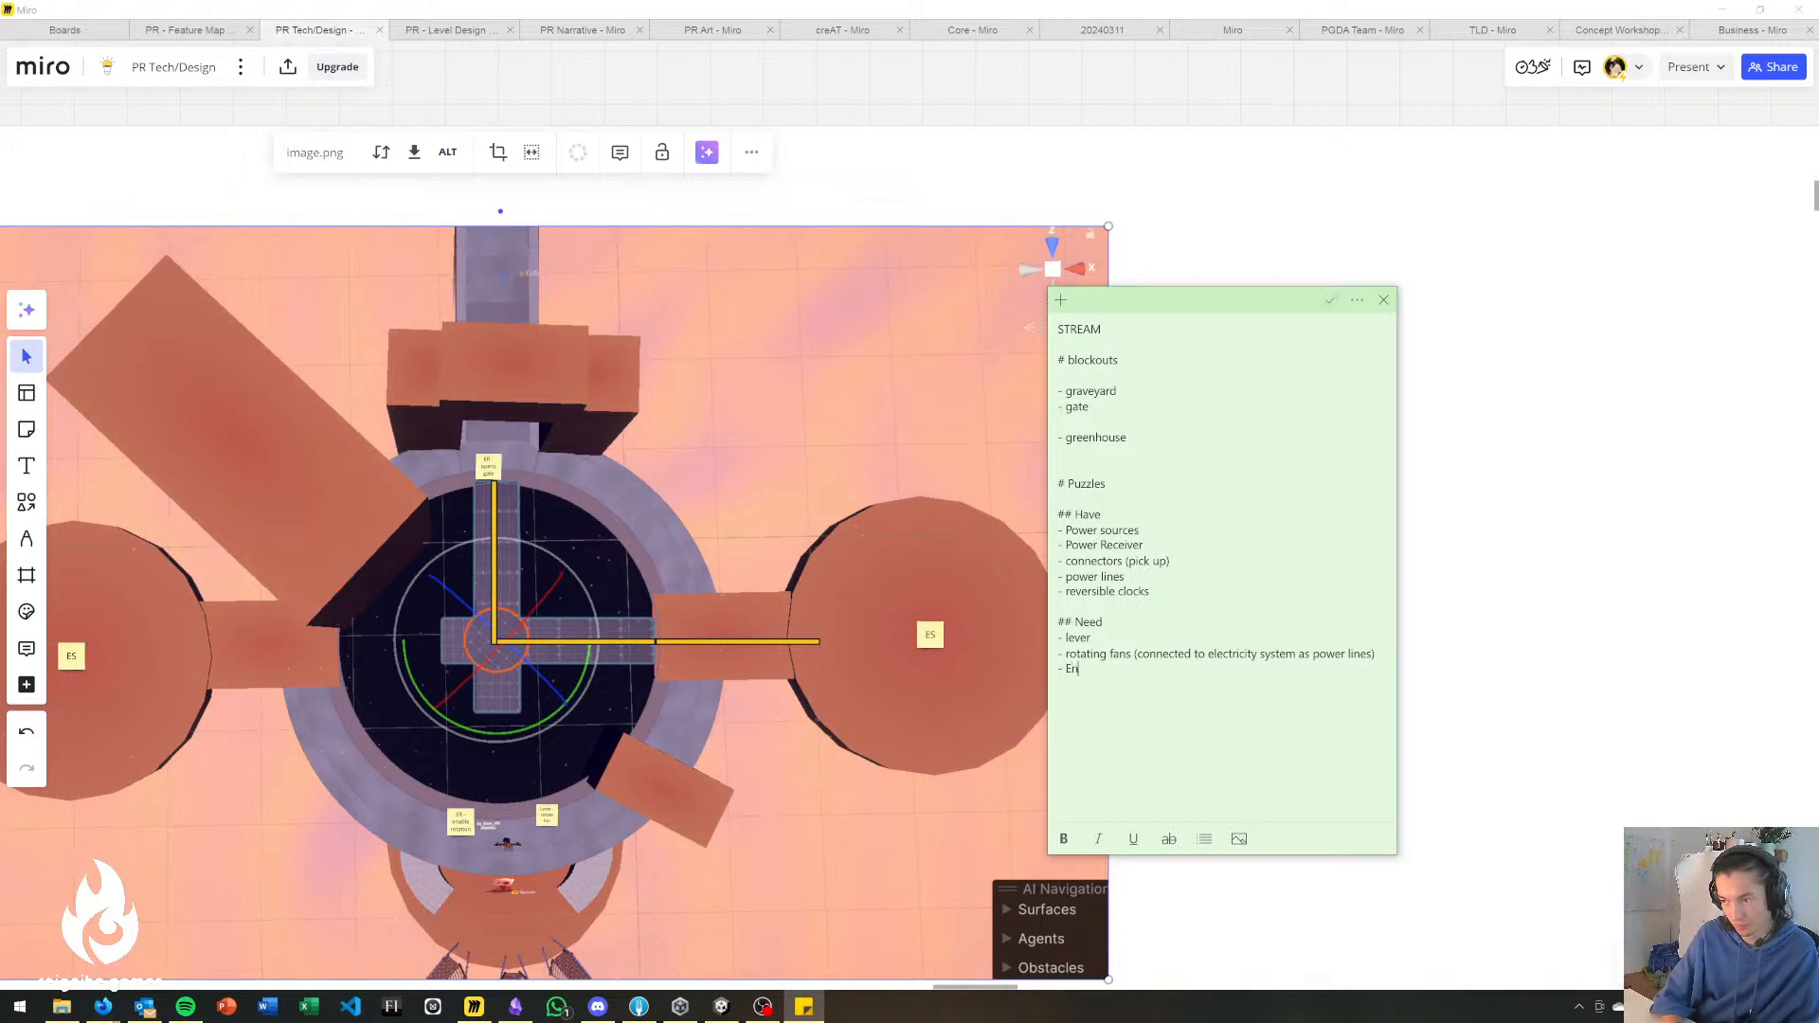
text(ergy locks )
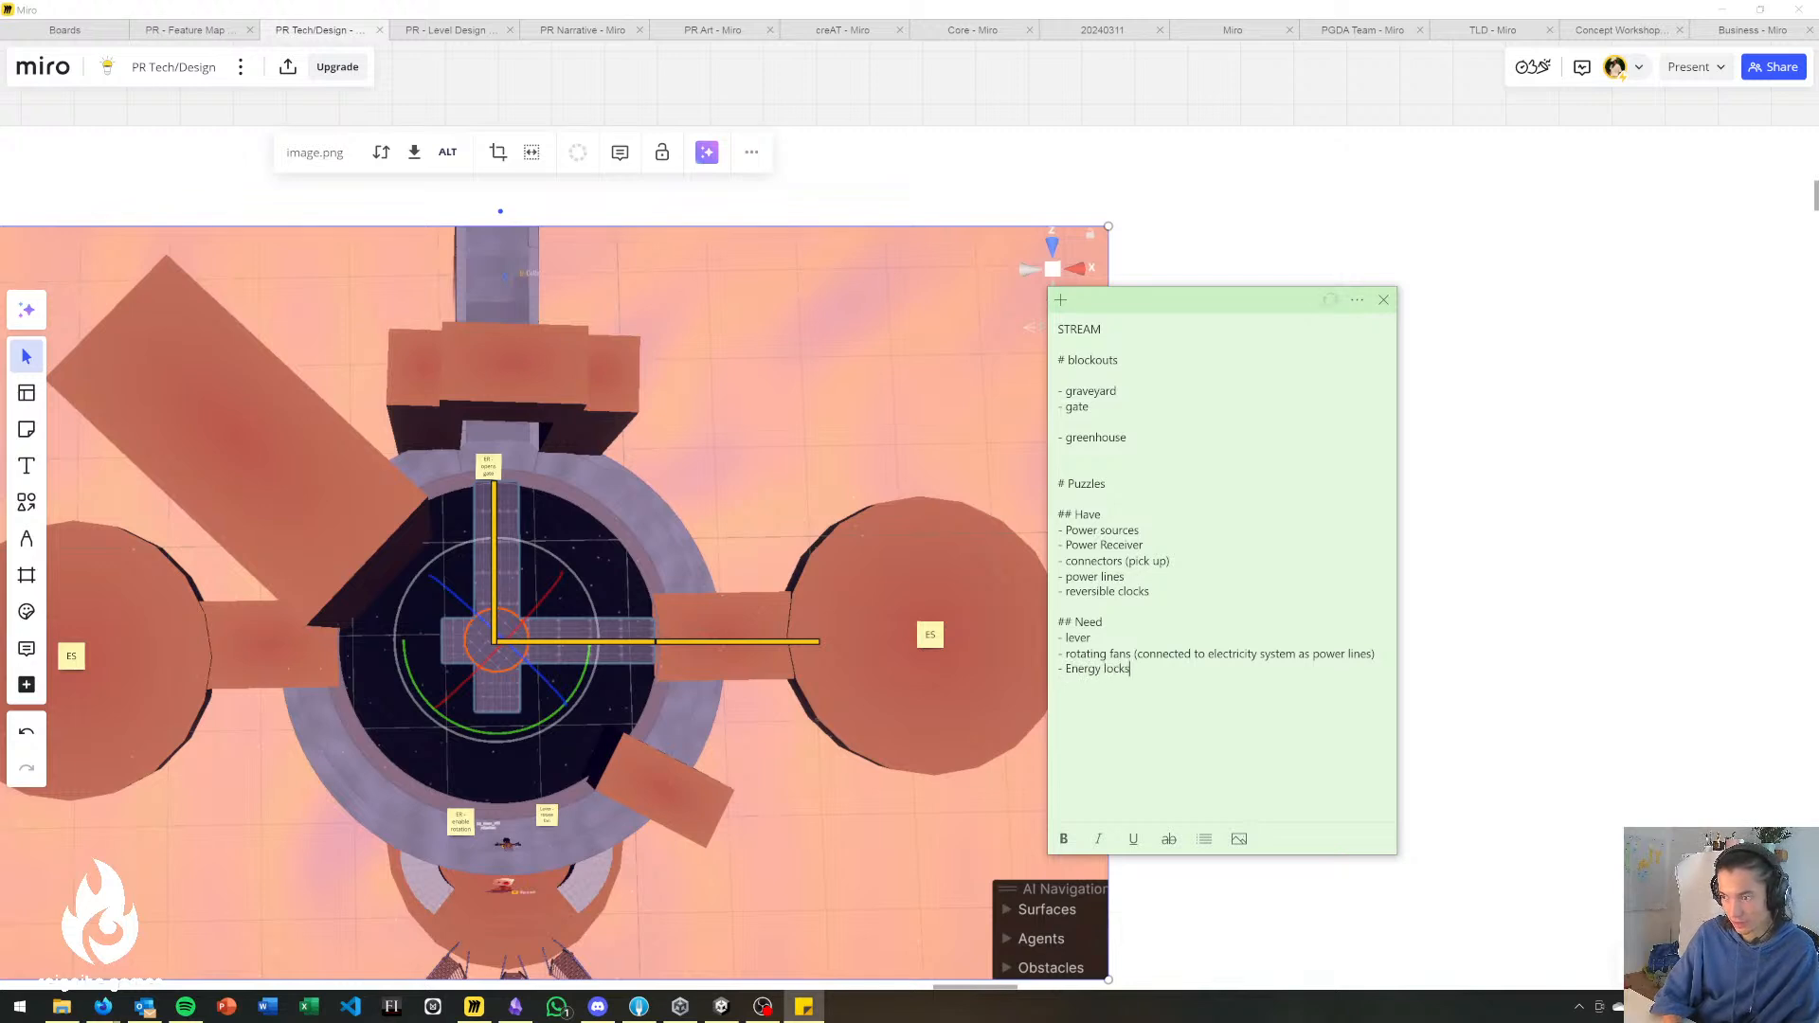
text((opens wh)
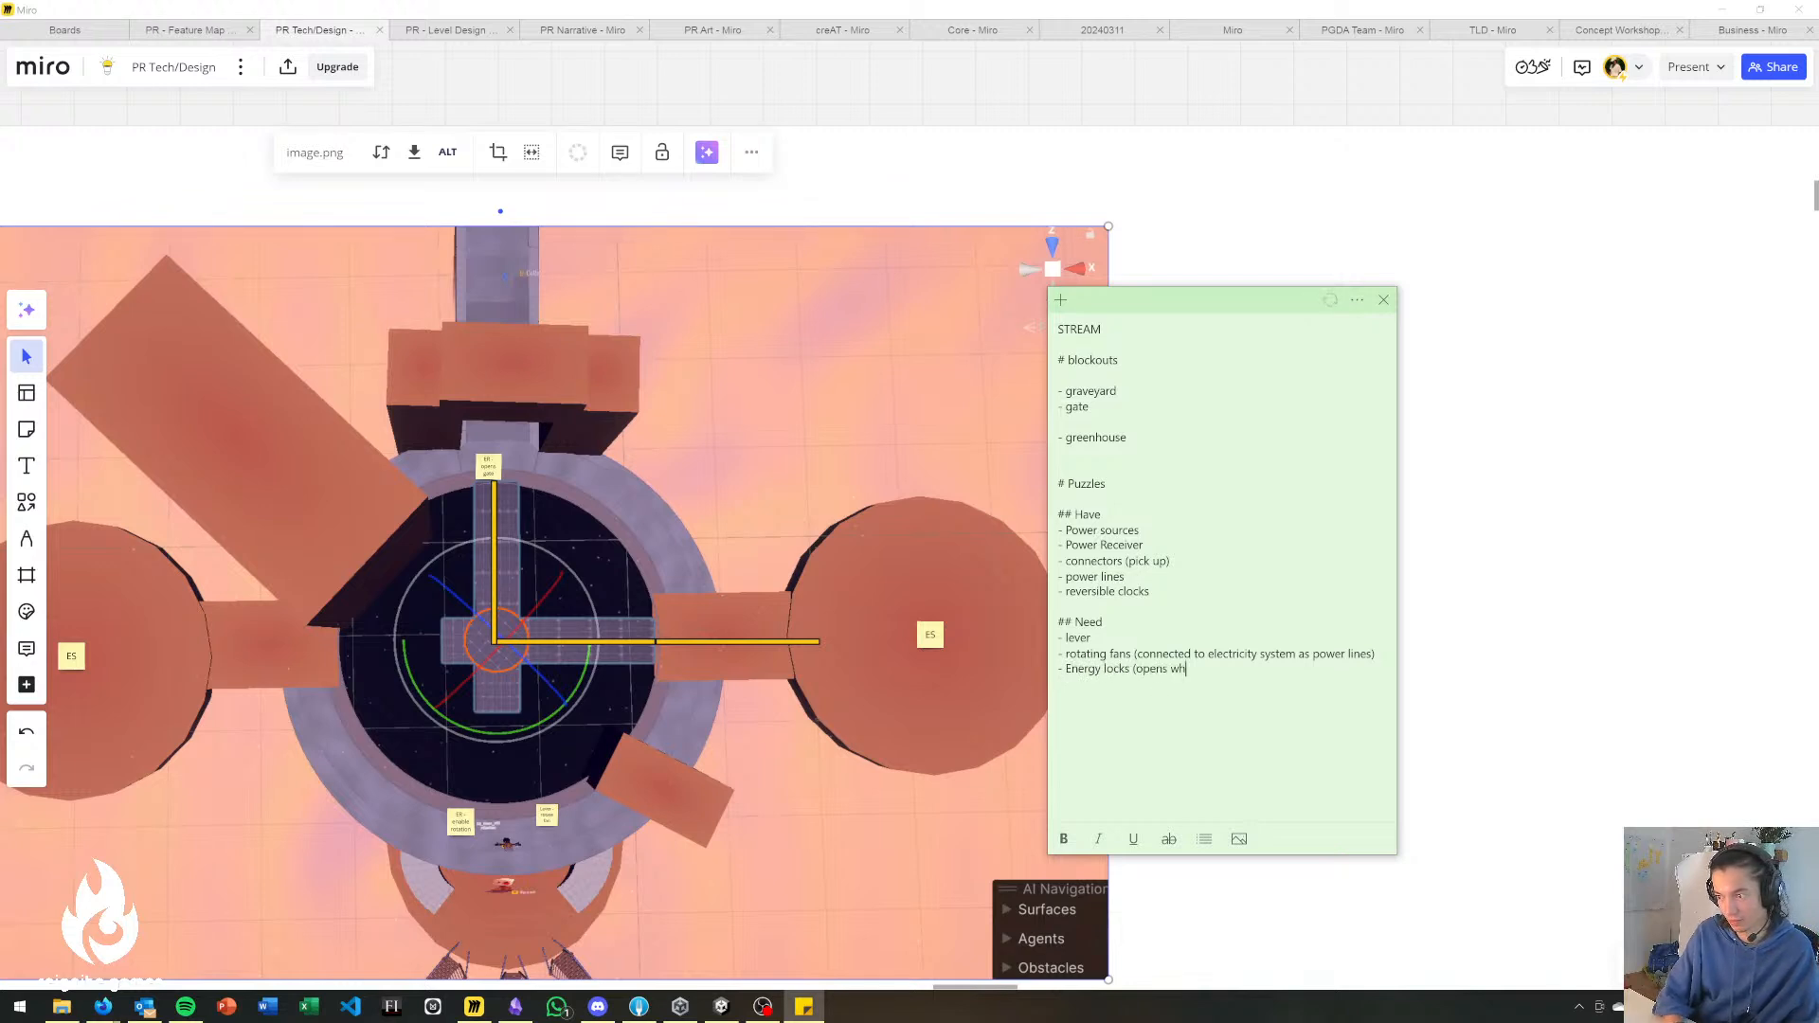
text(en powered))
drag(1154, 299, 1185, 287)
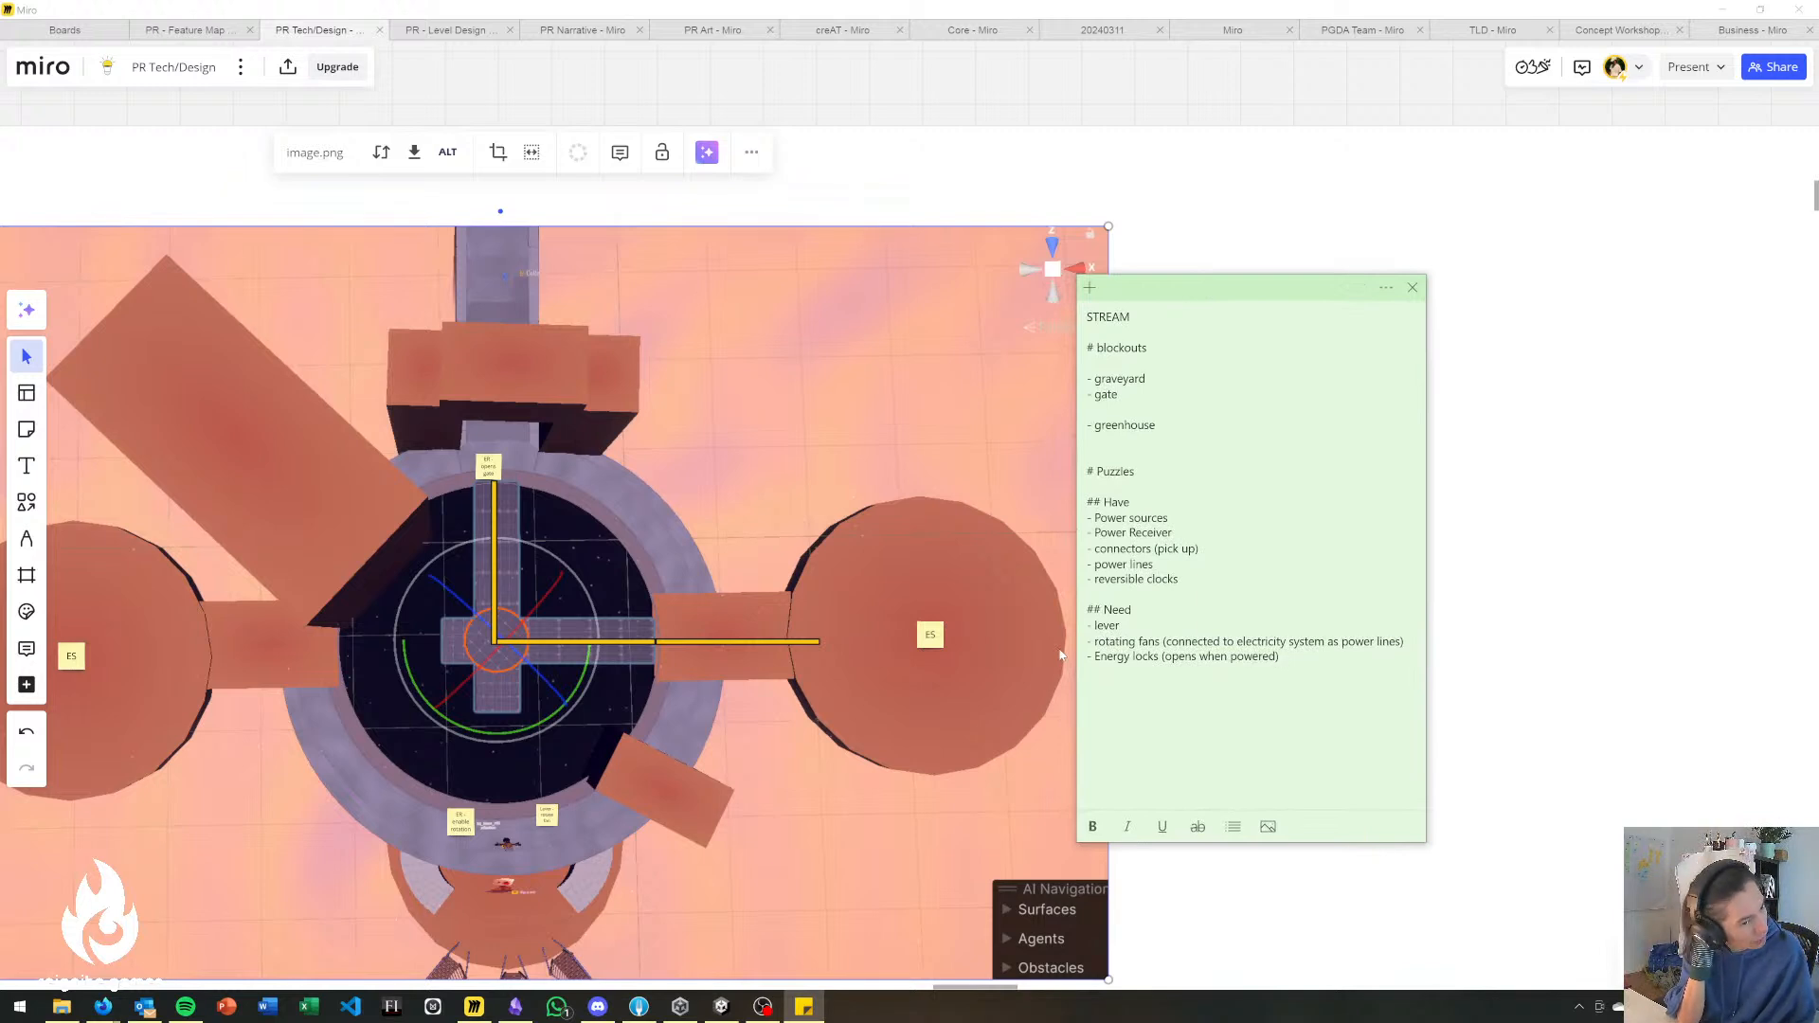
Move the STREAM note clear of the map and the loose ER and Lever notes, and return to the Miro board.
drag(1288, 293, 1389, 263)
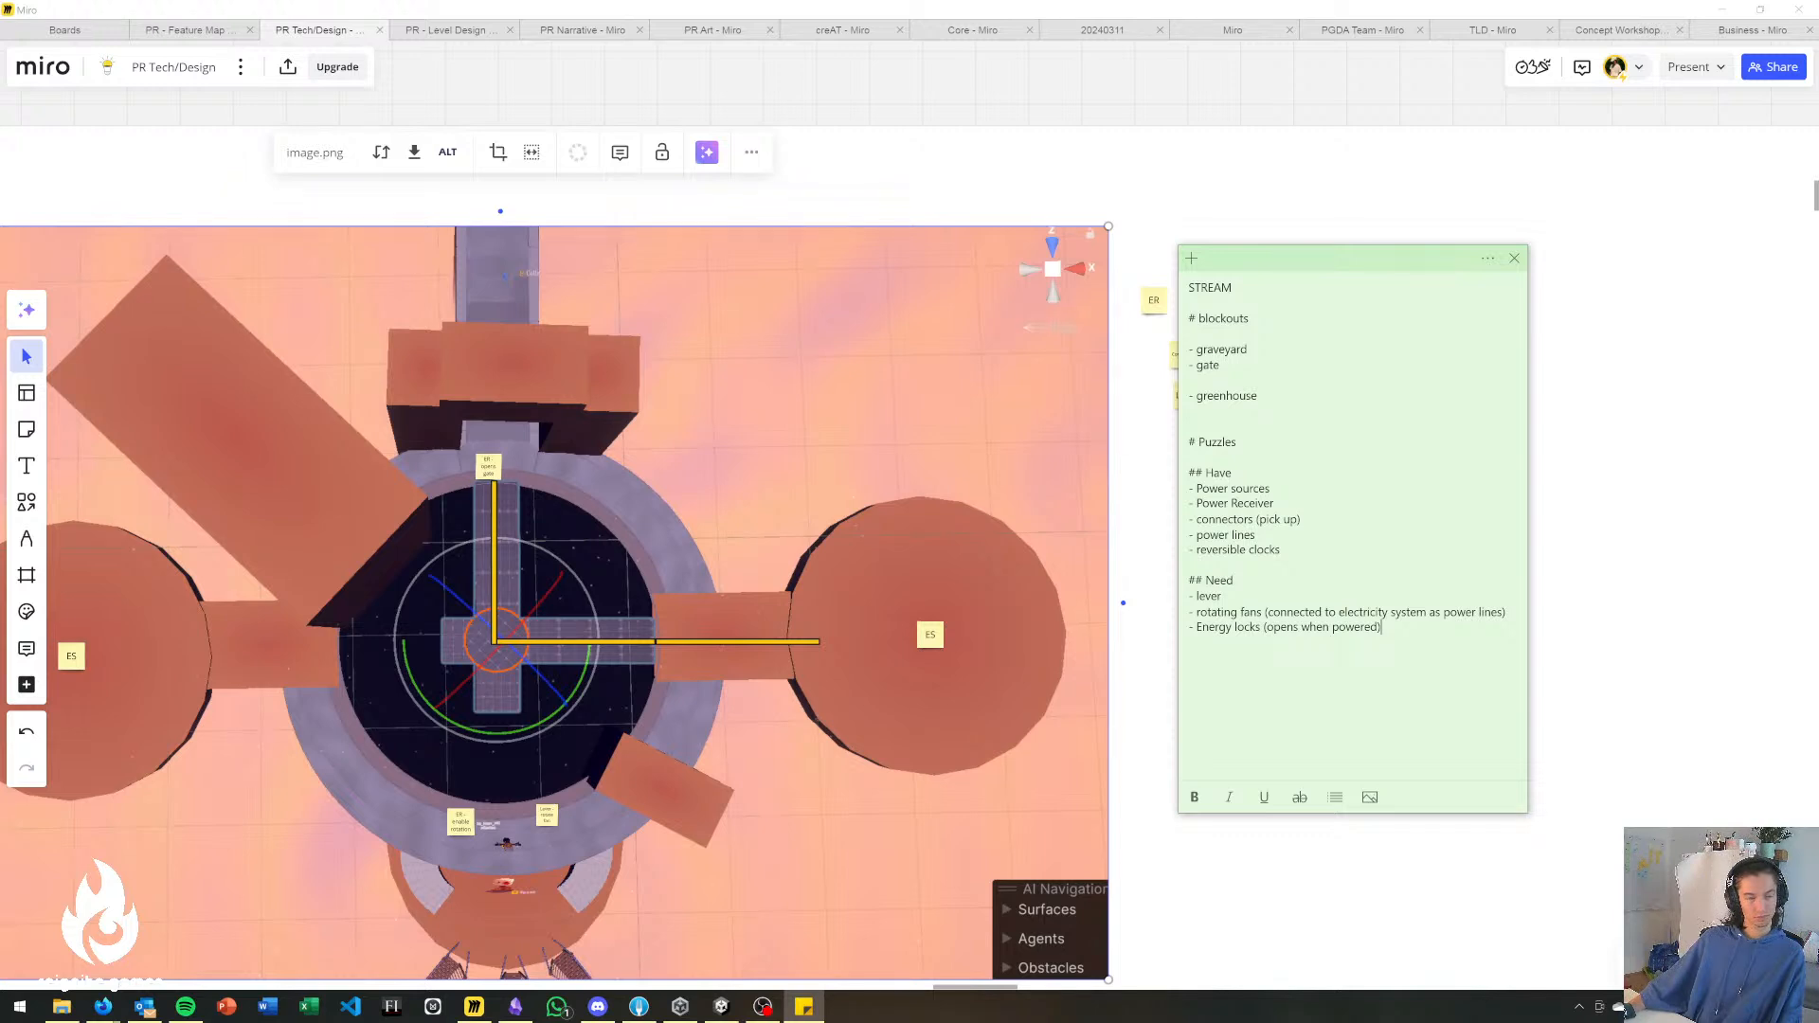
drag(1376, 272, 1482, 310)
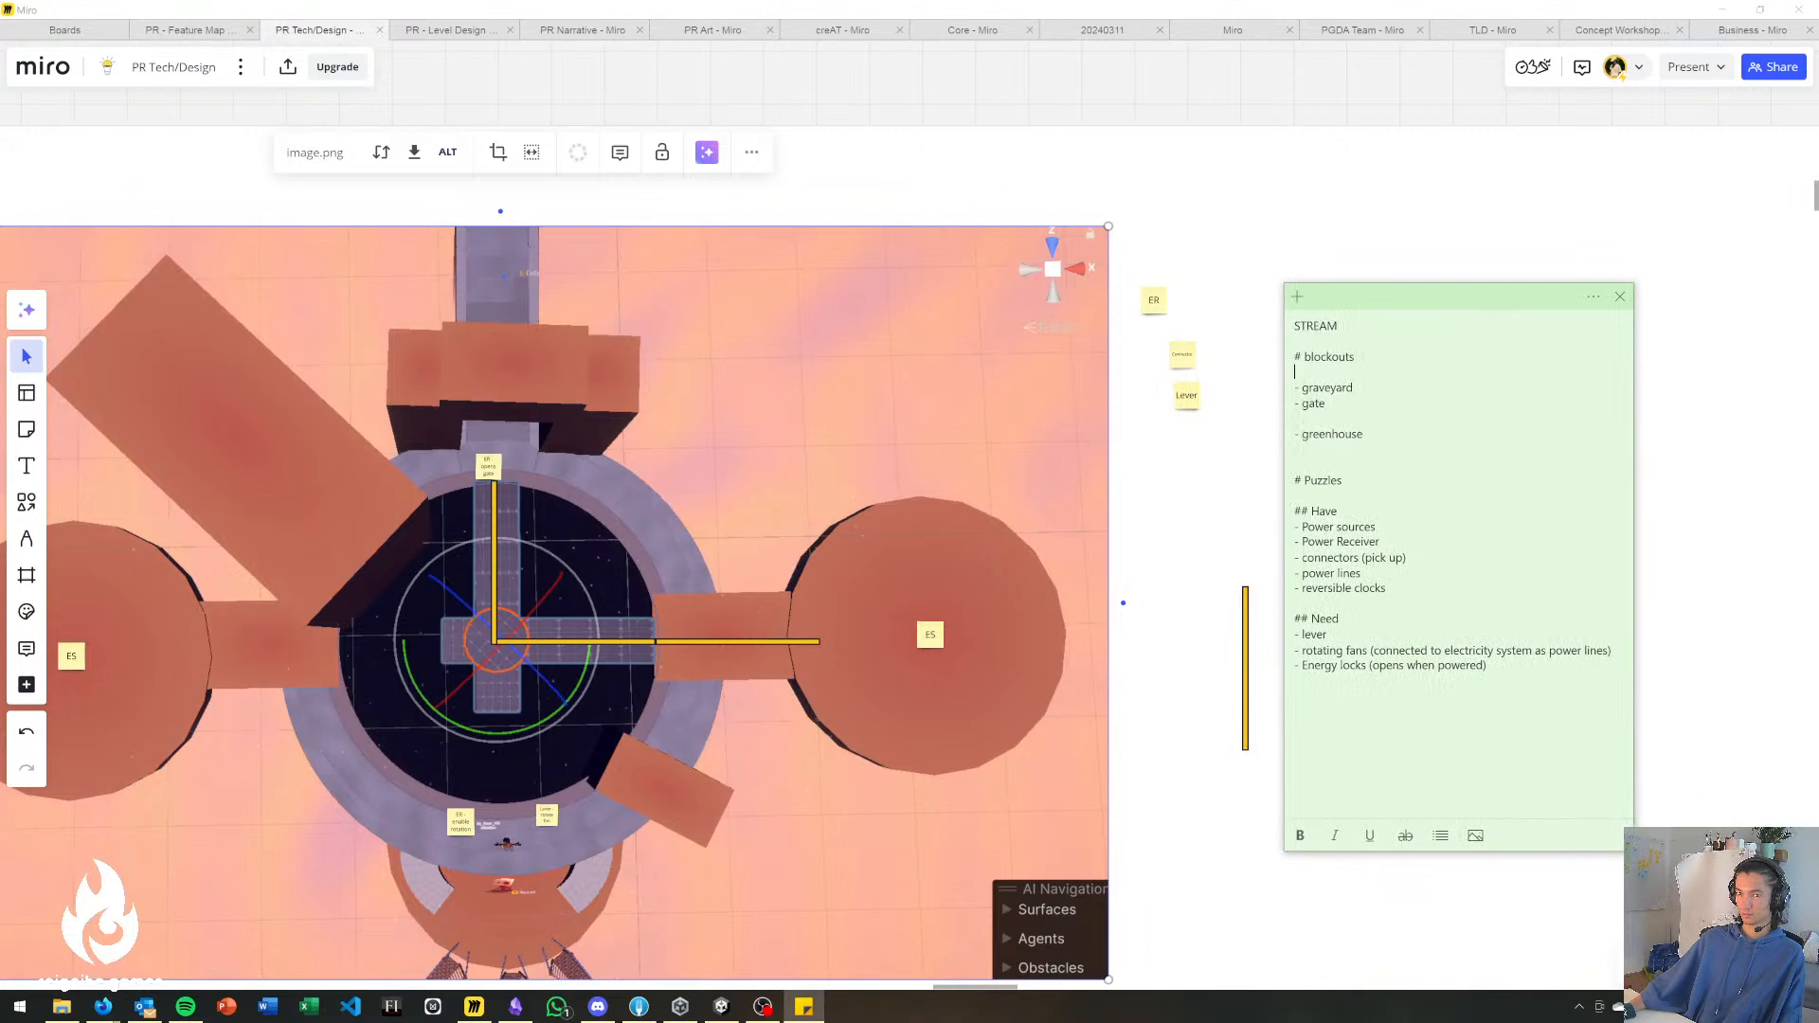
click(1247, 268)
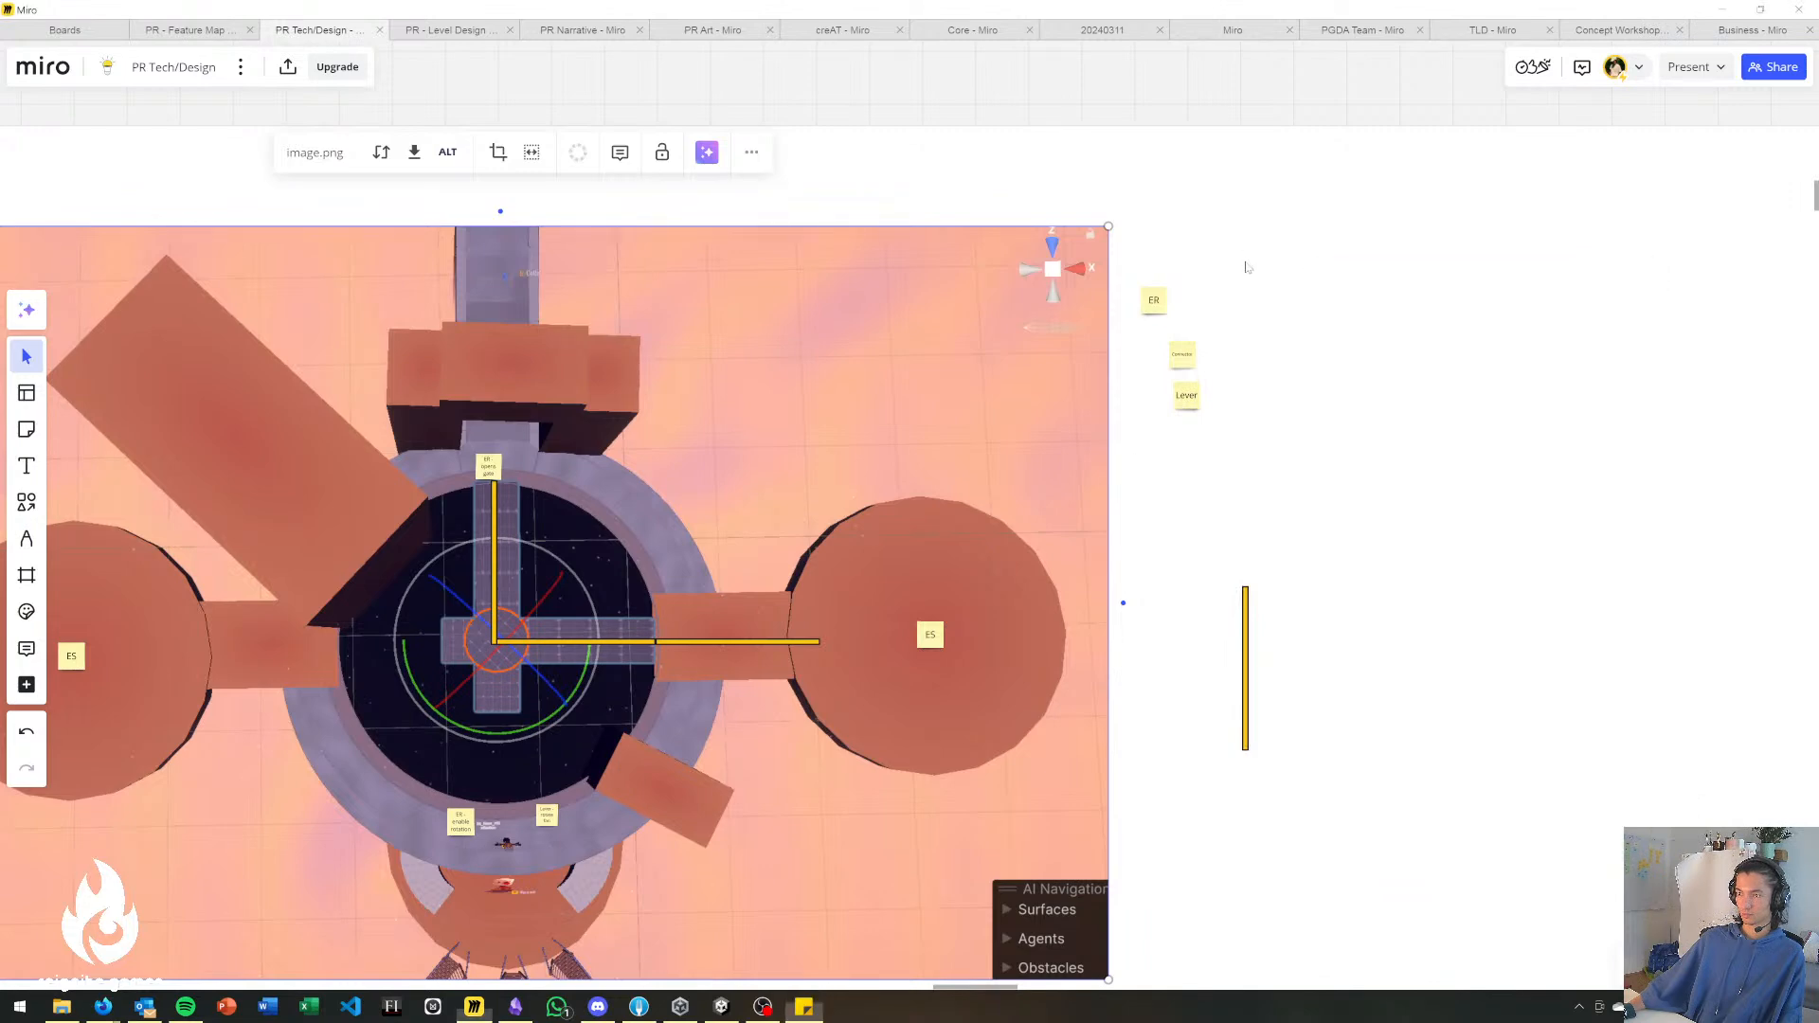
Examine the gate map's power-line bars, both ES platforms, and the ER and lever notes around the ring.
scroll(767, 479, up, 1)
middle_drag(767, 478, 1402, 315)
scroll(1170, 604, up, 3)
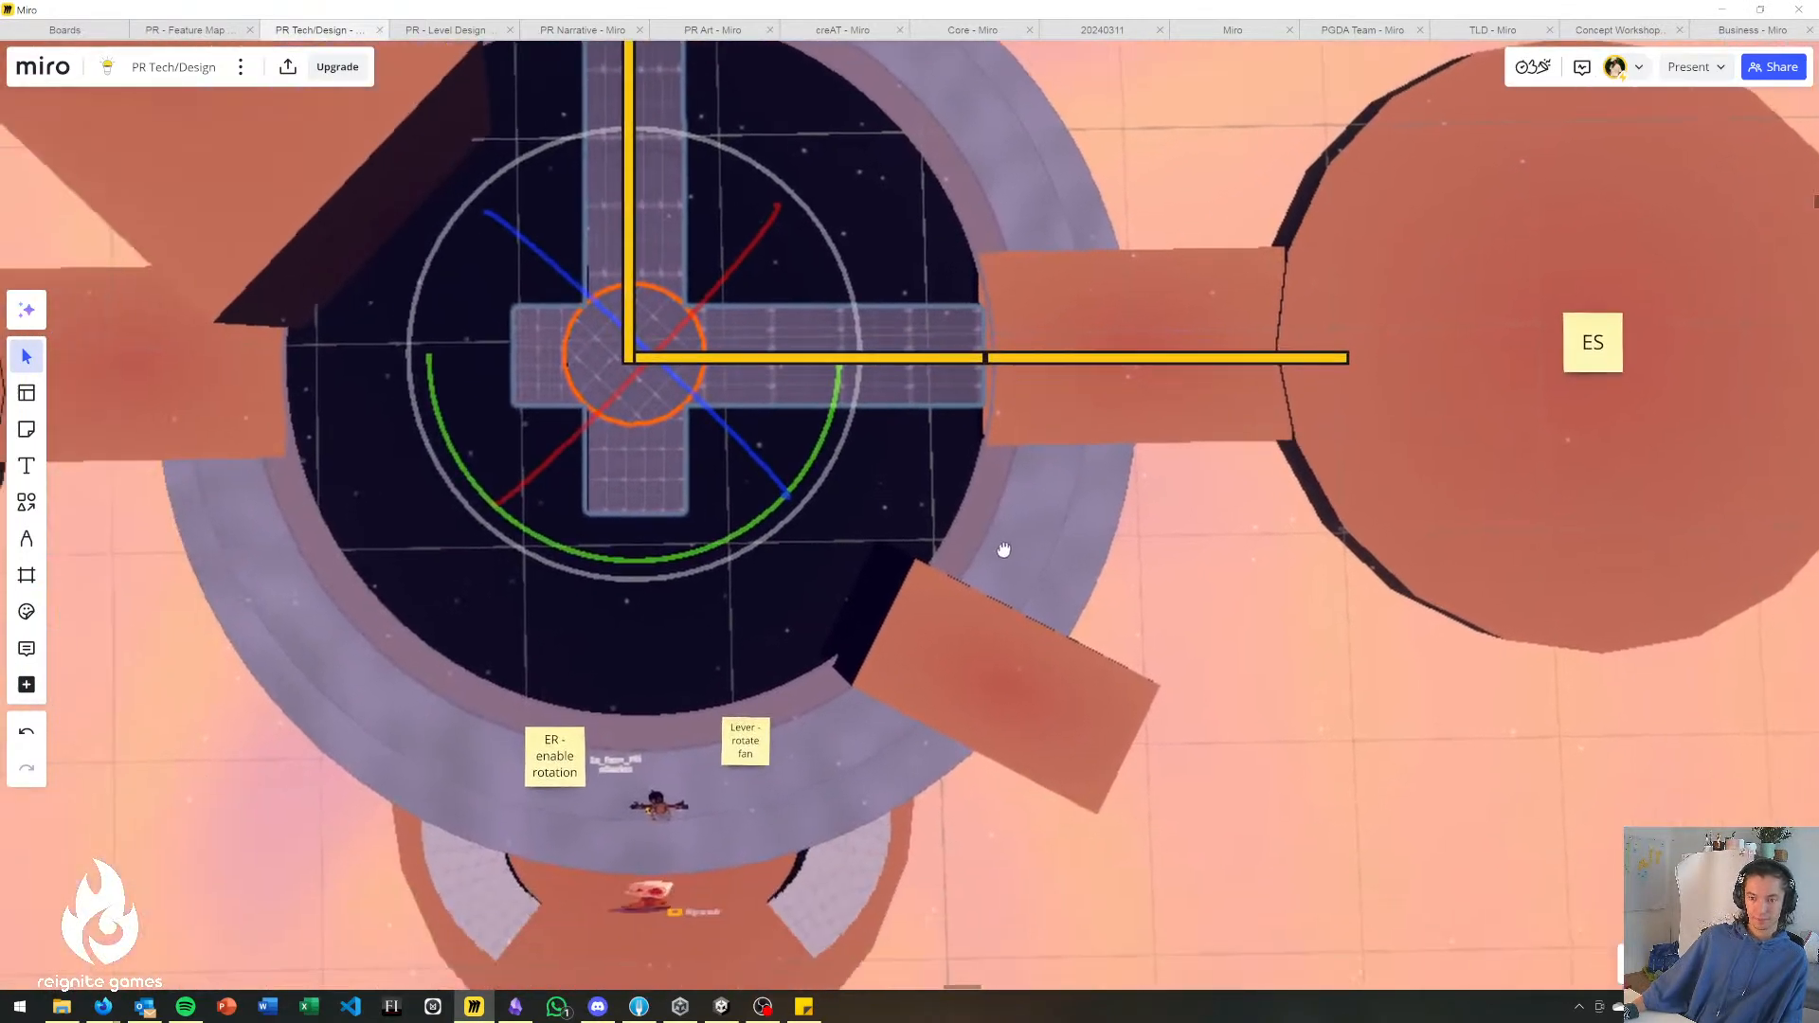
middle_drag(764, 751, 997, 663)
middle_drag(714, 650, 1032, 665)
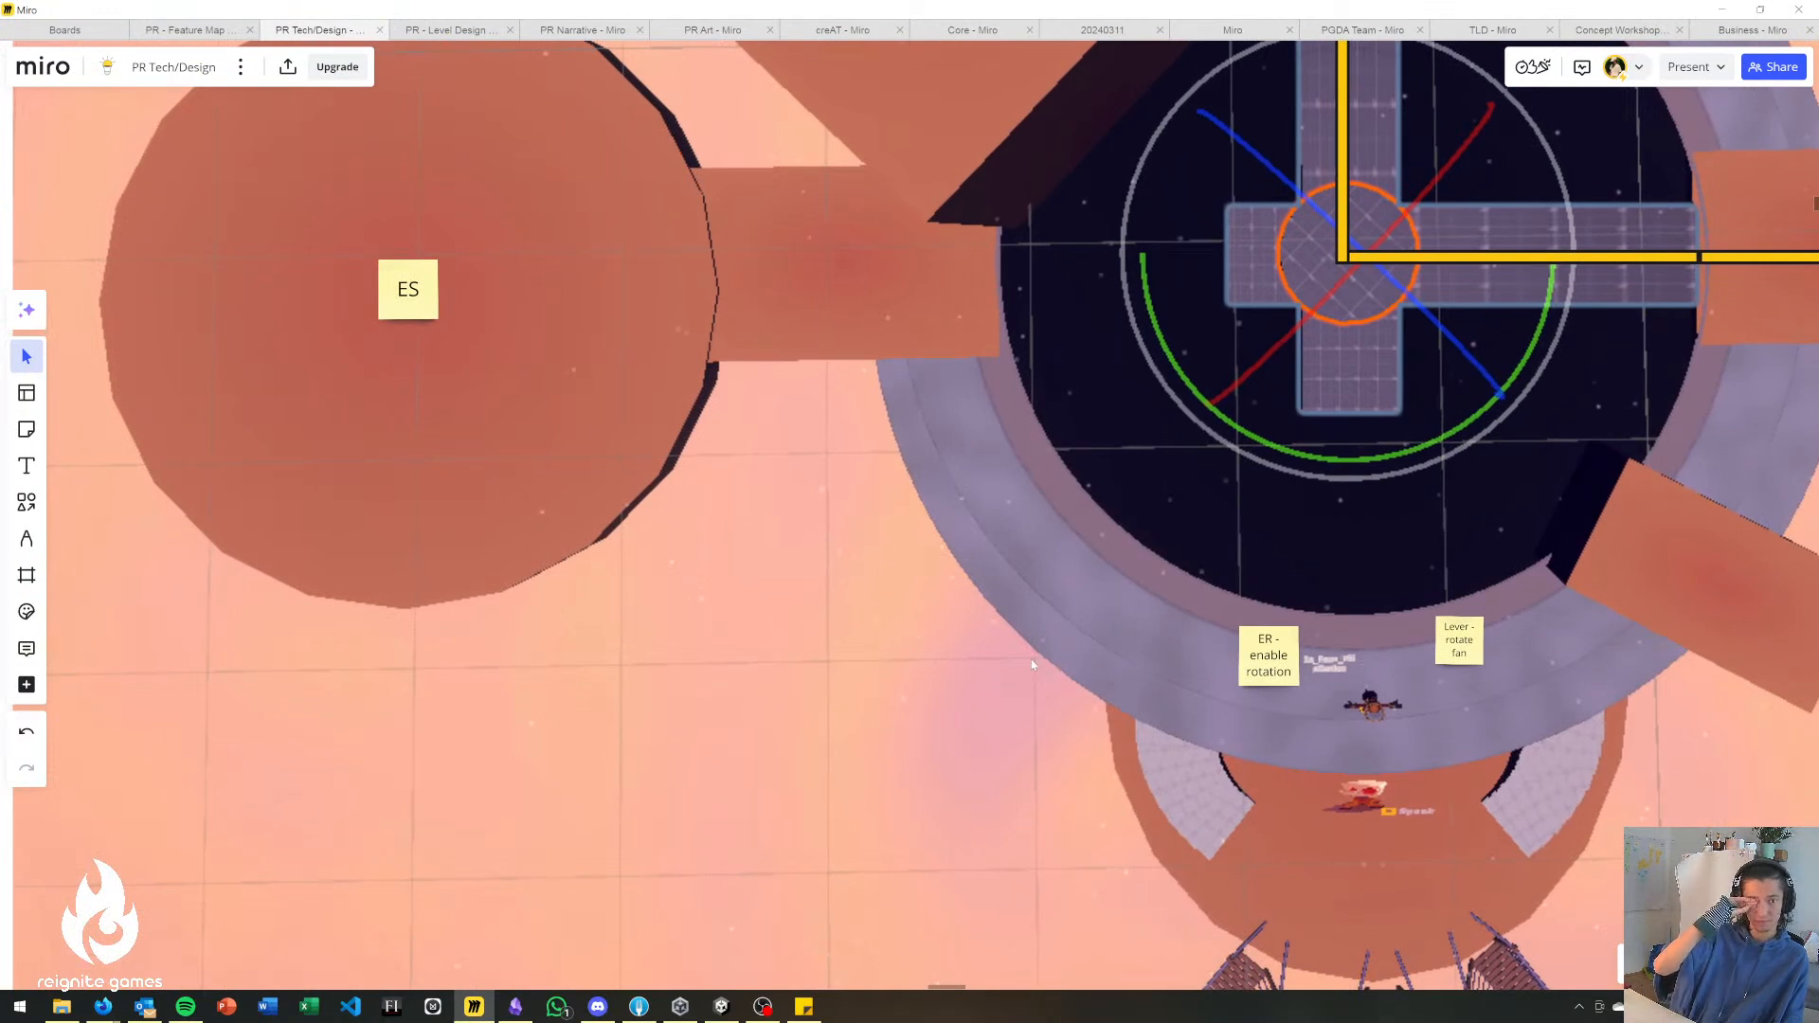
middle_drag(1215, 496, 963, 527)
scroll(980, 633, up, 1)
middle_drag(980, 633, 995, 590)
middle_drag(778, 549, 924, 549)
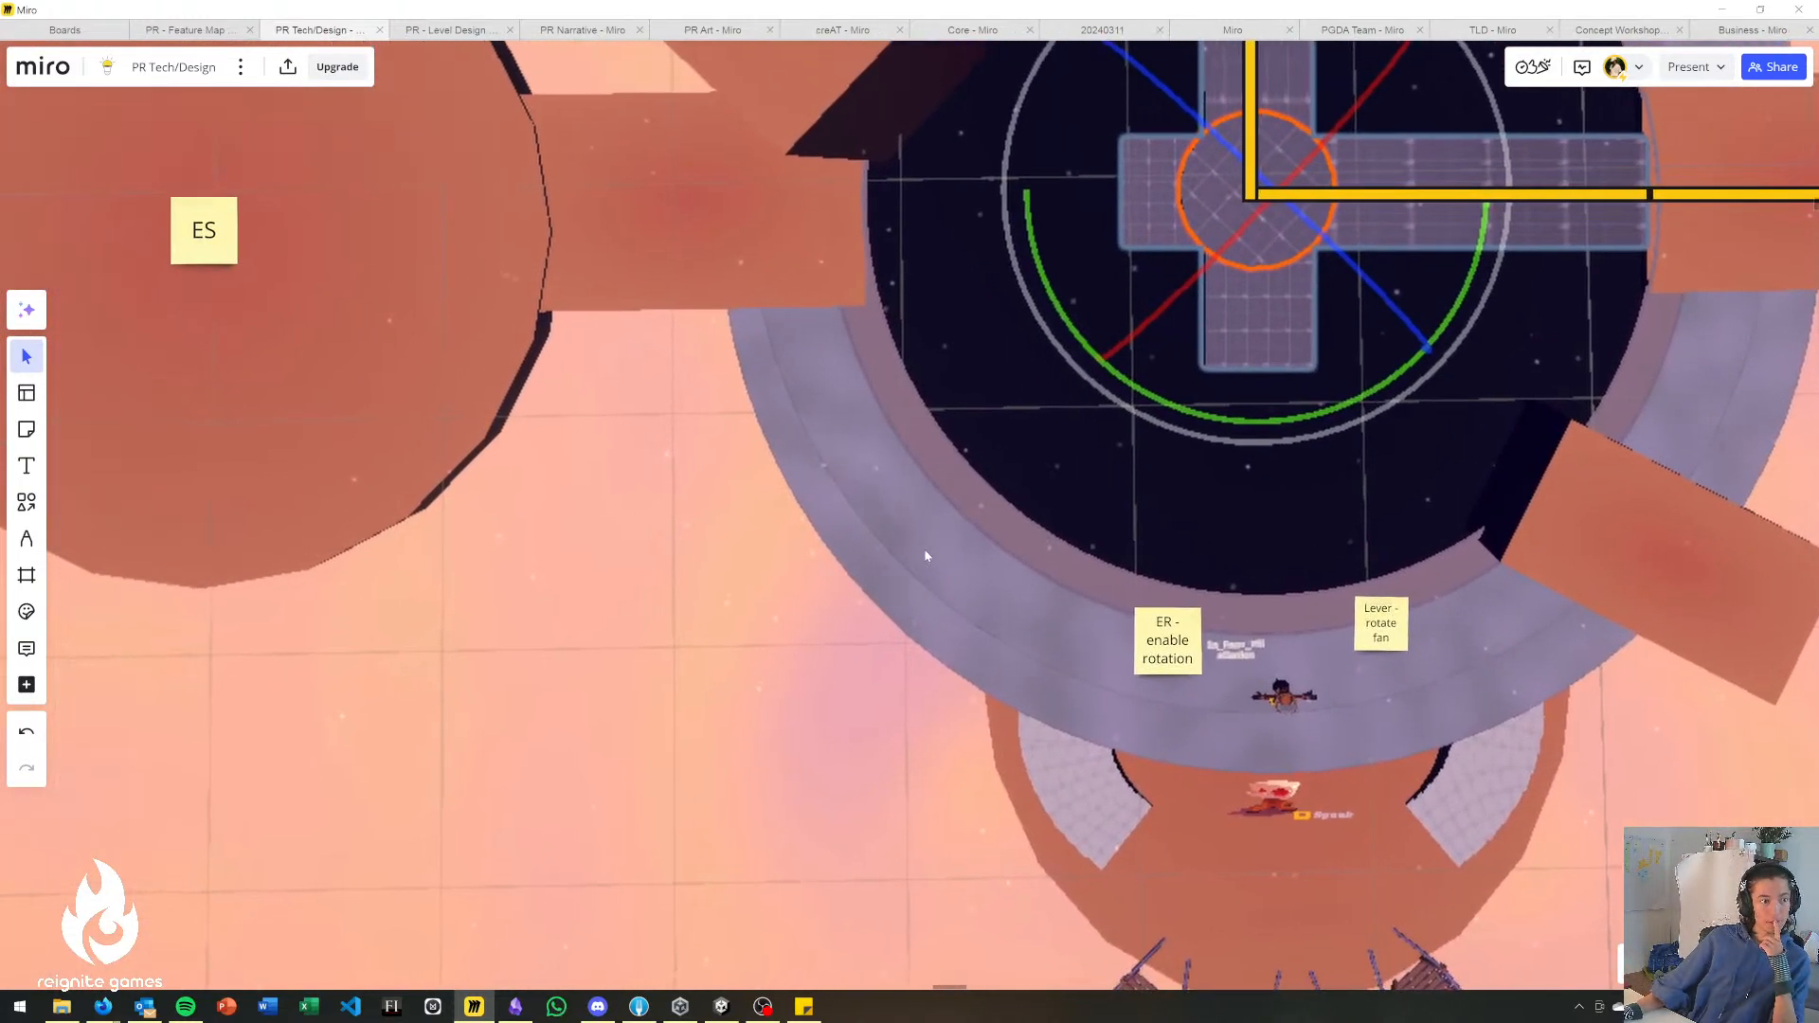
middle_drag(946, 453, 1004, 750)
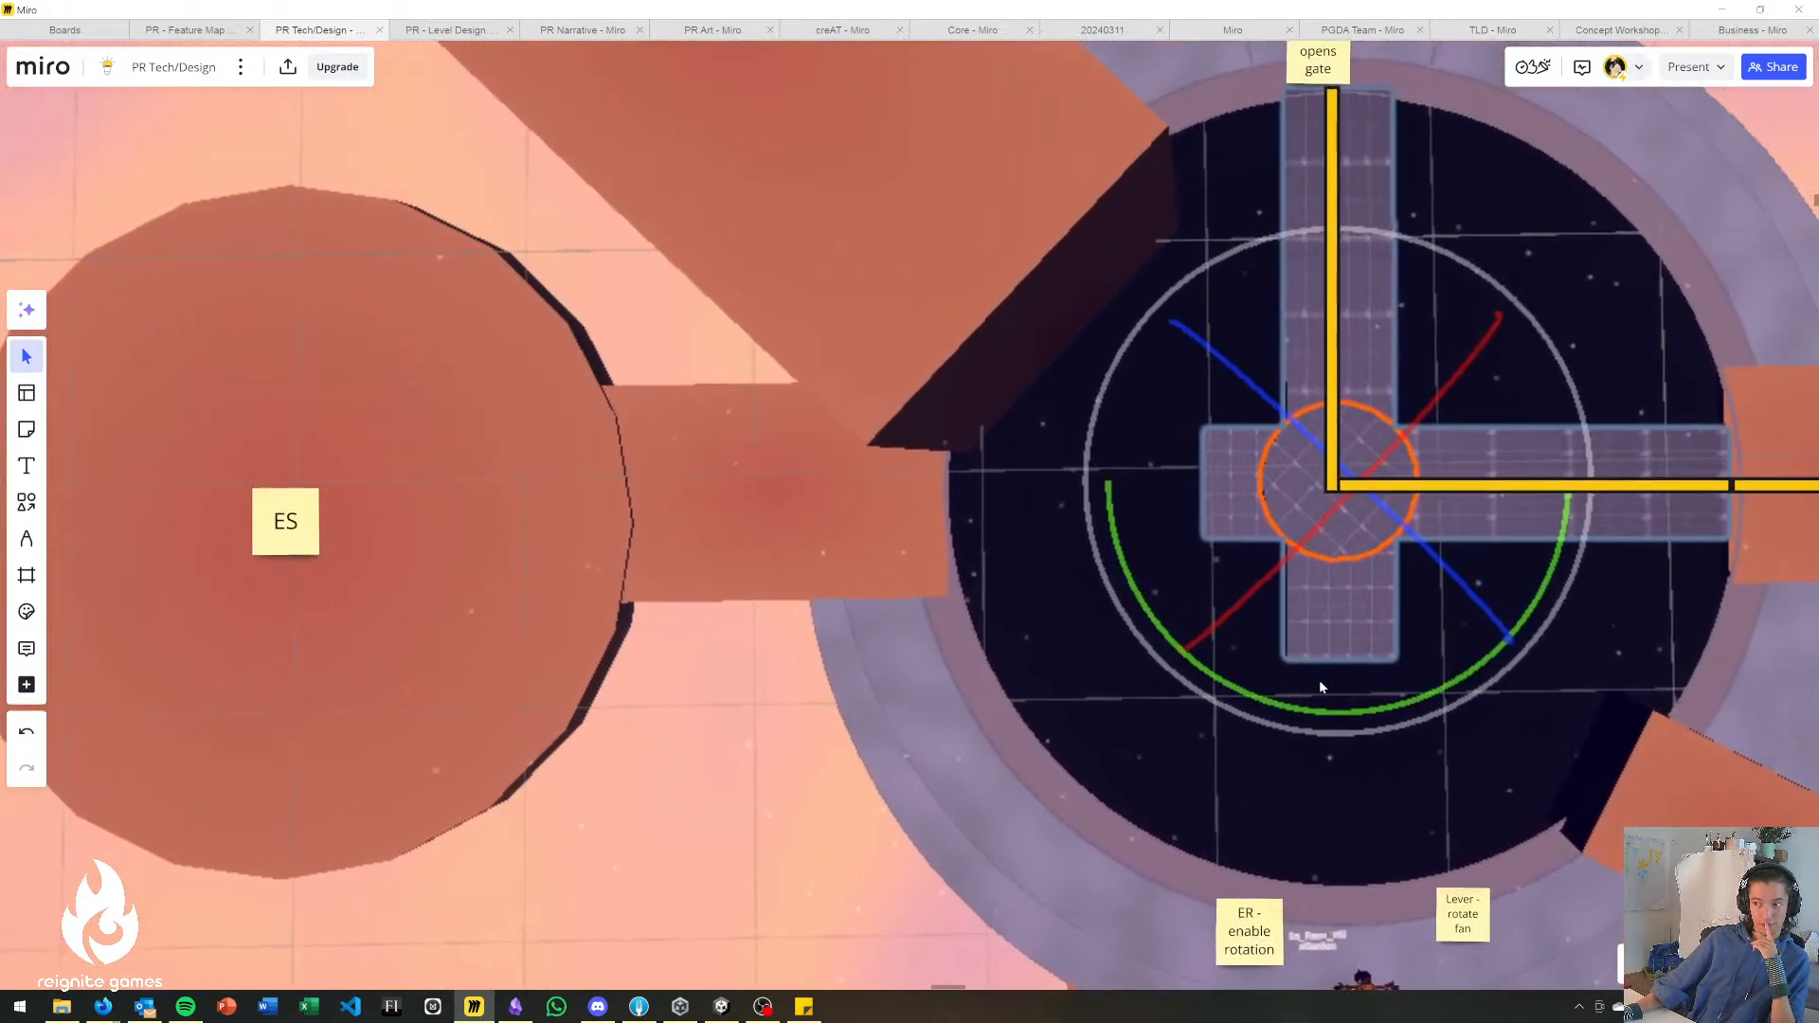
middle_drag(1344, 692, 1127, 651)
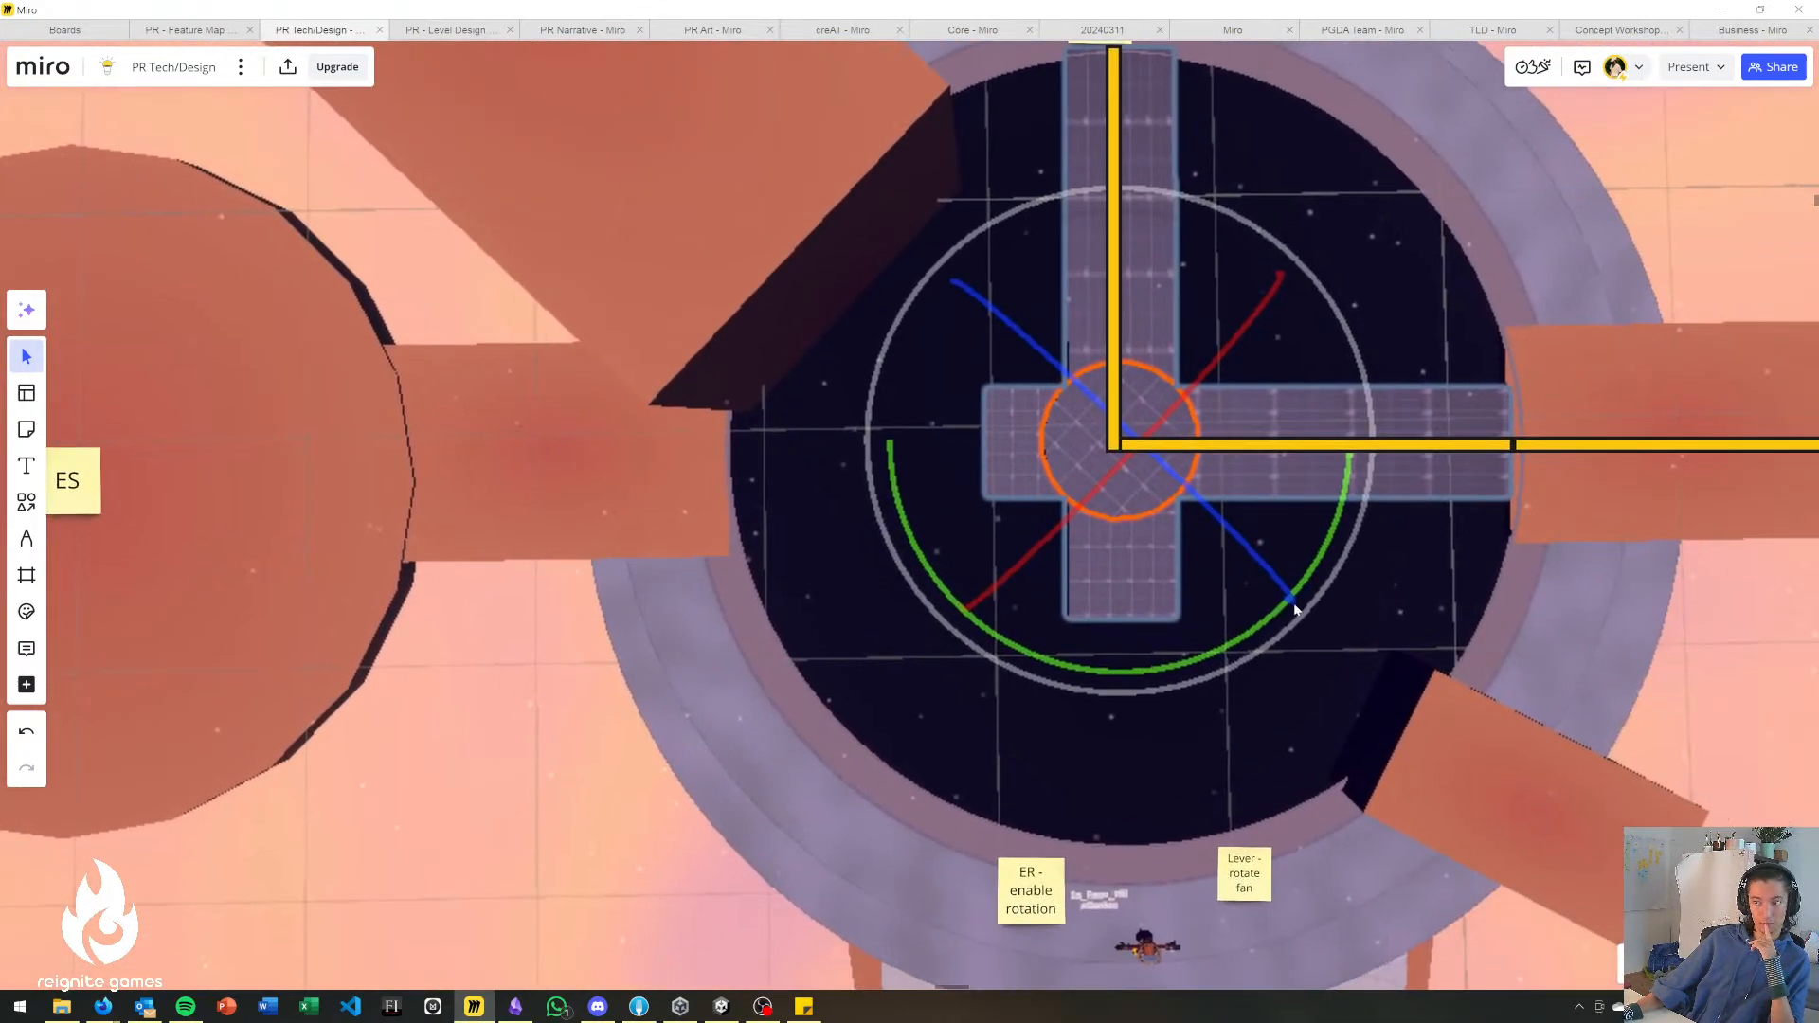
middle_drag(1229, 584, 1031, 560)
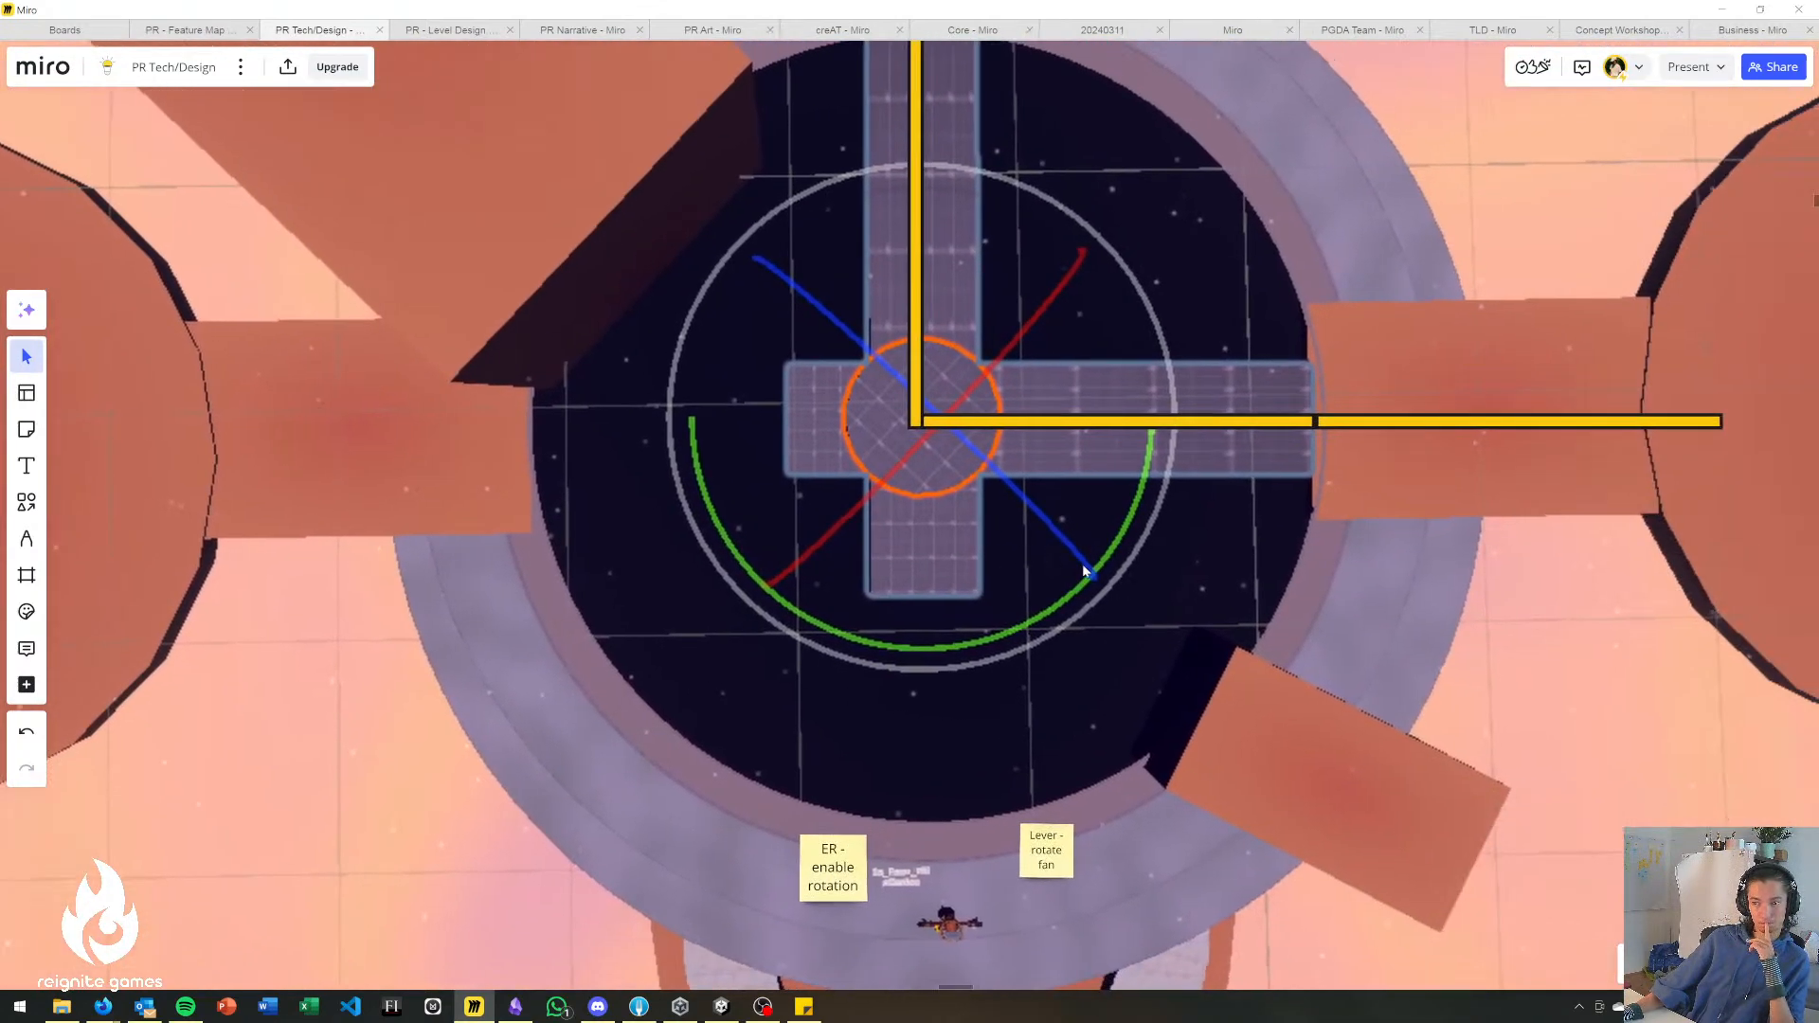
middle_drag(1087, 620, 800, 629)
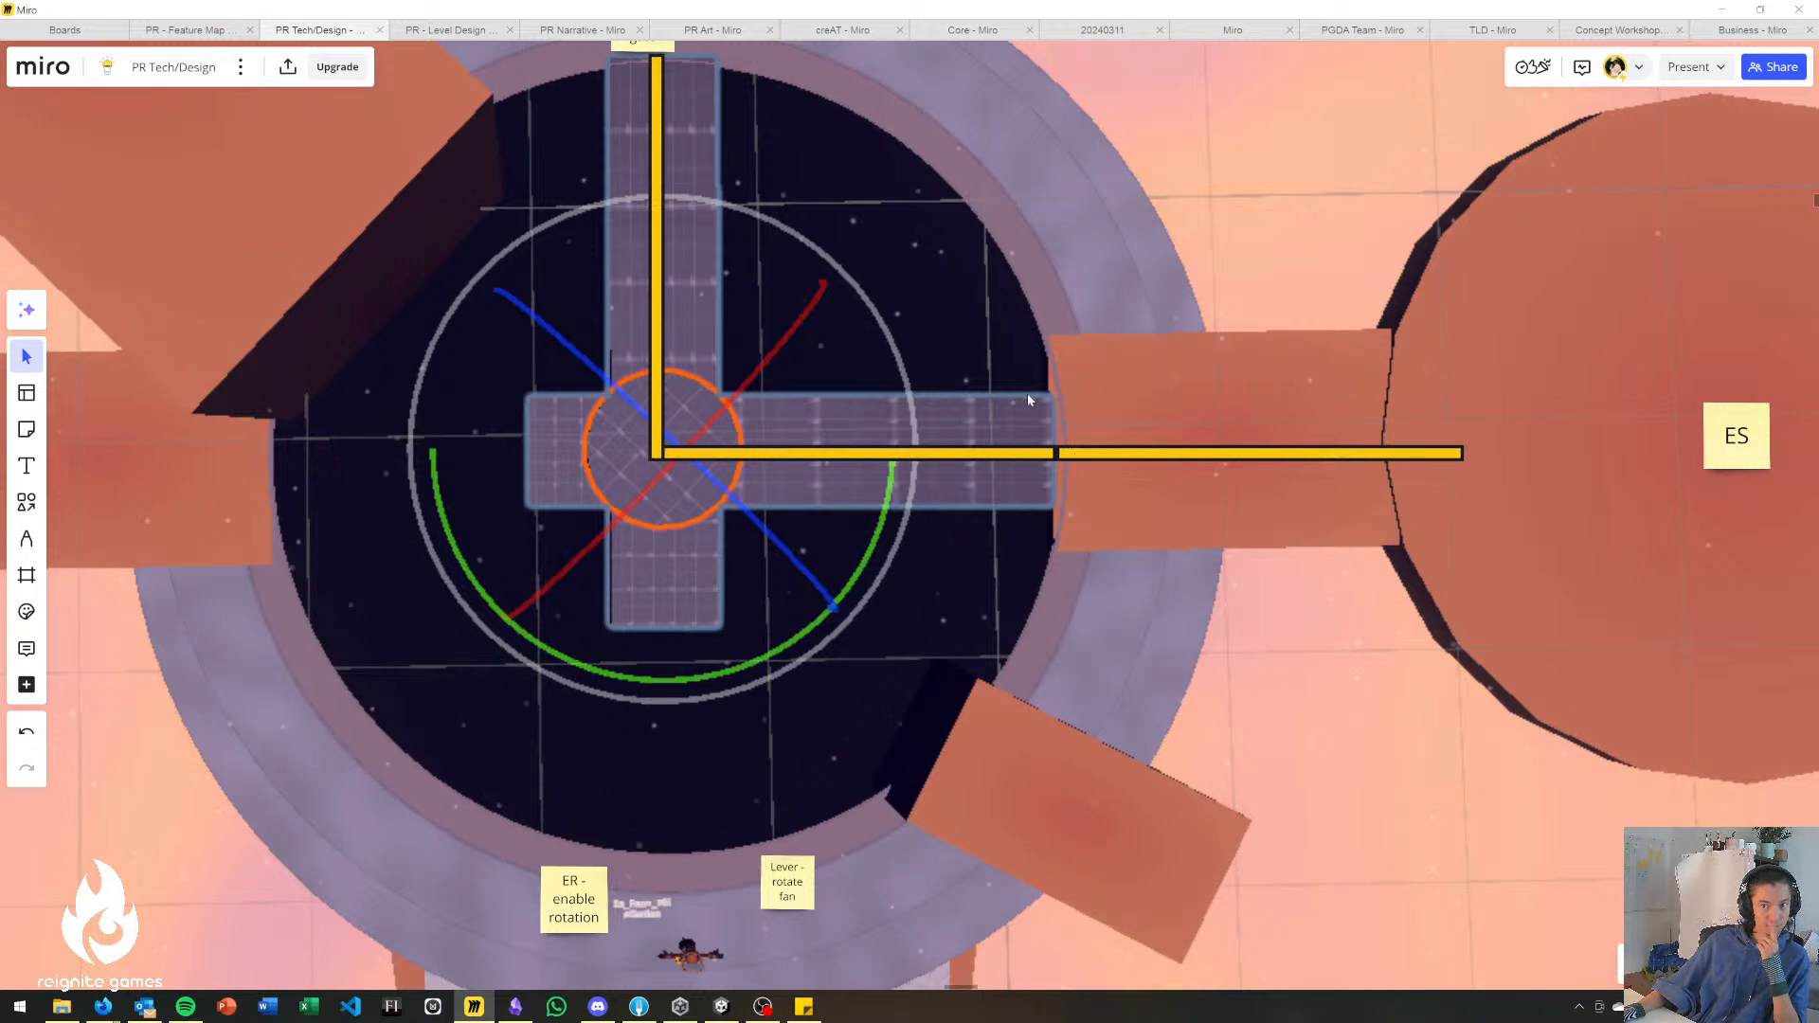
drag(438, 433, 860, 559)
scroll(859, 562, down, 5)
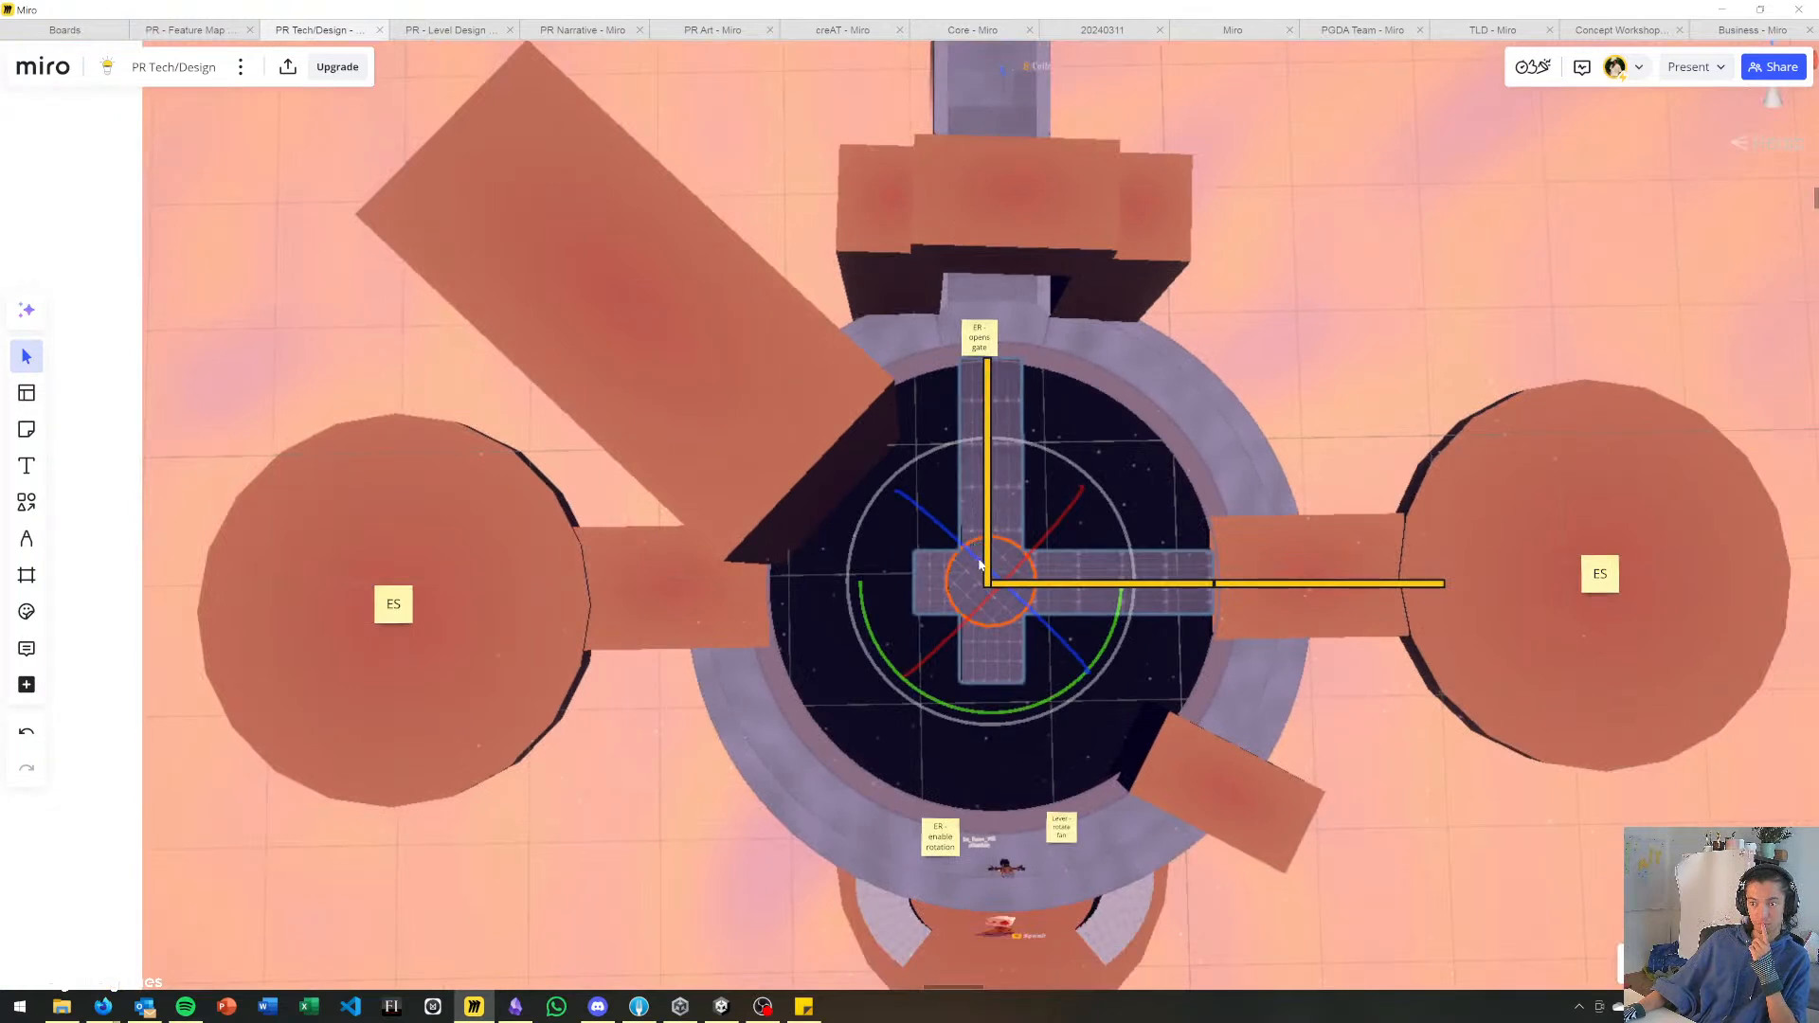
Switch to Unity and examine the Sanctuary Gate blockout's ring, rotating cross platforms and side platforms from above and at an angle.
click(721, 1007)
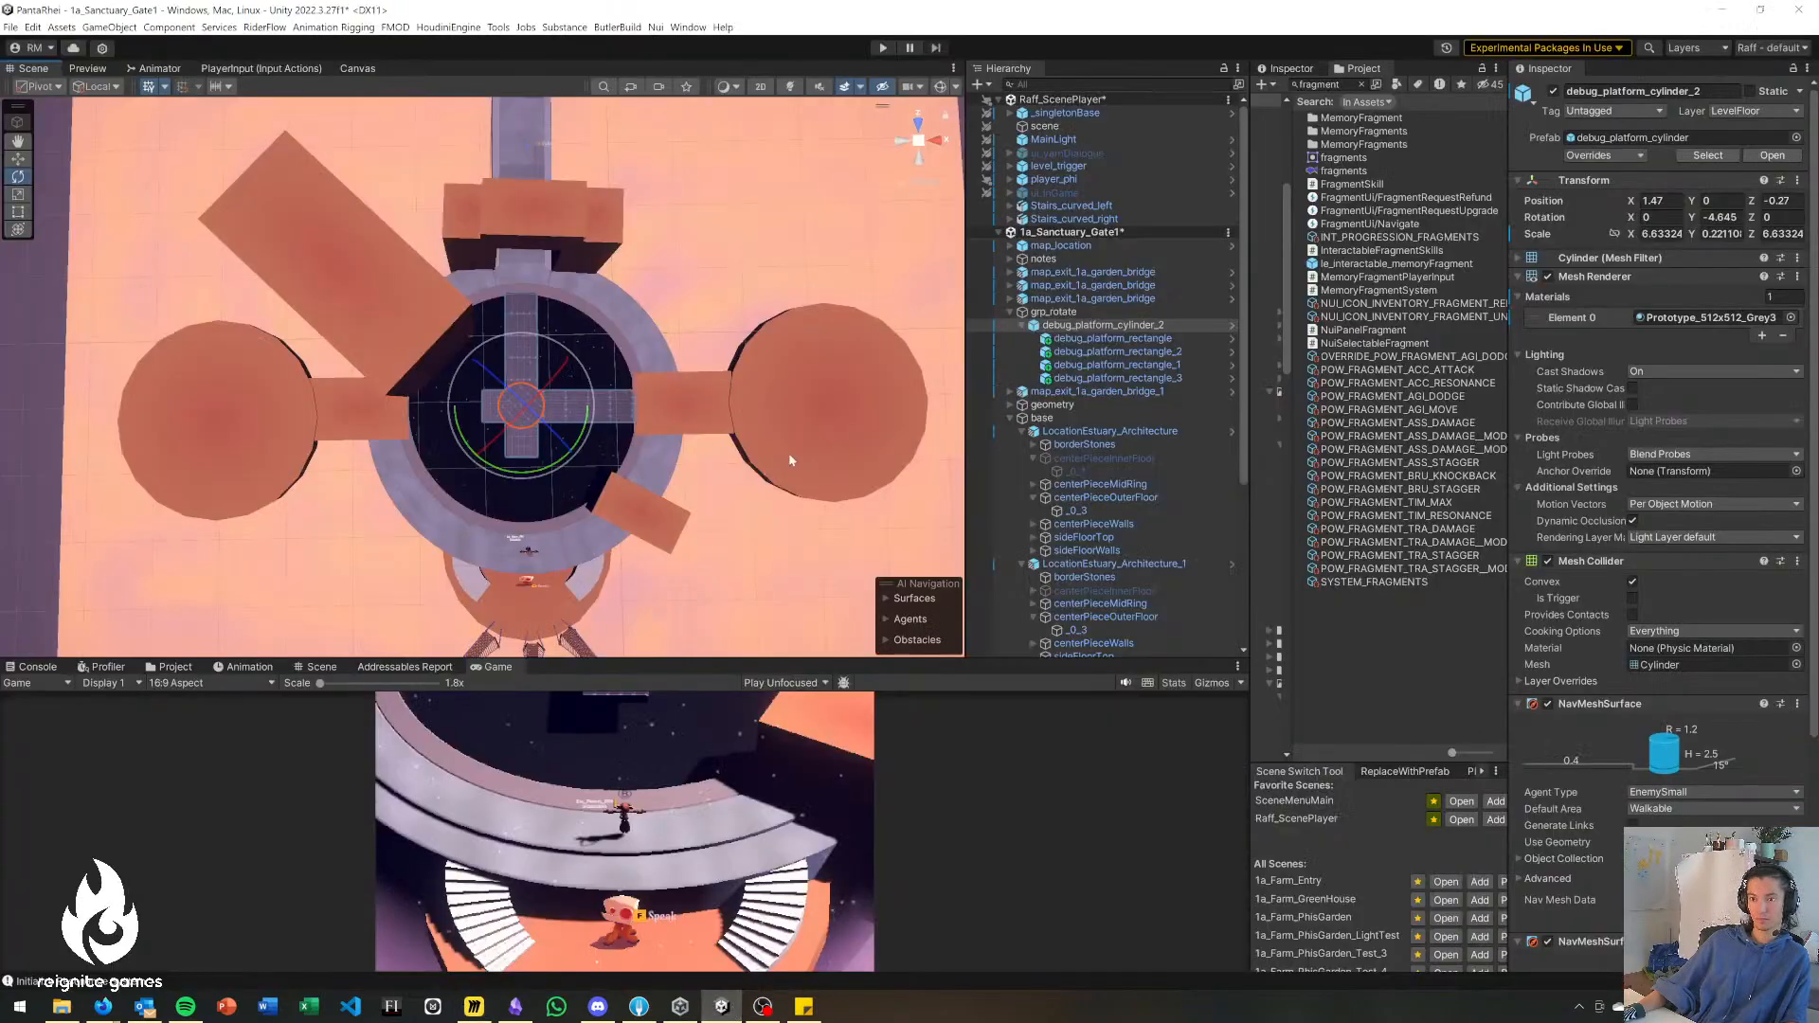
click(669, 282)
middle_drag(453, 419, 526, 327)
scroll(519, 449, up, 4)
middle_drag(536, 435, 542, 512)
scroll(542, 512, up, 3)
scroll(567, 466, up, 1)
middle_drag(569, 436, 609, 305)
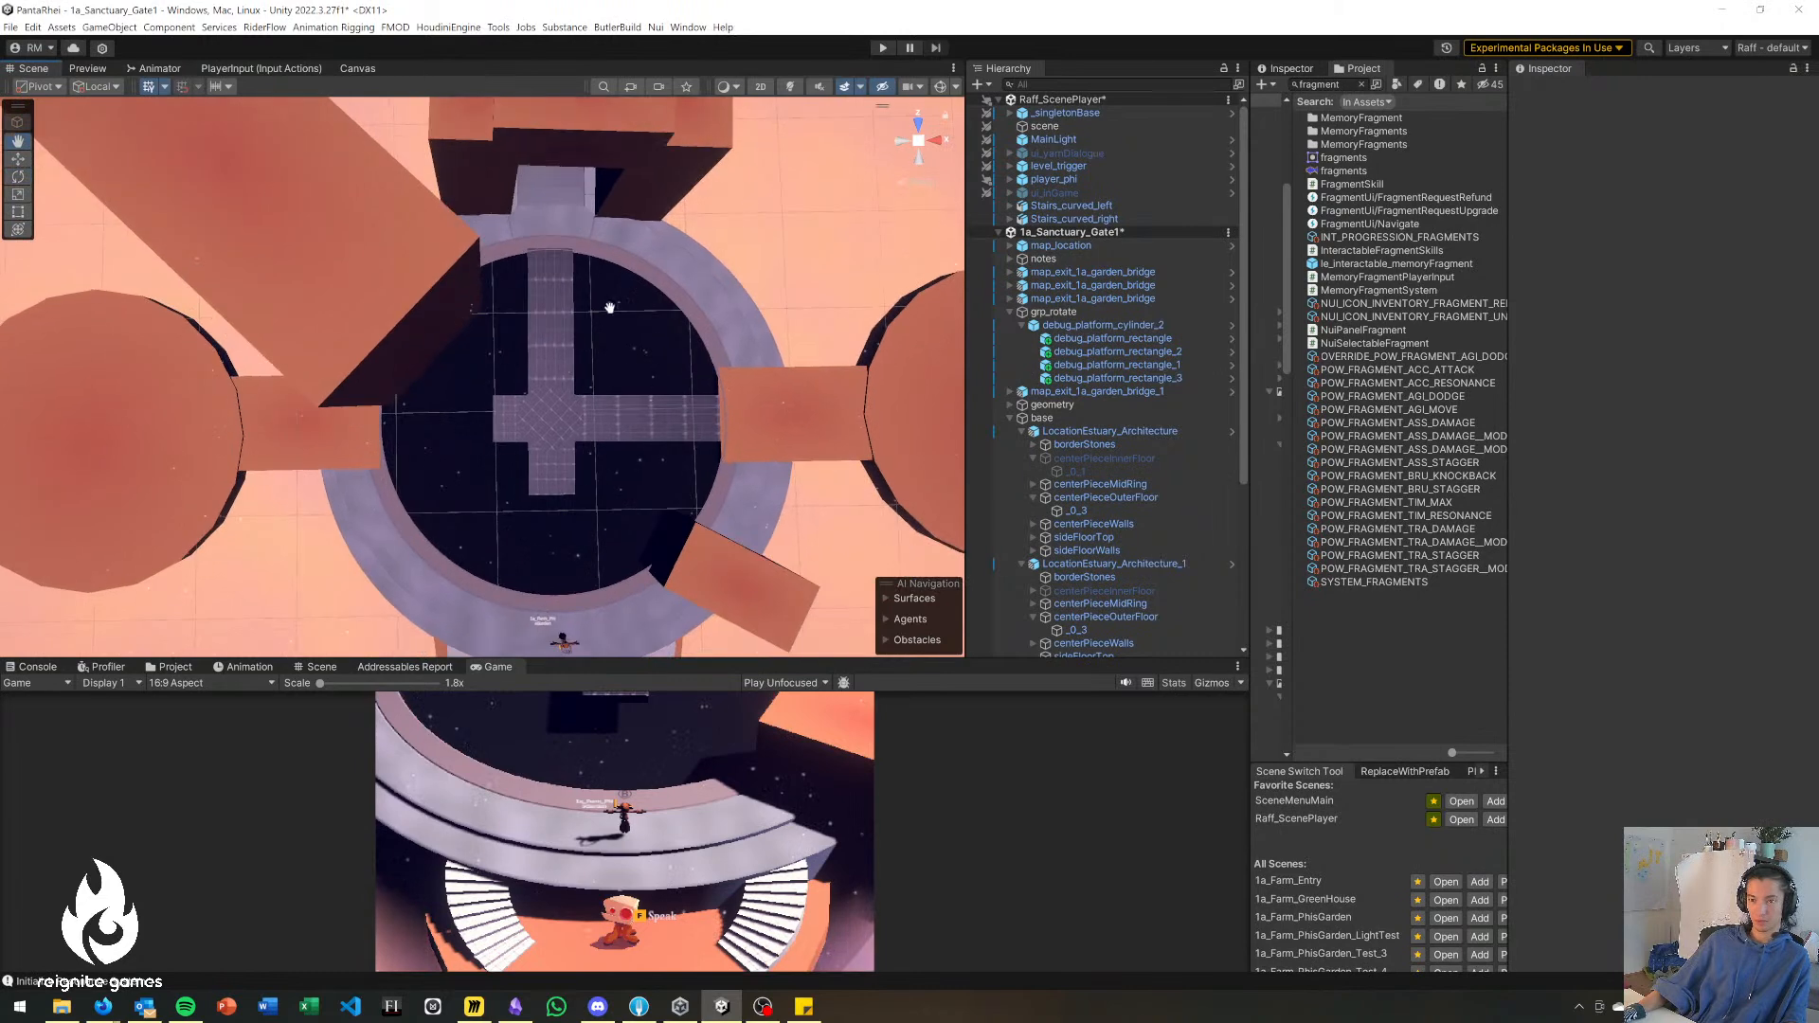
scroll(586, 571, up, 3)
middle_drag(641, 427, 637, 409)
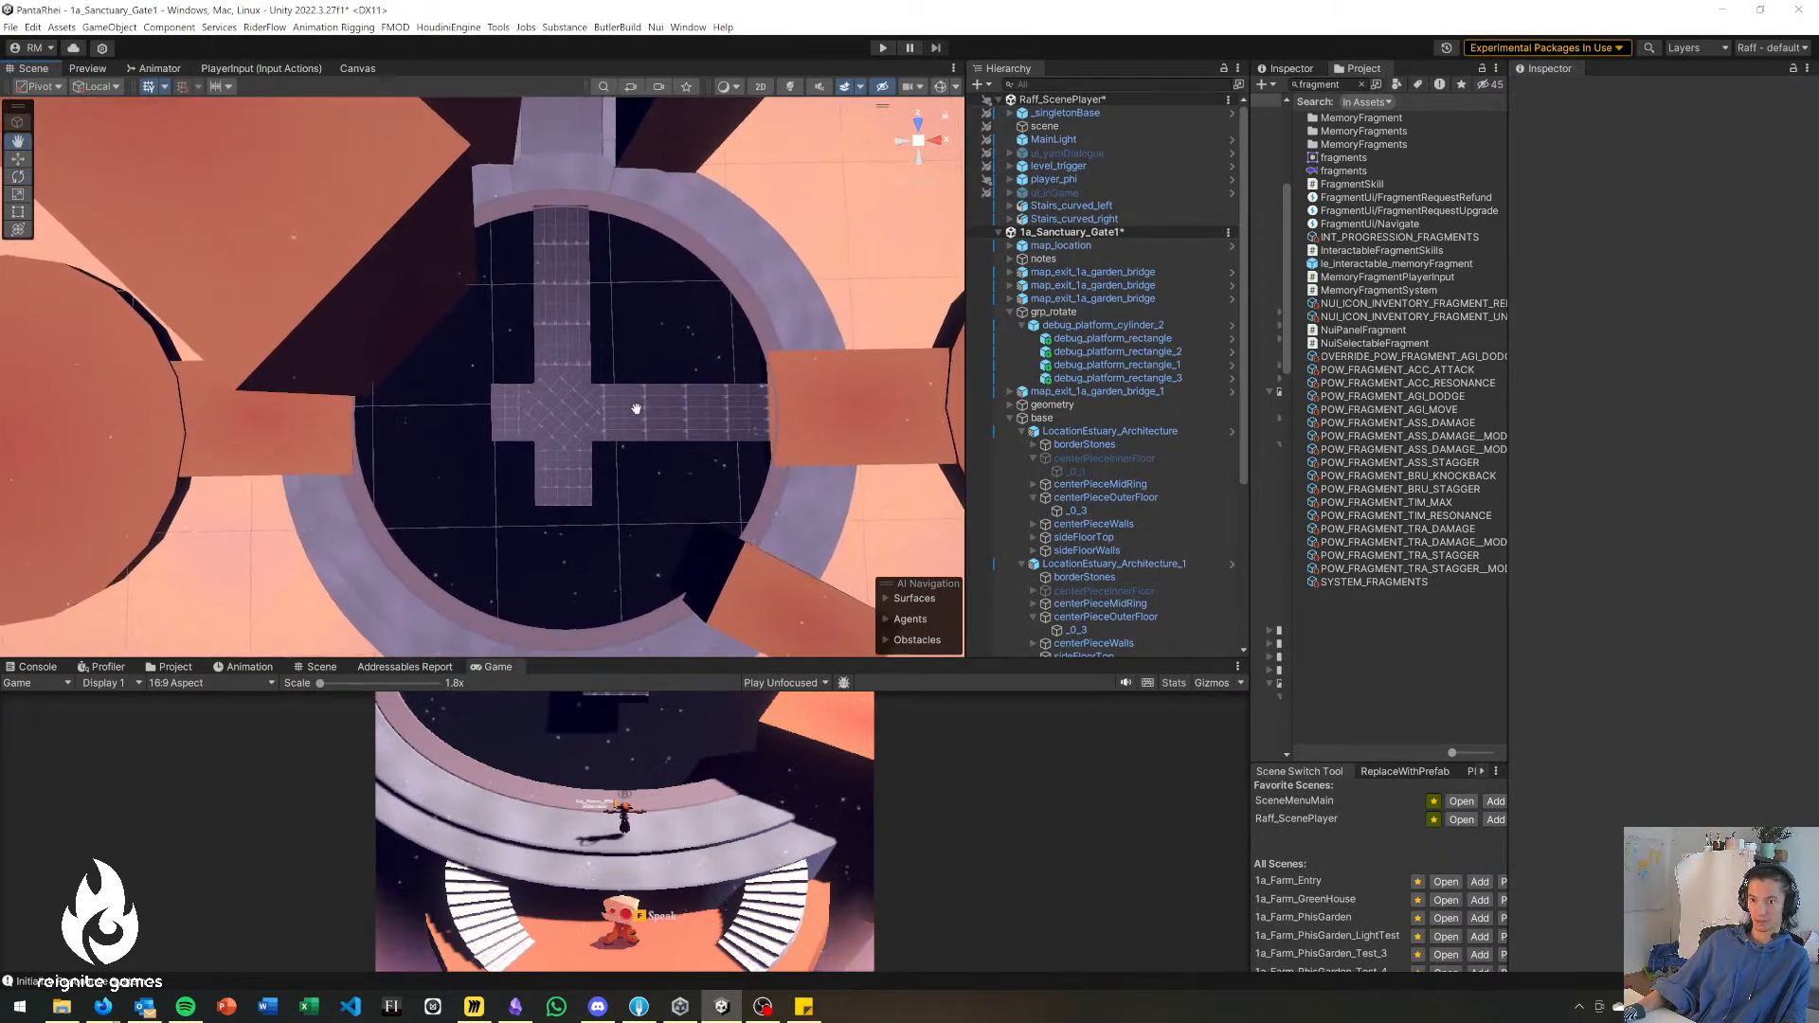
click(557, 494)
middle_drag(565, 576, 508, 517)
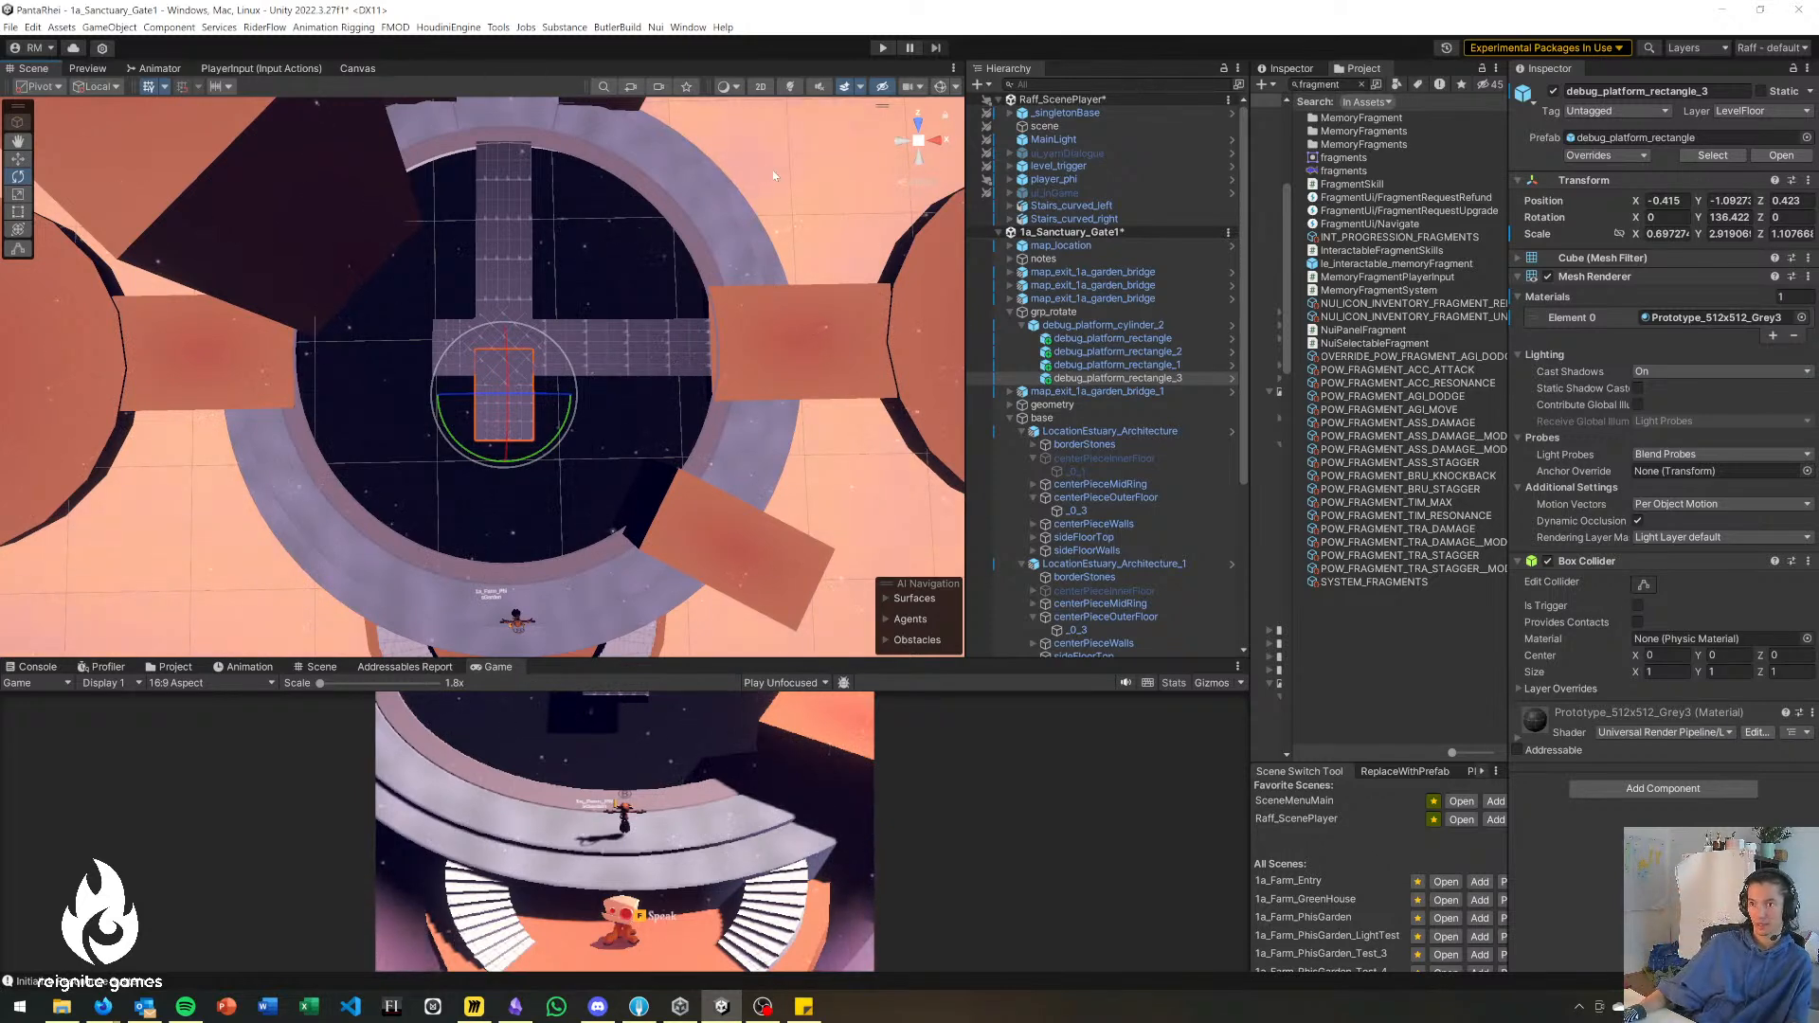
click(460, 434)
right_drag(461, 434, 193, 405)
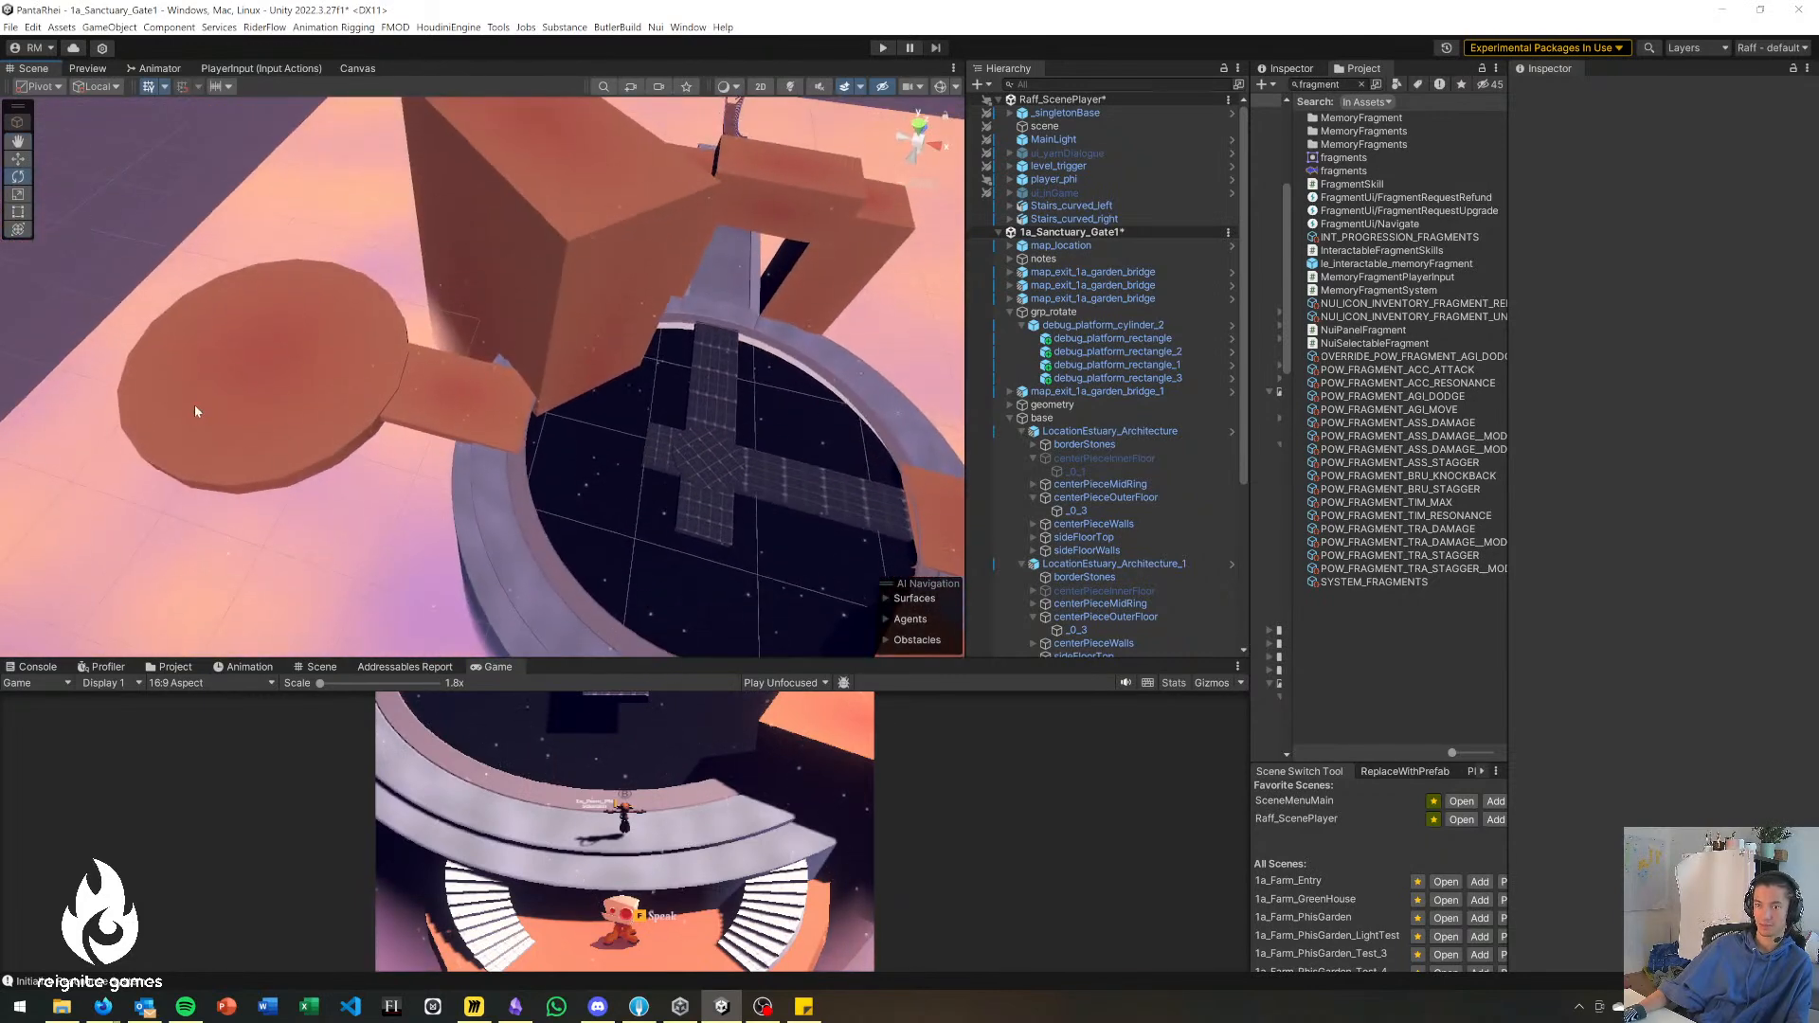
Review the whole Gate Puzzle frame in Miro and return to the gate blockout in Unity.
key(alt+Tab)
scroll(1403, 417, down, 5)
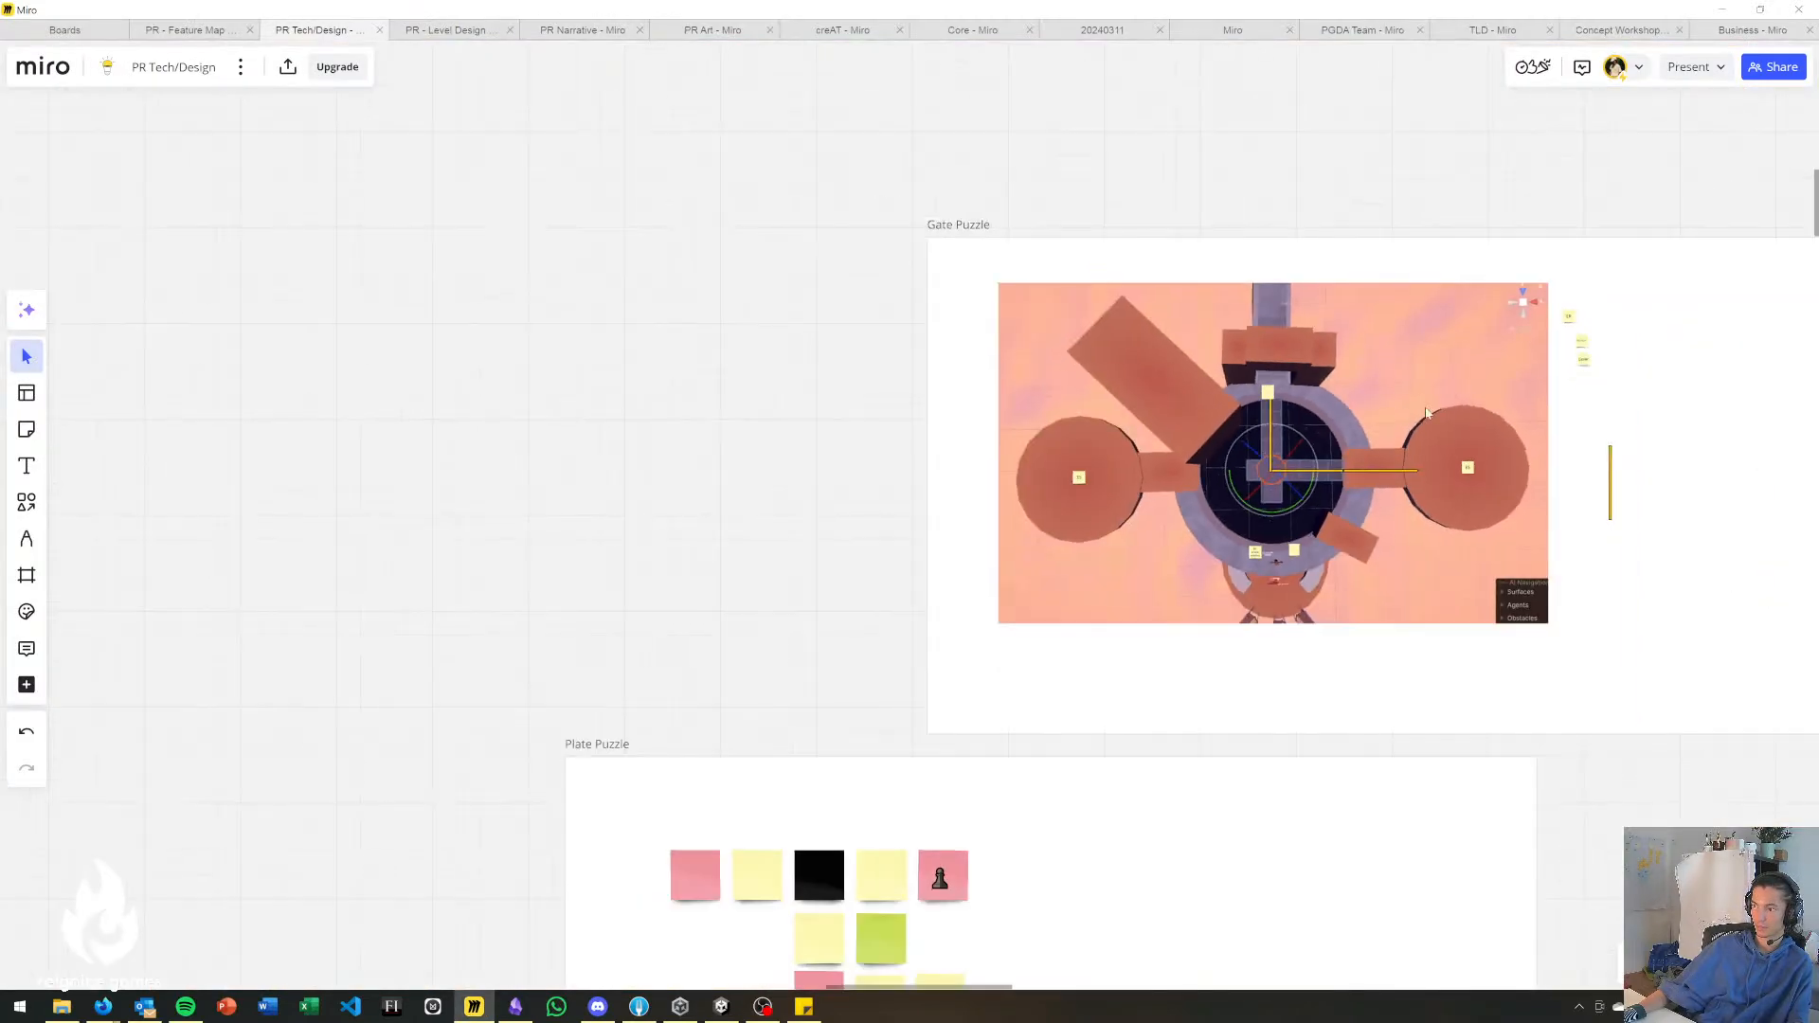
click(1665, 398)
drag(1547, 459, 1113, 555)
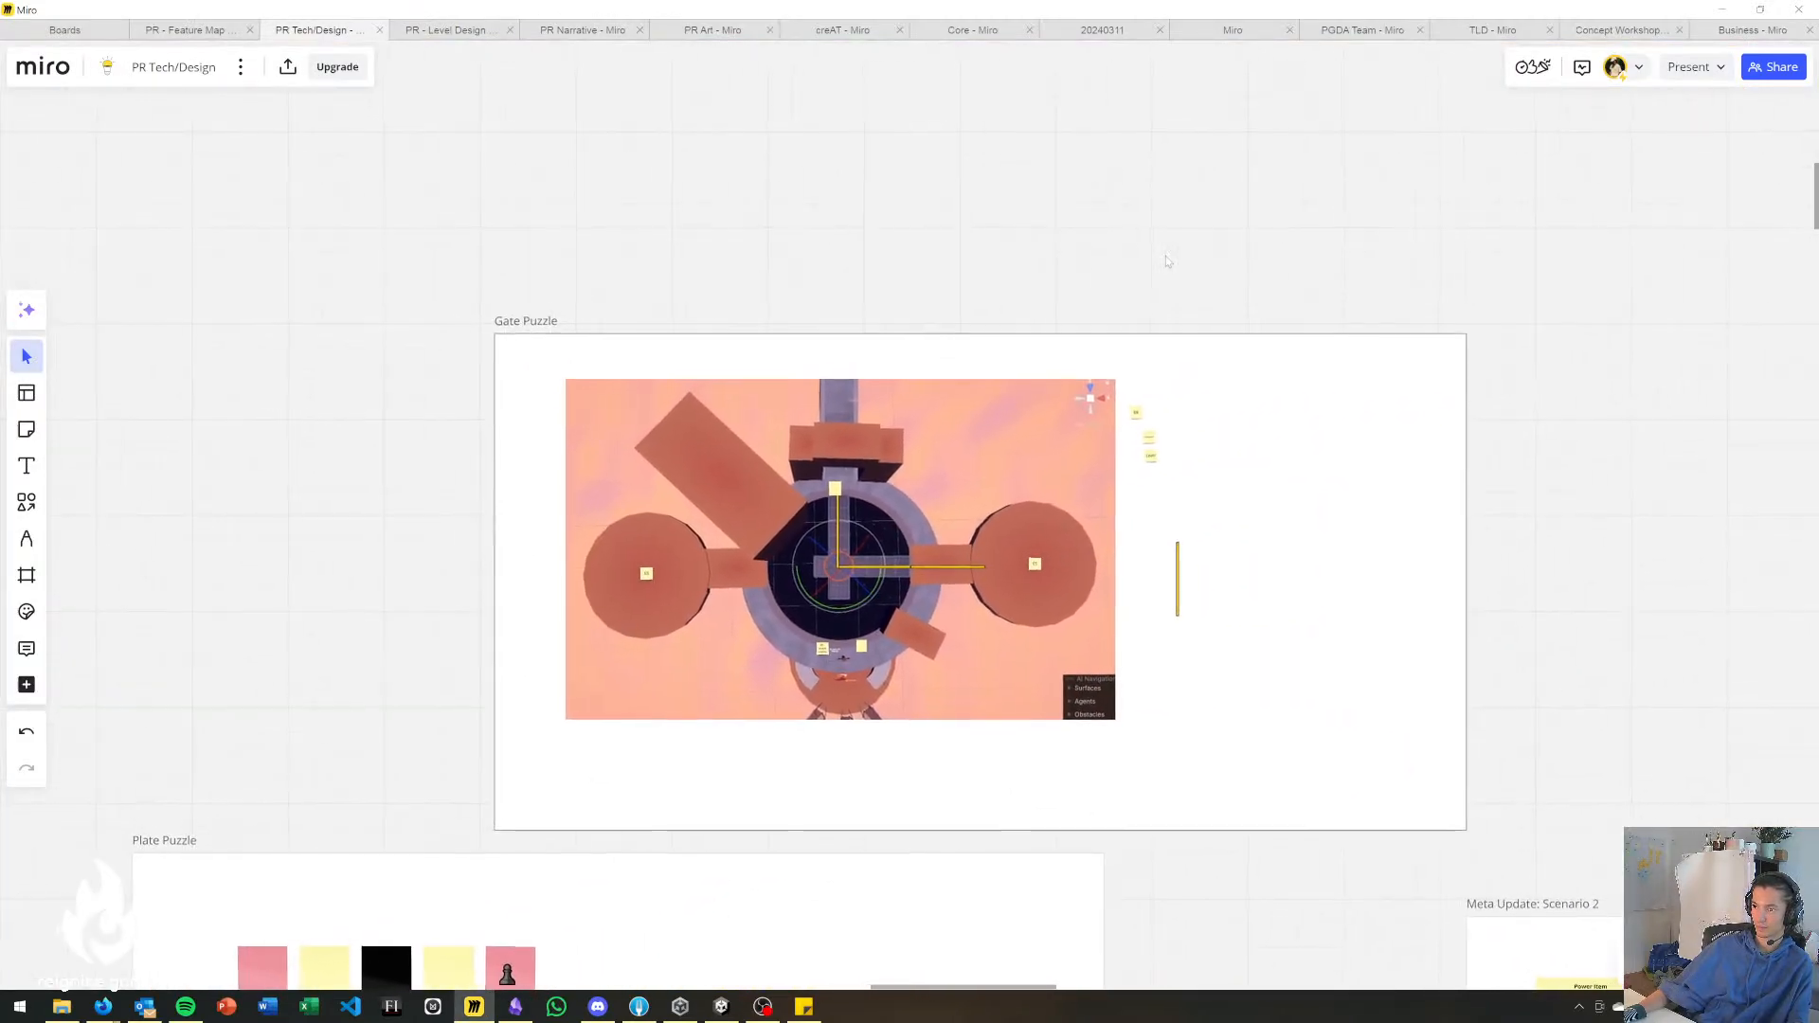
drag(1234, 531, 1066, 523)
key(alt+Tab)
right_drag(685, 372, 765, 284)
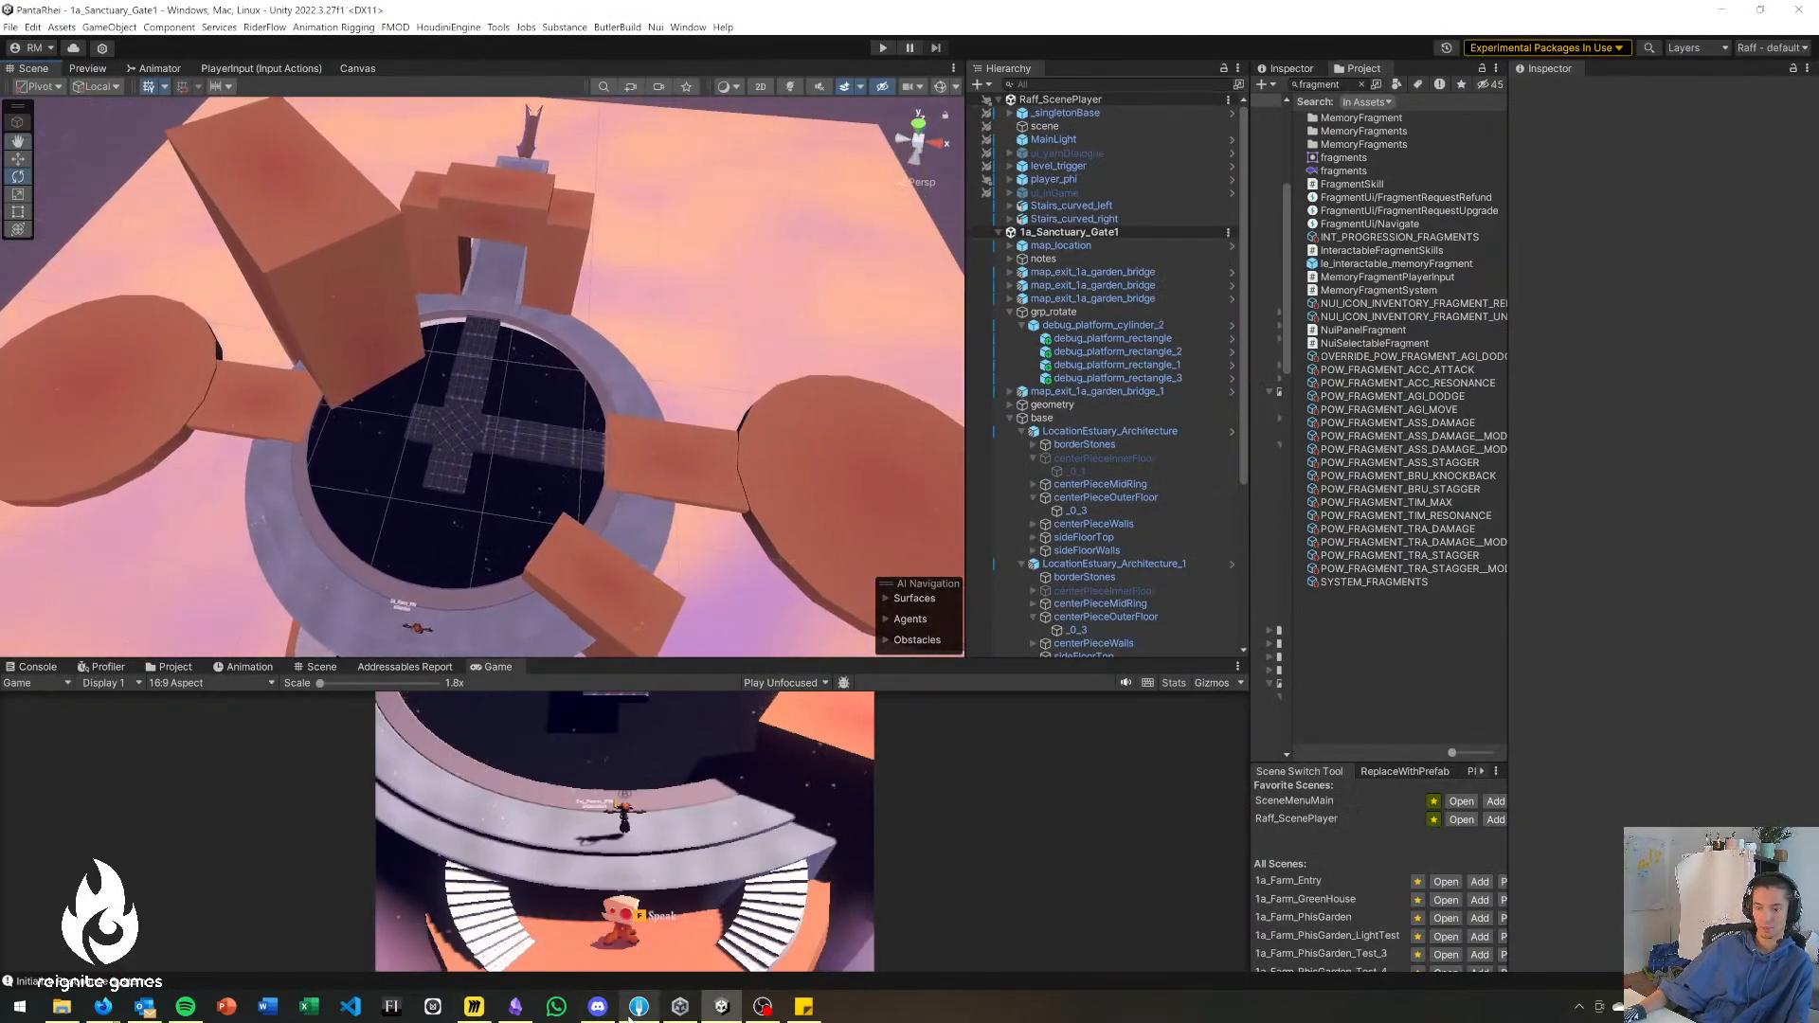
Switch to Fork and stage all local changes in the PantaRhei repository.
click(637, 1007)
double_click(343, 182)
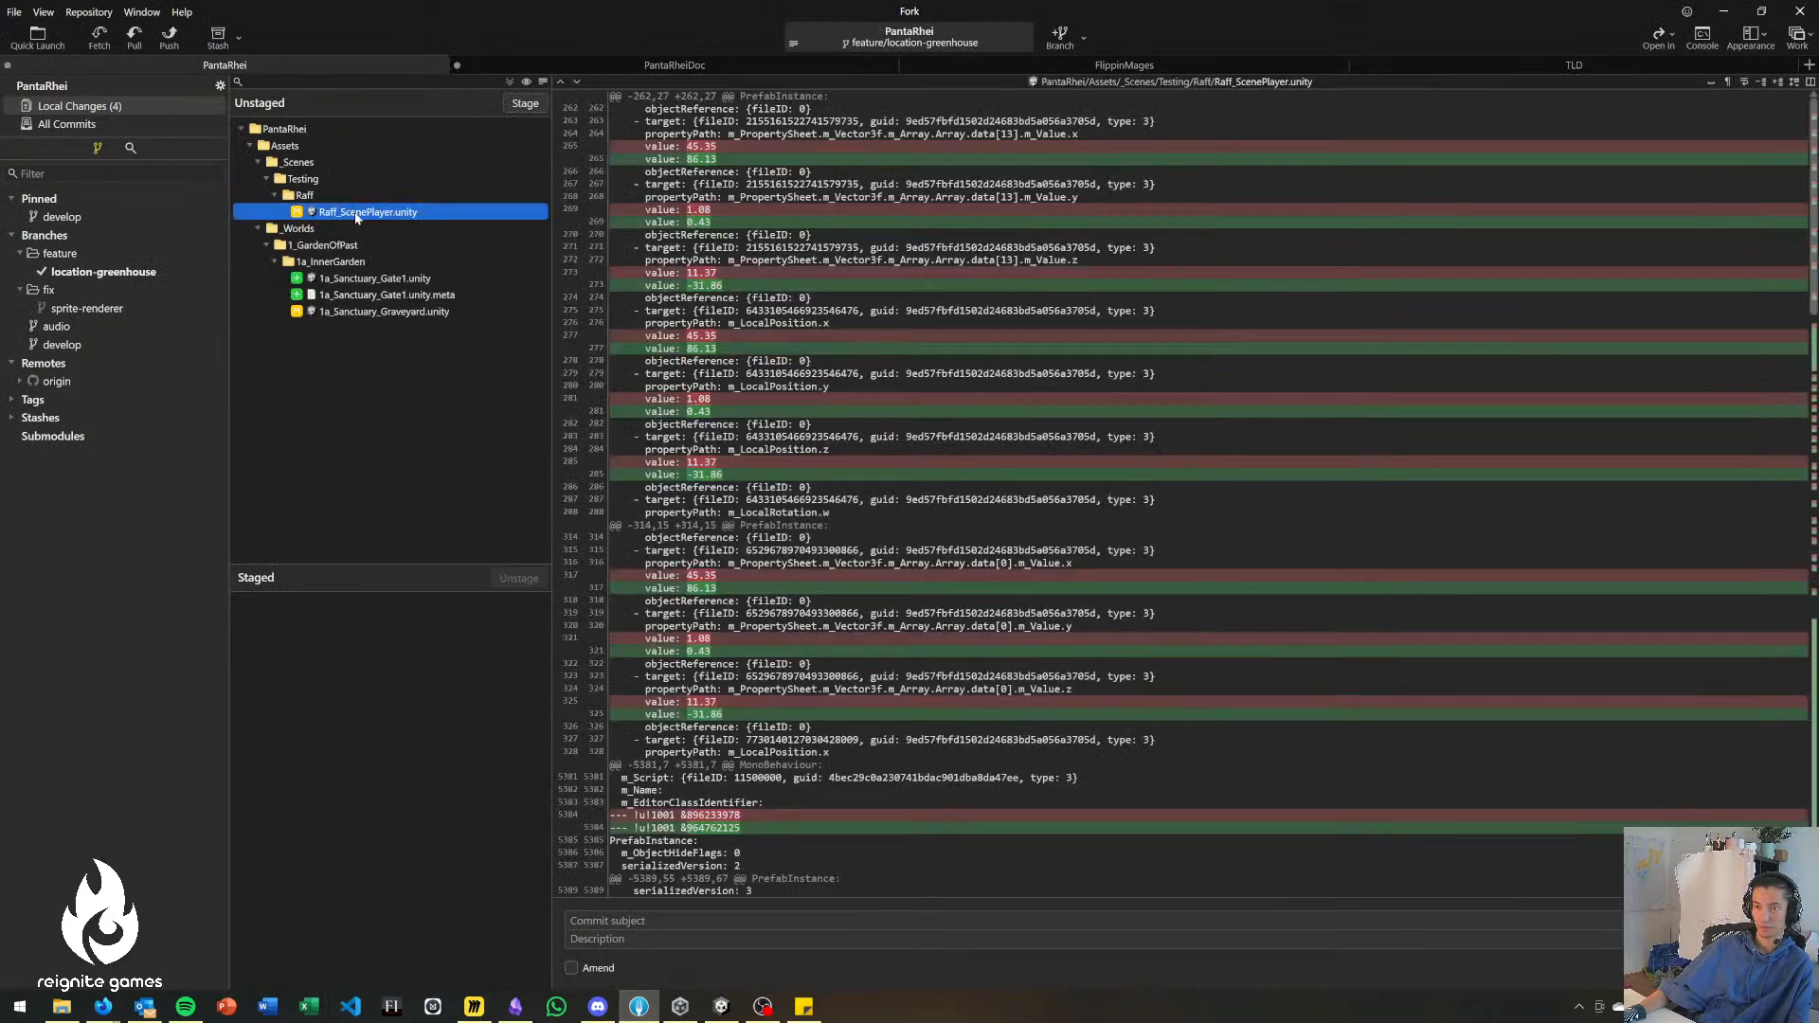
double_click(358, 213)
double_click(373, 192)
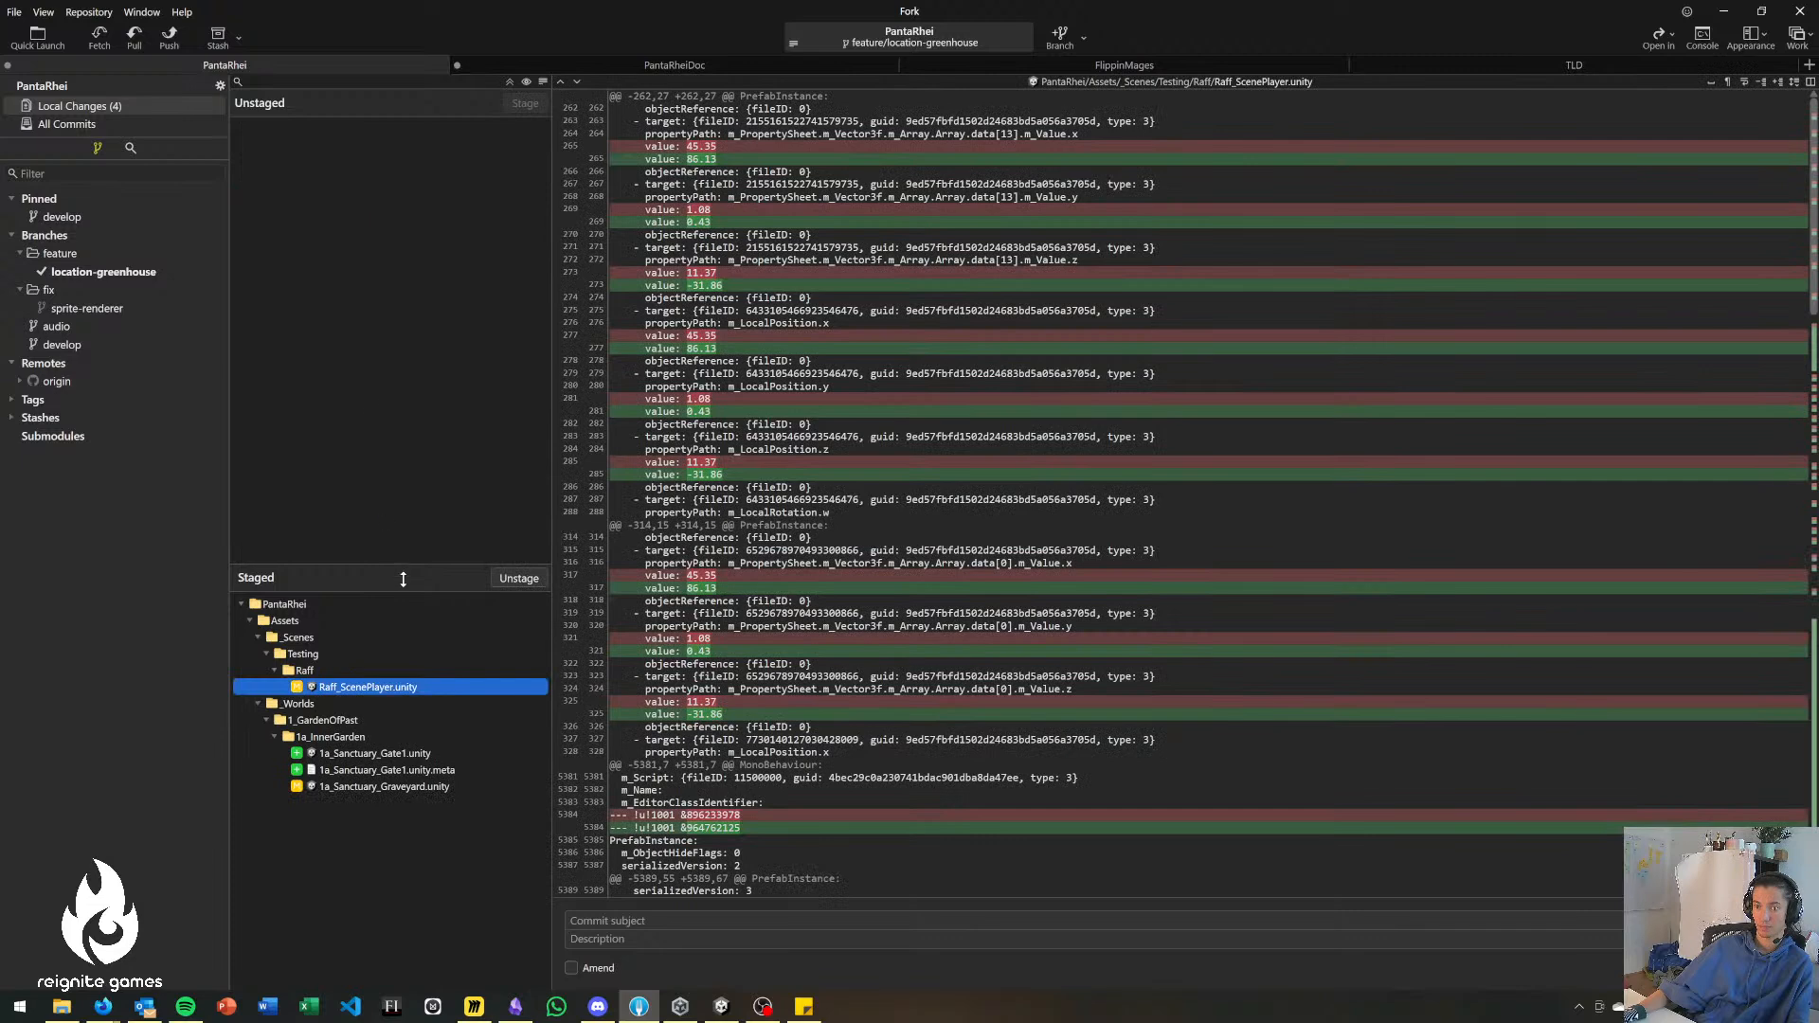
drag(402, 577, 413, 548)
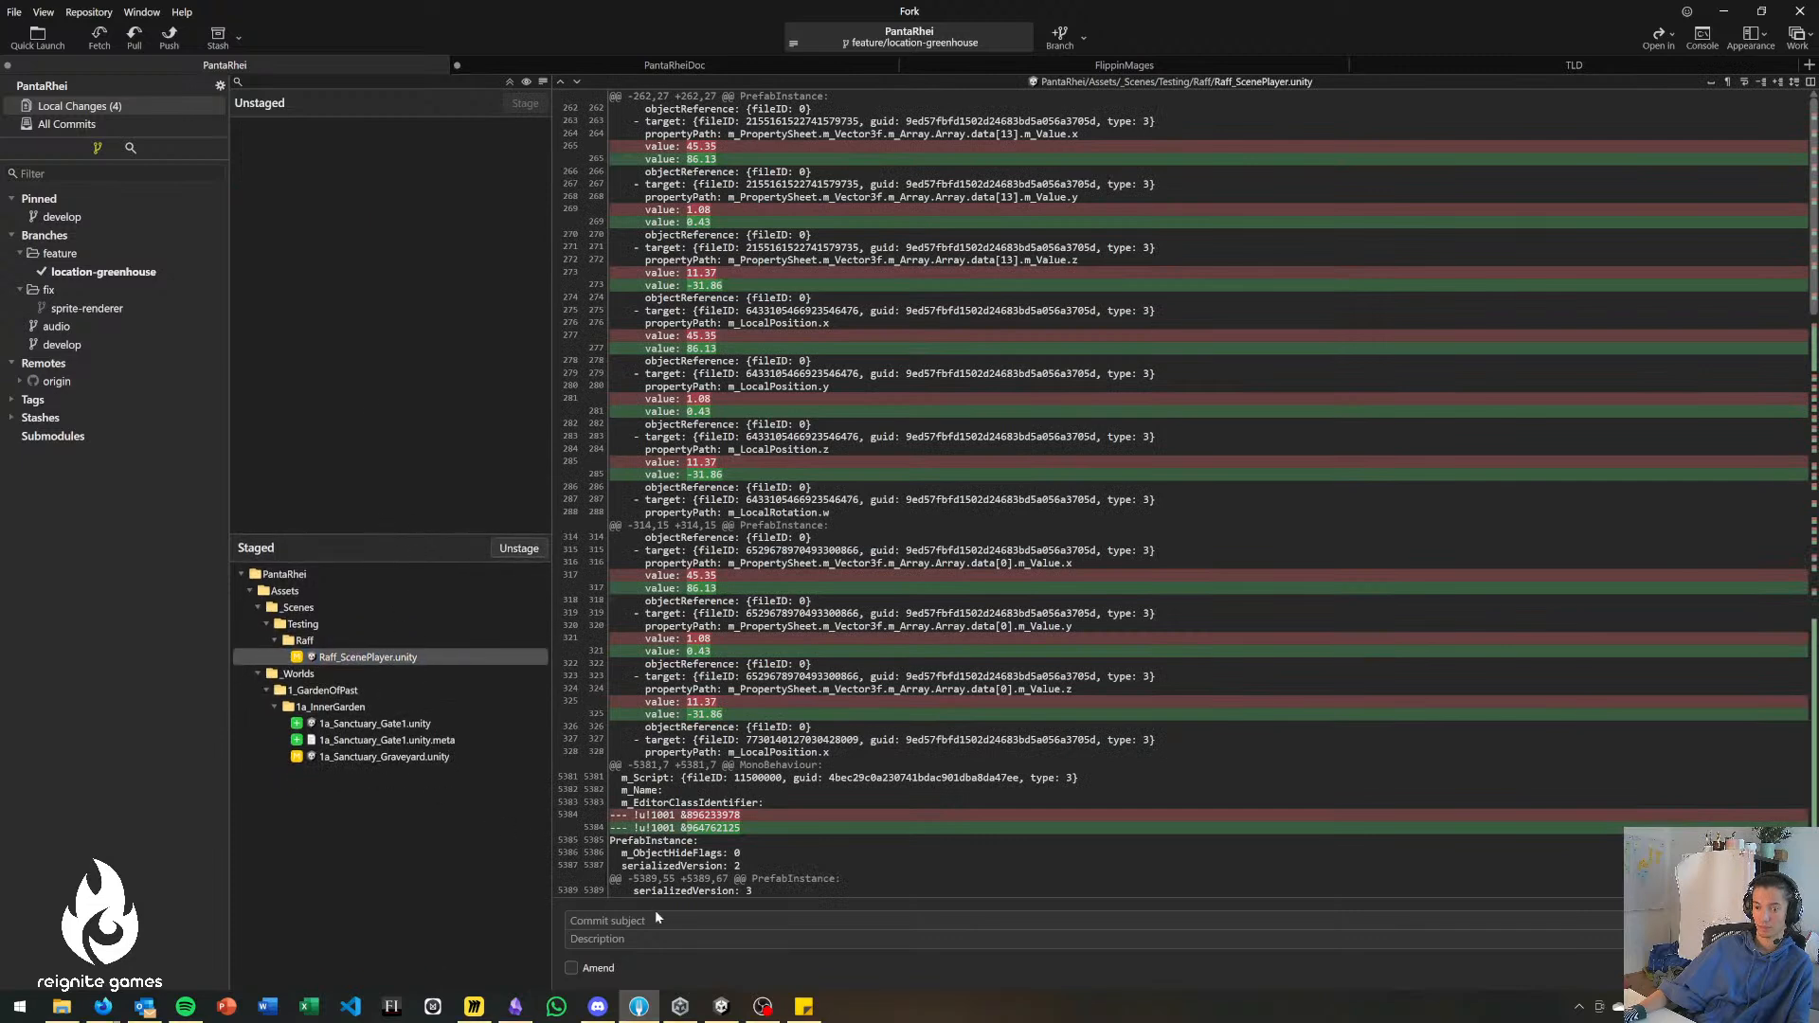
Commit the staged files with the subject "feat: Map - draft sanctuary gate blockout" and push the feature/location-greenhouse branch to origin.
click(427, 757)
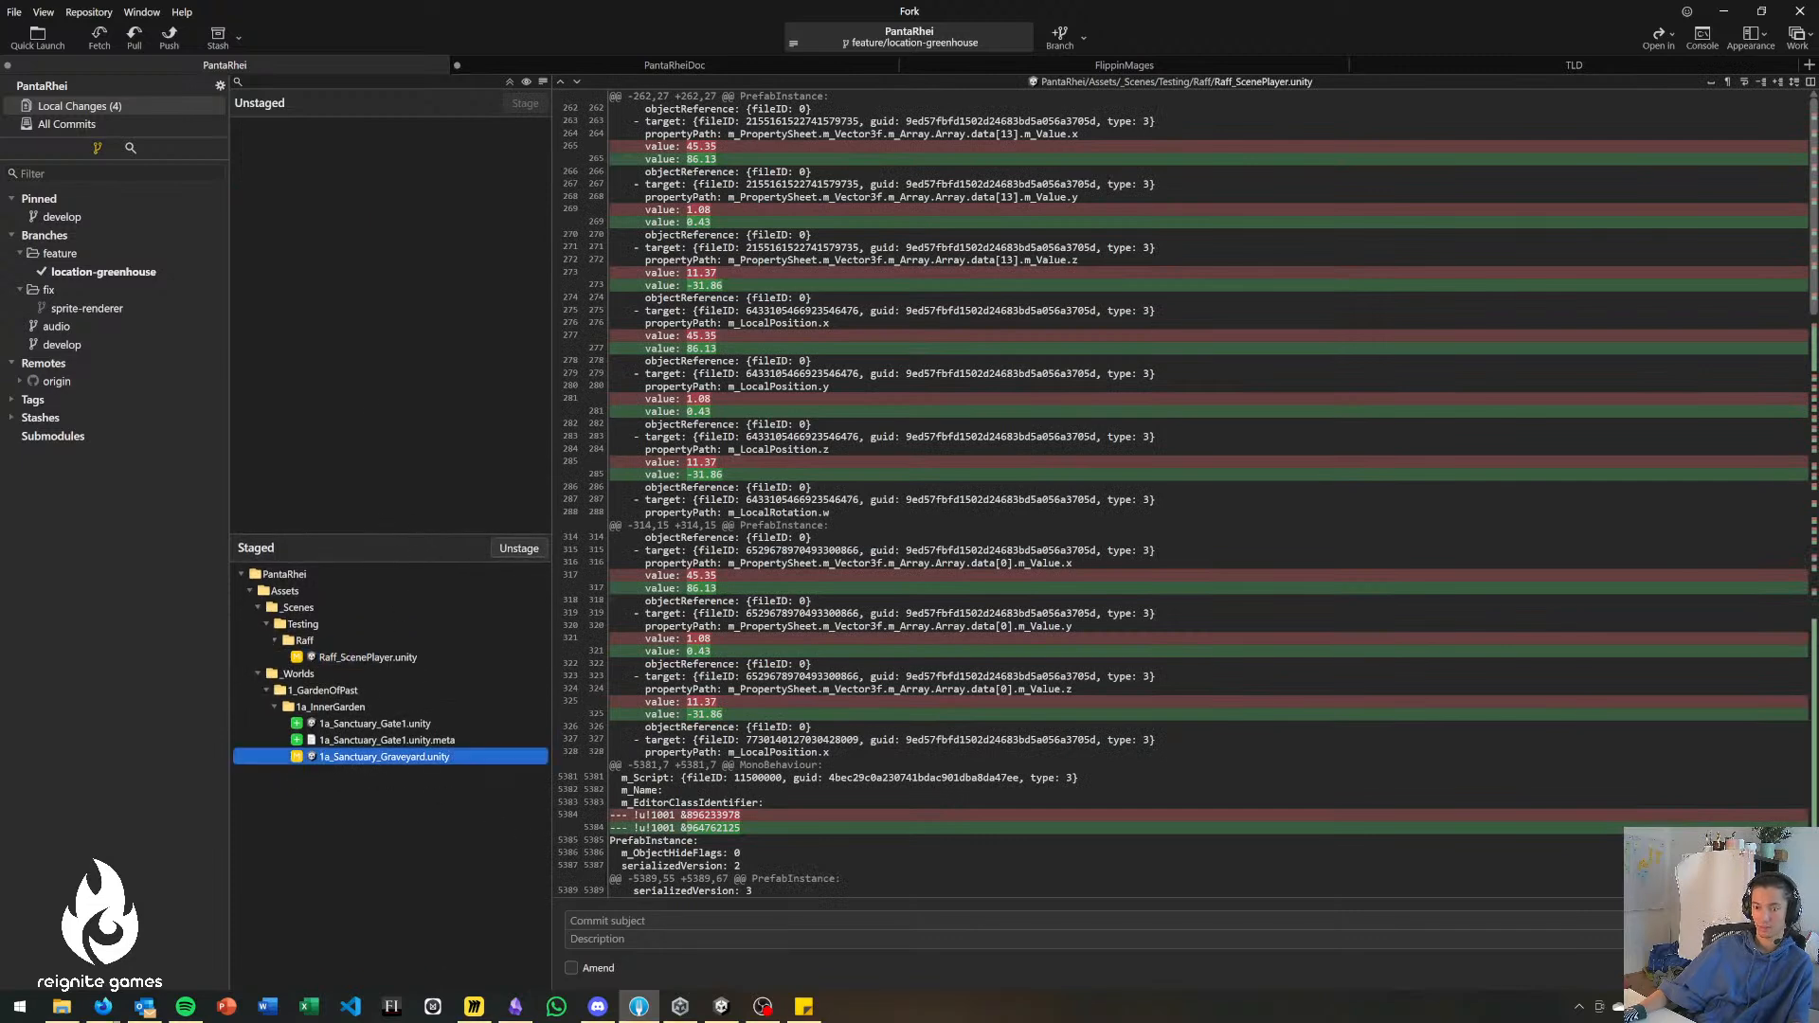
click(660, 919)
text(feat:)
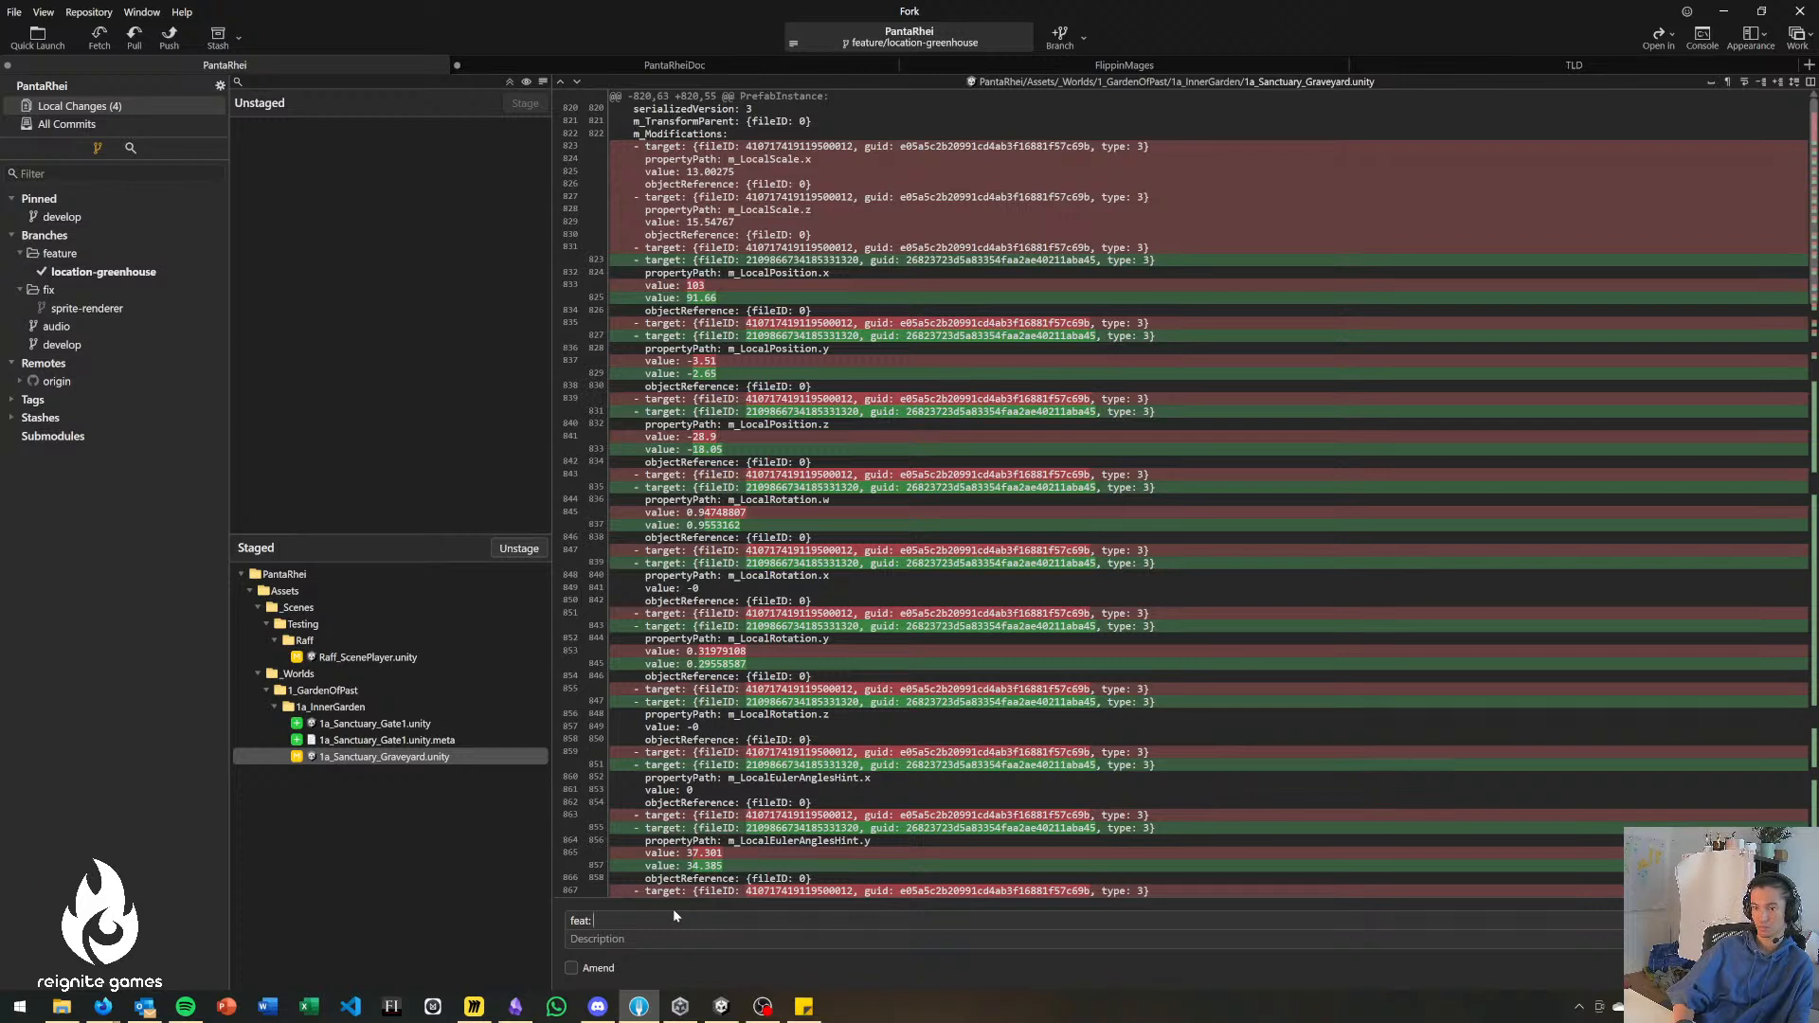
text(Map)
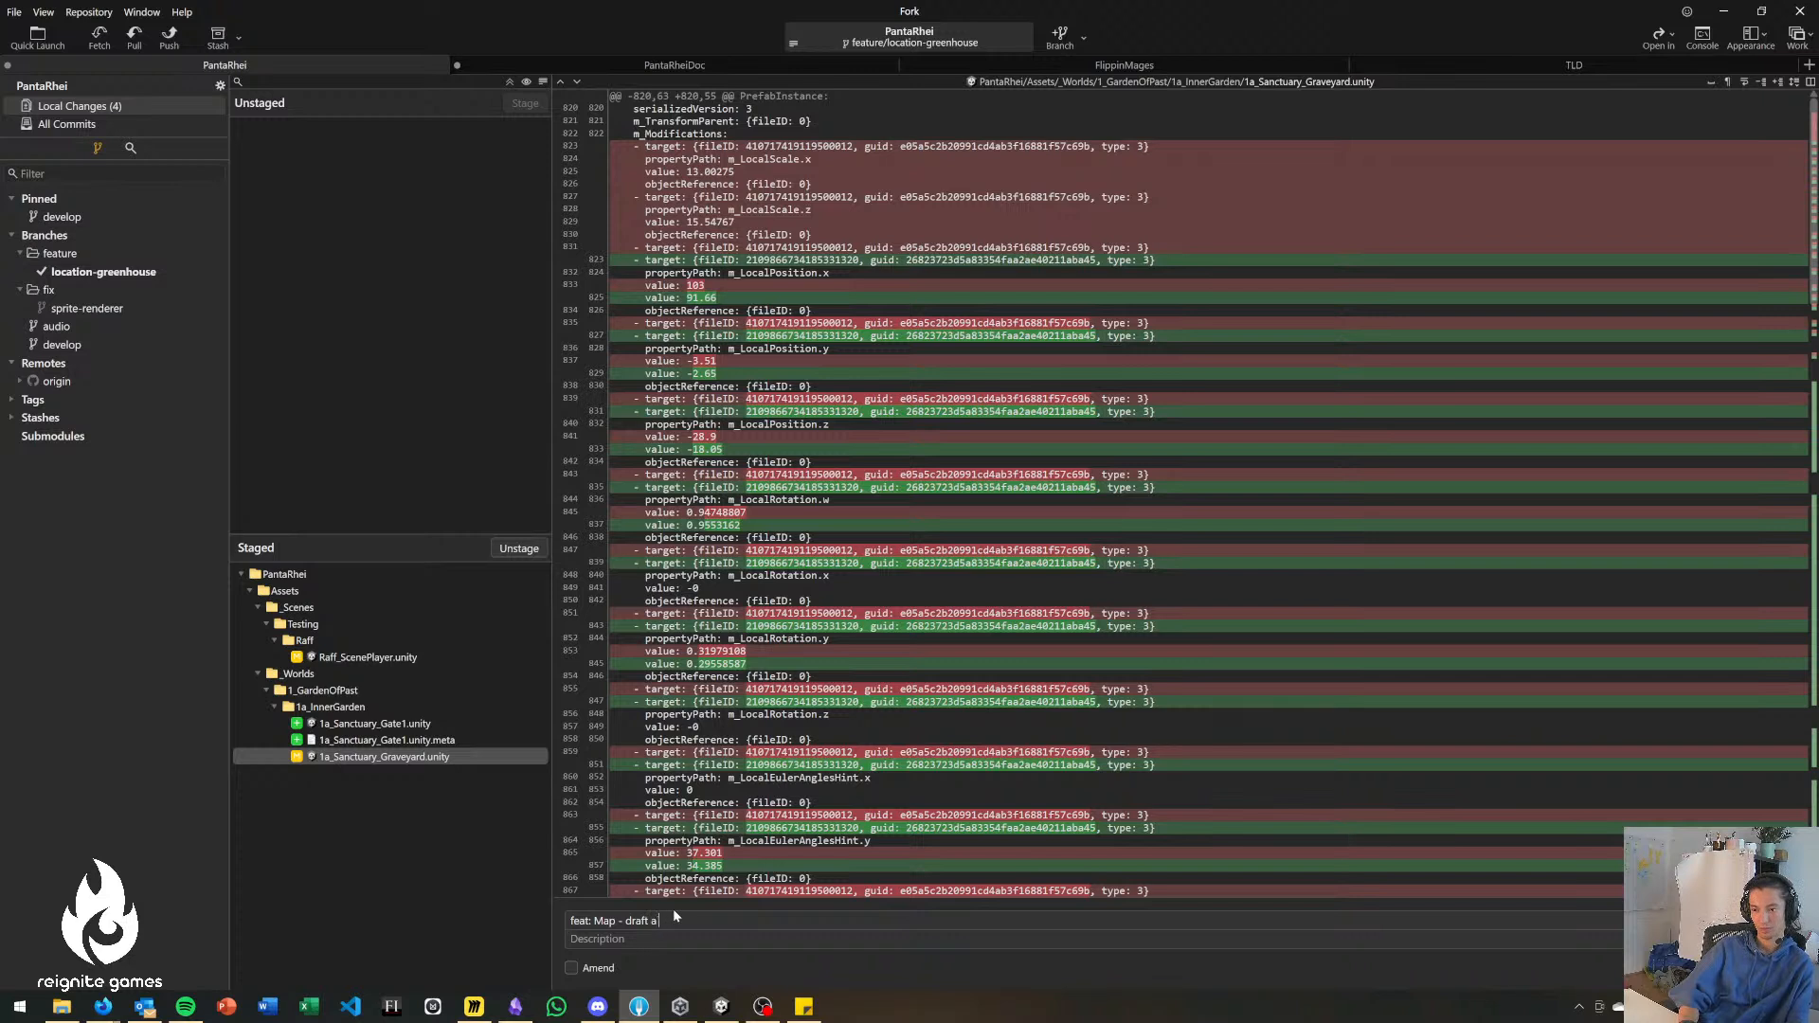
text(- draft sanctuary gate blockout)
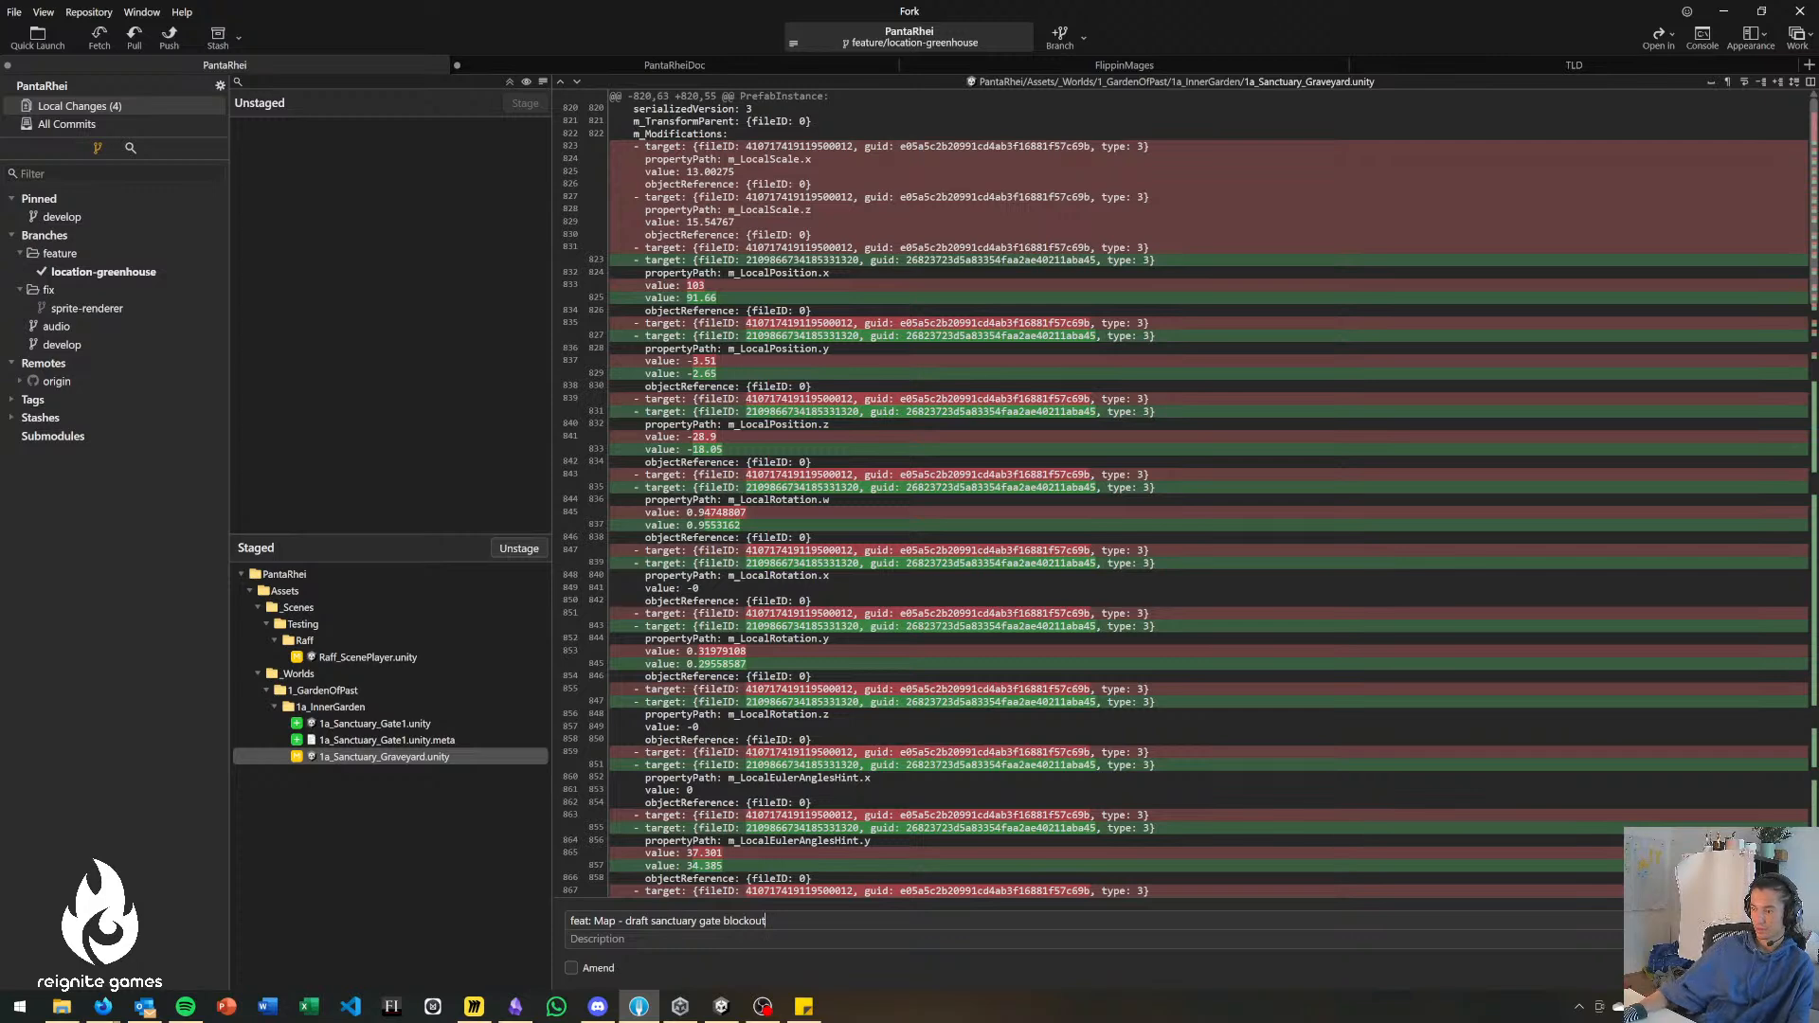
key(ctrl+Return)
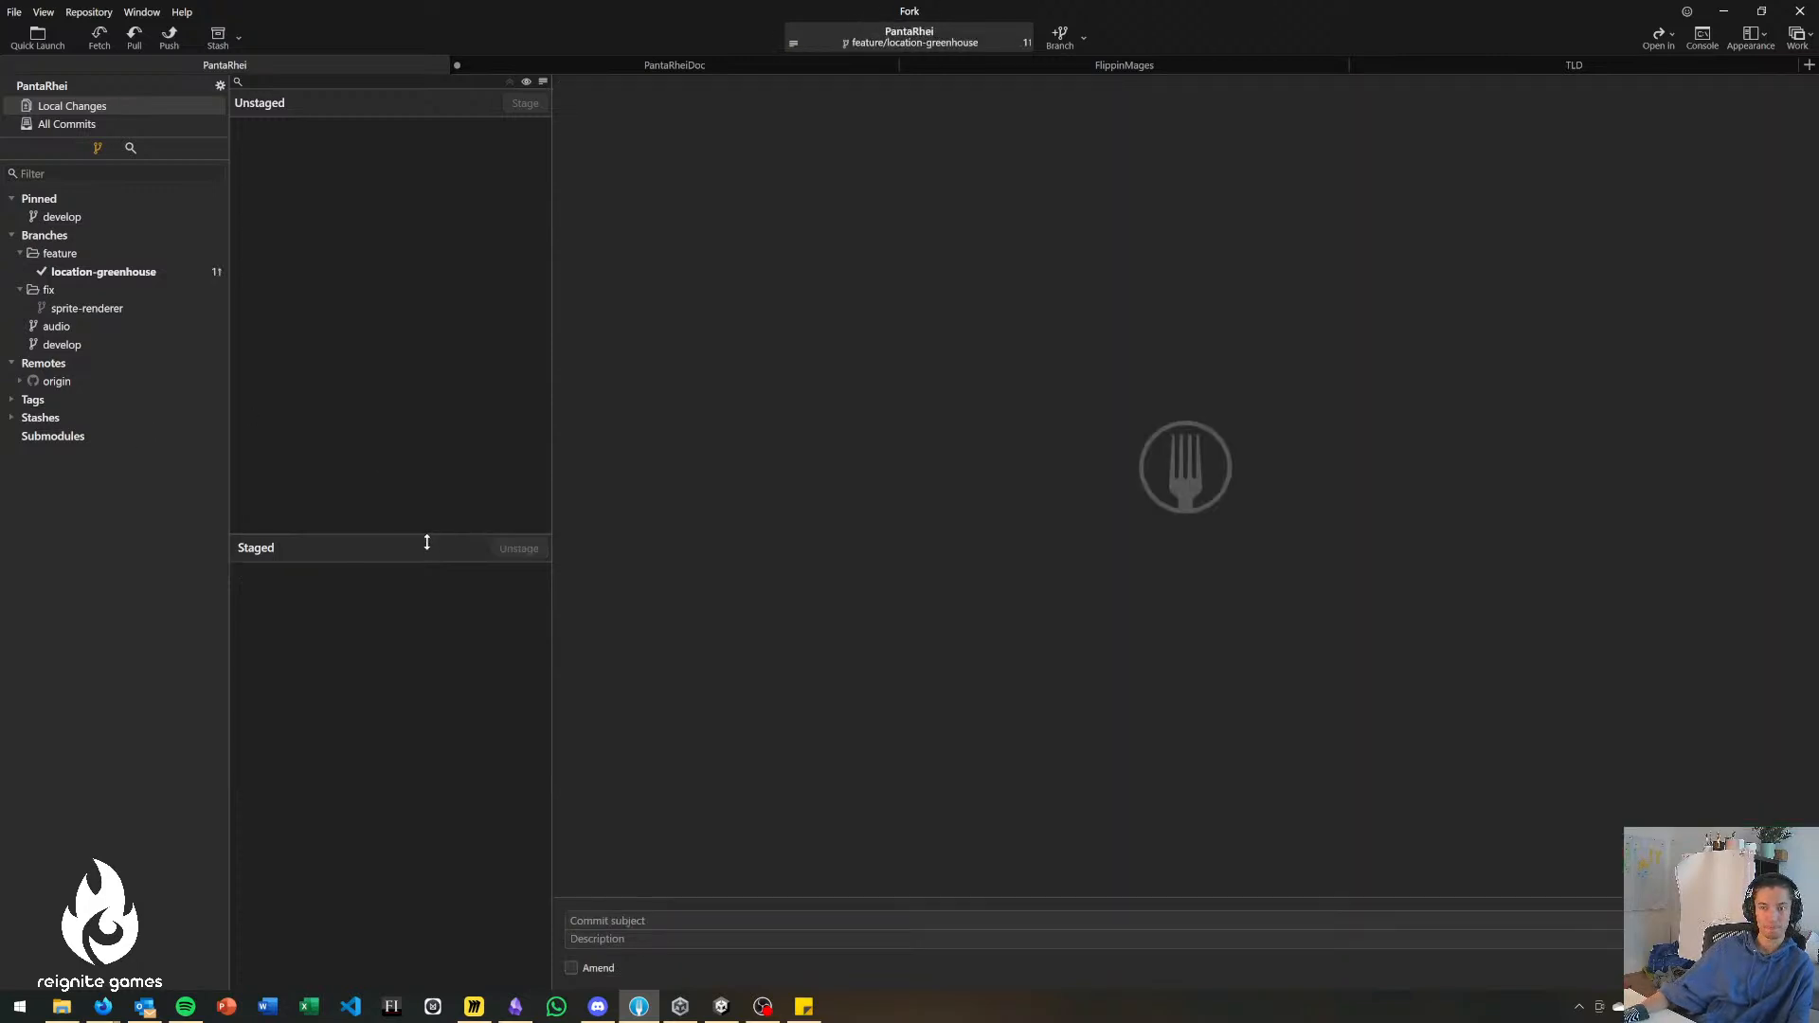
click(168, 42)
key(Return)
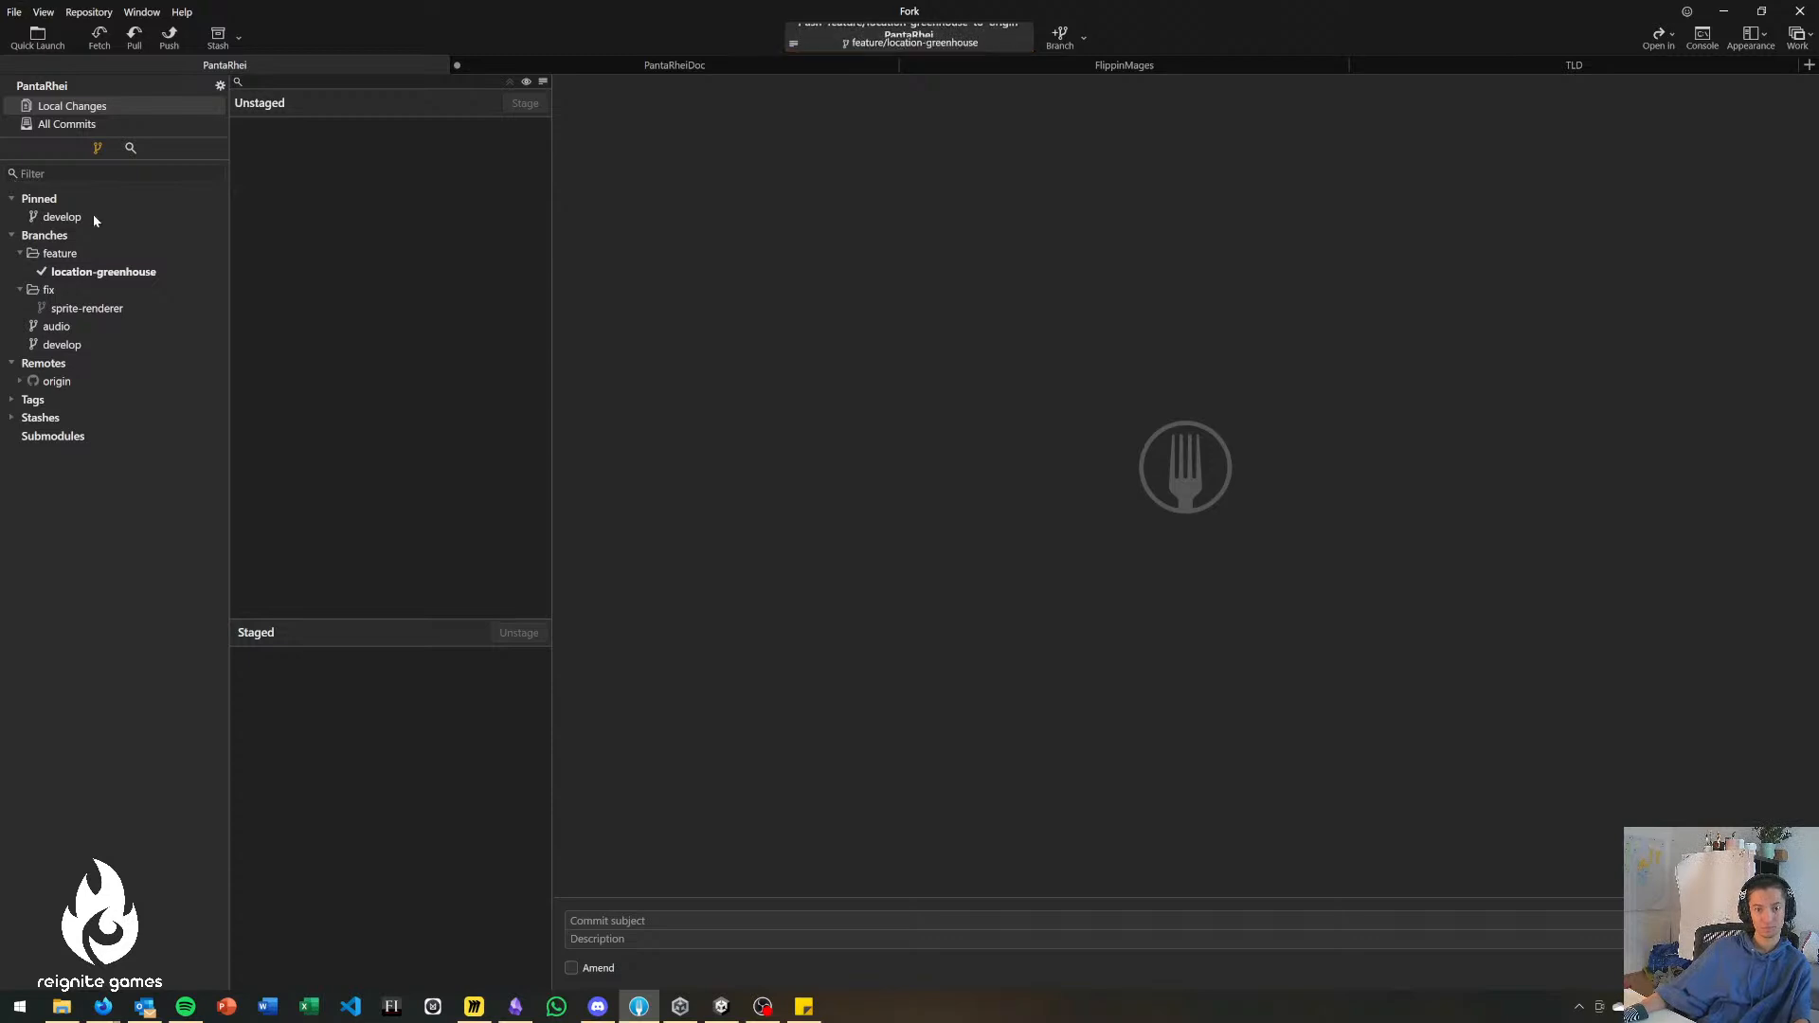
Switch to Unity and search the project assets for "graveyard".
key(alt+Tab)
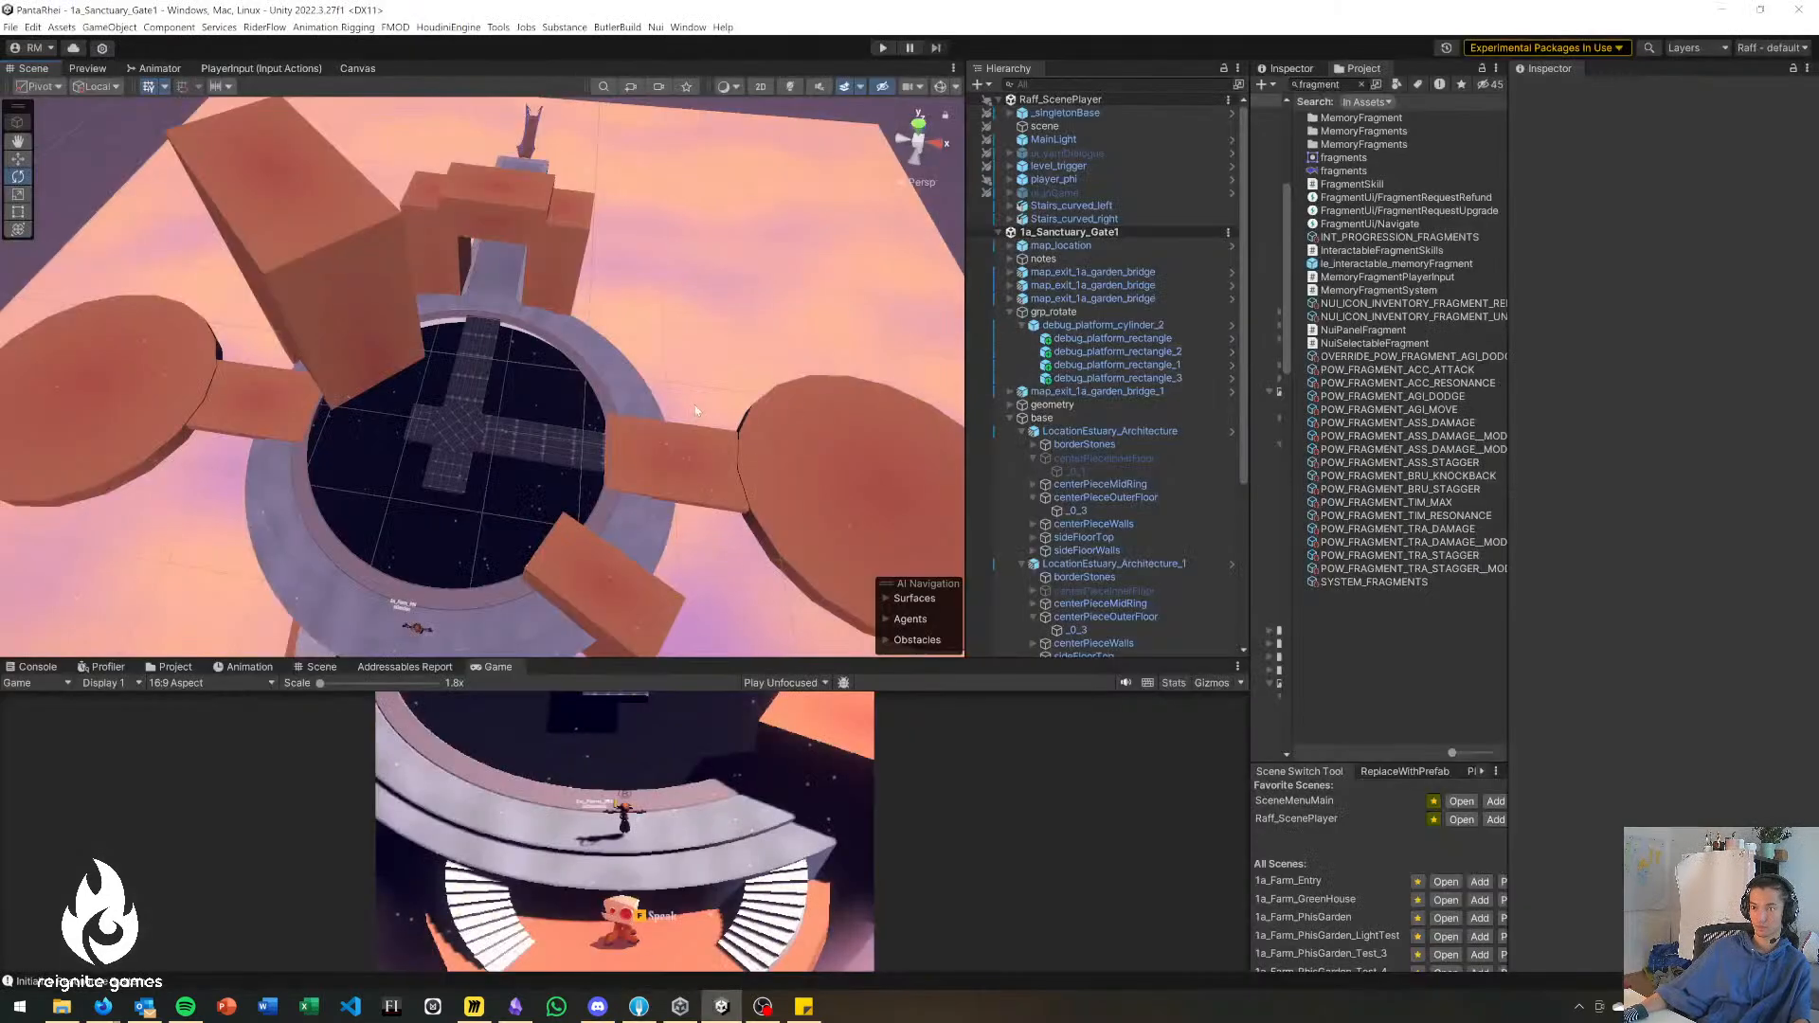
right_drag(696, 405, 660, 468)
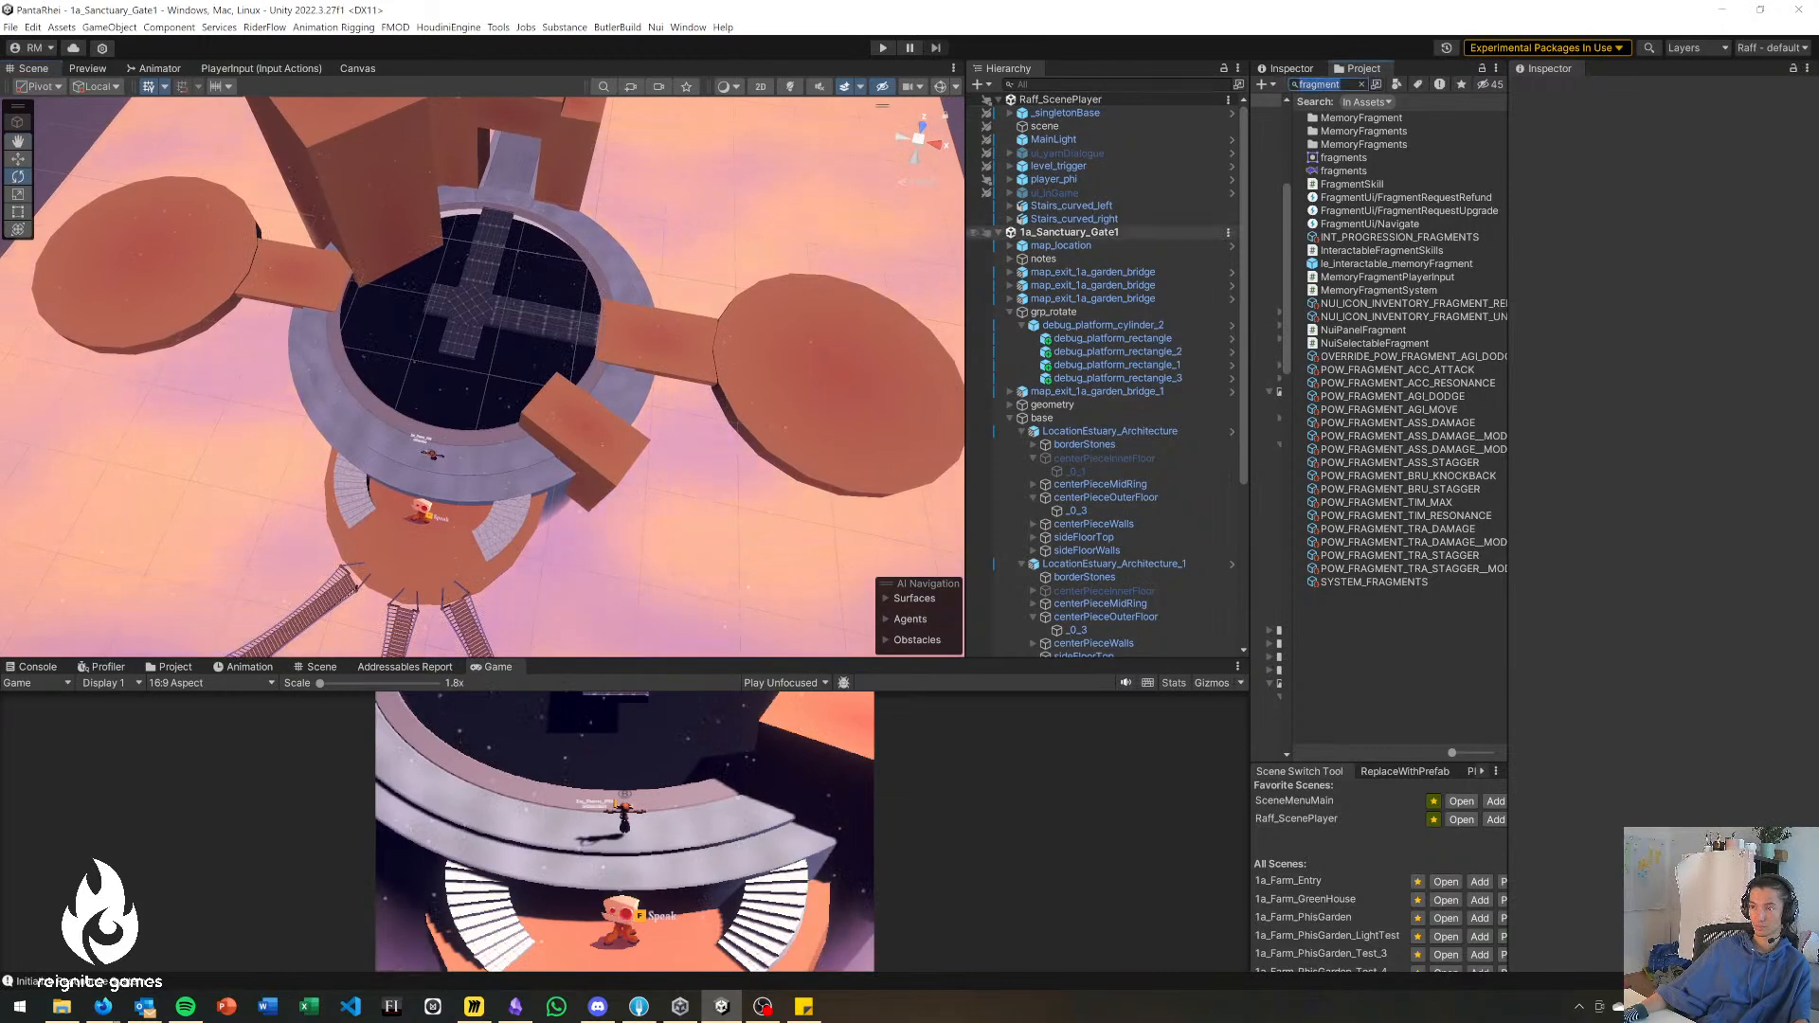
right_drag(629, 344, 702, 337)
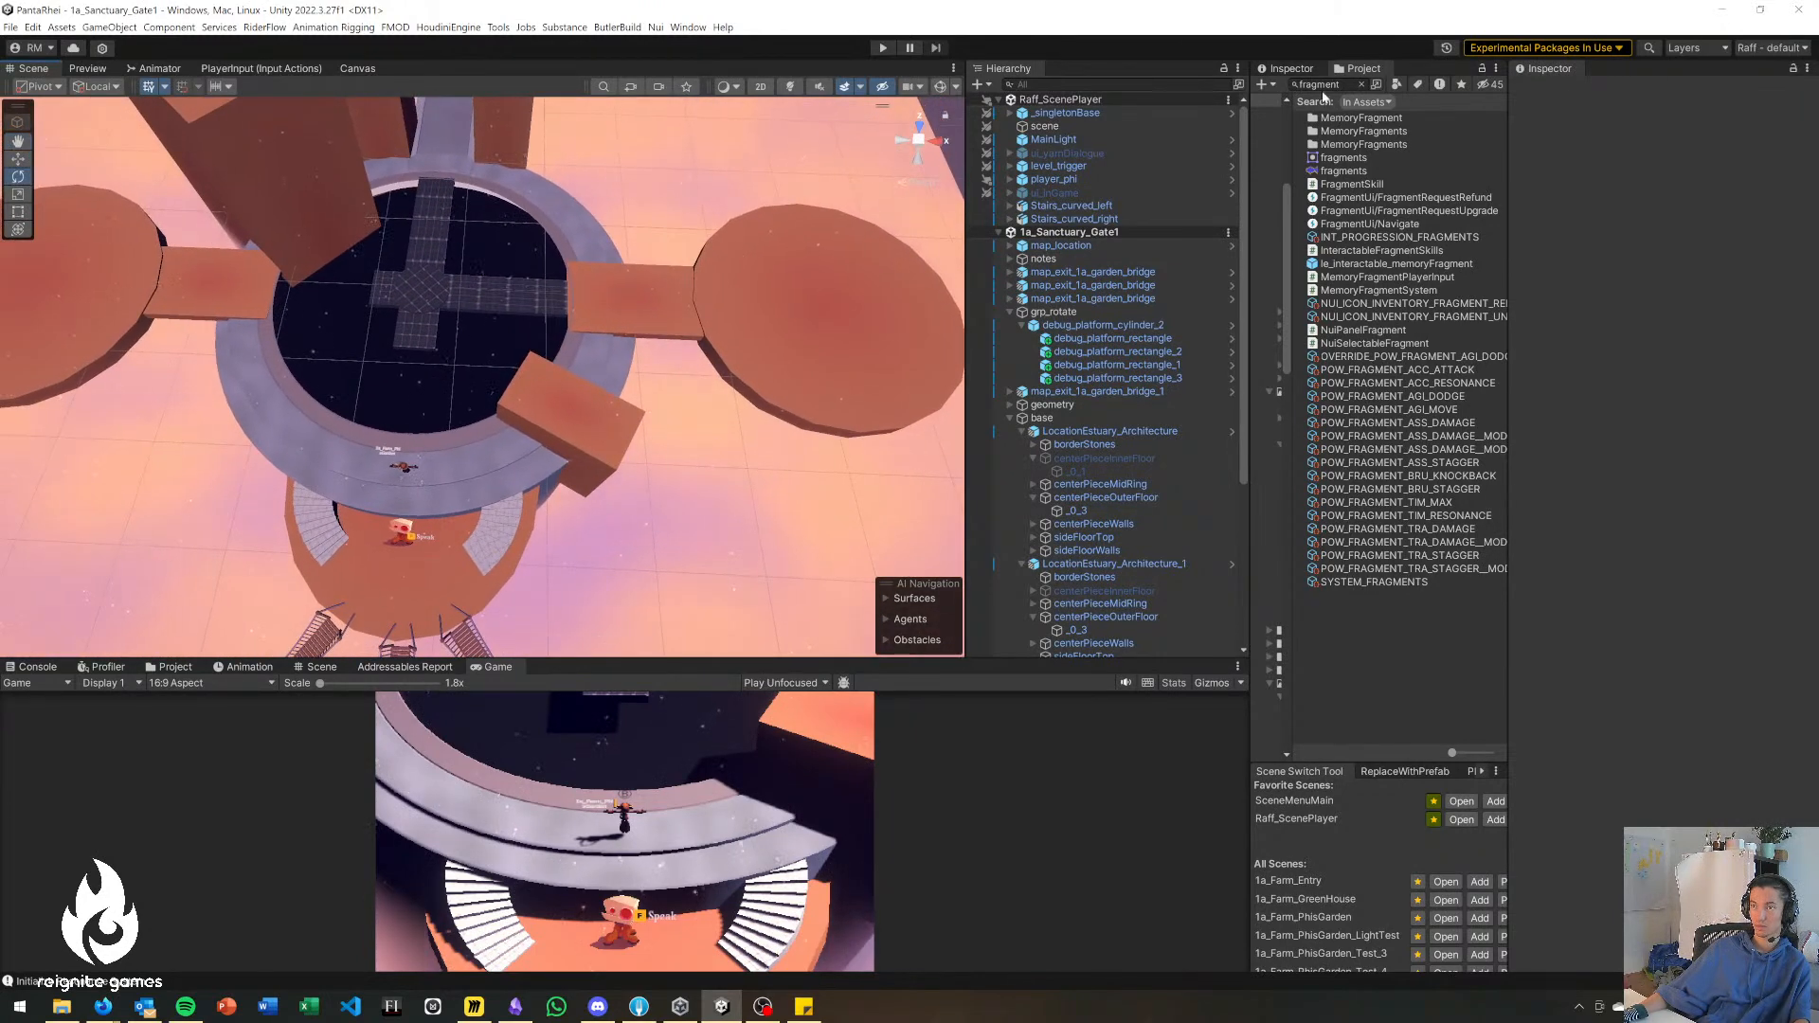
click(1325, 84)
text(grav)
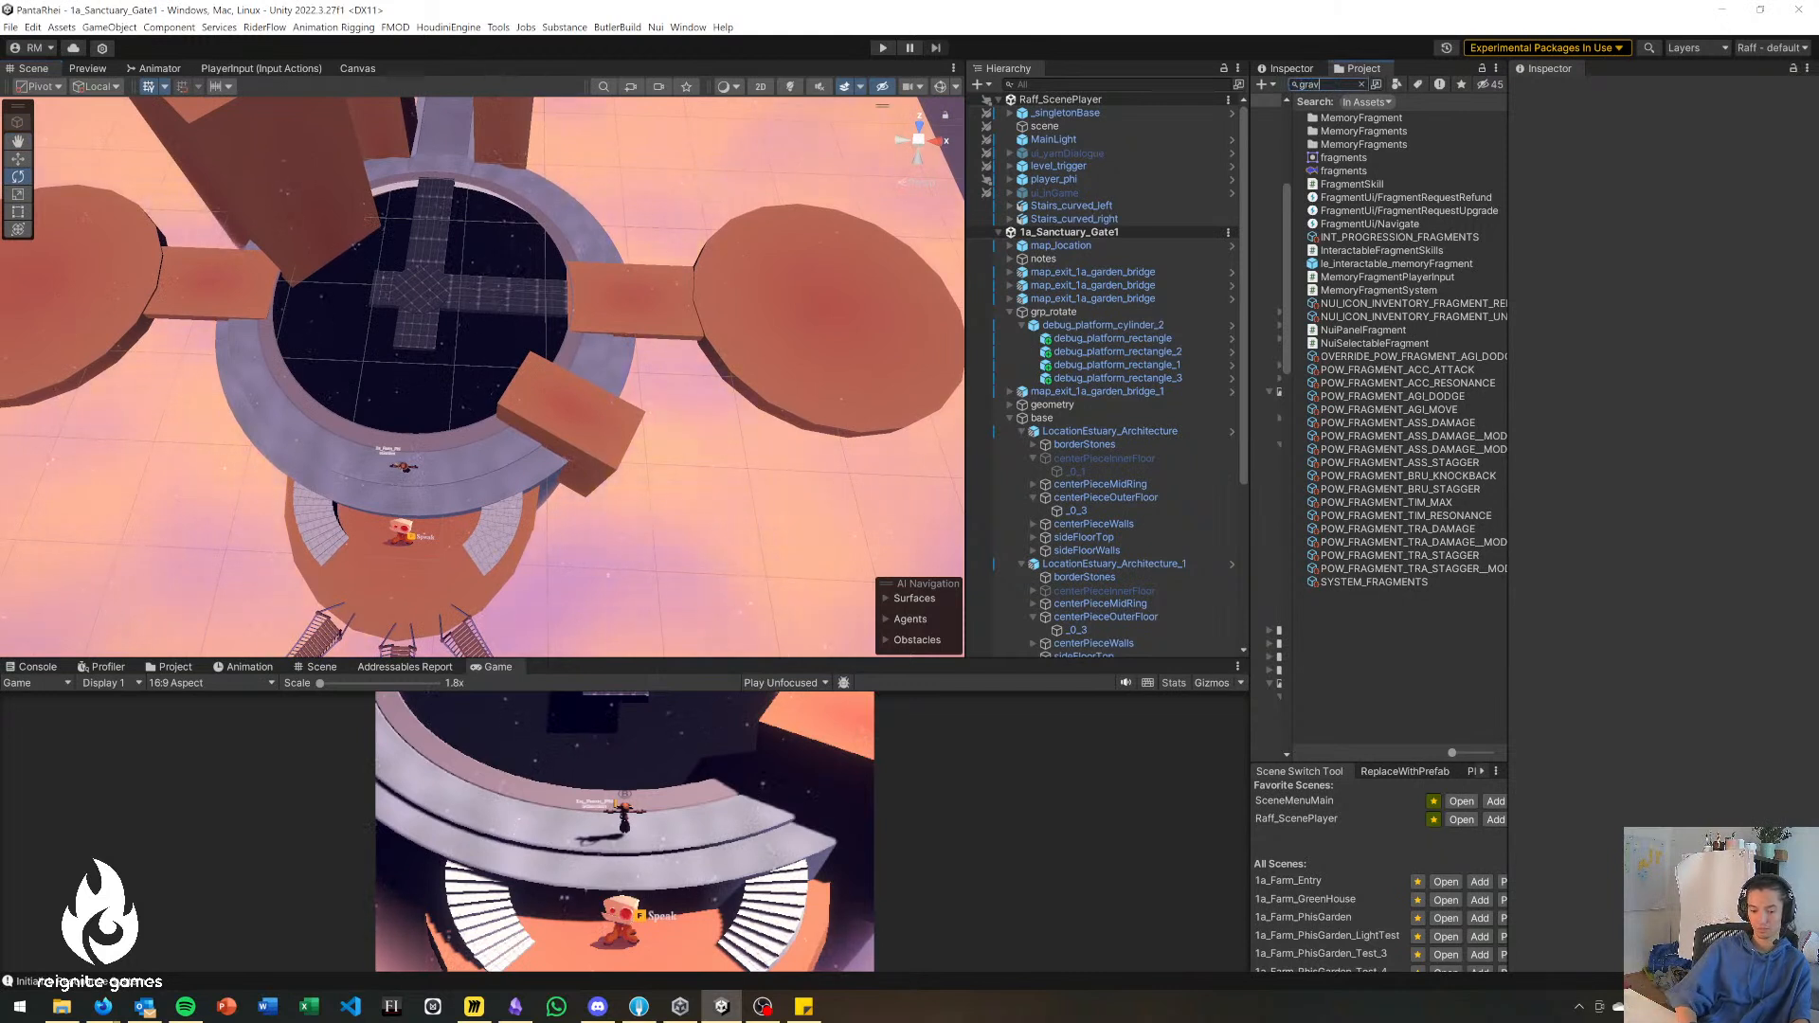
text(eyard)
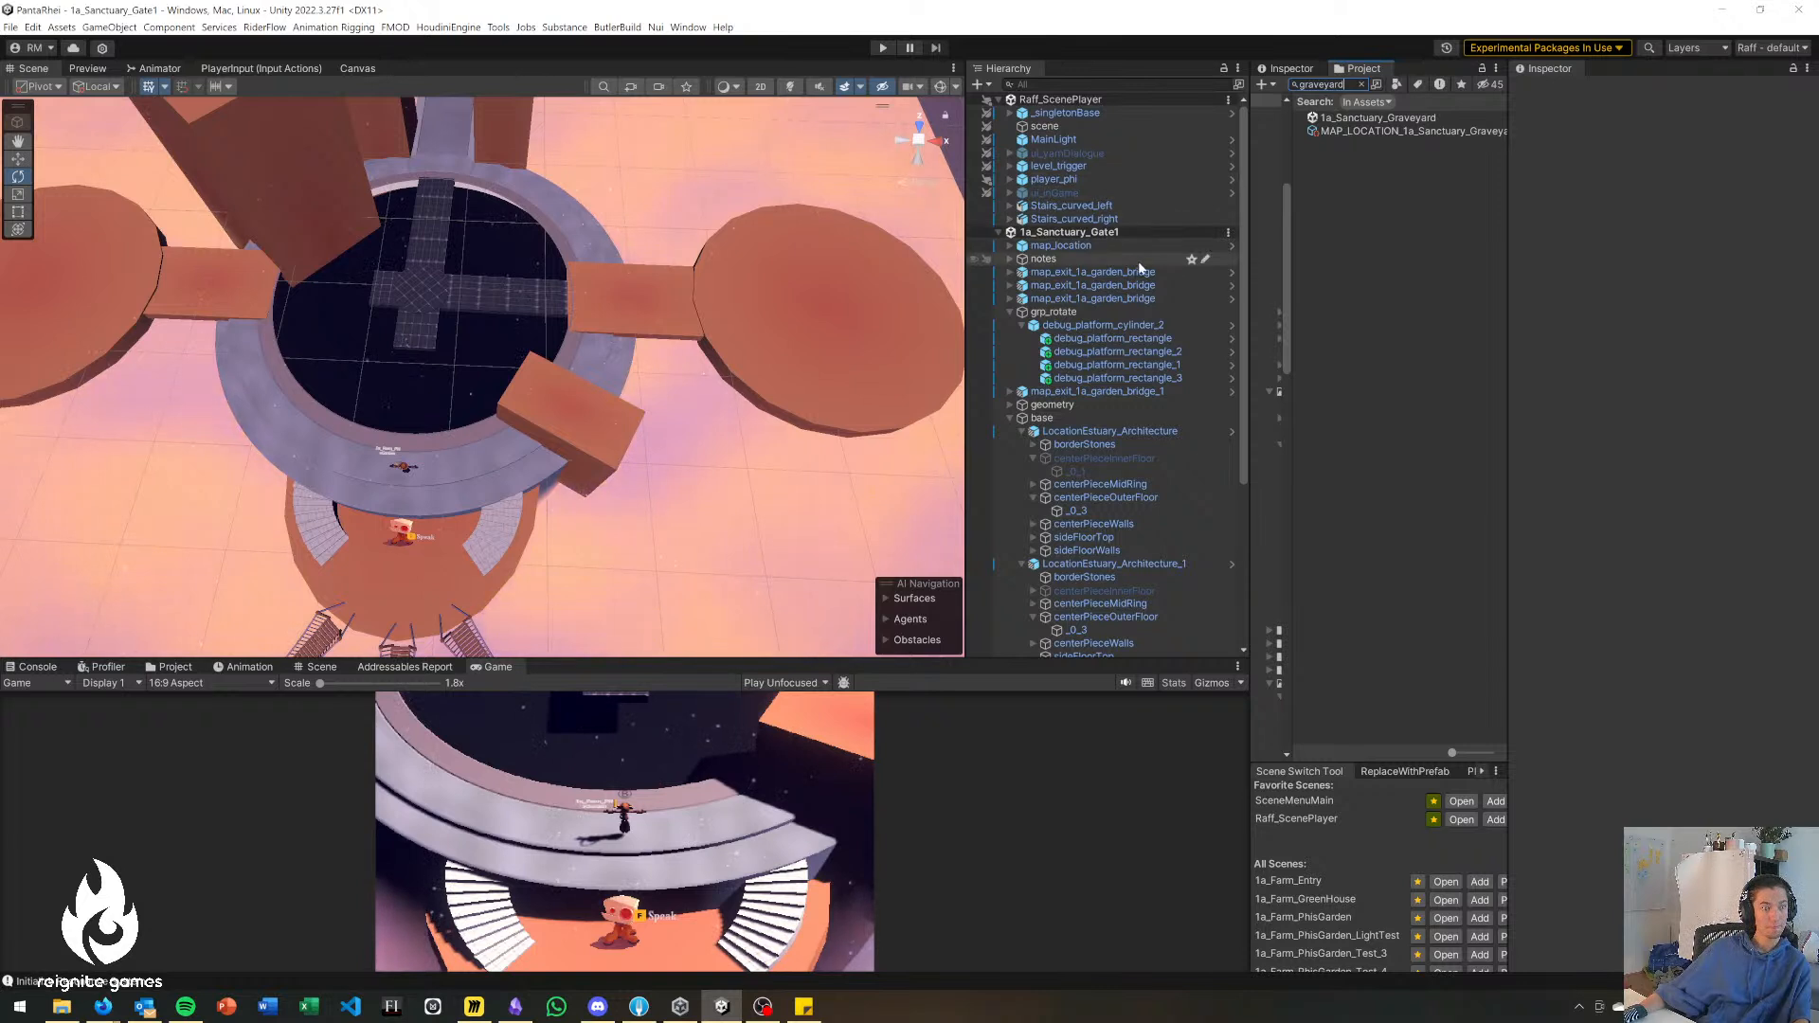
Remove the 1a_Sanctuary_Gate1 scene from the hierarchy and search the project assets for "gate".
right_click(1136, 231)
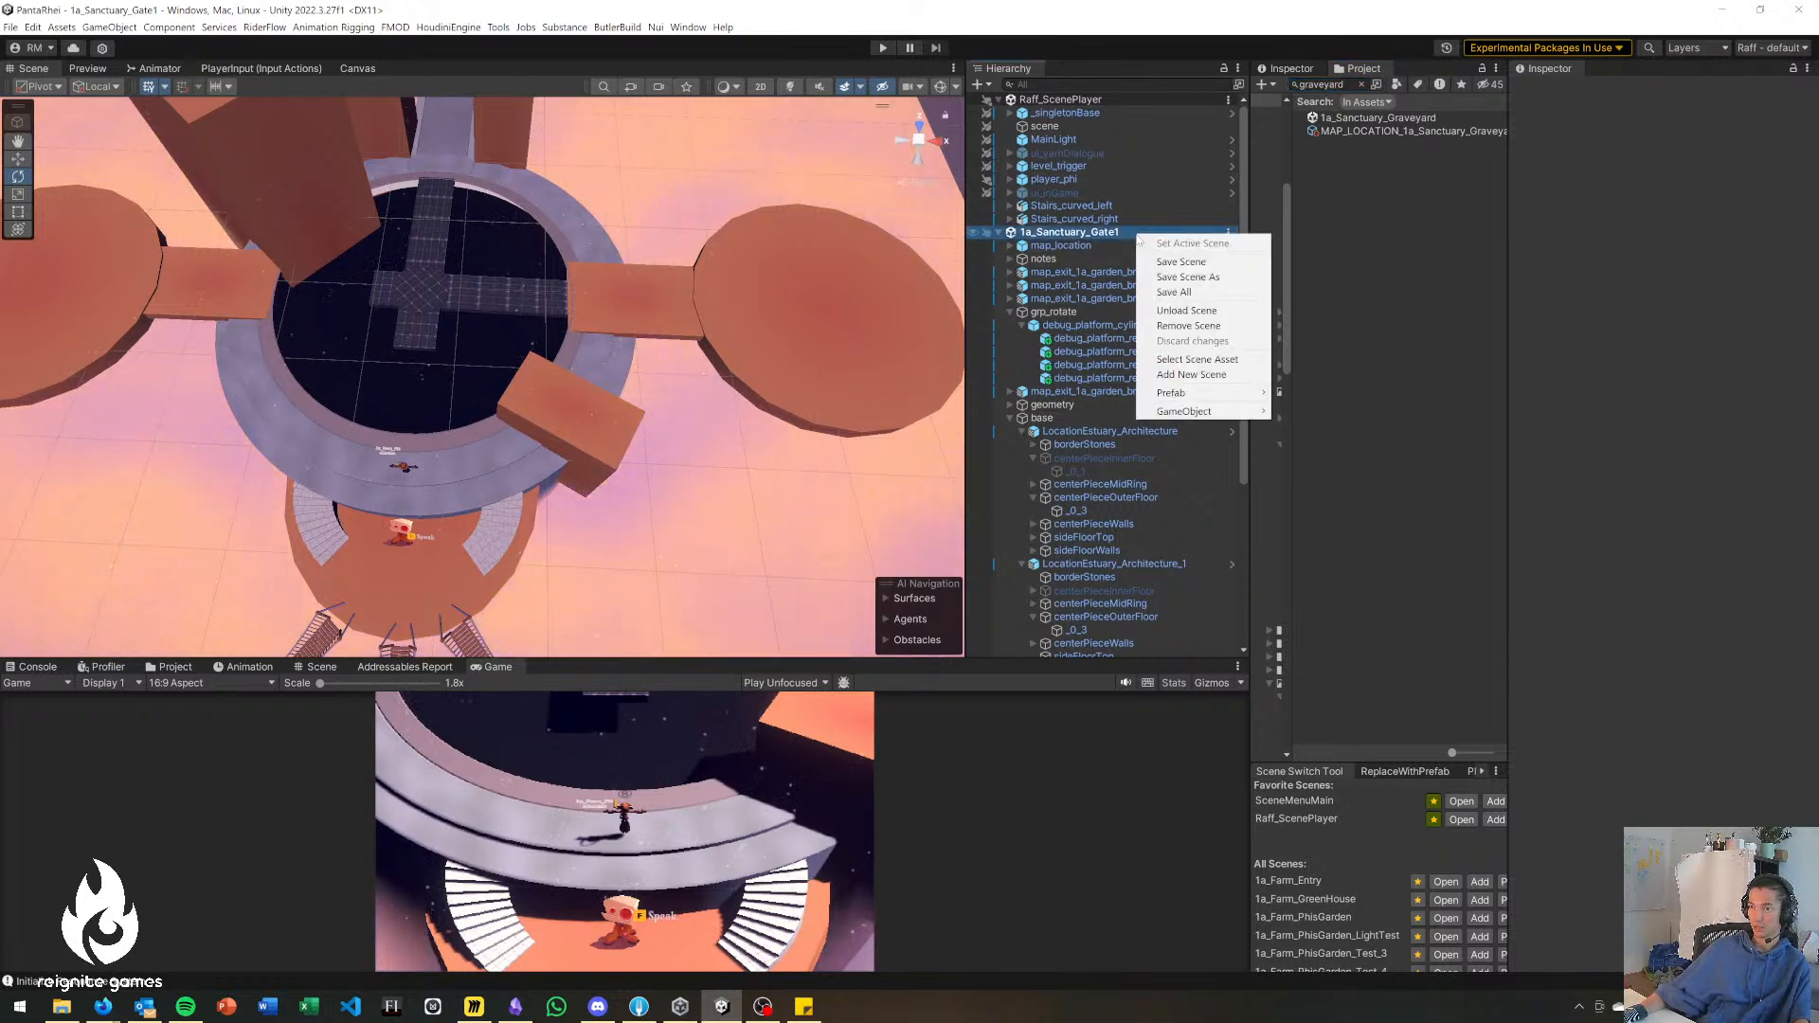
click(1197, 326)
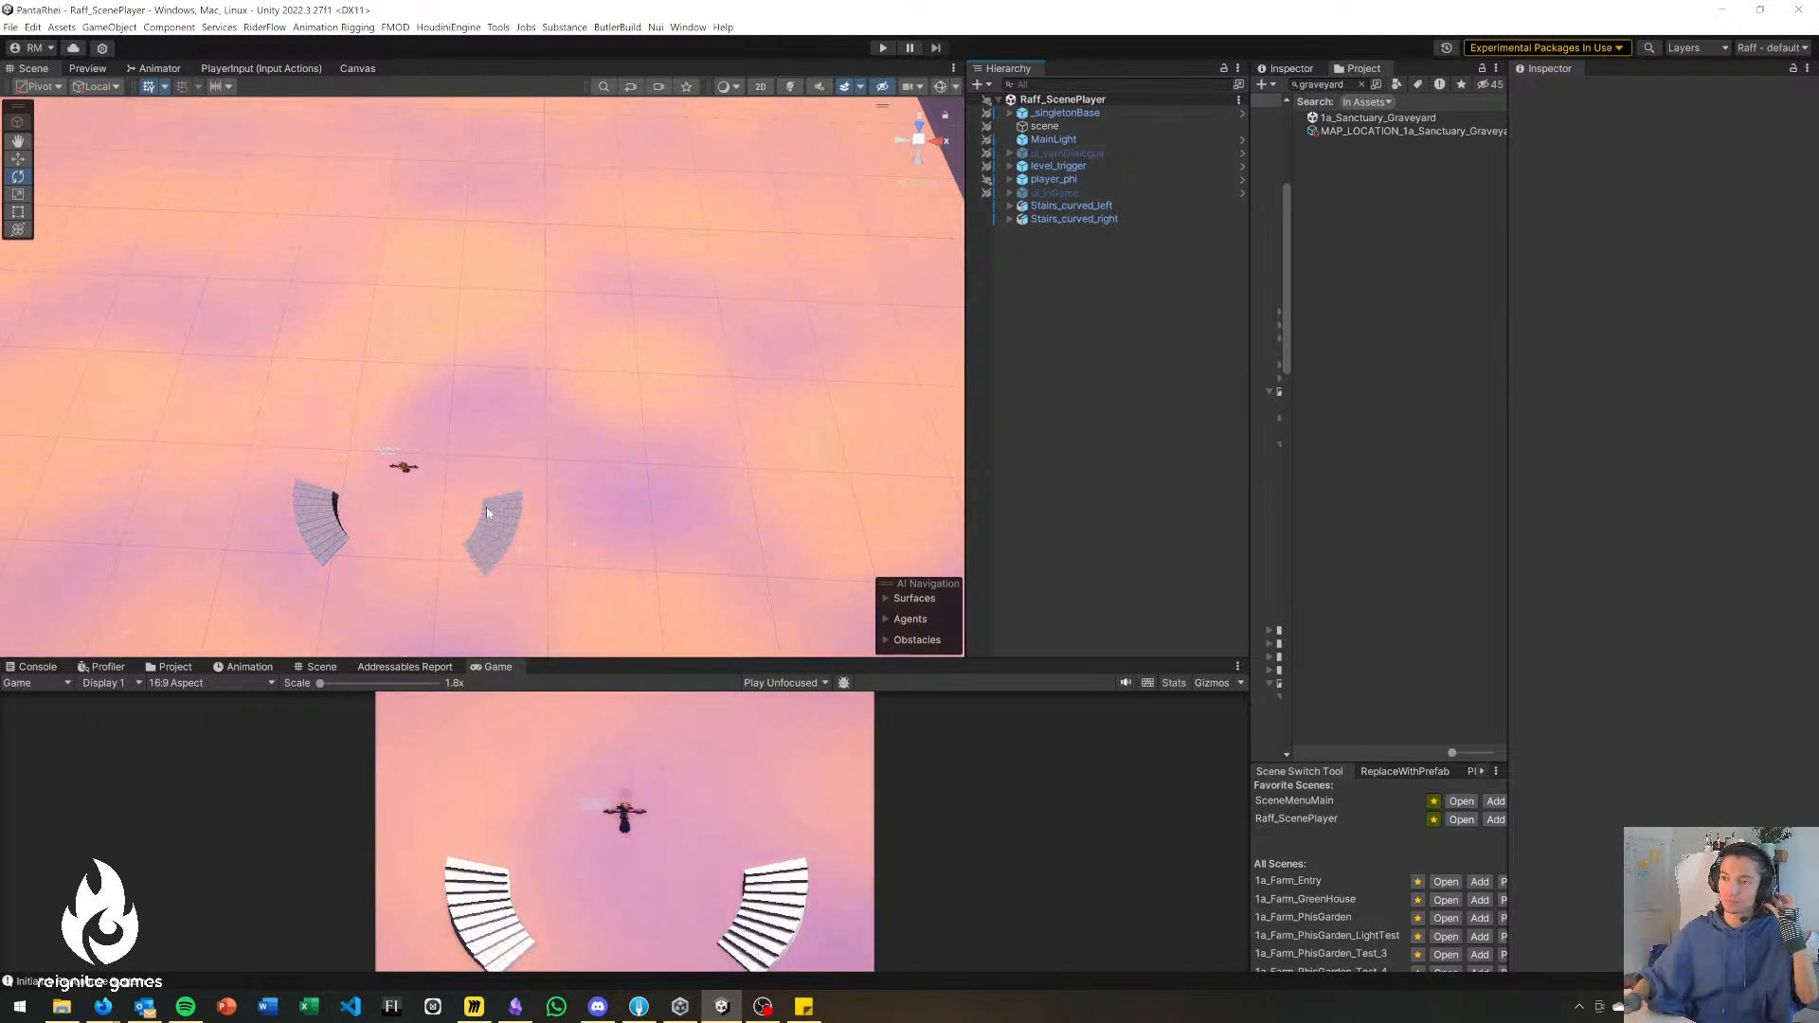
click(1323, 85)
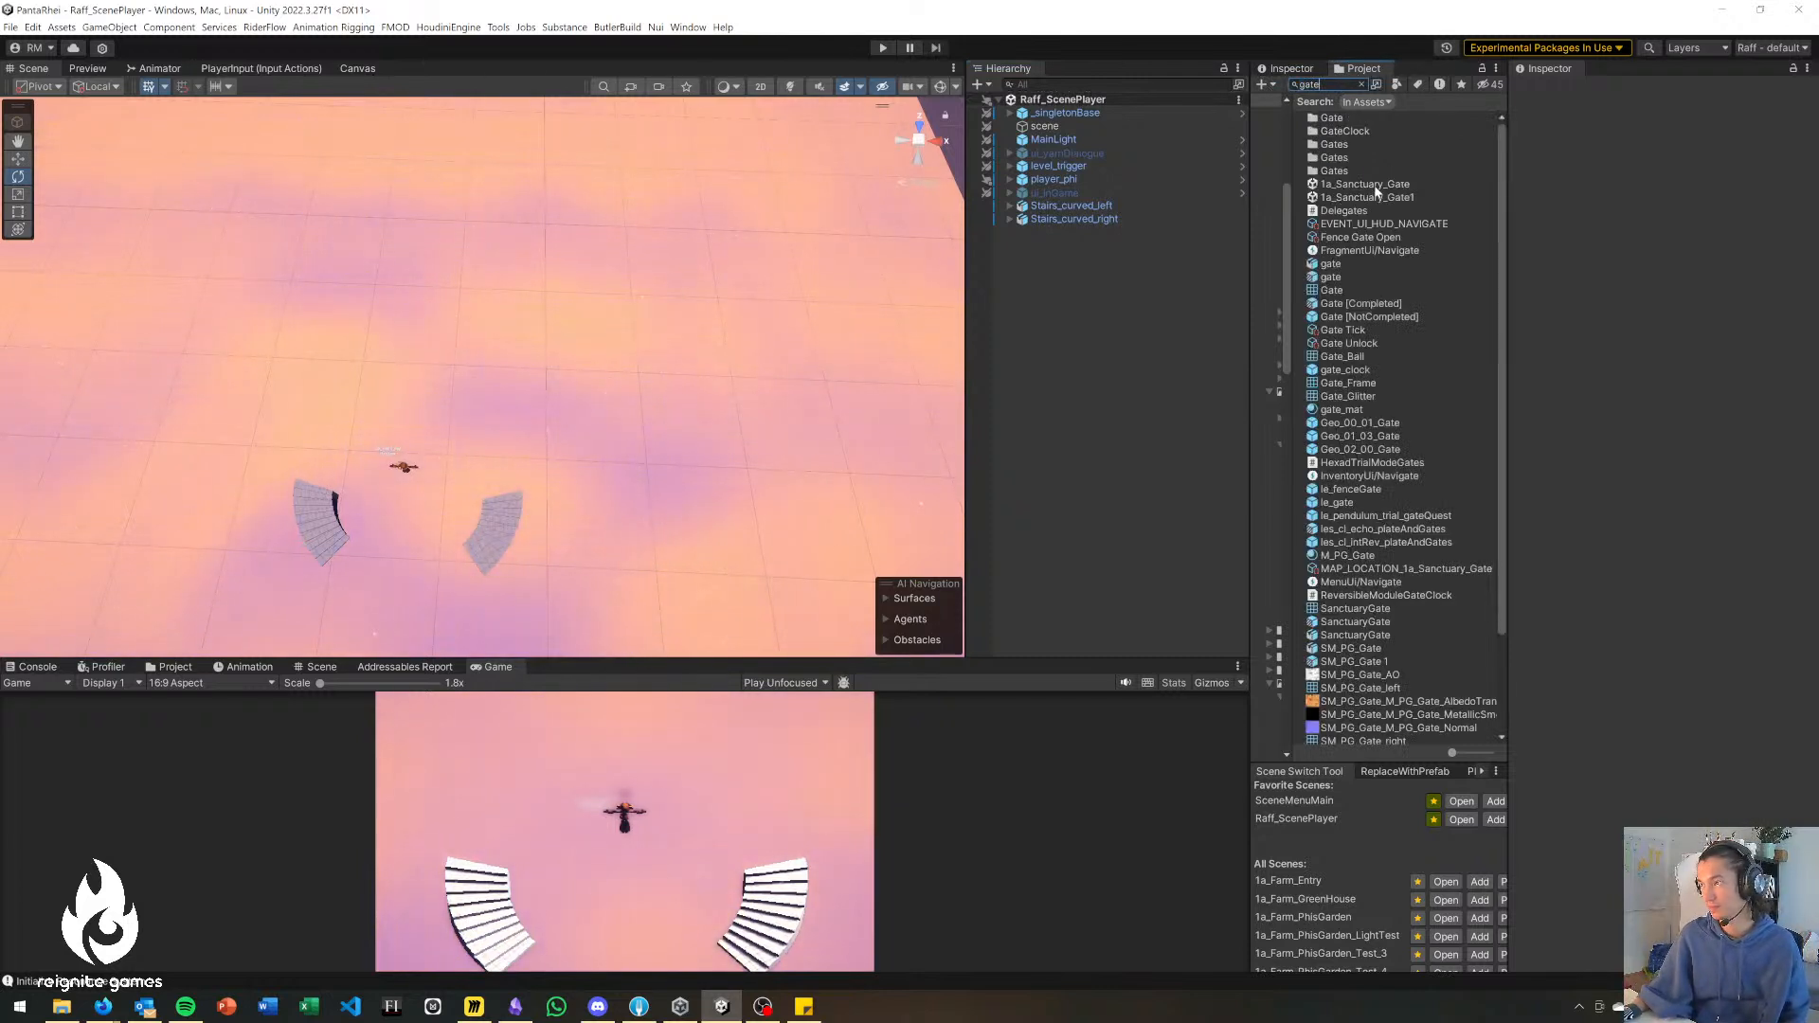
Reopen the 1a_Sanctuary_Gate1 scene alongside Raff_ScenePlayer, move Stairs_curved_left and Stairs_curved_right into it, and save.
drag(1379, 201, 1105, 386)
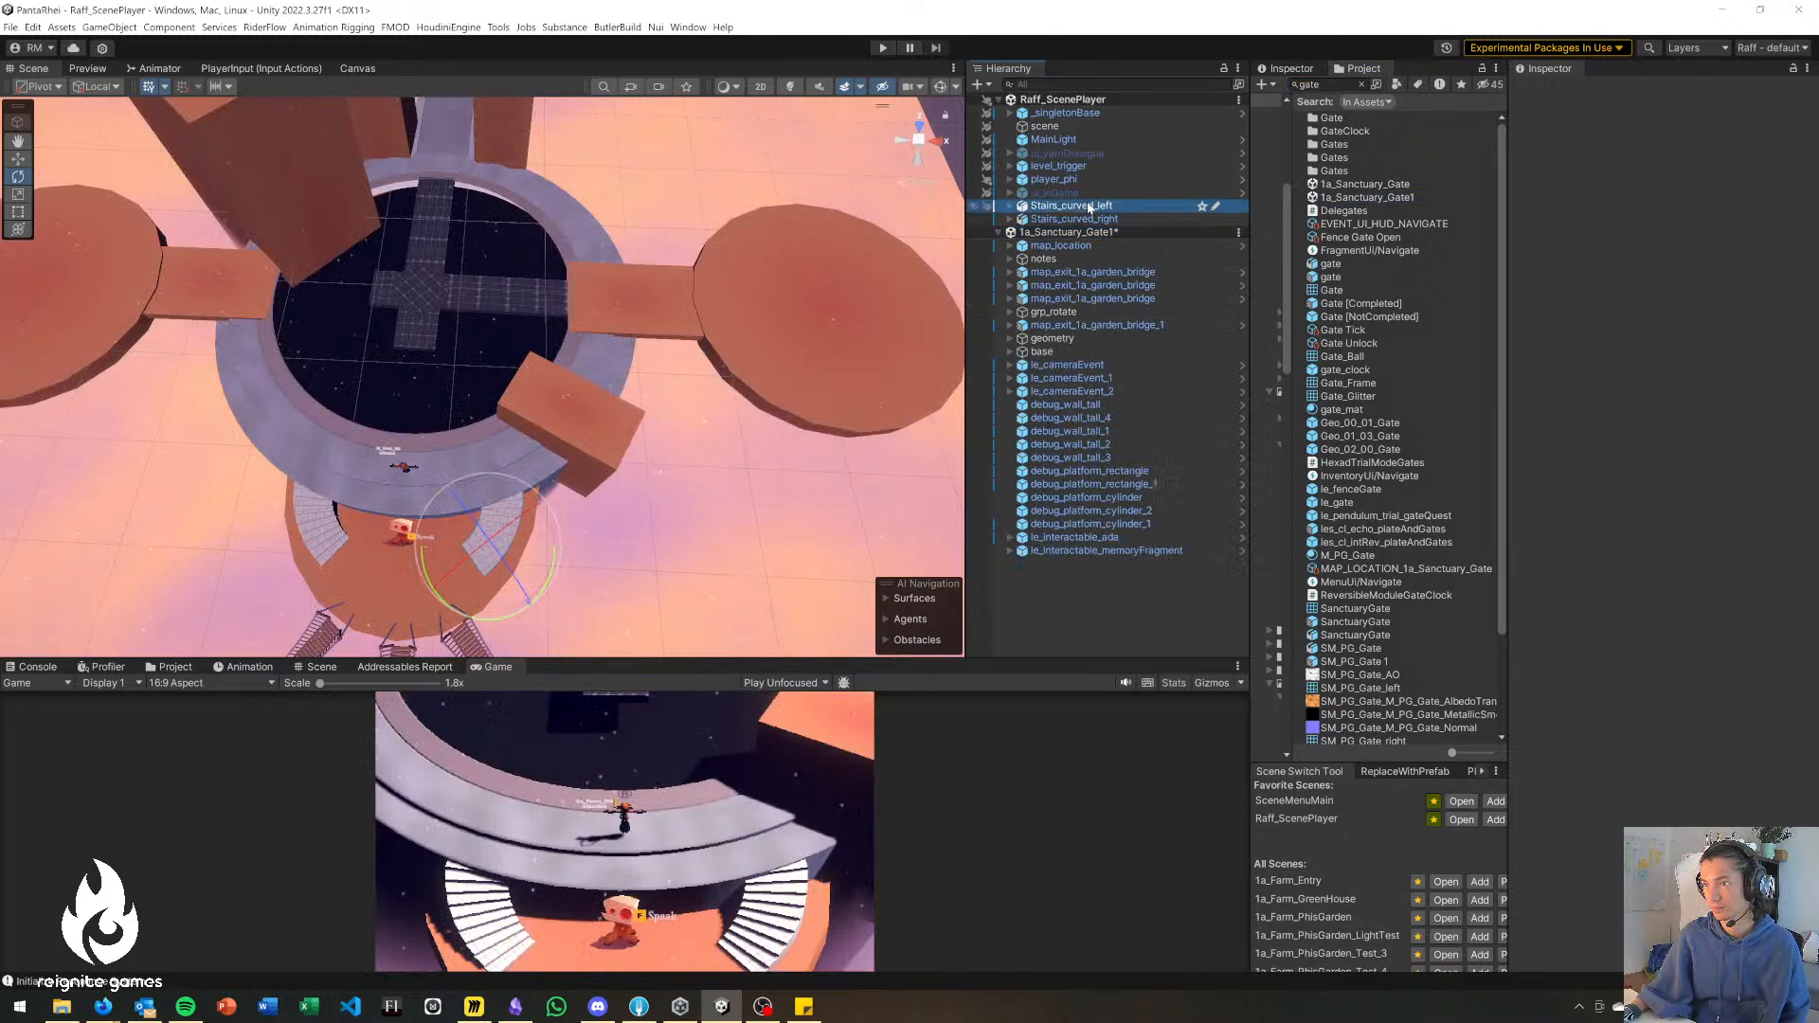
shift+click(1075, 219)
drag(1075, 219, 1066, 568)
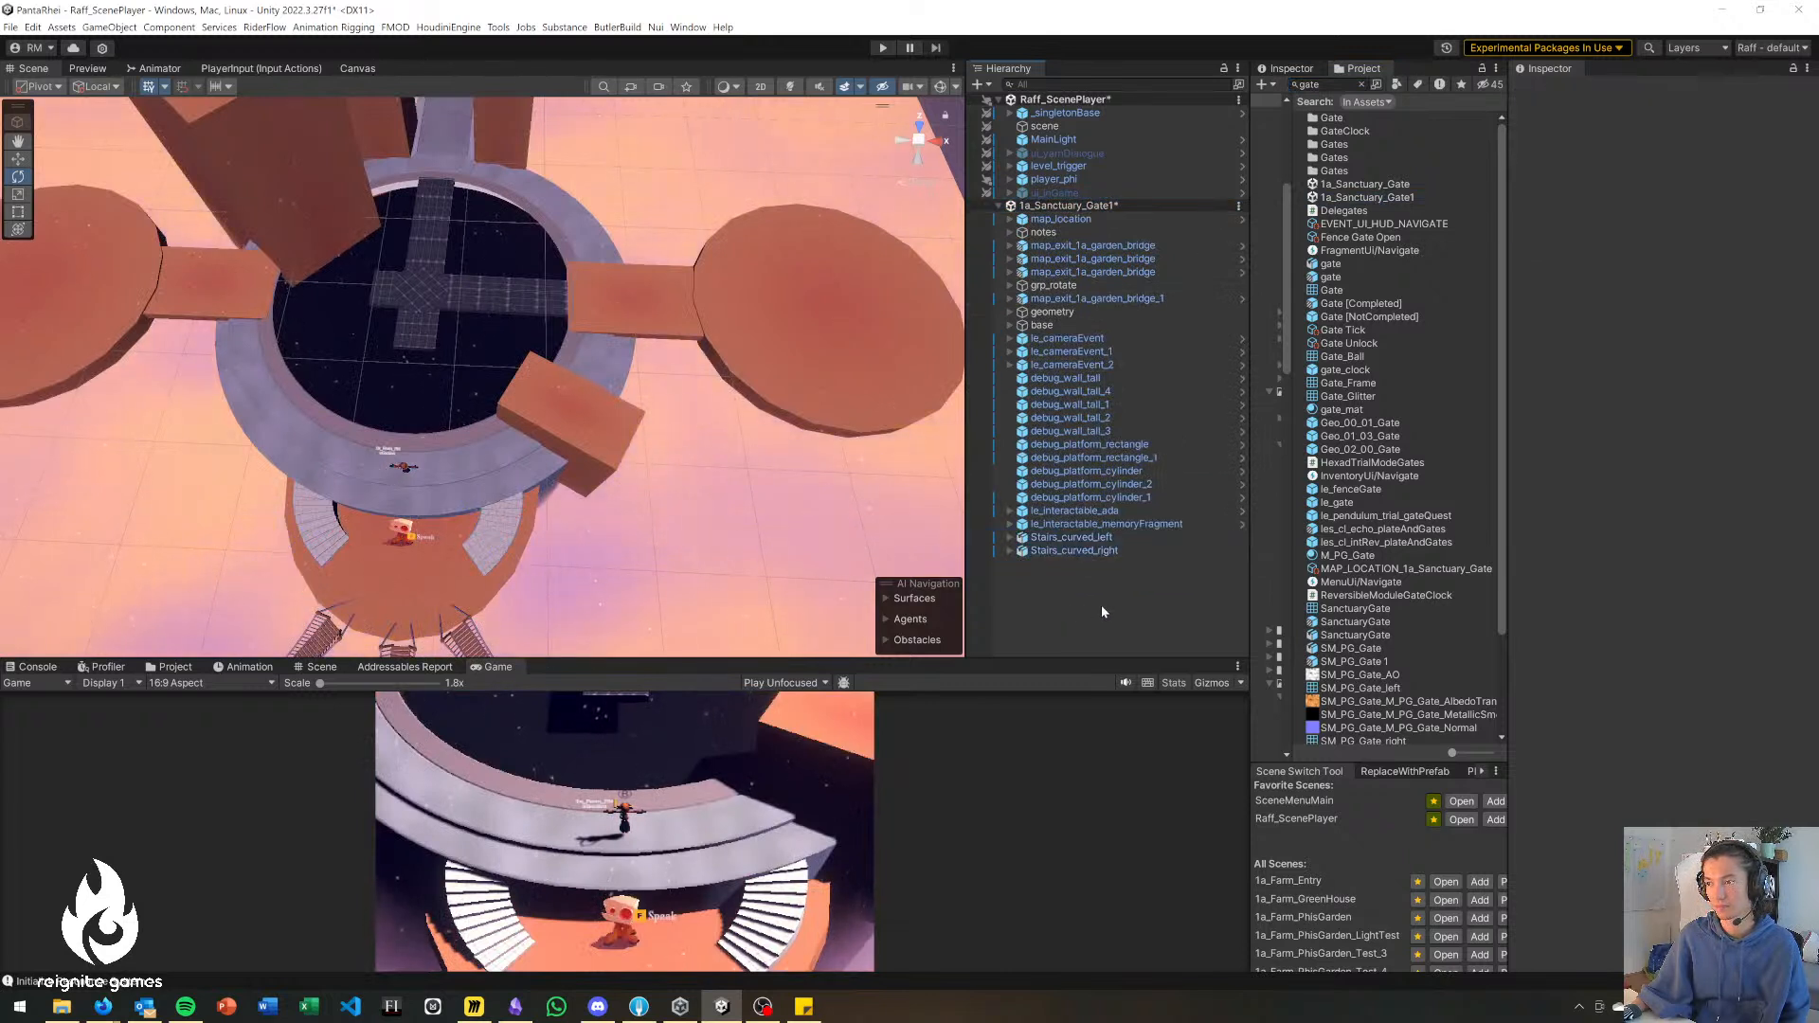
key(ctrl+s)
Replace the 1a_Sanctuary_Gate1 scene in the hierarchy with 1a_Sanctuary_Graveyard, found by searching the project assets for "graveyard".
right_click(1160, 204)
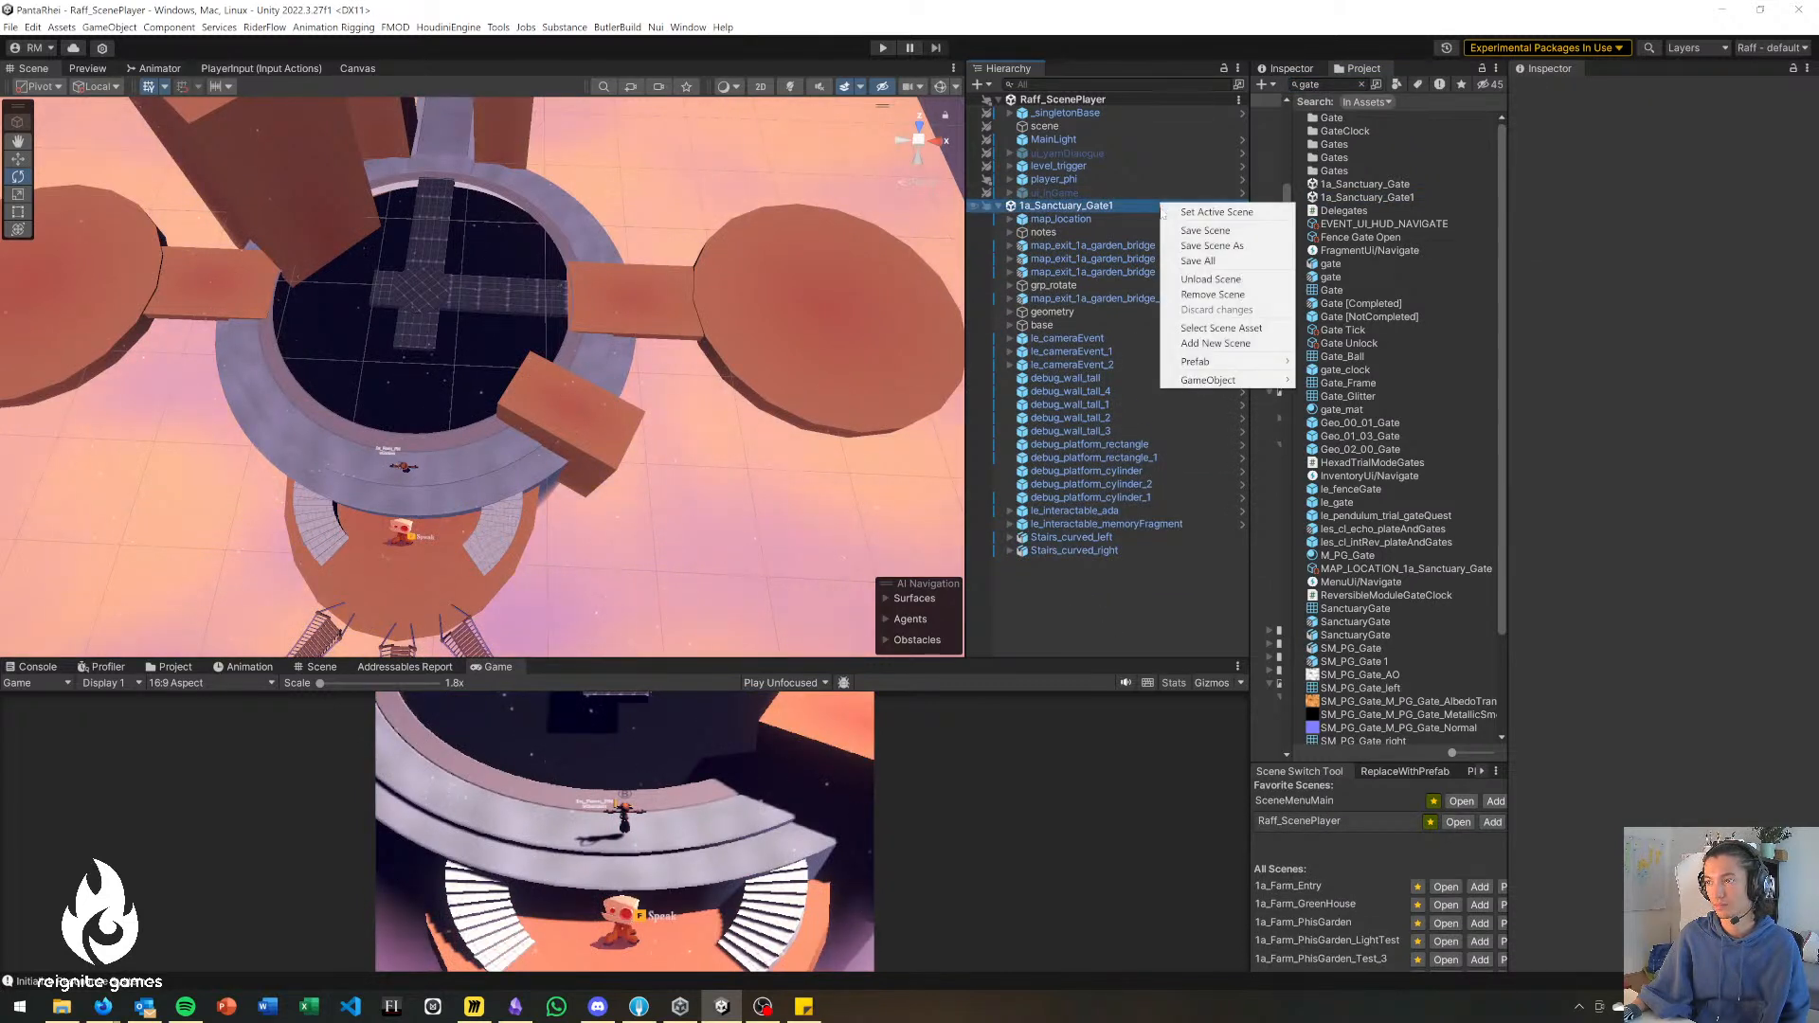
click(1213, 294)
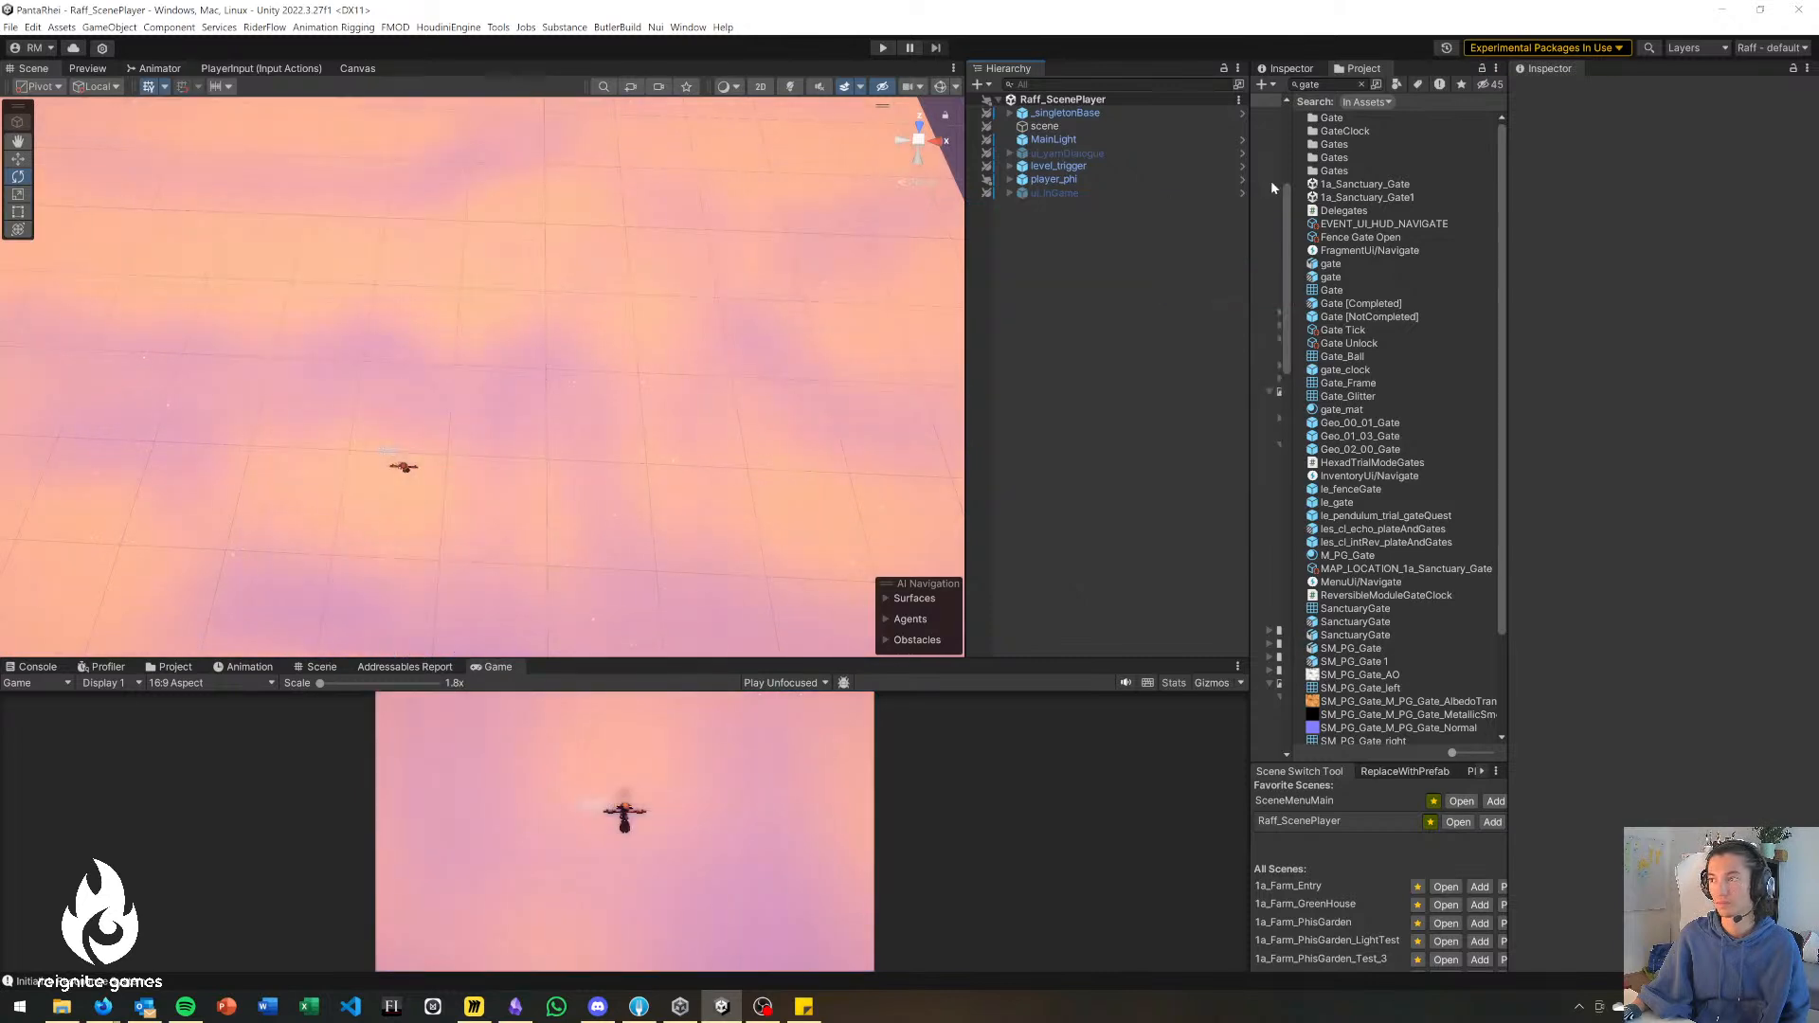
click(1340, 89)
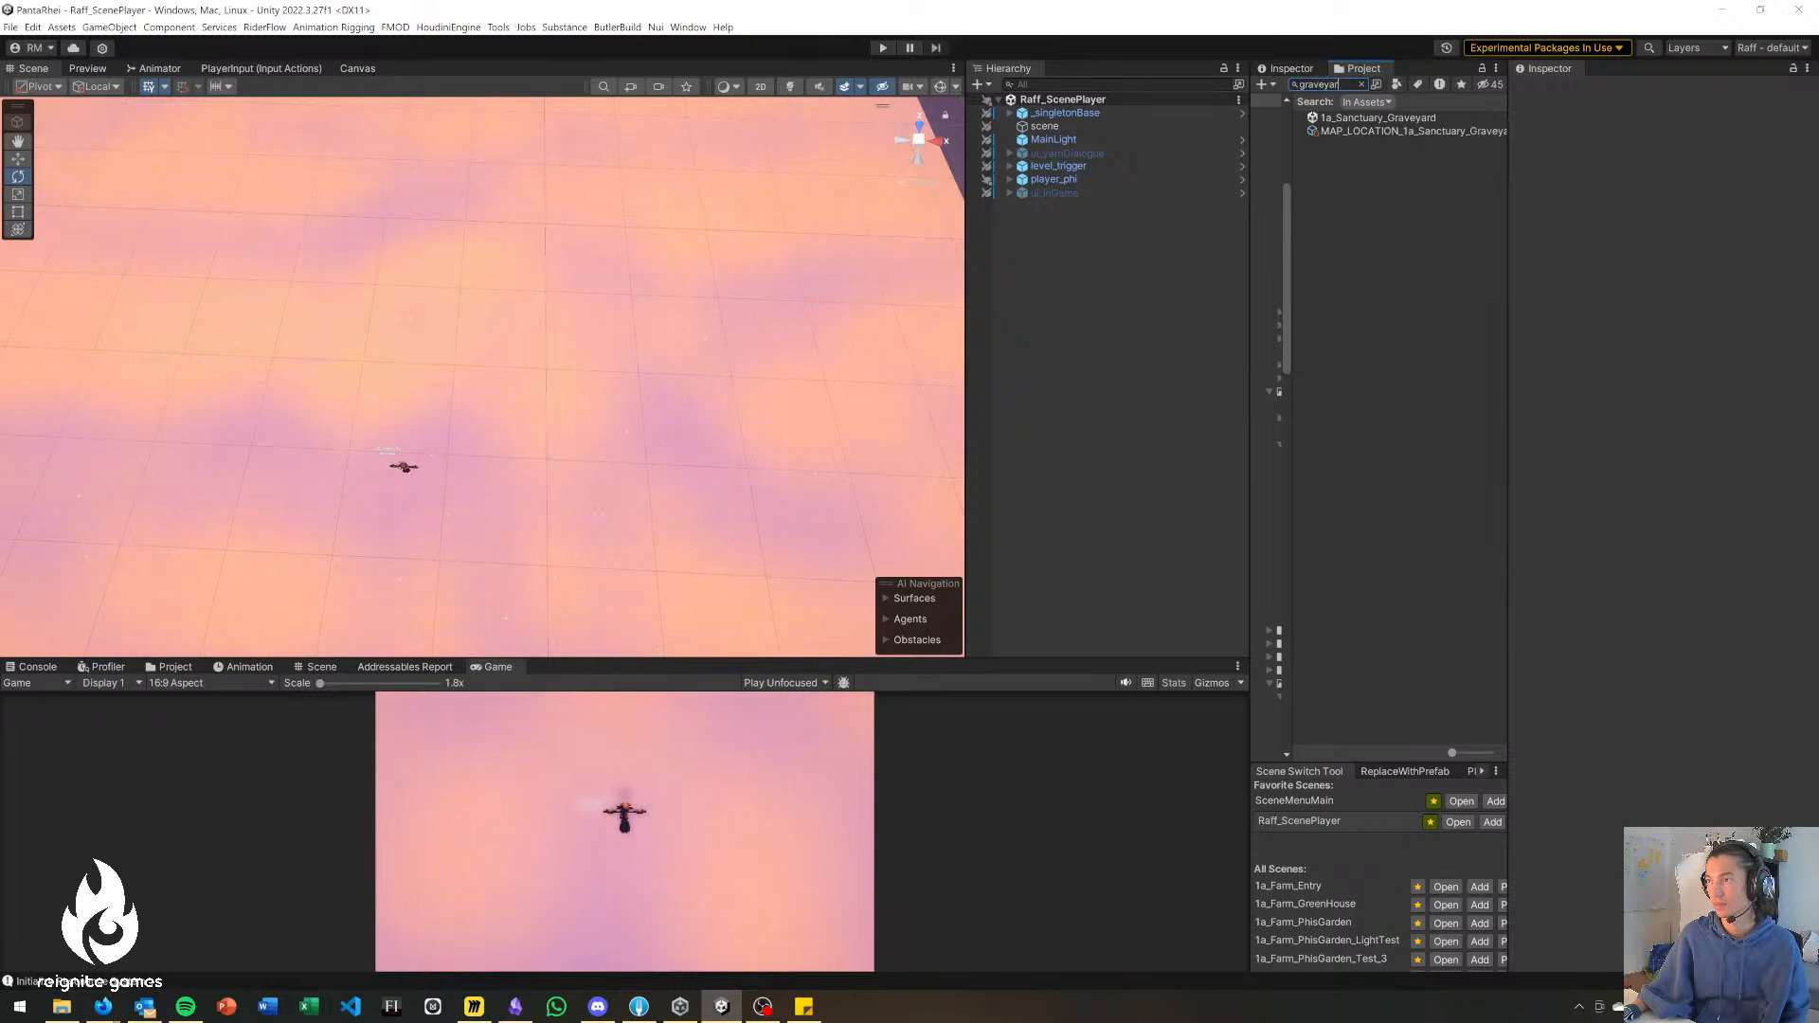
drag(1358, 121, 1121, 285)
right_drag(699, 361, 629, 281)
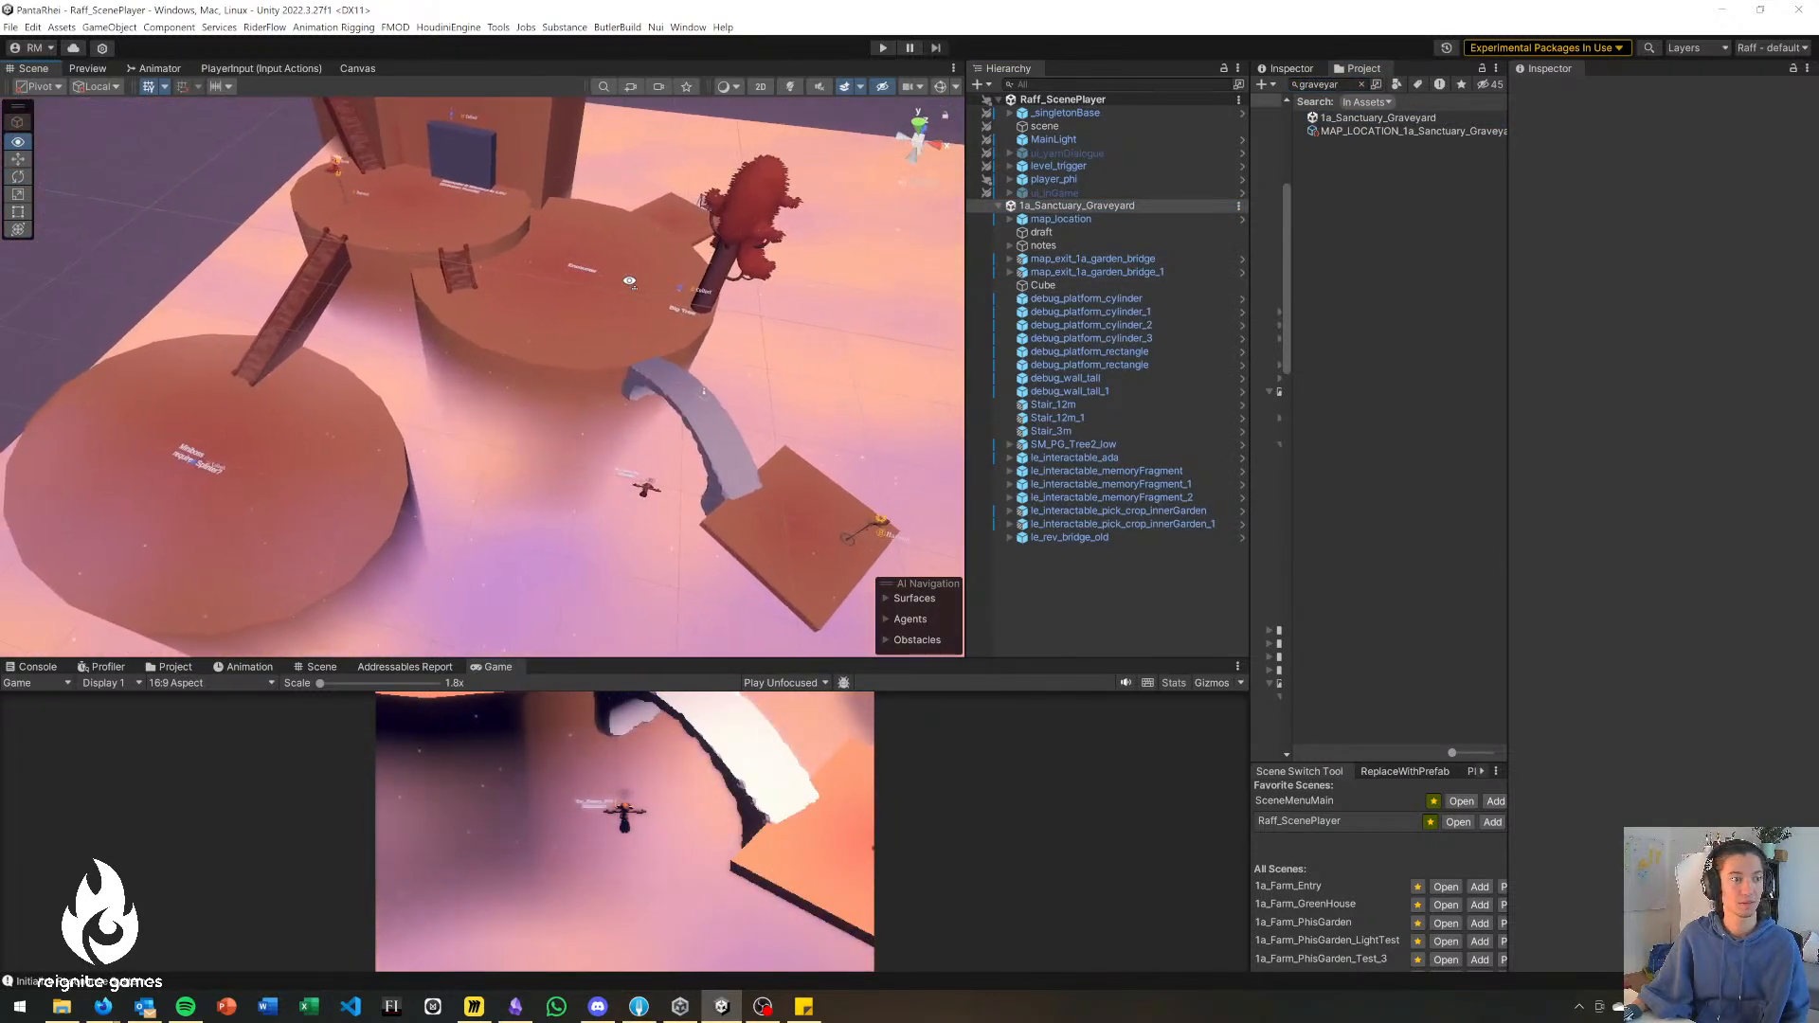
Move player_phi onto the small upper platform beside the bridge exit, at about X 11.4, Y 14.5, Z 39.
click(1069, 180)
key(w)
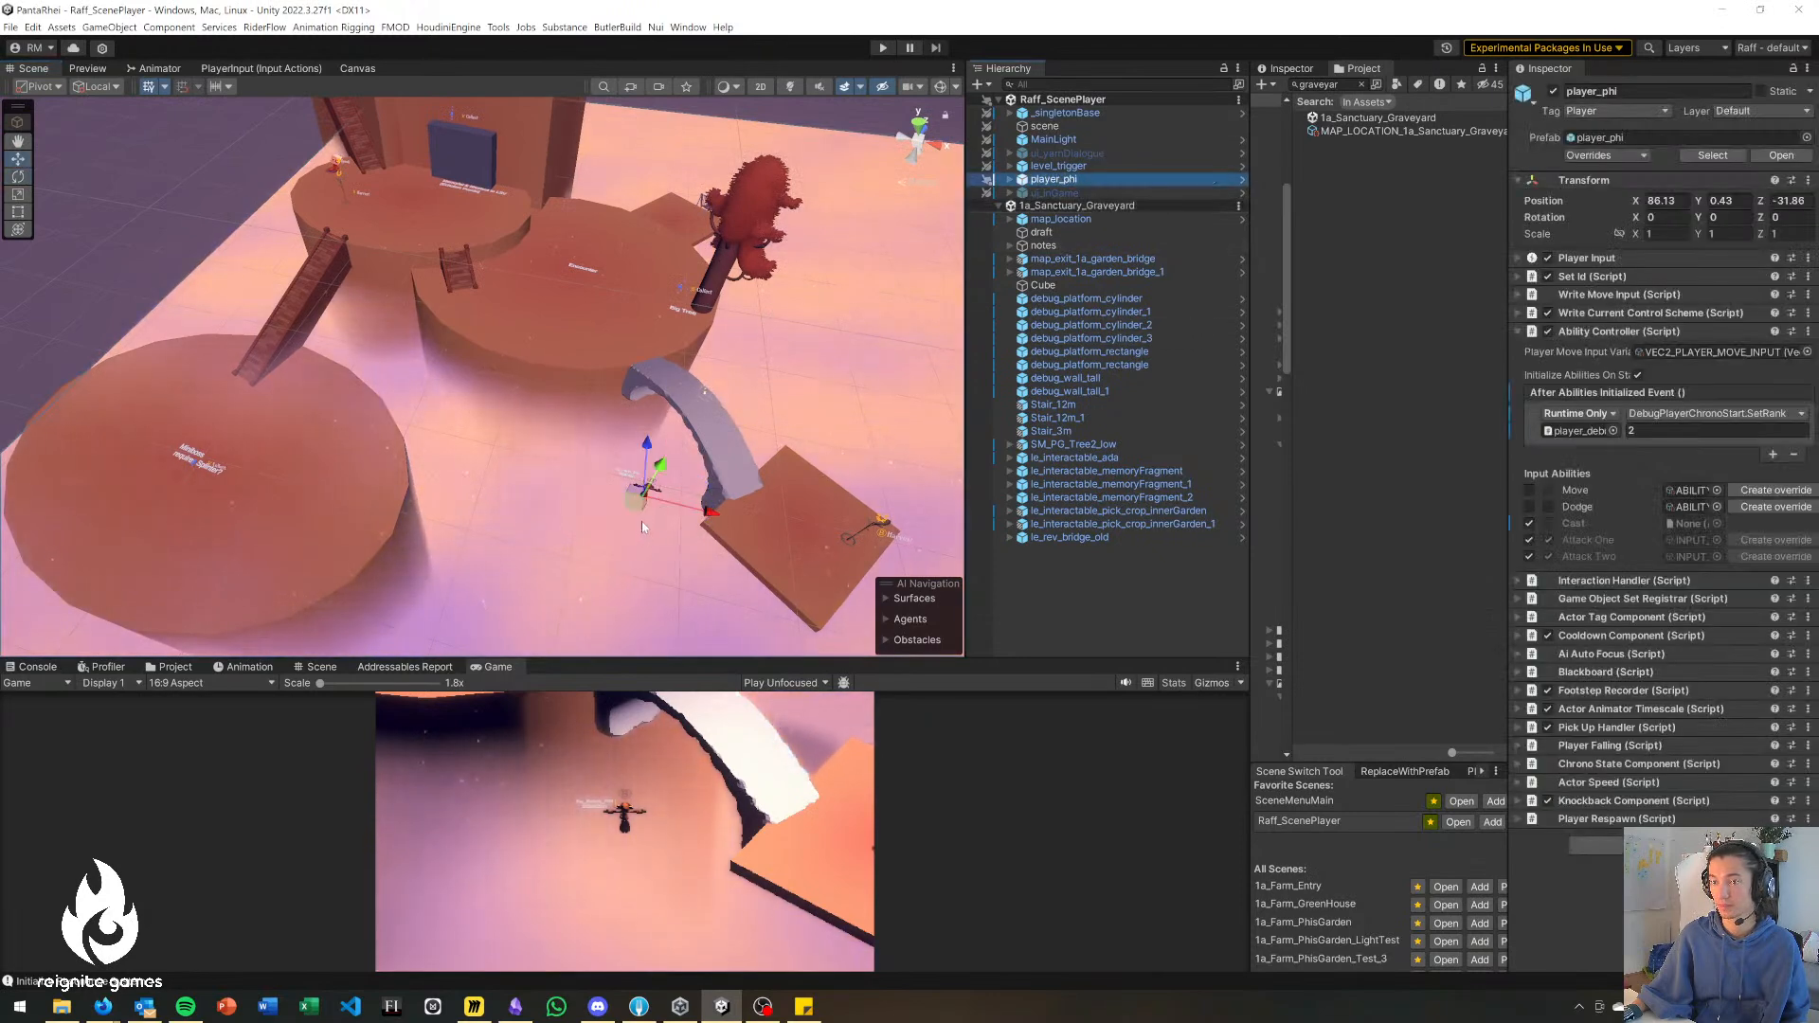
drag(644, 510, 317, 158)
right_drag(309, 308, 310, 254)
drag(312, 260, 322, 156)
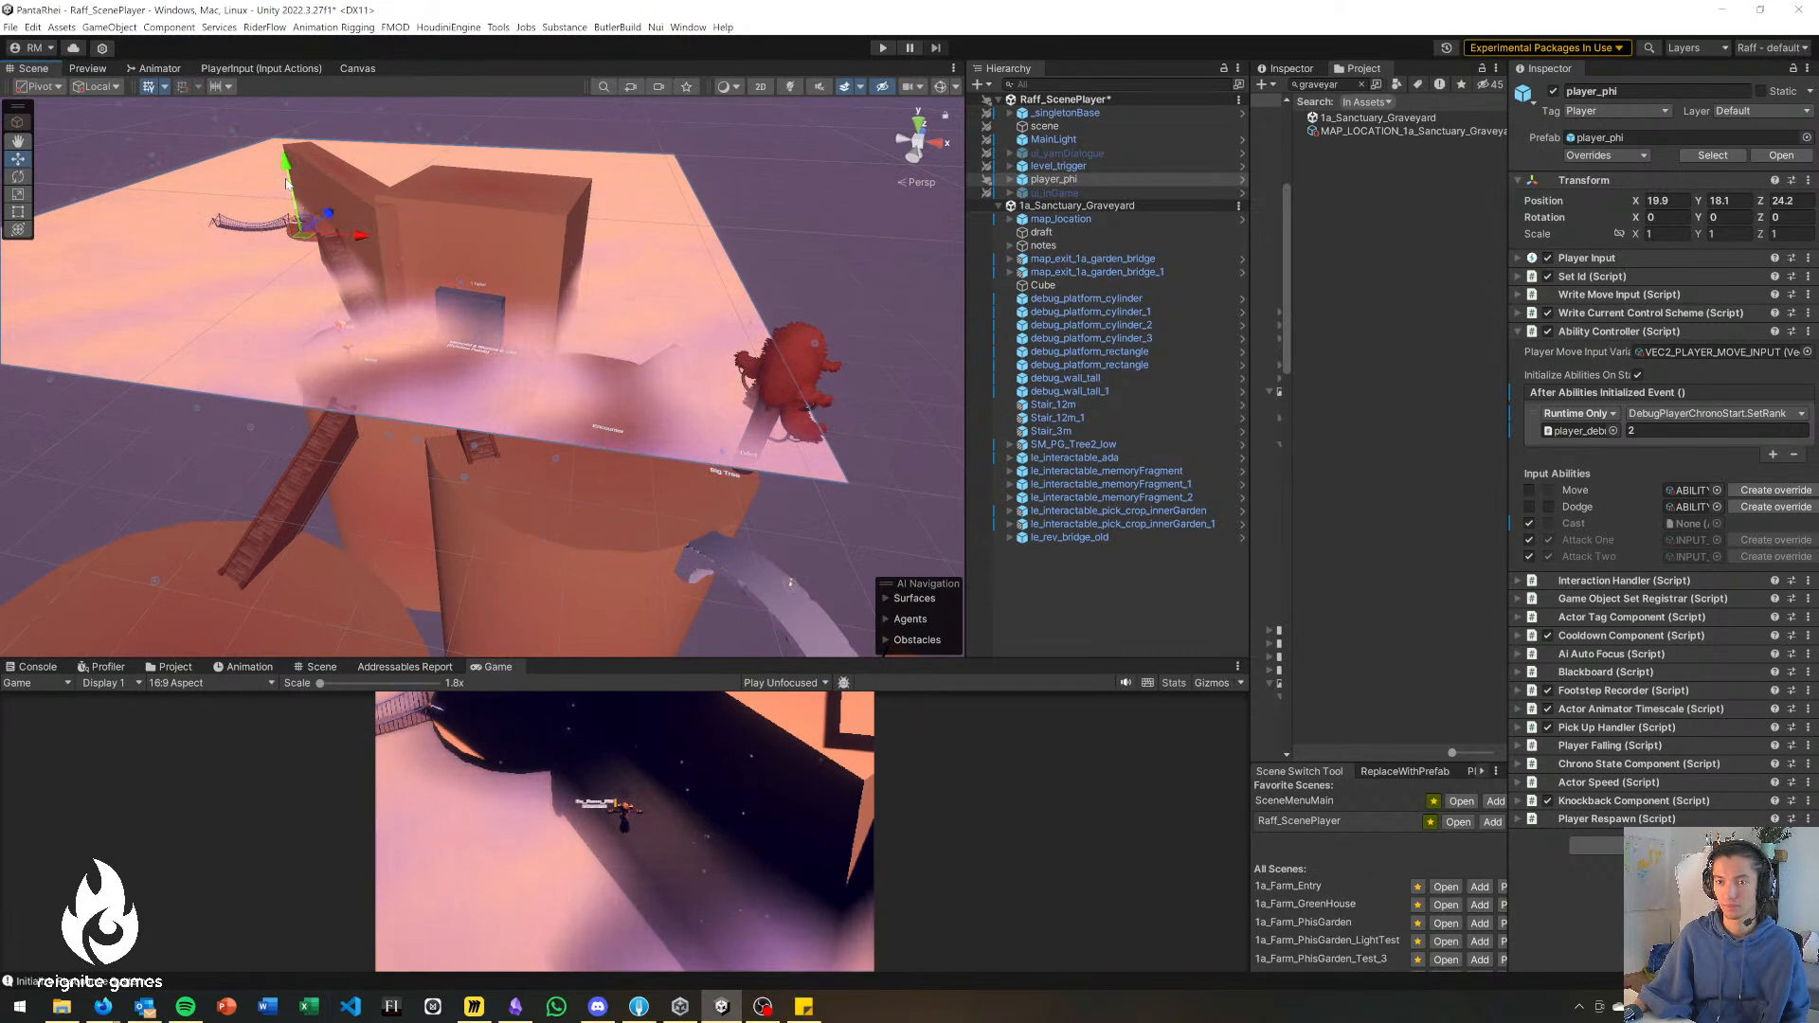
drag(311, 246, 306, 216)
drag(280, 123, 294, 148)
Enlarge the Game view, start play mode and run the character around the small upper starting platform.
drag(938, 659, 932, 449)
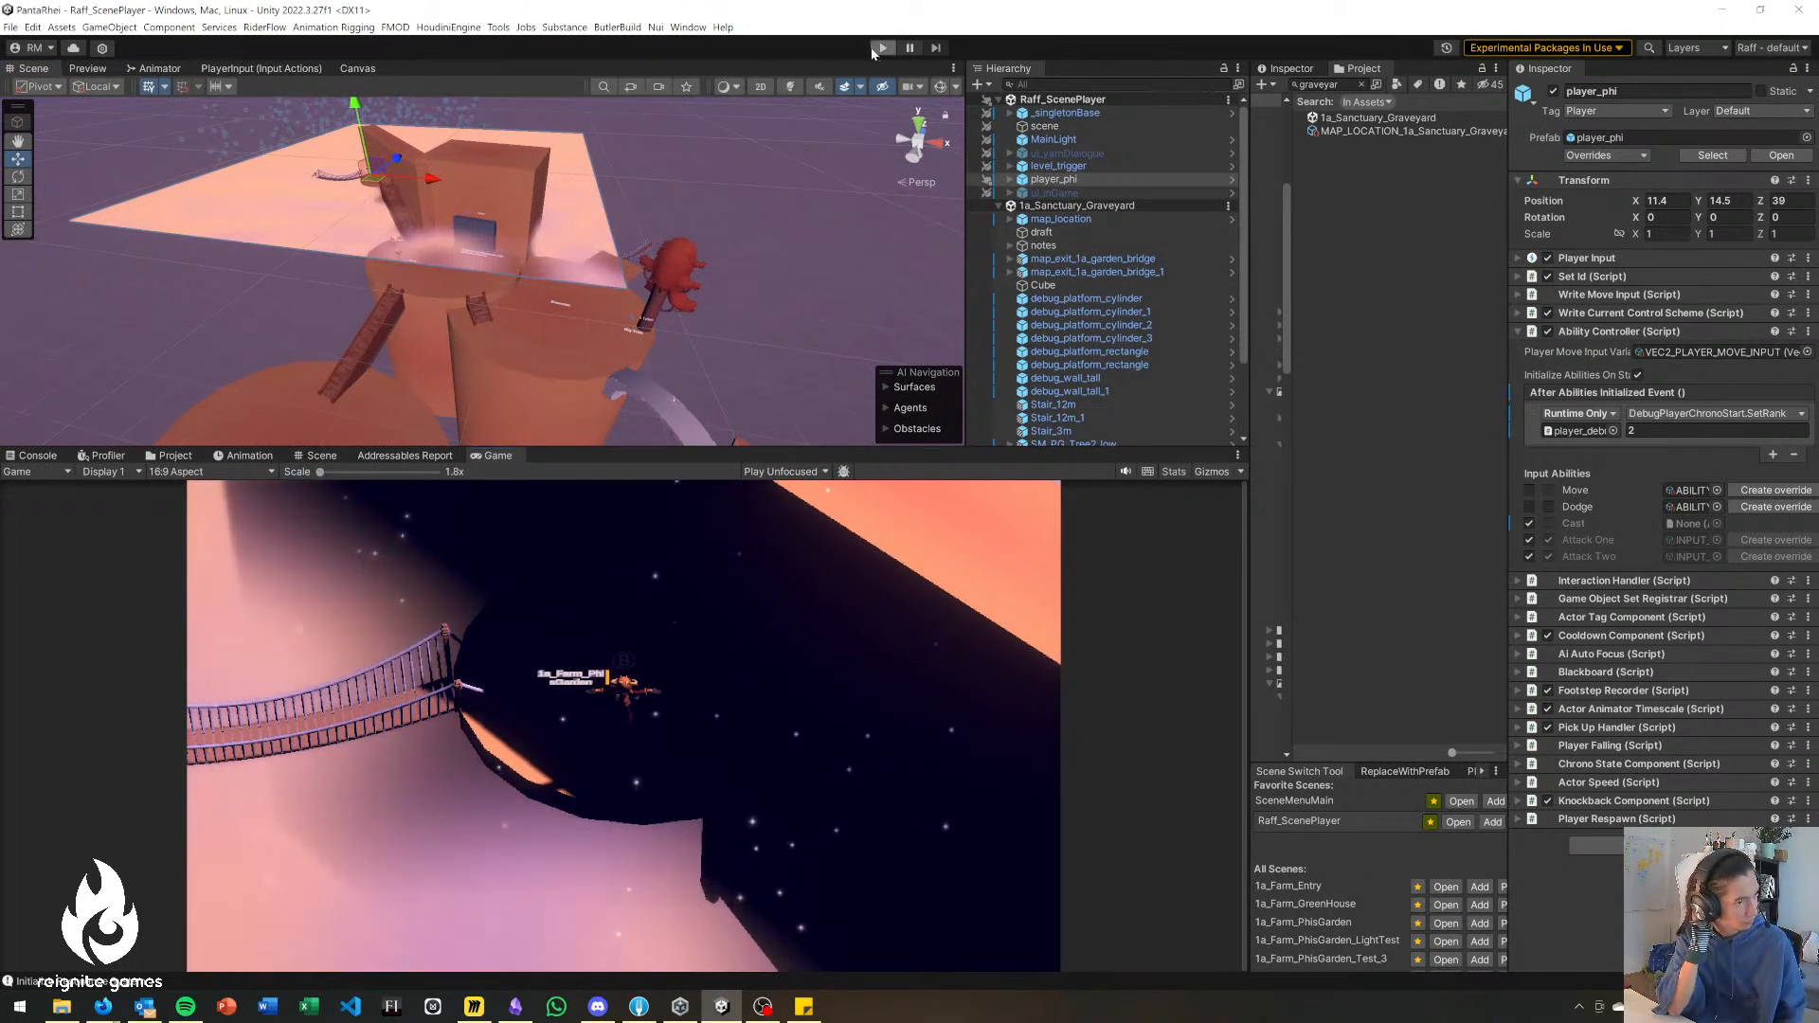
click(876, 48)
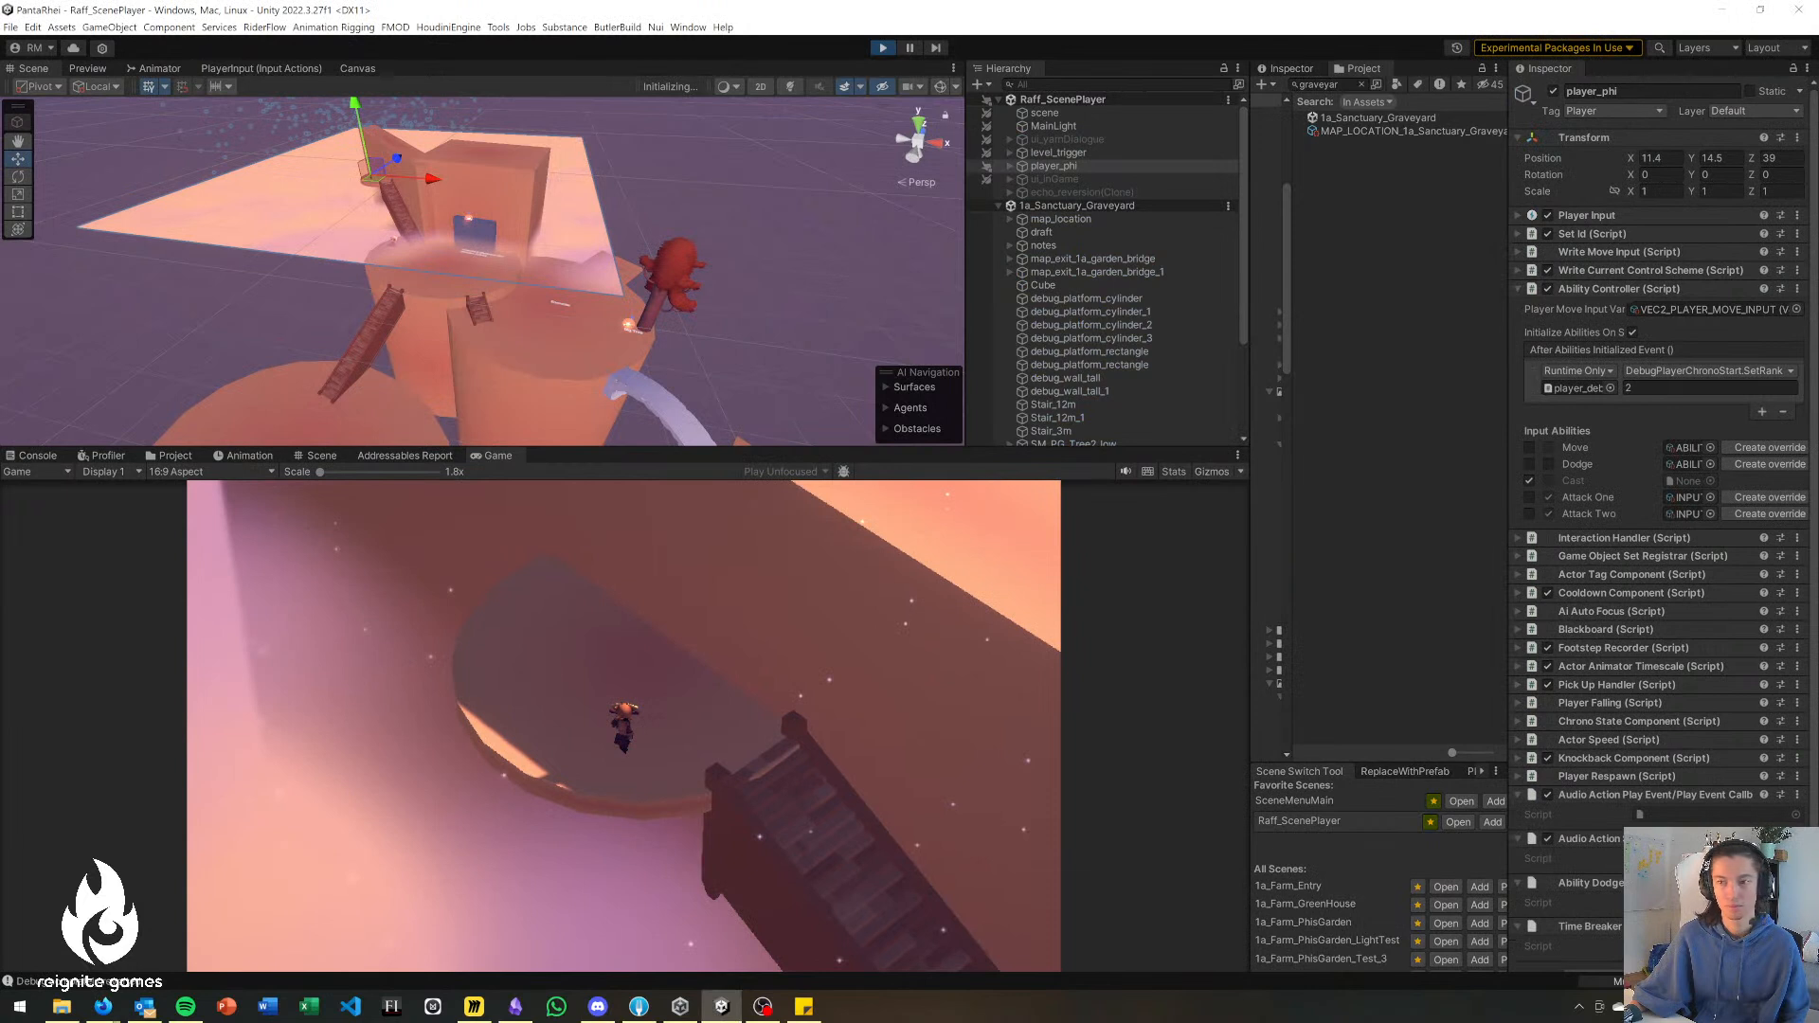
key(w)
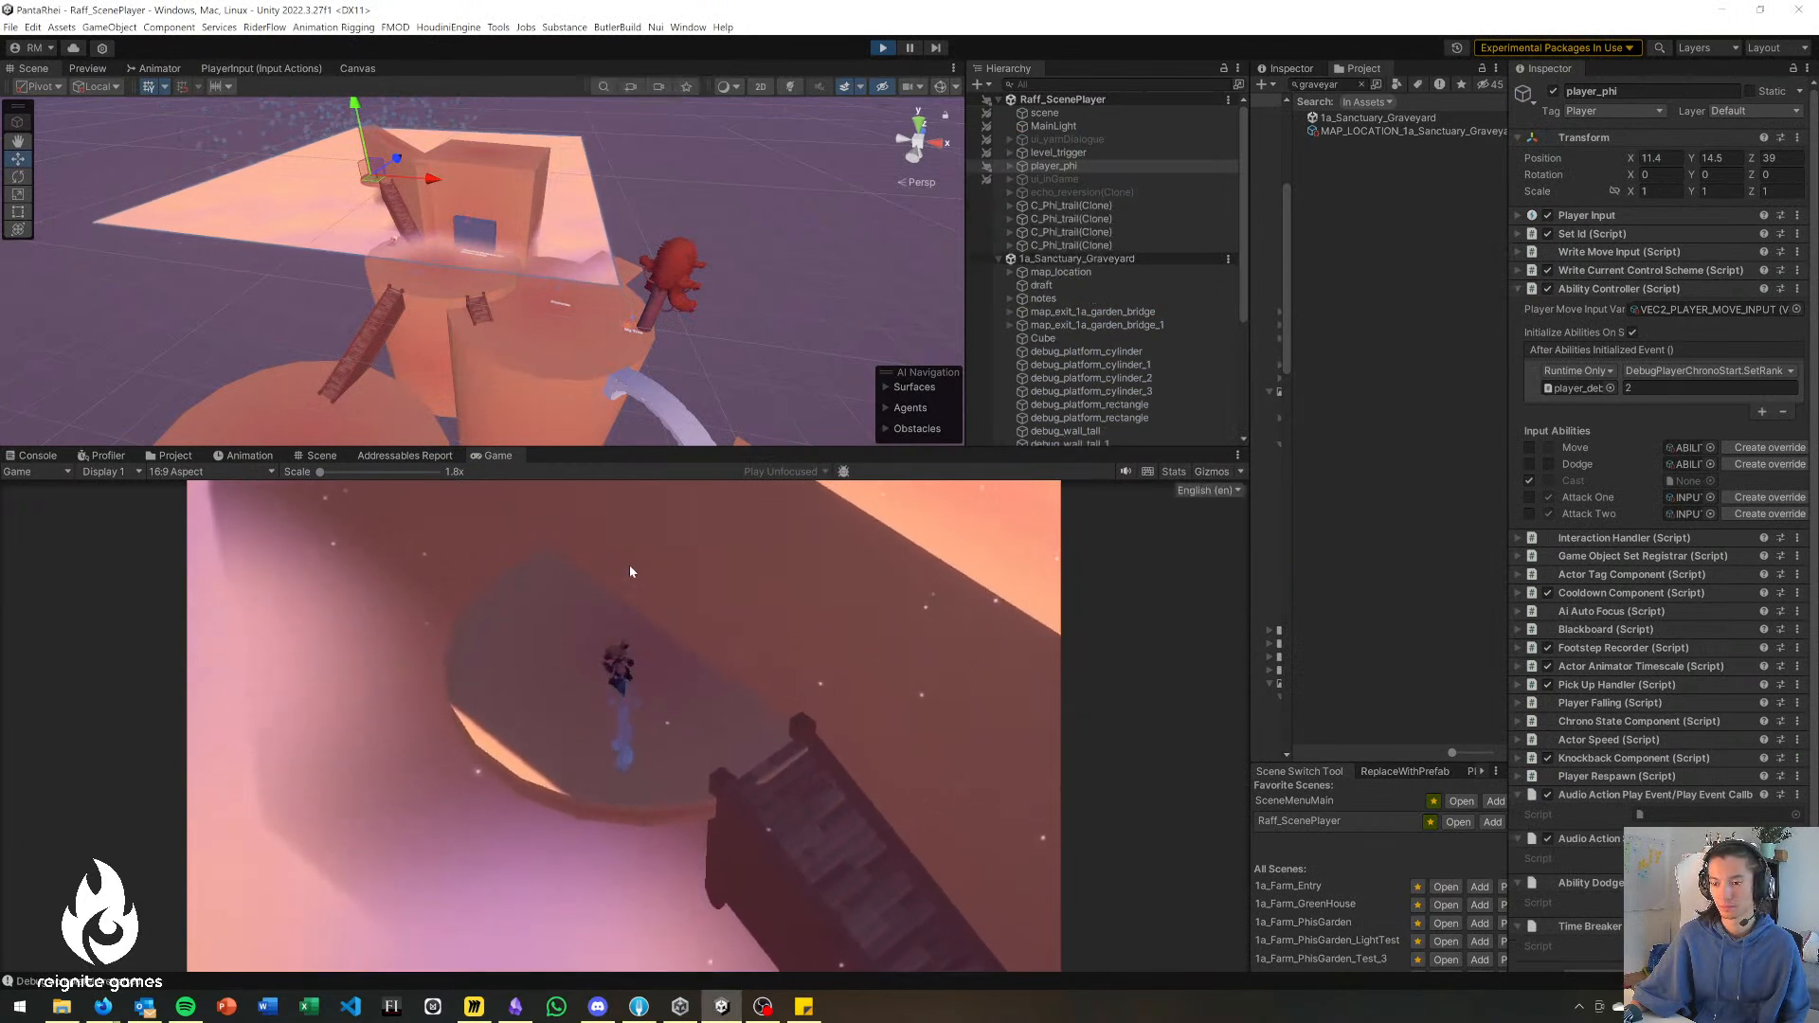
key(a)
key(s)
key(d)
key(a)
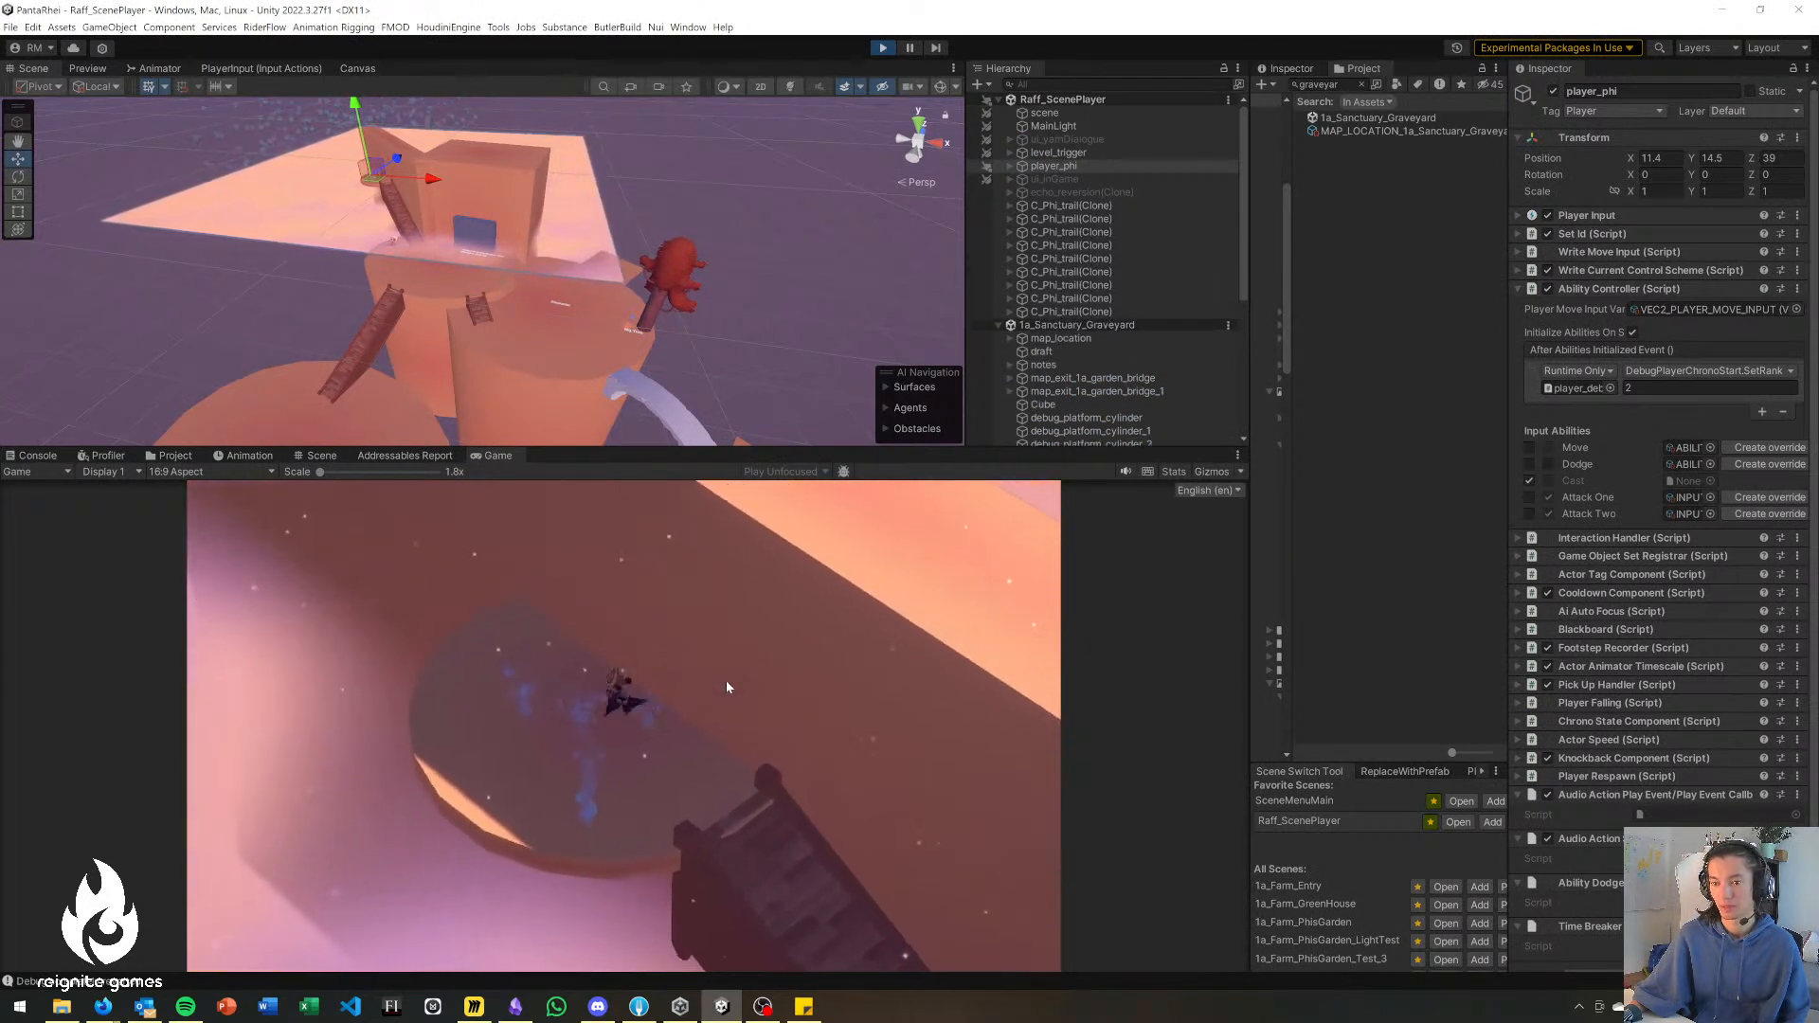
key(d)
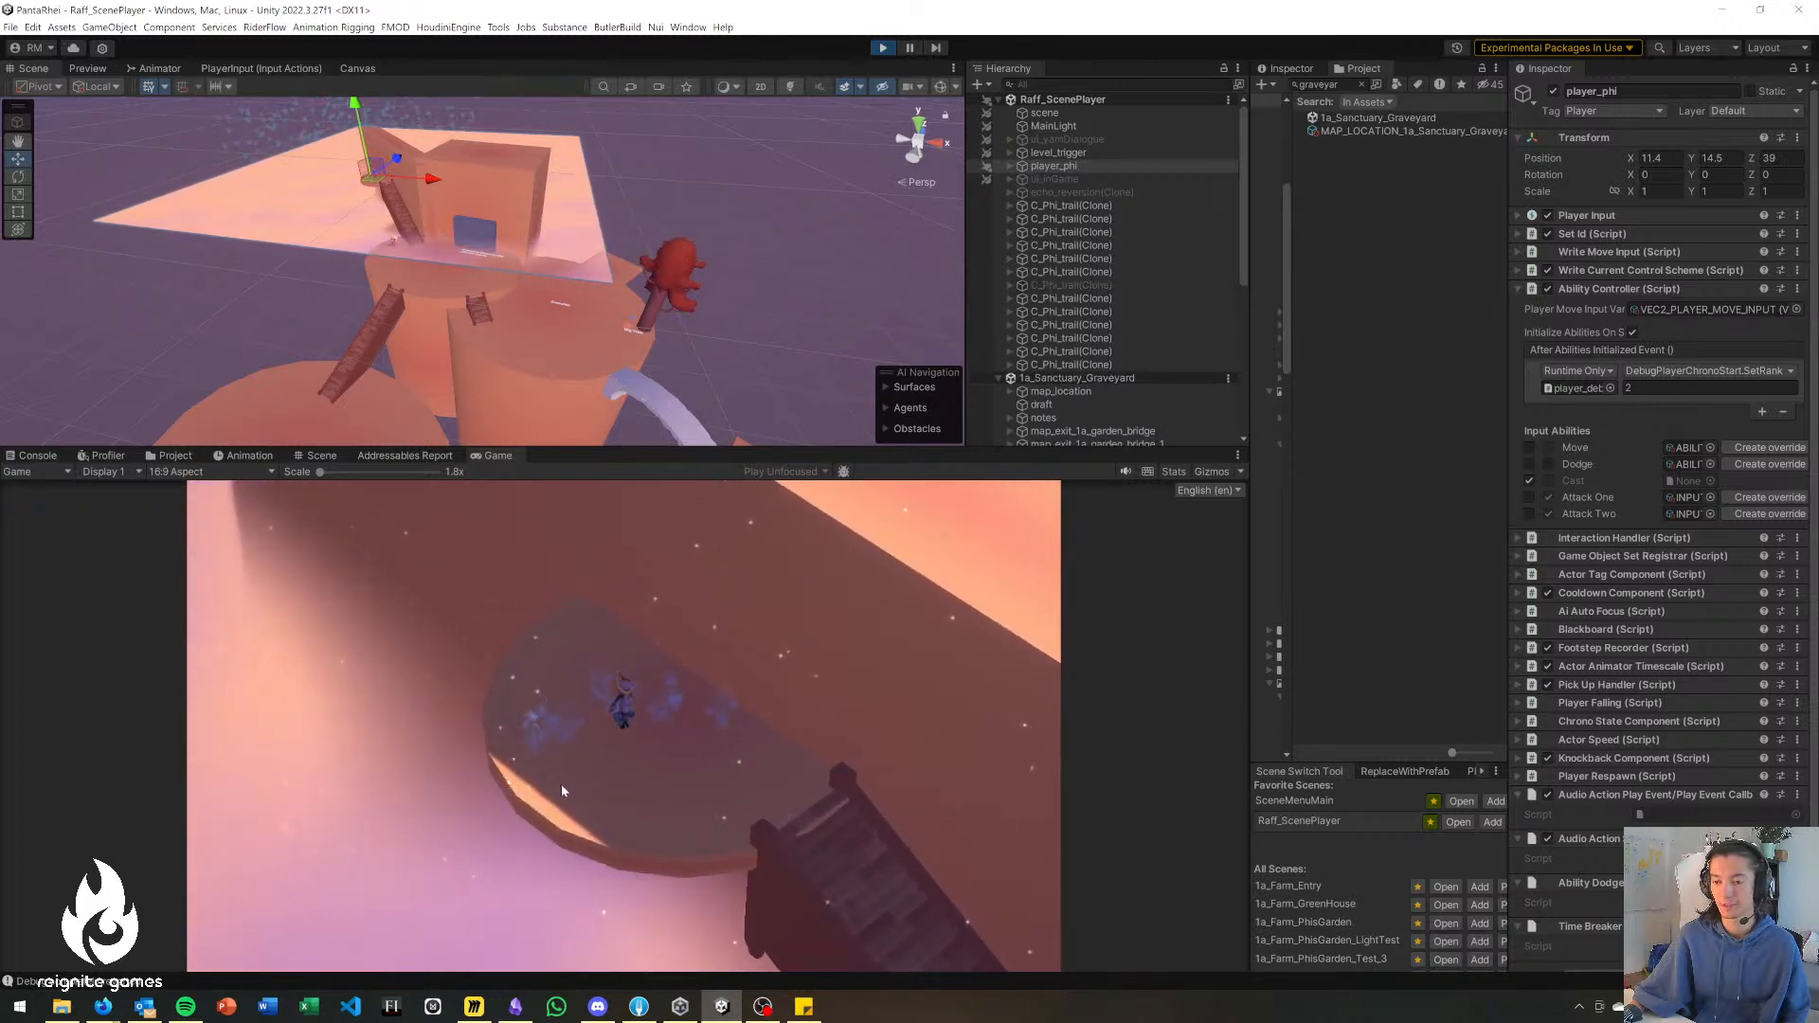
key(d)
key(a)
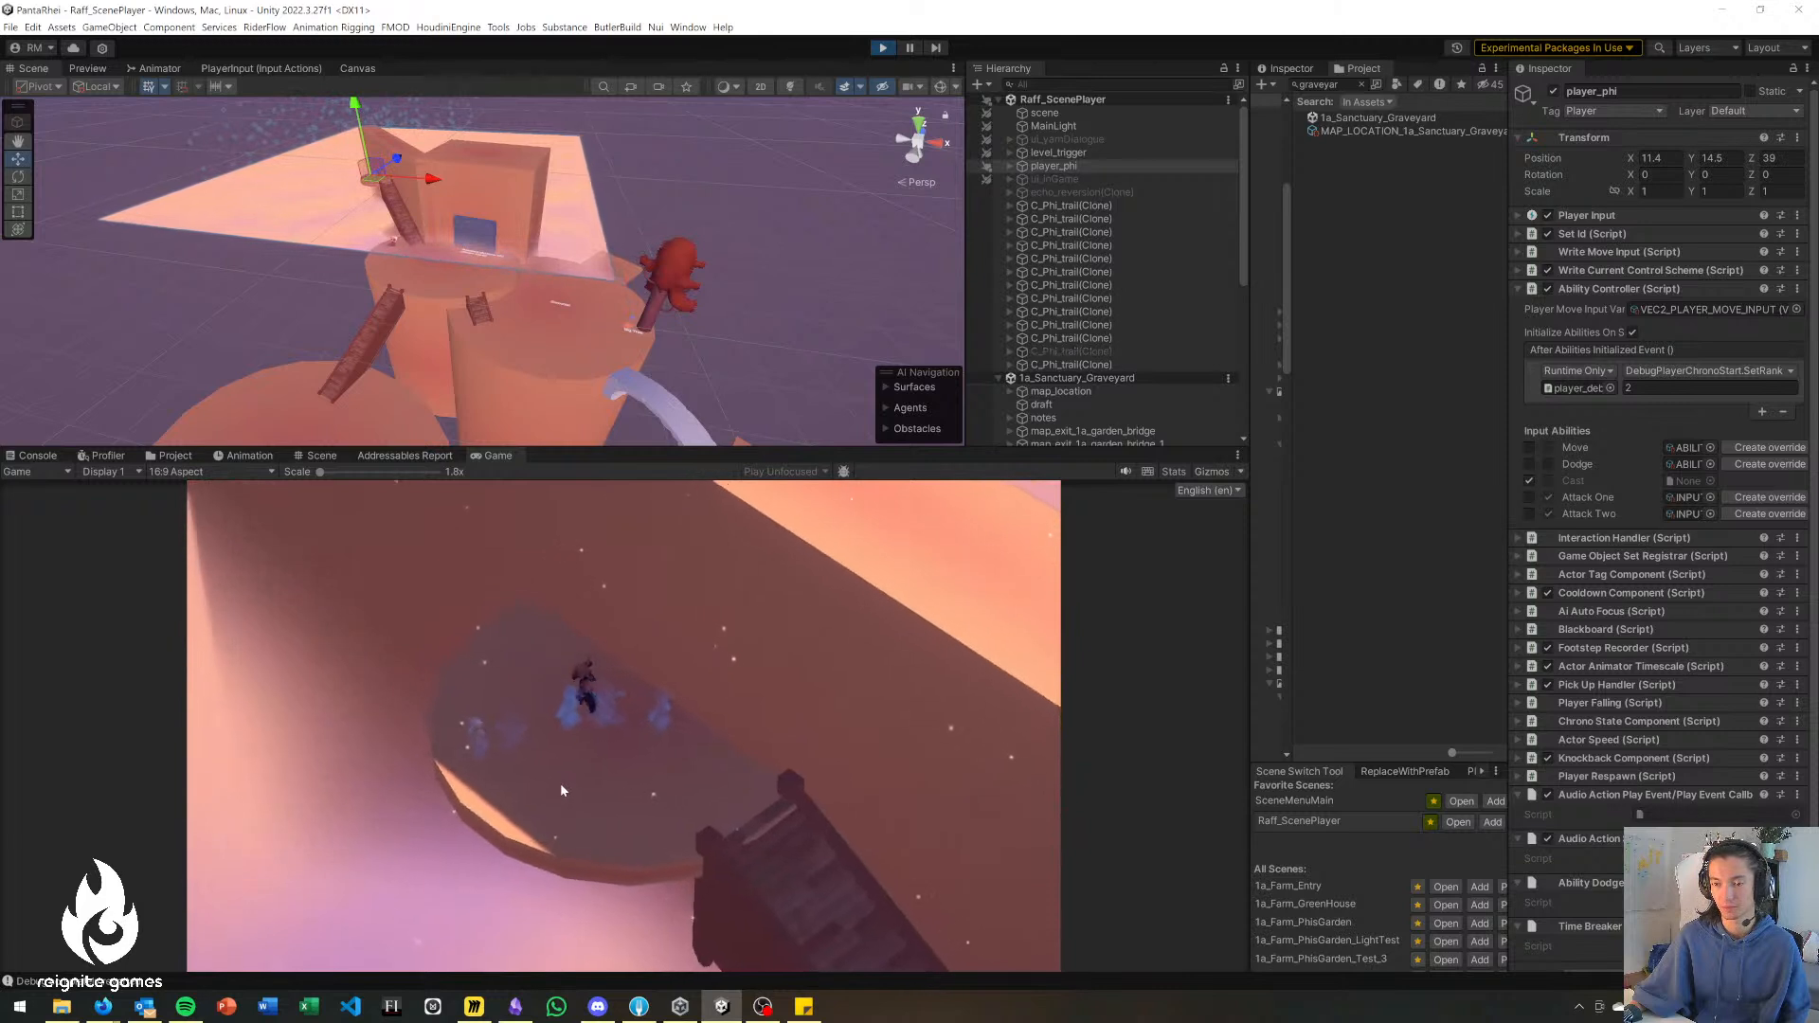
key(s)
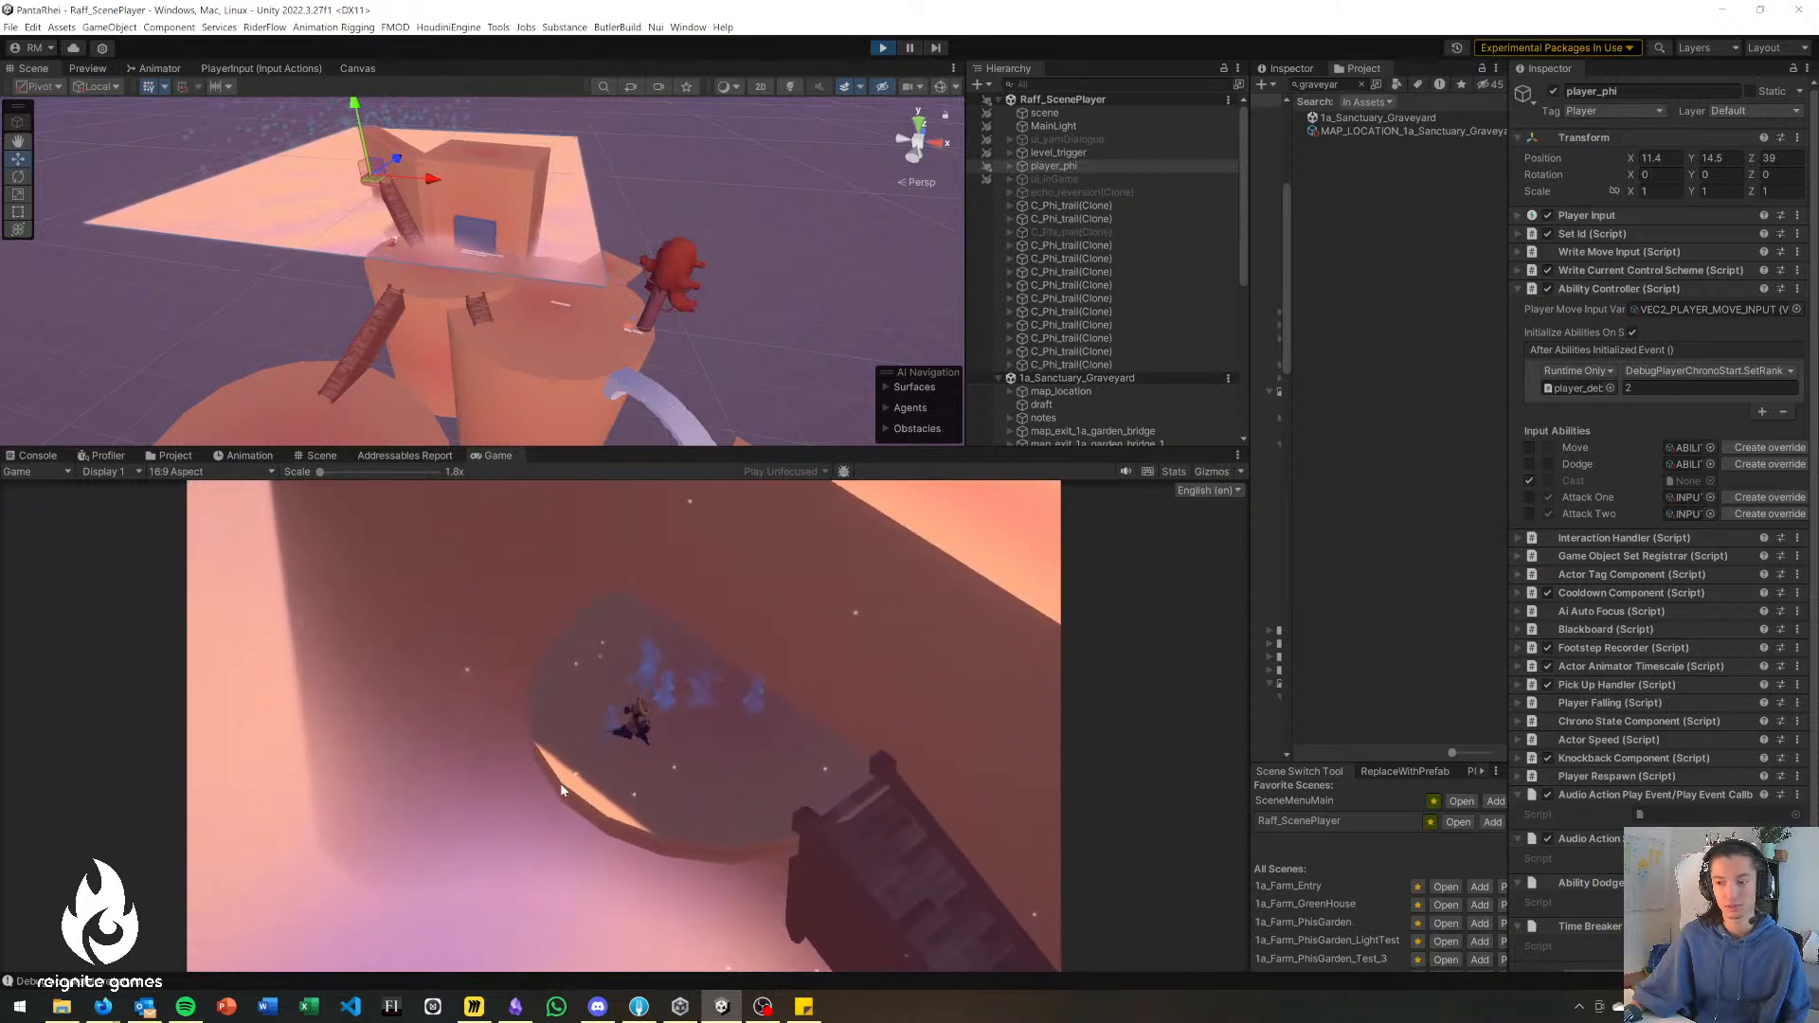
Playtest the descent from the upper platform down the long stairs to the Memorial & Shortcut platform.
key(d)
key(s)
key(d)
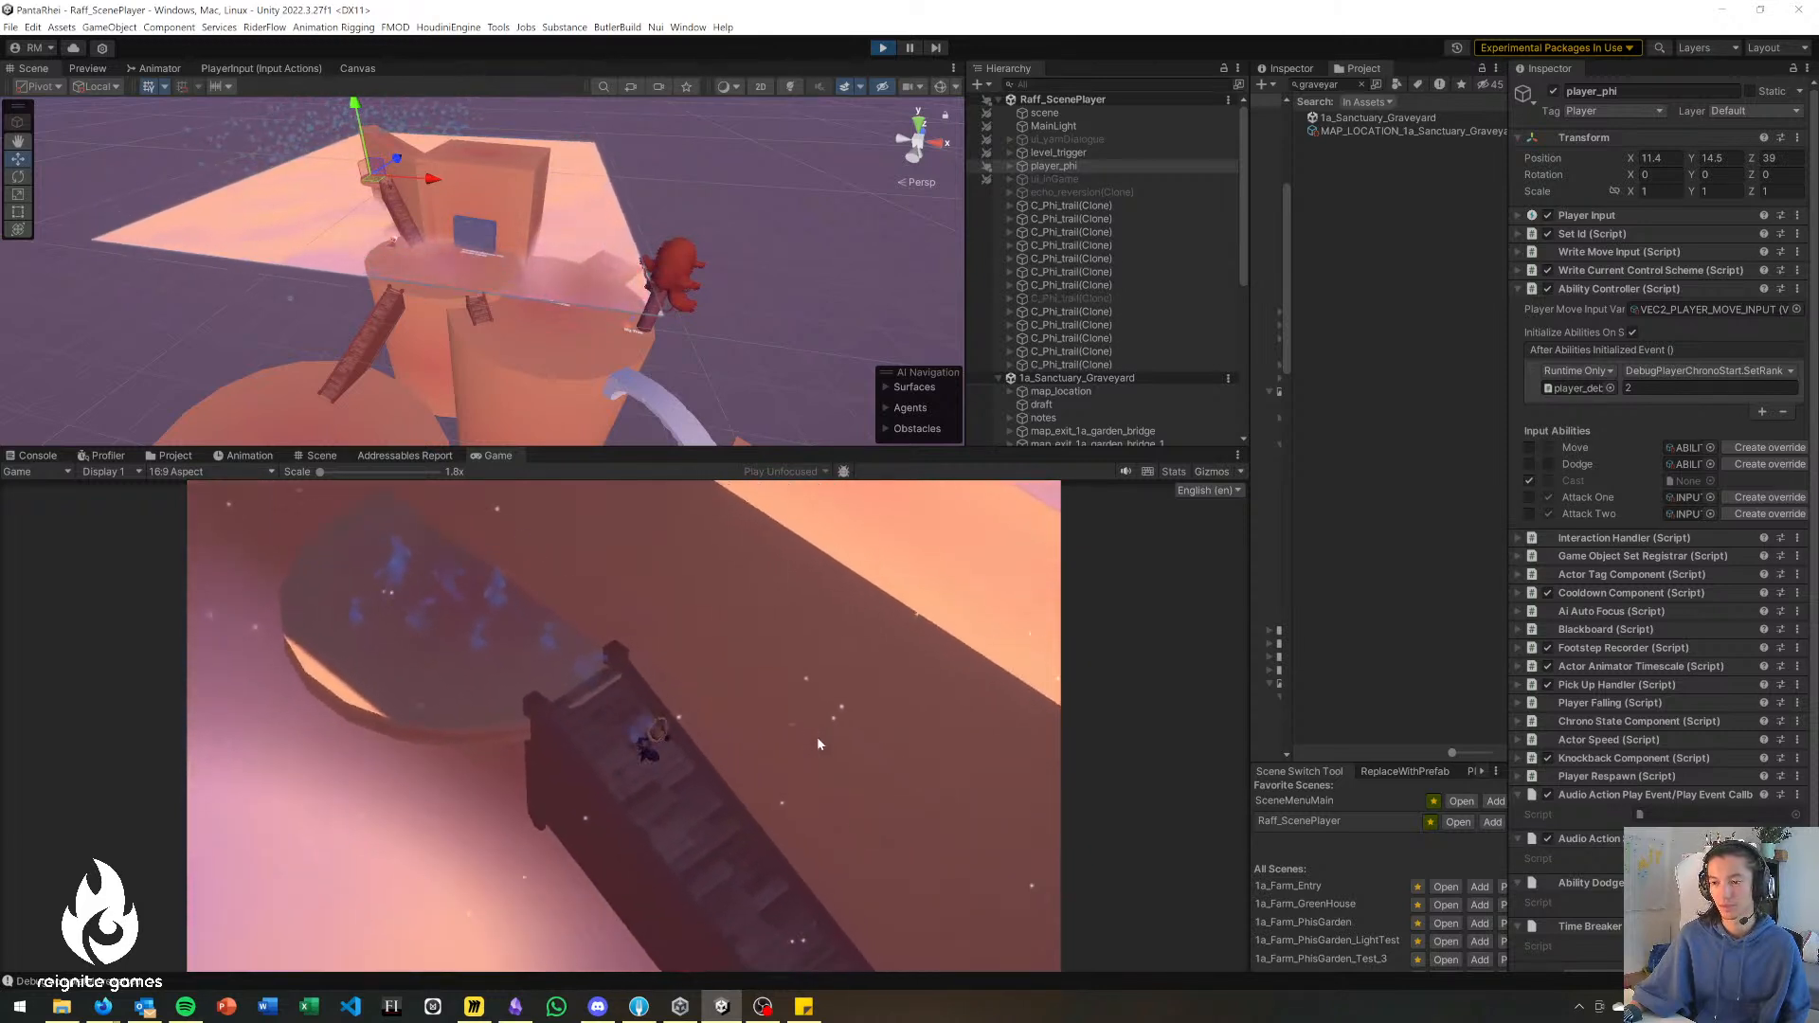
key(s)
key(d)
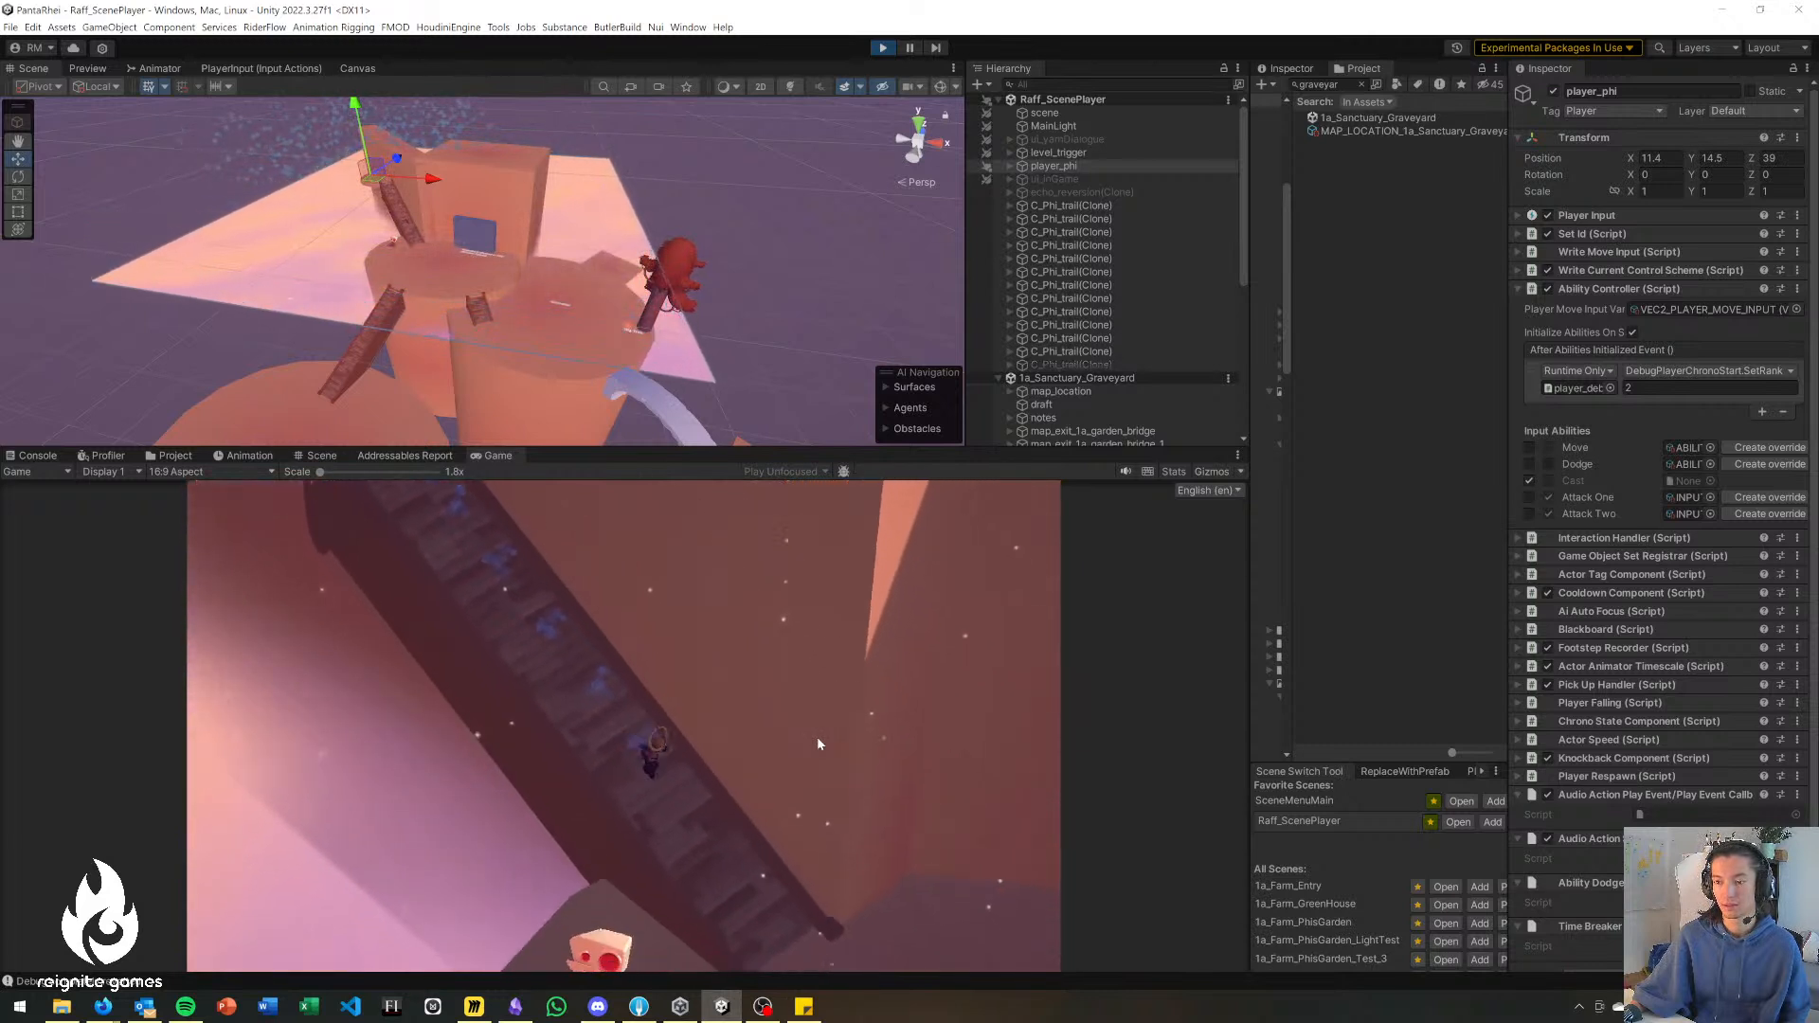
key(s)
key(d)
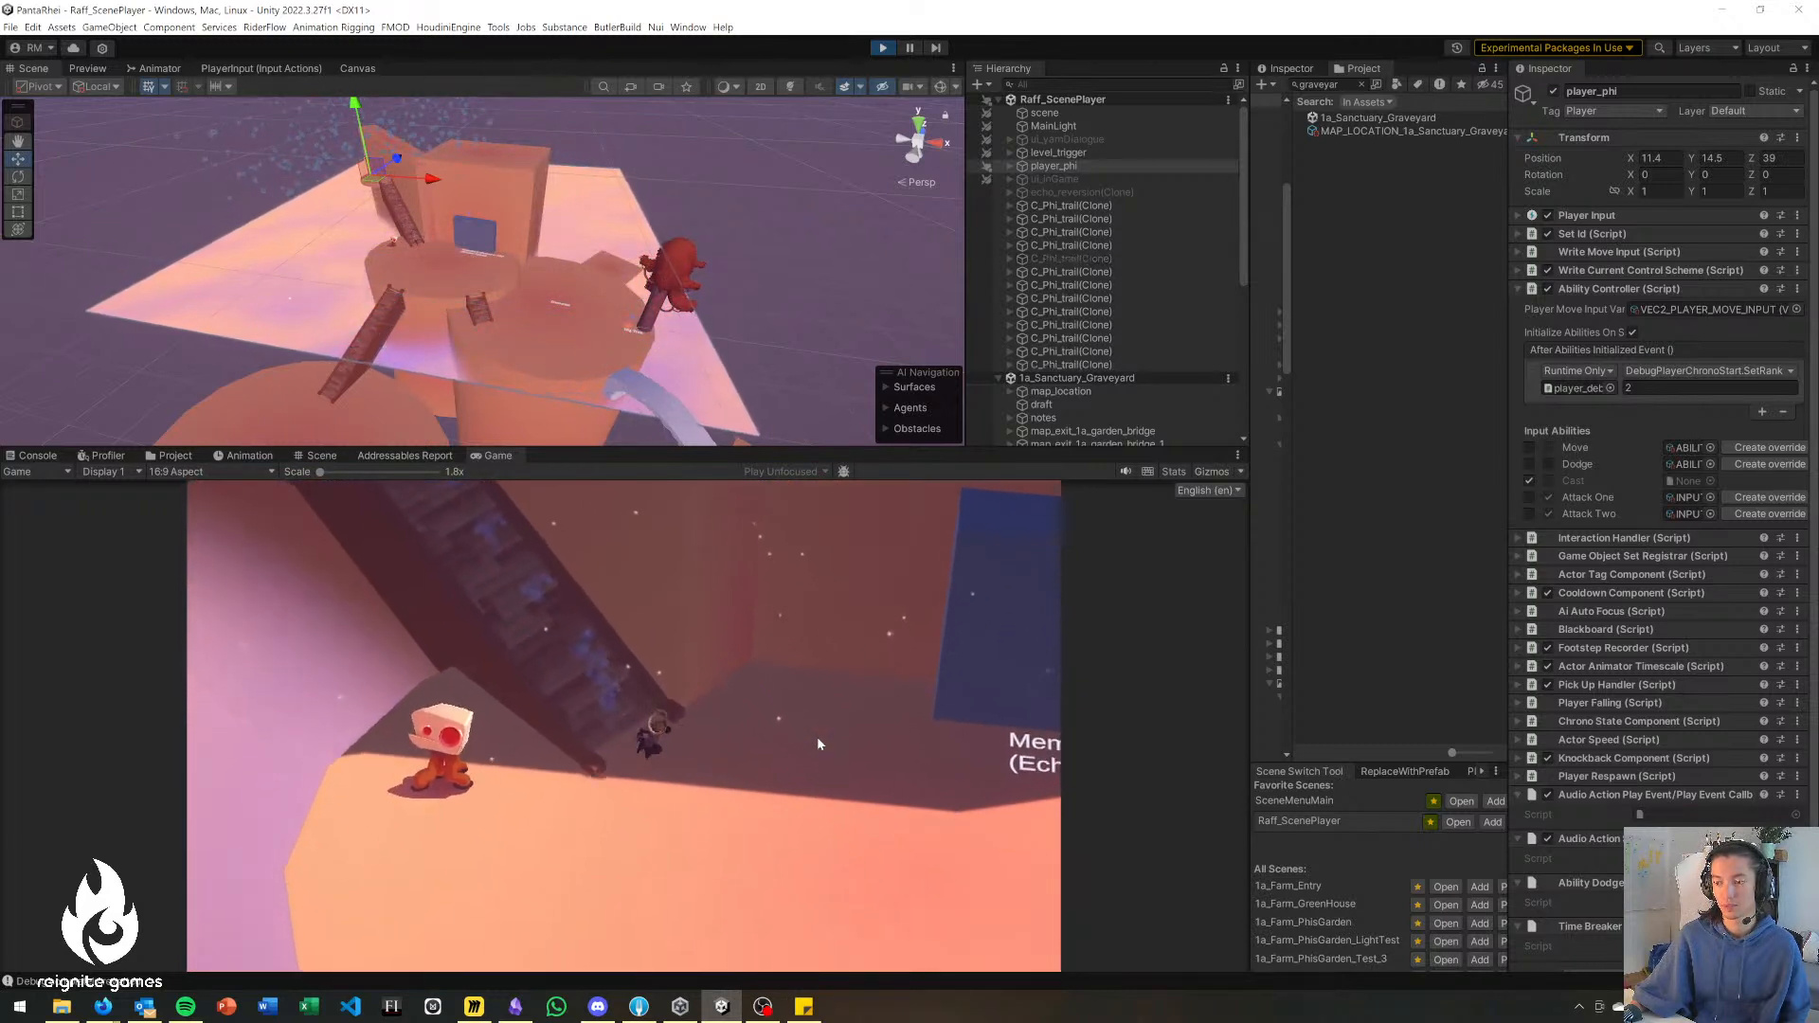
key(s)
key(d)
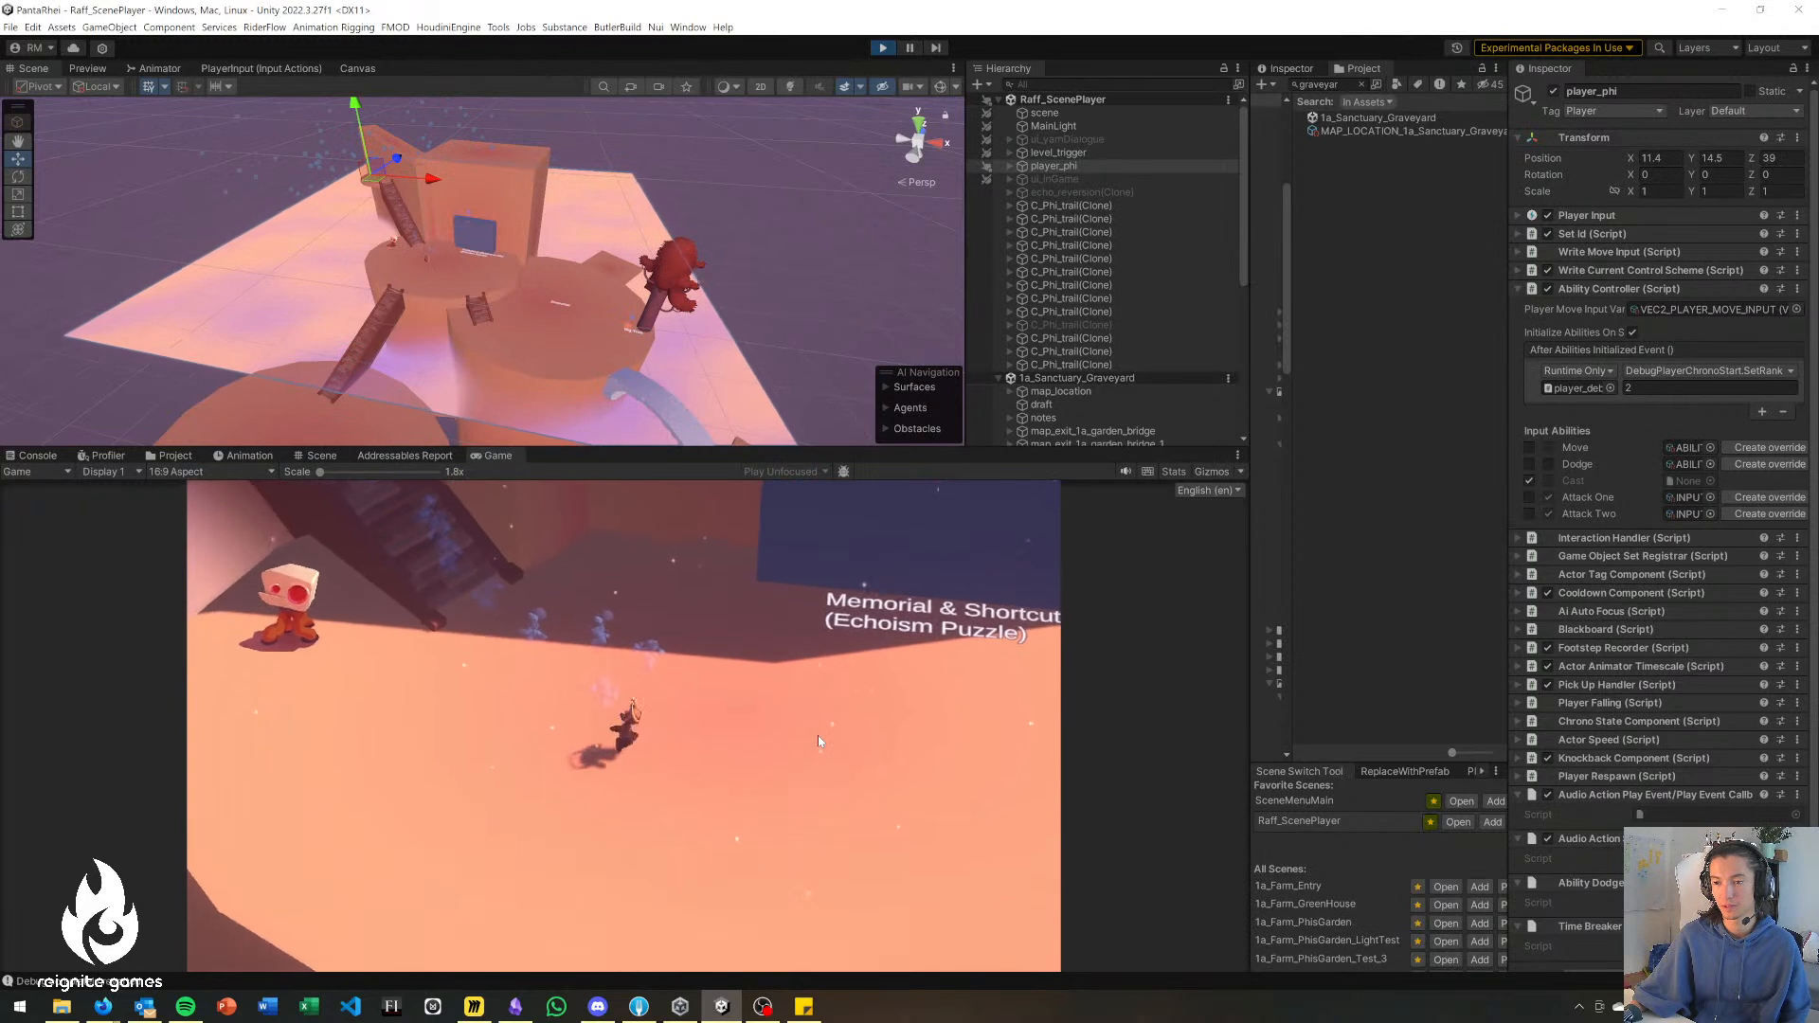
Test an attack on the Memorial platform and walk up to the red-eyed character beside the stairs.
key(s)
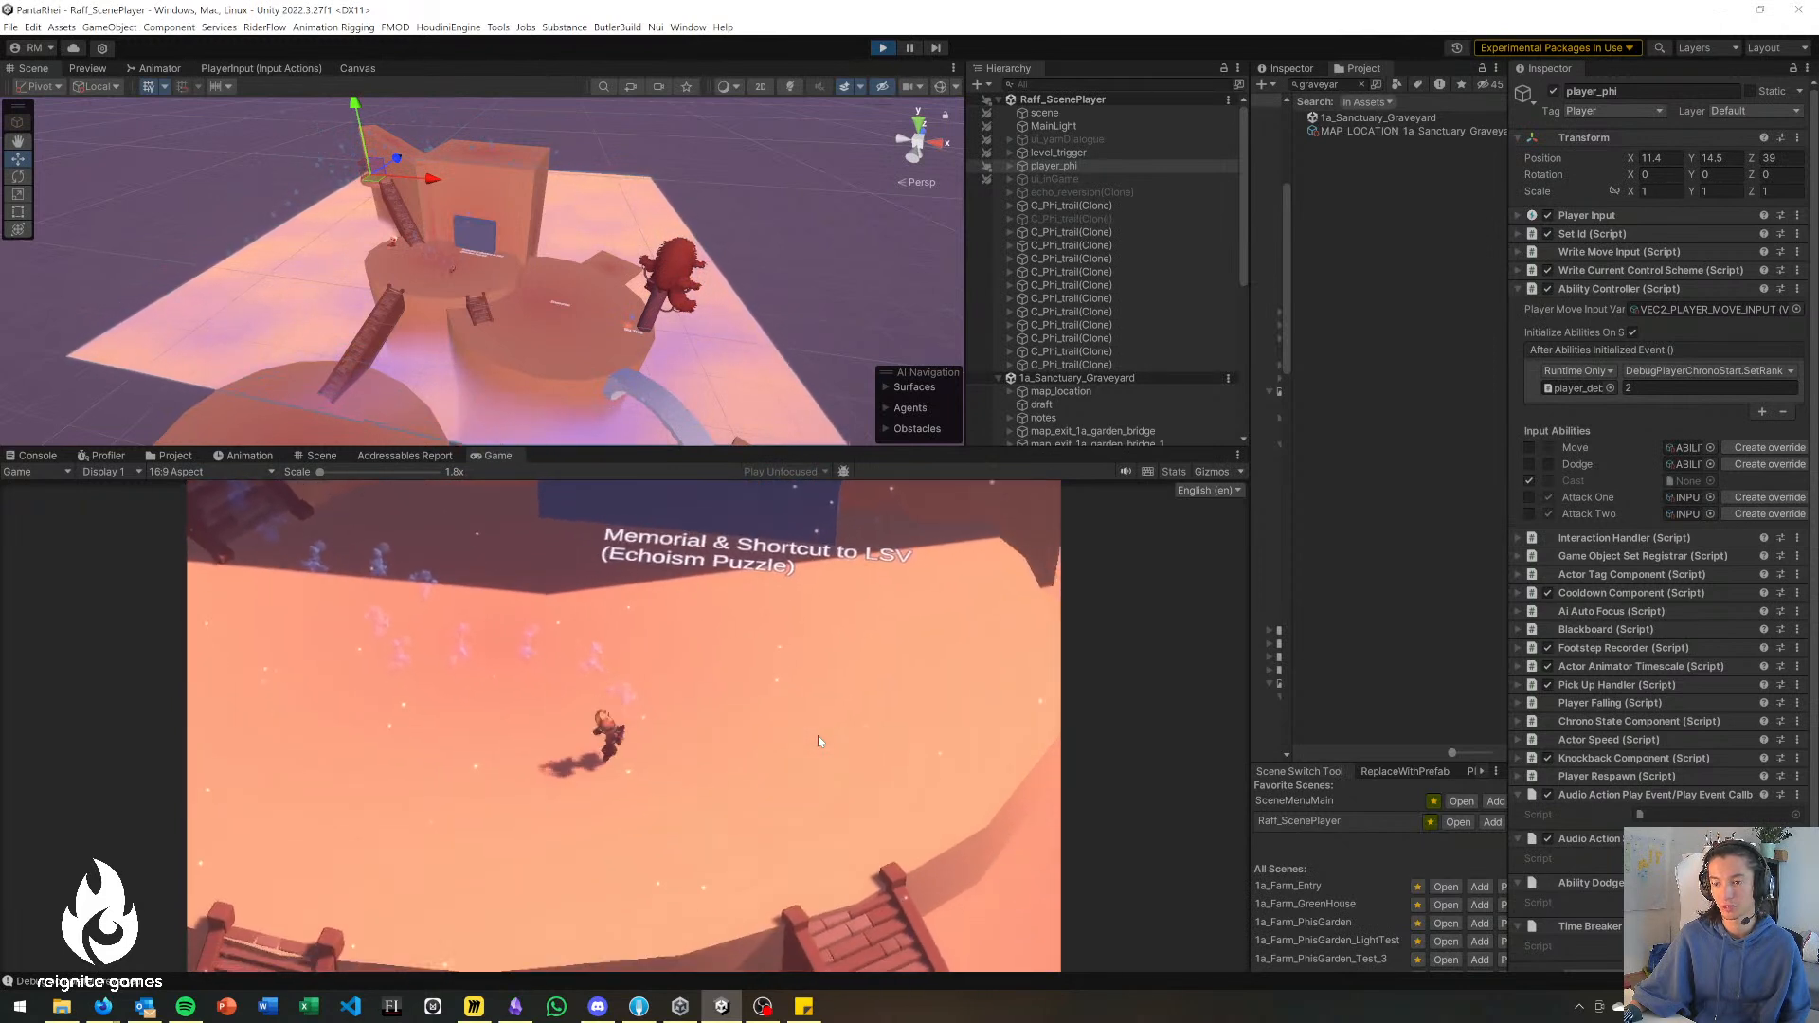
key(a)
key(w)
key(a)
click(534, 760)
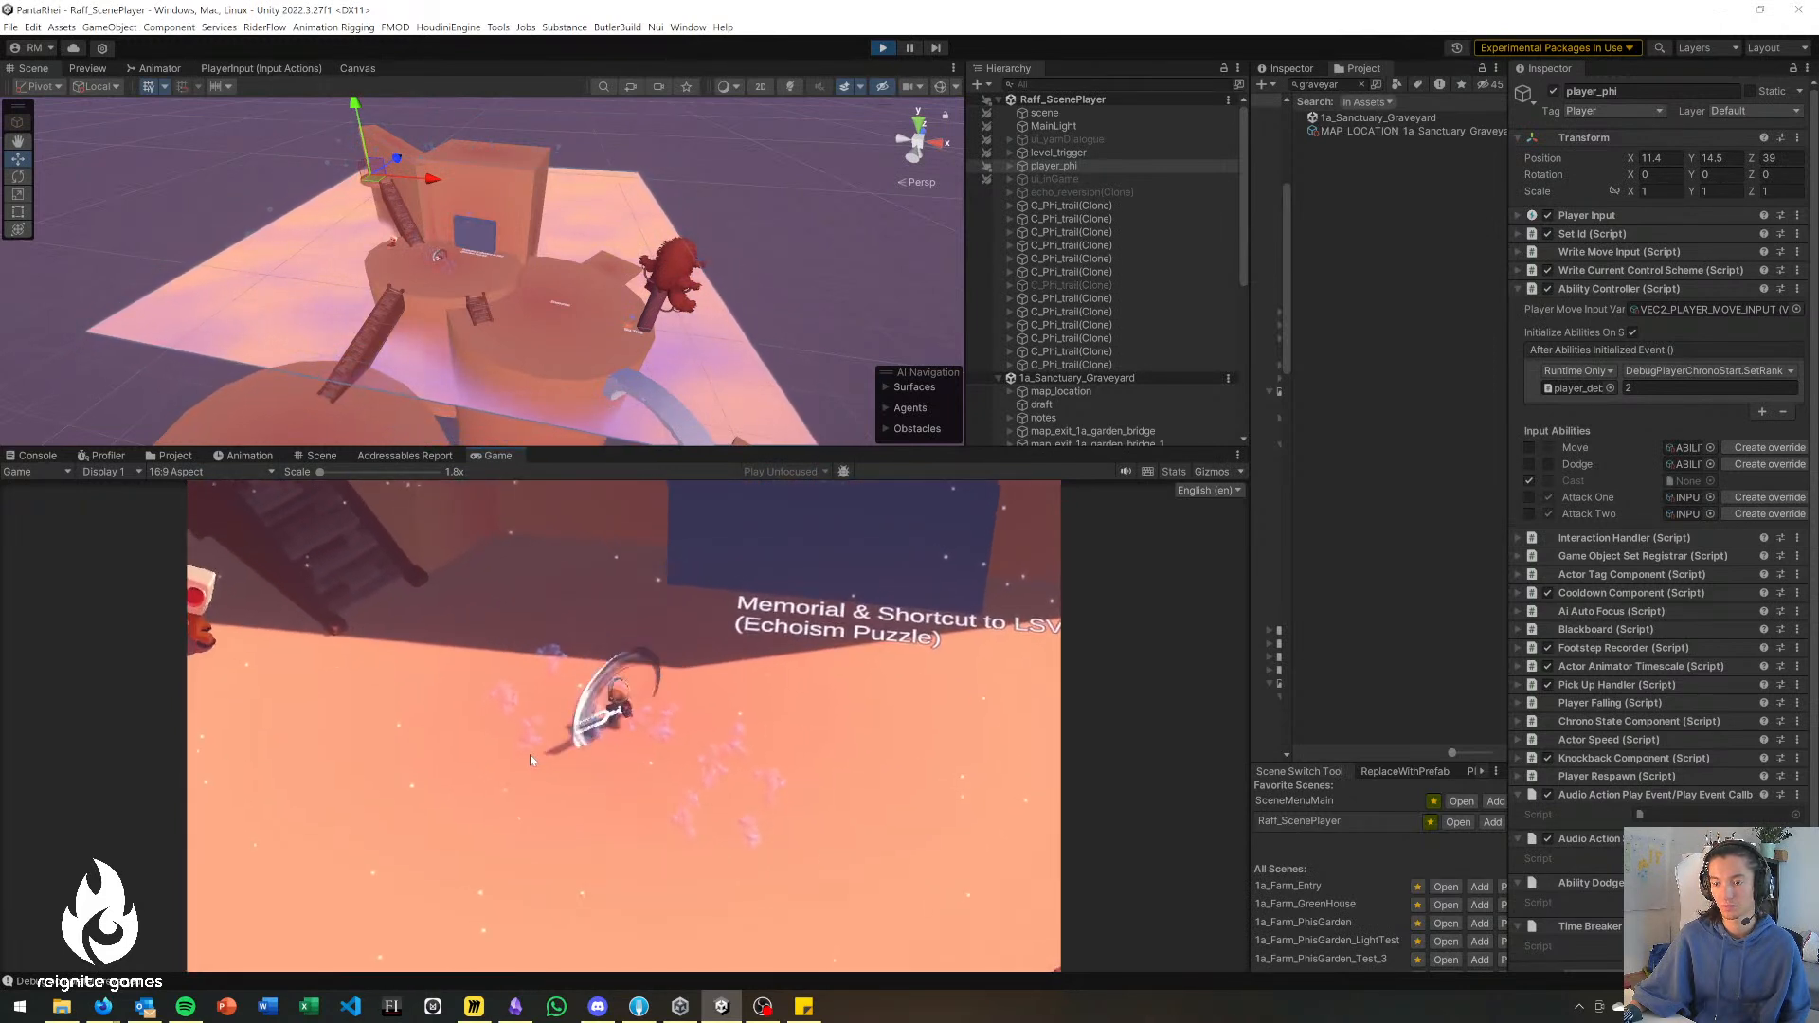
key(a)
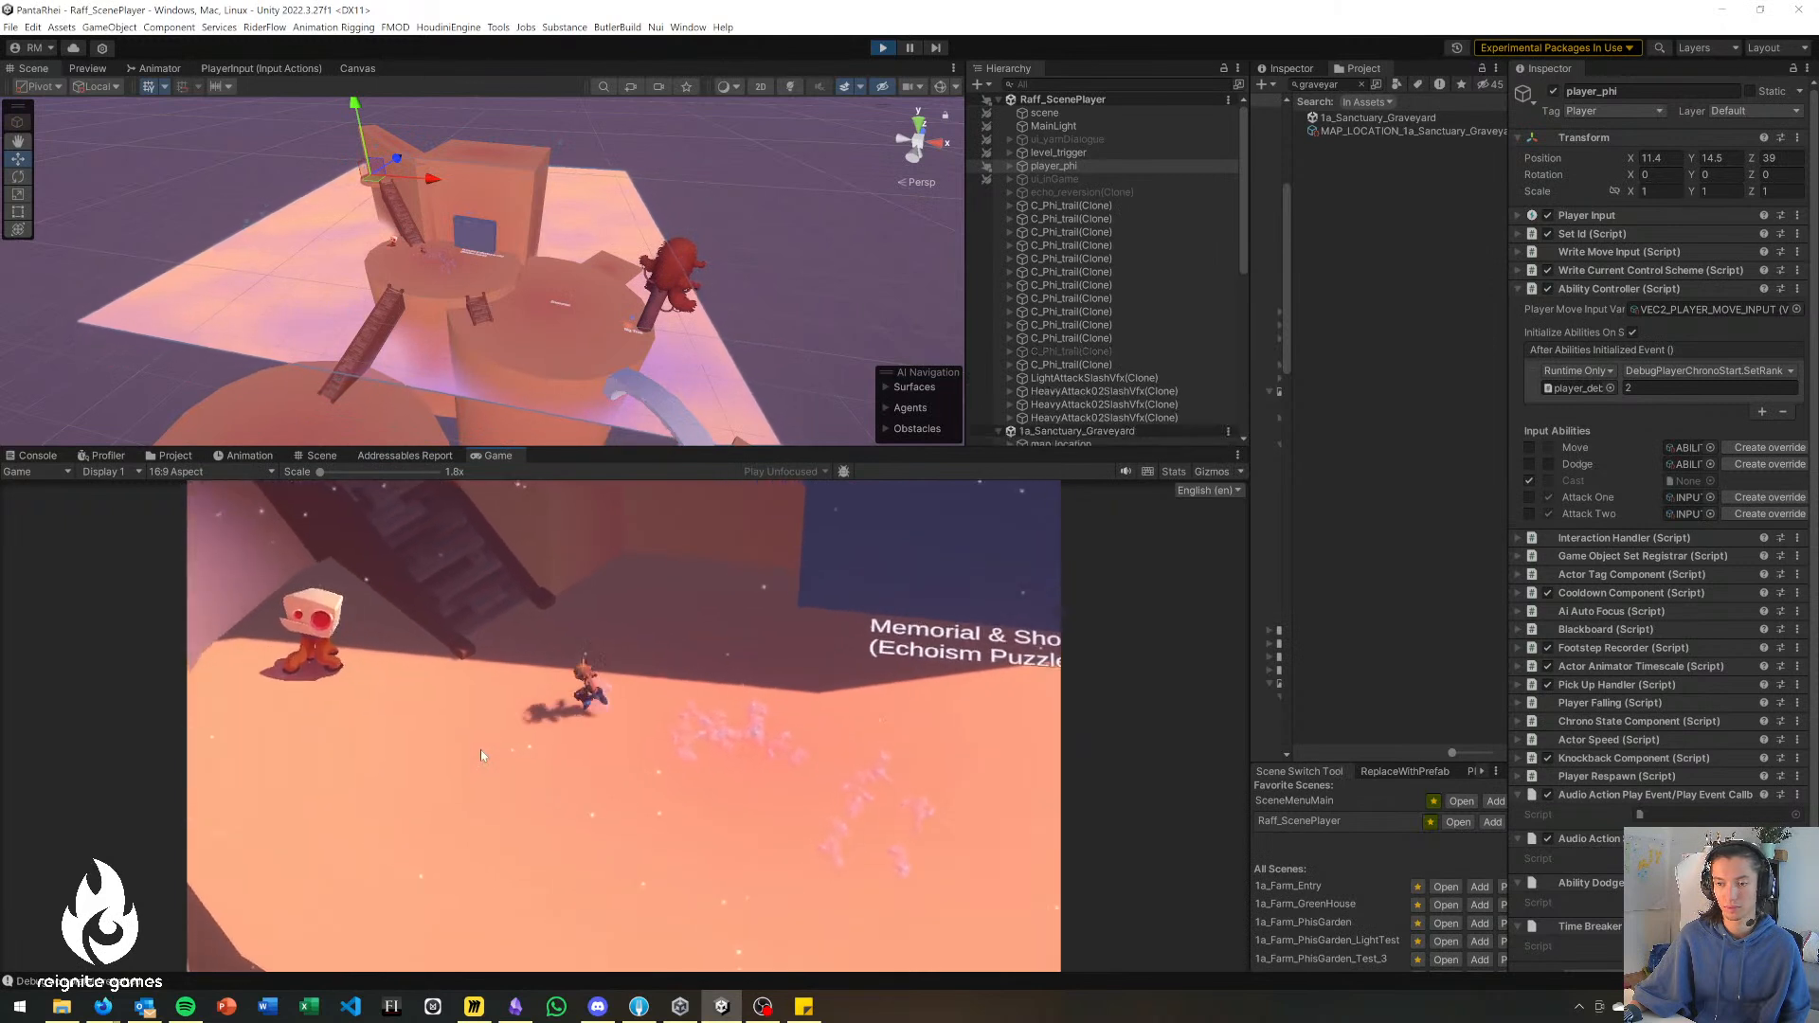
key(a)
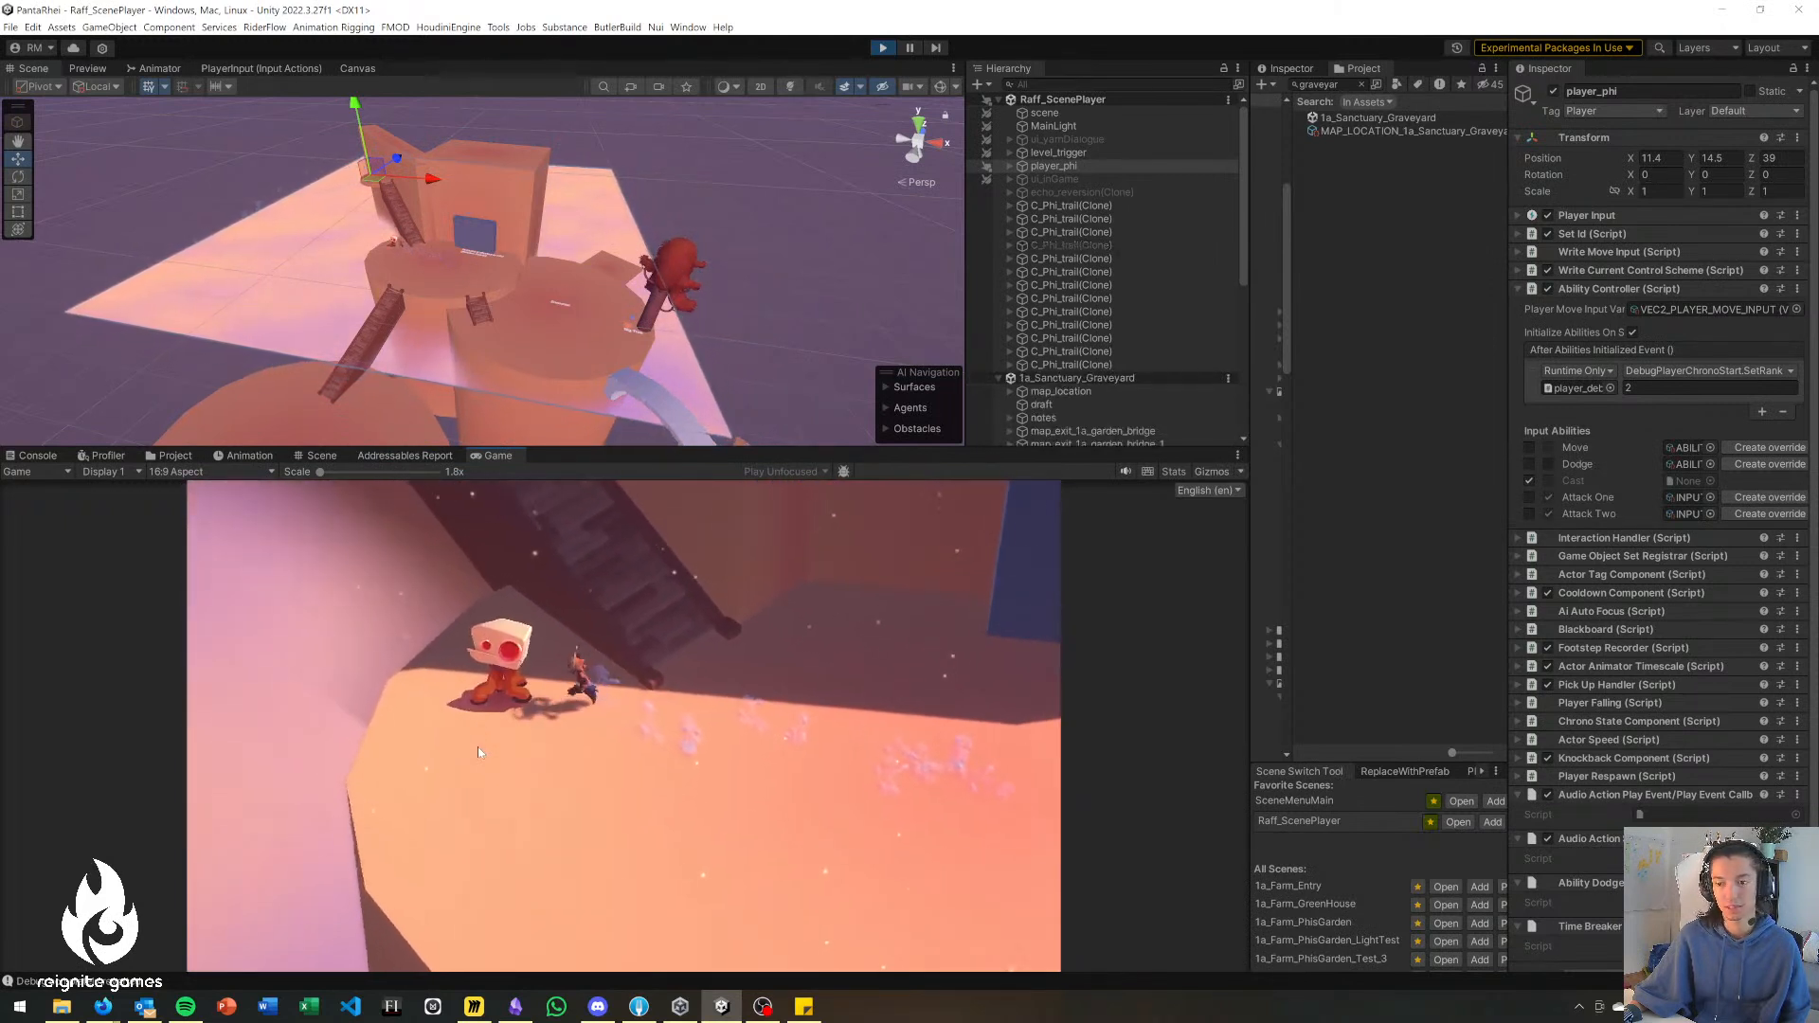
key(d)
Walk the character over to the blue Memorial & Shortcut wall and inspect the Echoism Puzzle area around it.
key(d)
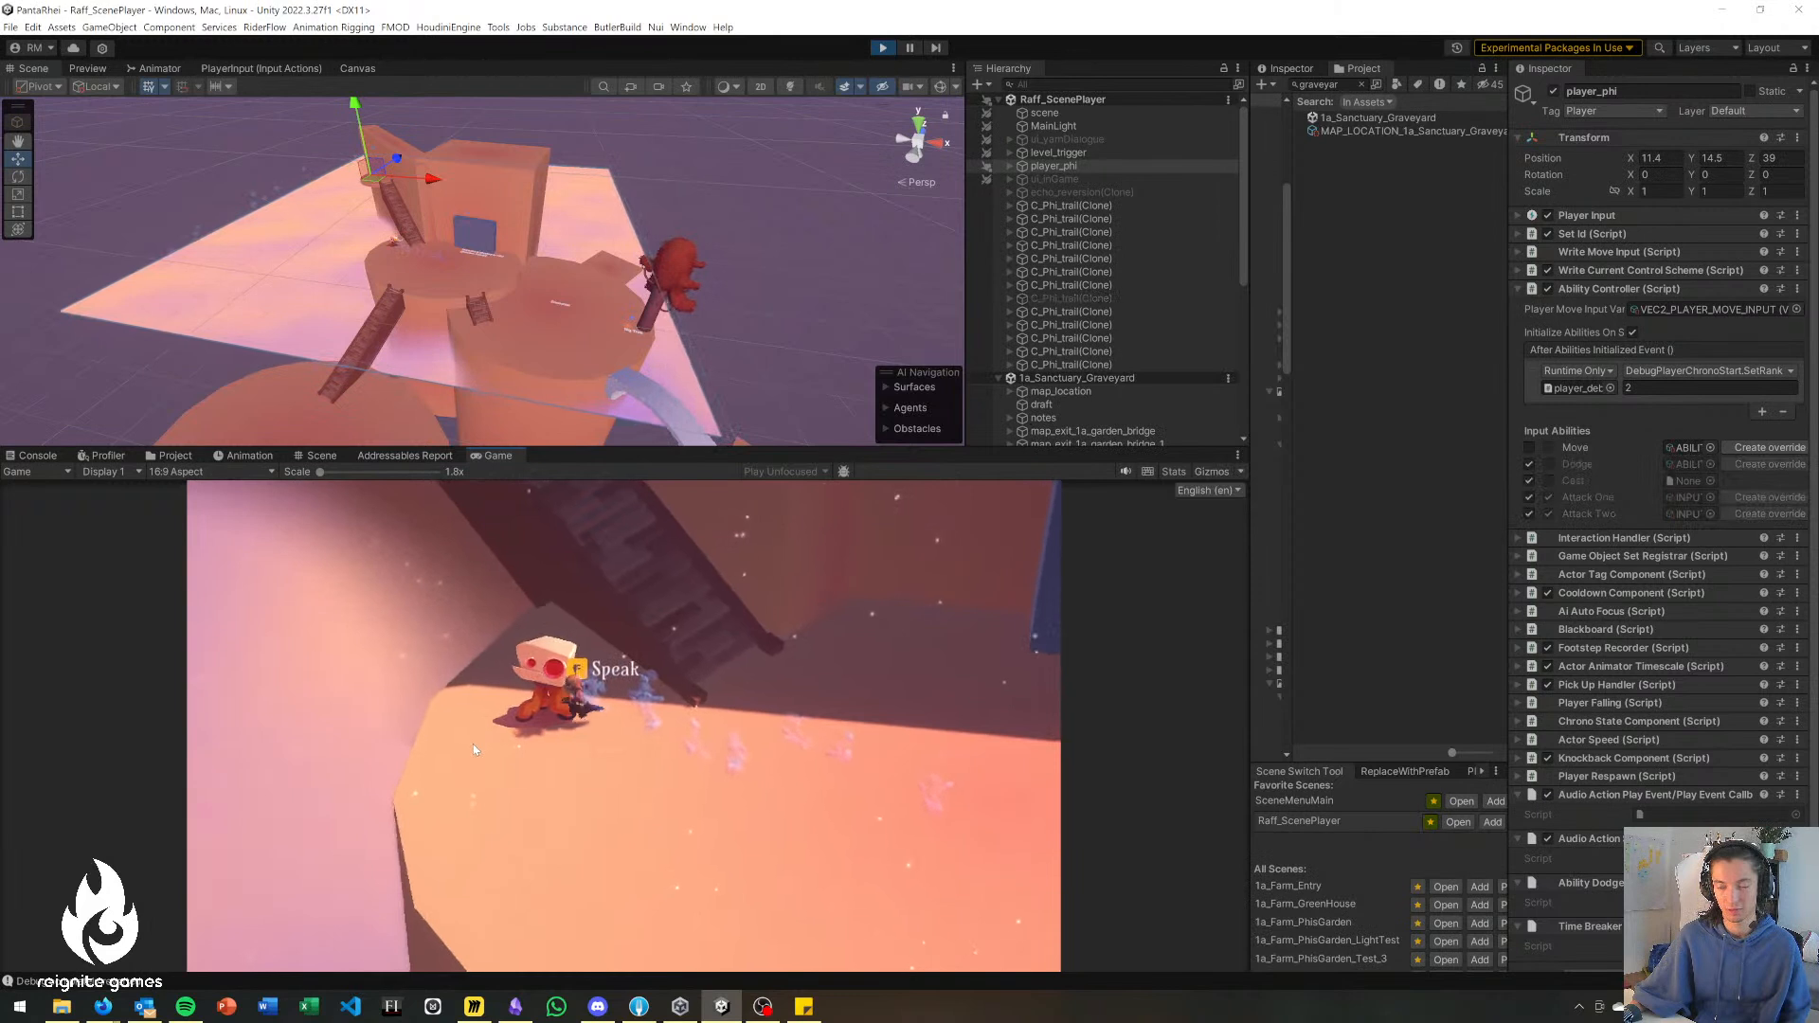
key(d)
key(s)
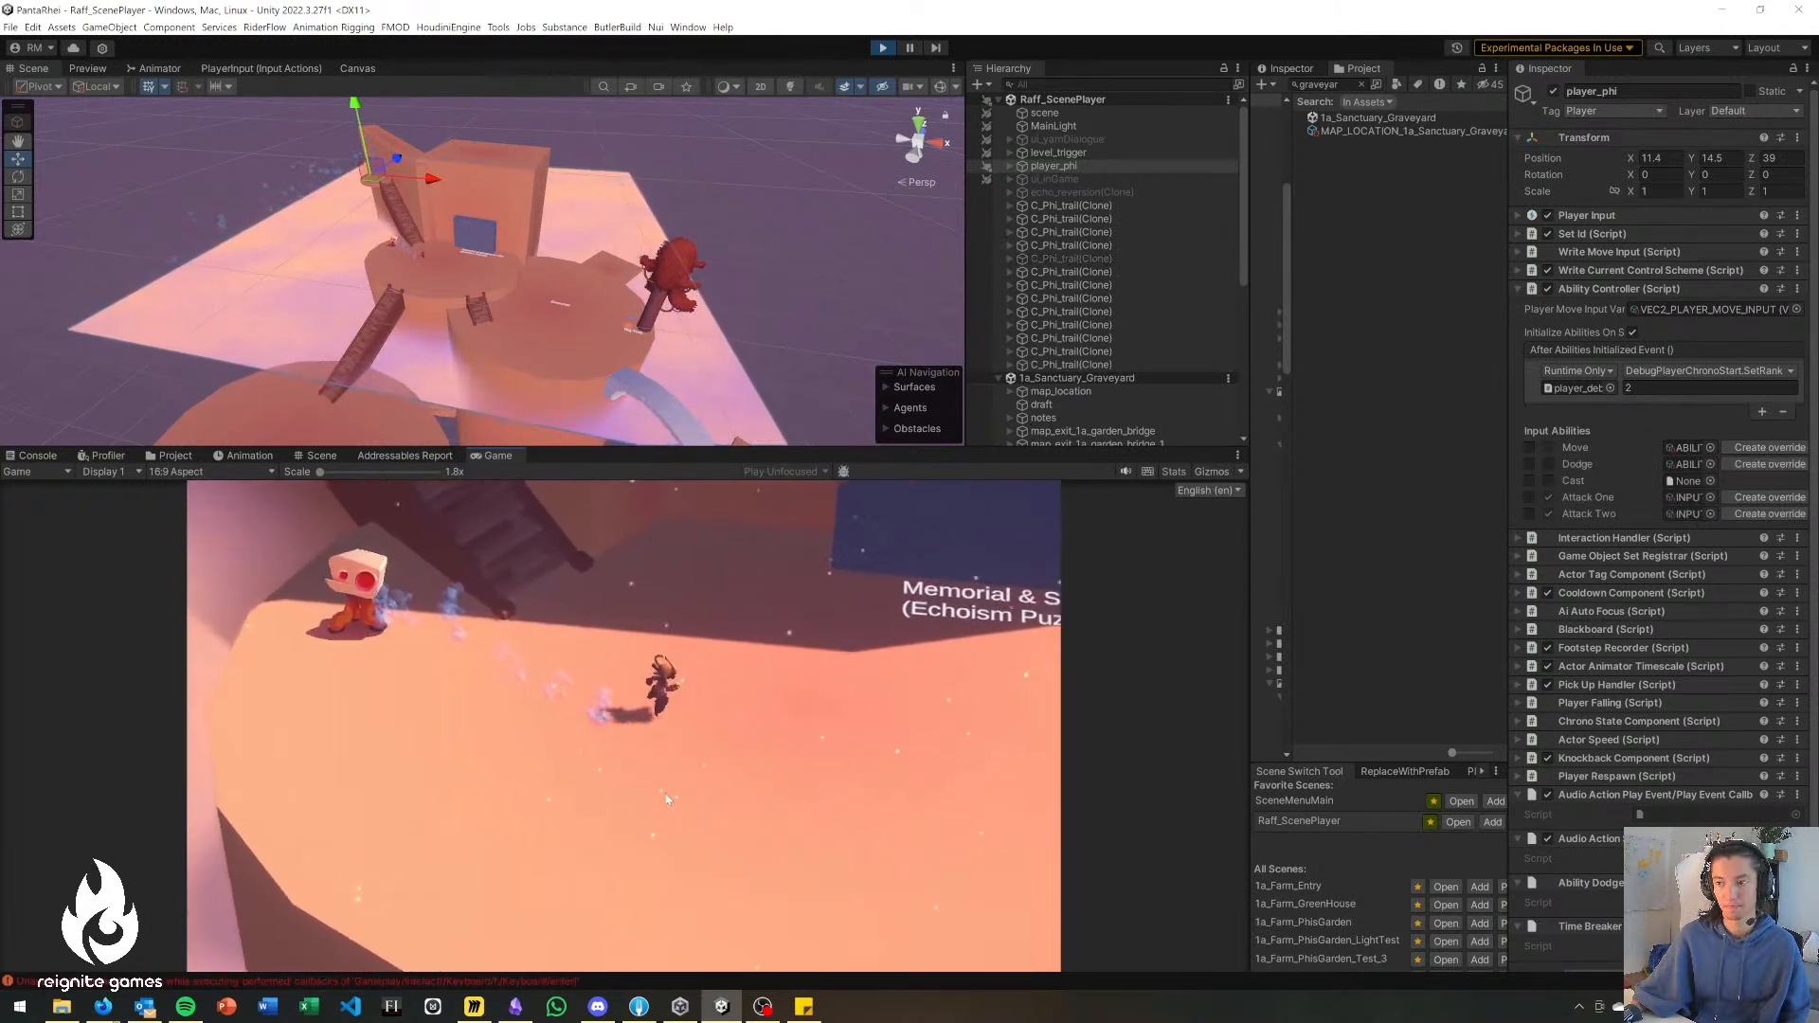
key(w)
key(d)
key(d)
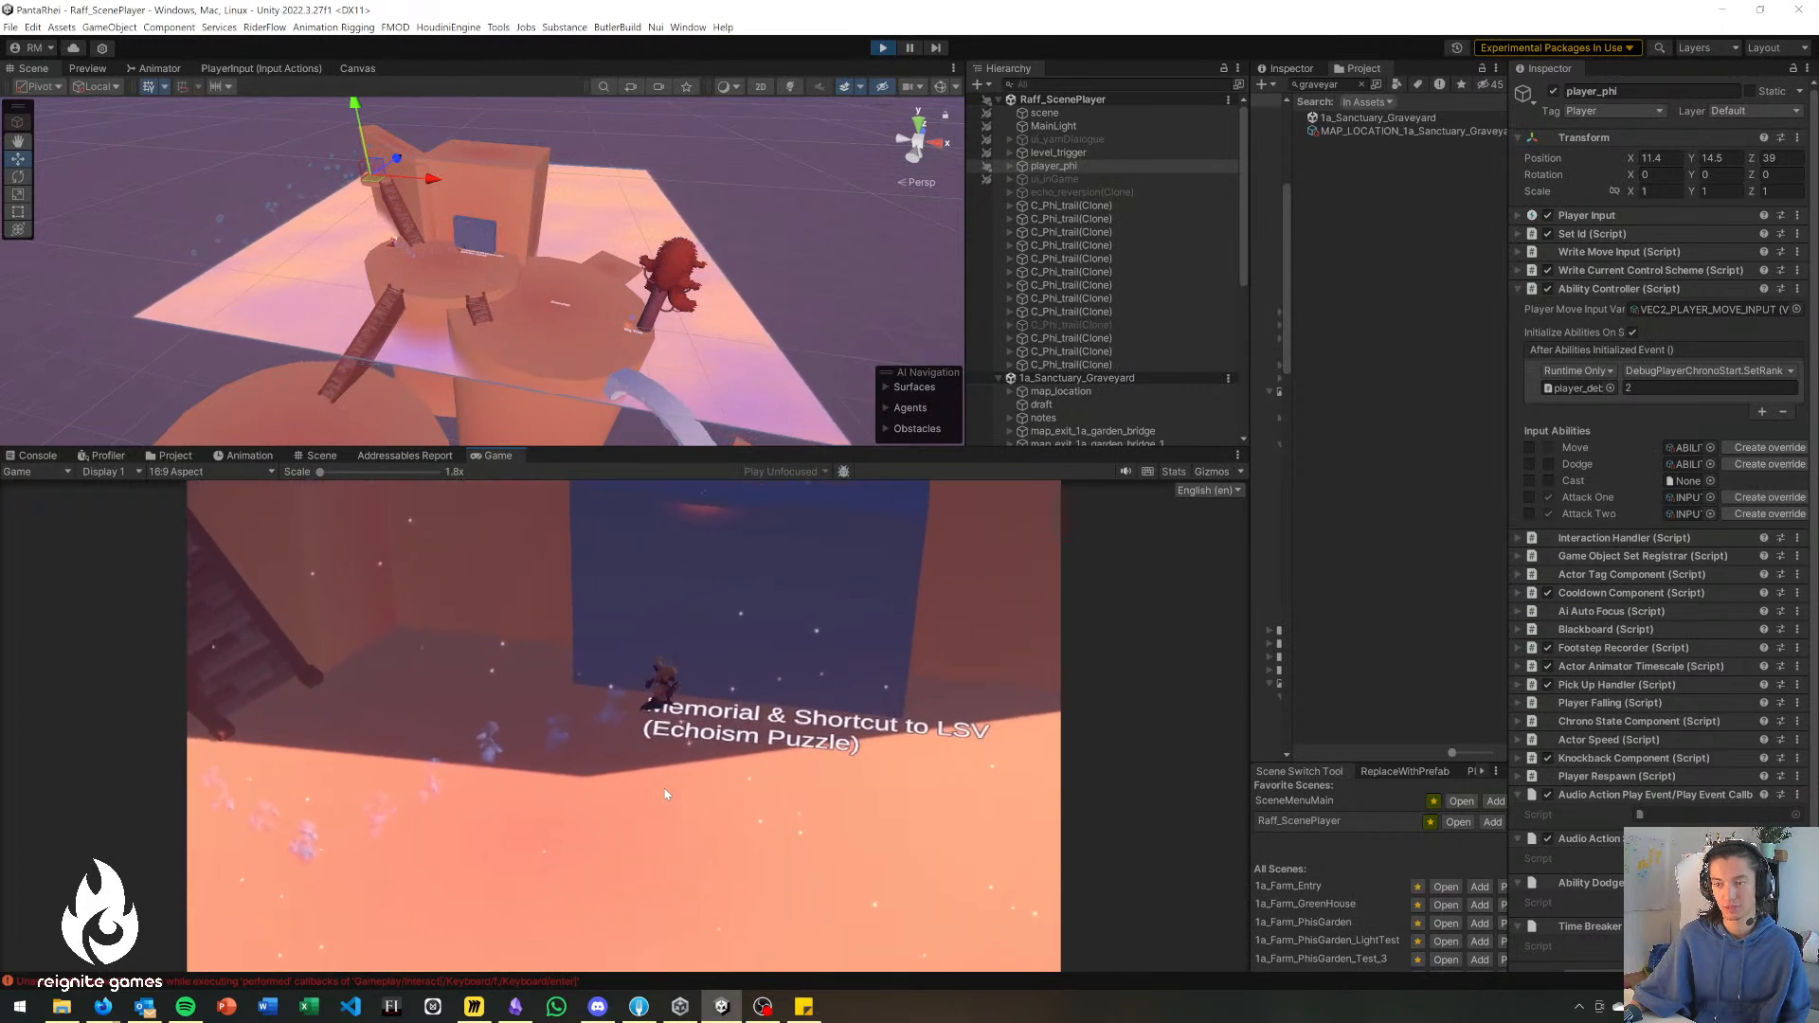
key(a)
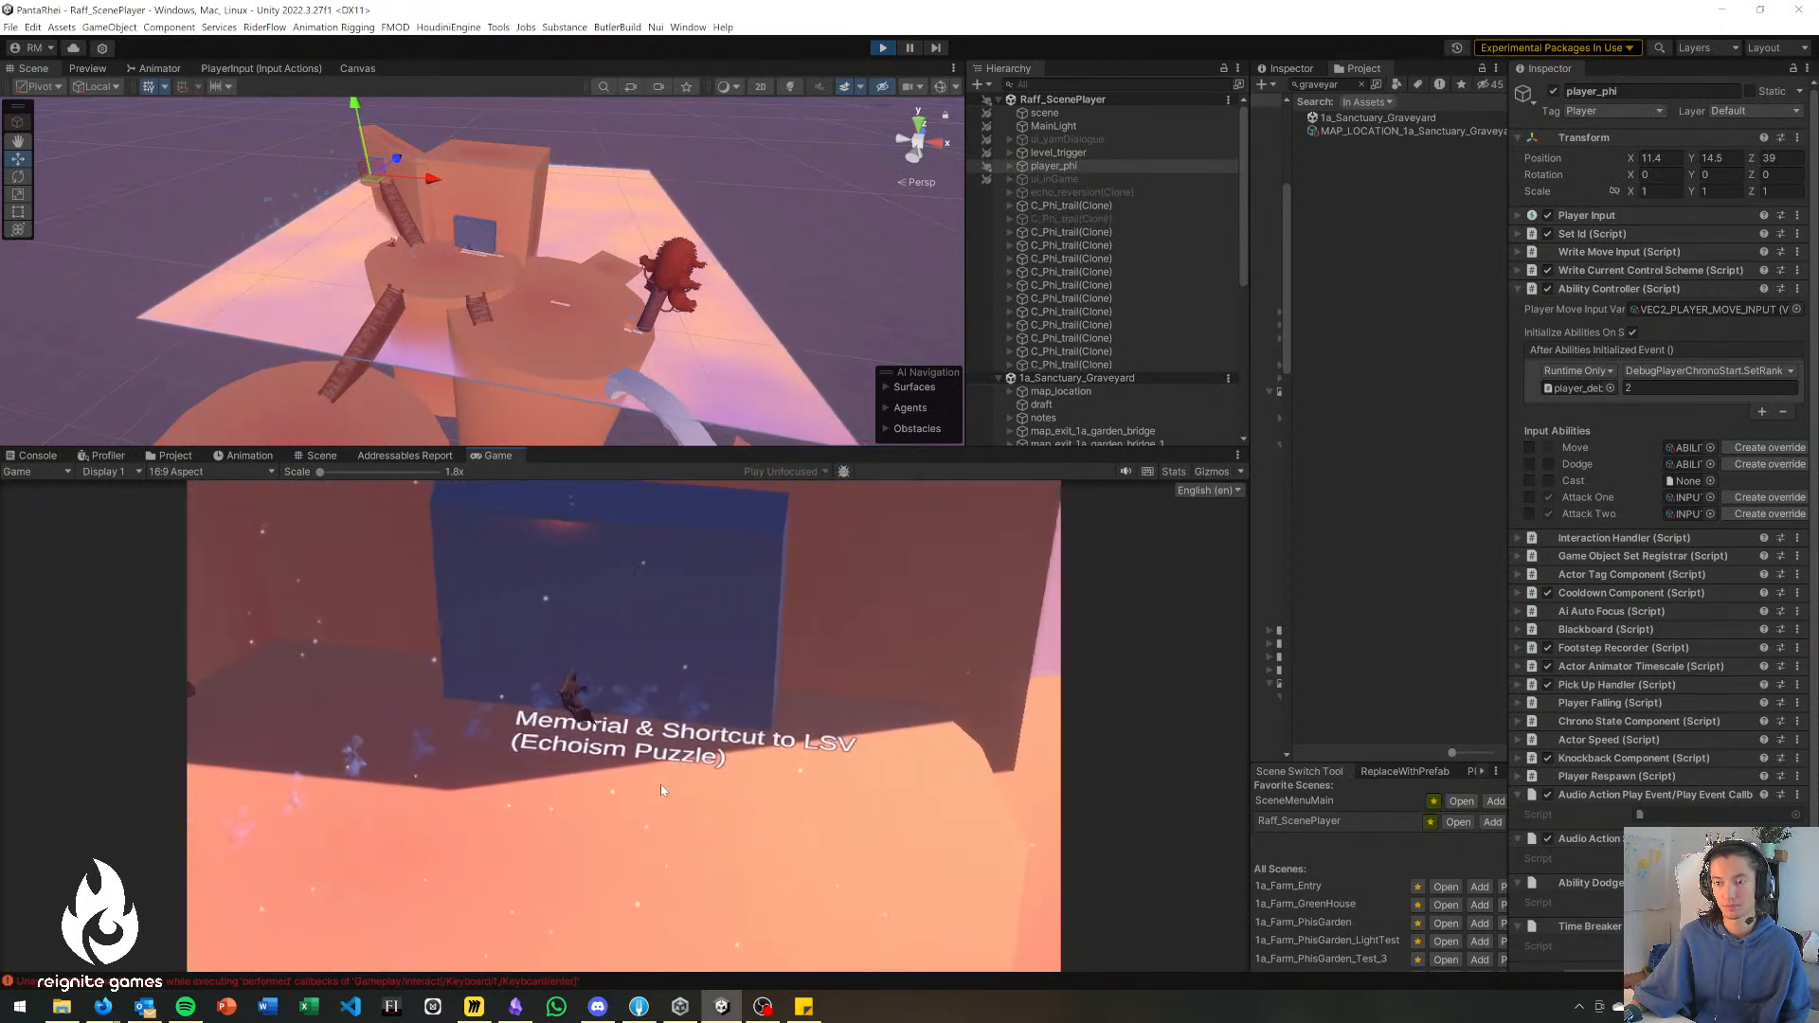
key(d)
key(s)
key(w)
key(a)
Playtest the route down the wooden stairs to the large lower platform and run around the Miniboss marker.
key(s)
key(s)
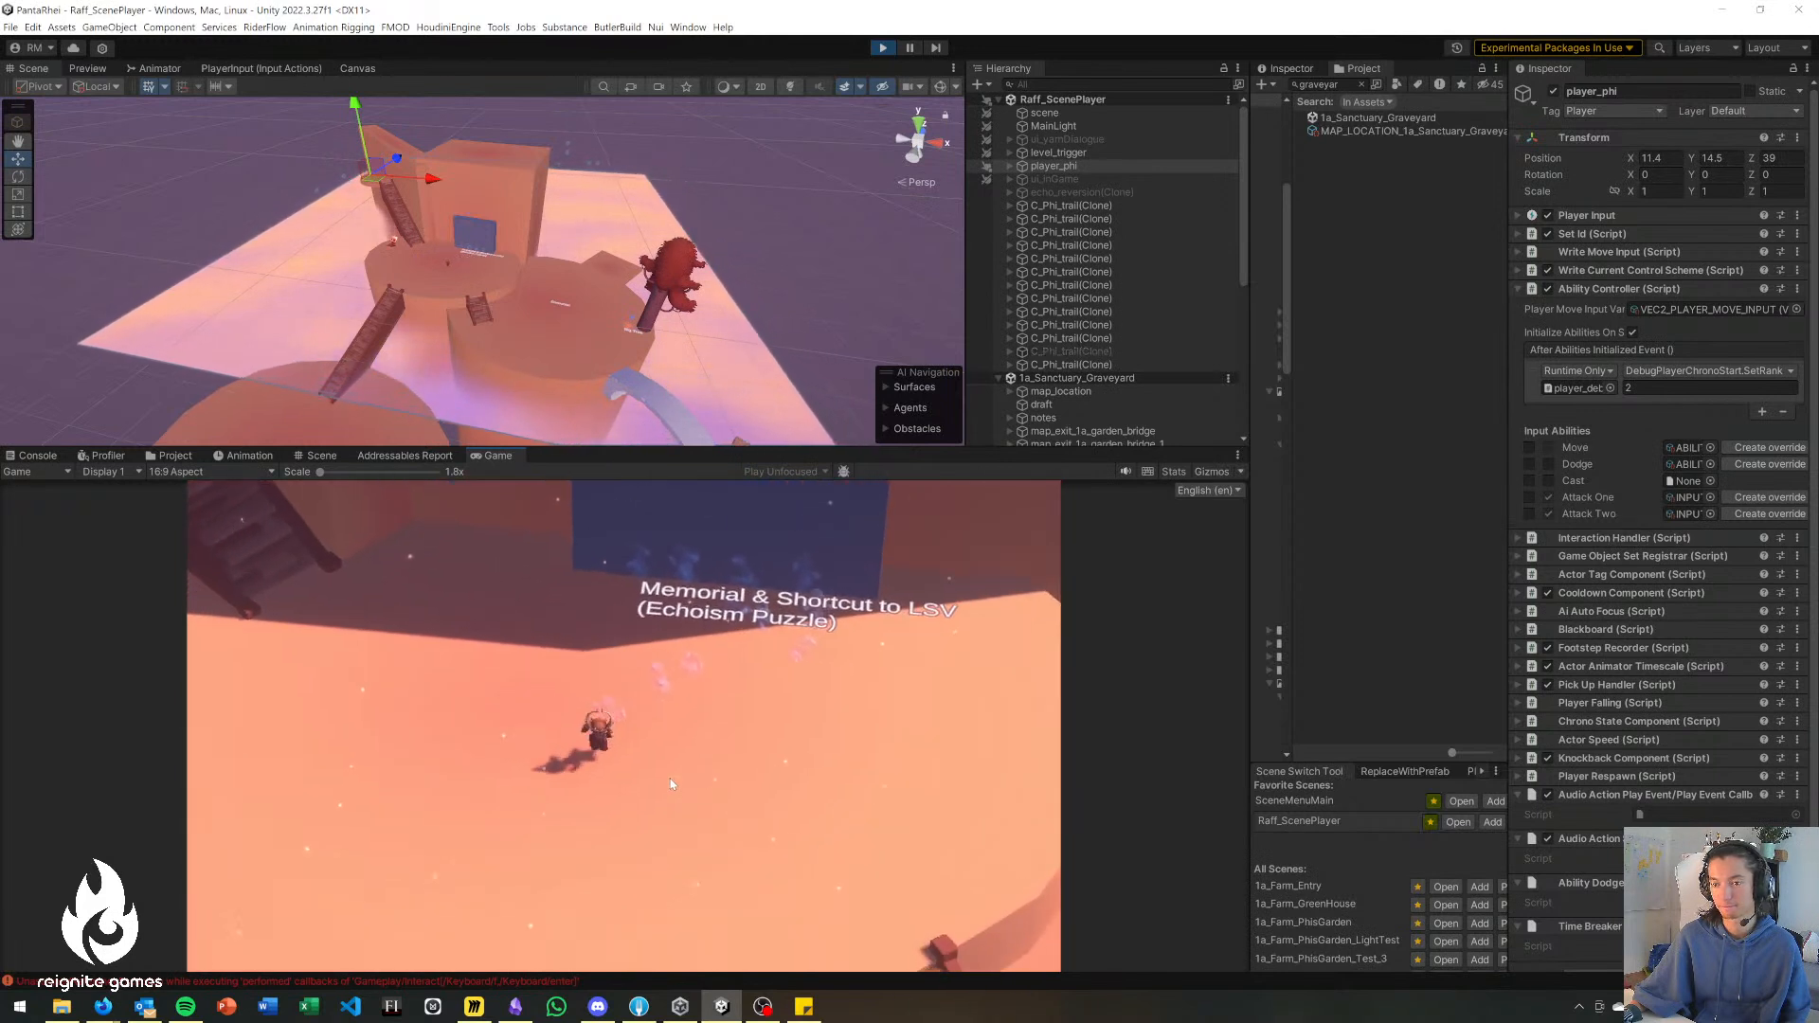
key(a)
key(s)
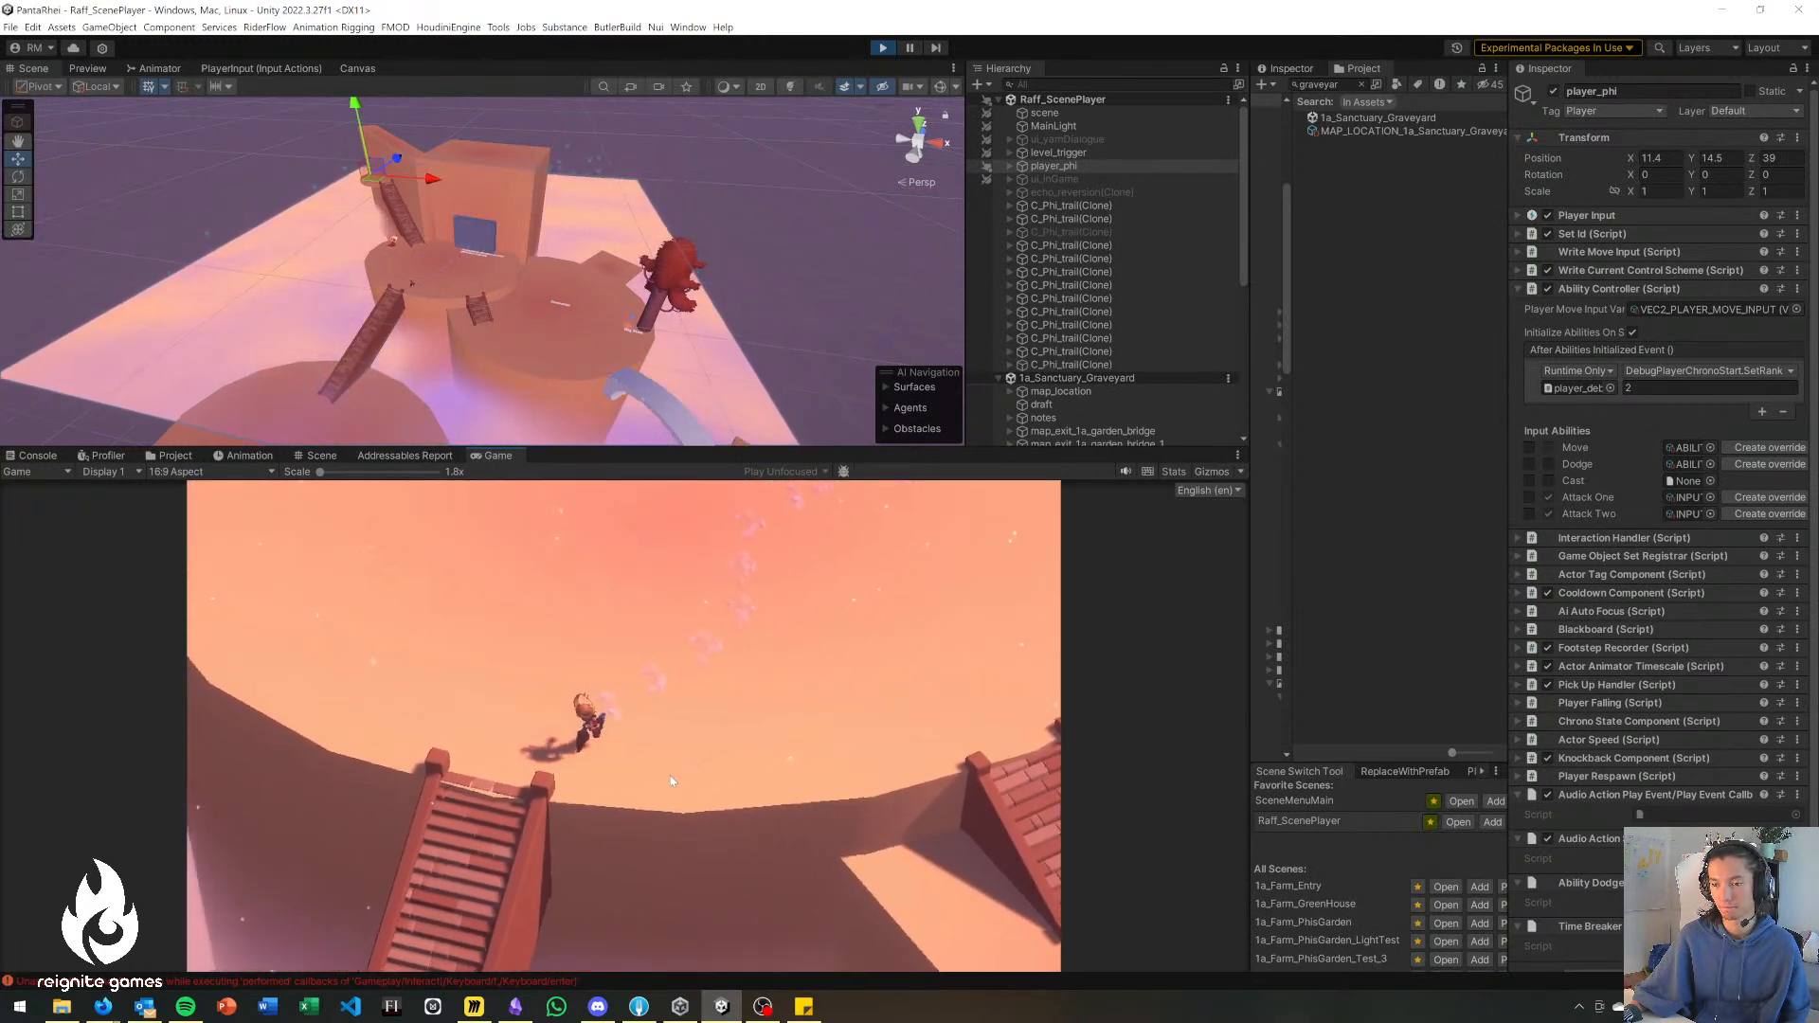
key(s)
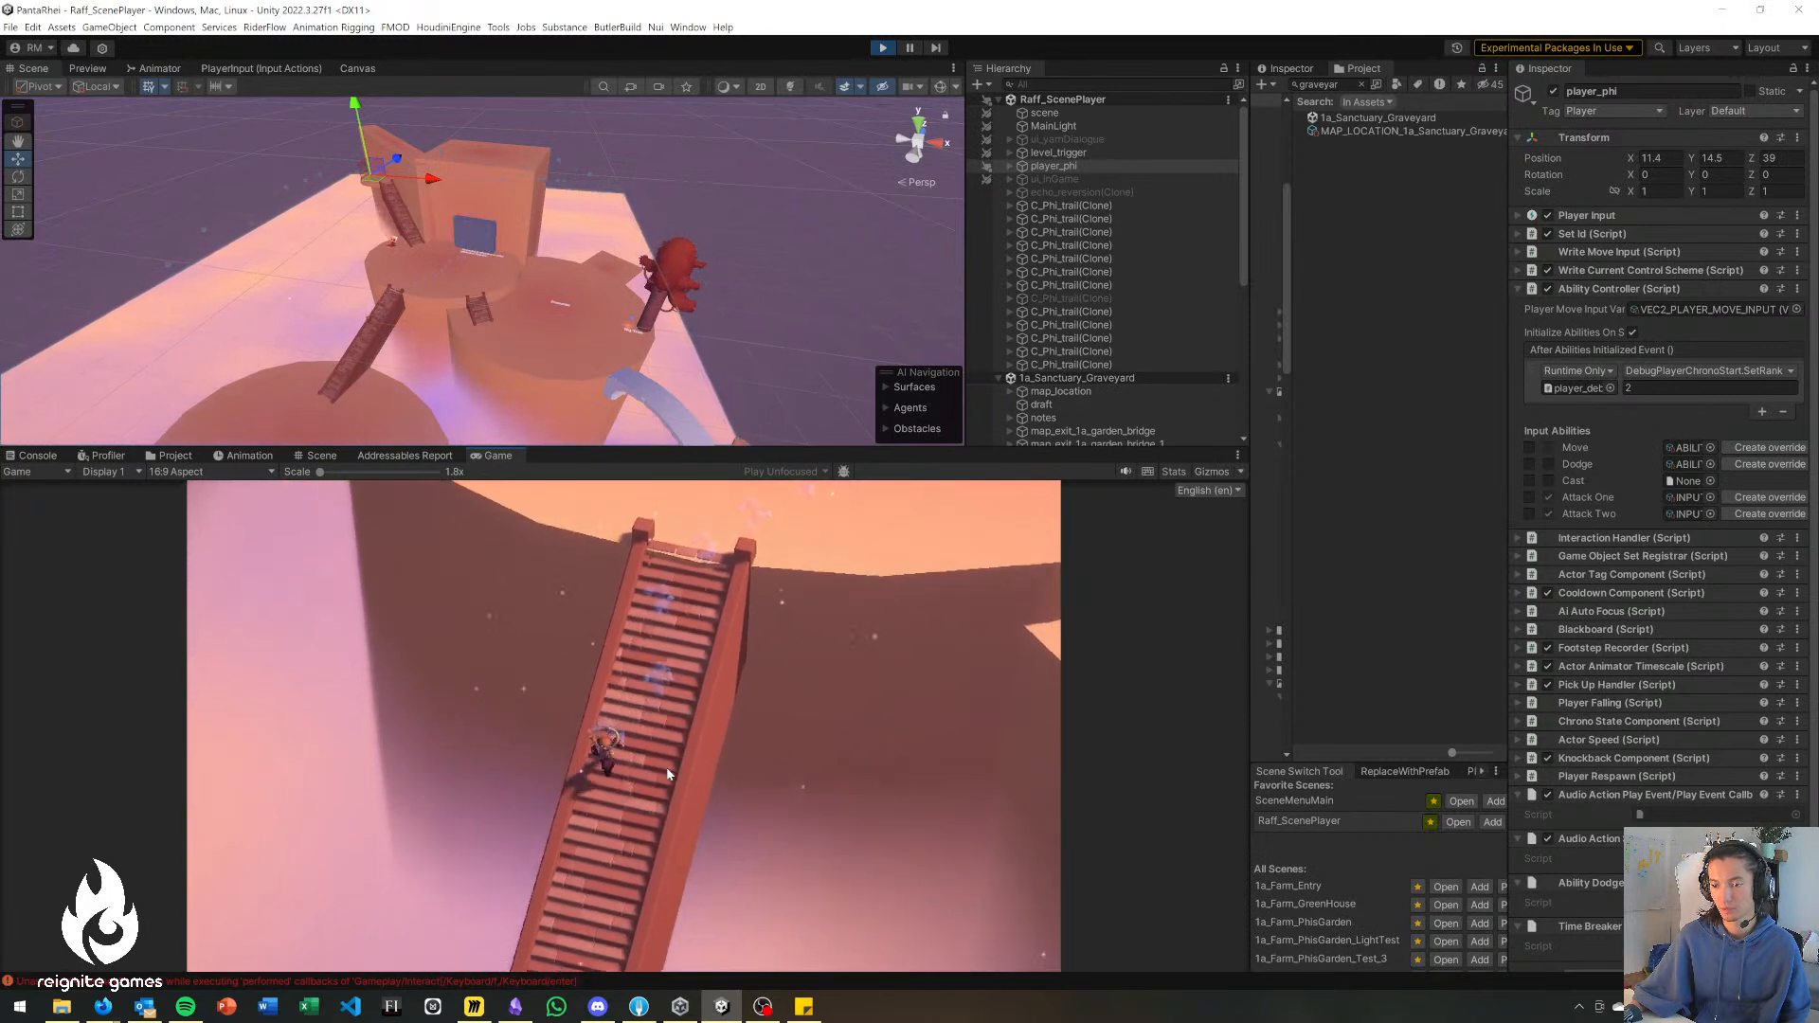
key(s)
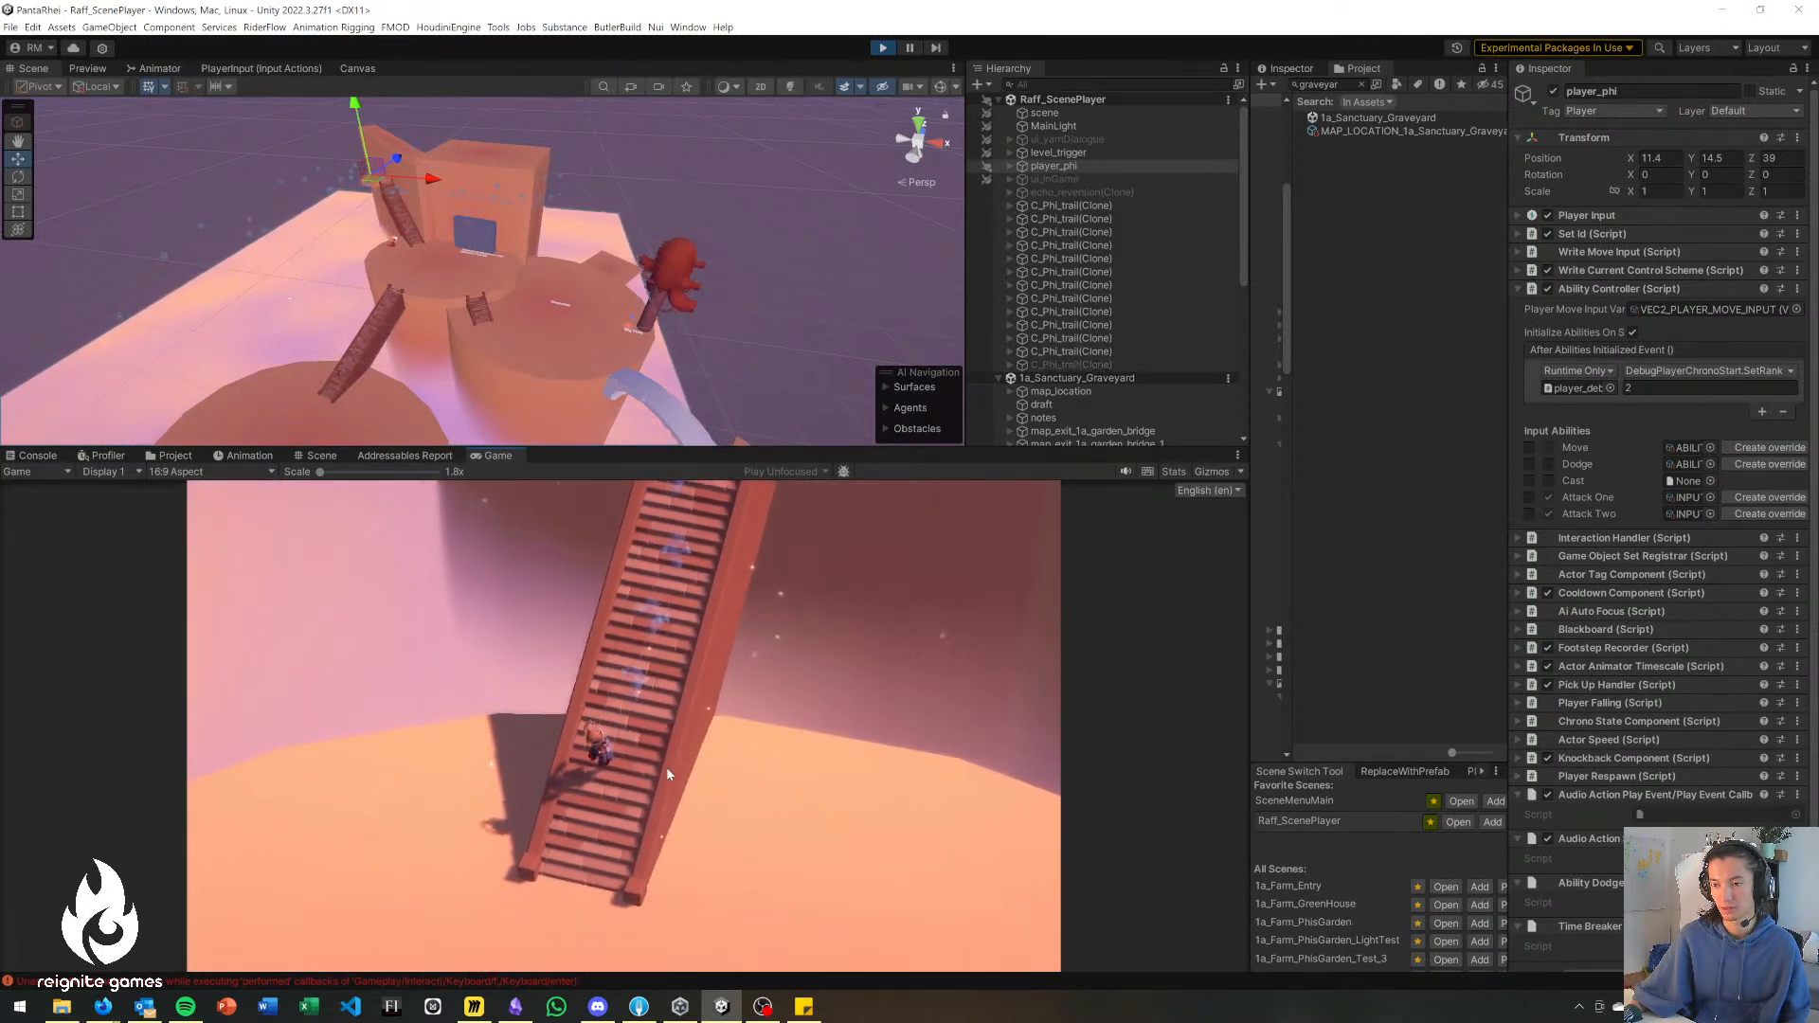
key(s)
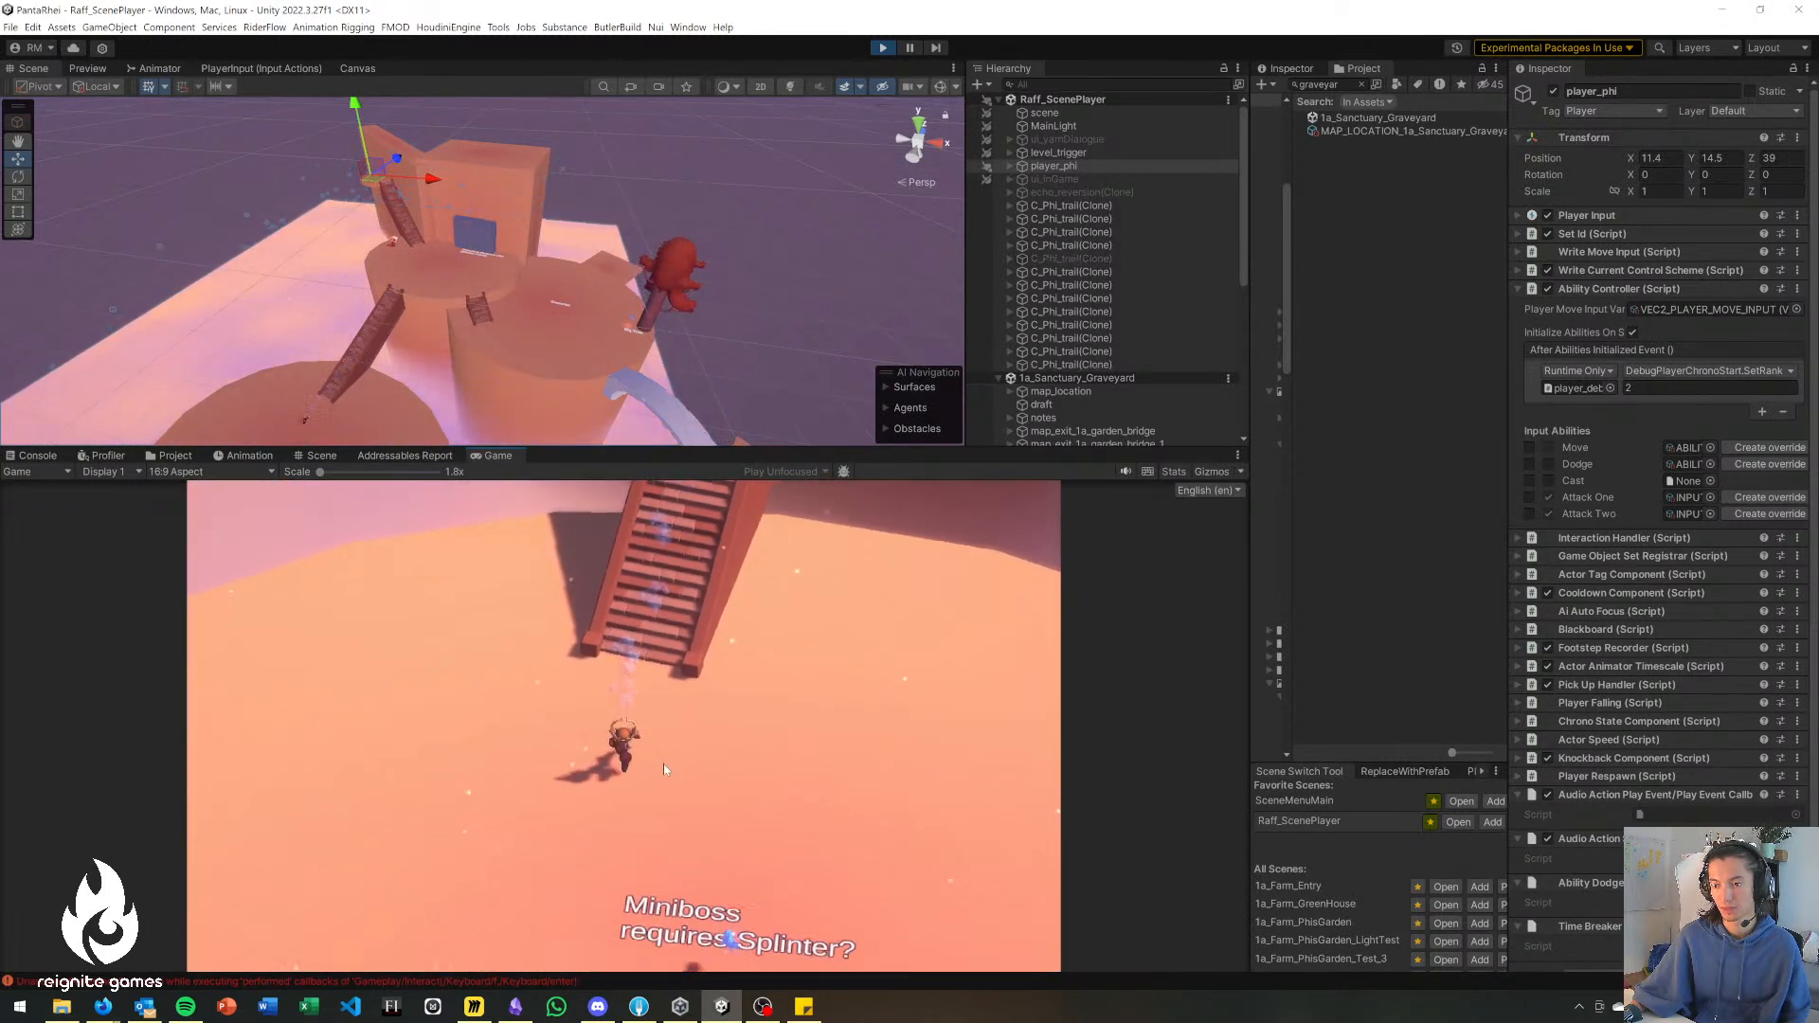
key(d)
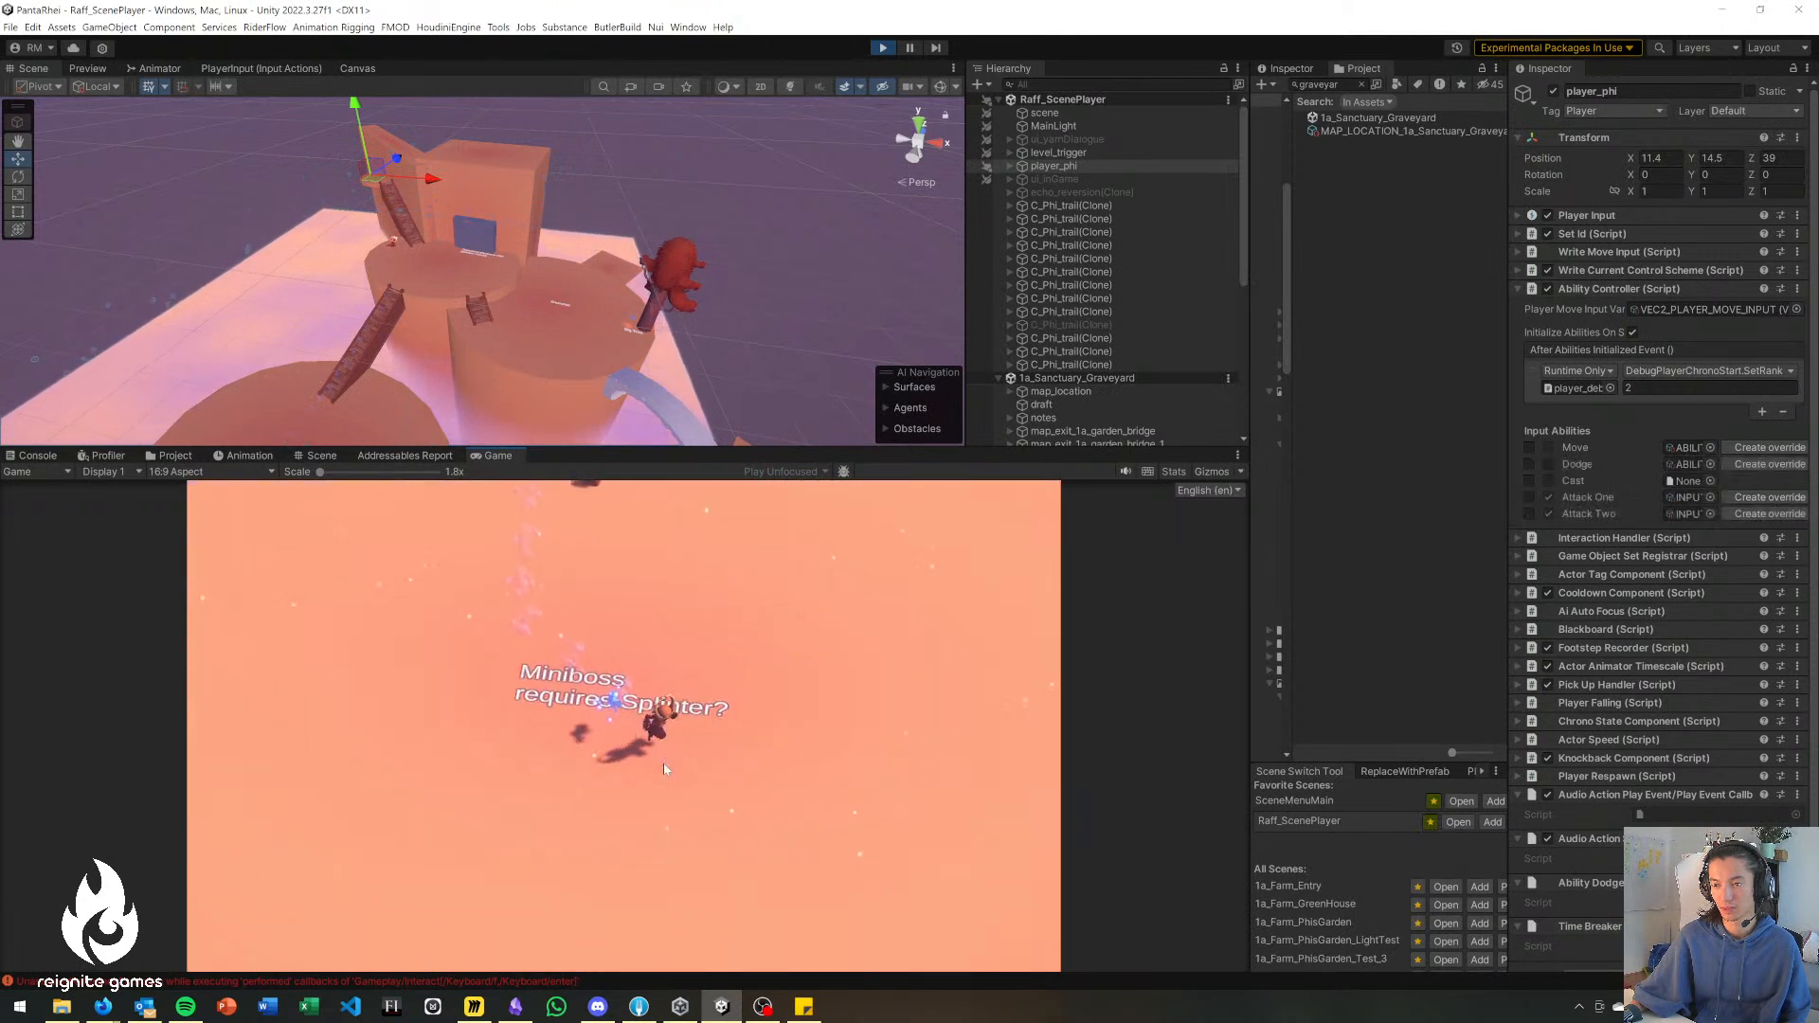
key(s)
key(s)
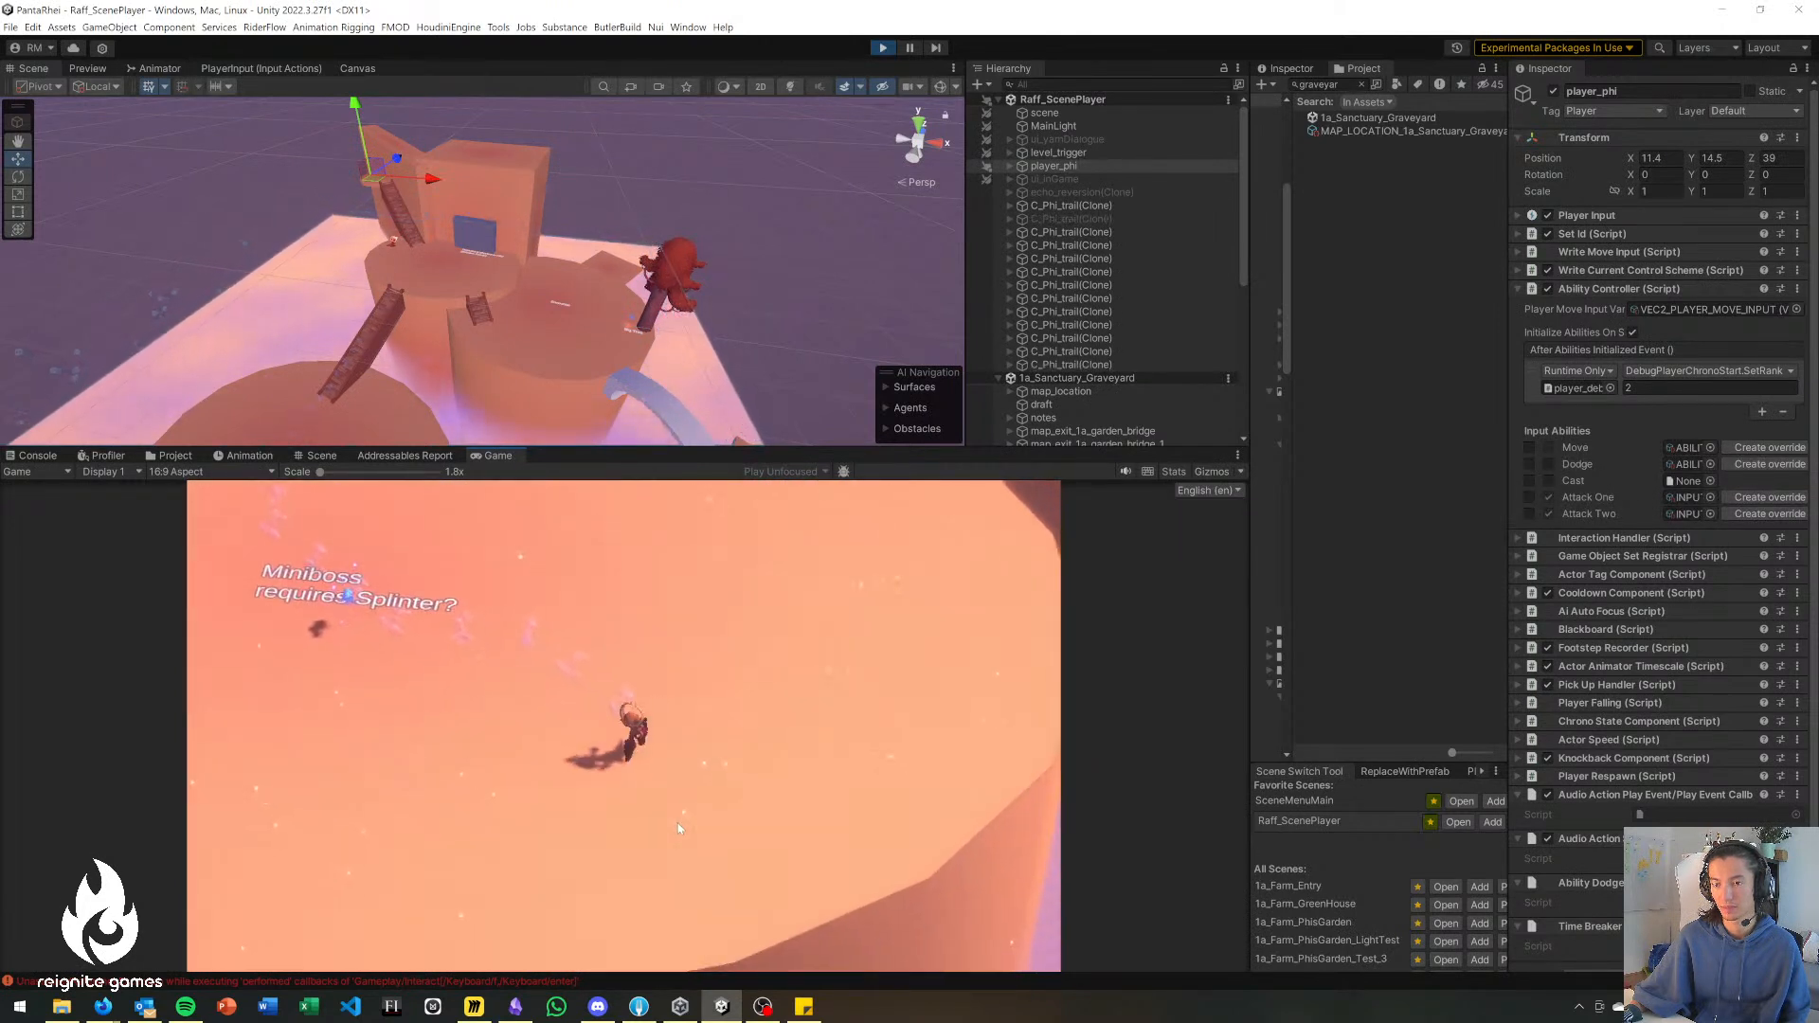
key(a)
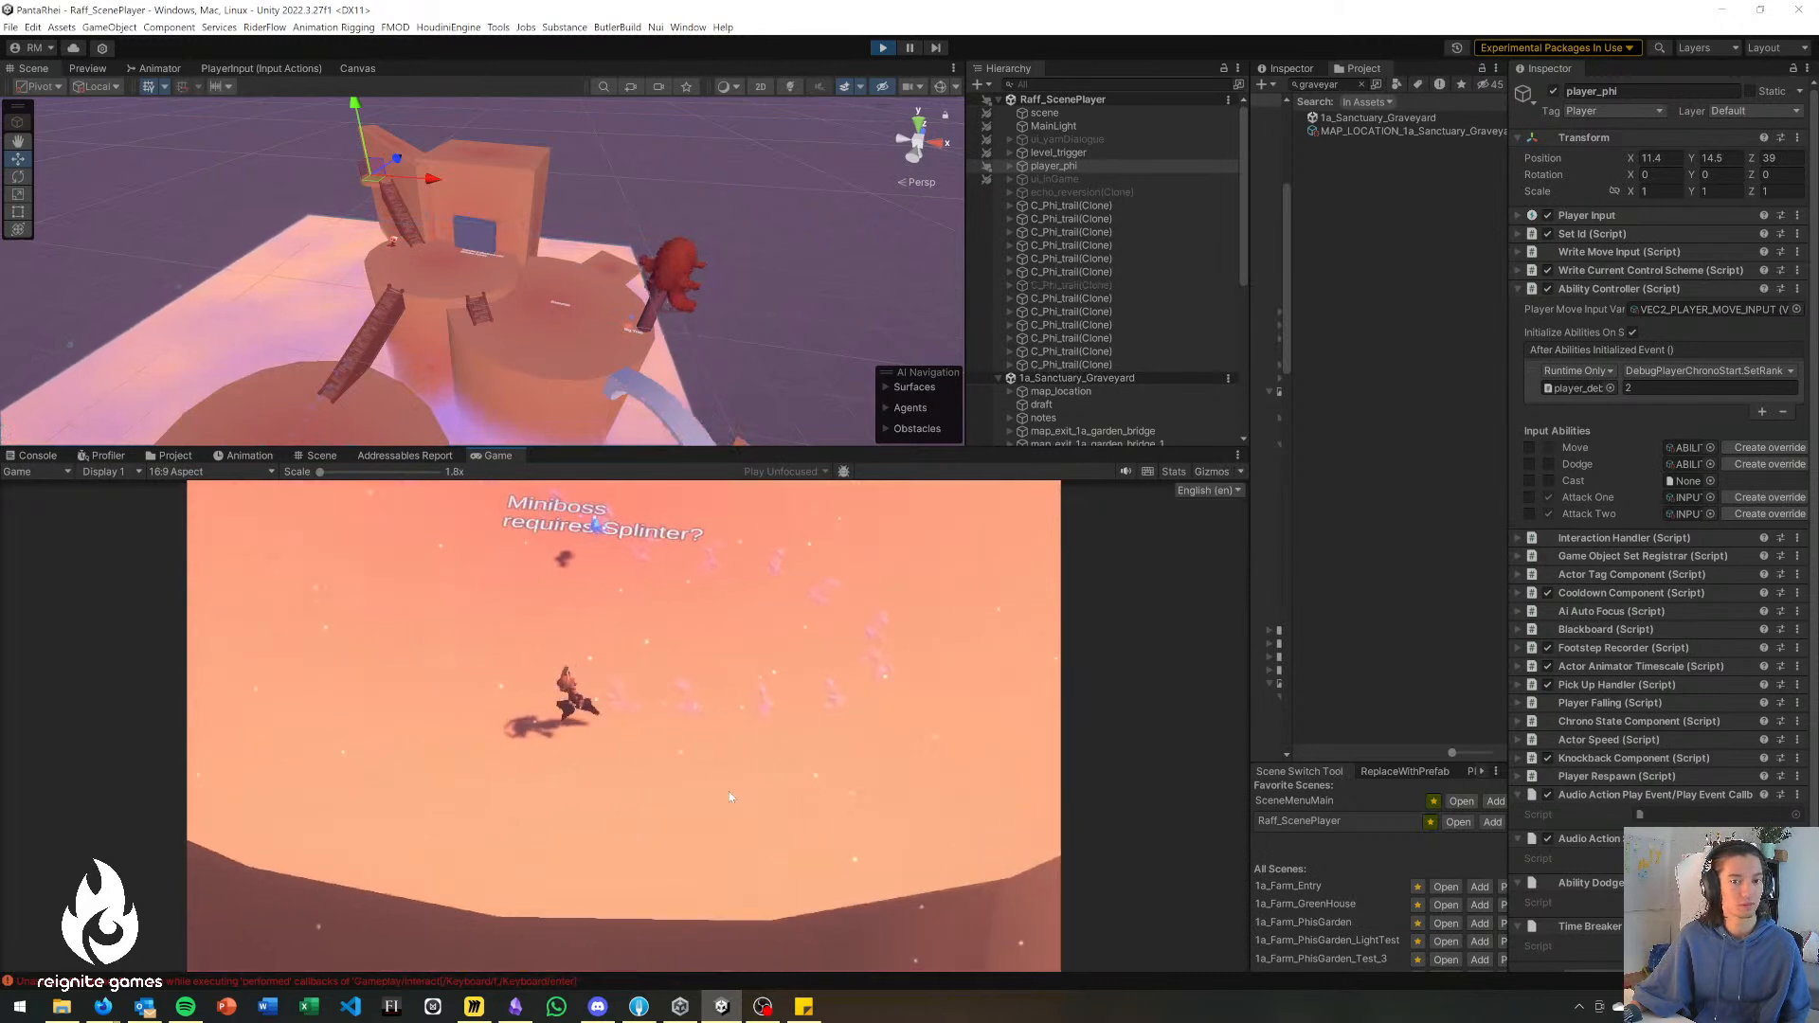
Playtest the way back from the Miniboss marker up the long wooden stairs to the Memorial platform.
key(w)
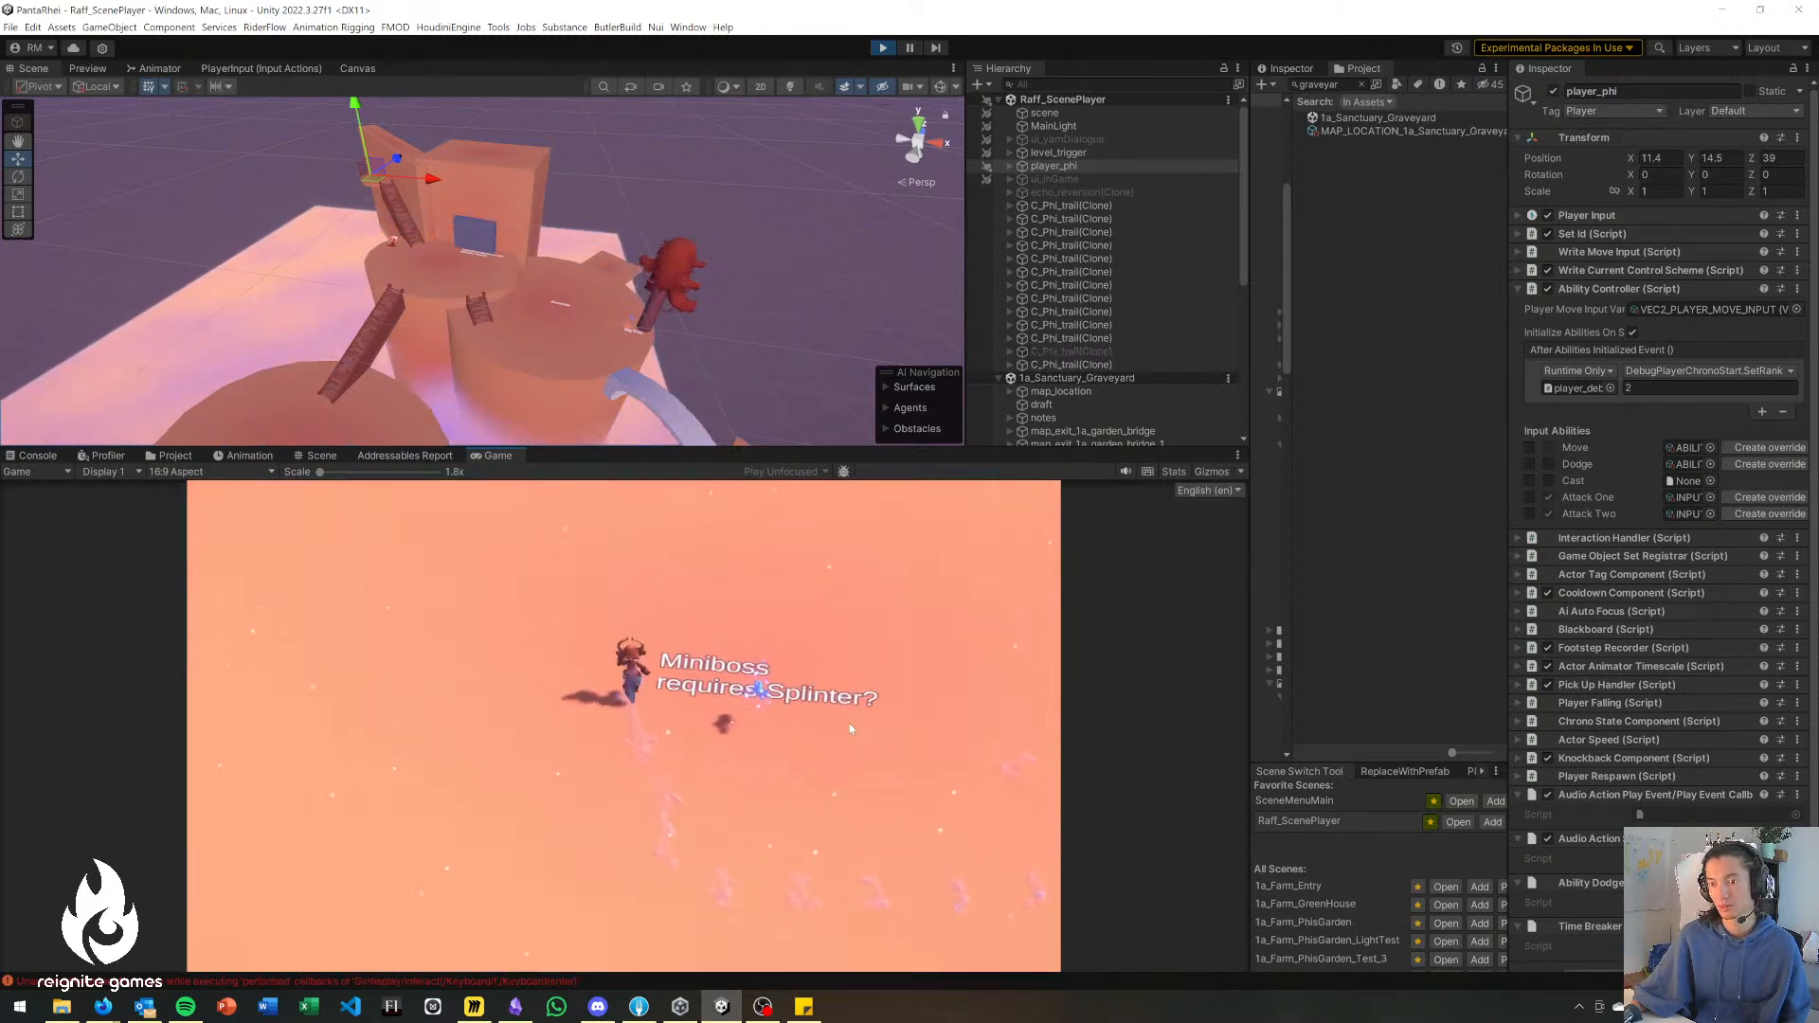
key(r)
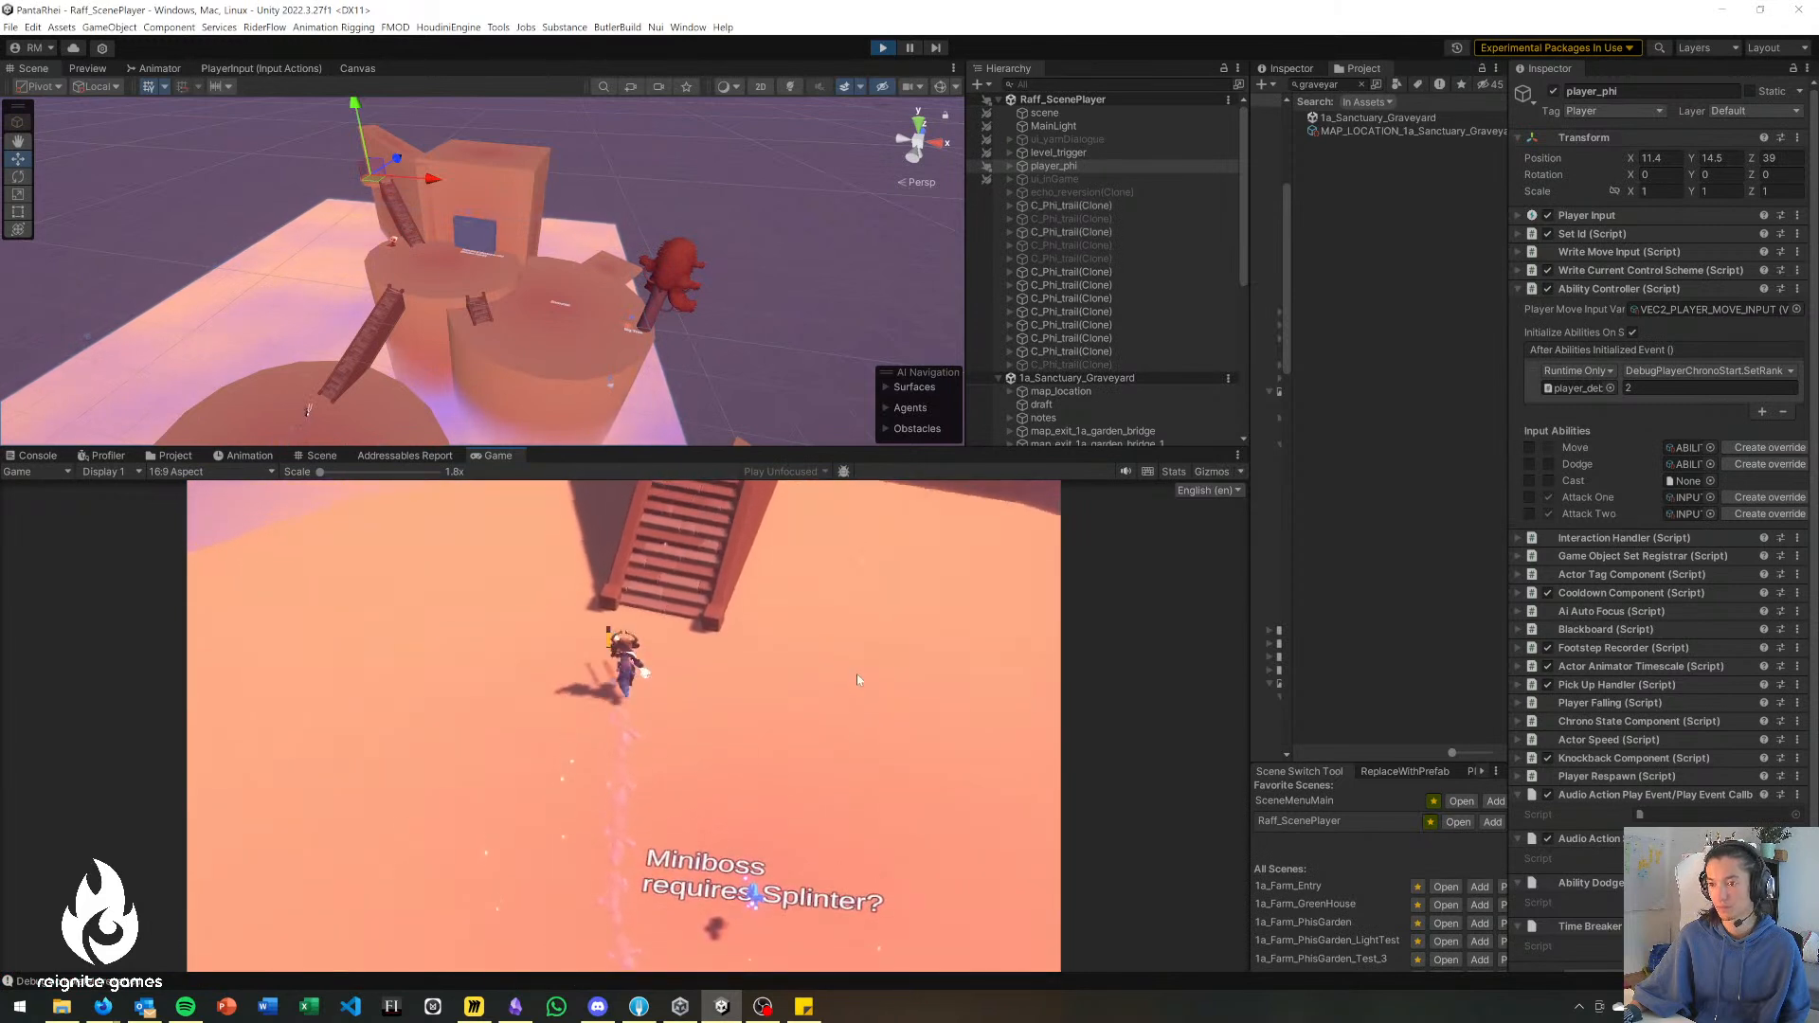
key(w)
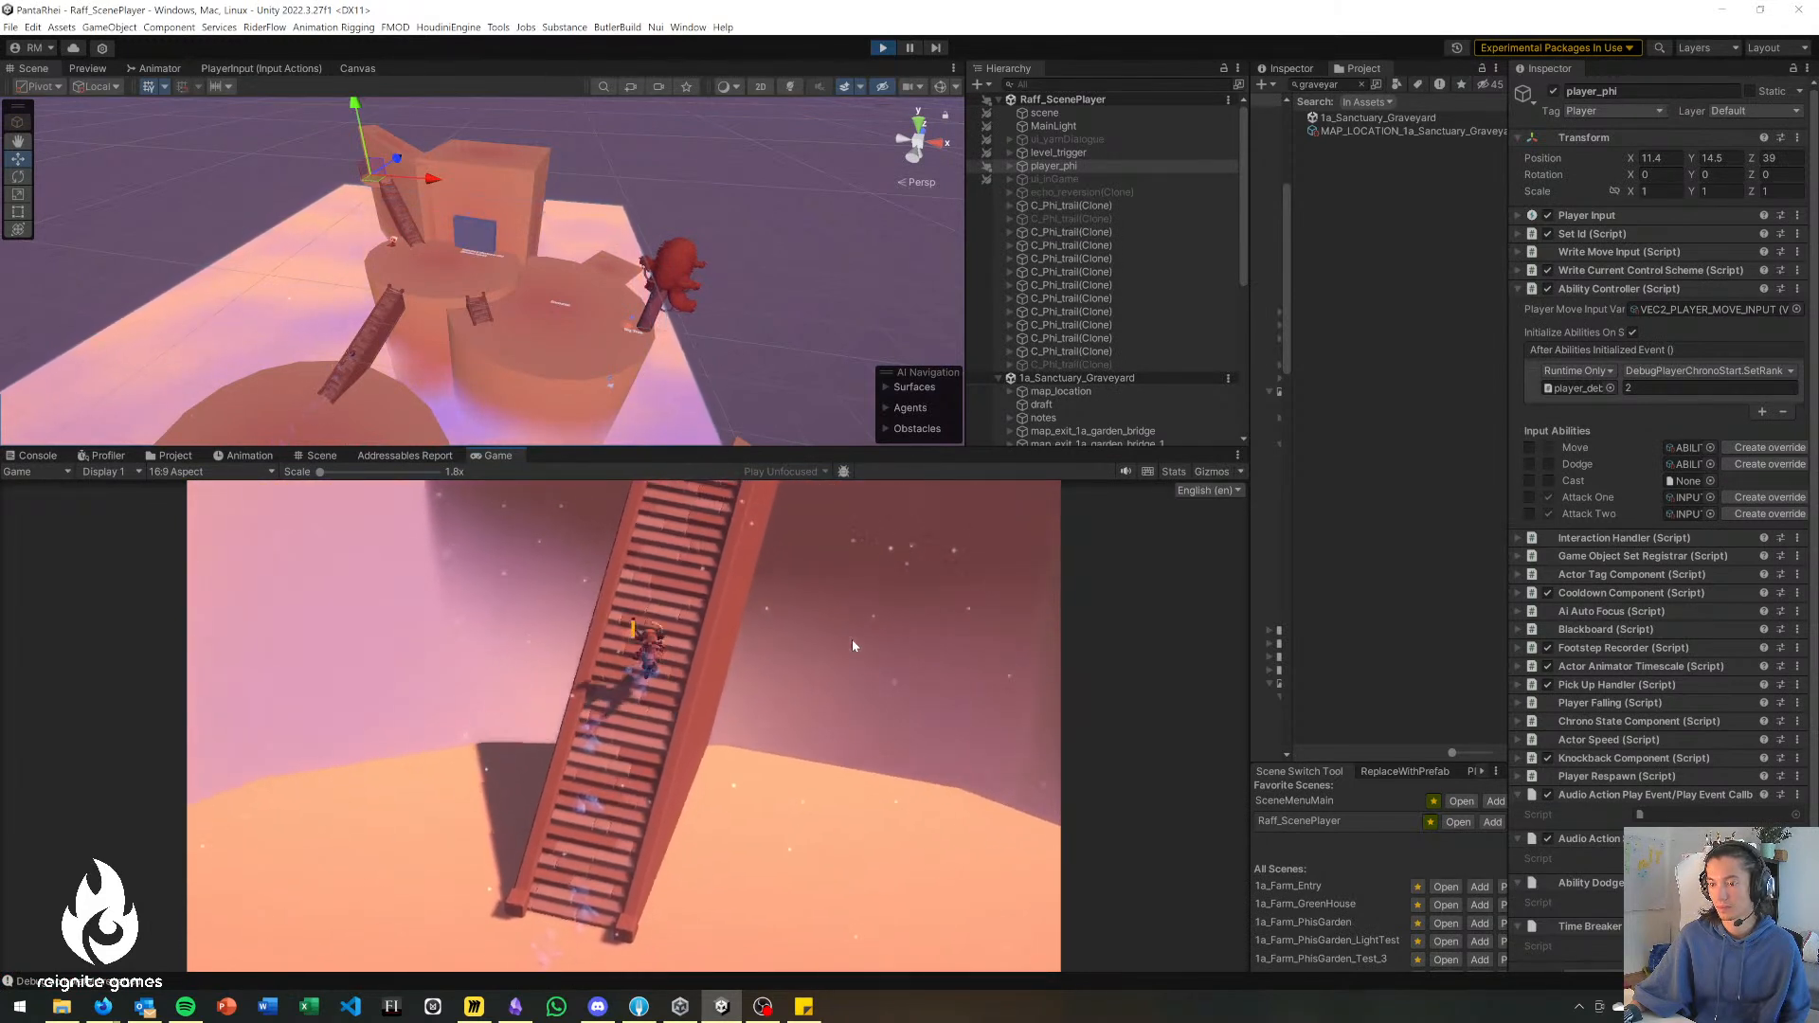
key(w)
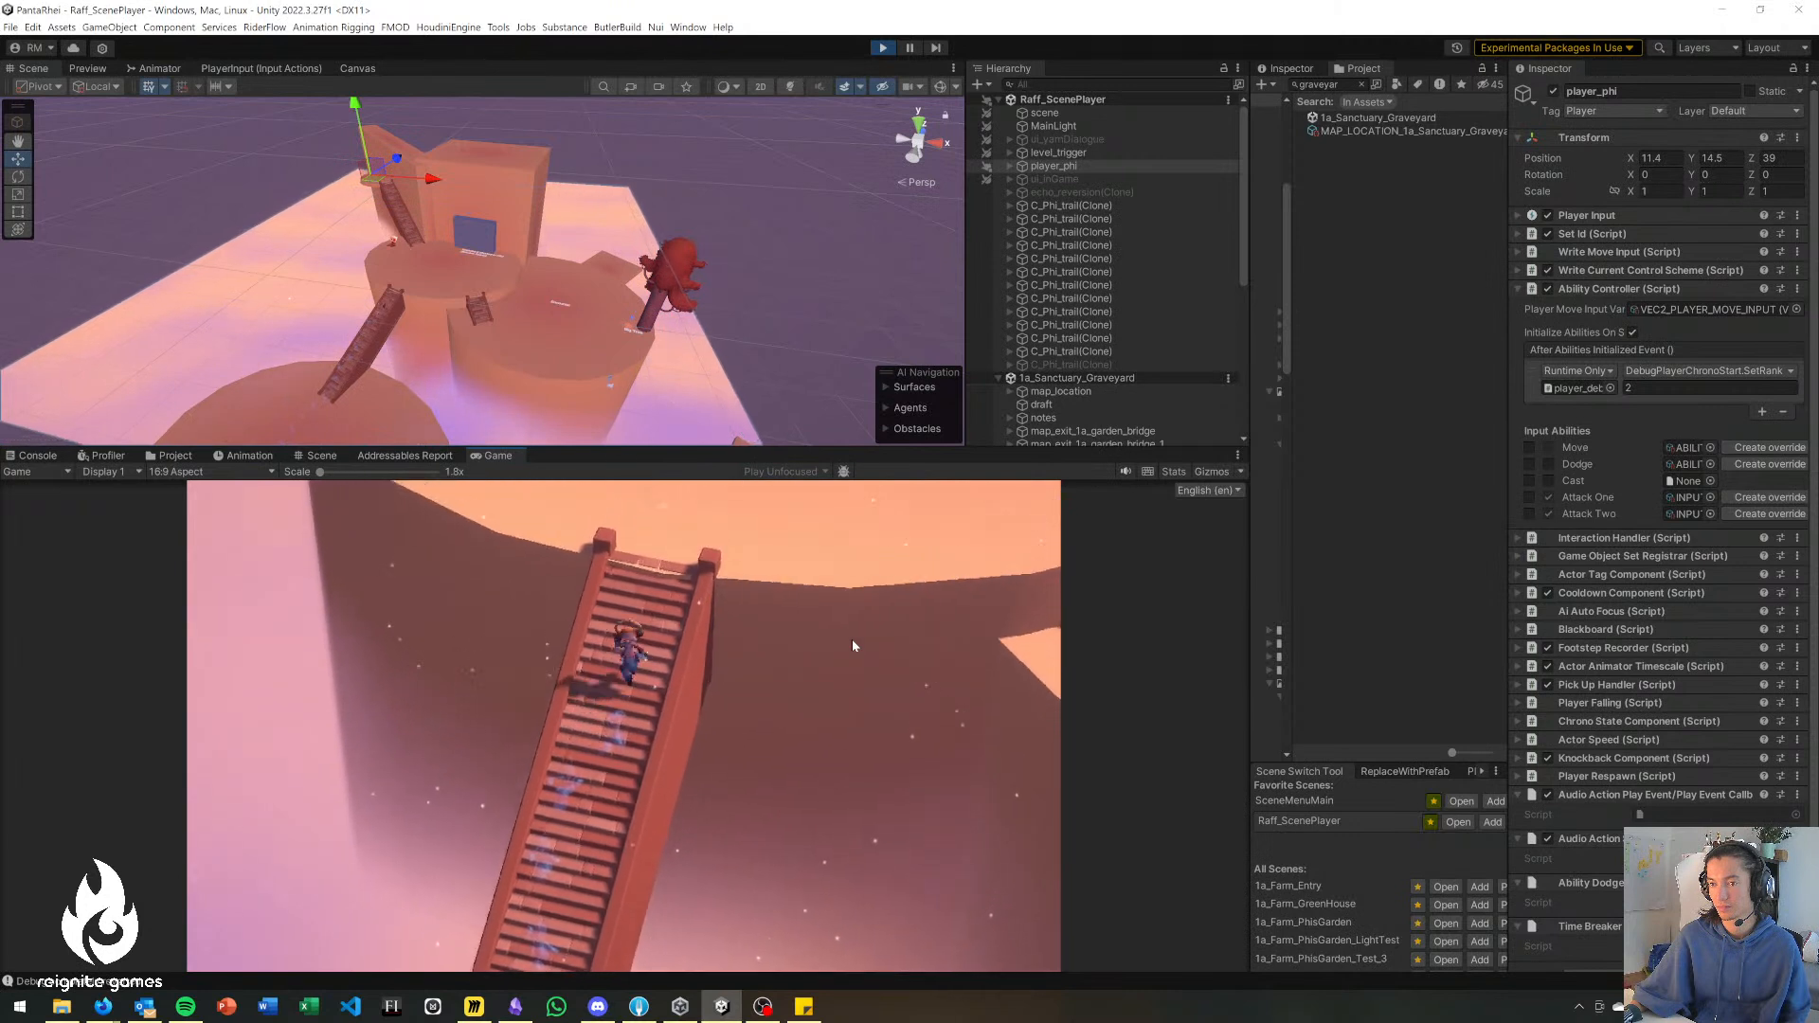
key(w)
key(d)
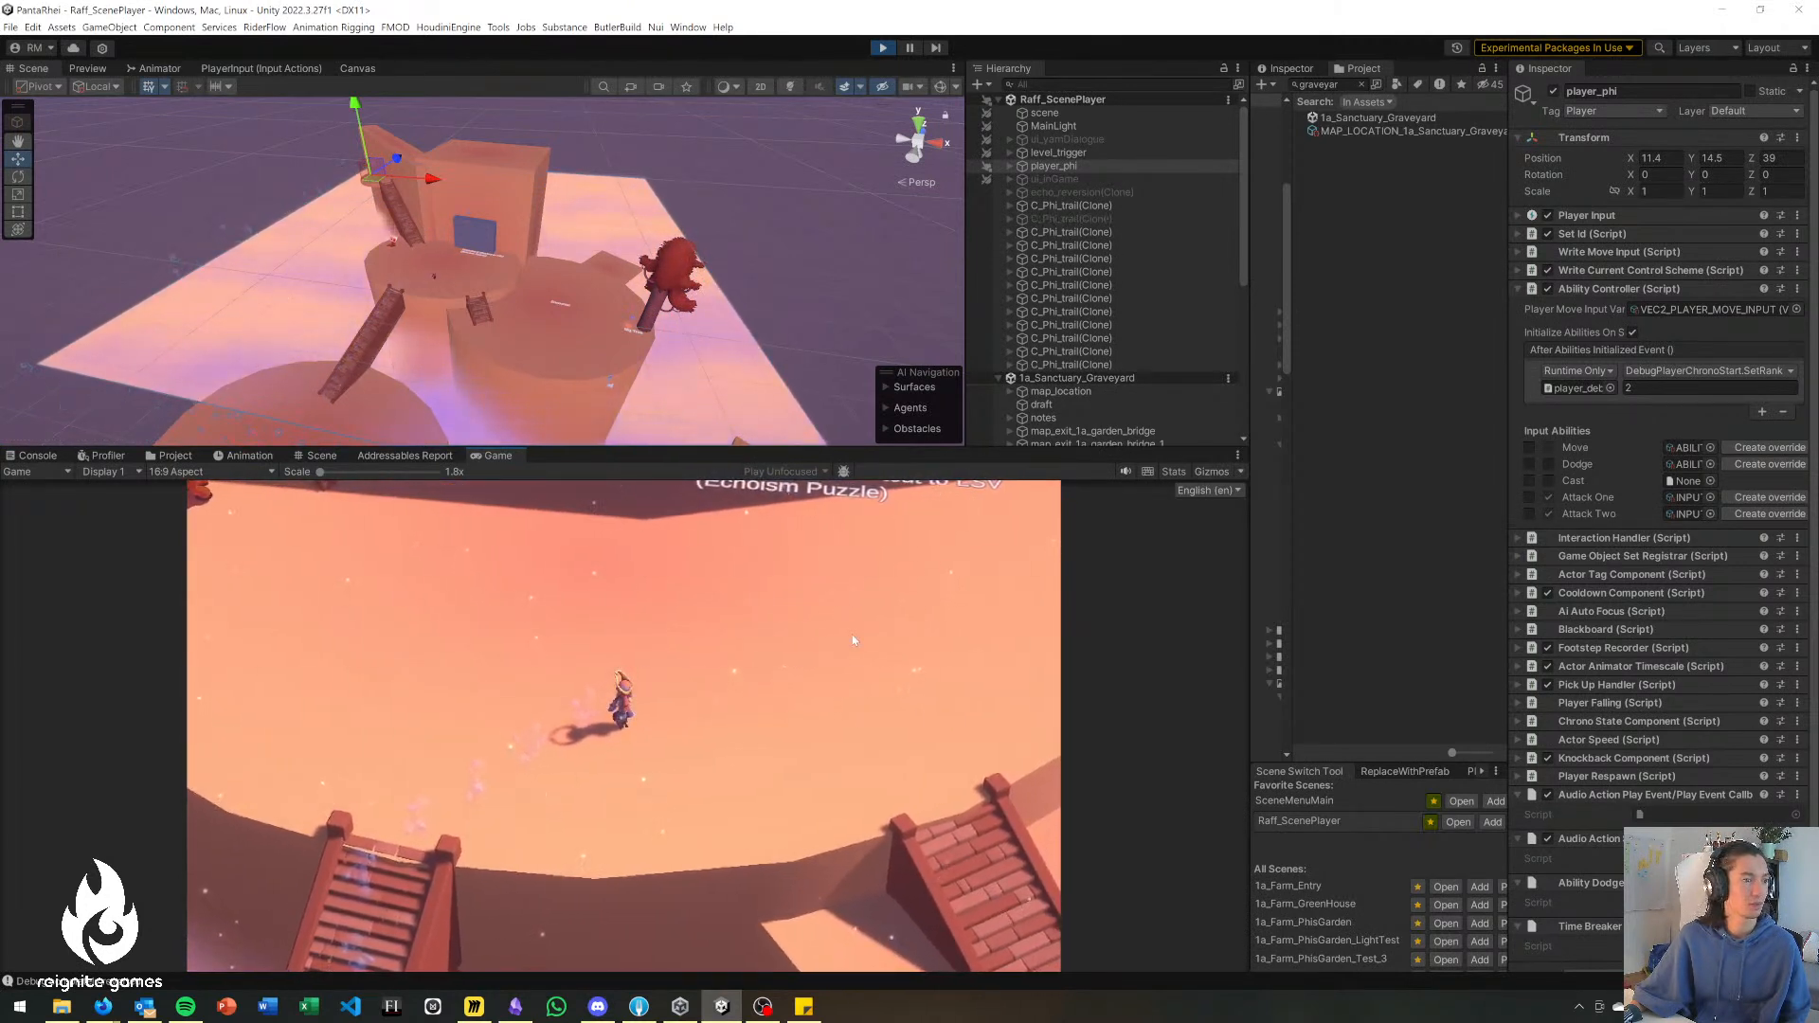
Cross the Memorial platform and take the short stairs down to the Encounter marker.
key(d)
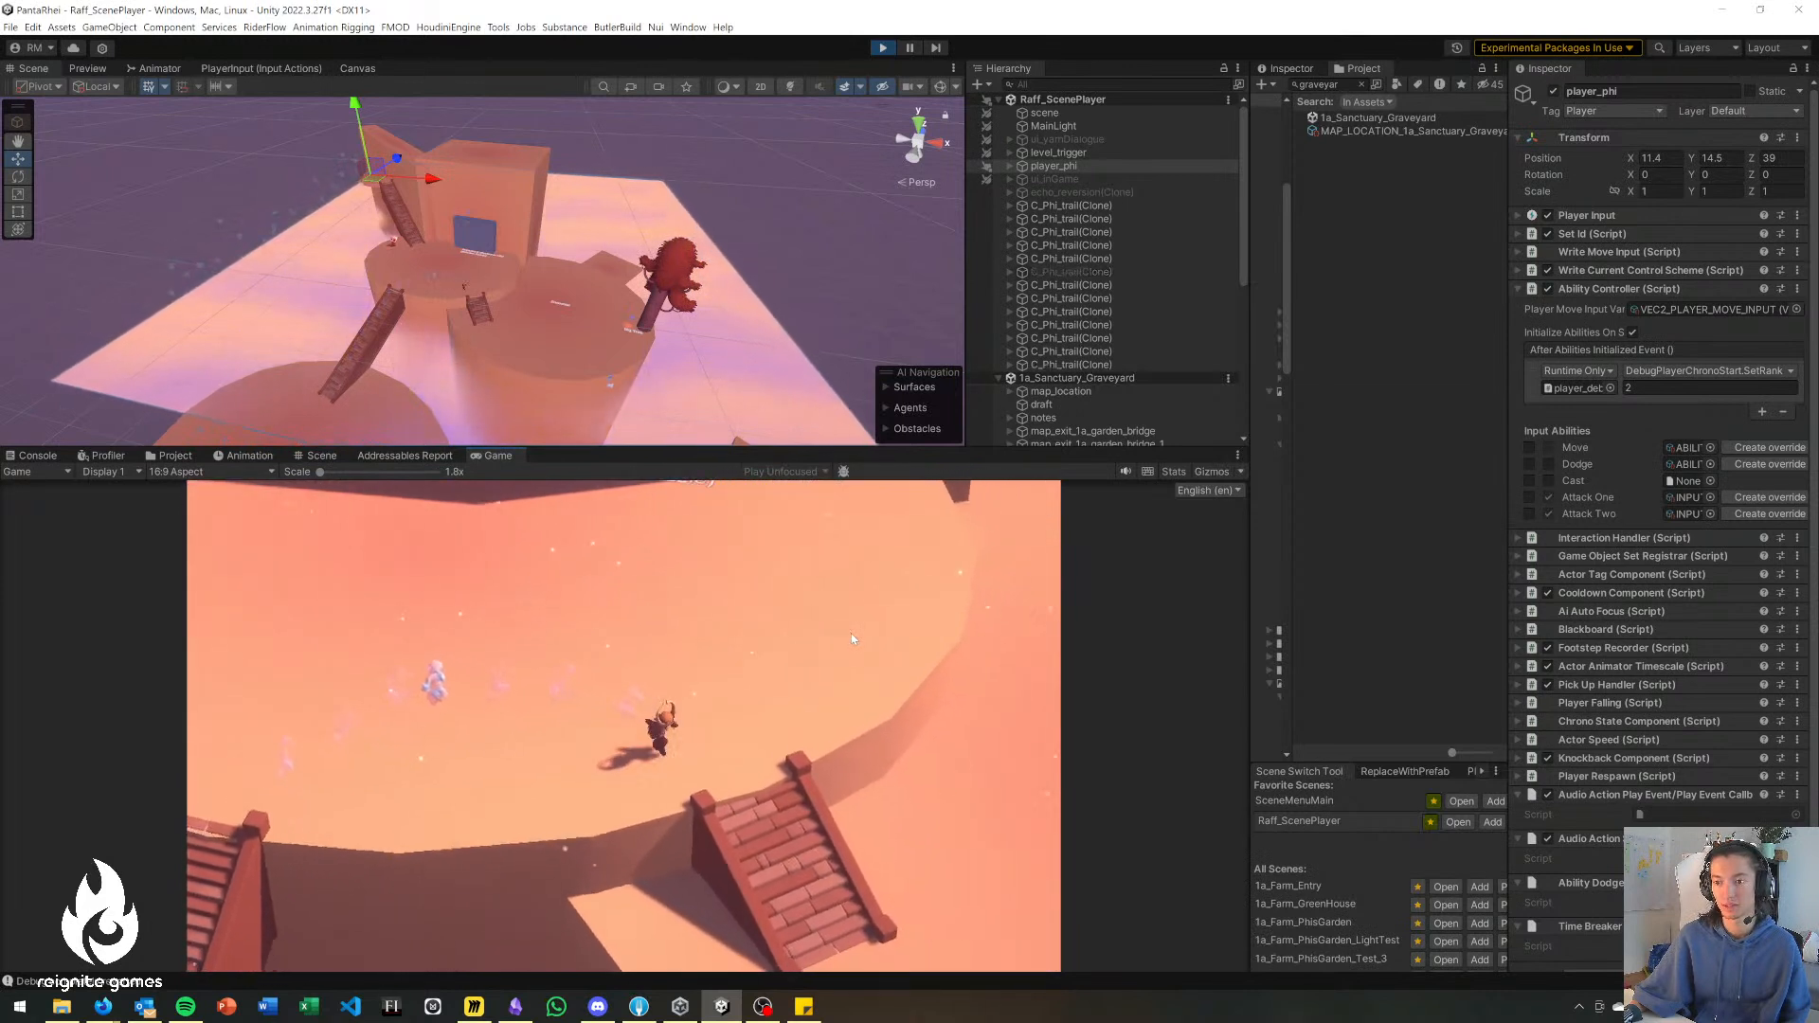
key(d)
key(s)
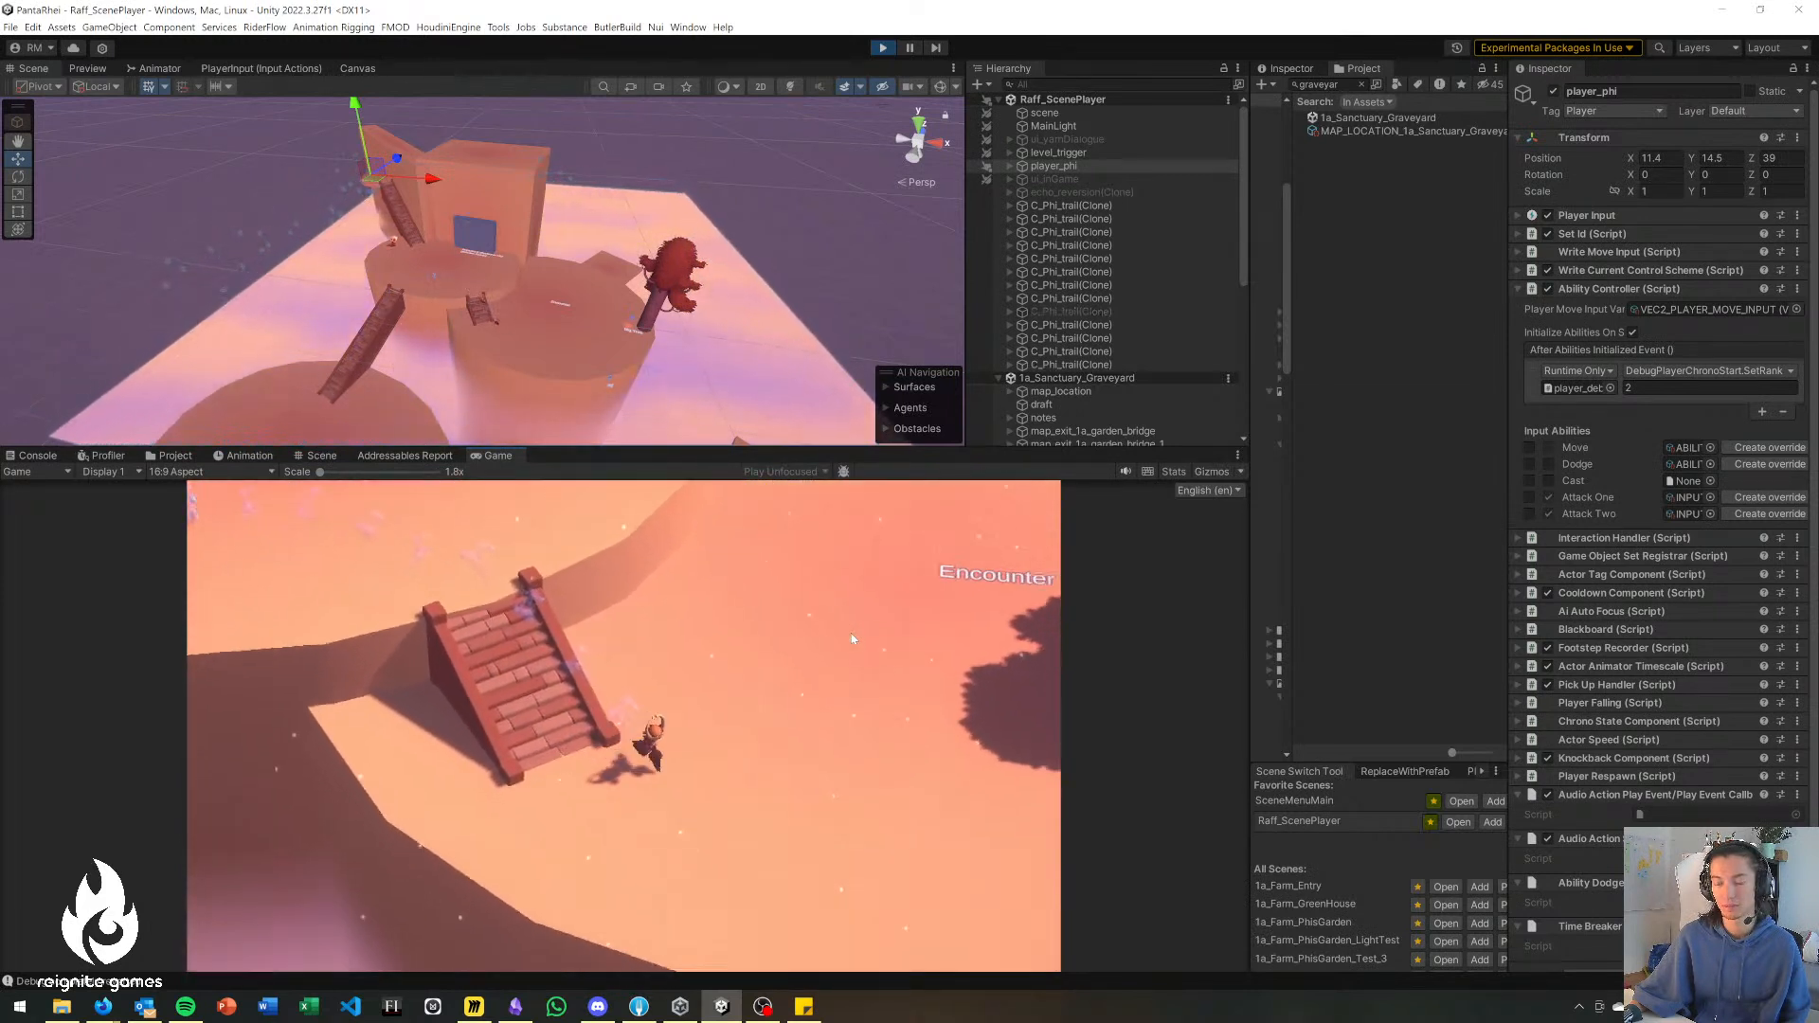
key(d)
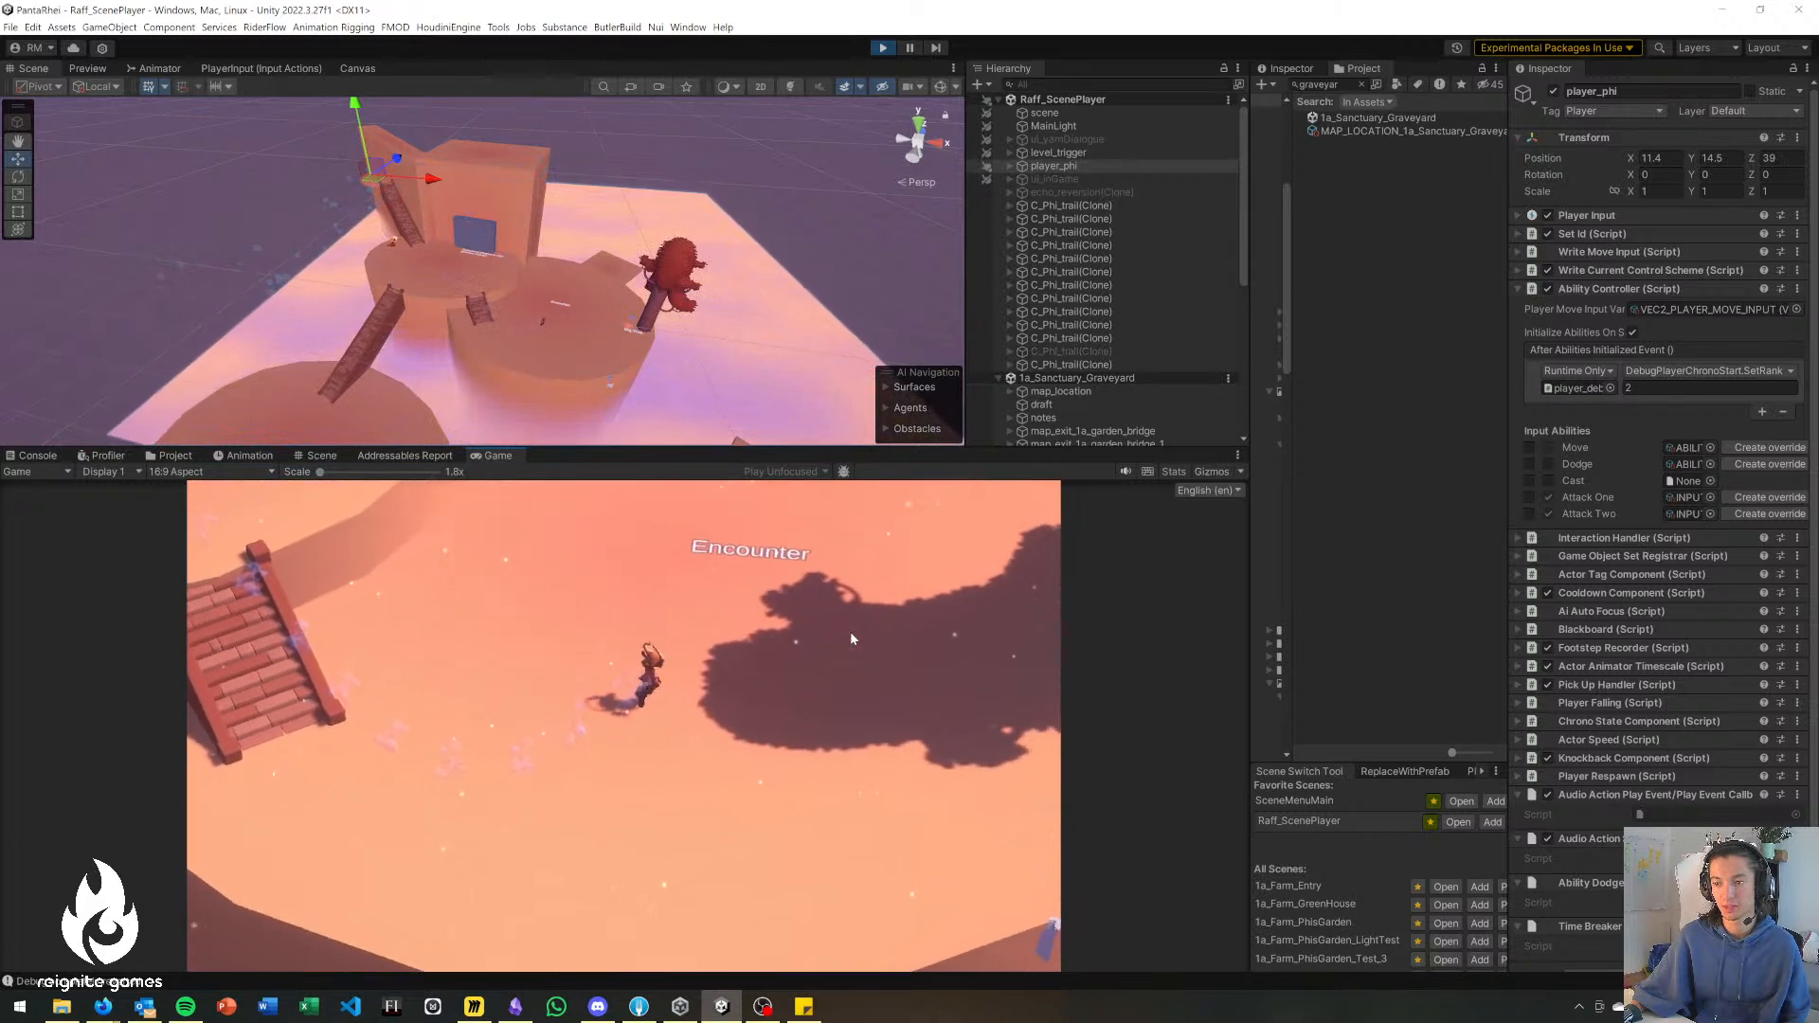
key(w)
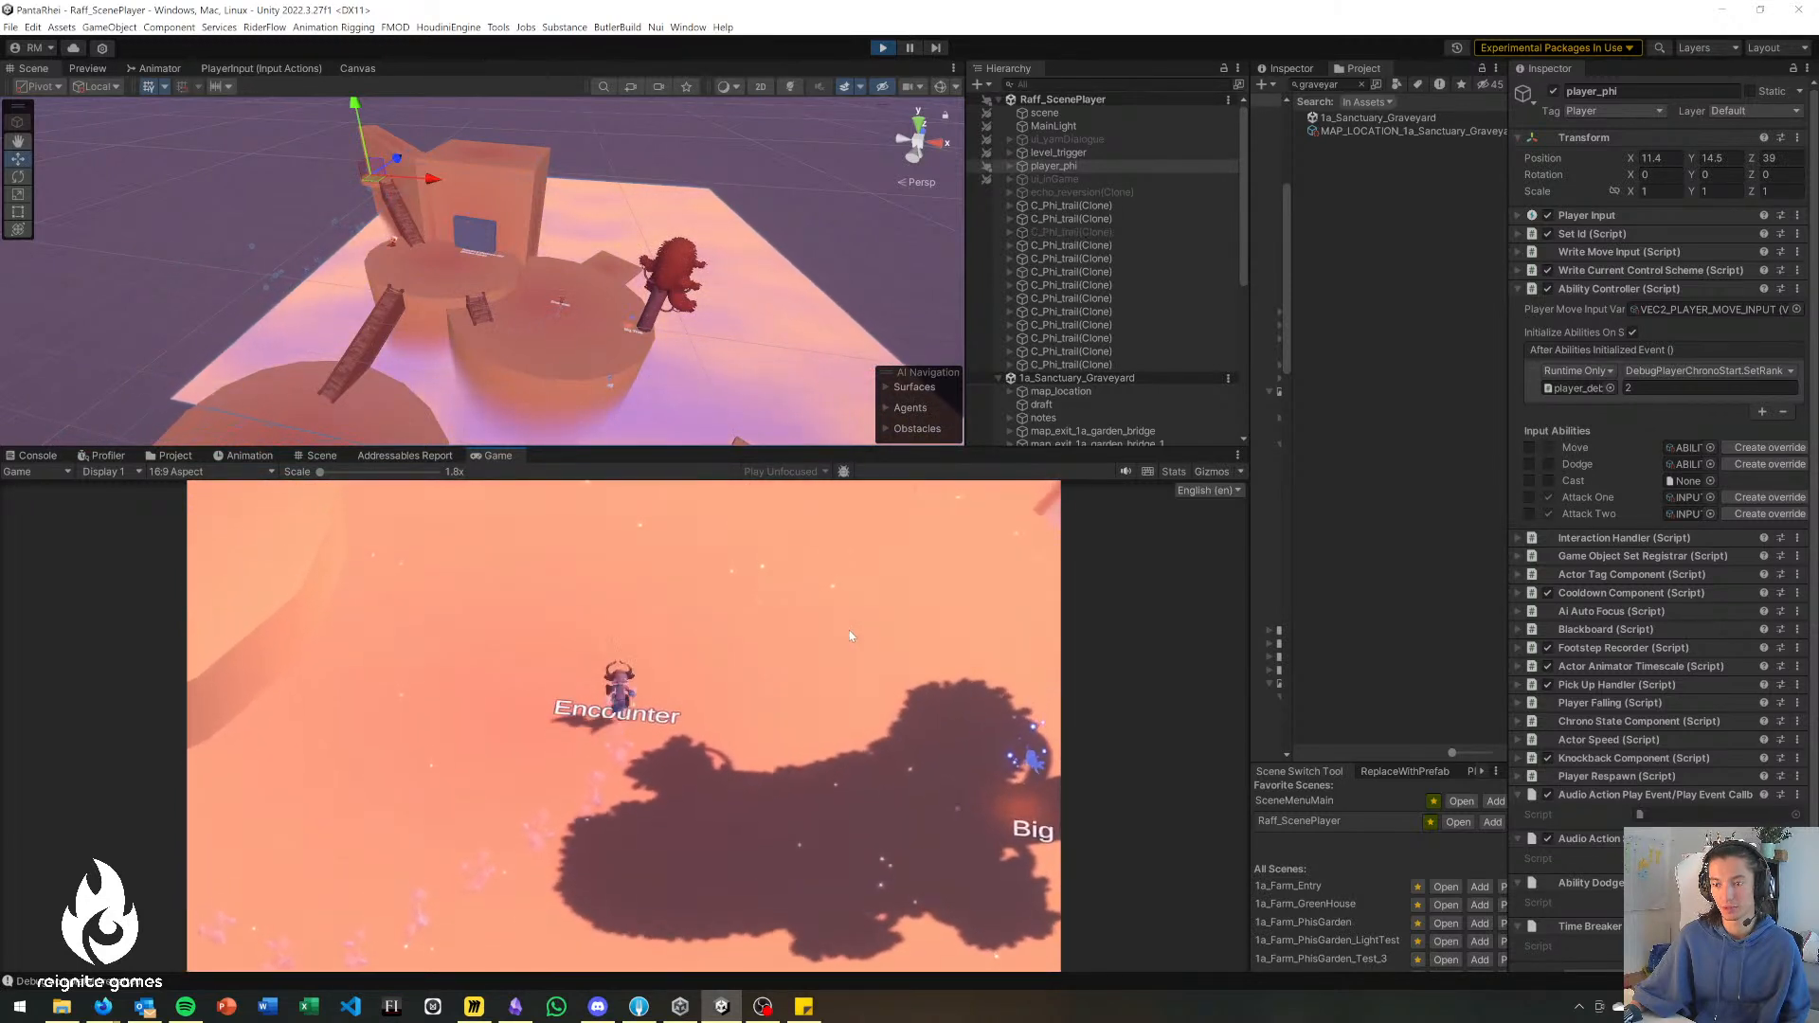
Run the character across the tree's shadow to the Big Tree and check the space around its trunk.
key(d)
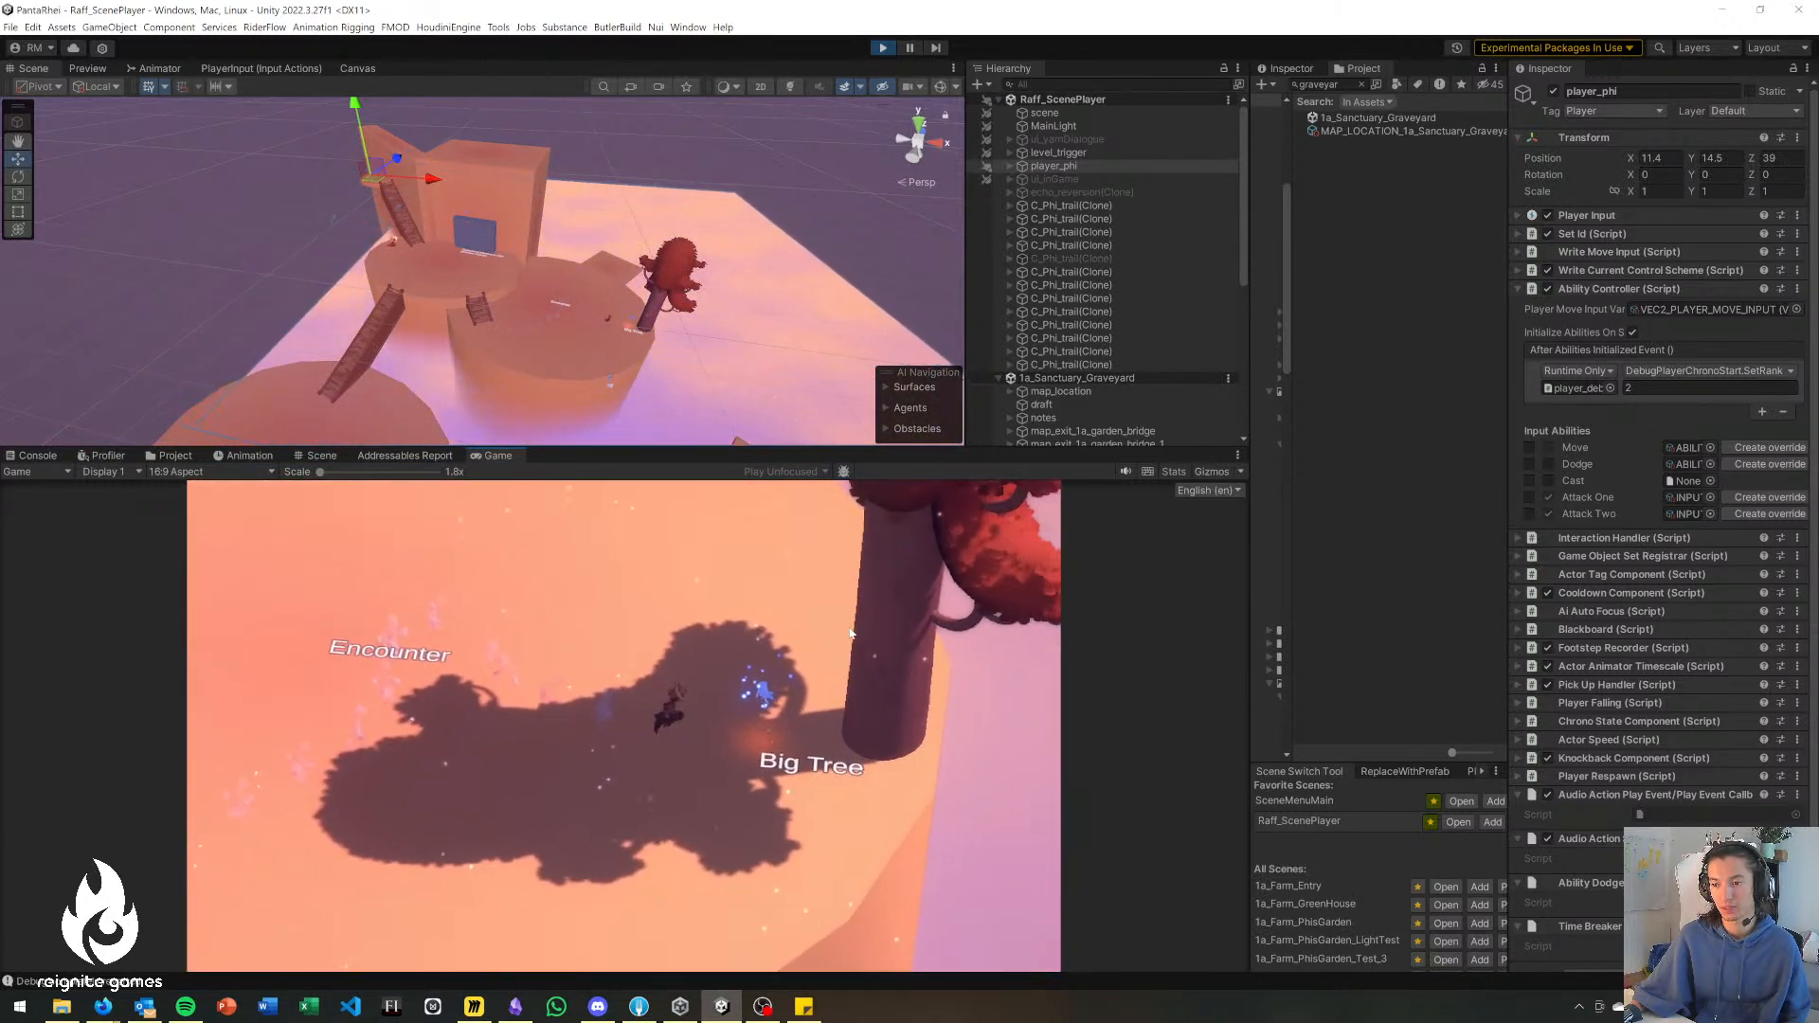
key(d)
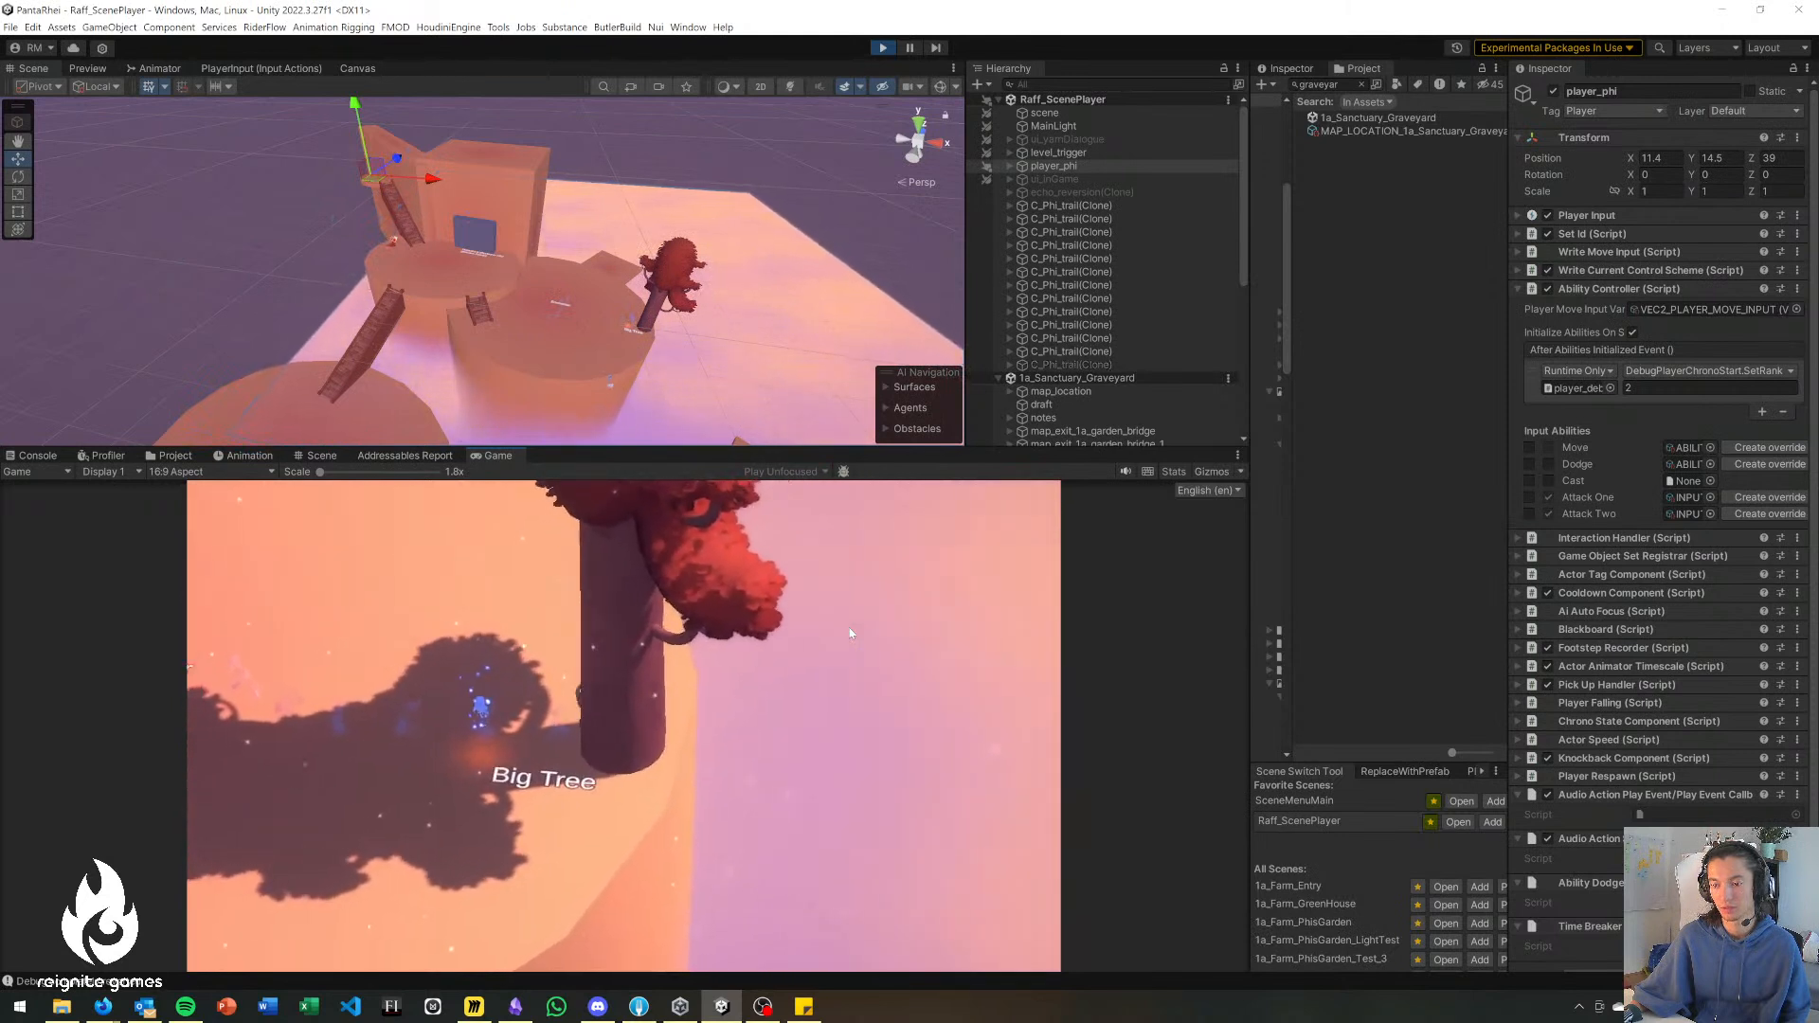
key(a)
key(s)
key(d)
key(w)
key(a)
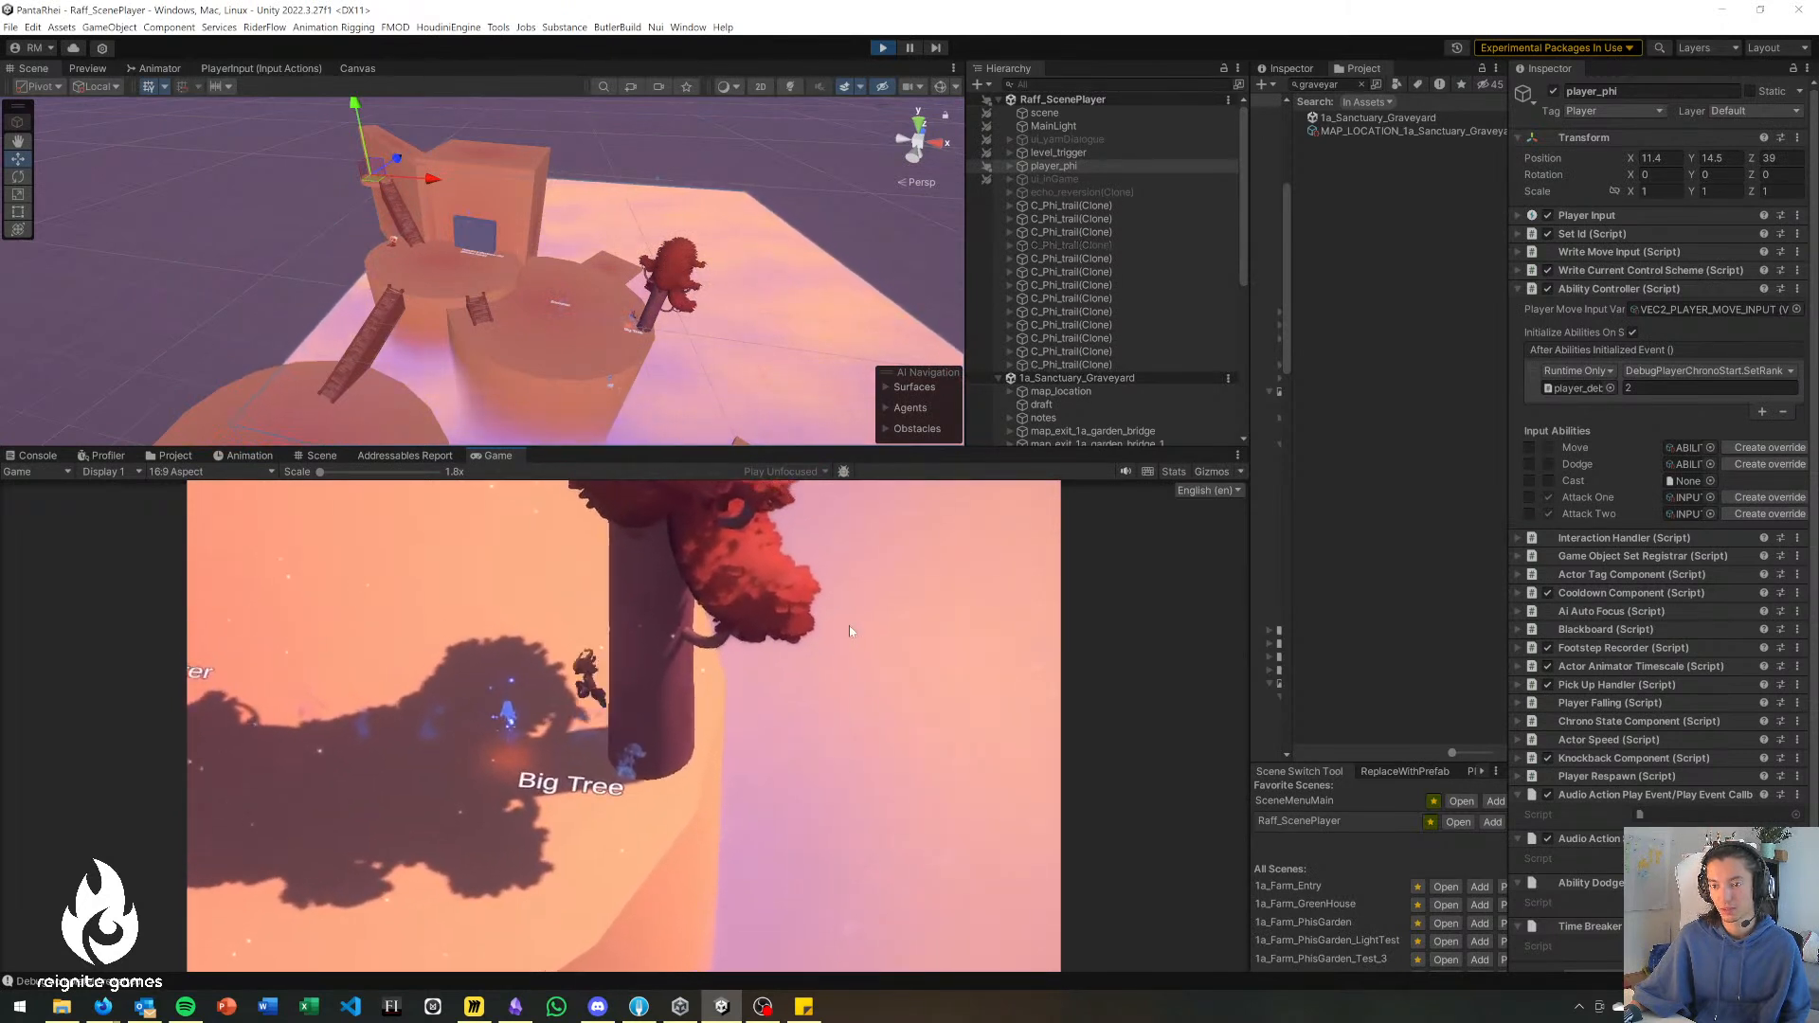
key(a)
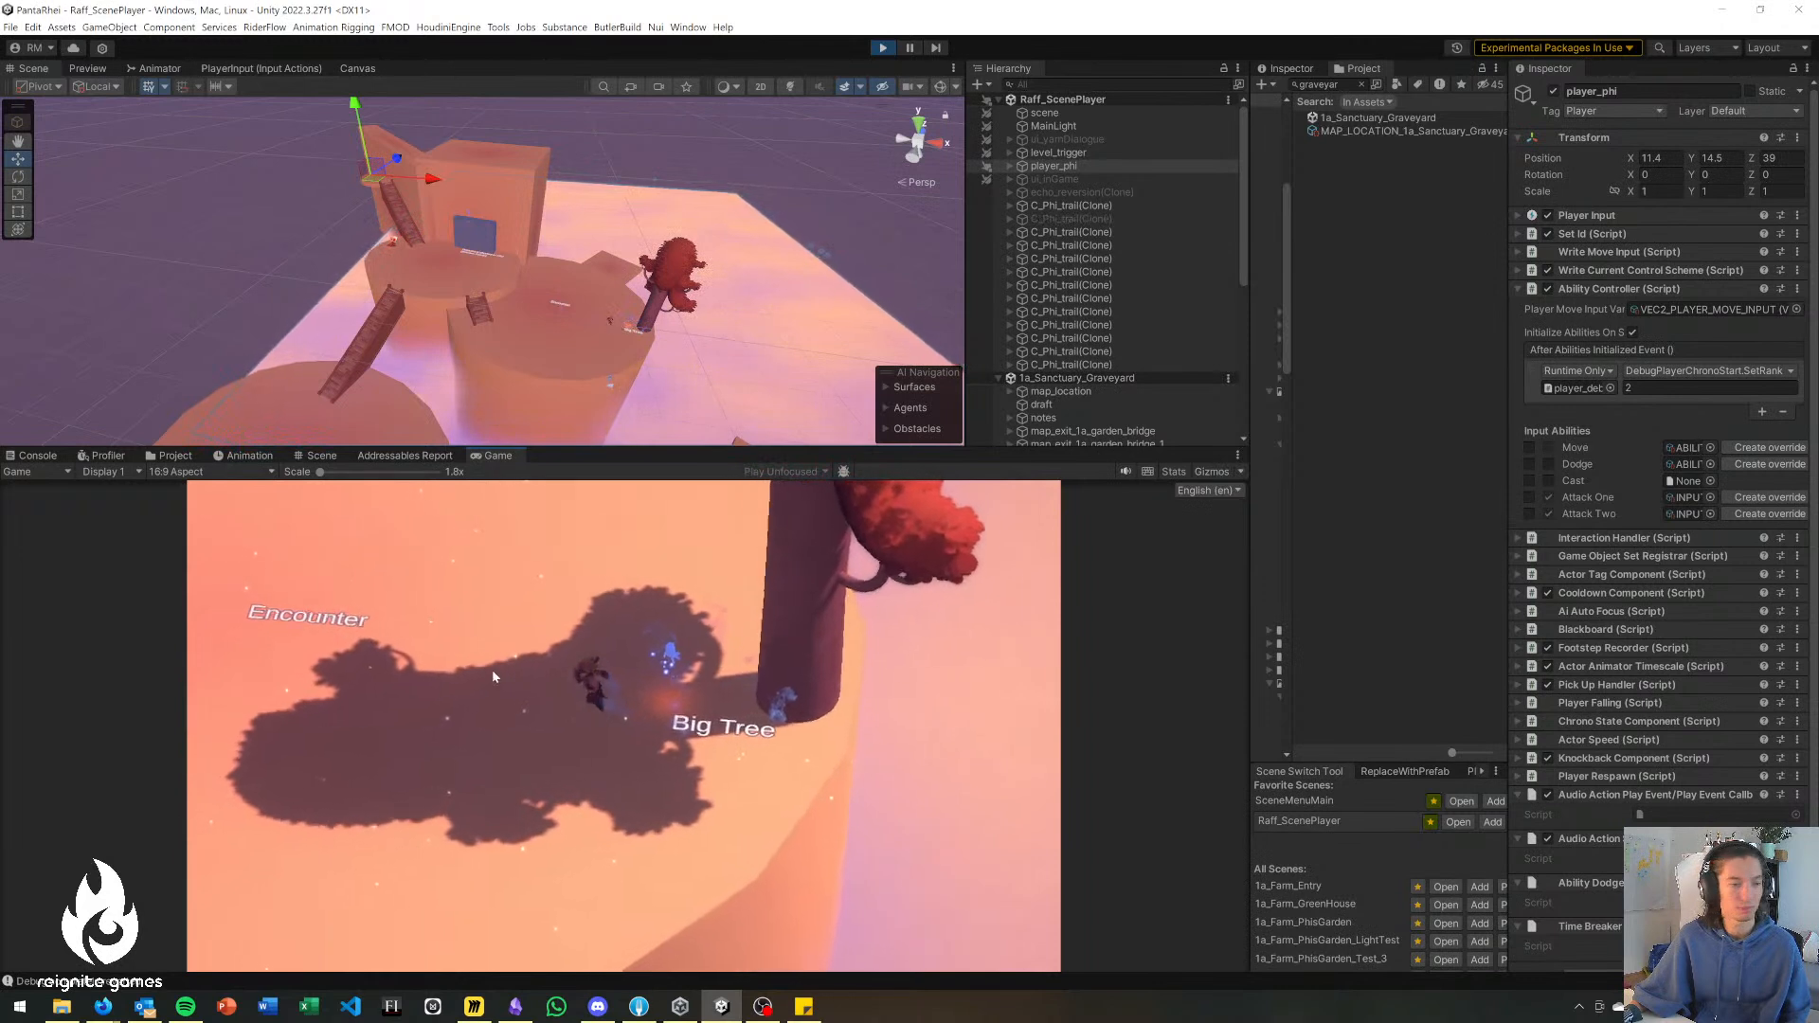
Explore the square ledge beyond the Big Tree, testing the walk out to its edge and back.
key(w)
key(d)
key(w)
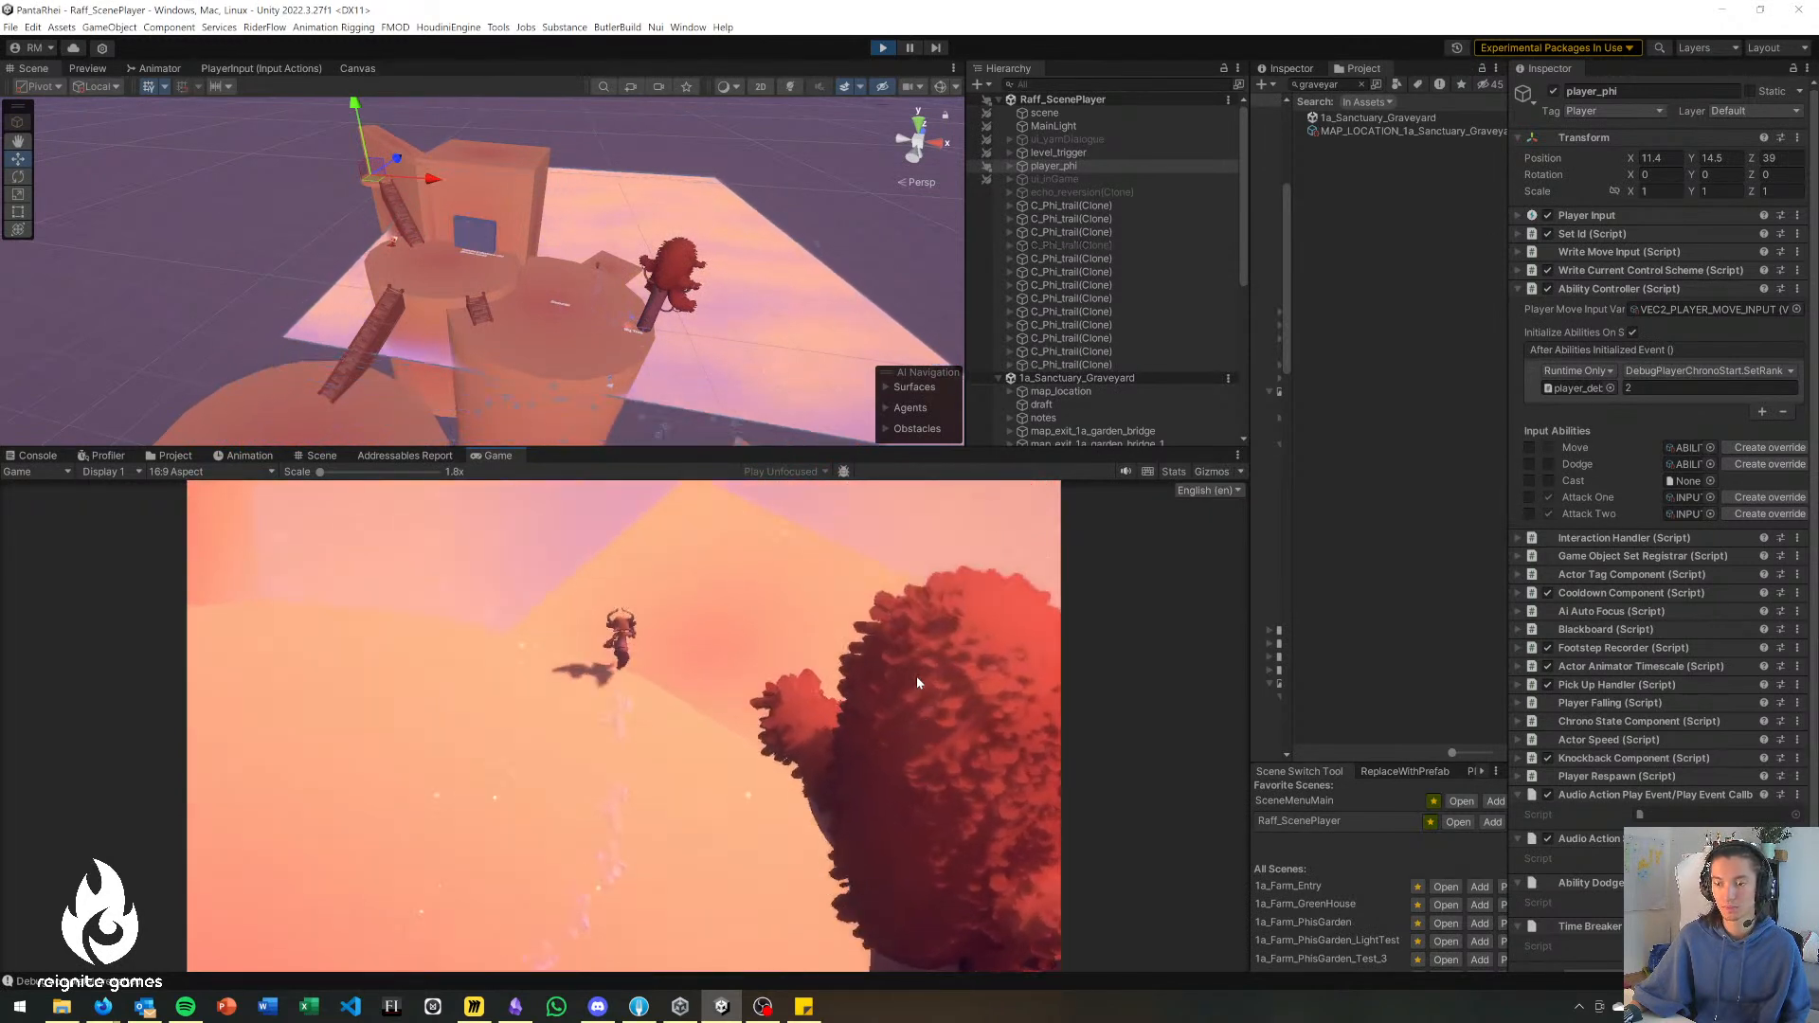
key(w)
key(d)
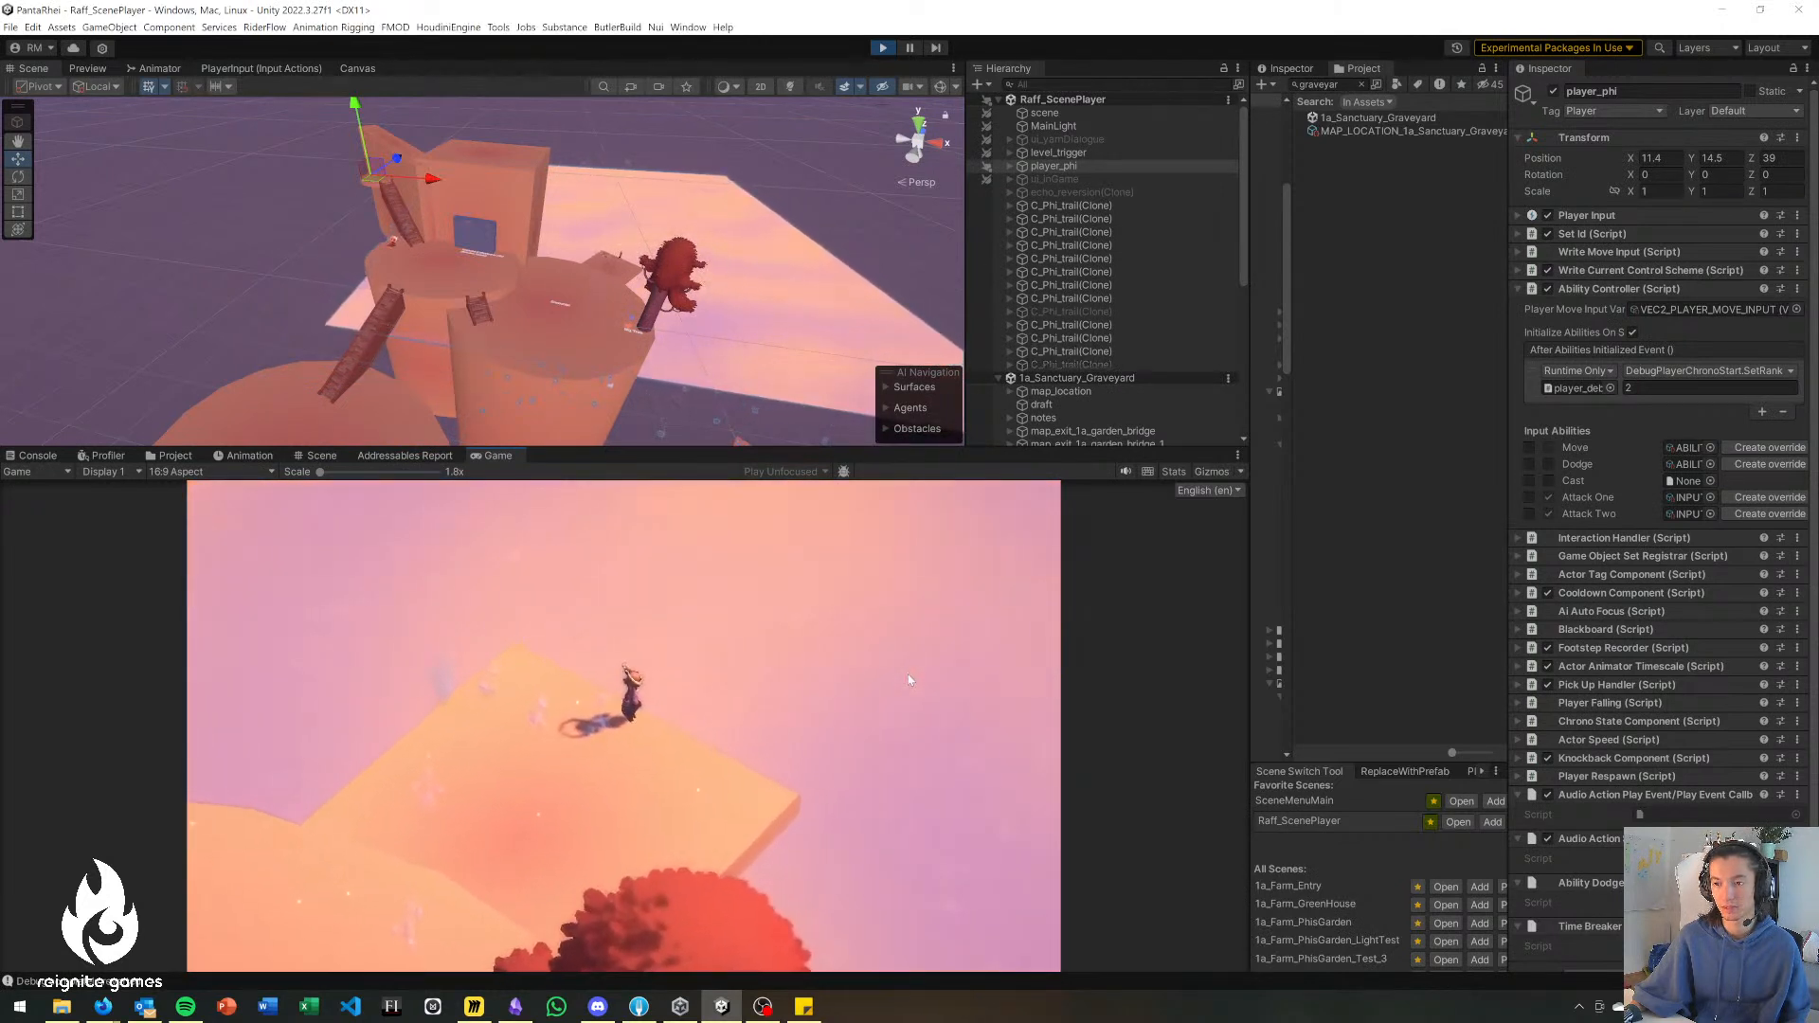
key(a)
key(s)
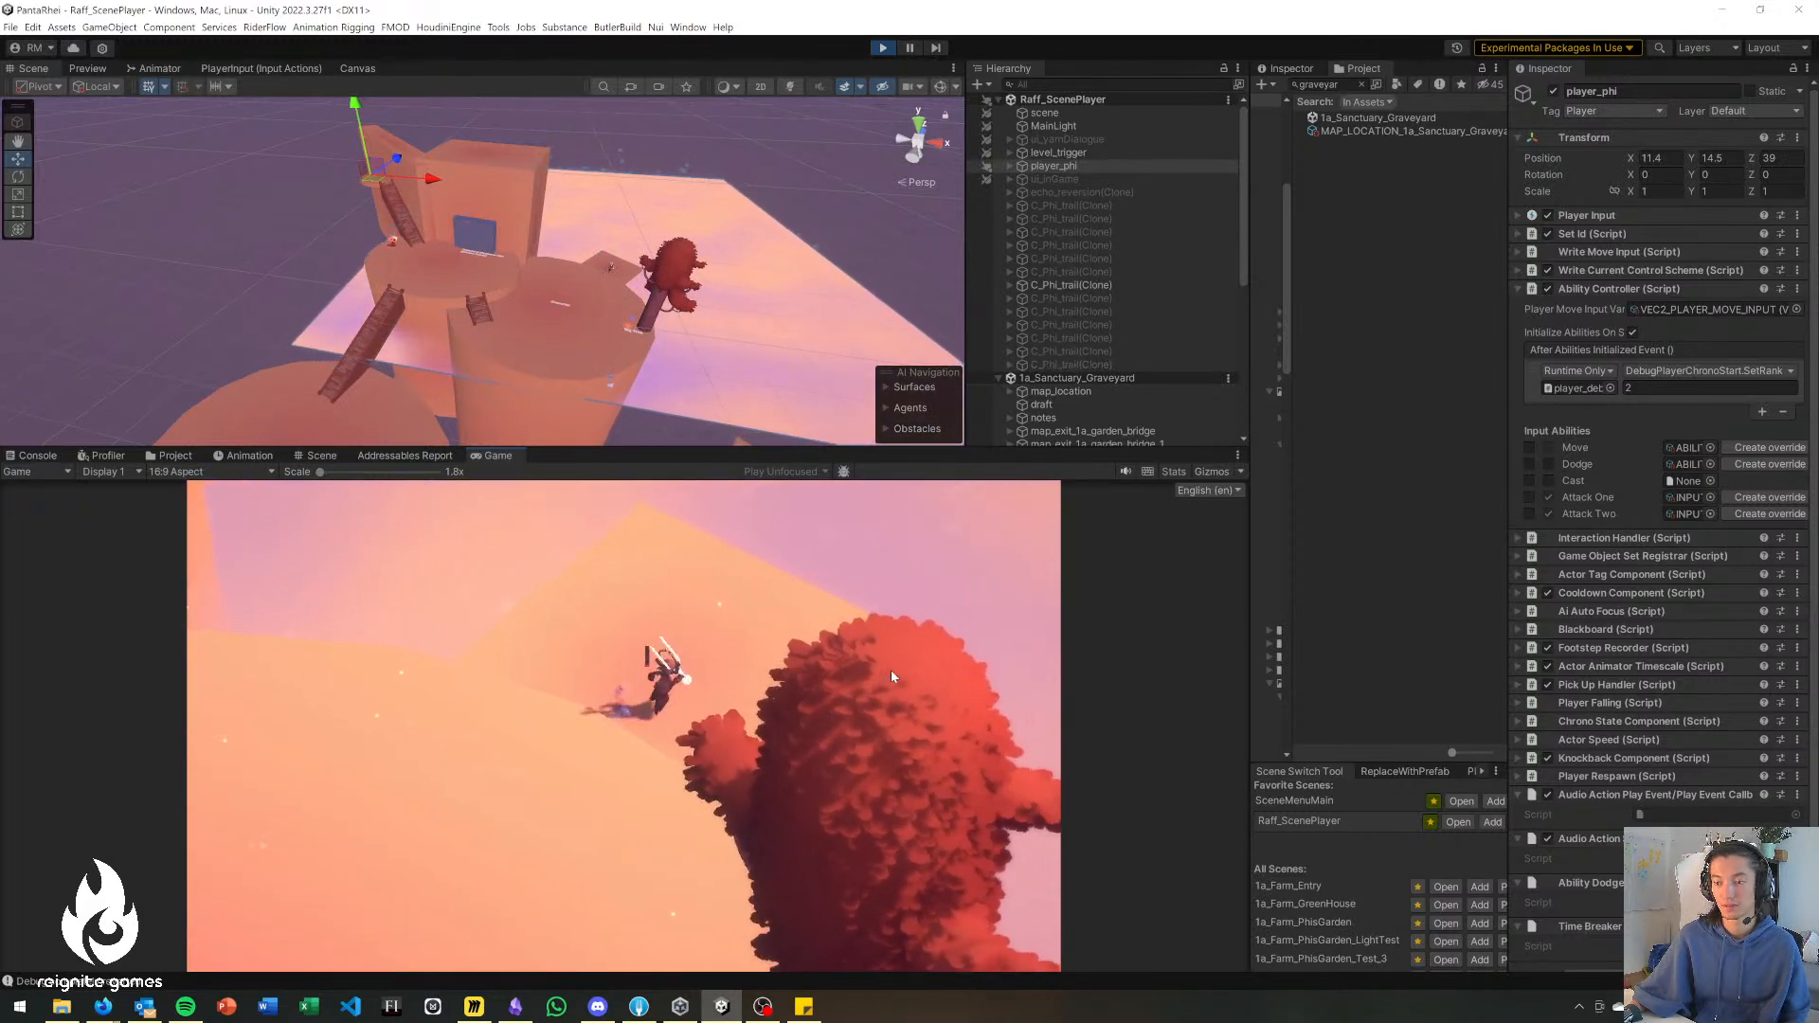
key(w)
key(d)
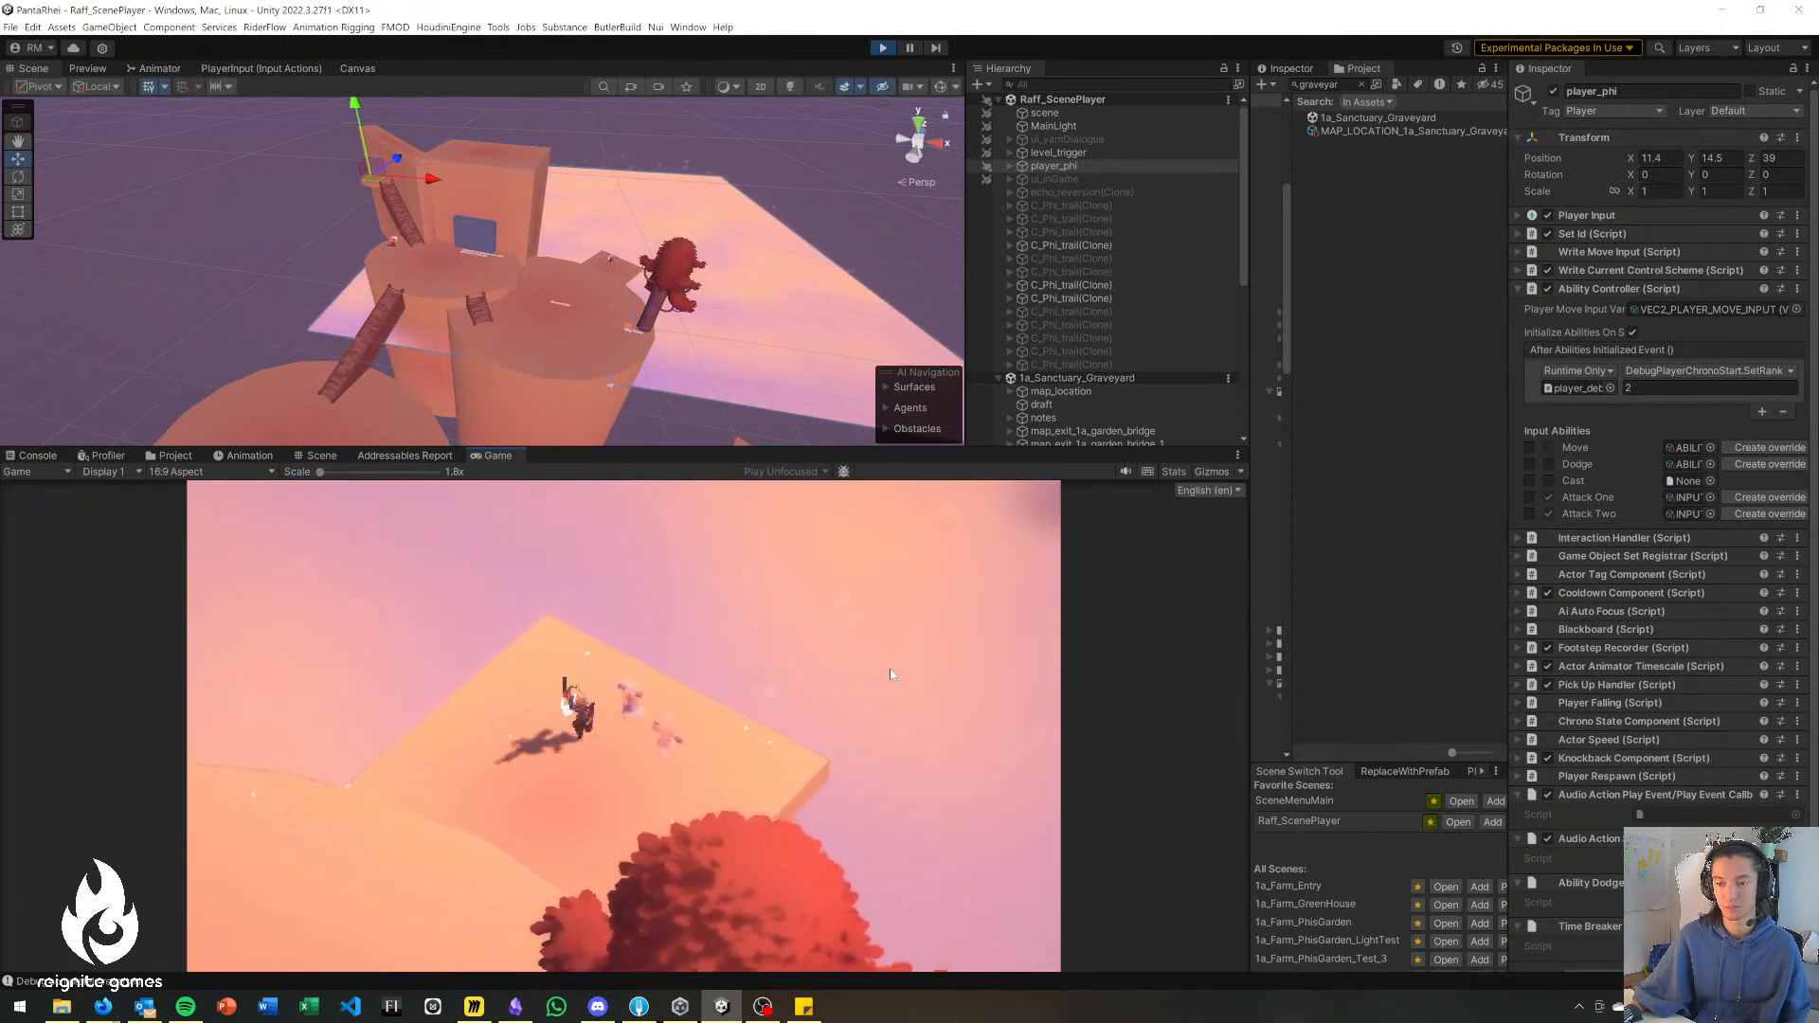
key(a)
key(s)
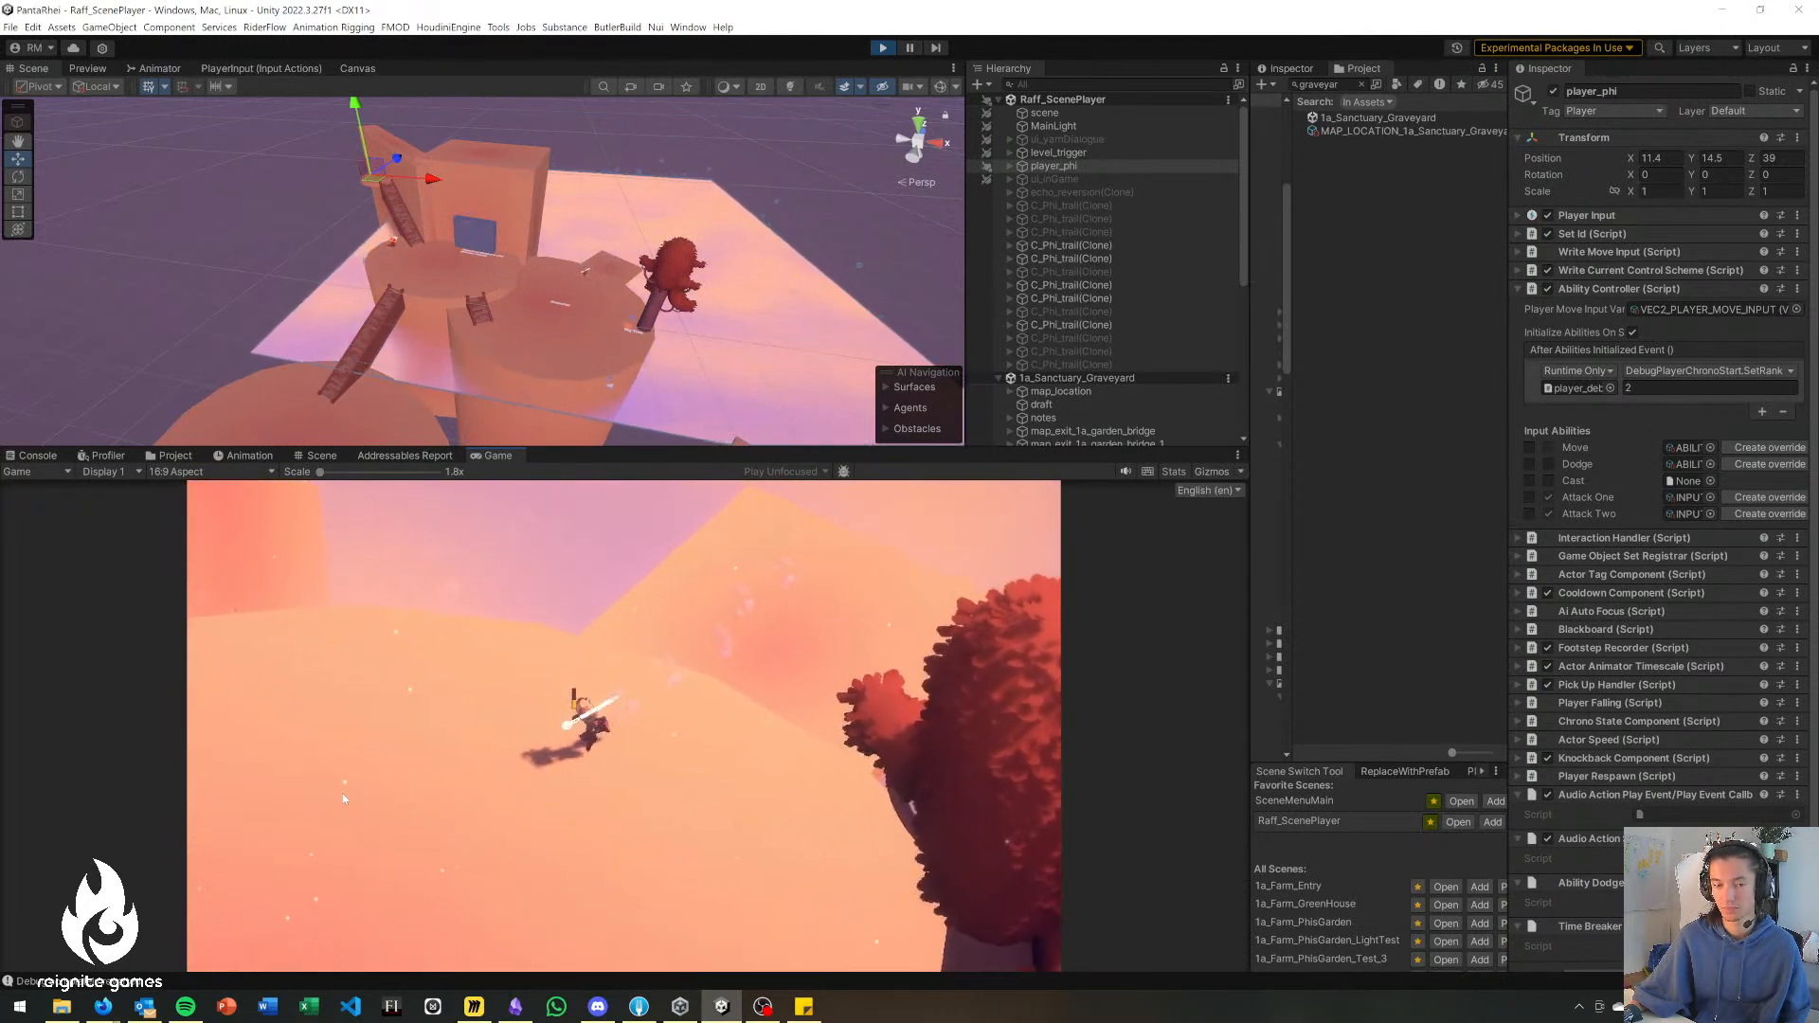
Playtest the return past the Encounter marker and up the short stairs toward the Memorial platform.
key(a)
key(s)
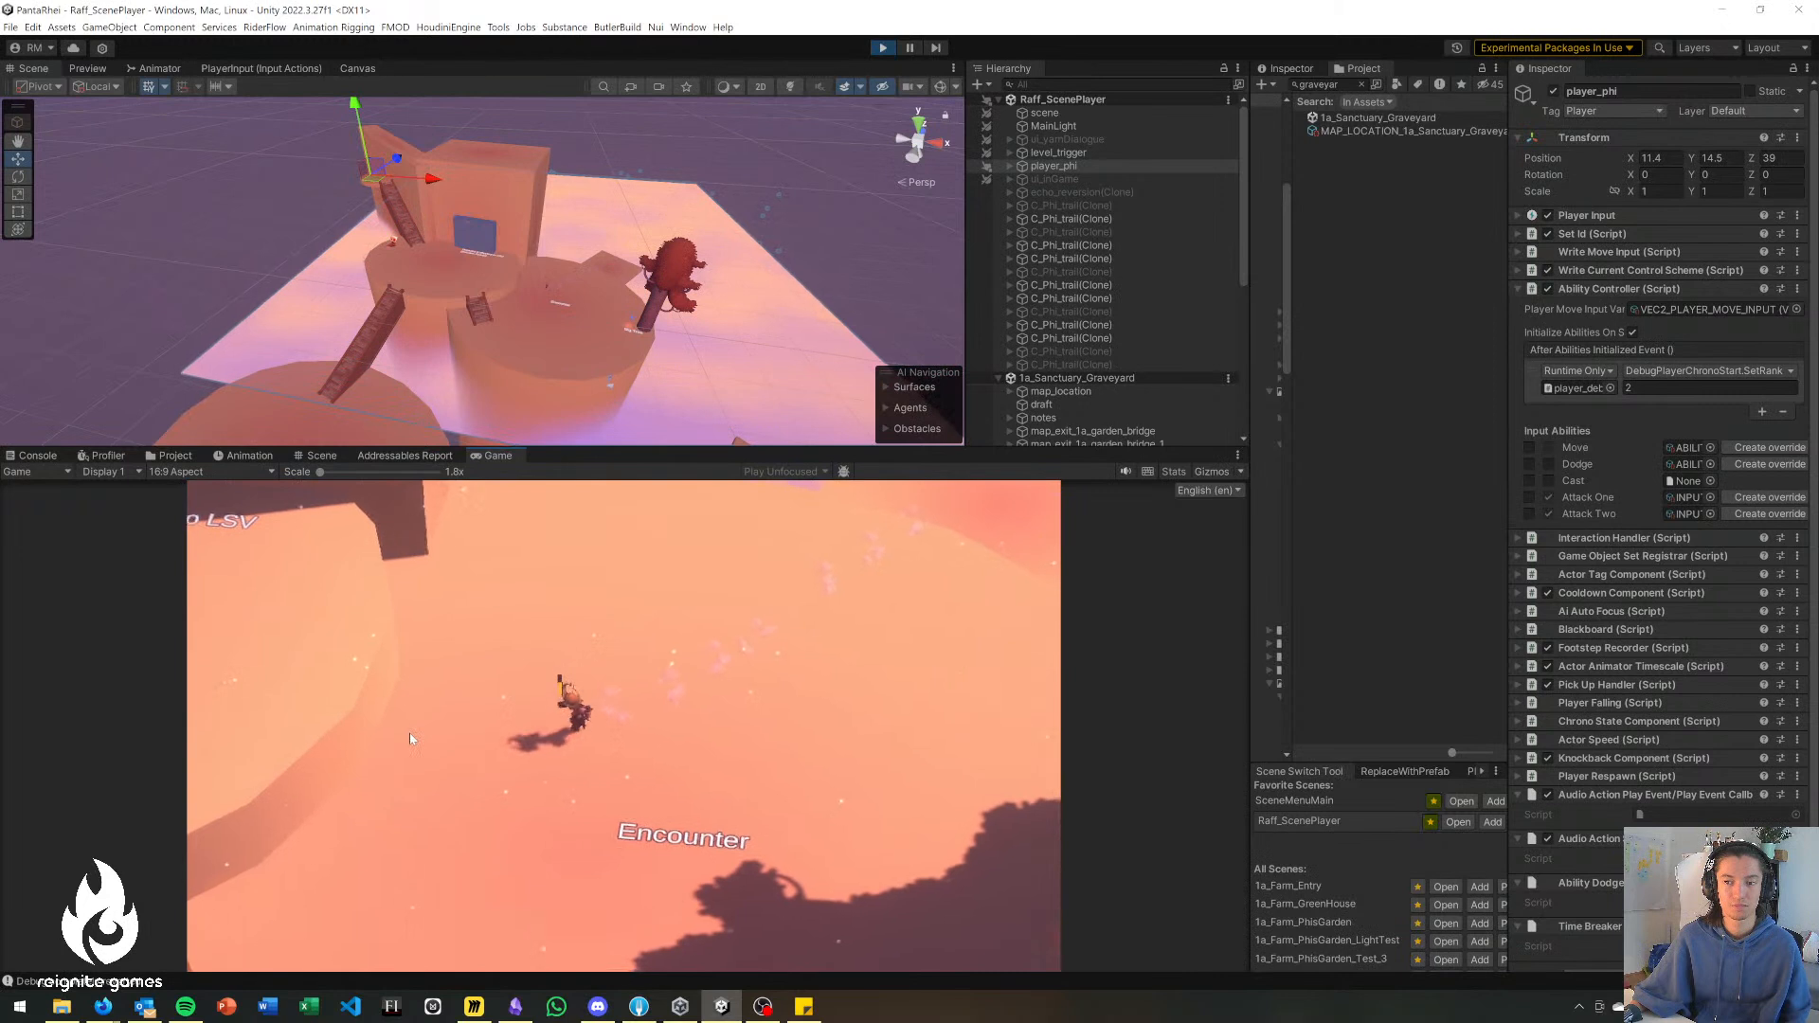
key(a)
key(s)
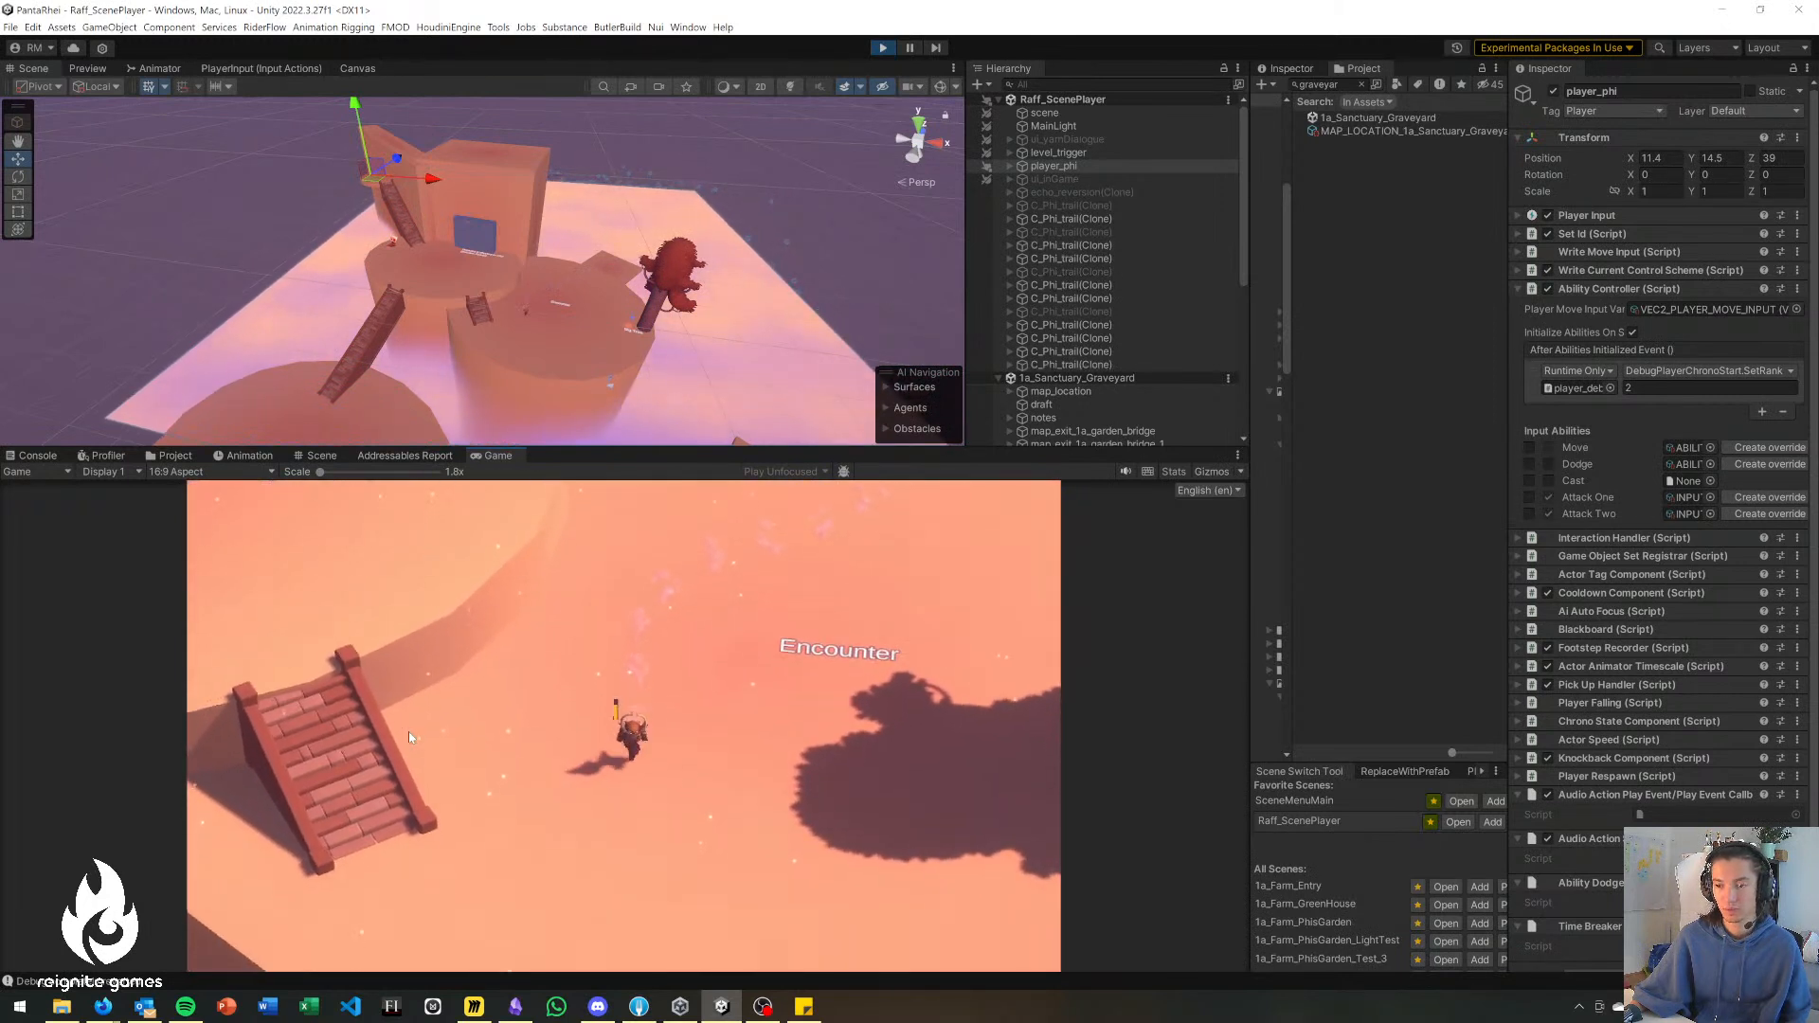
key(a)
key(s)
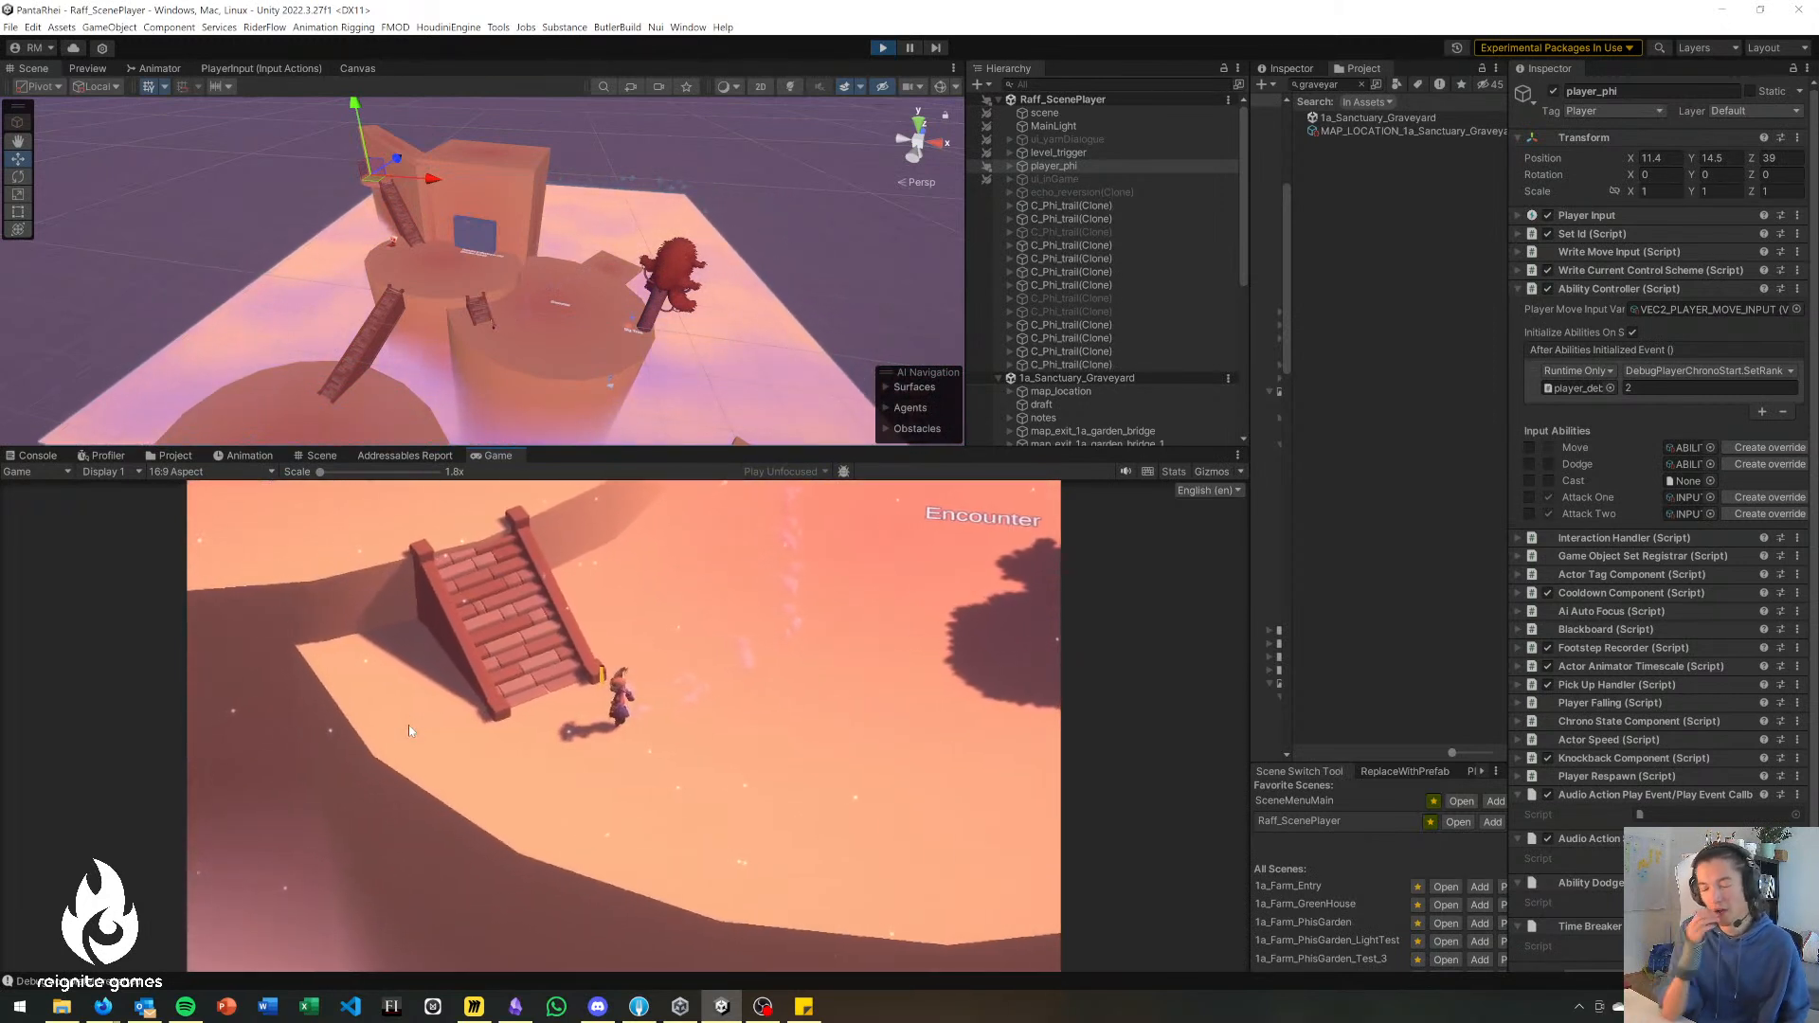
key(a)
key(w)
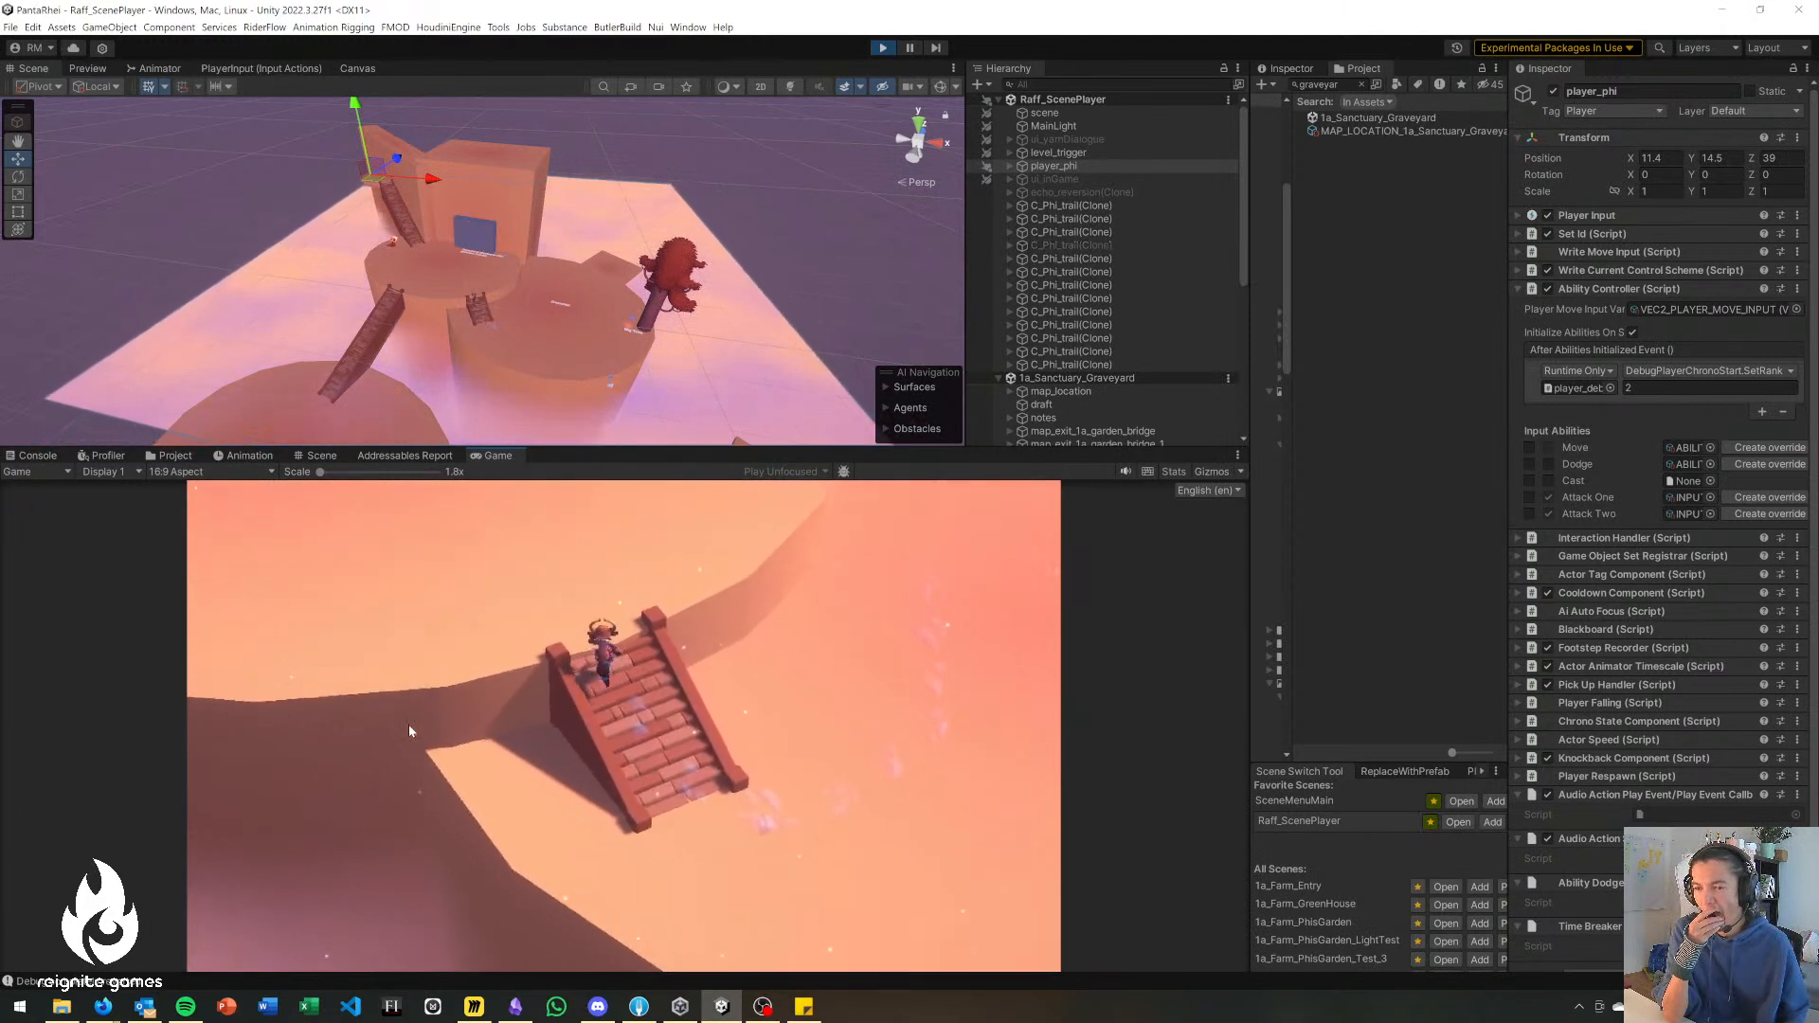
Walk the character along the blue Memorial & Shortcut wall and review the Echoism Puzzle spot.
key(w)
key(w)
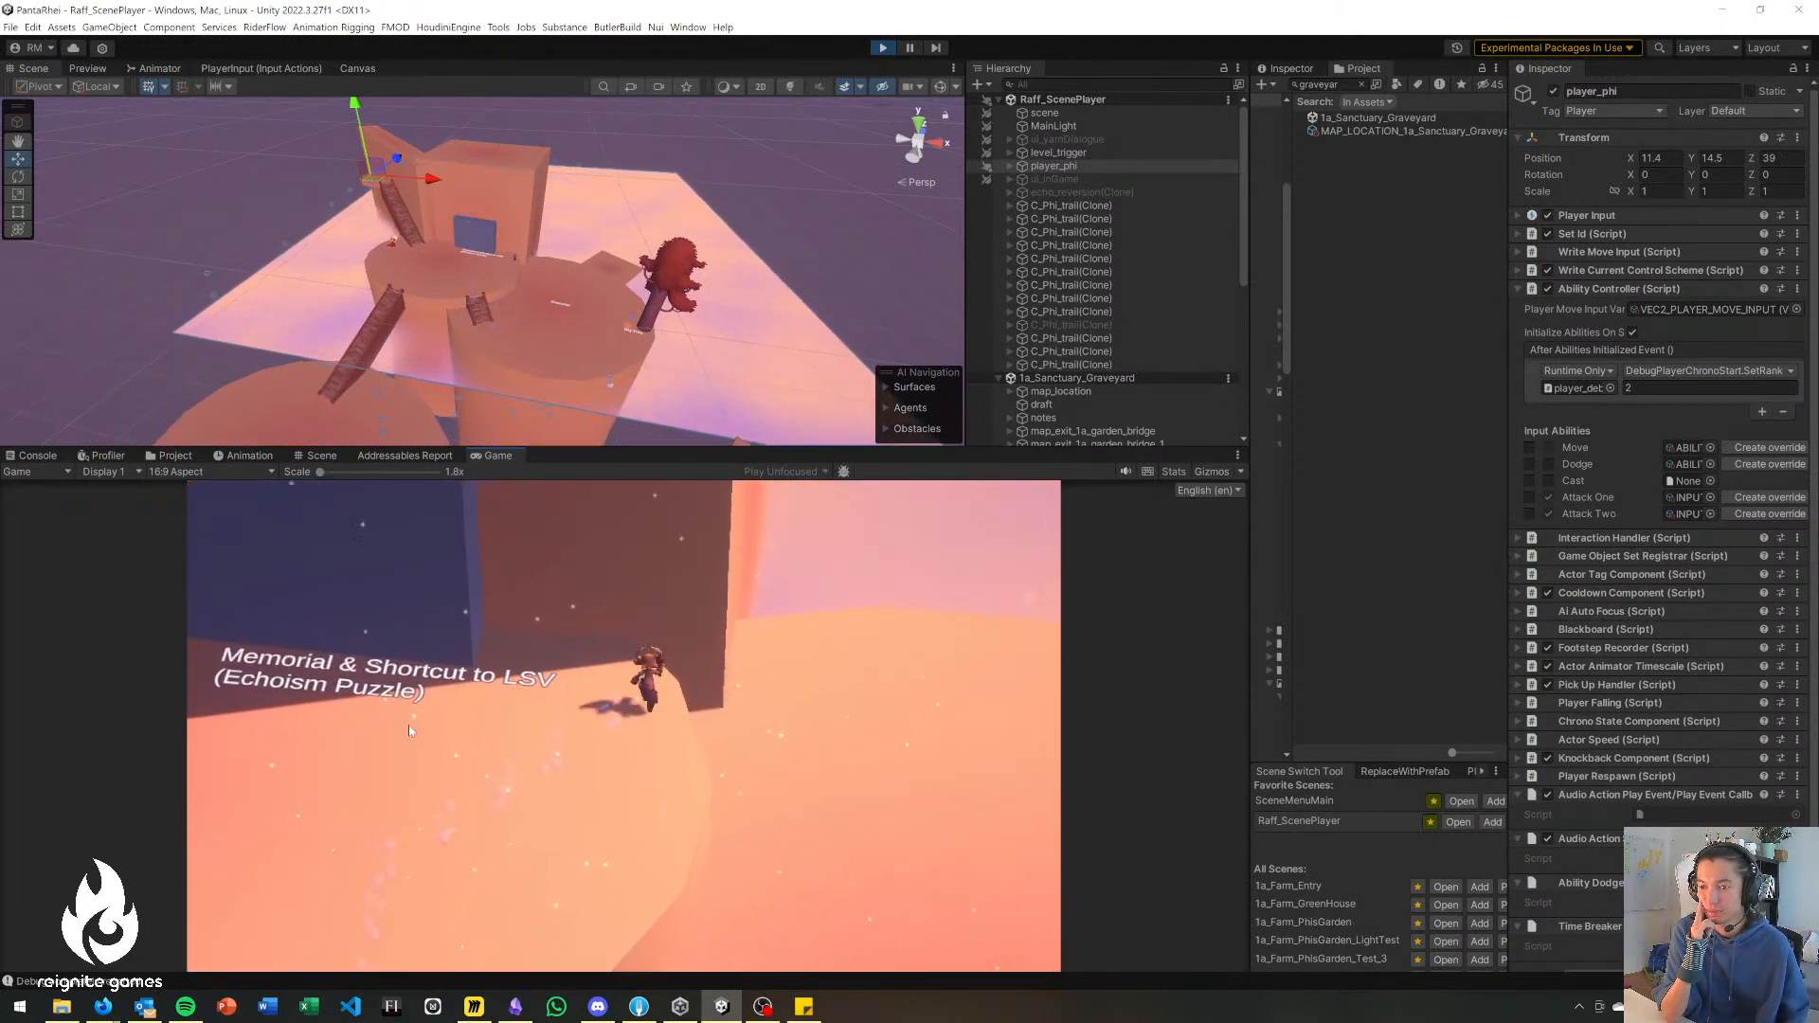
key(w)
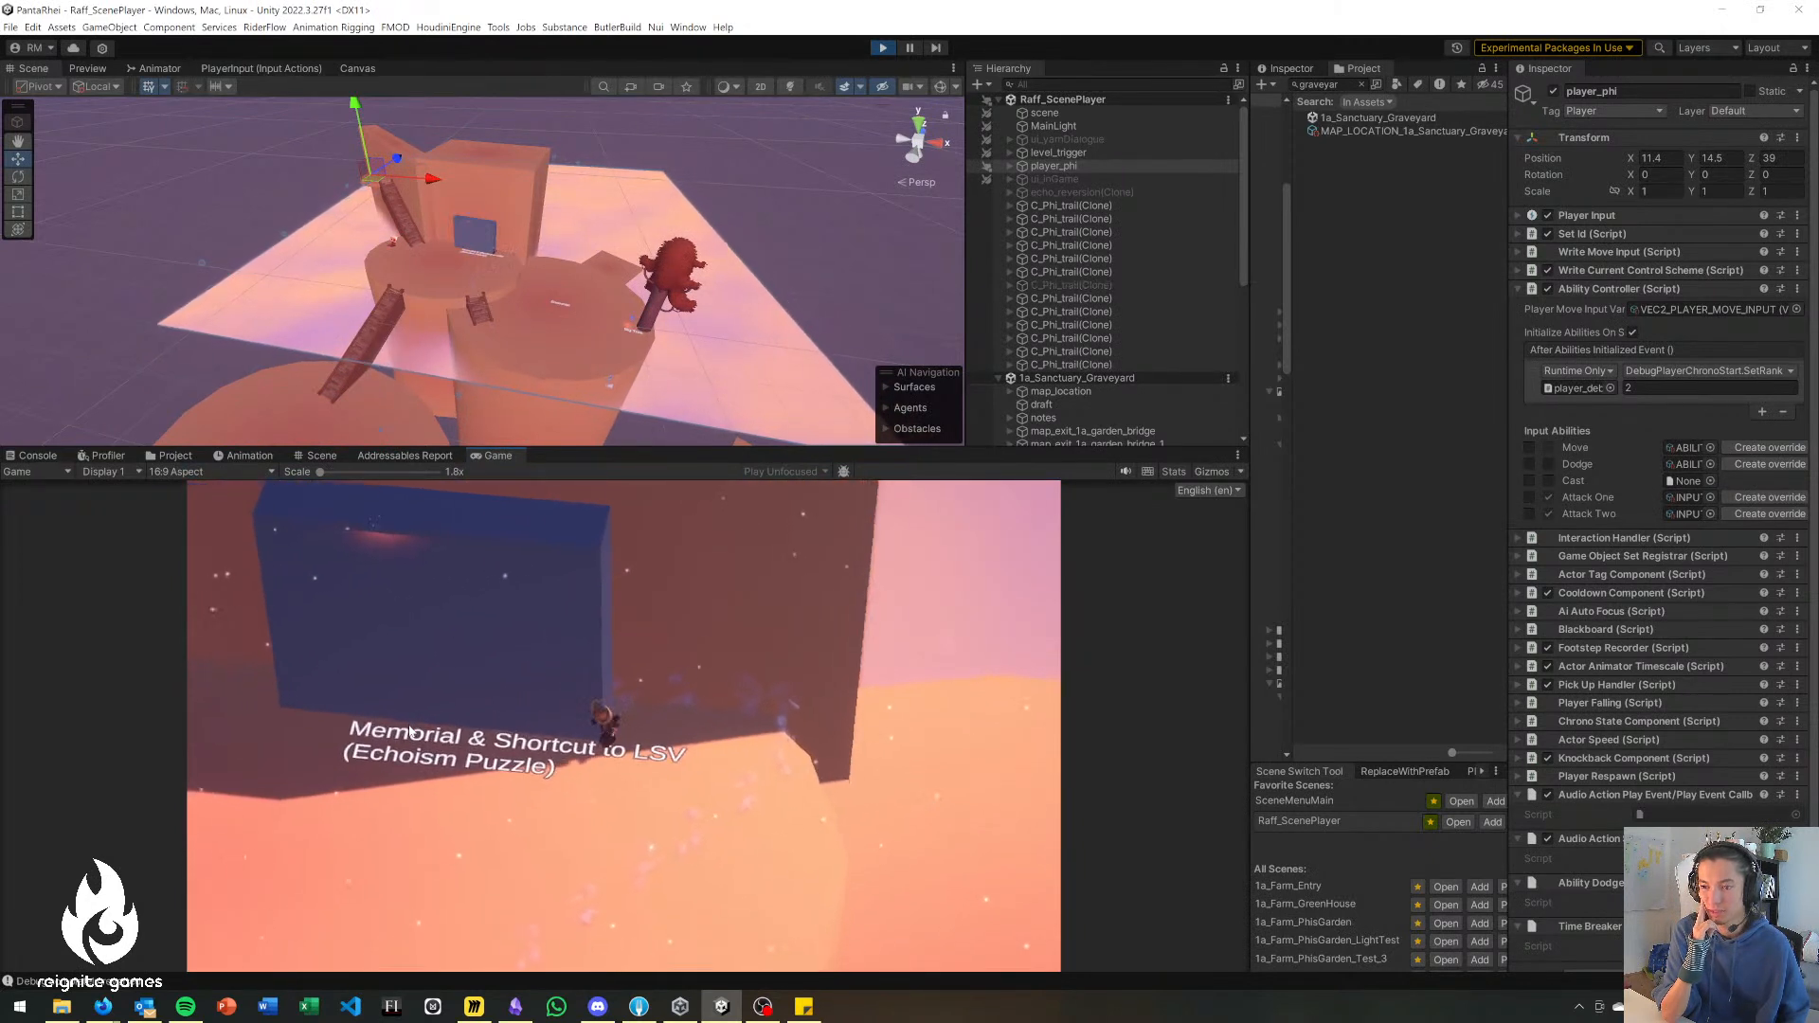
key(a)
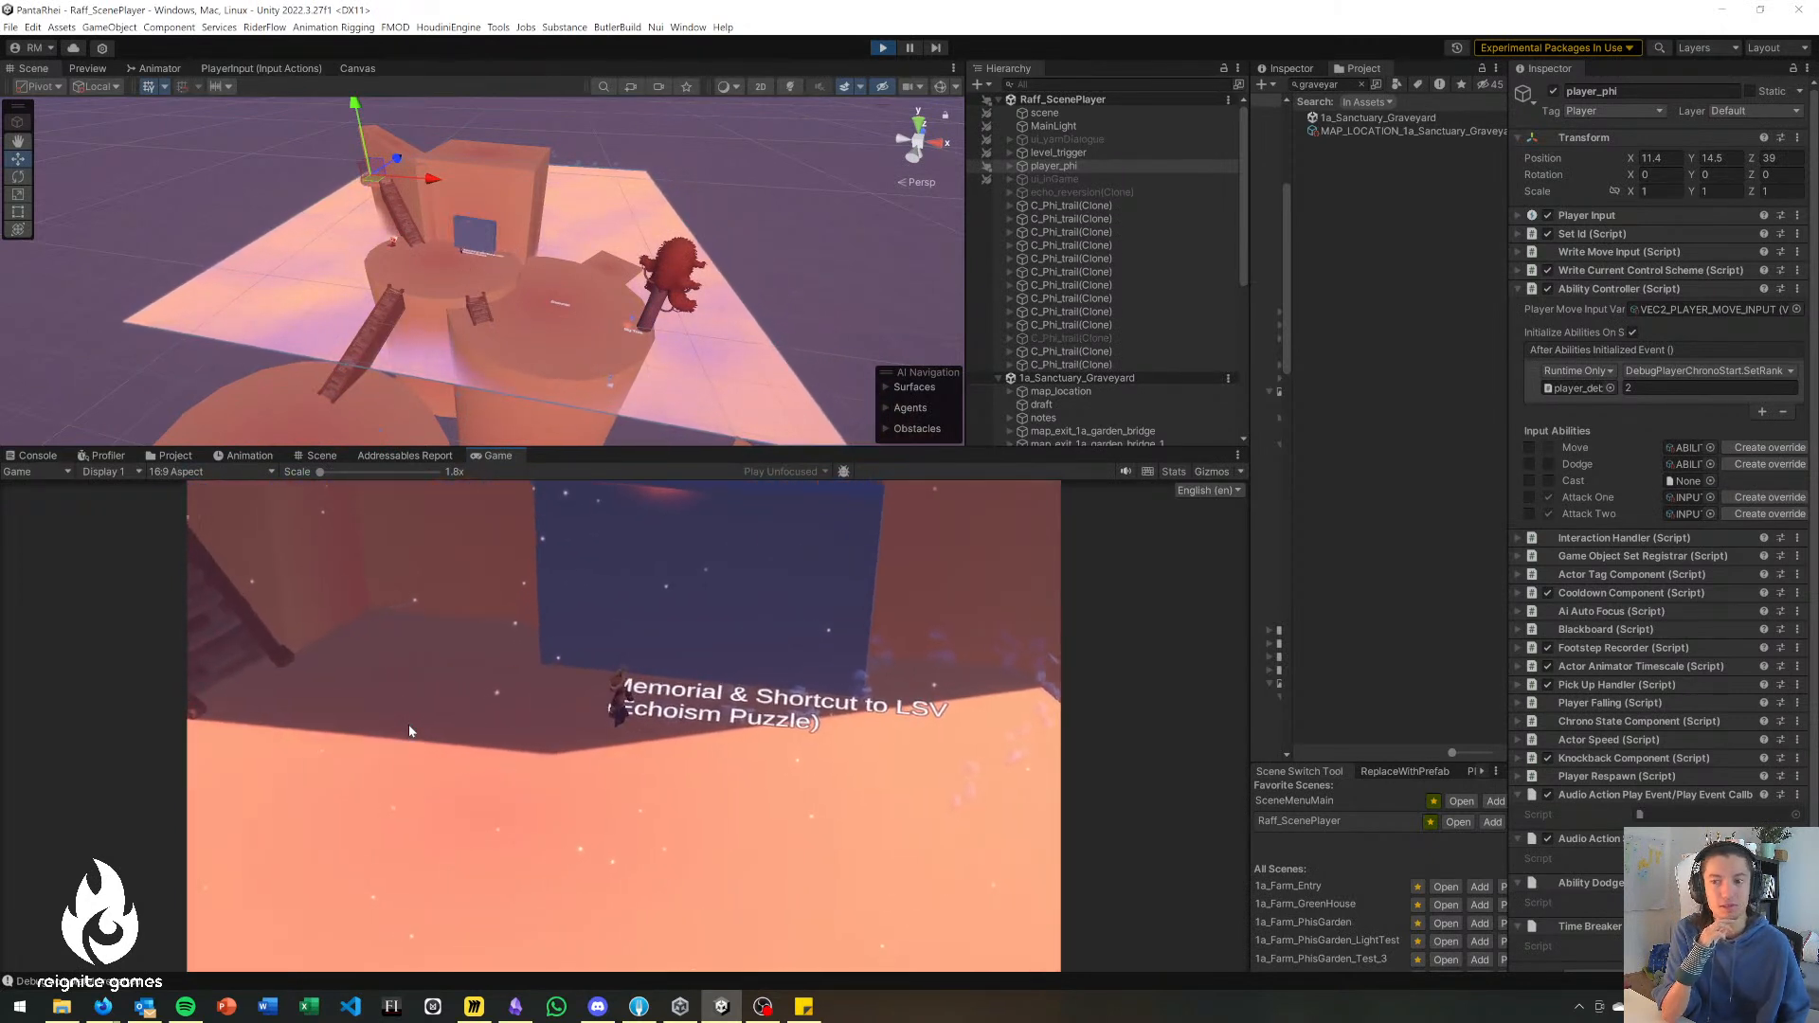
key(s)
key(s)
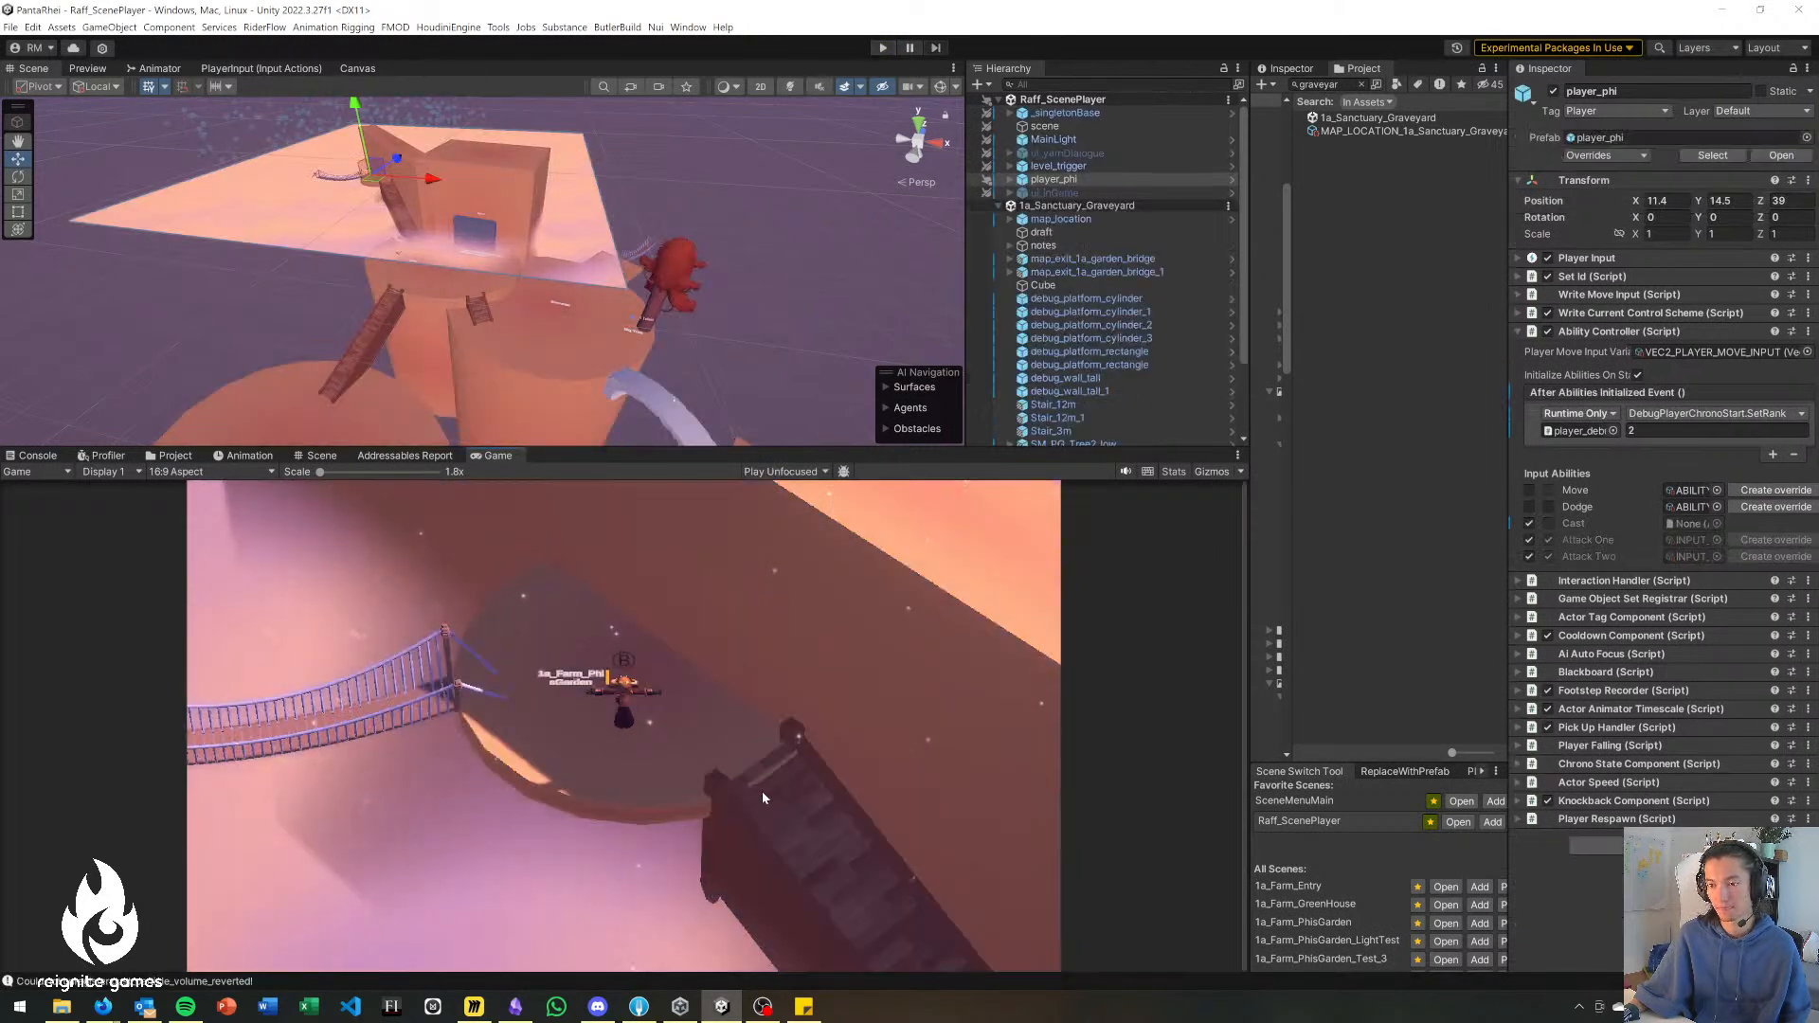
Enlarge the Scene view and deactivate debug_platform_cylinder_3, the large Miniboss platform.
drag(622, 450, 622, 663)
right_drag(607, 559, 495, 484)
click(439, 438)
click(236, 201)
right_drag(235, 201, 190, 274)
click(263, 379)
right_drag(168, 354, 256, 333)
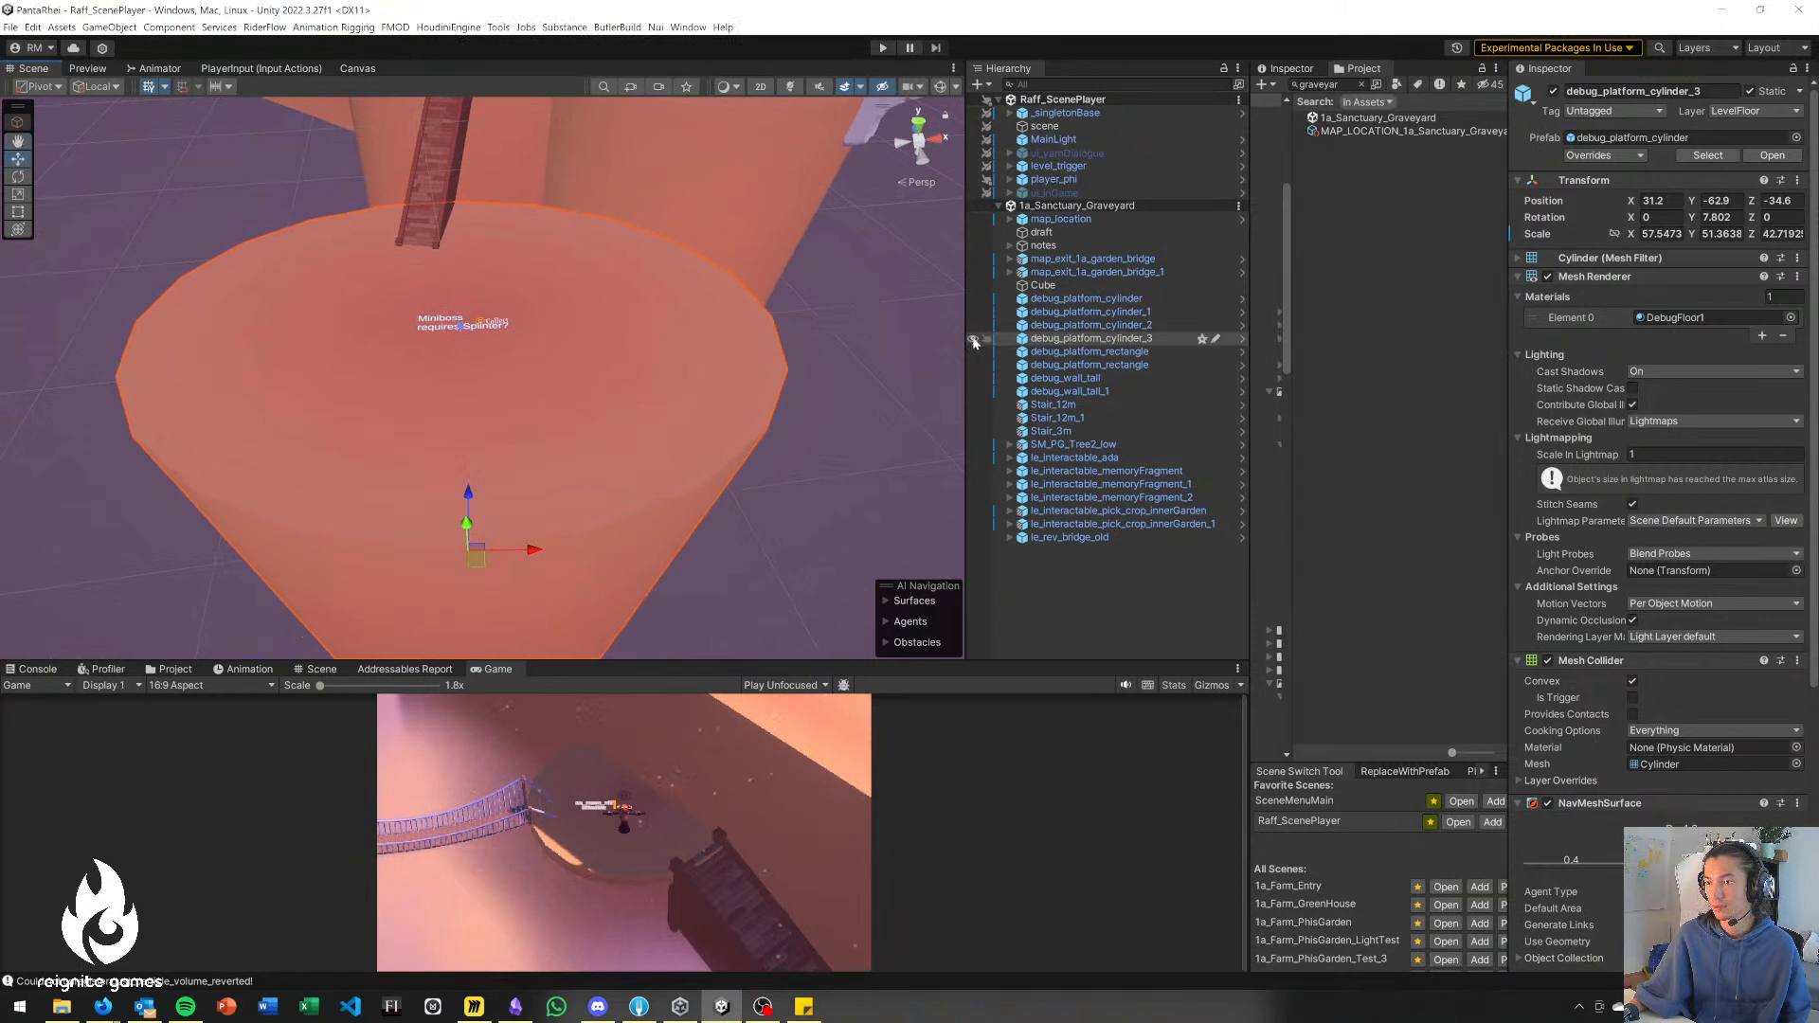
click(1555, 91)
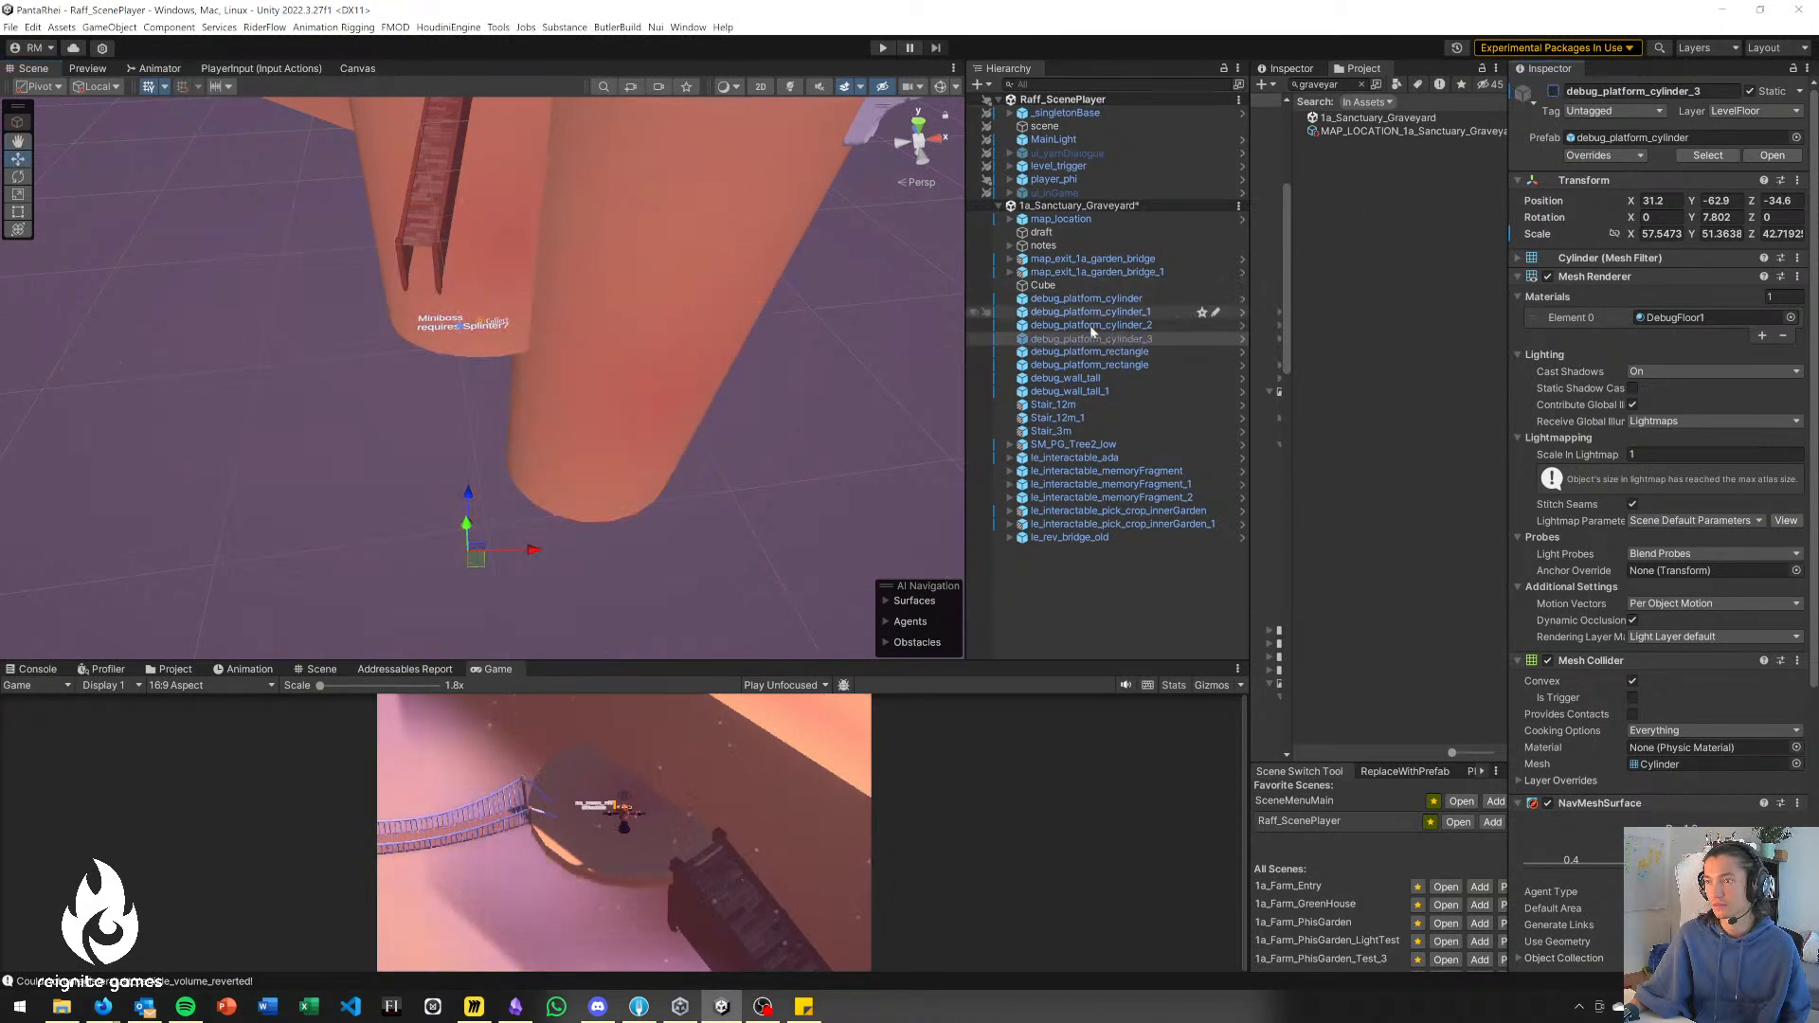
click(1086, 579)
right_drag(514, 255, 533, 137)
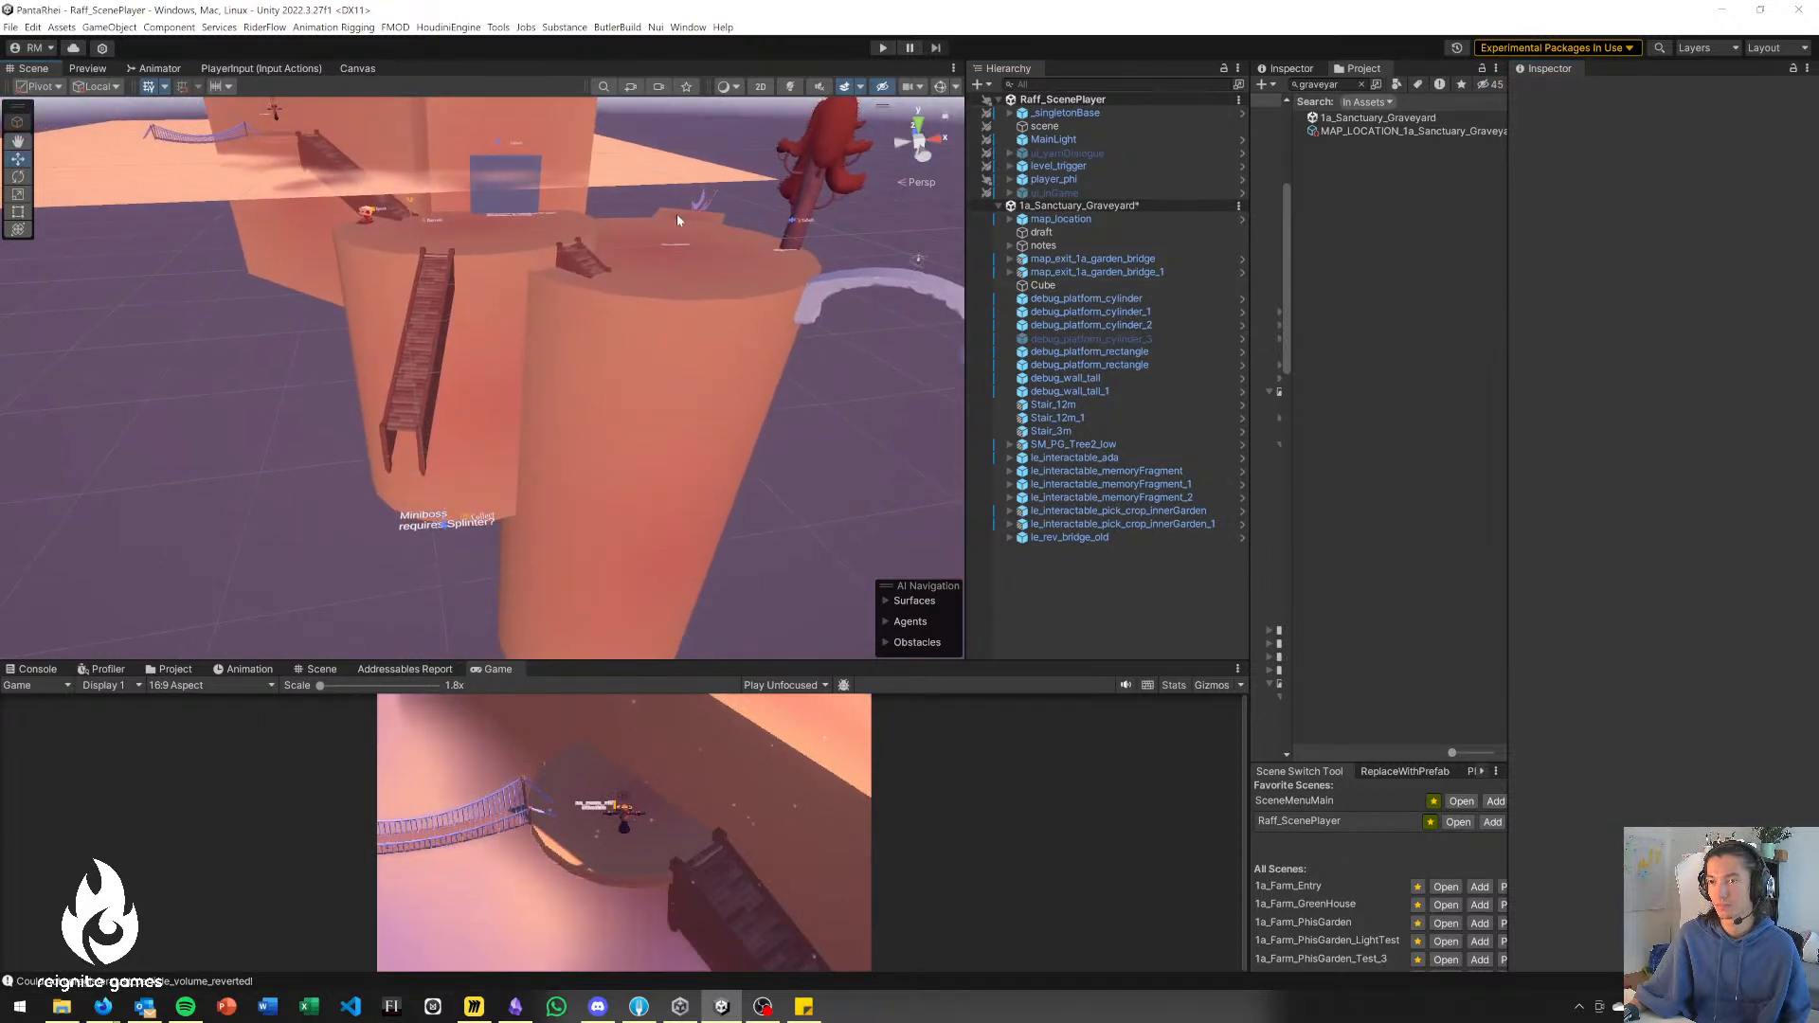
Duplicate the rectangular platform near the Big Tree and place the copy at the foot of the long stairs, at about Y -12.
click(676, 220)
key(ctrl+d)
drag(679, 216, 392, 488)
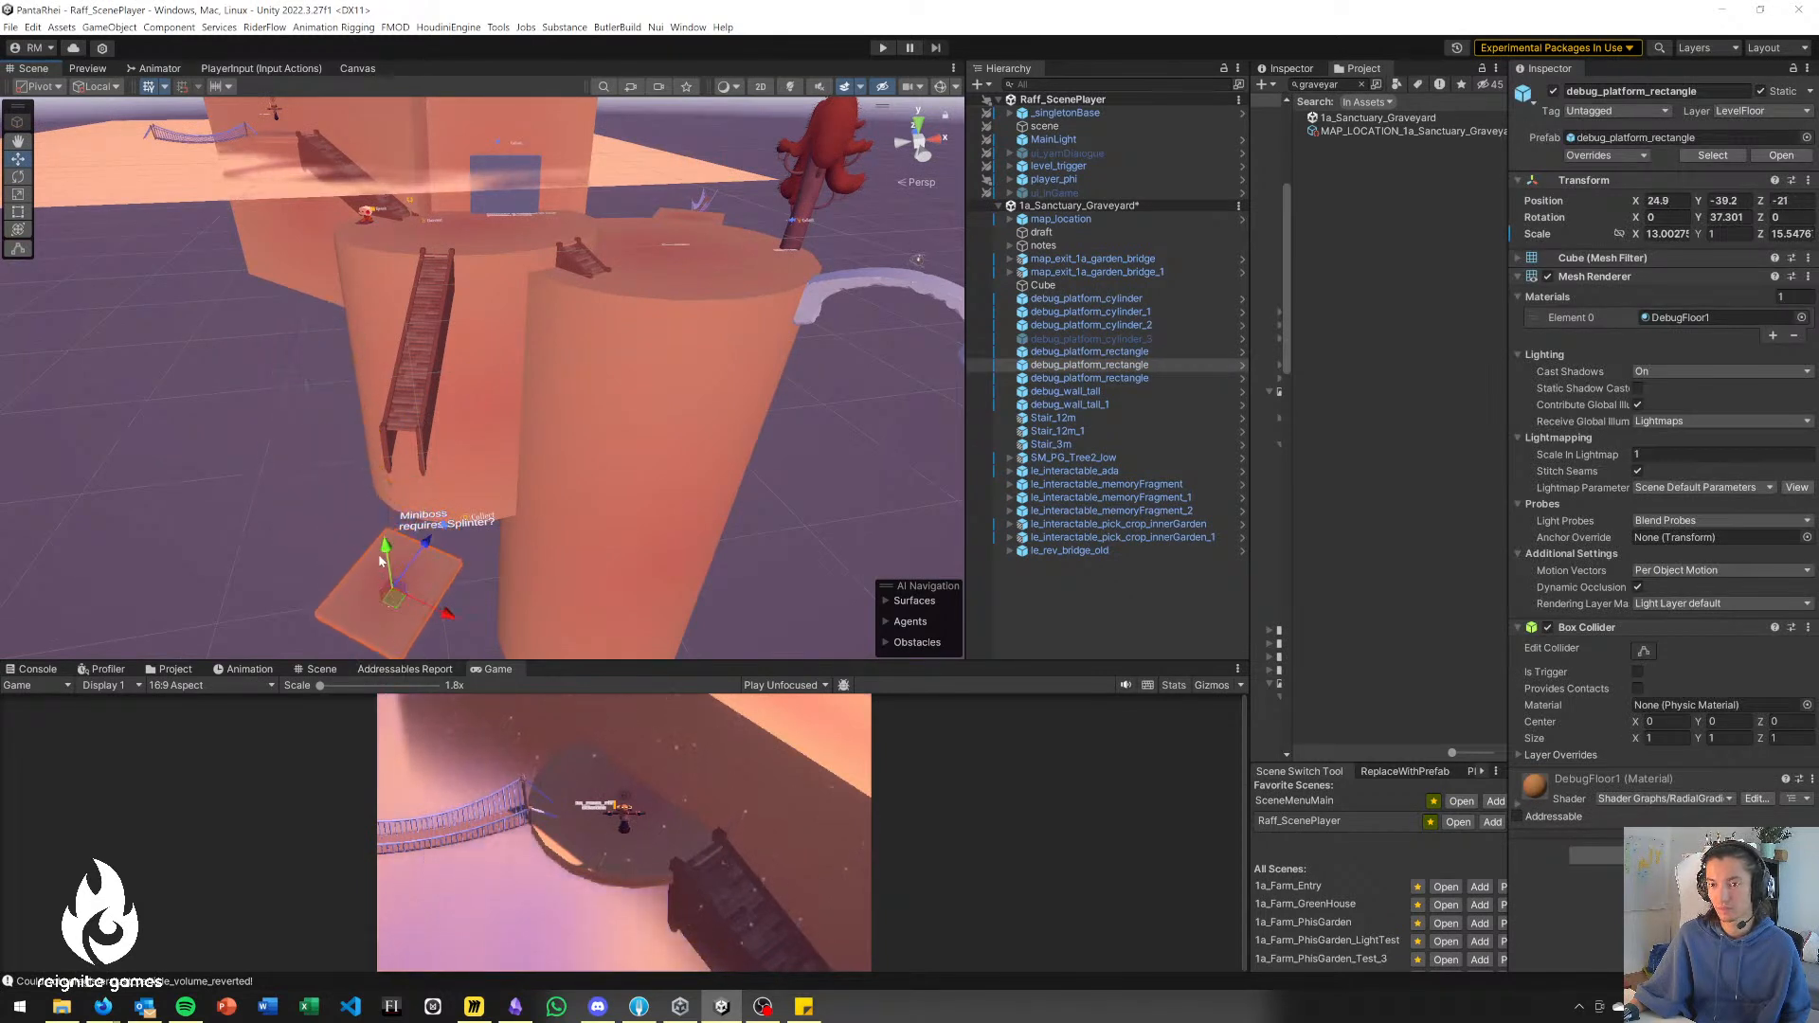
key(w)
right_drag(458, 467, 480, 514)
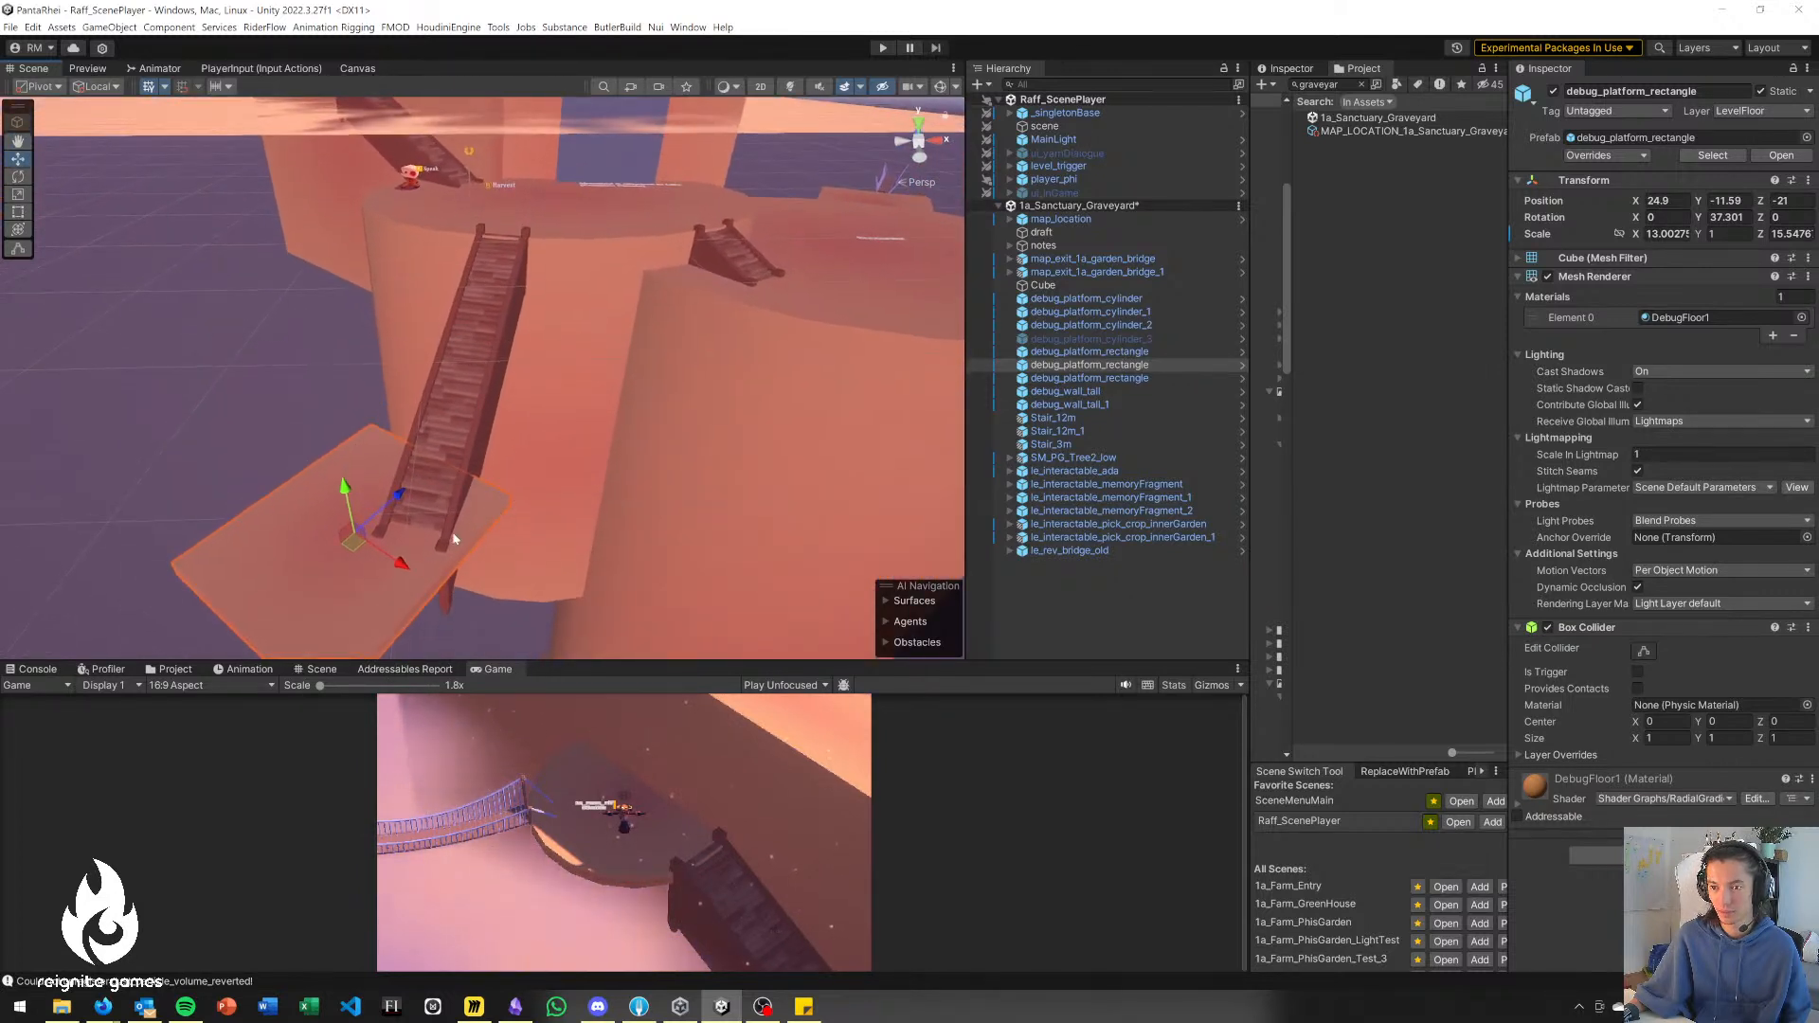
drag(350, 543, 314, 605)
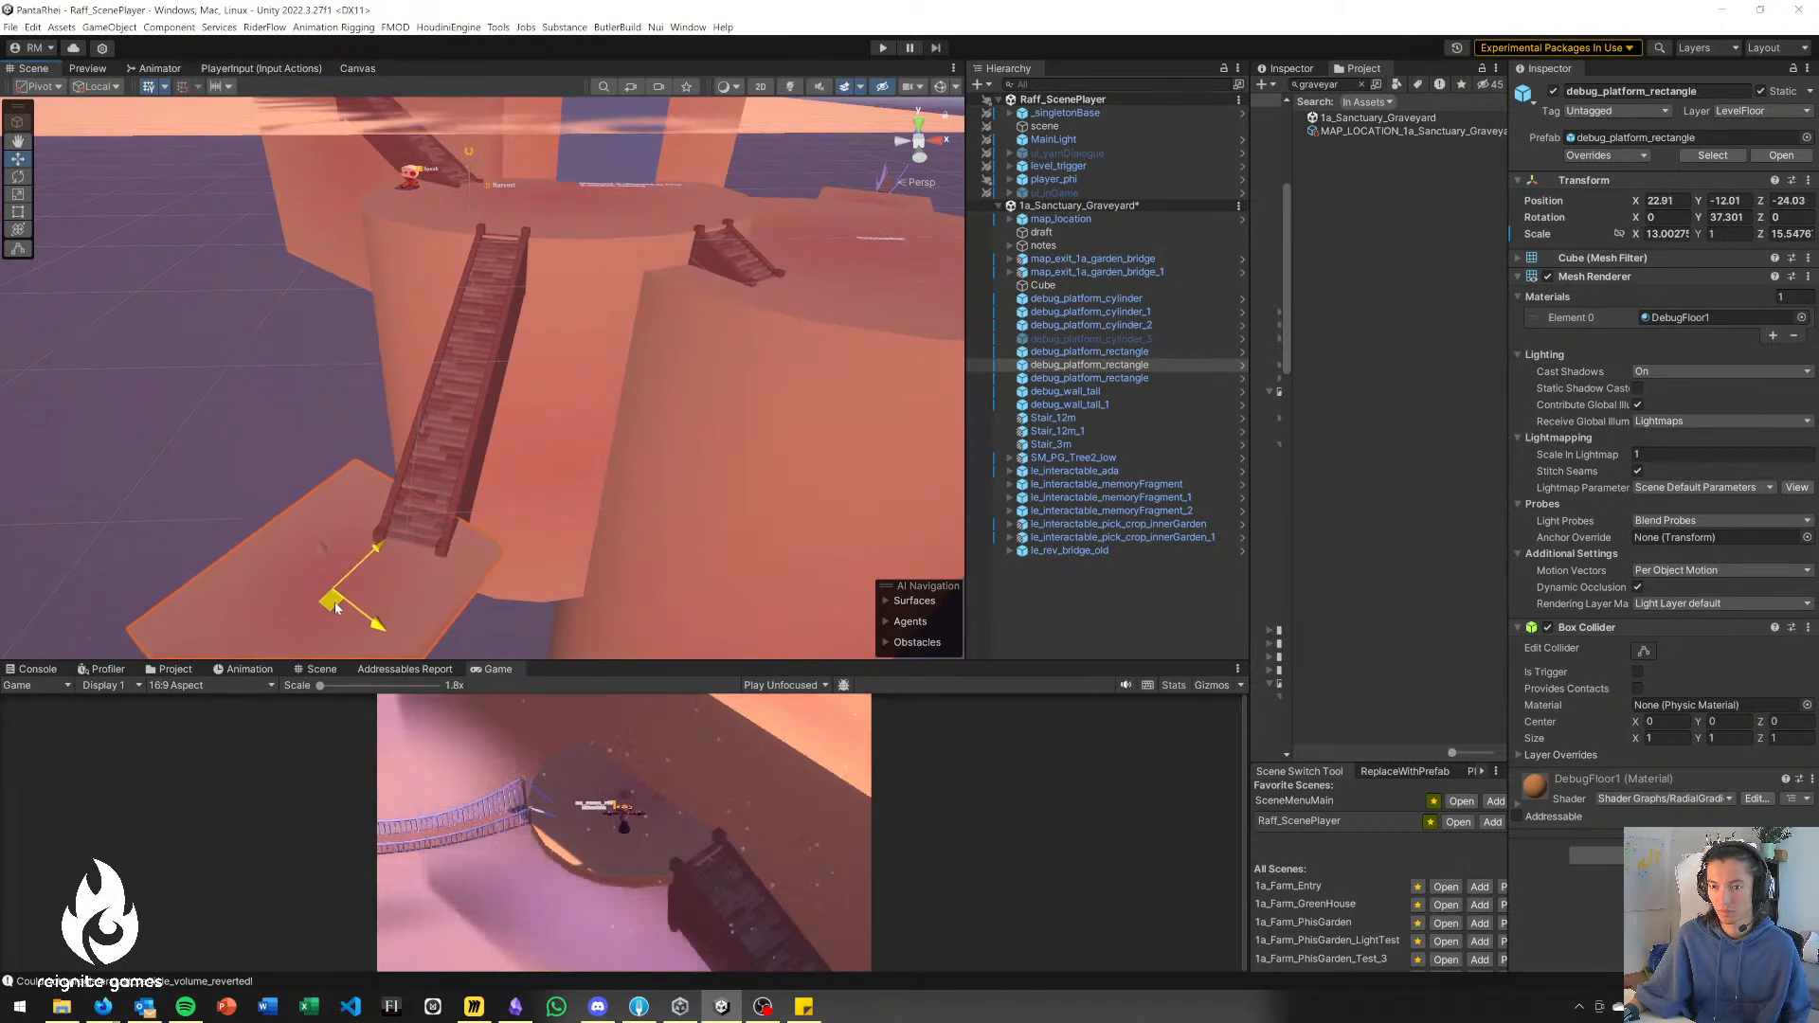
Rotate the copied platform to about 2.6° around Y and shrink it to about 9.1 × 0.7 × 10.8, centred near the stair foot.
right_drag(551, 501, 484, 476)
key(s)
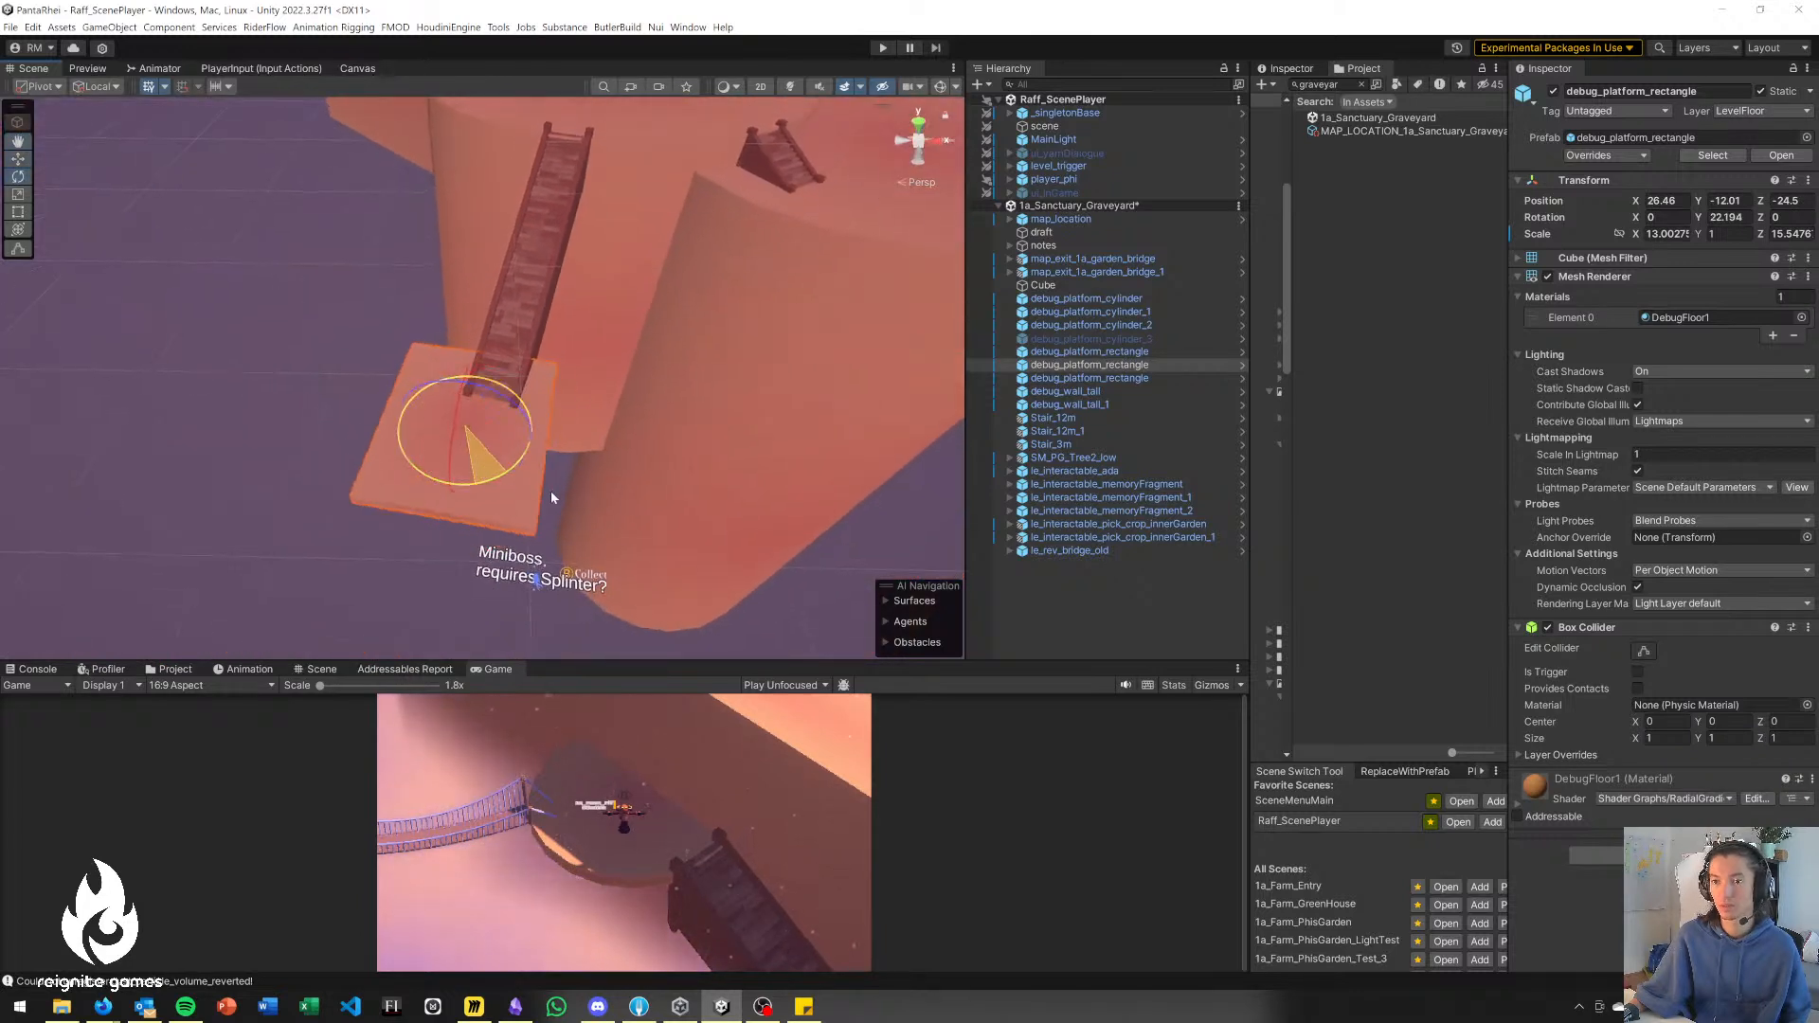
key(e)
mouse_move(484, 448)
mouse_down()
mouse_move(441, 419)
mouse_move(493, 431)
mouse_up()
key(r)
key(w)
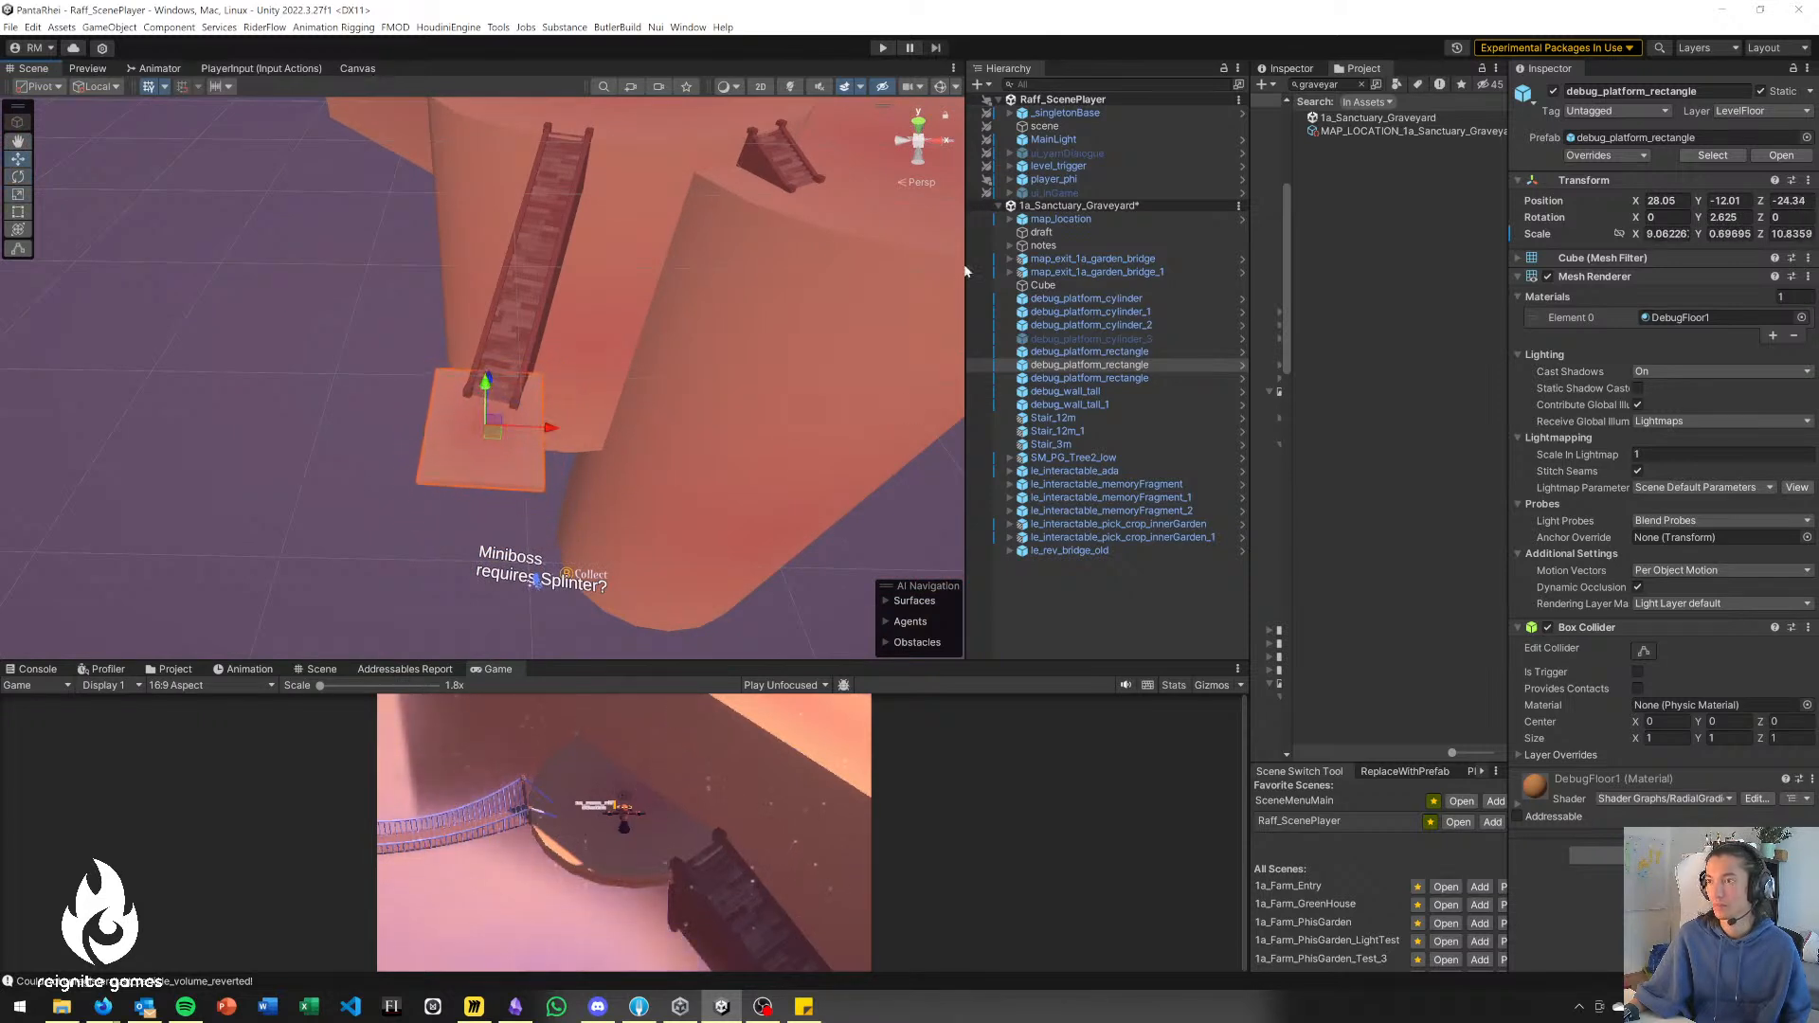
Move player_phi down onto the new small platform, at about X 28.3, Y -8, Z -28.5.
click(1059, 180)
right_drag(449, 304, 441, 192)
drag(444, 201, 510, 728)
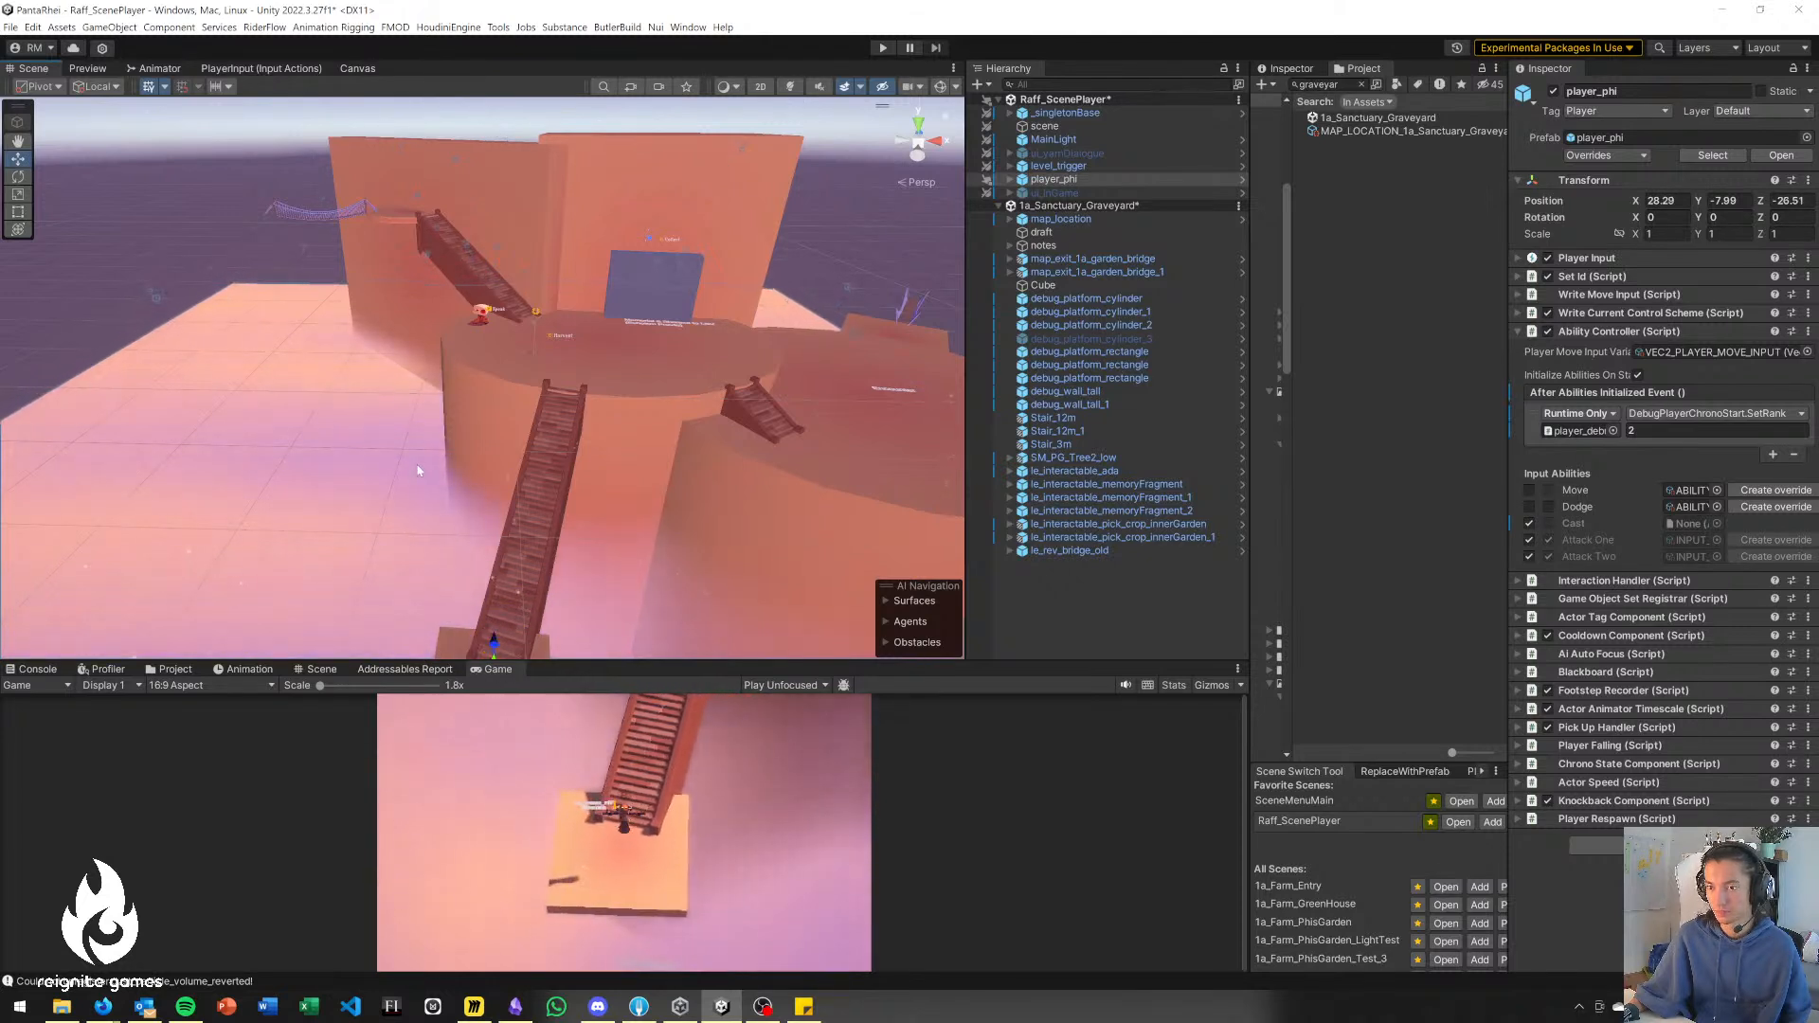
Move note_3, the "Miniboss requires Splinter?" text, onto the small landing at the stair foot, at about X 27.6, Z -27.8.
right_drag(420, 470, 430, 536)
scroll(454, 522, down, 2)
drag(485, 495, 480, 528)
right_drag(479, 529, 504, 593)
click(499, 582)
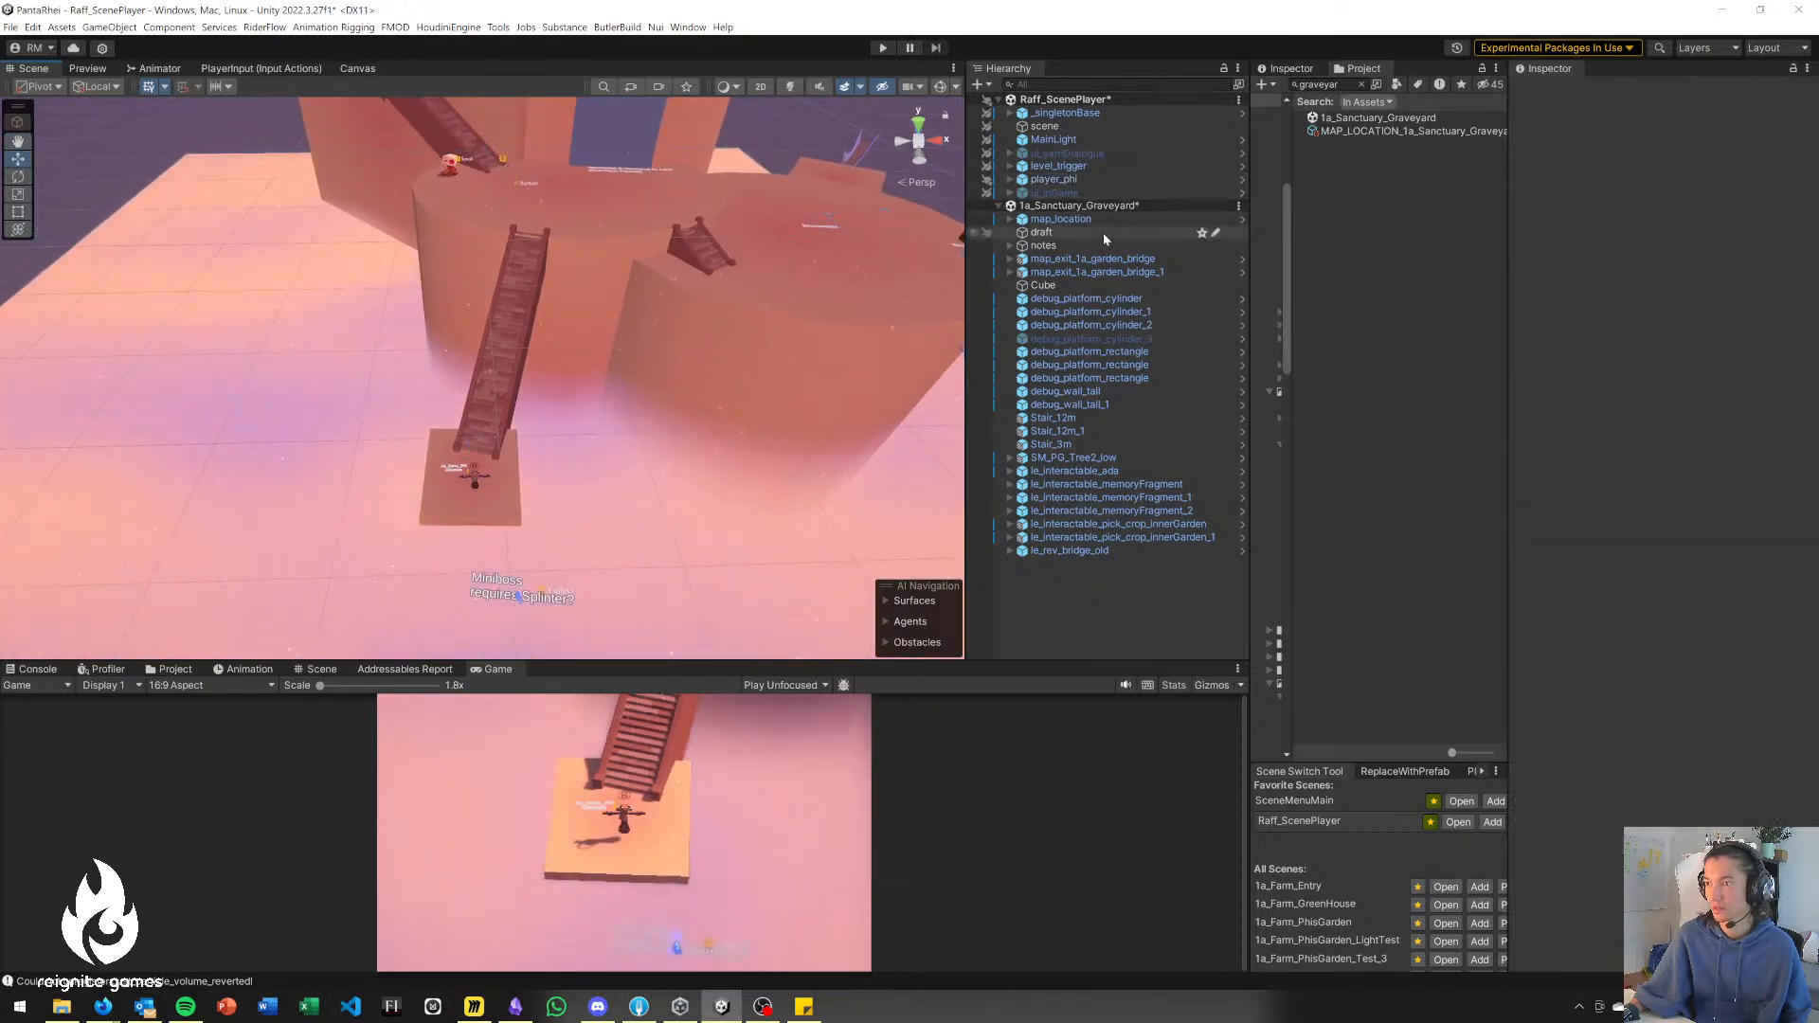
click(1008, 246)
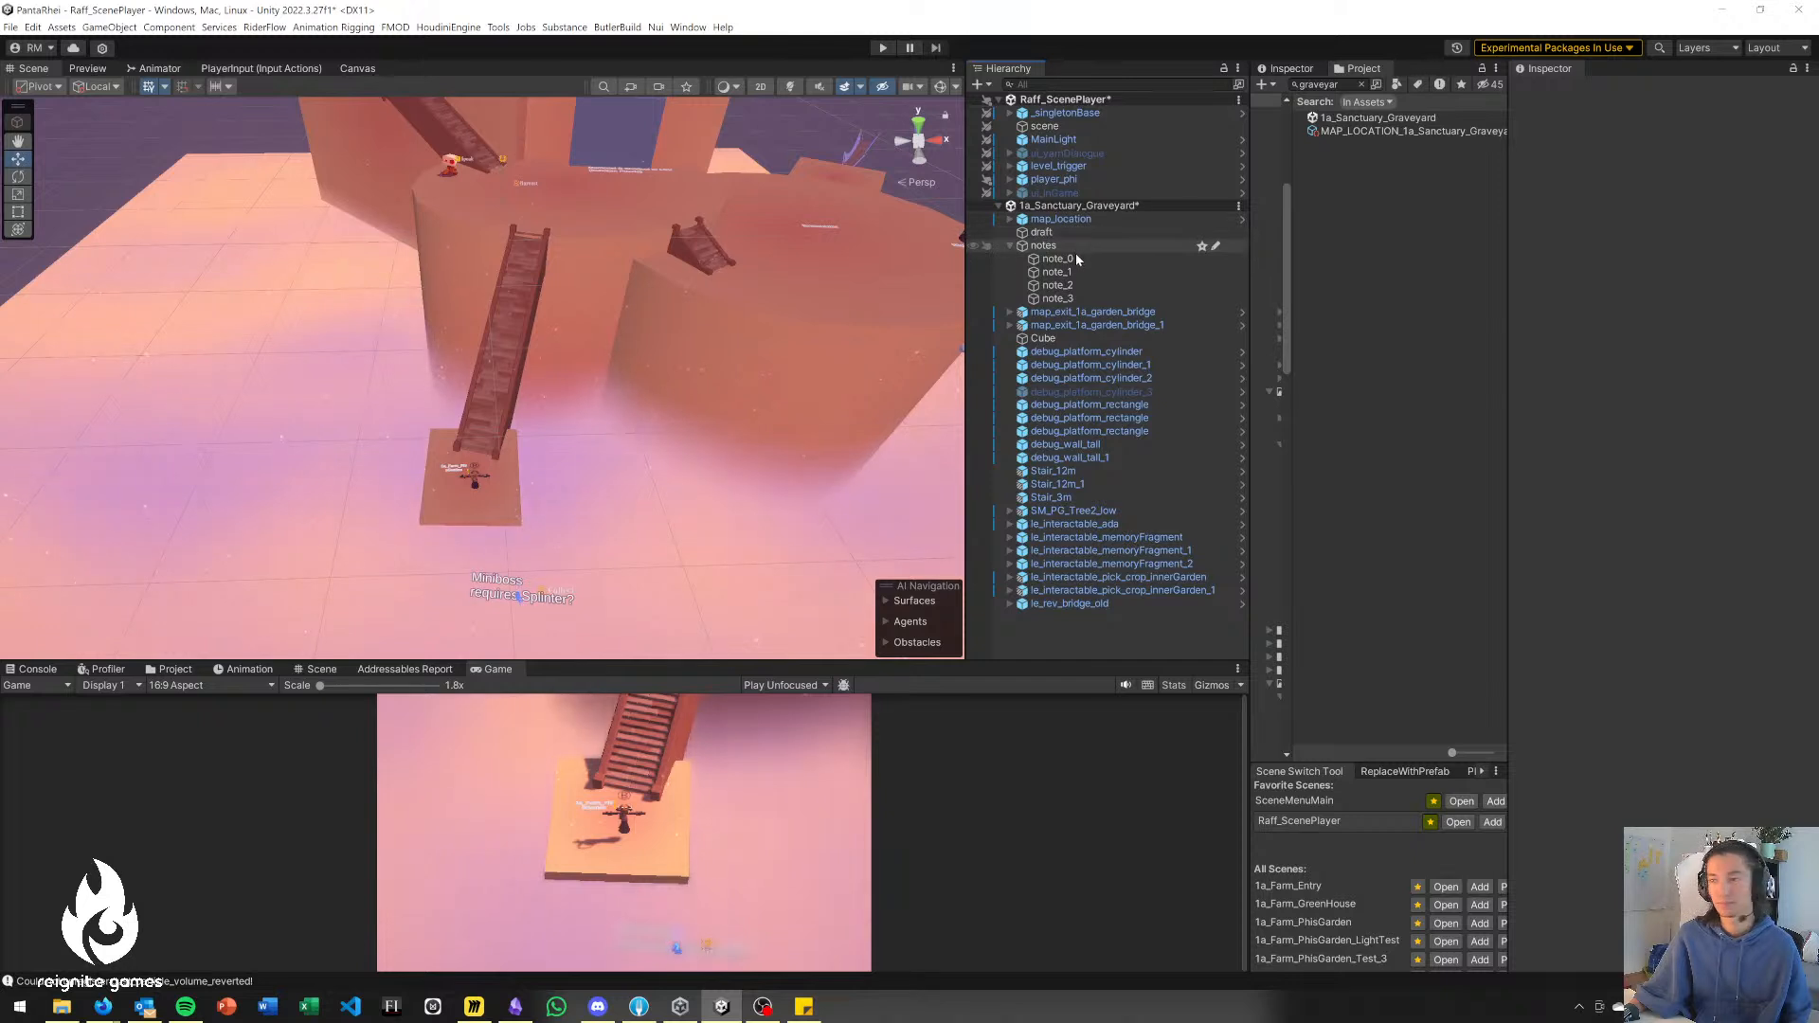
click(1057, 298)
click(524, 595)
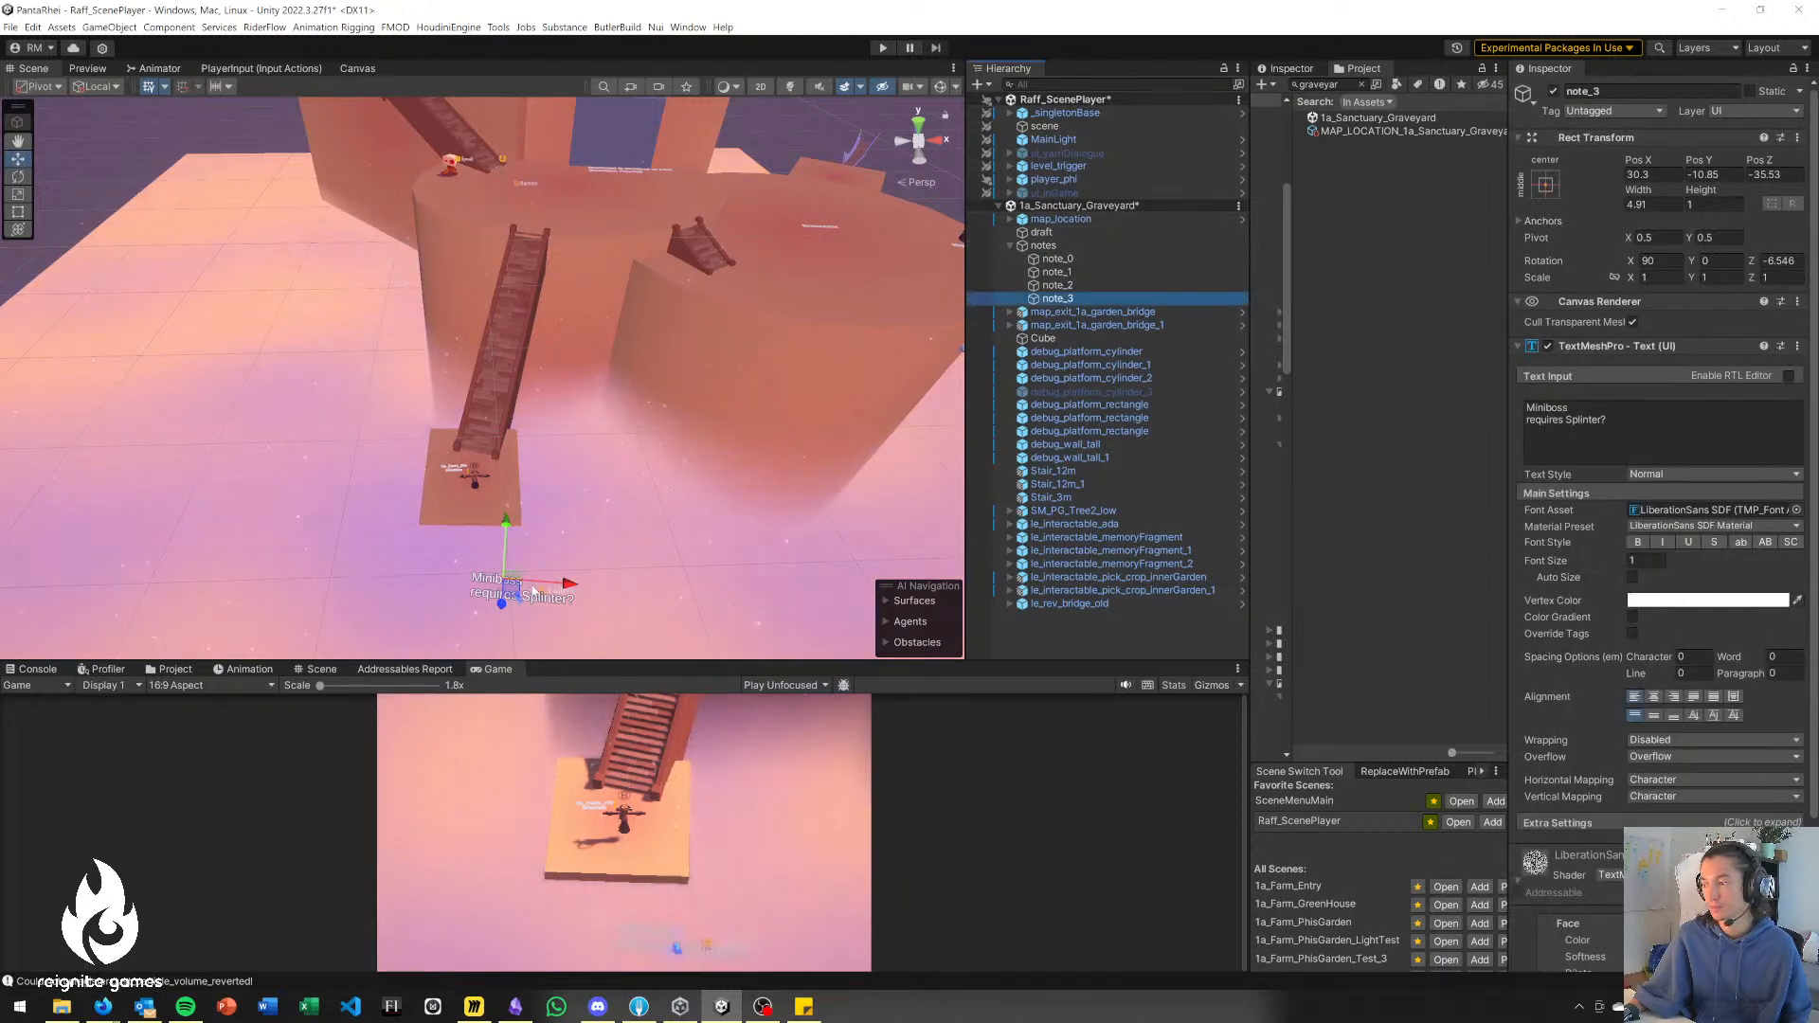
drag(507, 592, 479, 510)
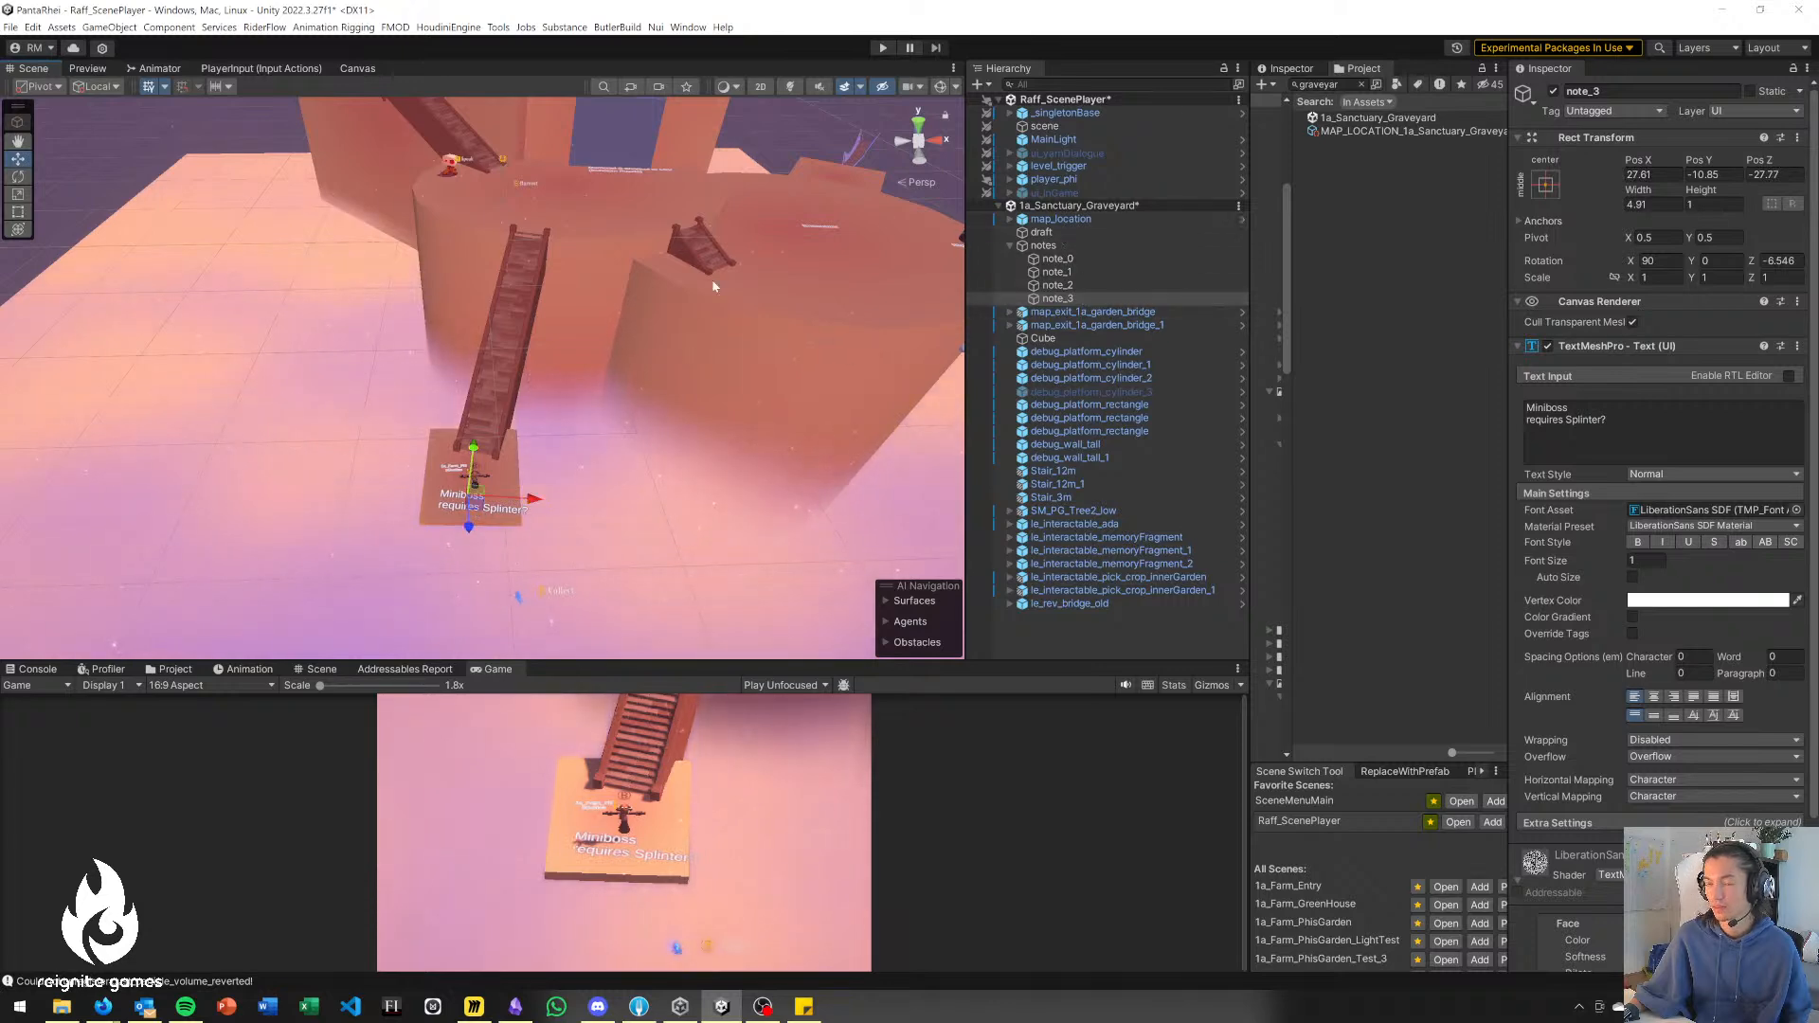
Duplicate the large debug_platform_cylinder_2 and place the copy on the opposite side of the long stairs, at about X -6.6, Z -16.9.
click(780, 360)
right_drag(781, 359, 743, 409)
key(ctrl+d)
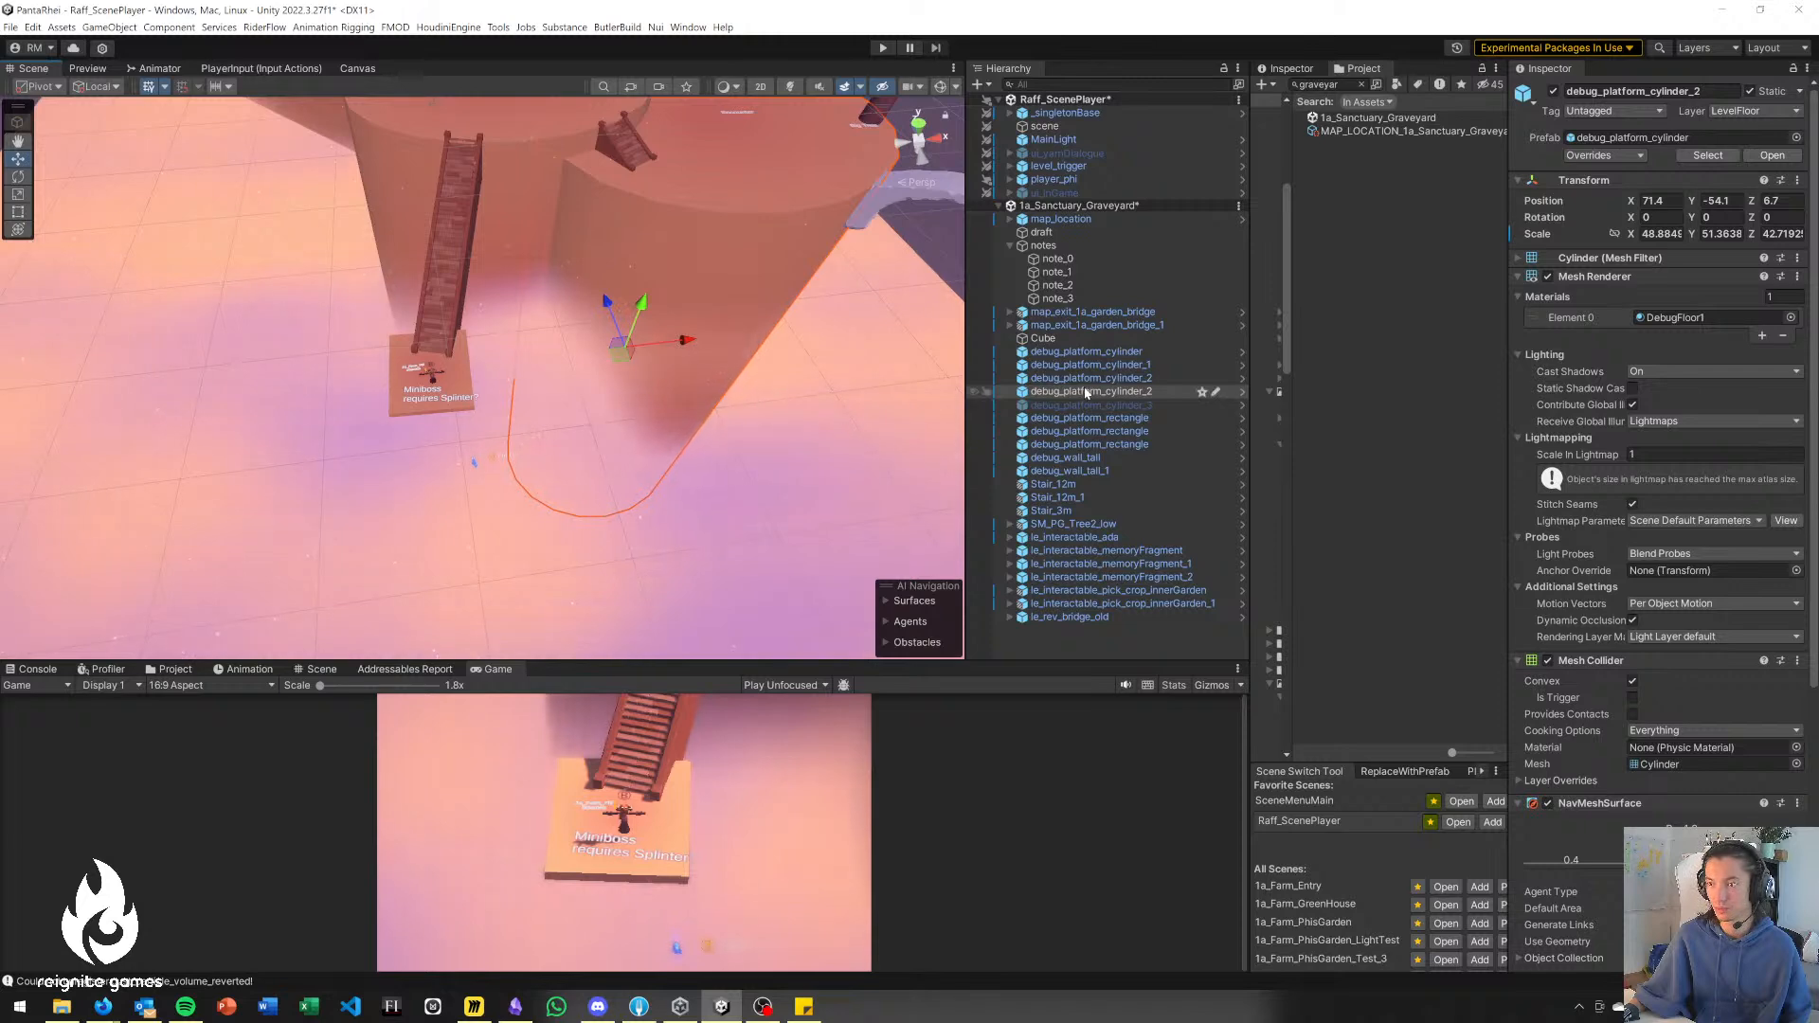
drag(611, 360, 240, 508)
key(e)
mouse_move(271, 516)
right_down()
mouse_move(290, 544)
mouse_move(271, 540)
right_up()
key(w)
key(e)
key(r)
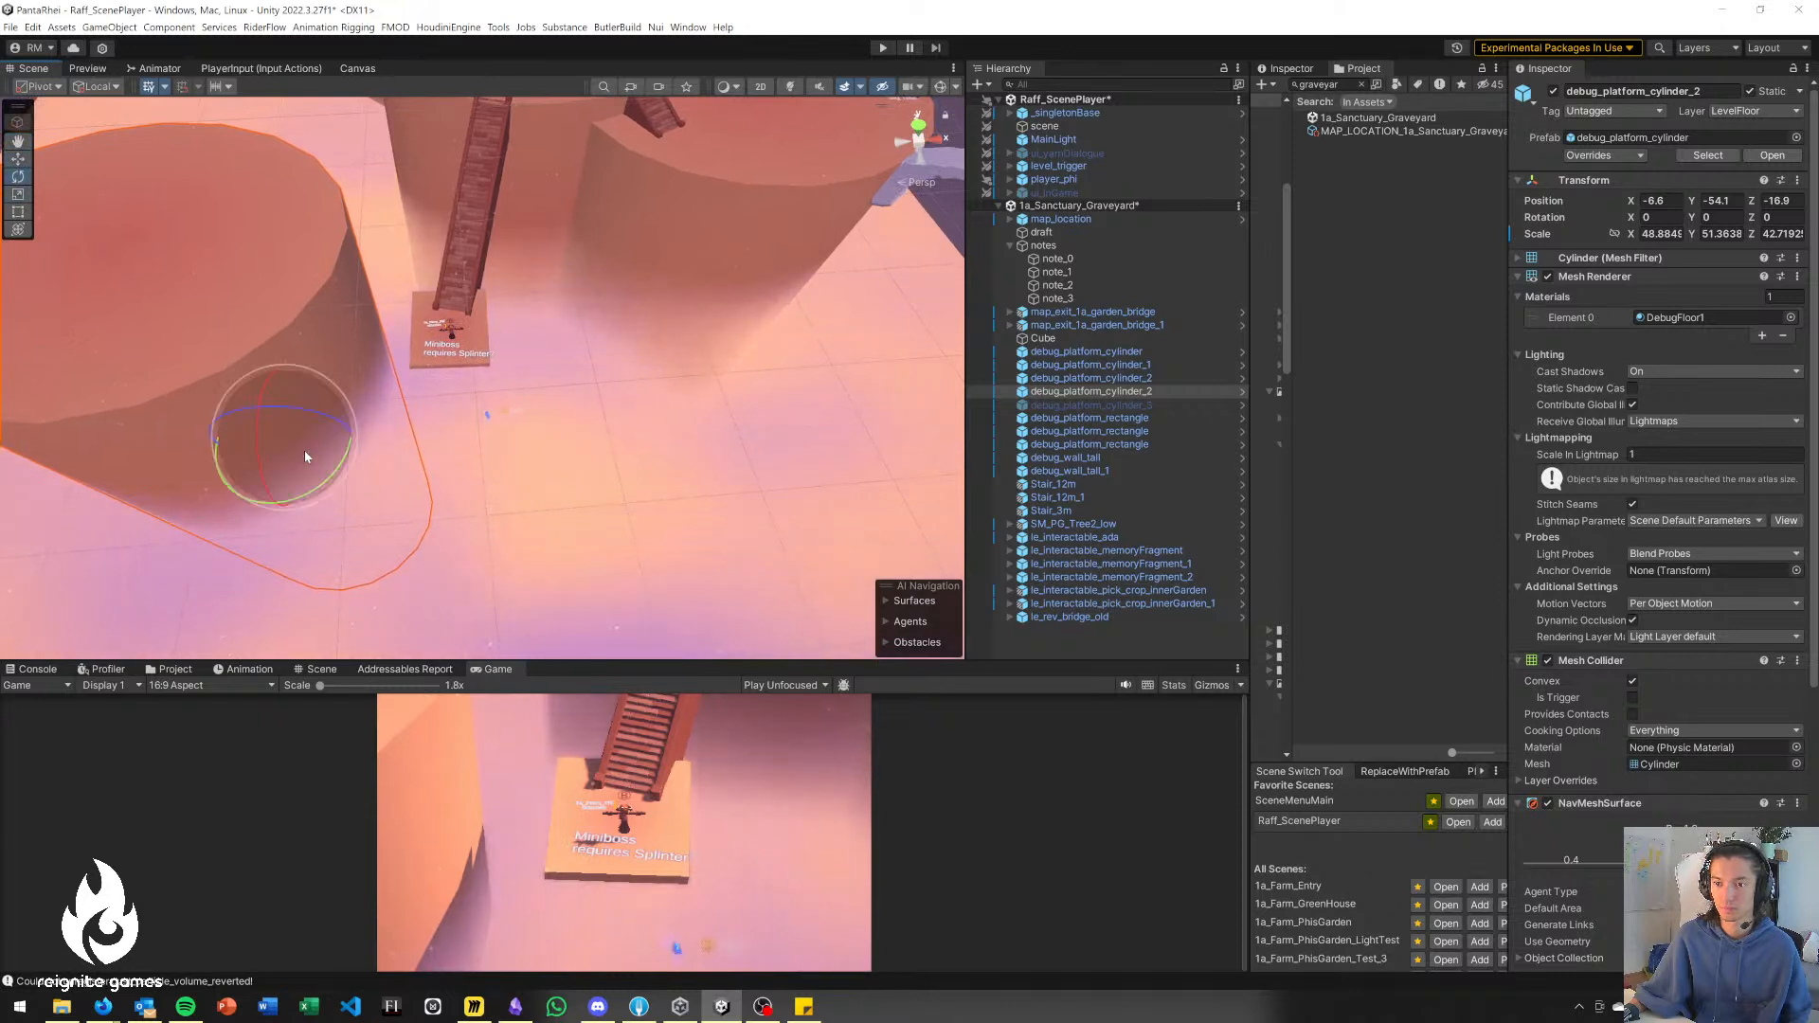
Shrink the copied cylinder to a disc of about 15.2 × 1 × 10.8, rotated -10.2° around Y, at about X 20.9, Y -12.7, Z -38.7.
drag(285, 437, 629, 405)
key(r)
key(r)
key(e)
click(554, 385)
click(612, 343)
key(w)
drag(616, 344, 523, 316)
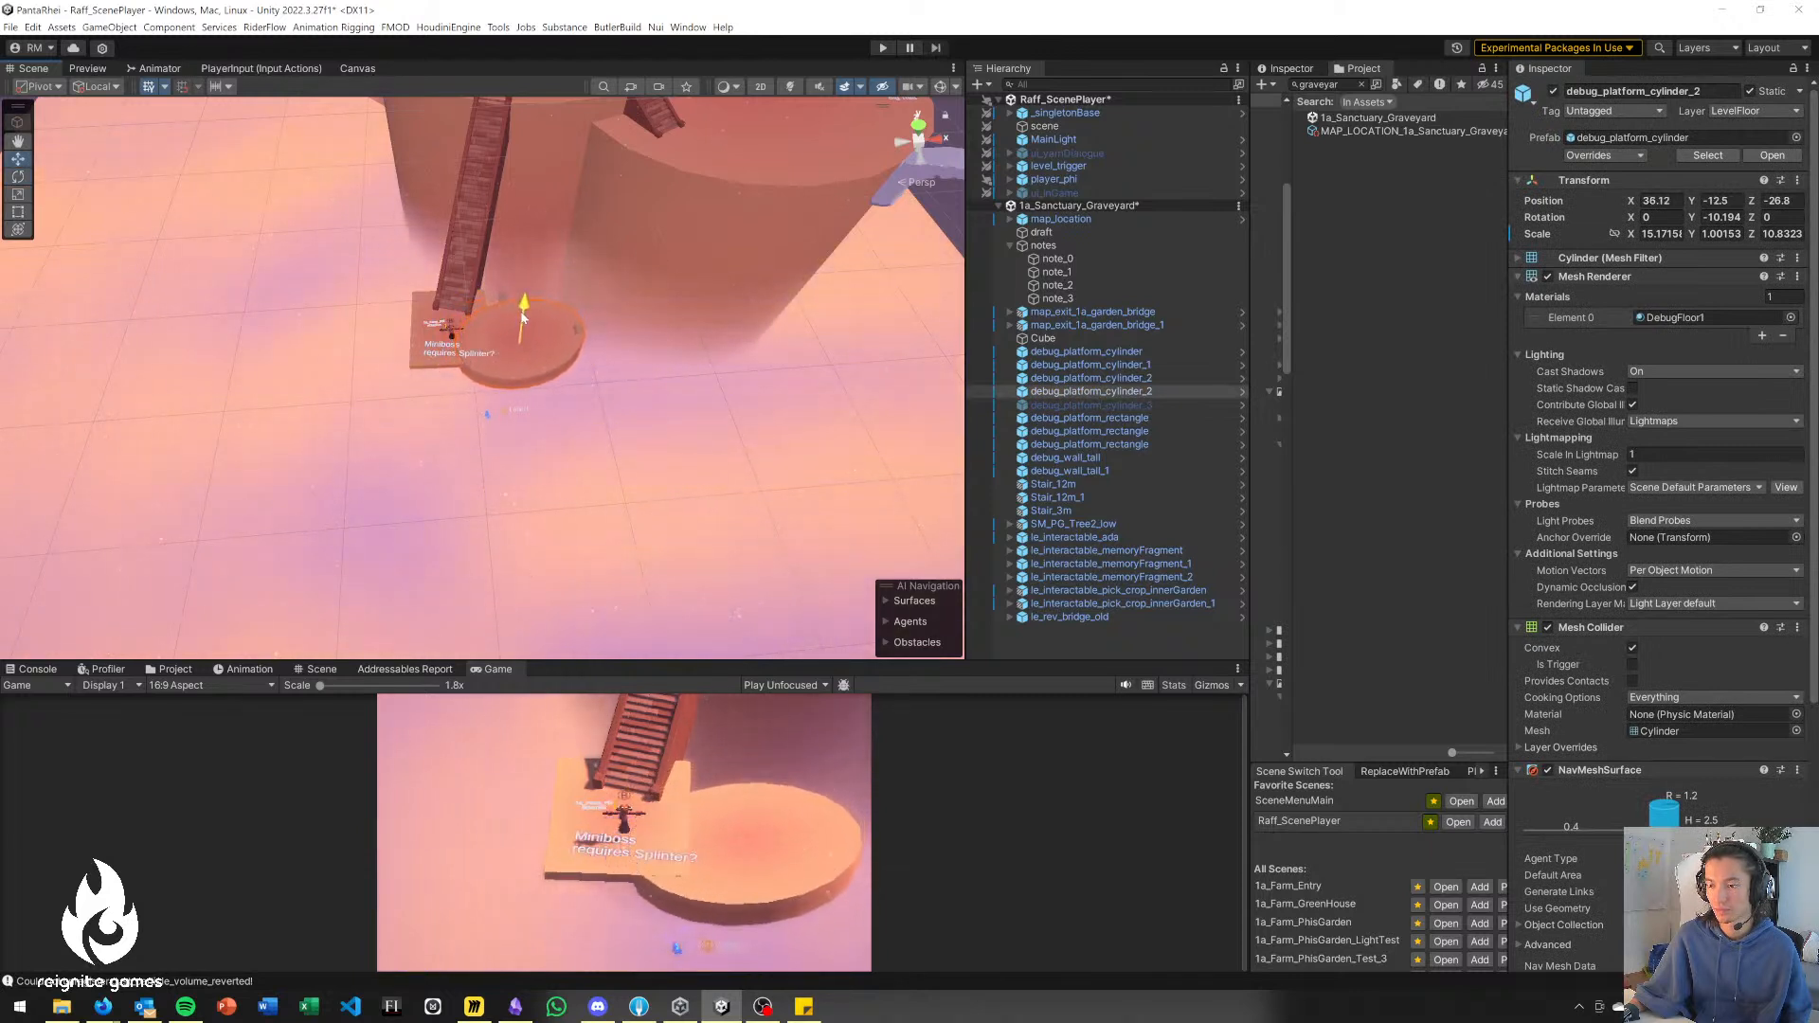
right_drag(358, 387, 369, 417)
drag(509, 321, 376, 425)
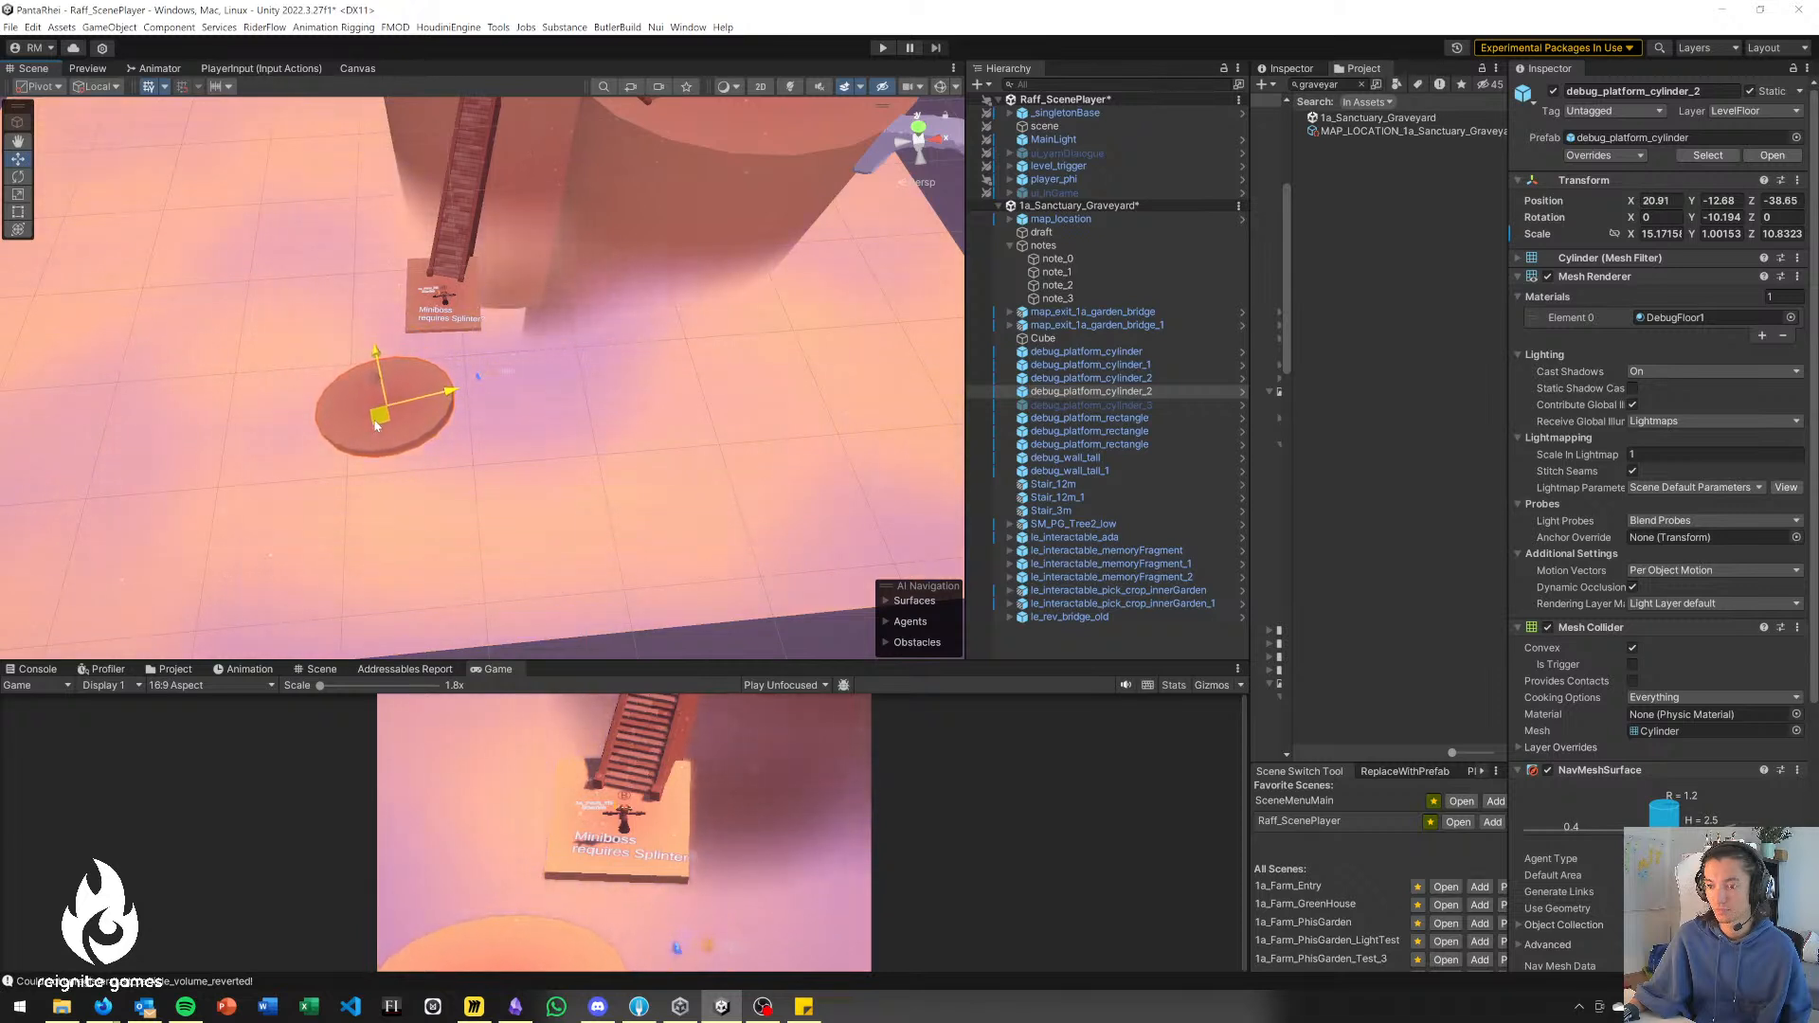
Move le_interactable_memoryFragment_1 onto the small landing, at about X 31.3, Z -24.
click(480, 378)
drag(475, 395, 468, 307)
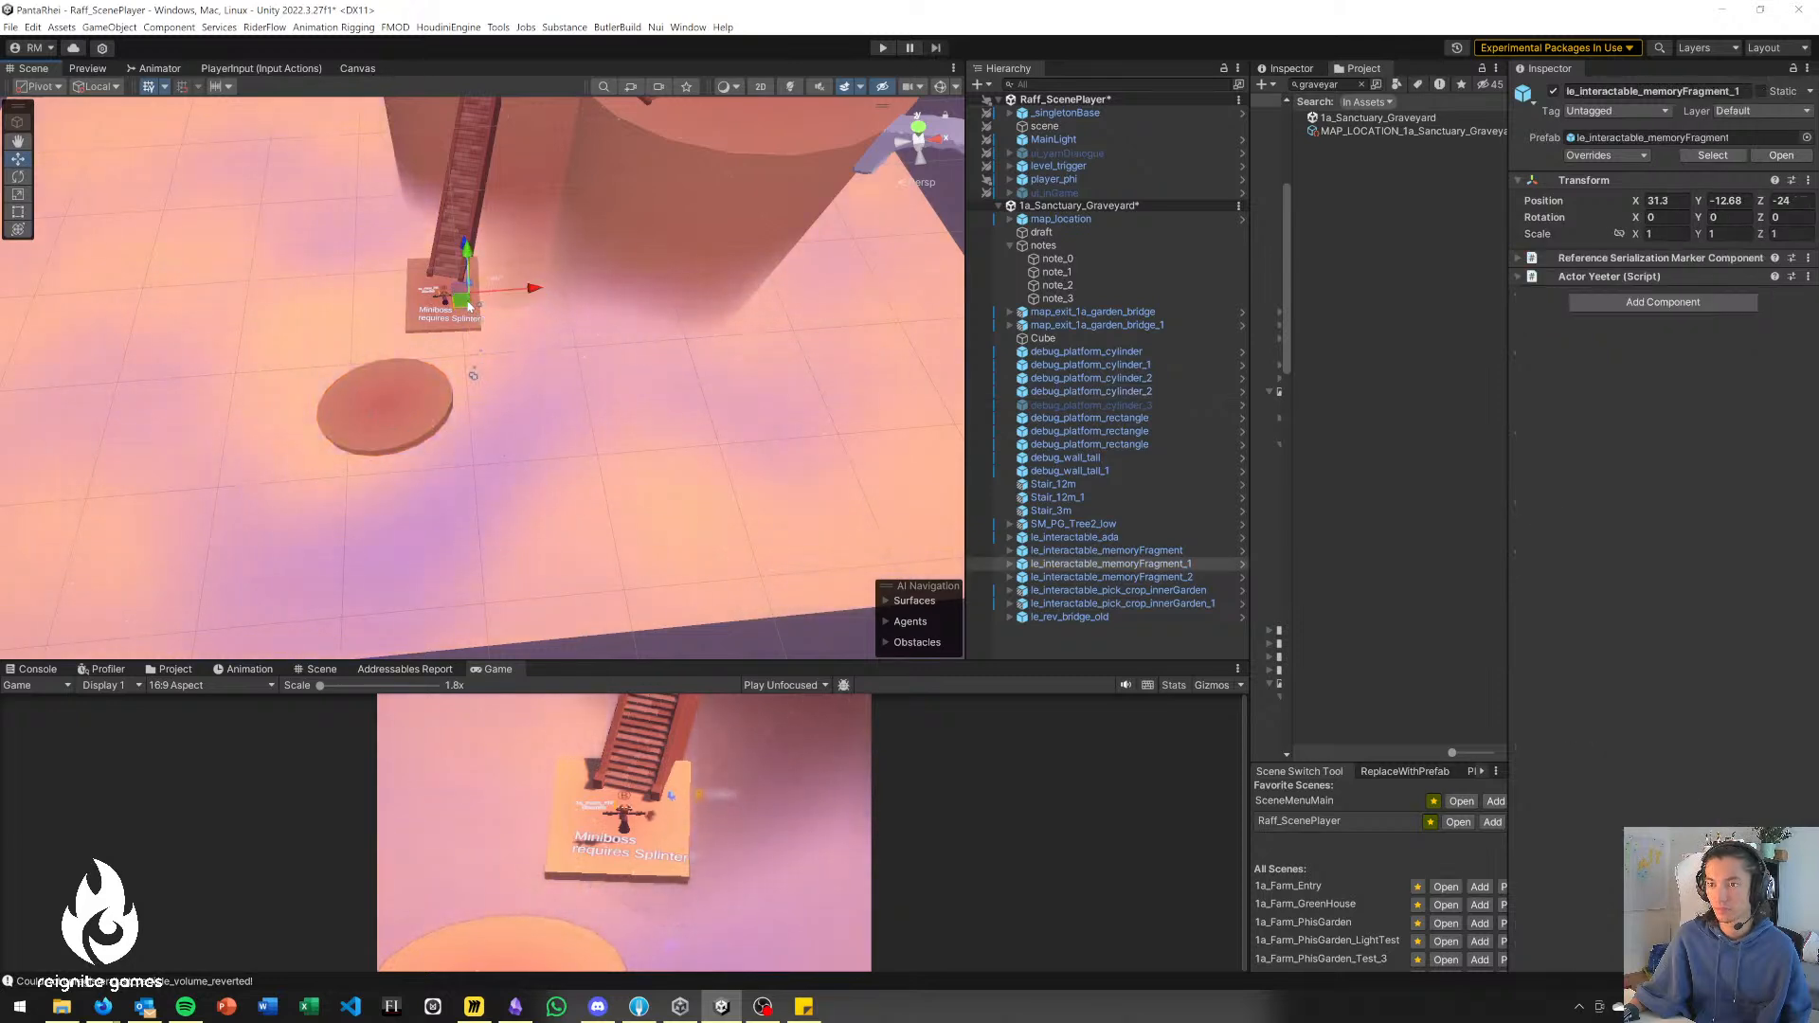
click(387, 421)
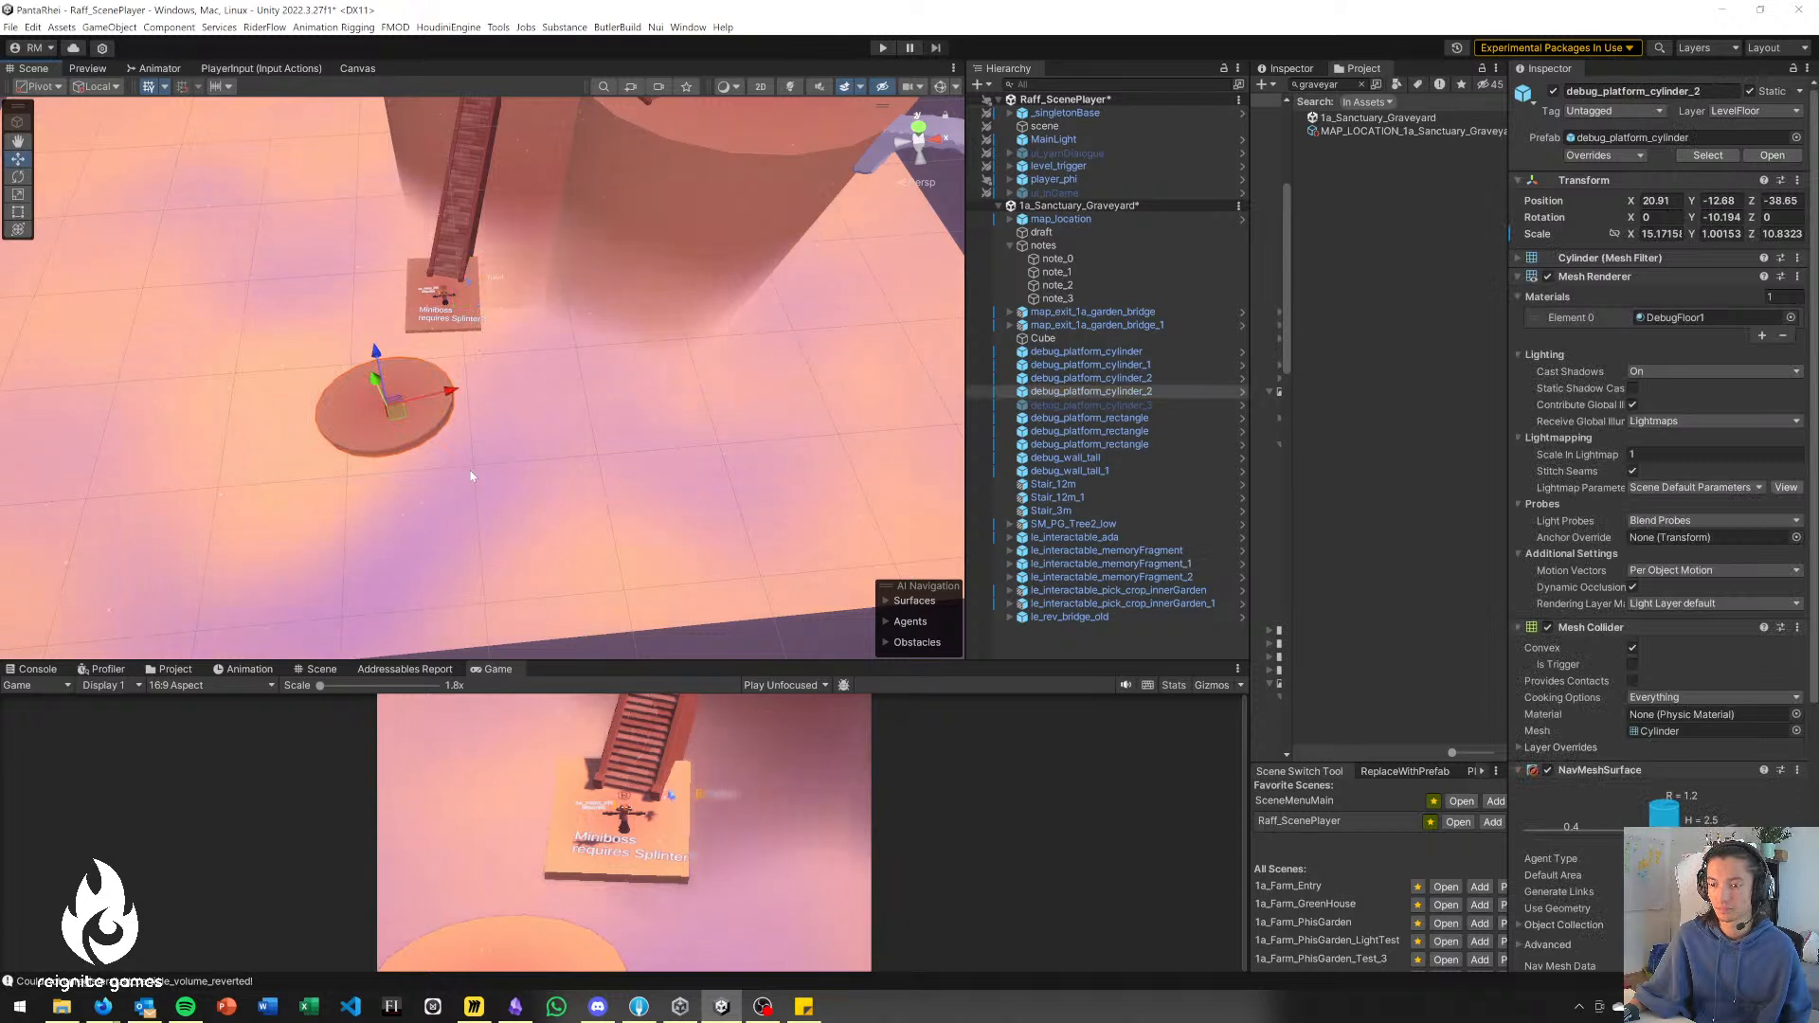
Duplicate the landing rectangle, shrink the copy to about 7.6 × 0.5 × 5.2, rotate it to about -20° around Y and place it beyond the disc.
click(416, 303)
drag(450, 308, 545, 495)
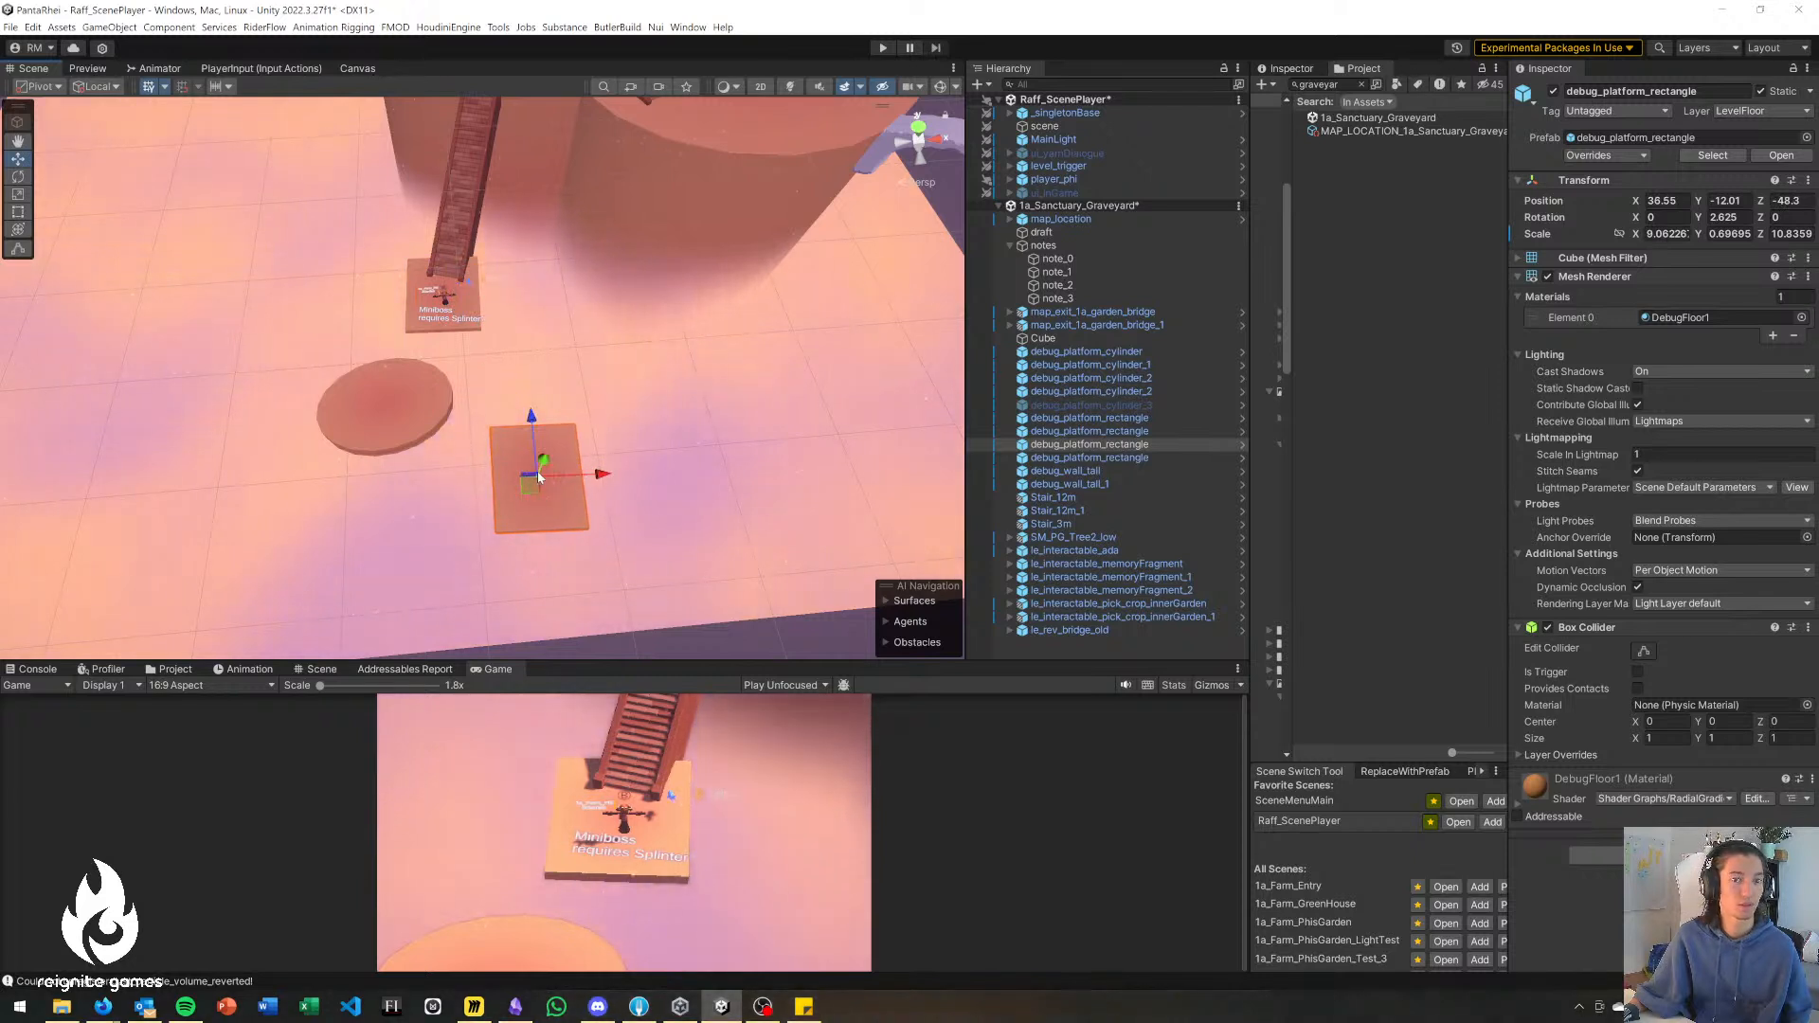
key(r)
drag(542, 486, 613, 479)
key(e)
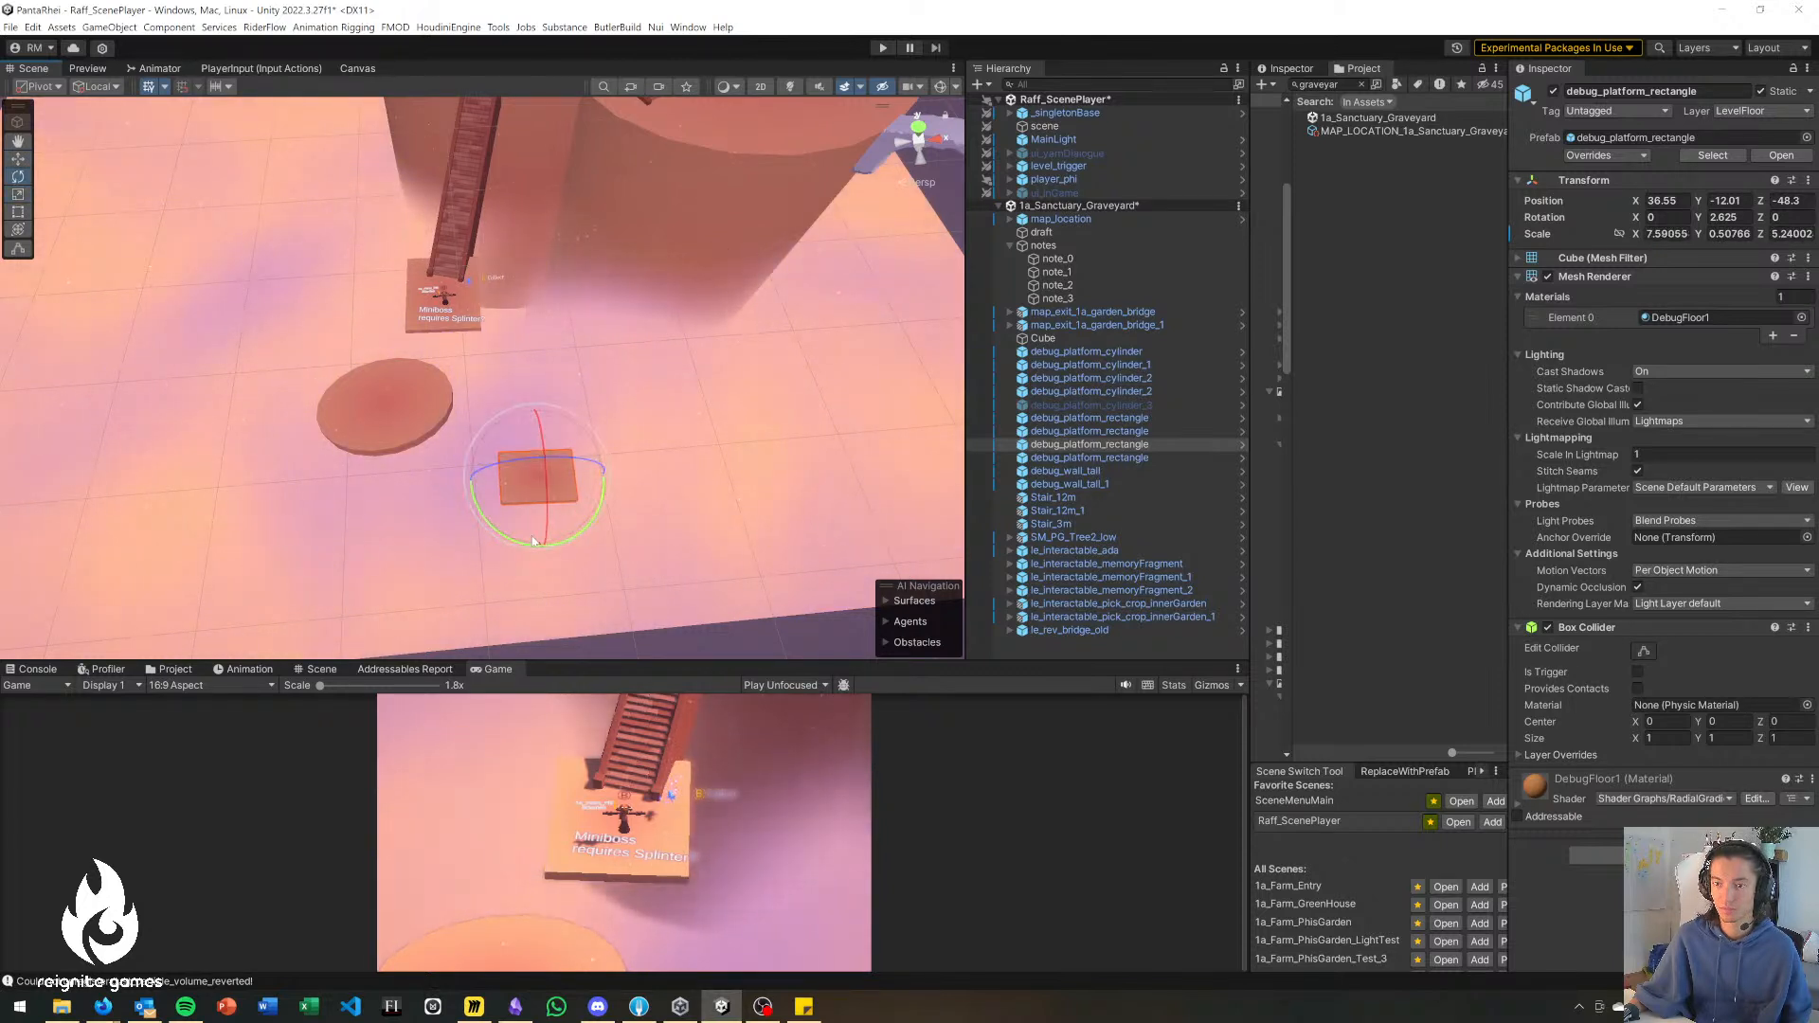
drag(528, 548, 663, 383)
key(w)
Duplicate the small rectangle as a 5.1 × 0.5 × 5.2 square platform, rotated to about -50.6° around Y, between the disc and the large cylinder.
key(ctrl+d)
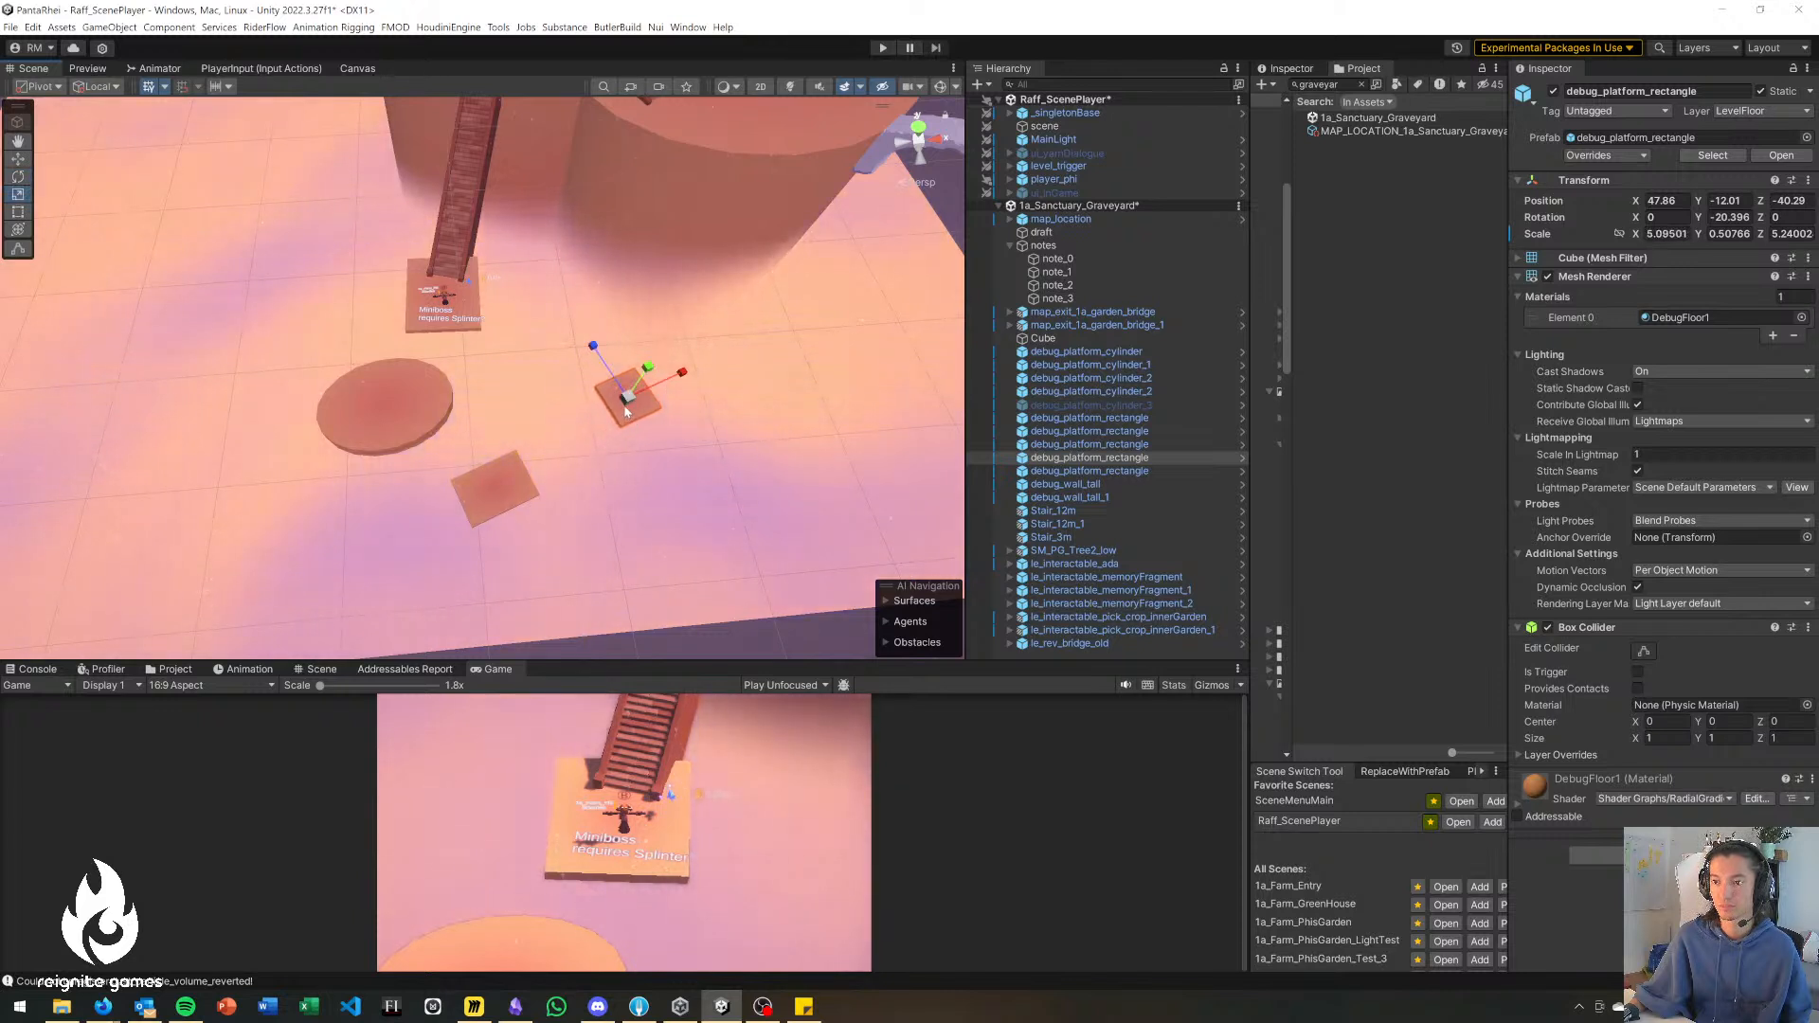
drag(623, 461, 694, 464)
key(w)
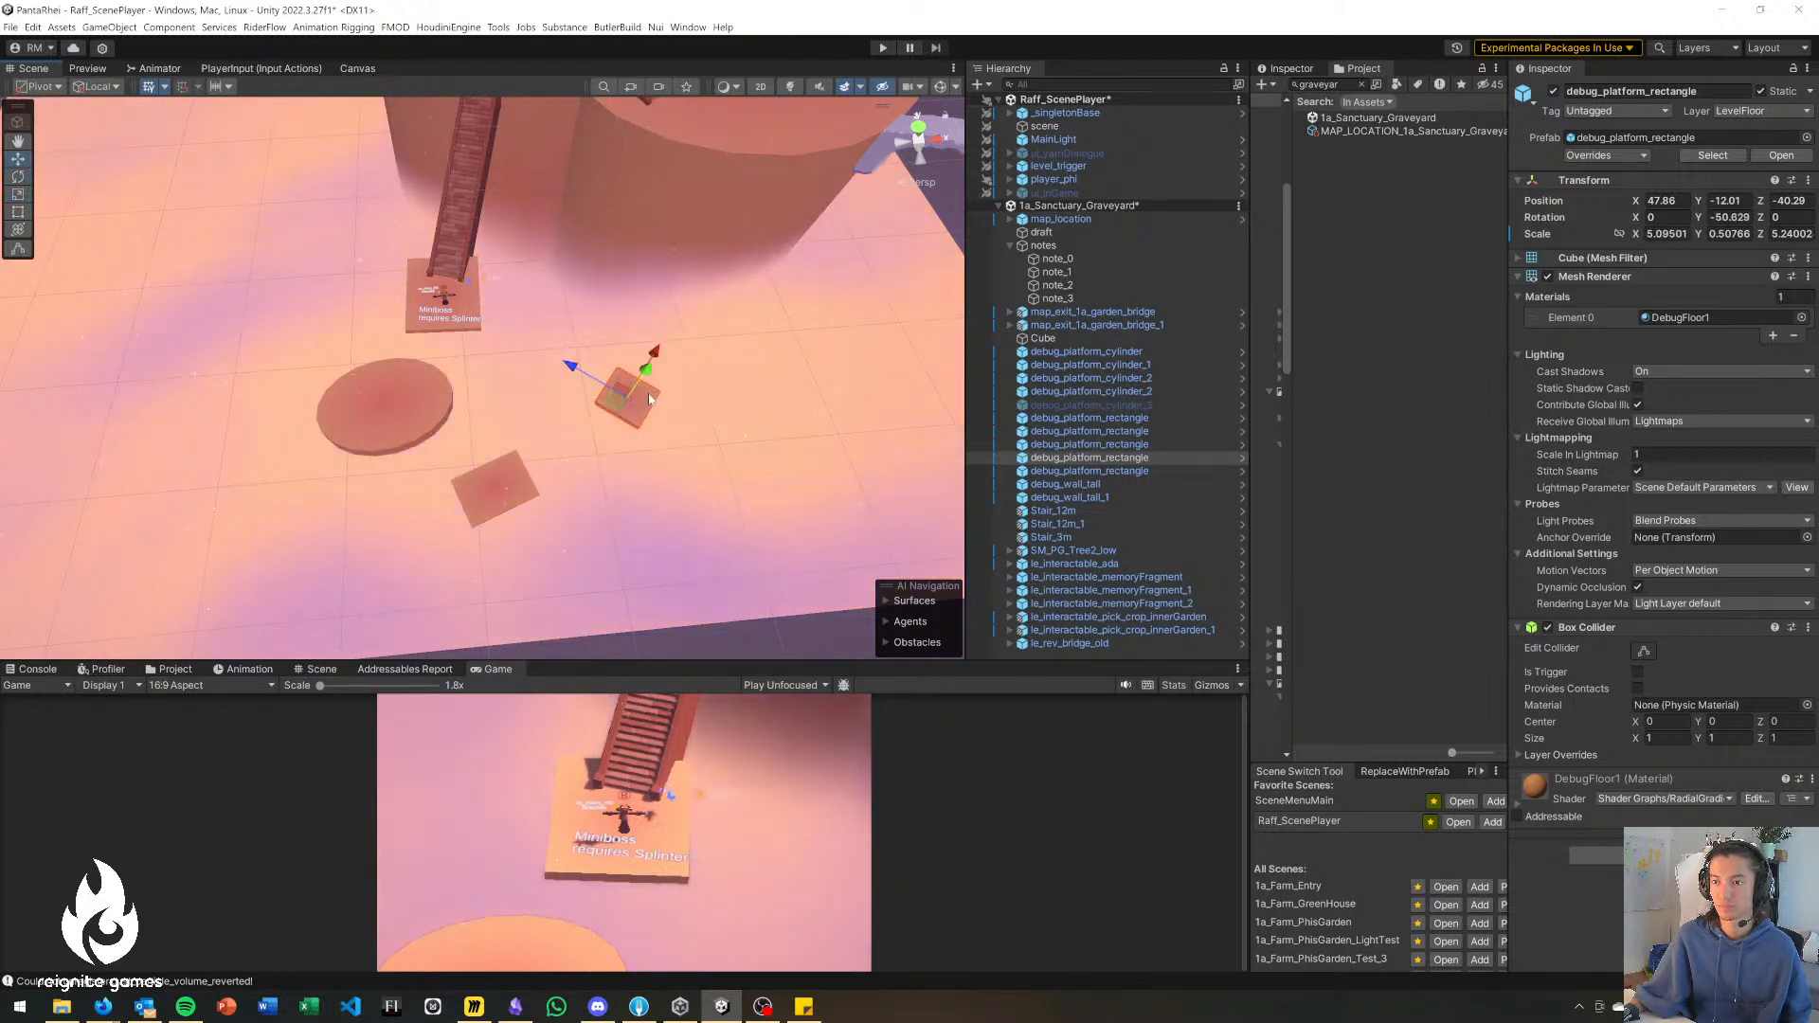
drag(616, 410, 554, 377)
Duplicate the disc, shrink the copy to about 8.7 × 0.7 × 6.5 and rotate it to about -48.6° around Y, near X 52.4, Z -49.4.
click(384, 403)
key(ctrl+d)
drag(384, 402, 679, 455)
key(e)
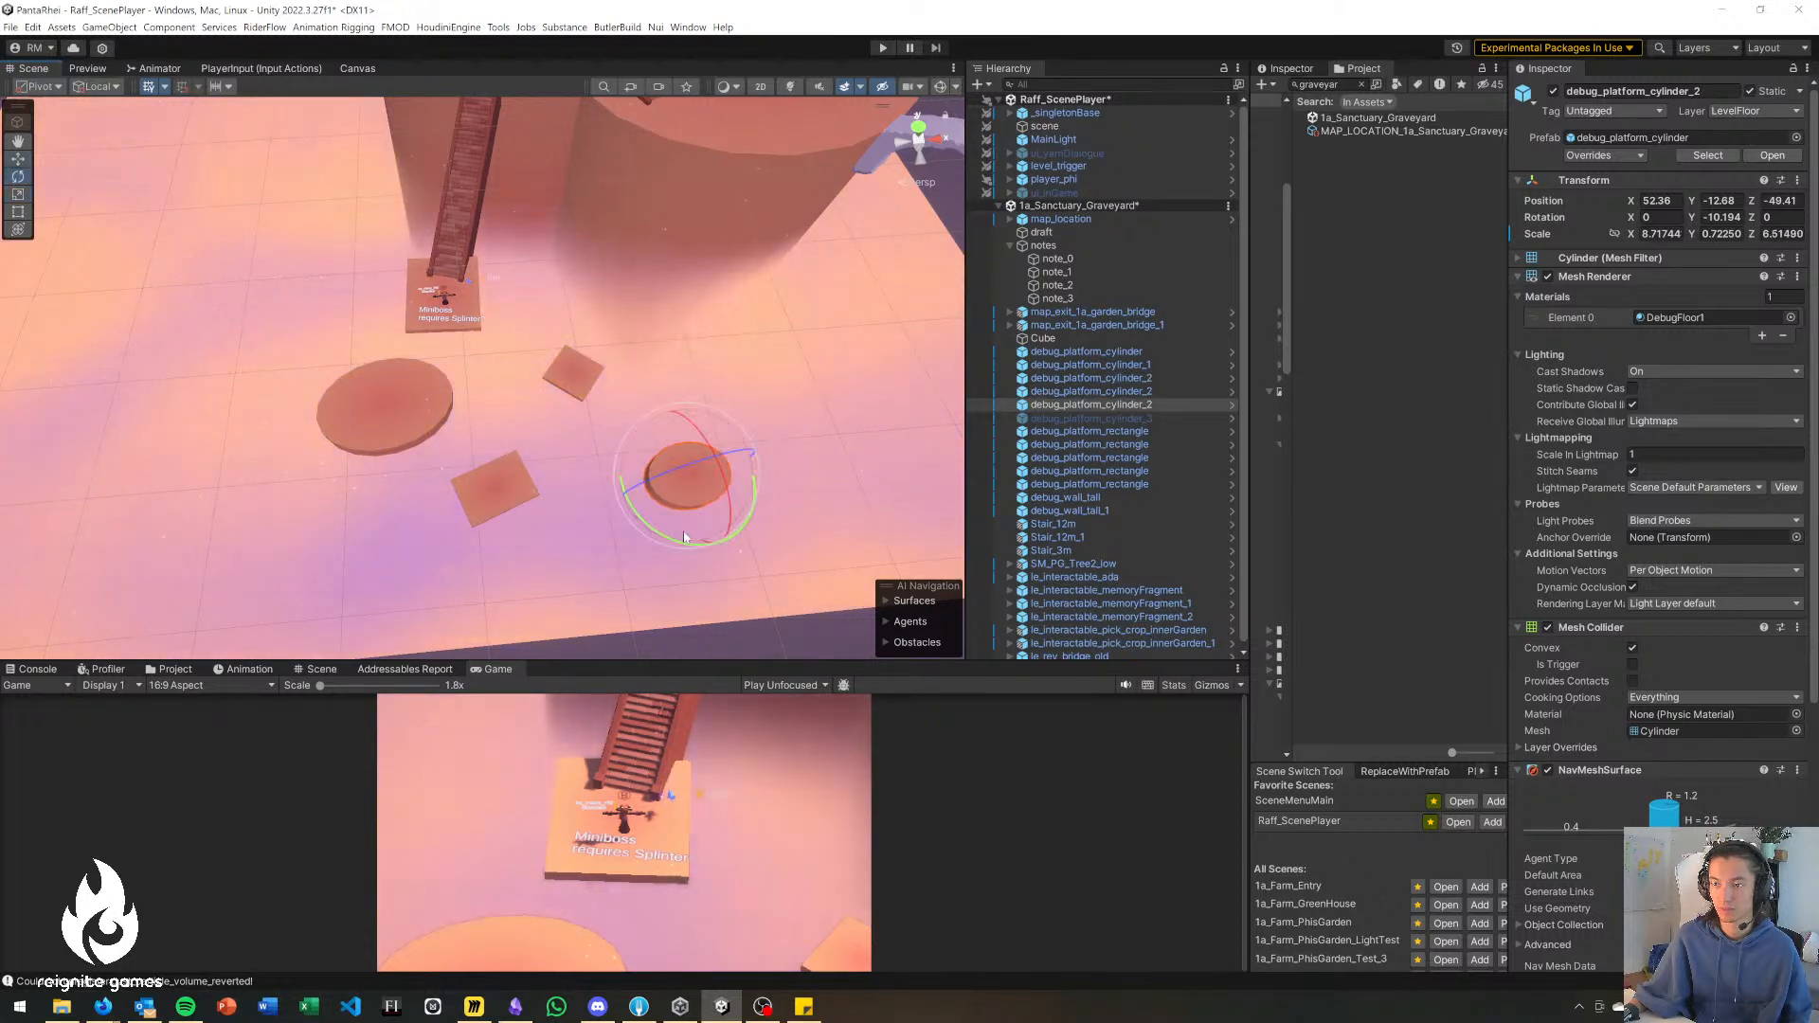
drag(685, 541, 691, 502)
key(w)
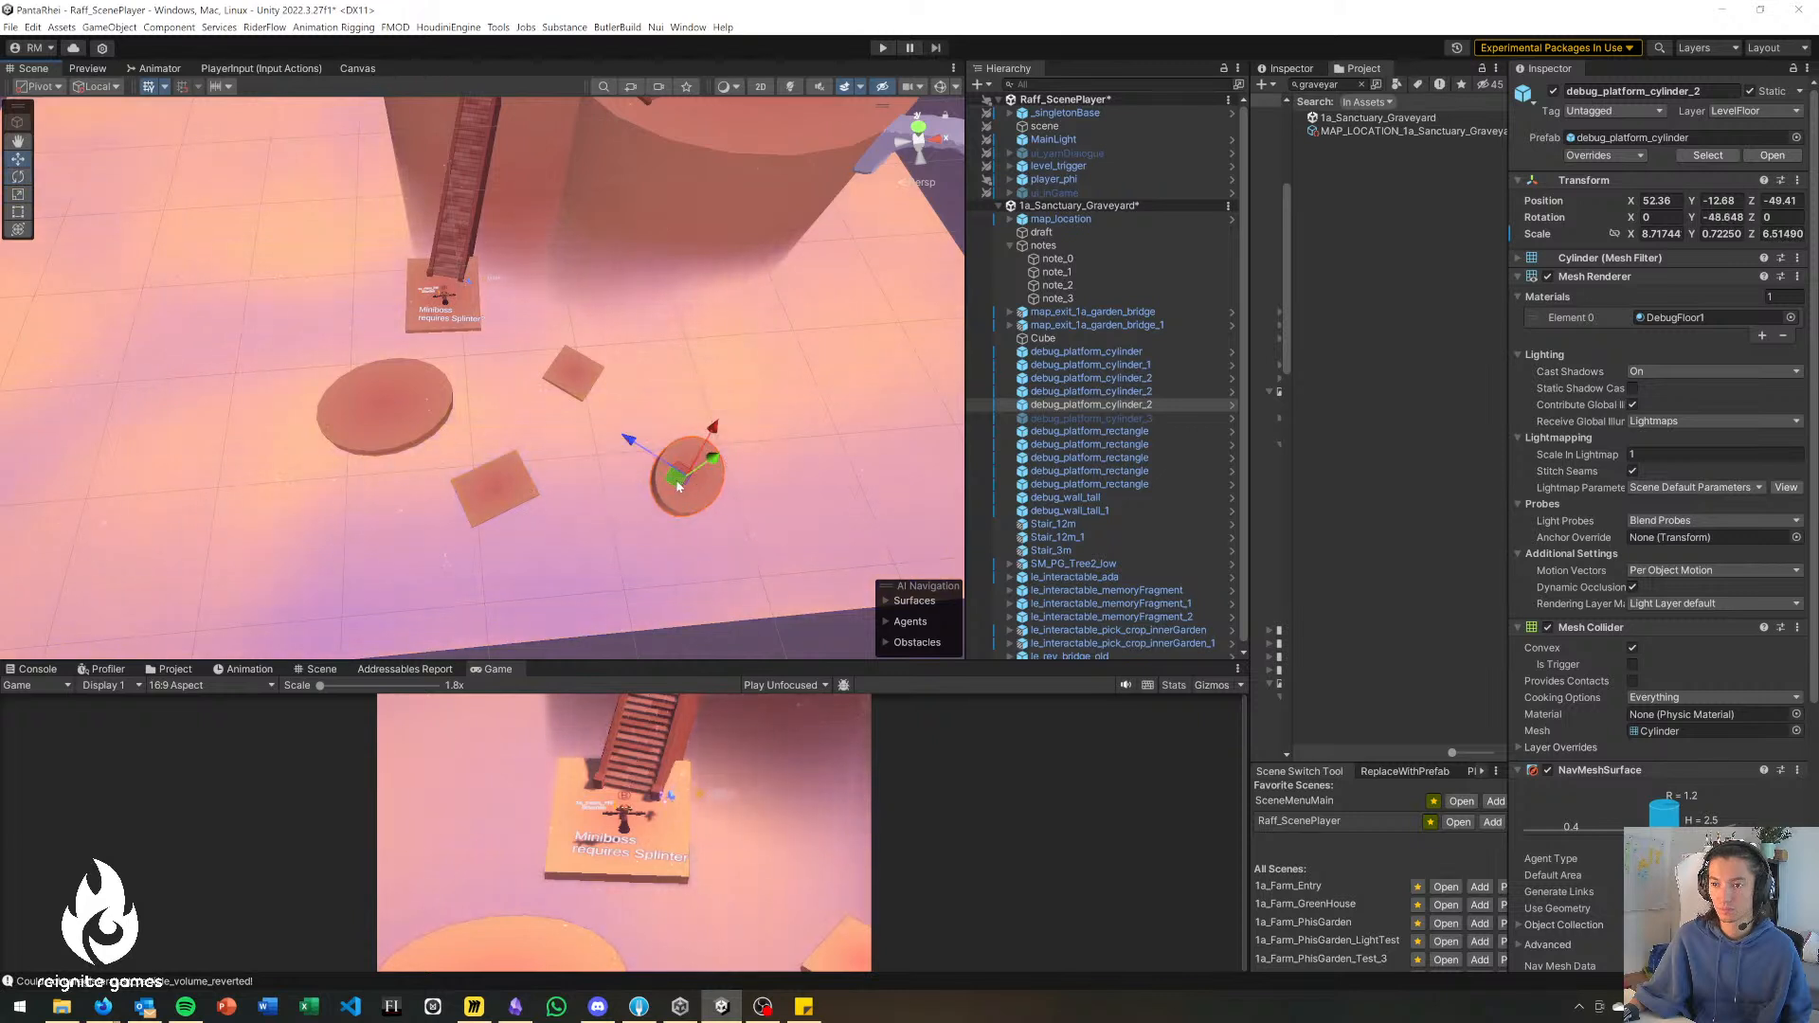
Duplicate the small disc, rotate the copy to about 87.3° around Y, resize it to about 6.3 × 0.7 × 7.9 and place it nearer the large cylinder.
key(ctrl+d)
drag(676, 479, 578, 247)
key(e)
key(r)
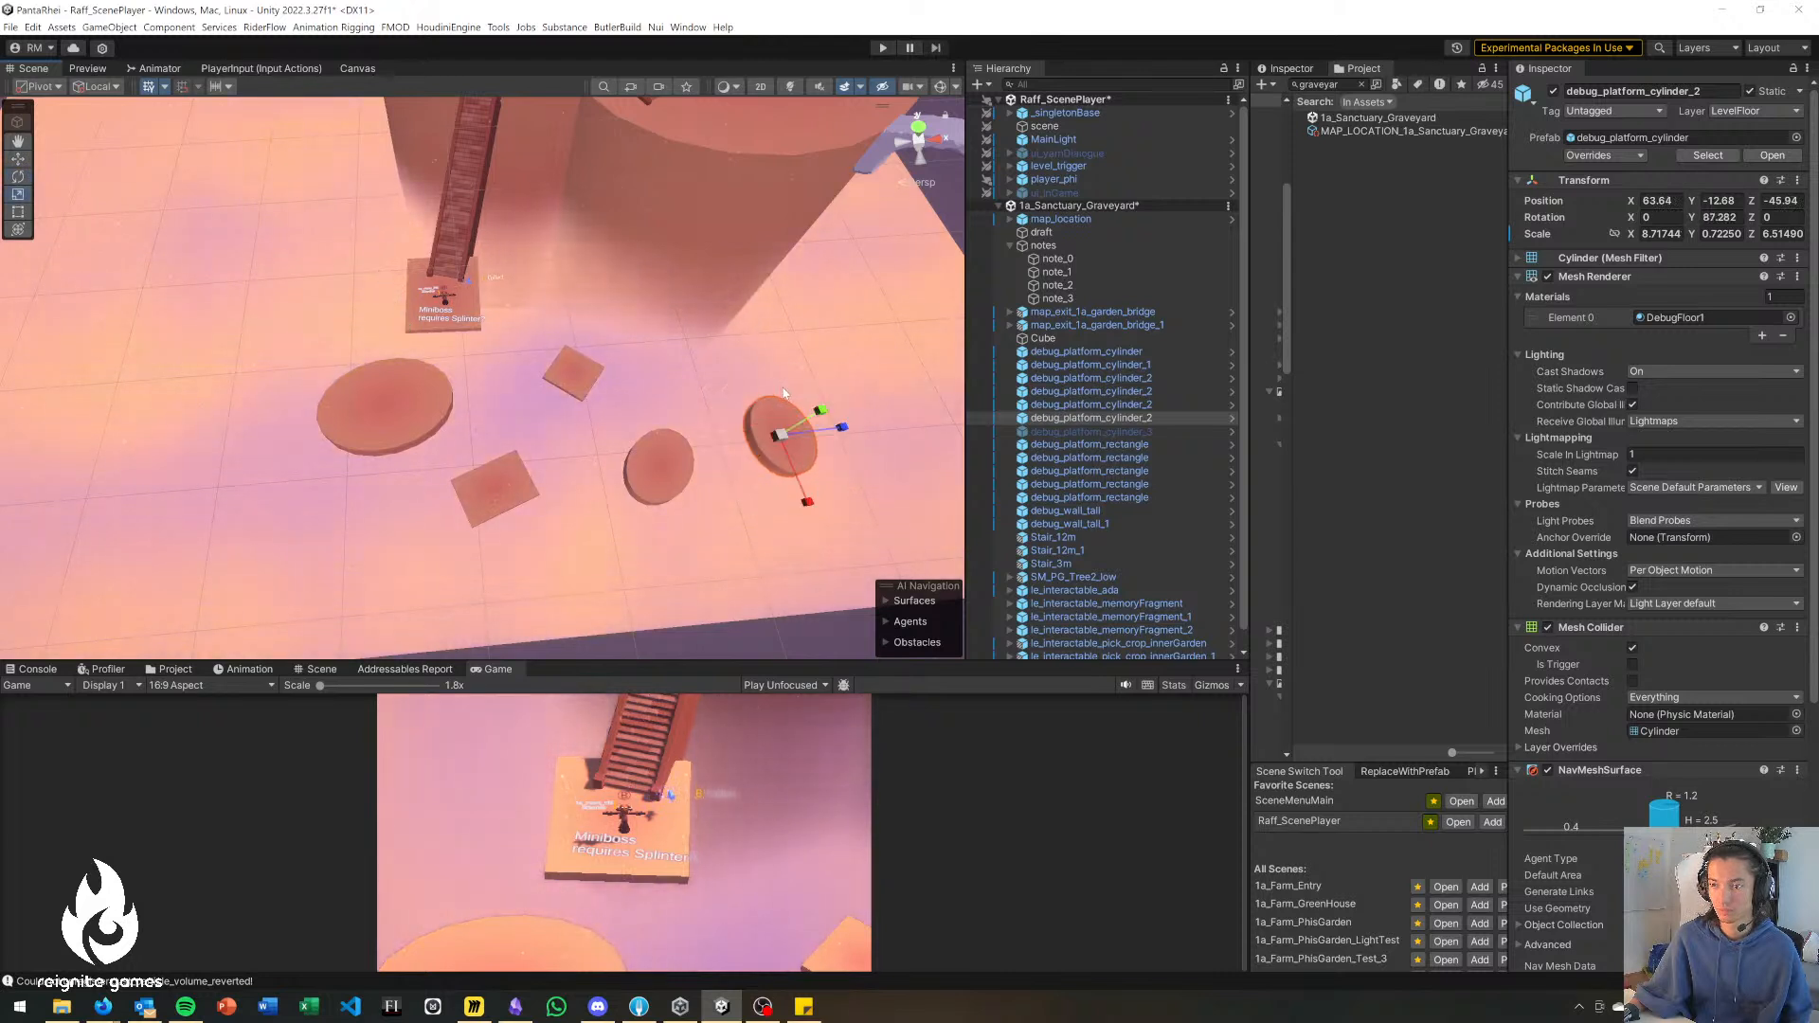
drag(808, 503, 798, 490)
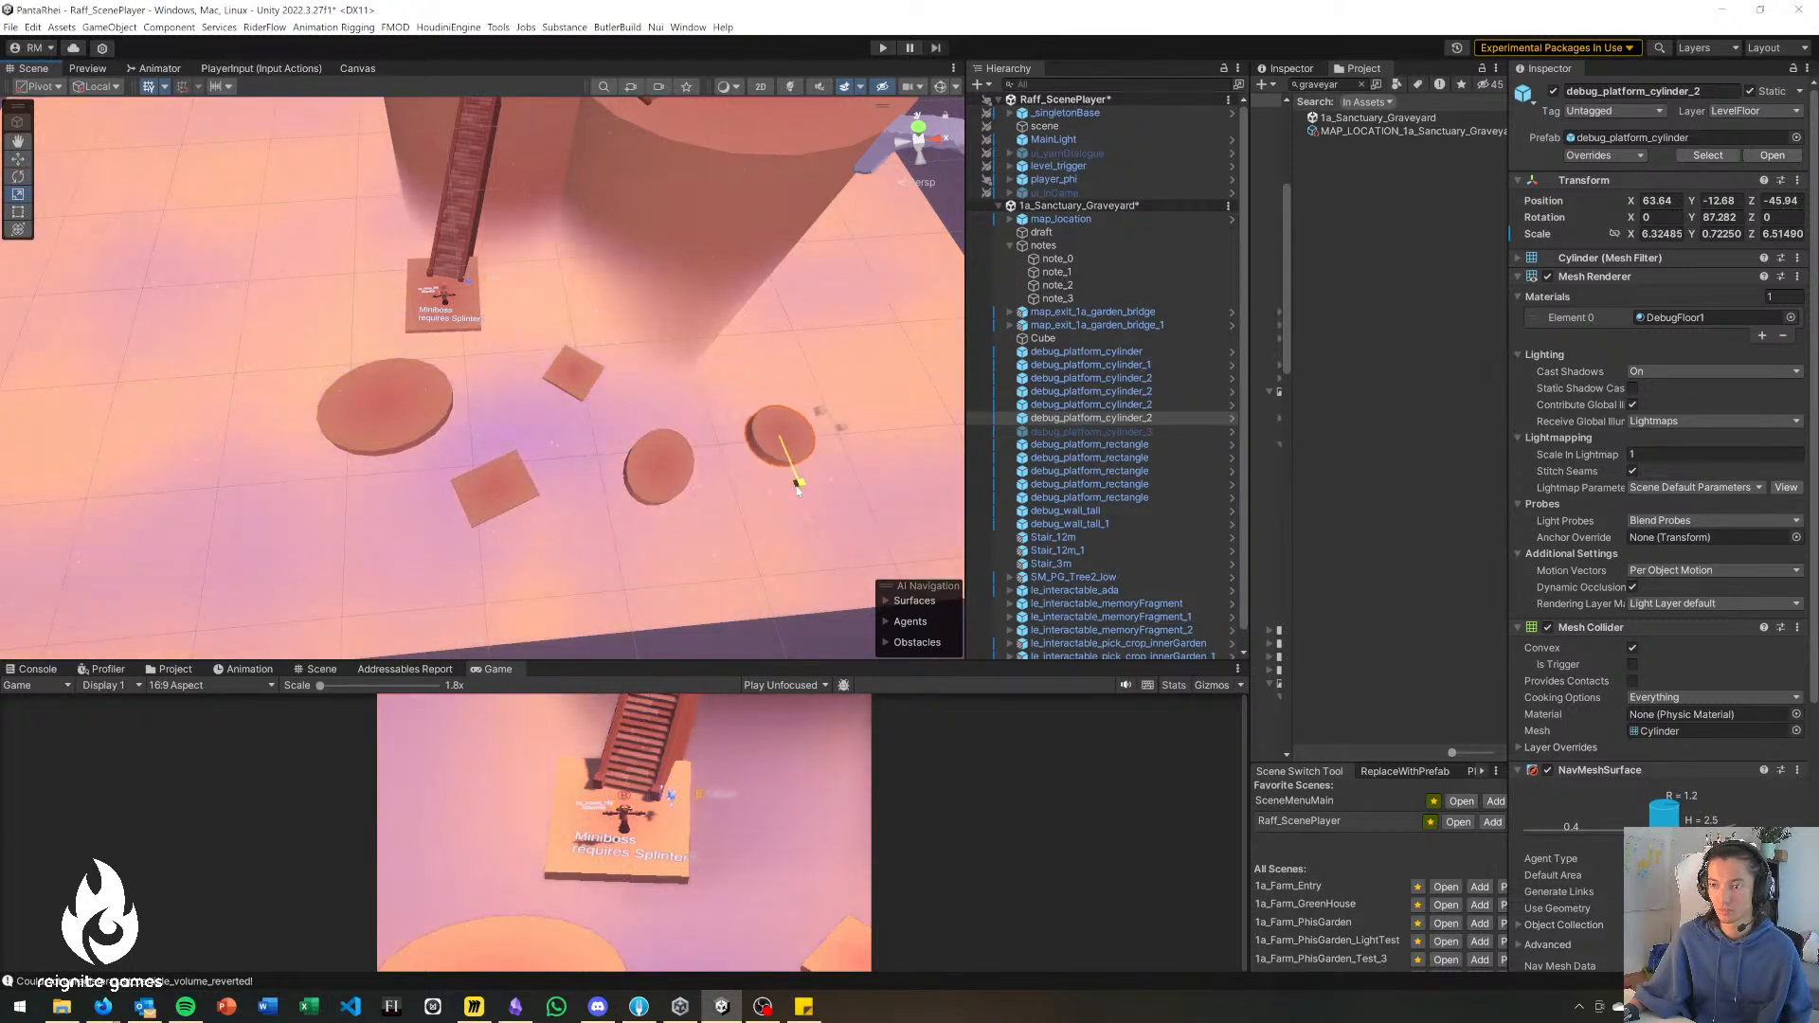
drag(849, 428, 559, 440)
key(w)
Duplicate the small square platform, lengthen the copy to about 7.7 in Z and rotate it to about -165° around Y, at X 40.9, Z -44.8.
click(588, 386)
key(ctrl+d)
key(r)
click(531, 412)
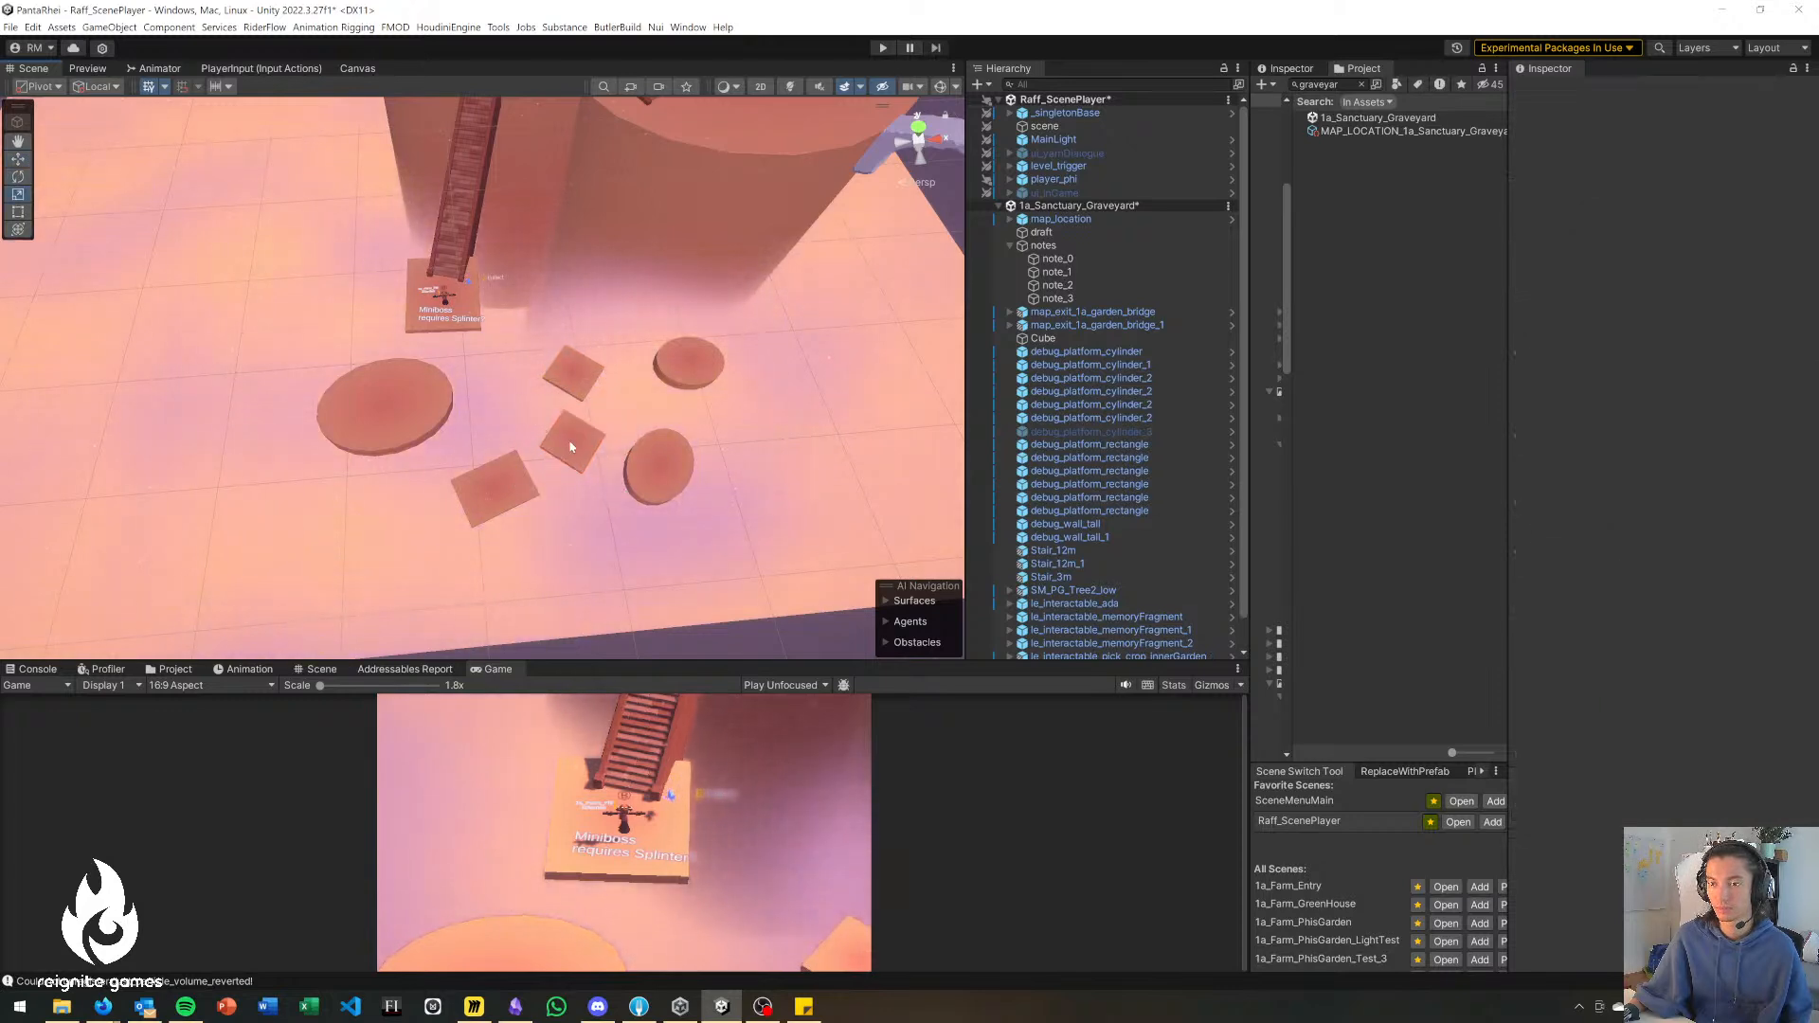
click(558, 438)
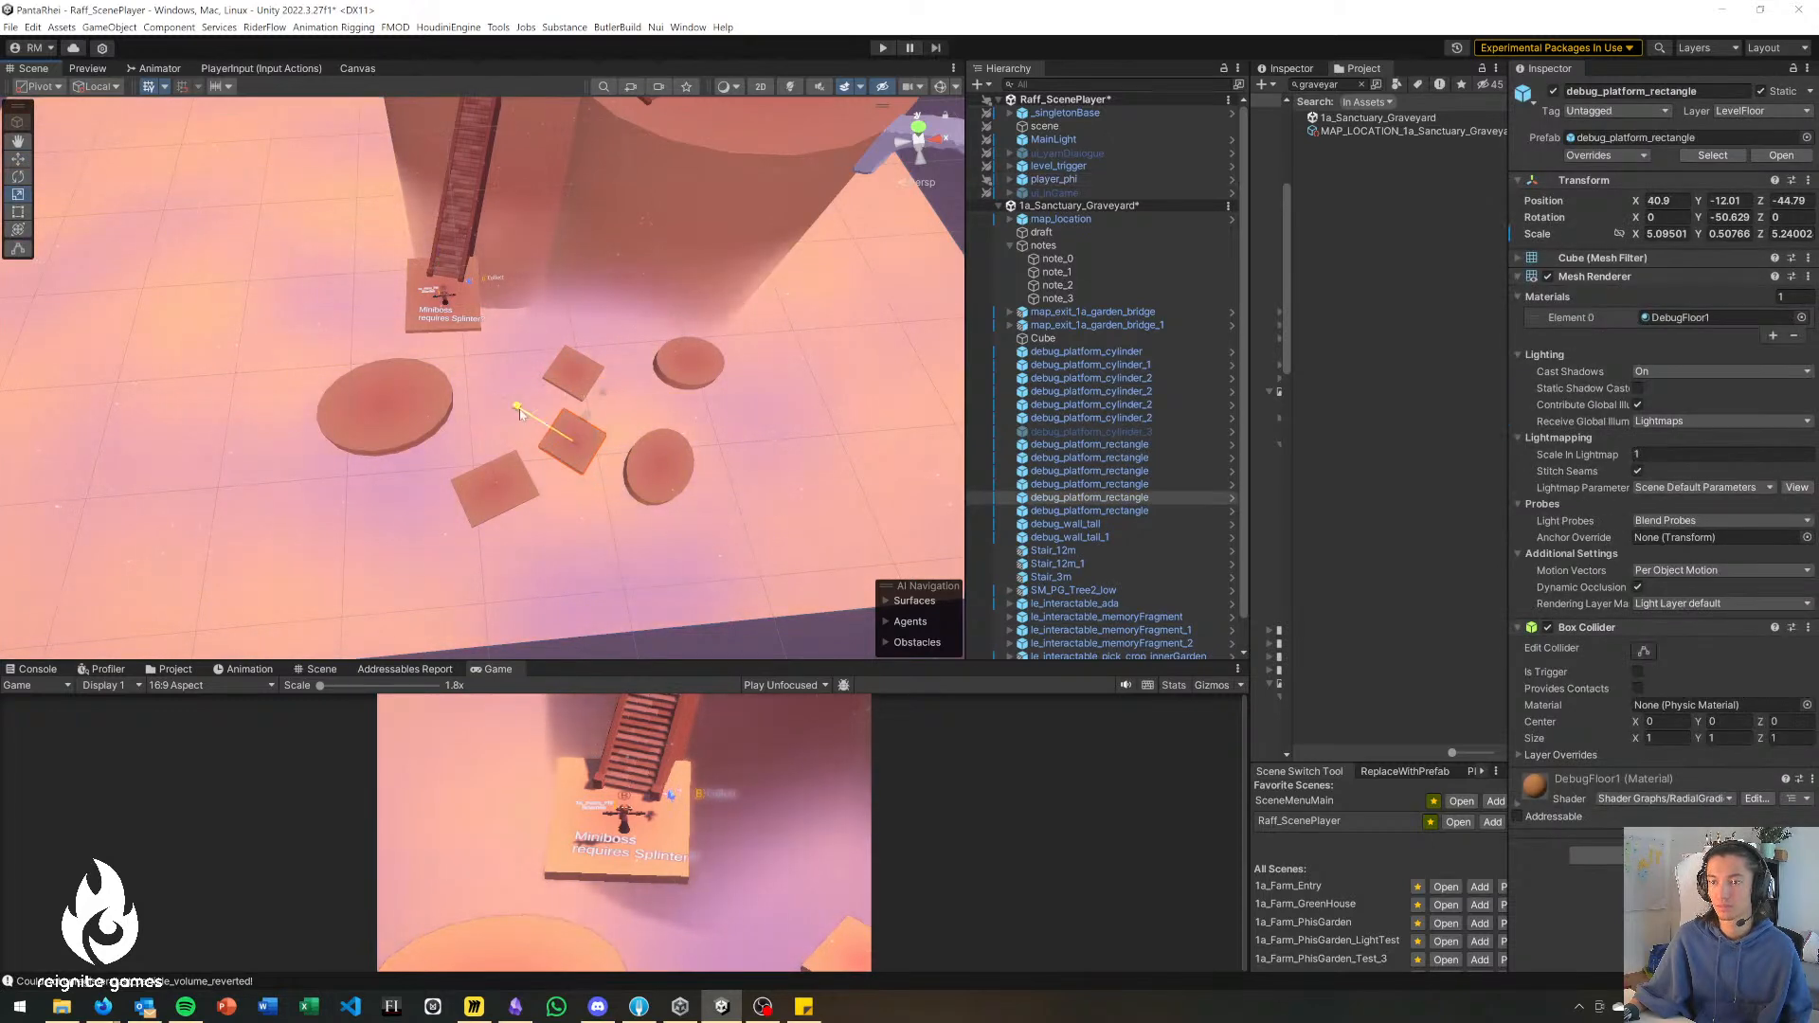
drag(519, 408, 493, 403)
key(e)
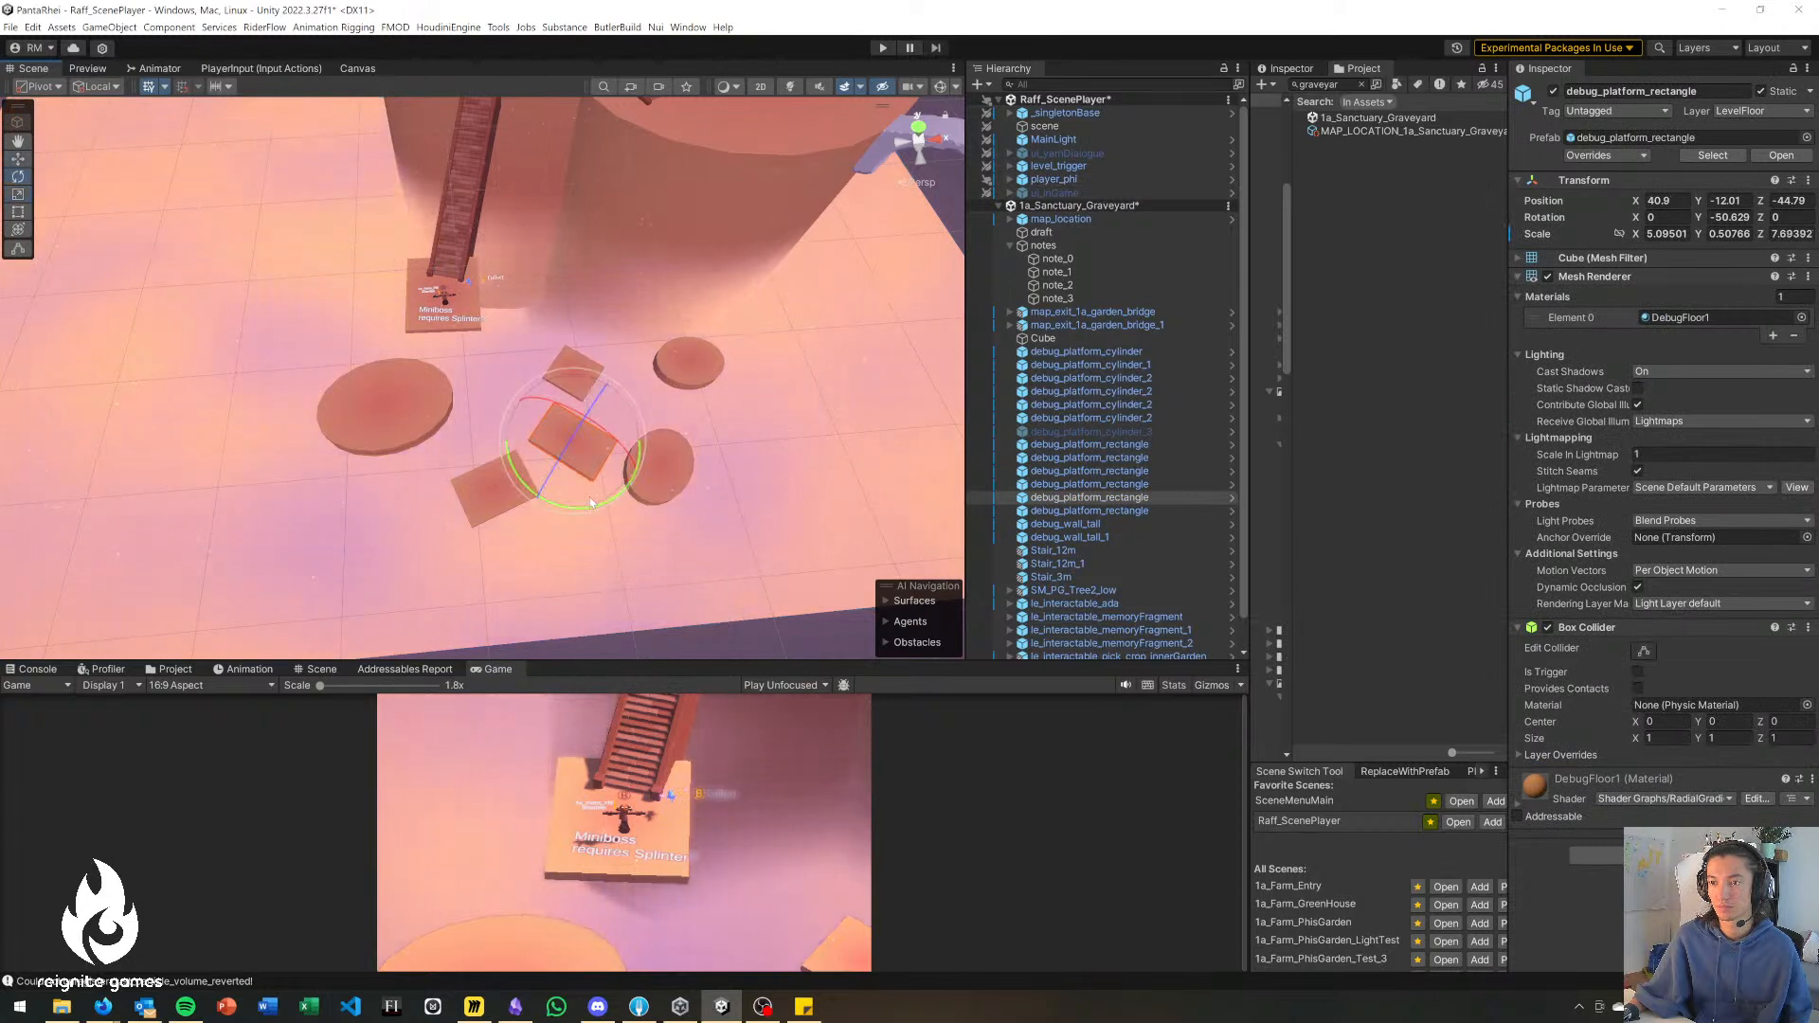
drag(594, 509, 858, 493)
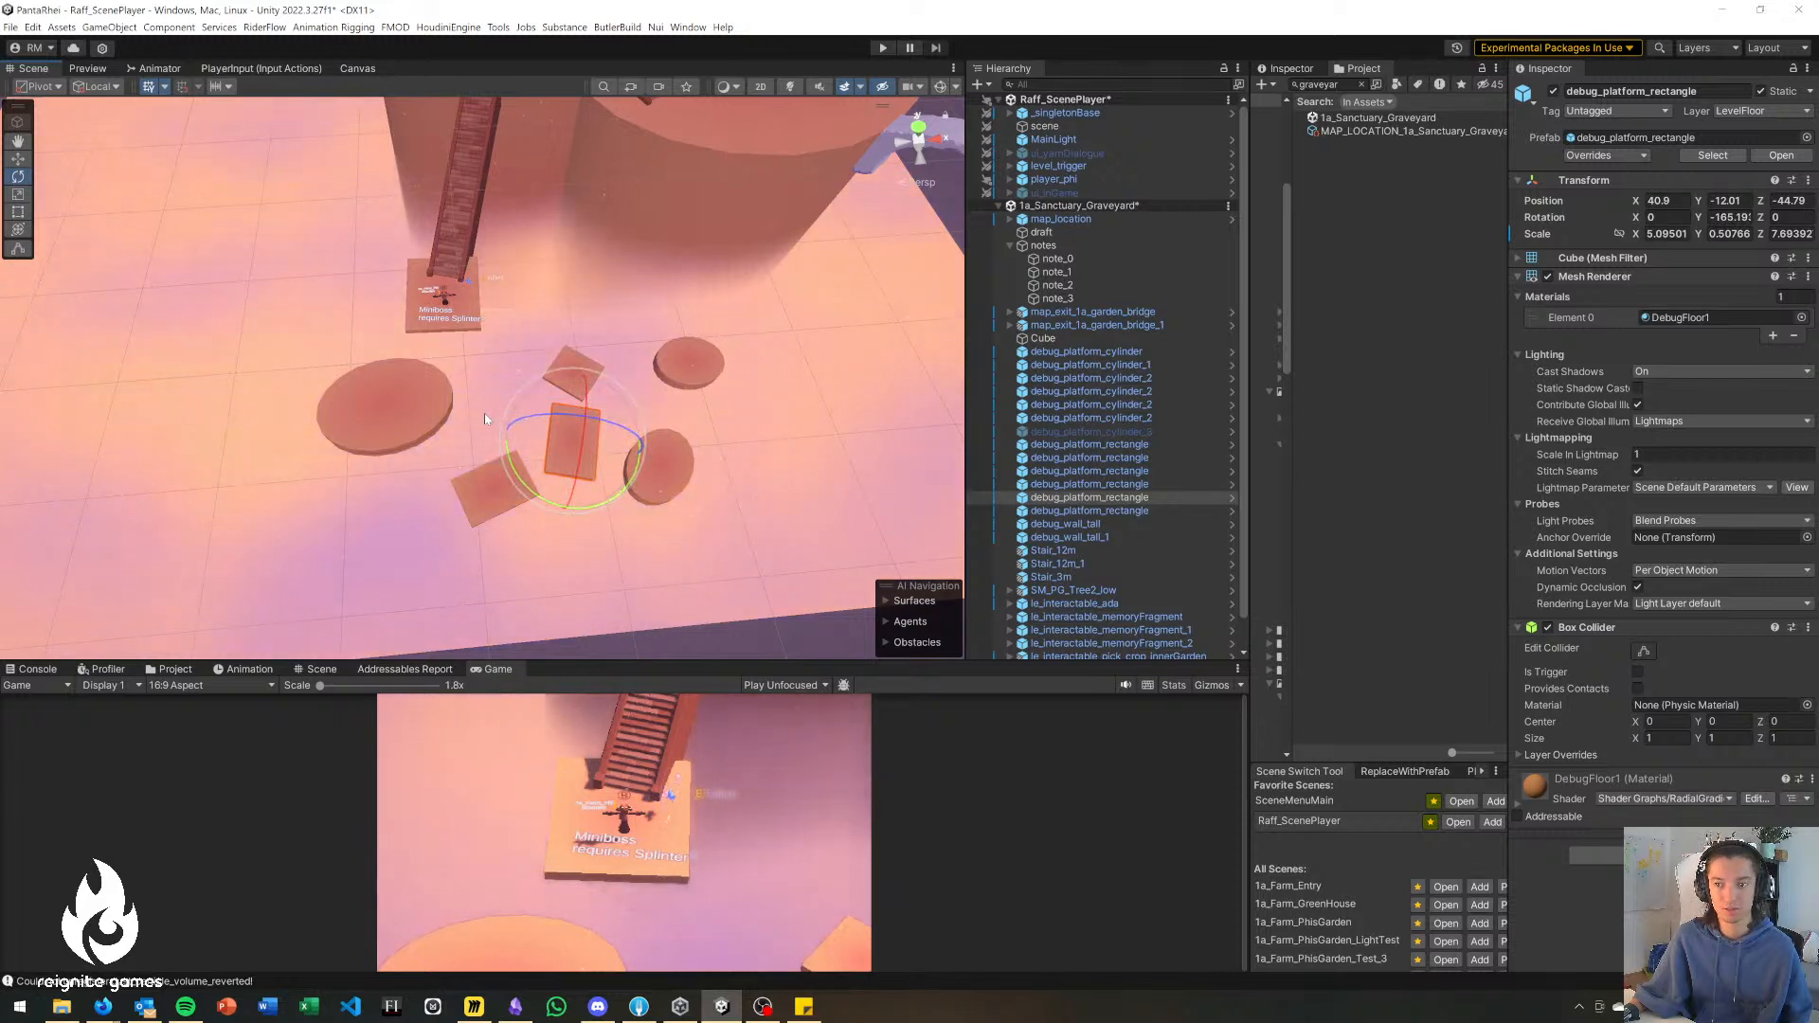
click(717, 413)
right_drag(633, 407, 618, 406)
key(w)
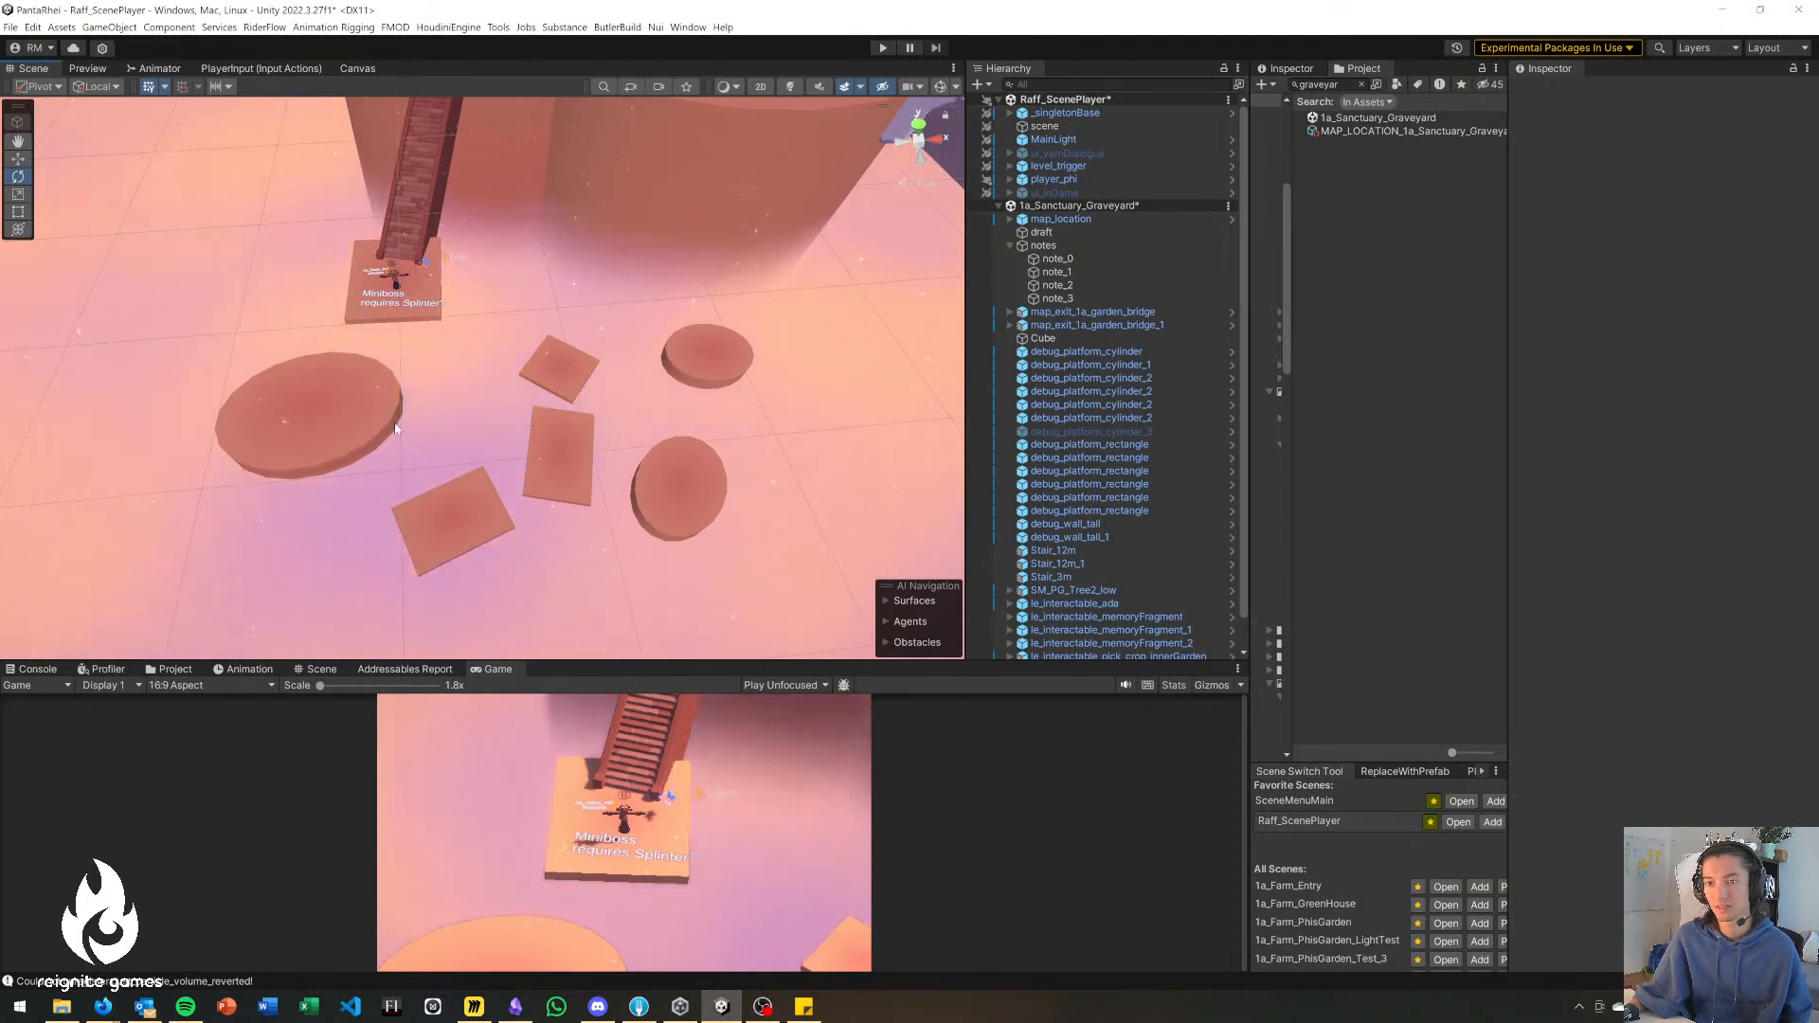
Move the largest disc right beside the stair landing, at about X 42.3, Z -24.1.
click(322, 422)
key(w)
drag(327, 417, 543, 278)
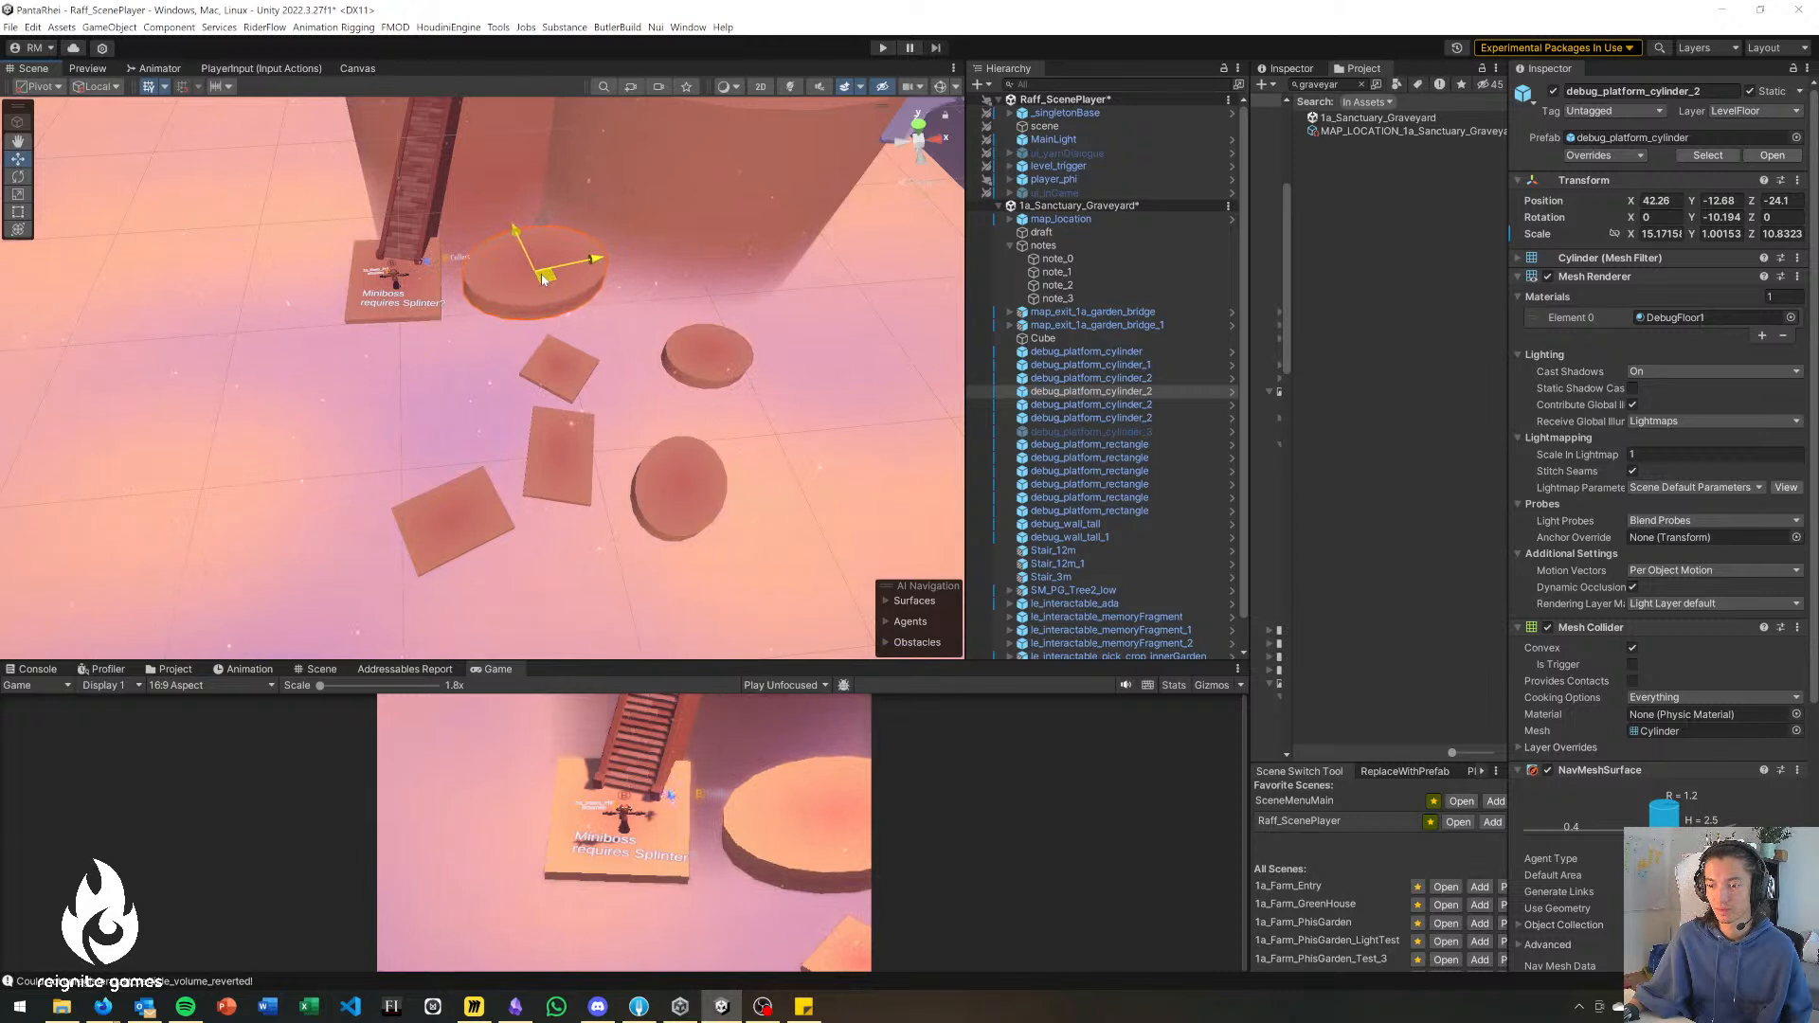
Rearrange the five smaller platforms into a jumping path, with the 6.3 × 7.9 disc in the centre at about X 31.1, Z -38.7.
click(560, 374)
drag(559, 372, 342, 390)
click(559, 456)
drag(557, 459, 523, 402)
click(708, 359)
drag(711, 358, 429, 417)
click(442, 515)
drag(443, 518, 407, 533)
click(678, 486)
drag(679, 485, 652, 374)
Widen the gaps around the central disc, moving the small square to about X 19, Z -37.9 and the long rectangle to about X 41.9, Z -44.
click(339, 402)
drag(345, 390, 292, 424)
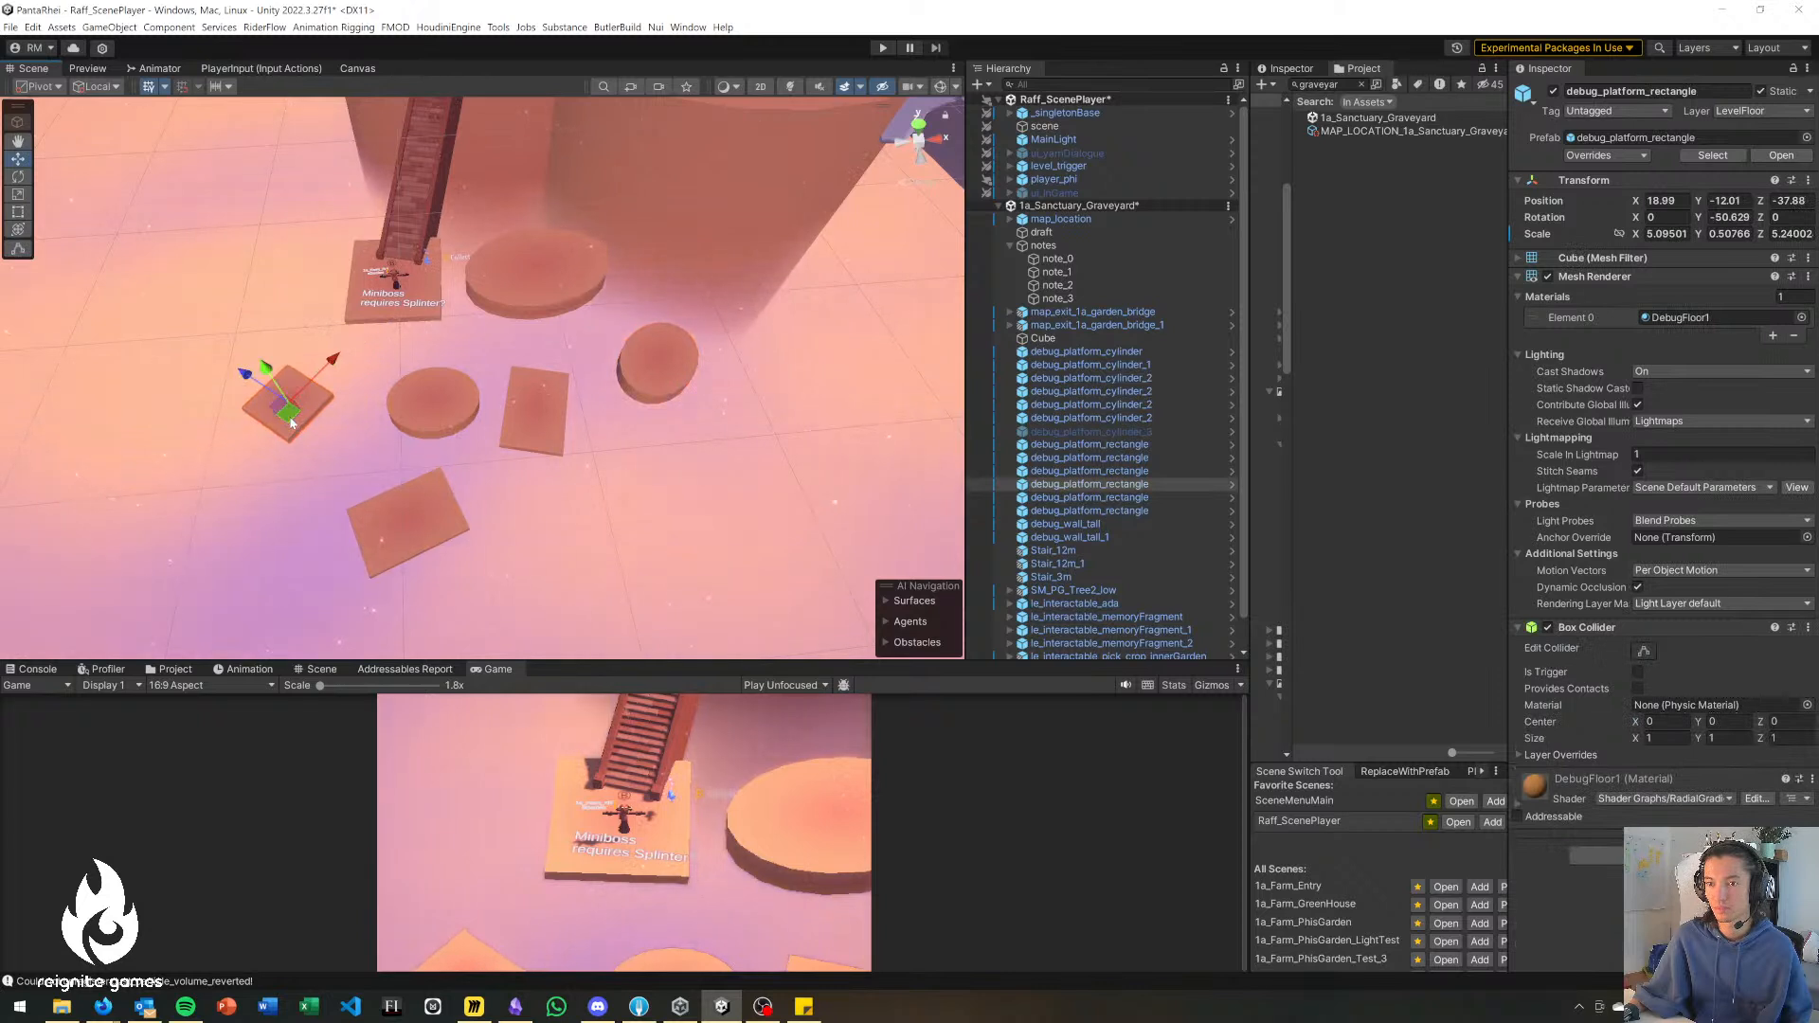
click(428, 400)
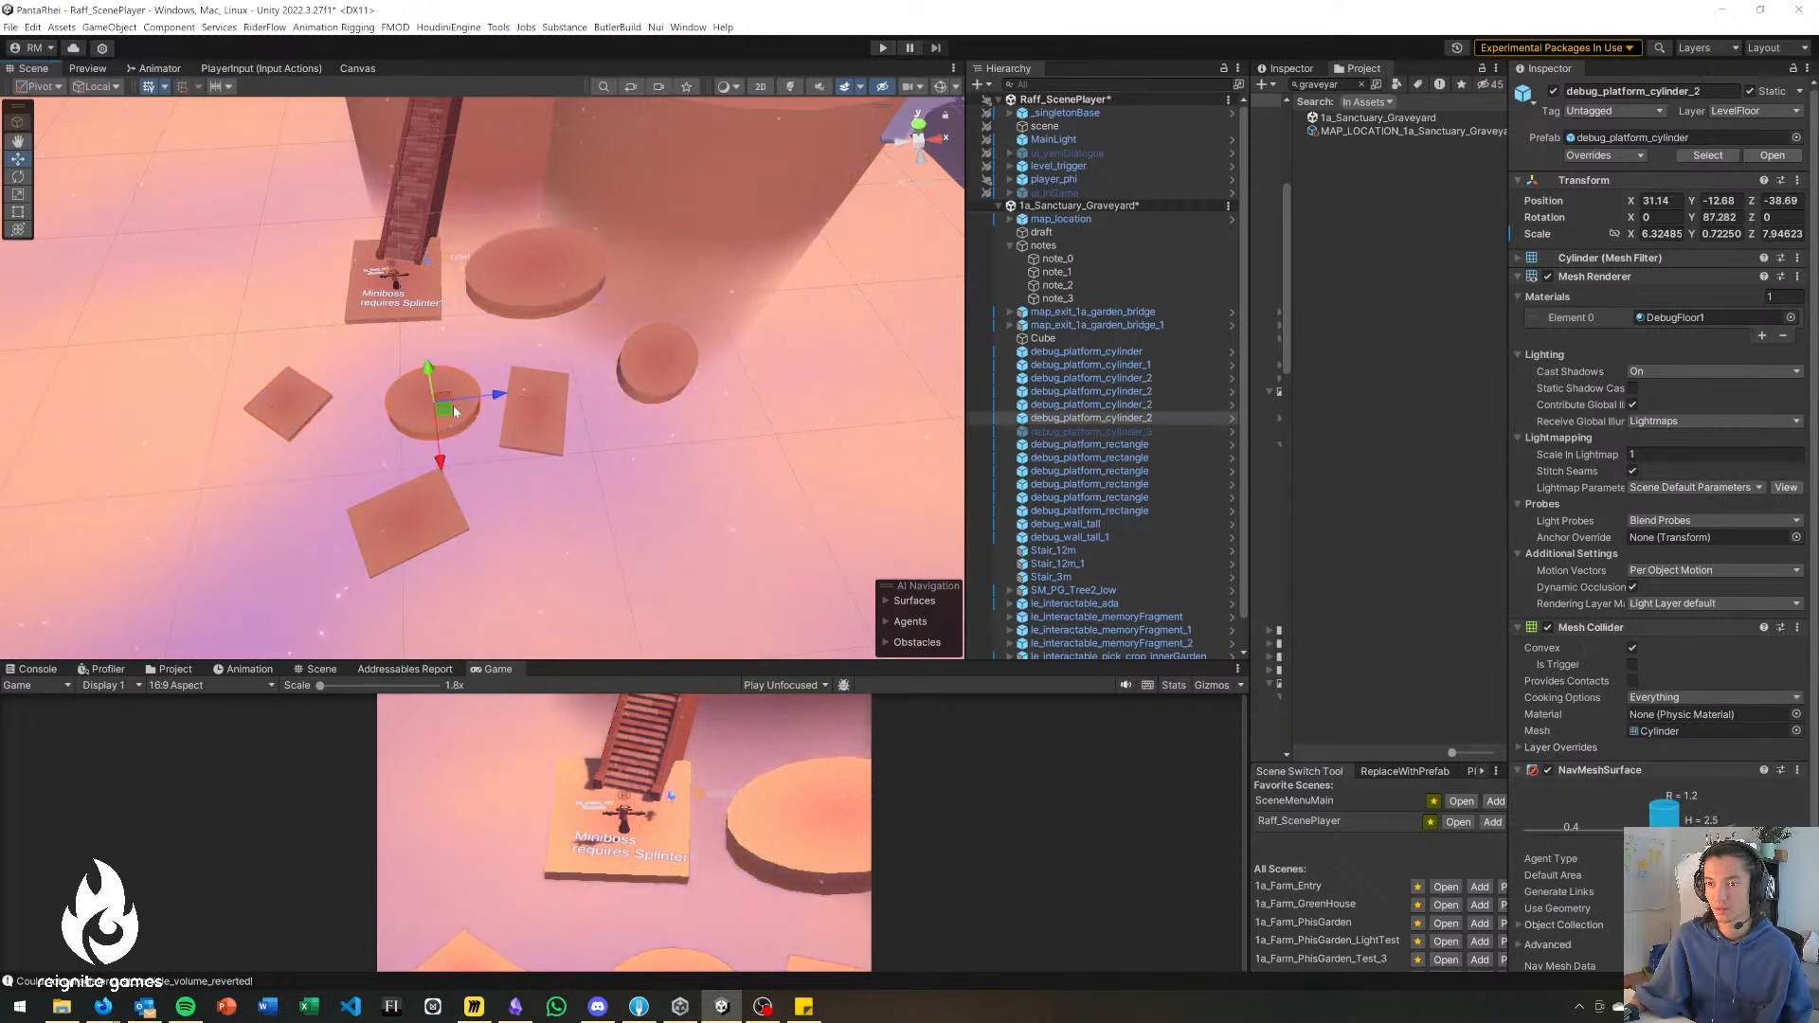
click(550, 432)
drag(526, 420, 559, 455)
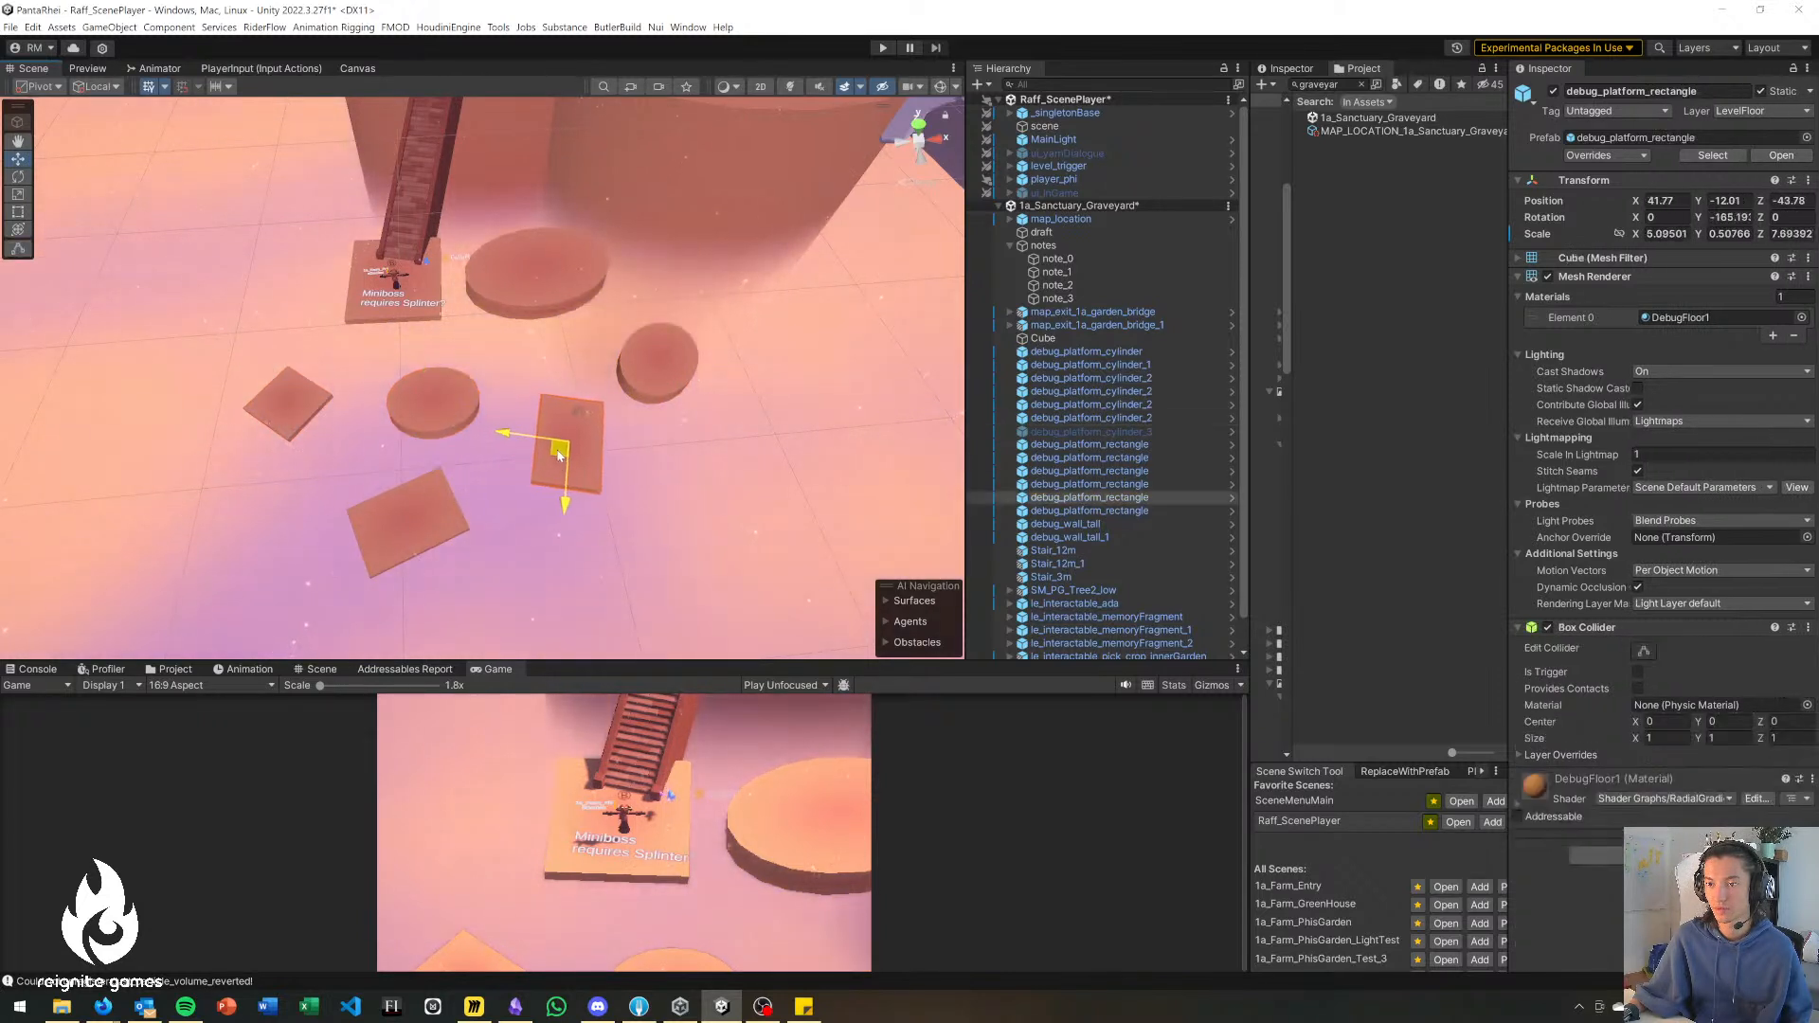
click(417, 516)
drag(406, 512, 433, 545)
click(657, 370)
mouse_move(657, 368)
mouse_down()
mouse_move(663, 417)
mouse_move(725, 441)
mouse_move(670, 361)
mouse_up()
click(585, 449)
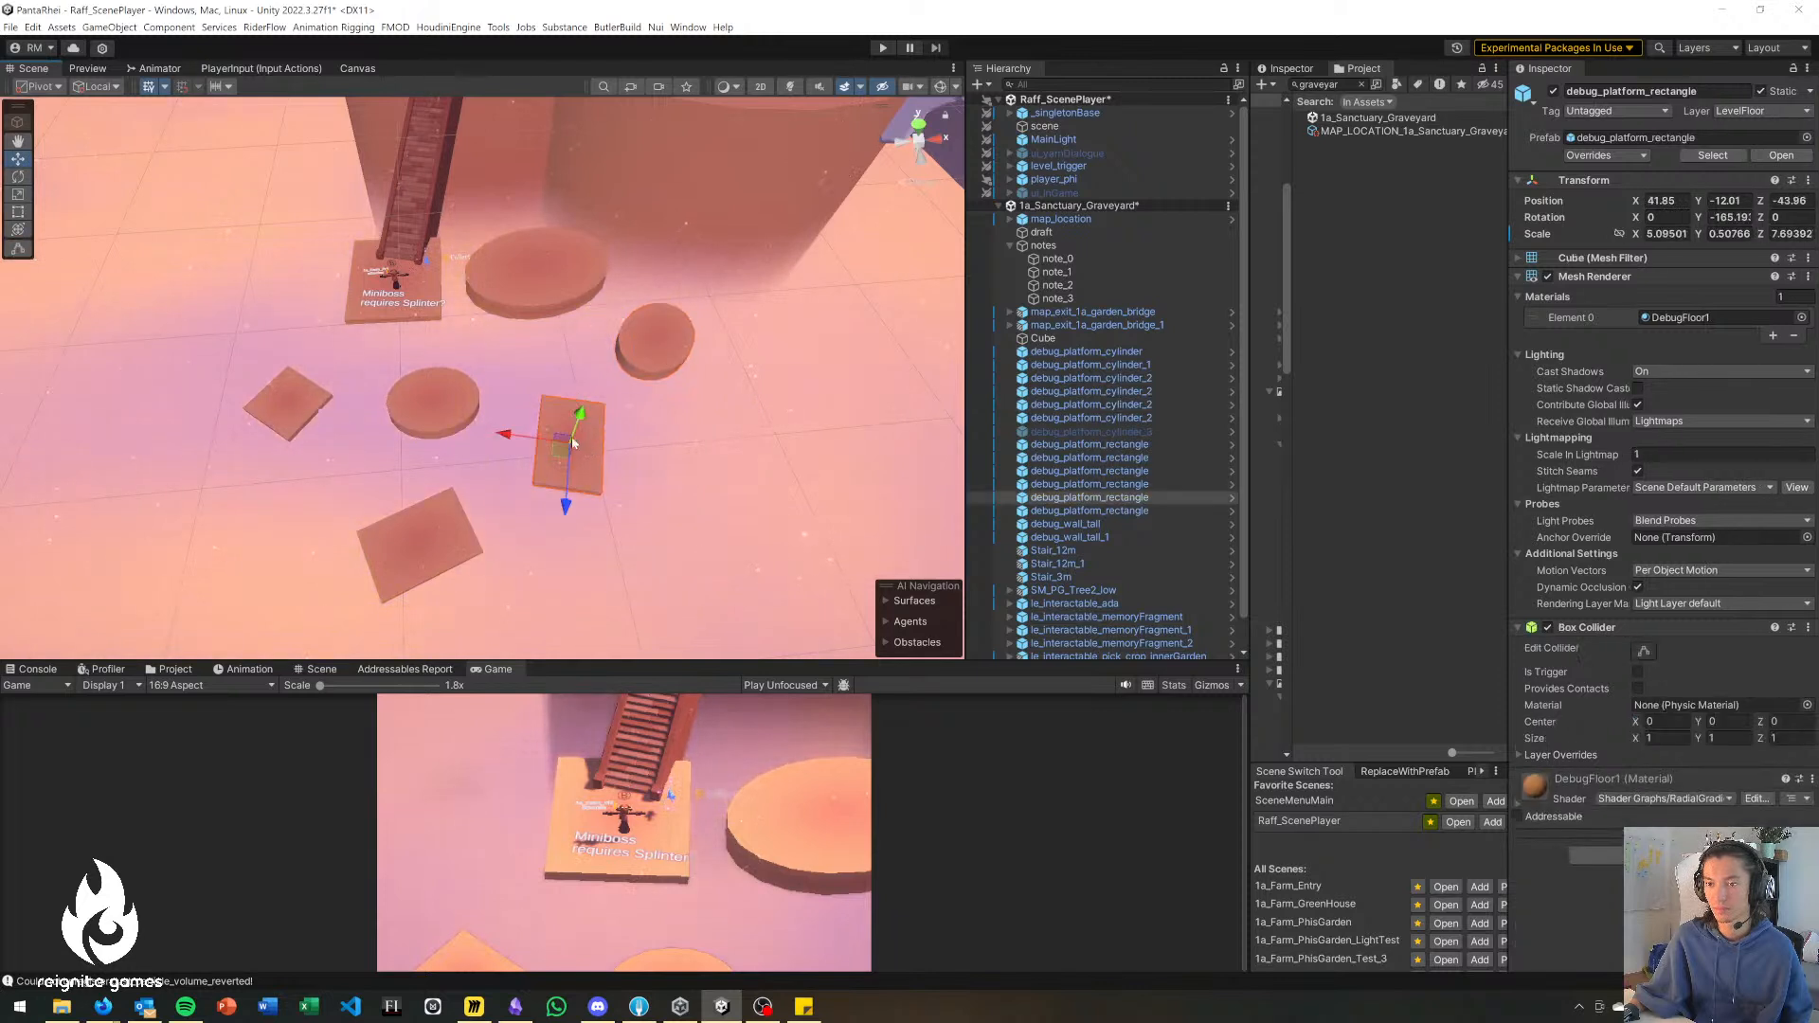
Duplicate the central disc to about X 50.3, Z -52.4, rotated to about 64.7° around Y and resized to about 6.3 × 0.7 × 7.
click(462, 406)
key(ctrl+d)
drag(451, 411, 730, 593)
key(e)
key(w)
key(r)
drag(752, 509, 749, 517)
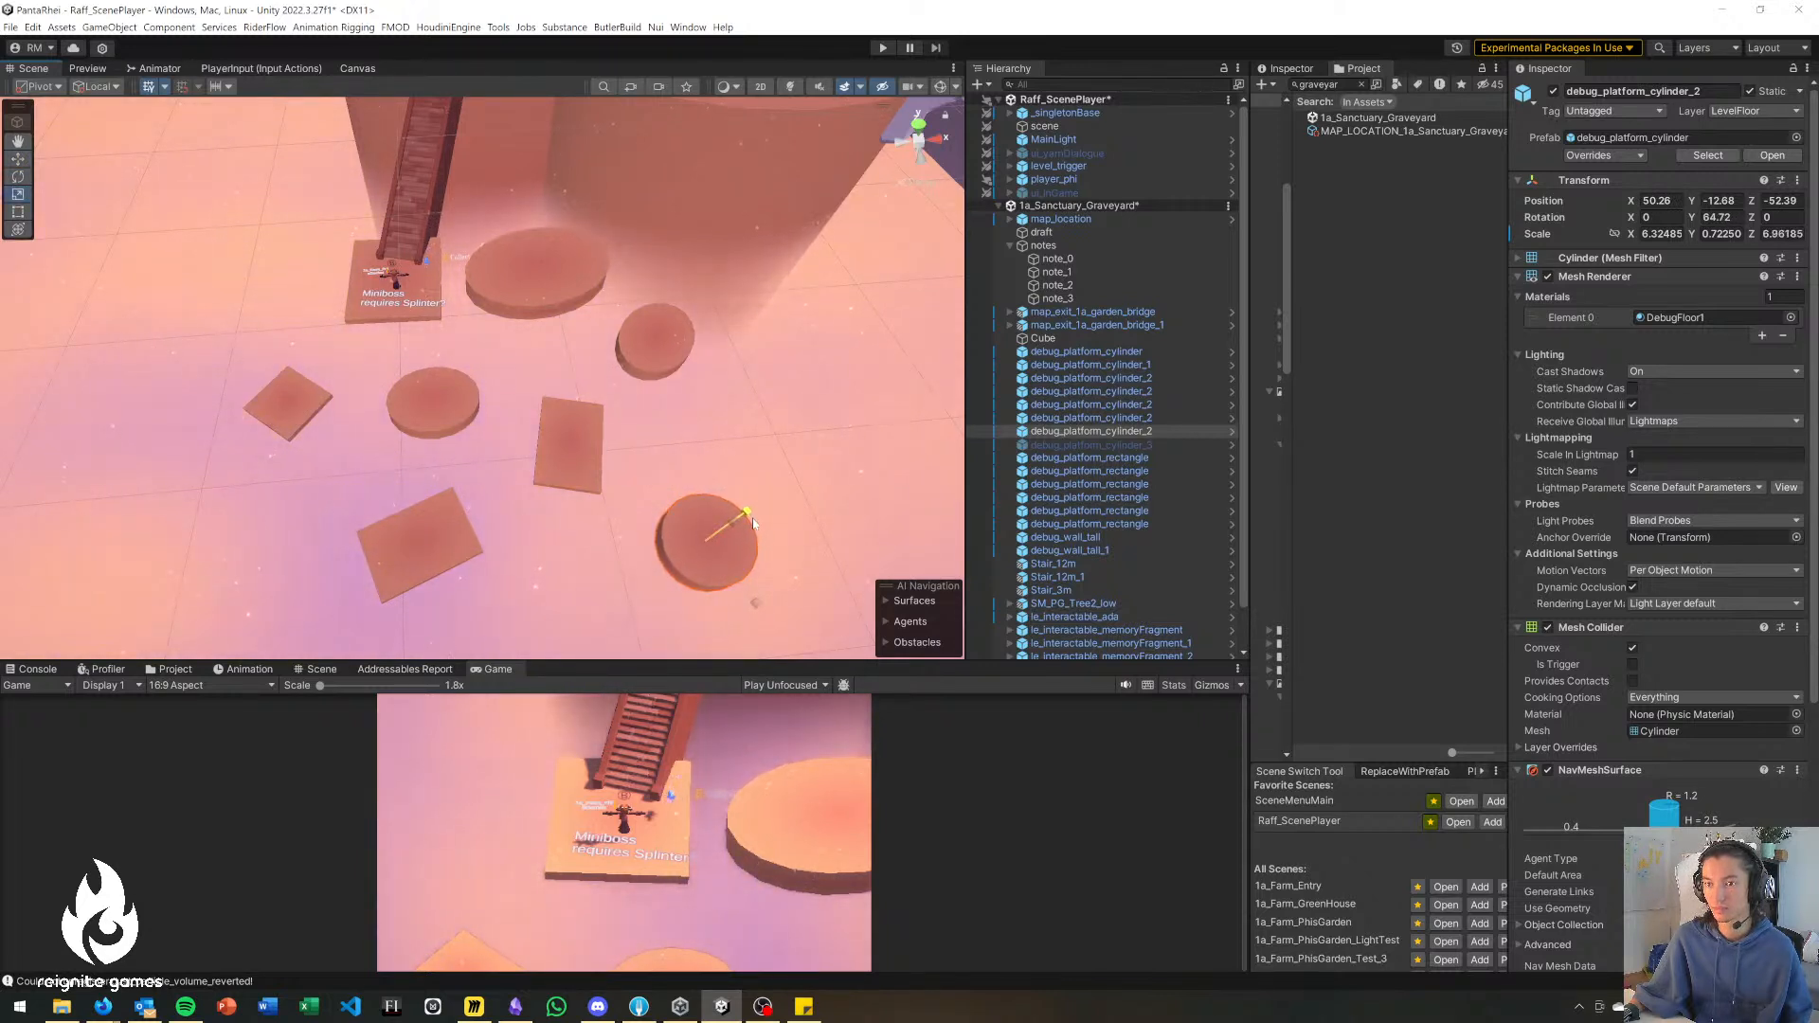
Save the open scenes and enlarge the Game view.
click(793, 306)
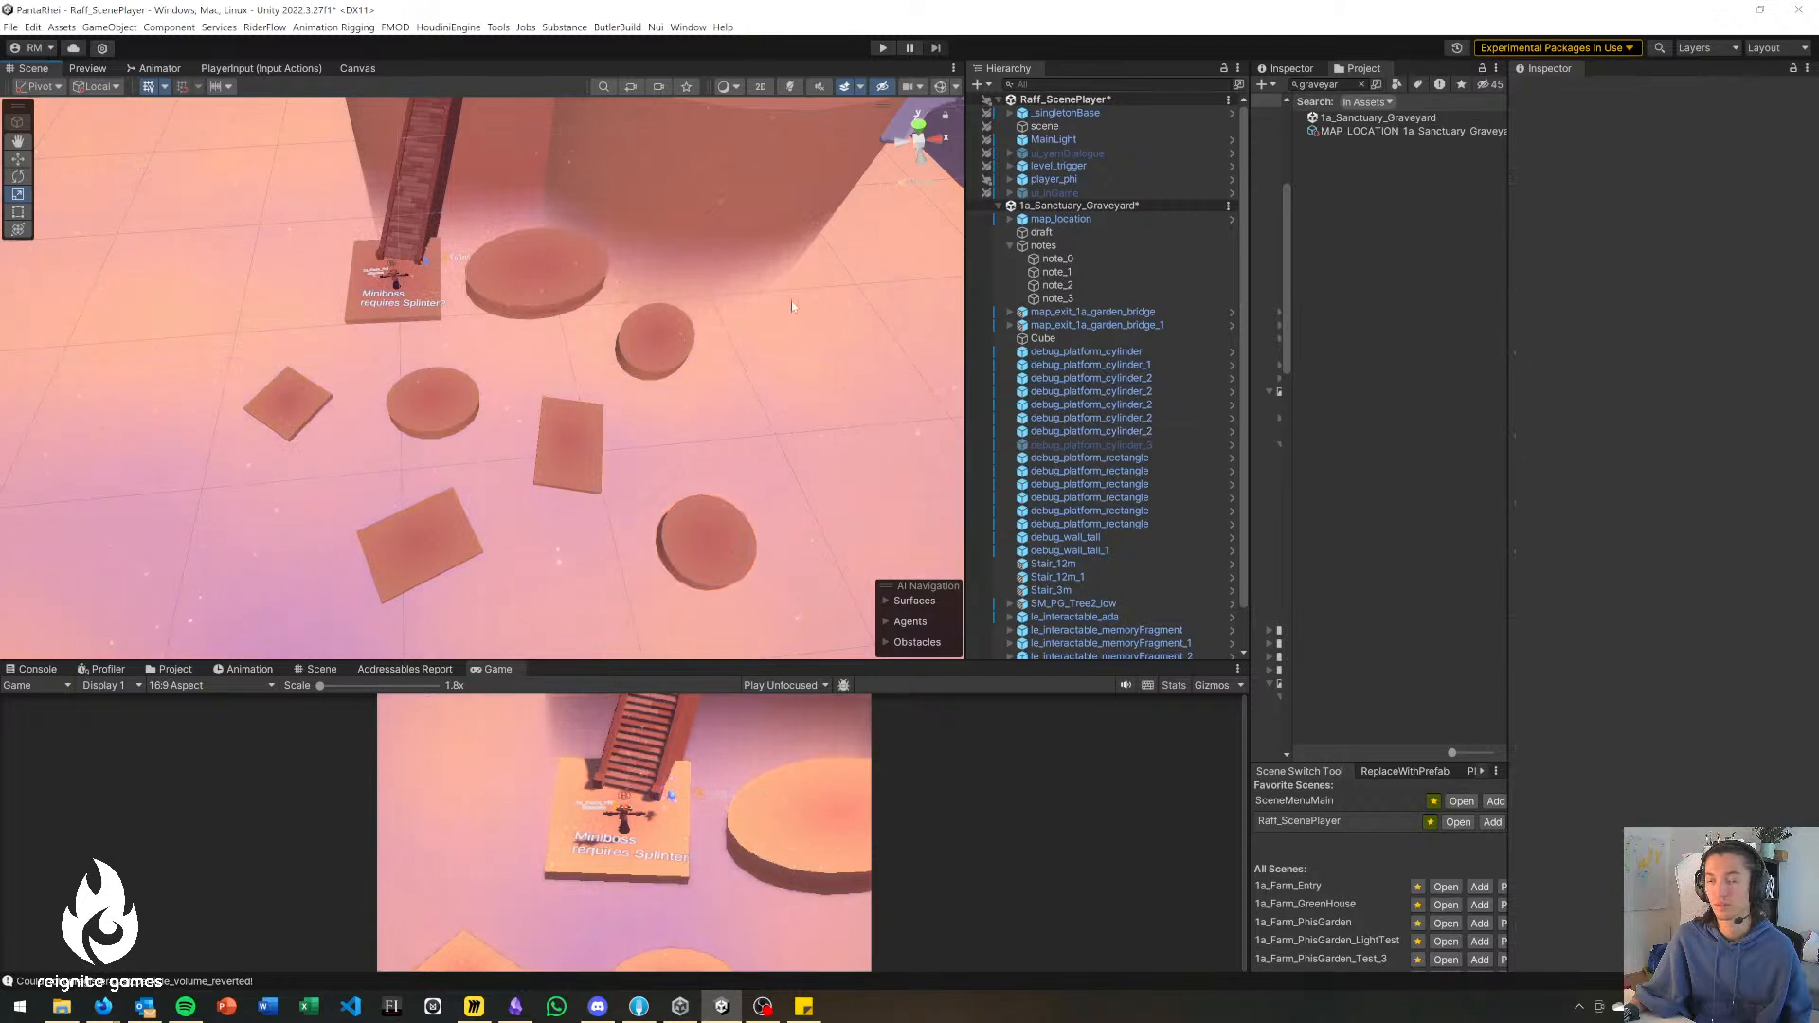
key(ctrl+s)
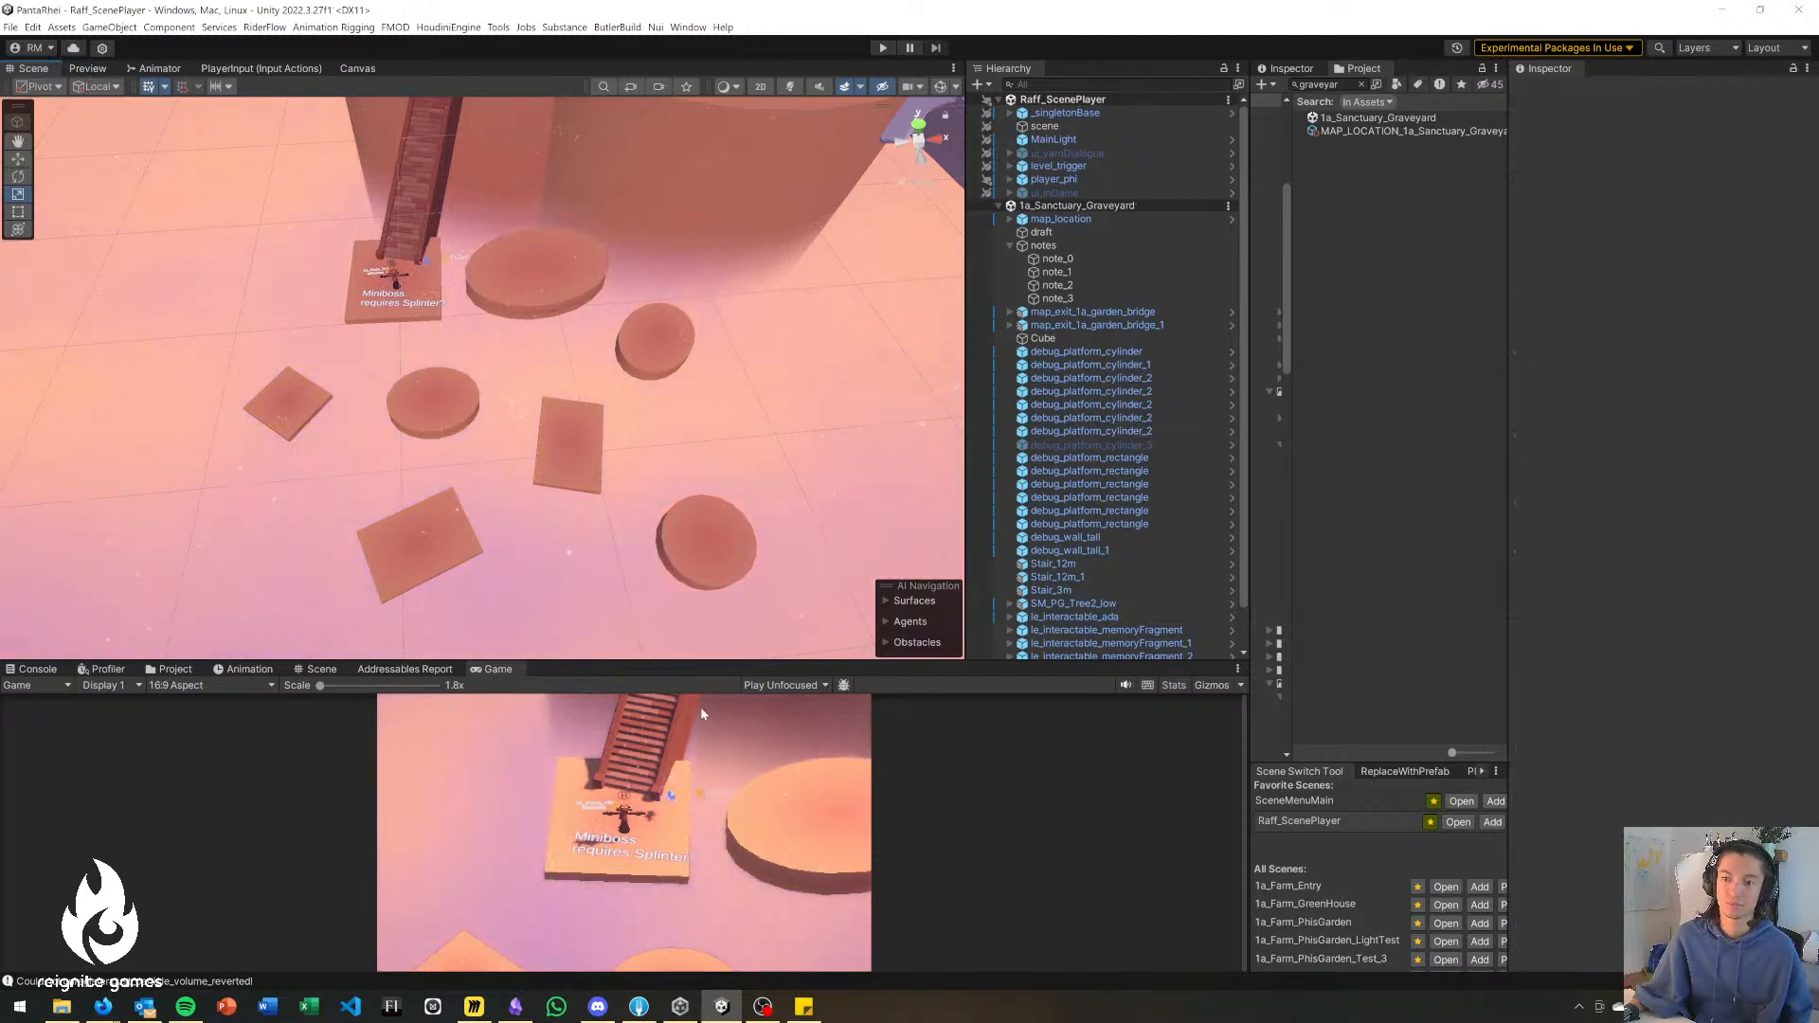
drag(650, 663, 650, 548)
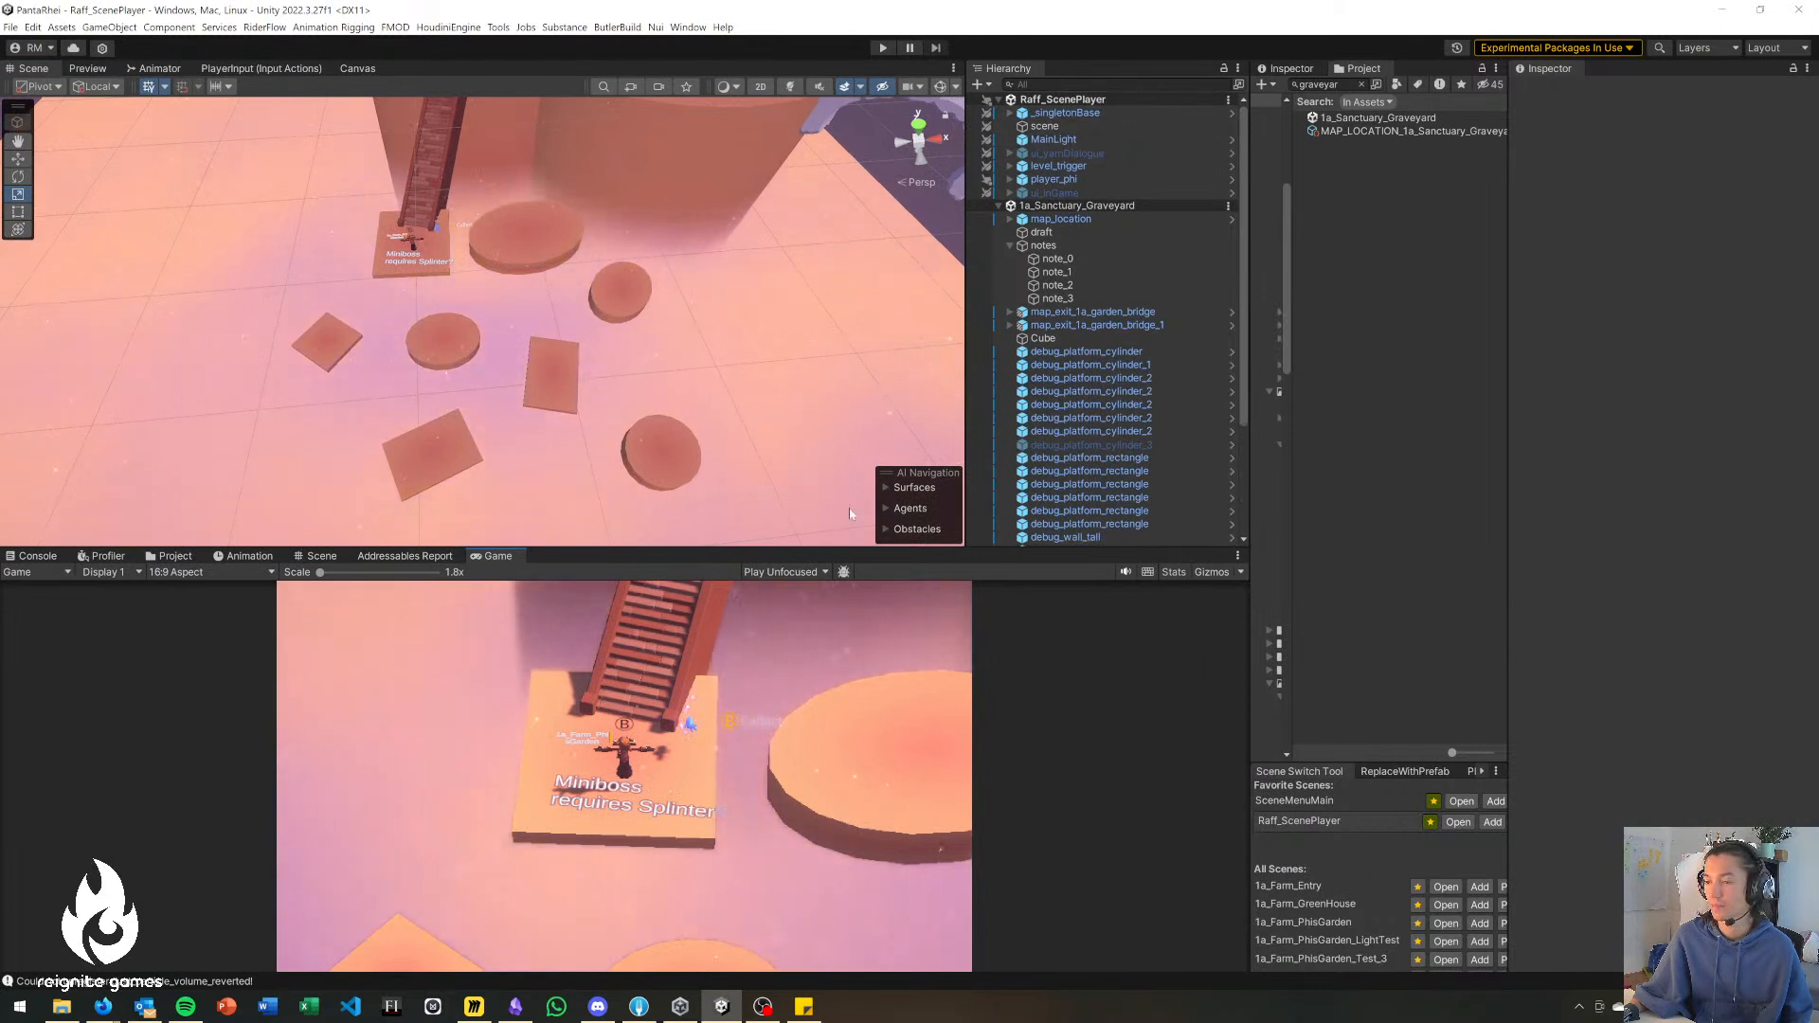
Shift the largest disc farther from the landing, move the neighbouring small disc to about X 54.4, Z -36.5, and save the scene.
click(543, 242)
key(w)
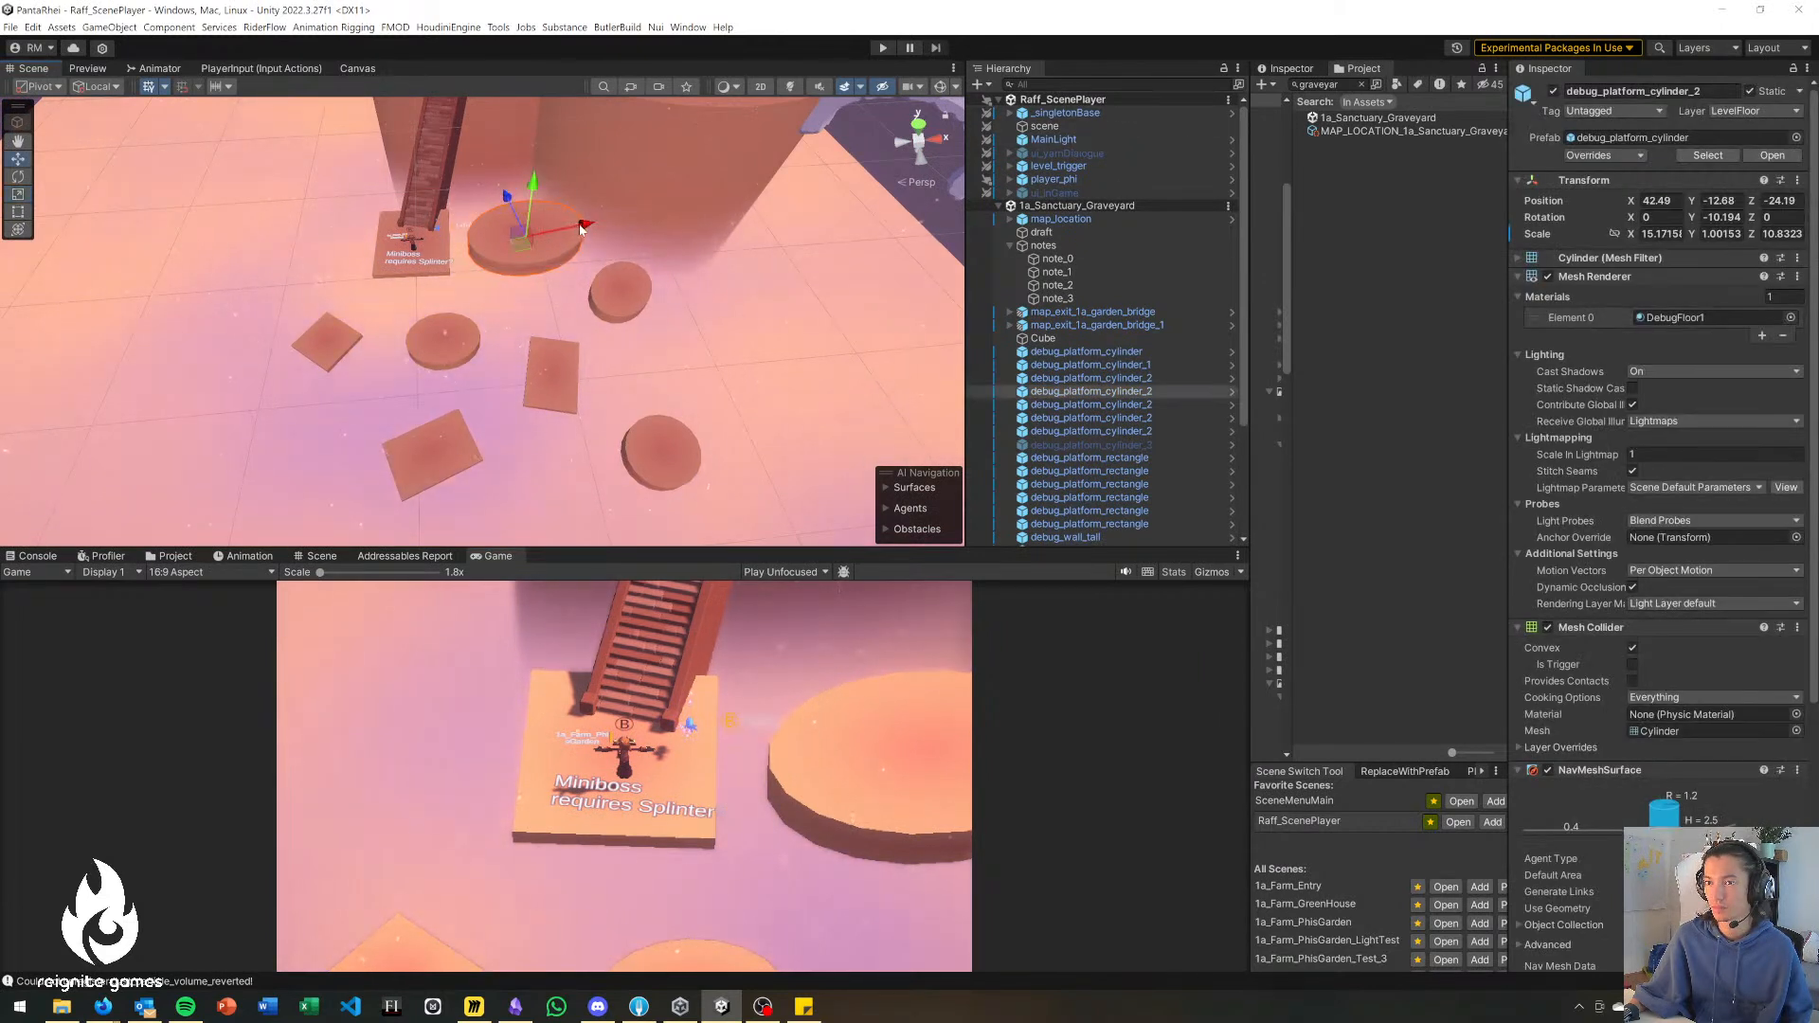
drag(527, 242, 556, 242)
click(614, 299)
drag(629, 305, 658, 324)
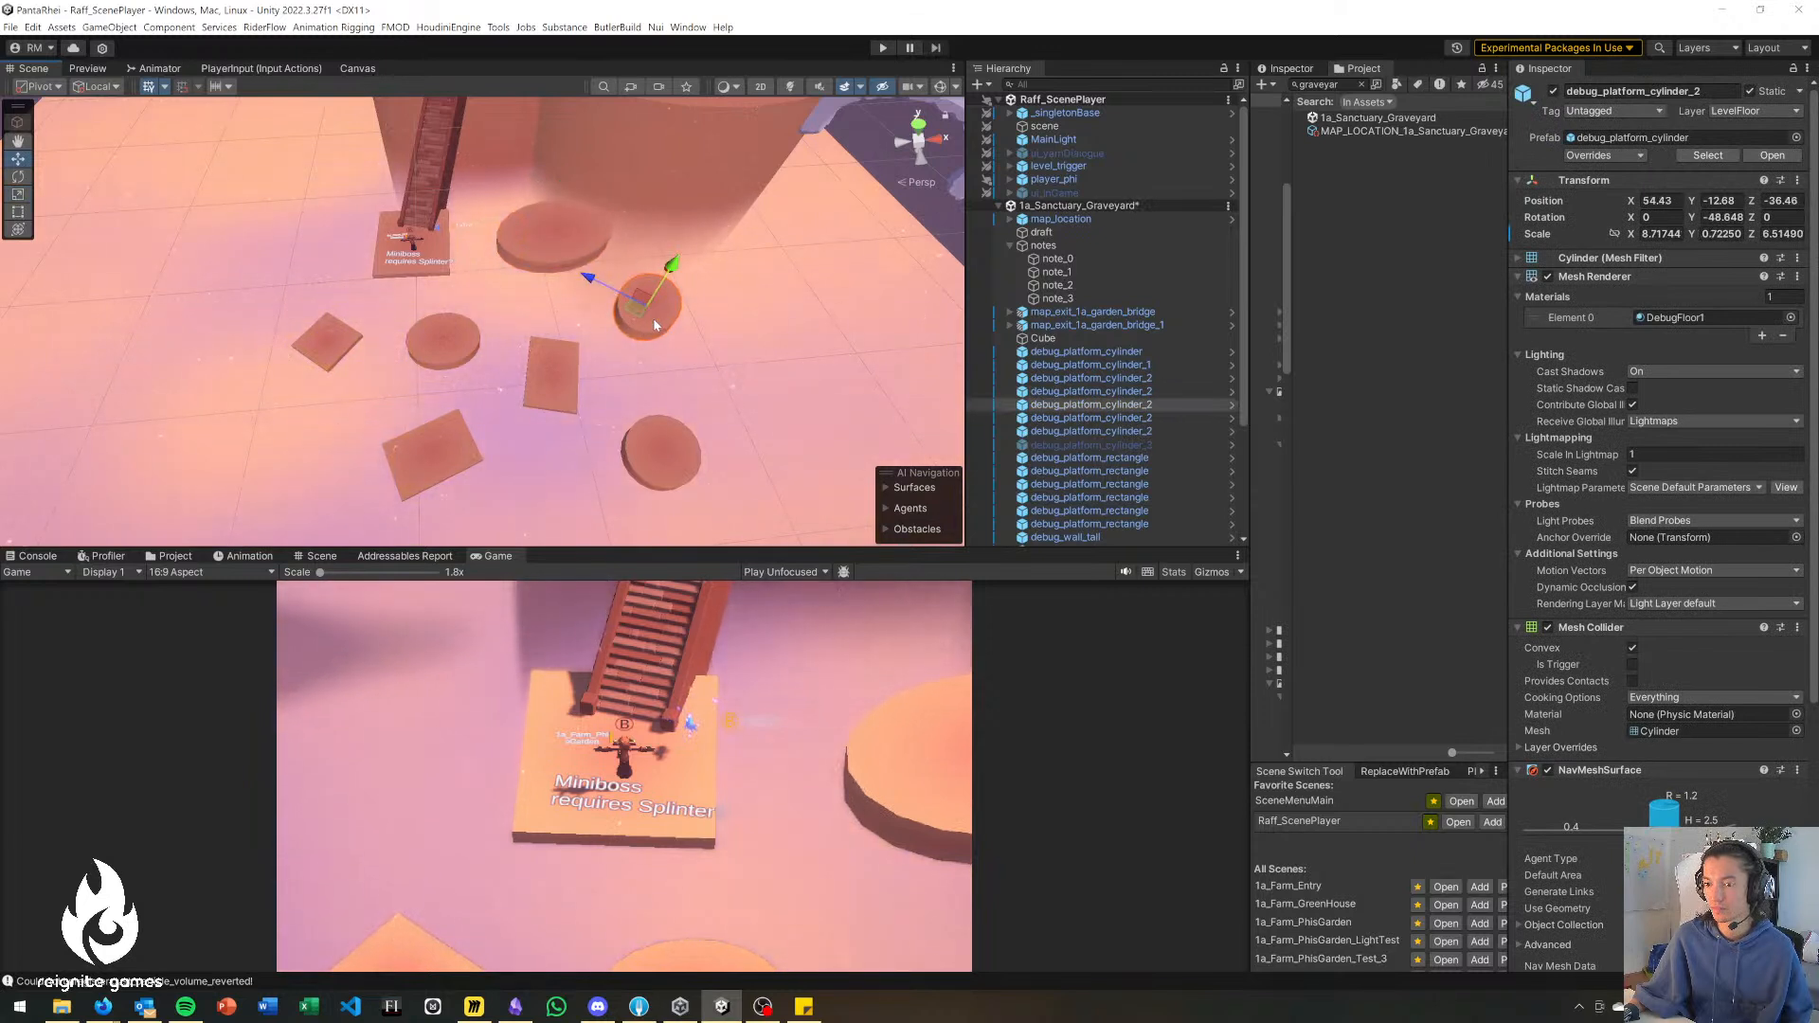
click(1379, 304)
key(ctrl+s)
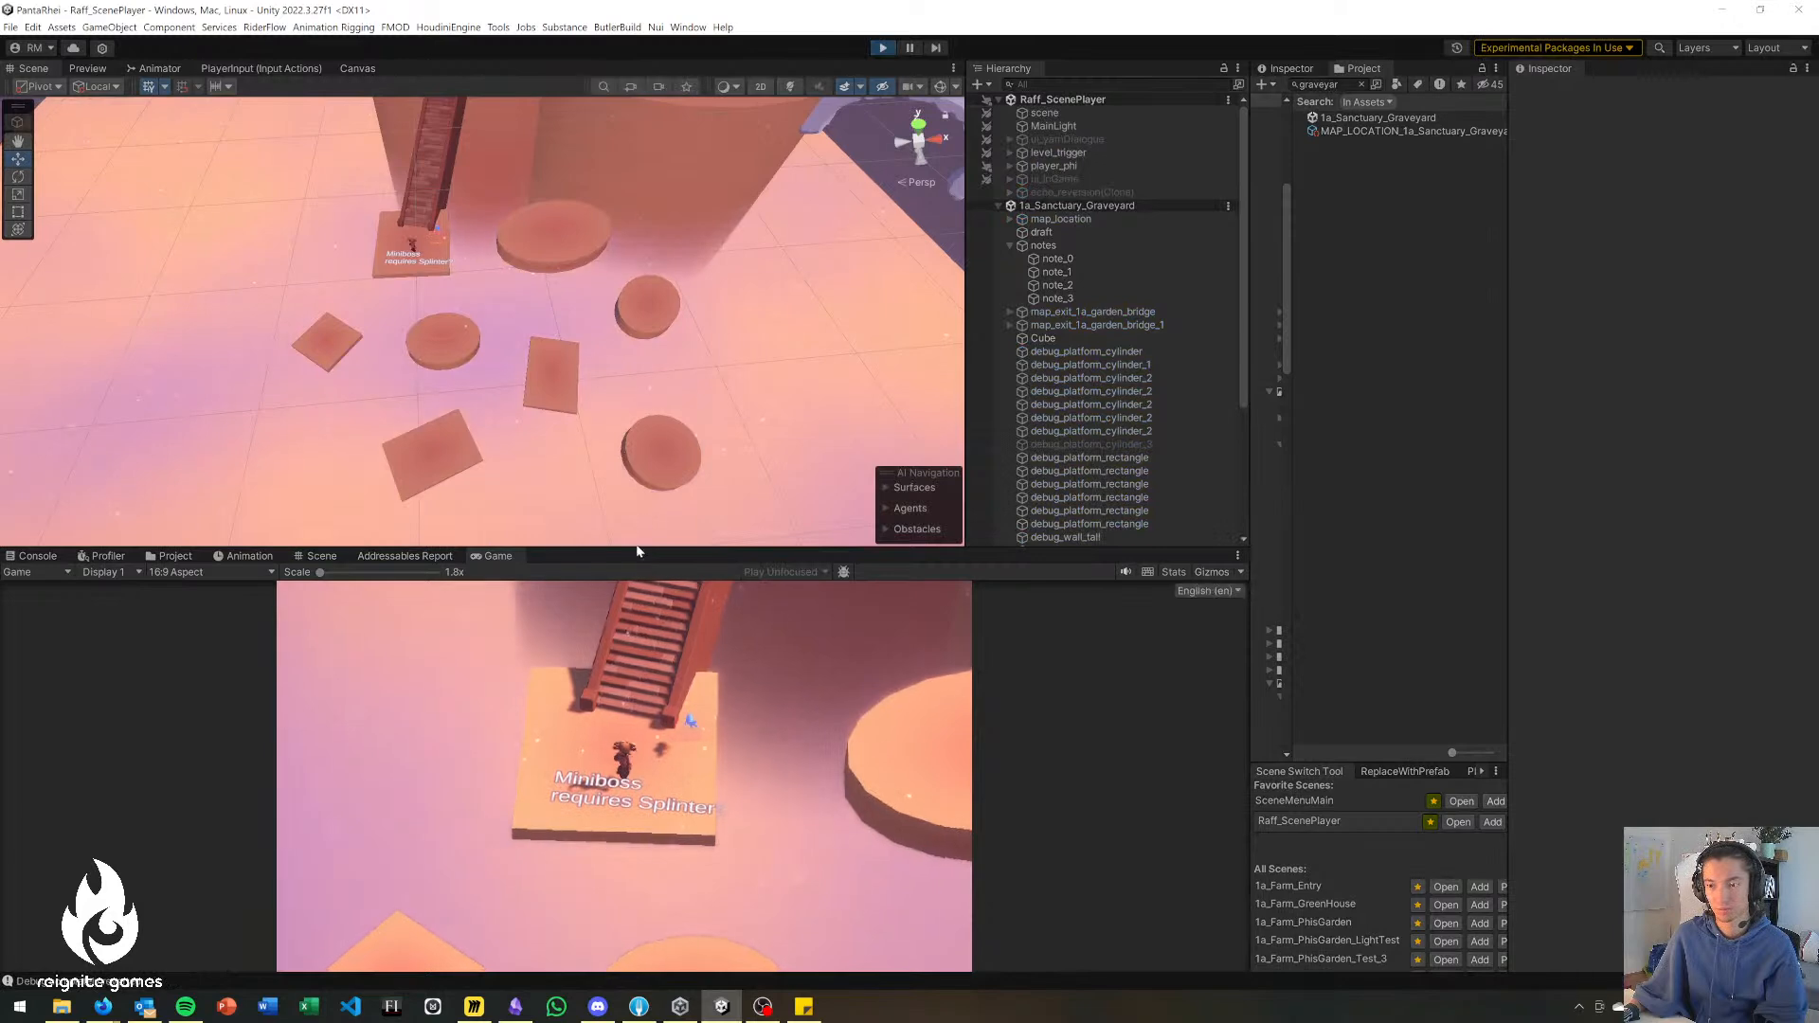
Enlarge the Game view and enter a cheat in the in-game Cheat Console.
drag(649, 510, 635, 414)
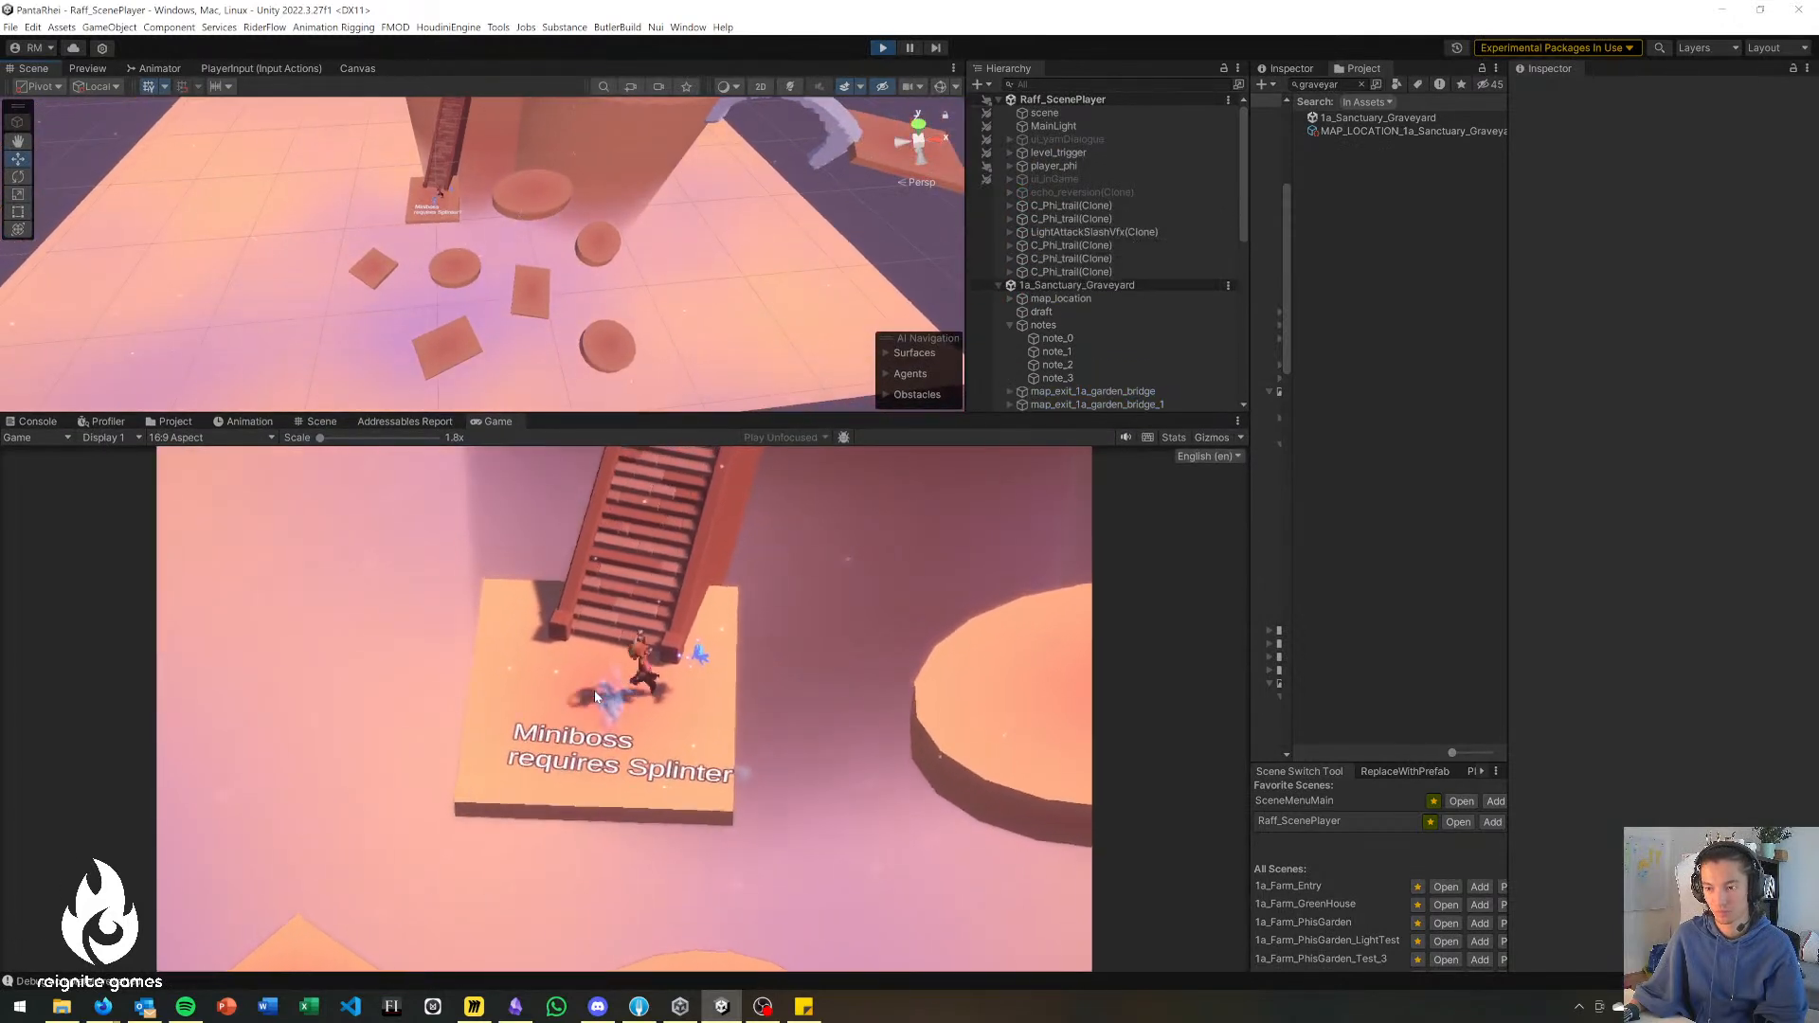
key(grave)
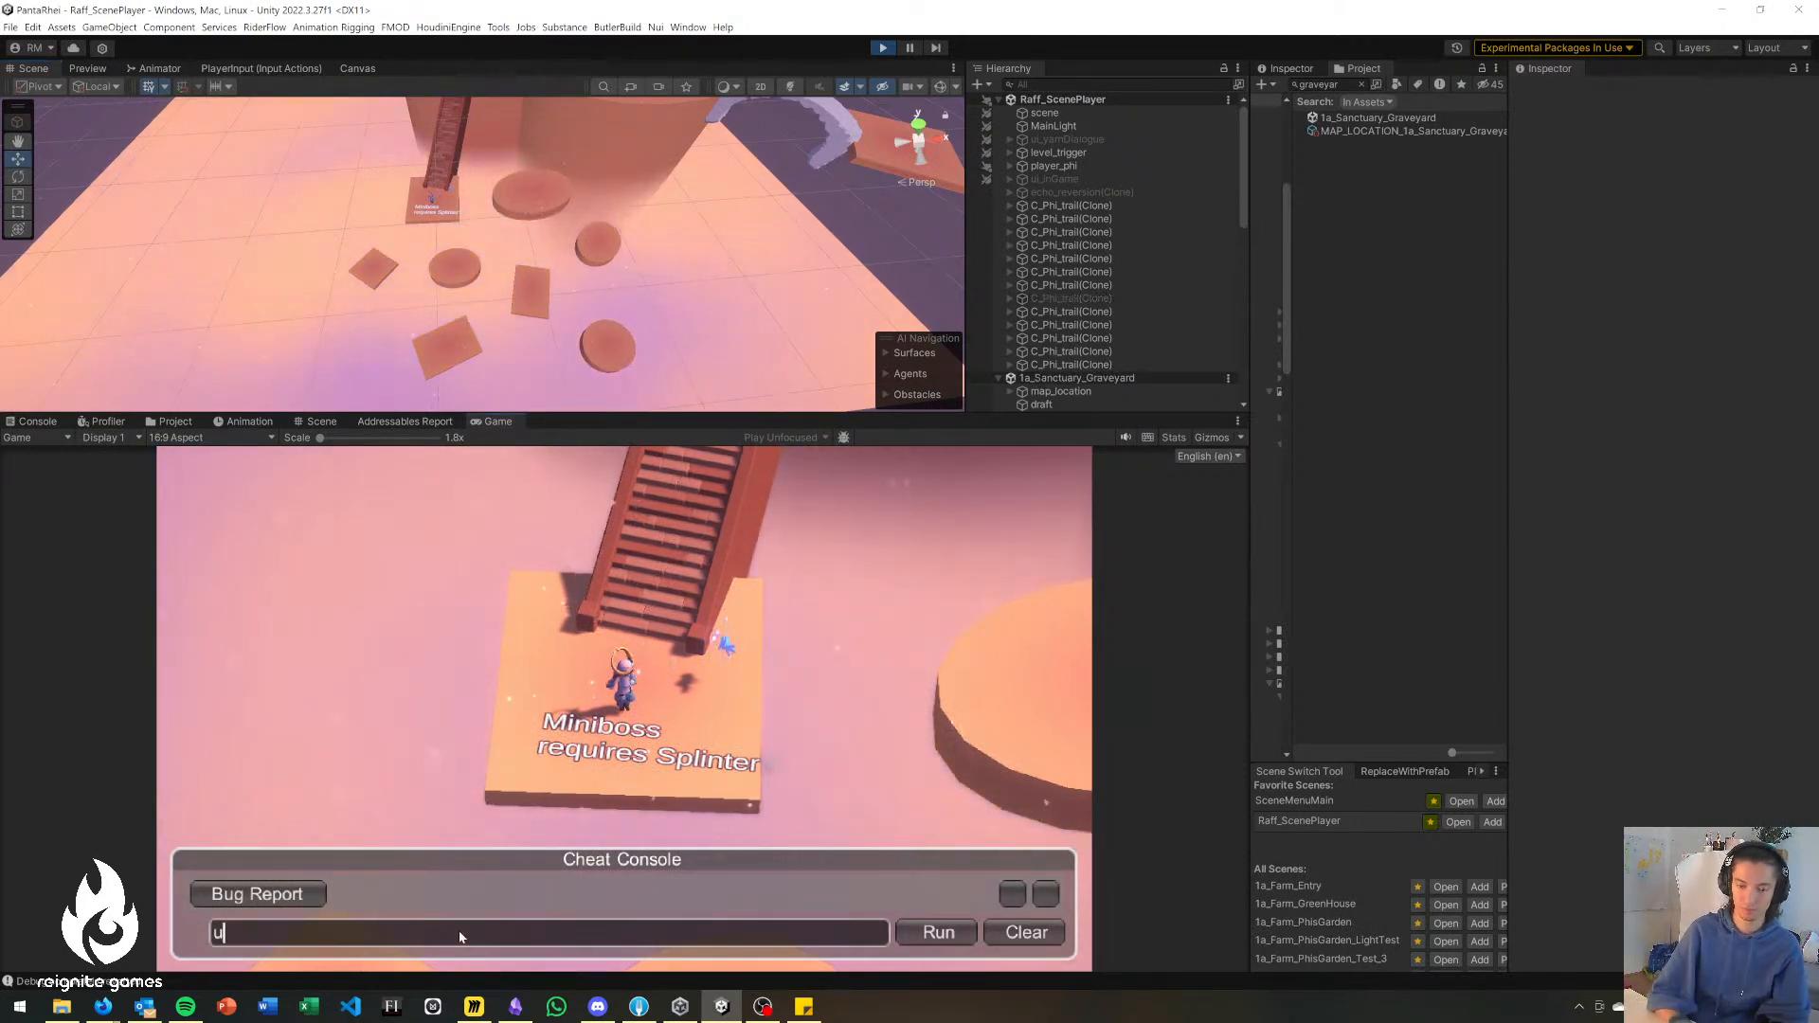
key(grave)
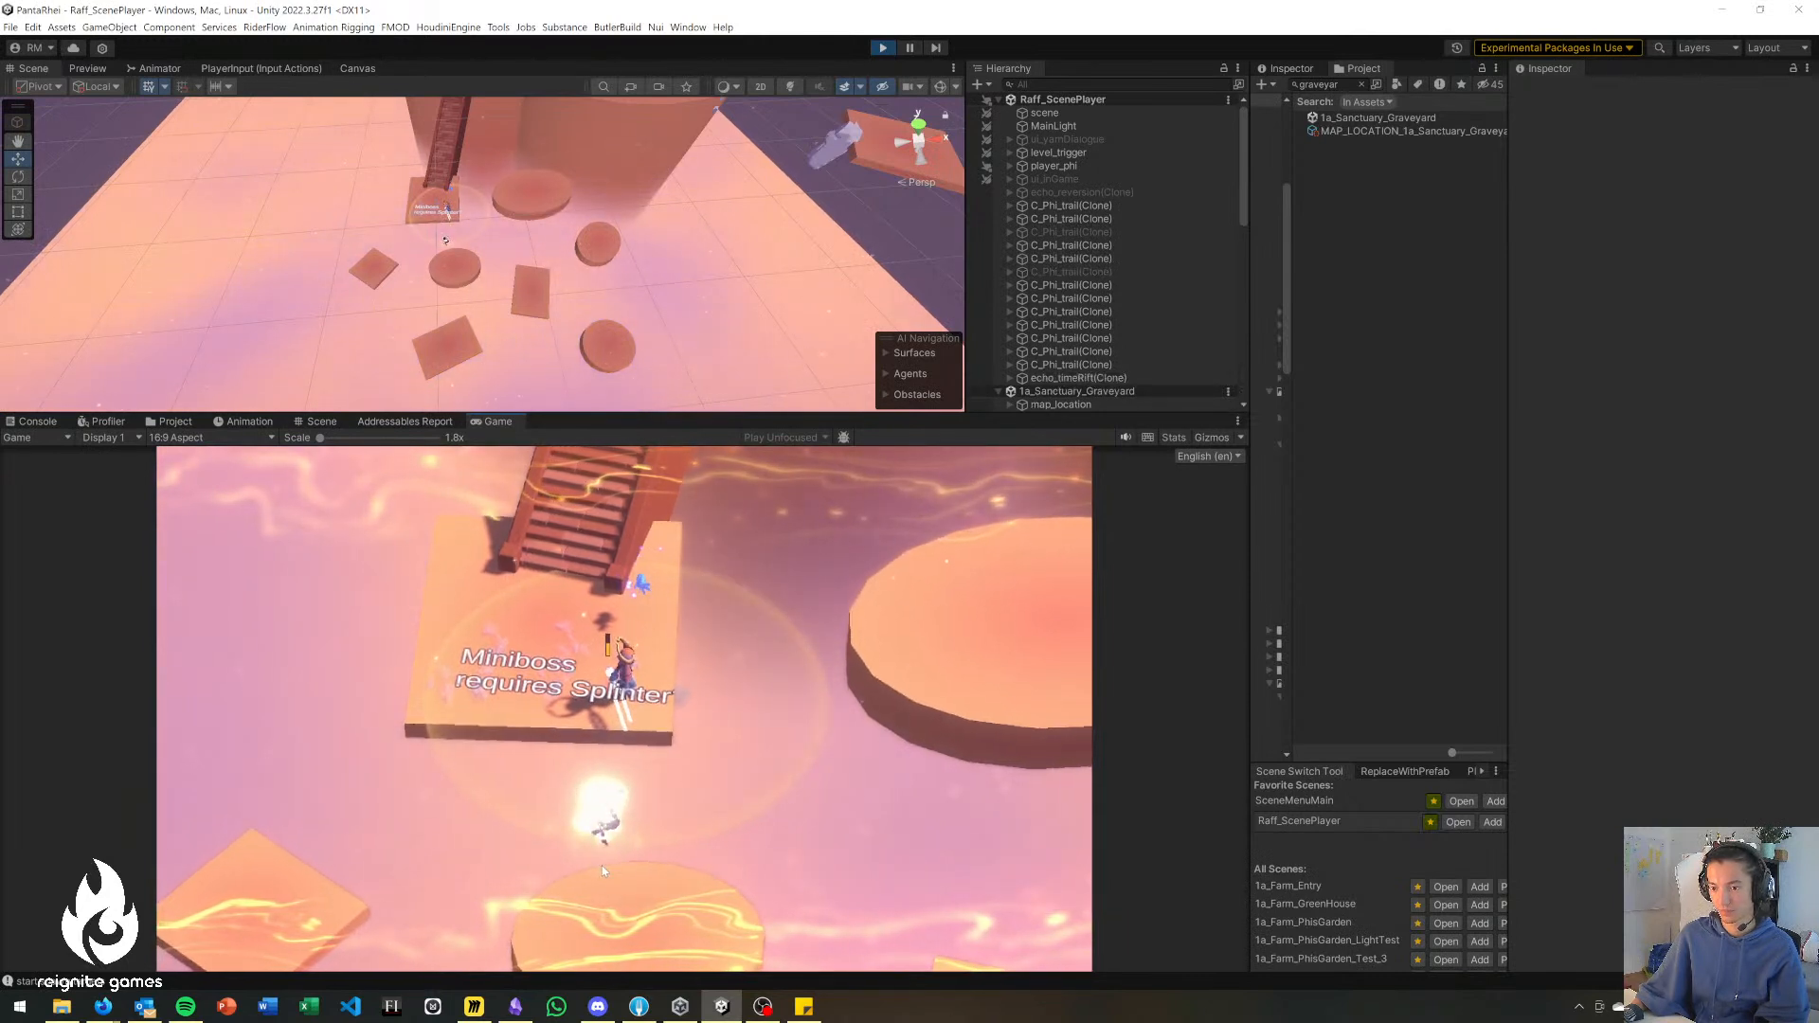
Playtest the jumps from the Miniboss landing to the central disc and on to the small square, and stop the game.
key(a)
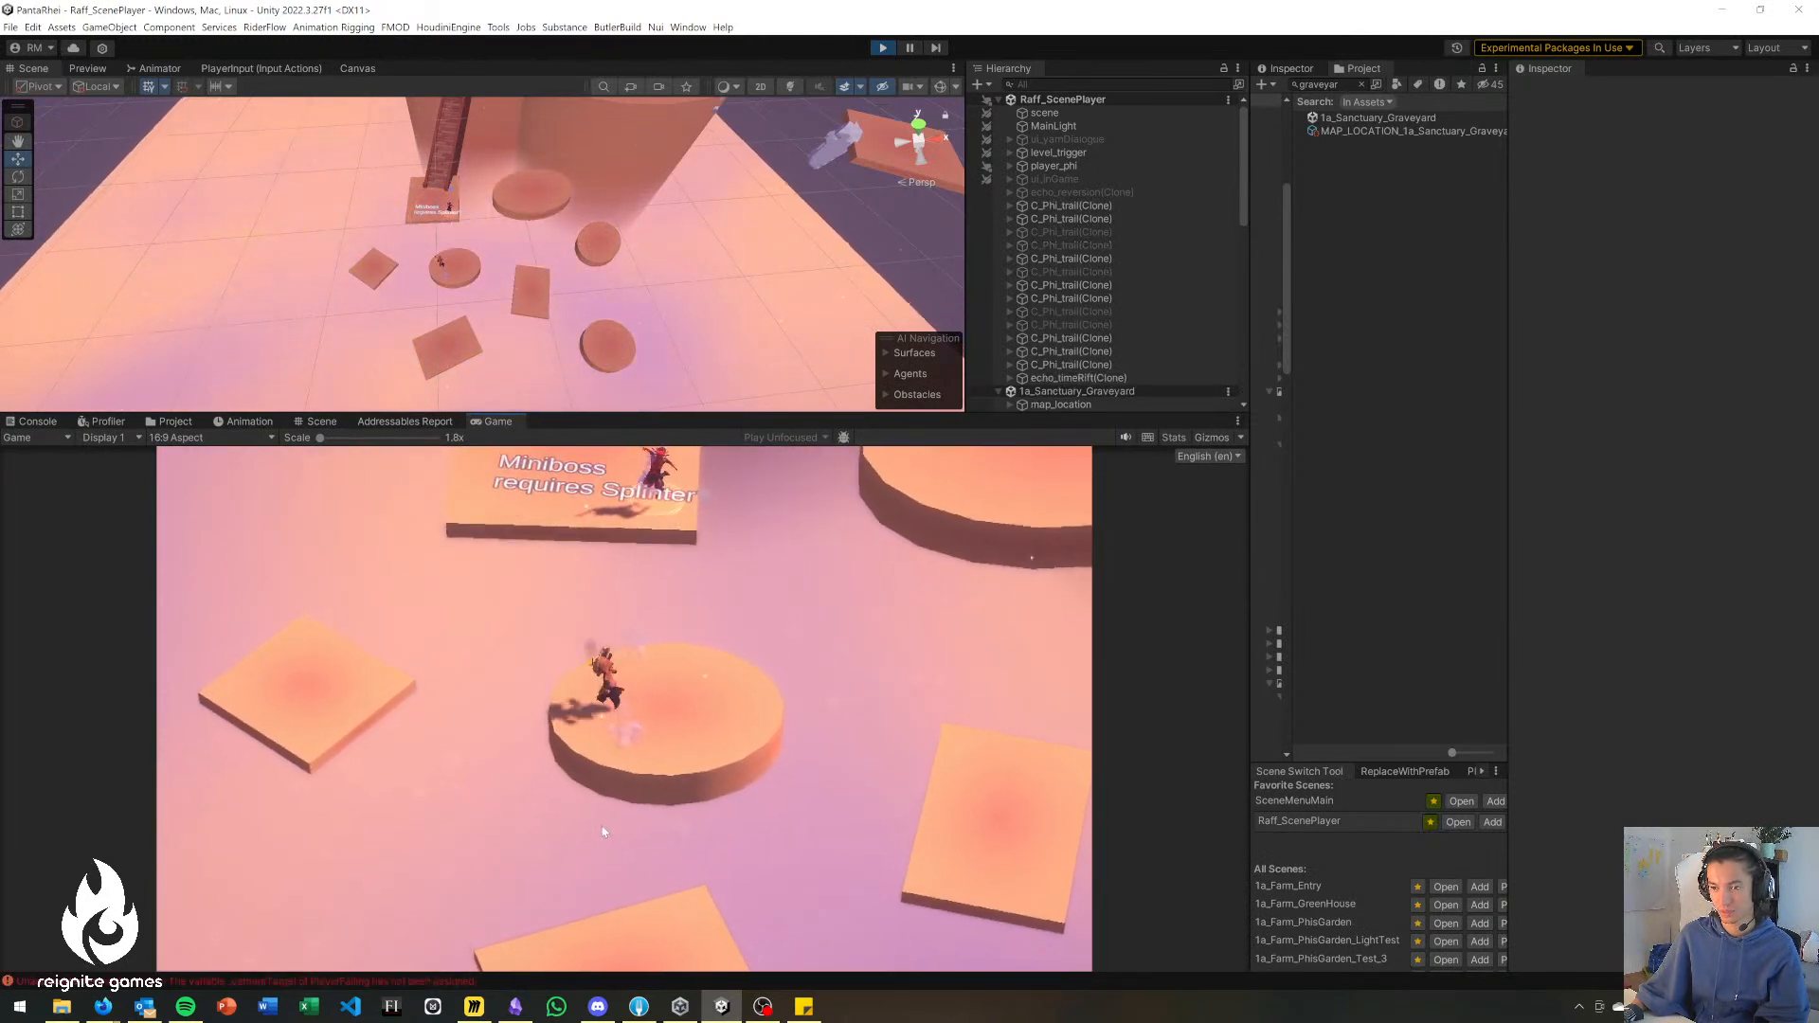
click(603, 831)
key(d)
click(589, 827)
key(space)
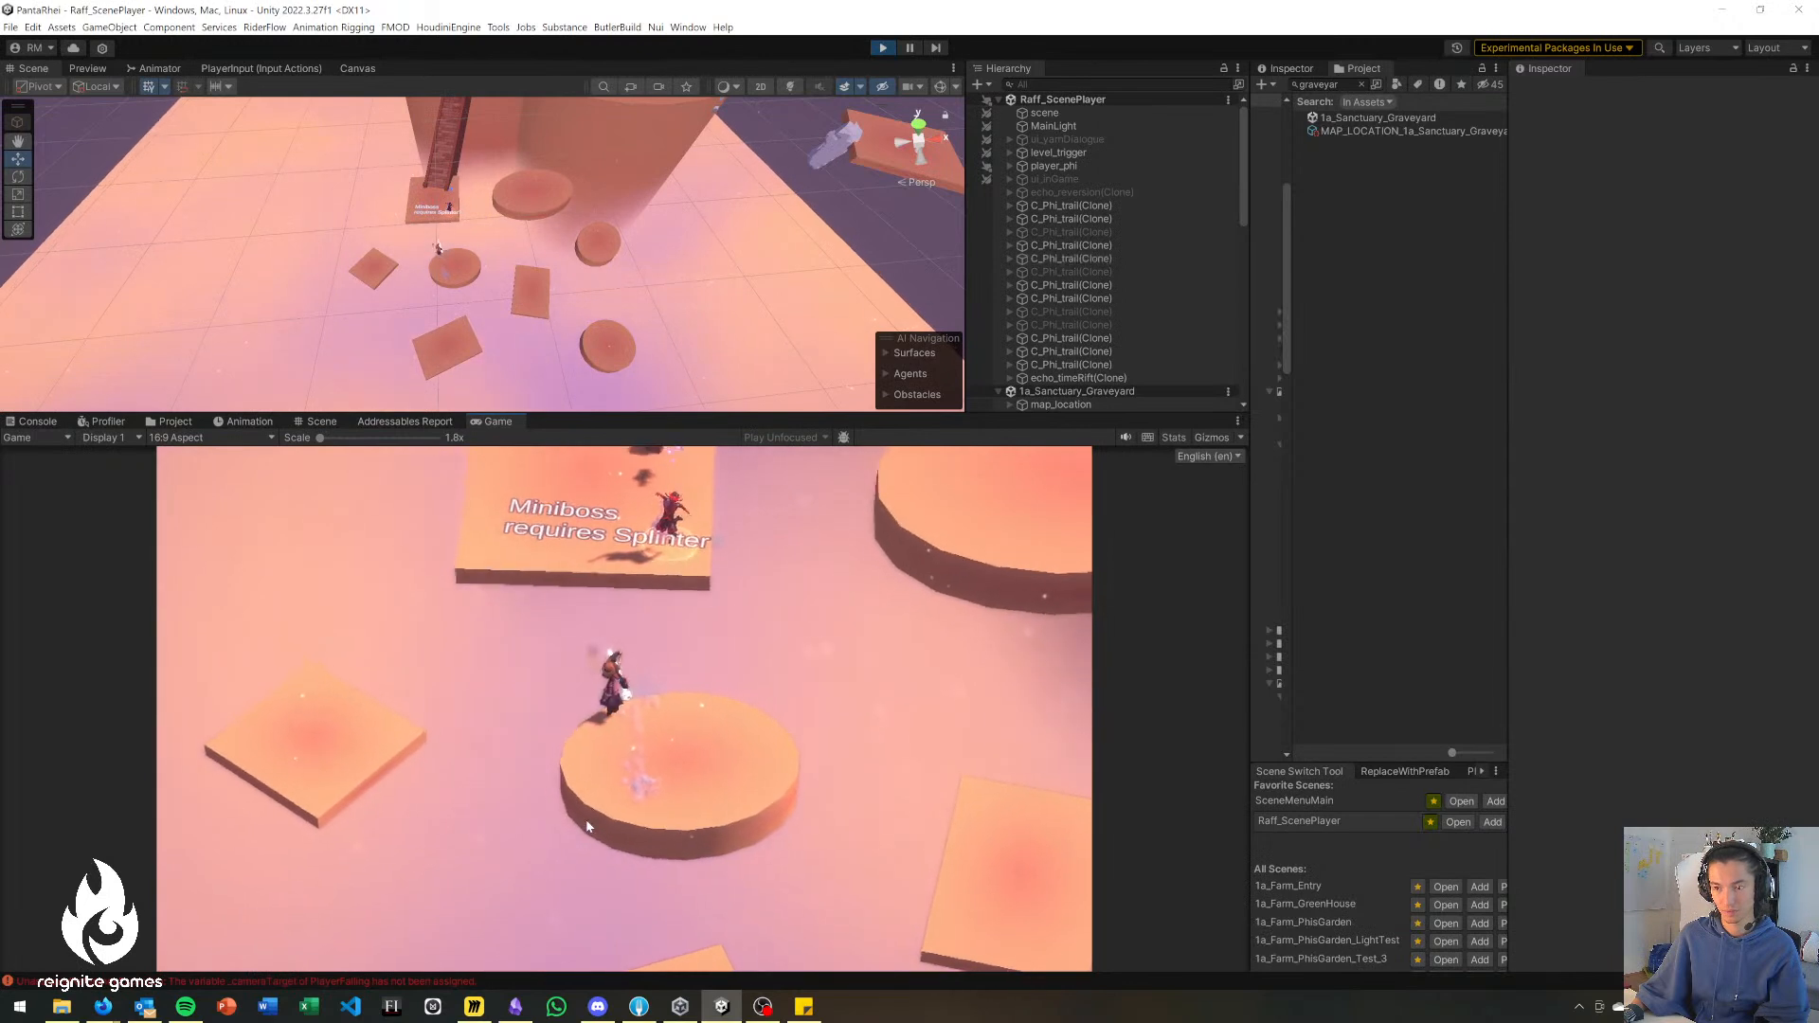
click(584, 825)
key(a)
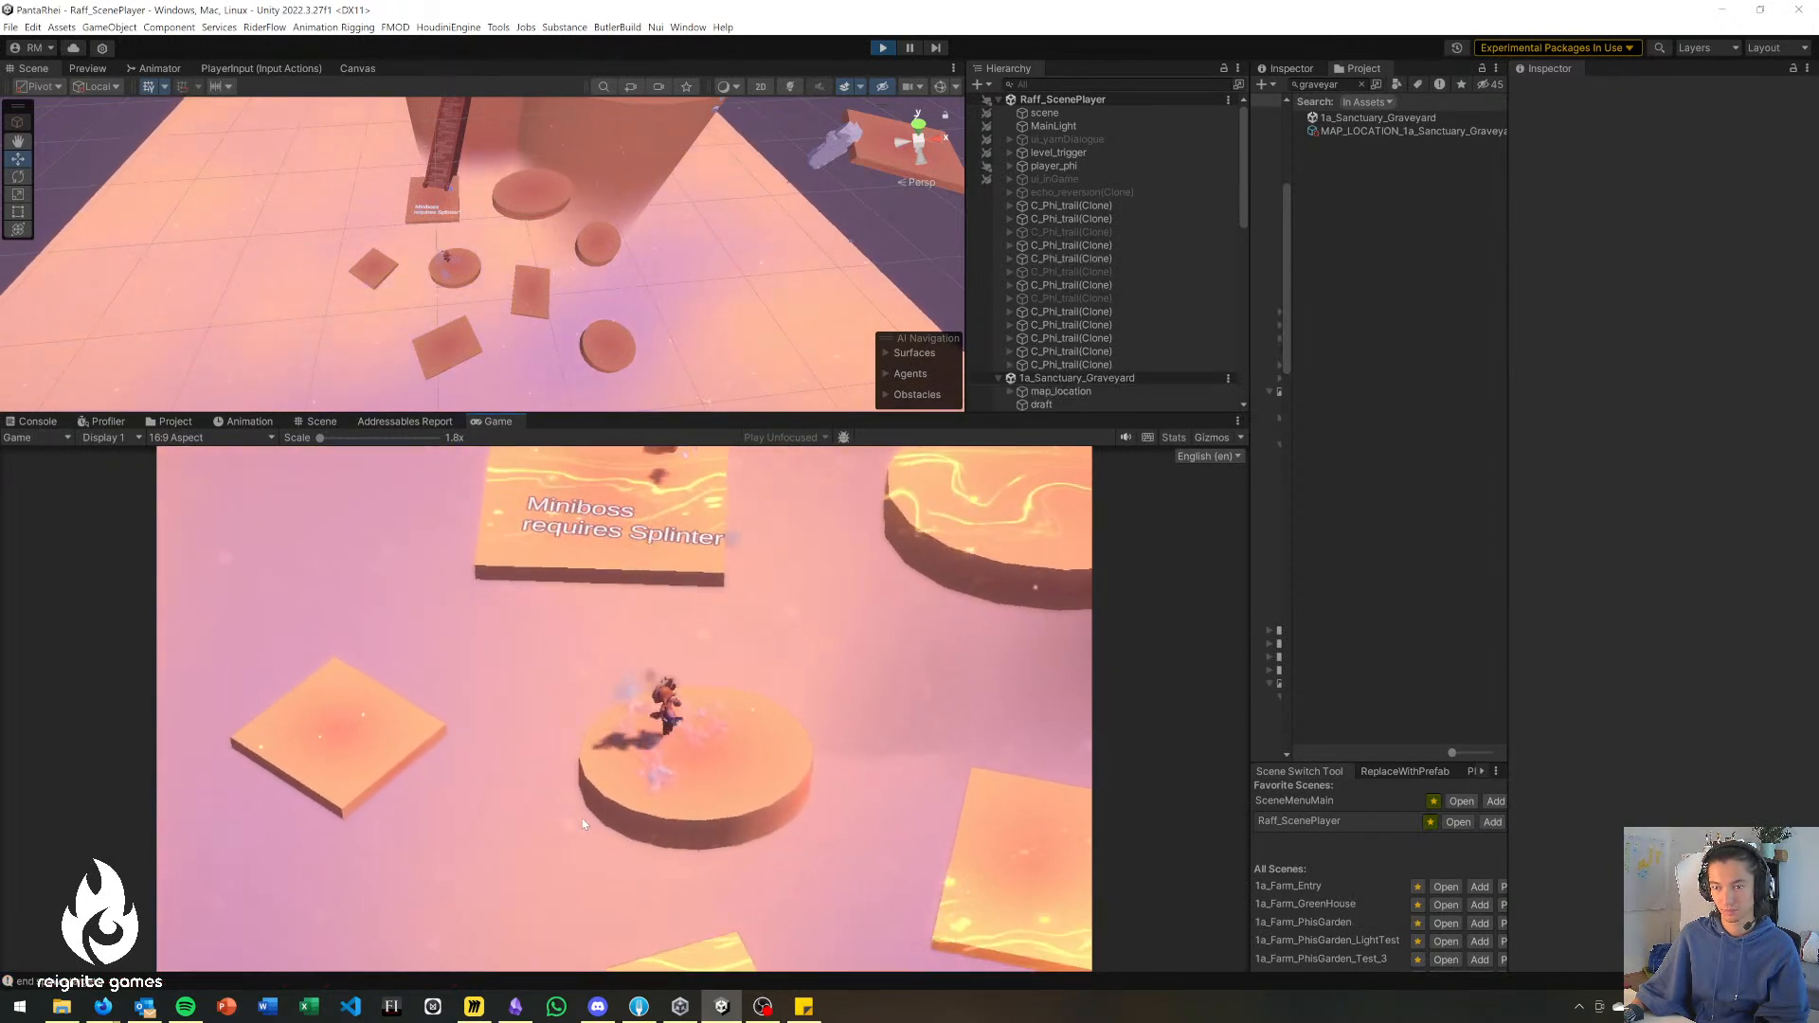
mouse_move(582, 823)
right_down()
mouse_move(568, 763)
mouse_move(410, 711)
mouse_move(423, 727)
right_up()
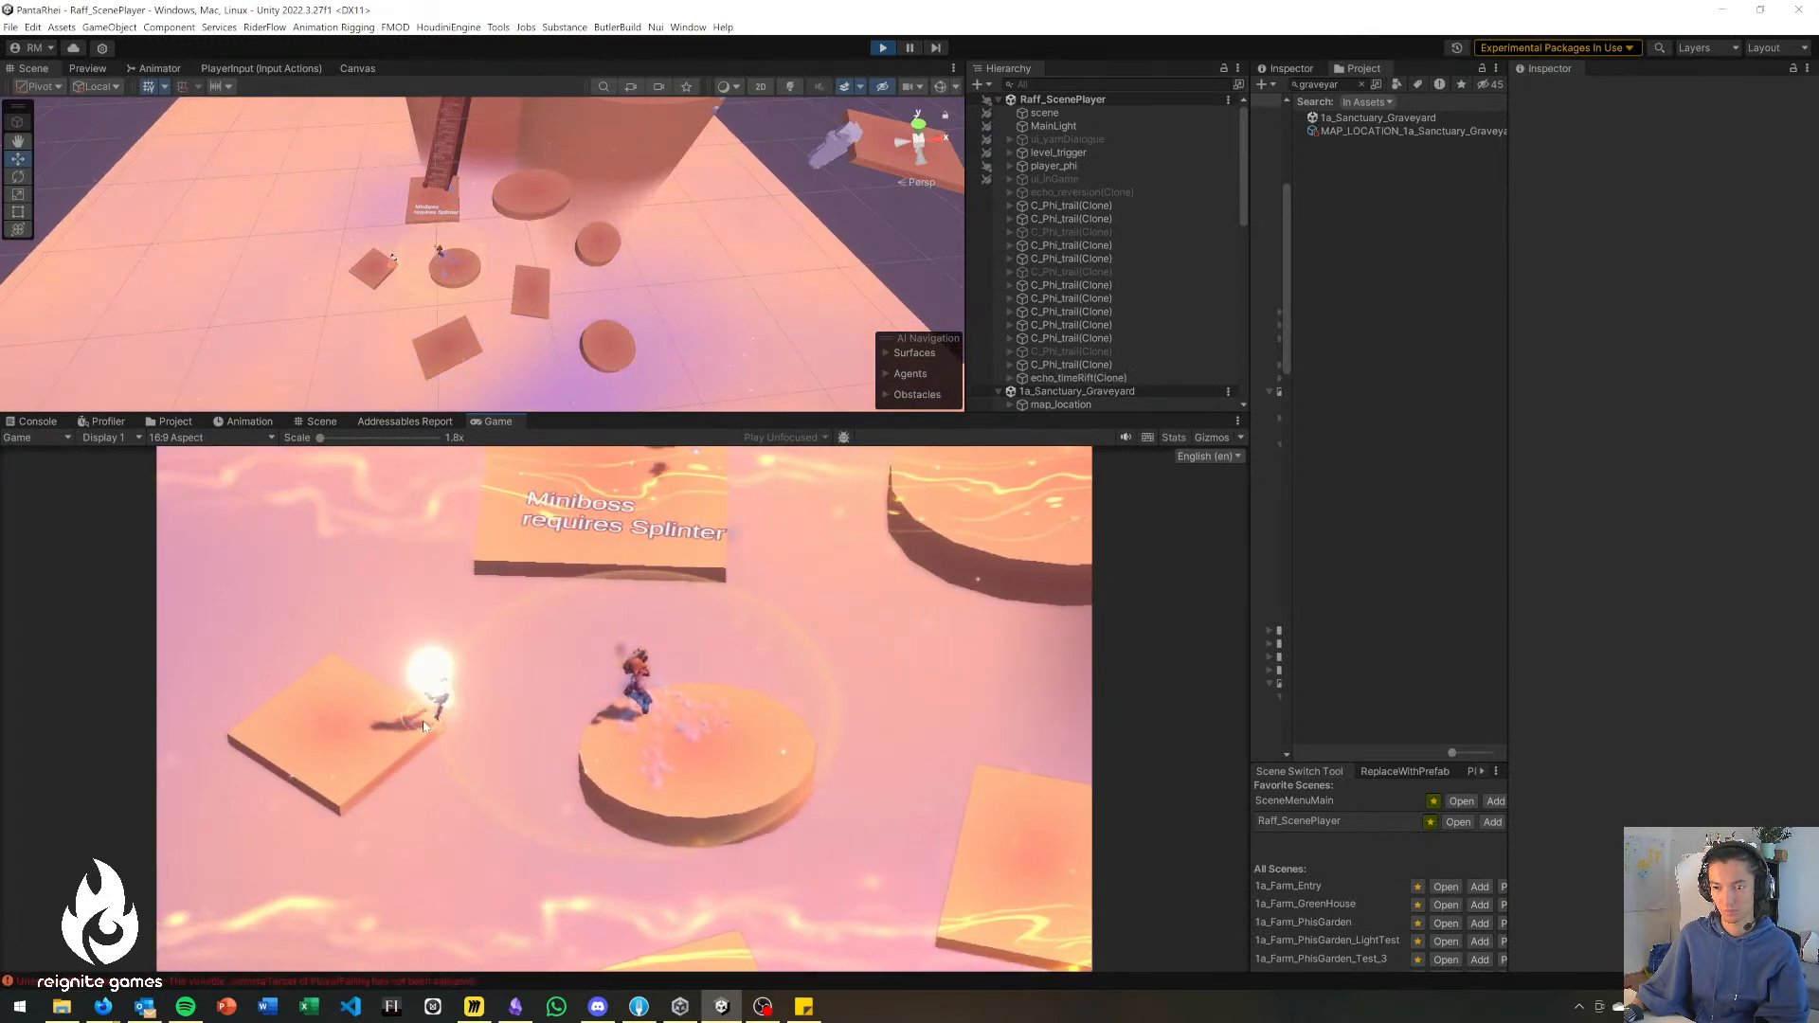
click(882, 49)
Shrink the Game view and, in a top-down Scene view, move the small square and the central disc closer to the landing.
drag(582, 417, 582, 577)
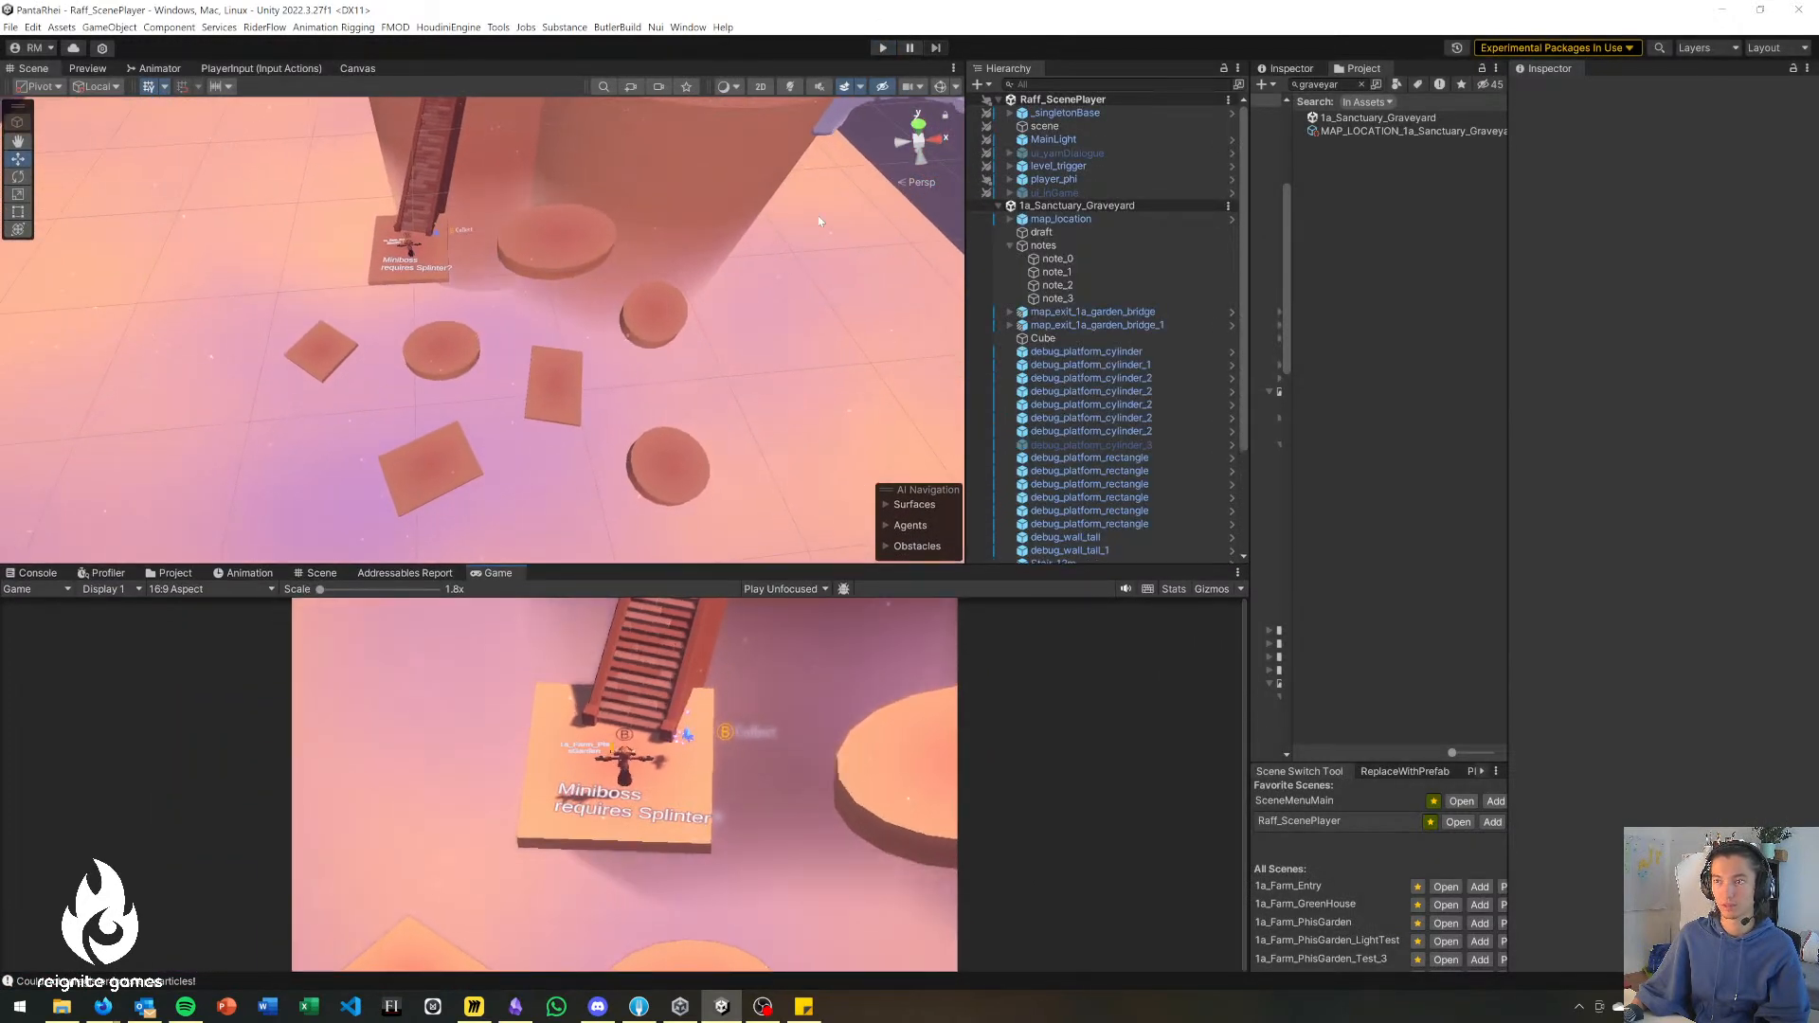
click(917, 124)
scroll(644, 217, up, 10)
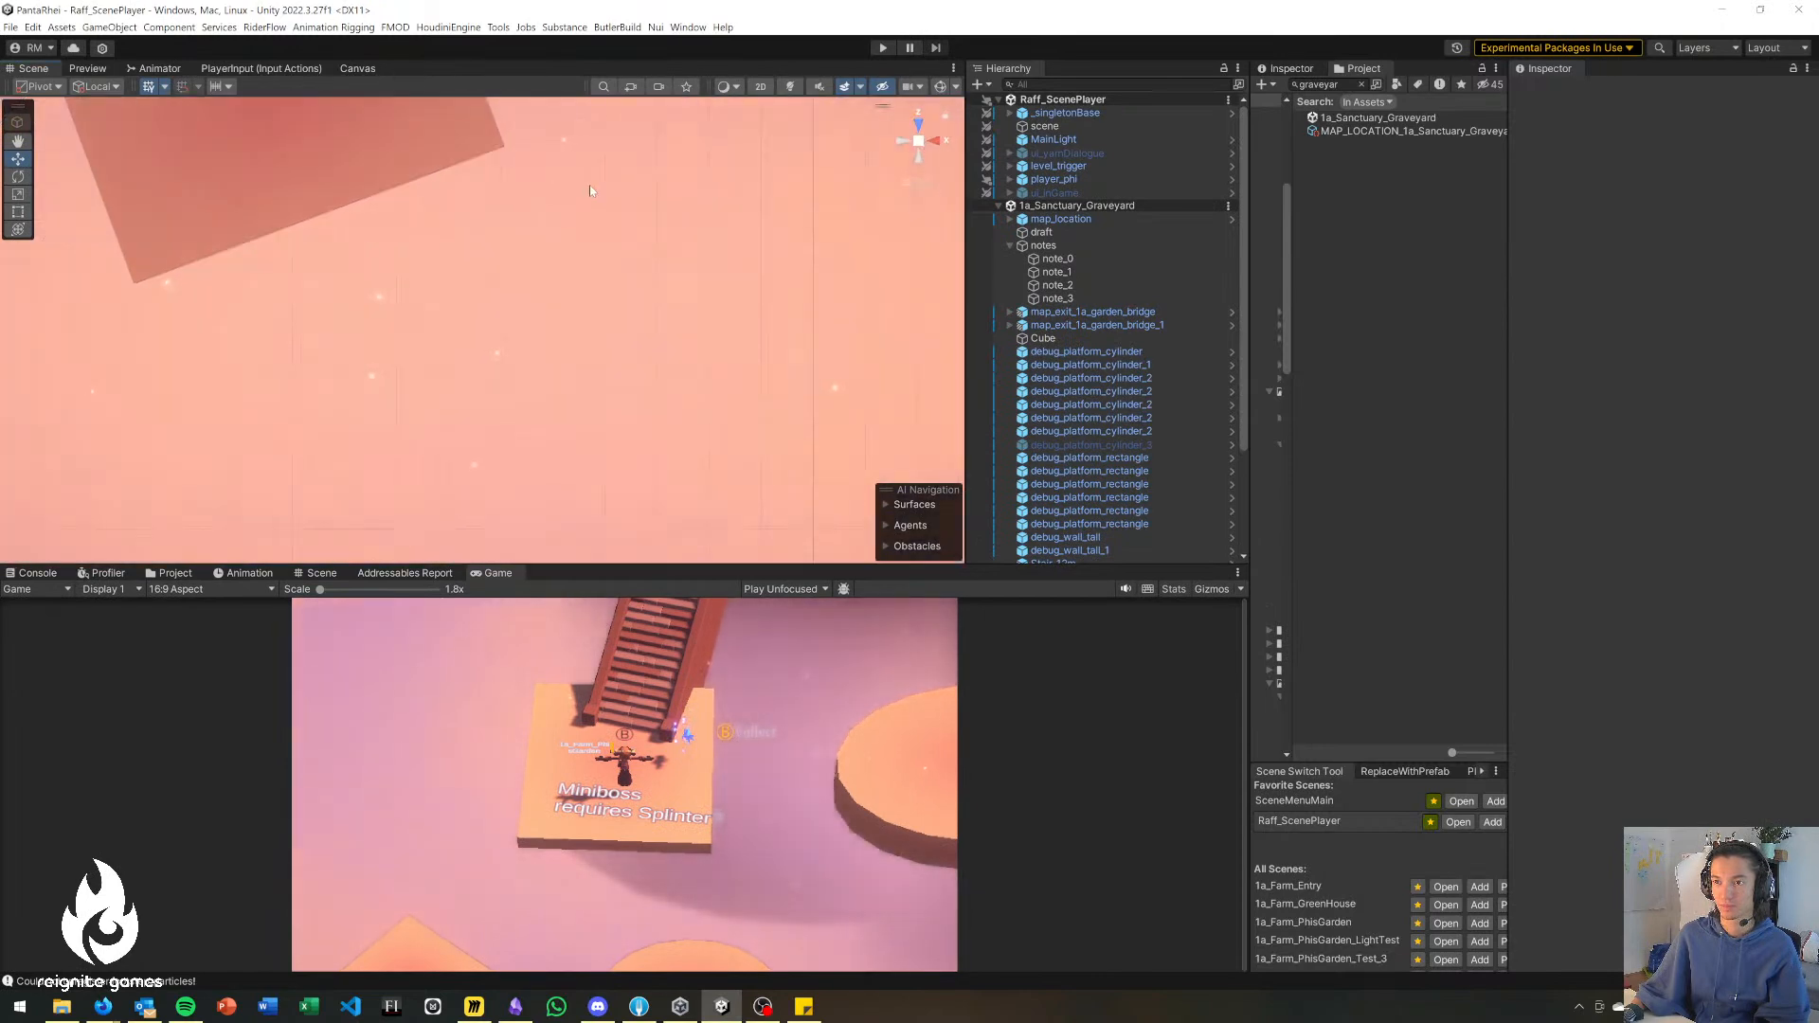
middle_drag(582, 211, 557, 427)
scroll(557, 432, down, 10)
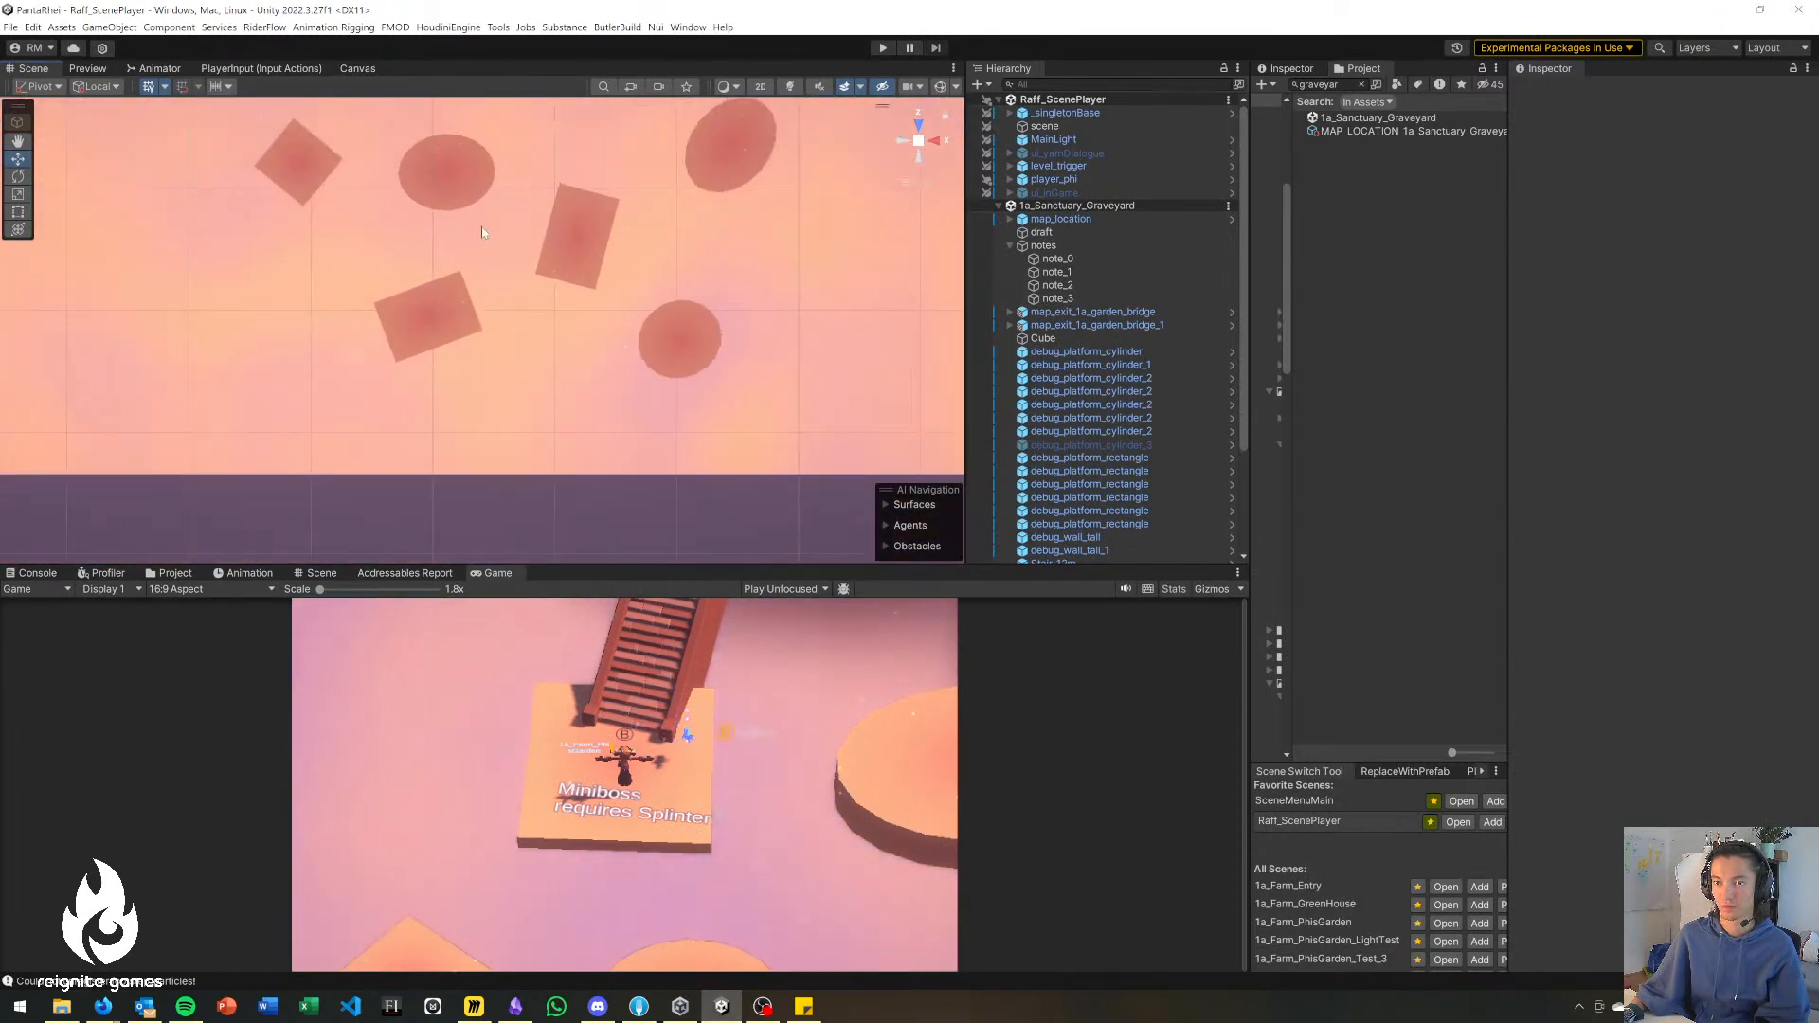
middle_drag(486, 230, 513, 458)
click(339, 379)
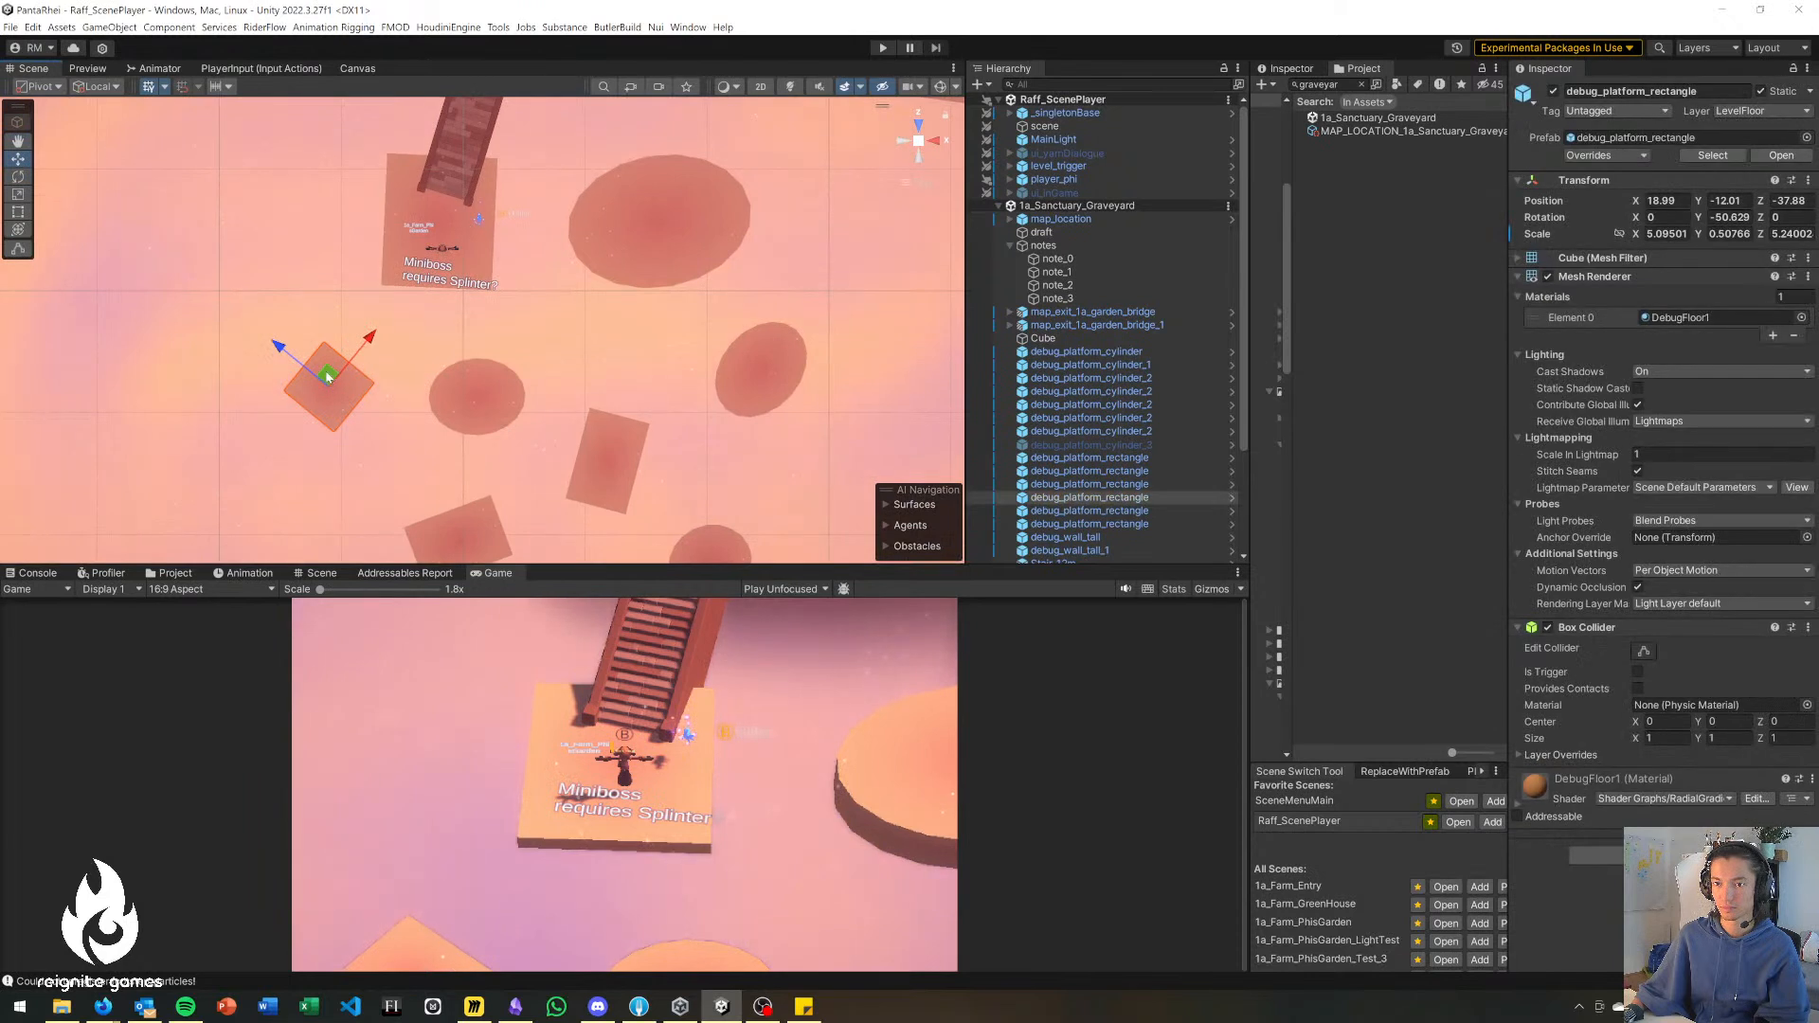
drag(331, 378, 339, 346)
click(479, 400)
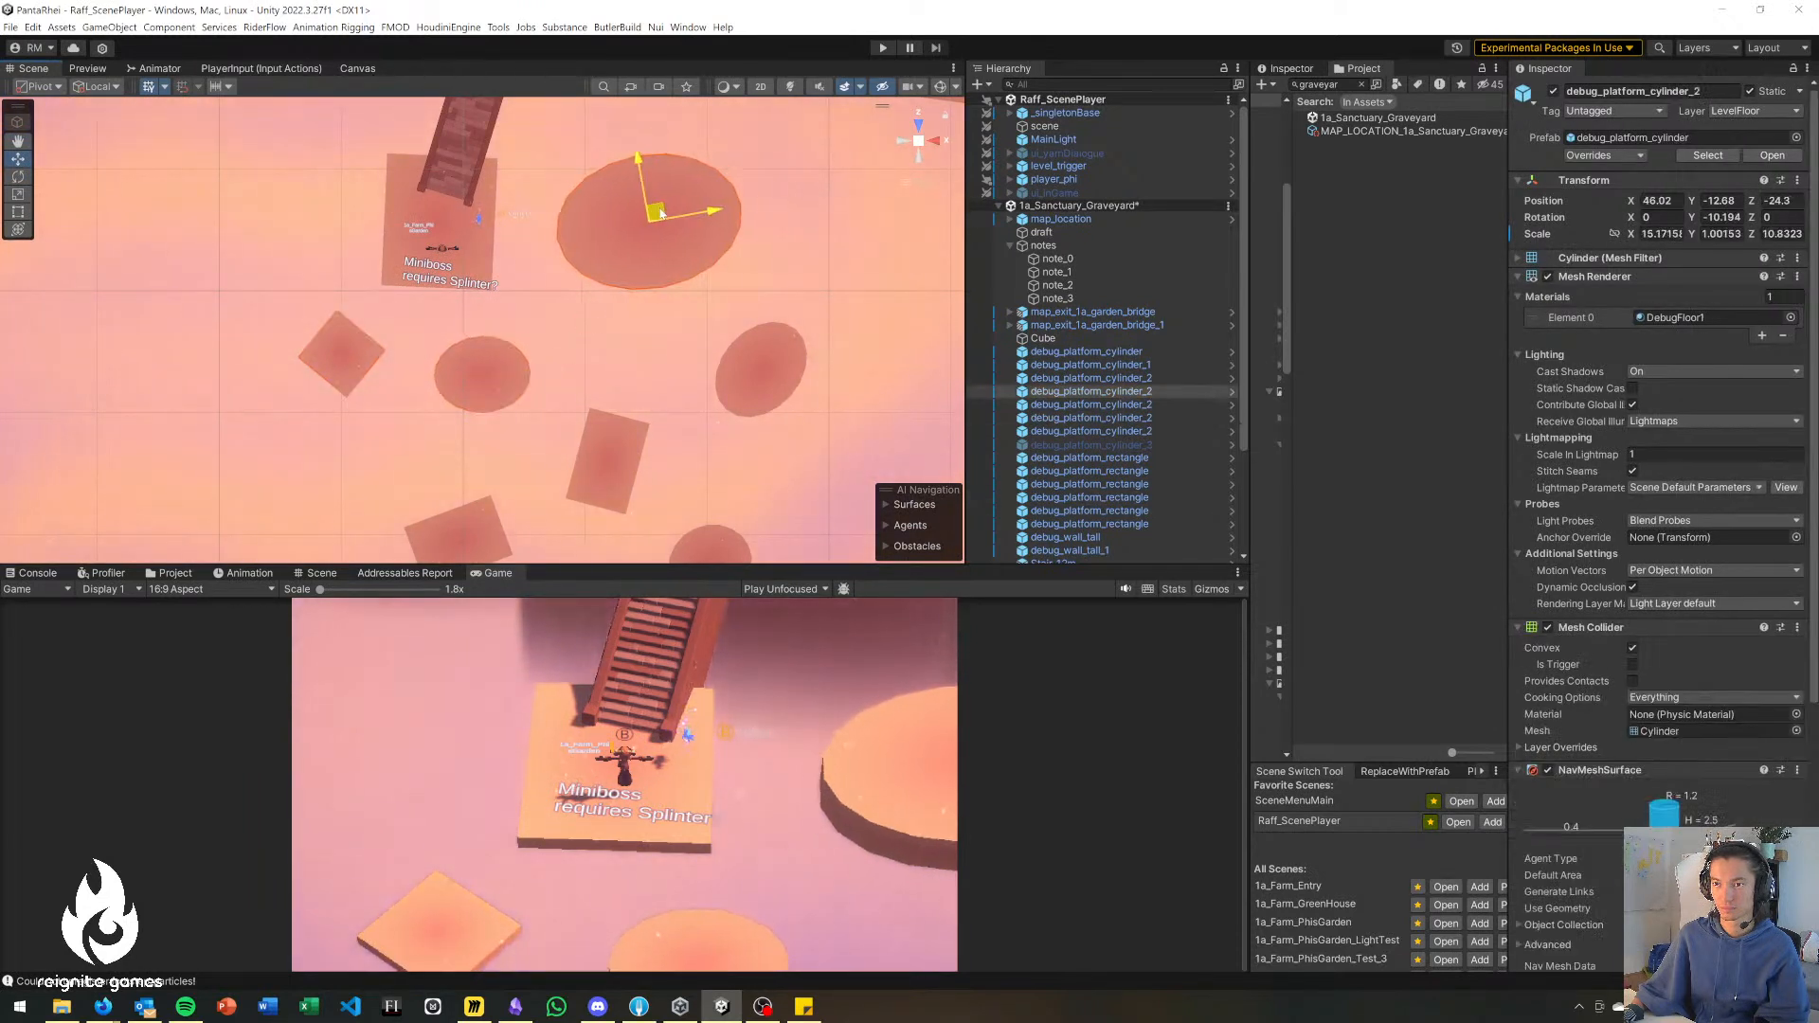
Shift the largest disc slightly closer to the landing and move the small disc beside it to about X 52.6, Z -33.
drag(666, 213, 645, 215)
click(753, 359)
drag(752, 358, 739, 318)
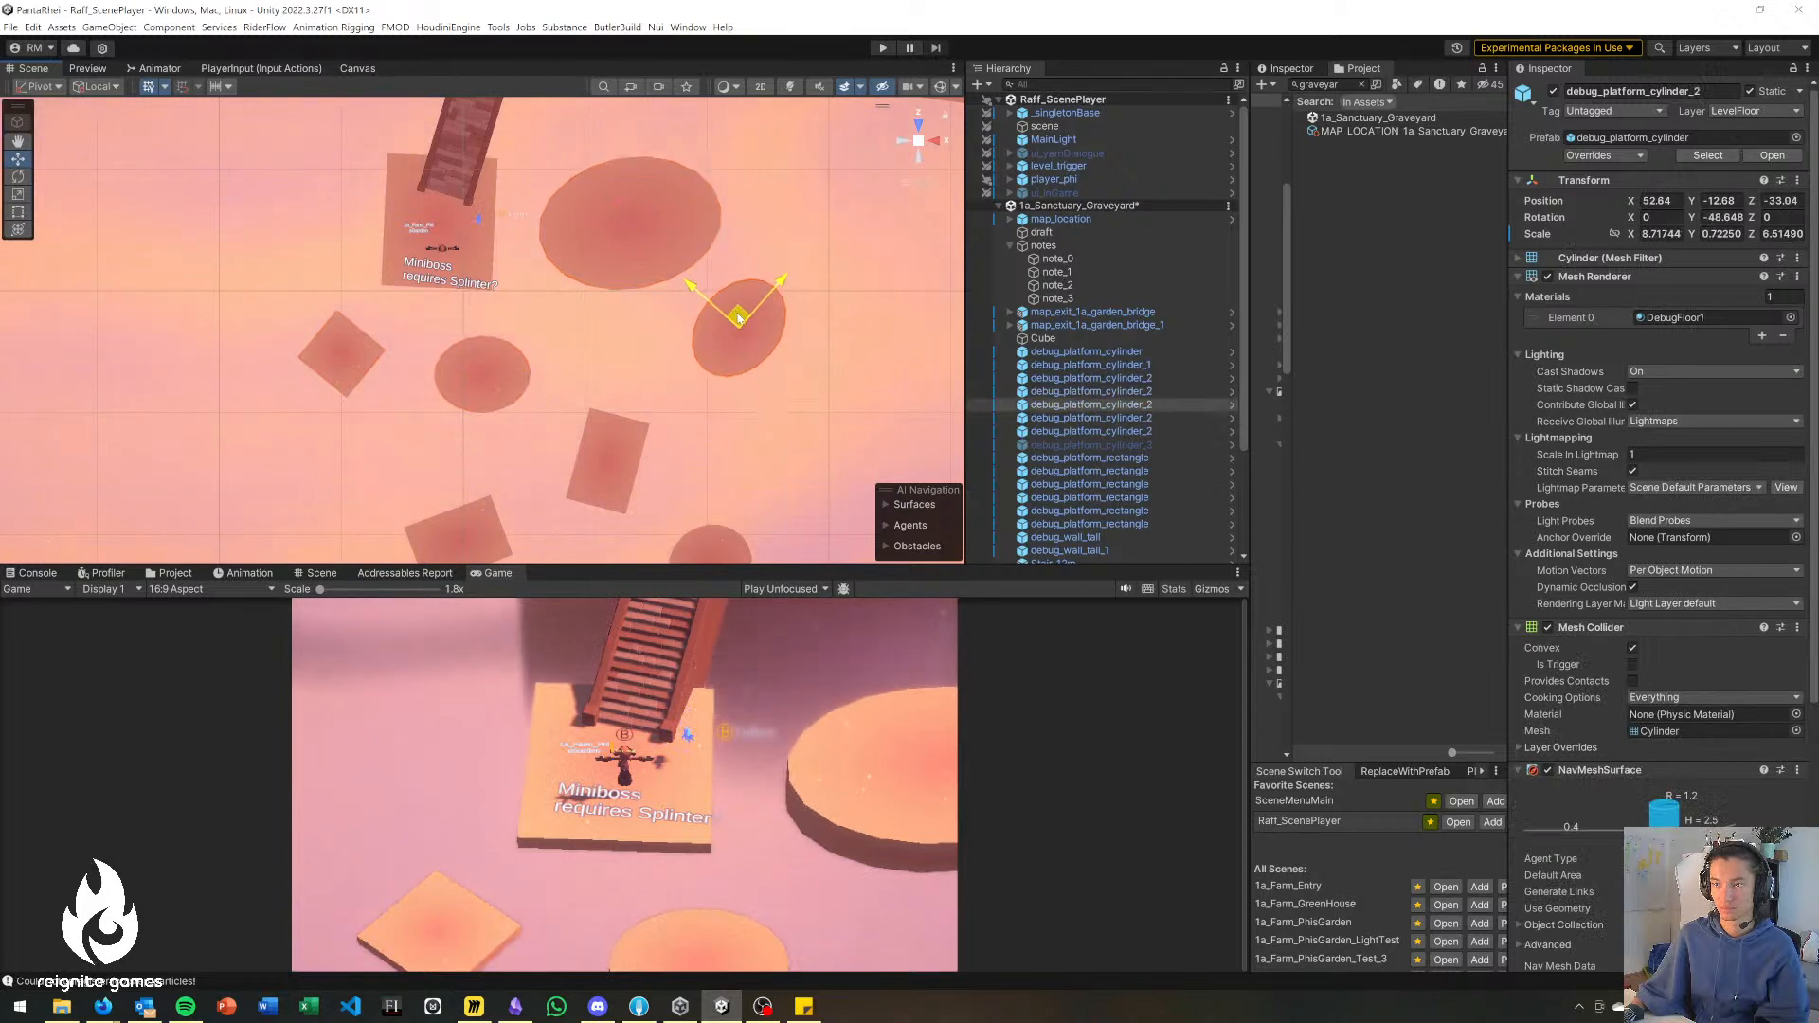
Move the long rectangle to about X 42, Z -40.4 and the wide rectangle below the central disc to about X 31.3, Z -47.4.
click(600, 455)
drag(594, 469, 593, 441)
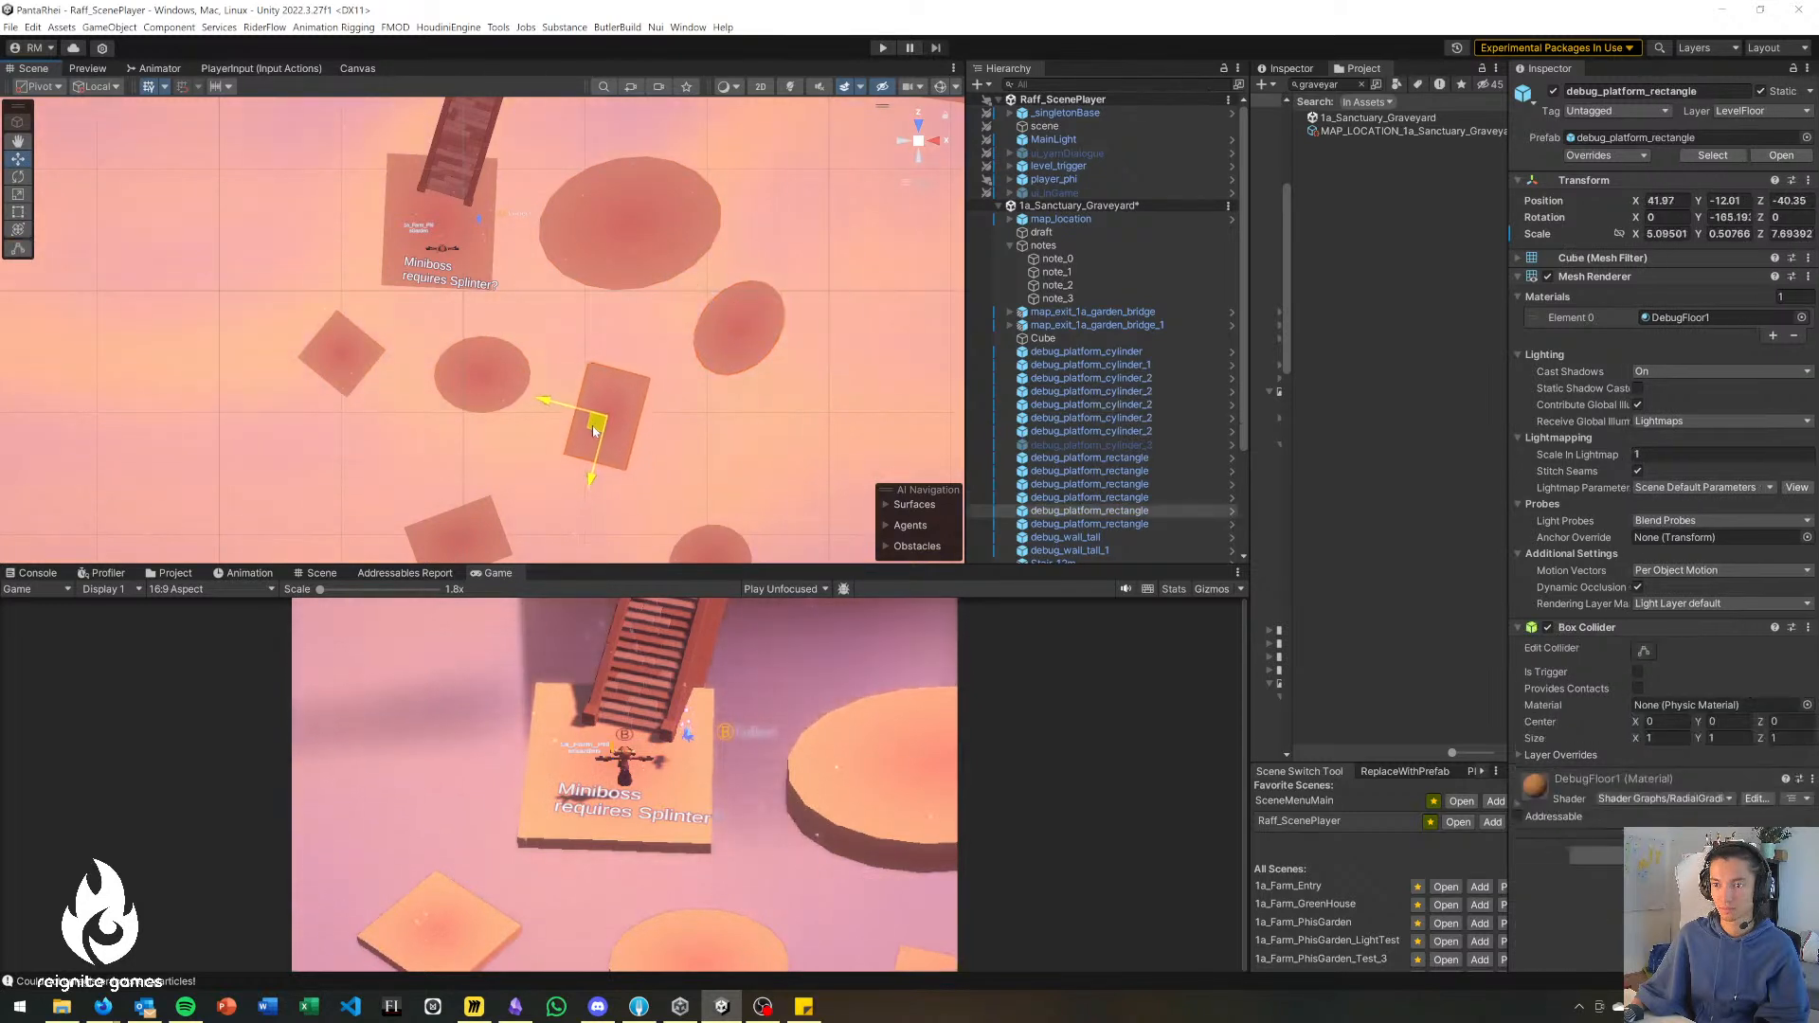
click(464, 529)
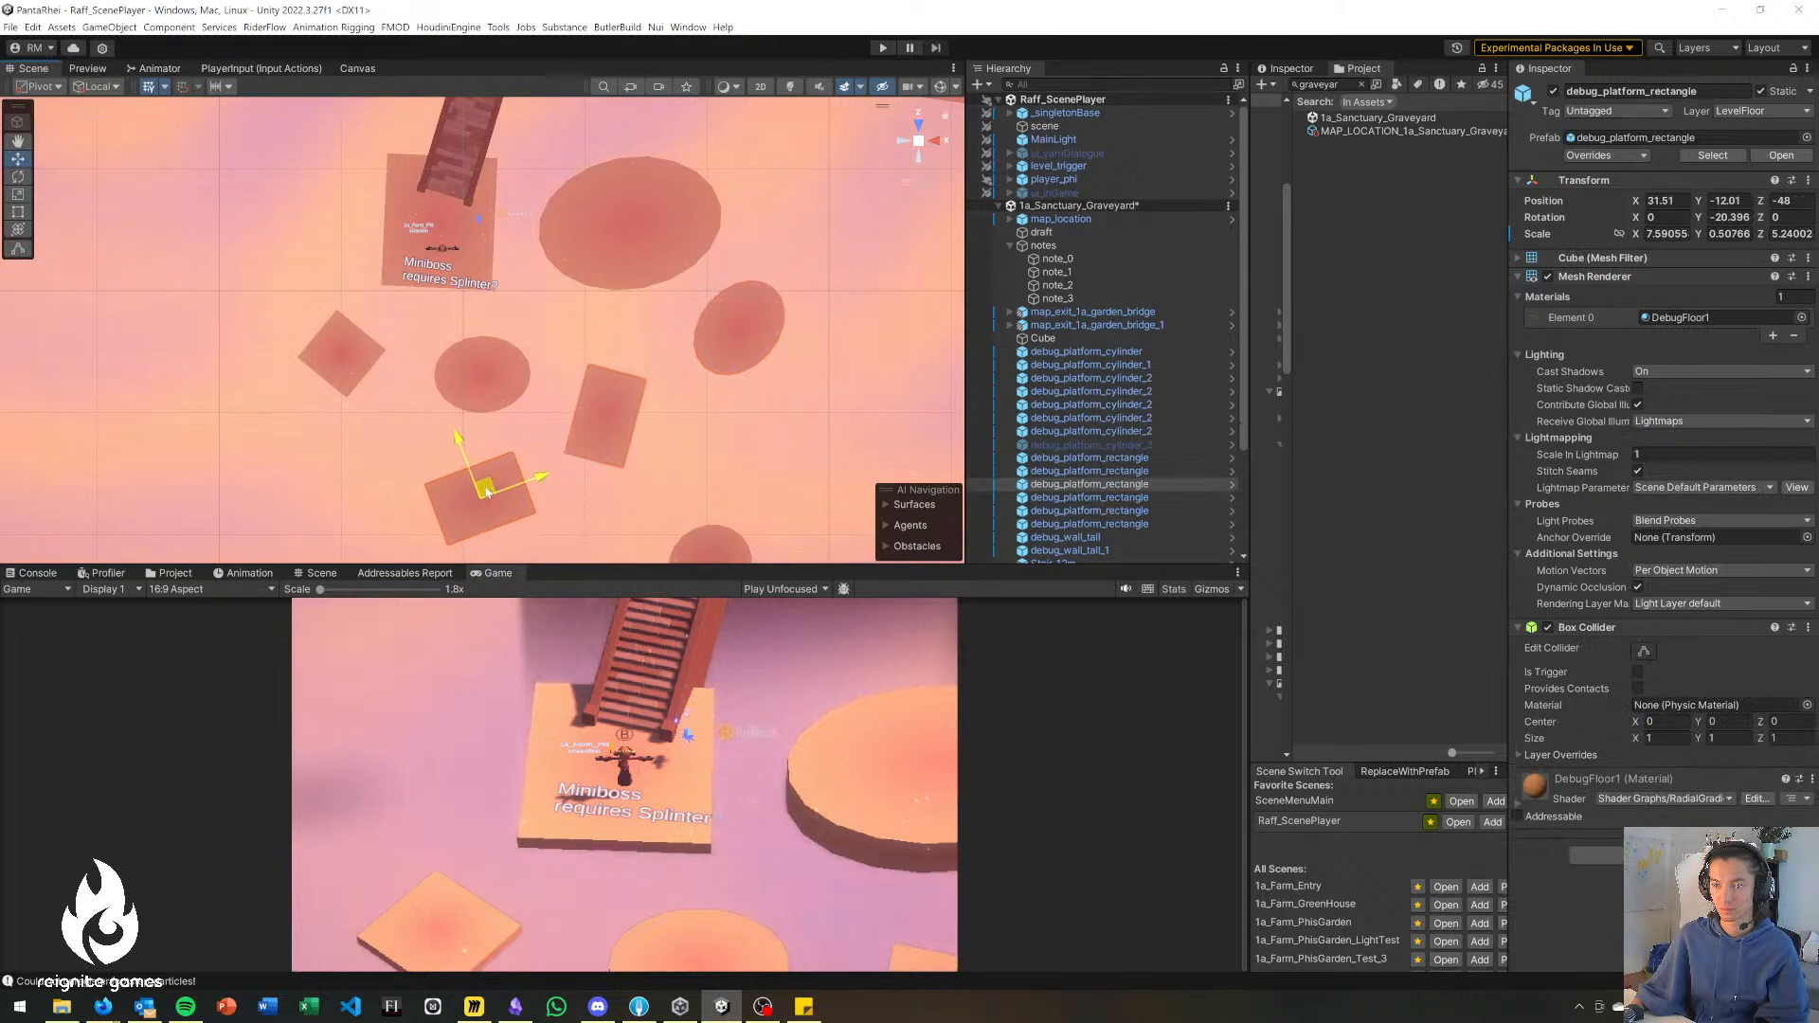
middle_drag(718, 464, 705, 420)
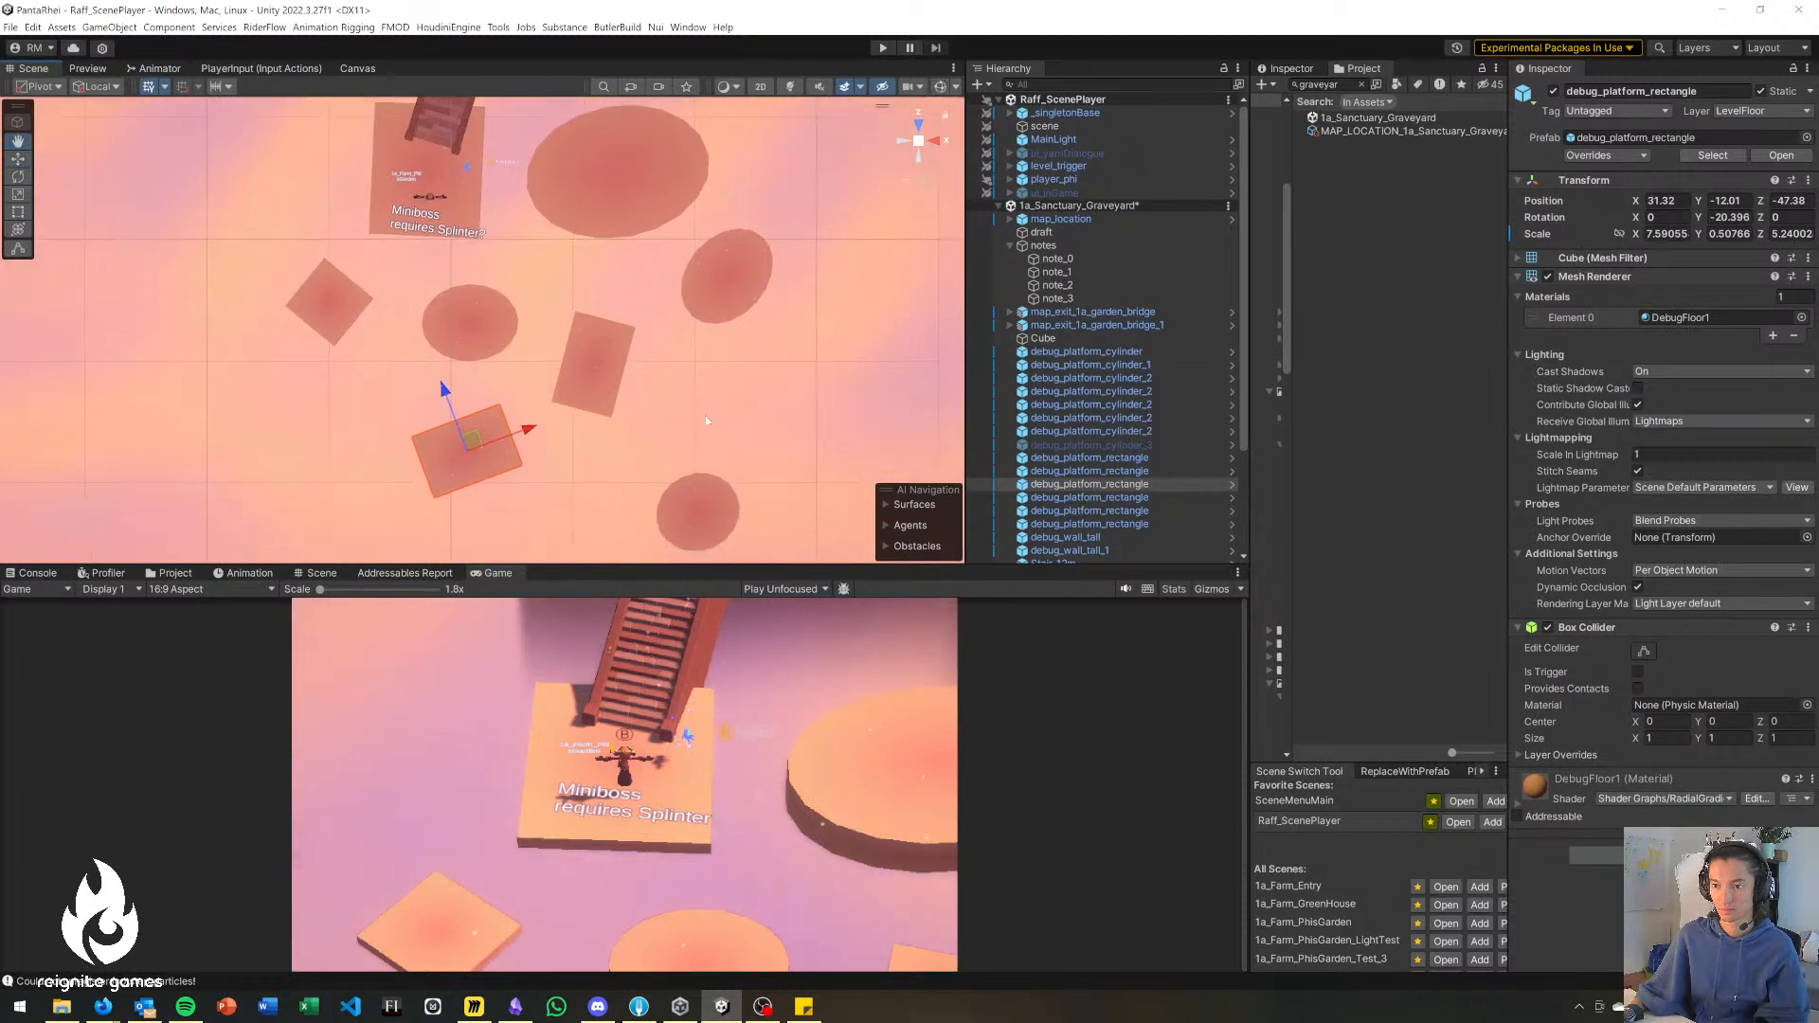
Move the disc farthest from the landing inward to about X 47.5, Z -48.8 and deselect it.
click(684, 522)
drag(685, 516, 688, 480)
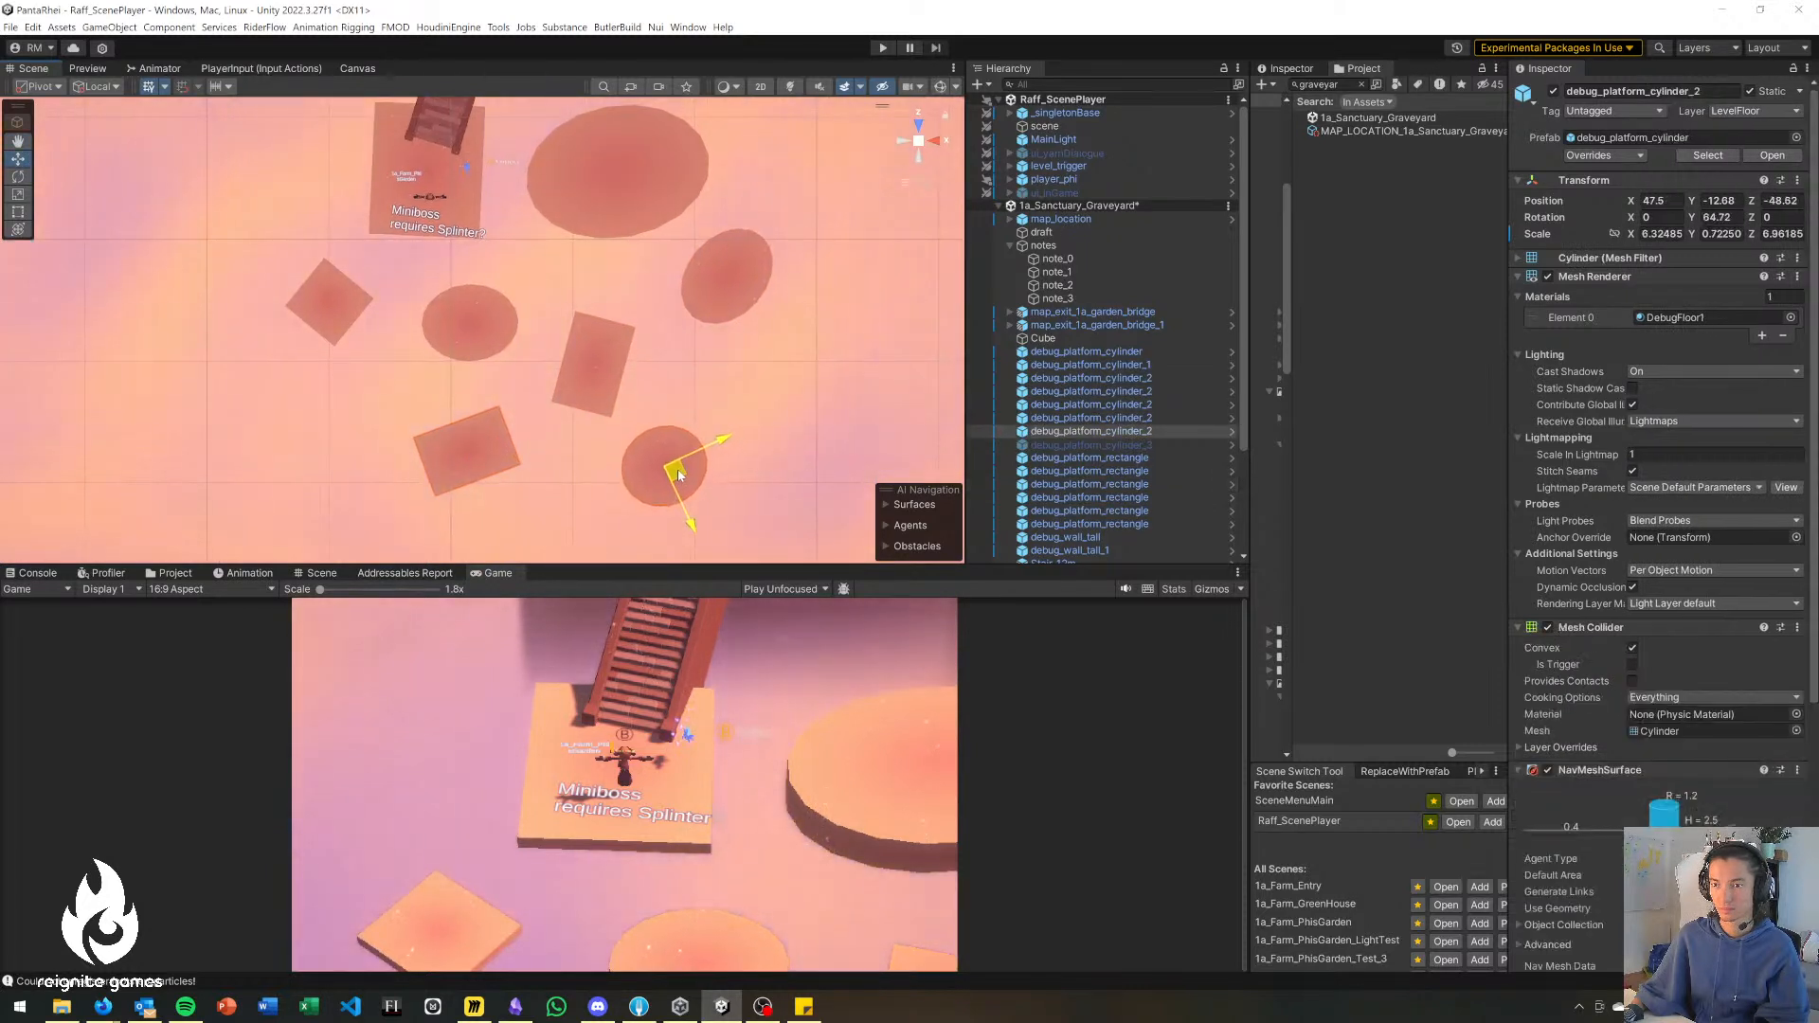
click(783, 371)
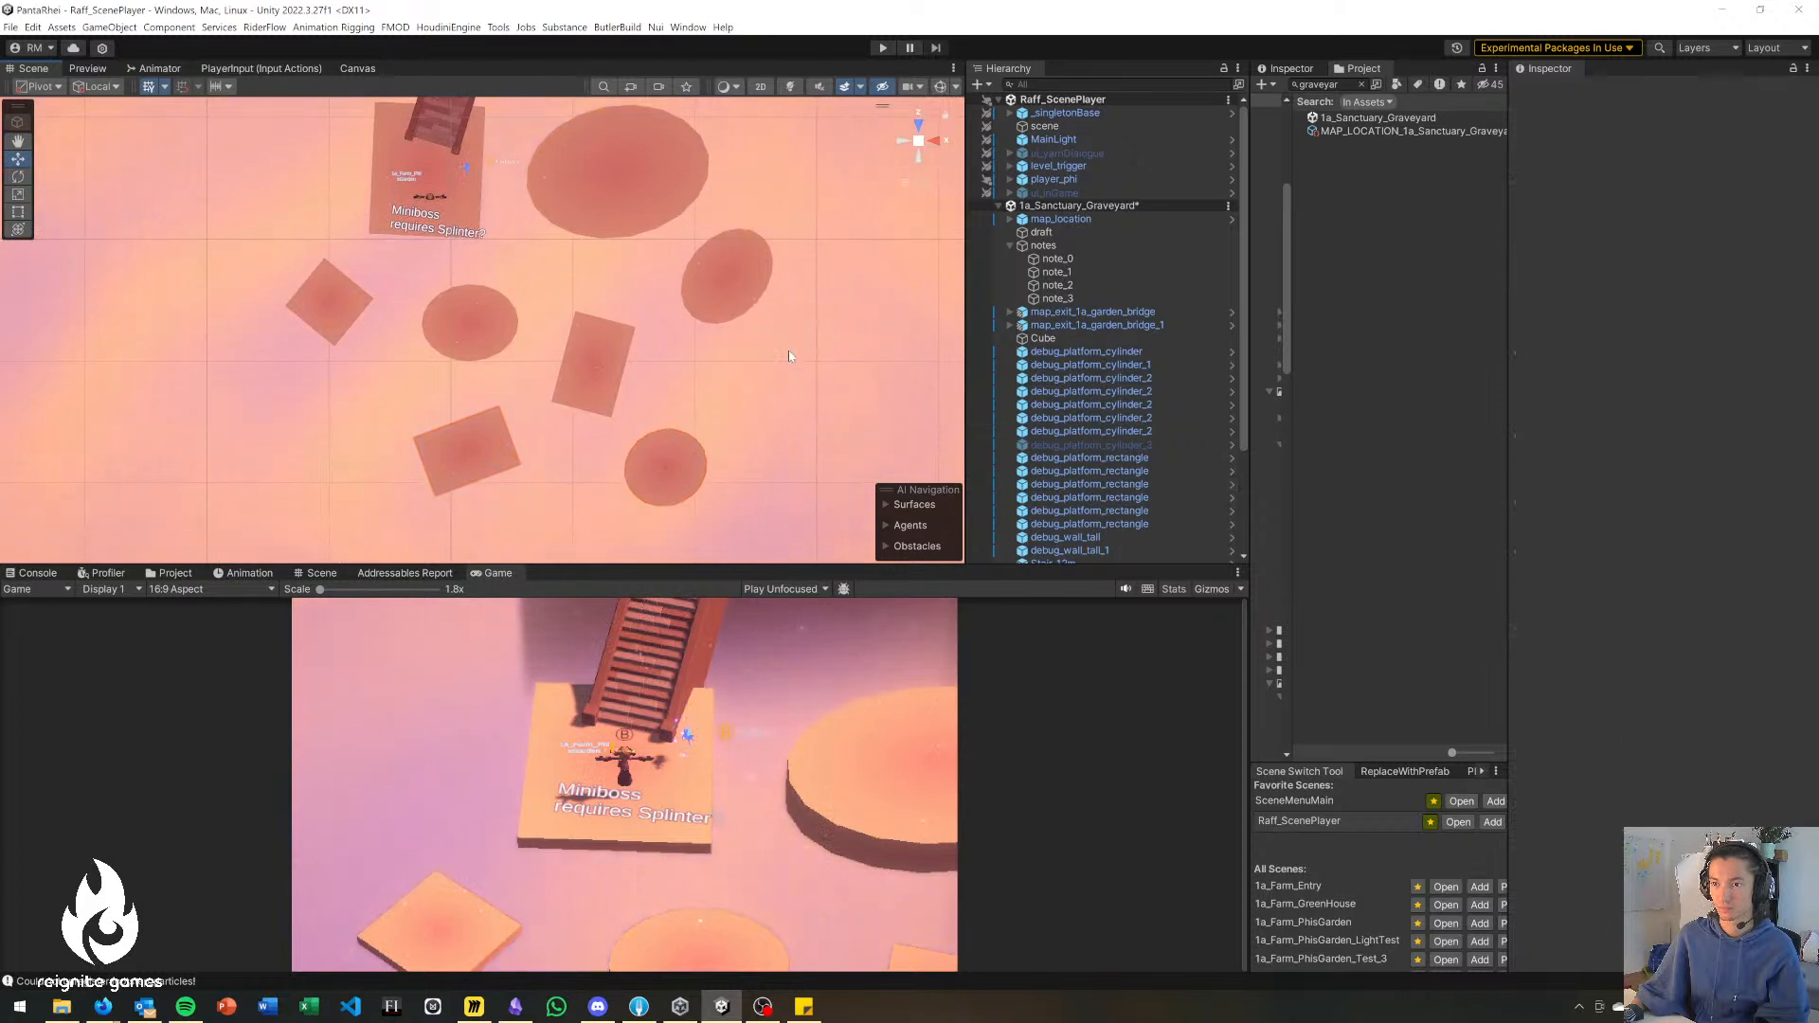
scroll(784, 369, down, 2)
middle_drag(585, 420, 586, 445)
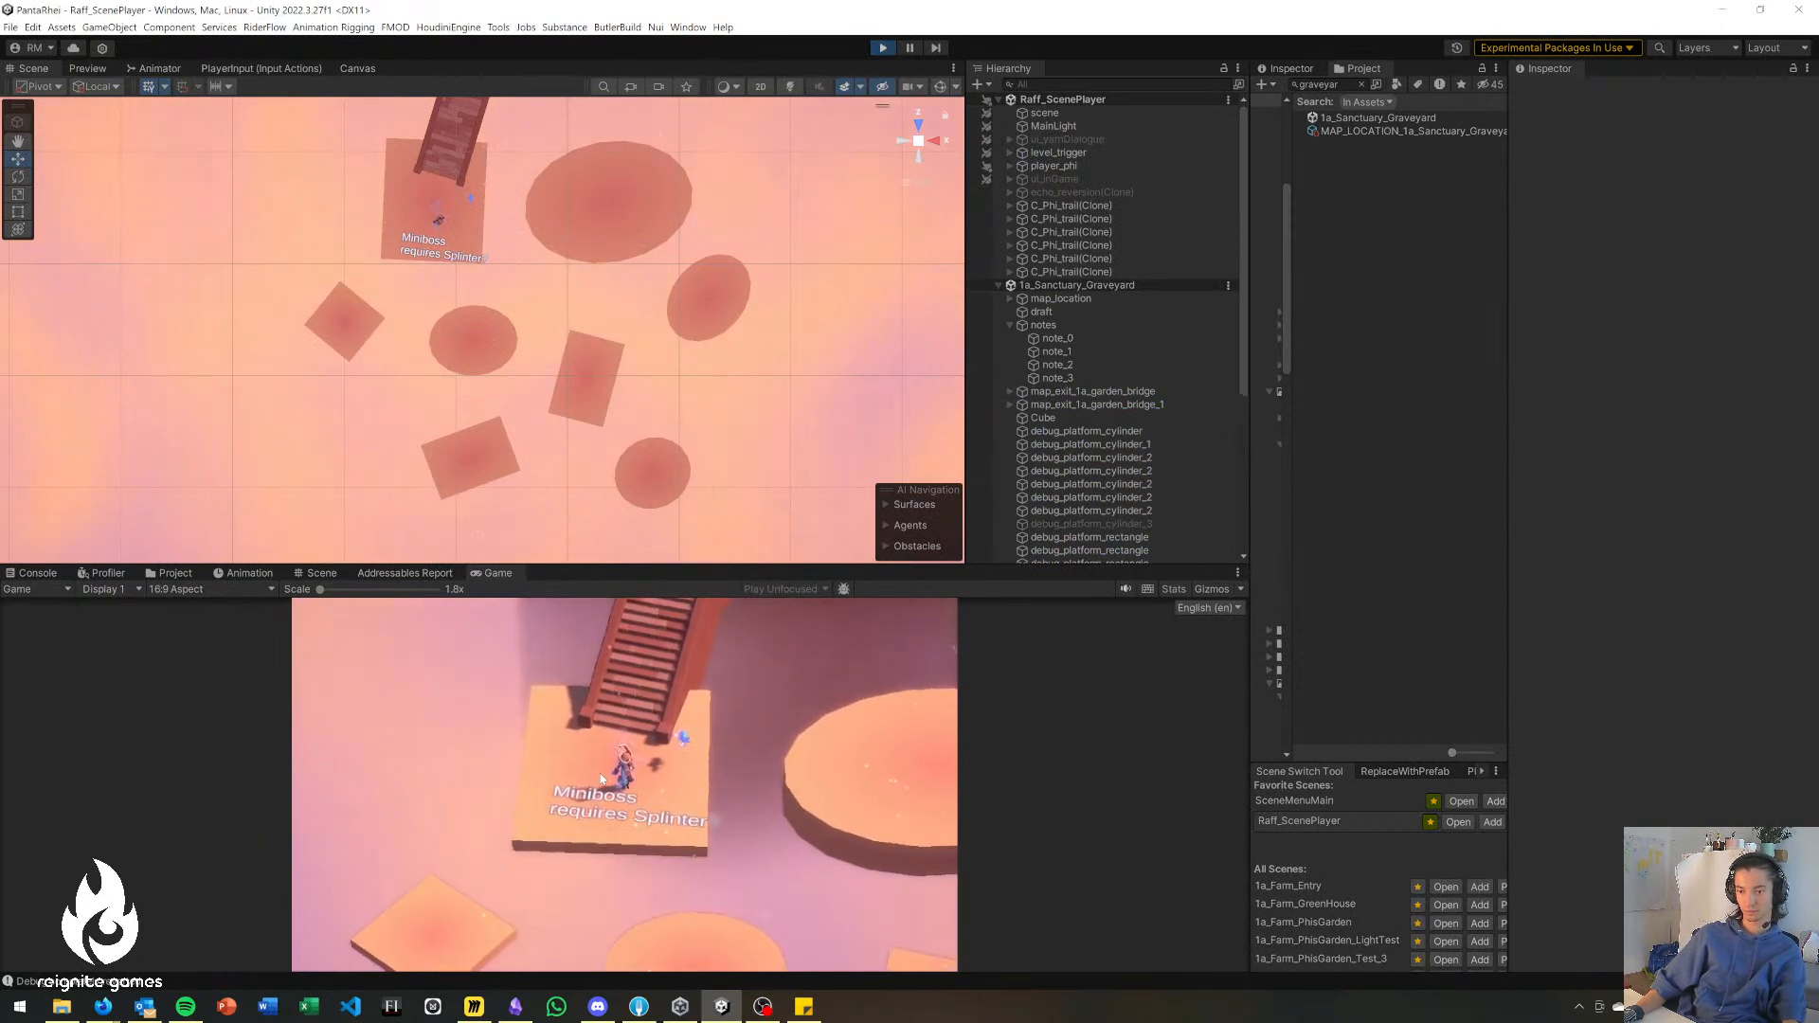
Run the cheat "uc" in the running game's Cheat Console and close the console.
key(grave)
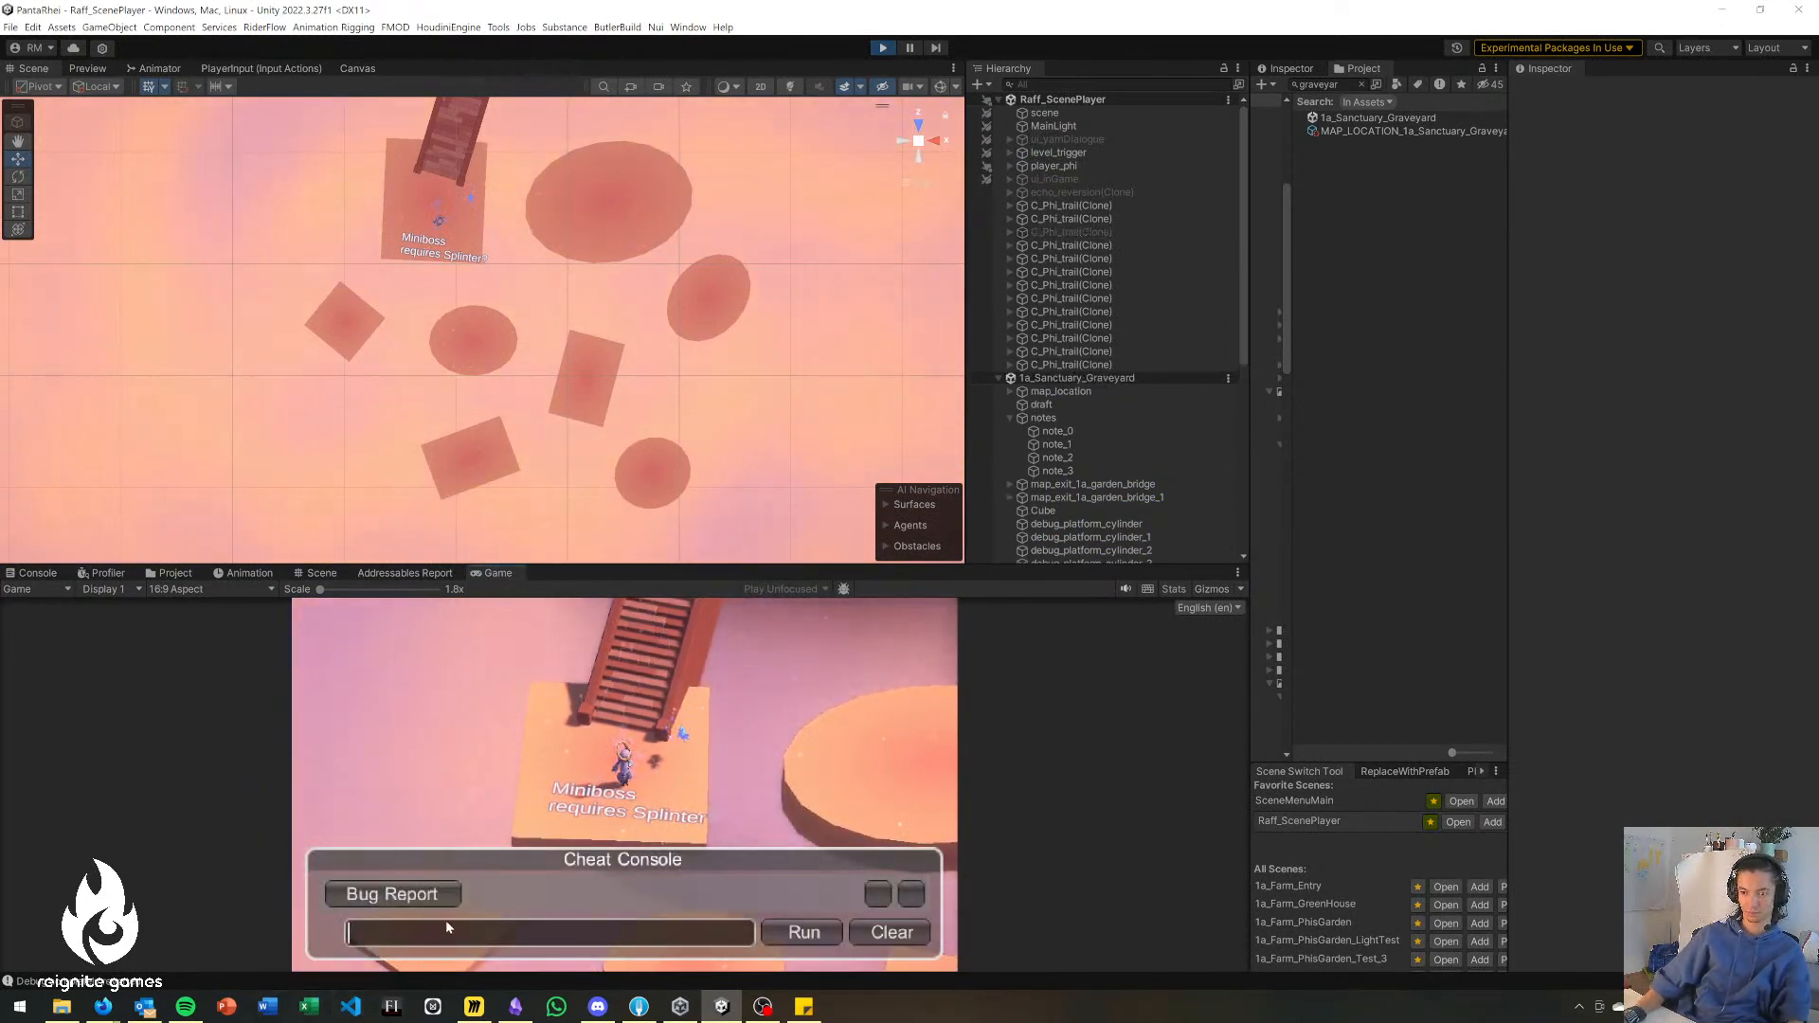
text(uc)
key(Return)
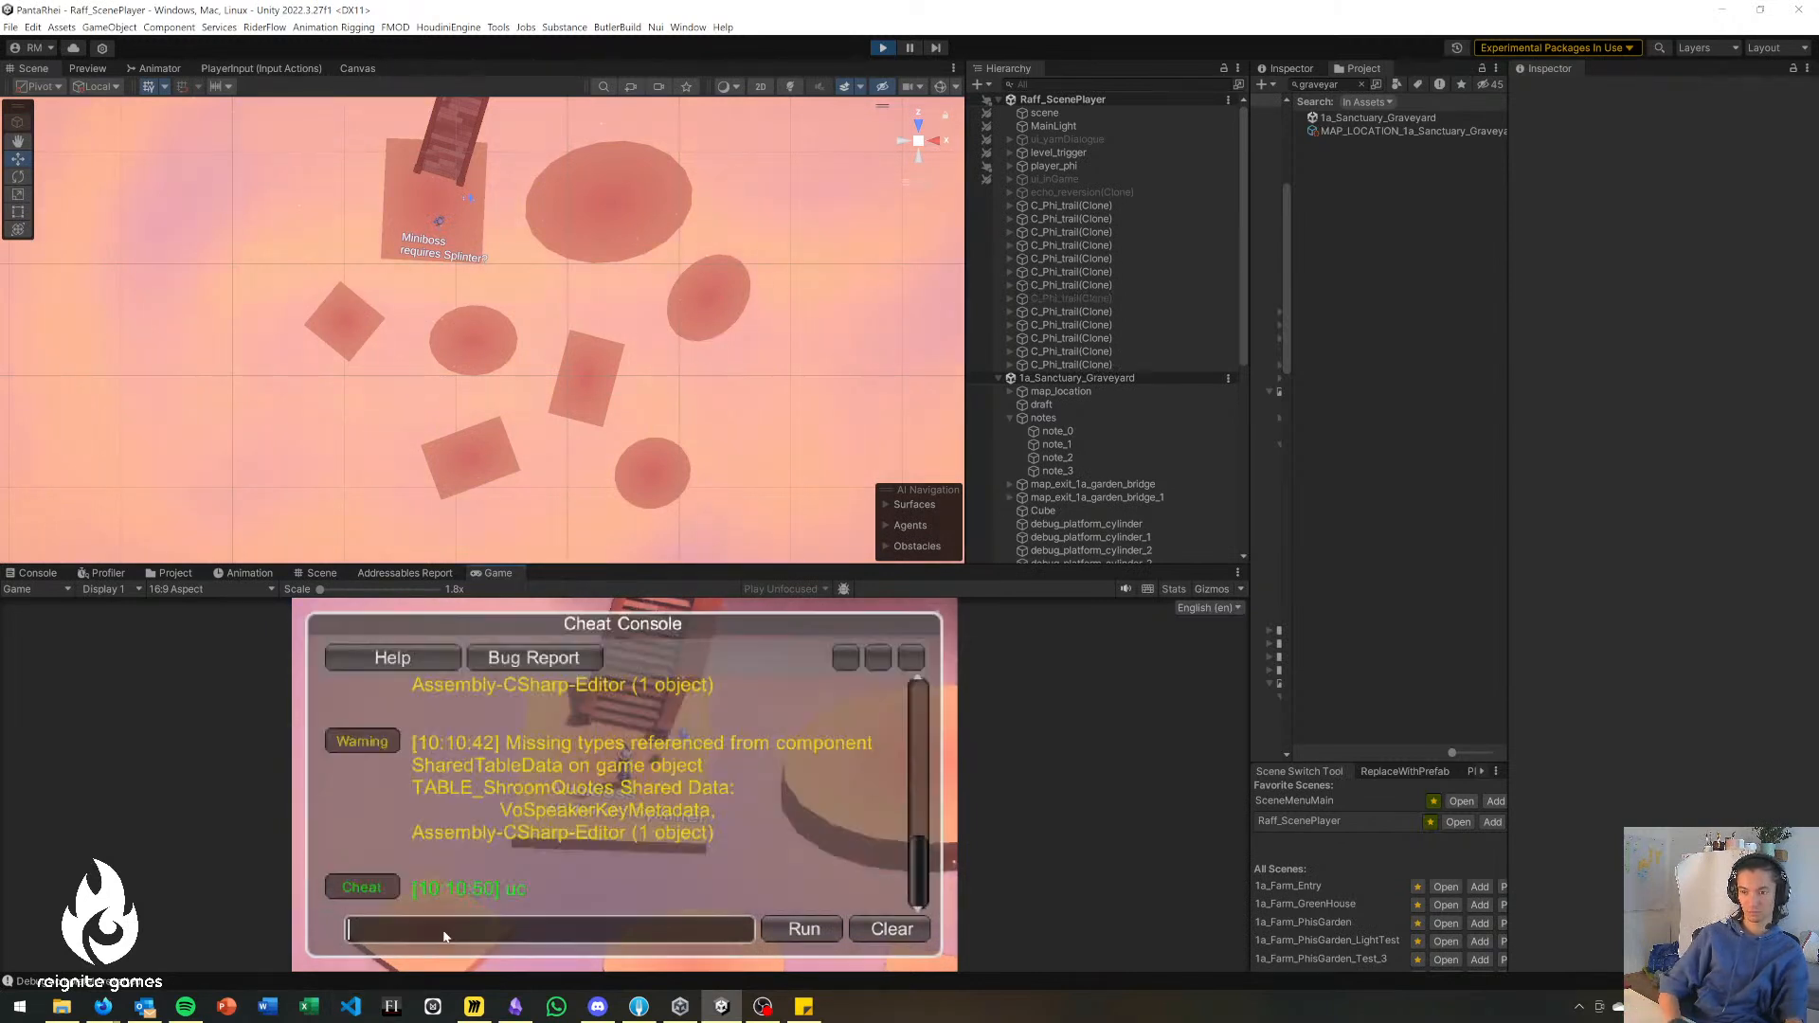
key(grave)
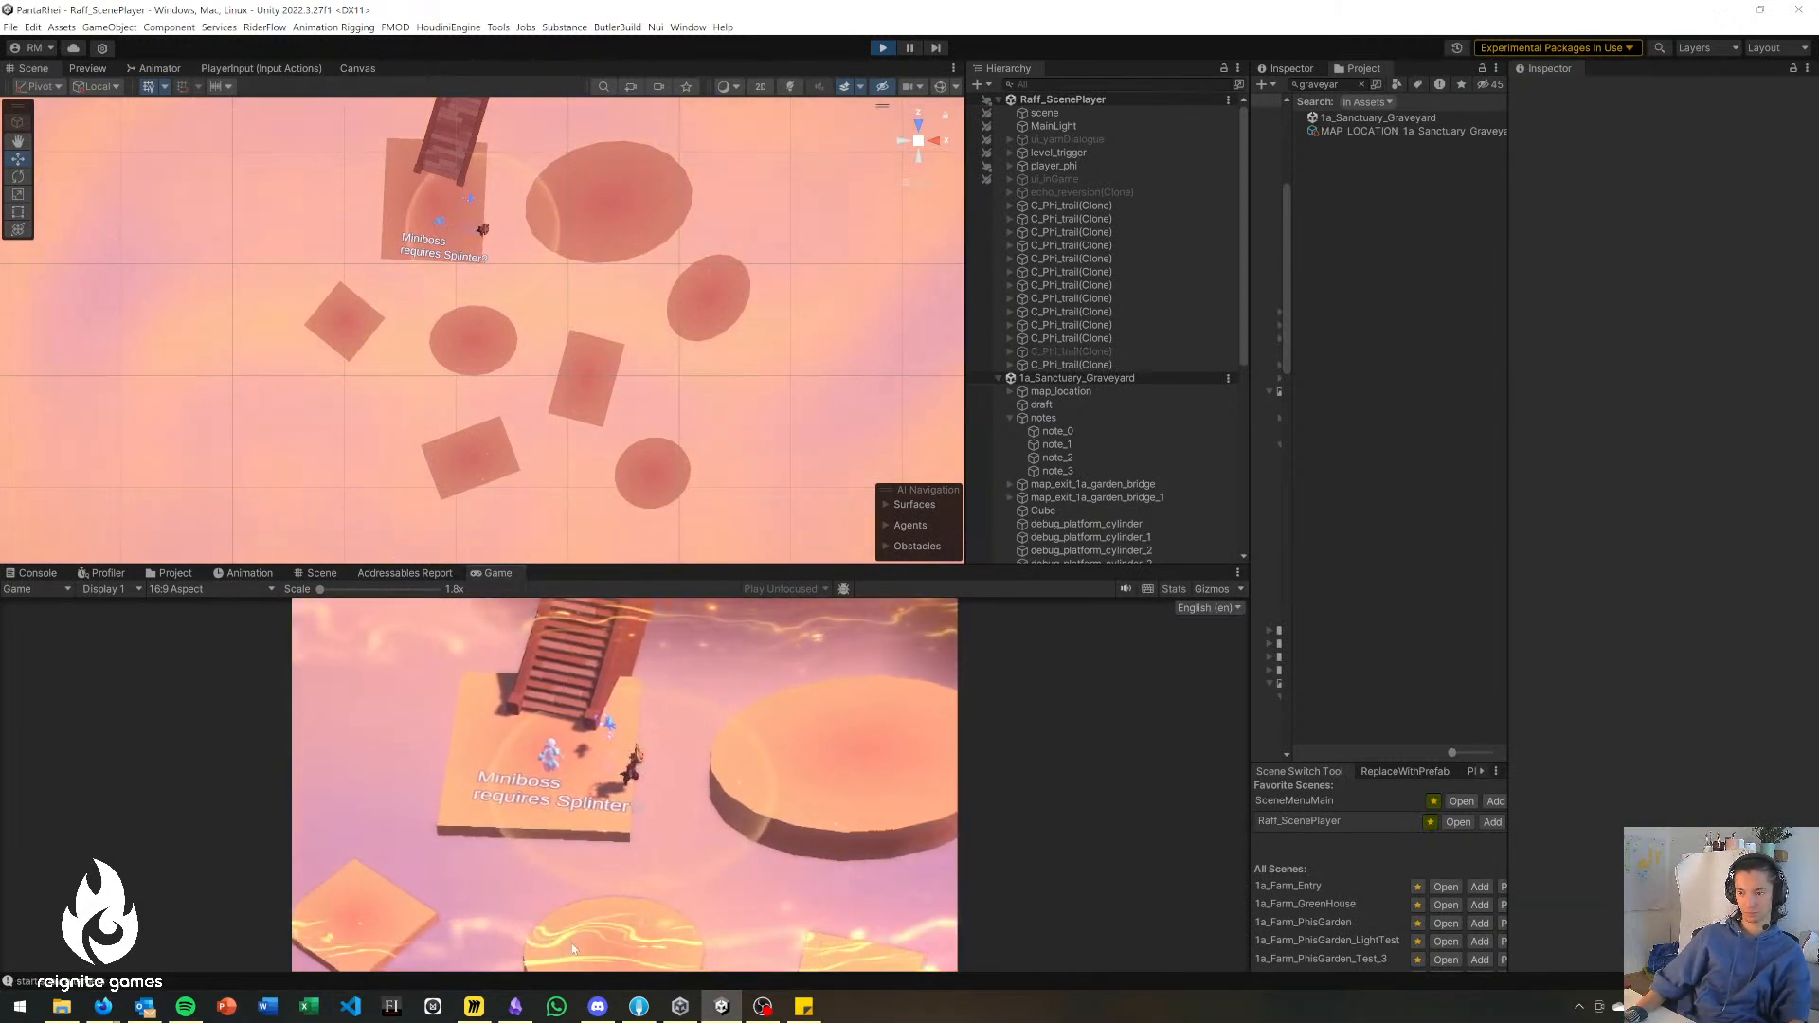
Playtest the jumps from the landing across the largest disc and its neighbouring small disc to the long rectangle.
key(d)
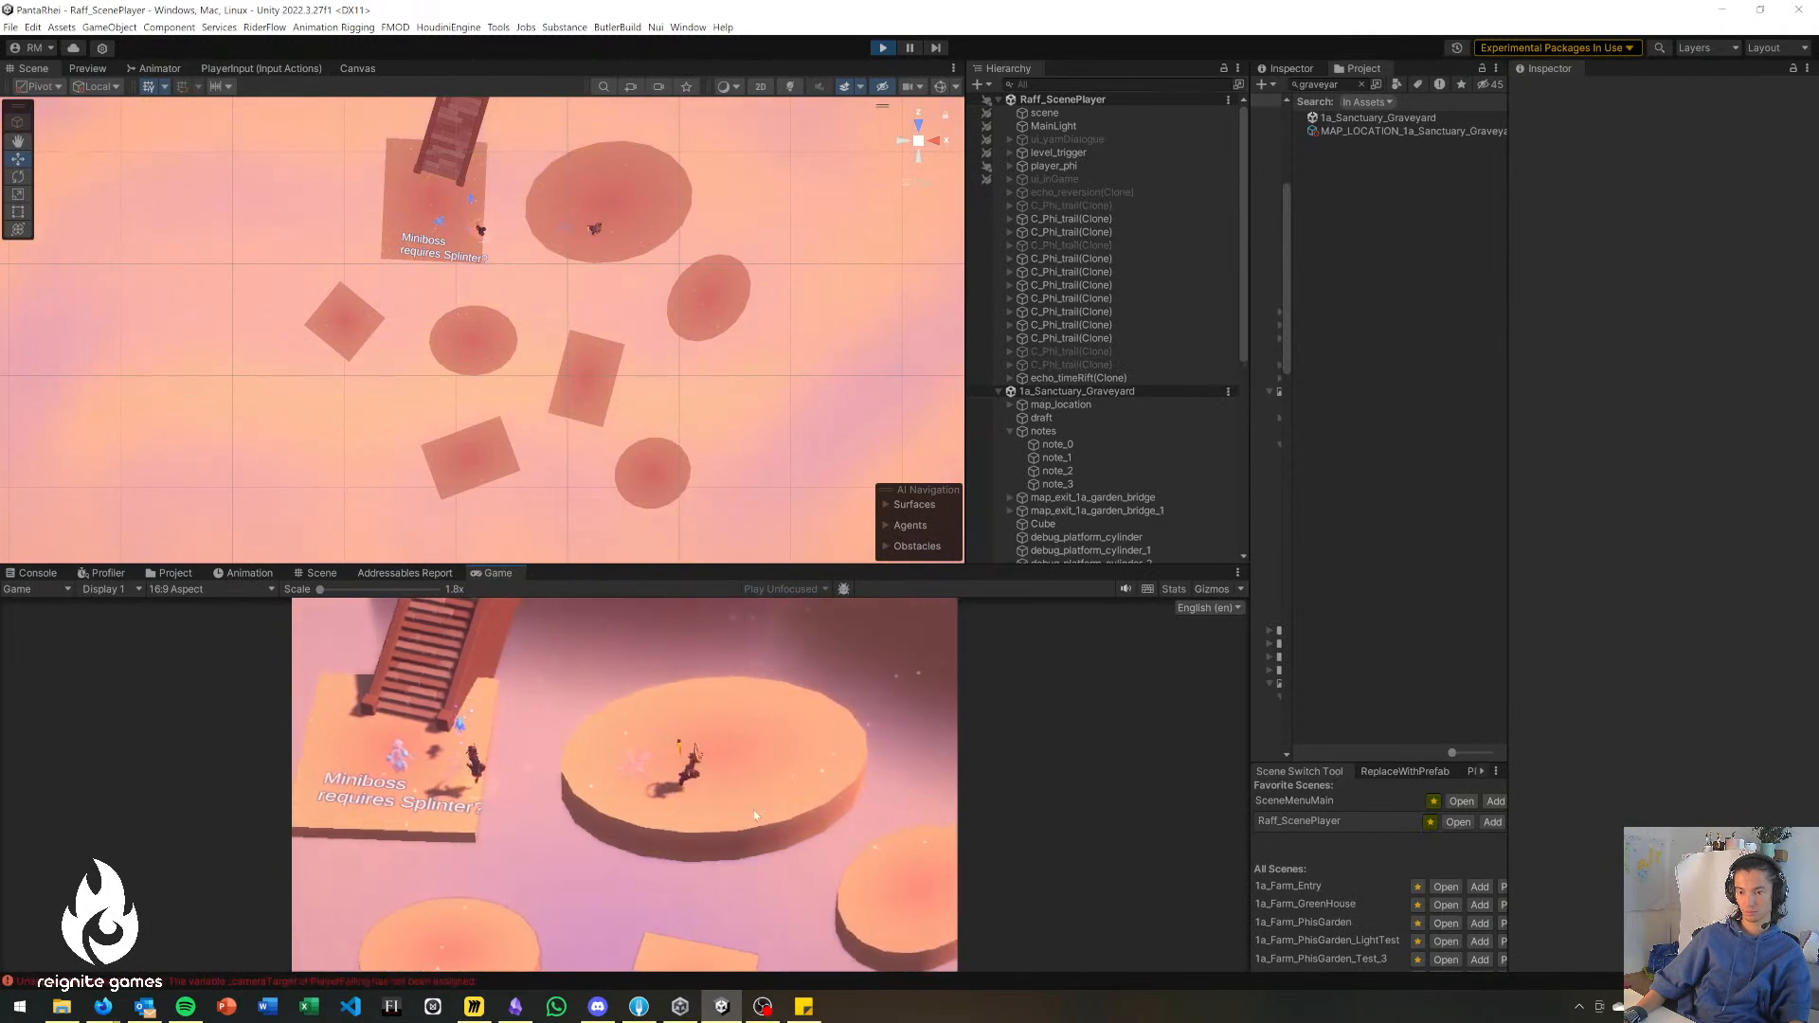
key(a)
key(s)
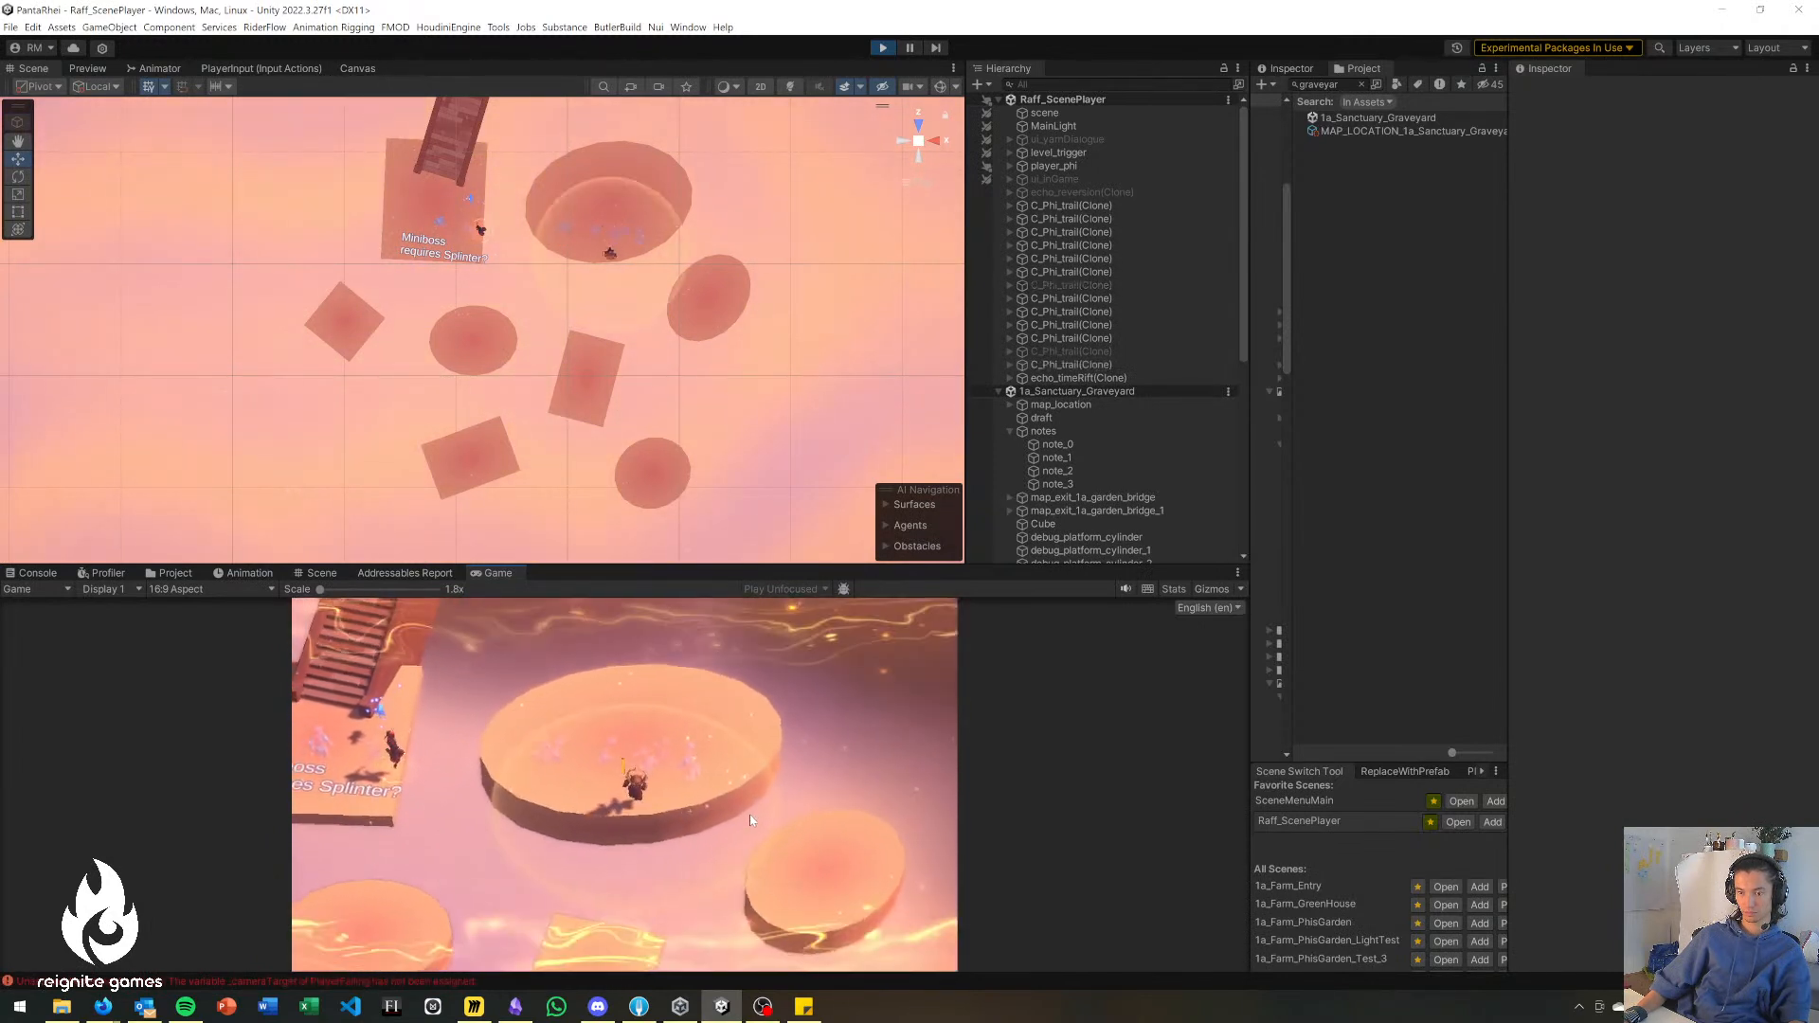
click(791, 845)
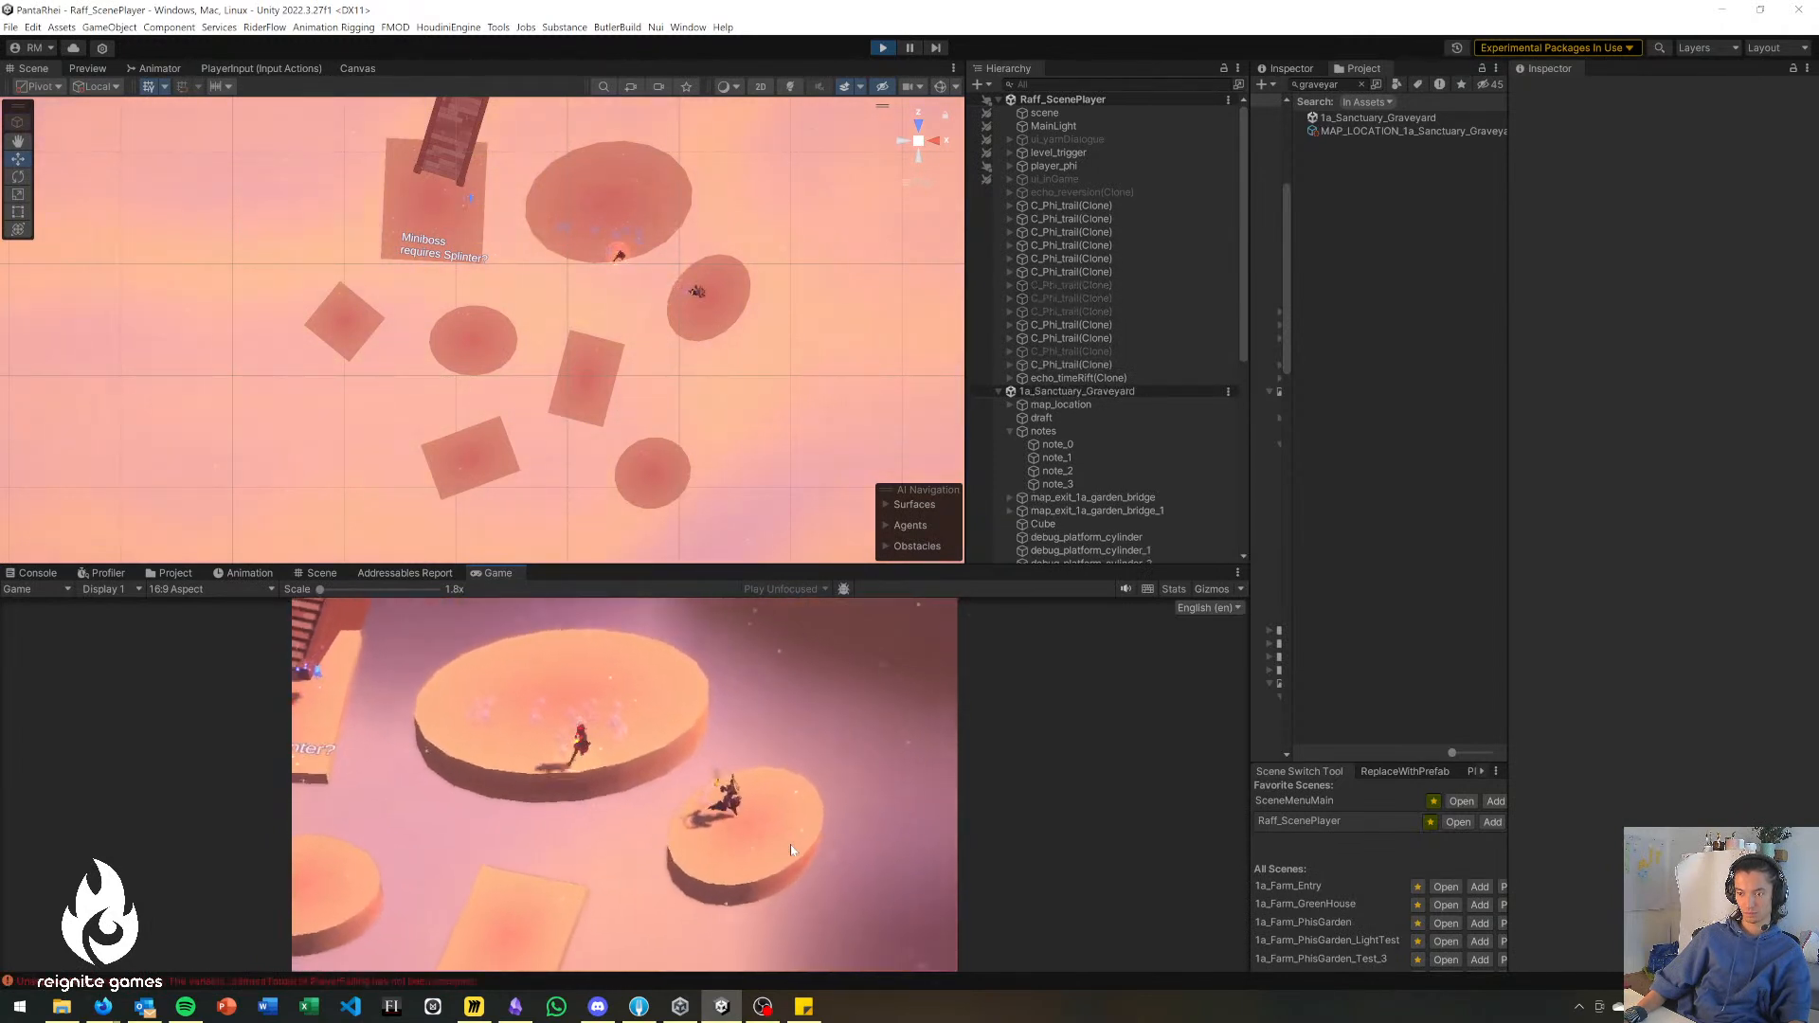
key(s)
key(a)
click(473, 856)
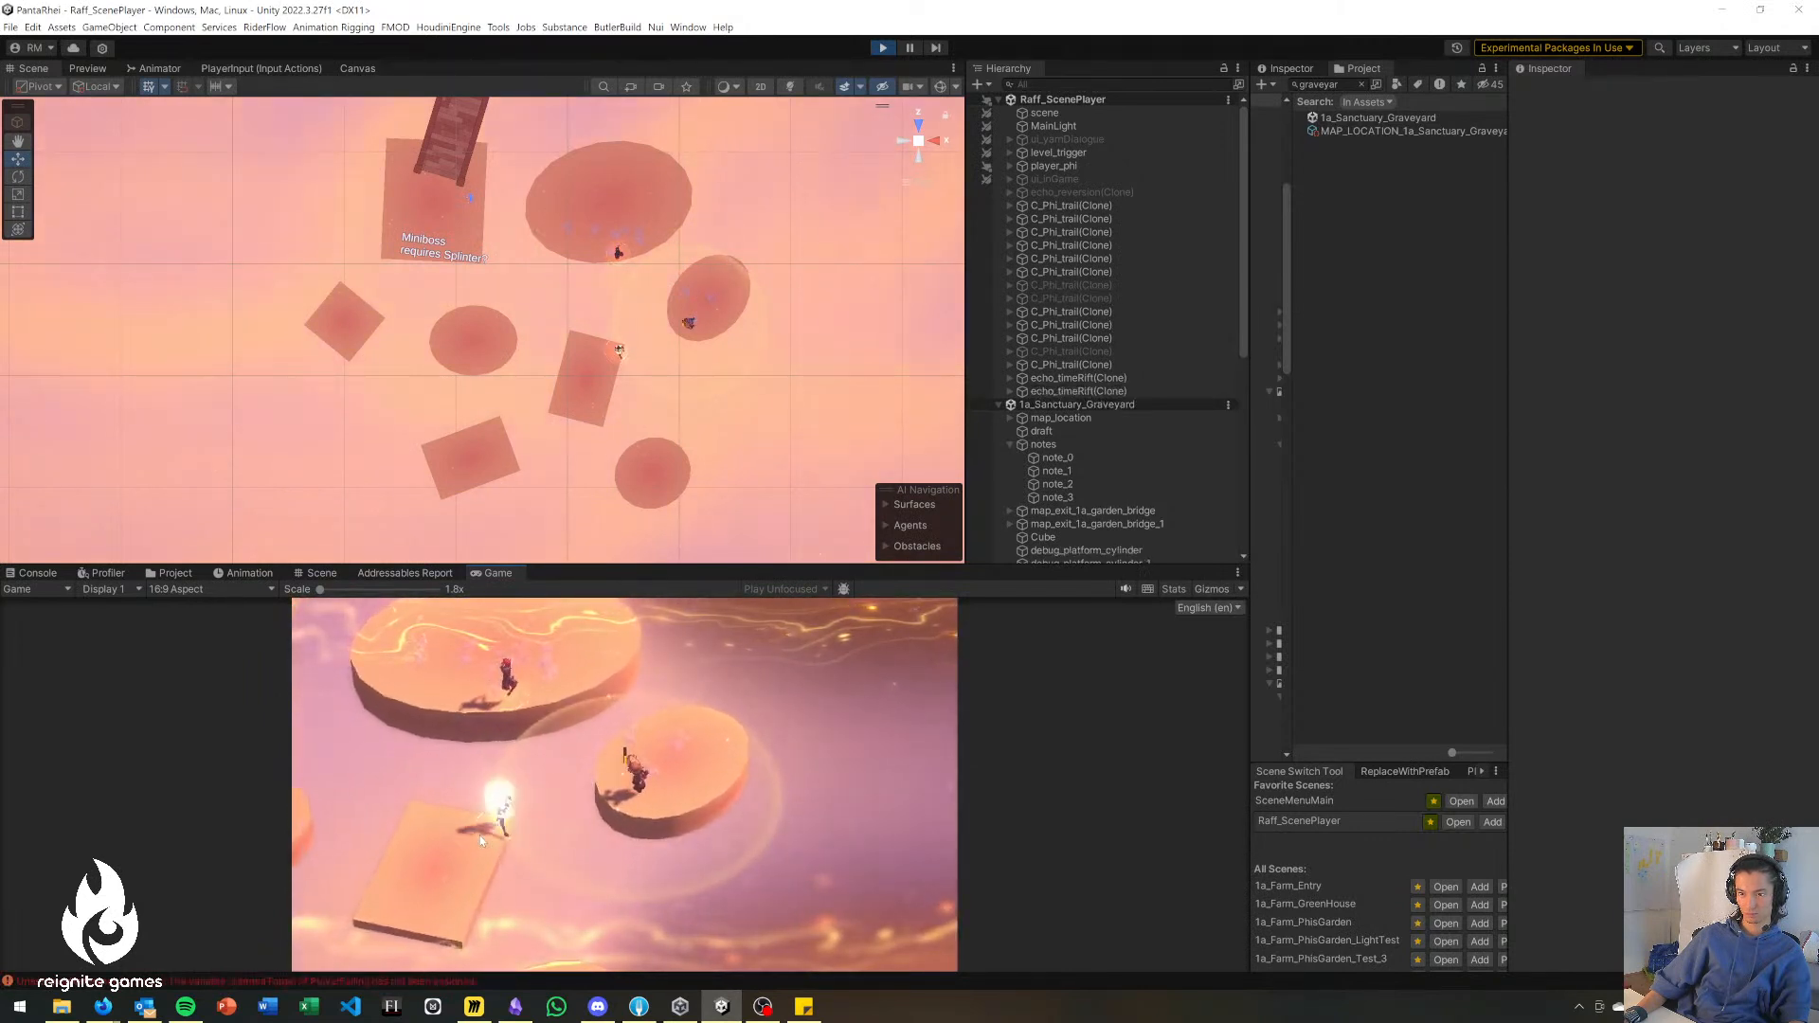
key(a)
key(s)
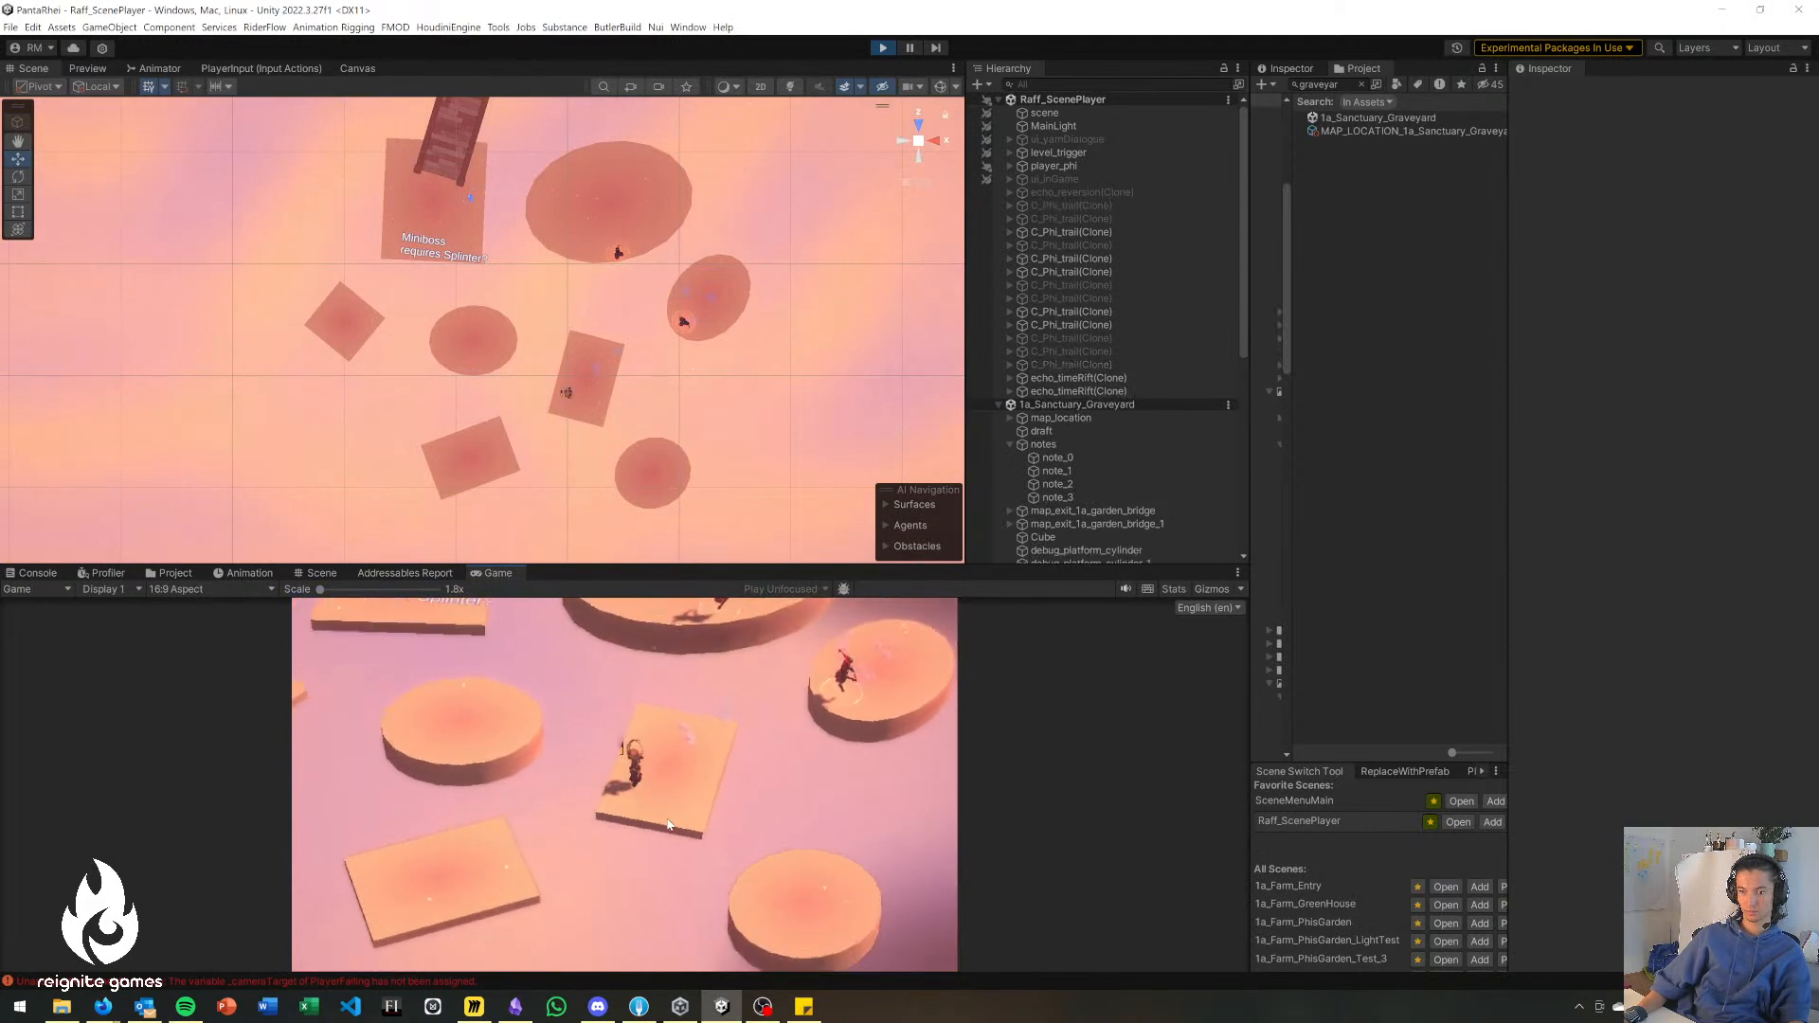
Playtest the jump from the long rectangle to the farthest disc and back again.
key(w)
key(a)
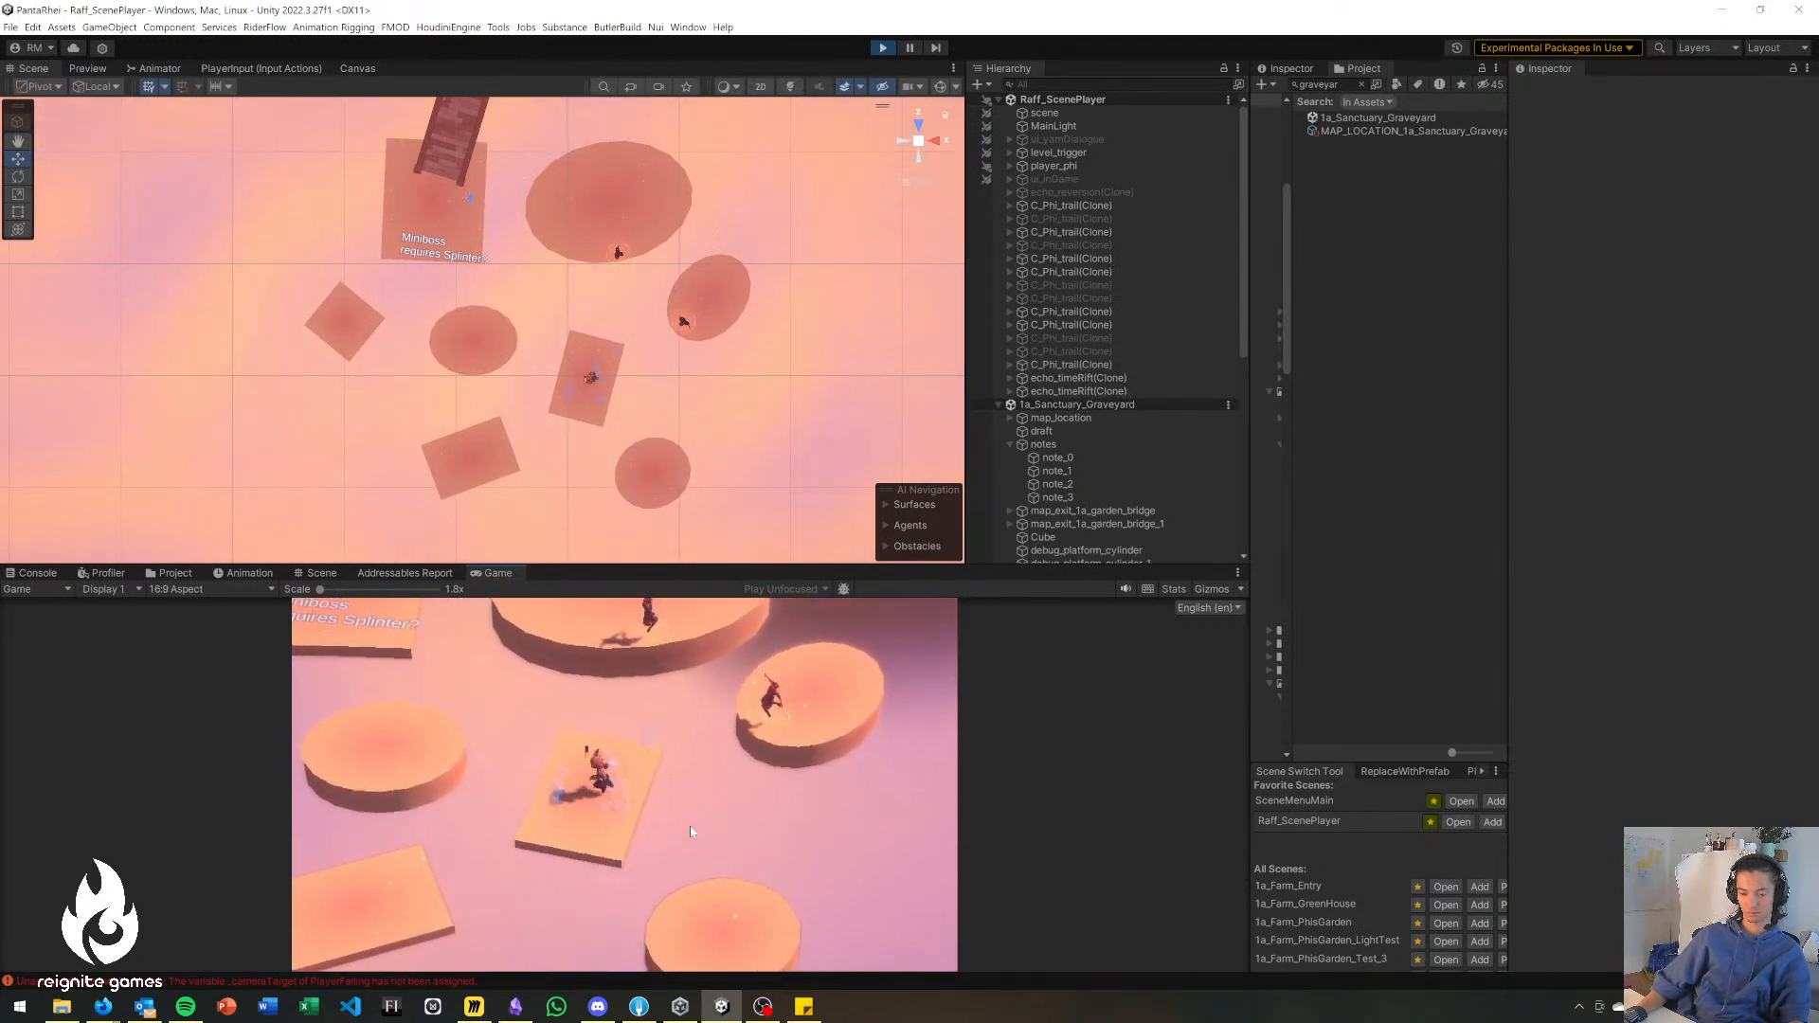
key(s)
key(d)
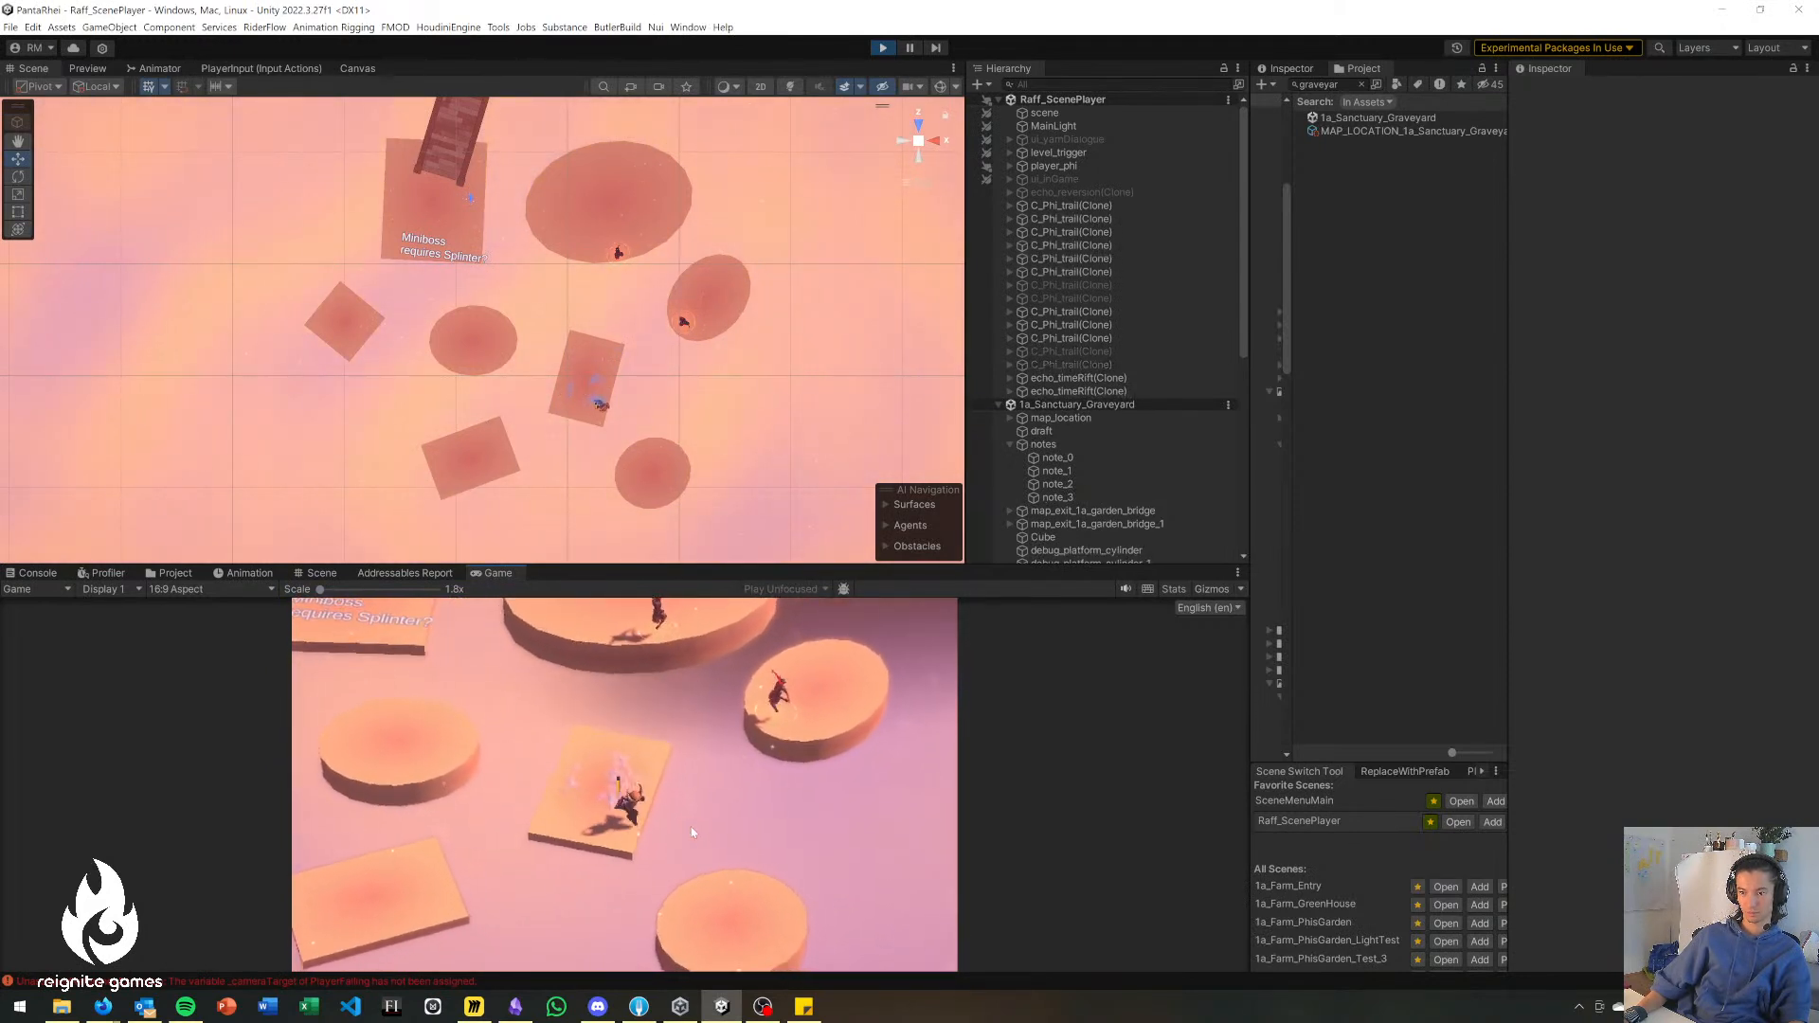
key(space)
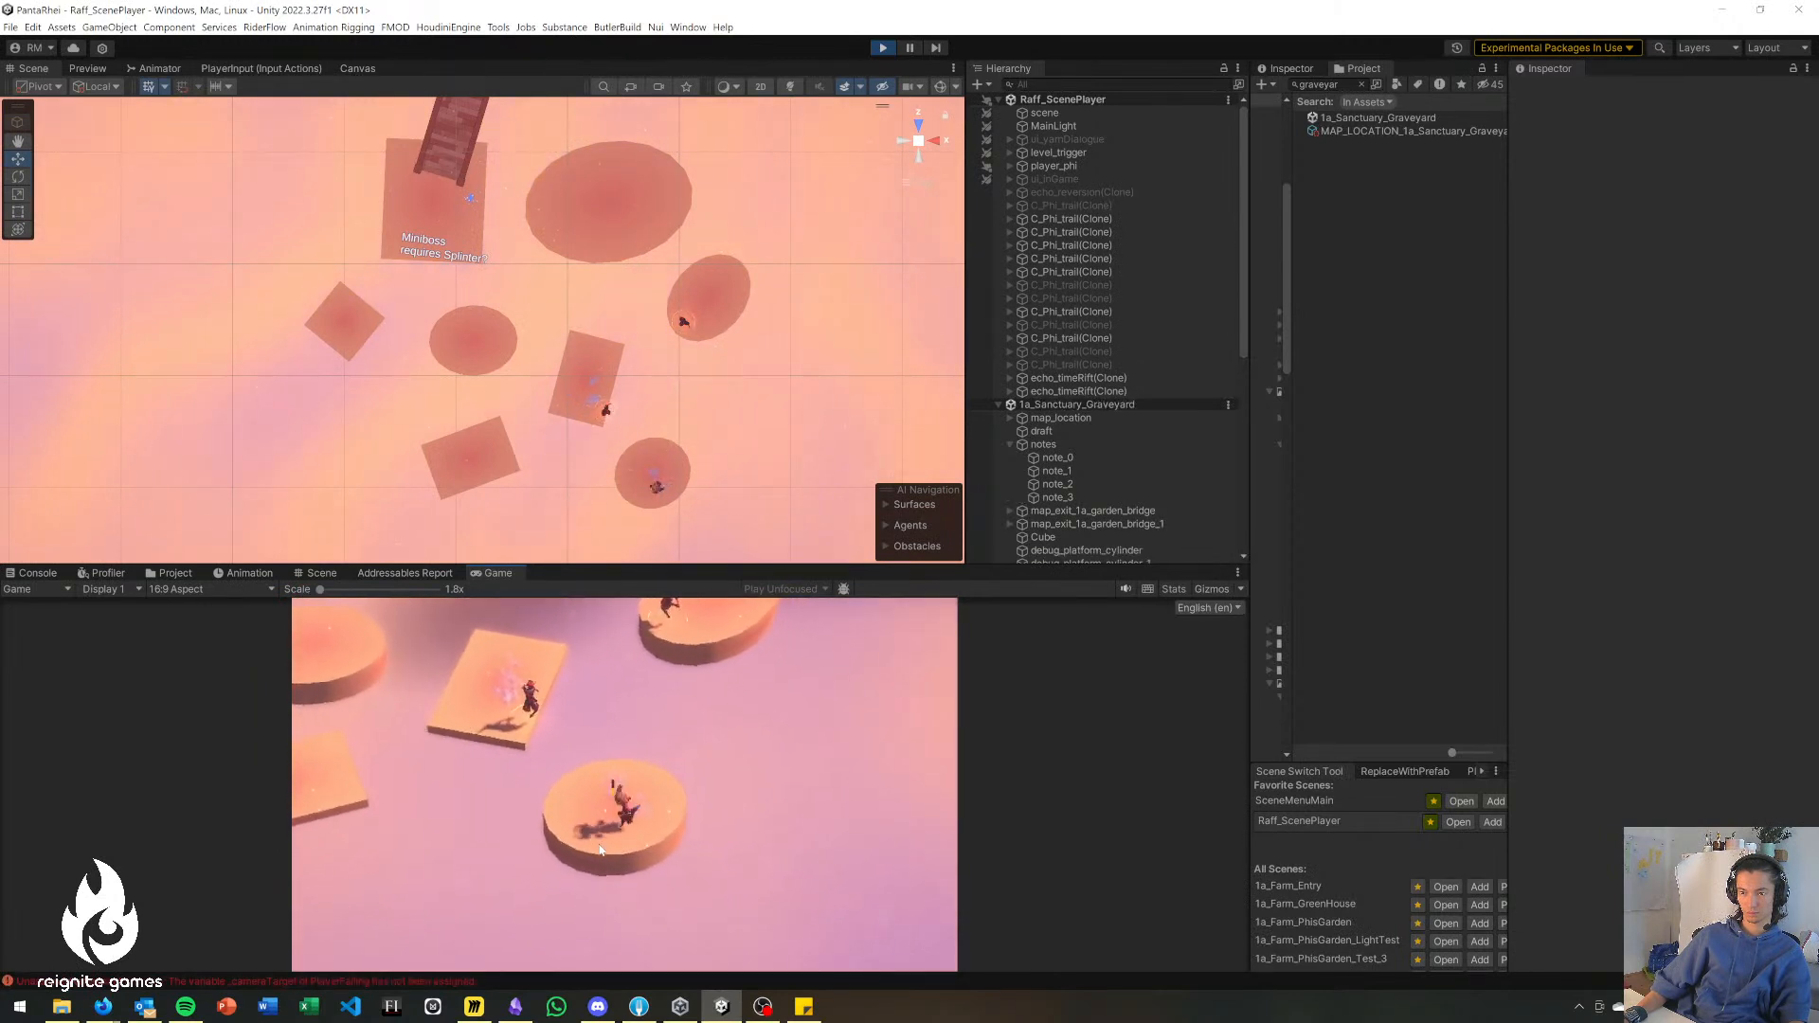
key(q)
key(w)
key(a)
key(space)
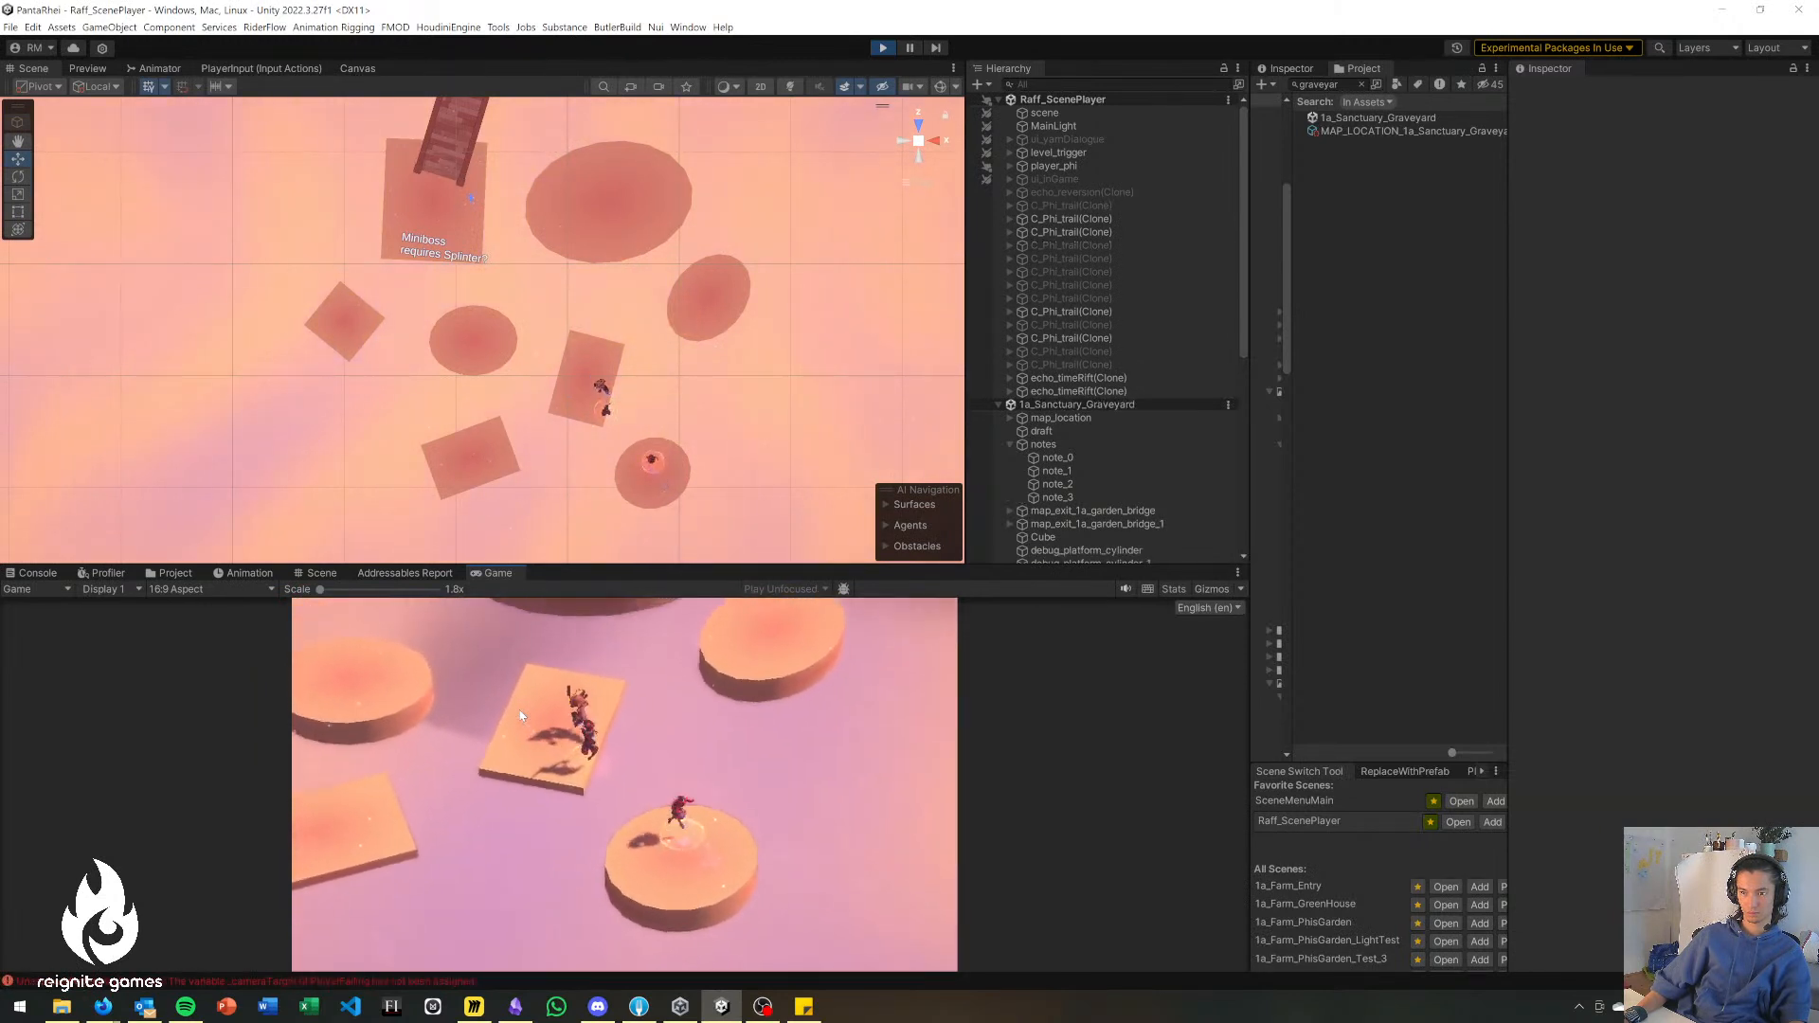
Playtest the jumps from the long rectangle to the wide rectangle and on to the central disc.
right_drag(541, 733, 592, 811)
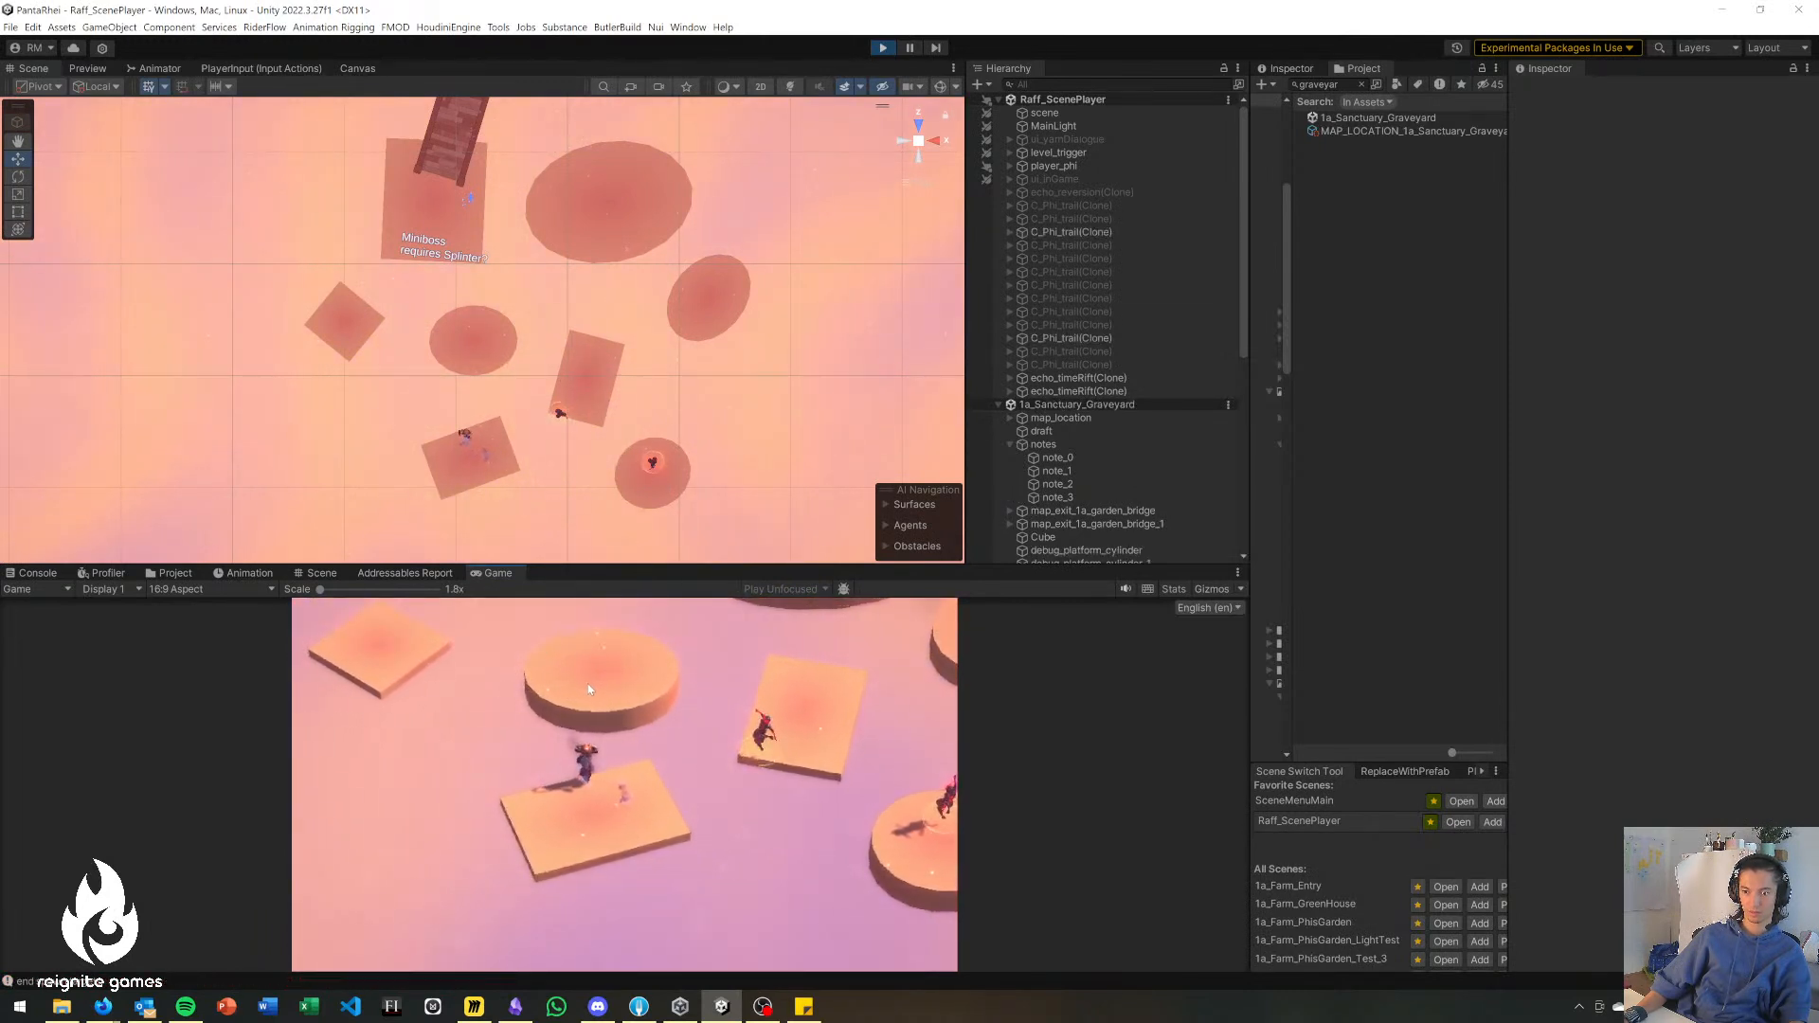
key(s)
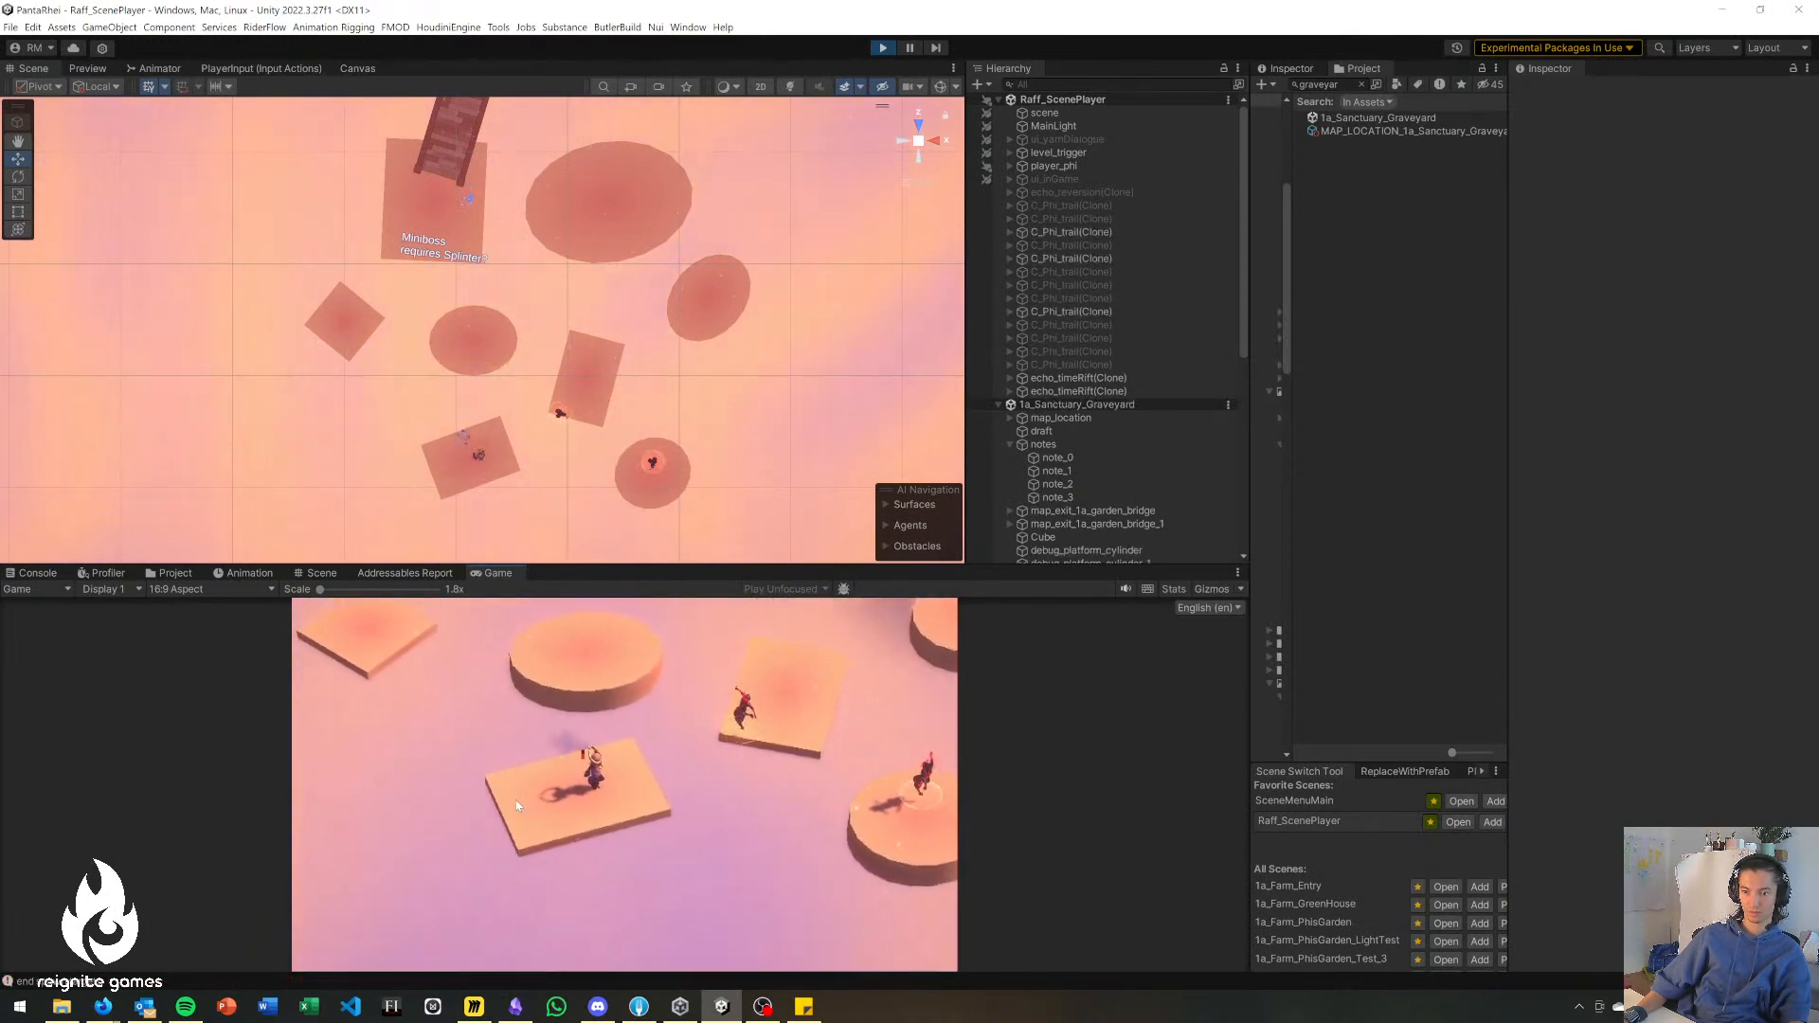
click(518, 805)
right_drag(644, 758, 584, 671)
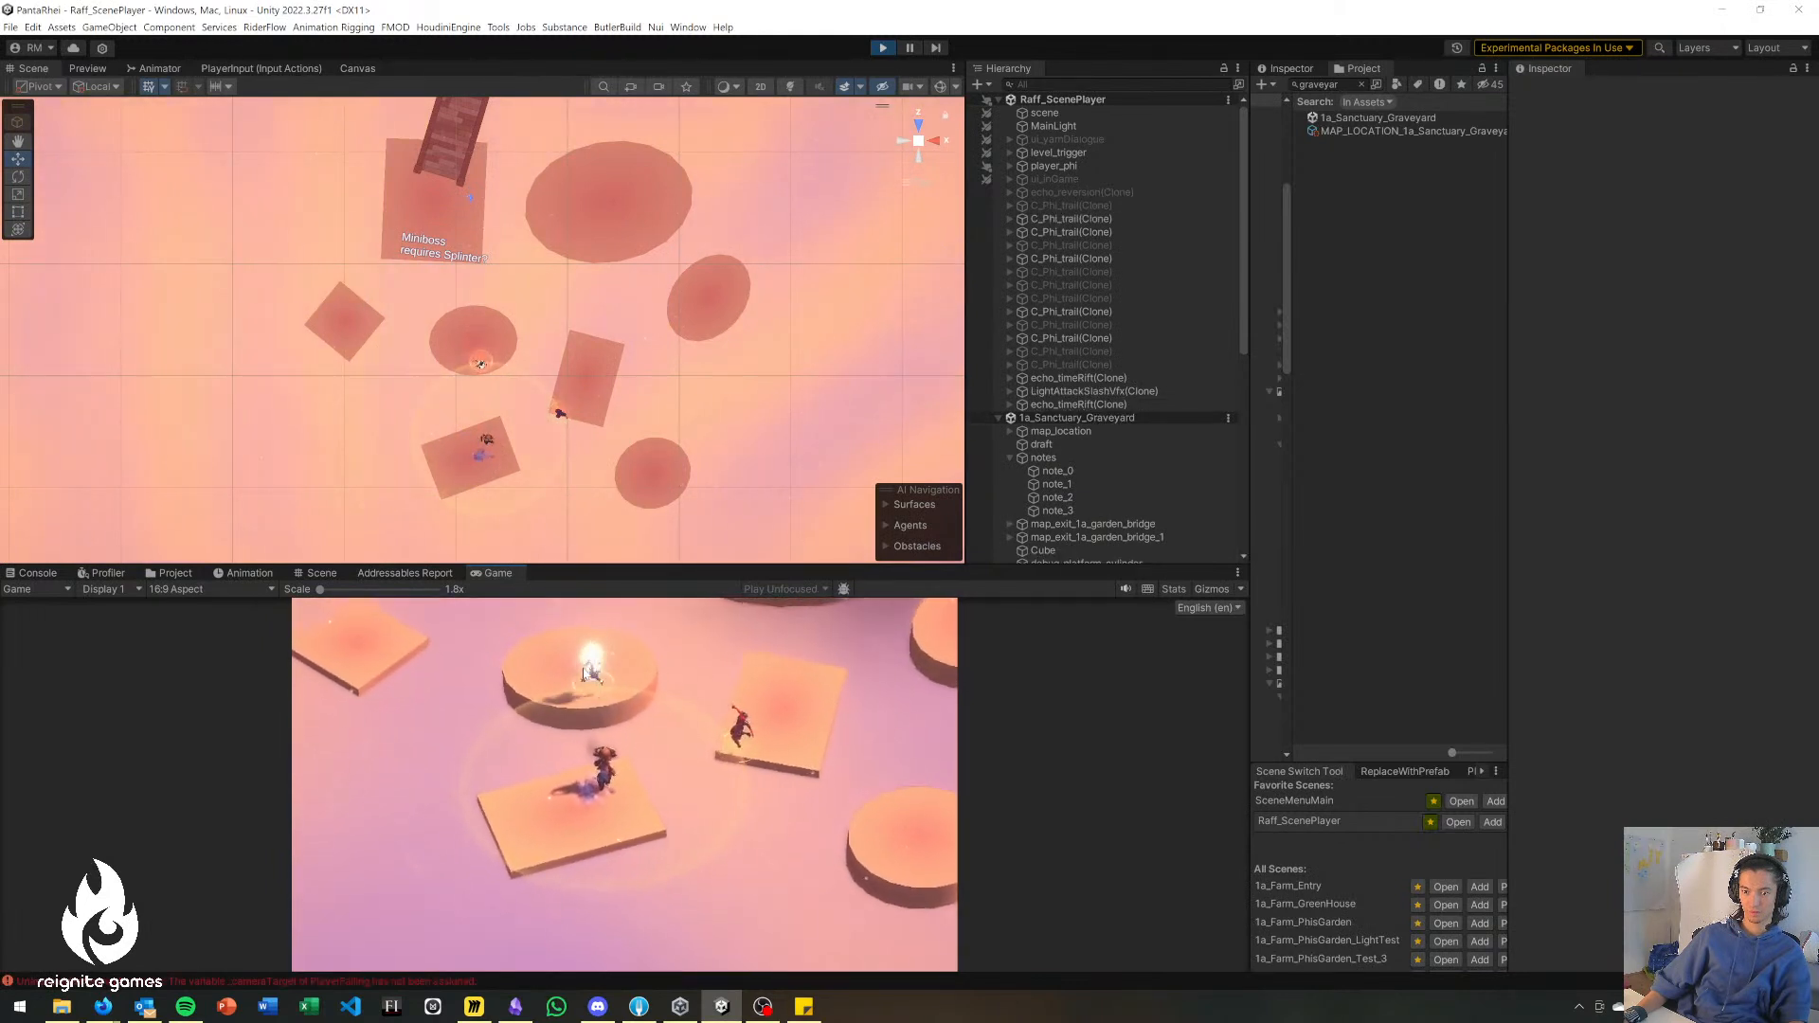
key(a)
key(a)
key(alt+a)
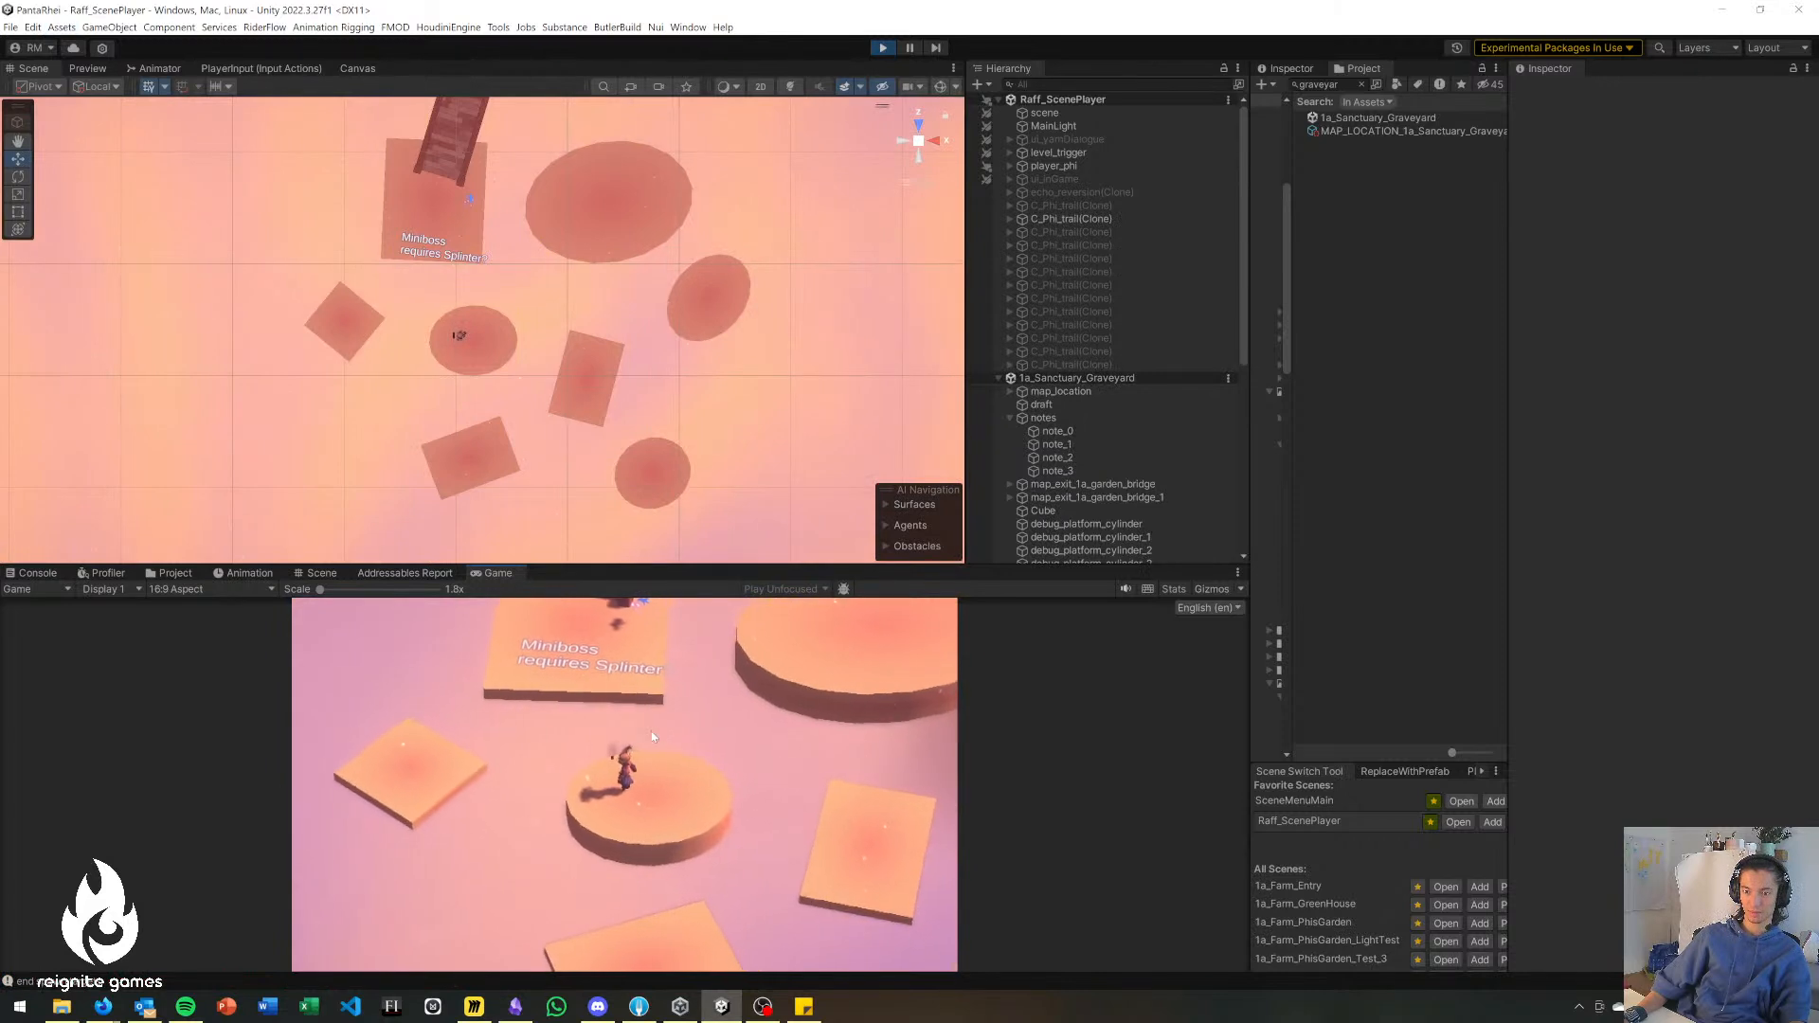
Playtest the jump from the central disc to the diamond-shaped platform and back again.
key(a)
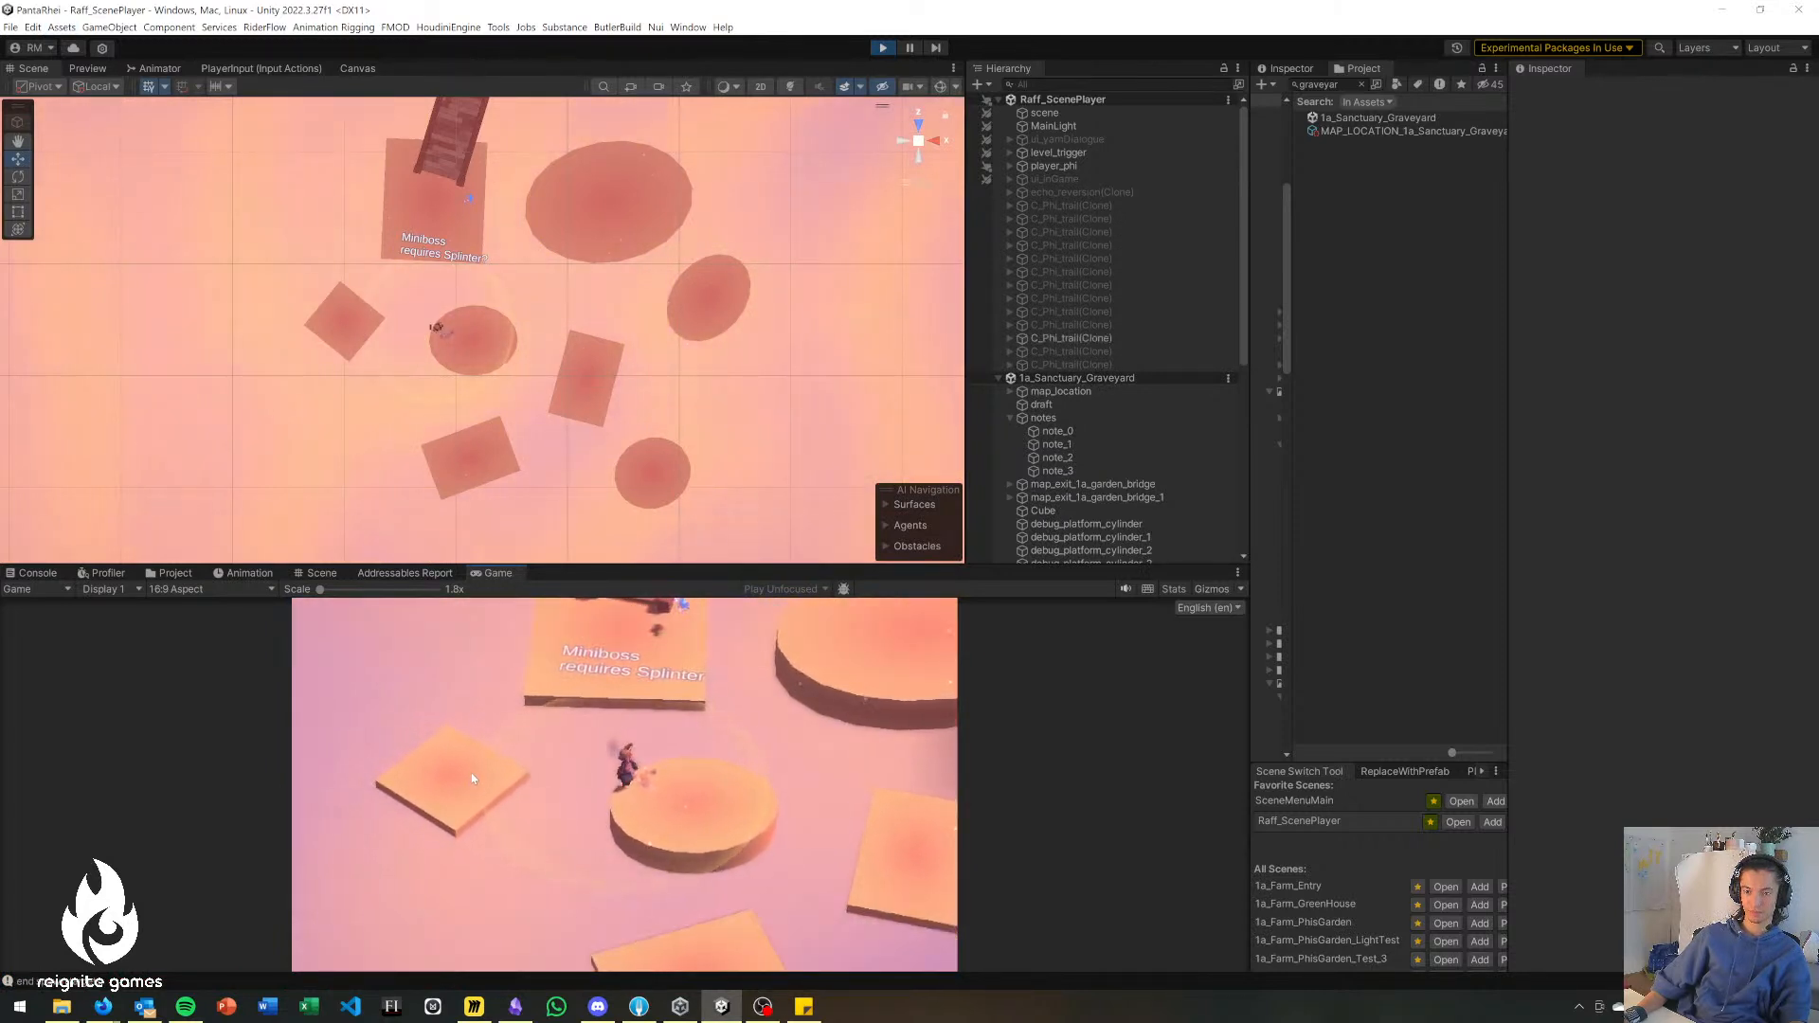
key(d)
key(s)
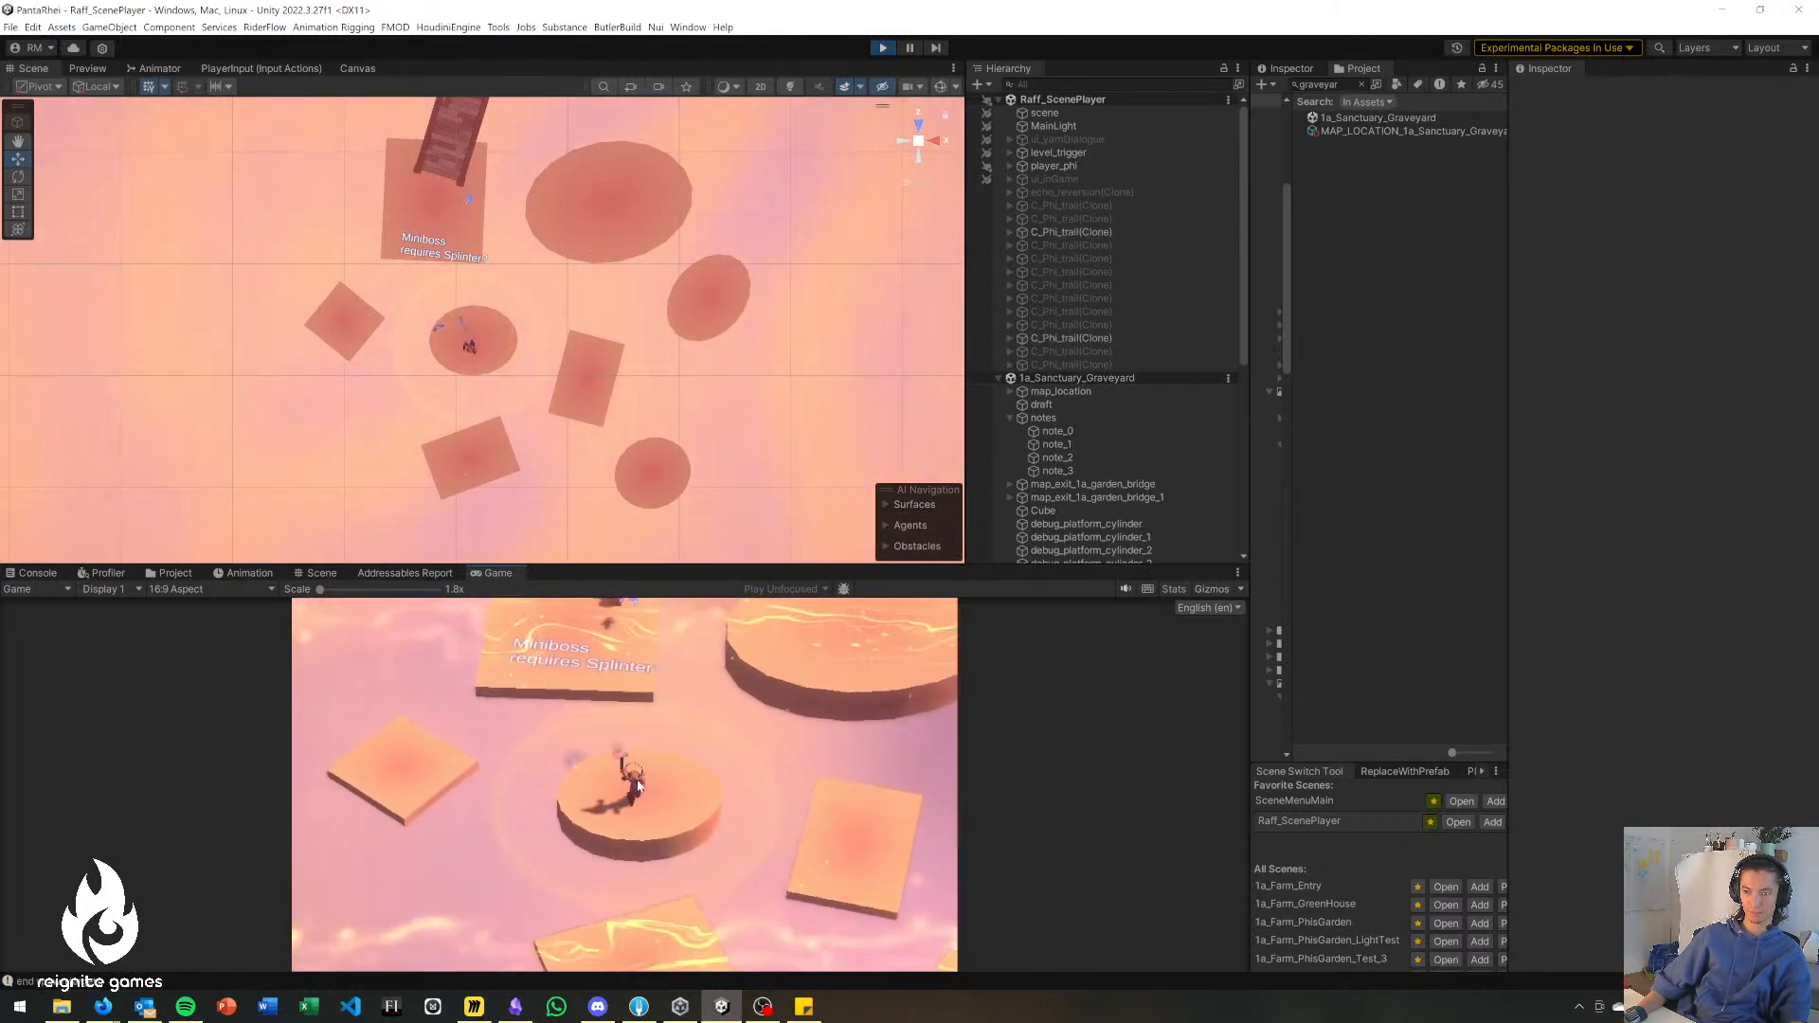
key(a)
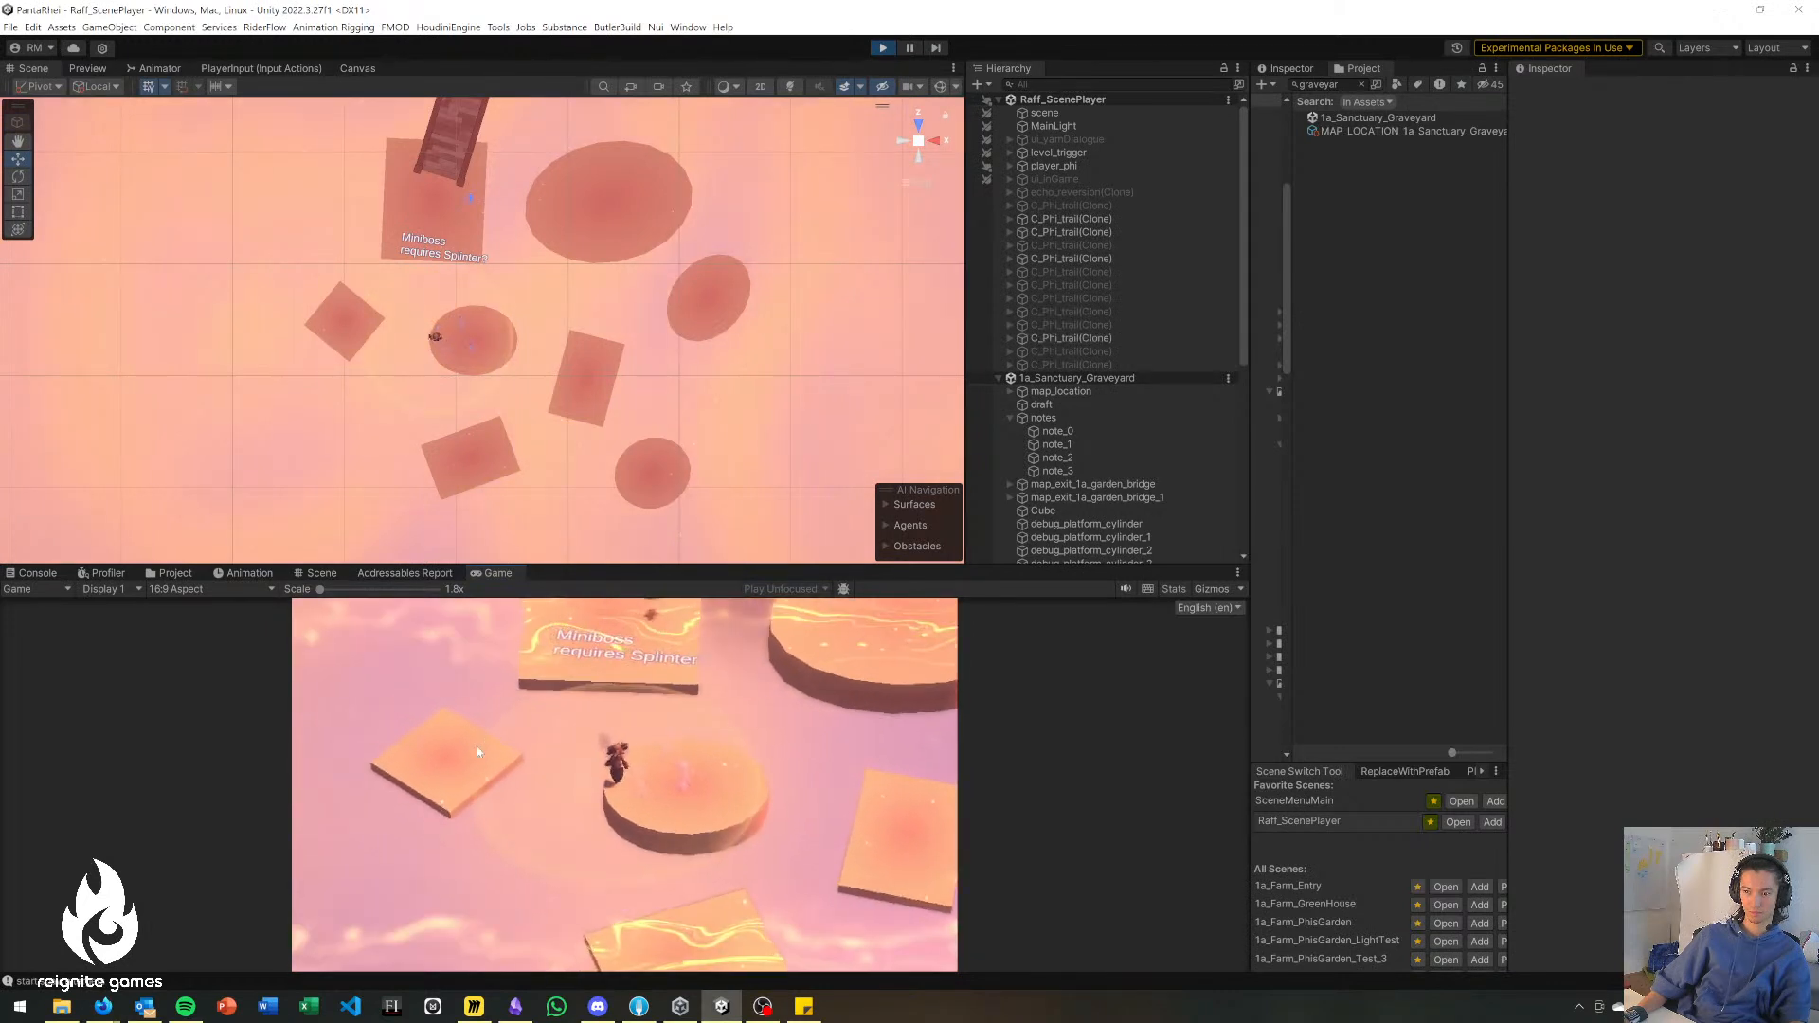
click(476, 764)
click(486, 764)
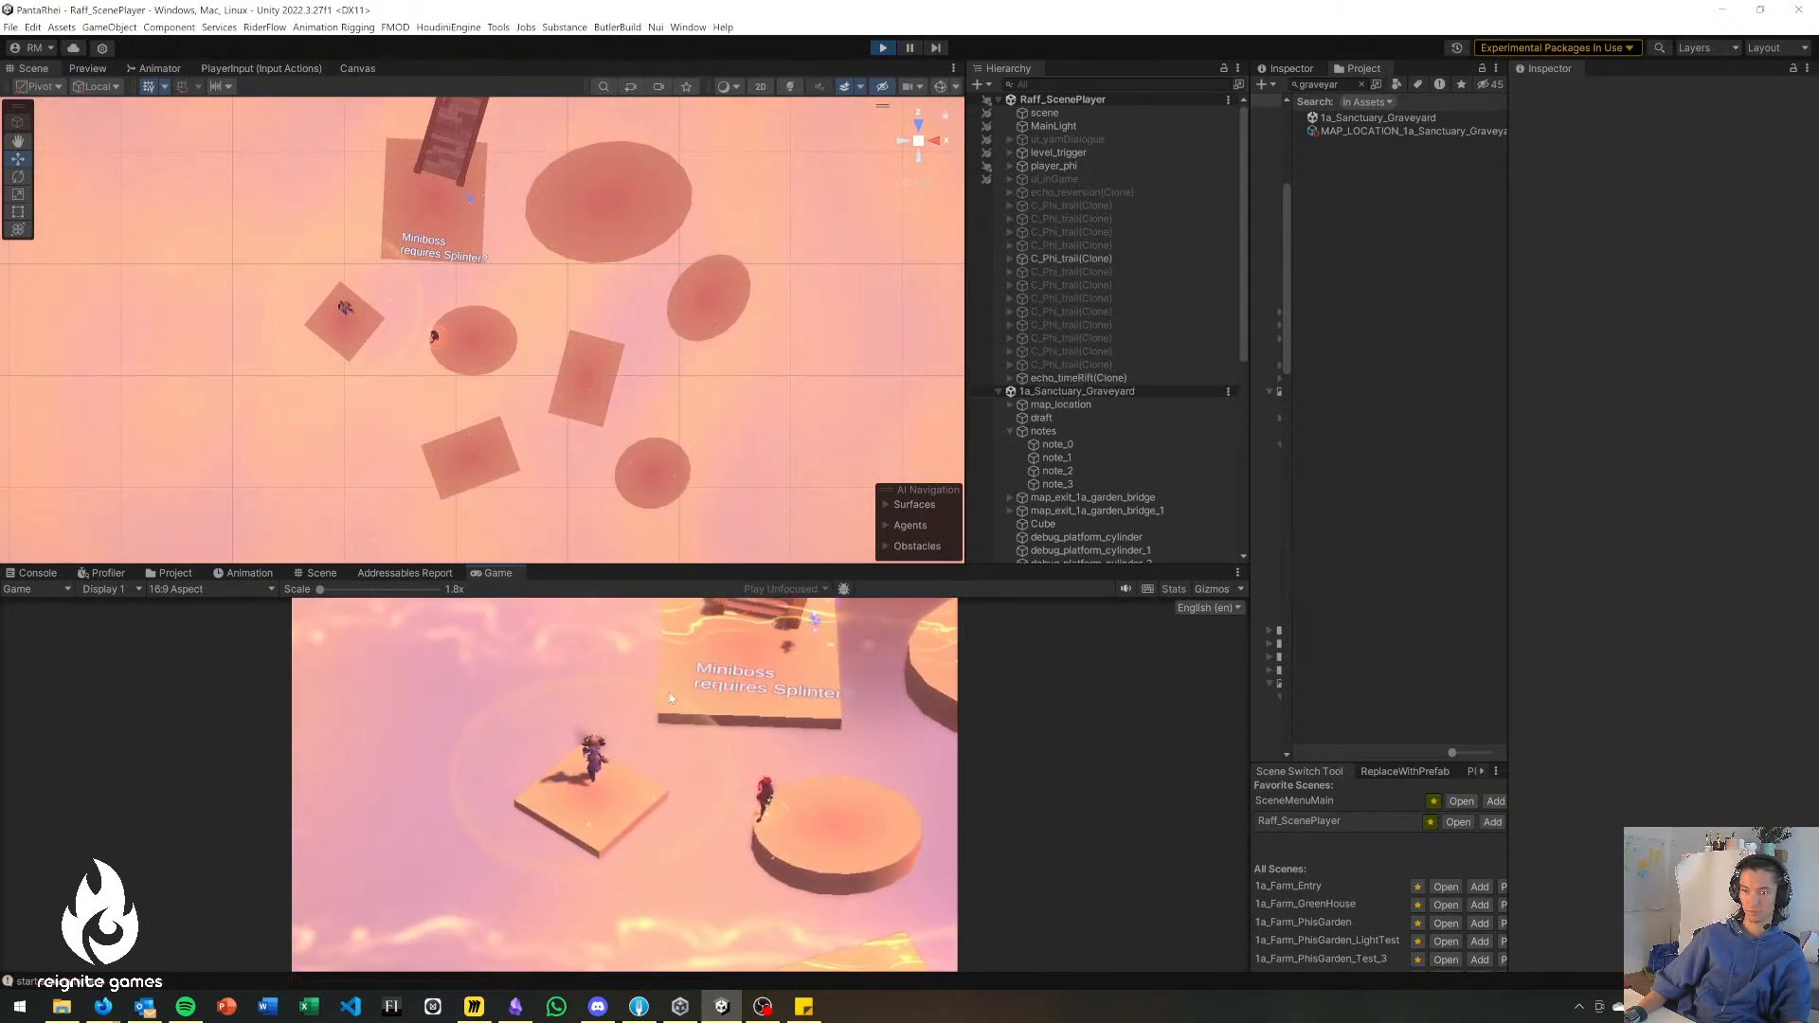
key(s)
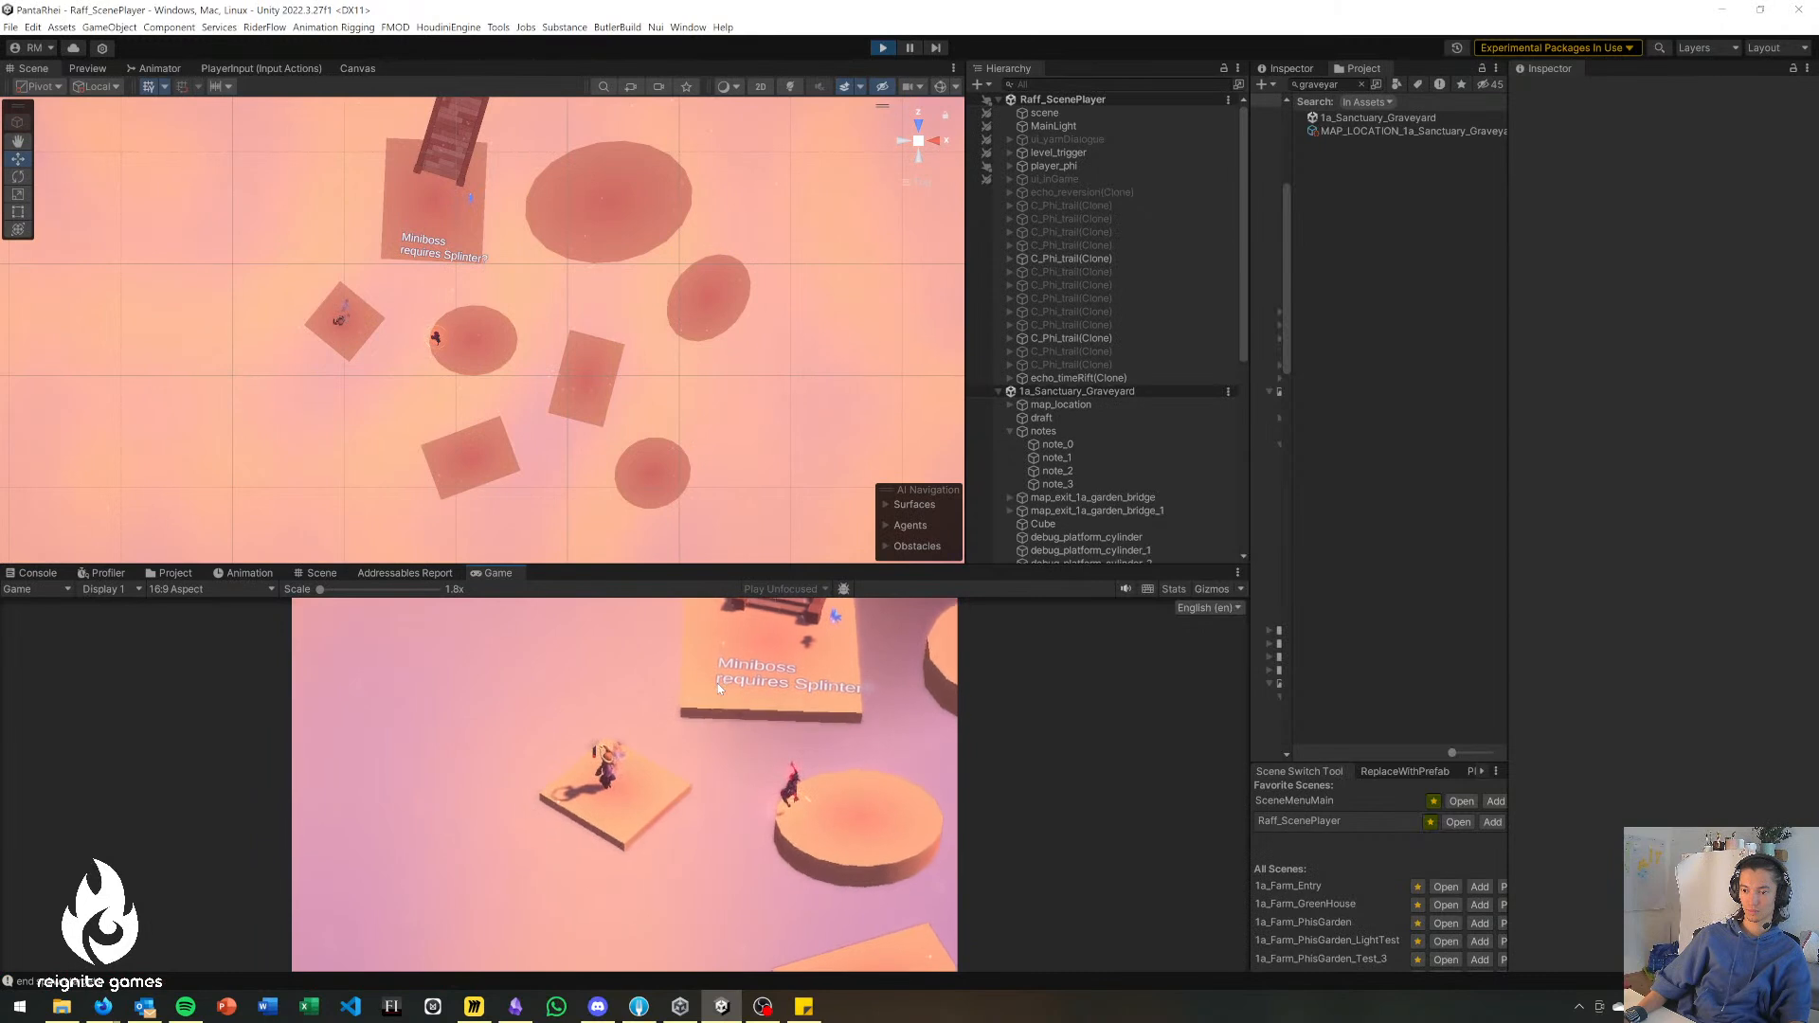
click(750, 706)
key(d)
key(w)
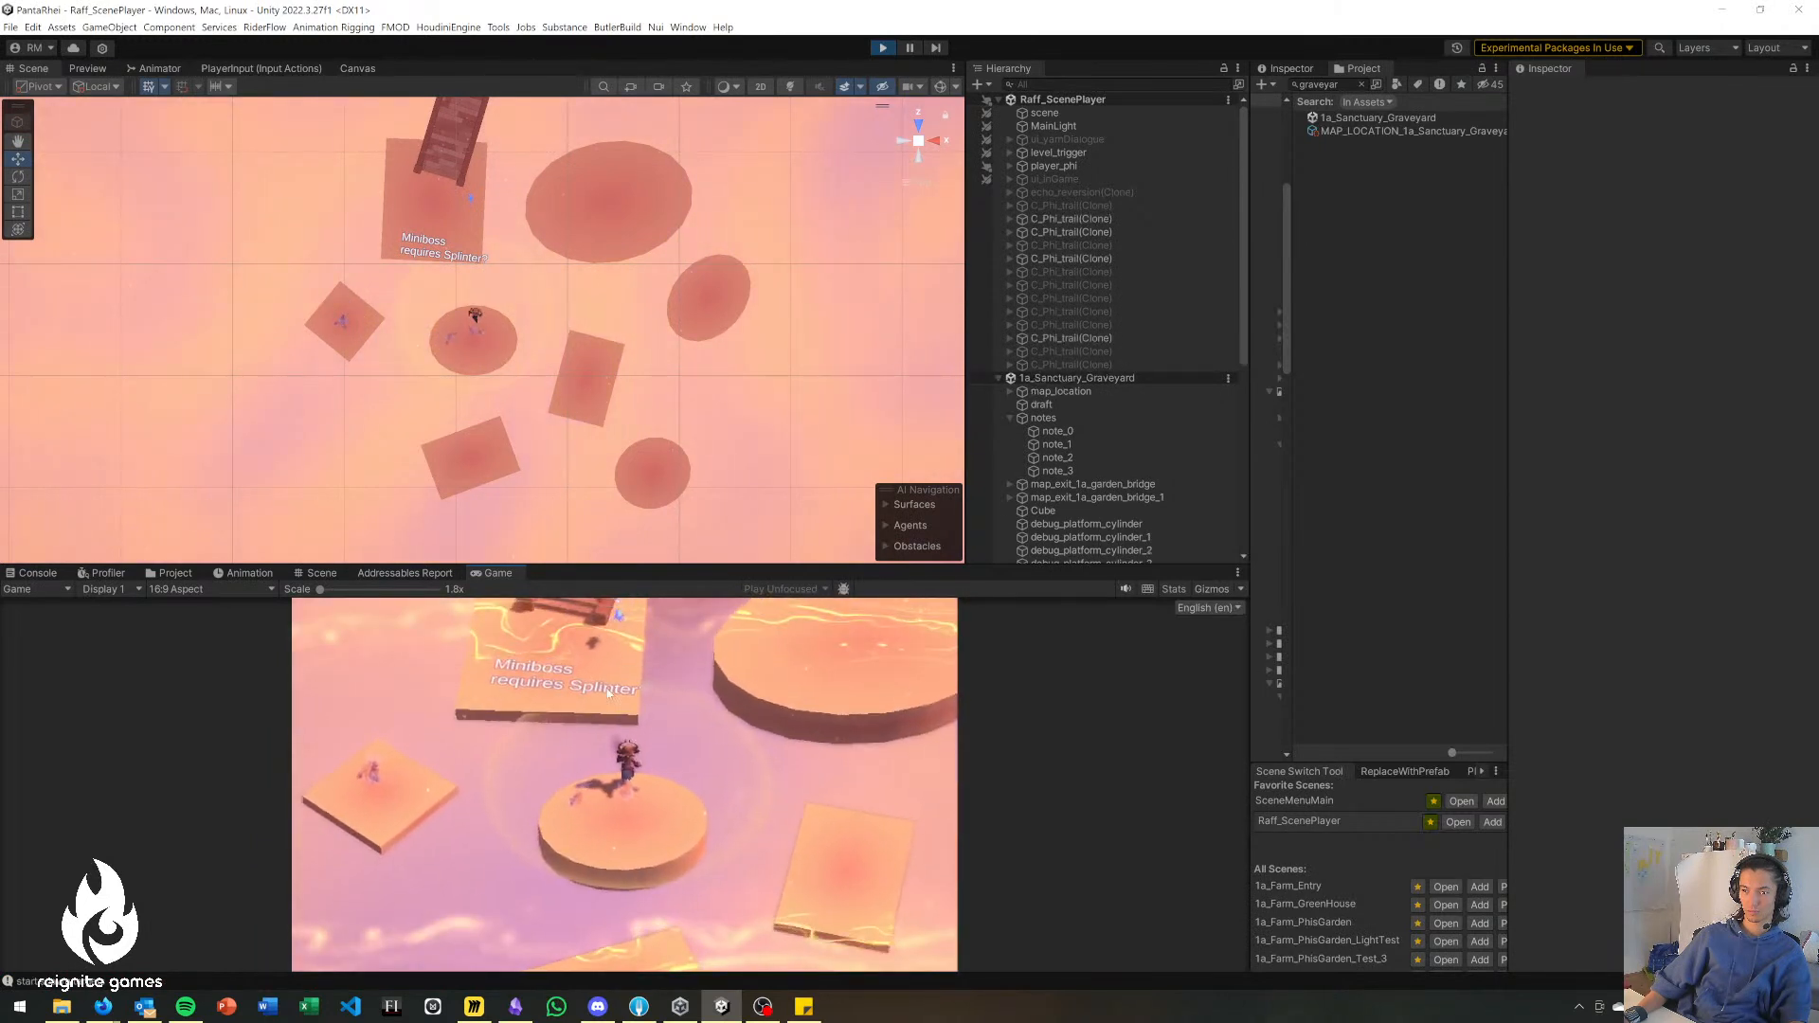
Playtest the jump from the central disc to the Miniboss landing and climb the stairs to the upper platform.
key(s)
key(a)
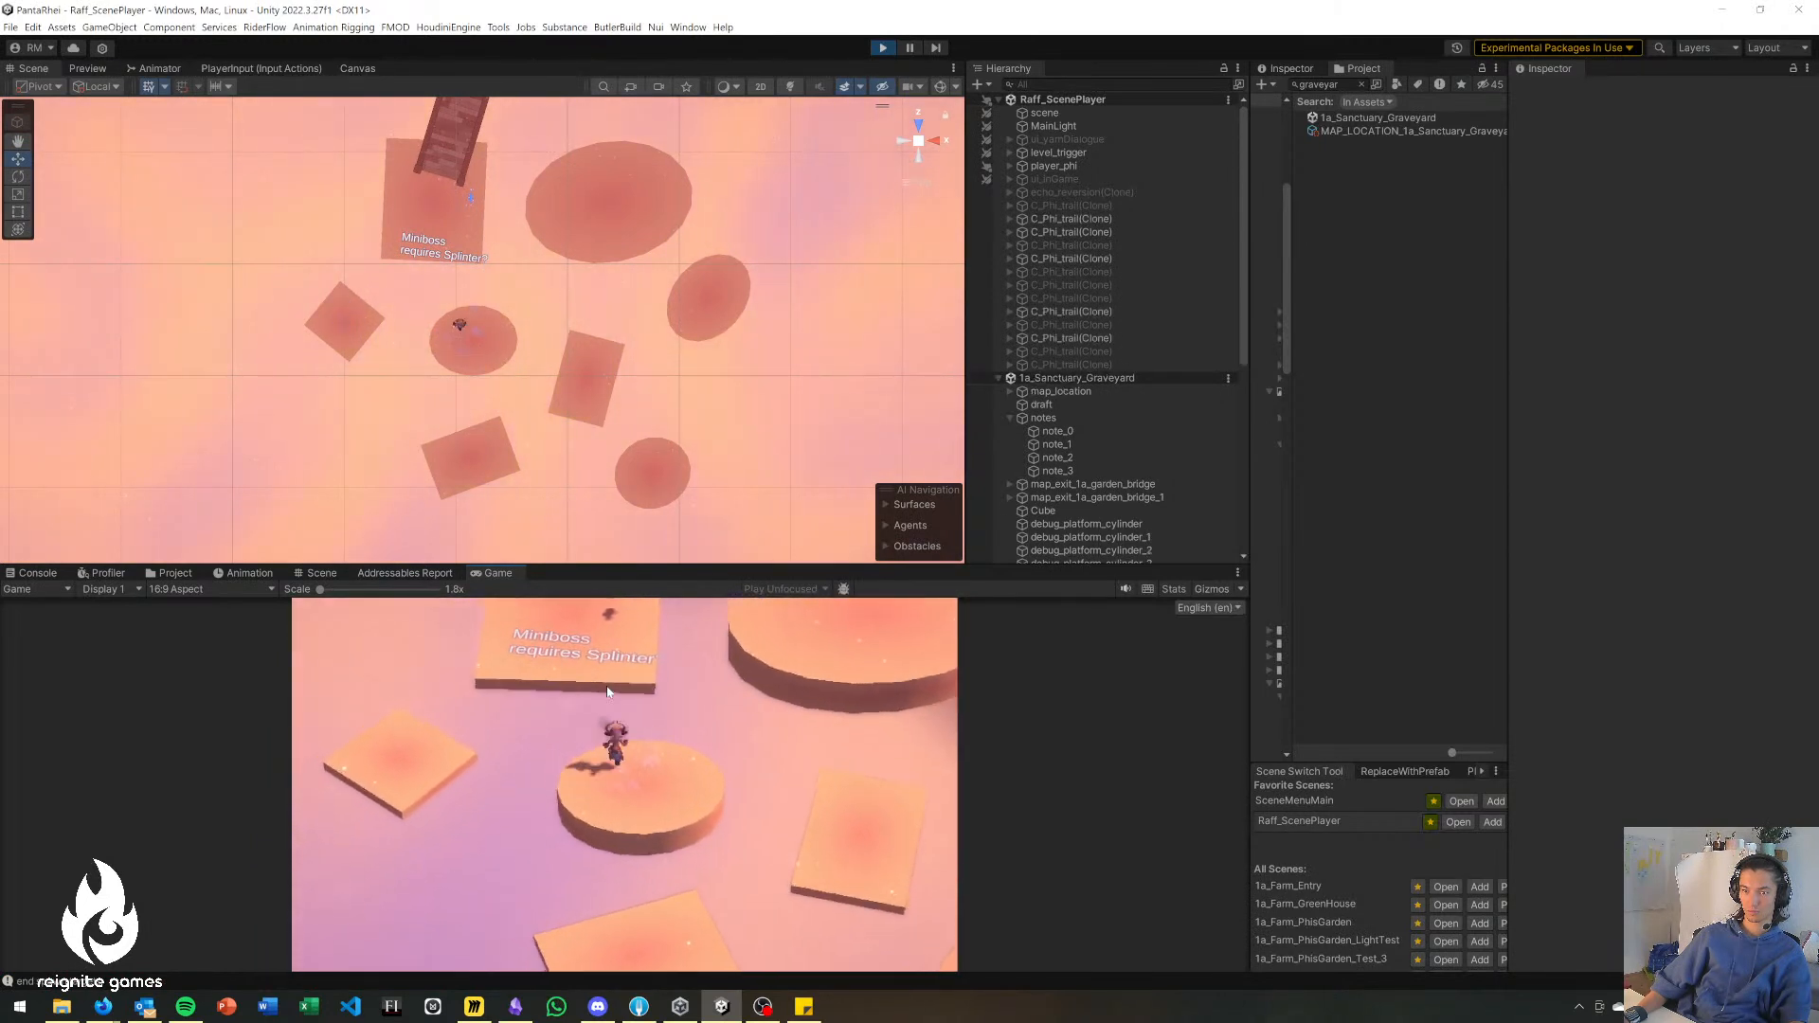
key(w)
click(609, 693)
key(s)
key(d)
click(680, 694)
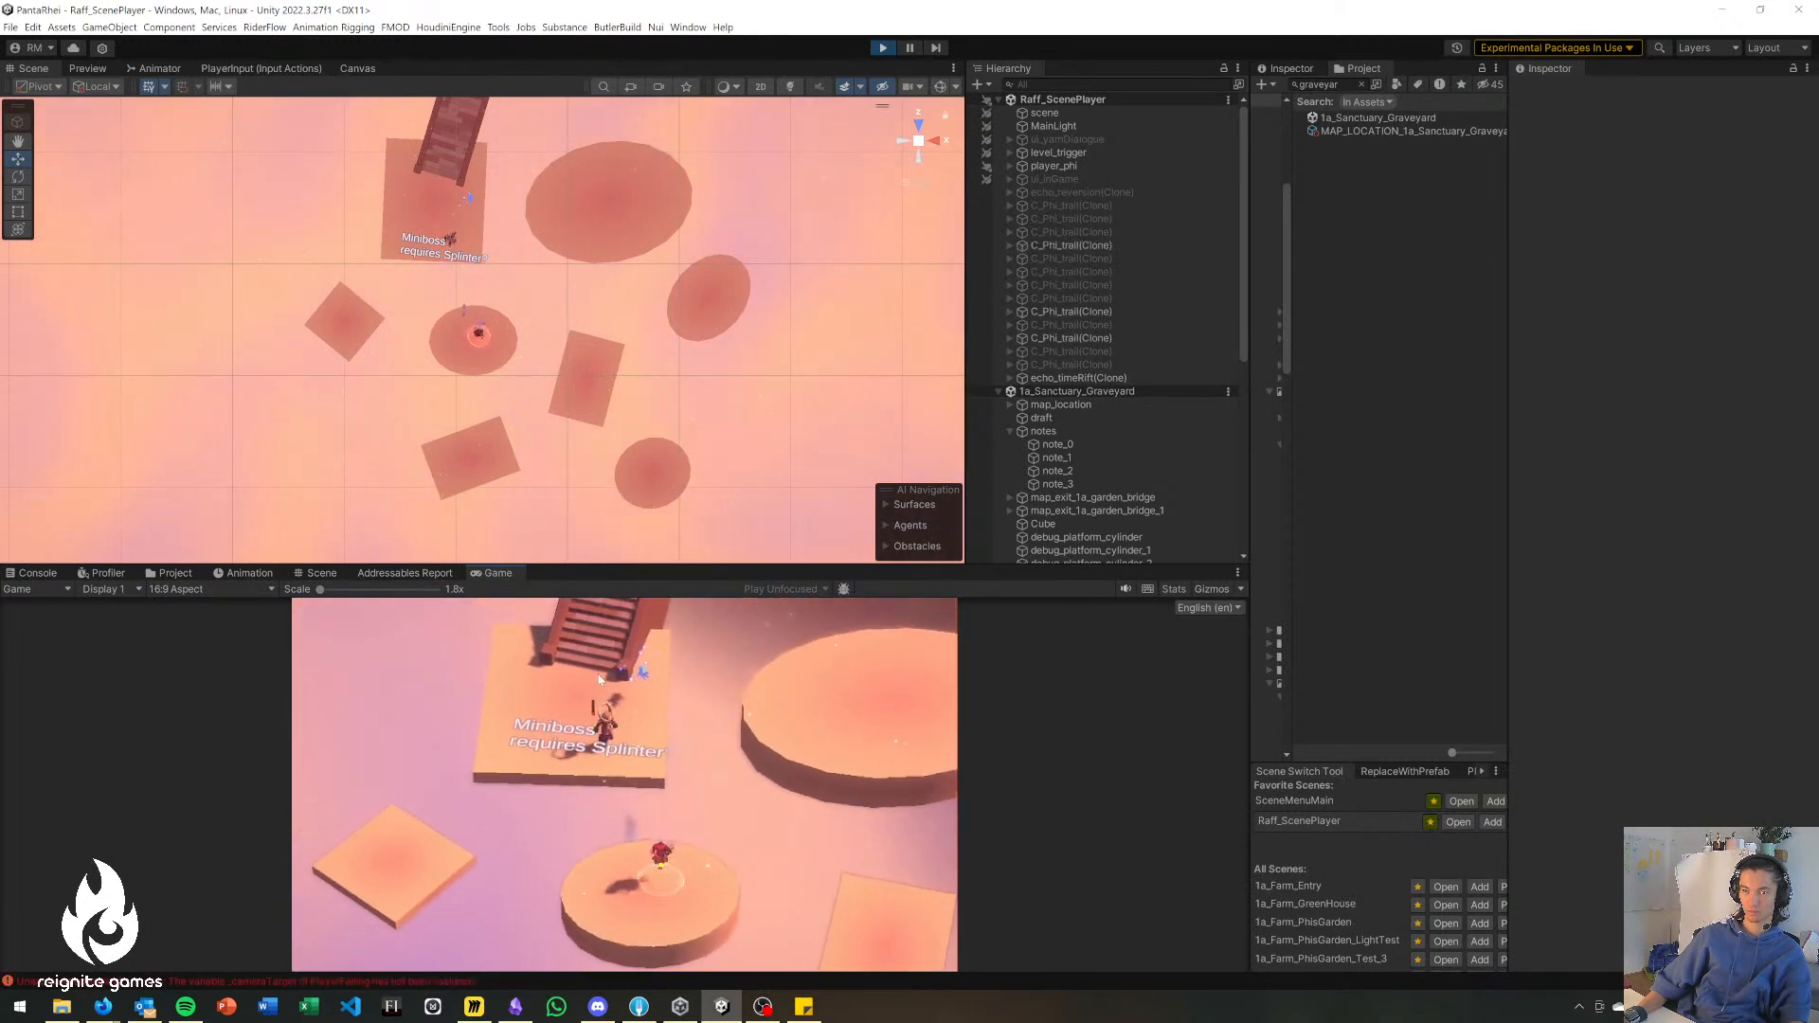
key(w)
key(w)
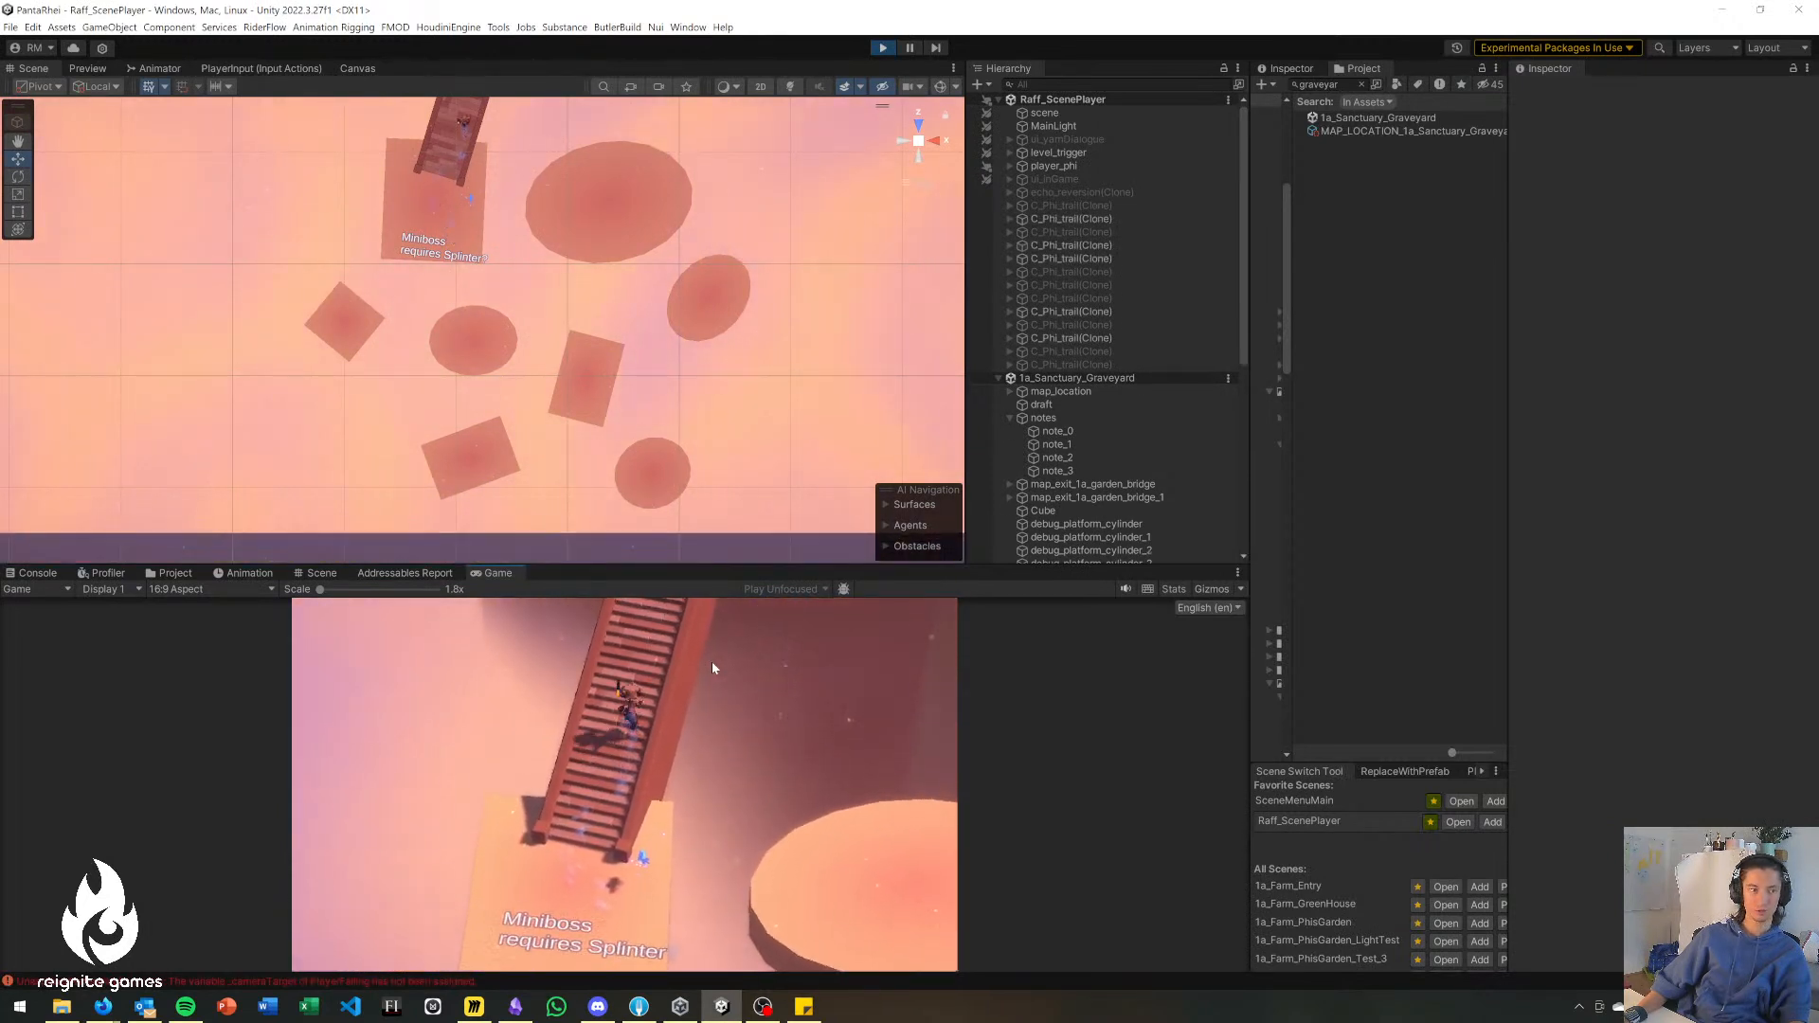
key(w)
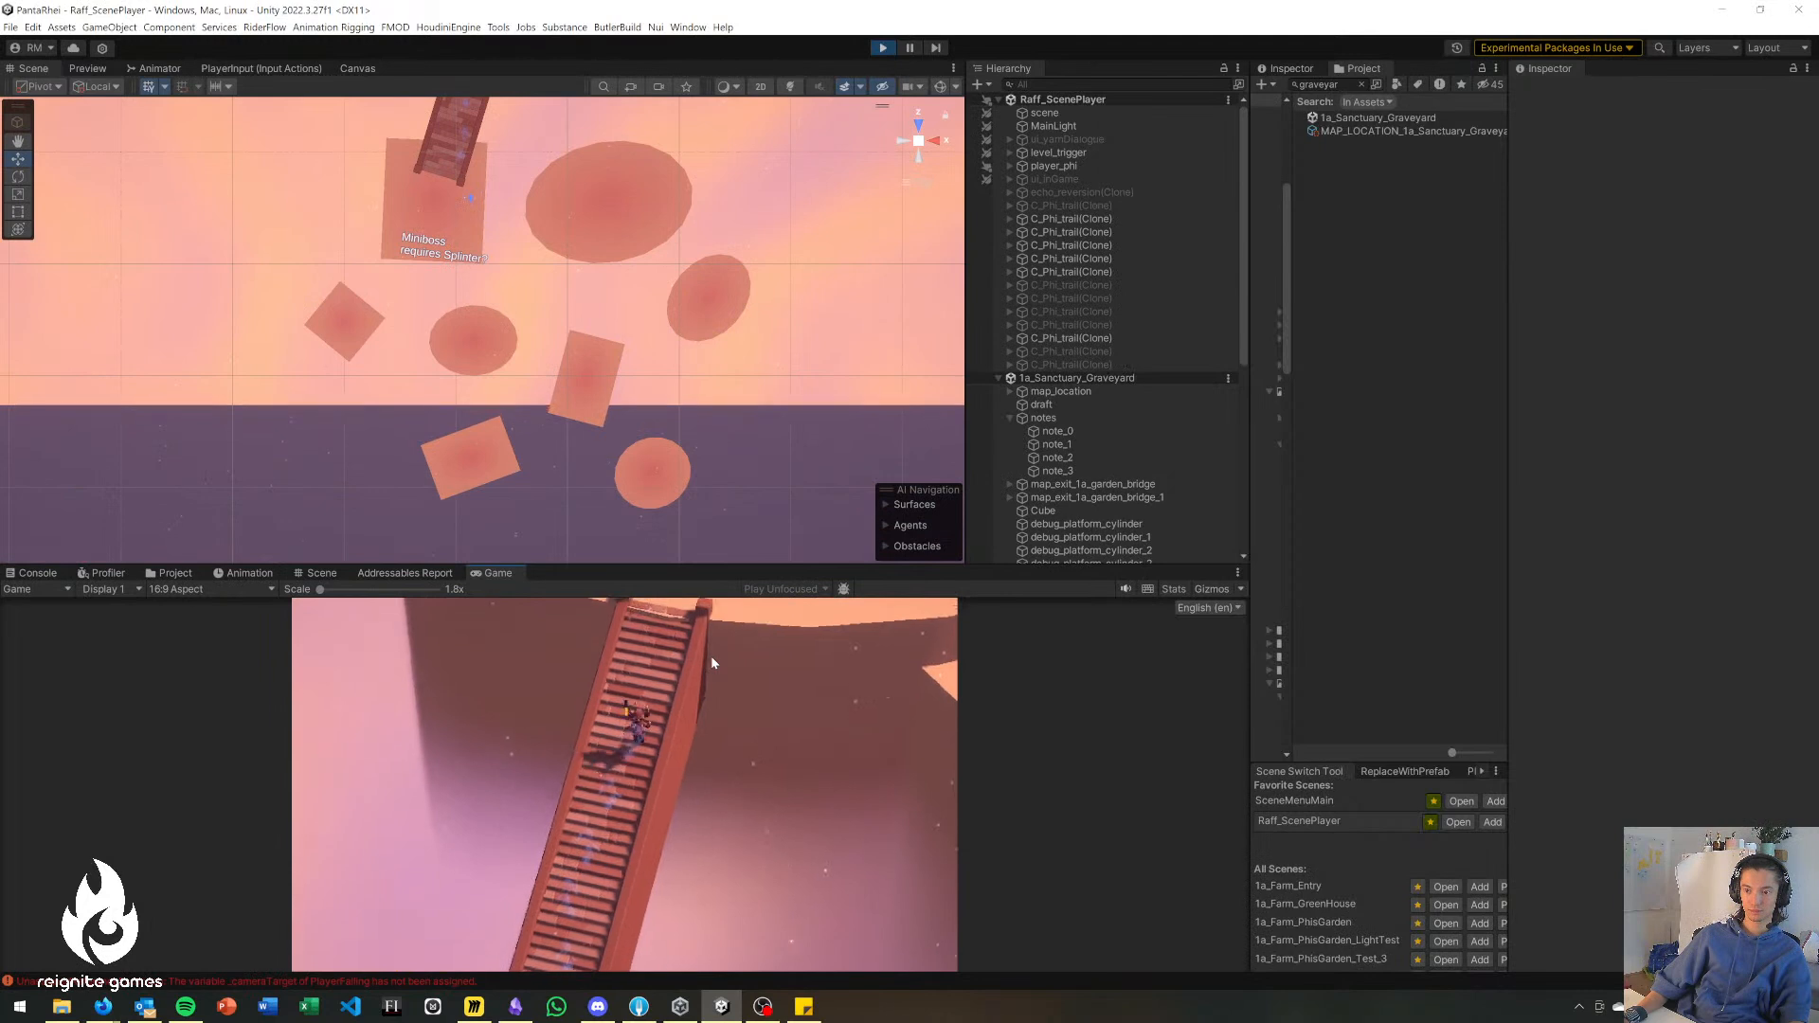
key(w)
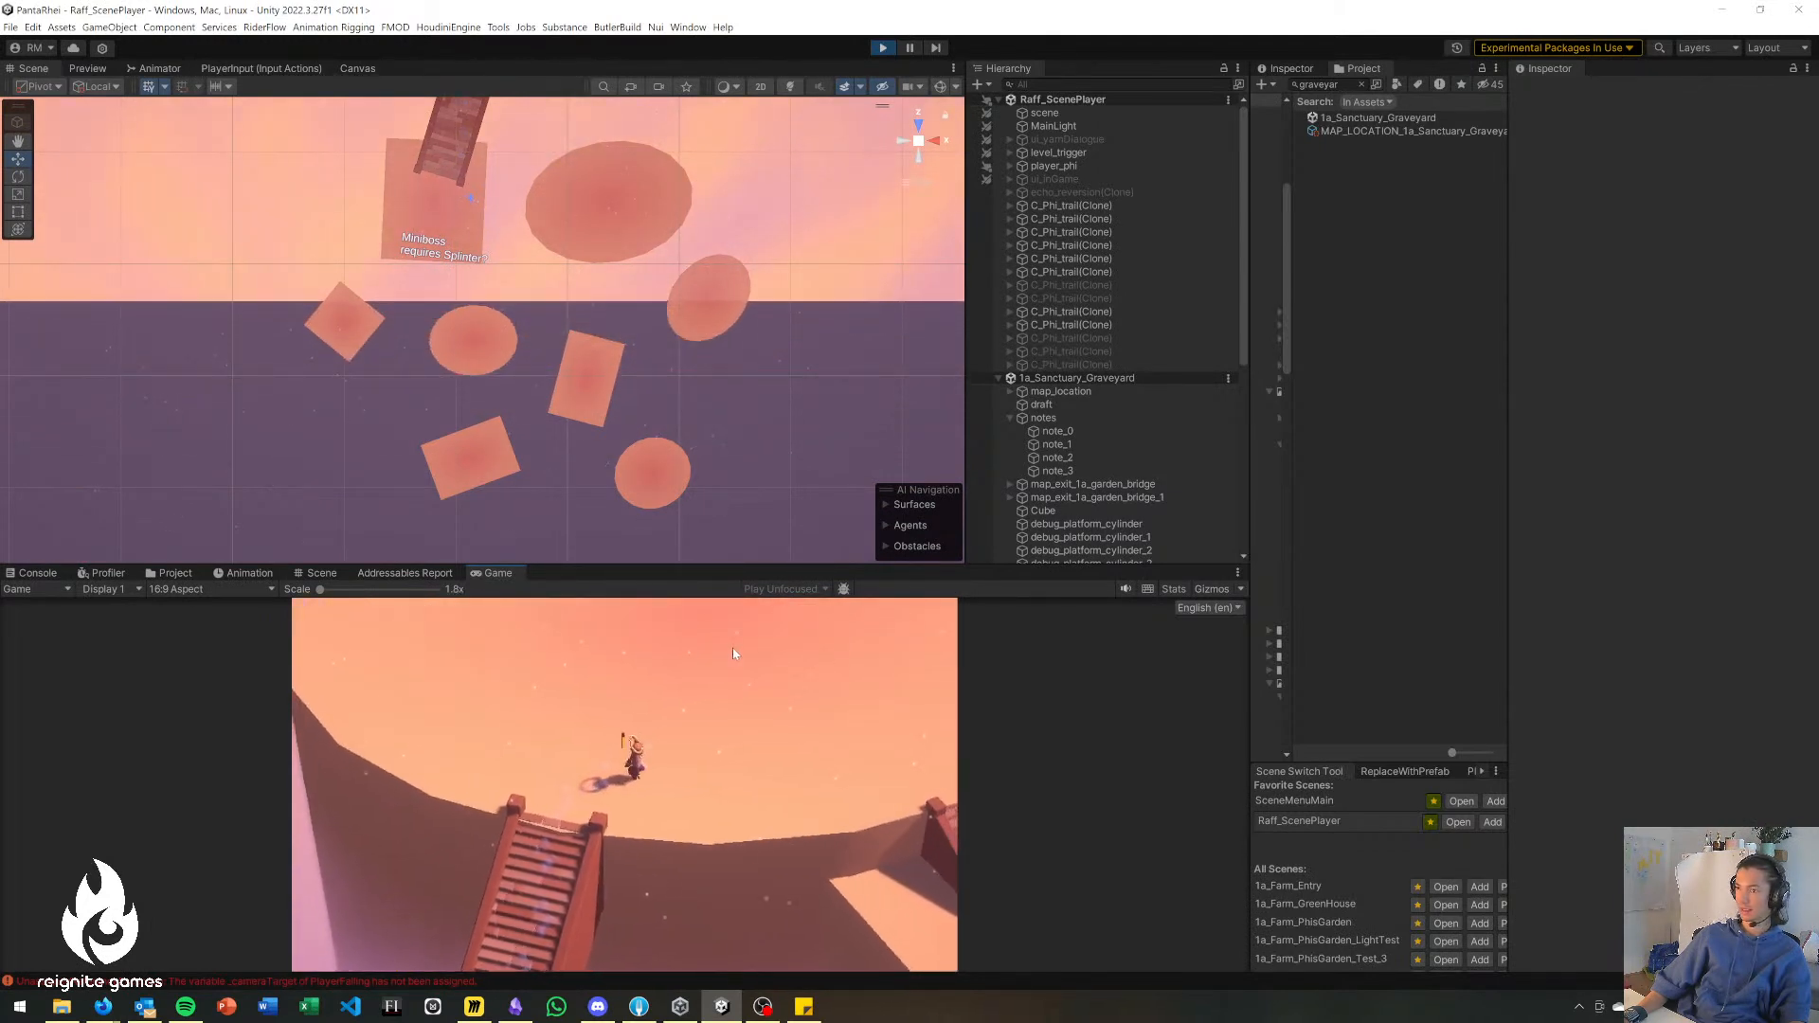
Walk down the short stairs to the Encounter area and back up, and stop the playtest.
key(d)
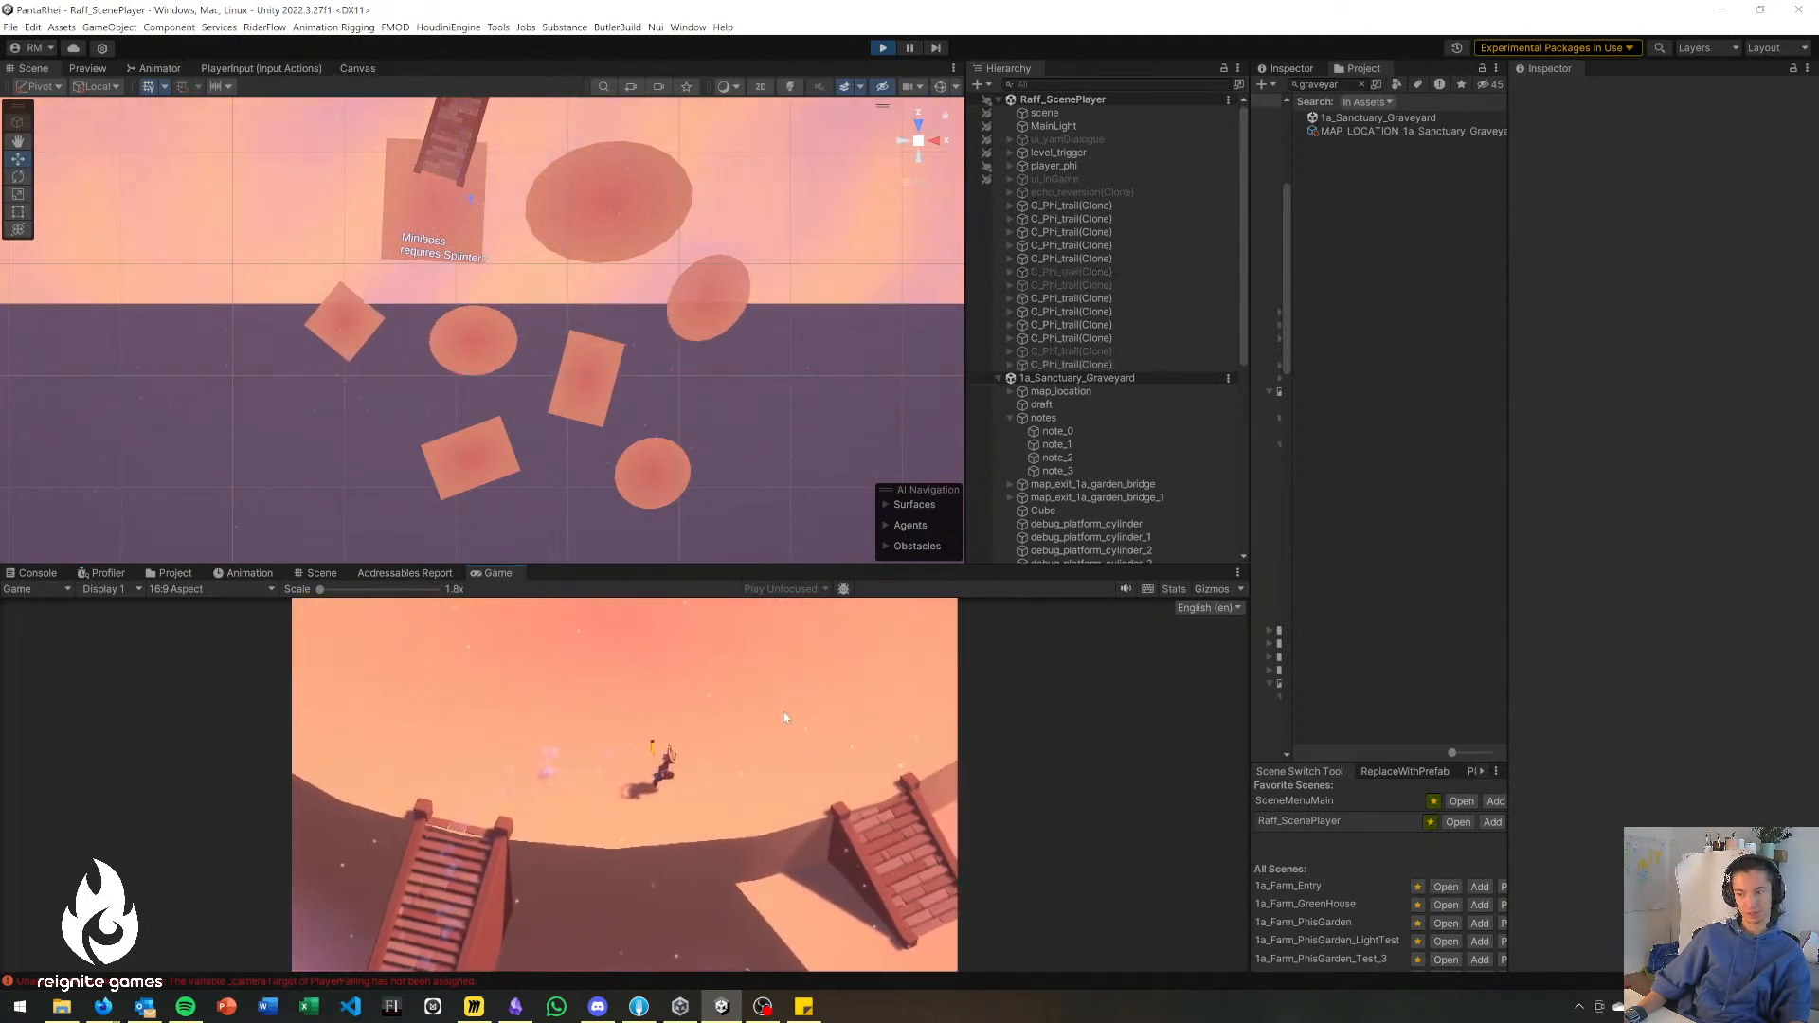
key(d)
key(s)
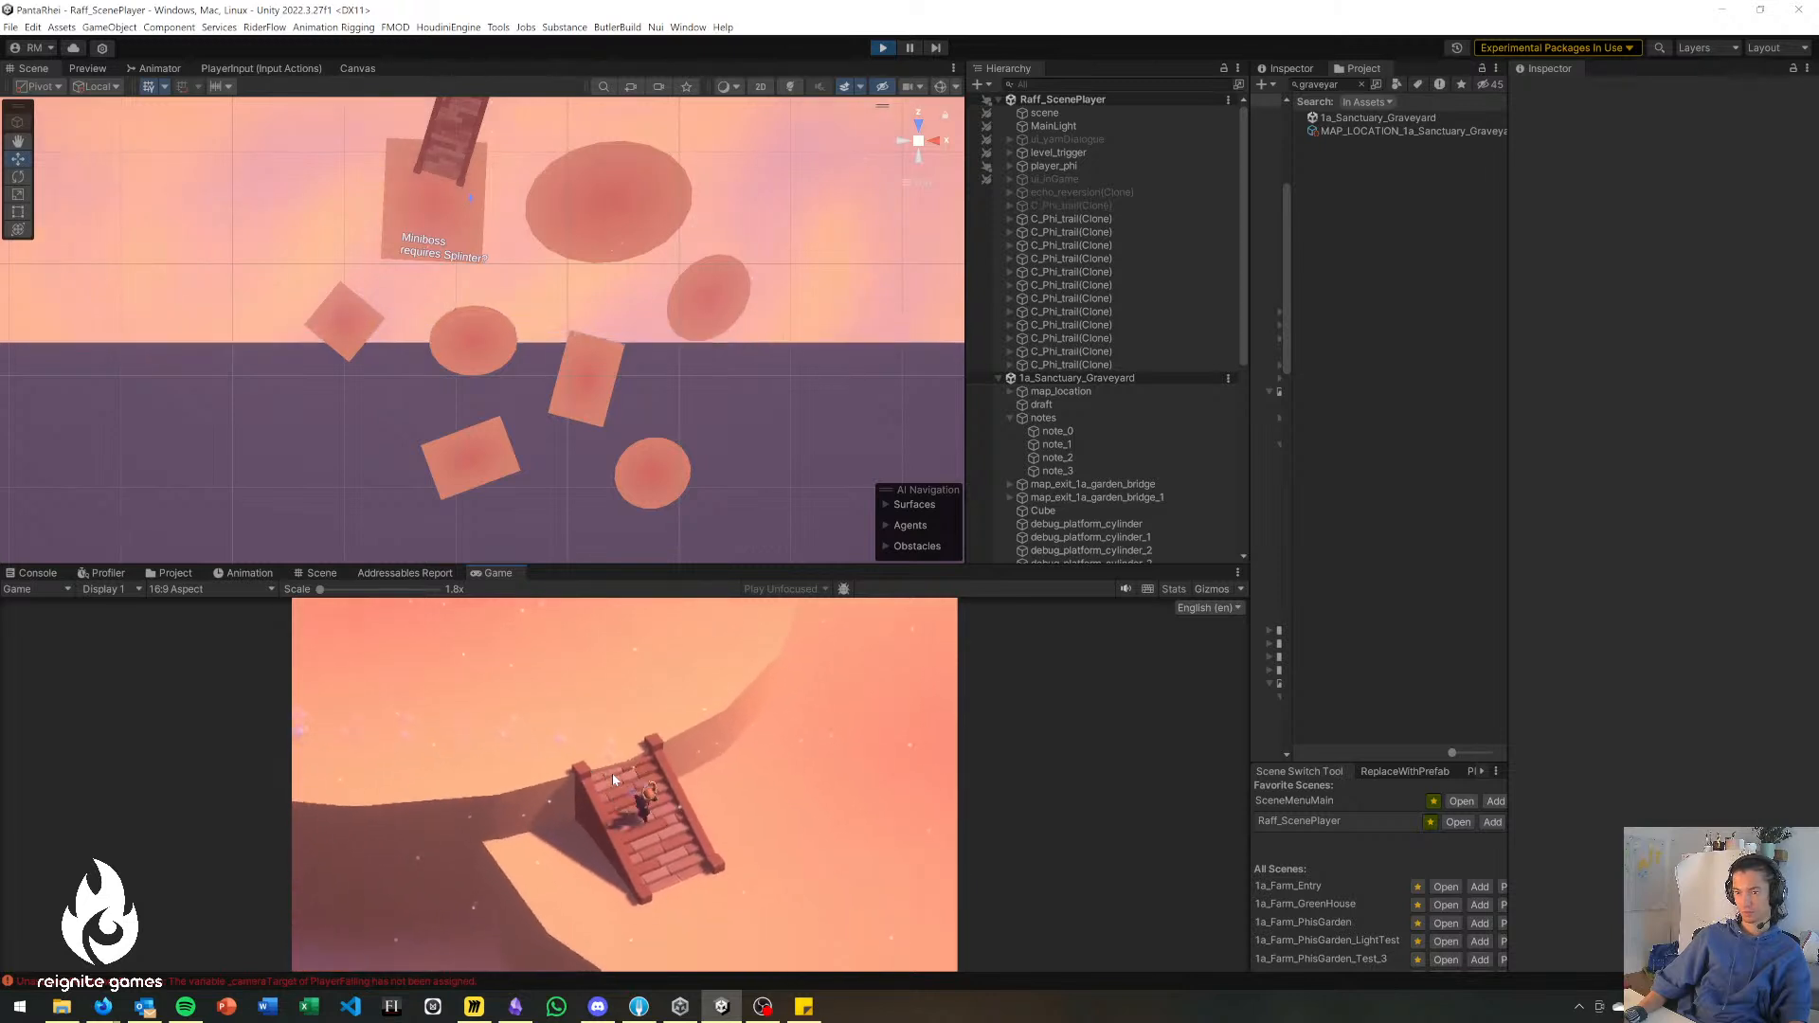
key(d)
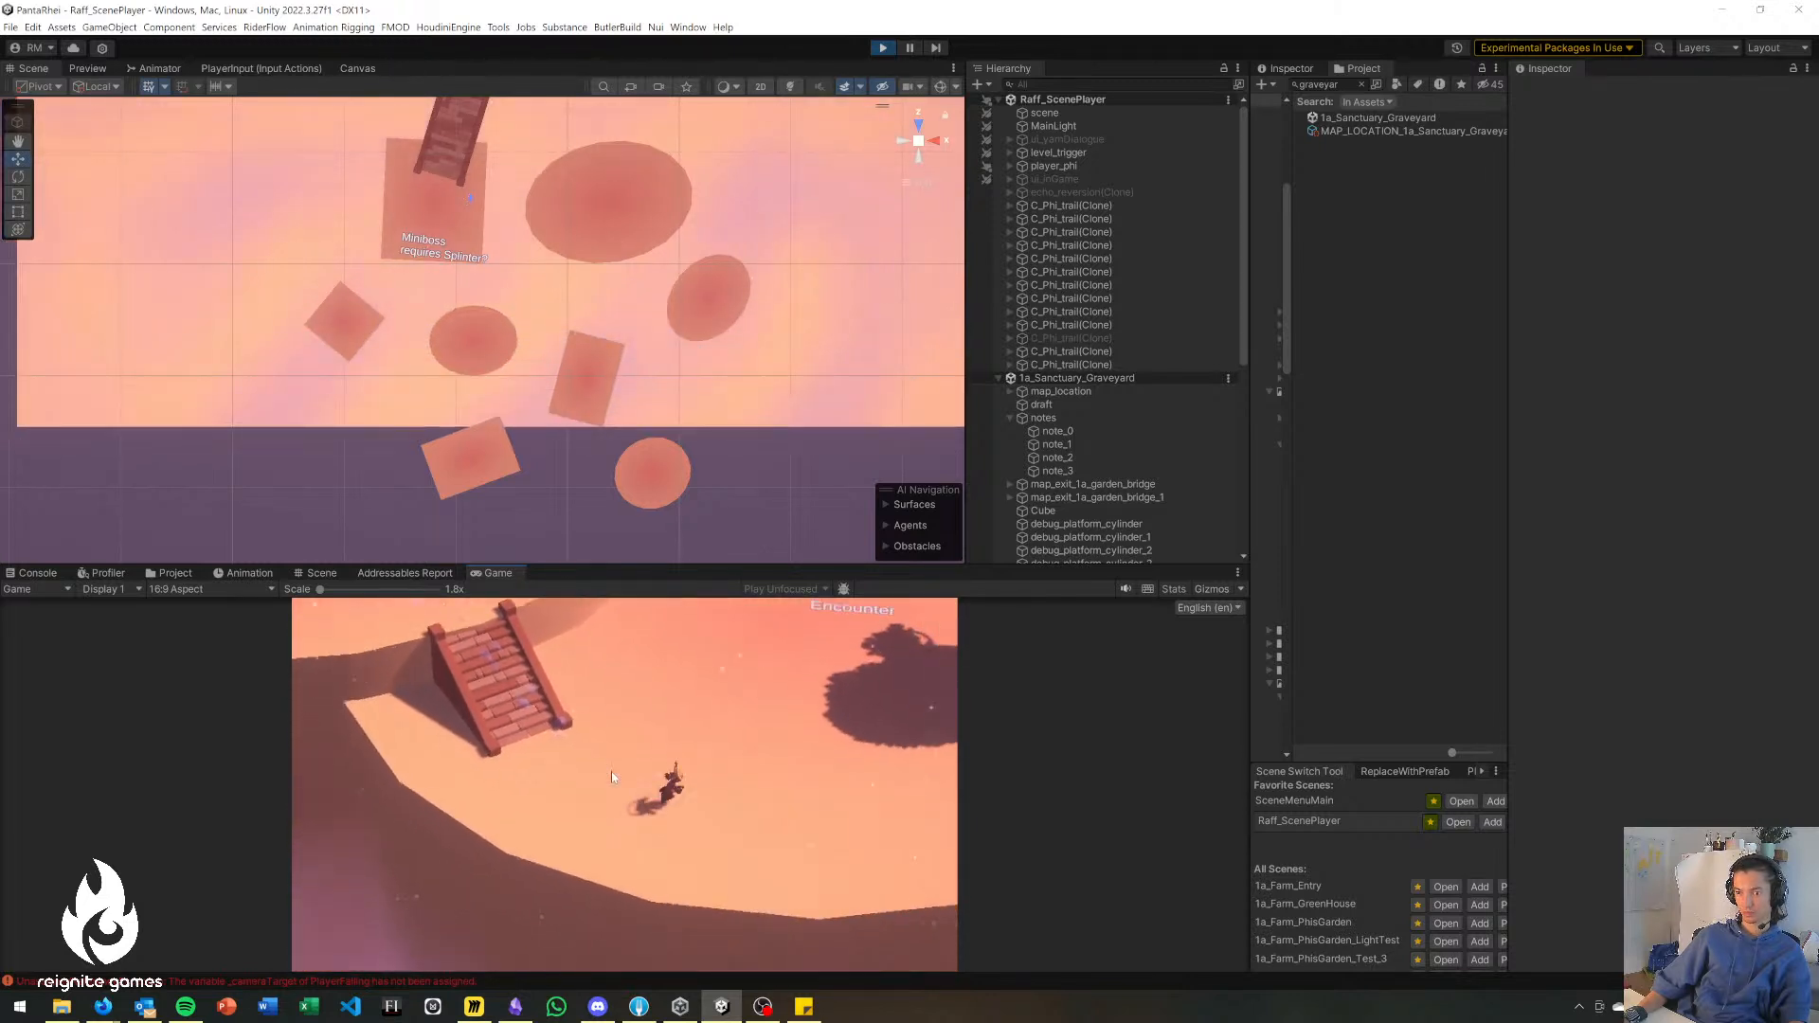
key(d)
key(w)
key(a)
key(a)
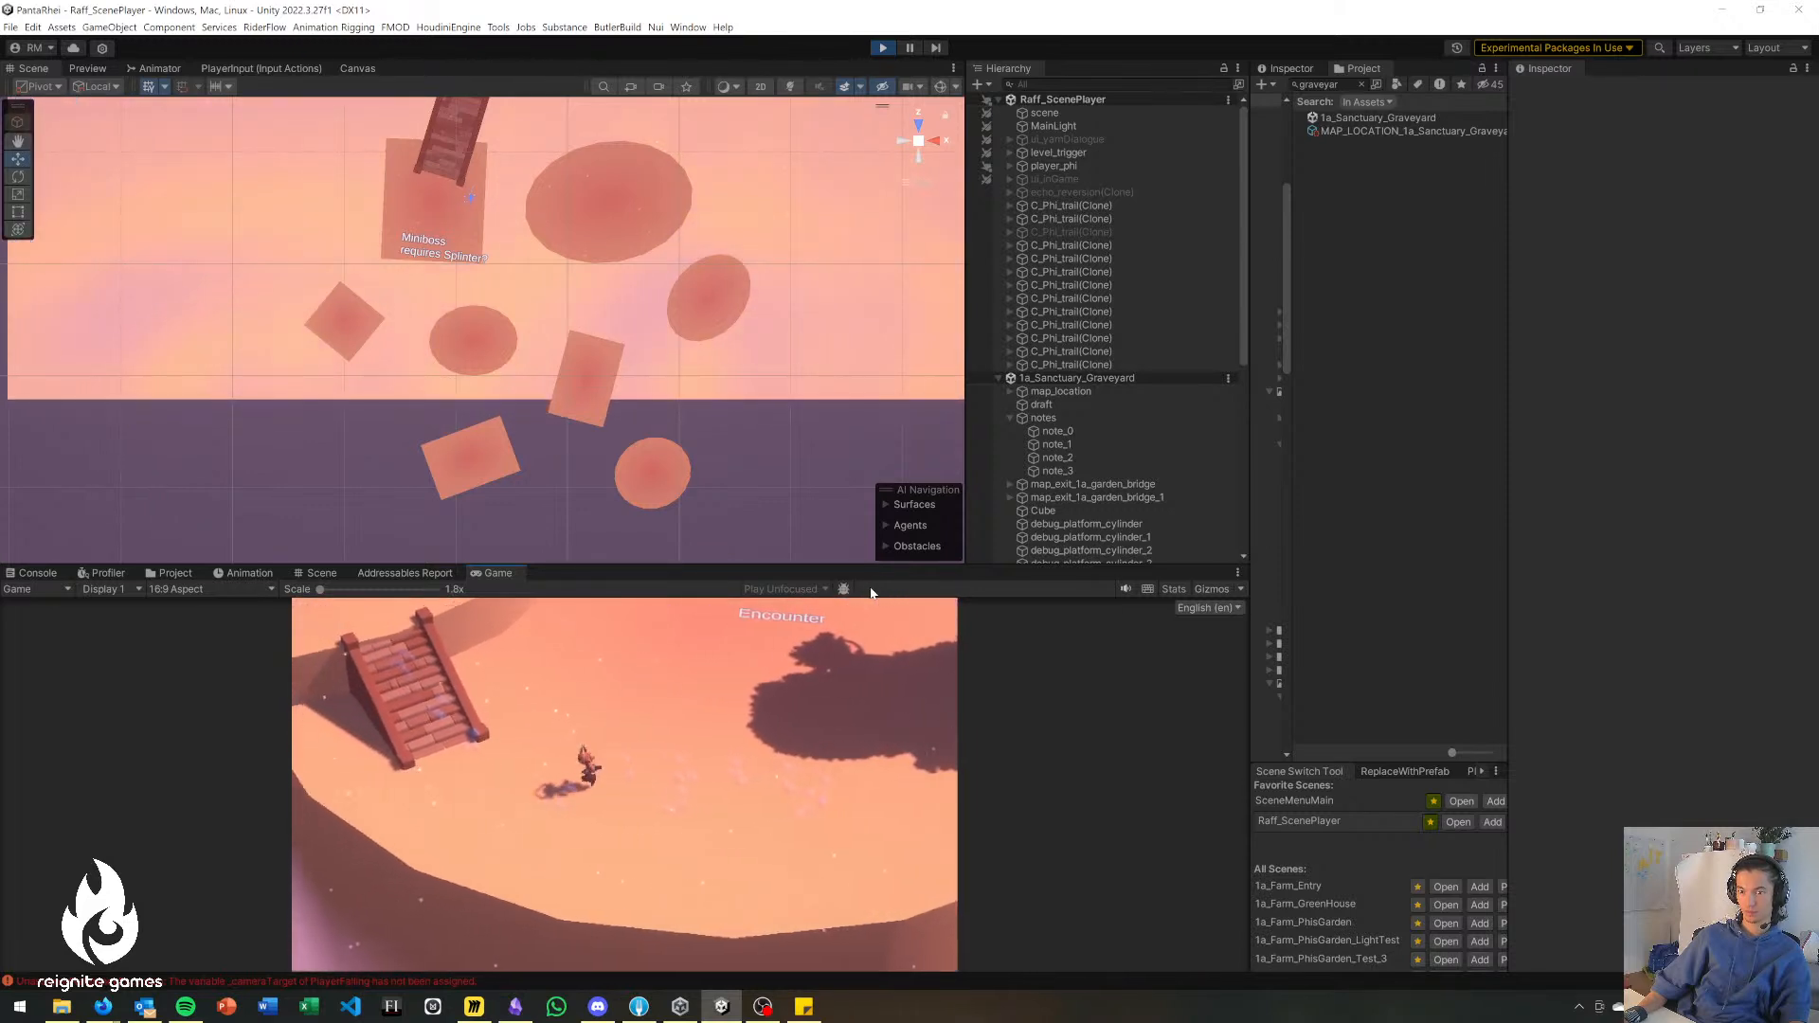
key(w)
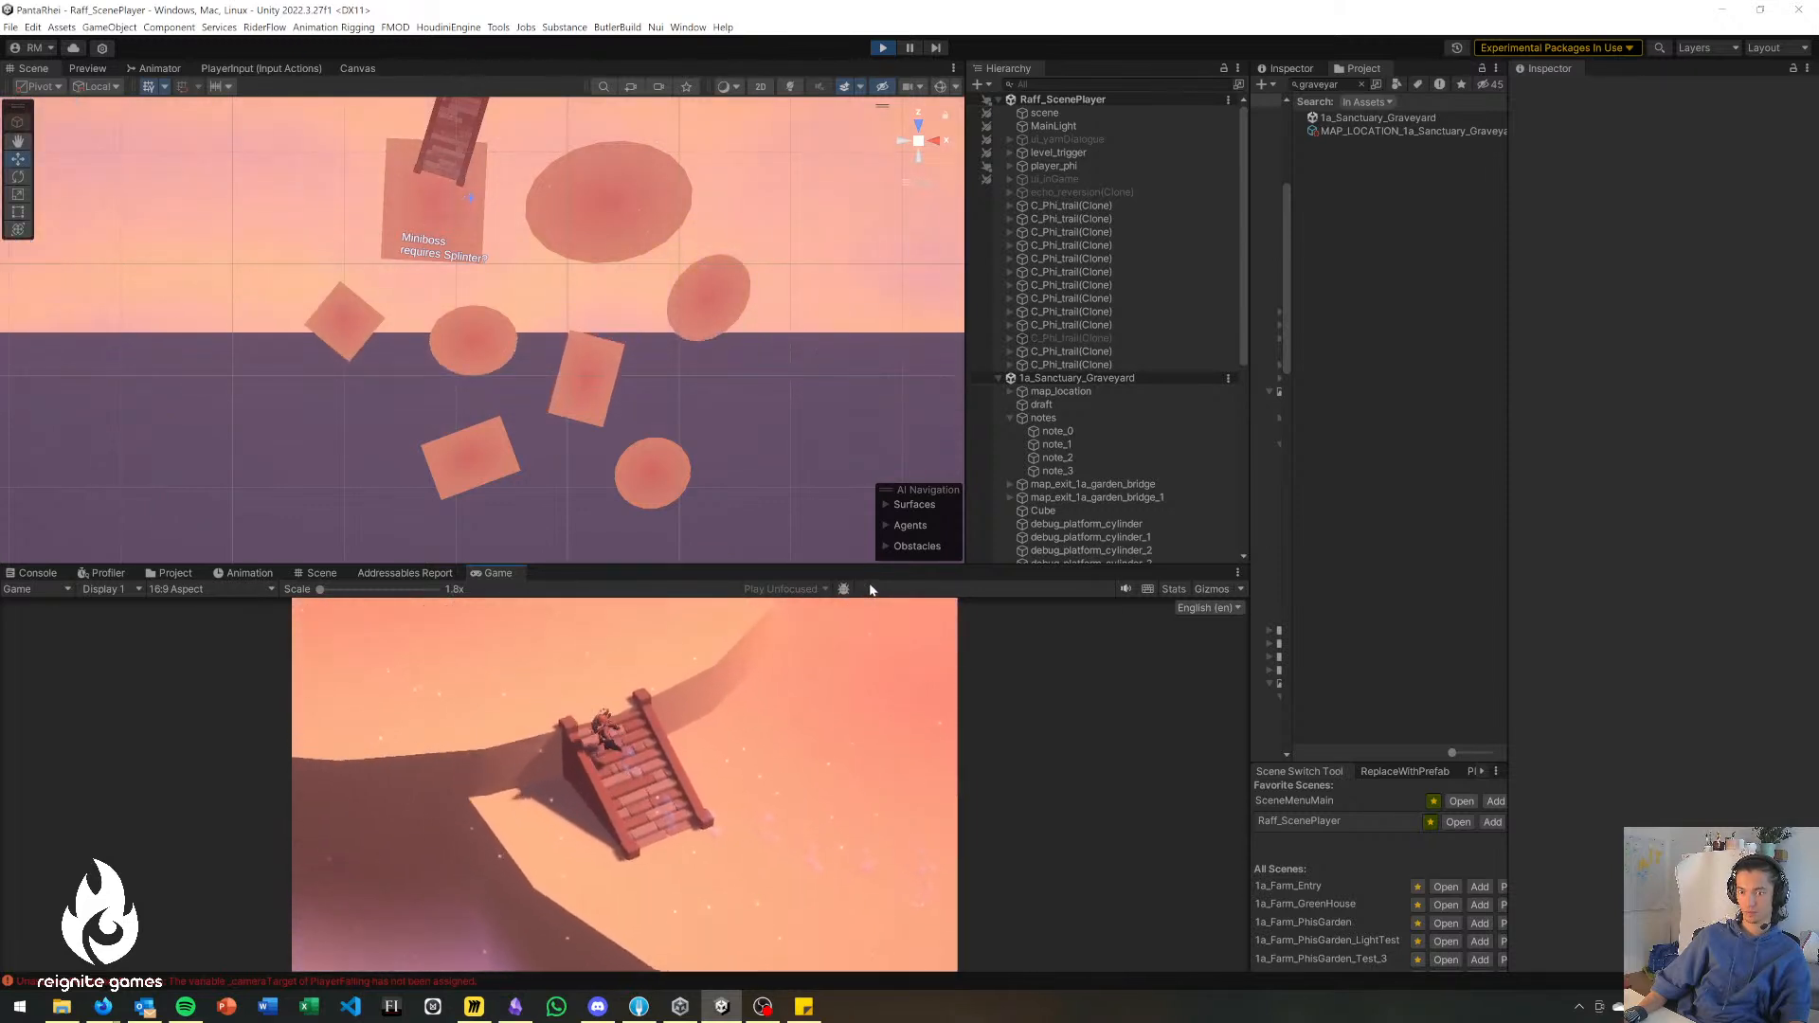
click(883, 48)
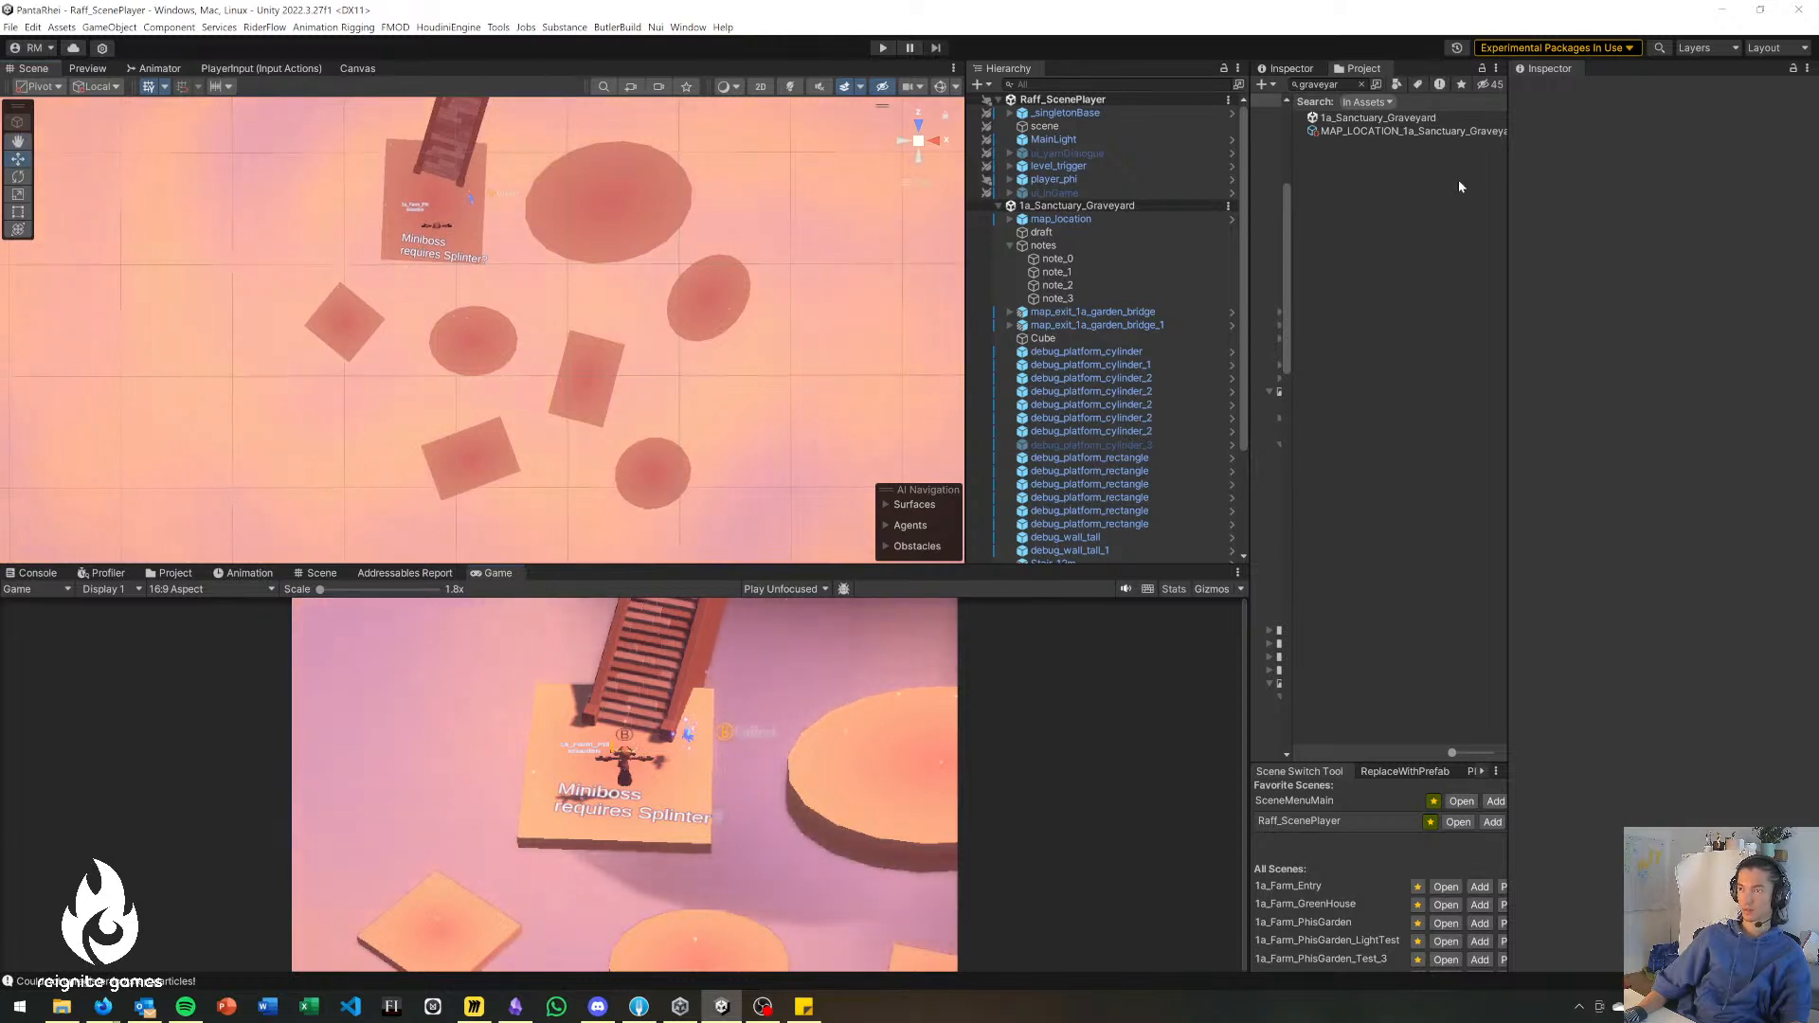
Set the SetRank value in player_phi's After Abilities Initialized event to 3 and save the scene.
click(1338, 85)
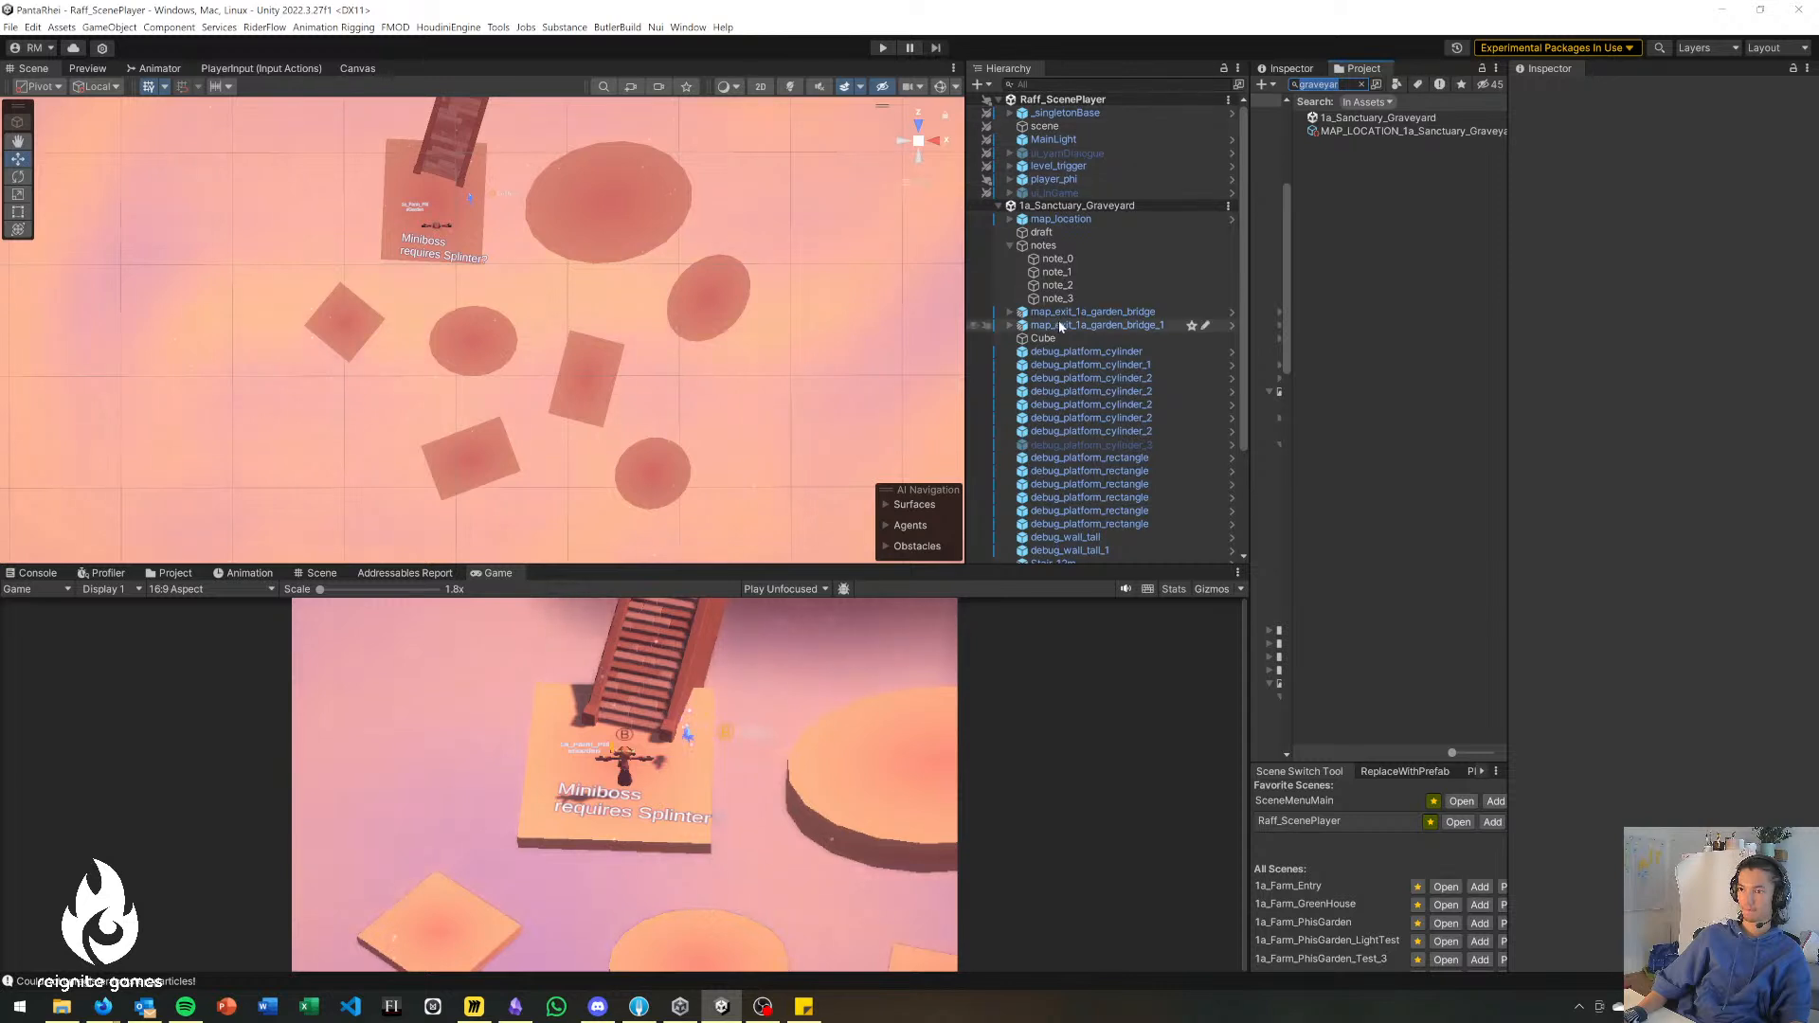
click(1103, 180)
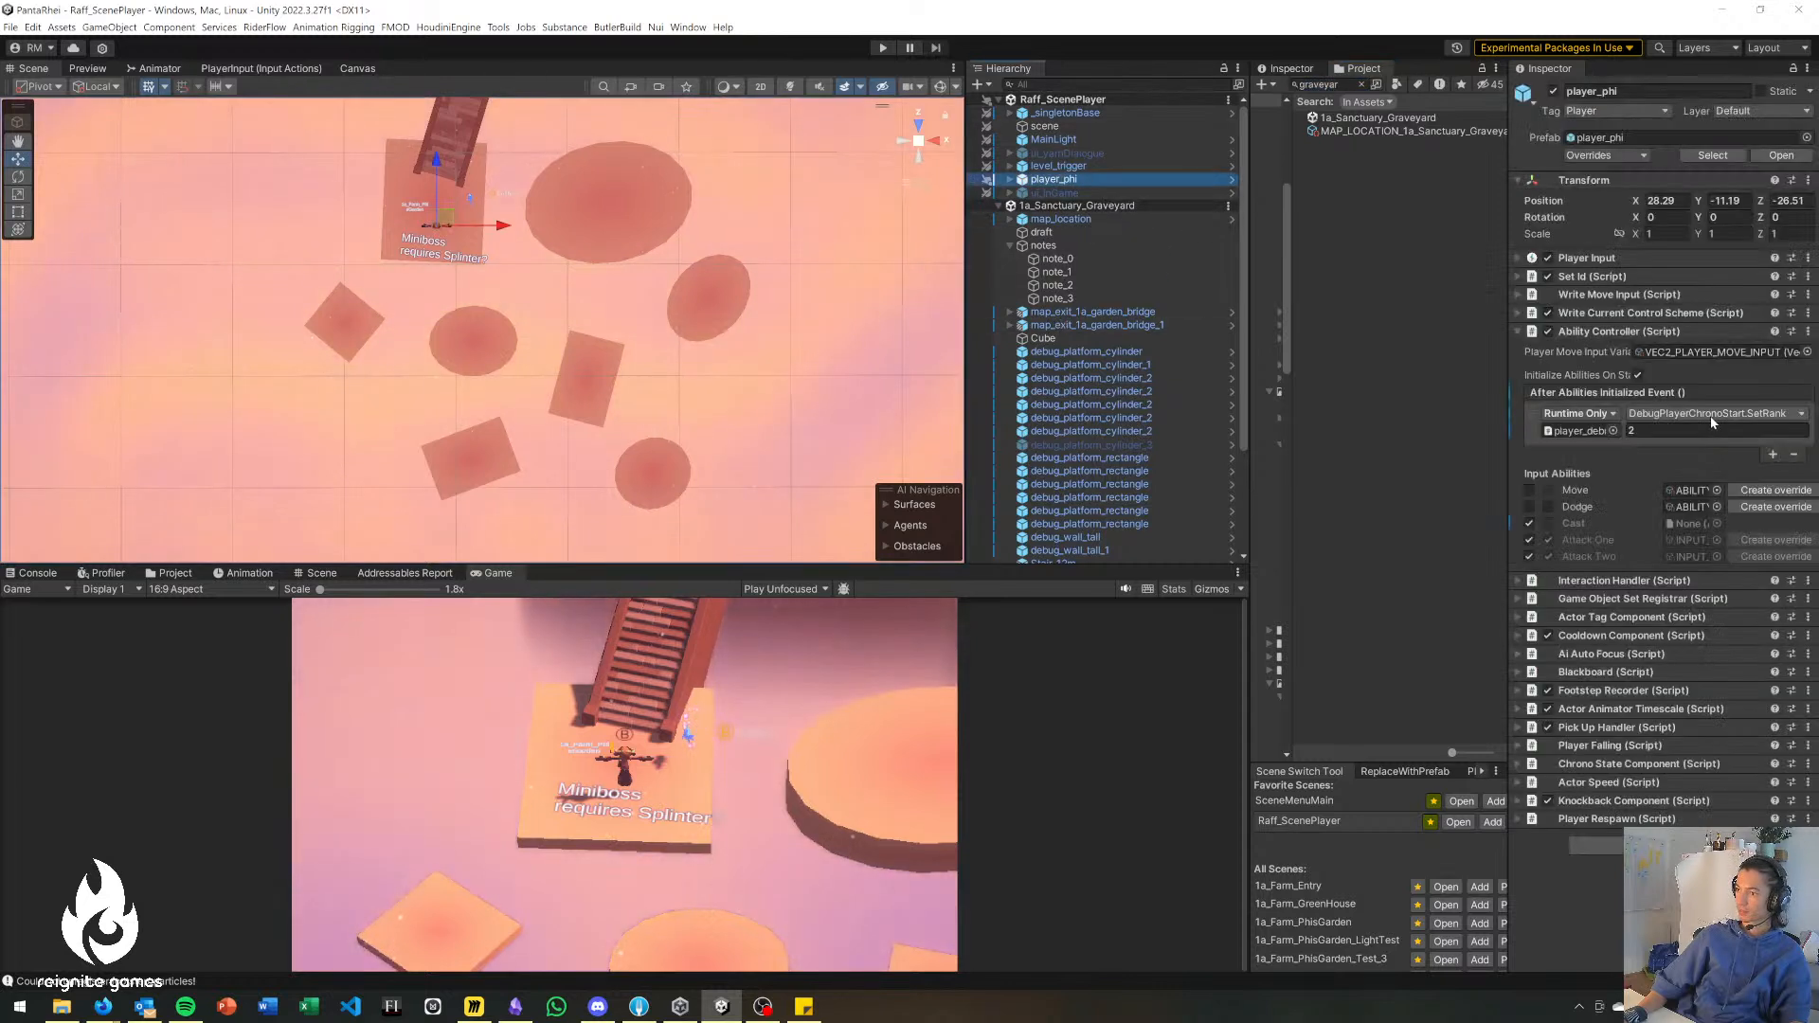
click(1696, 431)
text(3)
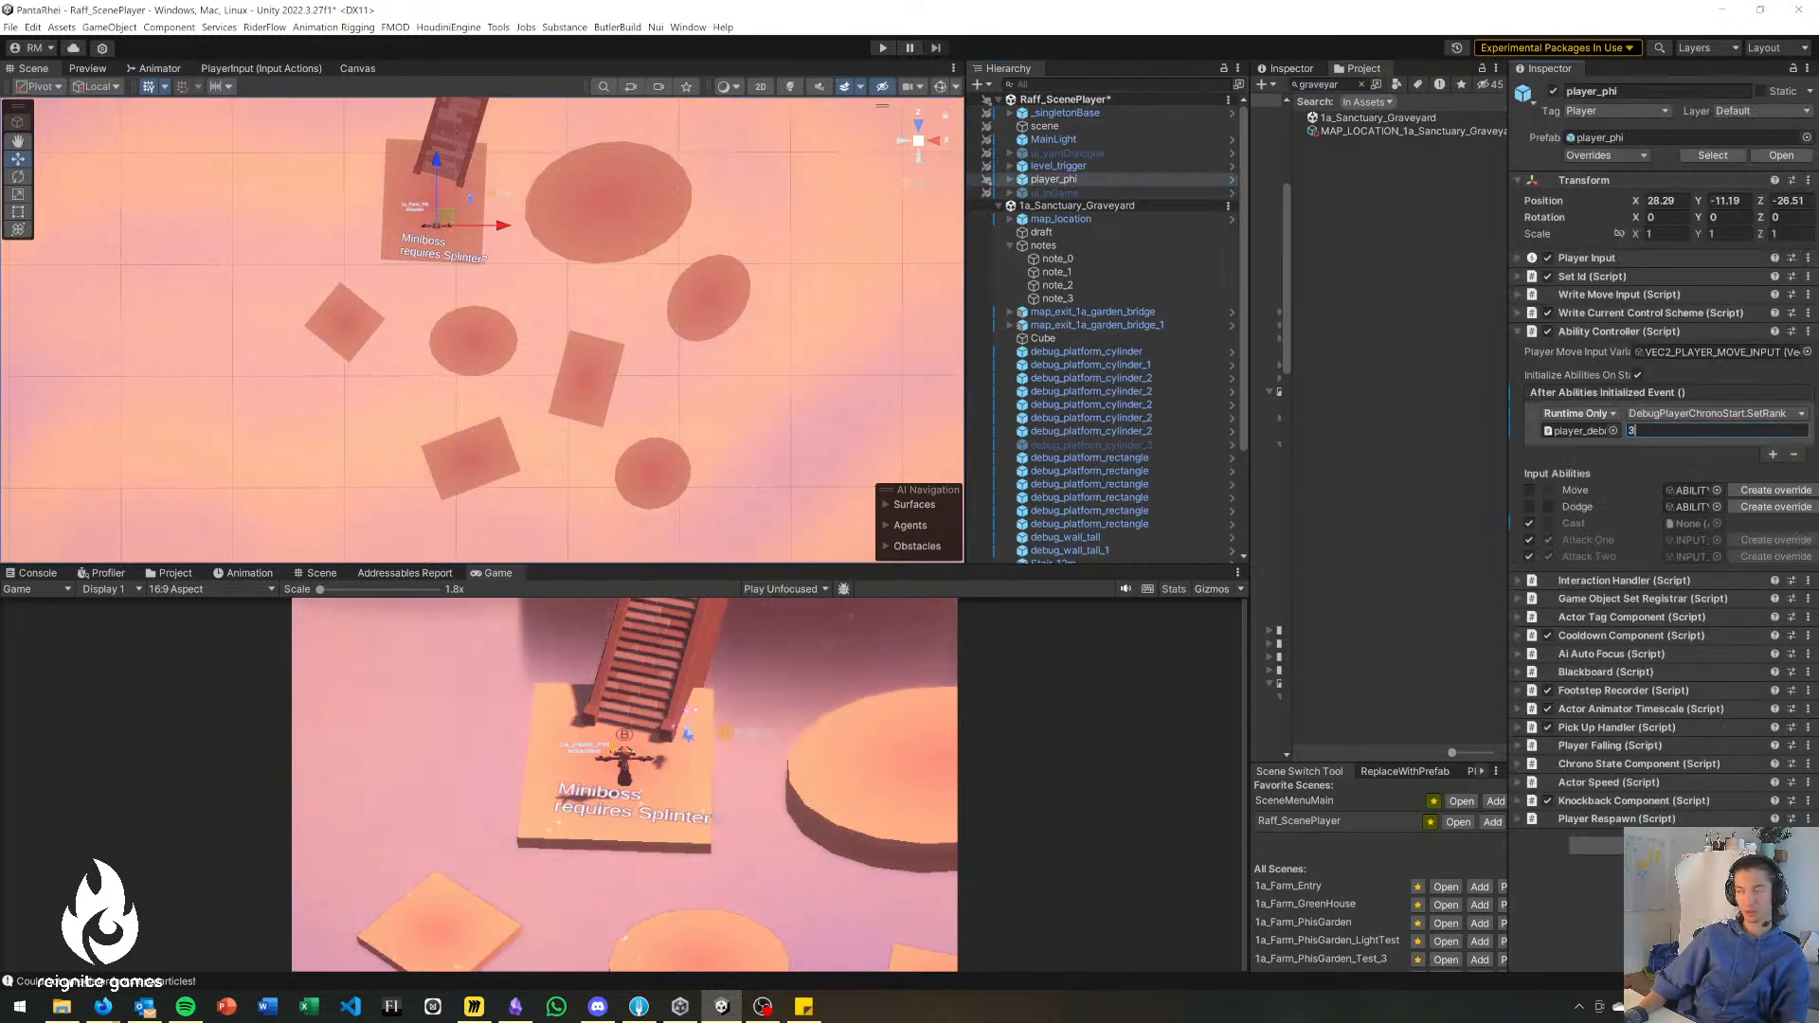
click(1402, 285)
key(ctrl+s)
Search the project for "tadpole", place the enemy_tadpole_elite prefab on the long rectangular platform, and enlarge the Game view.
click(1329, 84)
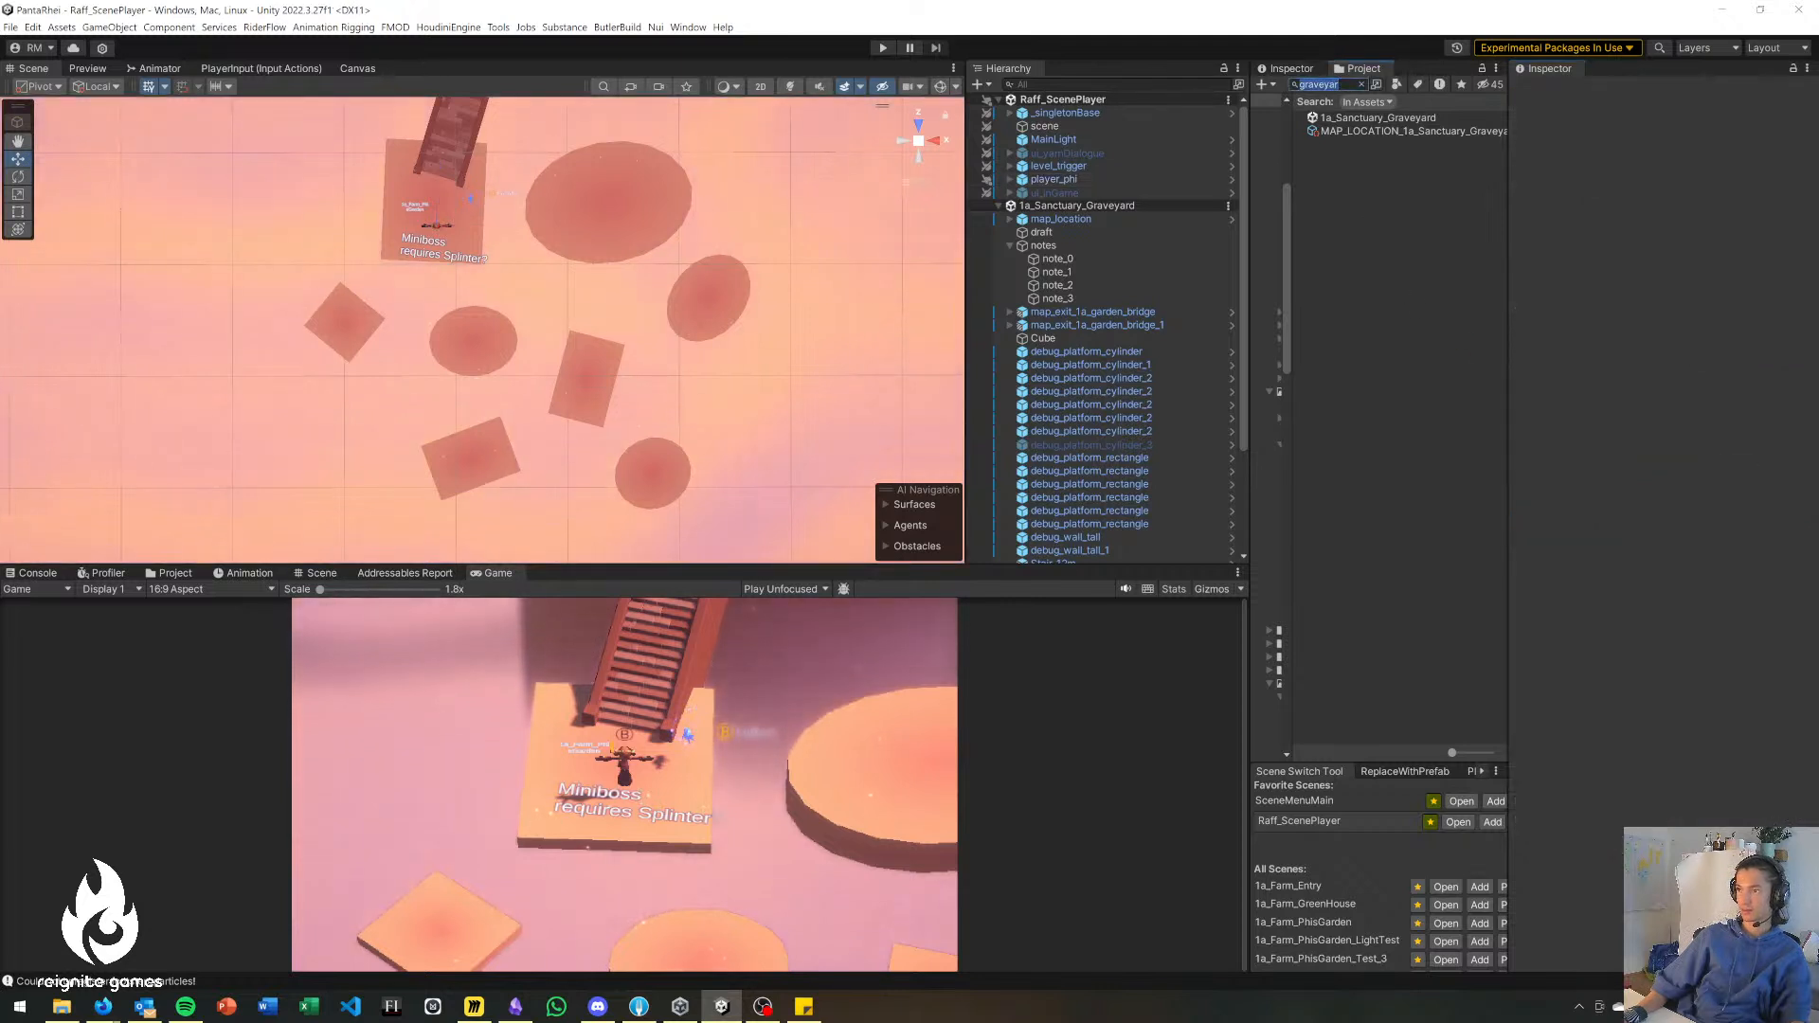
text(tadpole)
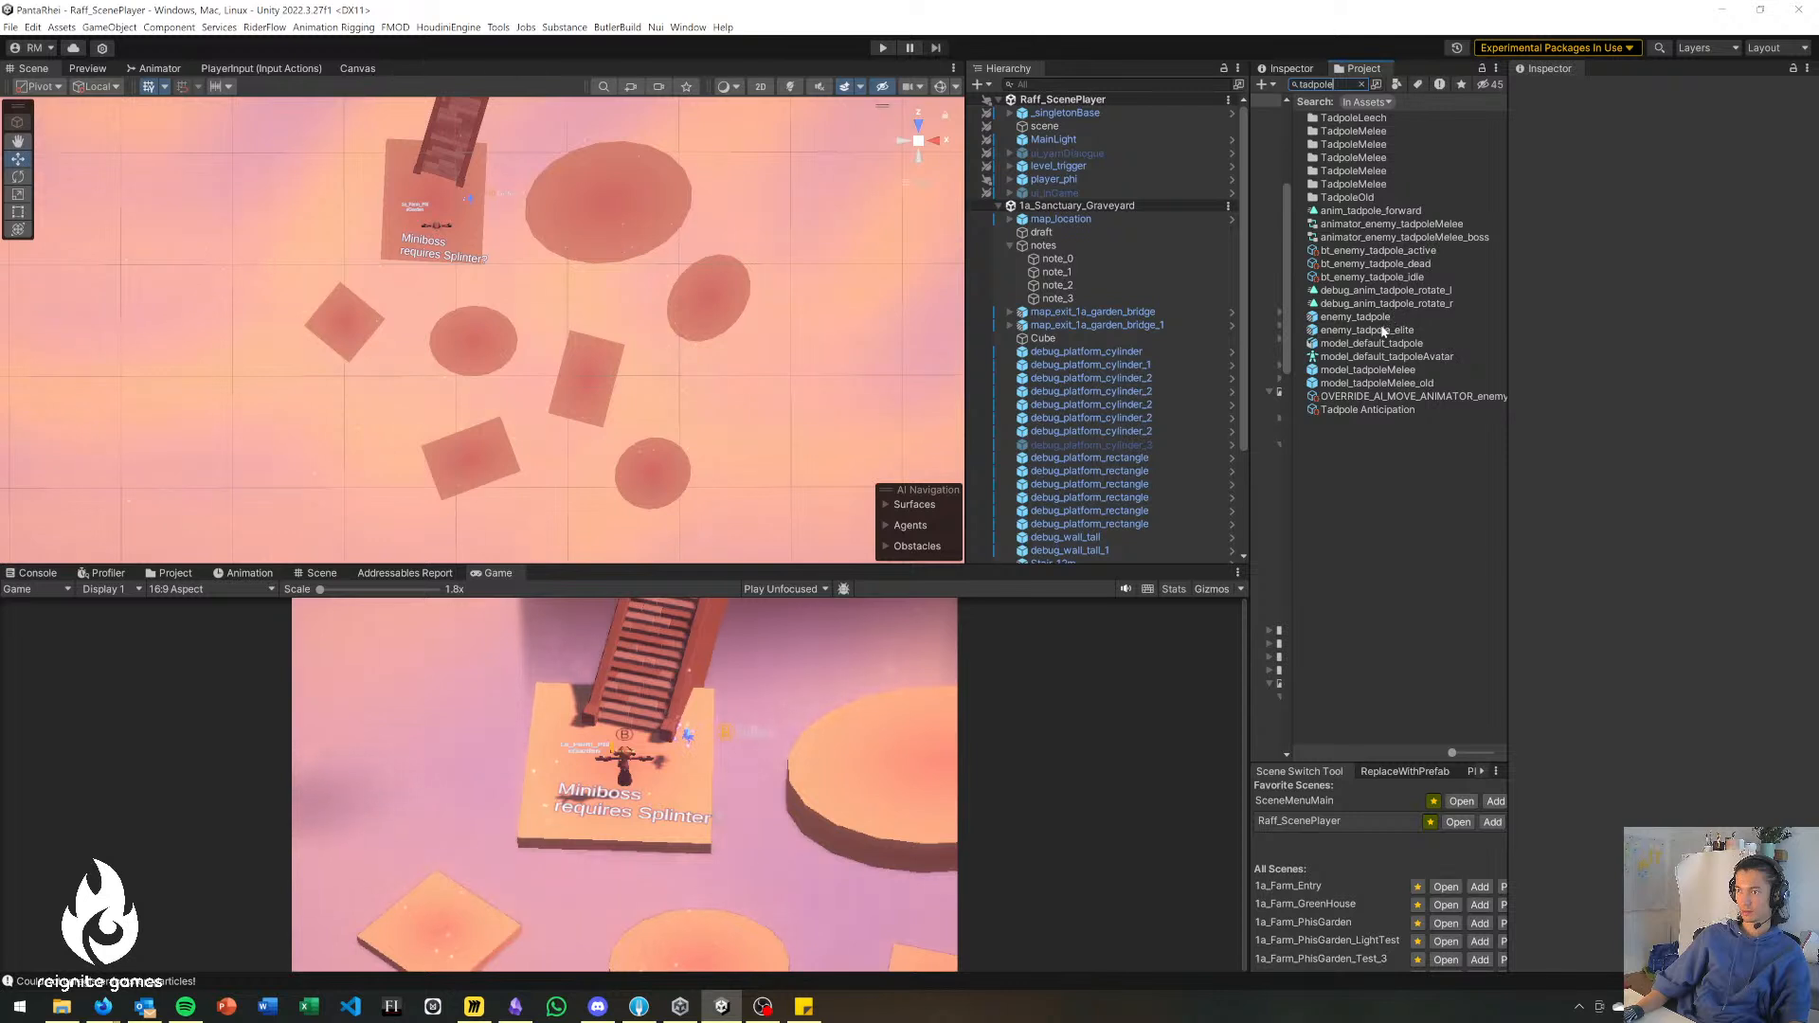
drag(1343, 333, 883, 365)
drag(692, 328, 586, 374)
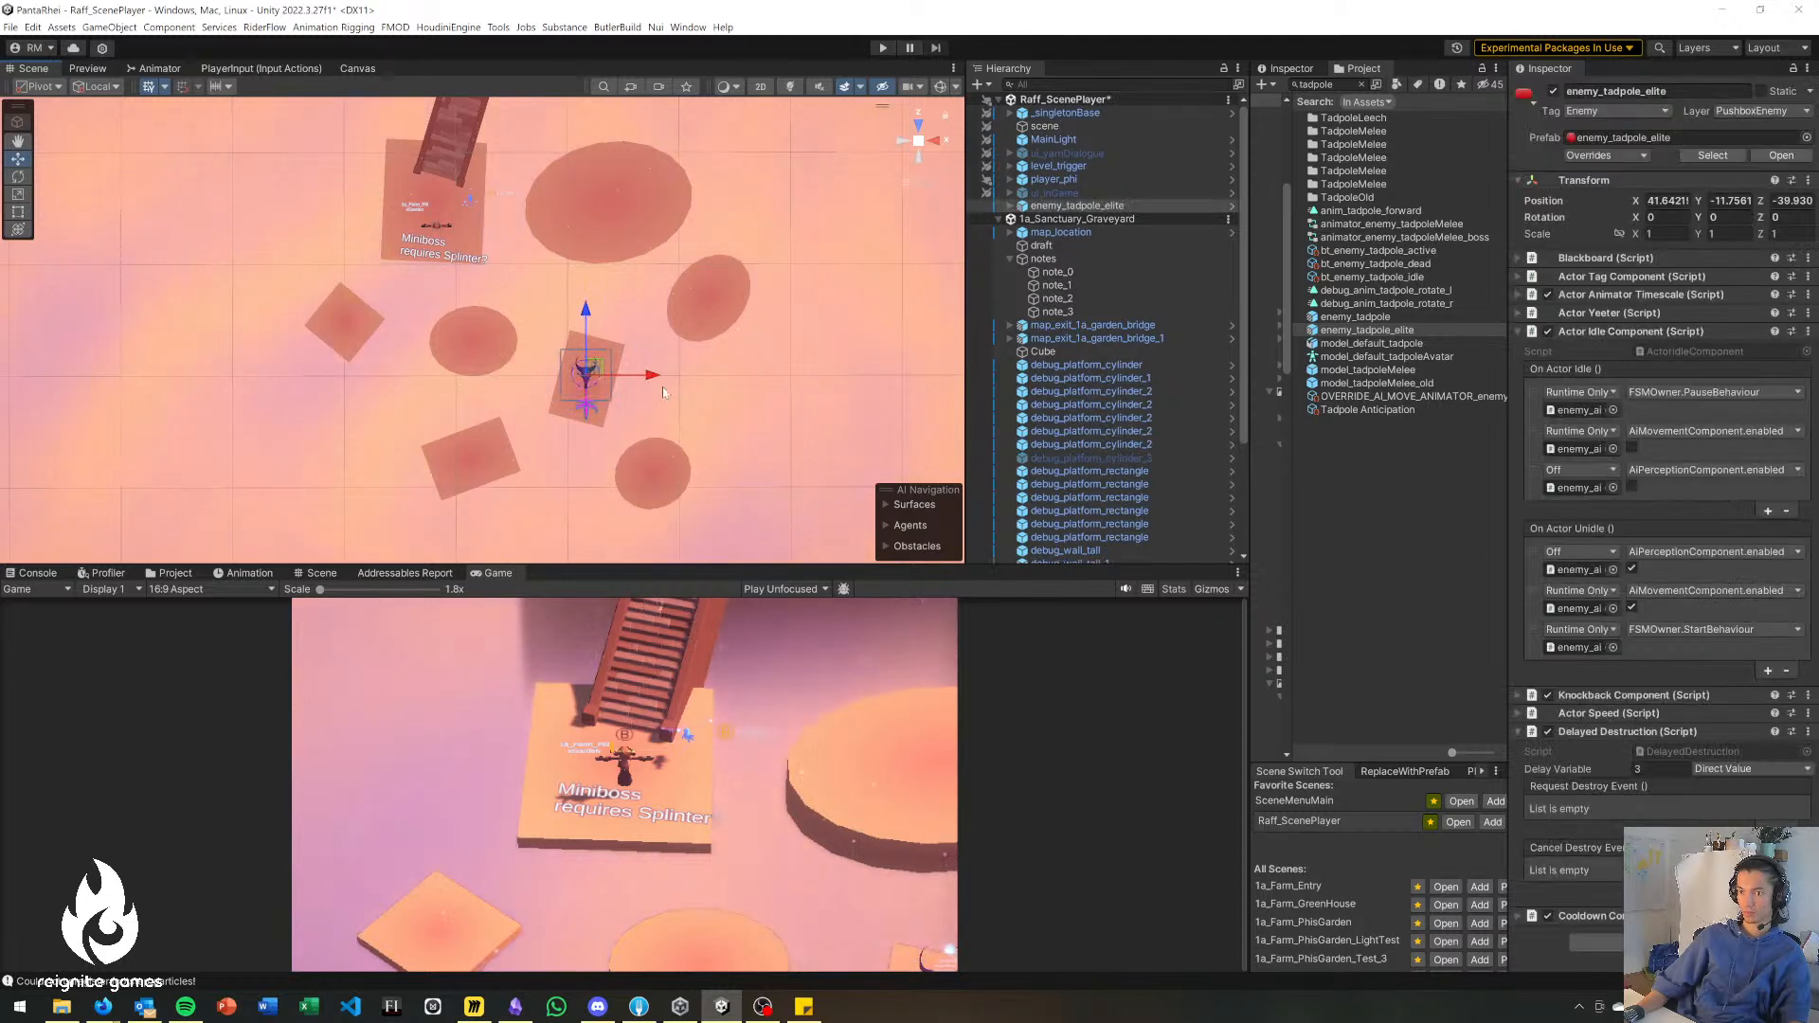
drag(756, 567, 748, 500)
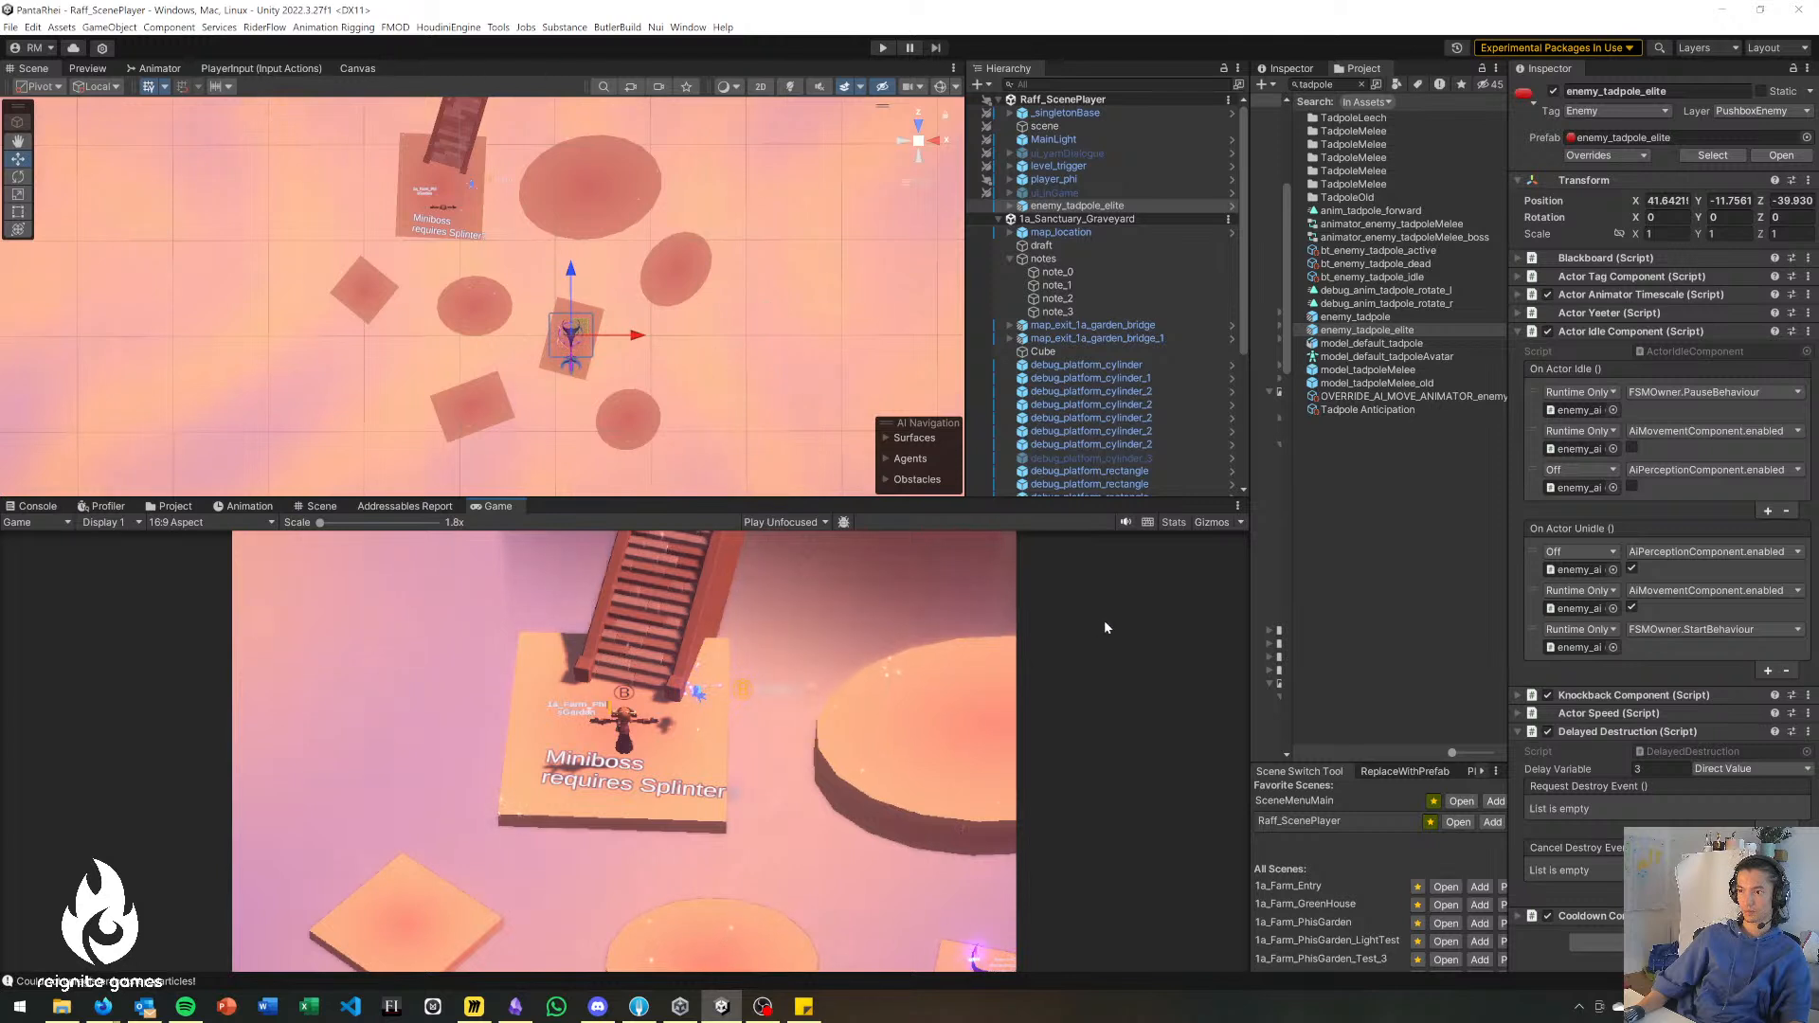
click(727, 371)
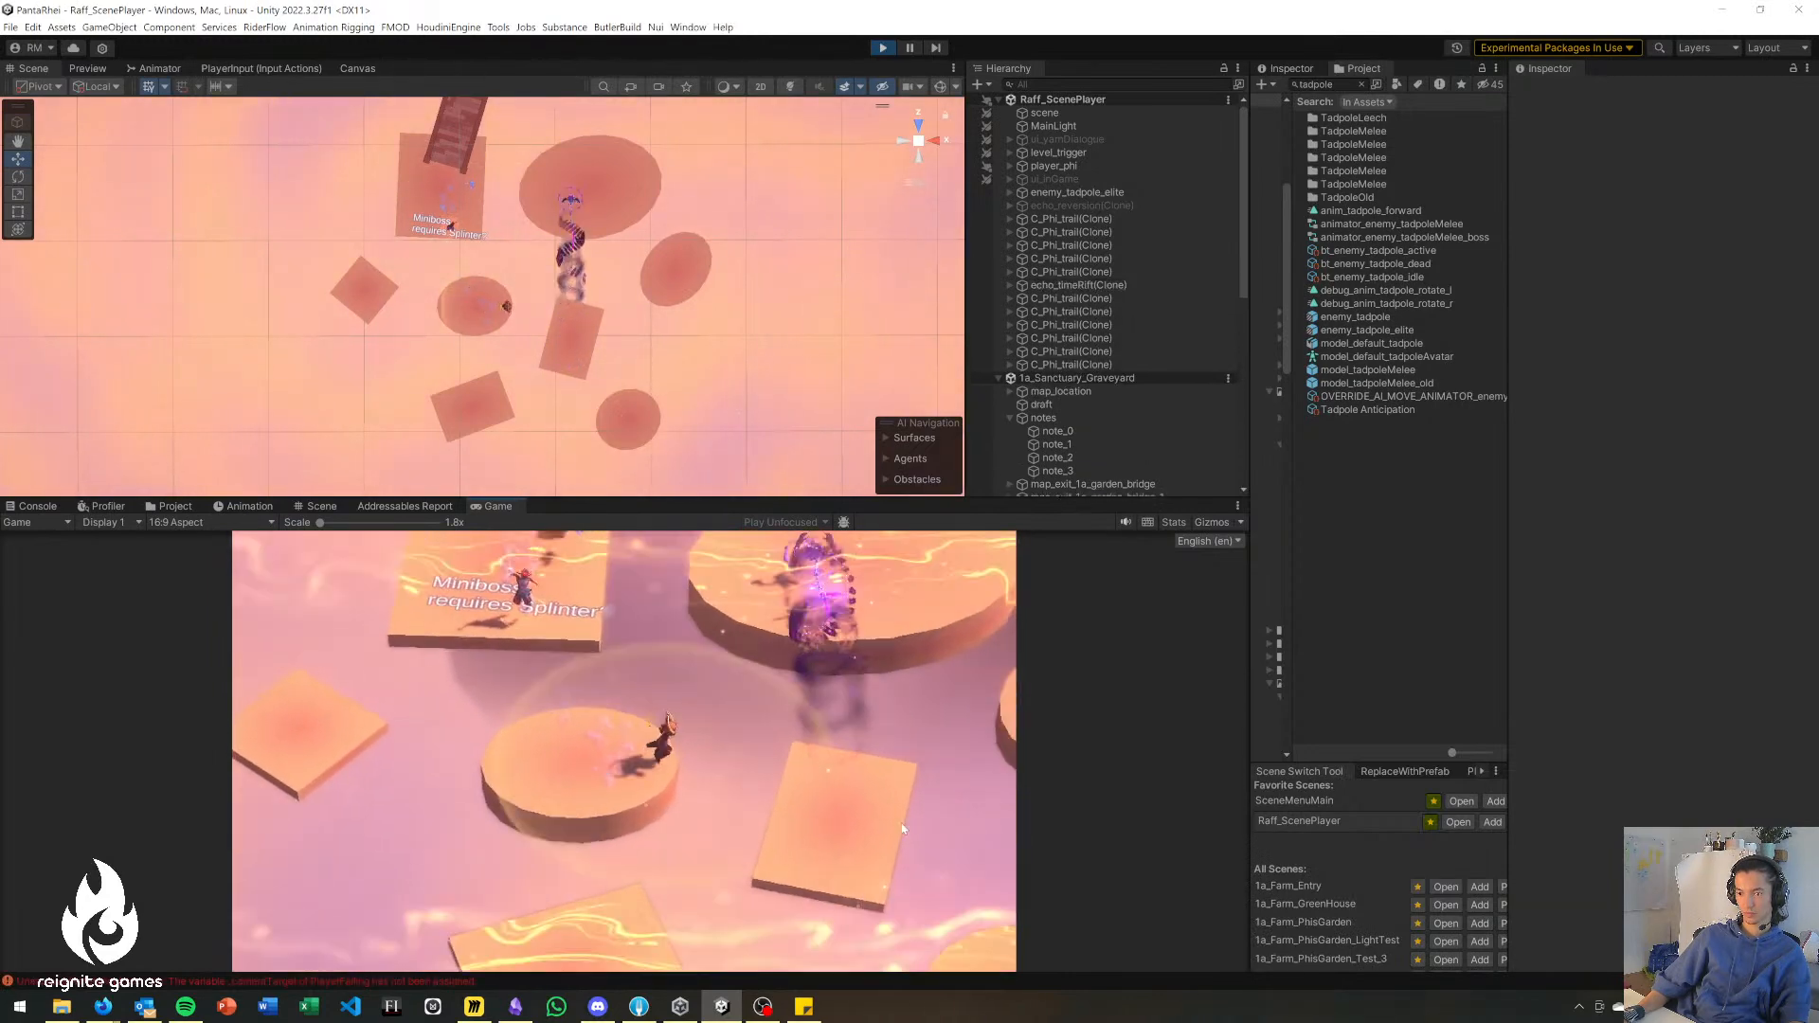
Playtest the jumps from the central disc to the long rectangle, back again, and on to the Miniboss landing.
key(space)
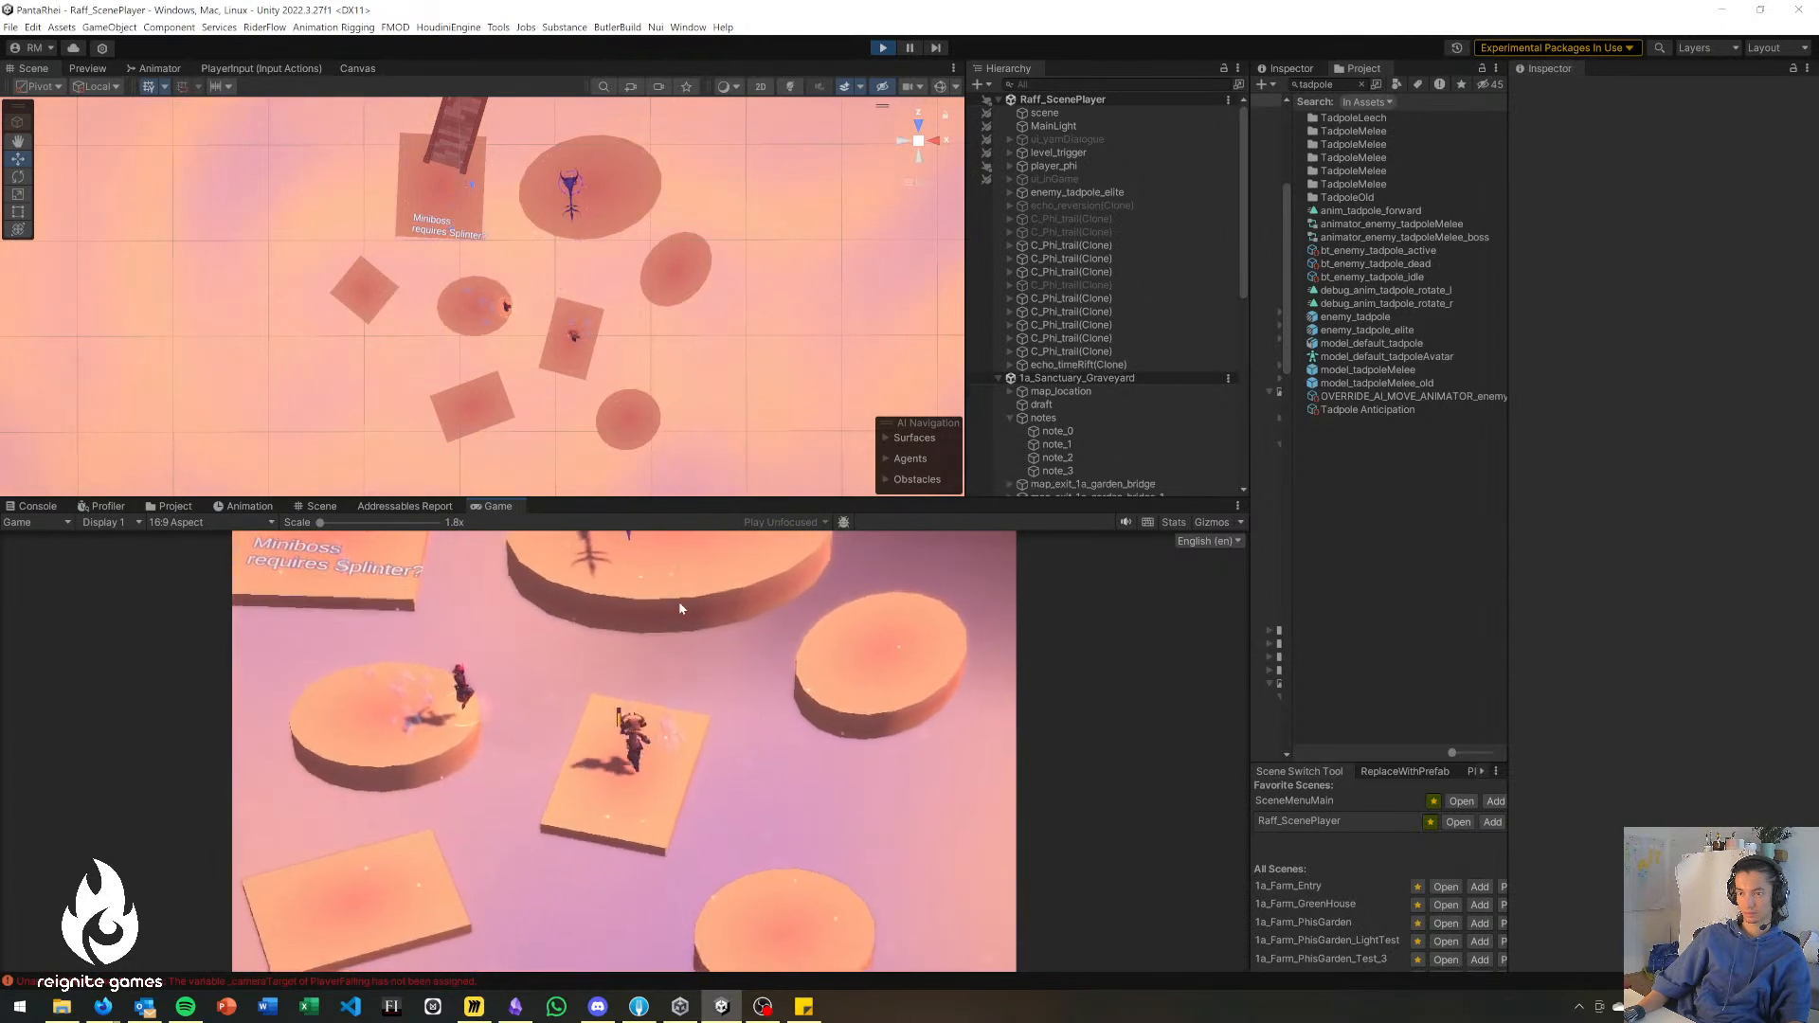
key(alt+w)
click(679, 612)
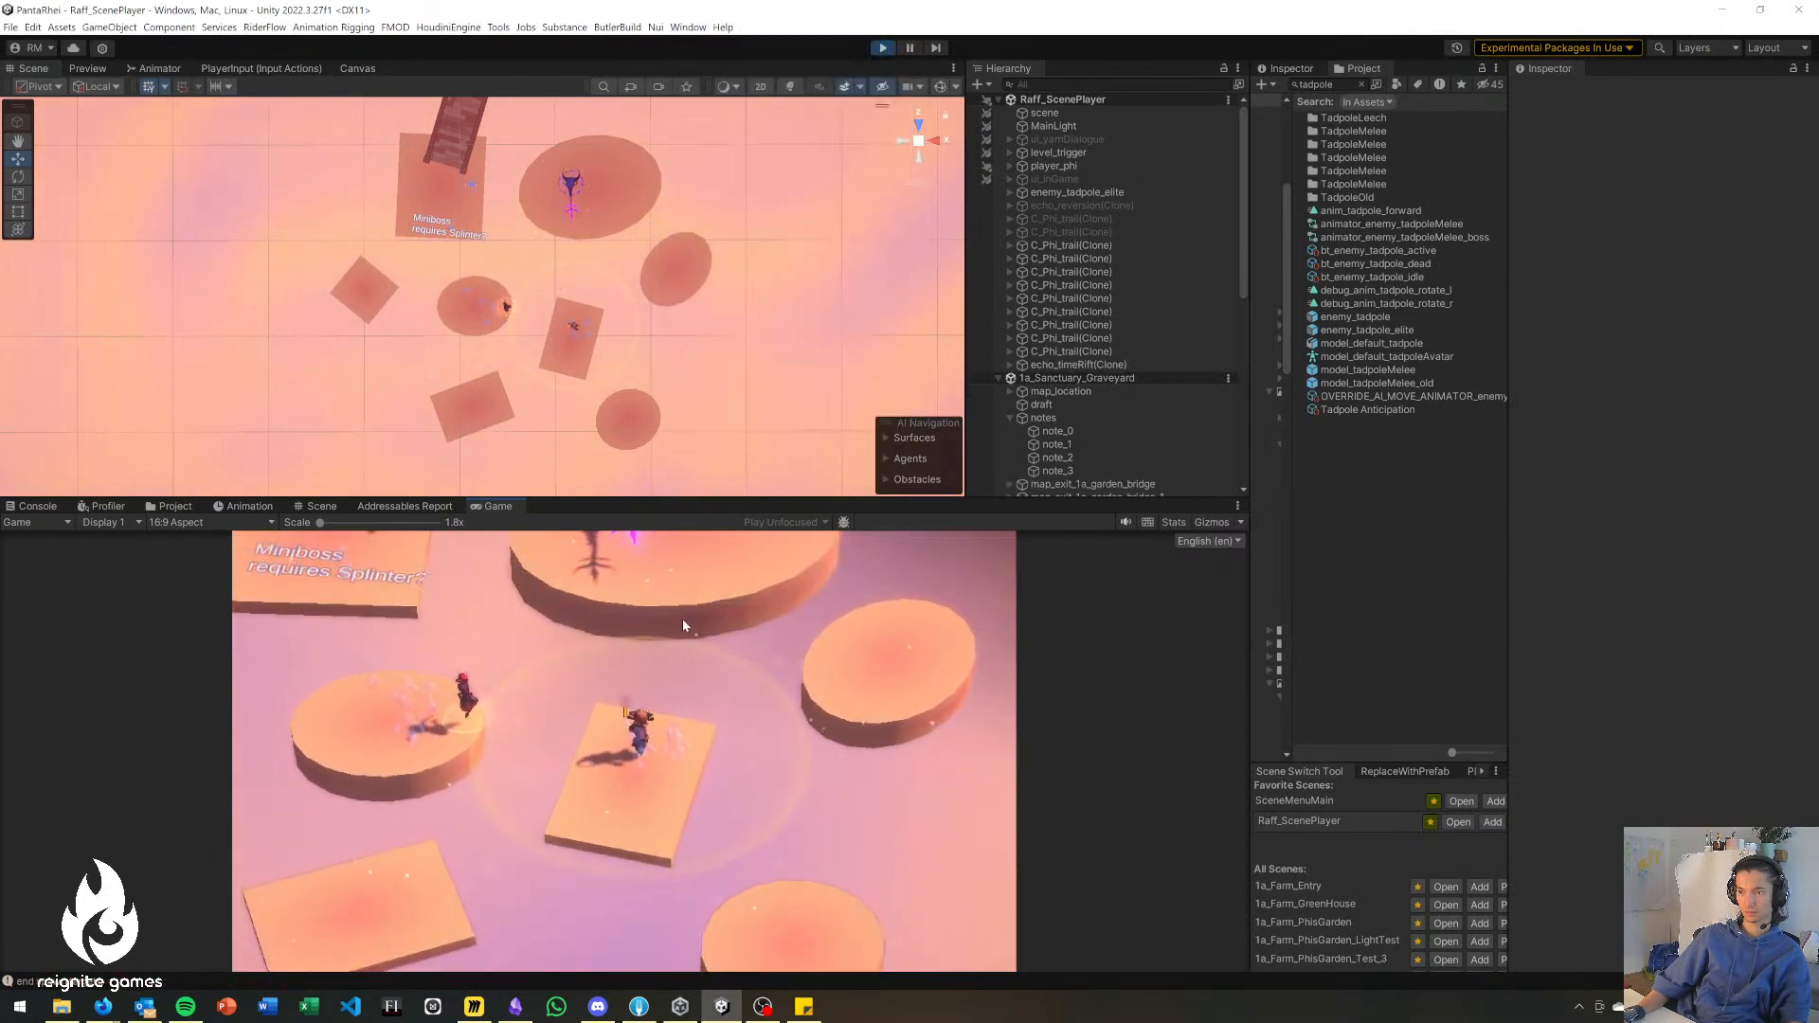
key(space)
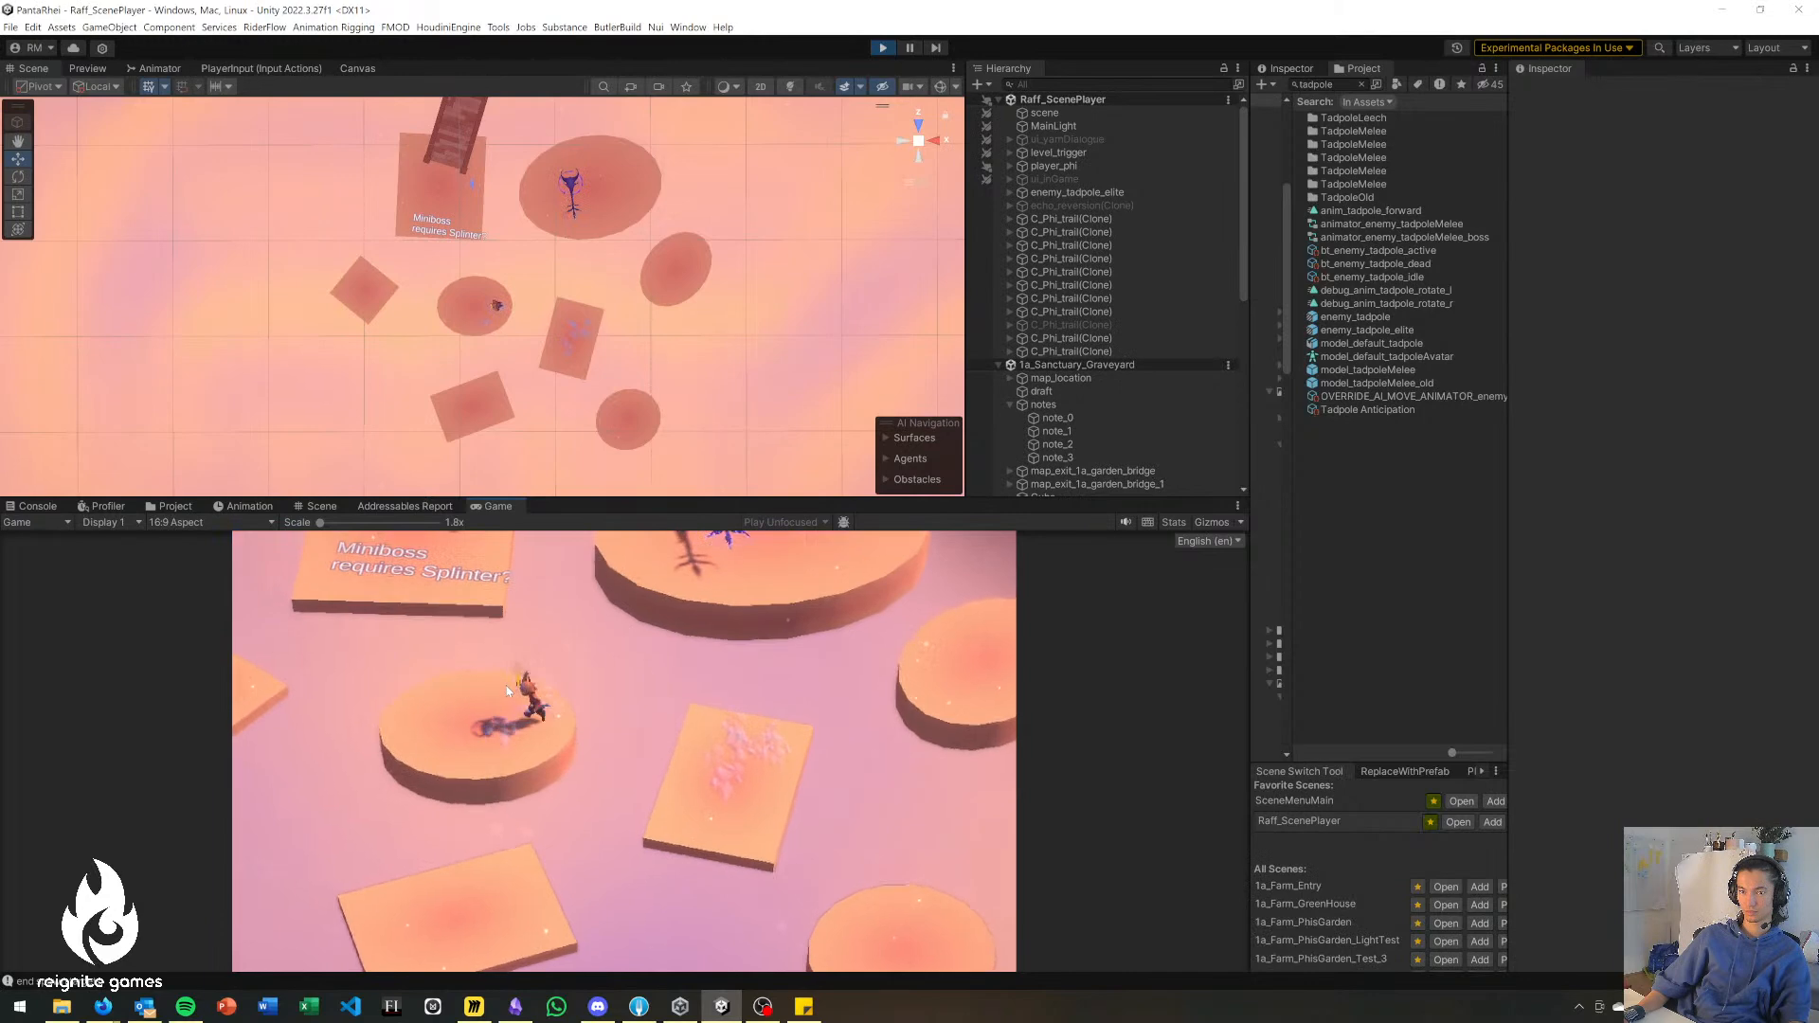
key(w)
click(558, 639)
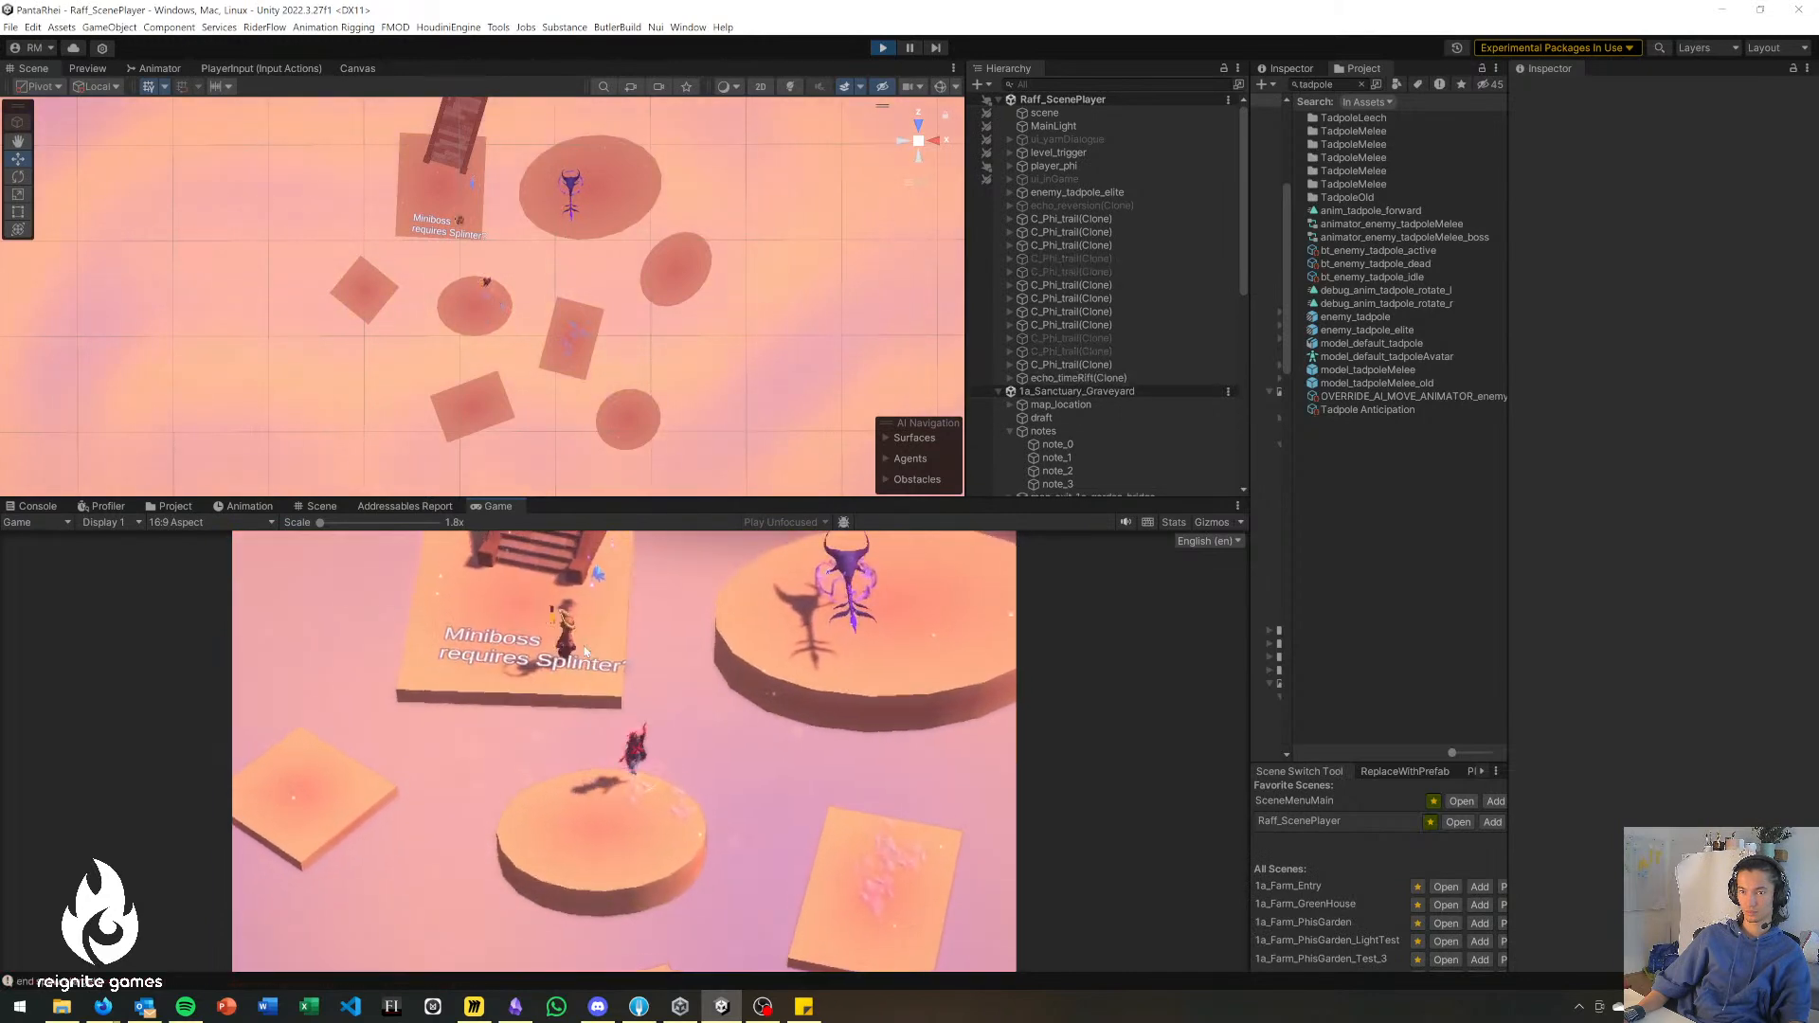
Playtest the jump from the Miniboss landing onto the largest disc with the elite tadpole.
key(d)
key(space)
key(a)
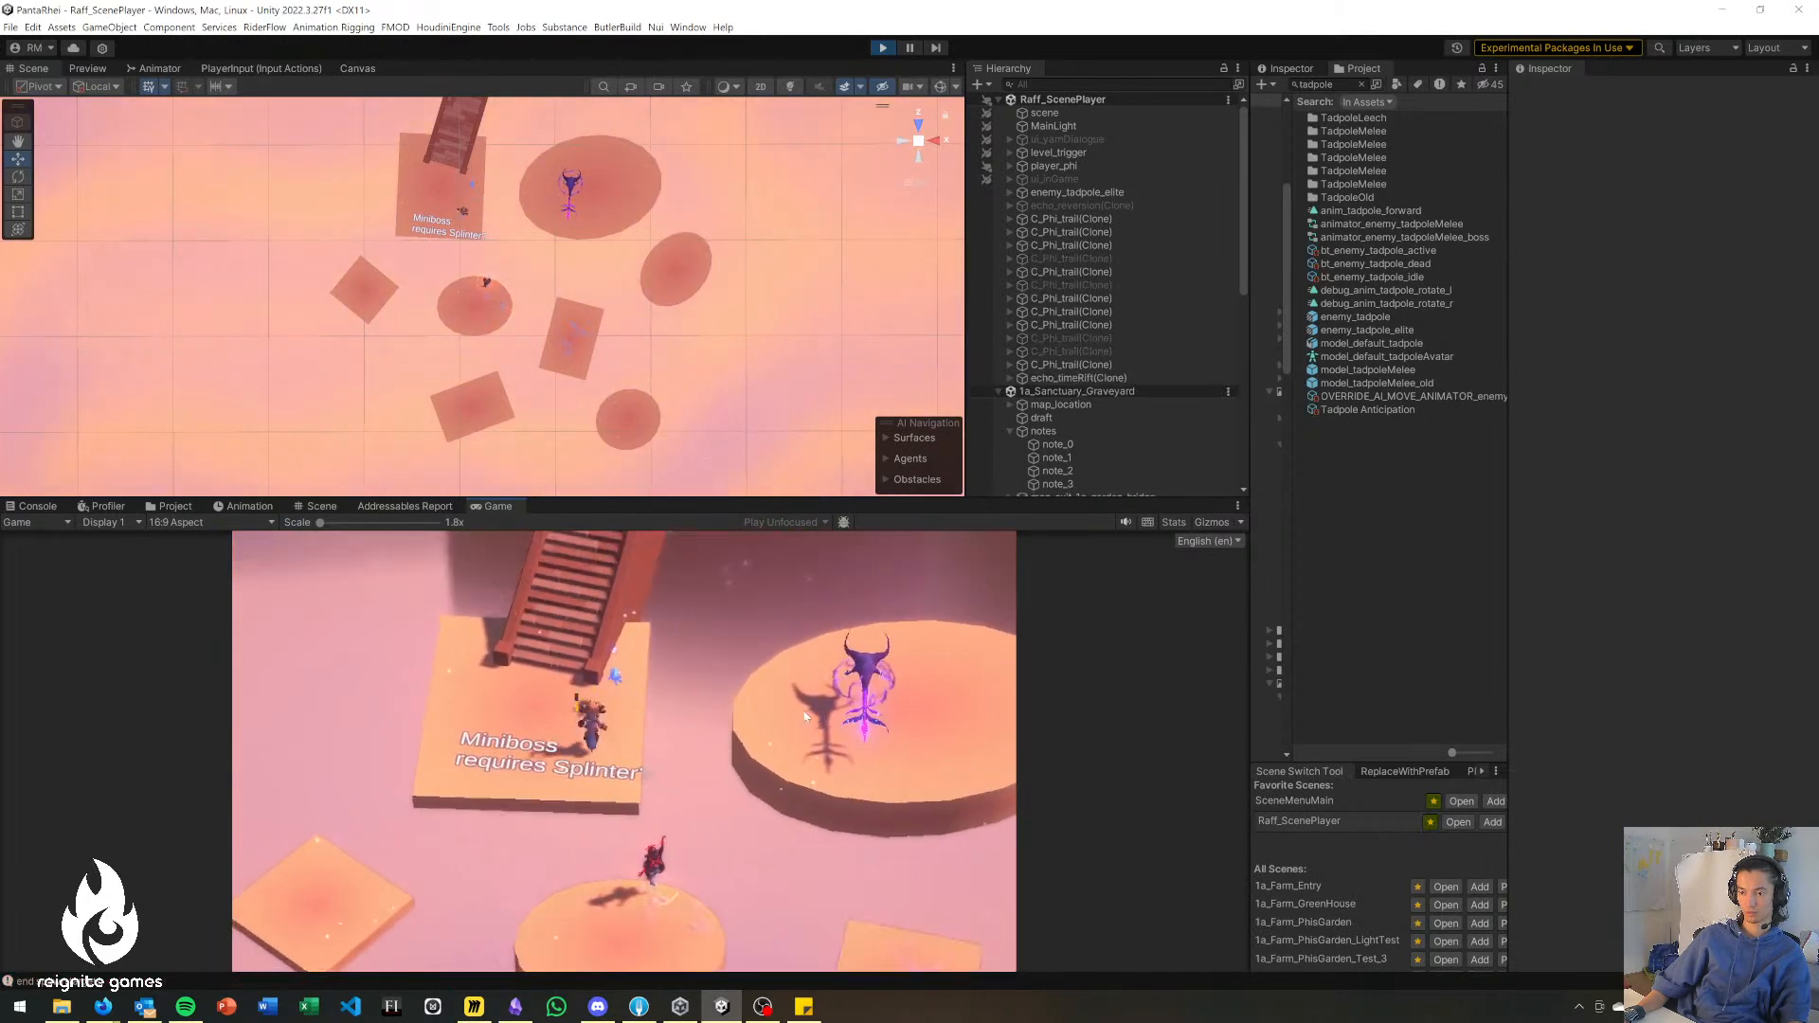
key(e)
click(802, 721)
key(d)
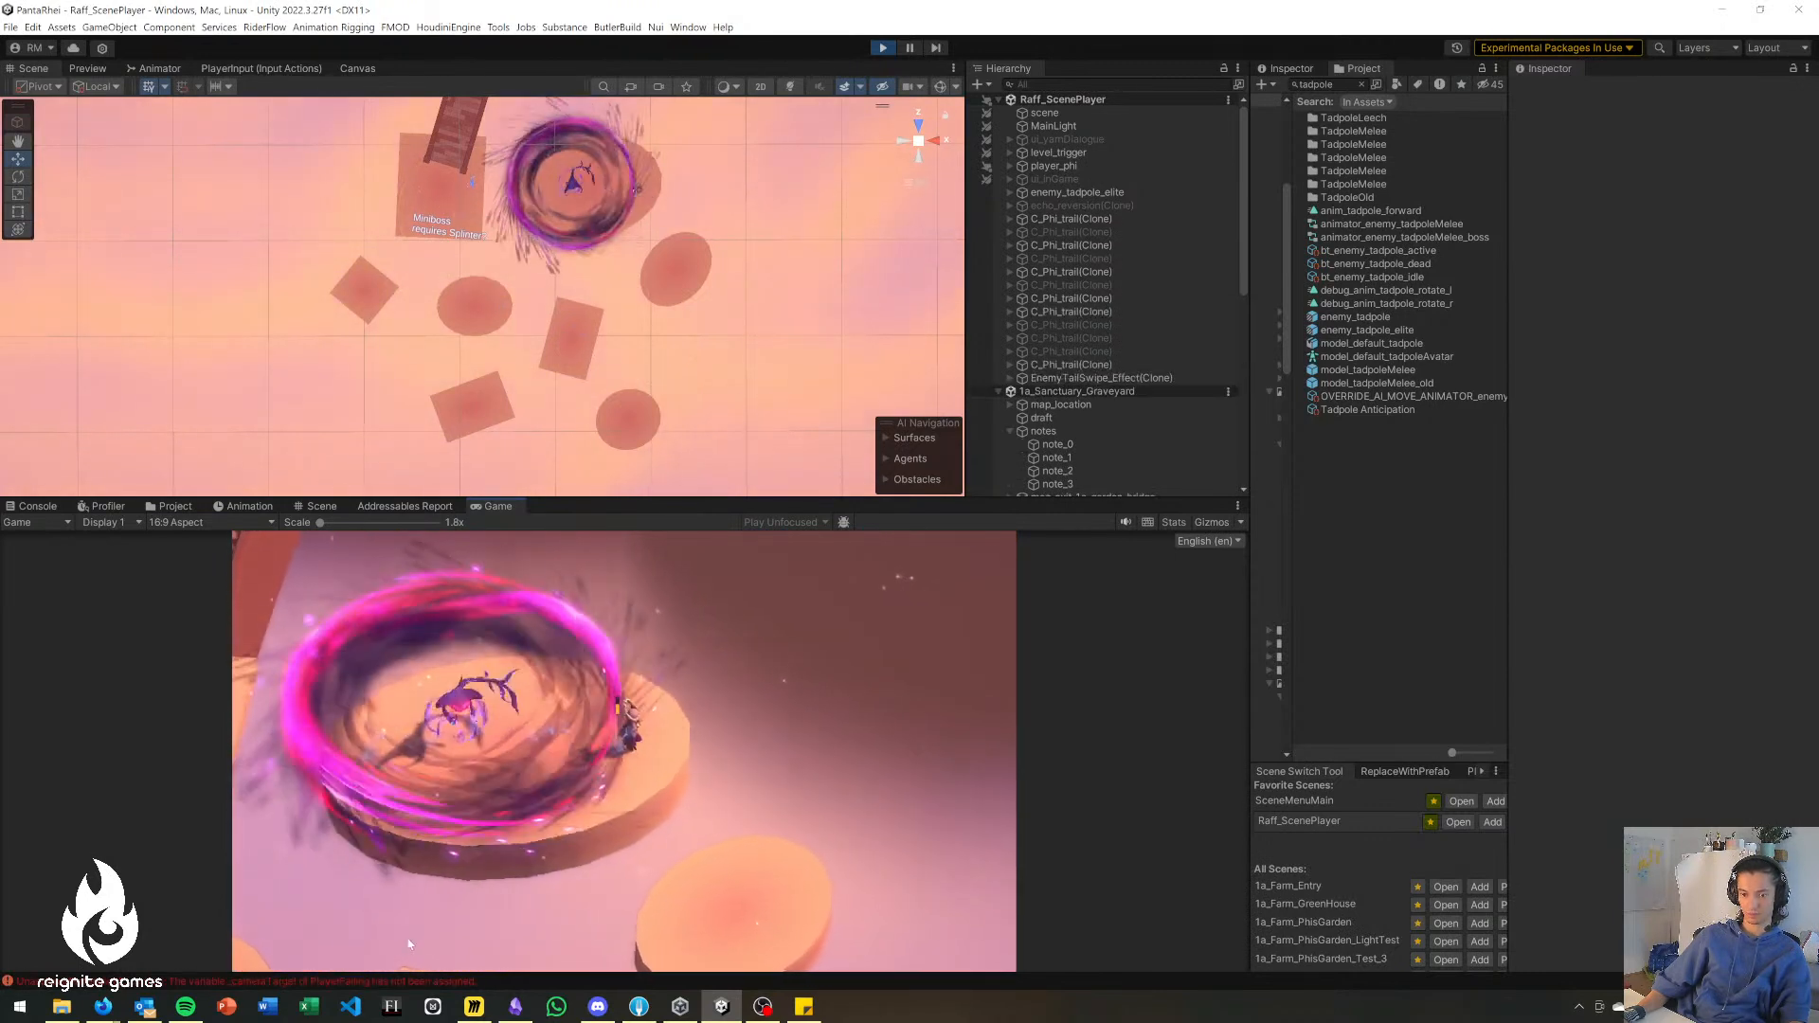
Playtest the fight against the elite tadpole on the largest disc and pause the game.
key(a)
key(d)
key(a)
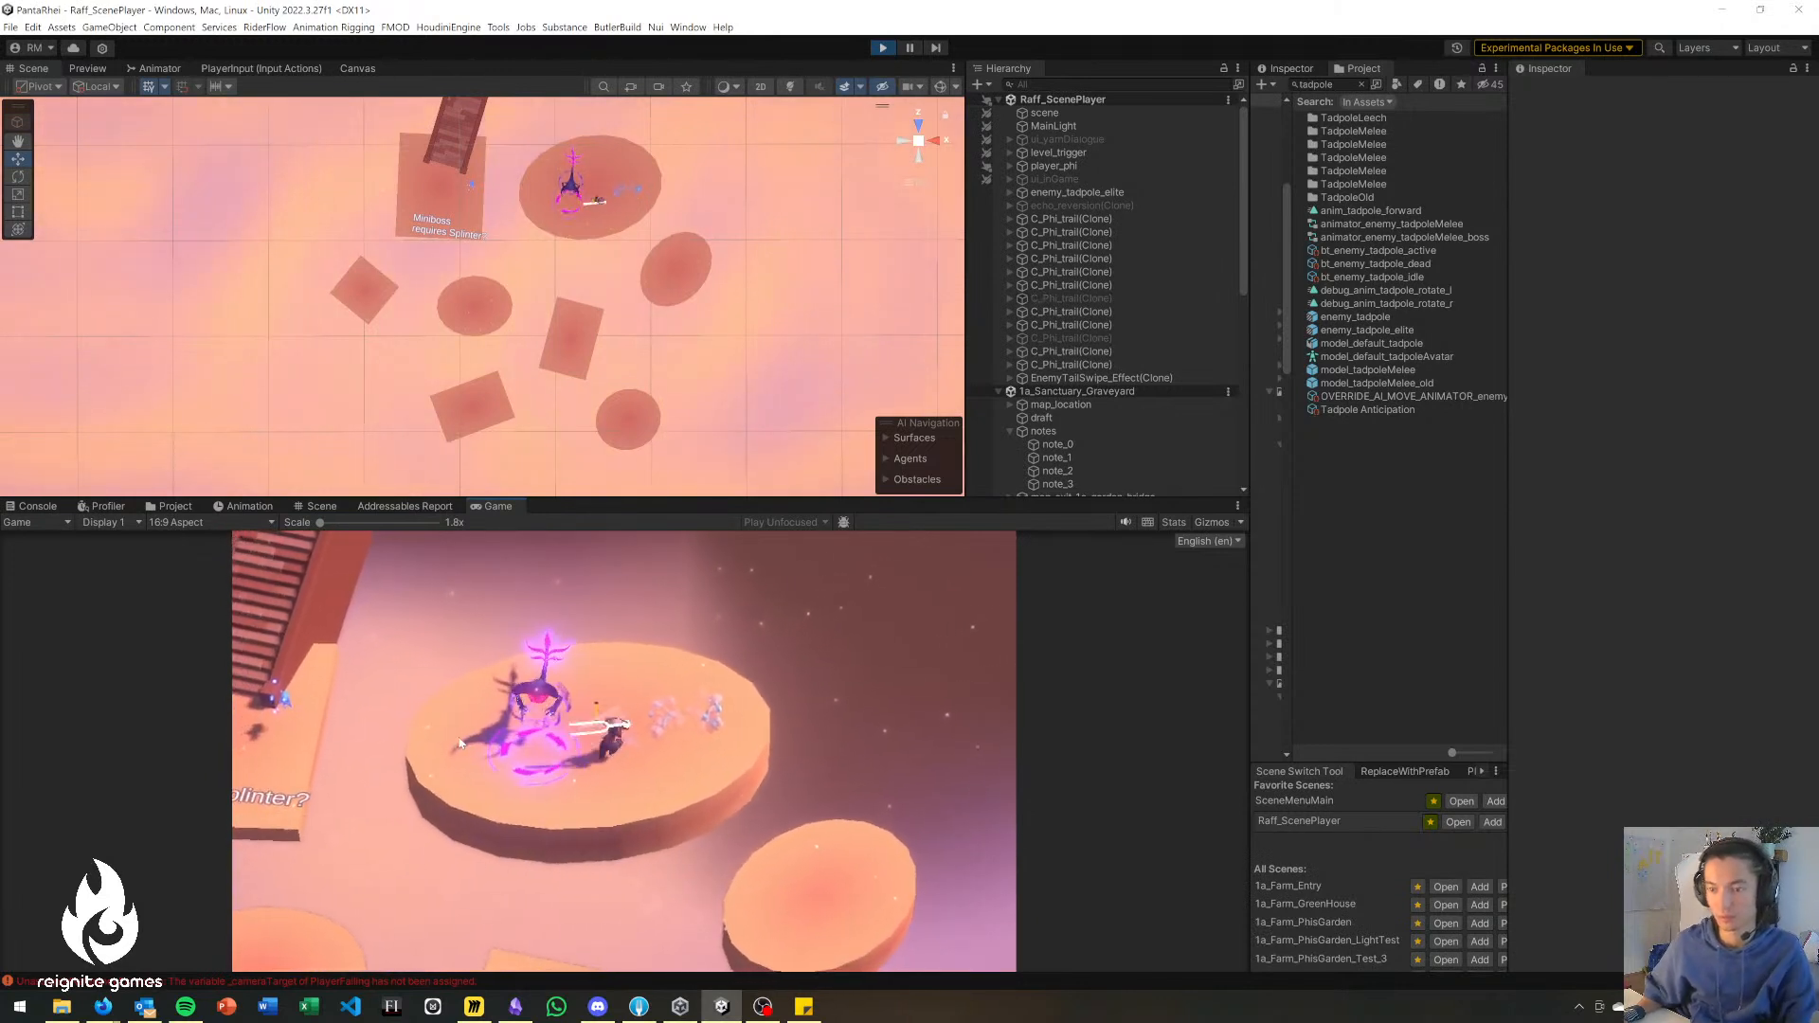
click(481, 713)
key(d)
key(w)
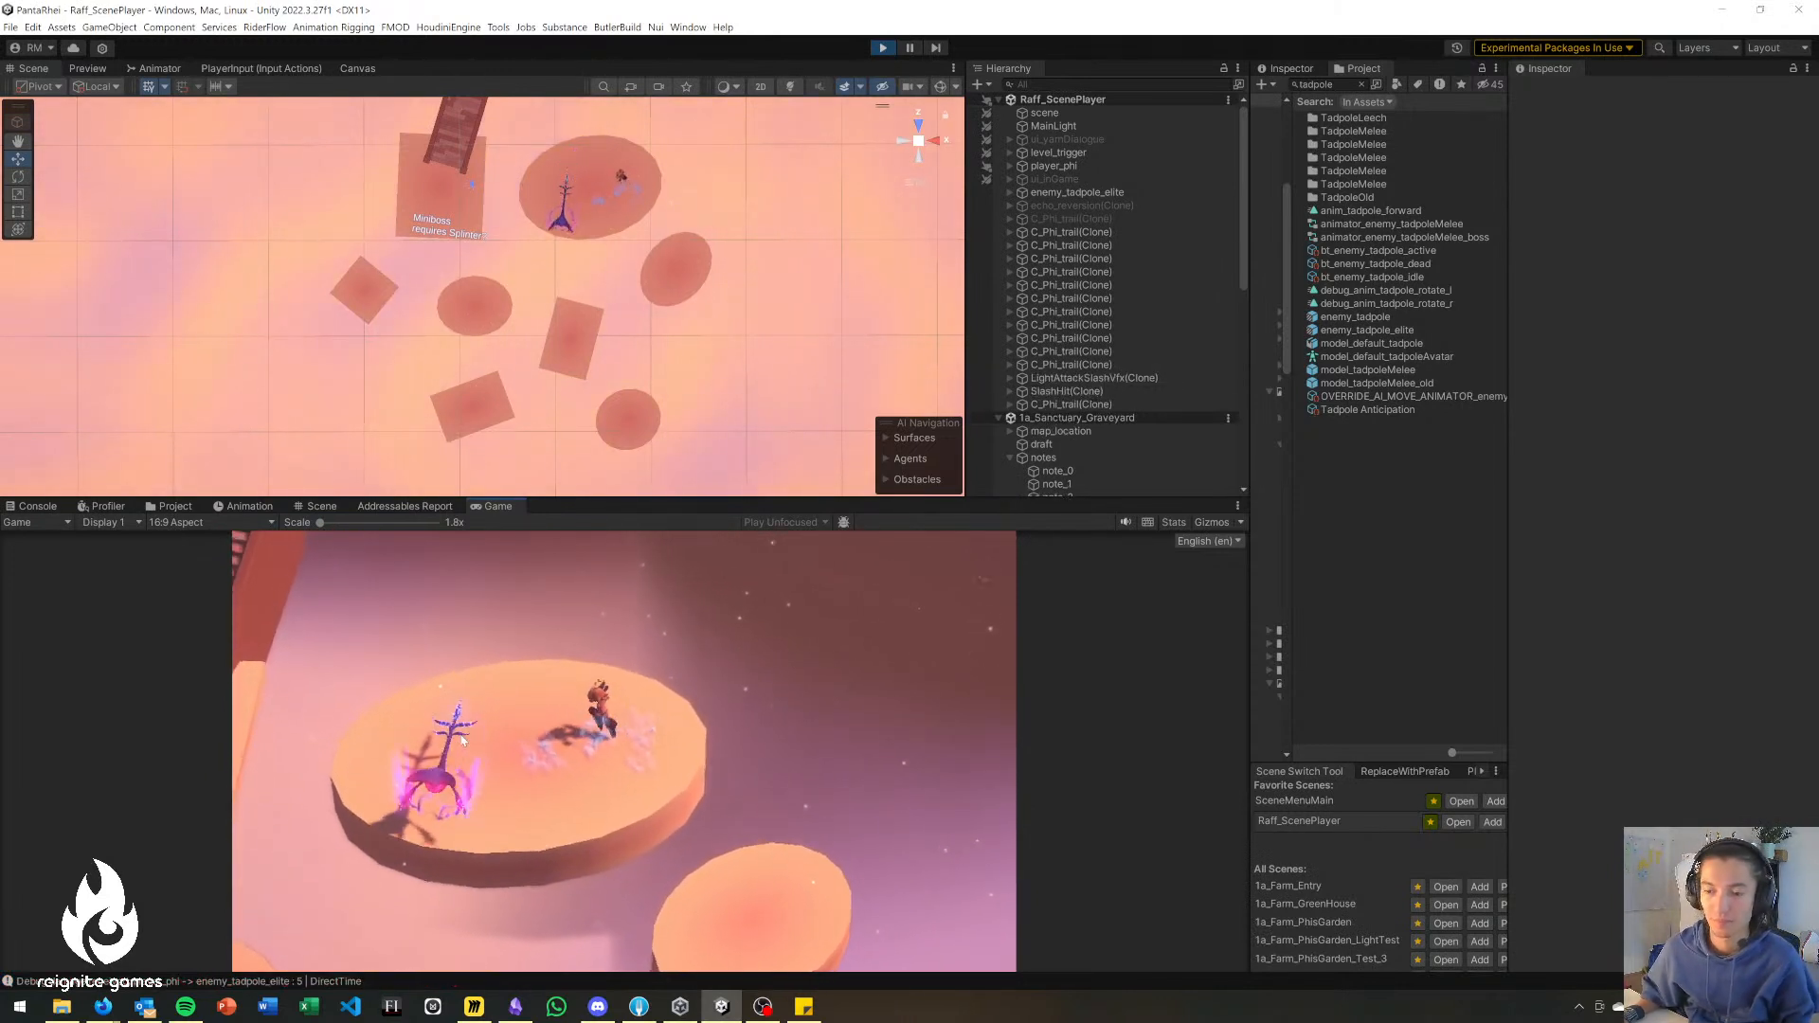
key(a)
click(532, 864)
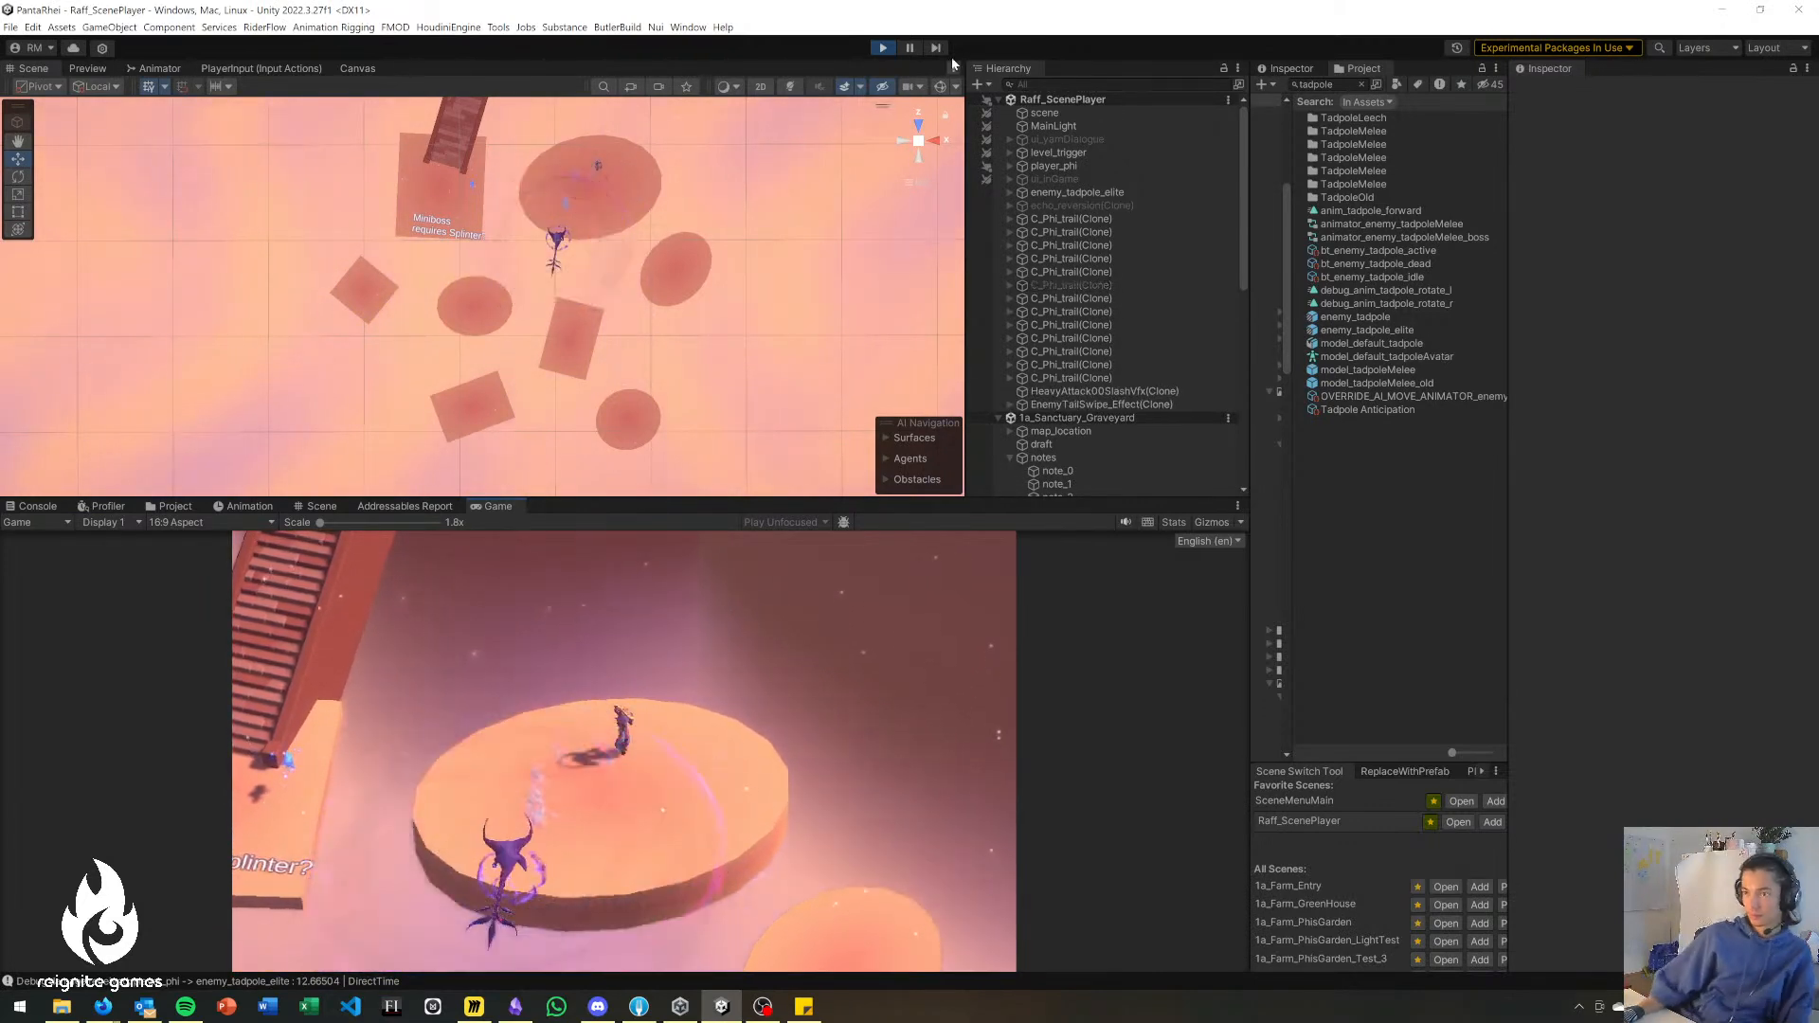
click(912, 48)
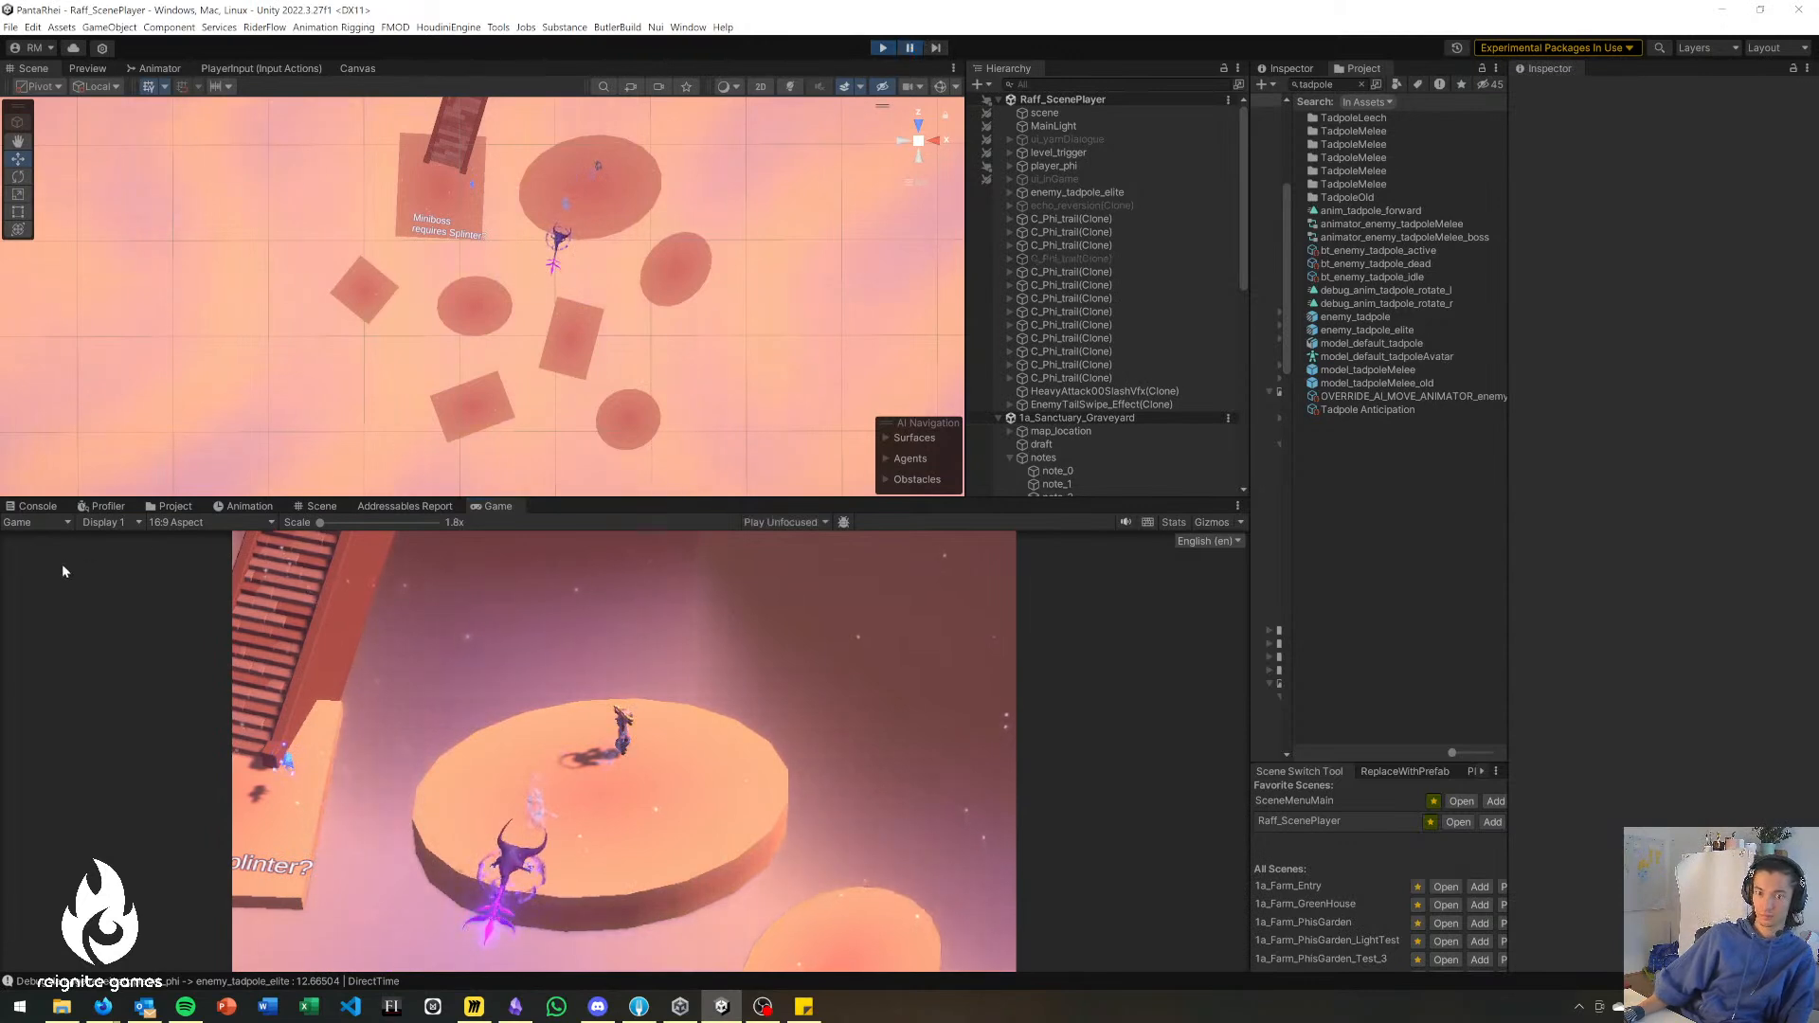
Examine the console log for the errors and debug messages recorded during the playtest.
click(36, 506)
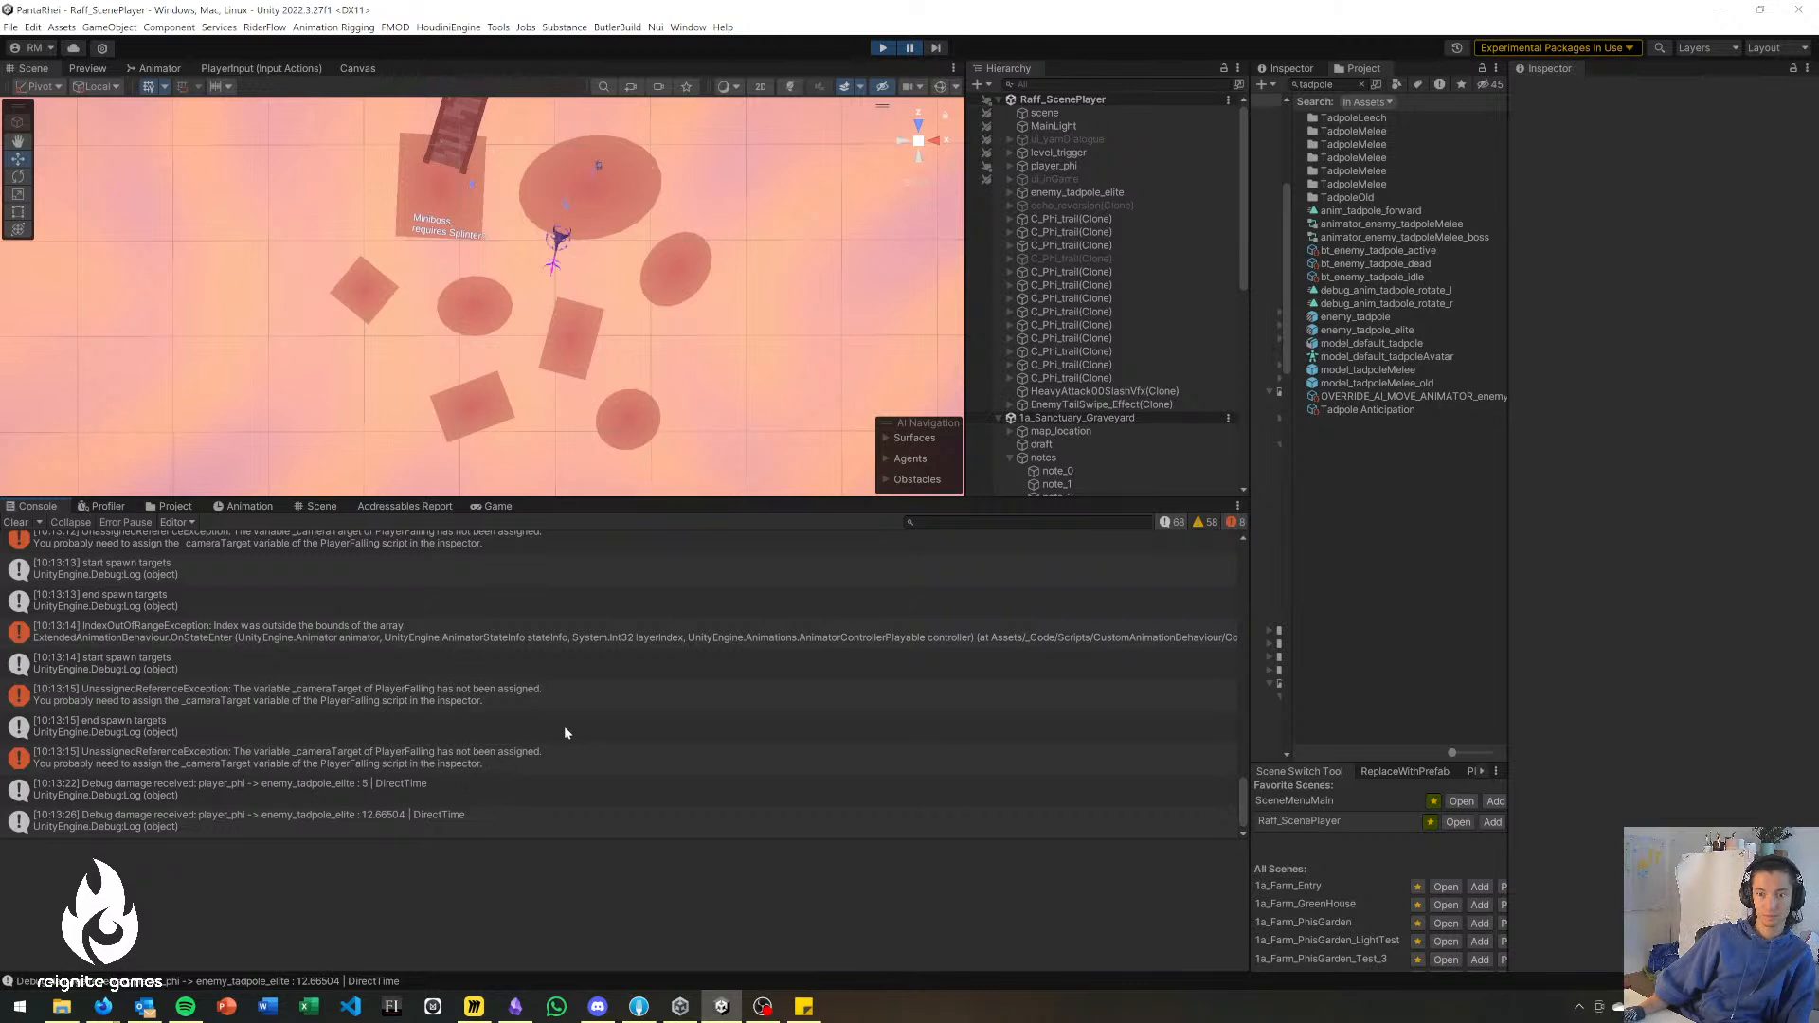
scroll(455, 771, up, 2)
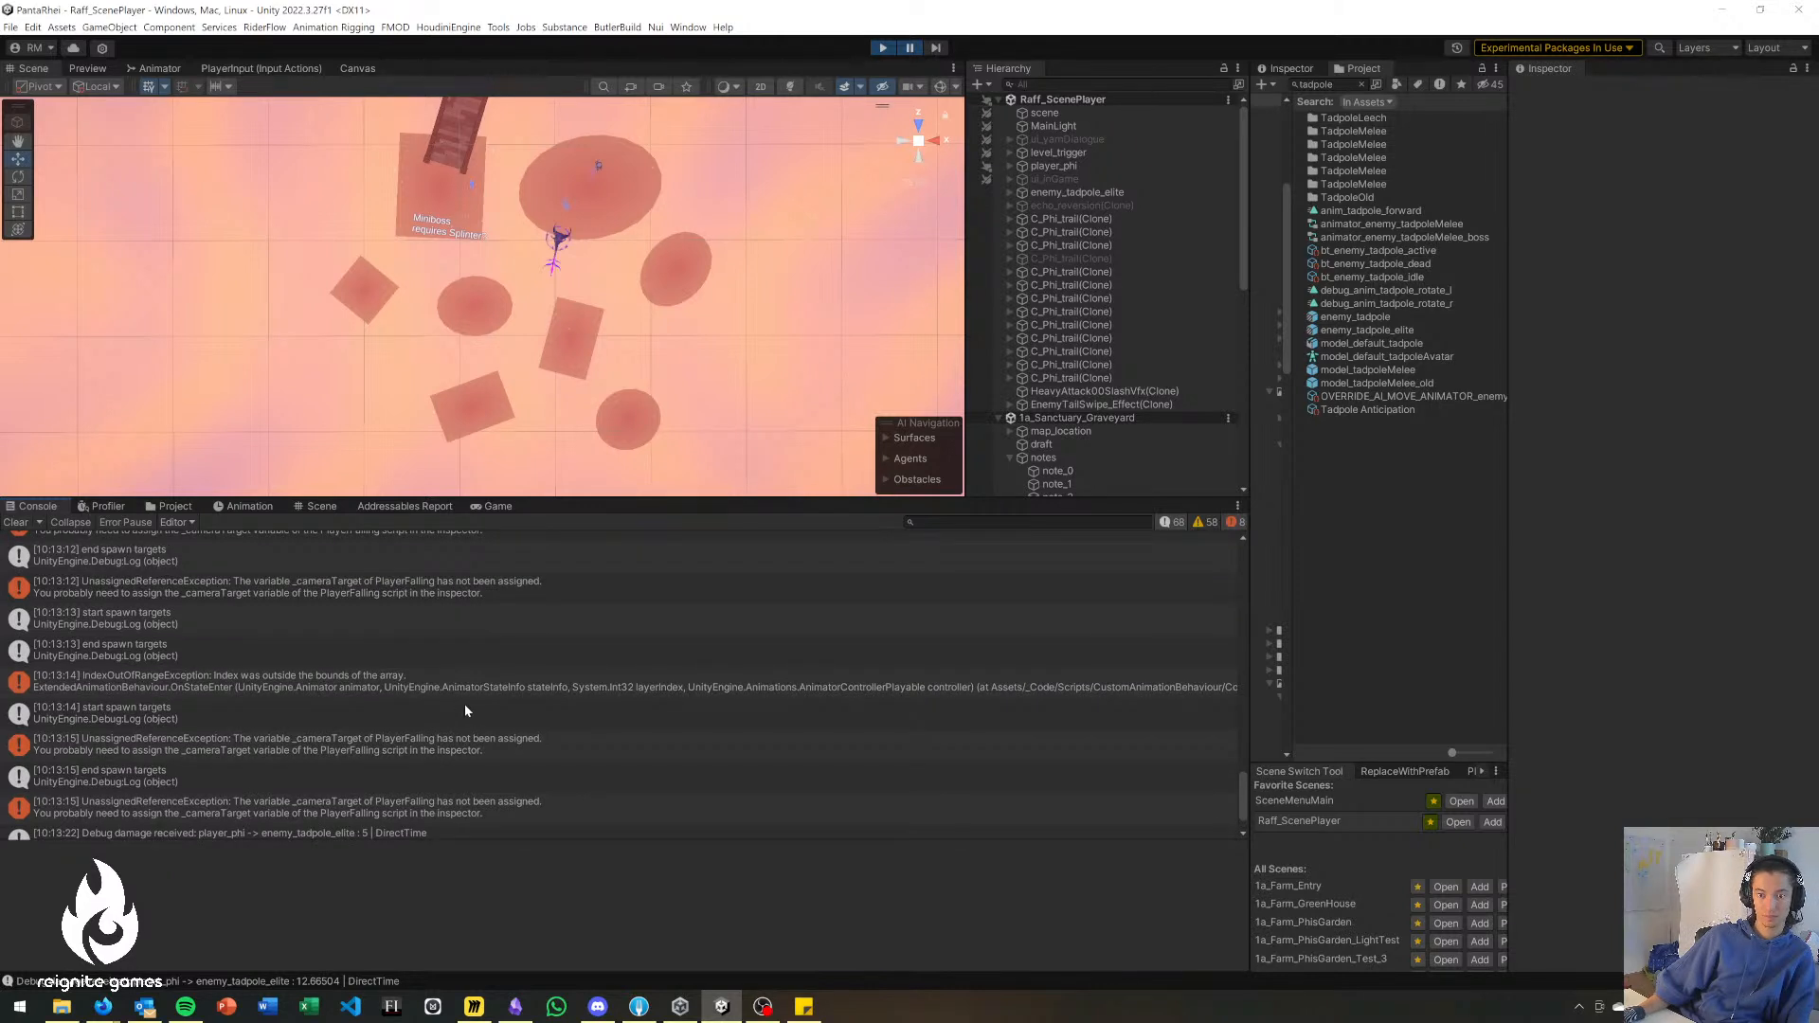
scroll(577, 637, up, 3)
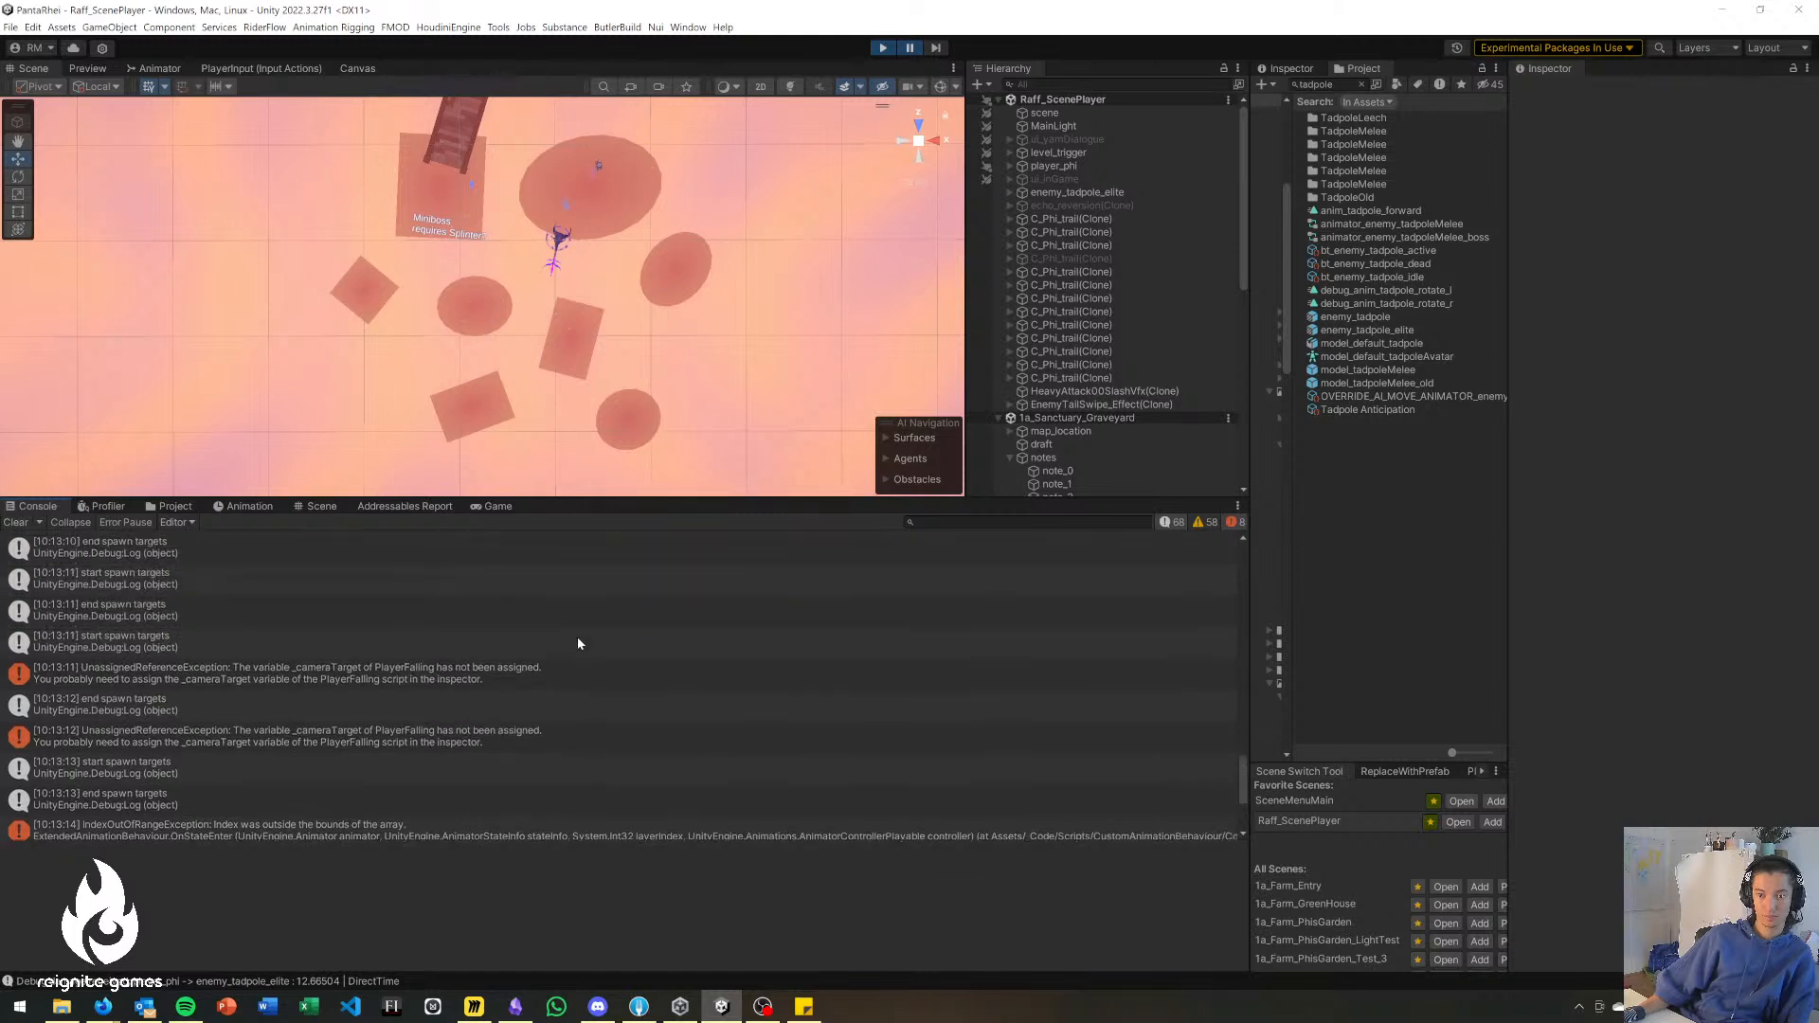
scroll(561, 669, up, 4)
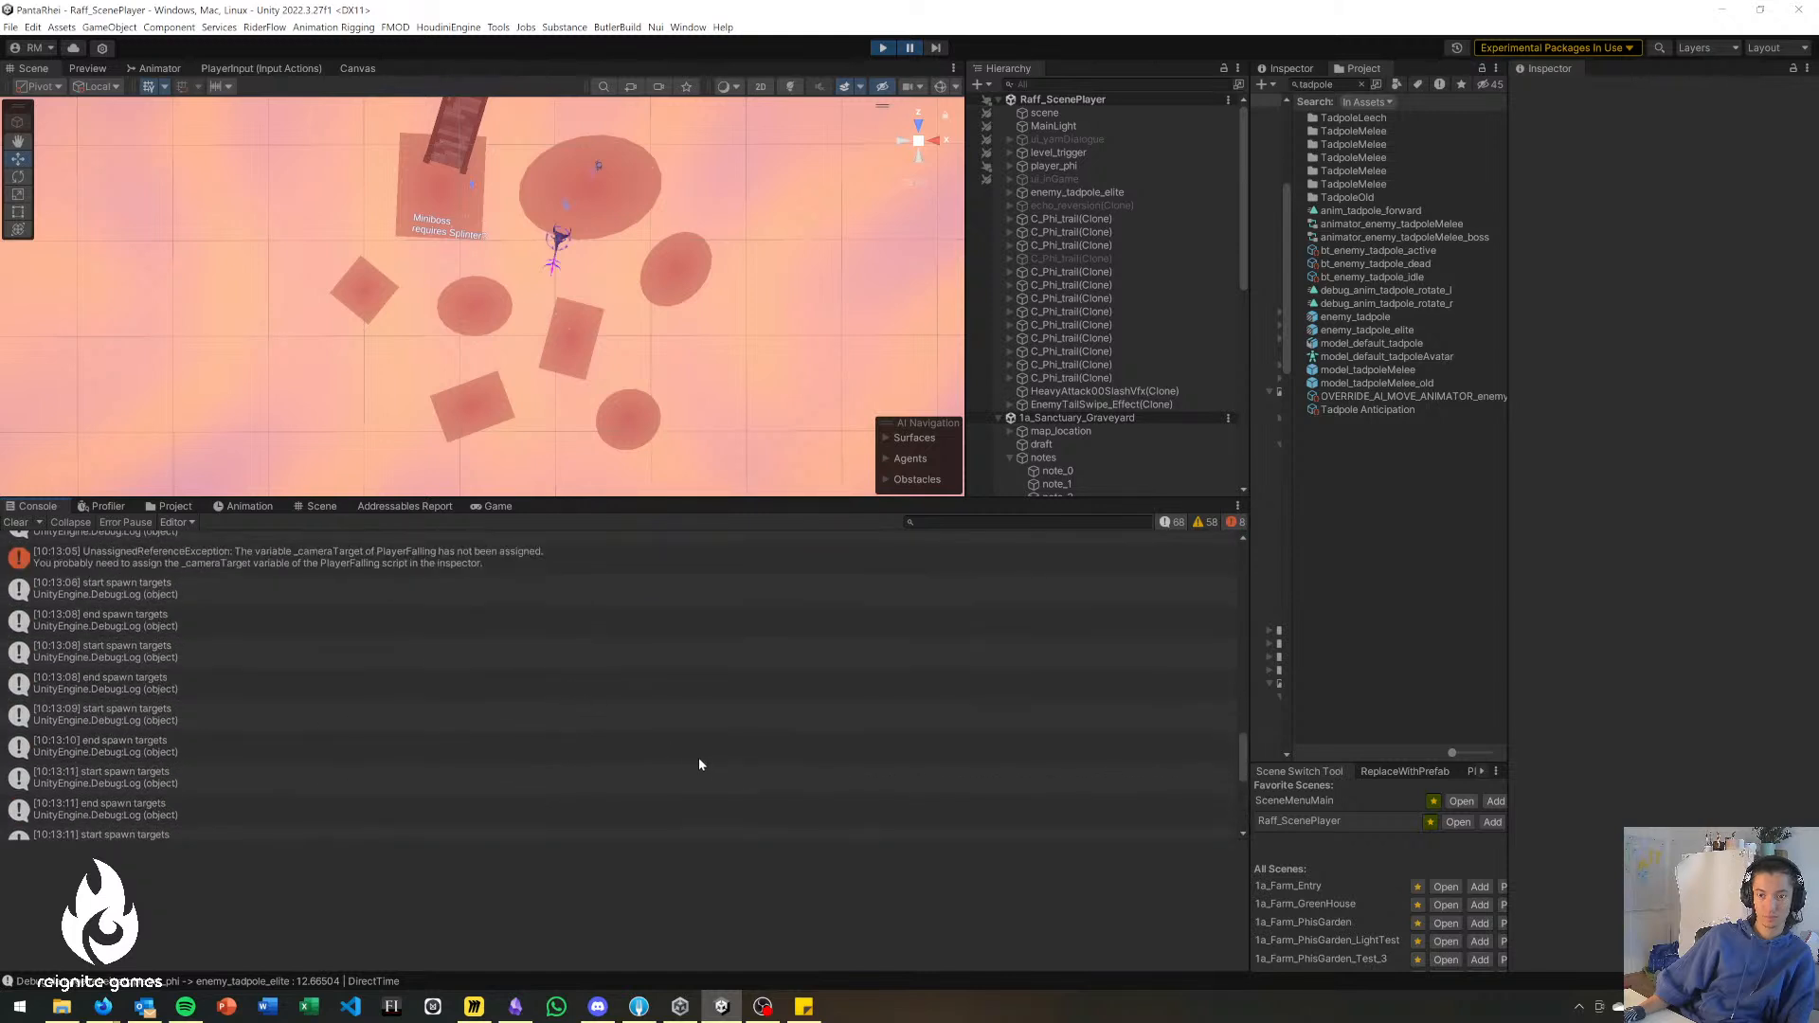
scroll(691, 759, up, 12)
scroll(699, 754, up, 8)
scroll(697, 749, down, 10)
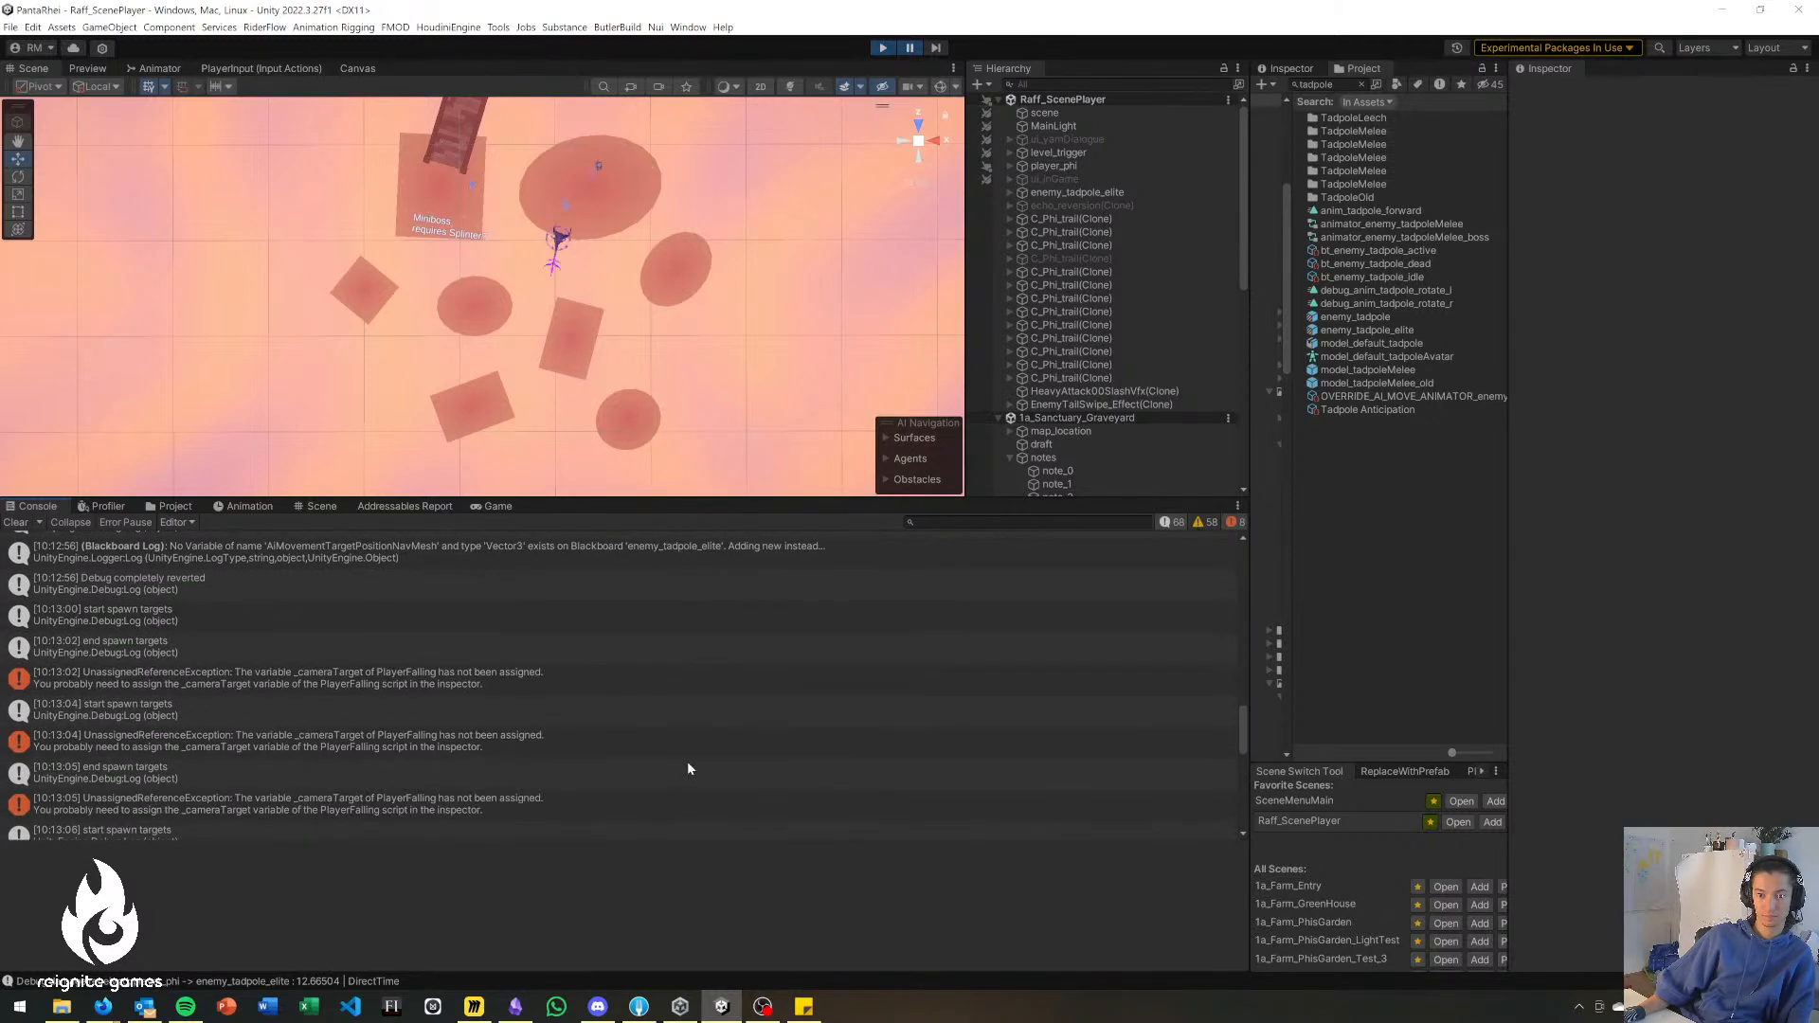
scroll(568, 703, down, 7)
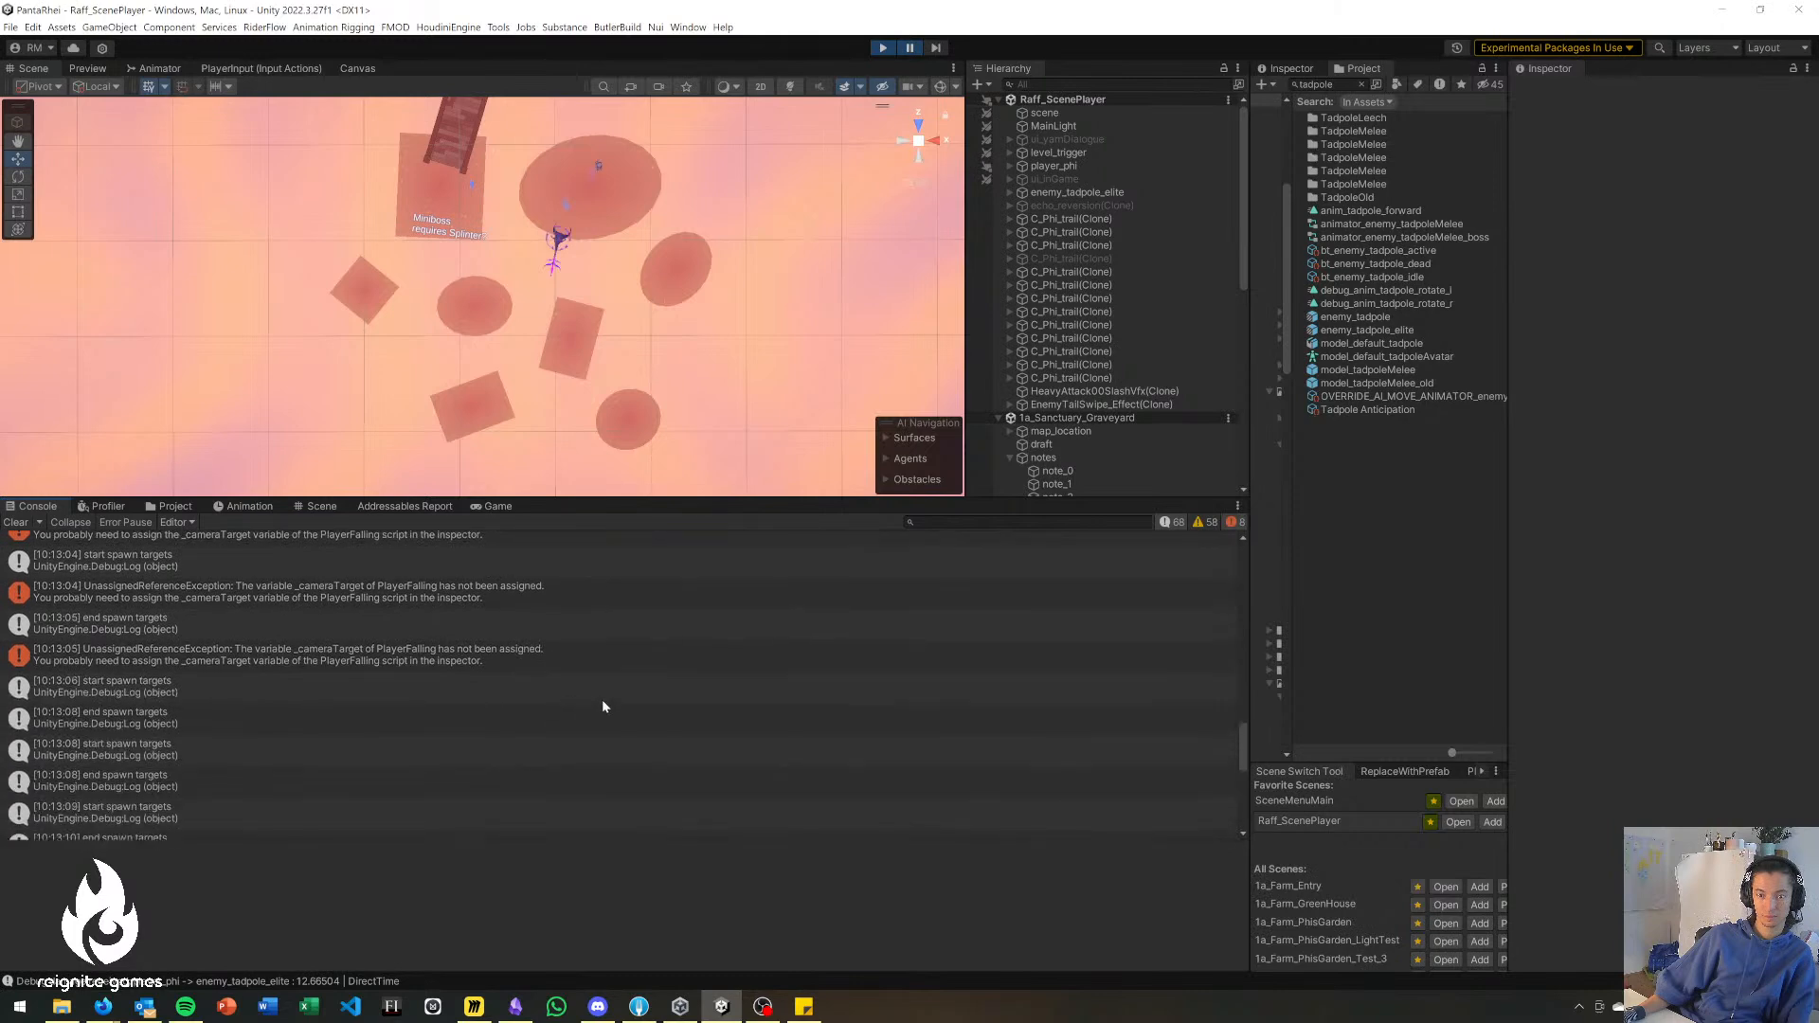
Stop the playtest, give the Scene view more height, and delete enemy_tadpole_elite from Raff_ScenePlayer.
click(886, 49)
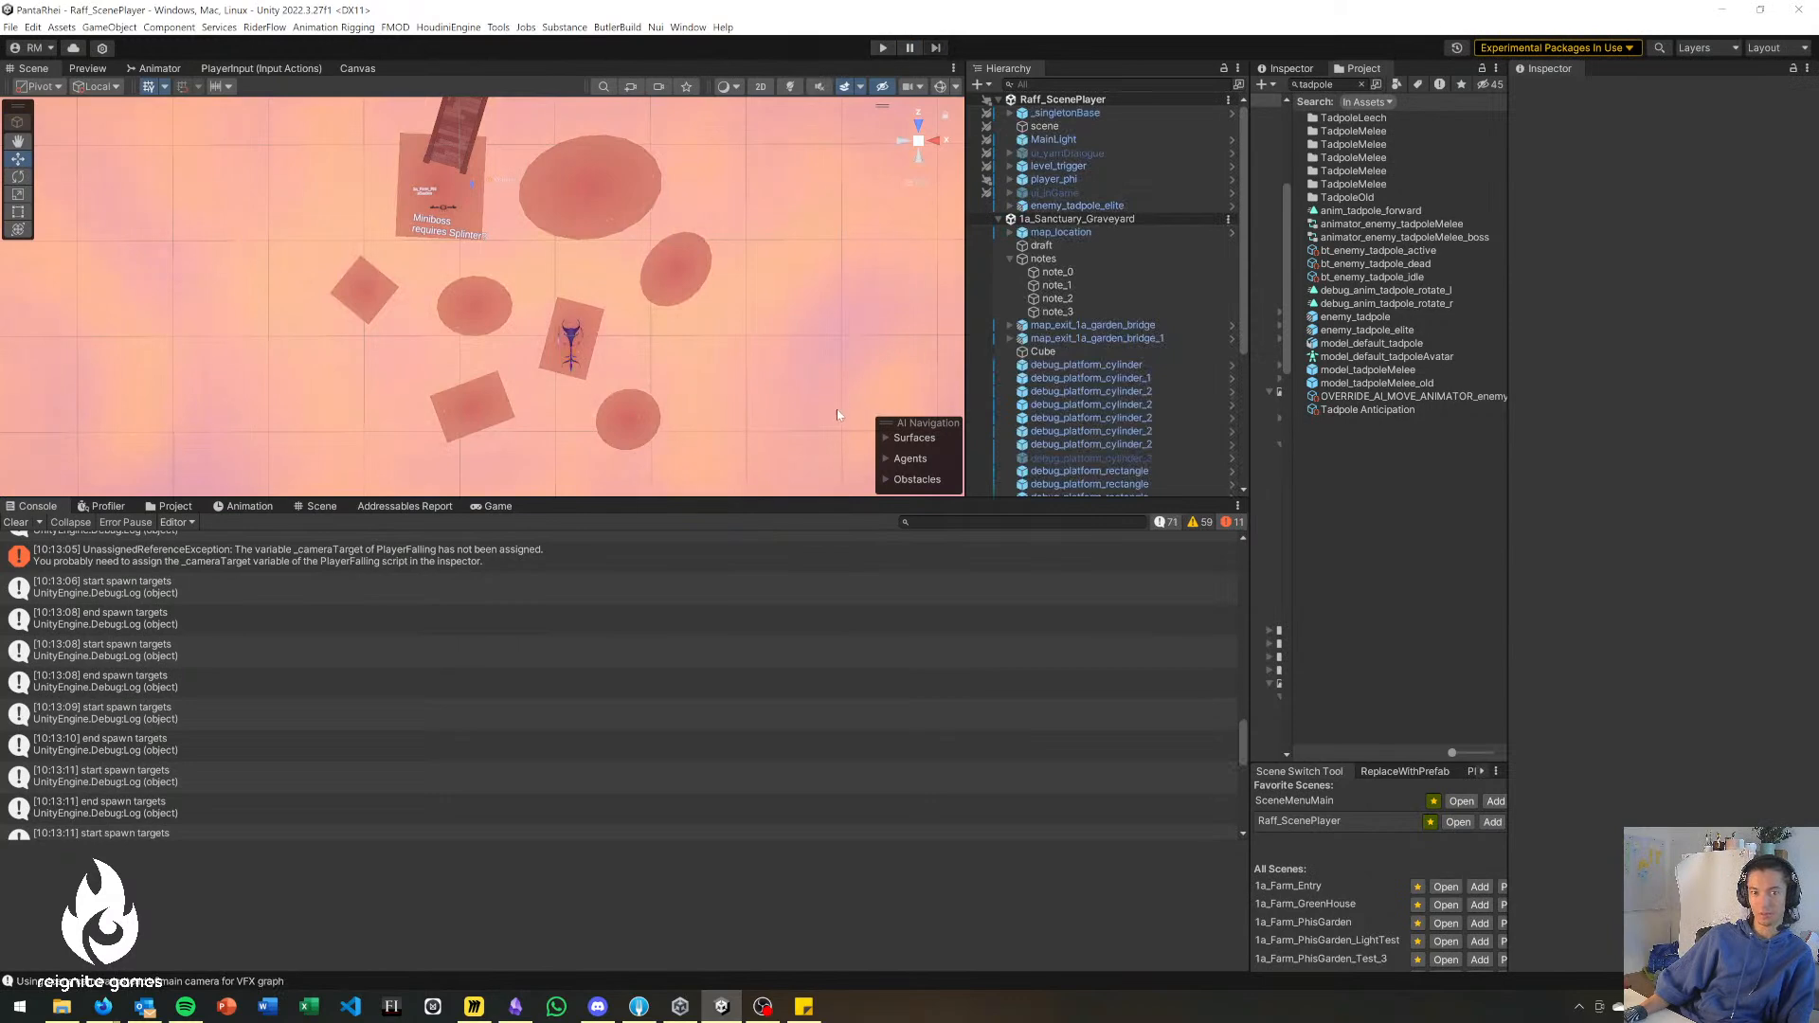
drag(769, 497, 770, 626)
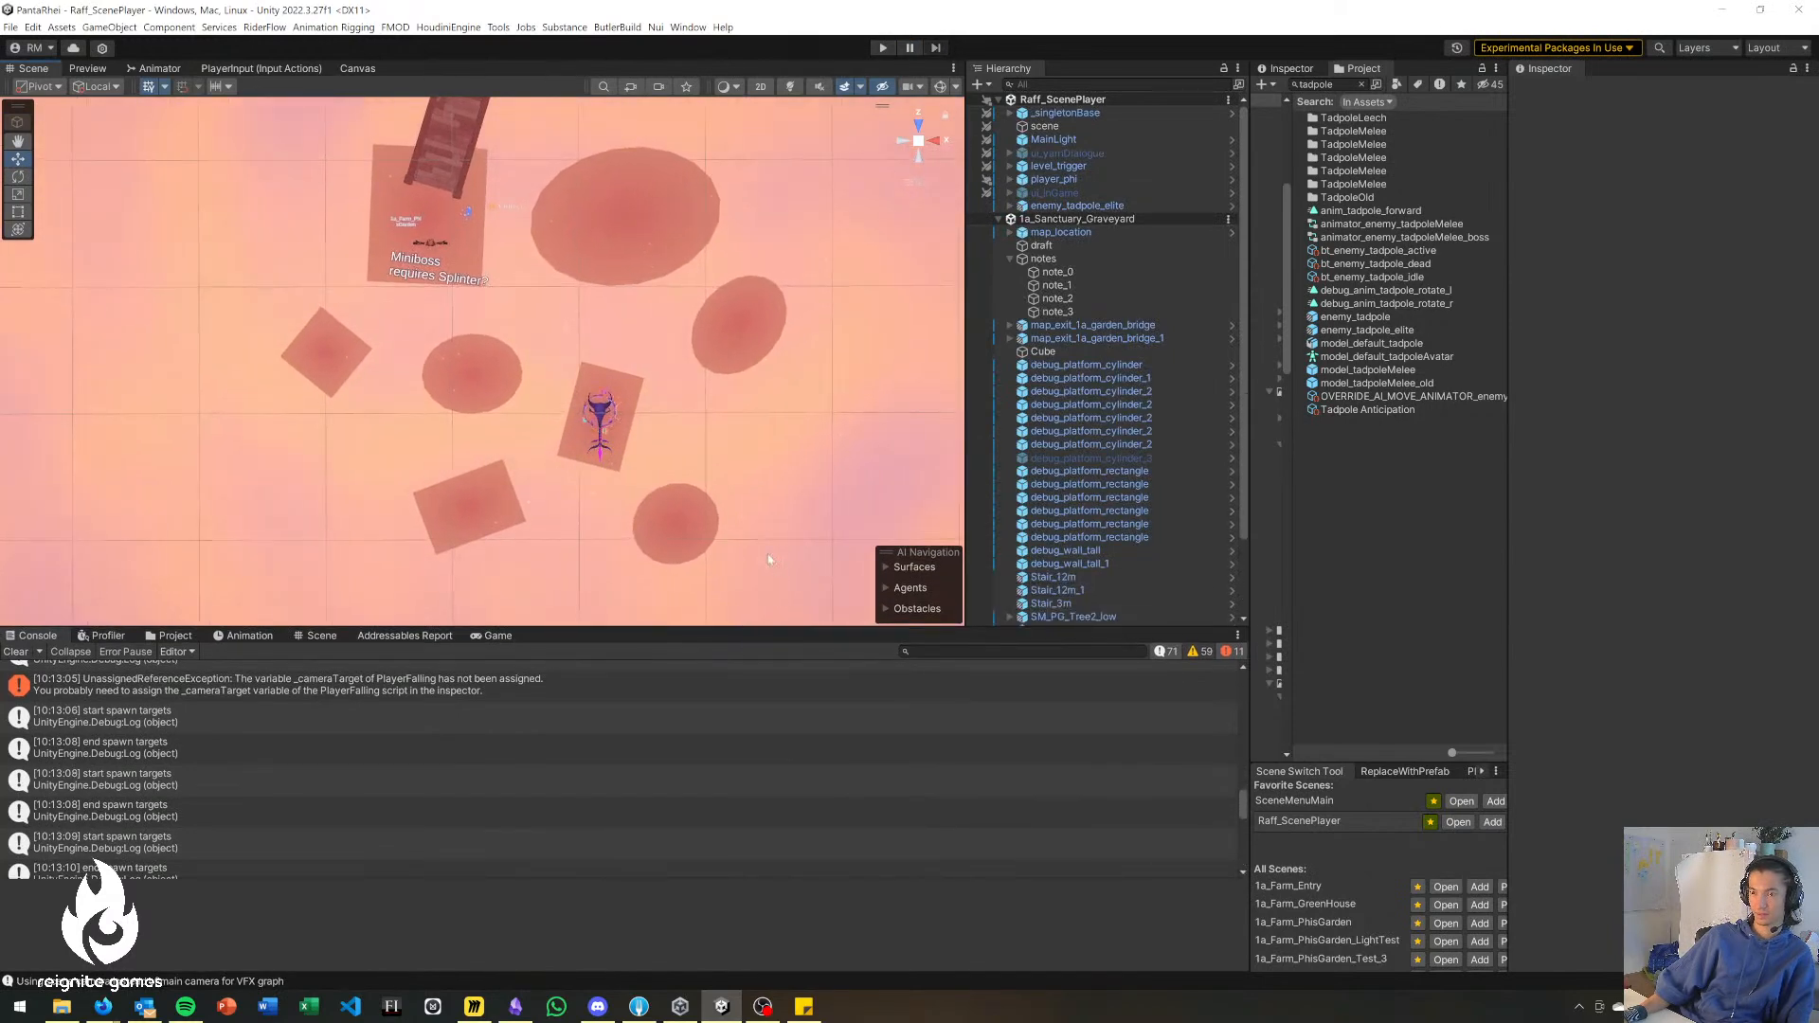
scroll(1021, 421, down, 2)
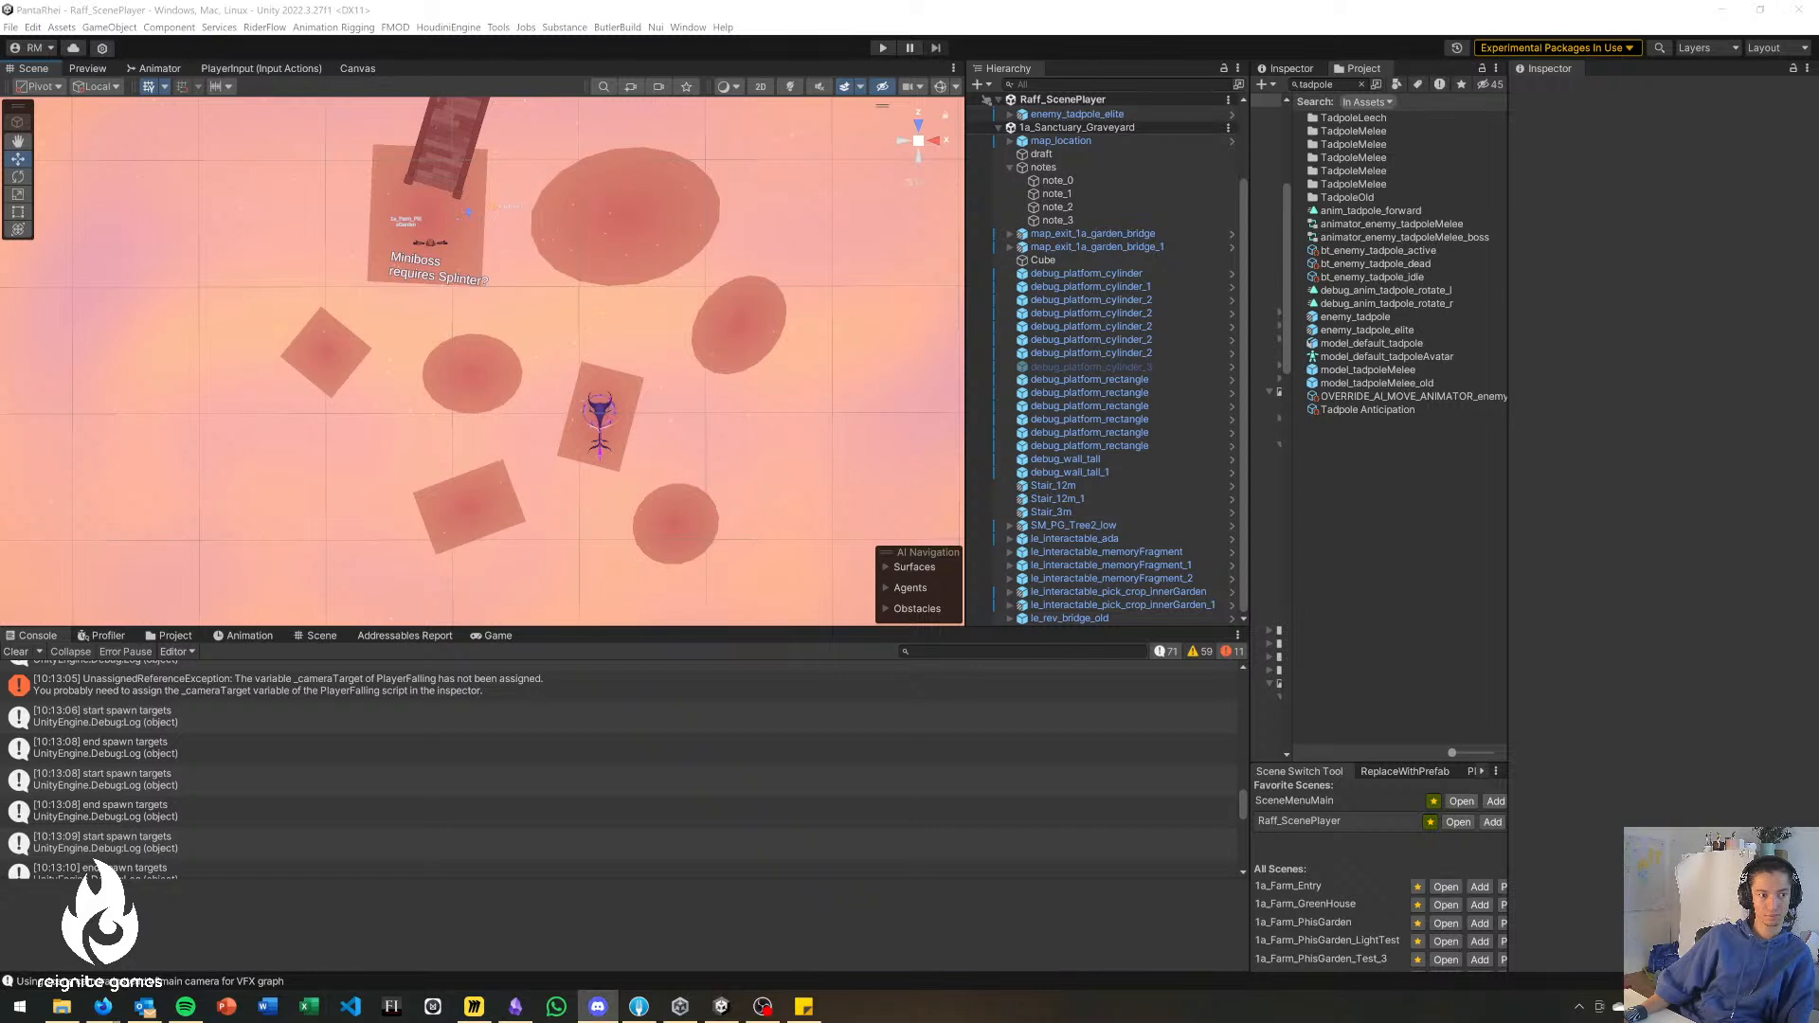
key(alt+Tab)
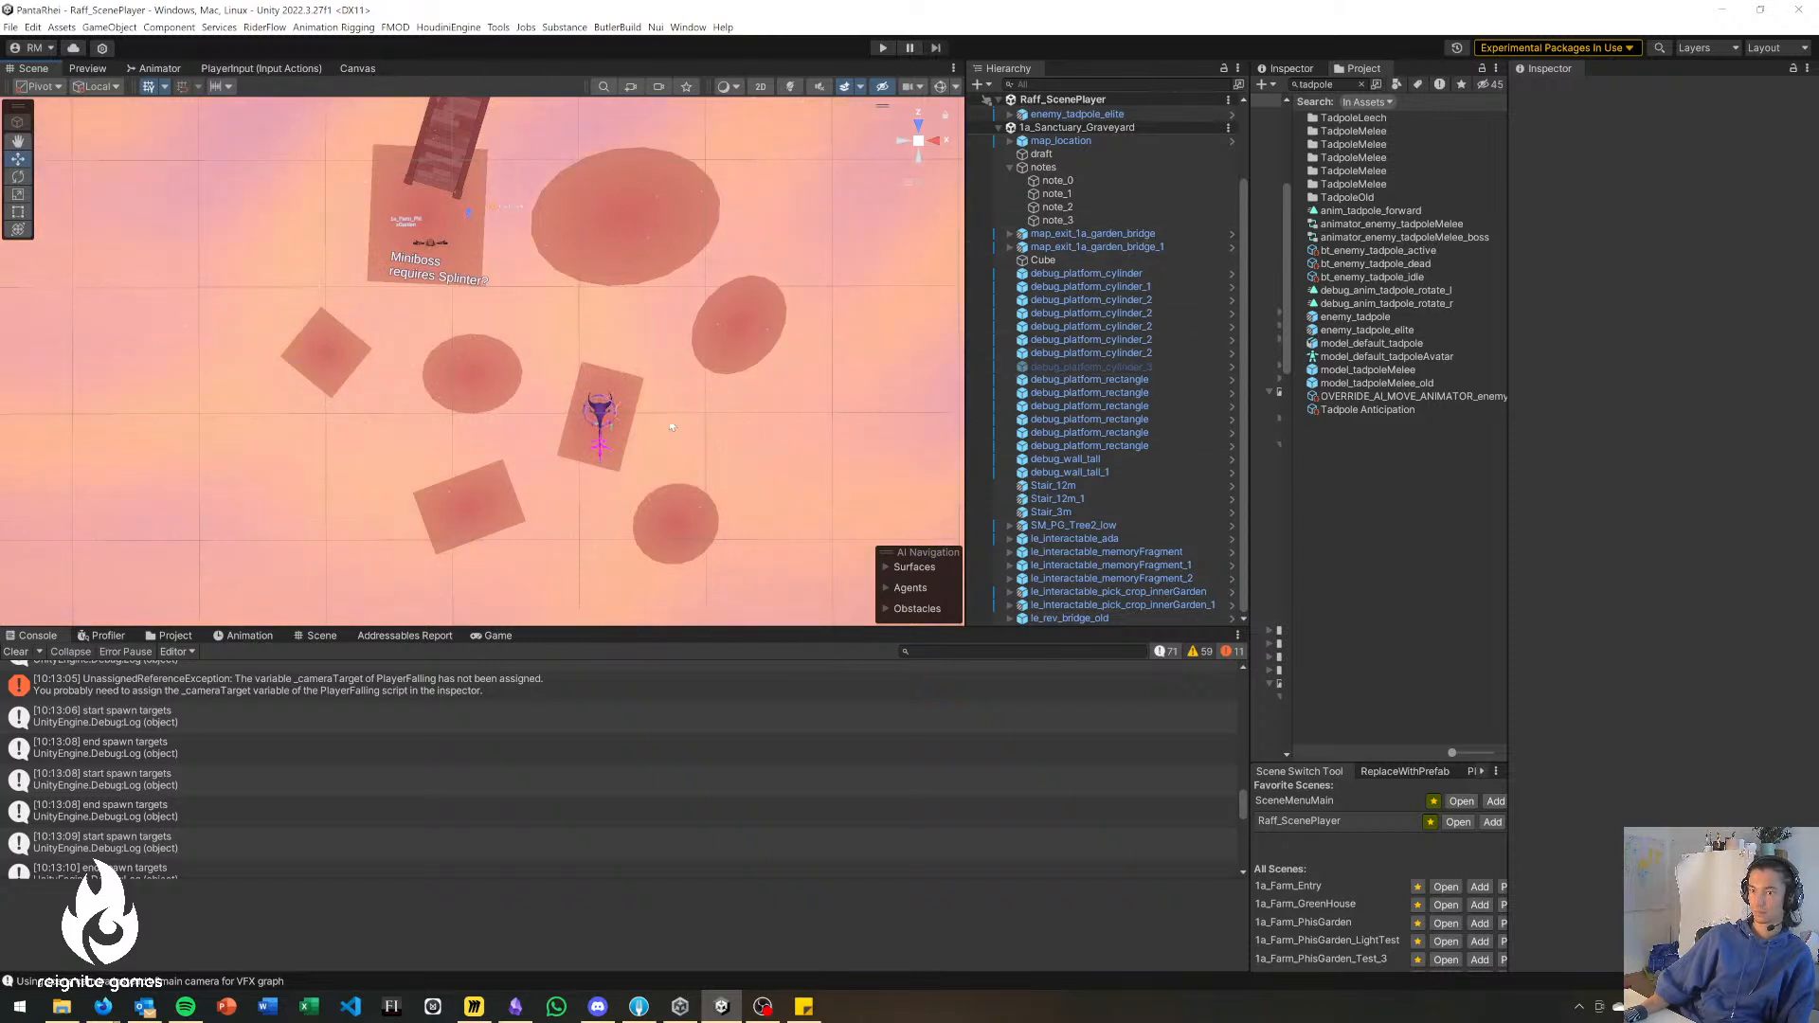
click(603, 413)
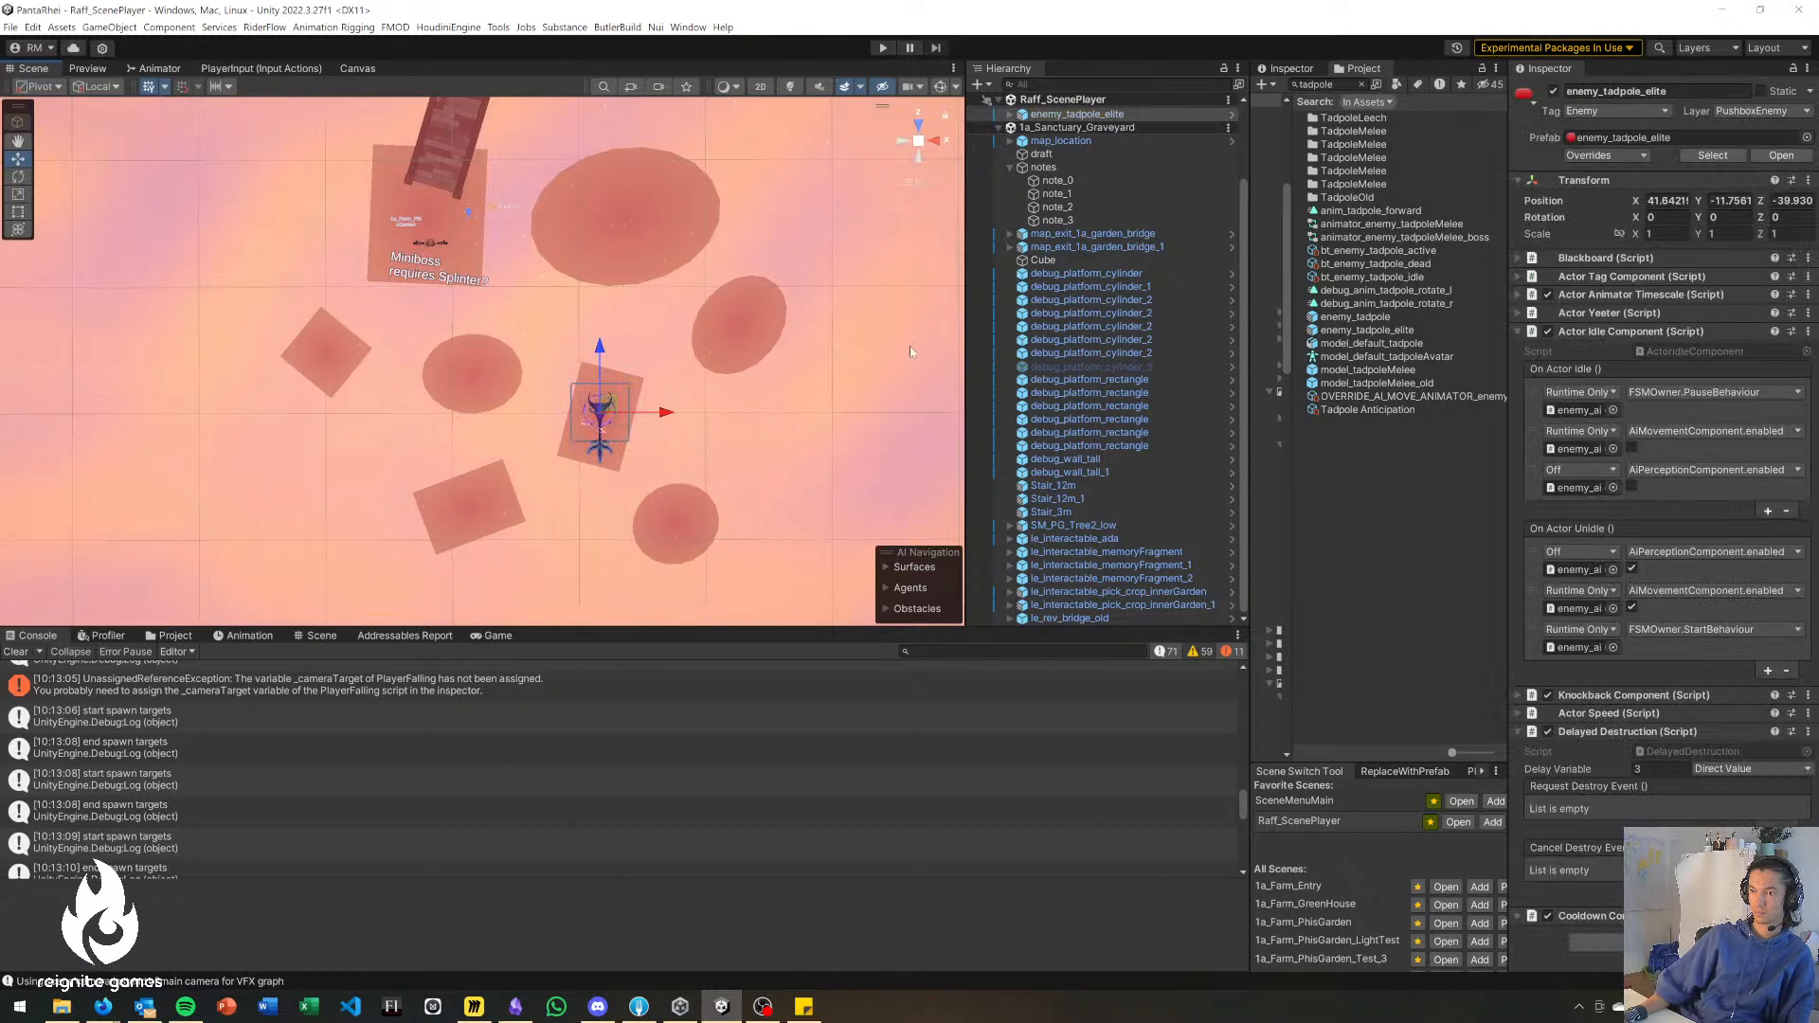
scroll(1100, 347, up, 3)
click(1118, 205)
key(Delete)
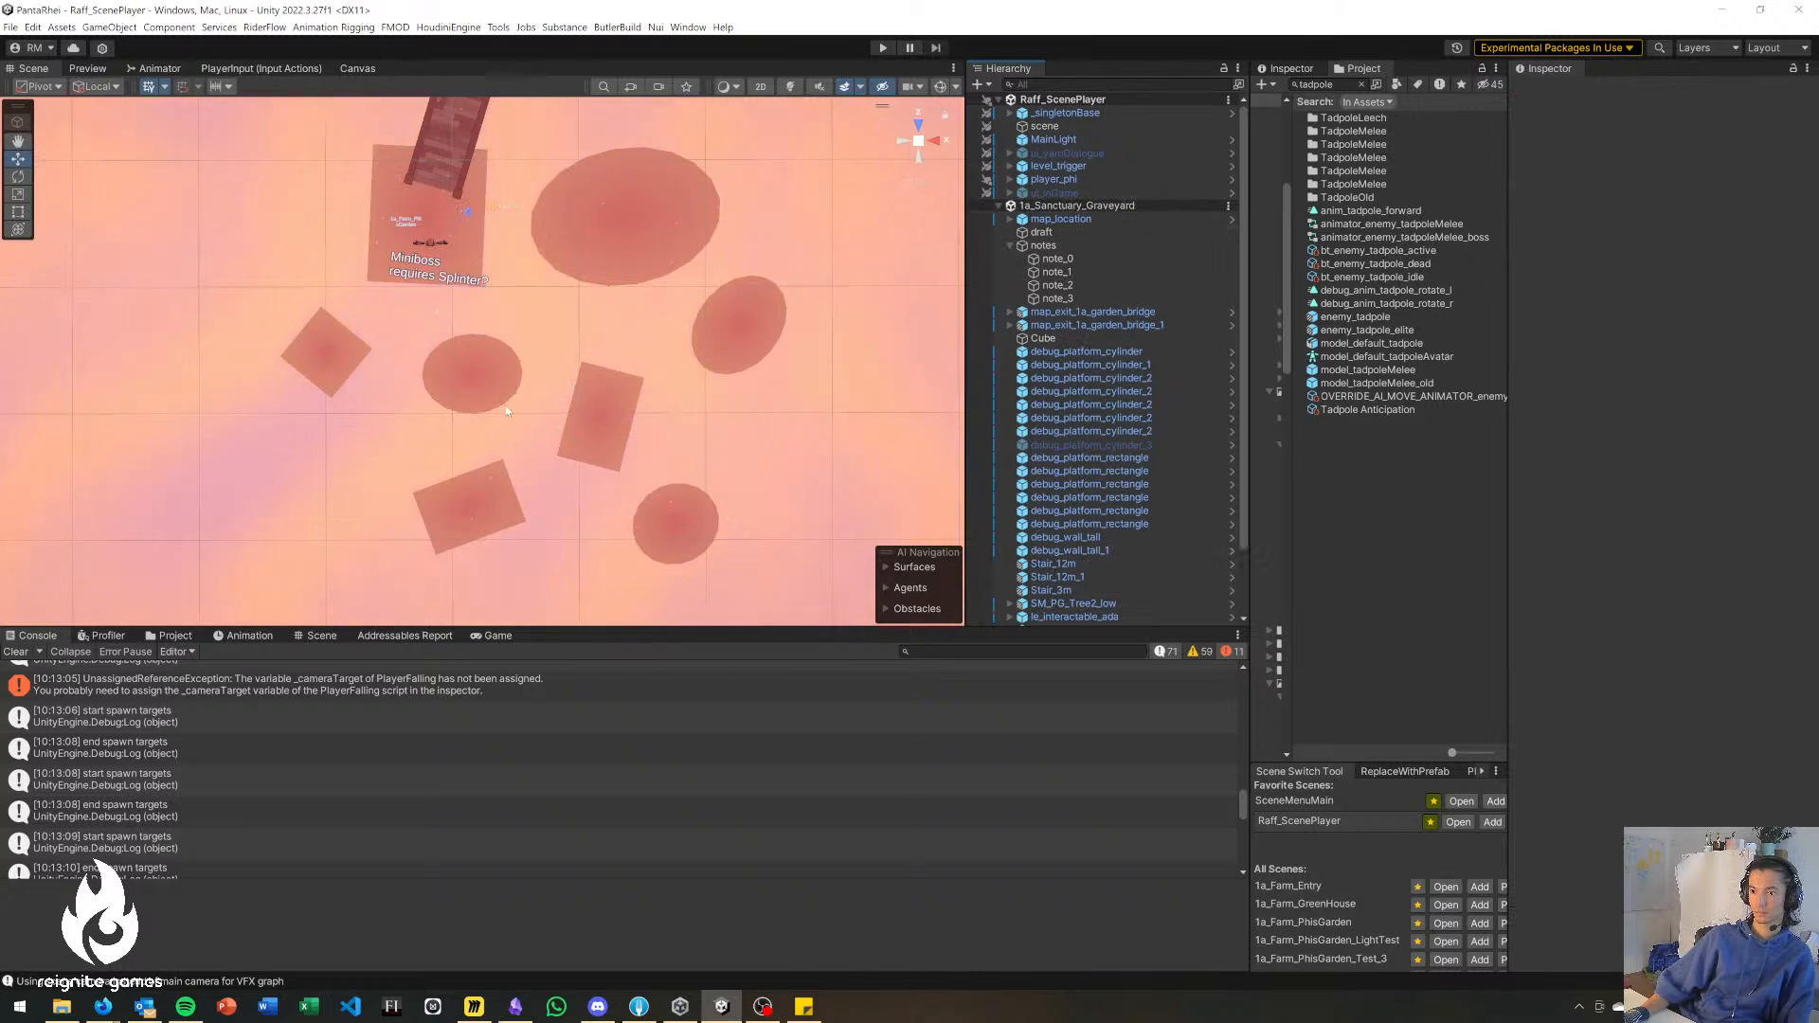
Shift the largest disc beside the Miniboss landing slightly toward the smaller platforms.
middle_drag(594, 347, 542, 410)
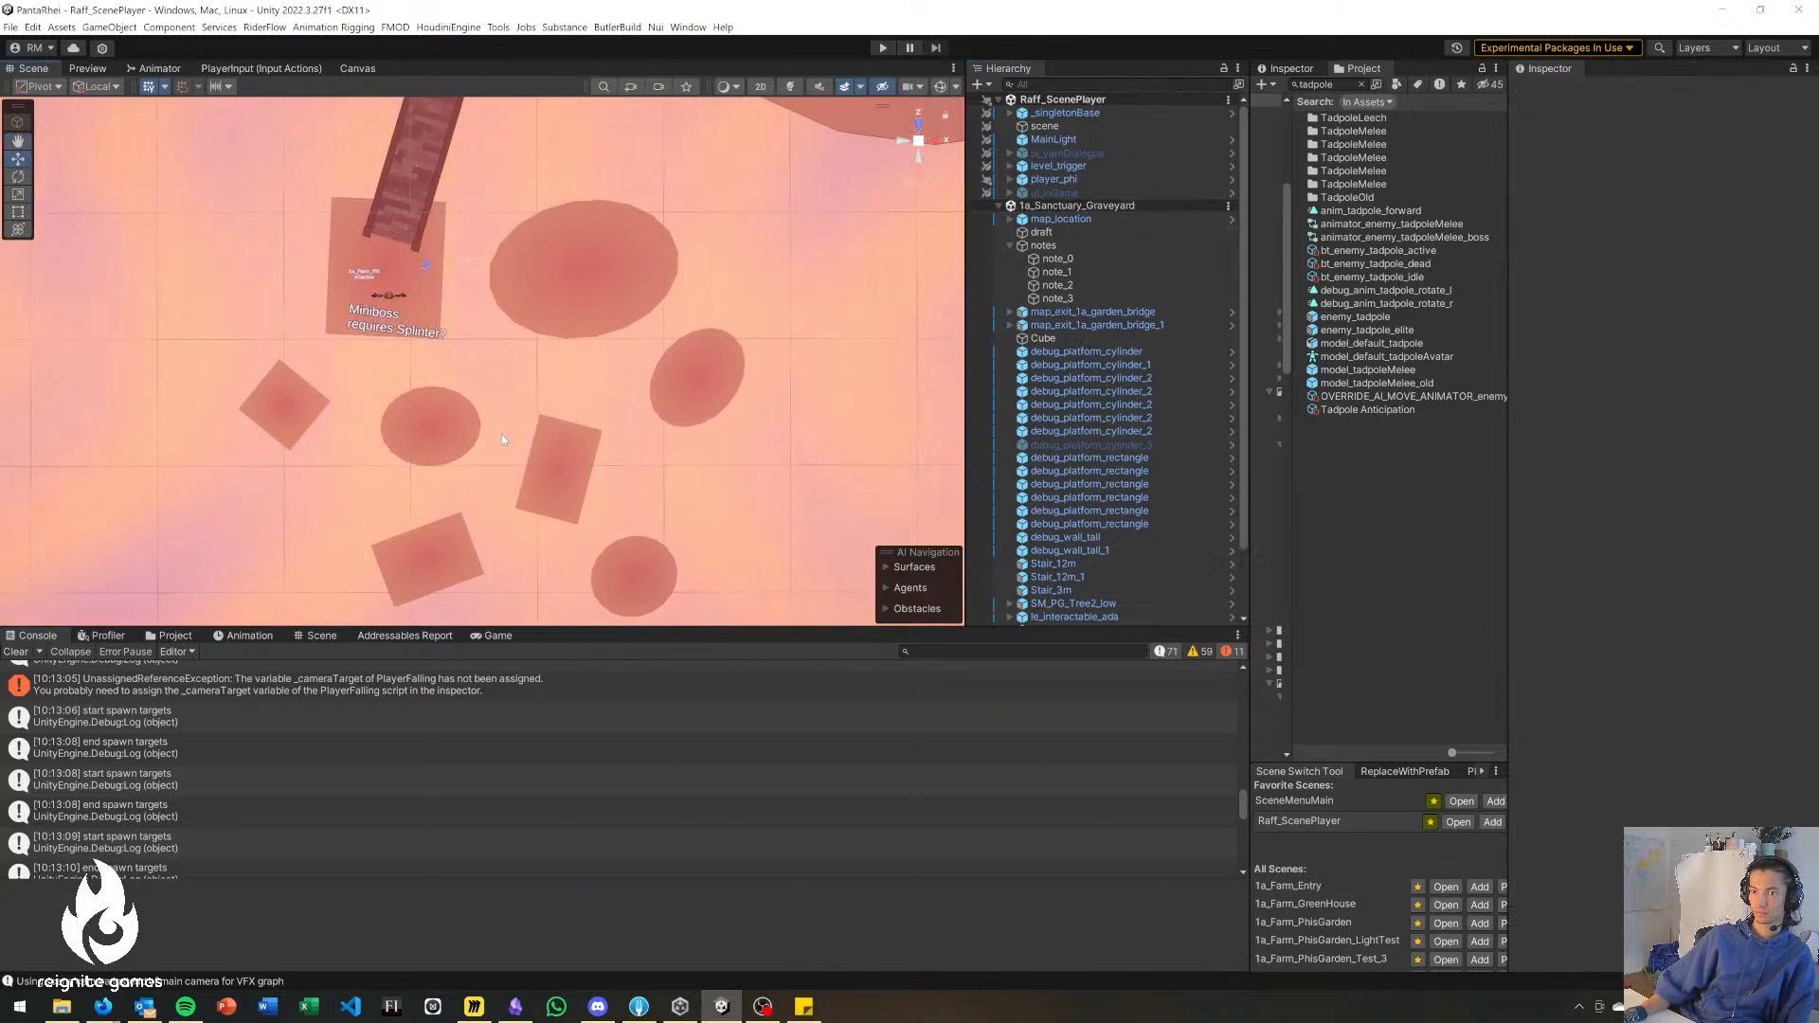
alt+drag(919, 147, 633, 167)
right_drag(634, 167, 398, 400)
key(s)
key(w)
key(w)
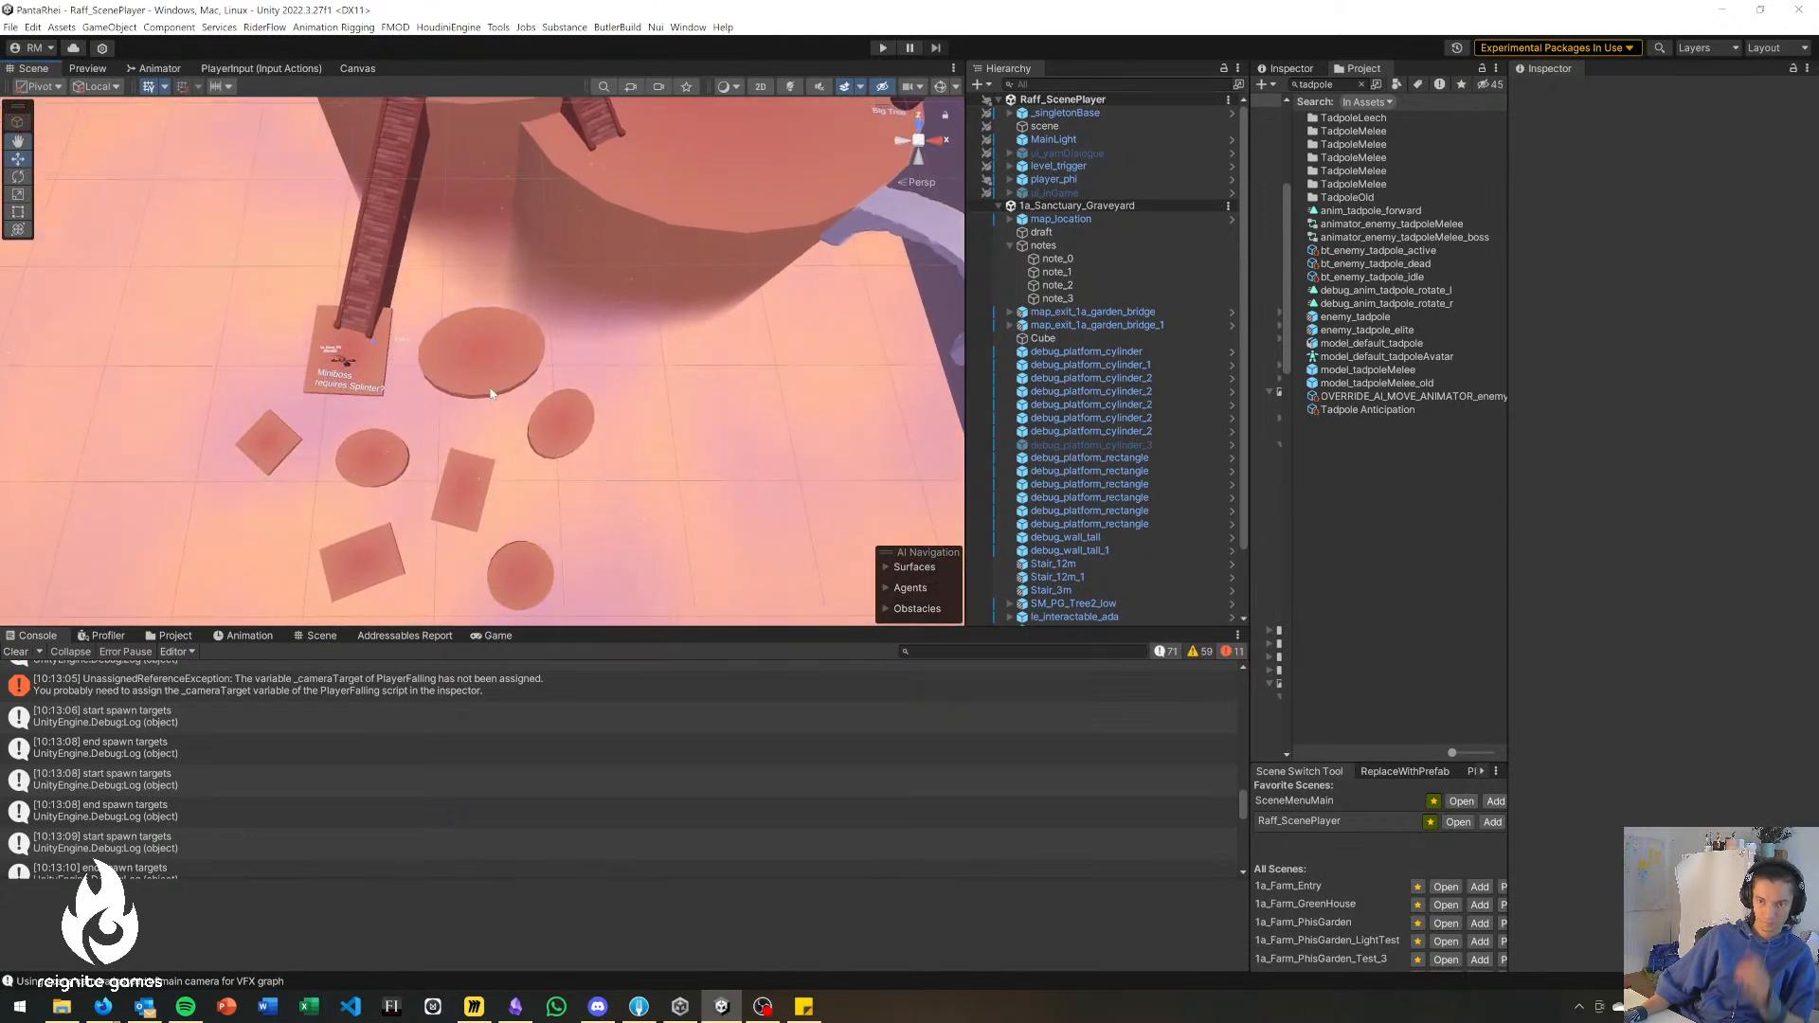
click(451, 475)
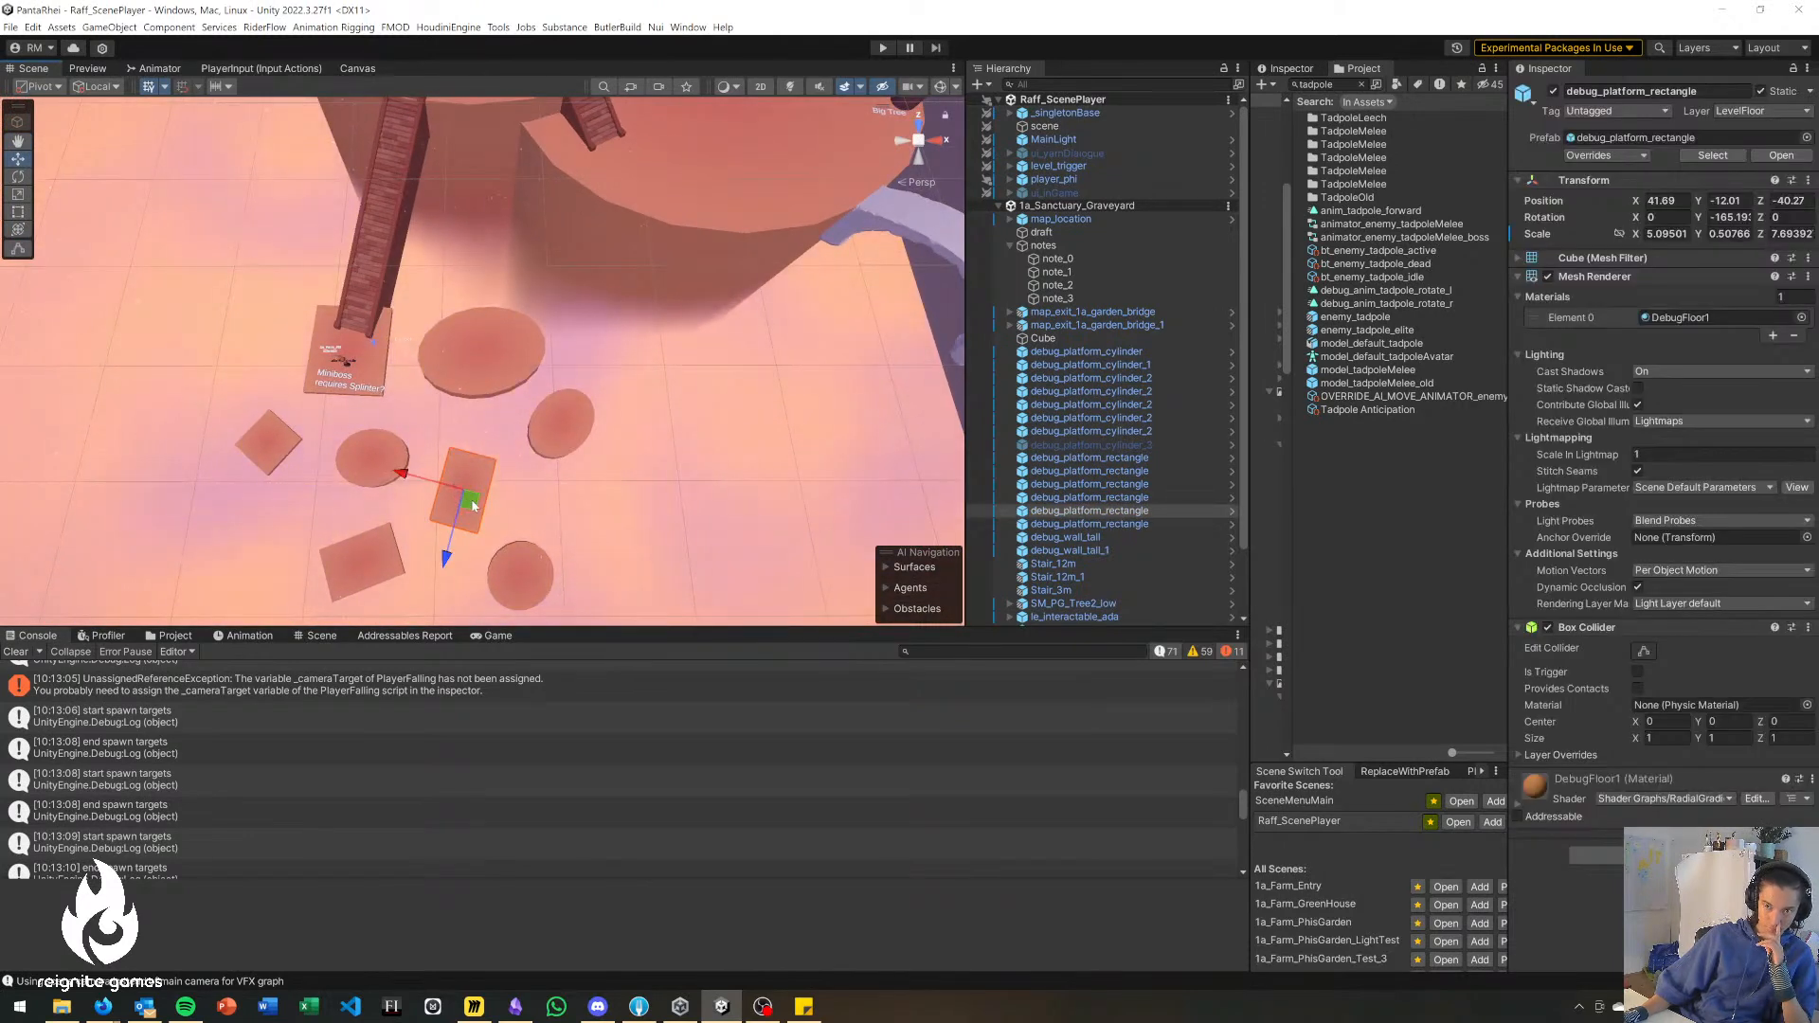
click(478, 346)
drag(478, 367, 472, 376)
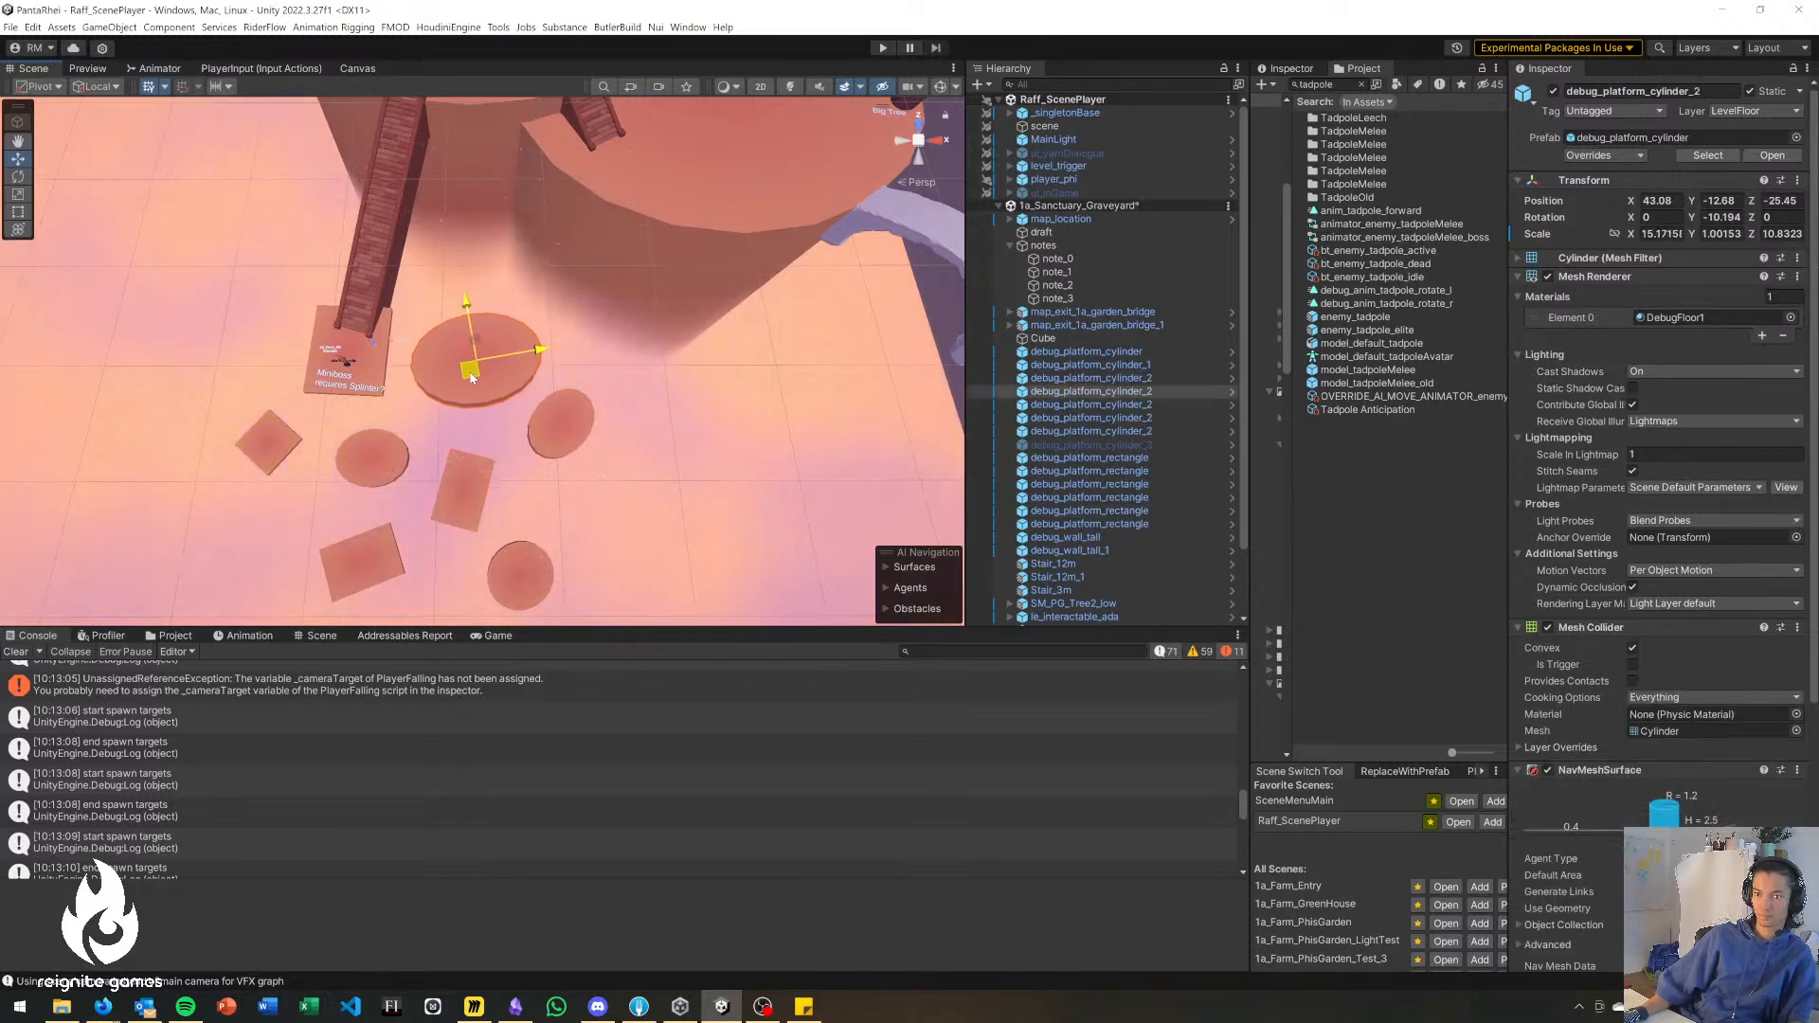
click(782, 379)
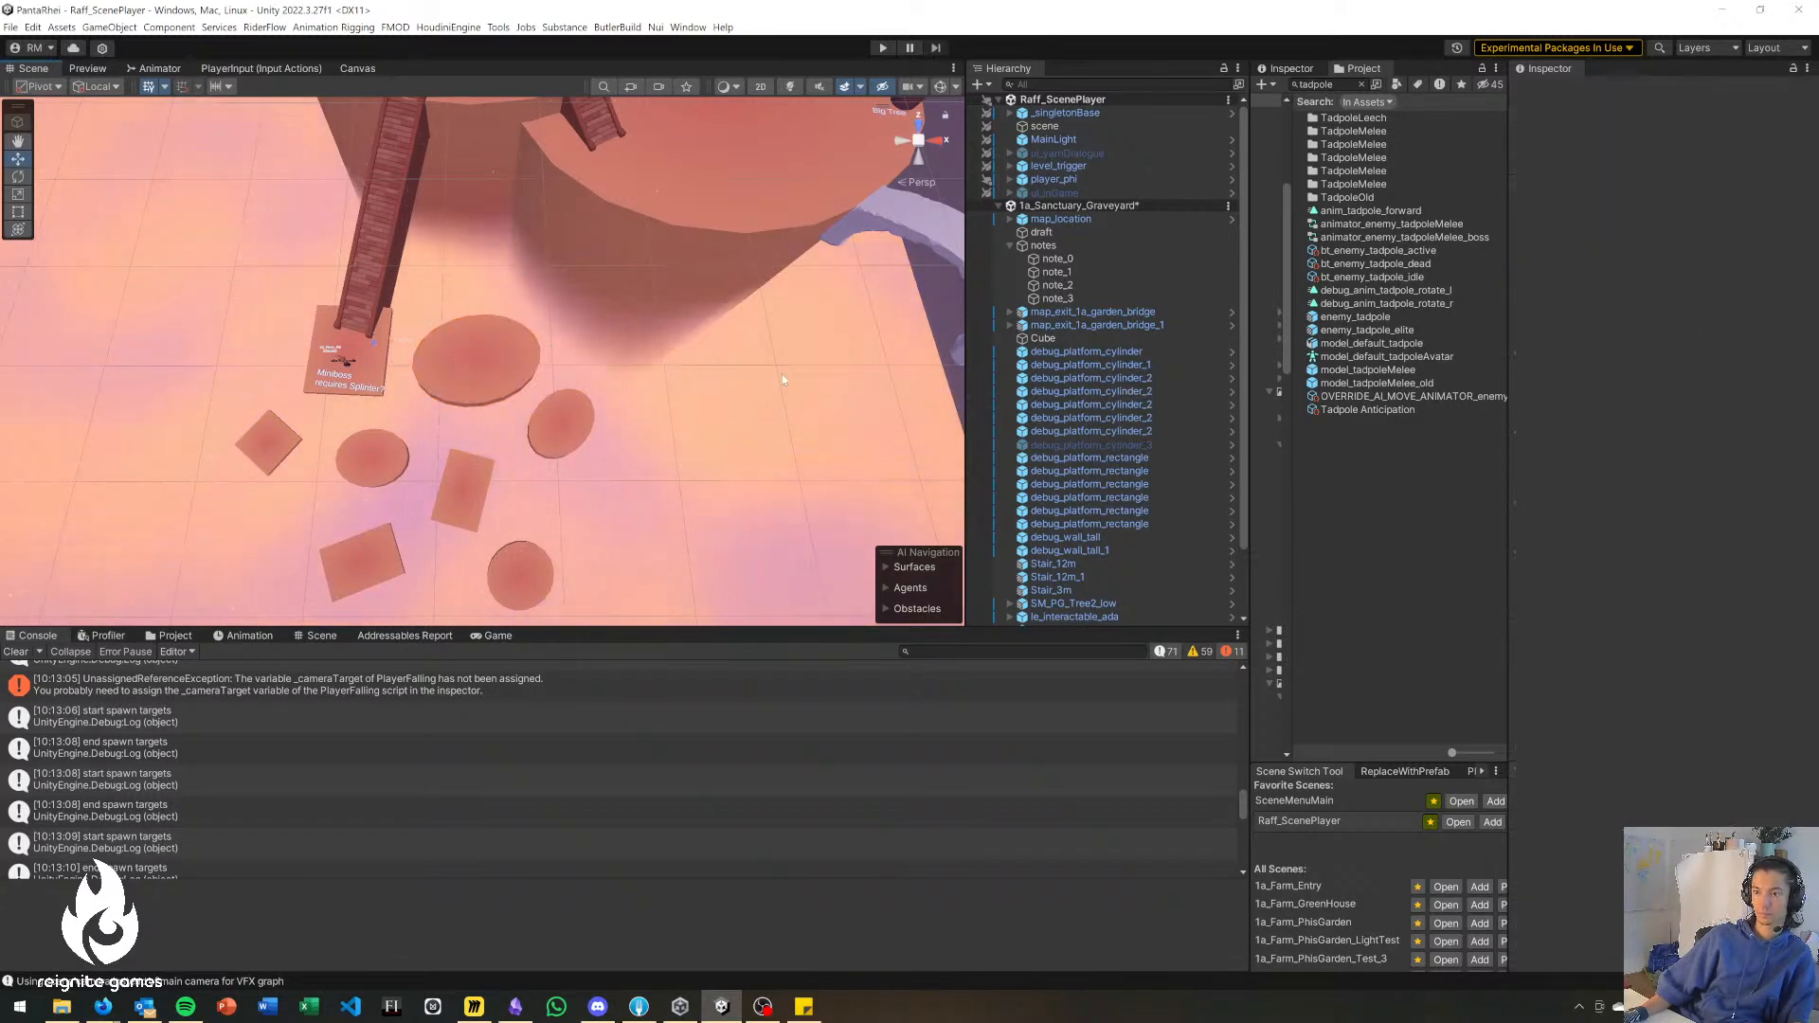
Nudge the largest disc slightly back toward the cliff, move the neighbouring oval disc closer to it, and save the scene.
click(506, 374)
drag(471, 369, 472, 349)
click(561, 431)
drag(557, 419, 548, 409)
click(719, 418)
Review the whole 1a_Sanctuary_Graveyard blockout from a distance and from a lower angle.
alt+drag(719, 424, 718, 316)
alt+scroll(717, 316, down, 8)
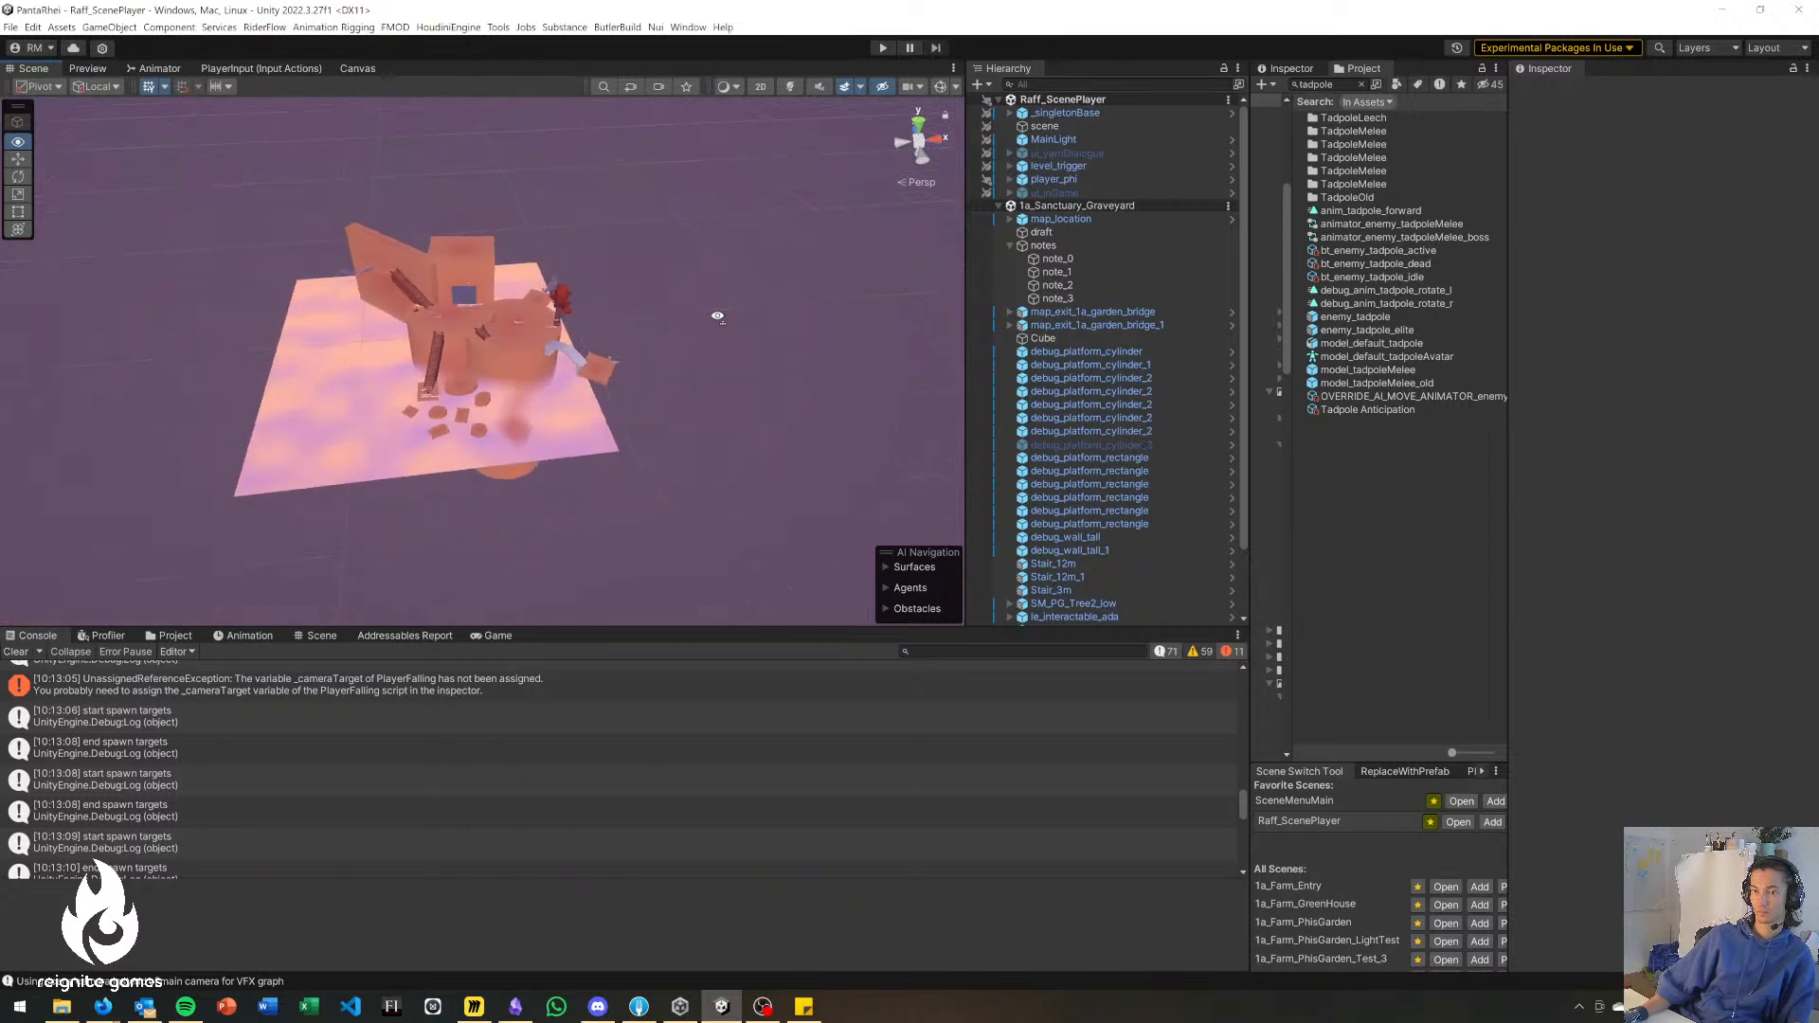
alt+scroll(718, 317, down, 3)
alt+scroll(717, 317, up, 8)
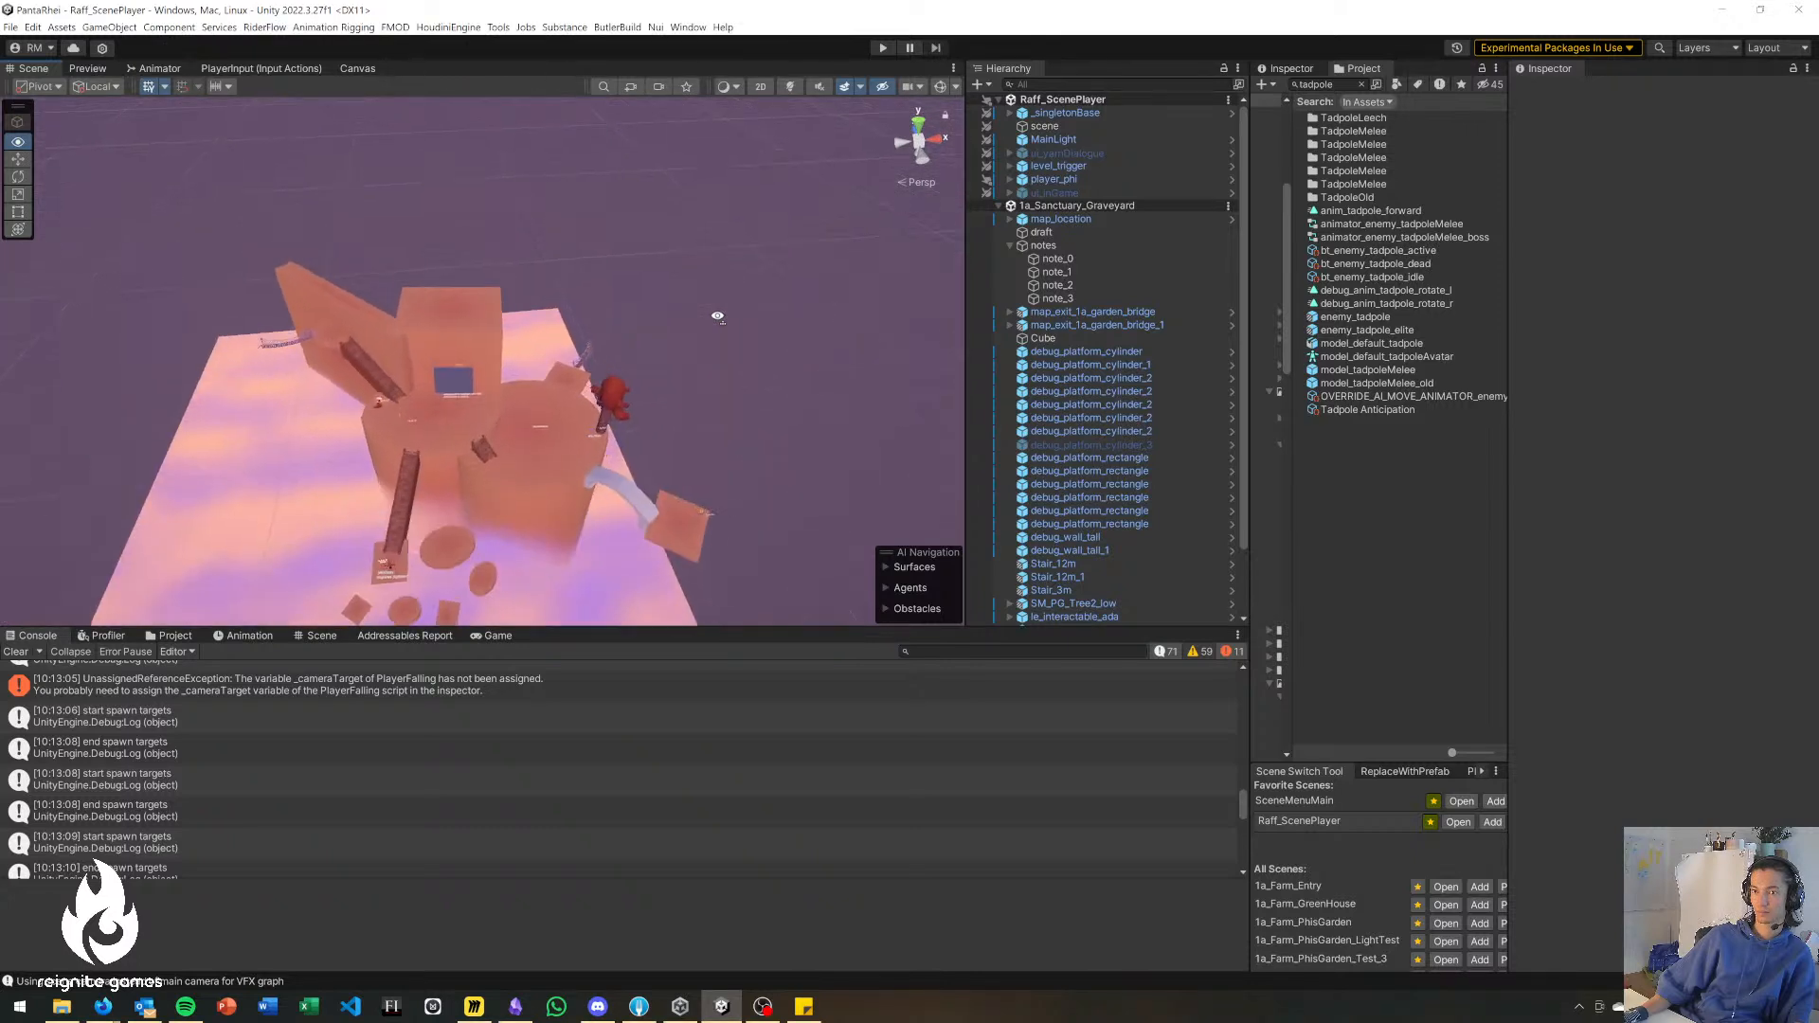
alt+drag(718, 317, 715, 370)
scroll(716, 371, up, 5)
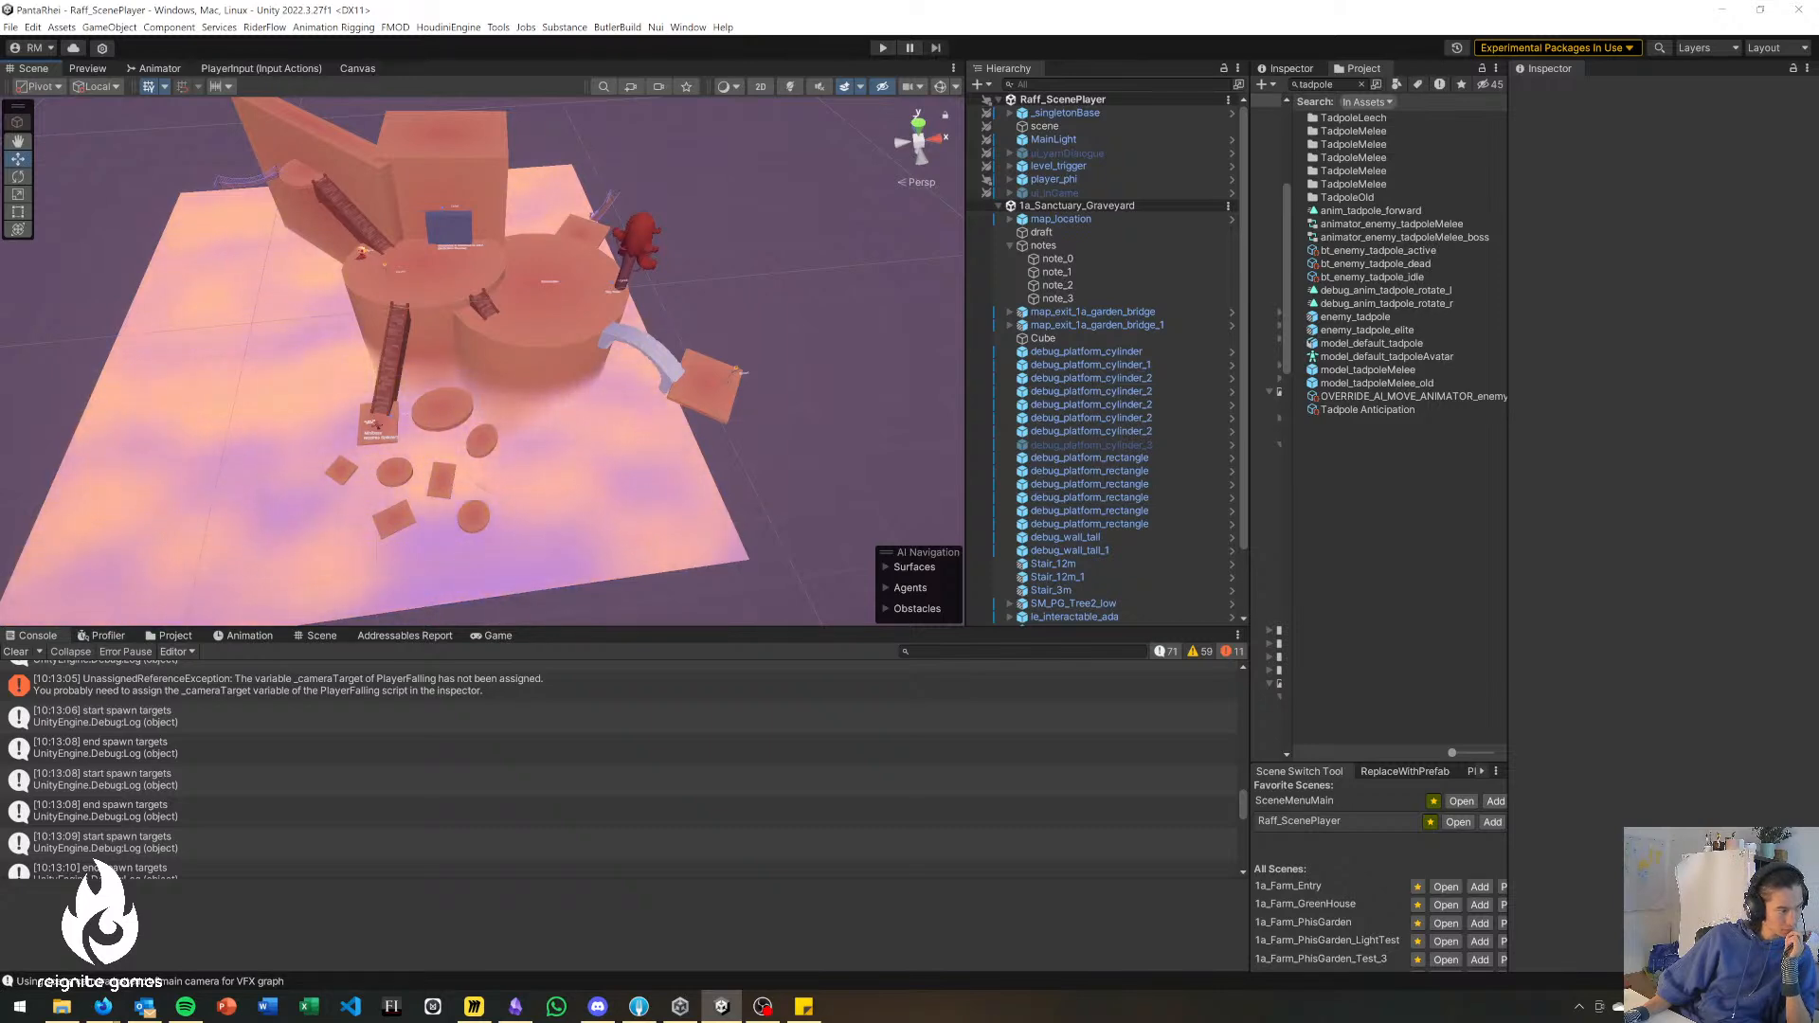
Switch to Fork, stage the three changed scene files, and commit them with the subject "feat: Map - iterate blockouts".
key(alt+Tab)
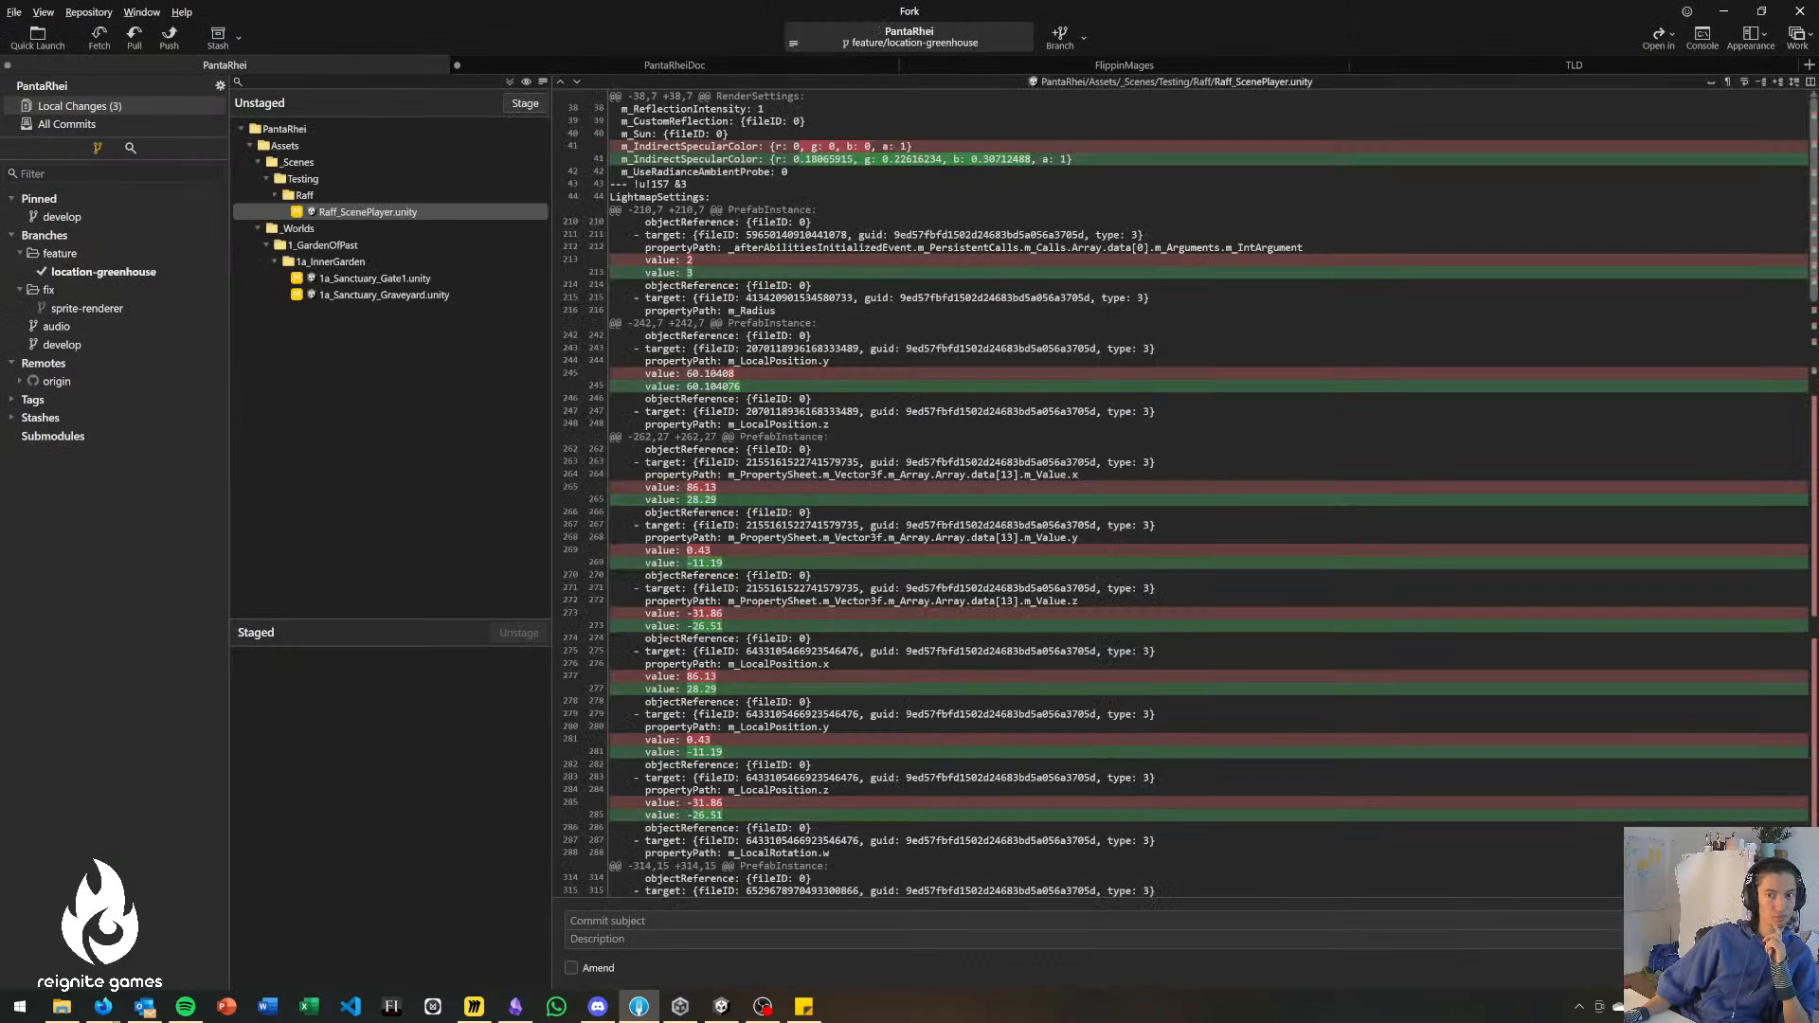
double_click(366, 206)
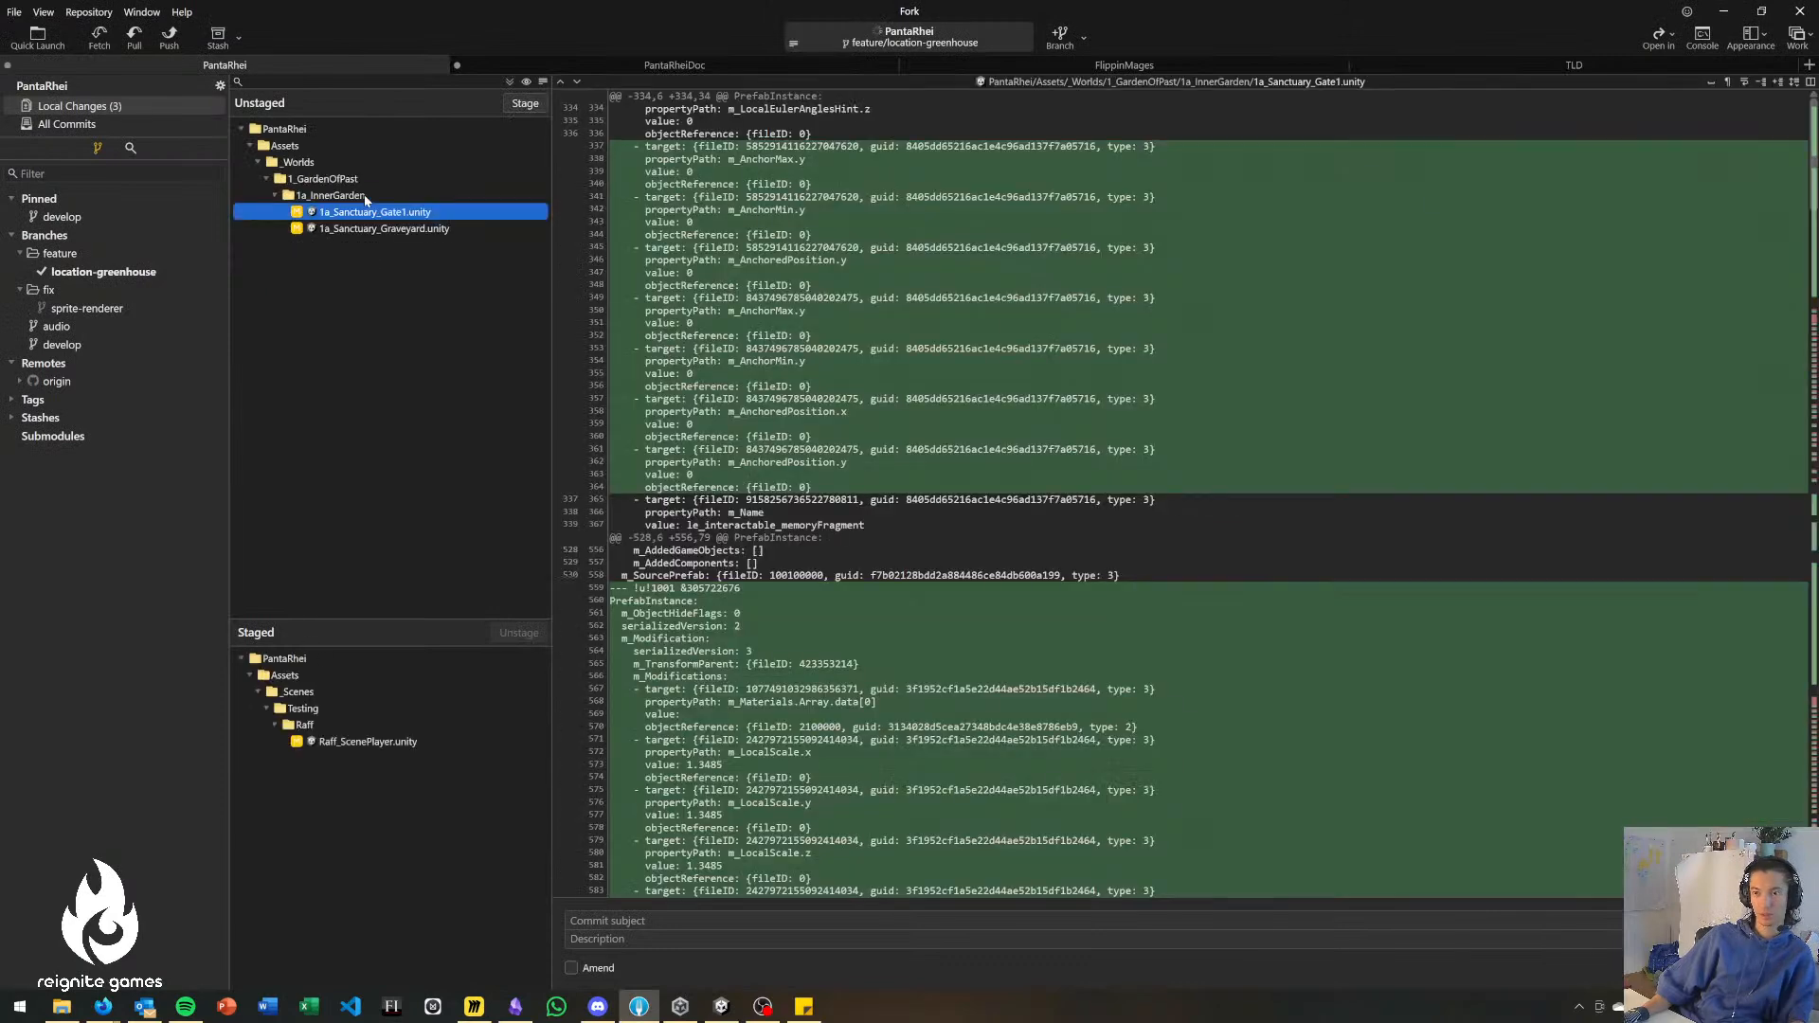
click(658, 923)
text(feat: Map)
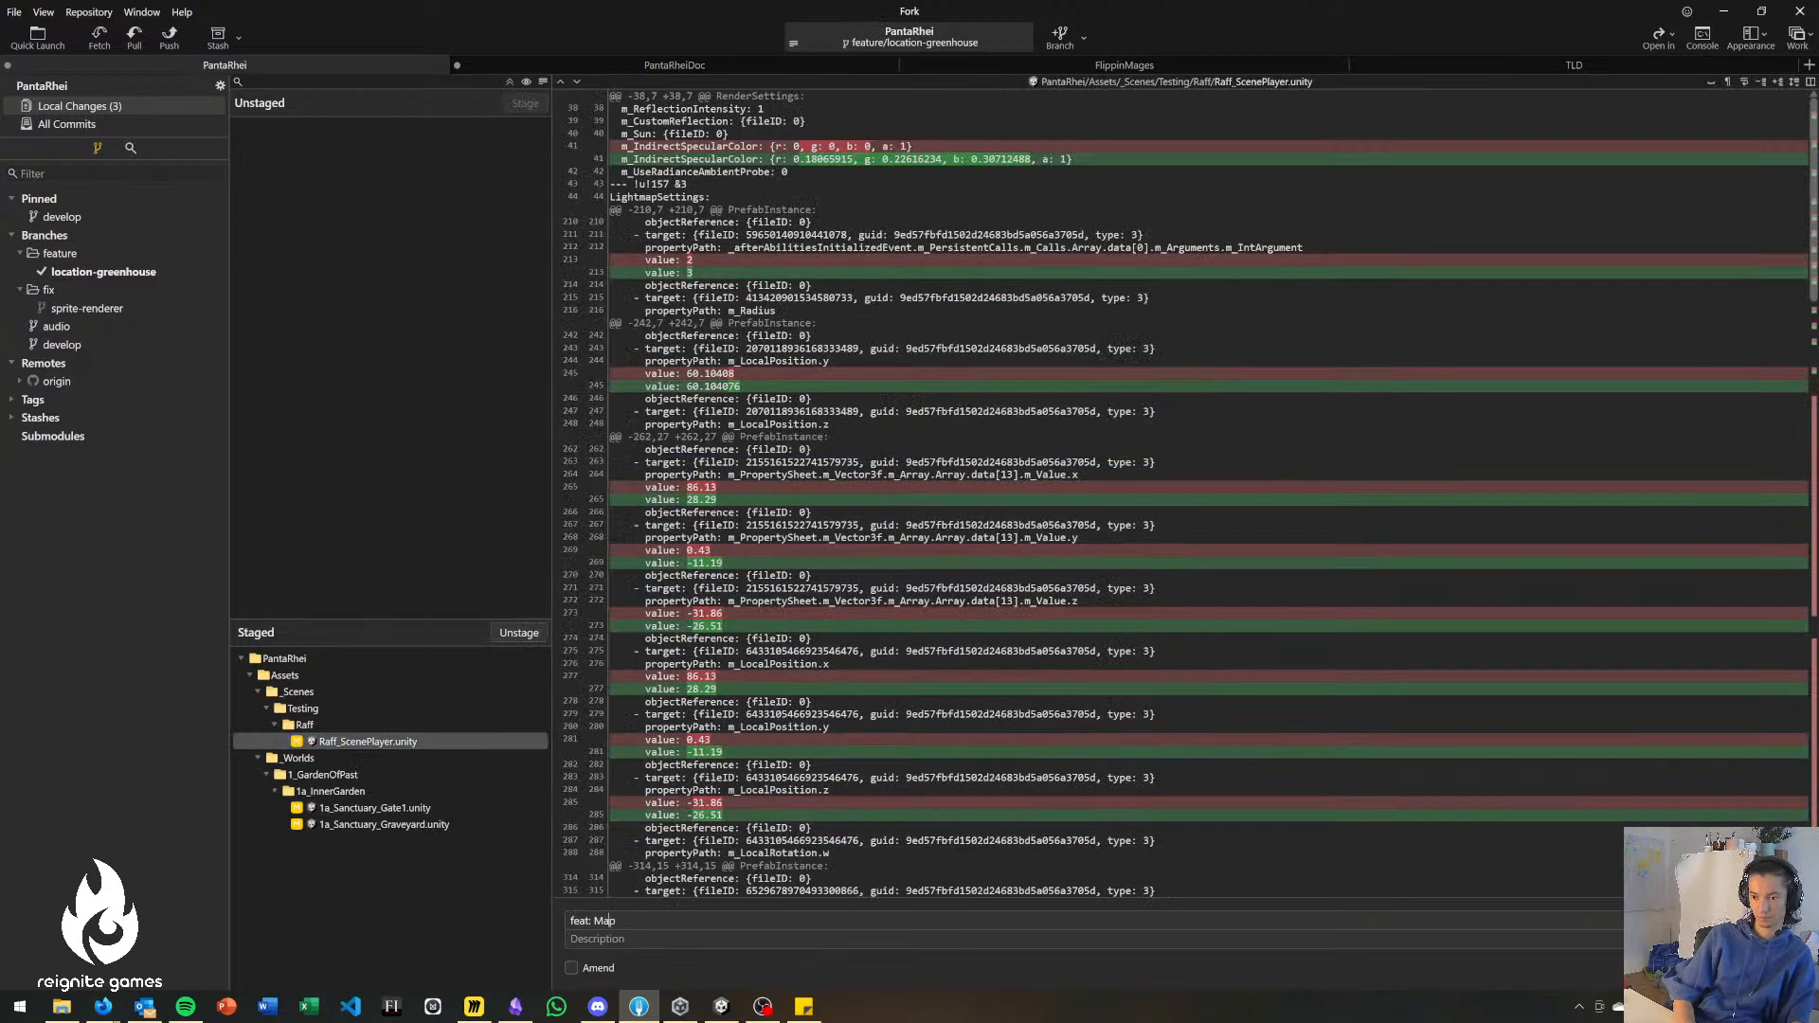
text( - iterate blockouts)
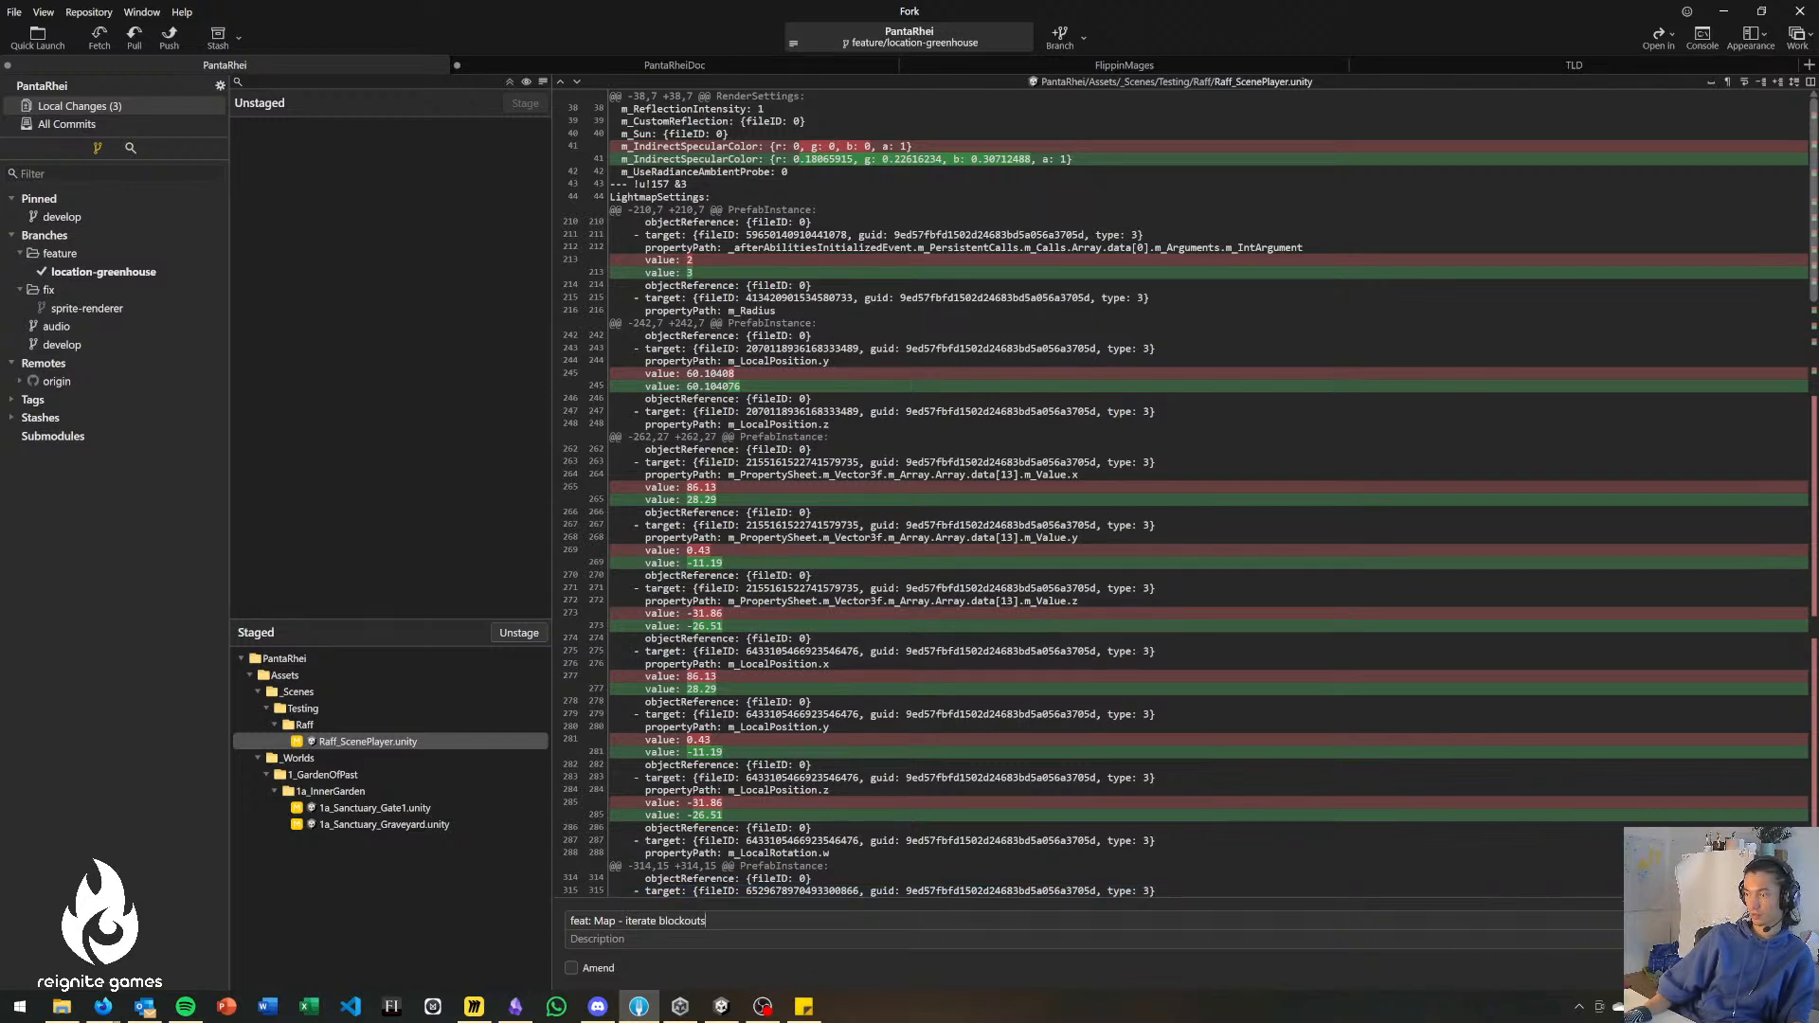
key(ctrl+Return)
Show the full commit history and push the feature/location-greenhouse branch to origin.
click(101, 127)
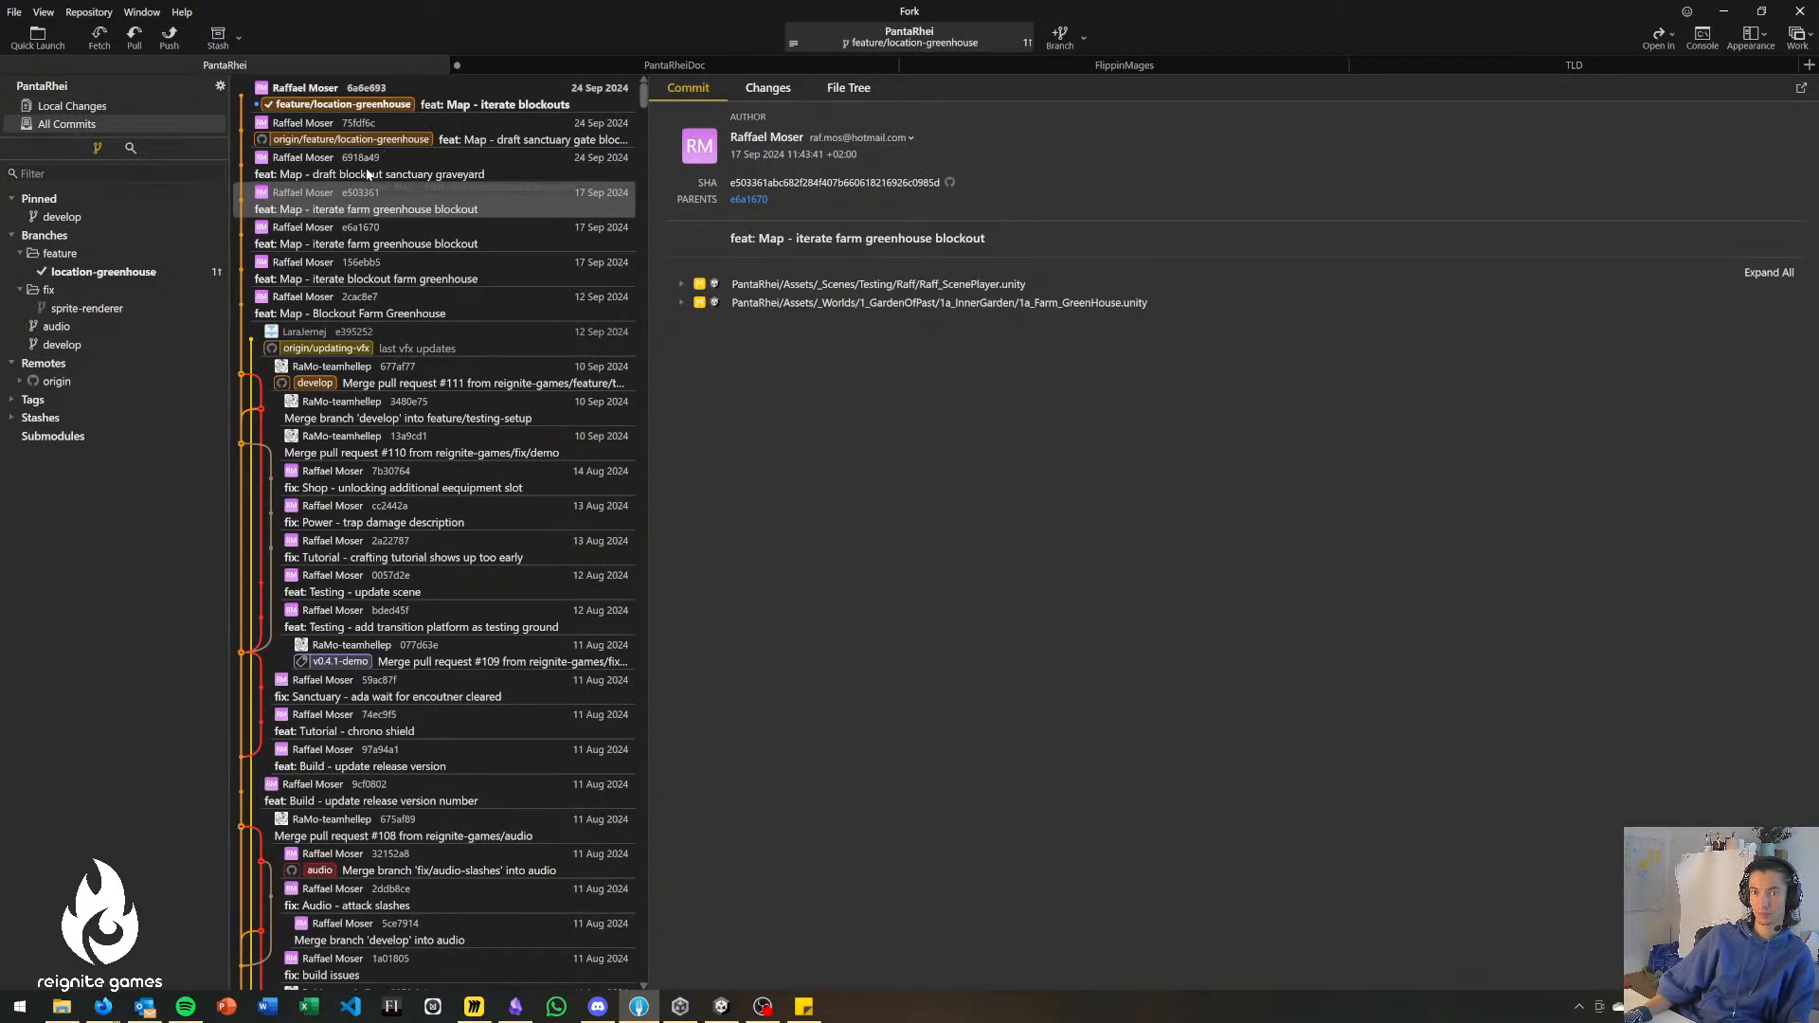
click(171, 38)
key(Return)
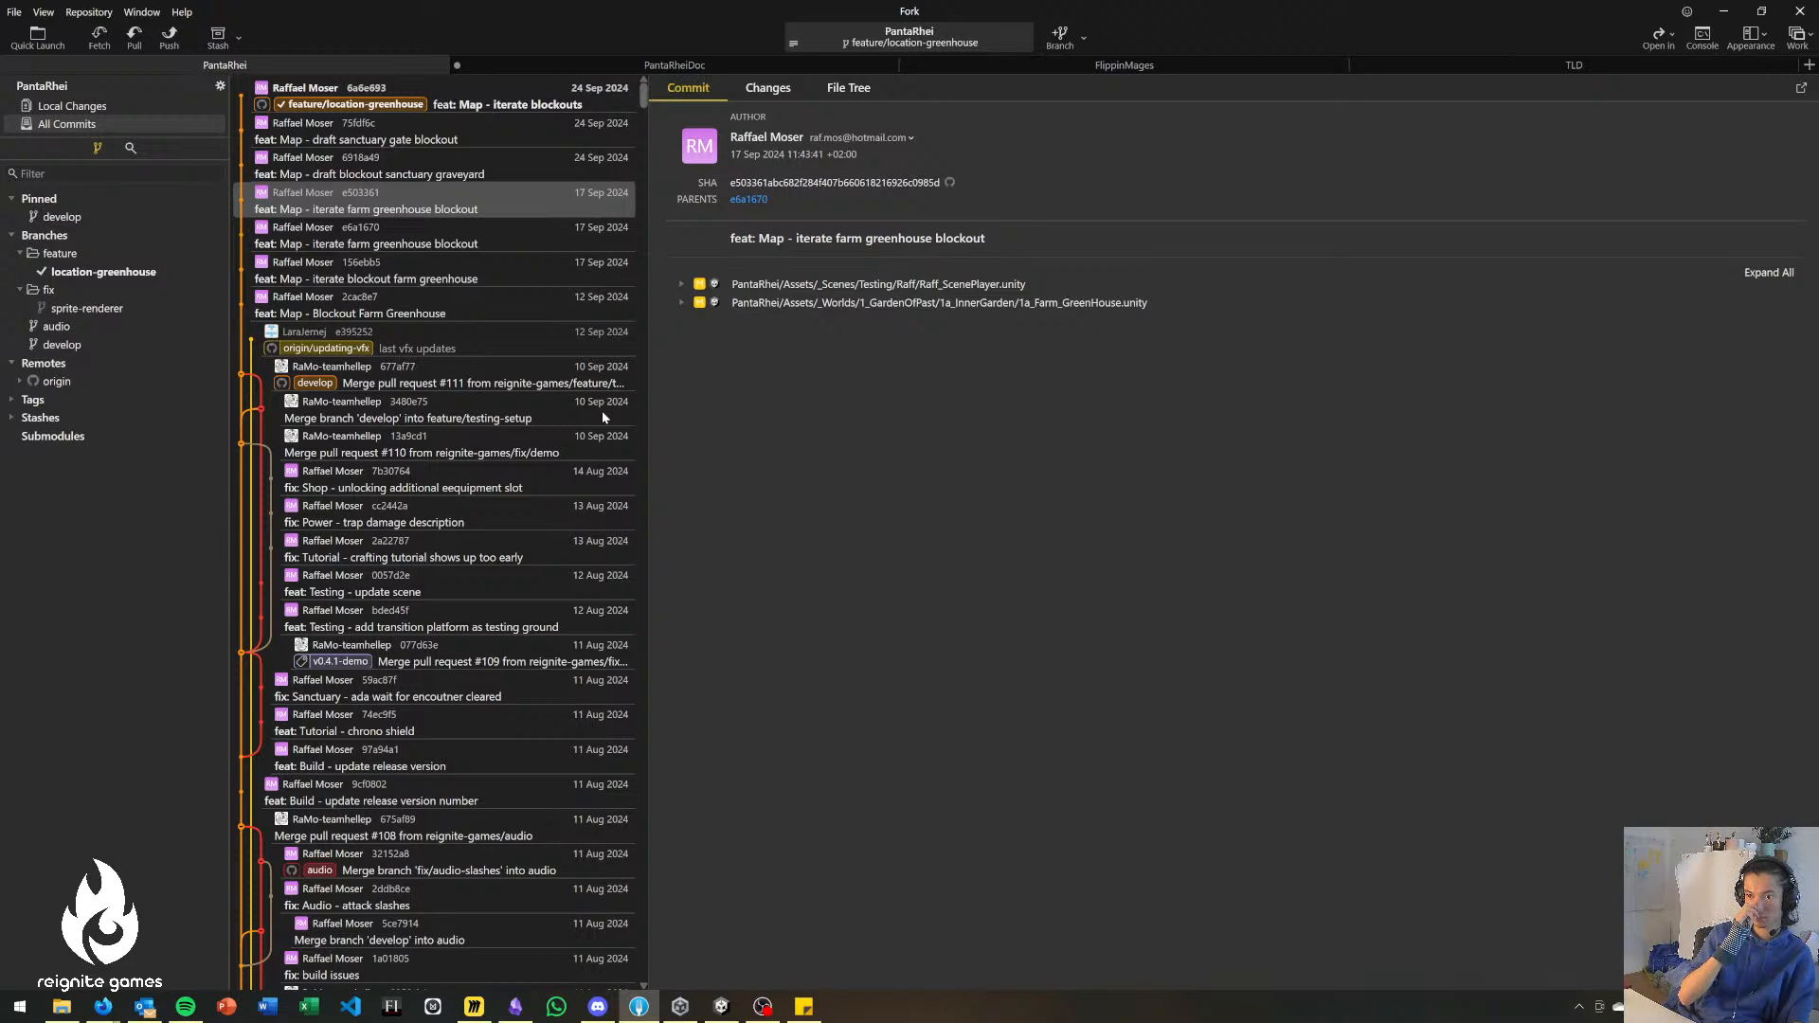
Inspect the "last vfx updates" commit on origin/updating-vfx and the neighbouring "feat: Map - Blockout Farm Greenhouse" commit.
click(495, 305)
click(482, 337)
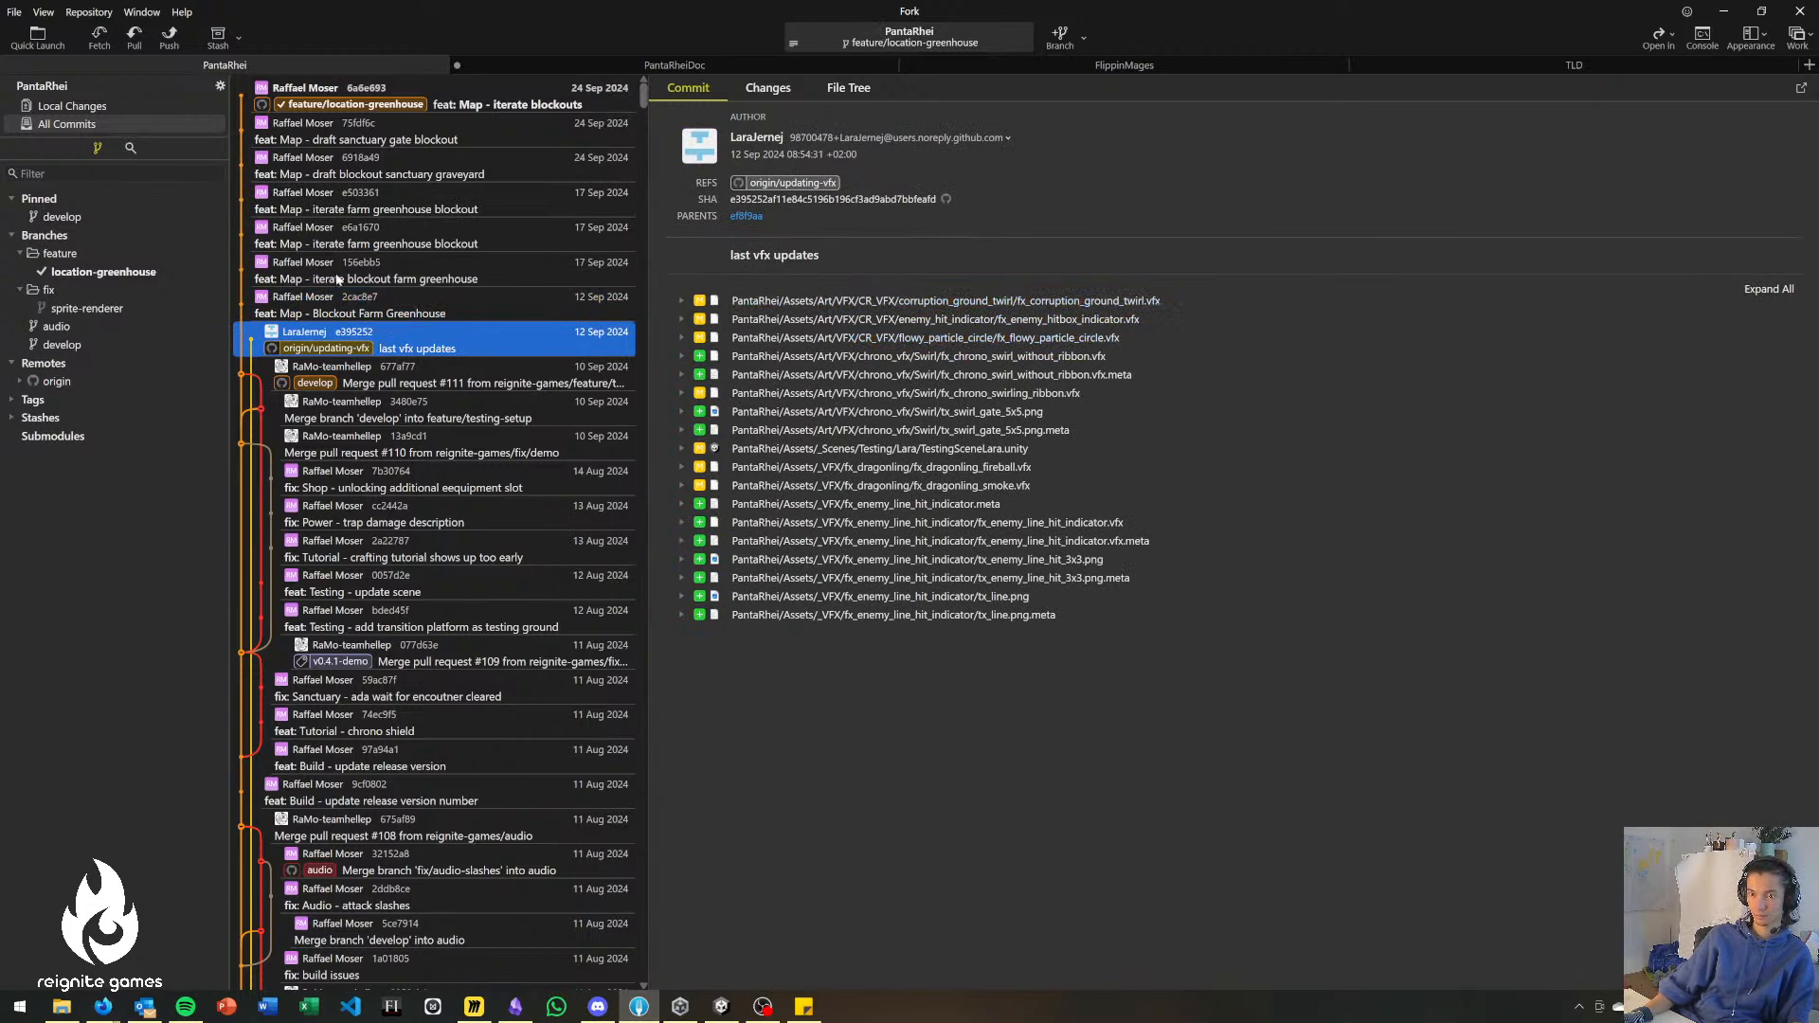
click(465, 298)
click(452, 350)
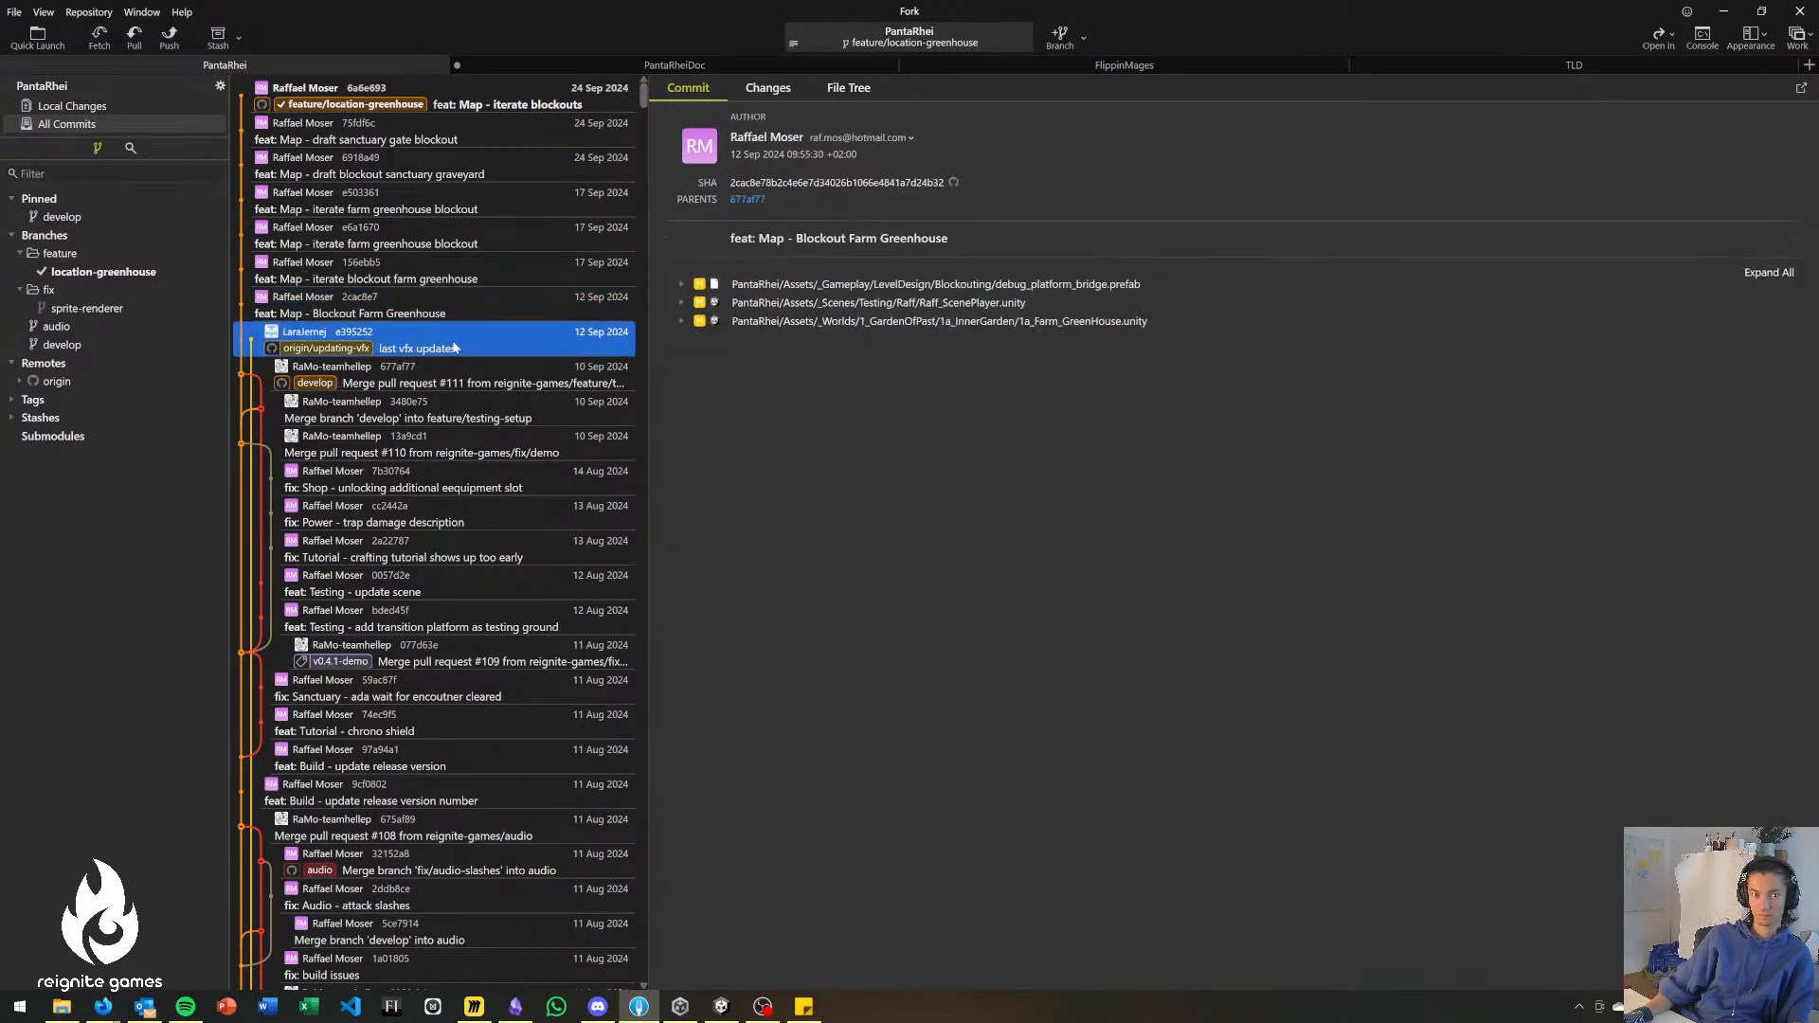
right_click(446, 350)
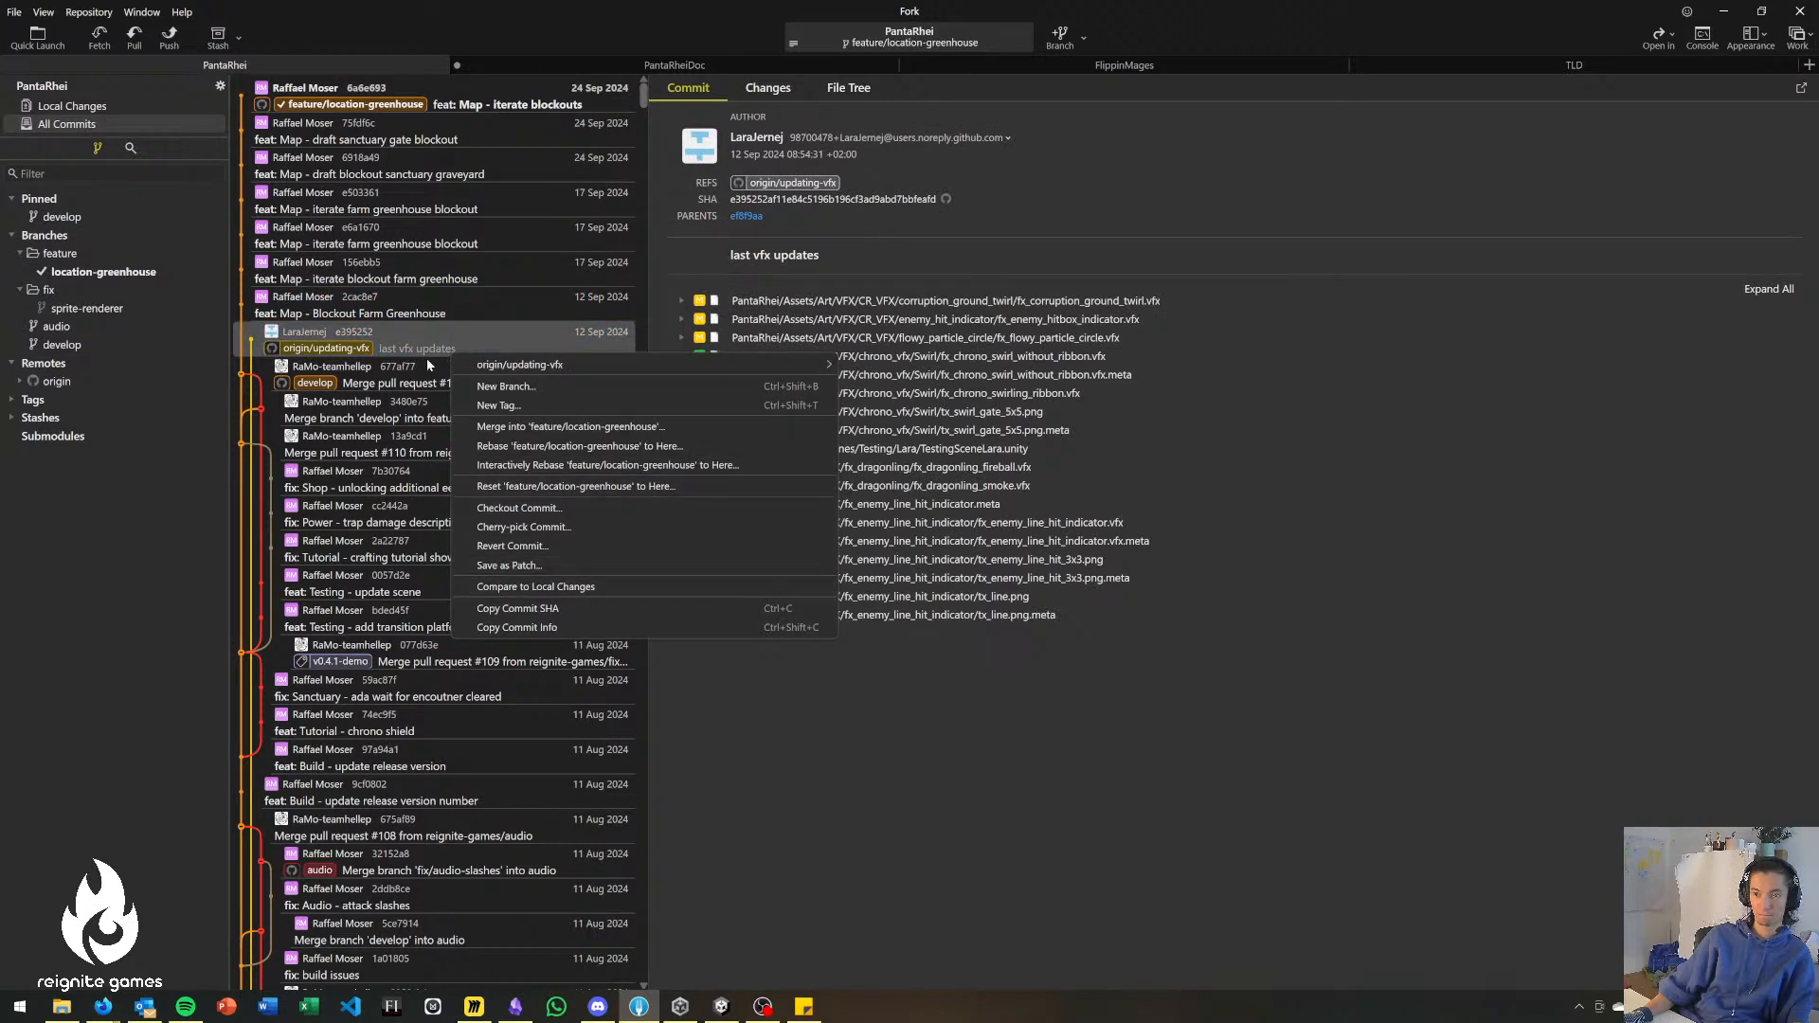
click(423, 364)
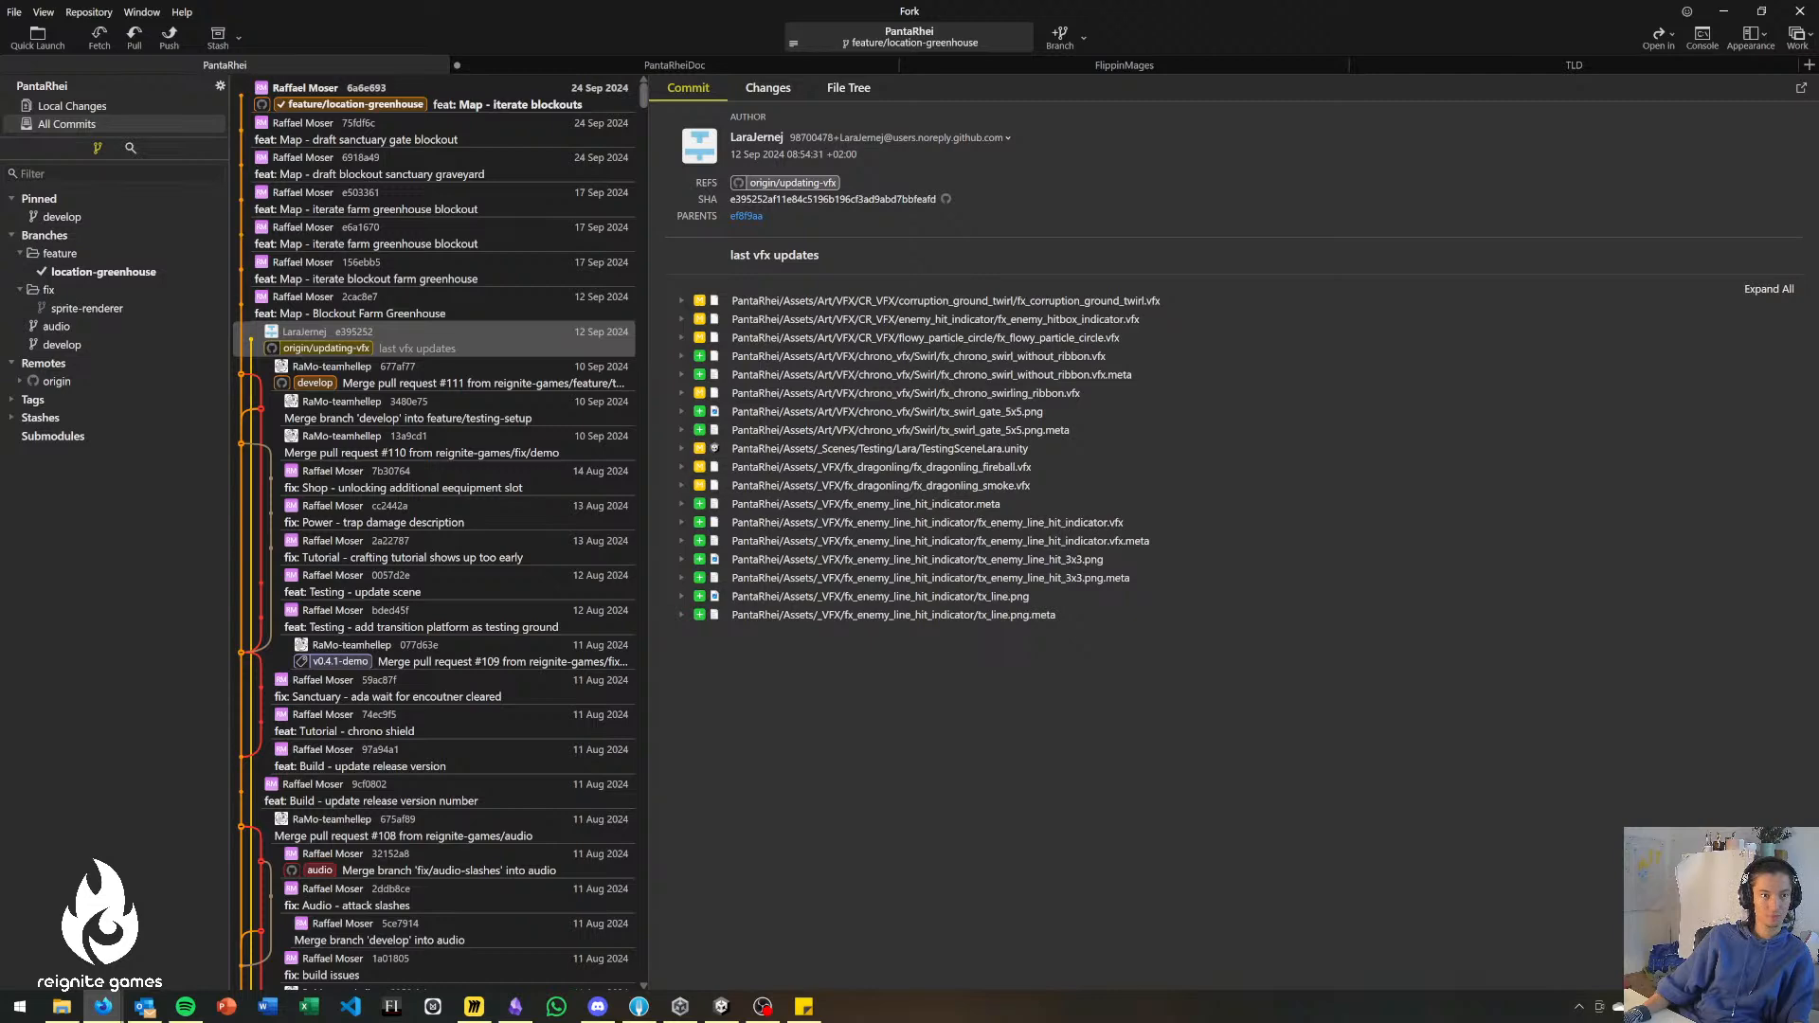
Switch to the PantaRhei compare page on GitHub, compare updating-vfx against develop, and open the new pull request form.
key(alt+Tab)
key(alt+Tab)
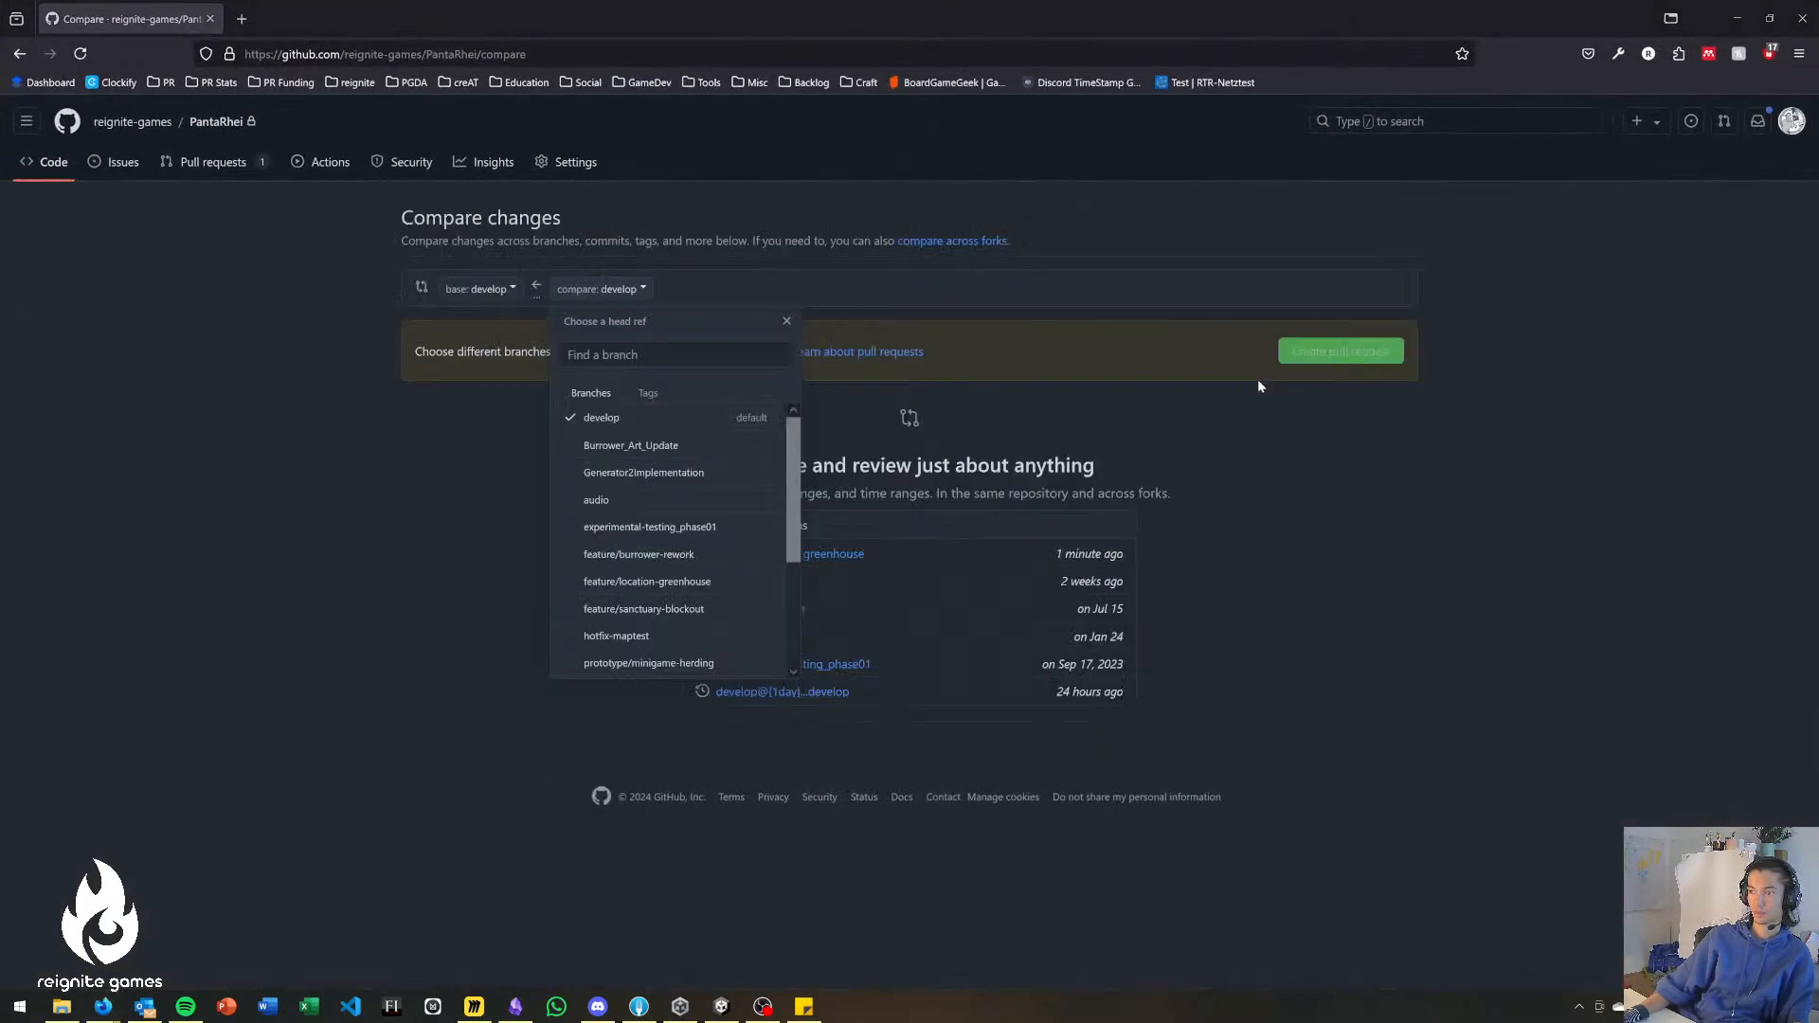
key(alt+Tab)
key(alt+Tab)
key(alt+Tab)
key(alt+Tab)
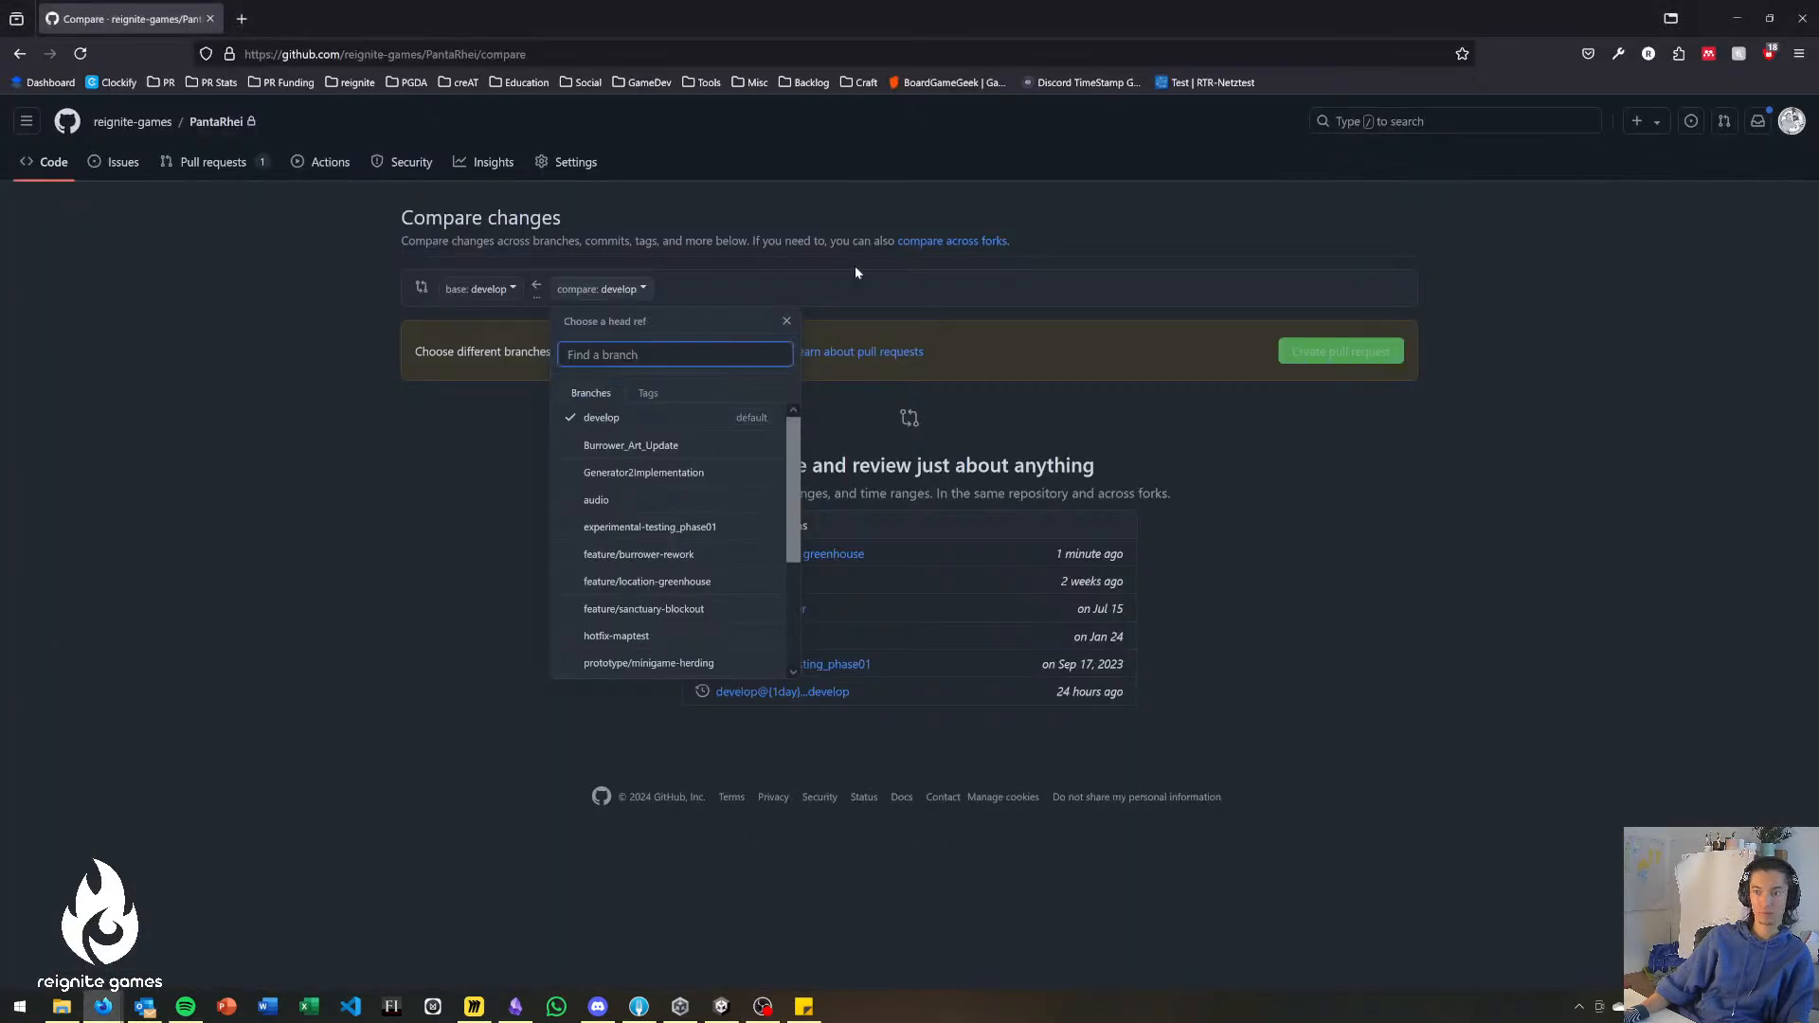
text(vfx)
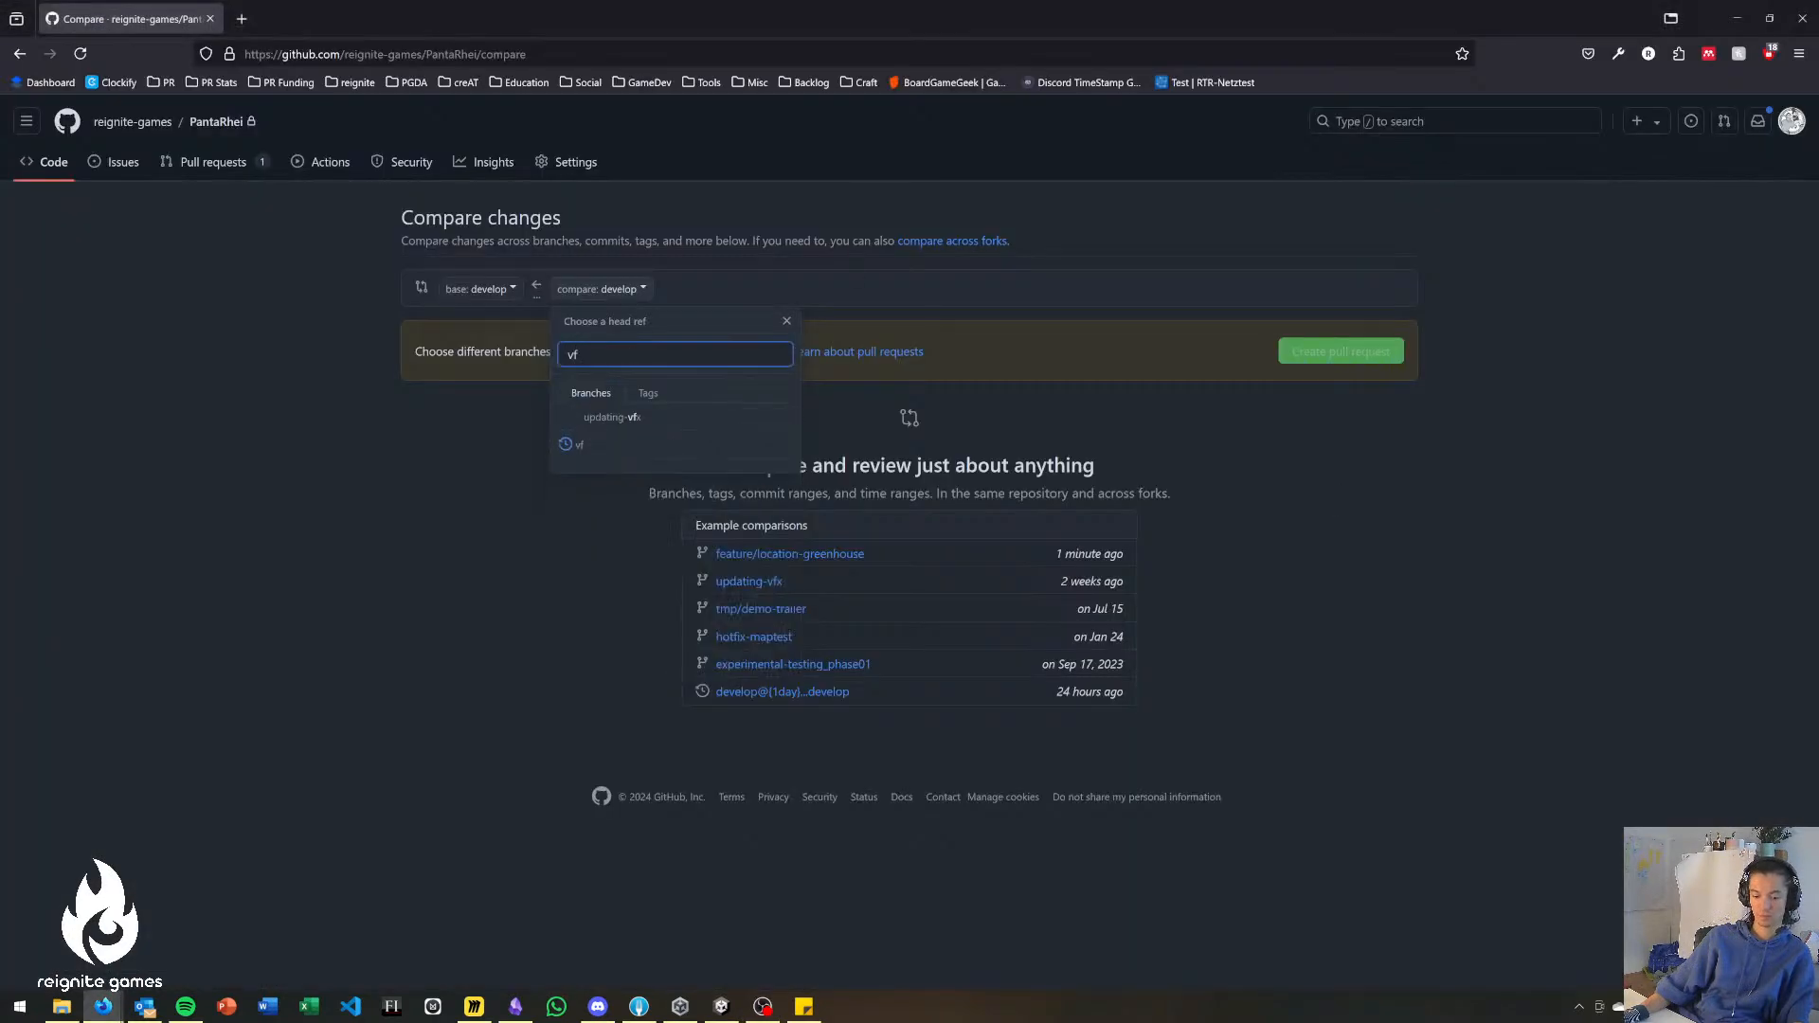
click(690, 424)
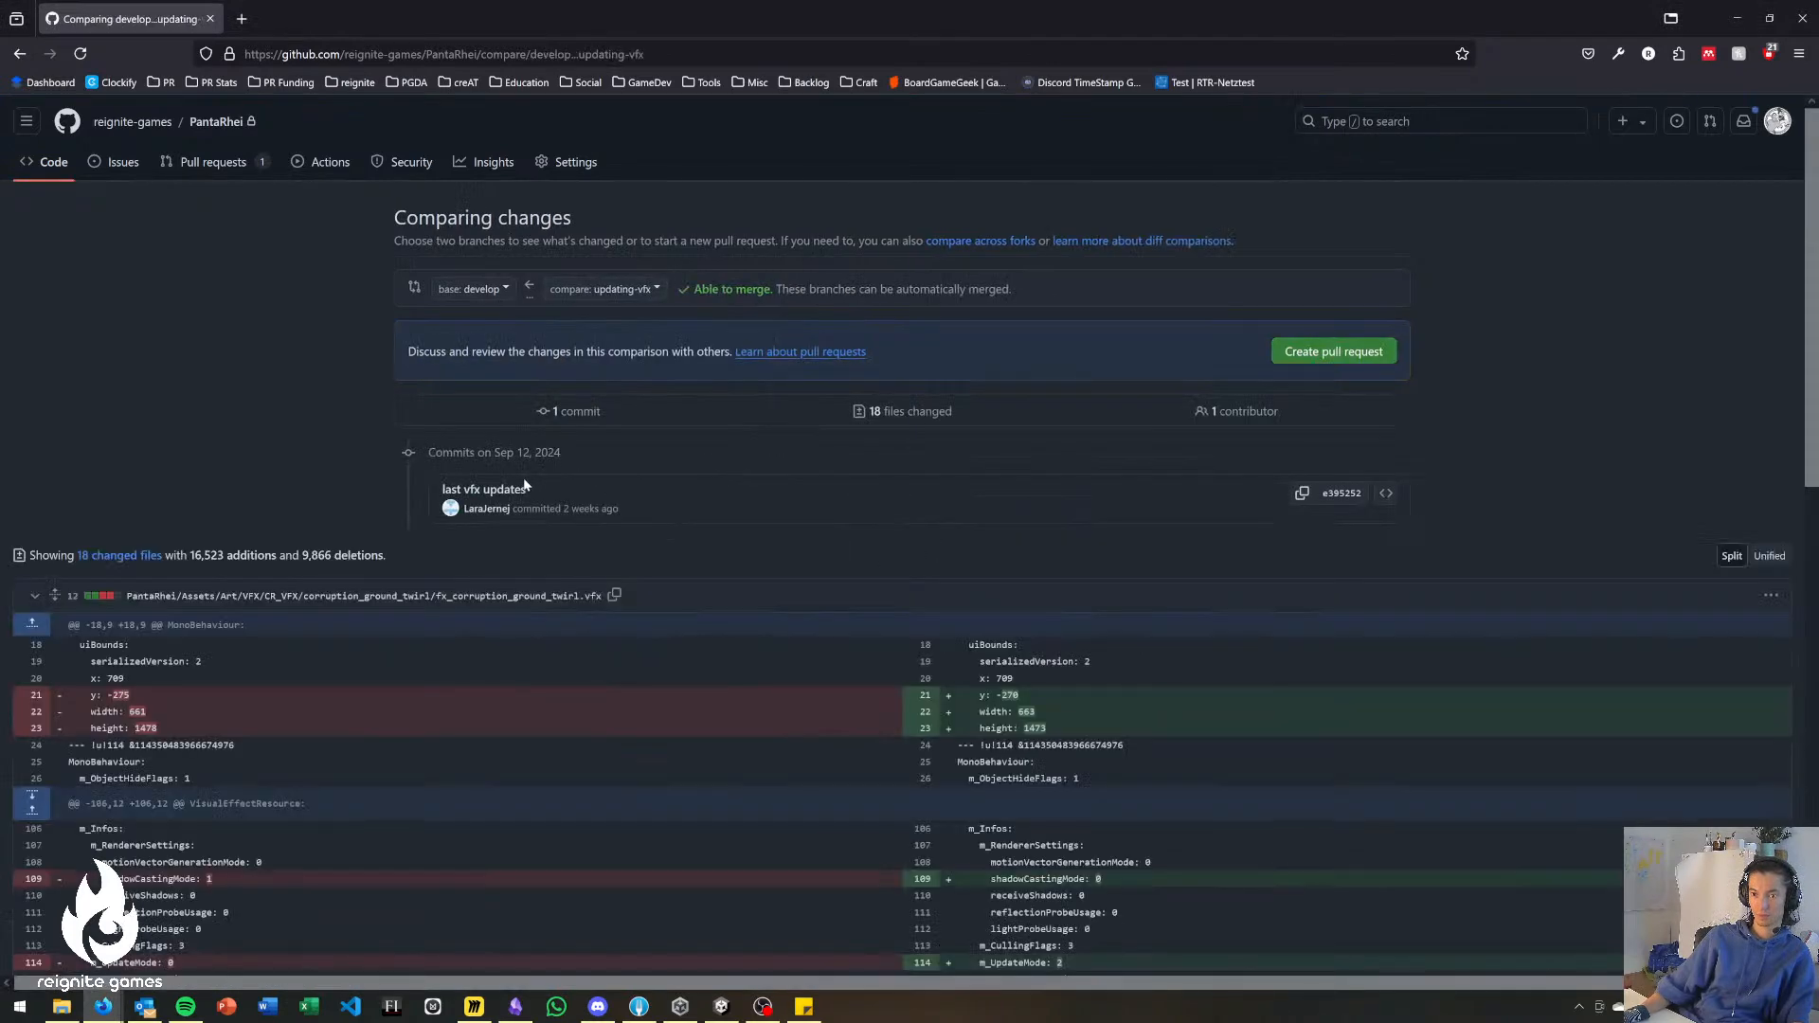
click(1304, 353)
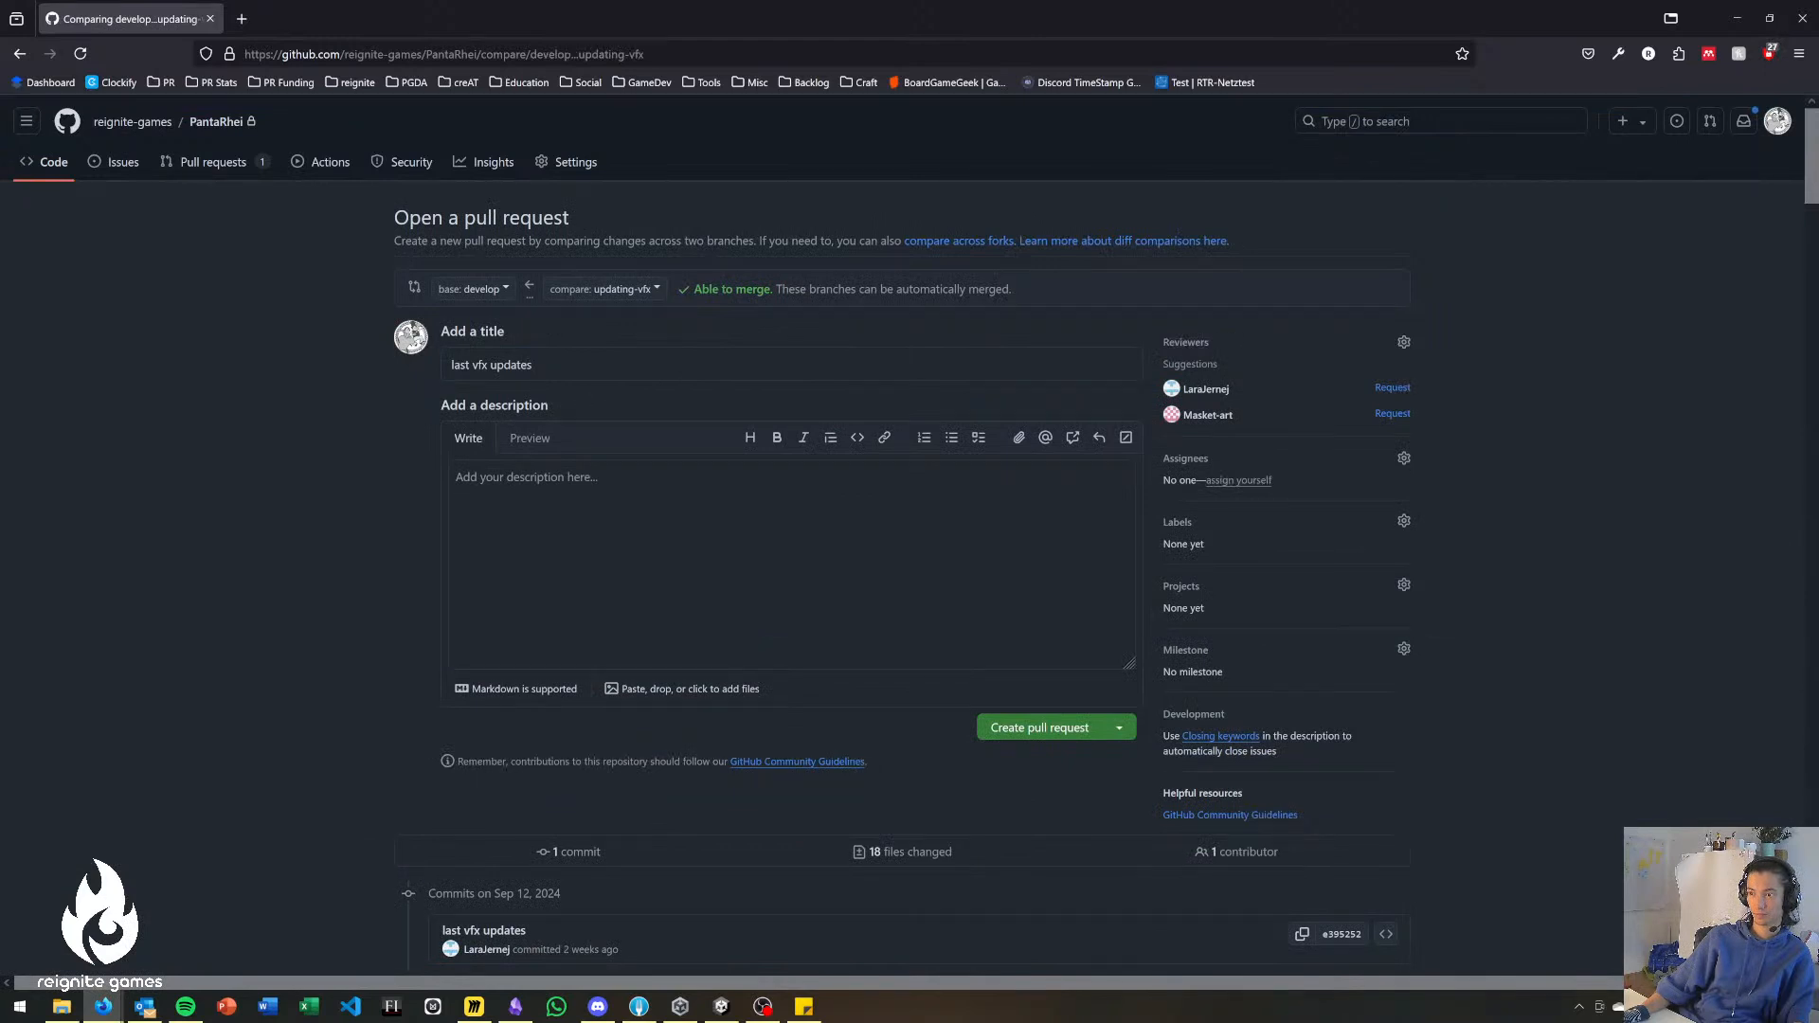
Assign the pull request to yourself, add the feature label, and create the pull request titled "last vfx updates".
click(1256, 483)
click(1179, 528)
click(1208, 759)
click(1601, 610)
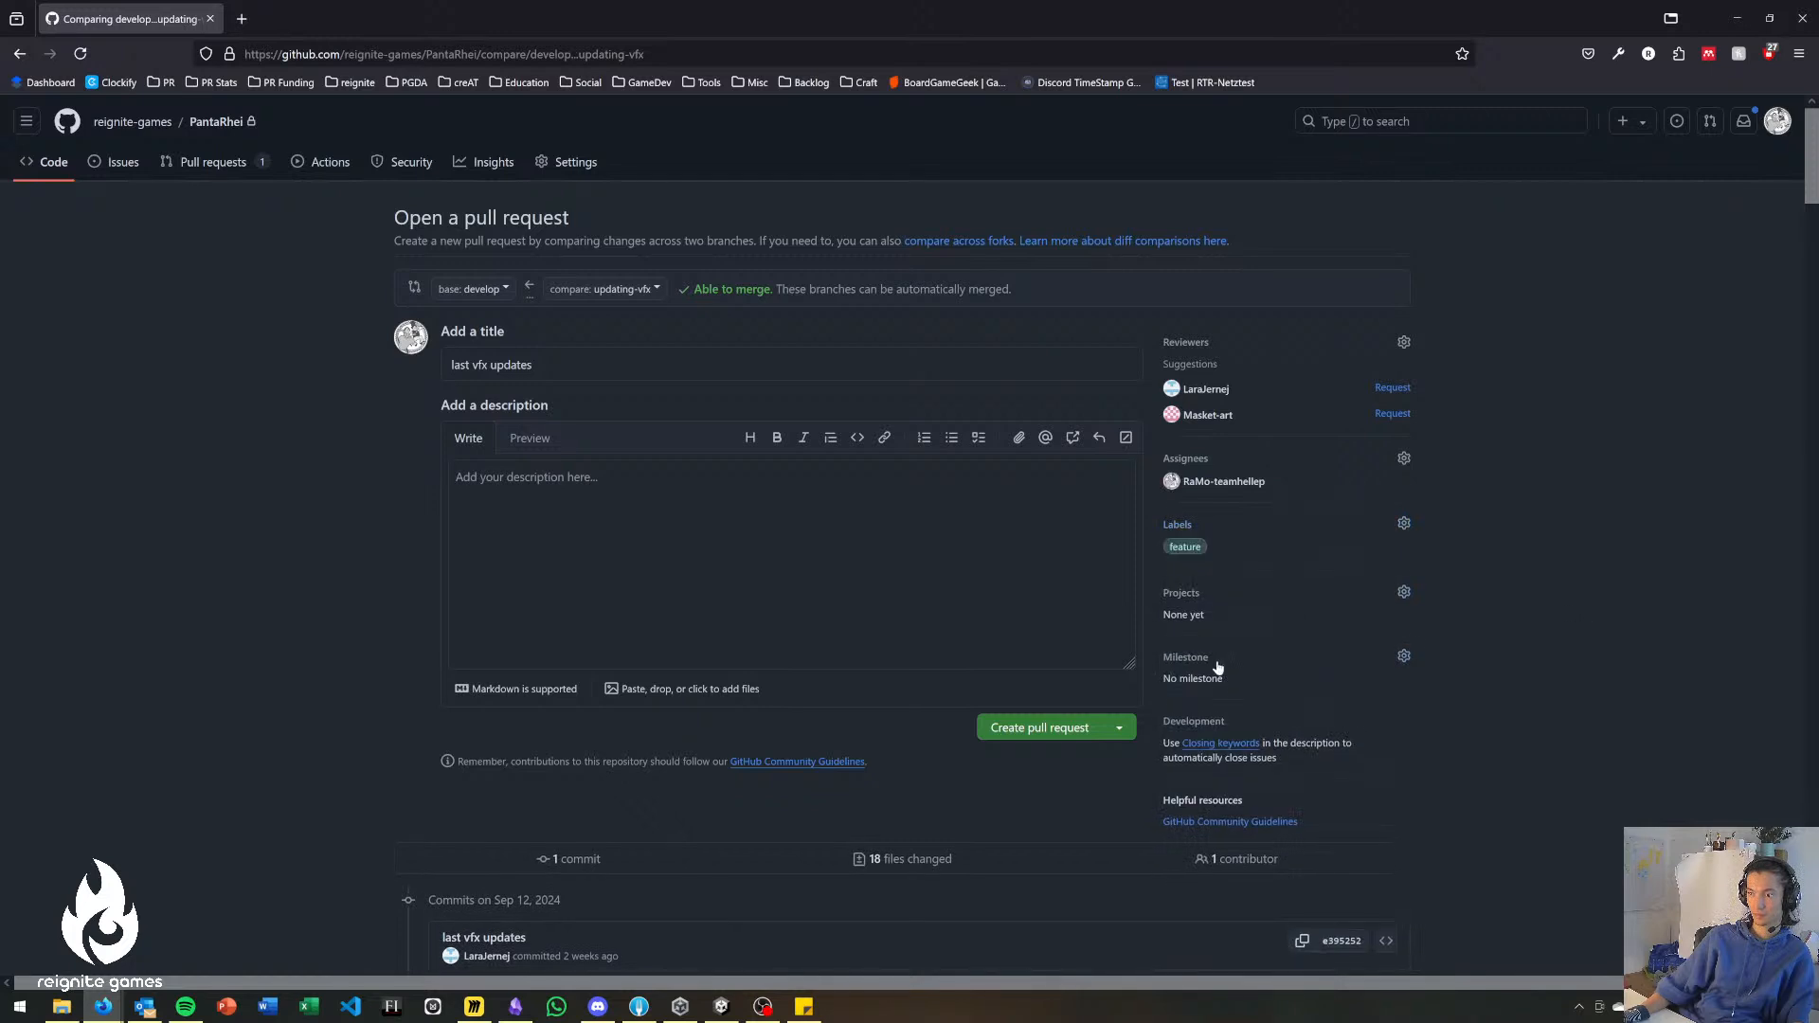
click(1050, 728)
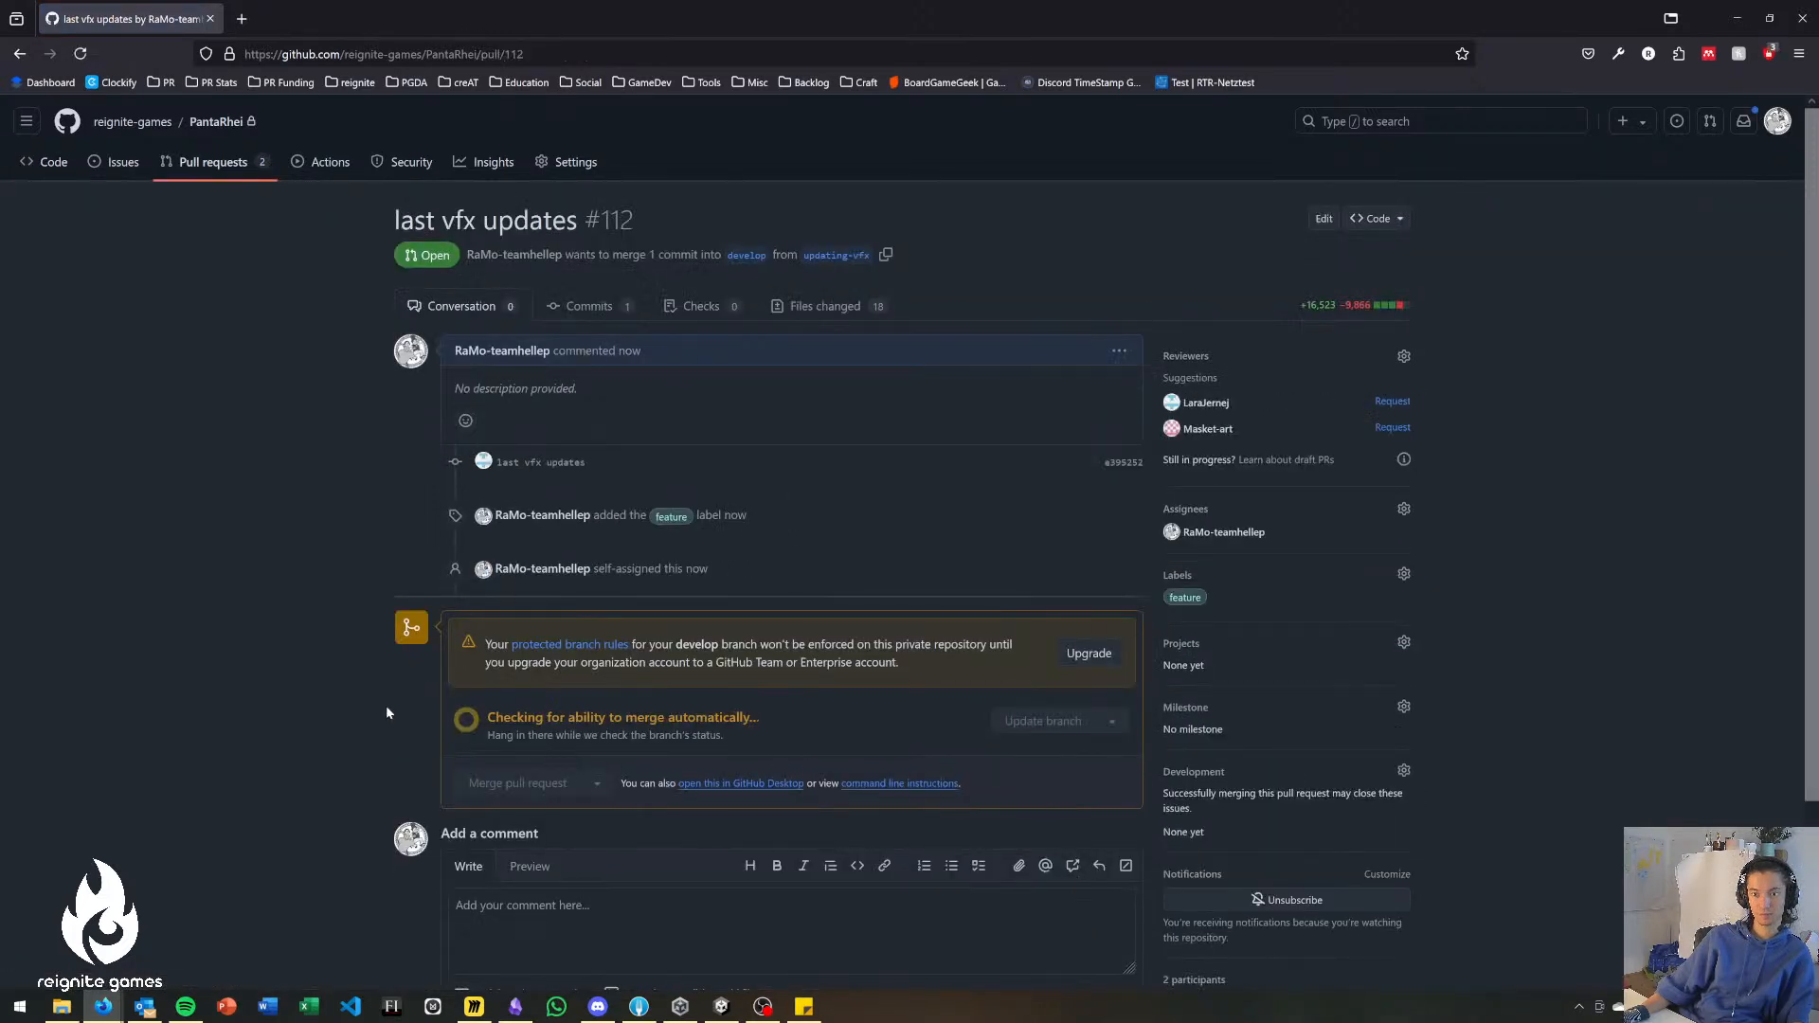
Merge the "last vfx updates" pull request into develop and delete the updating-vfx branch.
scroll(385, 711, down, 2)
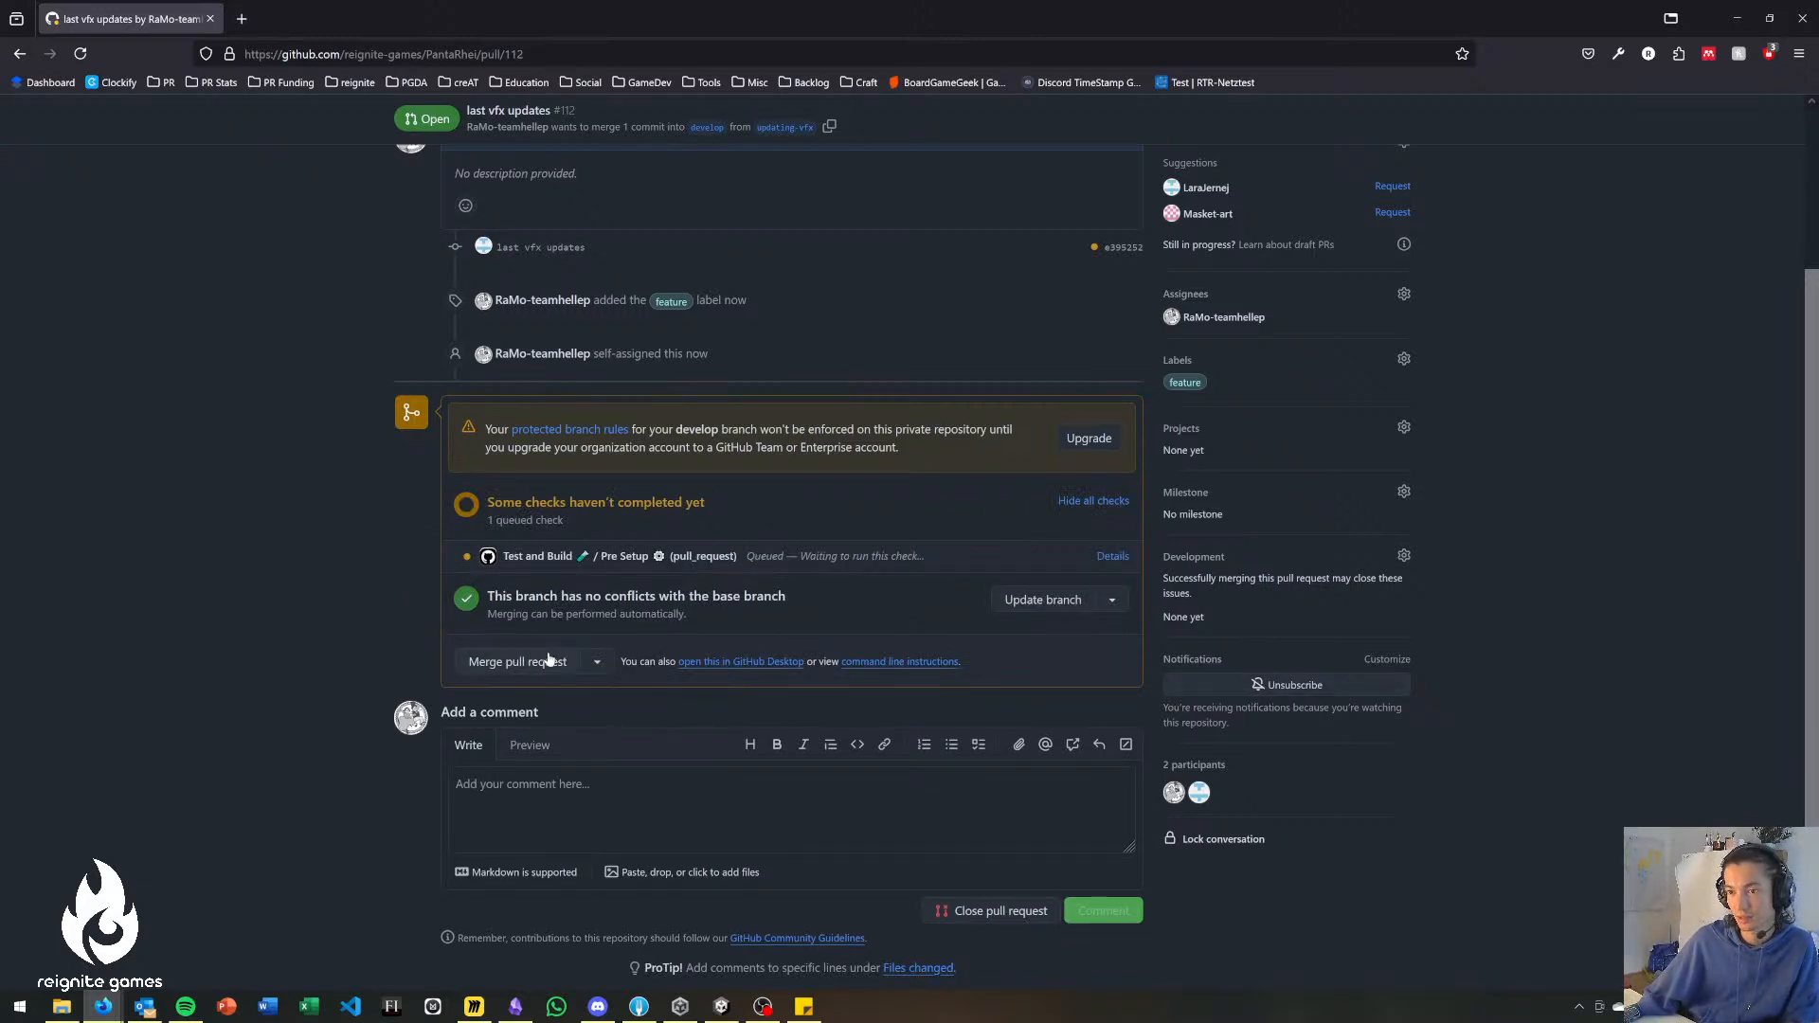
scroll(383, 559, up, 2)
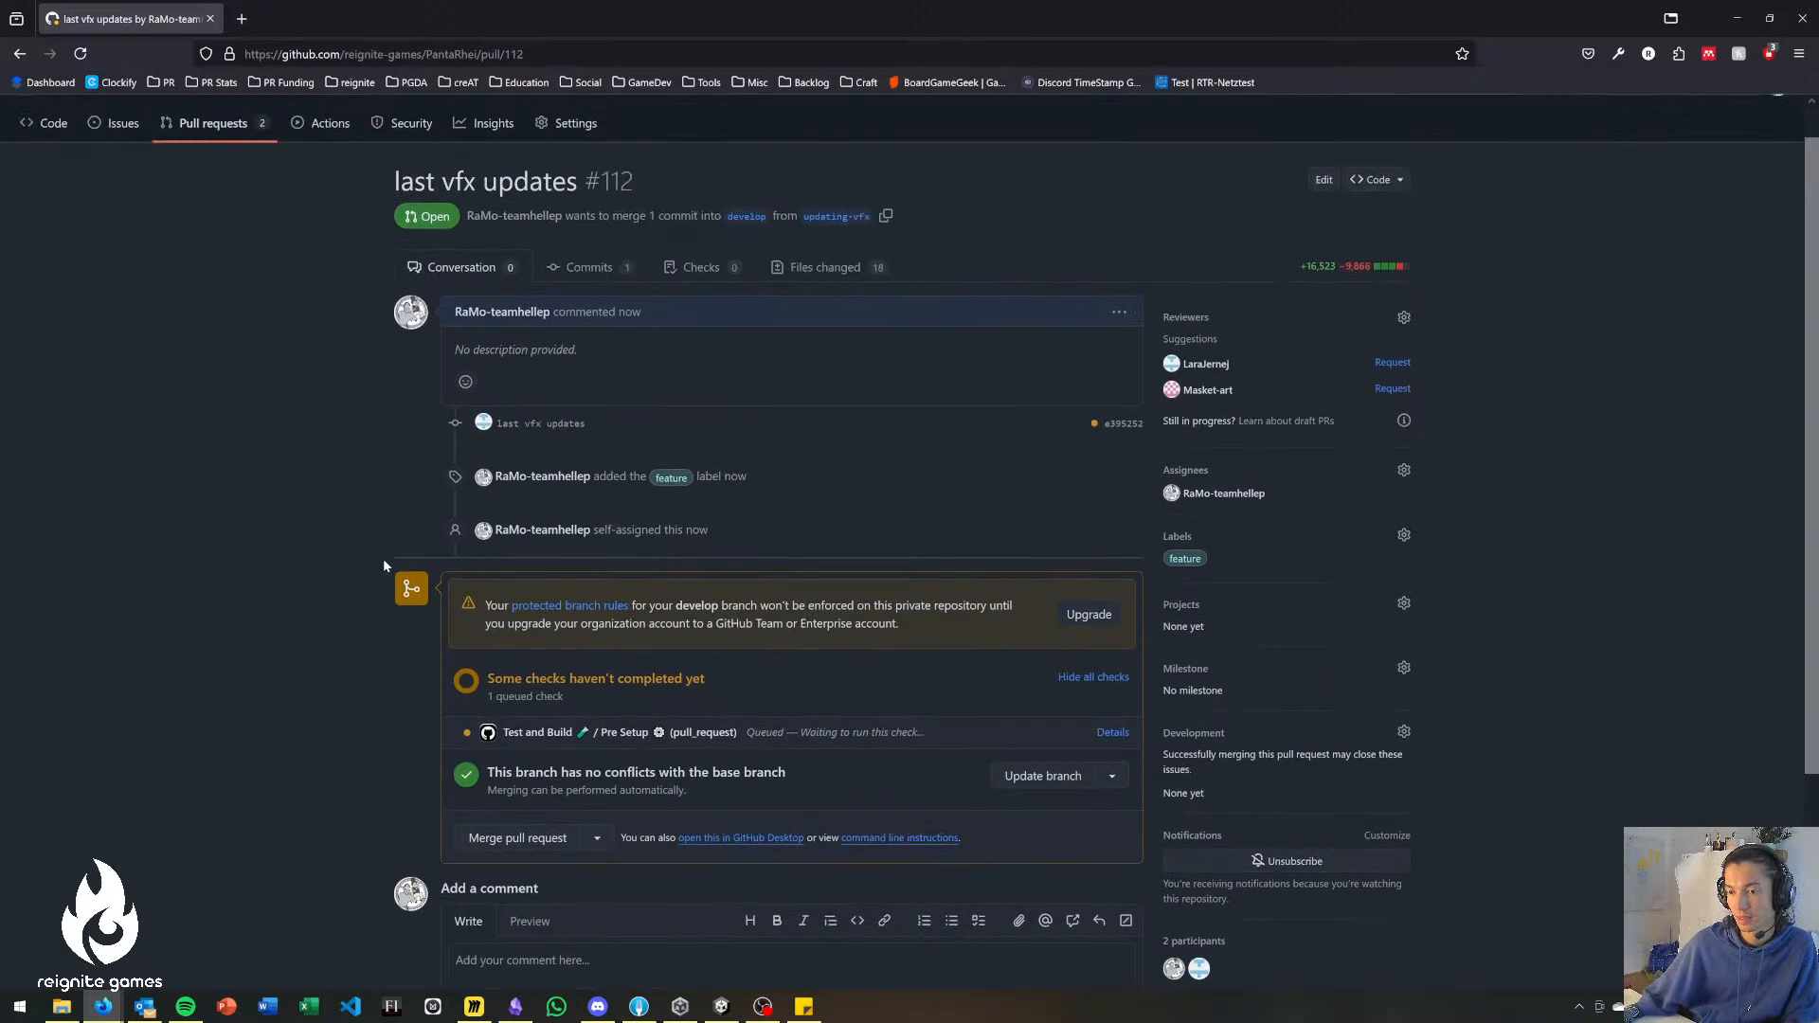
click(518, 838)
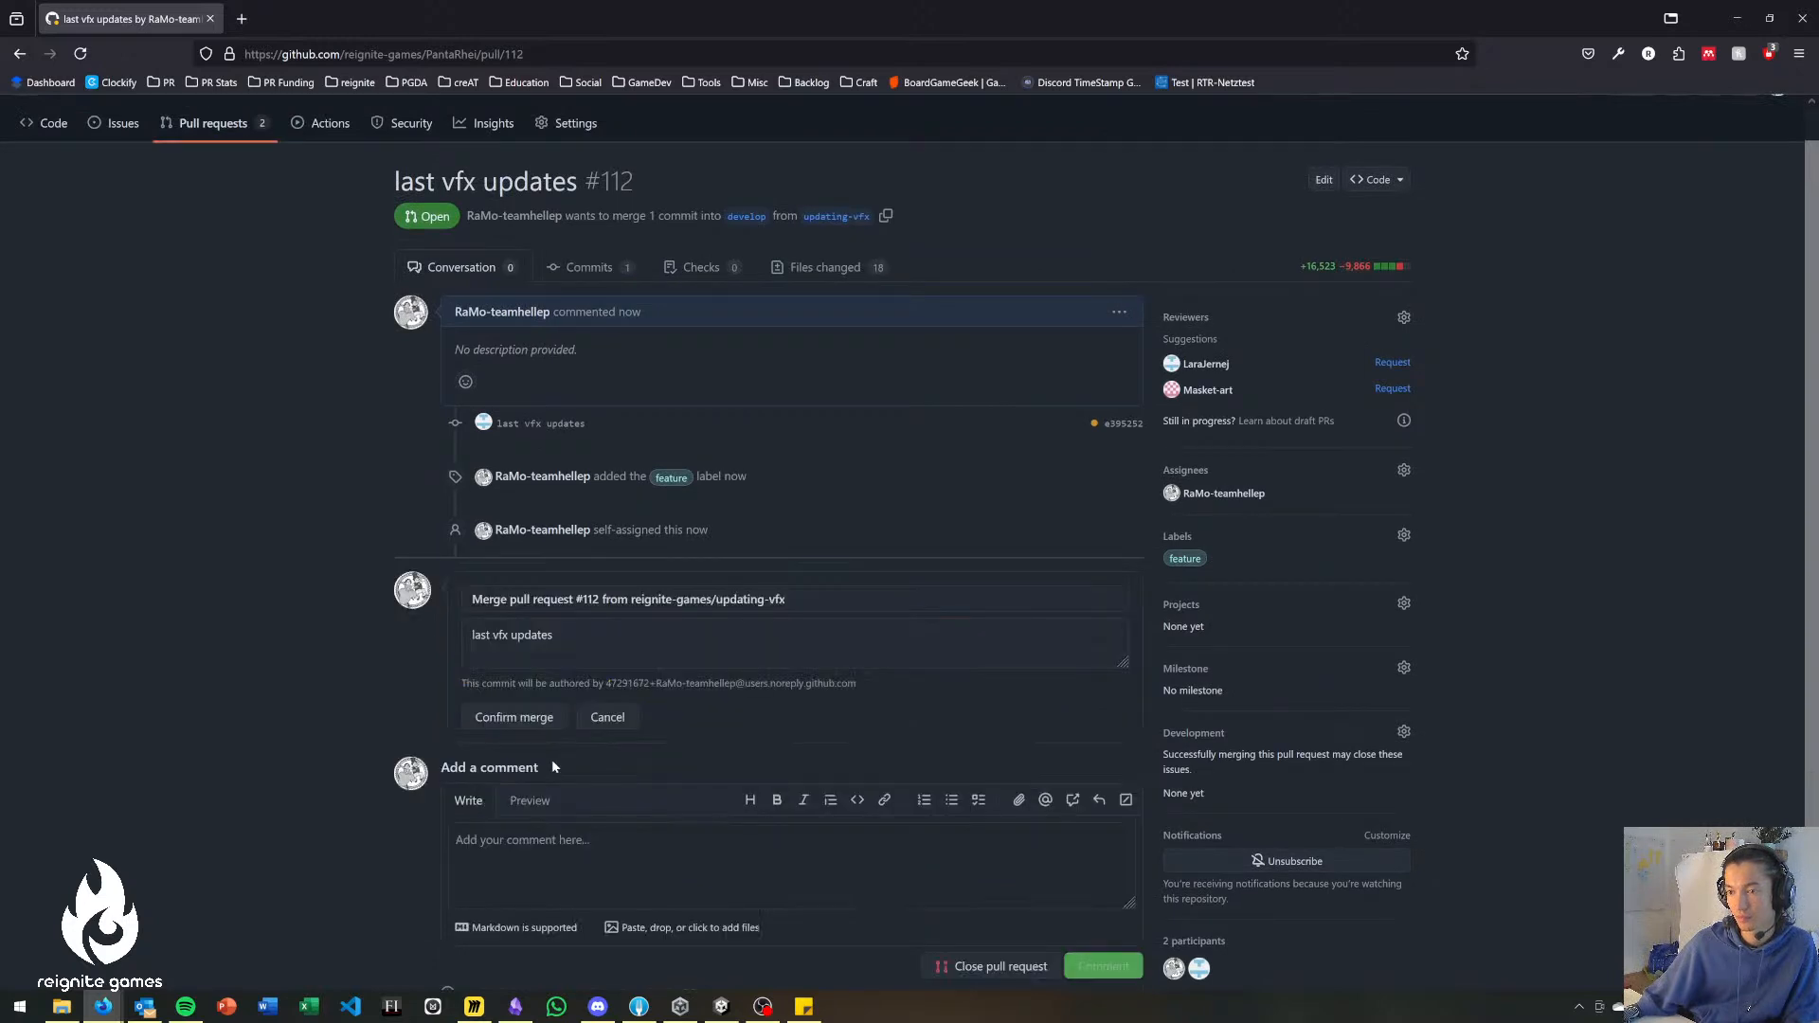
scroll(794, 721, down, 2)
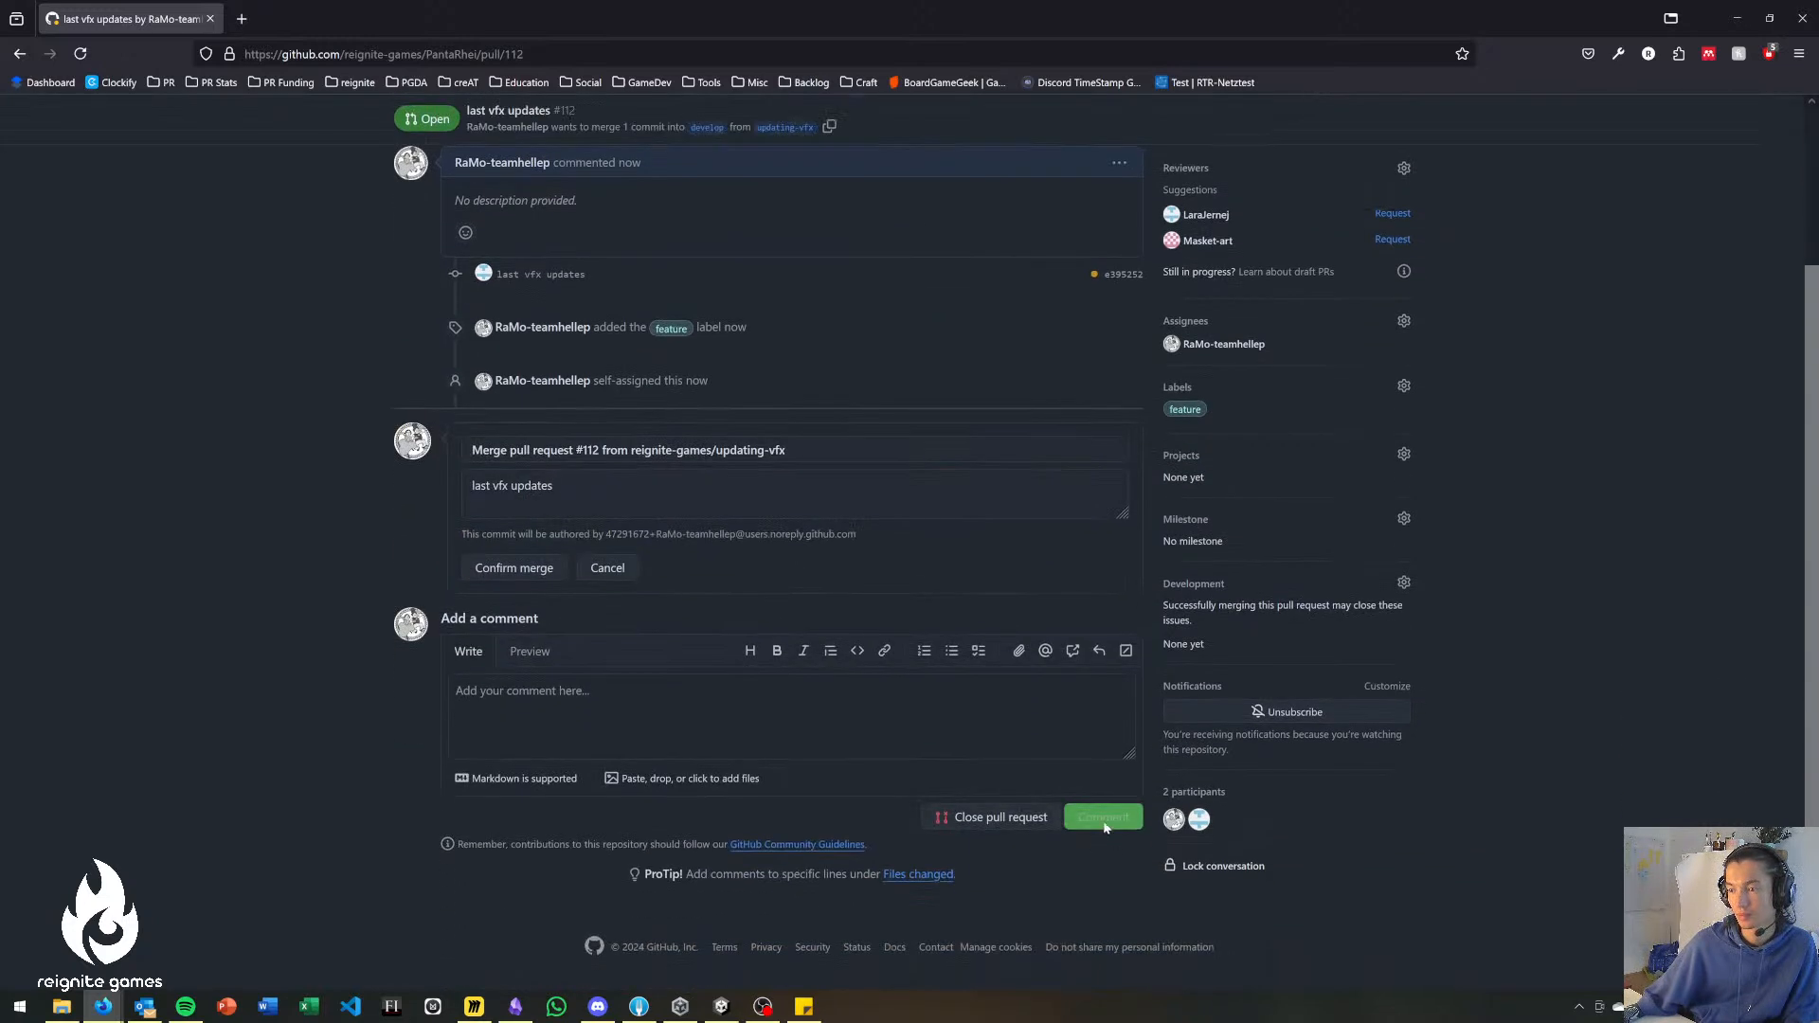
click(519, 572)
click(1066, 566)
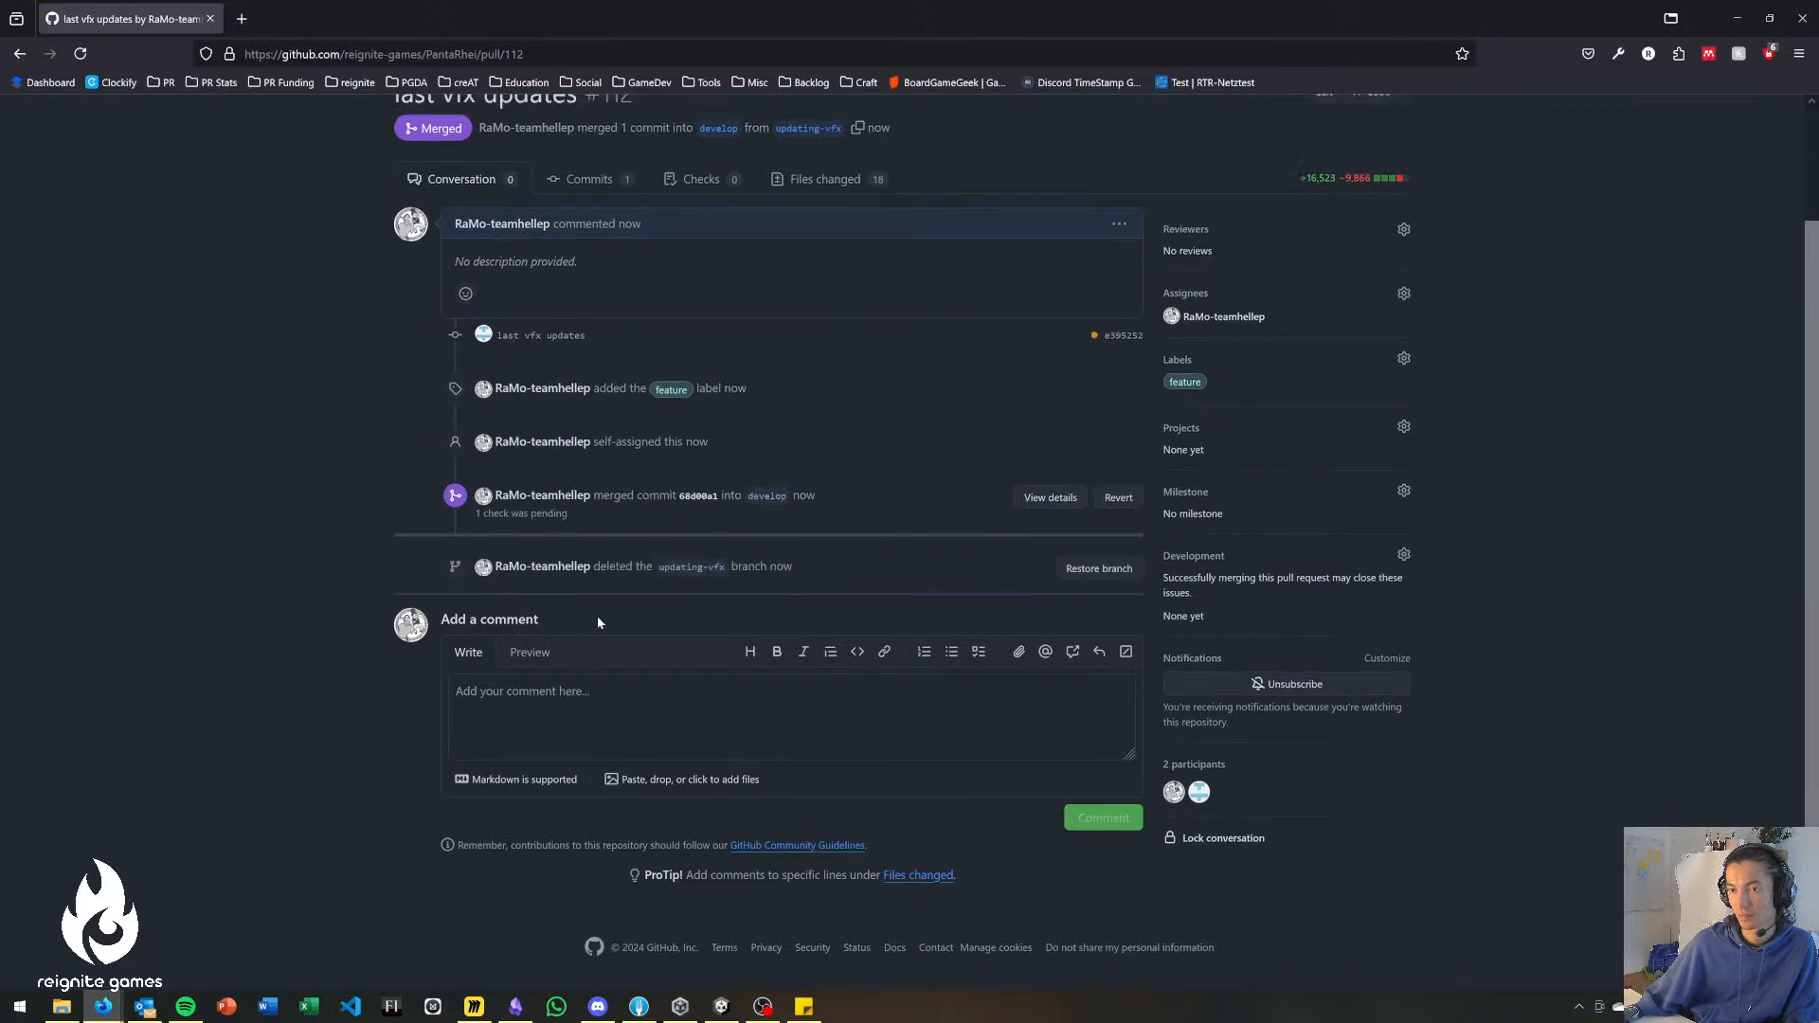
Check the PantaRhei repository's open pull requests and return to its code page.
scroll(589, 611, up, 2)
click(212, 162)
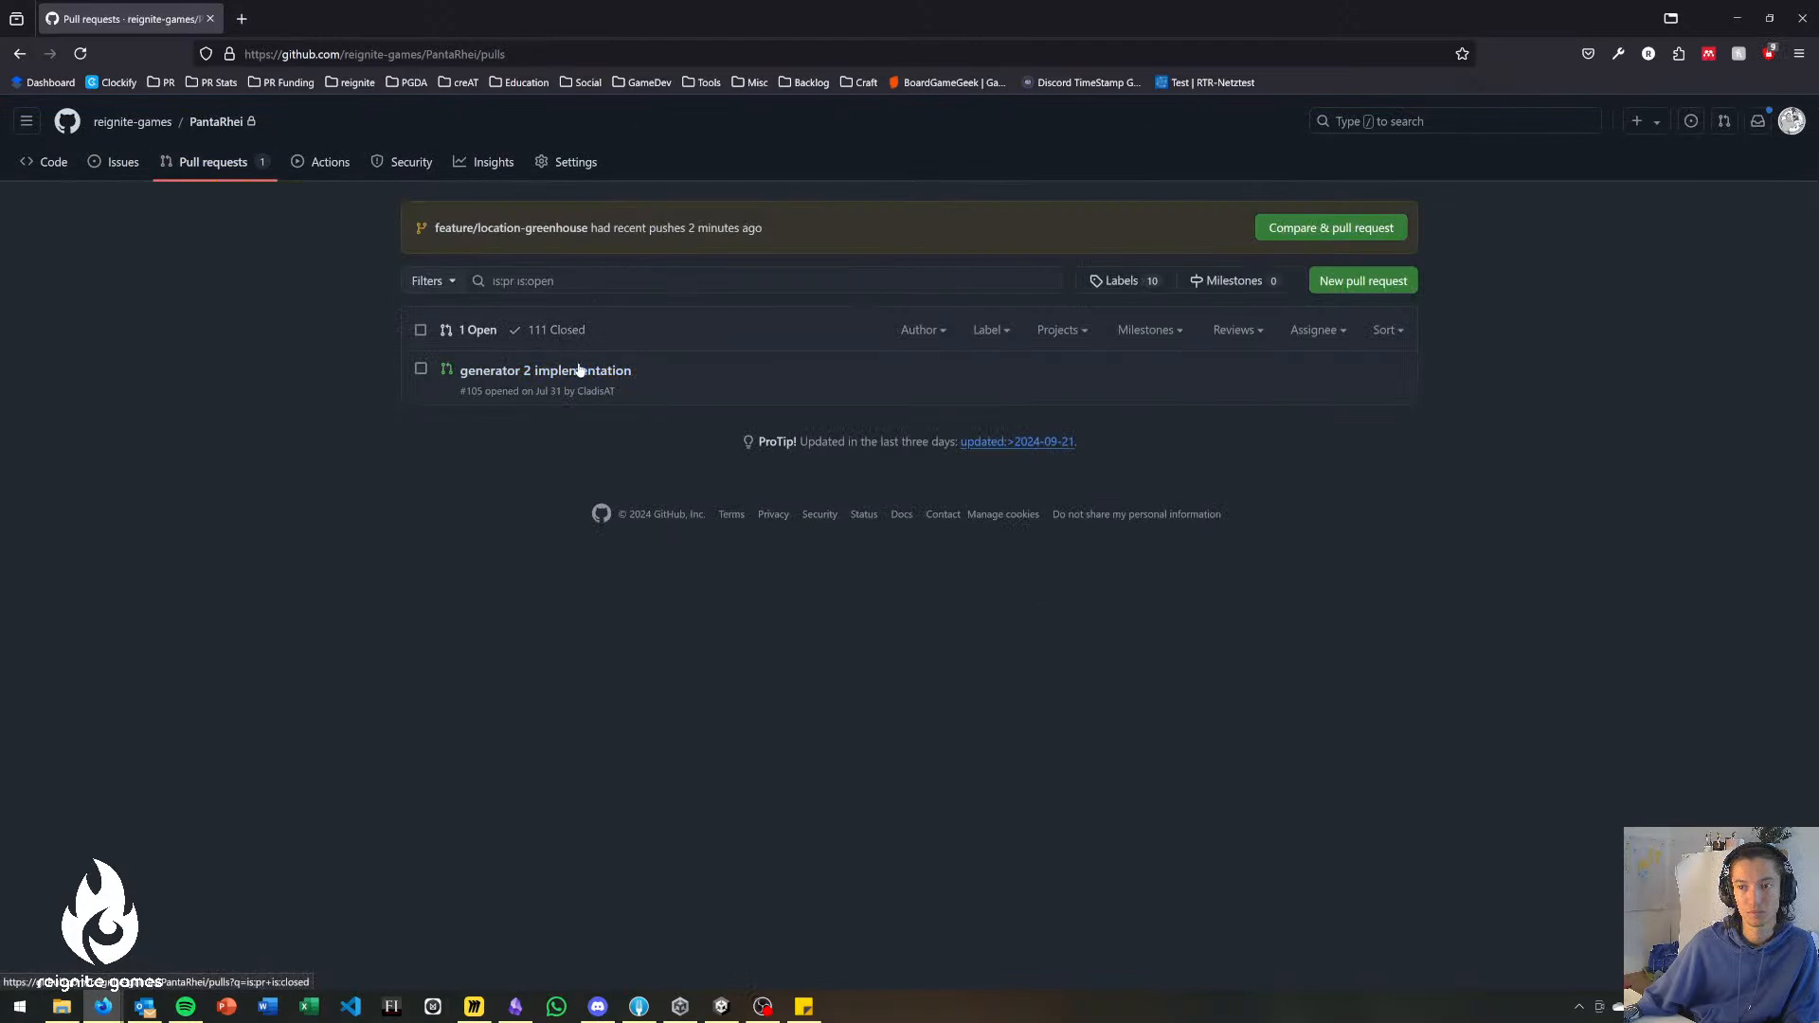
click(54, 163)
Switch to Fork and fetch the latest changes from the origin remote.
click(637, 1009)
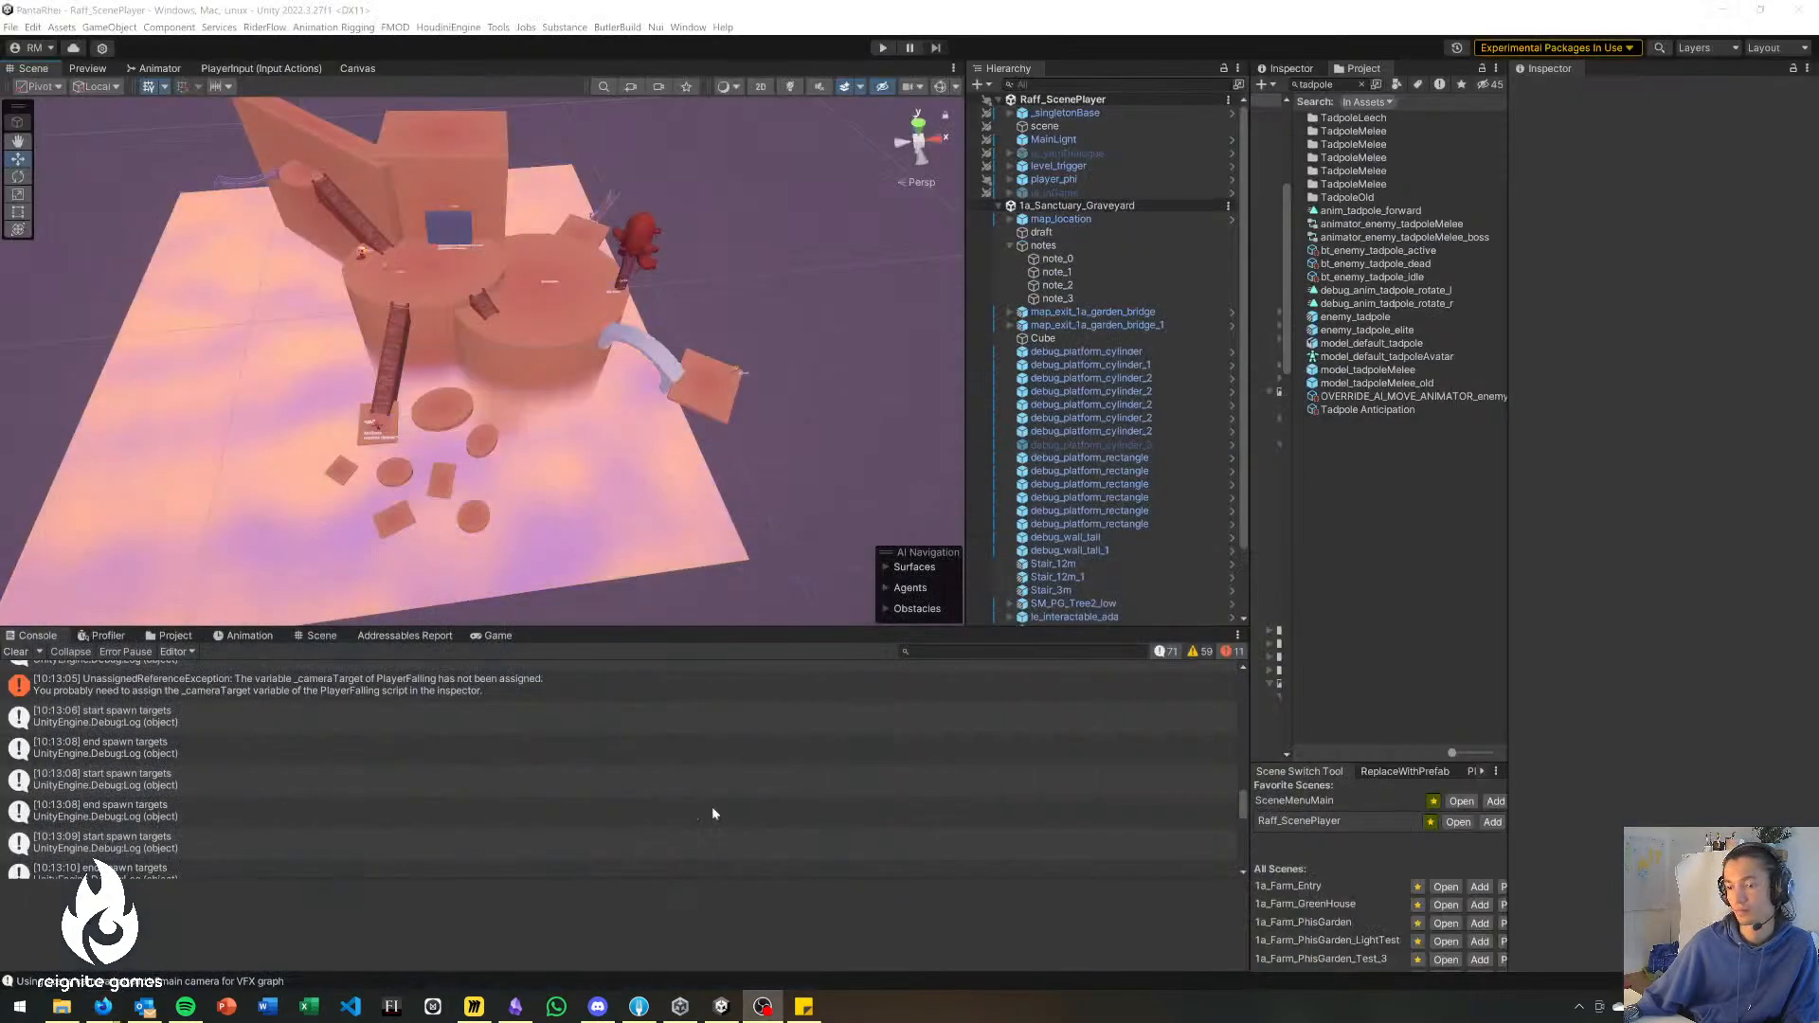
click(637, 1009)
click(101, 38)
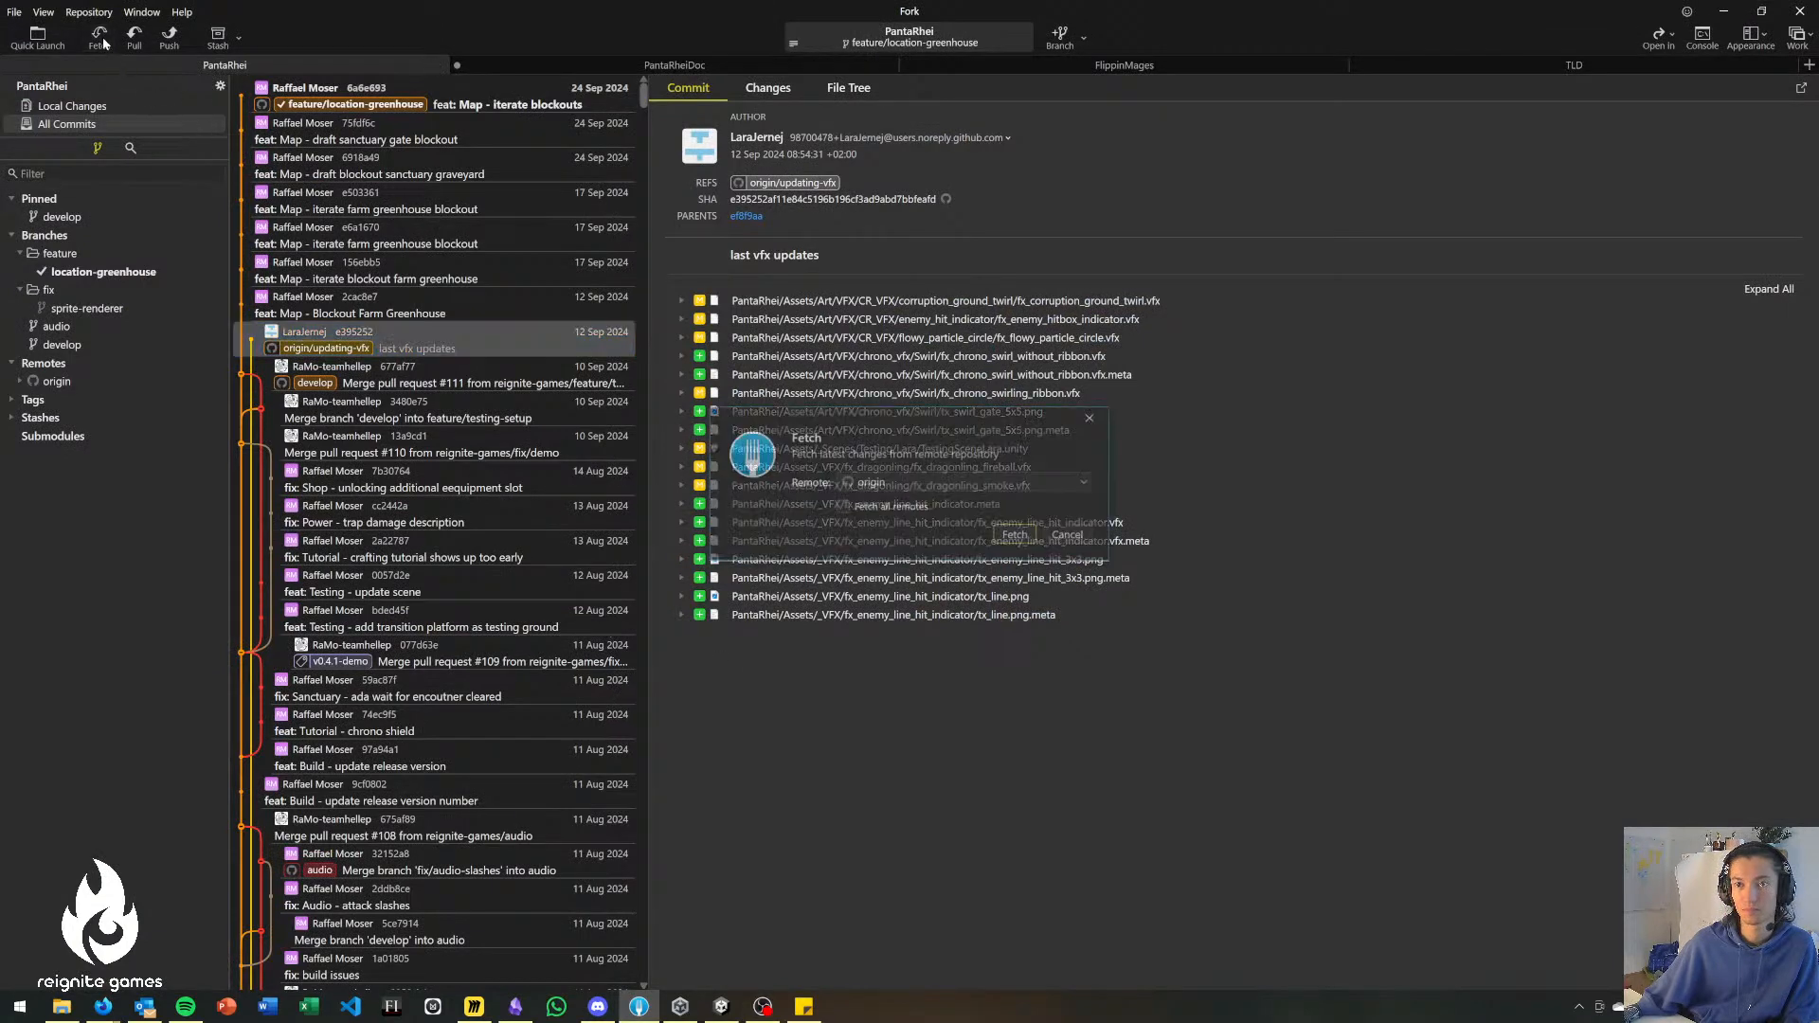
key(Return)
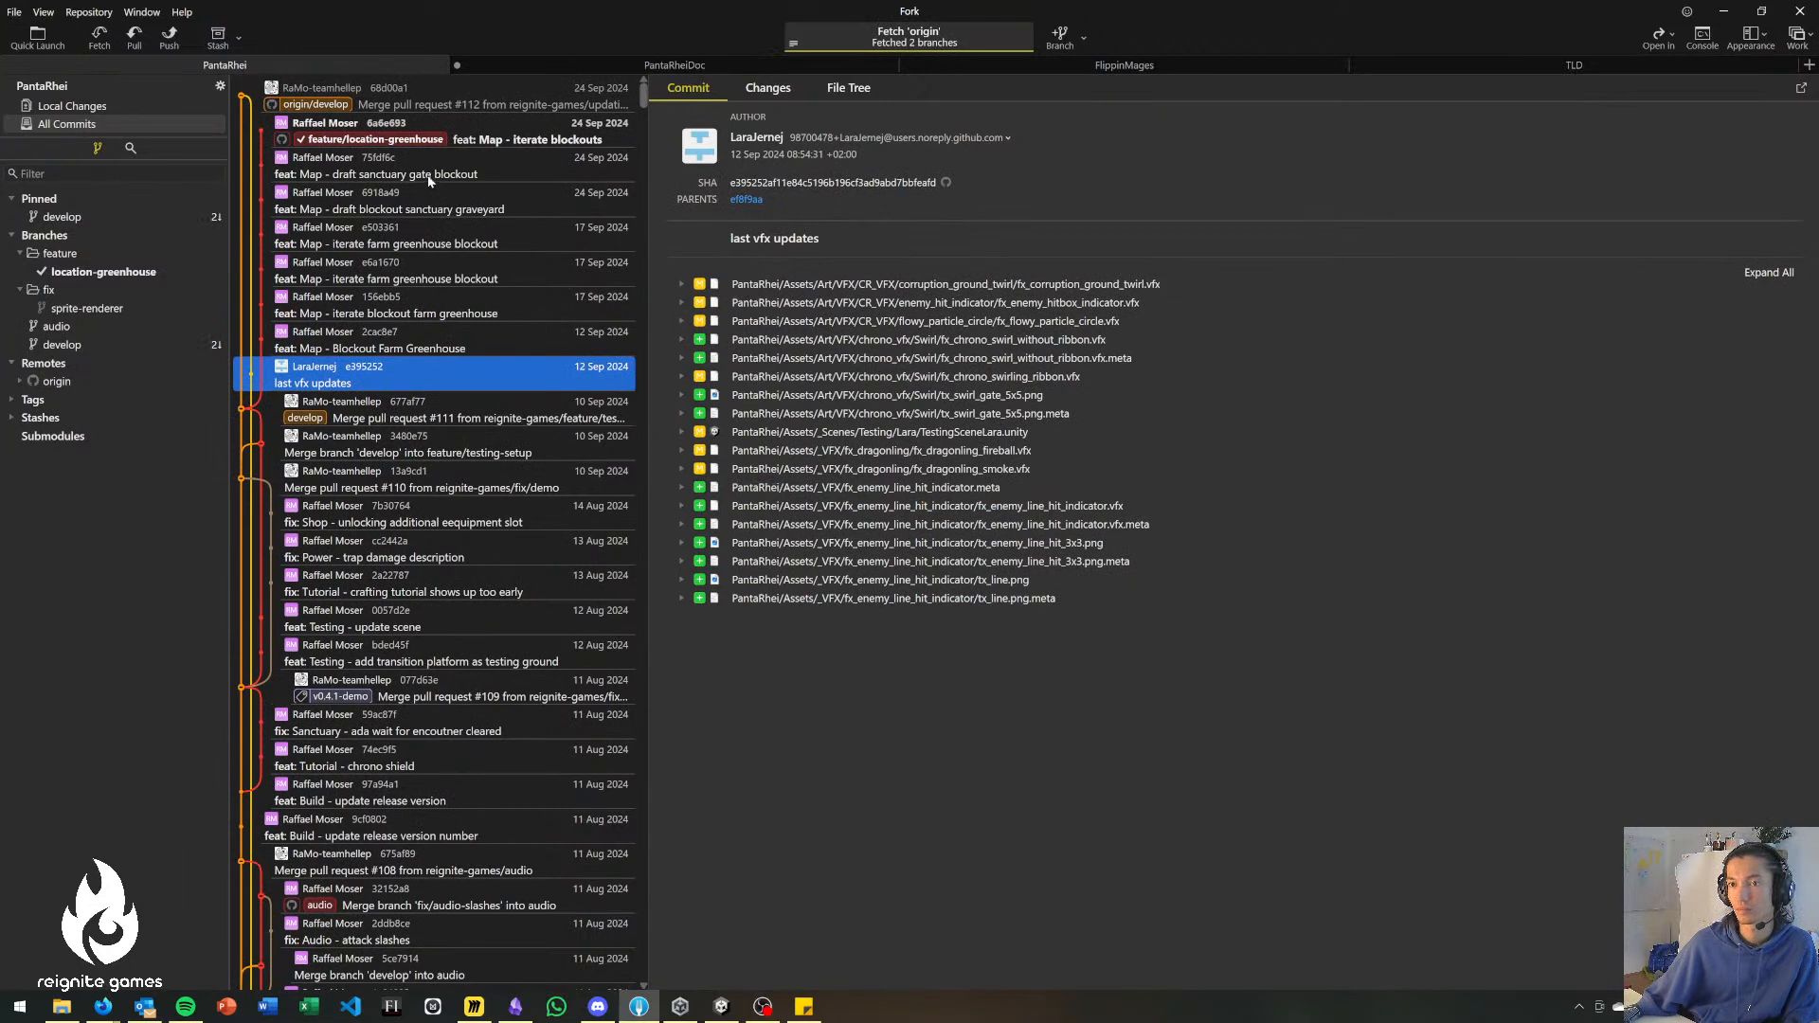
Inspect the "feat: Map - iterate blockouts" commit and look through the older commits in the history.
click(423, 147)
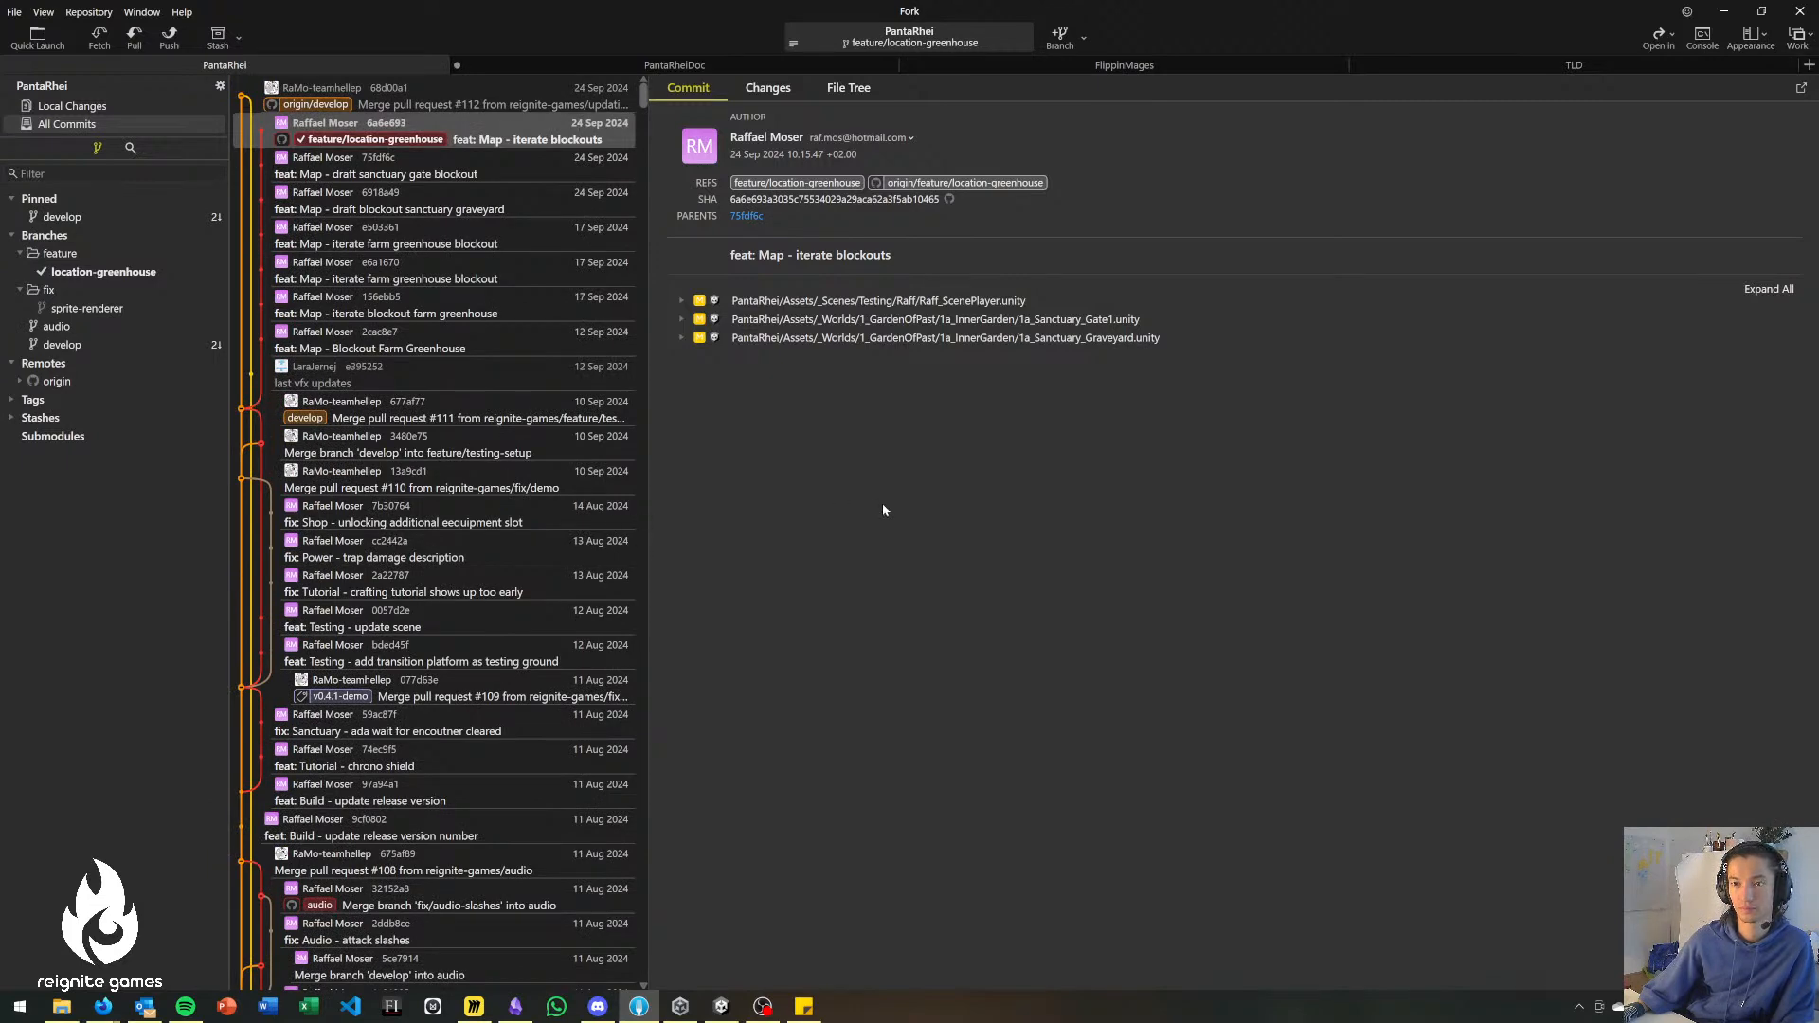
scroll(463, 457, down, 15)
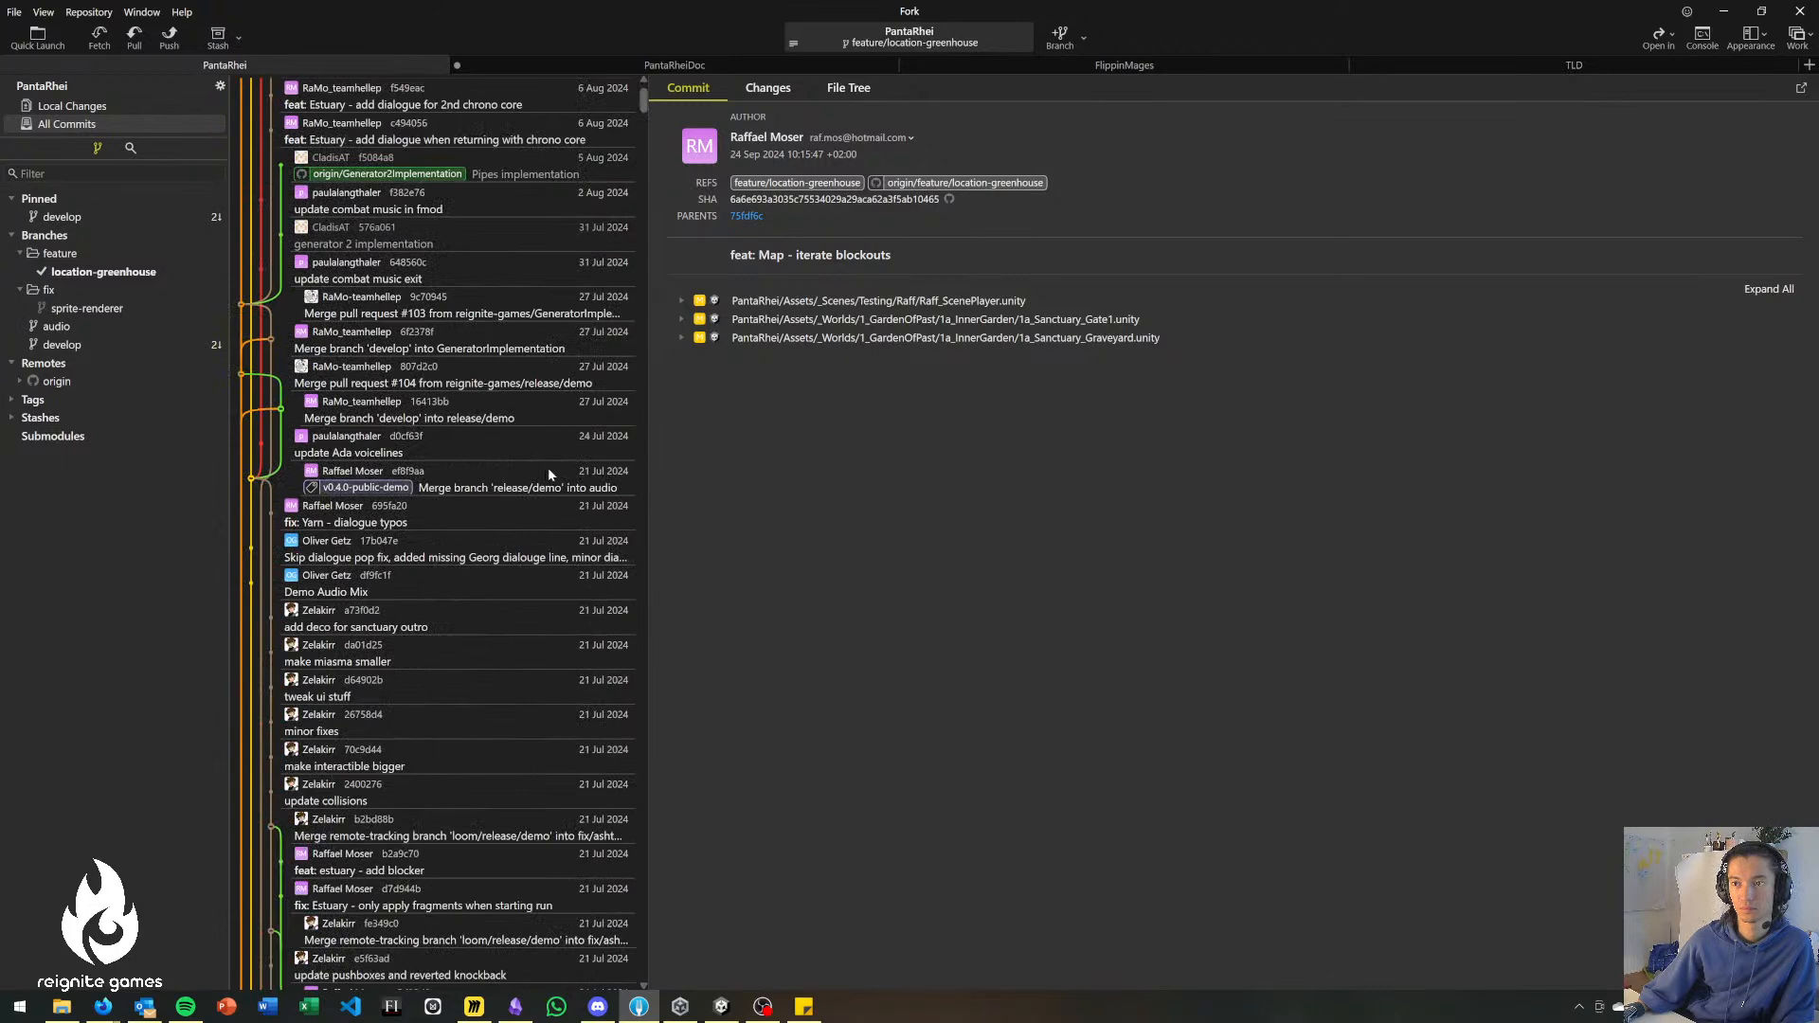
scroll(547, 469, up, 8)
scroll(560, 471, up, 5)
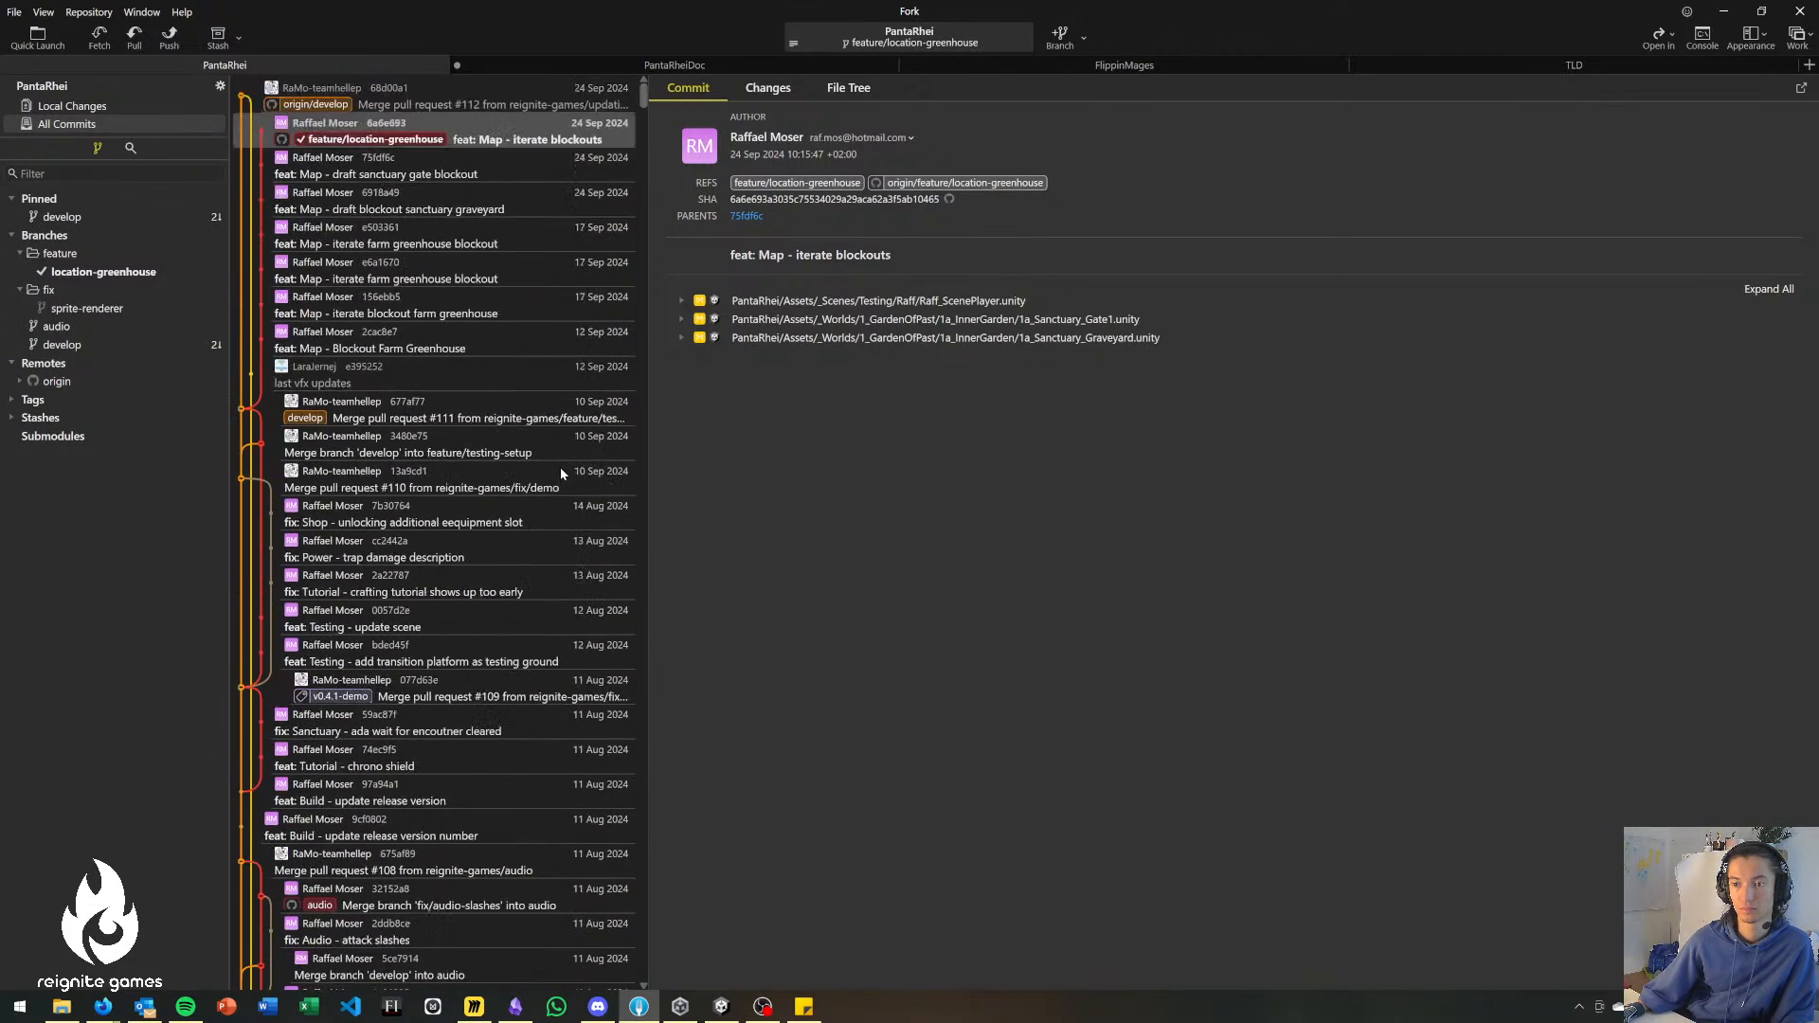
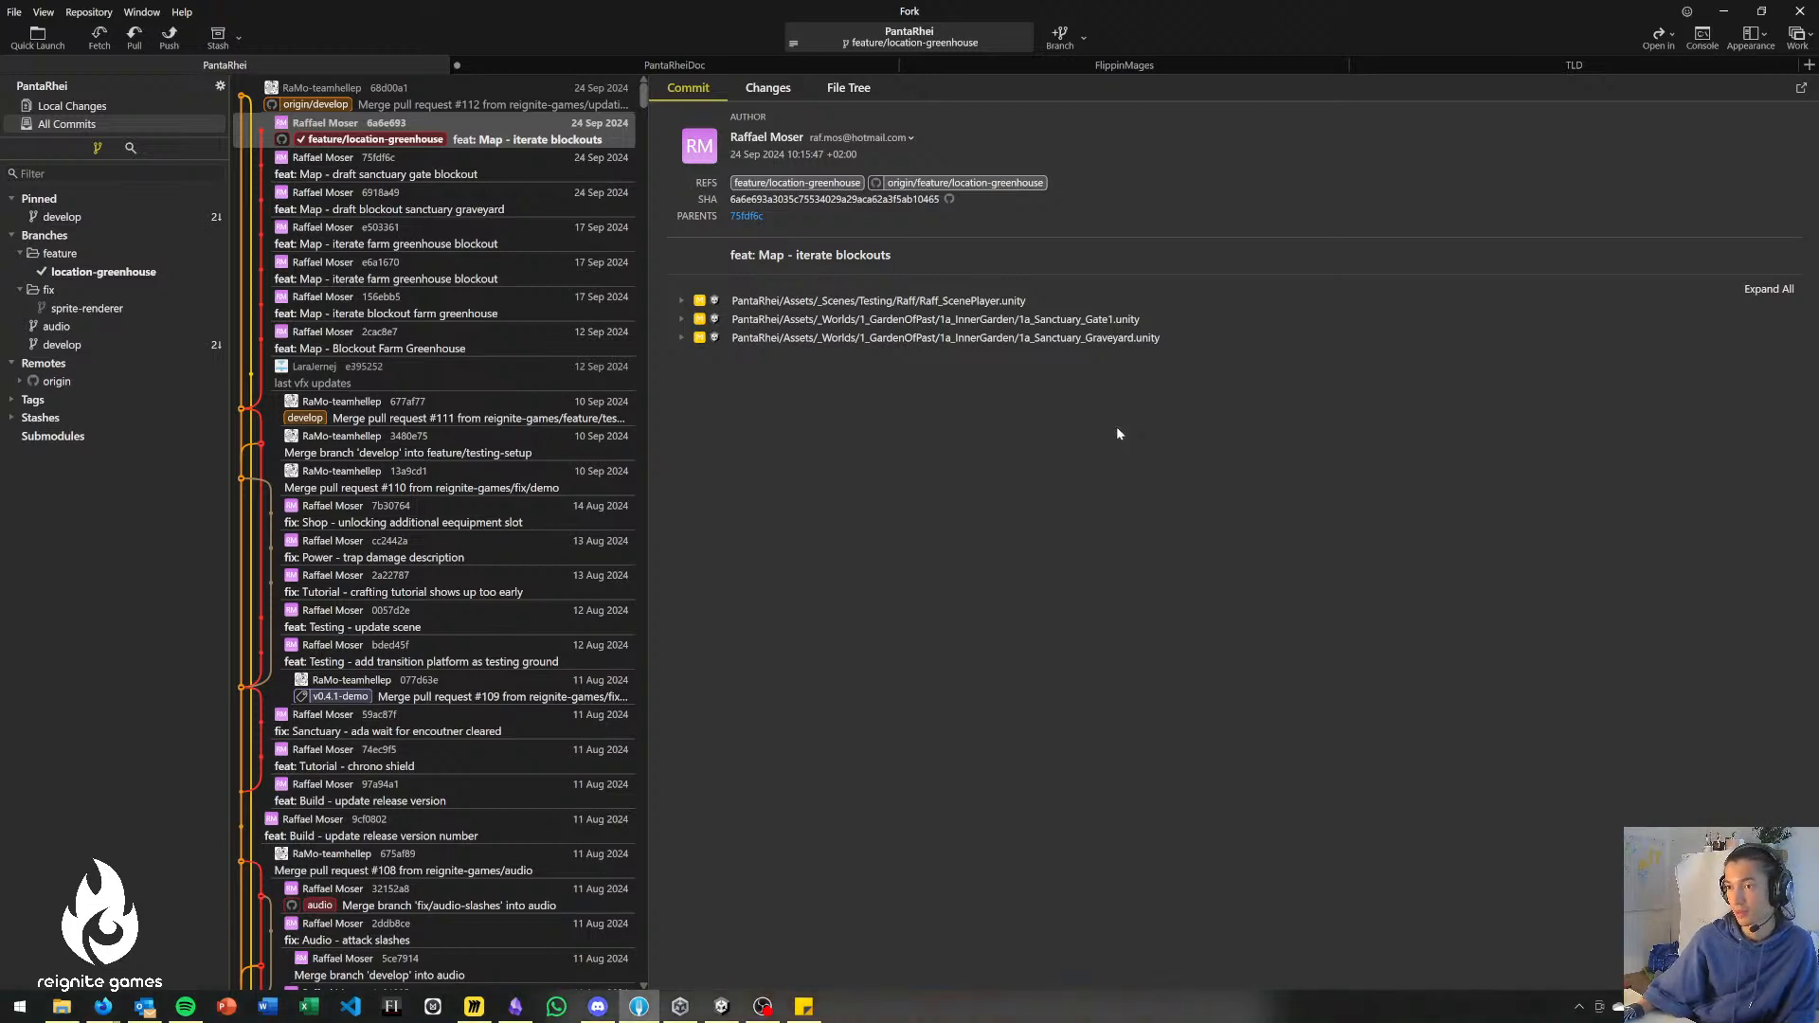
Switch to the Unity editor window with the PantaRhei project.
key(super+Tab)
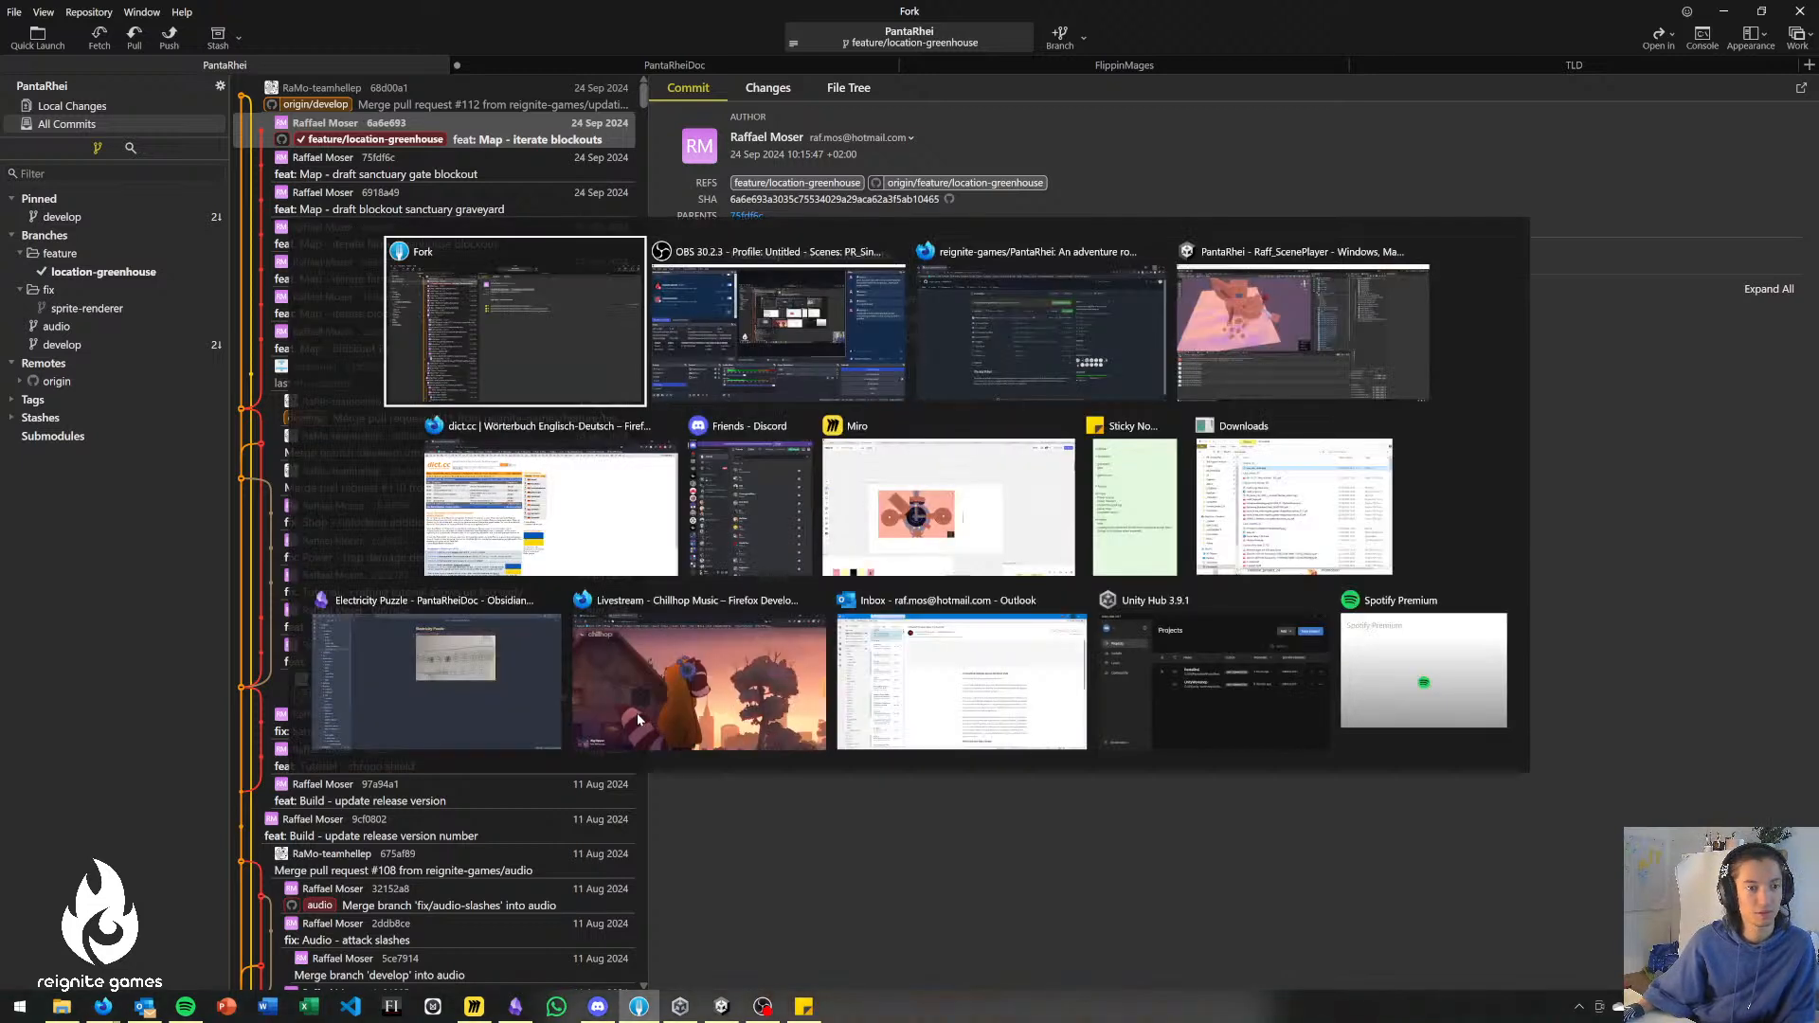
key(Escape)
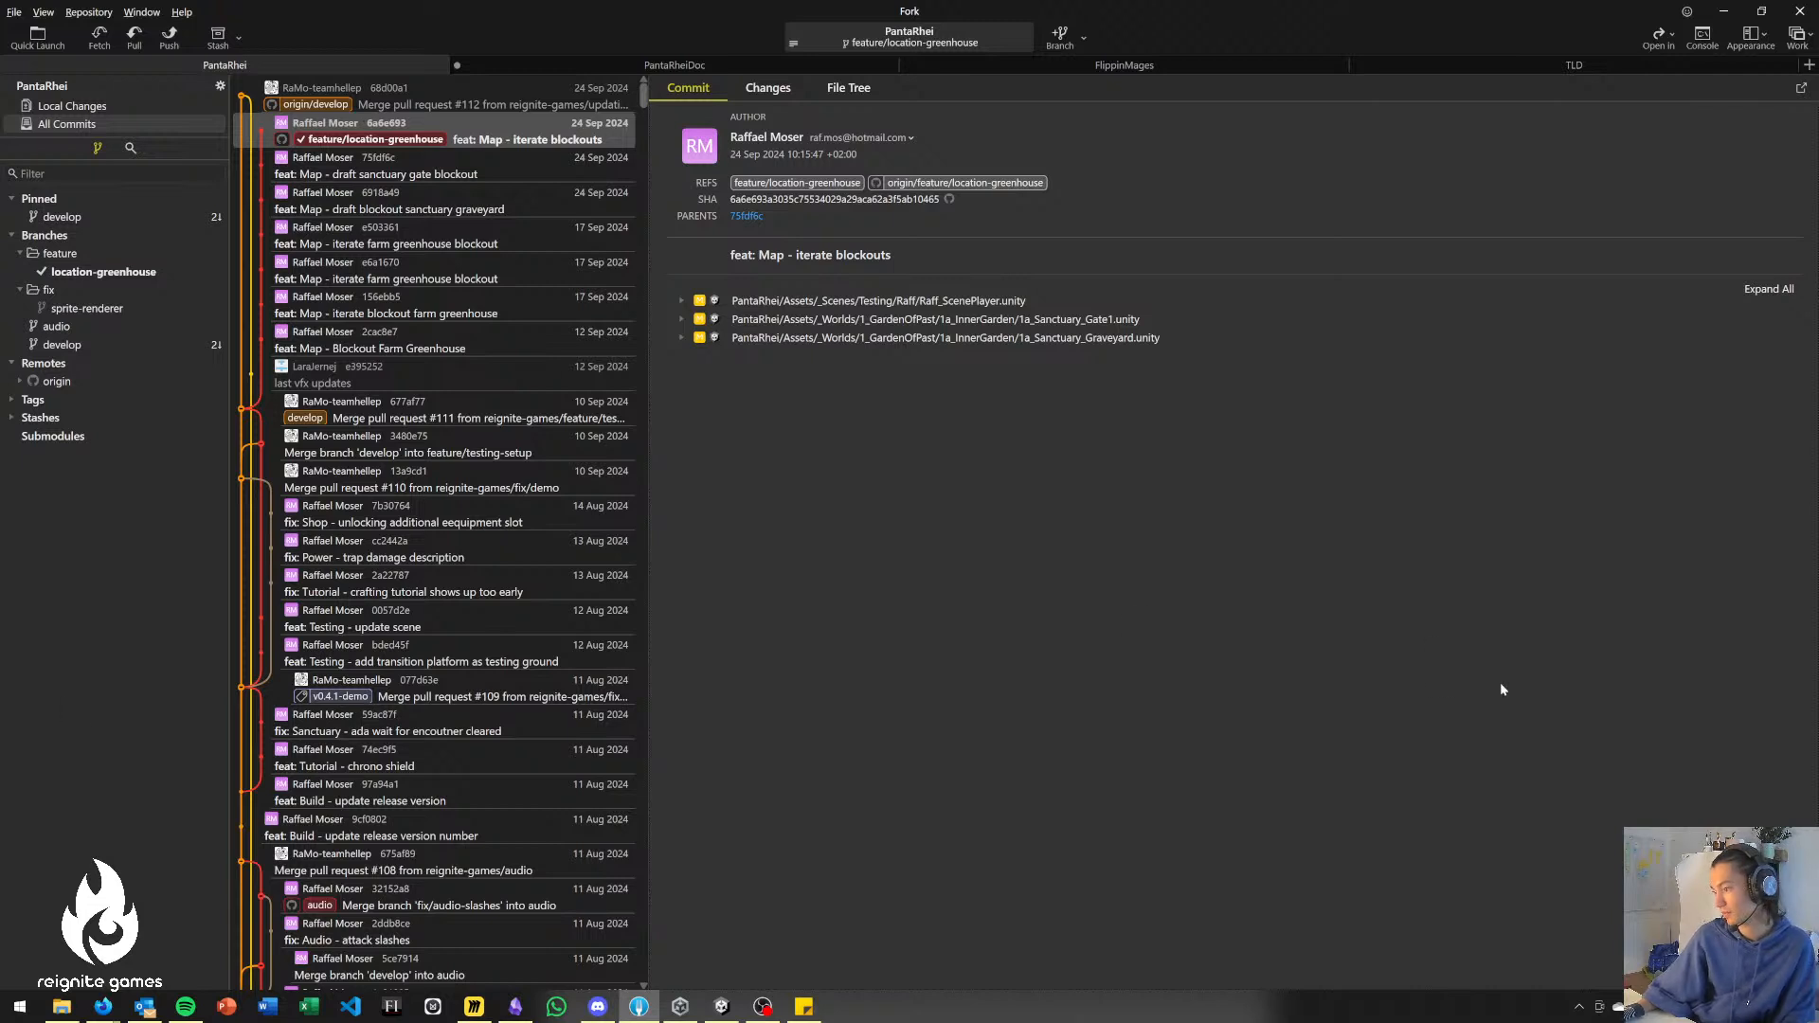
key(alt+Tab)
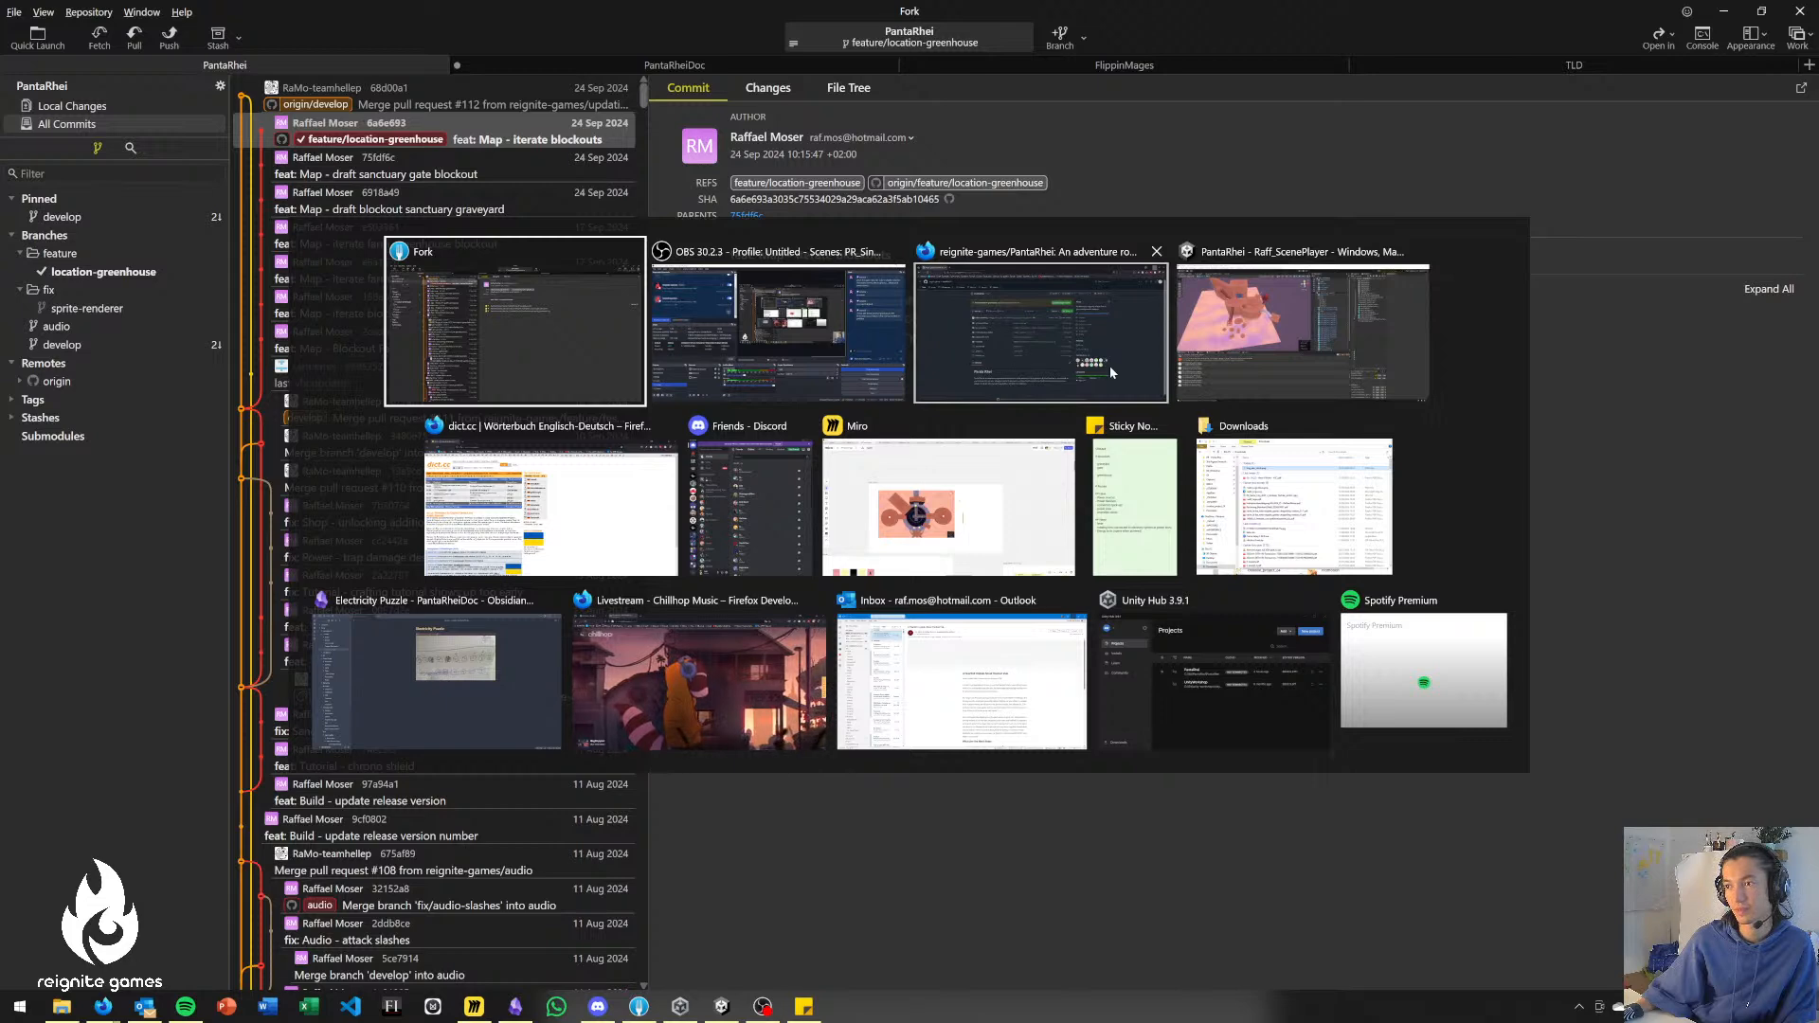
click(1274, 366)
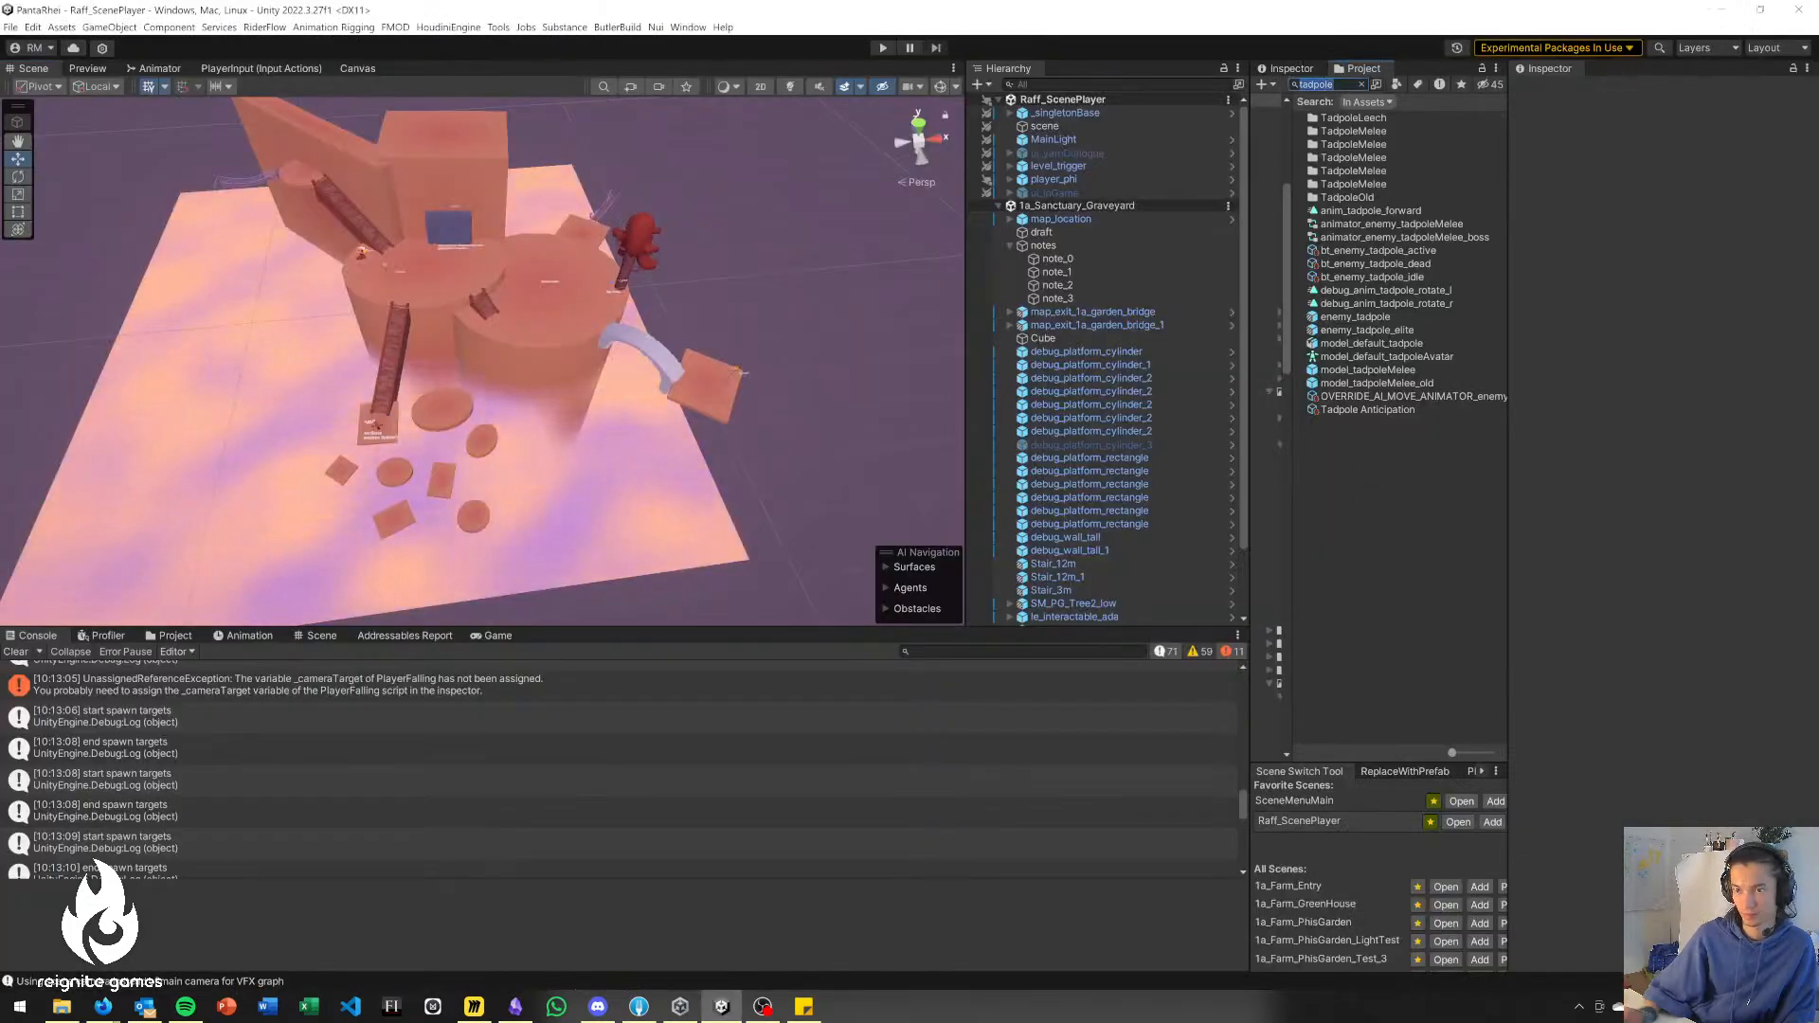
Search the project assets for "greenhouse" and open the 1a_Farm_GreenHouse scene.
text(green)
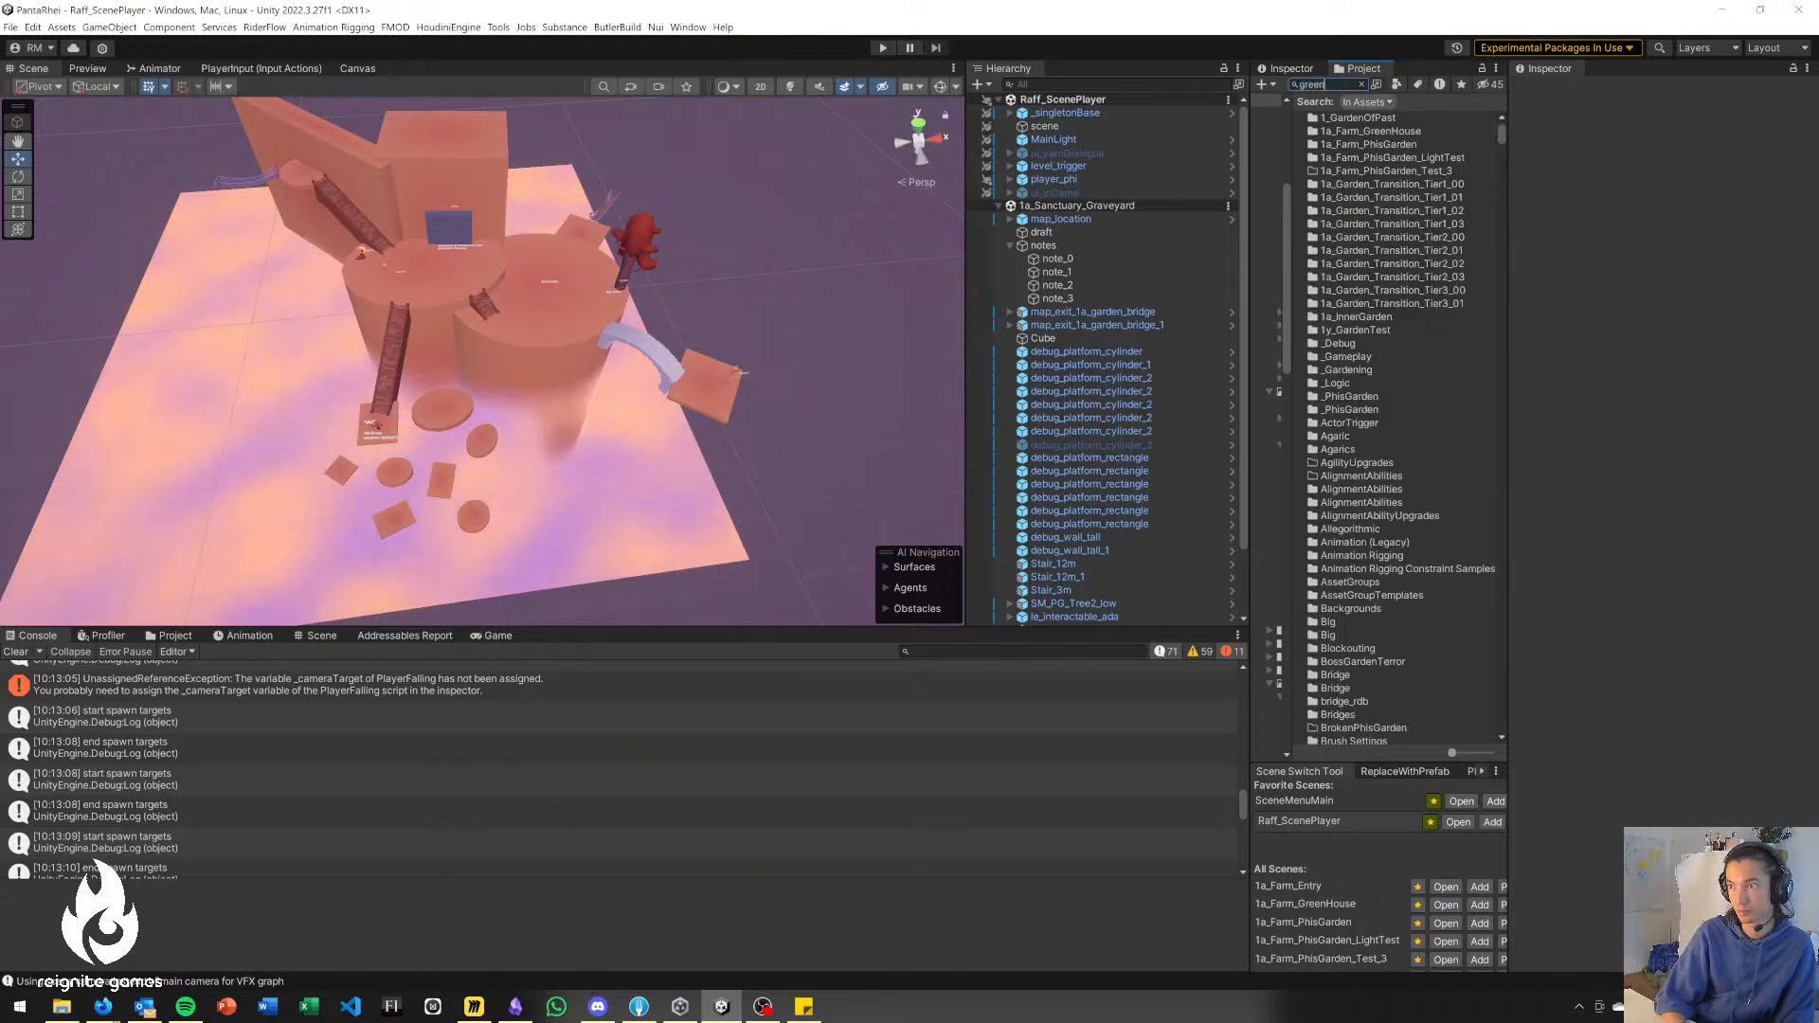
text(house)
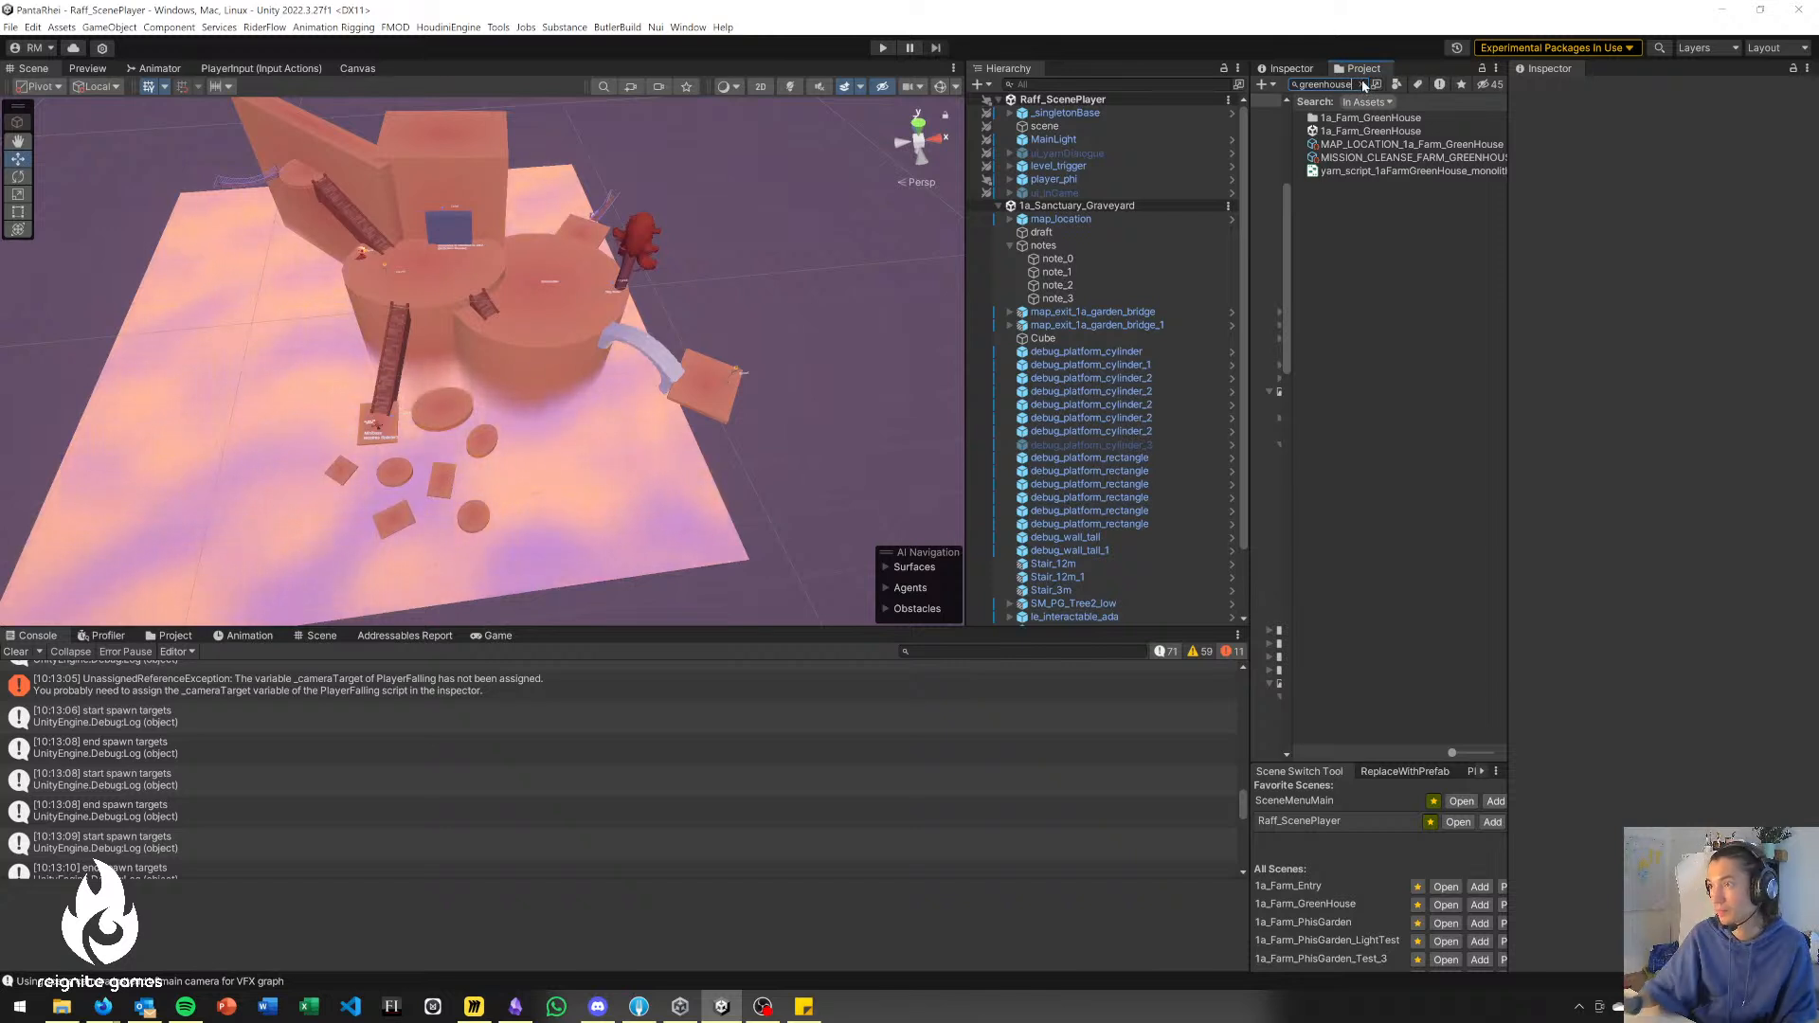
click(1364, 85)
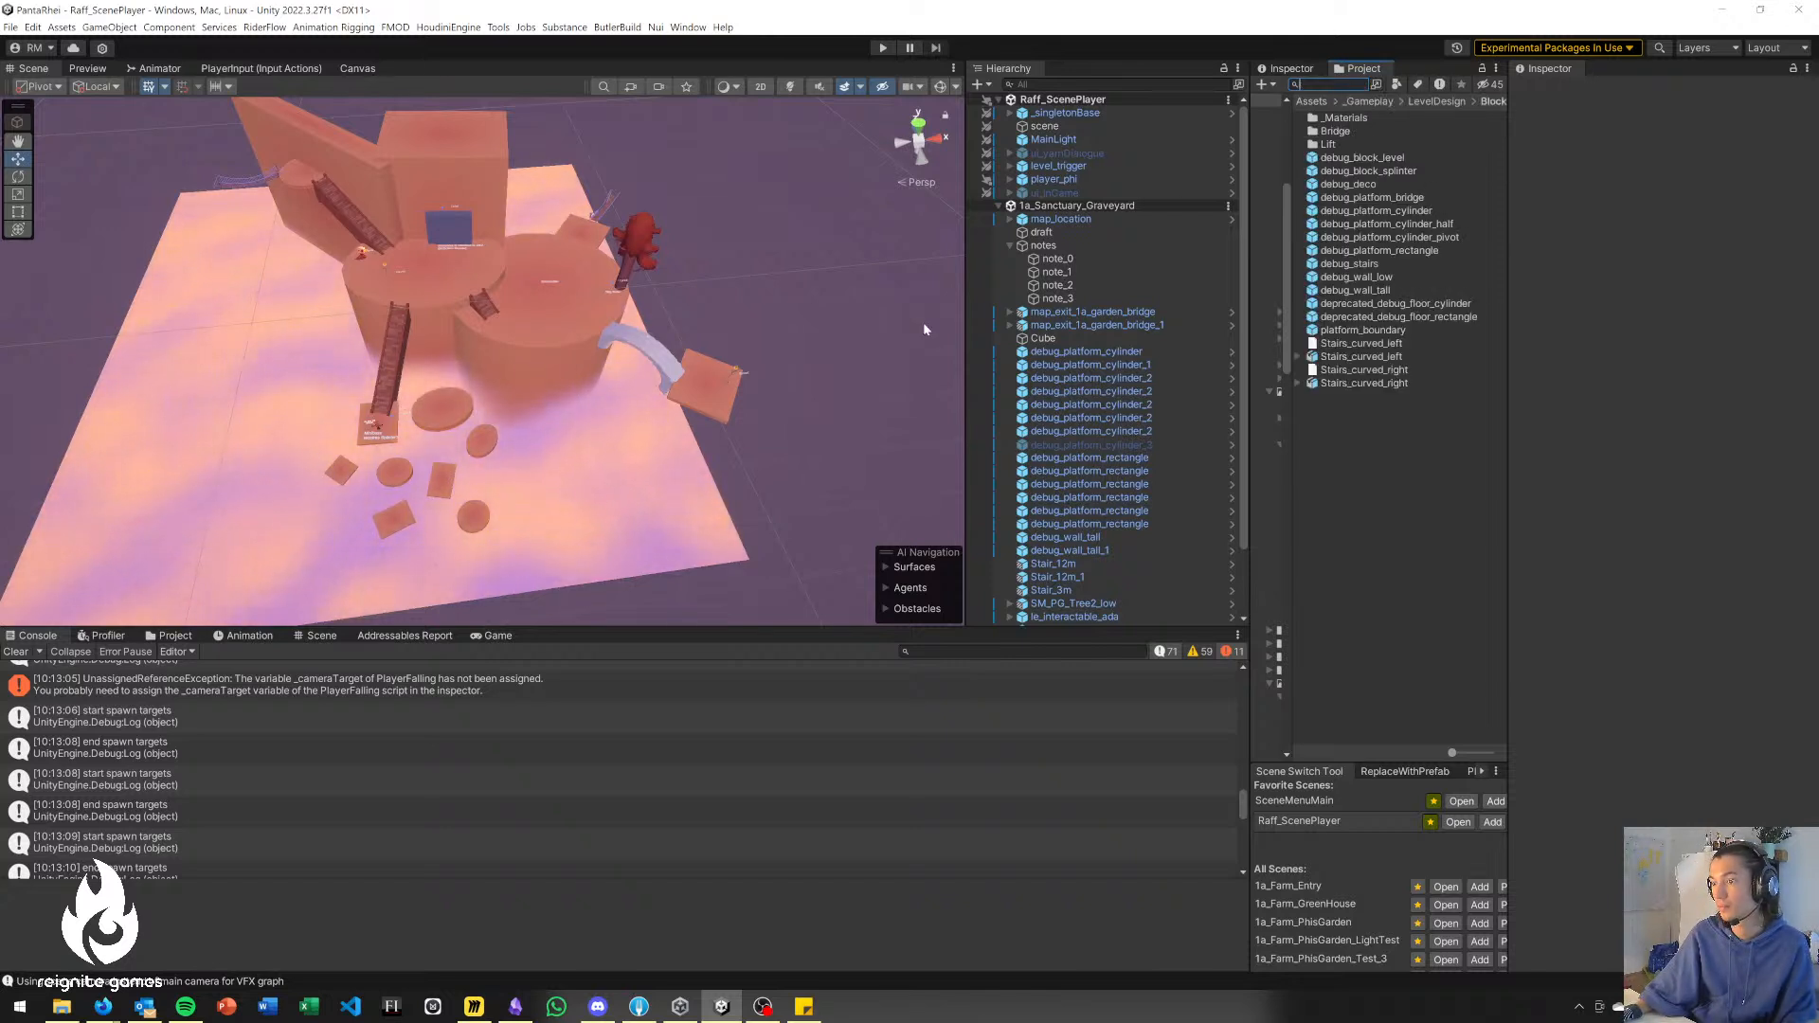
scroll(1039, 405, down, 2)
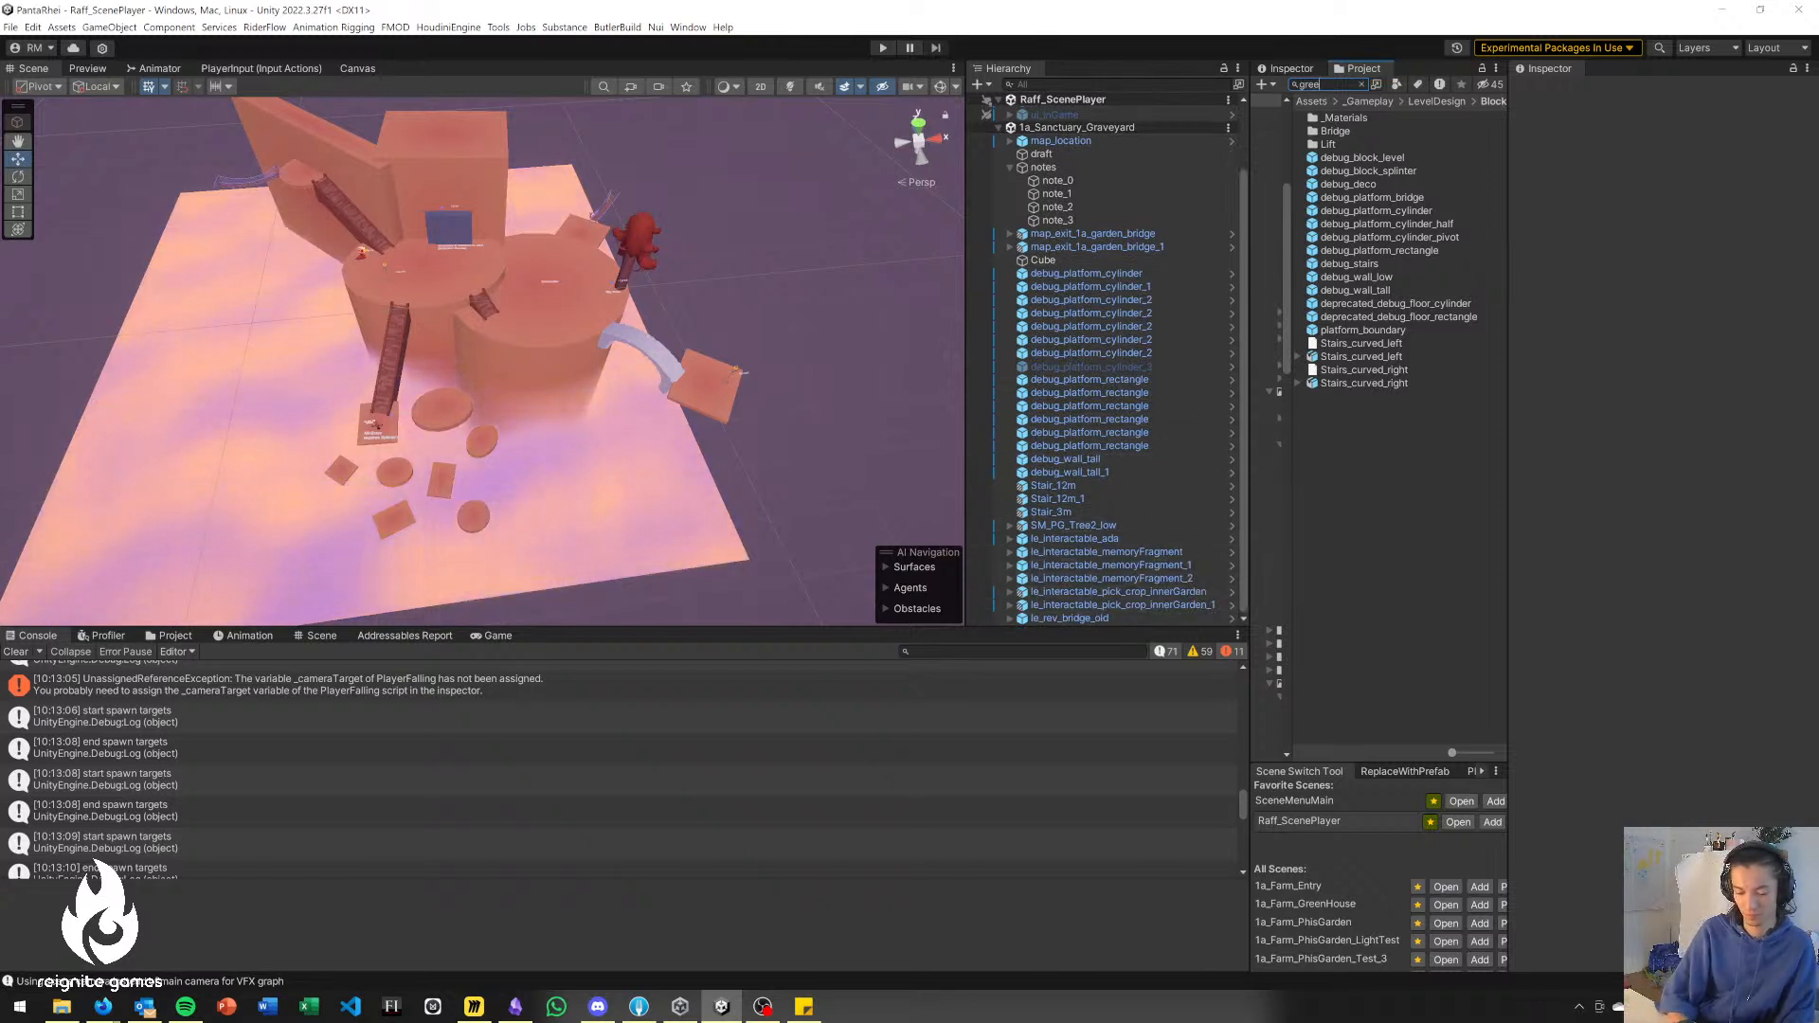
text(greenhouse)
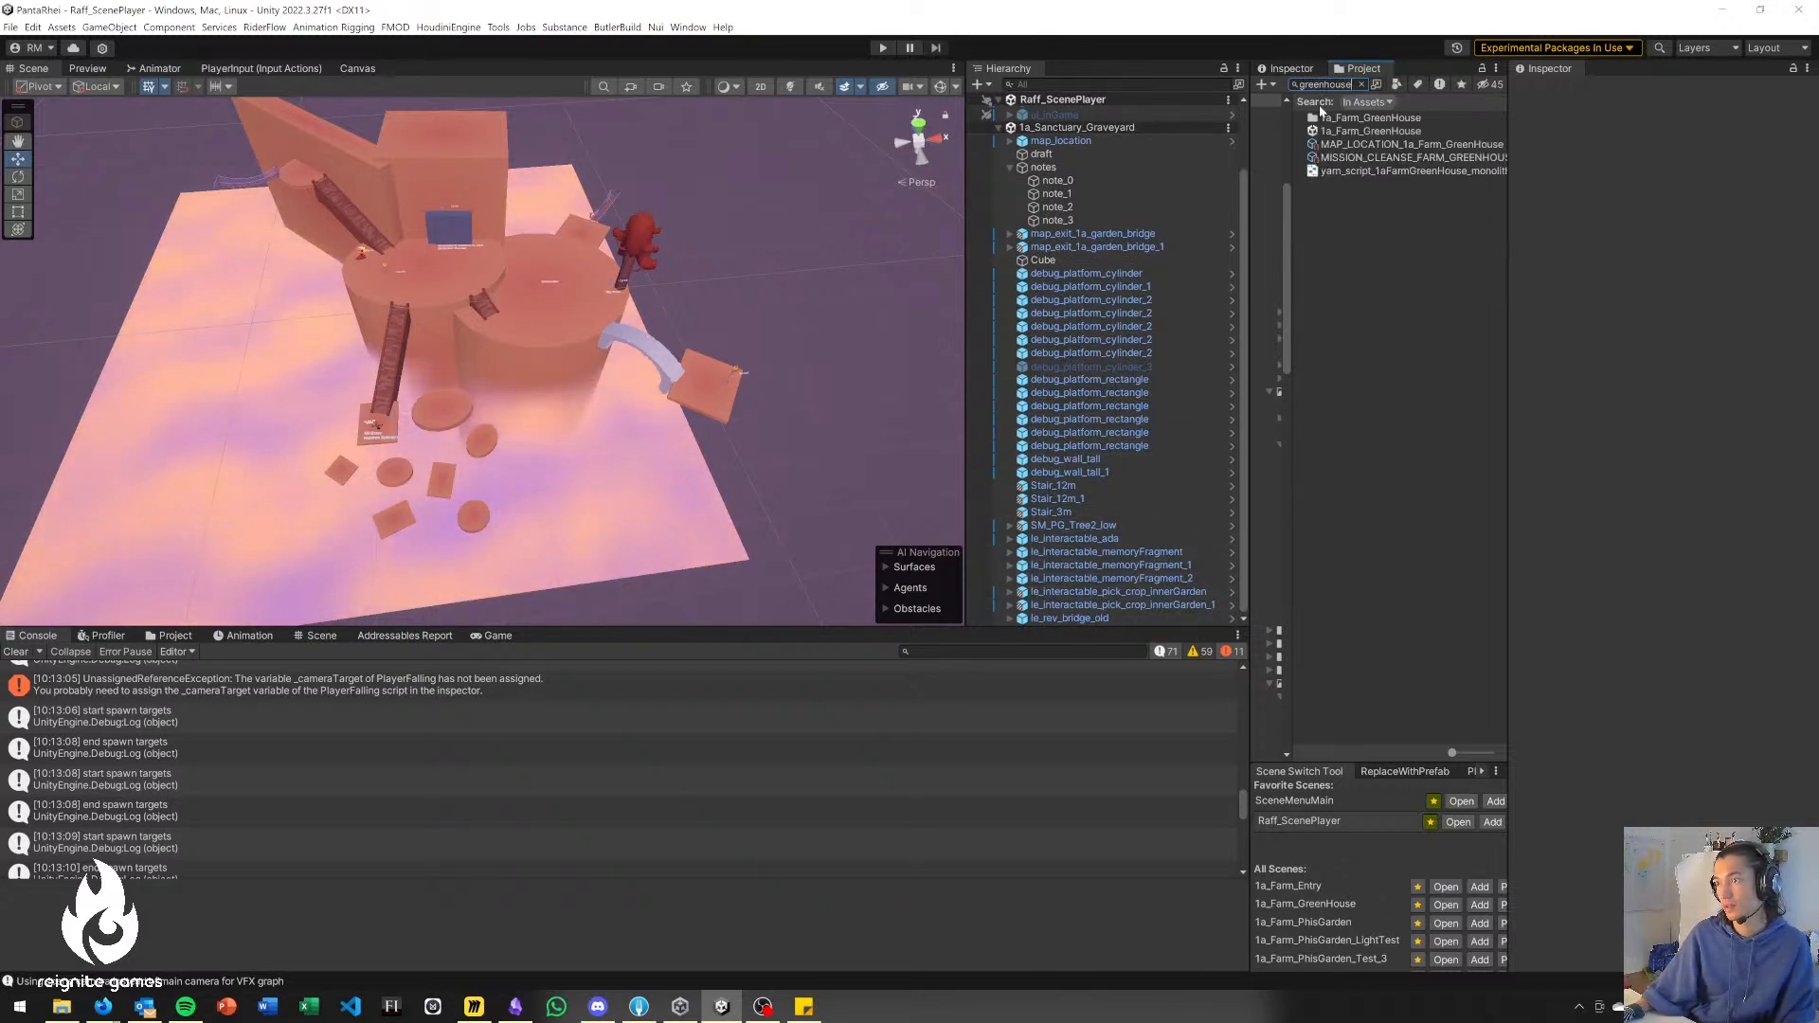
double_click(1346, 134)
Load Raff_ScenePlayer alongside the greenhouse scene and move player_phi onto the round platform beside the long grey bridge.
alt+drag(434, 491, 331, 449)
key(w)
right_drag(330, 449, 190, 374)
key(s)
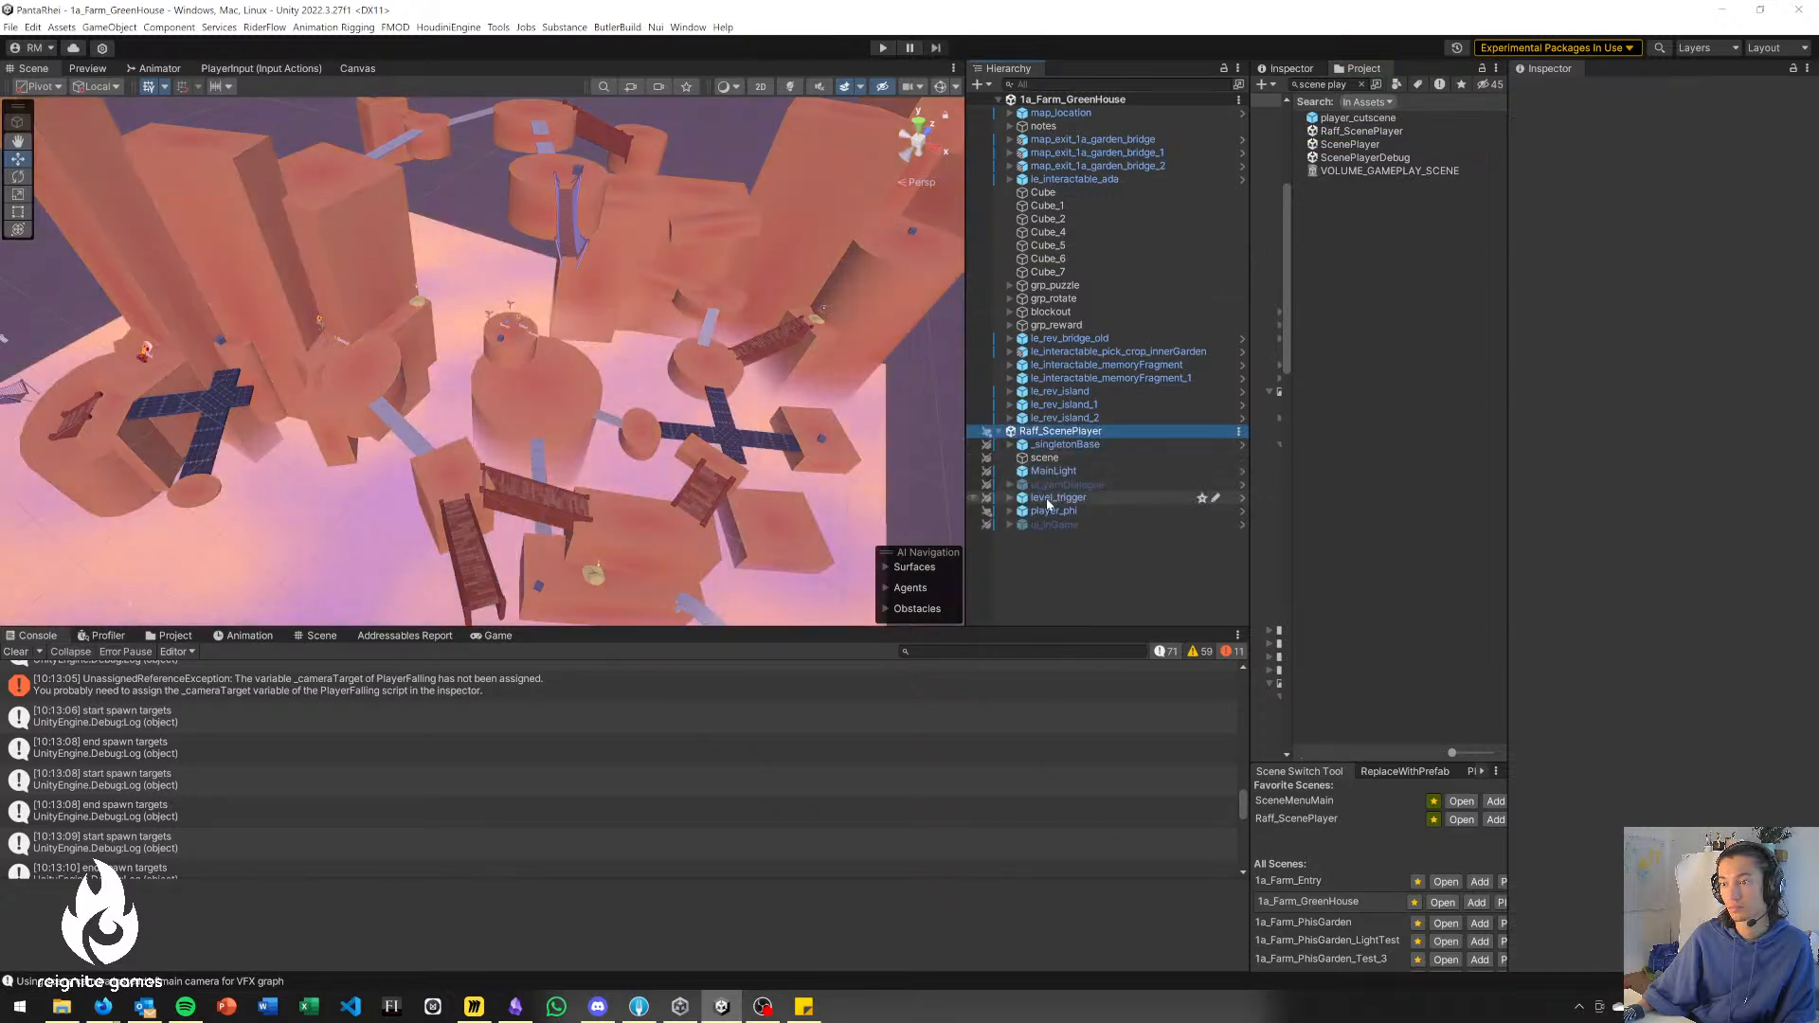
right_drag(741, 462, 744, 578)
drag(197, 493, 296, 156)
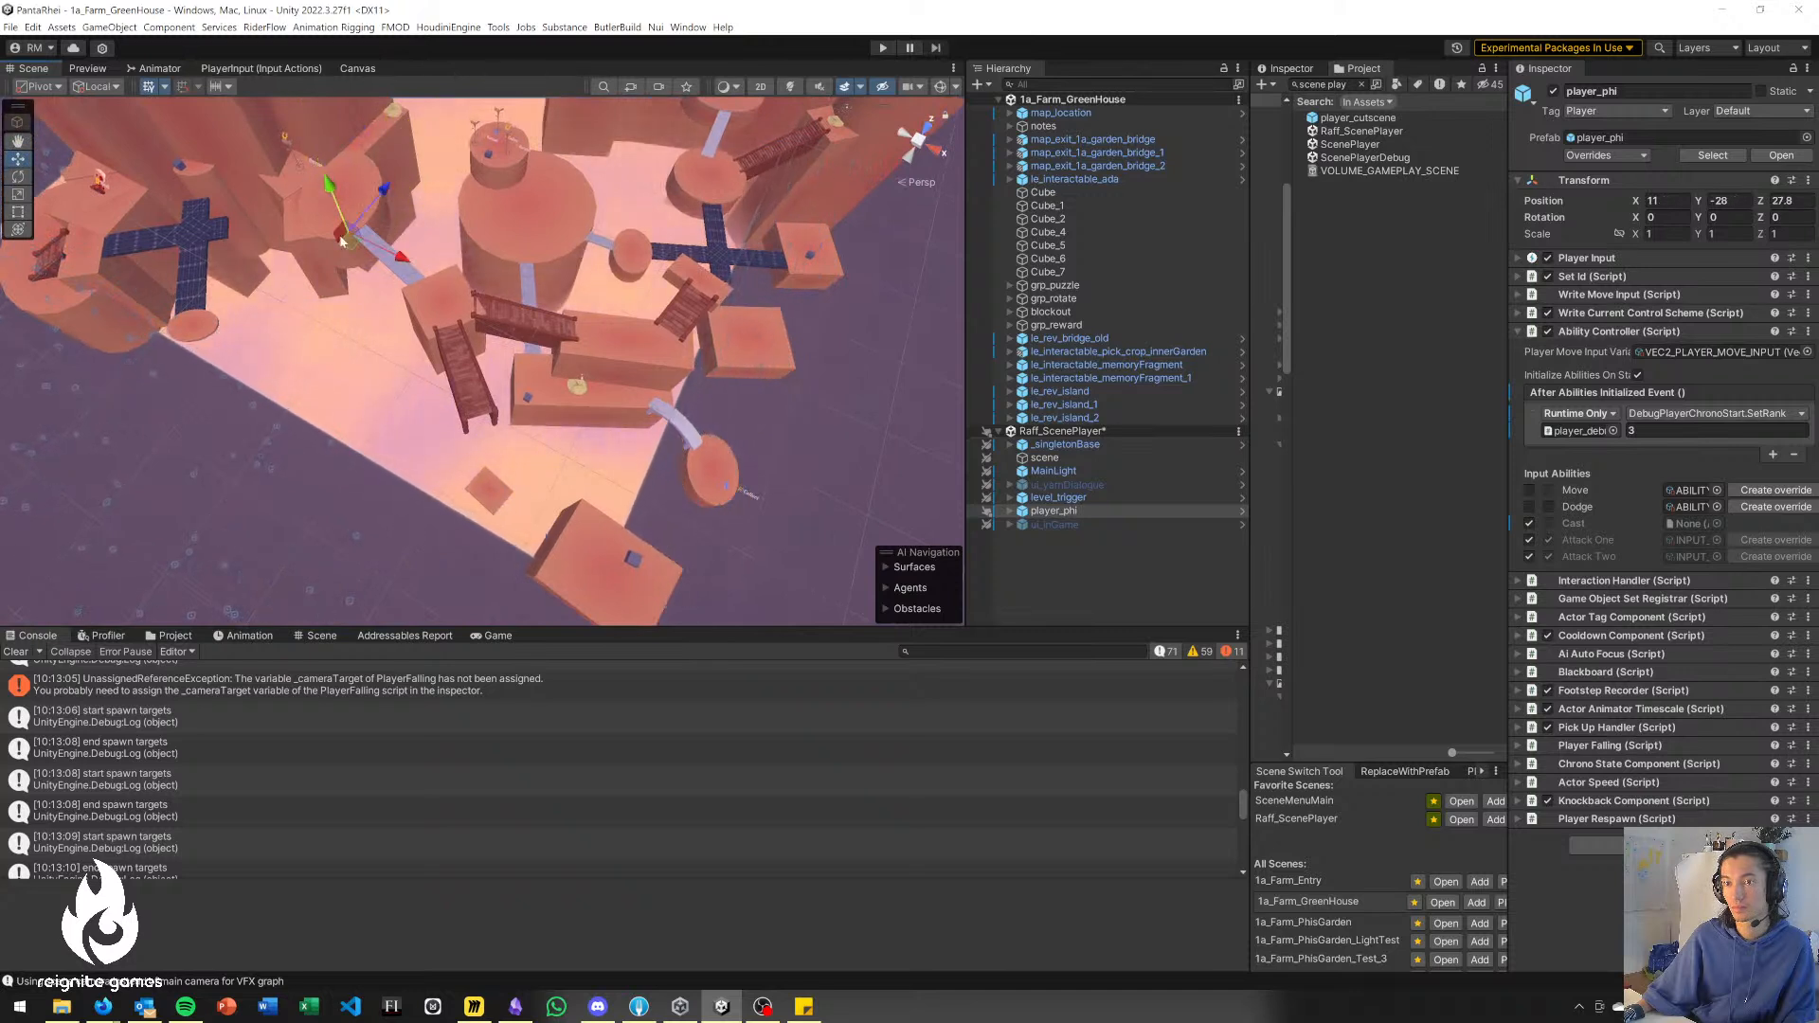
drag(355, 246, 337, 214)
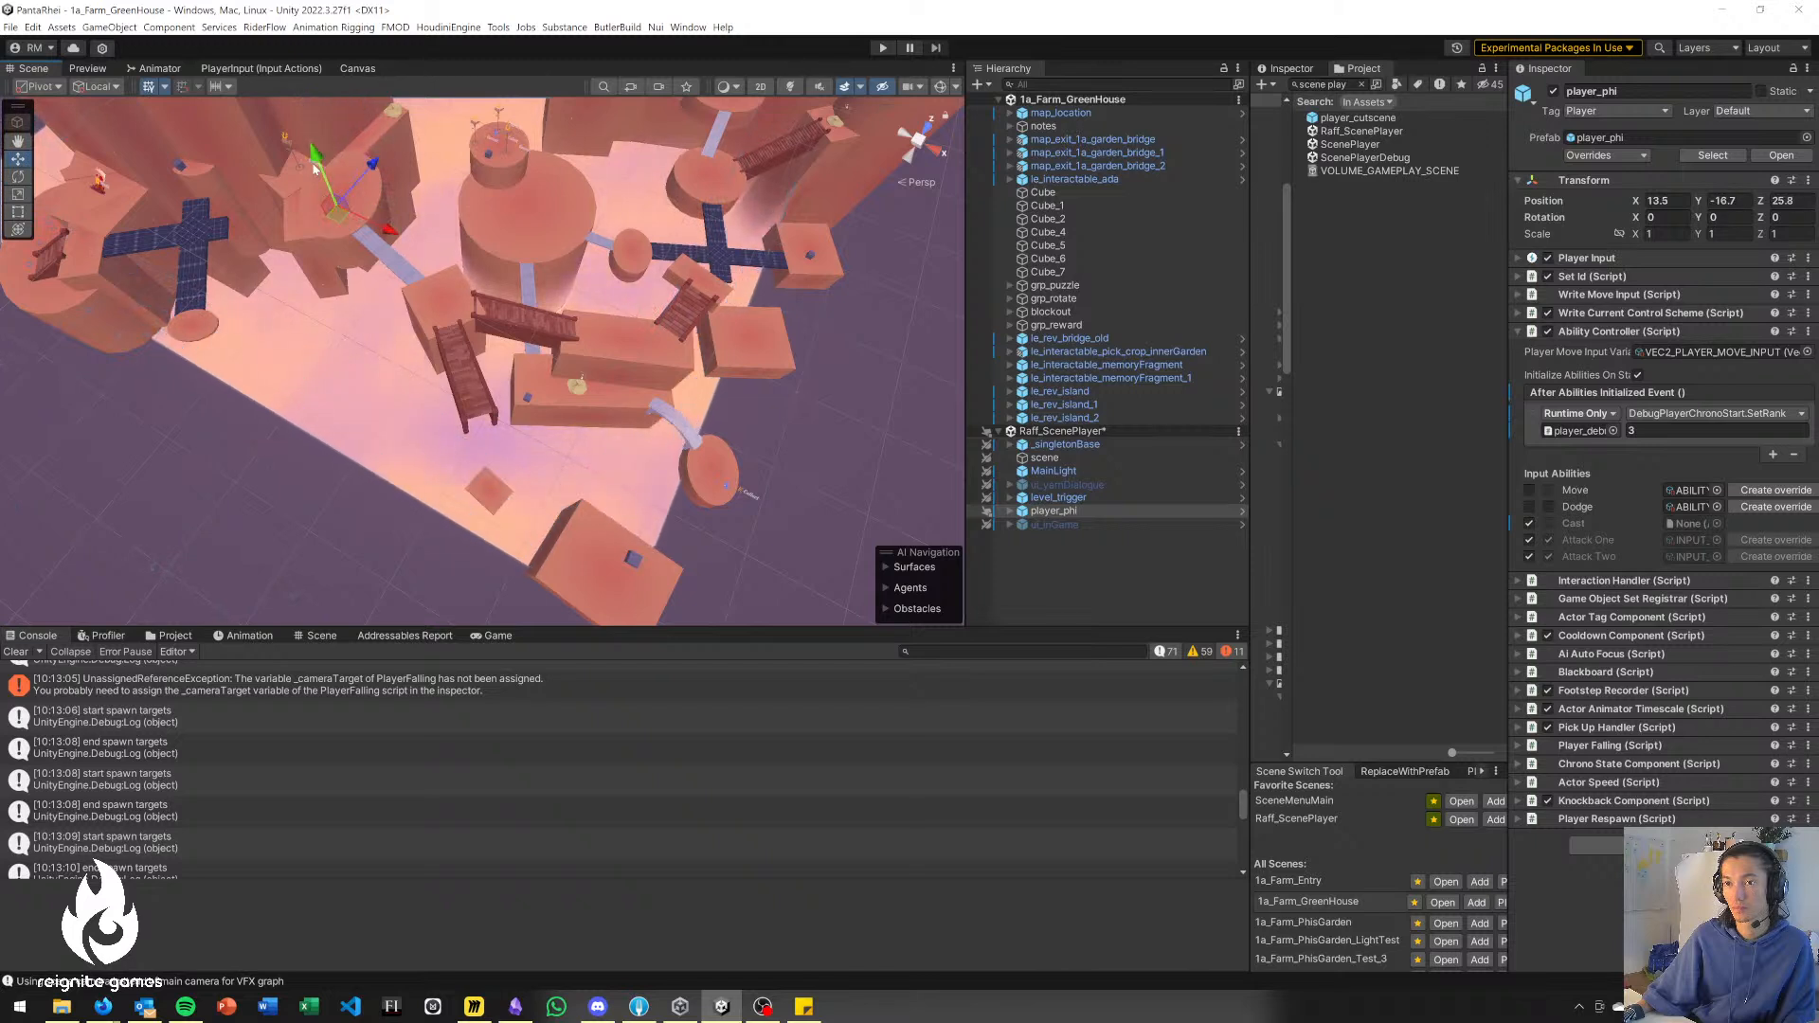
drag(318, 144, 295, 104)
mouse_move(319, 166)
mouse_down()
mouse_move(326, 289)
mouse_move(337, 233)
mouse_move(336, 284)
mouse_move(309, 179)
mouse_up()
click(1159, 565)
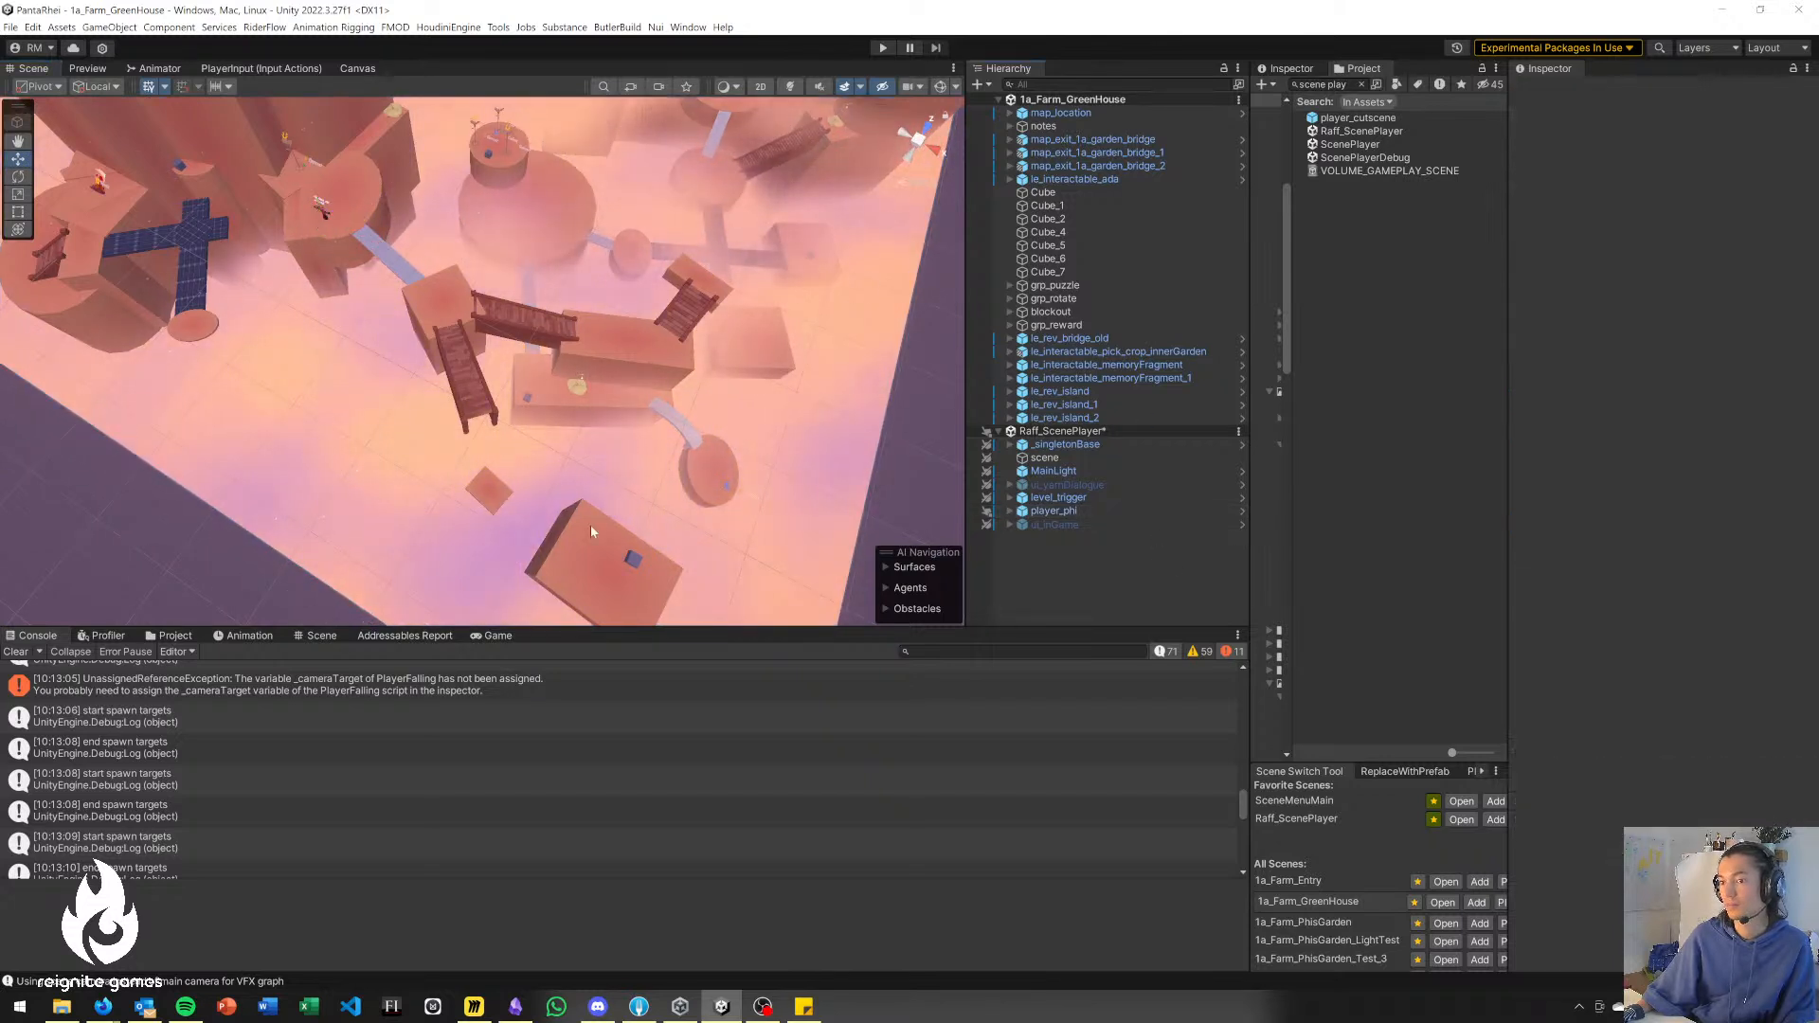
Run the level in an enlarged Game view and walk the character over the grey bridge to the end of the lower wooden bridge.
click(521, 638)
drag(560, 627, 597, 393)
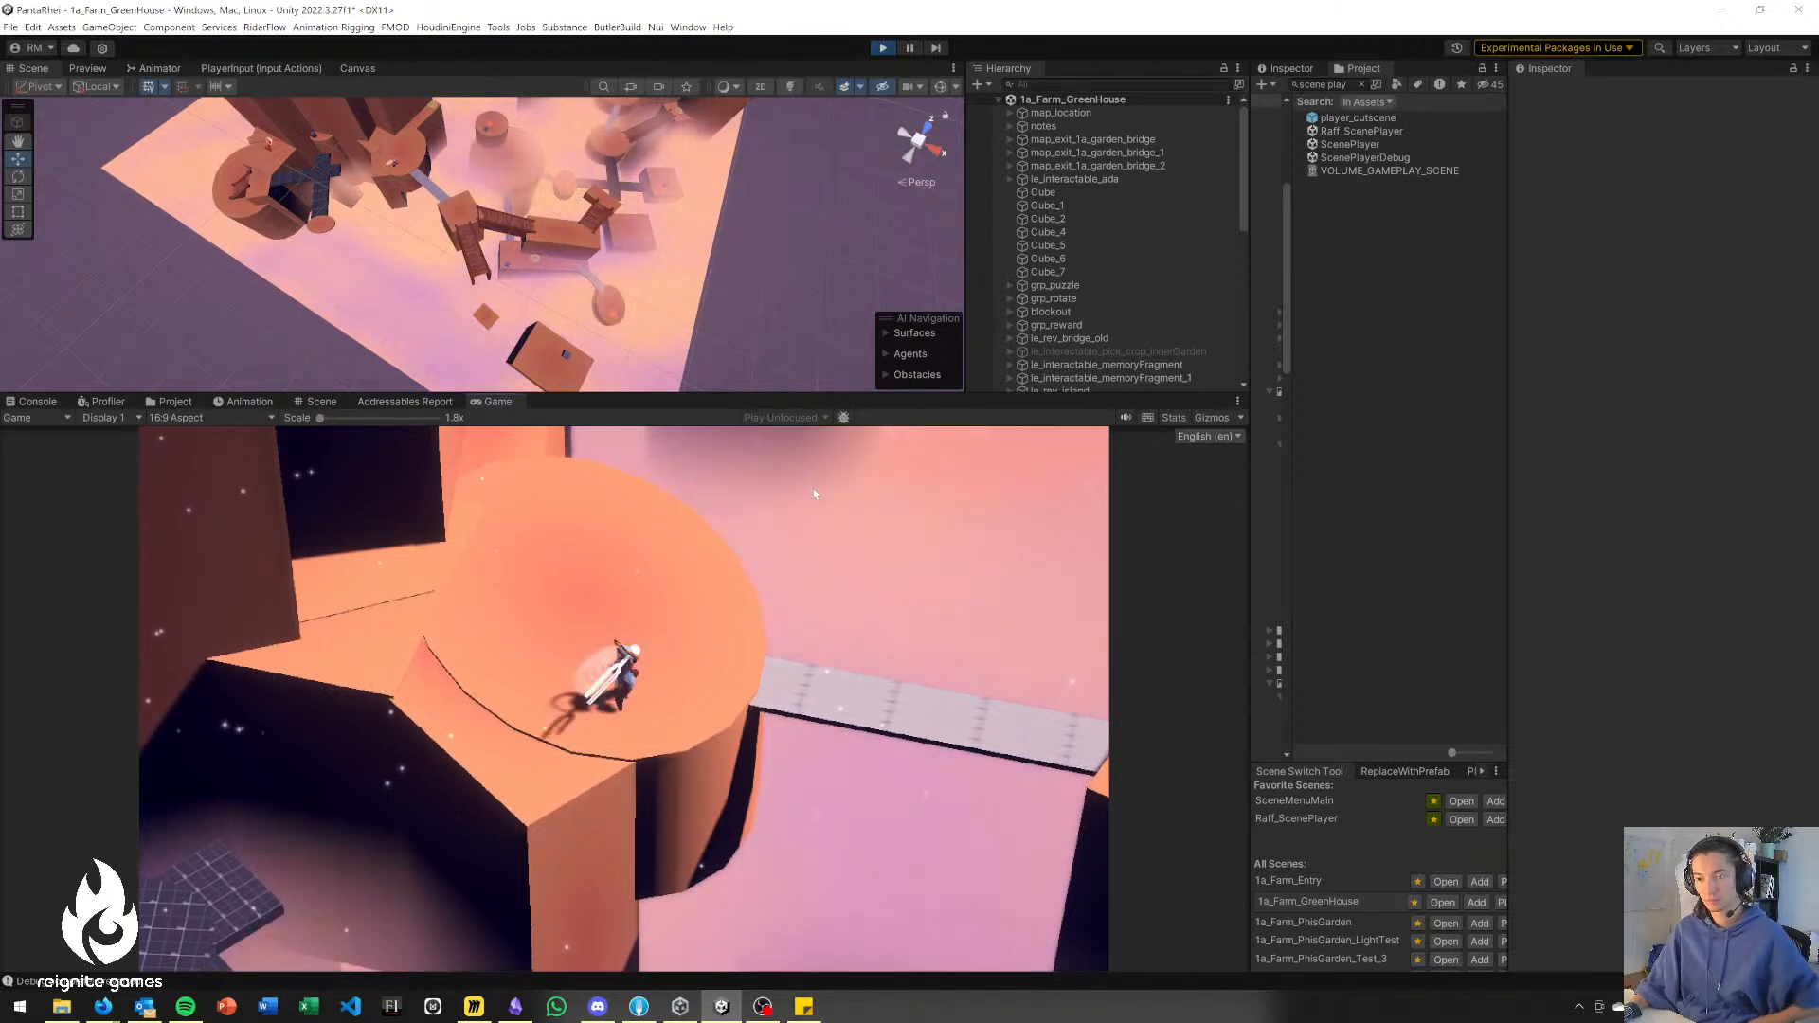
key(w)
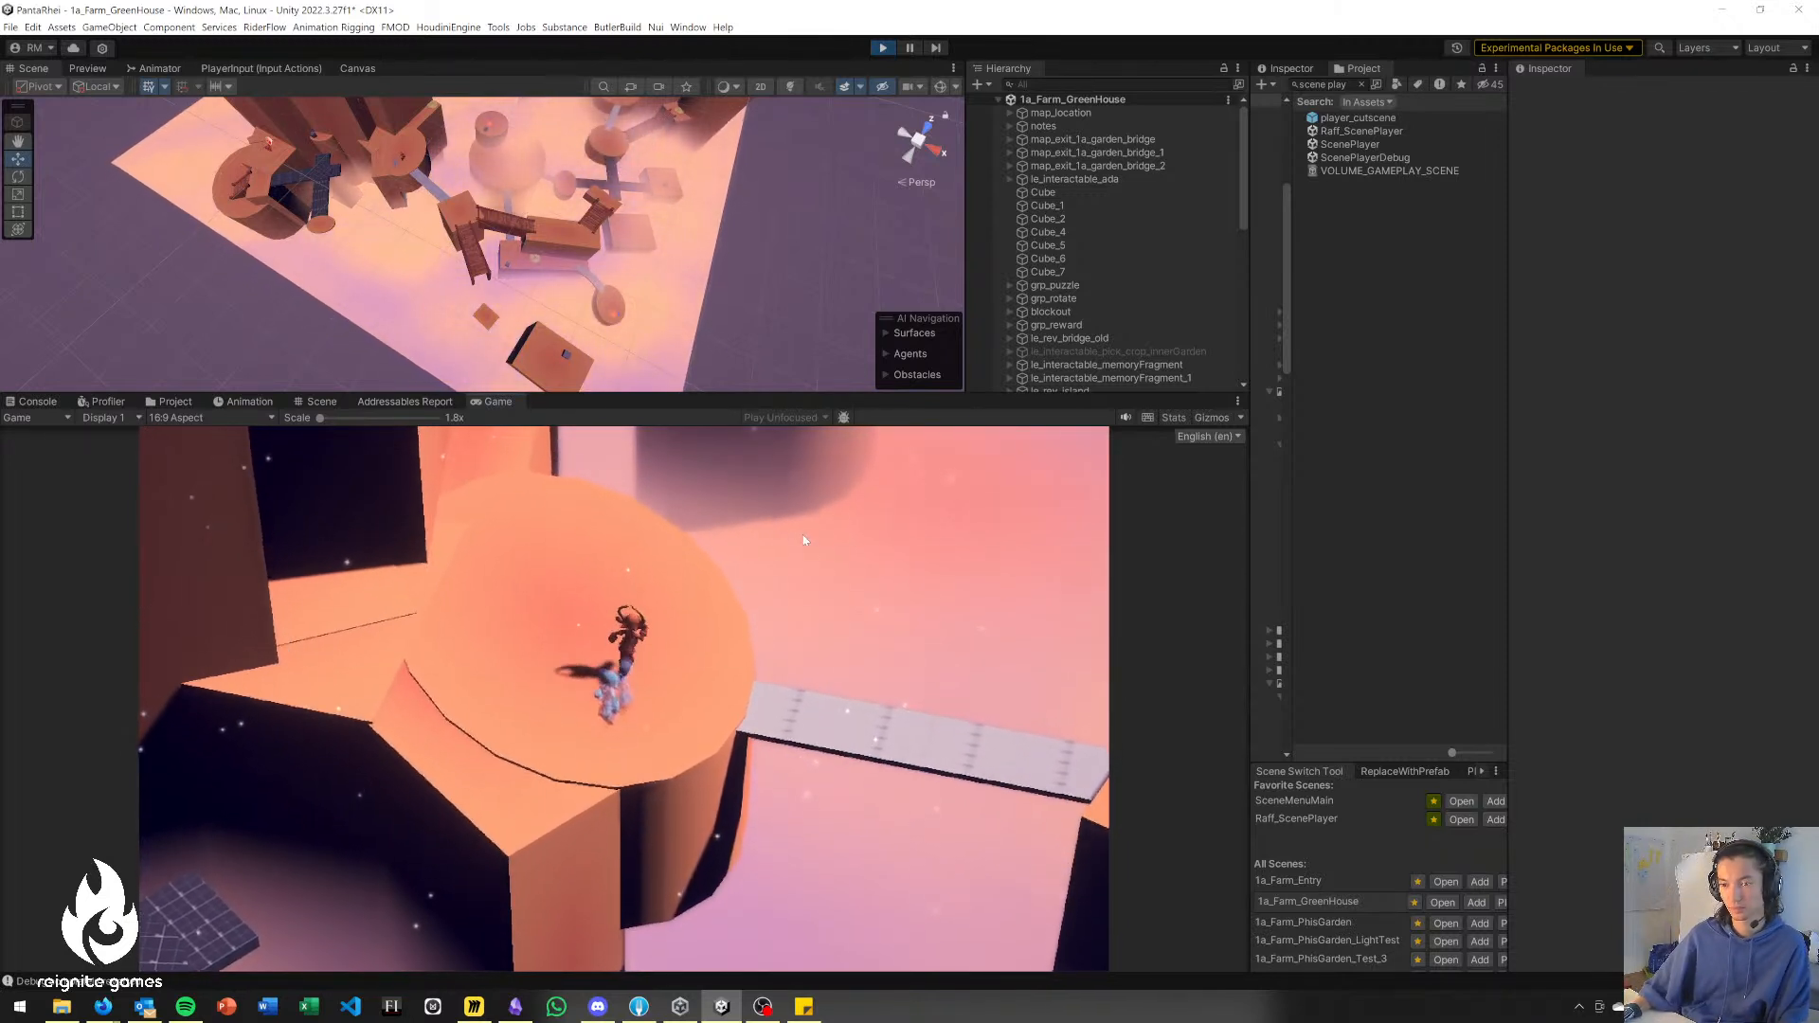
key(d)
key(d)
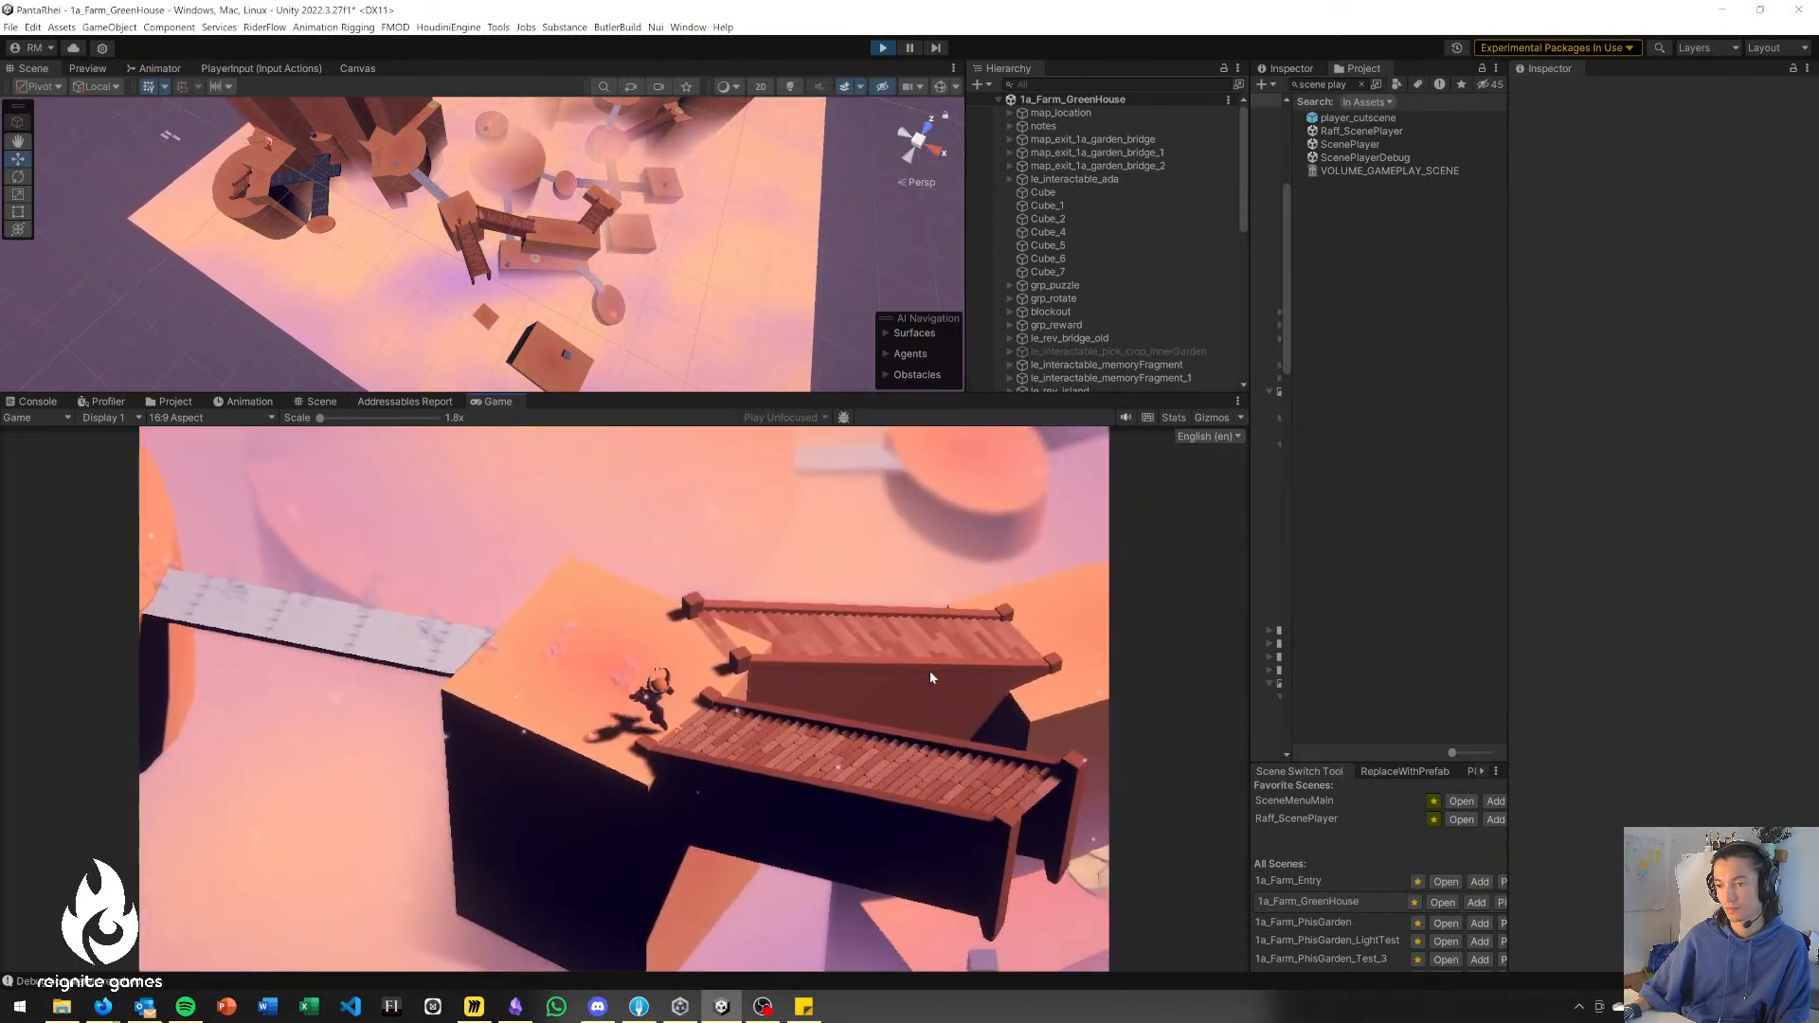
key(d)
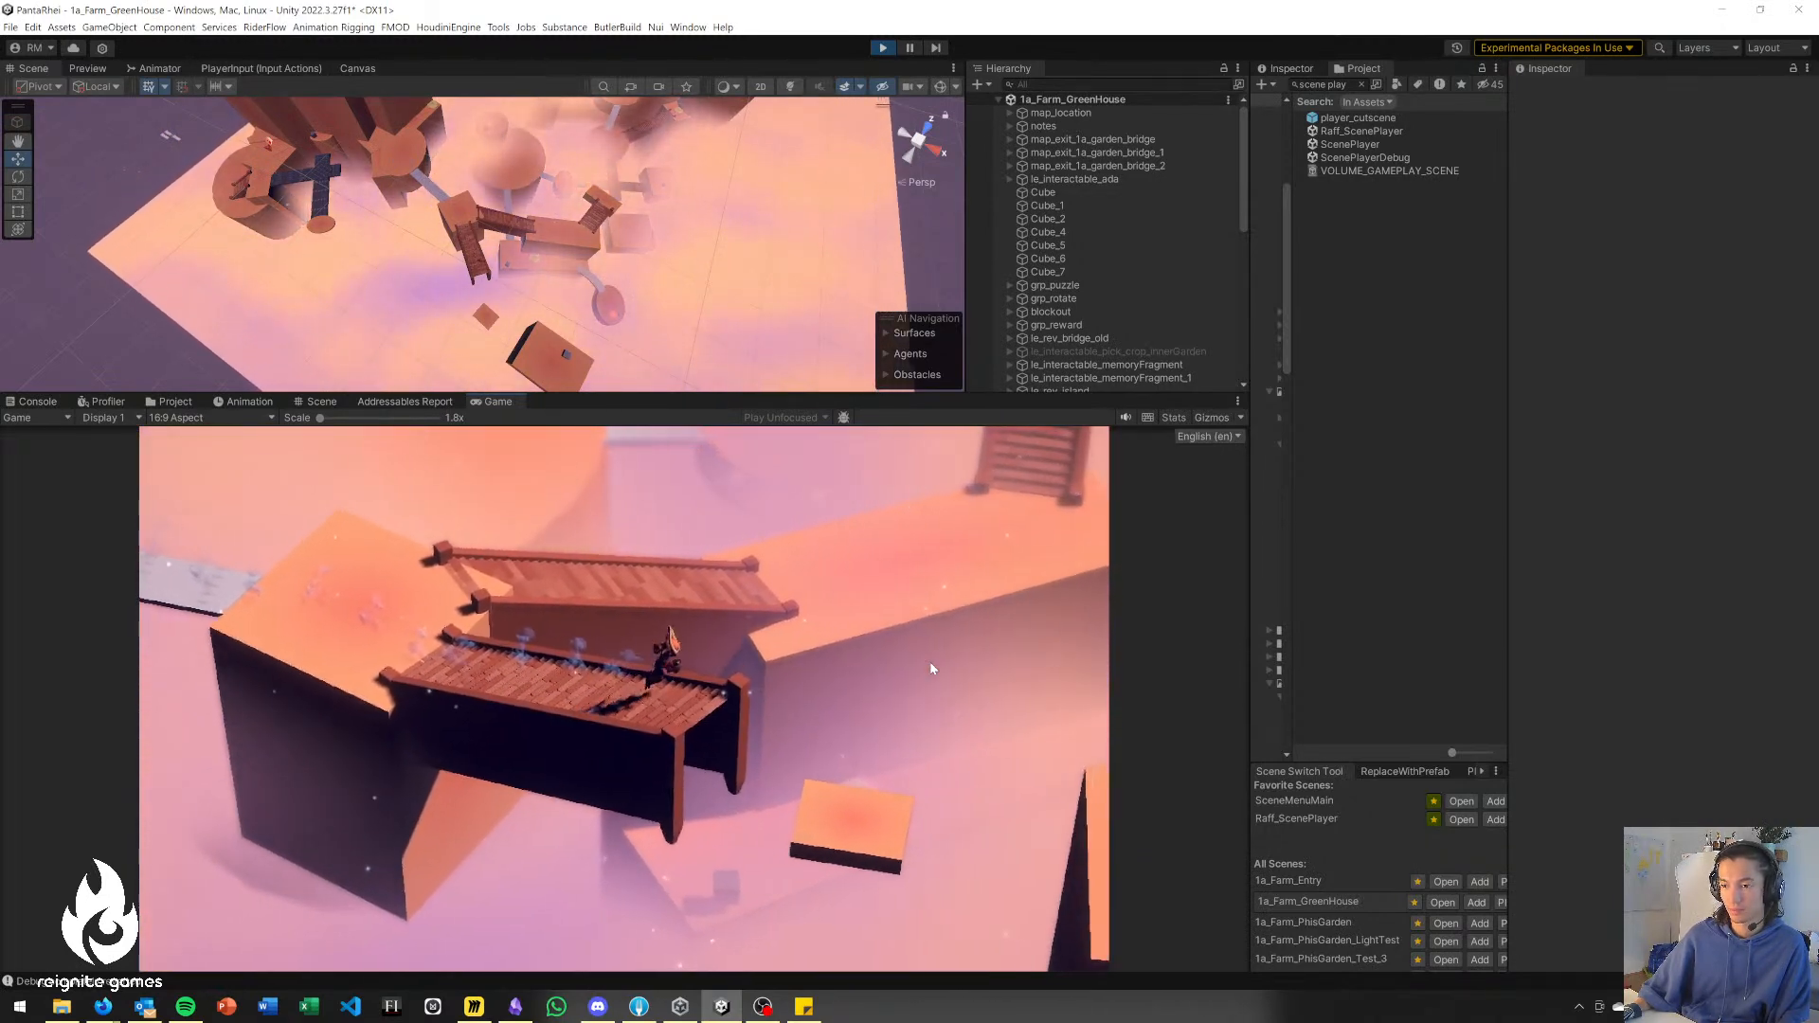
Test casting abilities from the lower wooden bridge's end towards the small floating platform.
click(908, 689)
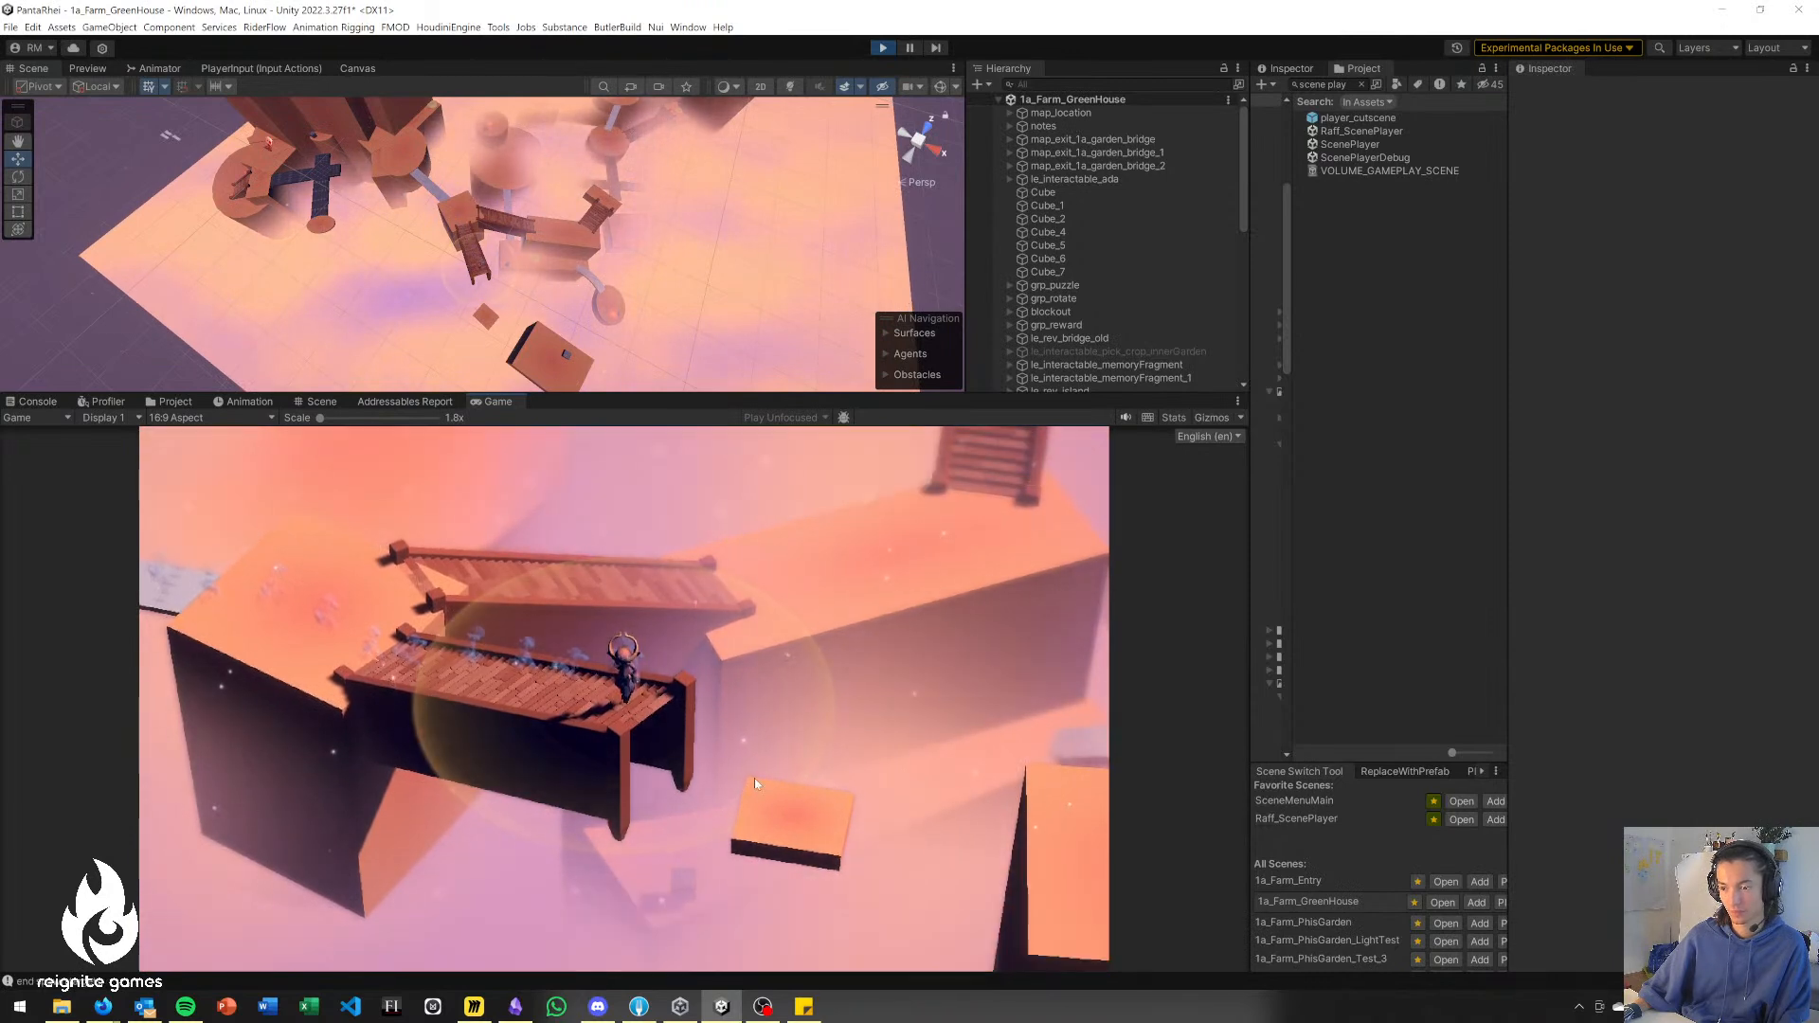
click(781, 806)
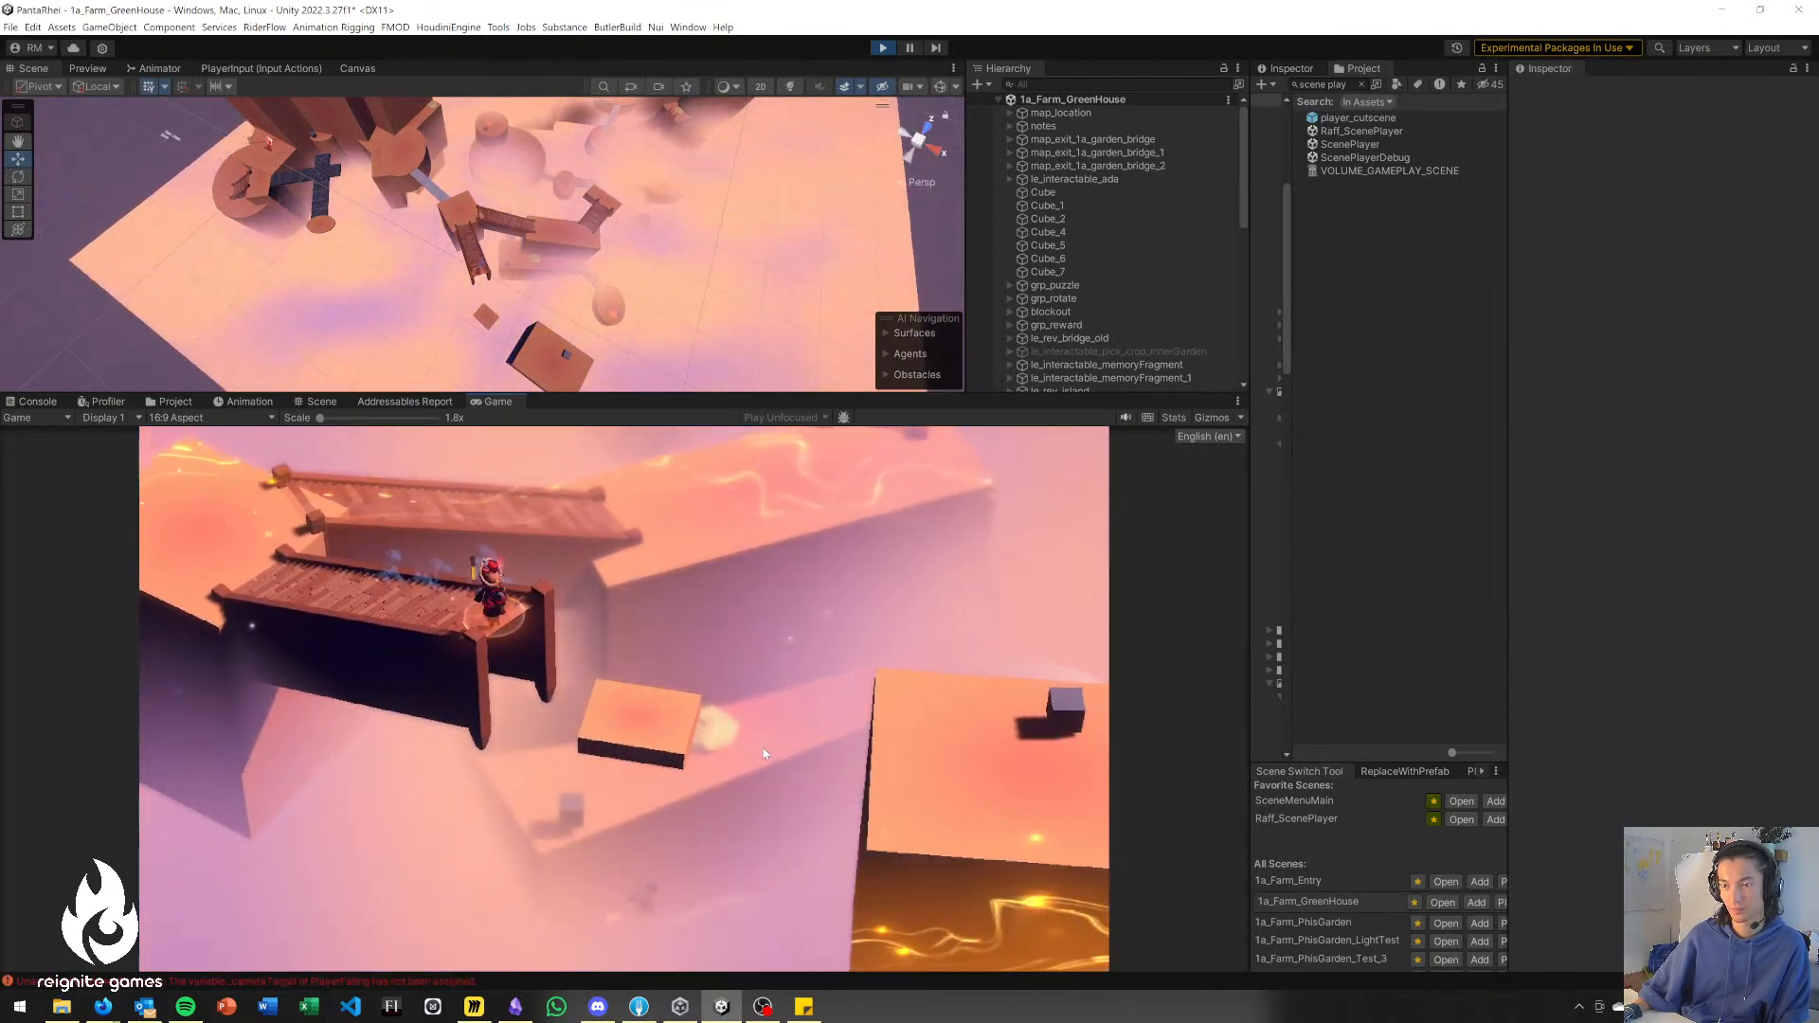
click(779, 804)
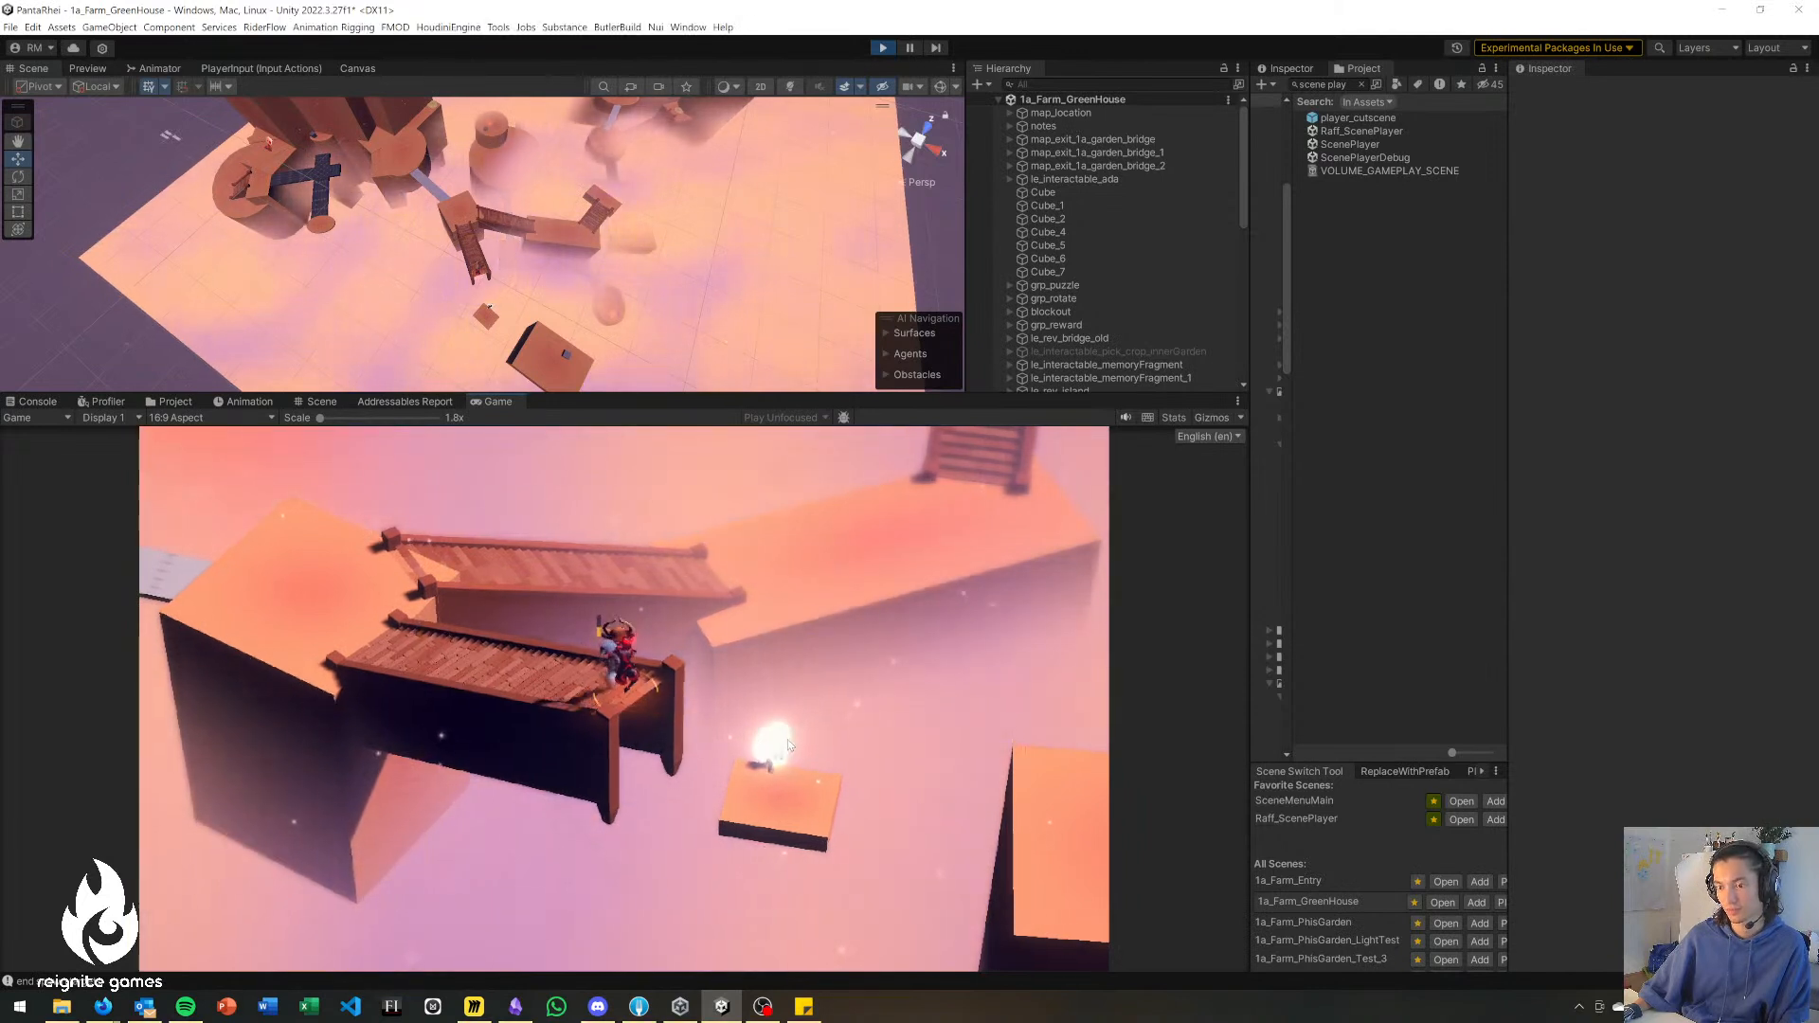
click(765, 805)
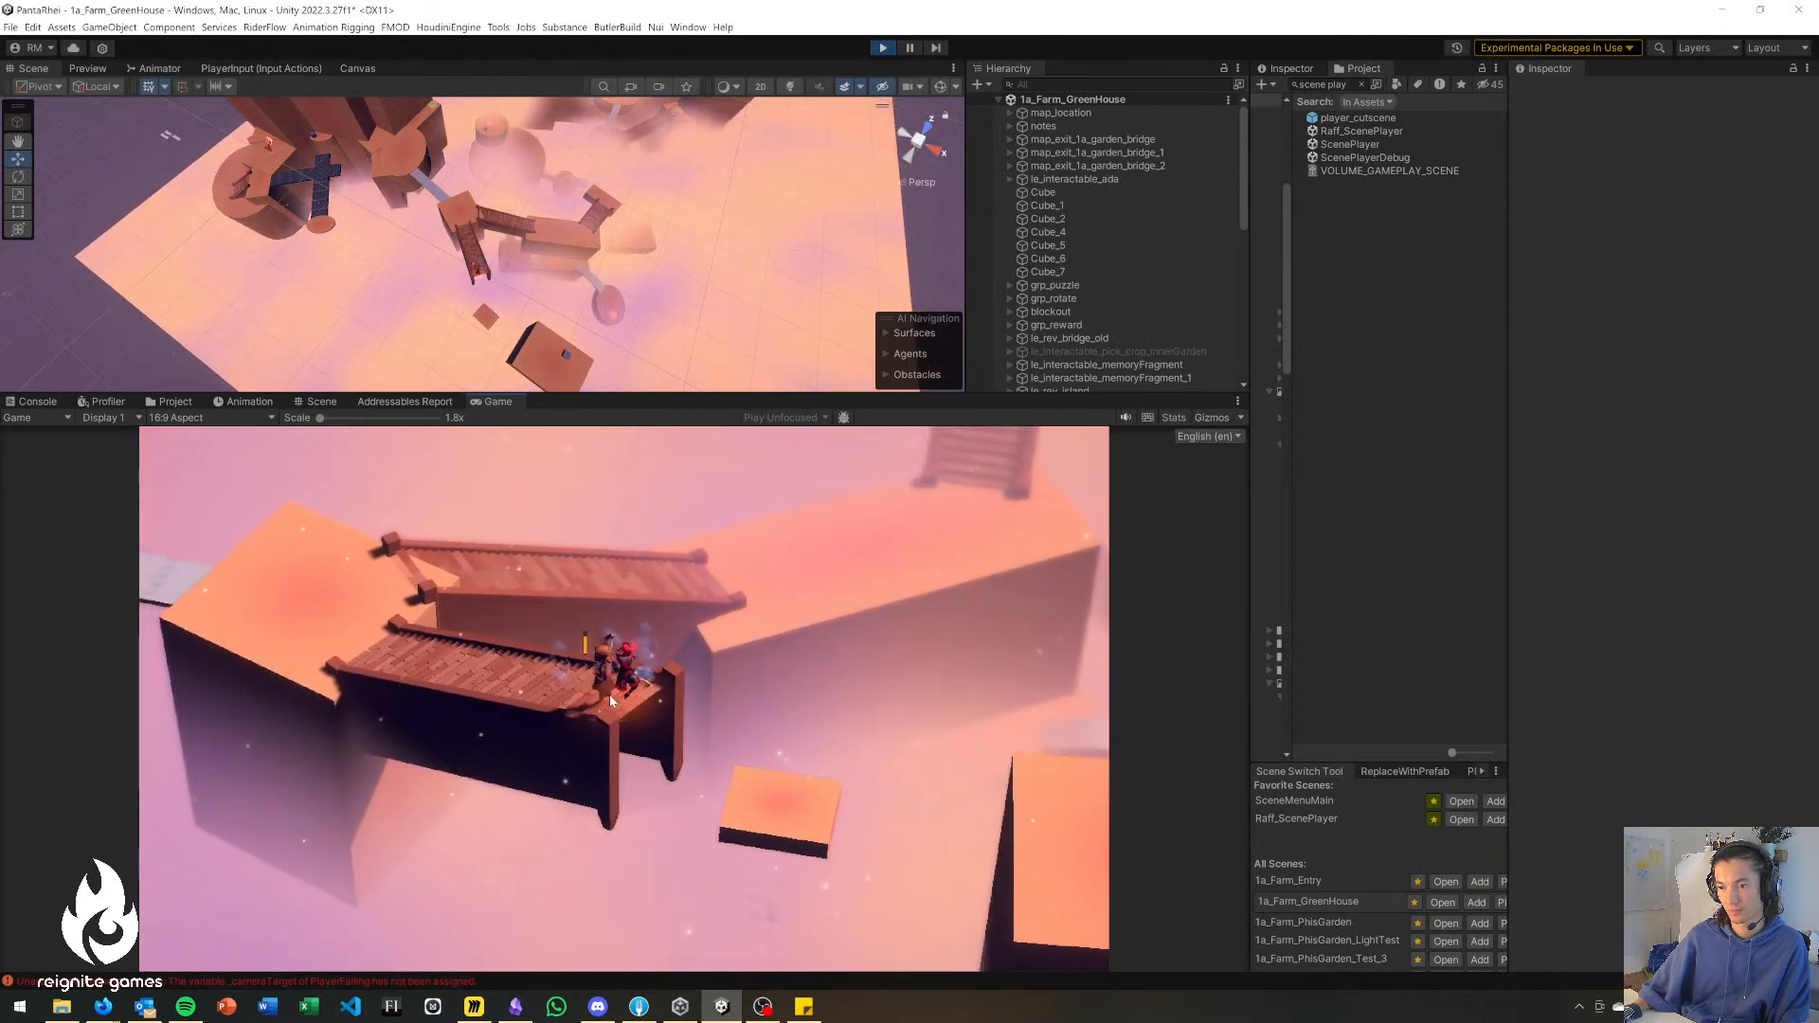
click(768, 802)
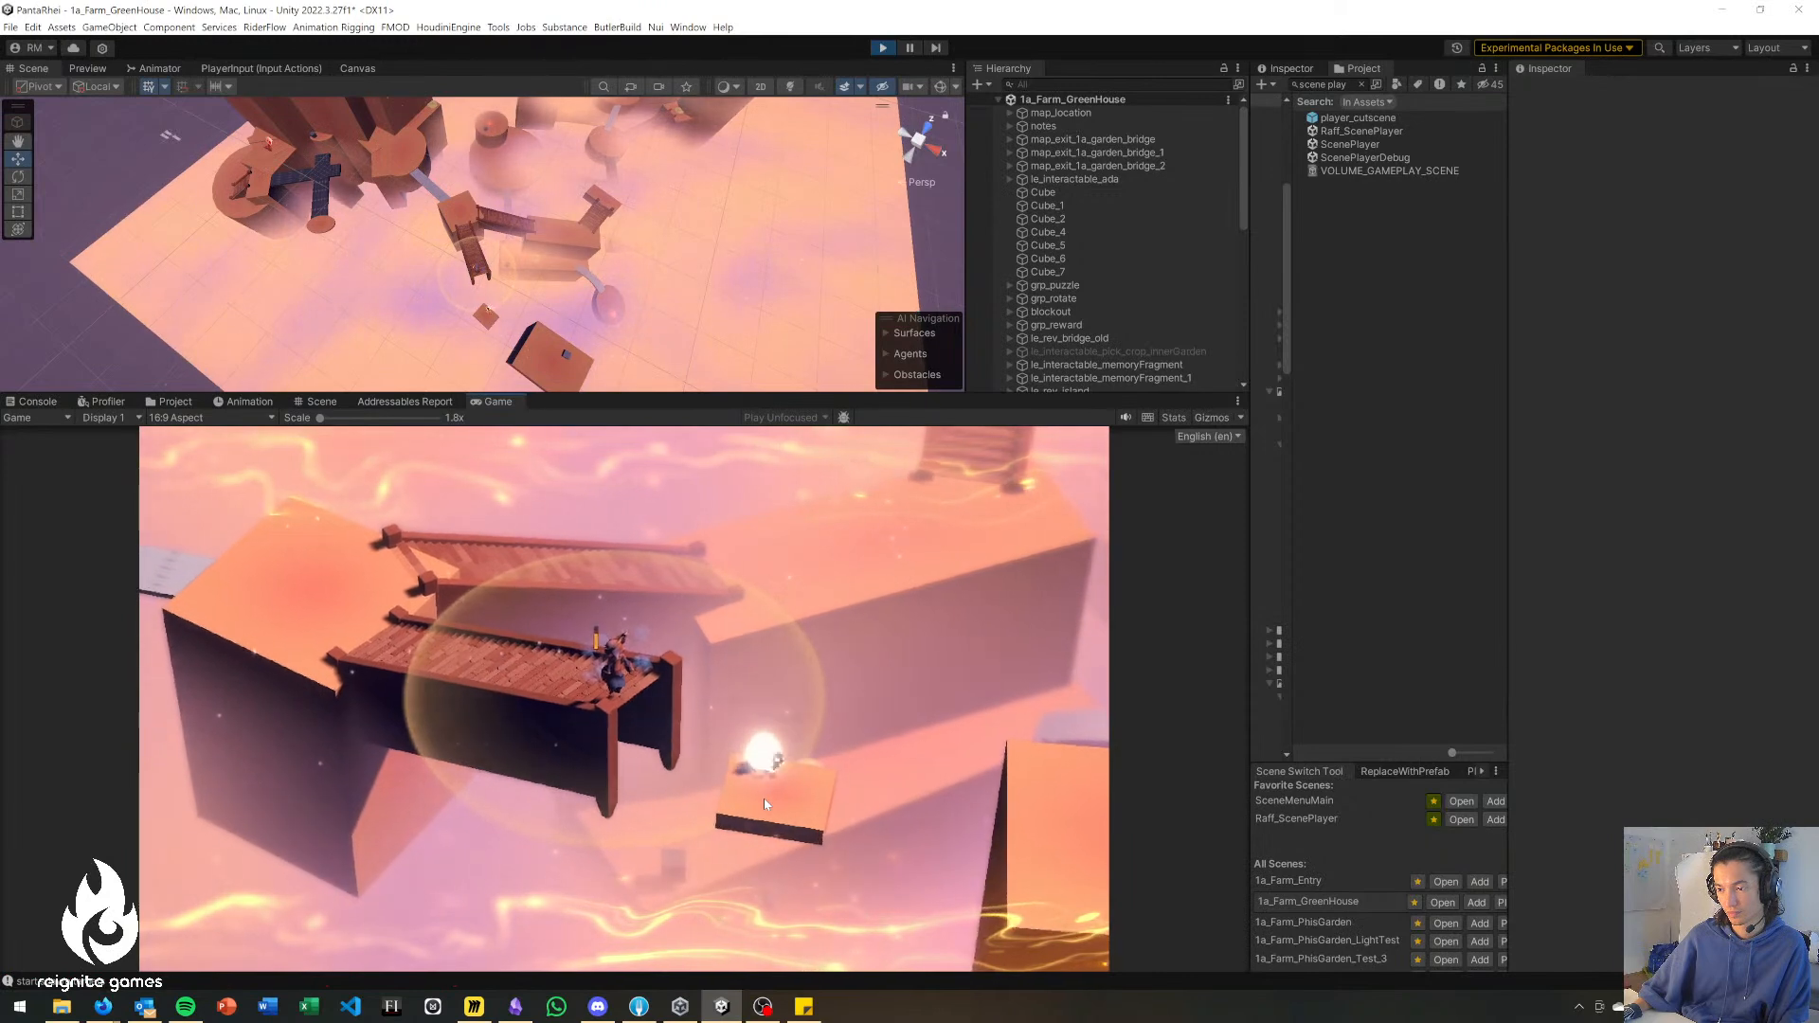
Walk the character back to the first block and cross the upper wooden bridge onto the long block.
key(a)
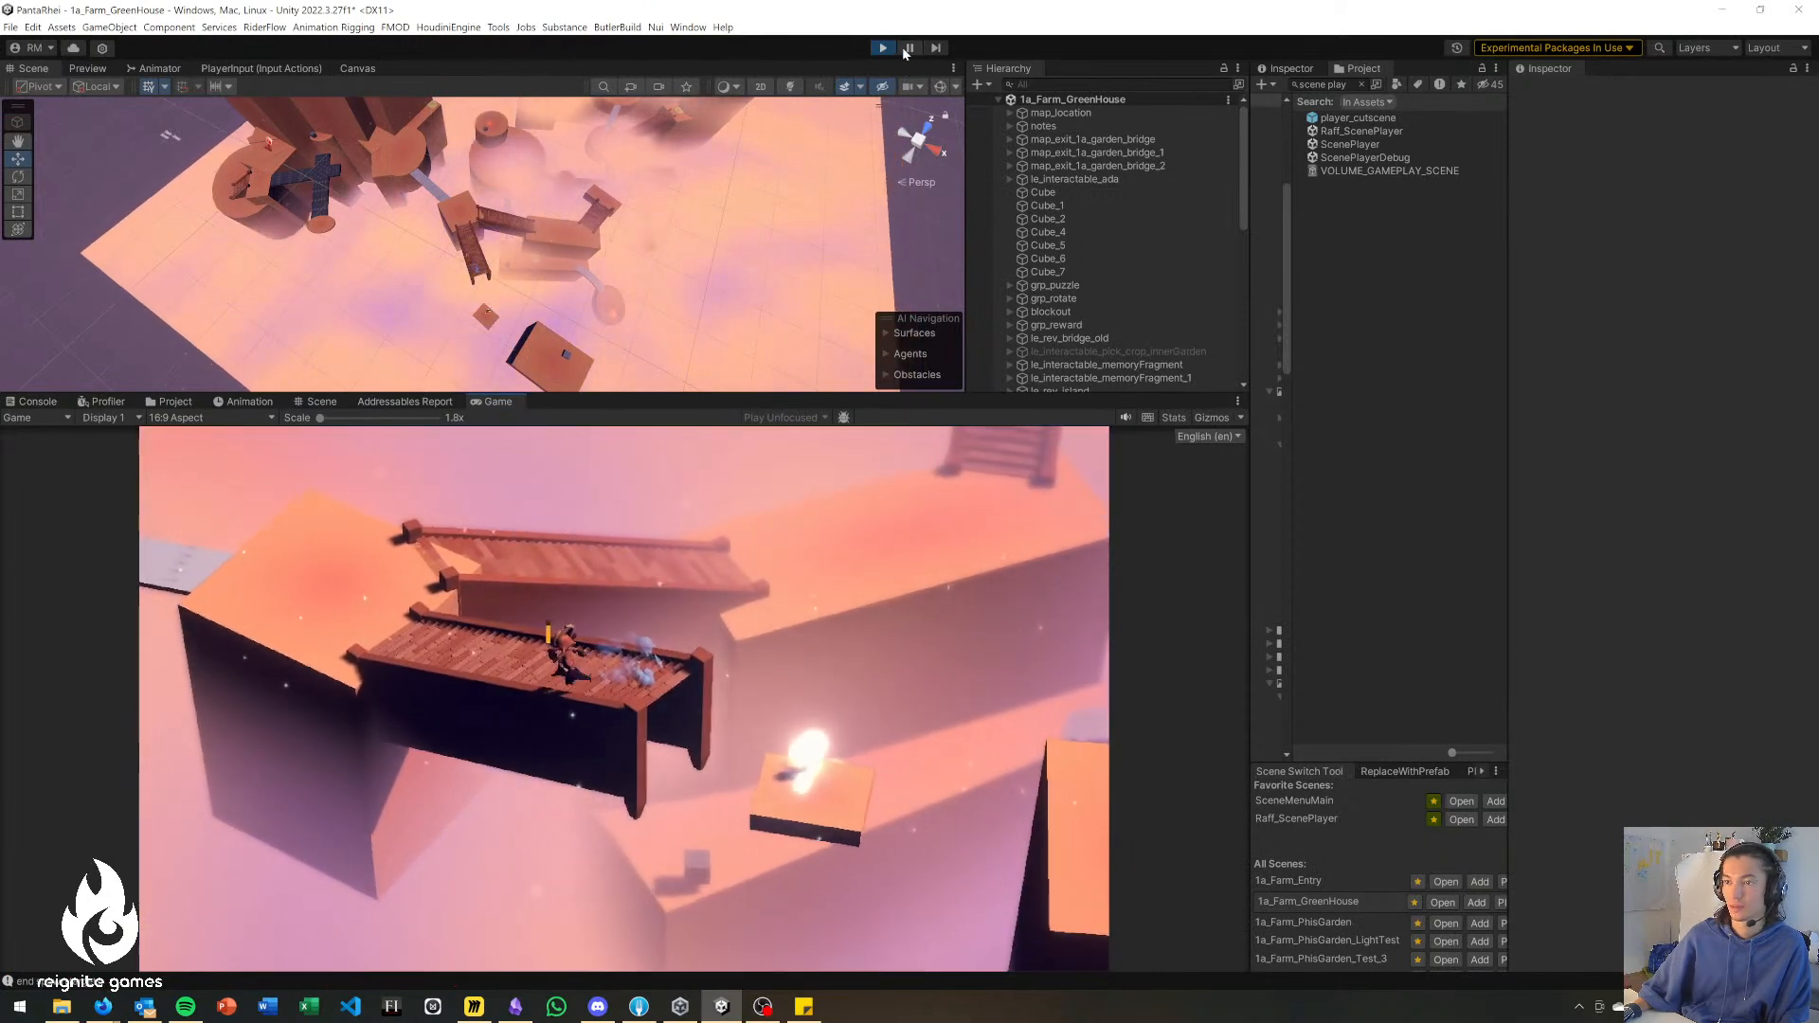
key(w)
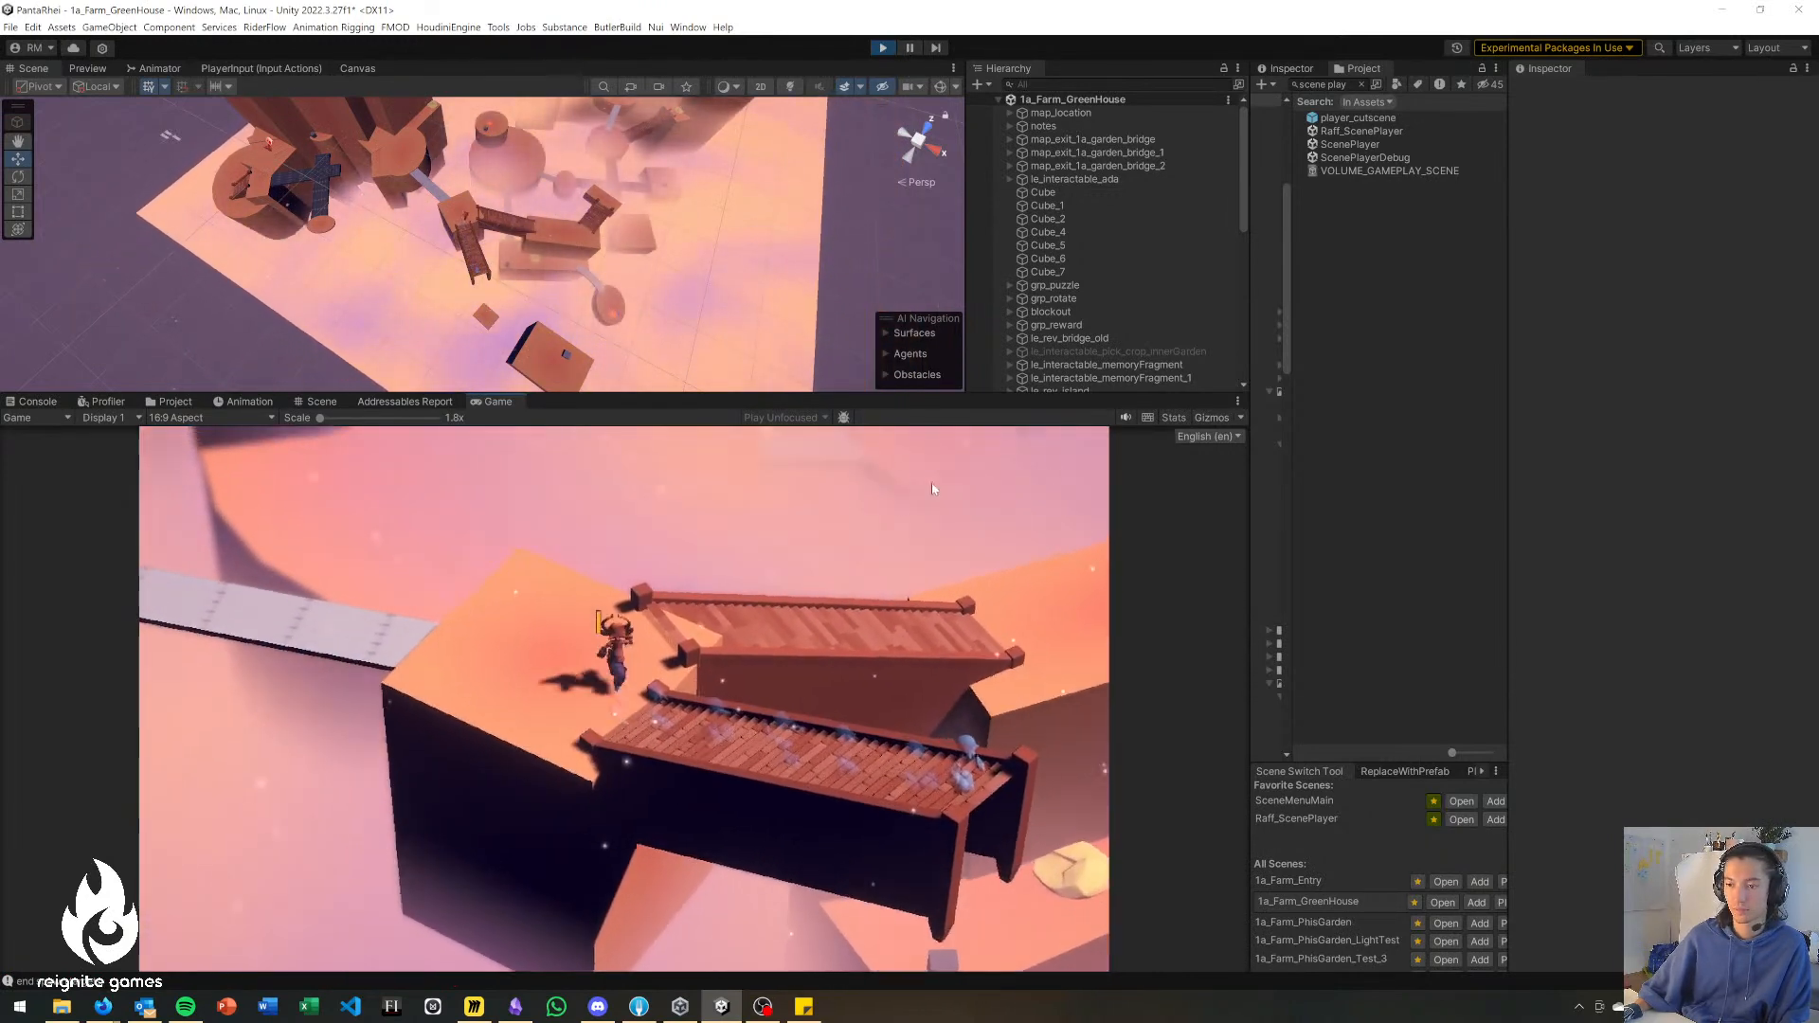
key(d)
key(d)
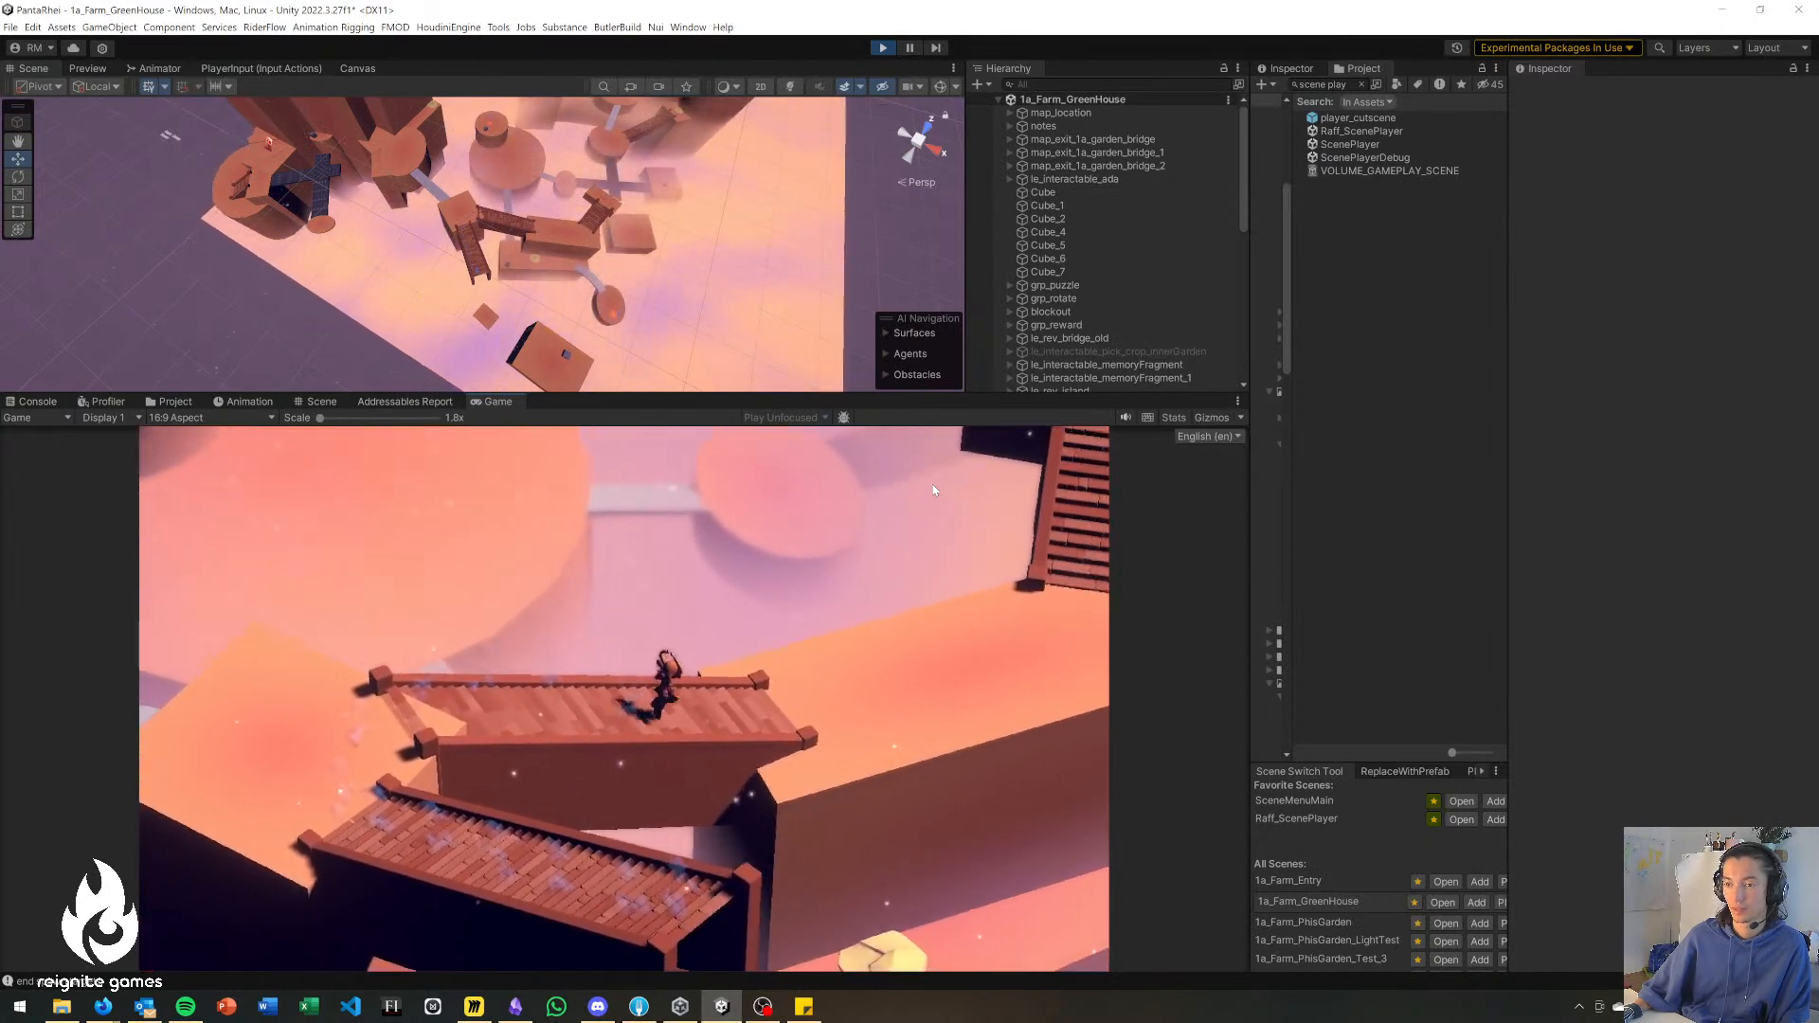
key(space)
key(w)
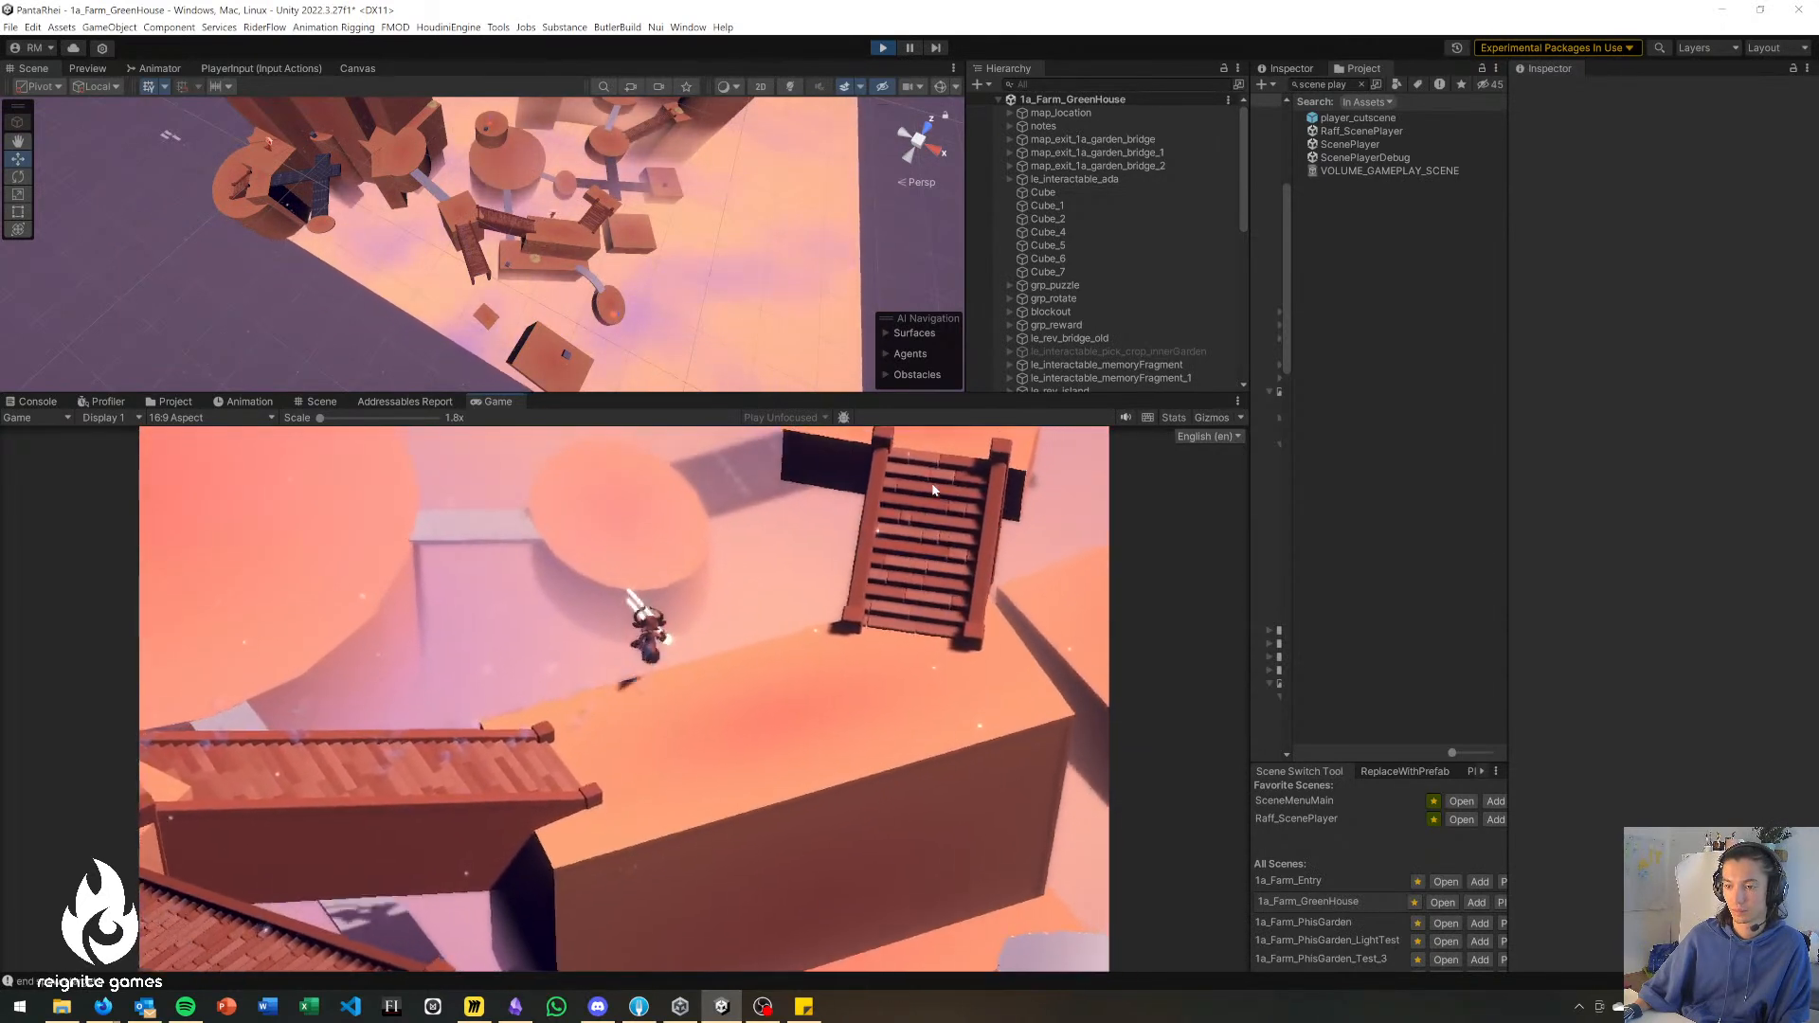
key(s)
key(w)
key(a)
key(s)
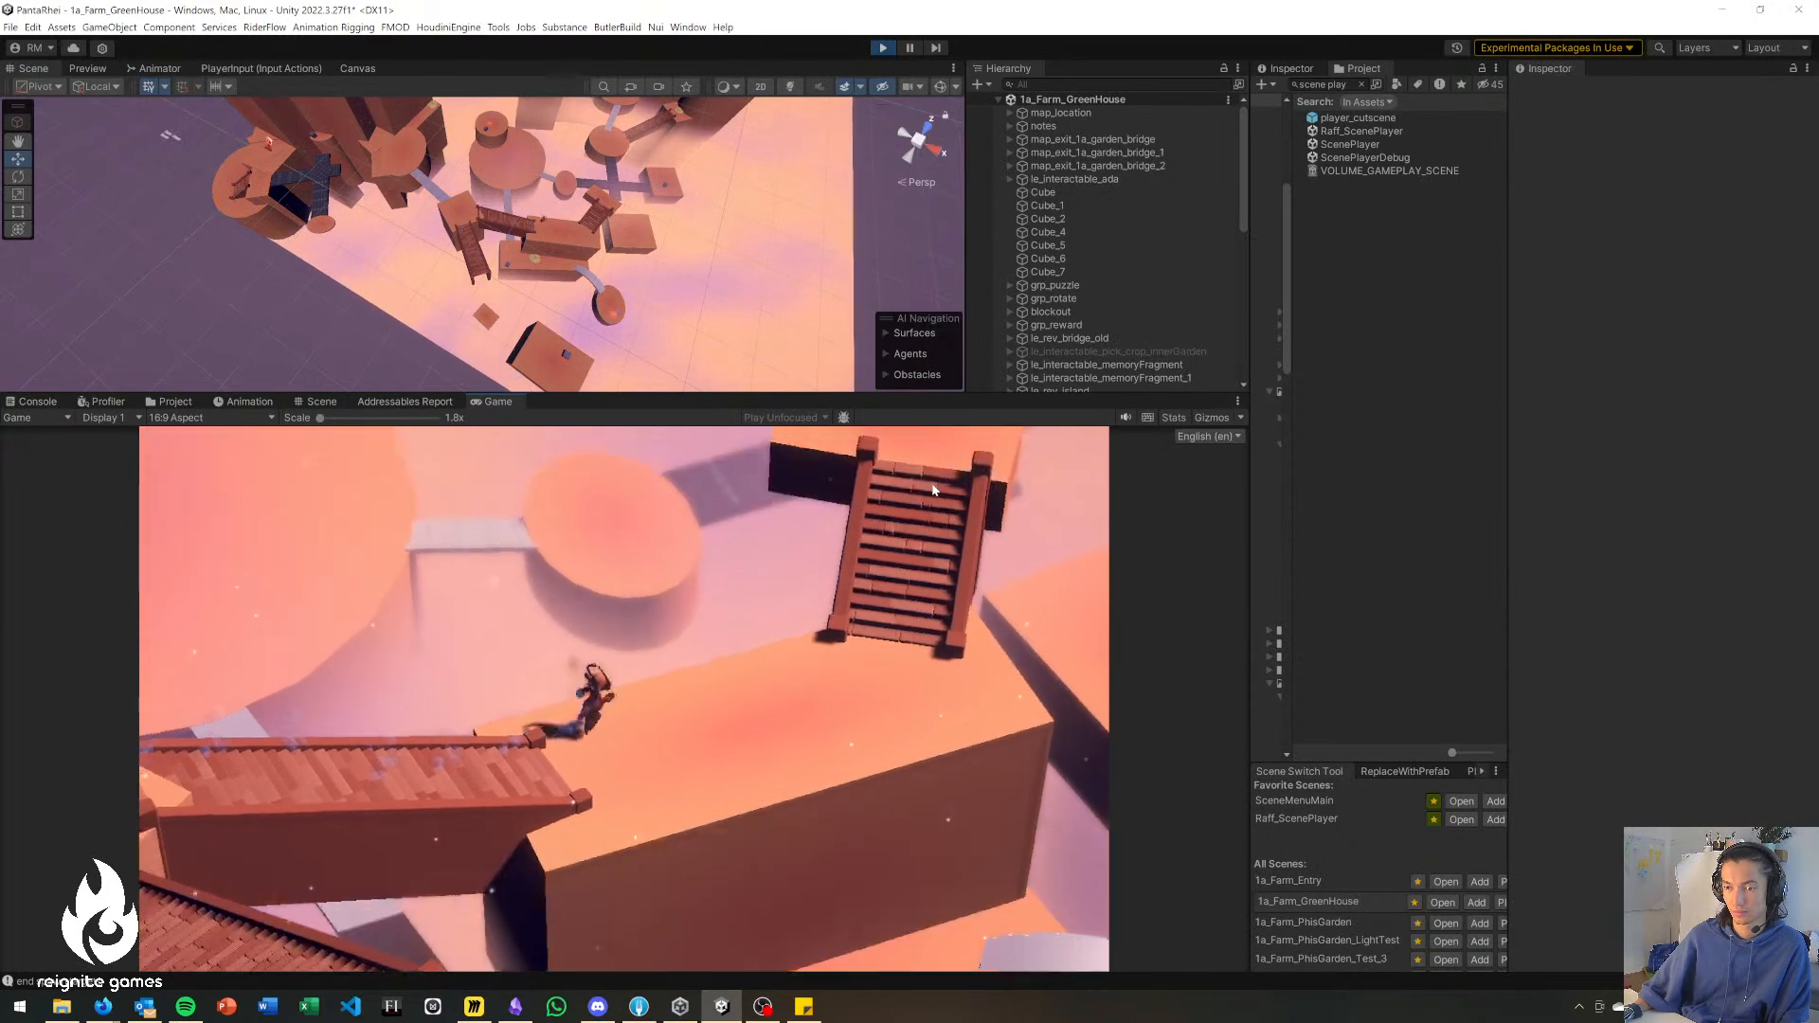
Dash the character off the long block's near edge down to the ledge with the yellow stump.
key(d)
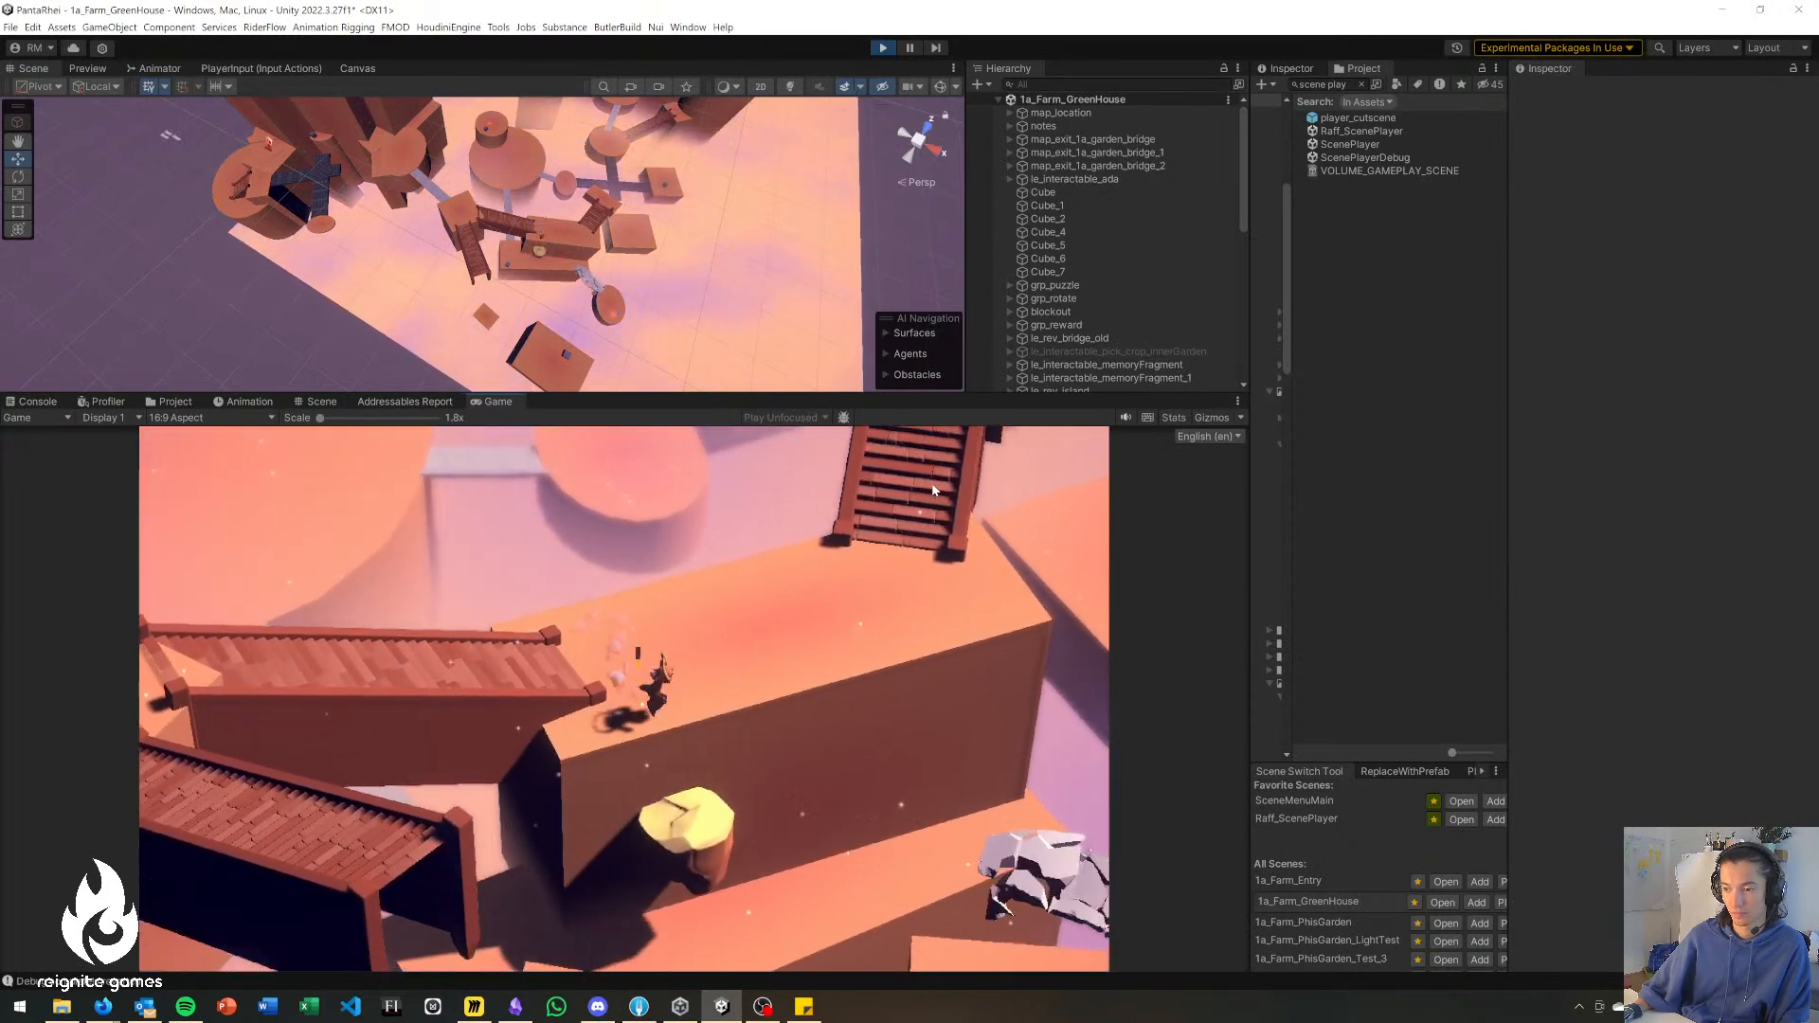
key(s)
key(space)
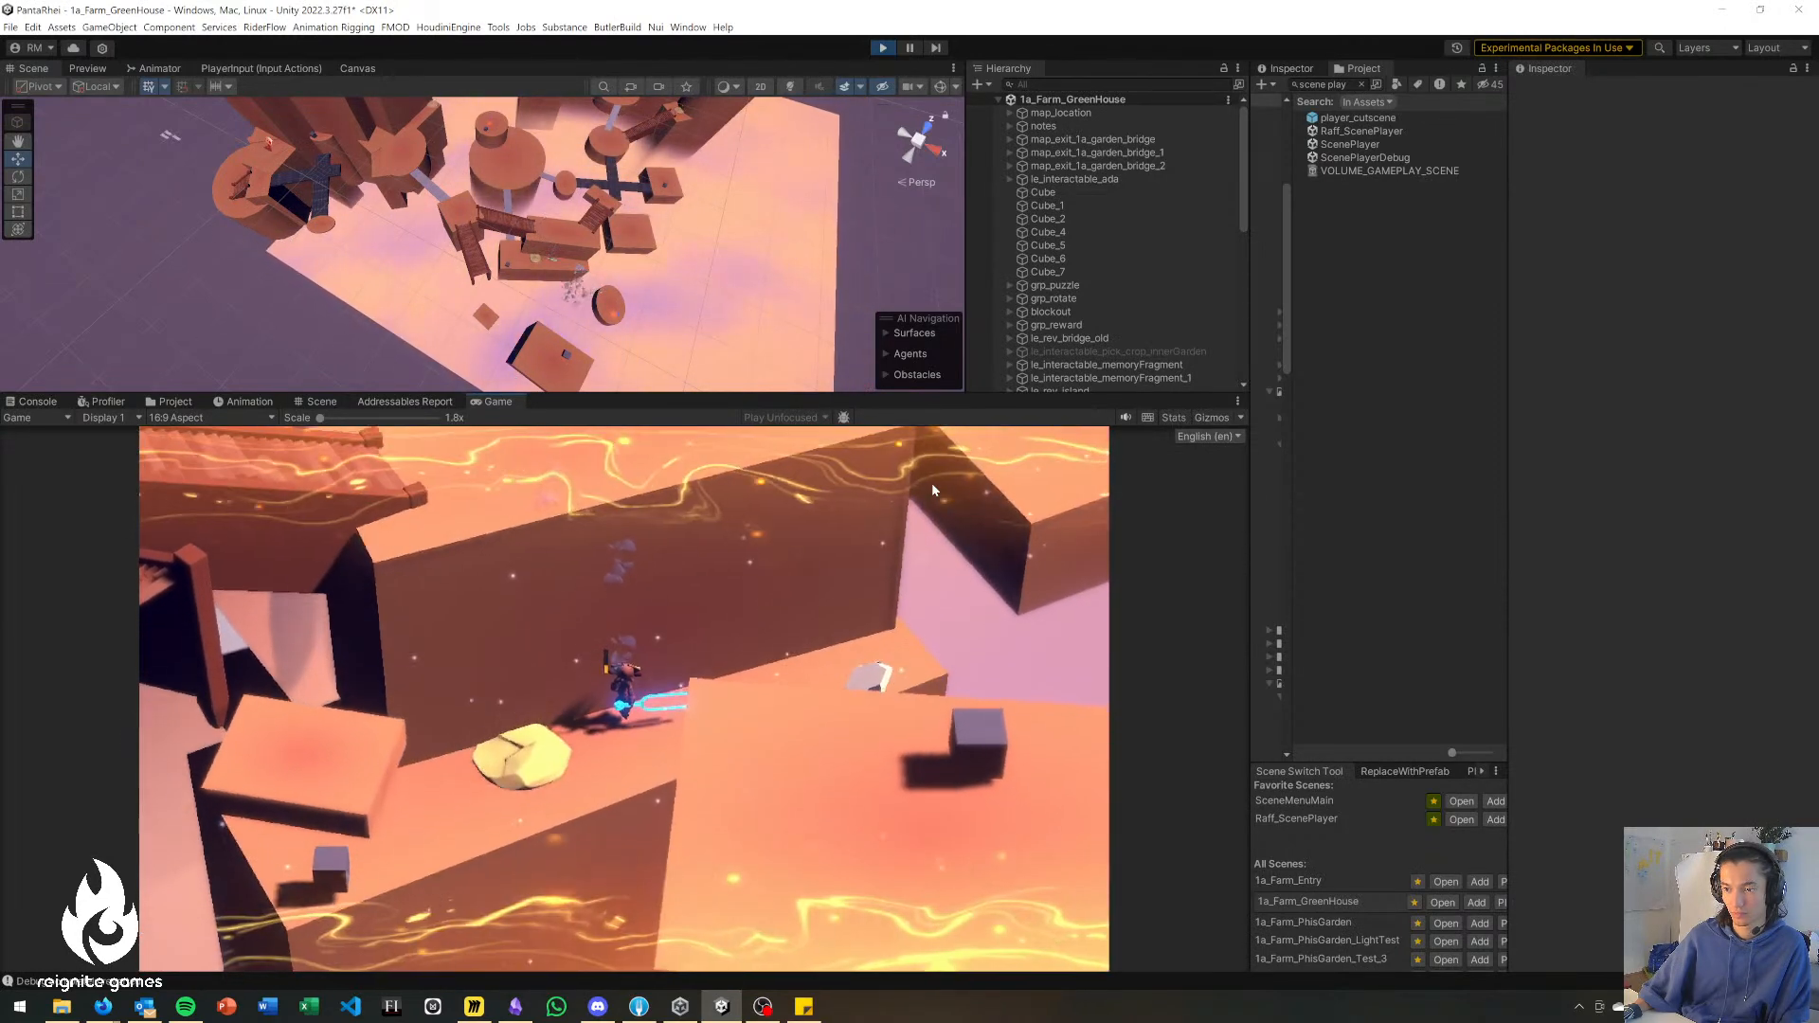
Return the character to the long block and climb the wooden stairs to the small upper landing.
key(w)
key(w)
key(d)
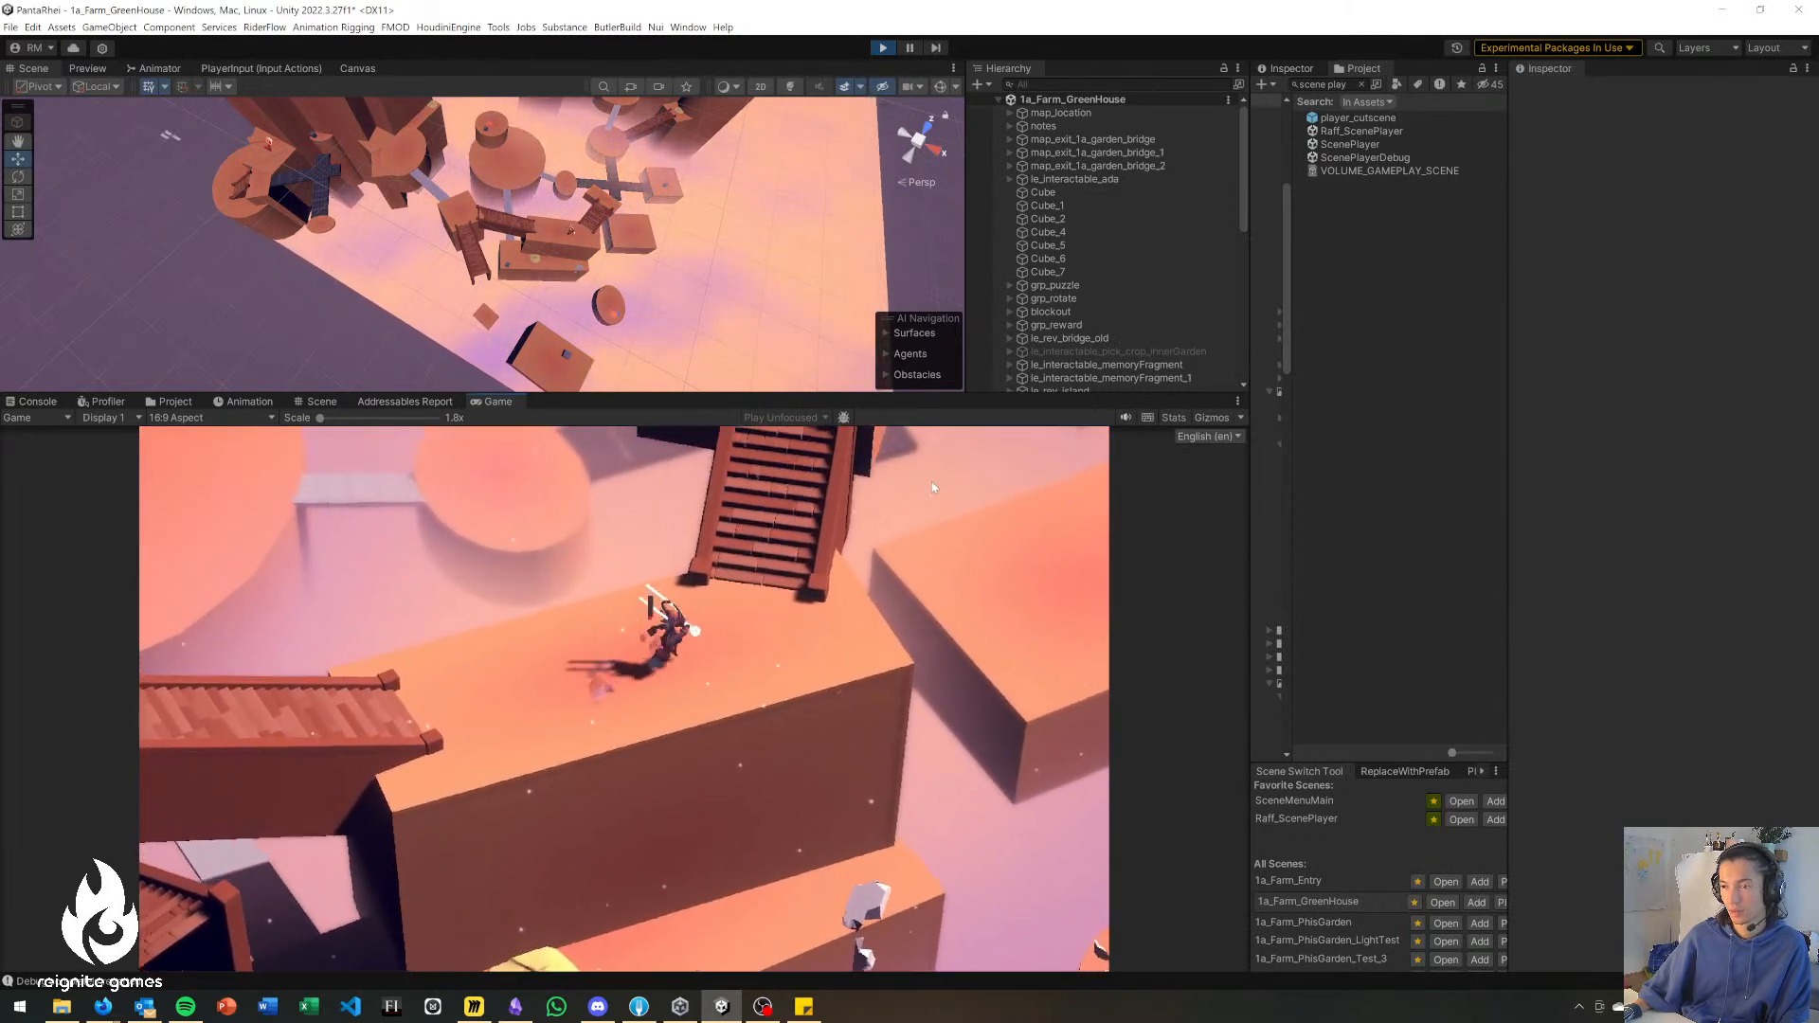
key(w)
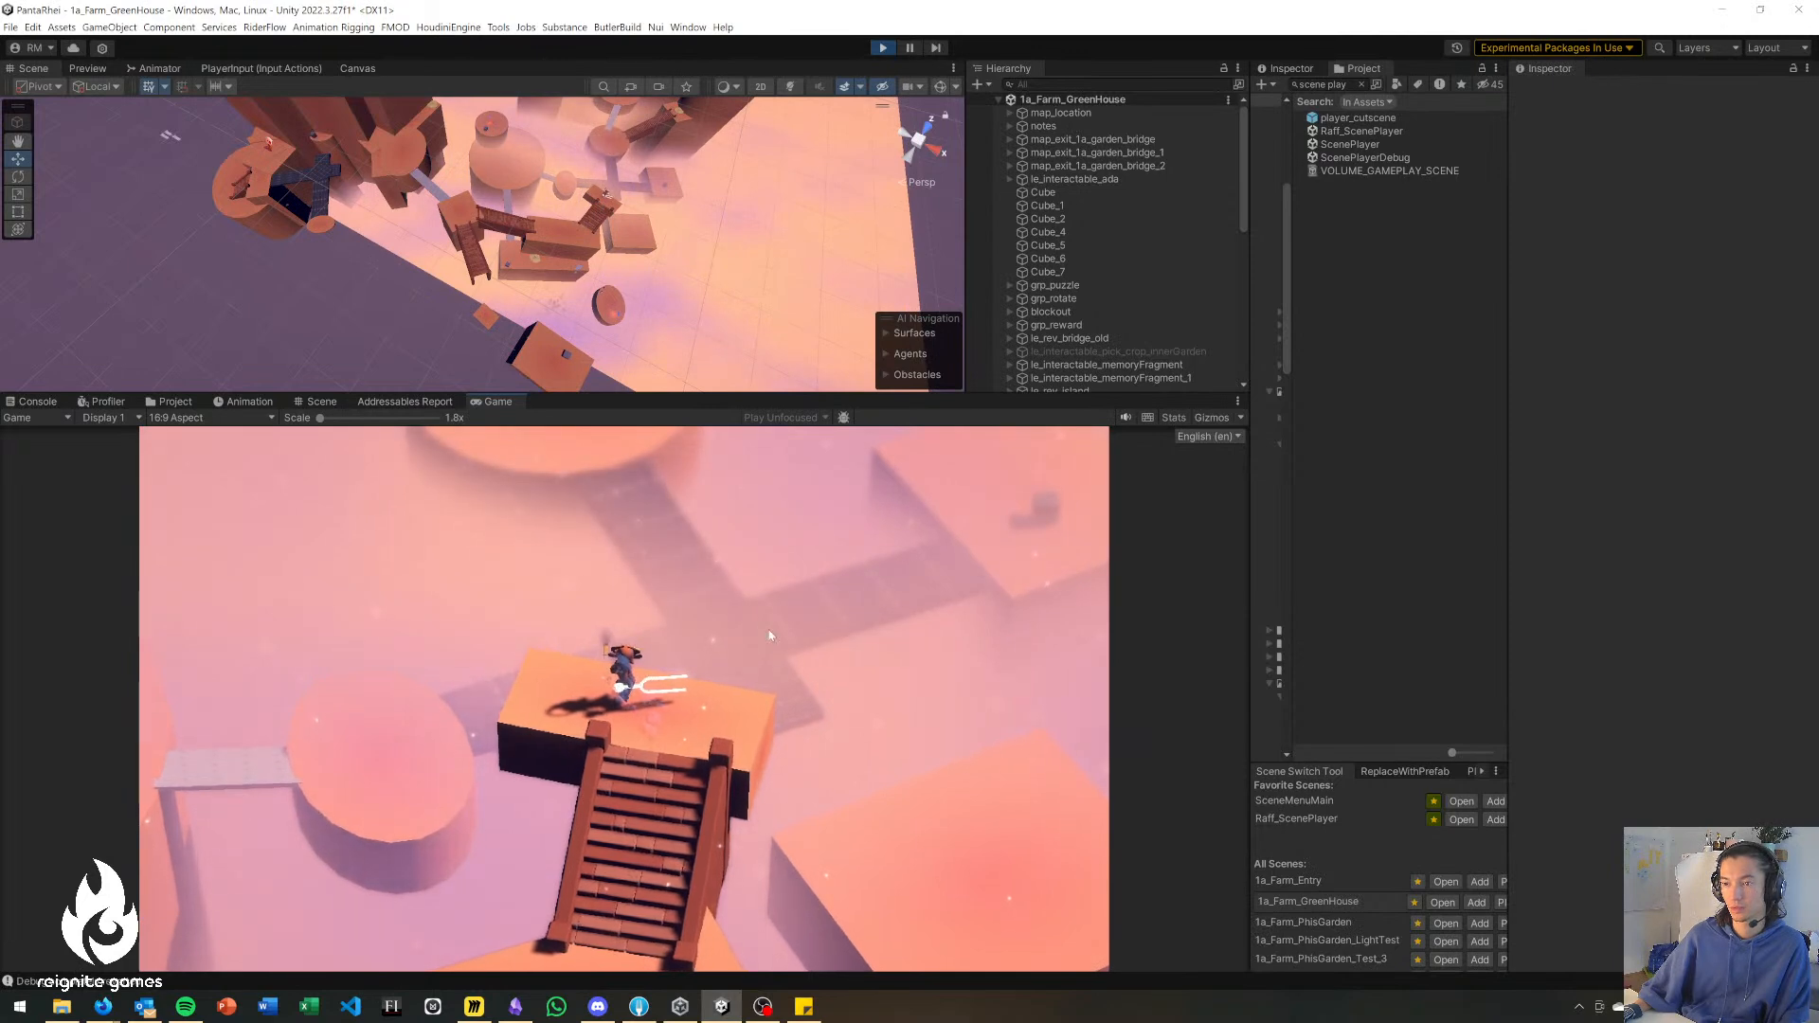
Walk the character down the stairs and back across the upper wooden bridge to the first block.
key(s)
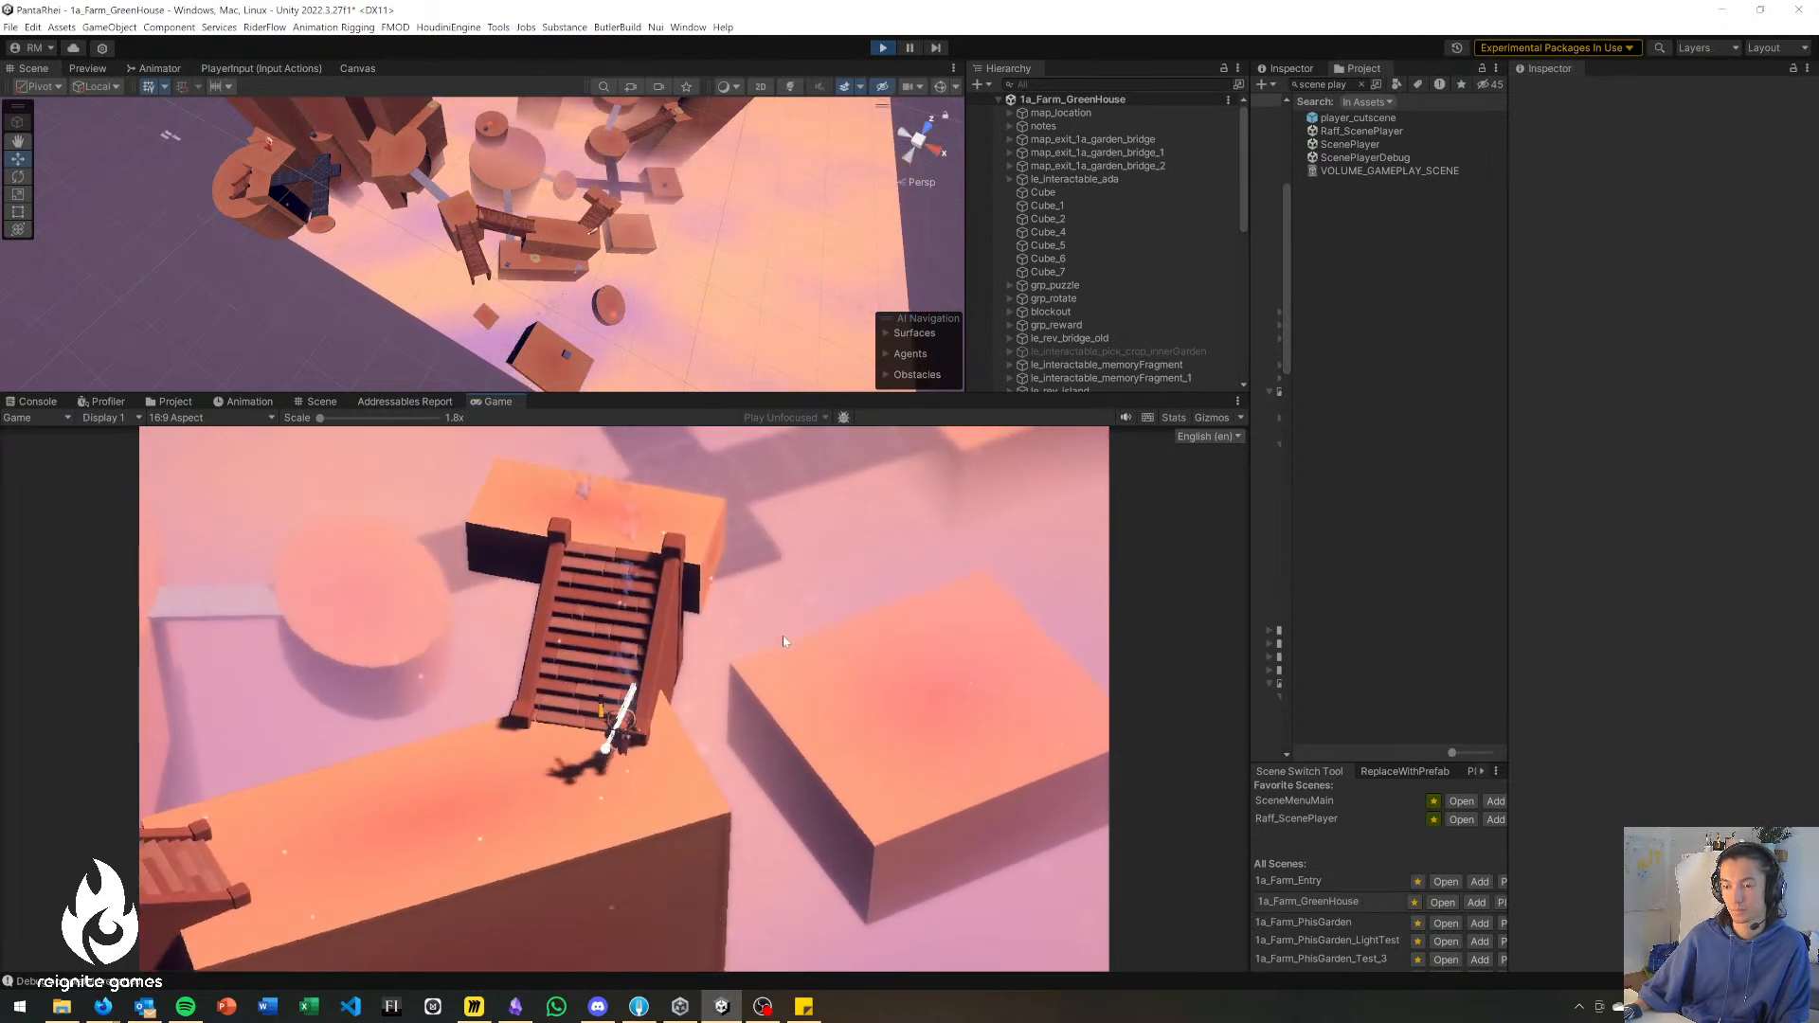
key(s)
key(a)
key(d)
key(a)
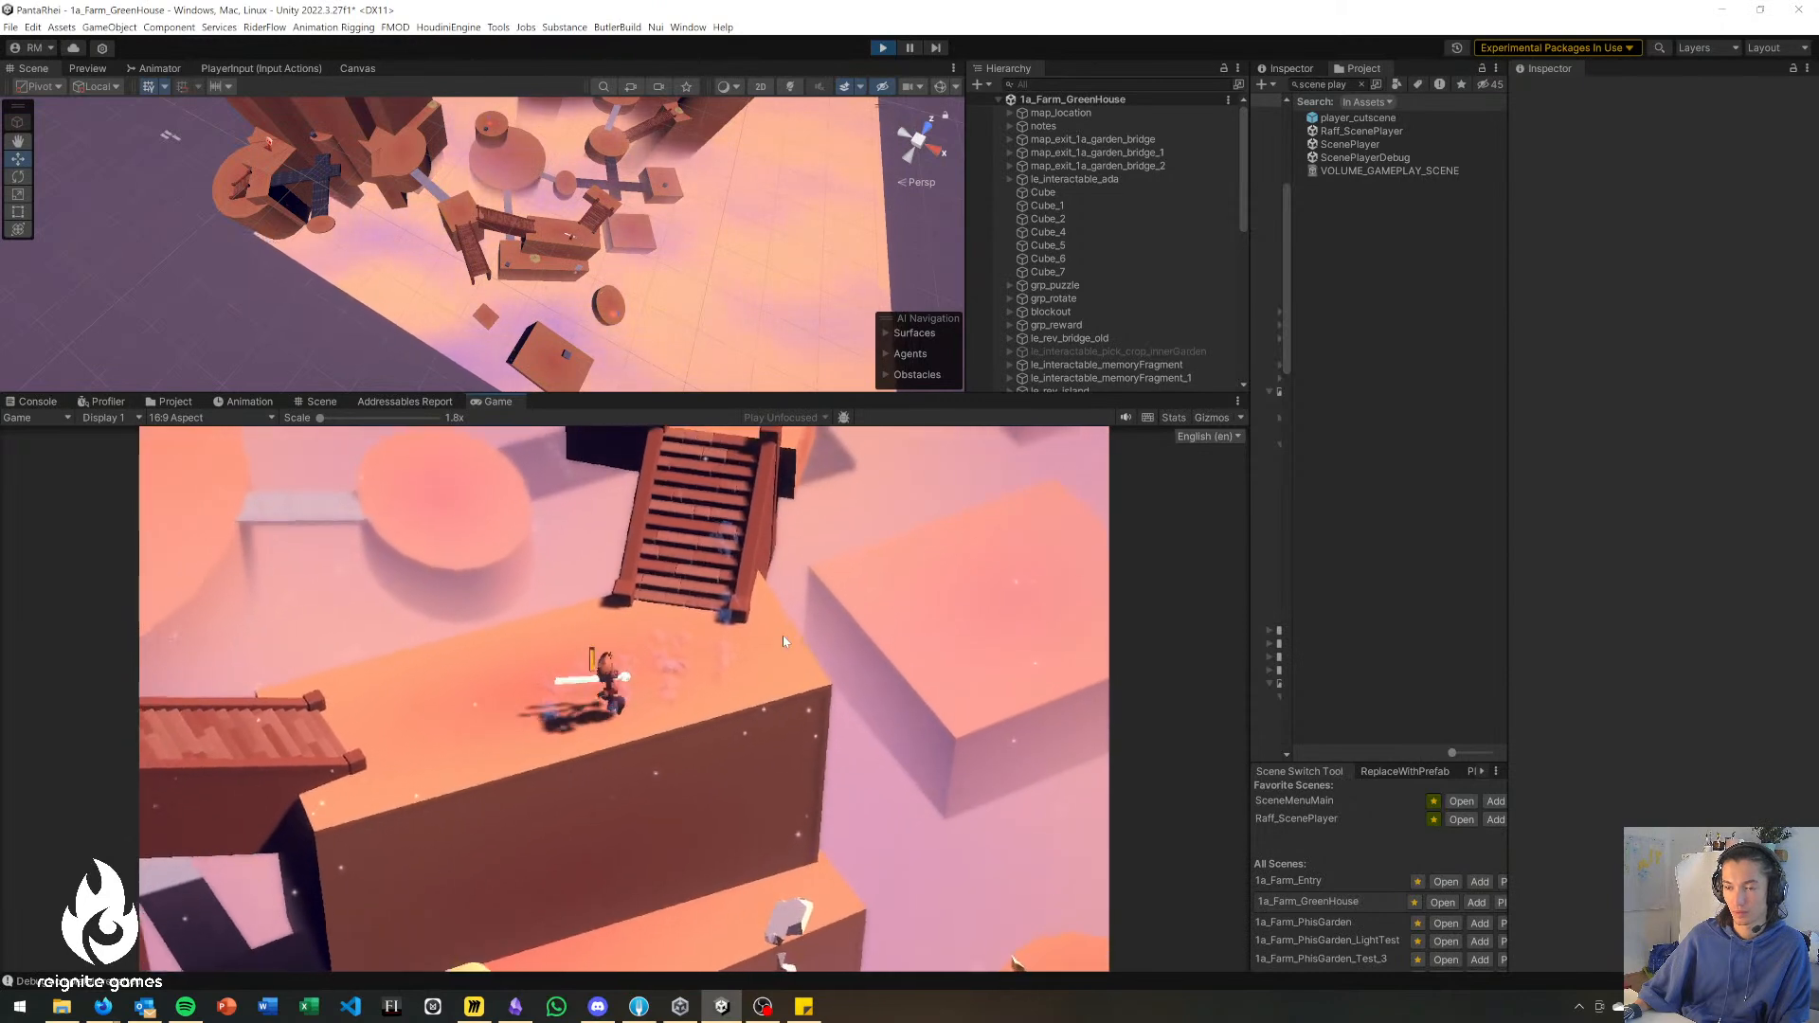
key(a)
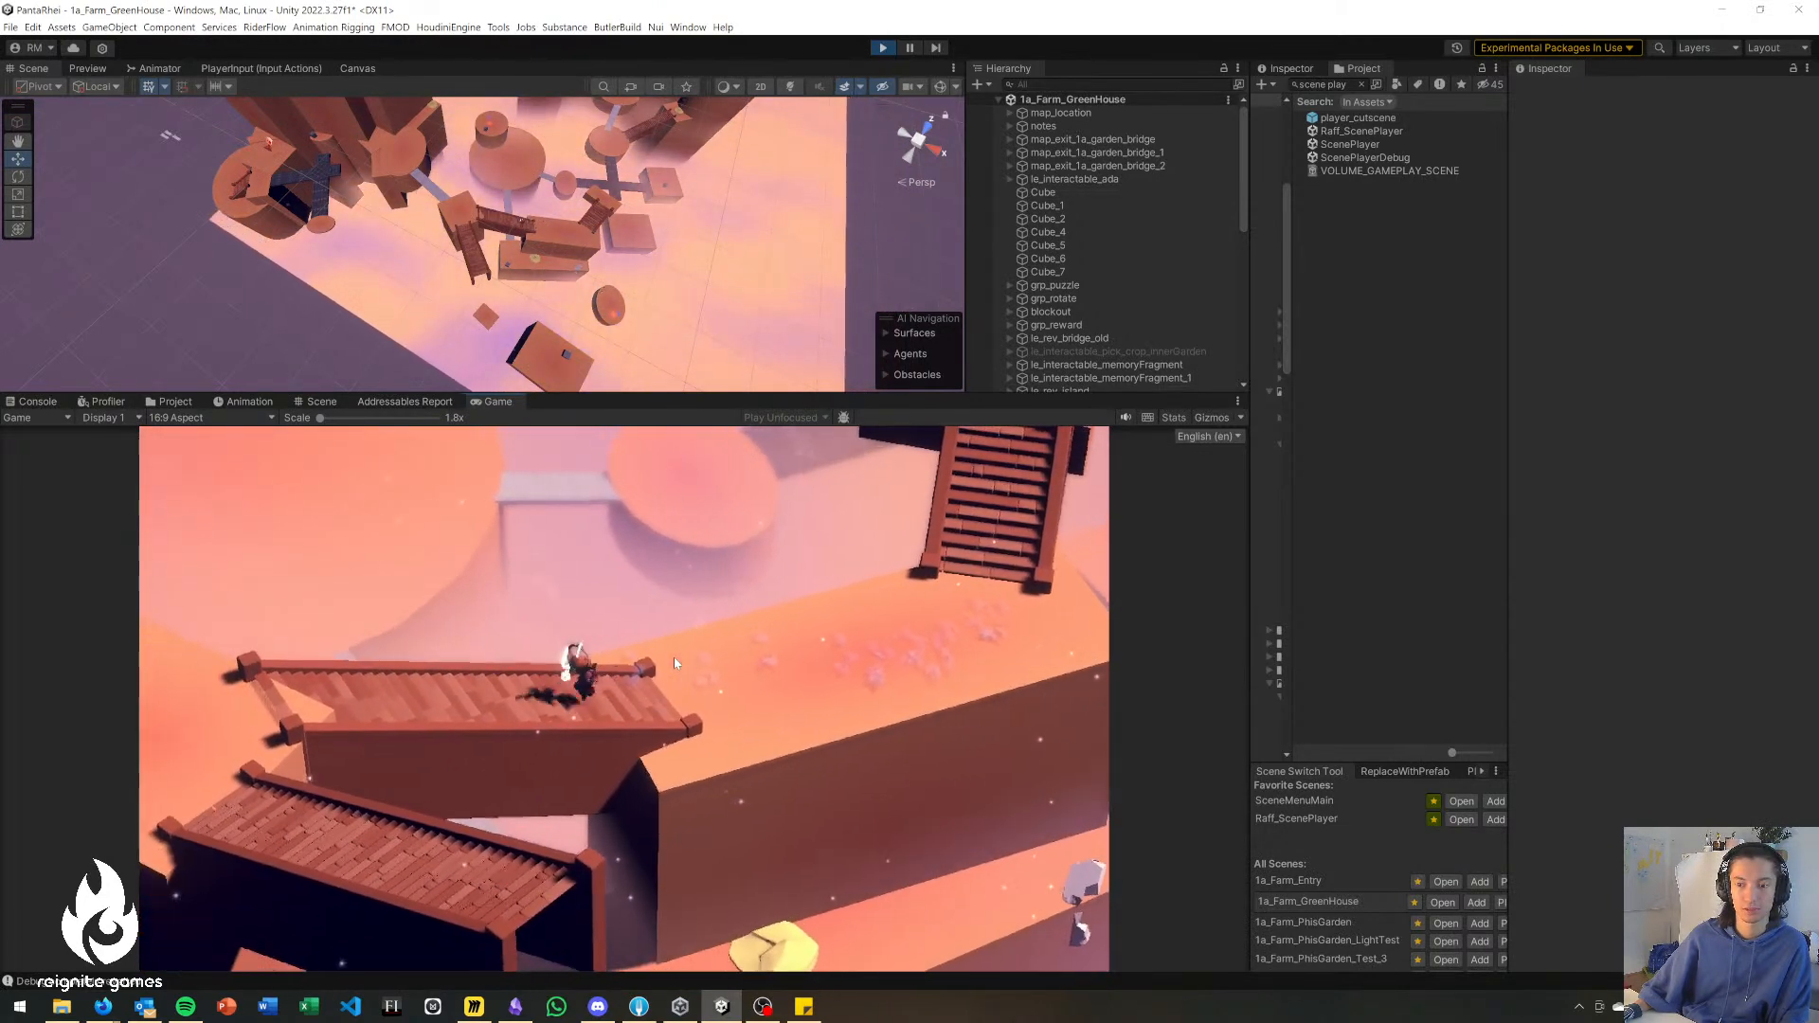
key(a)
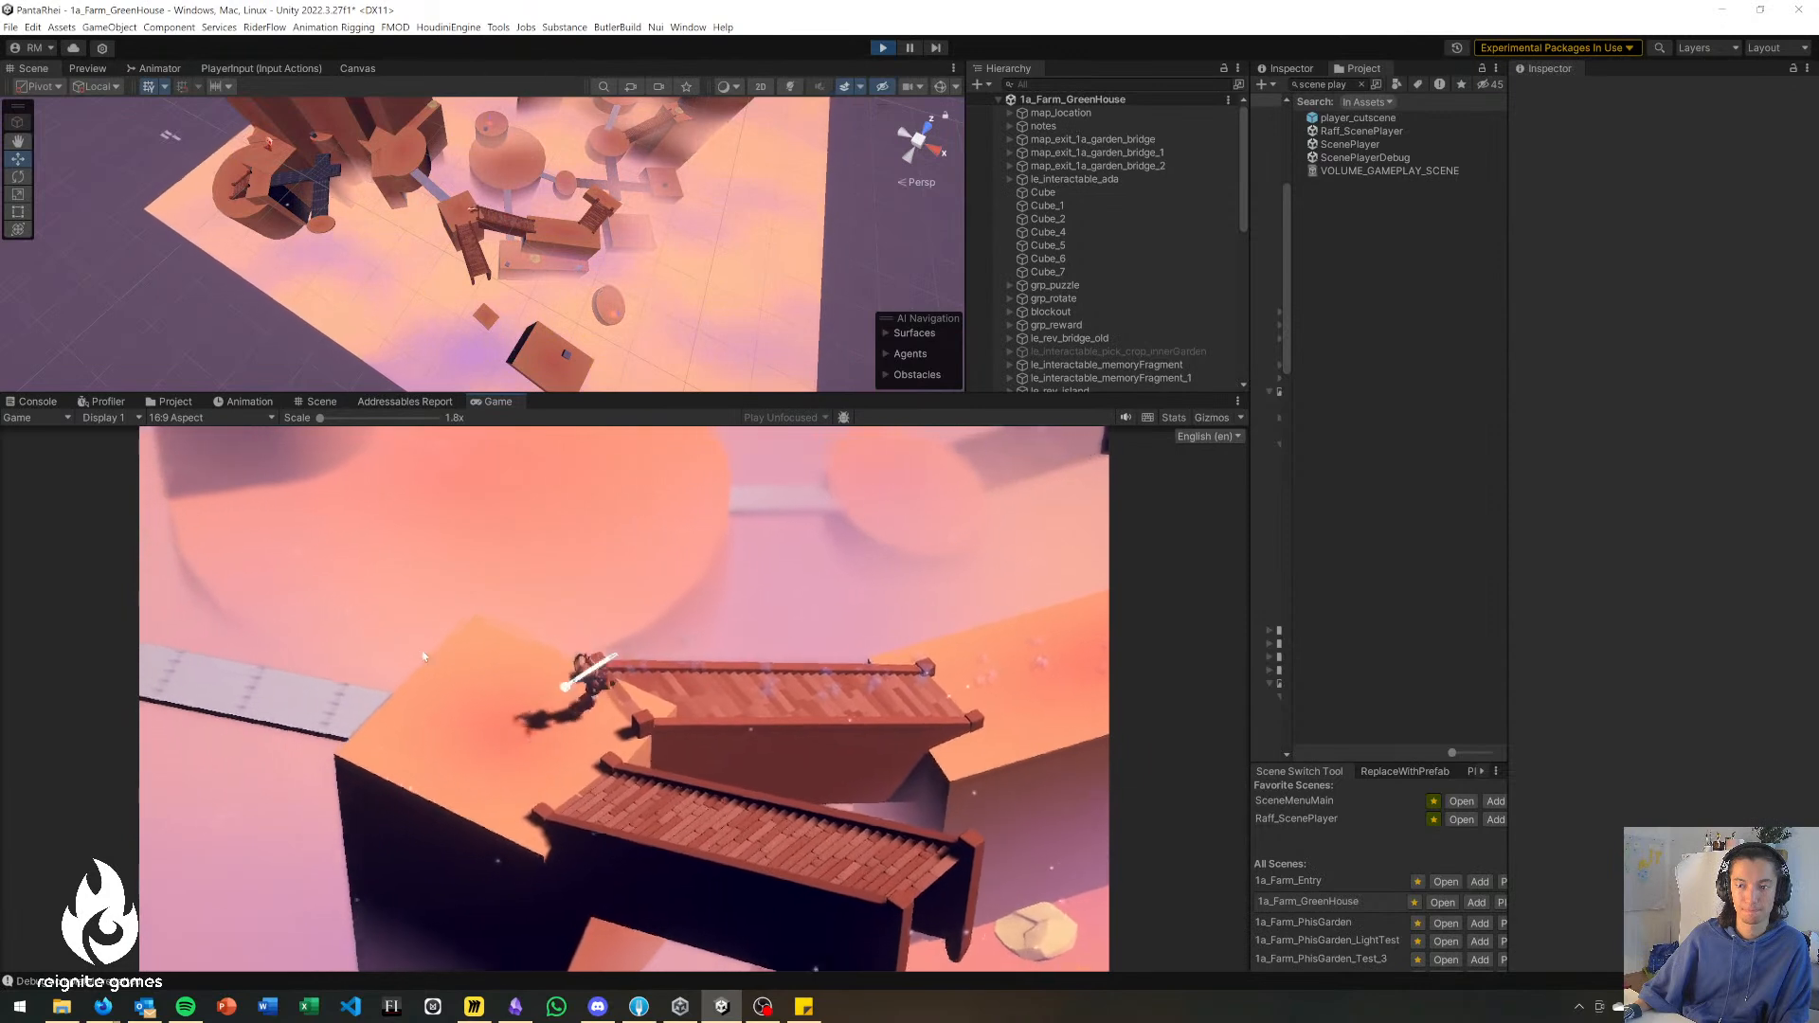
Walk the character over the grey bridge to the round platform and on past the tall walls to the large square platform.
key(a)
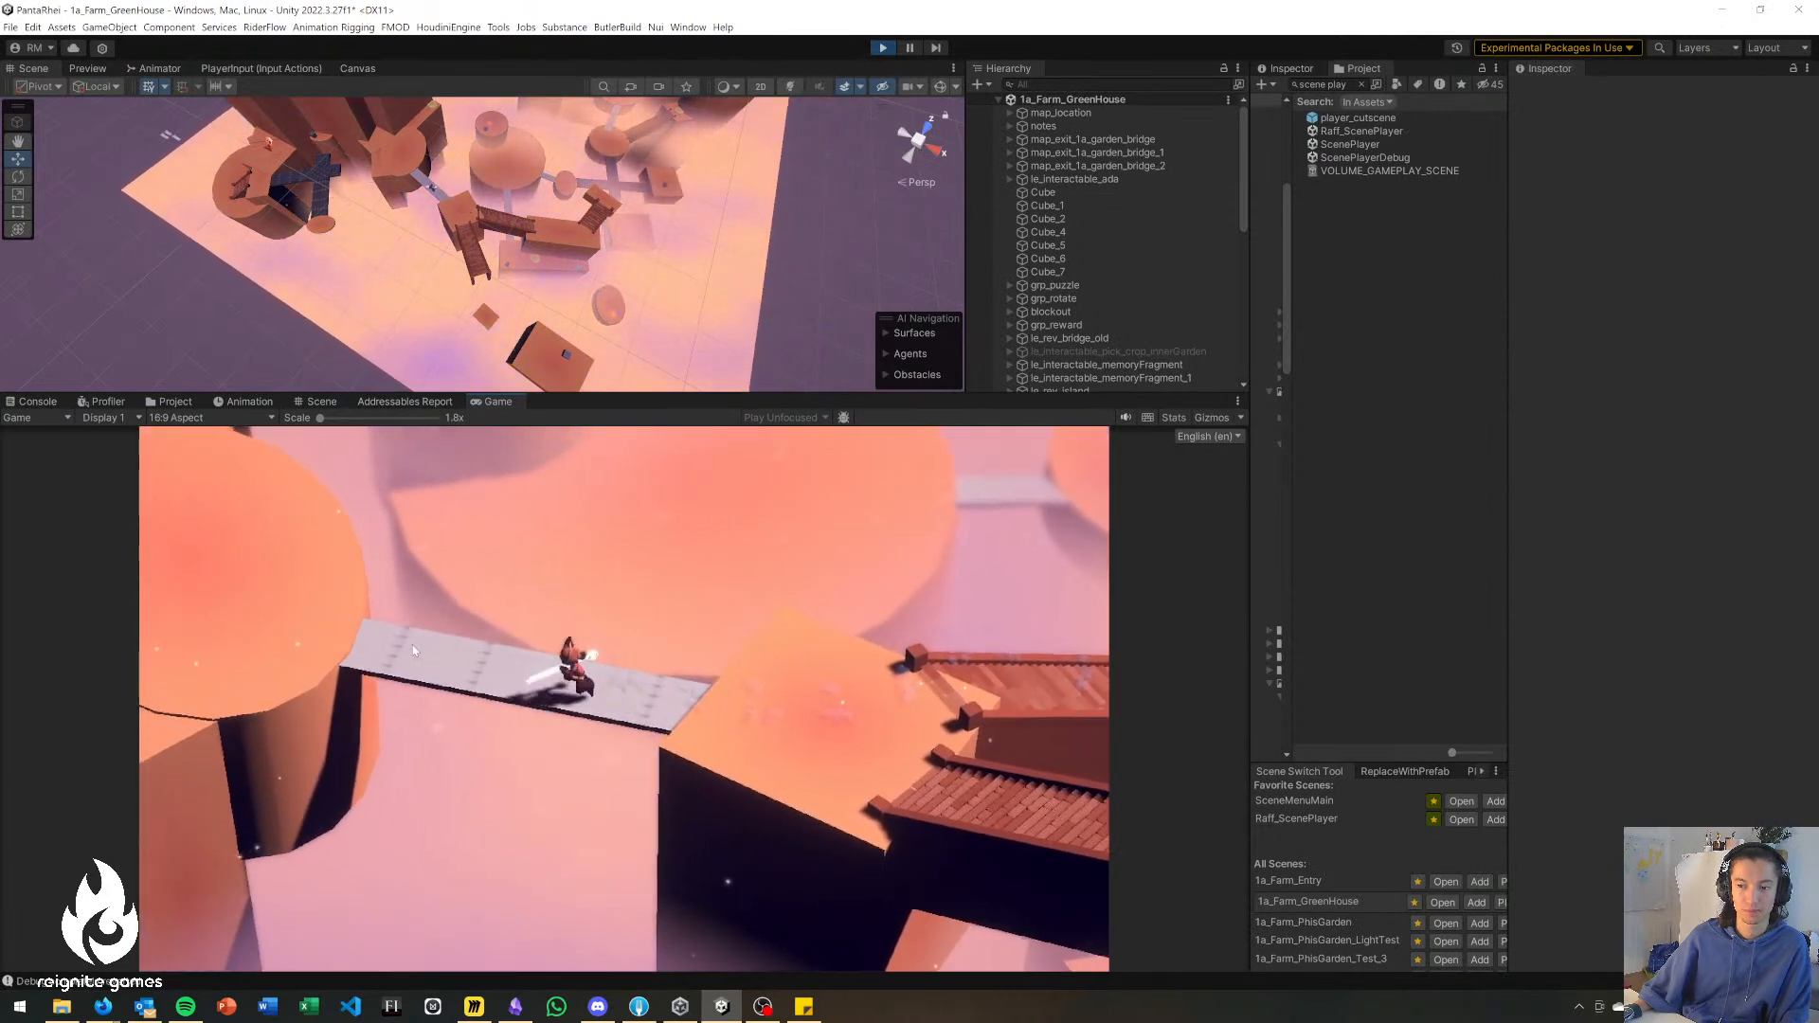
key(a)
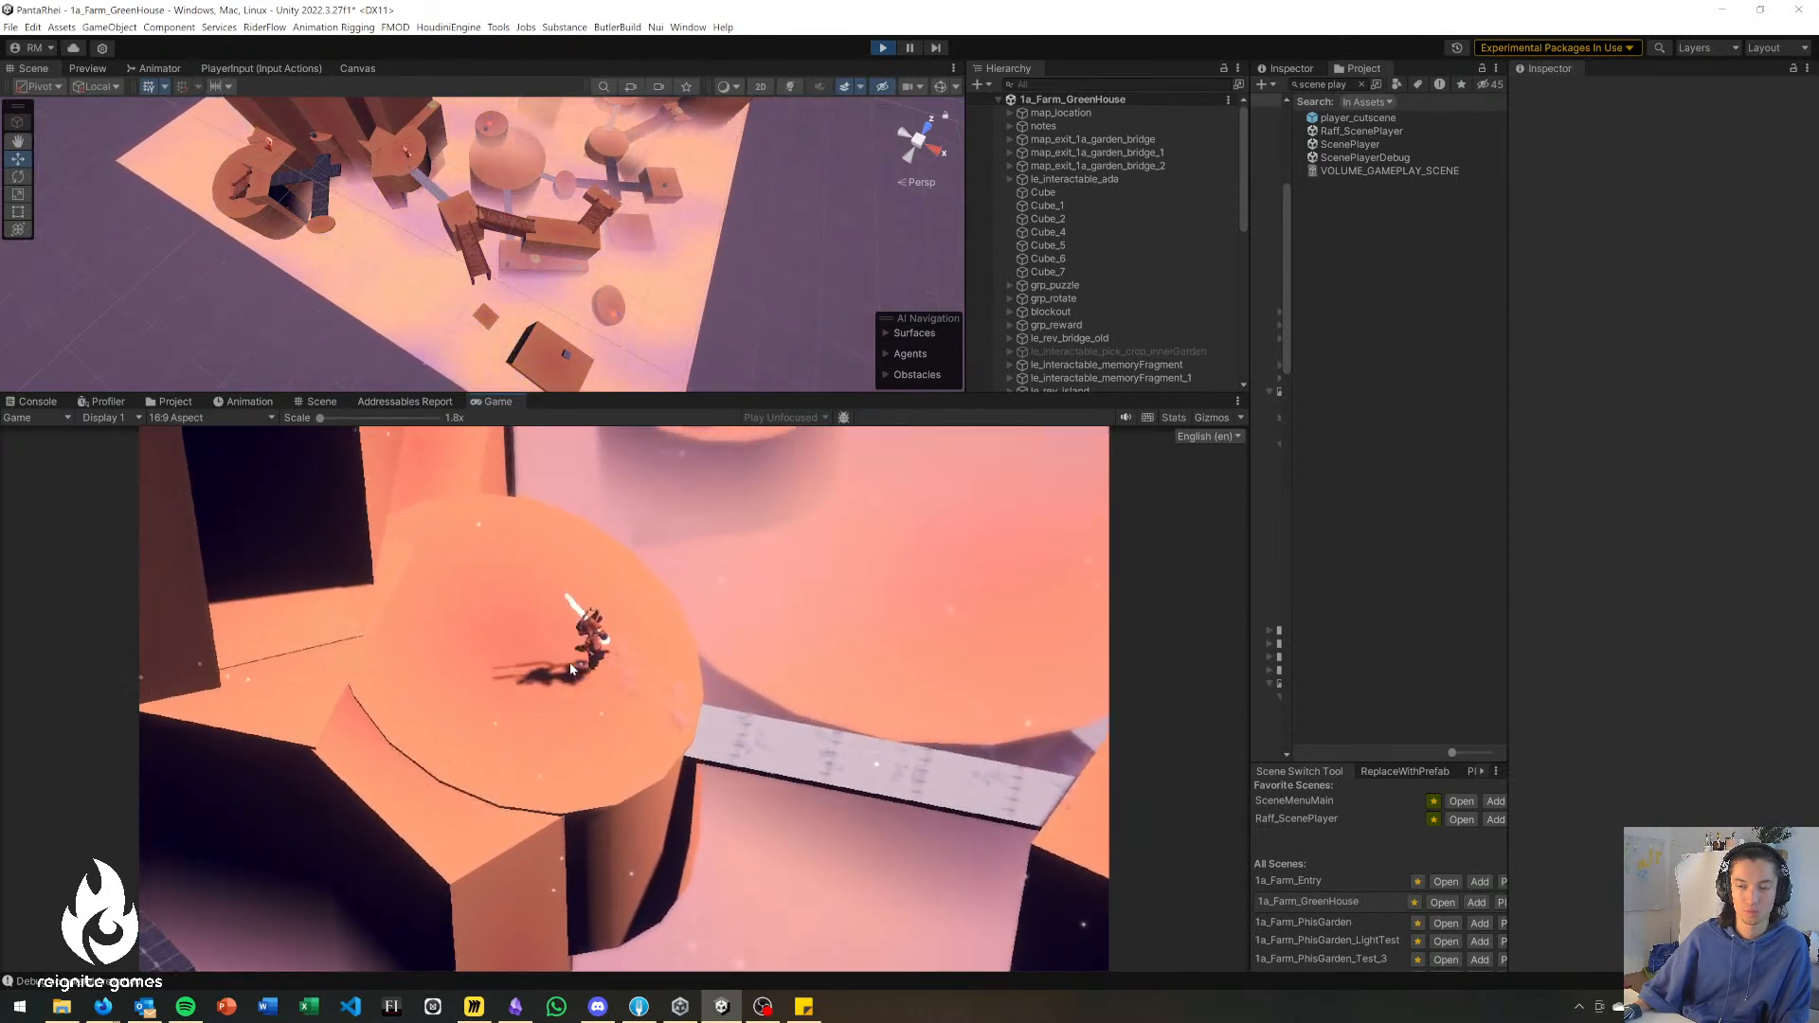
key(a)
key(w)
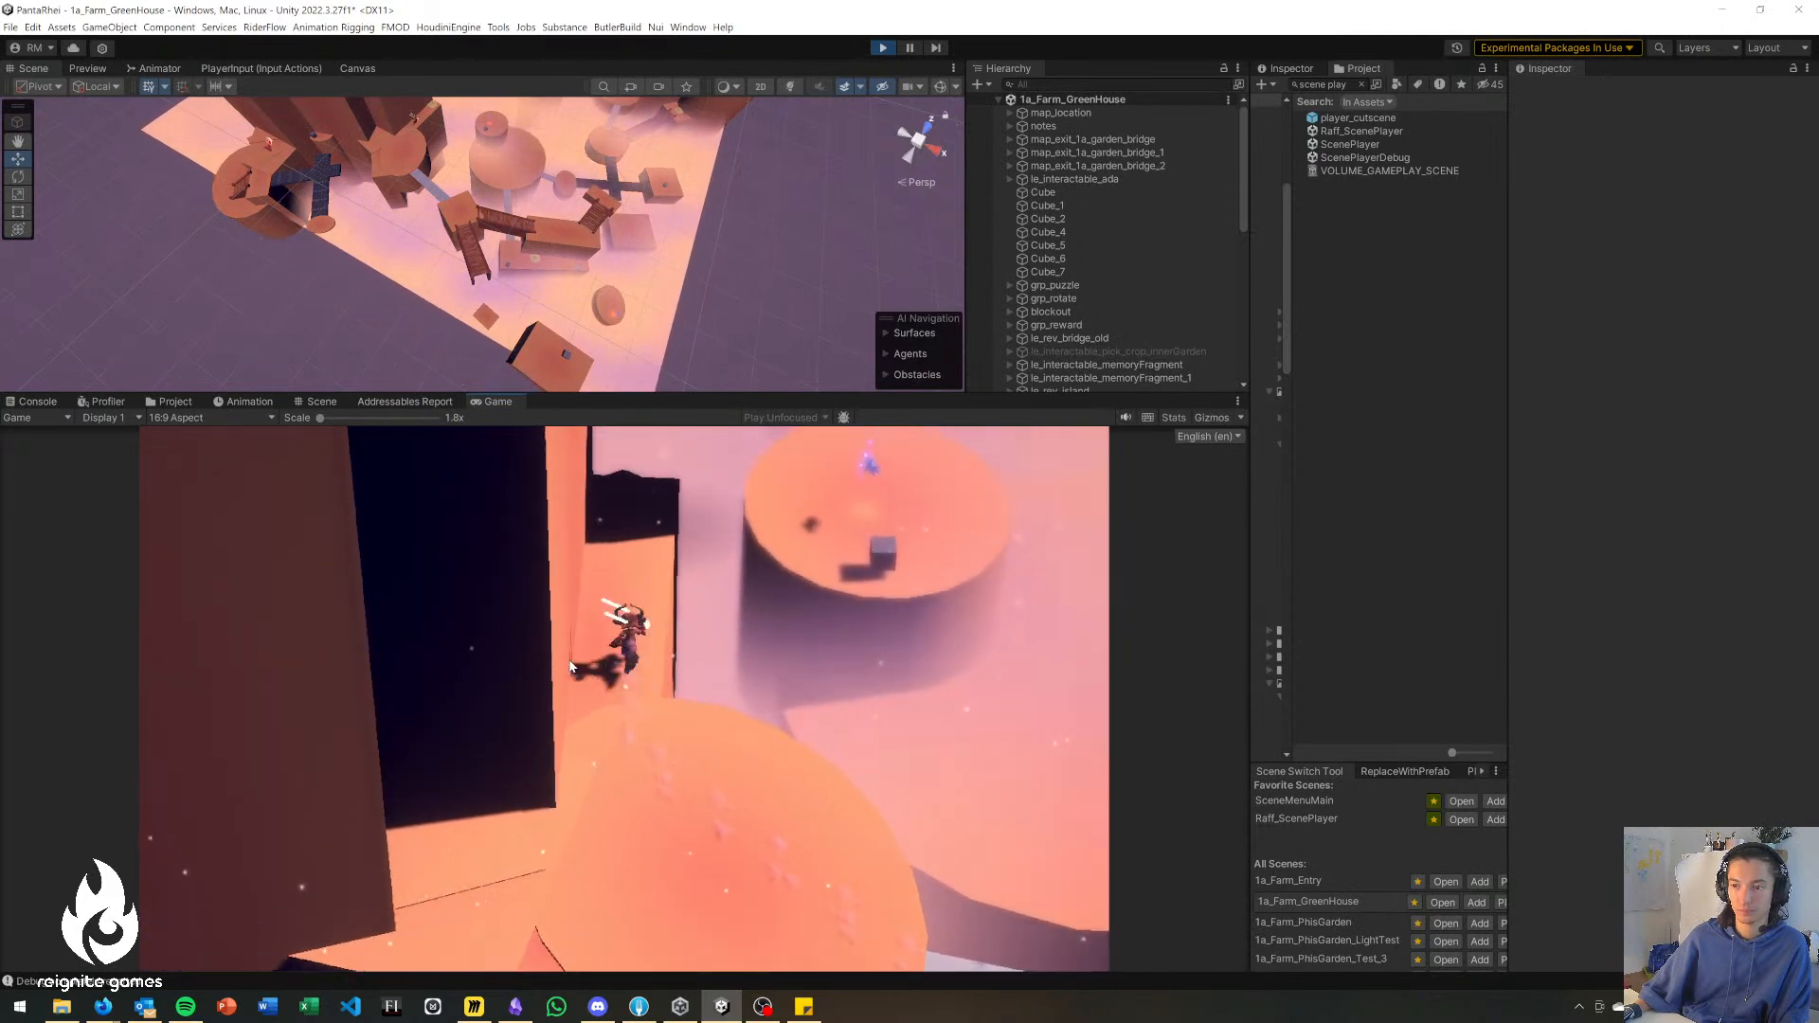
key(w)
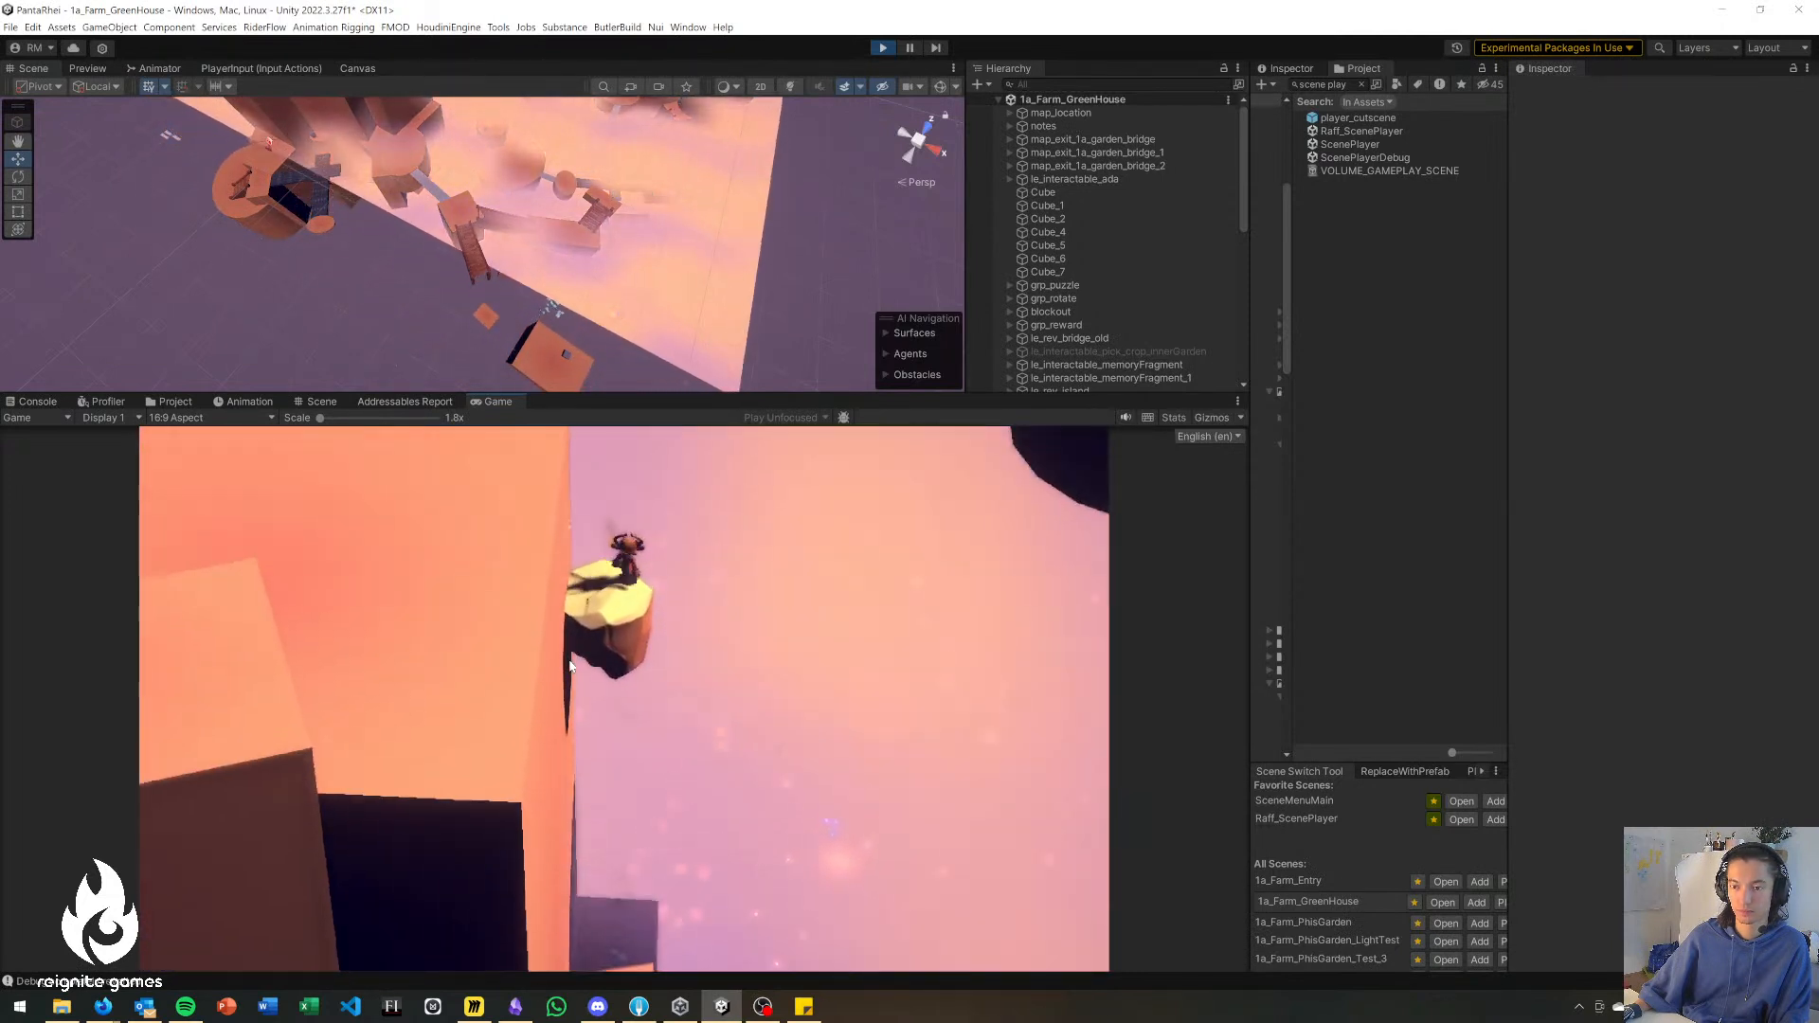
key(a)
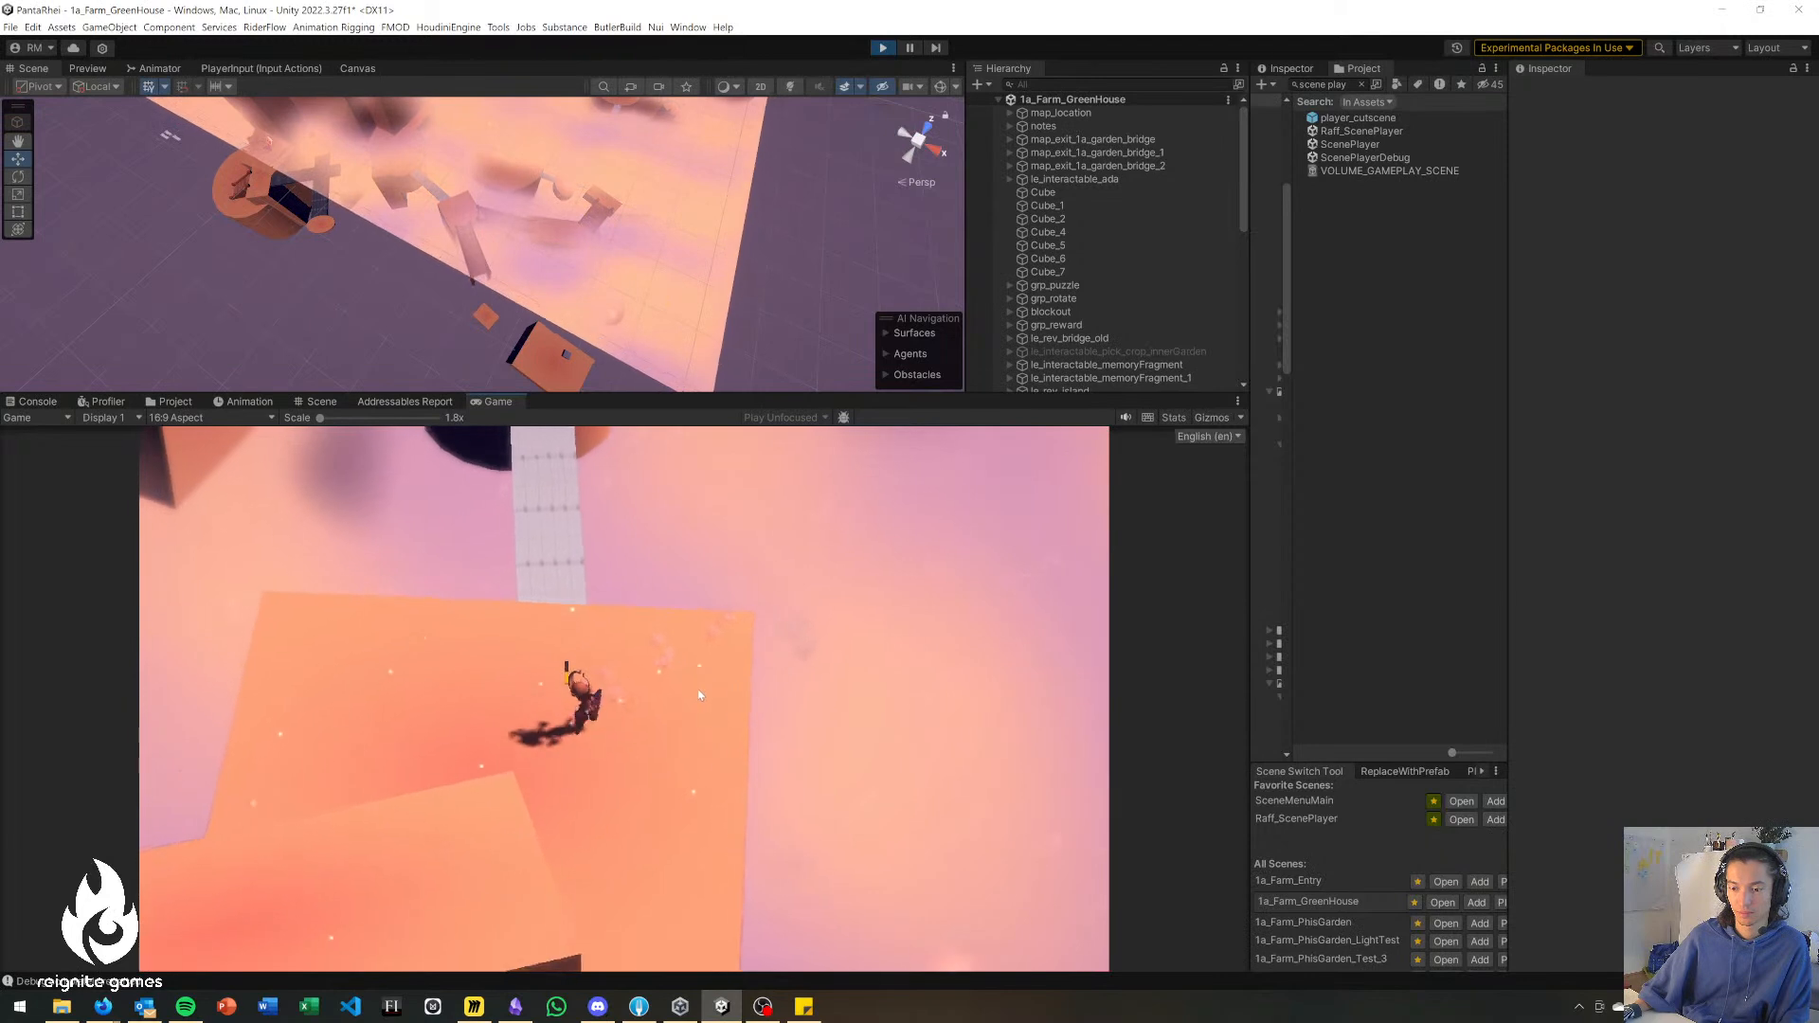
Cross the grey bridge to the small round platform and move onto its side ledge facing the tall block with the cube.
key(w)
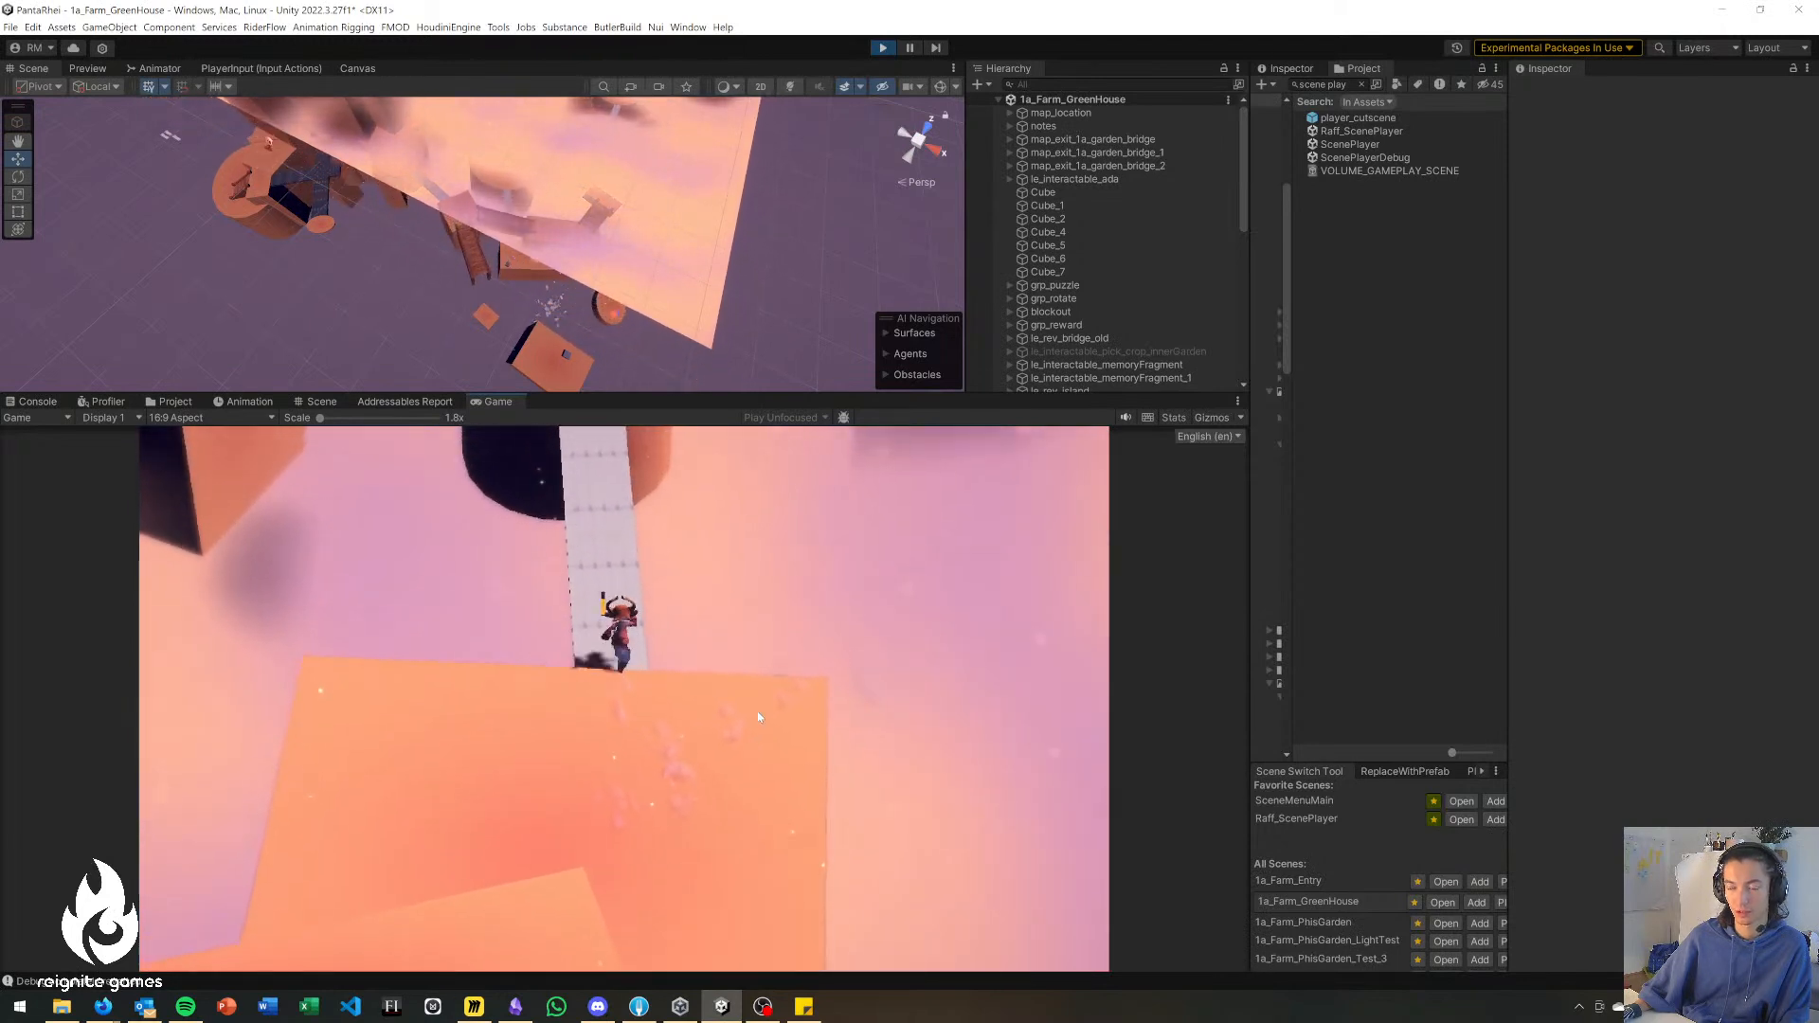
key(w)
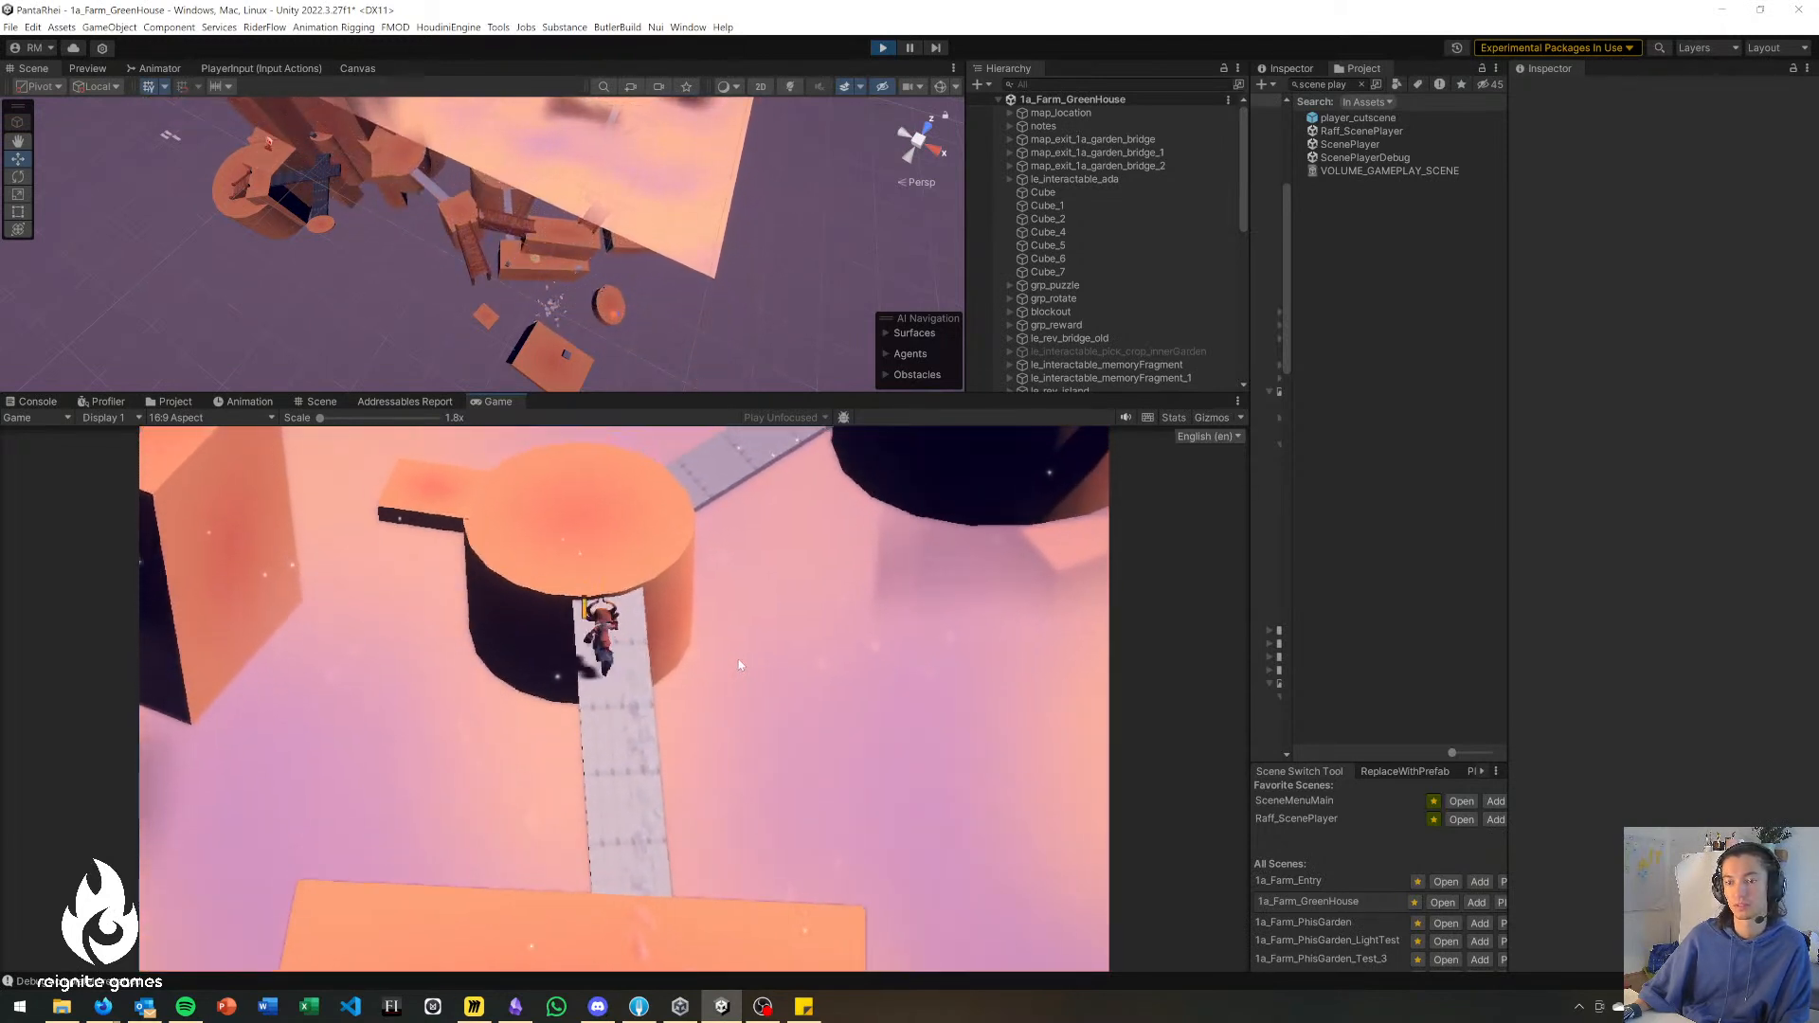
key(w)
key(a)
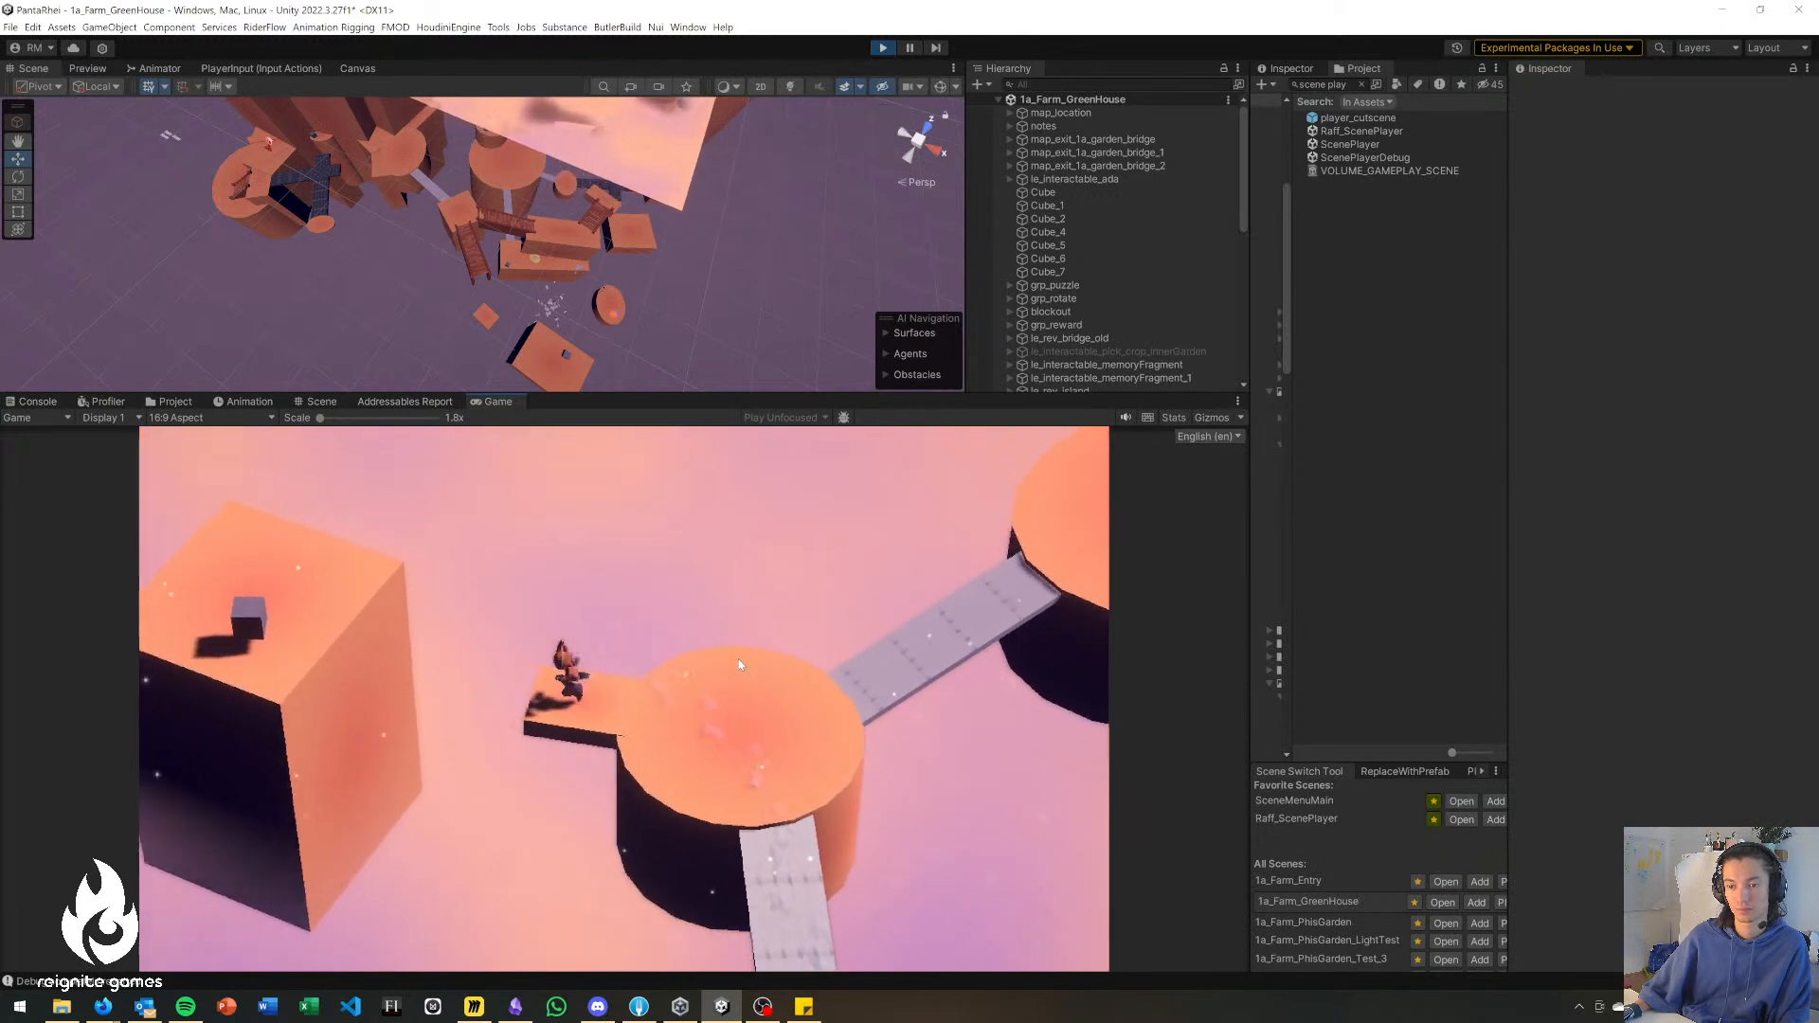
key(a)
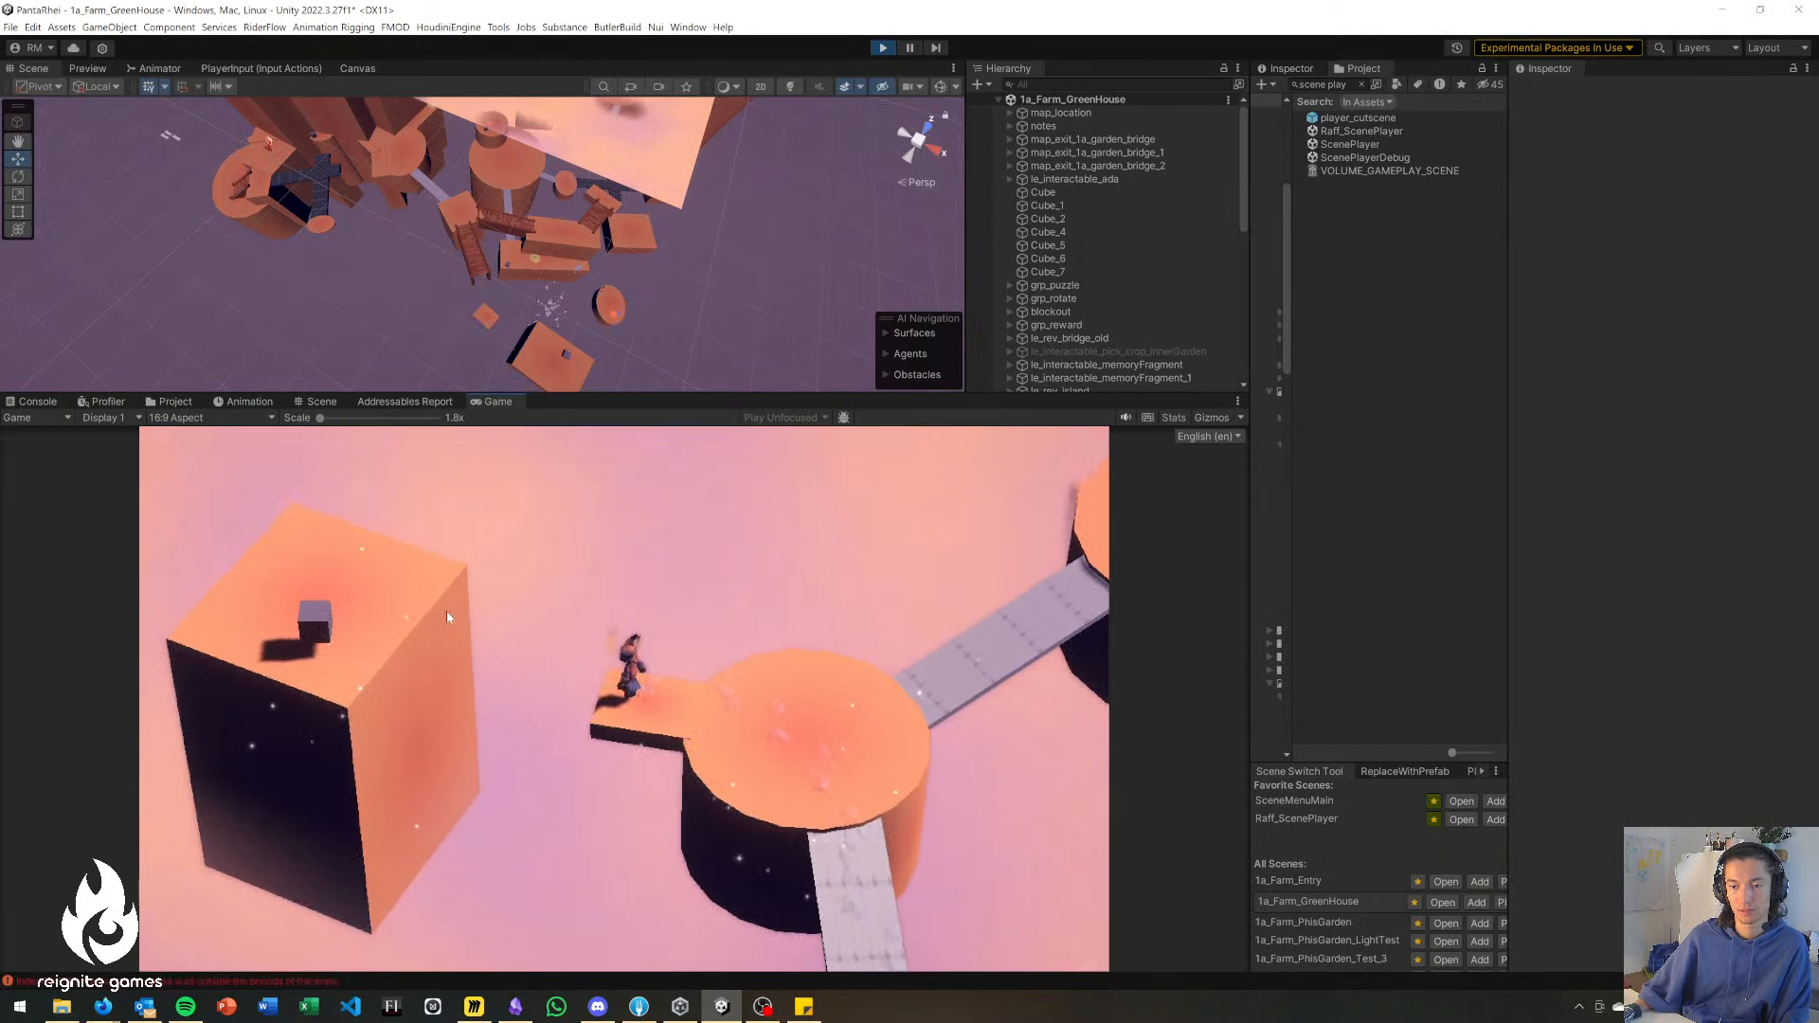
Walk the character off the side ledge and across the angled grey bridge onto the large round platform.
key(d)
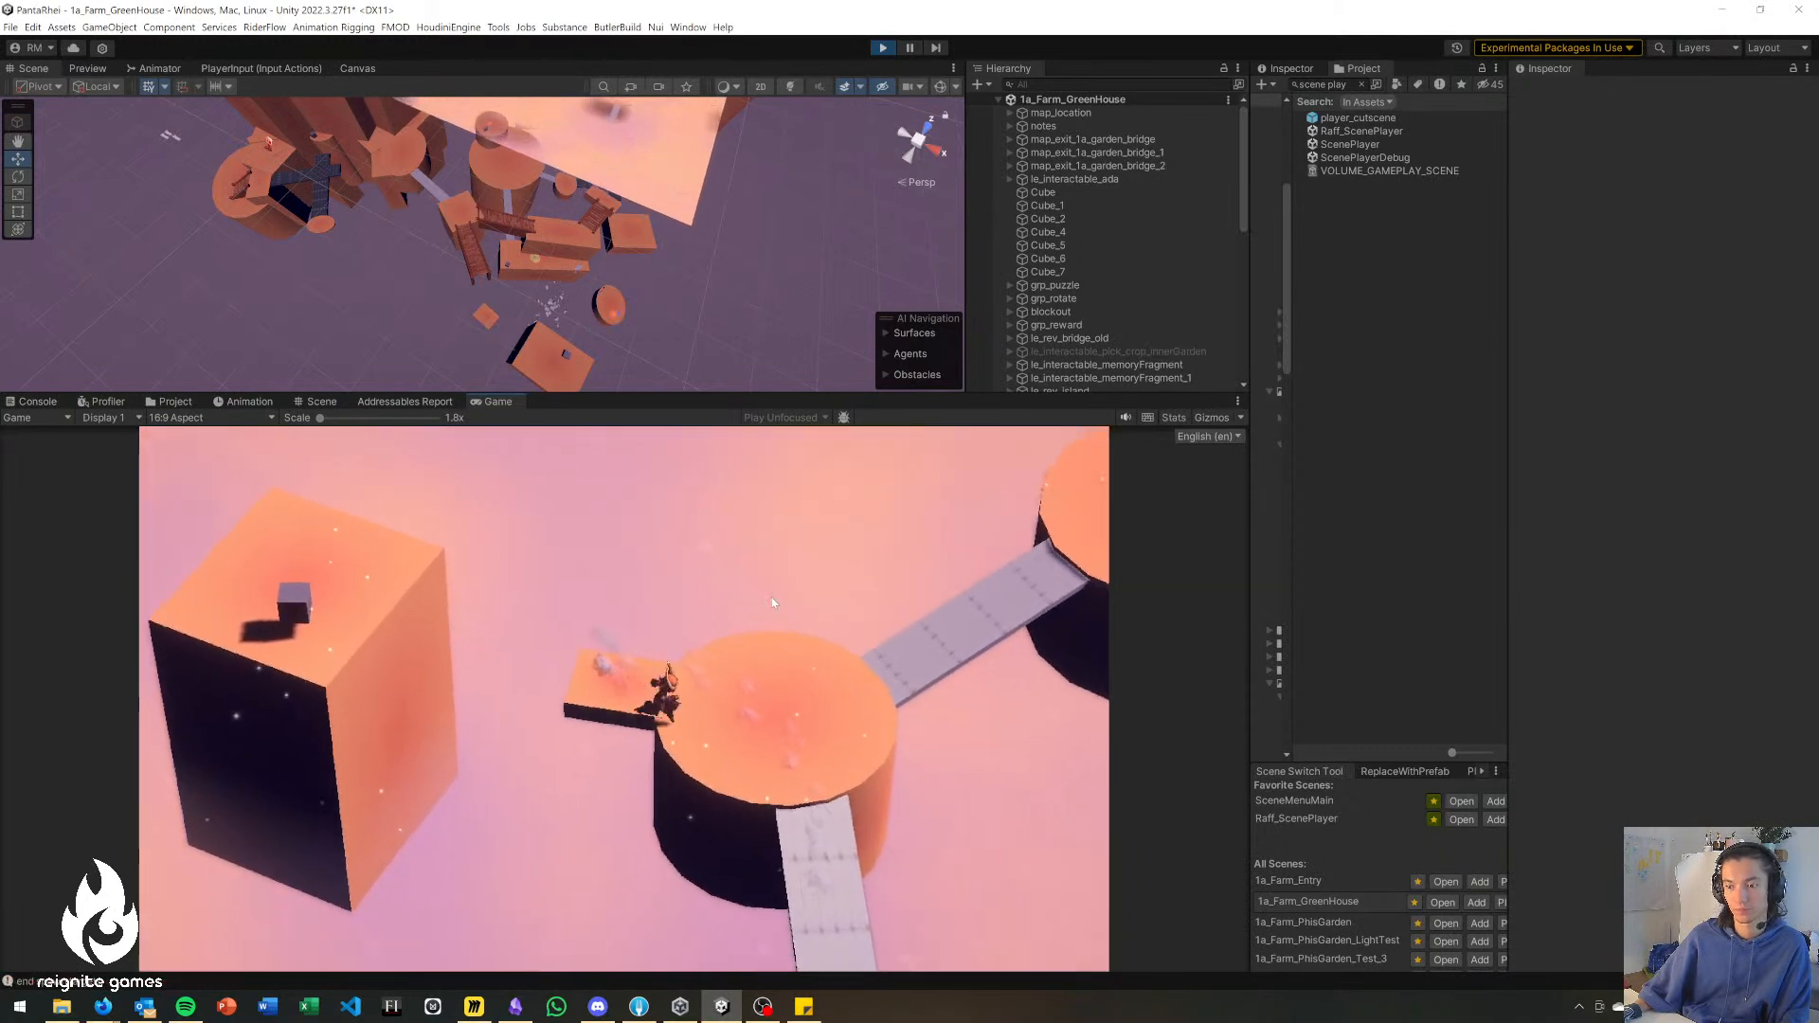
key(w)
key(d)
key(w)
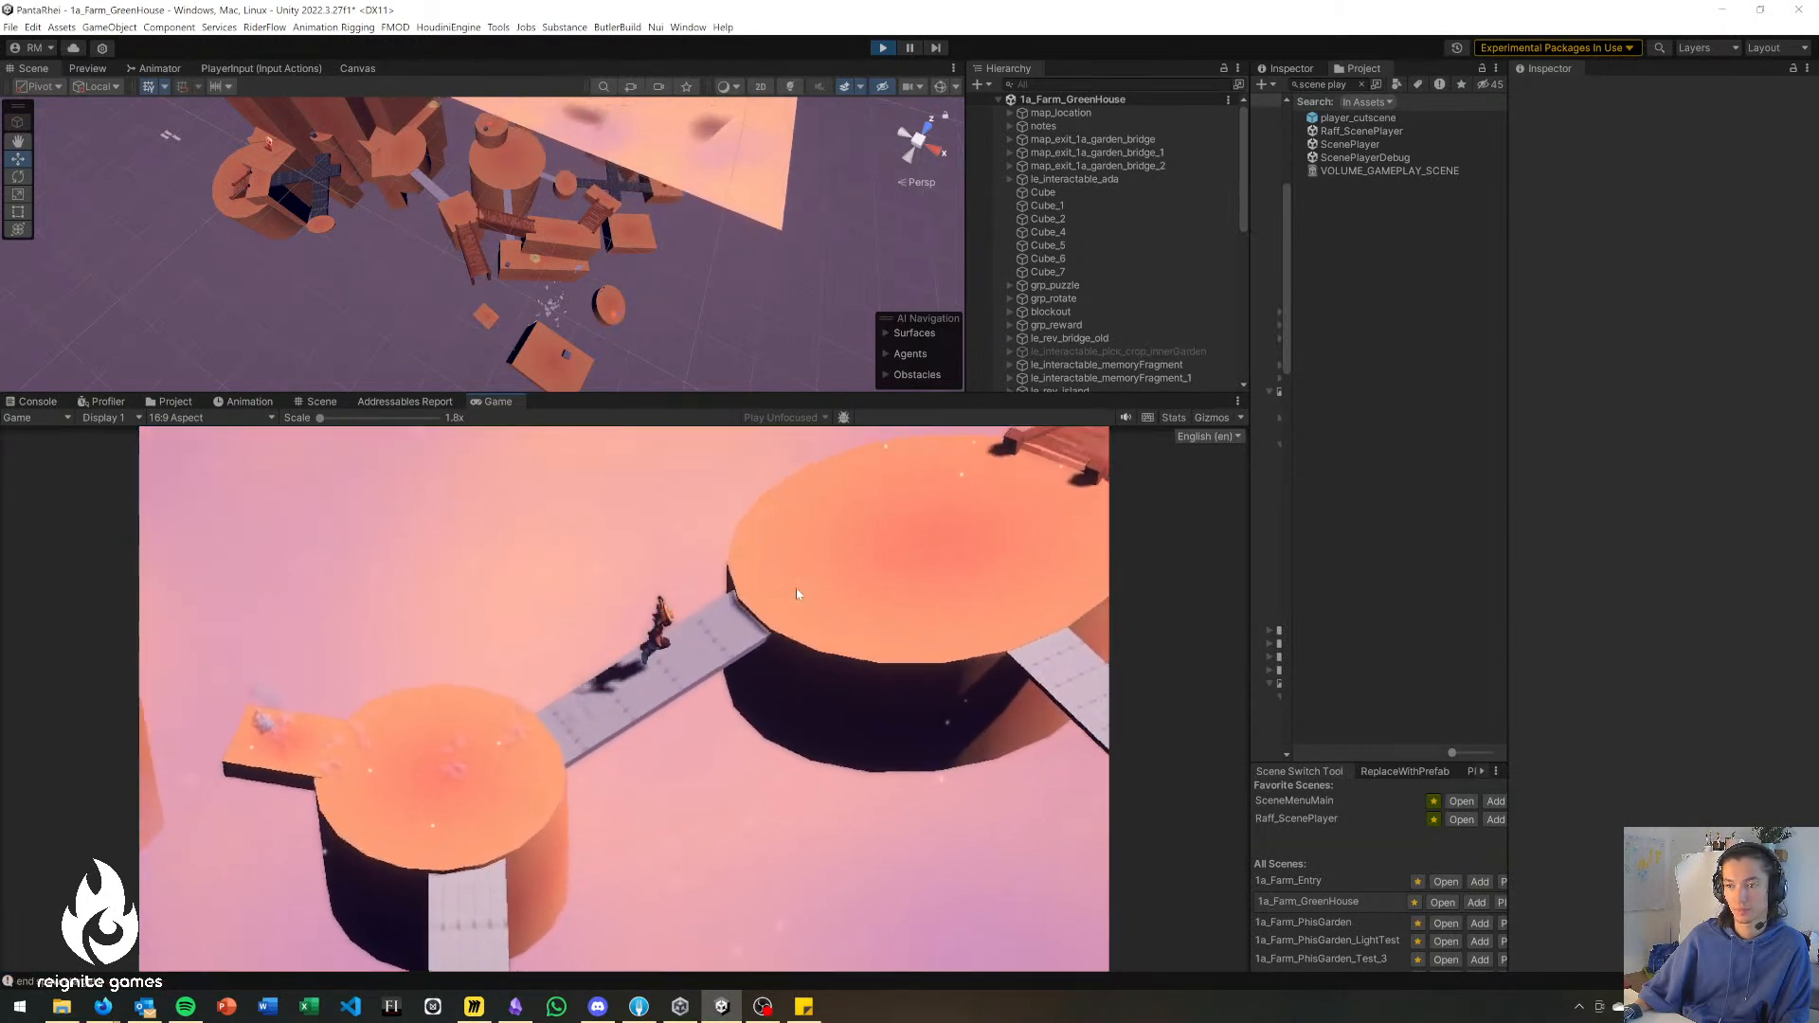
key(d)
key(s)
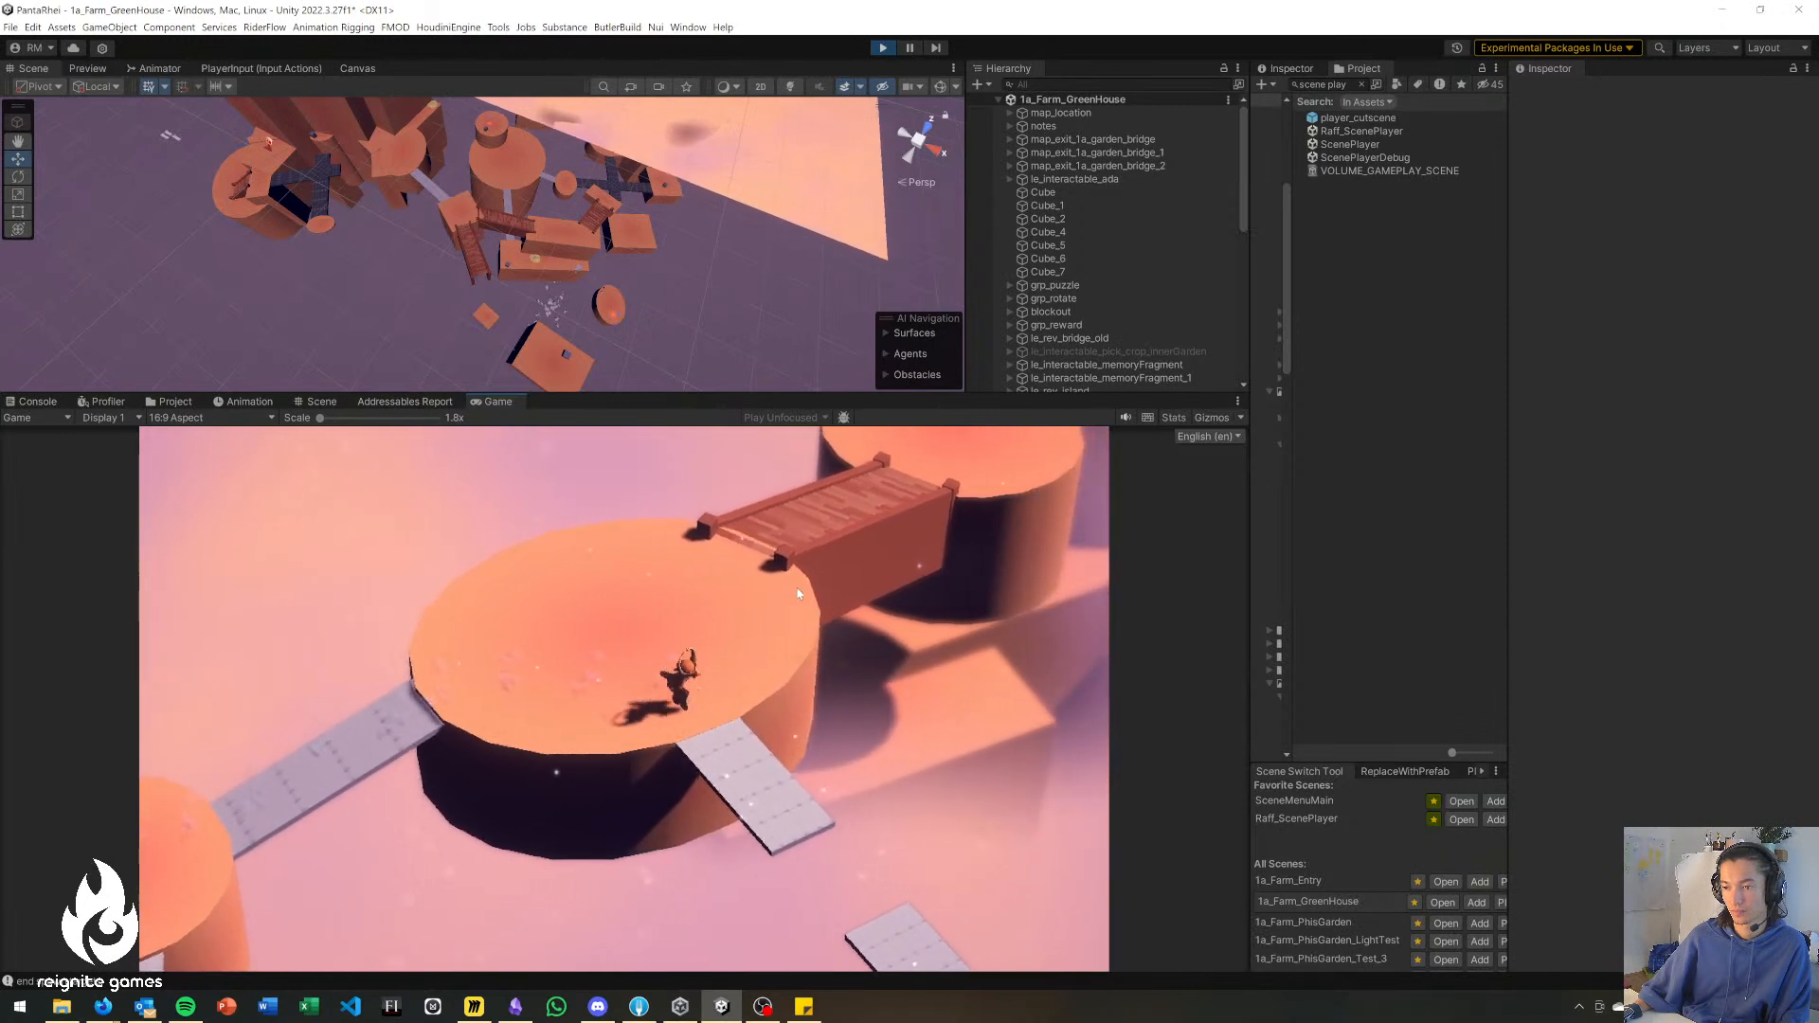
Use the character's ability to get across the broken grey bridge's gap to the round platform with the grey cube.
click(741, 812)
click(741, 812)
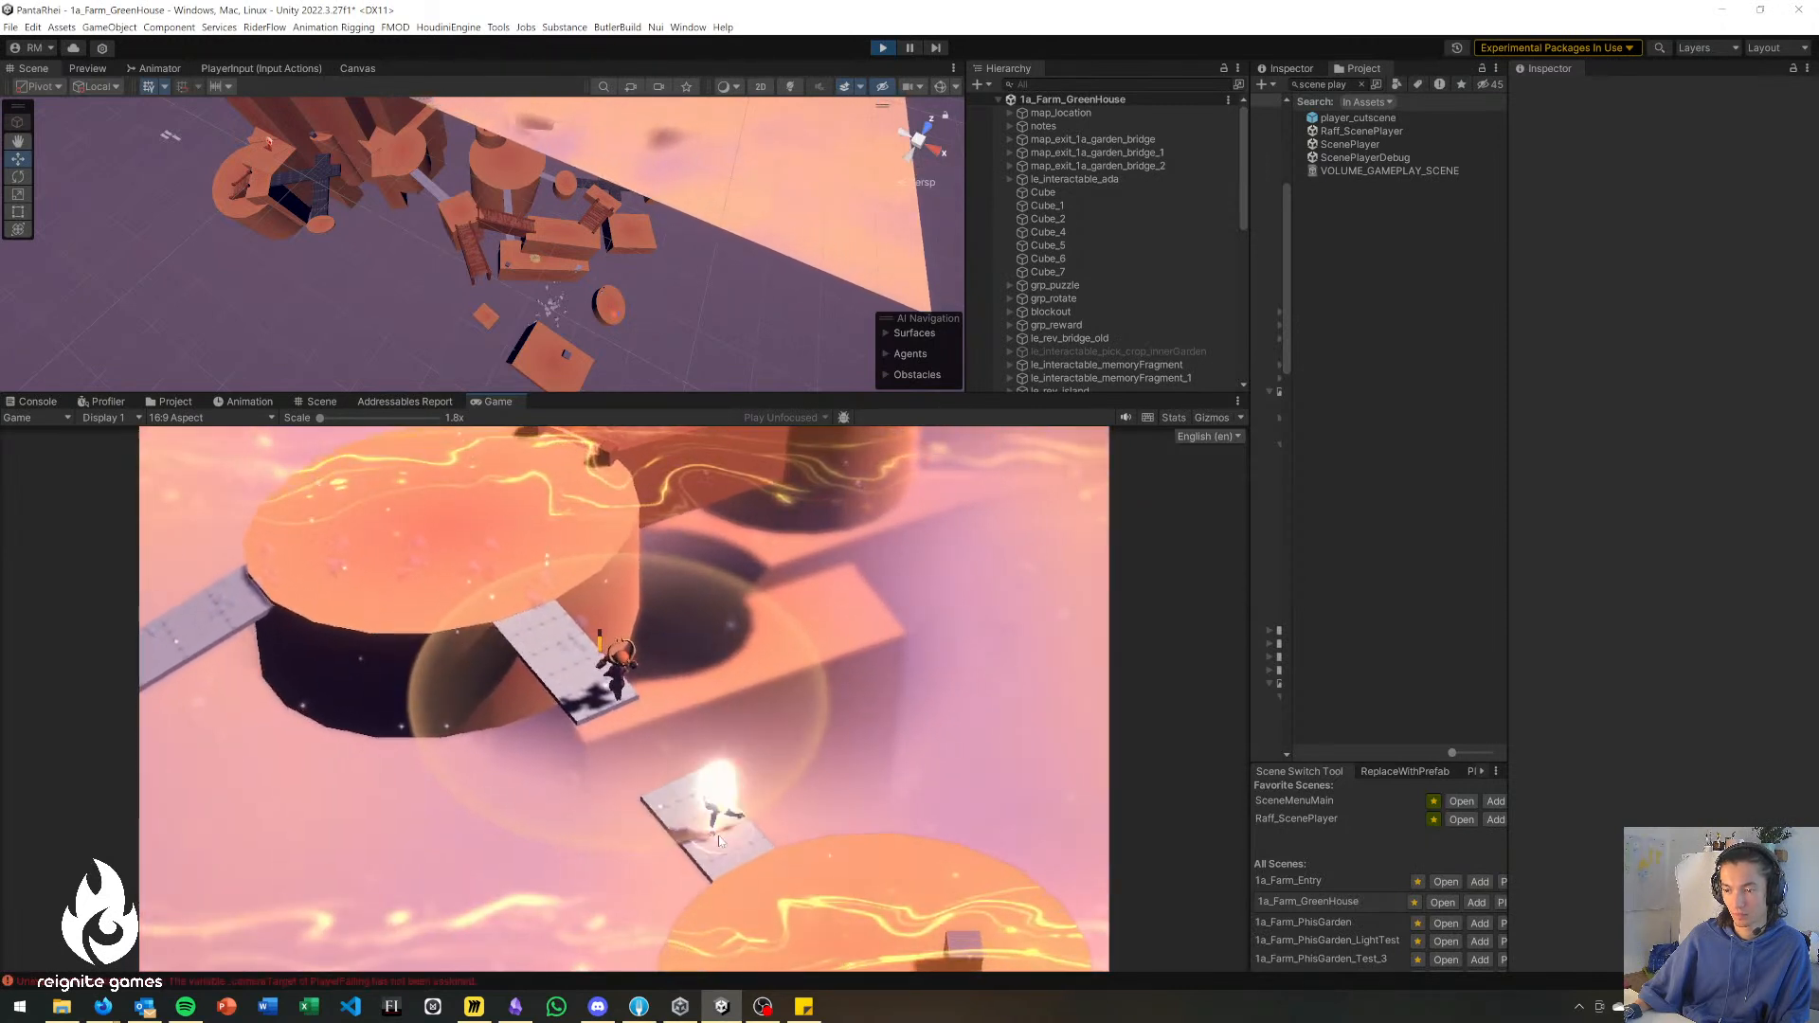
key(d)
key(s)
key(d)
key(s)
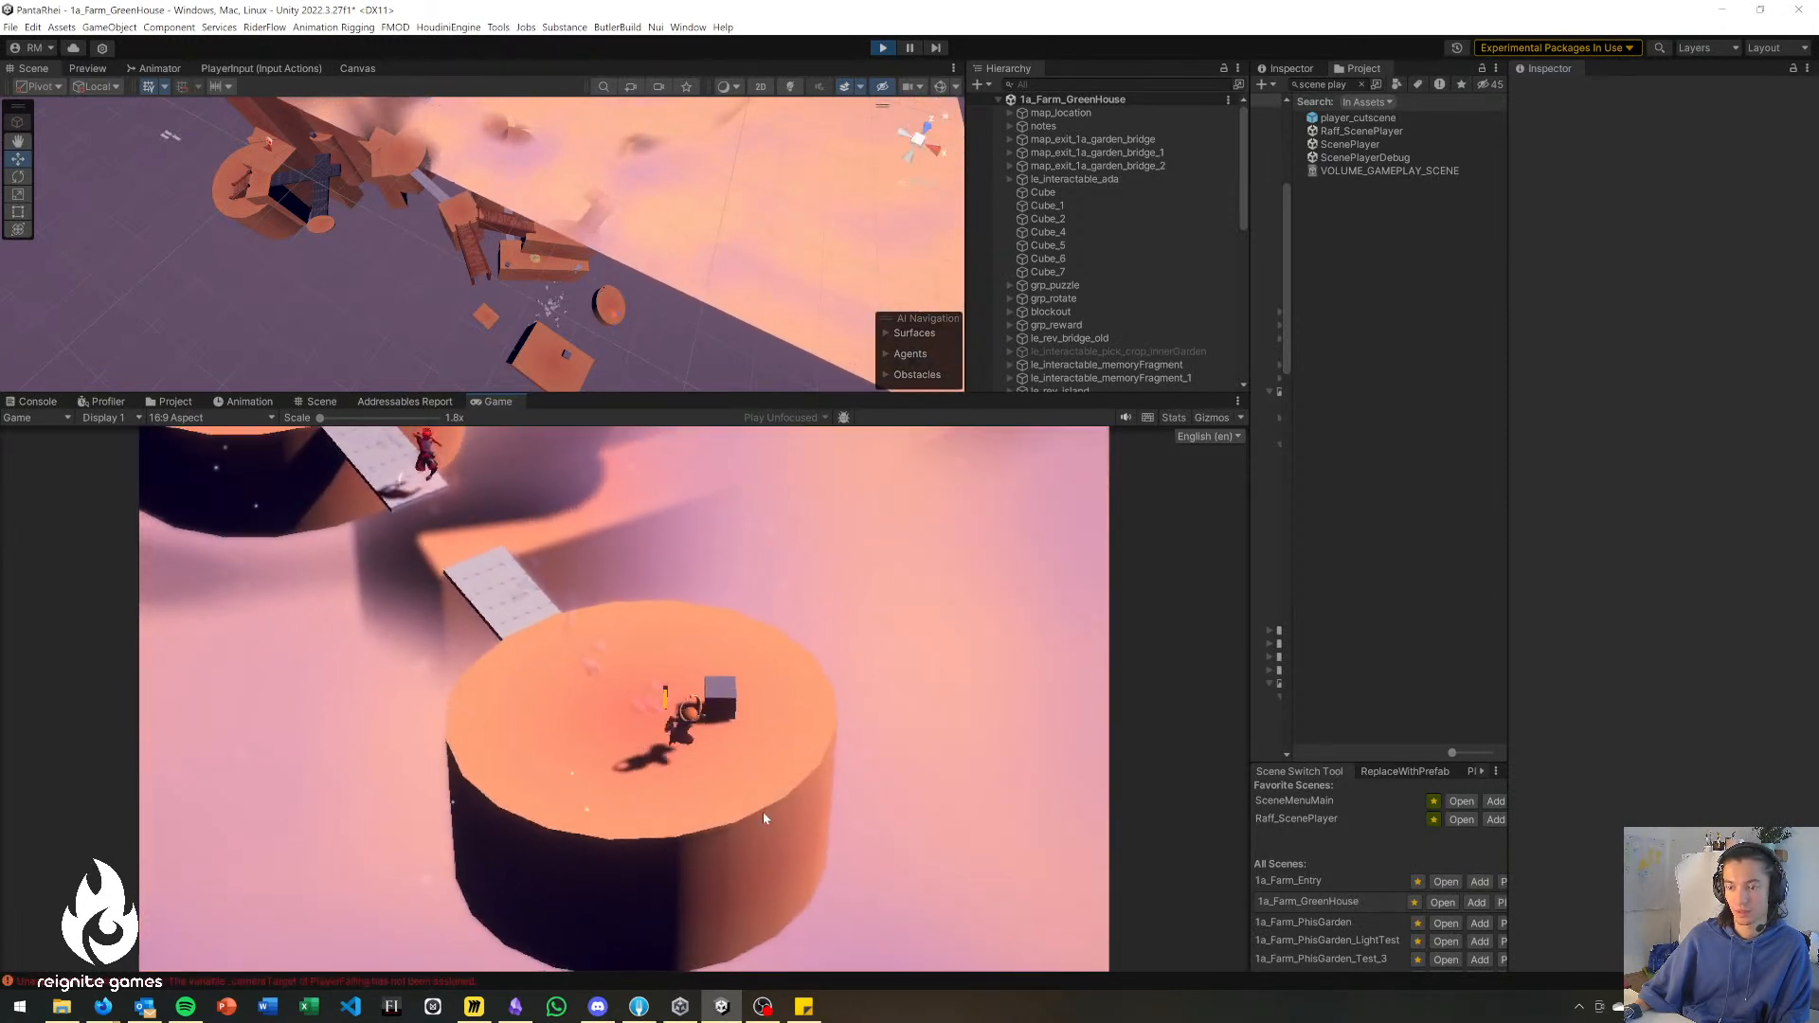
Bring the character back across the broken bridge's gap onto the large round platform.
key(w)
key(w)
key(a)
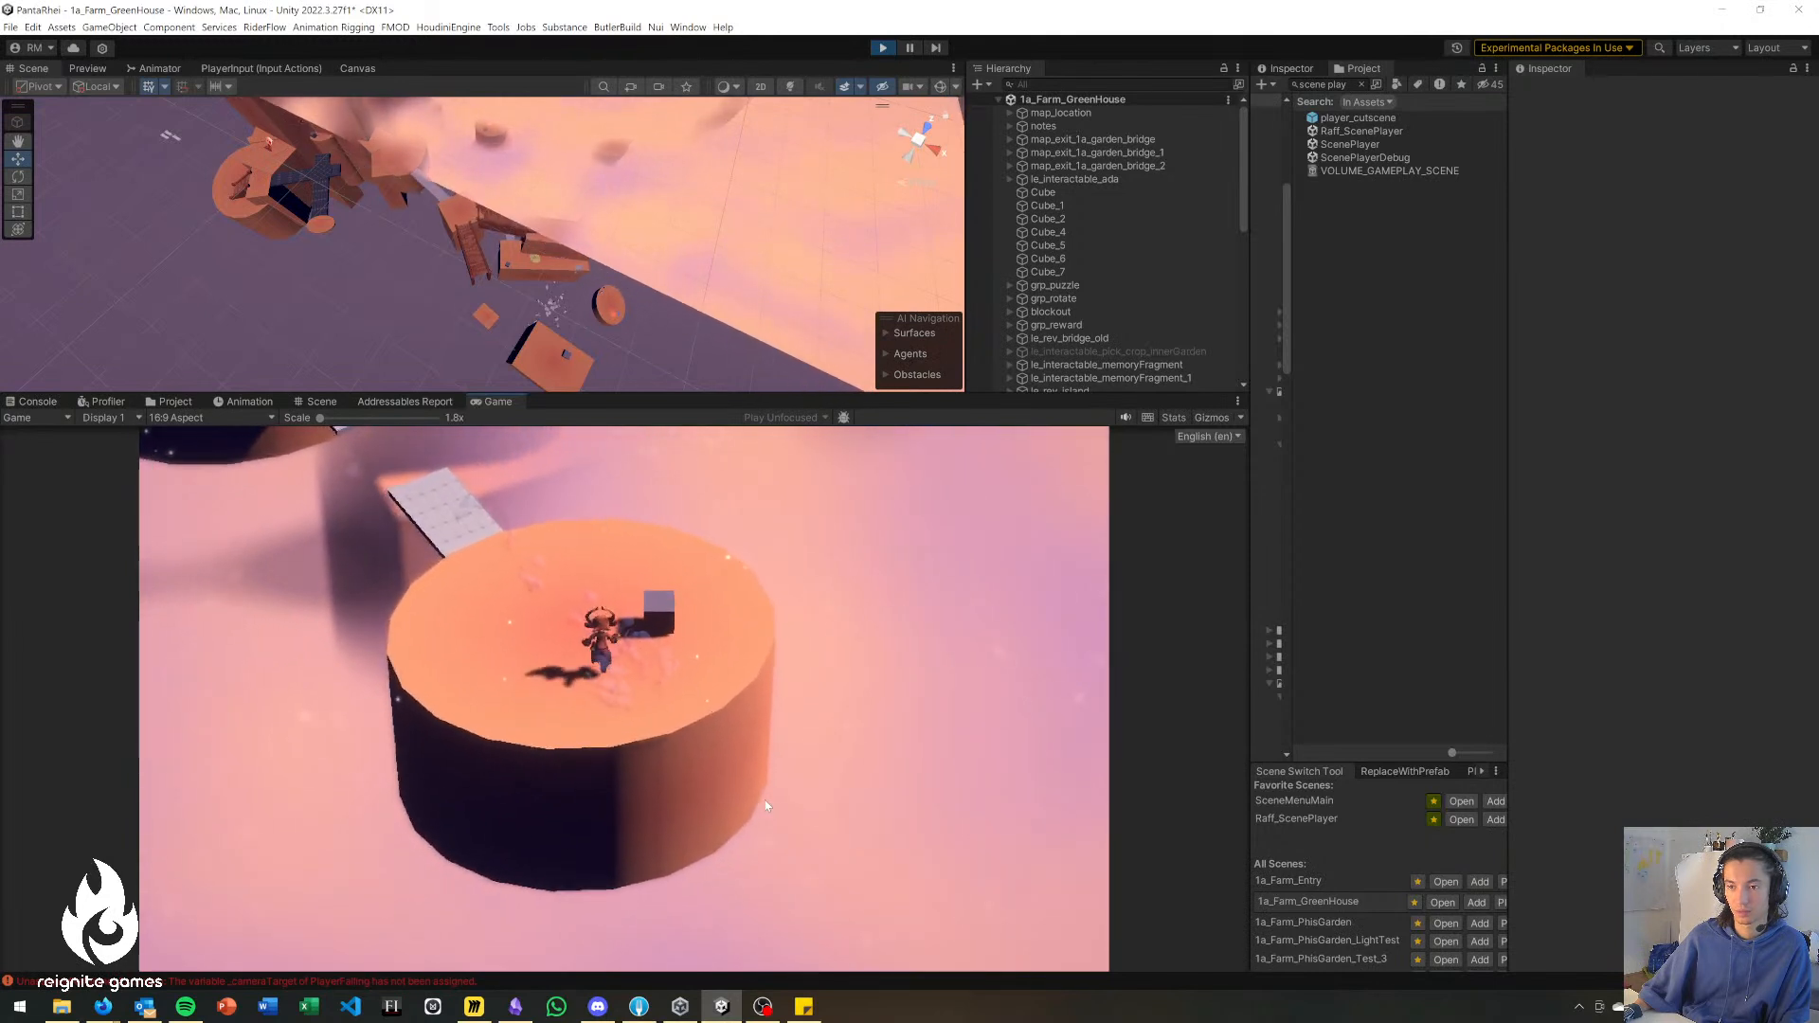
right_drag(633, 701, 520, 556)
key(w)
key(w)
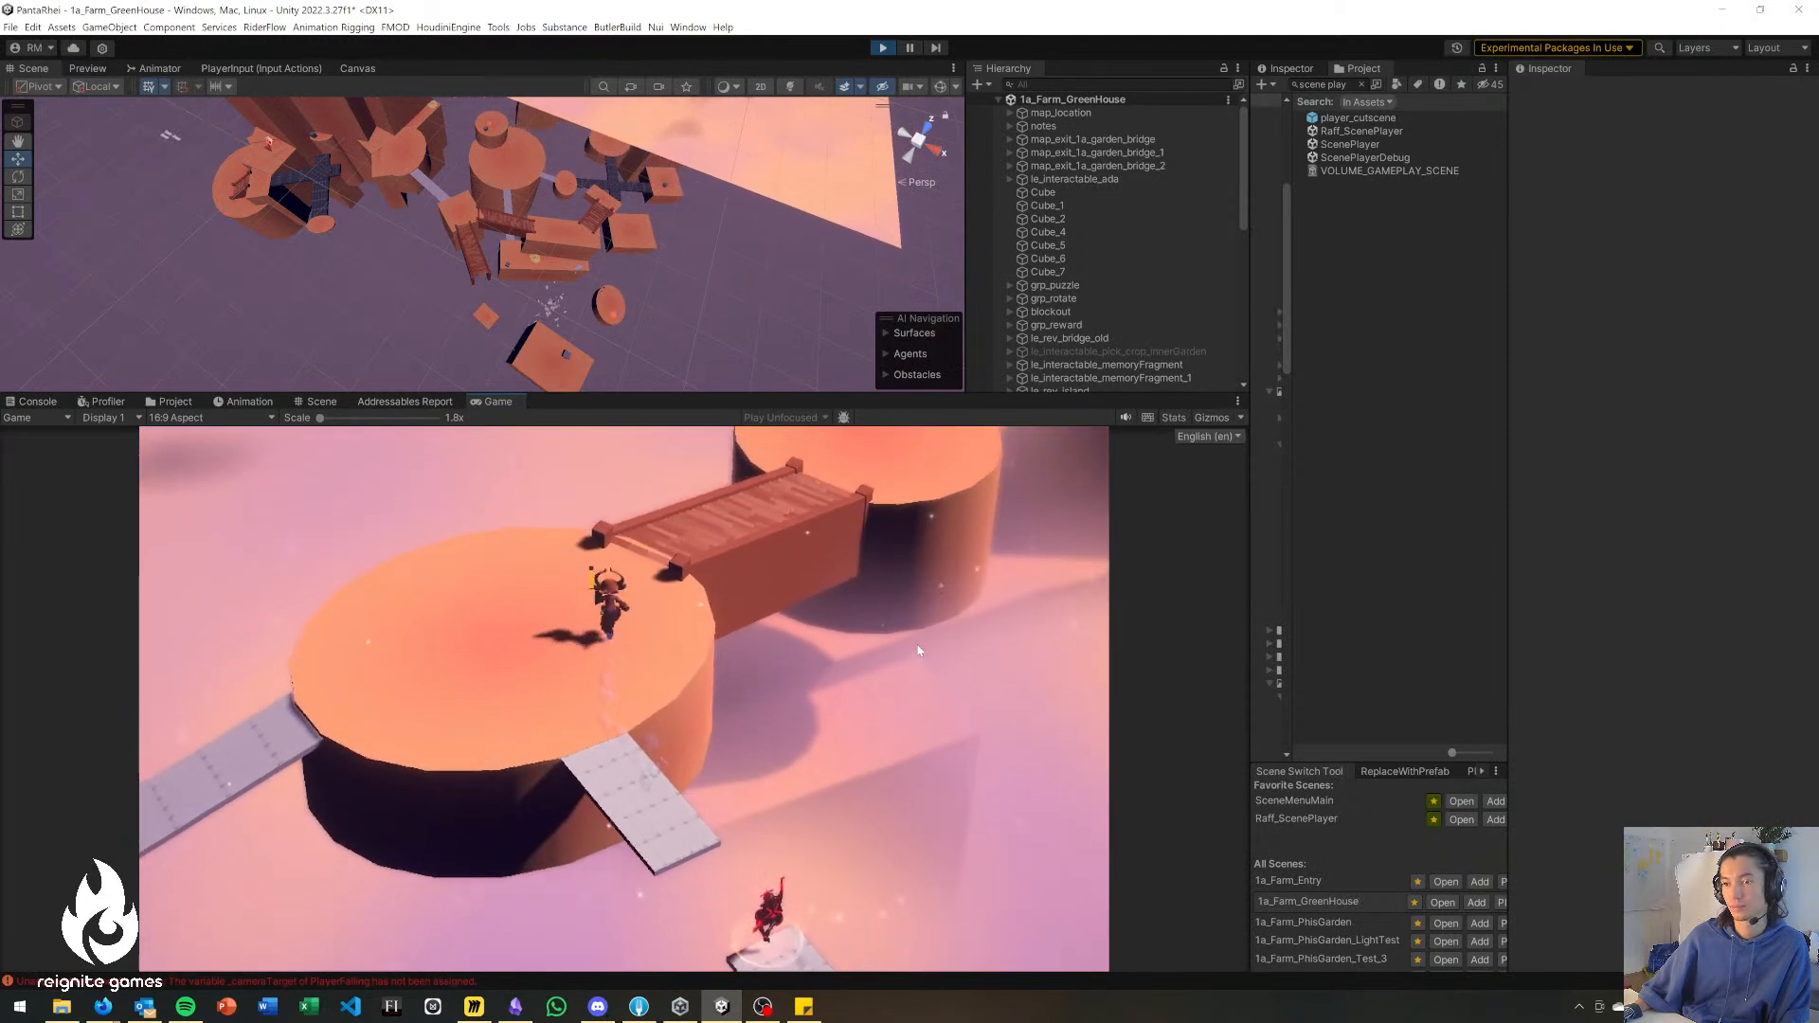
Cross the wooden bridge from the large round platform to the smaller round platform beside the dark wall.
key(d)
key(d)
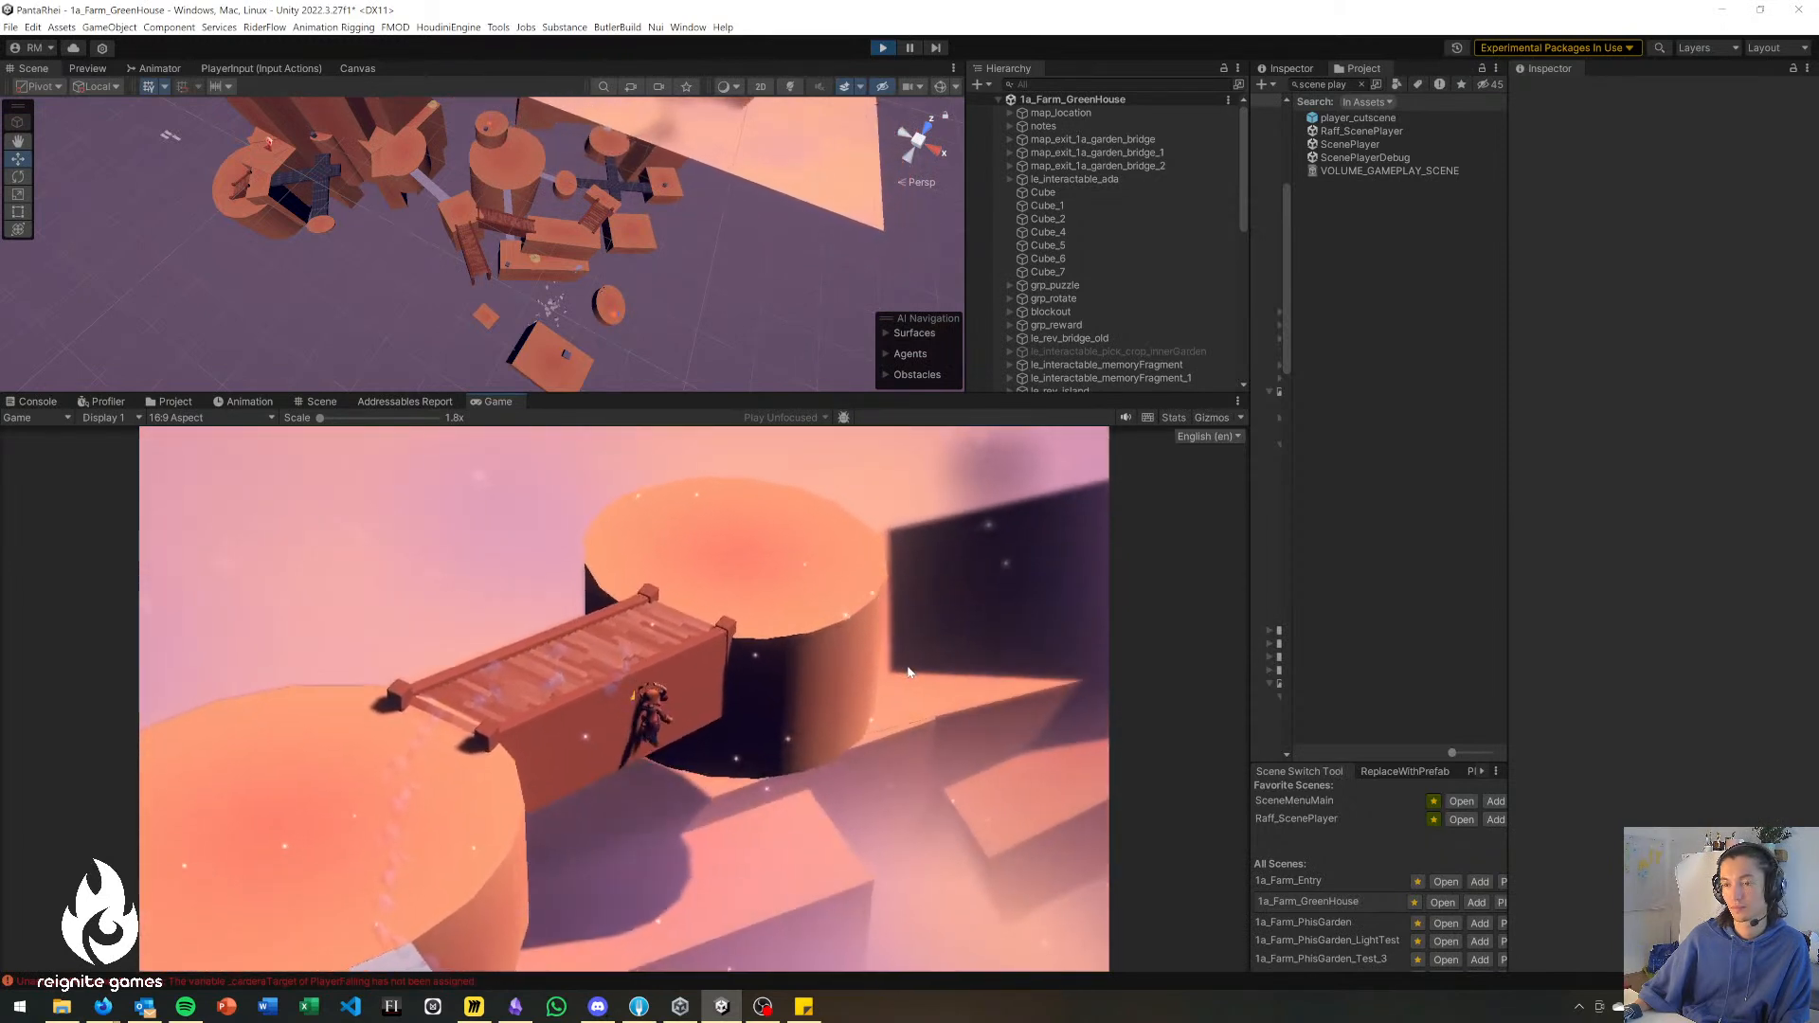
key(d)
key(w)
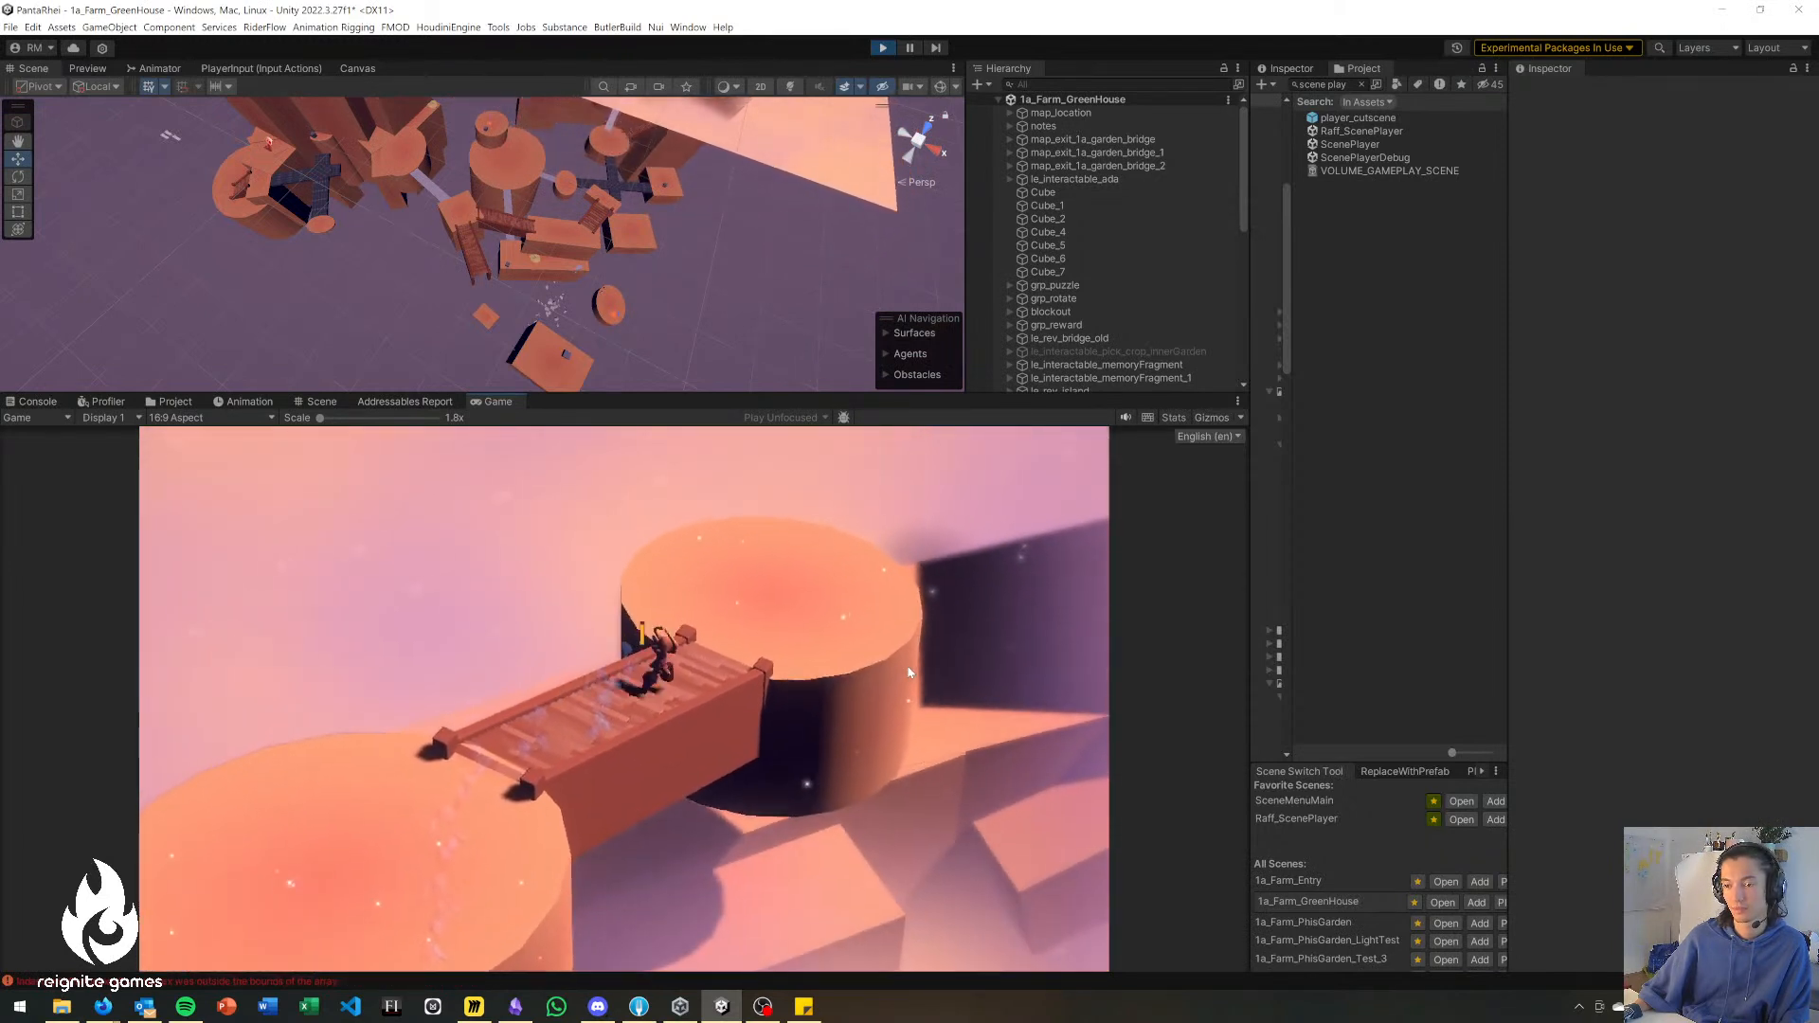
key(d)
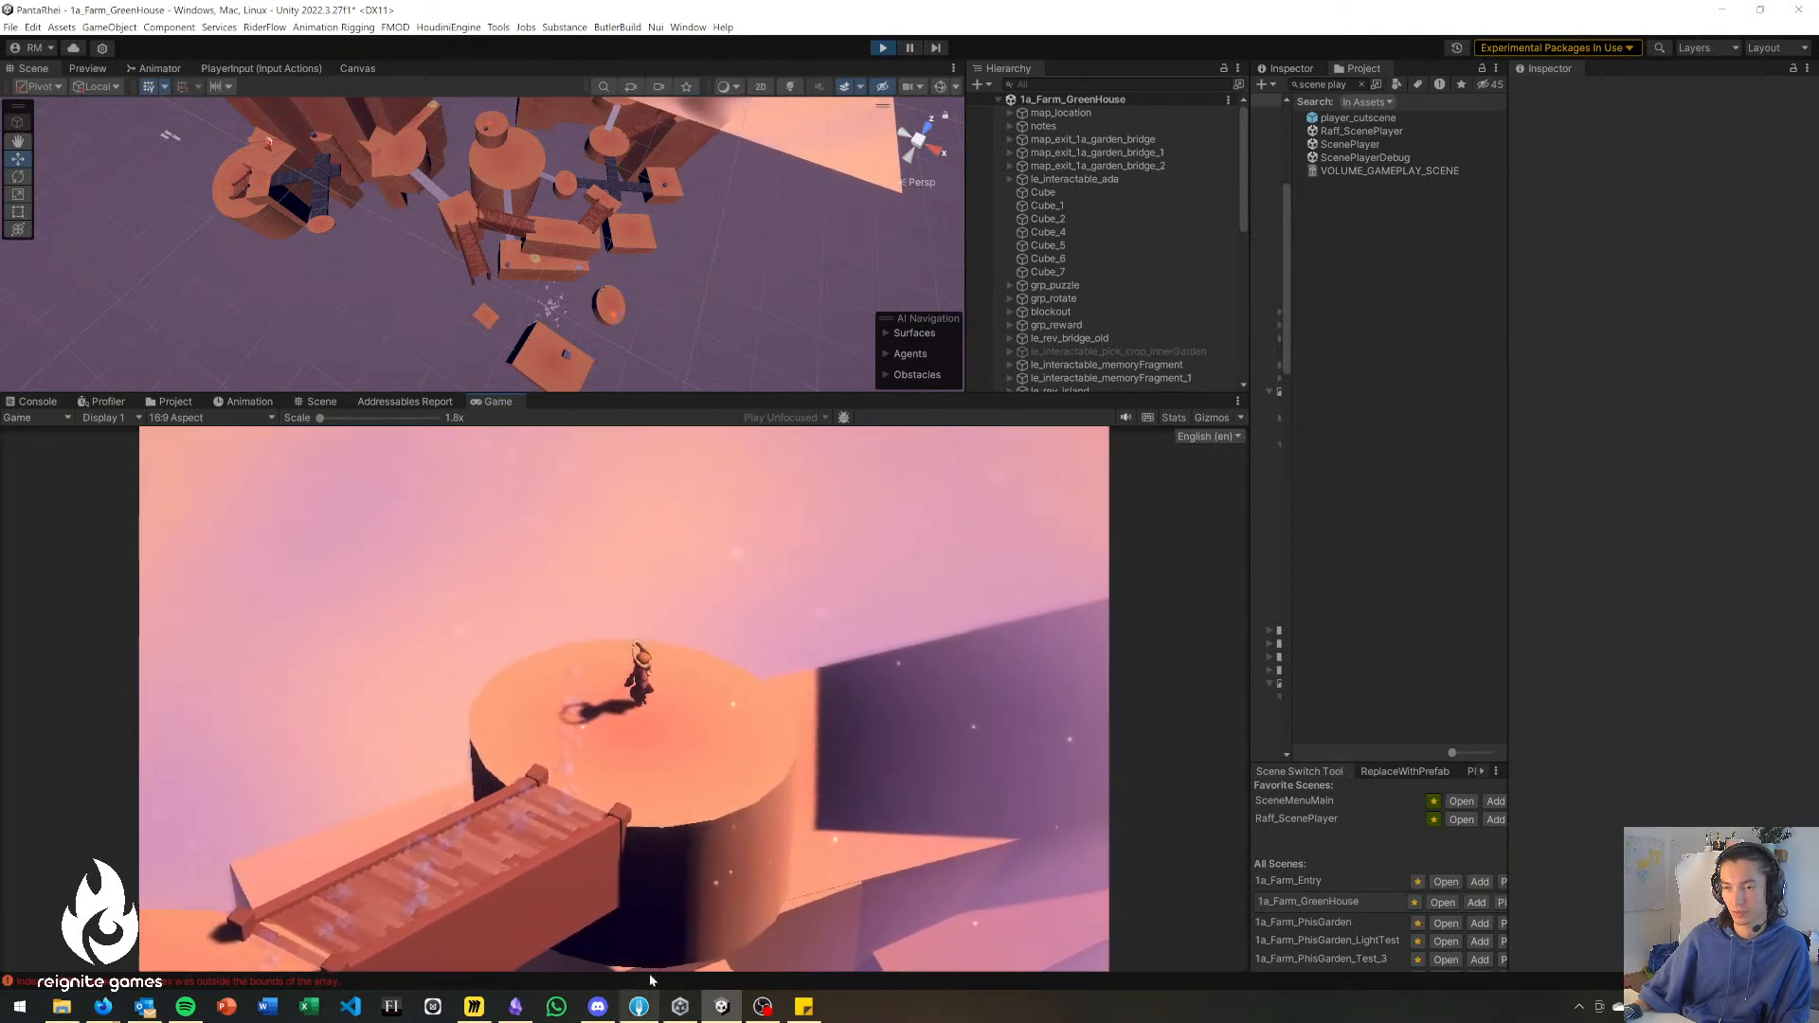
Take the character off the round platform and along the shadowed ledges down to the half-round platform.
key(w)
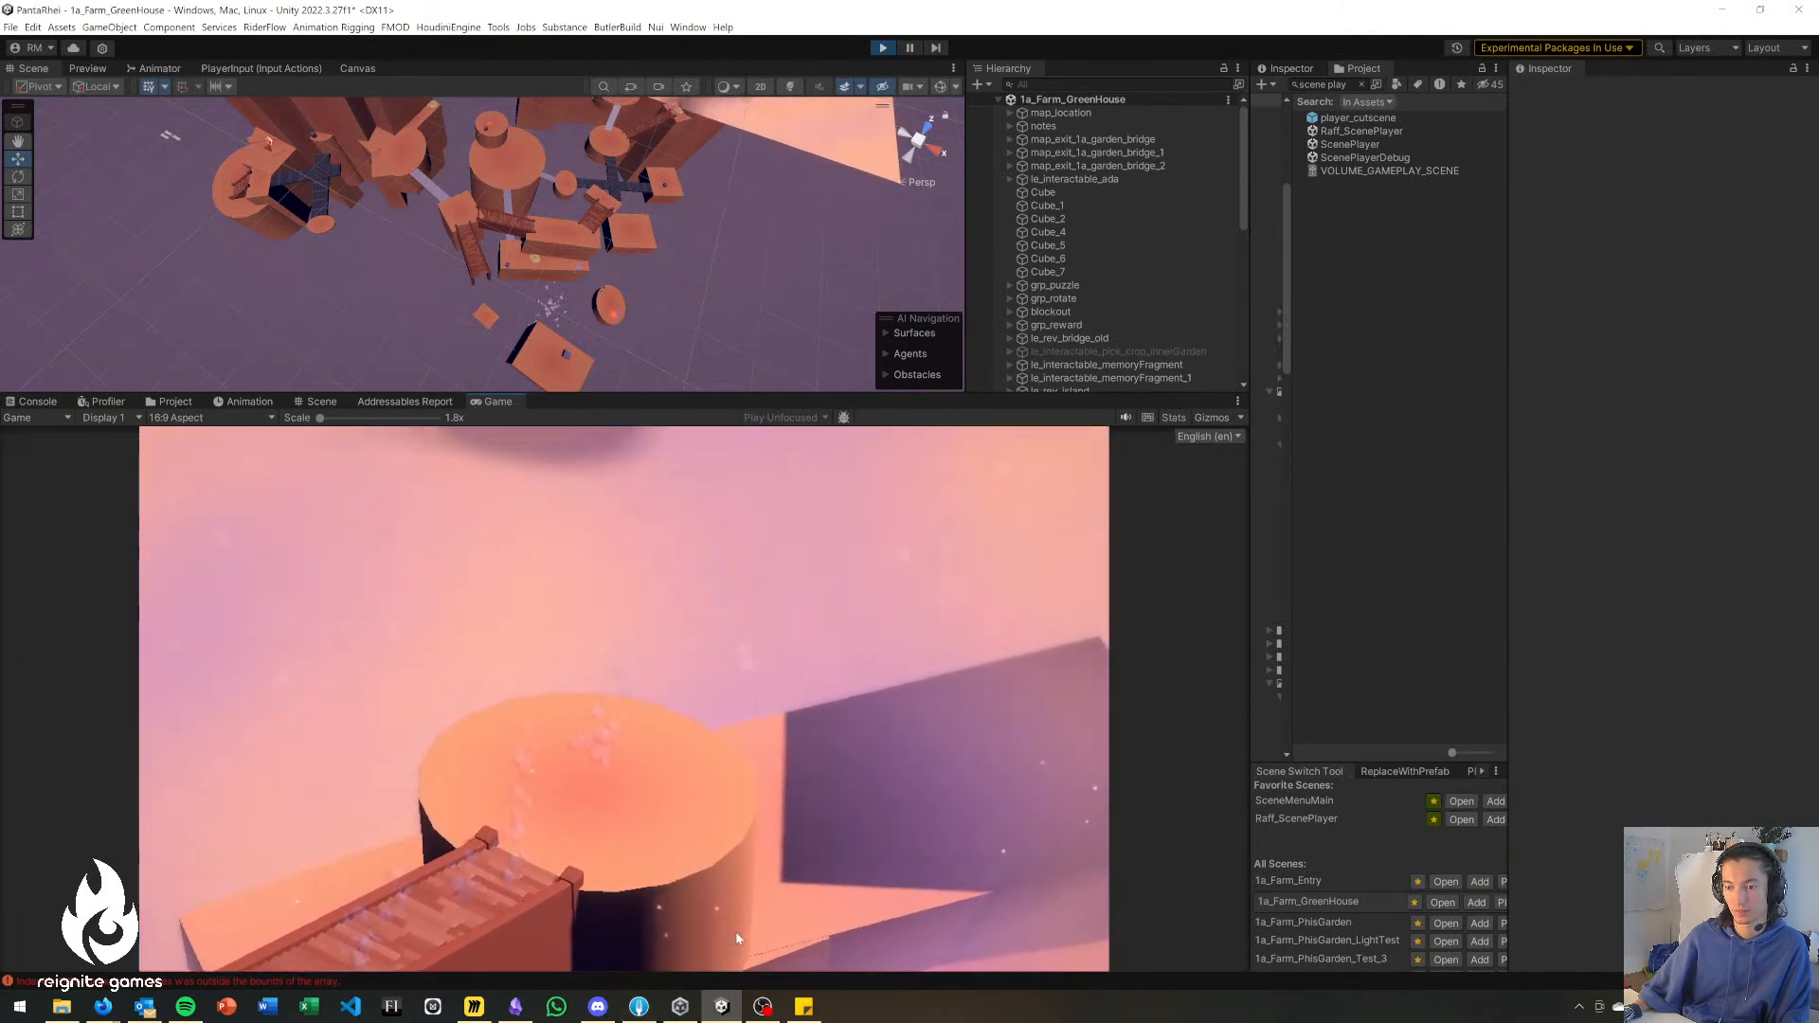
key(d)
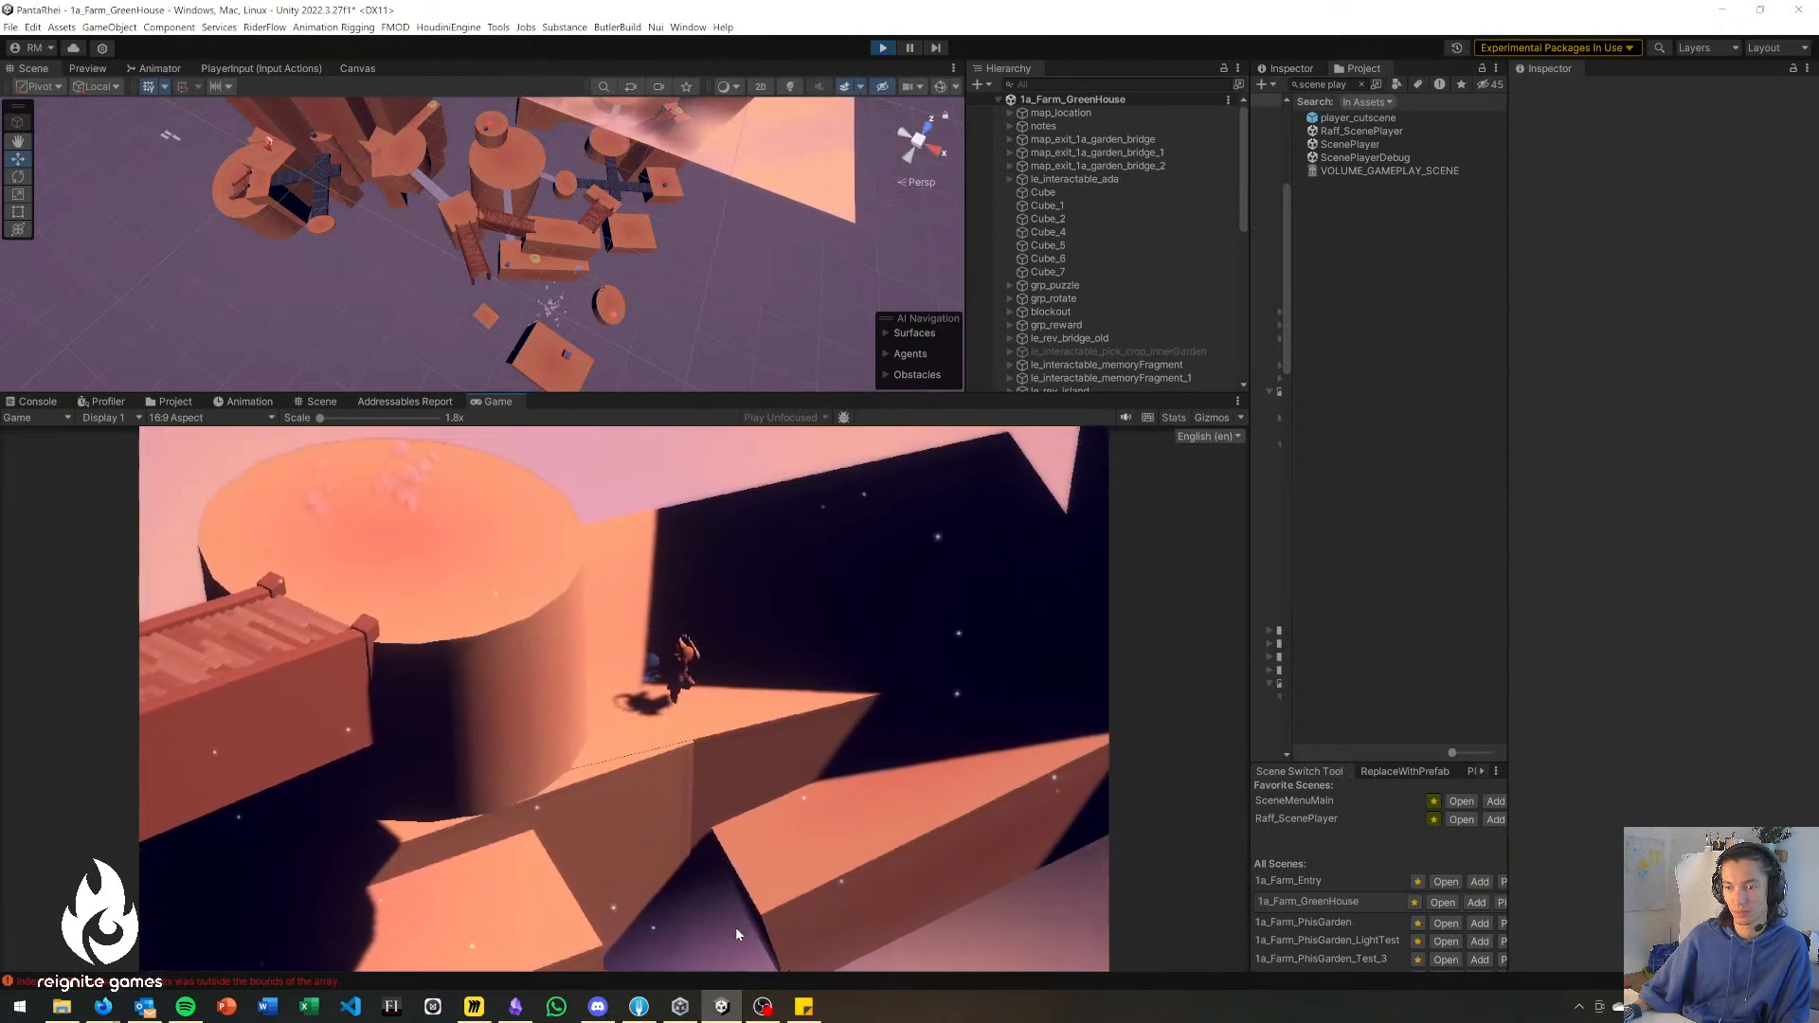
key(d)
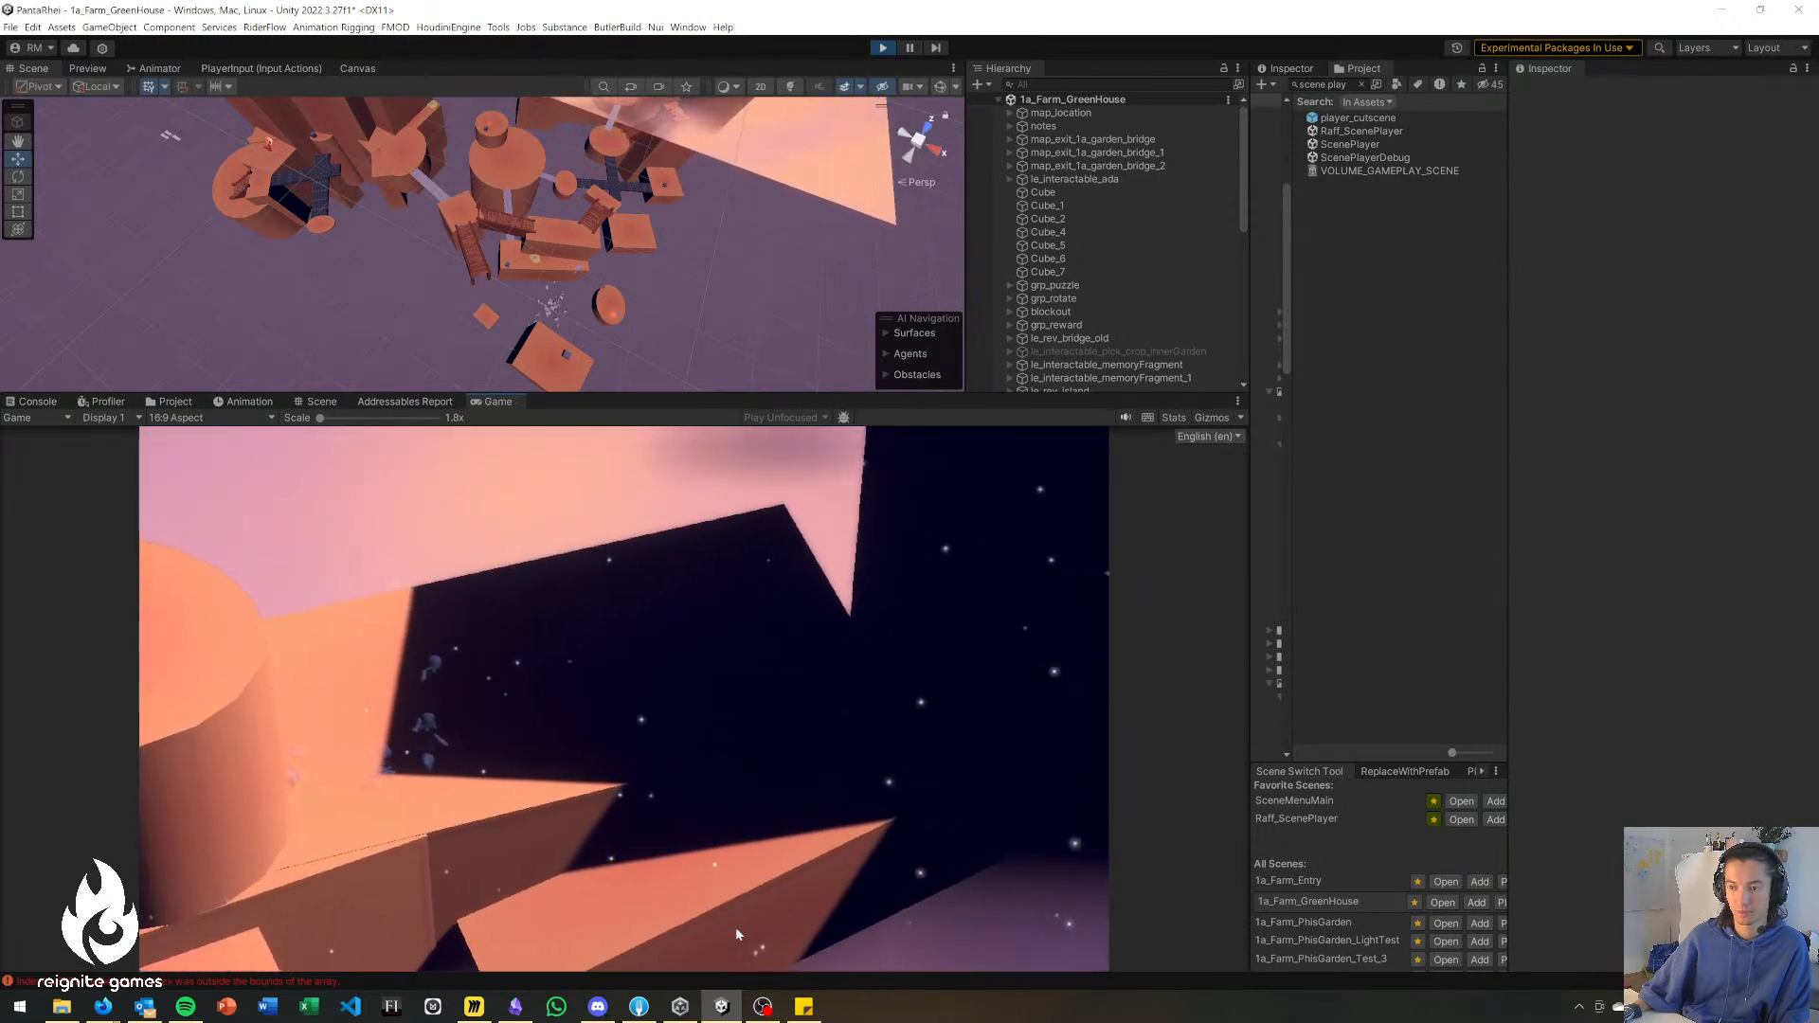
key(a)
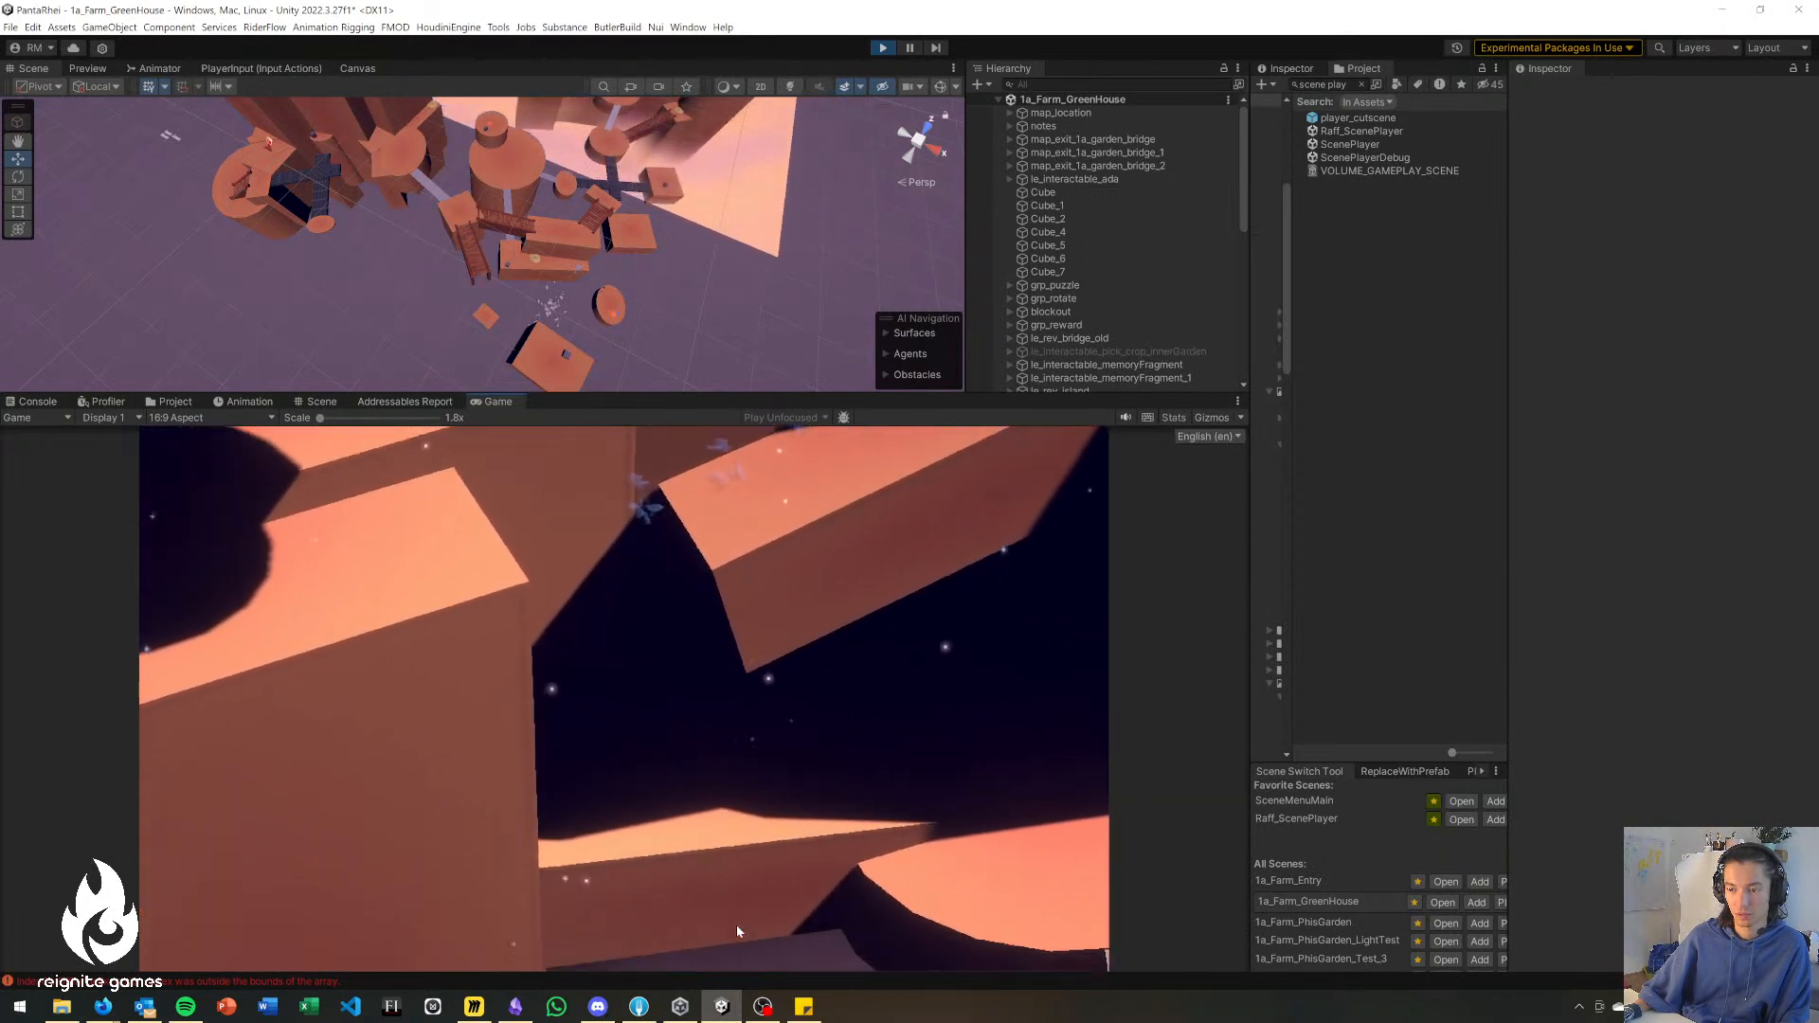
key(d)
key(d)
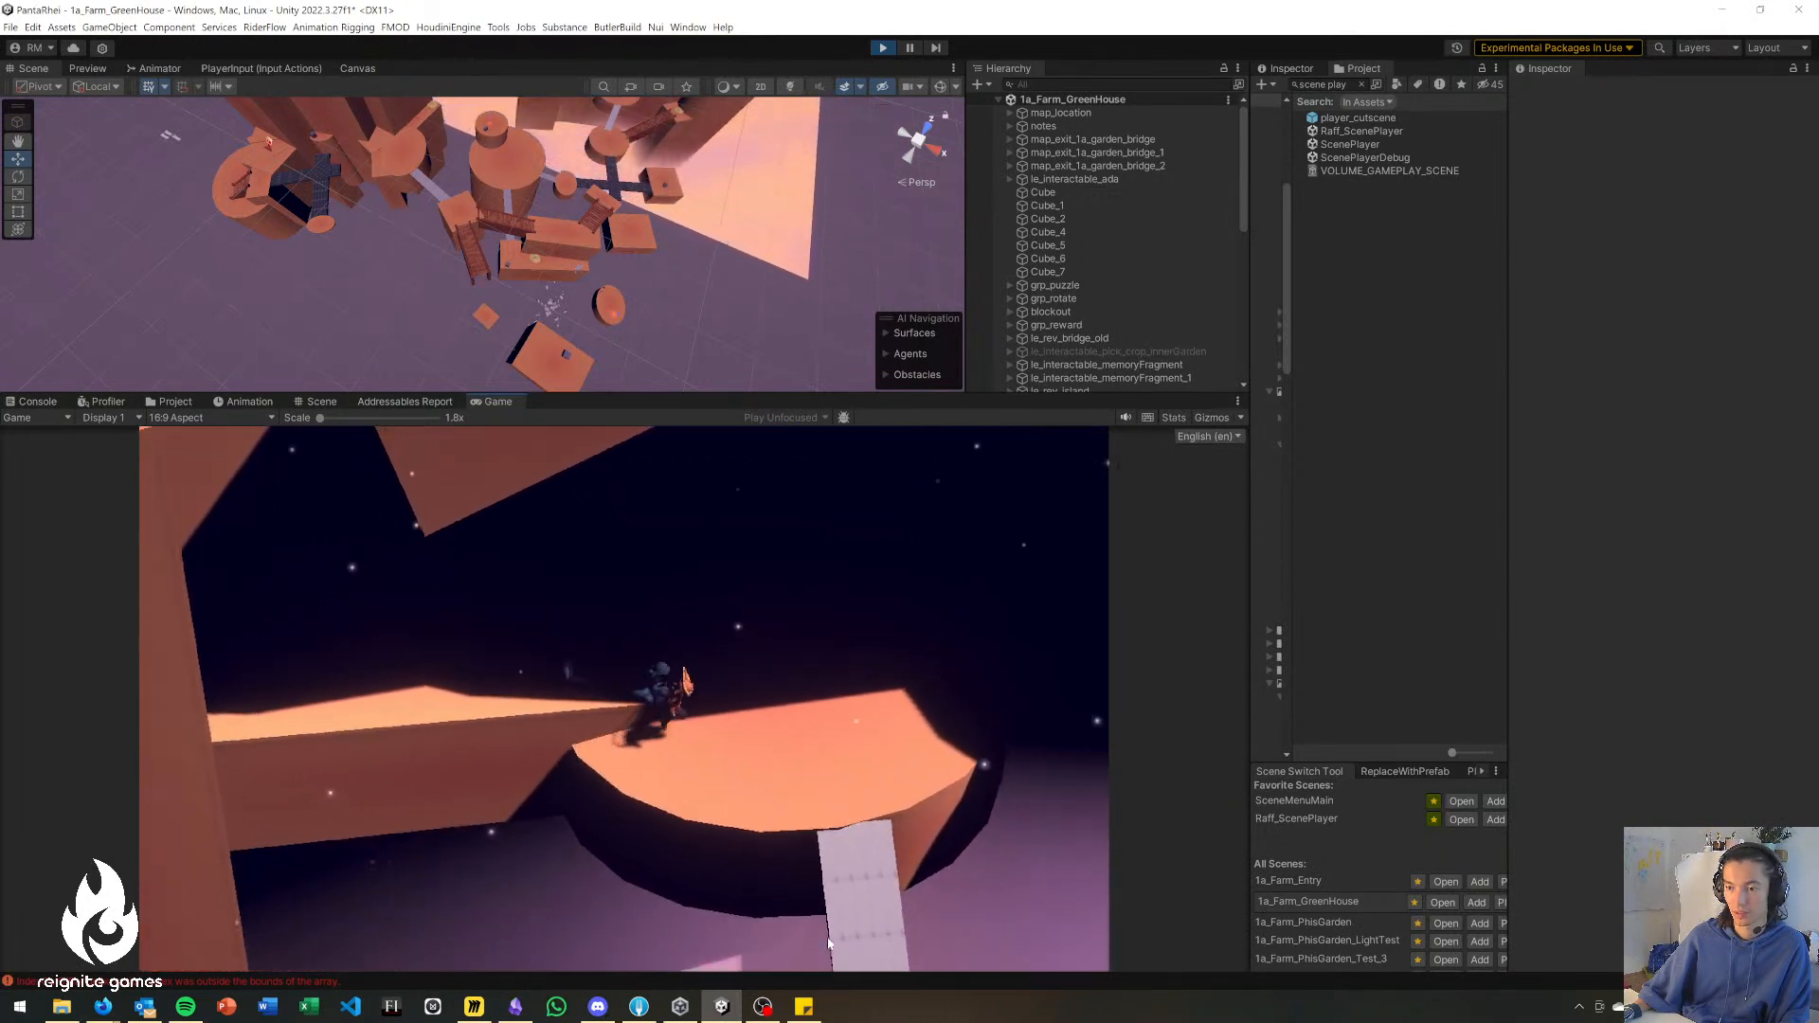
Walk the character over the grey bridge and the round platform below the stairs onto the dark tiled crossing.
key(s)
key(s)
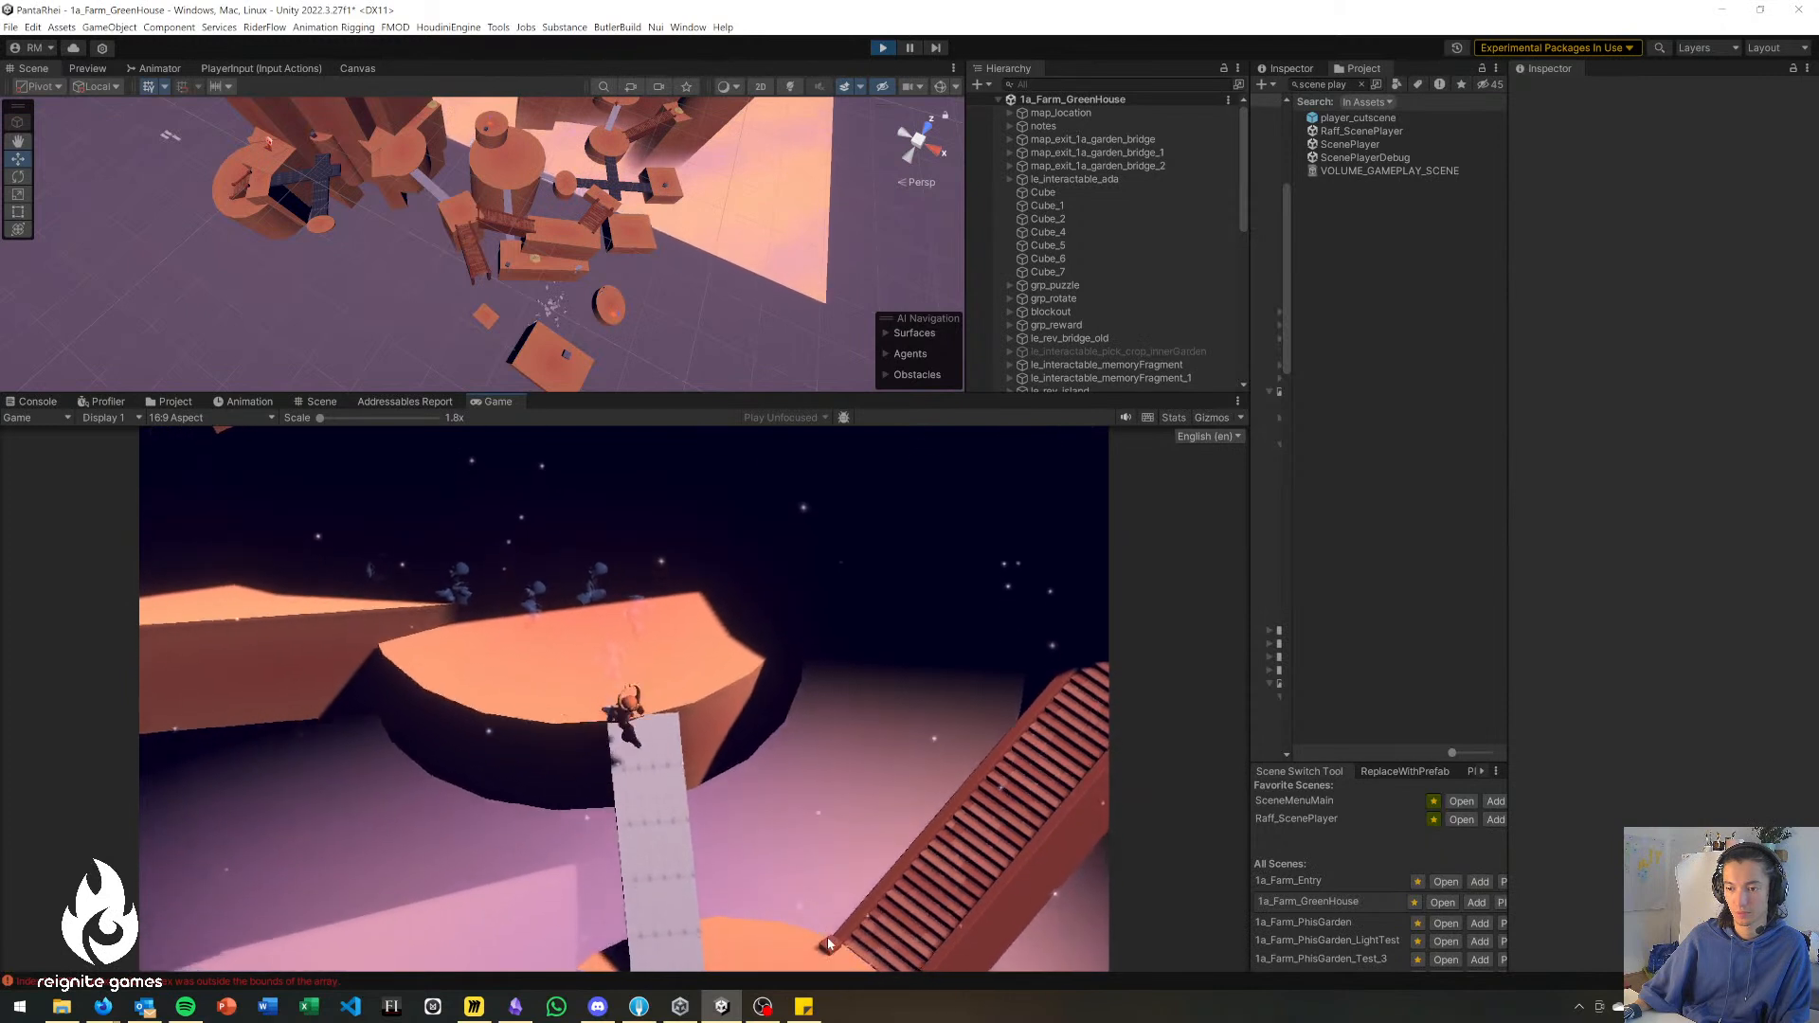
key(s)
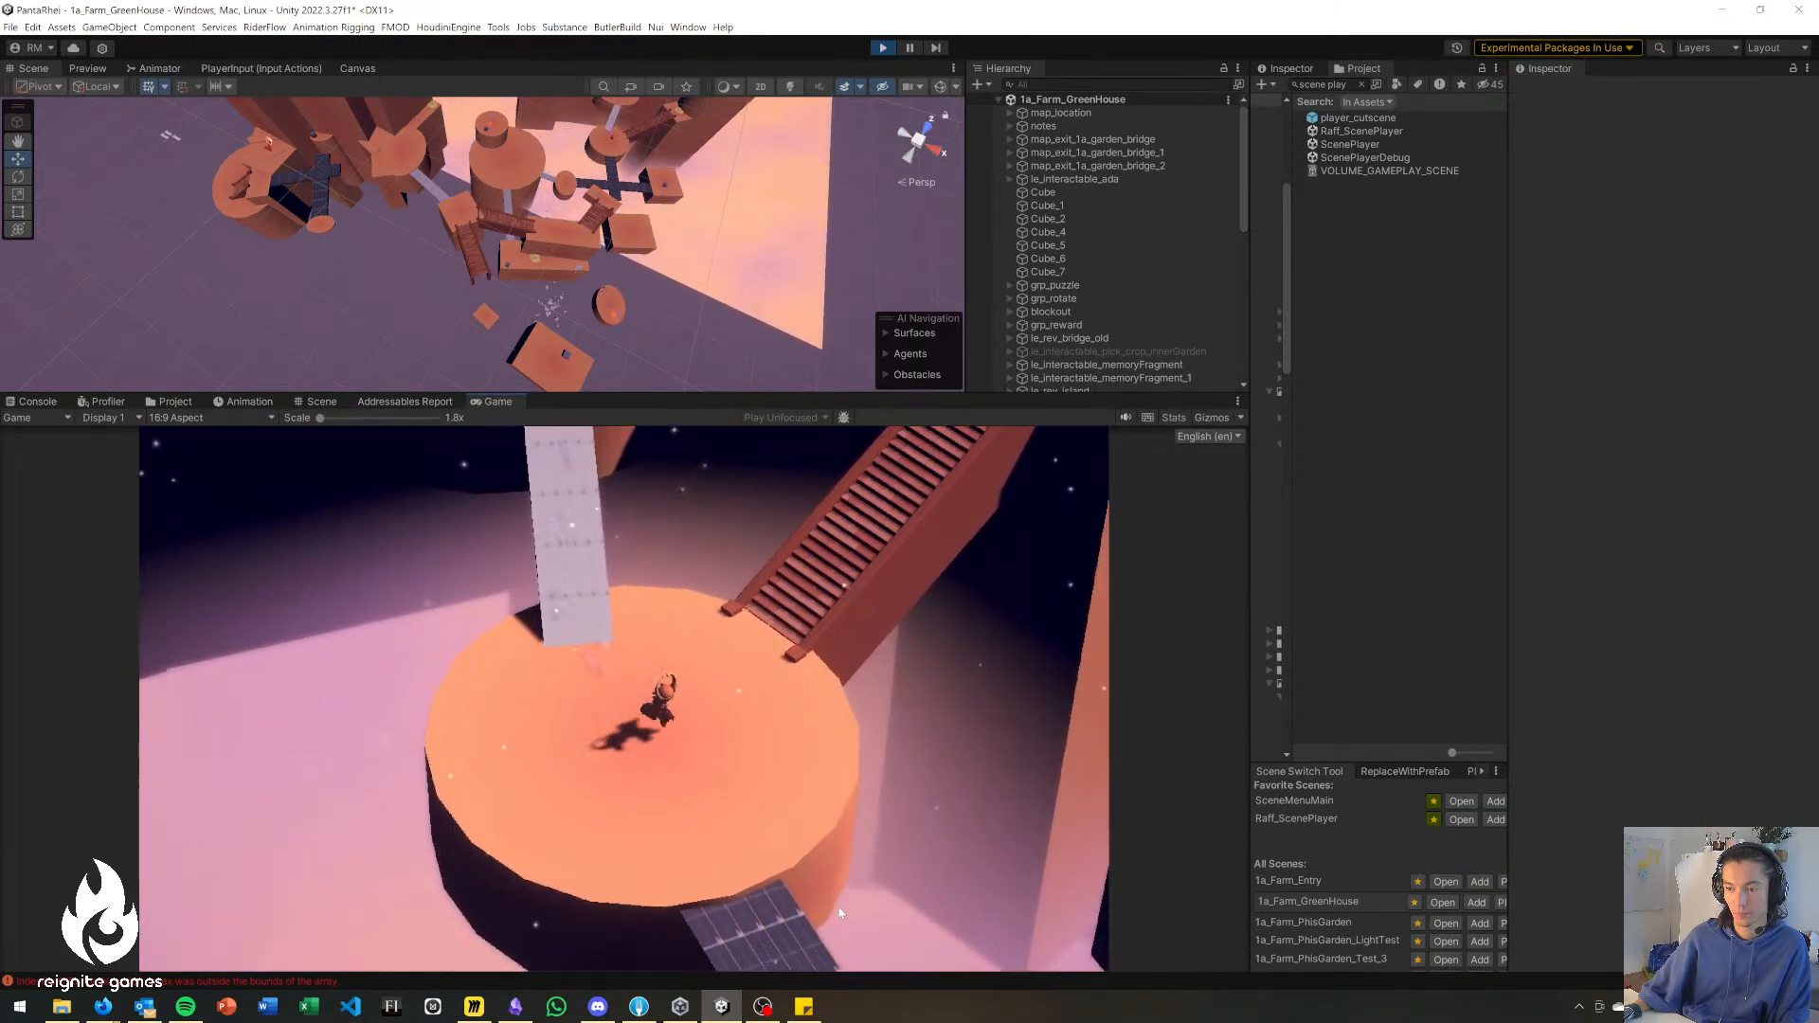
key(s)
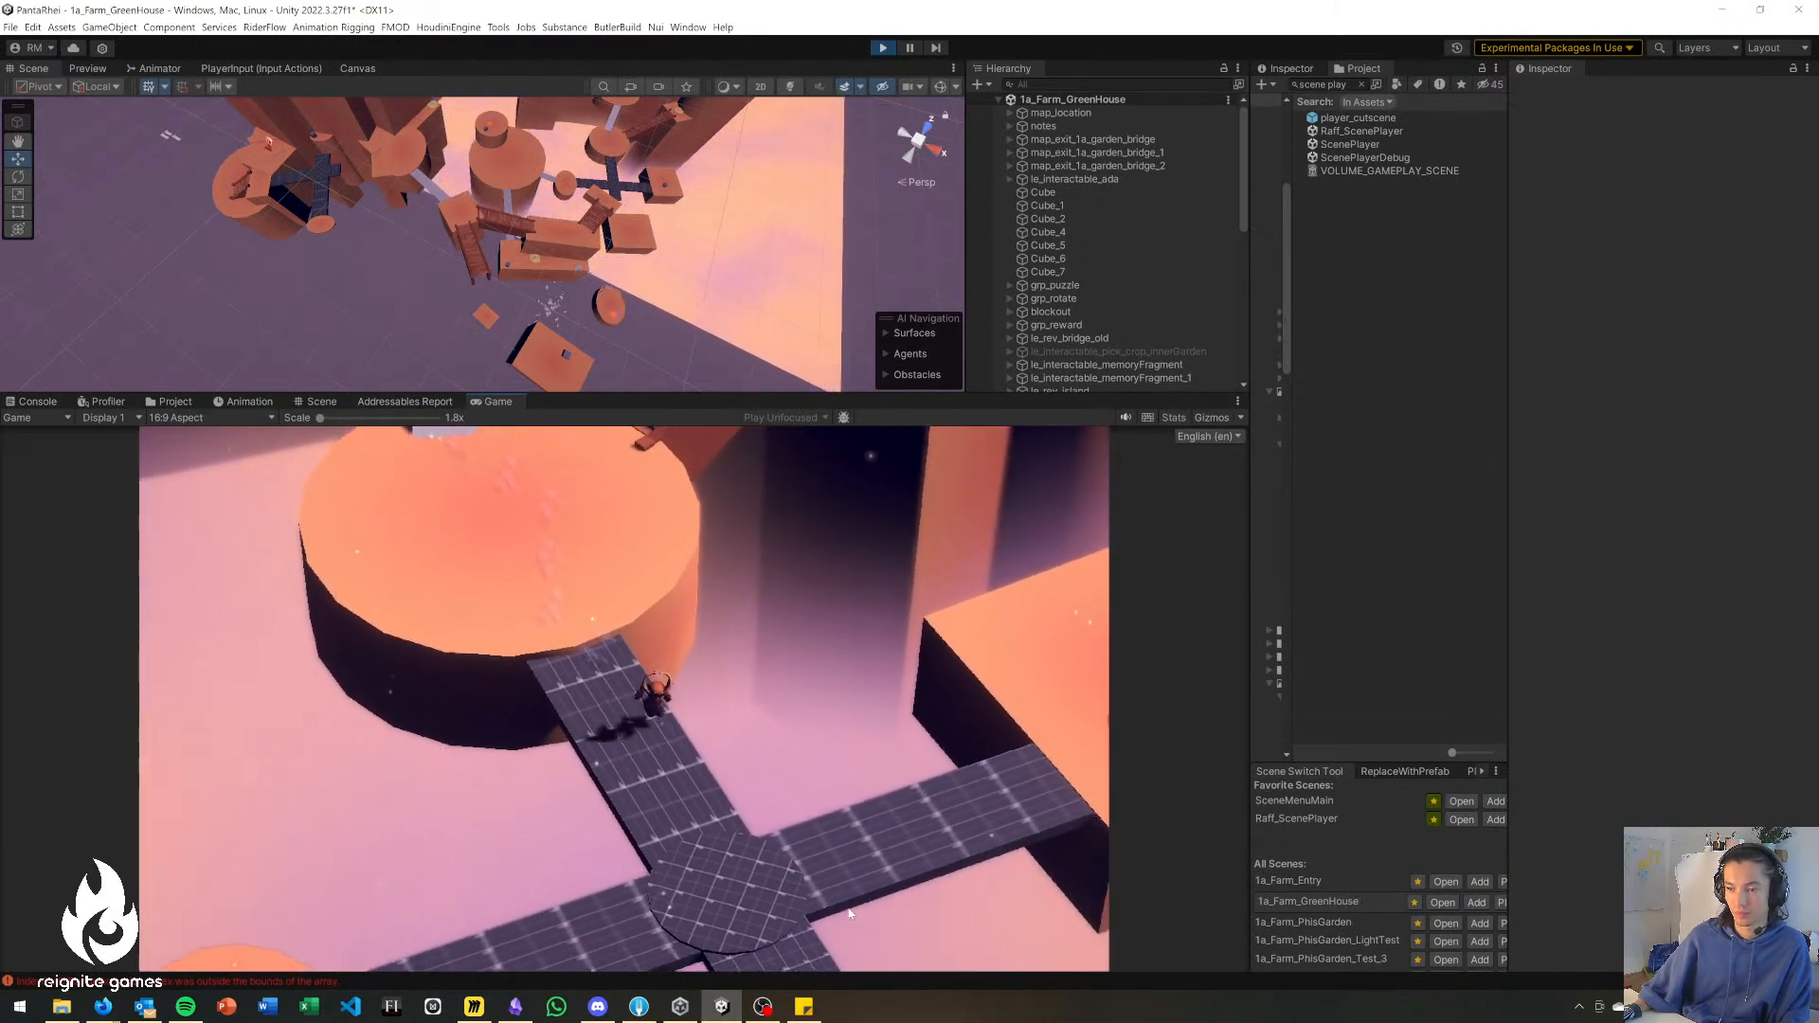
Follow the tiled crossing's arm to the small round platform and cross the short grey bridge onto the big central platform.
key(a)
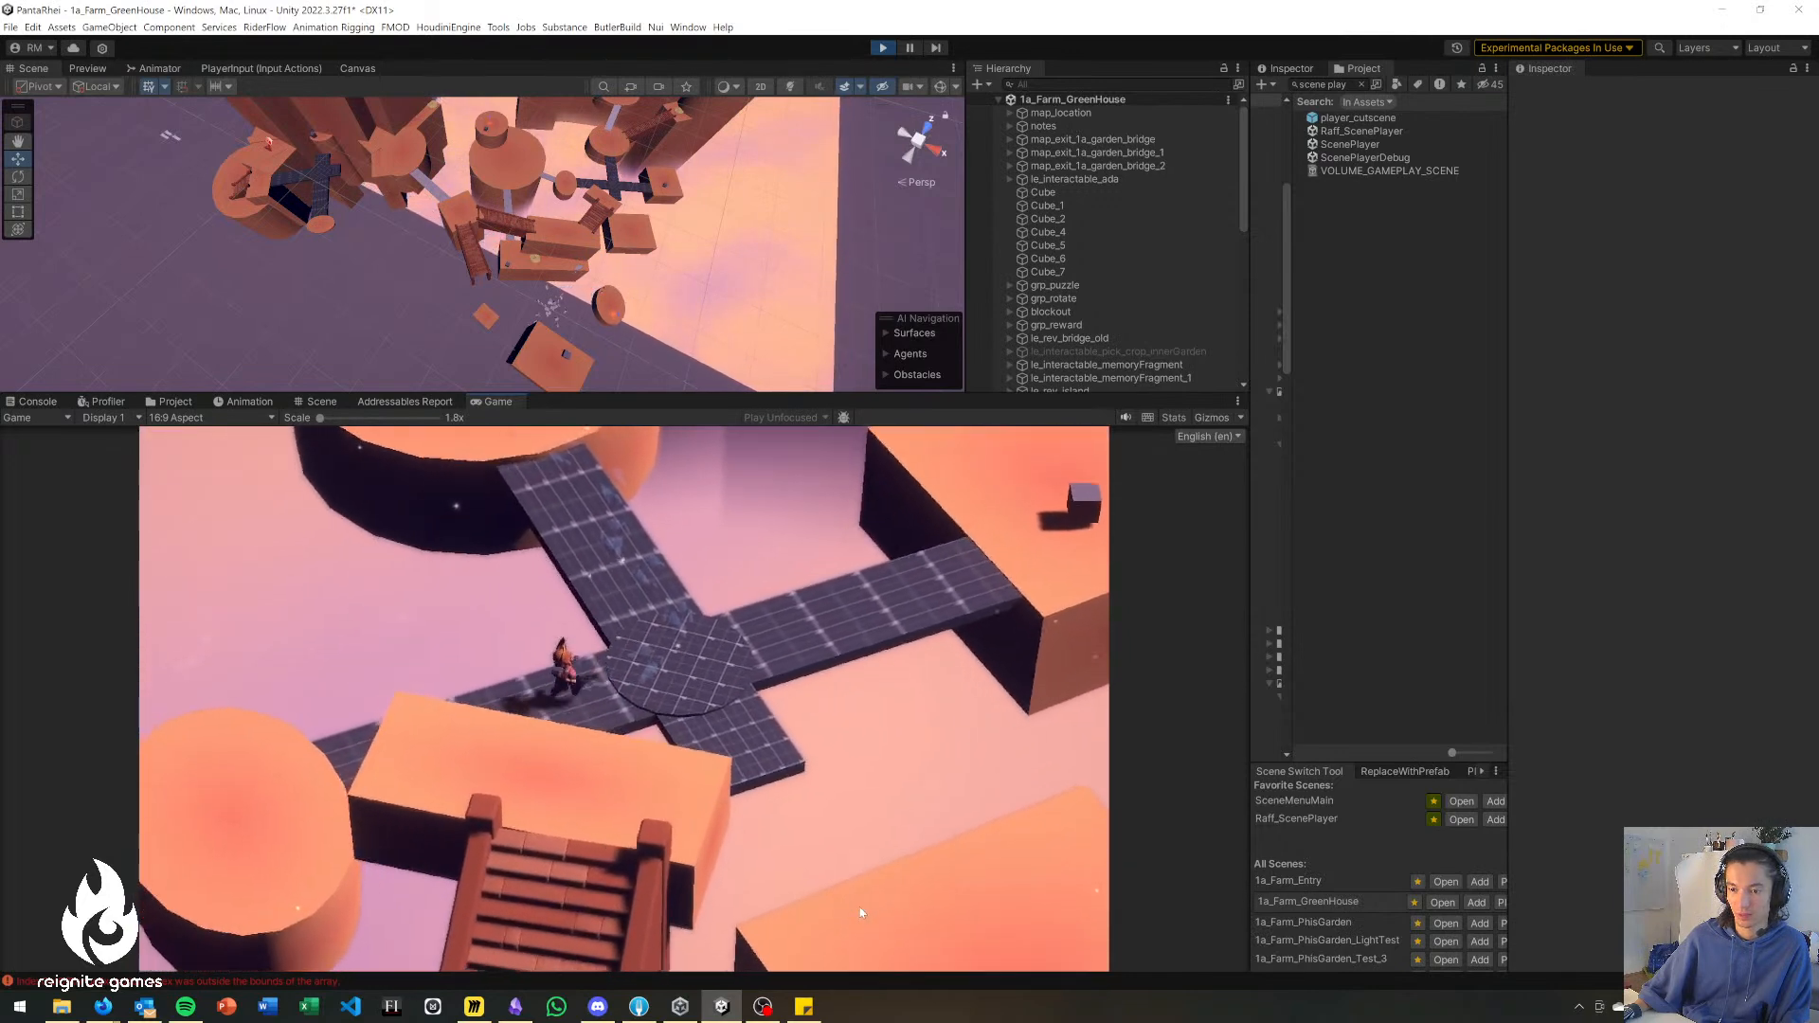
key(a)
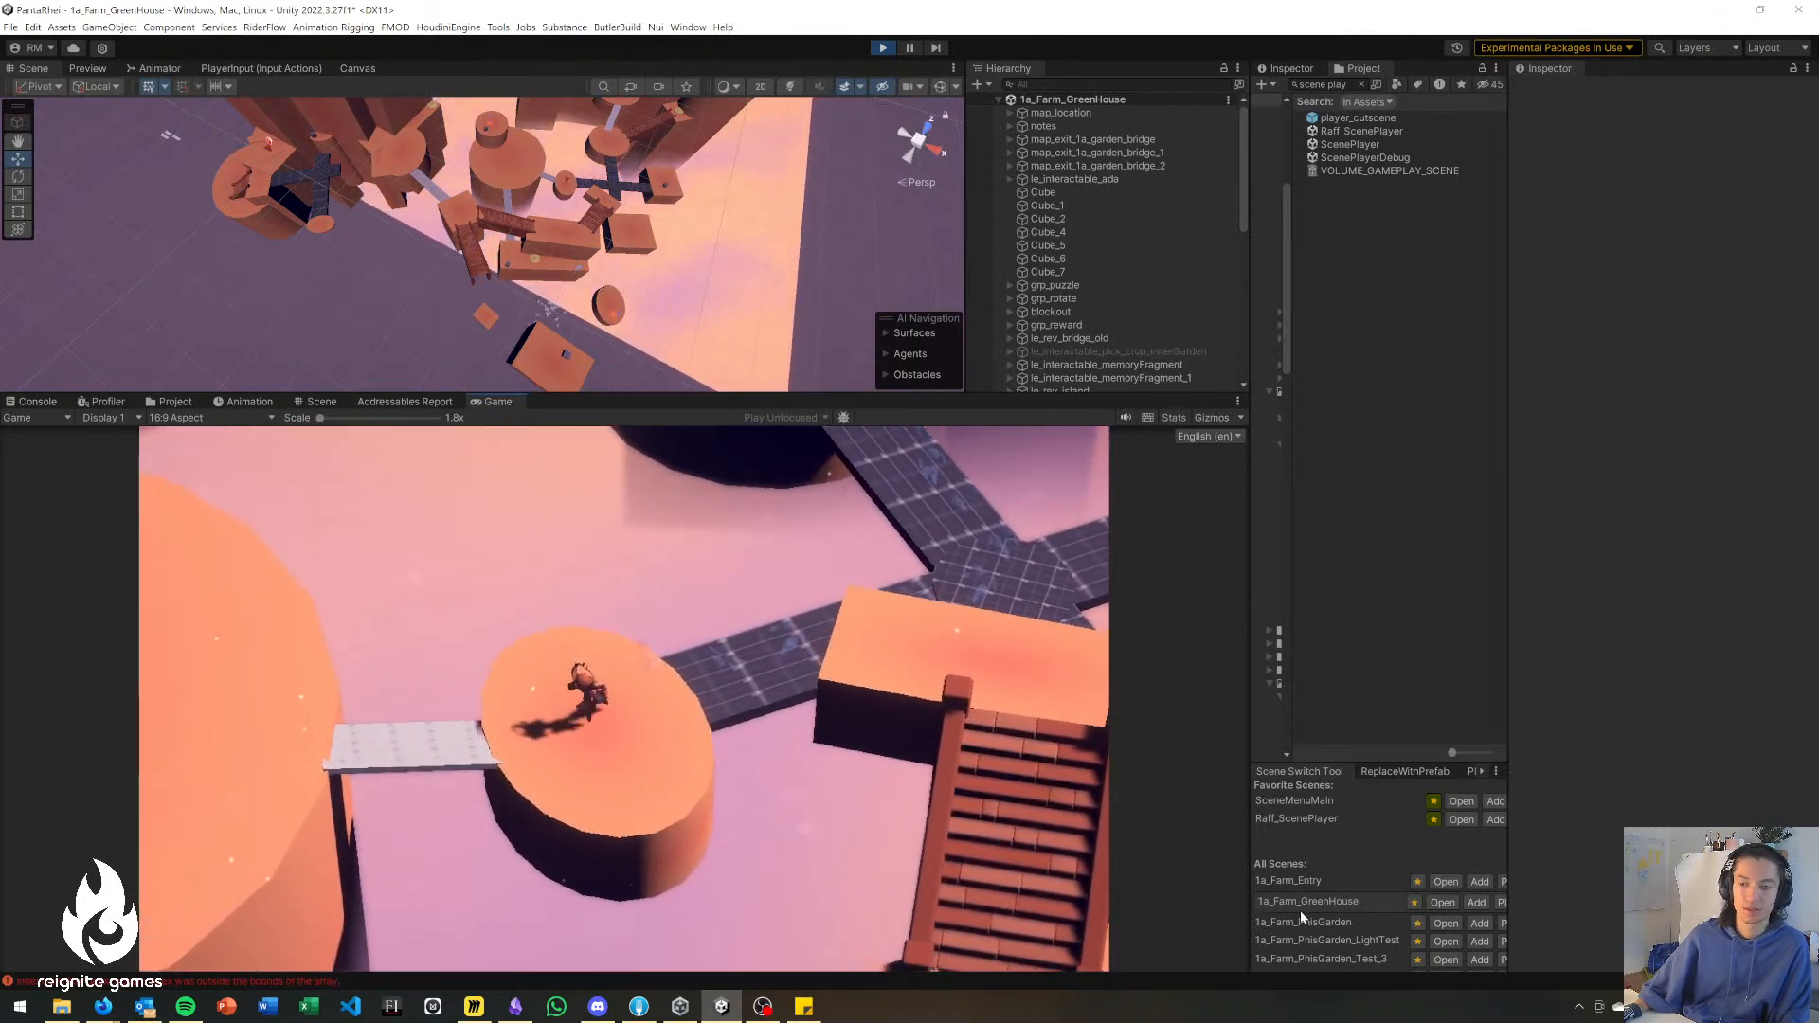
key(a)
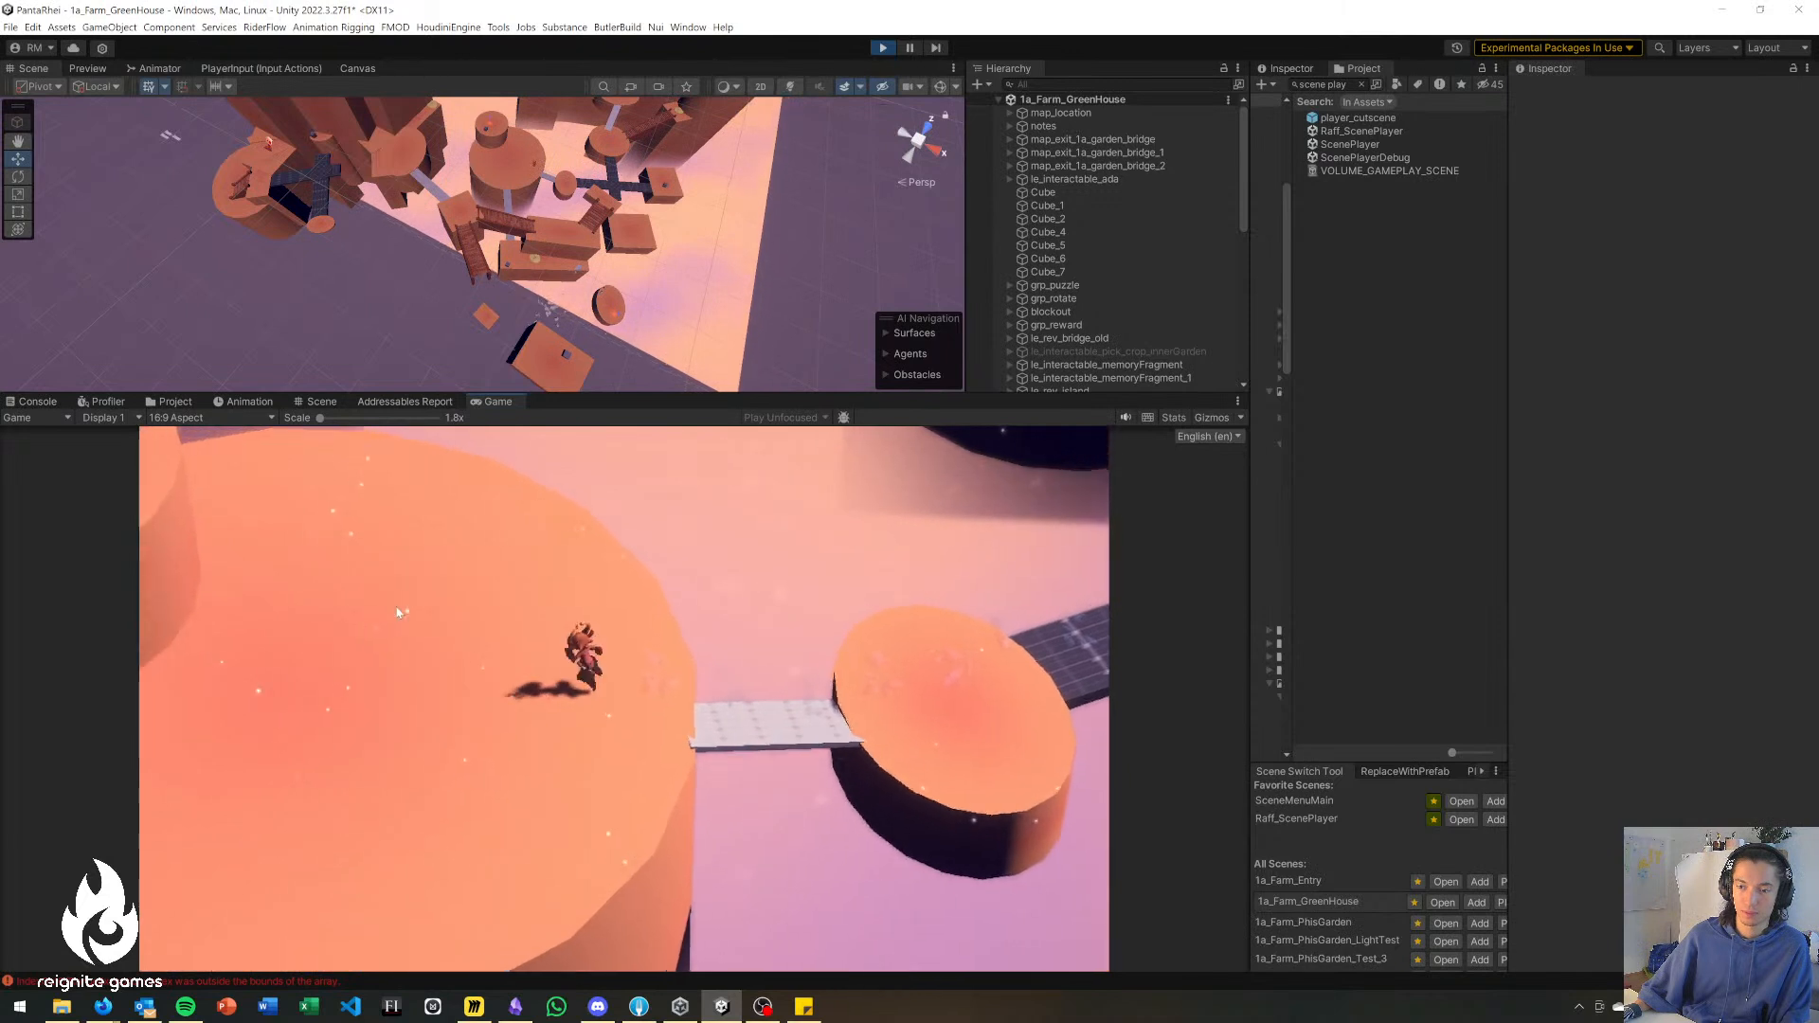
Swing the character's weapon on the big platform and move up to the raised cylinder carrying the grey cube.
click(462, 701)
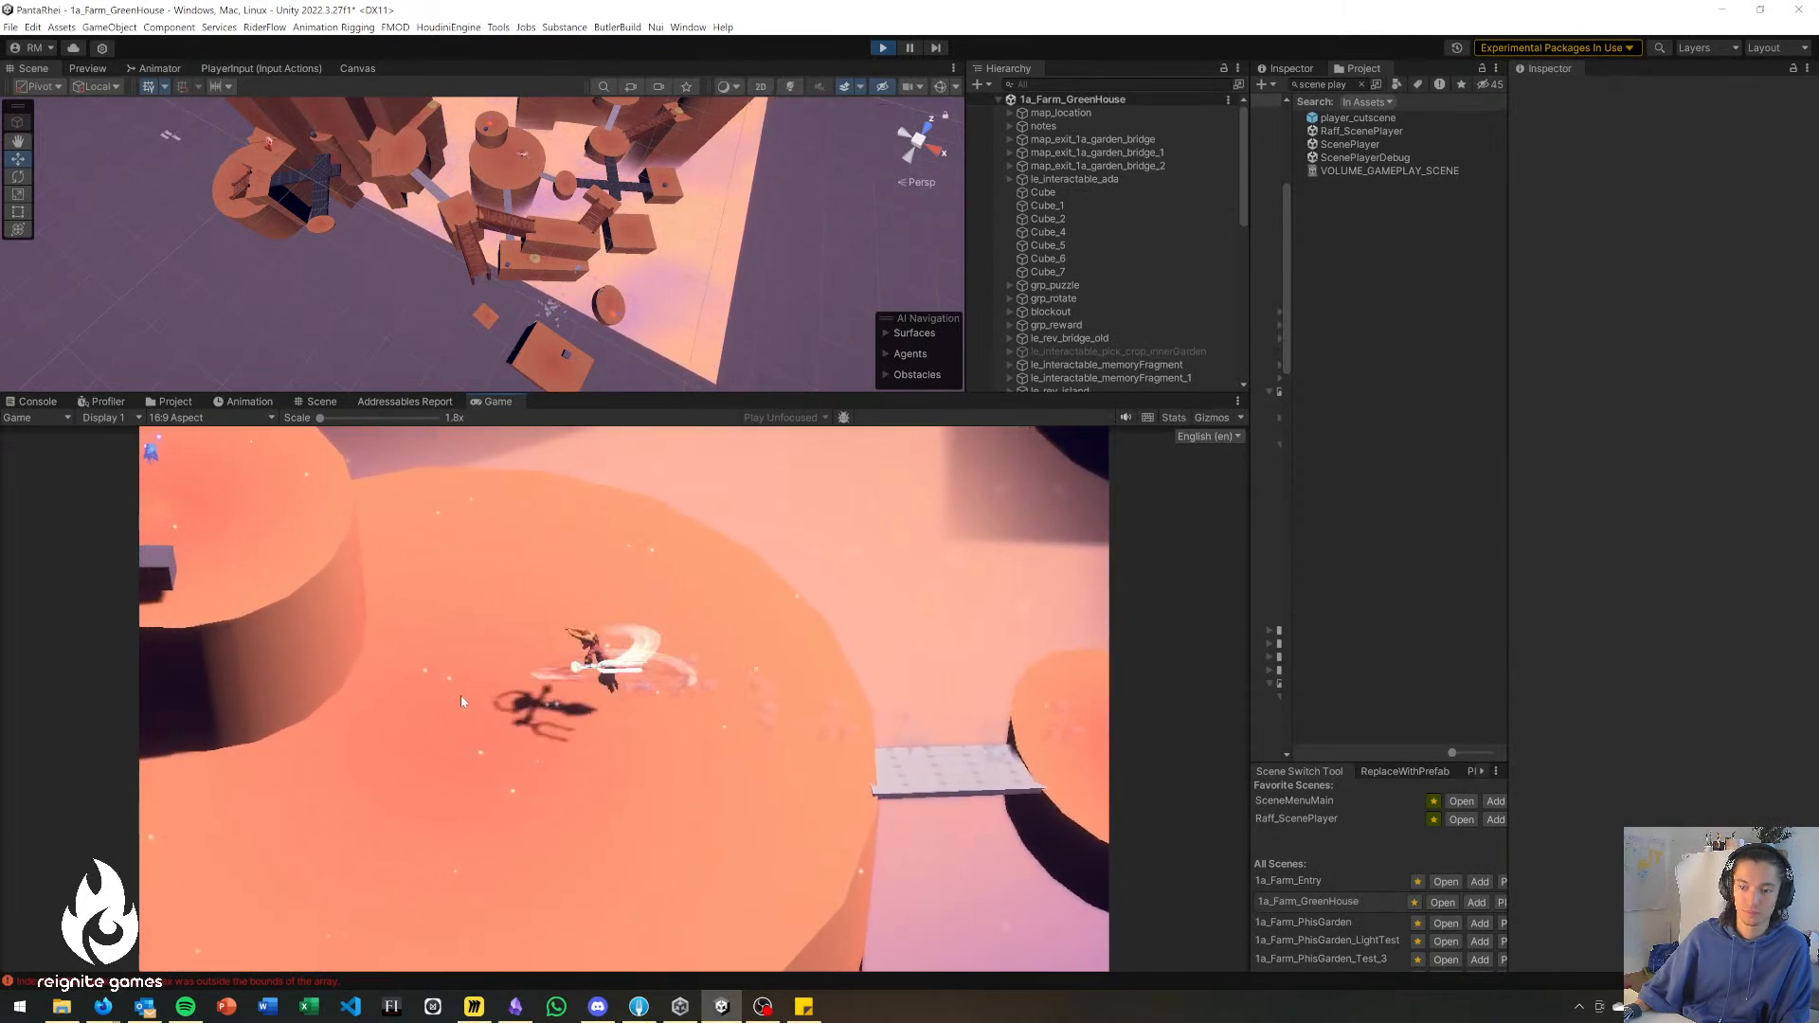
click(462, 701)
key(a)
key(a)
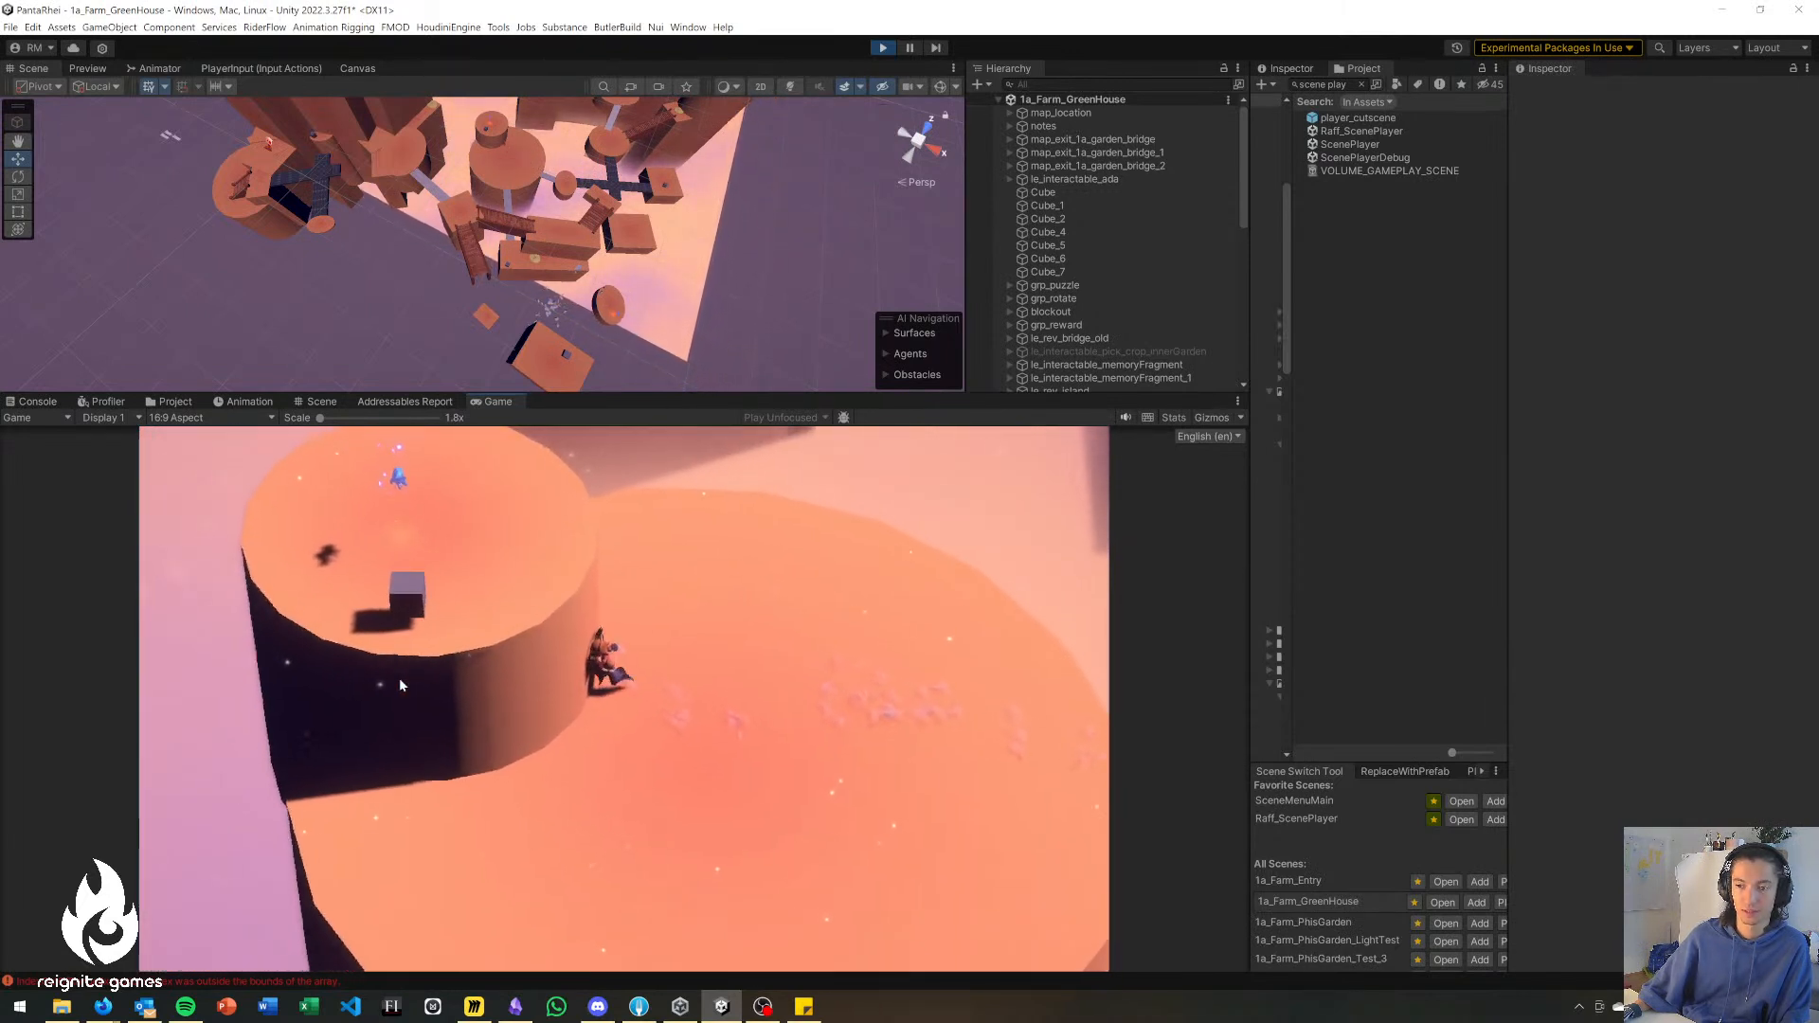
Walk the character around the raised cylinder's side and back across the big platform toward the grey bridge at its near edge.
key(d)
key(w)
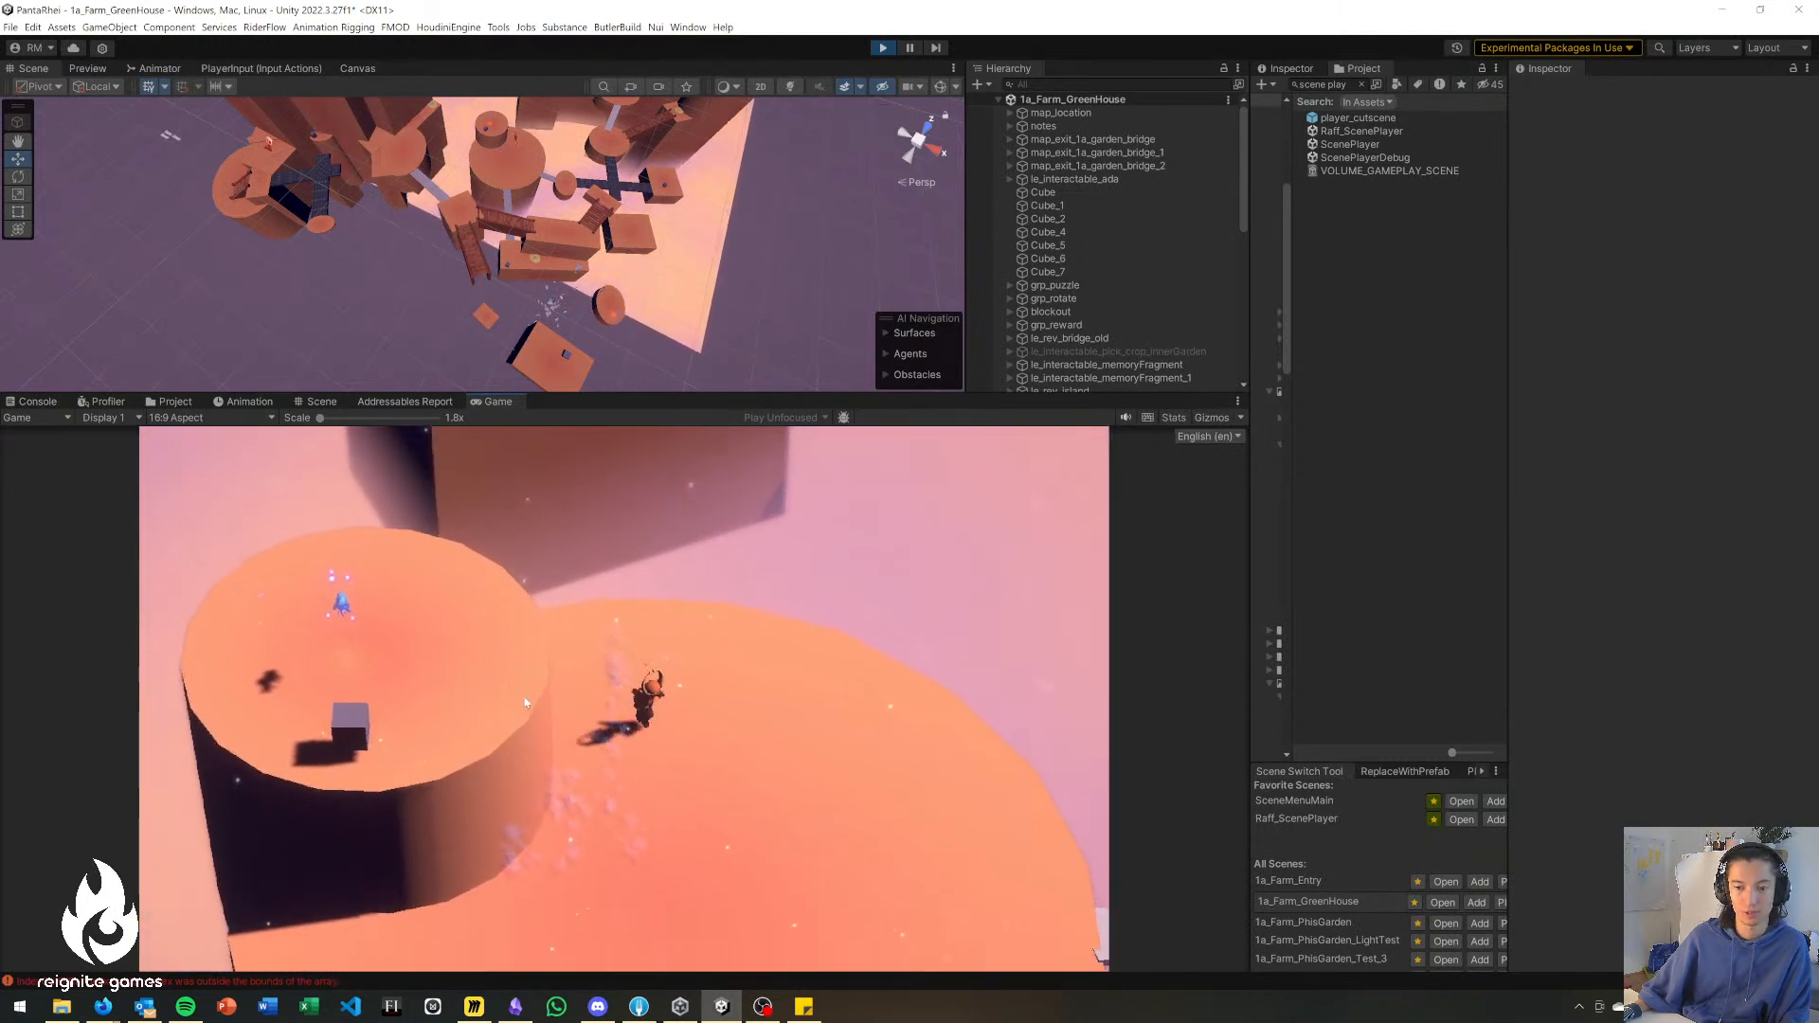
key(d)
key(s)
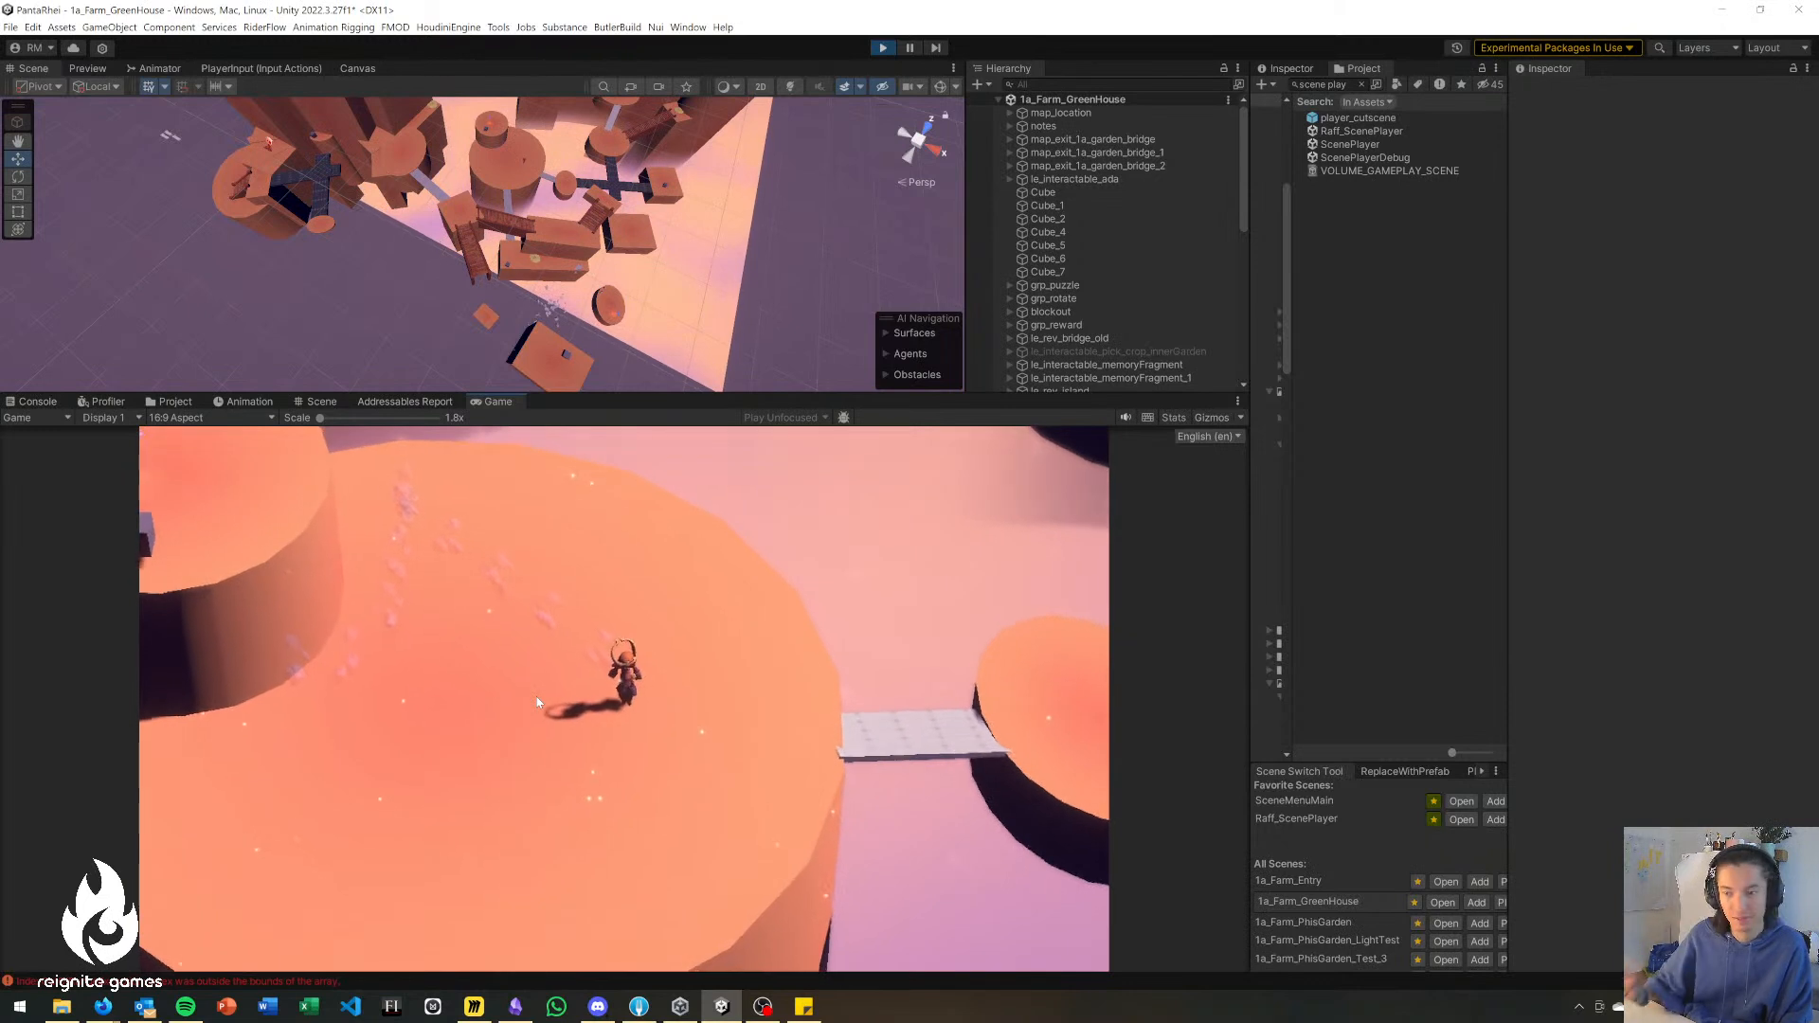
key(s)
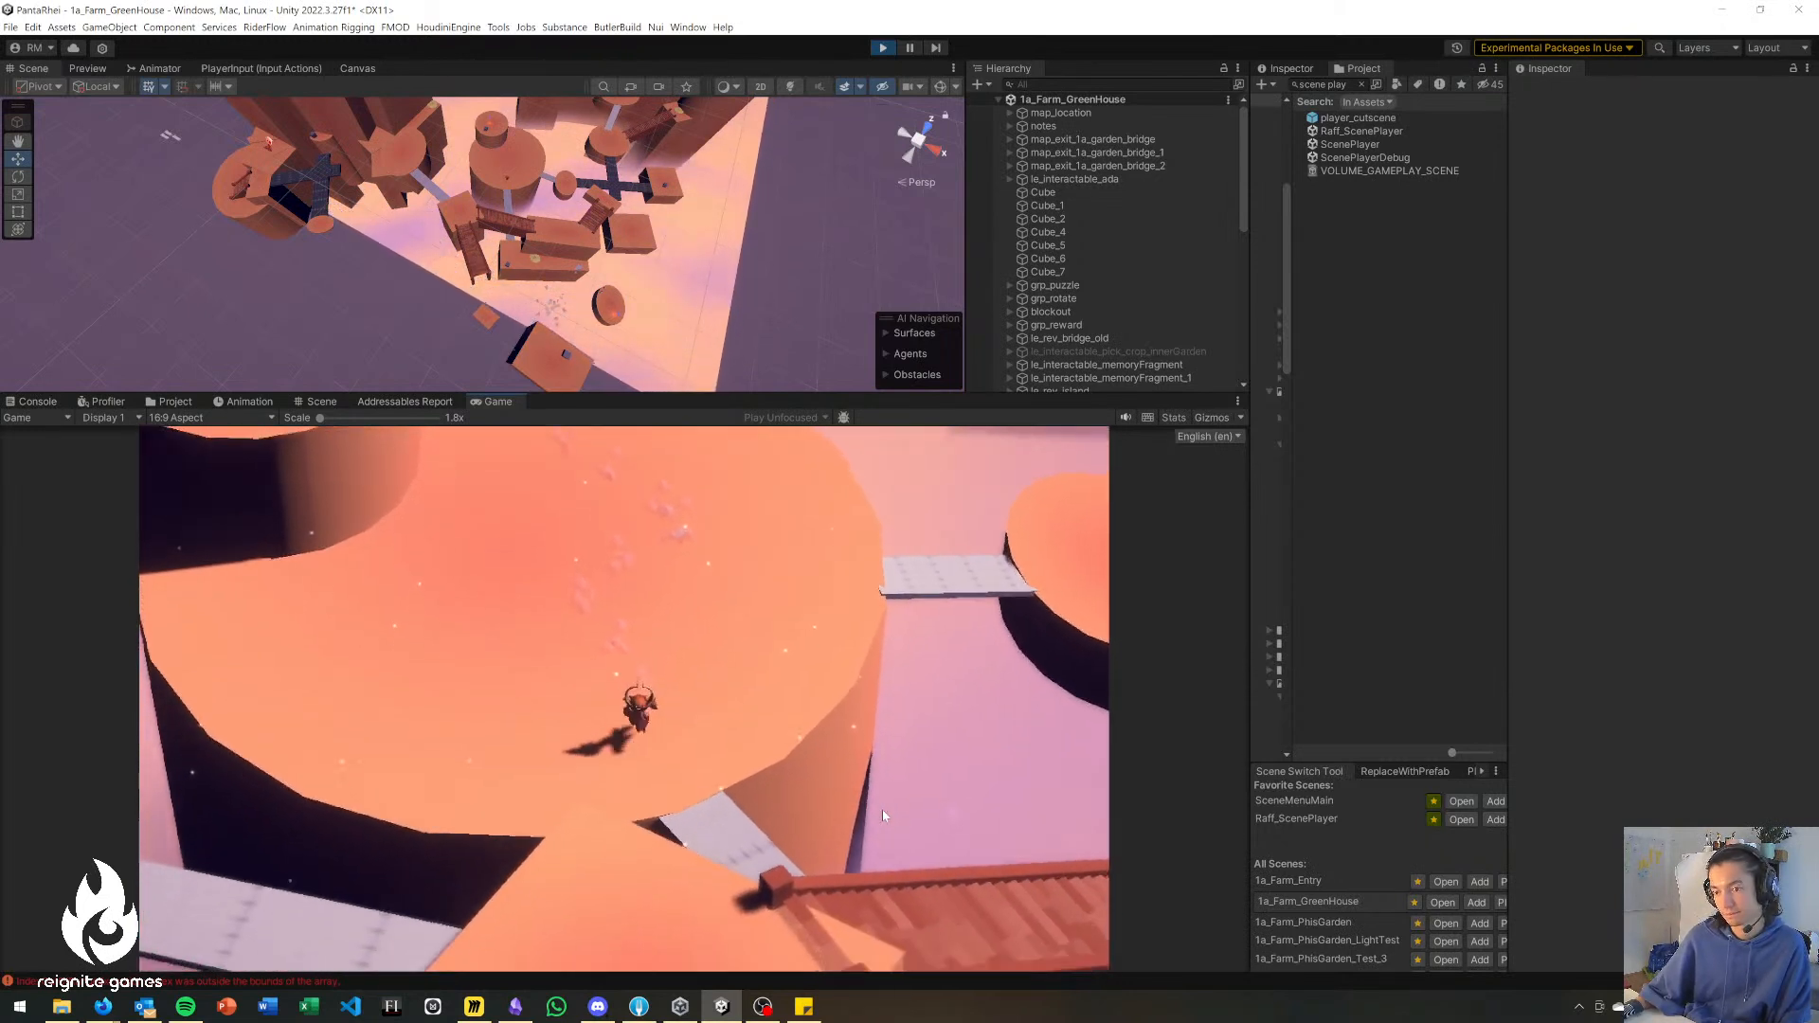
Walk the character off the big platform down to the lower ledge with the grey cube and on to the yellow rock.
key(s)
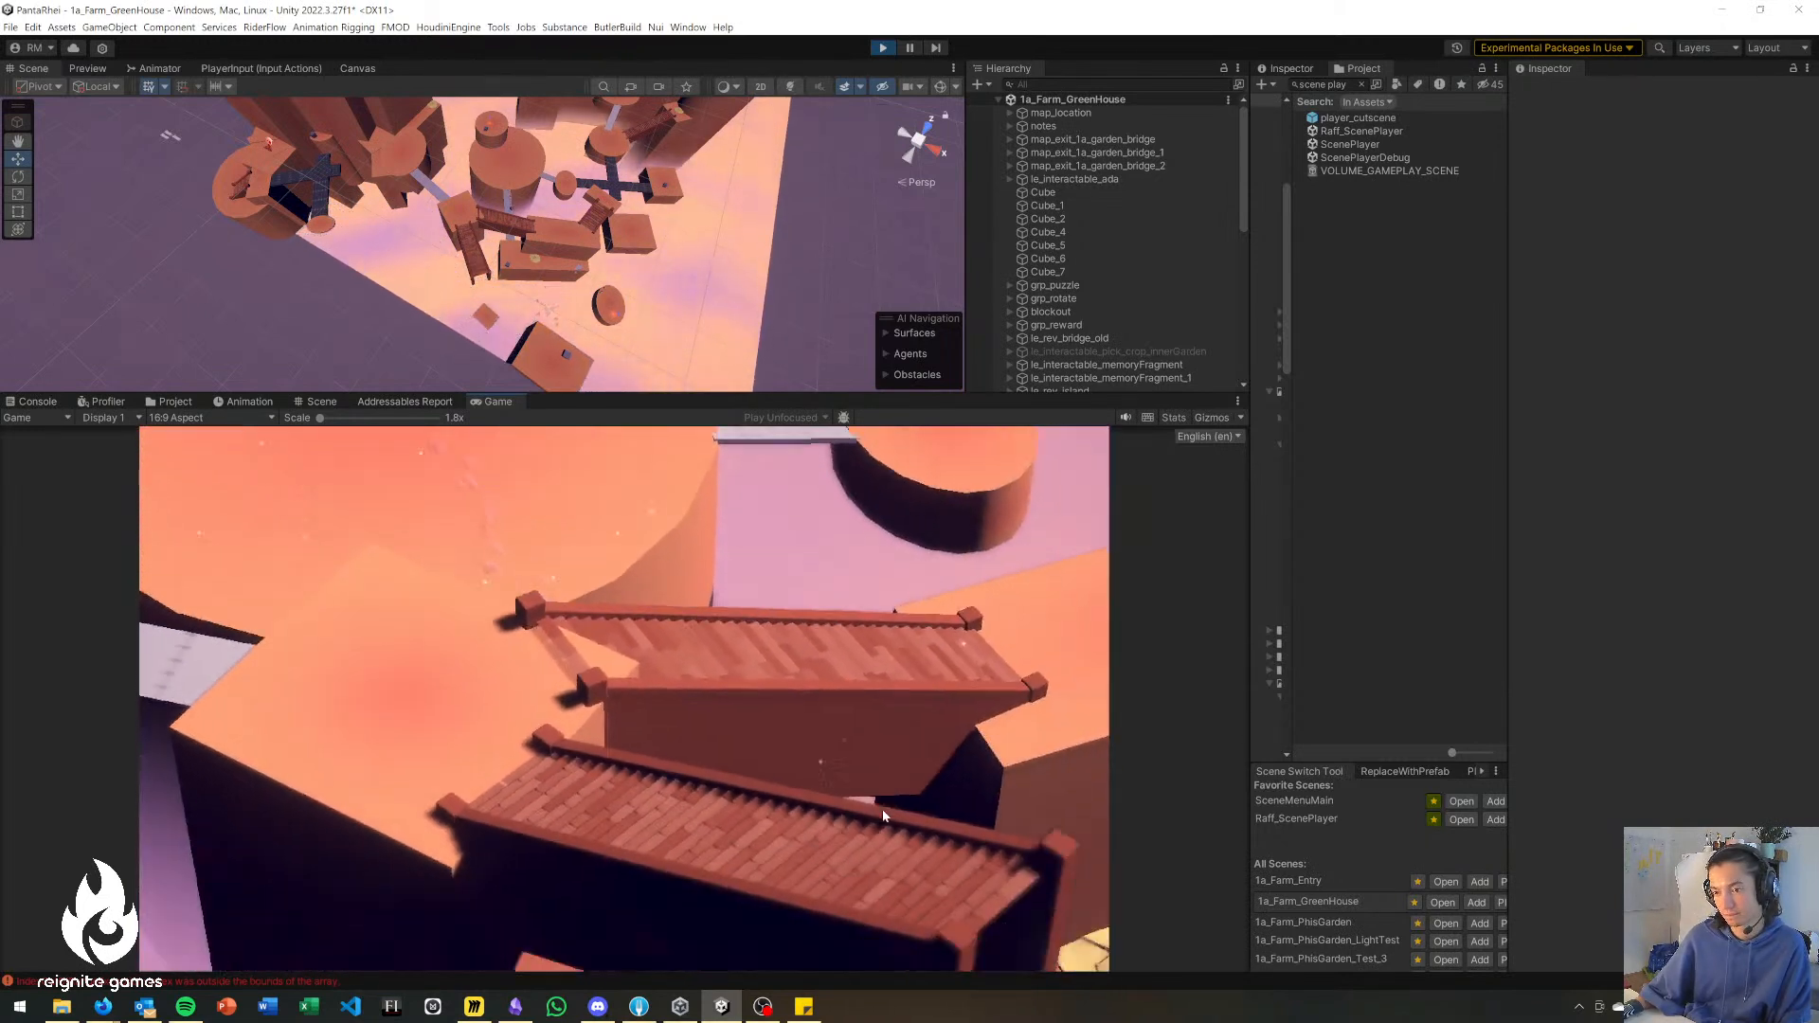
key(s)
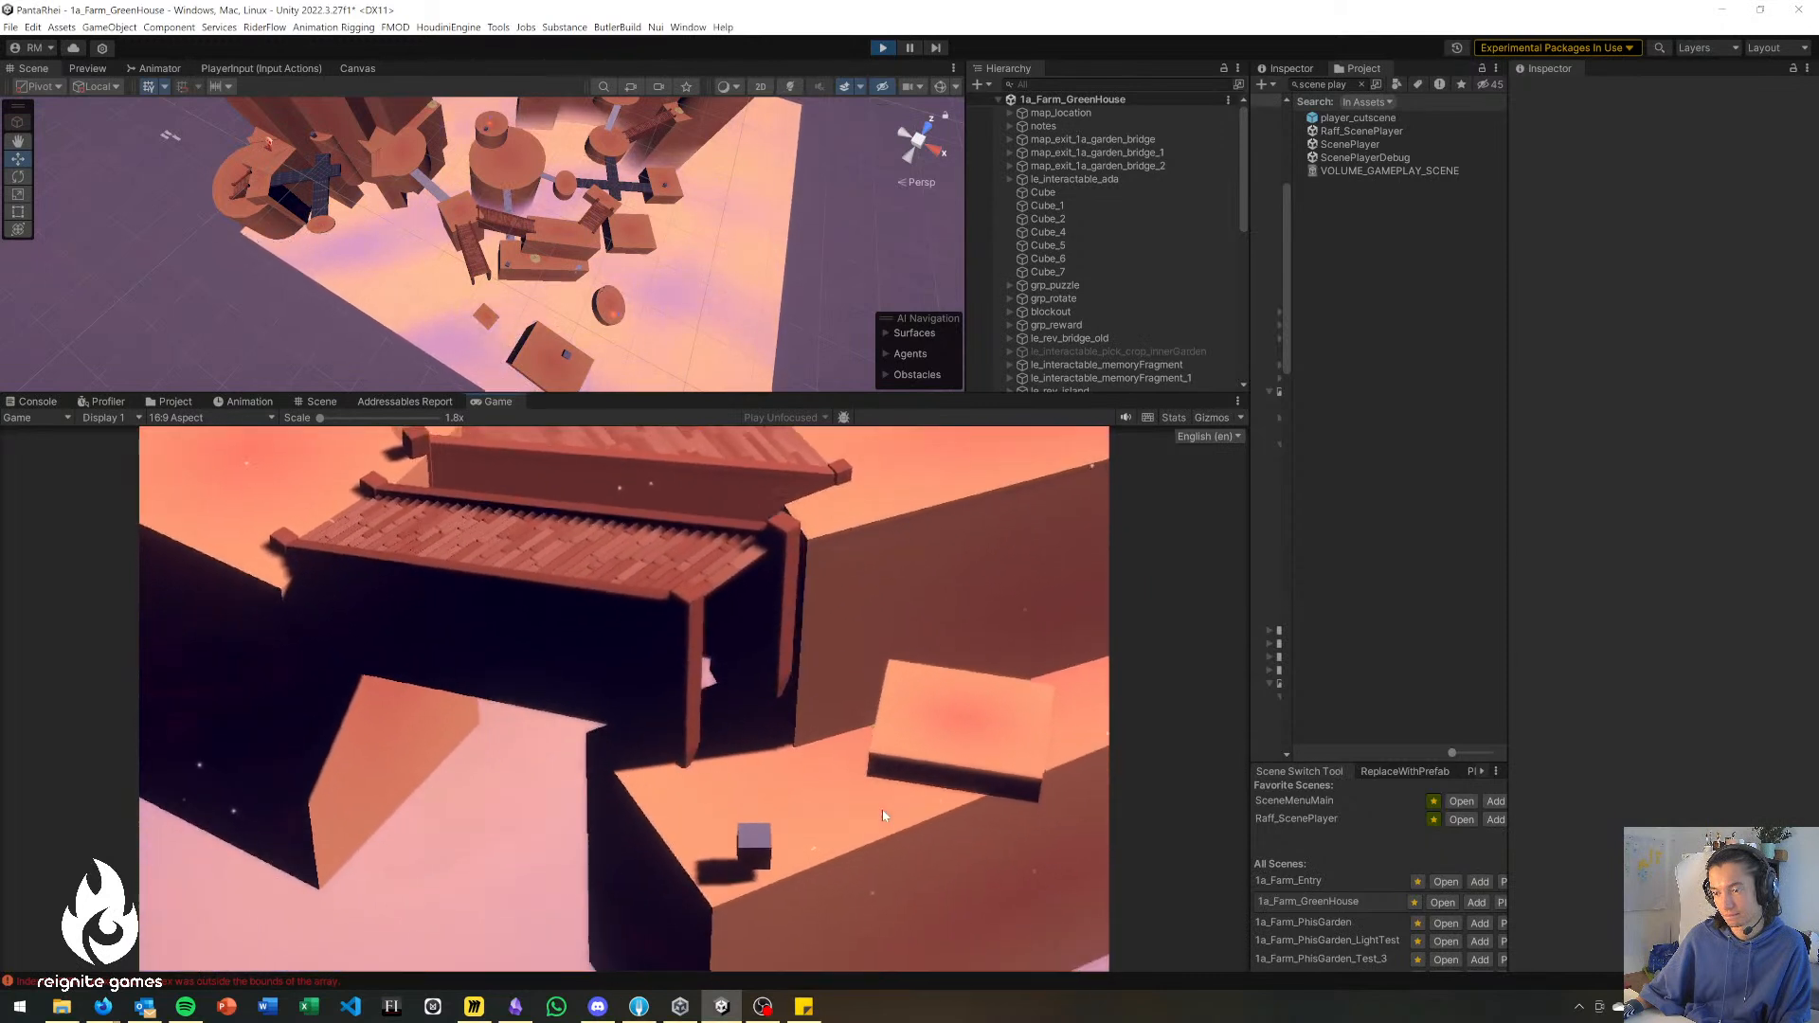
key(d)
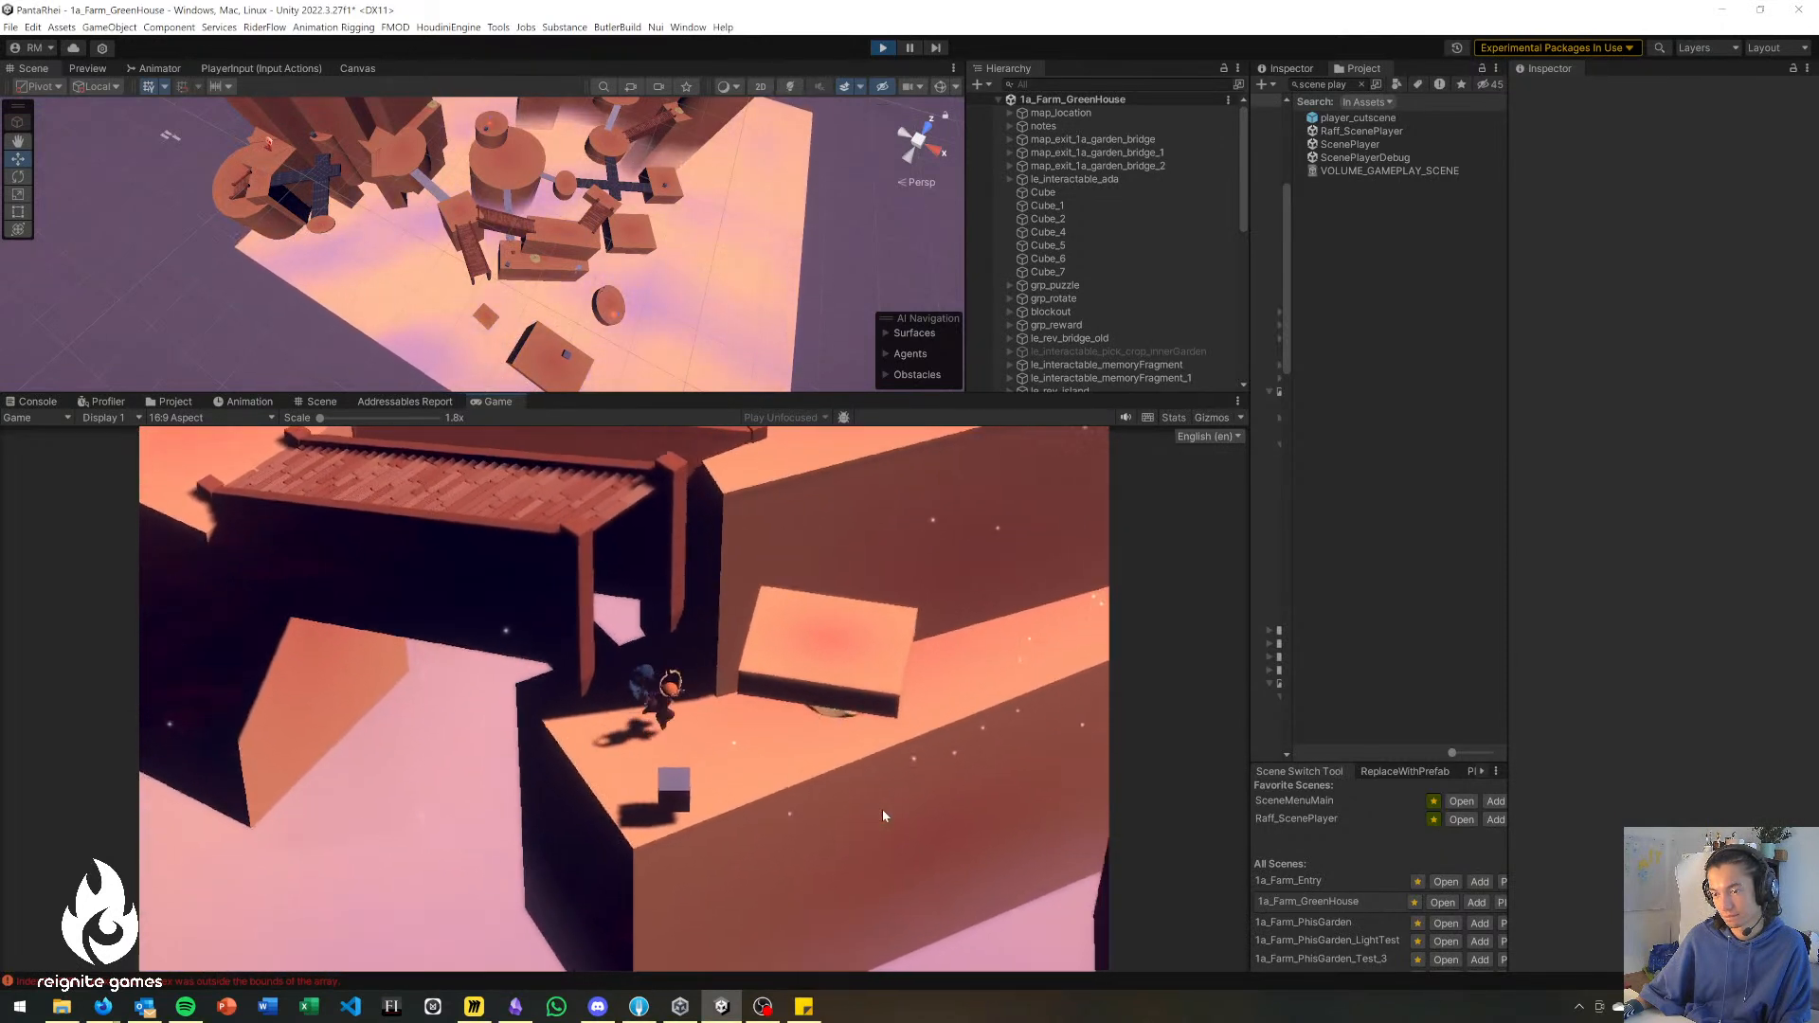
key(d)
key(a)
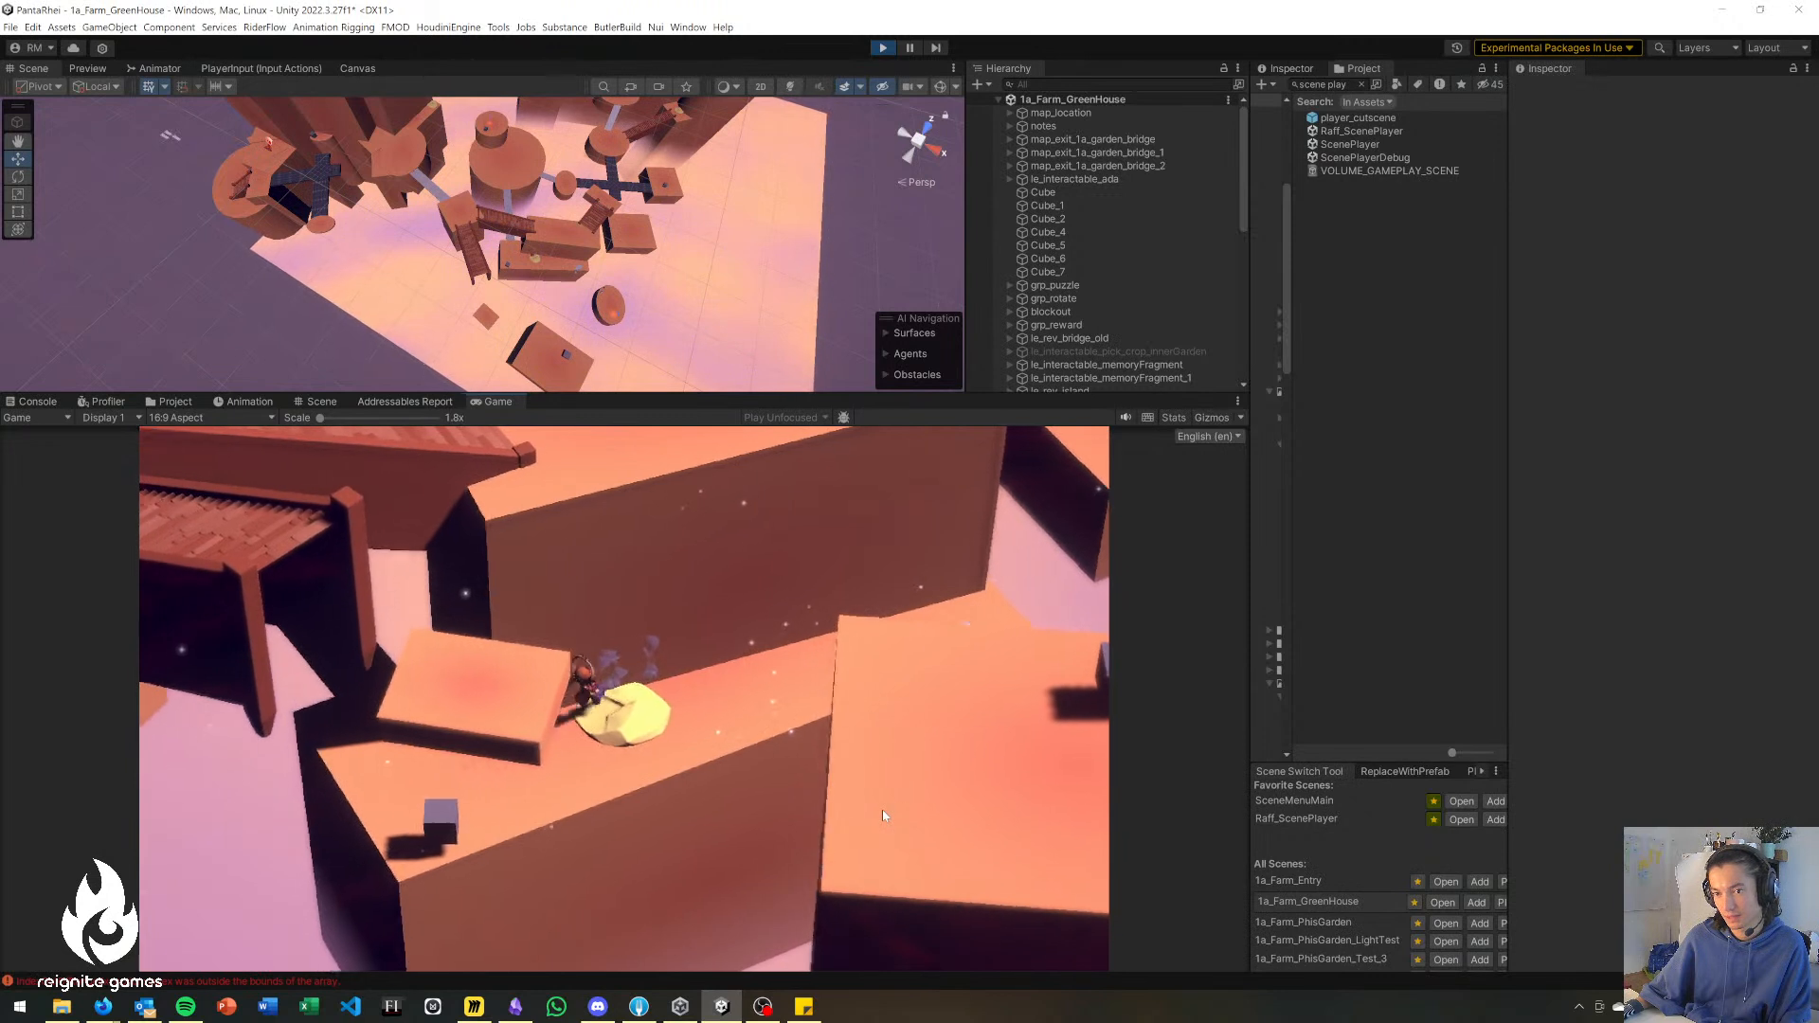
Bring the character back from the lower ledge past the wooden bridges onto the big central platform.
key(a)
key(w)
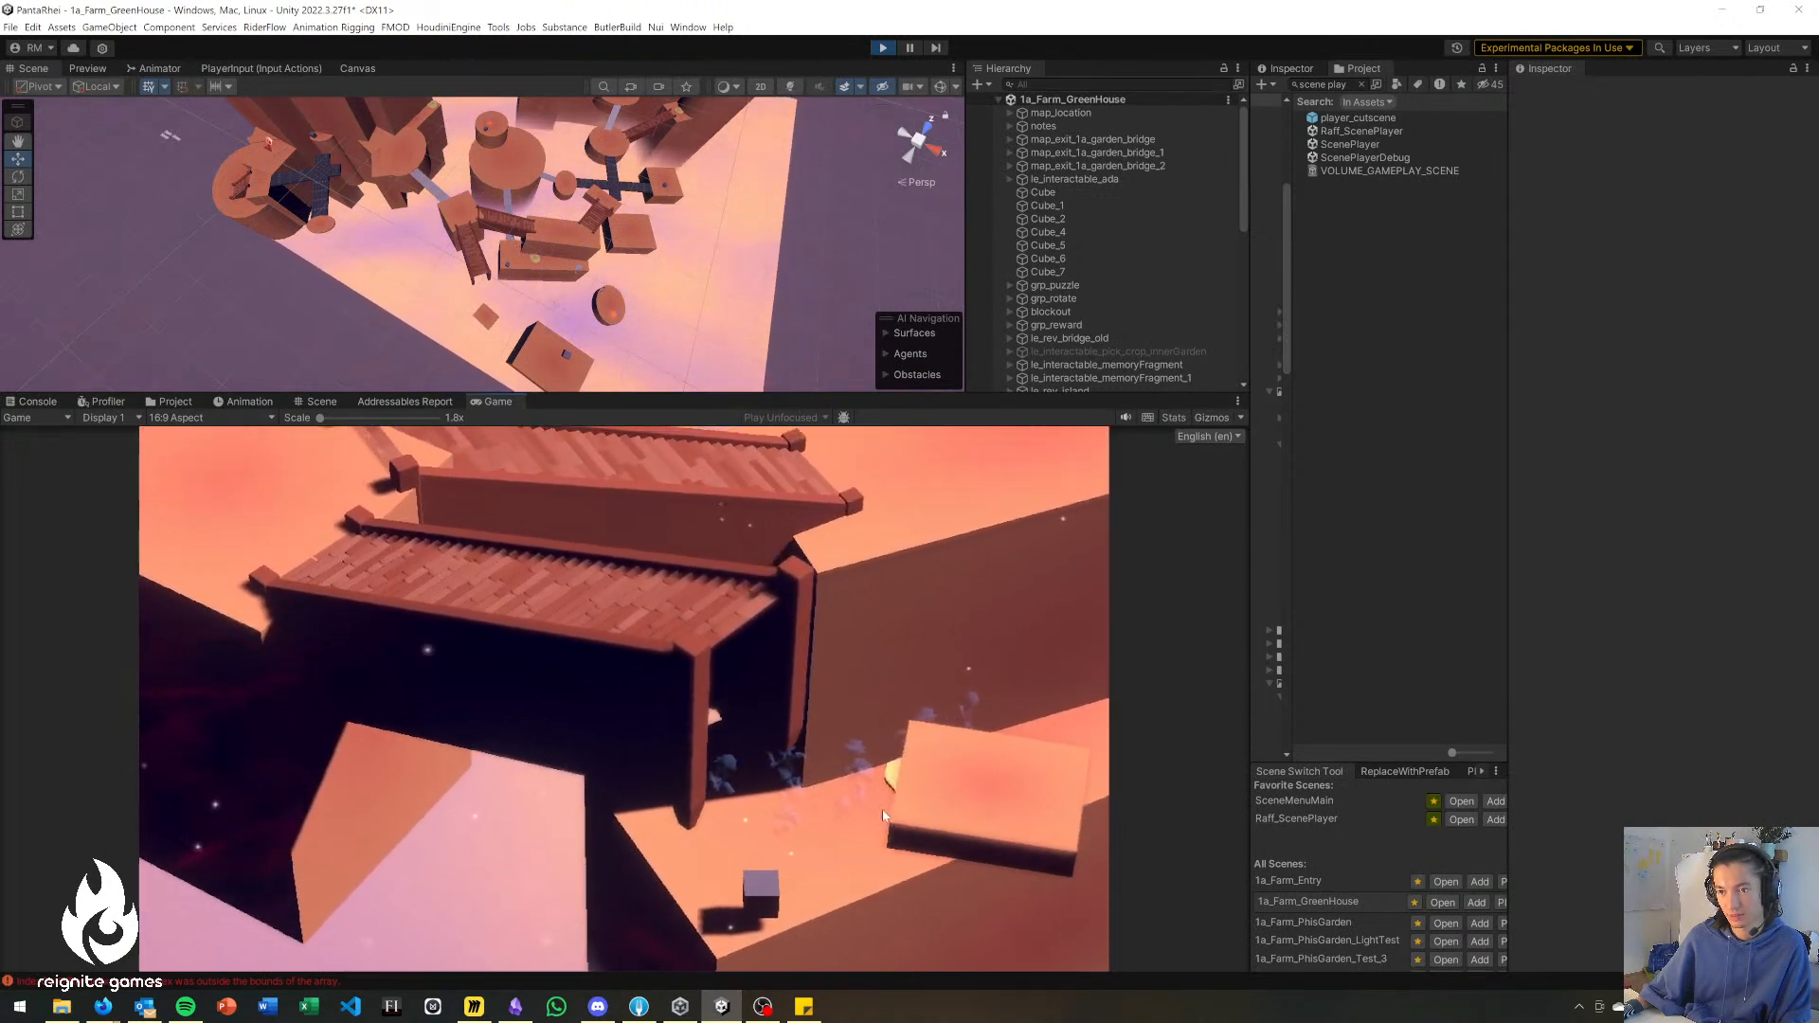
key(a)
key(w)
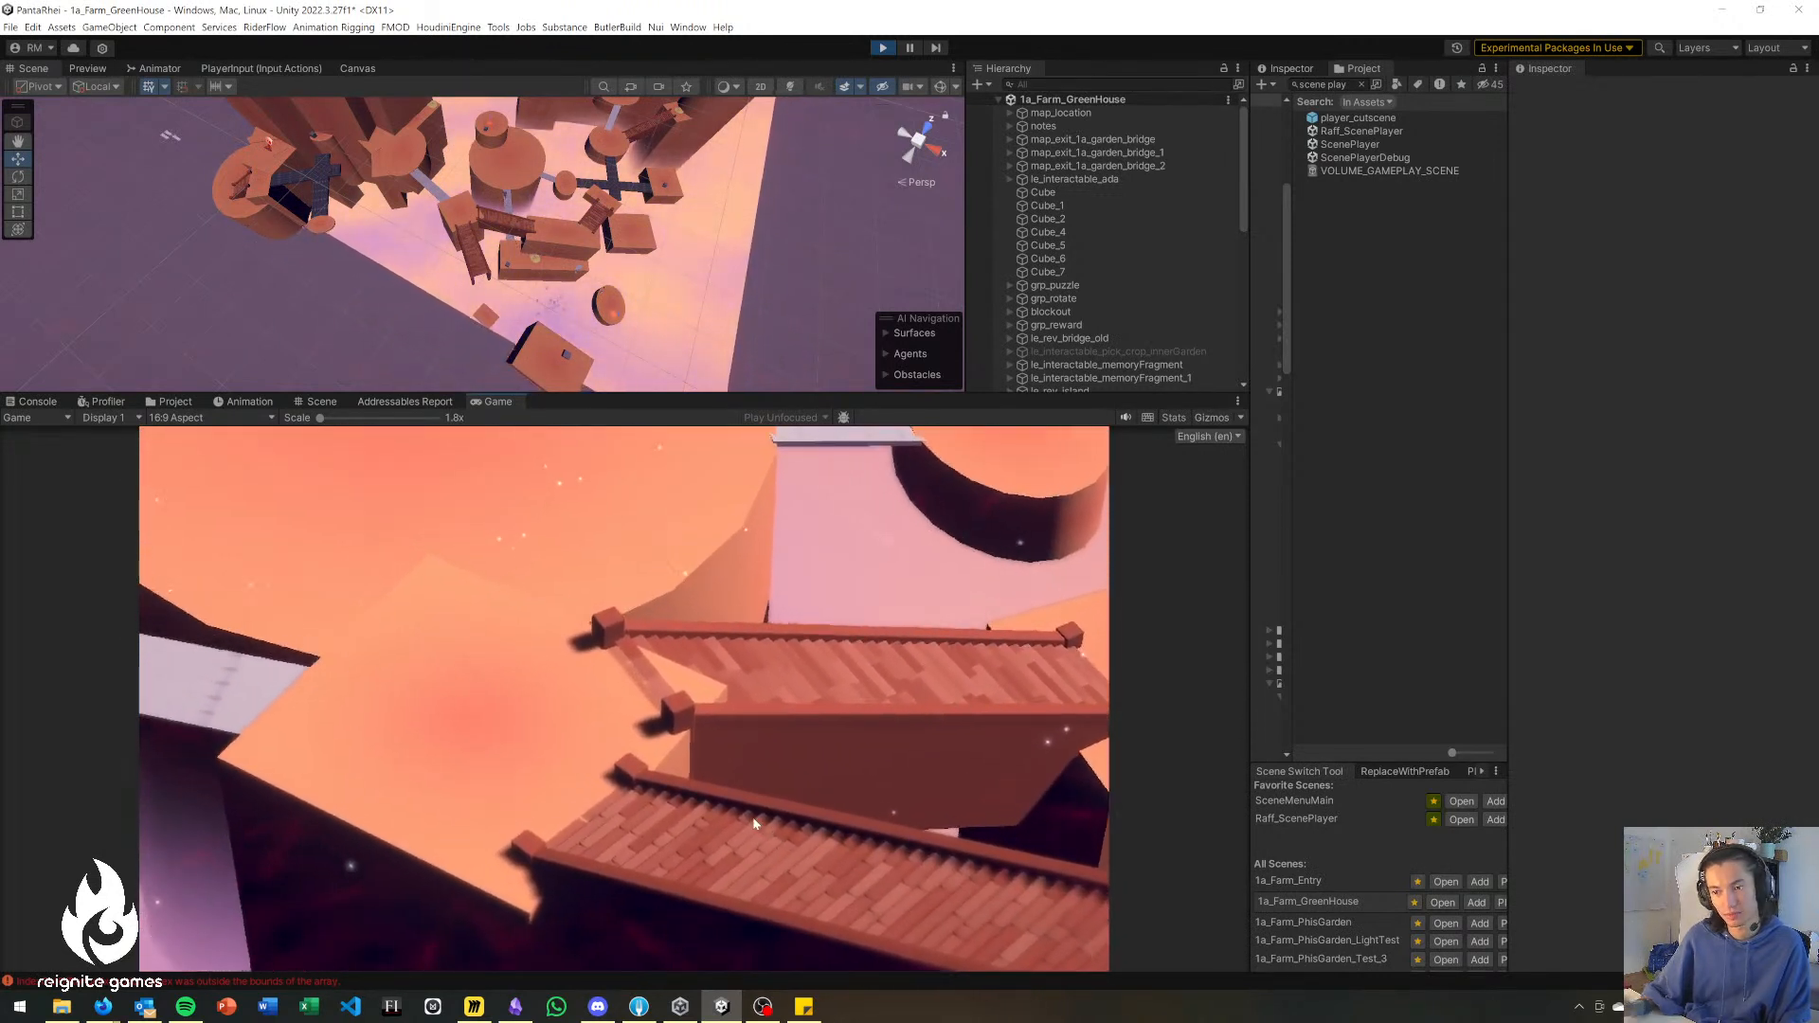
key(w)
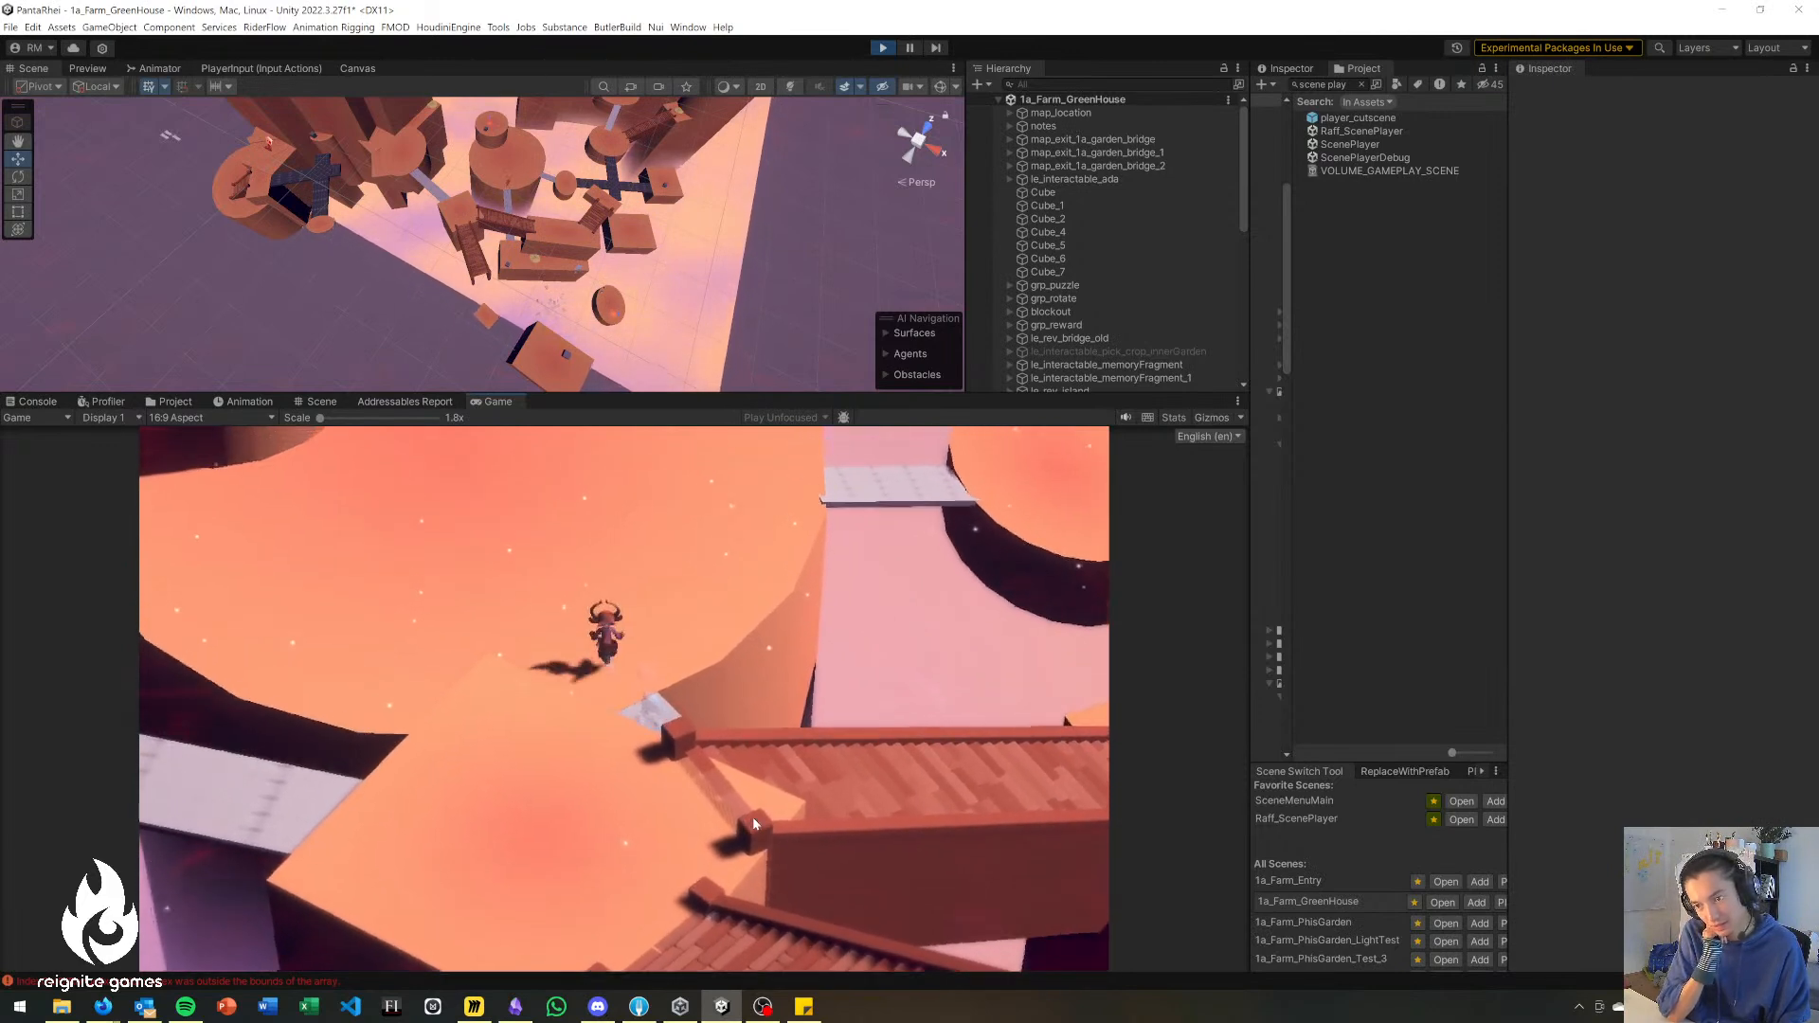
Cross the big platform and the short grey bridge to the small round platform beside the dark tiled crossing.
key(d)
key(w)
key(d)
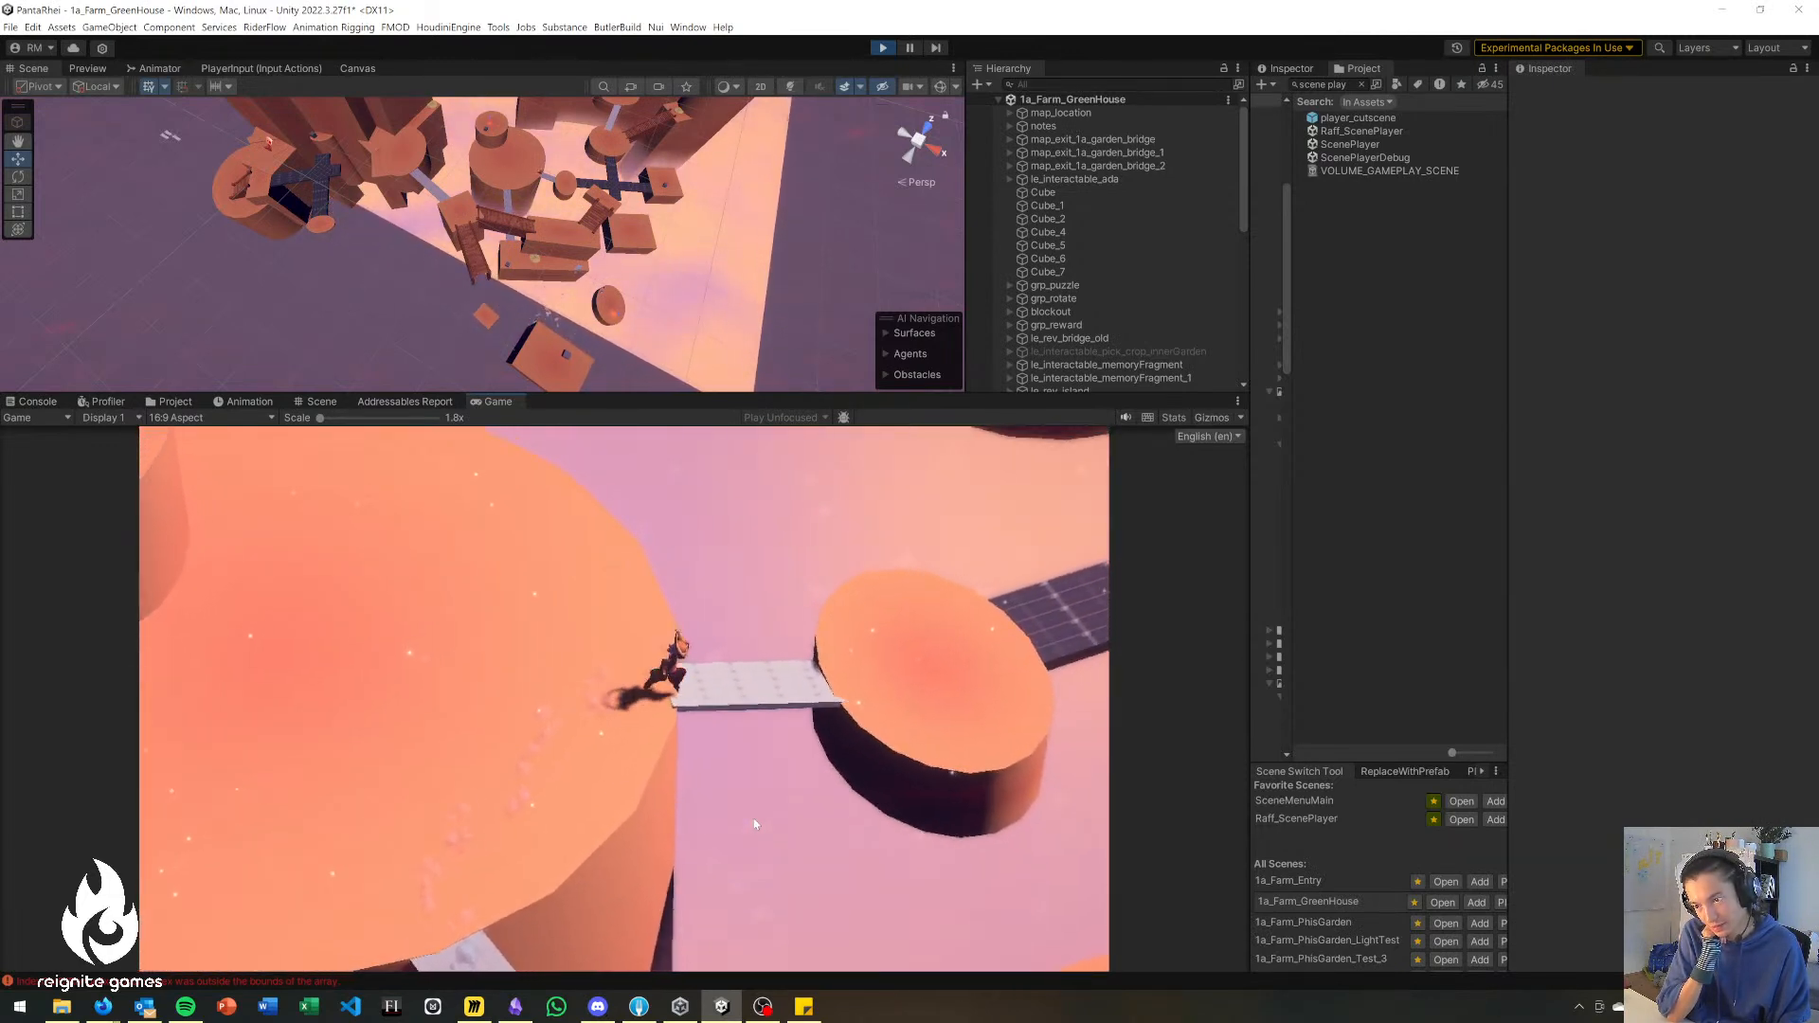
key(d)
key(w)
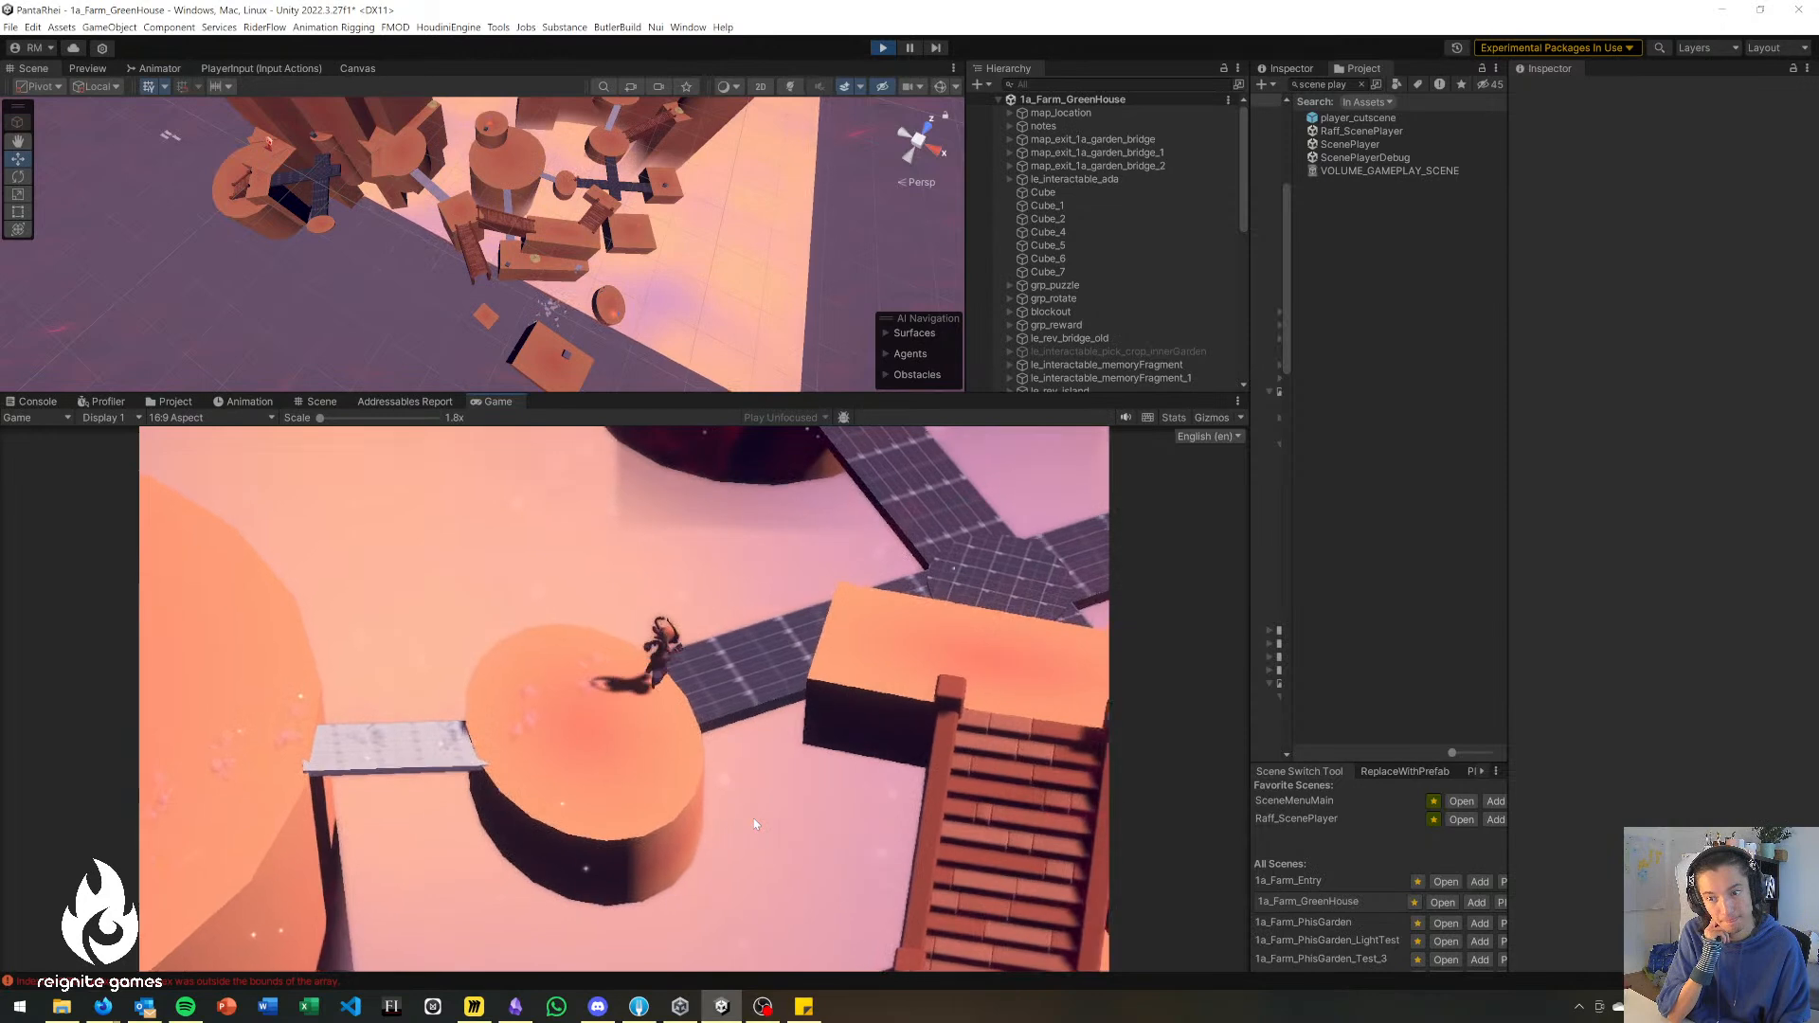
Follow the tiled crossing to the round platform beyond it and climb the wooden stairs to the tall pillar.
key(w)
key(d)
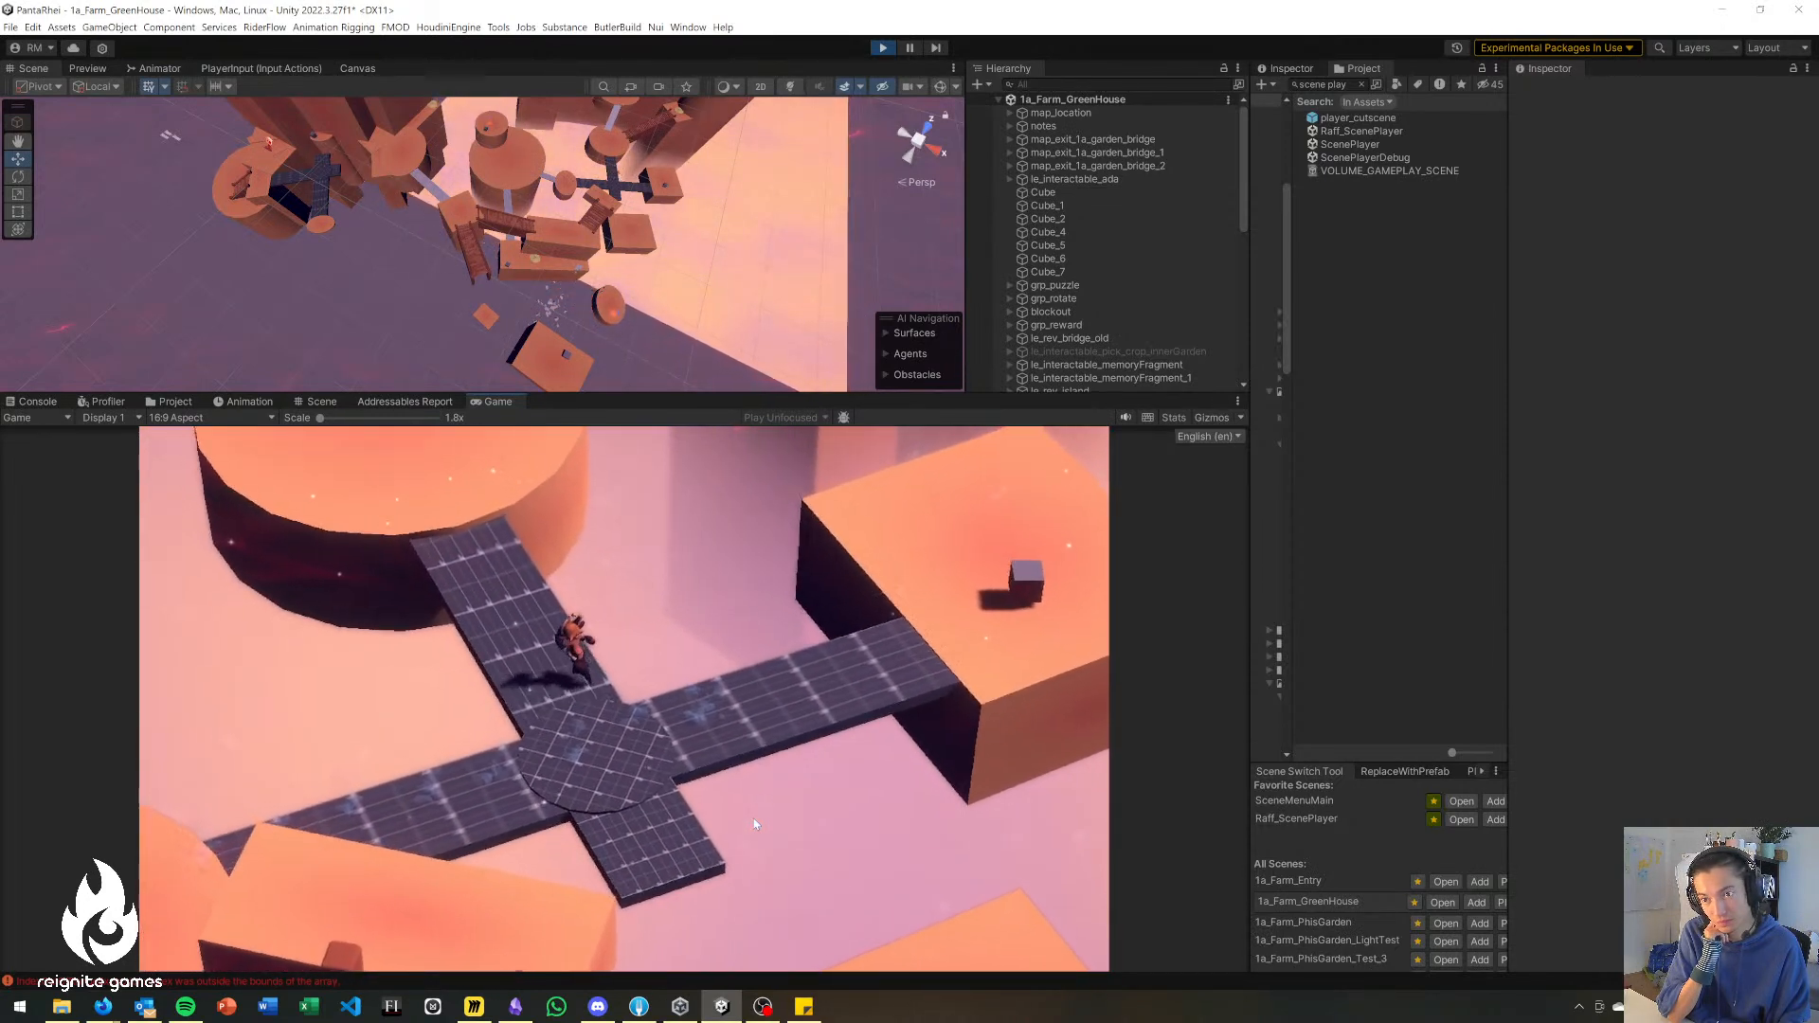
key(w)
key(a)
key(w)
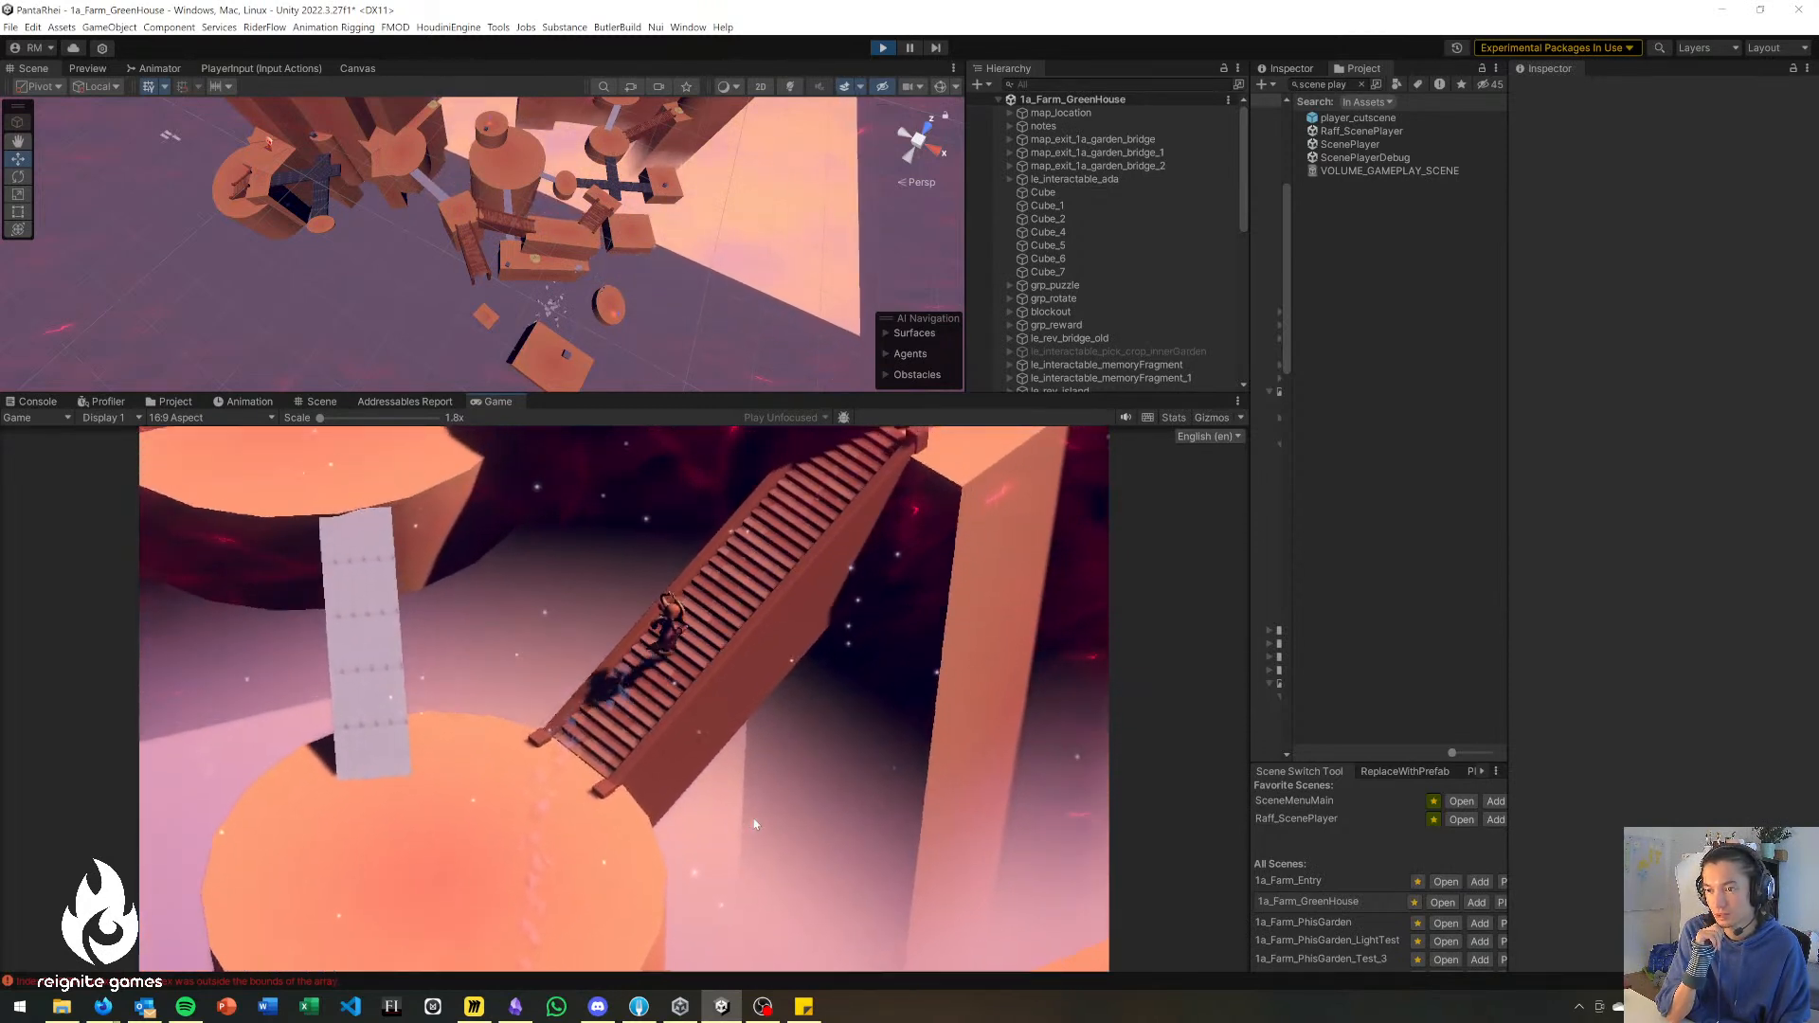
key(w)
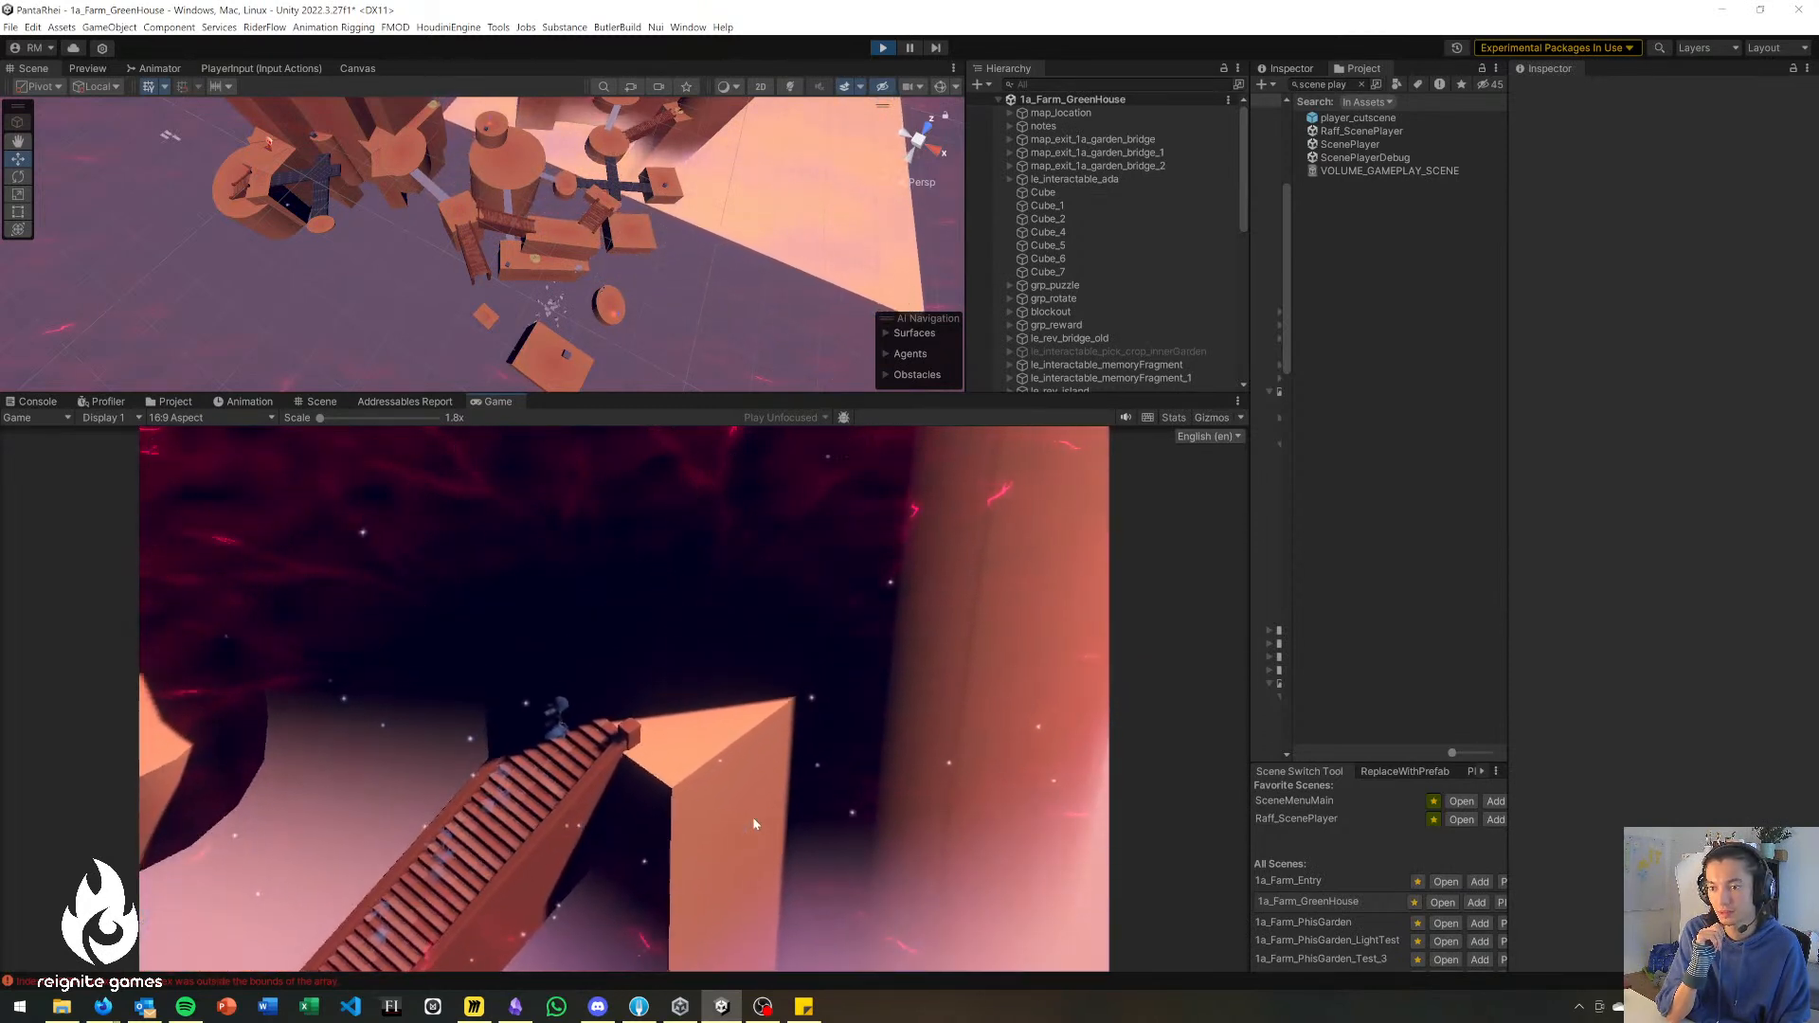
Take the character from the stair top past the yellow rock onto the high rounded platform and around its grey cube.
key(w)
key(space)
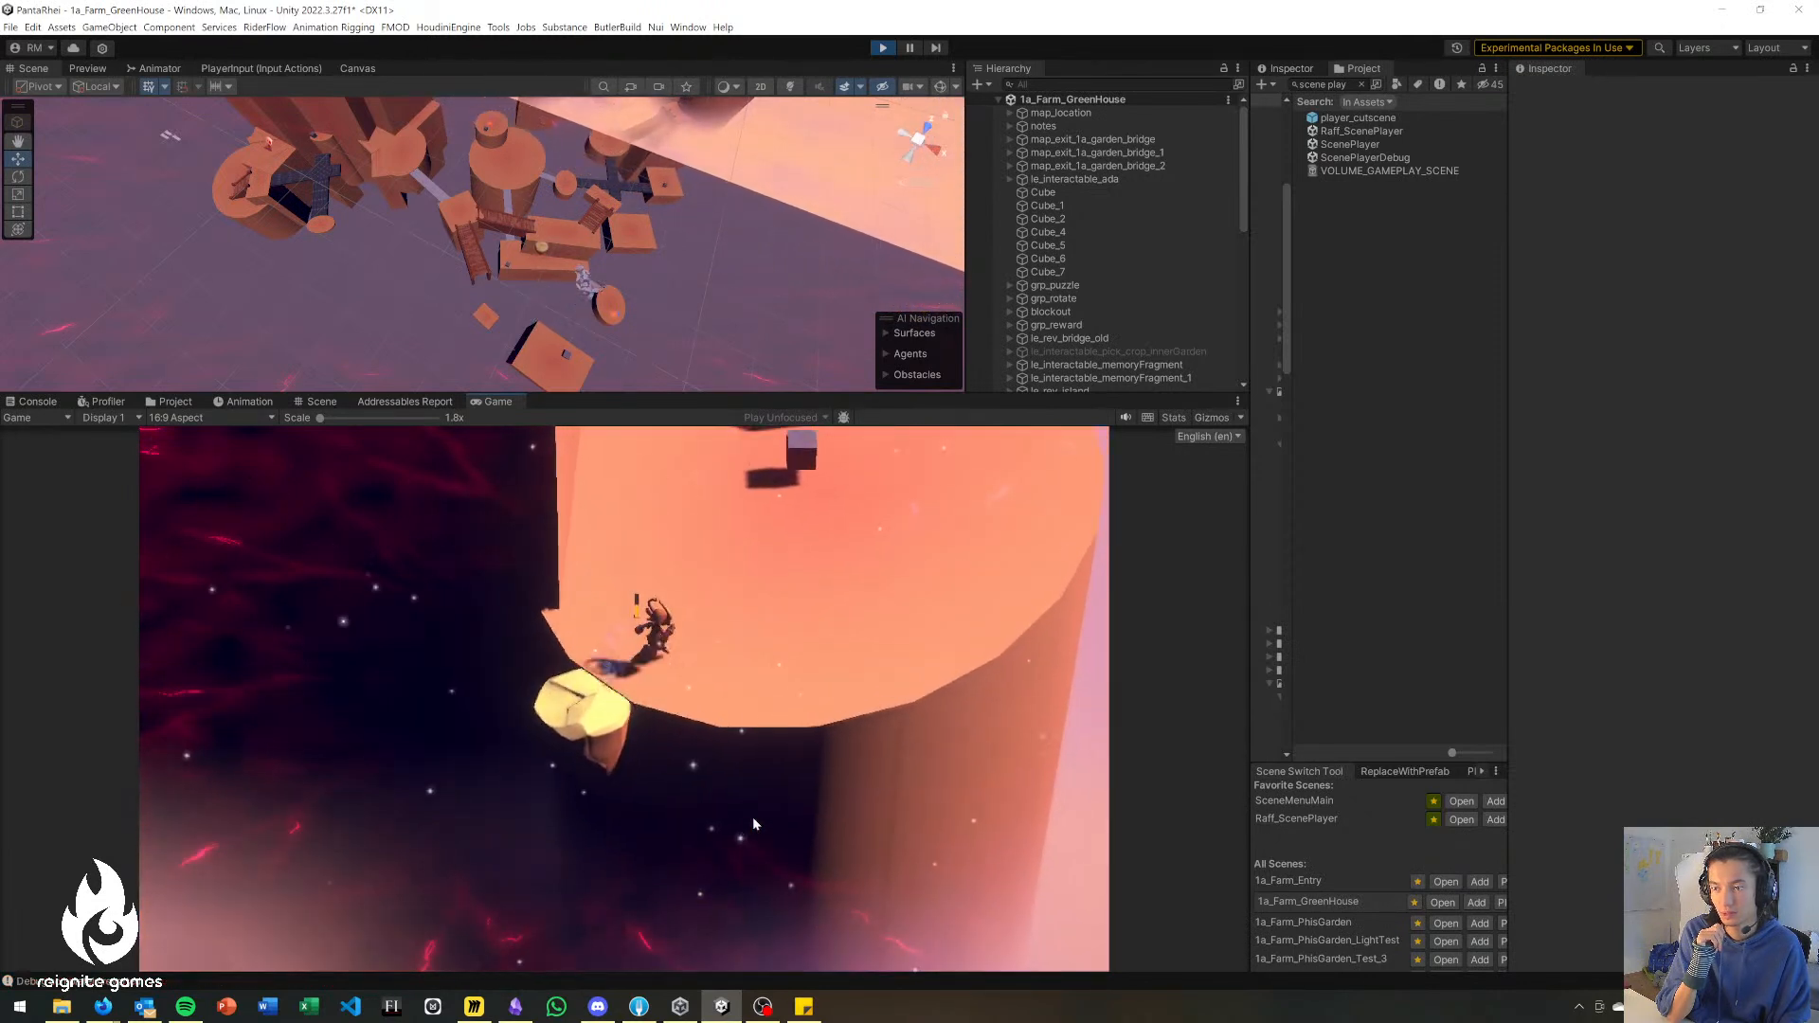
key(w)
key(d)
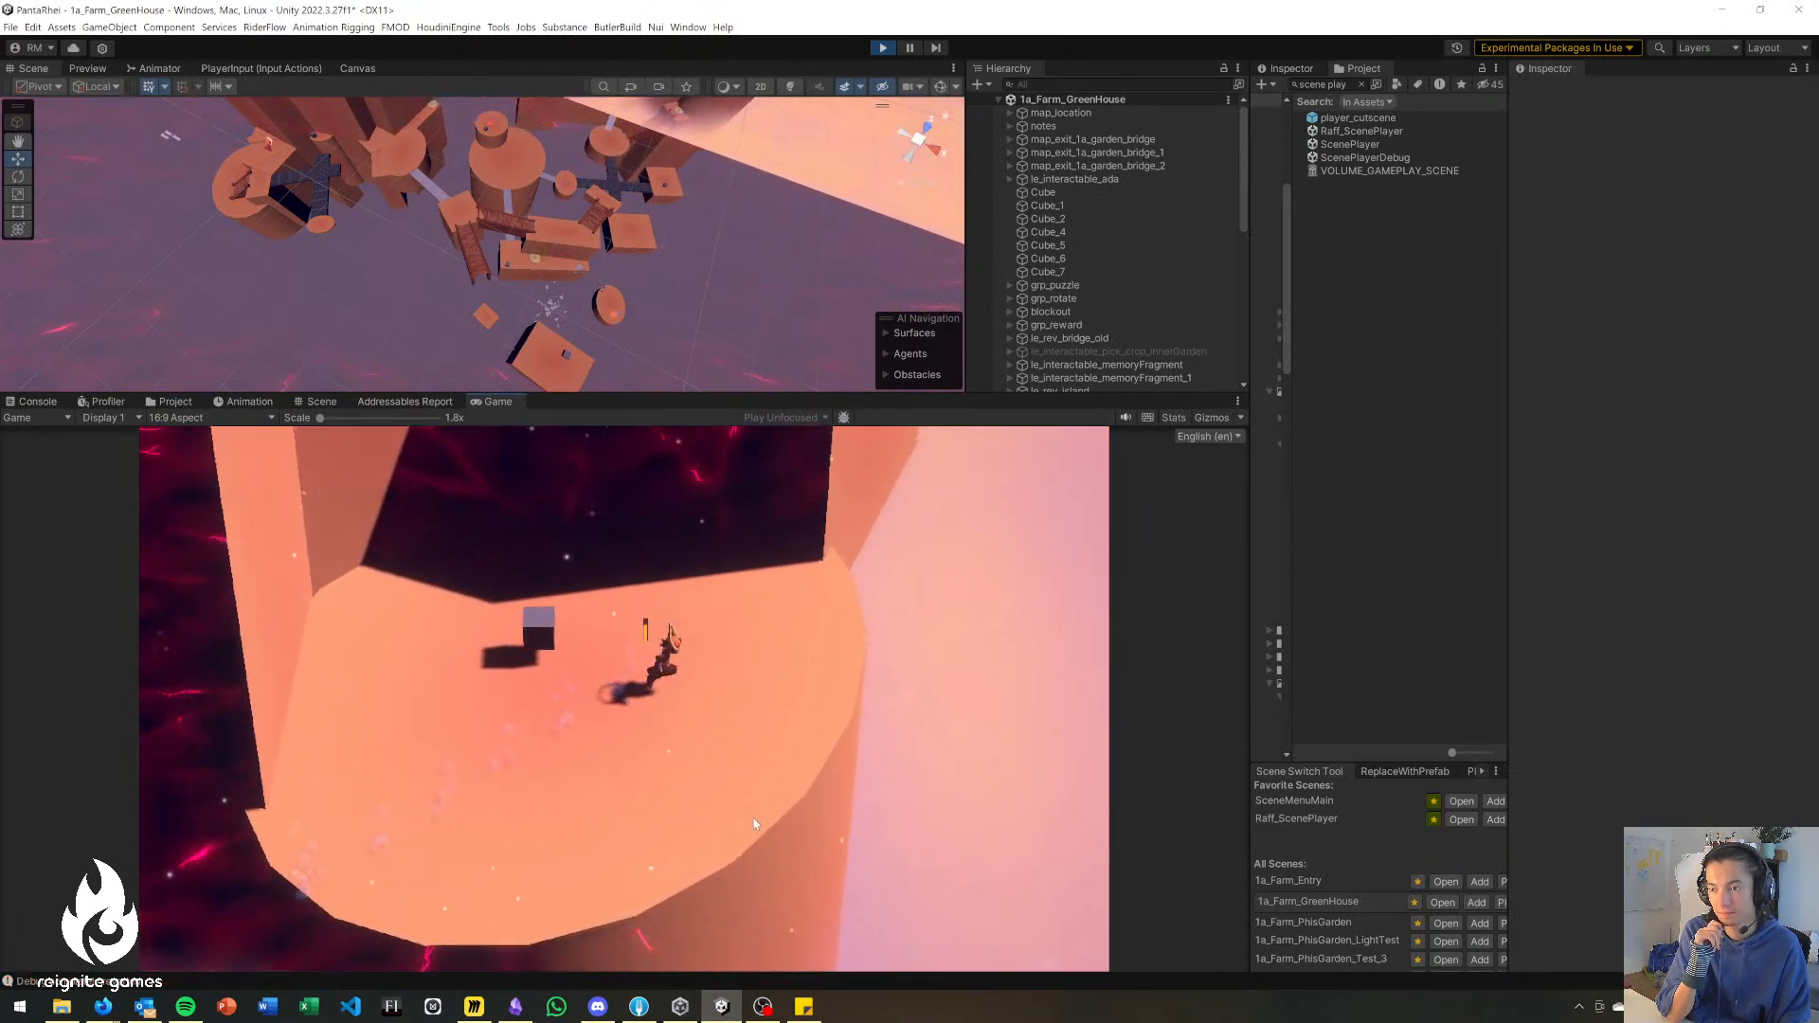
key(d)
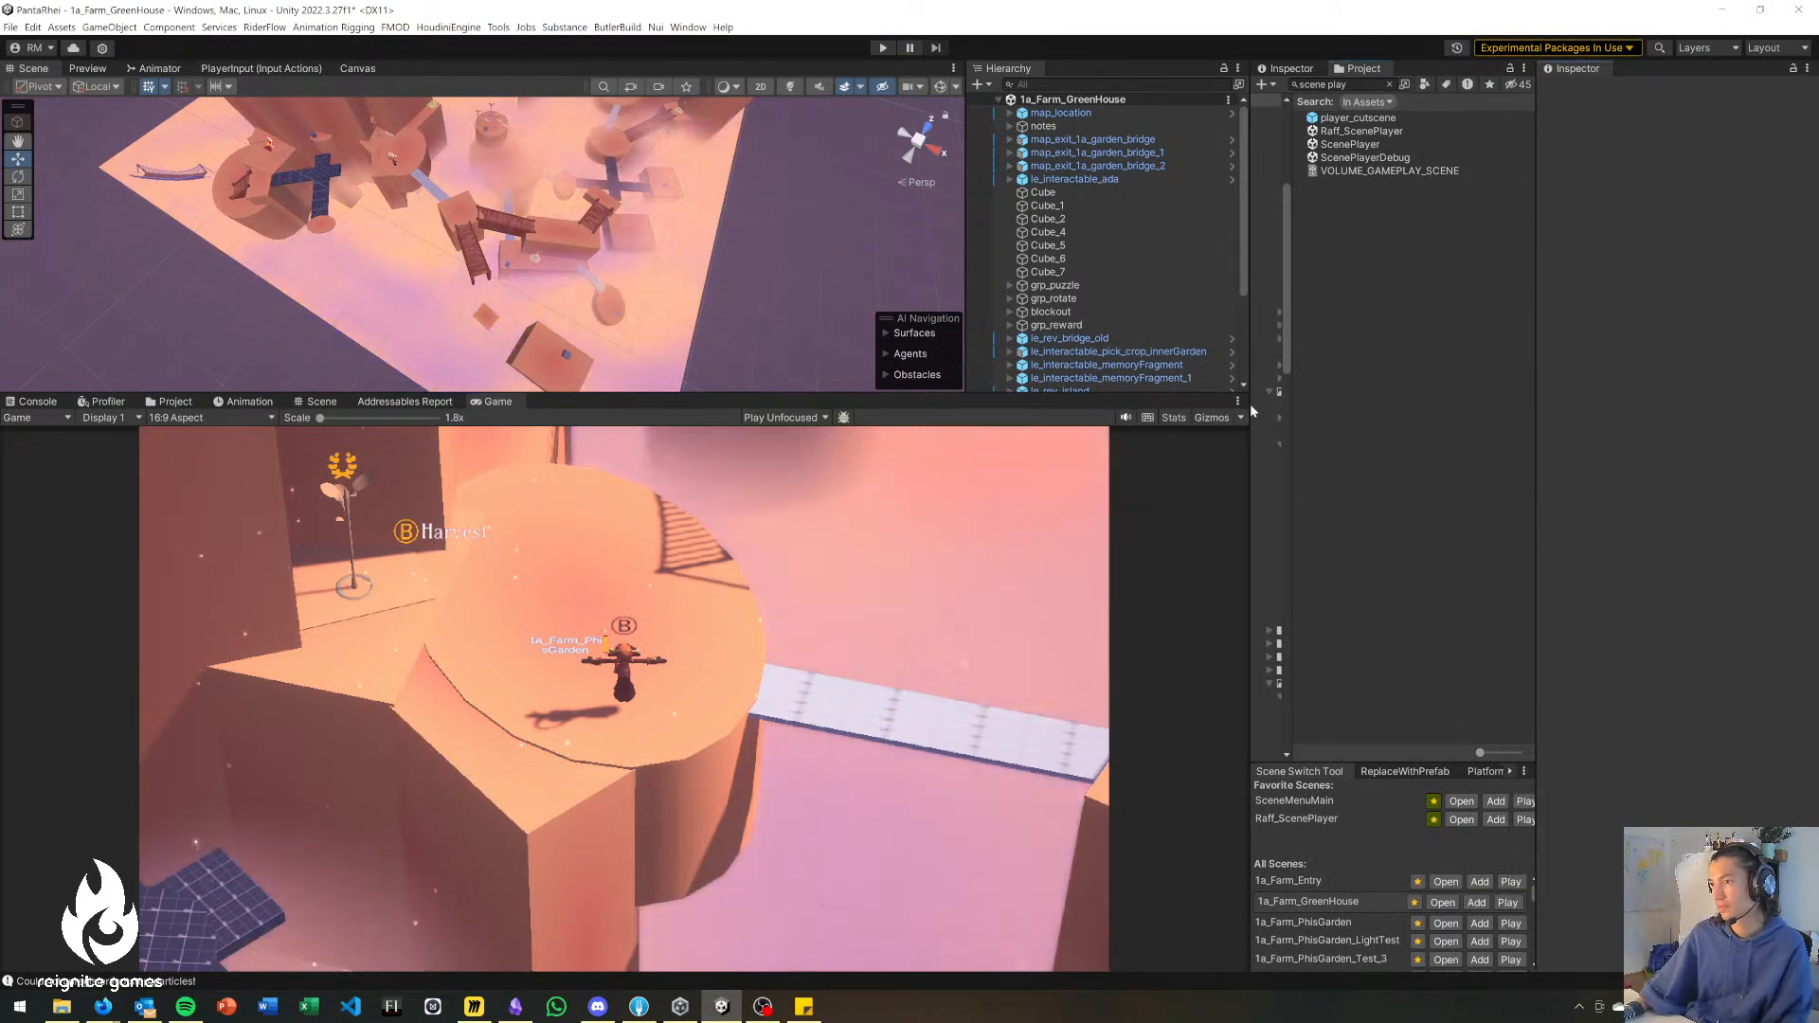
Enlarge the Scene view in width and height relative to the Game view and side panels.
mouse_move(1251, 443)
mouse_down()
mouse_move(1320, 443)
mouse_move(1287, 444)
mouse_up()
mouse_move(993, 257)
mouse_down()
mouse_move(1034, 259)
mouse_move(1018, 260)
mouse_up()
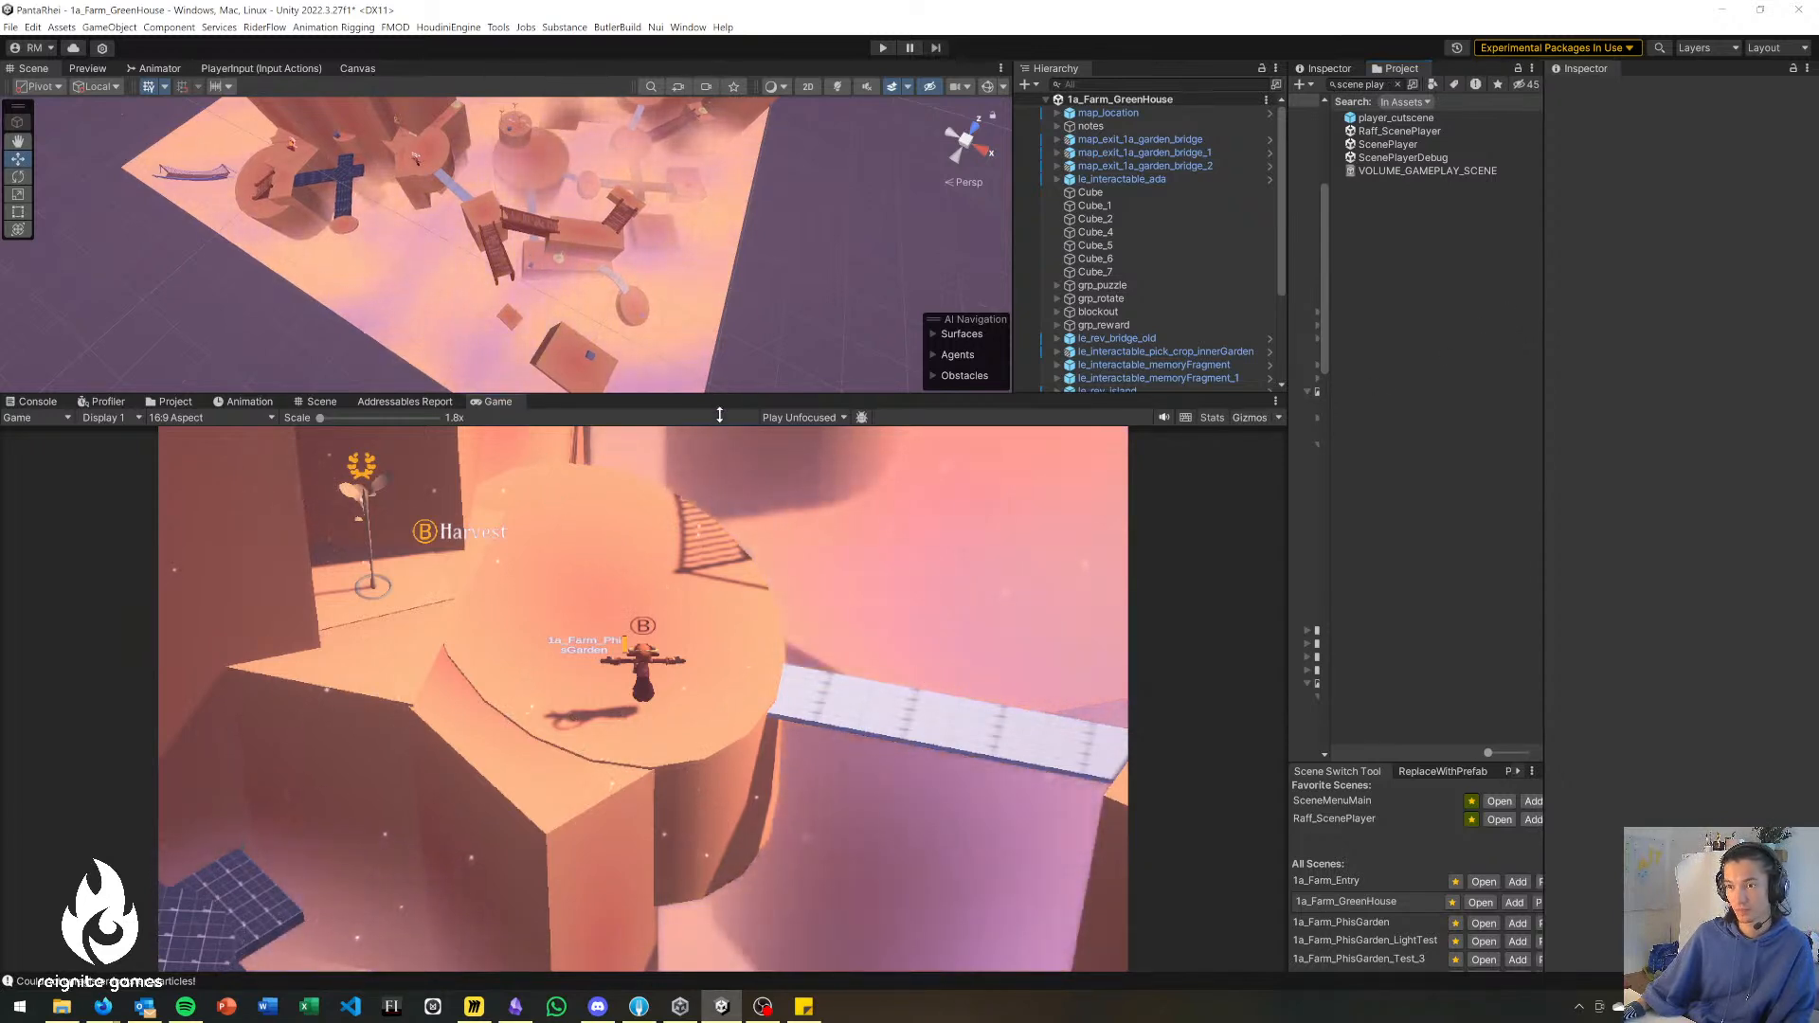
drag(720, 396, 721, 603)
Move the small floating platform debug_platform_rectangle_8 beside the wooden bridge to about X 44.15, Y -16.87, Z -65.41.
right_drag(379, 480, 572, 208)
click(538, 503)
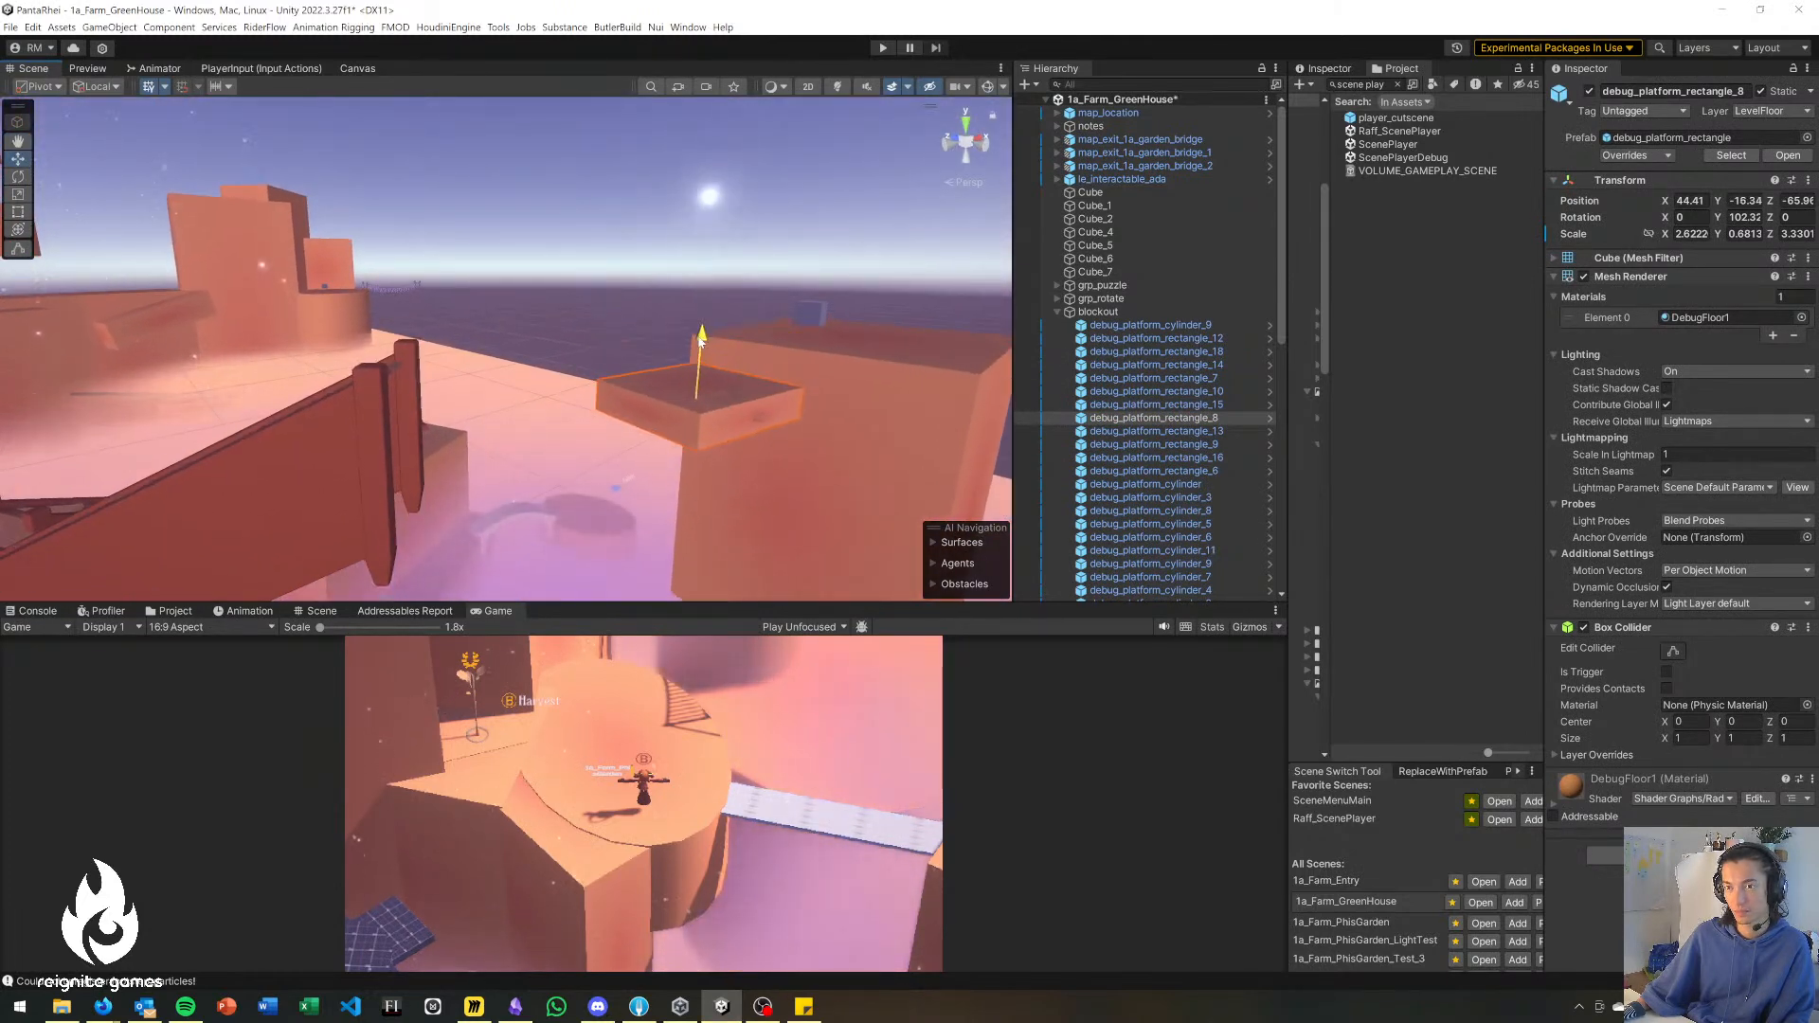
right_drag(700, 355, 466, 401)
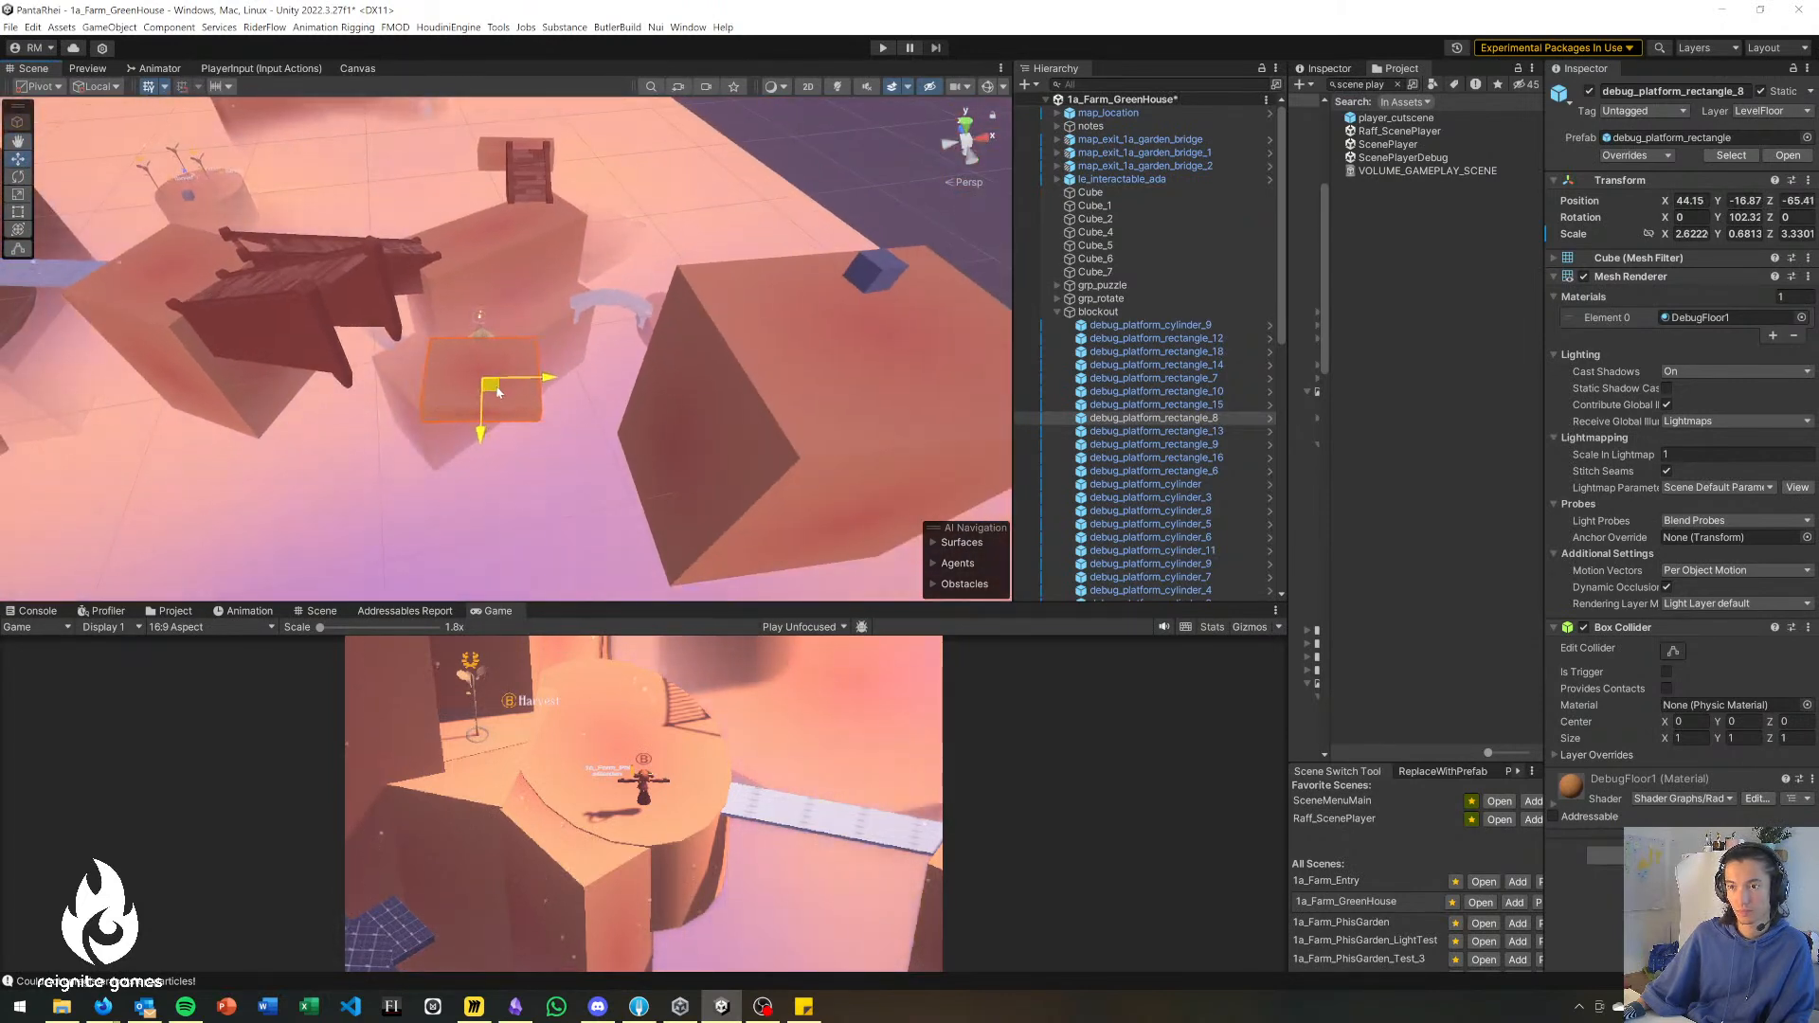
Shift the large block debug_platform_rectangle_9 together with its cube Cube_1 toward the small floating platform and save the scene.
click(761, 362)
right_drag(762, 362, 612, 368)
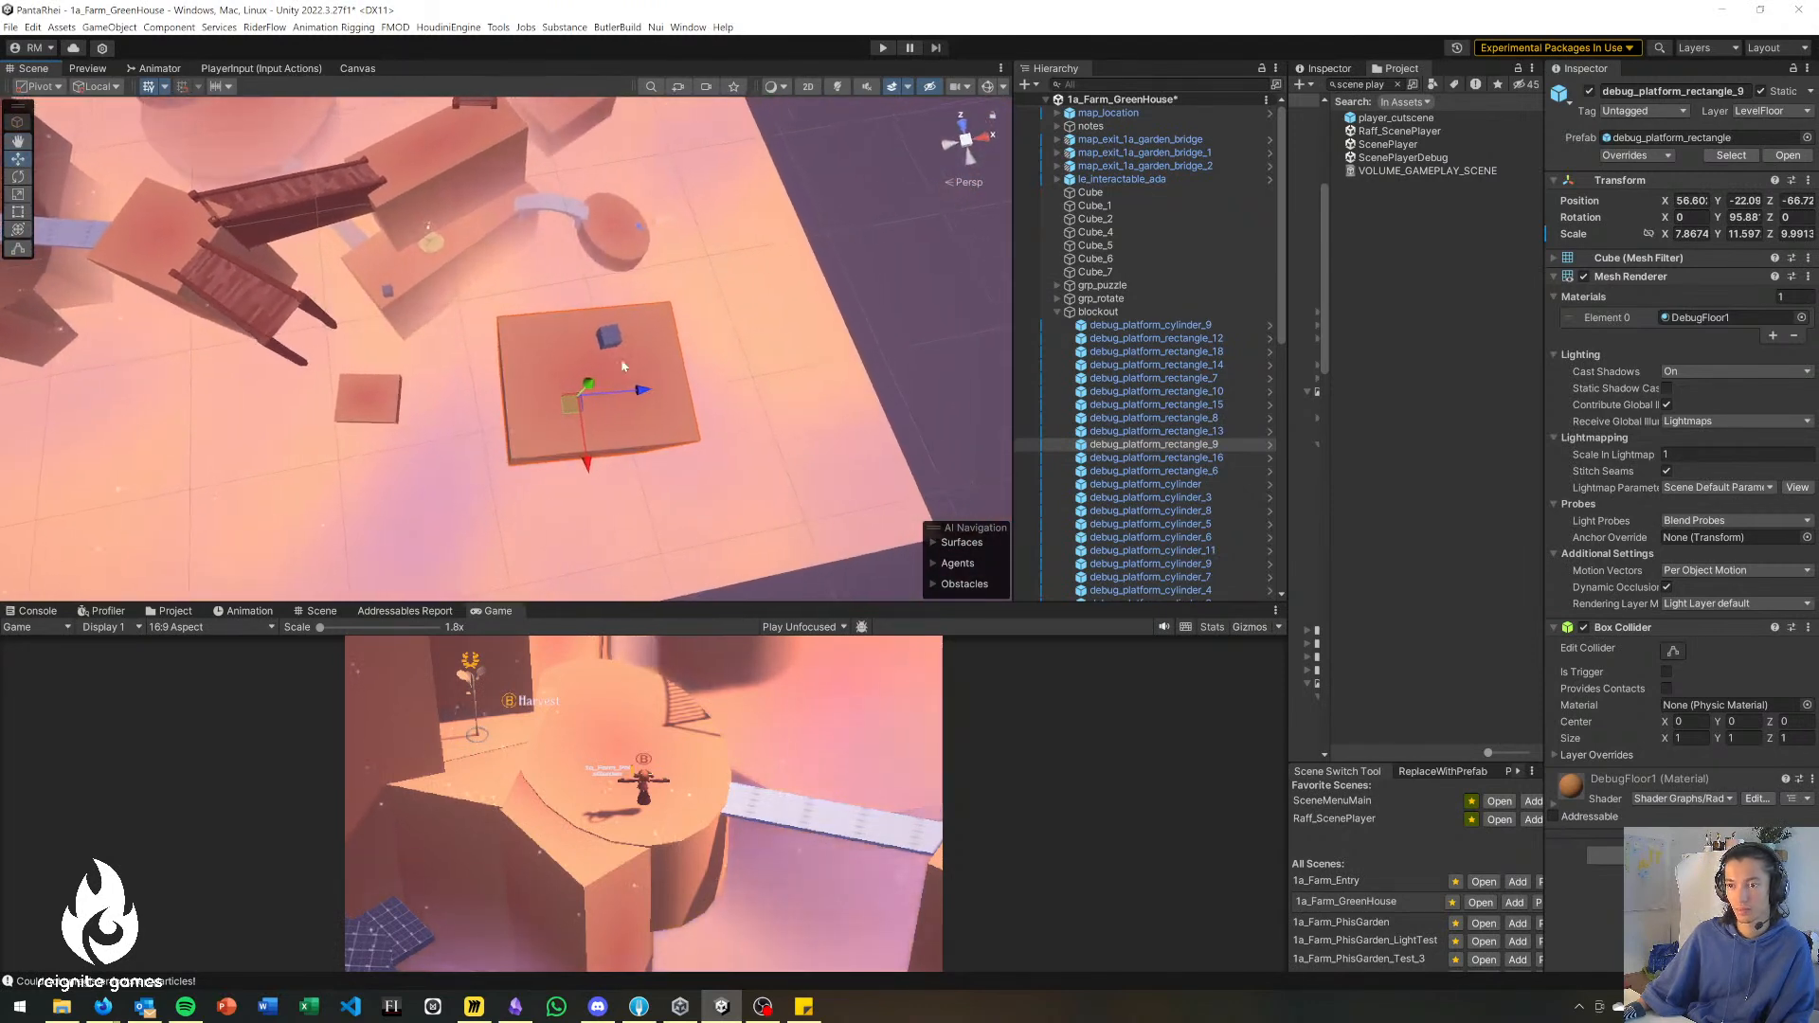
ctrl+click(611, 343)
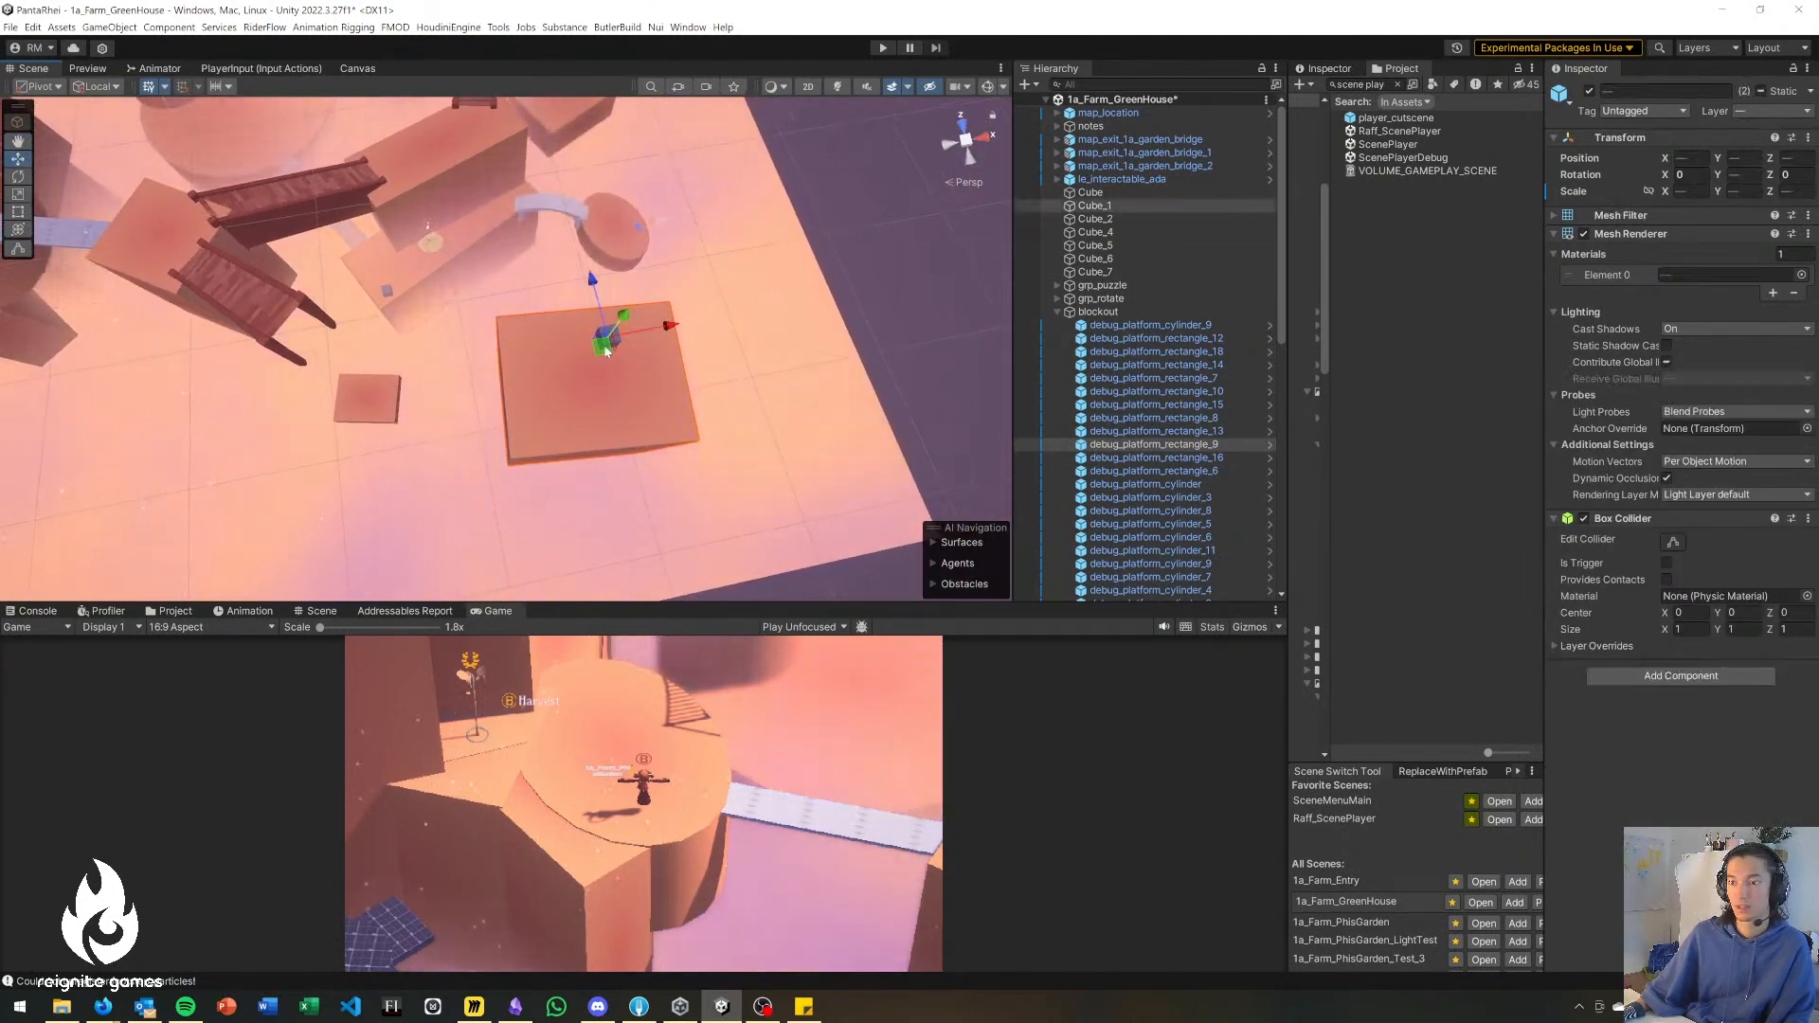
drag(604, 349, 574, 351)
right_drag(565, 357, 398, 162)
click(430, 259)
key(ctrl+s)
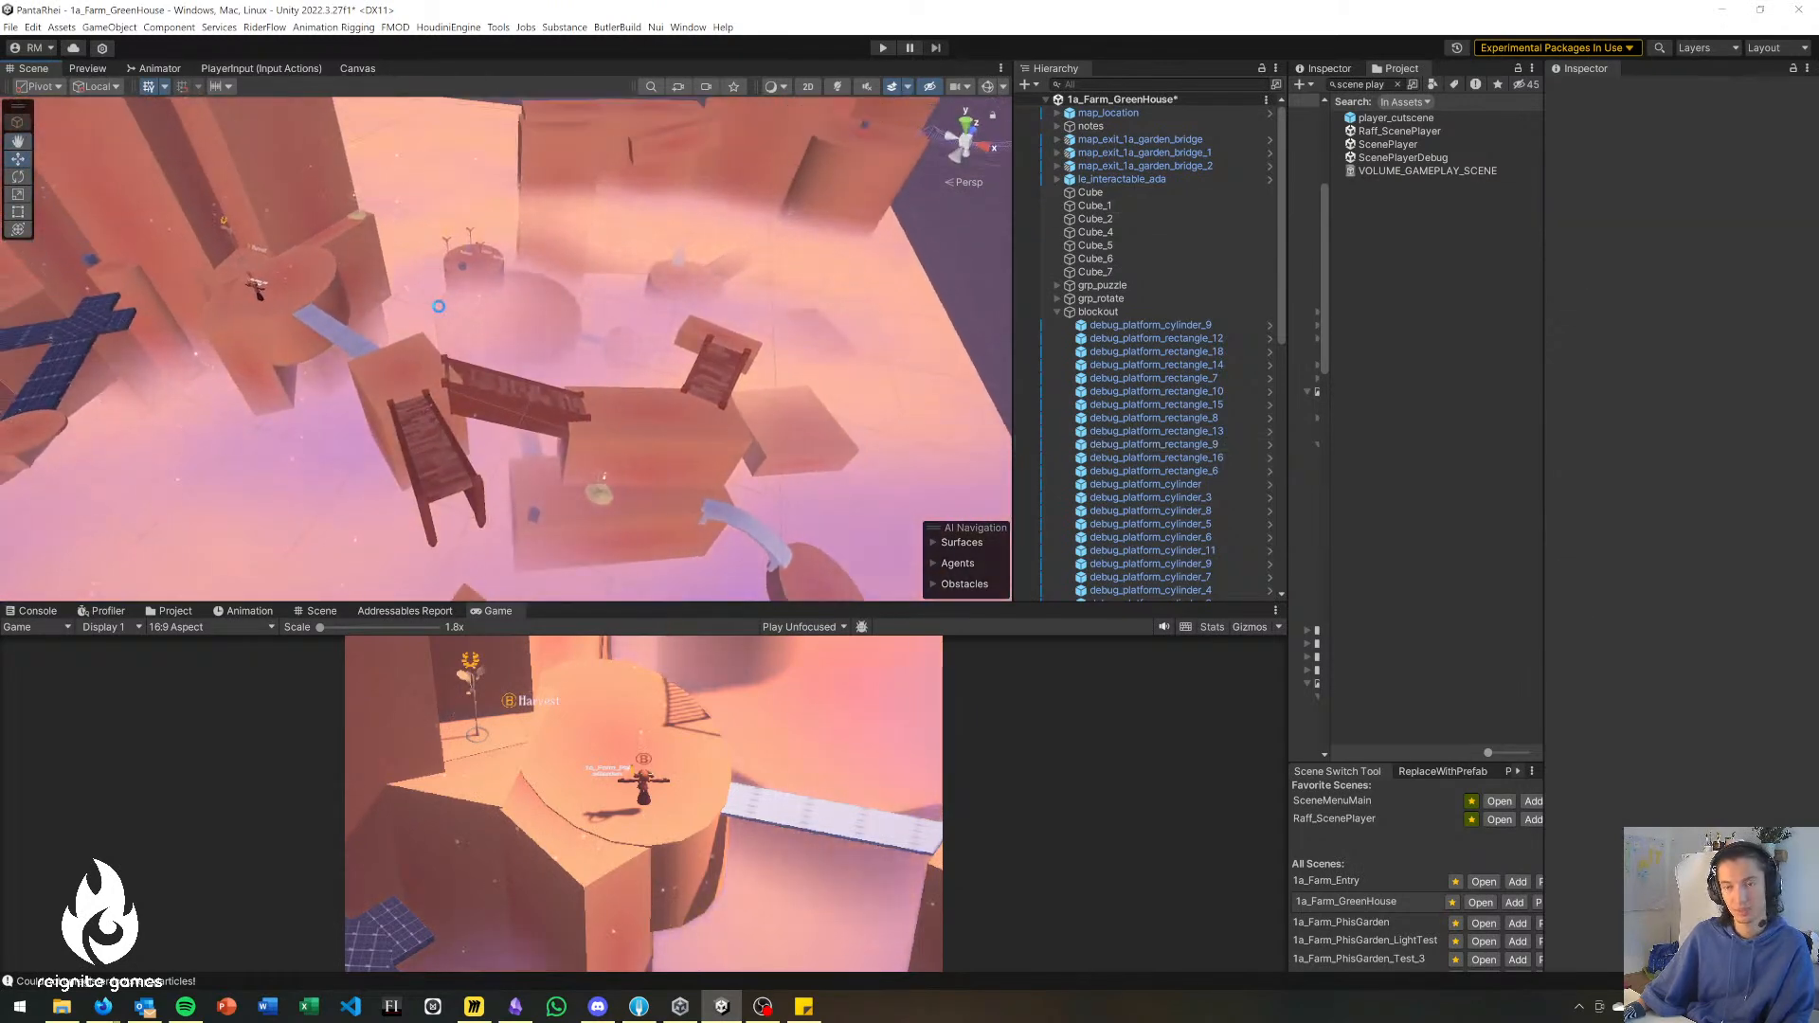
Move the block debug_platform_rectangle_16 together with Cube_4 closer to the round platform's protruding ledge and save the scene.
right_drag(443, 323, 401, 327)
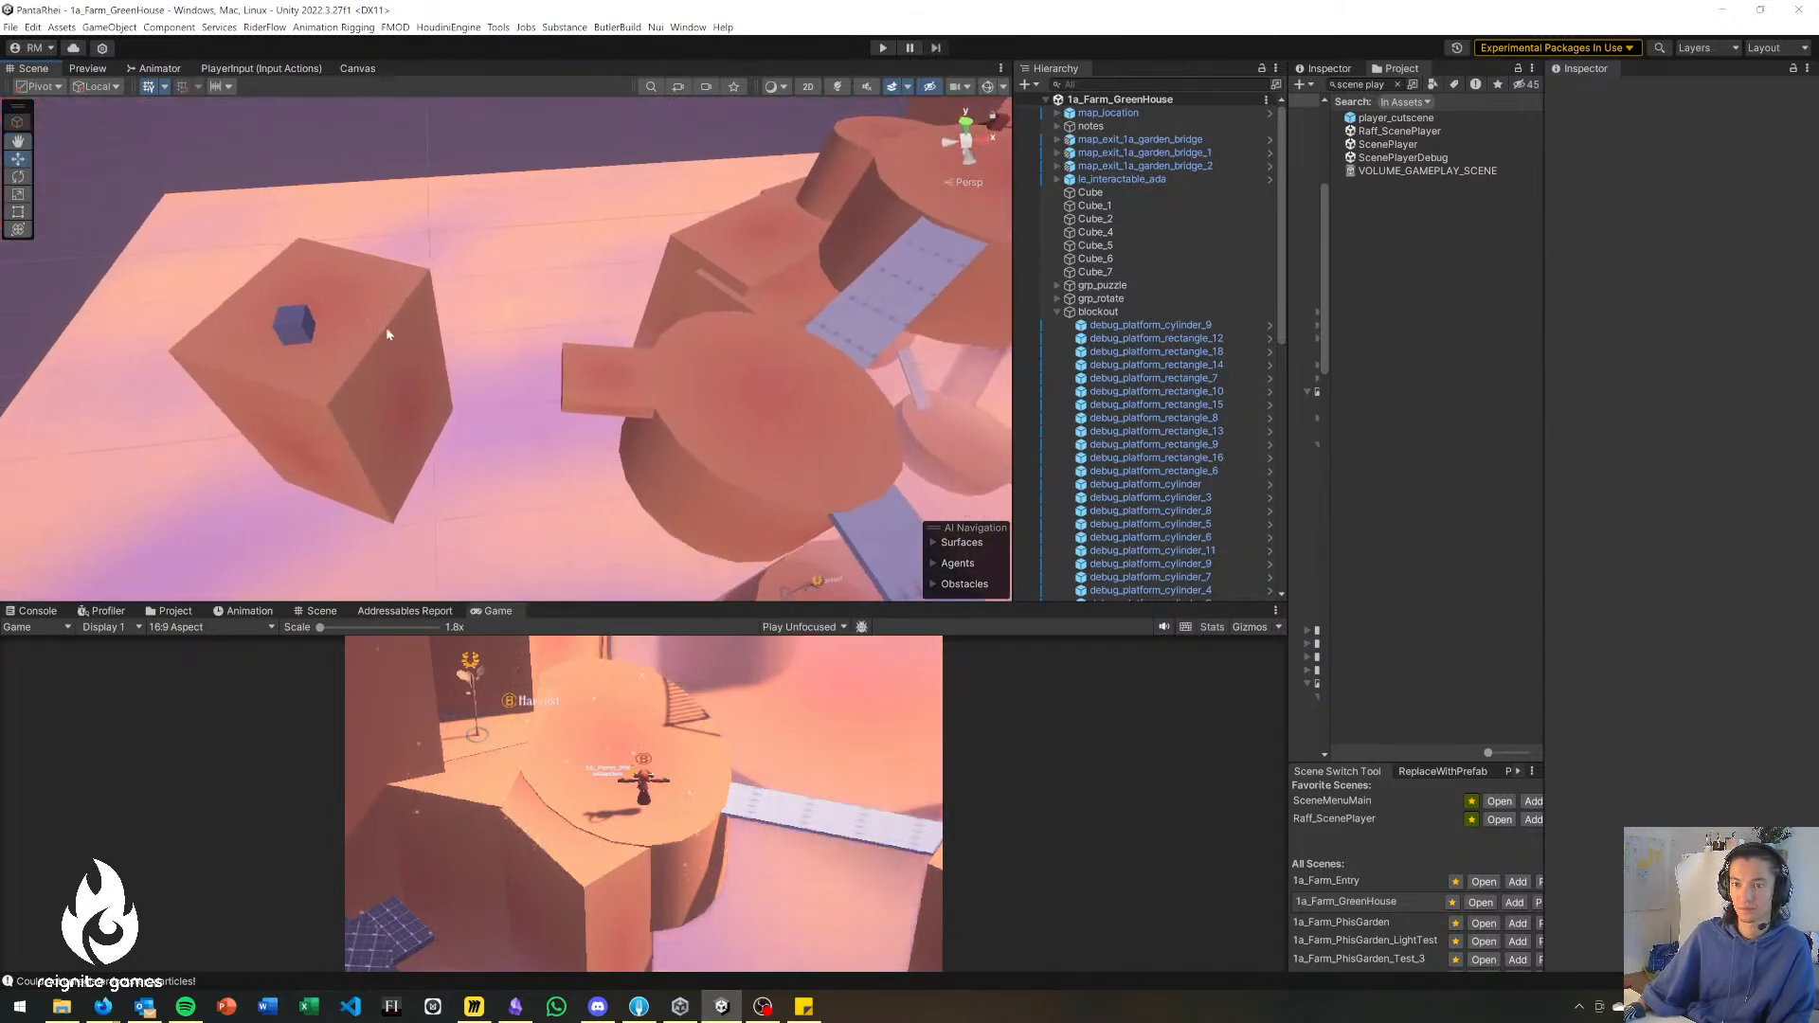
click(348, 341)
shift+click(296, 323)
drag(308, 333, 368, 354)
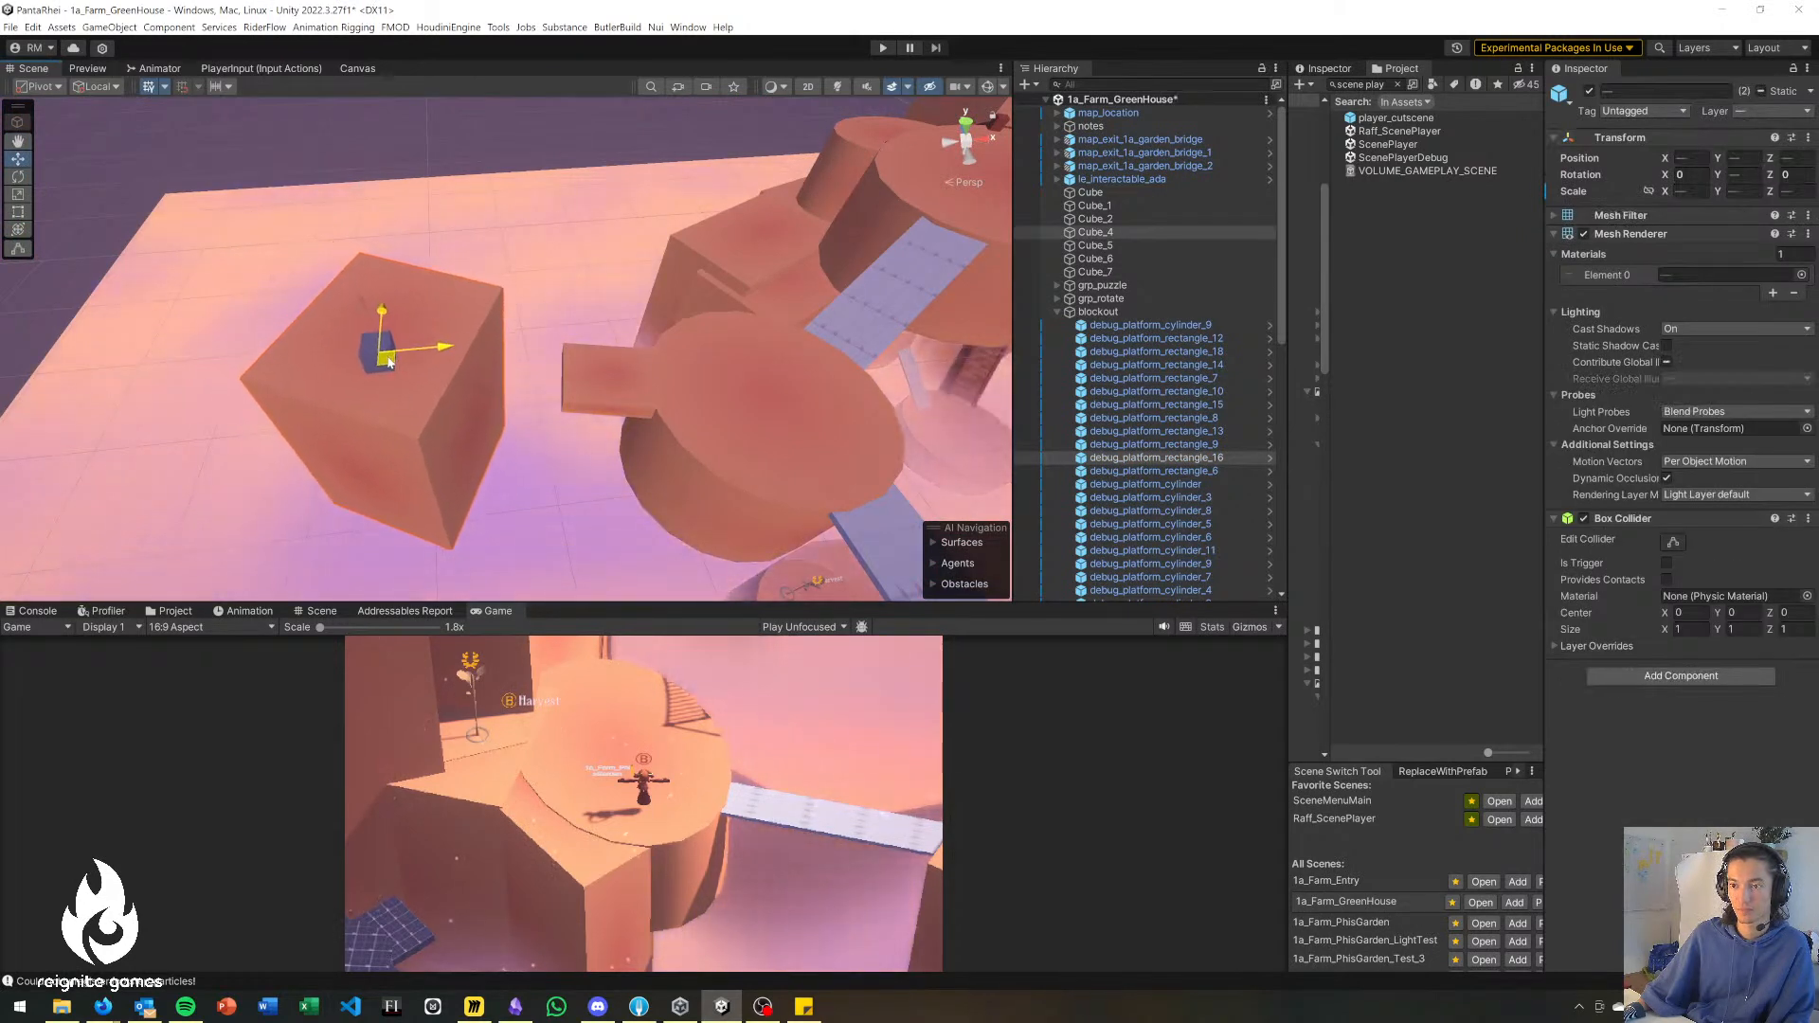
right_drag(526, 454, 1009, 363)
click(545, 298)
key(ctrl+s)
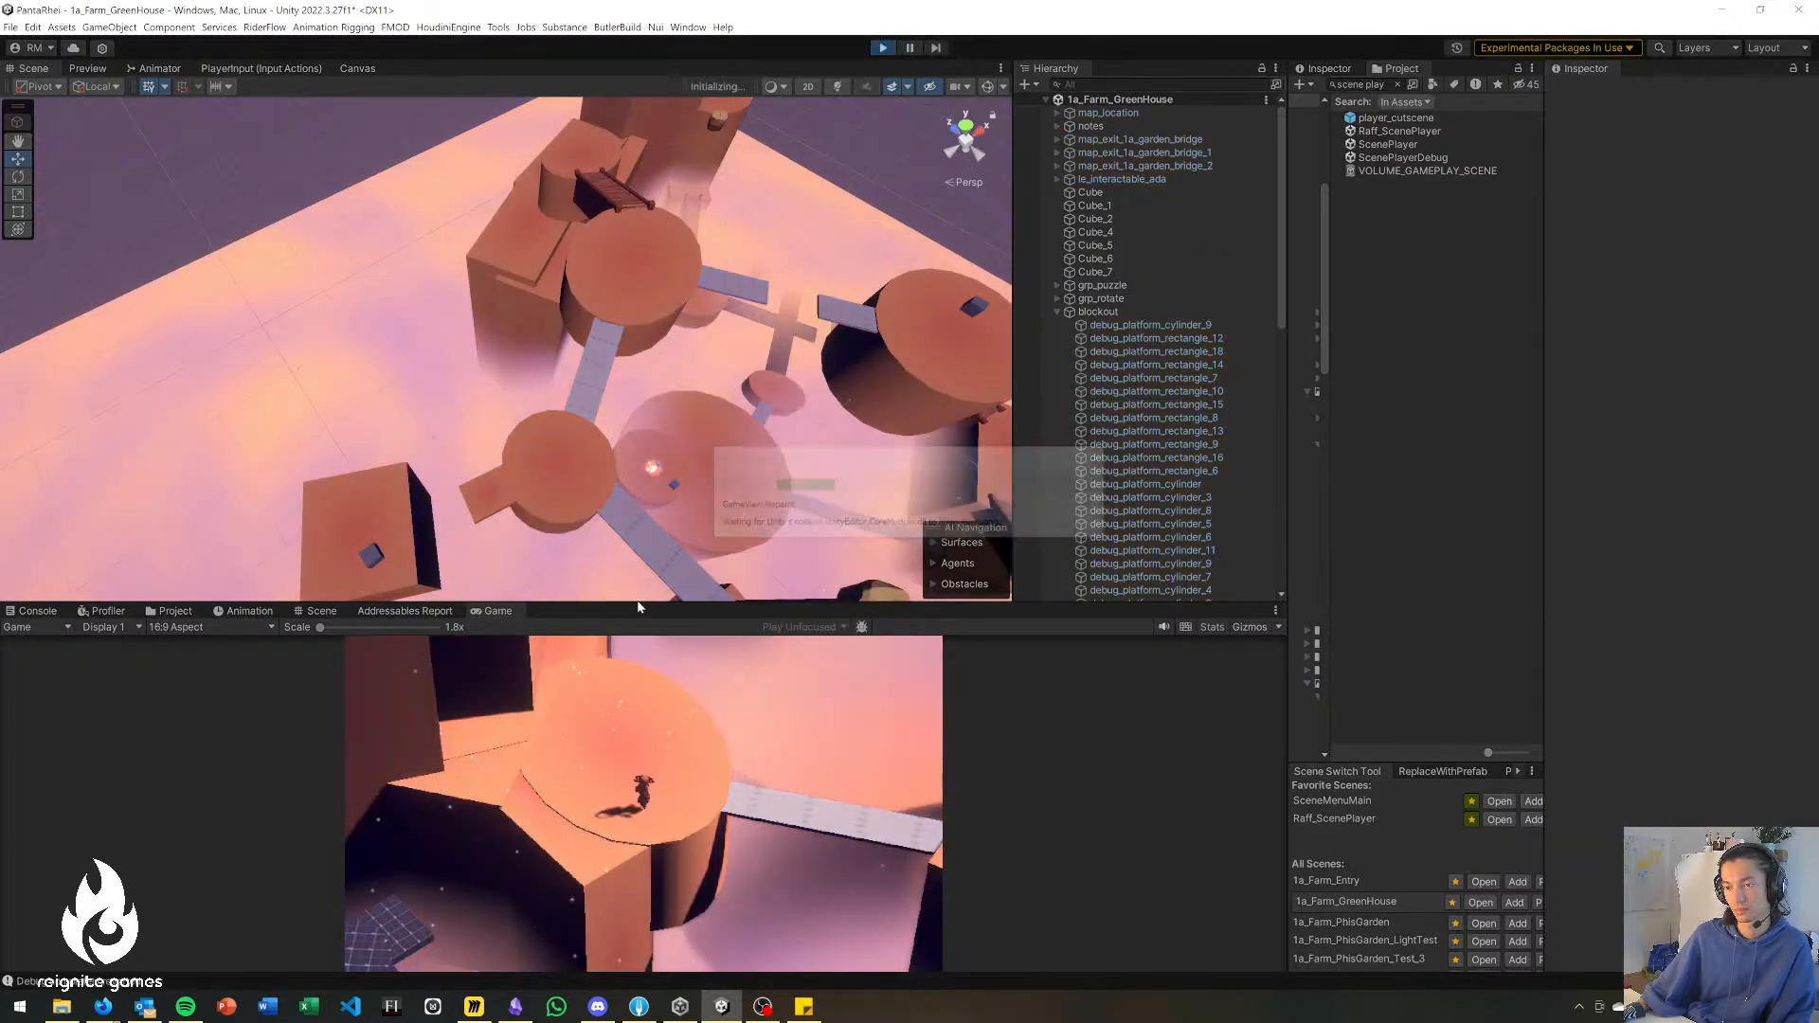
Enlarge the Game view in play mode and walk the character over the grey bridge to the broken wooden bridge's end.
drag(640, 595, 656, 537)
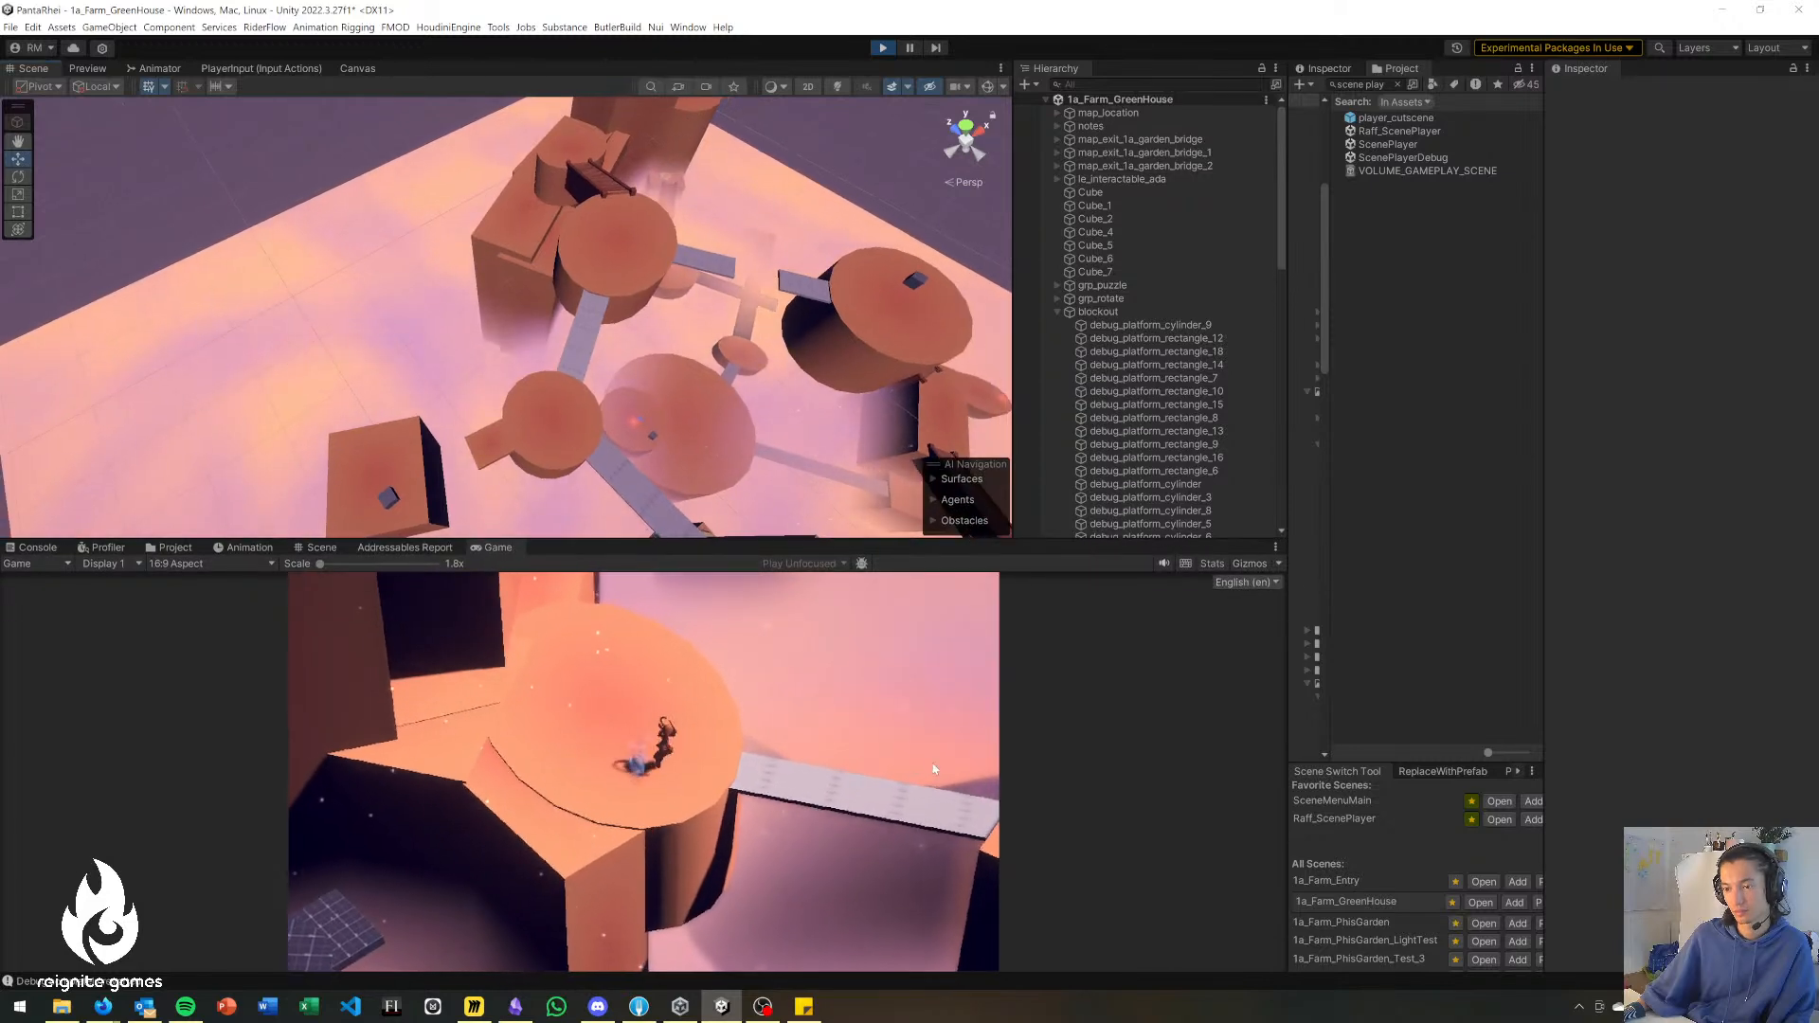
key(d)
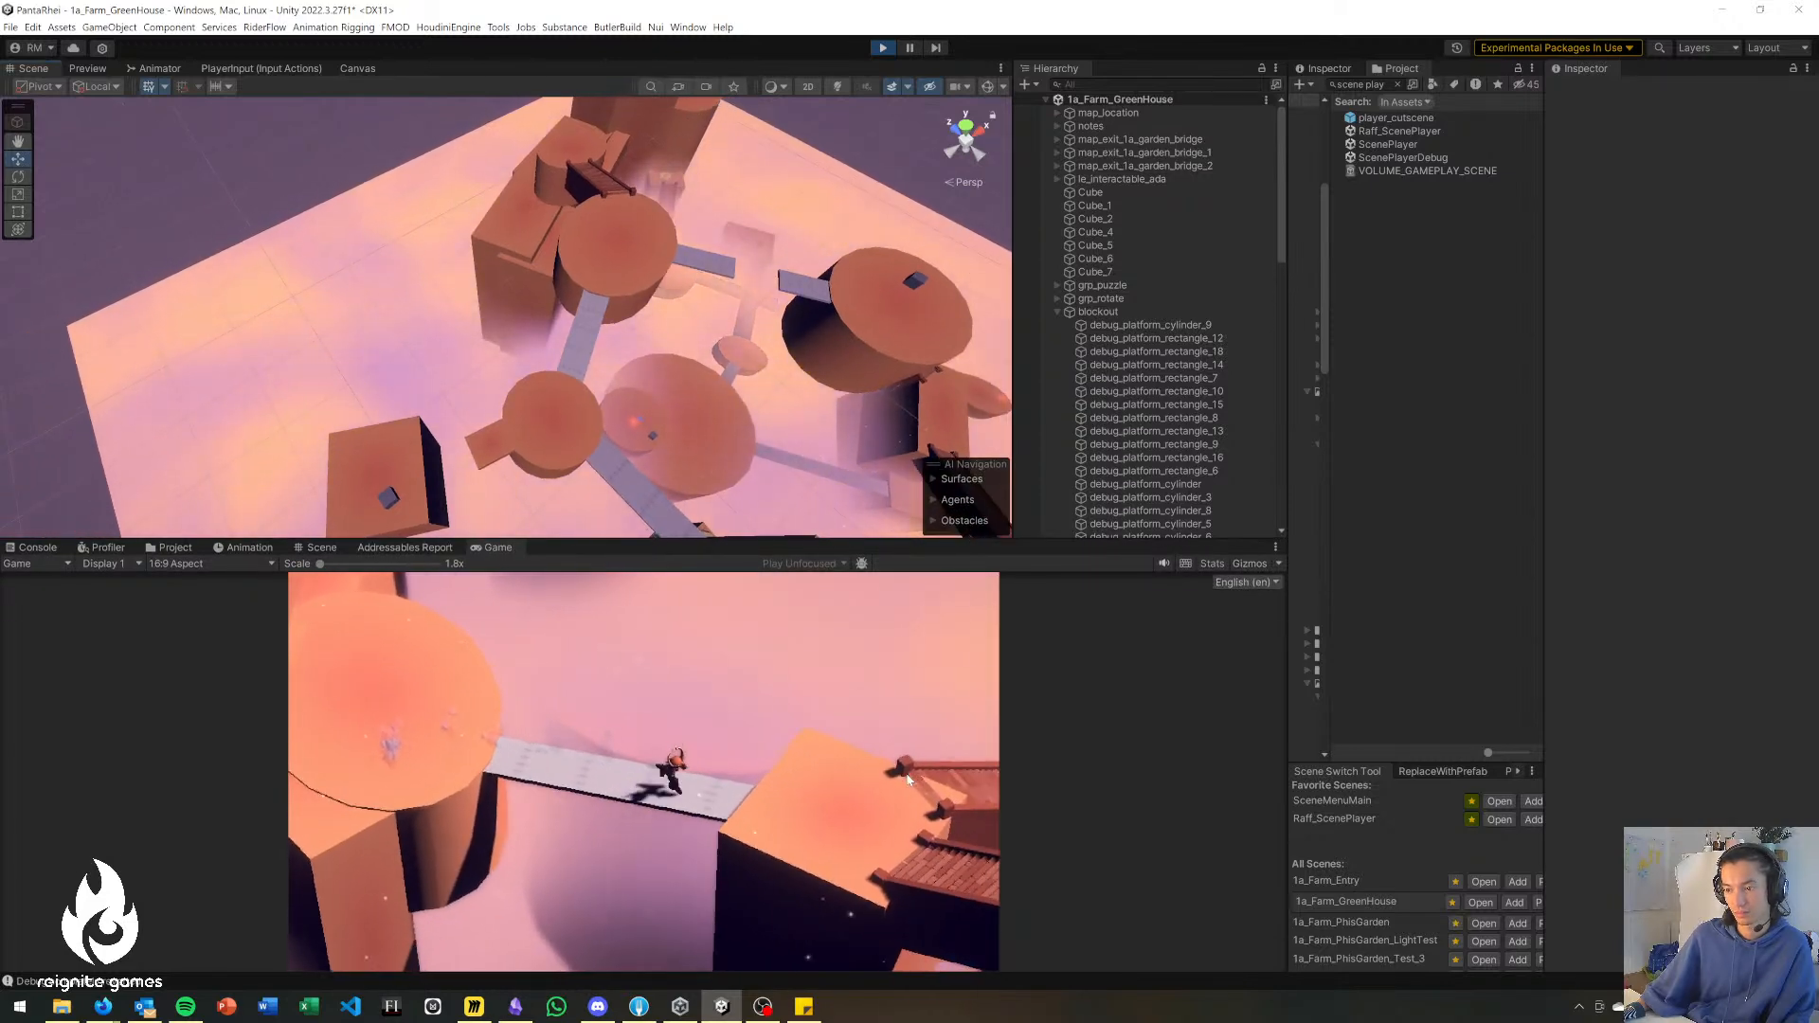
key(d)
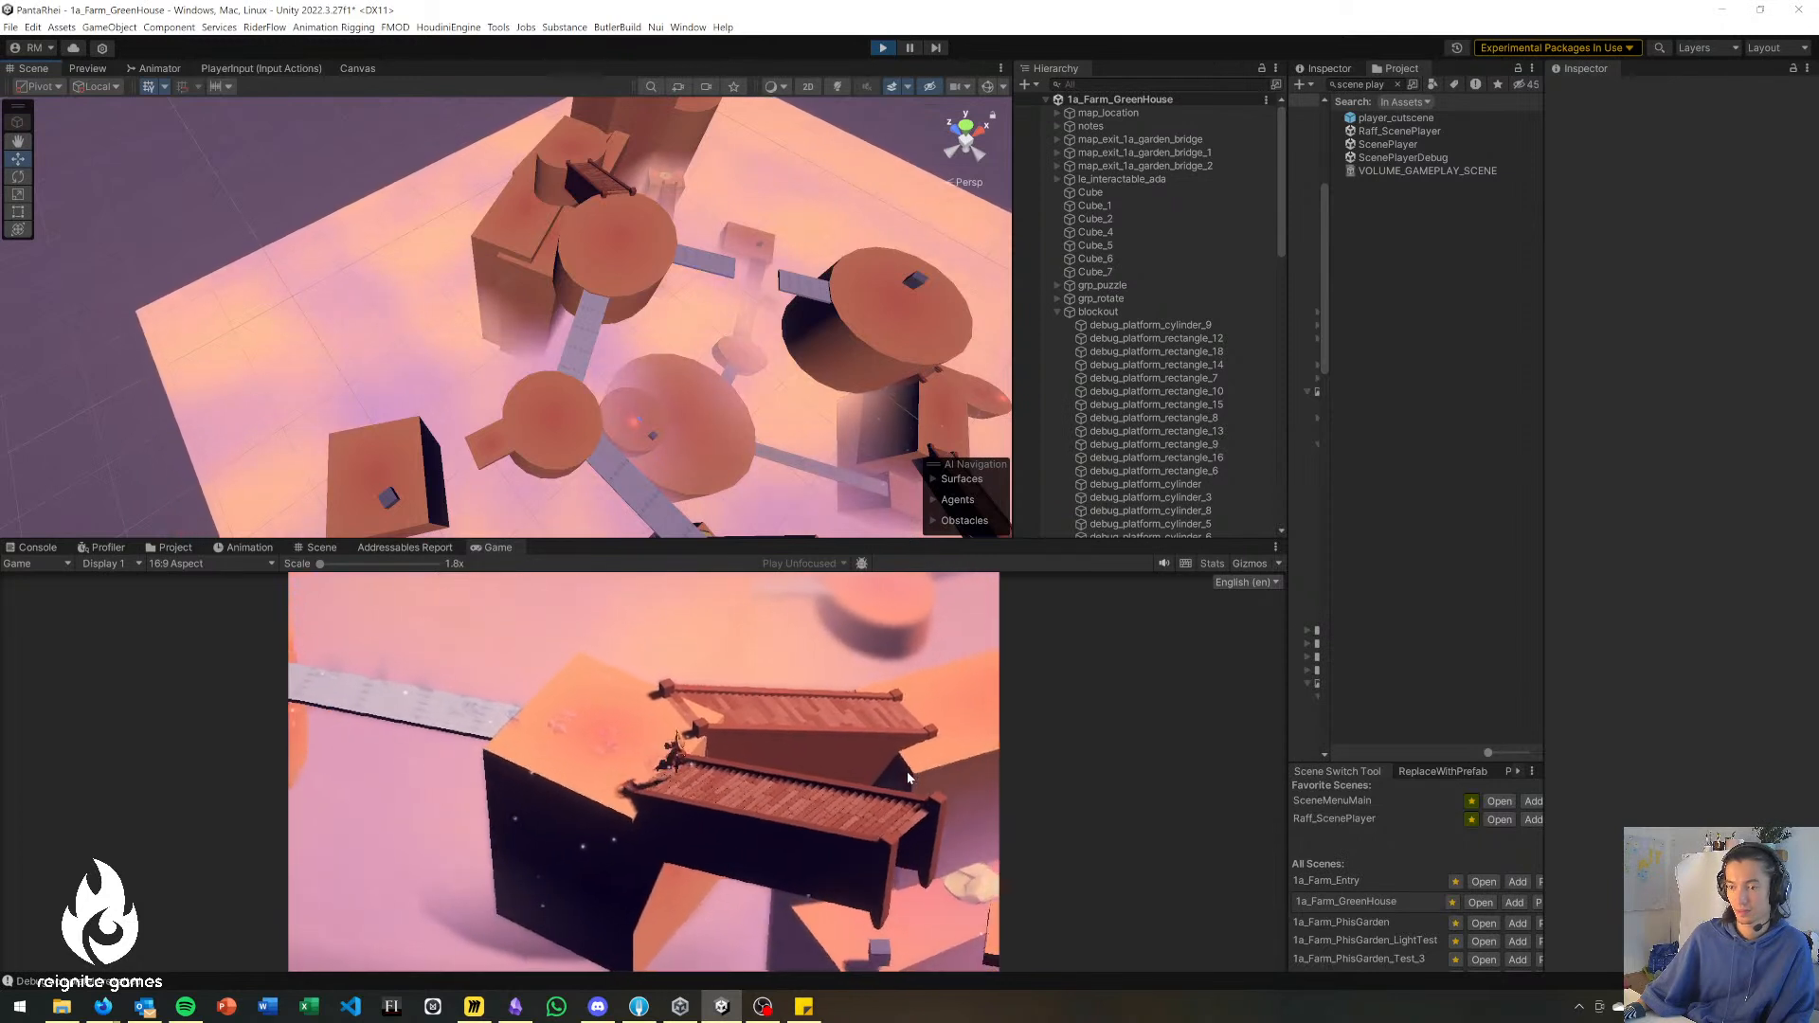
key(d)
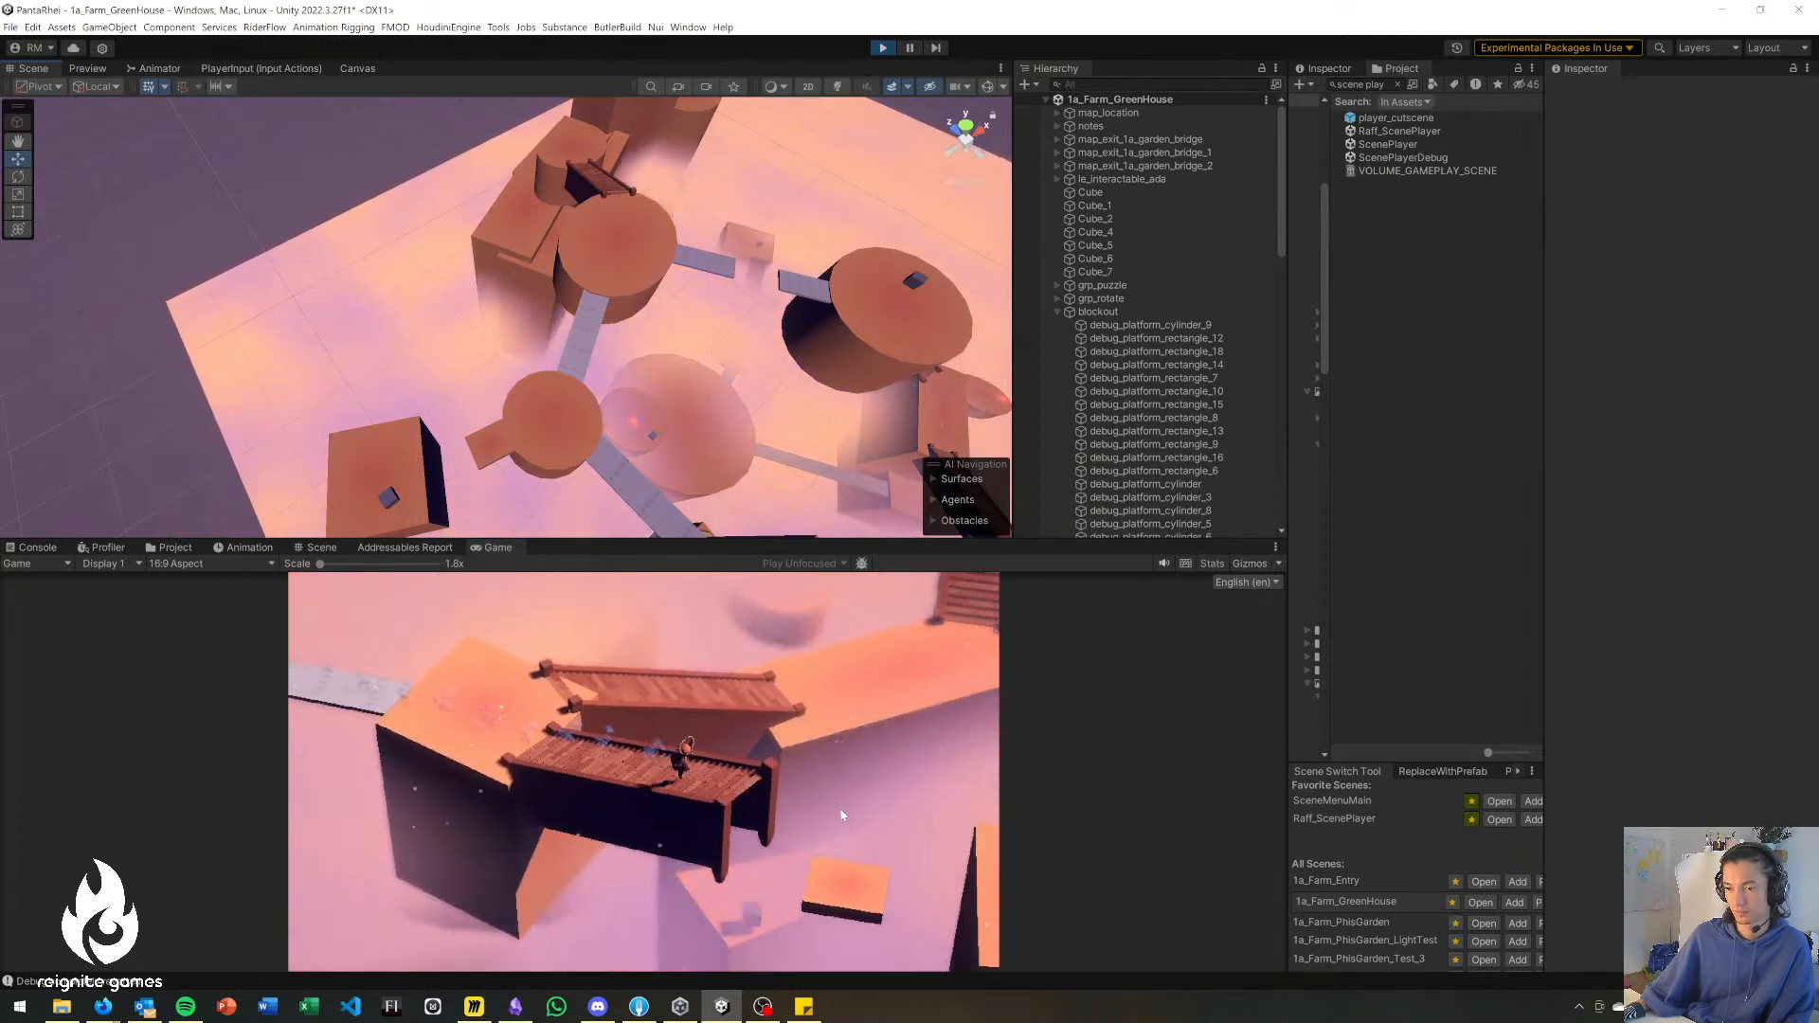
key(d)
key(a)
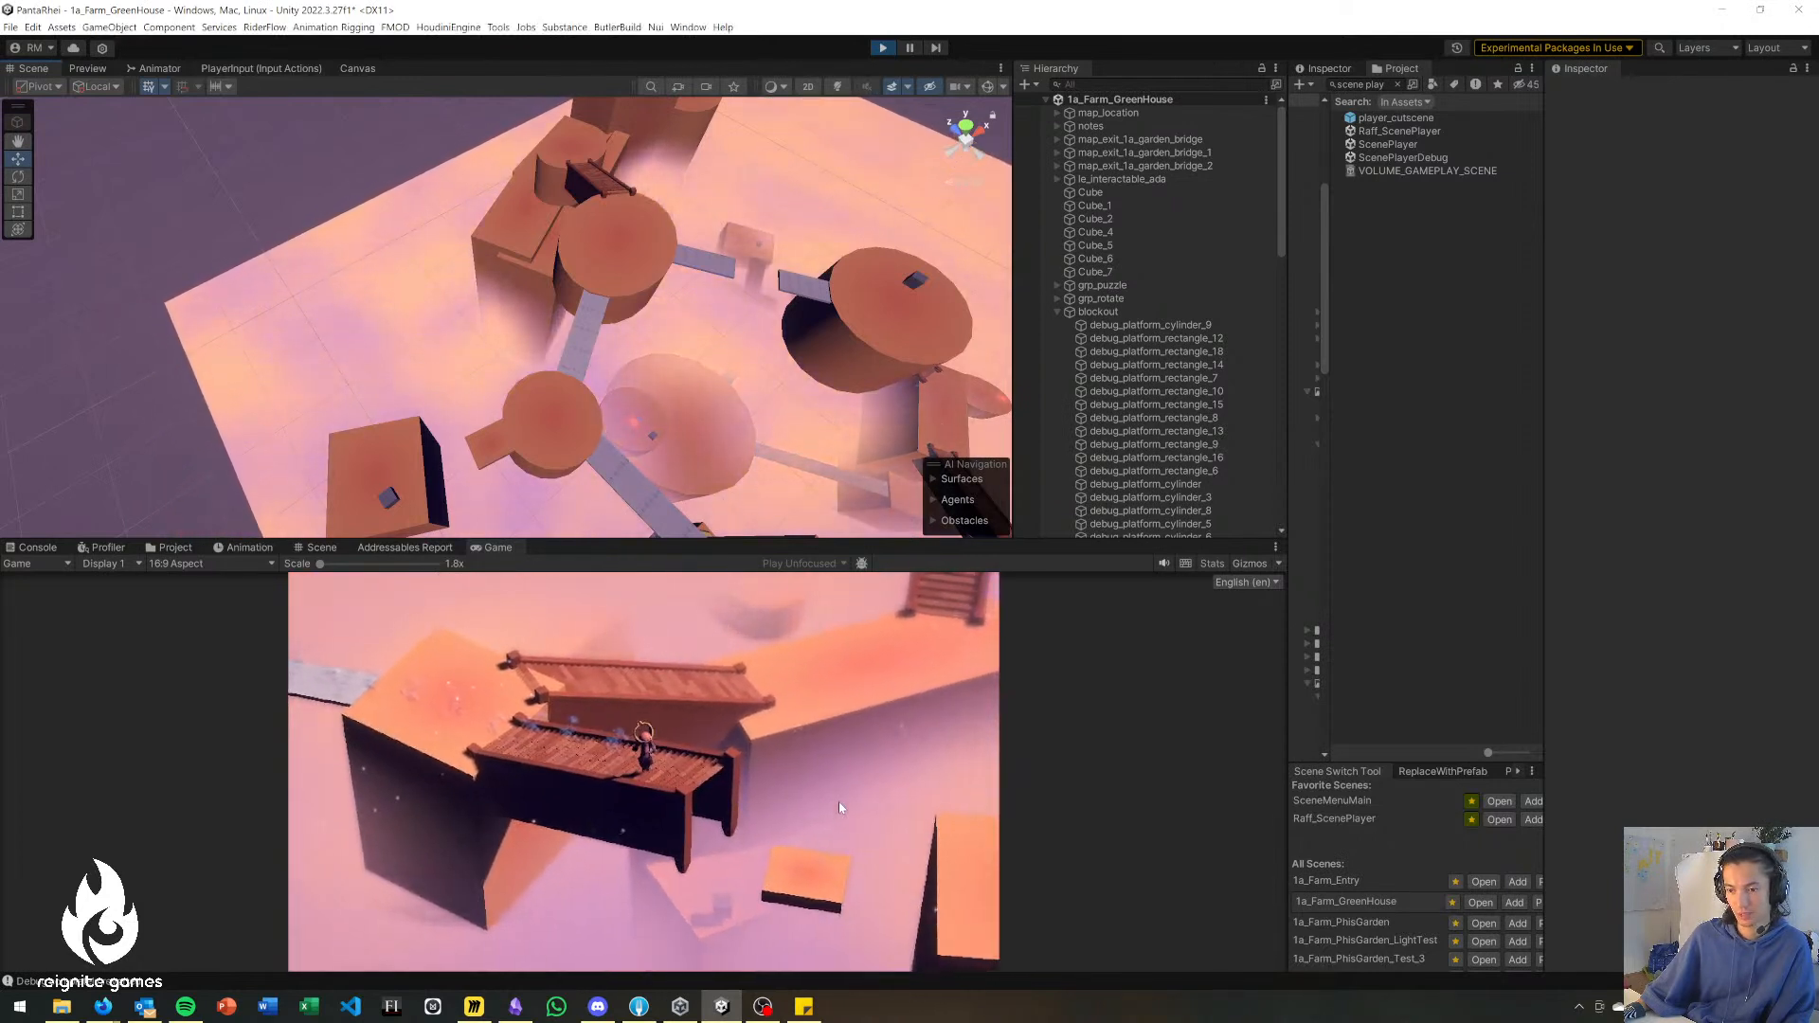
key(d)
Use the character's ranged ability to cross from the wooden bridge to the small floating platform and return to the bridge.
click(838, 806)
click(759, 878)
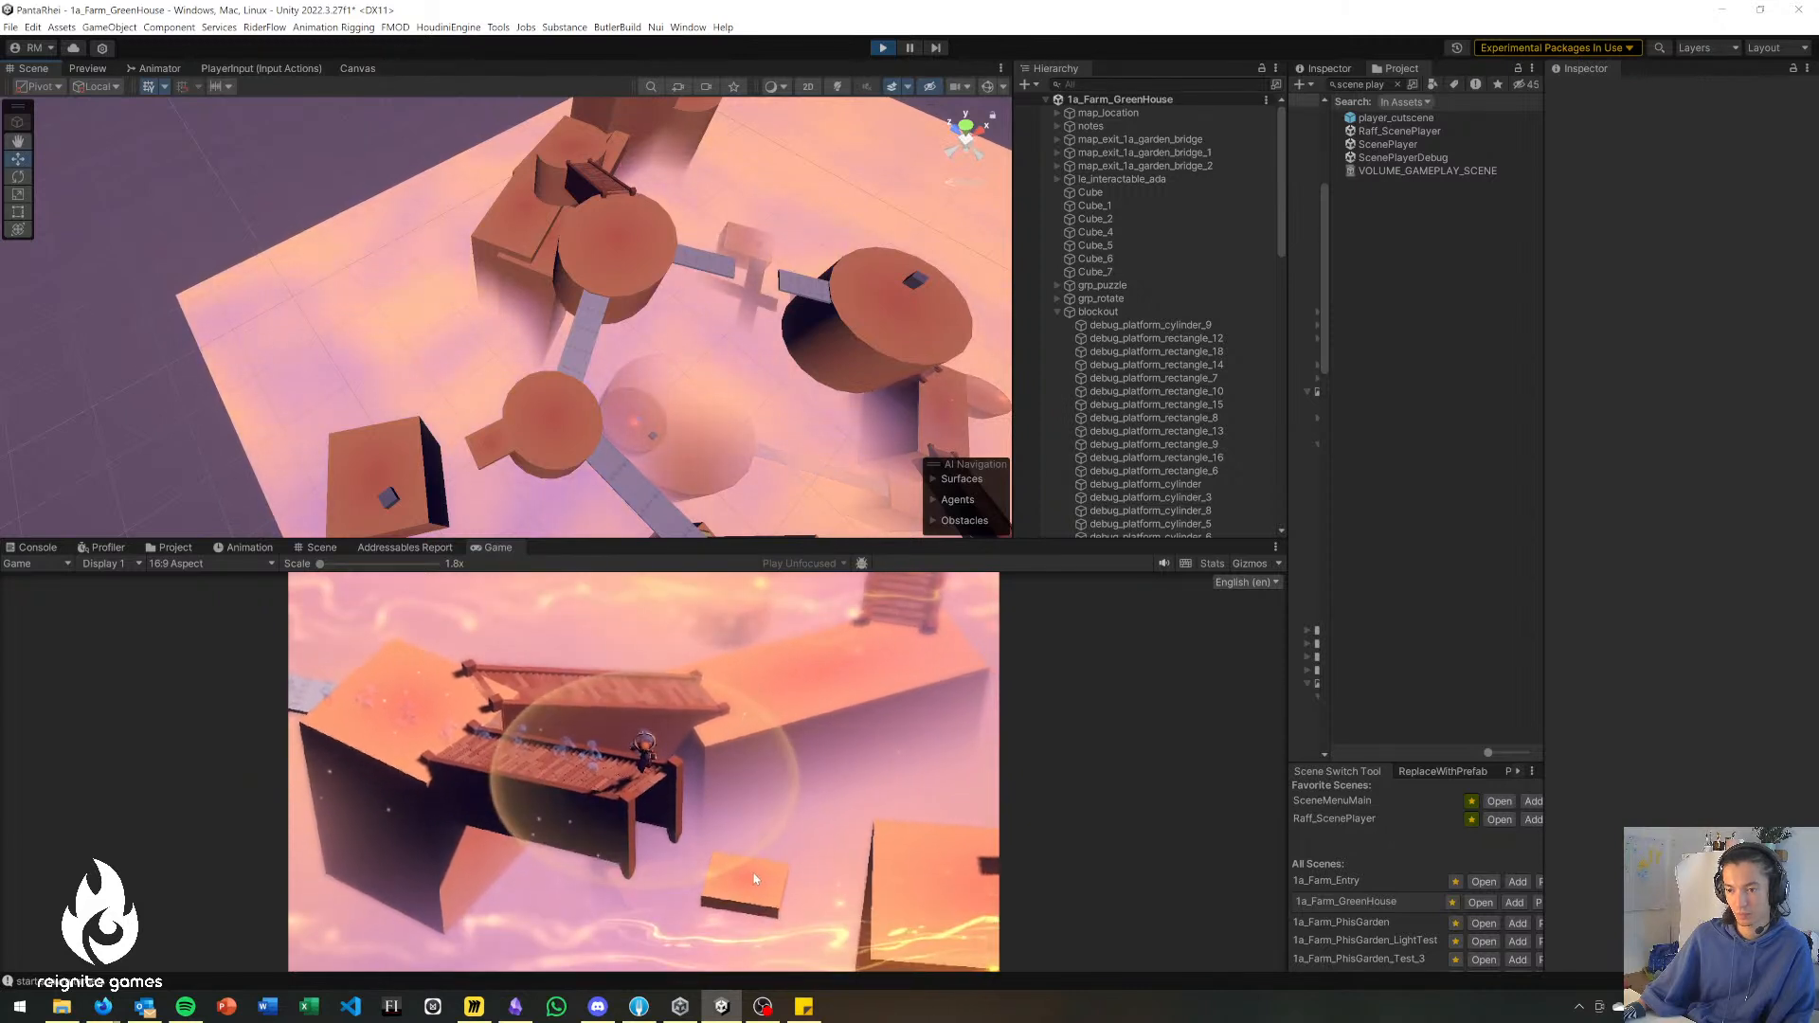
click(849, 826)
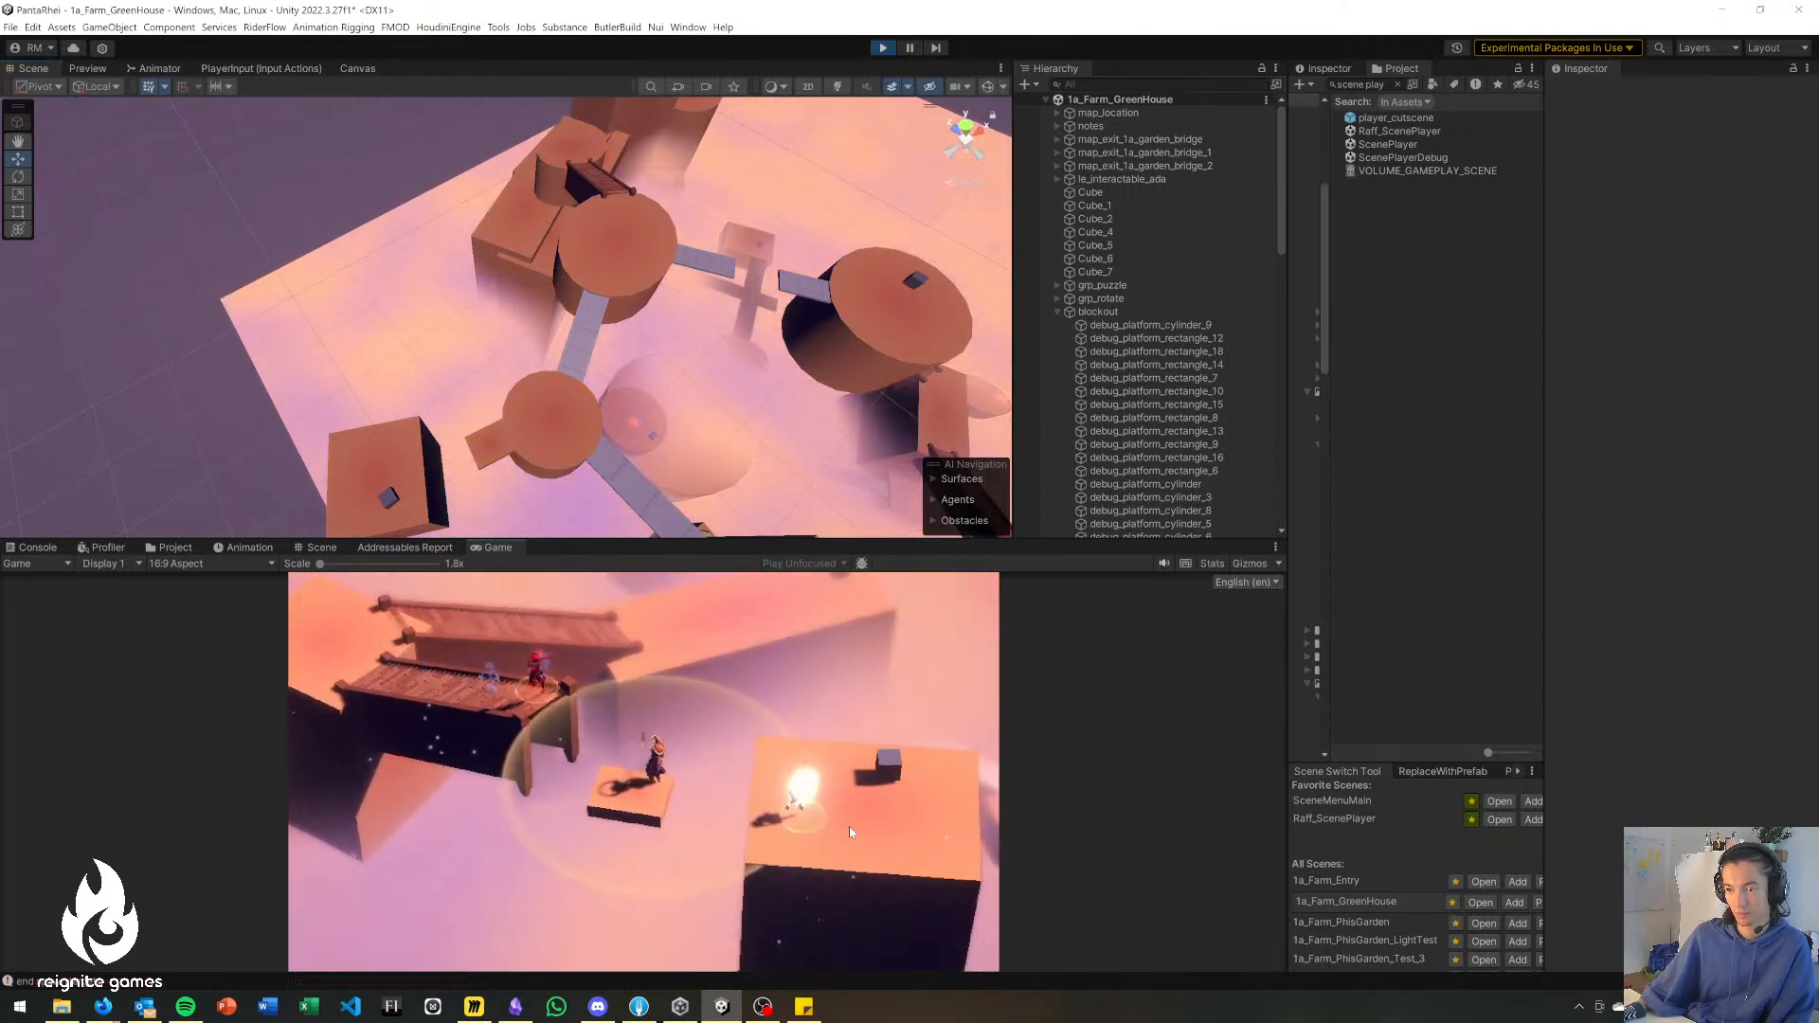
key(d)
click(471, 757)
click(504, 706)
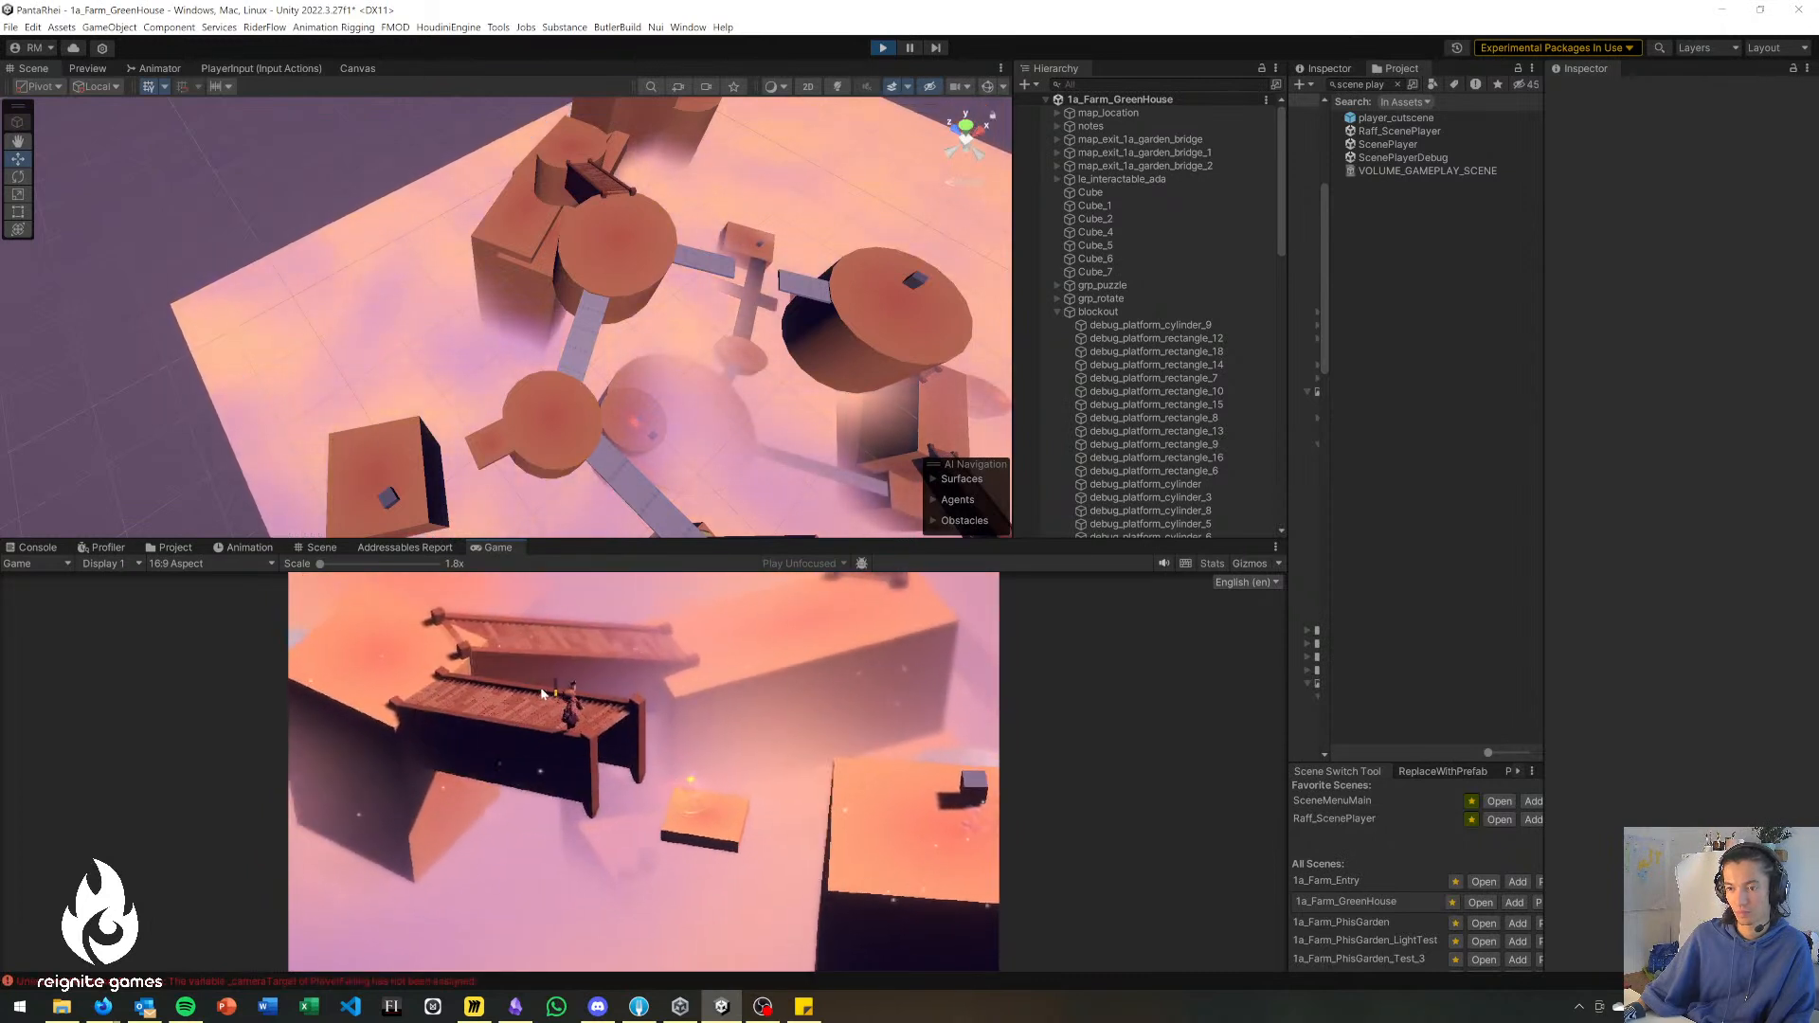
Use the ability again to cross from the wooden bridge via the small floating platform onto the large block with the cube.
click(585, 837)
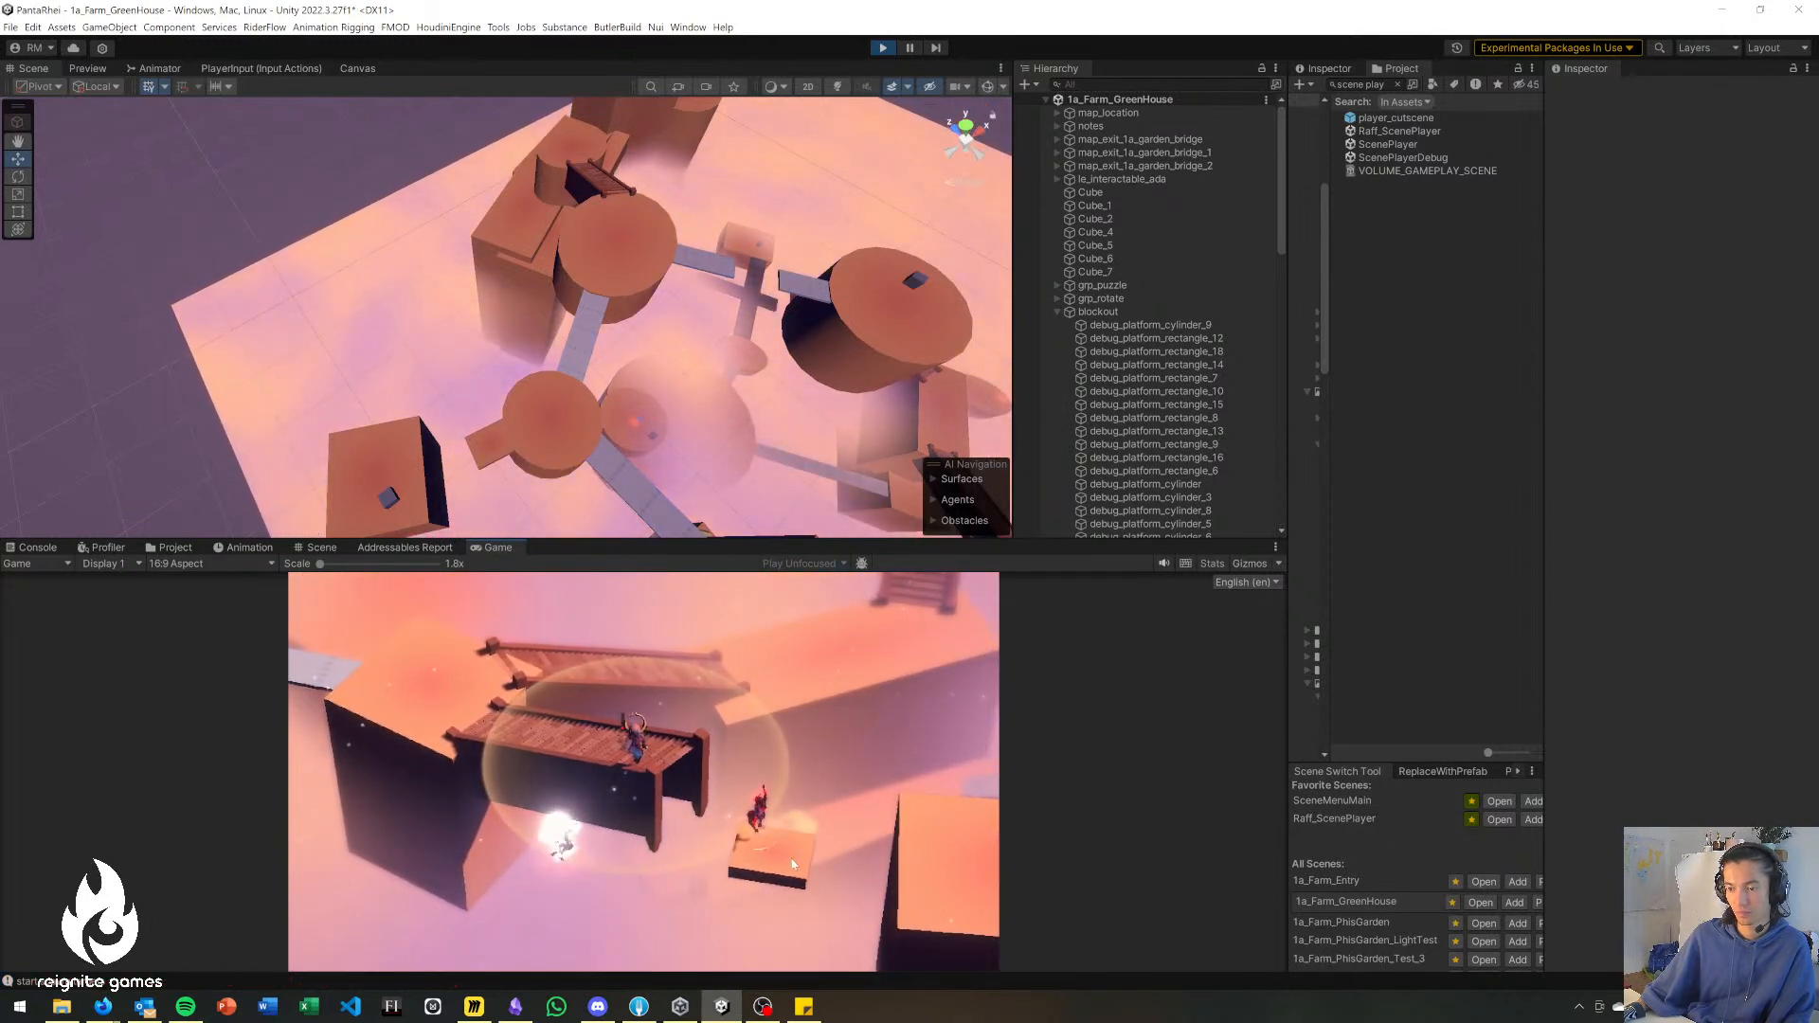
click(760, 838)
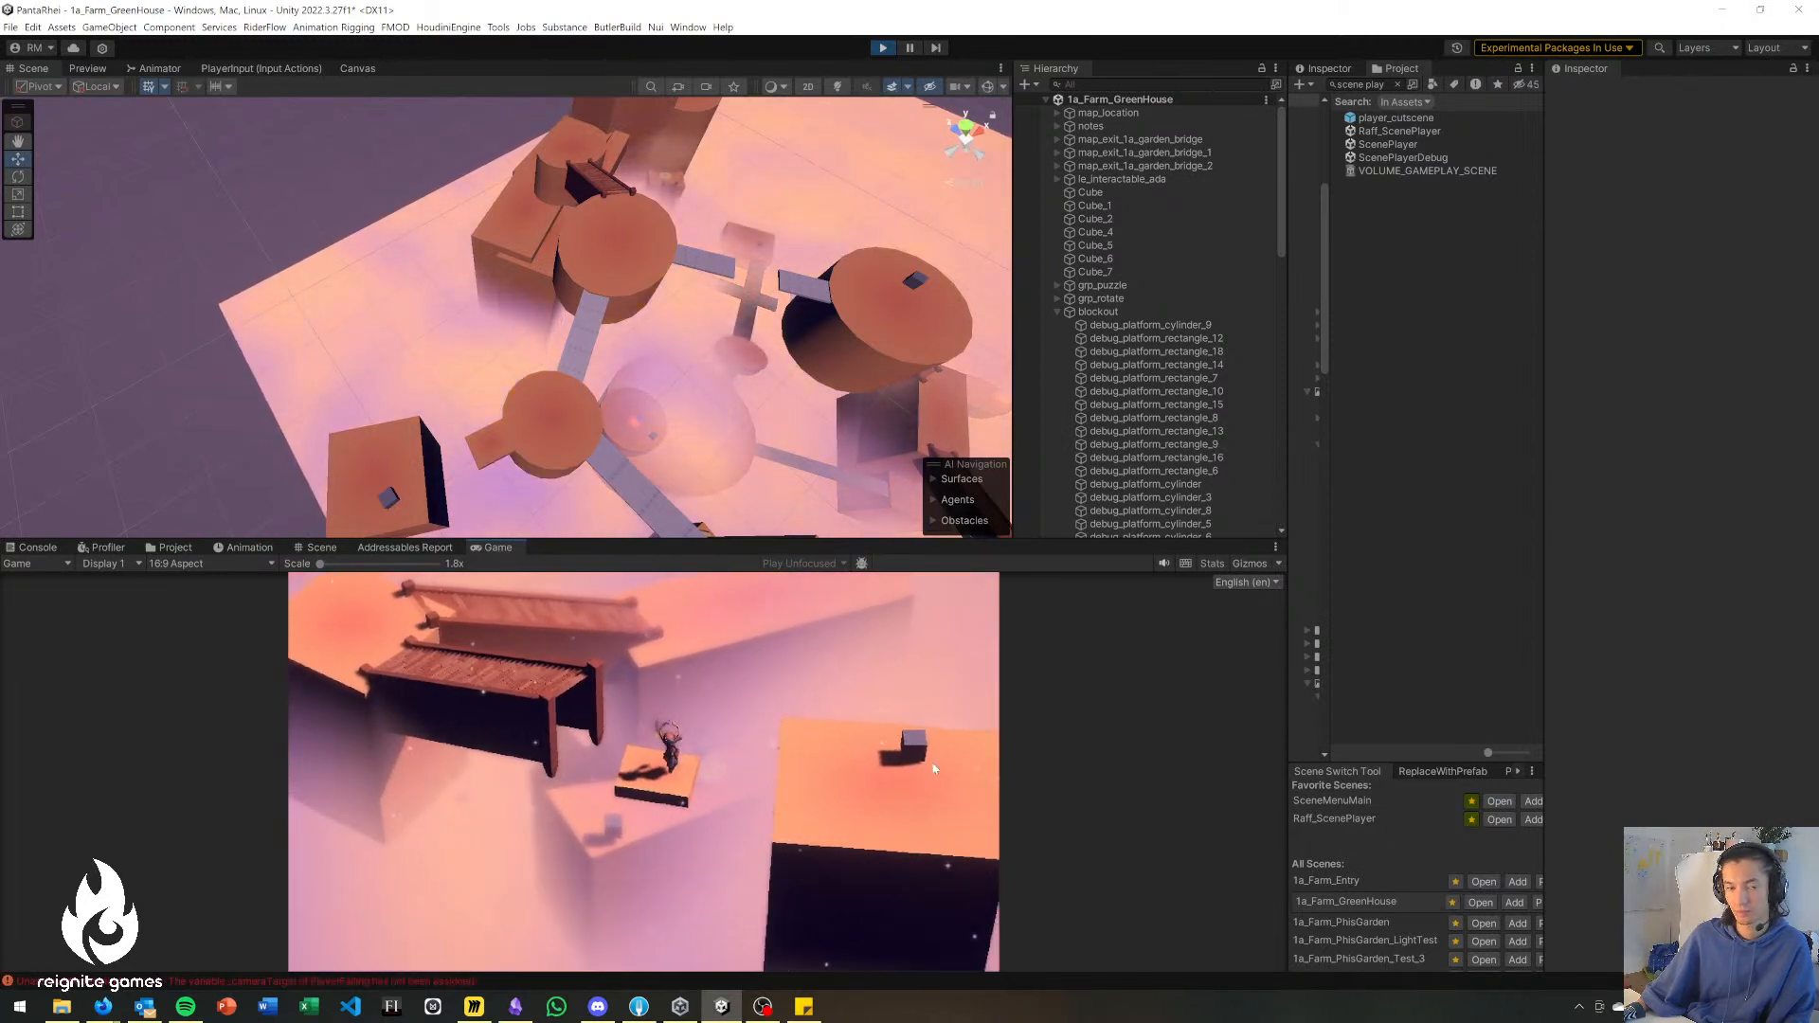
click(902, 807)
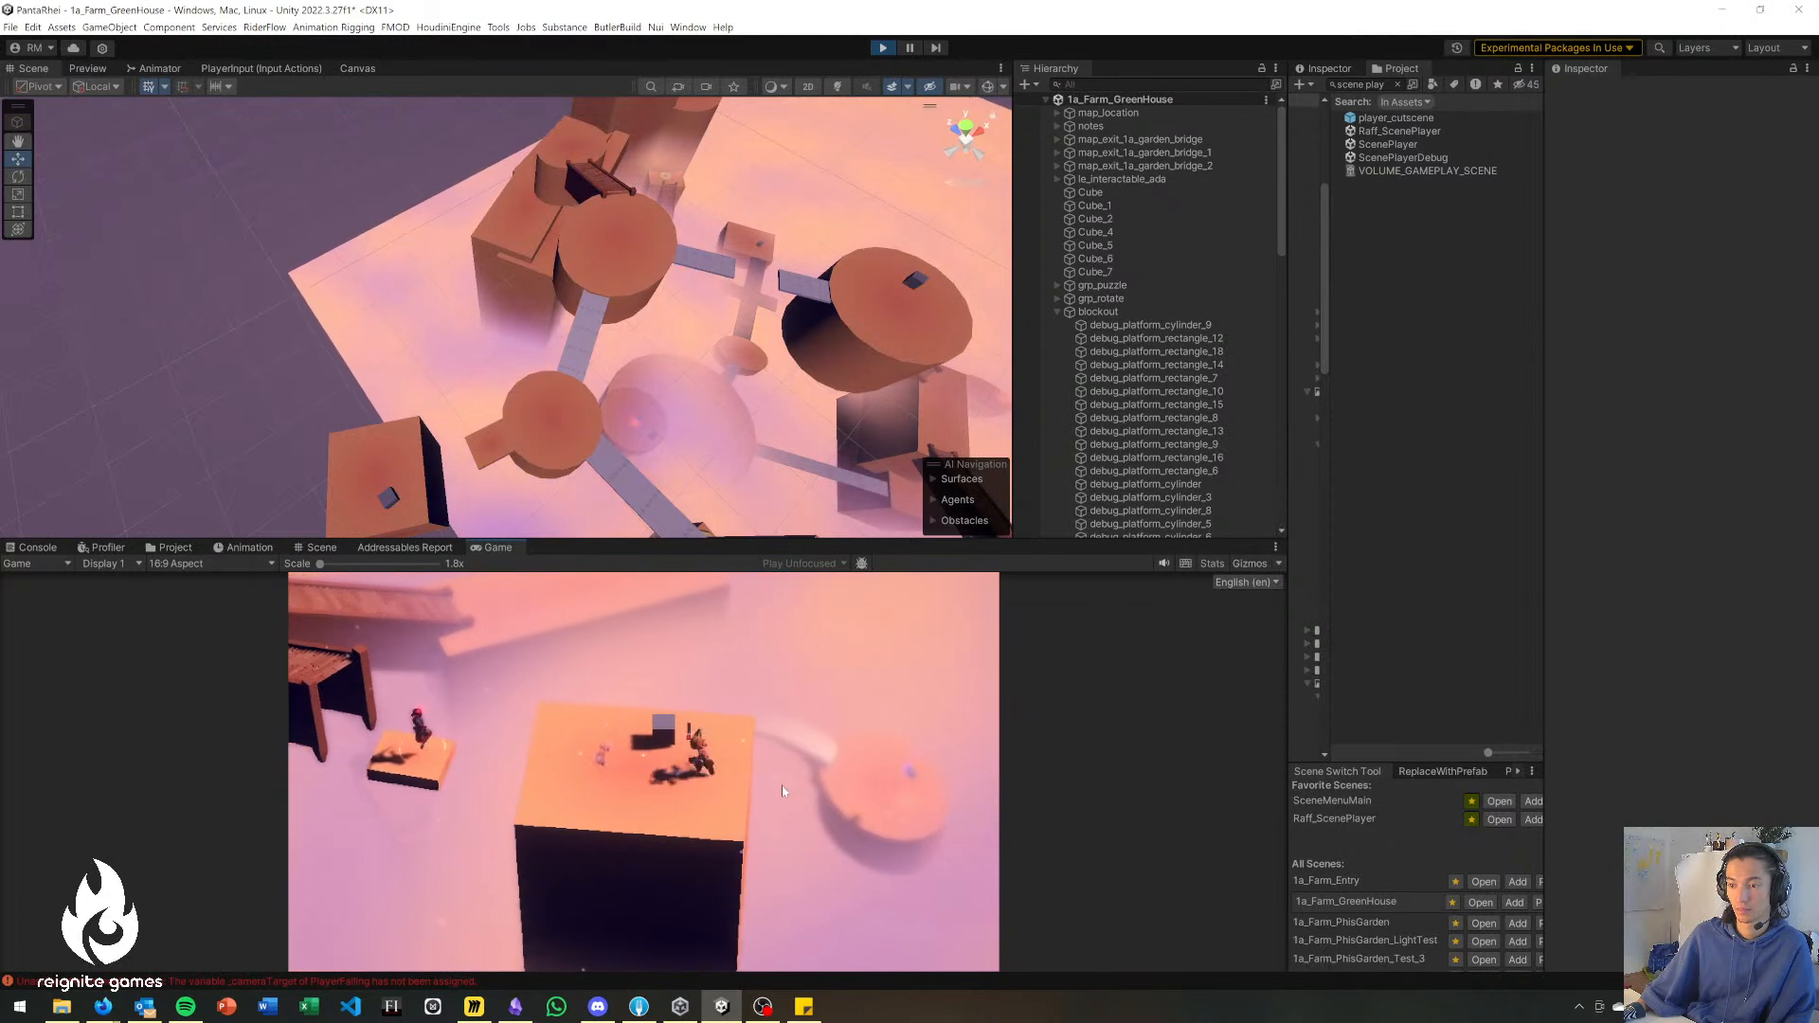
Use the ranged ability to return via the small floating platform, and walk the character across the wooden bridge and back.
click(495, 764)
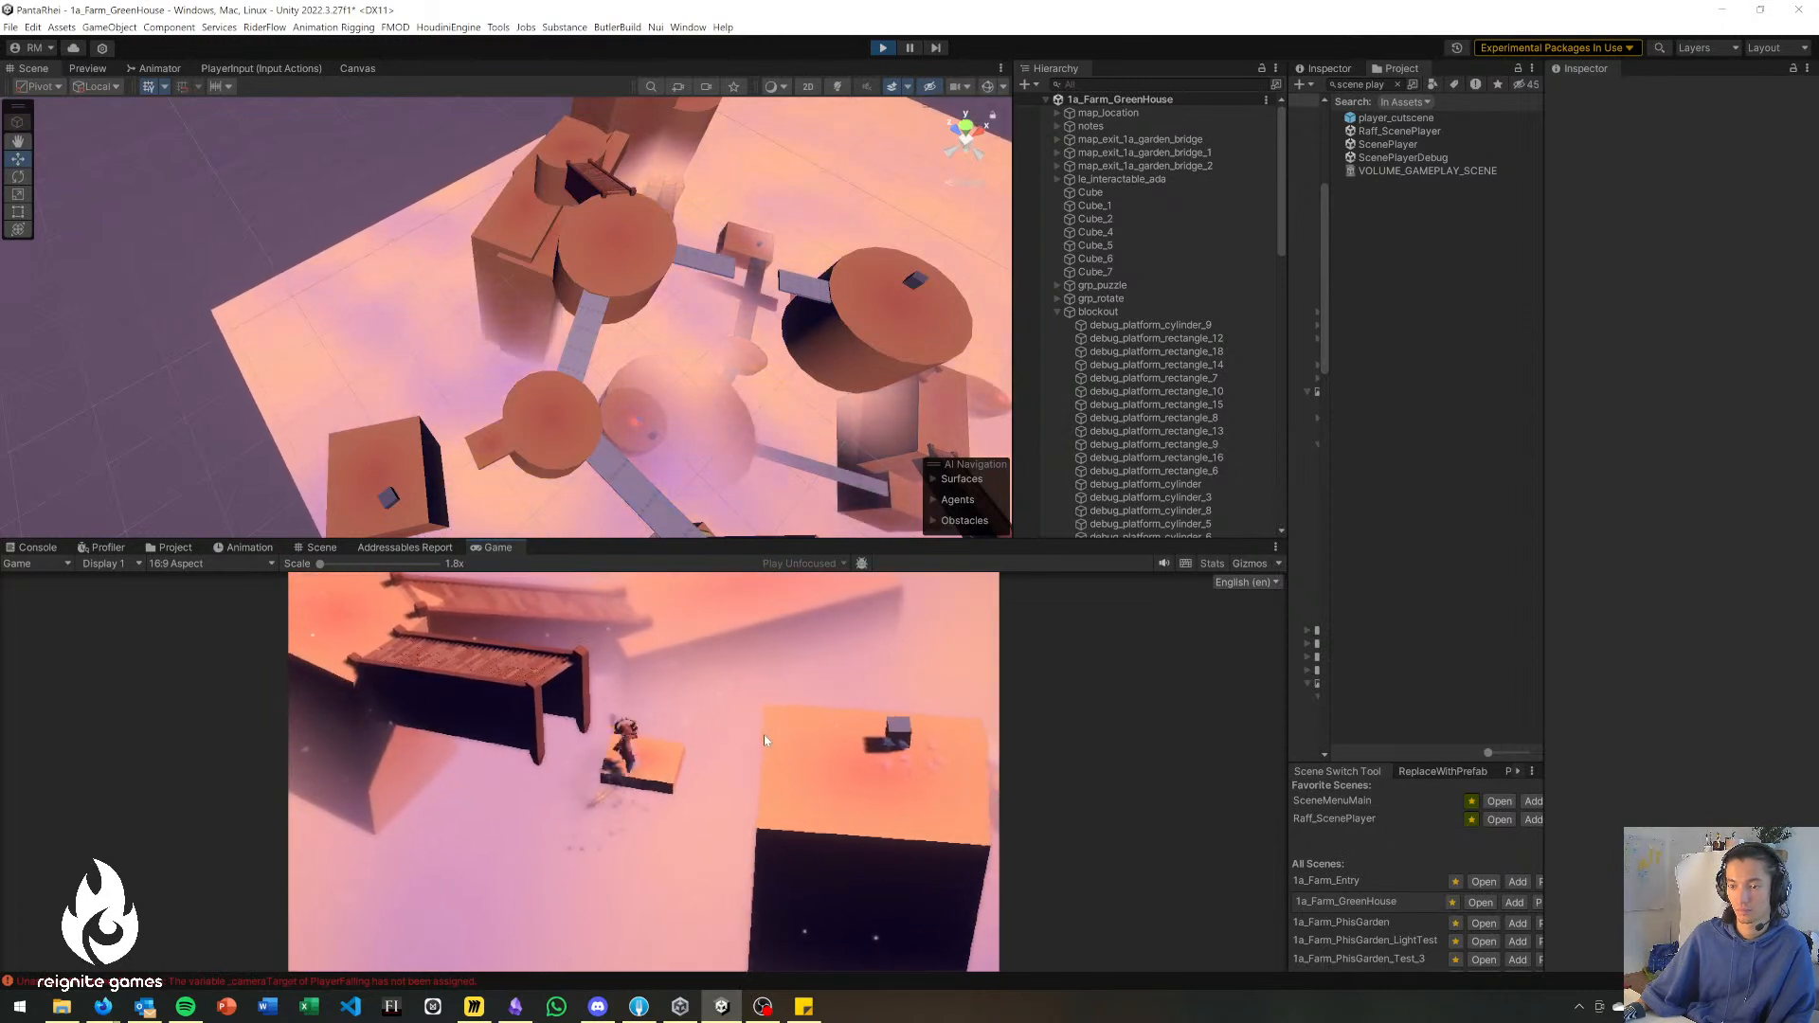
click(564, 682)
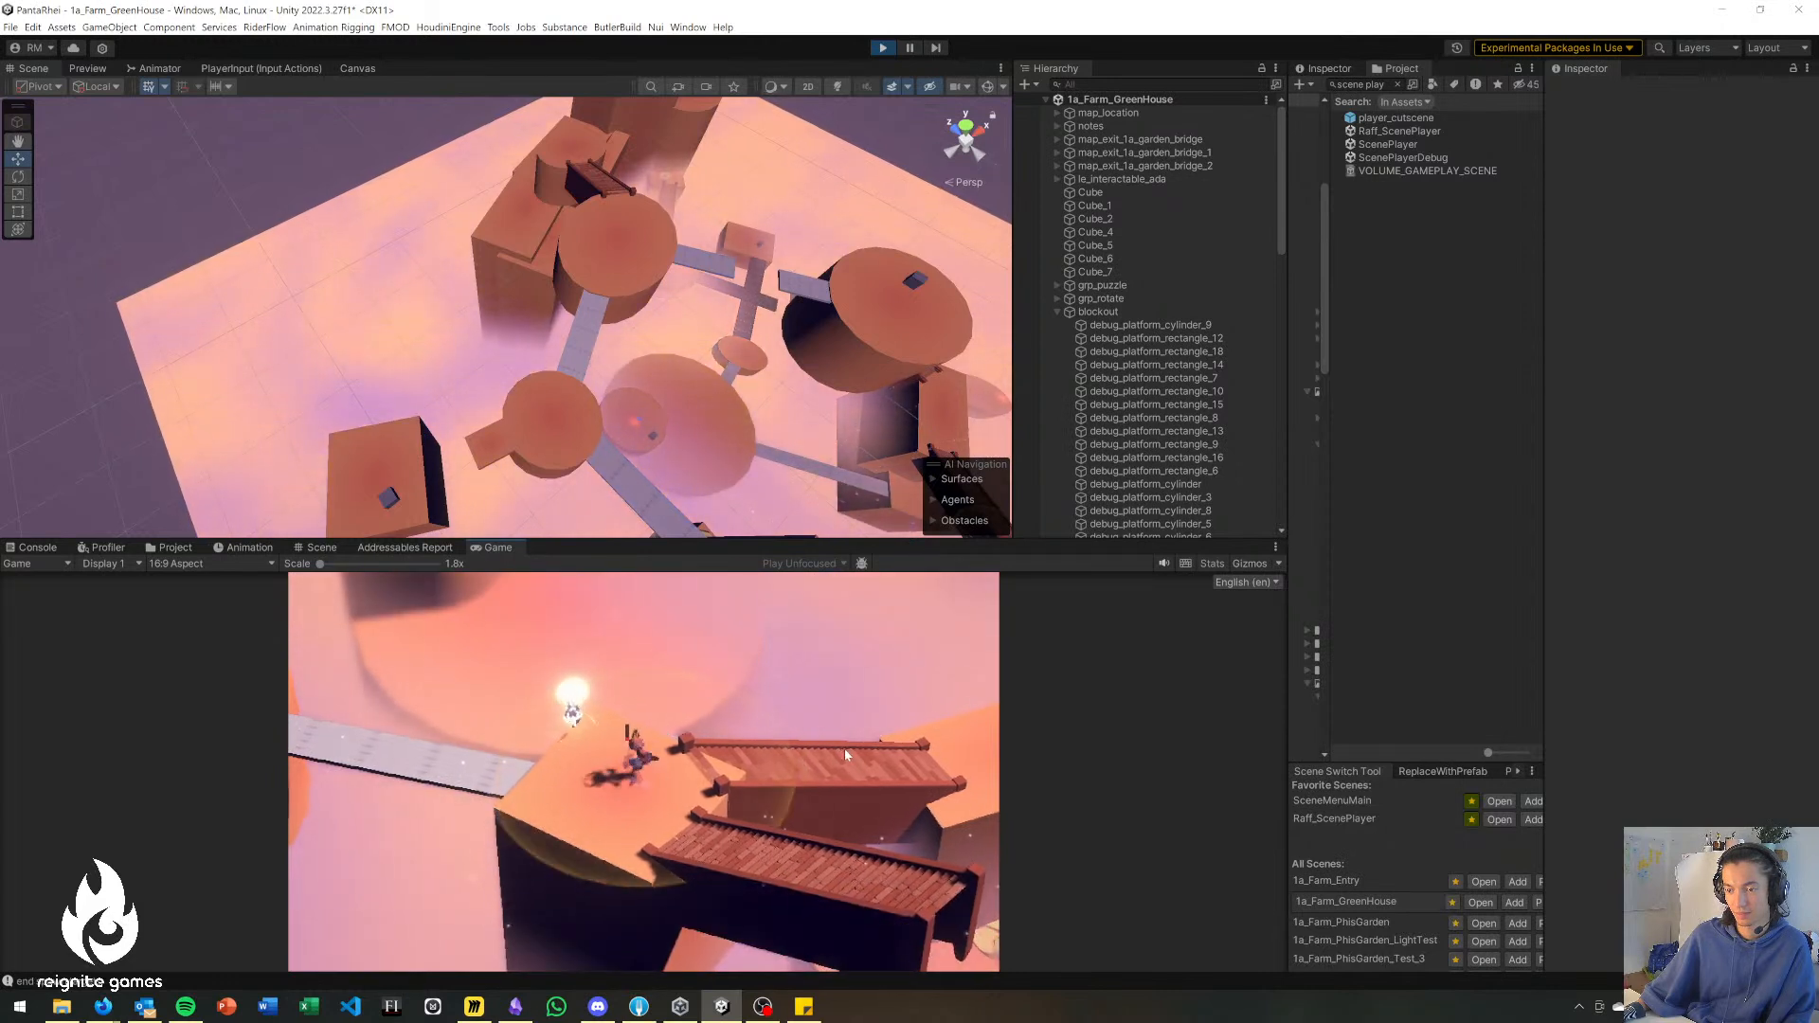
key(d)
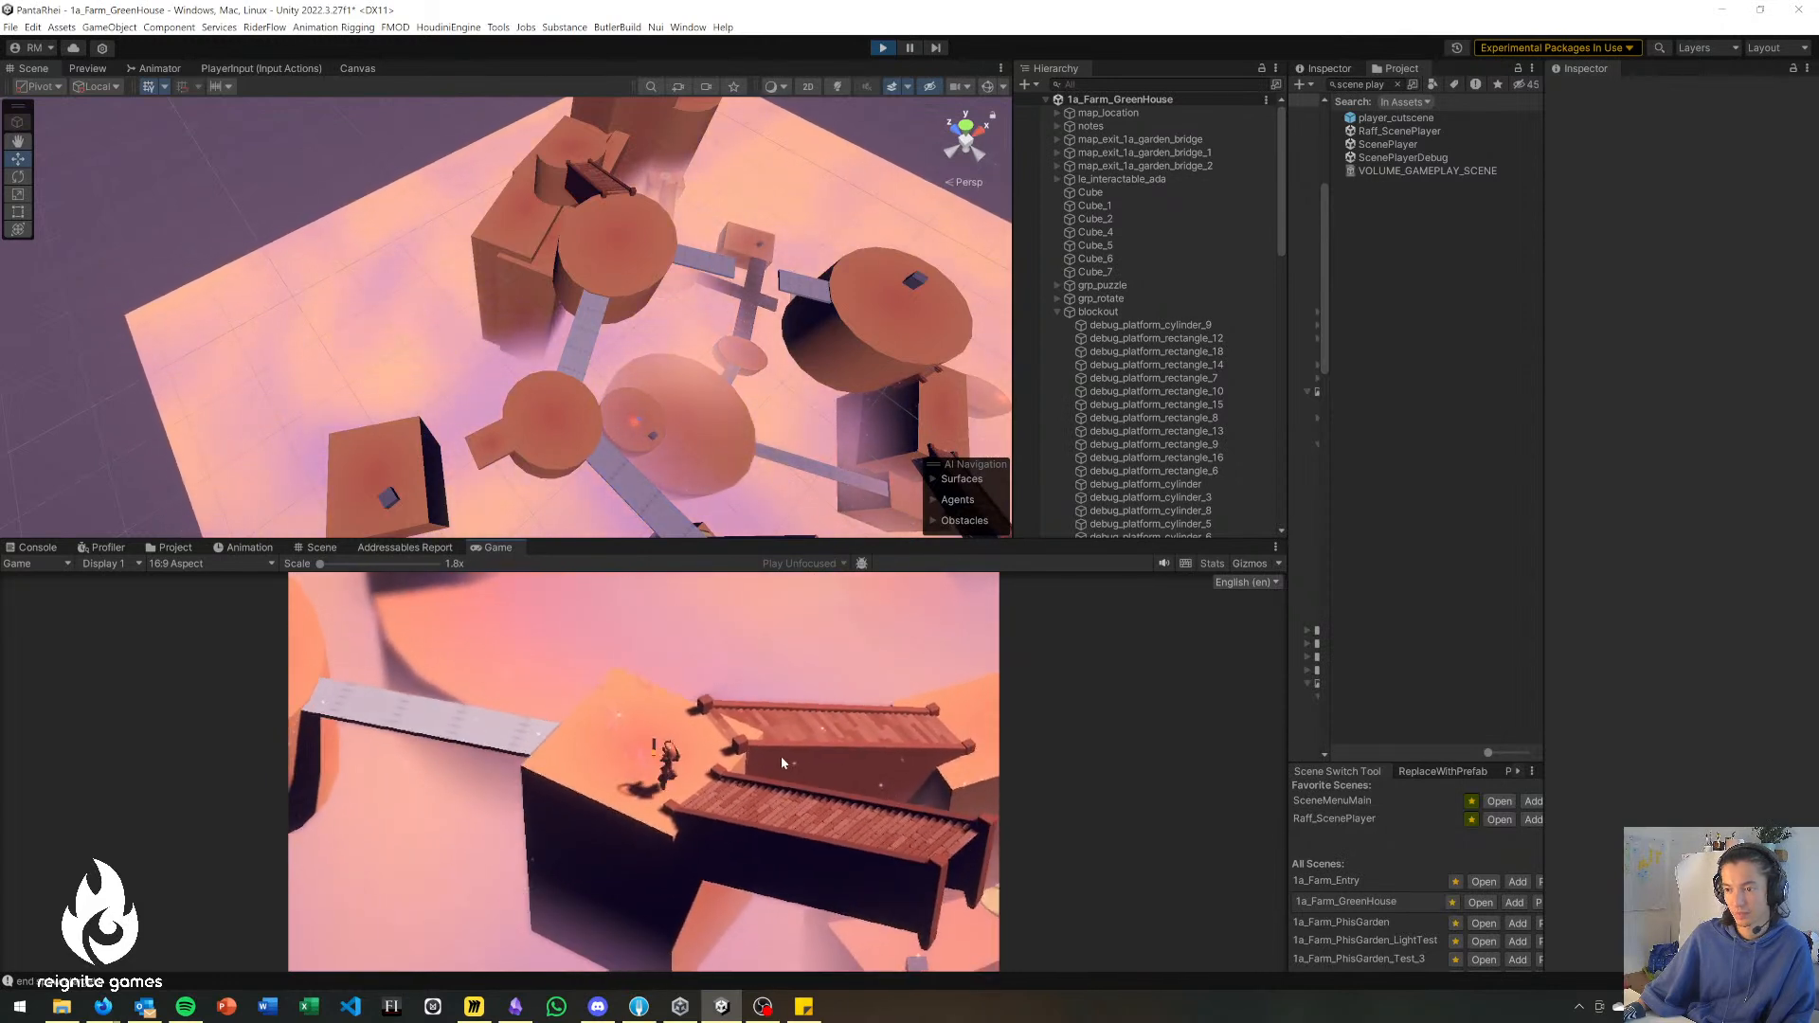
key(d)
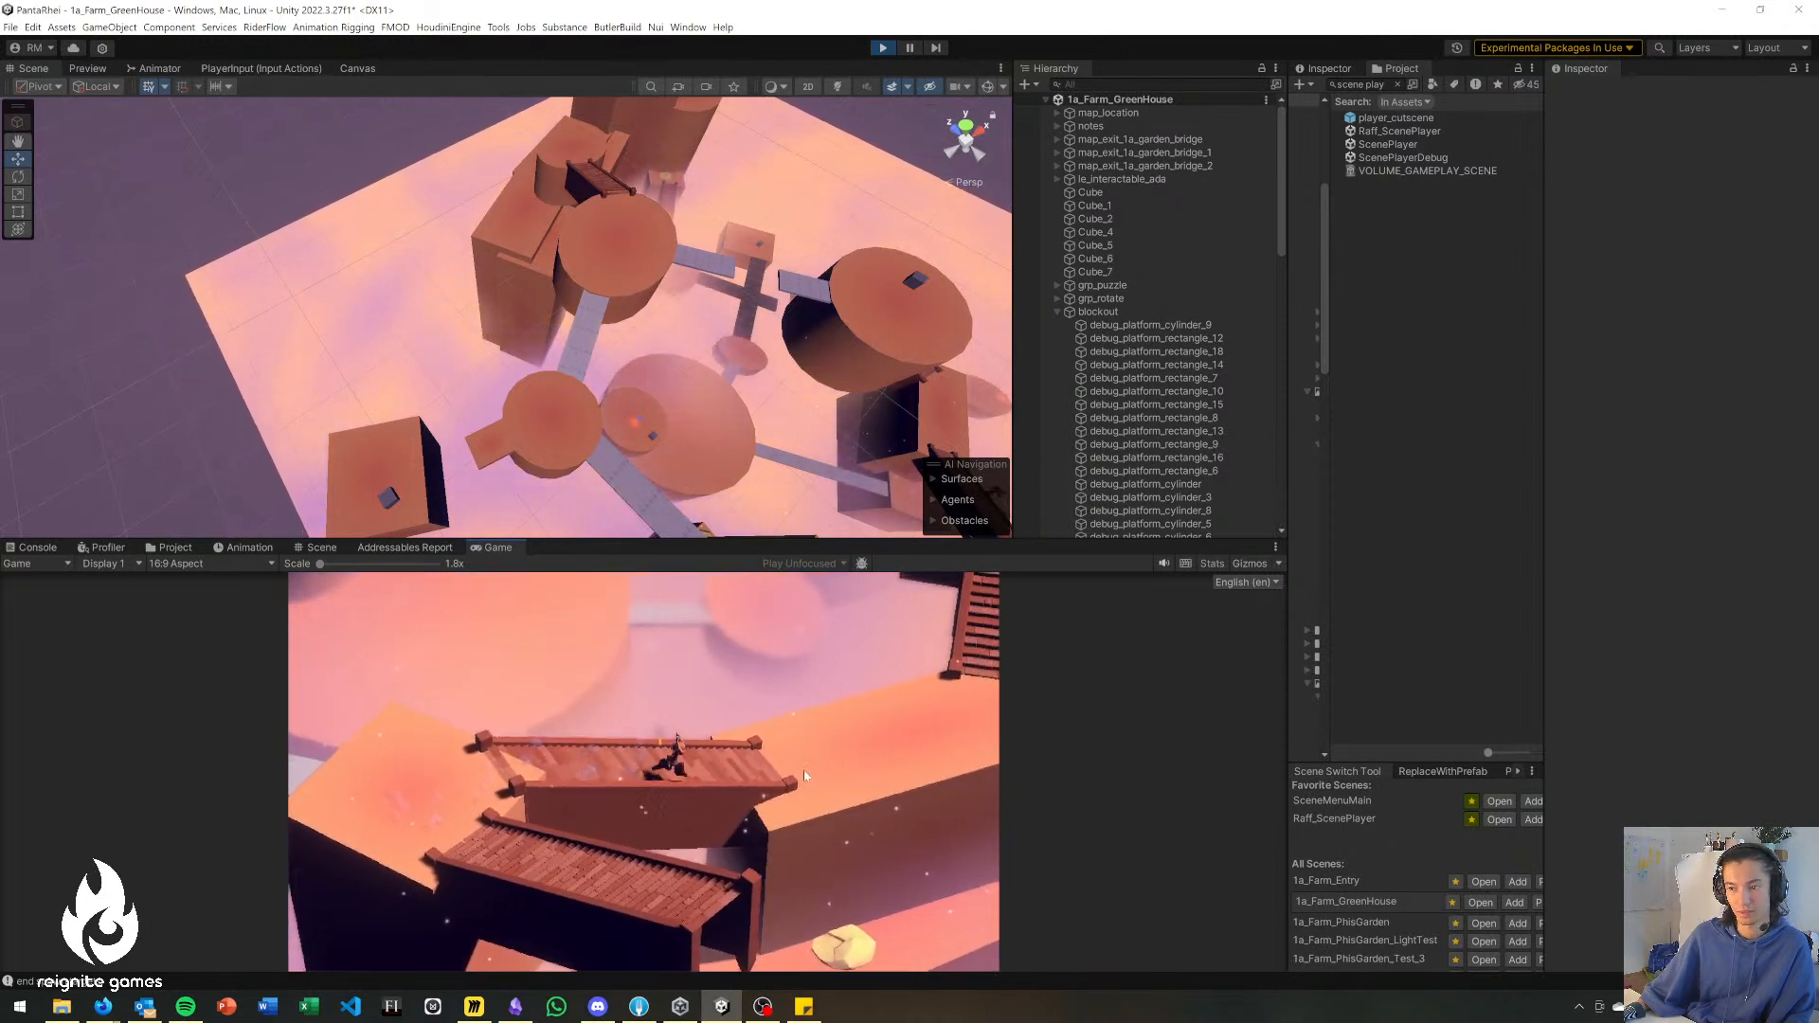
key(a)
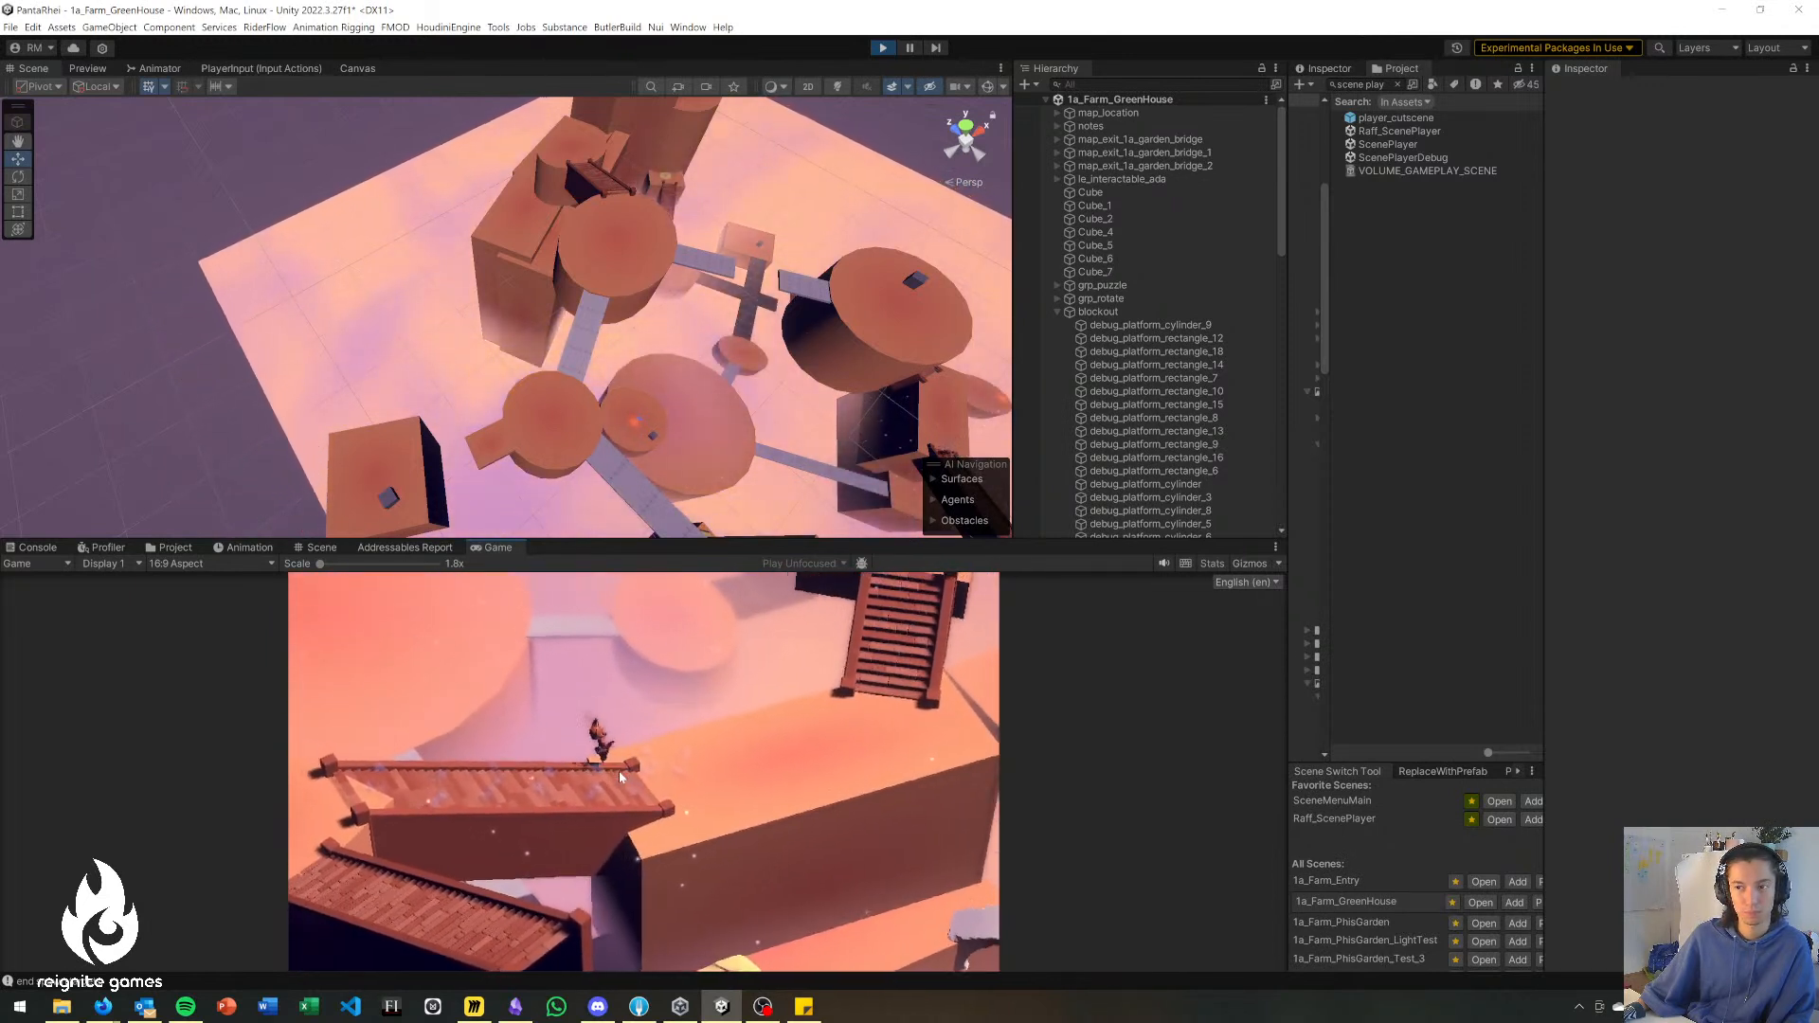
key(a)
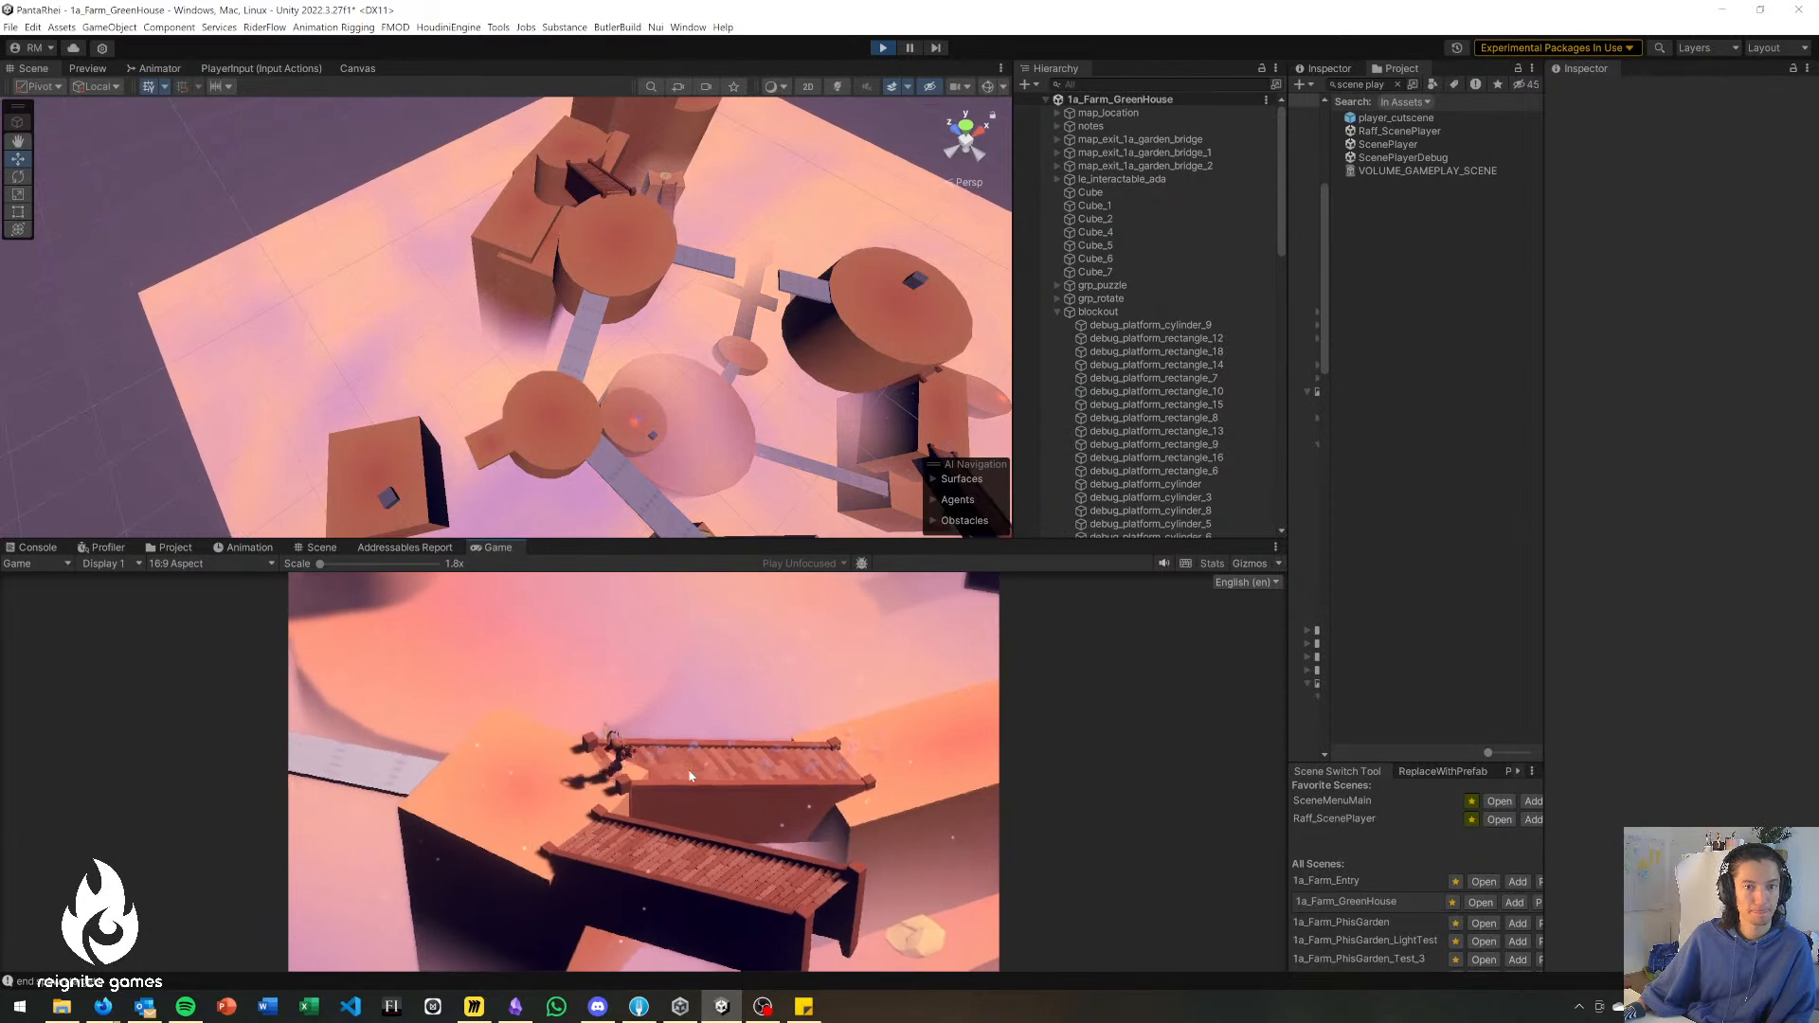
Take the character over the grey bridge to the round platform and up the narrow passage beside the tall block.
key(a)
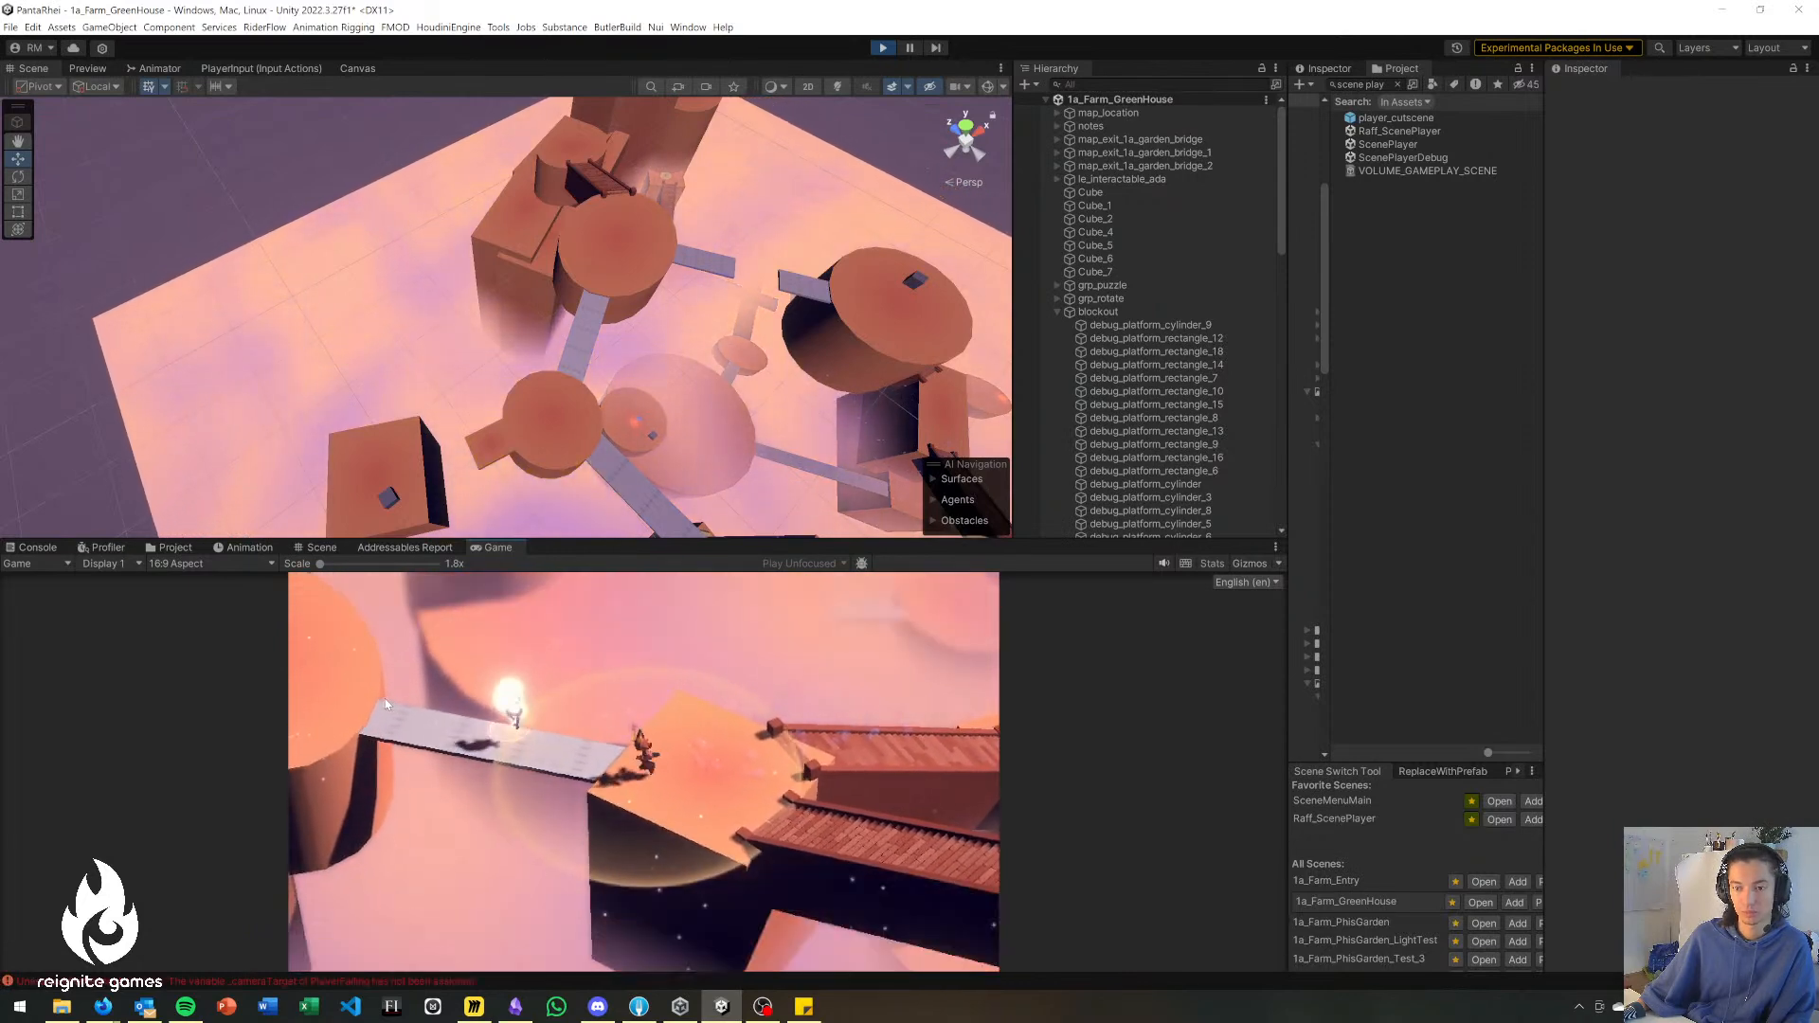
key(a)
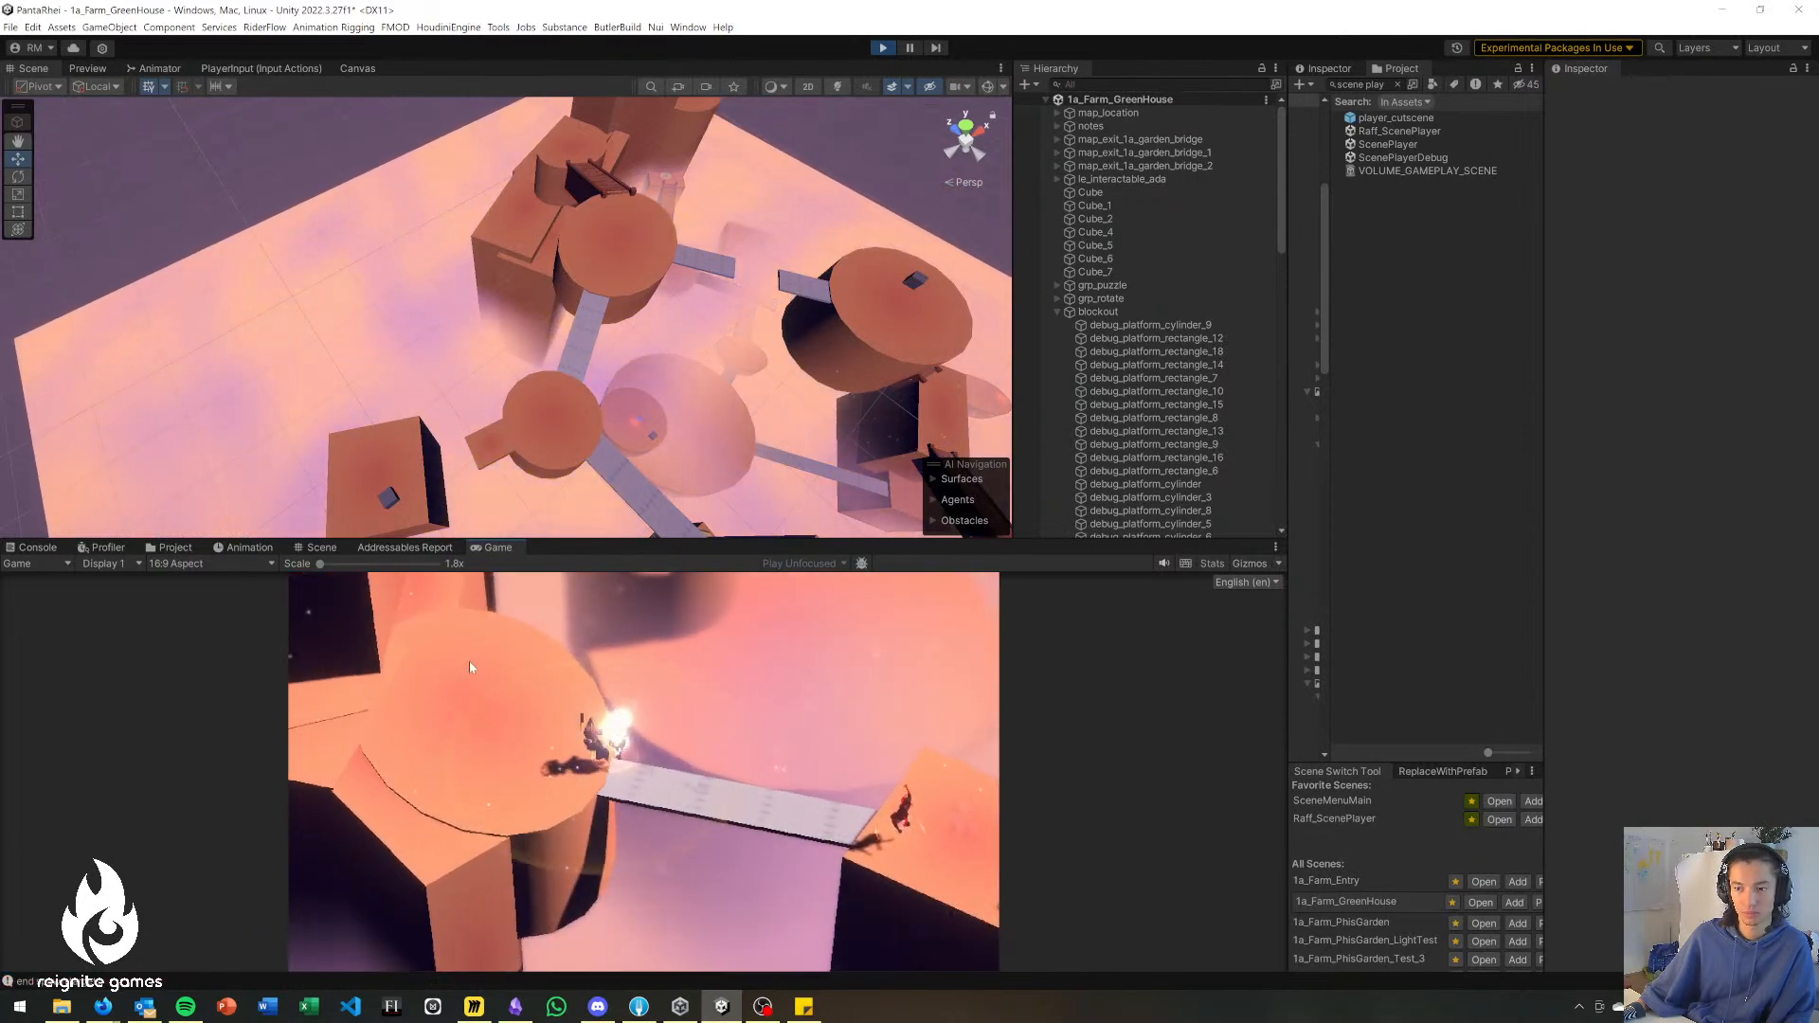
key(w)
key(w)
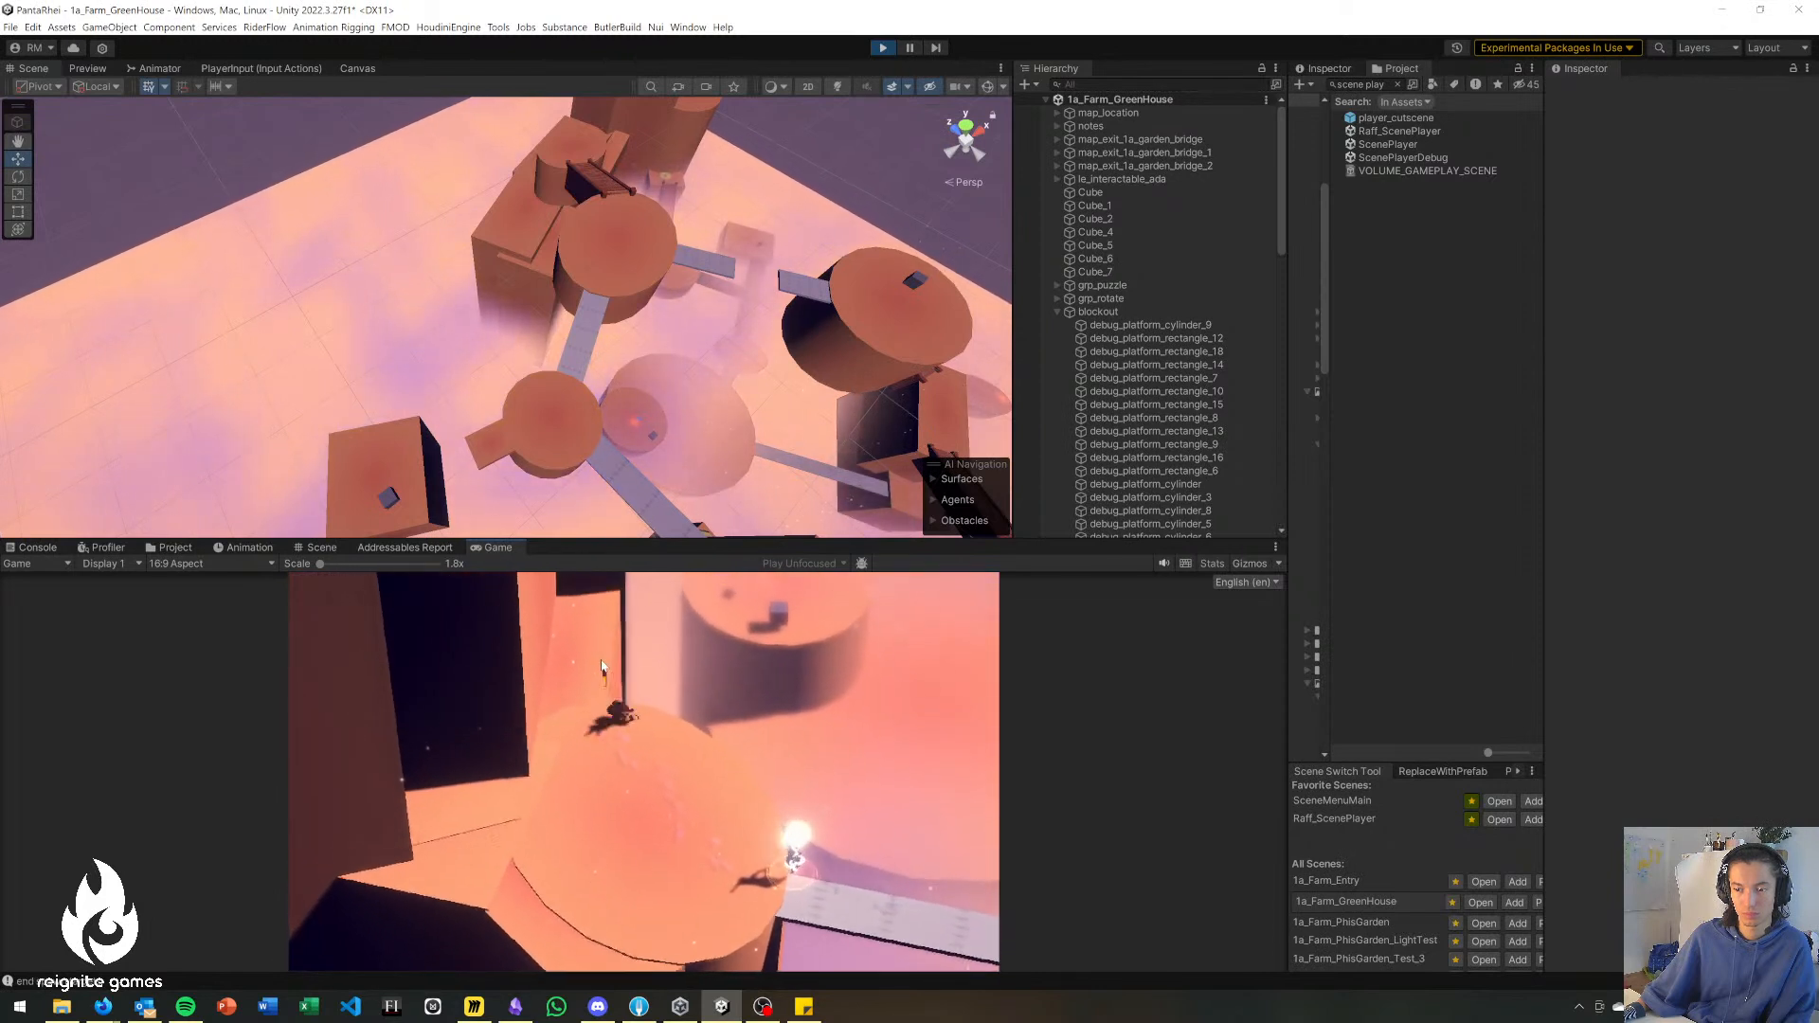
key(w)
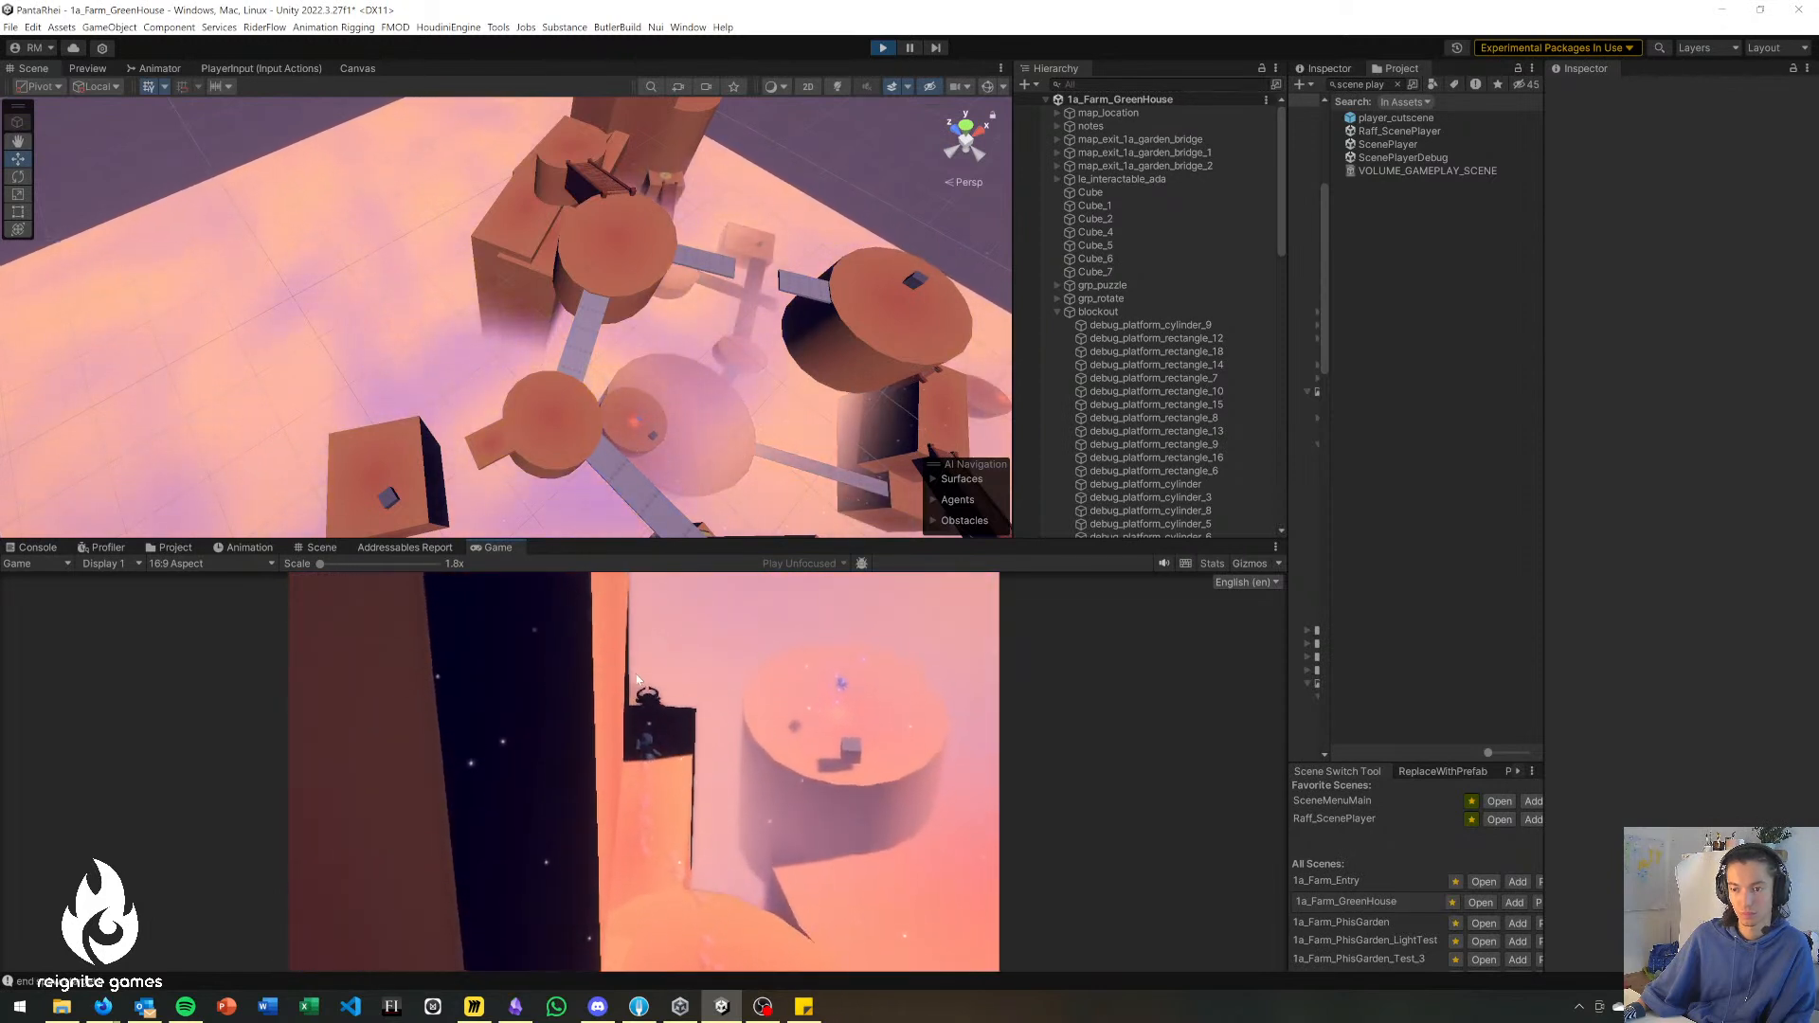
Walk the character over the upper block and along the grey bridge onto the round platform with the protruding ledge.
key(a)
key(a)
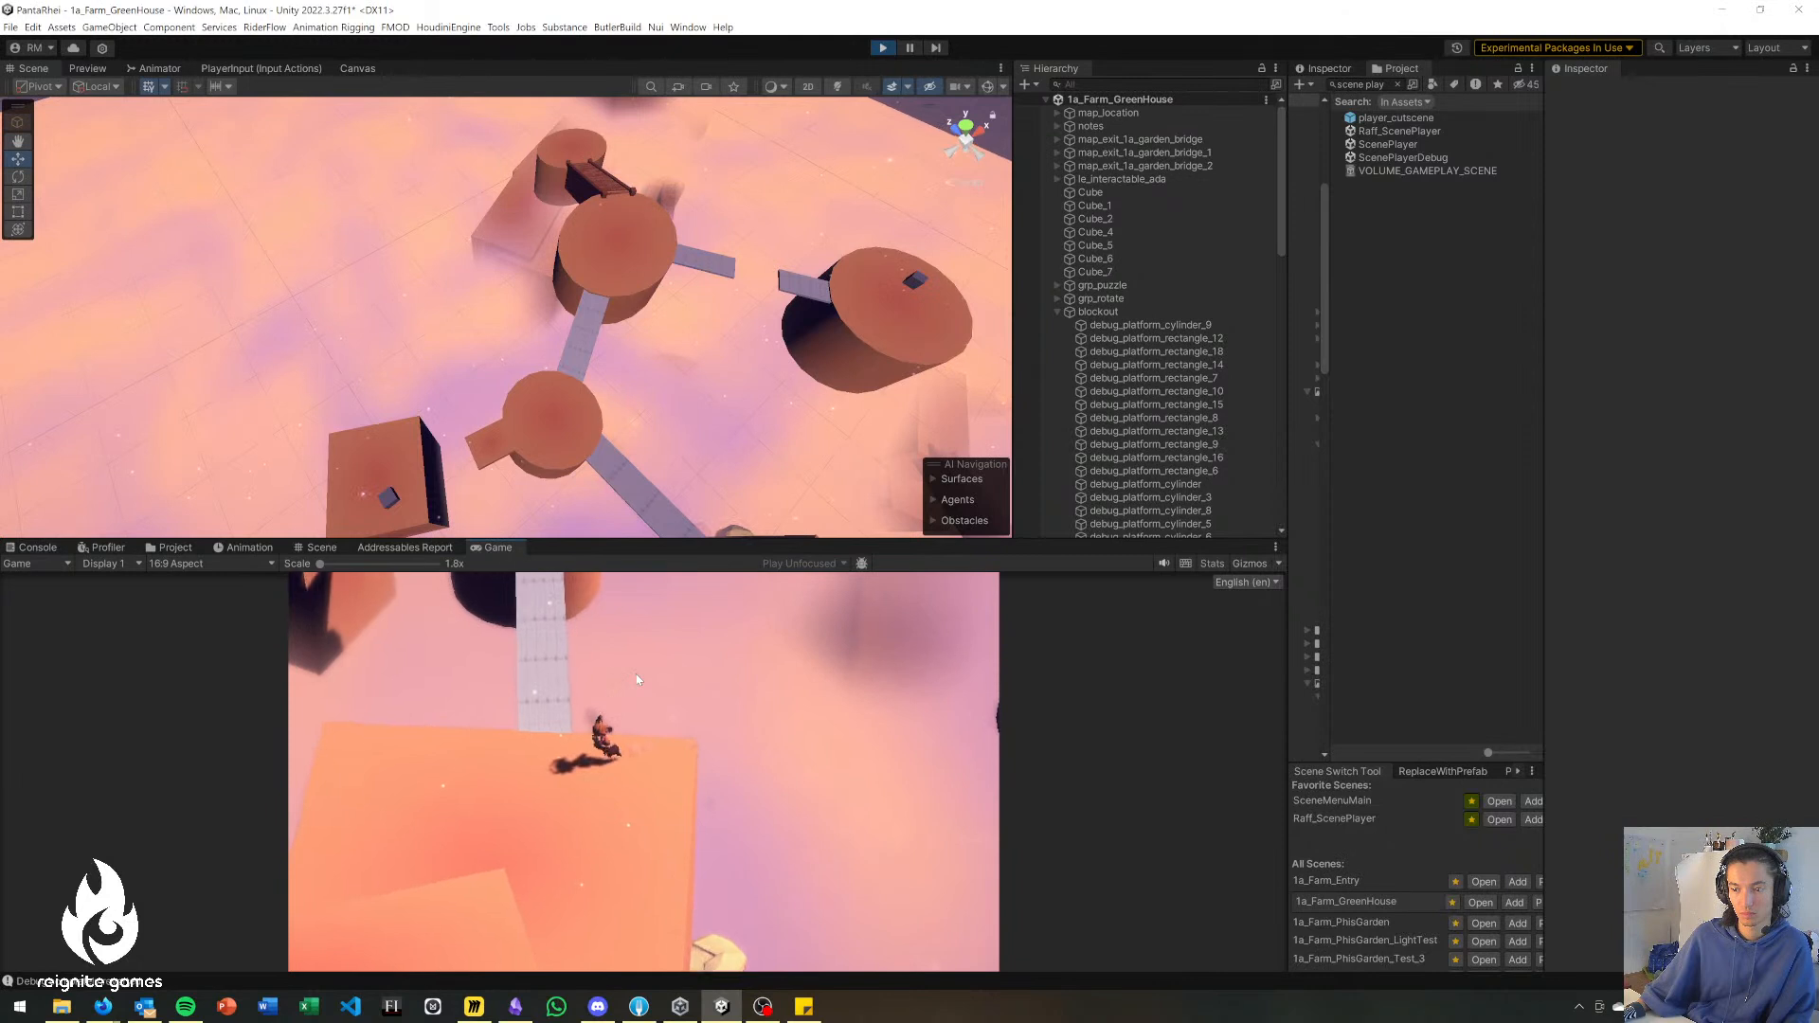
key(space)
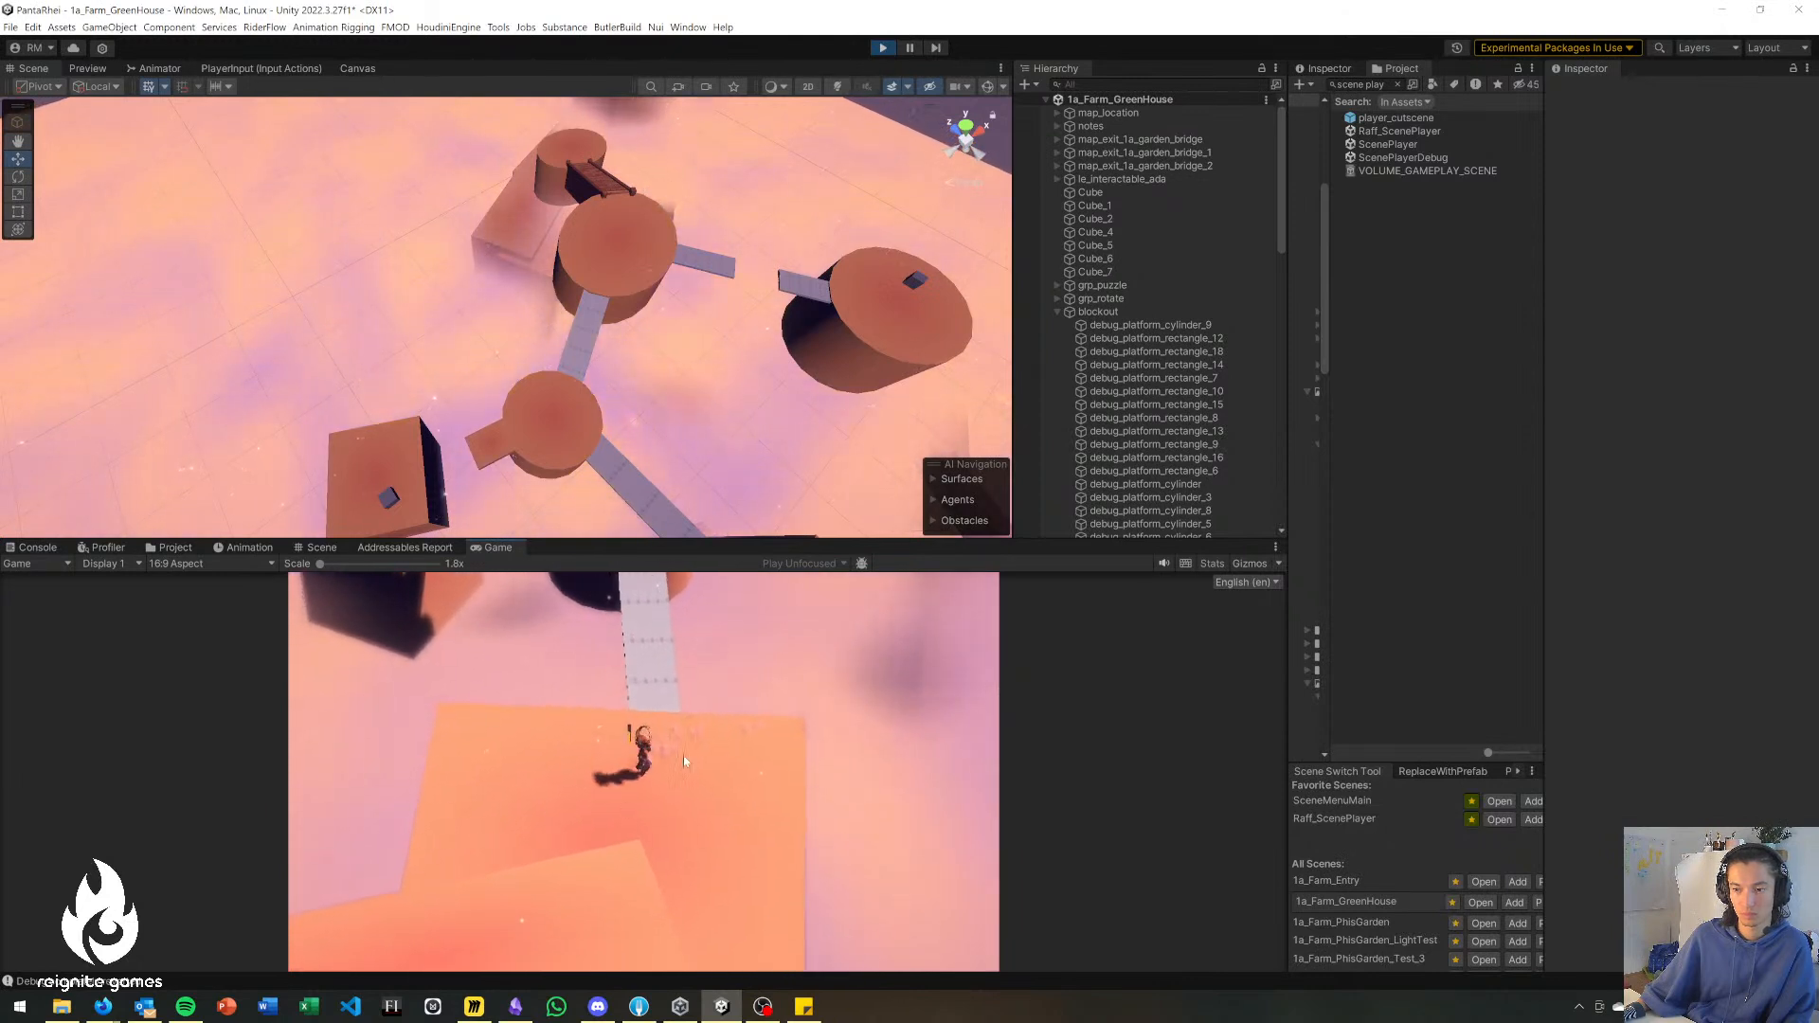
key(w)
key(w)
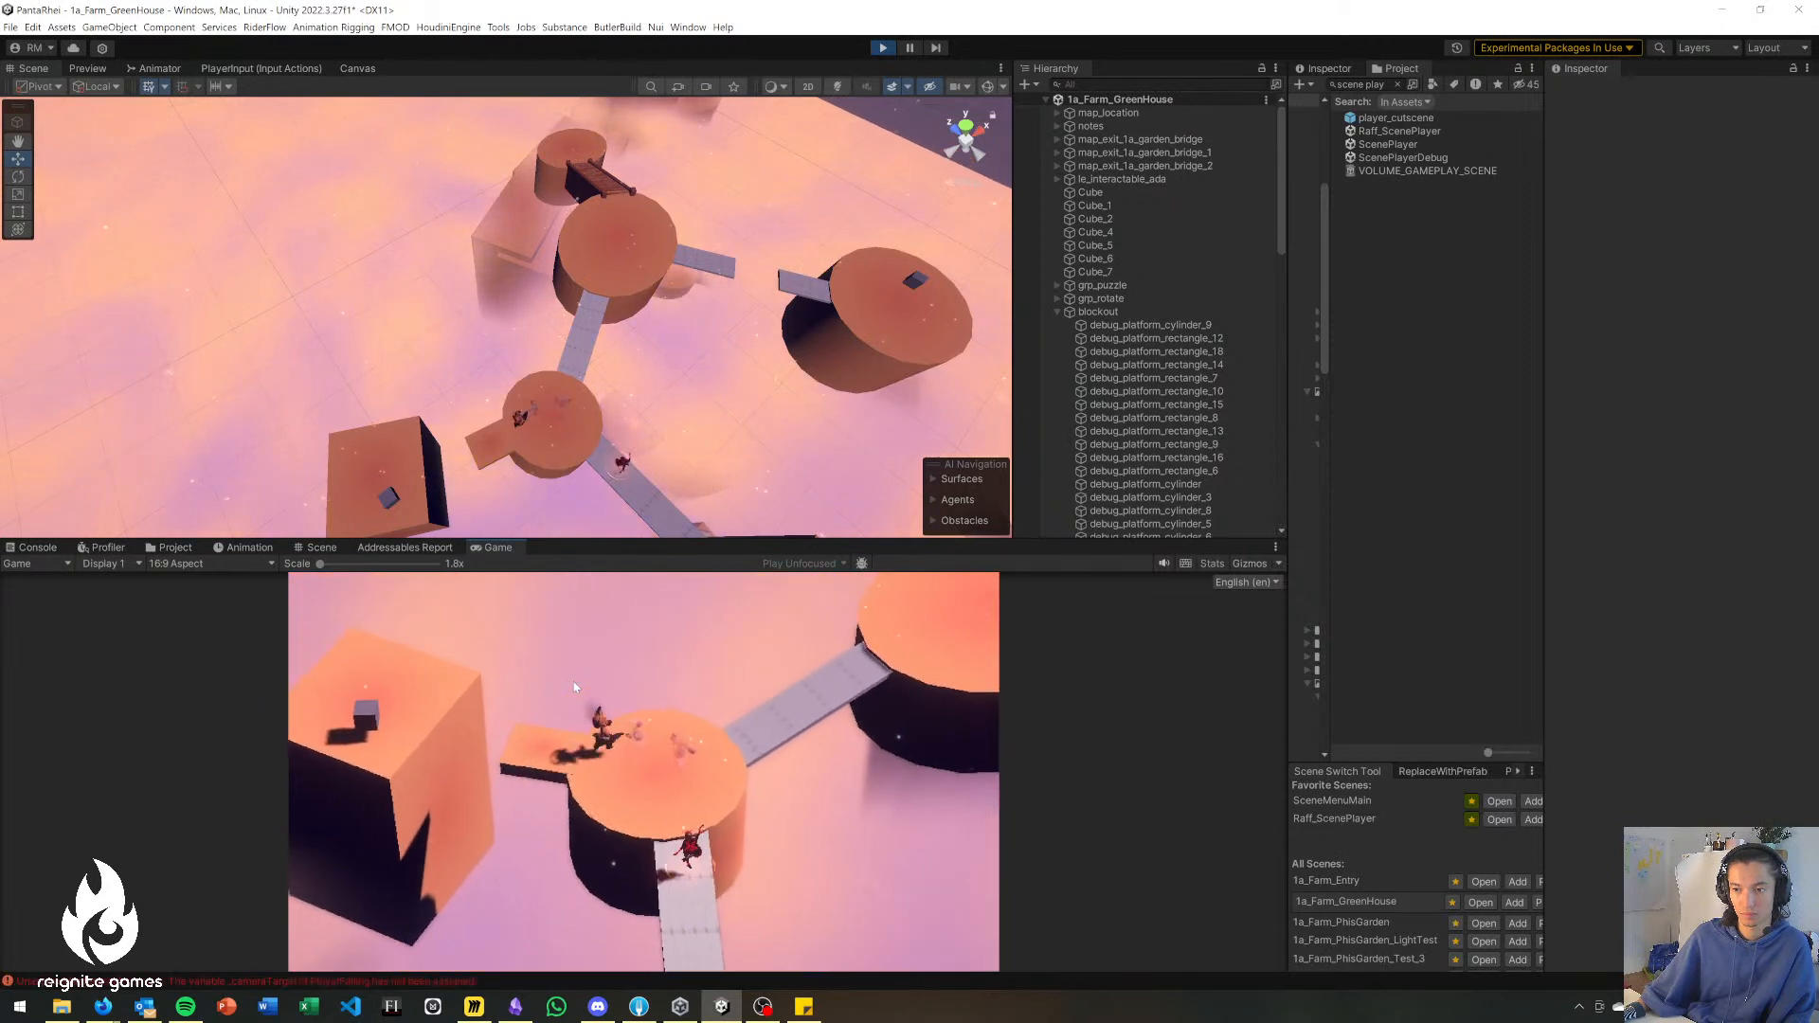
Test jumping from the round platform's protruding ledge toward the large block with the cube, returning to the platform between attempts.
key(a)
key(space)
key(d)
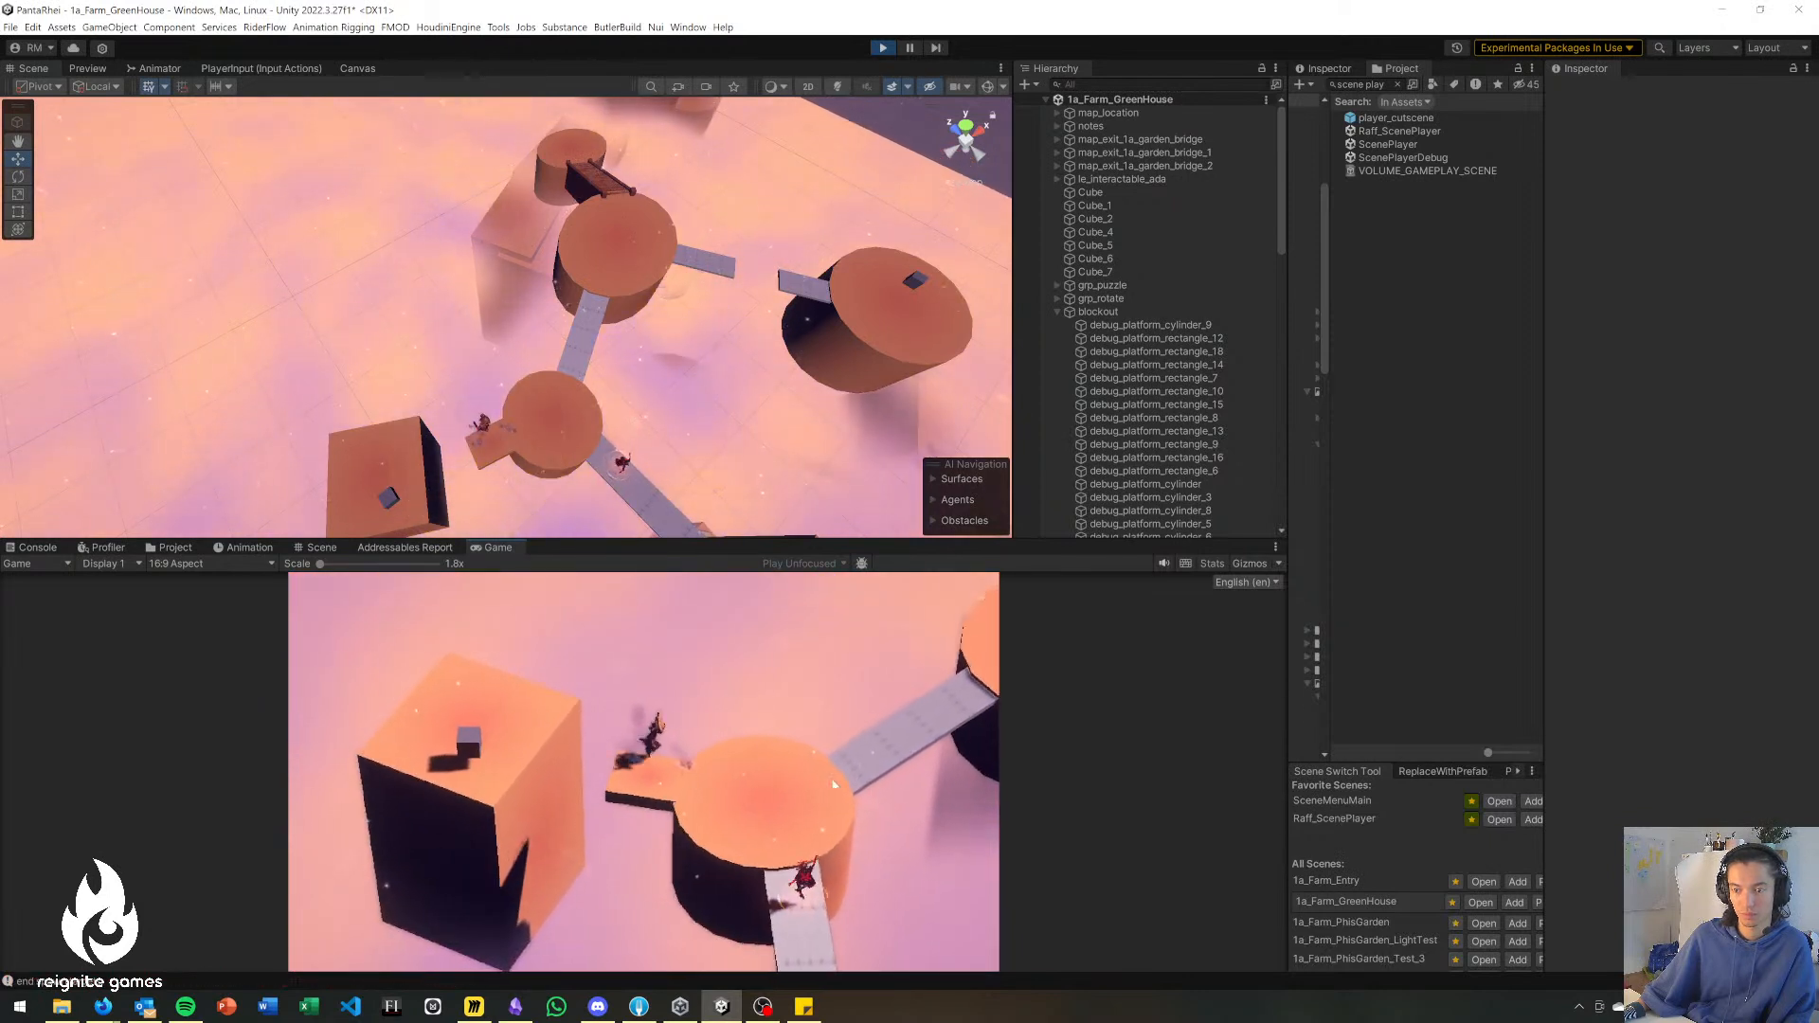
key(w)
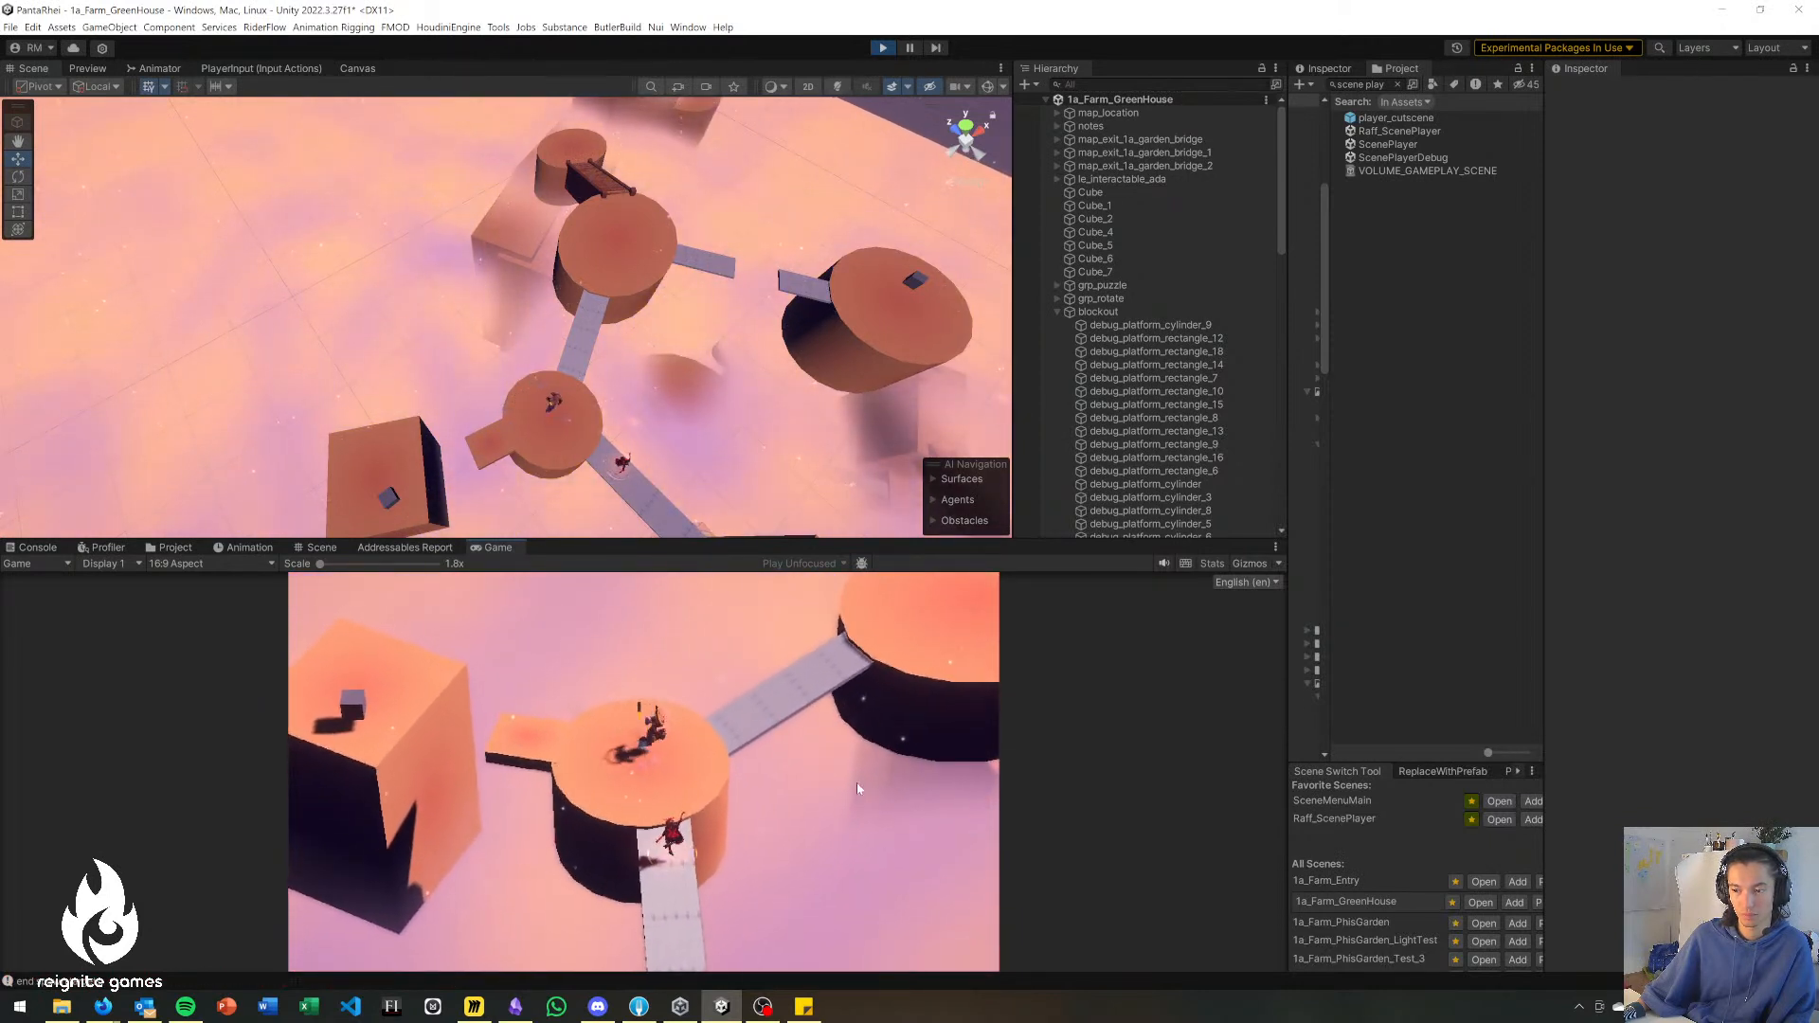
key(a)
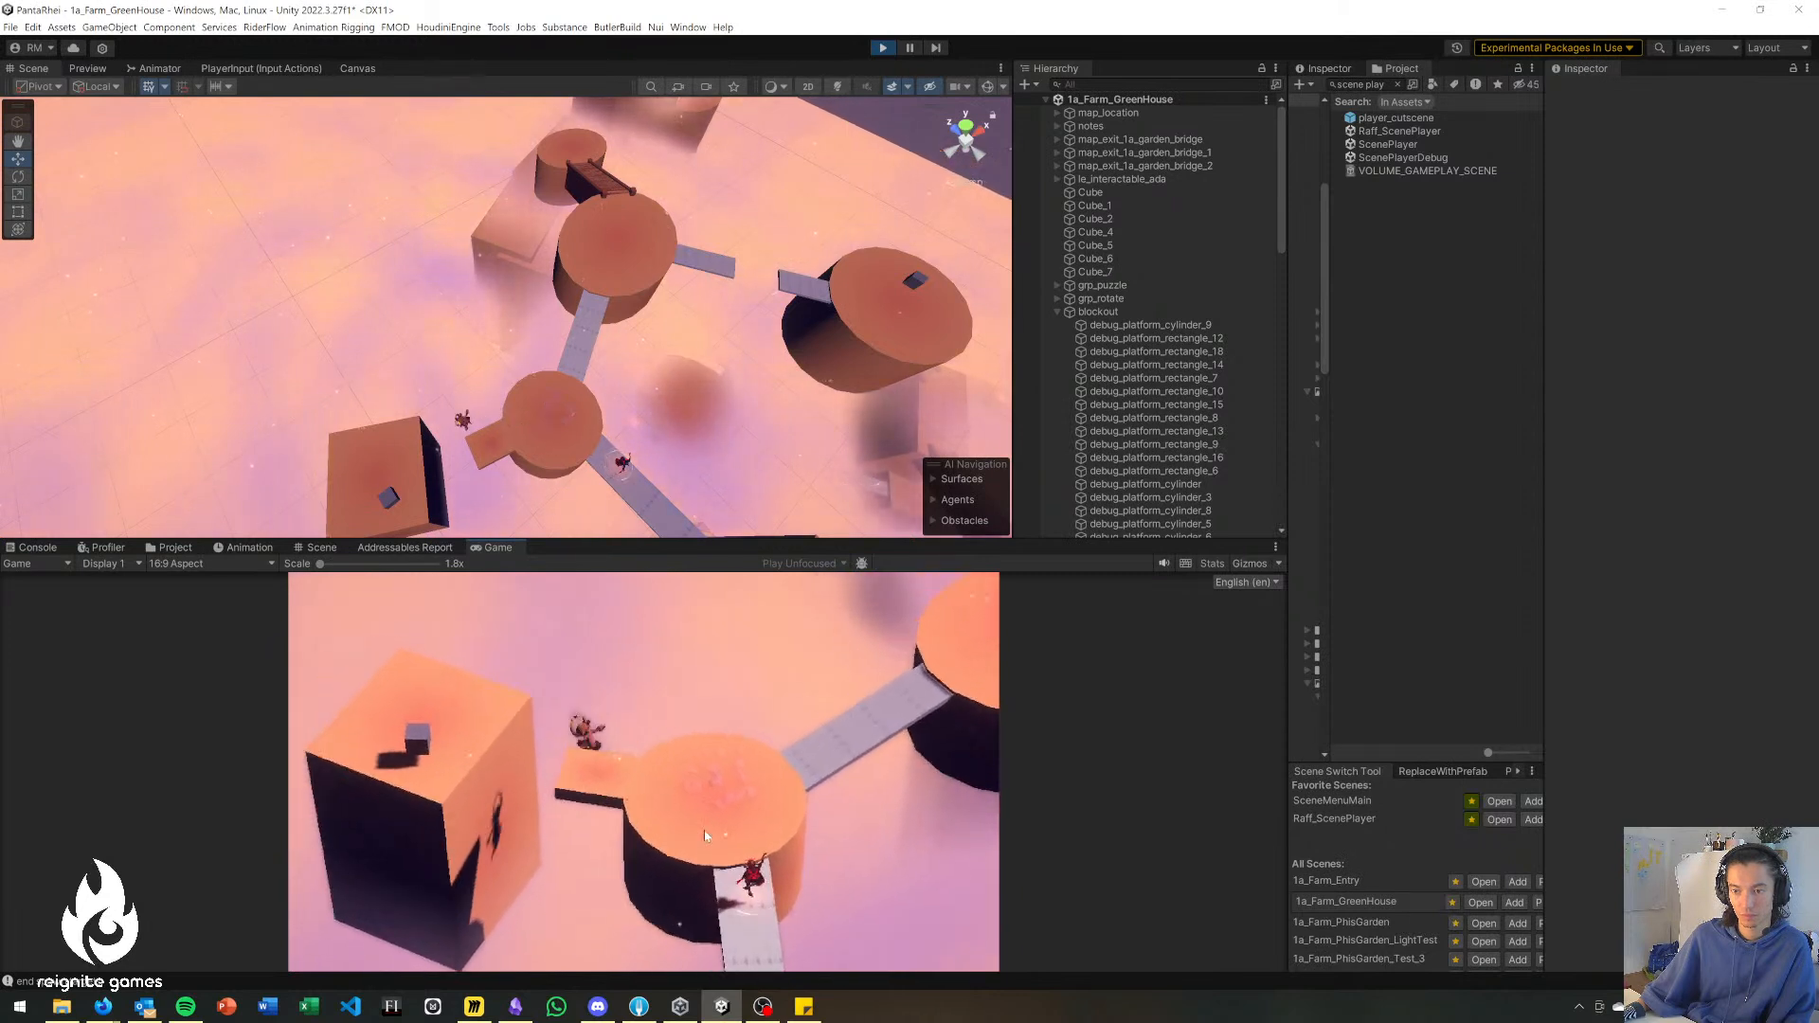
key(w)
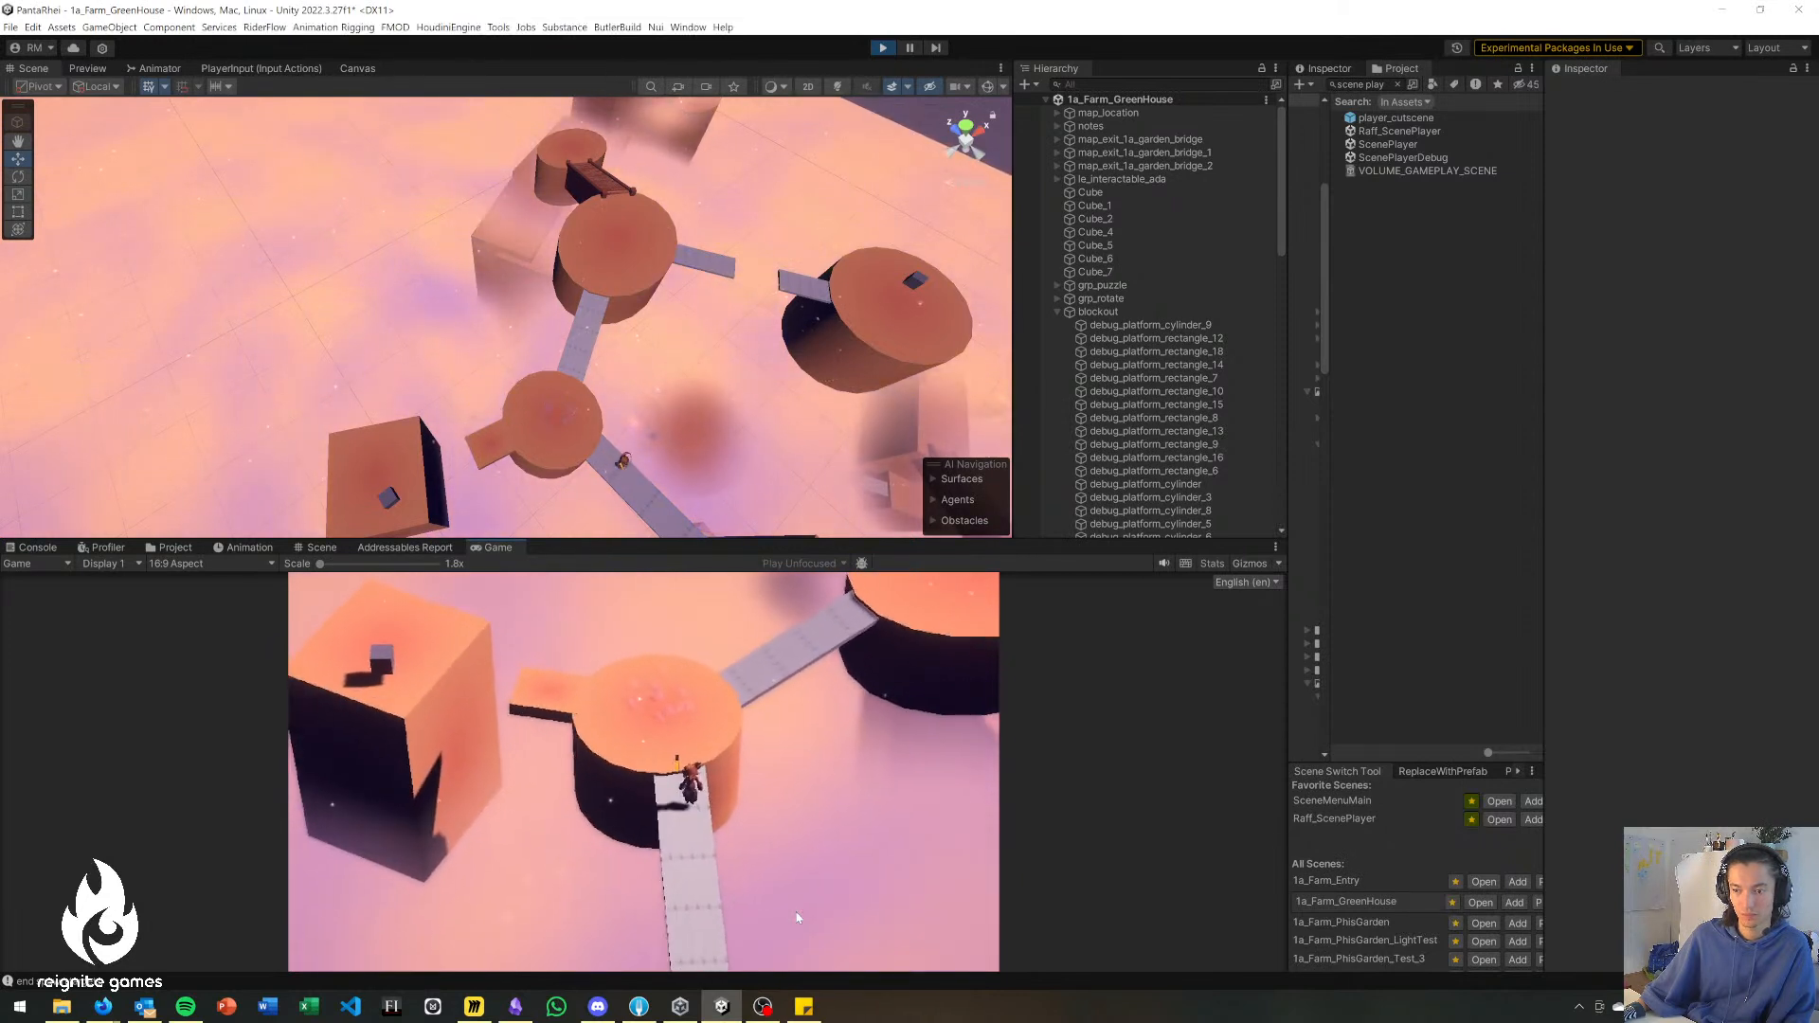
key(a)
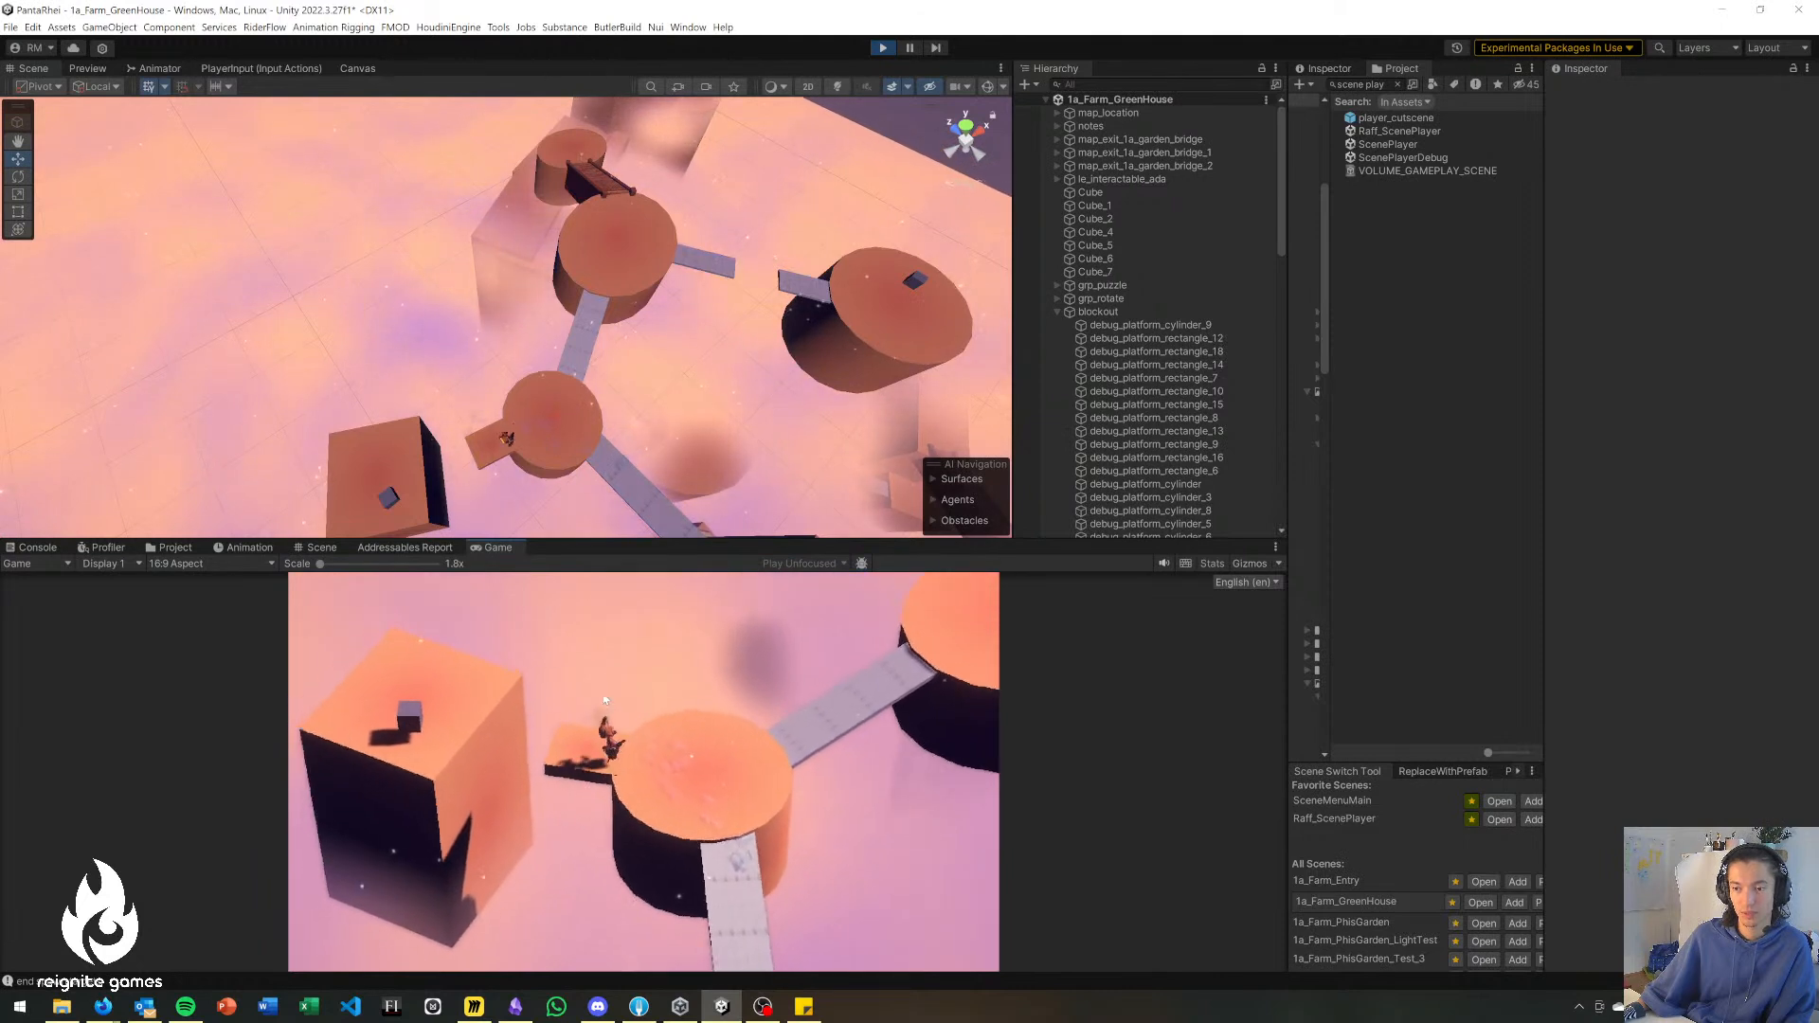
Use the ranged ability to cross from the protruding ledge onto the large block with the cube and return.
click(531, 750)
key(a)
key(d)
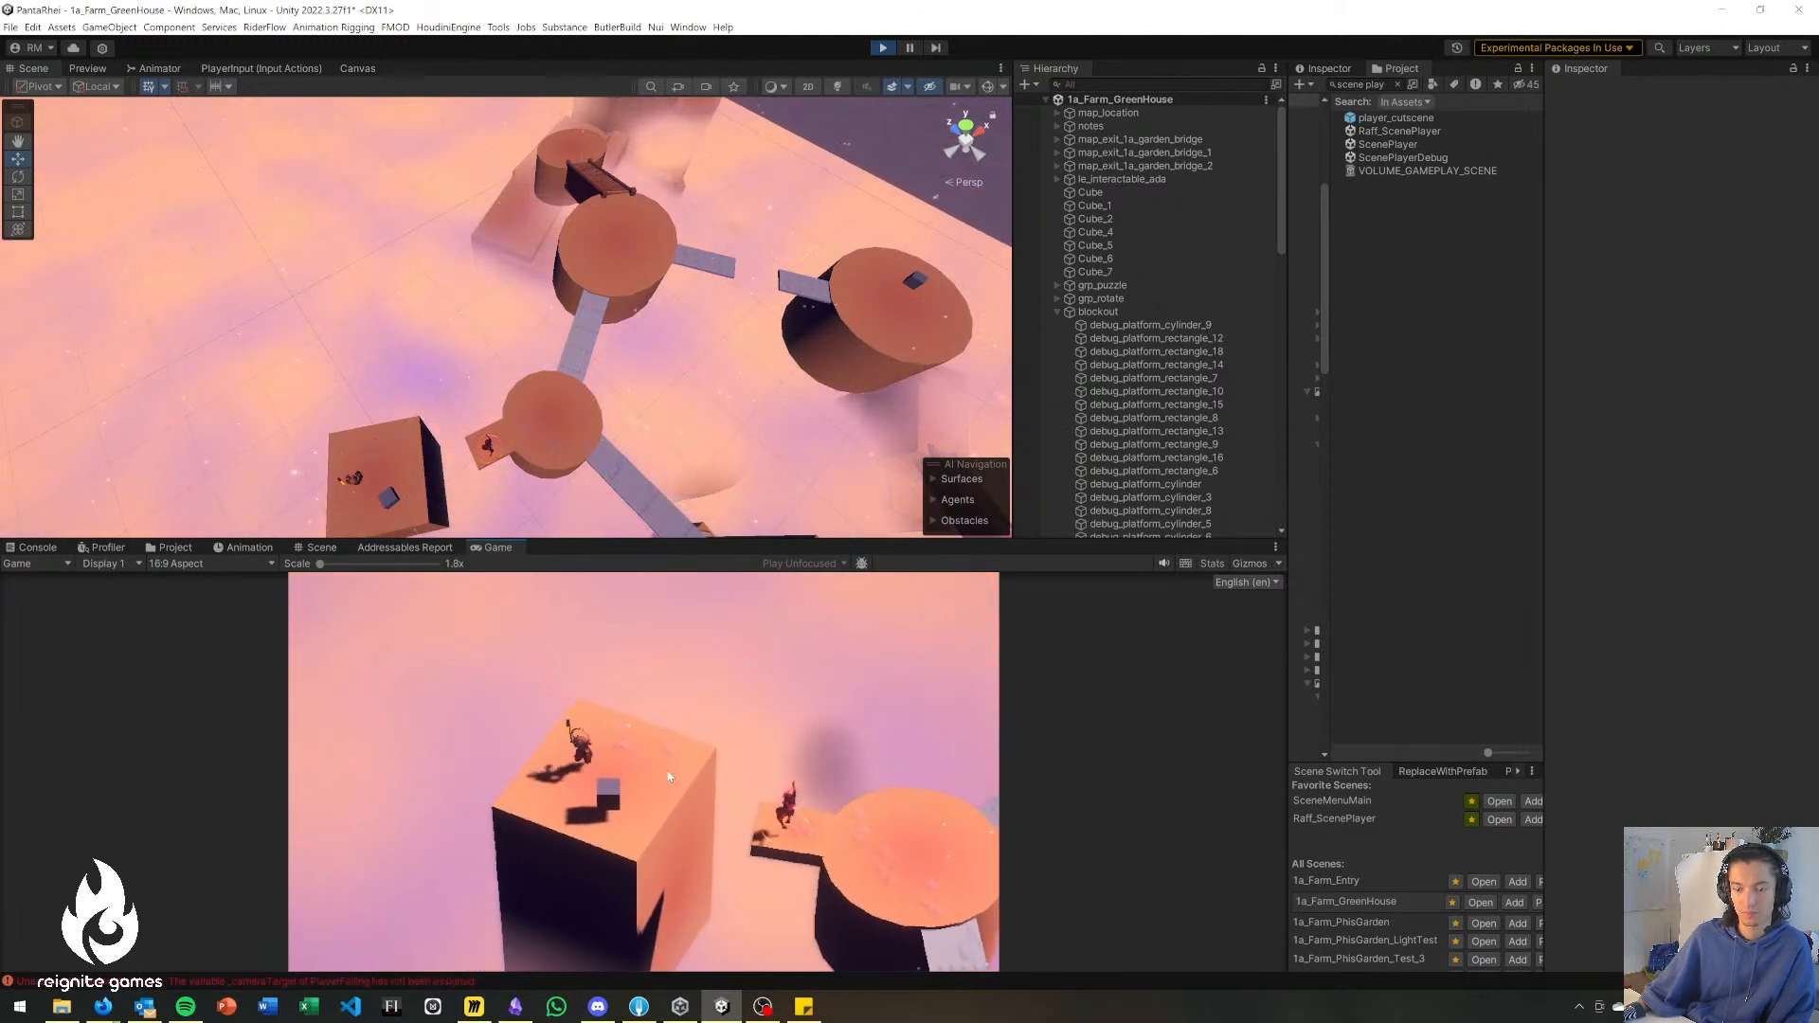
key(s)
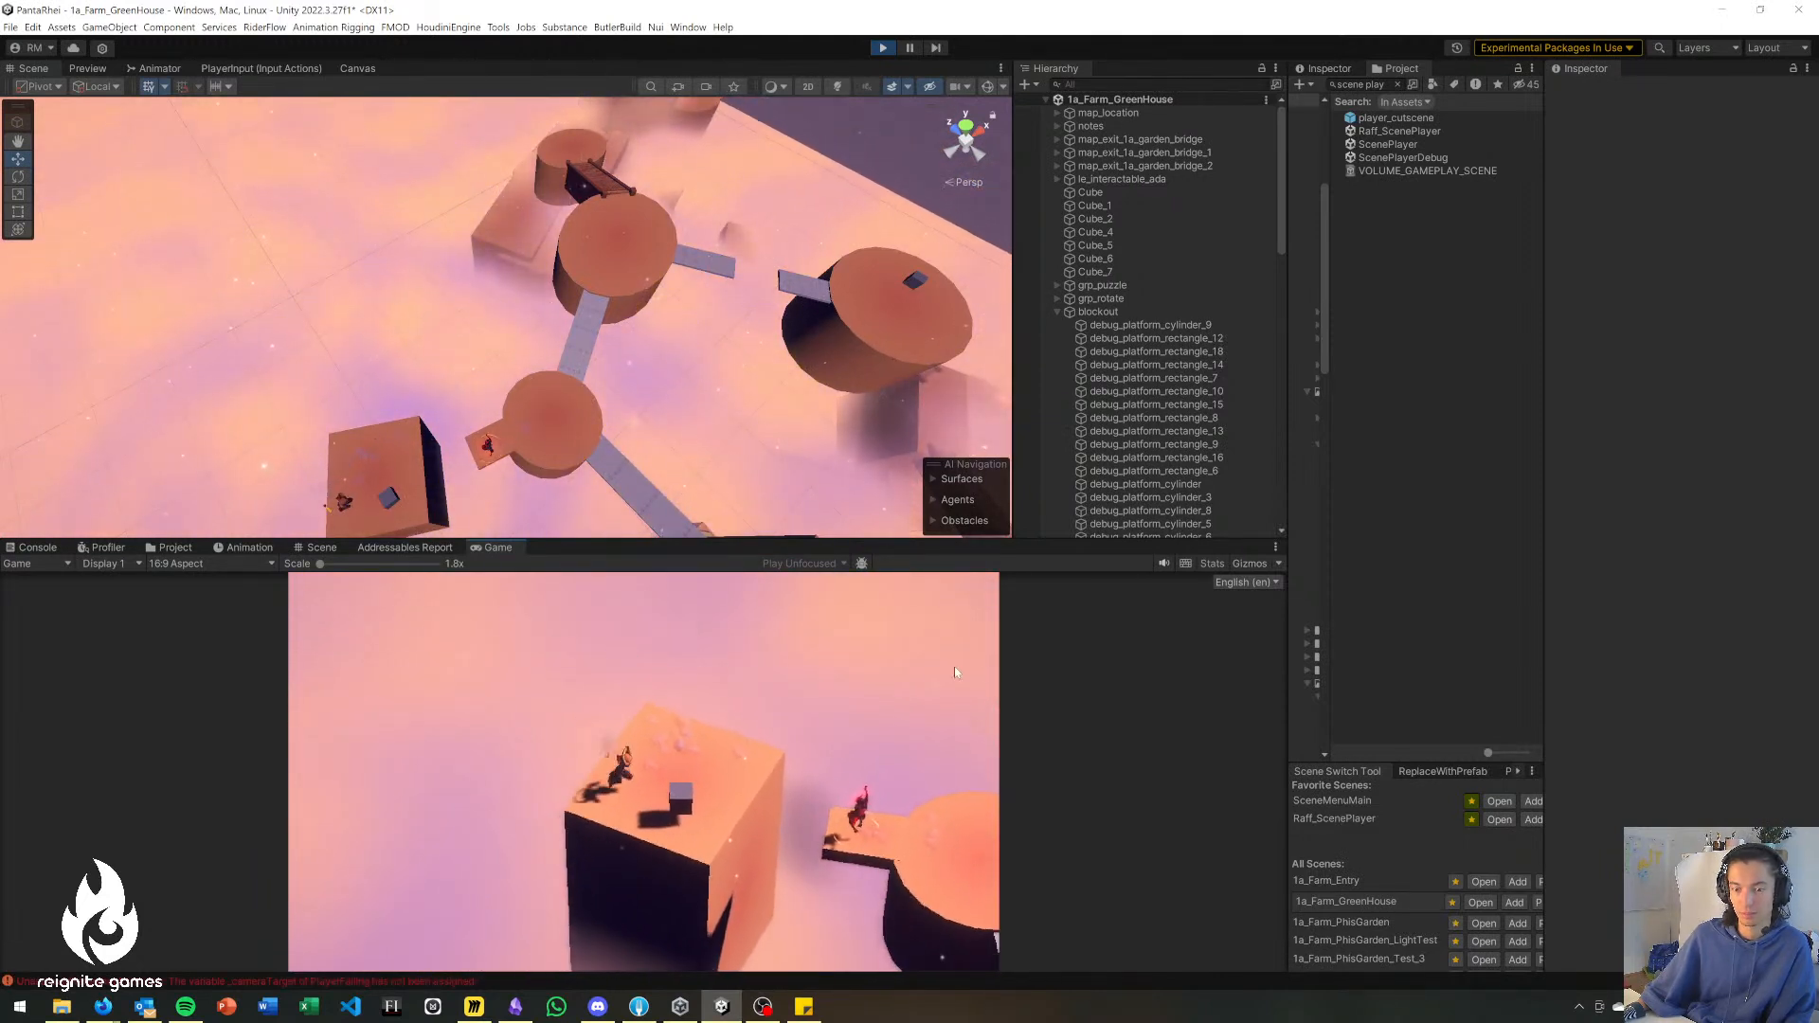
key(d)
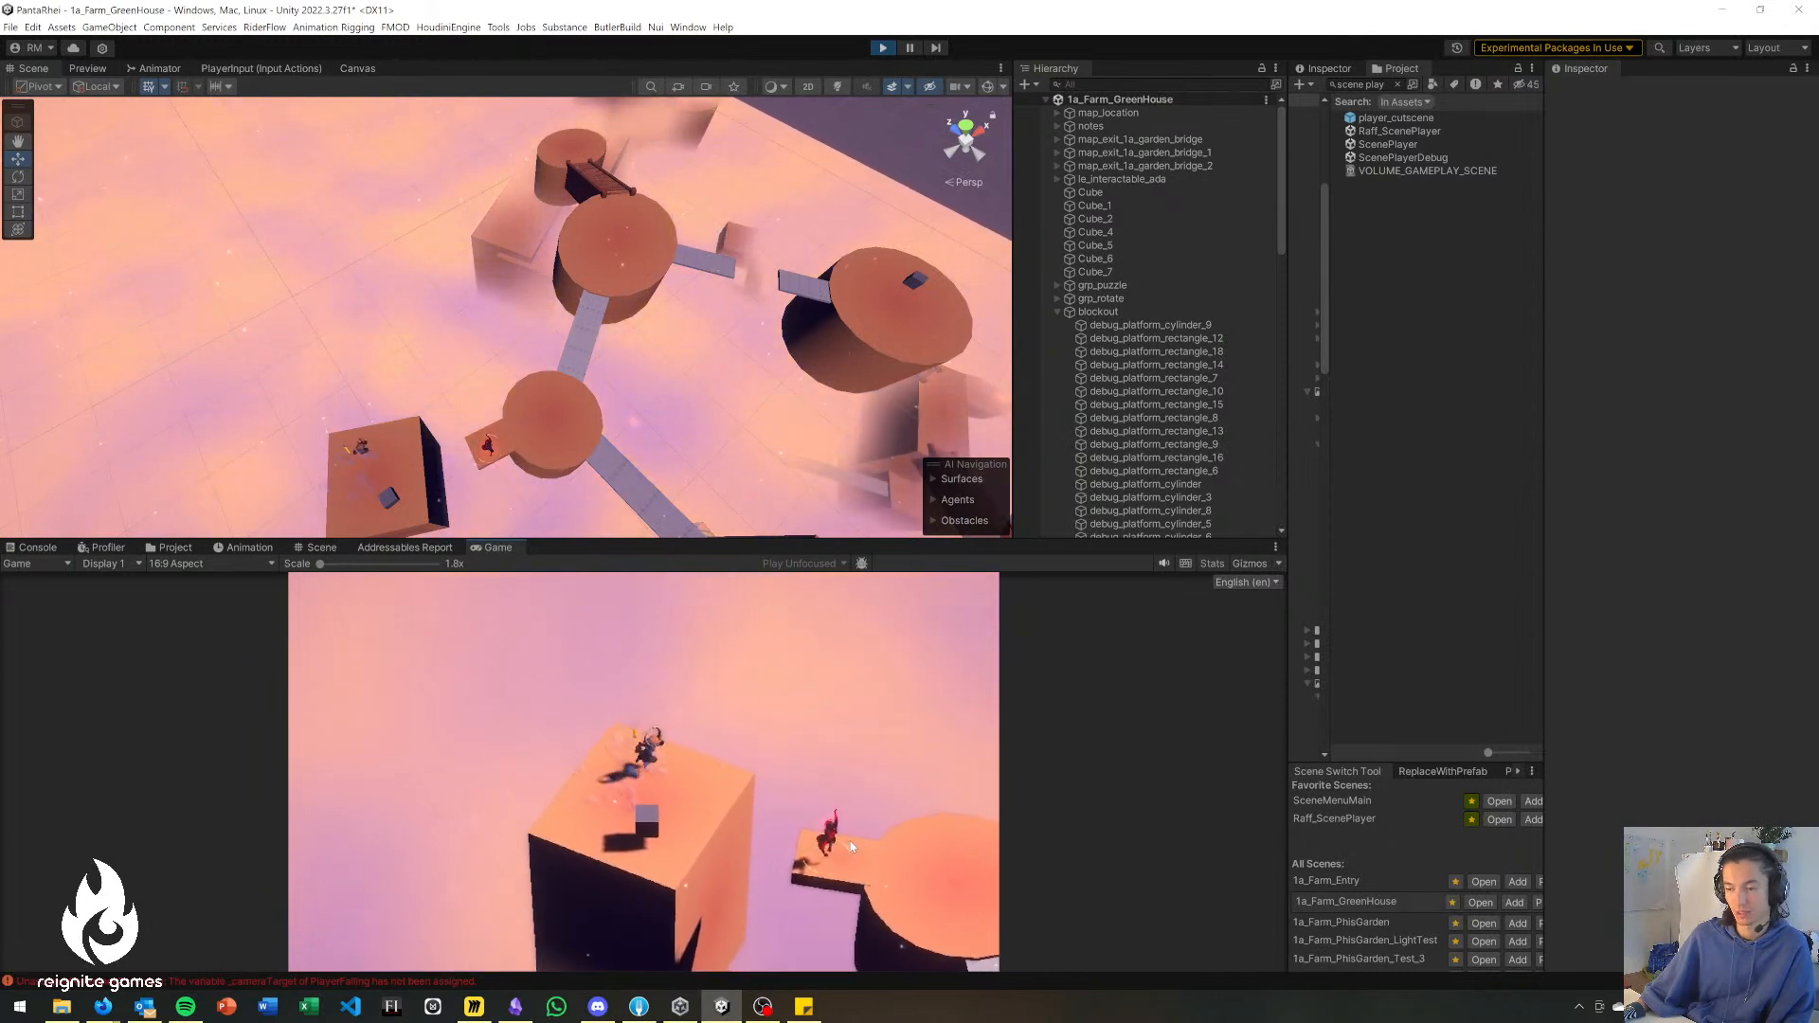
click(836, 811)
Walk the character over the connecting grey bridge and across the larger round platform to its broken grey bridge.
key(w)
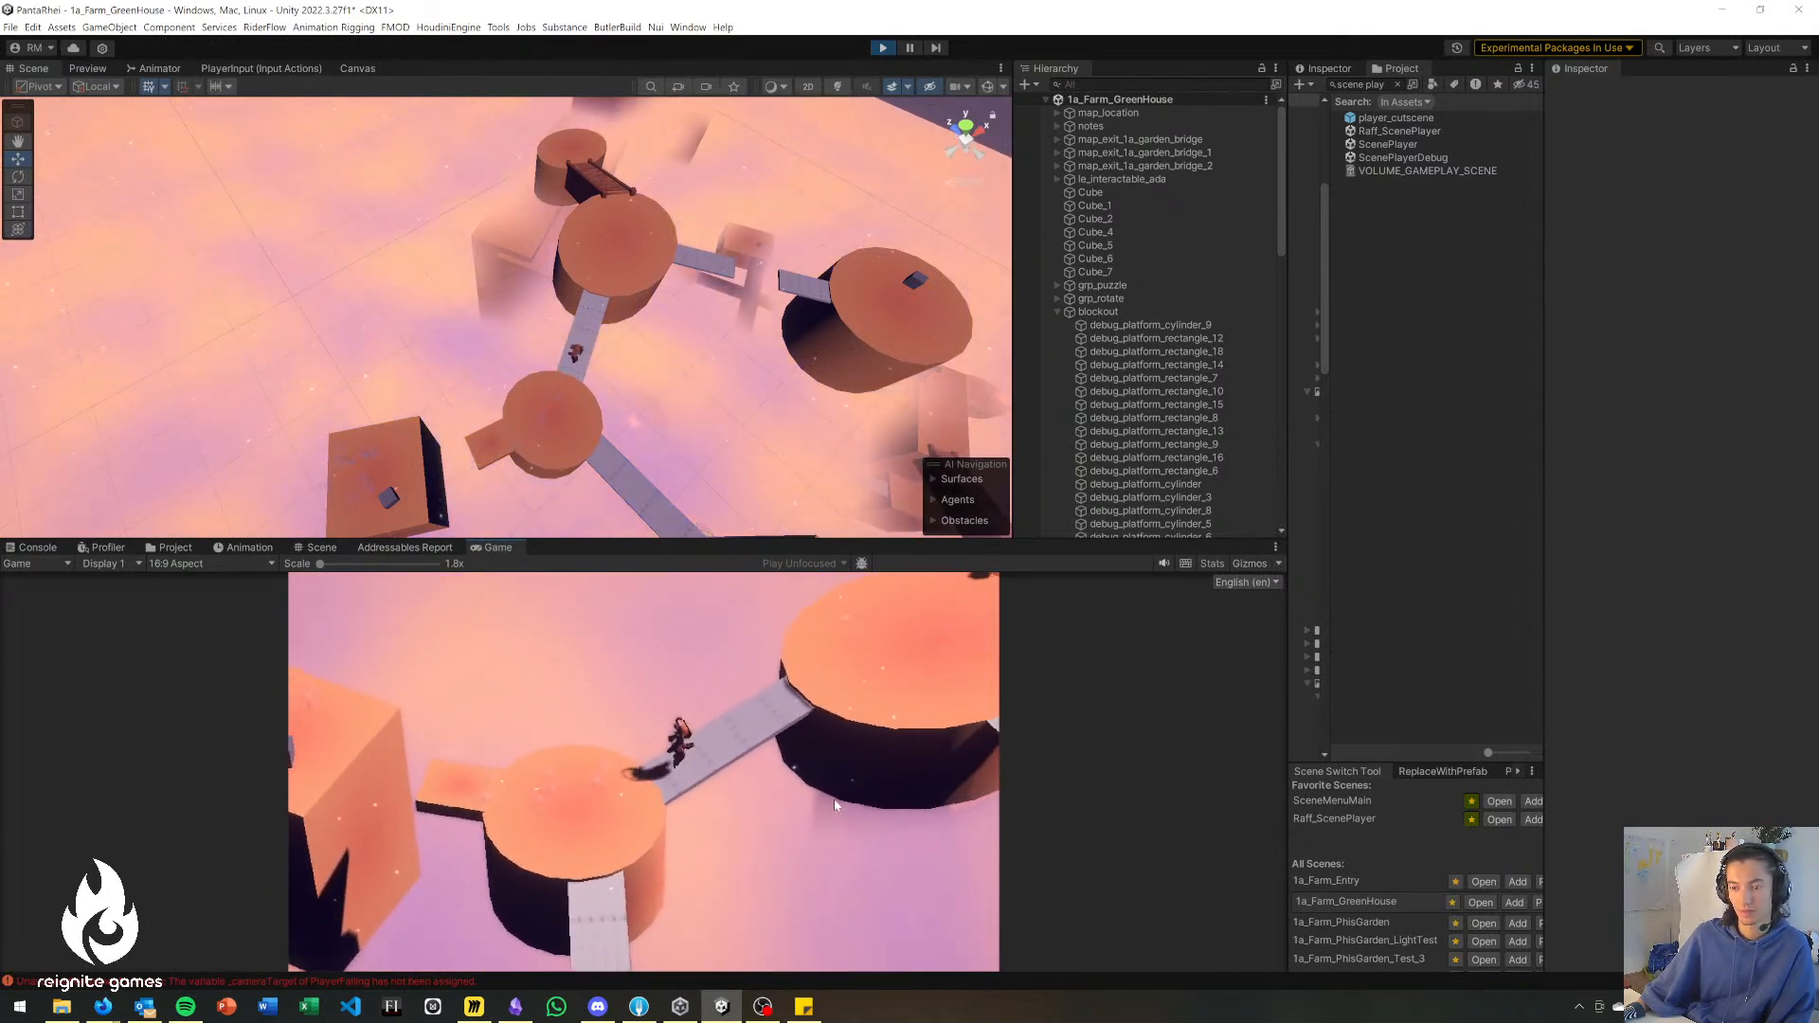
key(d)
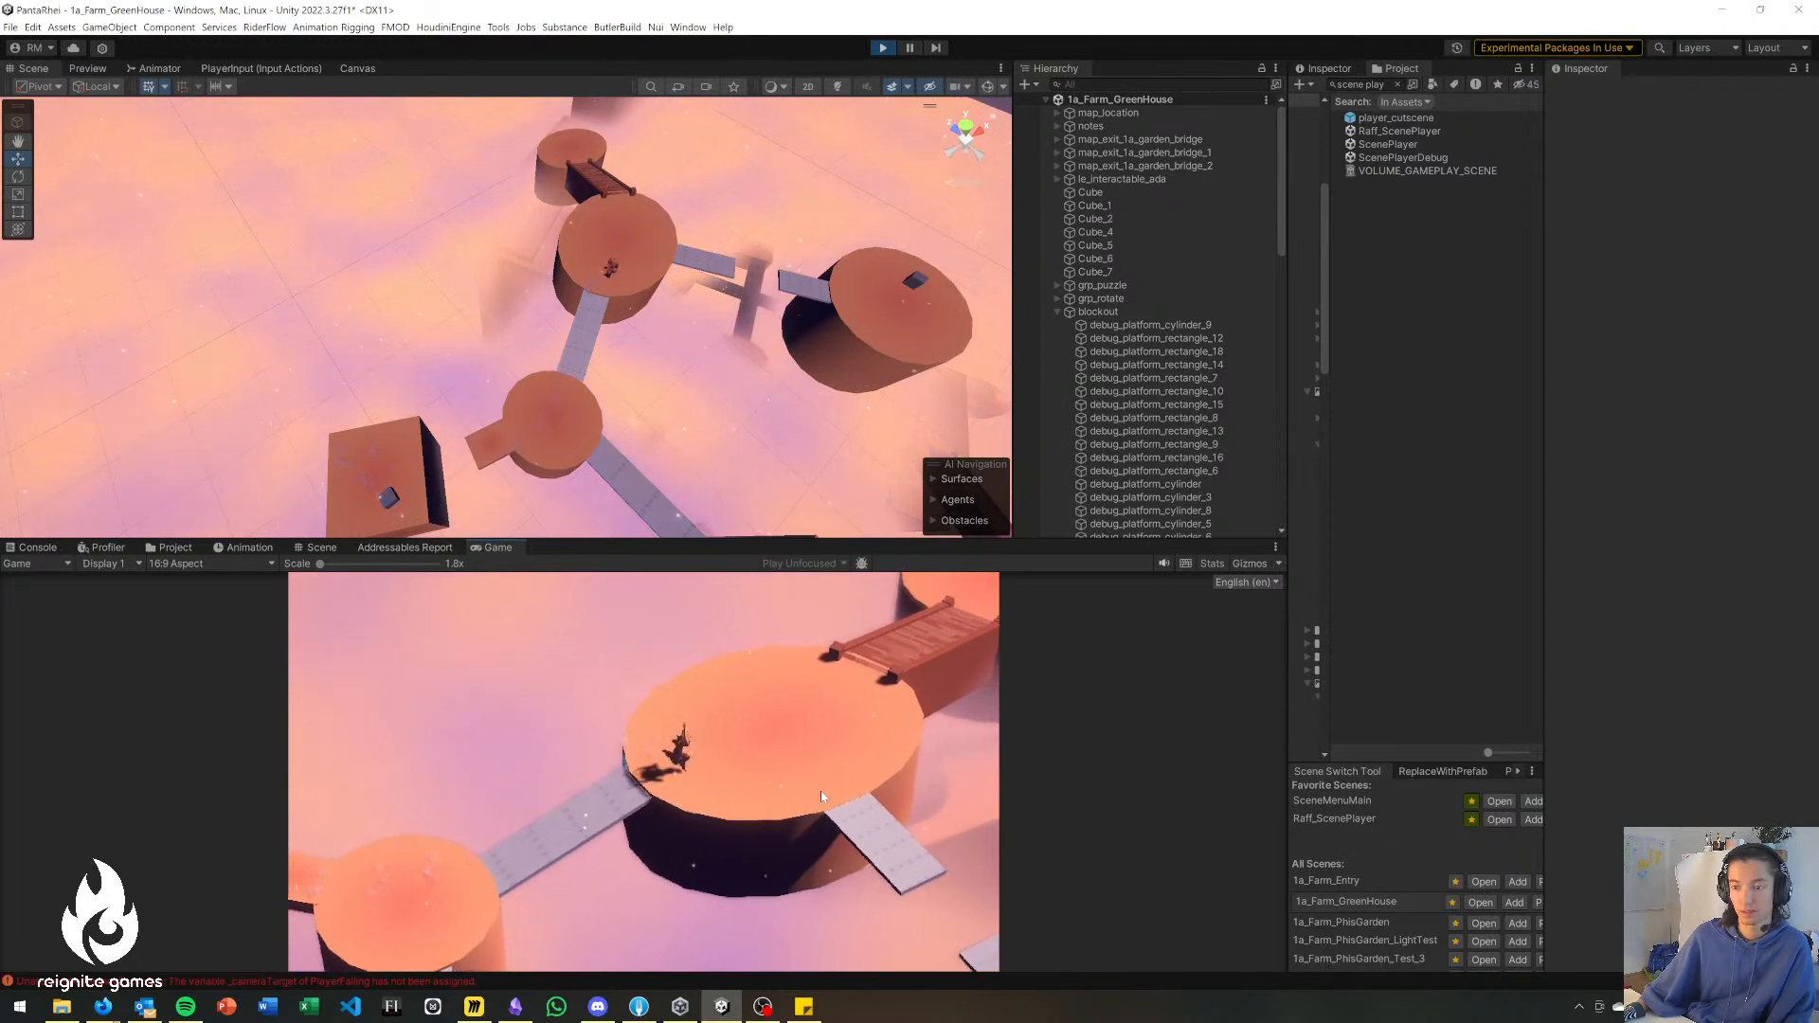
key(s)
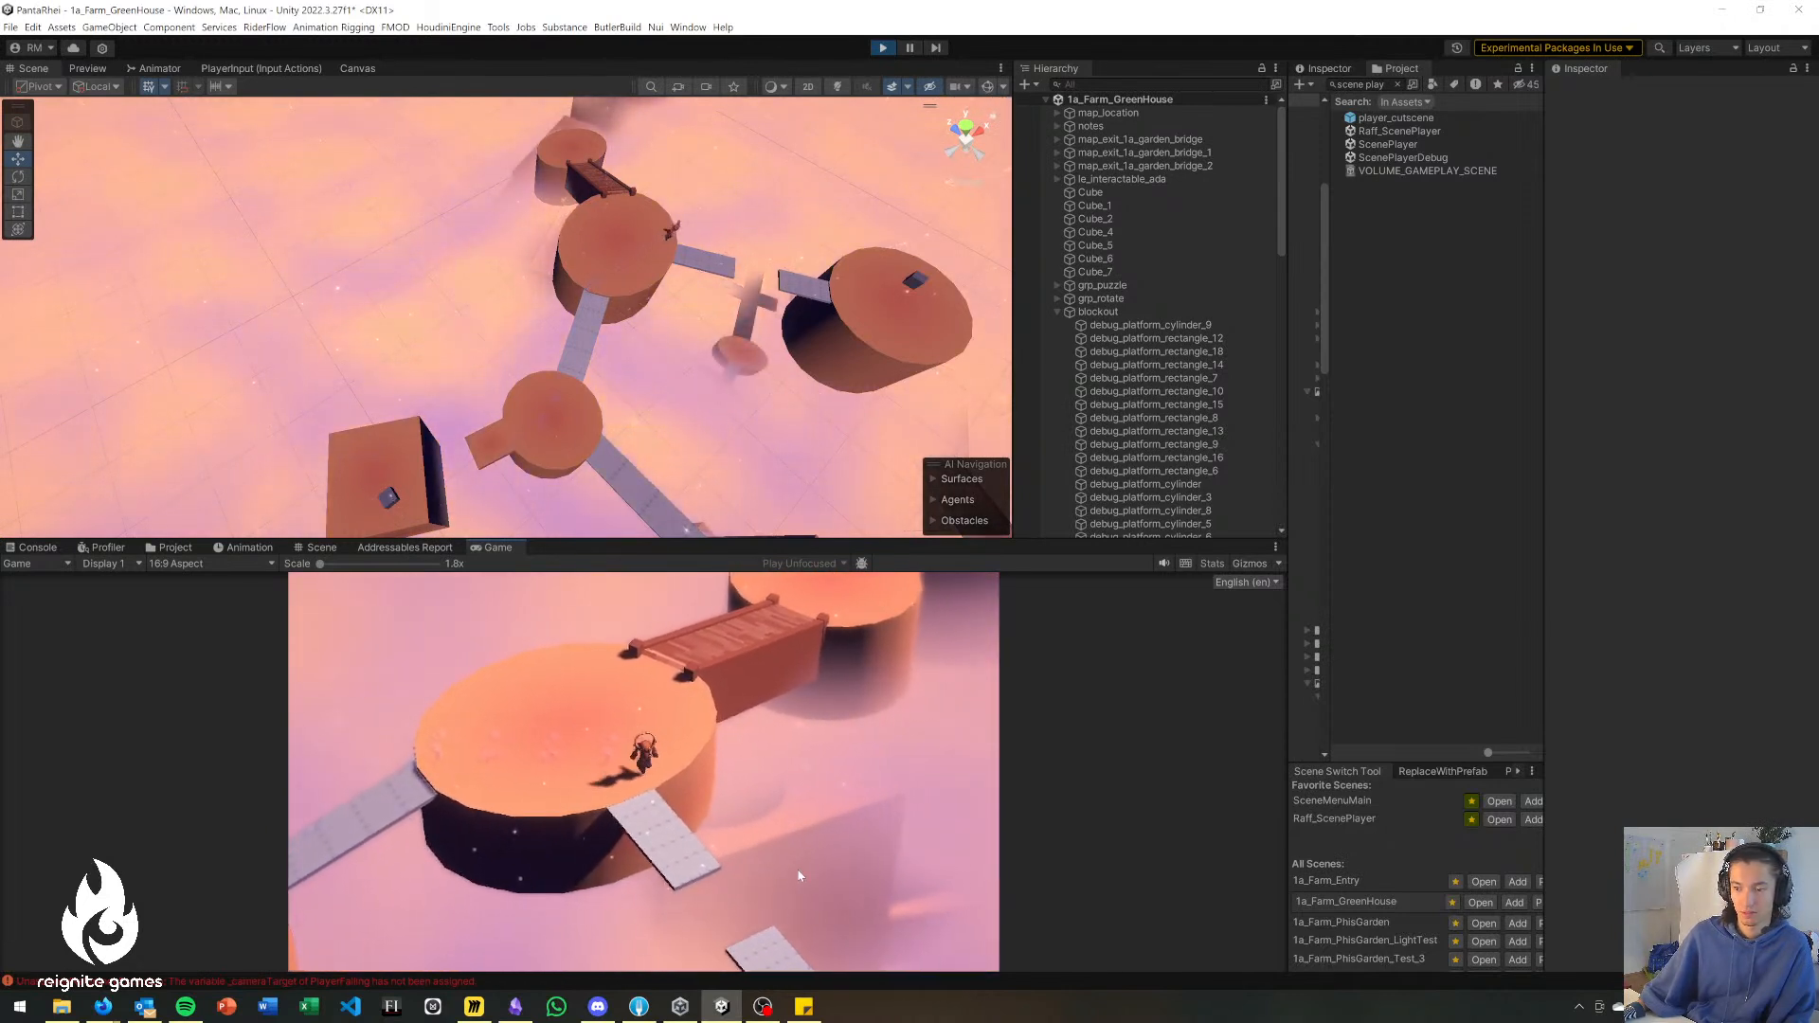
Use the ranged ability to cross the gap between the broken grey bridges to the round platform with the cube and return.
key(d)
click(761, 905)
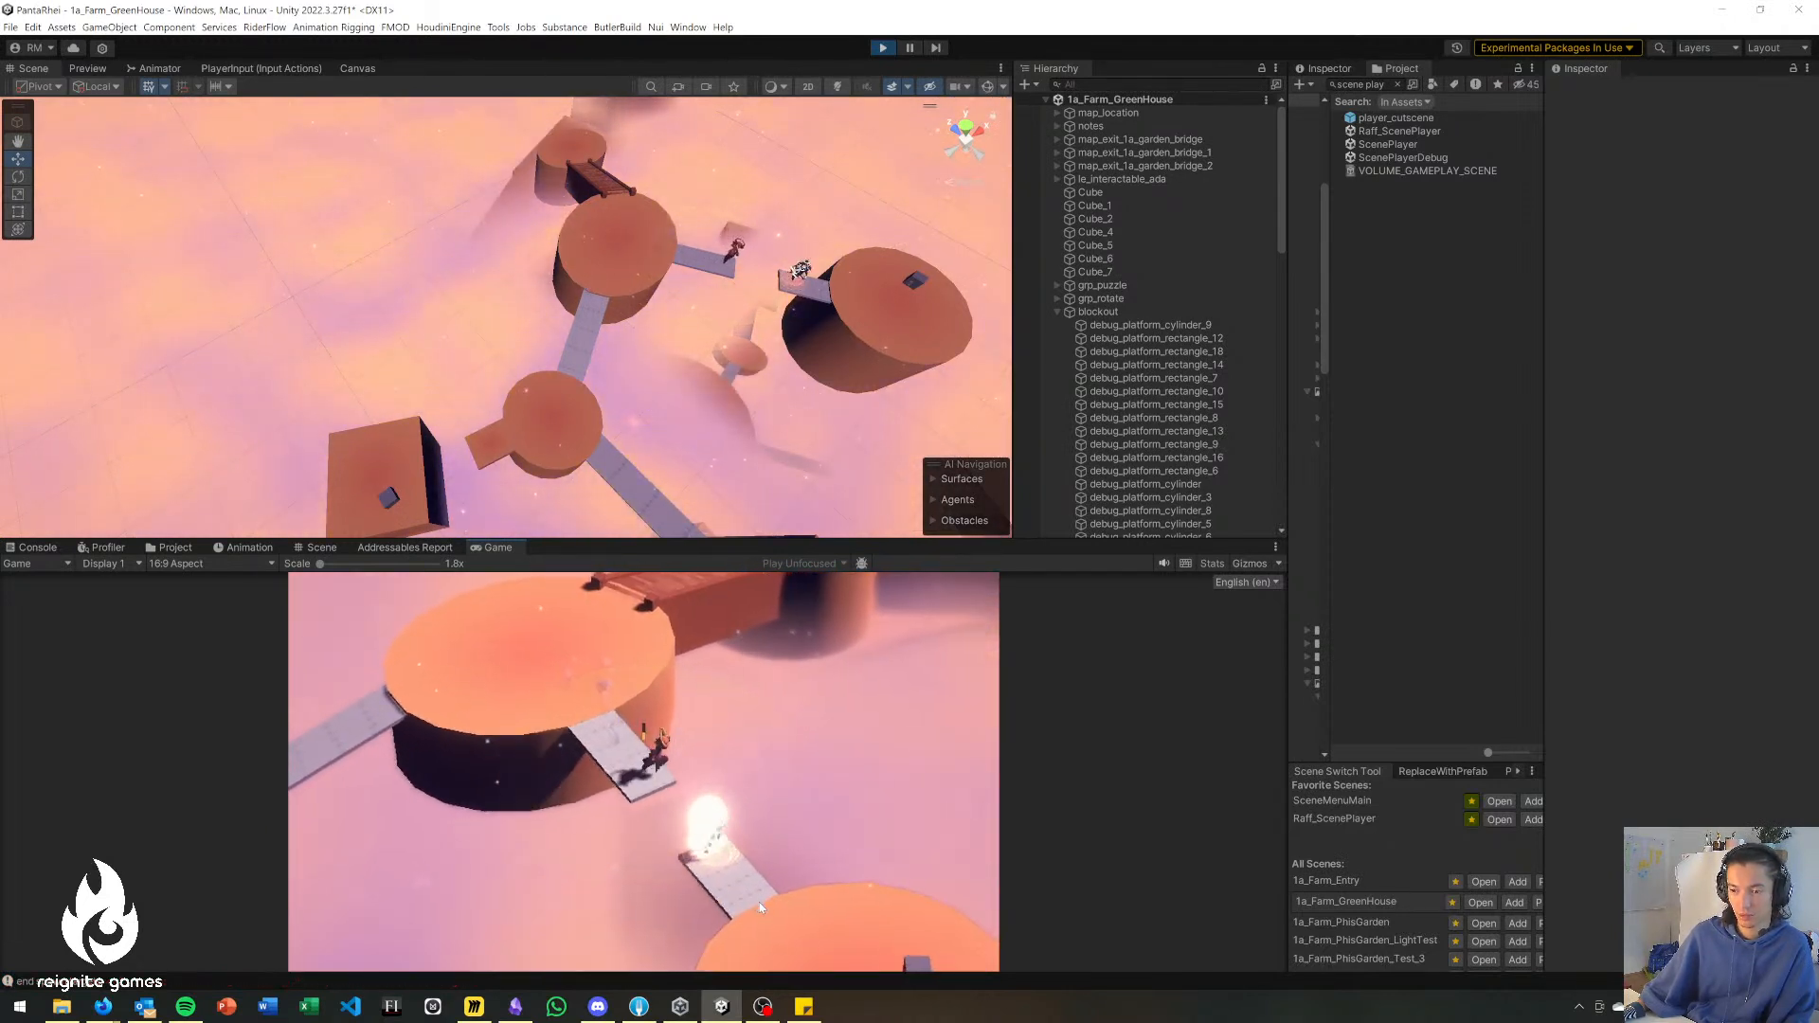
click(573, 662)
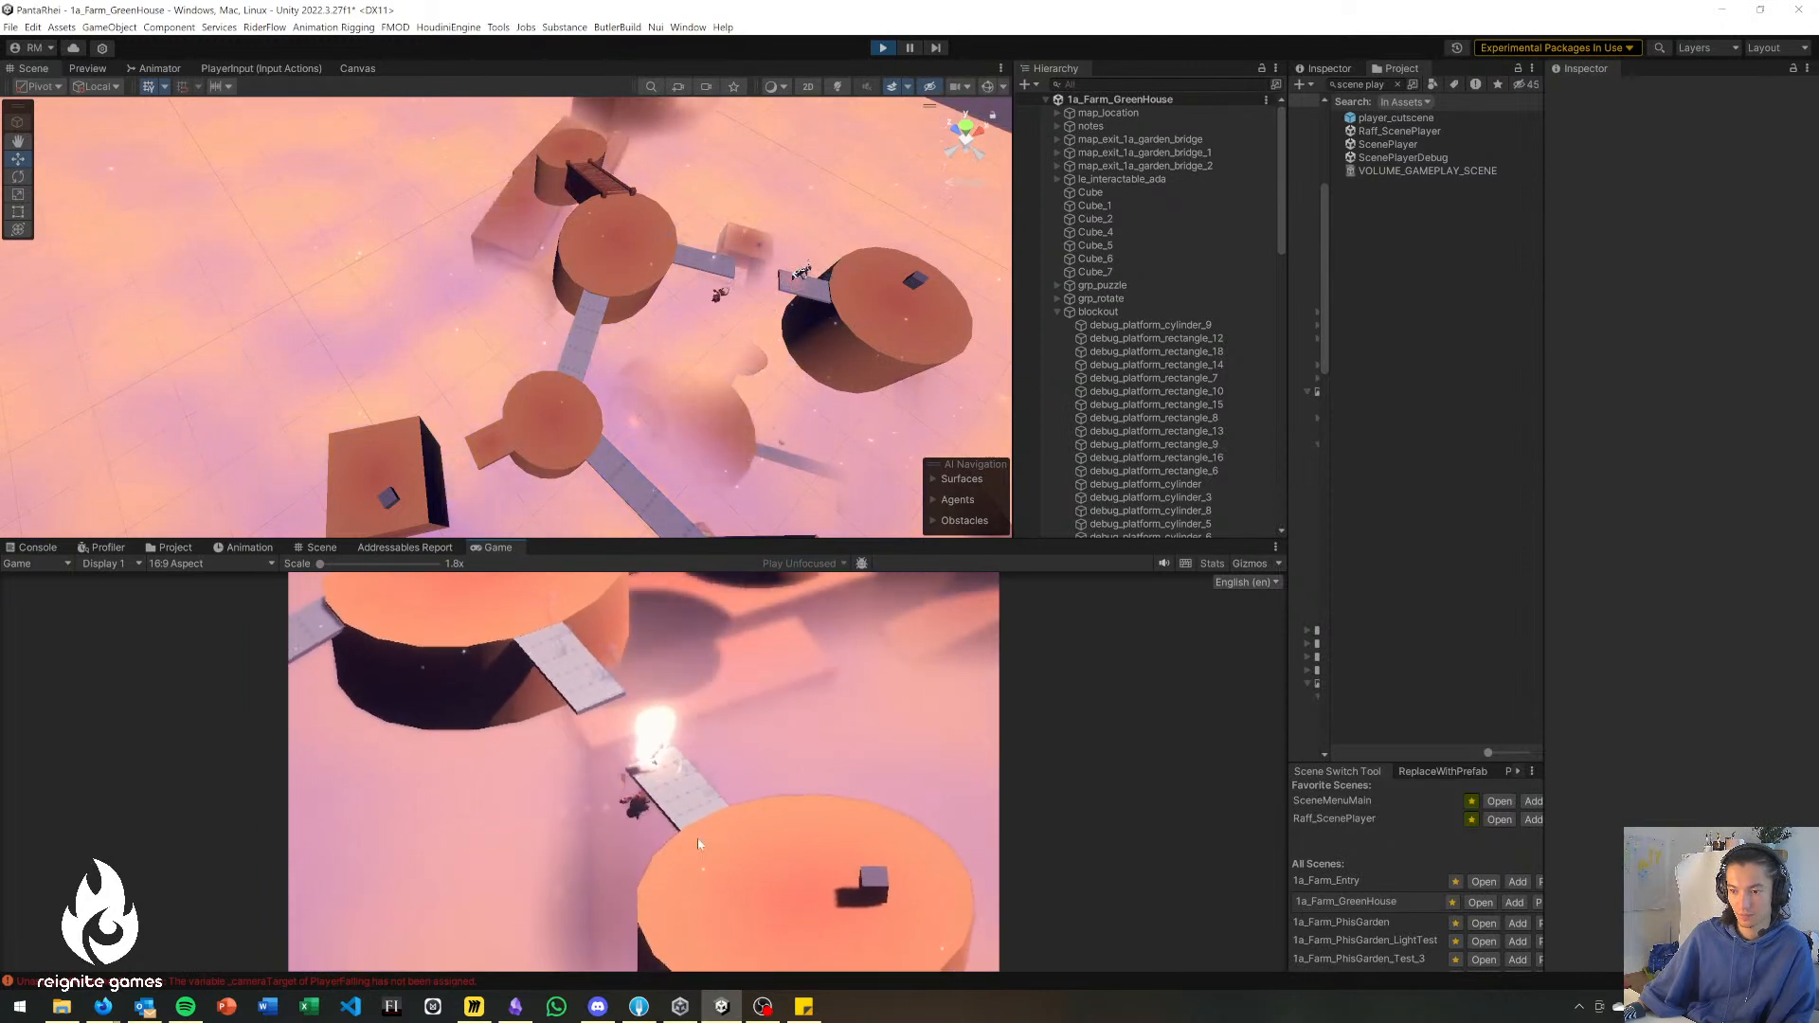
key(d)
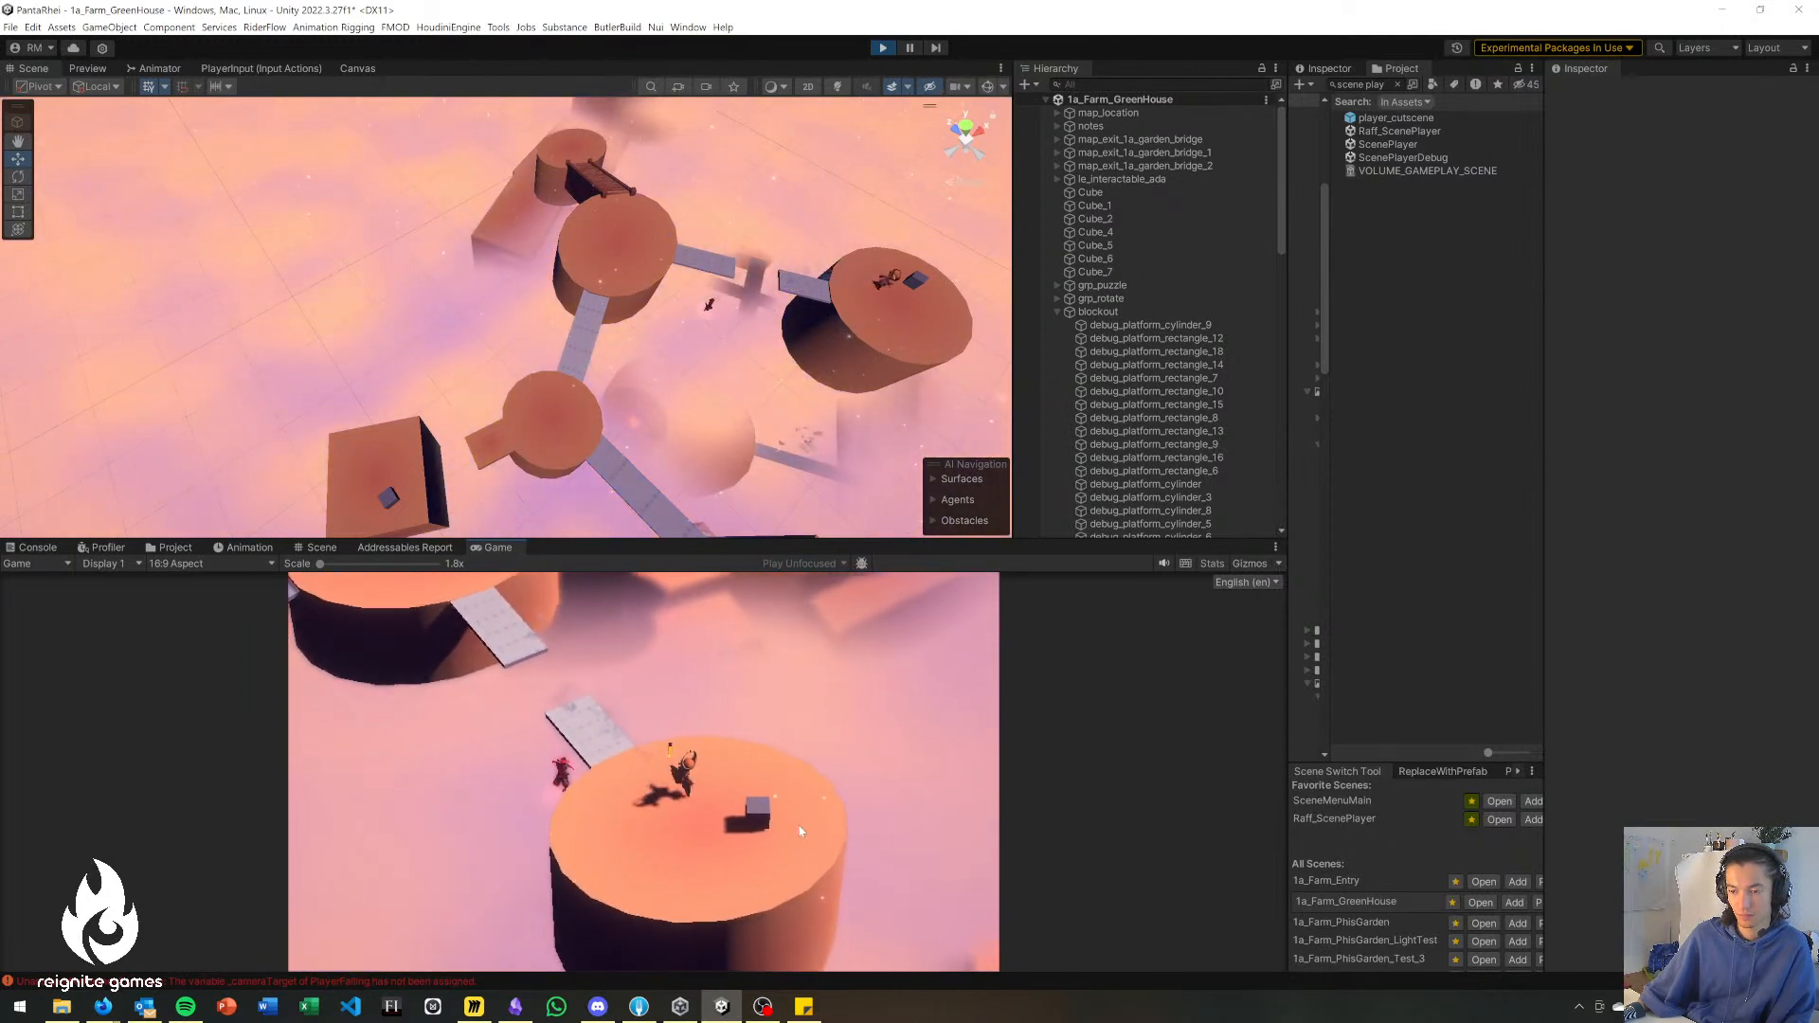
key(a)
click(506, 644)
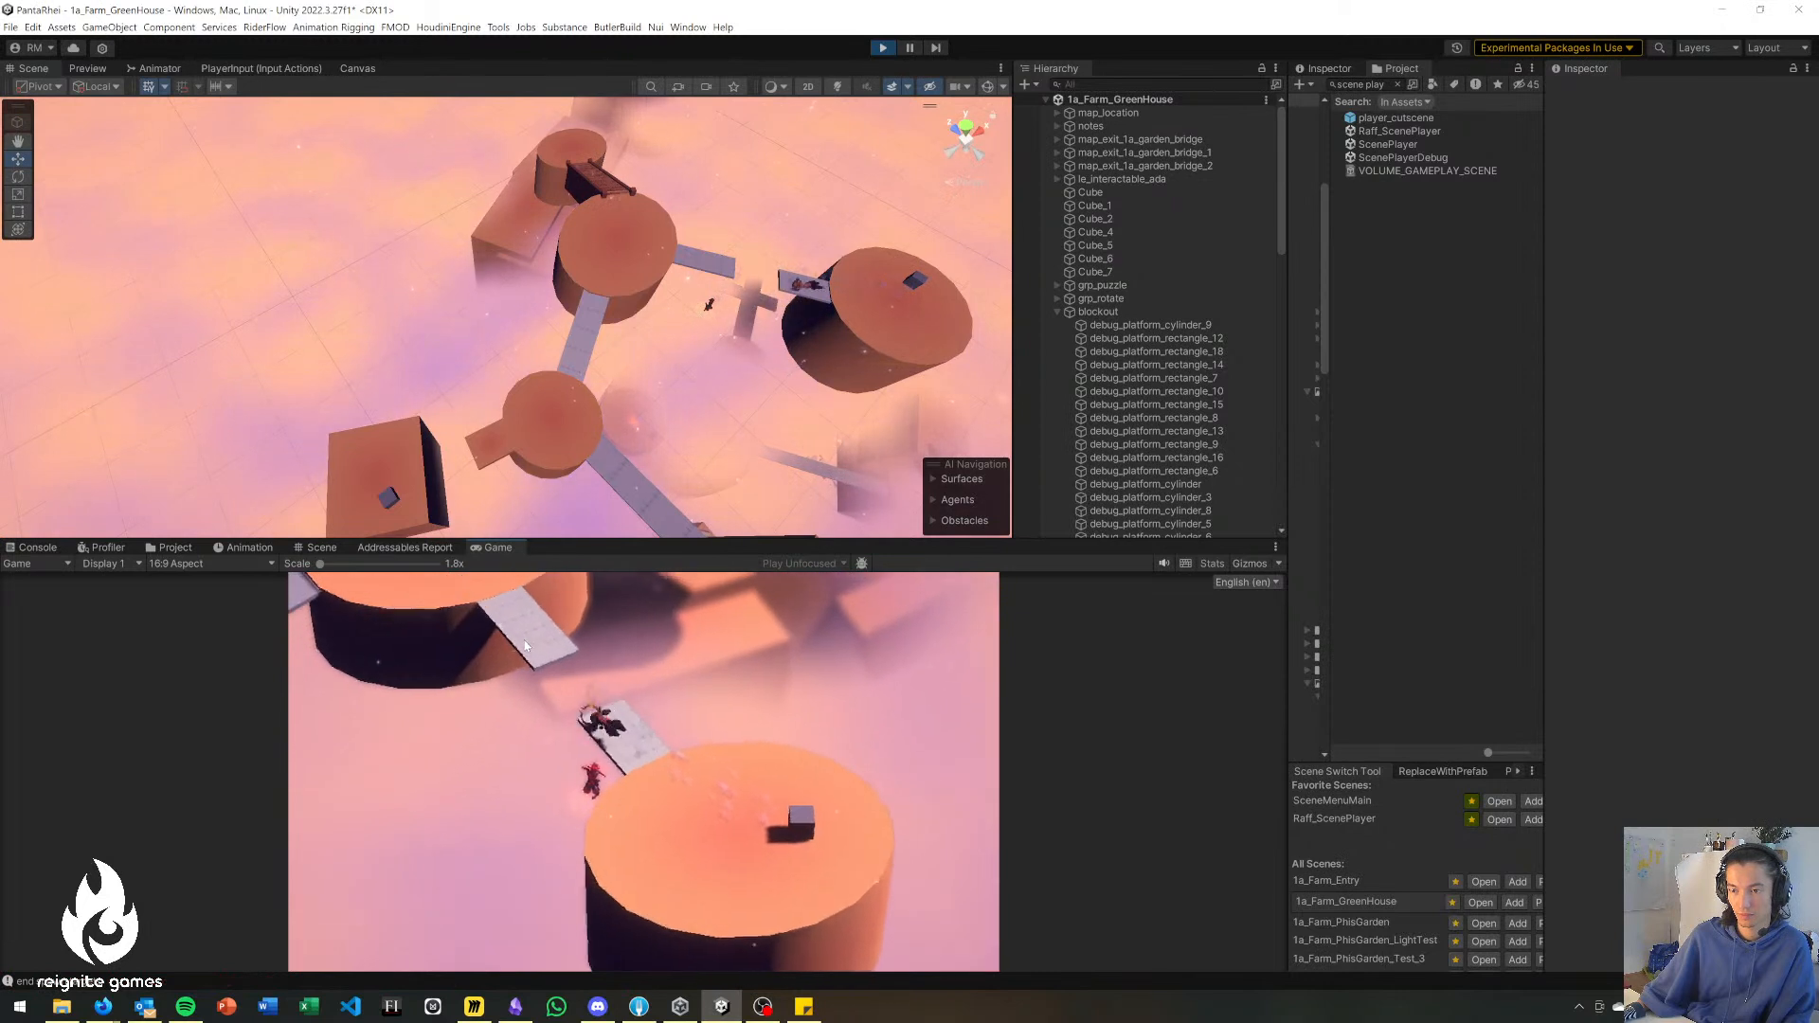
click(544, 614)
key(w)
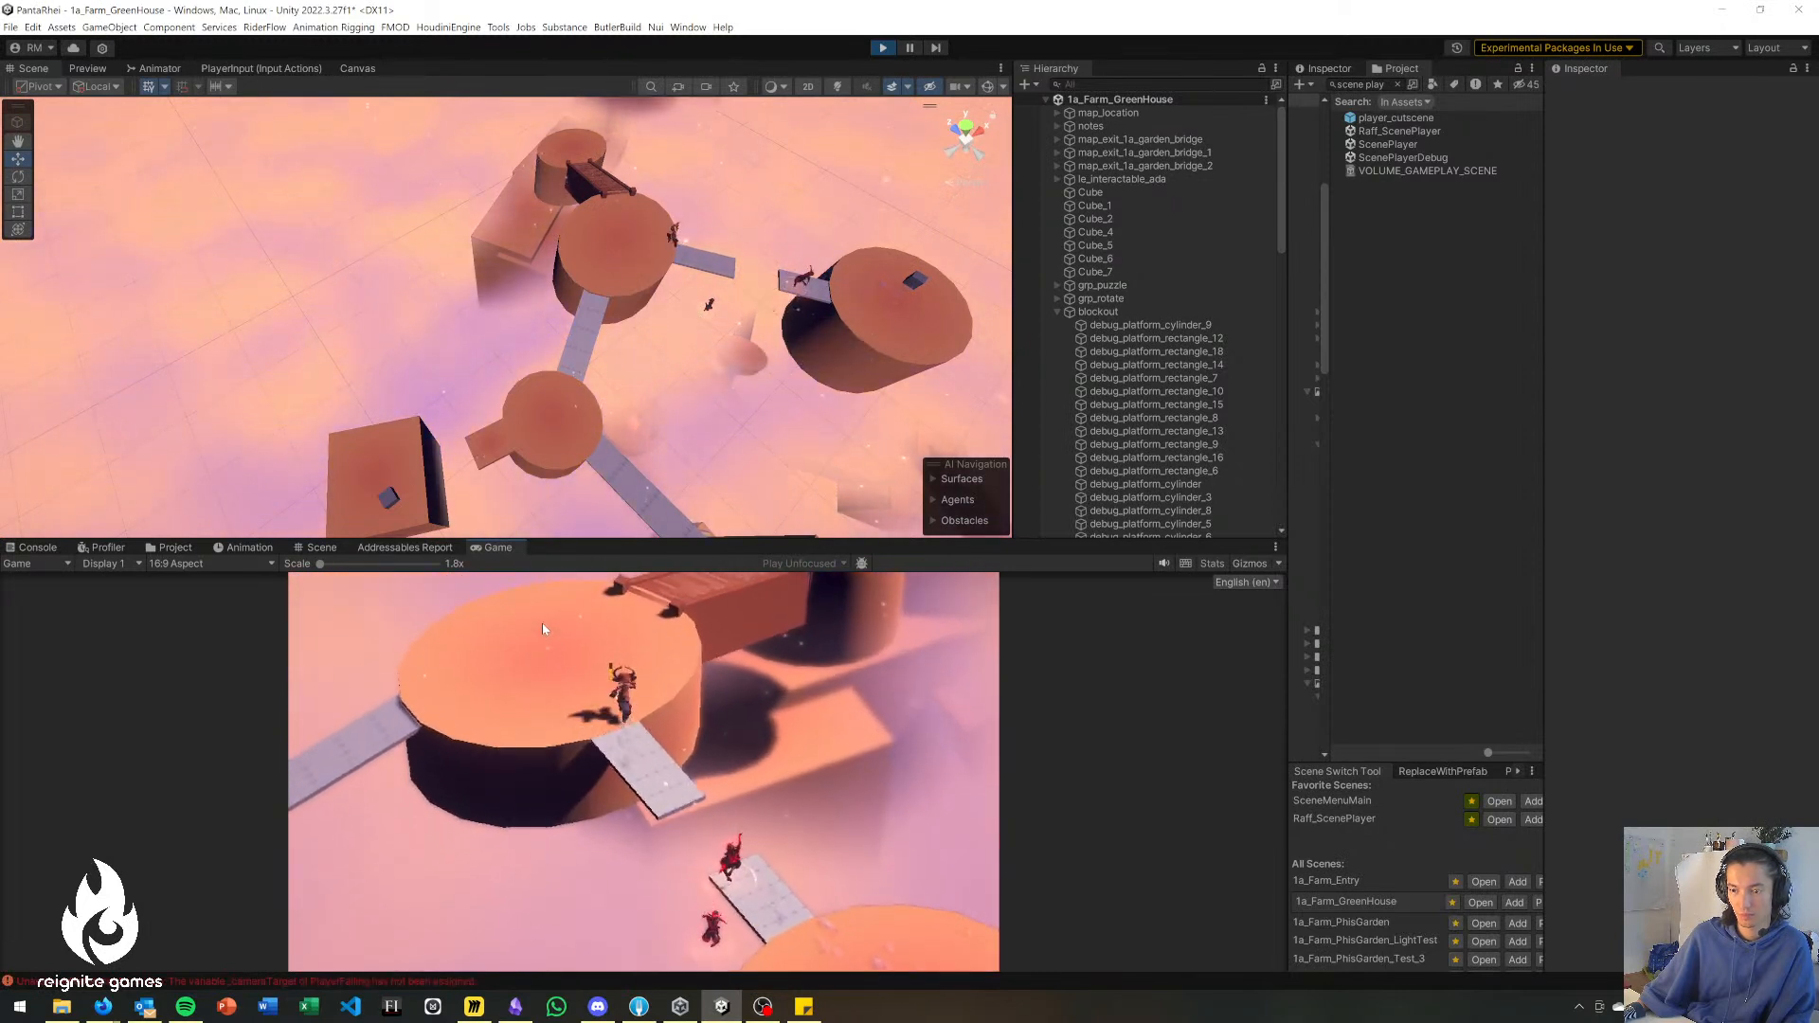
Walk the character over the wooden bridge to the smaller round platform and drop down to the lower platforms.
key(d)
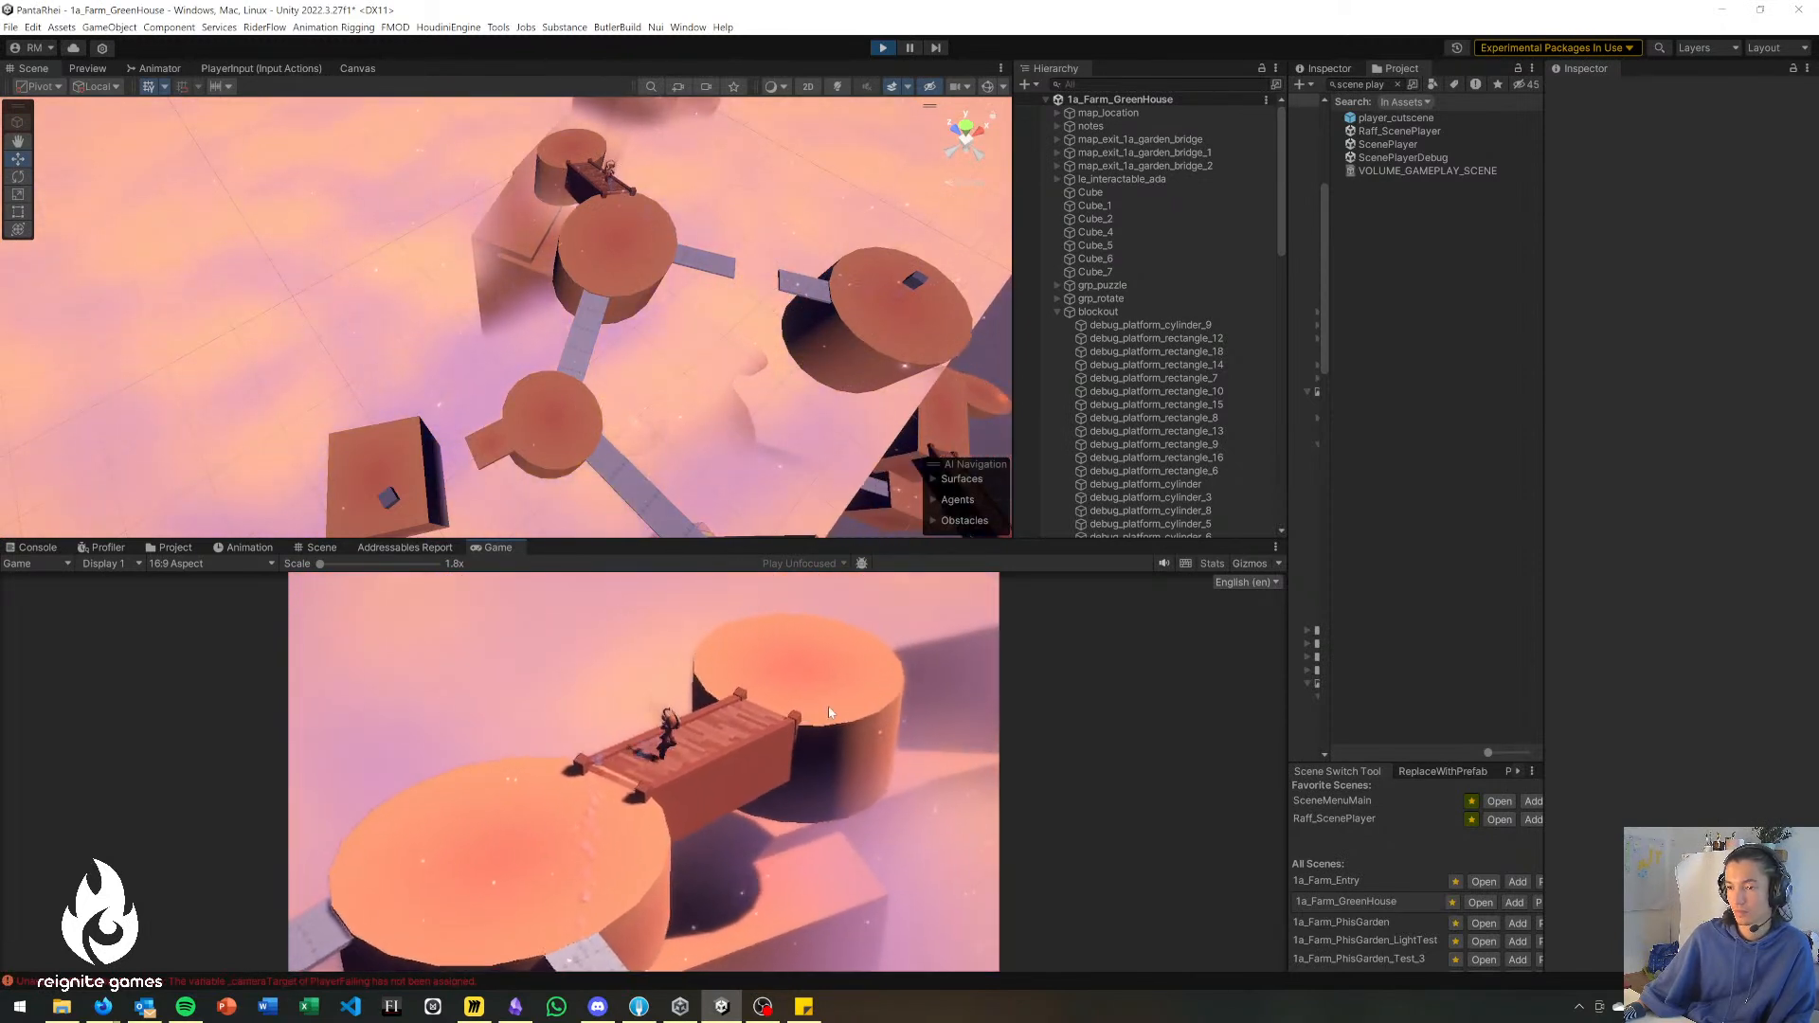
key(d)
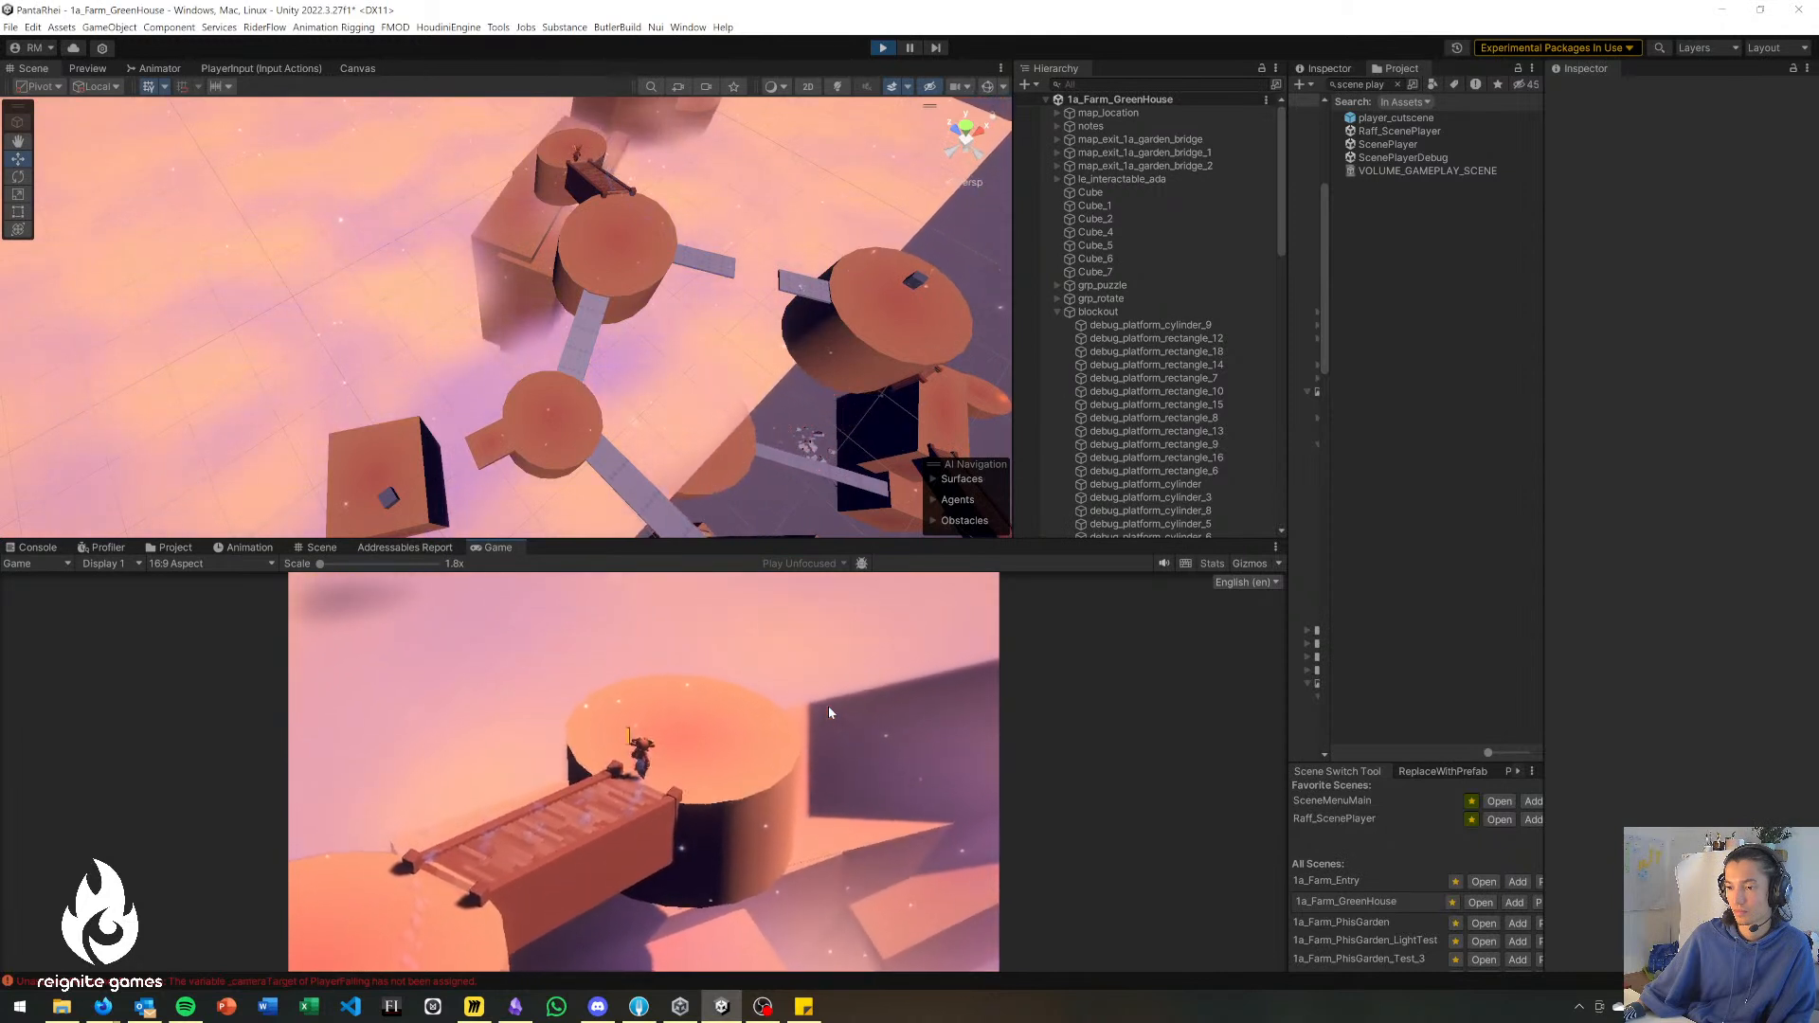
key(w)
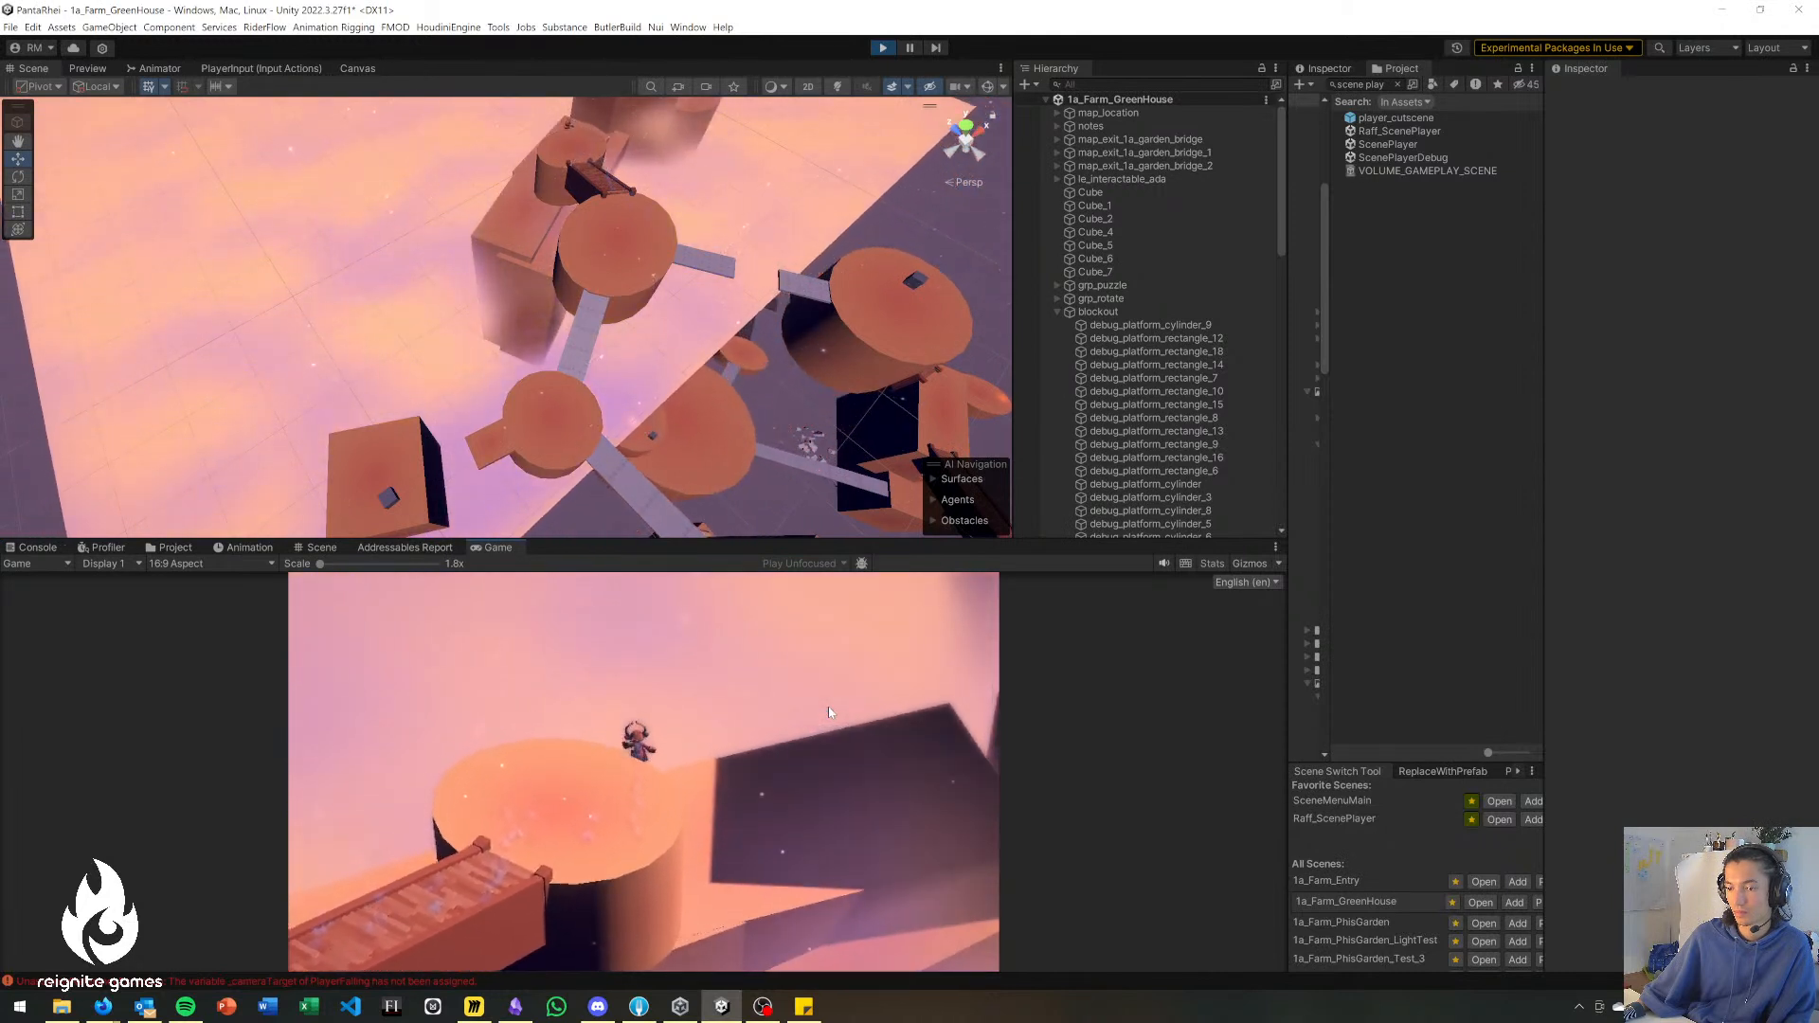
key(d)
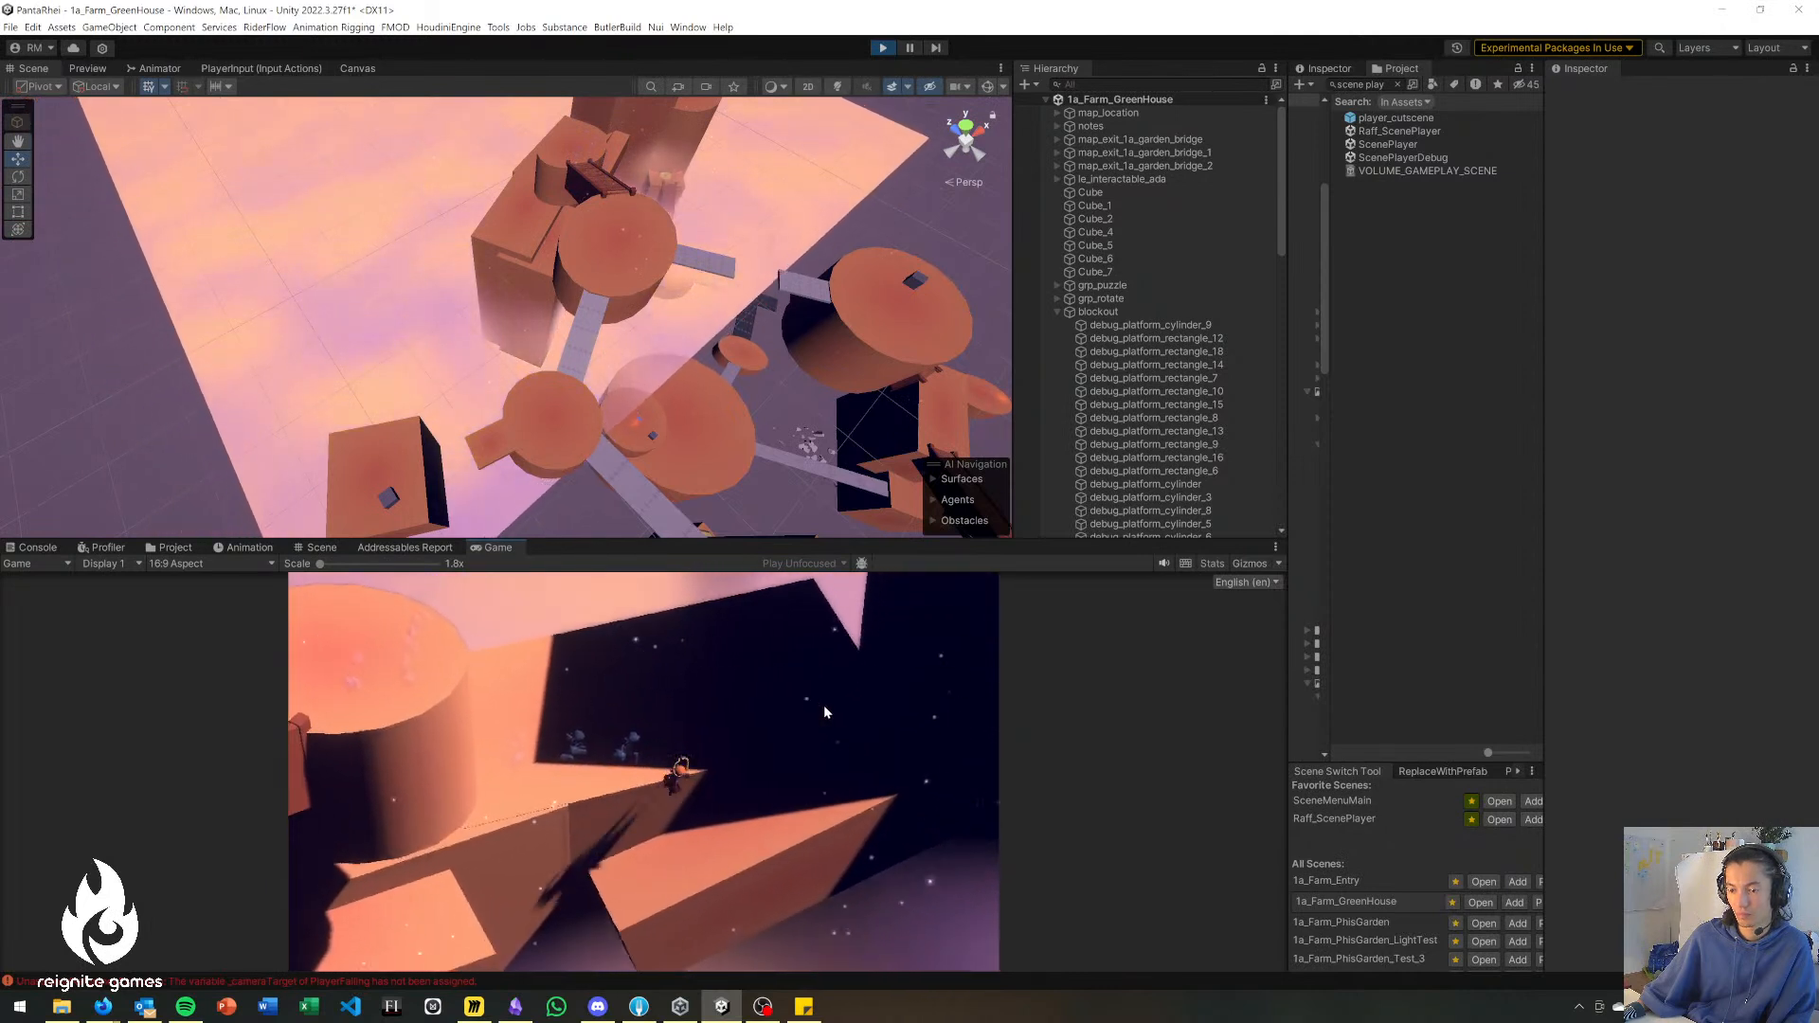
key(s)
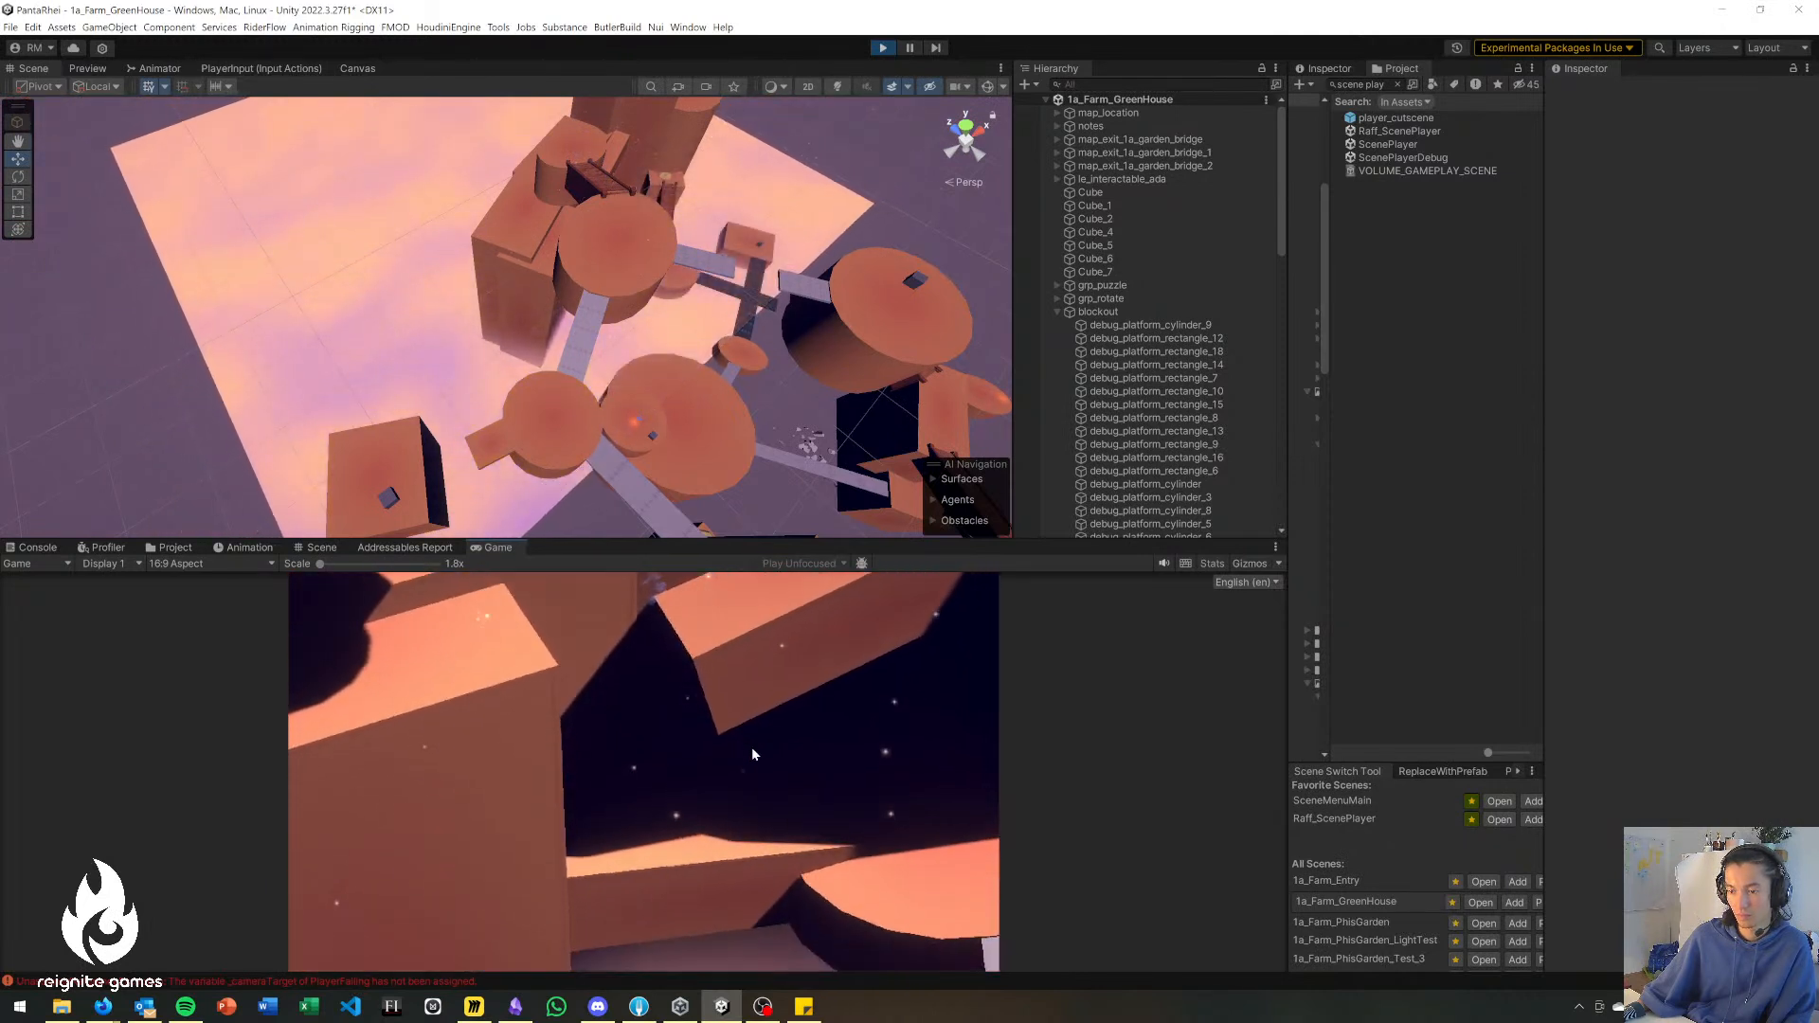
key(d)
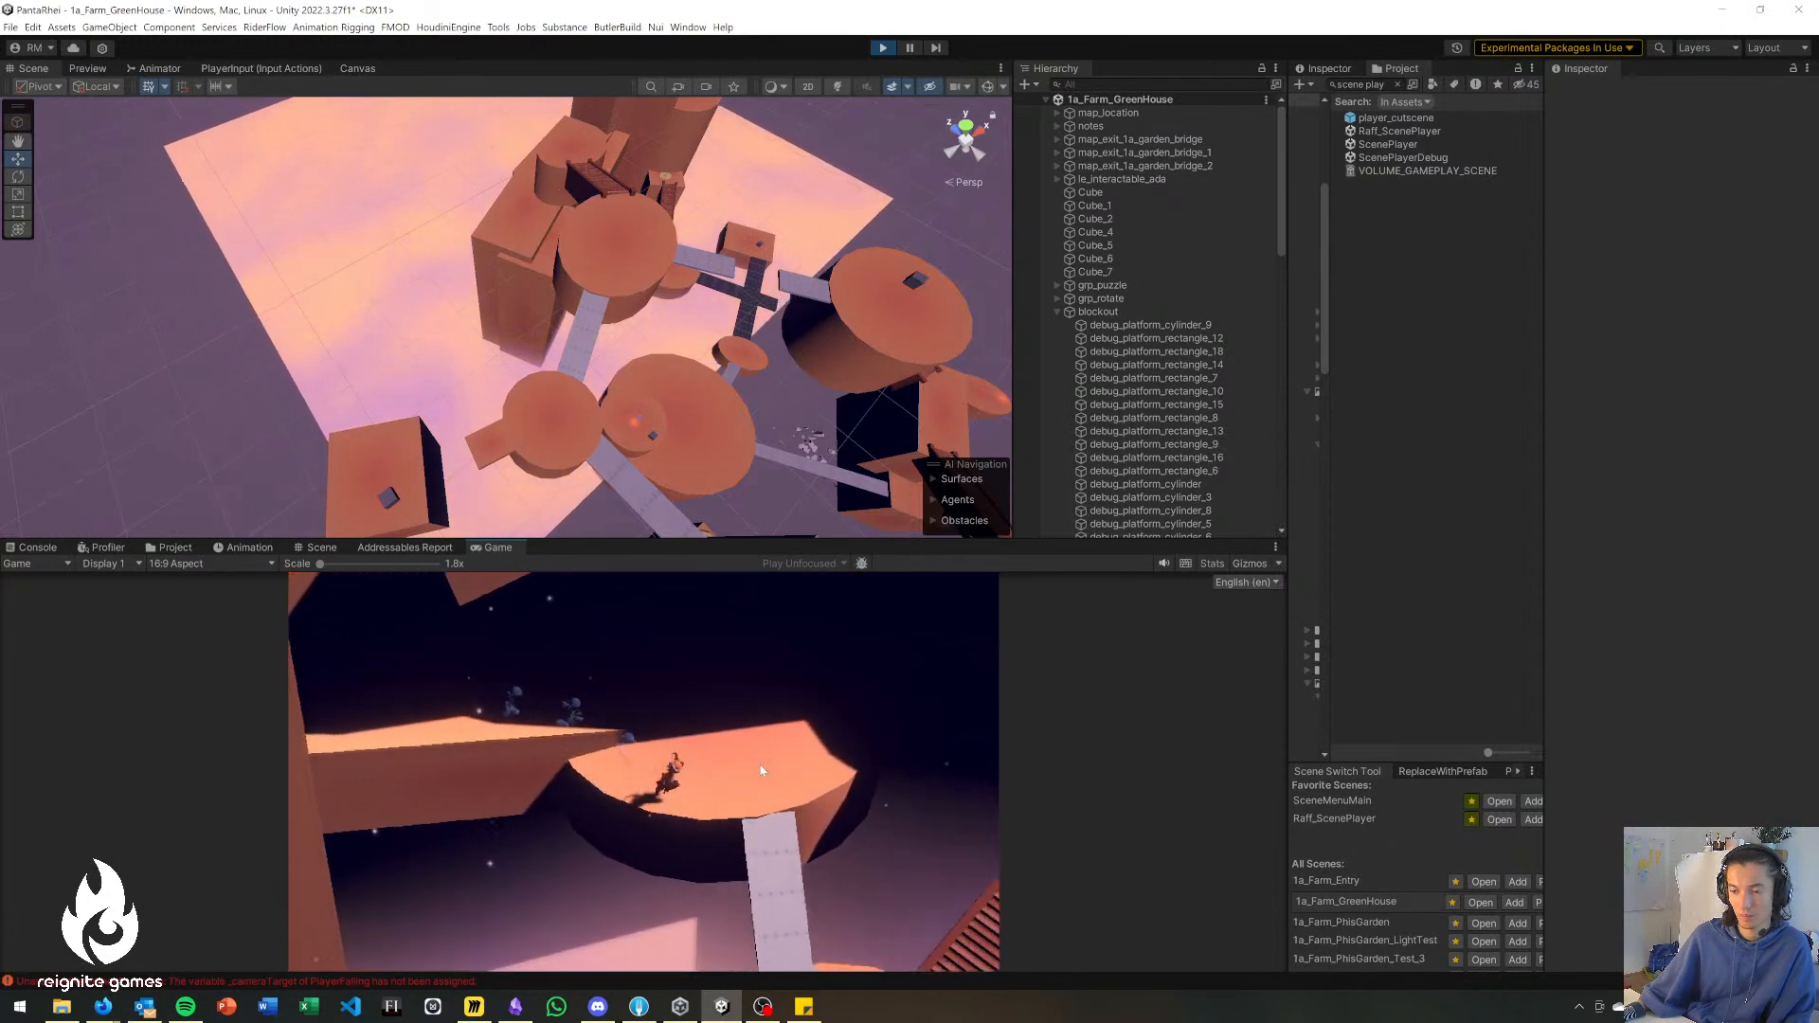
Move the character down the grey bridge onto the lower round platform where the wooden stairs and dark bridge meet.
key(s)
key(space)
key(s)
key(space)
key(s)
key(d)
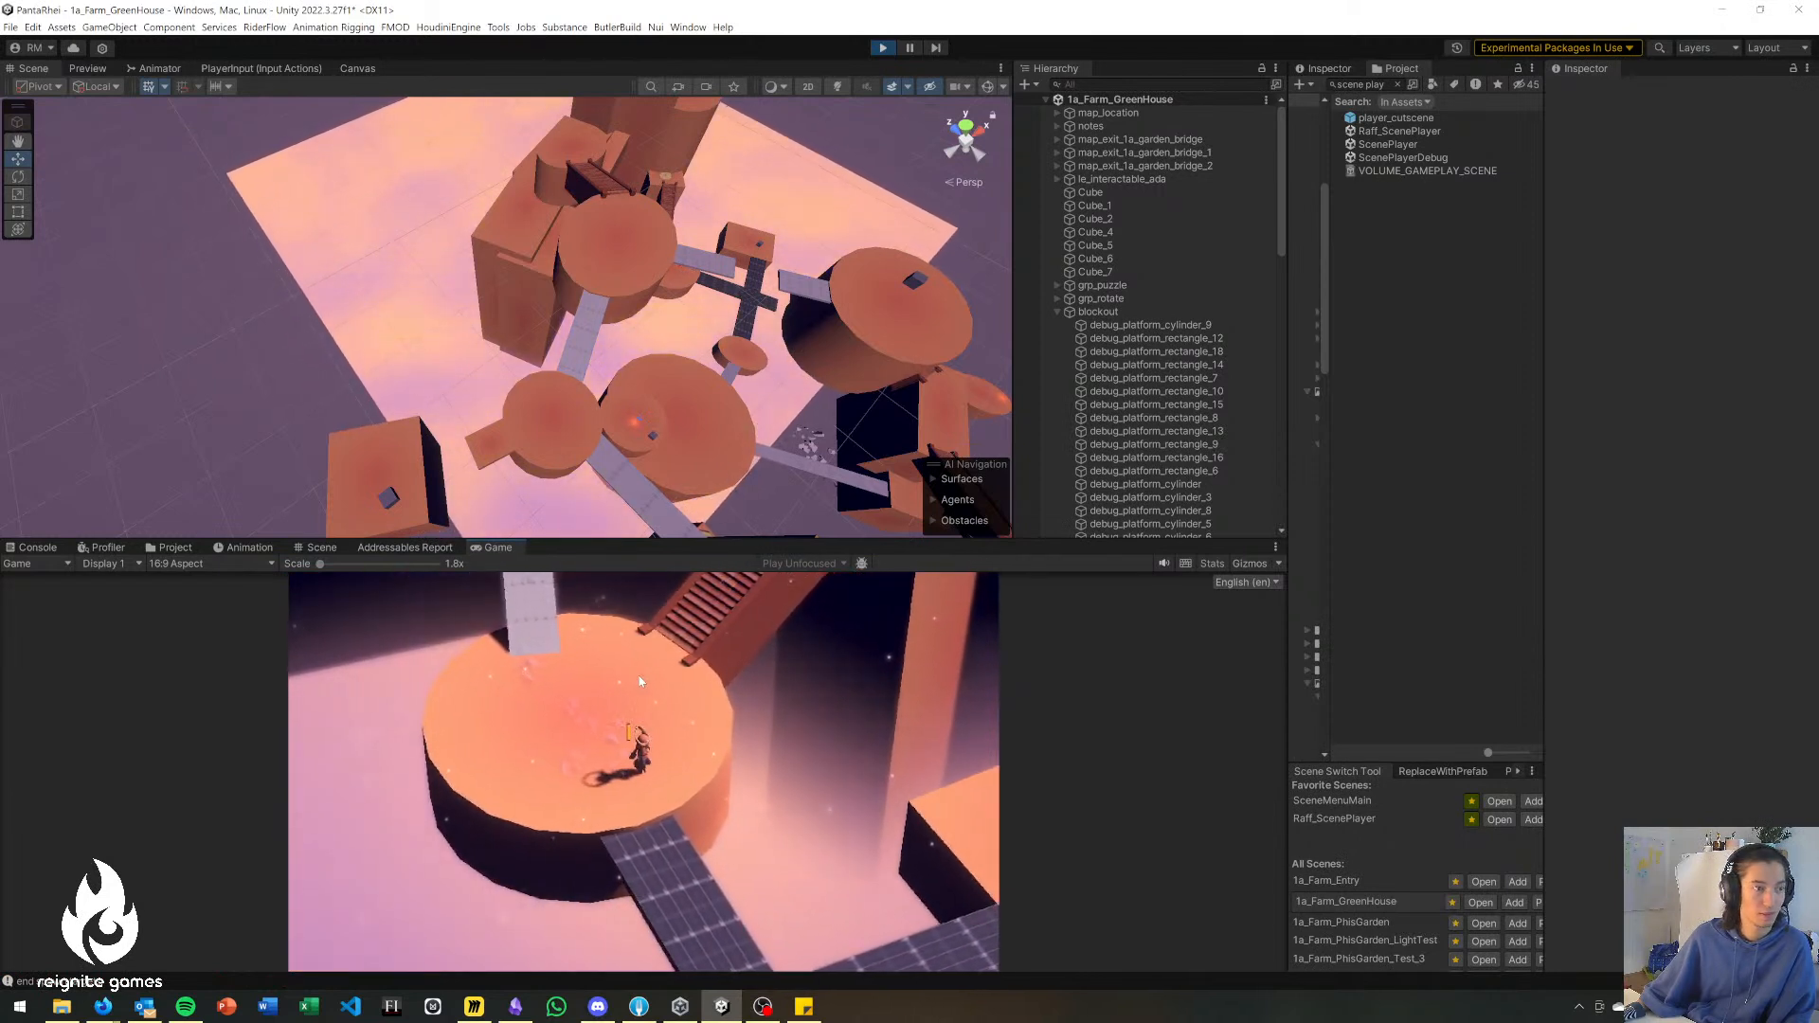
Move the character down the dark bridge to its crossing and use the ranged ability to reach the separate rectangular platform.
key(s)
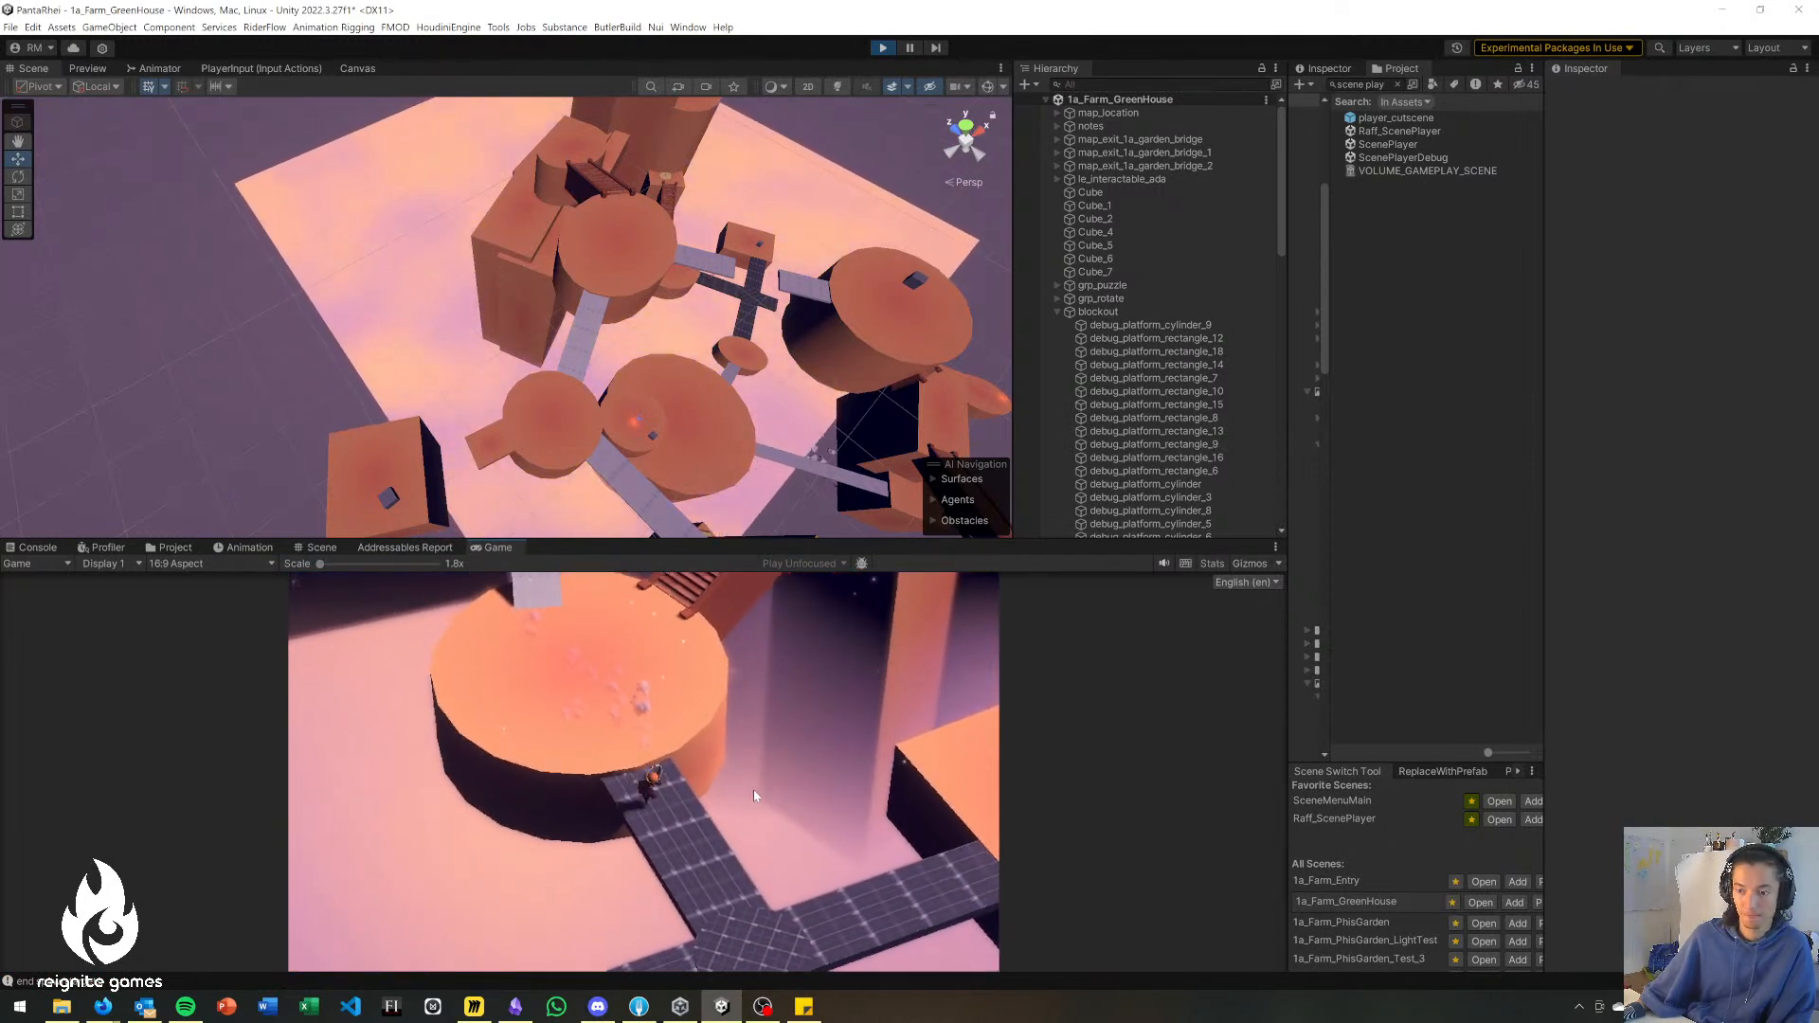
key(s)
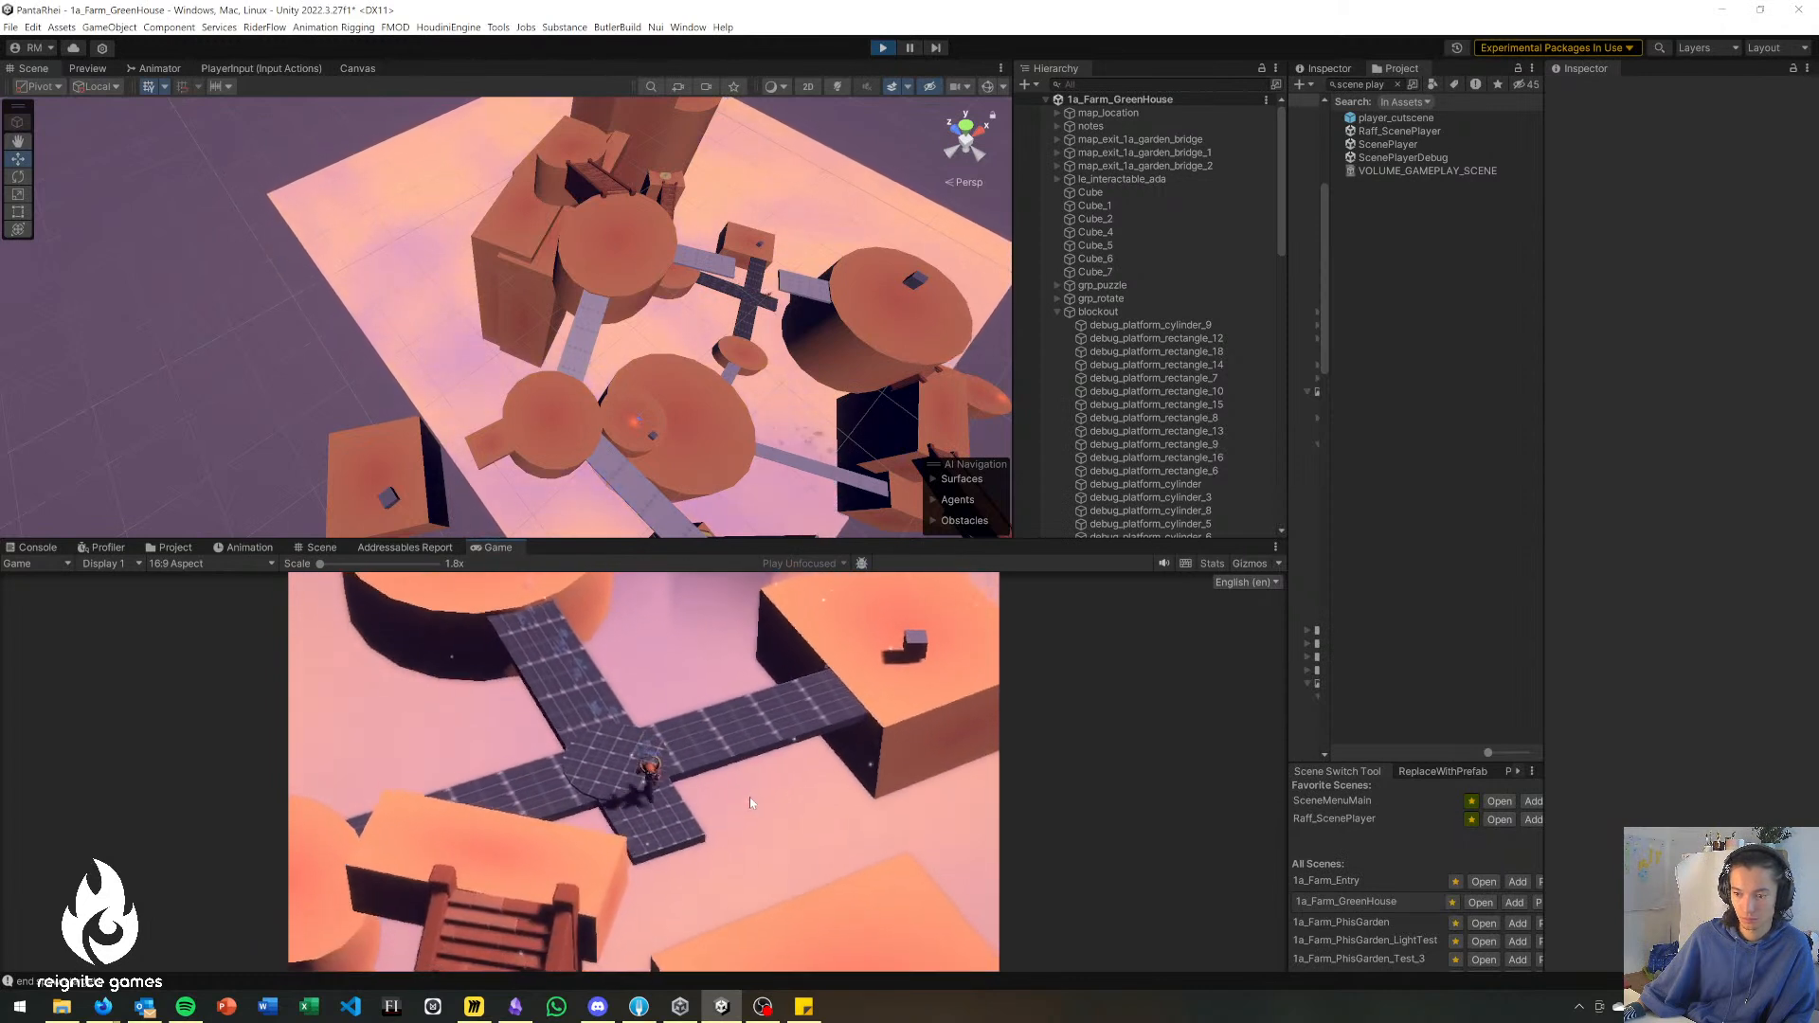
click(743, 867)
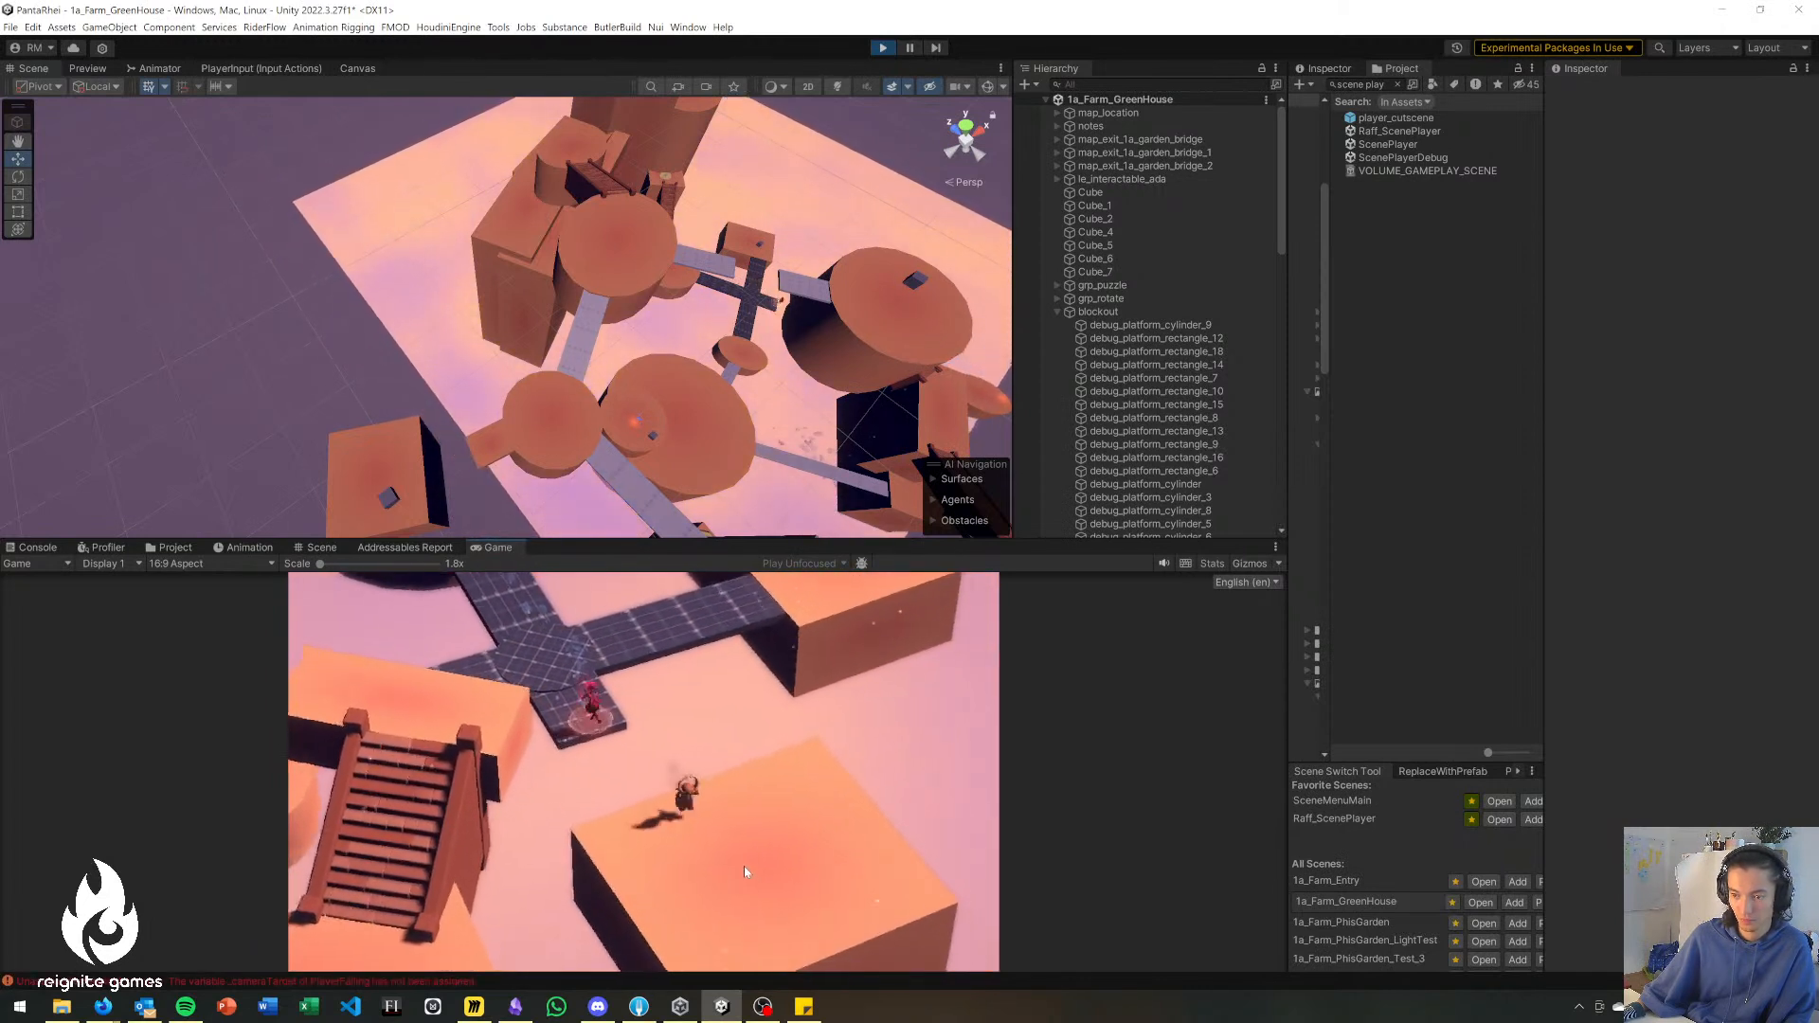
Move the character around the rectangular platform and use the ranged ability to return to the short arm of the dark bridge.
key(a)
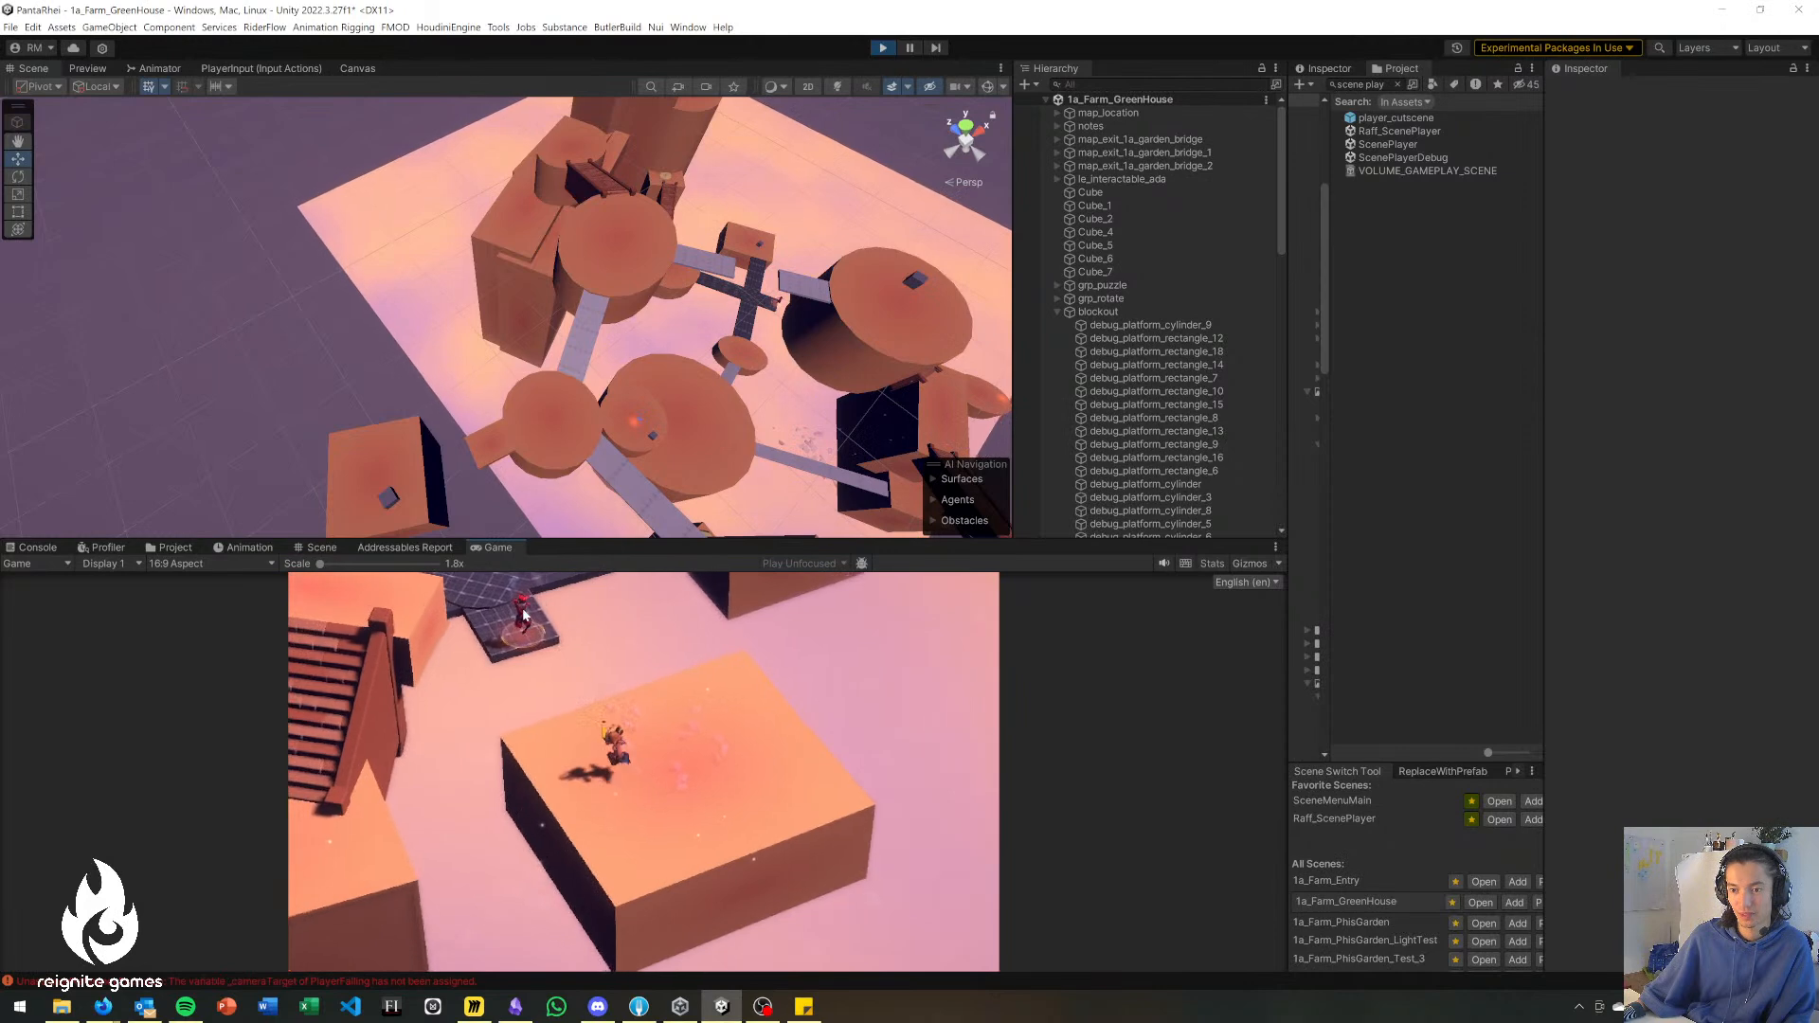
click(705, 892)
key(s)
click(750, 906)
key(d)
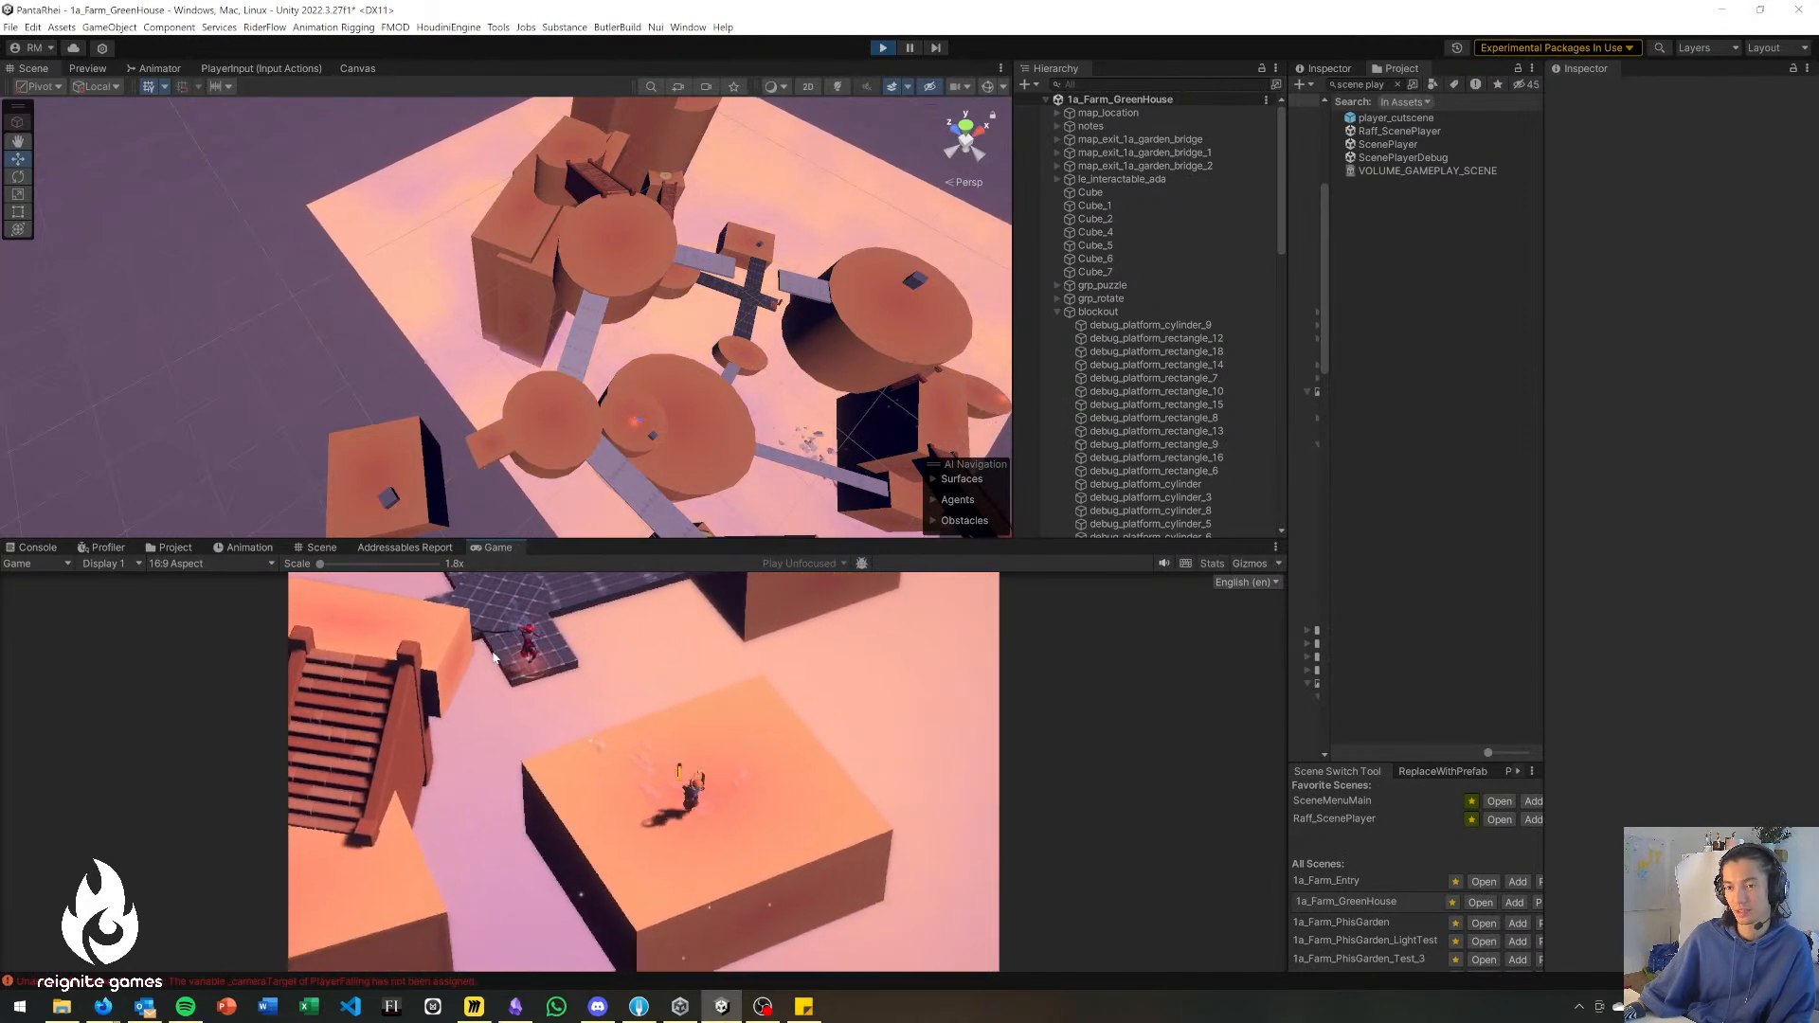
click(583, 898)
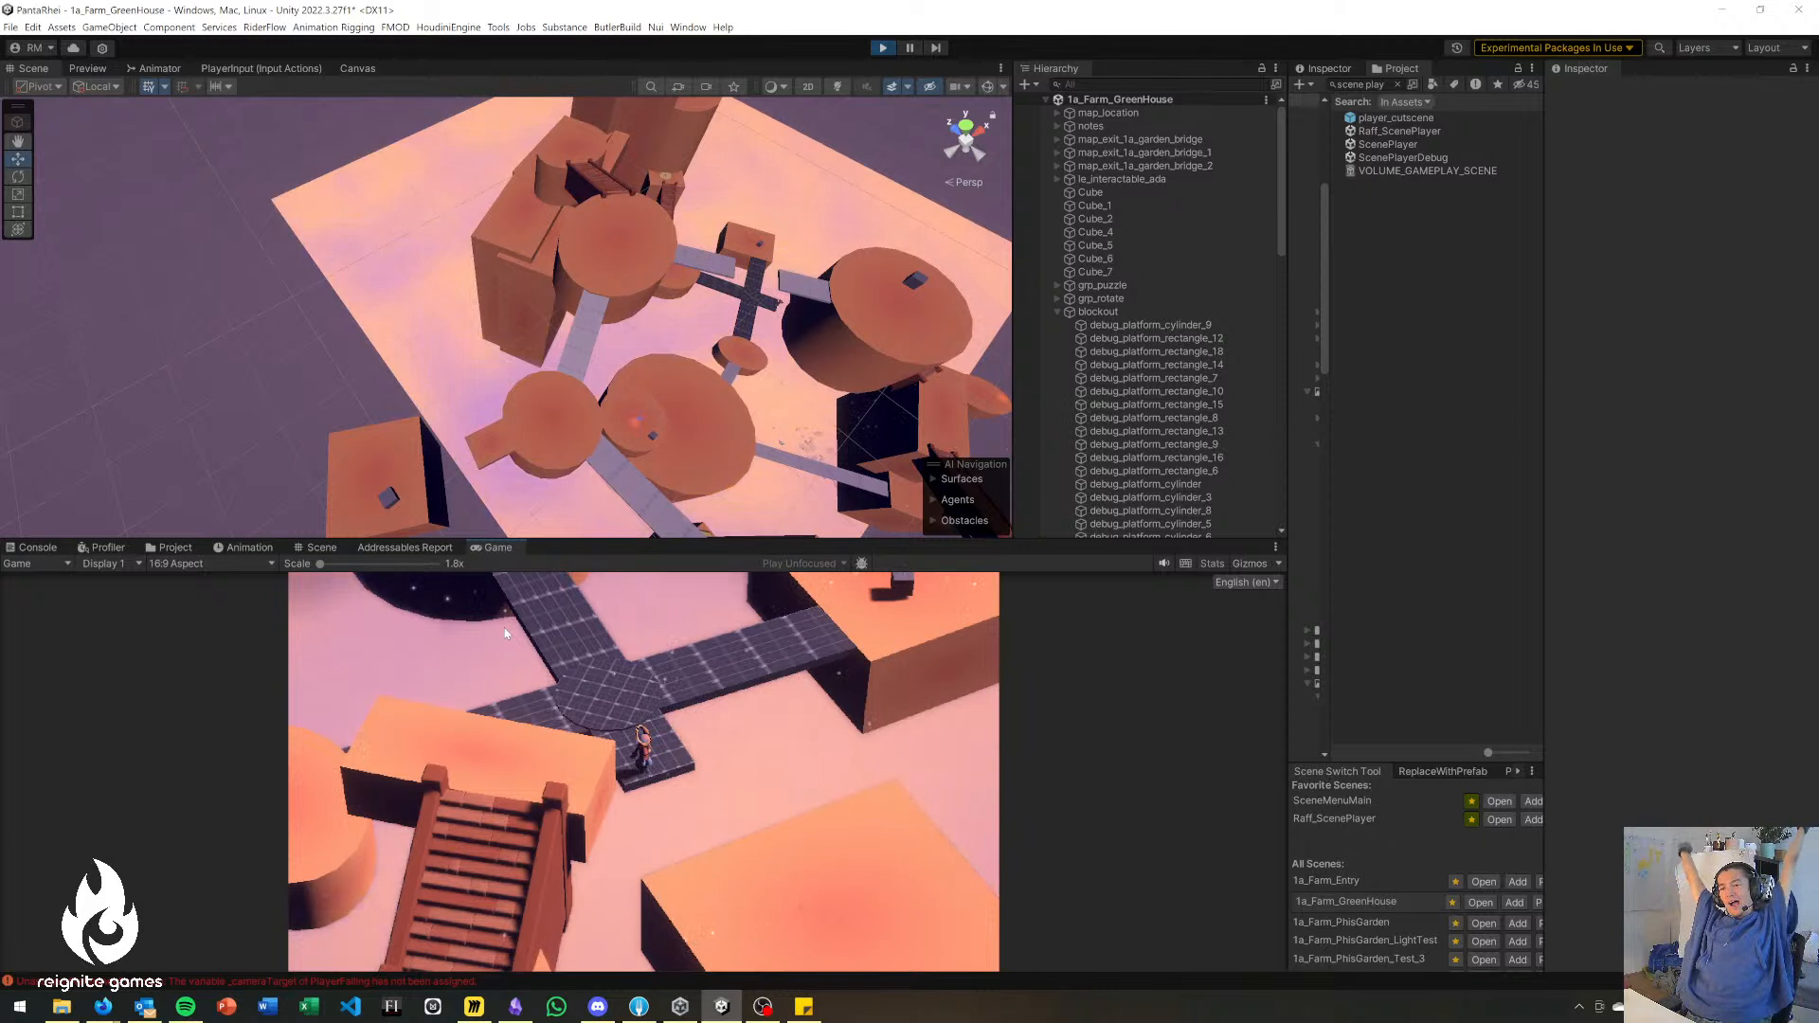
Move the character around the dark bridge's crossing and out along the arm leading to the rectangular platform with the cube.
key(w)
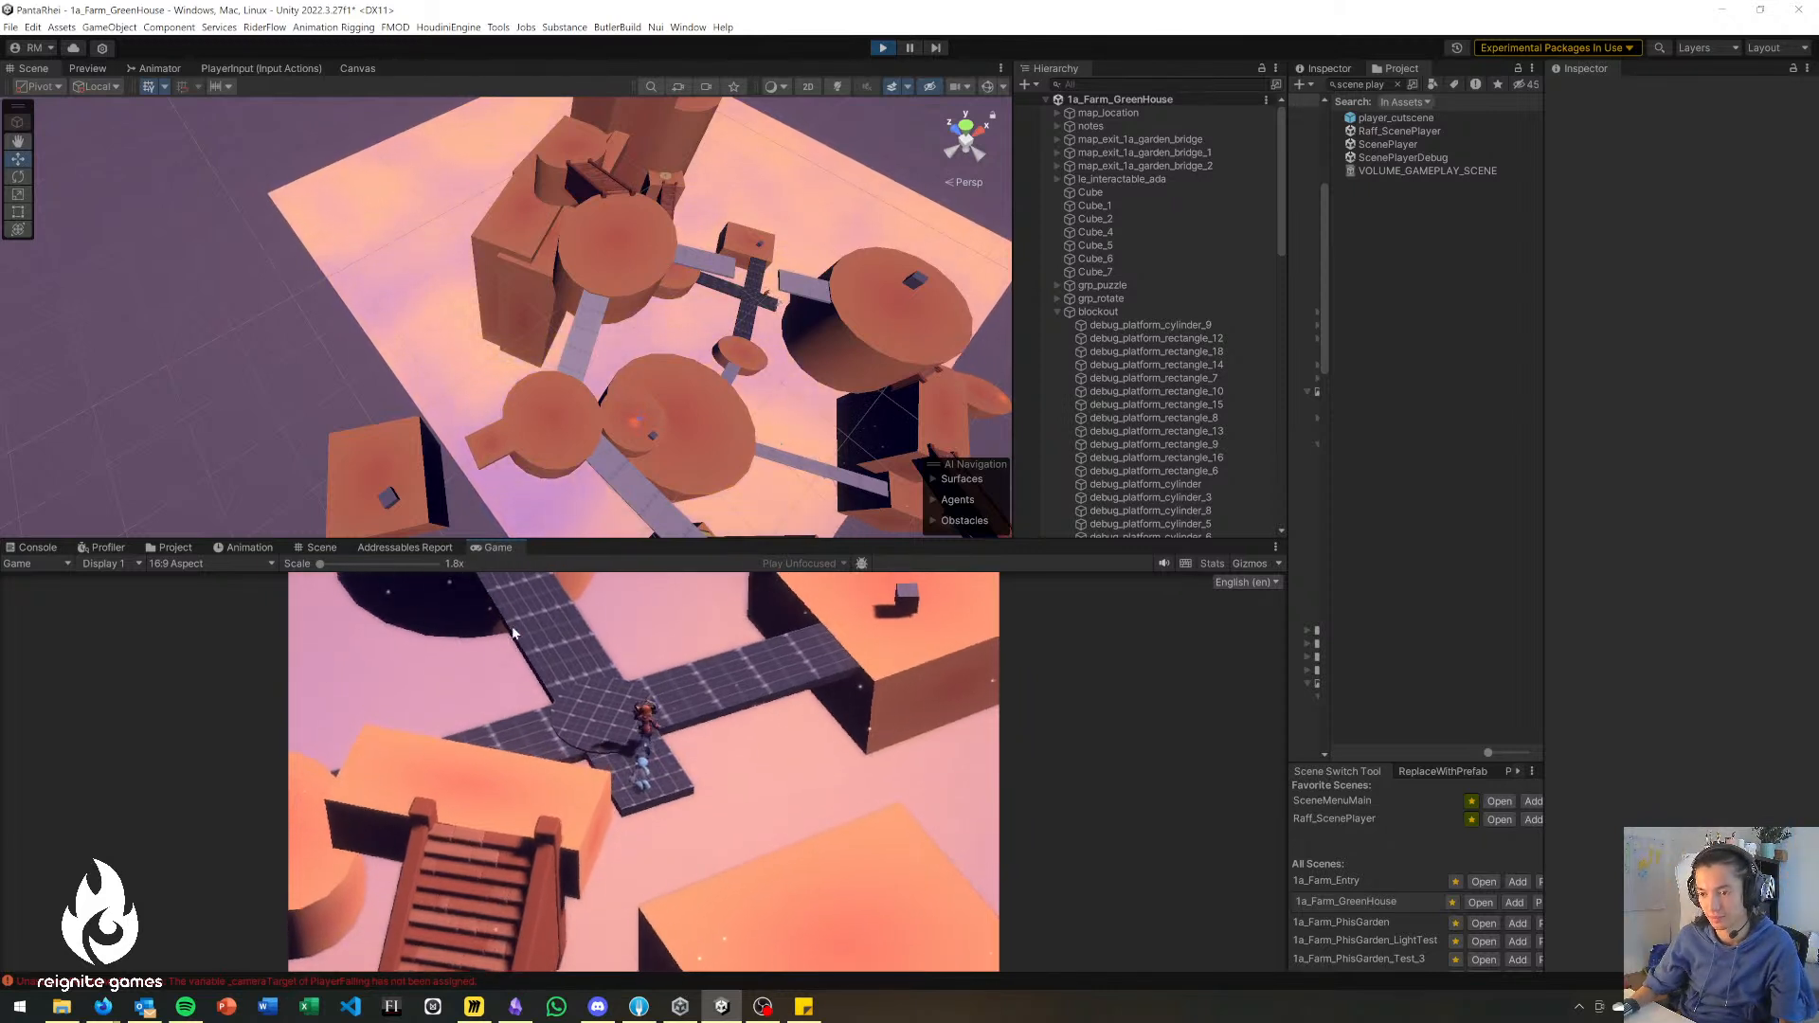
key(s)
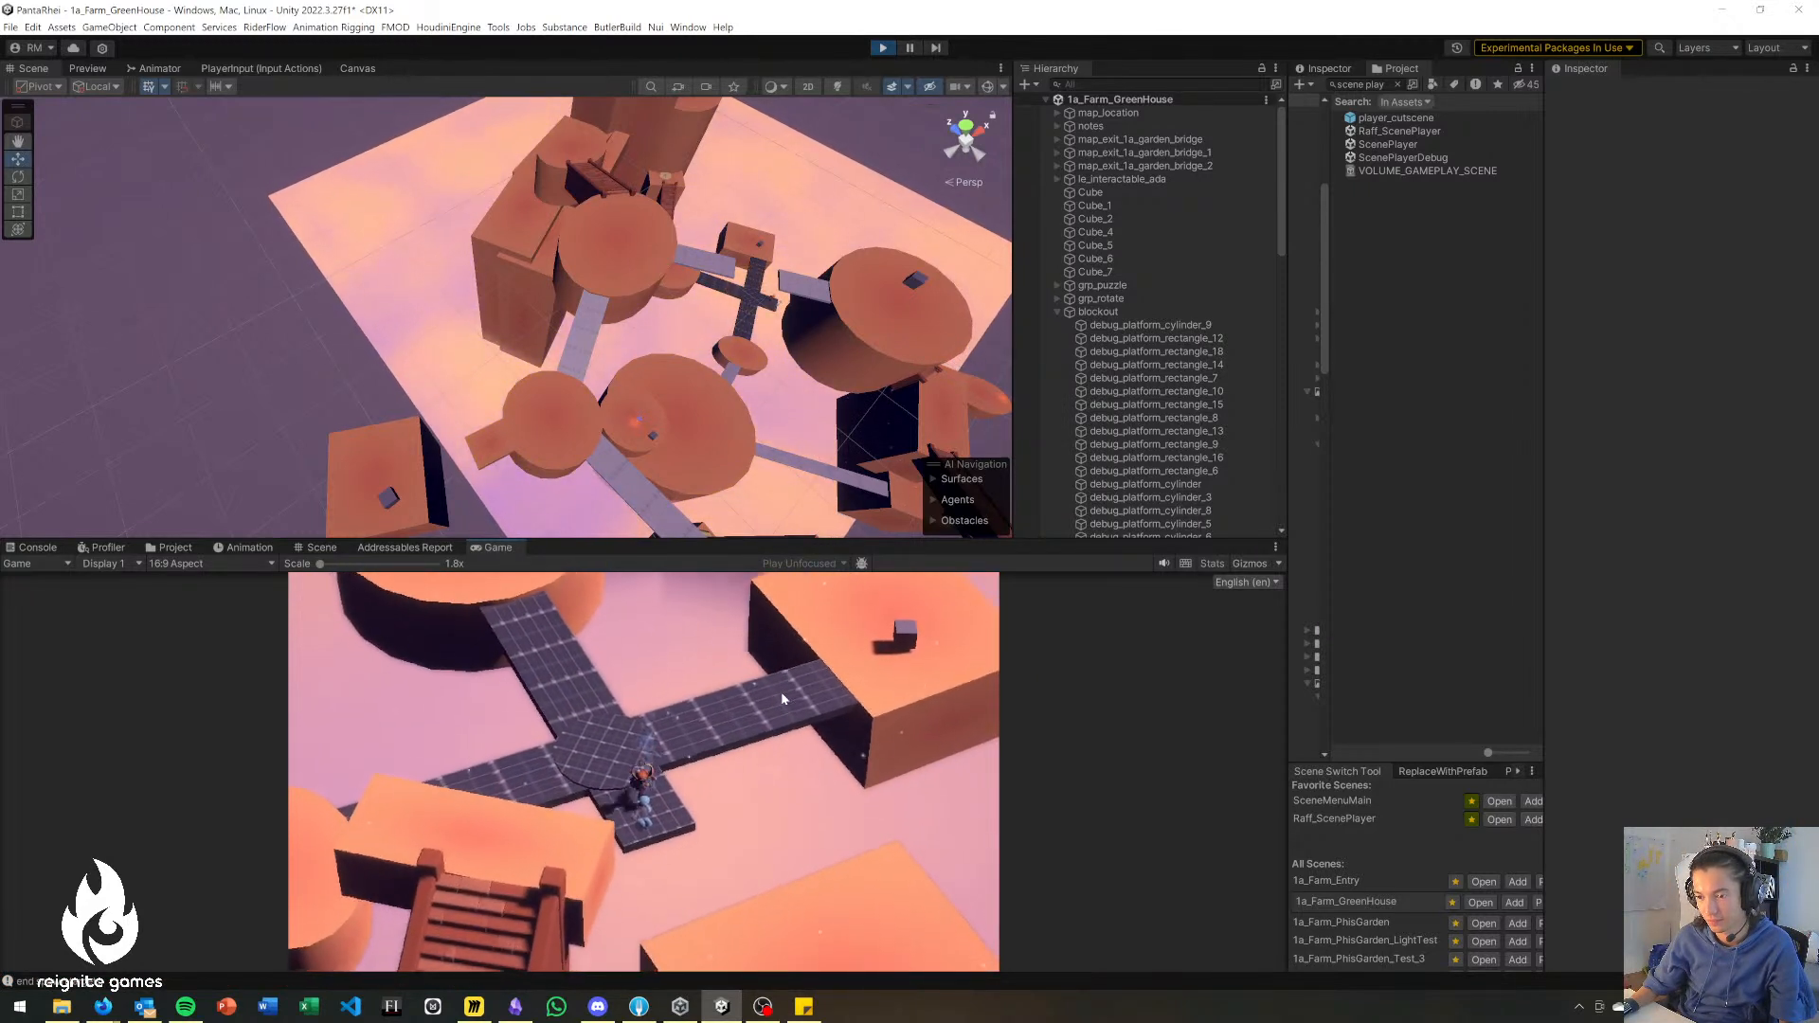
click(718, 807)
key(w)
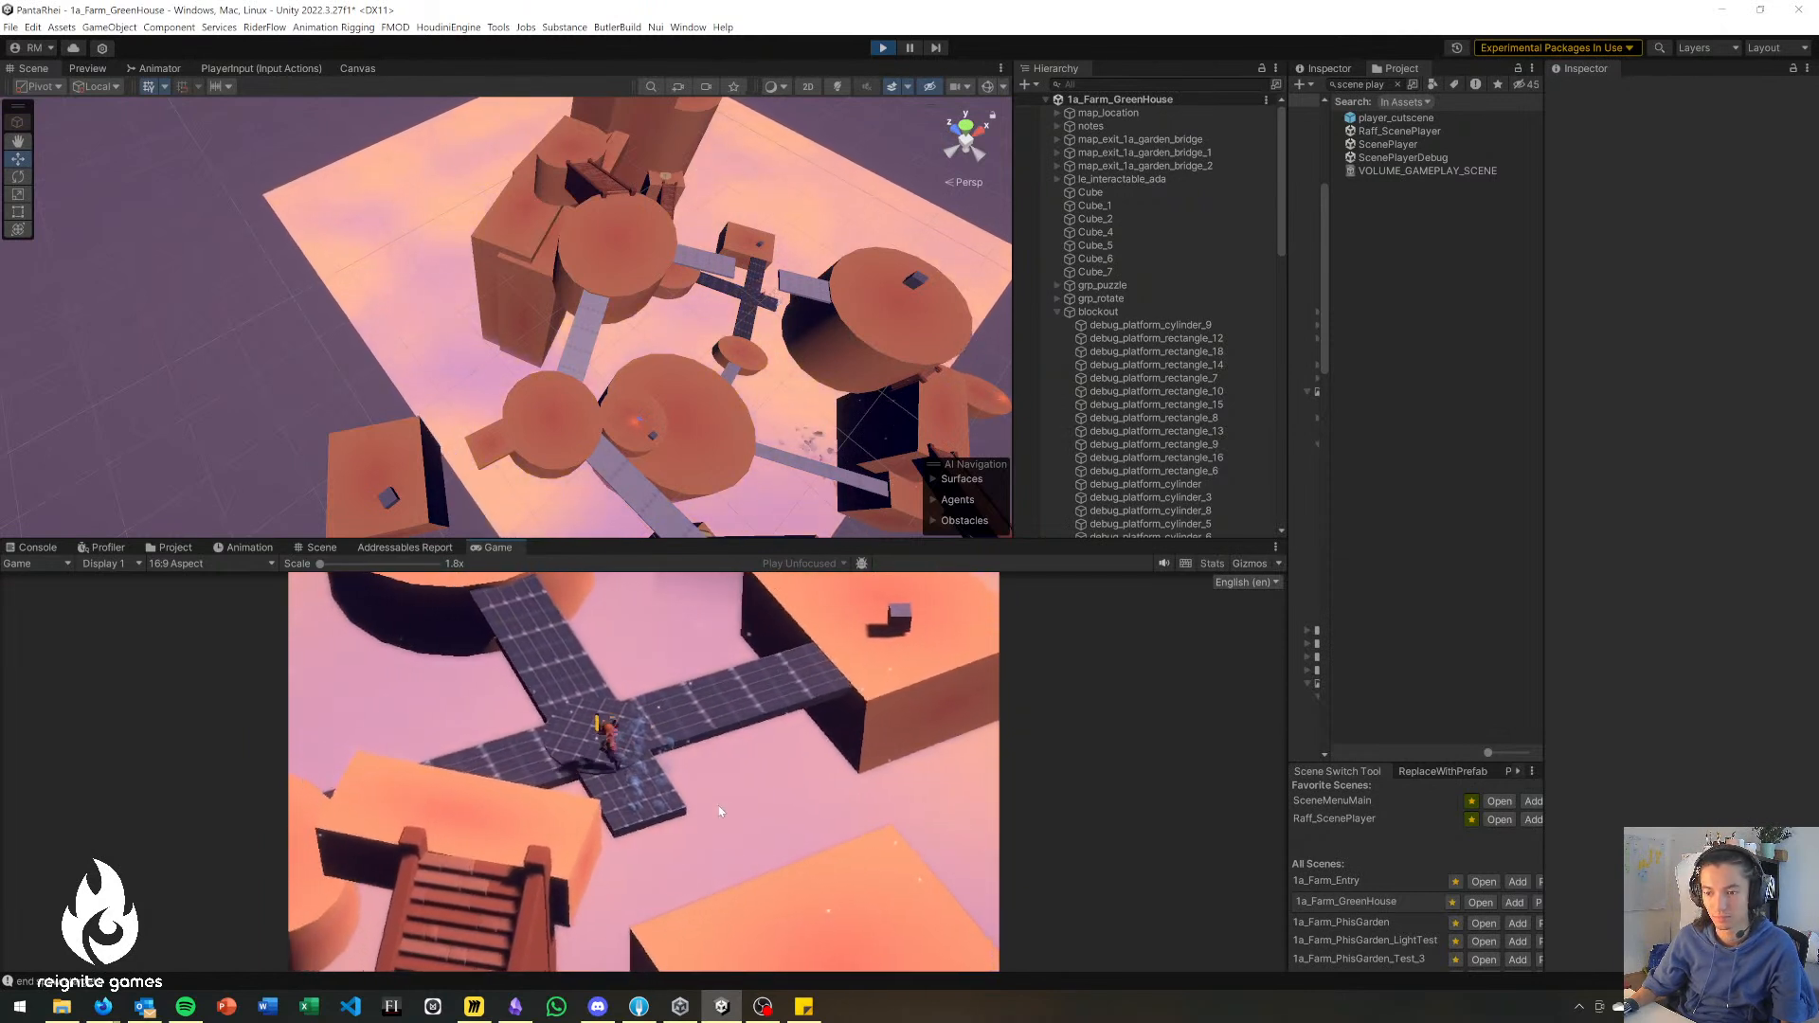
key(d)
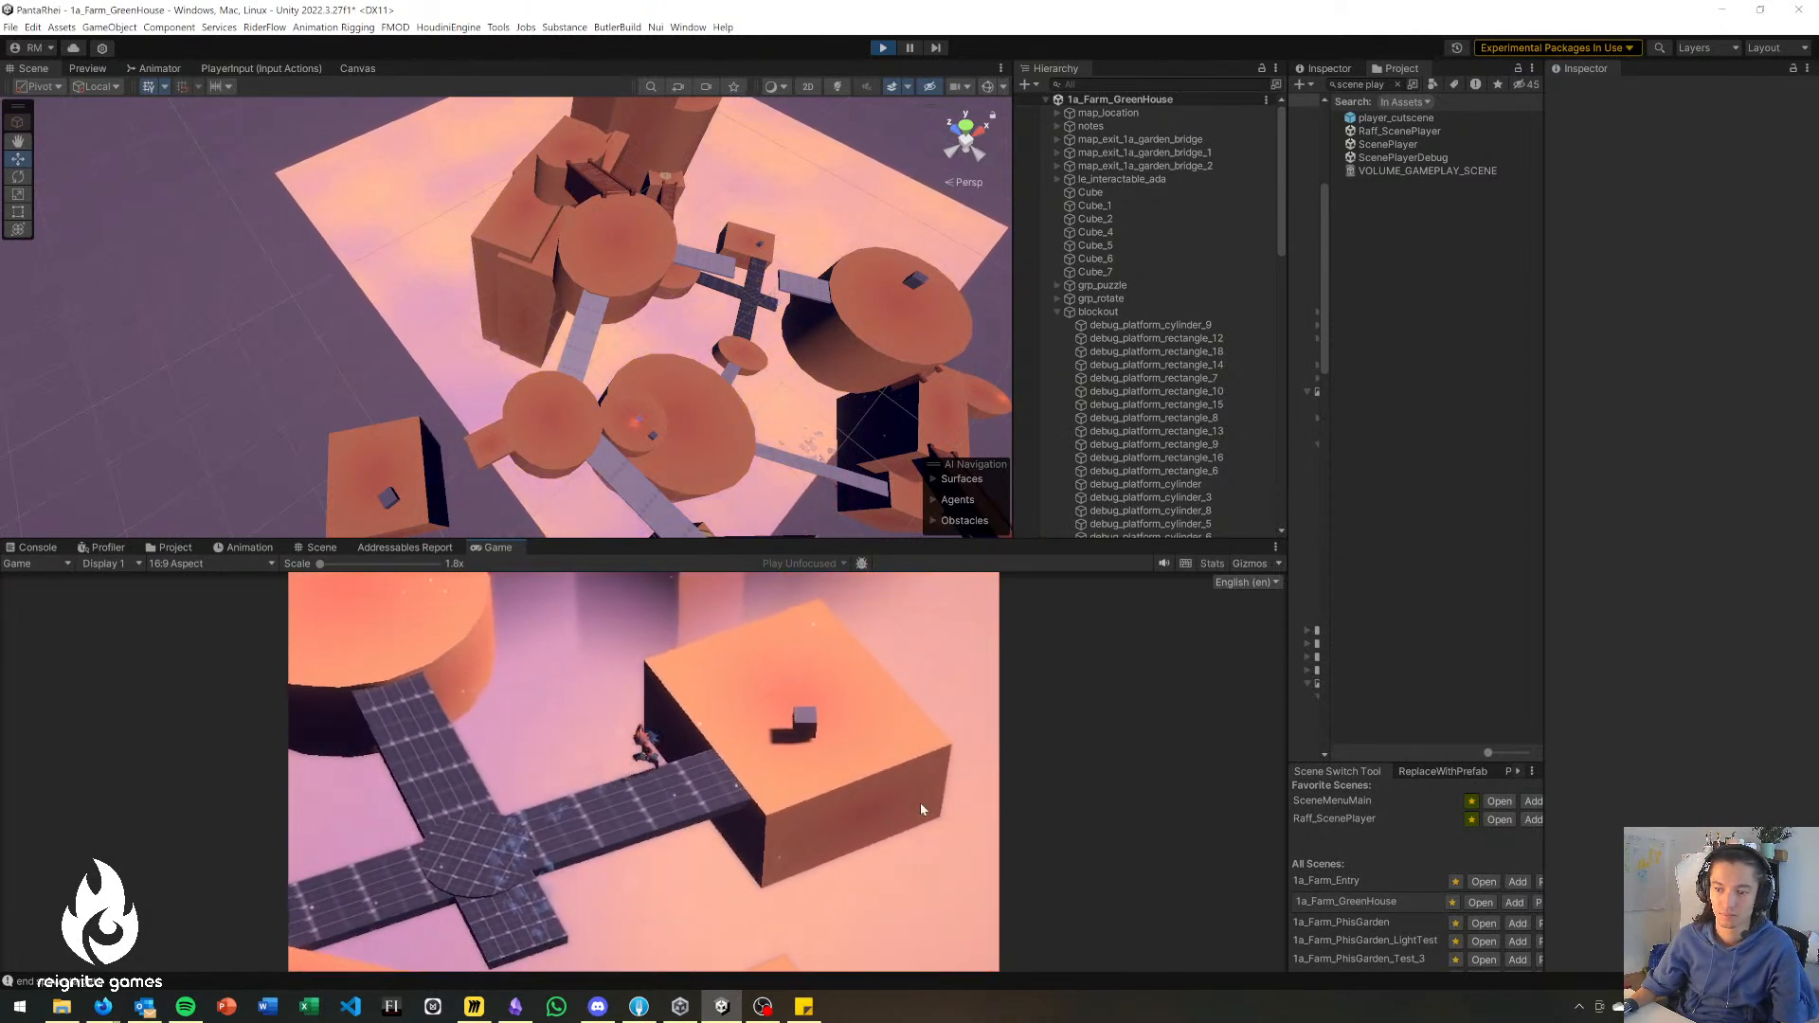
key(a)
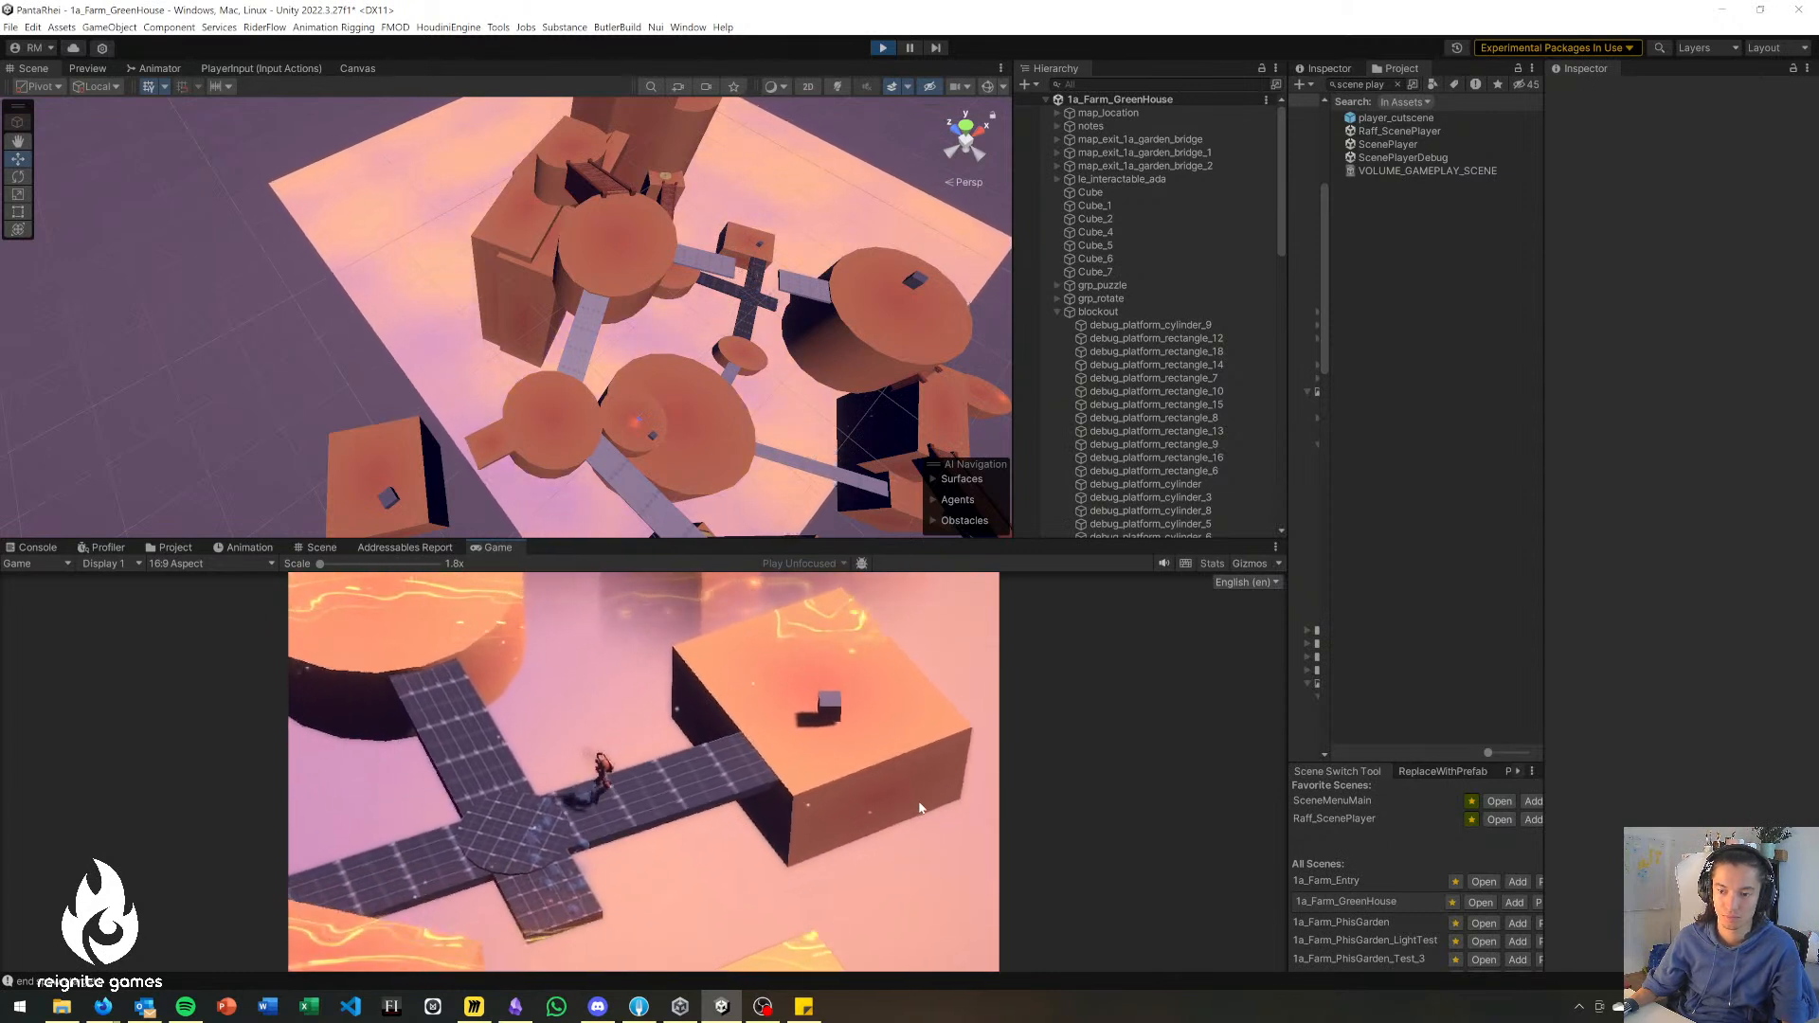
Walk the character back up the dark bridge onto the lower round platform.
key(w)
key(w)
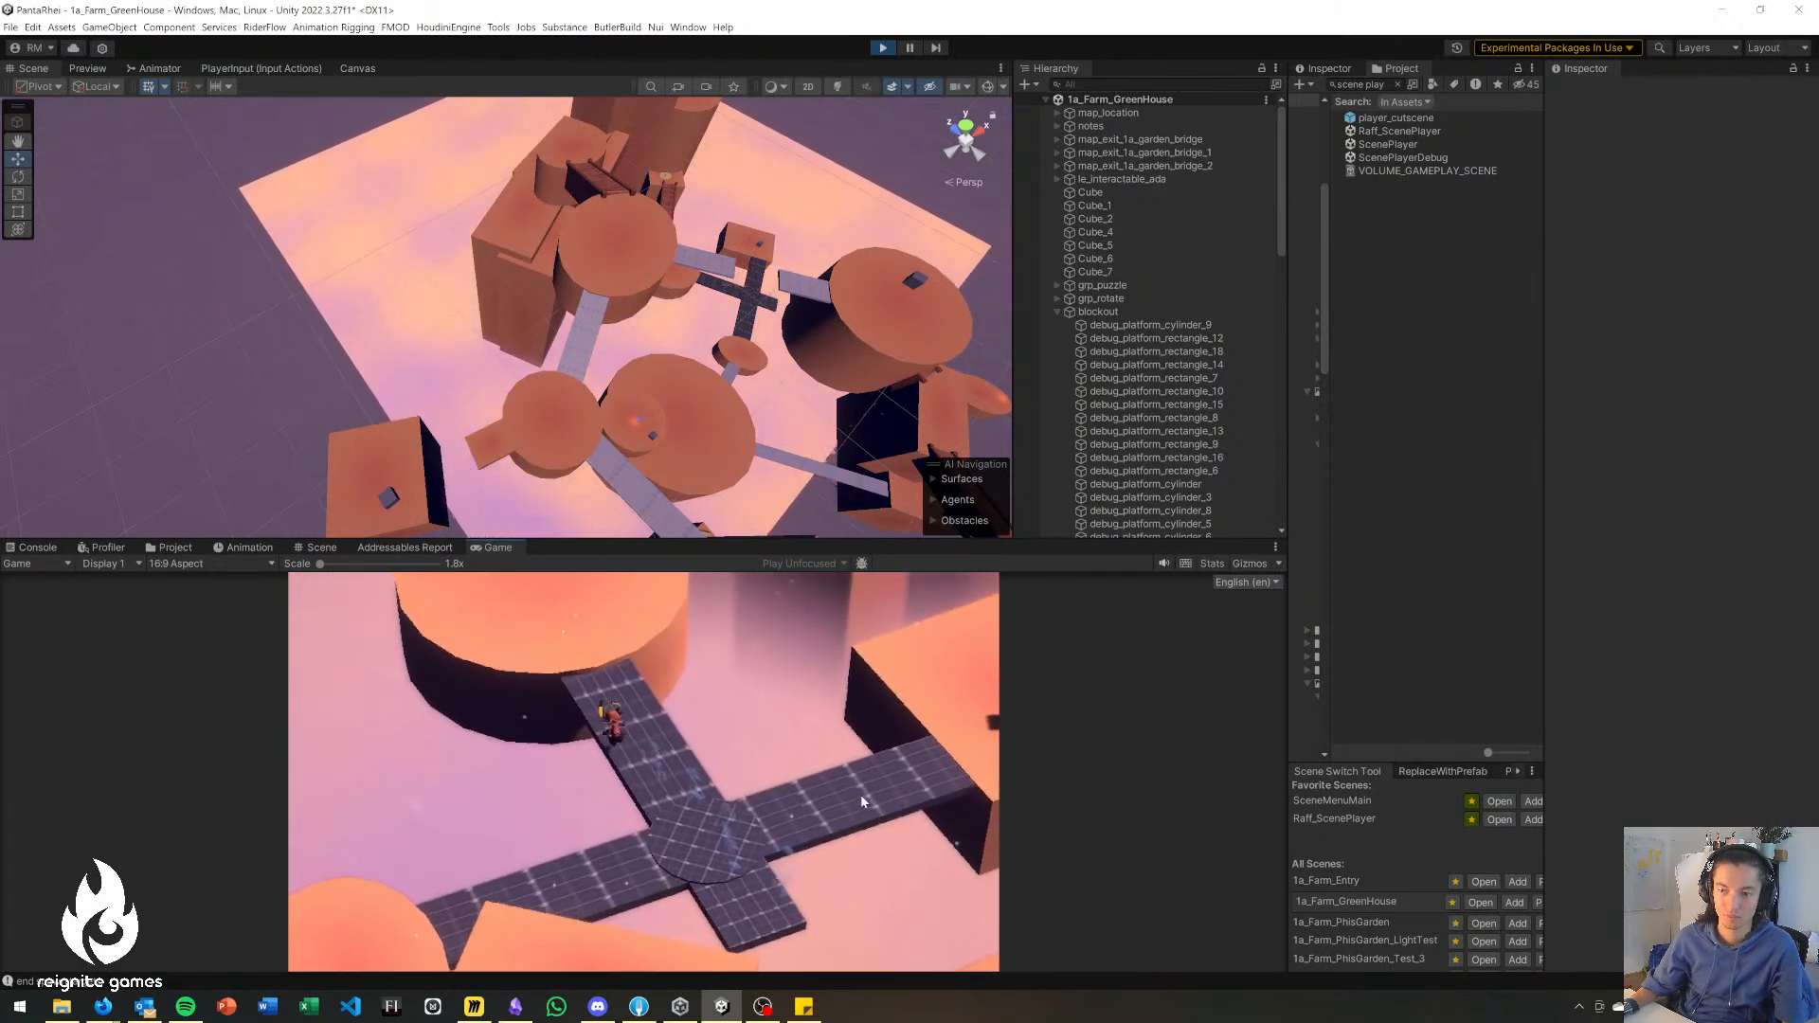
Climb the character up the wooden stairs and continue to the high rounded platform with the cube.
key(w)
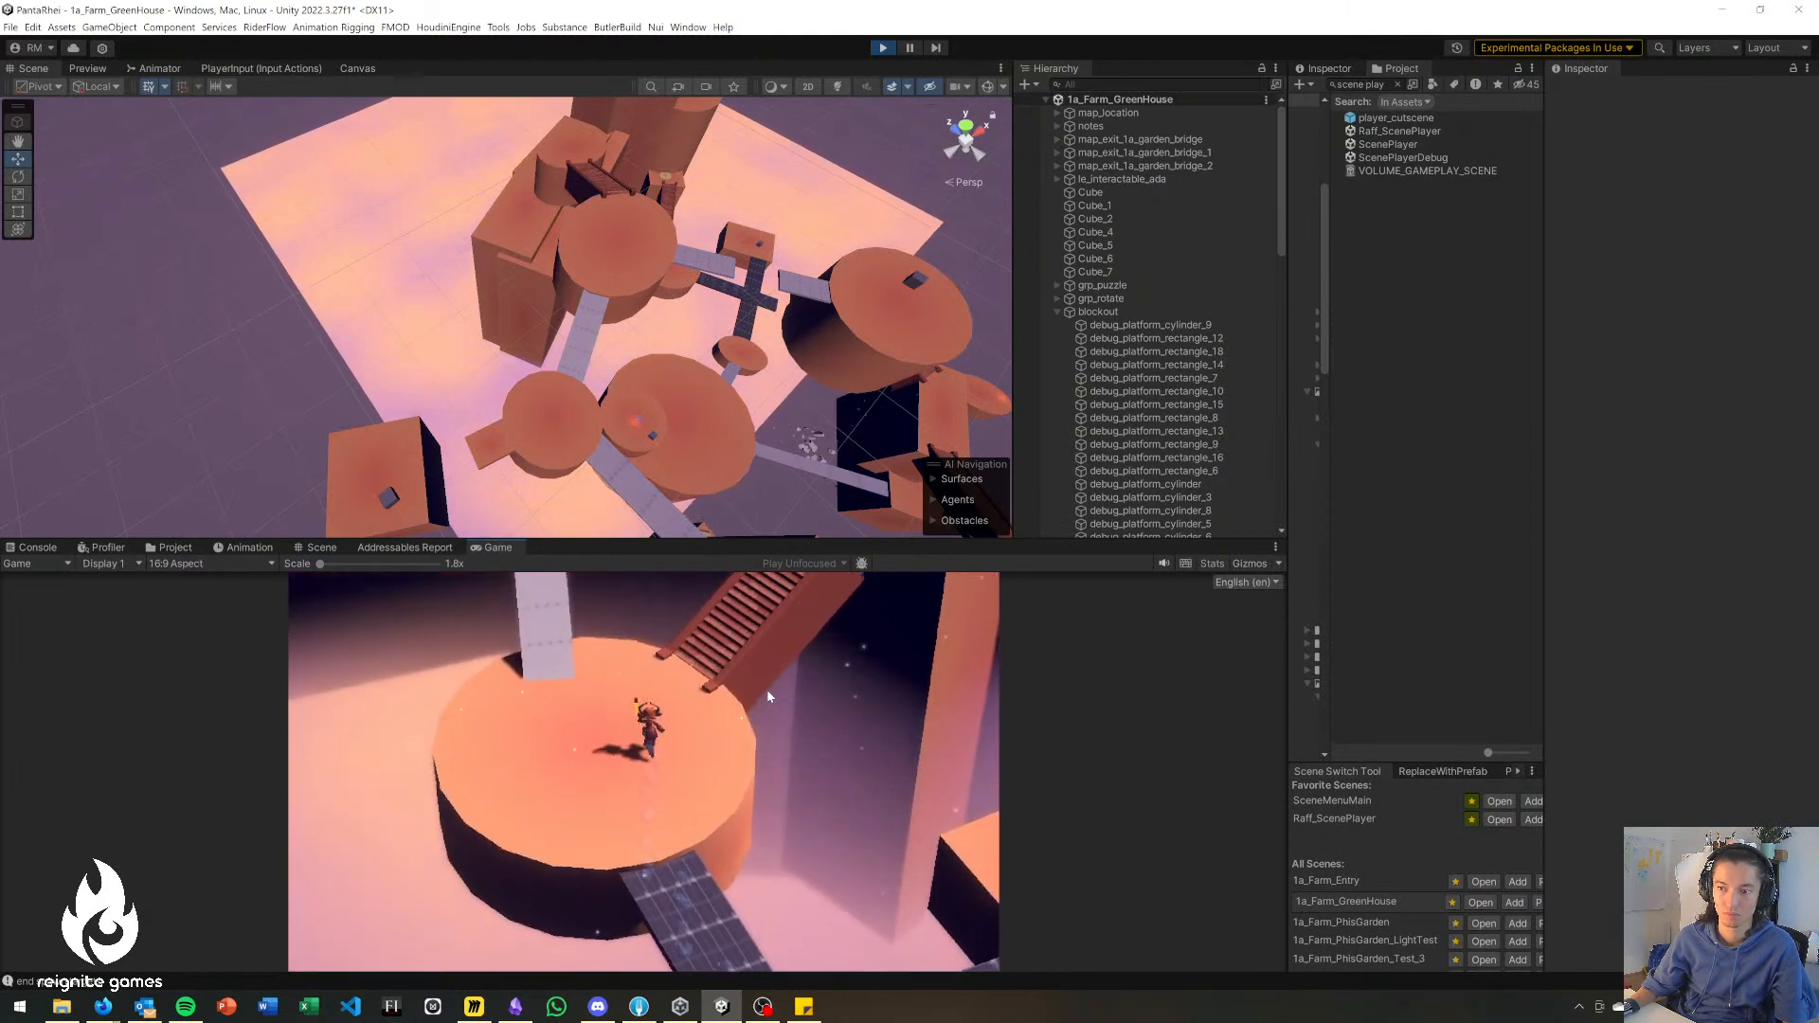
key(w)
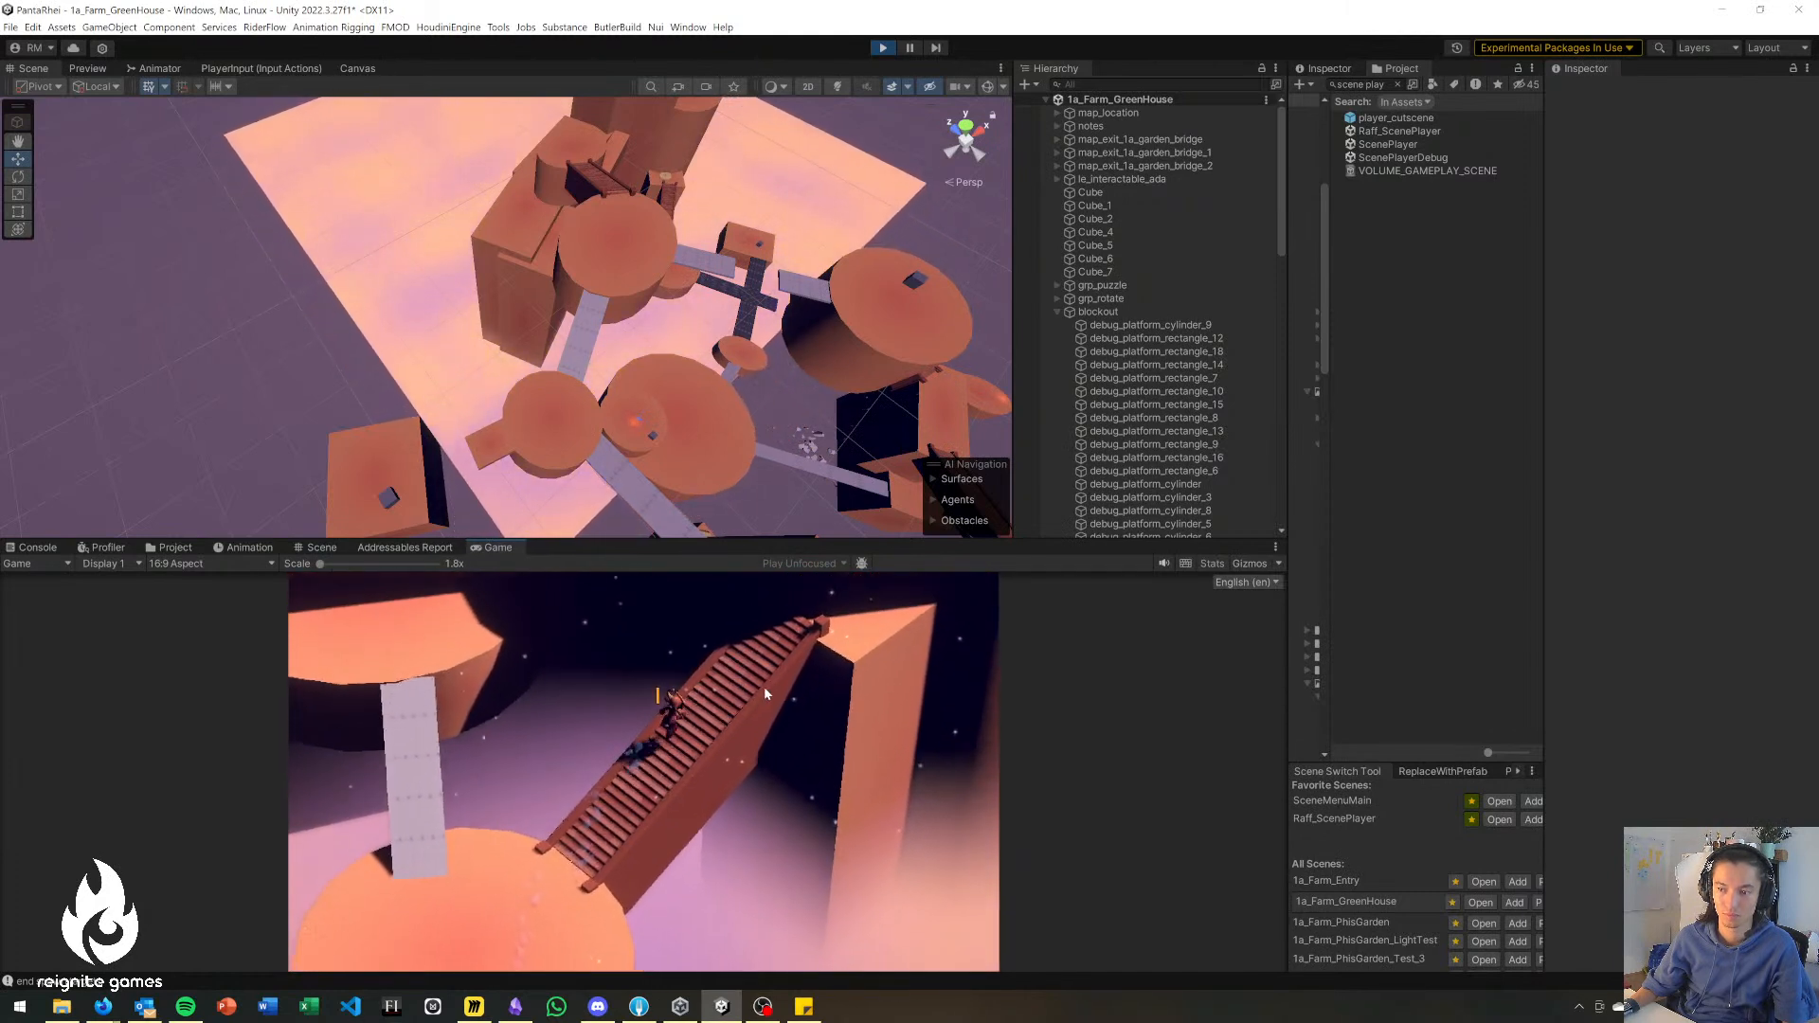
key(w)
key(space)
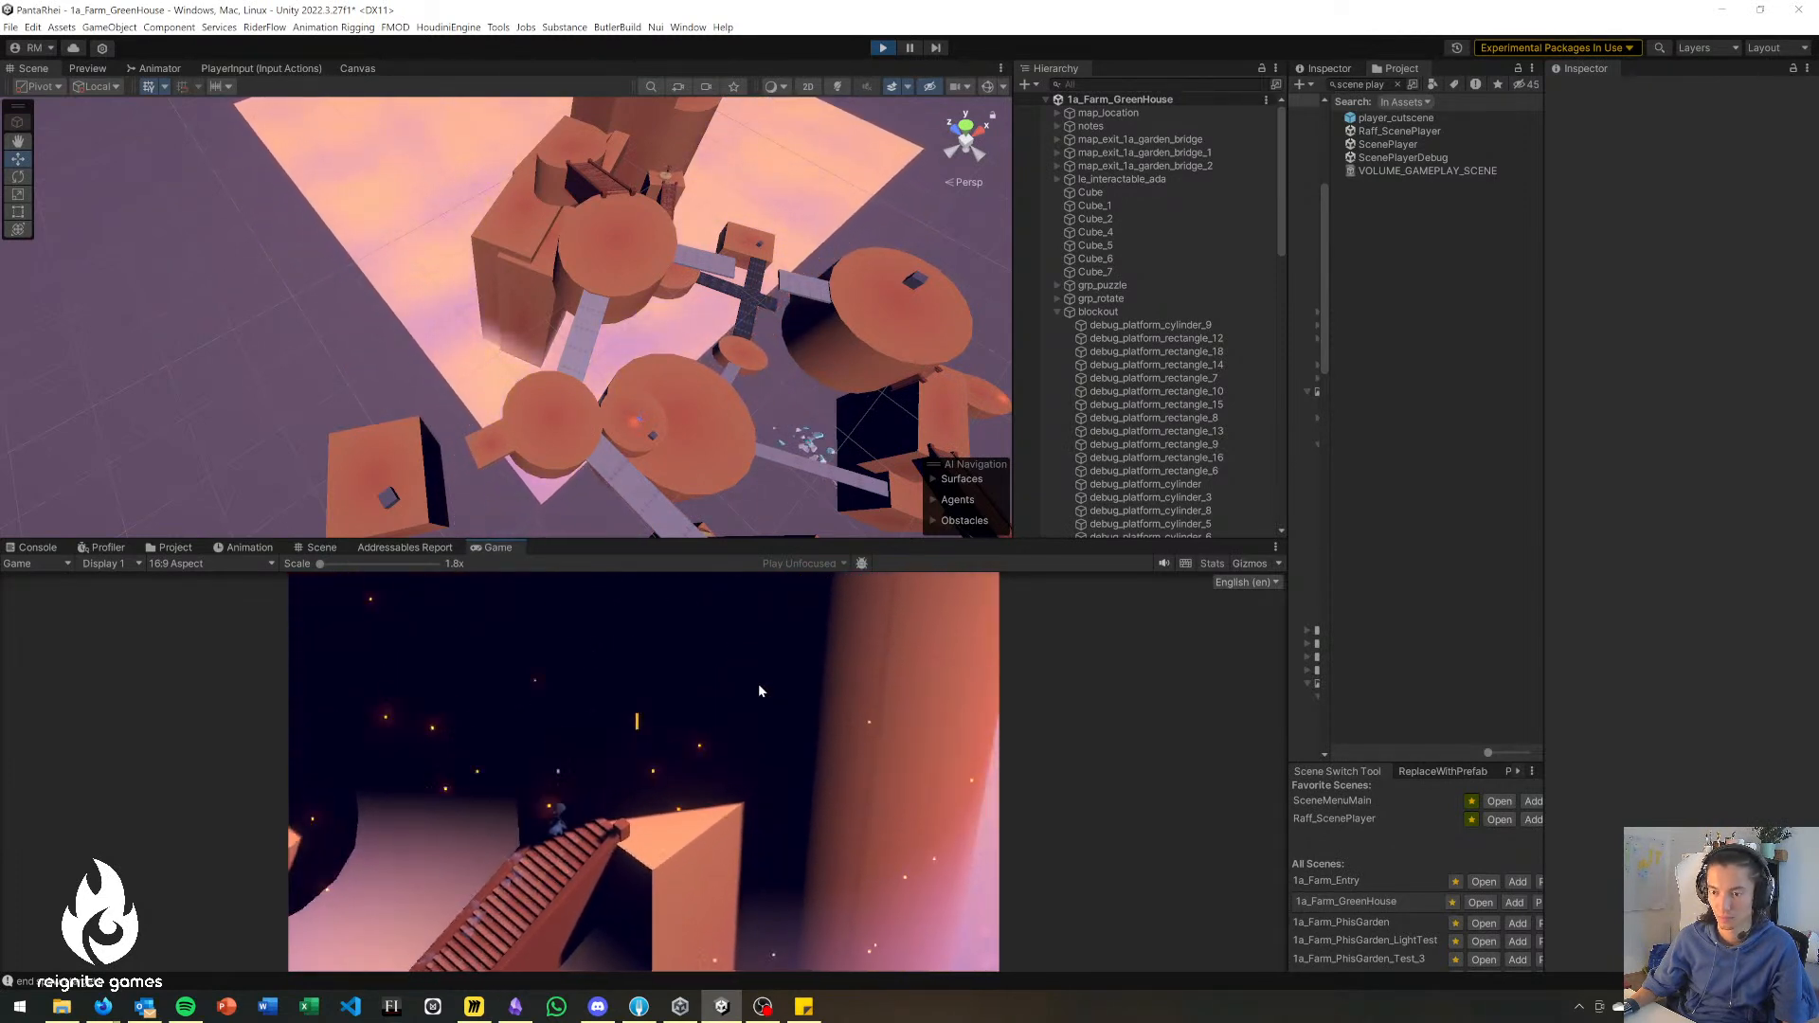
key(w)
key(d)
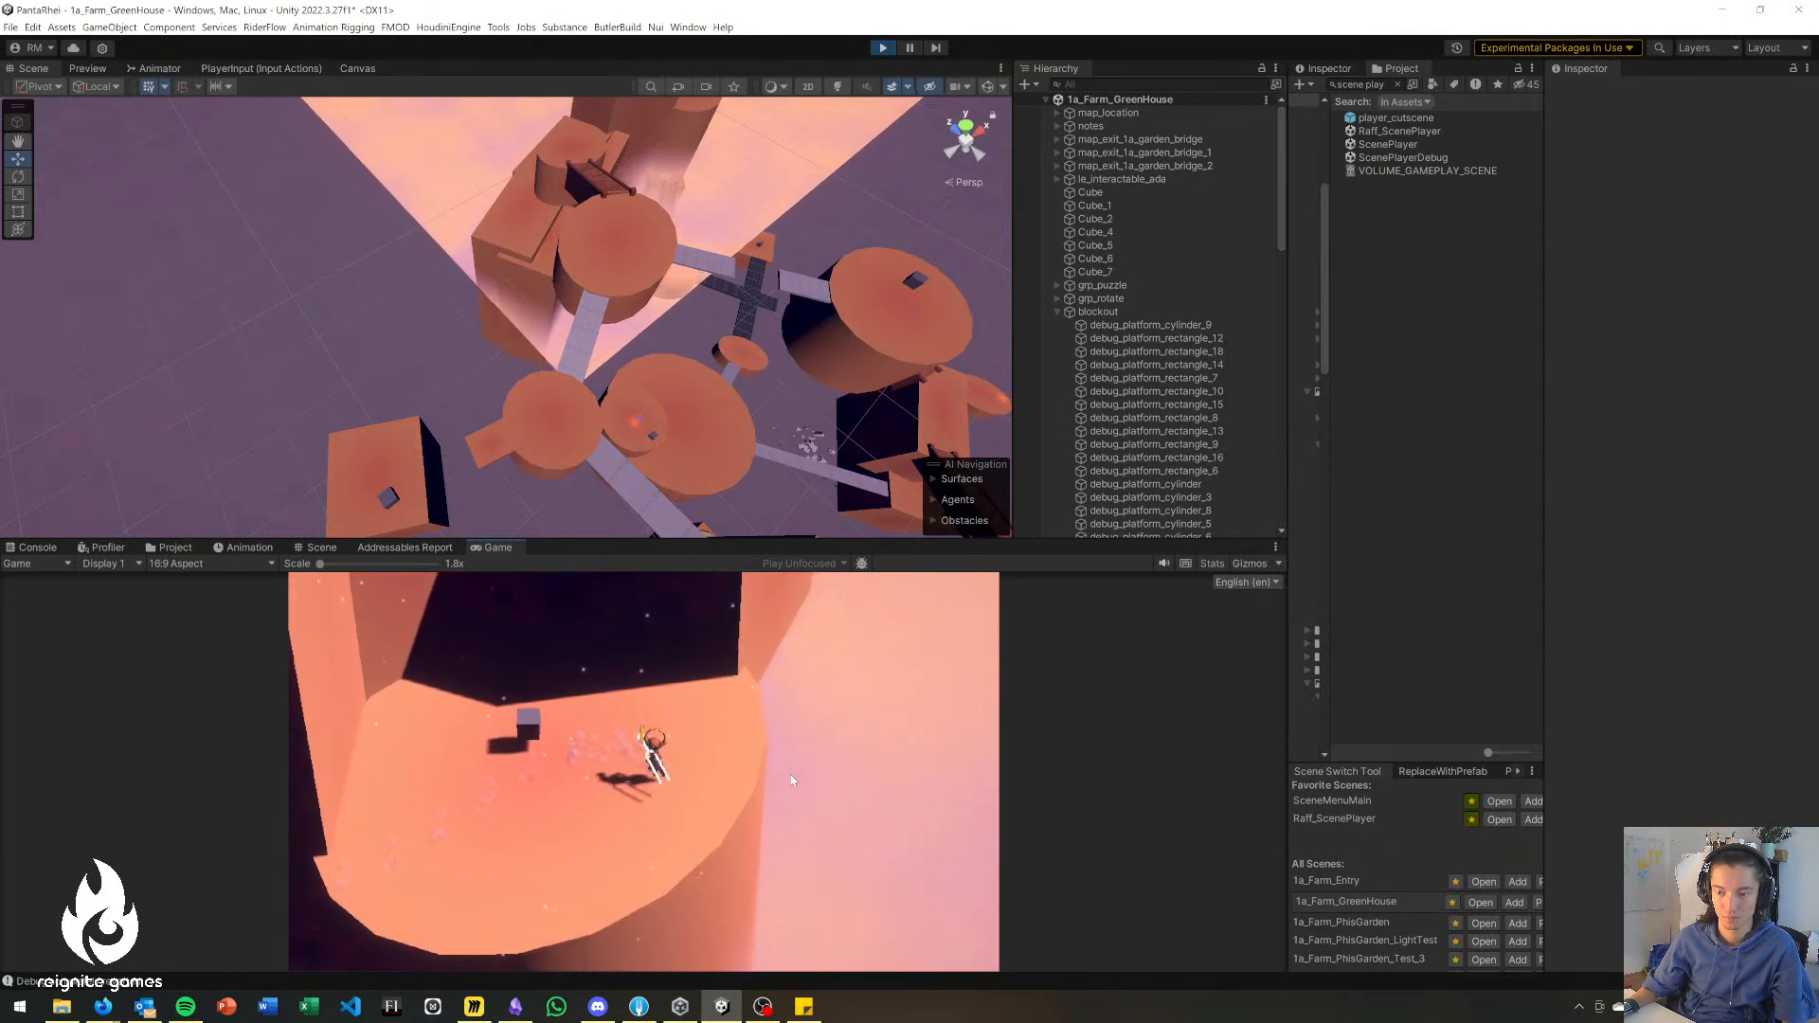
Test the character's ability on the high rounded platform, then walk past the cube to the platform's outer edge.
click(788, 772)
click(785, 774)
click(769, 788)
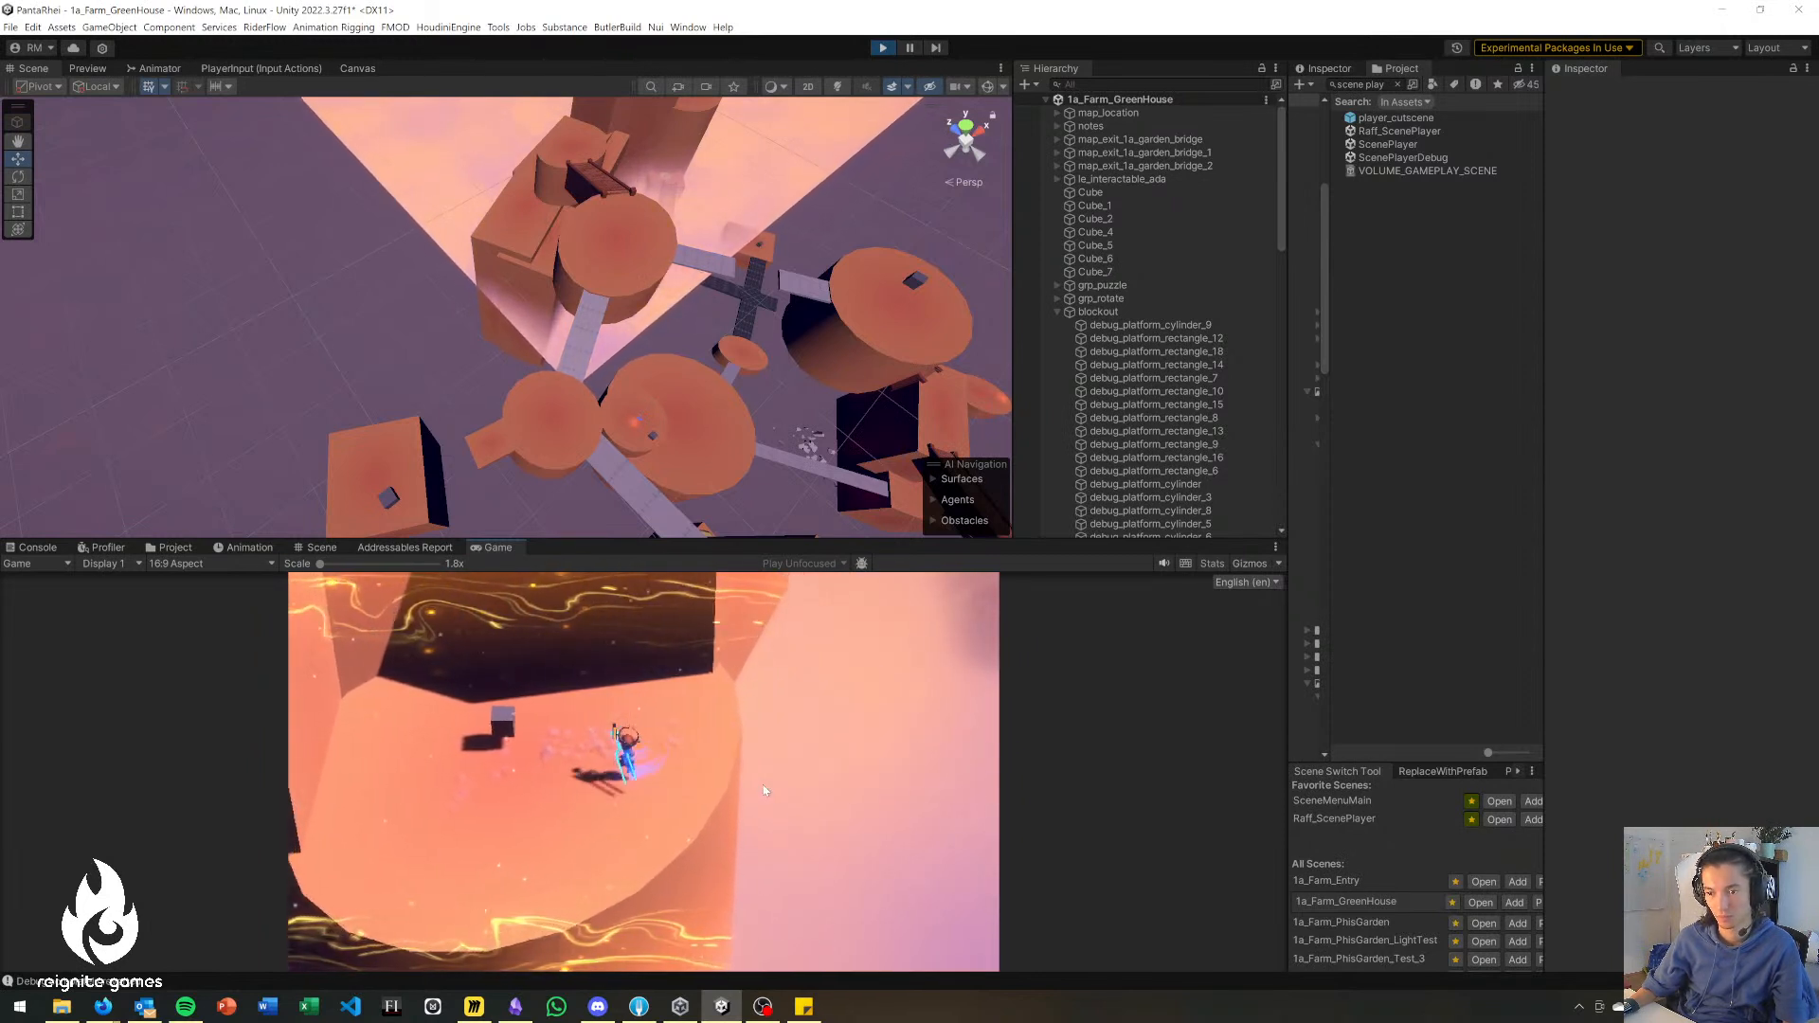
key(a)
key(s)
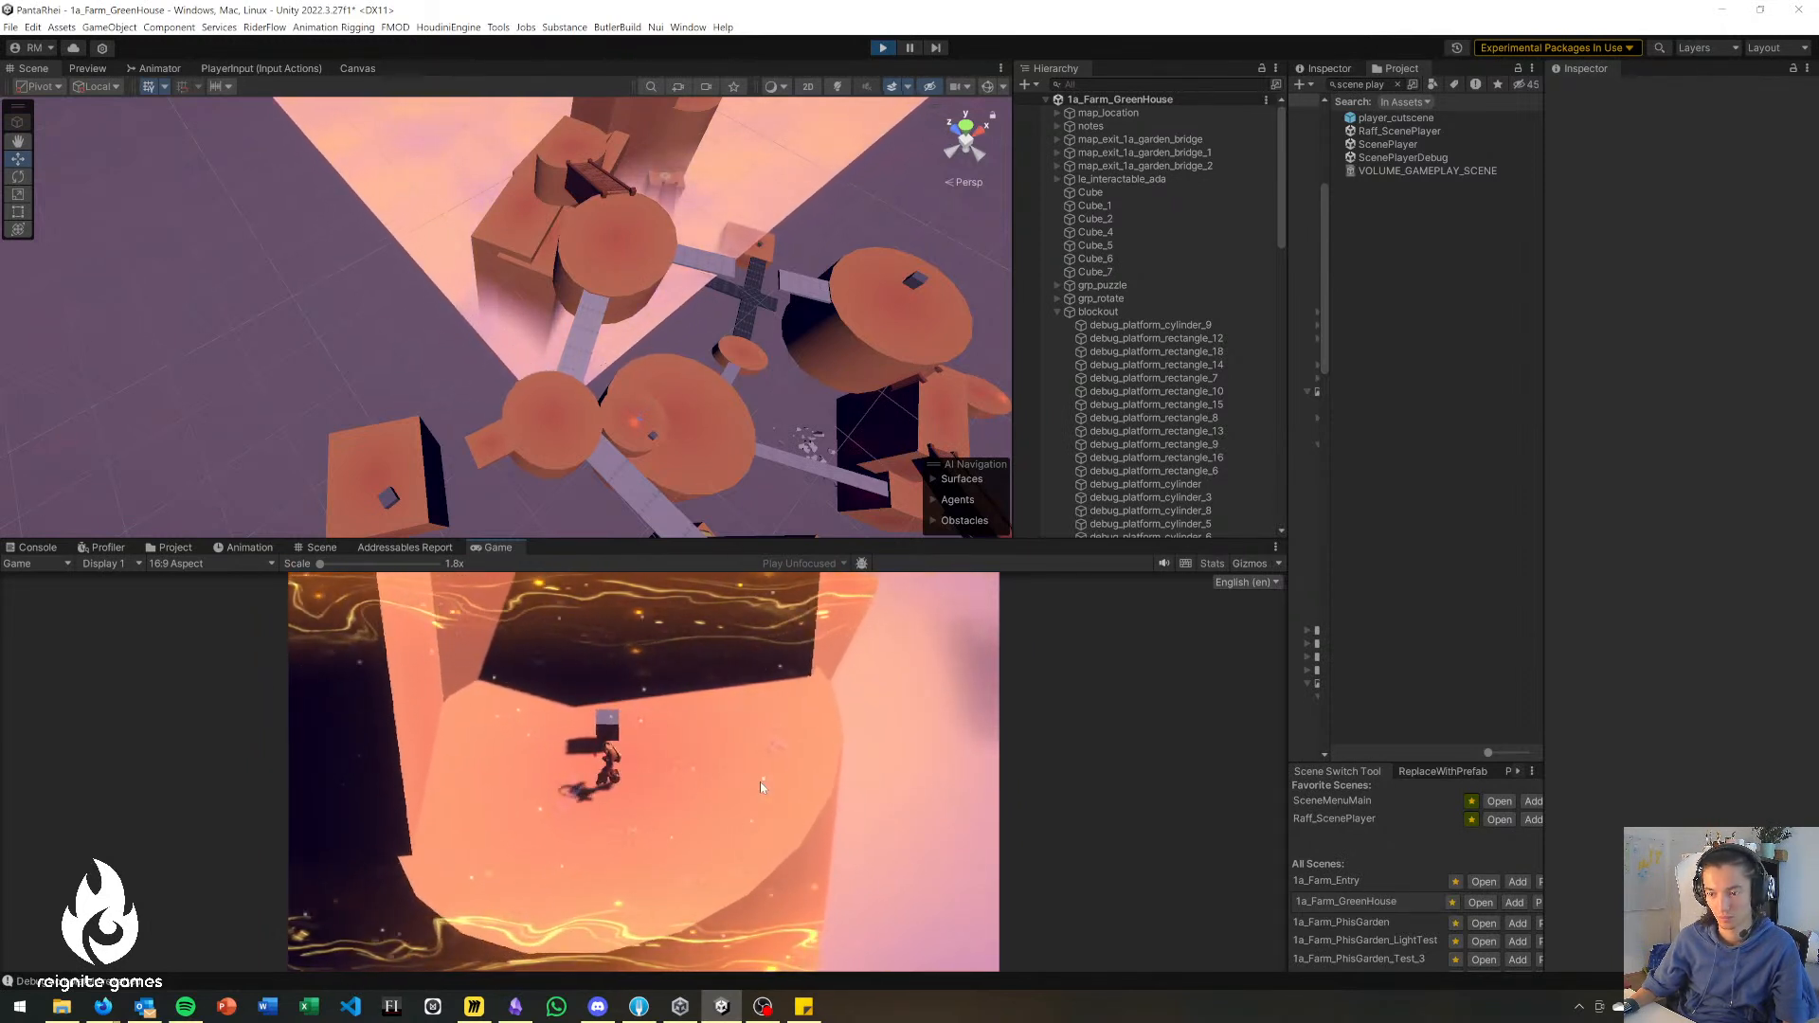
key(a)
key(s)
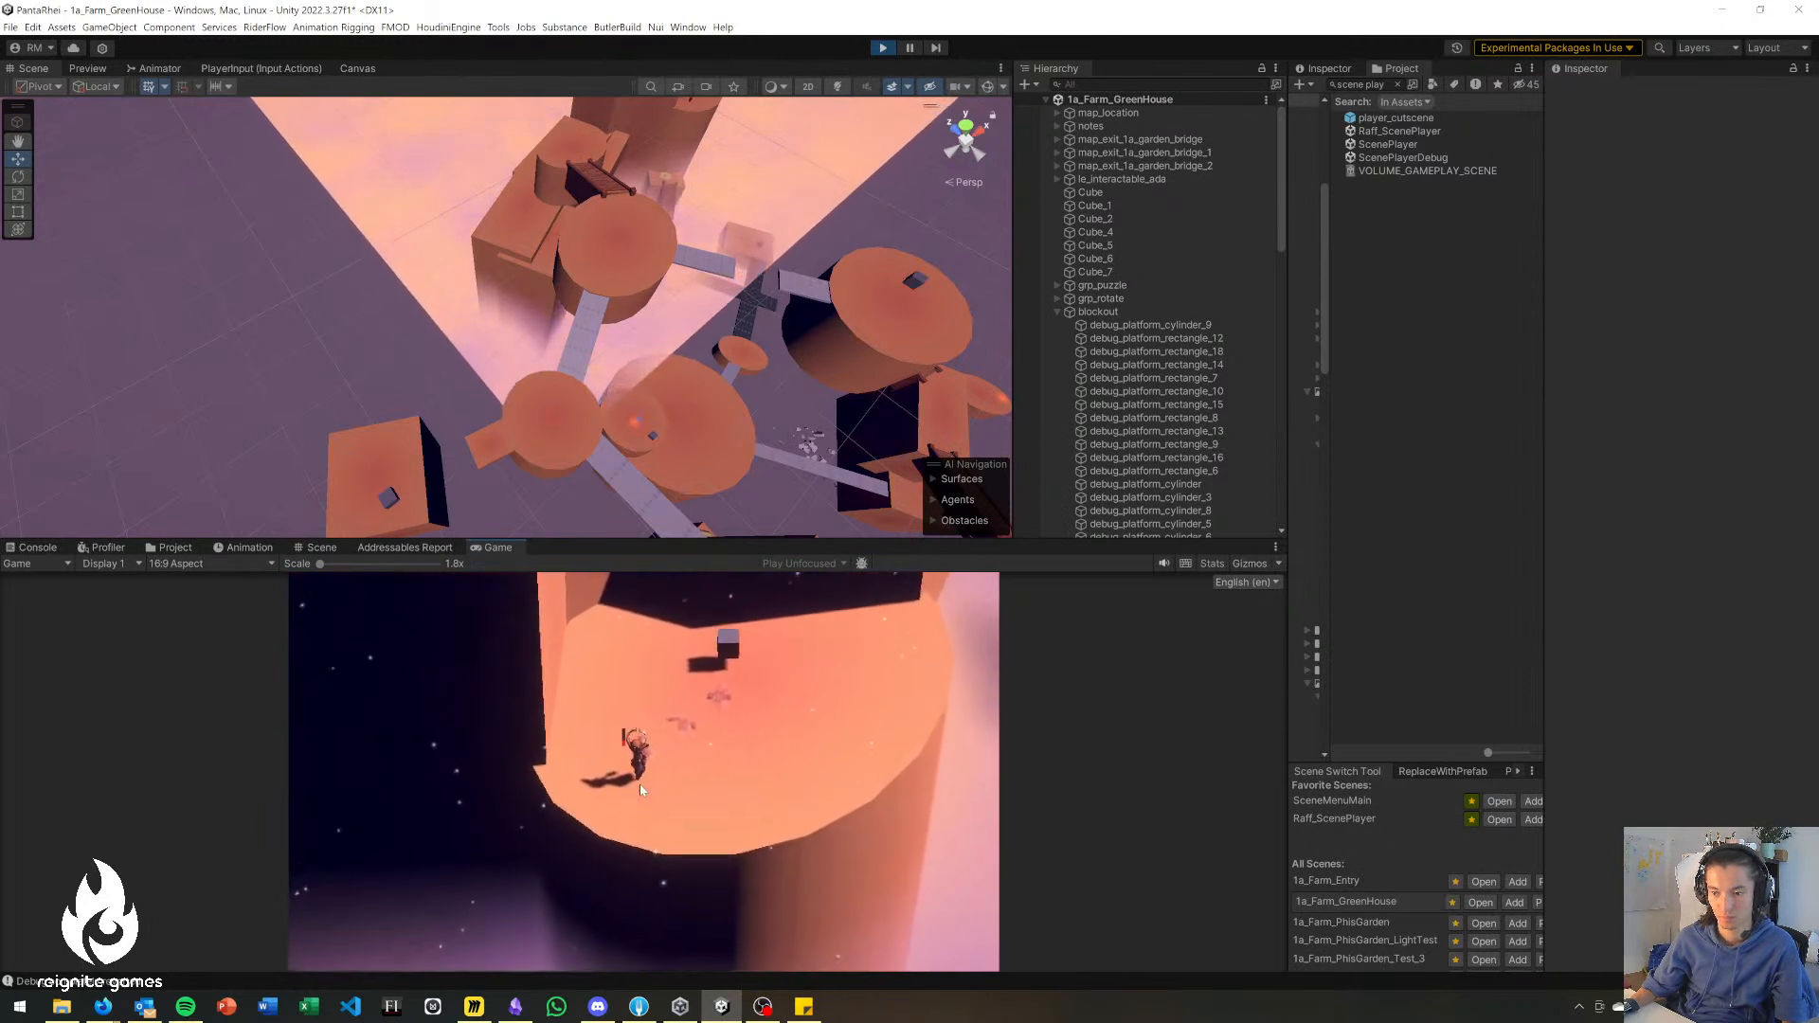
Walk the character from the outer edge back to the cube and around it.
key(d)
key(w)
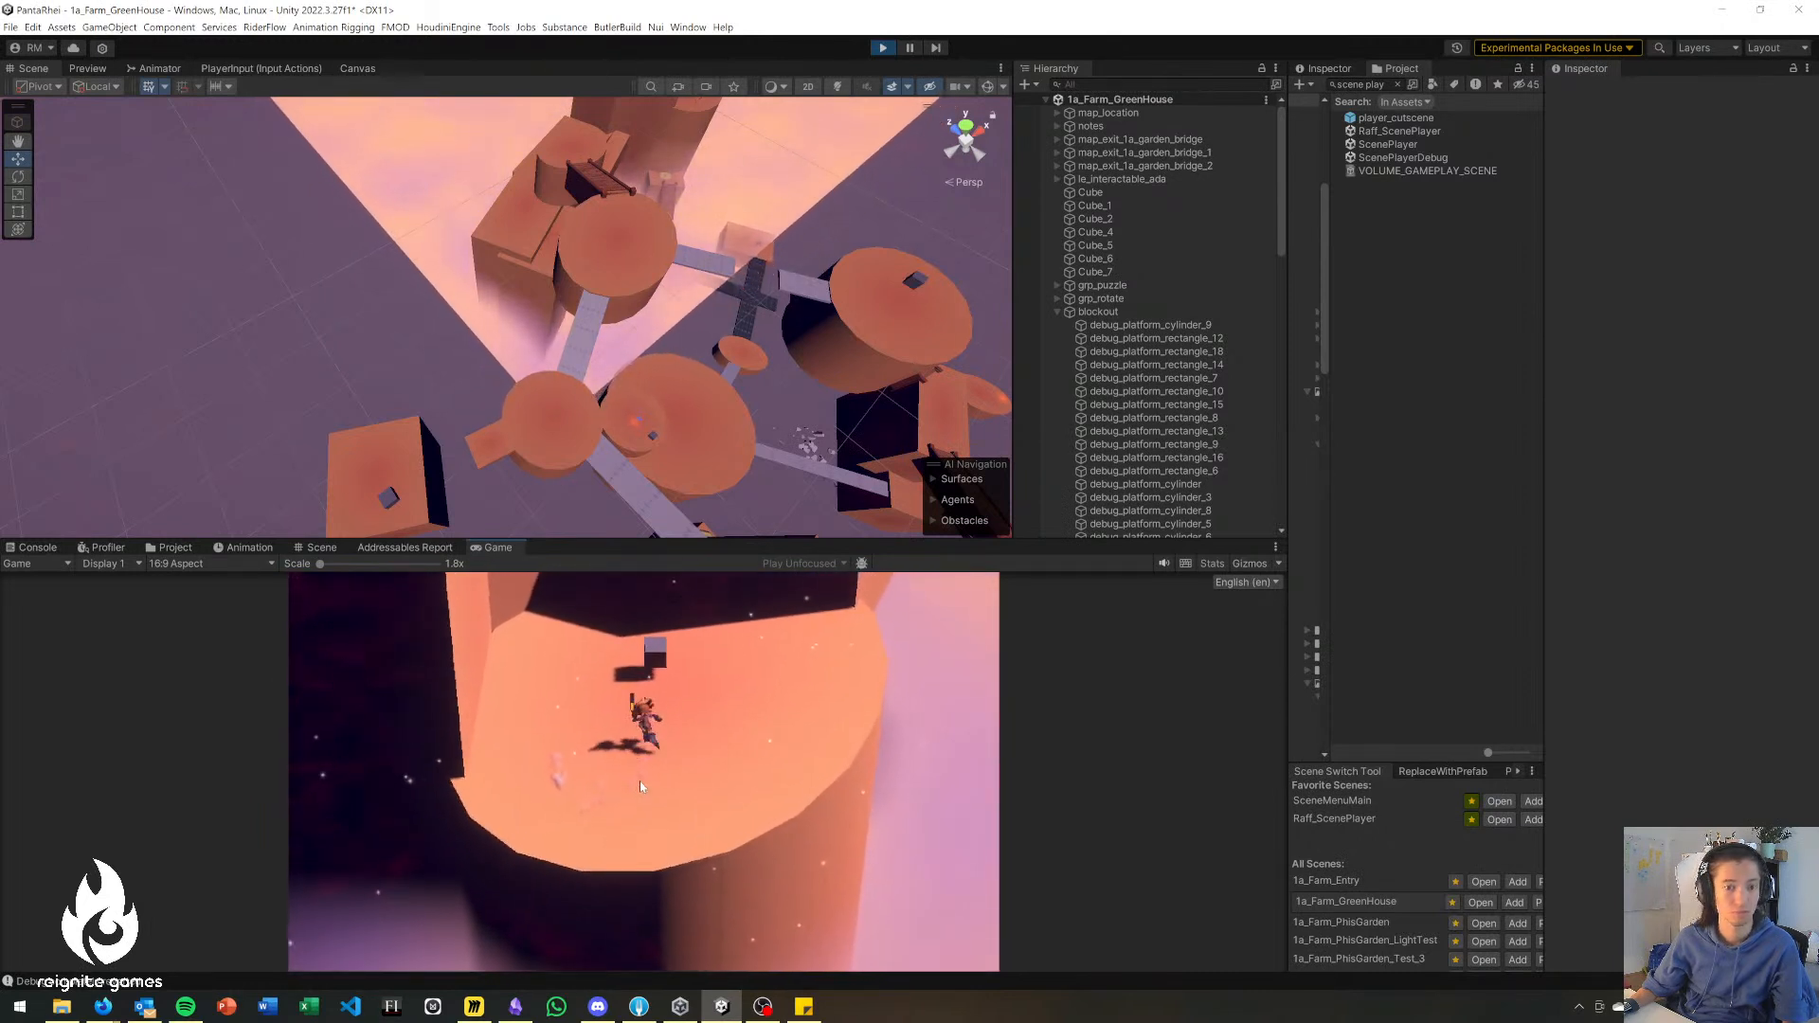
key(a)
key(w)
key(d)
key(s)
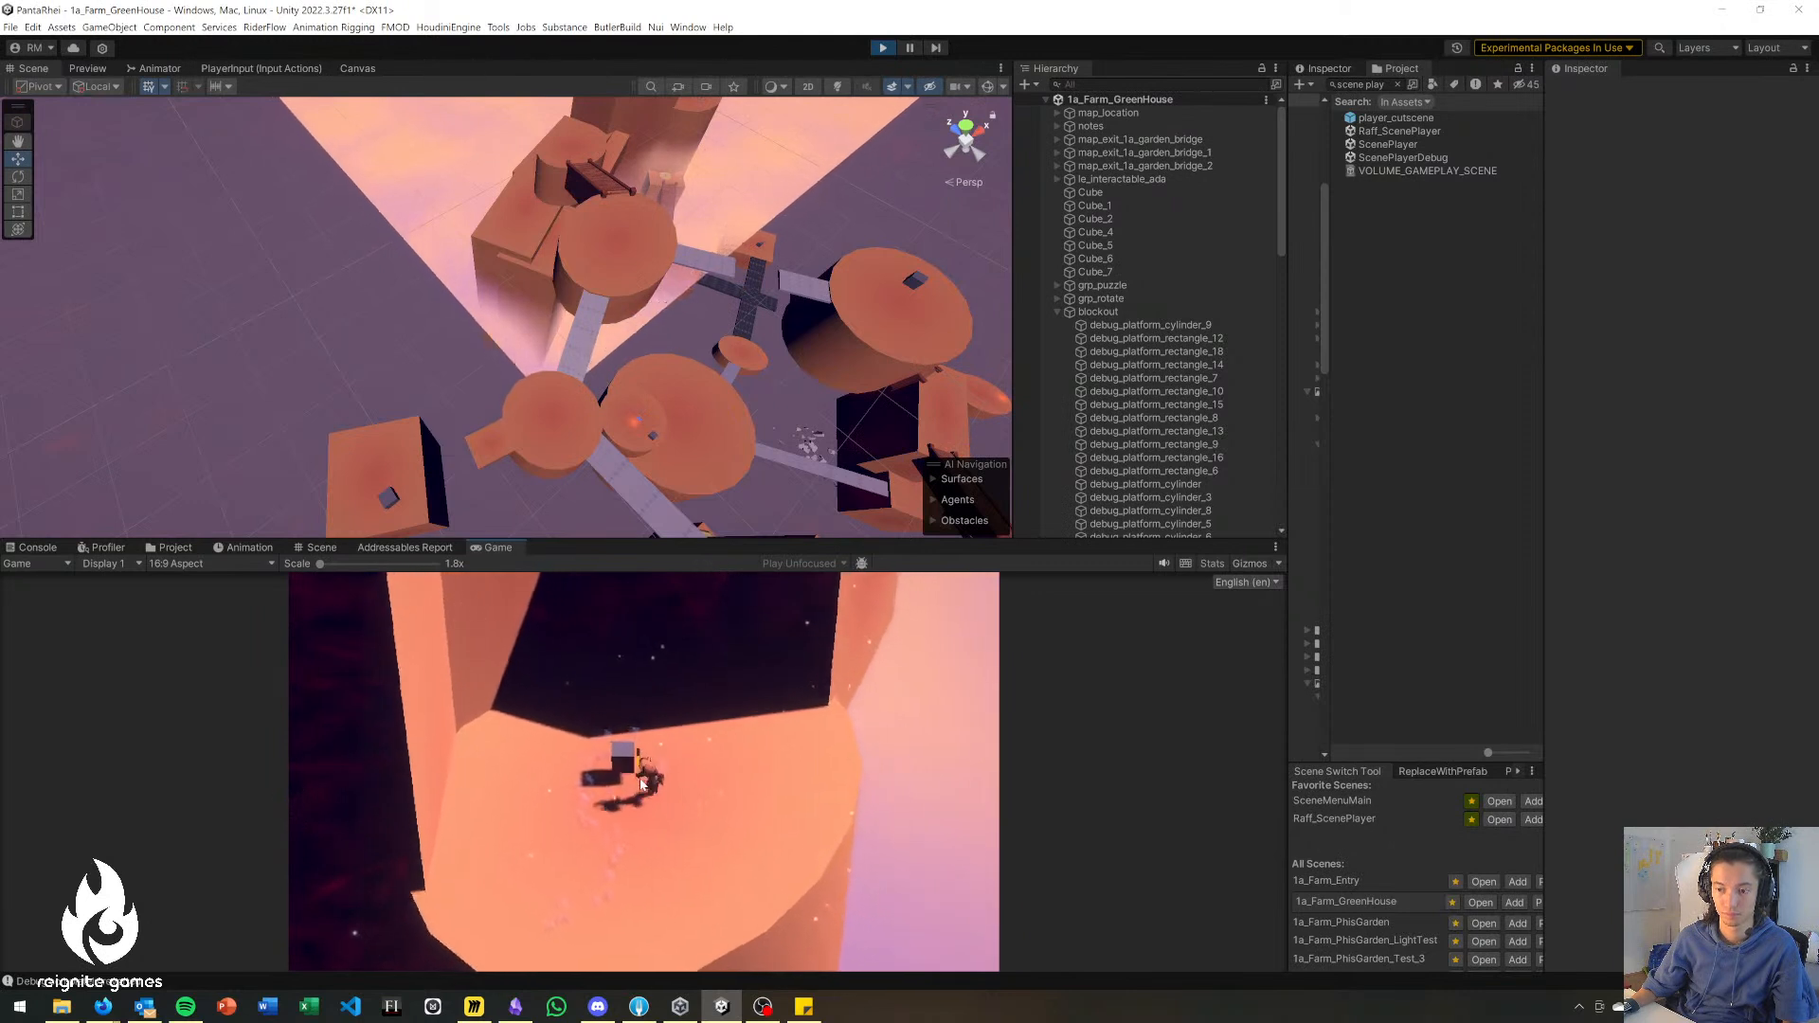
Return the character down the wooden stairs to the lower round platform and stop the playtest.
key(a)
key(s)
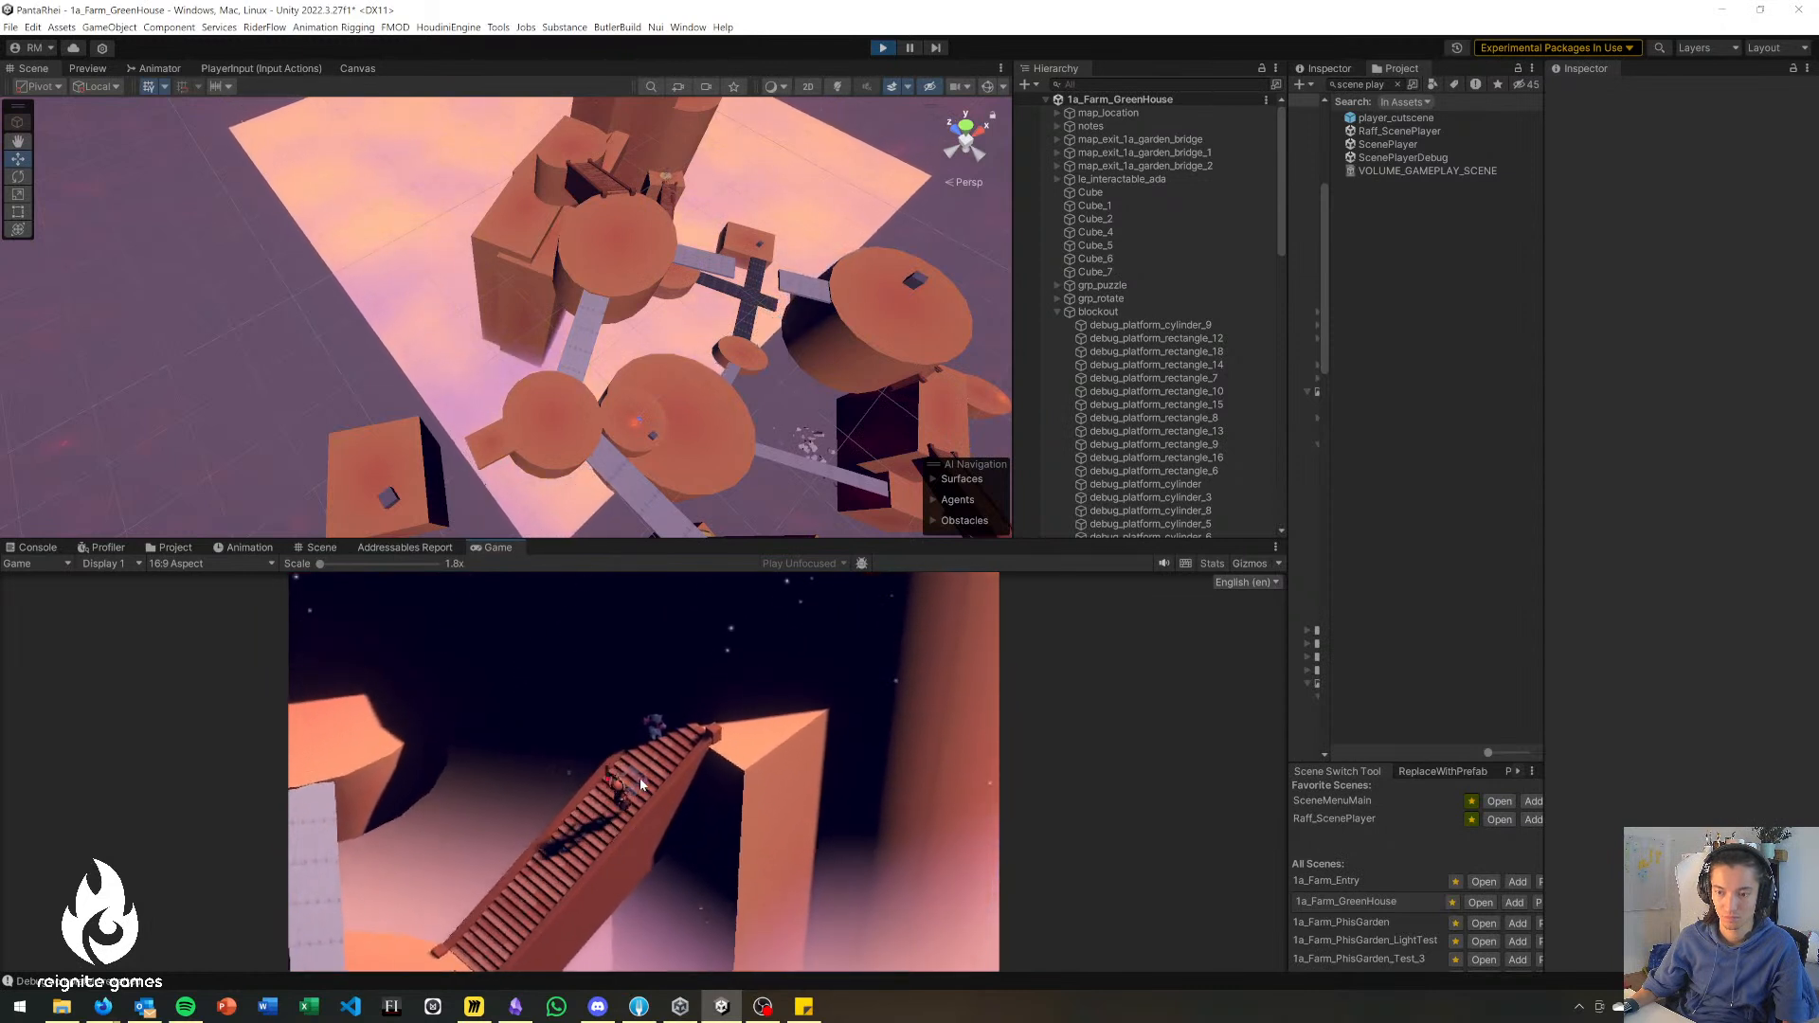
key(a)
key(s)
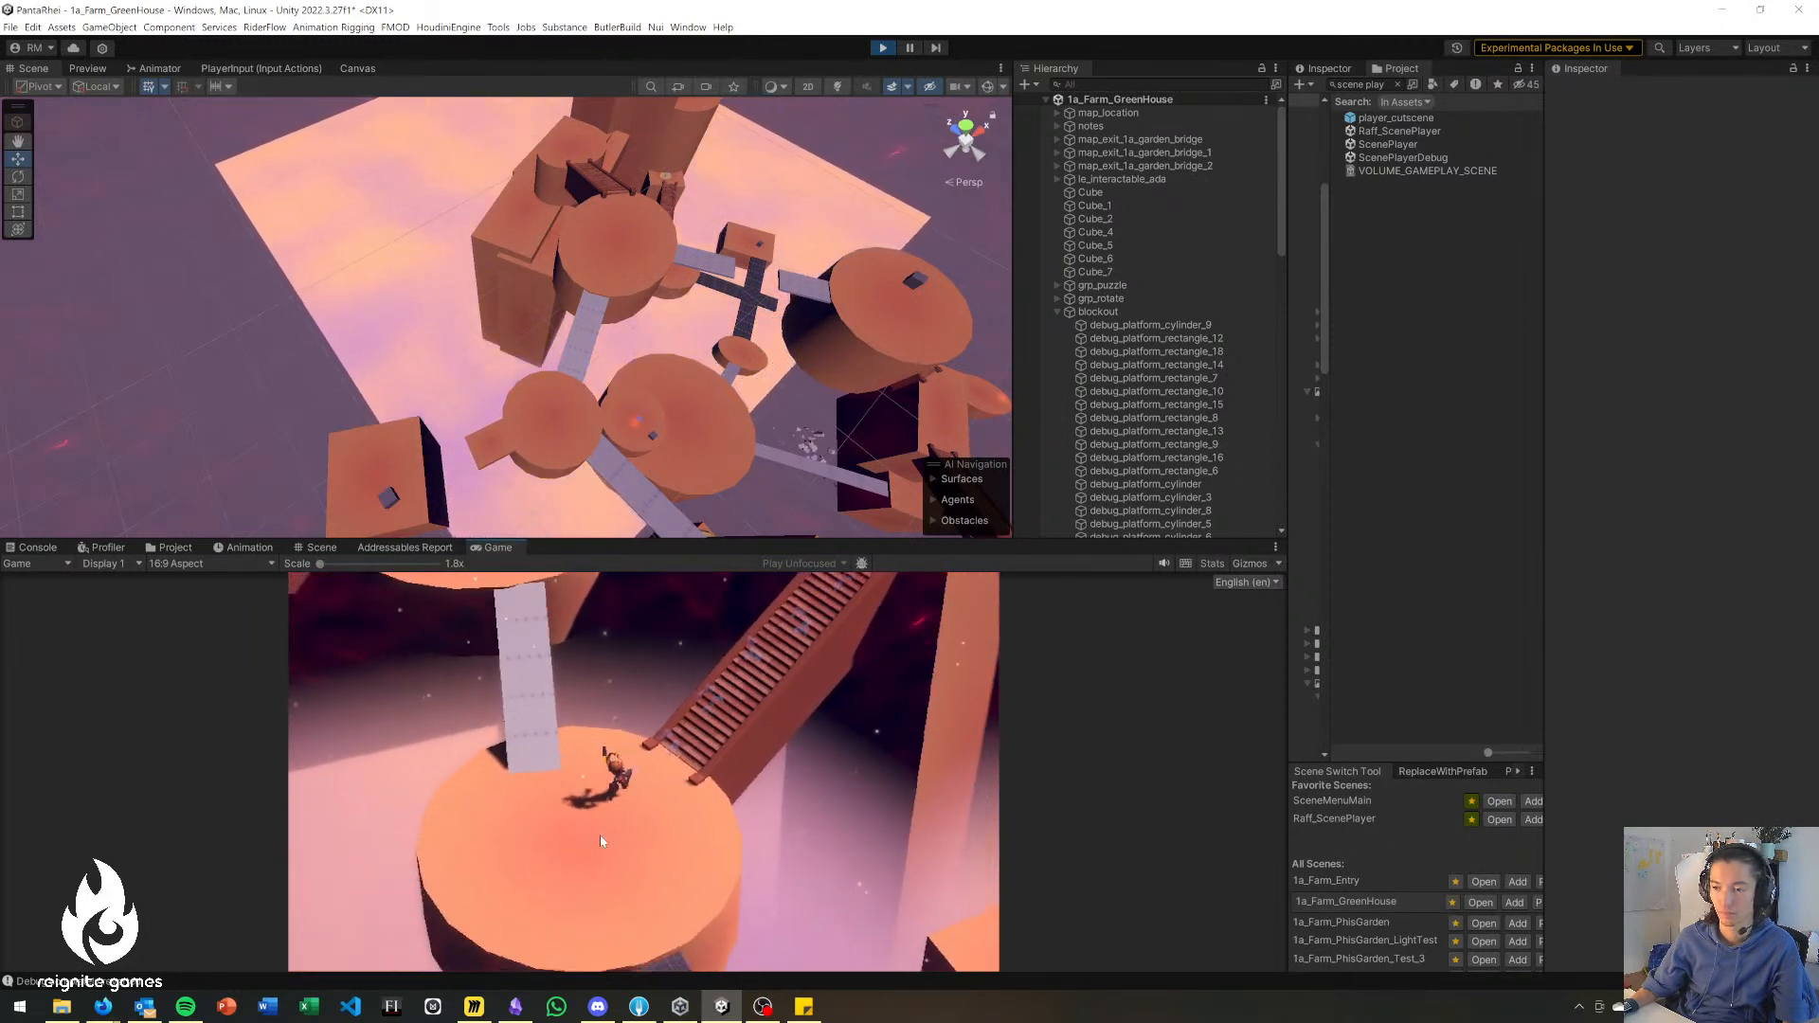
click(889, 48)
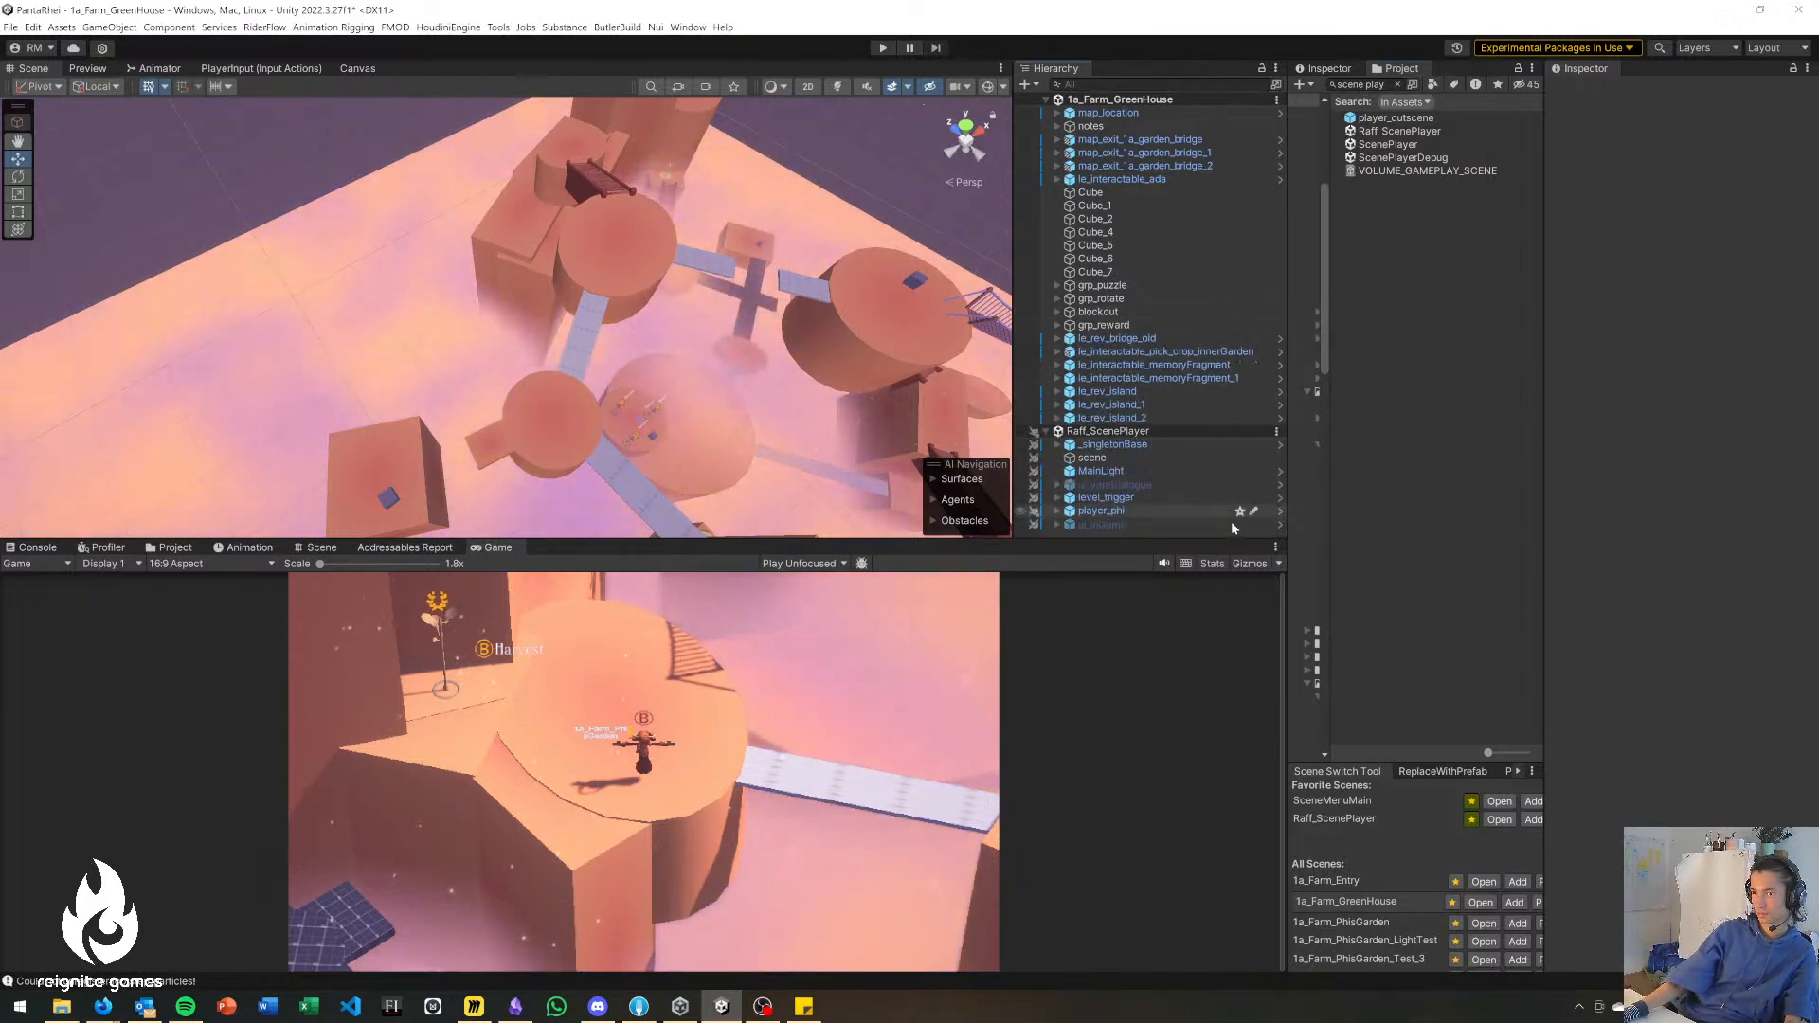
alt+drag(568, 381, 132, 380)
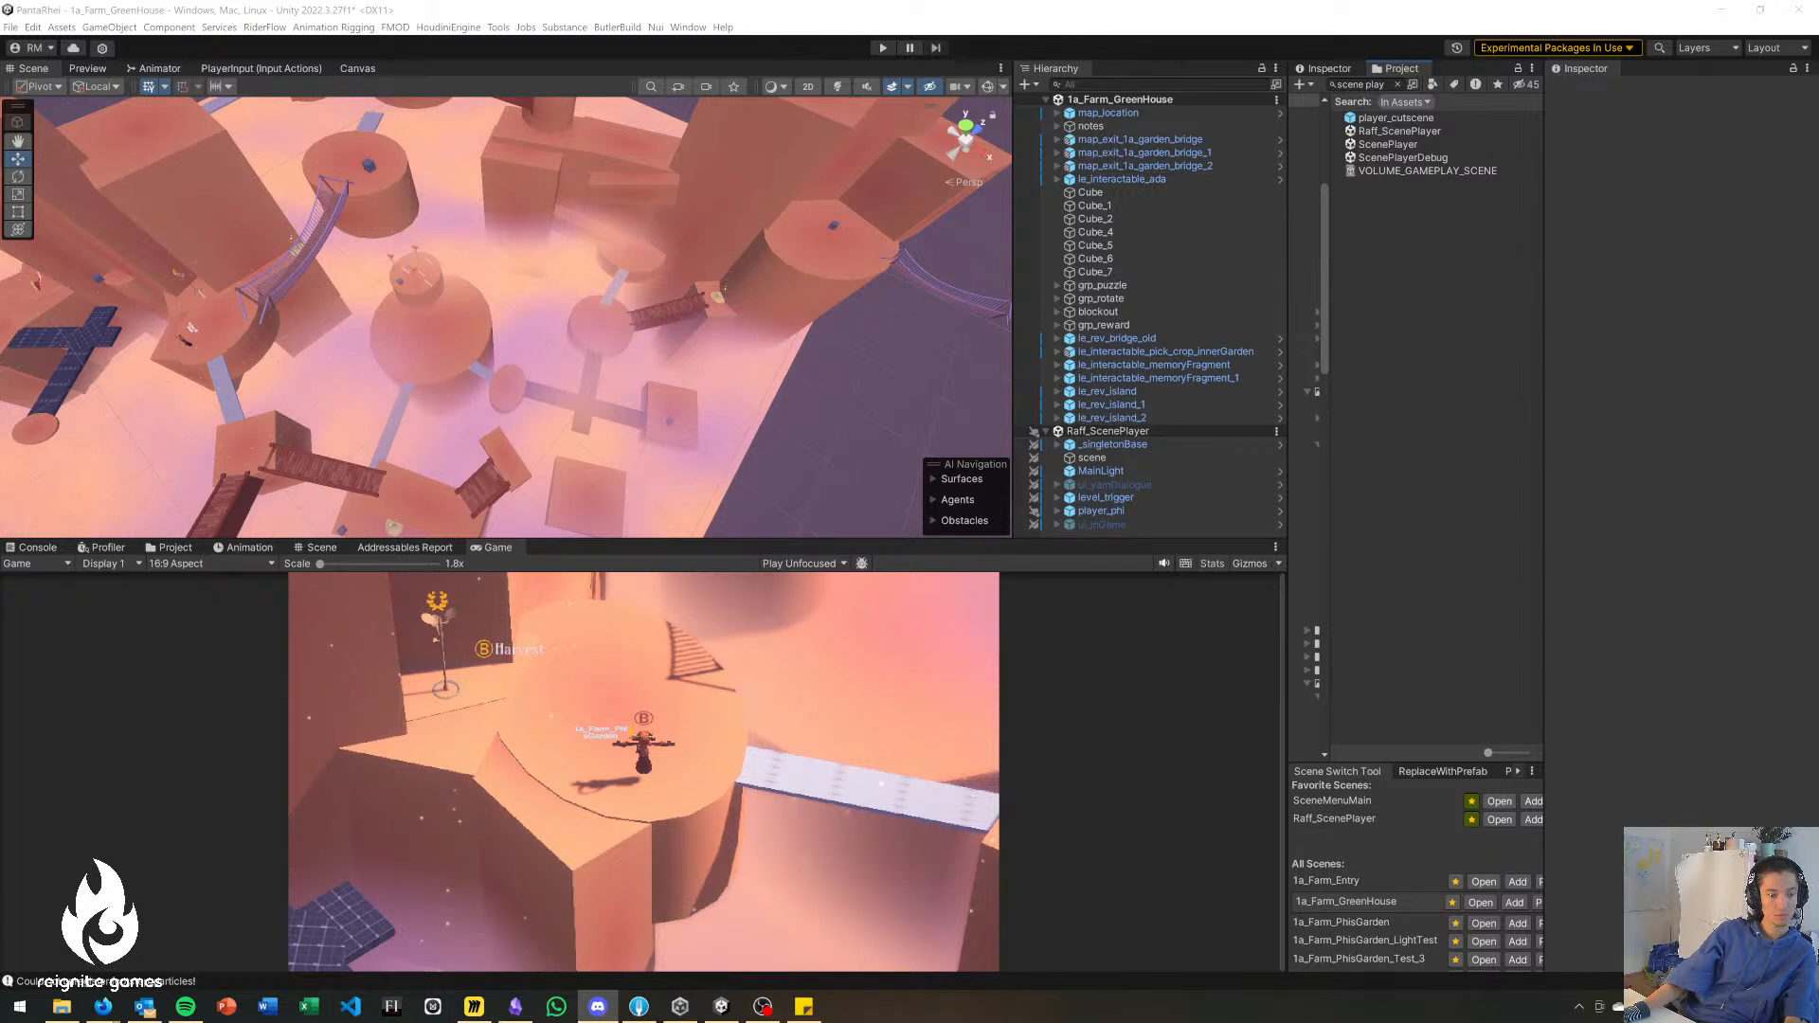
In Fork, commit the changes to Raff_ScenePlayer.unity and 1a_Farm_GreenHouse.unity and push feature/location-greenhouse to its default remote branch.
key(alt+Tab)
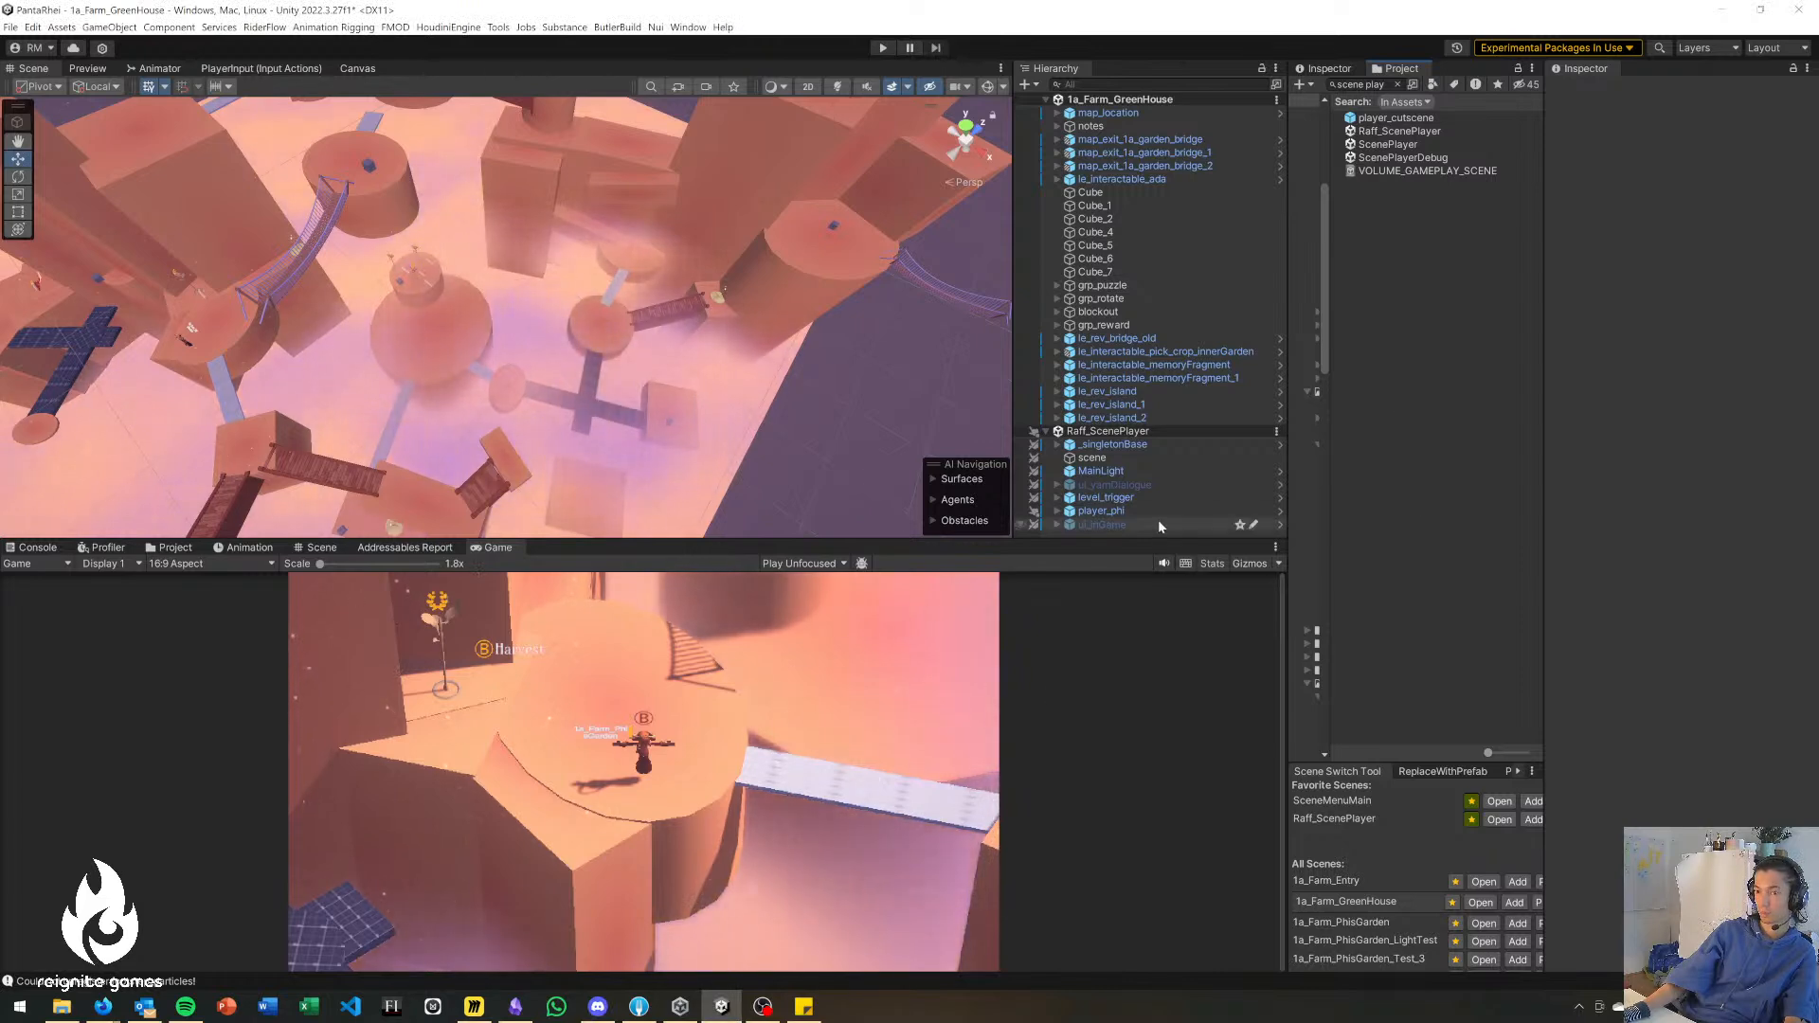
click(642, 1012)
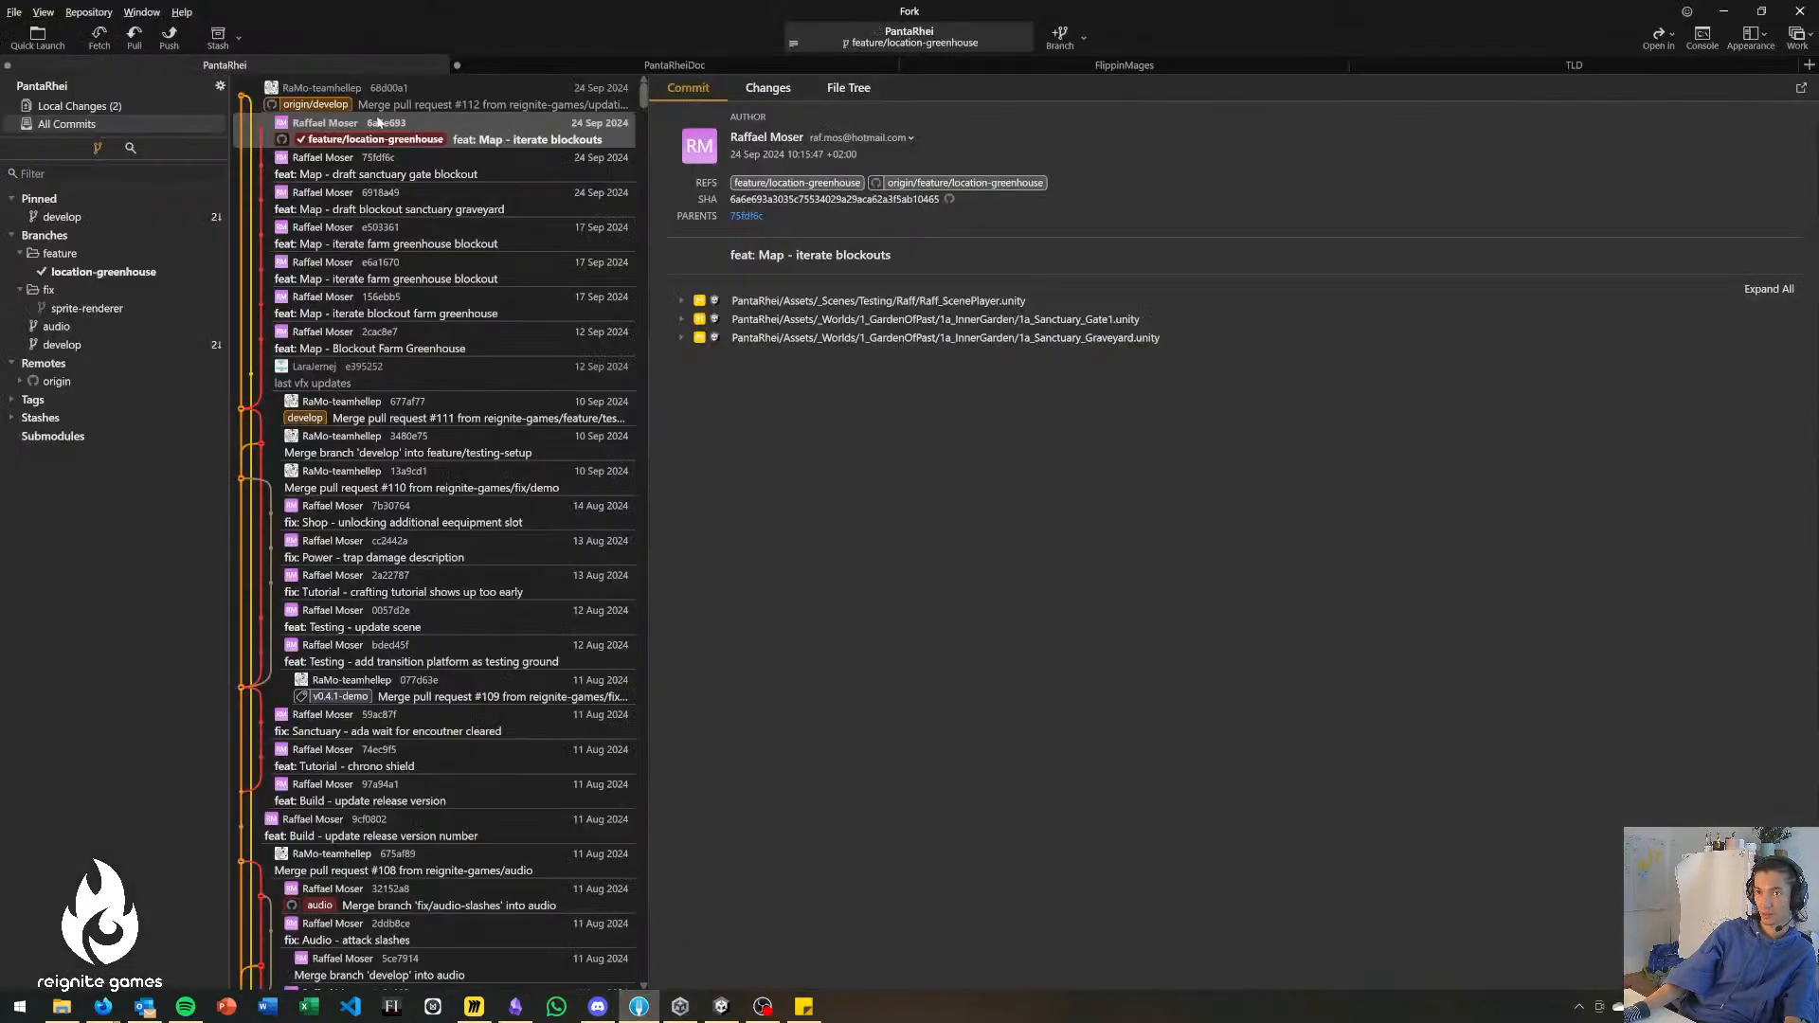
click(144, 108)
click(365, 211)
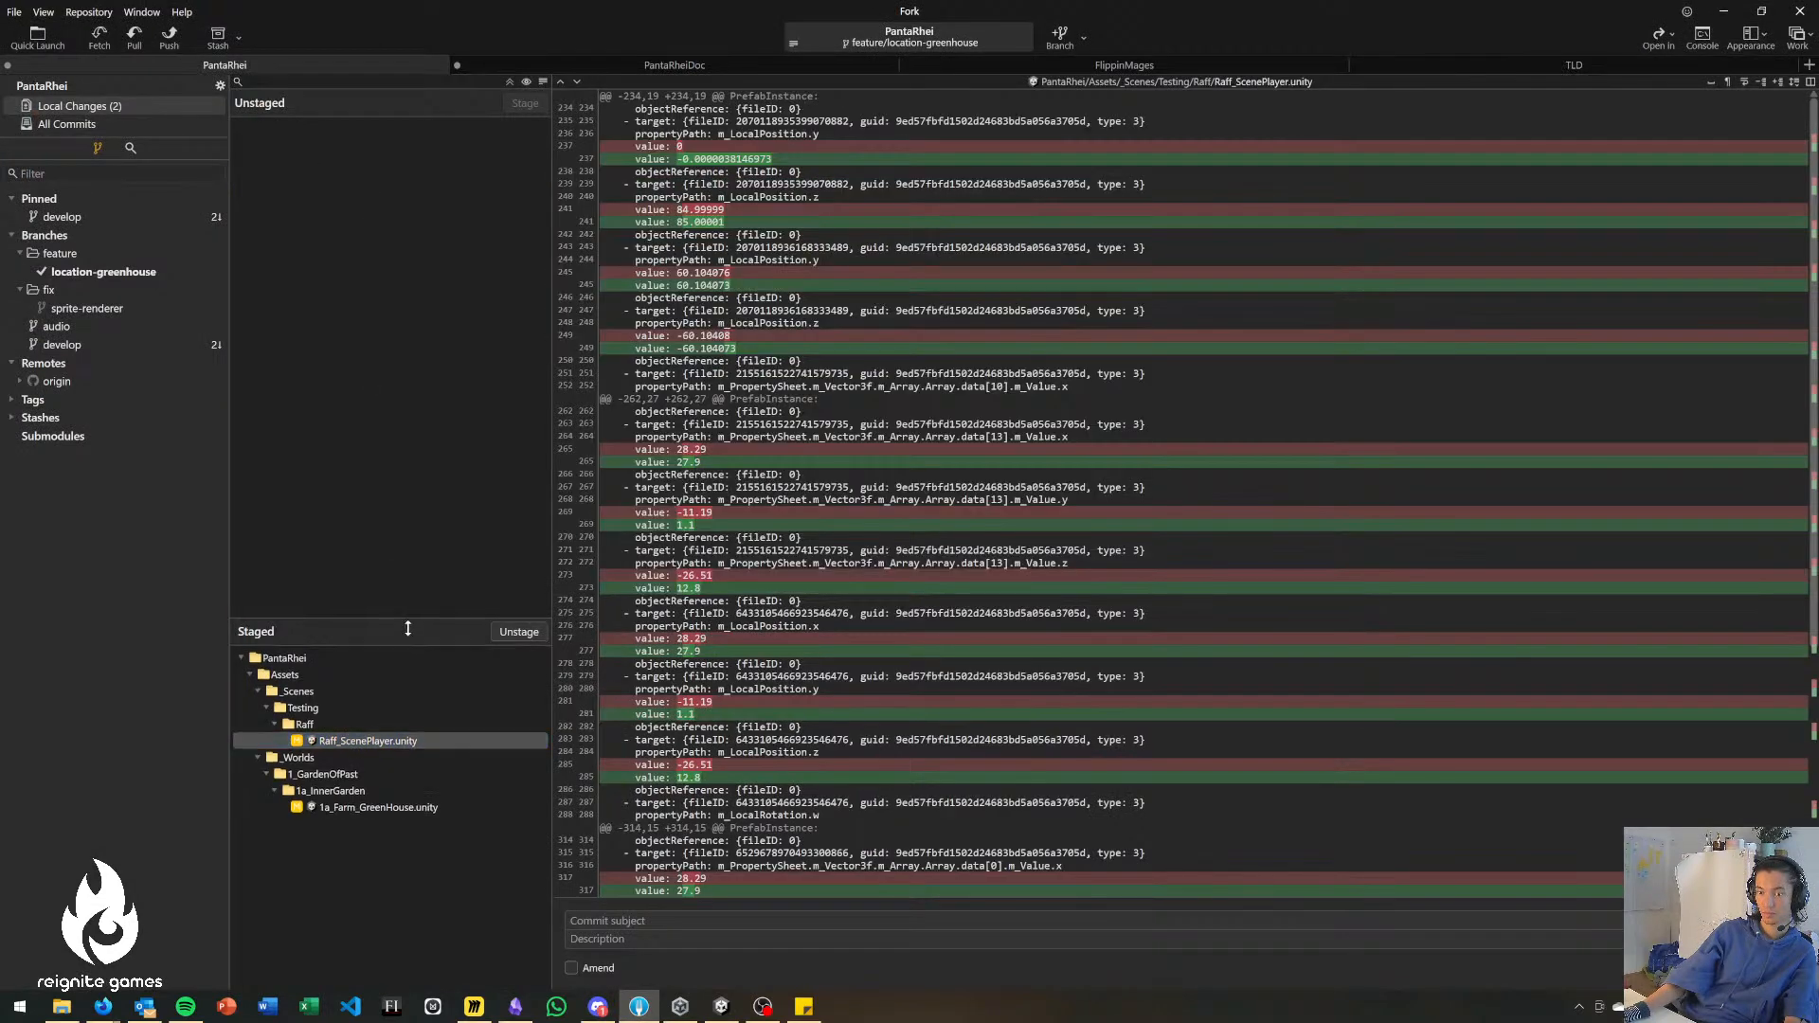
drag(408, 633, 403, 607)
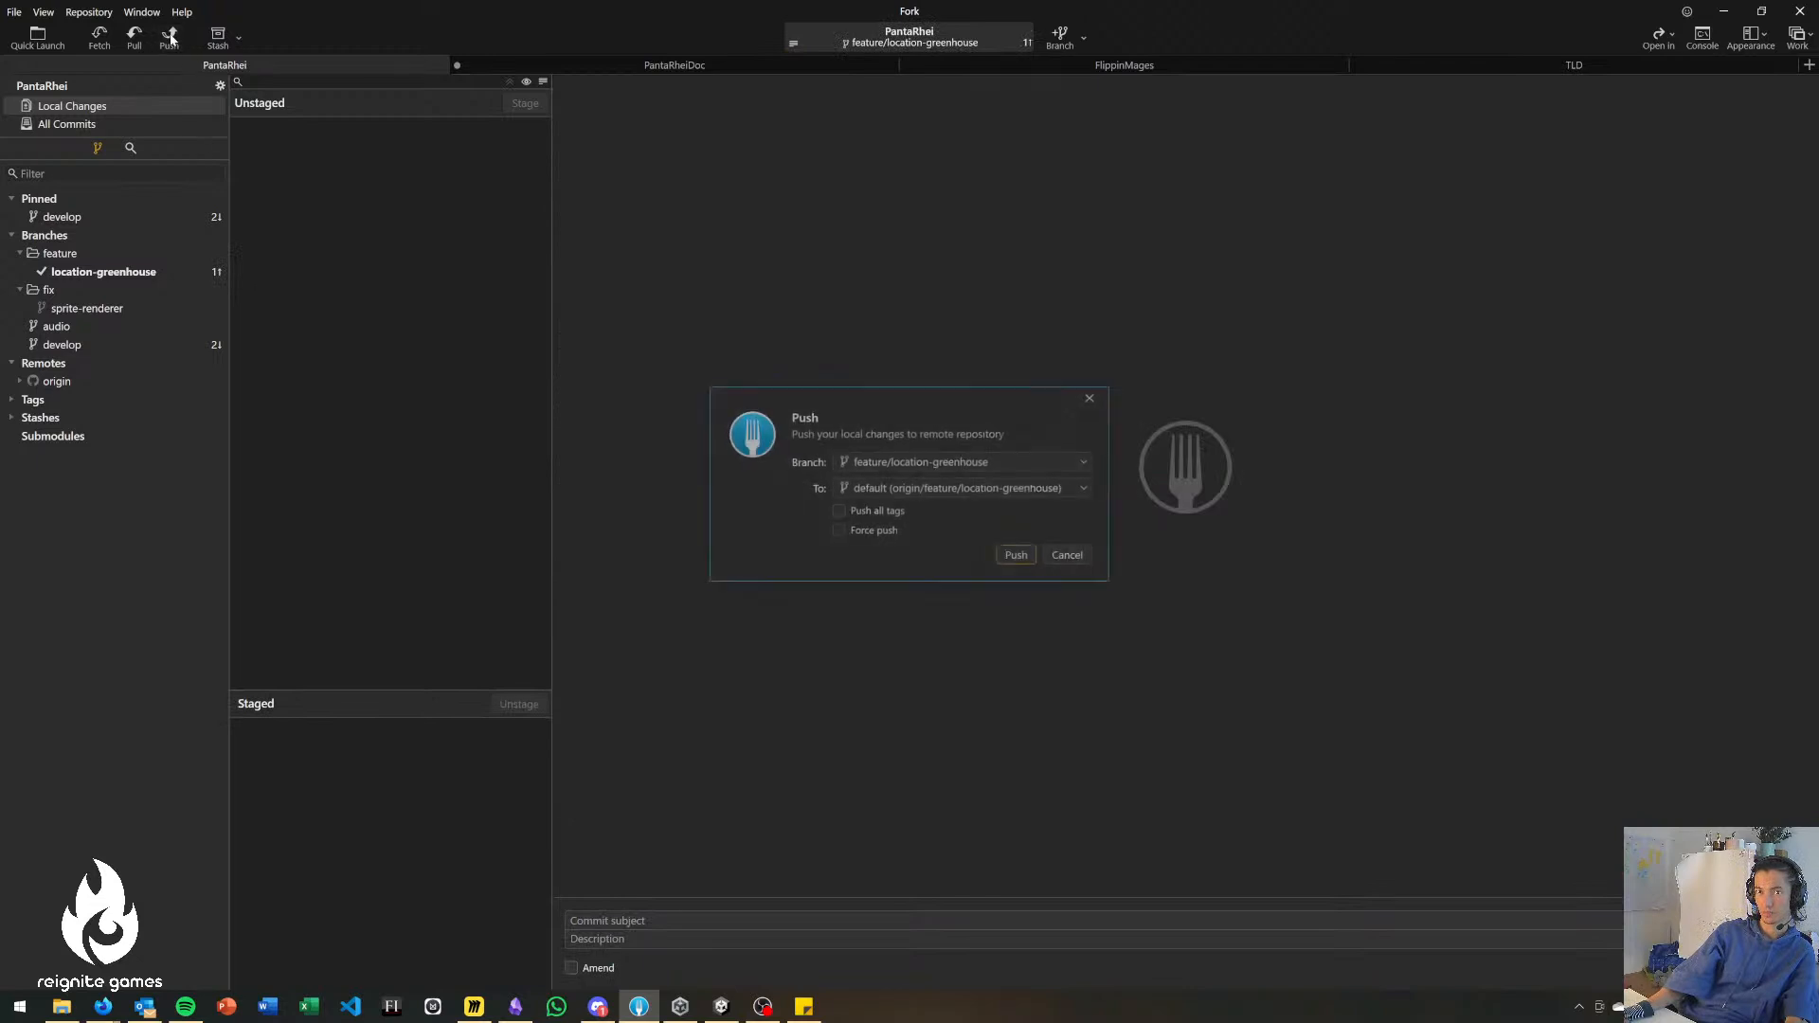
key(alt+Tab)
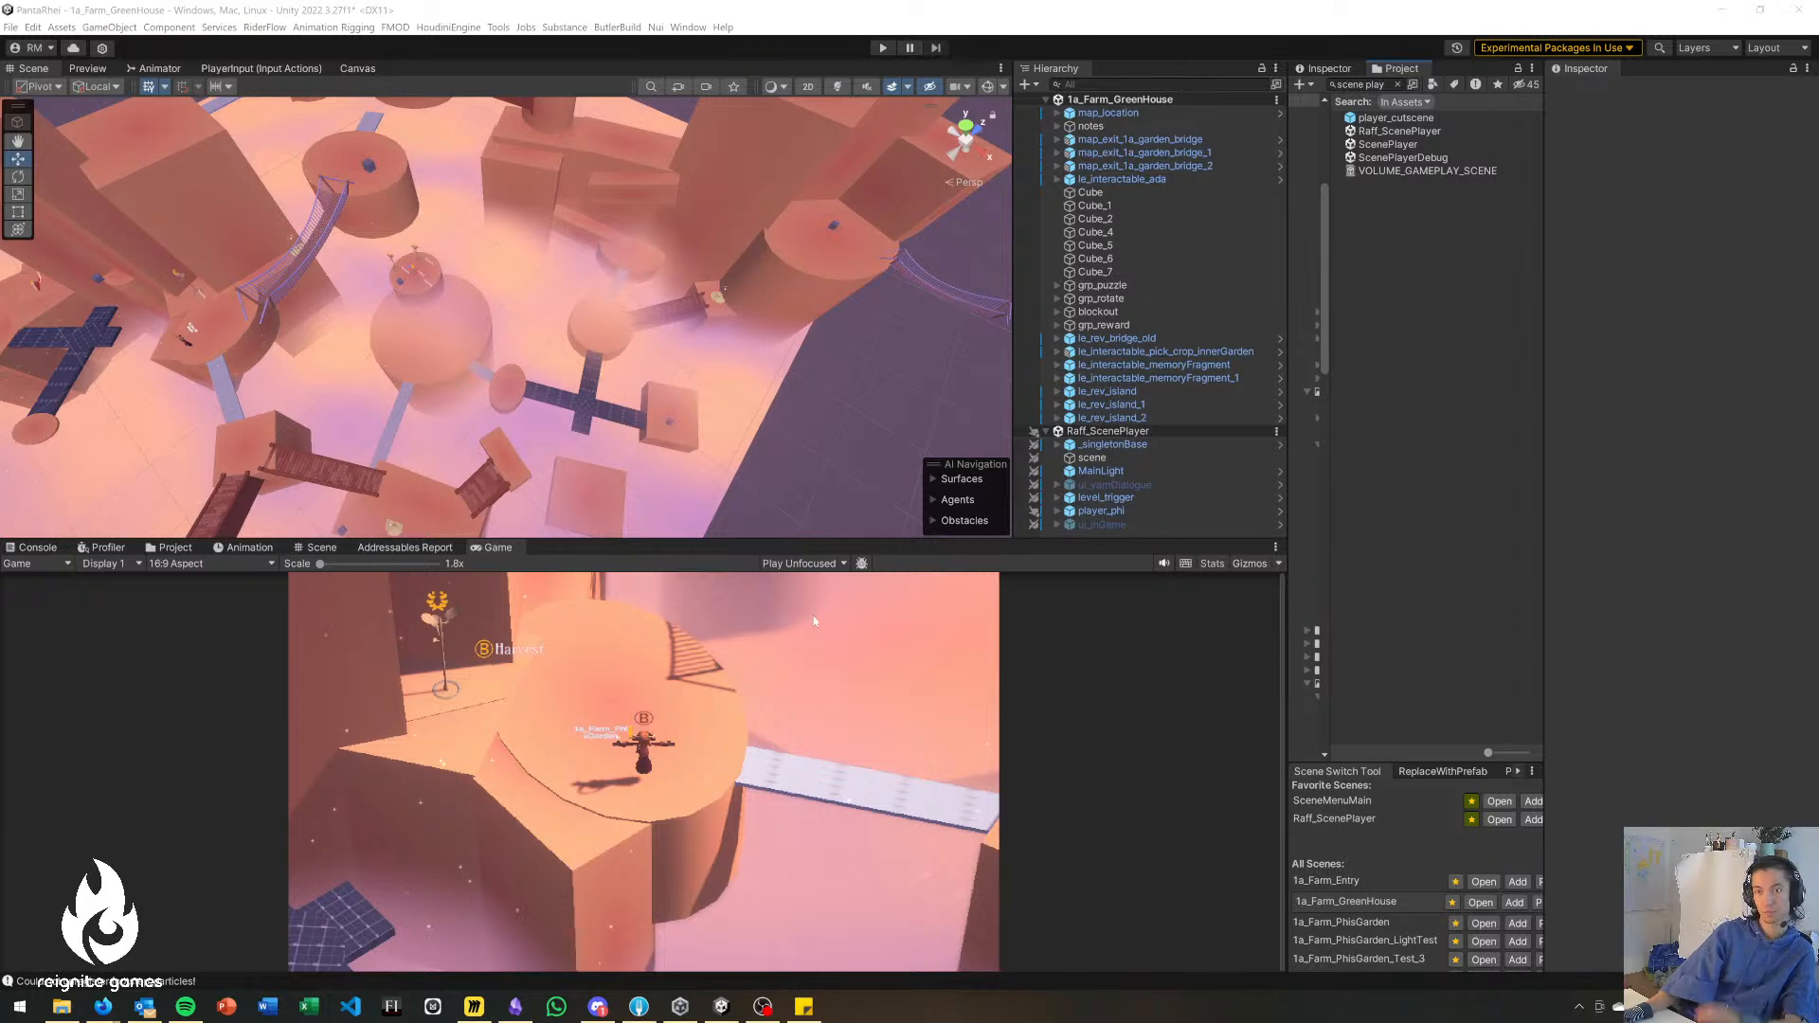
Back in Unity, enlarge the Scene view and examine the layout of the greenhouse blockout's platforms and bridges.
alt+drag(616, 341, 656, 314)
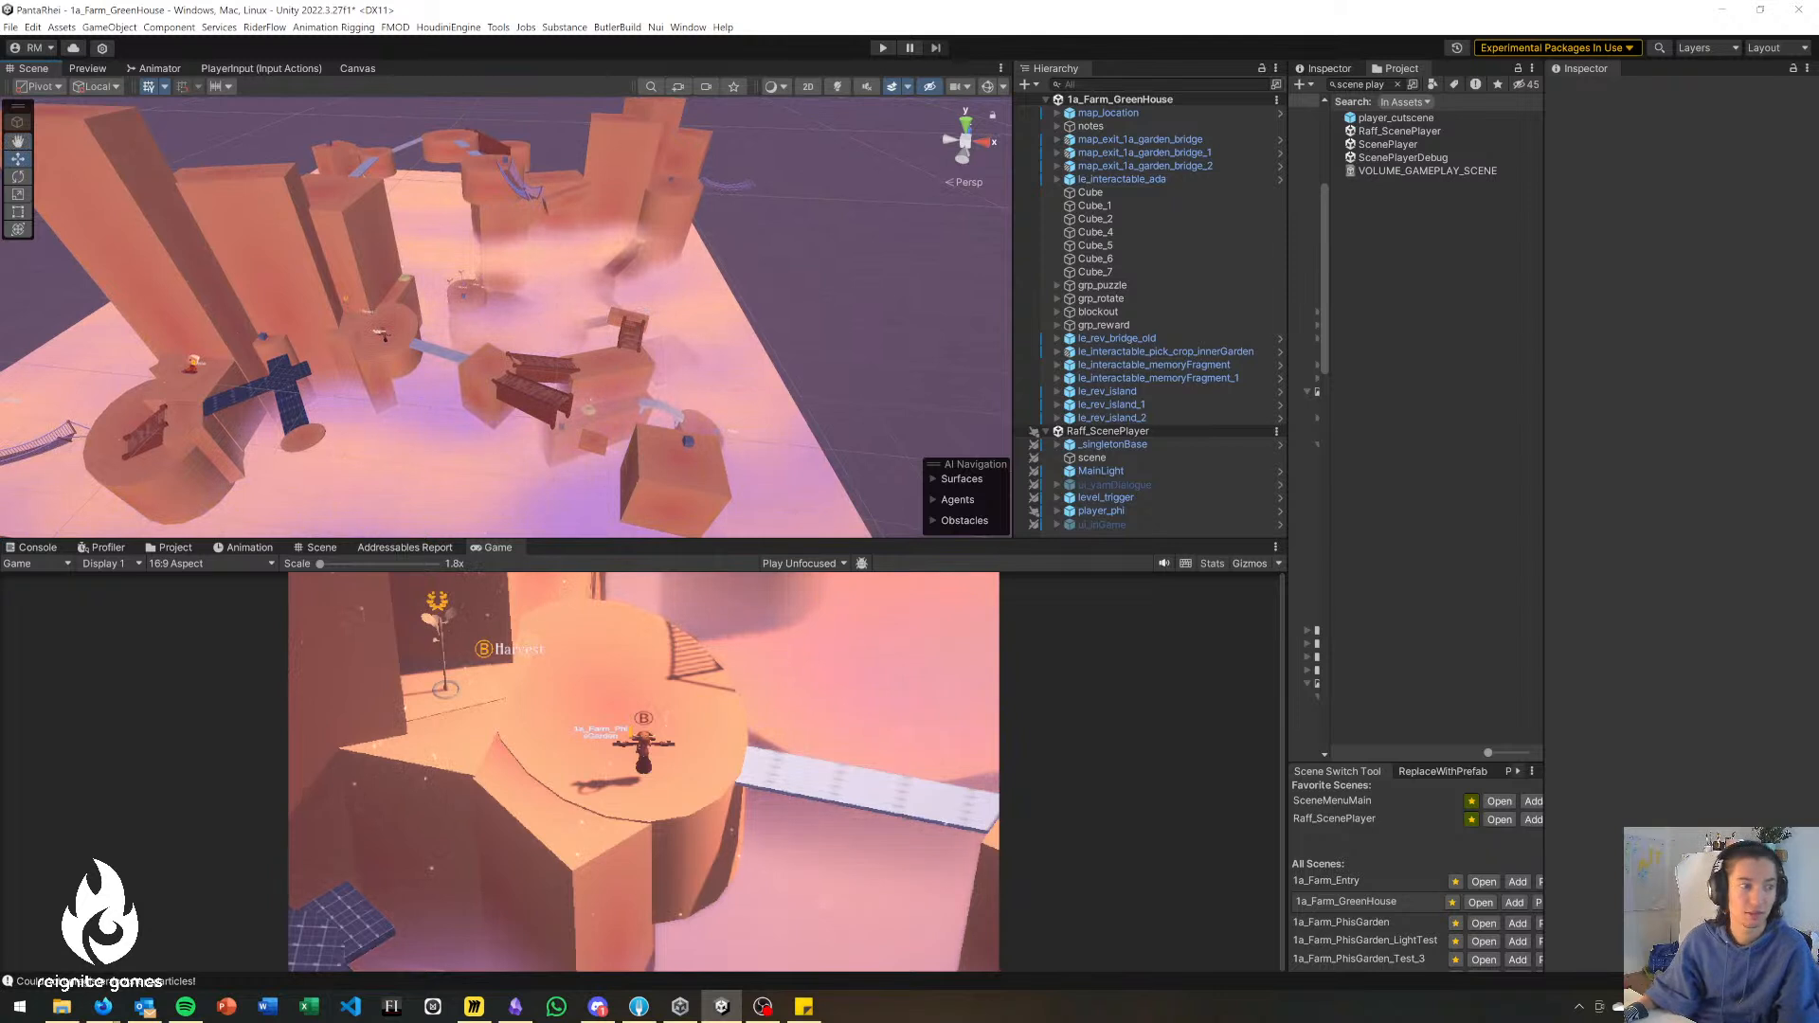
alt+drag(586, 430, 646, 395)
drag(601, 540, 601, 574)
middle_drag(712, 547, 741, 487)
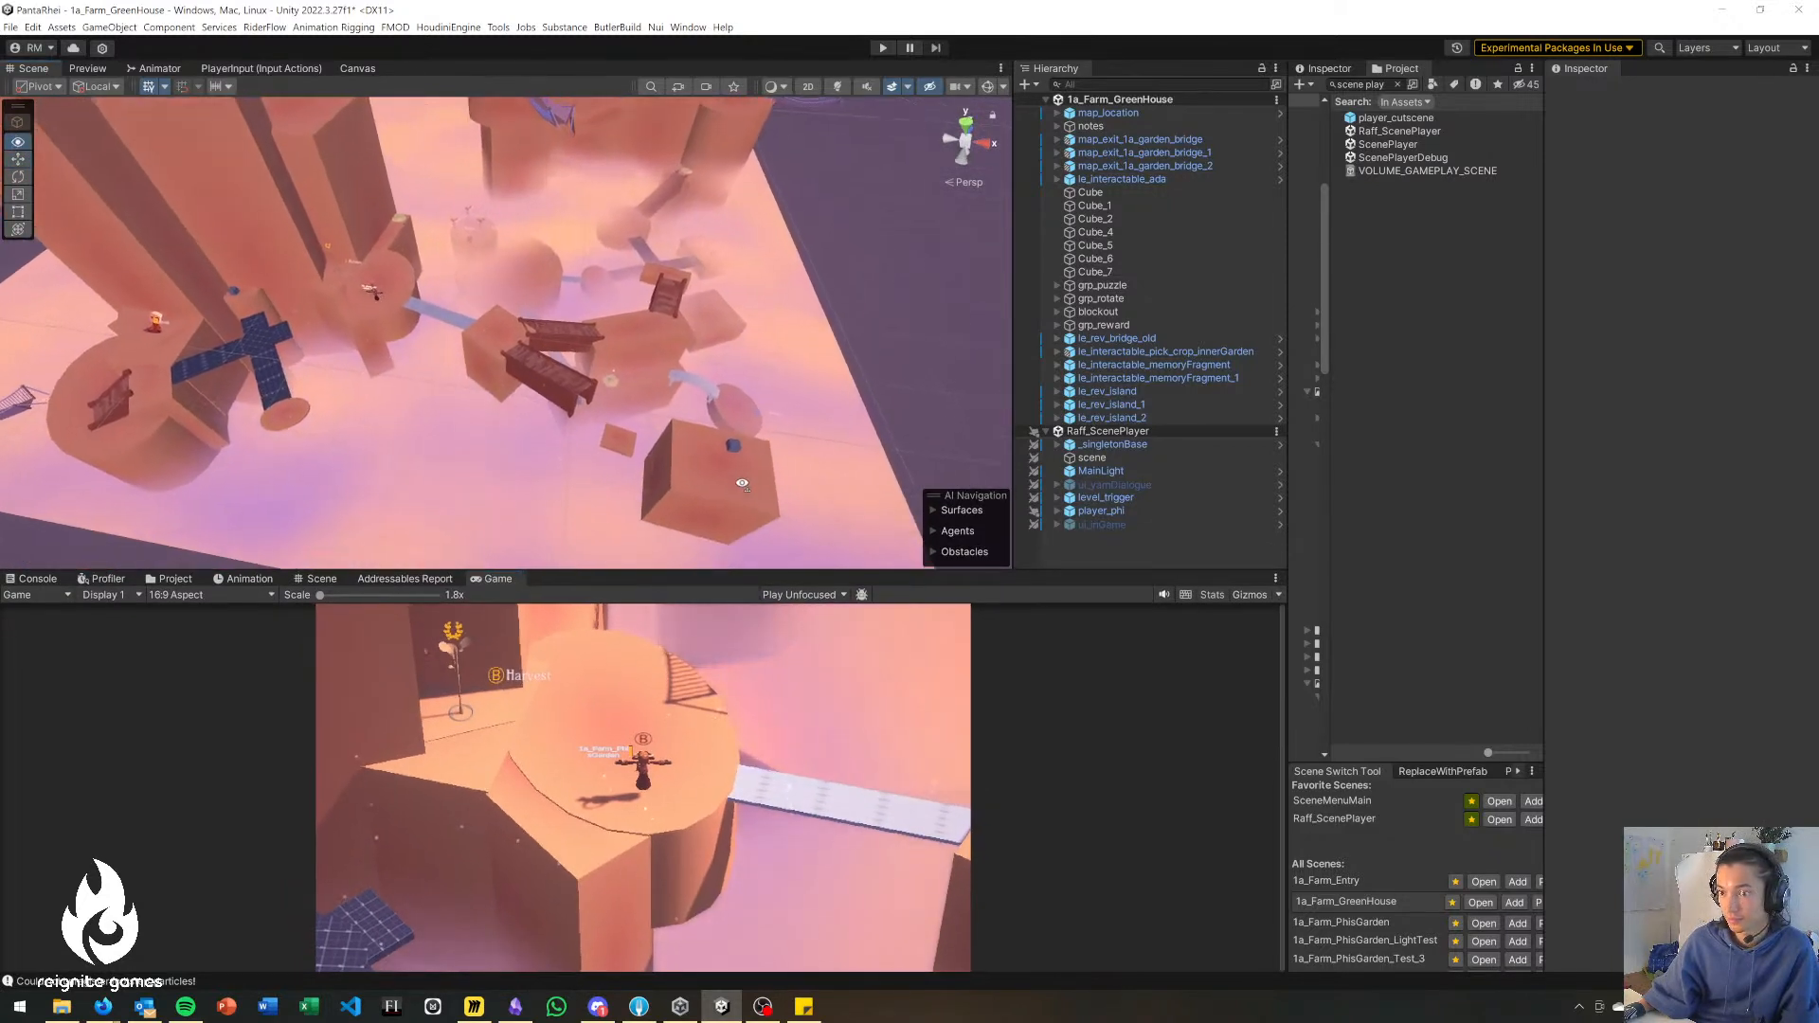
scroll(741, 487, up, 6)
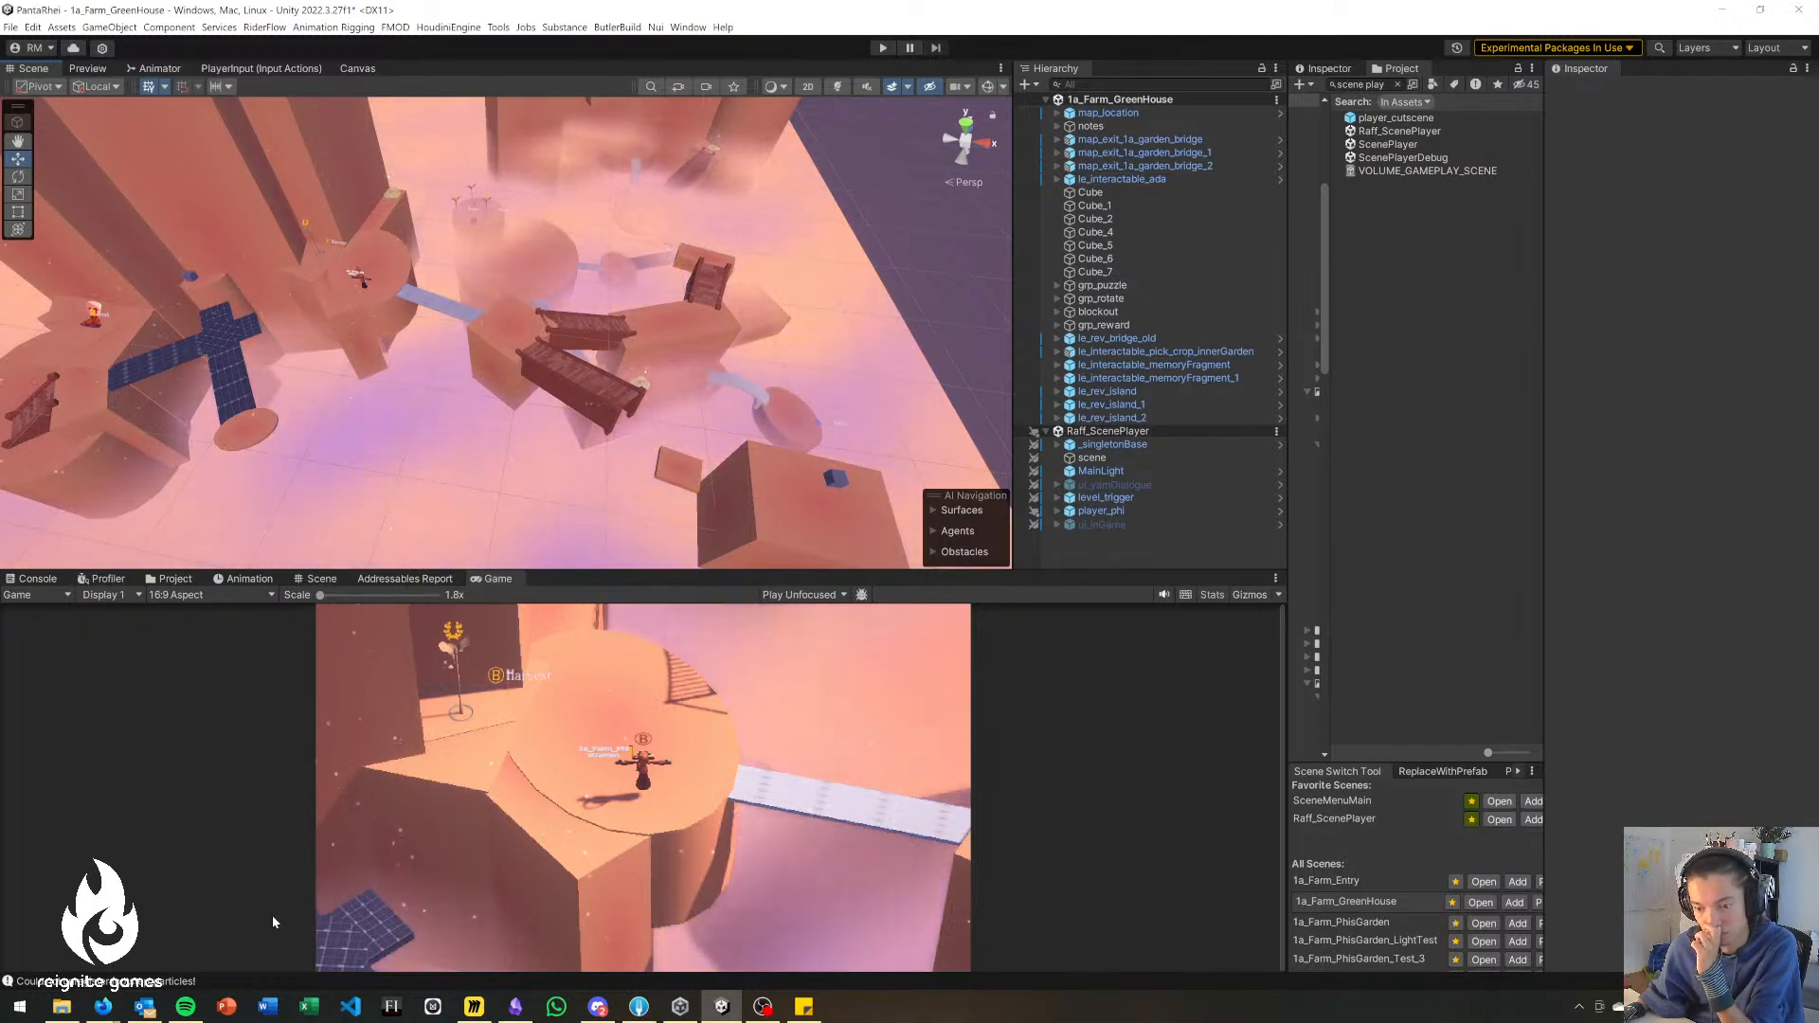
Switch to Sticky Notes and reposition the STREAM note.
click(804, 1006)
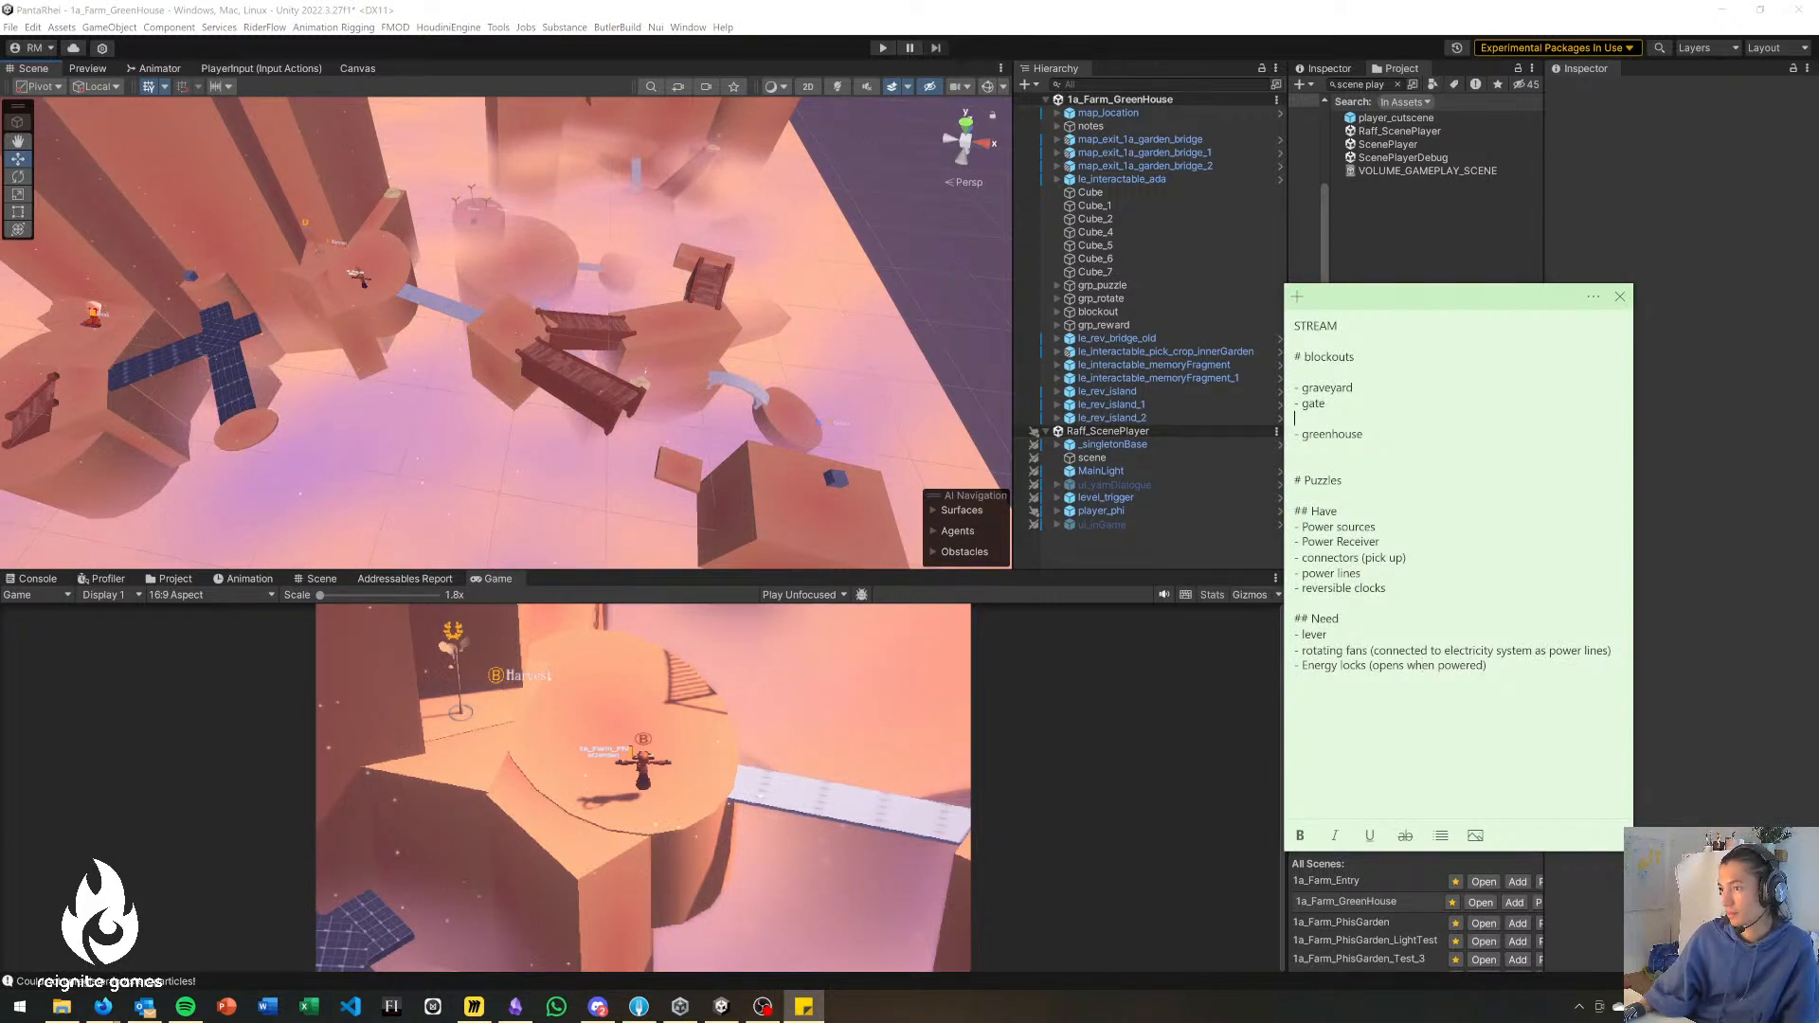
drag(1439, 301, 1459, 284)
Start a "## features" section with a first bullet below the greenhouse entry in the STREAM note.
key(Return)
key(Return)
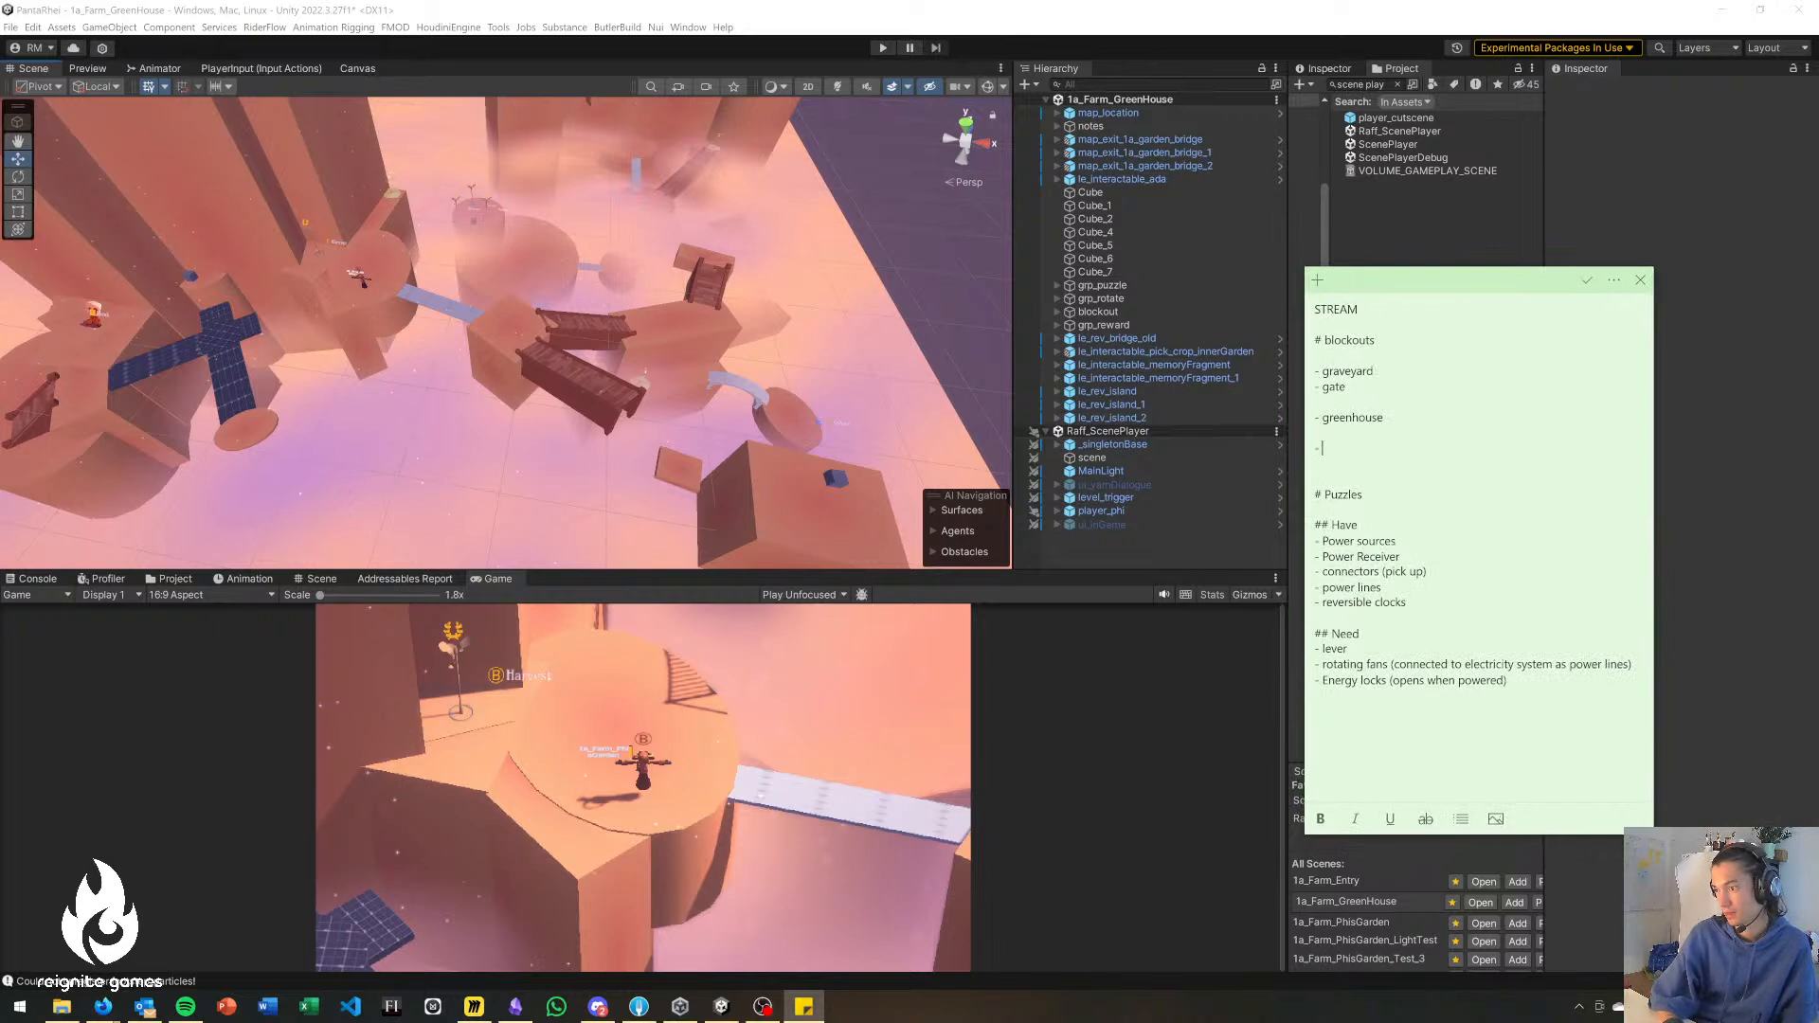
text(## feat)
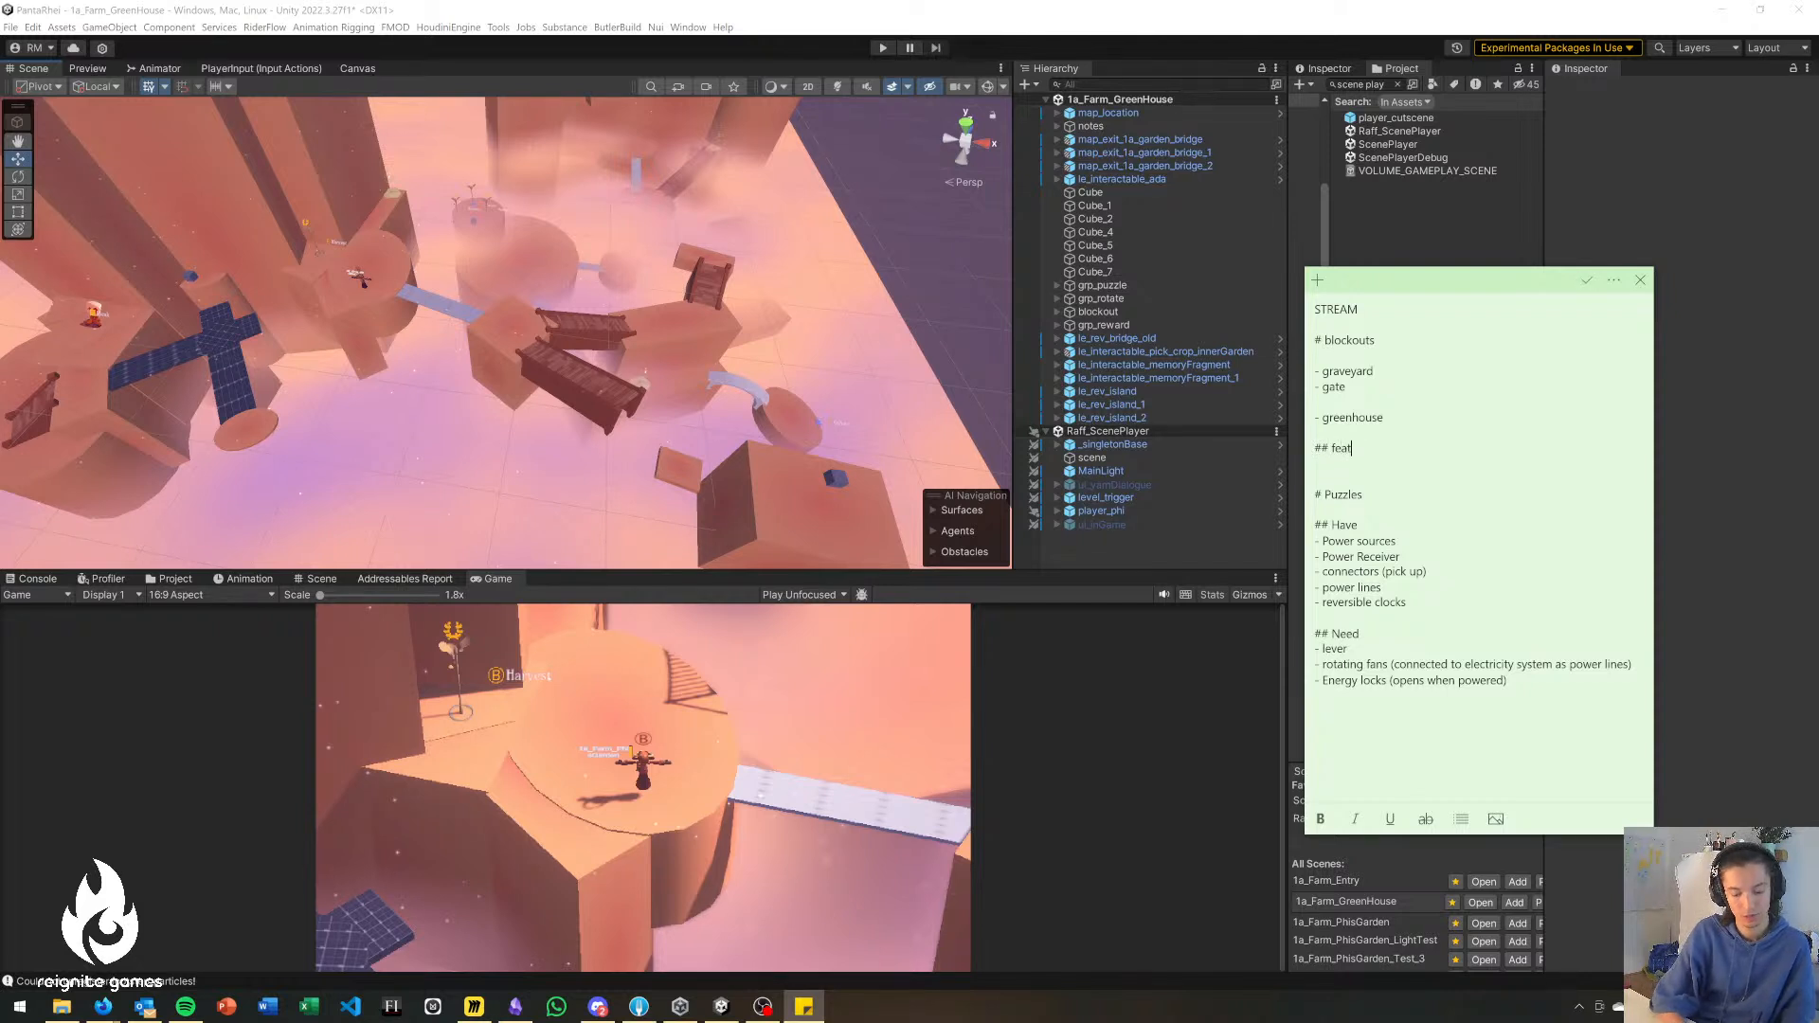
key(Return)
key(Return)
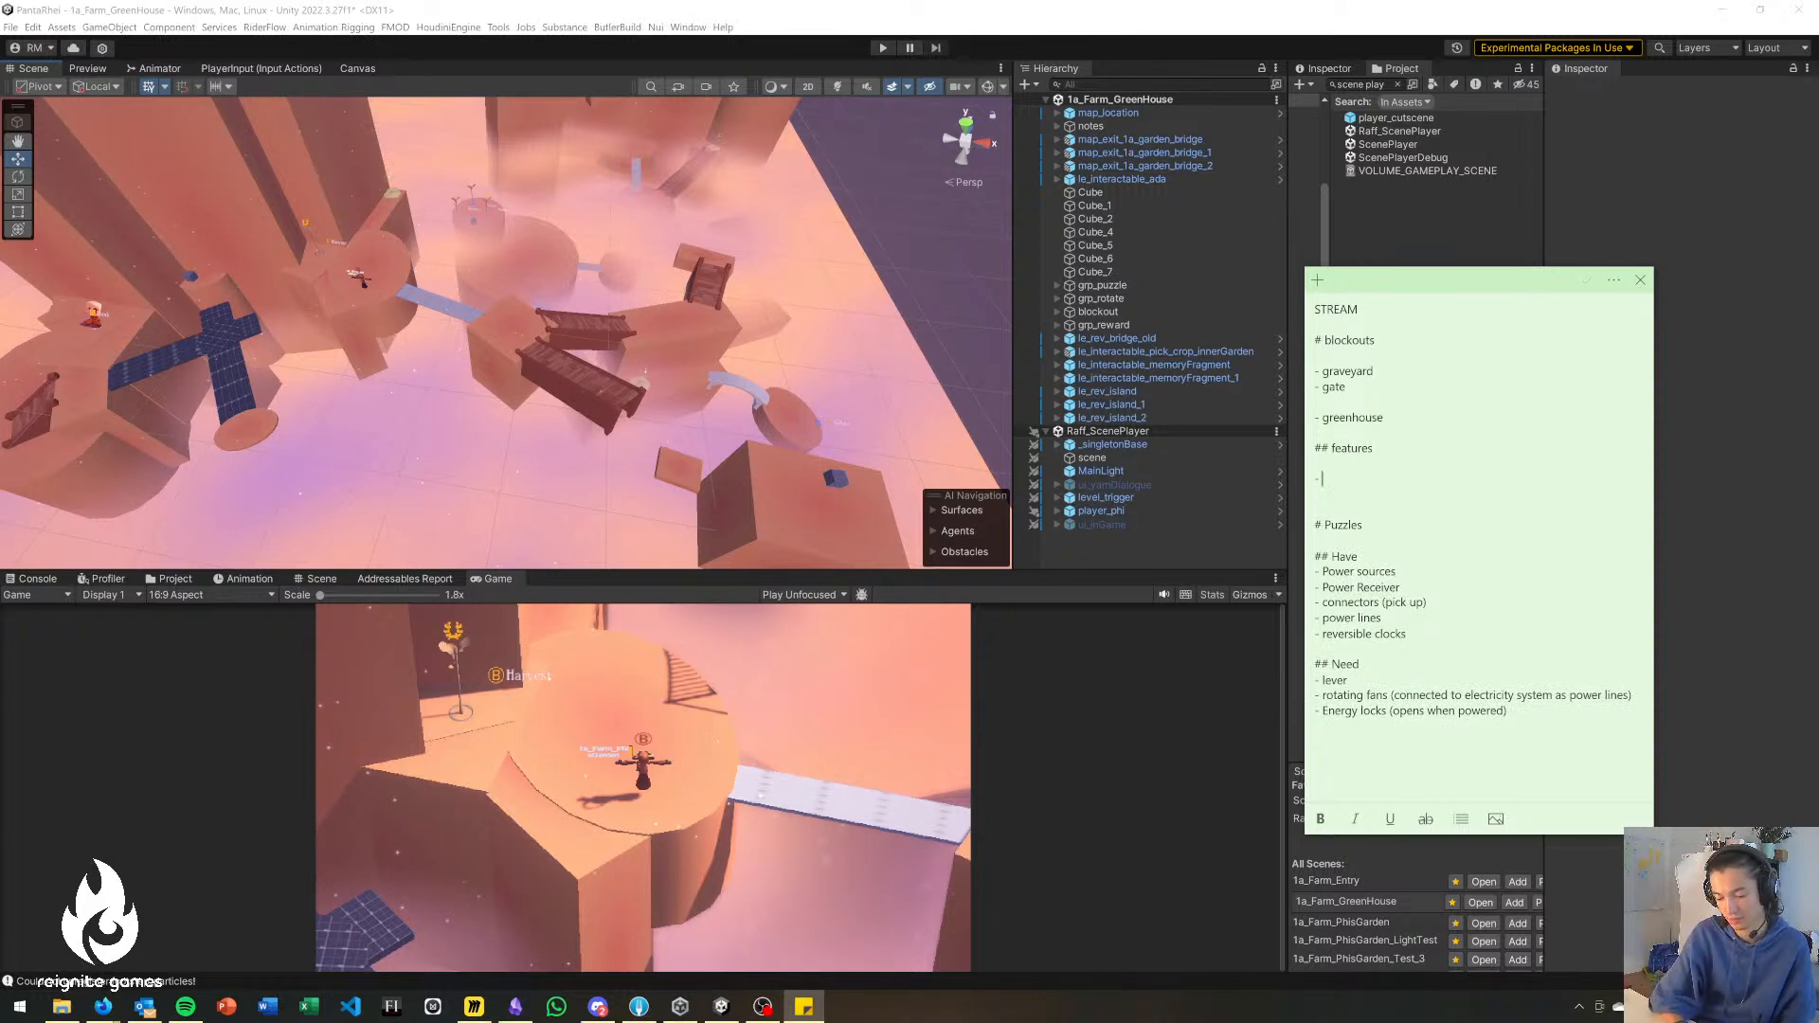
text(- ro)
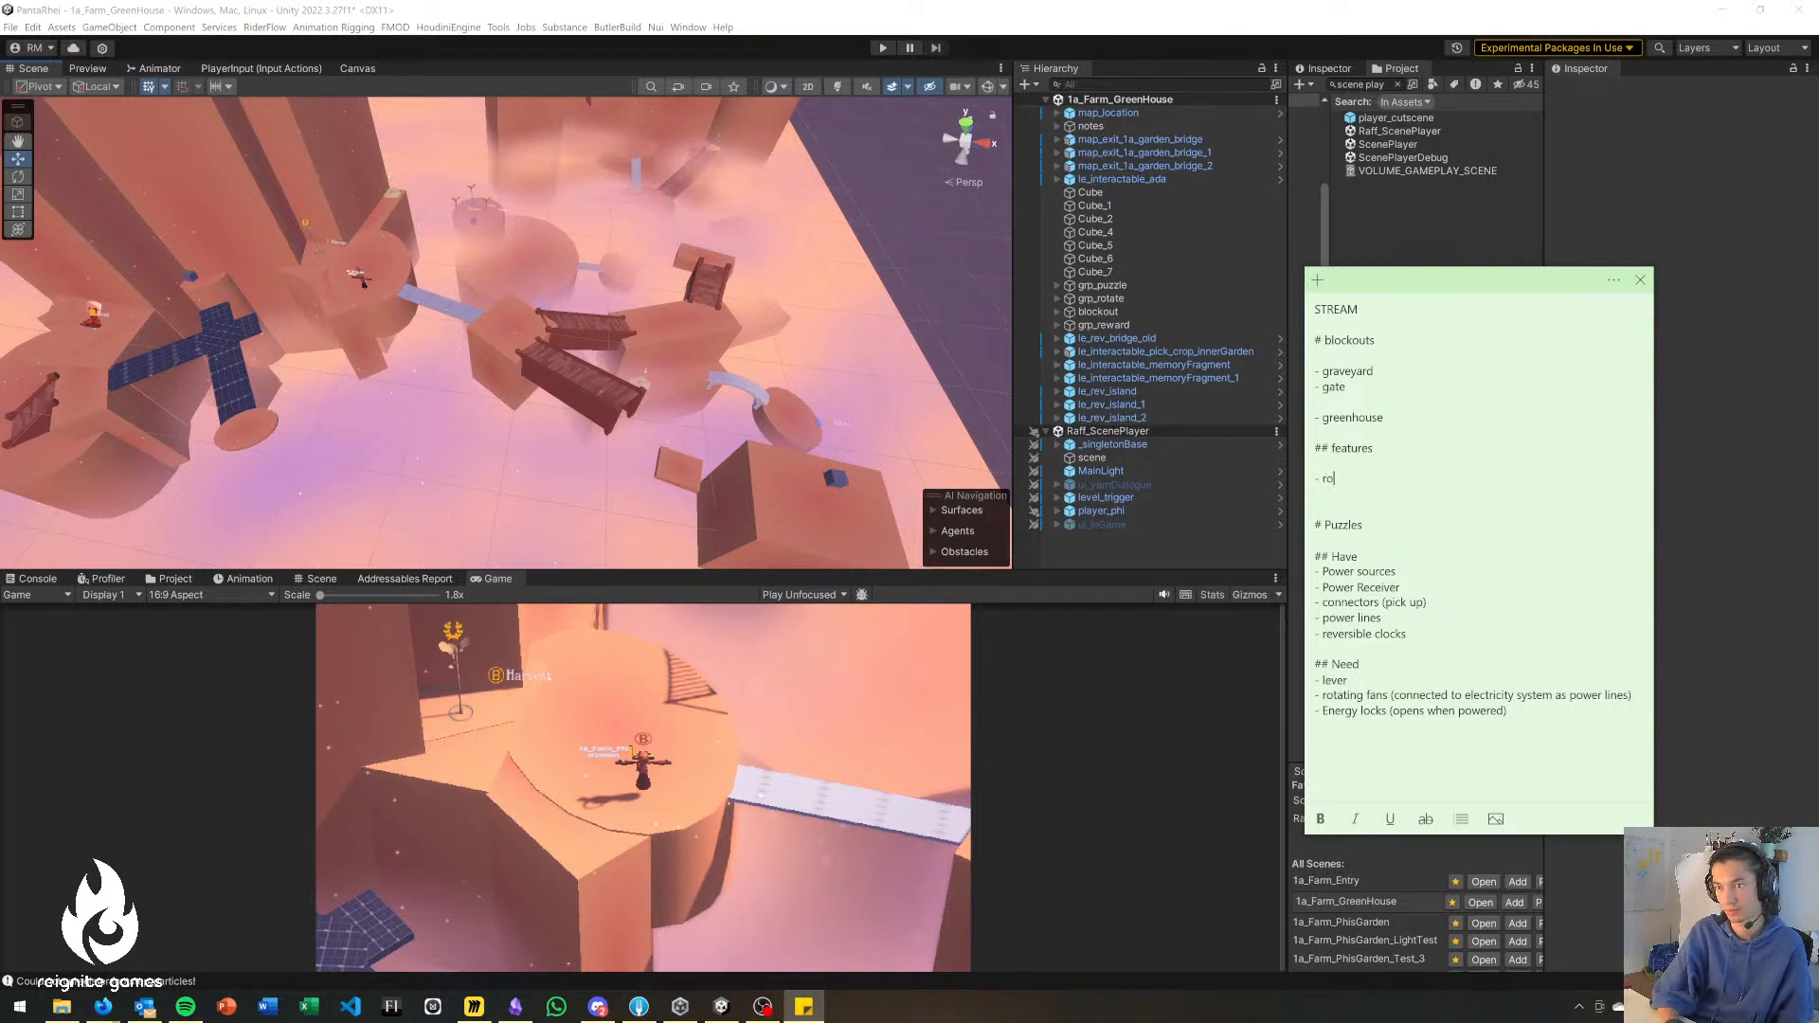
Delete the unfinished features section and mark the lever and rotating fans entries under Need with "!".
key(BackSpace)
key(BackSpace)
key(BackSpace)
key(BackSpace)
key(BackSpace)
key(BackSpace)
key(BackSpace)
key(BackSpace)
key(BackSpace)
key(BackSpace)
key(BackSpace)
key(BackSpace)
key(BackSpace)
key(BackSpace)
key(BackSpace)
key(BackSpace)
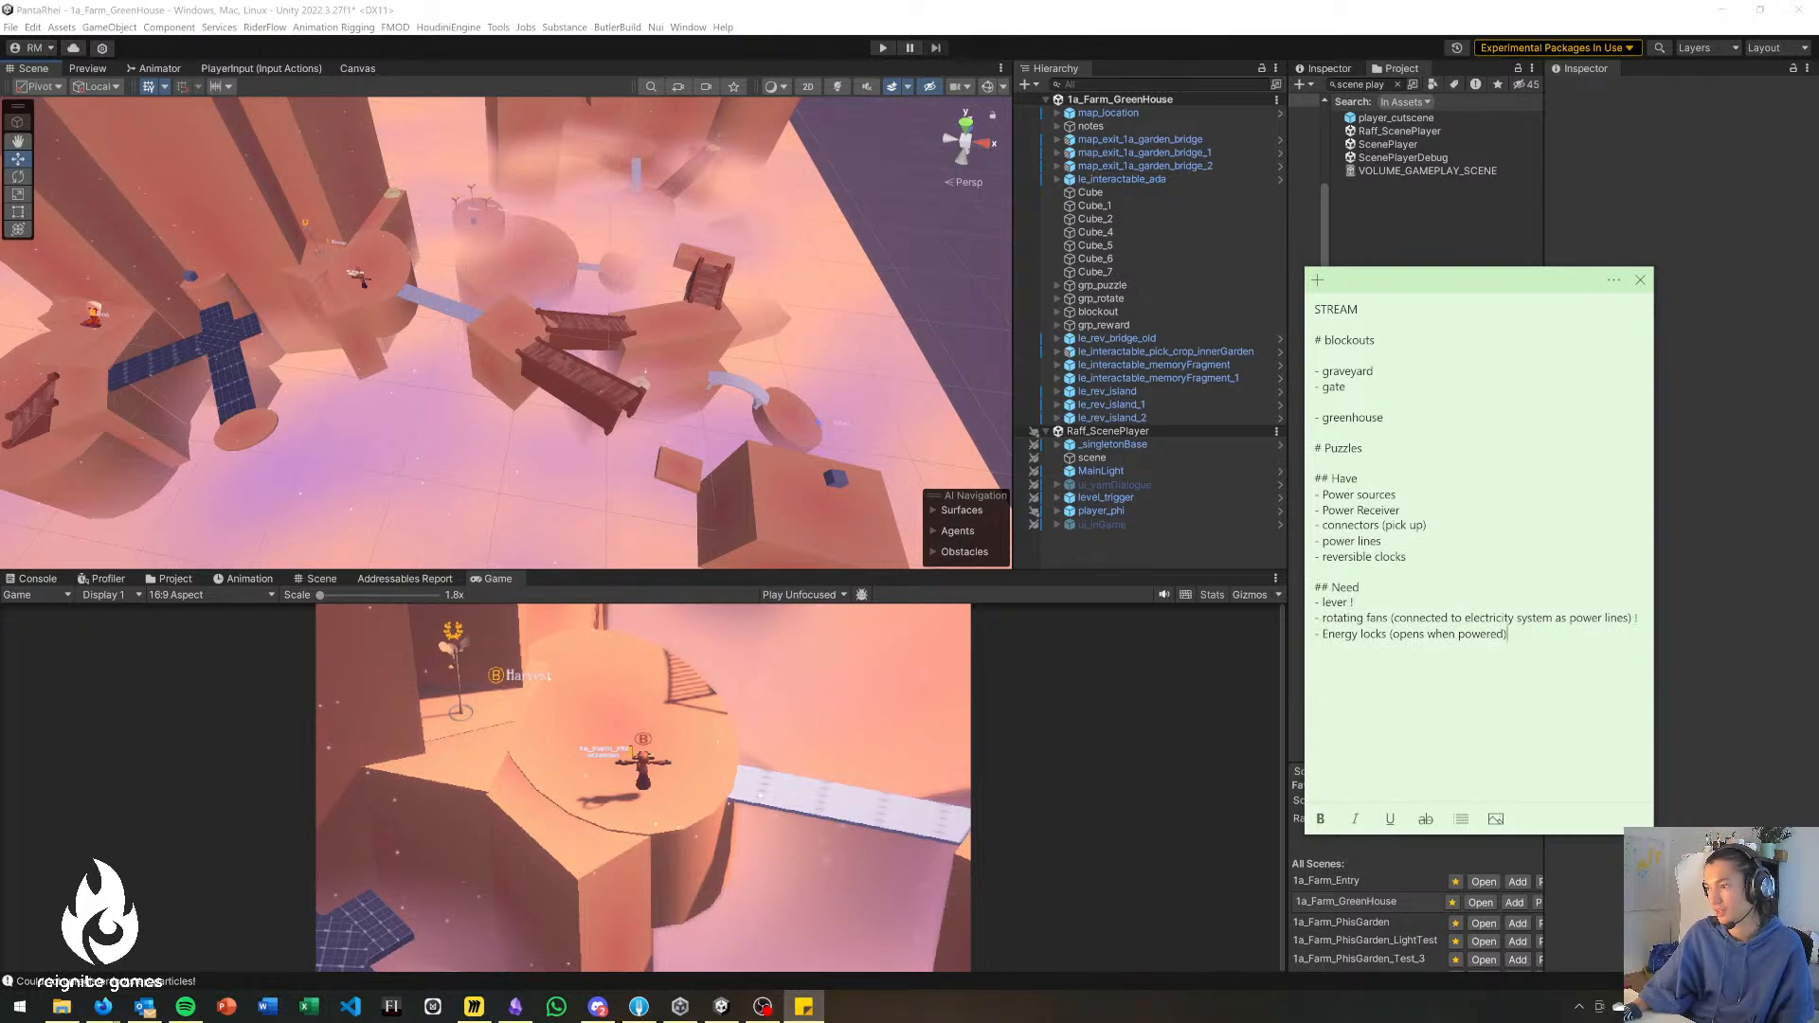
Back in Unity, examine the greenhouse area around the Speak character, the wooden stairs and the blue panel bridge.
right_drag(565, 374, 413, 366)
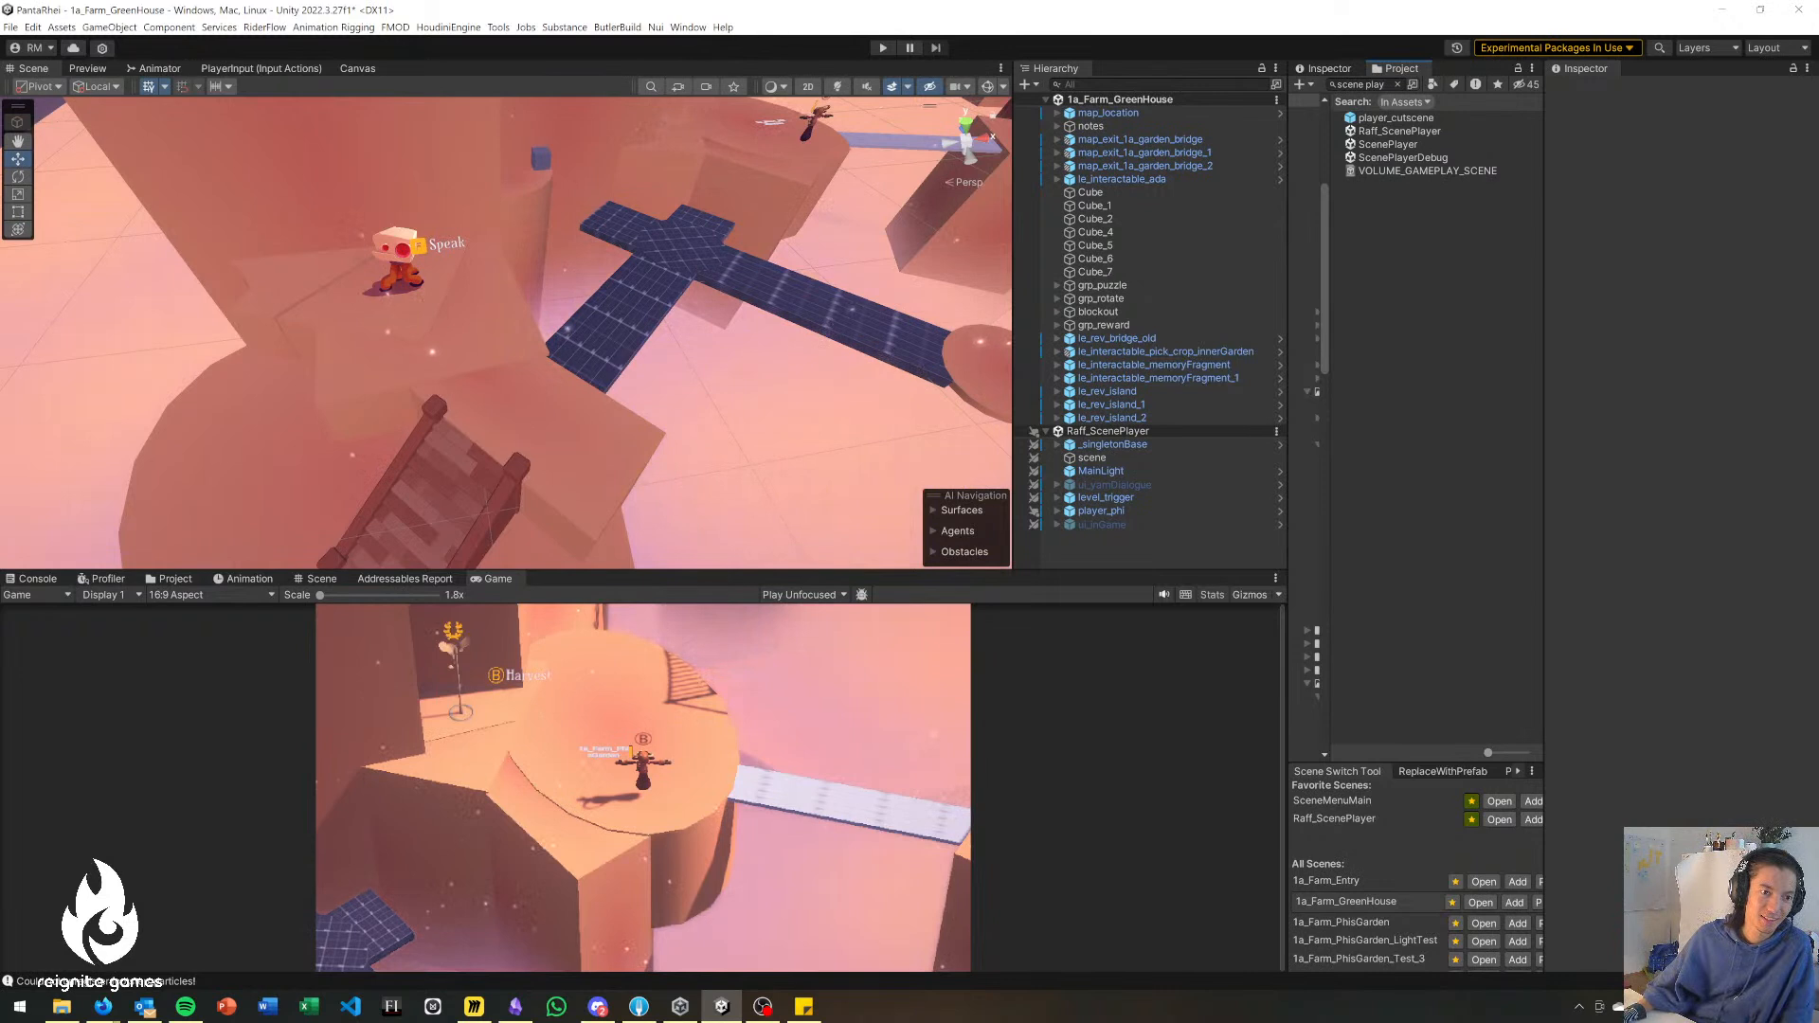
right_drag(602, 449, 646, 434)
key(s)
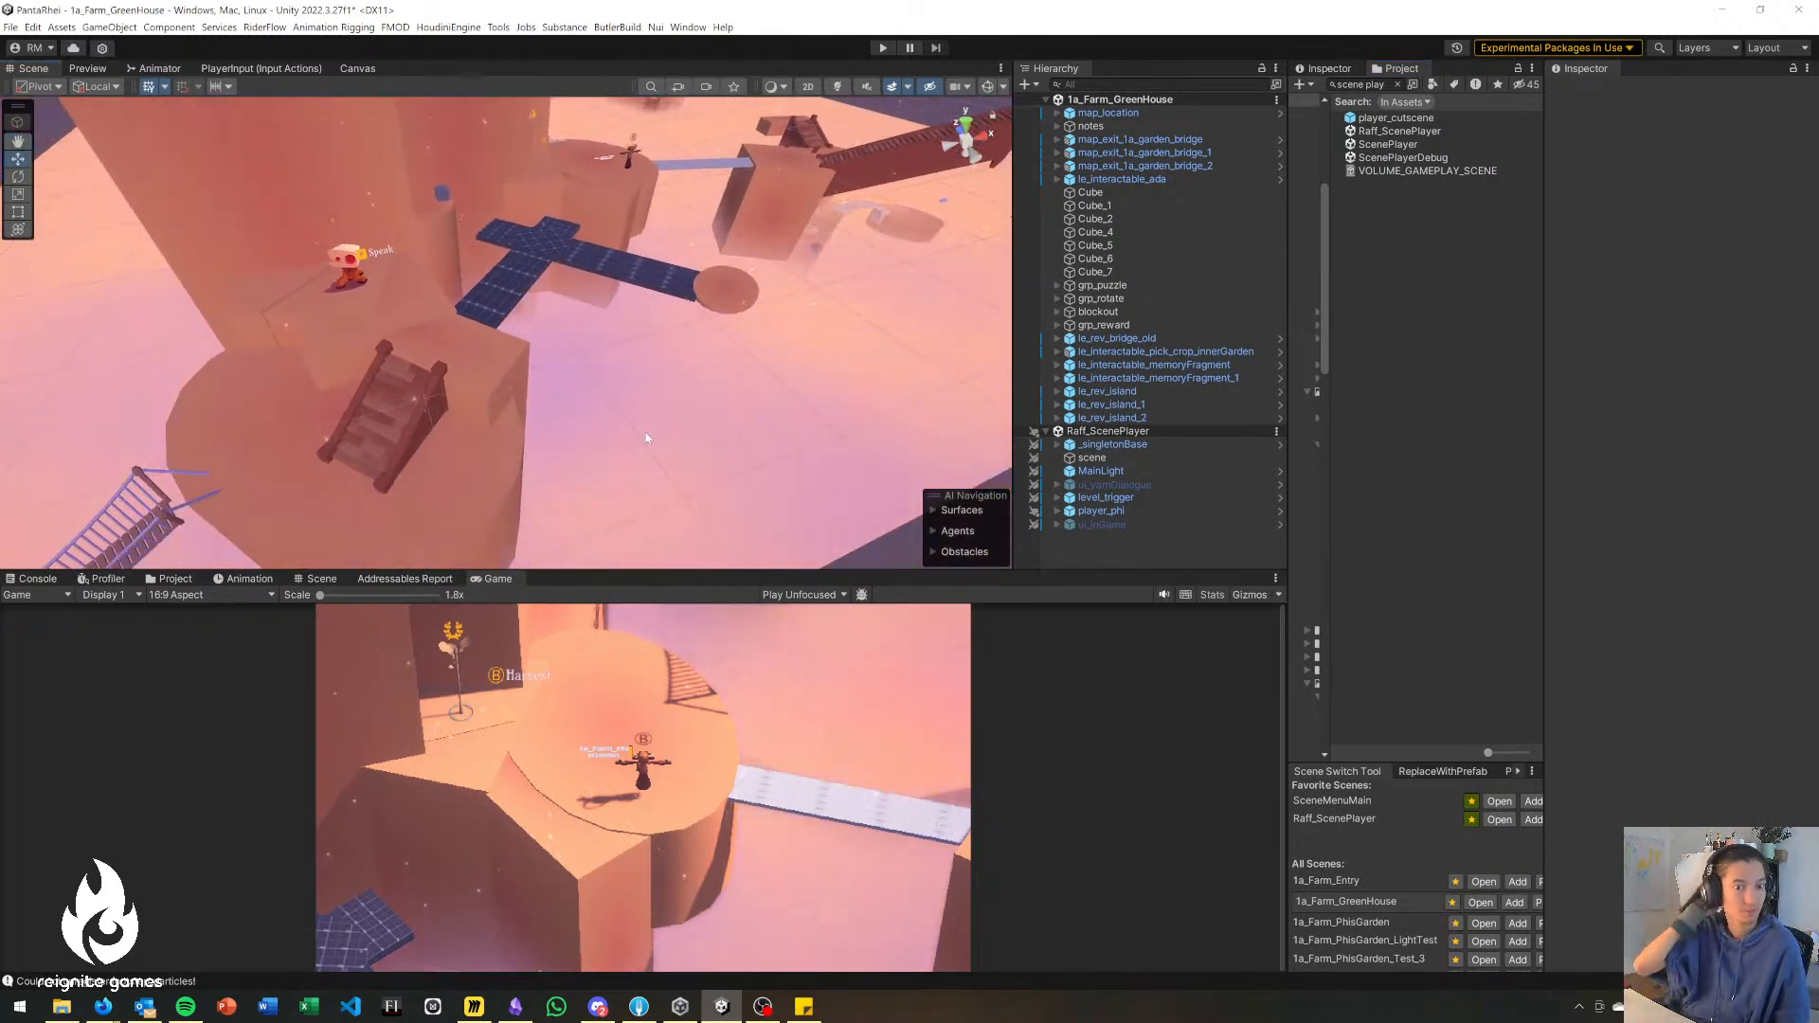